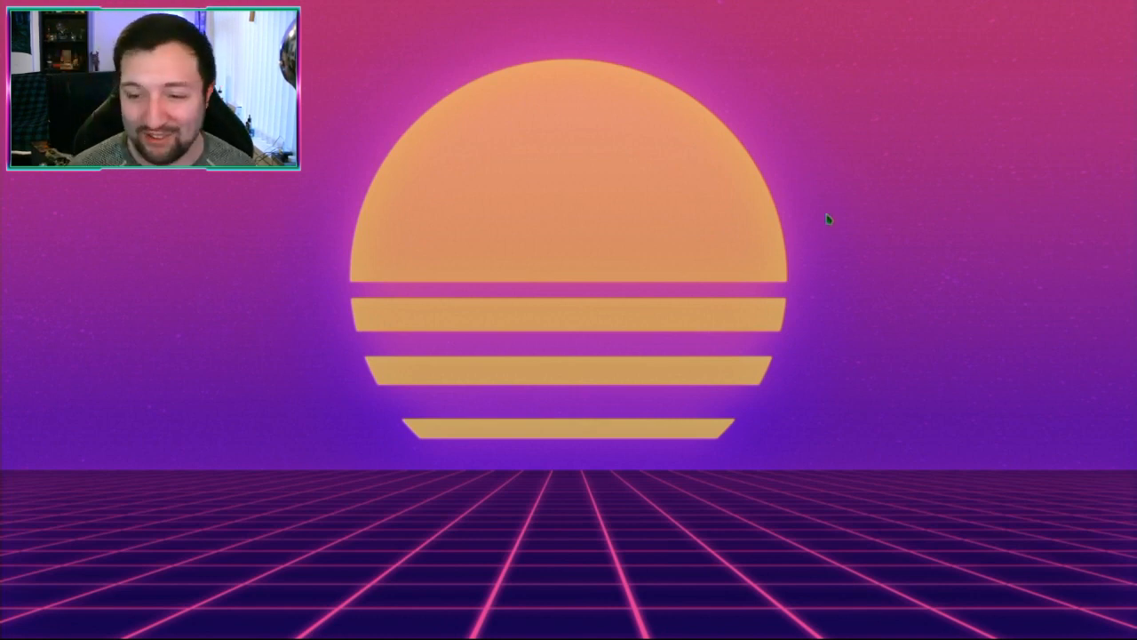
Step: Launch Blender by searching for it in the KRunner desktop launcher
key(alt+space)
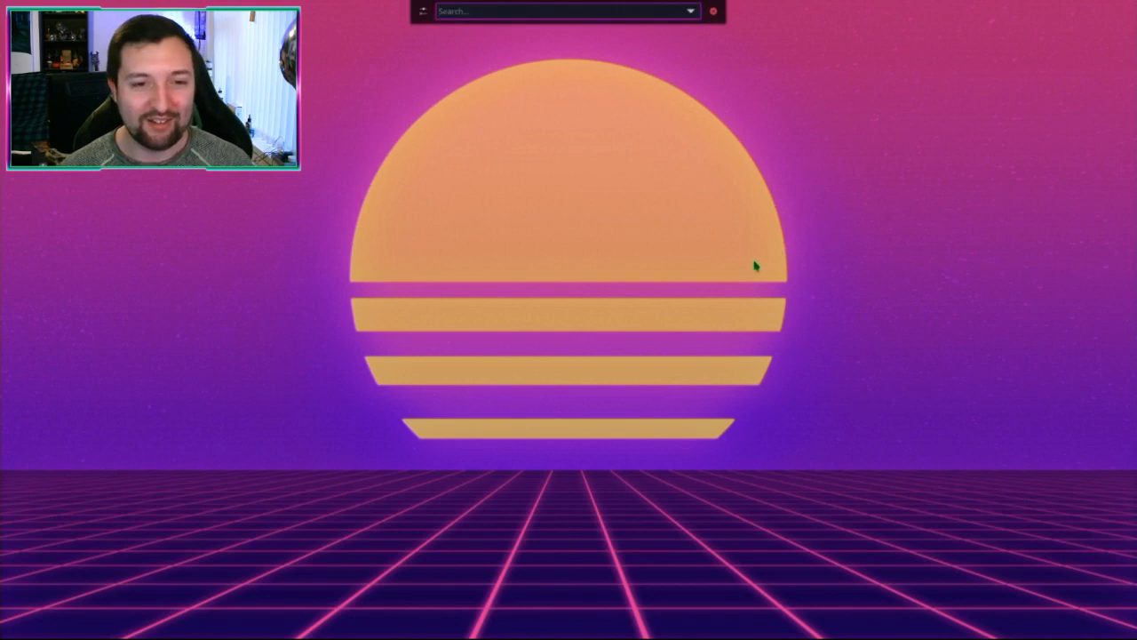
key(Escape)
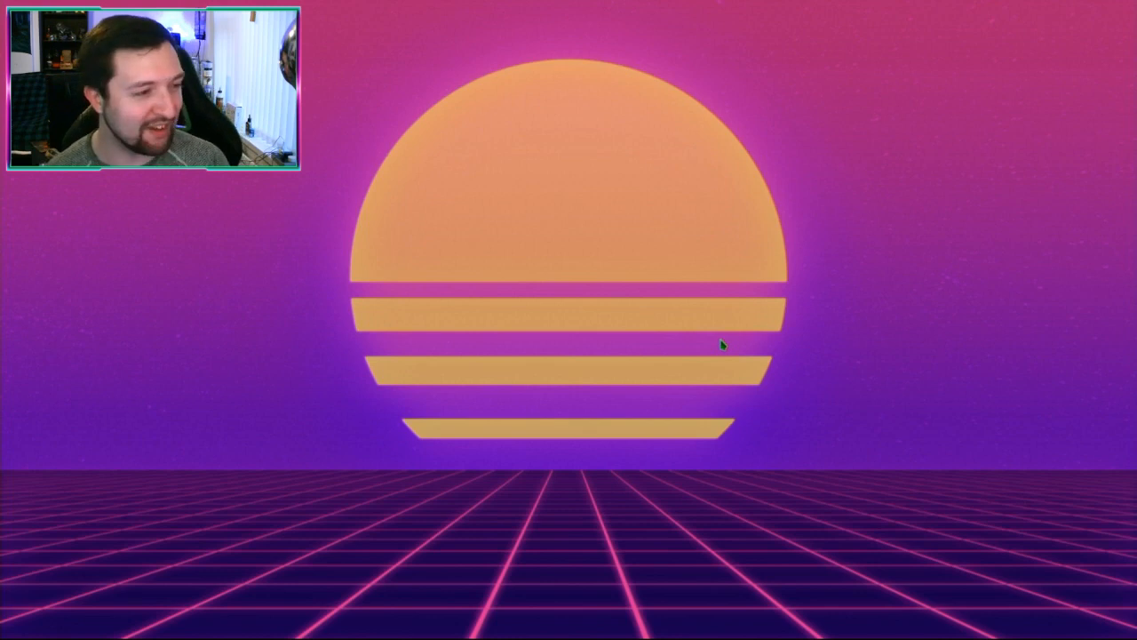
key(alt+space)
text(blender)
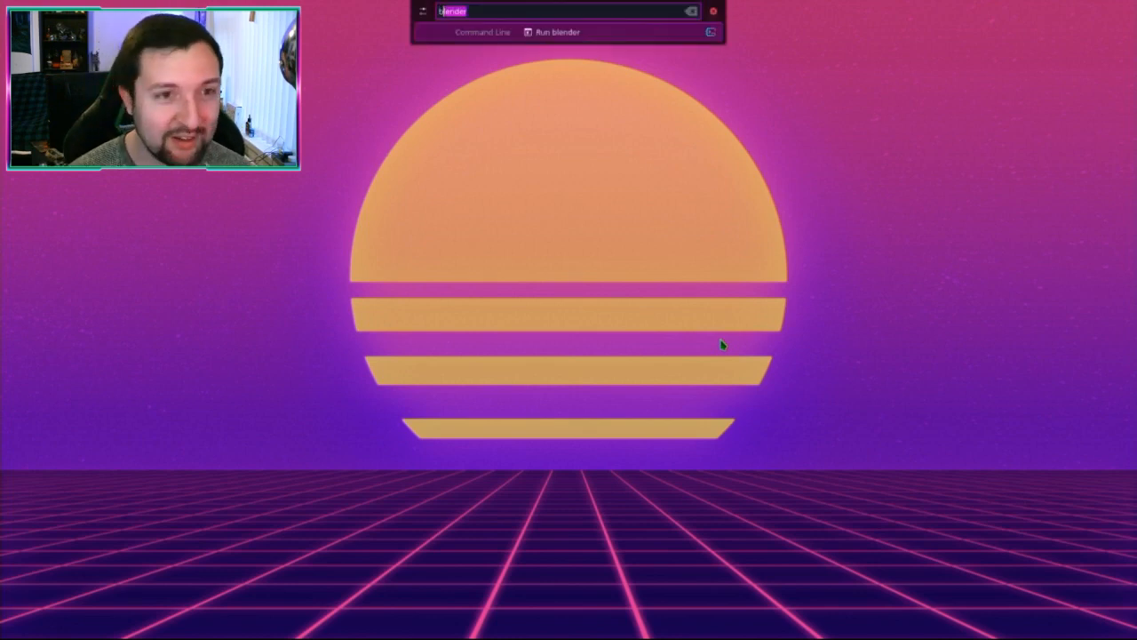
key(Return)
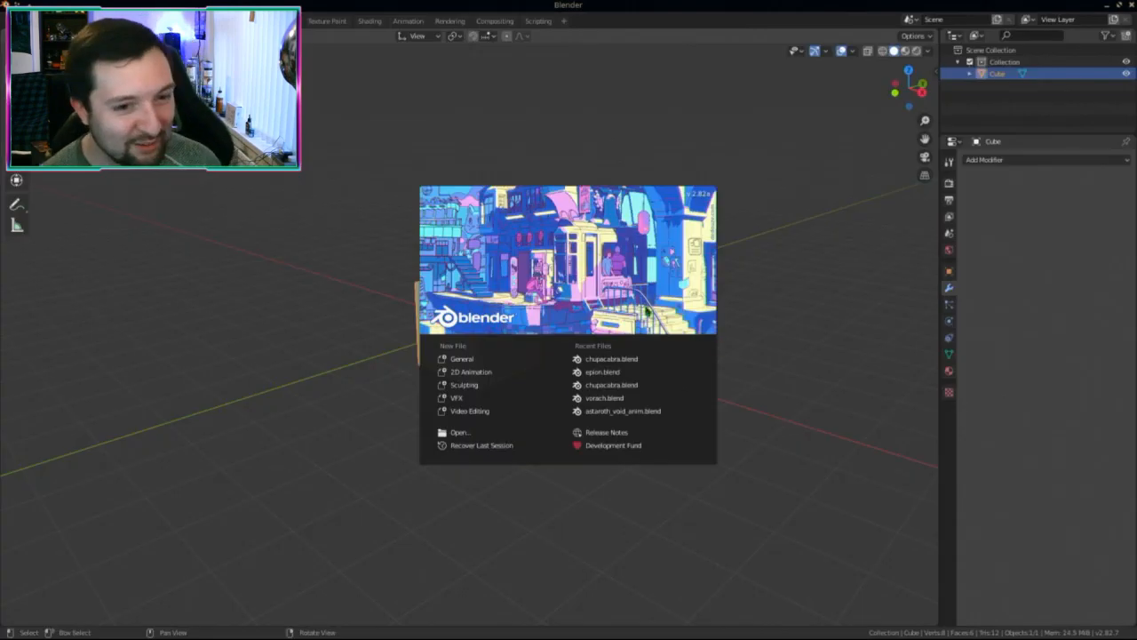
Step: Dismiss the splash screen, look over the default cube, and bring up the File menu
click(410, 359)
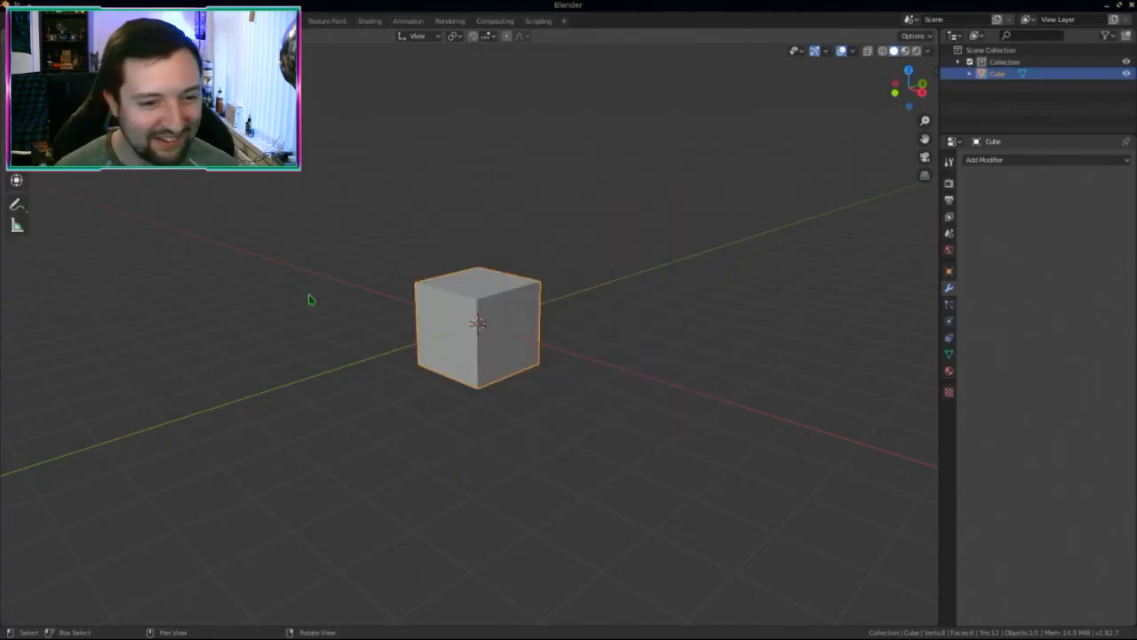
middle_drag(475, 317, 500, 404)
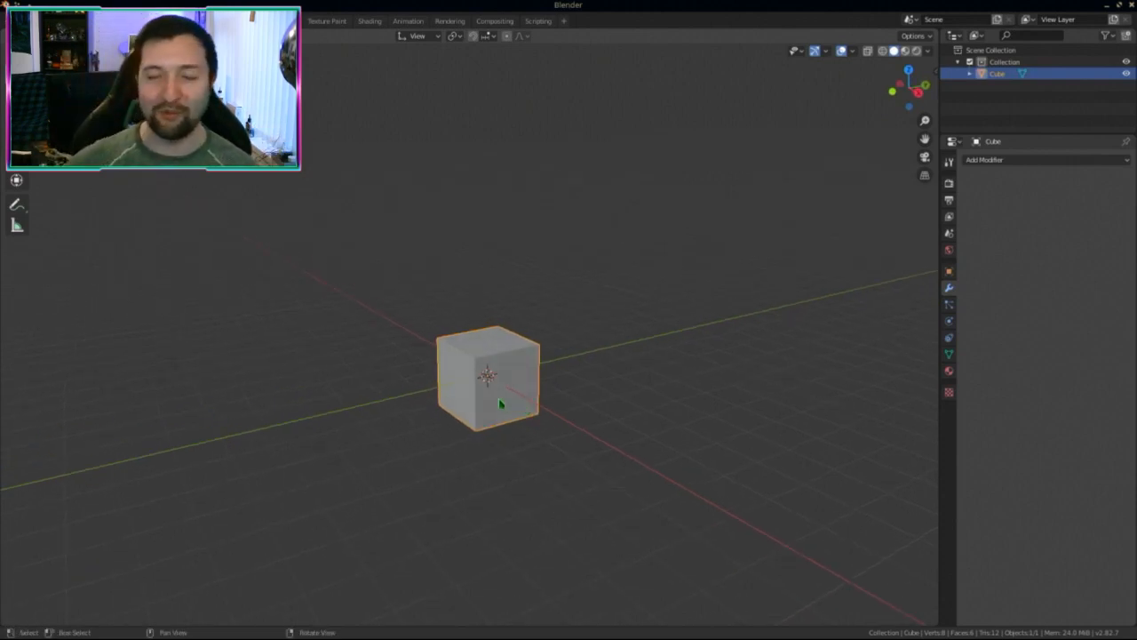
middle_drag(497, 393, 546, 435)
scroll(574, 444, up, 3)
scroll(567, 440, down, 3)
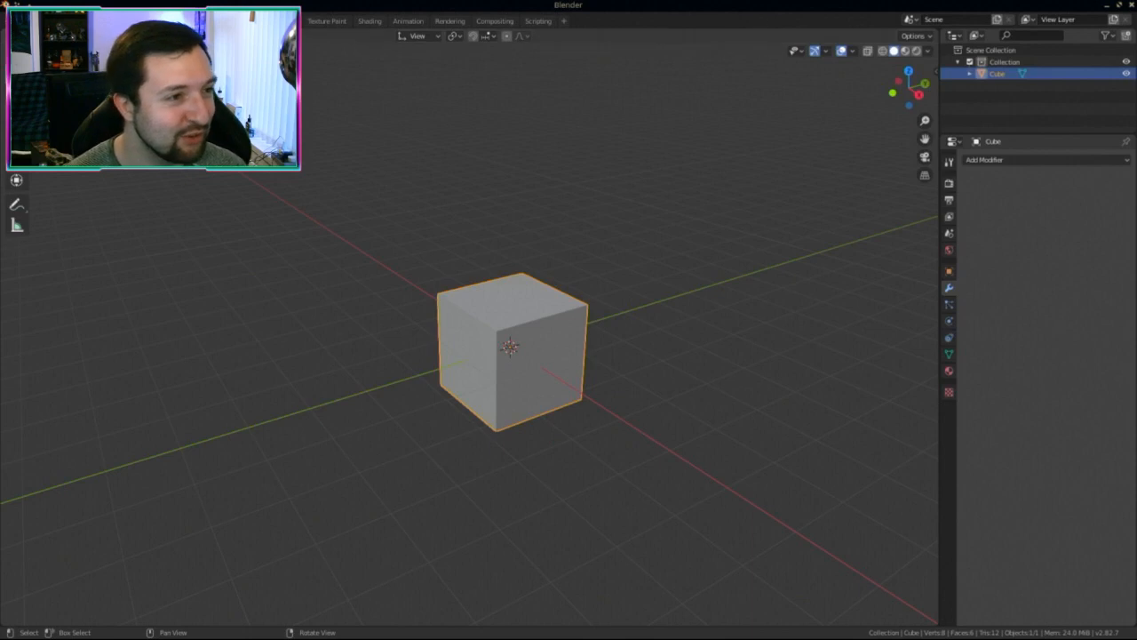
click(34, 21)
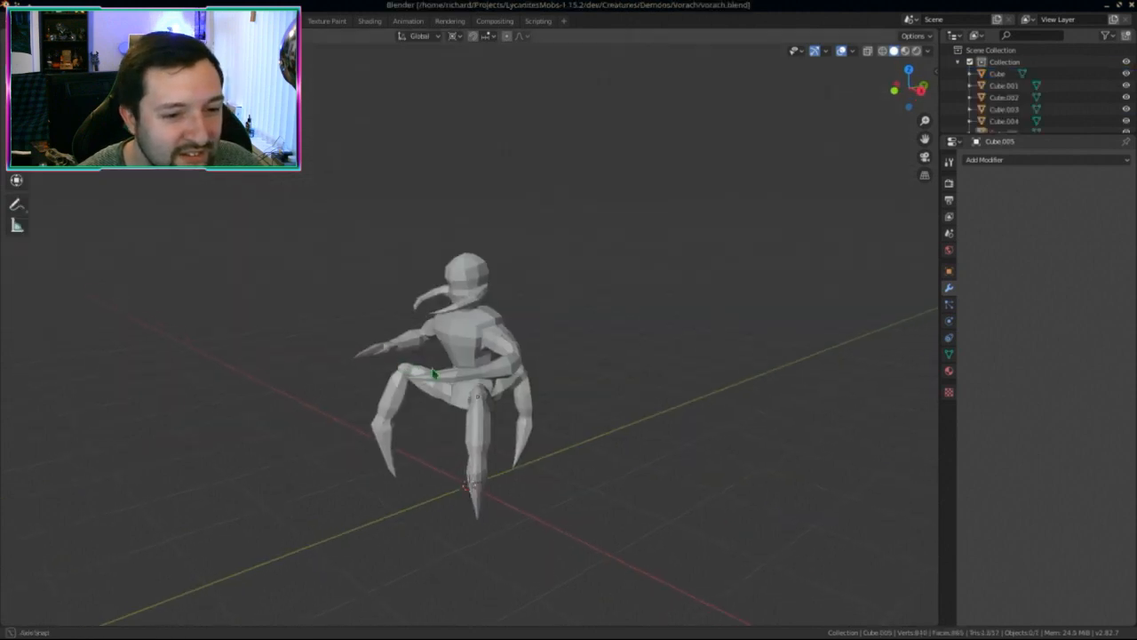
middle_drag(401, 368, 530, 357)
scroll(502, 375, up, 2)
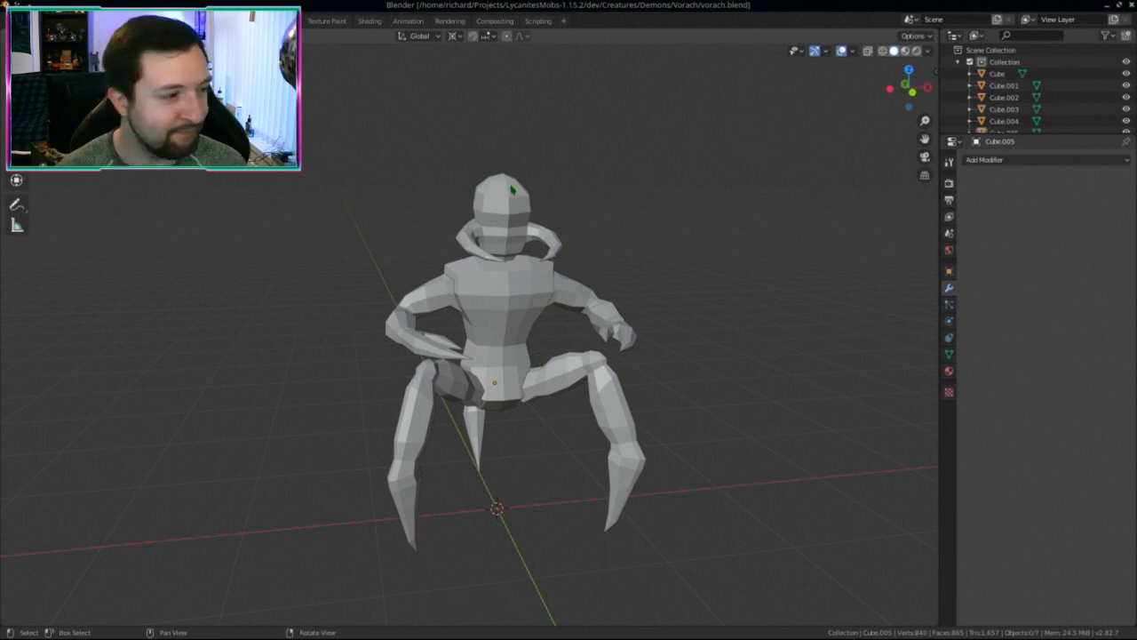
middle_drag(536, 310, 473, 320)
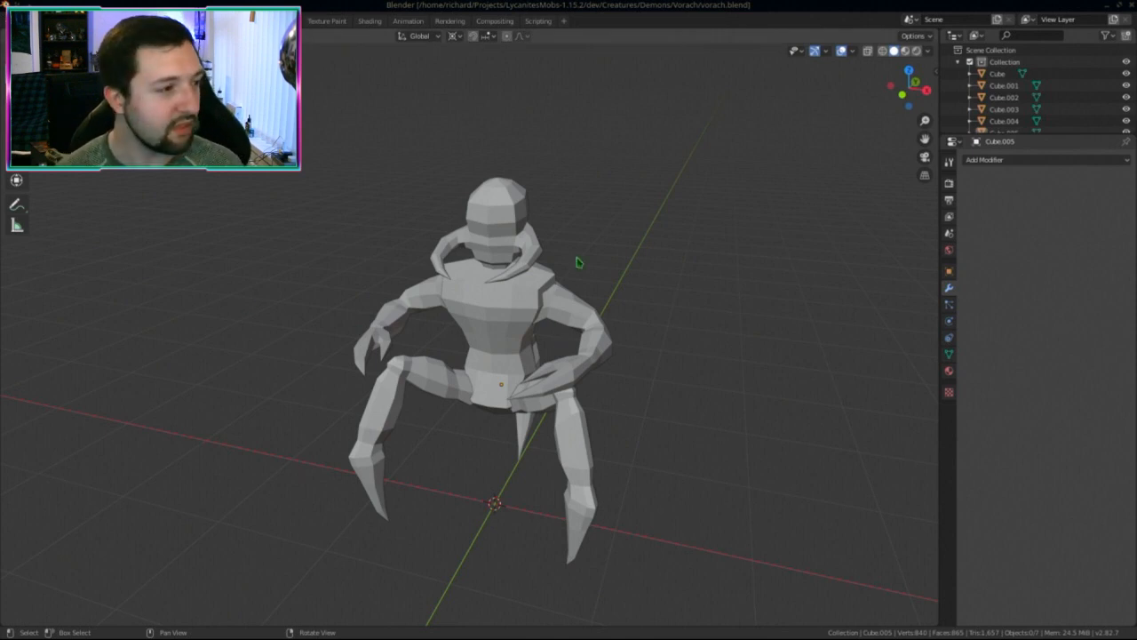
middle_drag(579, 262, 552, 293)
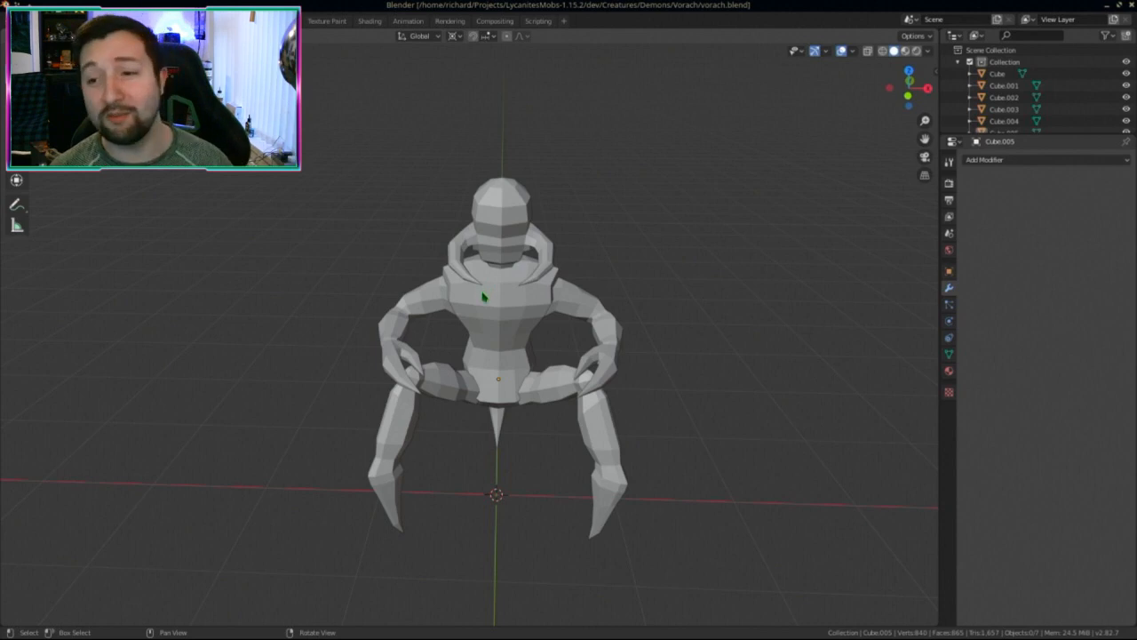
middle_drag(483, 311, 347, 156)
scroll(484, 337, down, 4)
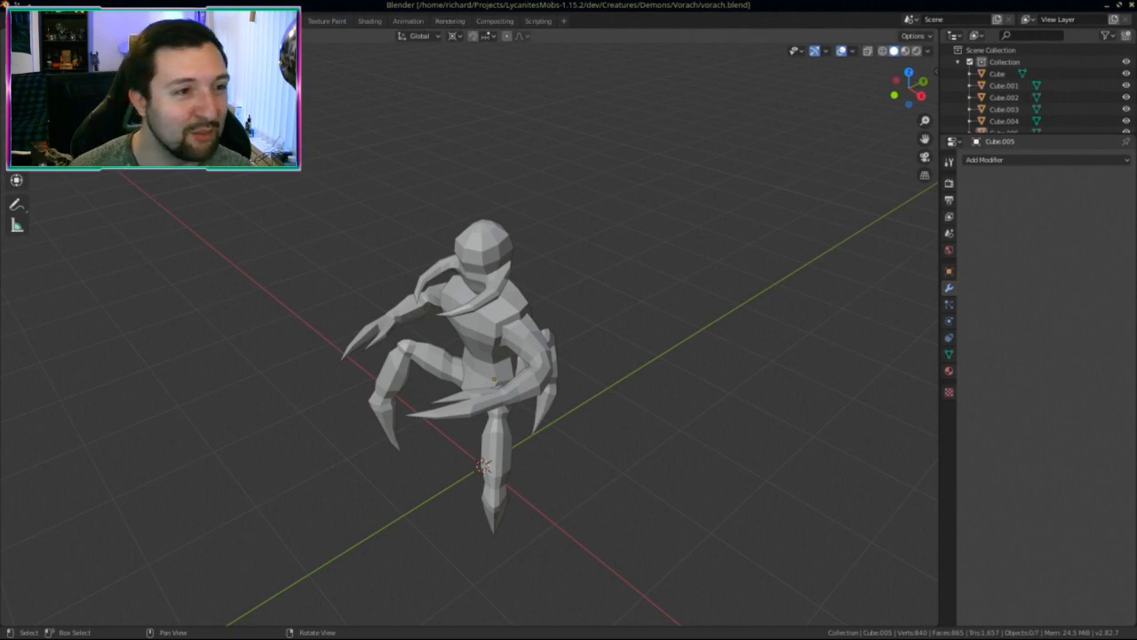
Step: Visit the Sculpting workspace, orbit the creature, then return to Modeling
click(240, 20)
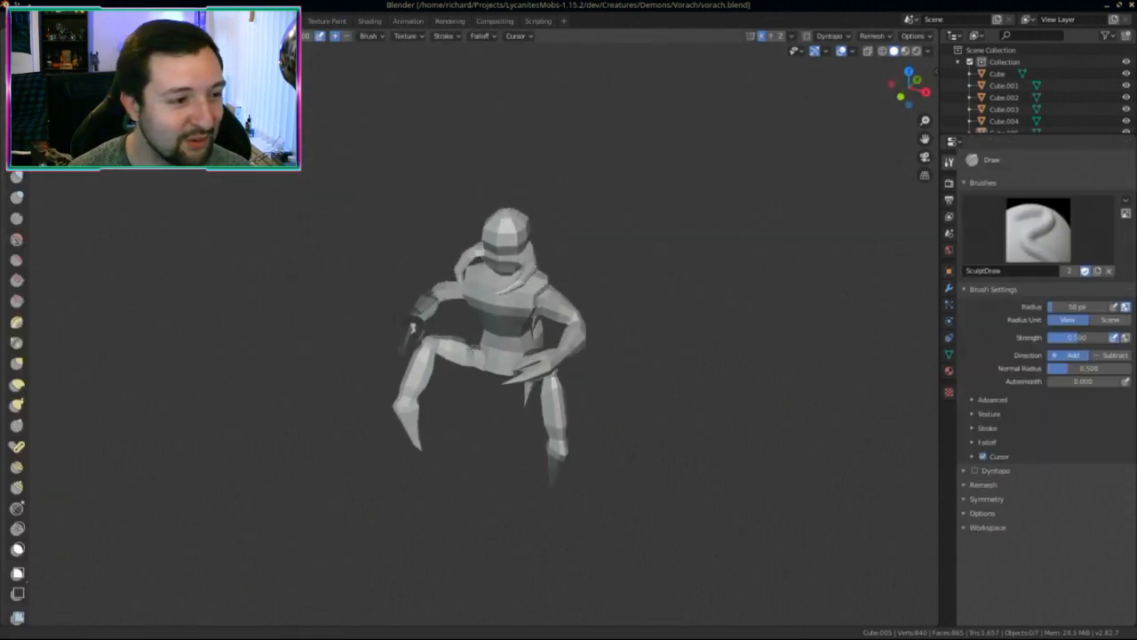
scroll(506, 342, up, 3)
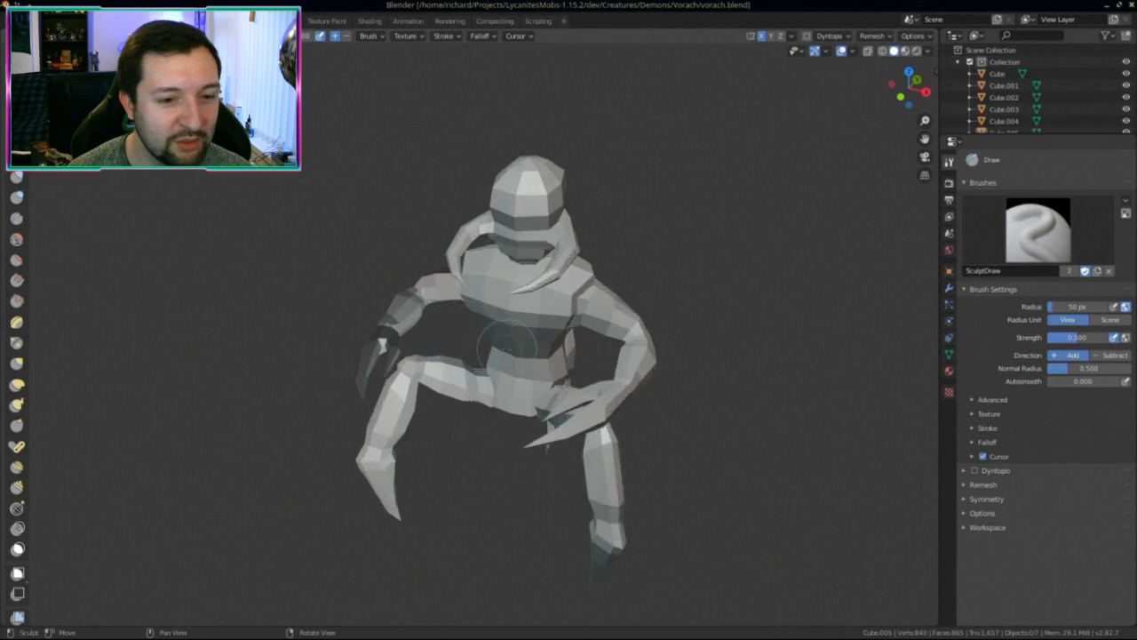
mouse_move(507, 342)
middle_down()
mouse_move(542, 338)
mouse_move(484, 351)
mouse_move(444, 338)
mouse_move(467, 333)
middle_up()
key(ctrl+Tab)
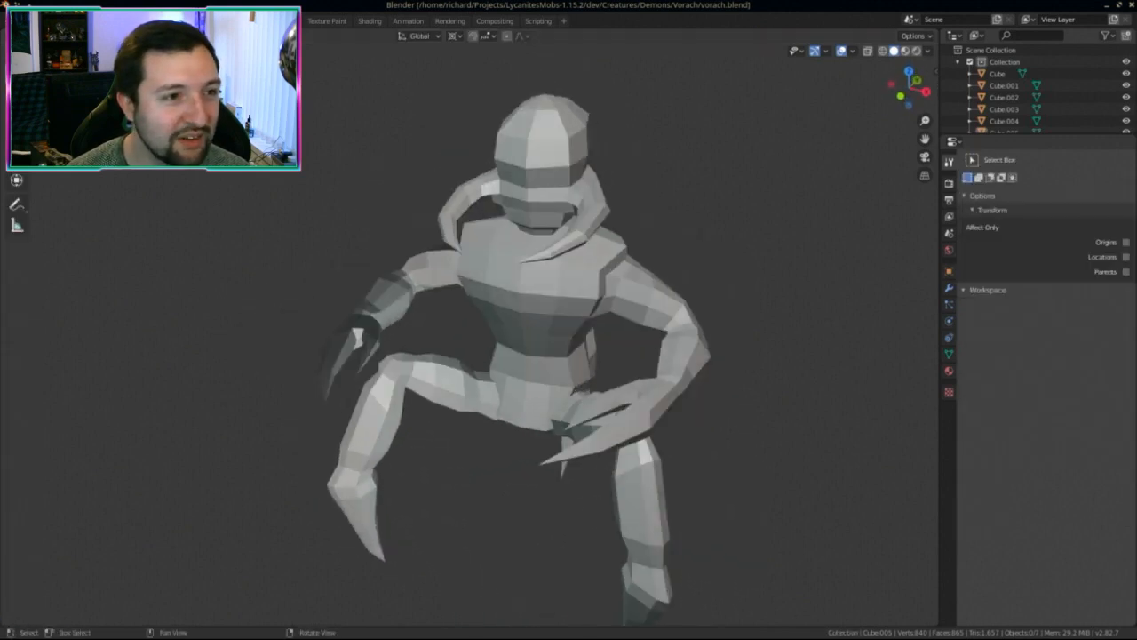
click(192, 20)
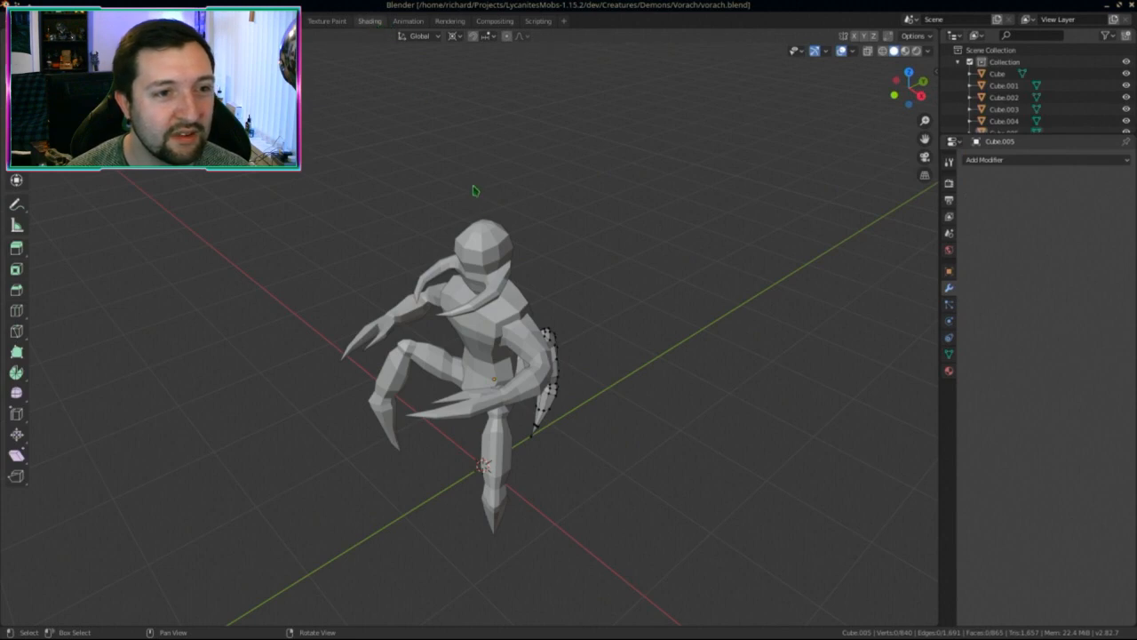
Step: Cycle through the Shading and Texture Paint workspaces, ending on Modeling in Object Mode
key(ctrl+Page_Down)
key(ctrl+Page_Down)
key(ctrl+Page_Down)
key(ctrl+Page_Down)
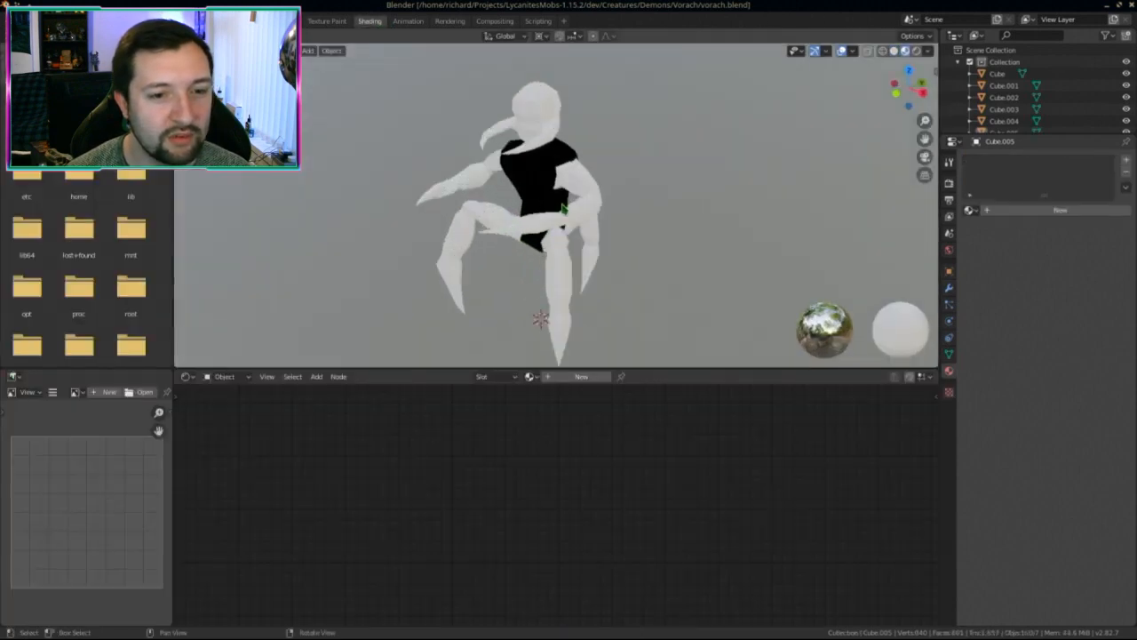
key(ctrl+Page_Up)
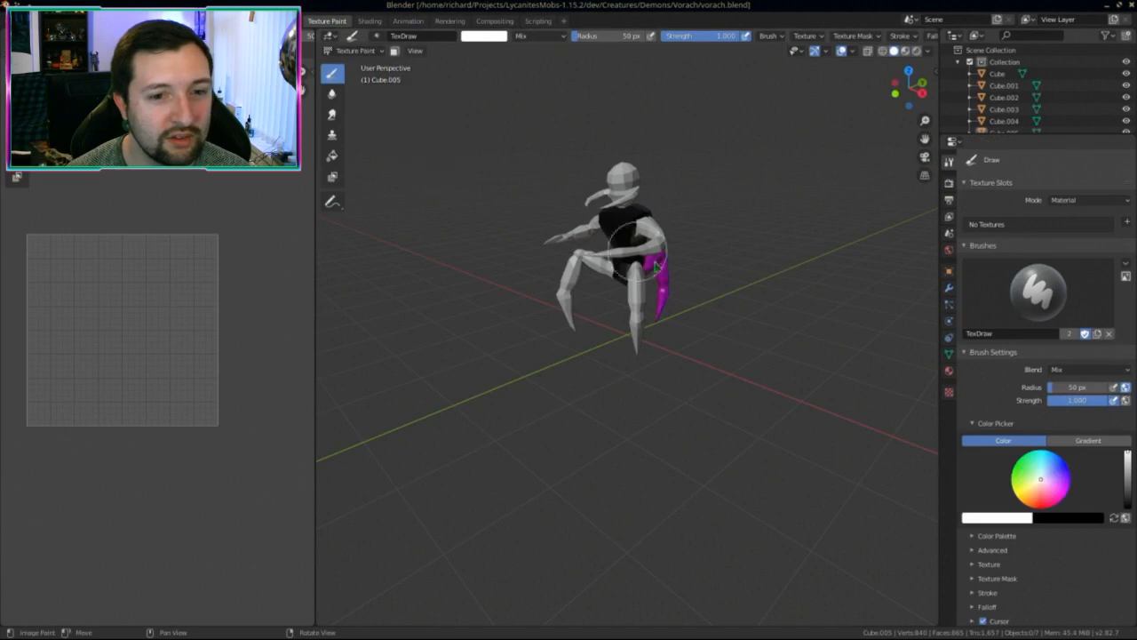
middle_drag(666, 257, 483, 203)
scroll(483, 203, up, 3)
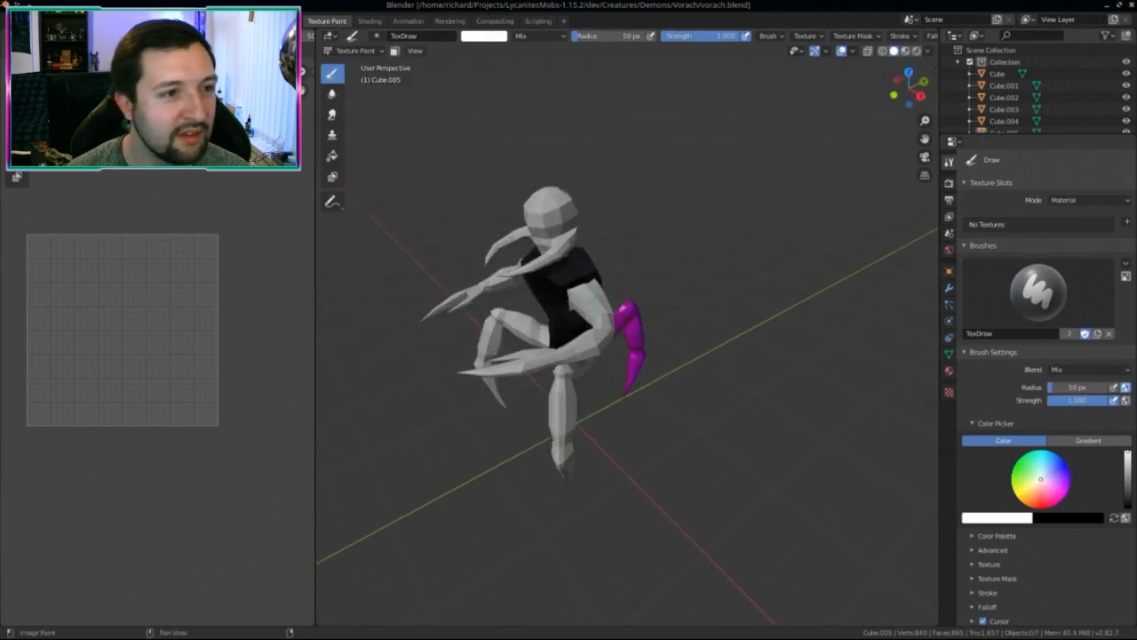
key(ctrl+Page_Up)
key(ctrl+Page_Up)
key(ctrl+Page_Up)
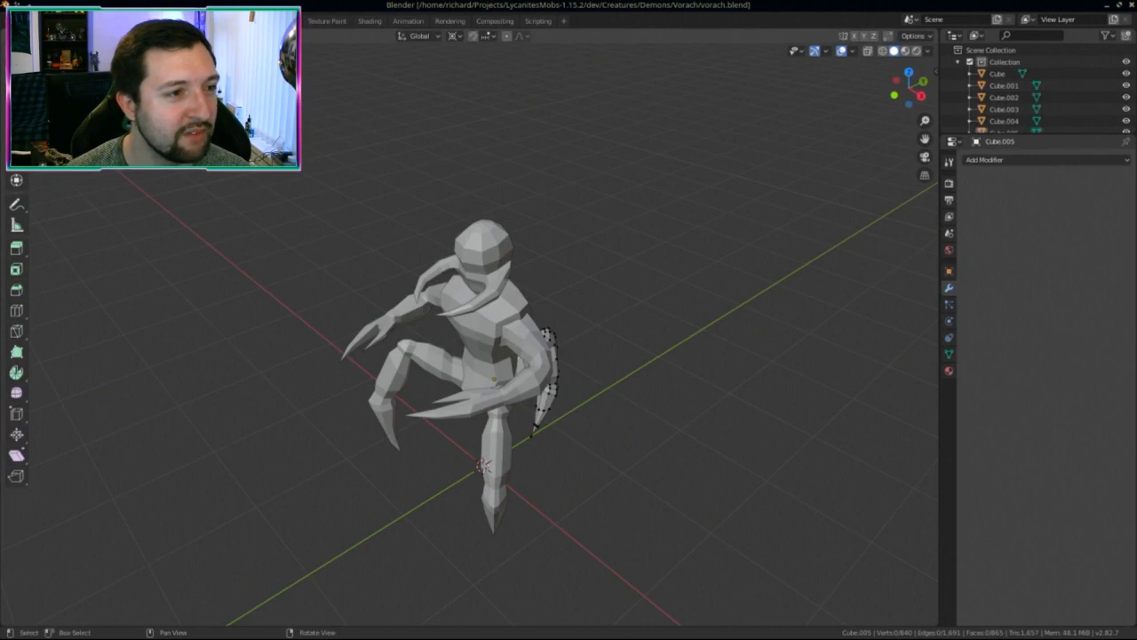
key(Tab)
Step: Select the head, leg, torso and arm pieces to check their material settings
click(492, 258)
middle_drag(492, 258, 889, 293)
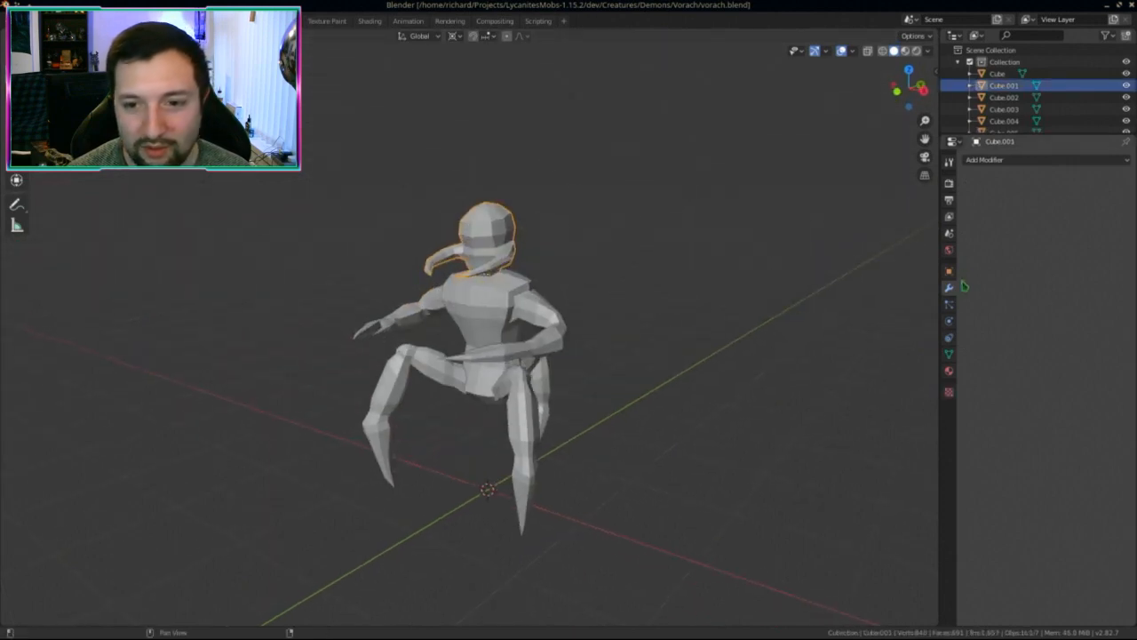
click(949, 373)
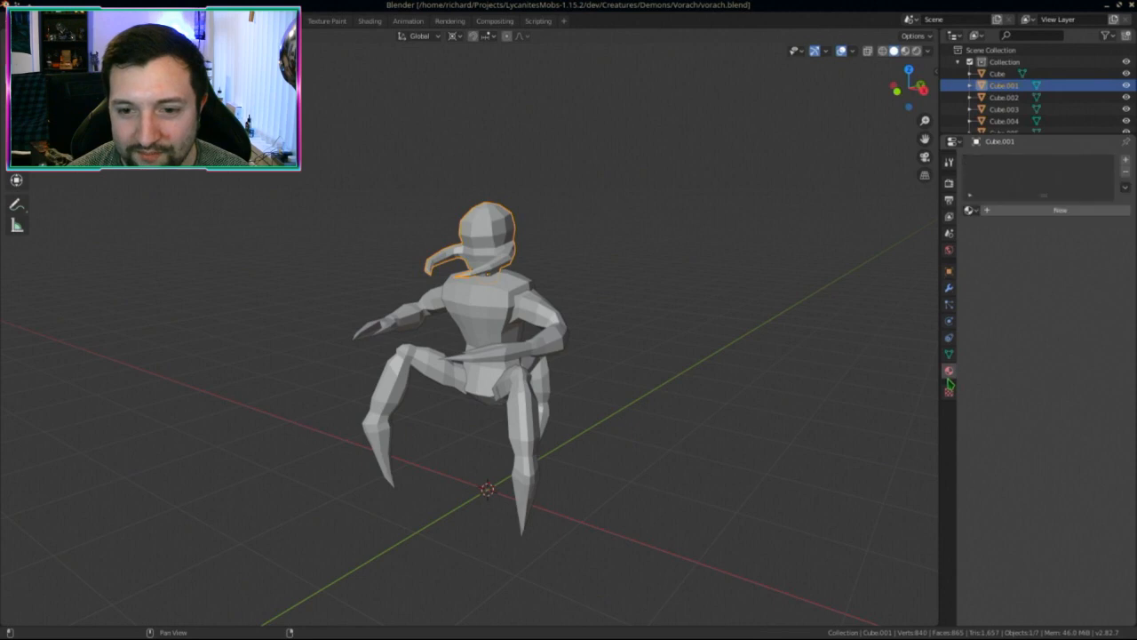
click(508, 439)
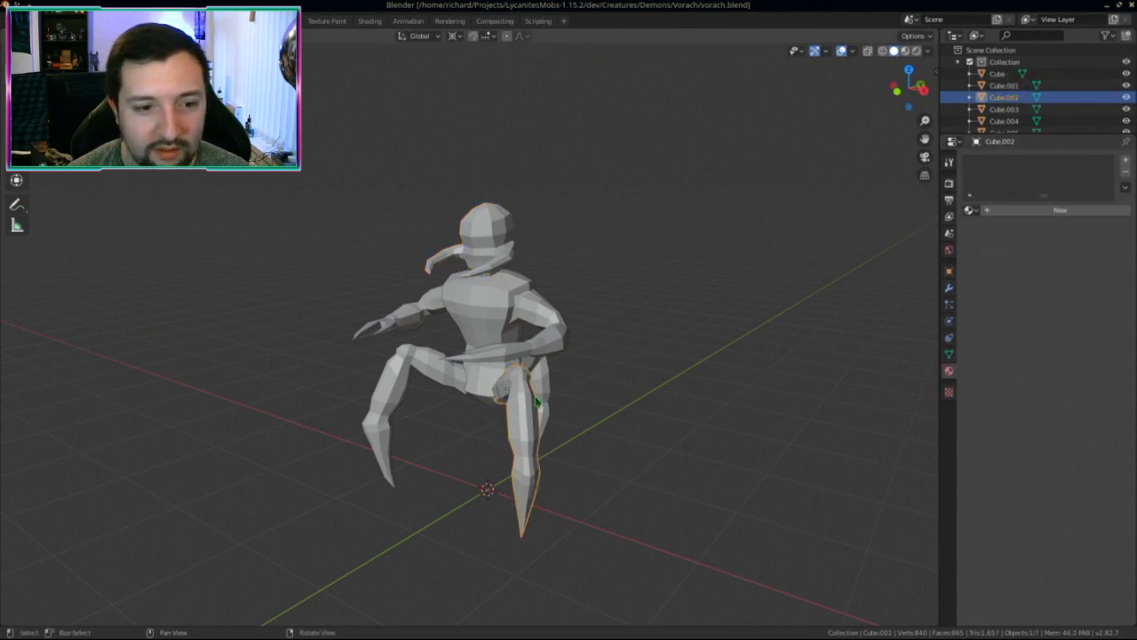
click(503, 324)
middle_drag(536, 324, 547, 328)
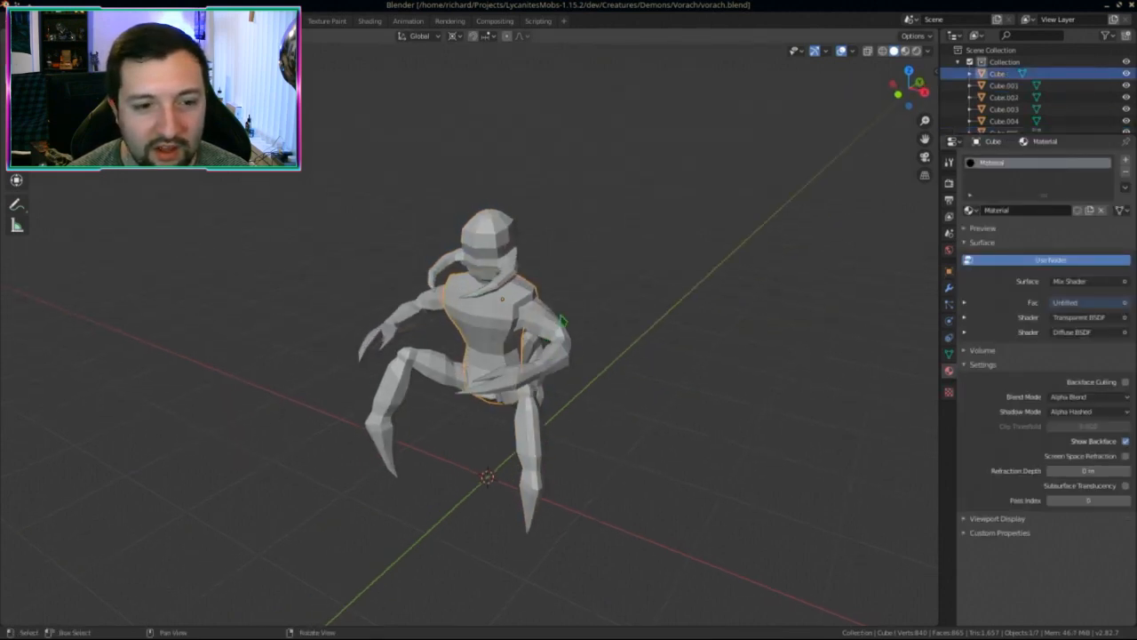
click(548, 330)
Step: Assign the shared 'Material' to arm Cube.004, head Cube.001, arm Cube.003 and leg Cube.006
click(971, 209)
click(997, 231)
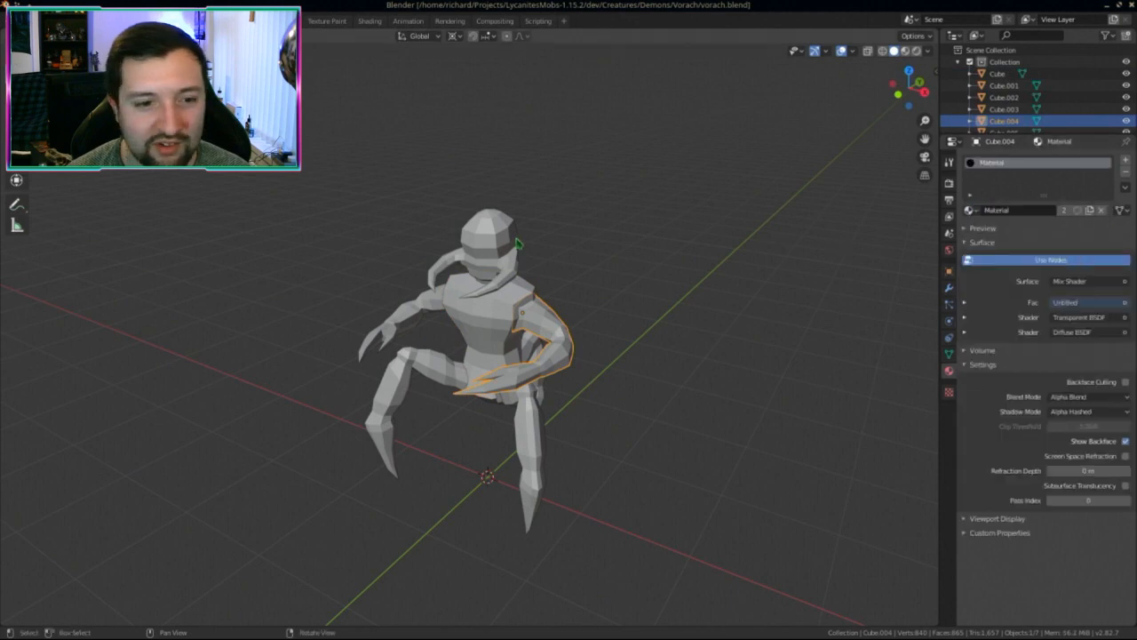
click(503, 247)
click(970, 210)
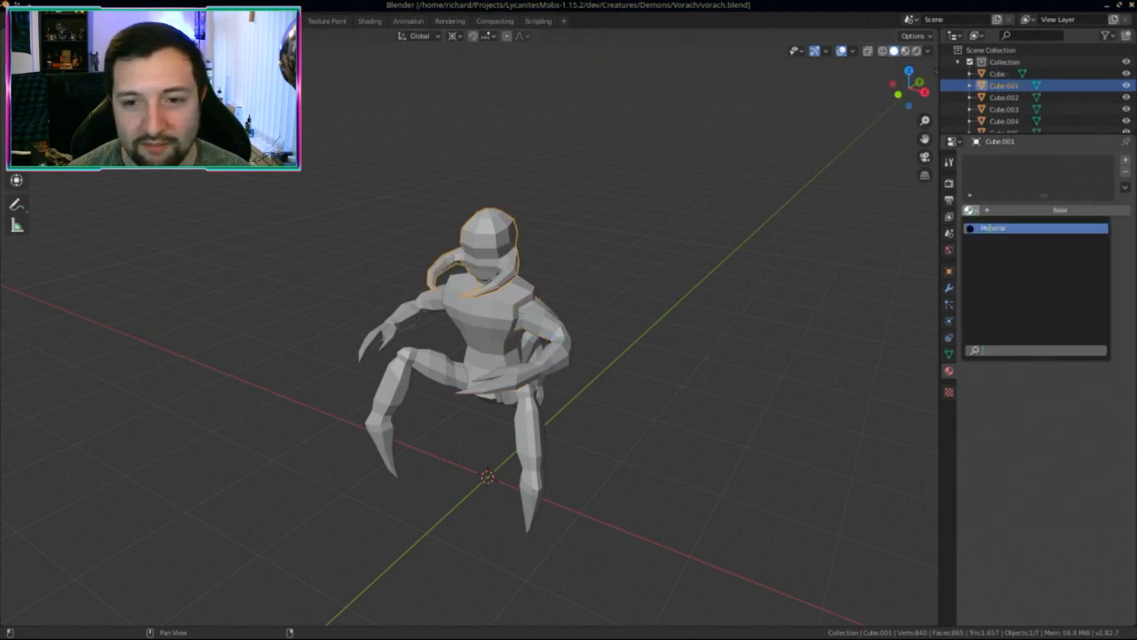
click(997, 229)
click(413, 312)
click(970, 210)
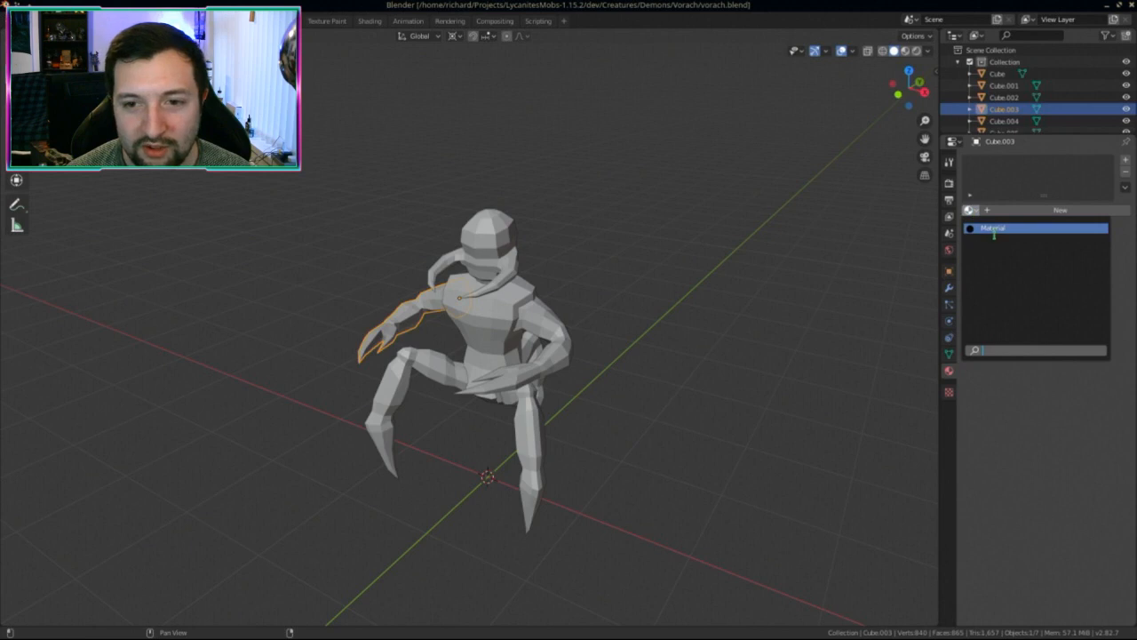
click(993, 228)
click(420, 378)
click(971, 210)
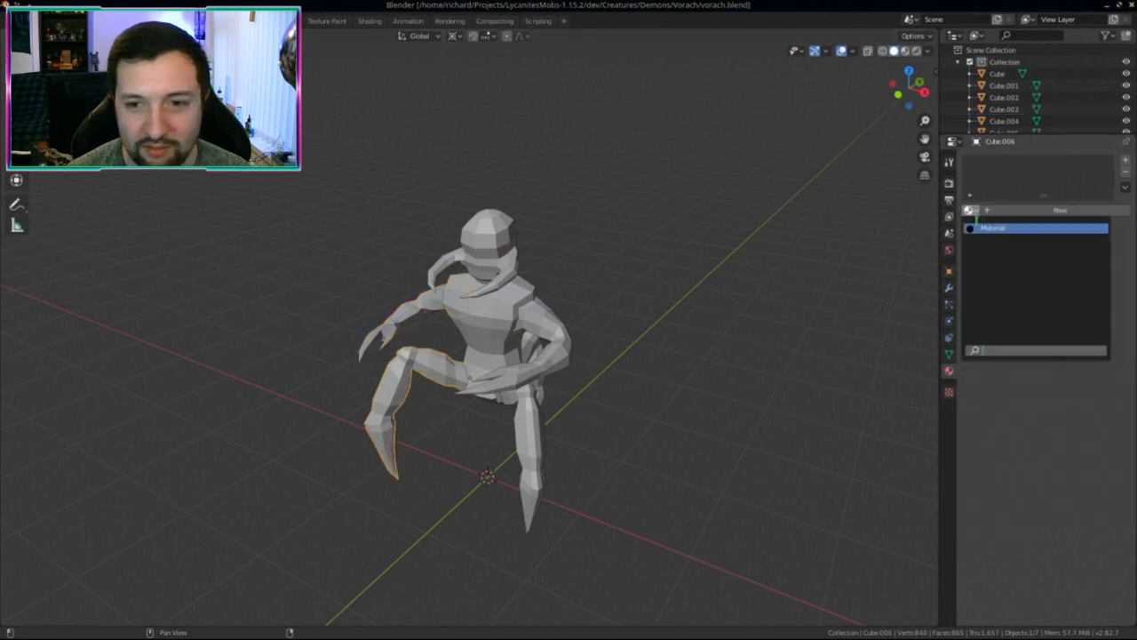
click(979, 222)
Step: Give both leg pieces, Cube.002 and the other leg, the shared 'Material'
click(541, 464)
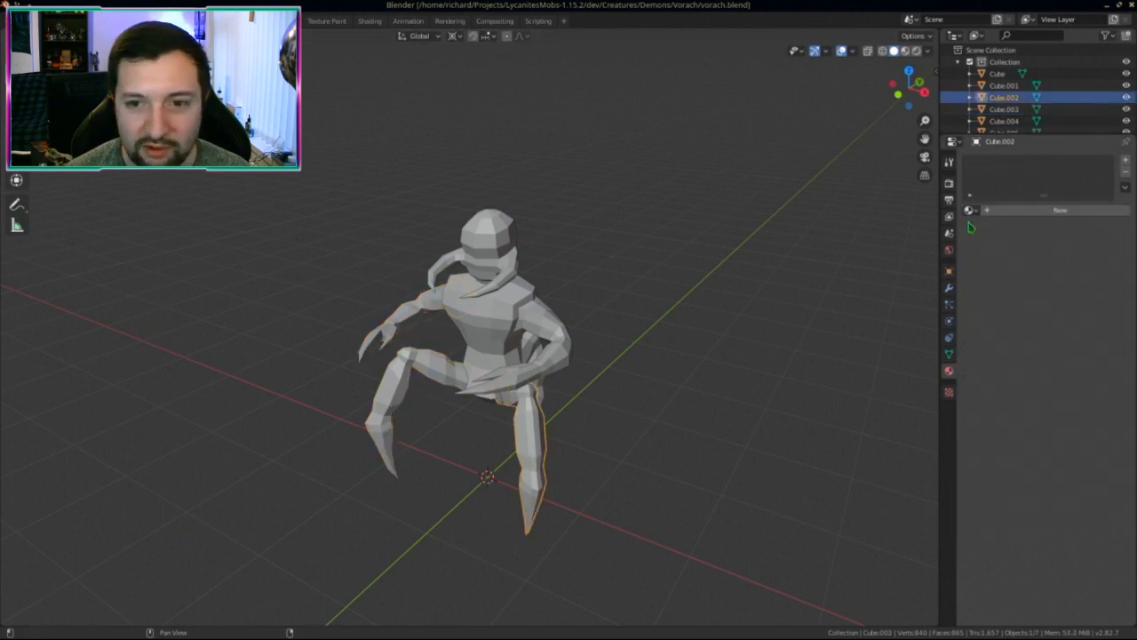
click(970, 210)
click(979, 223)
middle_drag(622, 316, 542, 334)
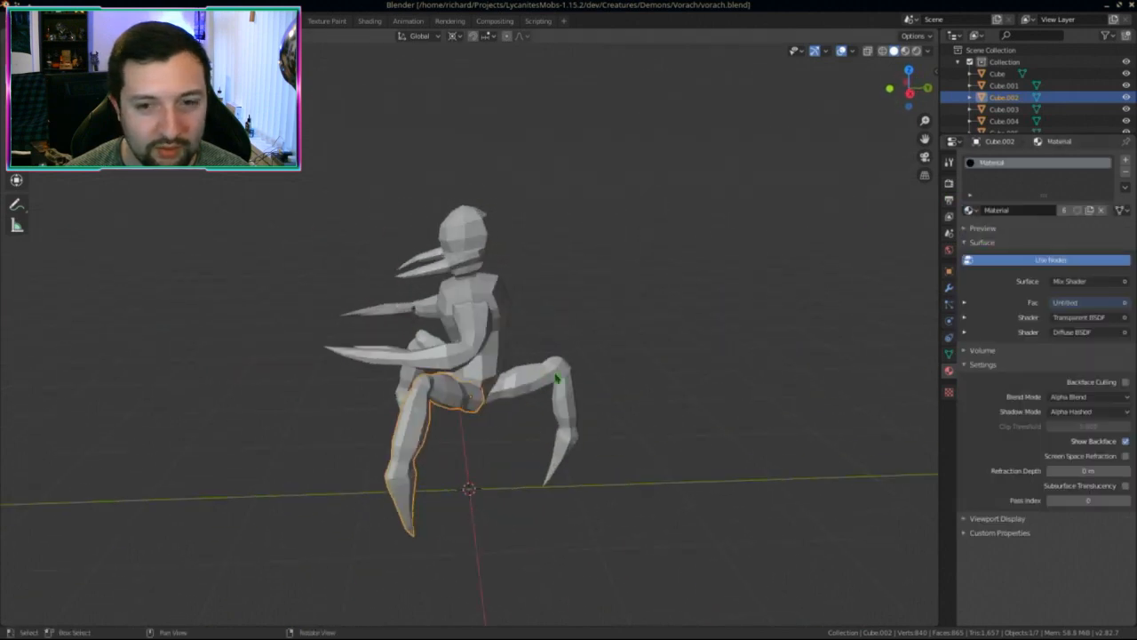
click(559, 376)
click(970, 210)
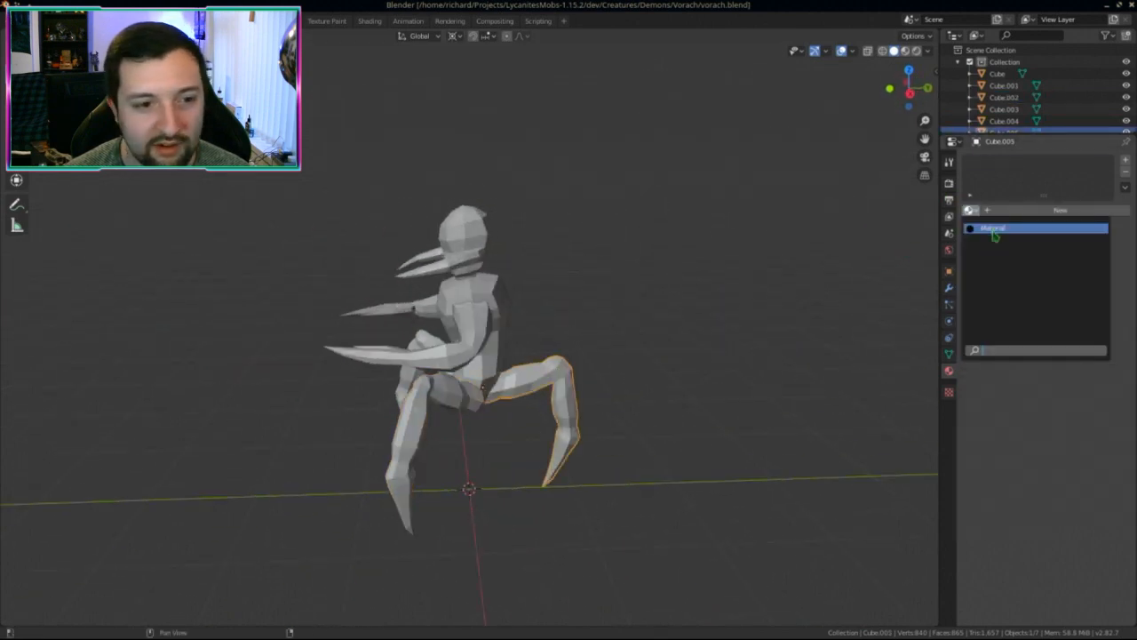
click(992, 229)
middle_drag(640, 320, 584, 318)
Step: Reselect the body, save vorach.blend, and switch to the UV Editing workspace
click(479, 311)
click(501, 239)
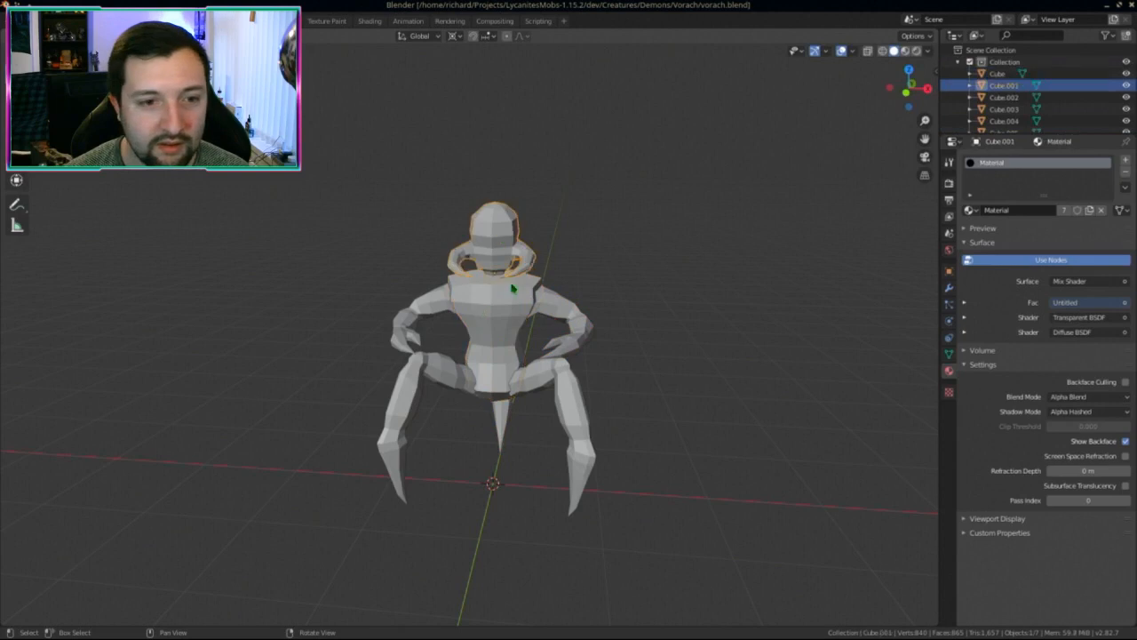
click(511, 305)
key(ctrl+s)
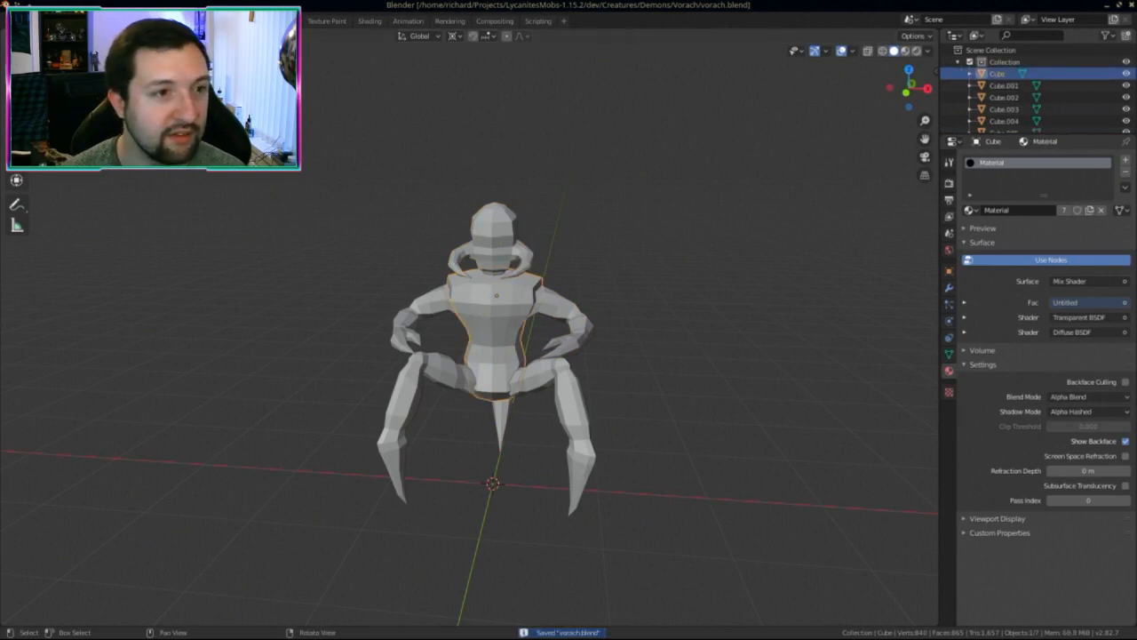
click(282, 20)
Step: Isolate the body torso in local view and put it into Edit Mode
key(a)
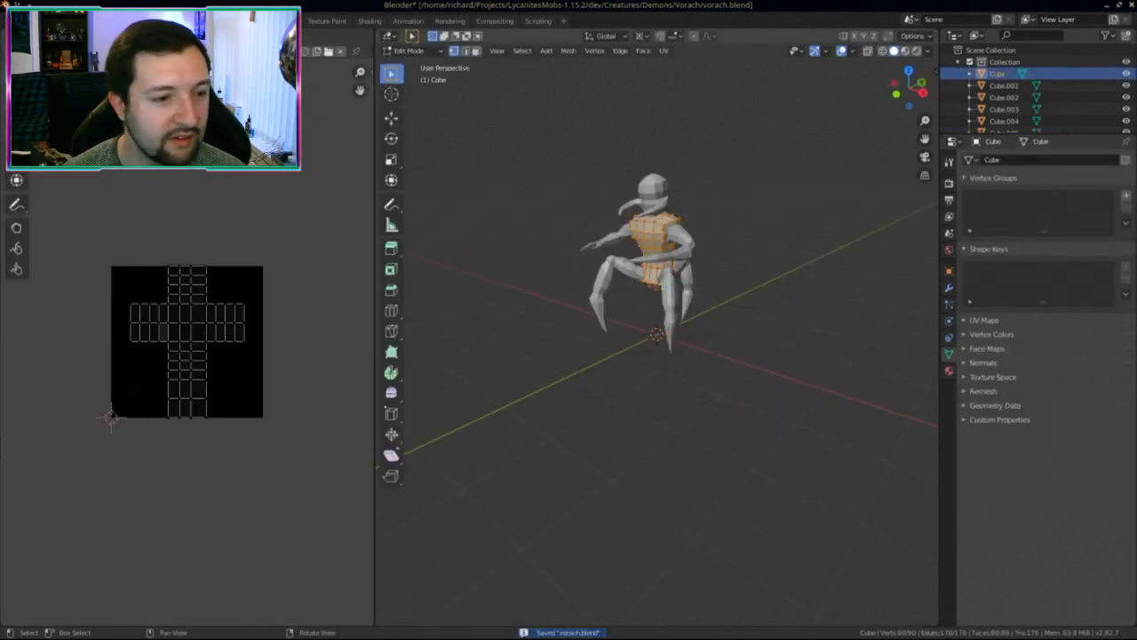
scroll(653, 300, up, 4)
middle_drag(641, 310, 645, 351)
key(Tab)
key(Tab)
key(Tab)
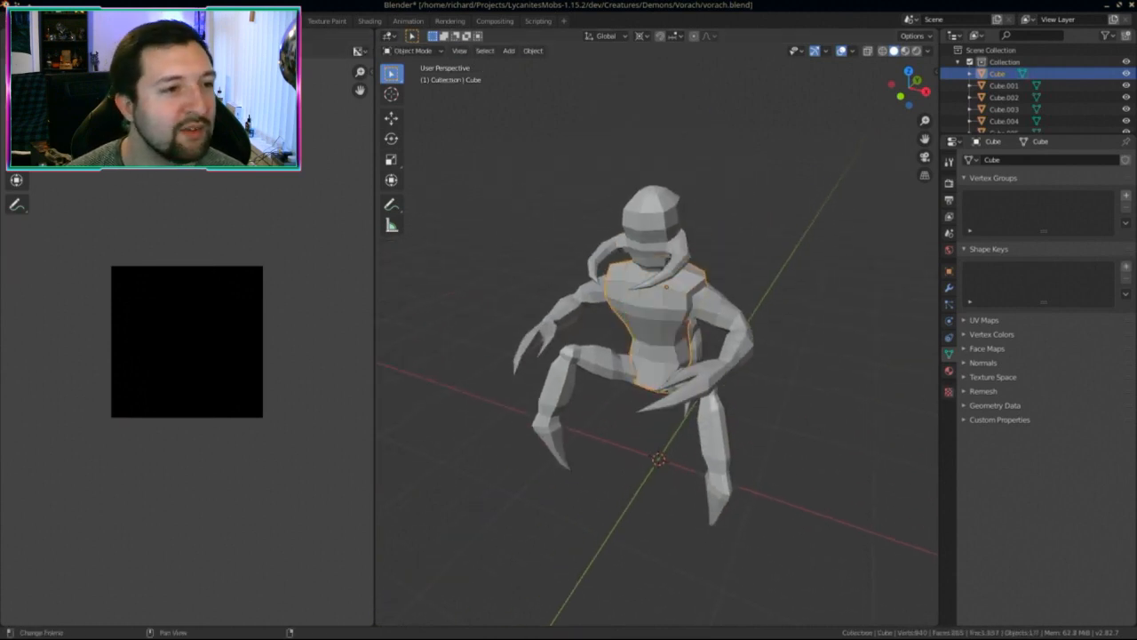
click(158, 20)
key(ctrl+Page_Down)
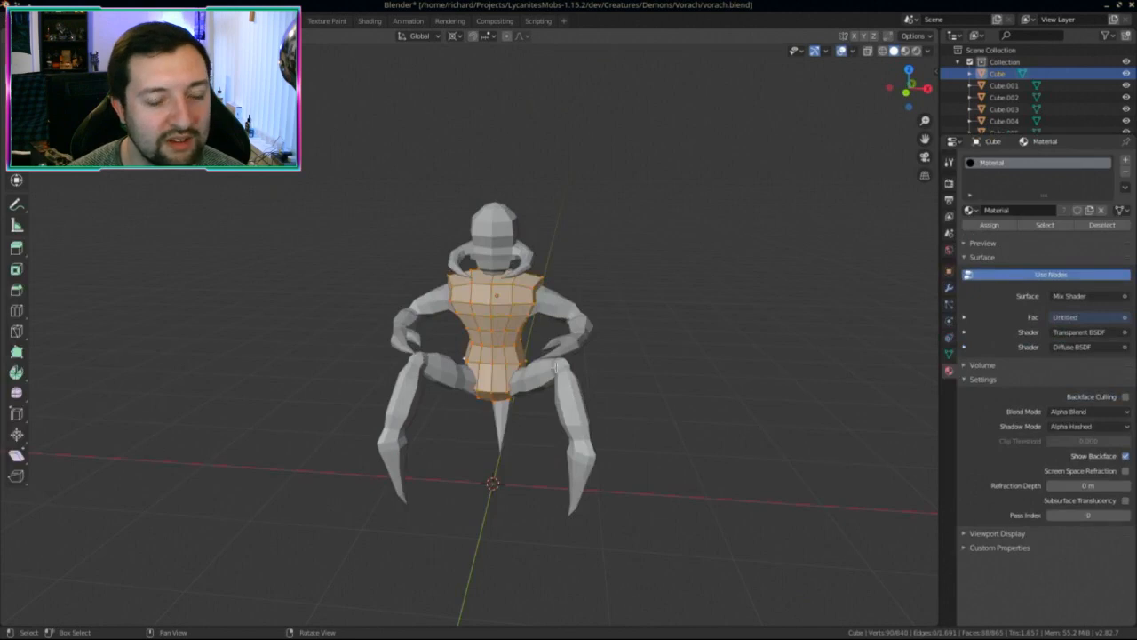
key(KP_Divide)
key(Tab)
key(Tab)
Step: Select edge loops across the torso's top, a vertical side, and the right-hand side
mouse_move(531, 376)
middle_down()
mouse_move(497, 414)
mouse_move(542, 391)
middle_up()
scroll(578, 295, down, 3)
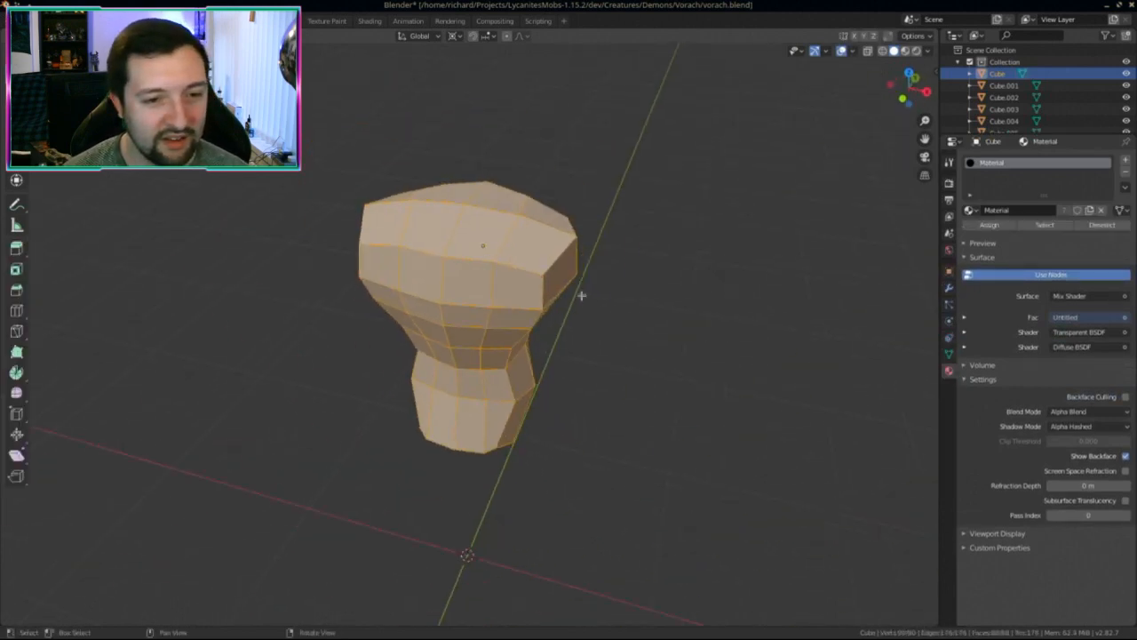
middle_drag(579, 295, 393, 244)
click(535, 255)
scroll(536, 255, up, 2)
alt+click(471, 174)
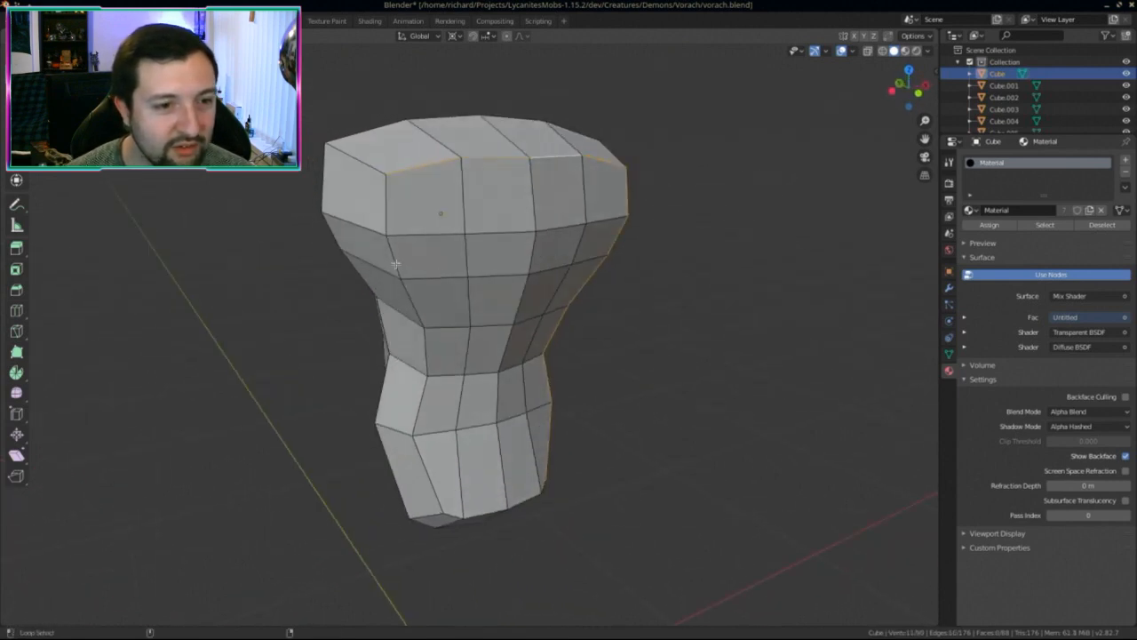
alt+shift+click(427, 363)
middle_drag(498, 500, 462, 502)
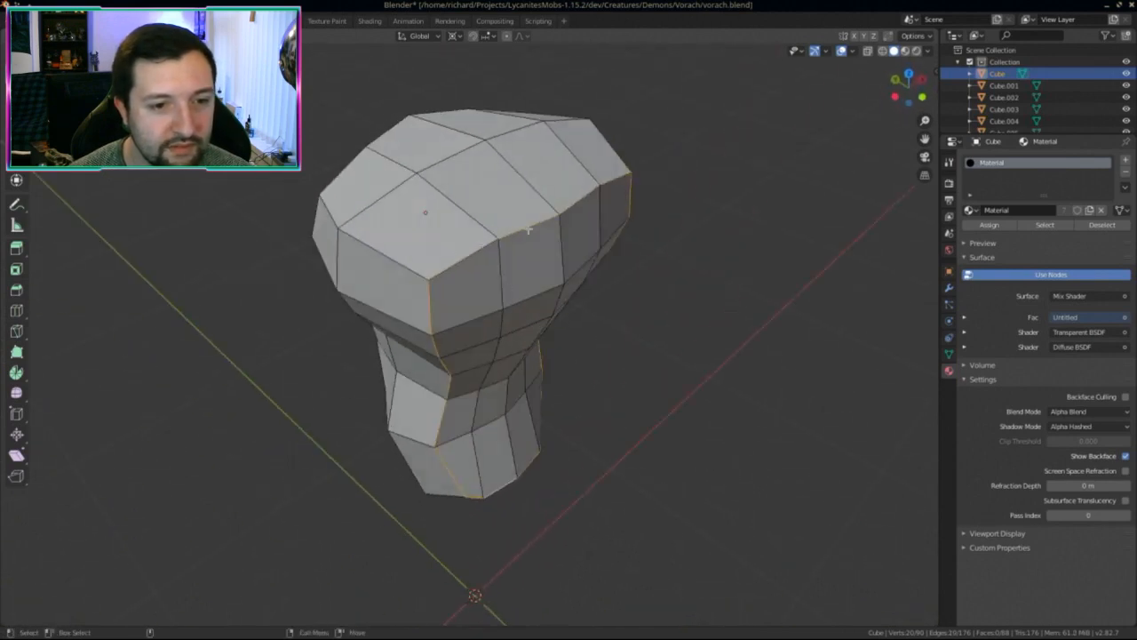
middle_drag(604, 183, 540, 300)
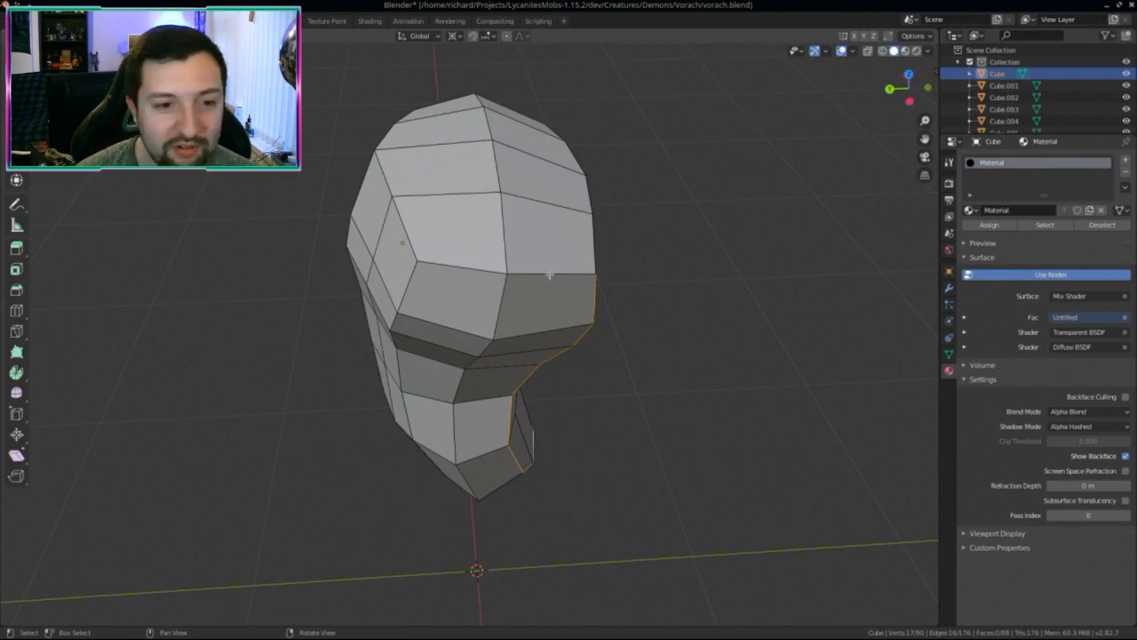
middle_drag(472, 270, 430, 537)
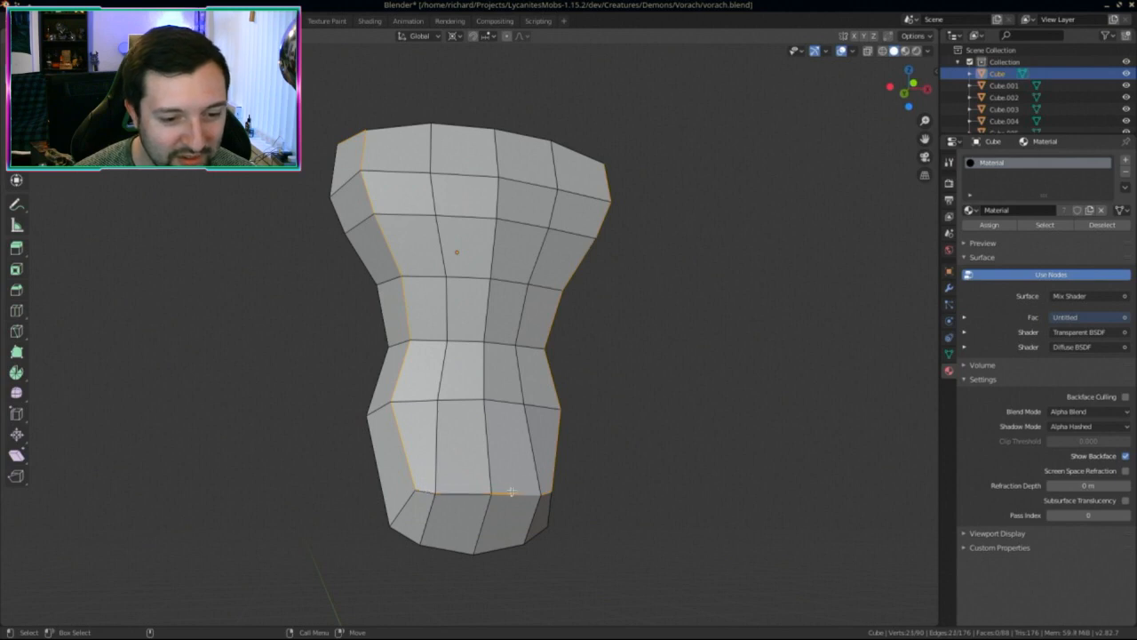
alt+middle_drag(545, 491, 539, 494)
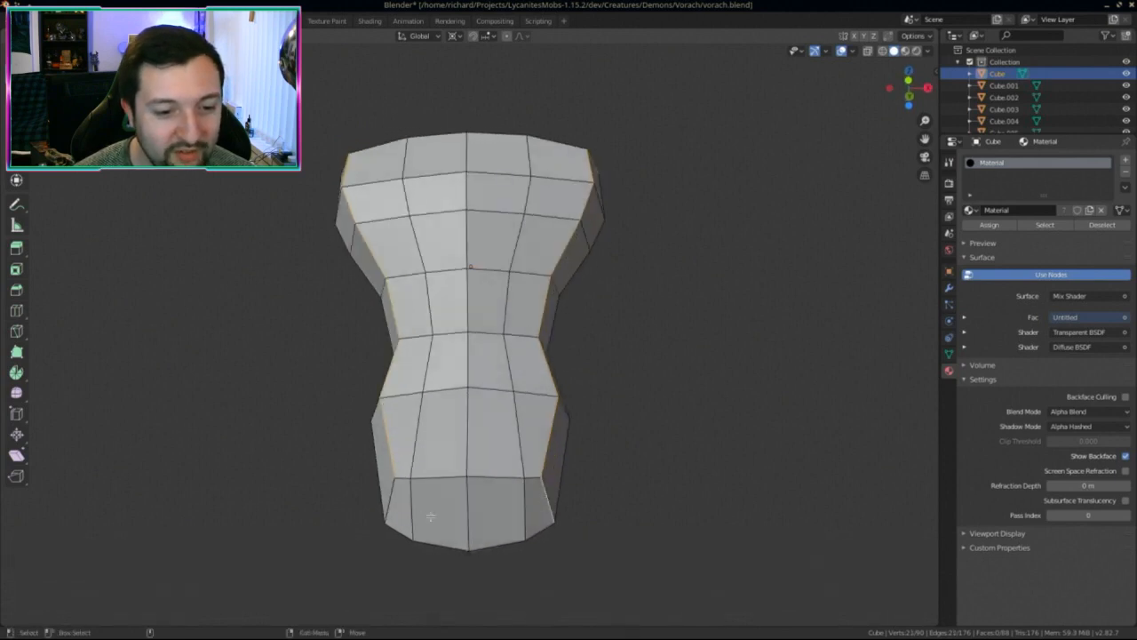
alt+shift+click(549, 520)
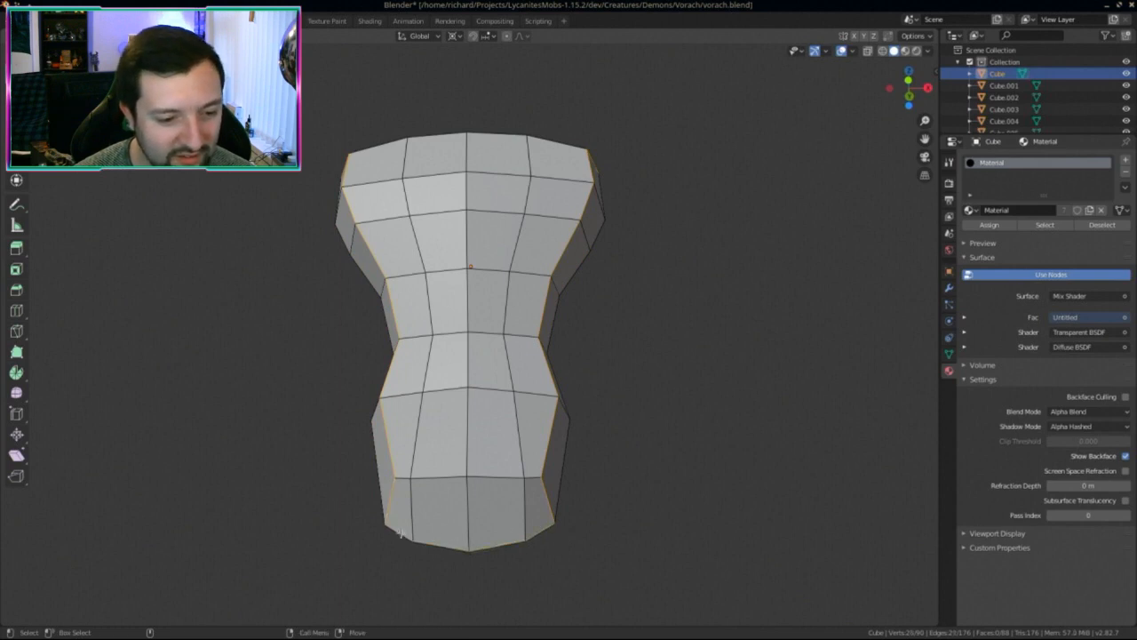
Step: Refine the loop selection, dropping the right-side edge loop, and inspect the torso
middle_drag(401, 533, 495, 505)
right_click(481, 524)
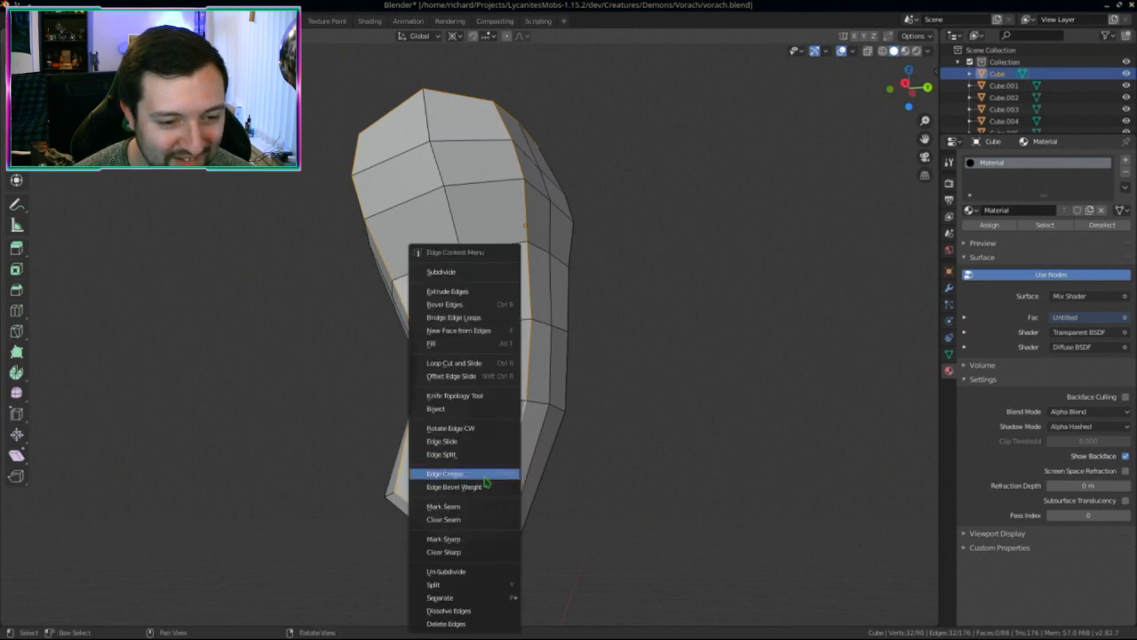
click(480, 475)
middle_drag(551, 536, 488, 481)
alt+shift+click(526, 457)
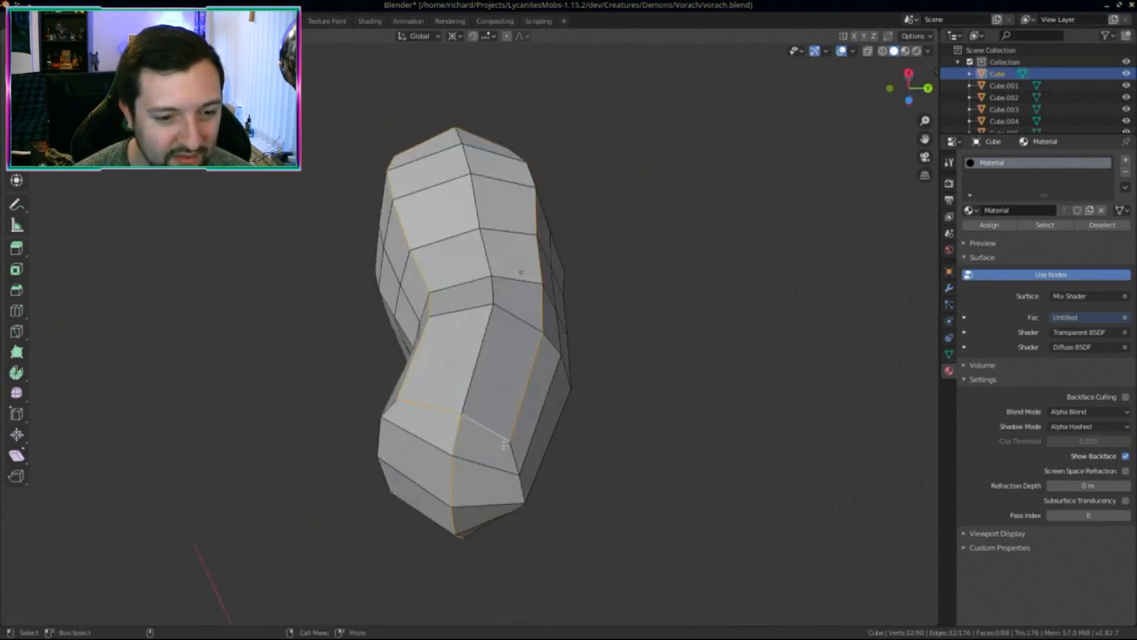
middle_drag(514, 483, 486, 459)
middle_drag(547, 500, 527, 278)
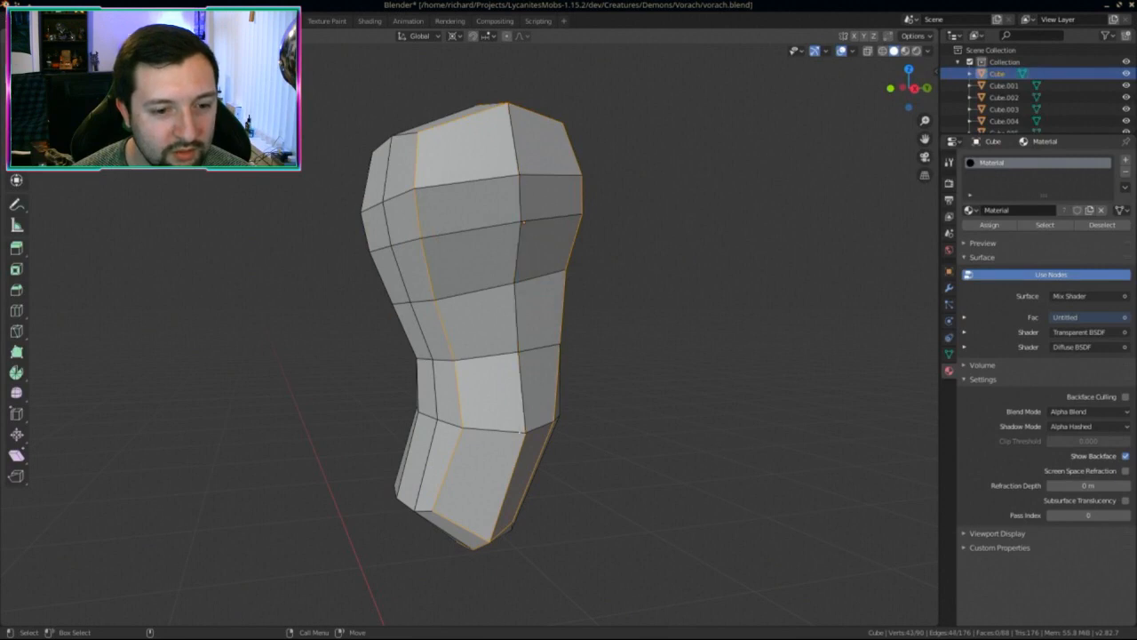
middle_drag(408, 510, 512, 480)
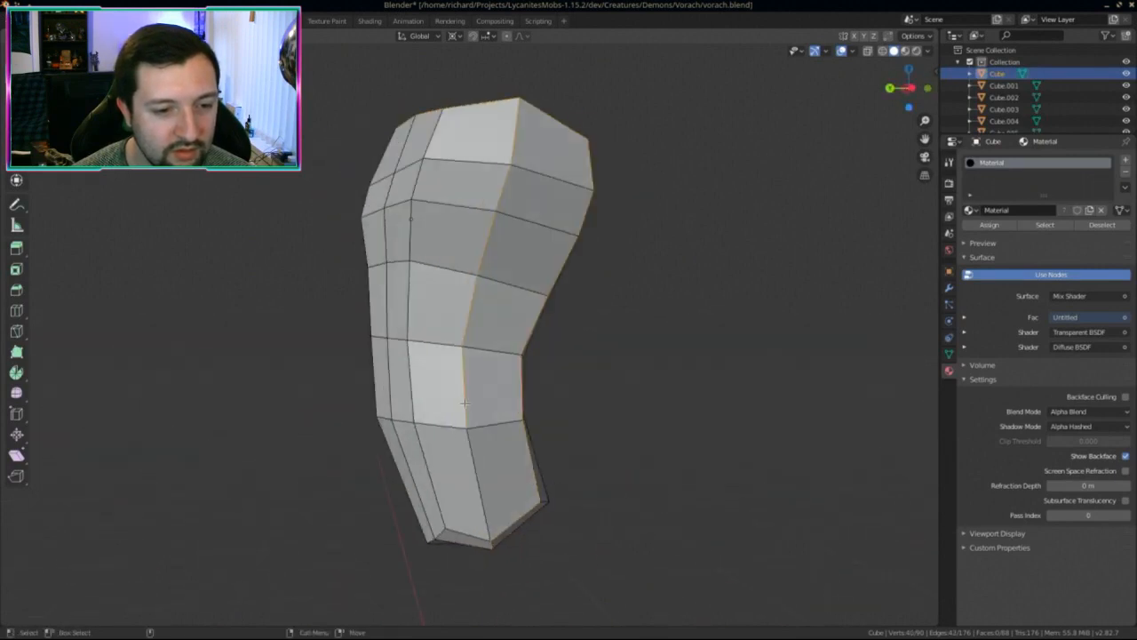
mouse_move(513, 136)
middle_down()
mouse_move(521, 338)
mouse_move(581, 187)
mouse_move(533, 447)
mouse_move(553, 347)
mouse_move(620, 466)
mouse_move(705, 482)
mouse_move(481, 421)
mouse_move(511, 409)
mouse_move(614, 432)
mouse_move(599, 459)
mouse_move(525, 469)
mouse_move(495, 442)
mouse_move(393, 447)
mouse_move(619, 460)
mouse_move(685, 452)
mouse_move(648, 467)
mouse_move(587, 389)
middle_up()
Step: Check the torso in wireframe shading, then return to solid and review it
key(z)
click(595, 469)
key(z)
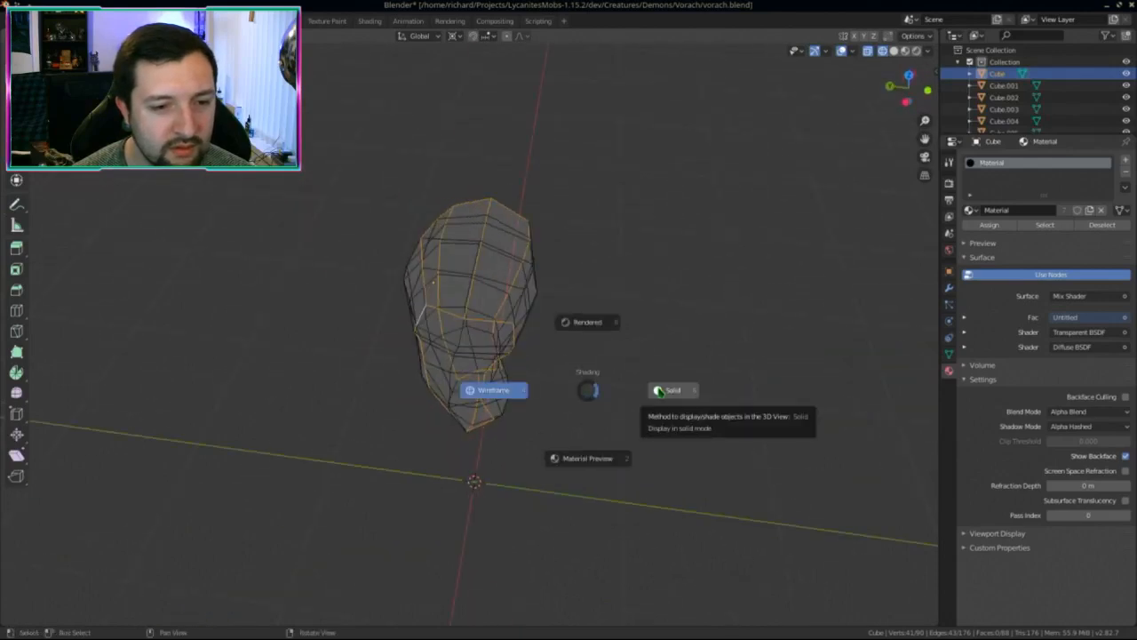
click(658, 391)
middle_drag(609, 388, 558, 280)
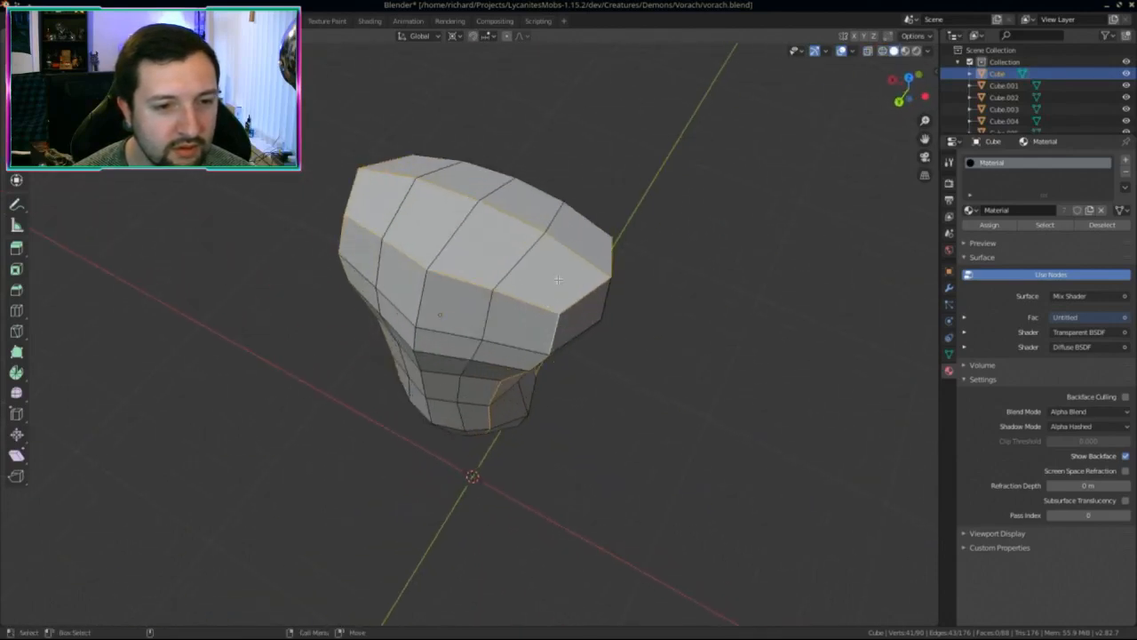
middle_drag(408, 182, 382, 232)
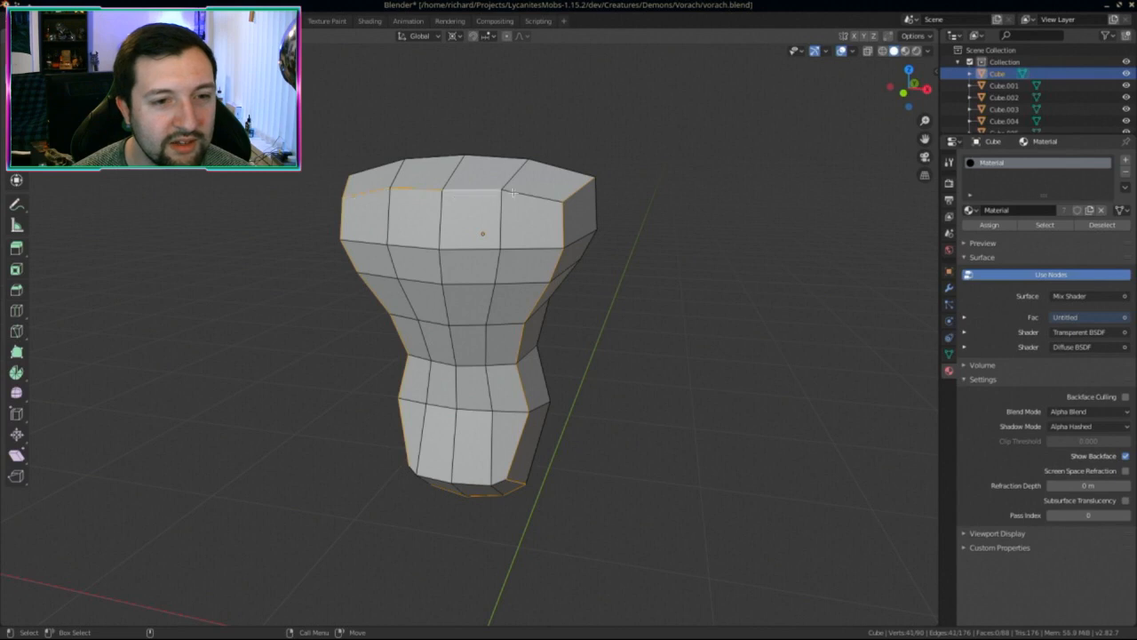
middle_drag(530, 283, 514, 286)
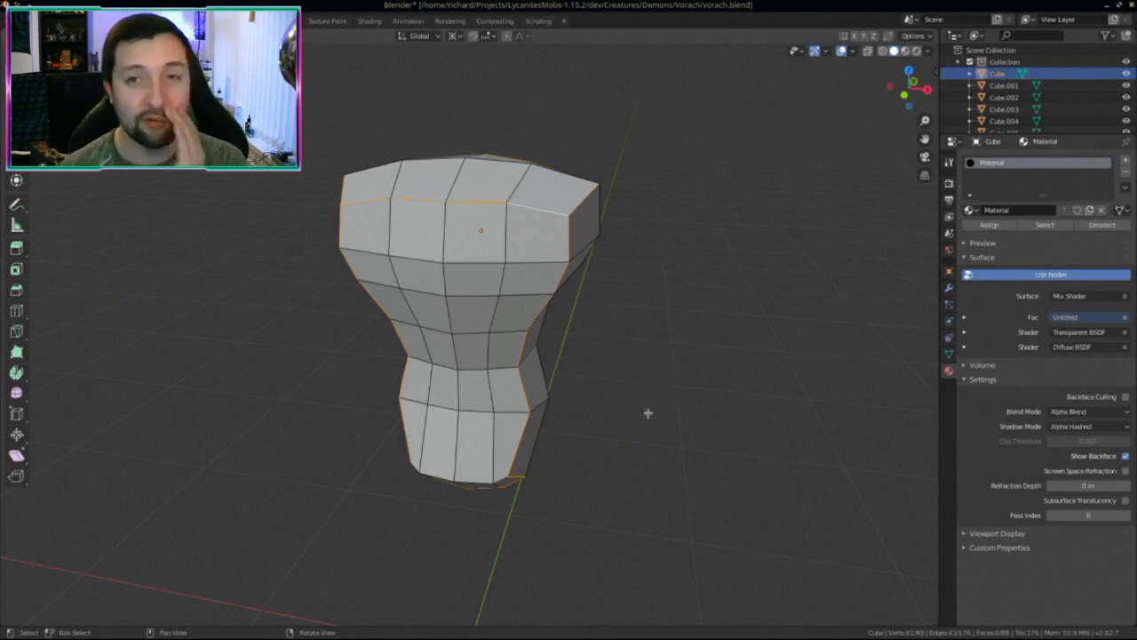
middle_drag(628, 448, 467, 344)
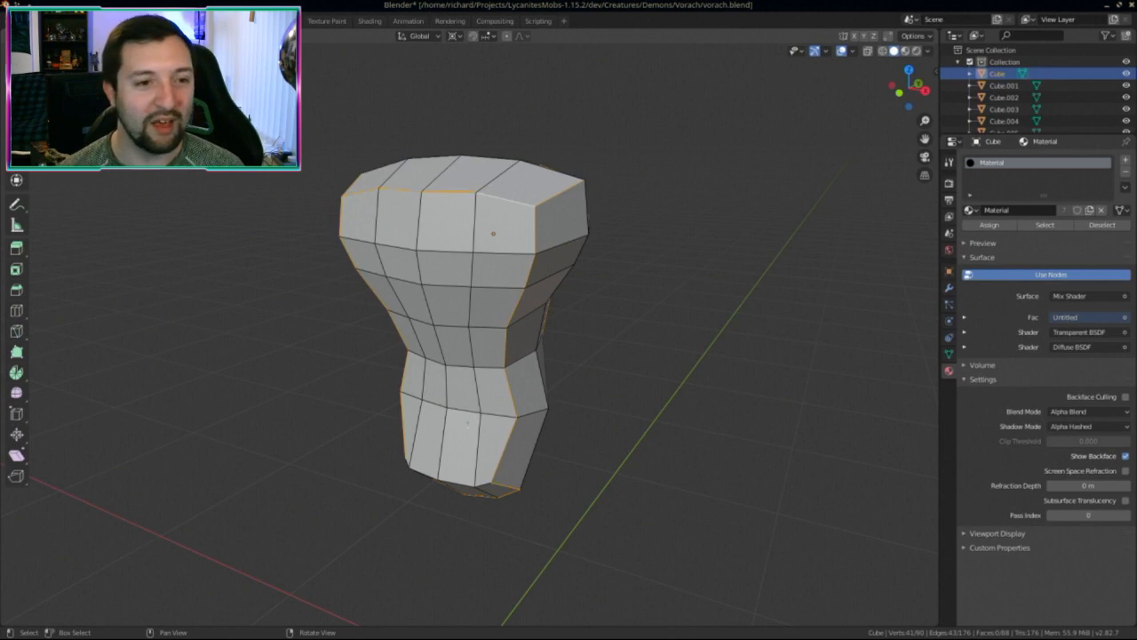
middle_drag(472, 414, 398, 361)
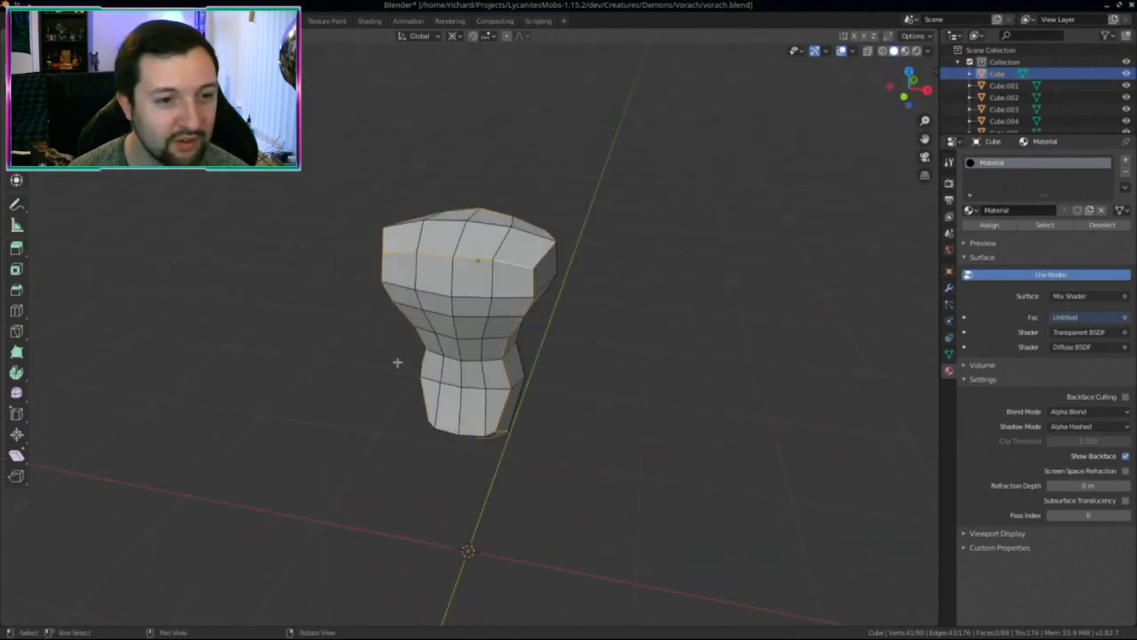
Step: Mark the selected torso edge loops as UV seams in the UV Editing workspace
click(280, 21)
scroll(188, 360, up, 3)
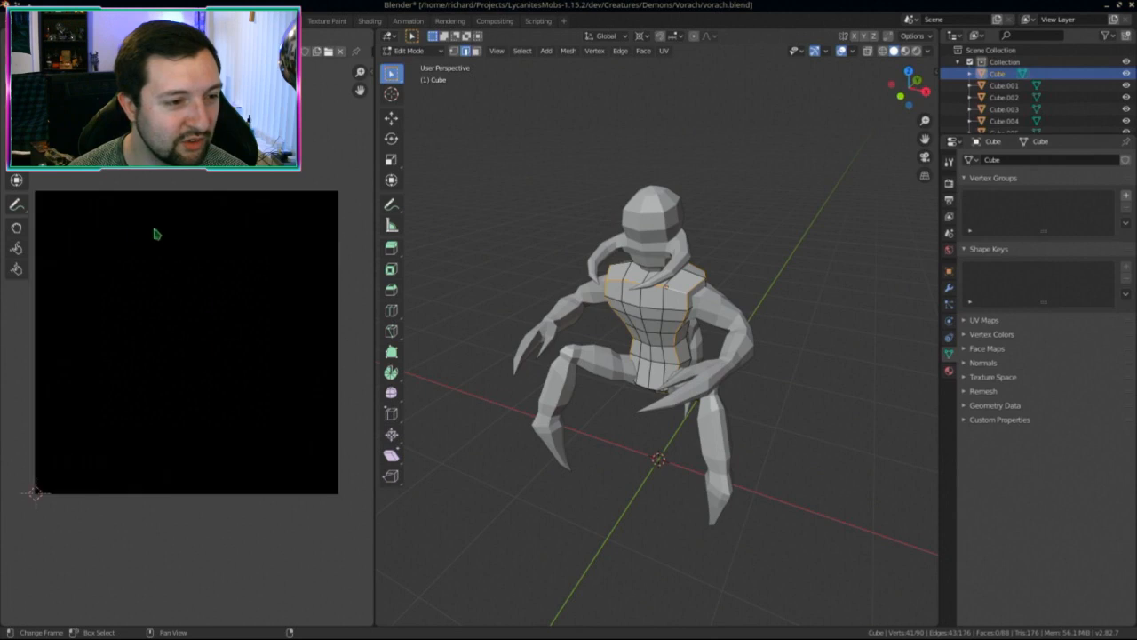
middle_drag(676, 391, 671, 338)
key(u)
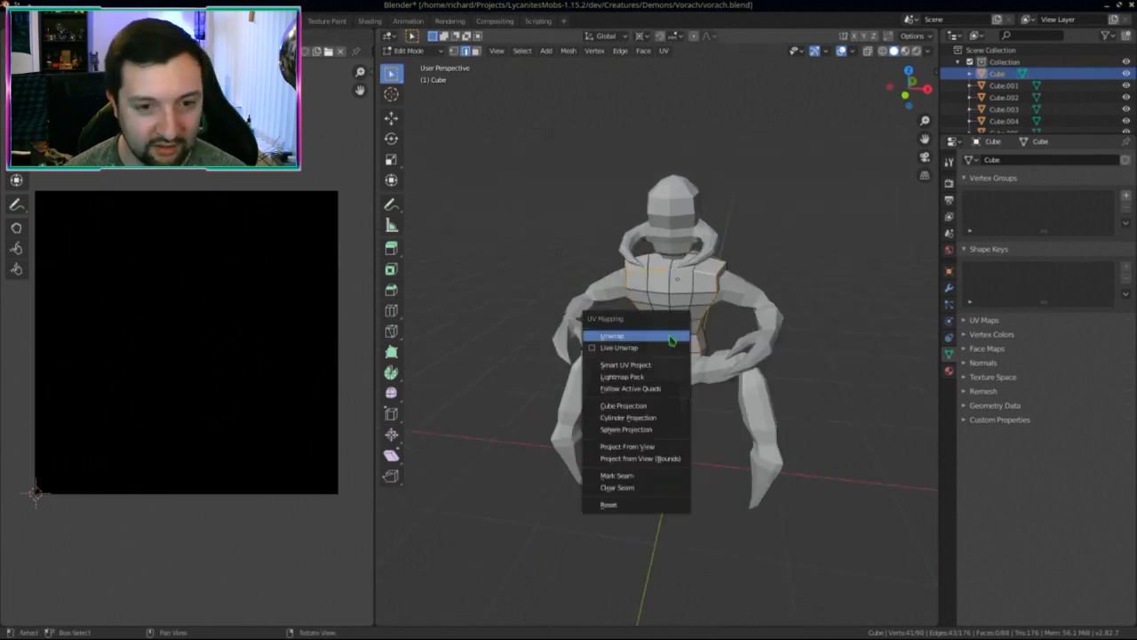
key(Escape)
key(ctrl+e)
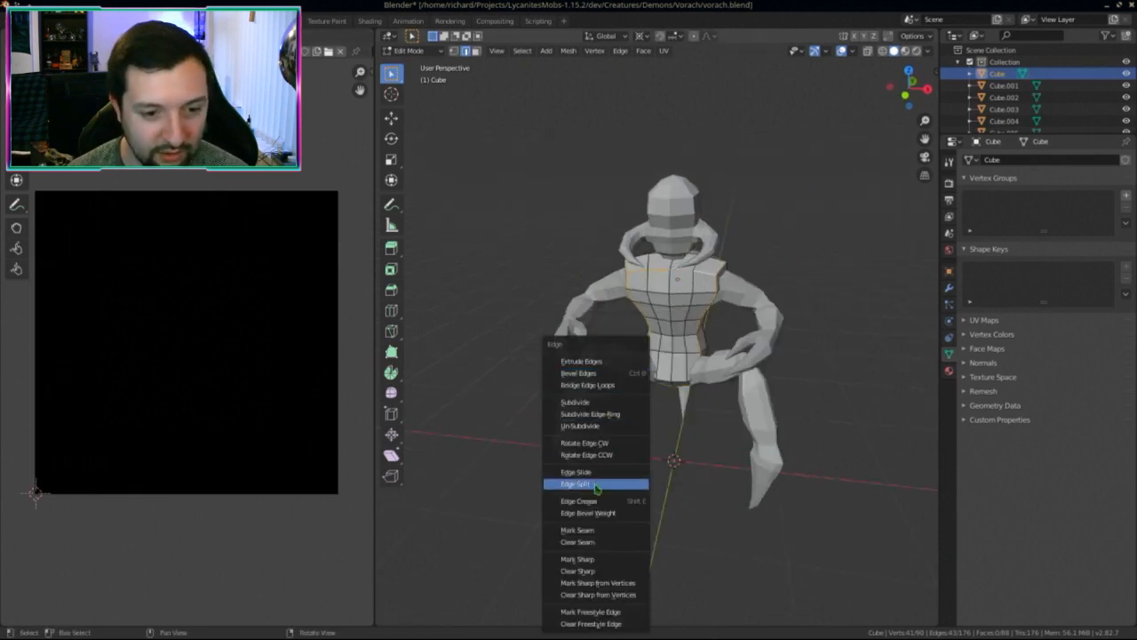
click(593, 530)
Step: Unwrap the whole torso, frame the resulting UV islands, and return to Layout
key(a)
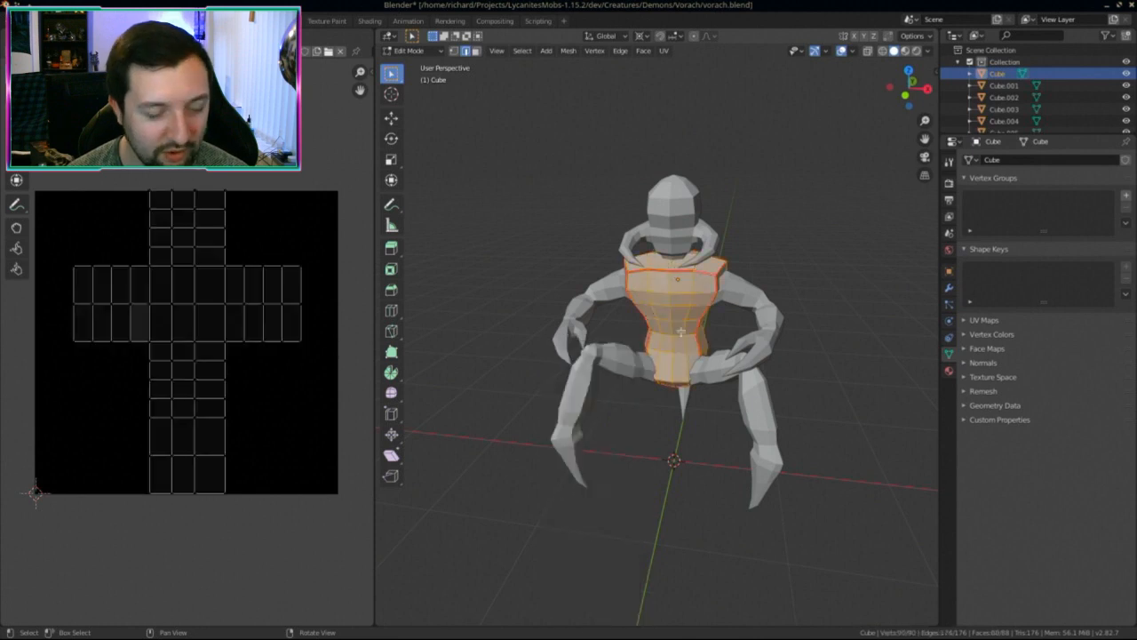
key(u)
click(682, 332)
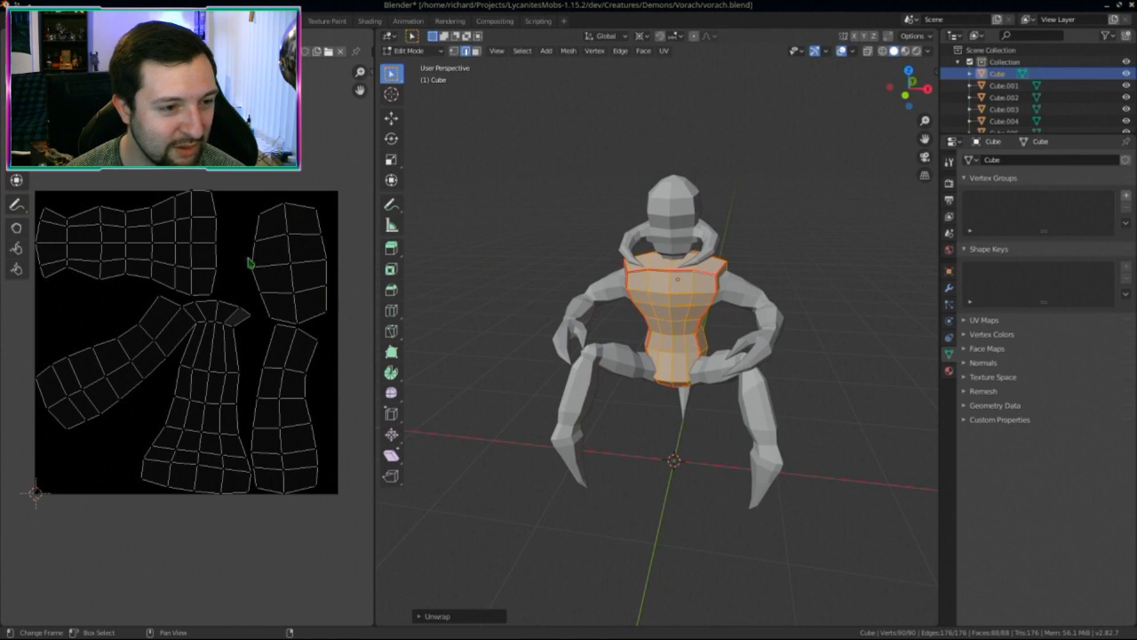
scroll(167, 334, up, 3)
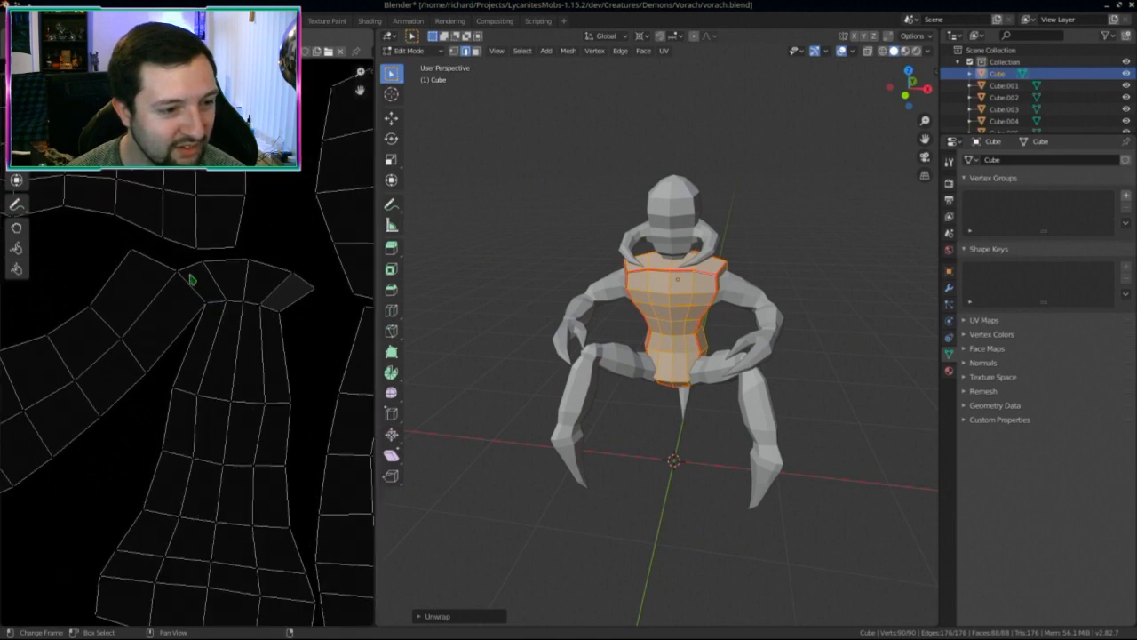
key(Home)
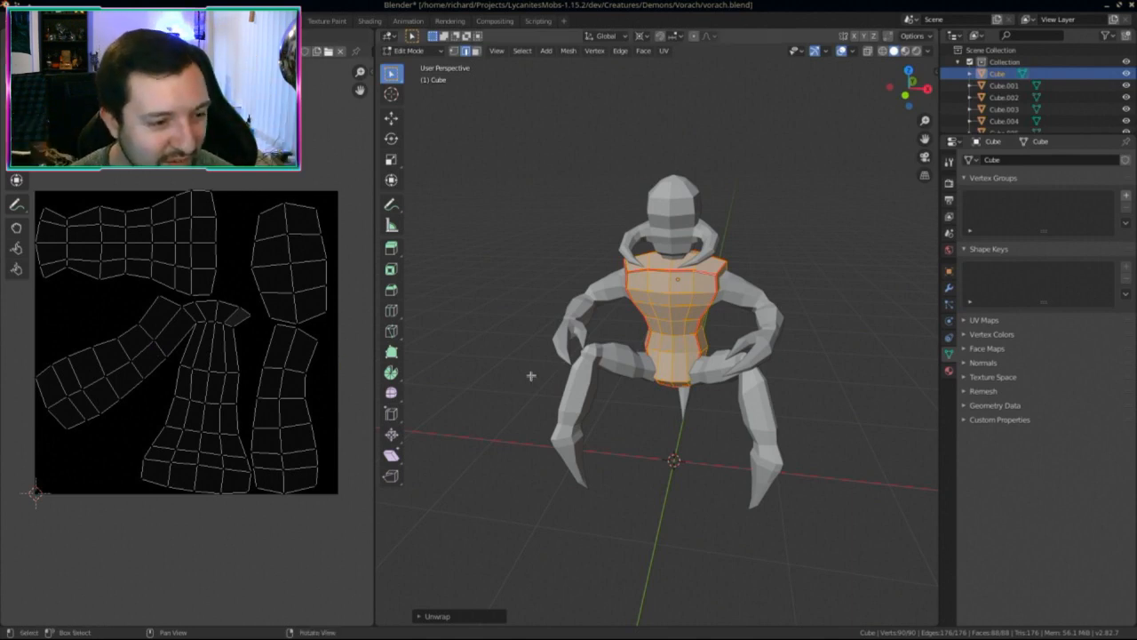
middle_drag(645, 368, 649, 334)
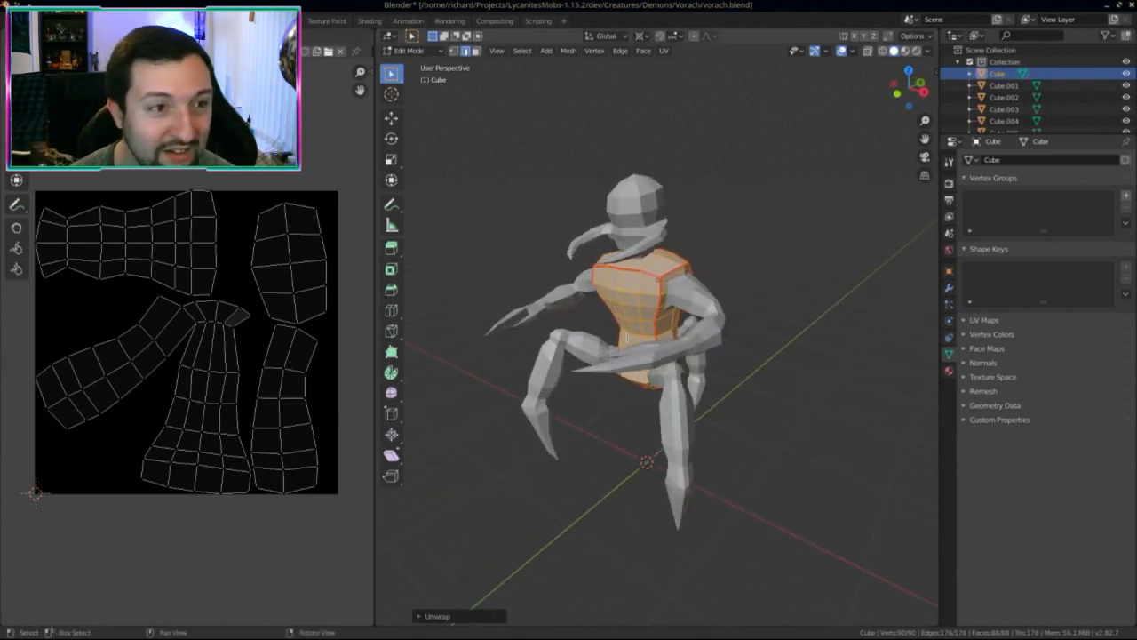
click(199, 20)
Step: Re-isolate the torso in Edit Mode and mark the chosen edges as a new seam
key(KP_Divide)
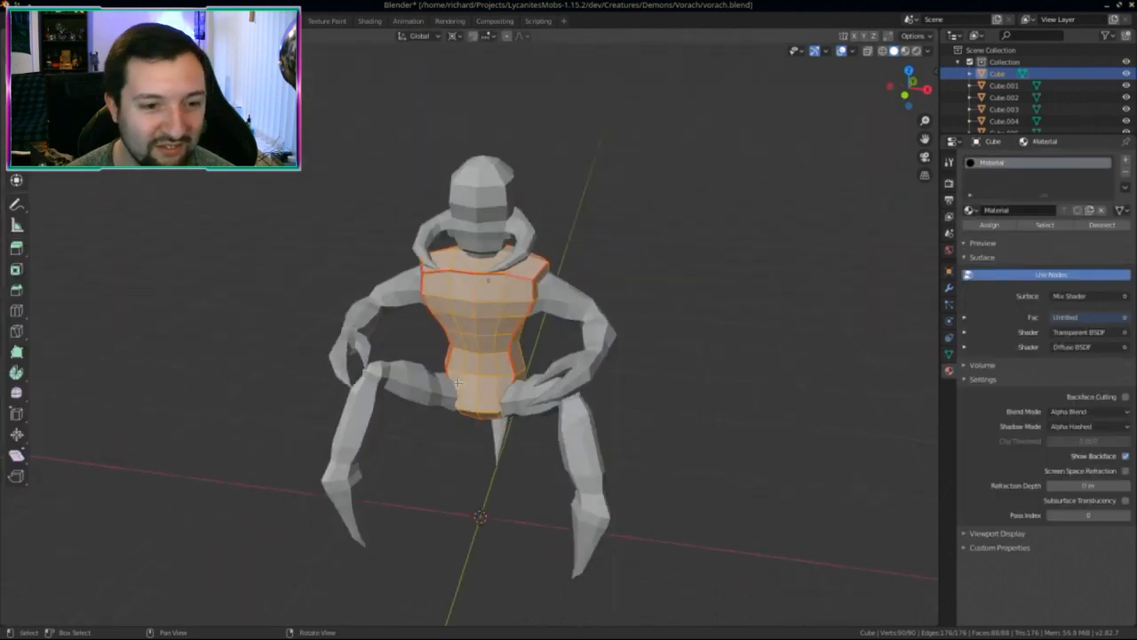
key(KP_Divide)
key(Tab)
right_drag(581, 450, 528, 489)
key(Tab)
right_drag(507, 208, 534, 195)
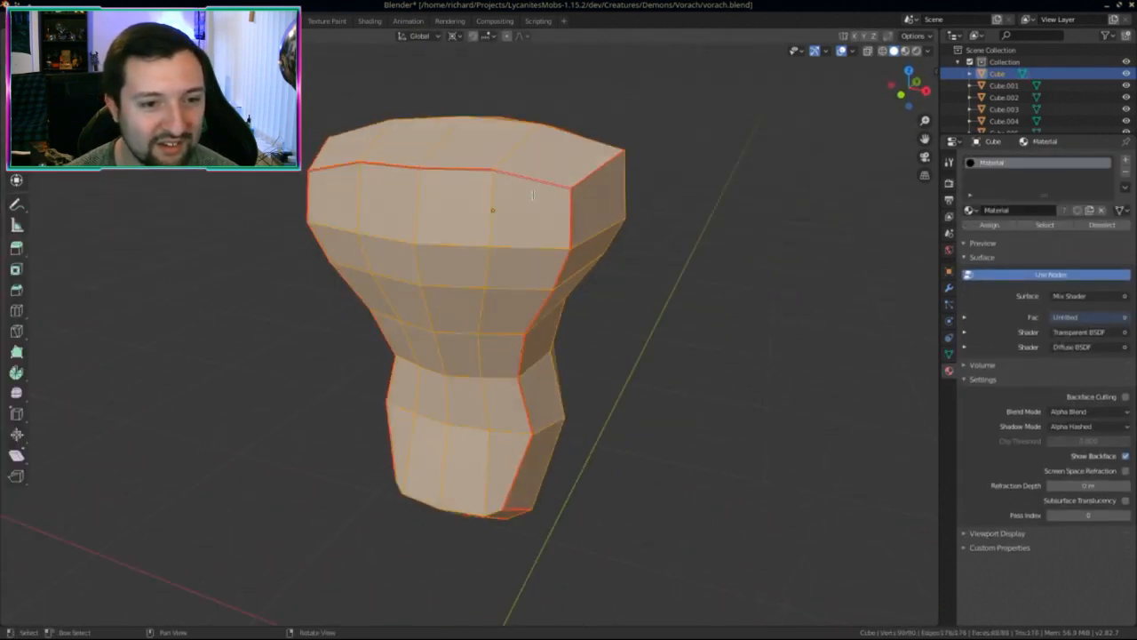
key(alt+a)
middle_drag(532, 195, 544, 441)
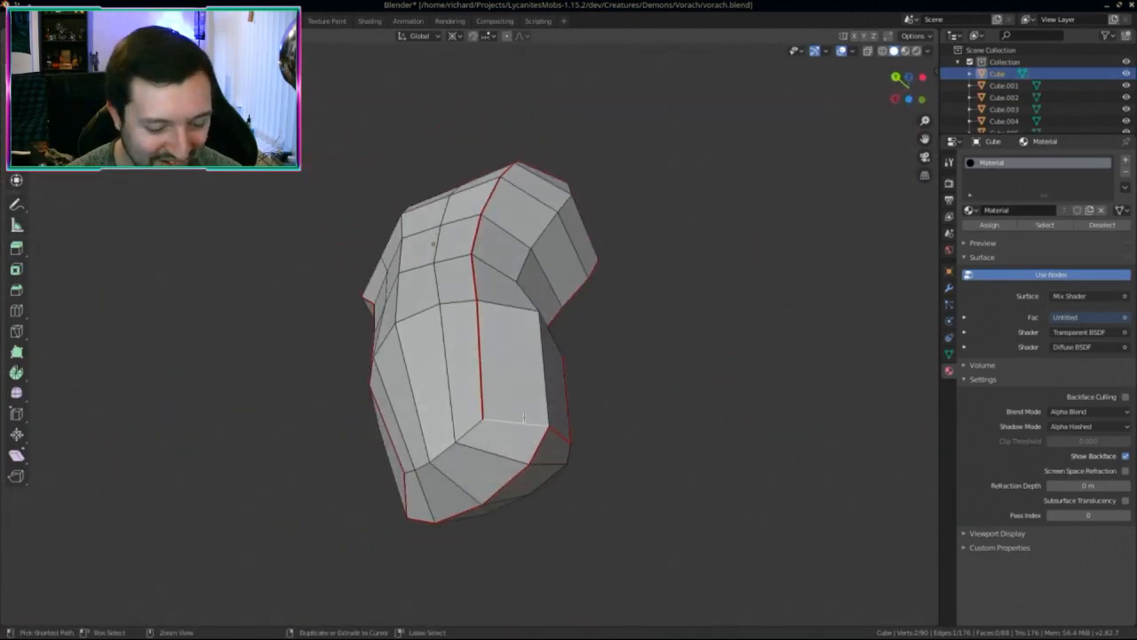
key(ctrl+e)
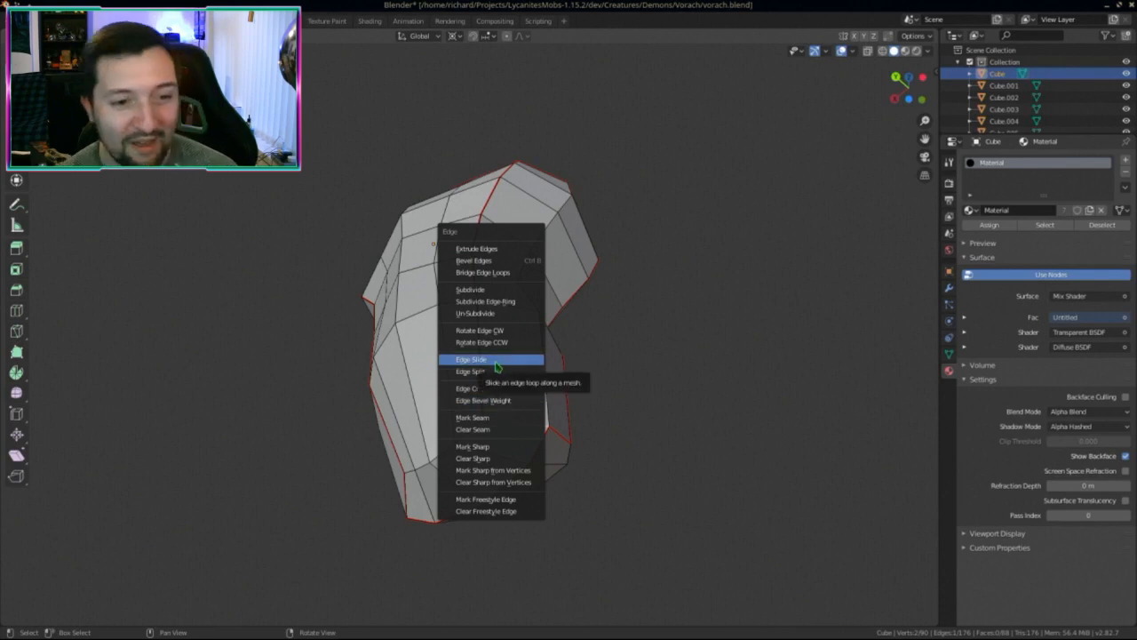
click(497, 421)
Step: Re-unwrap the entire torso in UV Editing, then go back to Layout
middle_drag(498, 421, 602, 429)
key(ctrl+Page_Up)
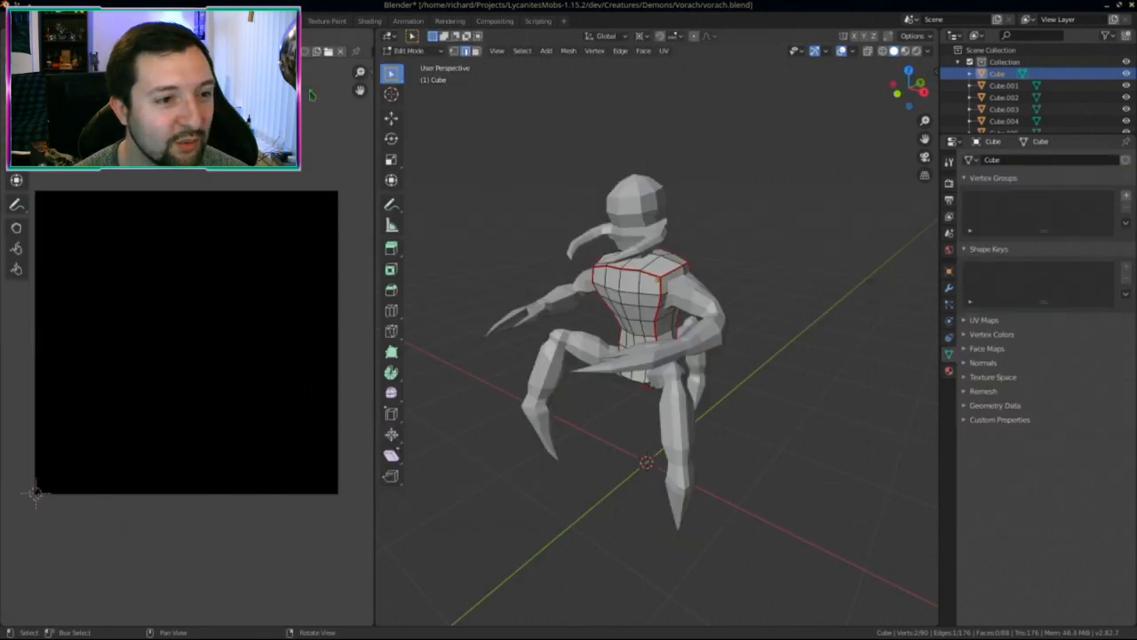
middle_drag(622, 338, 675, 337)
key(a)
key(u)
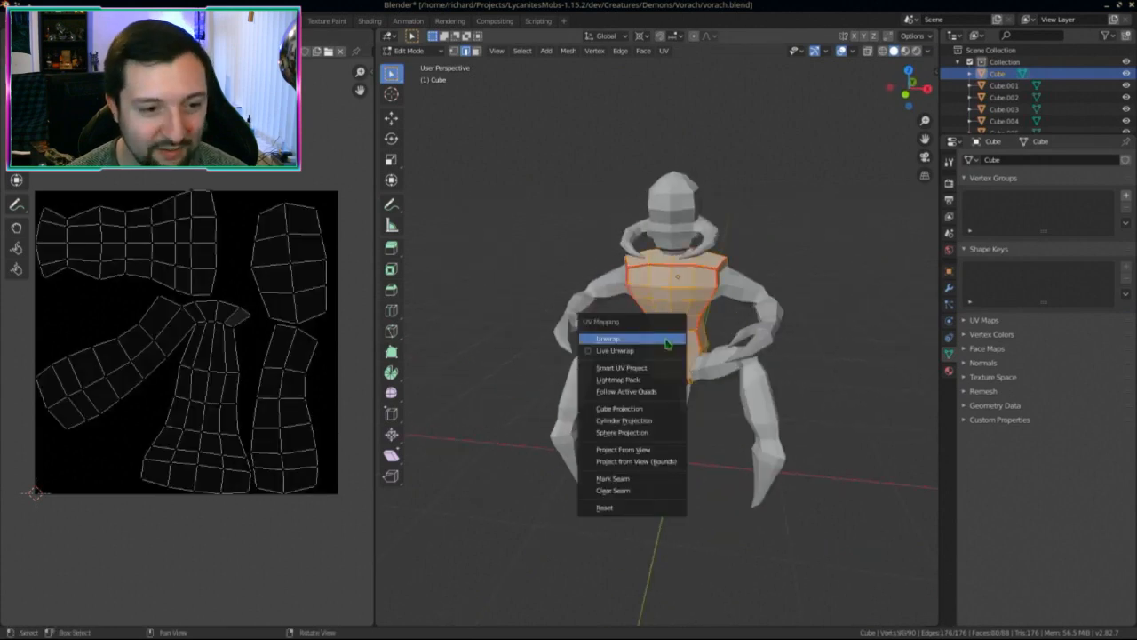
click(665, 341)
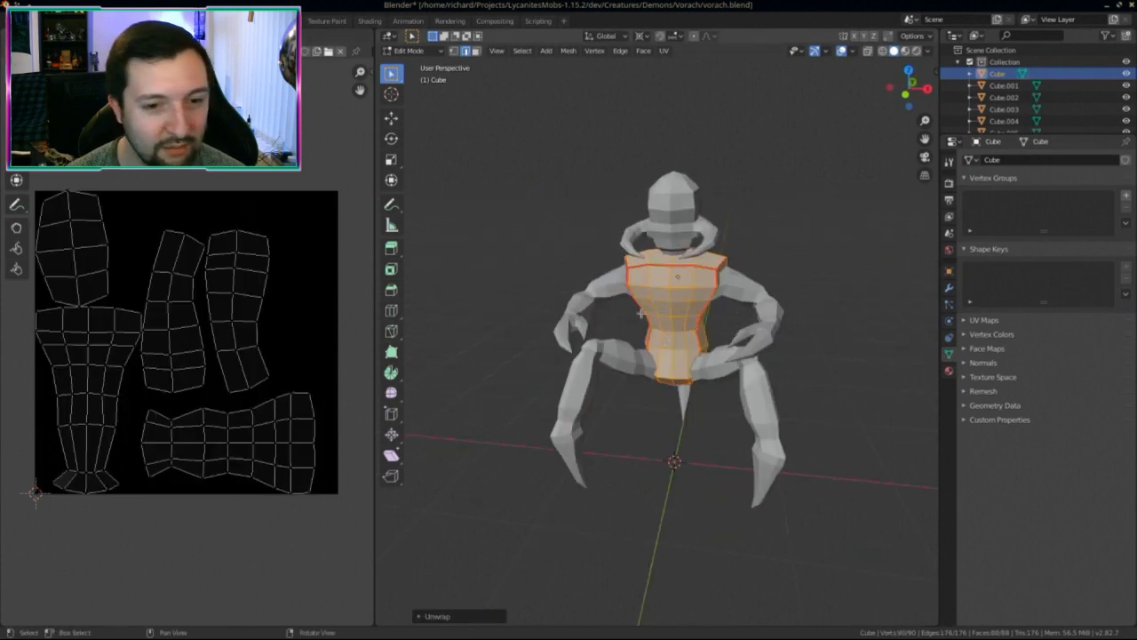
key(ctrl+Page_Down)
Step: Save vorach.blend
middle_drag(418, 319, 456, 320)
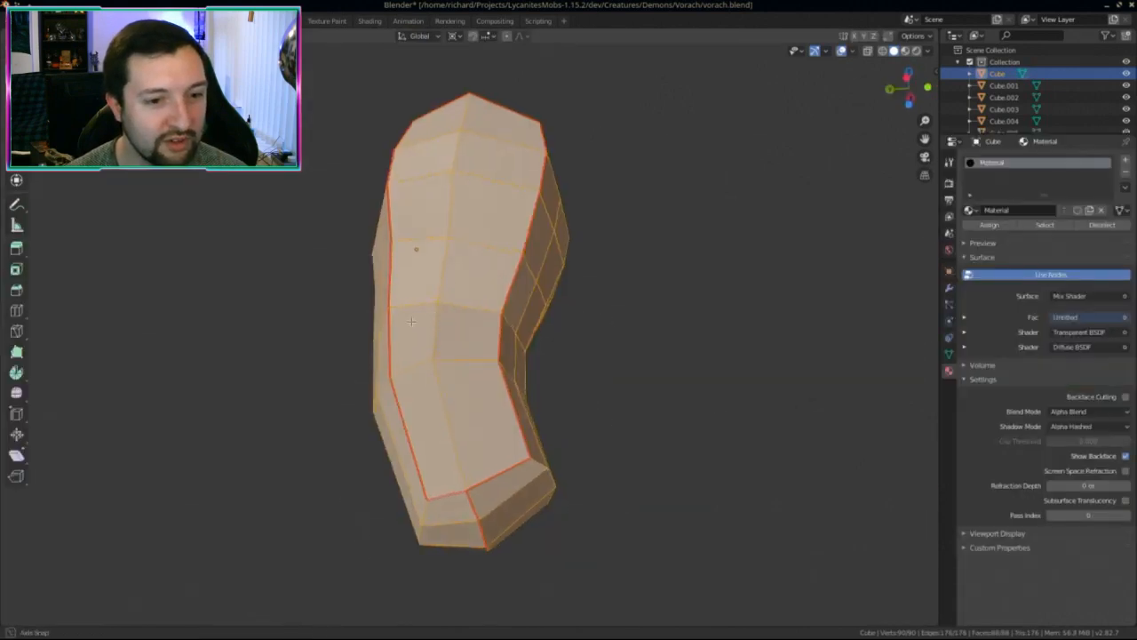
middle_drag(414, 249, 399, 375)
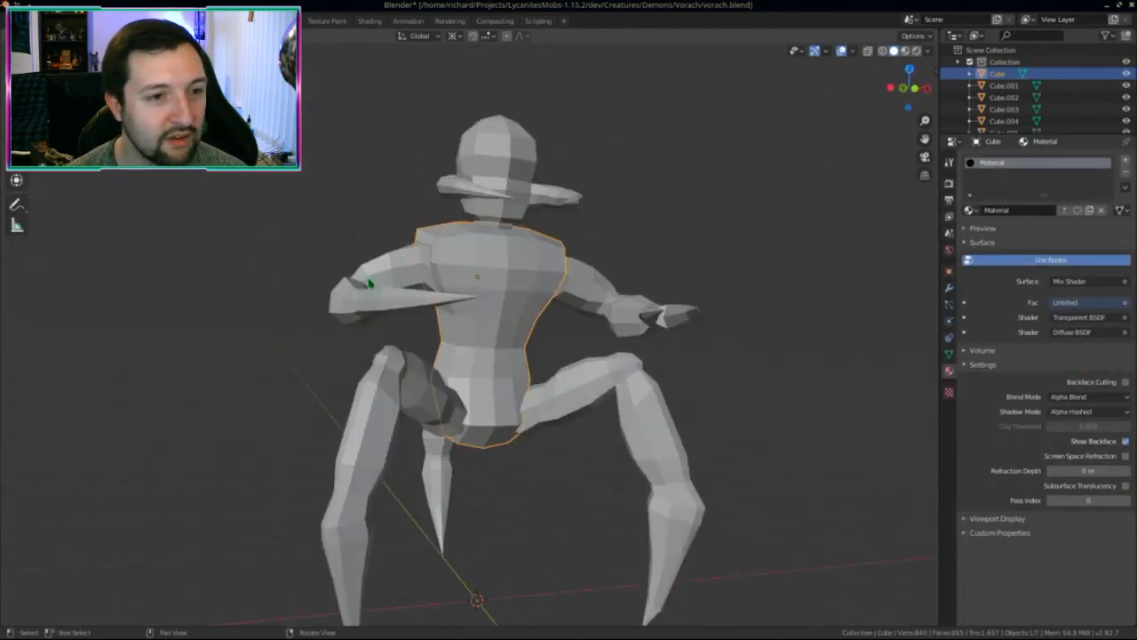
scroll(370, 283, down, 5)
middle_drag(370, 282, 462, 329)
key(ctrl+s)
Step: Isolate the clawed arm Cube.004 and enter edit mode on its mesh
click(522, 351)
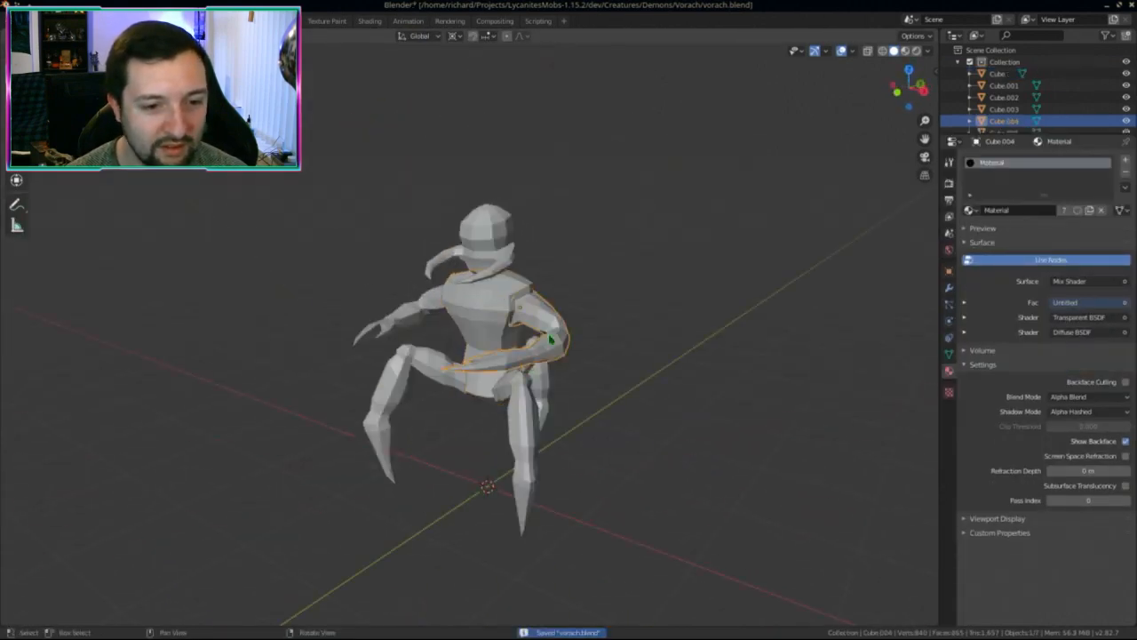
key(KP_Divide)
key(Tab)
middle_drag(521, 351, 516, 378)
scroll(483, 377, up, 3)
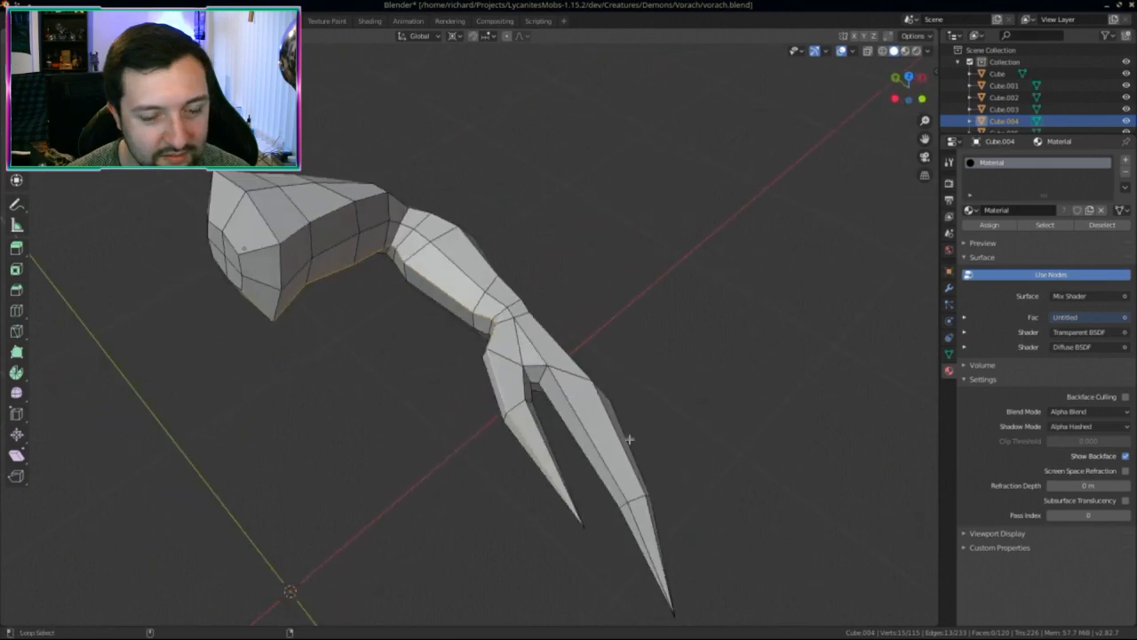
middle_drag(629, 438, 643, 518)
scroll(584, 451, up, 2)
Step: Mark the arm's claw and base edge loops as seams
alt+click(590, 401)
scroll(603, 398, up, 2)
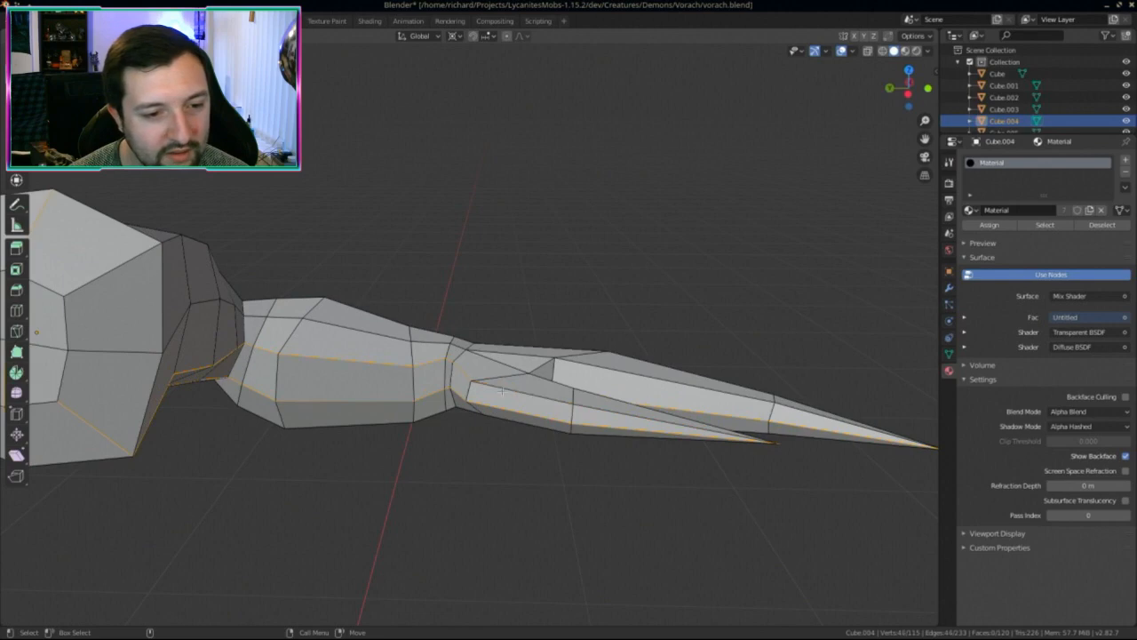
middle_drag(459, 371, 385, 323)
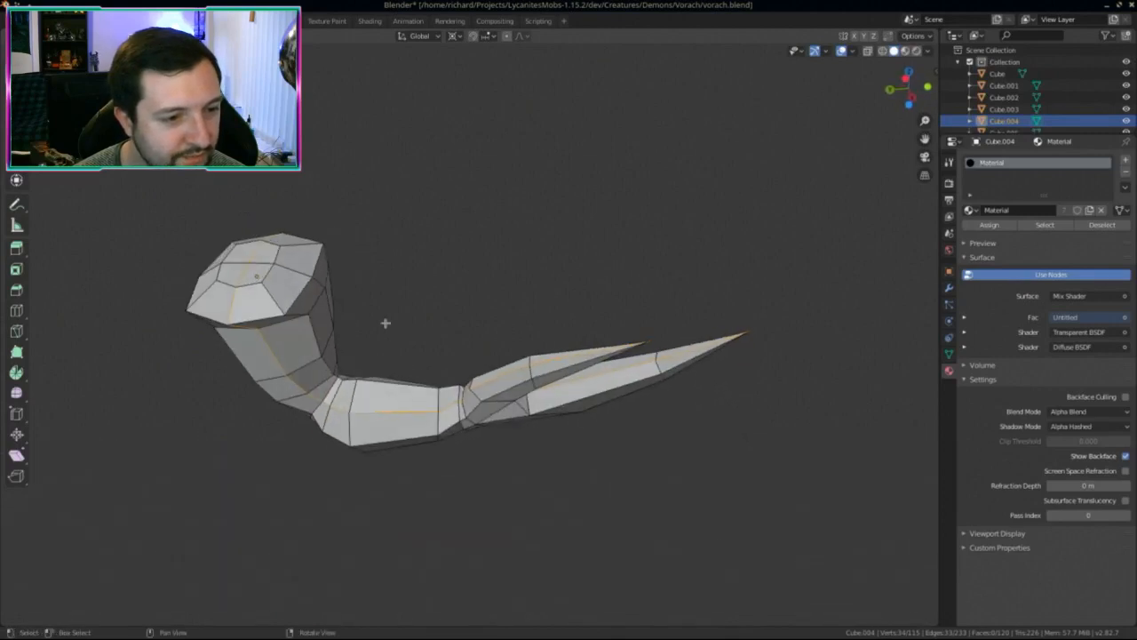
key(KP_3)
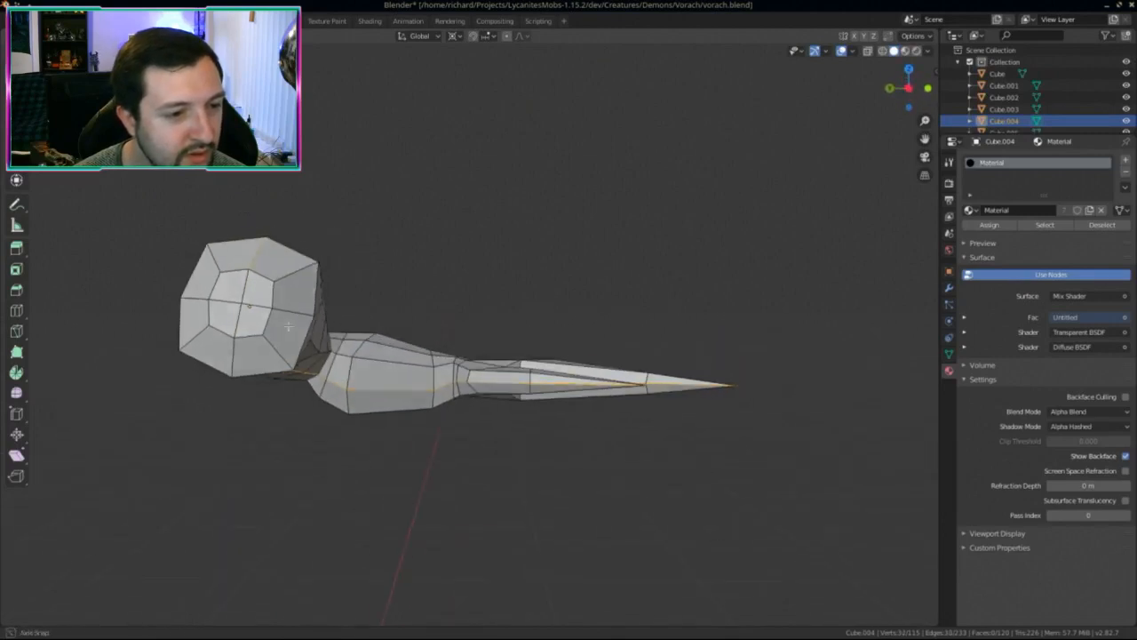
alt+shift+click(286, 265)
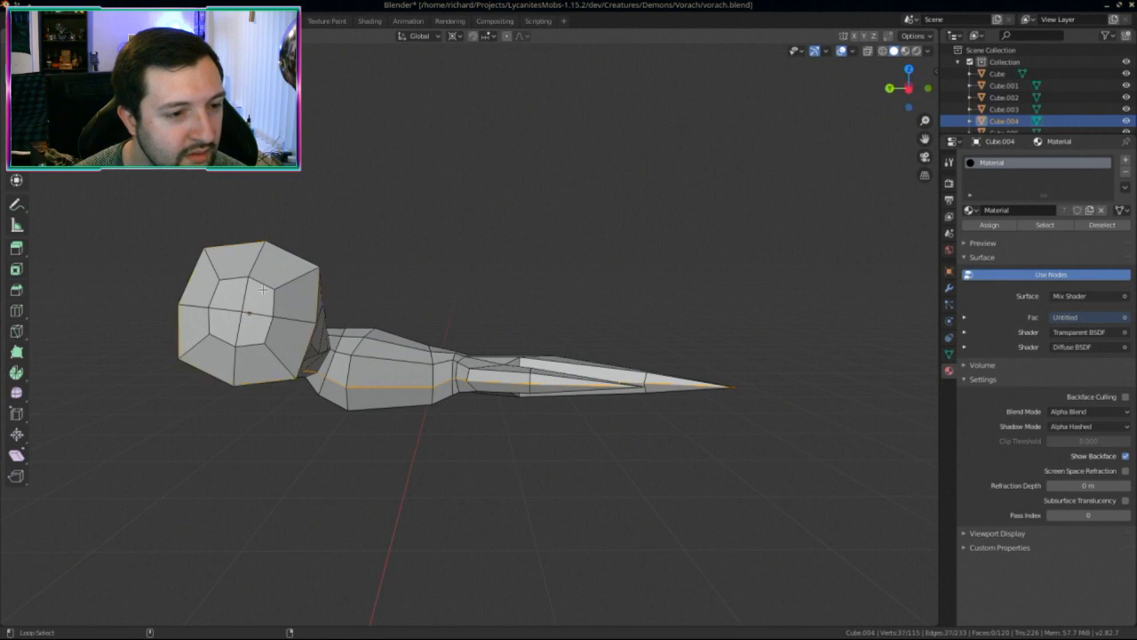
key(ctrl+e)
click(391, 400)
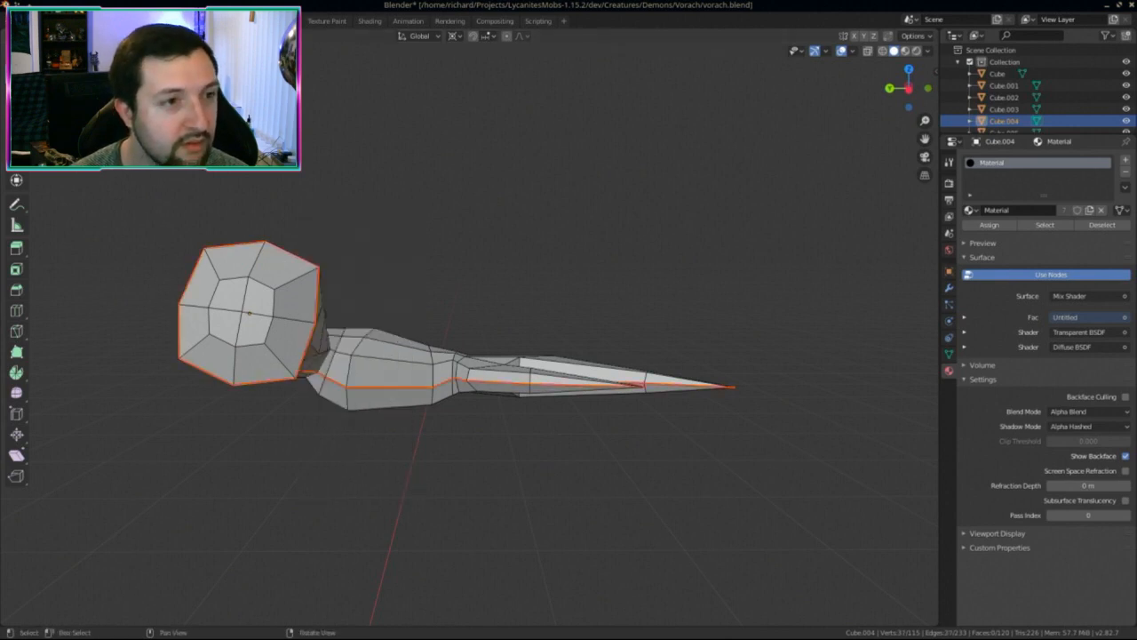
click(277, 20)
Step: Select the whole arm mesh and unwrap it into UV islands
key(a)
key(u)
click(676, 371)
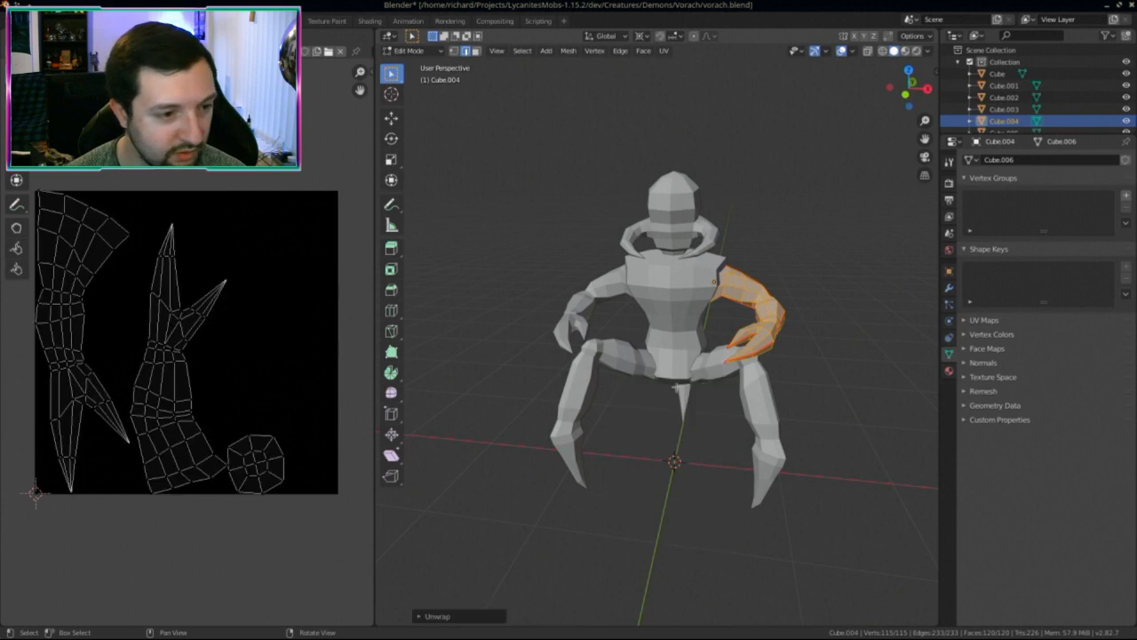
Step: Inspect the arm's UV islands, then switch back to the Layout and Modeling workspaces
scroll(192, 362, up, 4)
scroll(283, 286, down, 2)
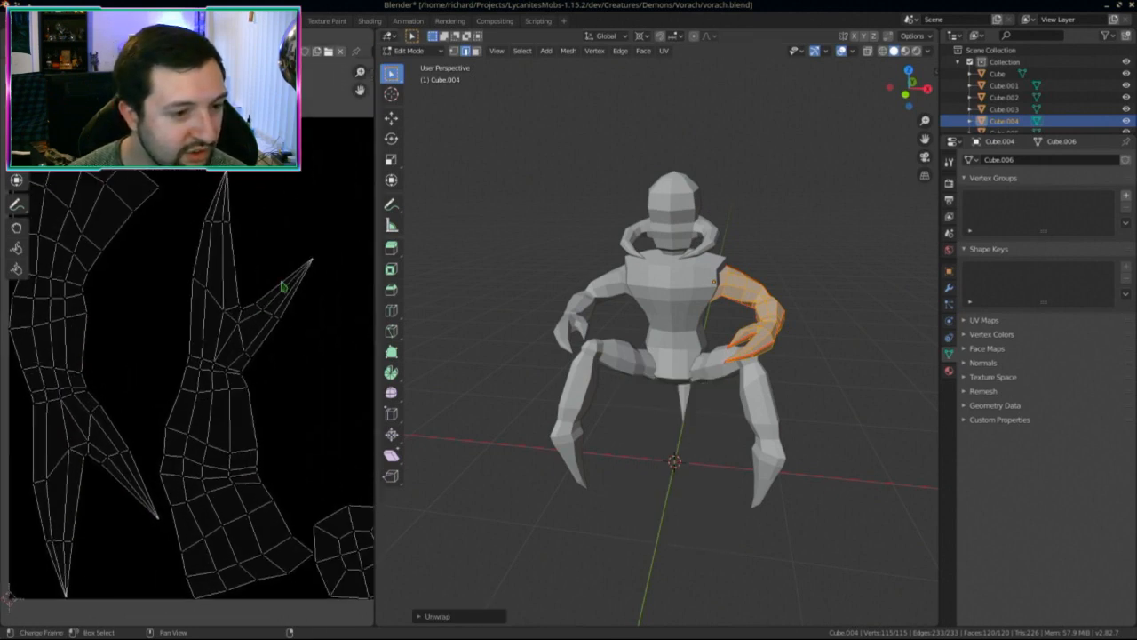
shift+scroll(289, 498, down, 3)
ctrl+scroll(267, 479, down, 3)
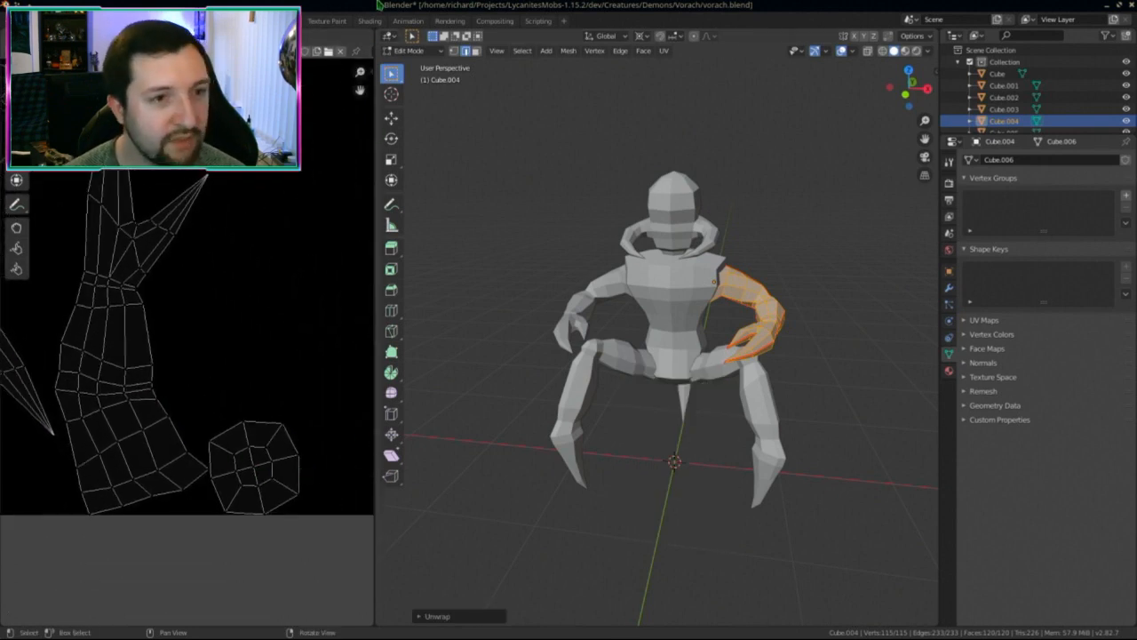
key(ctrl+Page_Up)
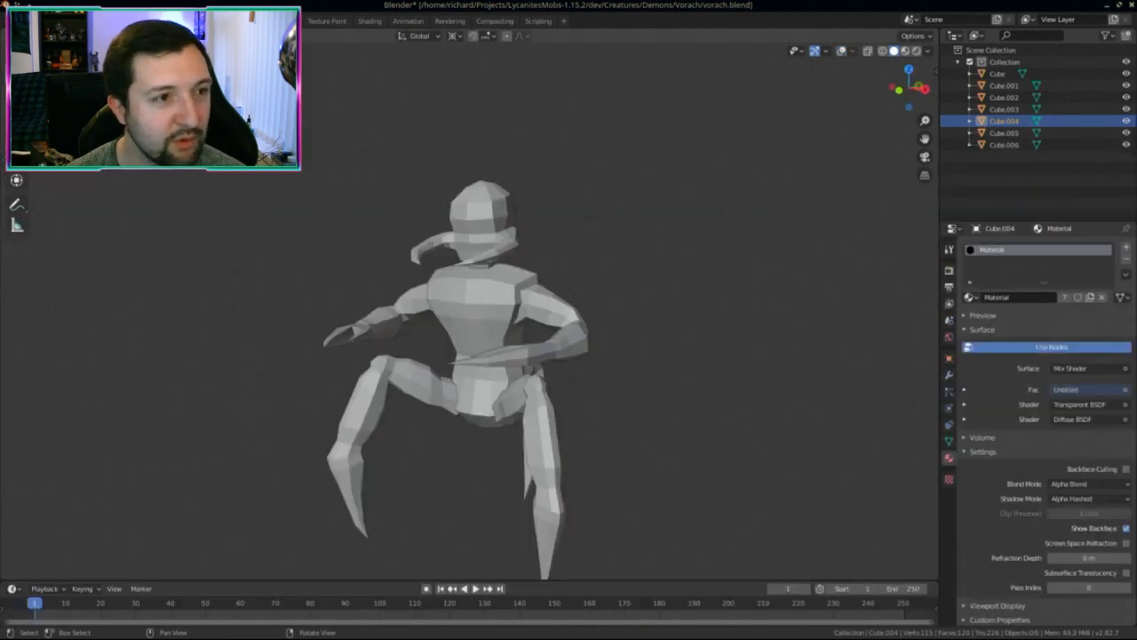
key(ctrl+Page_Up)
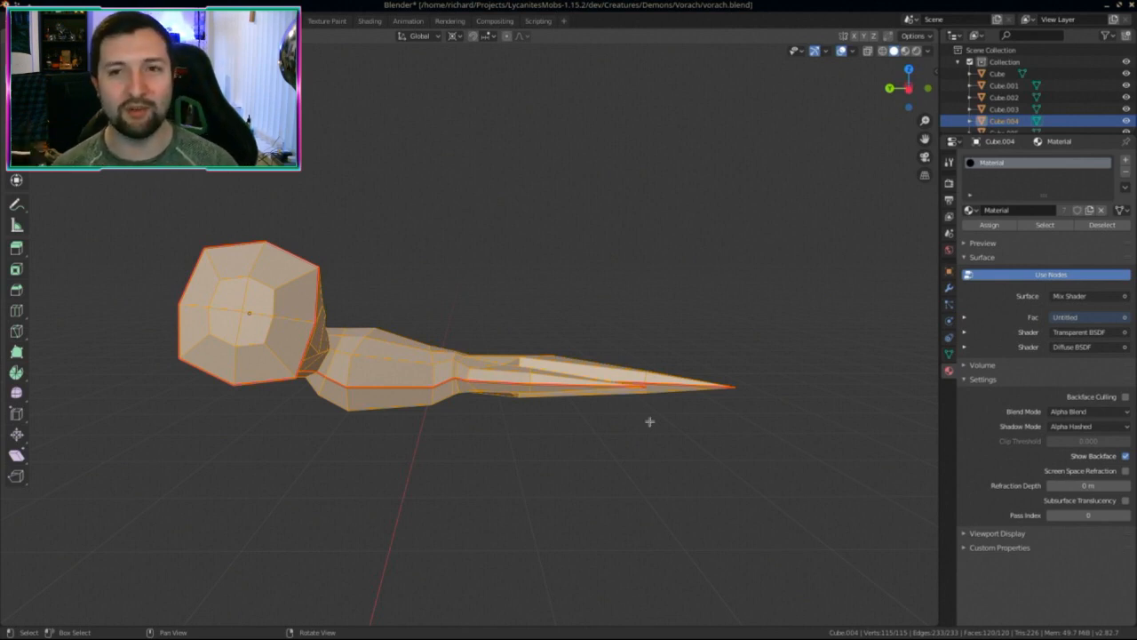
Step: Leave edit mode and local view, then delete Cube.003 and the leg Cube.006
middle_drag(650, 422, 498, 353)
key(Tab)
key(KP_Divide)
key(Delete)
click(512, 434)
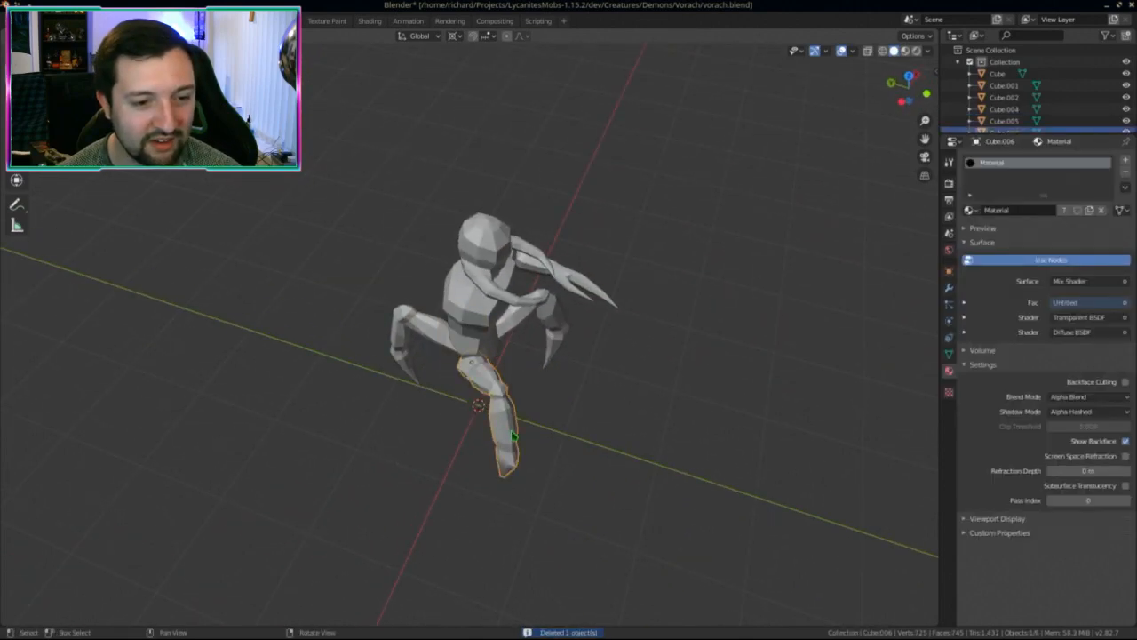
key(Delete)
Step: Select the clawed arm Cube.004 on the remaining creature
middle_drag(515, 436, 485, 464)
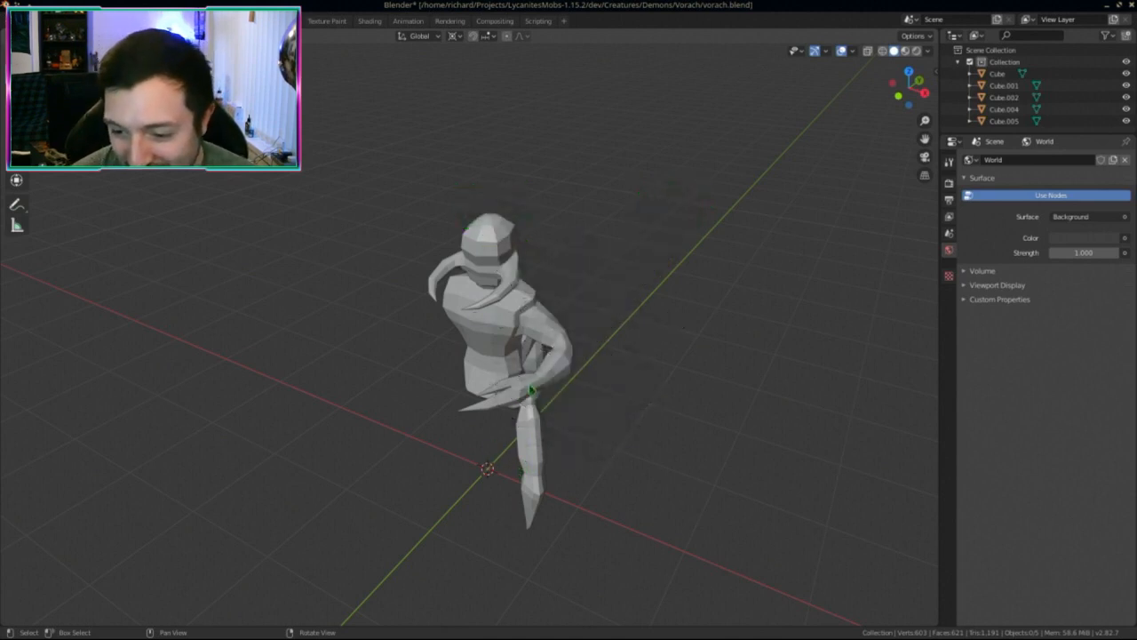
middle_drag(533, 378, 508, 358)
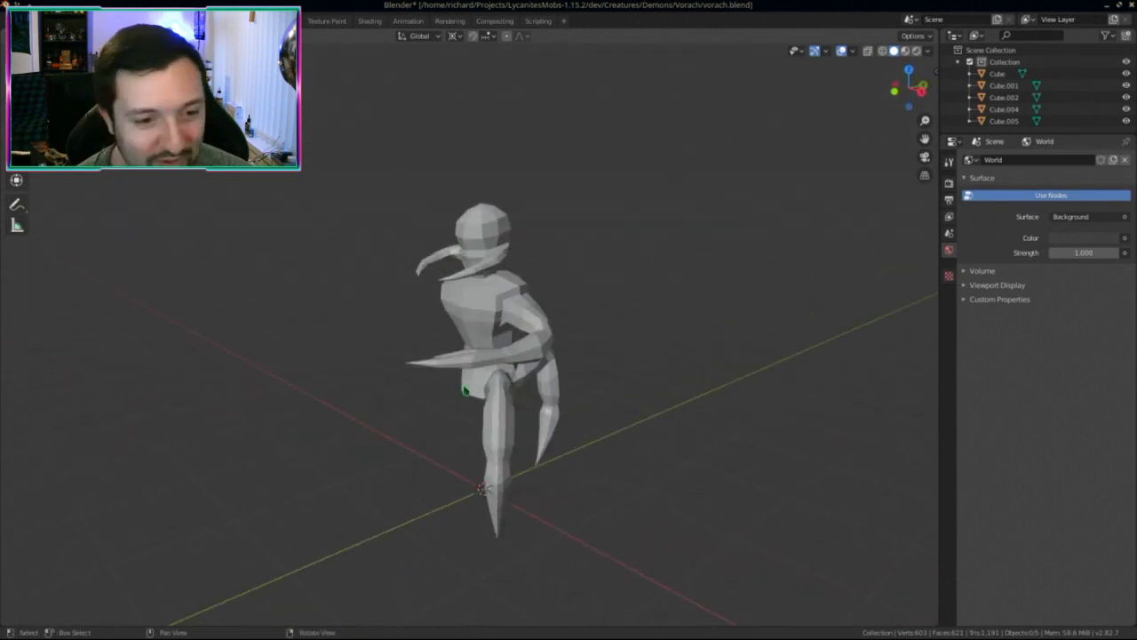
middle_drag(465, 391, 518, 285)
click(487, 418)
scroll(528, 414, up, 4)
scroll(528, 414, down, 4)
Step: Isolate the horned head Cube.001 in edit mode and inspect it from several angles
click(484, 331)
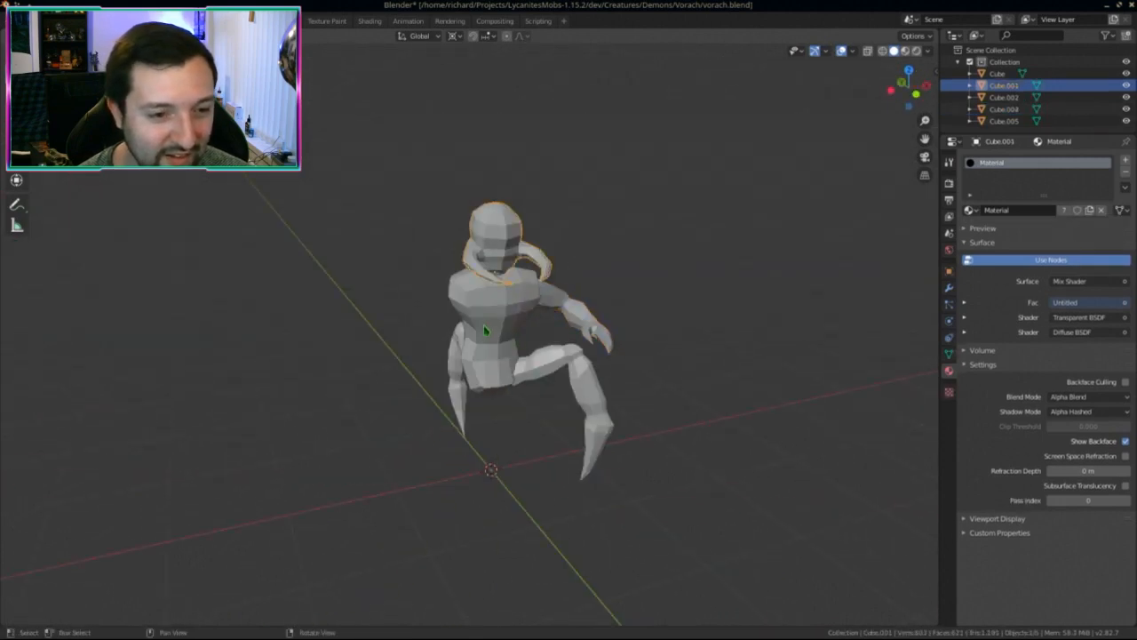
key(KP_Divide)
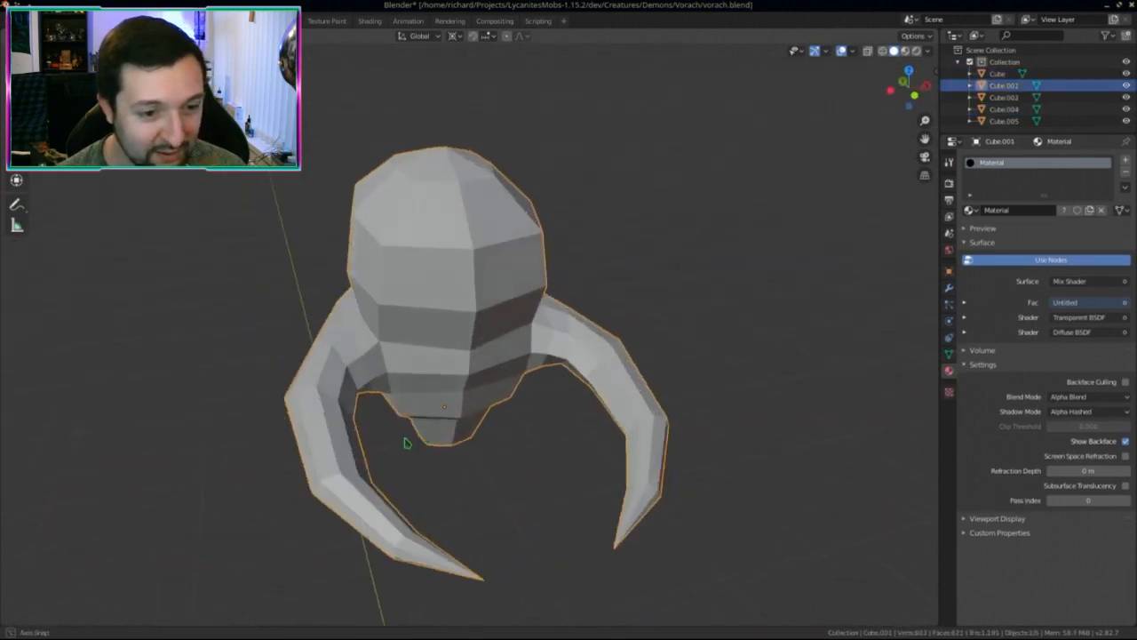
key(Tab)
middle_drag(406, 443, 488, 267)
middle_drag(528, 229, 538, 417)
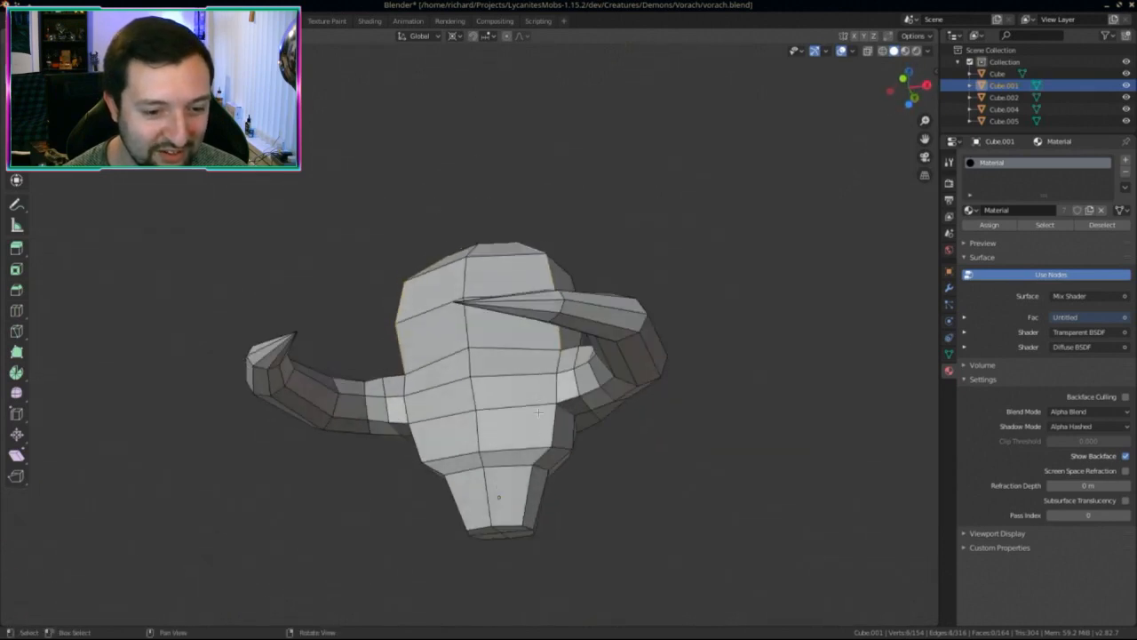
middle_drag(533, 462, 410, 441)
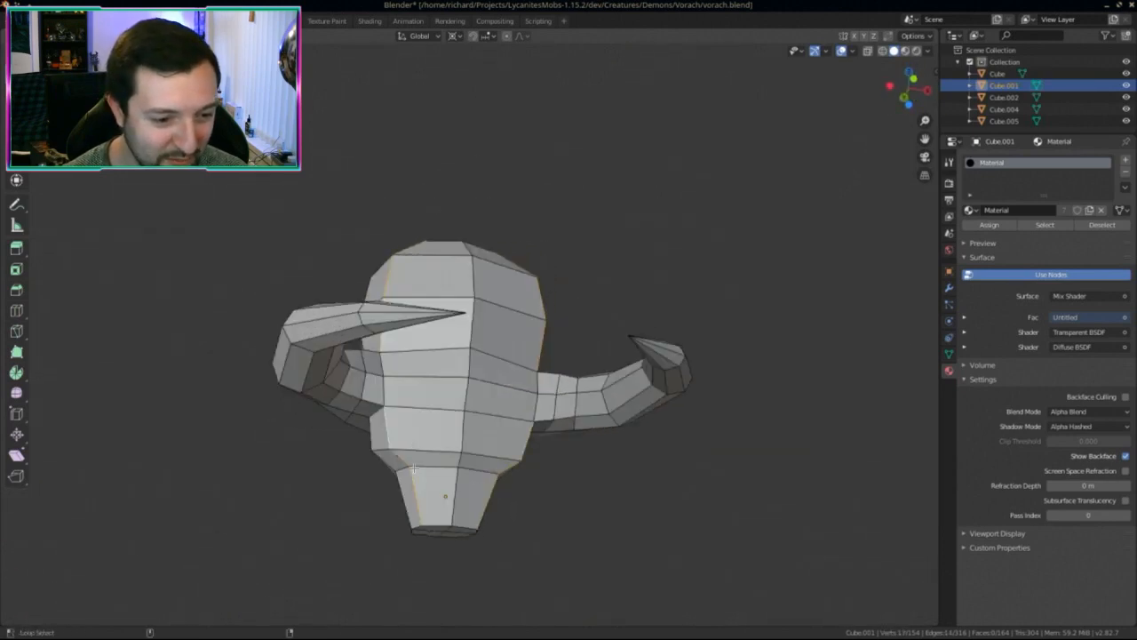
middle_drag(465, 518, 556, 386)
middle_drag(574, 427, 397, 394)
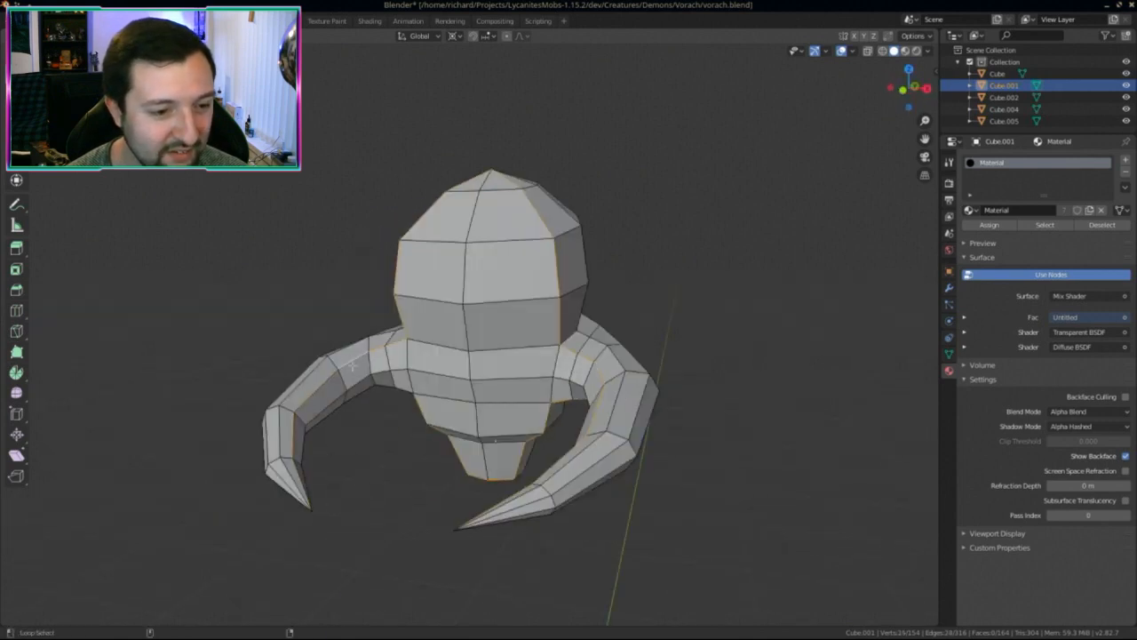
middle_drag(408, 439, 465, 423)
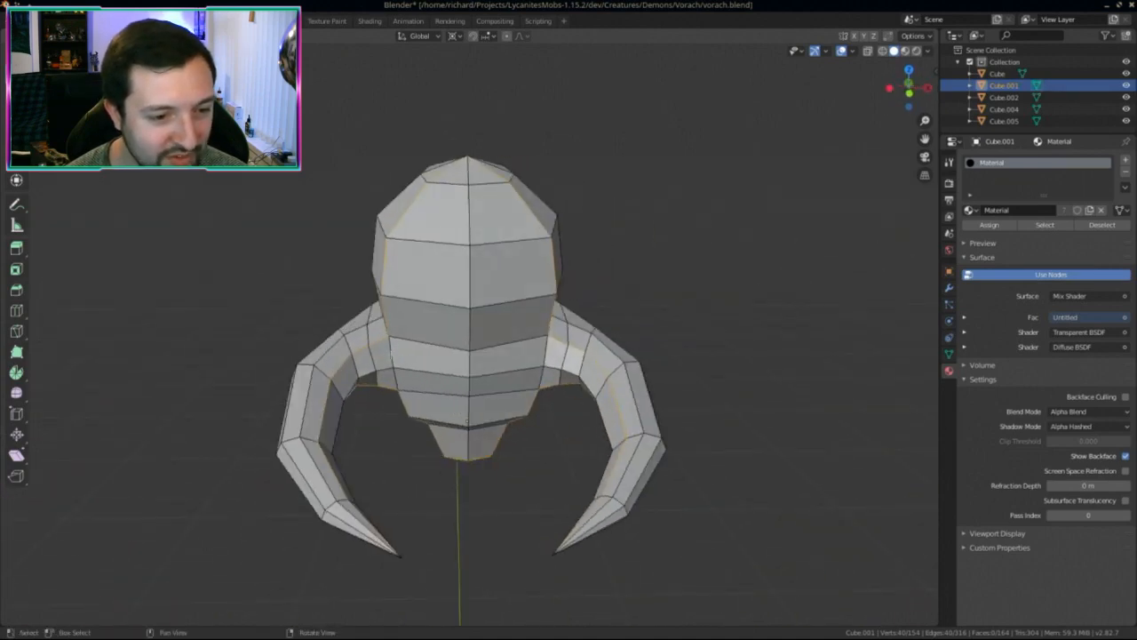
middle_drag(412, 356, 497, 398)
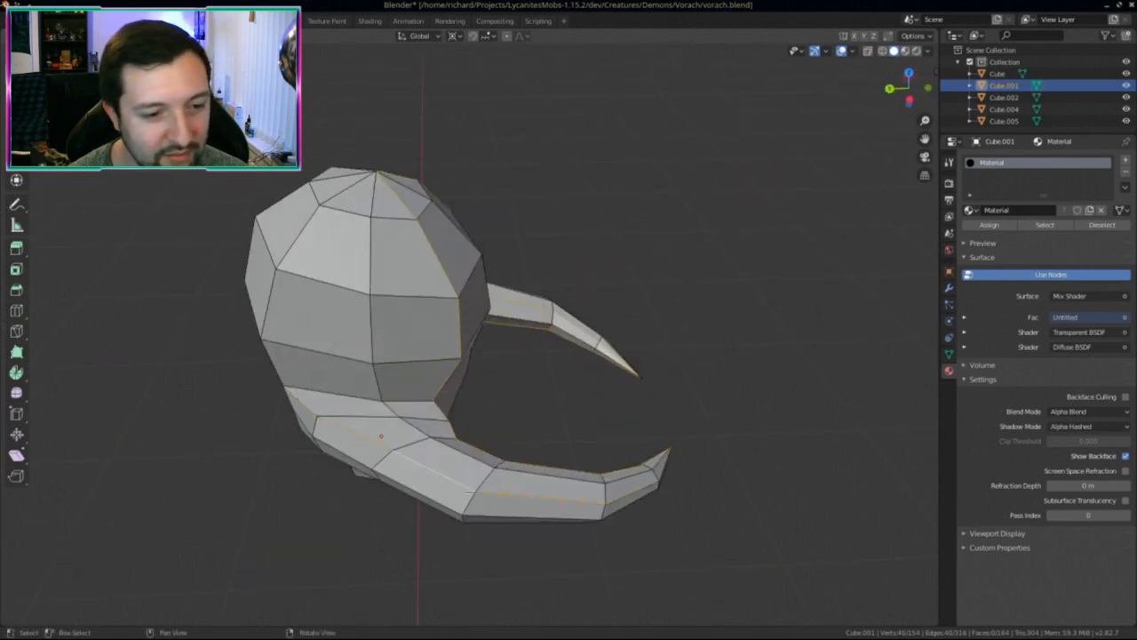
middle_drag(436, 471, 553, 380)
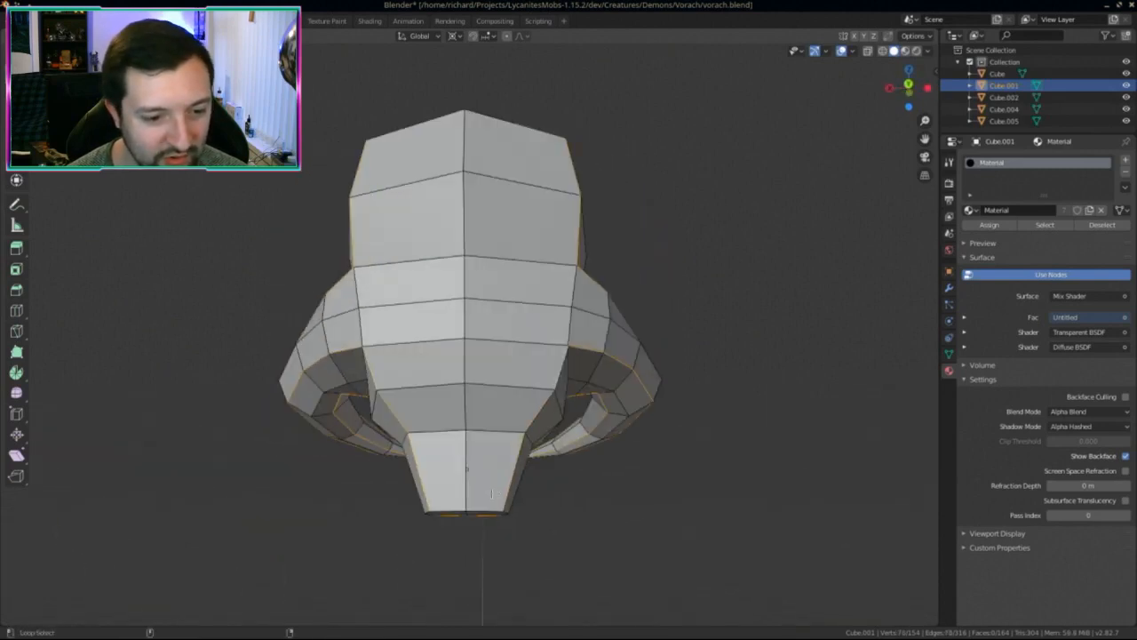
Step: Mark the head's horn and neck edge loops as seams
right_click(457, 427)
middle_drag(533, 462, 503, 340)
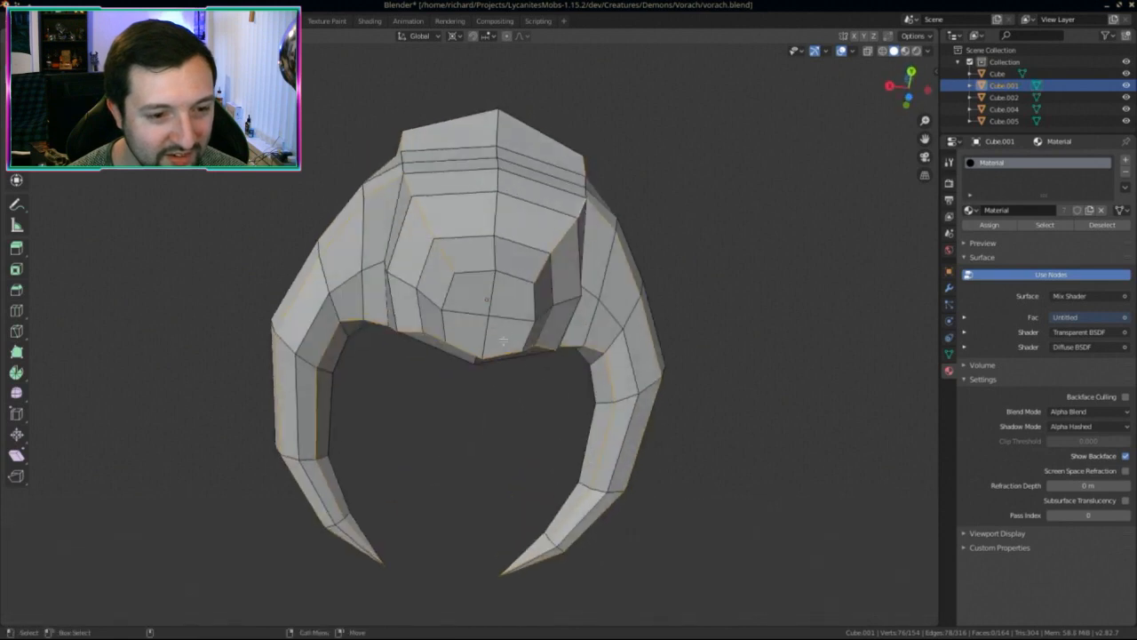
alt+shift+click(520, 292)
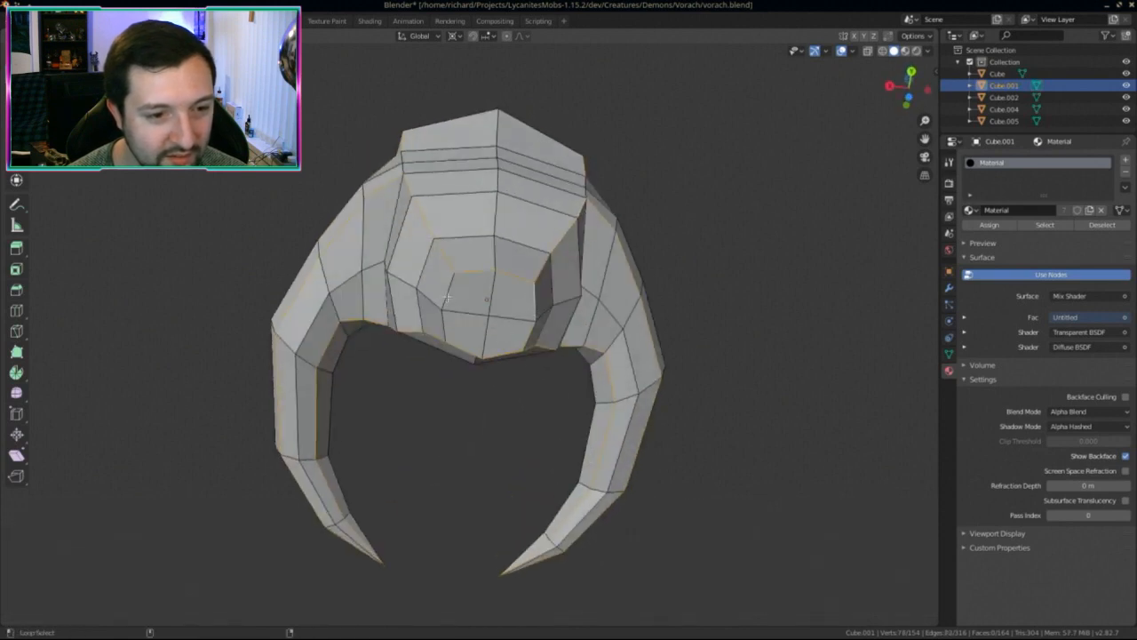
middle_drag(444, 301, 536, 368)
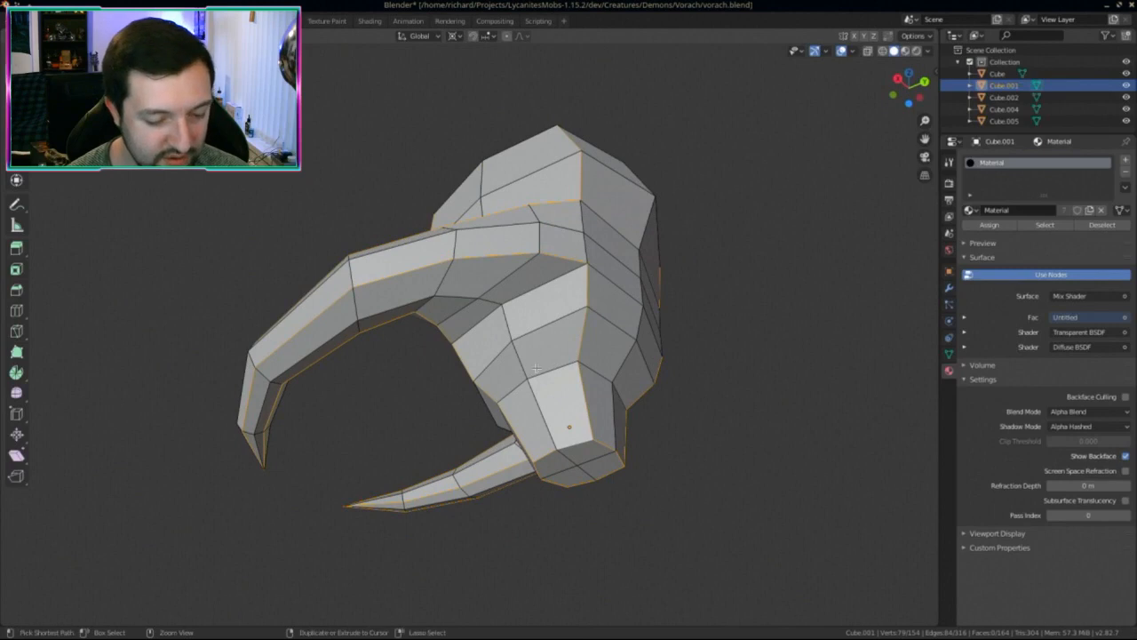
right_click(535, 368)
click(520, 371)
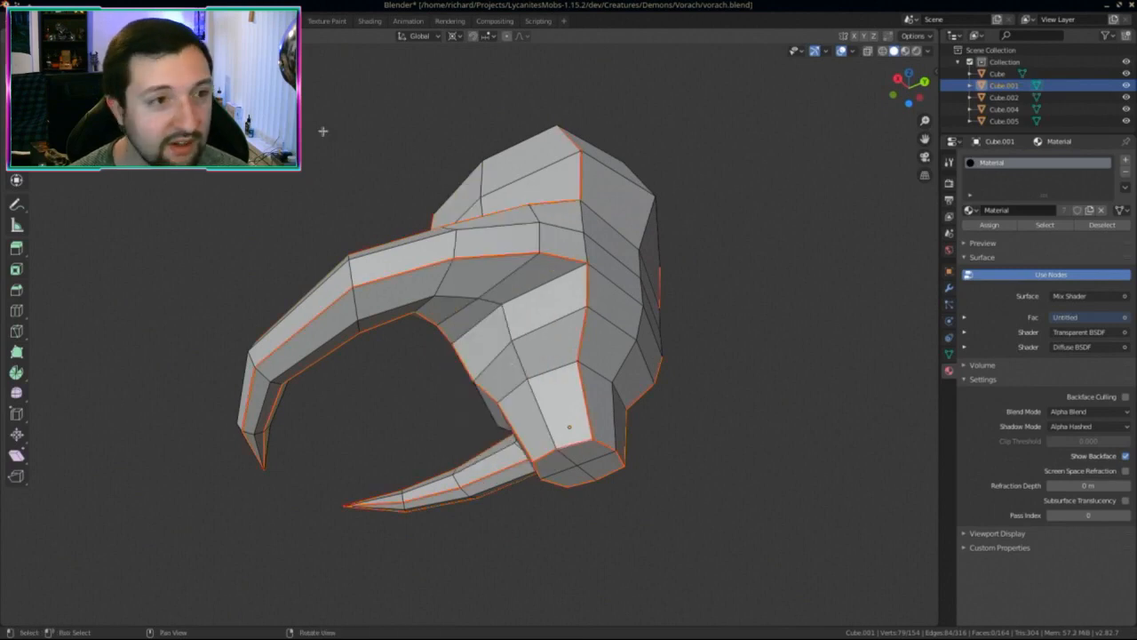
click(280, 21)
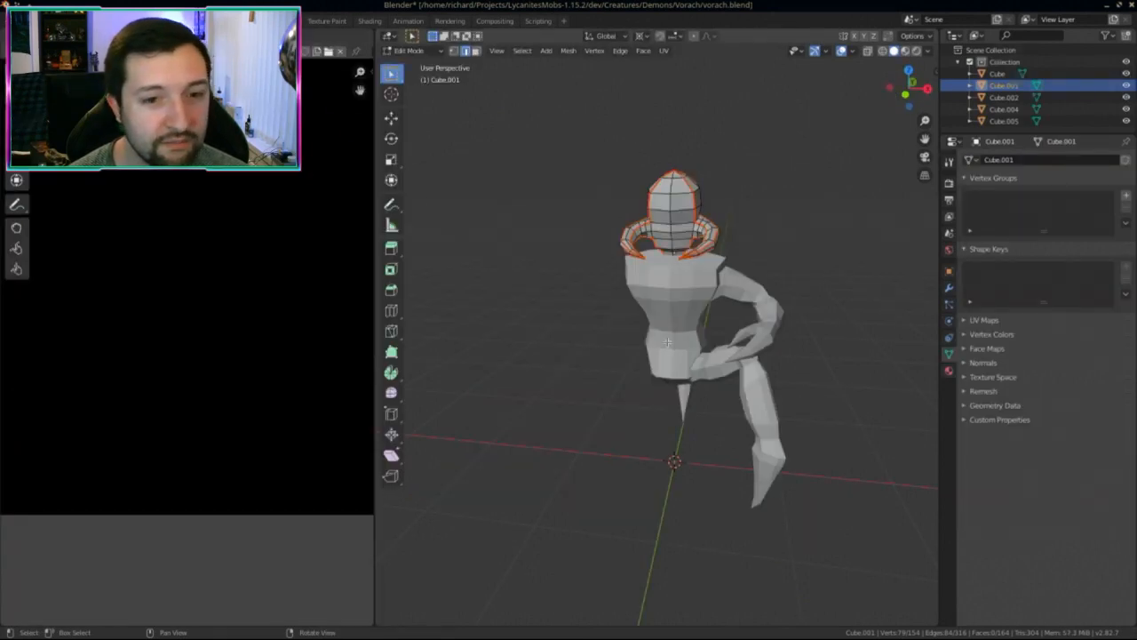
Step: Select all of Cube.001, unwrap it along its seams, and return to Layout
middle_drag(675, 297, 621, 300)
key(a)
key(u)
click(613, 299)
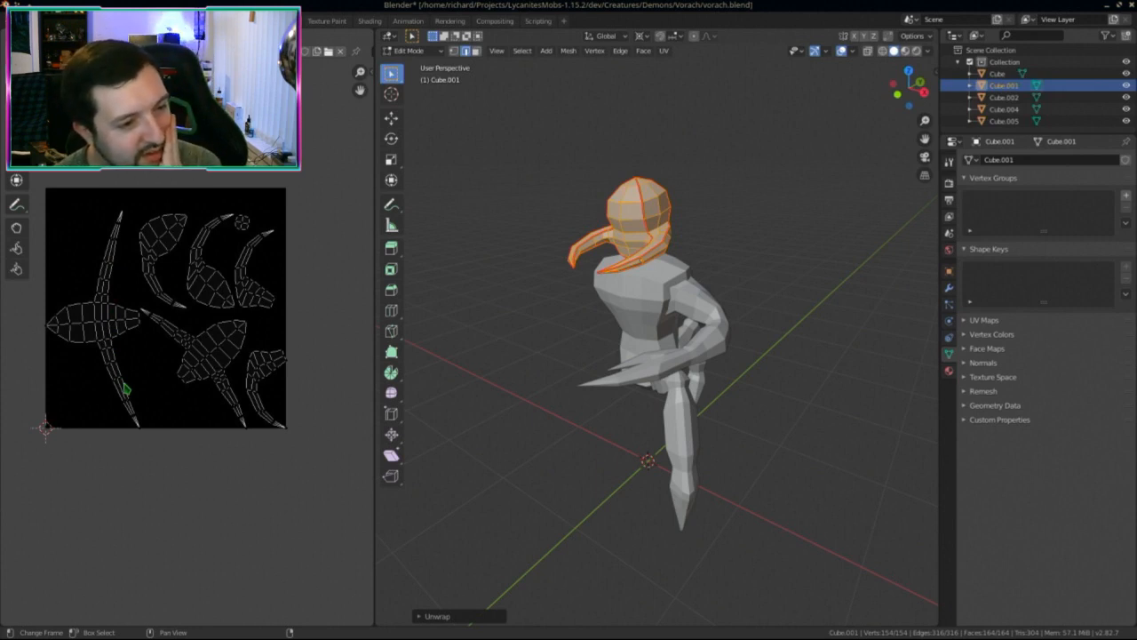
click(159, 20)
mouse_move(533, 267)
right_down()
mouse_move(426, 266)
mouse_move(533, 267)
right_up()
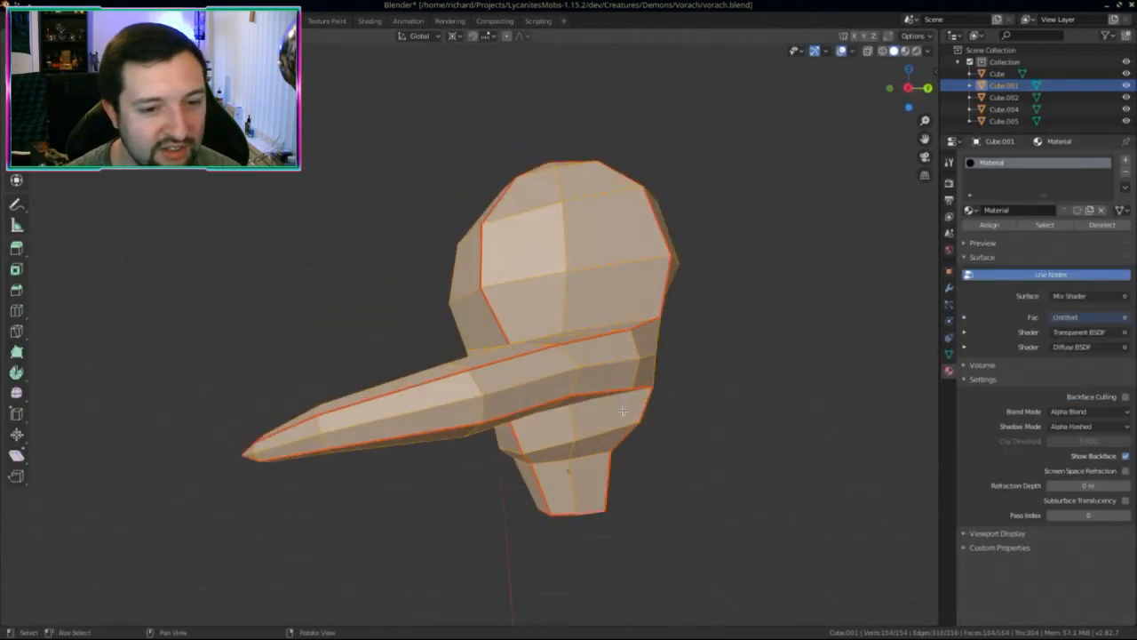
Step: Briefly frame the body mesh Cube in edit mode, then show the whole figure again
click(530, 322)
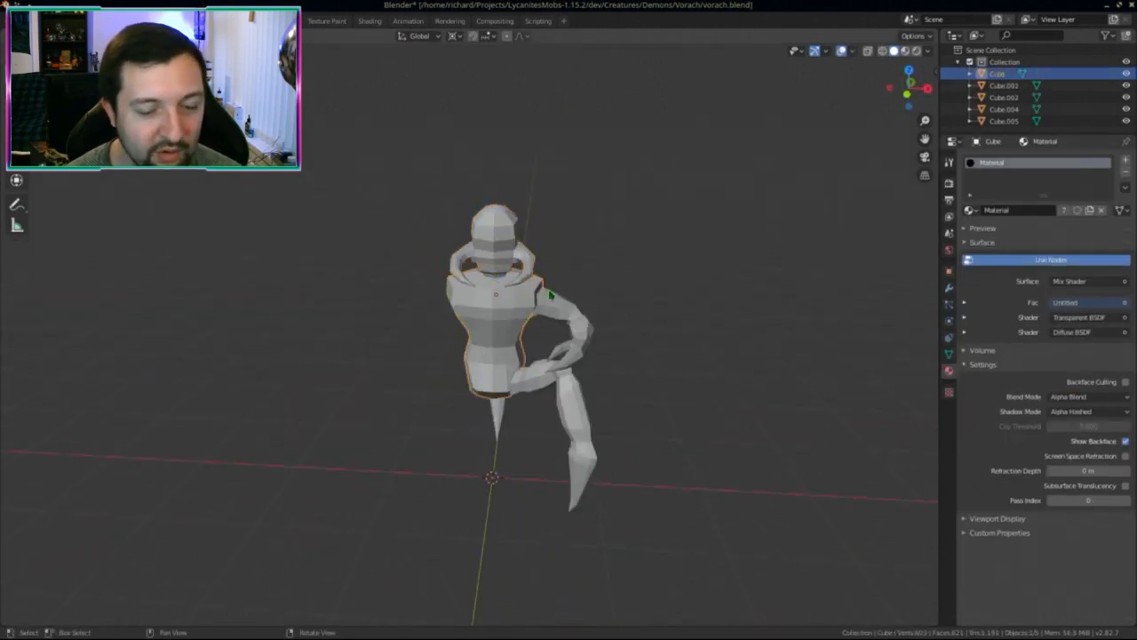
key(KP_Decimal)
middle_drag(480, 288, 422, 292)
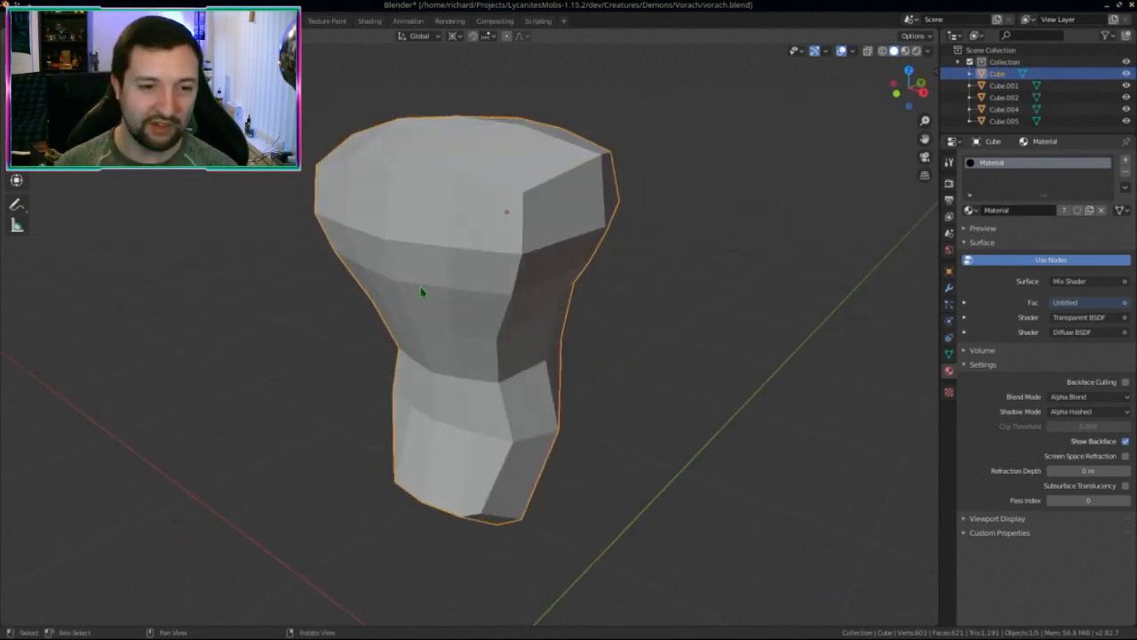
key(Tab)
key(Tab)
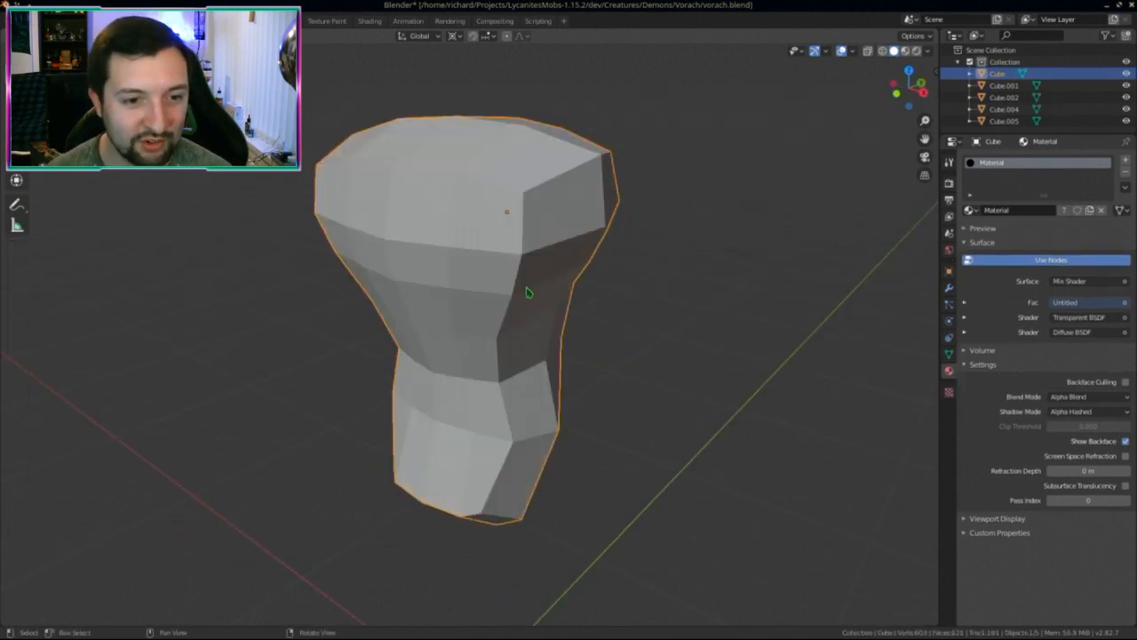
key(KP_Divide)
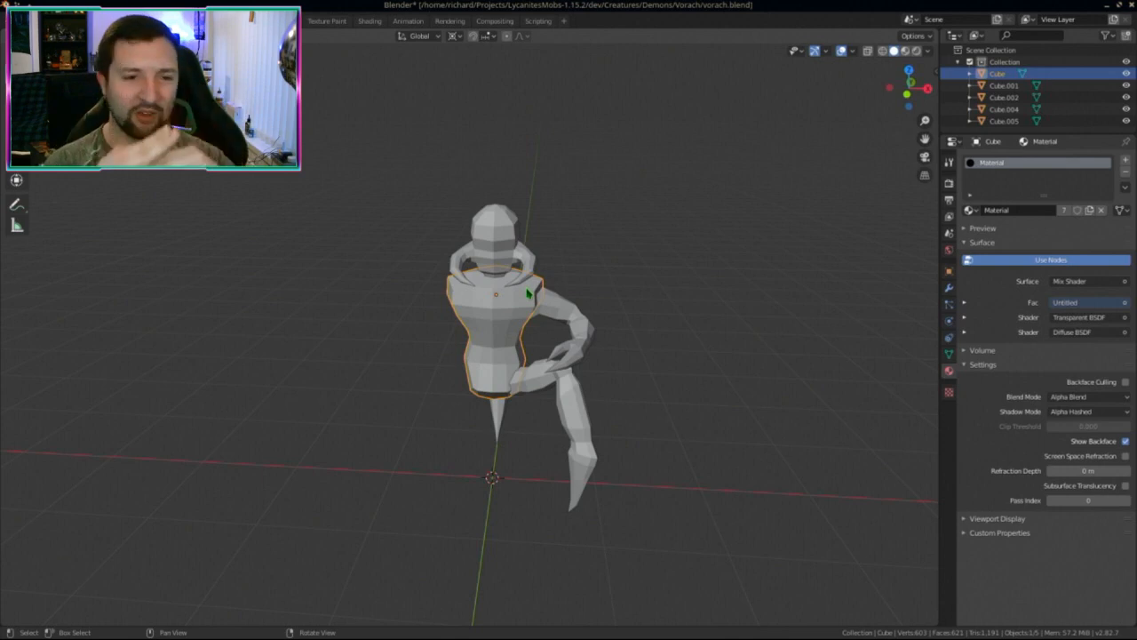
scroll(589, 310, up, 4)
right_drag(588, 309, 412, 374)
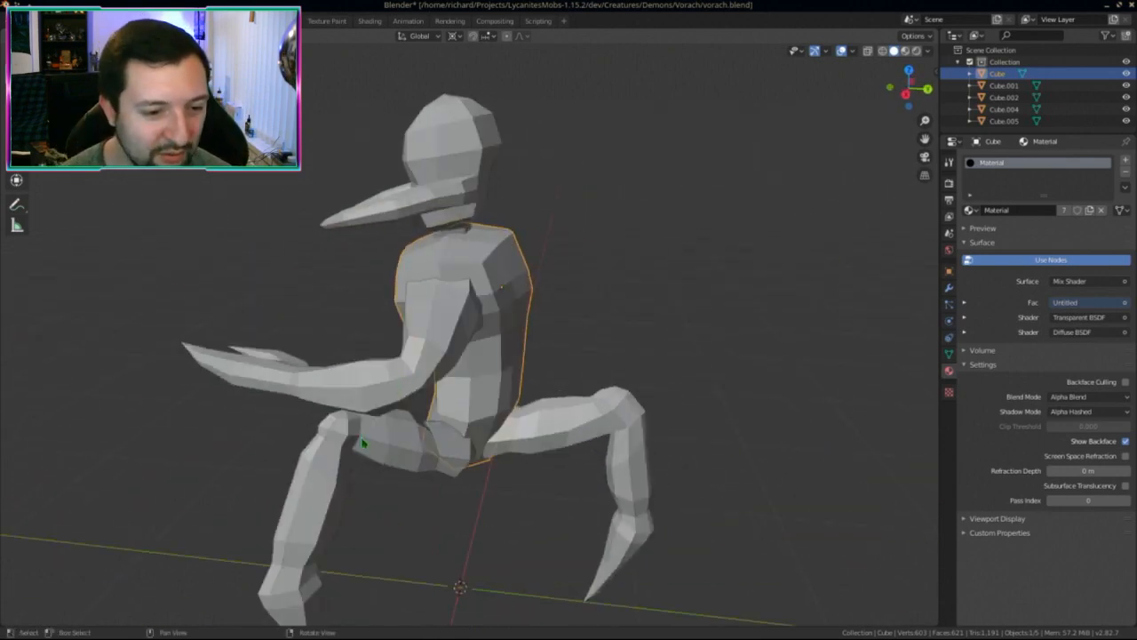
Step: Isolate the leg Cube.002 in edit mode and select its seam edges
click(359, 459)
key(KP_Divide)
right_drag(359, 458, 417, 483)
key(Tab)
middle_drag(415, 484, 462, 208)
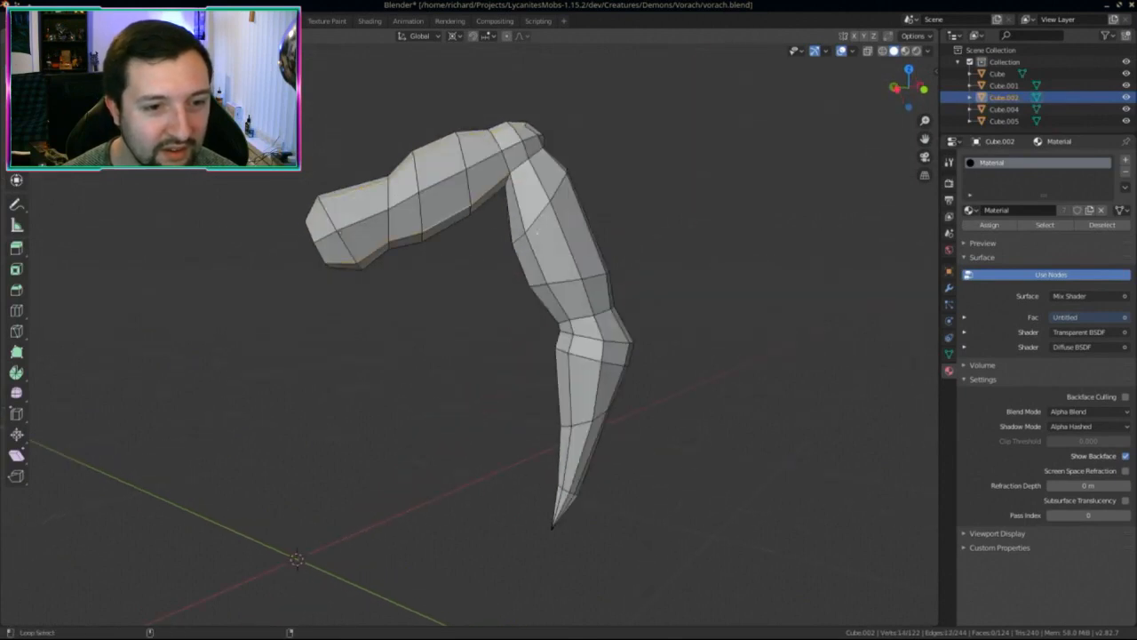
middle_drag(534, 382, 452, 276)
middle_drag(376, 305, 519, 213)
middle_drag(584, 258, 515, 340)
Step: Mark the leg edges as seams, unwrap Cube.002, and return to Layout
key(ctrl+e)
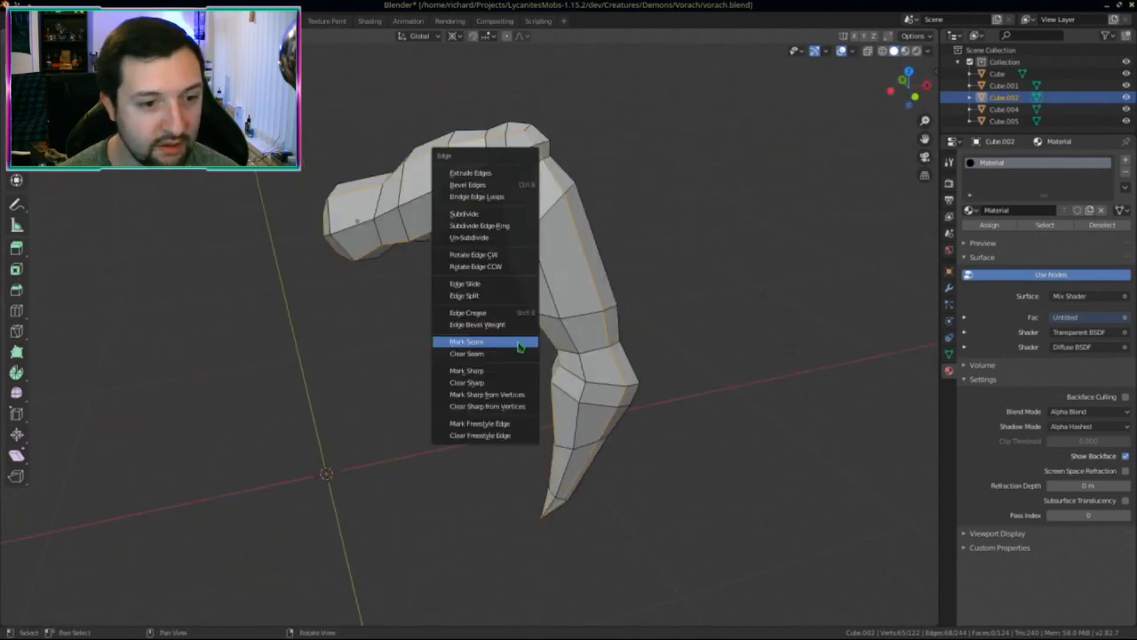
click(520, 344)
click(289, 20)
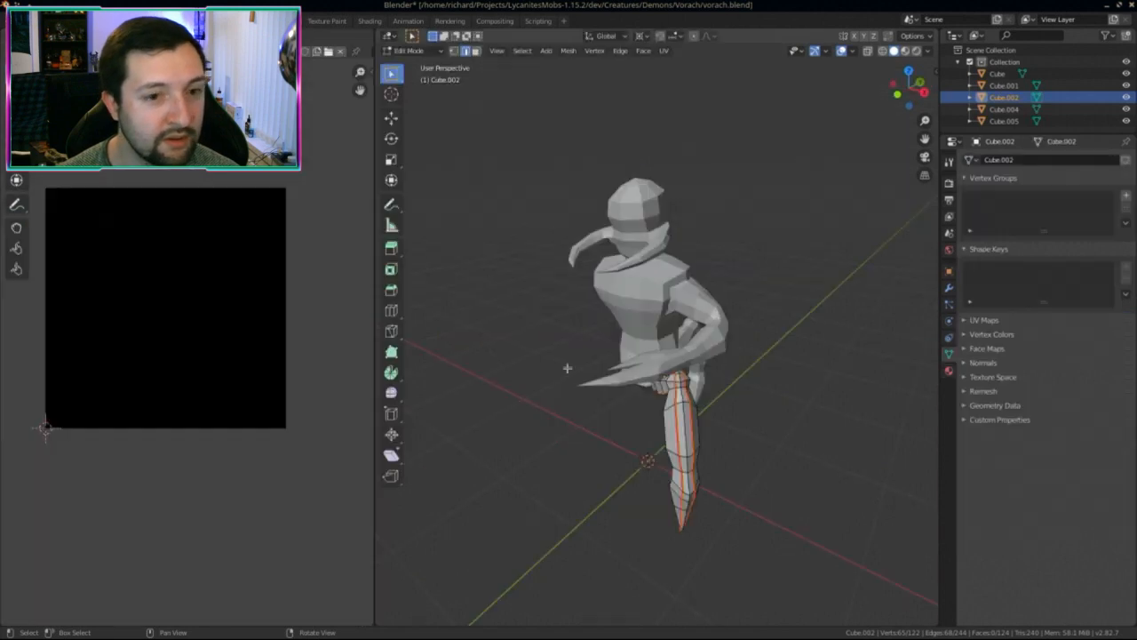
key(u)
click(601, 456)
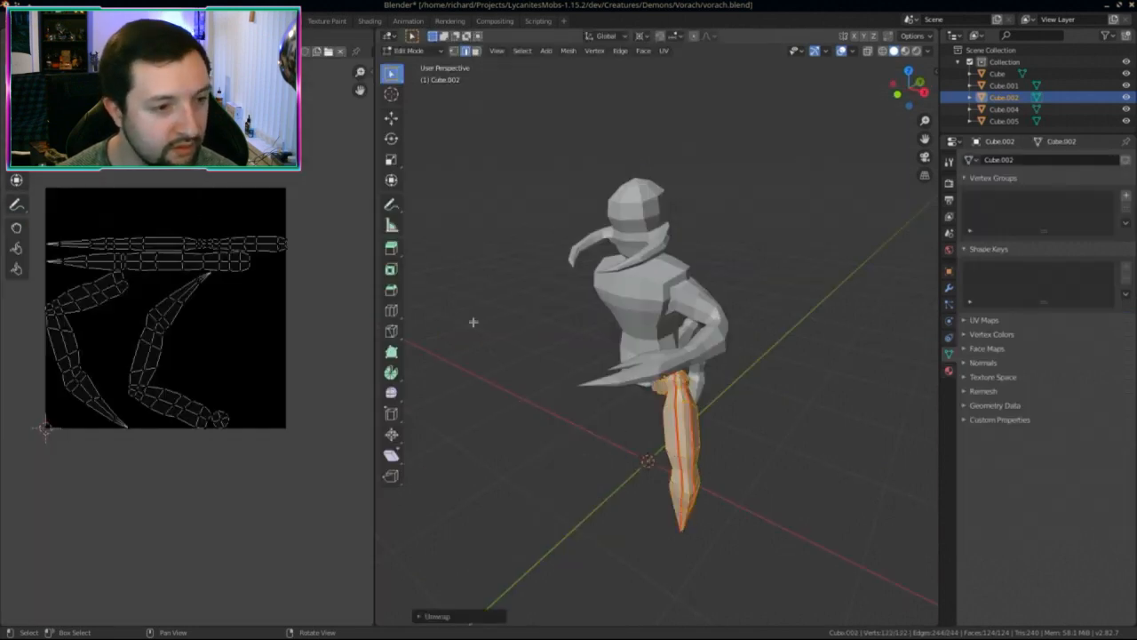
click(18, 20)
Step: Isolate the other leg Cube.005 in edit mode, viewing the bent leg side-on
key(Tab)
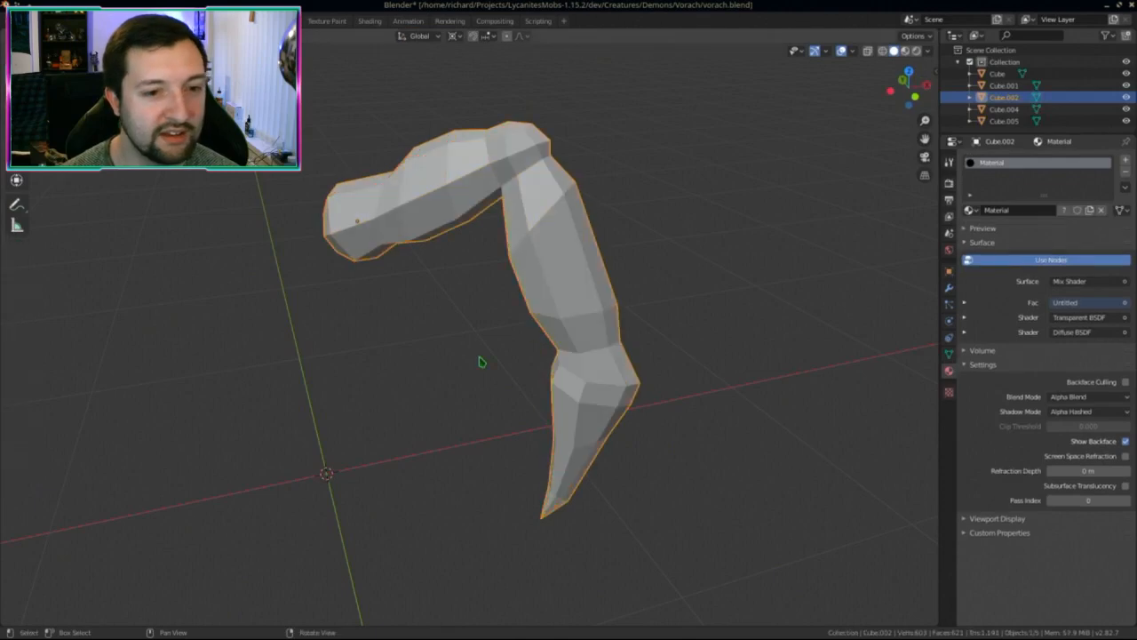
middle_drag(483, 358, 476, 365)
click(586, 436)
key(KP_Divide)
key(Tab)
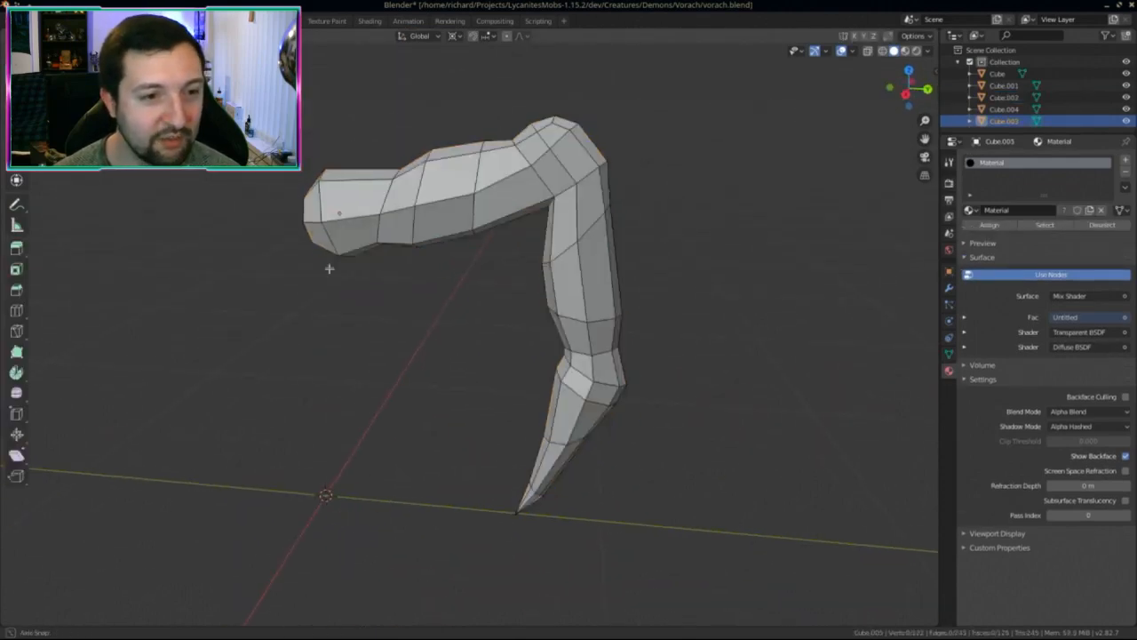
middle_drag(329, 264, 490, 240)
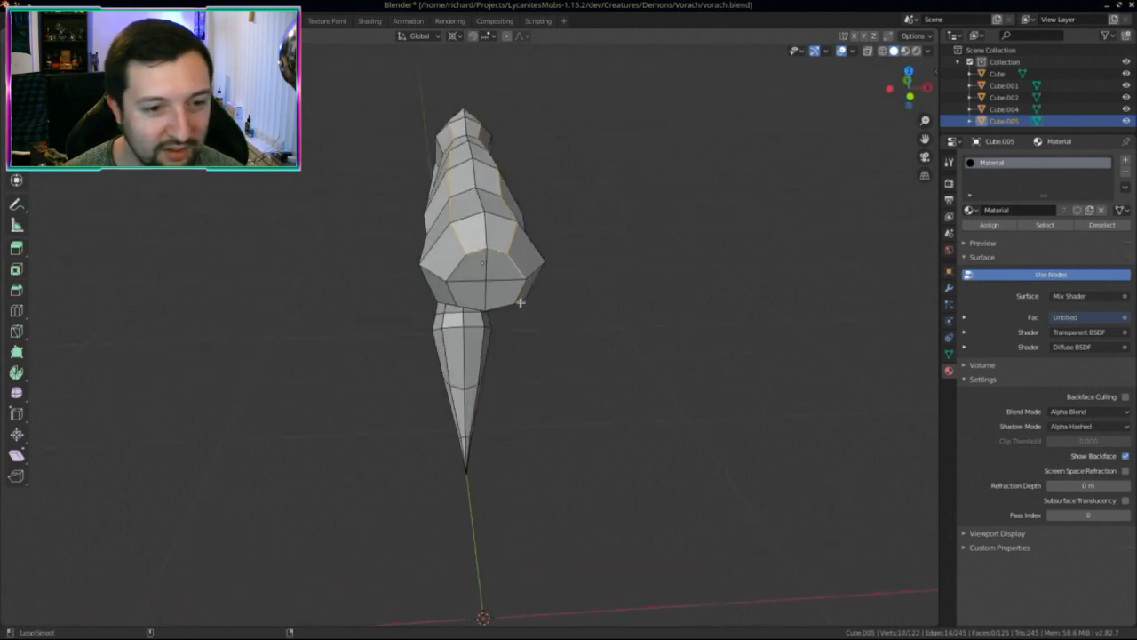
middle_drag(459, 296, 193, 234)
Step: Mark a vertical edge loop on Cube.005 as a seam, then select the body Cube in full view
alt+click(489, 262)
key(ctrl+e)
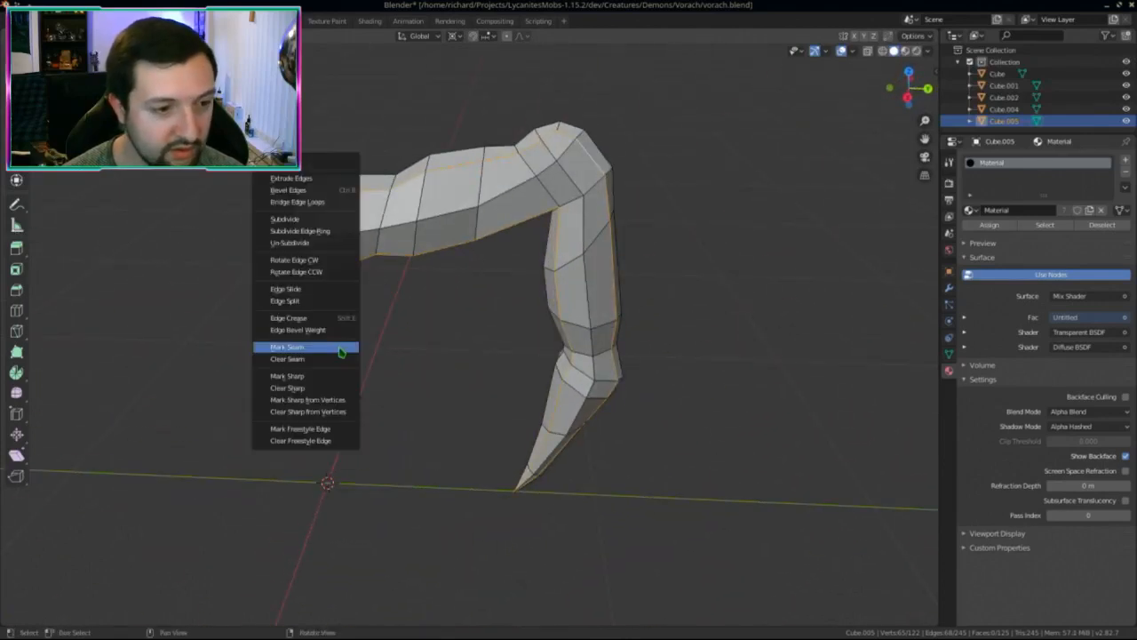
click(338, 347)
key(Tab)
key(KP_Divide)
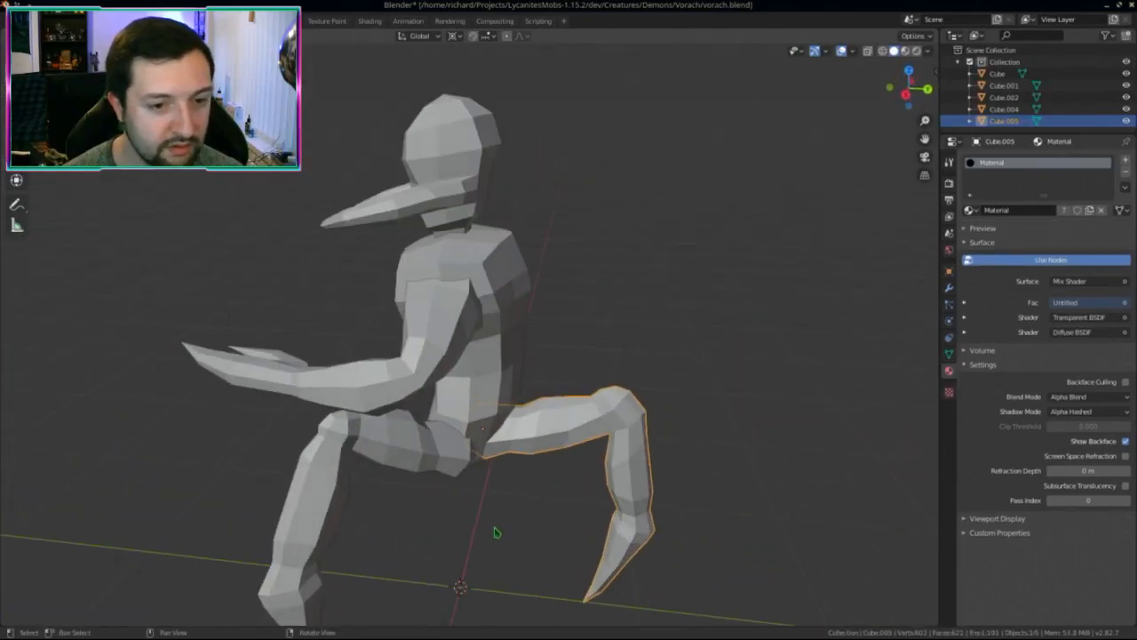
middle_drag(495, 533, 515, 408)
click(516, 409)
Step: Save vorach.blend and unwrap all the creature's parts together in UV Editing
scroll(515, 400, down, 3)
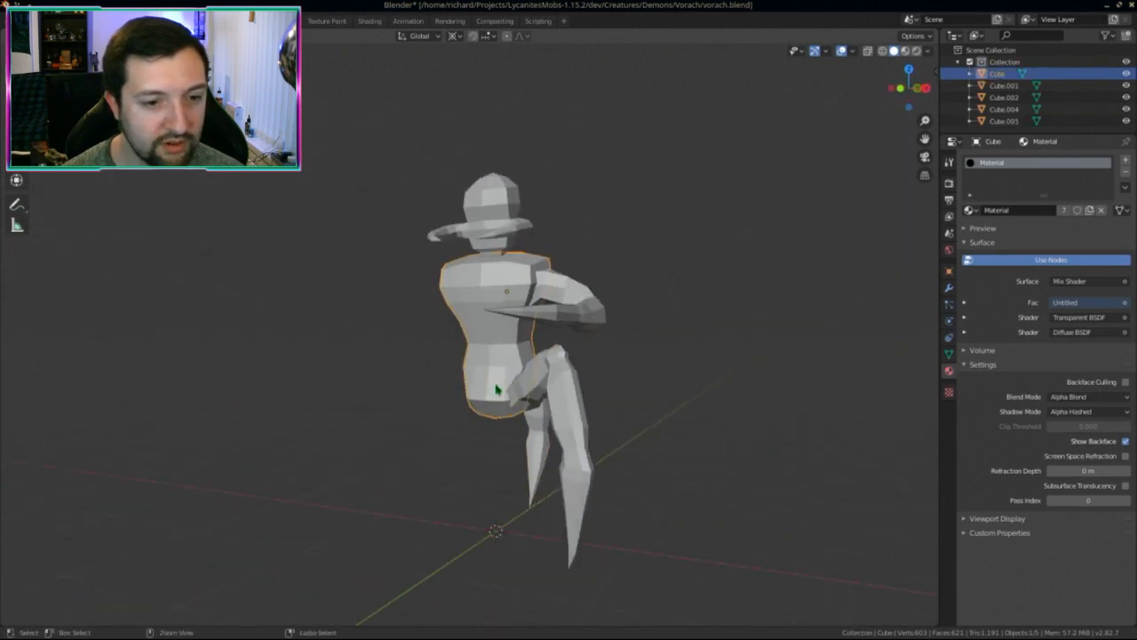
key(ctrl+s)
click(271, 21)
key(a)
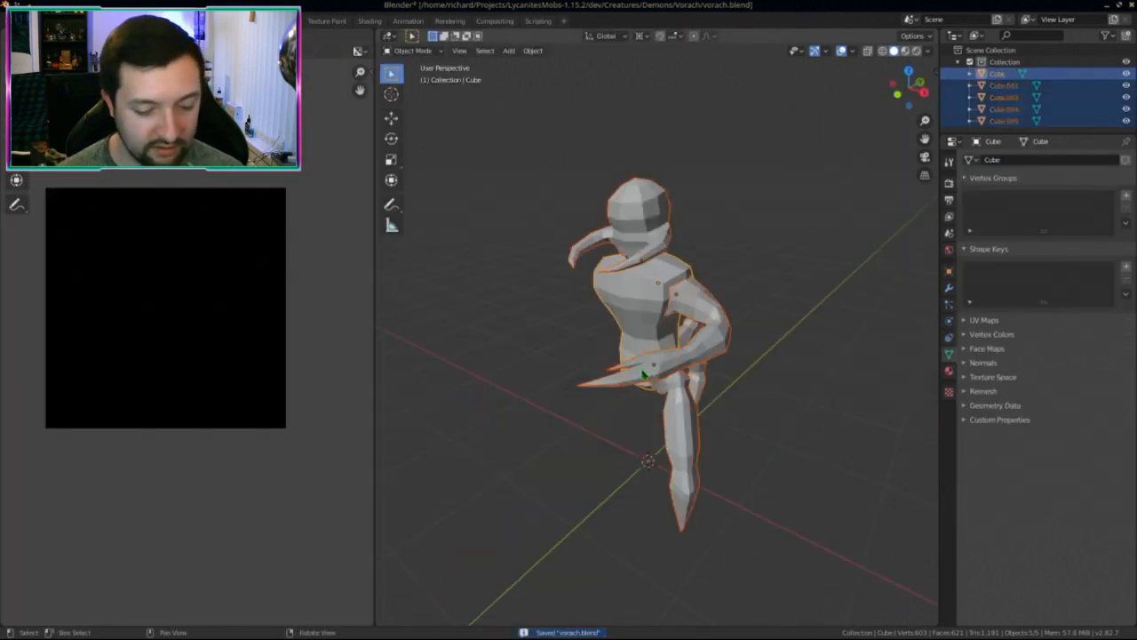
key(Tab)
key(u)
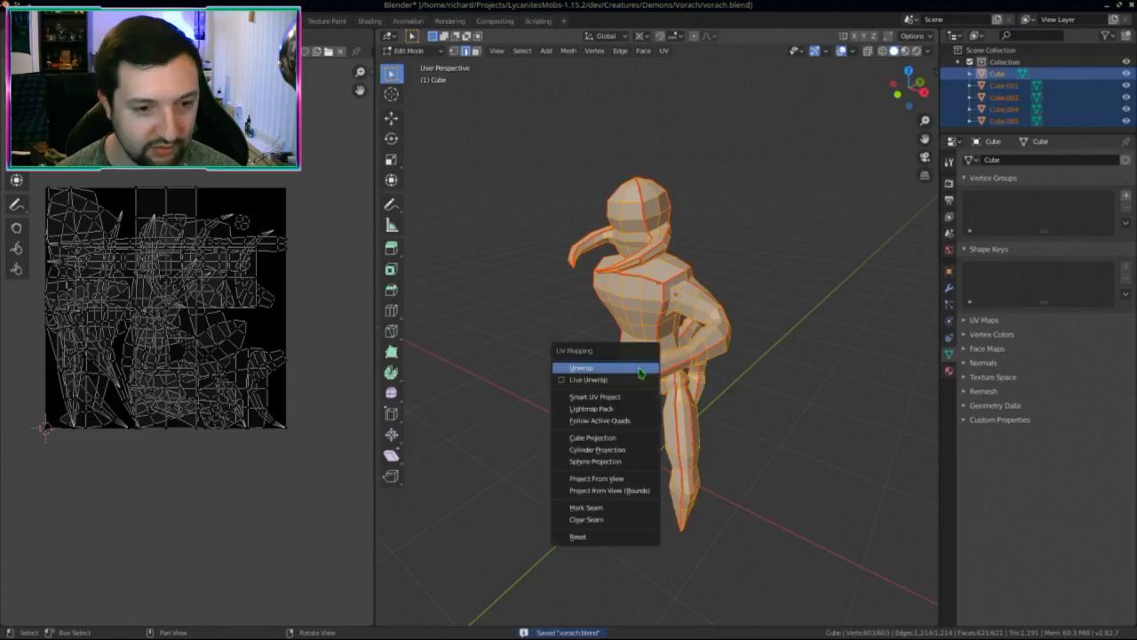
click(638, 368)
Step: Set the unwrap island margin to 0.010 and fit the whole UV layout into view
scroll(187, 373, up, 4)
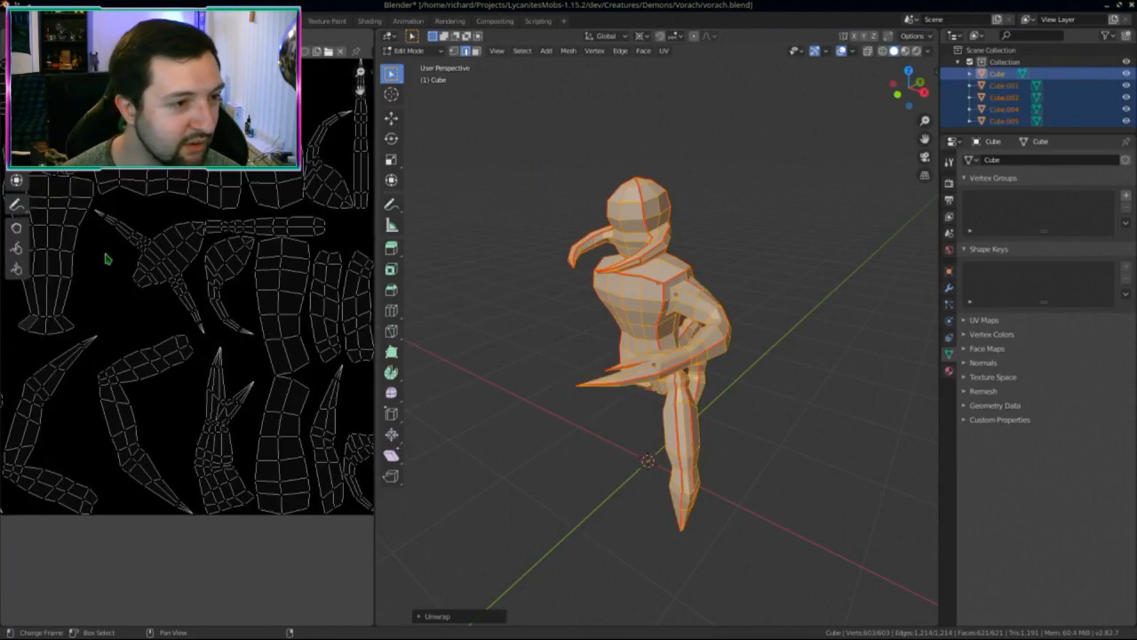
click(433, 617)
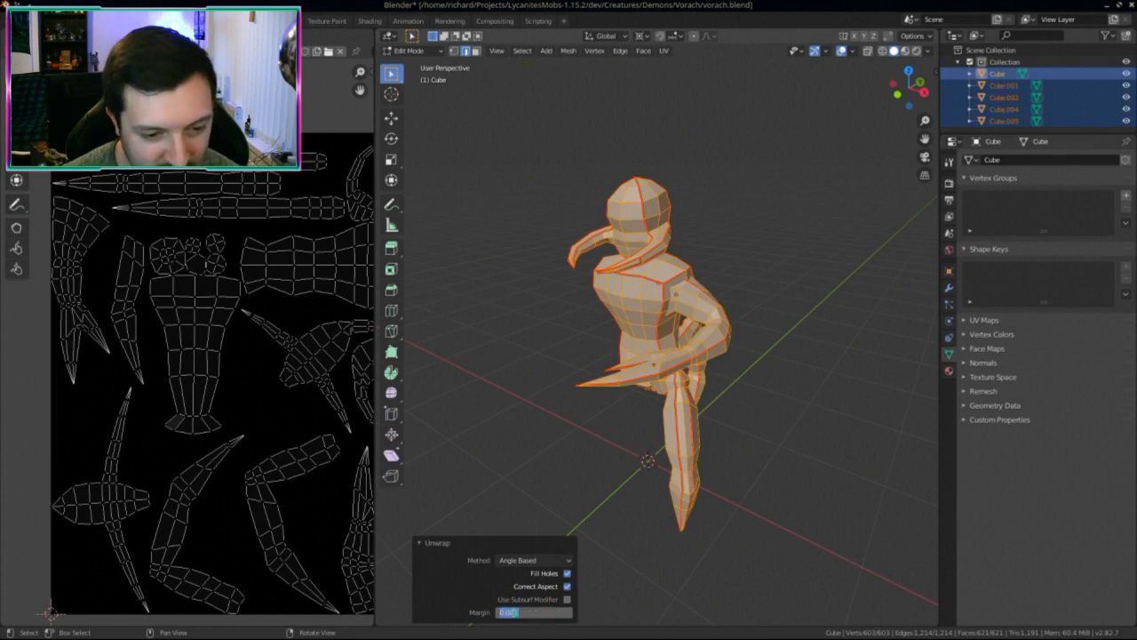
key(Return)
scroll(165, 356, down, 2)
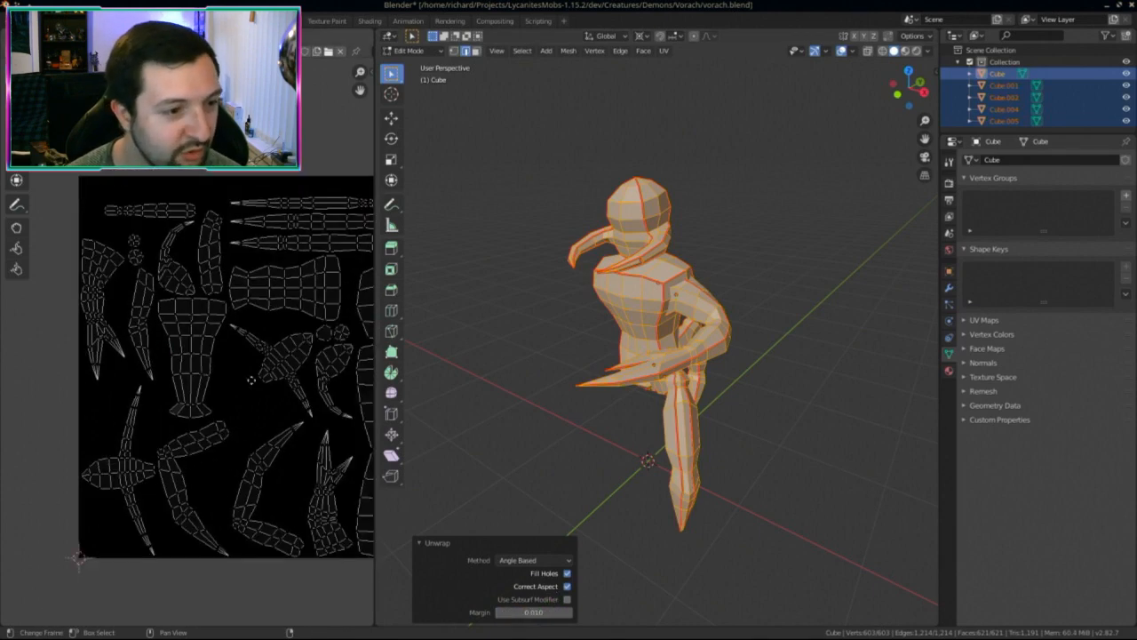
scroll(166, 356, up, 2)
scroll(165, 356, up, 5)
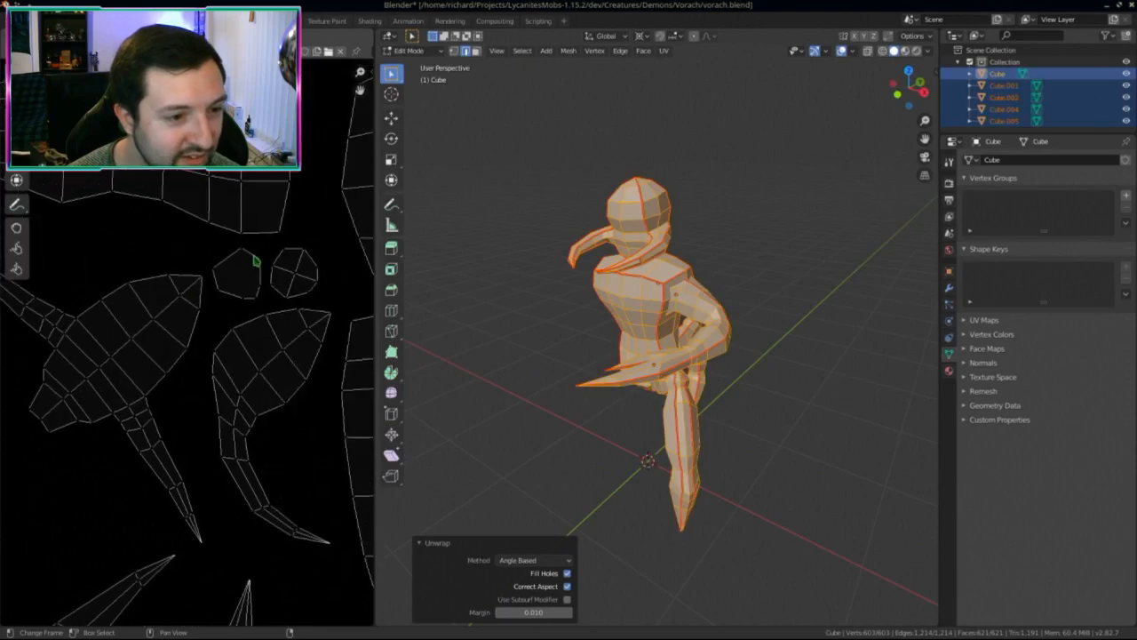
key(Home)
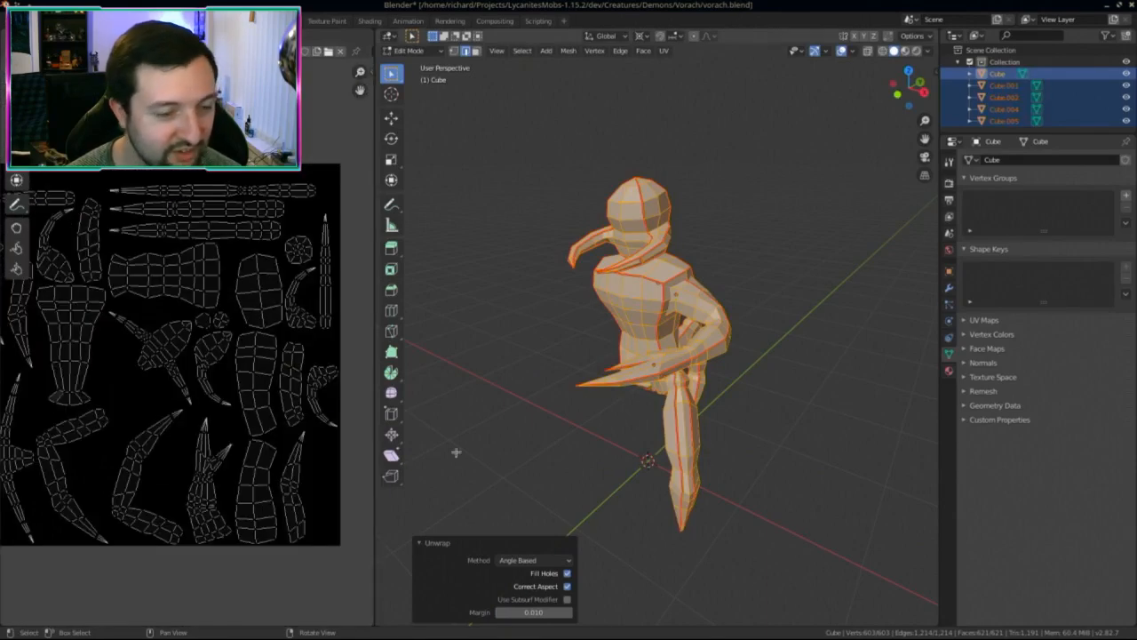
scroll(169, 350, down, 2)
scroll(169, 350, up, 4)
scroll(168, 350, down, 3)
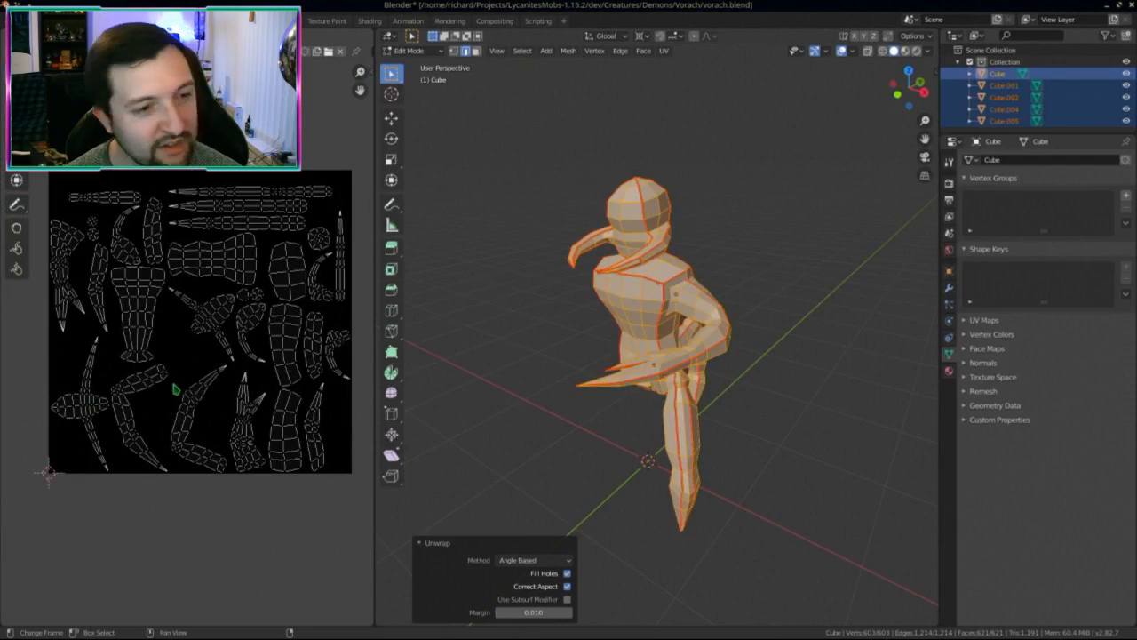
scroll(176, 389, up, 2)
scroll(176, 391, down, 2)
Step: Return to object mode, save vorach.blend, and select the leg and arm from the front view
click(169, 20)
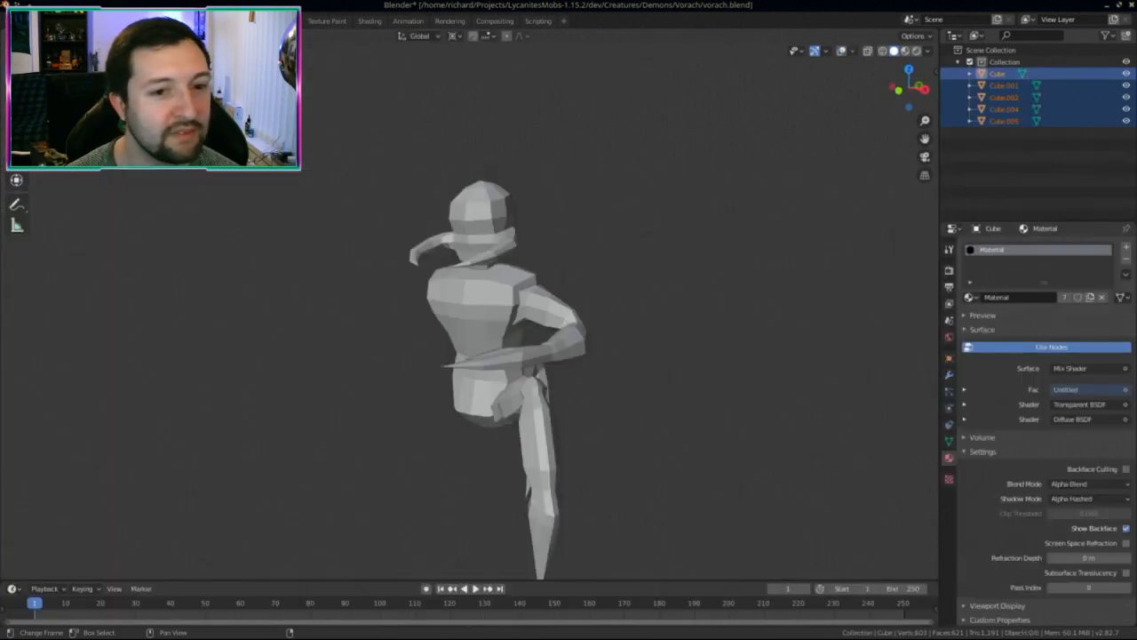
mouse_move(497, 378)
middle_down()
mouse_move(444, 374)
mouse_move(497, 378)
middle_up()
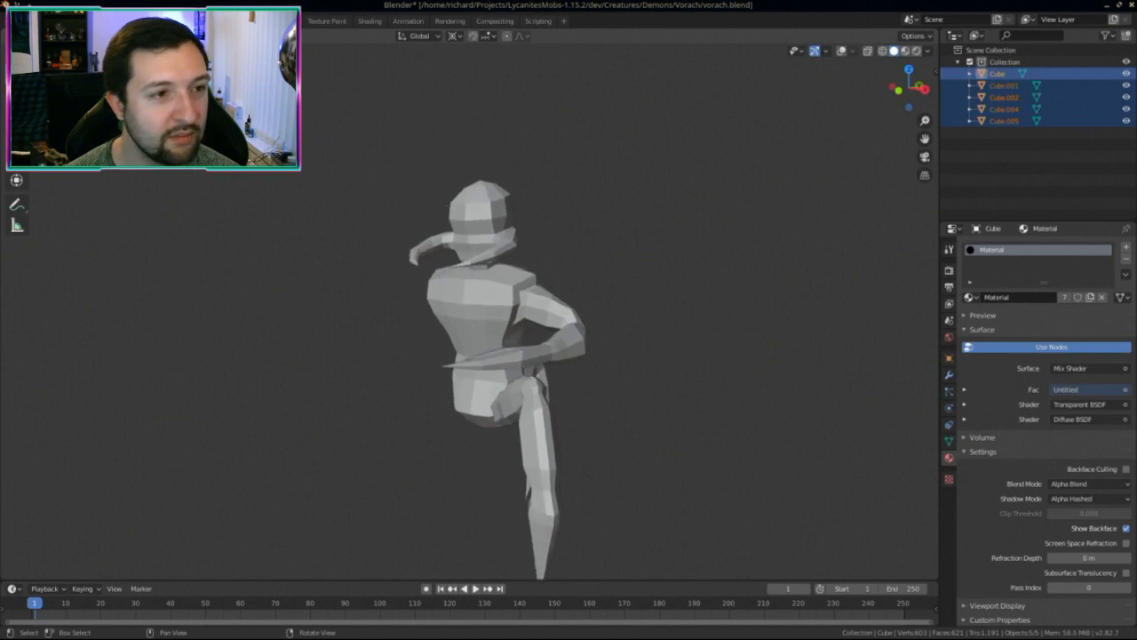
key(ctrl+Page_Down)
key(Tab)
middle_drag(494, 364, 538, 385)
click(452, 381)
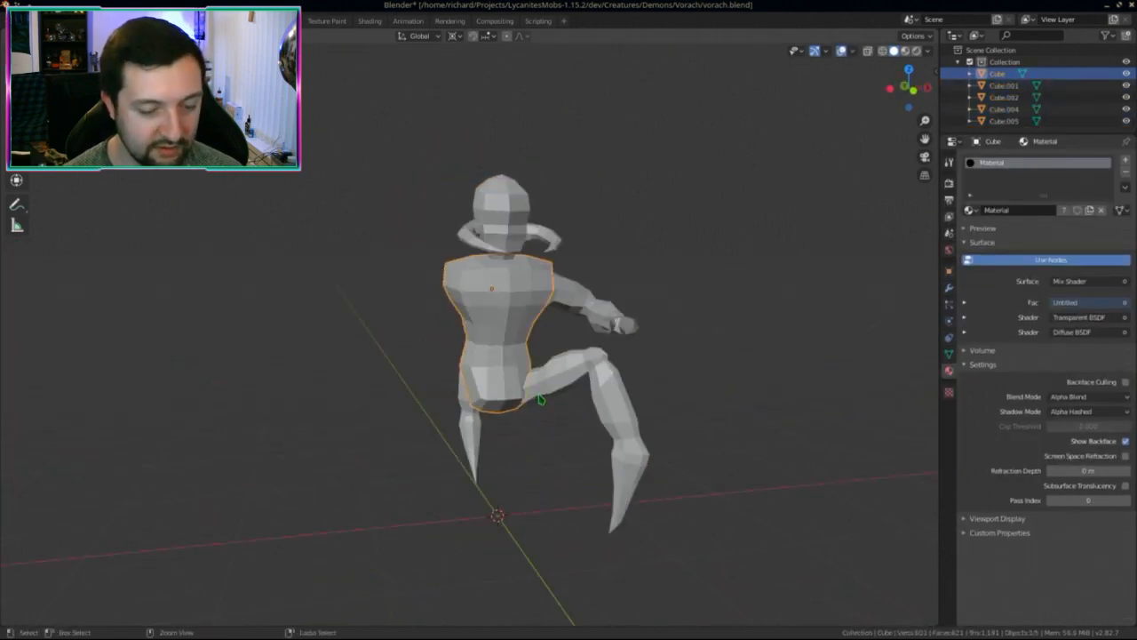
key(ctrl+s)
click(540, 399)
key(KP_1)
shift+click(582, 311)
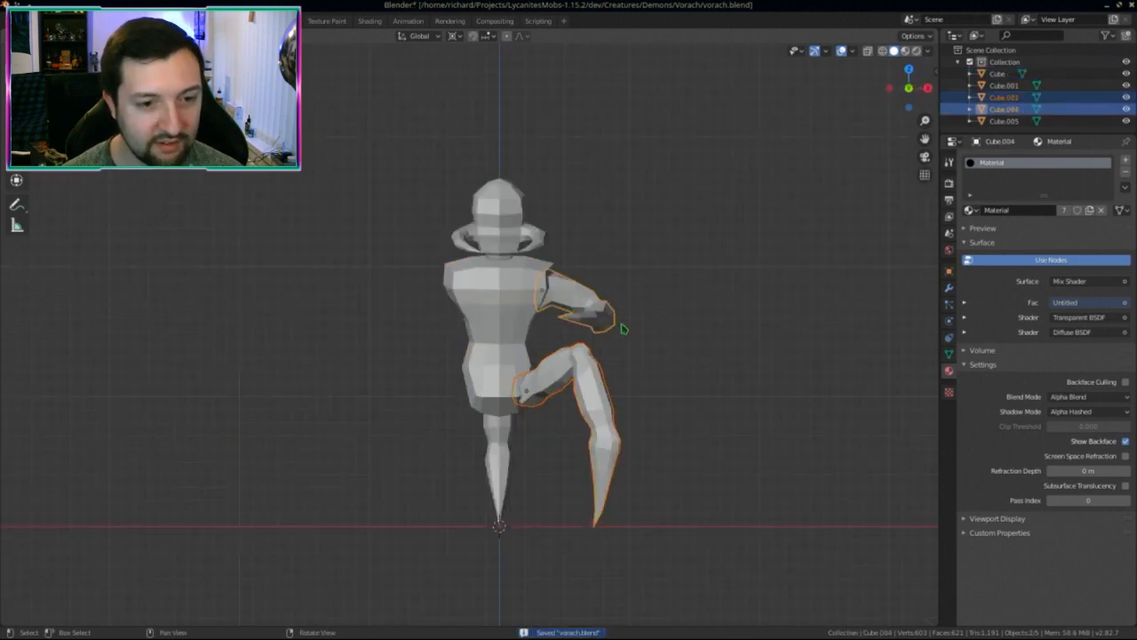
Step: Duplicate the arm and leg in place and mirror the copies with an X scale of -1
key(shift+d)
right_click(684, 409)
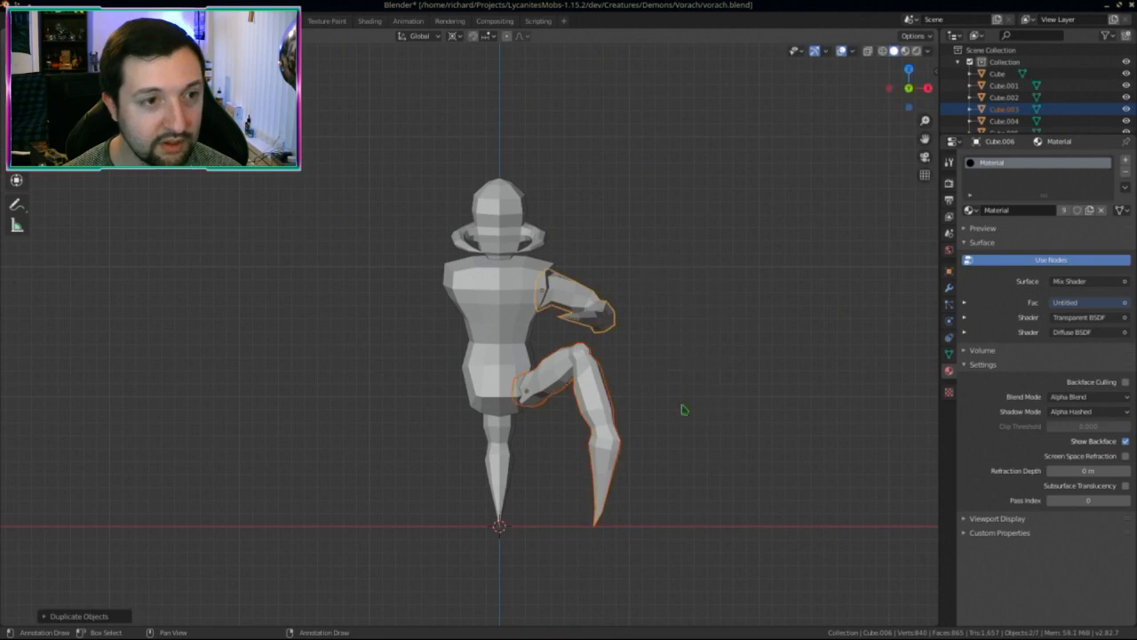
click(455, 36)
click(485, 74)
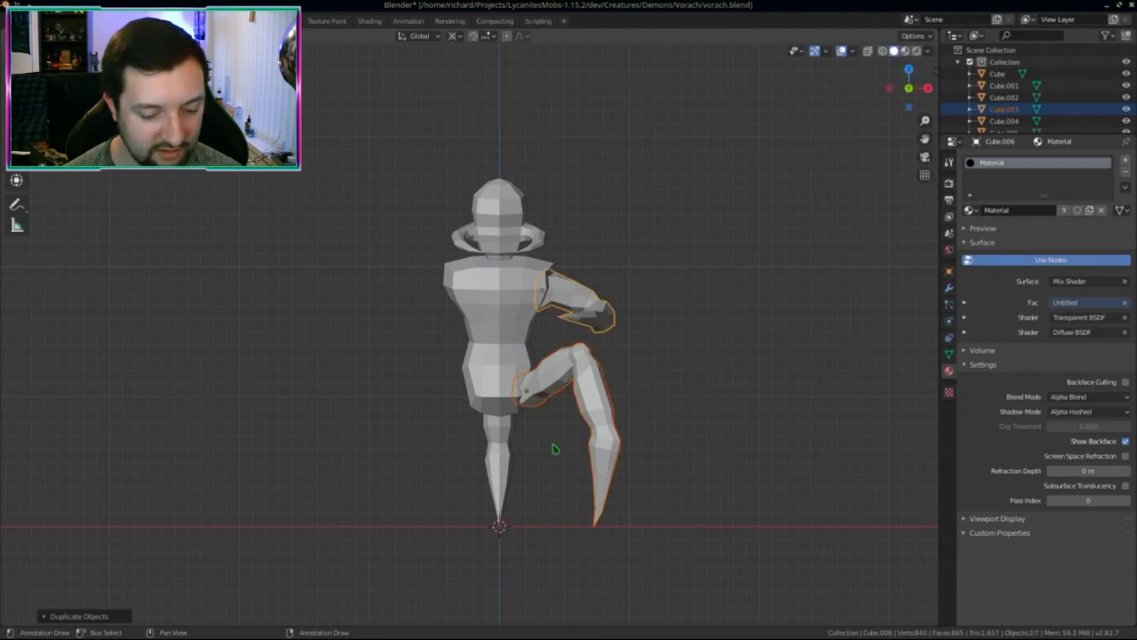
key(s)
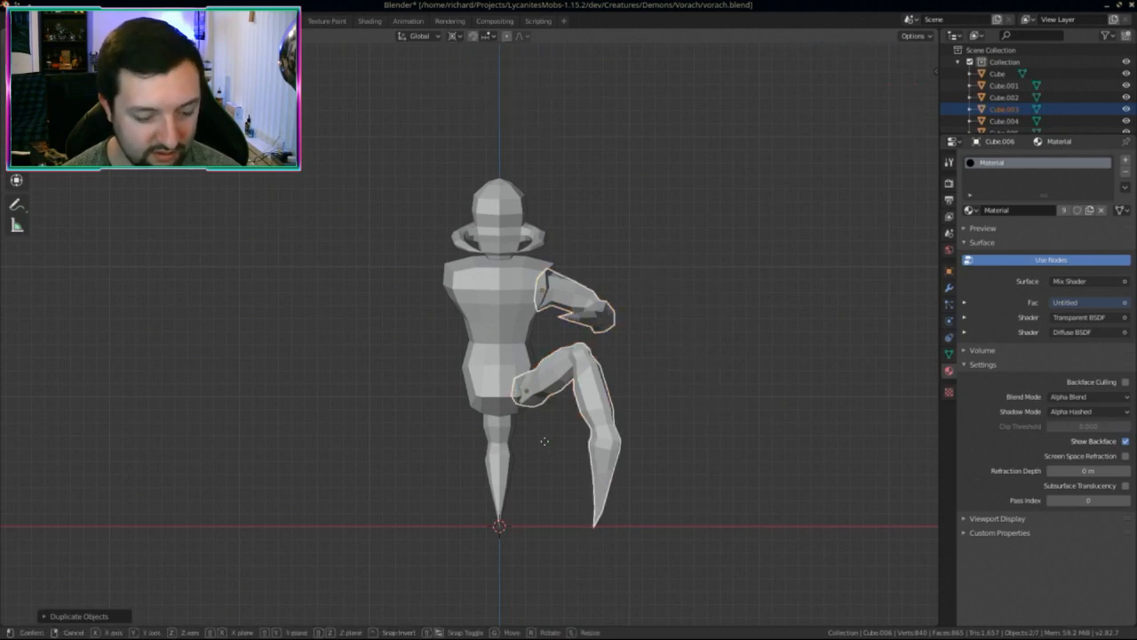
key(x)
key(minus)
key(1)
key(Return)
Step: Apply the mirrored copies' scale and recalculate their normals to face outward
key(ctrl+a)
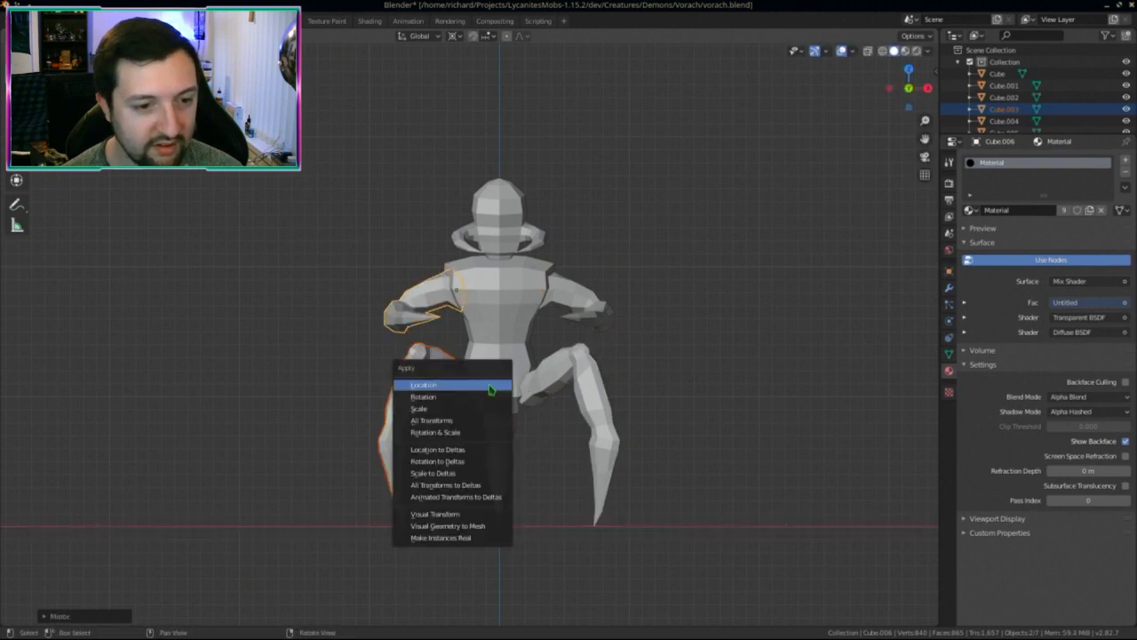
click(449, 435)
key(Tab)
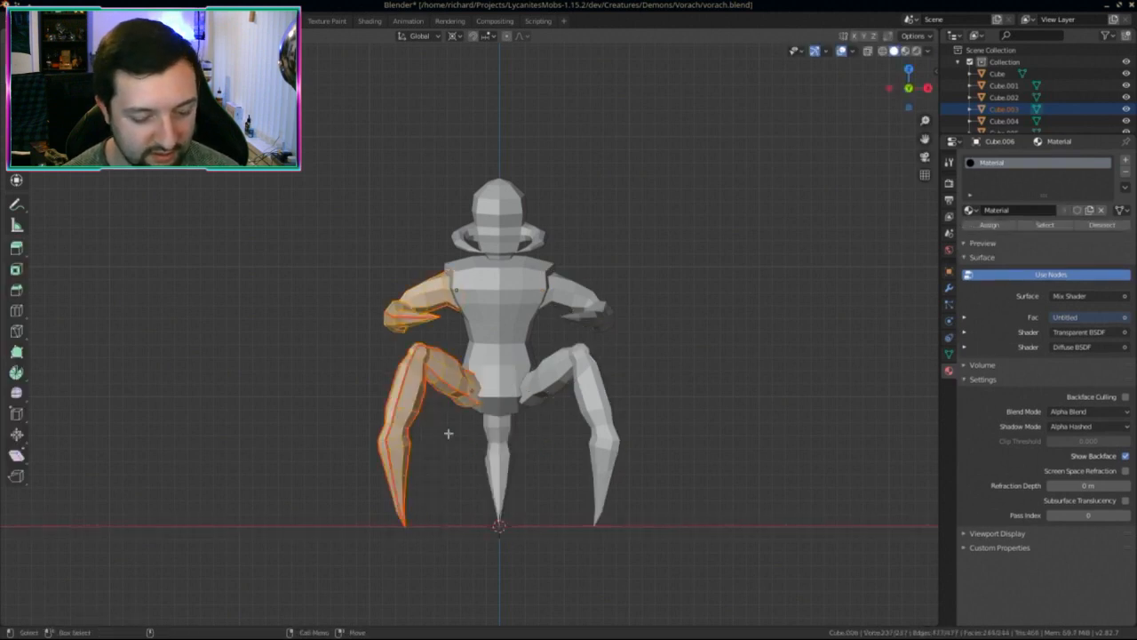
key(shift+n)
key(Tab)
Step: Select the torso, save vorach.blend, and enlarge the Outliner
click(490, 377)
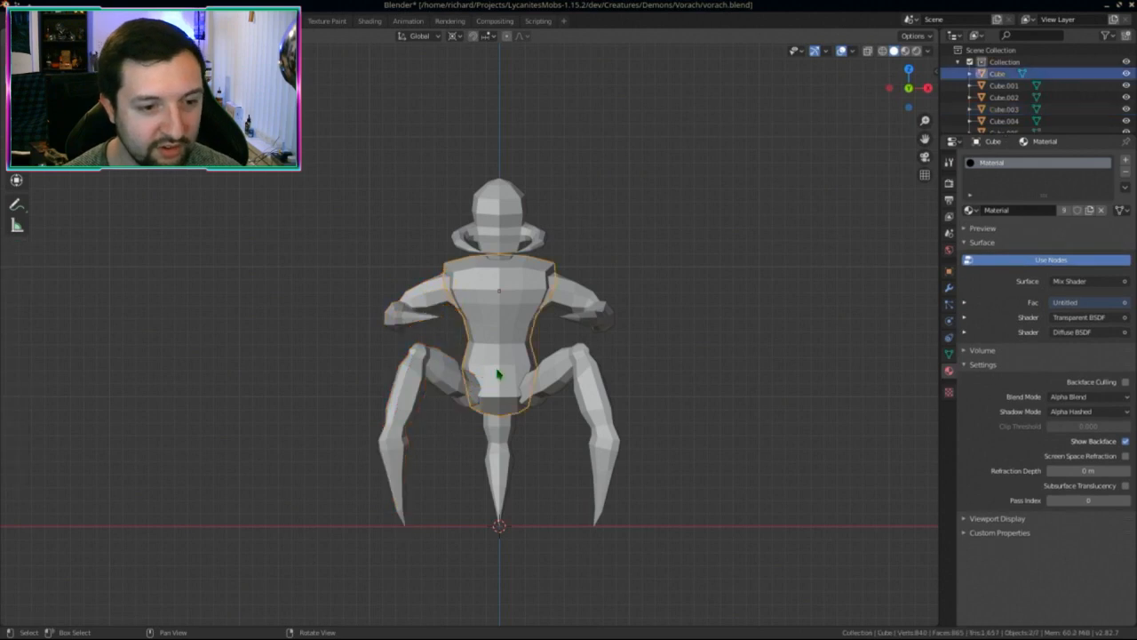
middle_drag(491, 378, 462, 364)
key(ctrl+s)
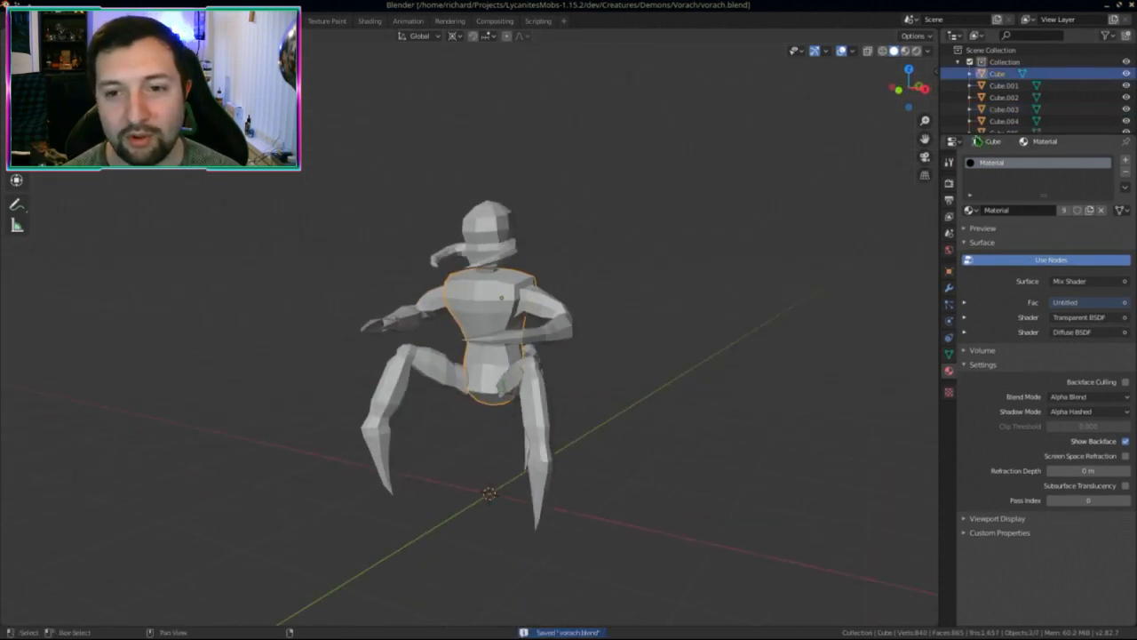
drag(976, 135, 975, 267)
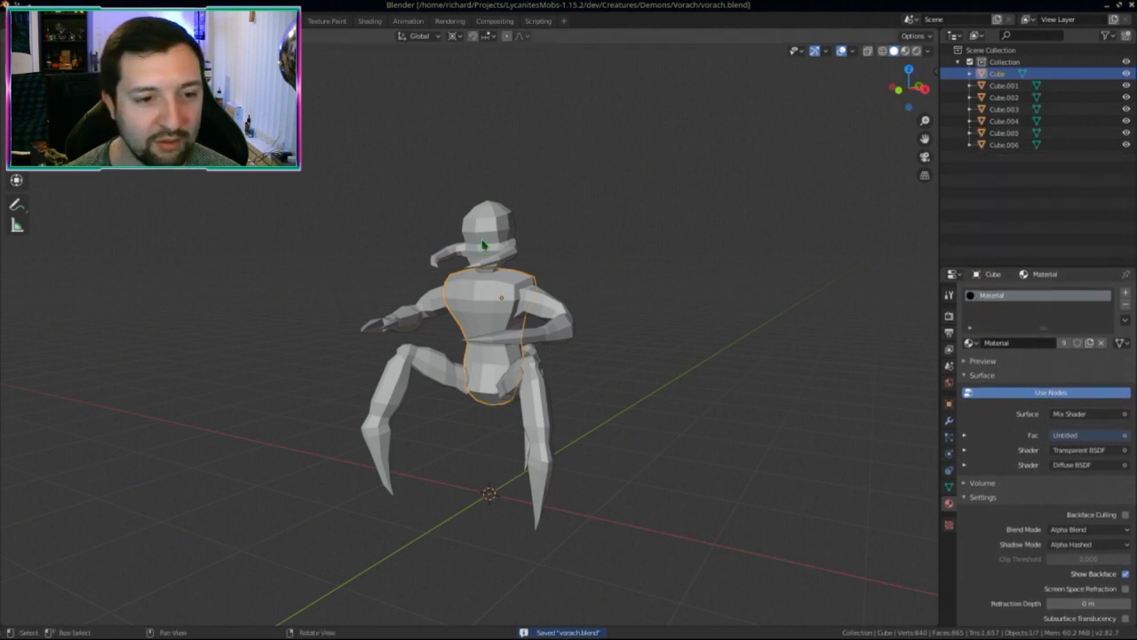
Step: Select Cube.001 in the Outliner and expand it to show its mesh data
click(986, 86)
click(969, 87)
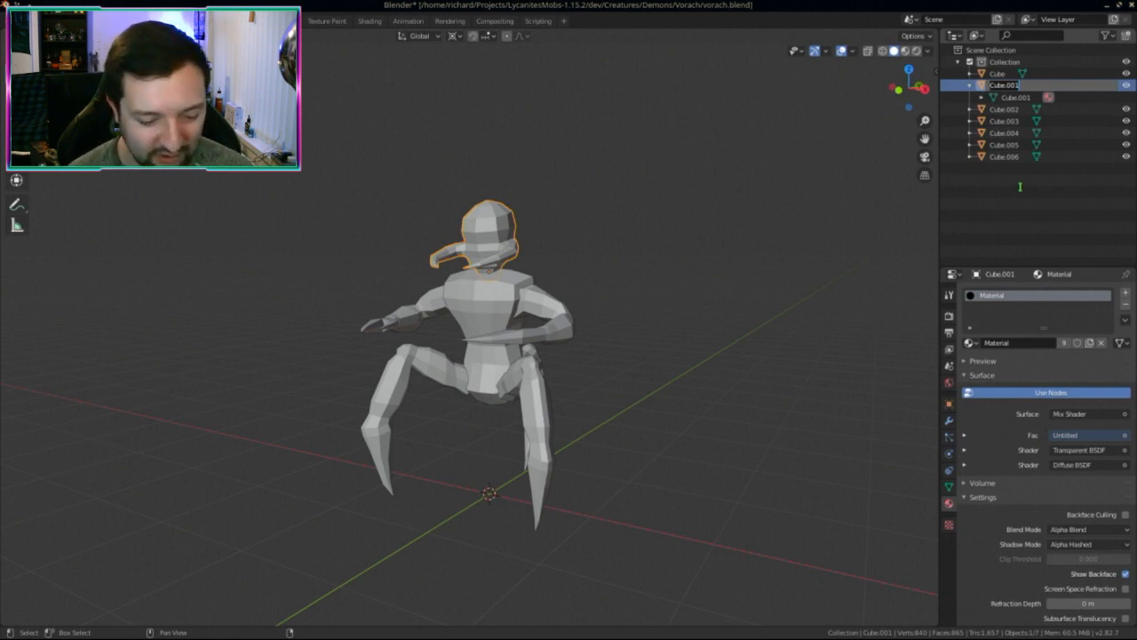
Step: Rename the head object and its mesh data to 'Head'
text(Head)
key(Return)
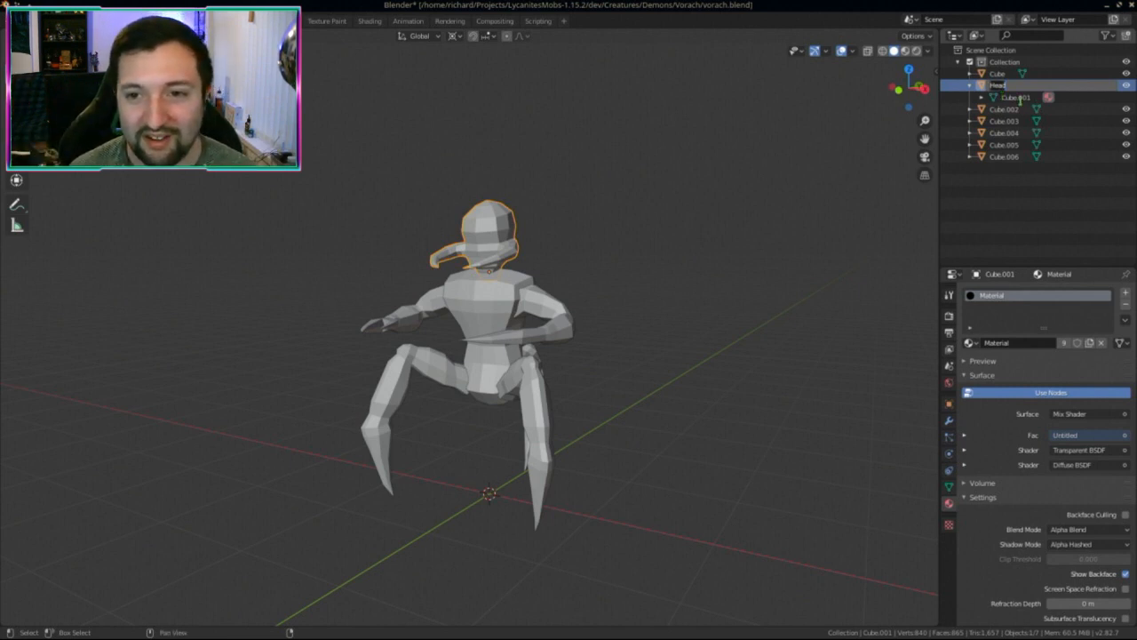
key(Return)
double_click(1016, 156)
text(Head)
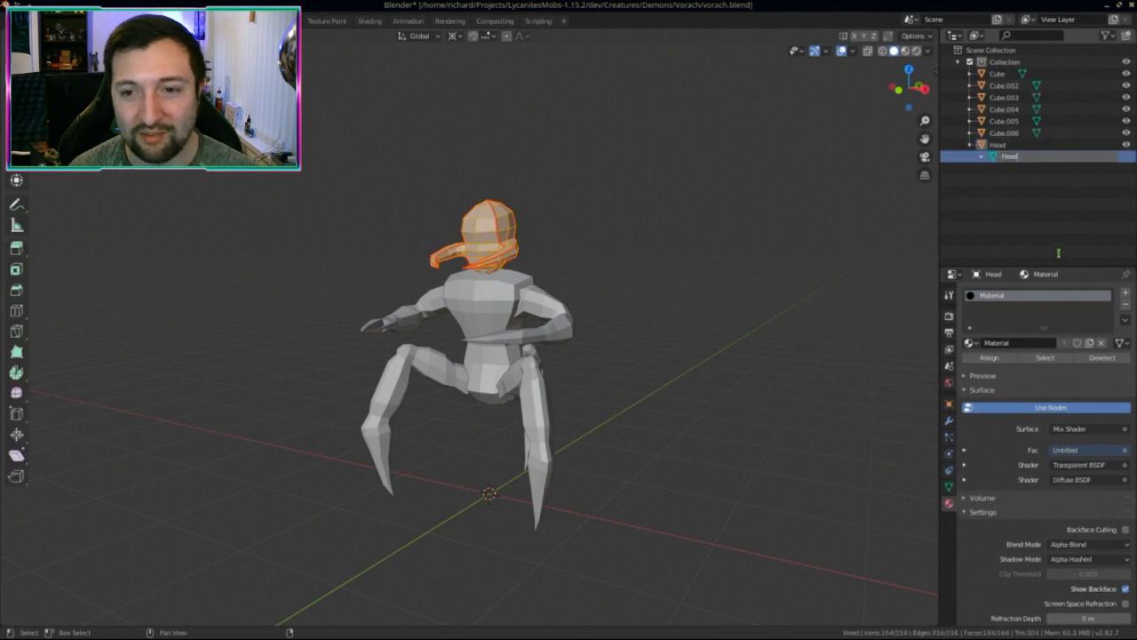
key(Return)
click(970, 146)
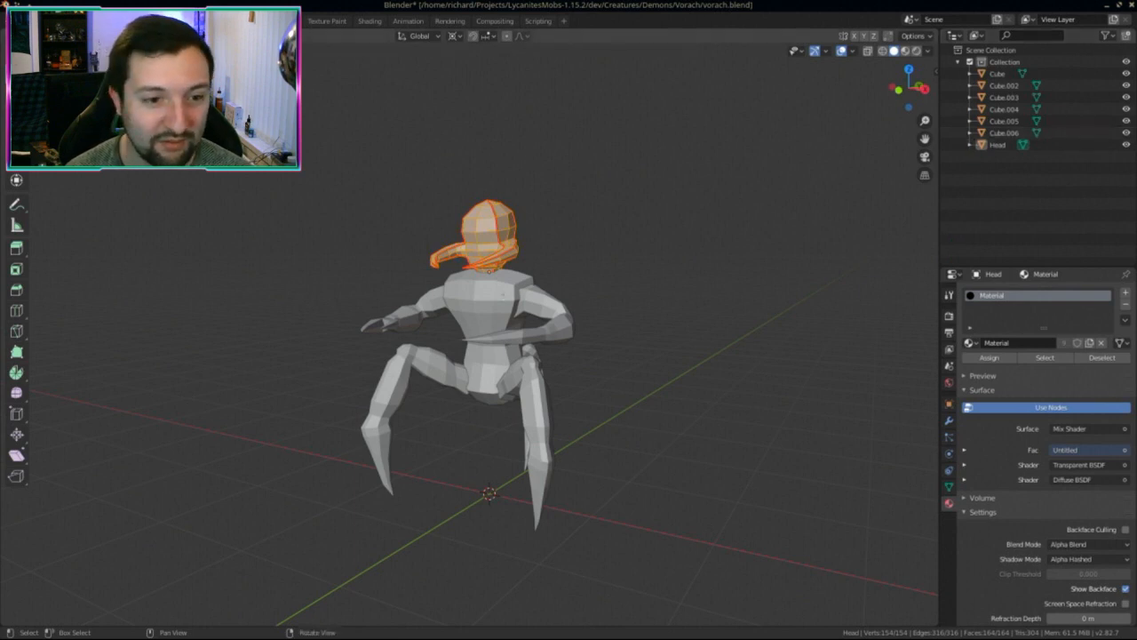
Step: Select the arm Cube.004, check it in edit mode, and expand it in the Outliner
key(Tab)
middle_drag(589, 274, 559, 298)
click(560, 298)
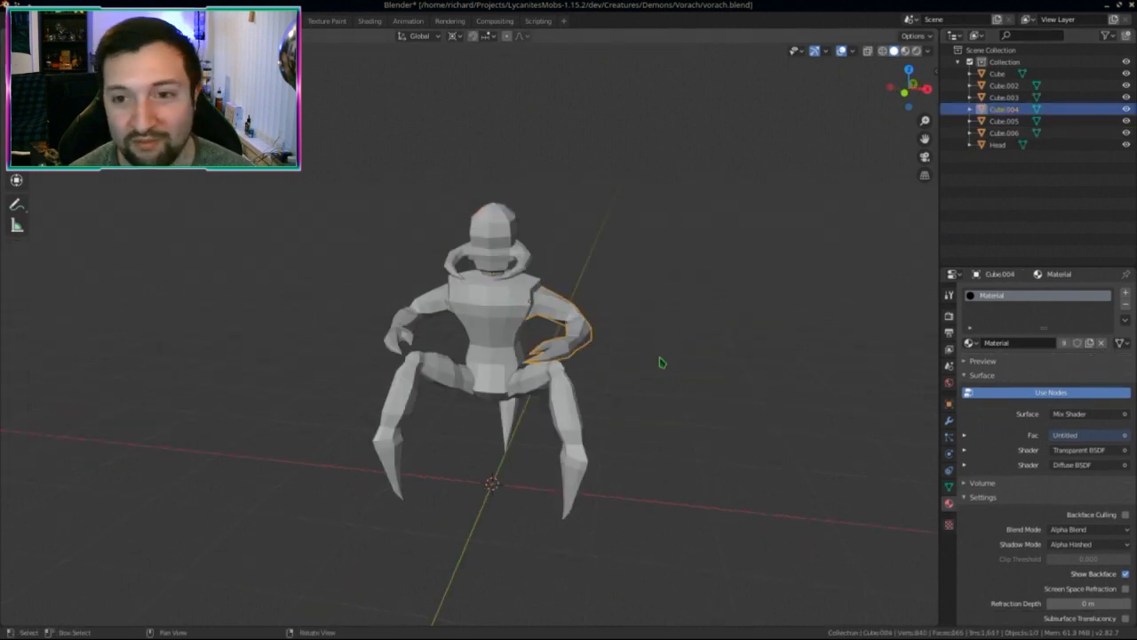
key(Tab)
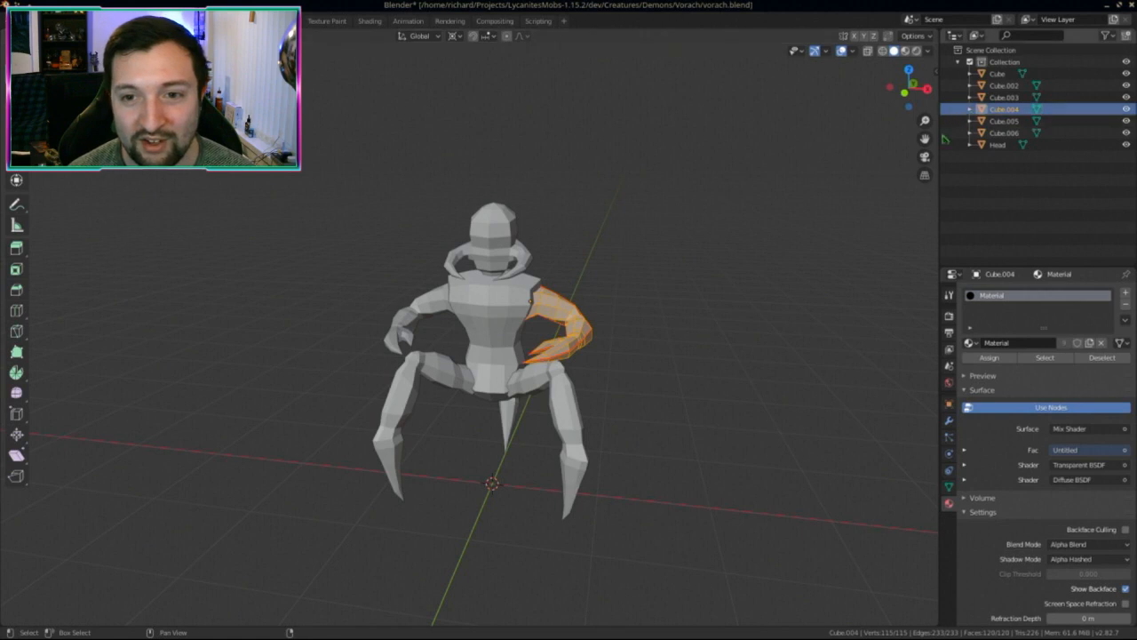
key(Tab)
click(970, 109)
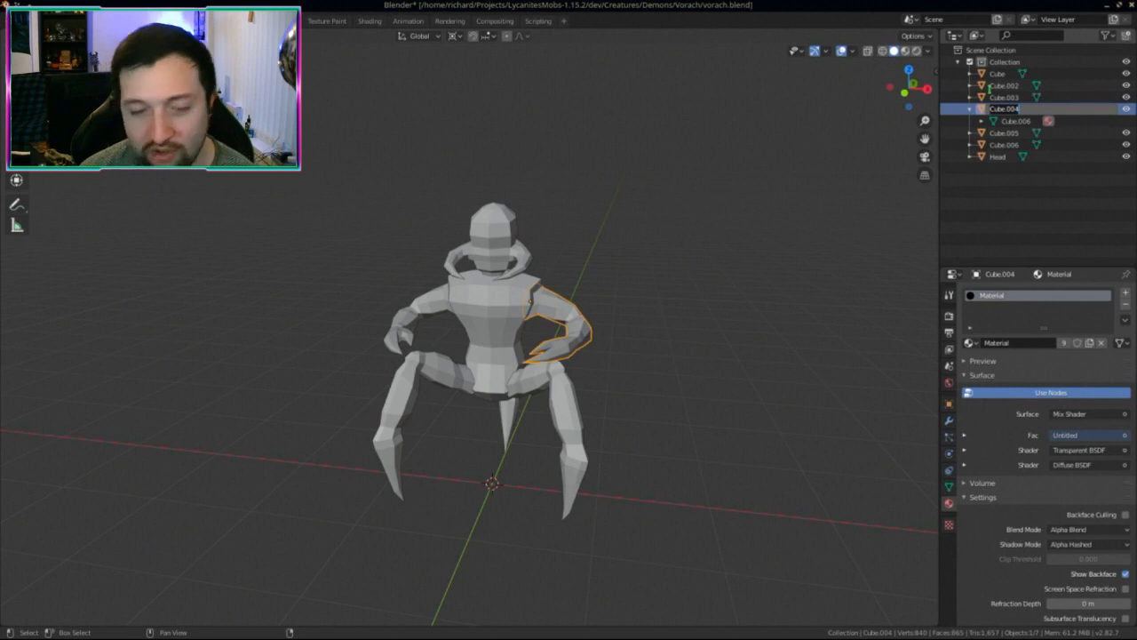
Step: Click through the parts to compare them, ending on the mirrored arm Cube.006
click(490, 326)
click(429, 338)
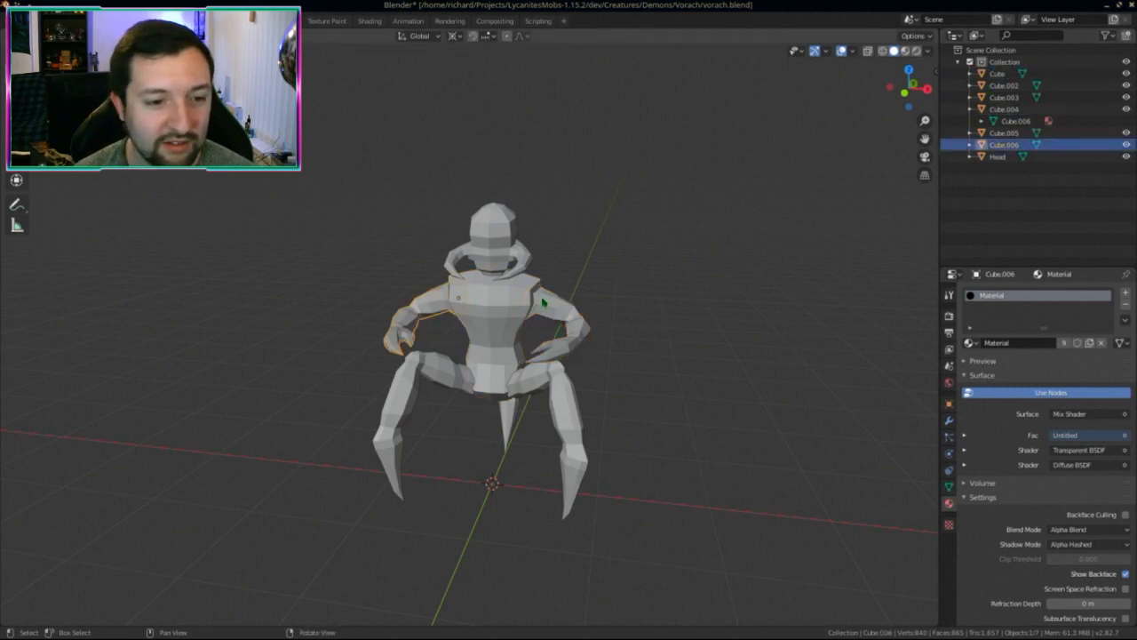
click(440, 333)
scroll(449, 329, up, 3)
click(470, 322)
click(470, 322)
click(470, 322)
click(470, 321)
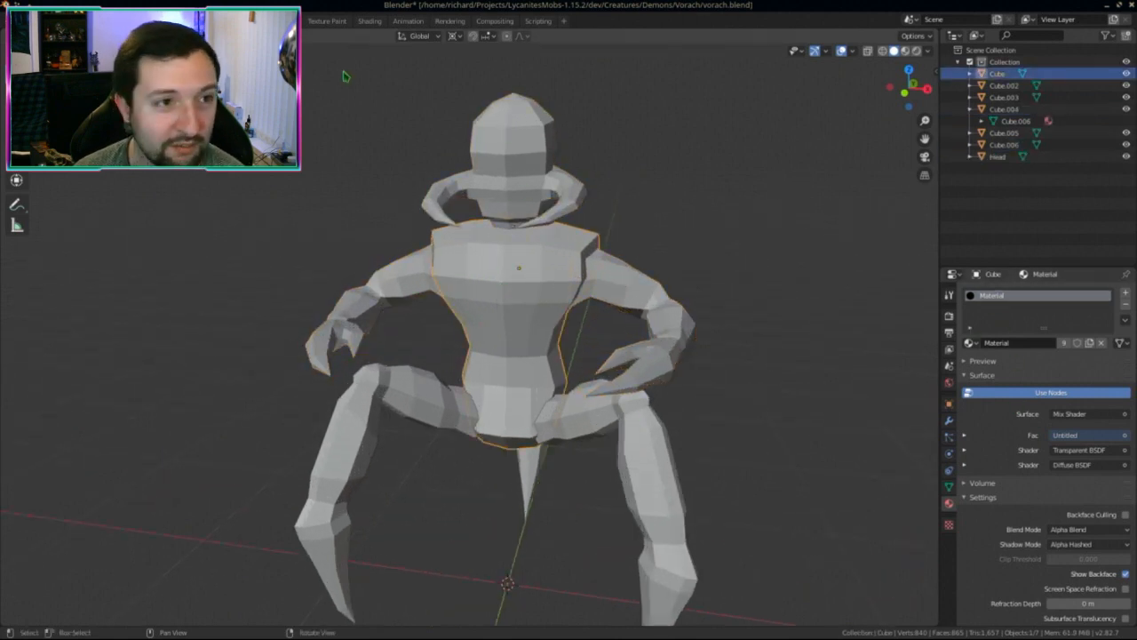
click(286, 20)
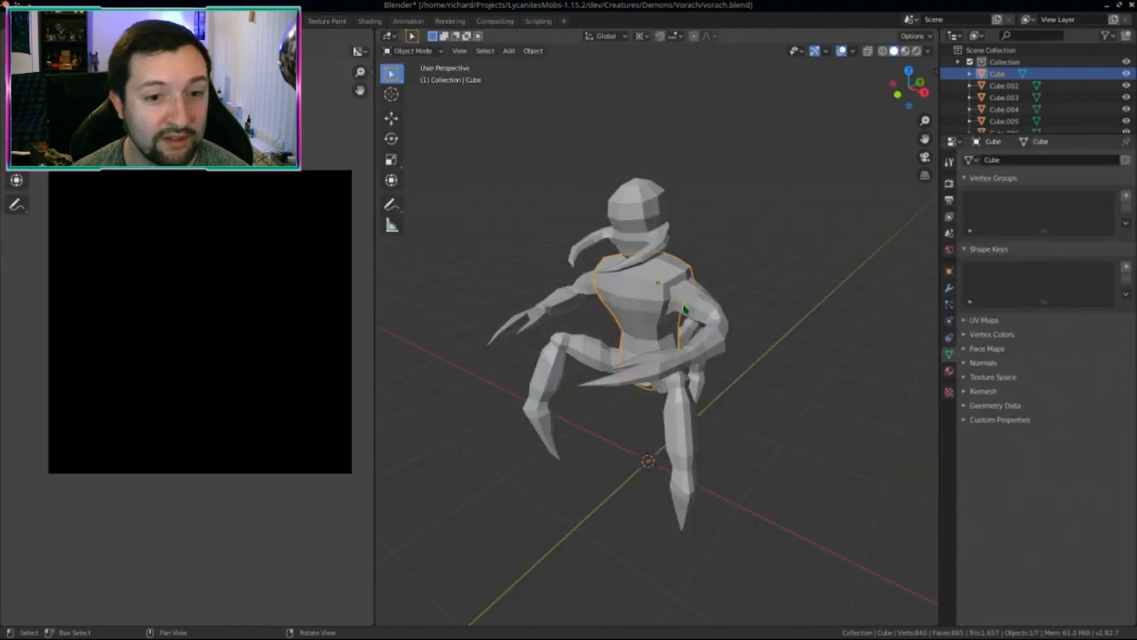
key(a)
key(Tab)
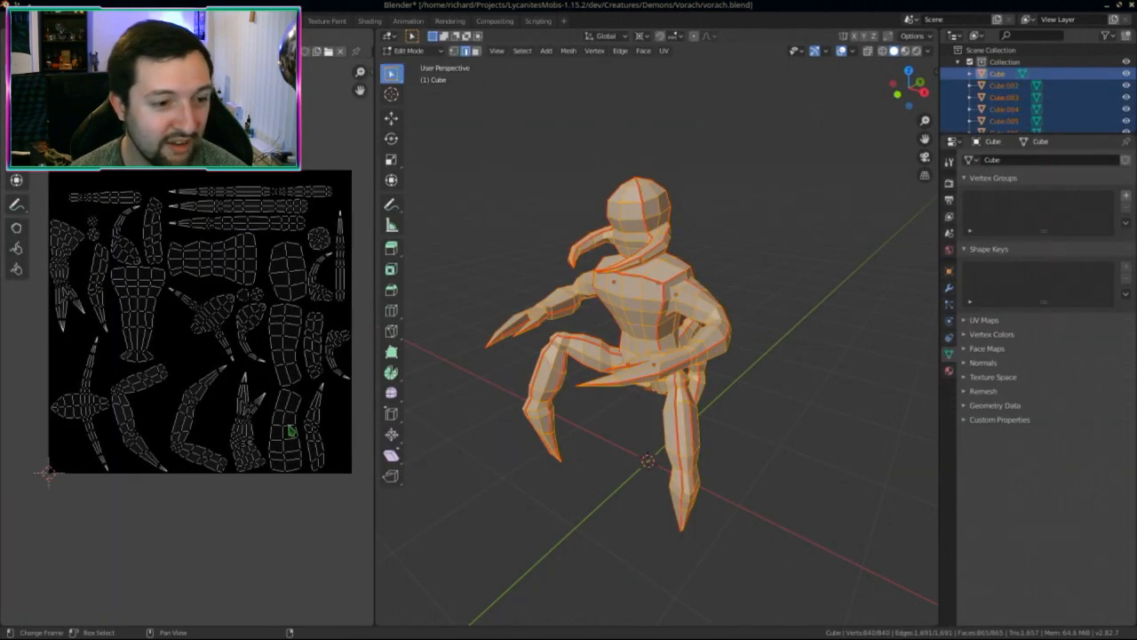
scroll(294, 418, down, 2)
scroll(294, 422, up, 2)
scroll(294, 433, down, 1)
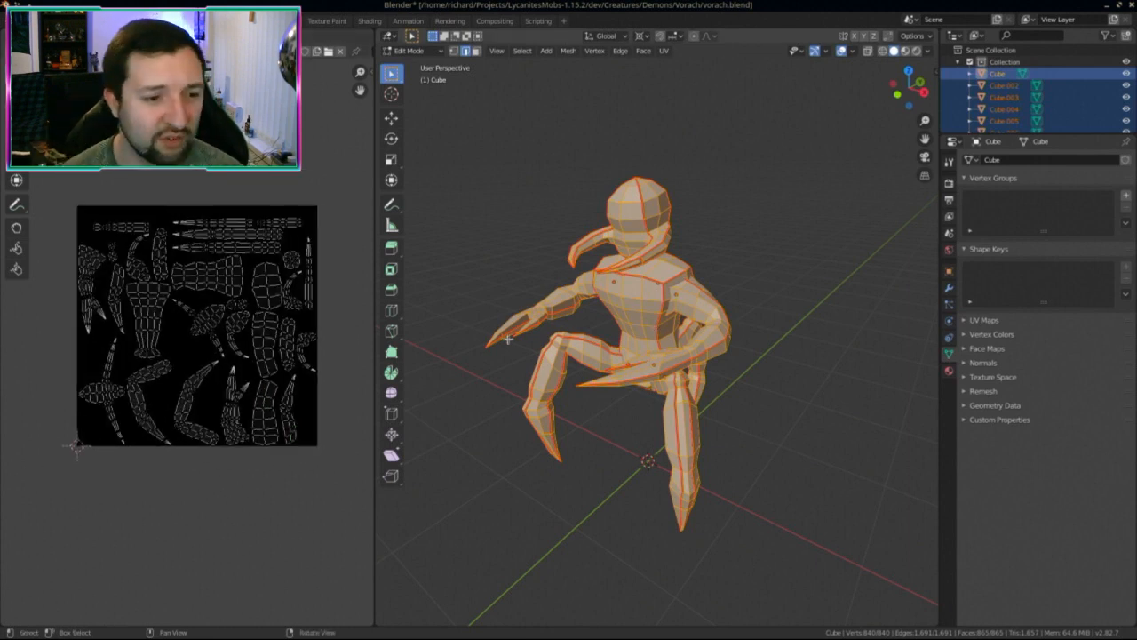
scroll(178, 342, up, 1)
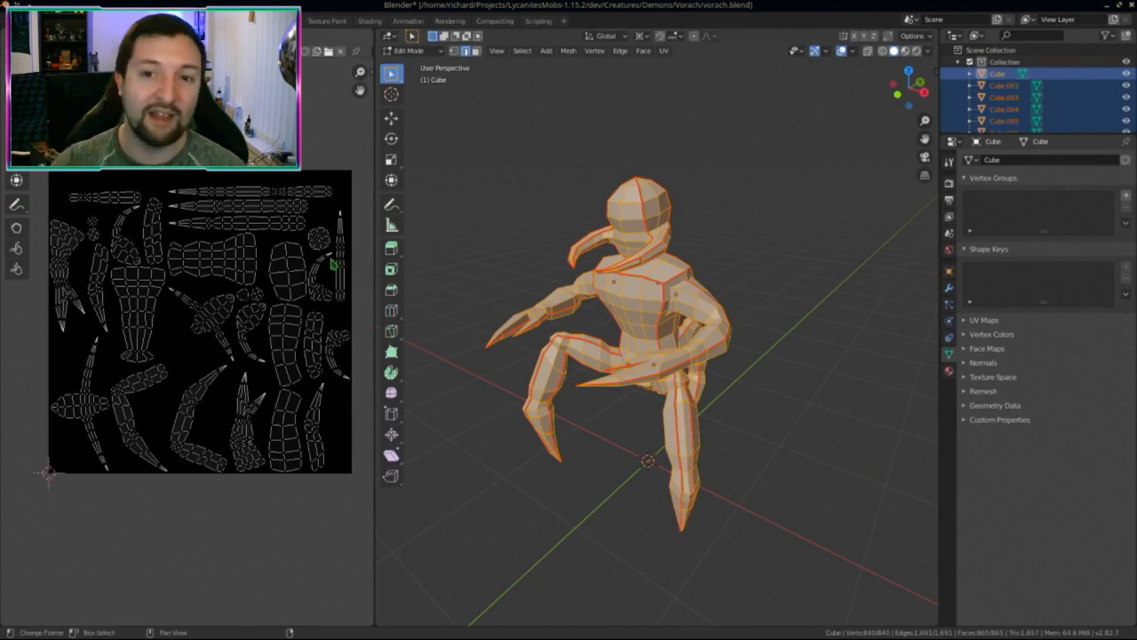
key(ctrl+Page_Up)
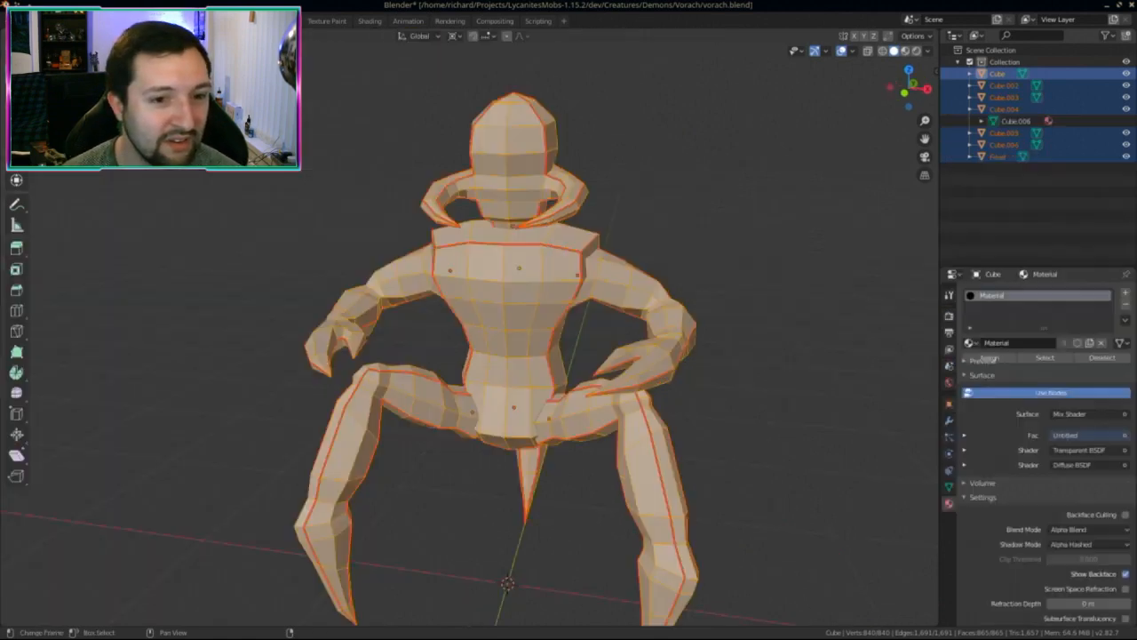
key(Tab)
Step: Set the Transform Pivot Point to Median Point after a trial rotation of arm Cube.004
click(631, 287)
middle_drag(630, 287, 666, 376)
key(r)
right_click(646, 434)
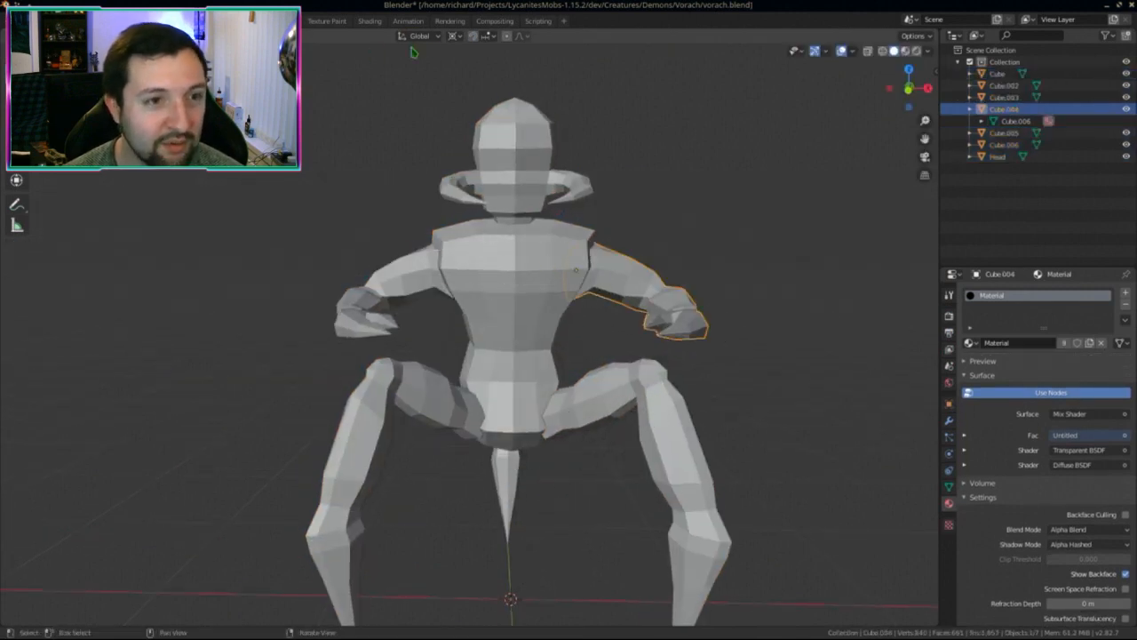
click(454, 35)
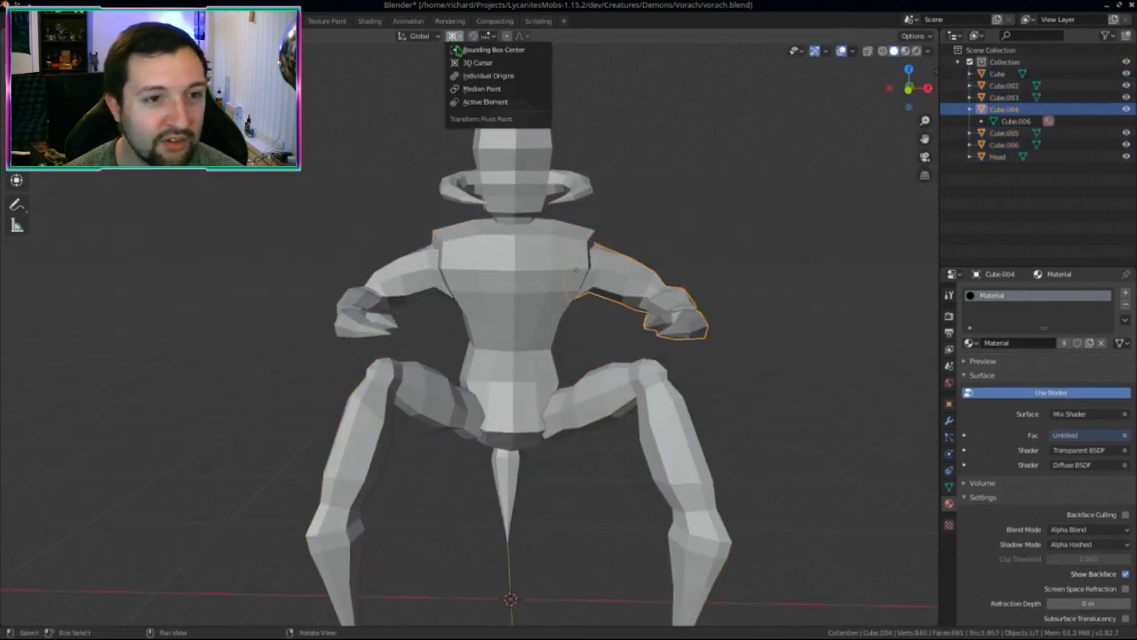
click(482, 88)
Step: Test rotations on both arms, Cube.004 and Cube.006, cancelling each
key(r)
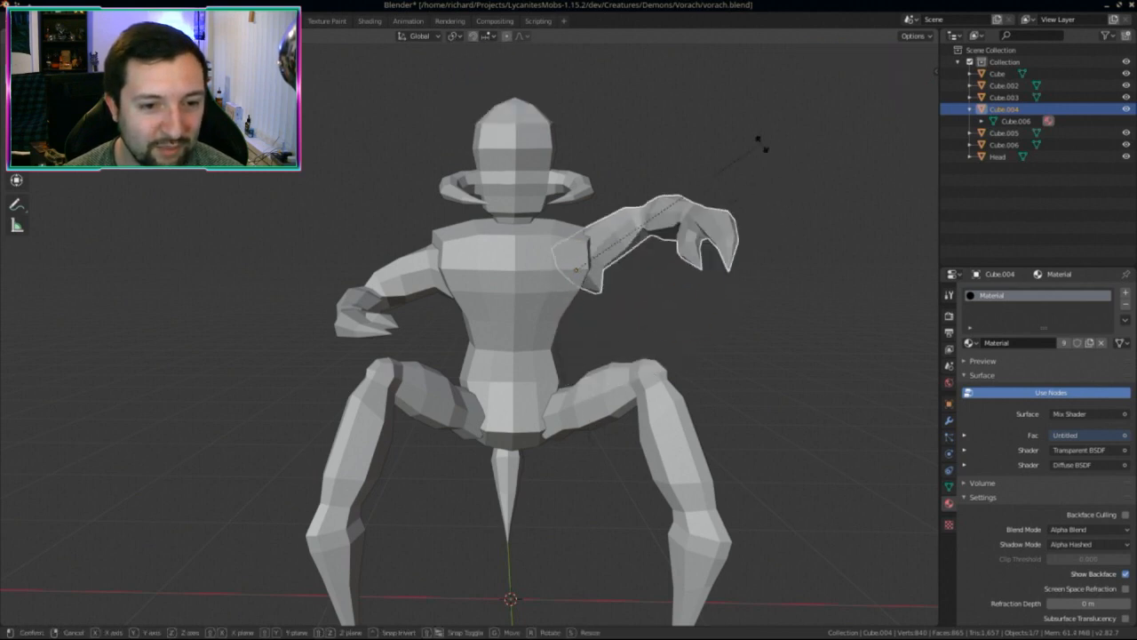
right_click(761, 140)
click(377, 331)
key(r)
right_click(349, 430)
Step: Rotate the Cube.004 arm outward around its median point
middle_drag(349, 431, 453, 457)
scroll(541, 442, down, 3)
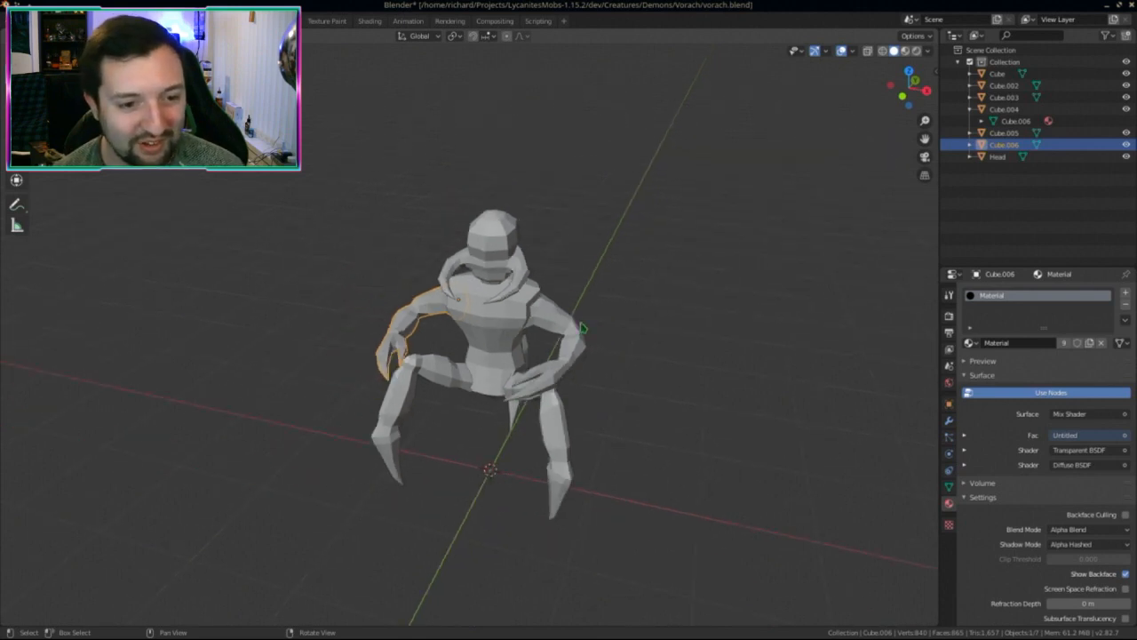
mouse_move(566, 376)
middle_down()
mouse_move(481, 381)
mouse_move(473, 365)
mouse_move(576, 376)
middle_up()
scroll(539, 127, up, 2)
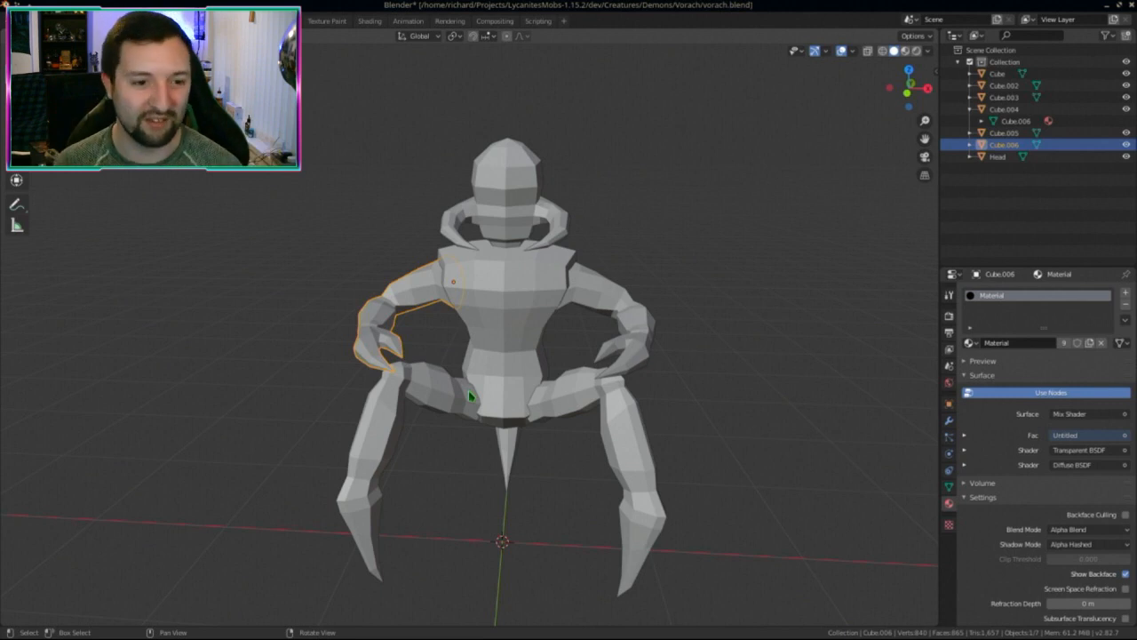
middle_drag(470, 397, 459, 323)
middle_drag(444, 360, 492, 452)
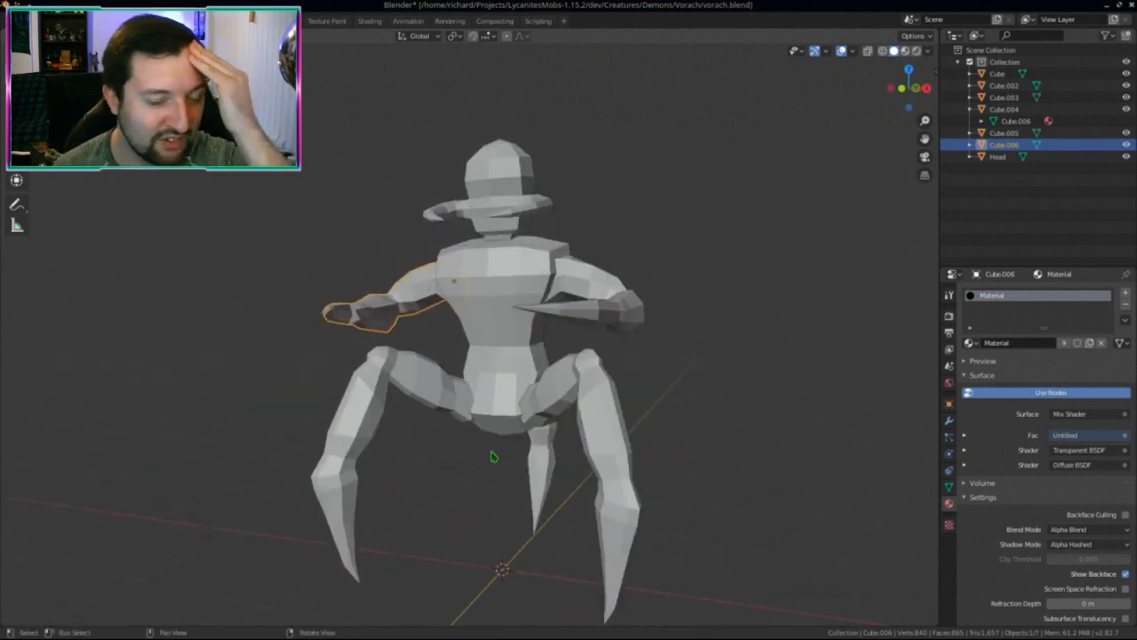
middle_drag(510, 472, 605, 319)
click(469, 233)
click(606, 318)
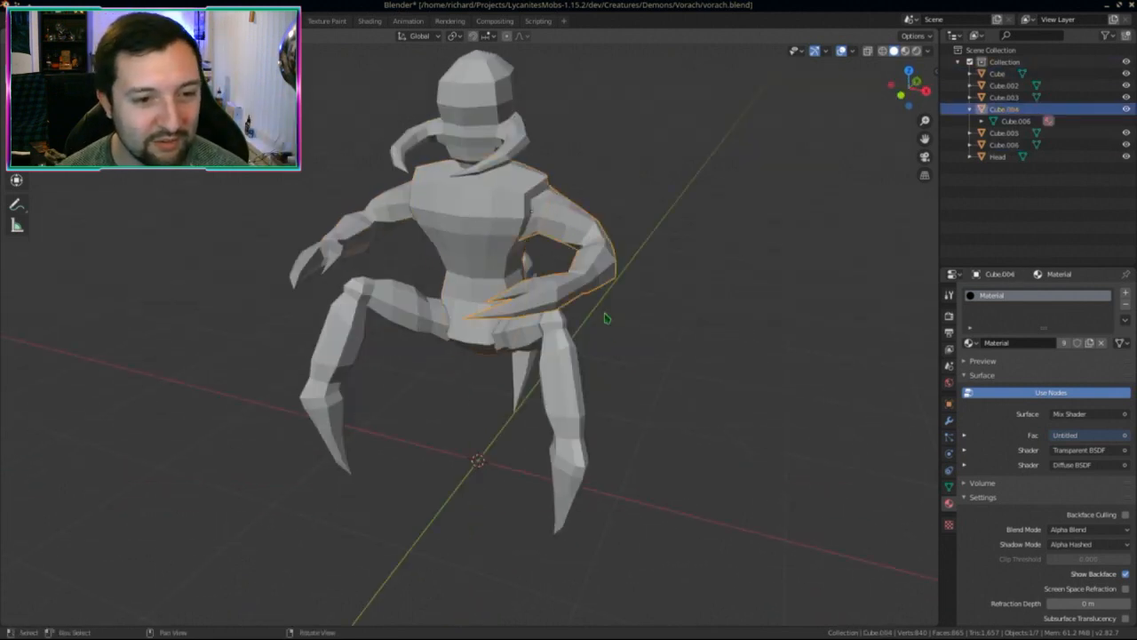
key(r)
click(665, 299)
middle_drag(666, 300, 503, 356)
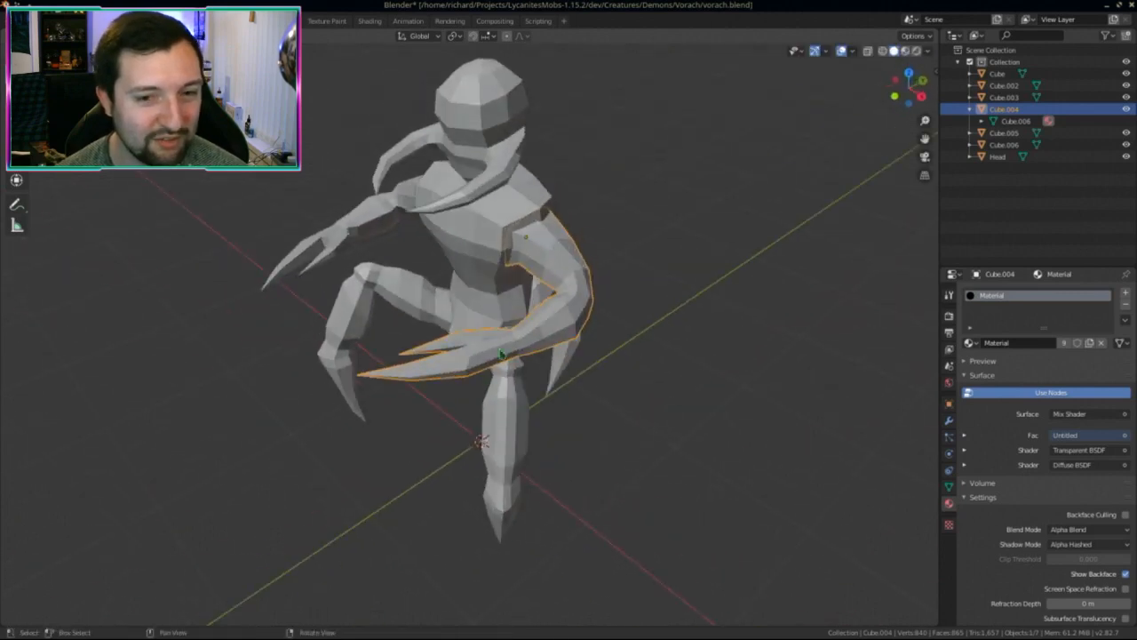
double_click(1004, 109)
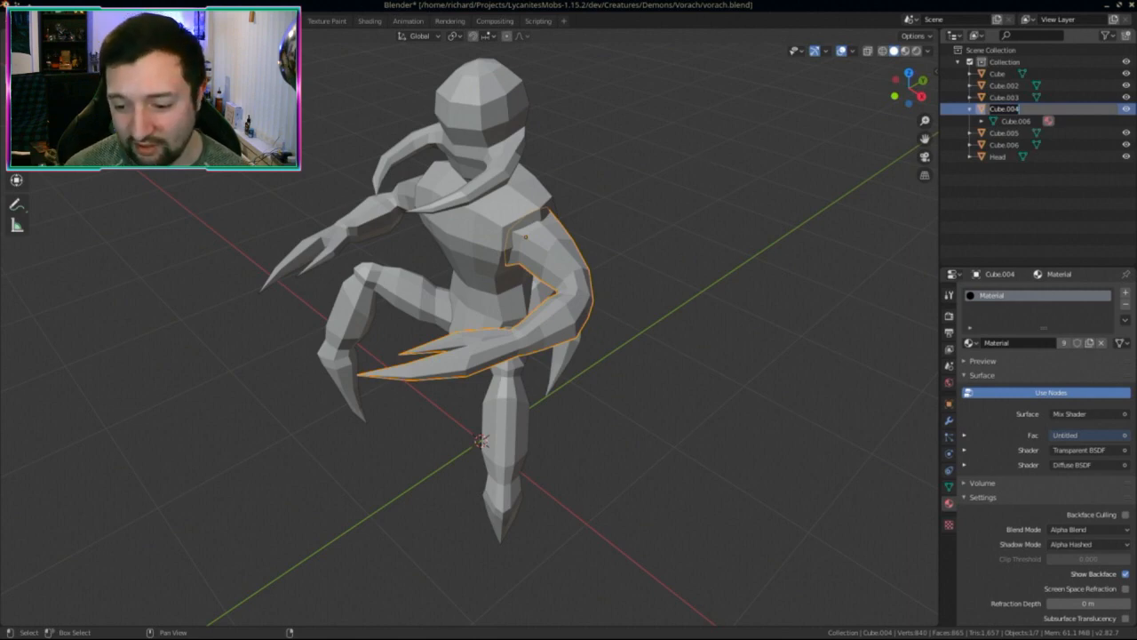
Step: In Dolphin, browse to Projects > LycanitesMobs-1.15.2 > dev > Creatures > Demons > Cacodemon
key(super+e)
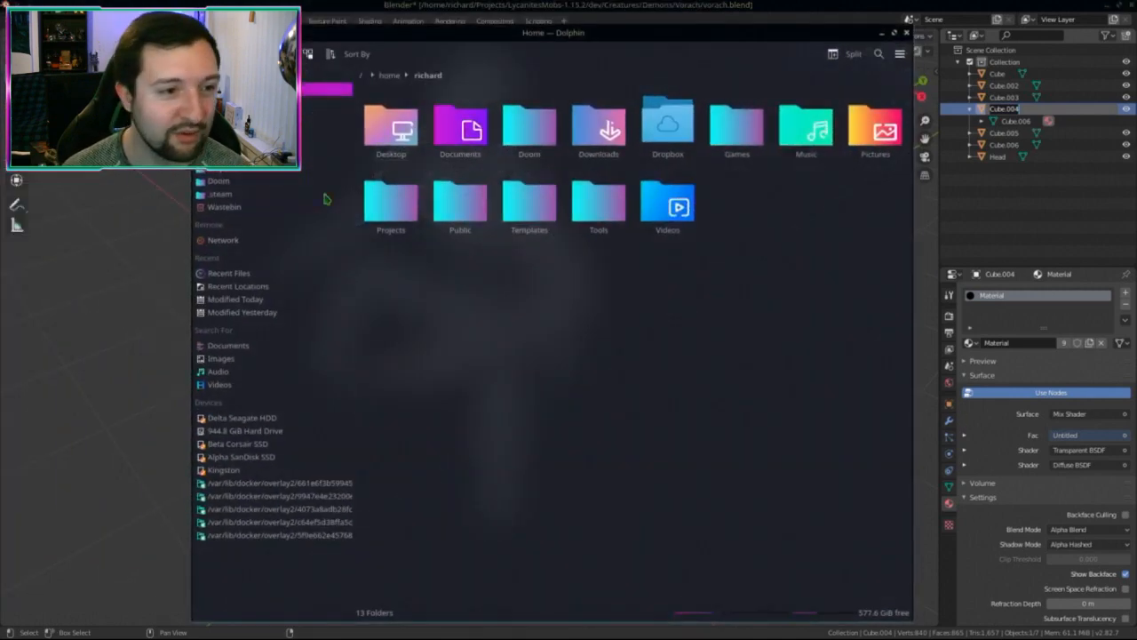
click(409, 211)
click(455, 129)
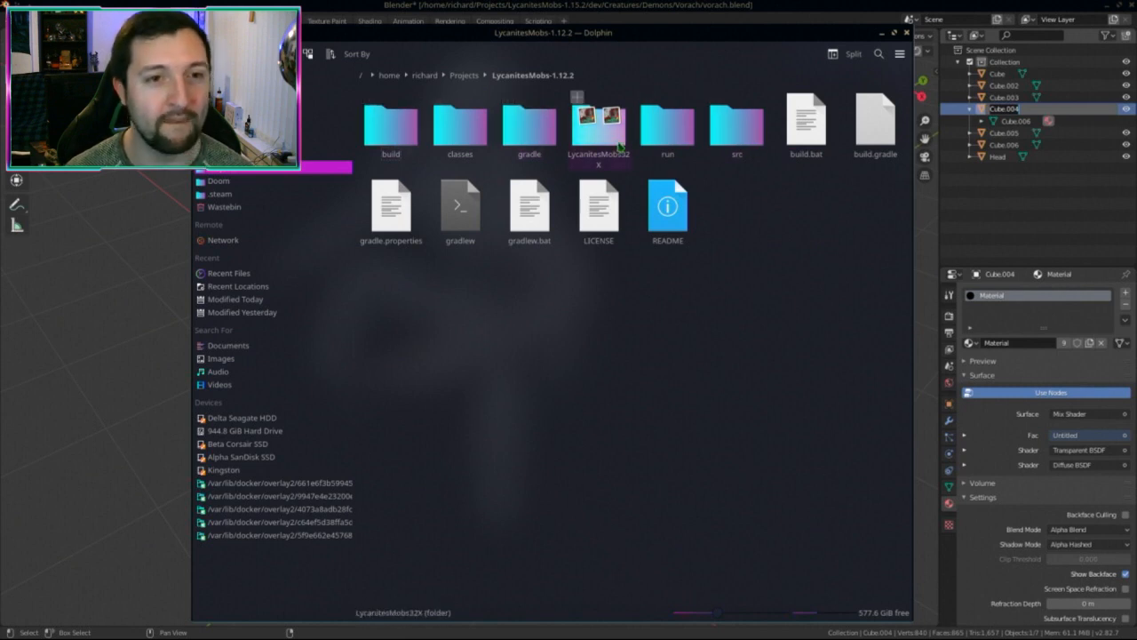
key(alt+Left)
click(527, 129)
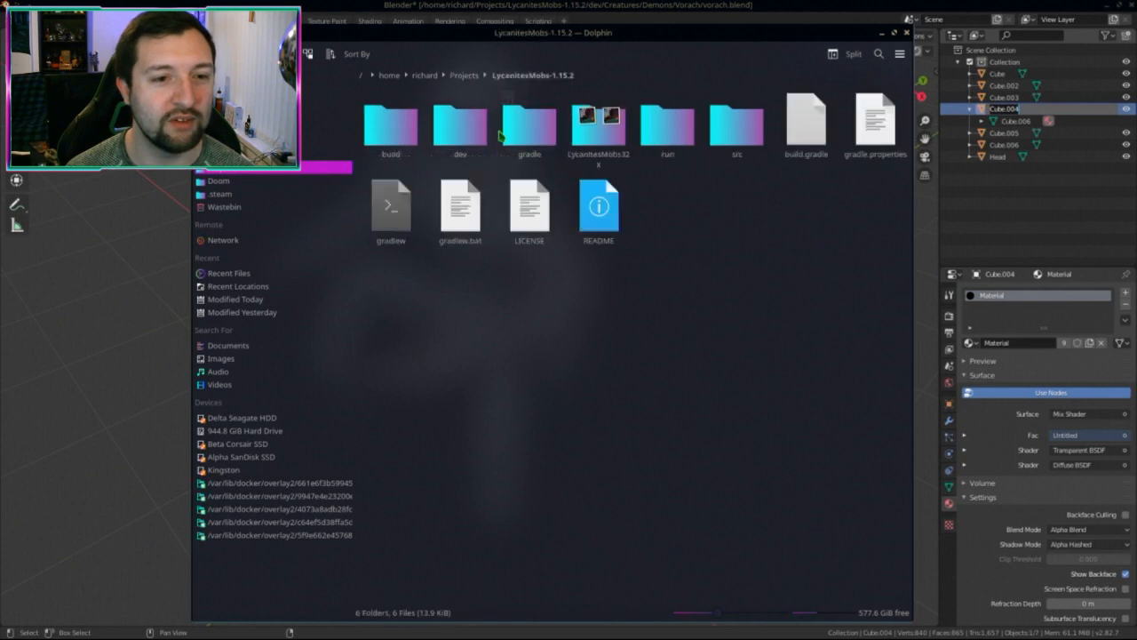
click(391, 124)
key(alt+Left)
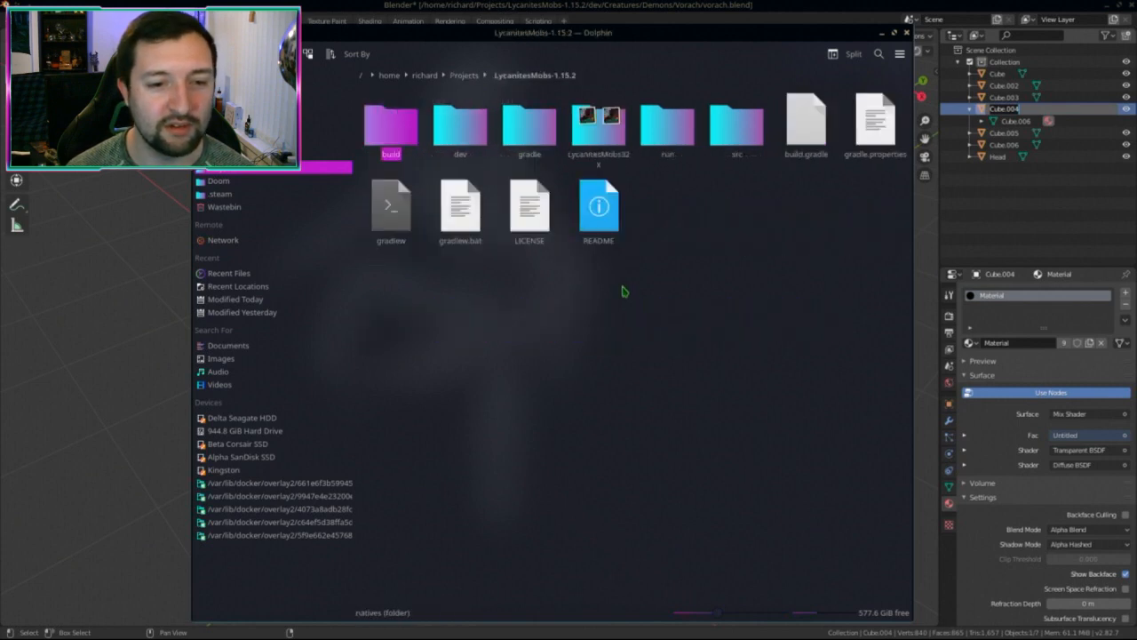
click(460, 124)
click(459, 124)
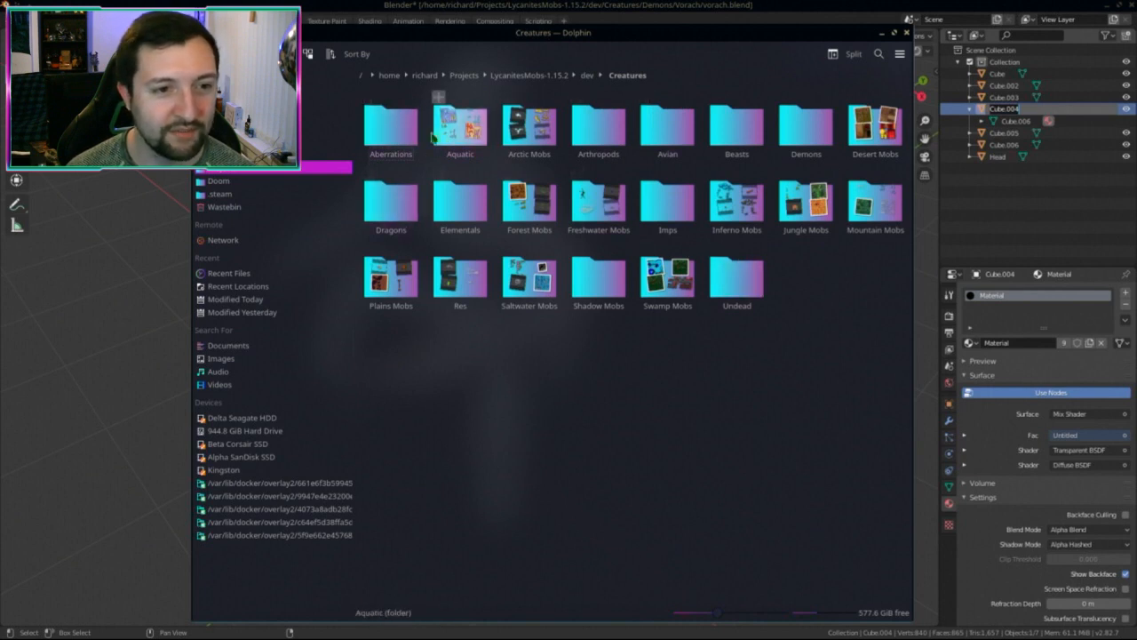
click(806, 126)
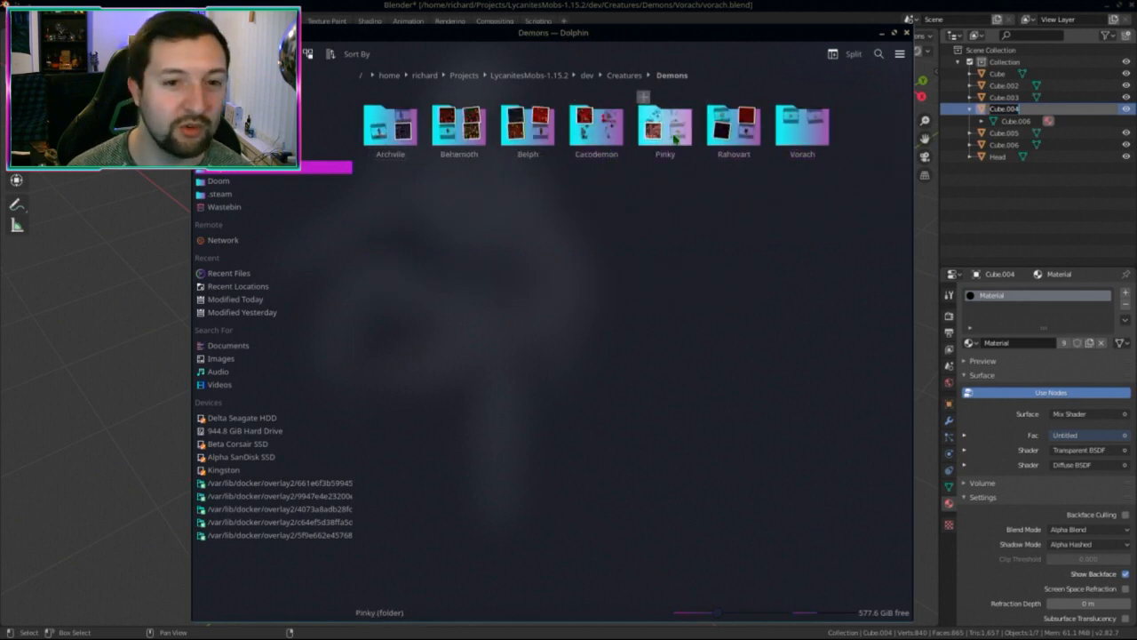
click(596, 129)
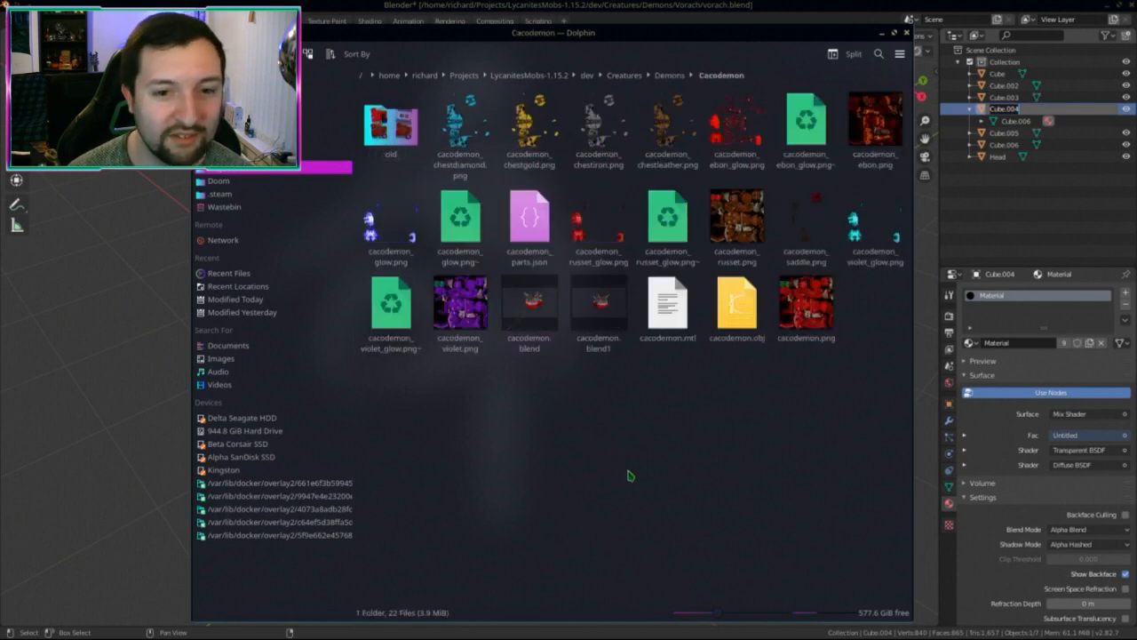
Step: Select the russet, ebon and cacodemon_glow.png~ backups, then select cacodemon.png
click(679, 226)
click(813, 133)
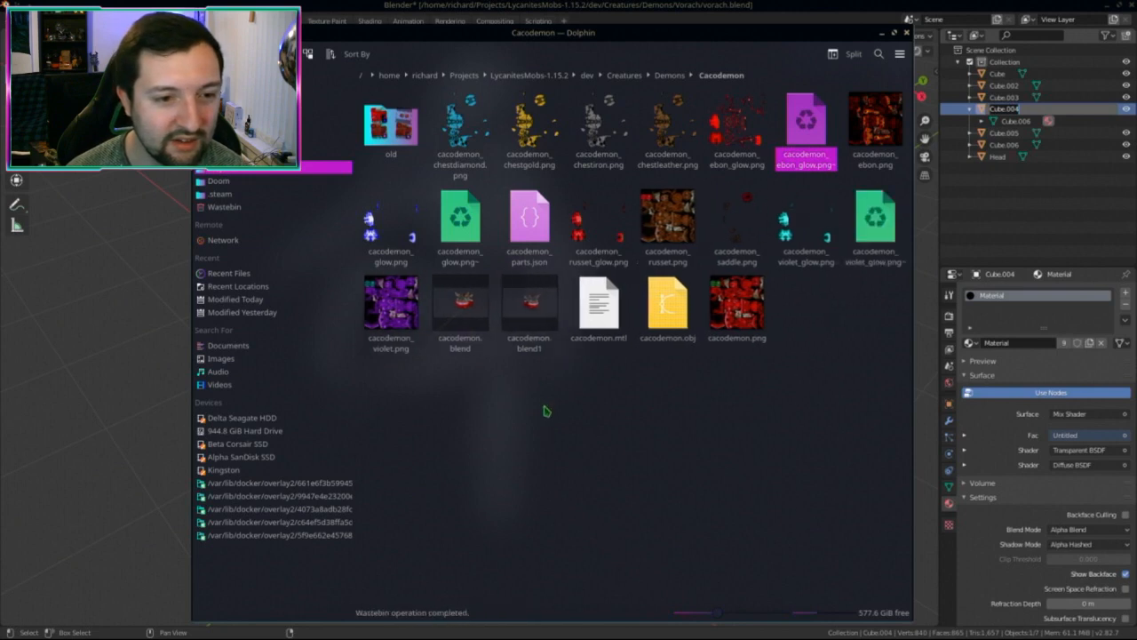
click(468, 219)
click(599, 444)
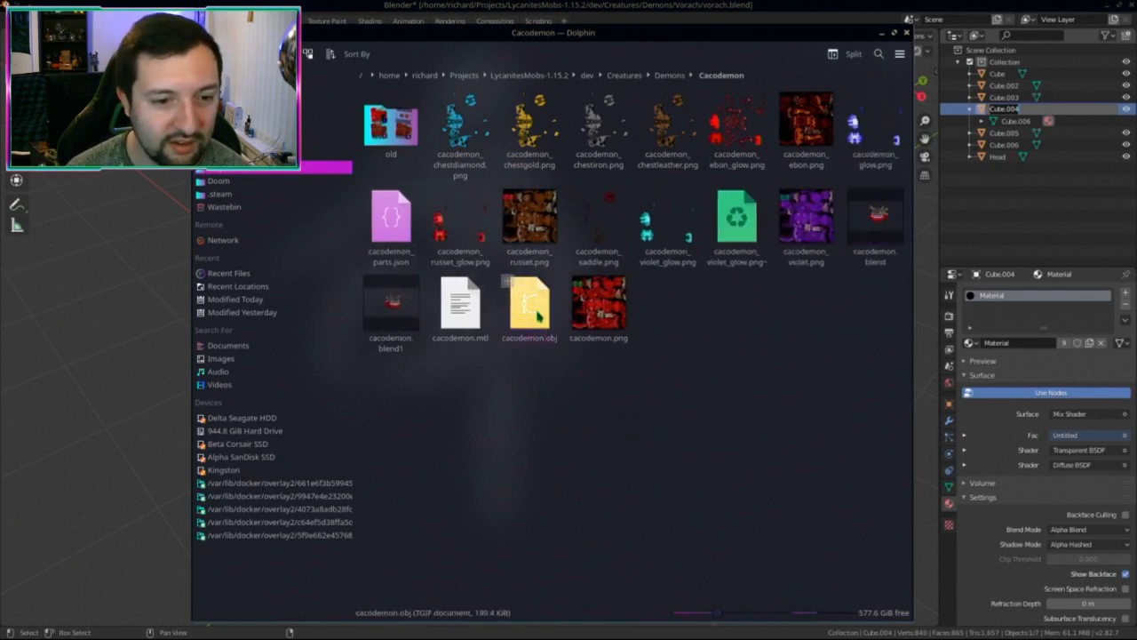
right_click(538, 313)
key(Escape)
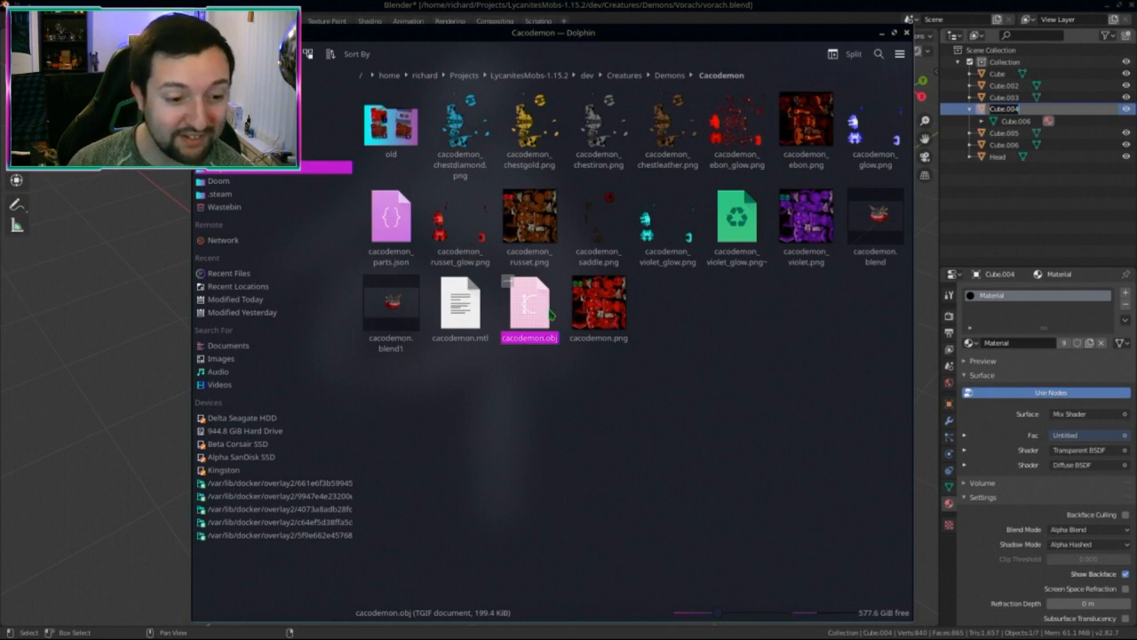
click(597, 313)
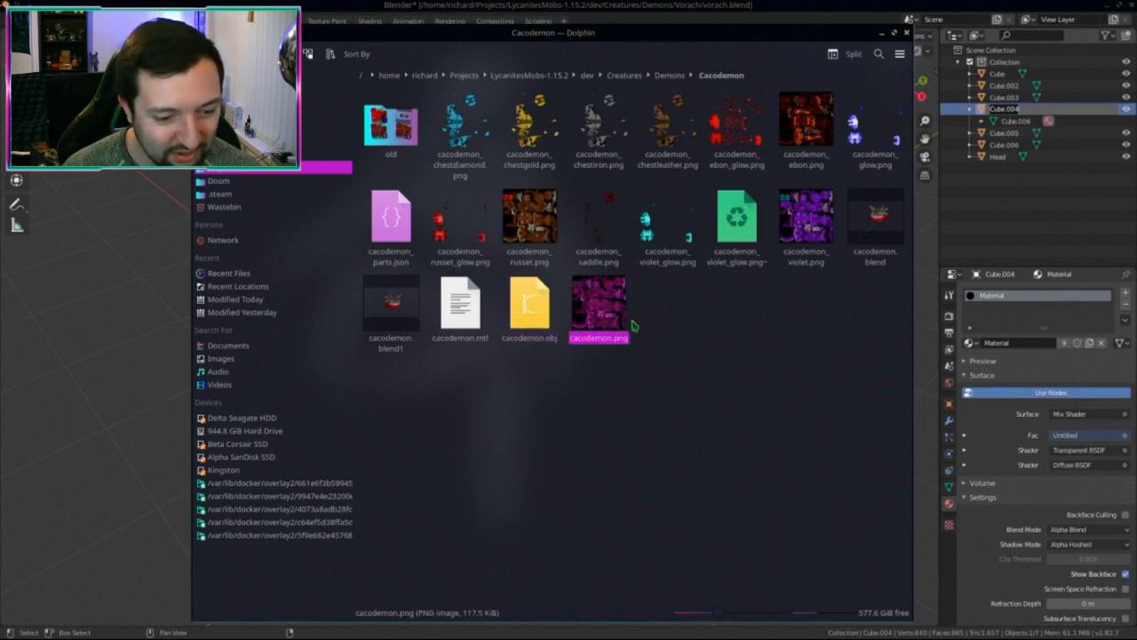
click(522, 318)
right_click(544, 317)
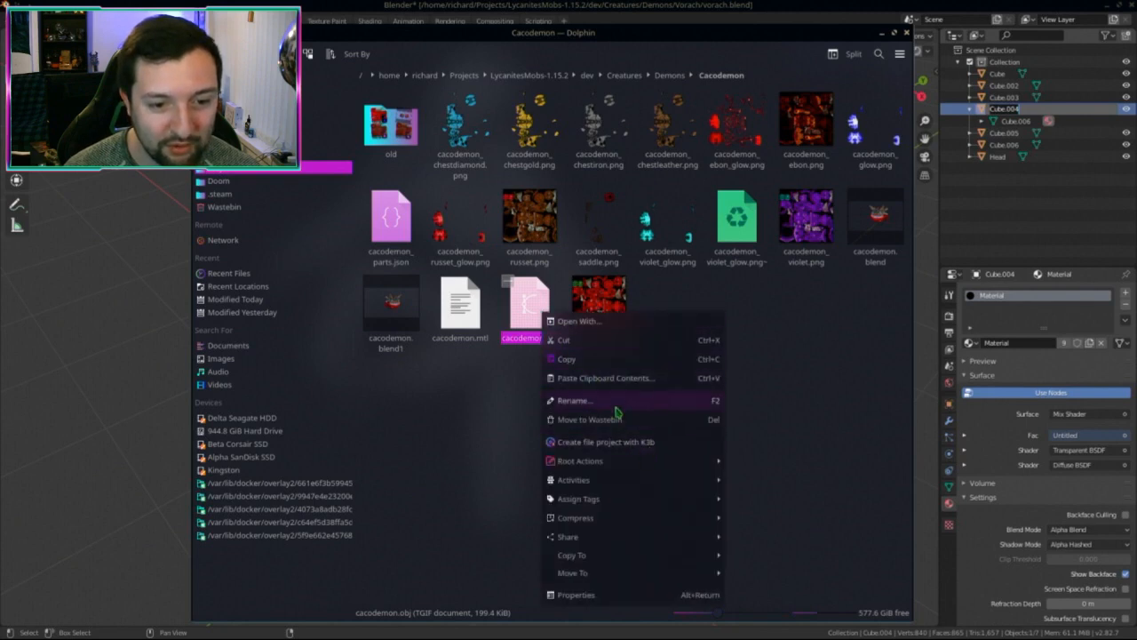
click(611, 328)
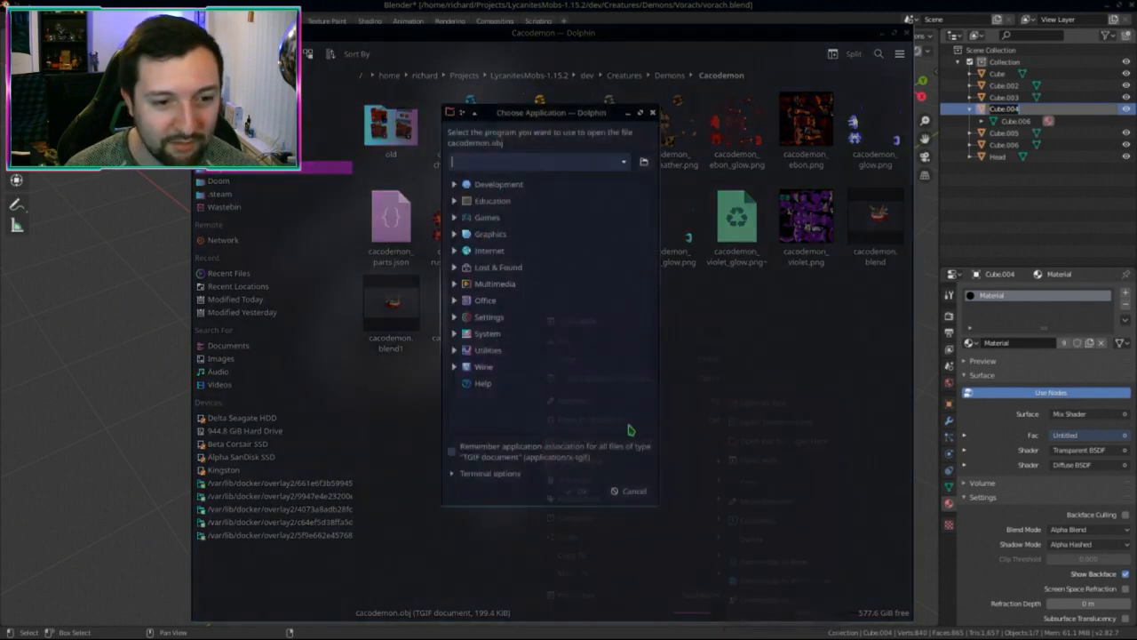
text(kate)
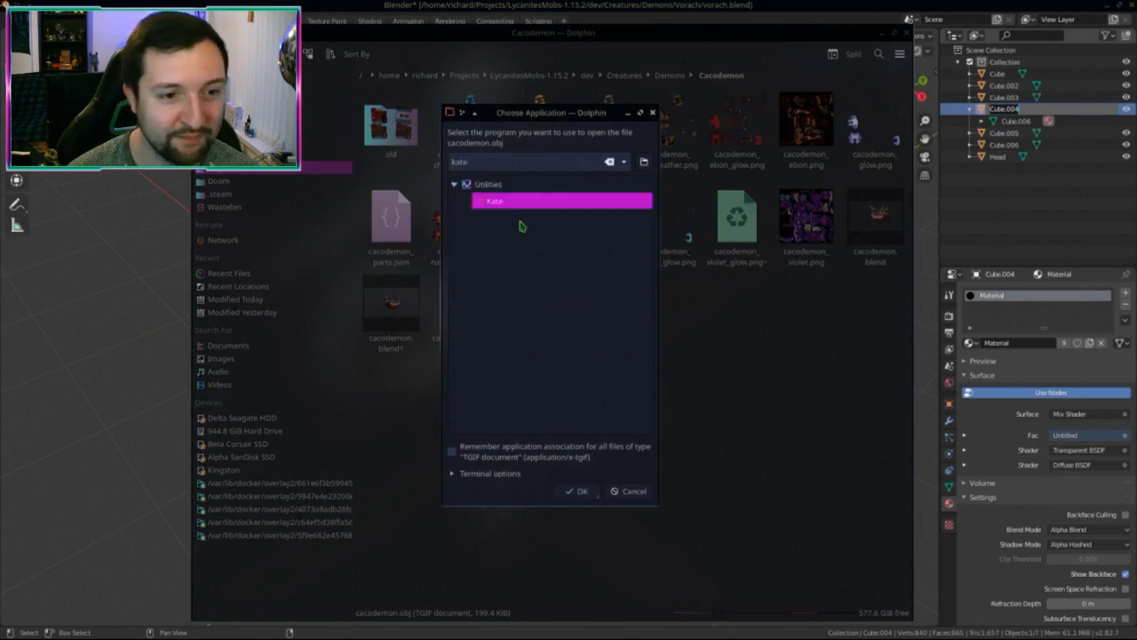
double_click(507, 204)
alt+drag(688, 330, 544, 365)
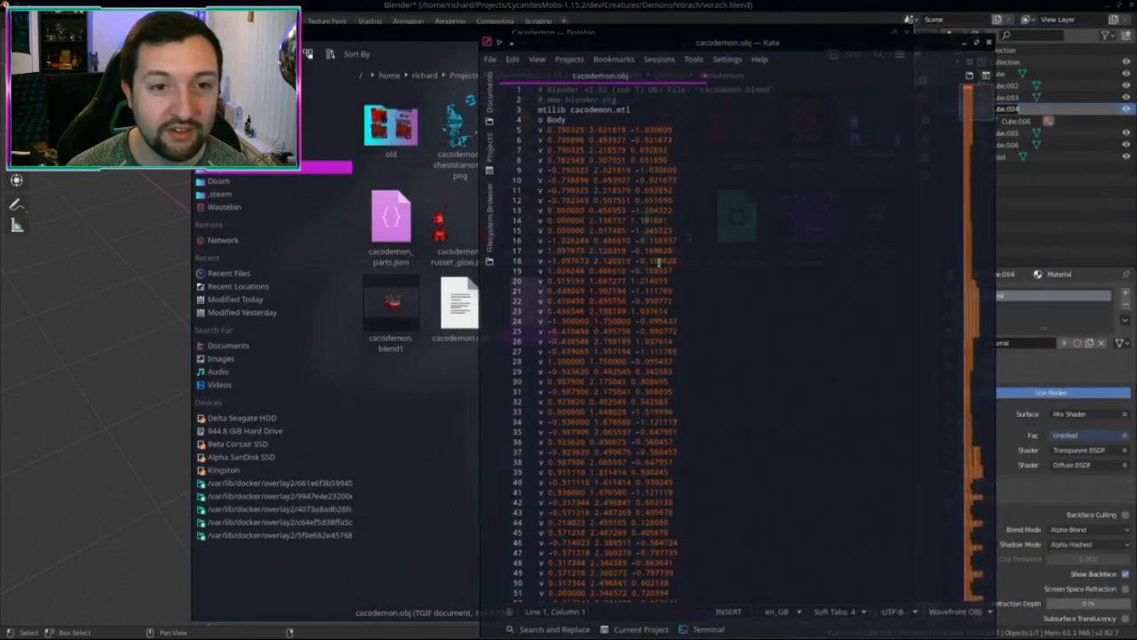
scroll(660, 251, down, 20)
scroll(661, 251, down, 20)
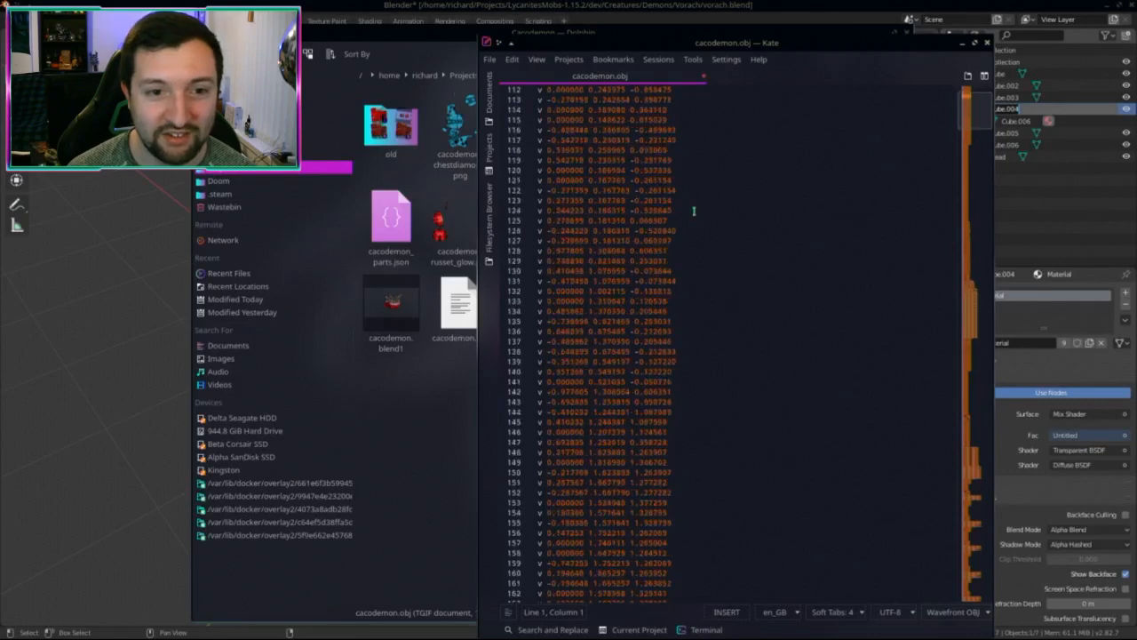
click(575, 220)
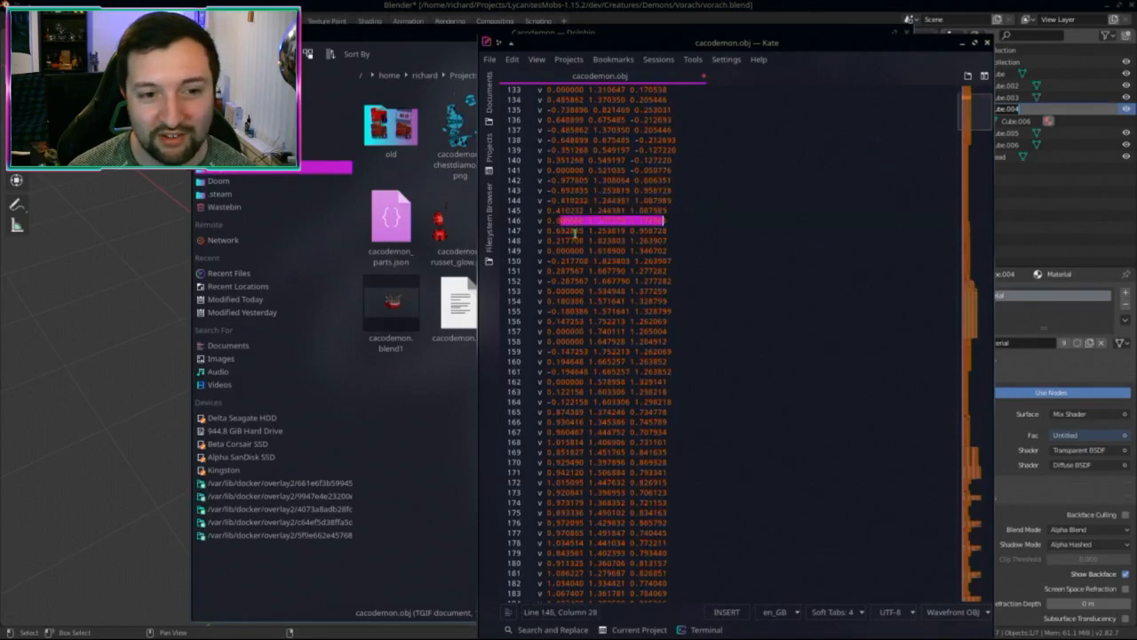
click(587, 240)
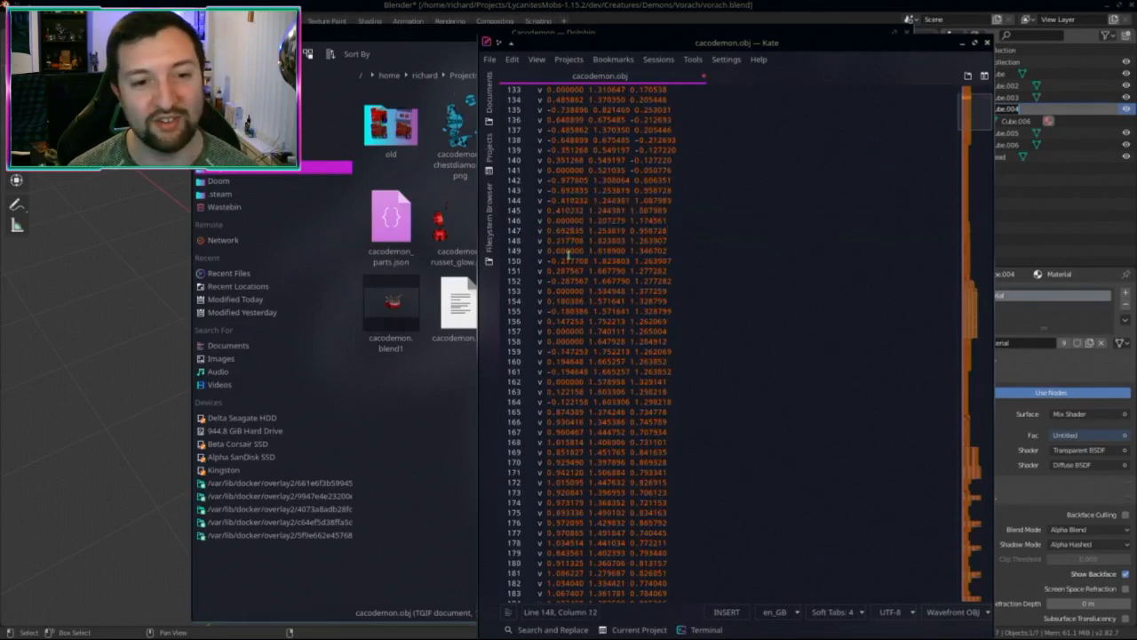
drag(602, 255, 648, 260)
scroll(844, 179, down, 9)
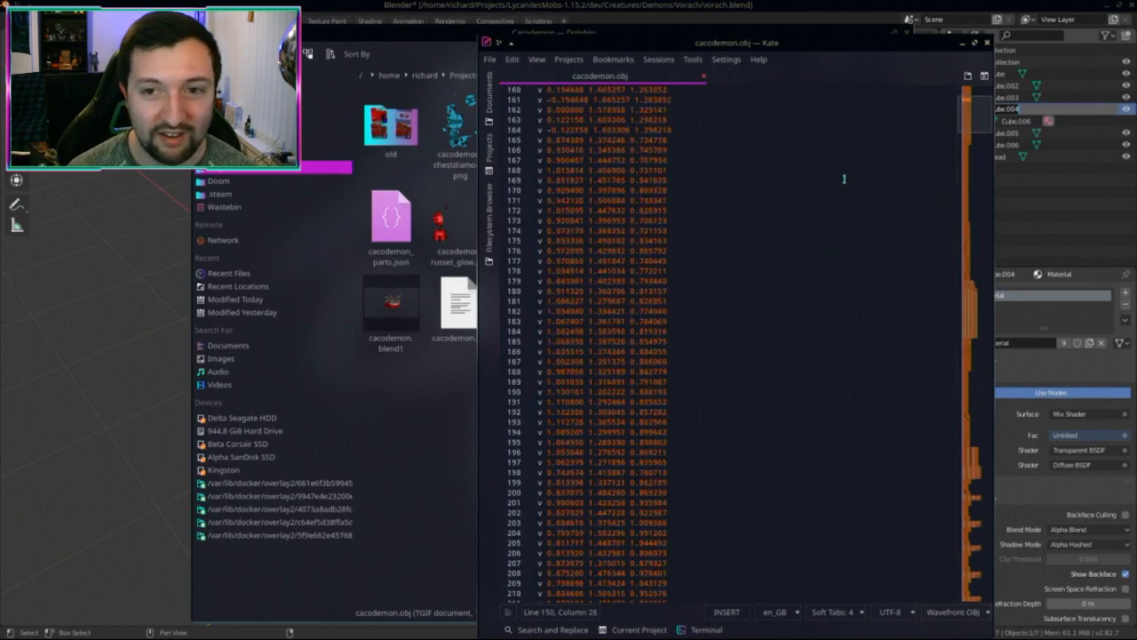
drag(971, 132, 968, 586)
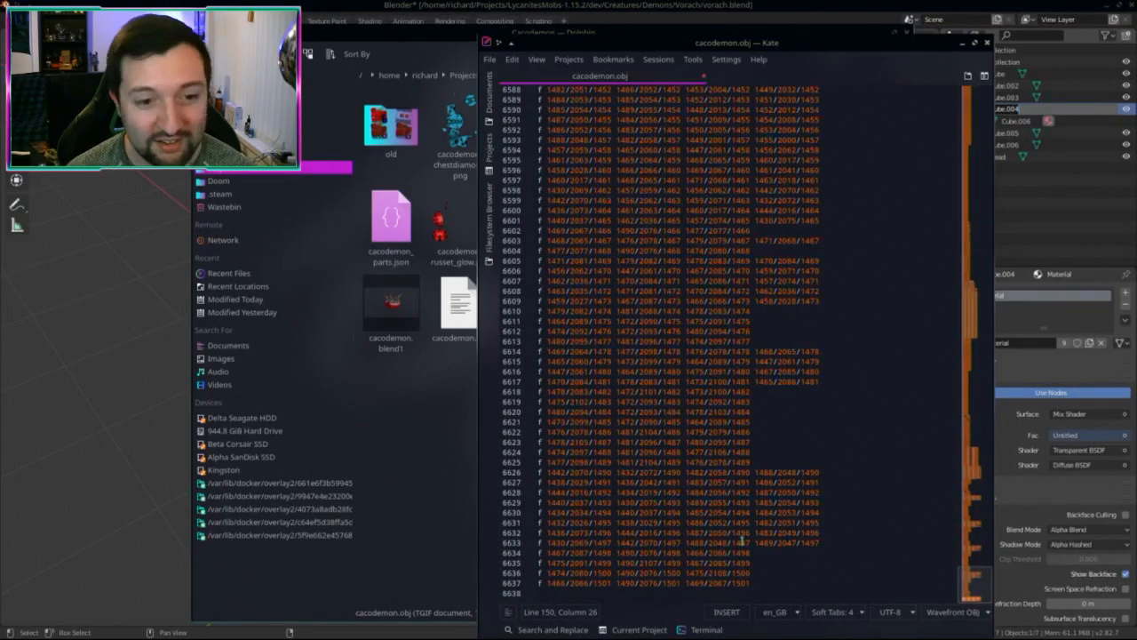
click(984, 42)
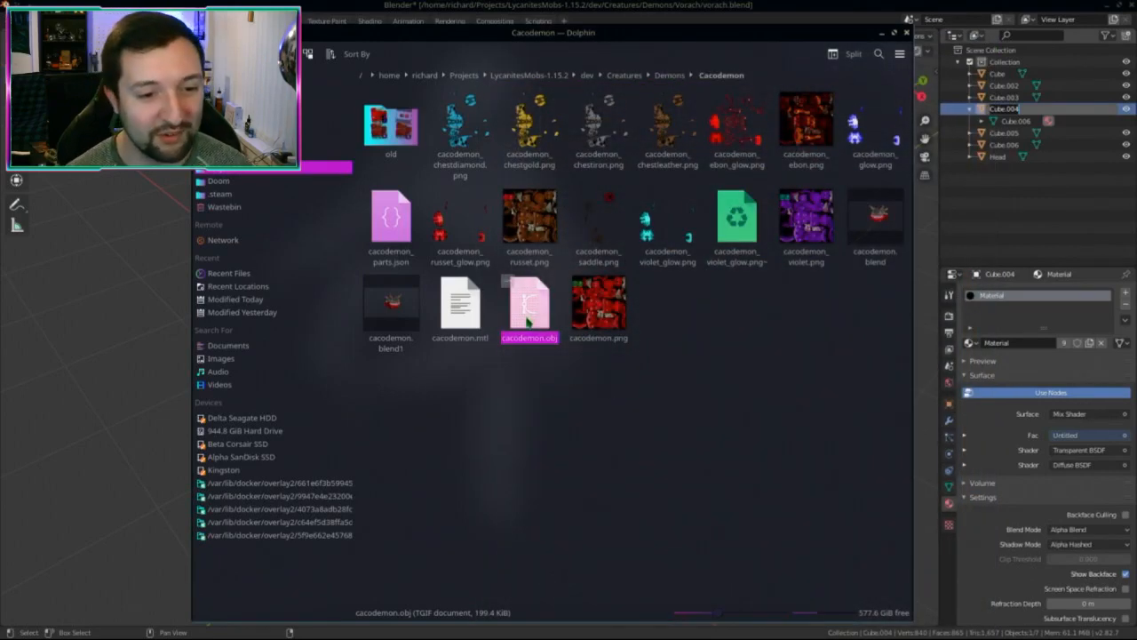
drag(542, 330, 546, 295)
Step: Cancel the cacodemon.png drop without copying, then select and deselect the texture
key(Escape)
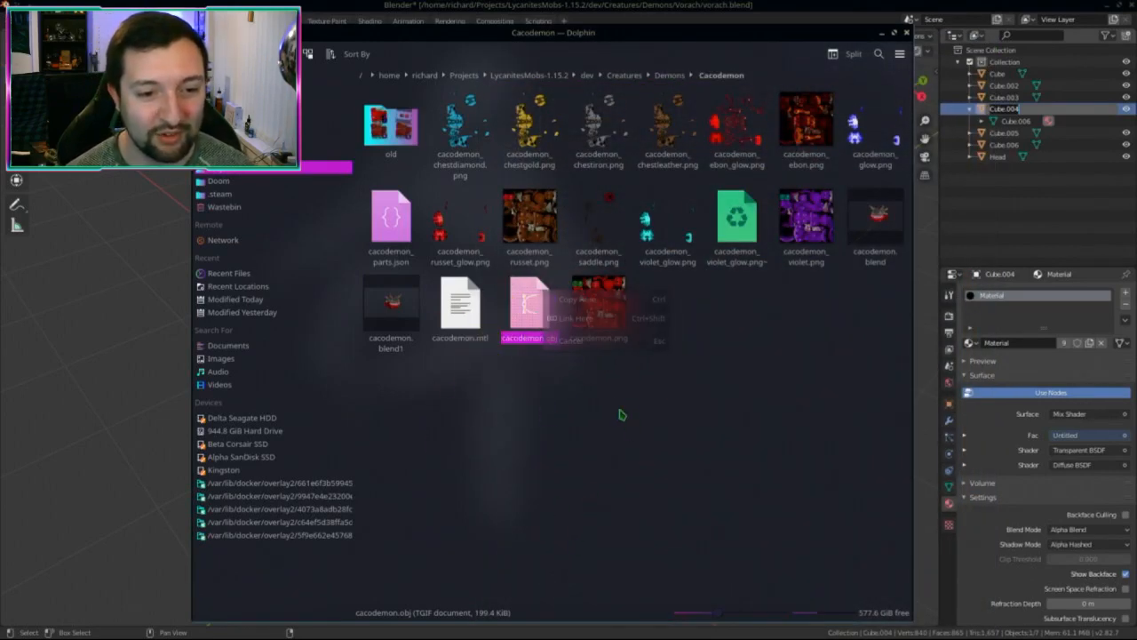
click(618, 316)
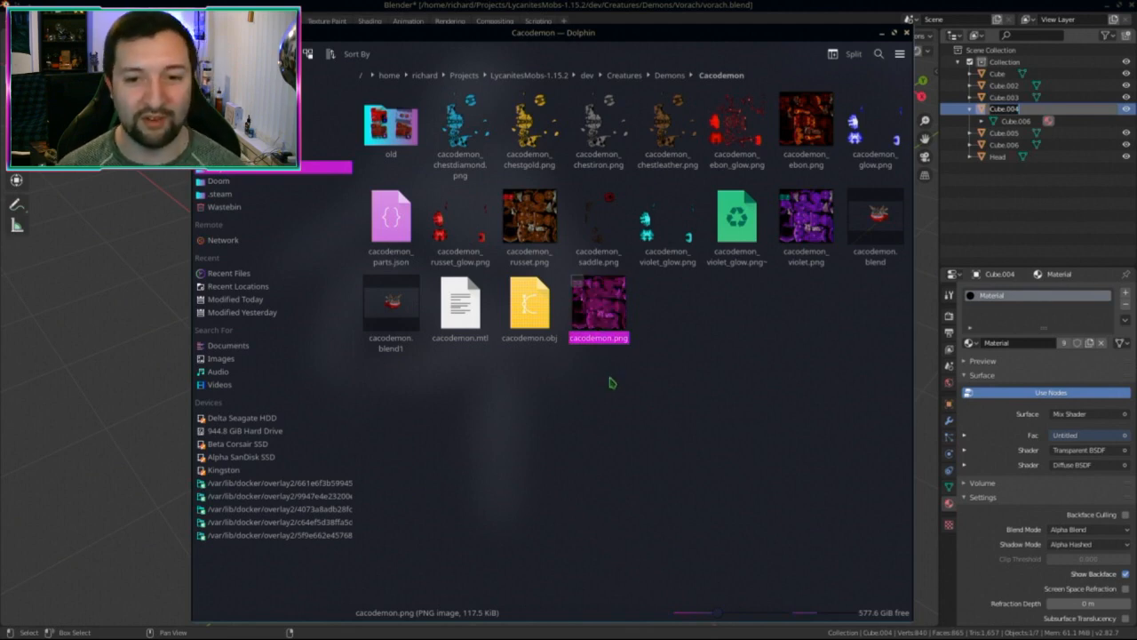
click(680, 406)
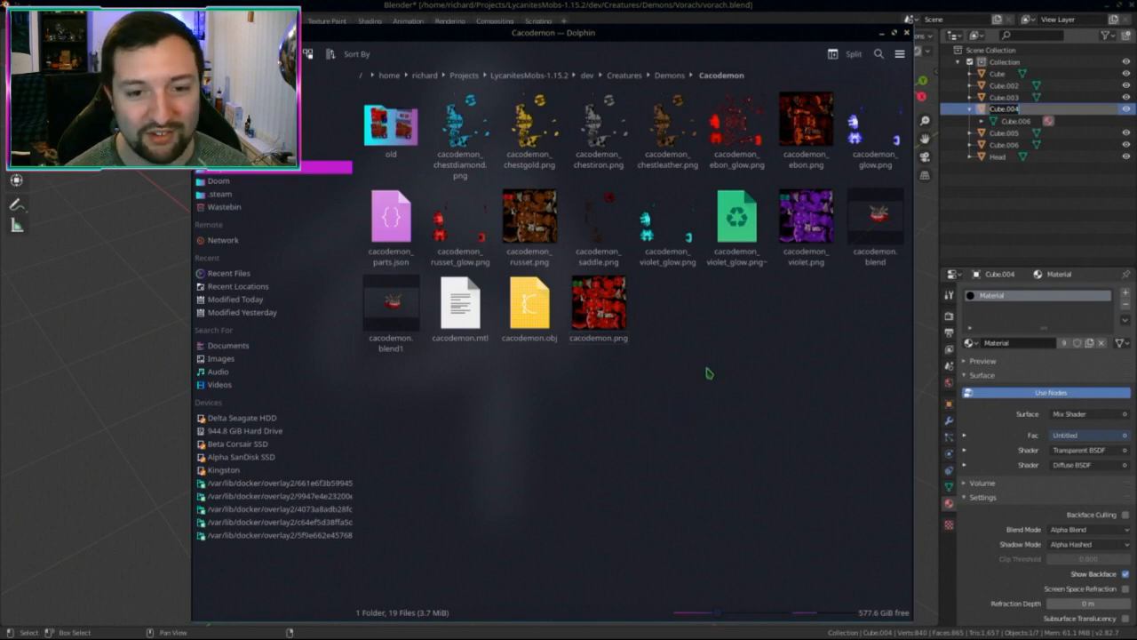
Step: Return to Blender and orbit the creature to a front view from below
key(alt+Tab)
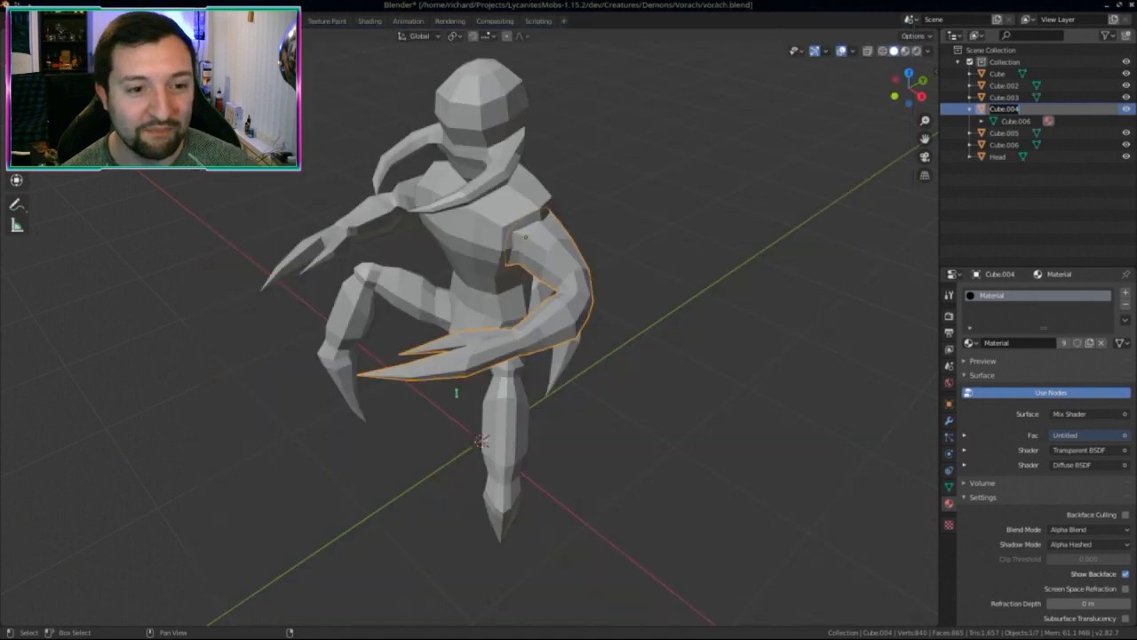
middle_drag(552, 298, 562, 240)
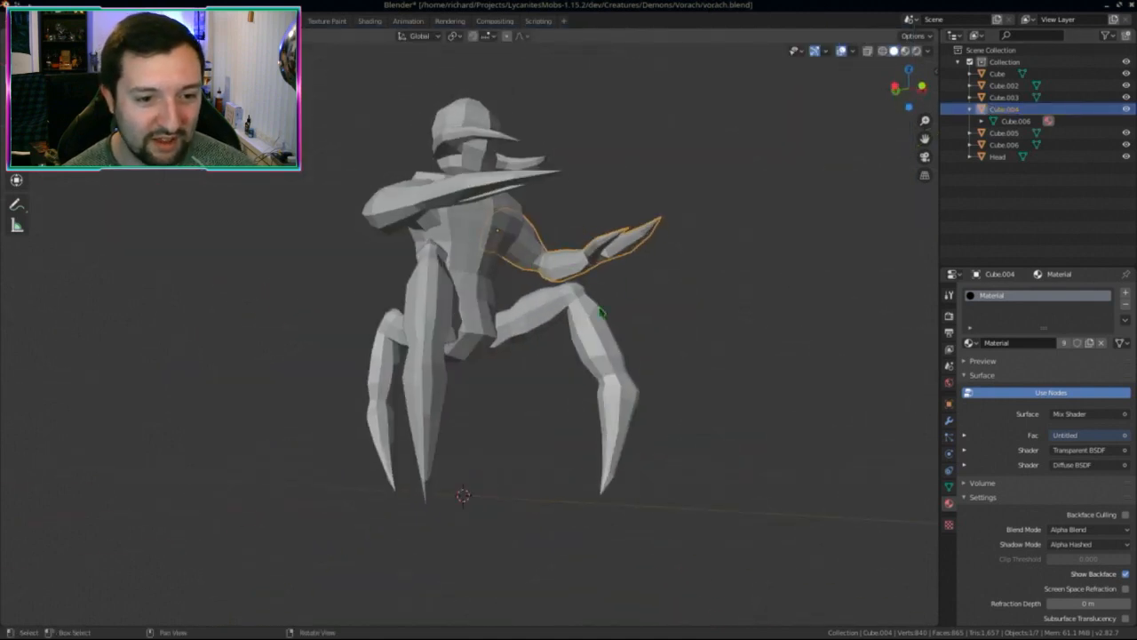
middle_drag(506, 320, 378, 400)
middle_drag(468, 251, 527, 268)
middle_drag(512, 372, 460, 388)
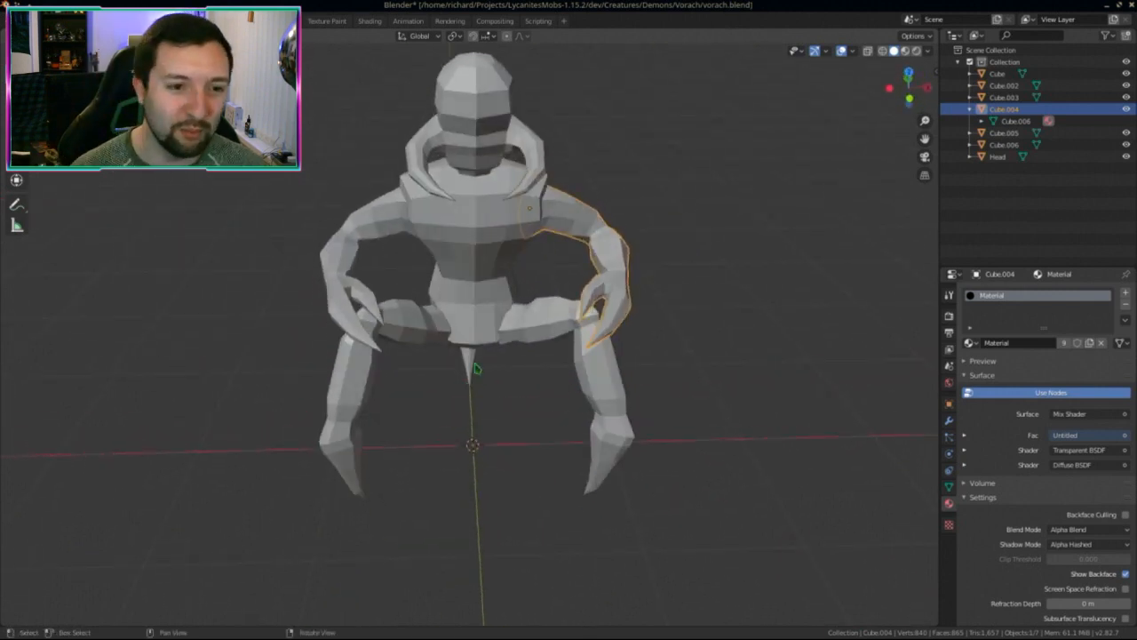
middle_drag(330, 301, 462, 373)
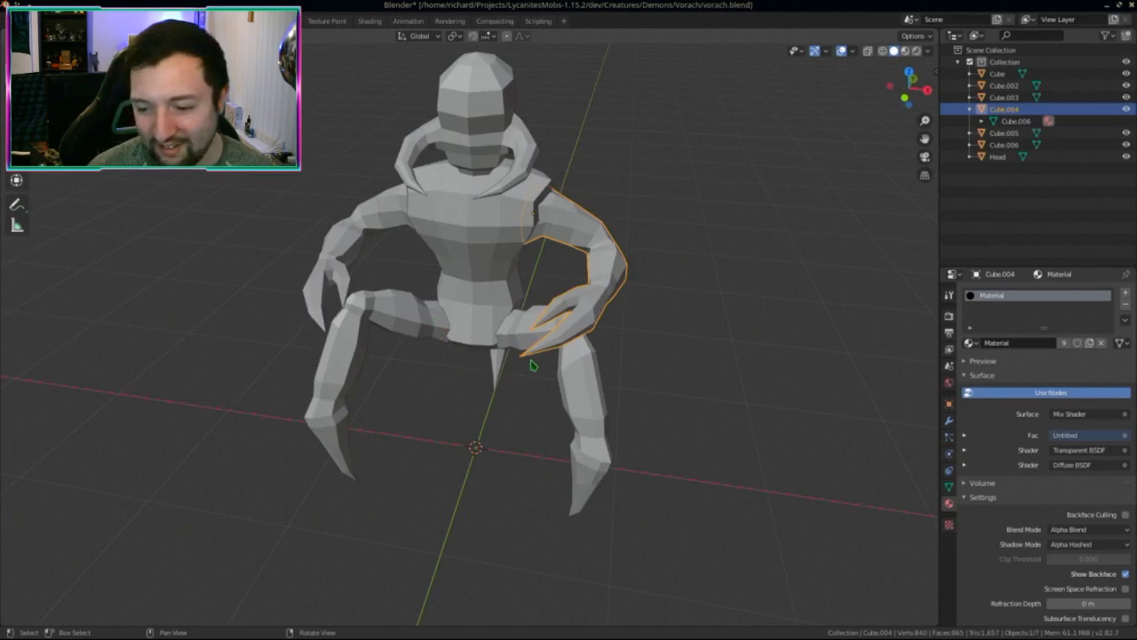
middle_drag(489, 312, 488, 504)
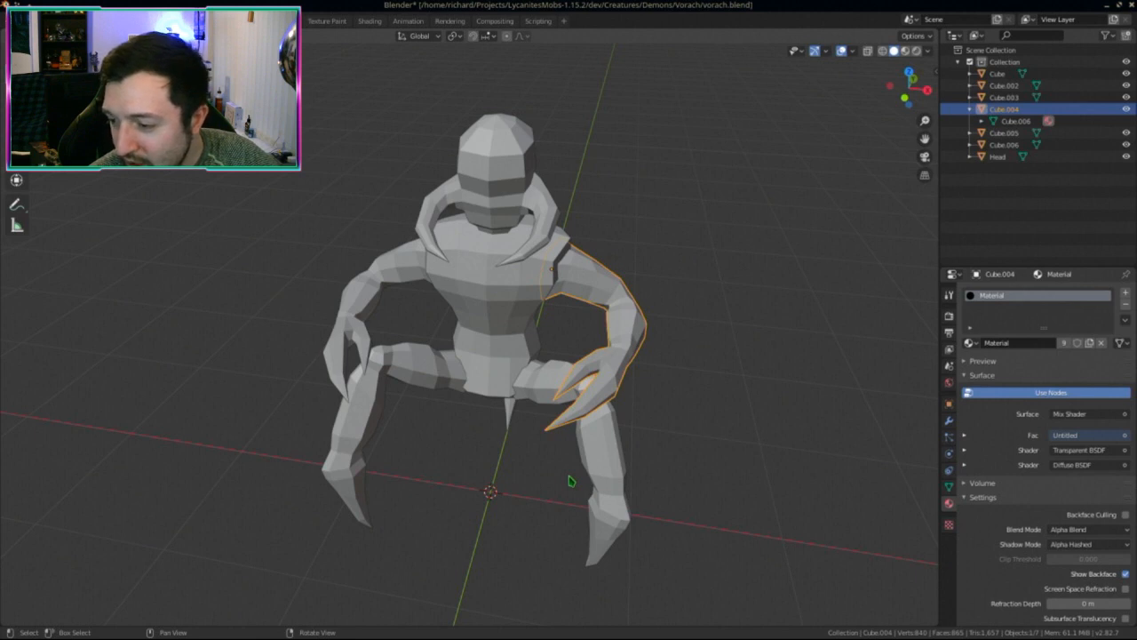
right_drag(408, 260, 450, 146)
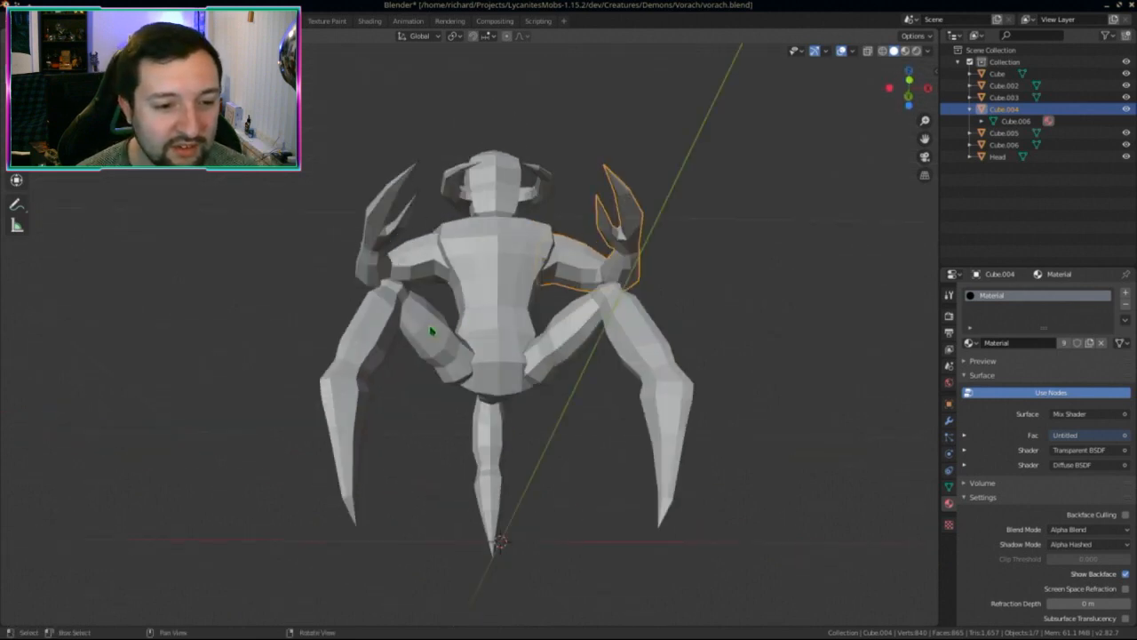
Step: Select the left leg Cube.003 and bring up the UV Editing workspace
click(431, 332)
click(552, 324)
click(433, 340)
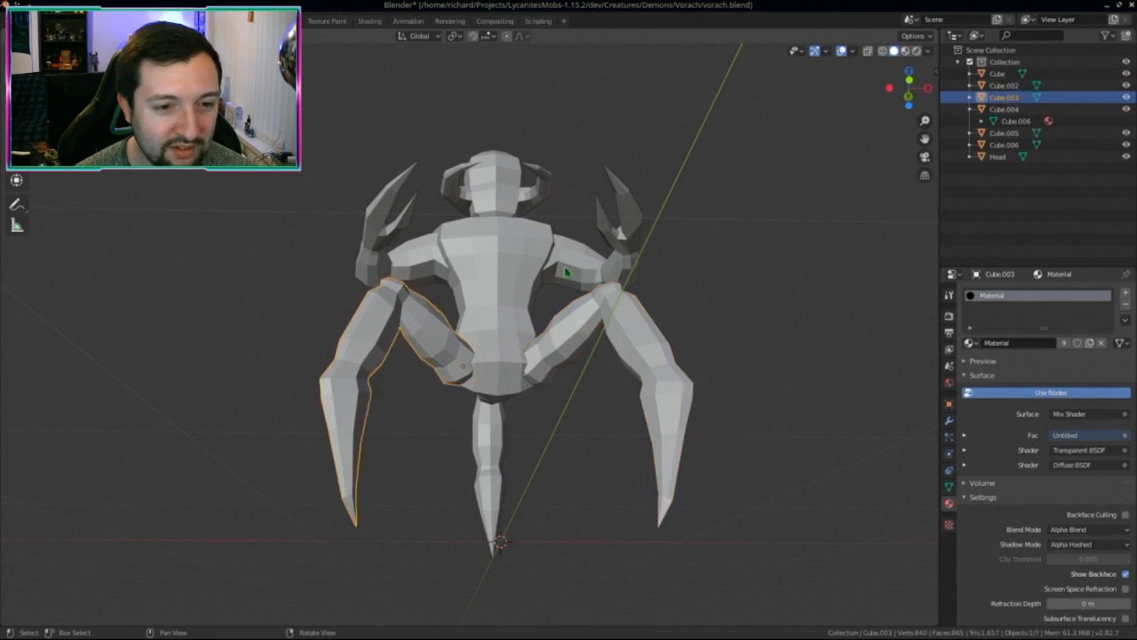
click(590, 268)
click(429, 270)
click(423, 262)
click(423, 262)
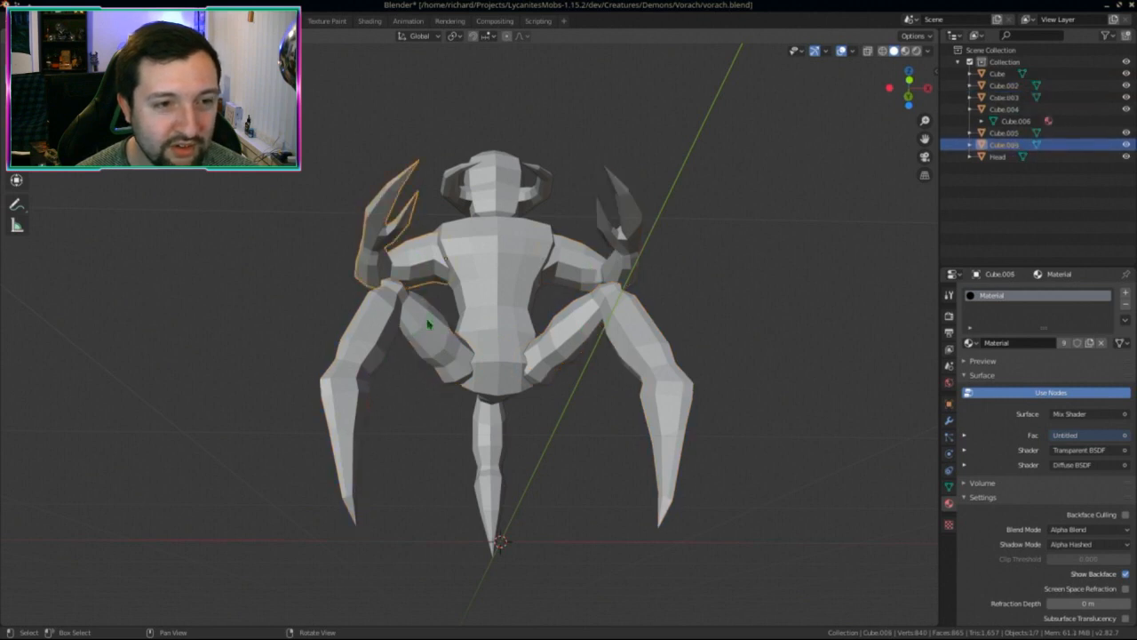
click(423, 262)
click(327, 21)
Step: Inspect the UV layouts of legs Cube.002 and Cube.003 in edit mode
scroll(689, 355, up, 5)
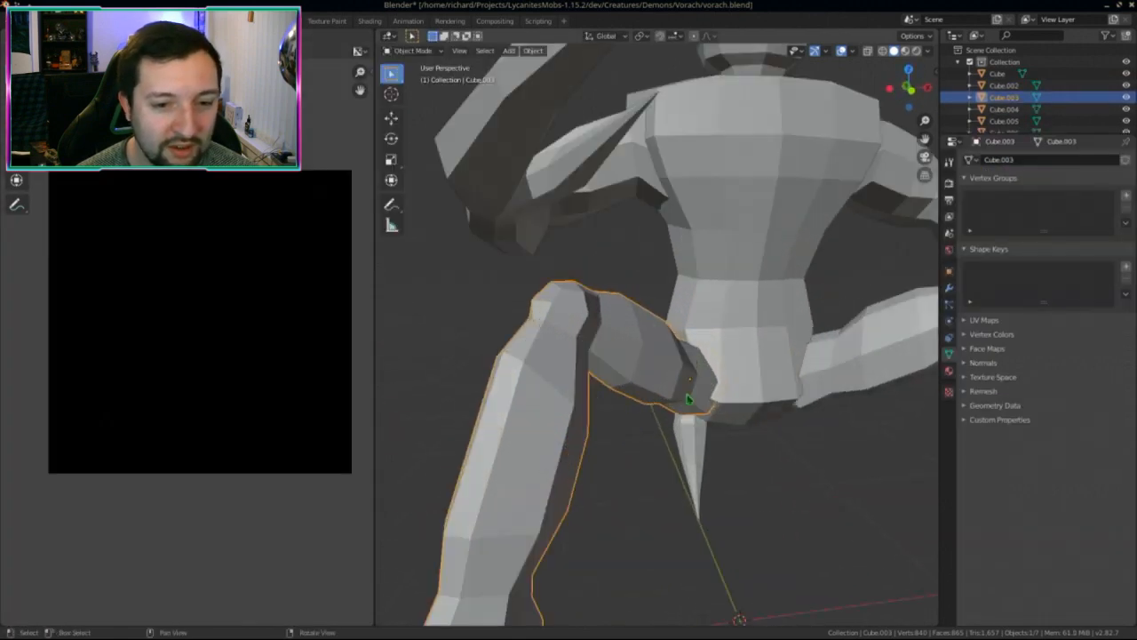
key(Tab)
scroll(583, 404, down, 5)
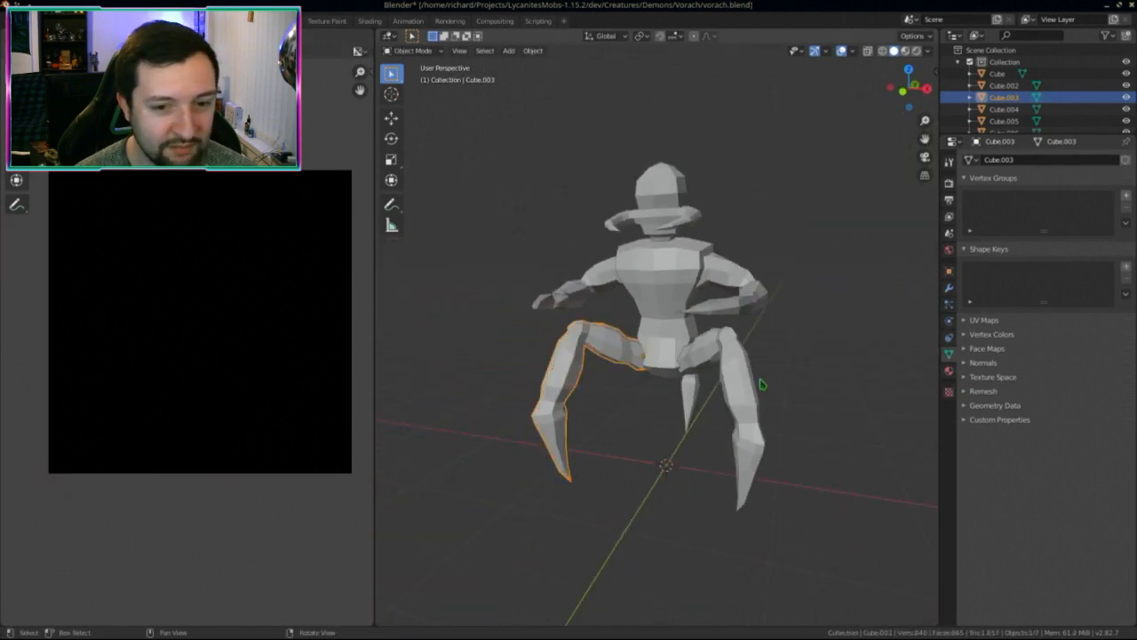
click(719, 421)
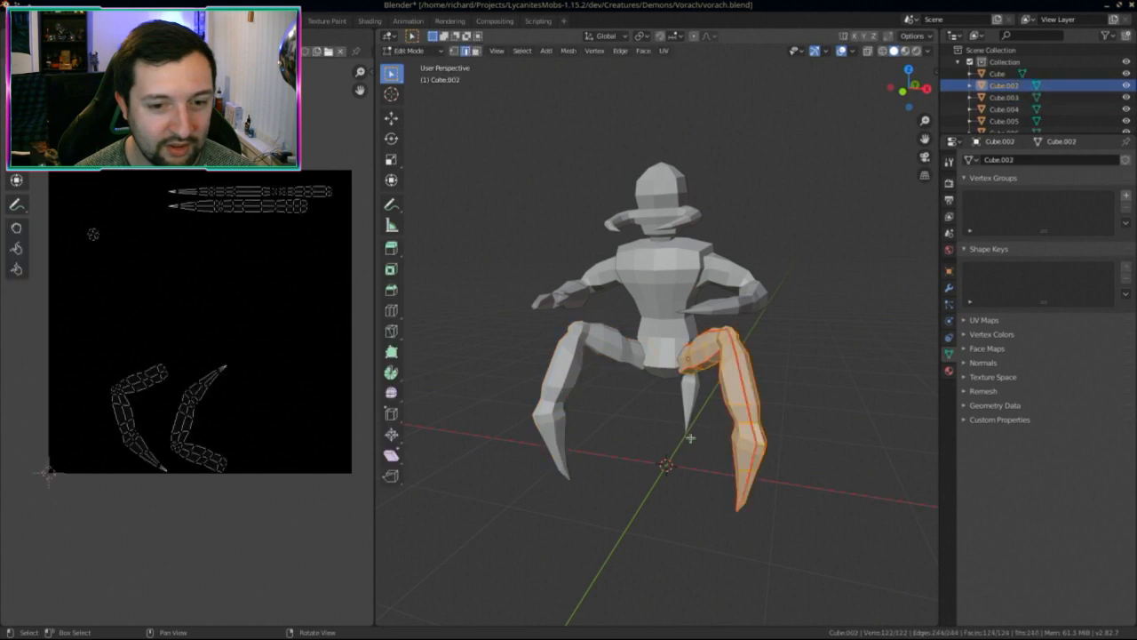
click(594, 410)
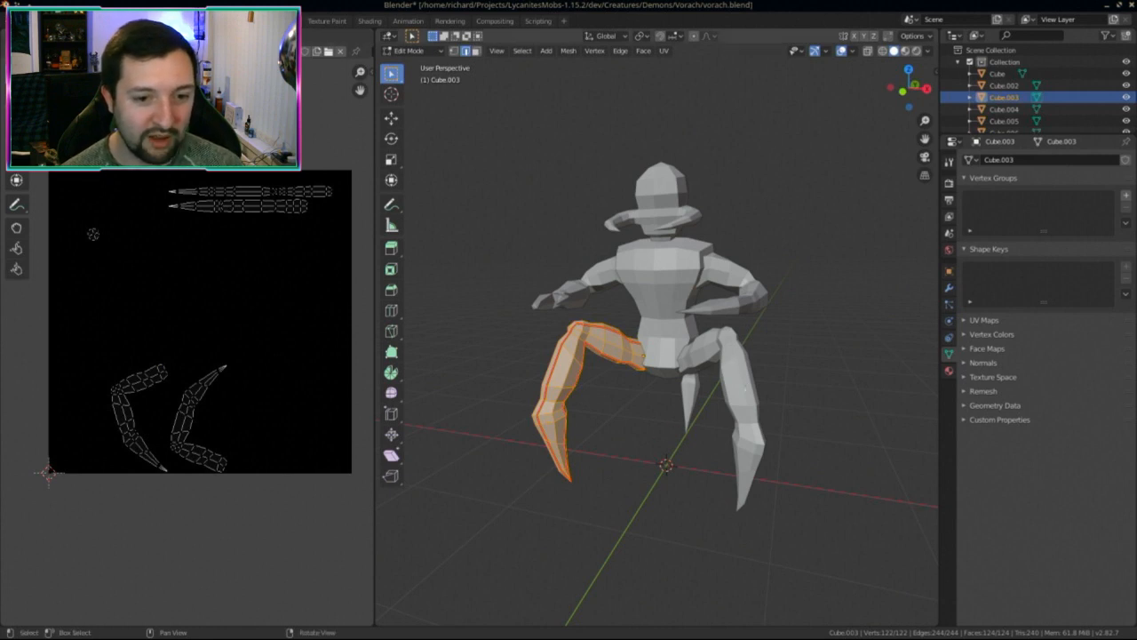
key(Tab)
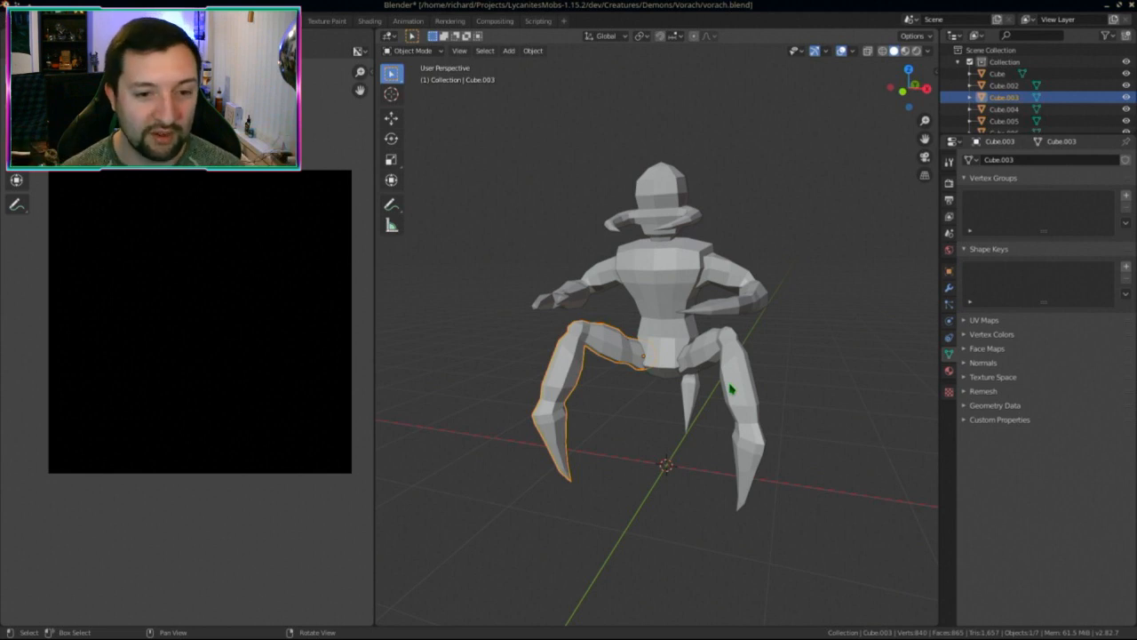
Step: Check Cube.005's UV islands, then return to the Layout workspace
middle_drag(625, 300, 625, 369)
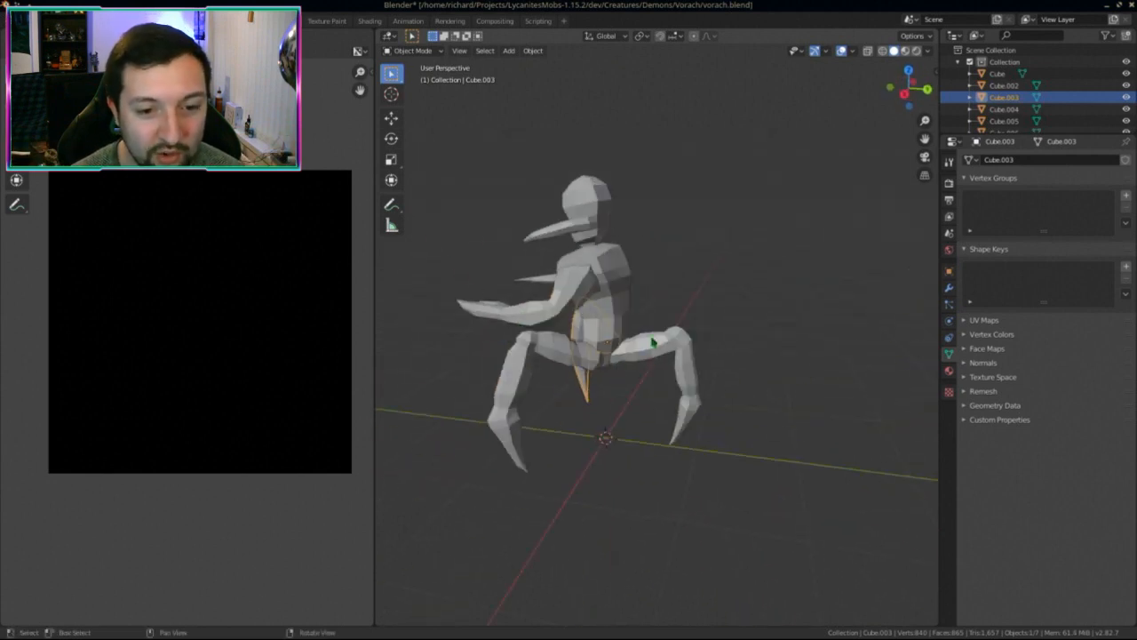
click(660, 348)
middle_drag(705, 389, 640, 350)
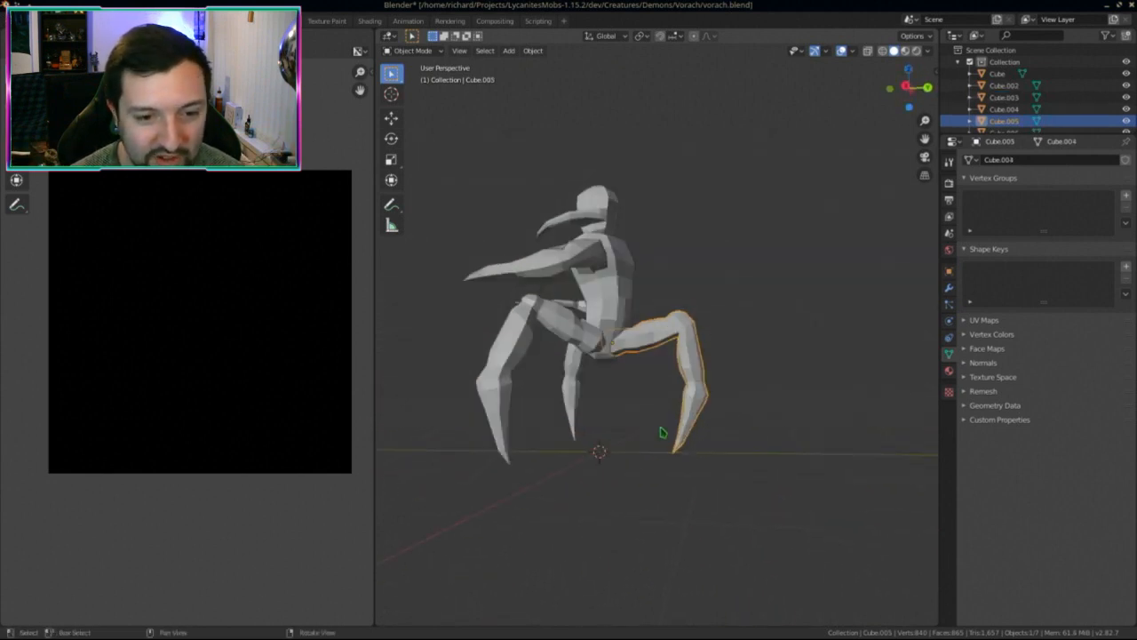
key(Tab)
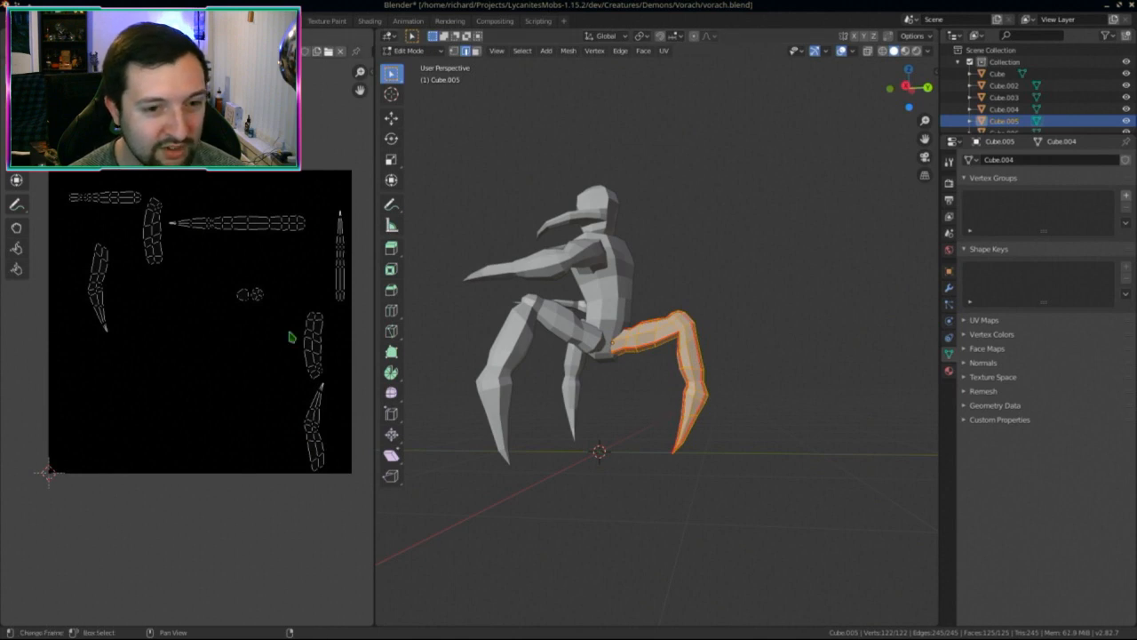
key(Tab)
middle_drag(613, 373, 655, 384)
middle_drag(724, 386, 603, 415)
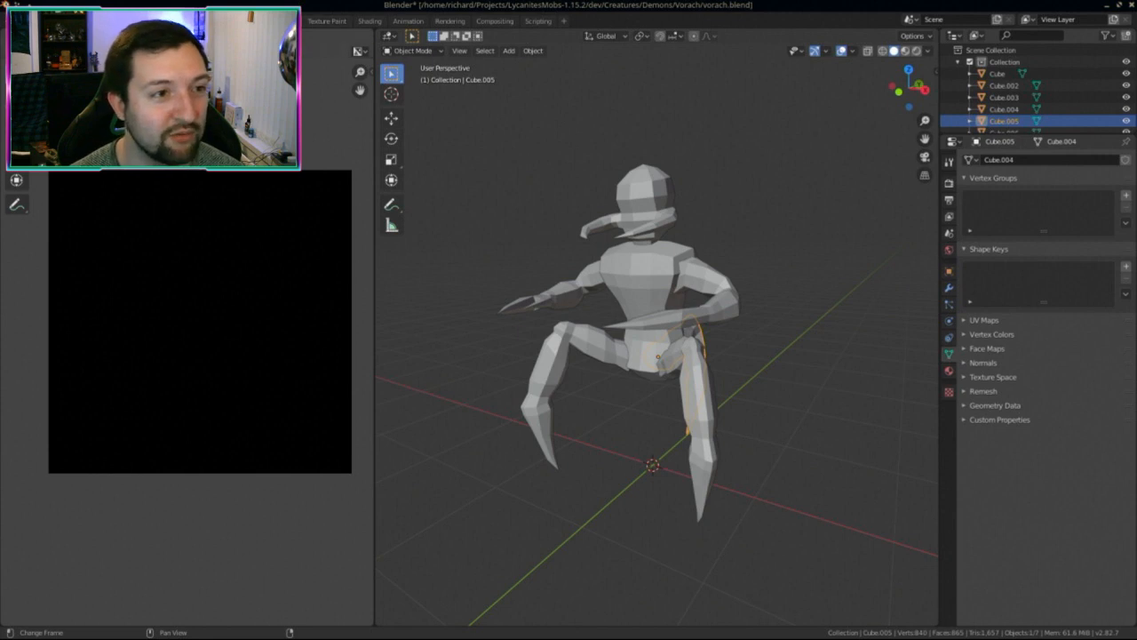
click(147, 20)
middle_drag(533, 382, 553, 378)
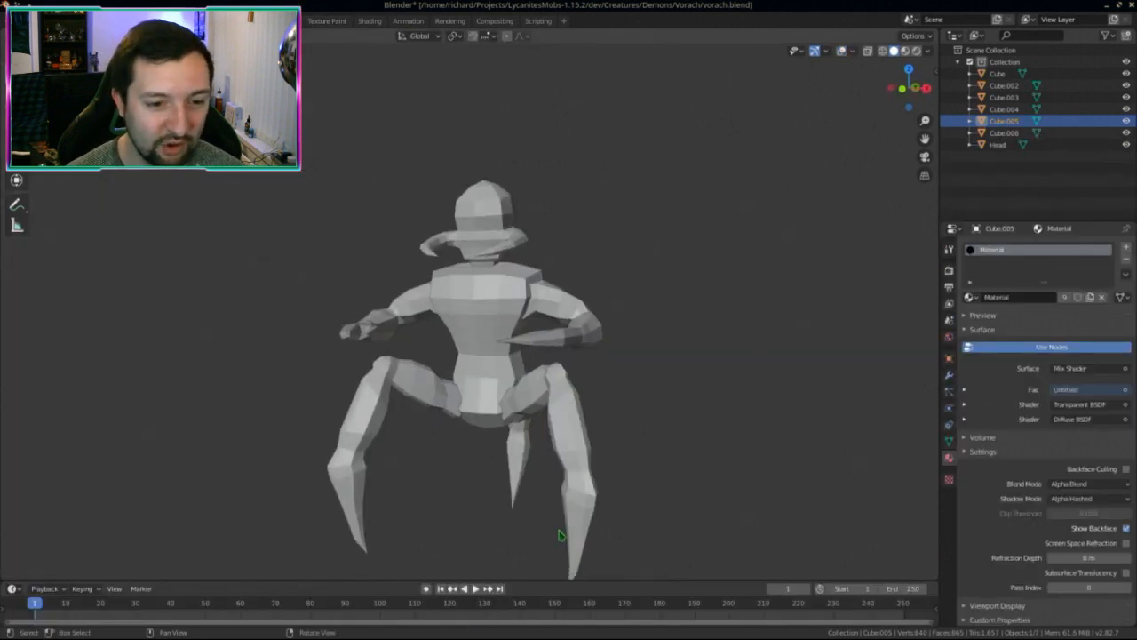
middle_drag(336, 400, 378, 321)
key(Tab)
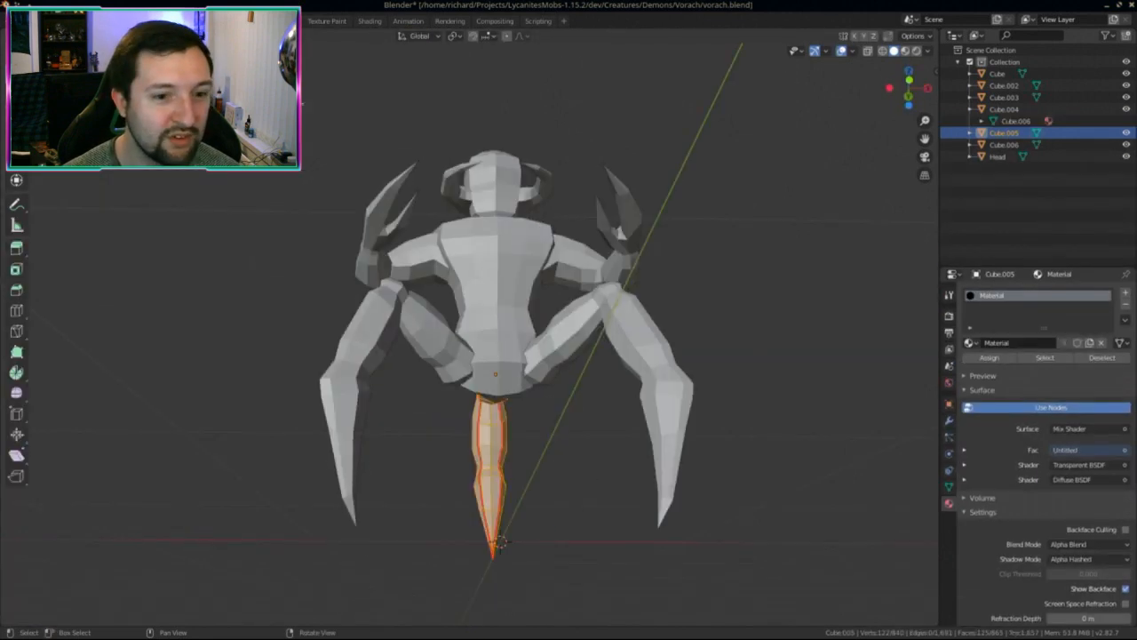
middle_drag(506, 368, 533, 440)
key(Tab)
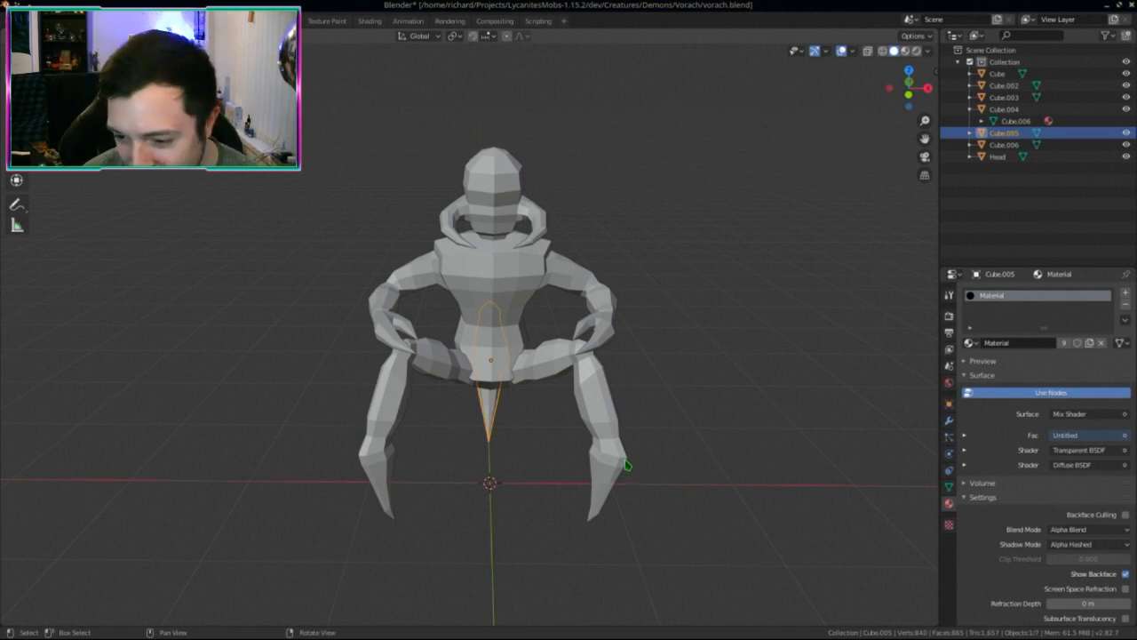
middle_drag(560, 422, 502, 431)
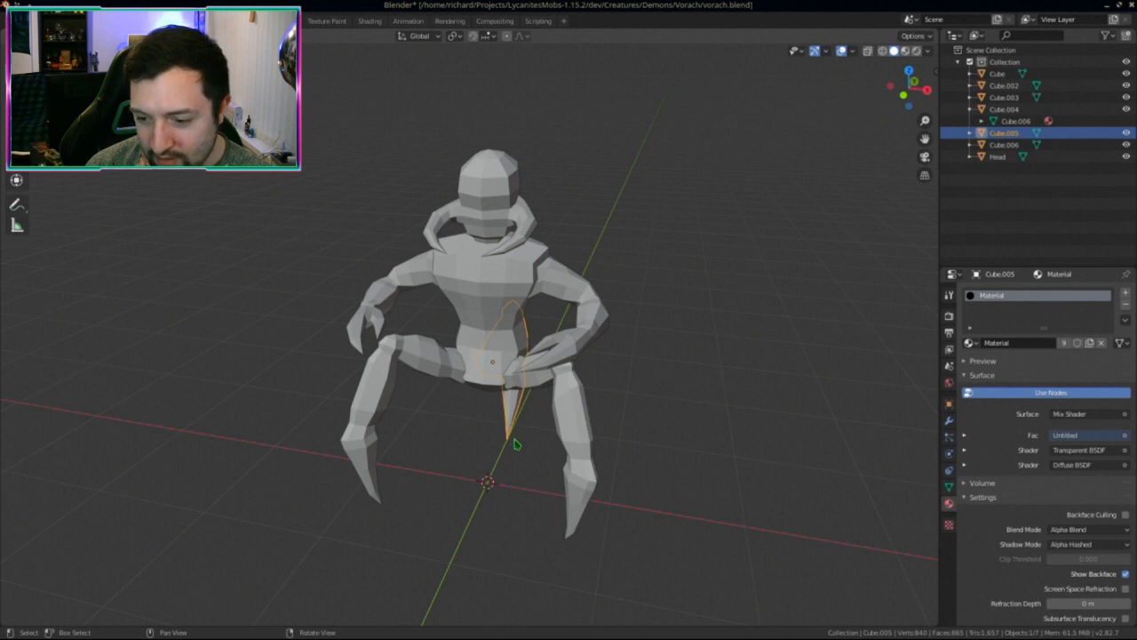
middle_drag(516, 439, 960, 105)
click(377, 434)
click(446, 424)
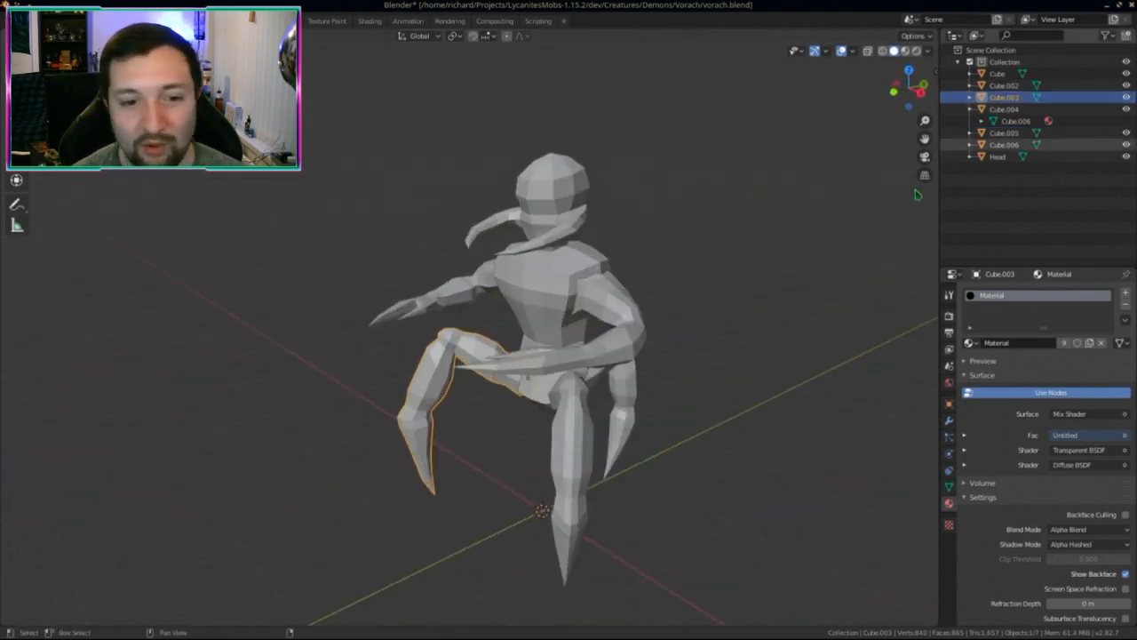
click(986, 85)
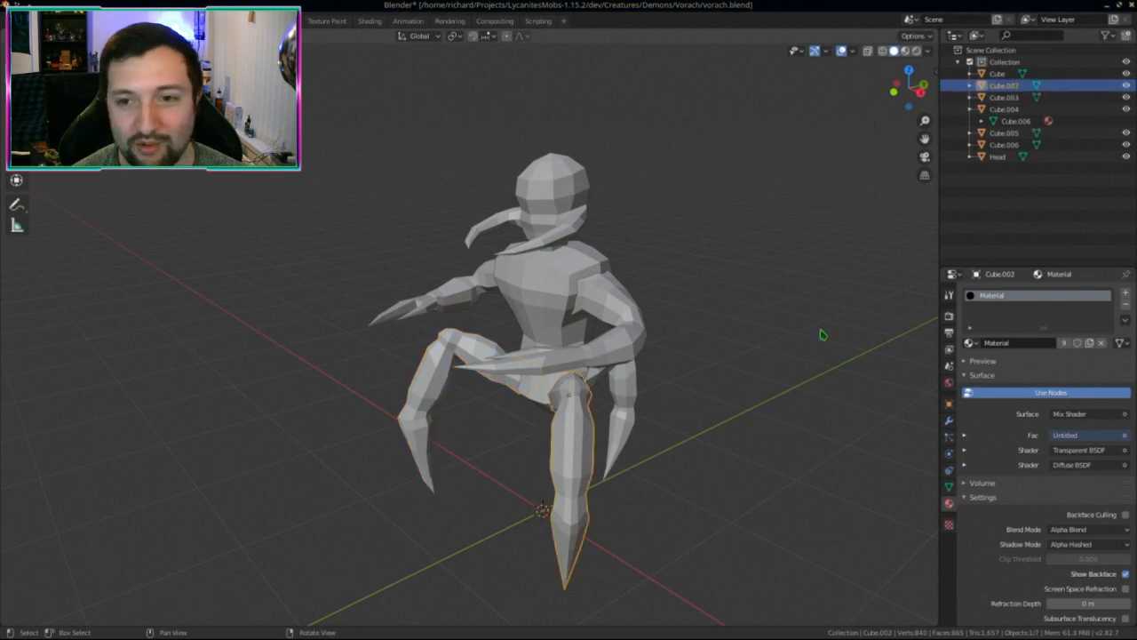
Step: Rename Cube.002 and its mesh data to LegLeft
click(969, 85)
text(Leg)
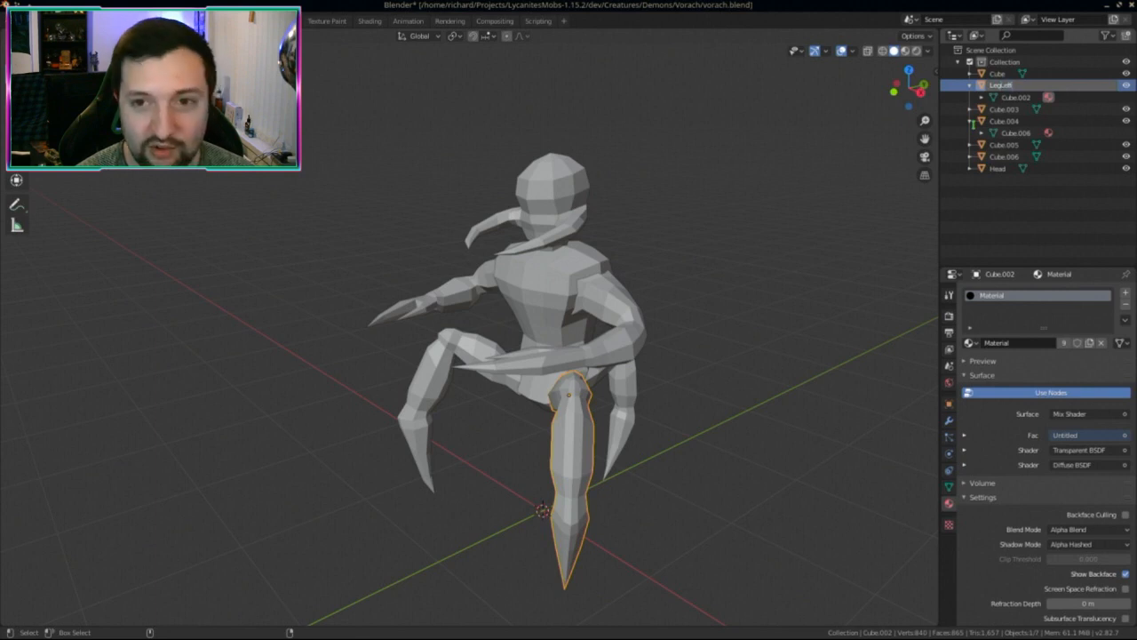
text(Left)
key(Return)
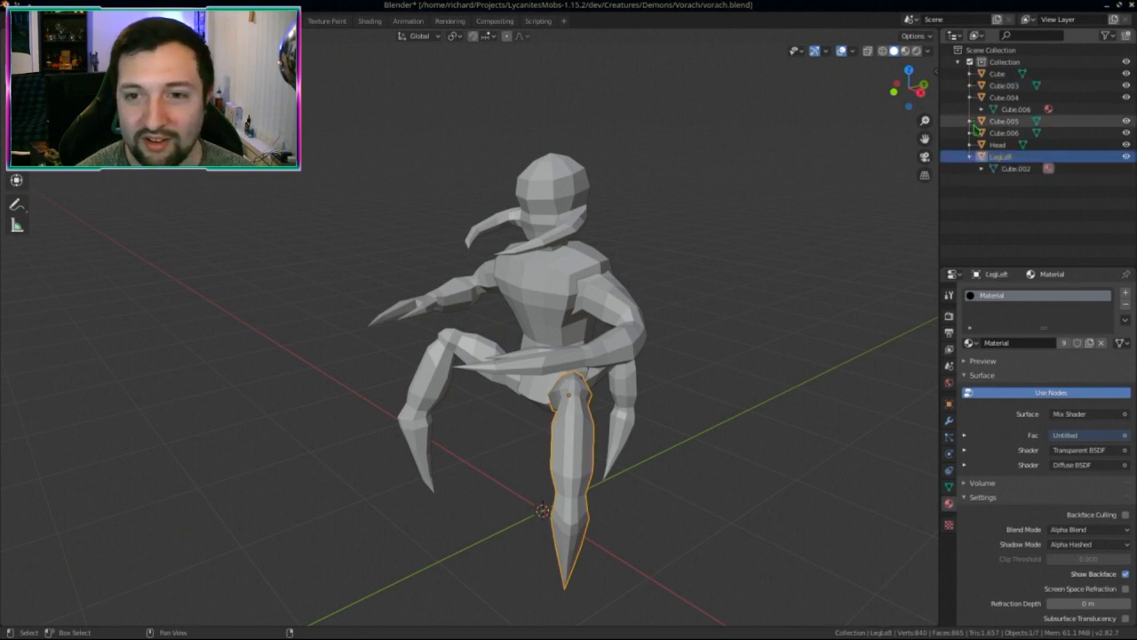
double_click(1015, 169)
text(LegLeft)
key(Return)
click(970, 158)
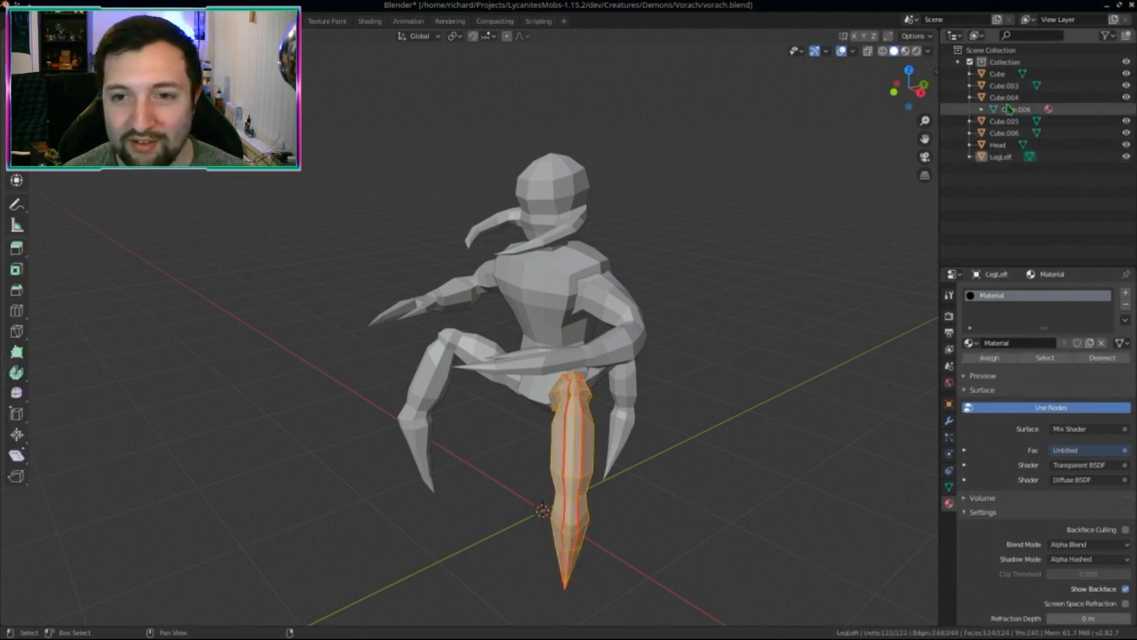
Step: Rename the arm object Cube.004 to ArmLeft
click(1012, 100)
double_click(1011, 98)
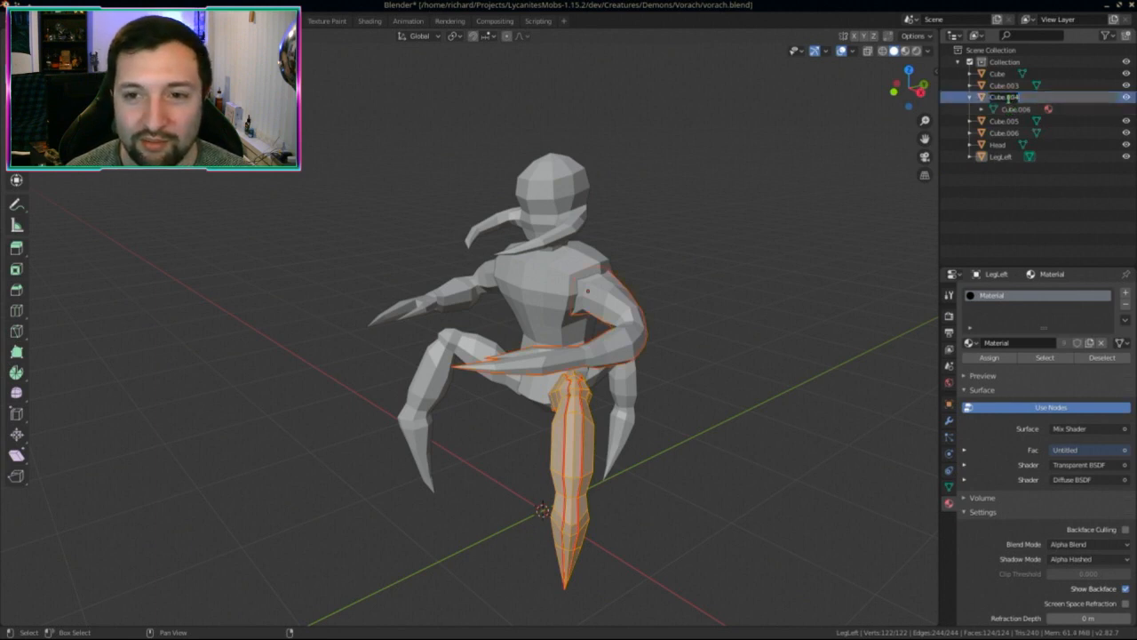
text(ArmLeft)
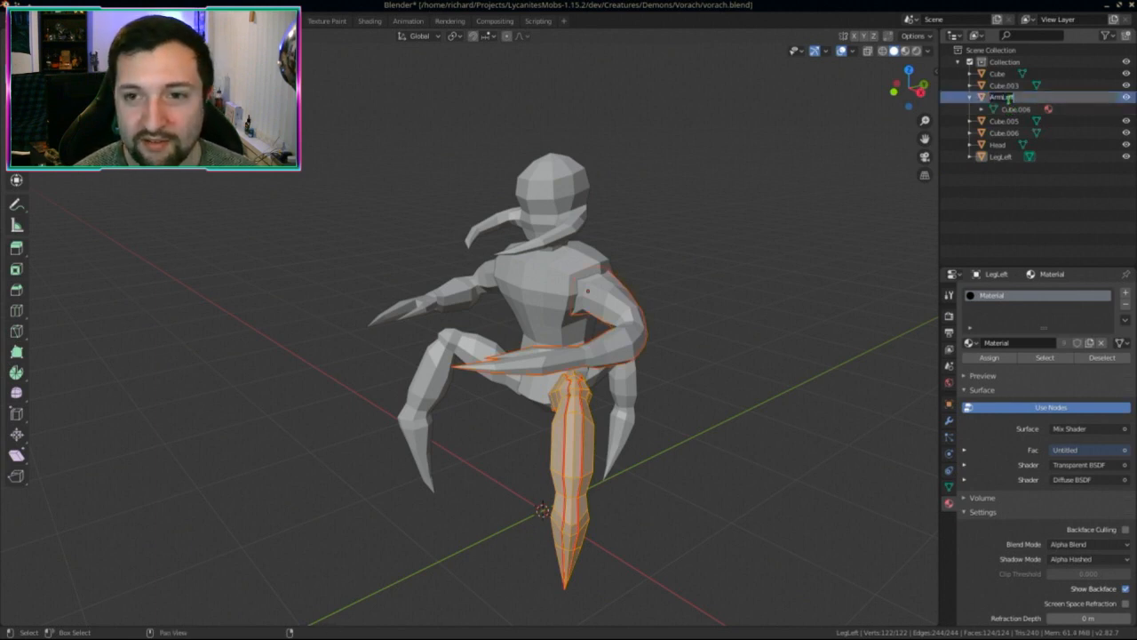
key(Return)
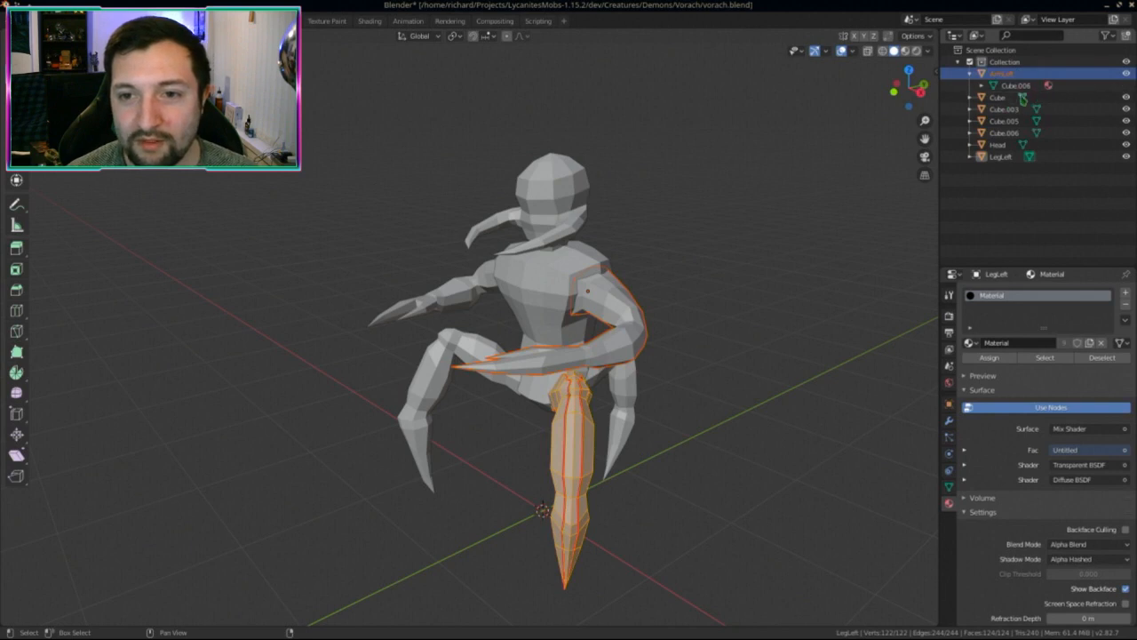
click(1013, 85)
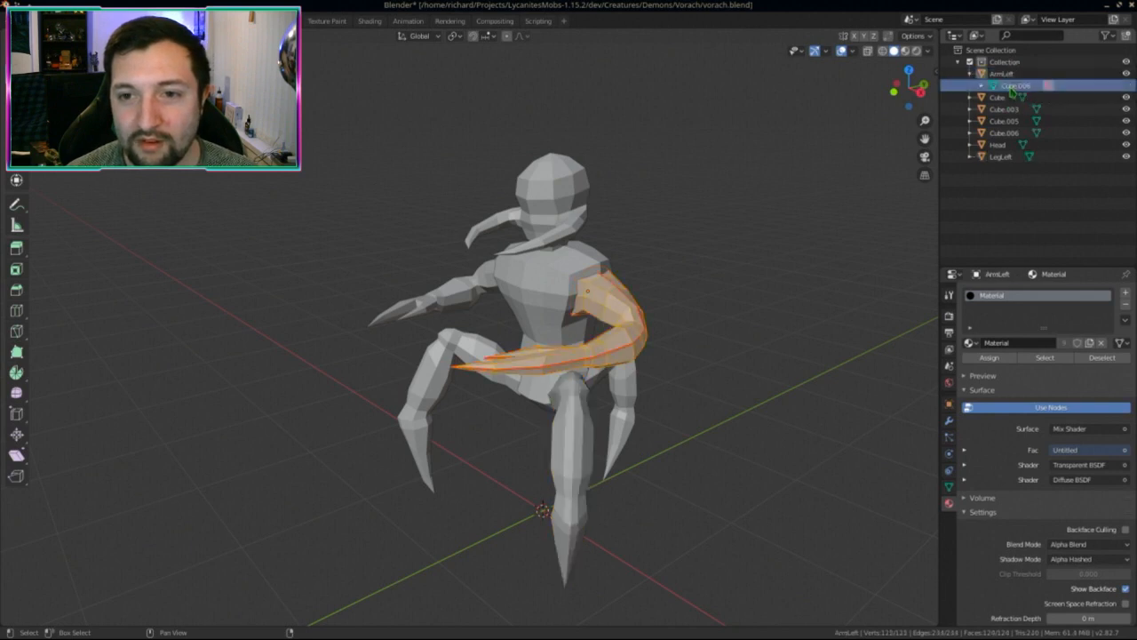
click(969, 73)
Step: Name the torso Cube's mesh data Body
click(969, 85)
click(997, 88)
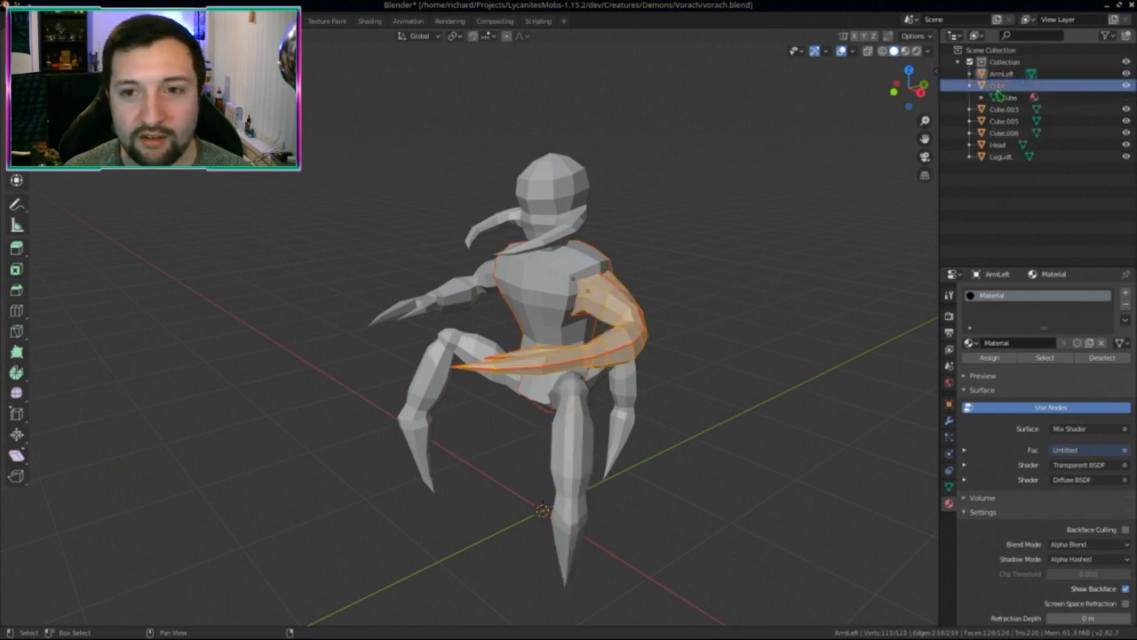
click(1003, 97)
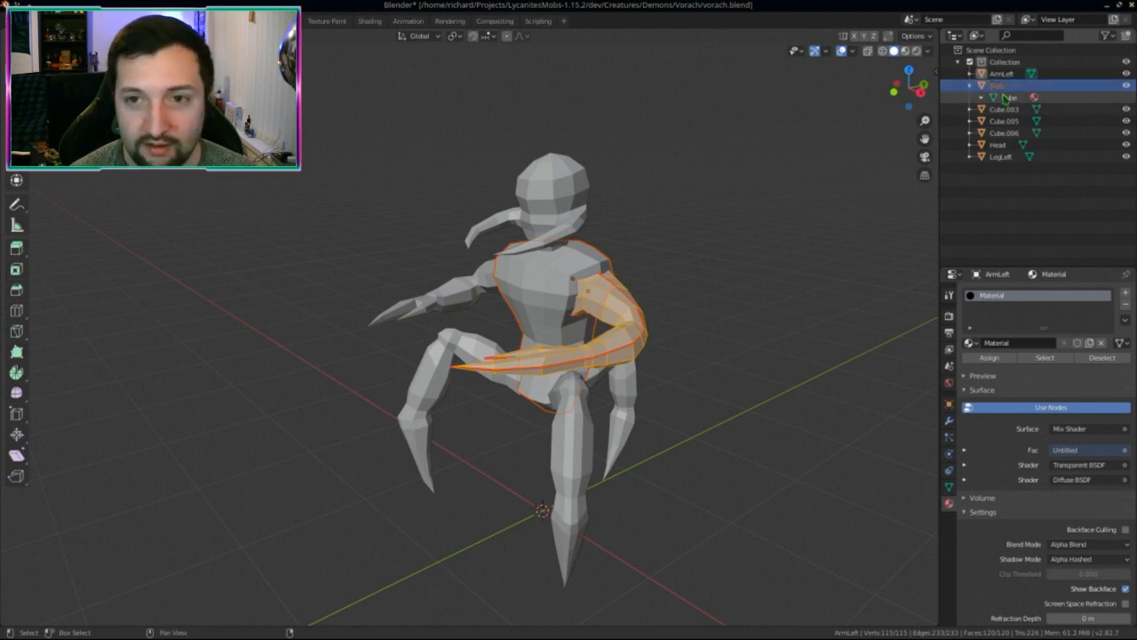
double_click(1005, 97)
text(Body)
key(Return)
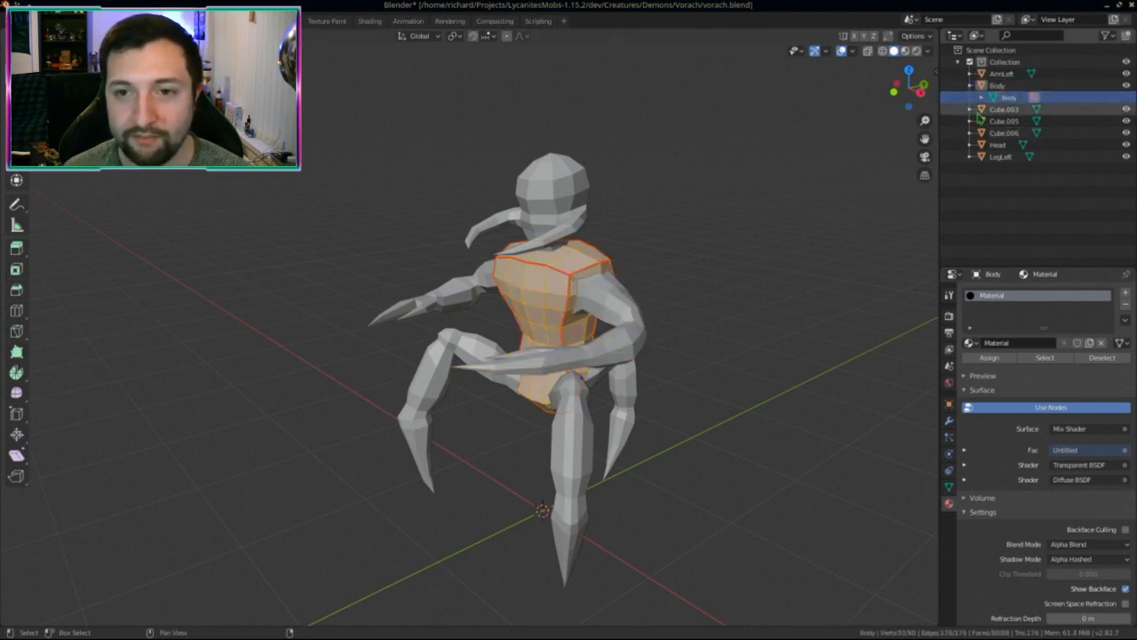
click(969, 85)
Step: Rename Cube.003's mesh data and object to LegRight
click(969, 97)
click(1016, 107)
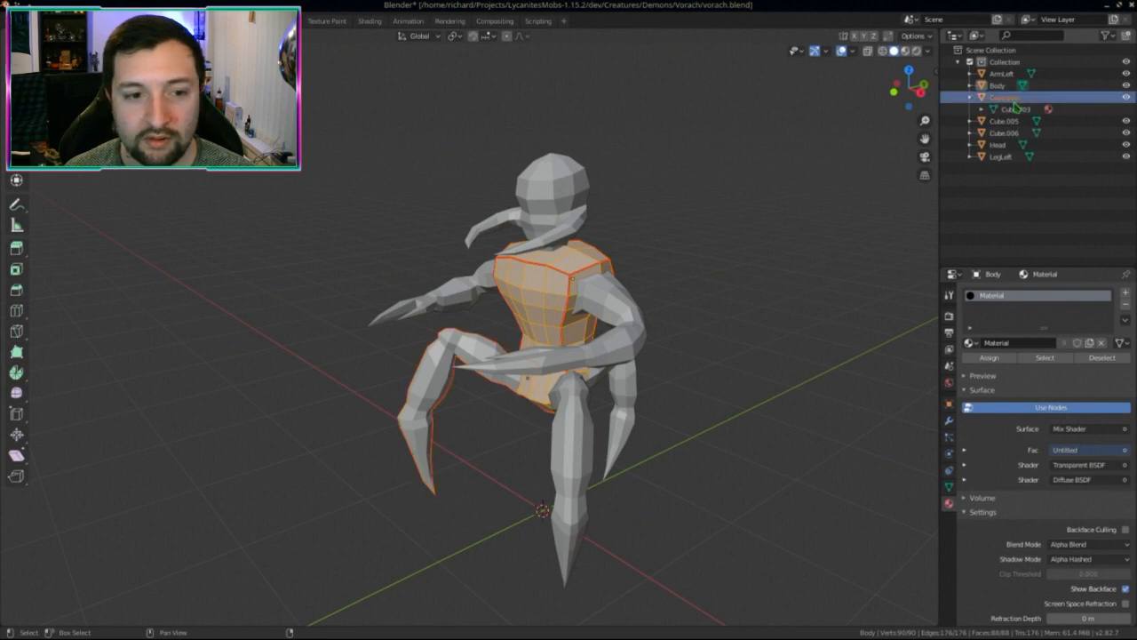
double_click(1015, 108)
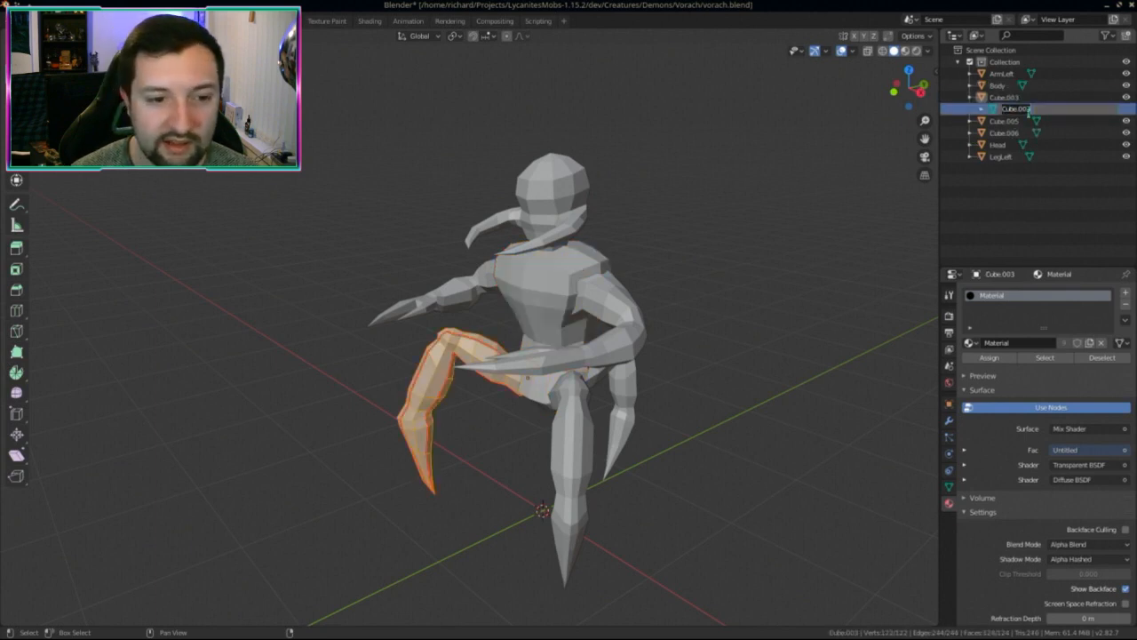
text(LegRight)
key(ctrl+a)
key(ctrl+c)
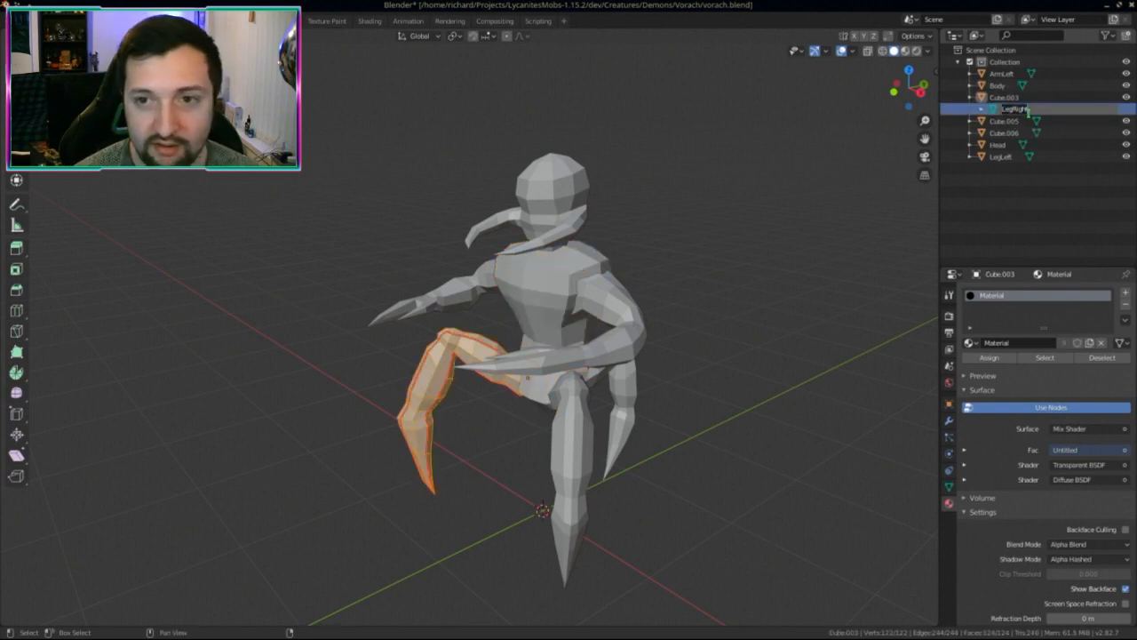
key(Return)
double_click(1007, 99)
key(ctrl+v)
key(Return)
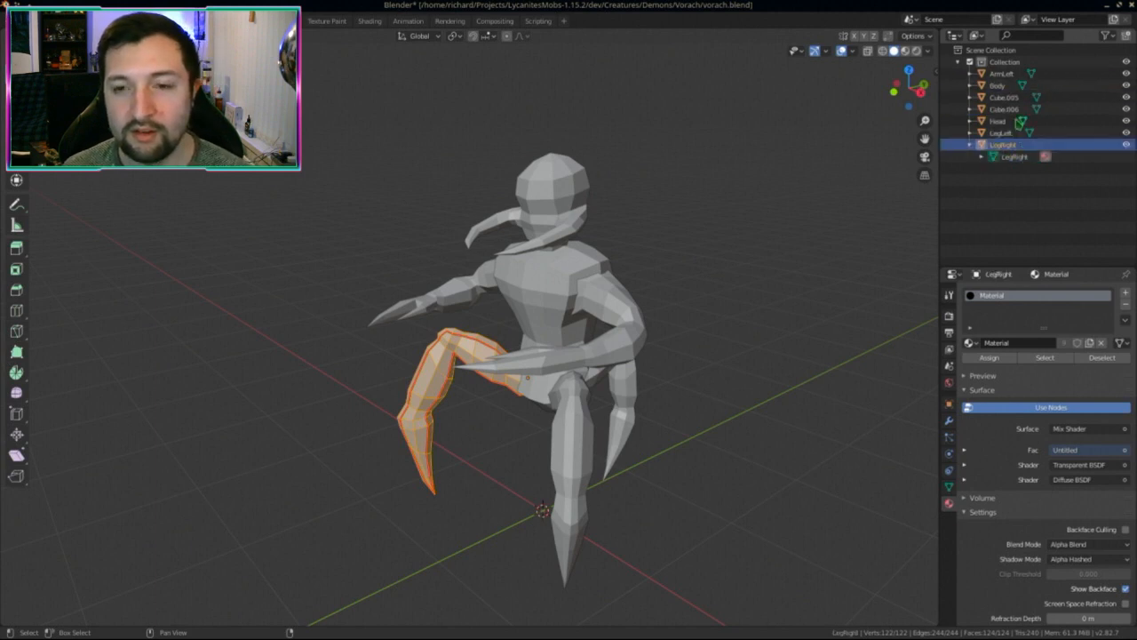
click(970, 145)
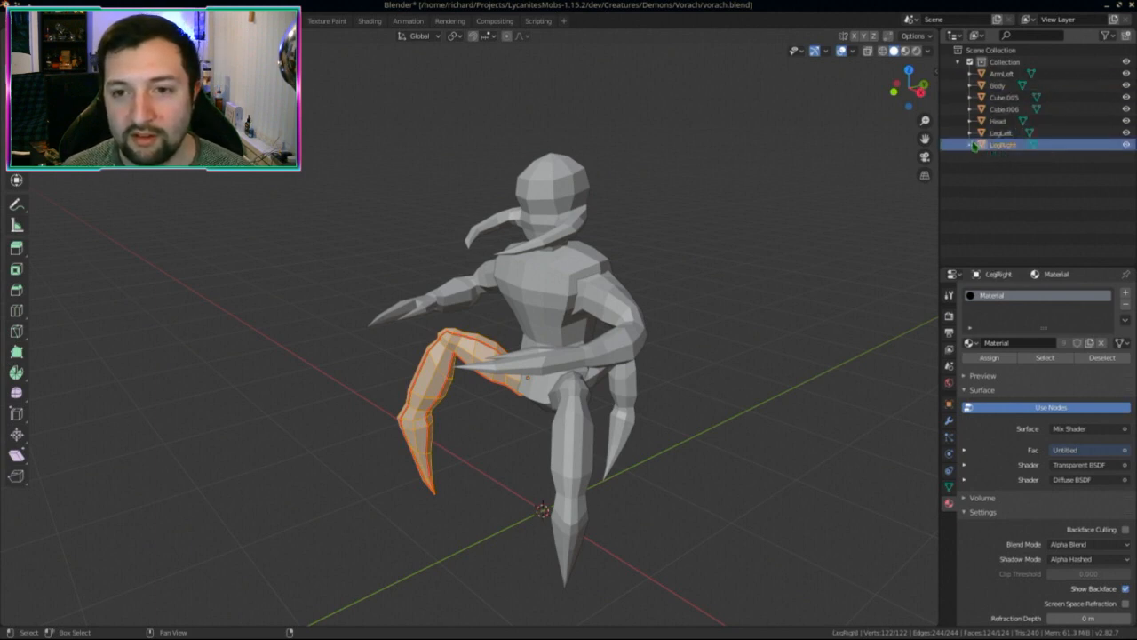
Step: Rename the back leg Cube.005 and its mesh data to LegBack
click(970, 97)
ctrl+click(1003, 99)
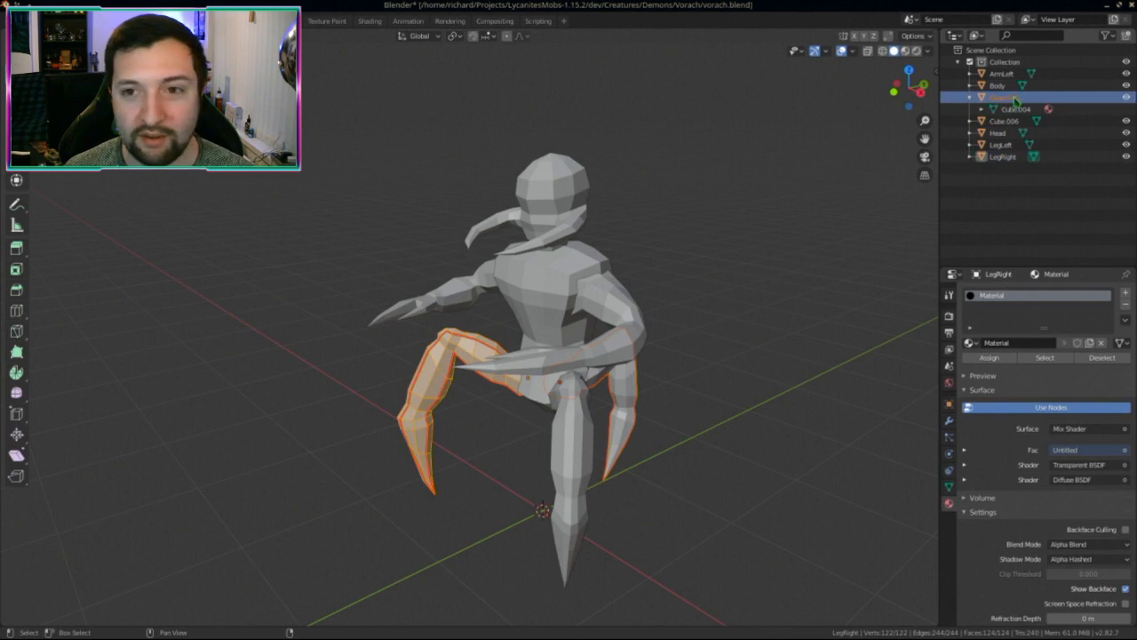
text(LegL)
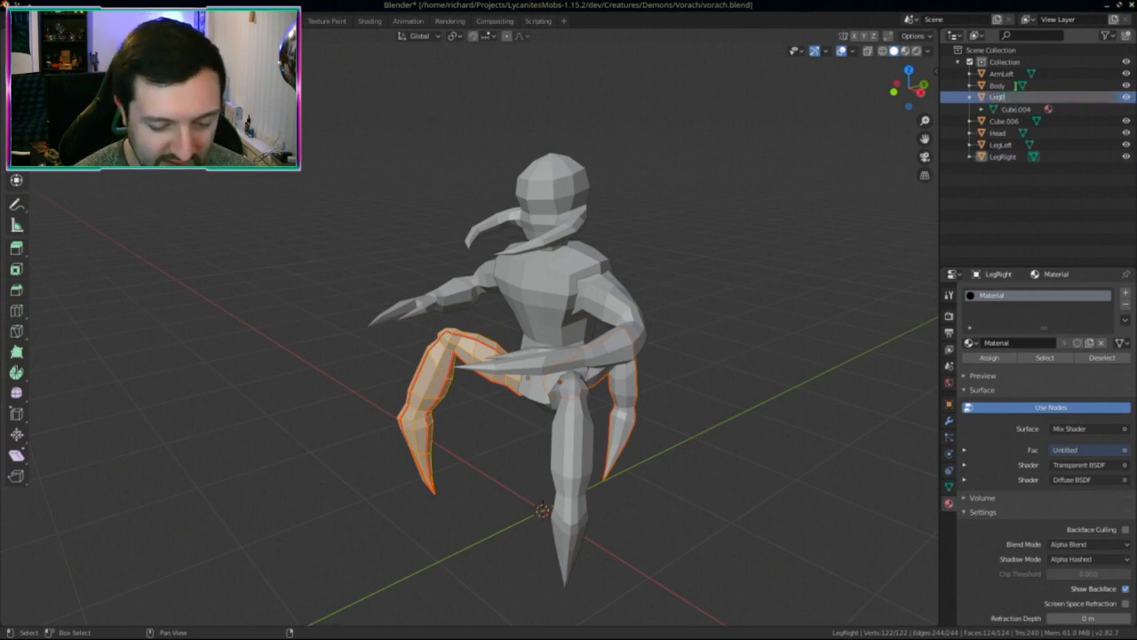
key(BackSpace)
text(Back)
key(Return)
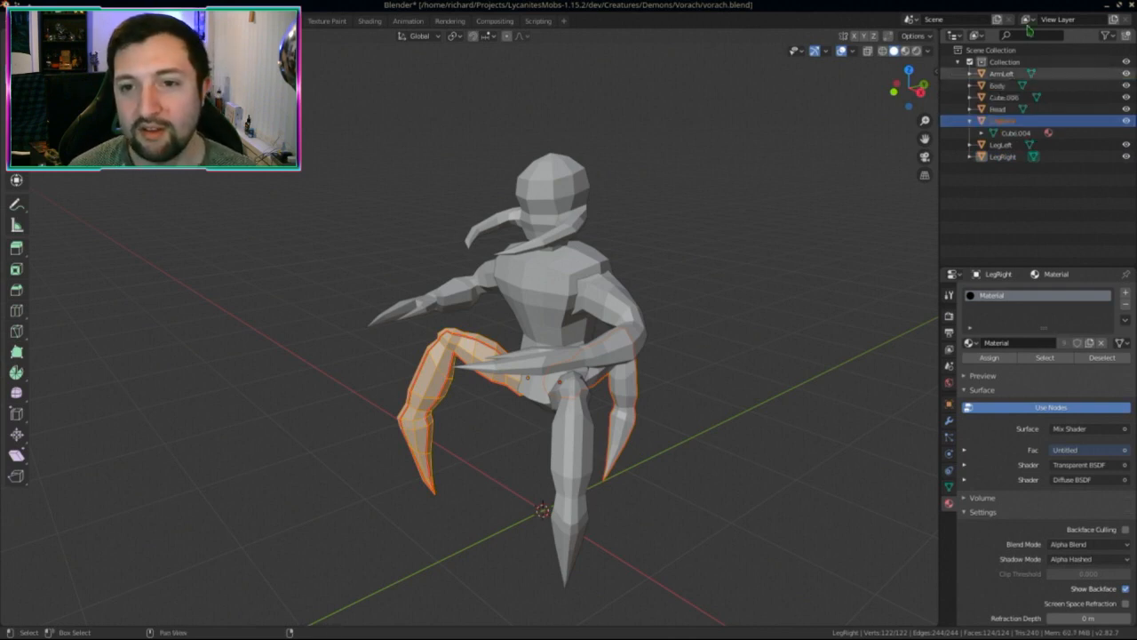
double_click(1013, 132)
key(ctrl+v)
key(Return)
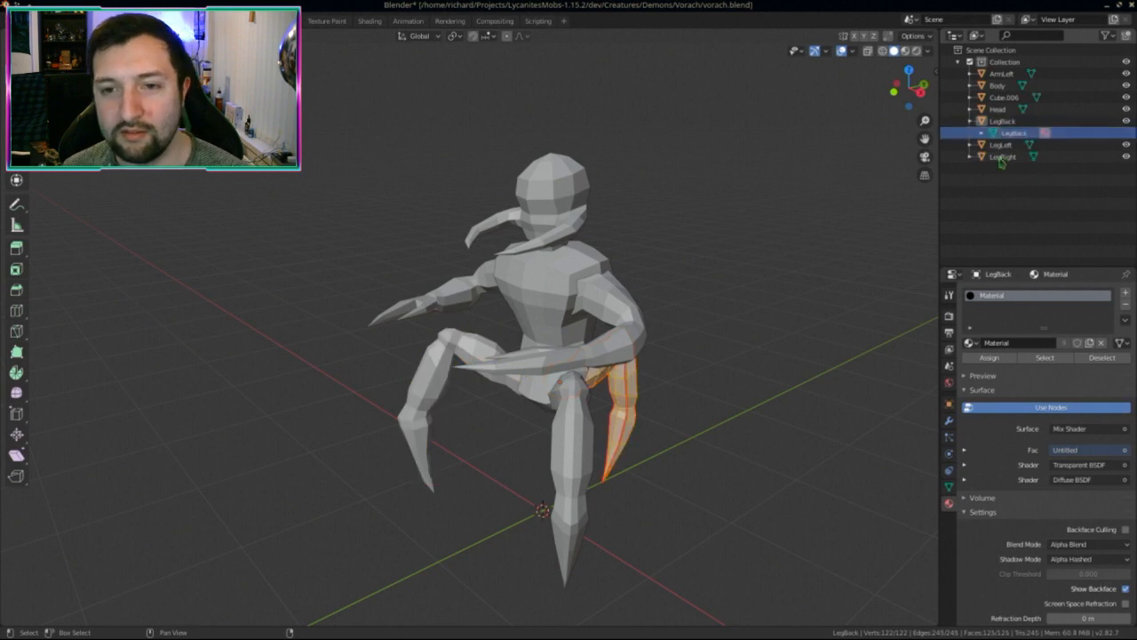
click(969, 120)
Step: Rename the right arm Cube.006 to ArmRight
click(970, 97)
click(1004, 97)
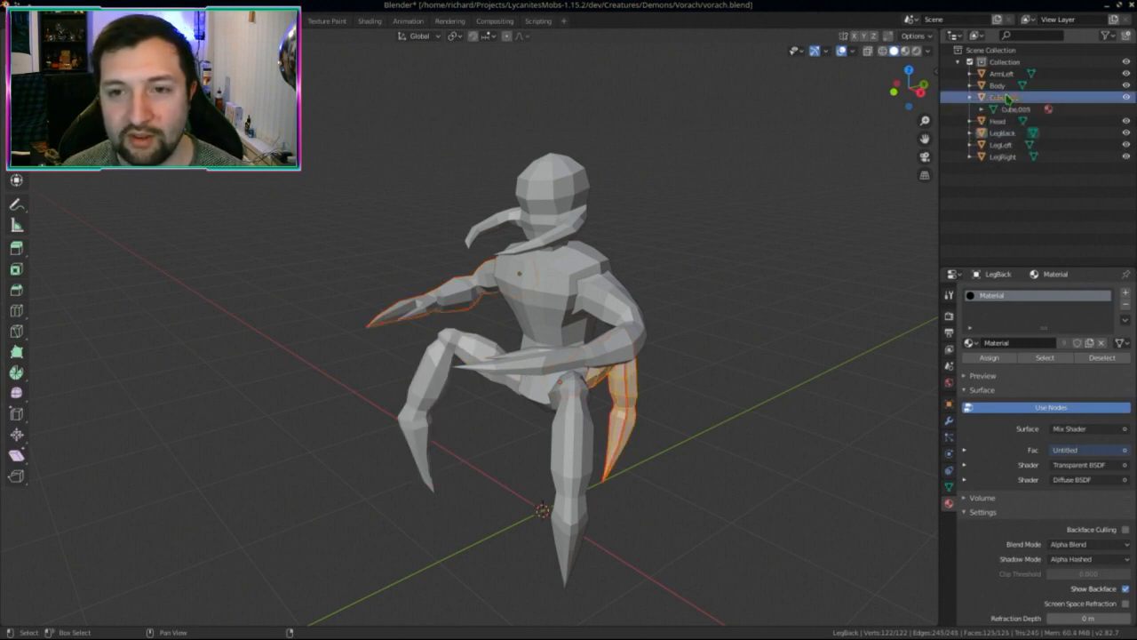
double_click(1004, 97)
text(ArmR)
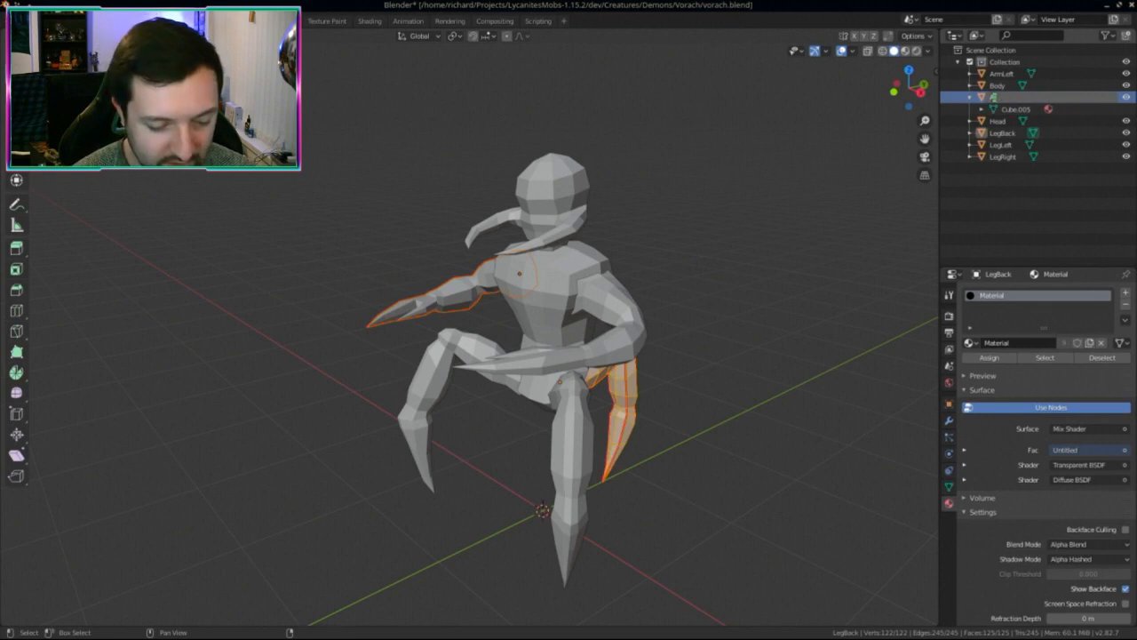
text(ight)
key(Return)
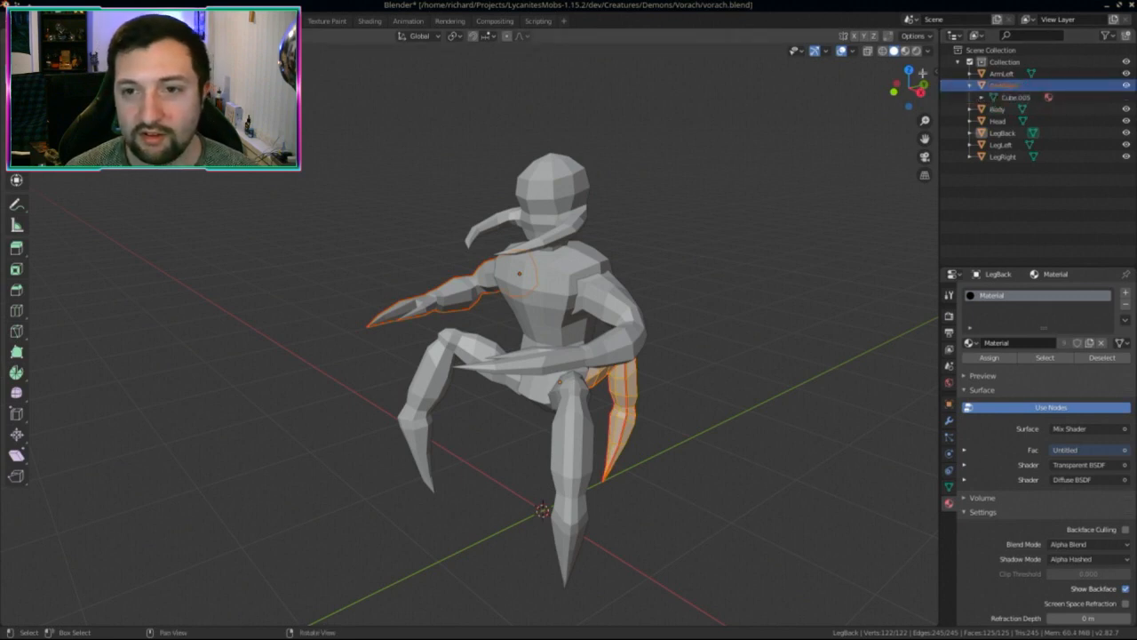
click(1005, 85)
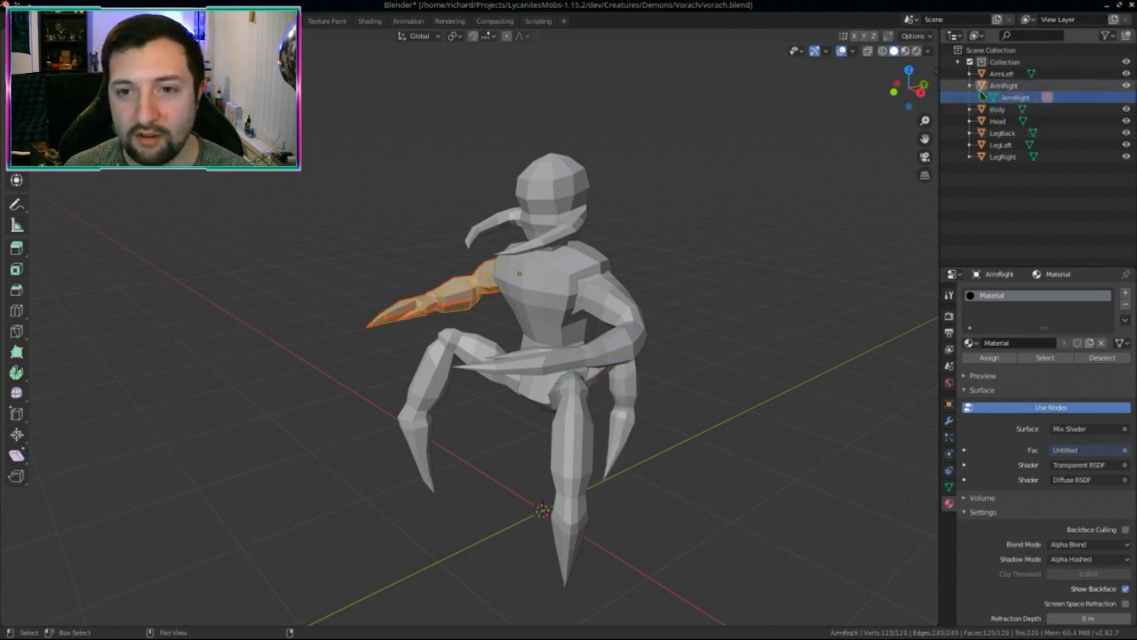
click(969, 85)
key(Tab)
Step: Parent the Head to Body with Ctrl+P > Object
middle_drag(534, 308, 559, 305)
click(559, 305)
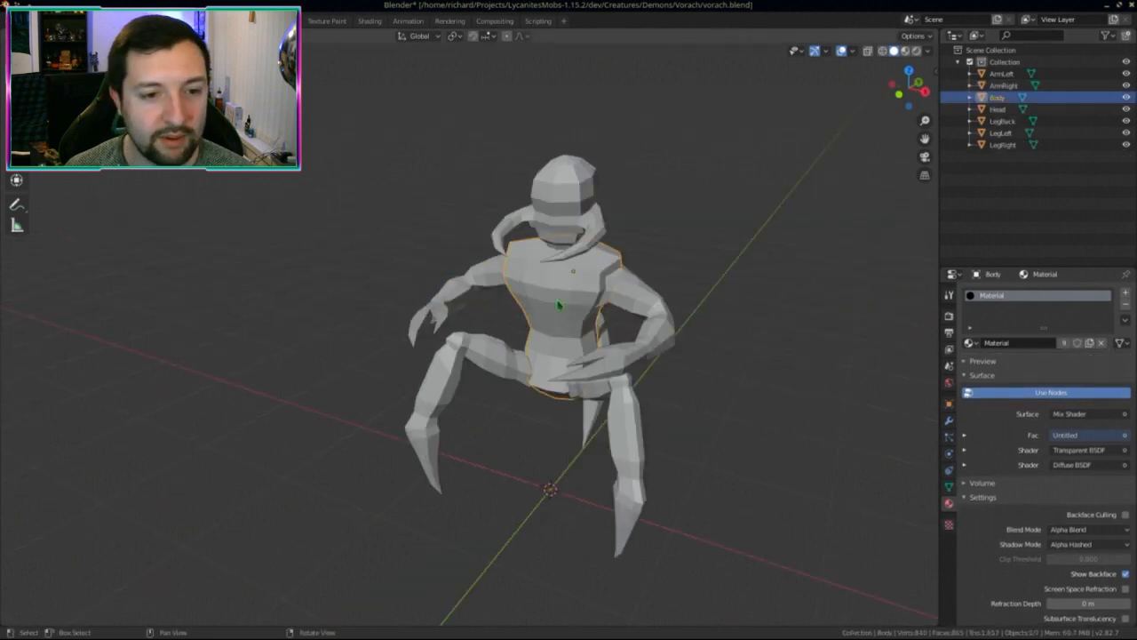
shift+click(563, 260)
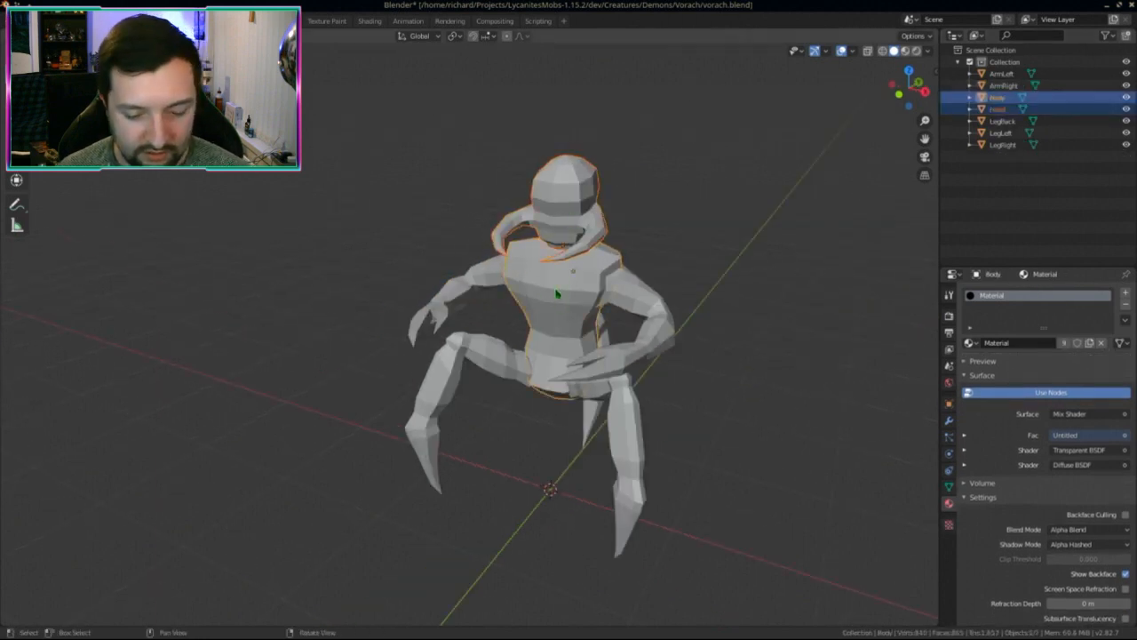
key(ctrl+p)
click(557, 288)
Step: Parent ArmLeft, ArmRight, LegRight, LegLeft and LegBack to Body
click(568, 295)
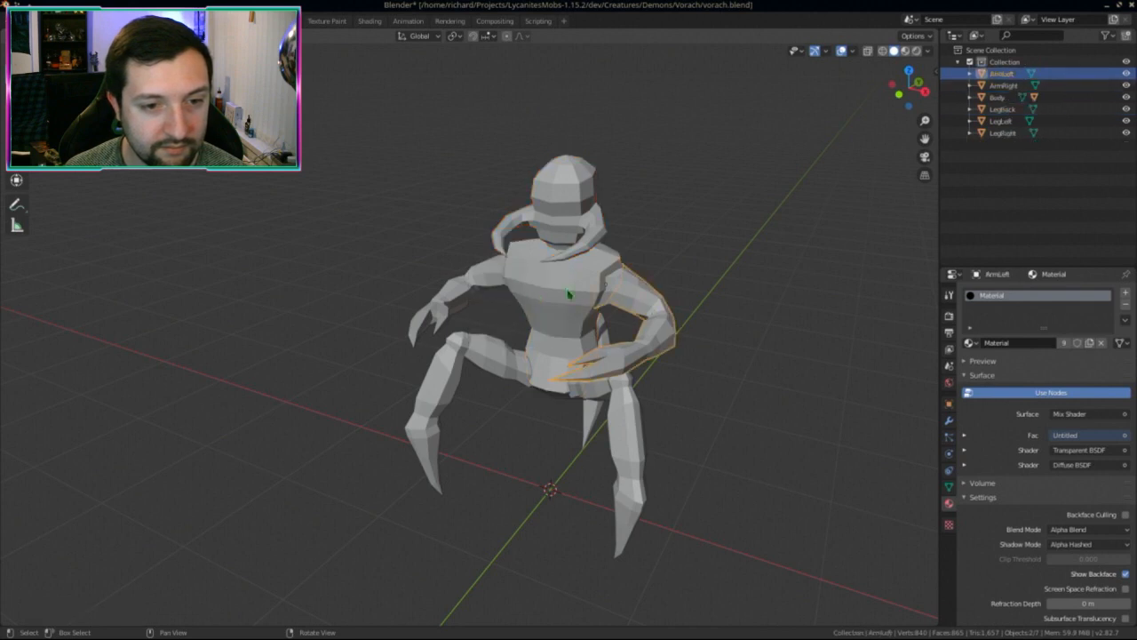
shift+click(479, 288)
shift+click(470, 347)
shift+click(629, 432)
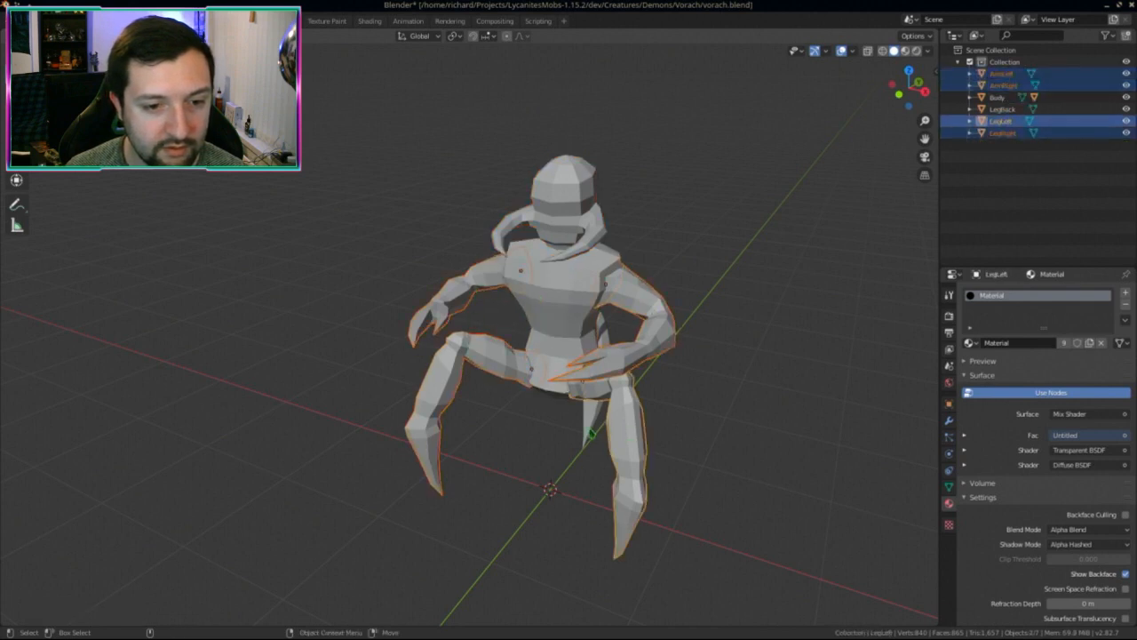
shift+click(590, 433)
shift+click(562, 318)
key(ctrl+p)
click(562, 316)
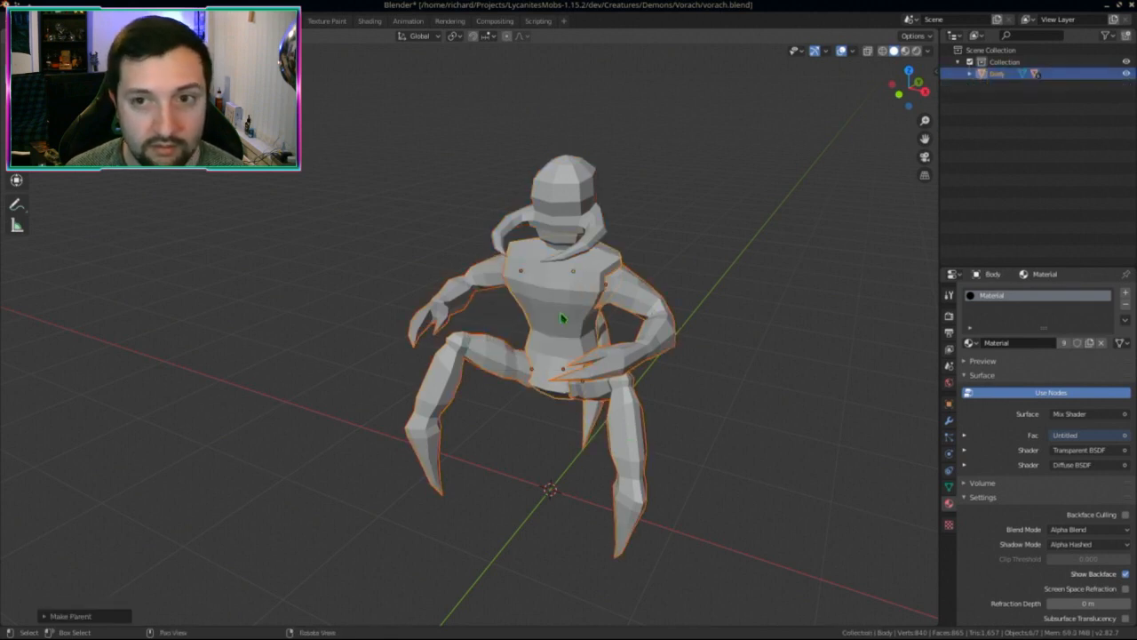
Step: Clear all mesh and object selections and save vorach.blend
middle_drag(611, 289, 646, 311)
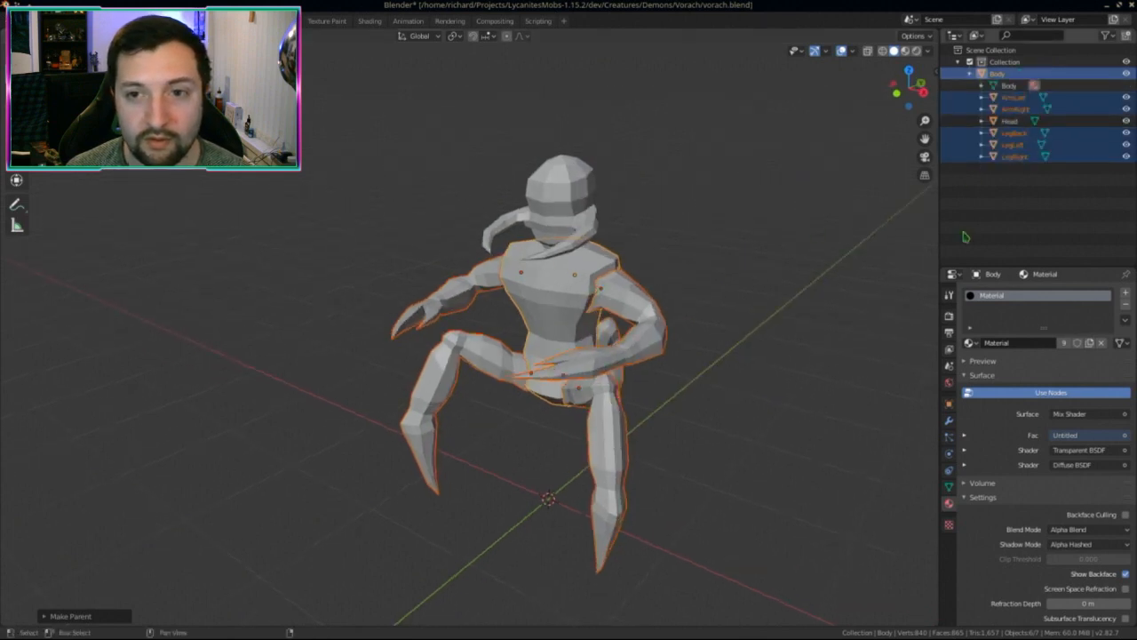
key(Tab)
key(alt+a)
key(Tab)
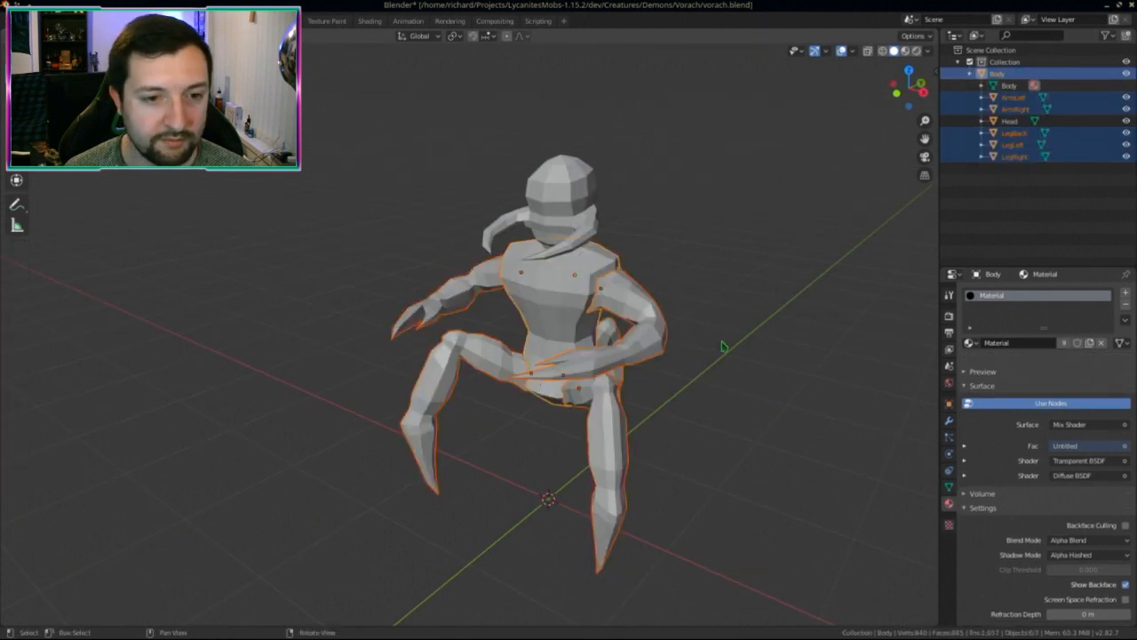
key(alt+a)
middle_drag(691, 363, 540, 308)
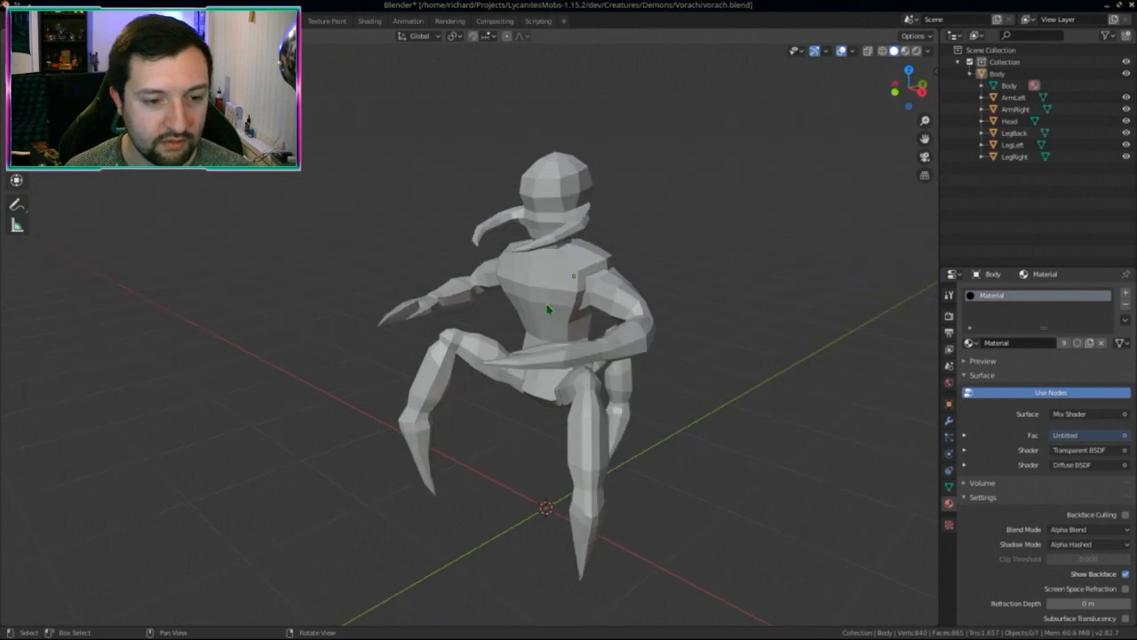
key(ctrl+s)
Step: Test-rotate Body and the Head to confirm the parenting, cancelling each rotation
click(548, 308)
key(r)
key(r)
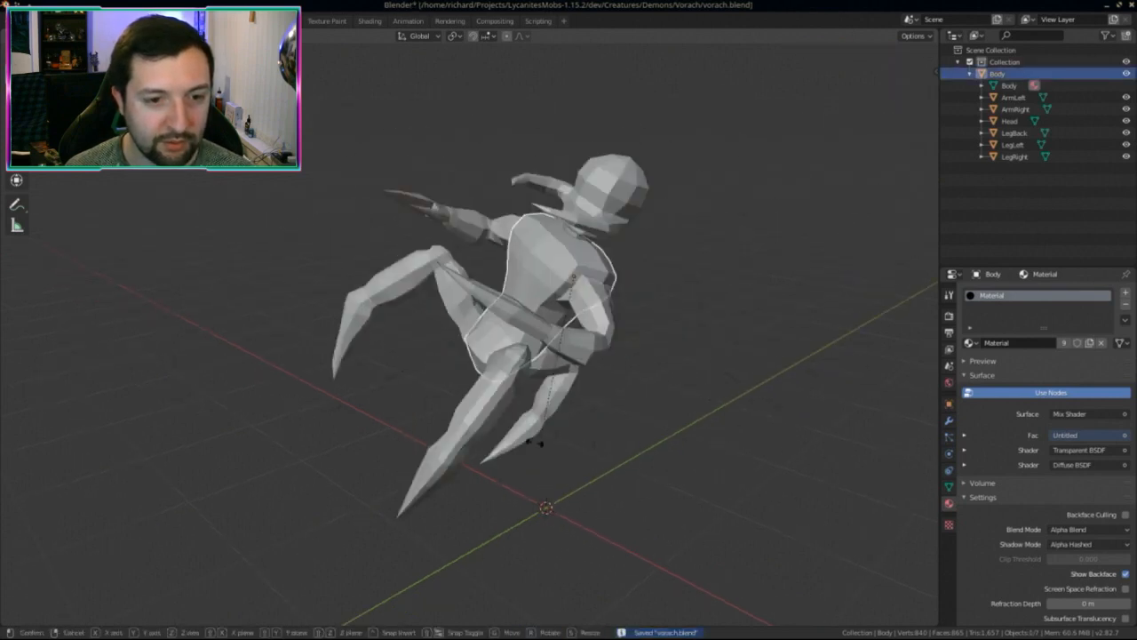
key(Escape)
click(602, 240)
key(r)
key(Escape)
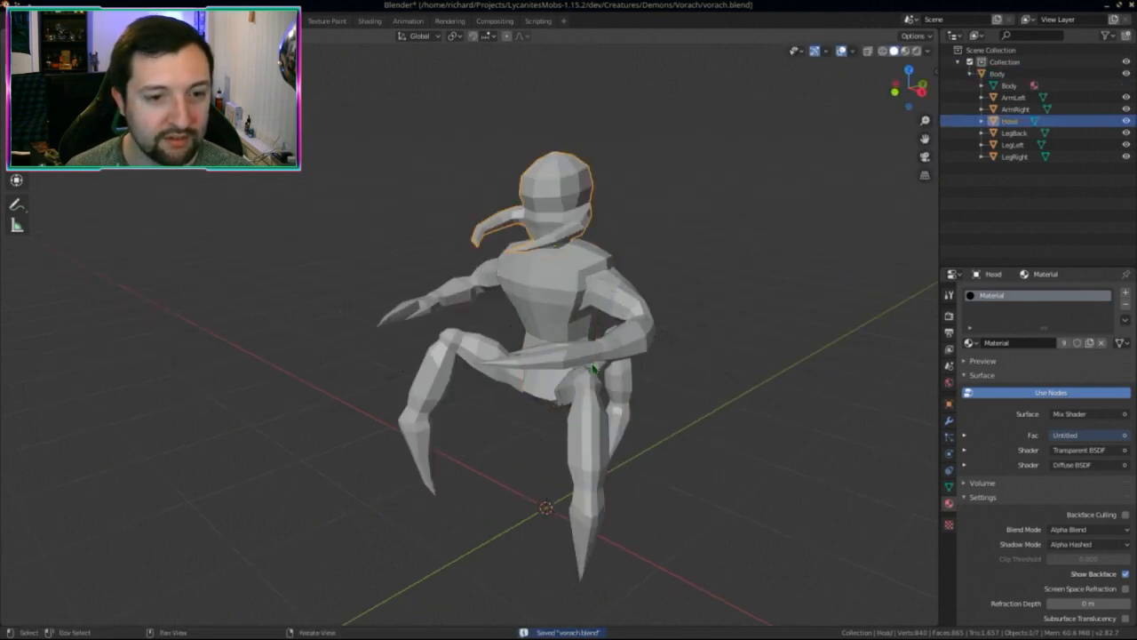
middle_drag(593, 360, 617, 385)
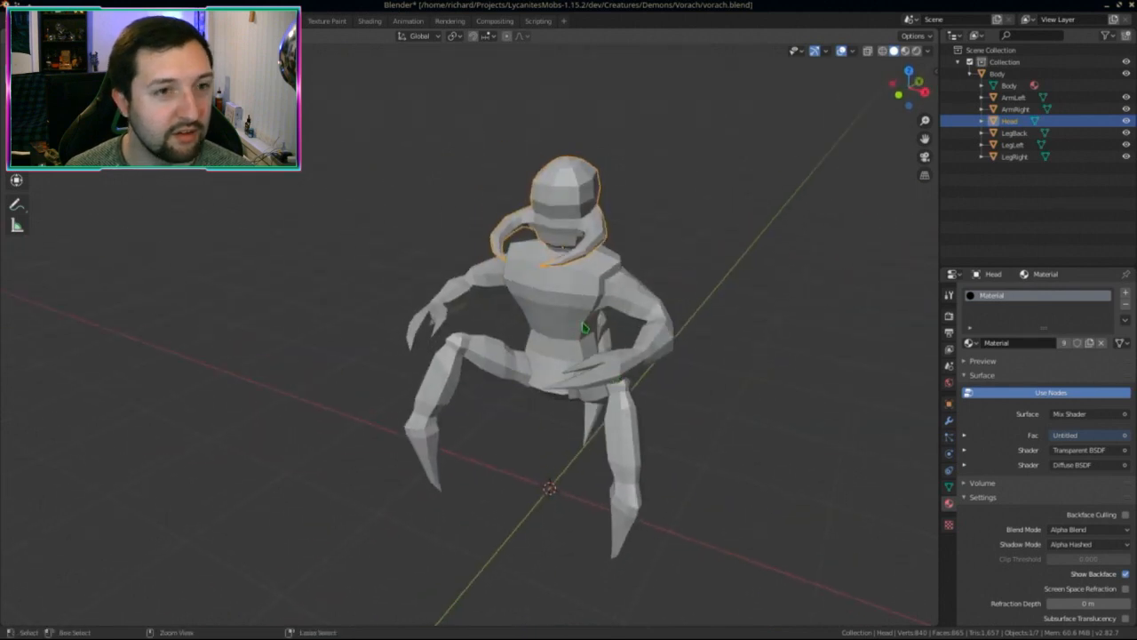
click(327, 21)
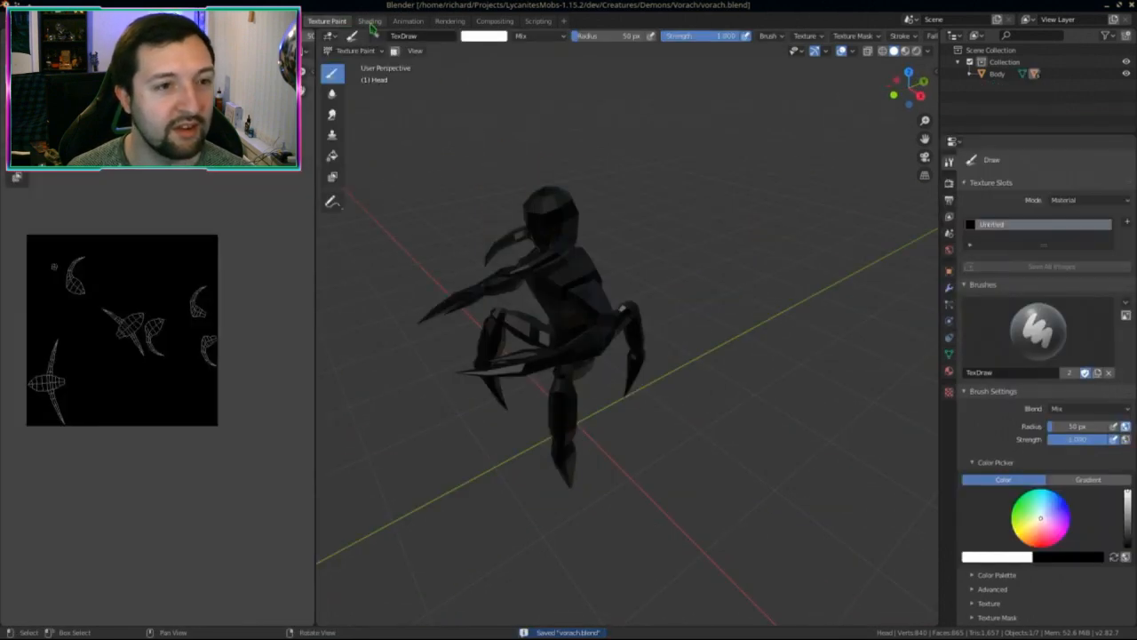
Step: Preview the creature head-on in Material Preview shading
click(369, 23)
key(ctrl+Page_Up)
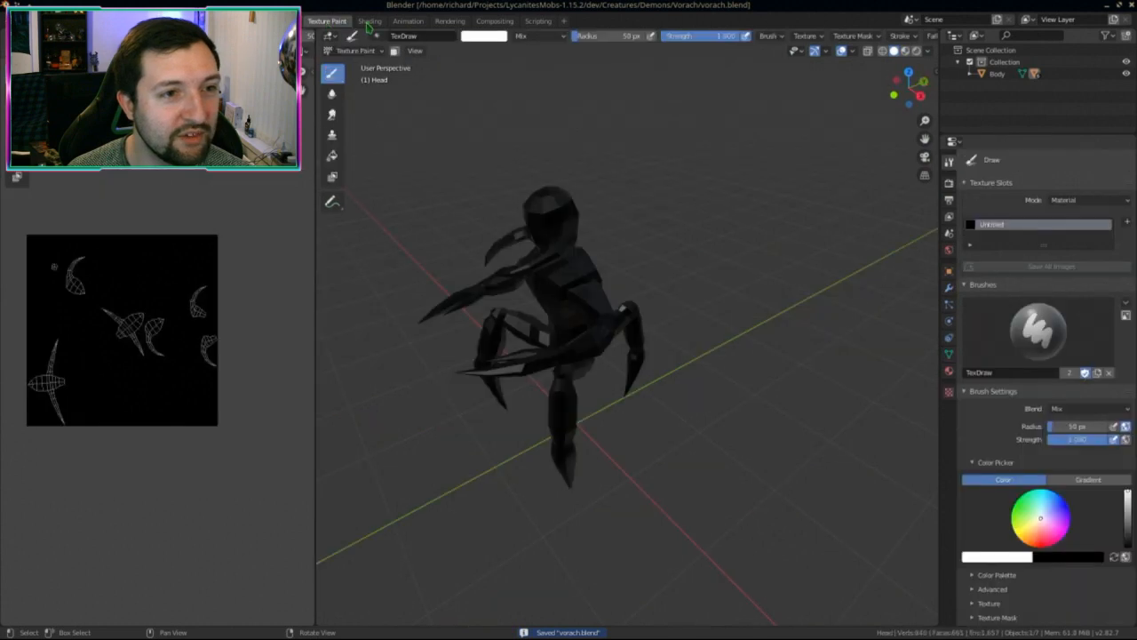
middle_drag(378, 133, 638, 302)
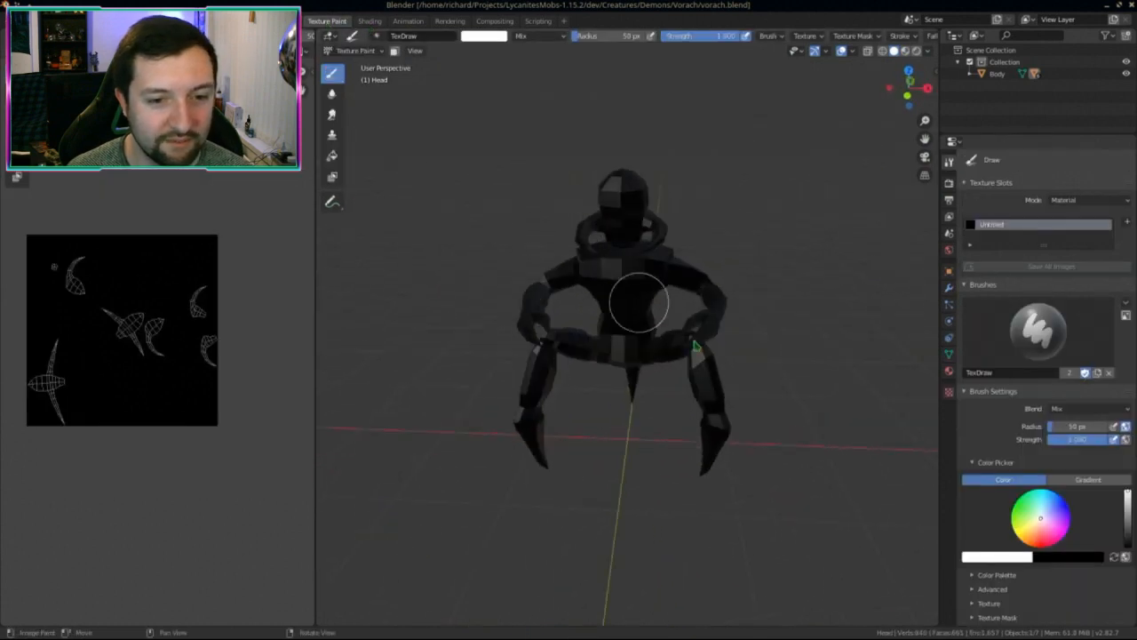
key(z)
click(691, 385)
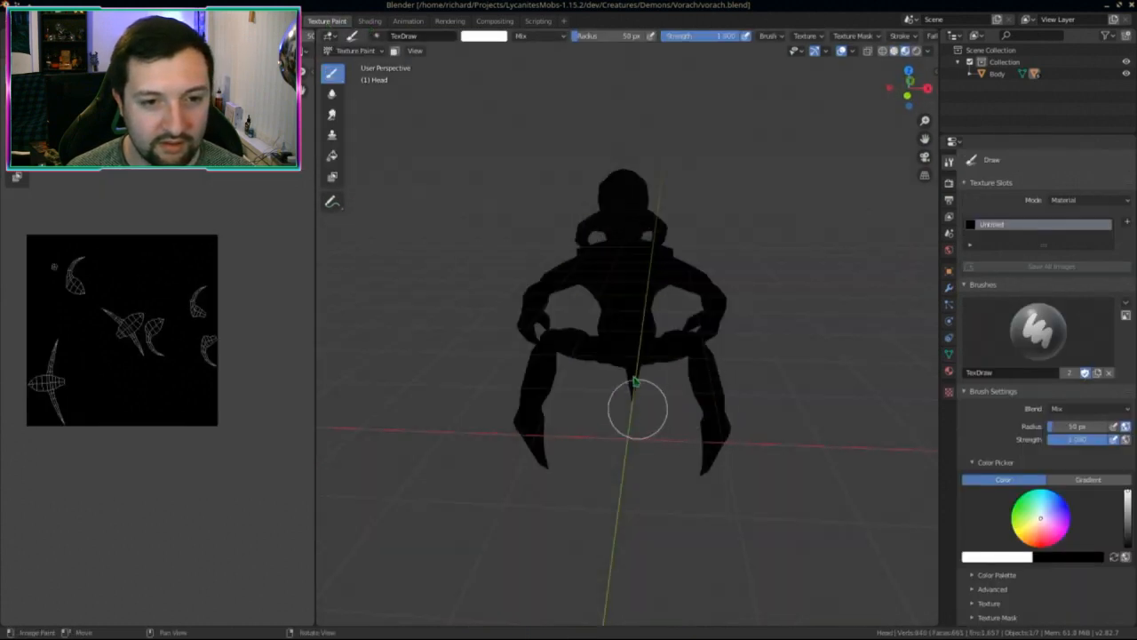
mouse_move(635, 406)
middle_down()
mouse_move(614, 384)
mouse_move(639, 376)
mouse_move(622, 342)
middle_up()
Step: Rename the Untitled image texture to vorach in the Shading workspace
click(369, 20)
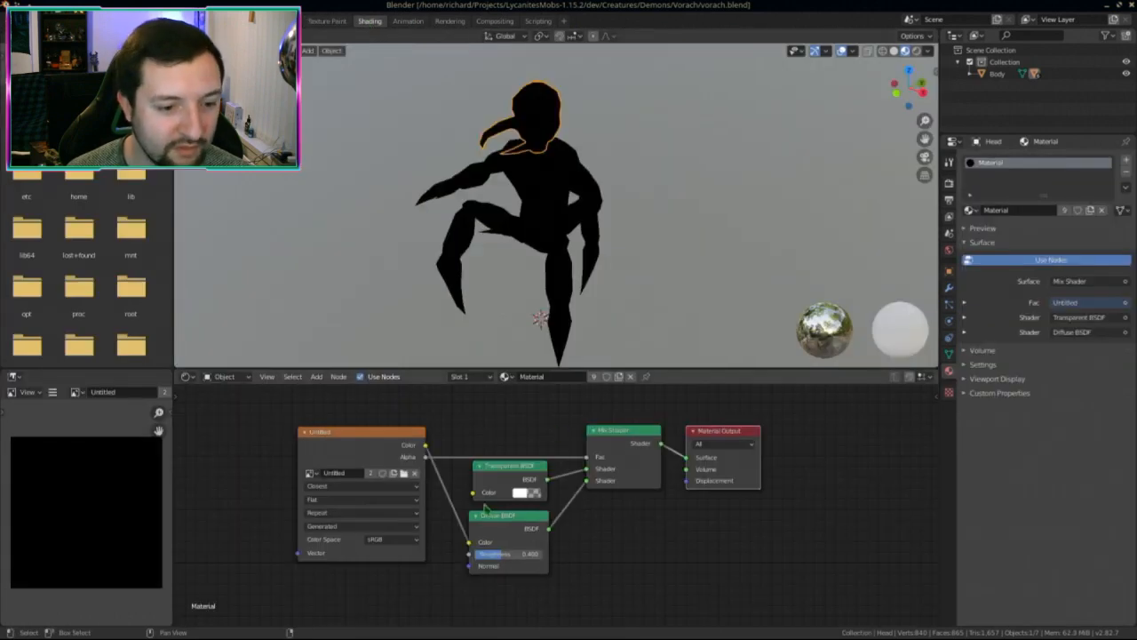
scroll(534, 506, up, 1)
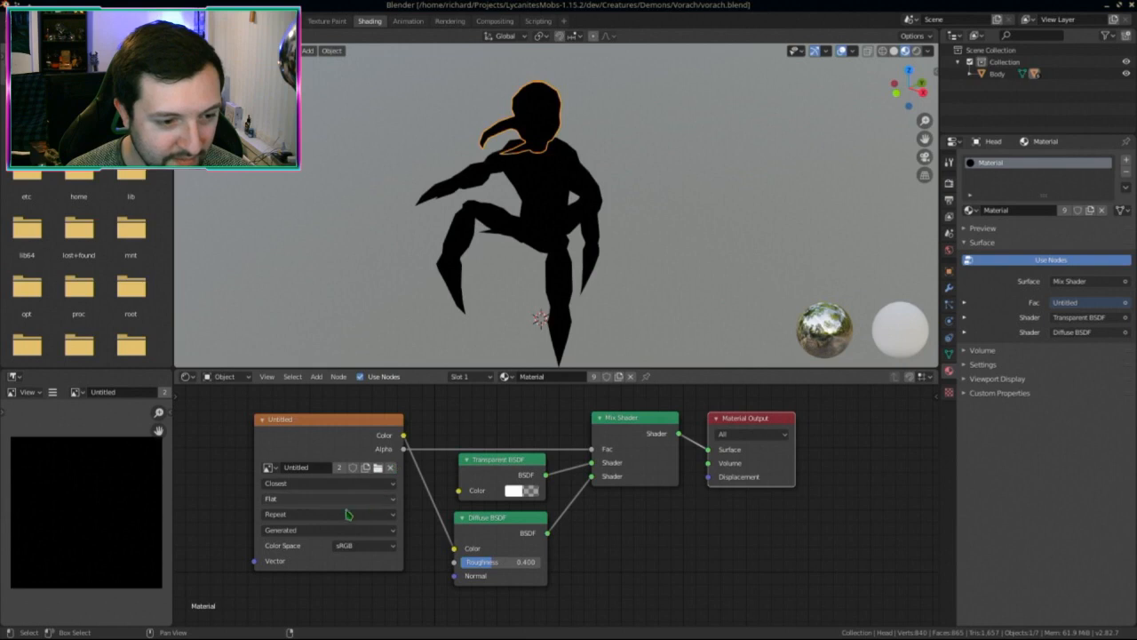
click(319, 466)
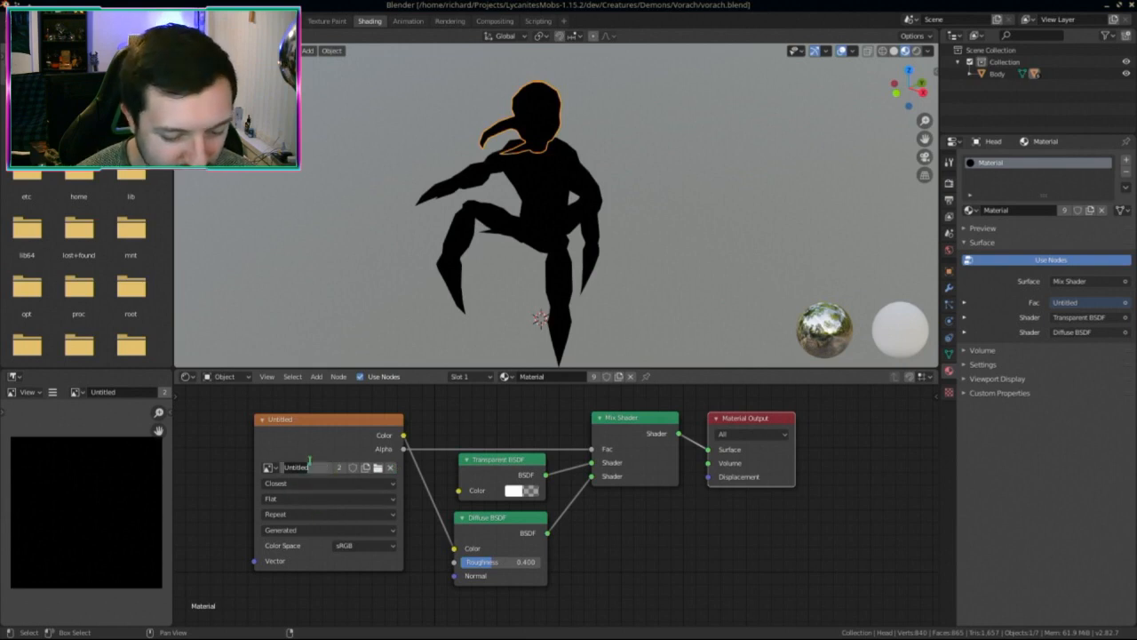
text(vorach)
key(Return)
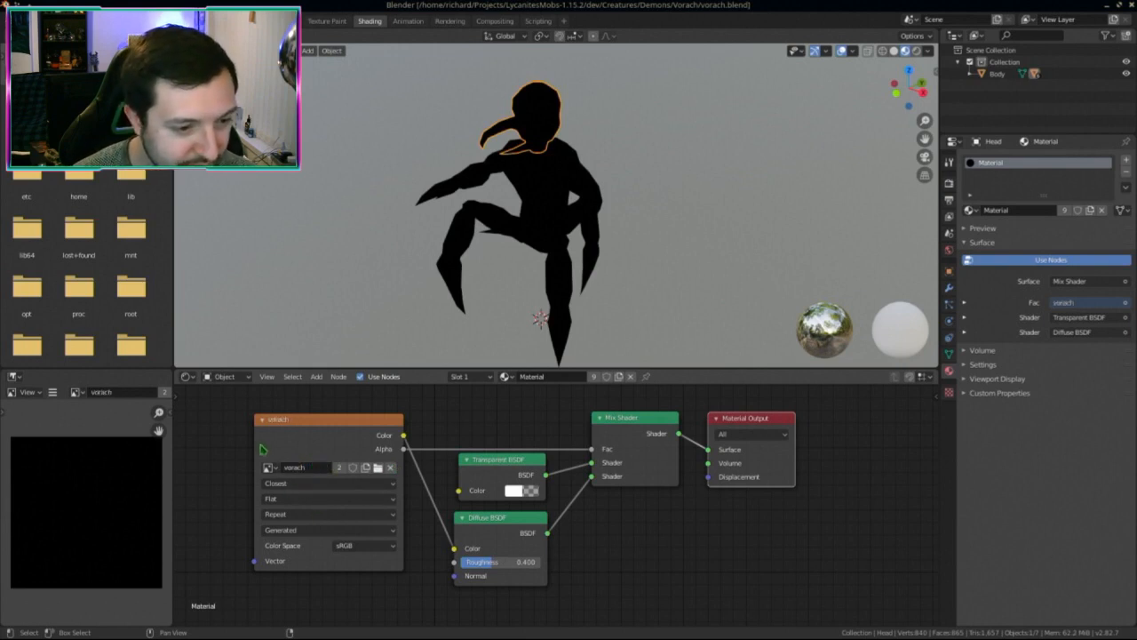
Step: Review the Image Texture node options, keeping Closest, Single Image and Flat, then save
click(306, 491)
click(302, 494)
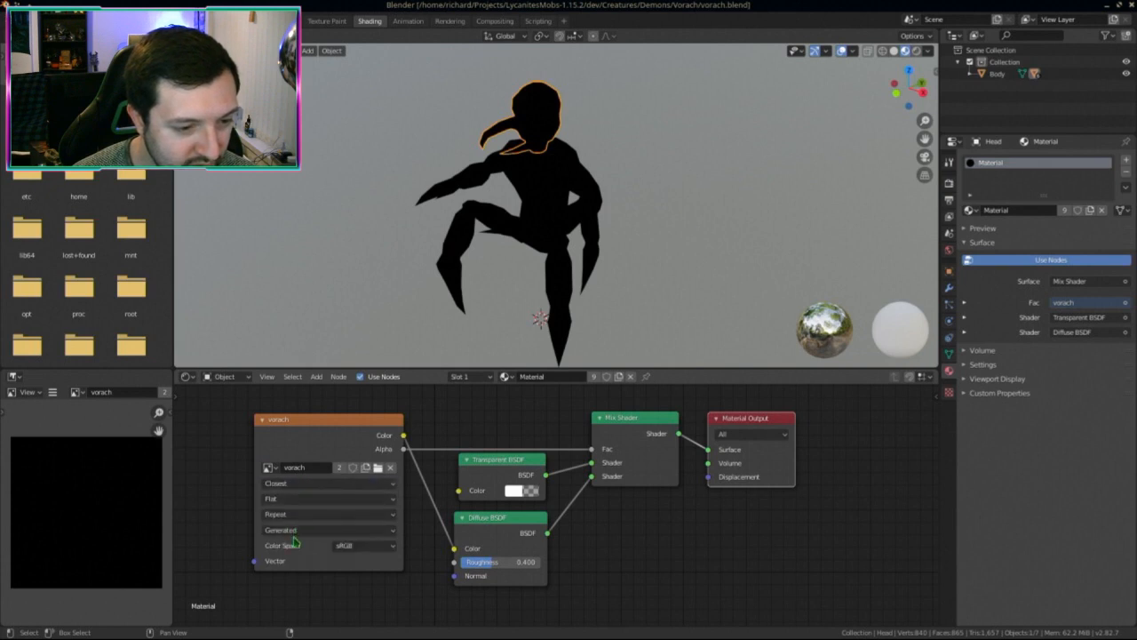
click(295, 531)
click(315, 542)
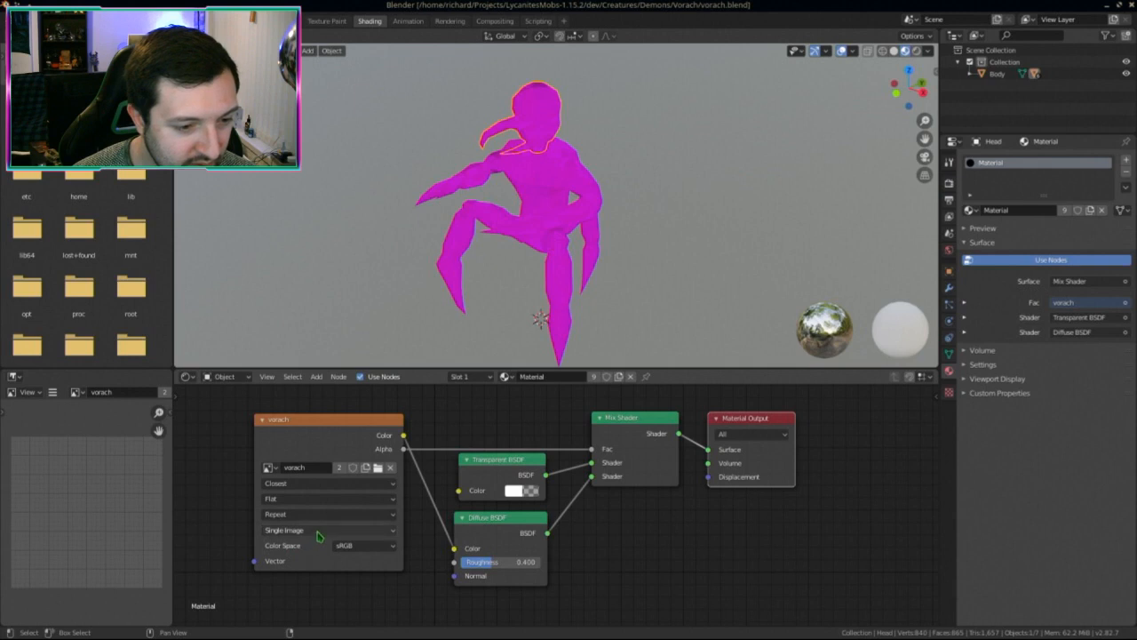
click(384, 548)
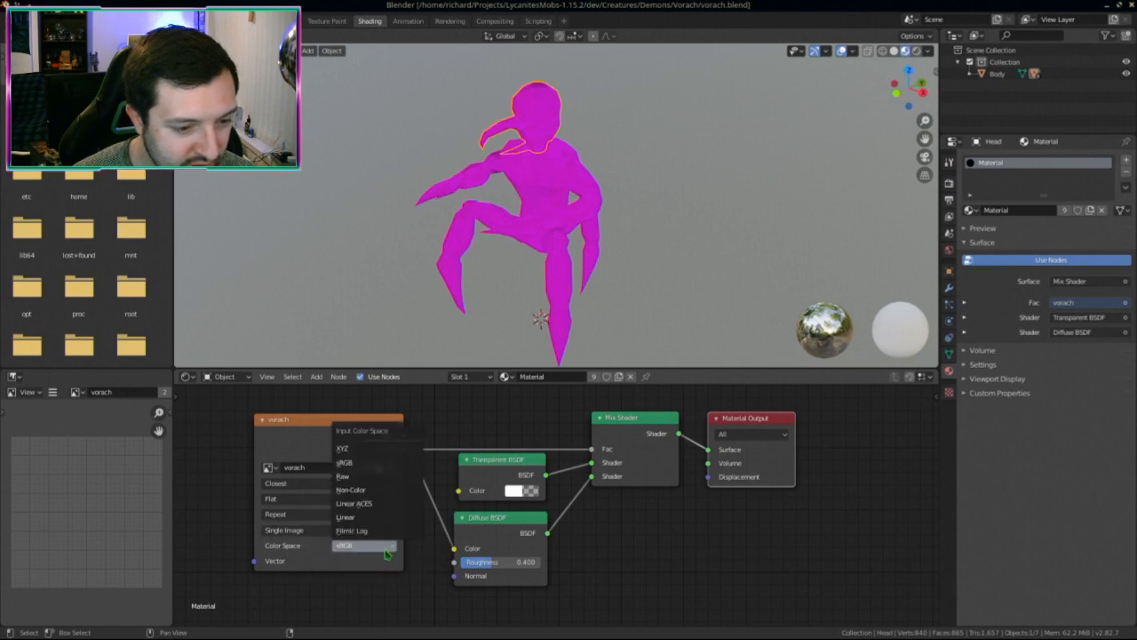
click(330, 529)
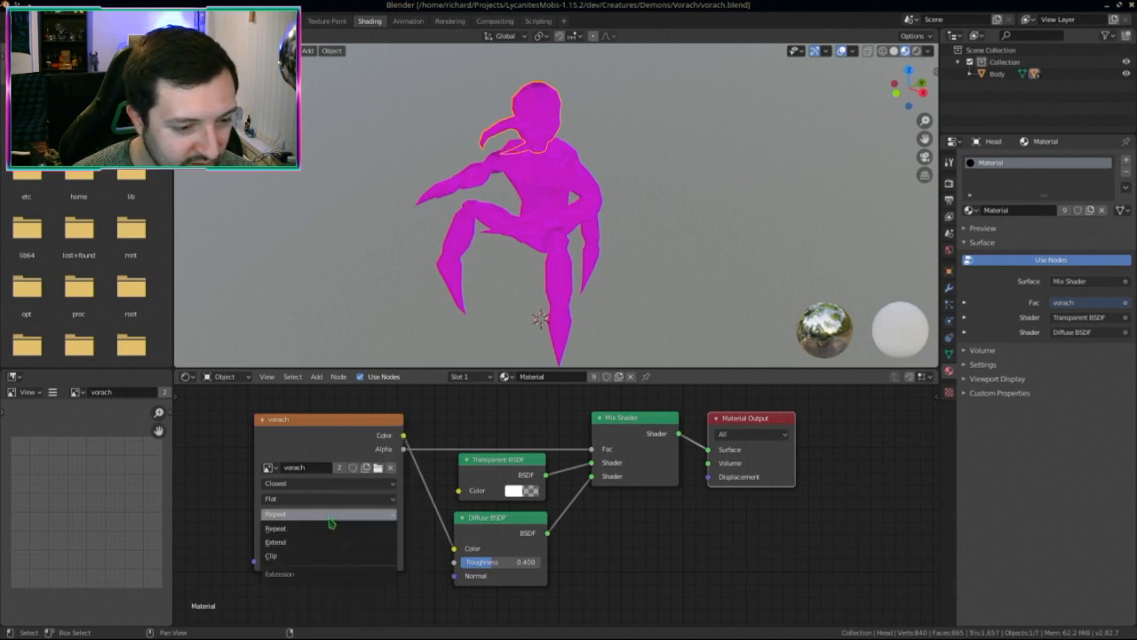
click(329, 523)
click(318, 499)
click(317, 510)
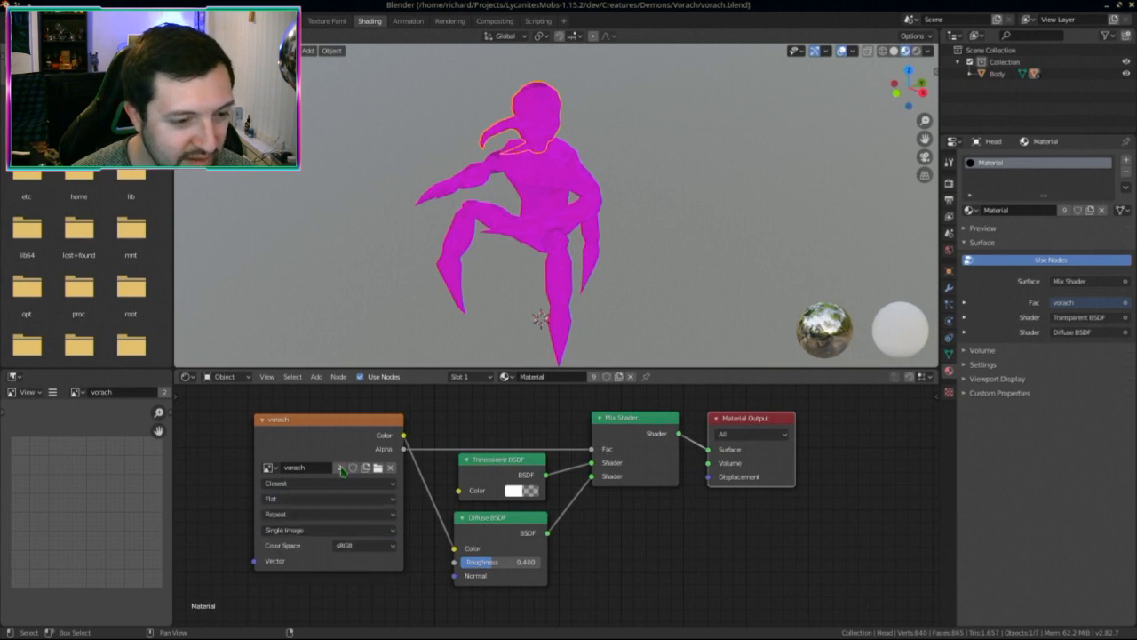
key(ctrl+s)
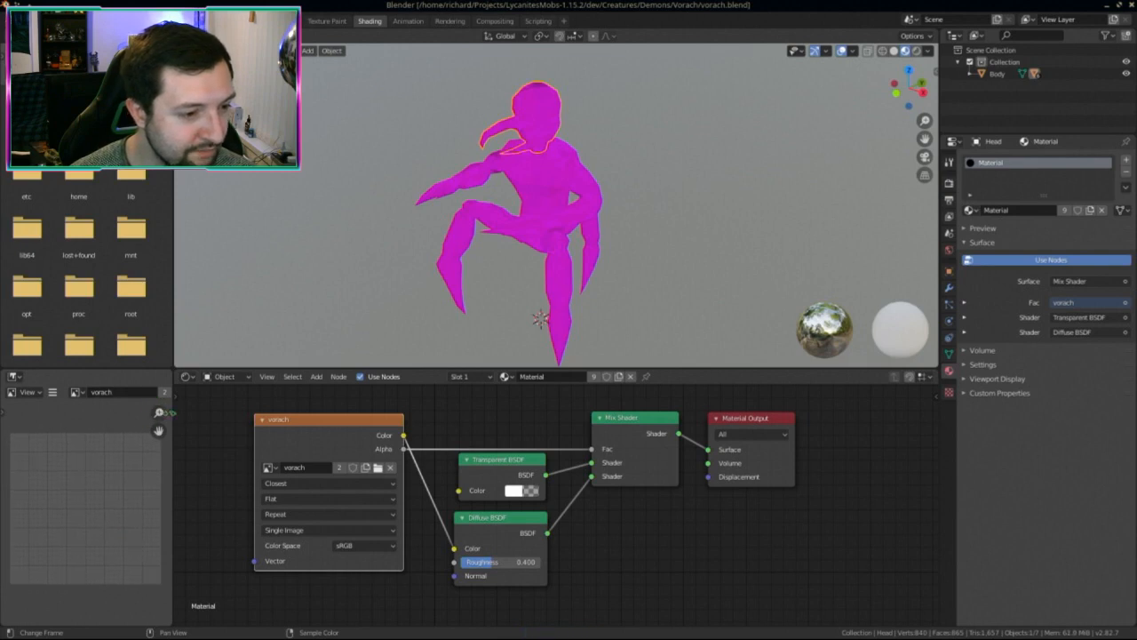
Step: Inspect the vorach image in the image editor sidebar and recheck Closest, Flat, Repeat, Single Image
click(169, 411)
click(168, 441)
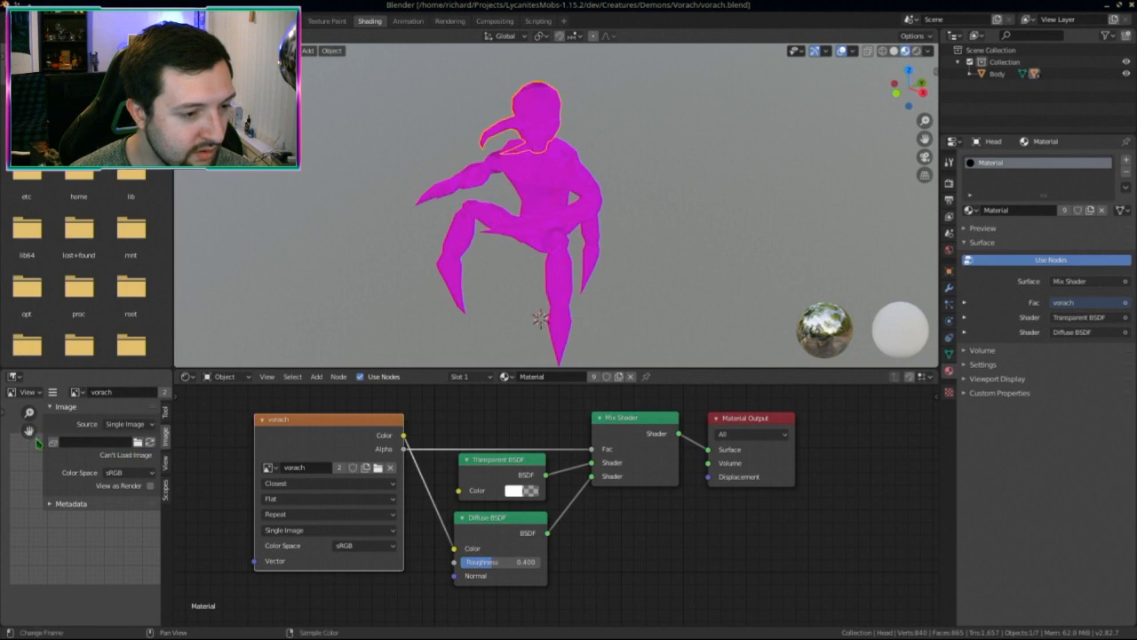
key(n)
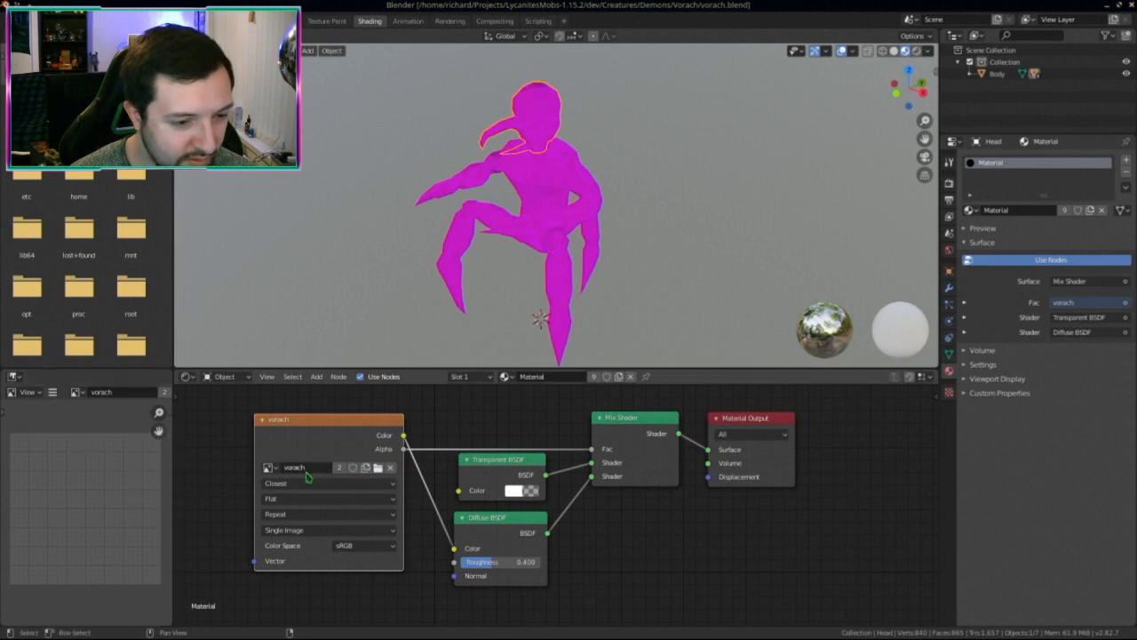
click(272, 471)
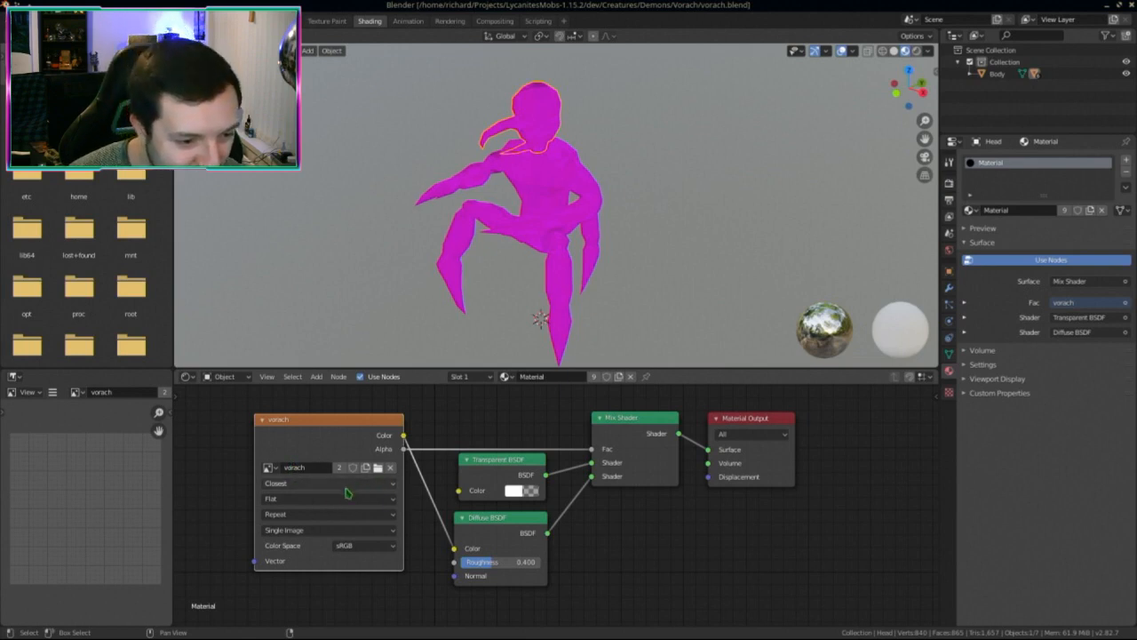
click(281, 487)
click(289, 510)
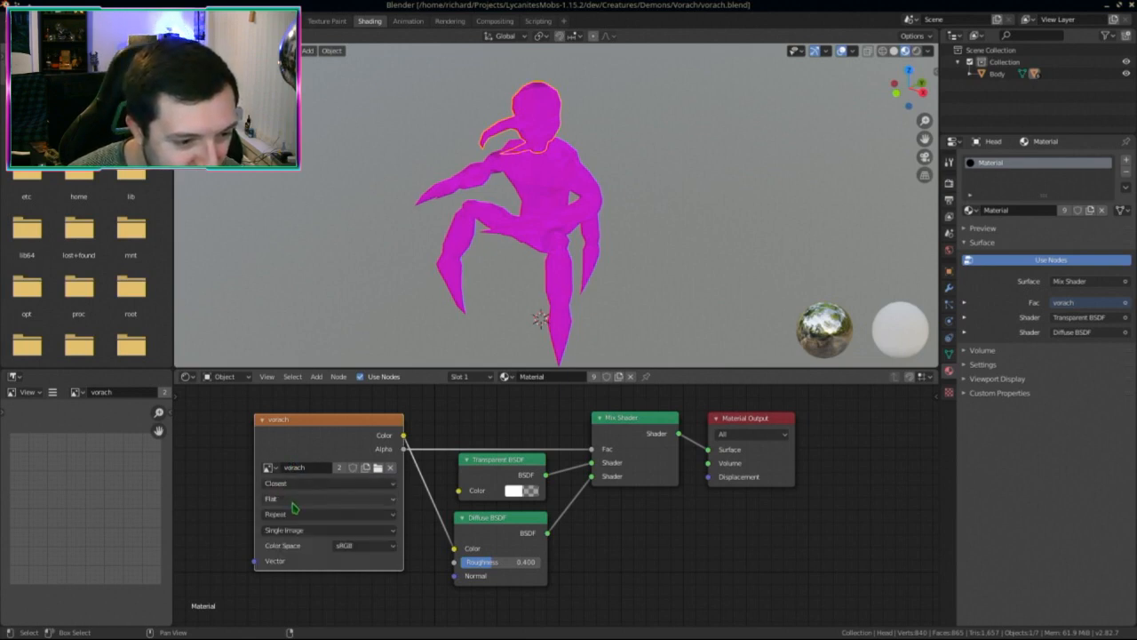
click(296, 498)
click(296, 511)
click(296, 515)
click(296, 528)
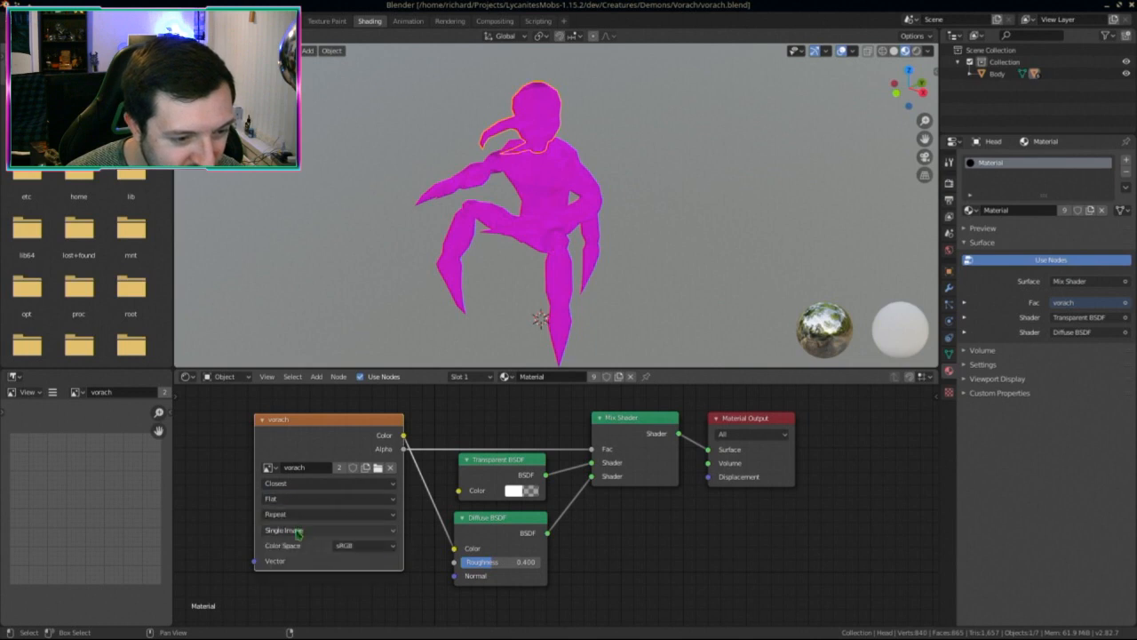
click(296, 531)
click(295, 541)
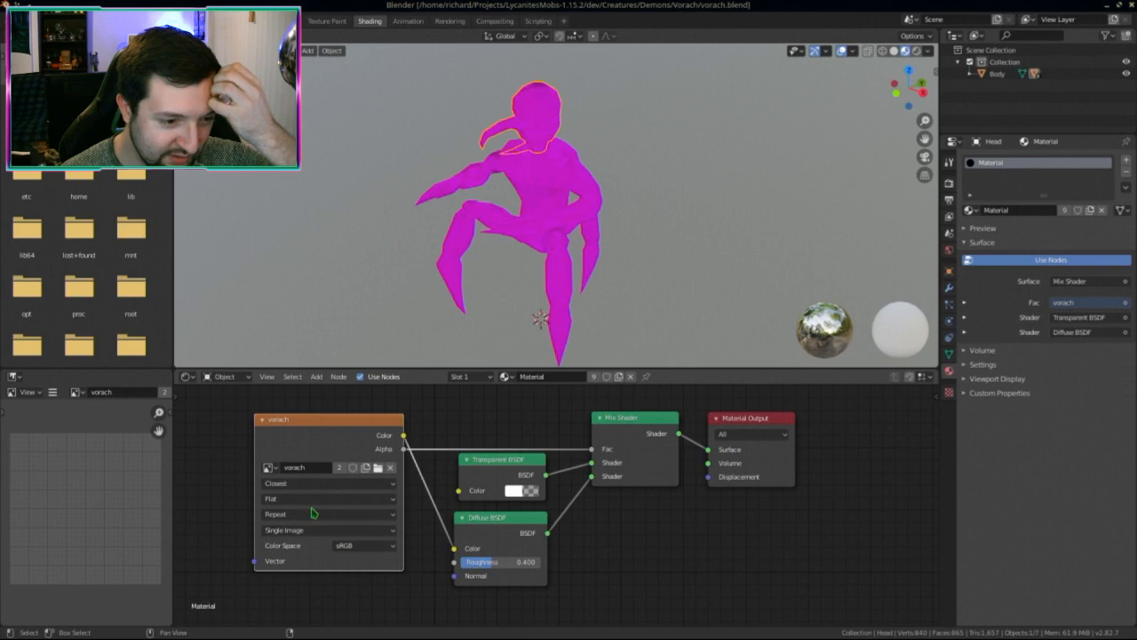
Step: Try Generated as the node's image source, then revert to Single Image
click(311, 514)
click(310, 515)
click(308, 499)
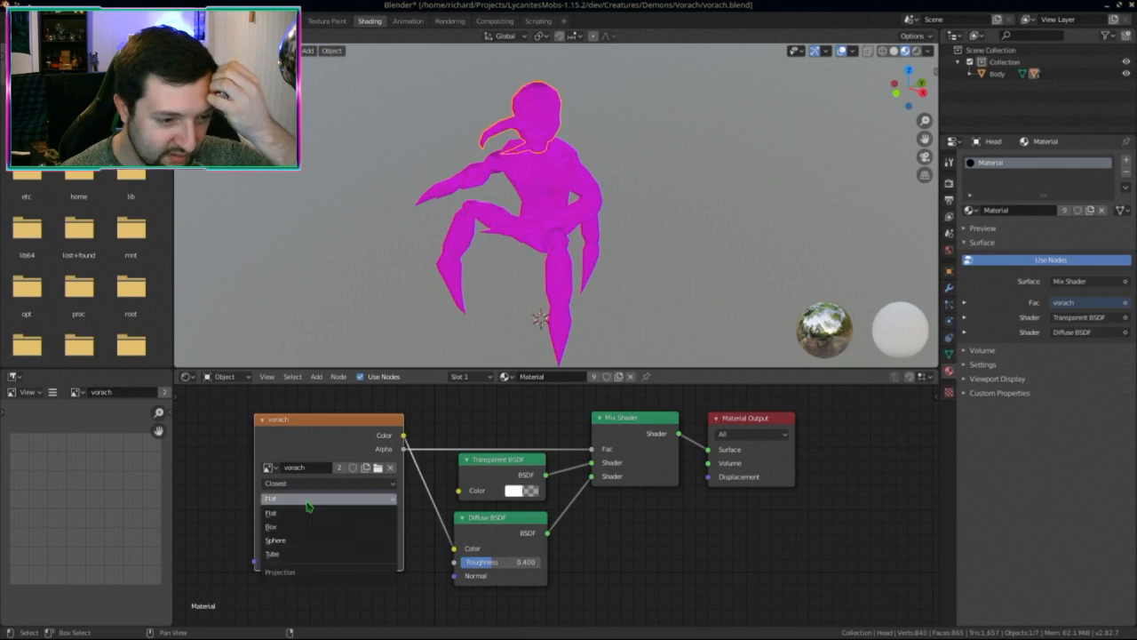
click(308, 511)
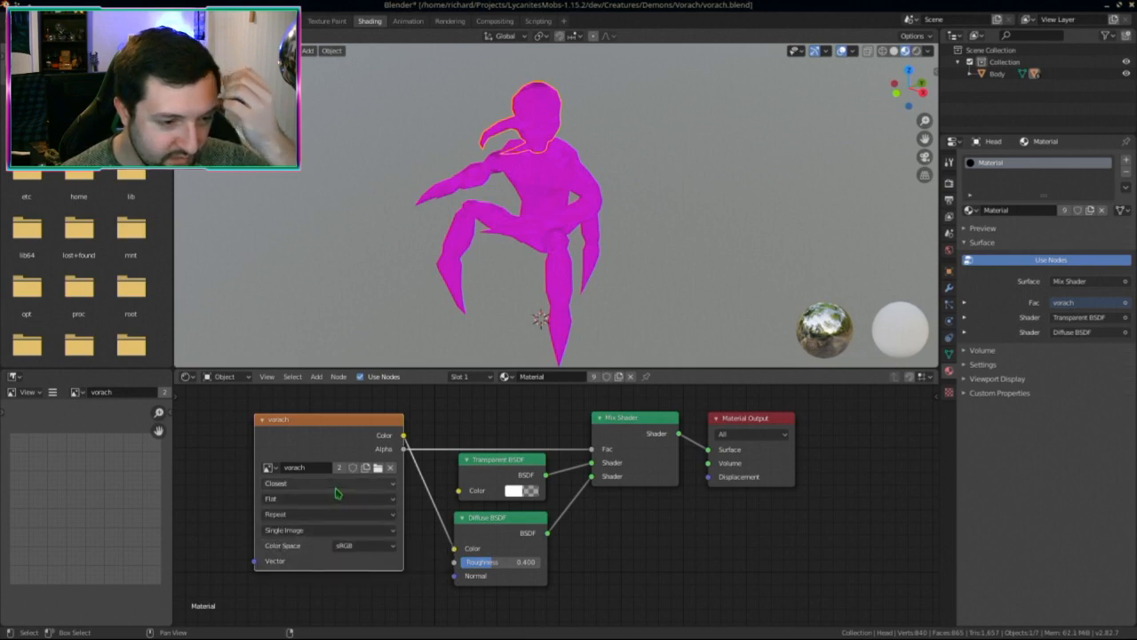
click(307, 531)
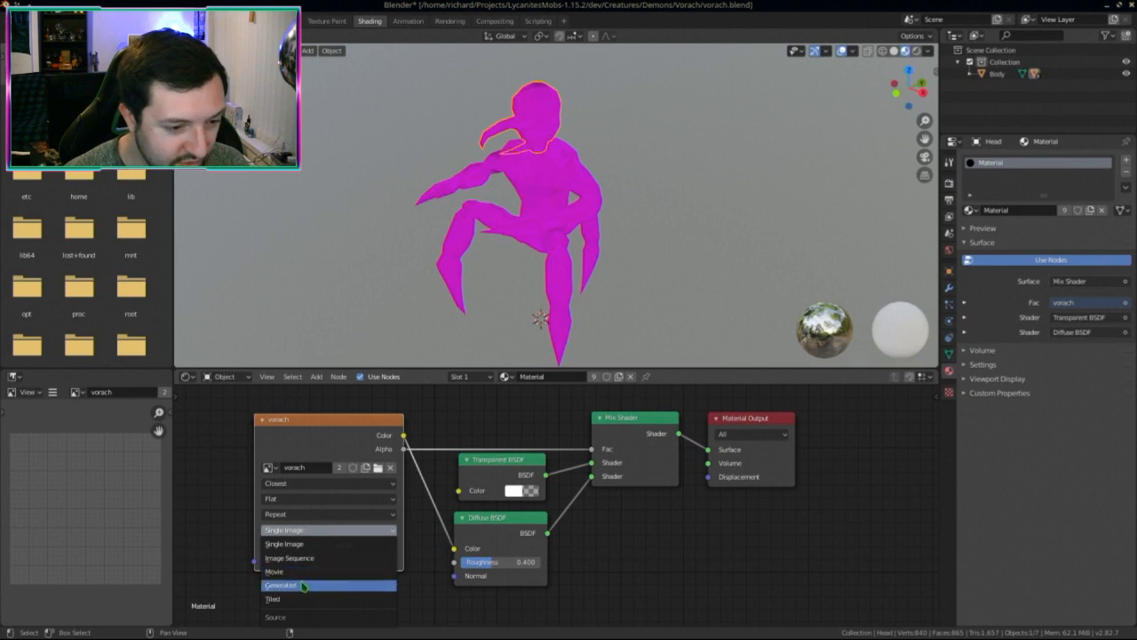
click(304, 585)
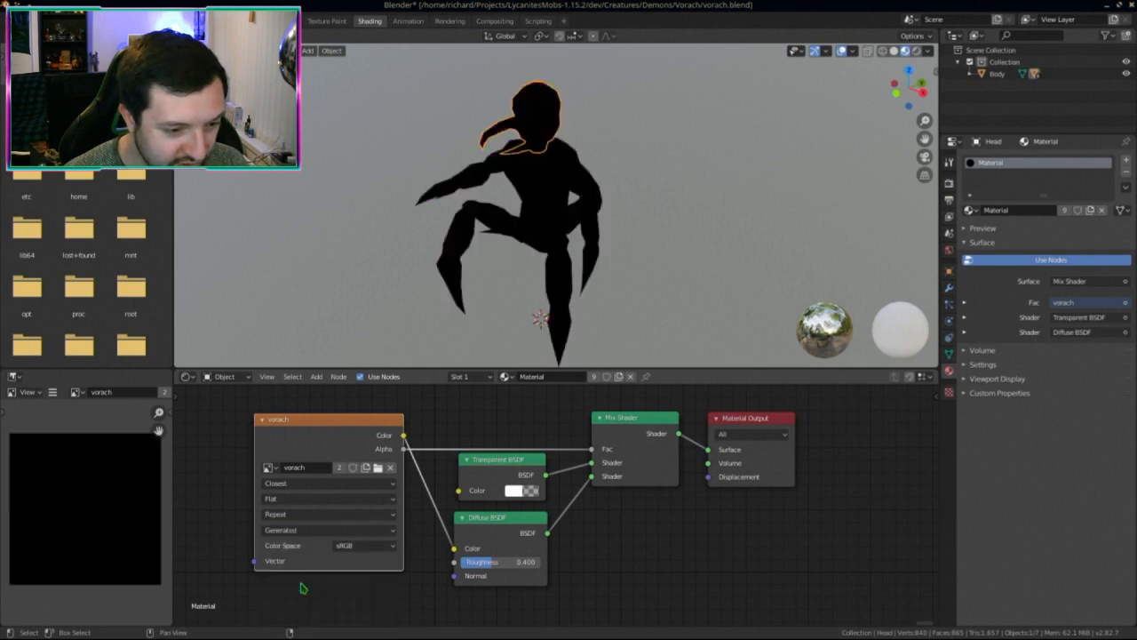
click(296, 530)
click(300, 545)
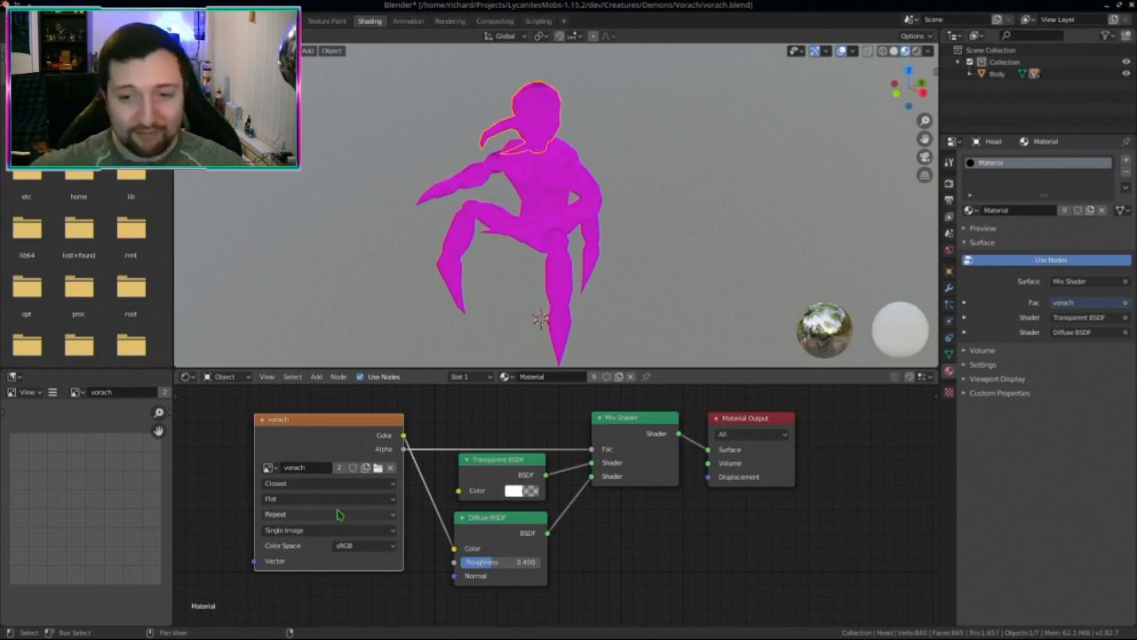
Step: Set the texture image's source to Generated in the Texture properties
click(949, 392)
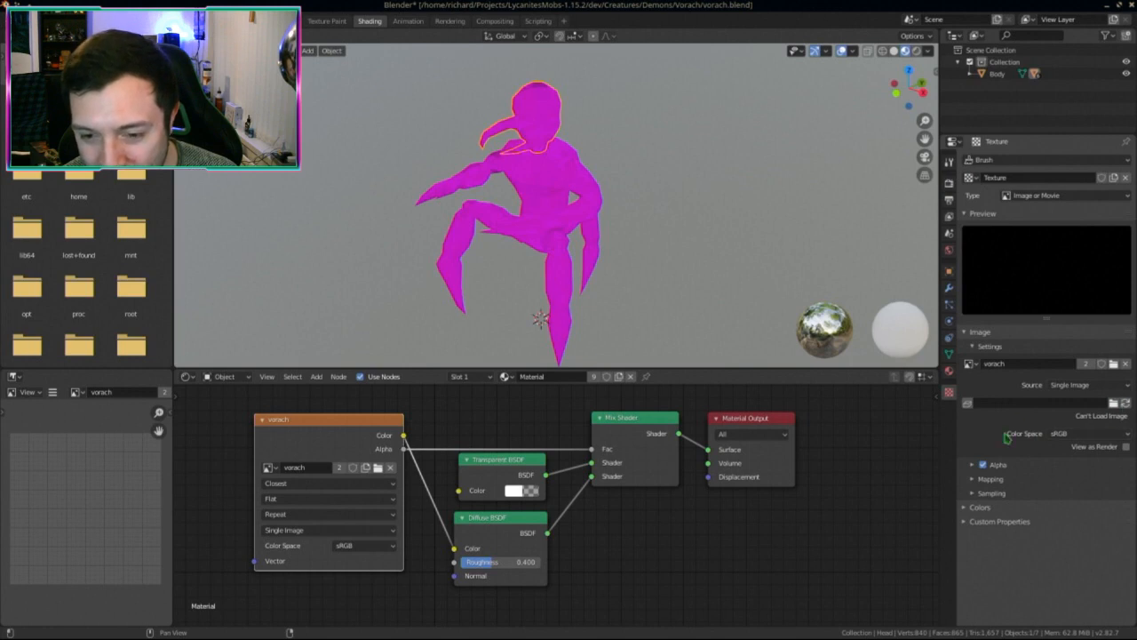
click(1075, 386)
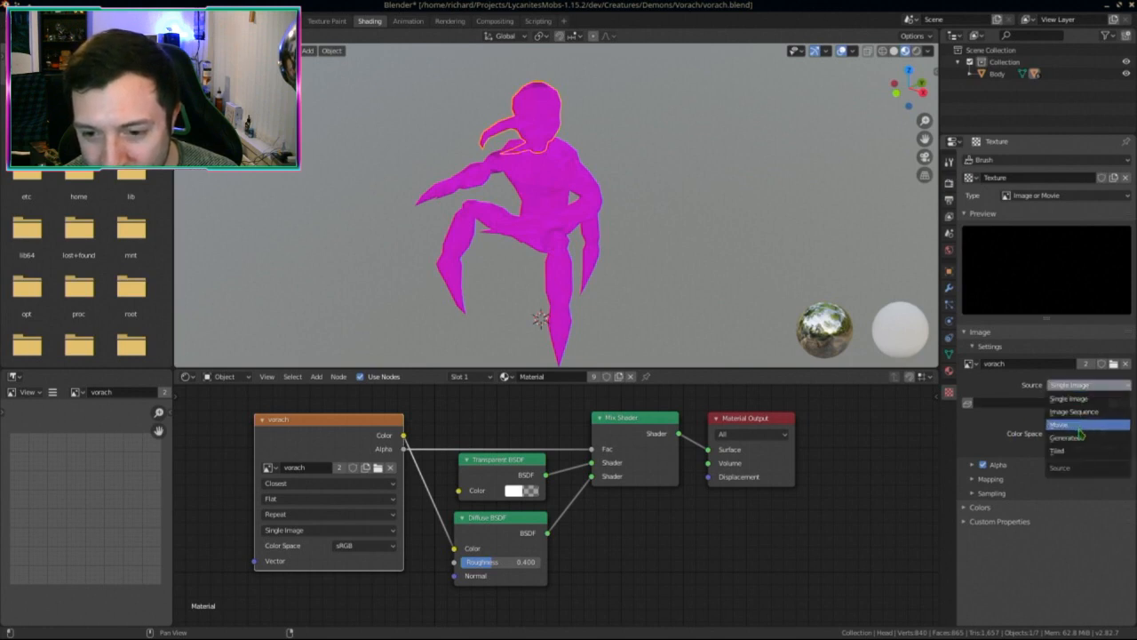
click(1071, 431)
click(1069, 445)
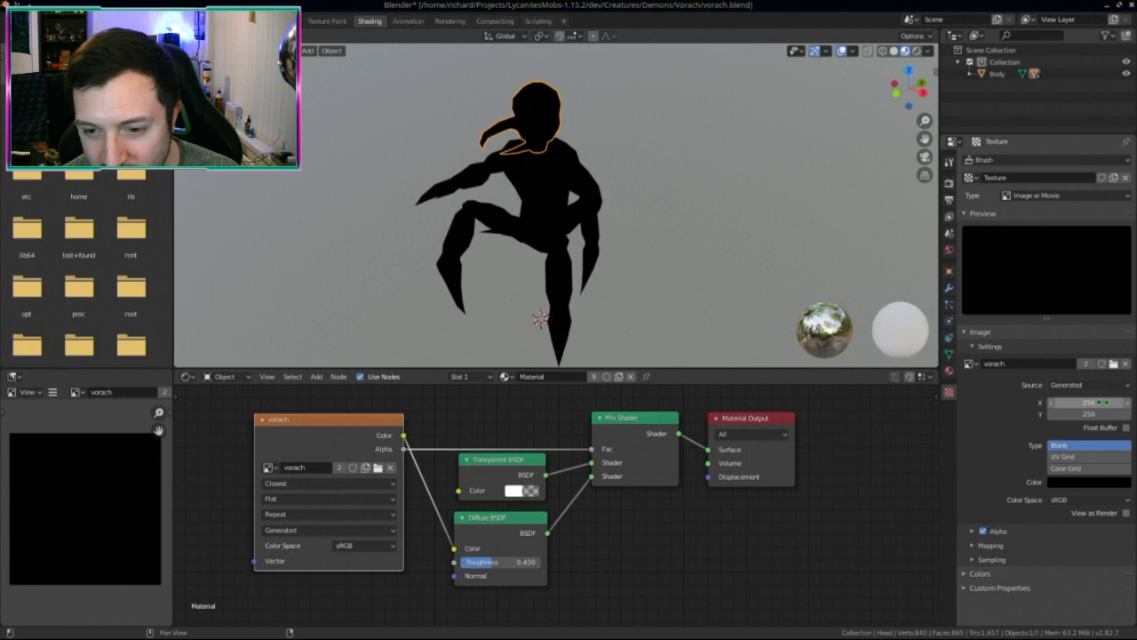
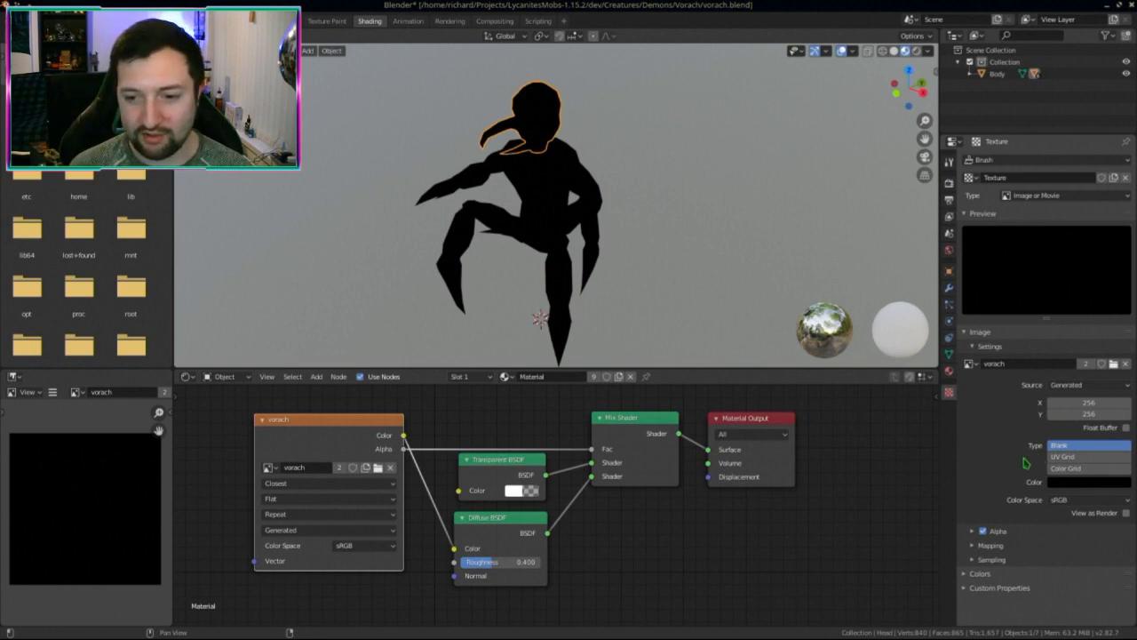
Step: Briefly expand and collapse the image's Mapping, Sampling and Color settings
click(973, 547)
click(973, 546)
click(974, 560)
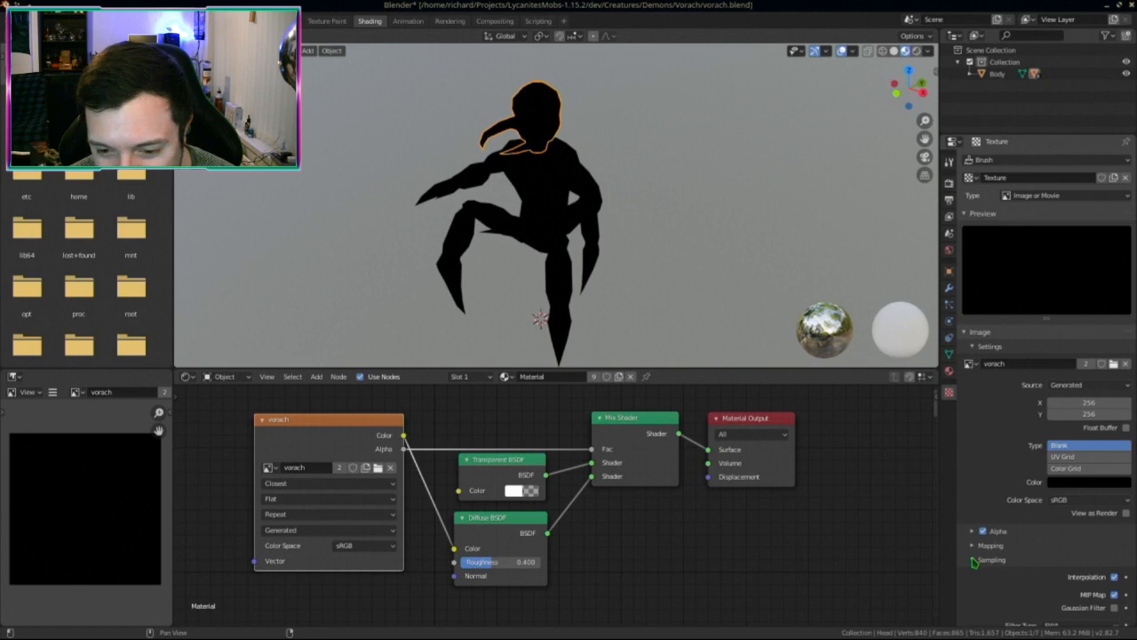
click(974, 560)
click(972, 575)
click(964, 575)
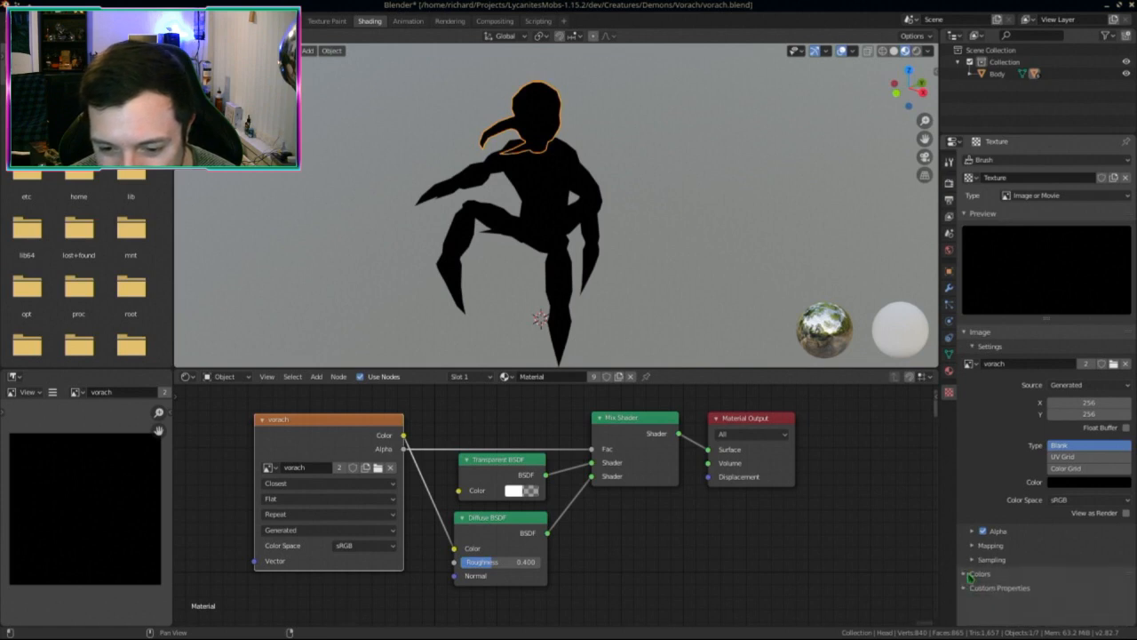
Step: Switch the vorach image source from Generated to Single Image and check its file path and colour space
click(1083, 389)
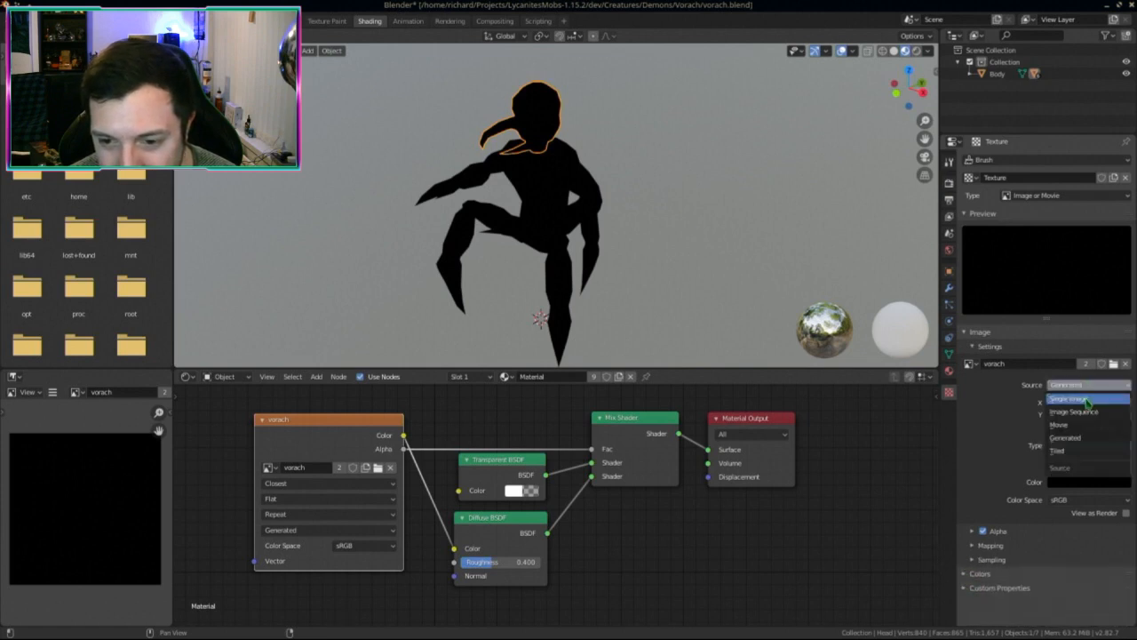
click(1080, 401)
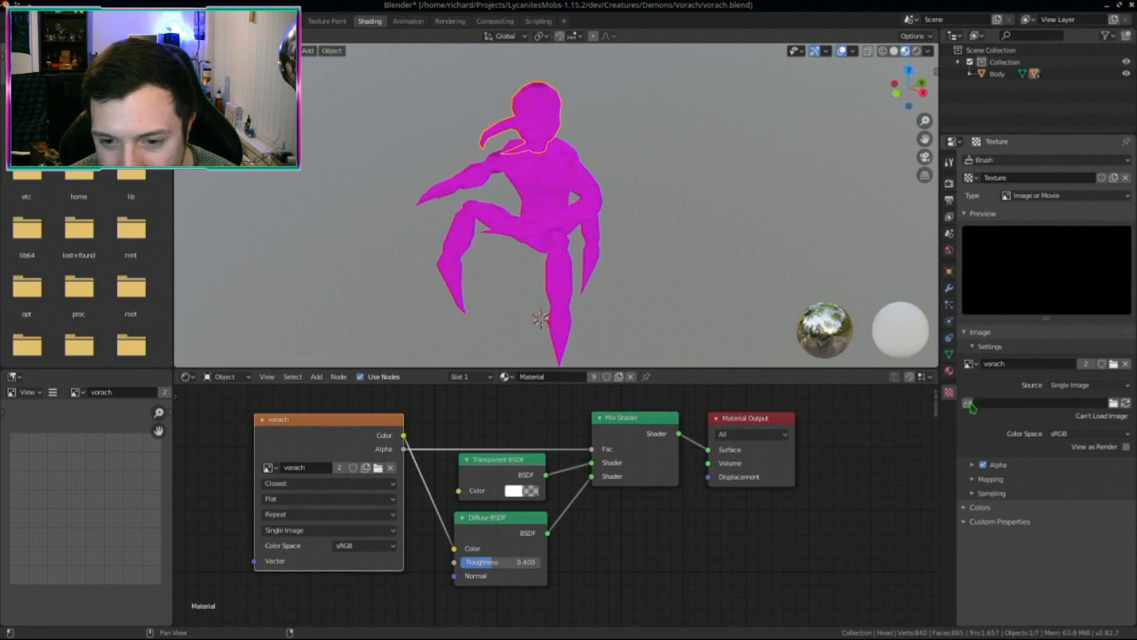
click(1080, 405)
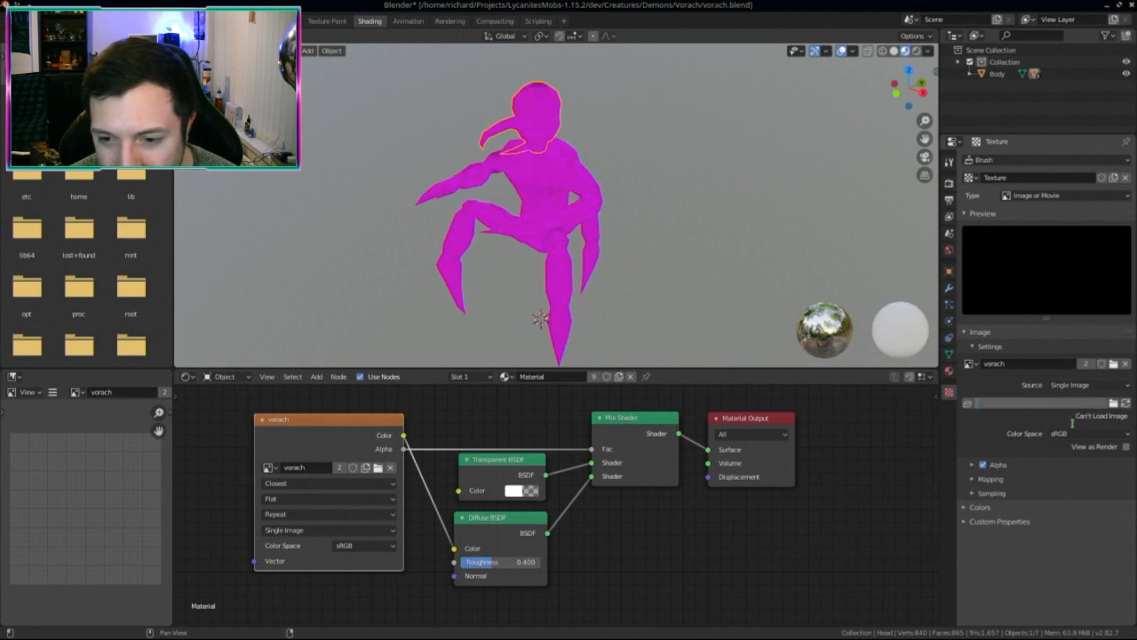
click(1040, 428)
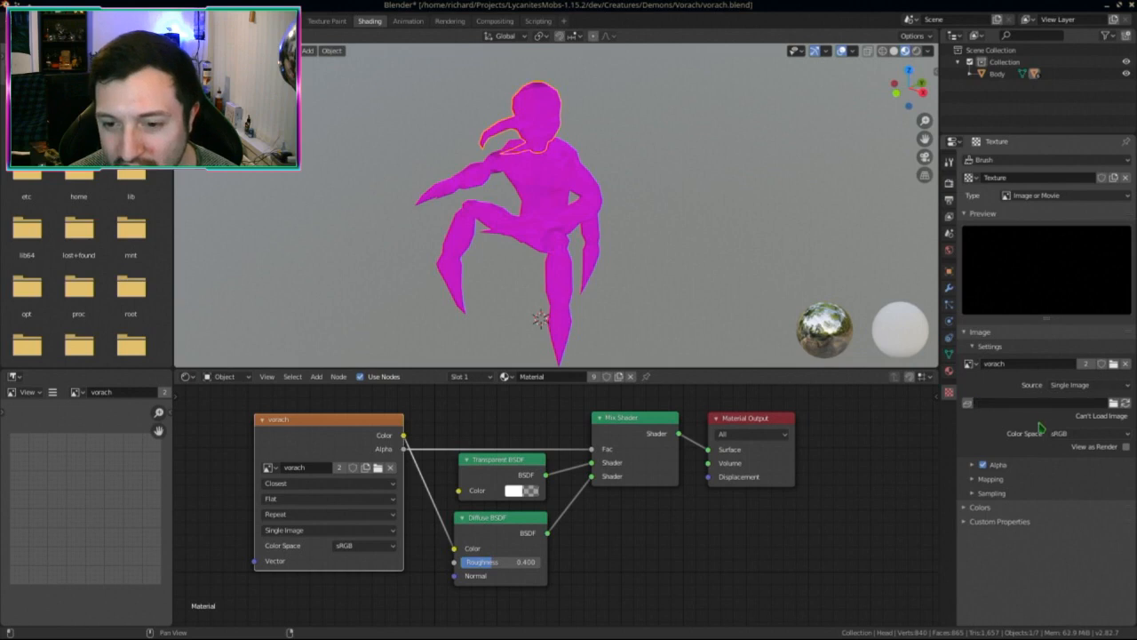
click(1126, 435)
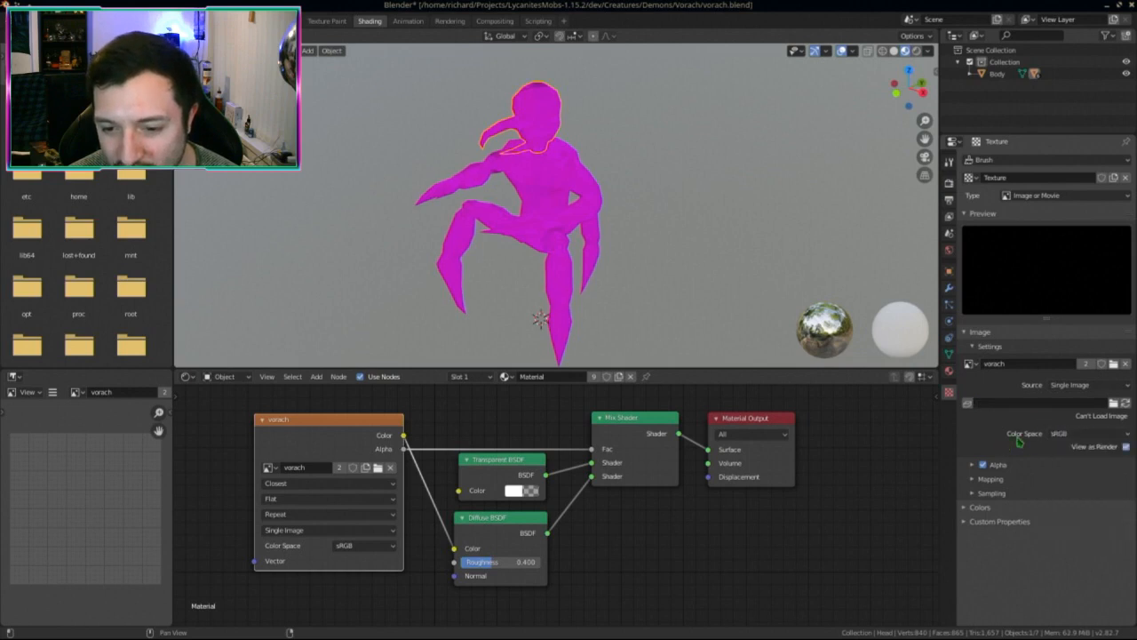
Step: Cancel the image file browser without loading anything and launch Krita from the app search
click(1125, 403)
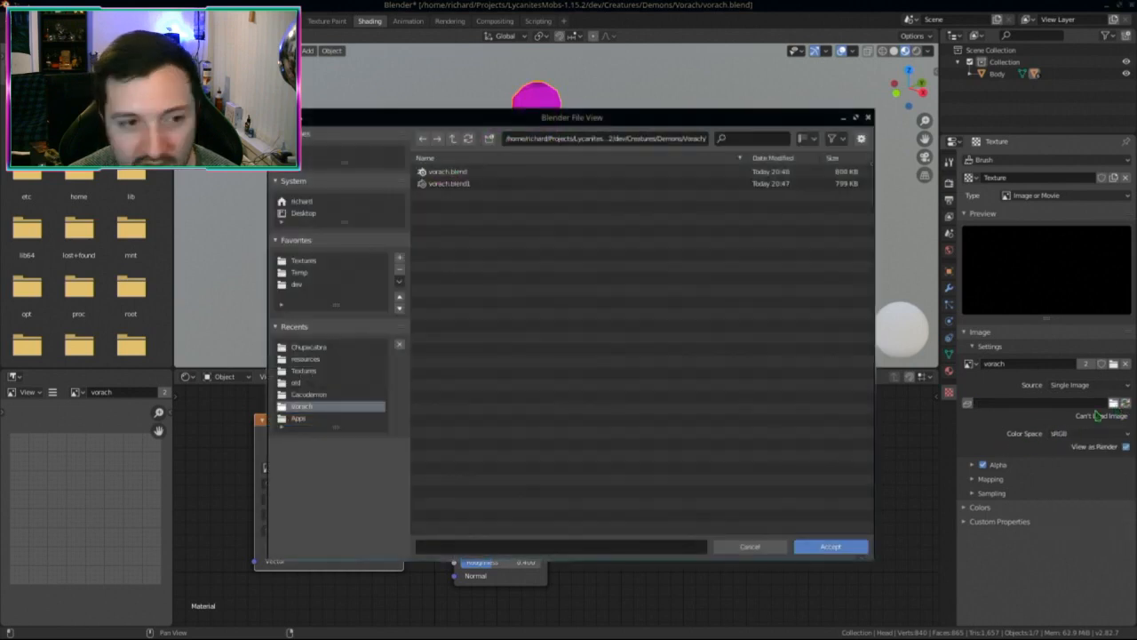
click(869, 119)
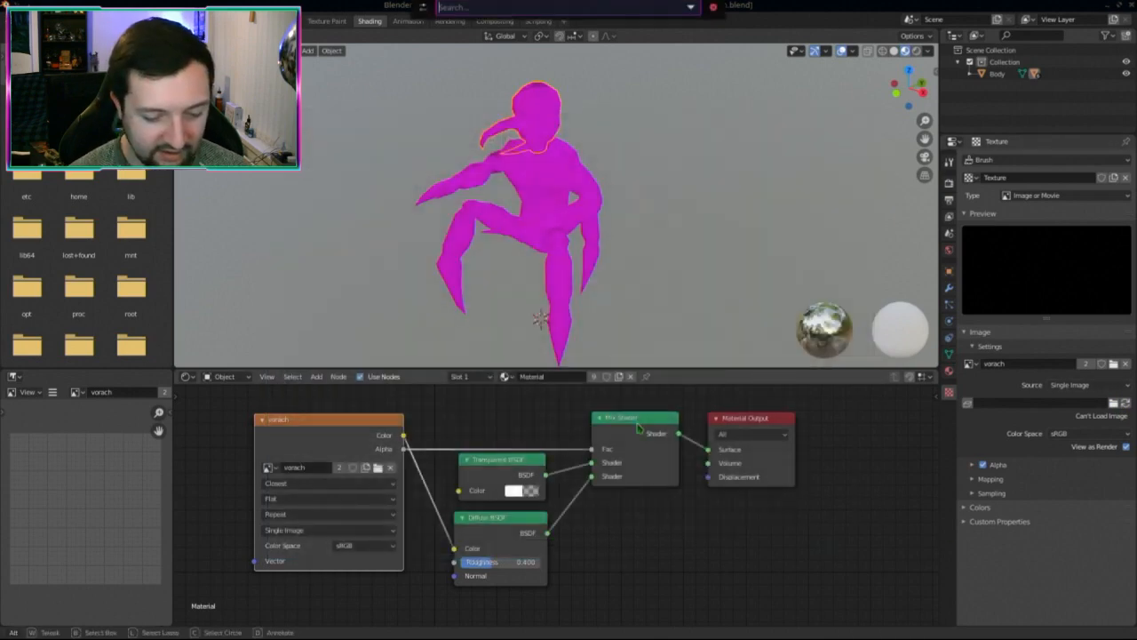
text(krita)
key(Return)
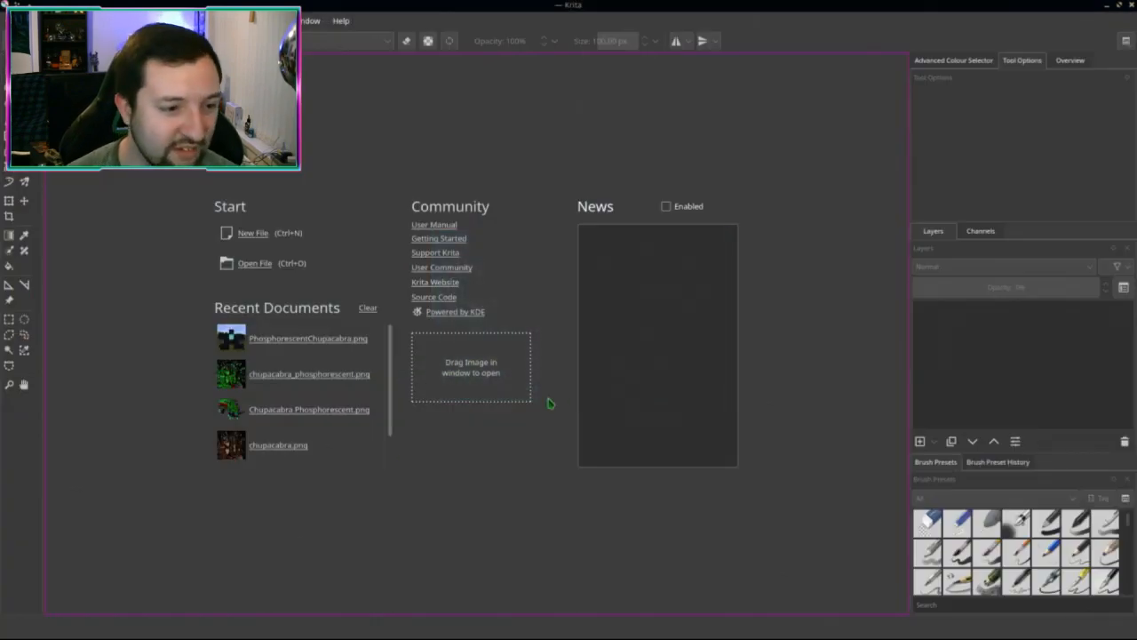
Step: Create a new Krita document 256 × 256 px
click(257, 232)
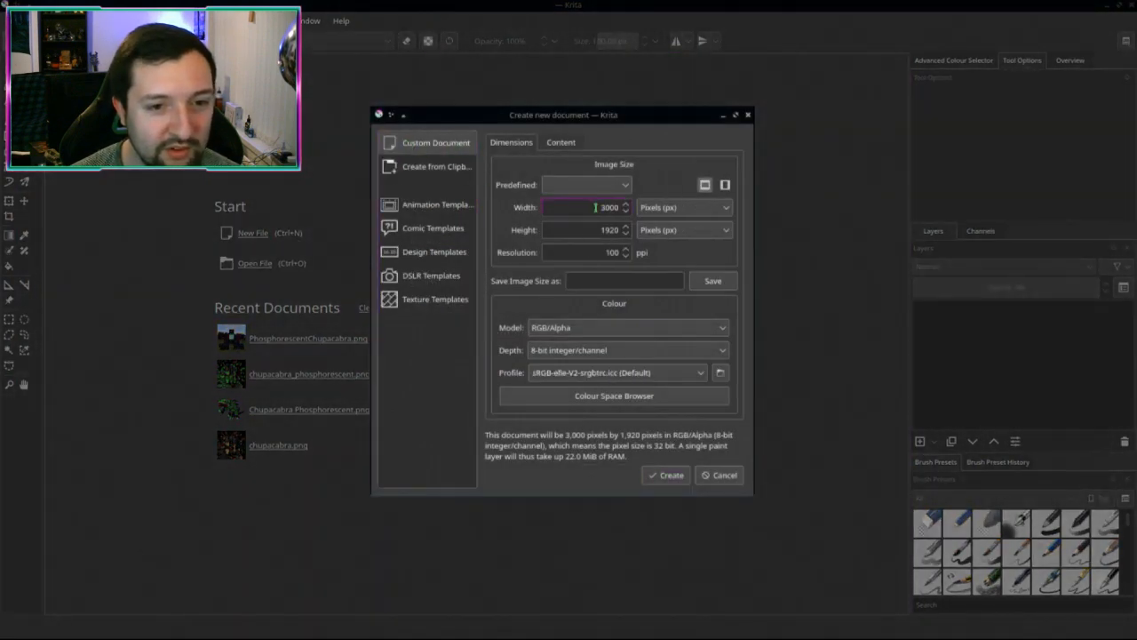
key(ctrl+a)
text(25)
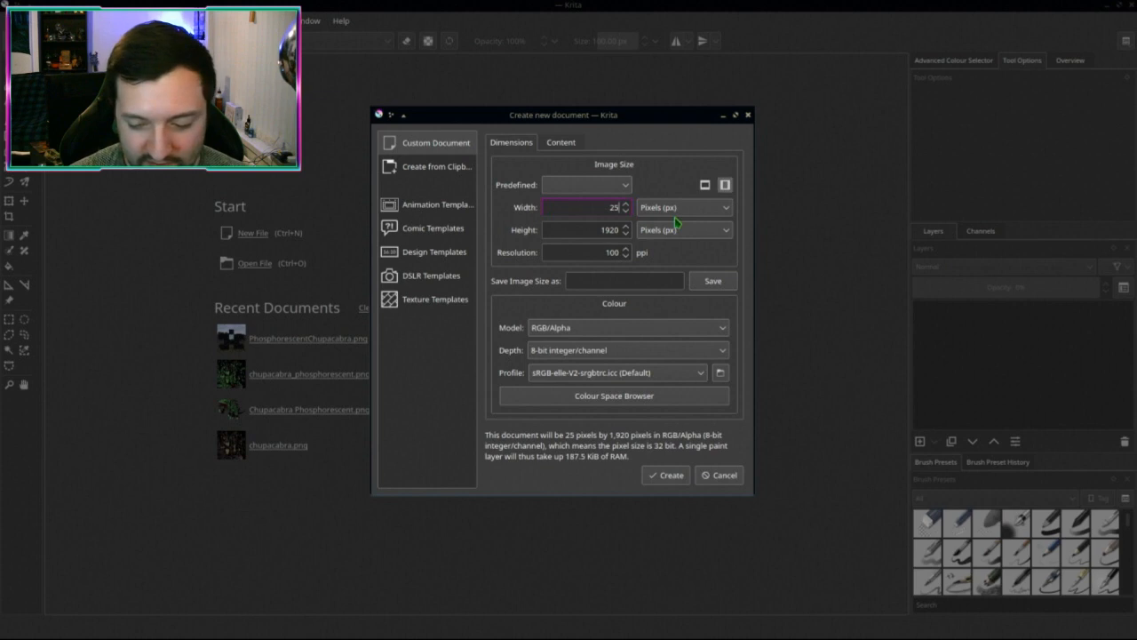
text(6)
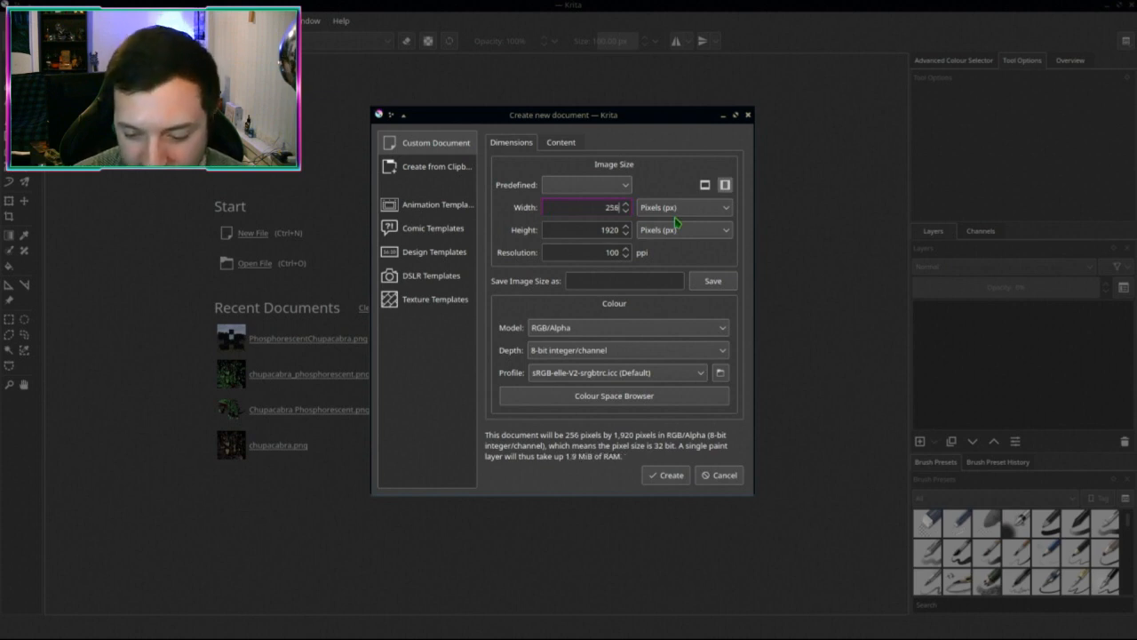
key(Tab)
text(596)
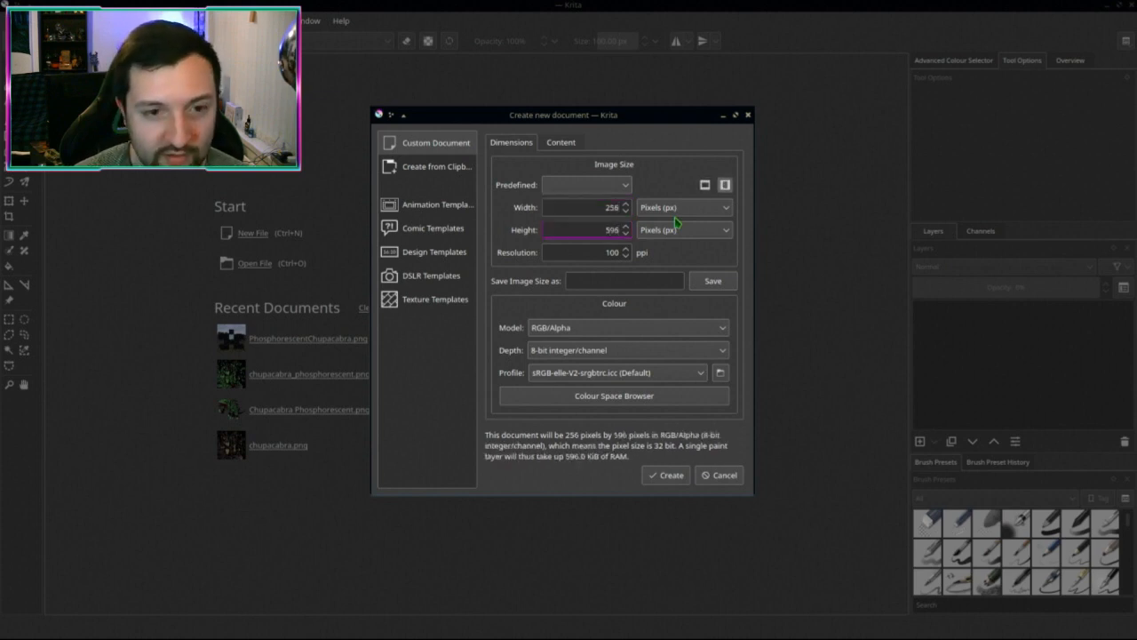
key(BackSpace)
key(BackSpace)
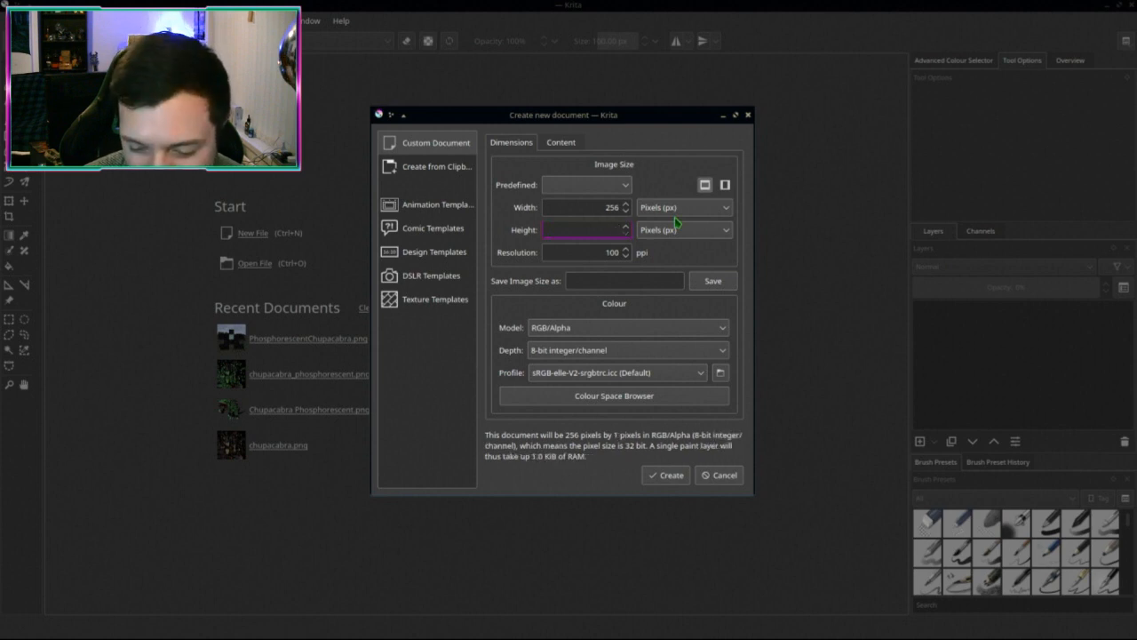
text(256)
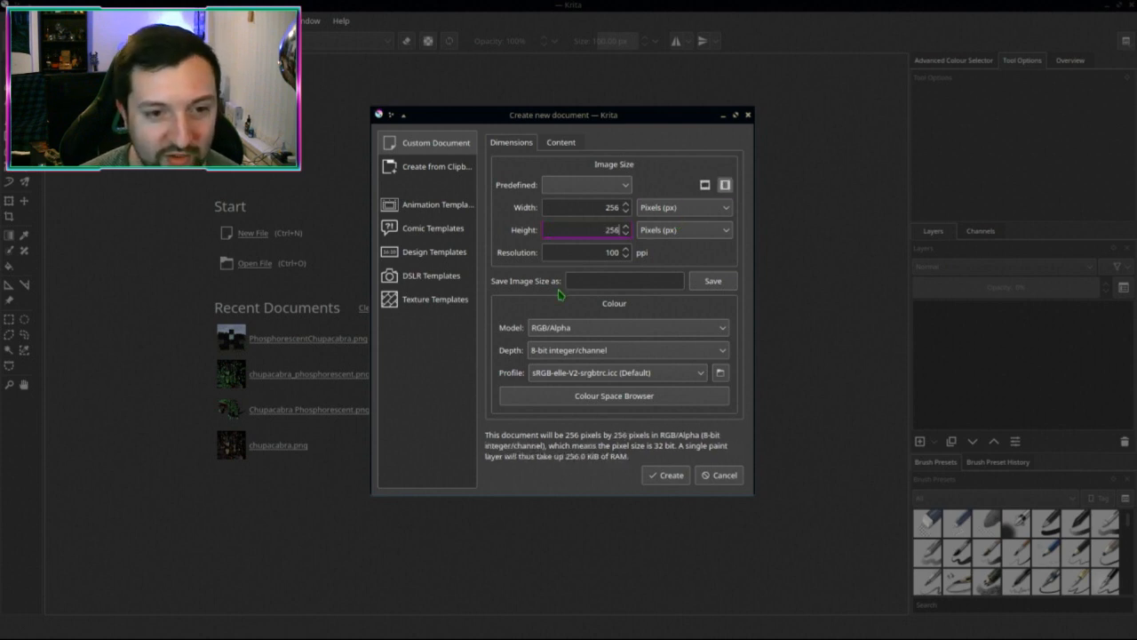
click(665, 474)
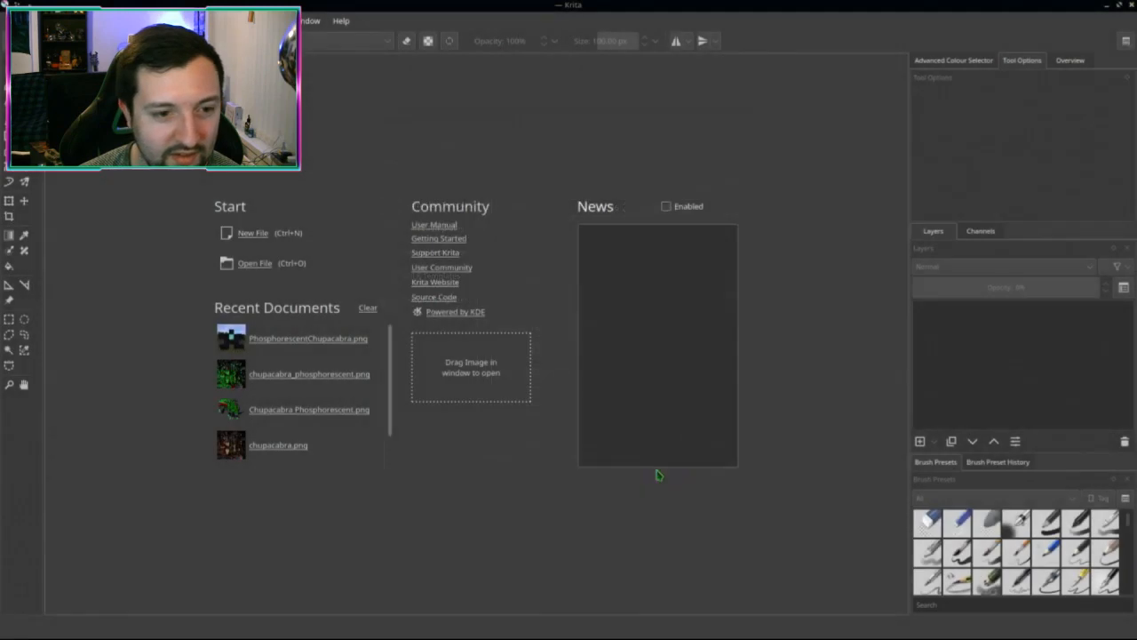
Step: Fill the whole canvas solid black with the Fill tool and black from the pop-up palette
scroll(463, 370, down, 1)
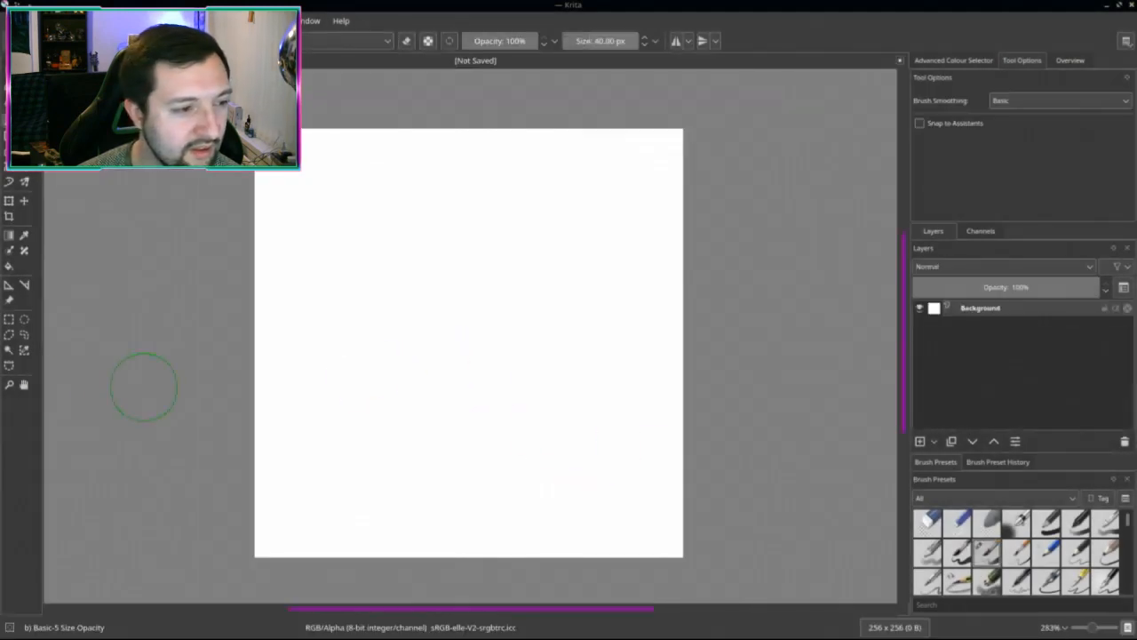
click(9, 234)
click(9, 264)
click(488, 347)
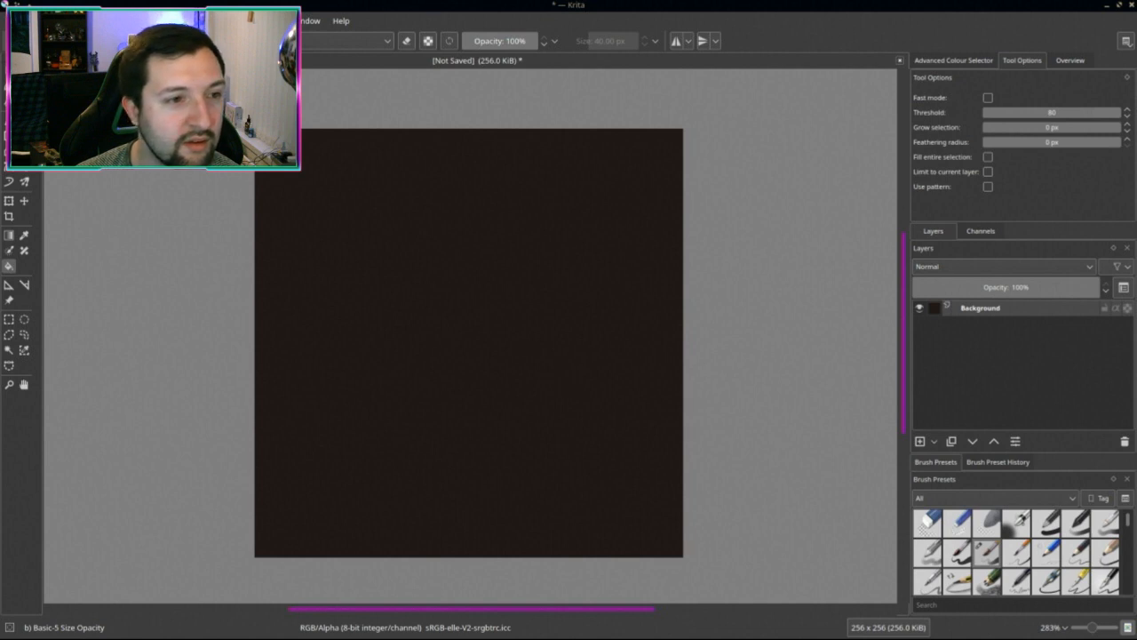
right_click(400, 288)
click(405, 311)
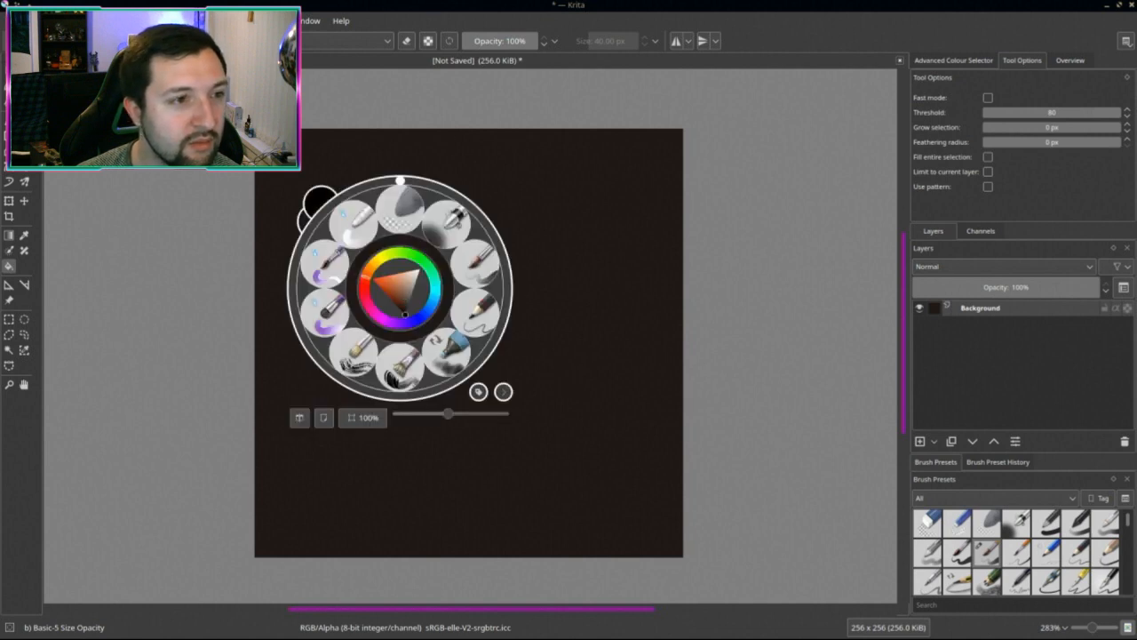
click(599, 253)
click(373, 530)
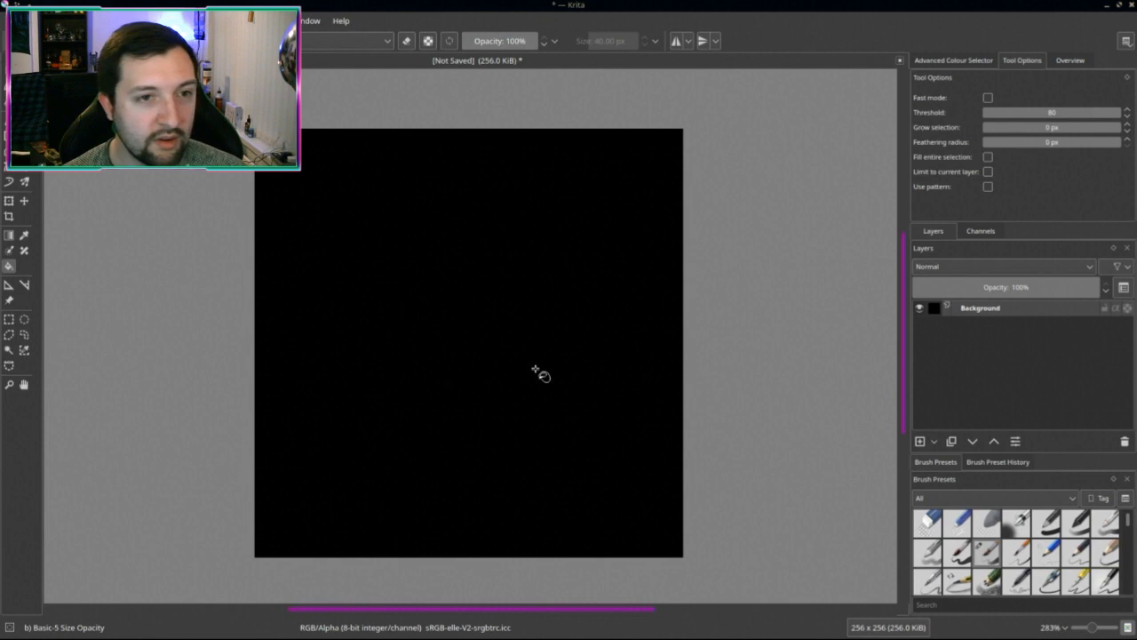
key(ctrl+s)
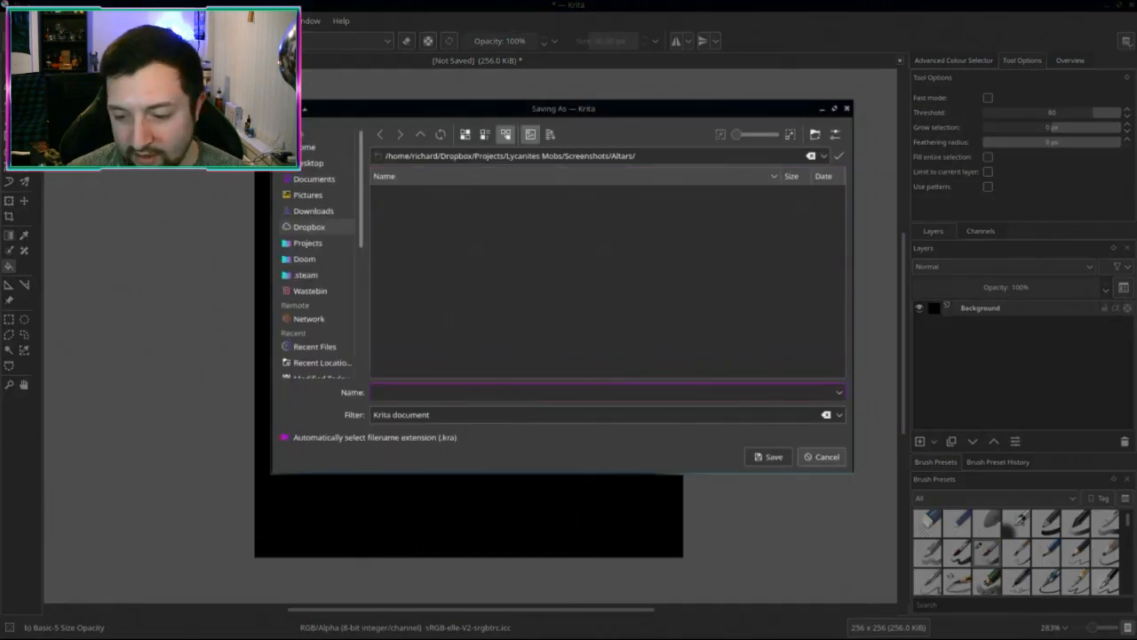
Step: Copy the Vorach folder path from the file manager and paste it into Krita's save dialog
key(alt+Tab)
click(762, 77)
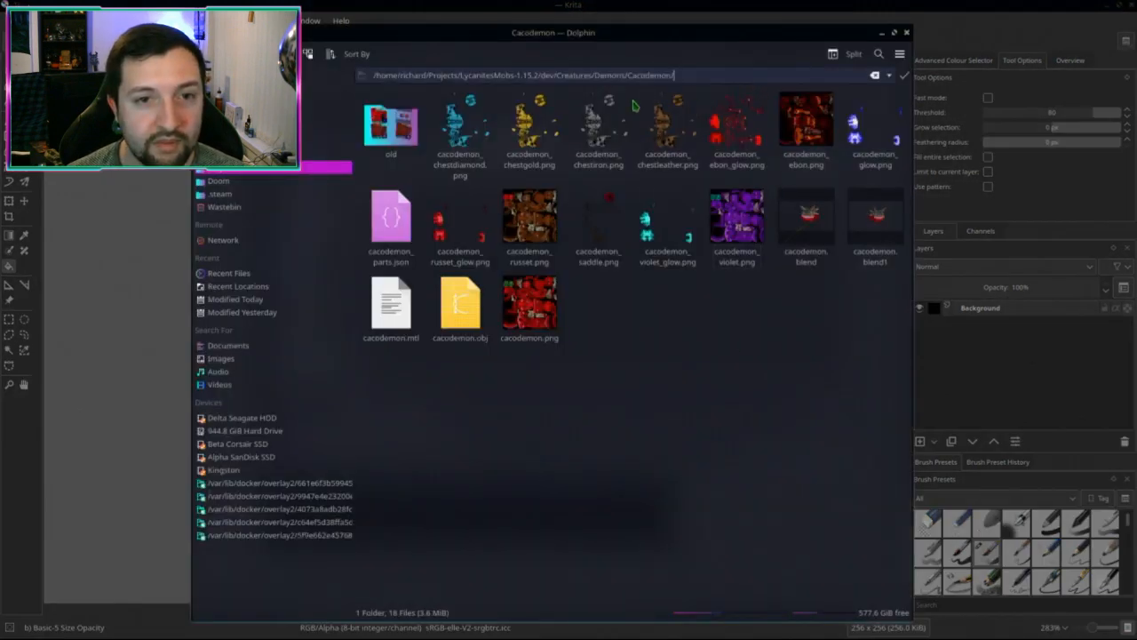
key(Escape)
click(664, 76)
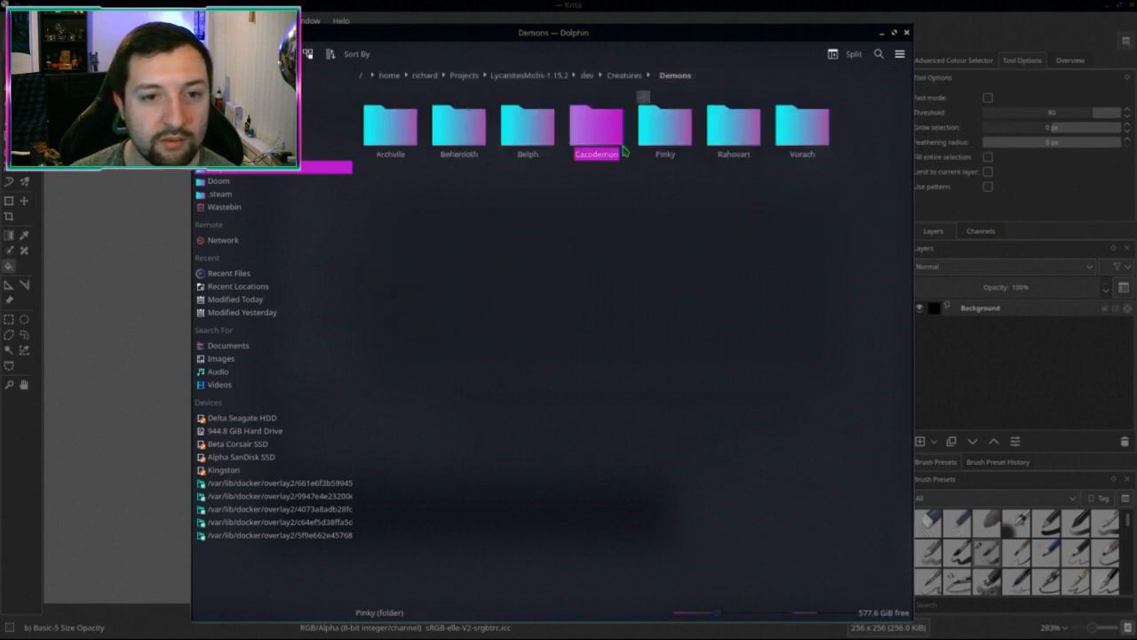
click(773, 142)
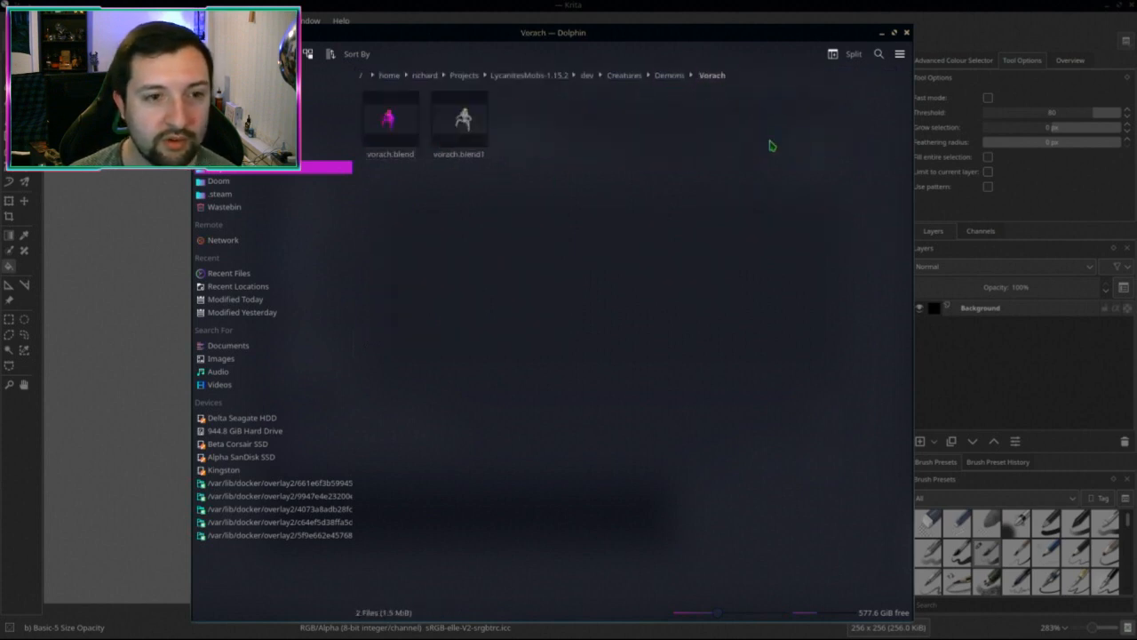
click(756, 80)
key(ctrl+c)
click(701, 233)
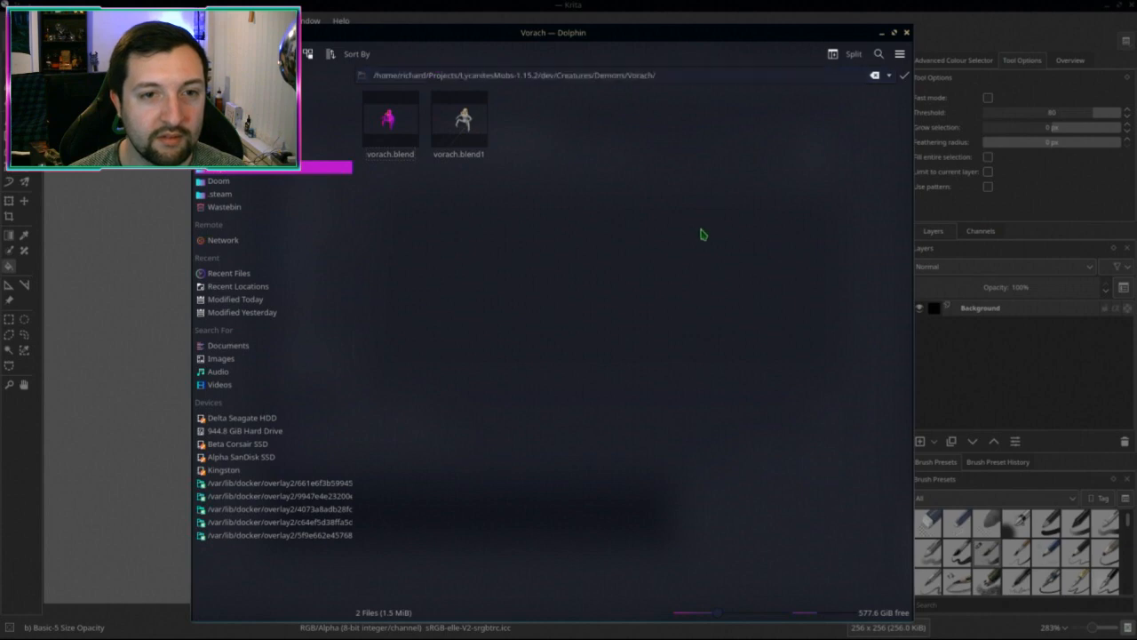
key(super+ctrl+Down)
key(super+ctrl+Up)
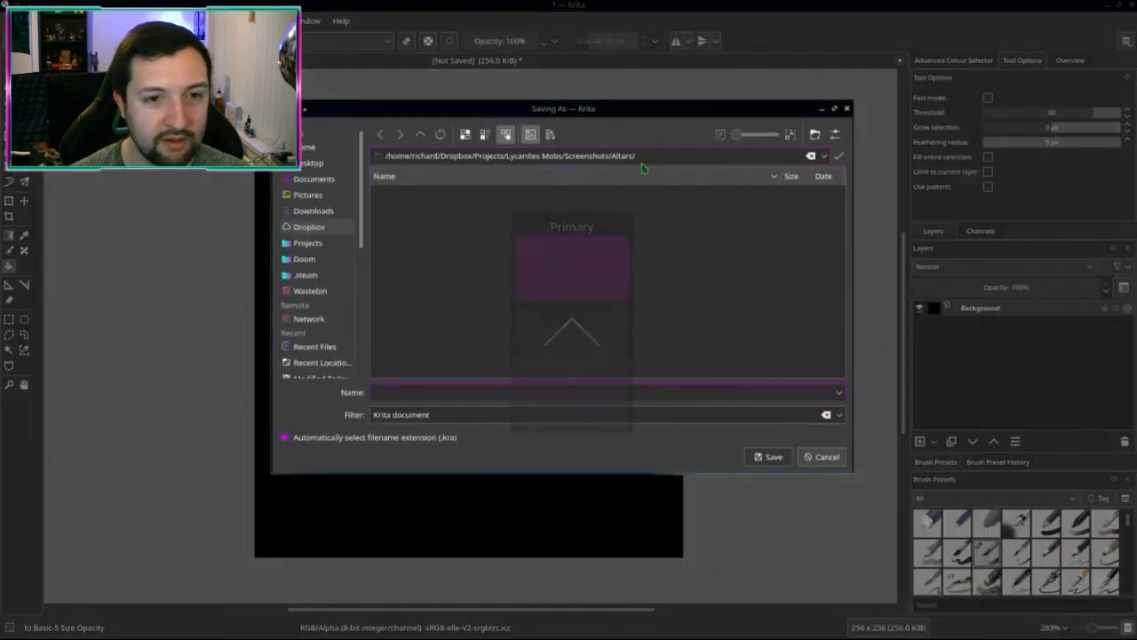
triple_click(644, 158)
key(ctrl+v)
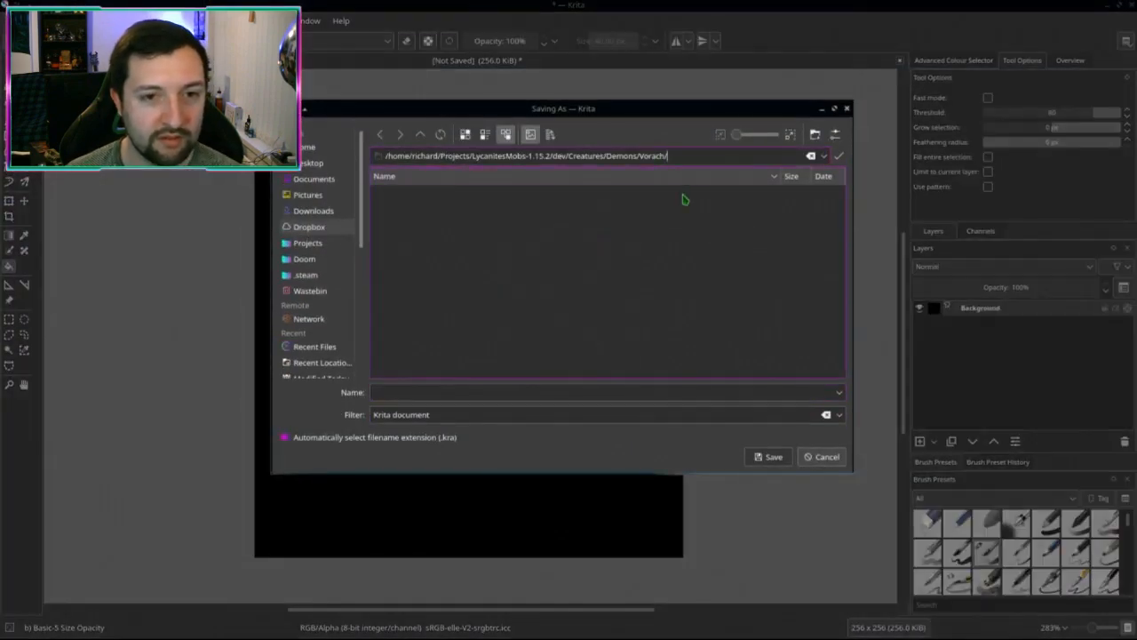
key(Return)
Step: Save the canvas as vorach.png in PNG image format, accepting the PNG options
click(388, 392)
text(vor)
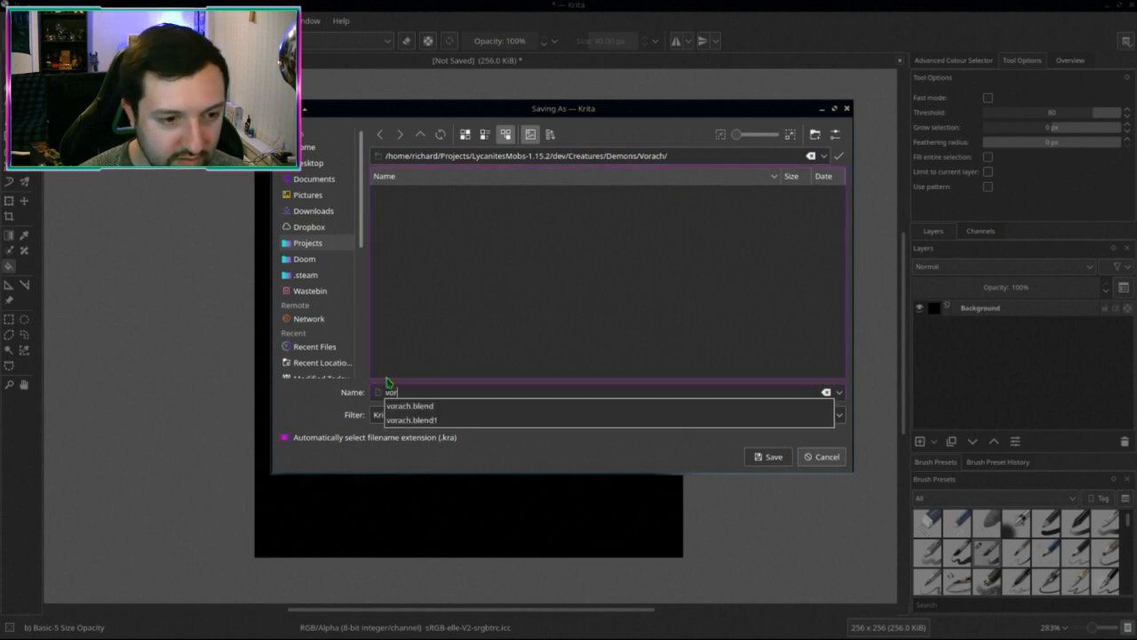
text(ach.png)
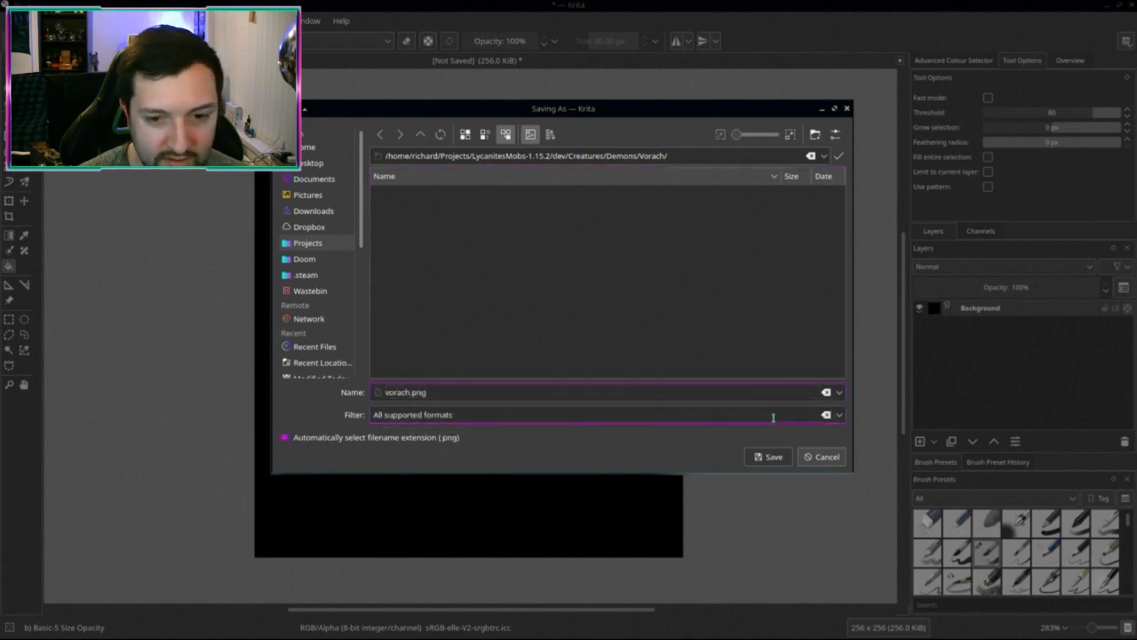
click(836, 416)
key(Down)
key(Down)
key(Down)
key(Down)
key(Down)
key(Down)
key(Down)
key(Down)
key(Down)
key(Down)
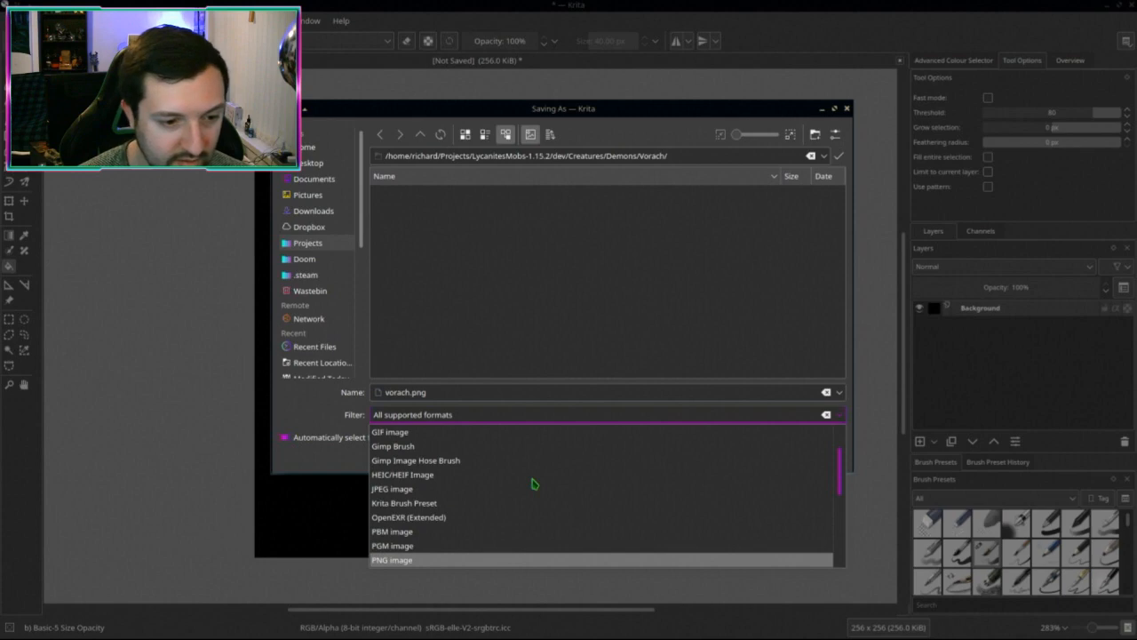
key(Up)
key(Return)
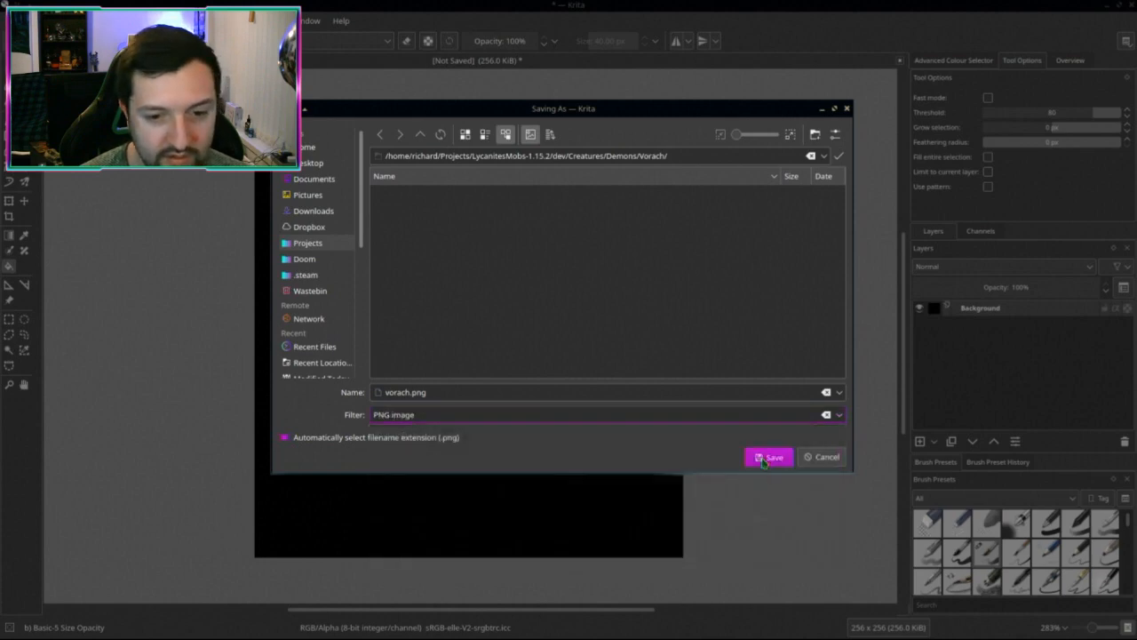
click(766, 457)
click(653, 441)
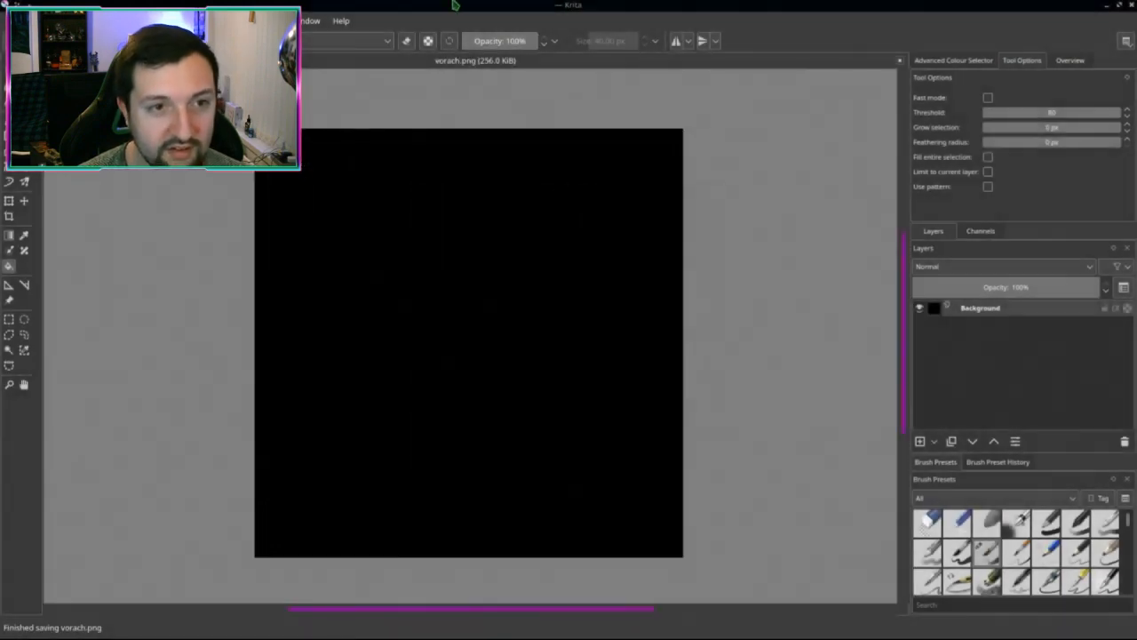
Step: Load vorach.png into the Single Image texture so the model renders black, then save the blend file
key(ctrl+w)
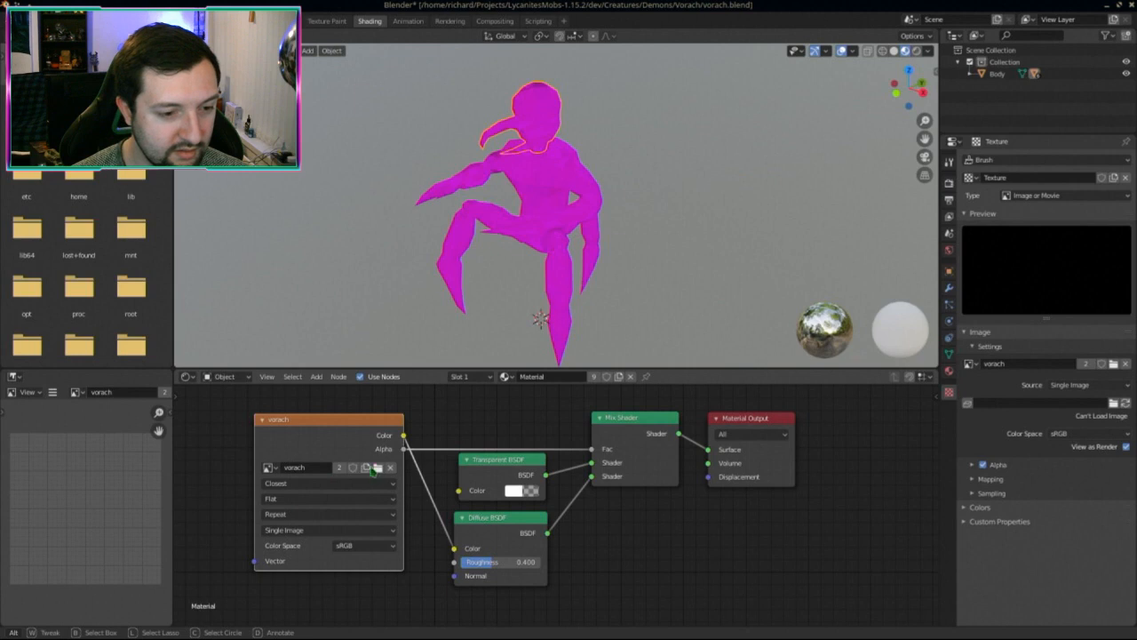
click(290, 532)
click(290, 532)
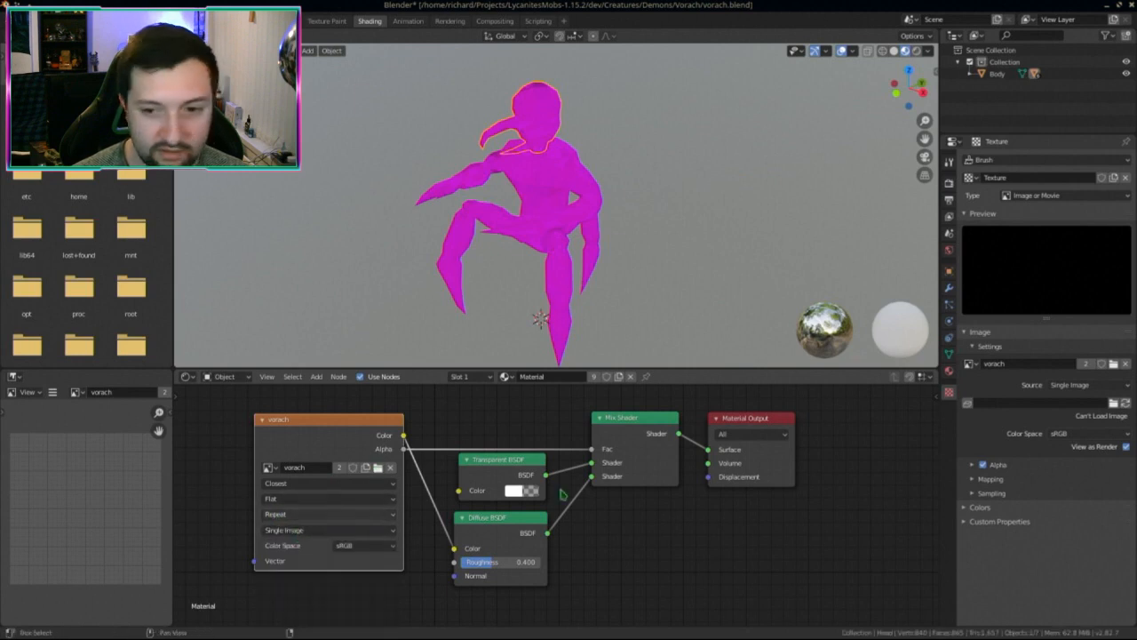
click(1113, 404)
double_click(439, 198)
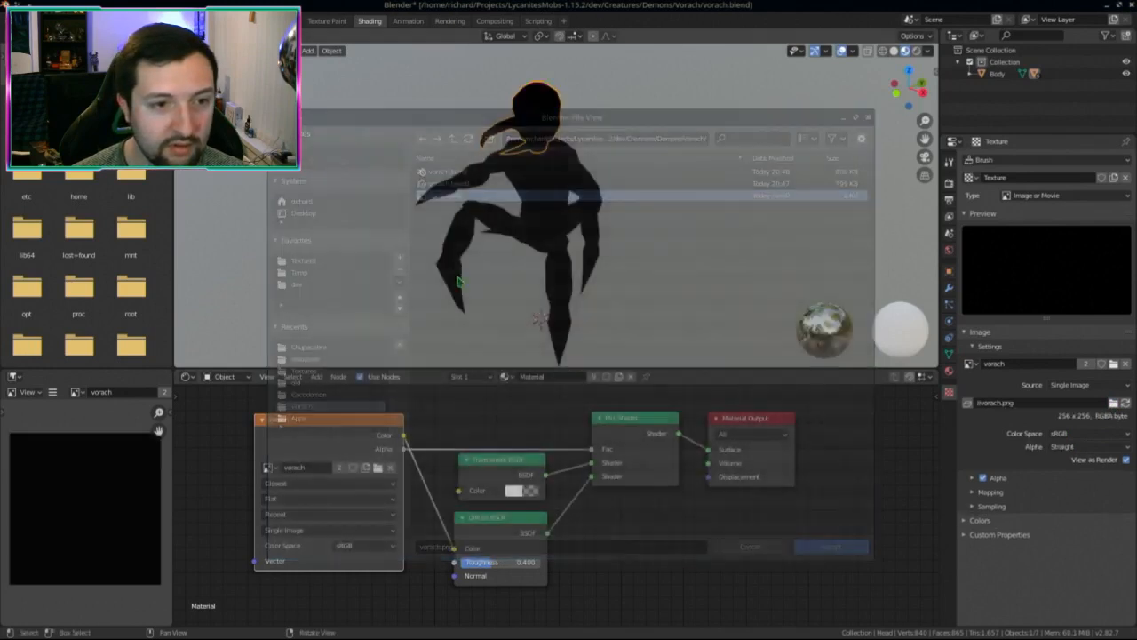
middle_drag(459, 281, 391, 79)
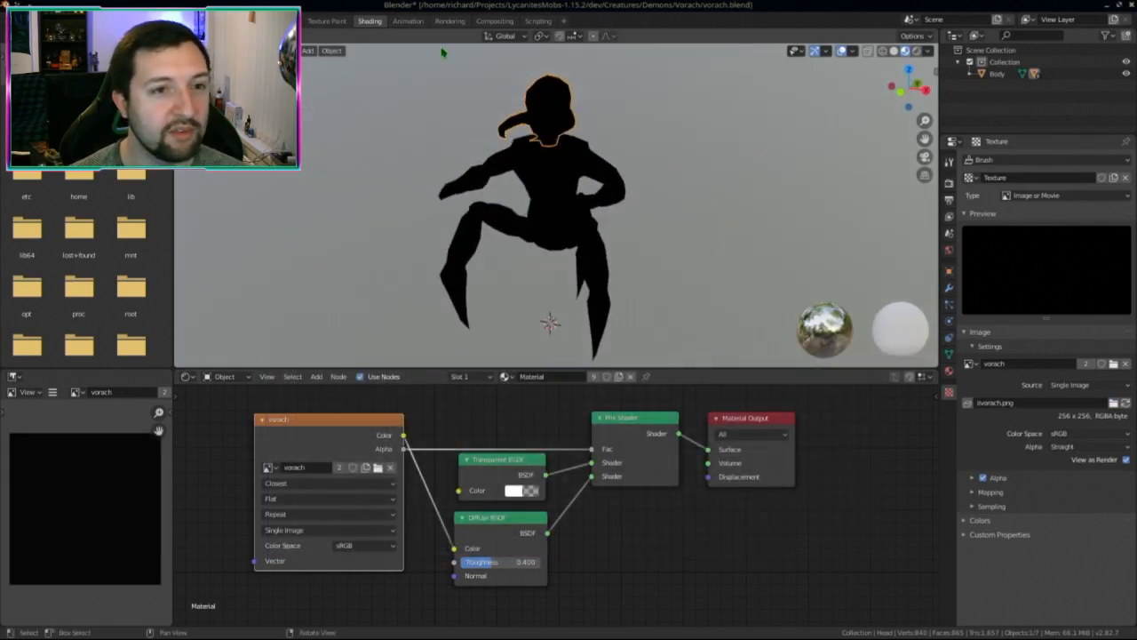
key(ctrl+s)
Step: Switch to the Texture Paint workspace and toggle Object mode back to Texture Paint
click(327, 20)
mouse_move(540, 317)
middle_down()
mouse_move(560, 373)
mouse_move(589, 327)
middle_up()
mouse_move(680, 284)
middle_down()
mouse_move(521, 355)
mouse_move(462, 349)
middle_up()
click(354, 51)
click(356, 64)
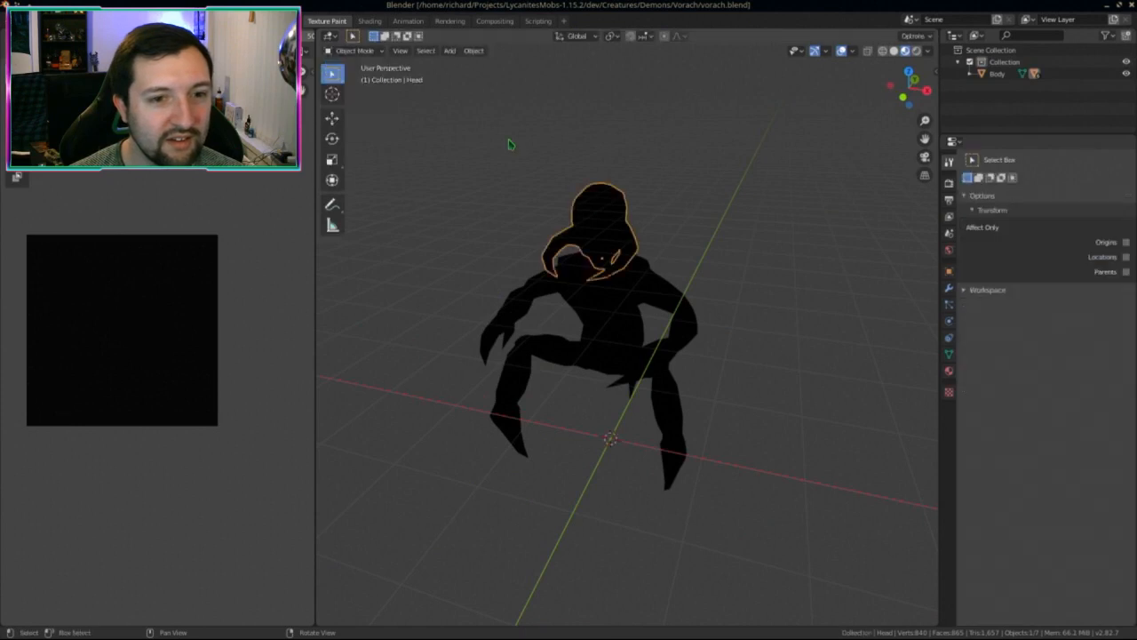
click(354, 51)
click(355, 133)
scroll(626, 327, up, 5)
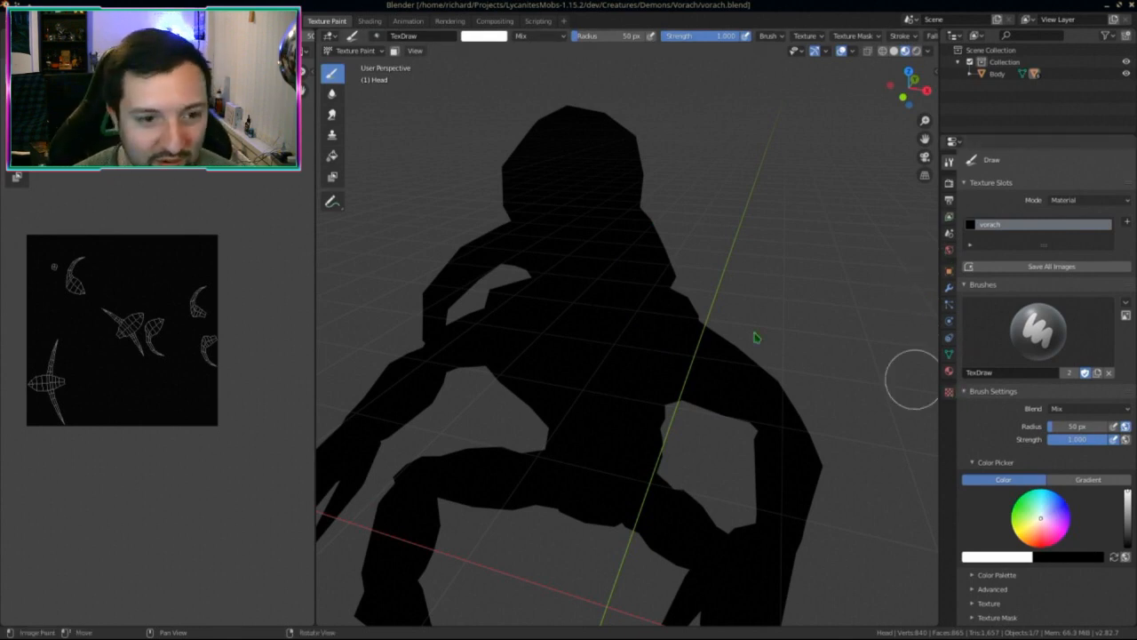
Step: Orbit the black model to face the viewer and glance at the Shading workspace before returning
middle_drag(754, 332, 676, 291)
scroll(662, 302, down, 5)
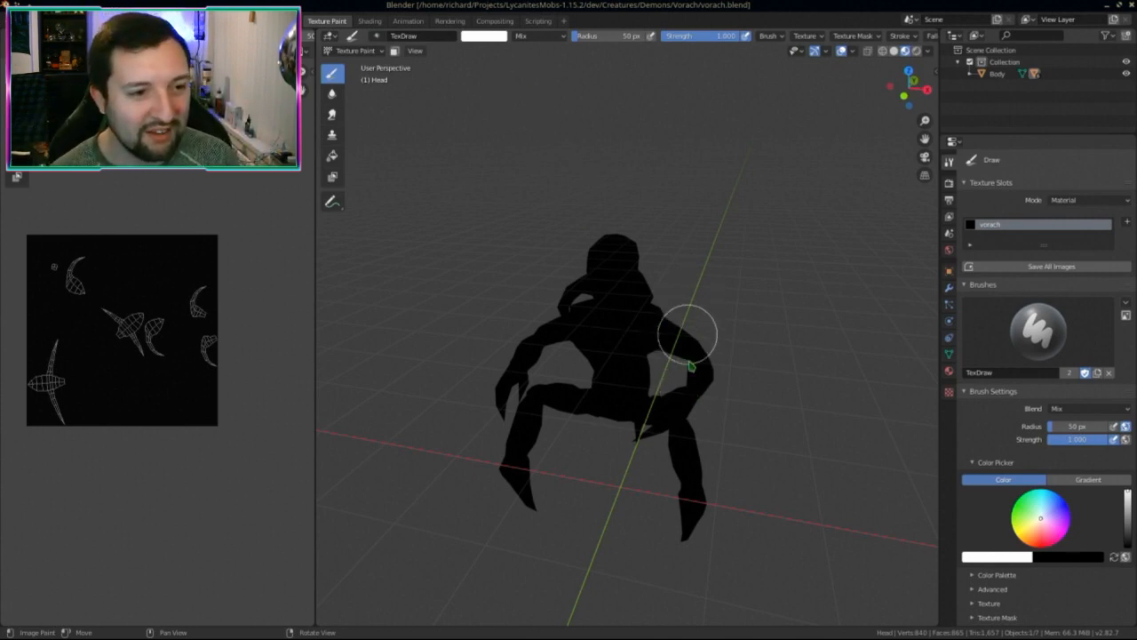
middle_drag(690, 332, 720, 363)
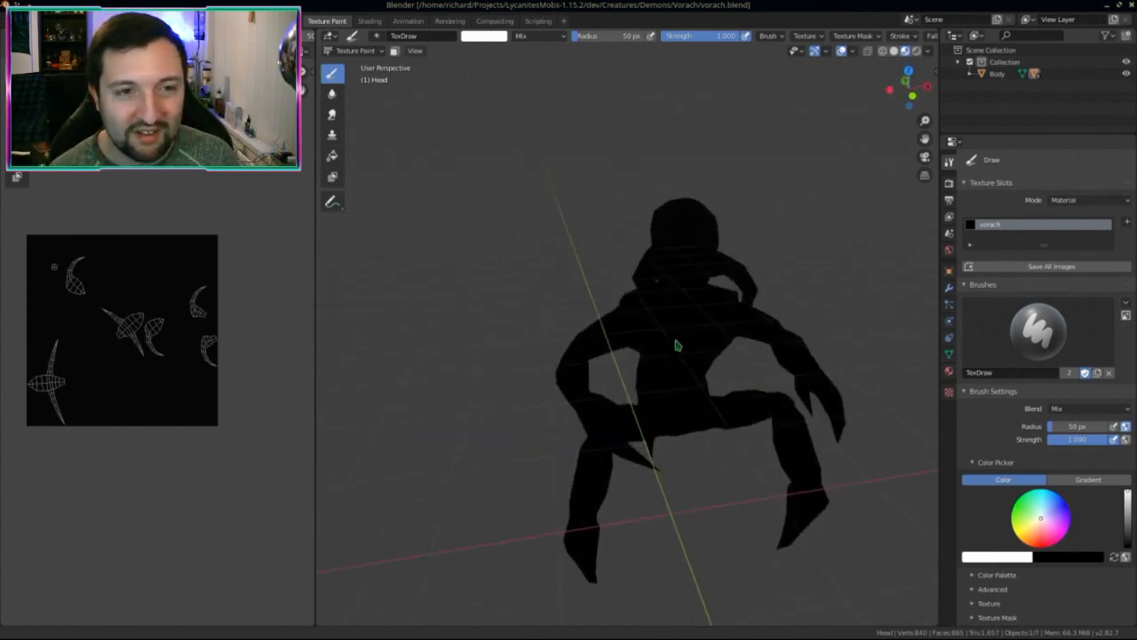
middle_drag(683, 497, 629, 328)
click(370, 21)
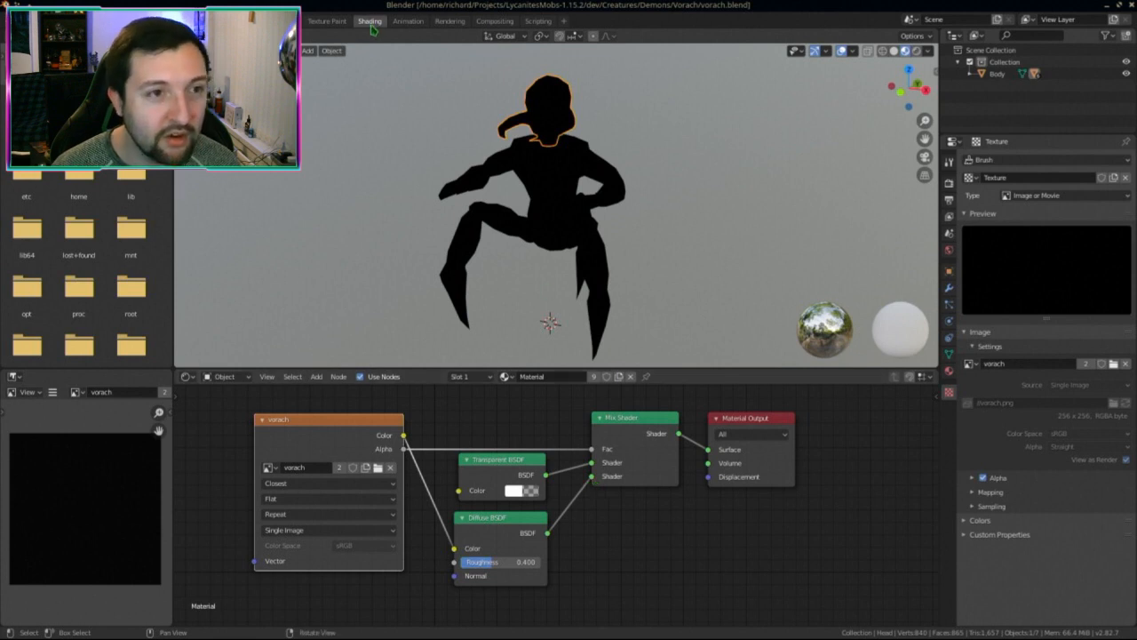
click(327, 21)
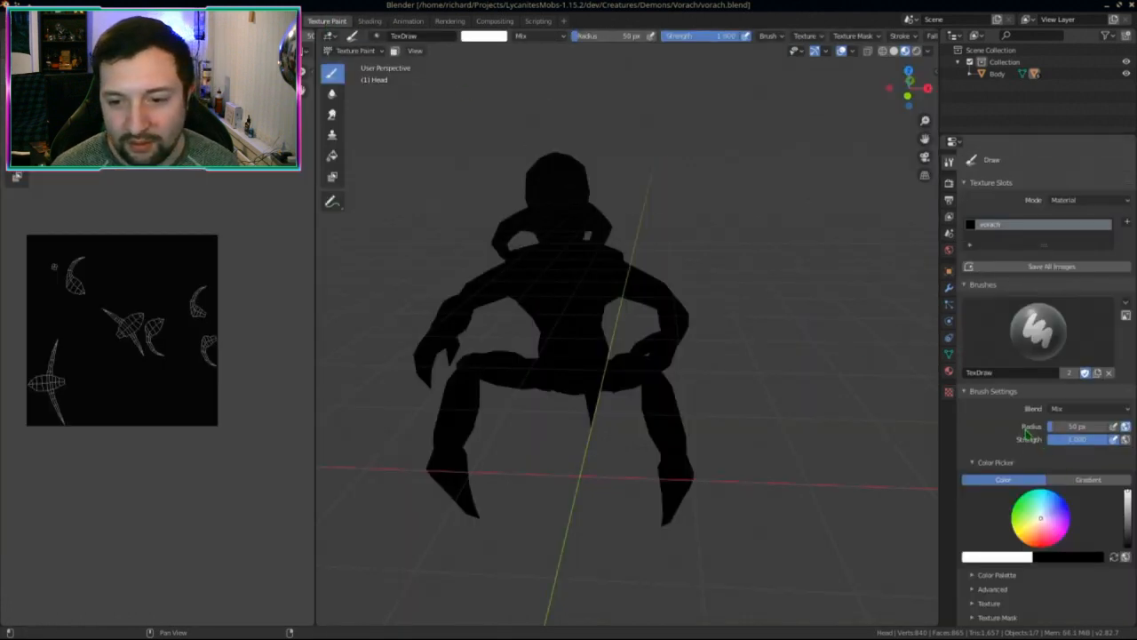
Step: Expand the paint options section and show the material's properties
scroll(1028, 433, down, 5)
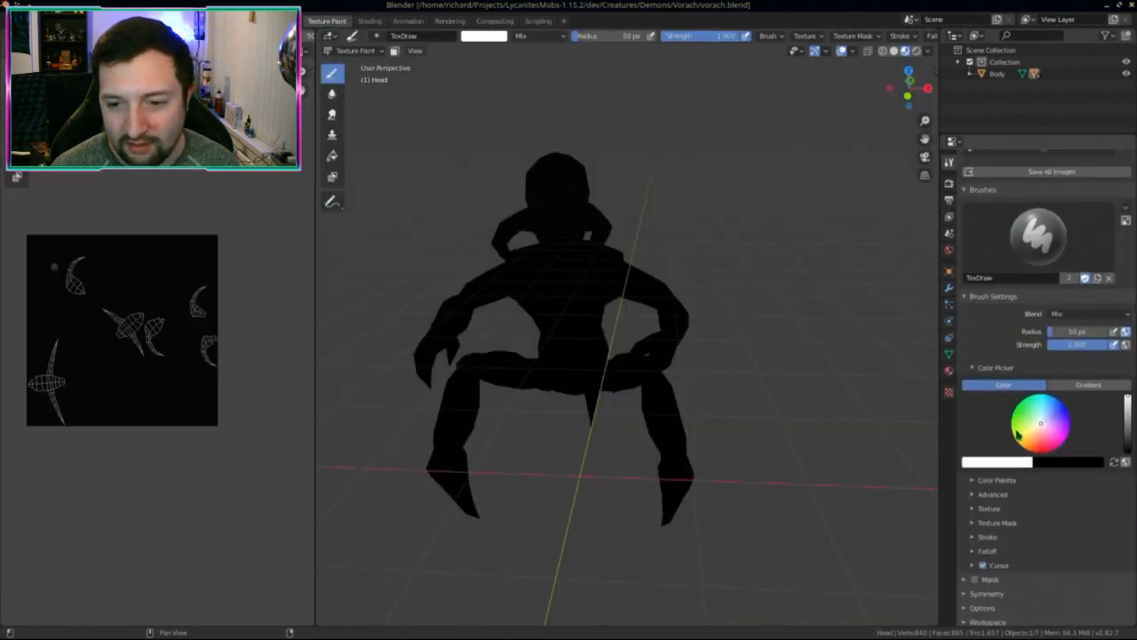
click(967, 604)
scroll(968, 604, down, 4)
scroll(972, 537, up, 4)
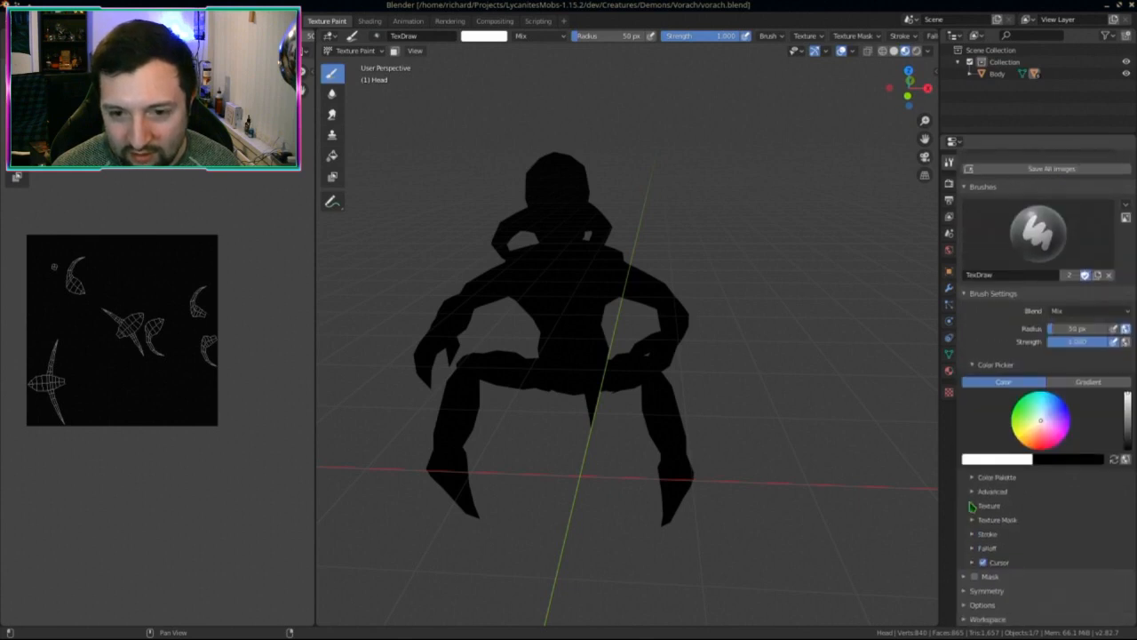
click(949, 371)
Step: Set the material's Blend Mode to Alpha Hashed and save the blend file
click(1119, 397)
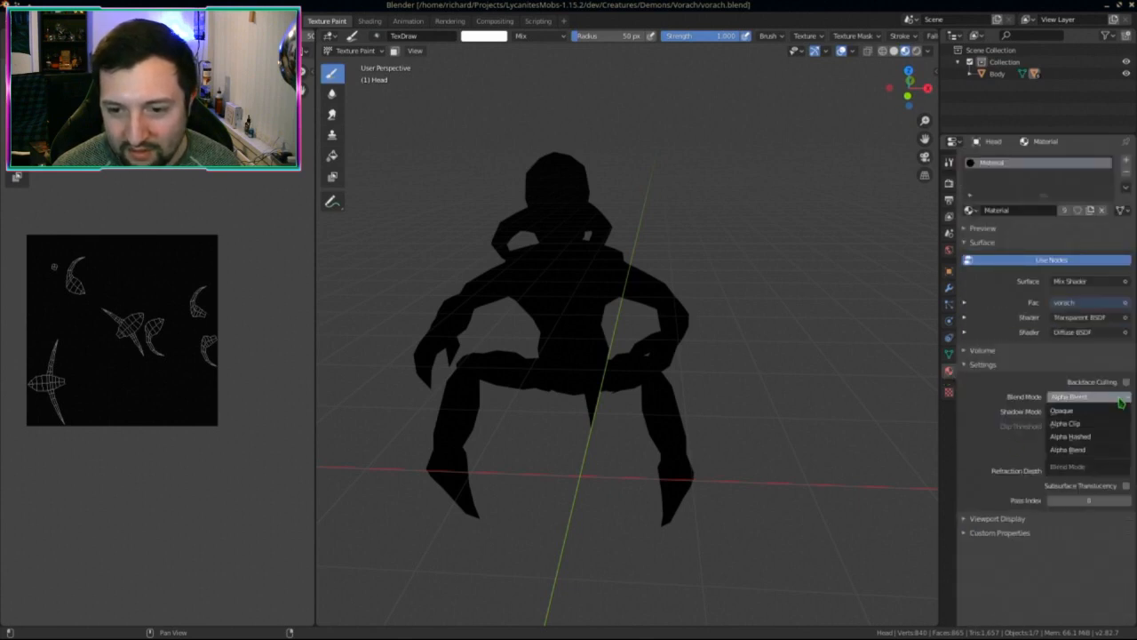
click(1082, 436)
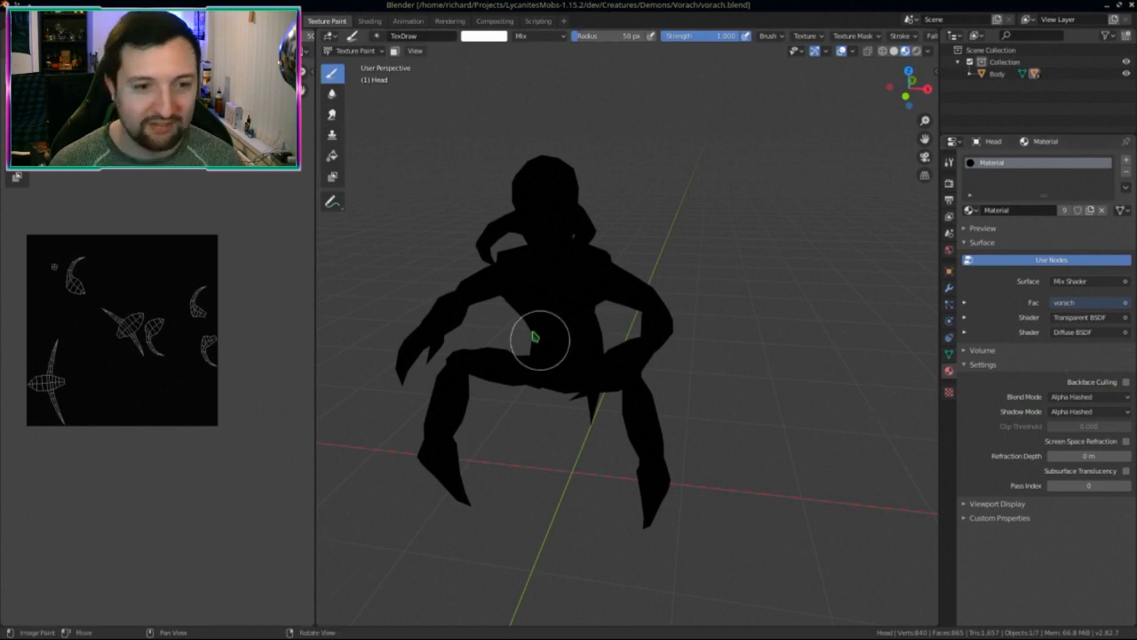
middle_drag(535, 337, 609, 338)
key(ctrl+s)
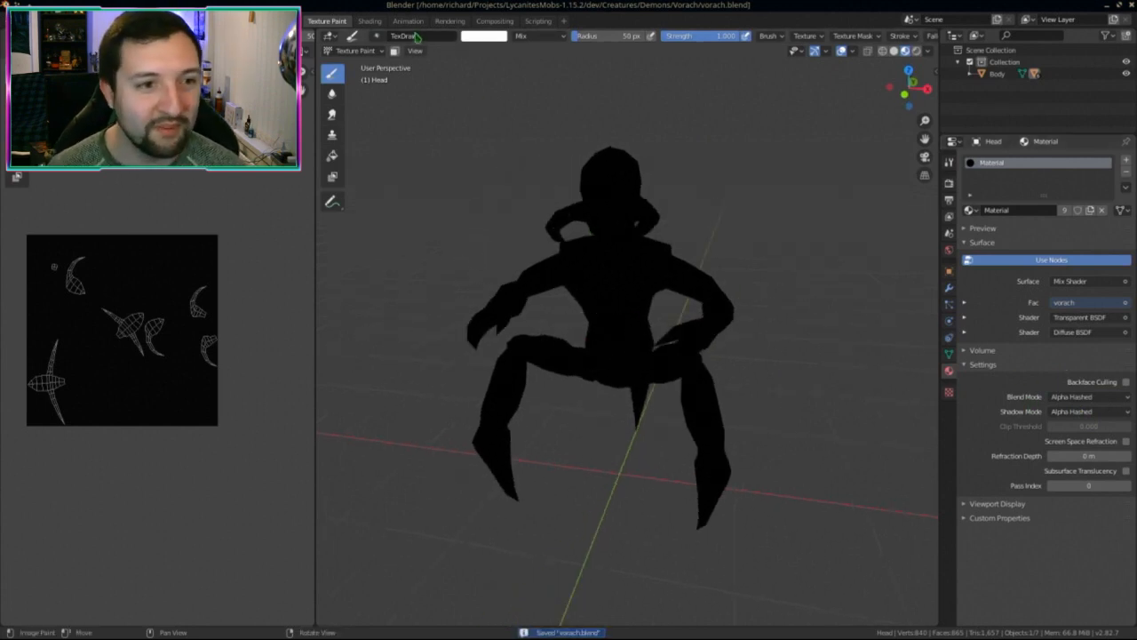
Step: Toggle to Object mode and back to Texture Paint, then rename the material vorach
click(355, 51)
click(360, 61)
click(356, 50)
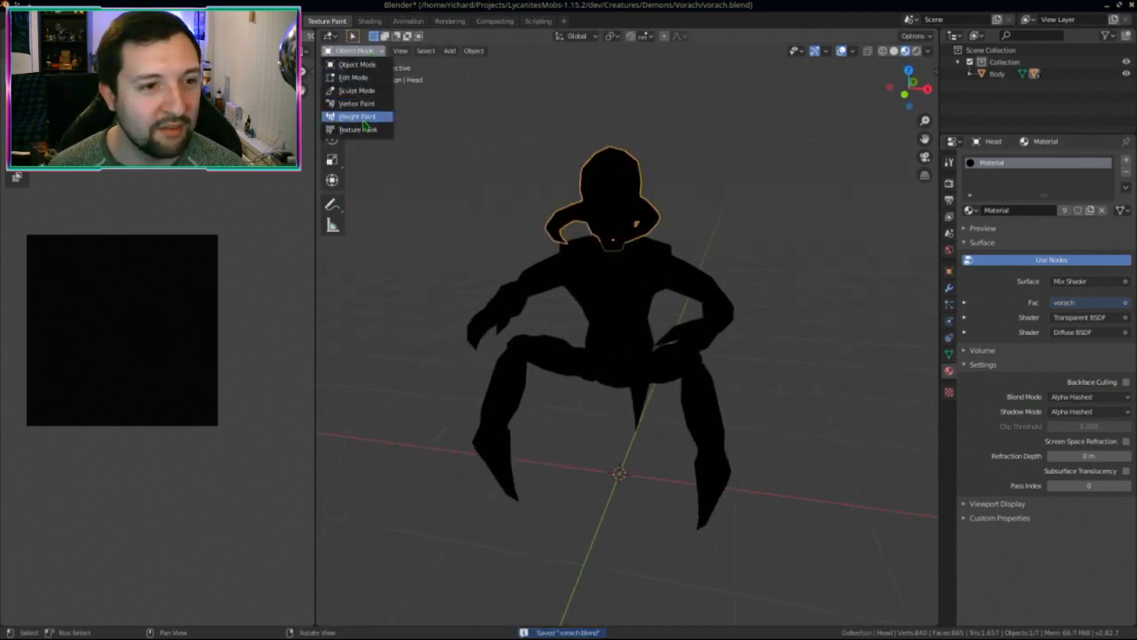
click(355, 117)
scroll(533, 186, up, 4)
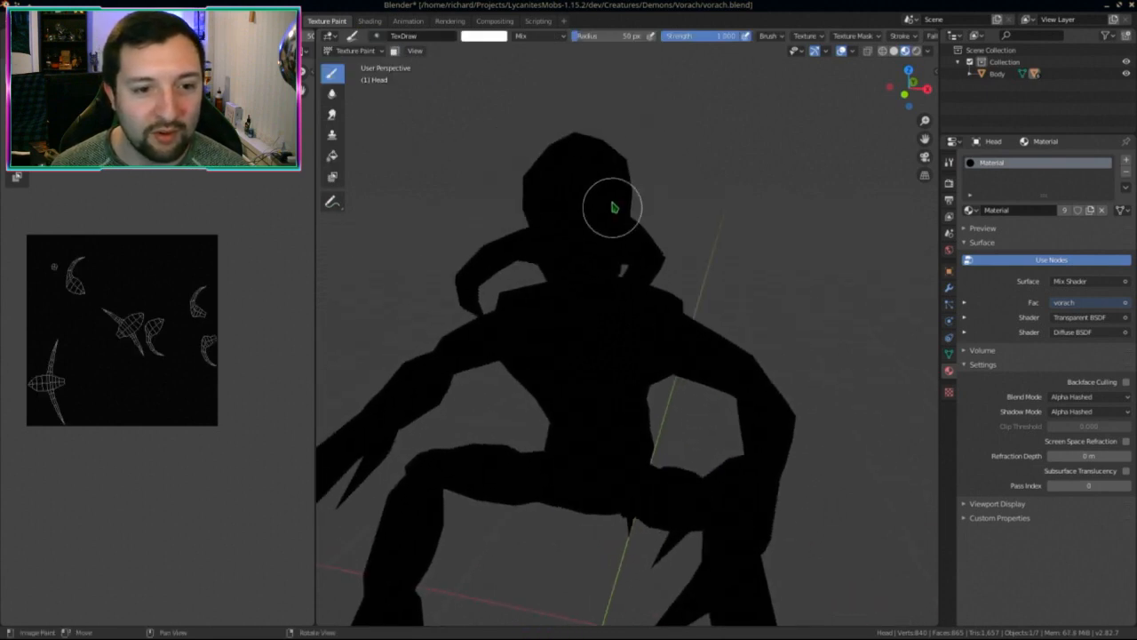
scroll(627, 240, up, 2)
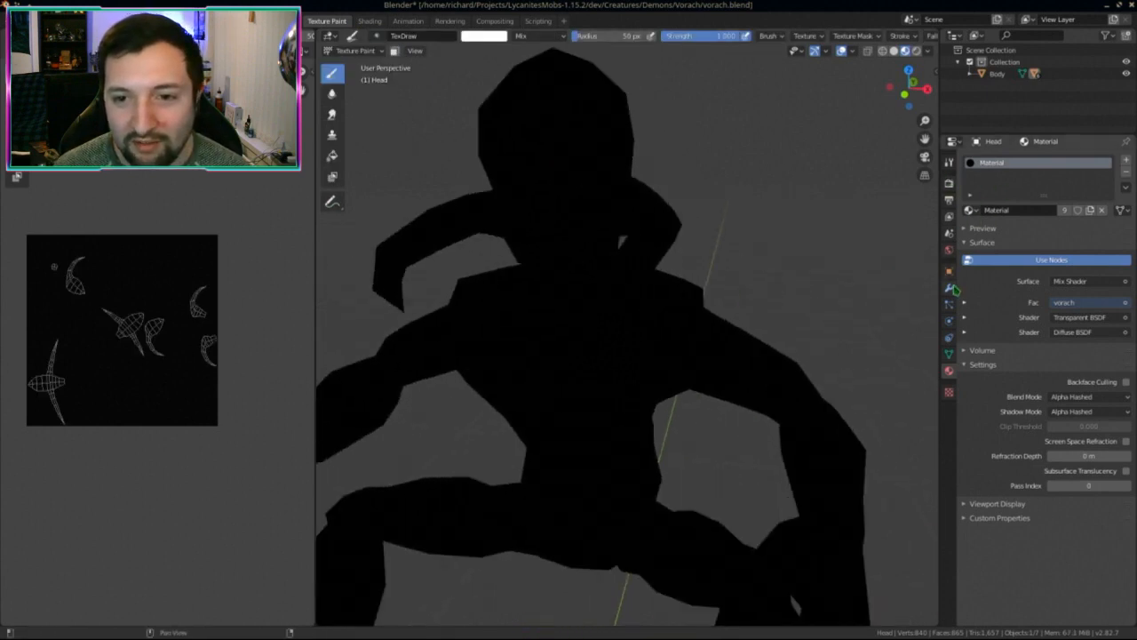
double_click(1017, 211)
text(vorach)
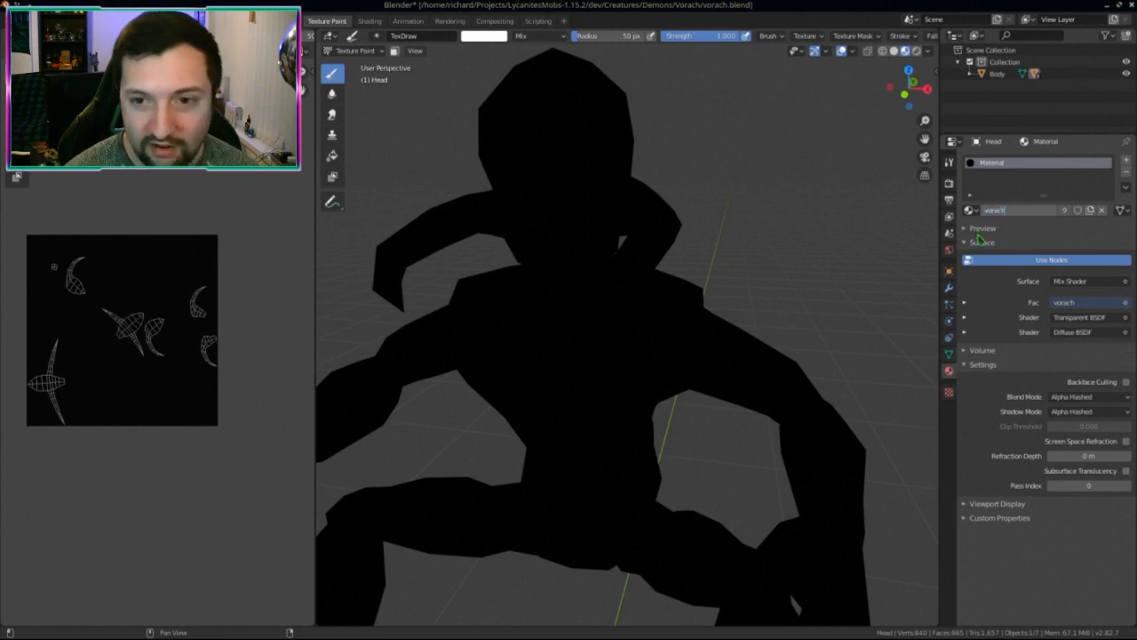
key(Return)
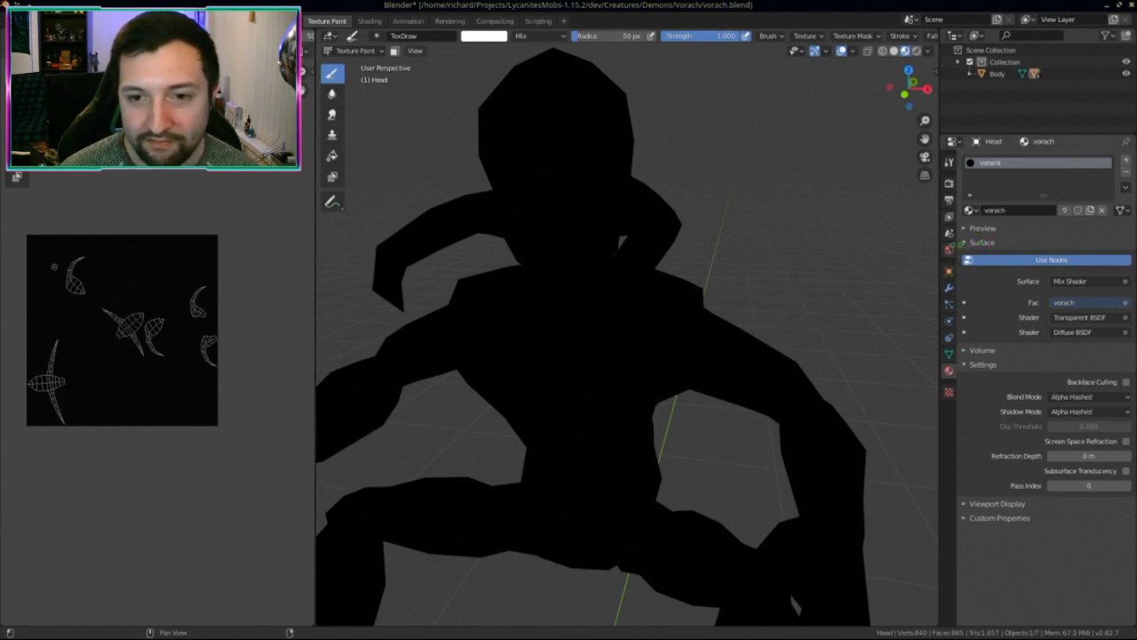
Step: Return to the Tool tab's brush settings, expand Brush Settings > Texture, and frame the face
click(949, 275)
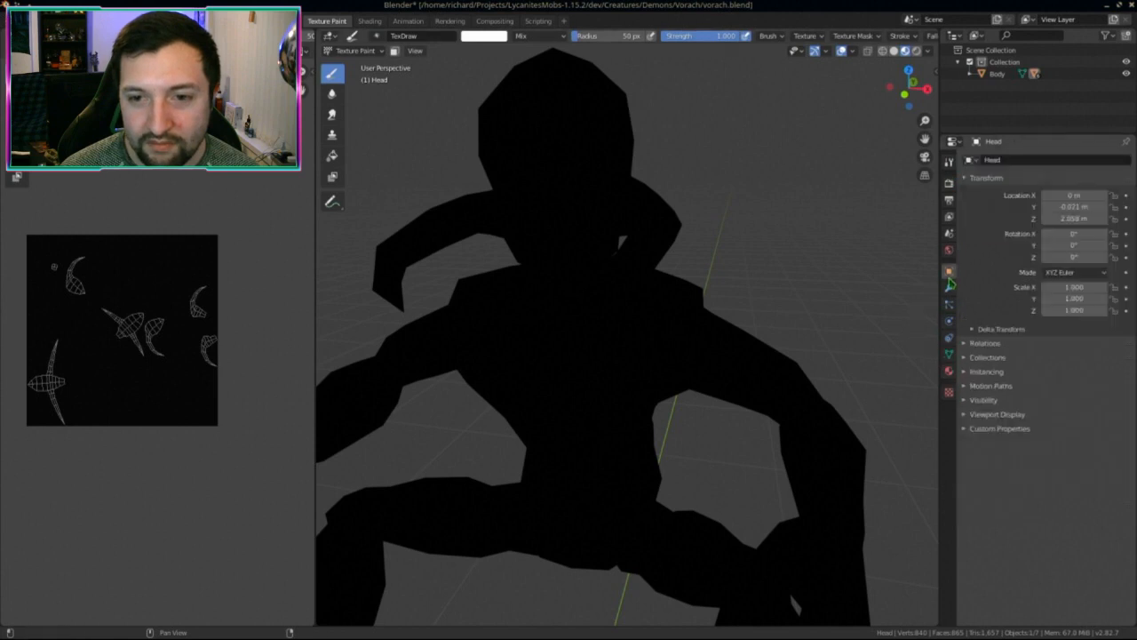
click(949, 250)
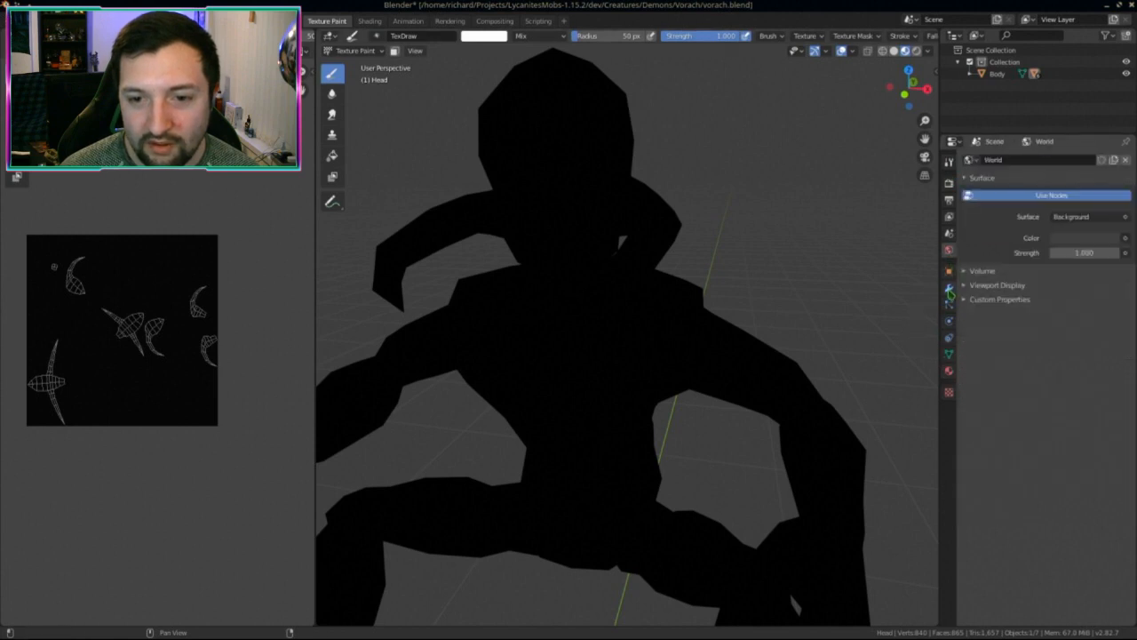
click(949, 161)
middle_drag(495, 246, 521, 237)
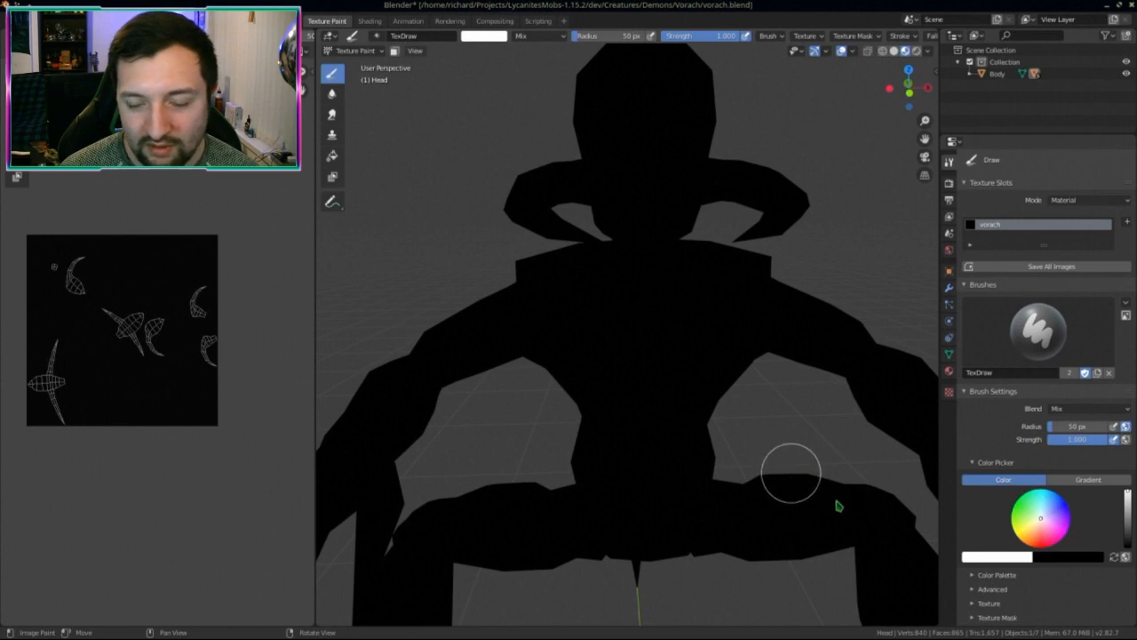
middle_drag(838, 505, 637, 234)
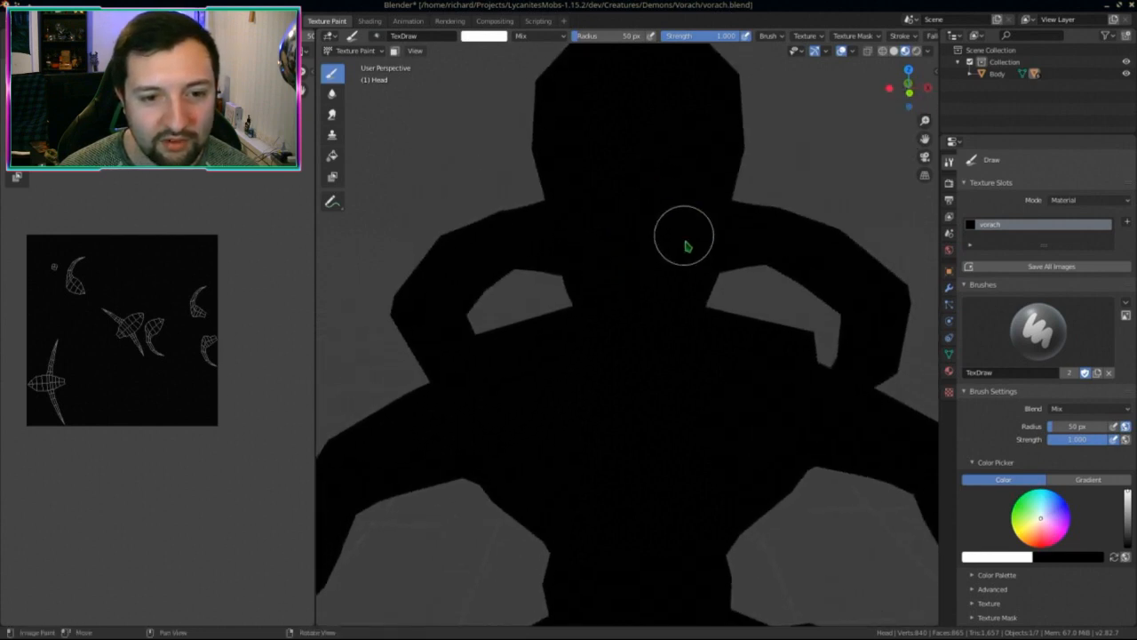
scroll(1015, 511, down, 3)
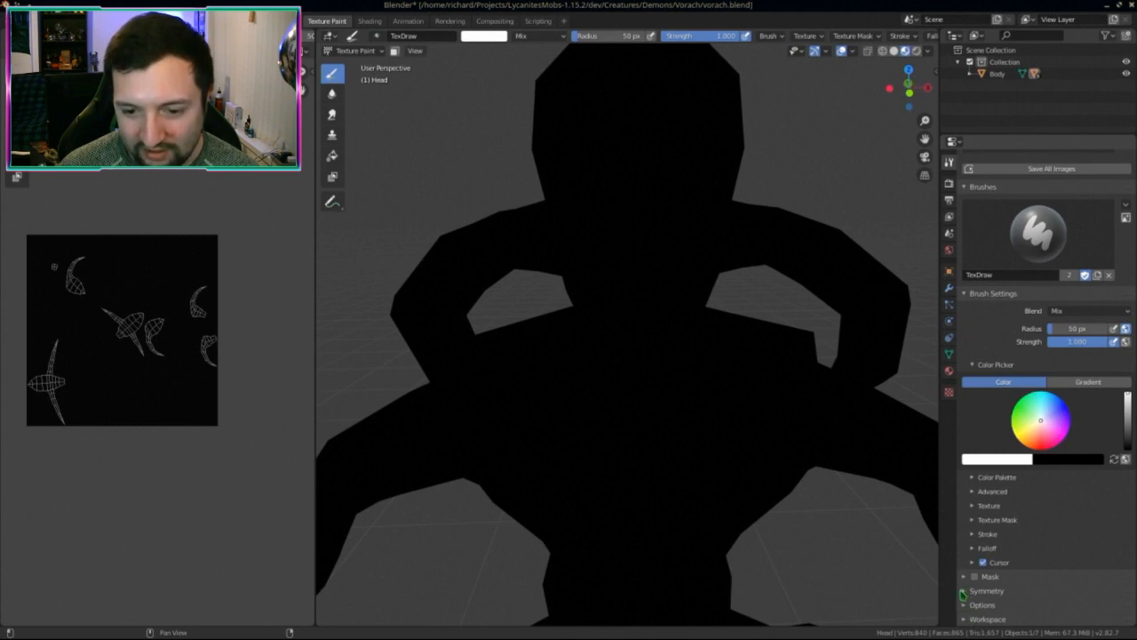
click(975, 506)
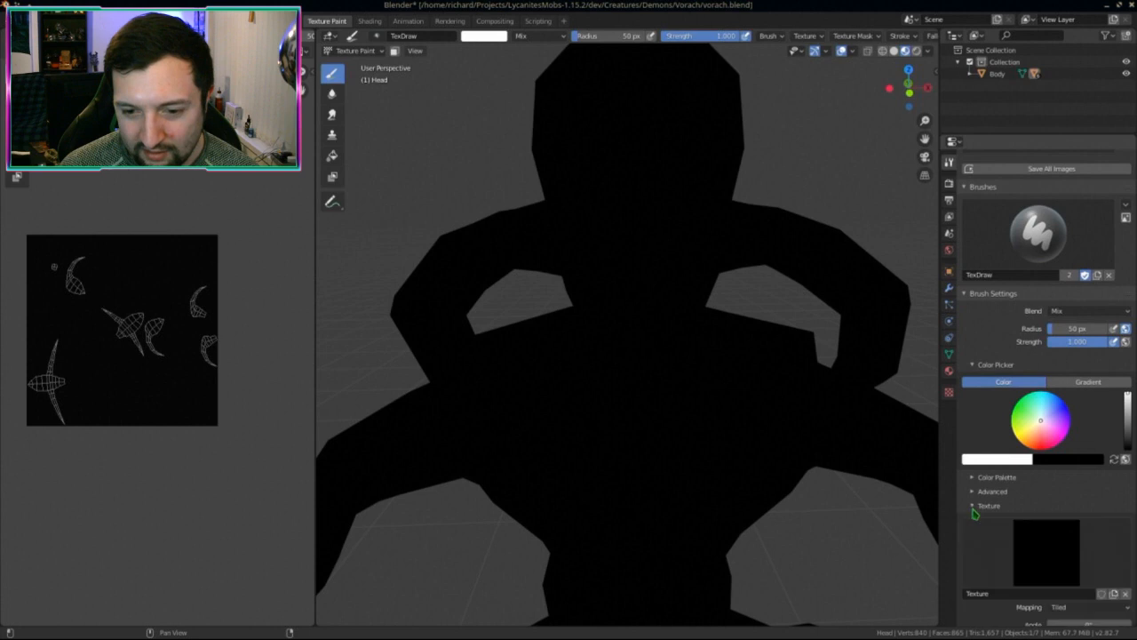
scroll(986, 514, down, 3)
scroll(601, 200, up, 4)
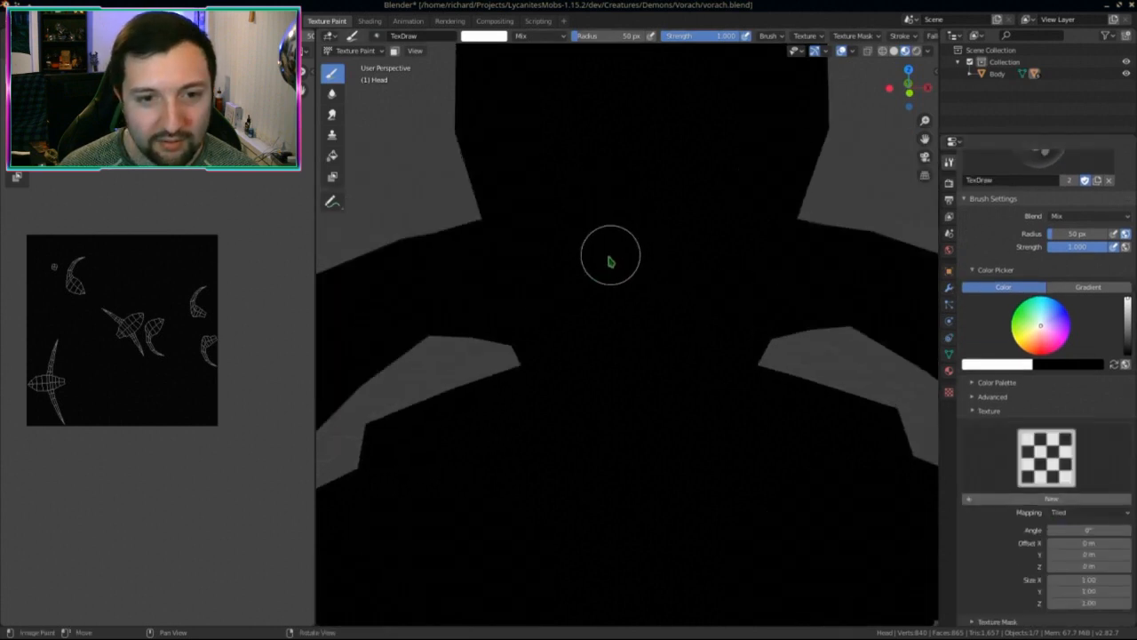
Step: Paint a white smile and an eye dab on the demon's face
mouse_move(561, 271)
mouse_down()
mouse_move(613, 342)
mouse_move(727, 260)
mouse_up()
click(699, 151)
scroll(667, 266, down, 6)
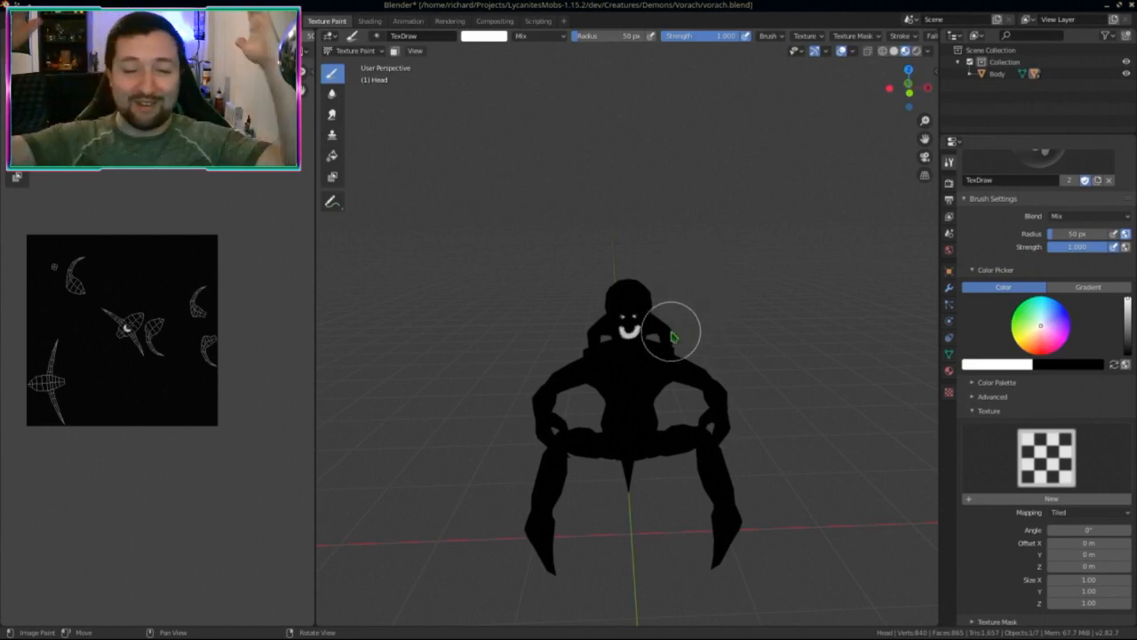
Step: Orbit around the demon's head to inspect the strokes, then undo the painted eyes and grin
mouse_move(678, 262)
middle_down()
mouse_move(751, 242)
mouse_move(661, 275)
mouse_move(629, 402)
middle_up()
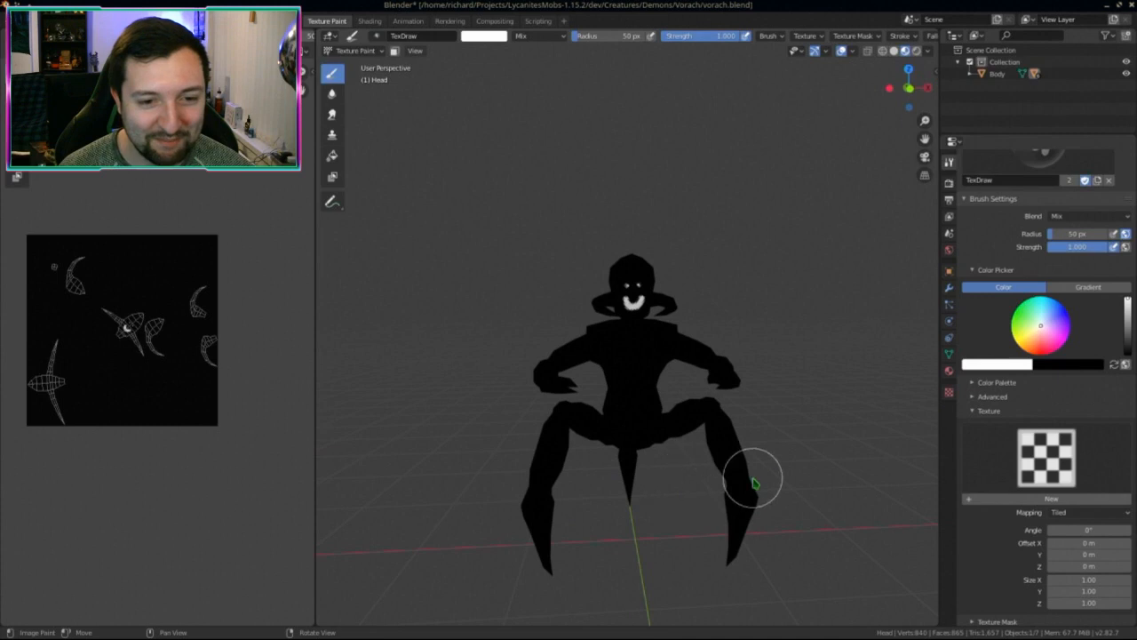
scroll(751, 473, up, 2)
mouse_move(715, 478)
middle_down()
mouse_move(572, 495)
mouse_move(598, 496)
middle_up()
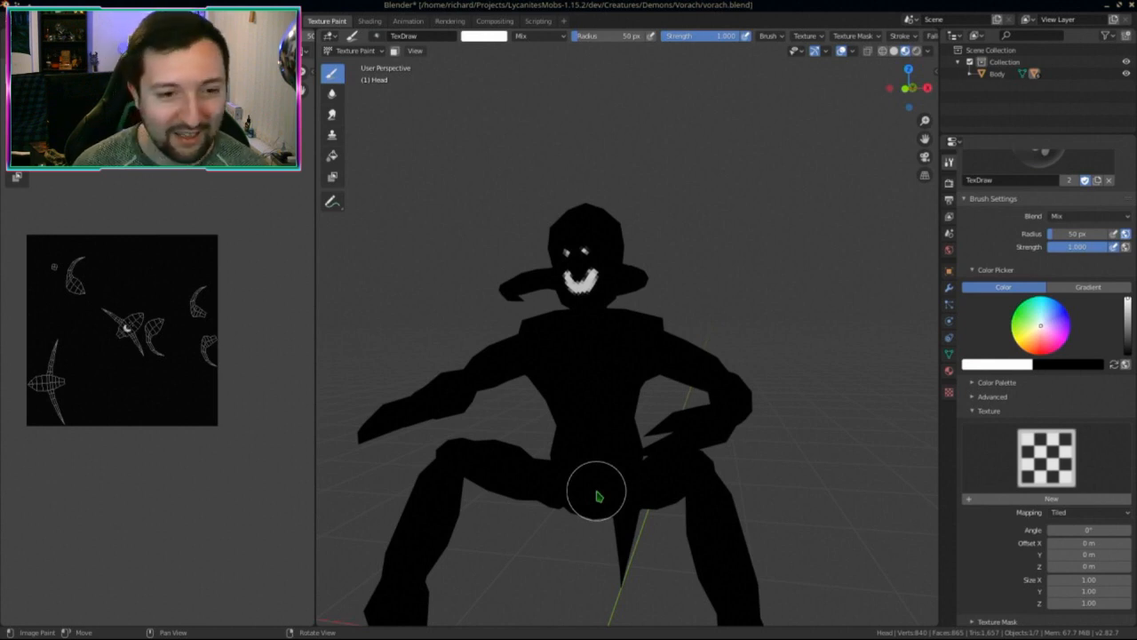
middle_drag(610, 465, 488, 418)
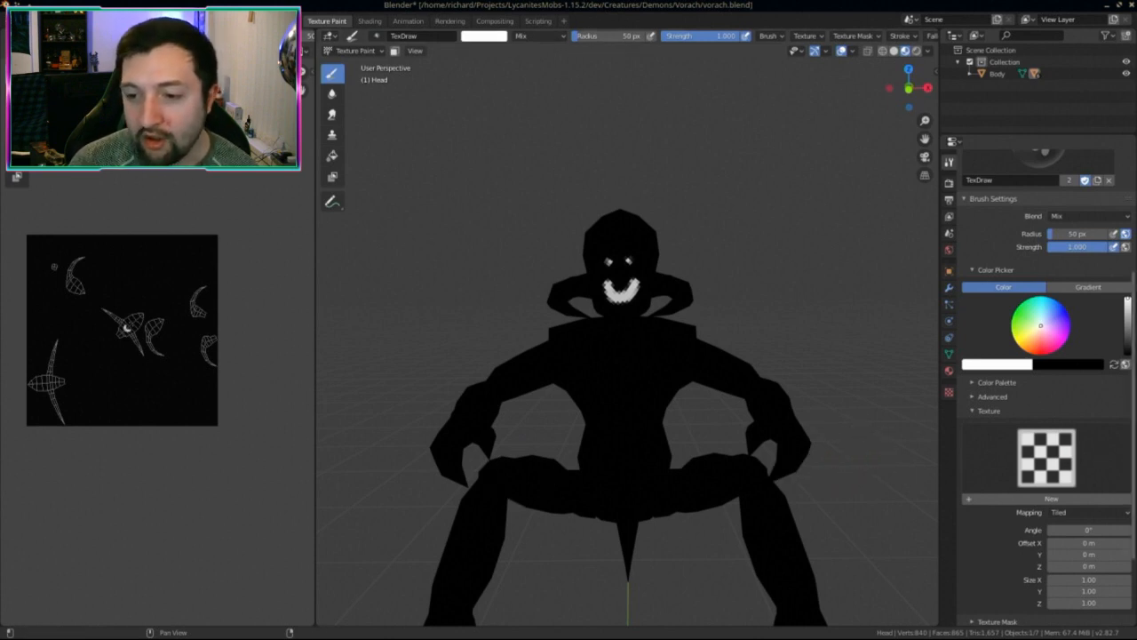
mouse_move(520, 475)
middle_down()
mouse_move(507, 465)
mouse_move(523, 406)
middle_up()
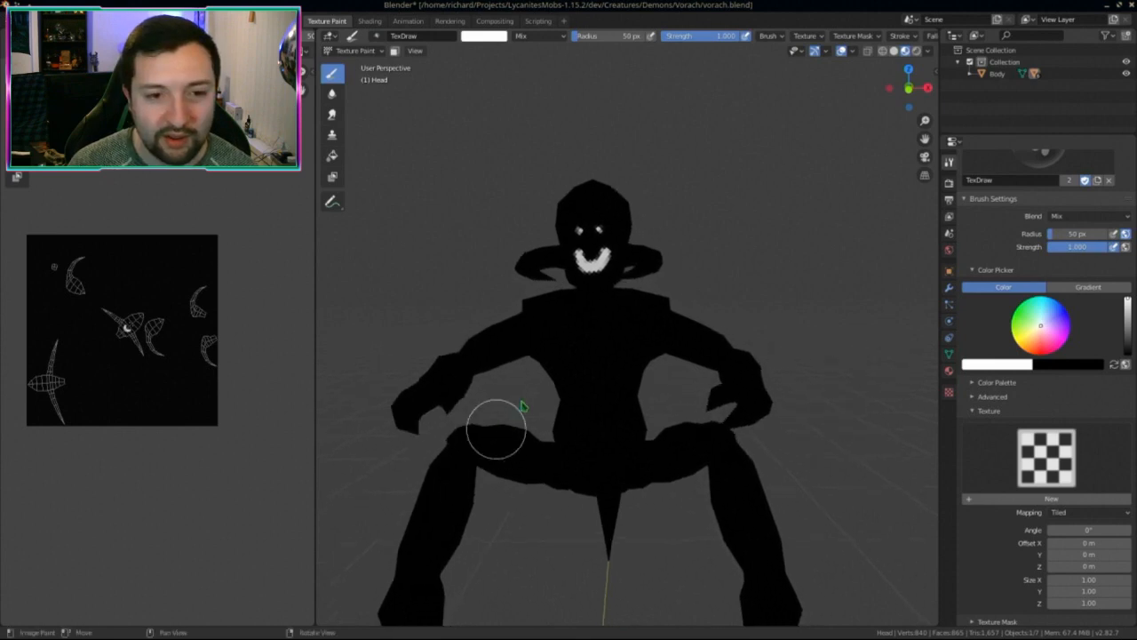
scroll(527, 400, up, 3)
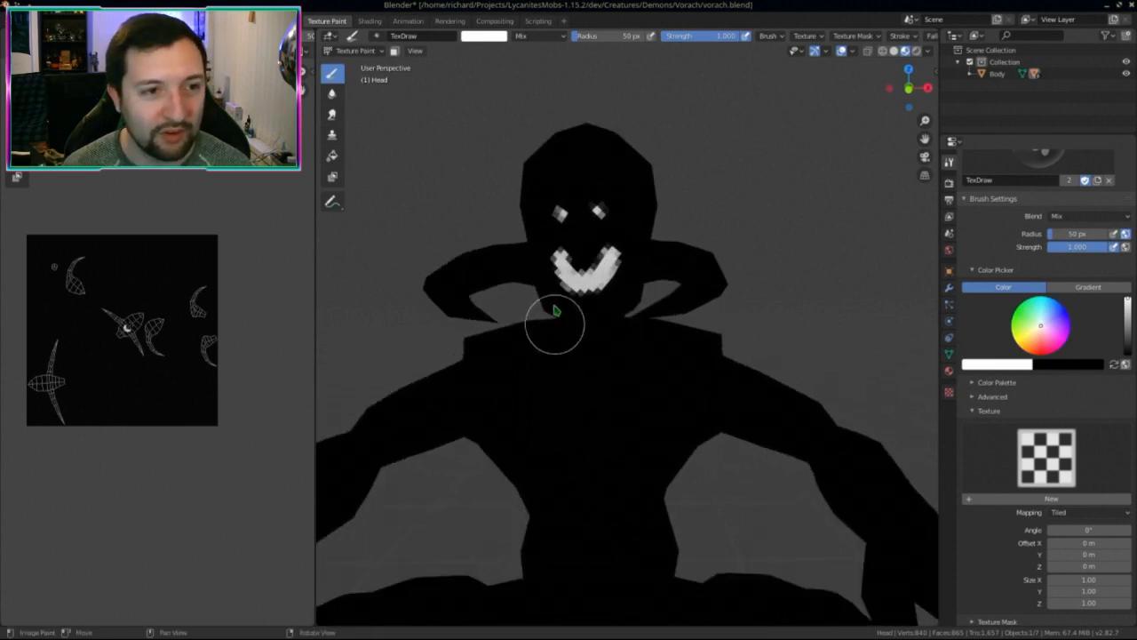
key(ctrl+z)
key(ctrl+z)
key(ctrl+z)
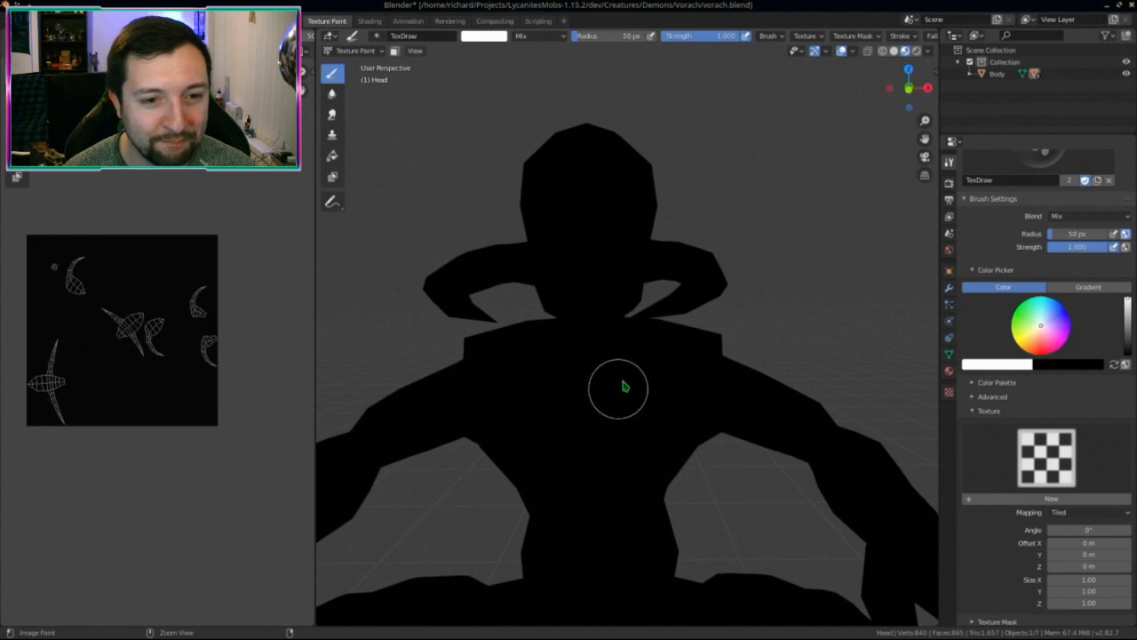
Step: Assign the existing Texture to the brush, rename it vorach, and enable its fake user
scroll(640, 373, down, 3)
scroll(1041, 416, down, 2)
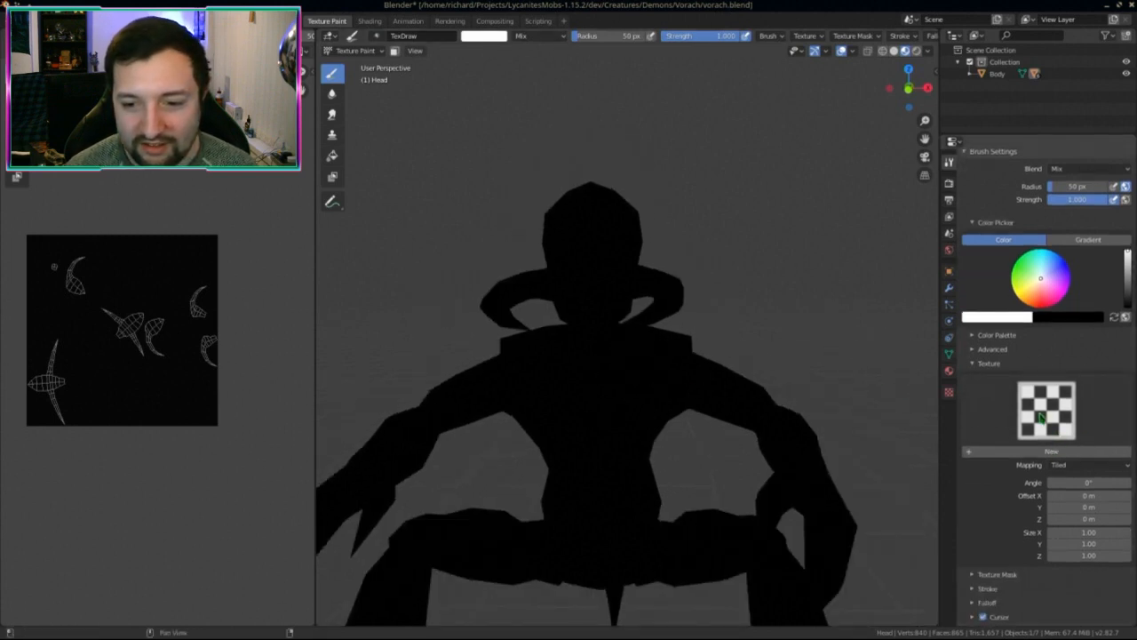
click(949, 391)
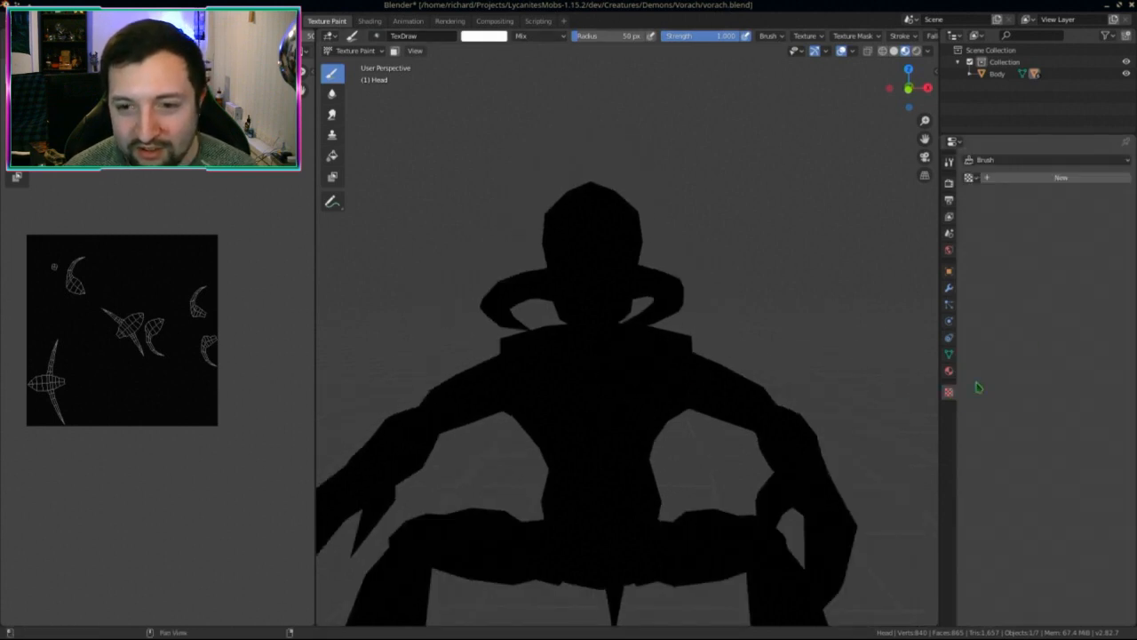
click(971, 177)
click(1041, 428)
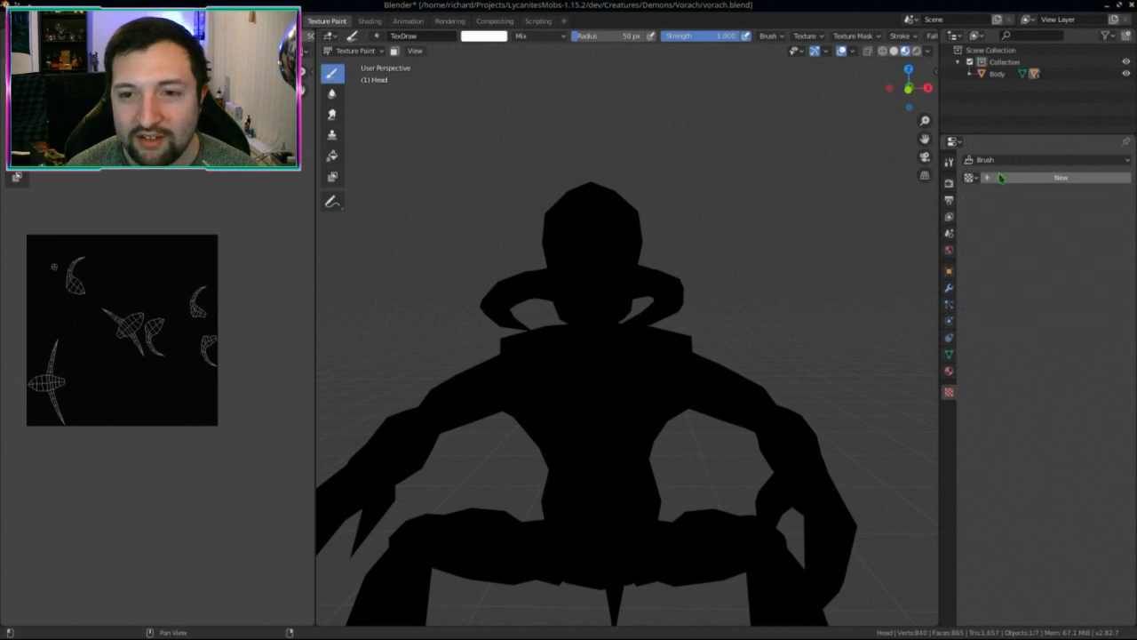
click(974, 177)
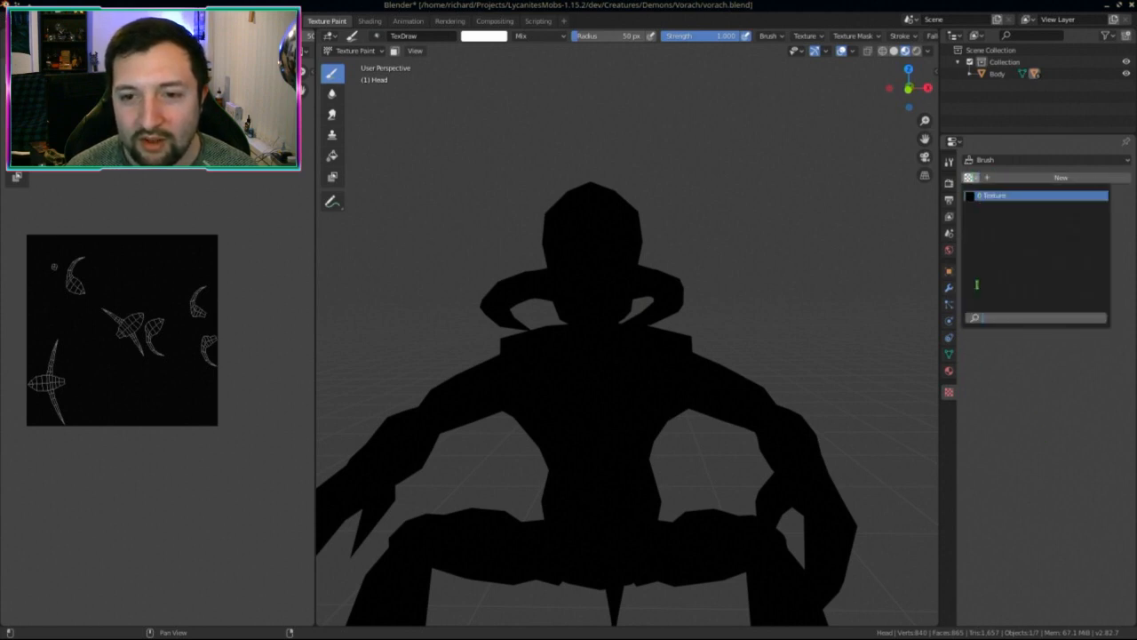
click(985, 480)
click(971, 178)
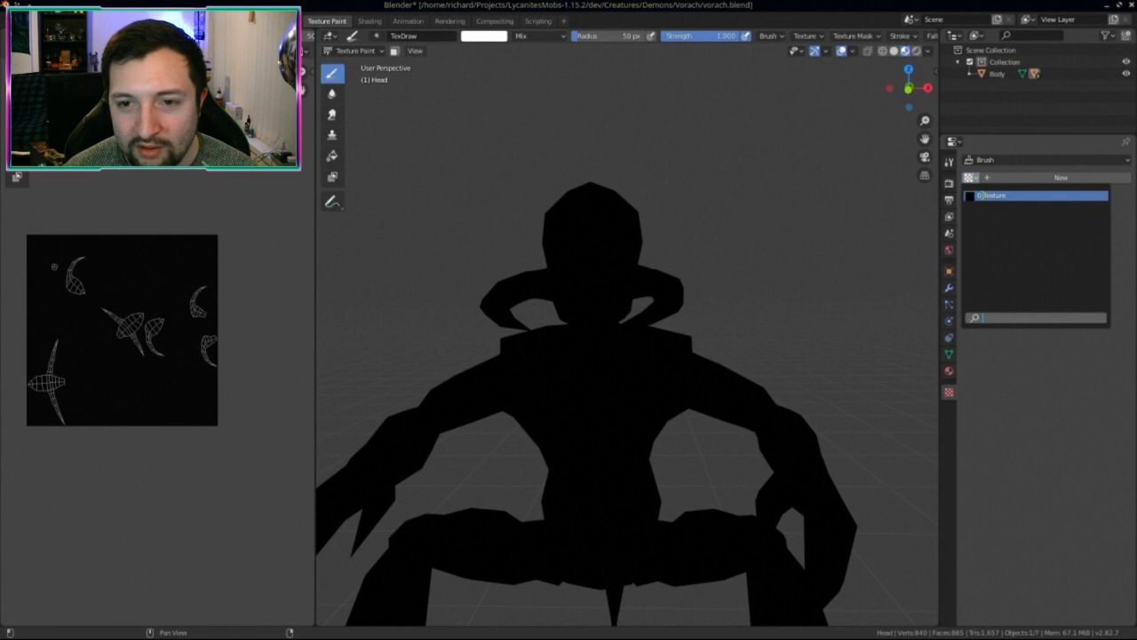
click(991, 183)
text(vor)
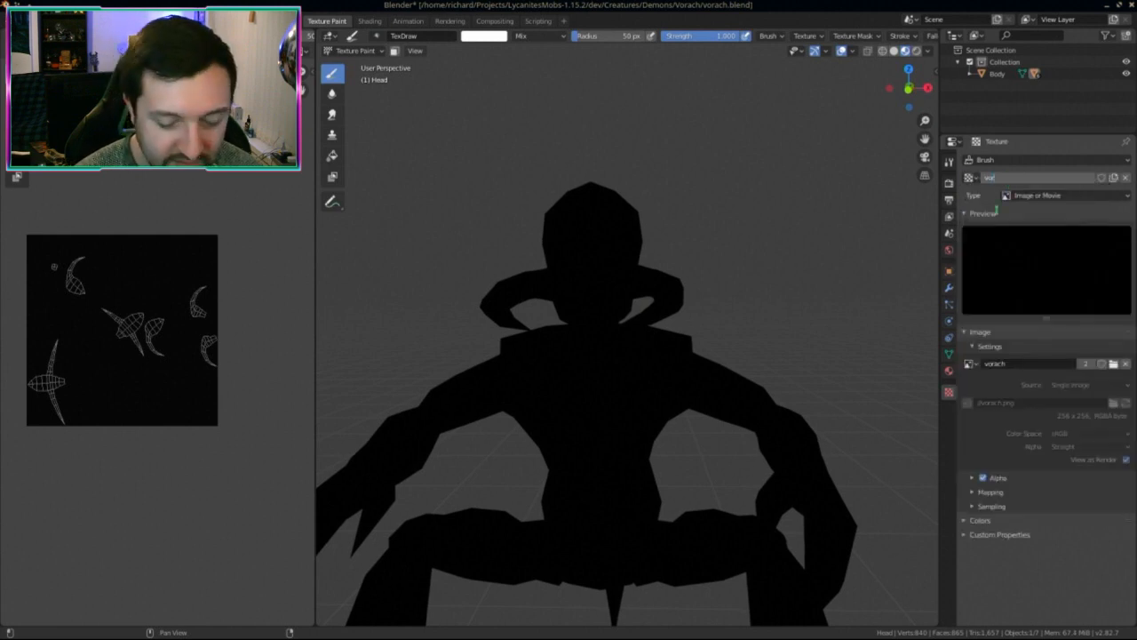
text(ach)
key(Return)
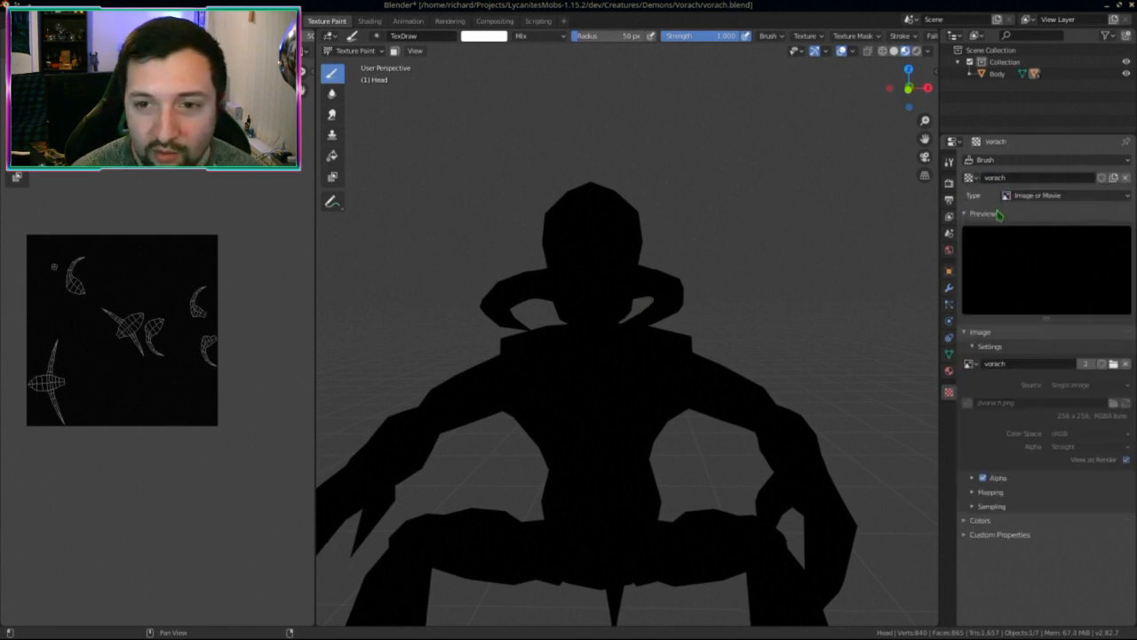
click(1101, 178)
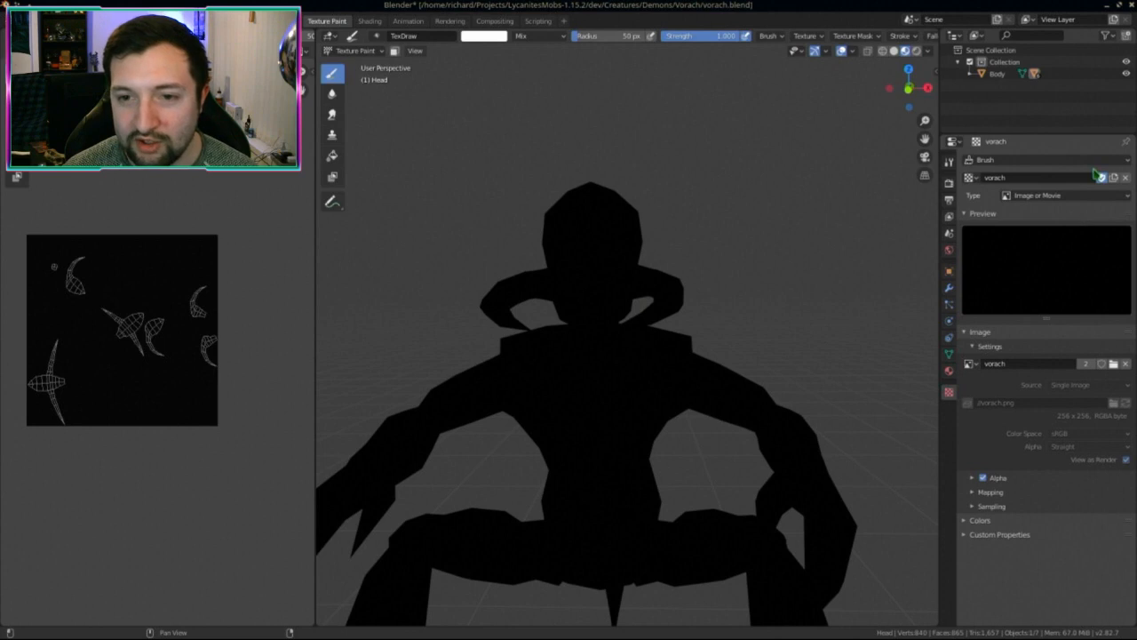
click(1043, 160)
Step: Duplicate the vorach texture as Brush01 and browse for an image for it
click(1115, 178)
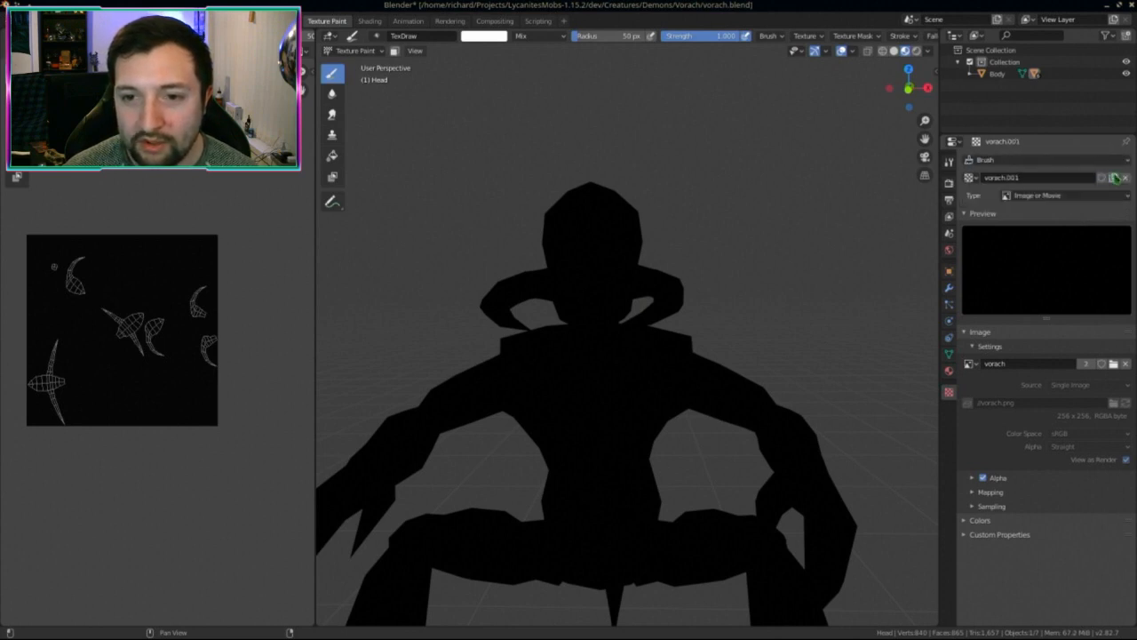
double_click(1029, 176)
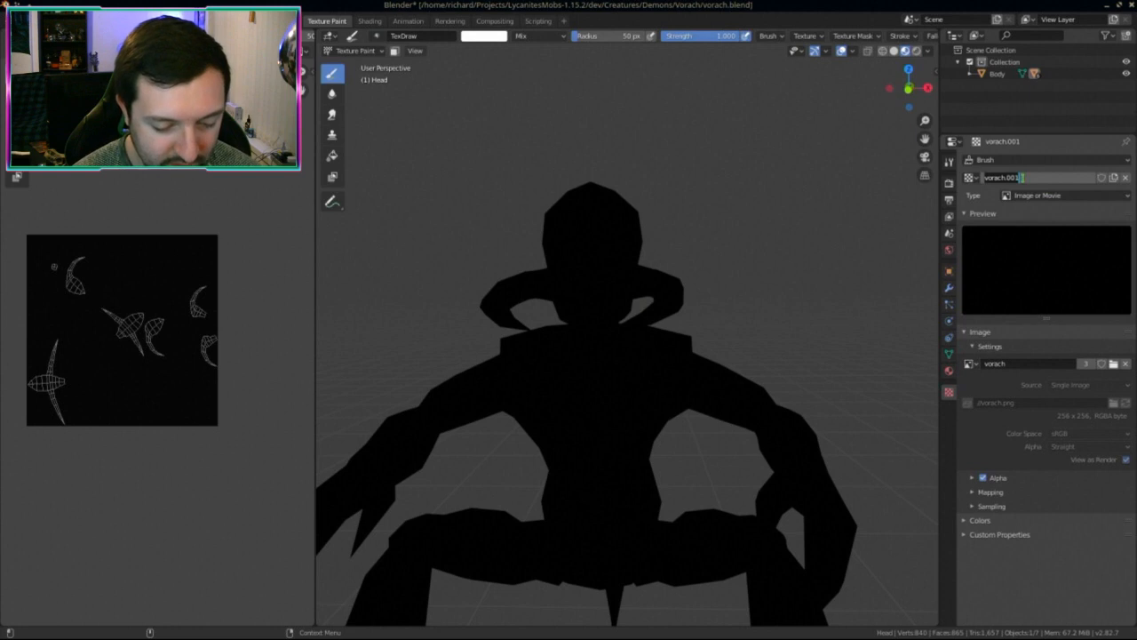
text(Brush)
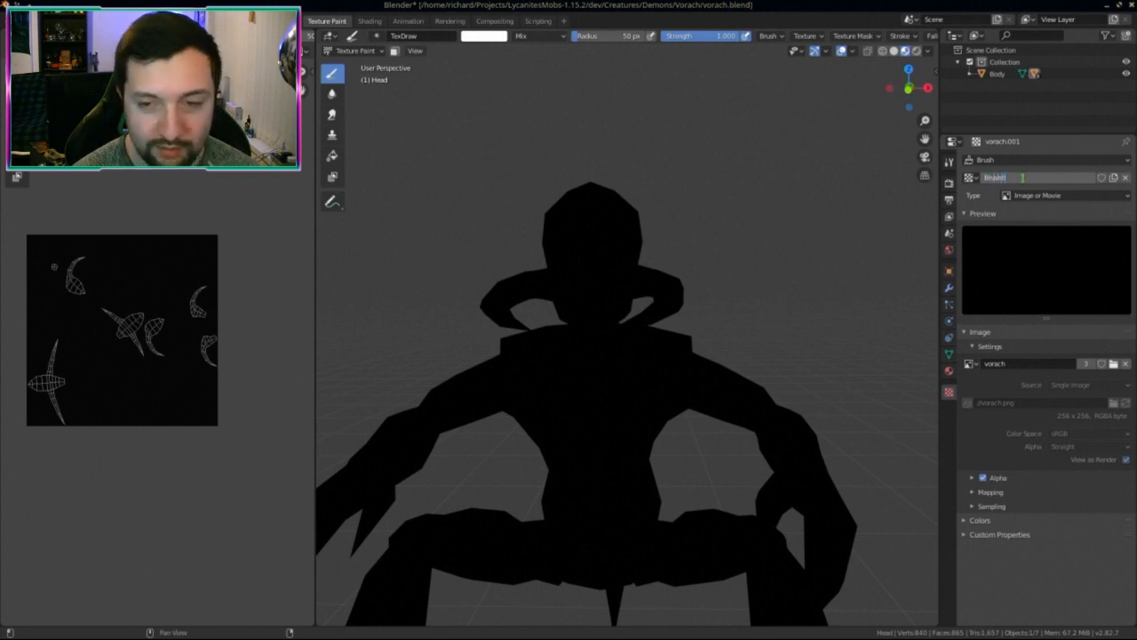
text(01)
key(Return)
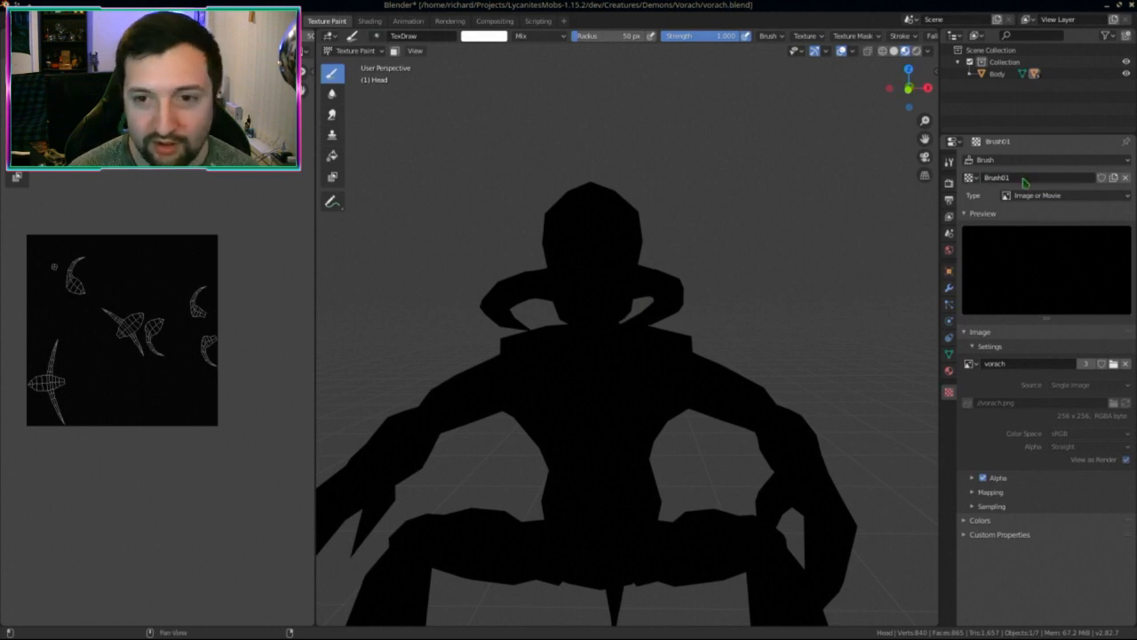
click(1113, 363)
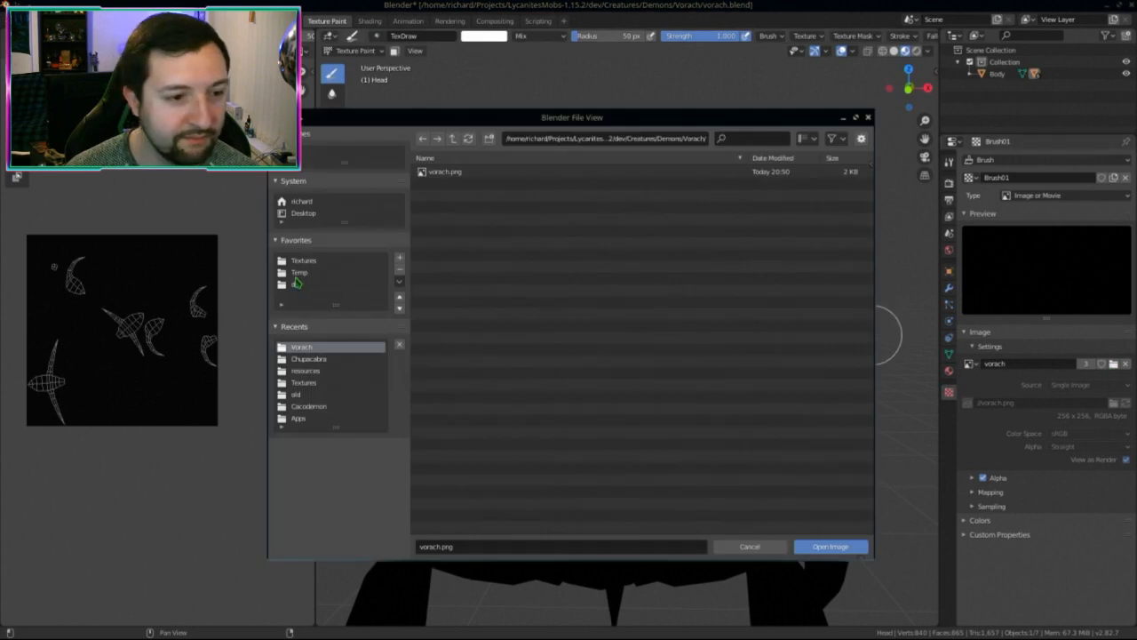
Step: Browse the Textures folder as thumbnails in an enlarged file browser
click(299, 261)
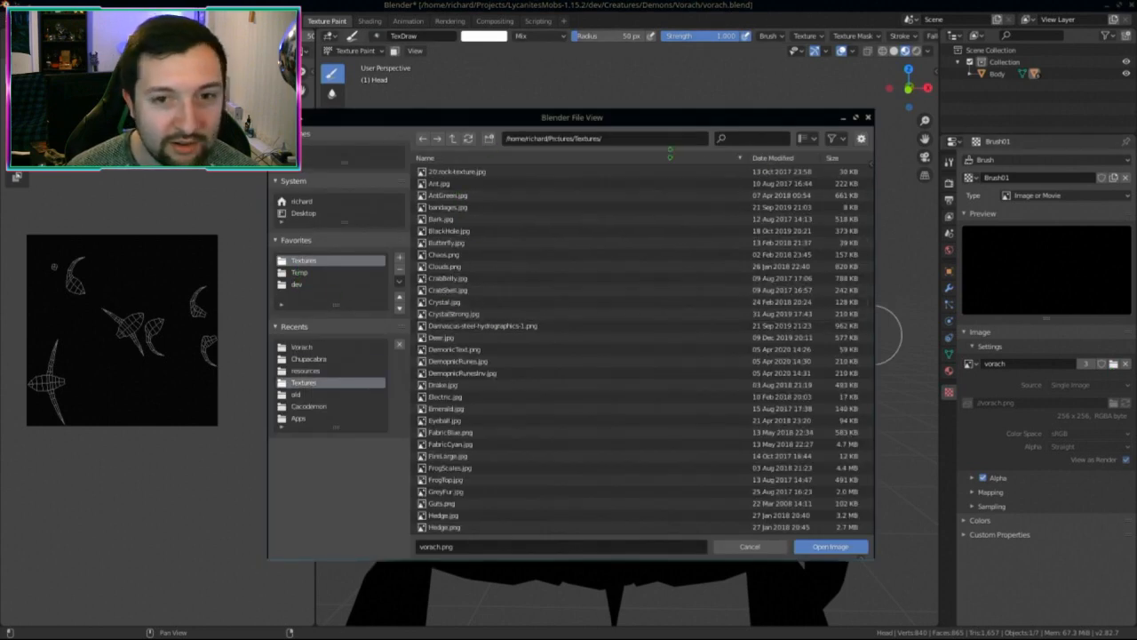
click(811, 142)
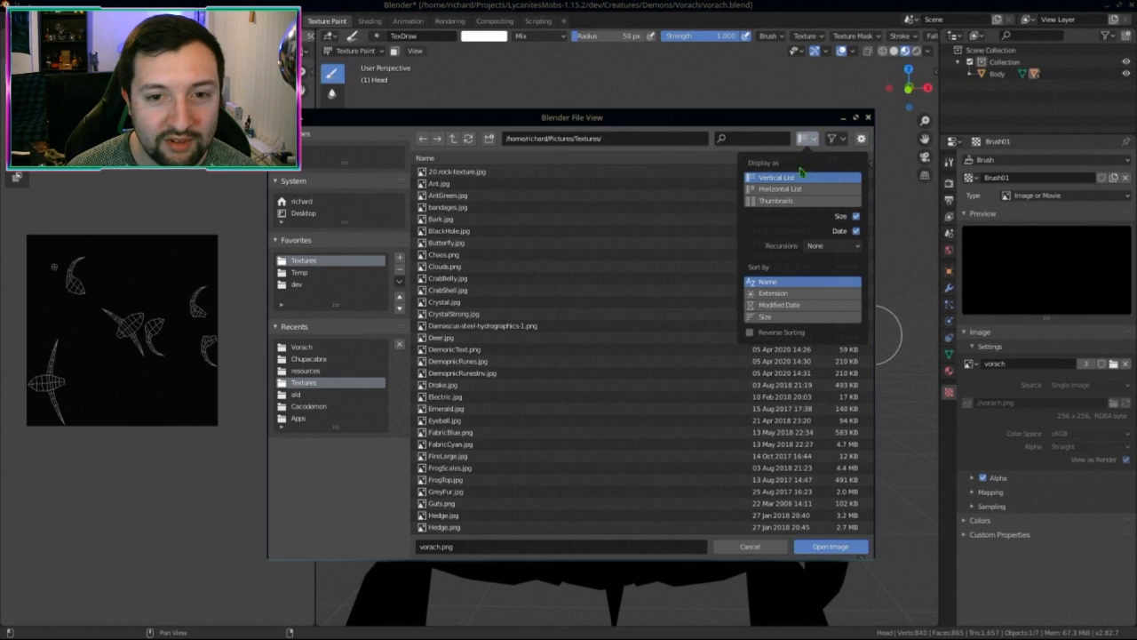
click(780, 202)
scroll(705, 369, down, 1)
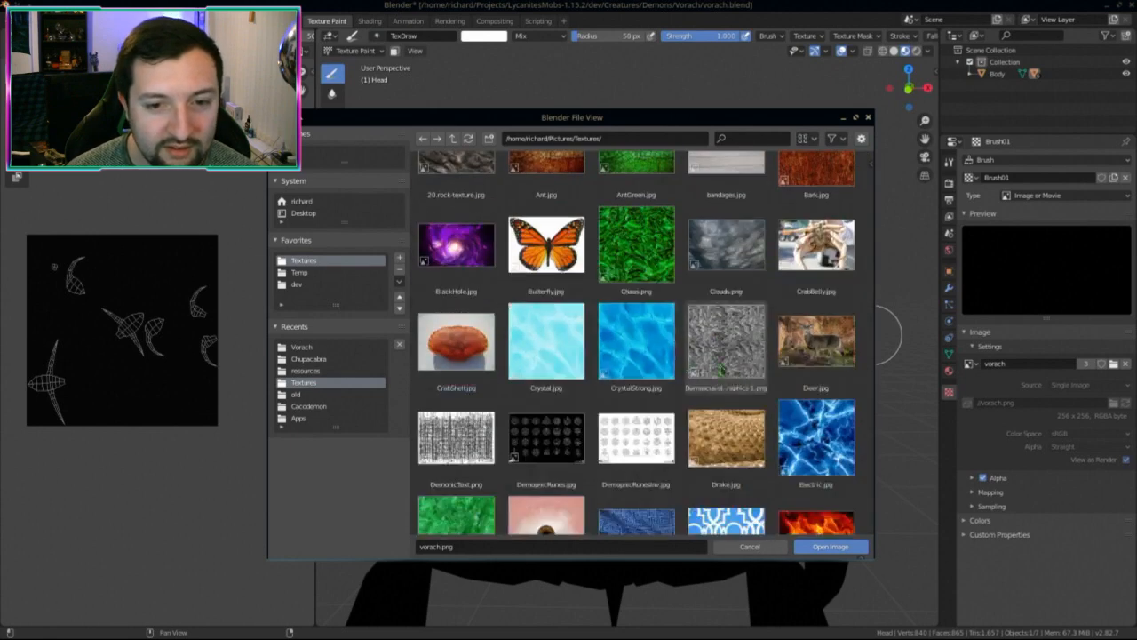
scroll(704, 367, down, 1)
key(super+Up)
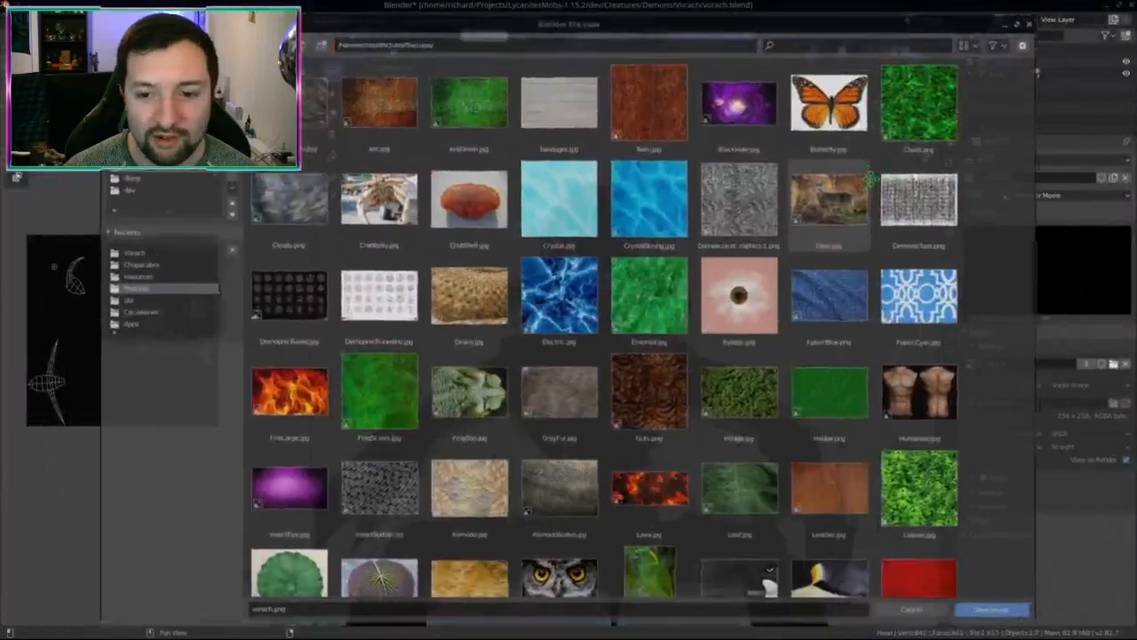
Step: Load ZombieChestYellow.jpg as the Brush01 texture image
scroll(638, 382, down, 5)
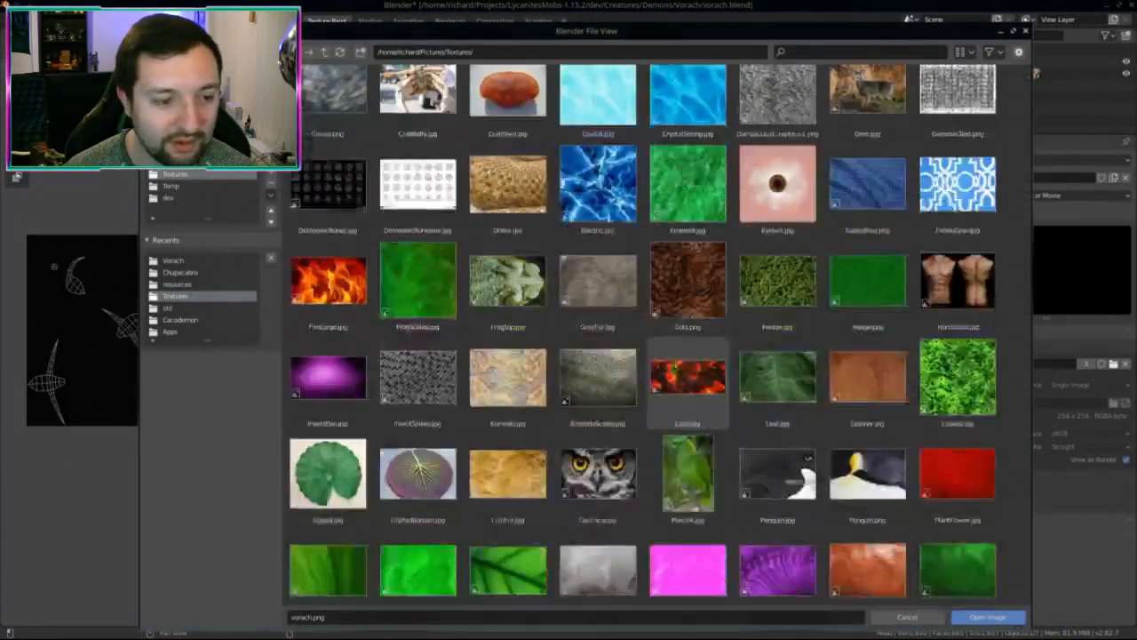
scroll(716, 487, down, 1)
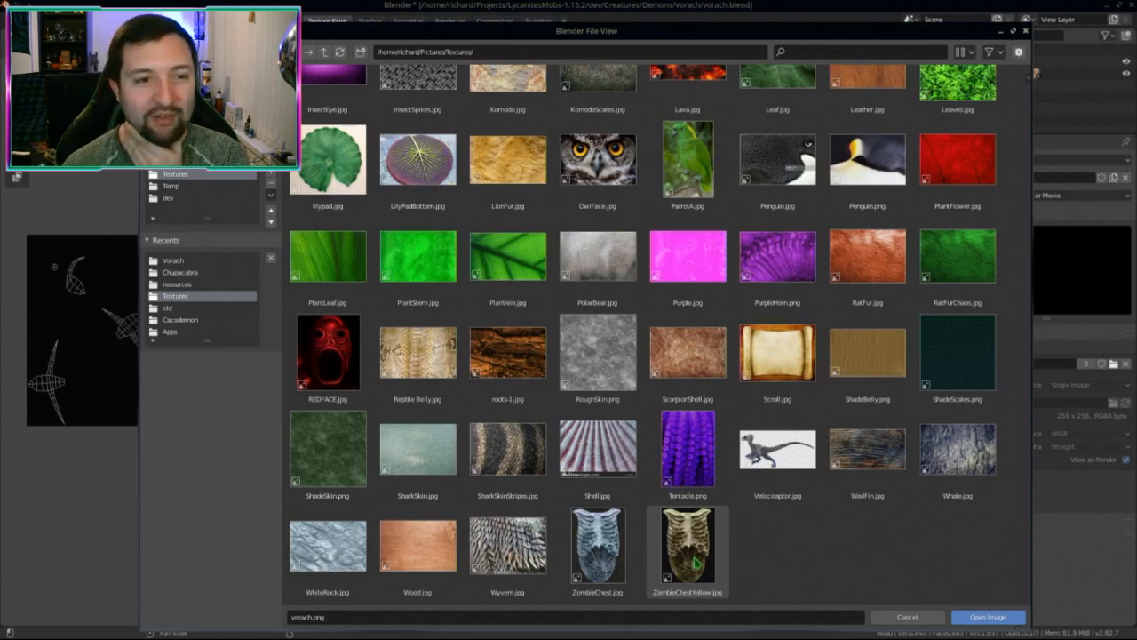
scroll(698, 546, up, 5)
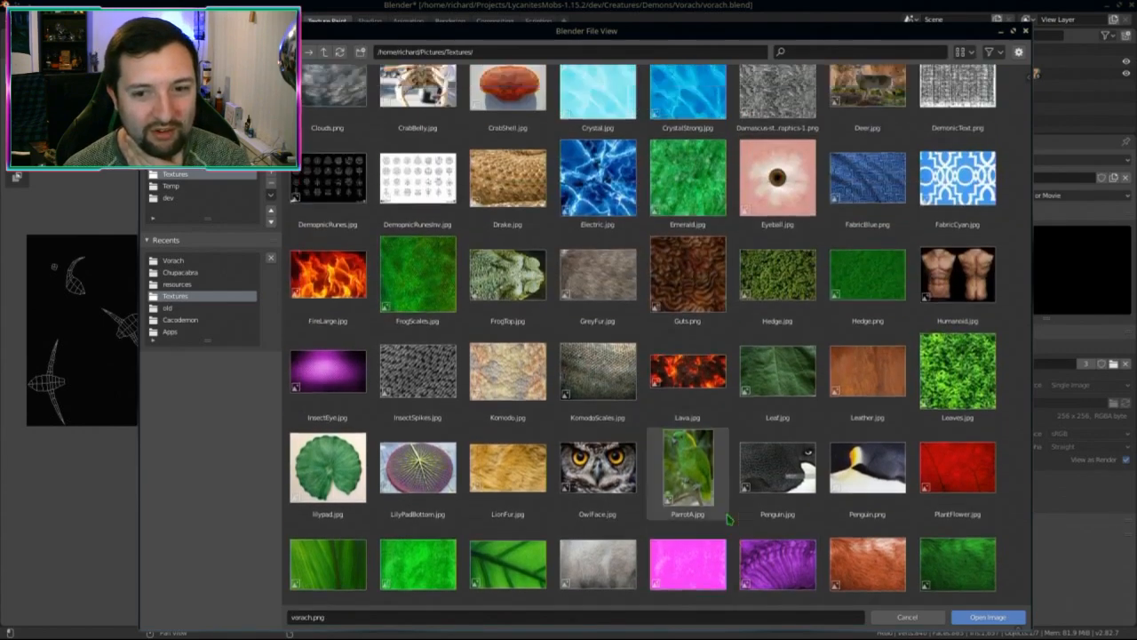
scroll(702, 522, down, 5)
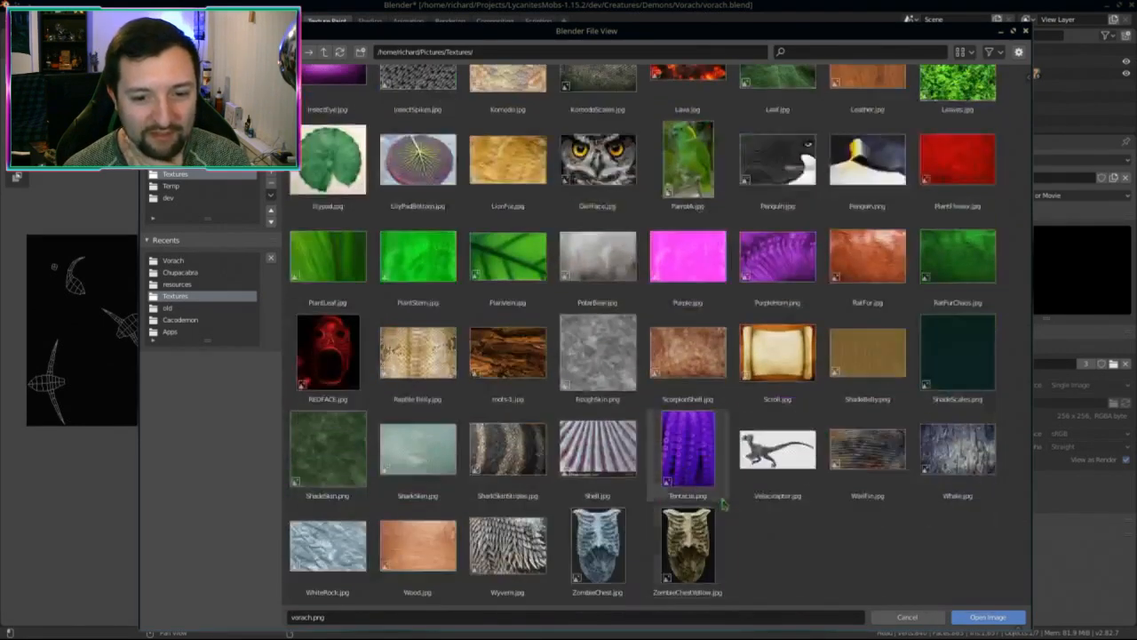
double_click(707, 547)
scroll(685, 533, down, 5)
scroll(657, 444, up, 1)
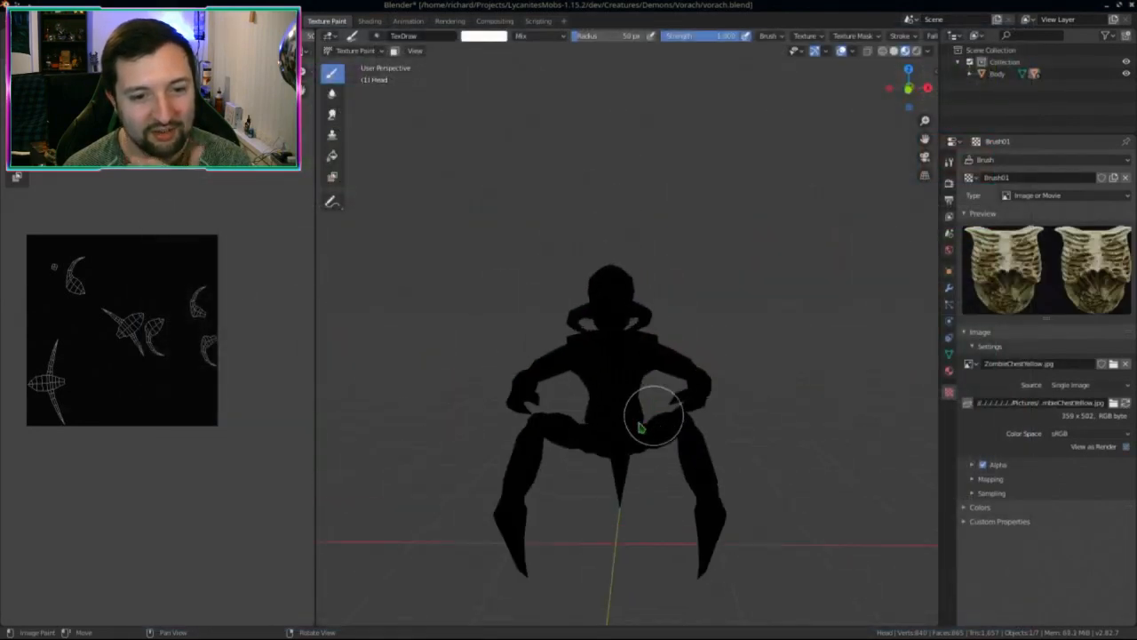
scroll(641, 428, up, 4)
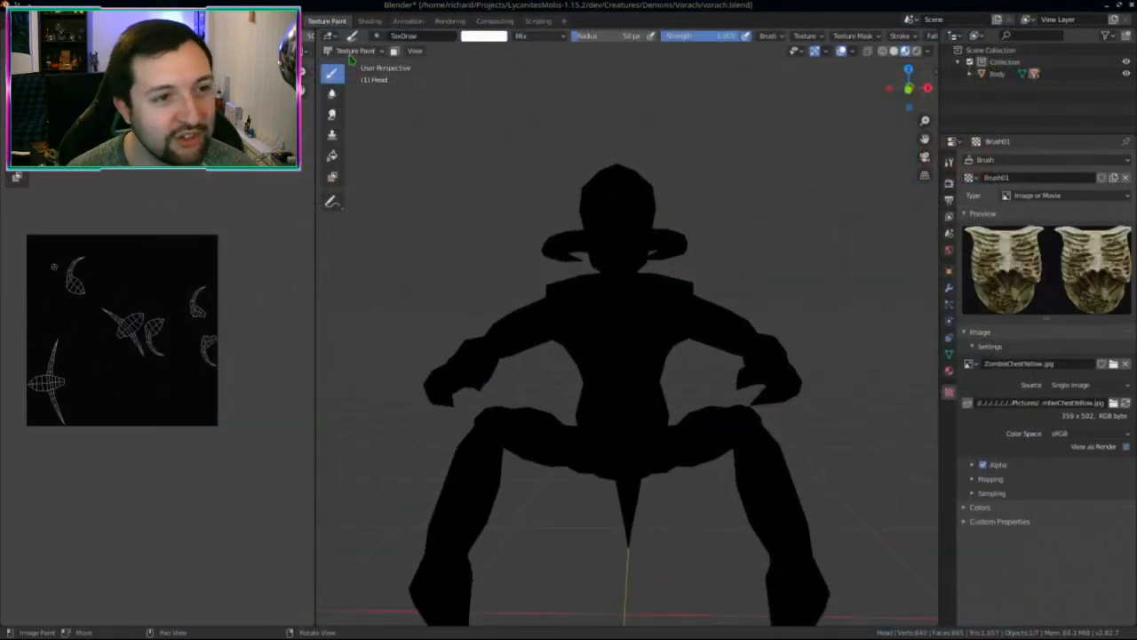
click(353, 52)
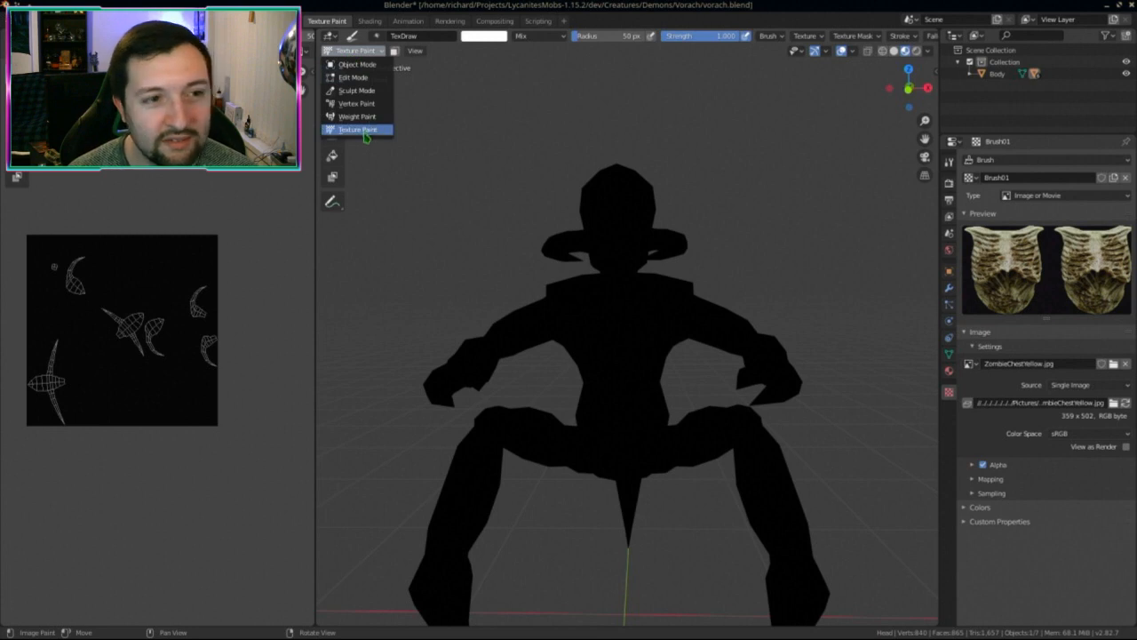
Step: Reselect the body in Object Mode and switch it into Texture Paint mode
click(359, 53)
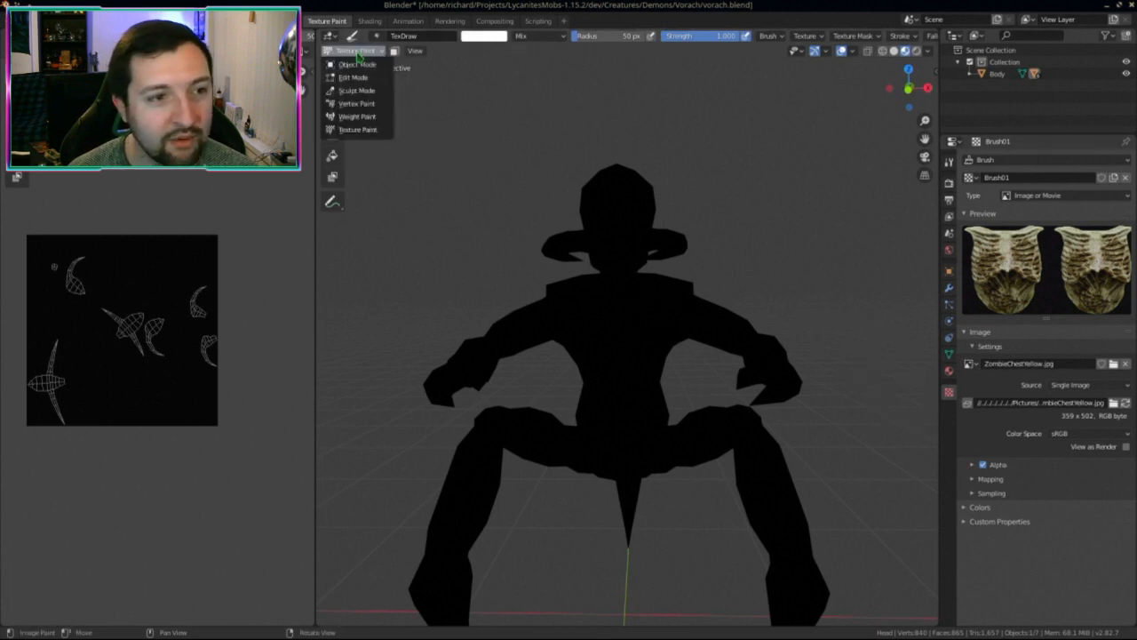
click(355, 64)
click(608, 336)
click(355, 51)
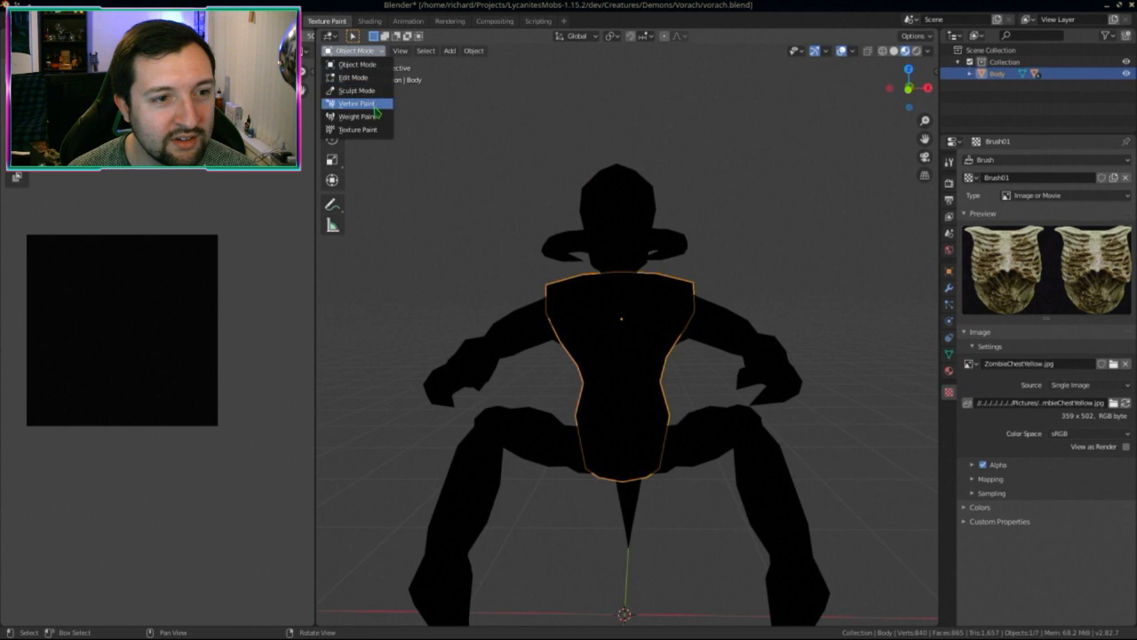
click(357, 130)
Step: Set the brush texture mapping to Stencil
click(949, 161)
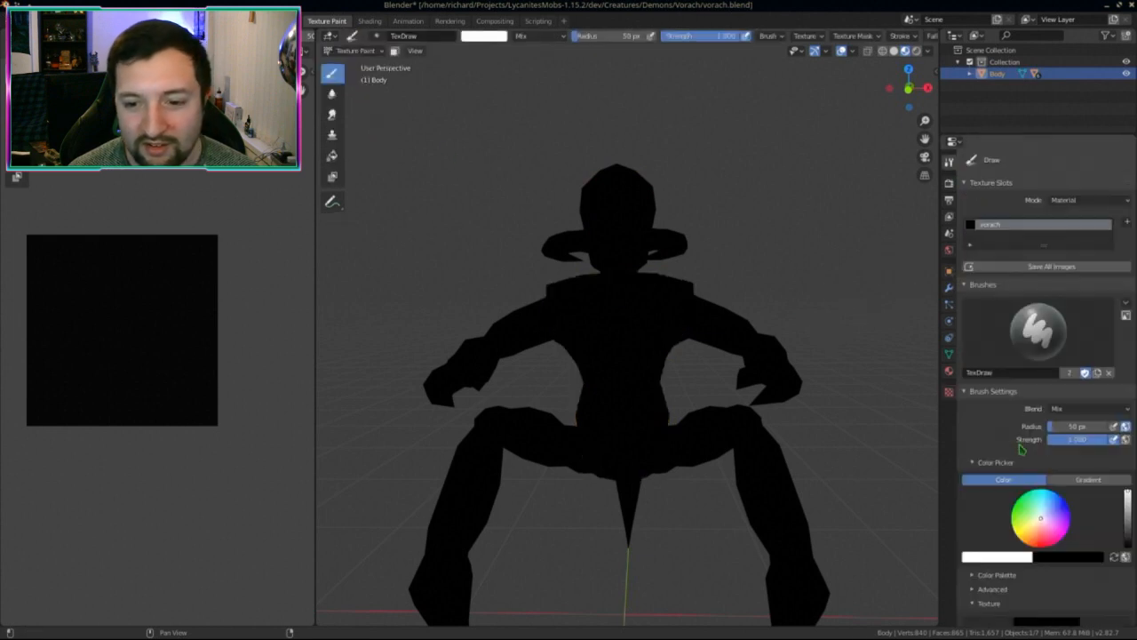
scroll(1022, 449, down, 6)
click(1035, 417)
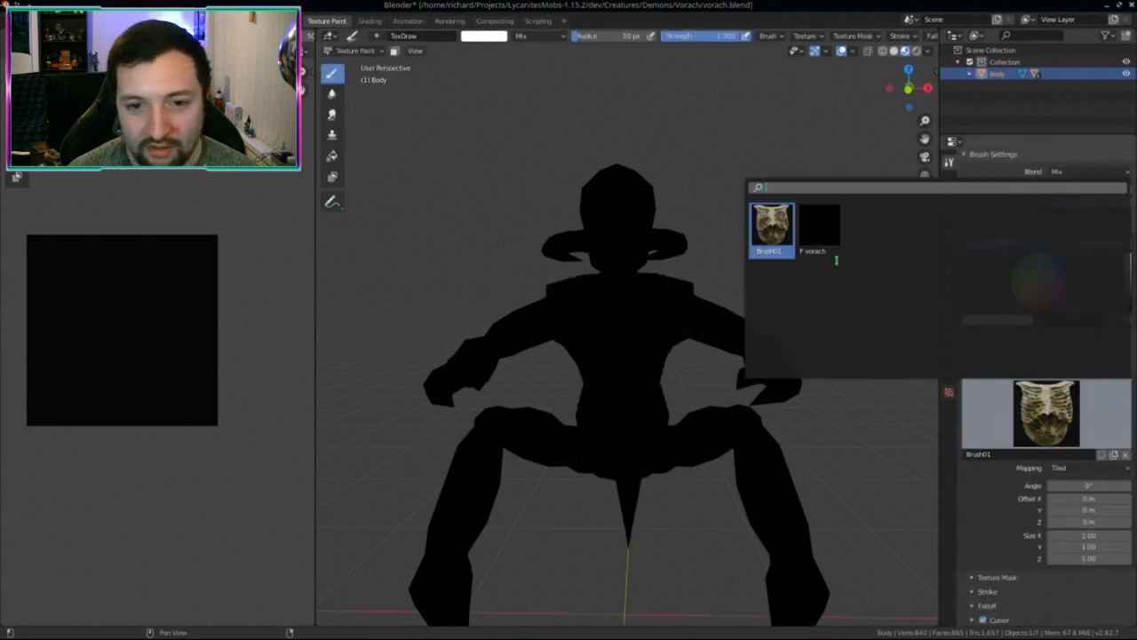
click(1066, 468)
click(1061, 534)
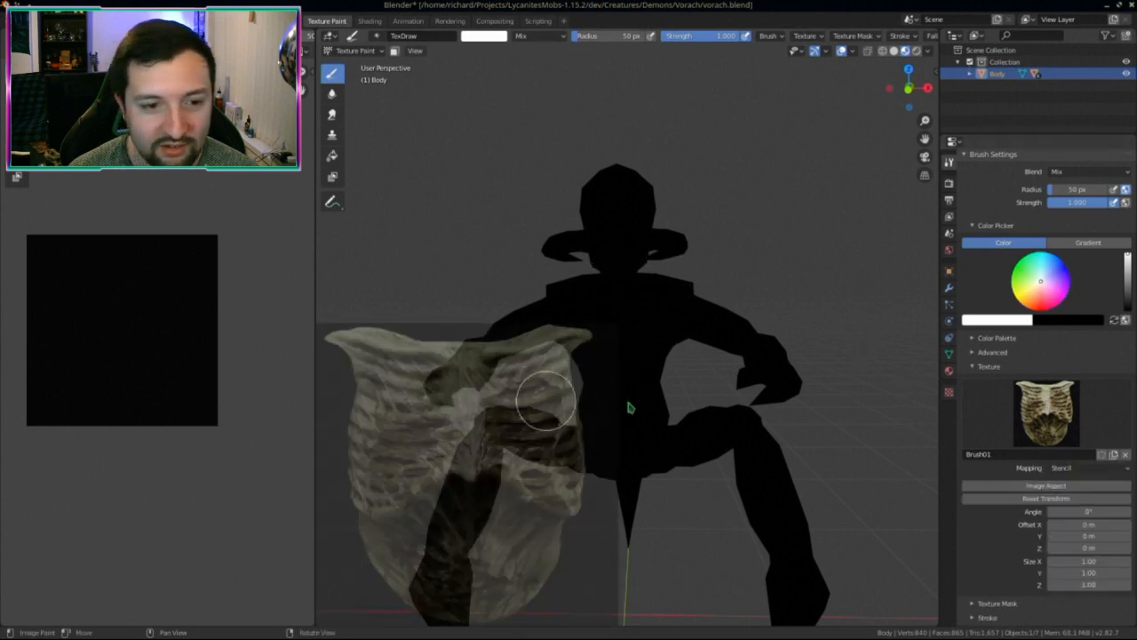
Step: Drag the ribcage stencil over the torso and save vorach.blend
right_drag(547, 400, 640, 231)
right_drag(776, 367, 673, 299)
key(ctrl+s)
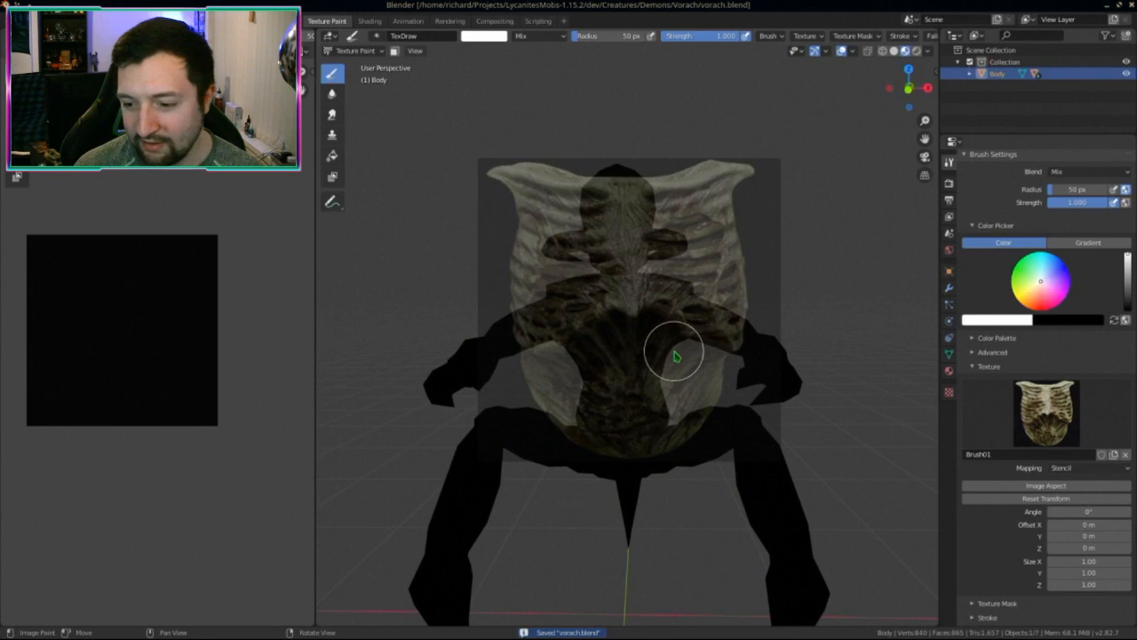
right_drag(680, 356, 705, 428)
Step: Isolate the torso in front orthographic view and resize the stencil to fit it
key(KP_5)
key(KP_1)
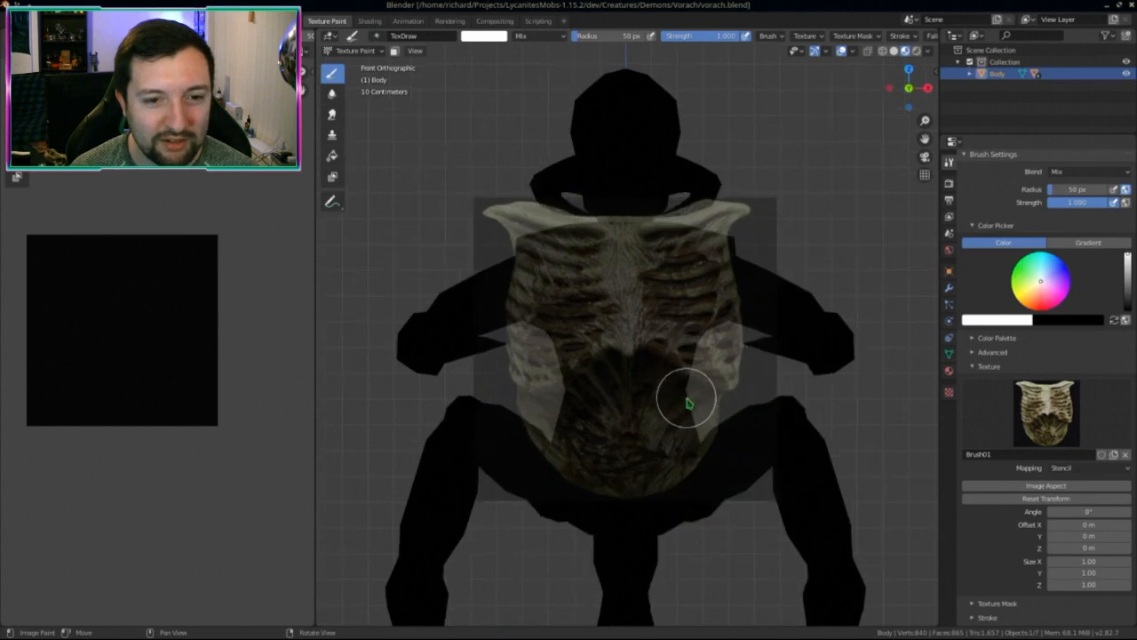
key(KP_Divide)
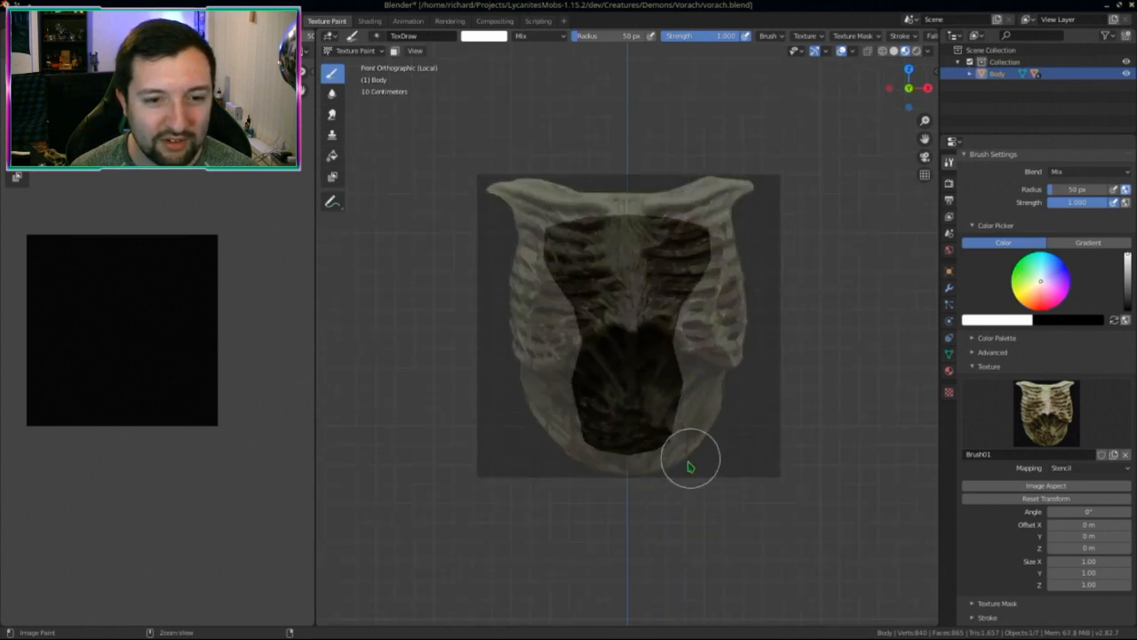
ctrl+right_drag(687, 465, 703, 421)
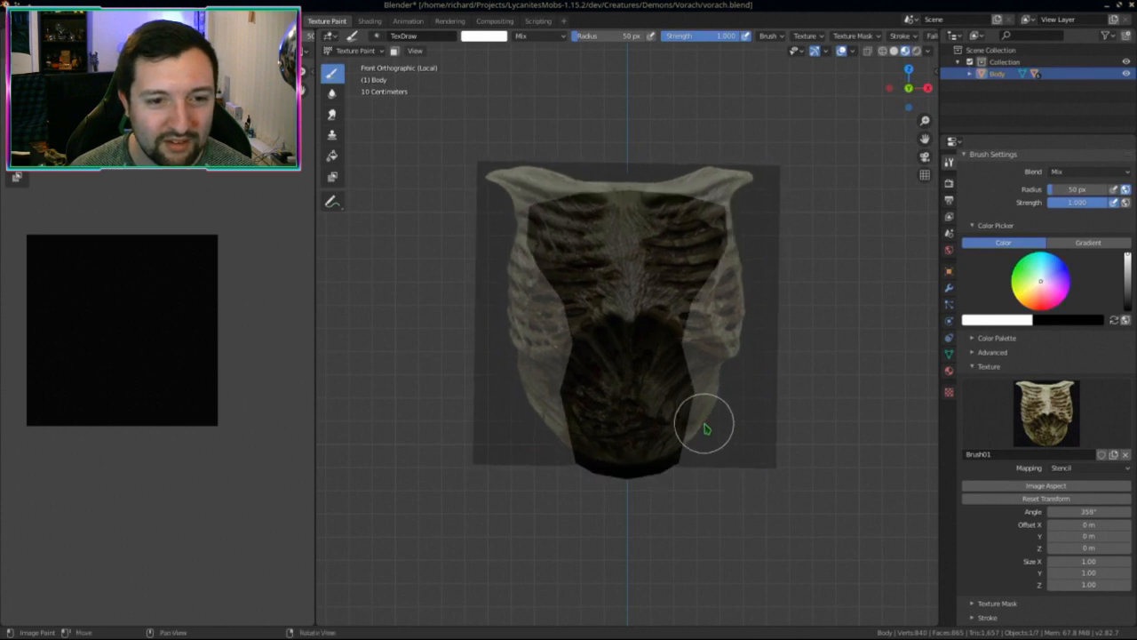
Step: Paint the ribcage over the upper chest and lower belly, rotating the stencil about 11°
scroll(833, 38, down, 4)
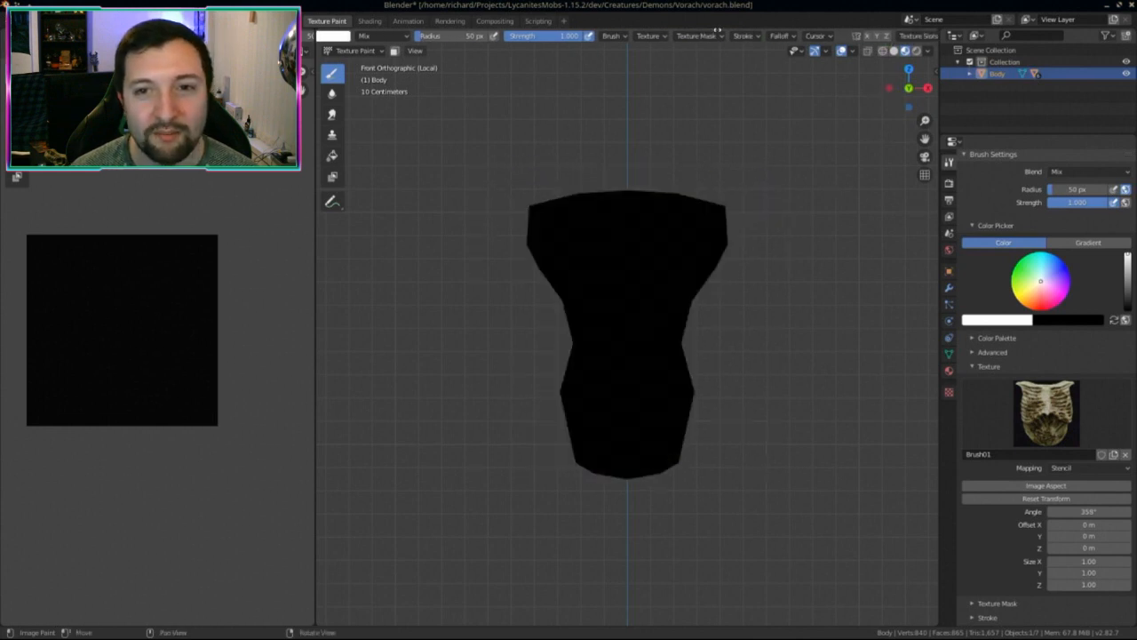
mouse_move(609, 282)
mouse_down()
mouse_move(622, 227)
mouse_move(693, 226)
mouse_move(560, 302)
mouse_move(621, 401)
mouse_up()
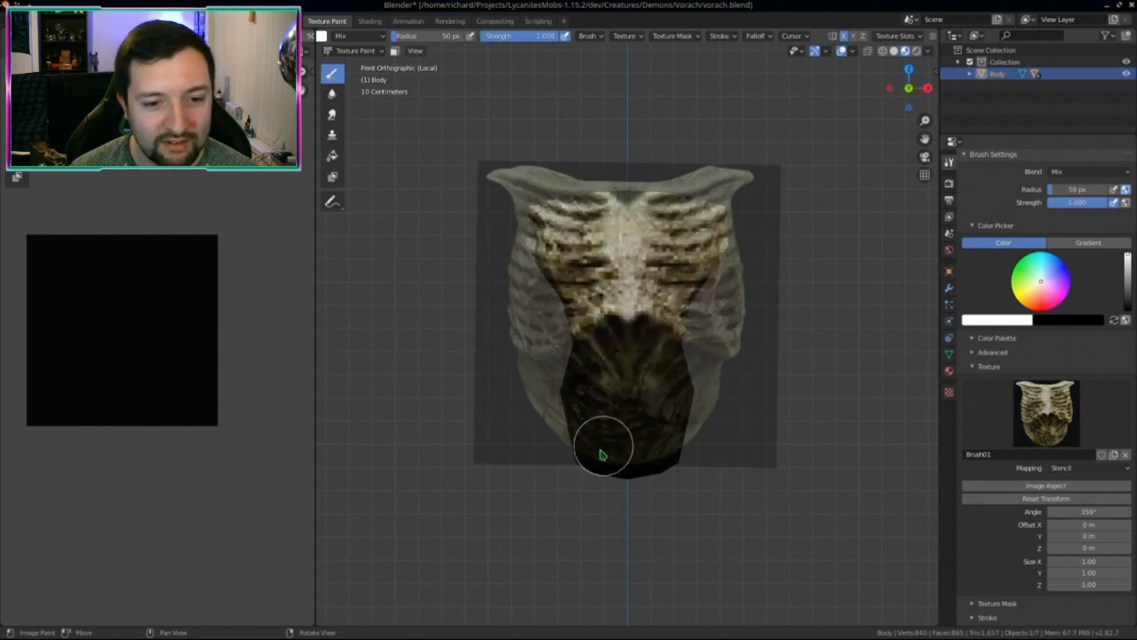
mouse_move(602, 454)
mouse_down()
mouse_move(703, 439)
mouse_move(709, 448)
mouse_up()
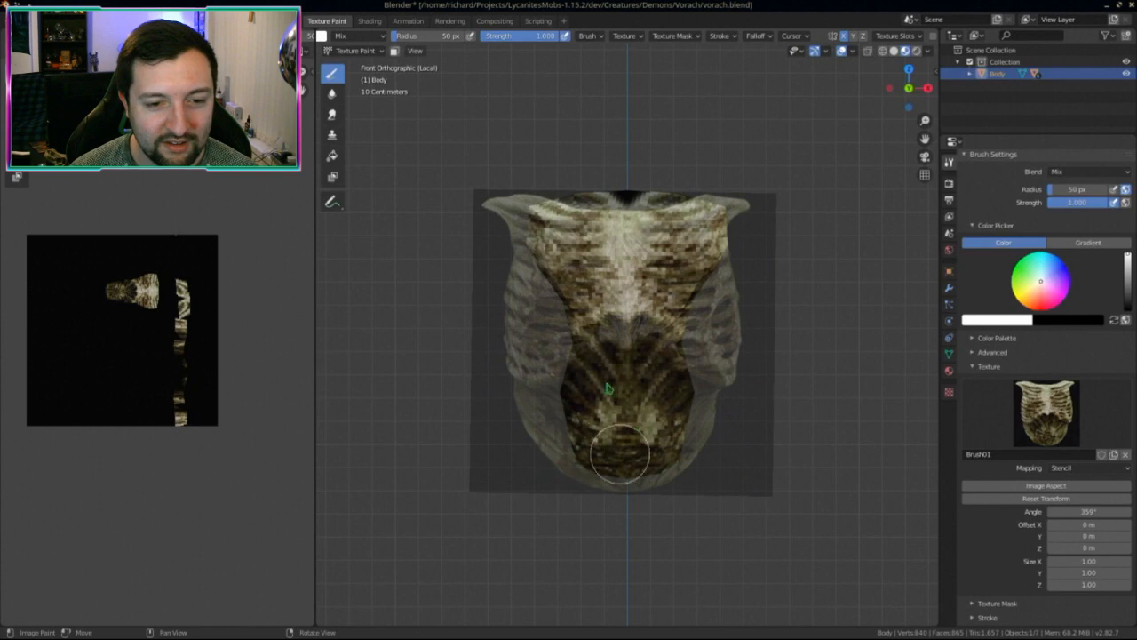
middle_drag(622, 426, 746, 449)
ctrl+right_drag(693, 467, 672, 488)
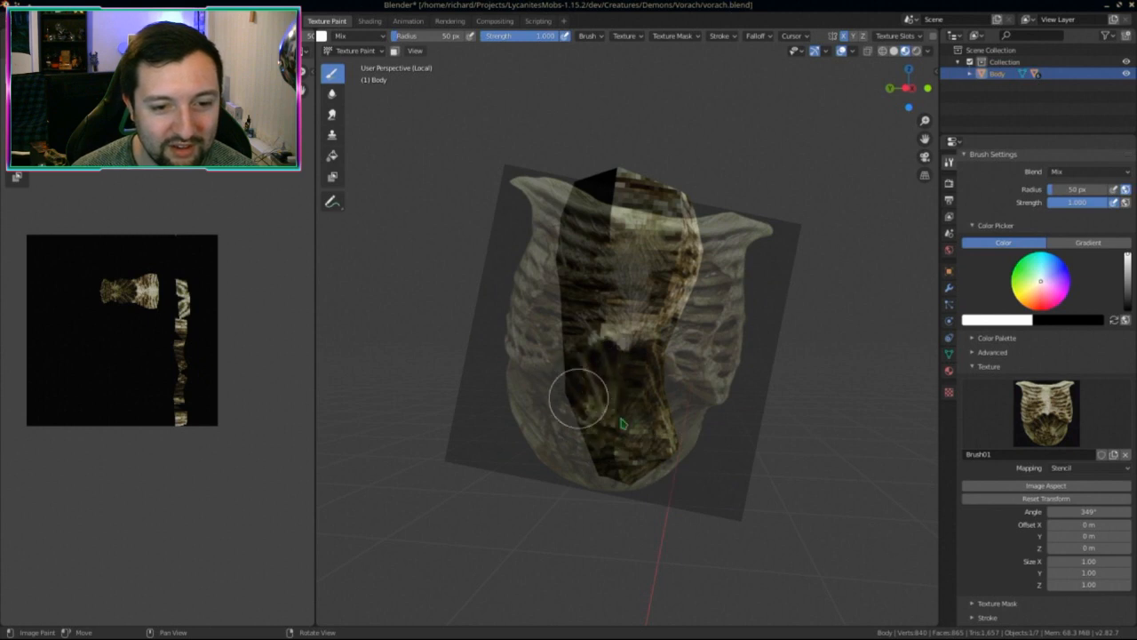
drag(617, 464, 634, 460)
Step: Check the torso from behind, then re-angle the stencil to about 343°
middle_drag(635, 459, 794, 446)
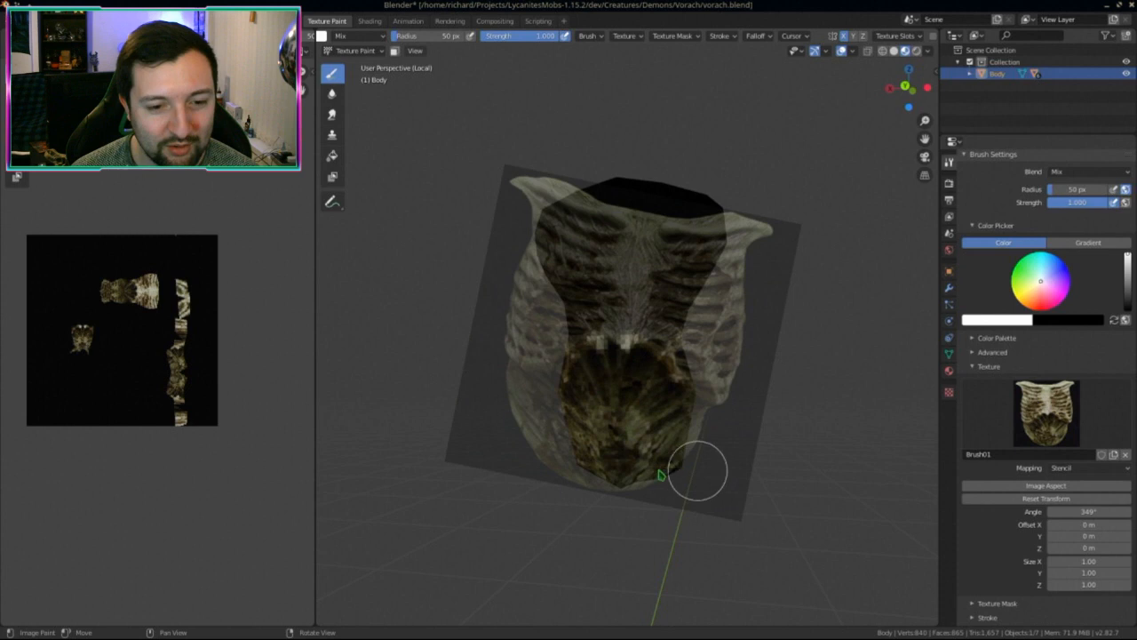
middle_drag(660, 476, 444, 474)
scroll(1044, 454, down, 2)
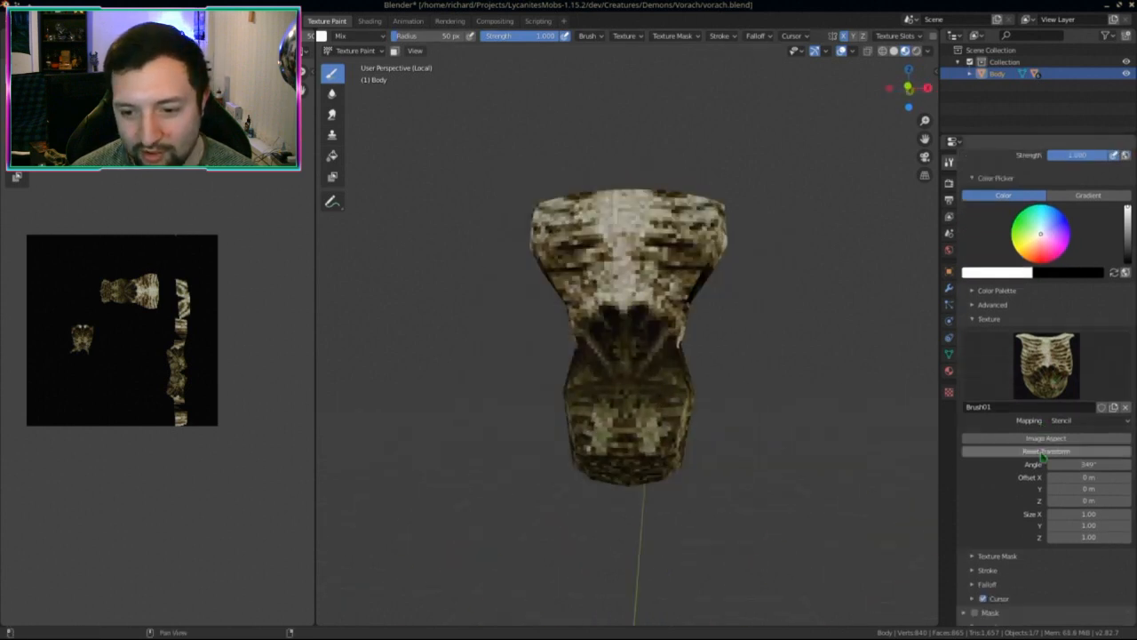
scroll(1044, 454, up, 5)
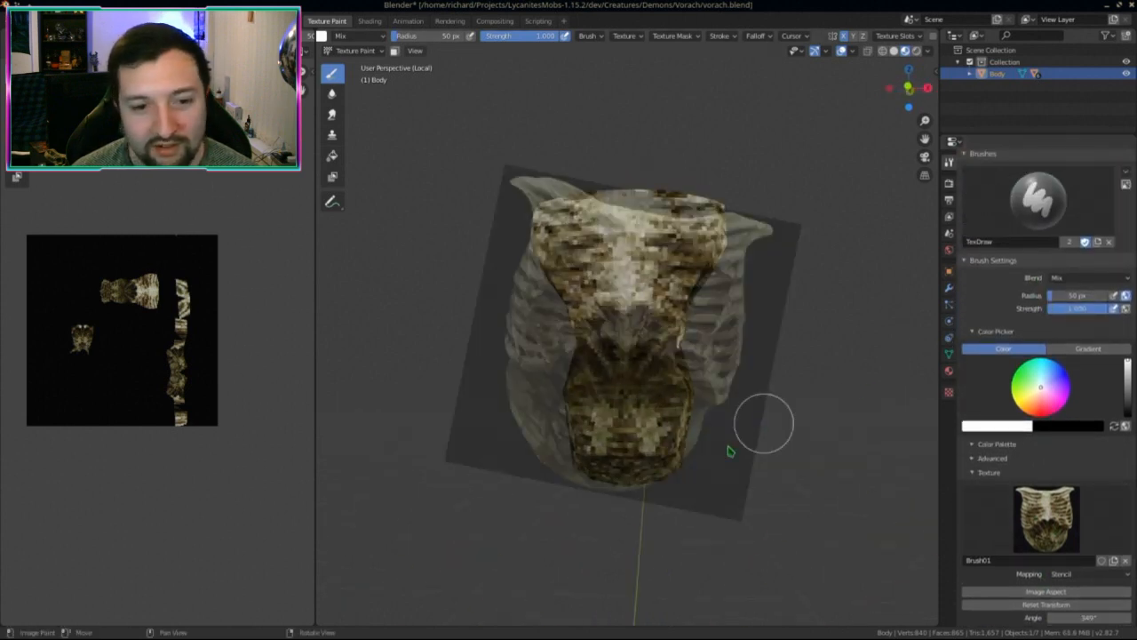
middle_drag(729, 450, 704, 433)
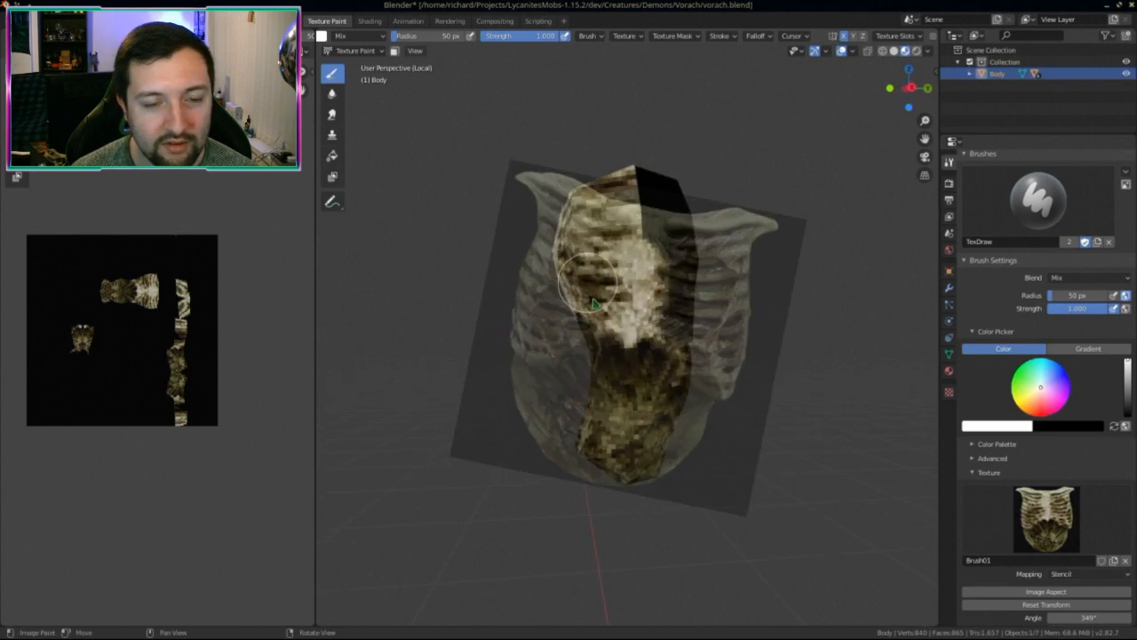
middle_drag(594, 304, 767, 401)
ctrl+right_drag(767, 401, 706, 436)
mouse_move(706, 436)
middle_down()
mouse_move(667, 432)
mouse_move(685, 436)
middle_up()
ctrl+right_drag(685, 436, 712, 451)
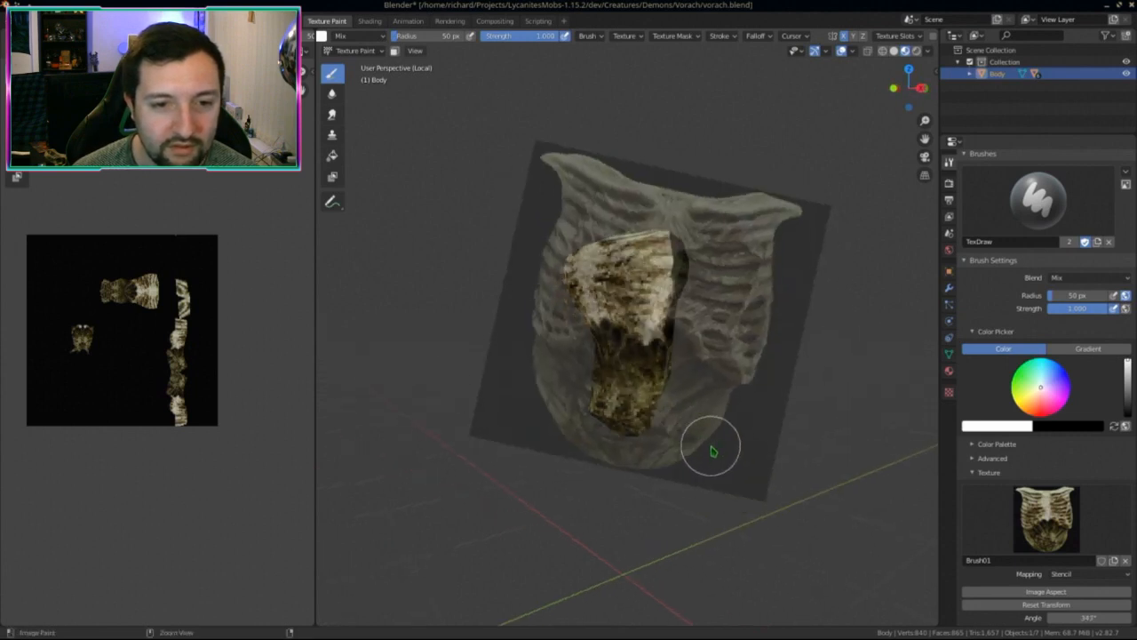
Step: Realign the stencil at about 5.59° from the front and paint the upper chest patch
middle_drag(712, 452, 714, 363)
right_drag(714, 364, 726, 361)
middle_drag(726, 361, 651, 292)
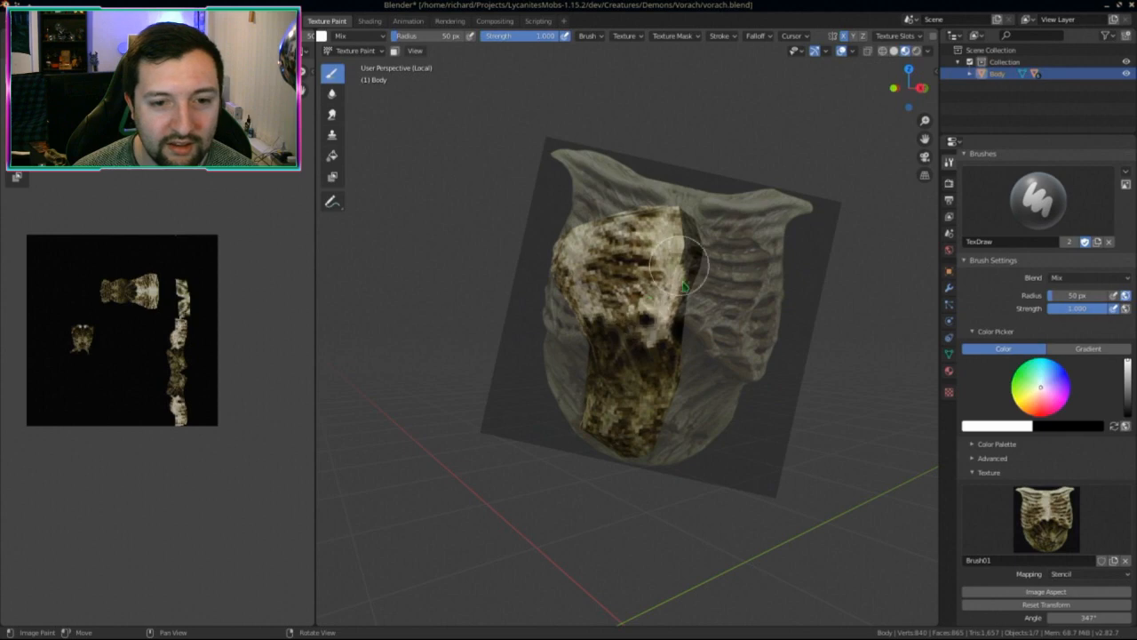
middle_drag(684, 286, 665, 399)
ctrl+right_drag(665, 398, 701, 419)
scroll(772, 353, up, 4)
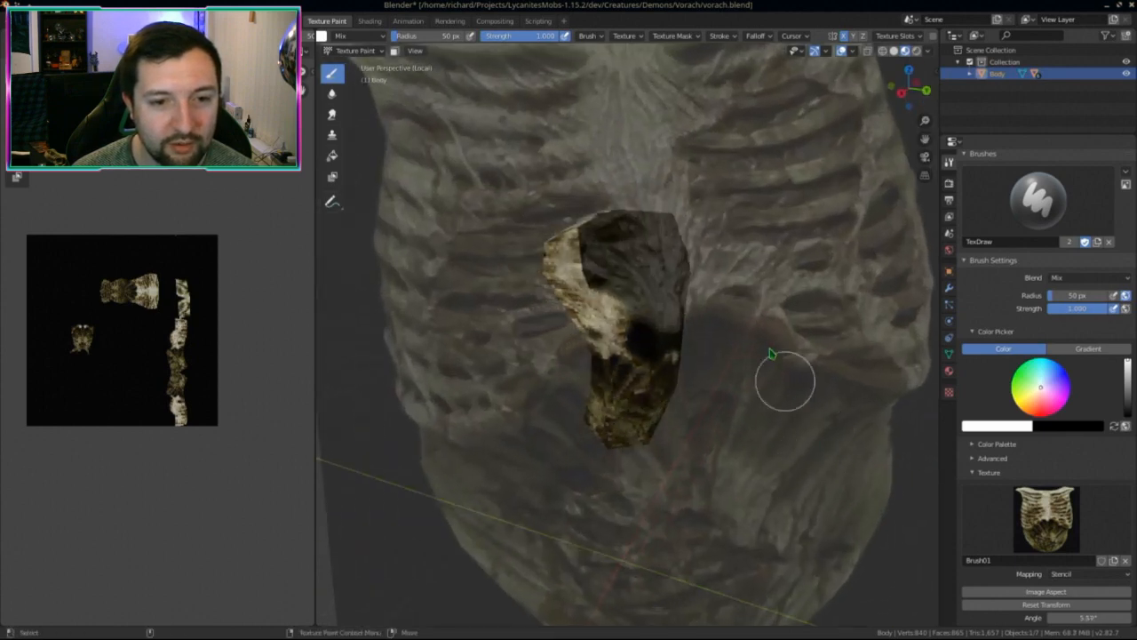
middle_drag(771, 354, 754, 452)
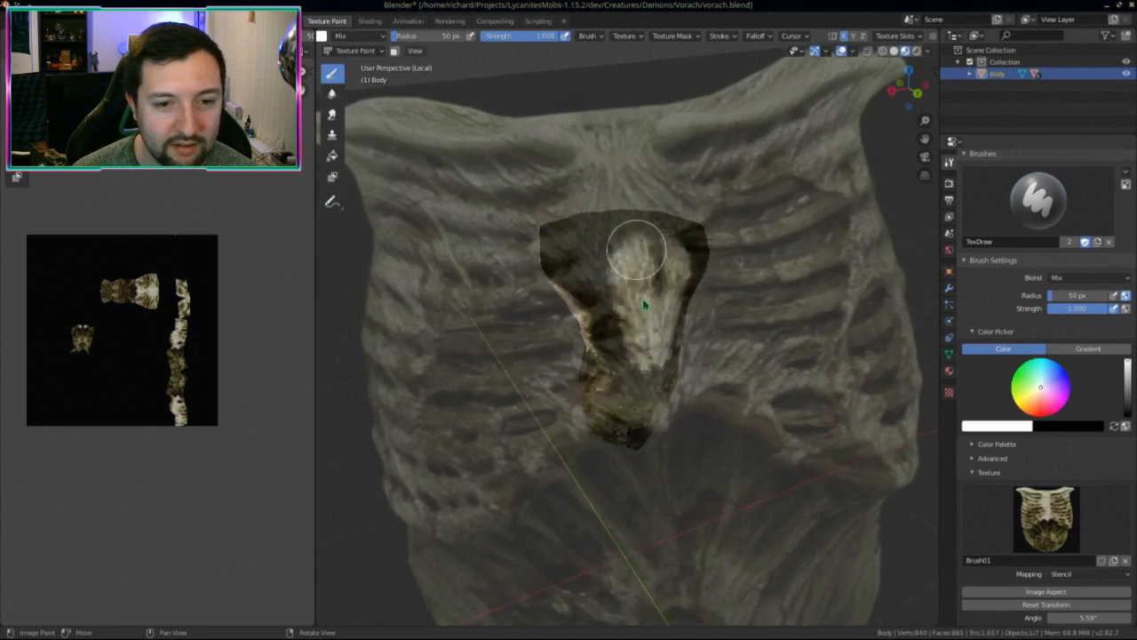
drag(604, 296, 623, 360)
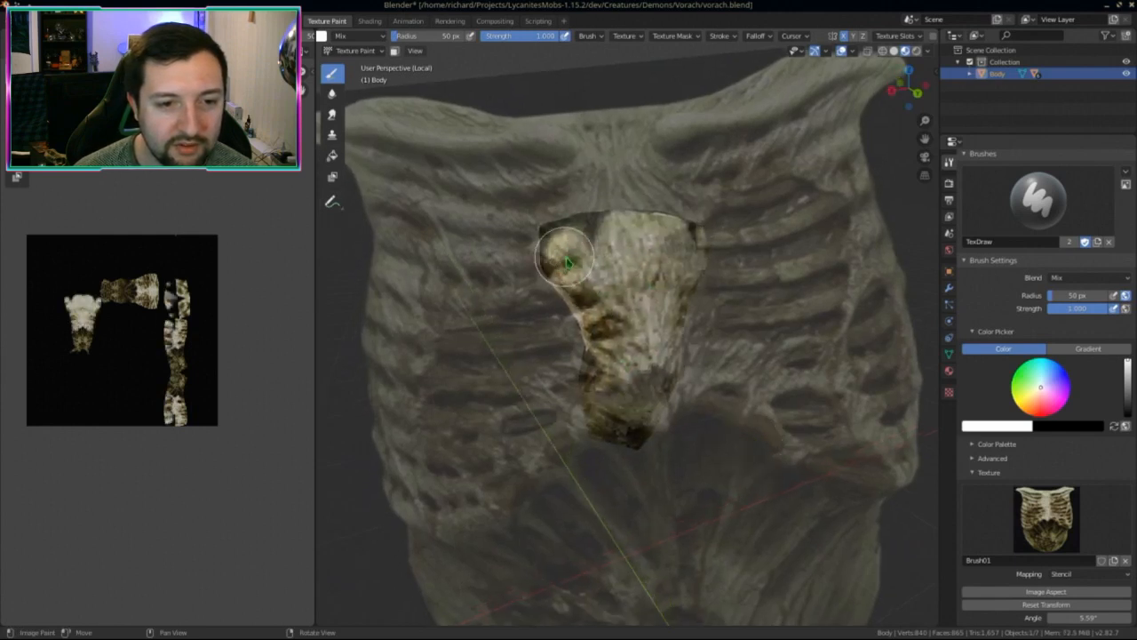
mouse_move(567, 260)
middle_down()
mouse_move(551, 253)
mouse_move(607, 247)
mouse_move(634, 352)
mouse_move(579, 495)
mouse_move(418, 459)
mouse_move(414, 387)
mouse_move(559, 330)
mouse_move(744, 330)
mouse_move(756, 406)
mouse_move(748, 375)
middle_up()
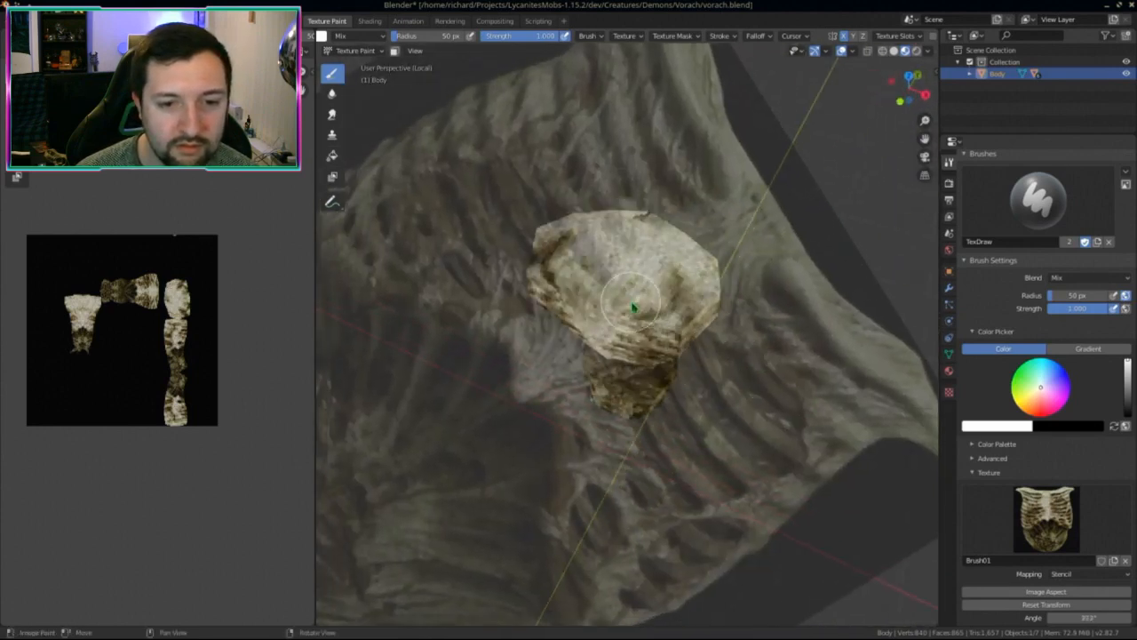
Step: Orbit around the torso to inspect the painted ribcage from several angles
mouse_move(700, 340)
middle_down()
mouse_move(723, 305)
mouse_move(673, 445)
mouse_move(711, 343)
mouse_move(749, 306)
mouse_move(619, 347)
mouse_move(628, 376)
mouse_move(713, 315)
mouse_move(659, 342)
mouse_move(681, 401)
mouse_move(666, 432)
mouse_move(653, 400)
mouse_move(663, 406)
middle_up()
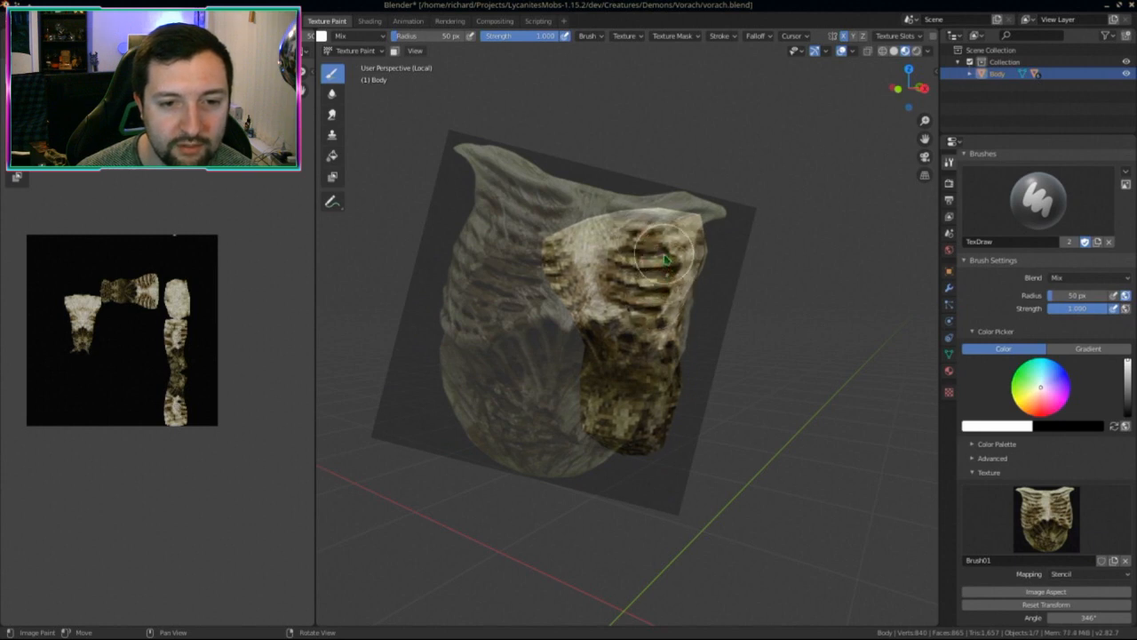
middle_drag(622, 275, 694, 381)
middle_drag(625, 416, 772, 456)
scroll(851, 409, up, 5)
middle_drag(637, 423, 641, 339)
scroll(584, 437, down, 5)
Step: Isolate the torso again and paint more ribcage texture up the chest piece
key(KP_Divide)
middle_drag(662, 383, 675, 449)
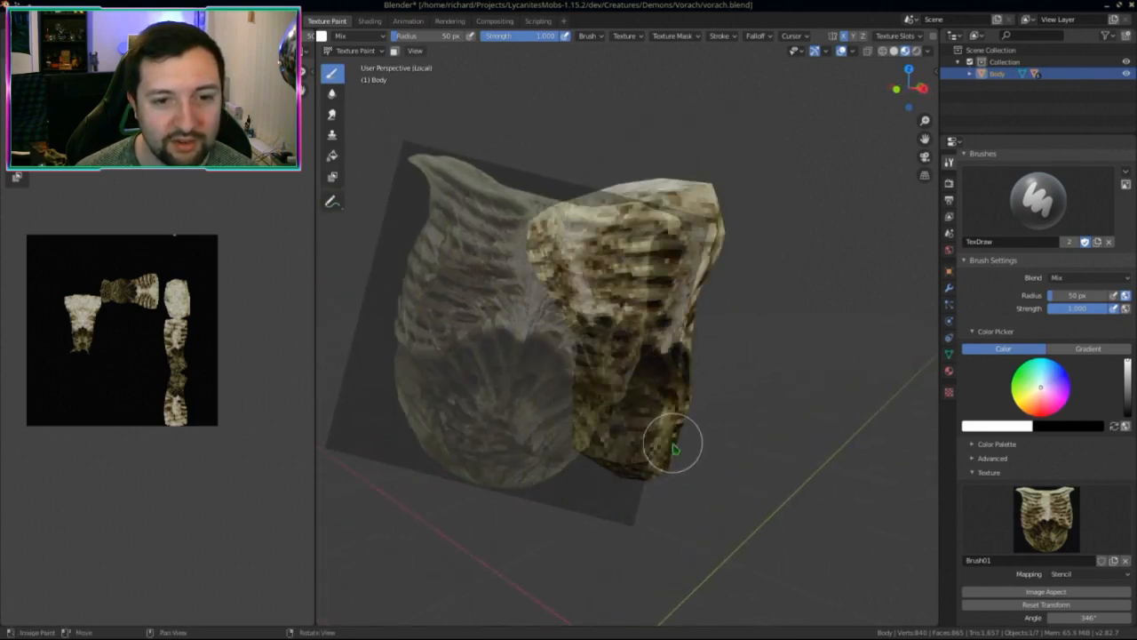
mouse_move(630, 397)
middle_down()
mouse_move(681, 418)
mouse_move(616, 422)
mouse_move(703, 432)
mouse_move(794, 406)
mouse_move(749, 393)
middle_up()
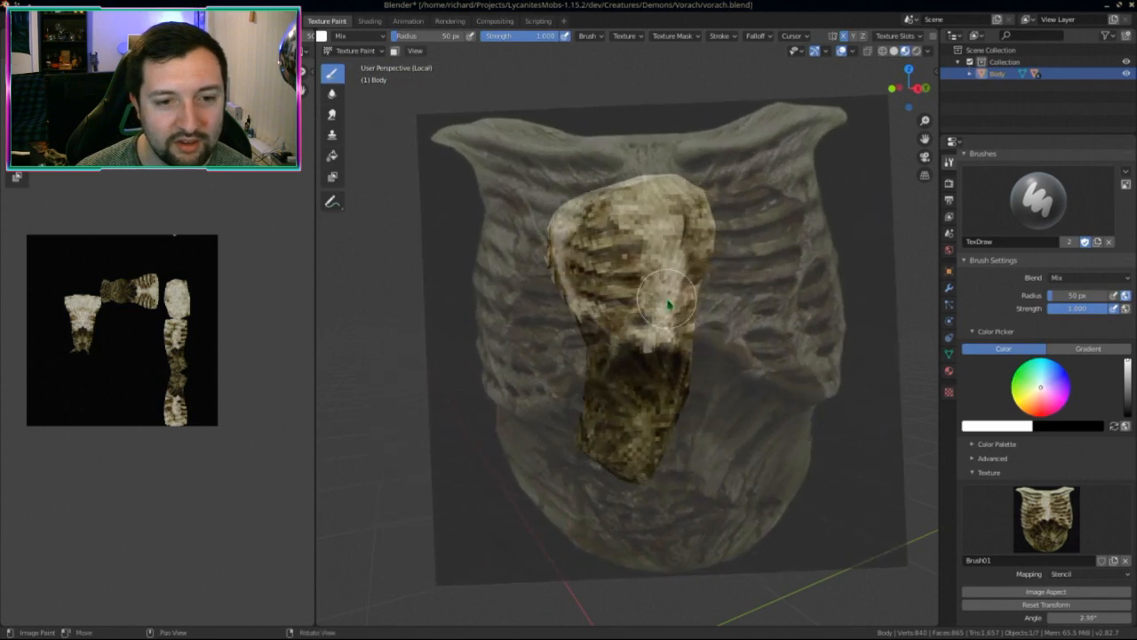
middle_drag(668, 305, 638, 309)
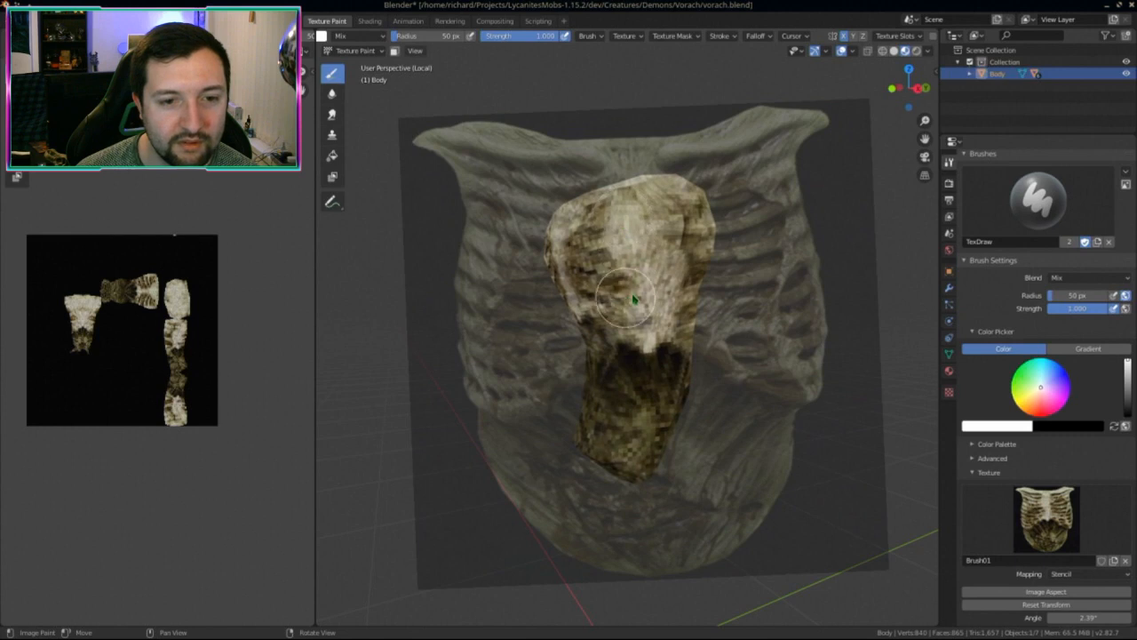
mouse_move(641, 208)
middle_down()
mouse_move(654, 263)
mouse_move(649, 278)
mouse_move(625, 278)
middle_up()
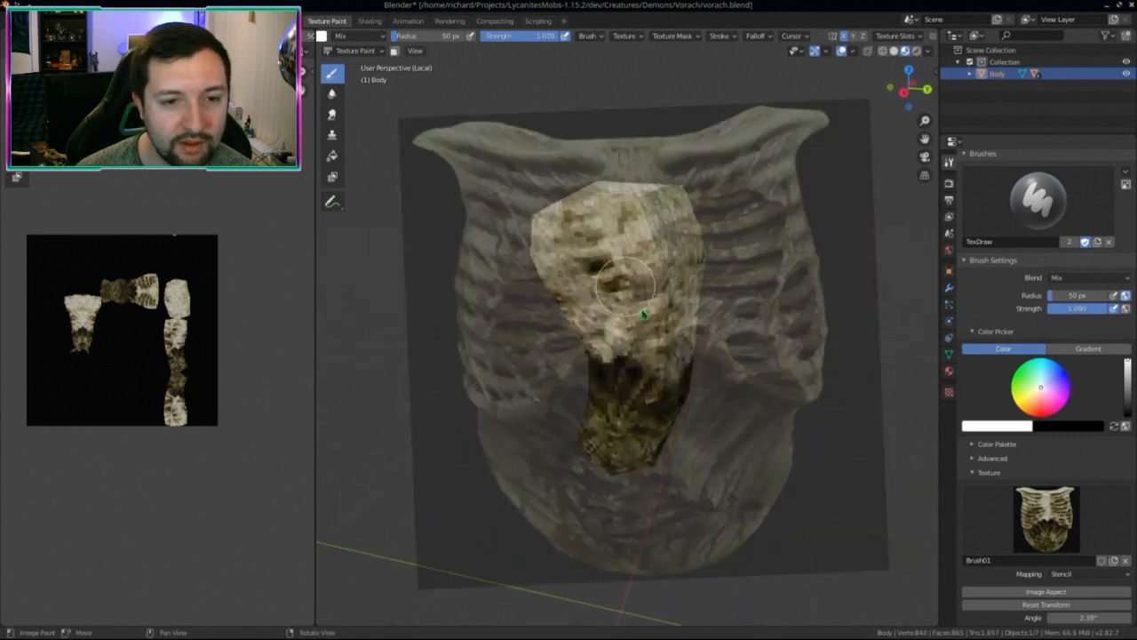
scroll(740, 395, up, 3)
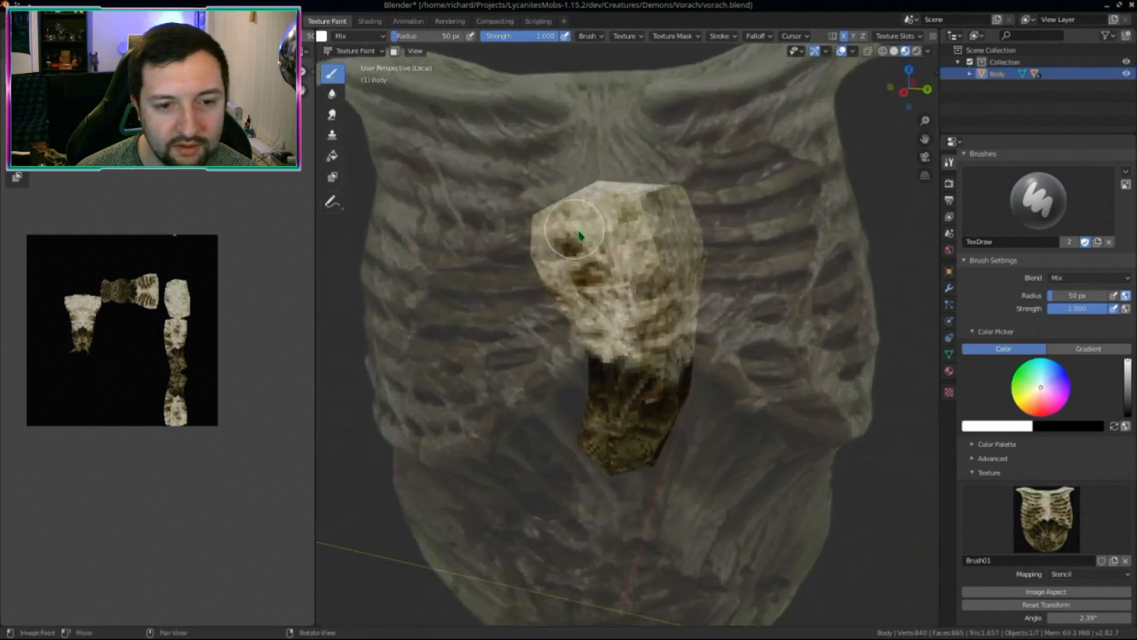
middle_drag(580, 236, 620, 377)
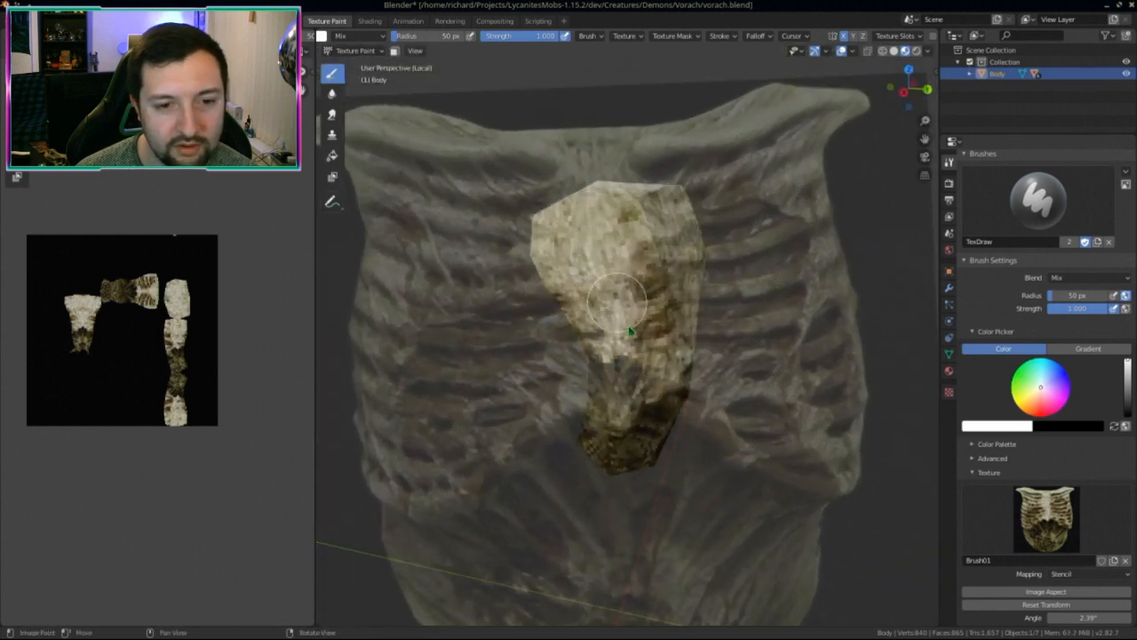
drag(638, 350, 650, 303)
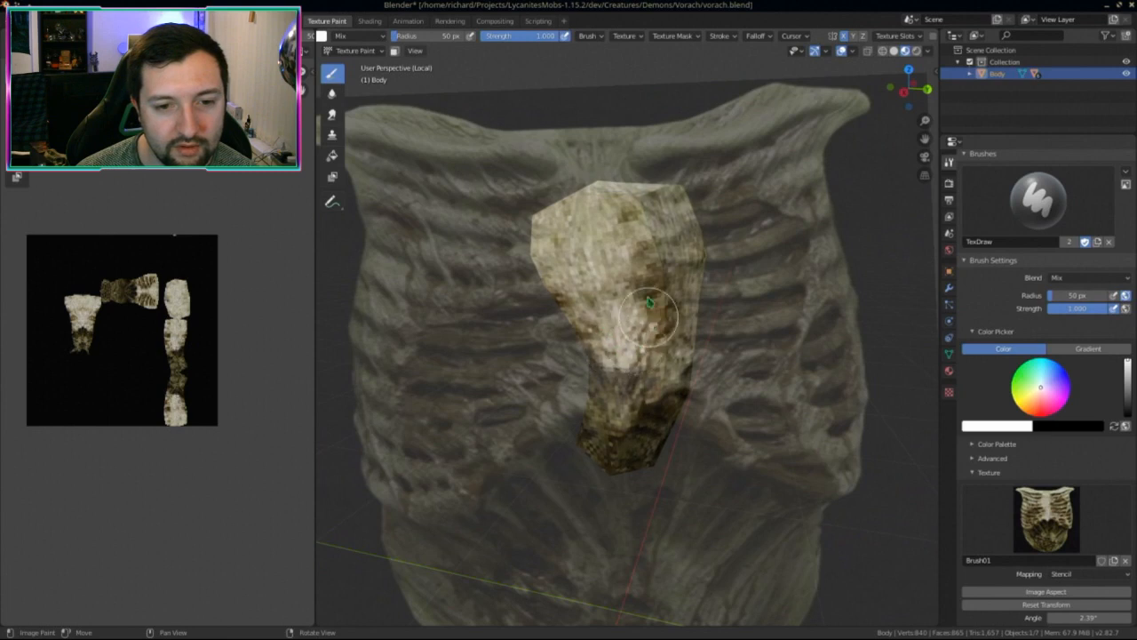
mouse_move(656, 274)
middle_down()
mouse_move(672, 292)
mouse_move(718, 292)
middle_up()
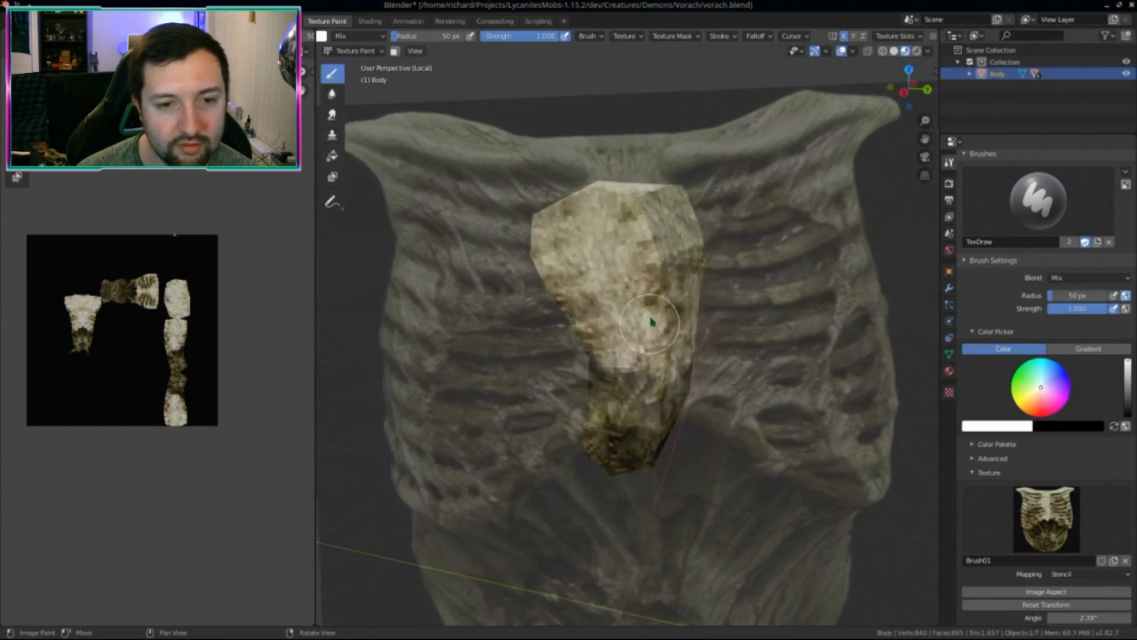
Step: Exit Local view and face the whole demon from the front
key(KP_Divide)
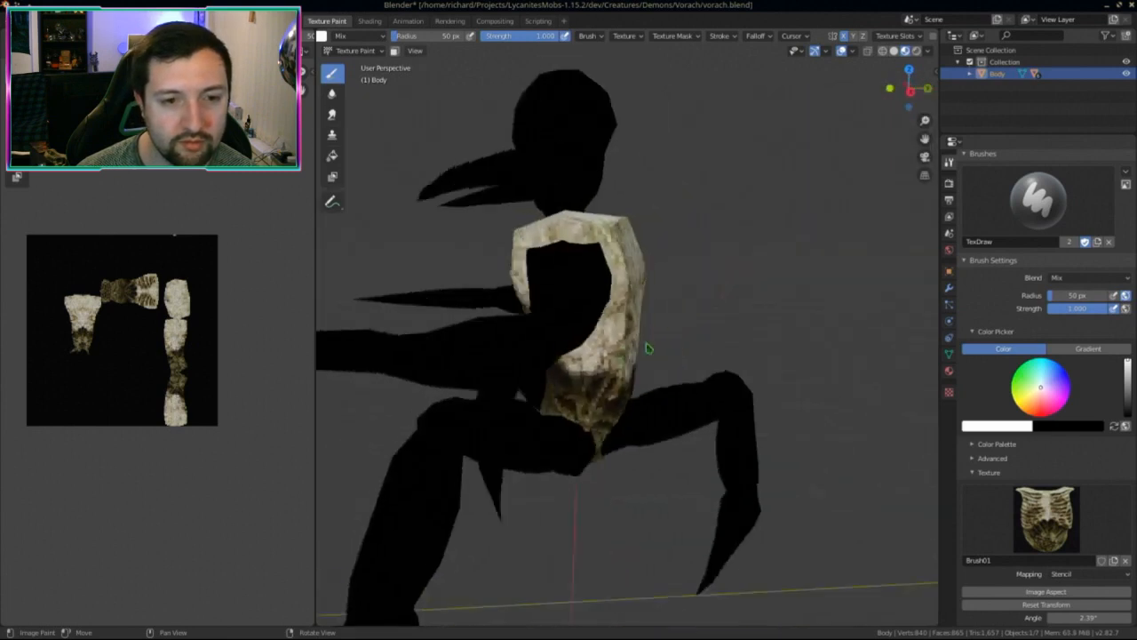
middle_drag(646, 348, 724, 349)
scroll(724, 349, down, 3)
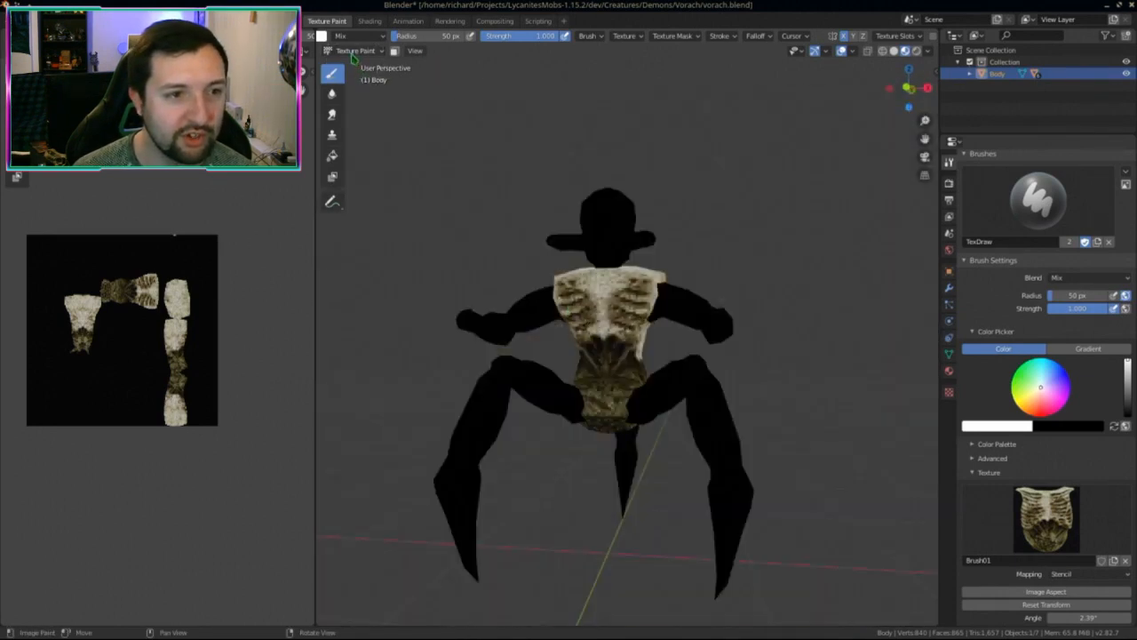
click(356, 50)
Step: Select the left arm, switch it to Texture Paint and isolate it in Local view
click(355, 64)
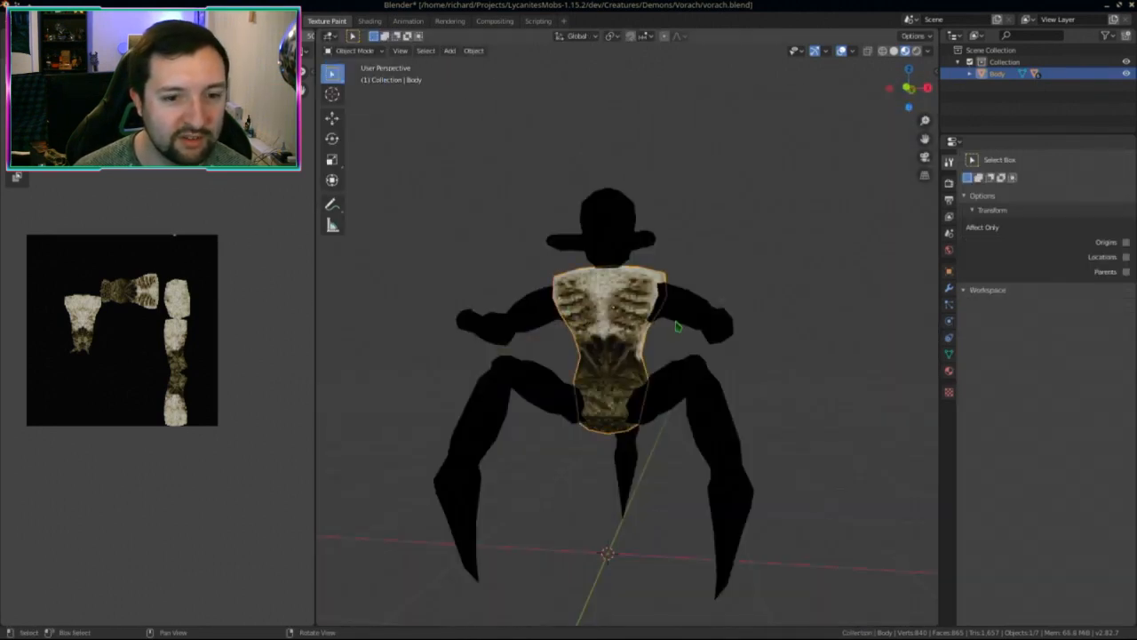
middle_drag(622, 311, 661, 317)
click(694, 334)
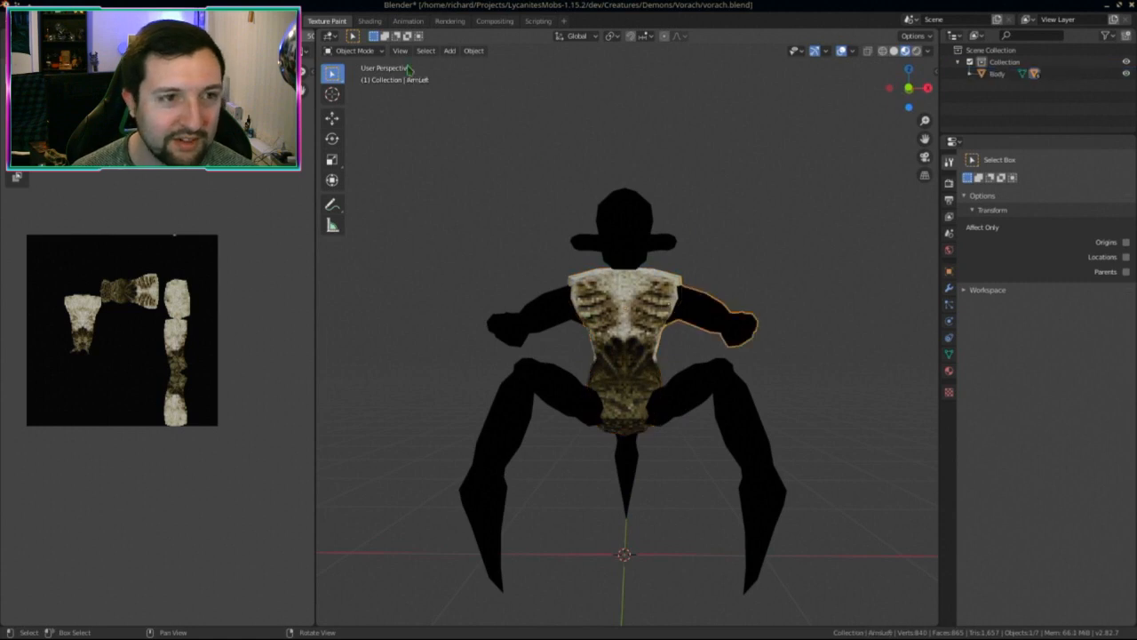
click(355, 50)
click(376, 127)
key(KP_Divide)
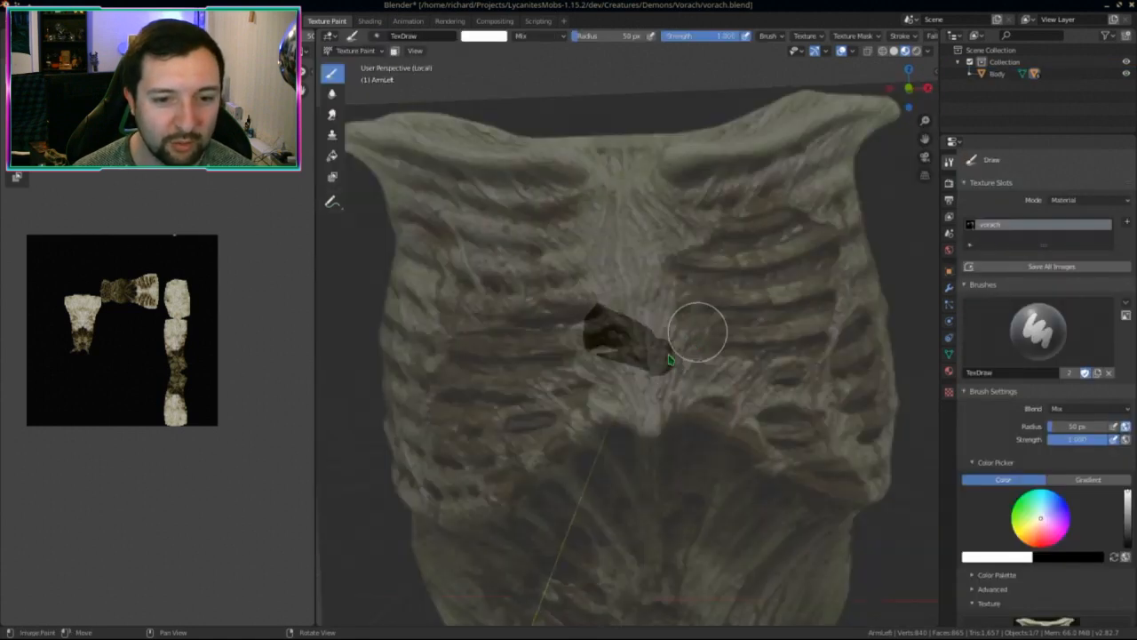
Step: Paint bone texture along the left arm's claw through the stencil
right_drag(669, 356, 634, 382)
scroll(647, 386, up, 2)
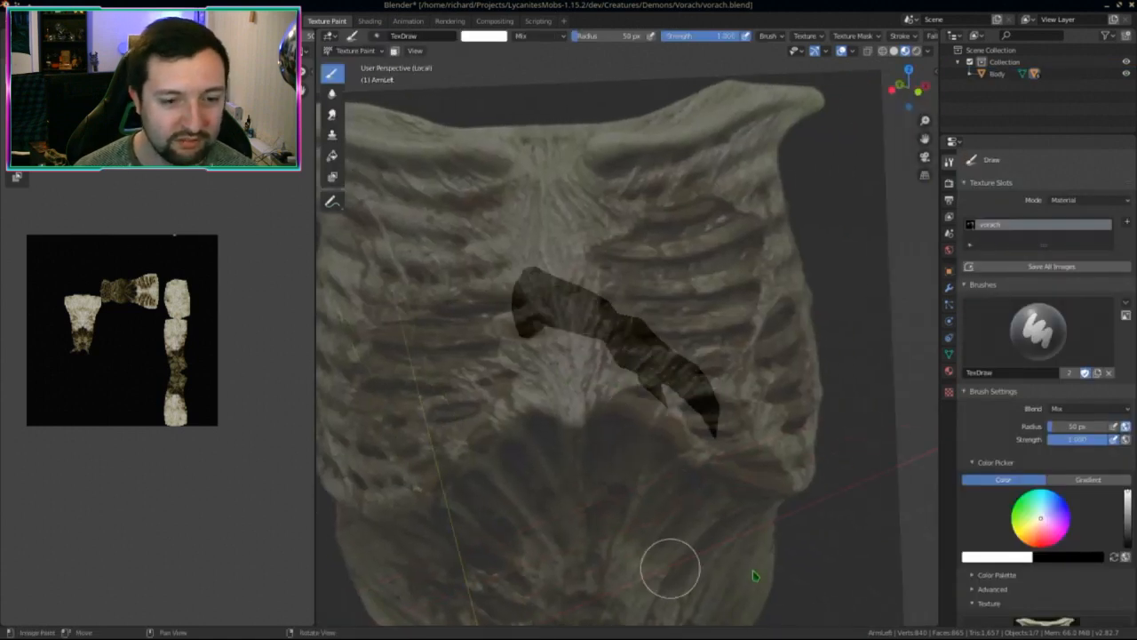
middle_drag(754, 576, 837, 325)
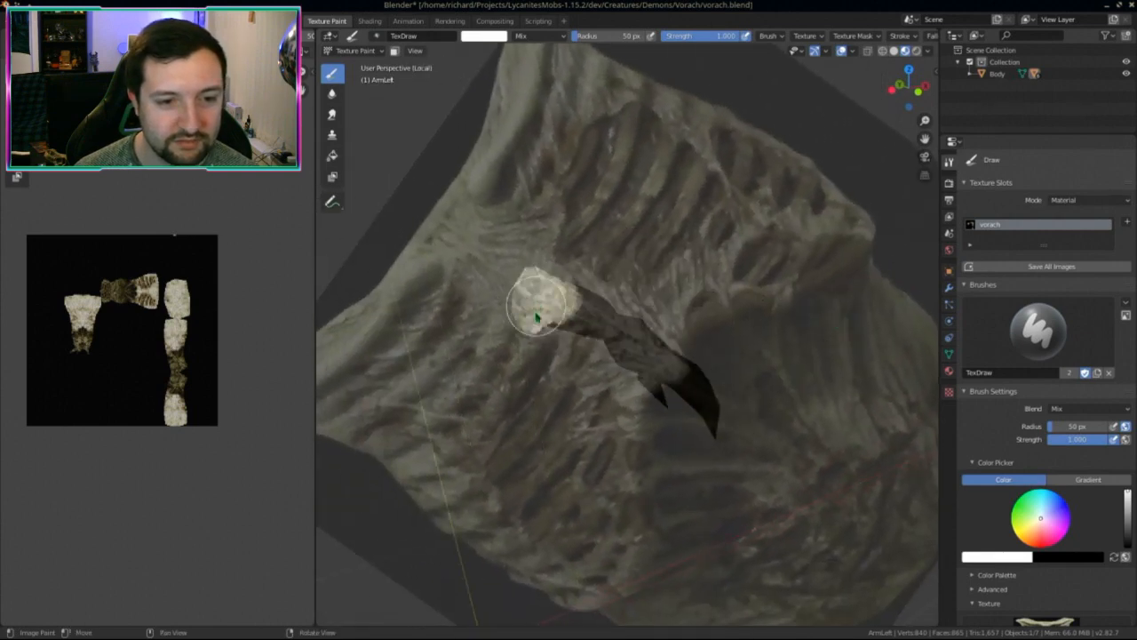
scroll(708, 50, down, 4)
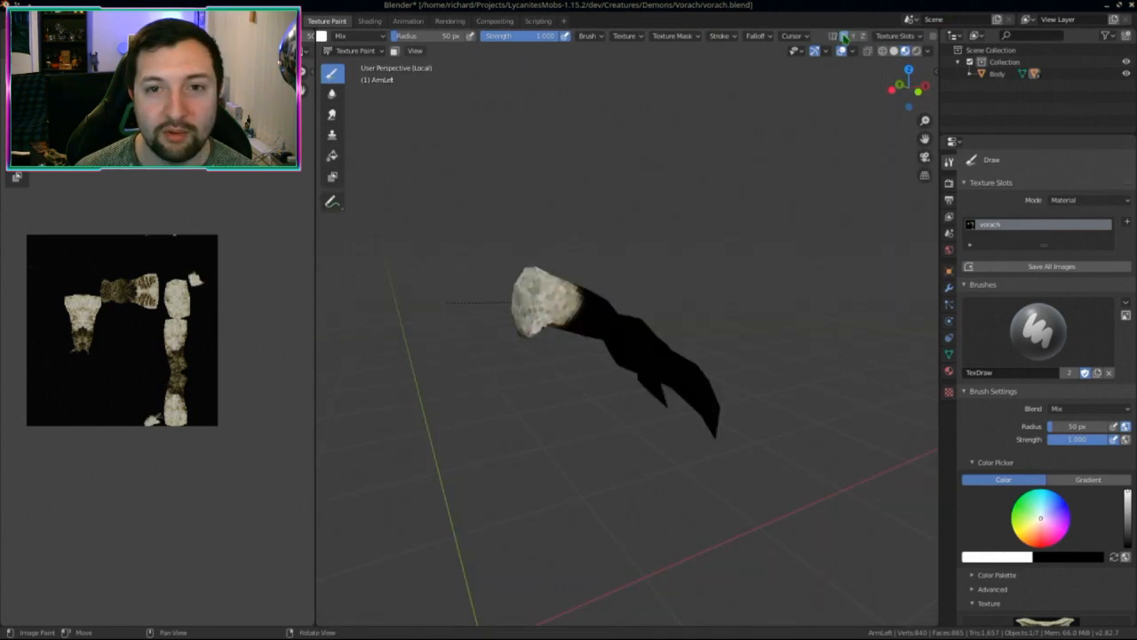
mouse_move(621, 350)
mouse_down()
mouse_move(634, 335)
mouse_move(710, 376)
mouse_move(678, 418)
mouse_up()
Step: Orbit around the arm and paint more bone texture over its patch
middle_drag(696, 435, 809, 462)
mouse_move(676, 402)
middle_down()
mouse_move(728, 394)
mouse_move(643, 356)
middle_up()
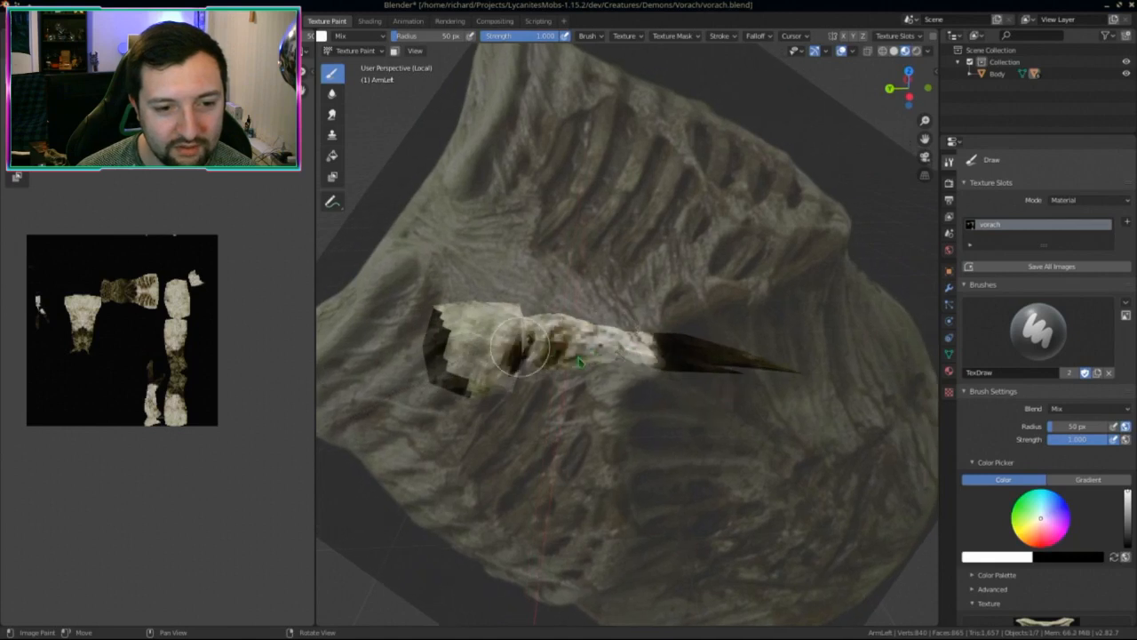
middle_drag(562, 374, 544, 367)
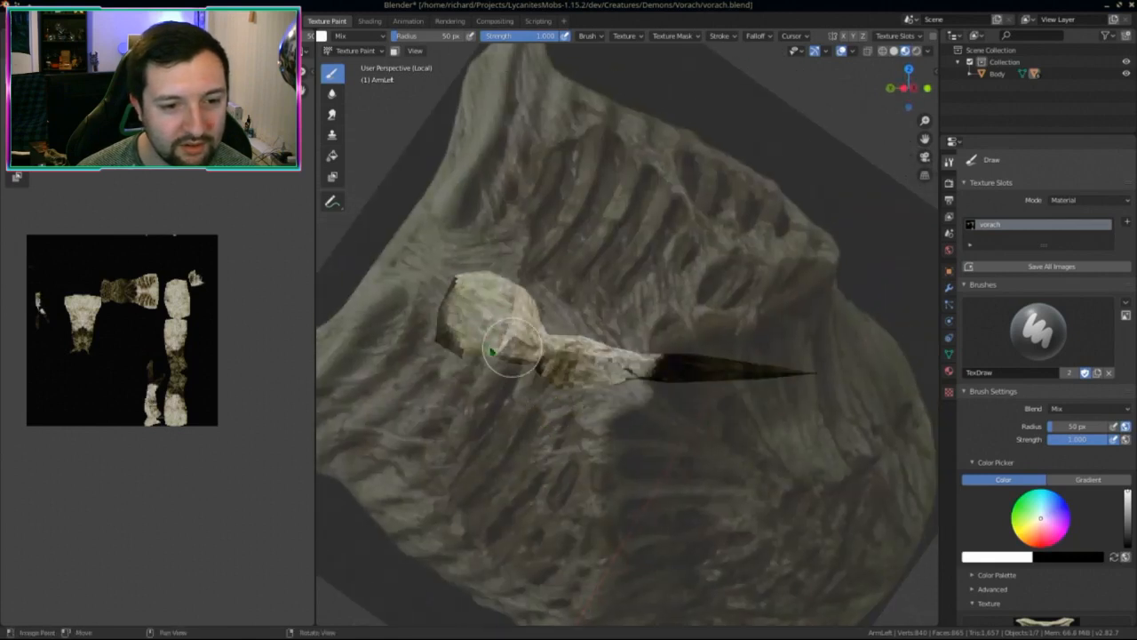
mouse_move(625, 374)
middle_down()
mouse_move(646, 356)
mouse_move(551, 404)
middle_up()
middle_drag(535, 366, 540, 430)
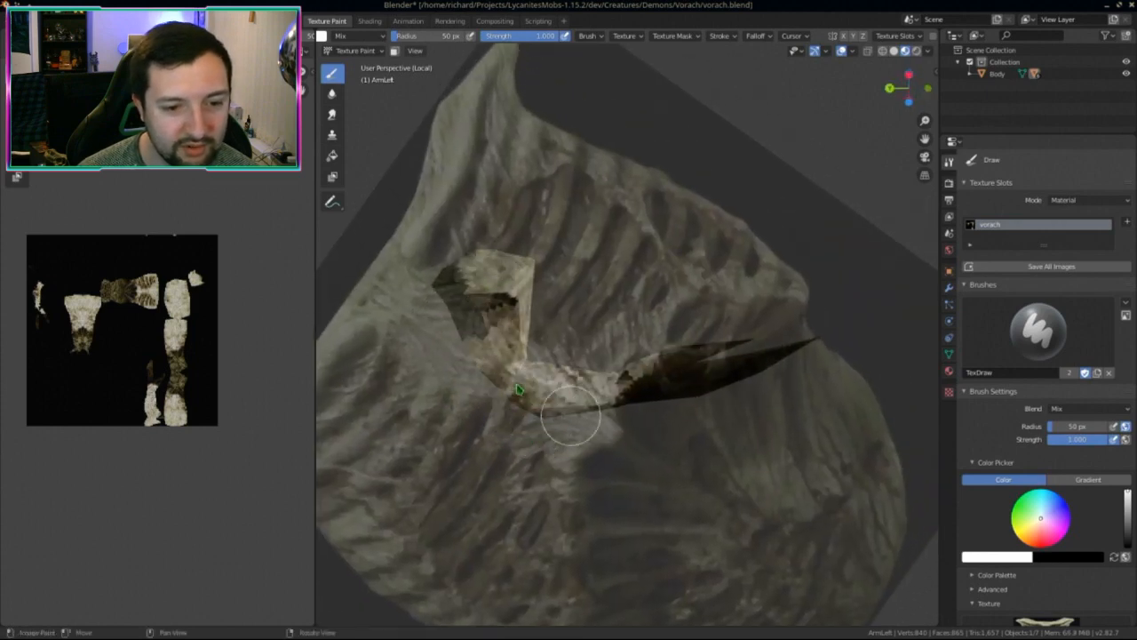
mouse_move(531, 523)
middle_down()
mouse_move(541, 470)
mouse_move(517, 308)
middle_up()
mouse_move(459, 284)
middle_down()
mouse_move(470, 229)
mouse_move(642, 540)
mouse_move(683, 474)
mouse_move(635, 352)
middle_up()
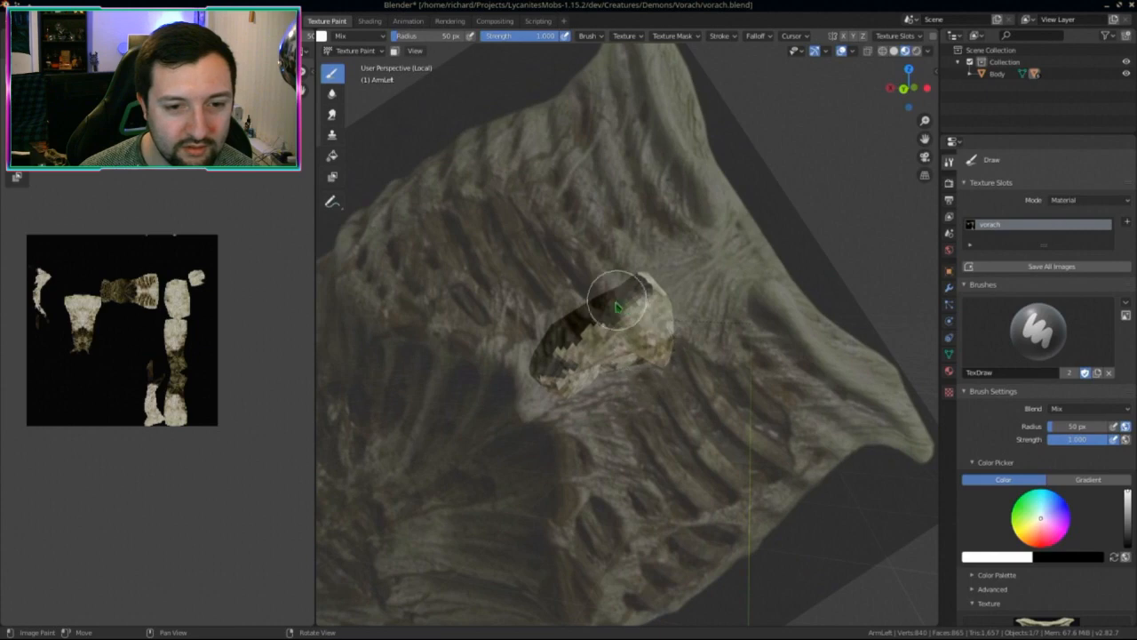
middle_drag(617, 307, 613, 373)
mouse_move(613, 373)
mouse_down()
mouse_move(604, 382)
mouse_move(641, 357)
mouse_up()
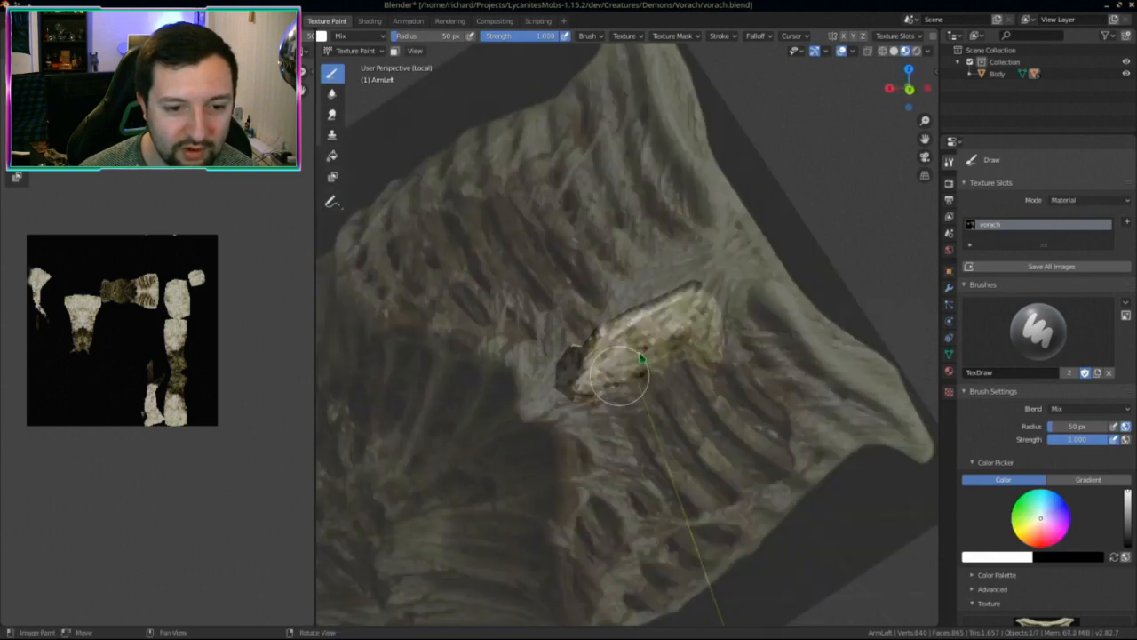
mouse_move(642, 357)
middle_down()
mouse_move(622, 332)
mouse_move(627, 346)
mouse_move(655, 351)
middle_up()
mouse_move(655, 351)
mouse_down()
mouse_move(622, 369)
mouse_move(653, 360)
mouse_up()
Step: Orbit around the arm and horn to check the painted areas
mouse_move(653, 360)
middle_down()
mouse_move(642, 331)
mouse_move(706, 325)
mouse_move(790, 382)
mouse_move(775, 388)
mouse_move(817, 293)
mouse_move(835, 336)
middle_up()
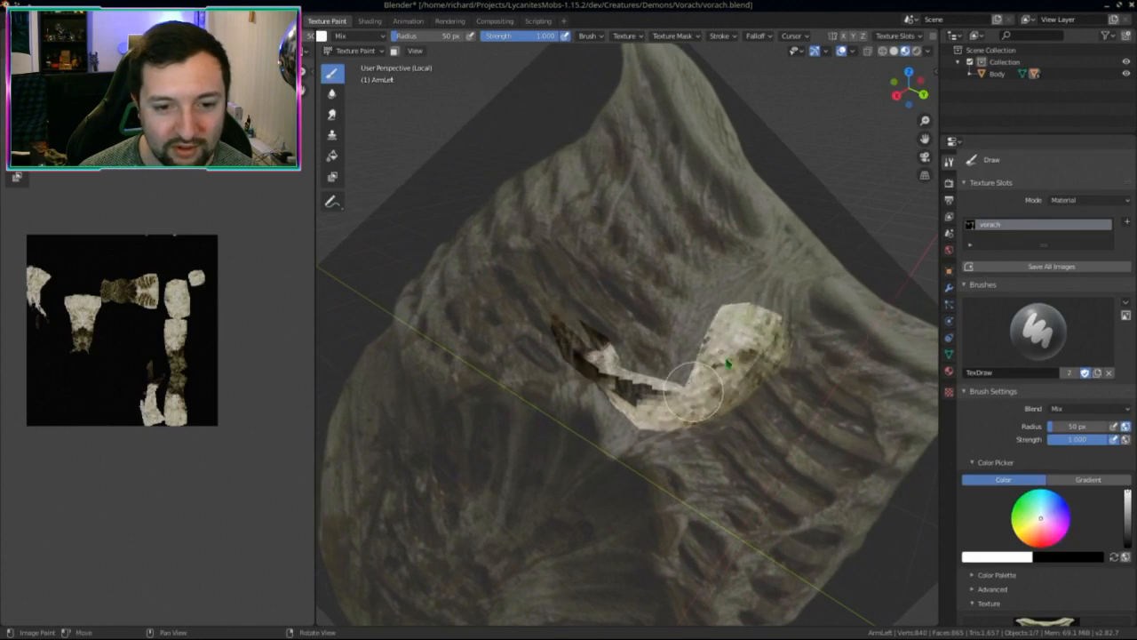
mouse_move(760, 354)
middle_down()
mouse_move(813, 350)
mouse_move(752, 381)
mouse_move(762, 394)
middle_up()
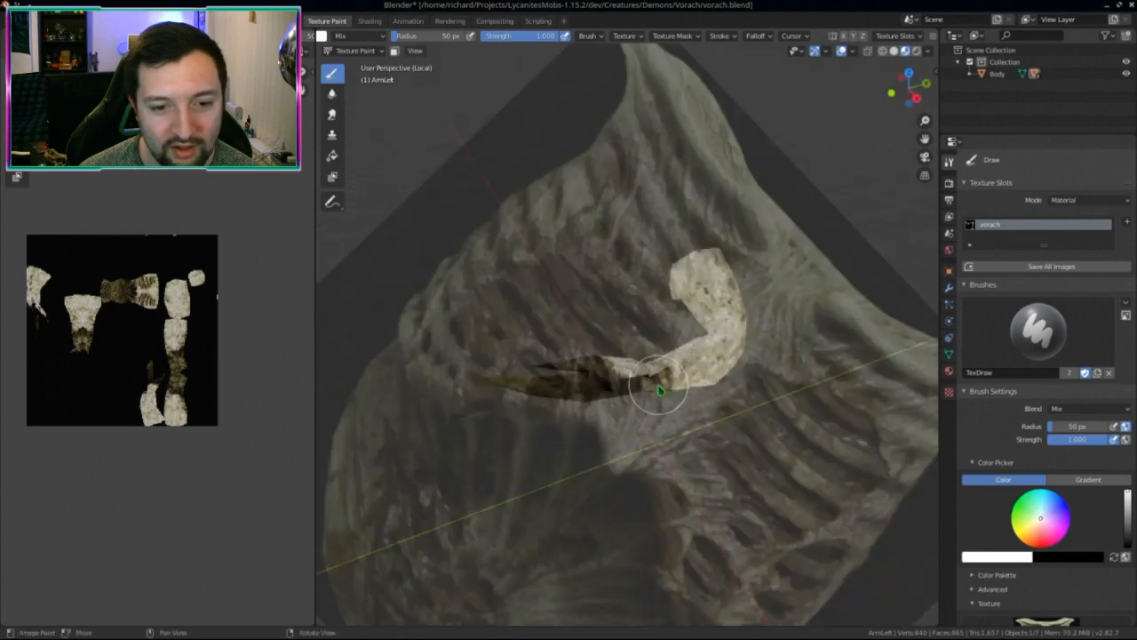
mouse_move(692, 367)
middle_down()
mouse_move(675, 449)
mouse_move(689, 391)
mouse_move(731, 409)
middle_up()
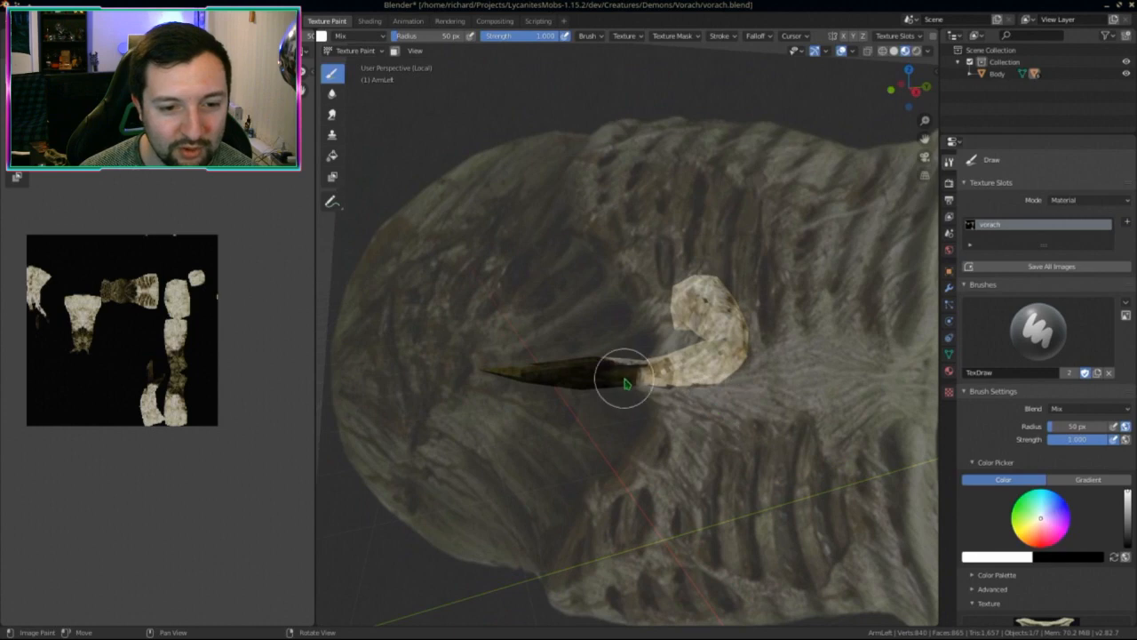
mouse_move(594, 398)
middle_down()
mouse_move(591, 465)
mouse_move(576, 356)
mouse_move(684, 386)
mouse_move(571, 388)
mouse_move(746, 386)
mouse_move(792, 415)
mouse_move(756, 418)
mouse_move(721, 390)
mouse_move(703, 431)
mouse_move(642, 436)
mouse_move(689, 364)
middle_up()
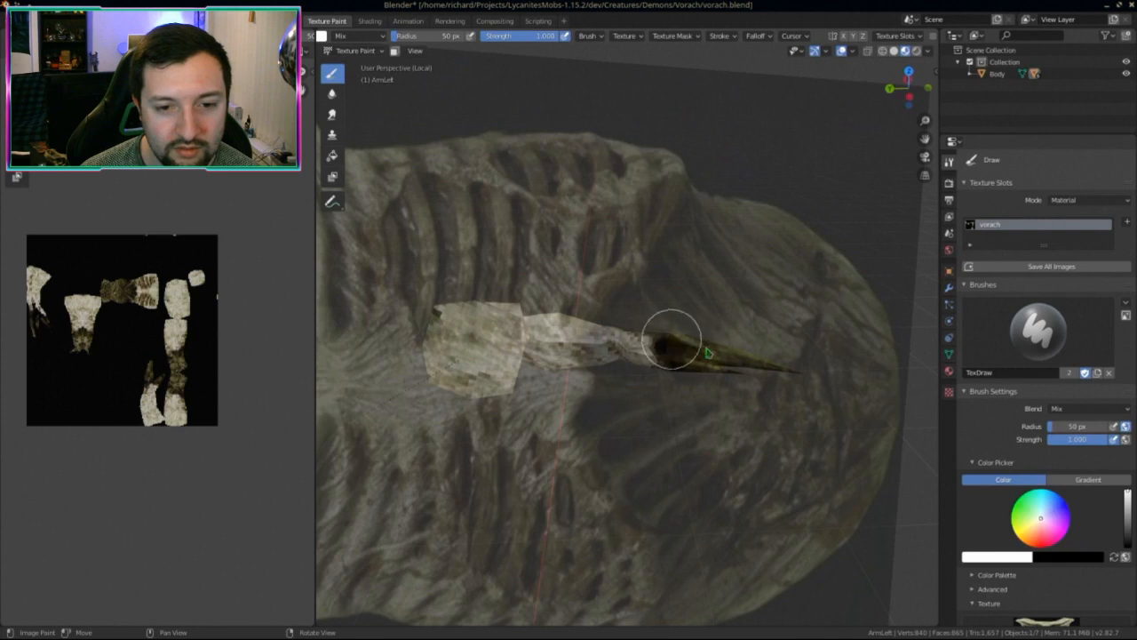
mouse_move(805, 374)
middle_down()
mouse_move(774, 386)
mouse_move(835, 402)
mouse_move(756, 376)
mouse_move(657, 404)
mouse_move(674, 493)
mouse_move(668, 430)
middle_up()
scroll(756, 376, down, 5)
scroll(655, 405, up, 5)
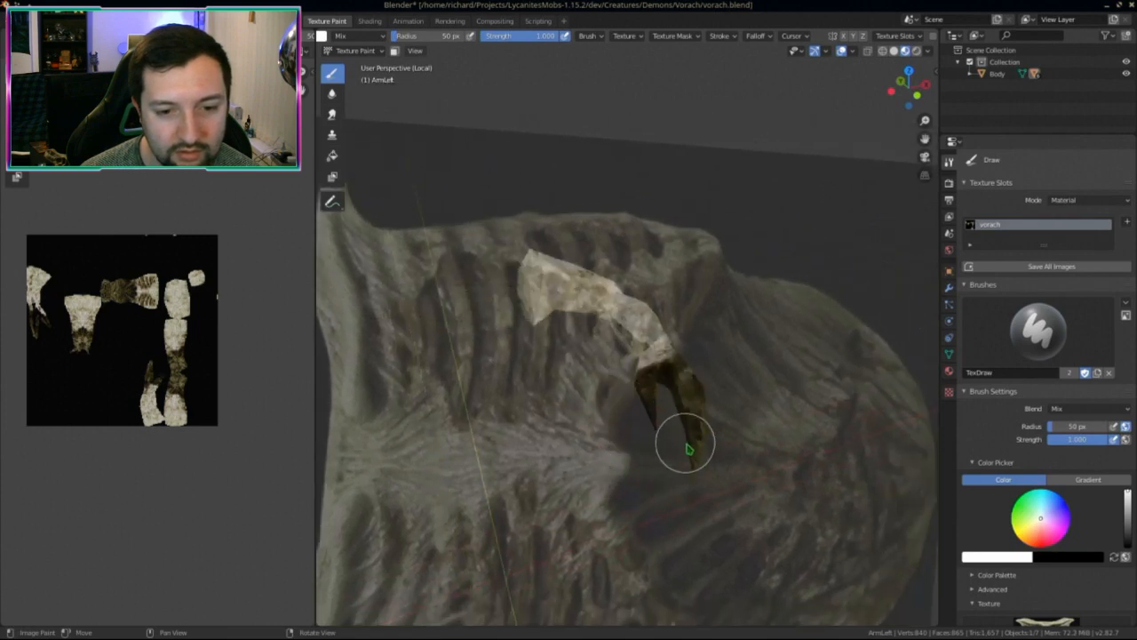
middle_drag(699, 466, 707, 471)
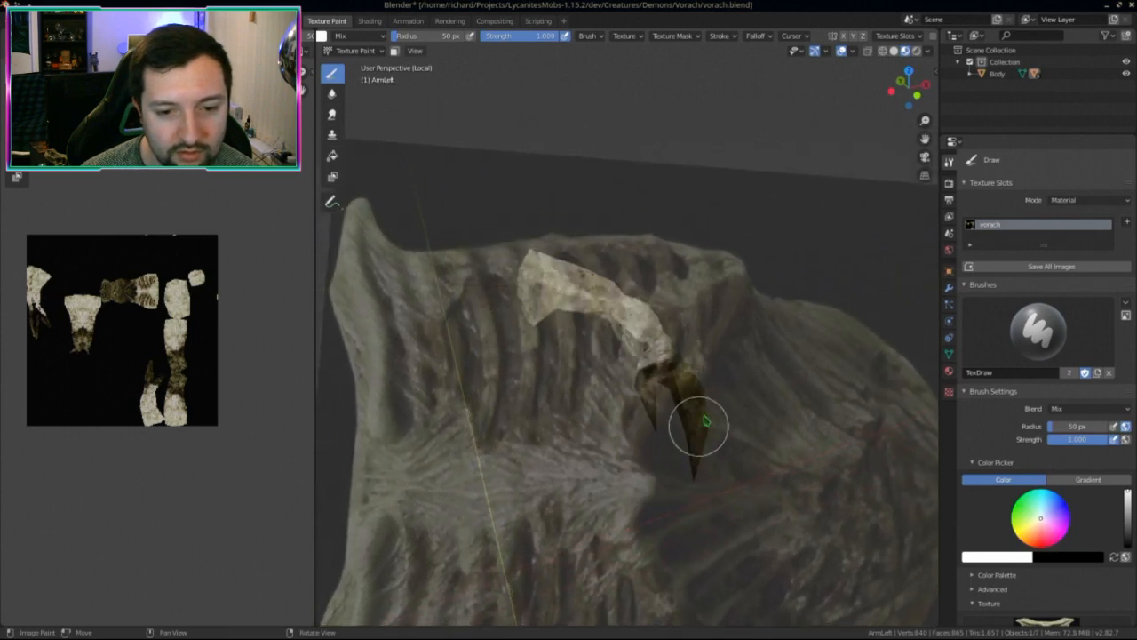
mouse_move(727, 422)
middle_down()
mouse_move(717, 439)
mouse_move(651, 380)
mouse_move(701, 353)
mouse_move(689, 372)
mouse_move(685, 357)
mouse_move(713, 323)
middle_up()
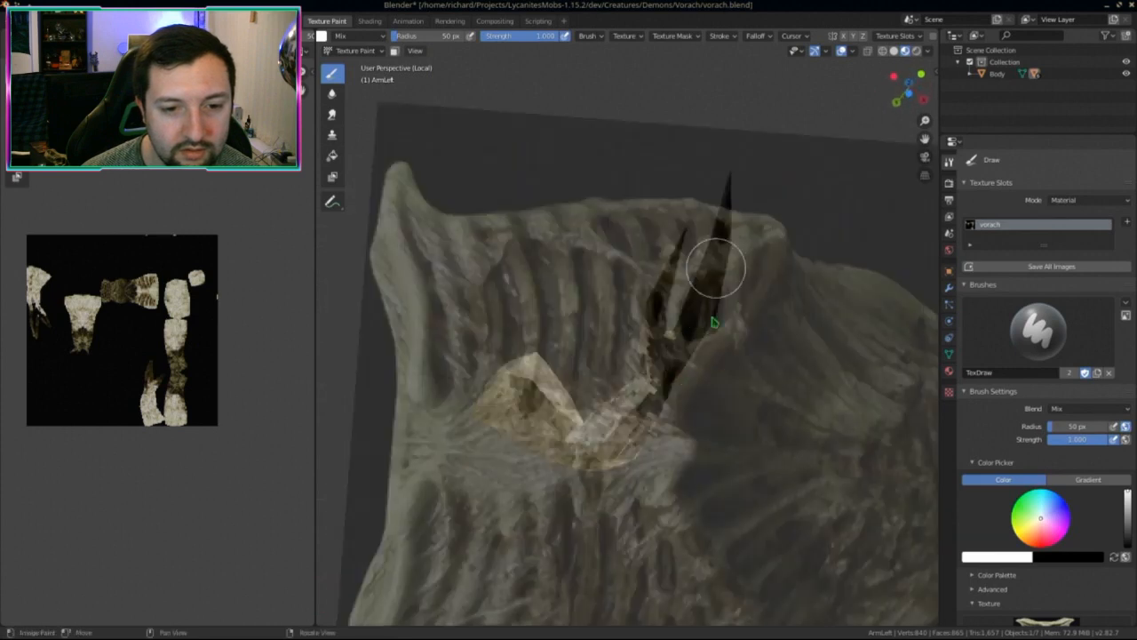
middle_drag(689, 397, 716, 401)
mouse_move(770, 432)
middle_down()
mouse_move(732, 348)
mouse_move(753, 262)
middle_up()
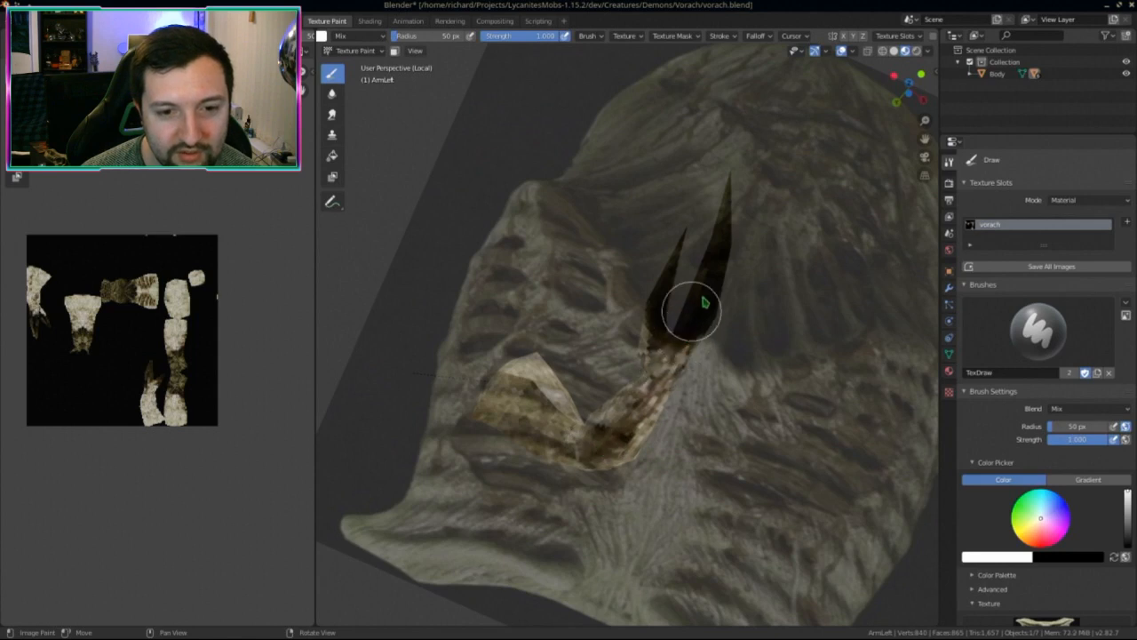
Step: Orbit around the arm spike and lay the bent arm horizontally in view
mouse_move(670, 252)
middle_down()
mouse_move(662, 329)
mouse_move(700, 336)
mouse_move(683, 349)
middle_up()
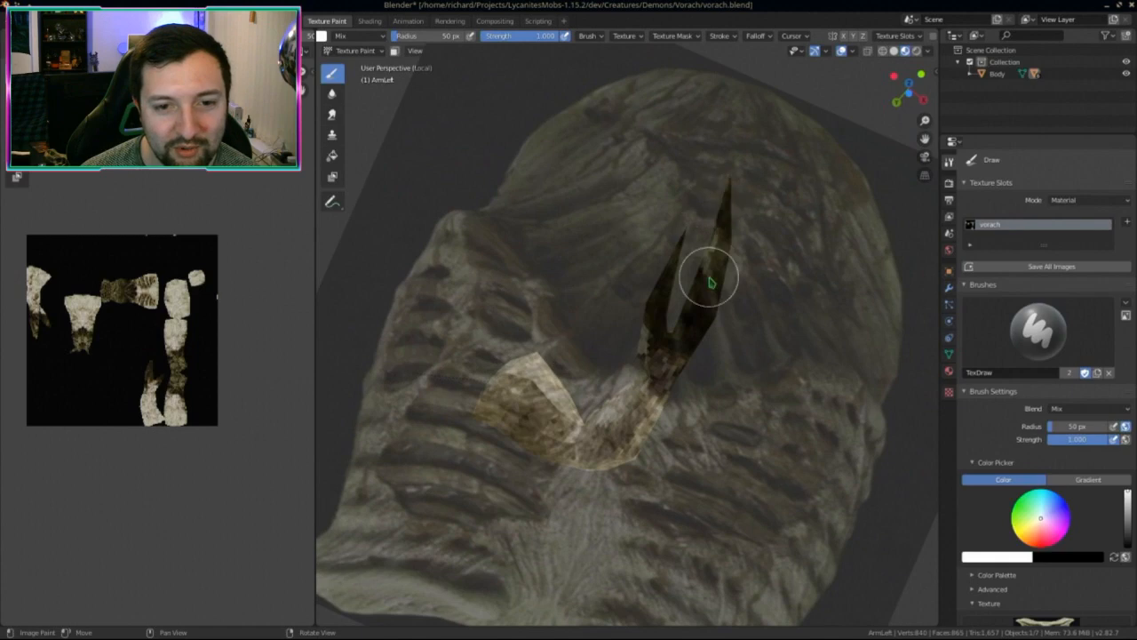
mouse_move(711, 283)
middle_down()
mouse_move(731, 236)
mouse_move(725, 193)
middle_up()
mouse_move(717, 299)
middle_down()
mouse_move(718, 329)
mouse_move(649, 334)
middle_up()
mouse_move(701, 246)
middle_down()
mouse_move(752, 358)
mouse_move(663, 396)
mouse_move(680, 389)
mouse_move(659, 384)
middle_up()
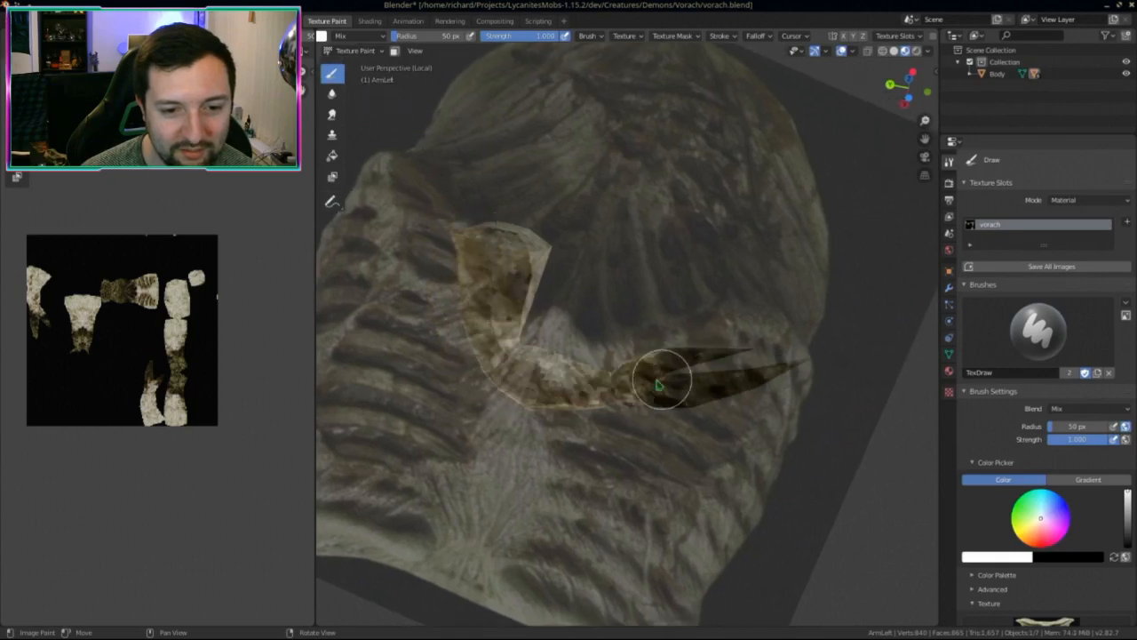
middle_drag(756, 450, 673, 399)
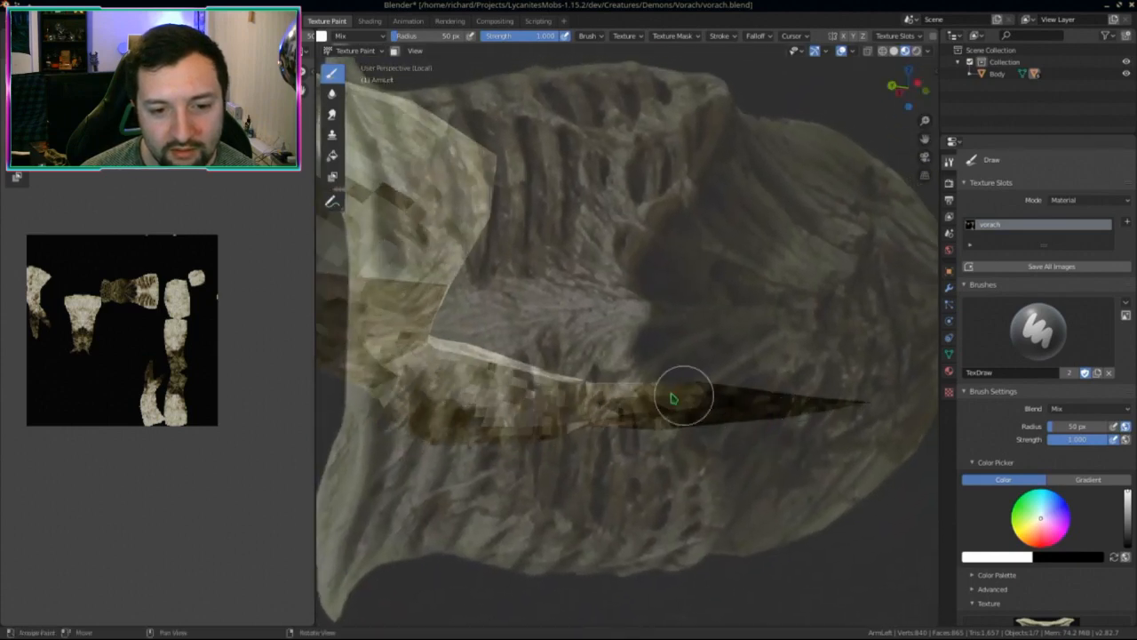
middle_drag(742, 397, 765, 388)
middle_drag(679, 327, 649, 346)
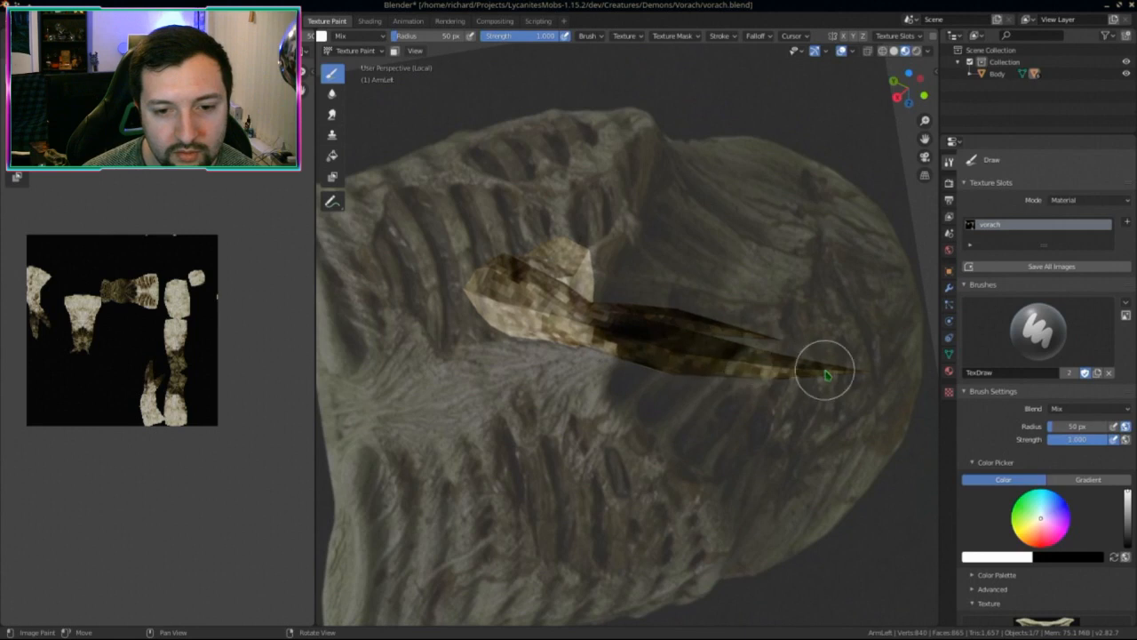
middle_drag(794, 384, 639, 355)
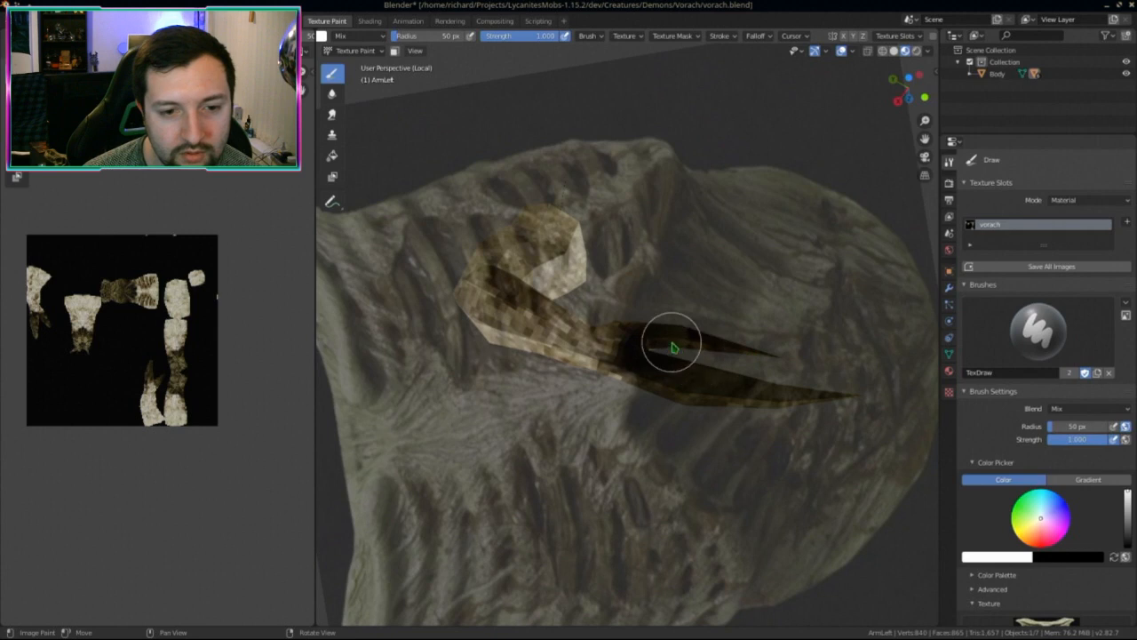
middle_drag(668, 349, 629, 307)
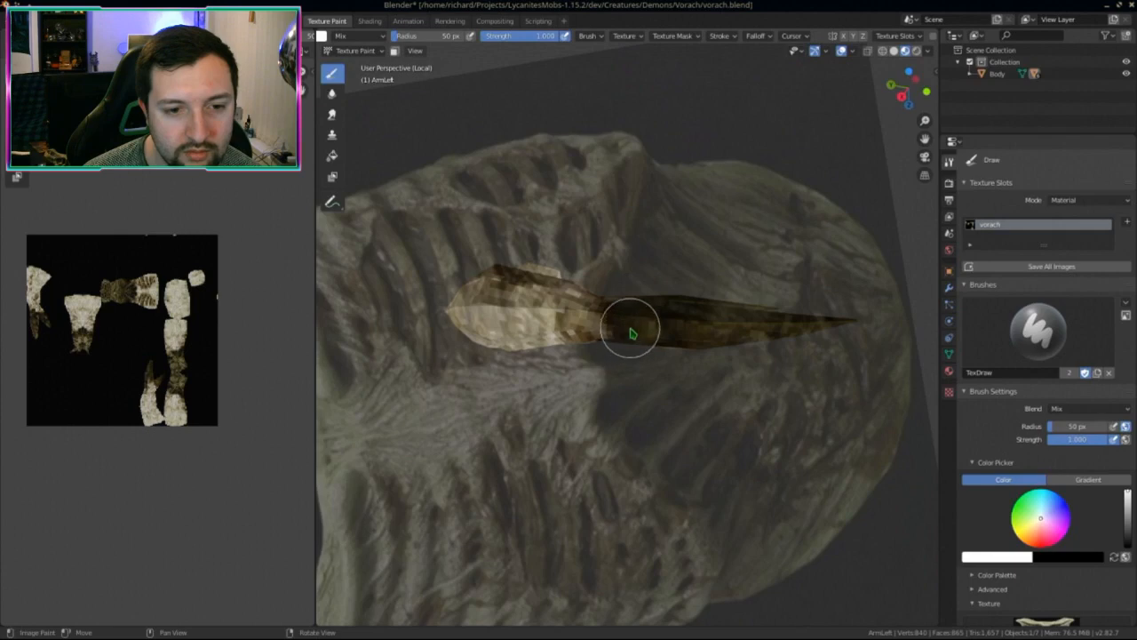
middle_drag(629, 325, 768, 222)
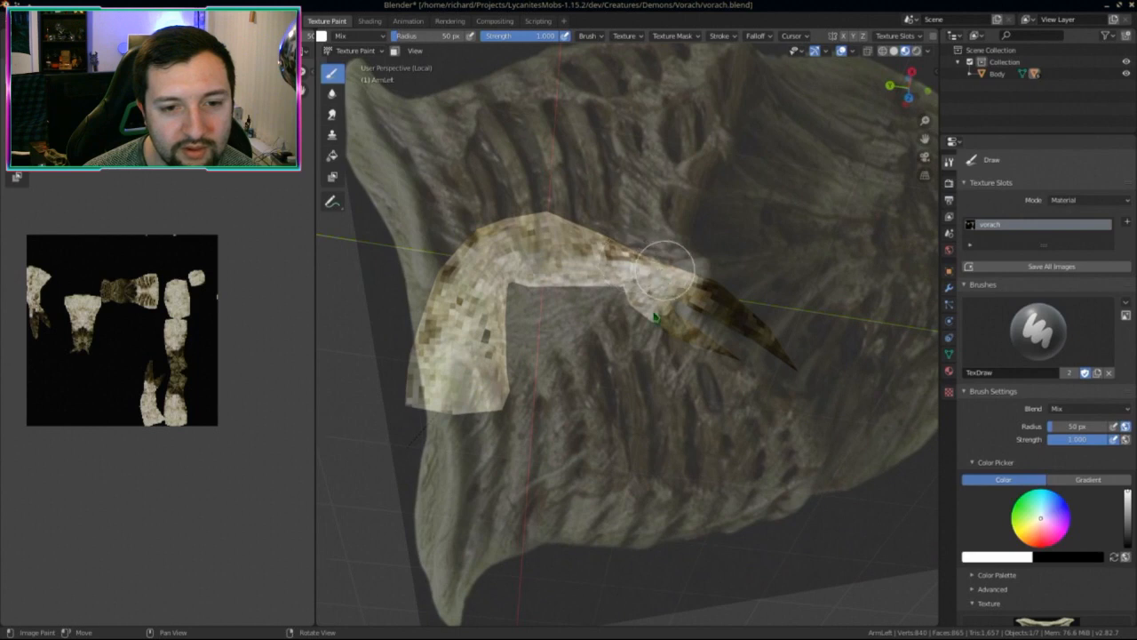
middle_drag(664, 267, 746, 384)
Step: View the whole creature from above and save the painted texture image with Alt+S
middle_drag(489, 399, 462, 471)
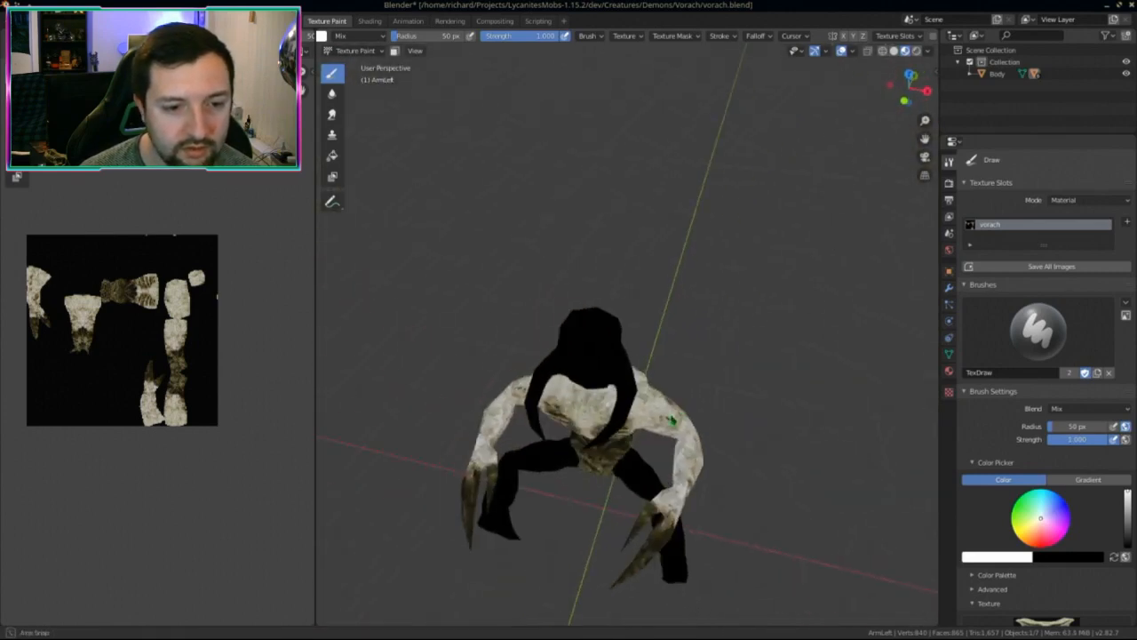
middle_drag(231, 427, 258, 433)
key(alt+s)
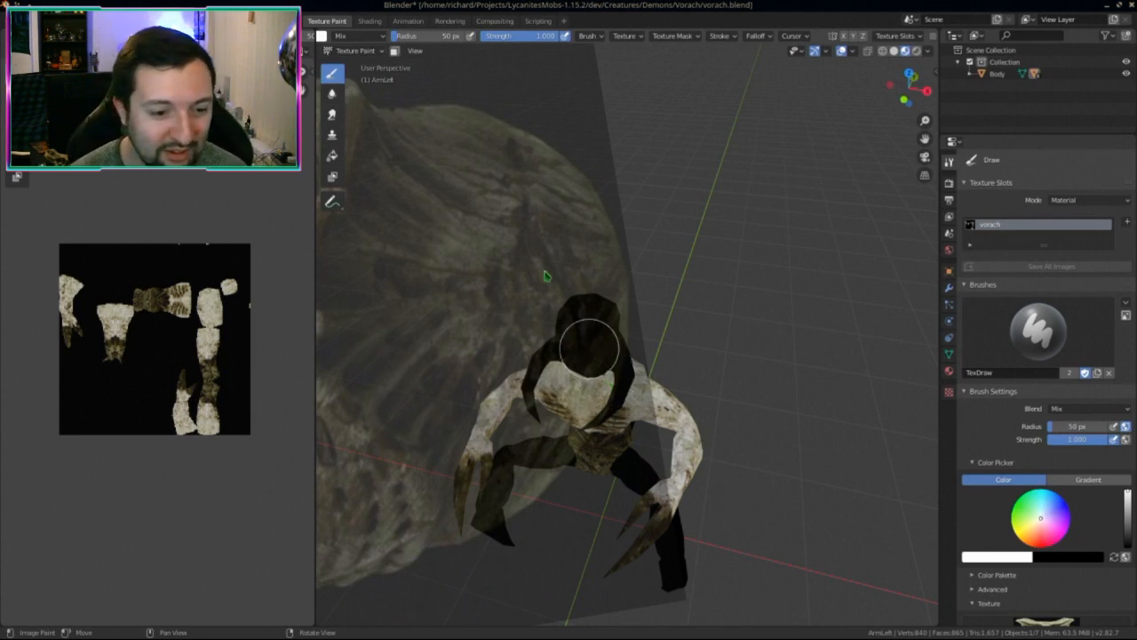
Step: Orbit around the creature's front, underside and arm to inspect the painting
mouse_move(584, 338)
middle_down()
mouse_move(546, 508)
mouse_move(603, 390)
mouse_move(533, 381)
mouse_move(737, 513)
mouse_move(712, 534)
mouse_move(729, 515)
mouse_move(663, 497)
mouse_move(616, 525)
mouse_move(681, 547)
mouse_move(853, 548)
mouse_move(838, 533)
mouse_move(827, 436)
middle_up()
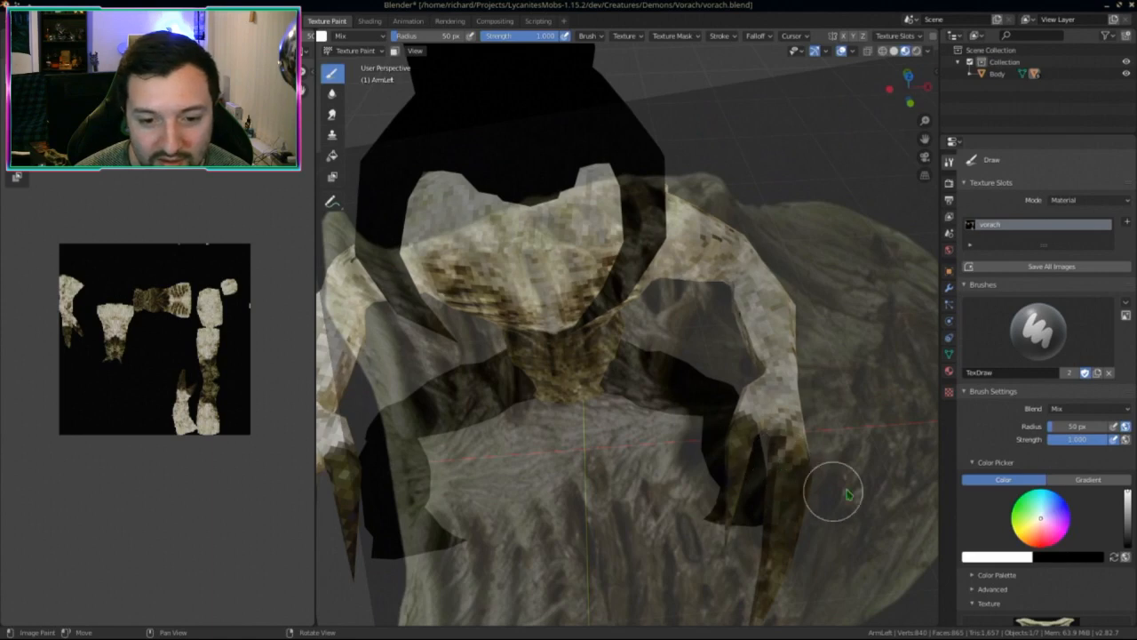
middle_drag(835, 485, 843, 460)
middle_drag(780, 482, 853, 466)
middle_drag(795, 525, 806, 497)
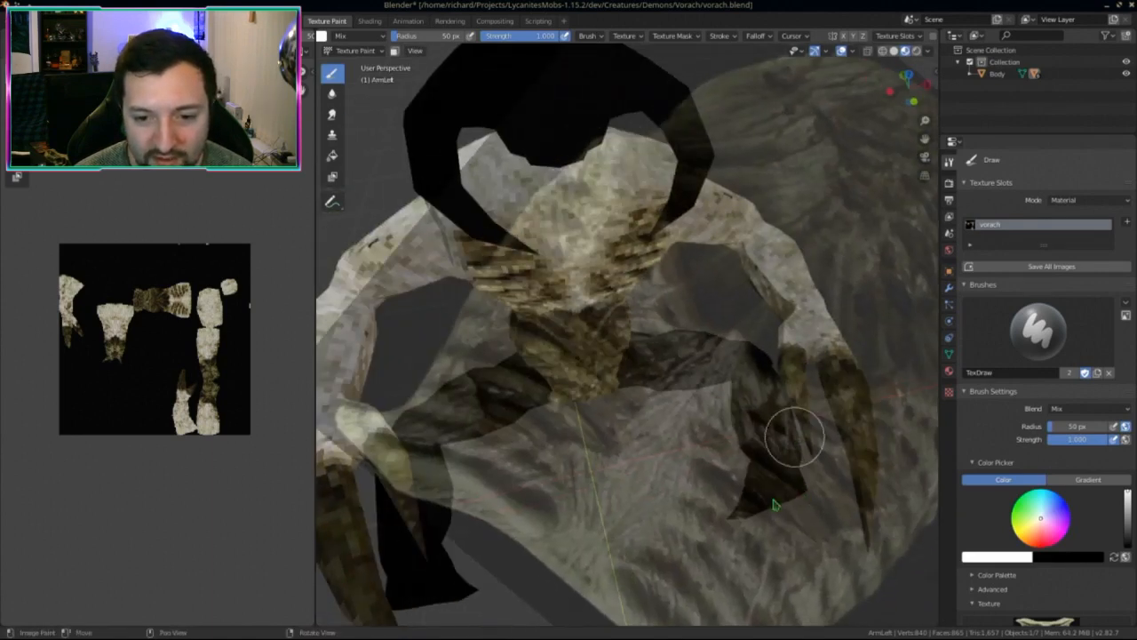
mouse_move(792, 436)
middle_down()
mouse_move(800, 533)
mouse_move(826, 453)
middle_up()
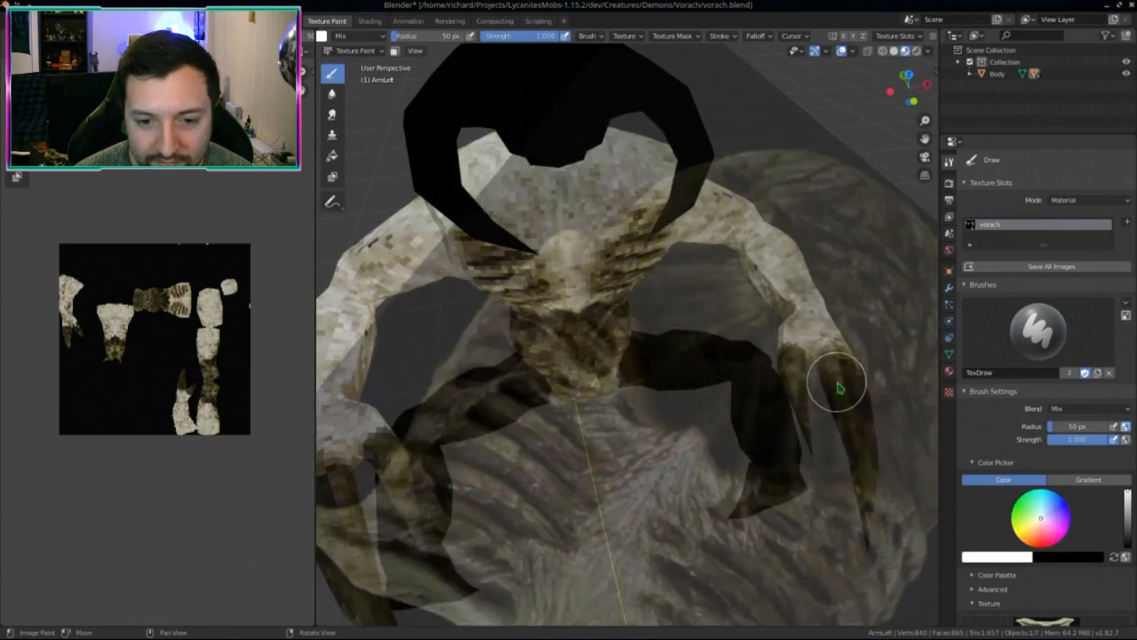
mouse_move(856, 406)
middle_down()
mouse_move(835, 403)
mouse_move(906, 452)
mouse_move(843, 406)
mouse_move(809, 406)
mouse_move(675, 347)
mouse_move(736, 399)
mouse_move(692, 408)
middle_up()
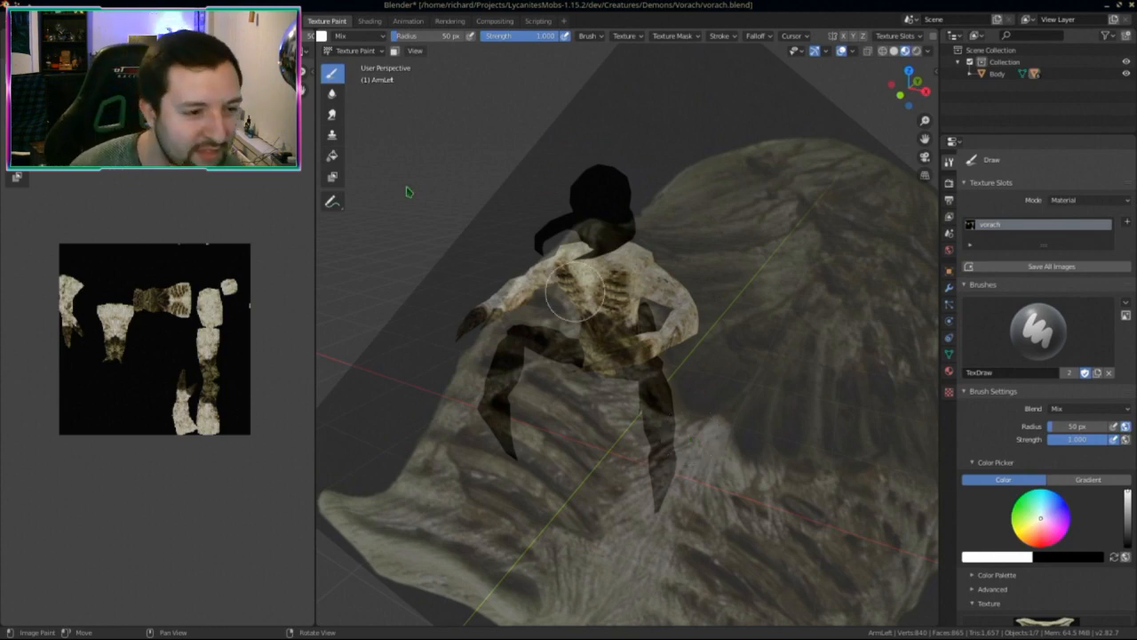
Step: Check the body from the side, then save the painted vorach texture image
key(KP_Divide)
middle_drag(612, 352, 418, 293)
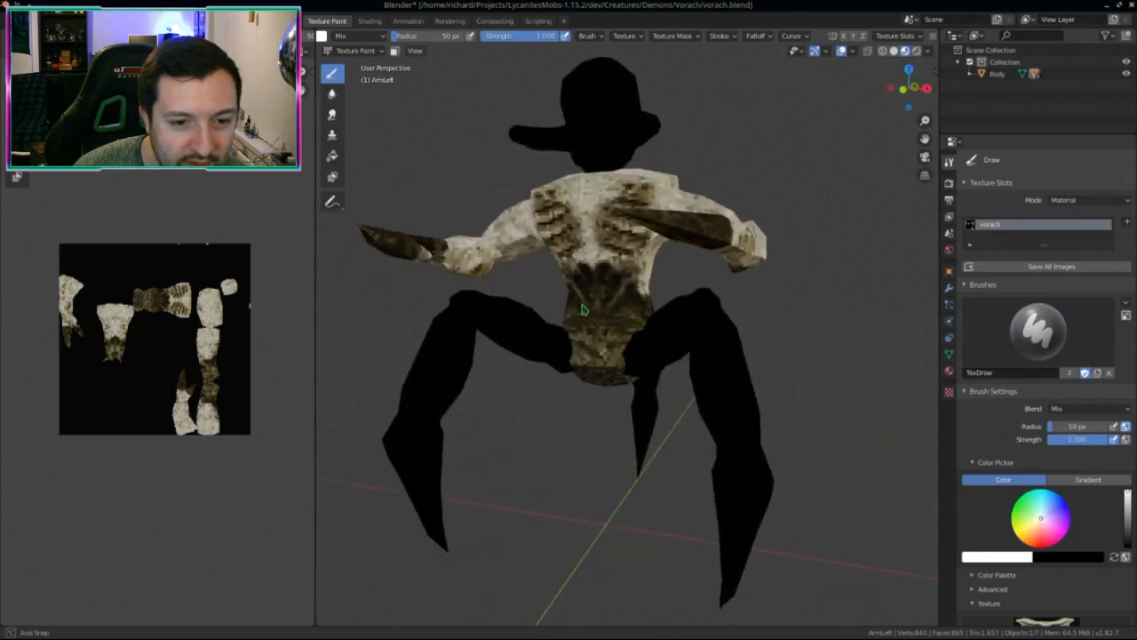
key(alt+s)
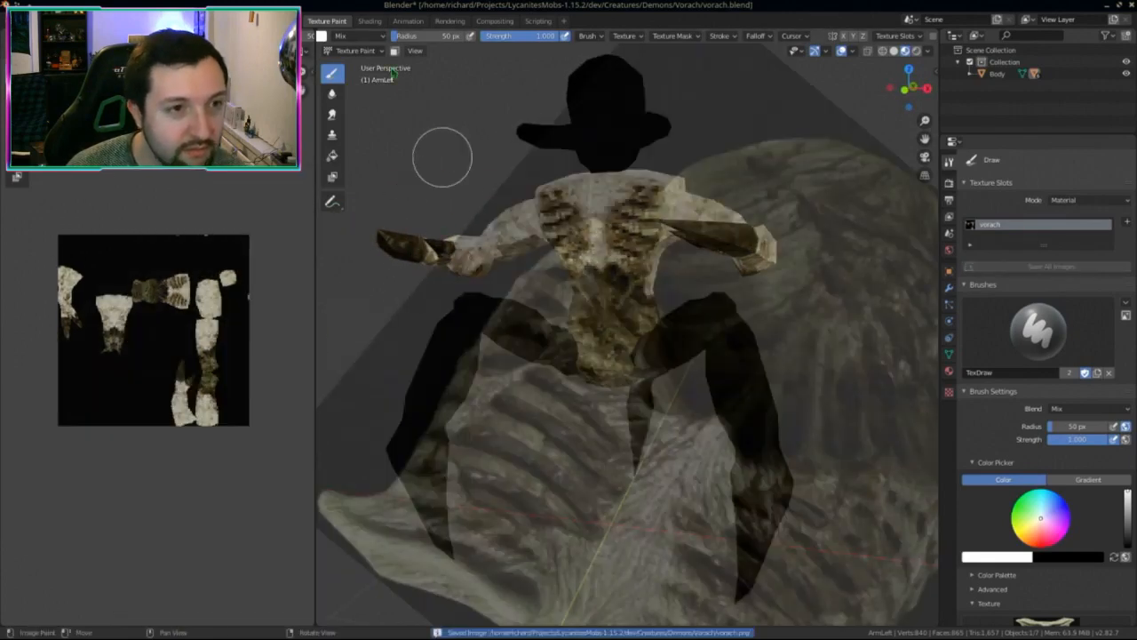
Step: Select LegLeft and isolate it in local view in Texture Paint mode
click(356, 51)
click(360, 62)
click(688, 367)
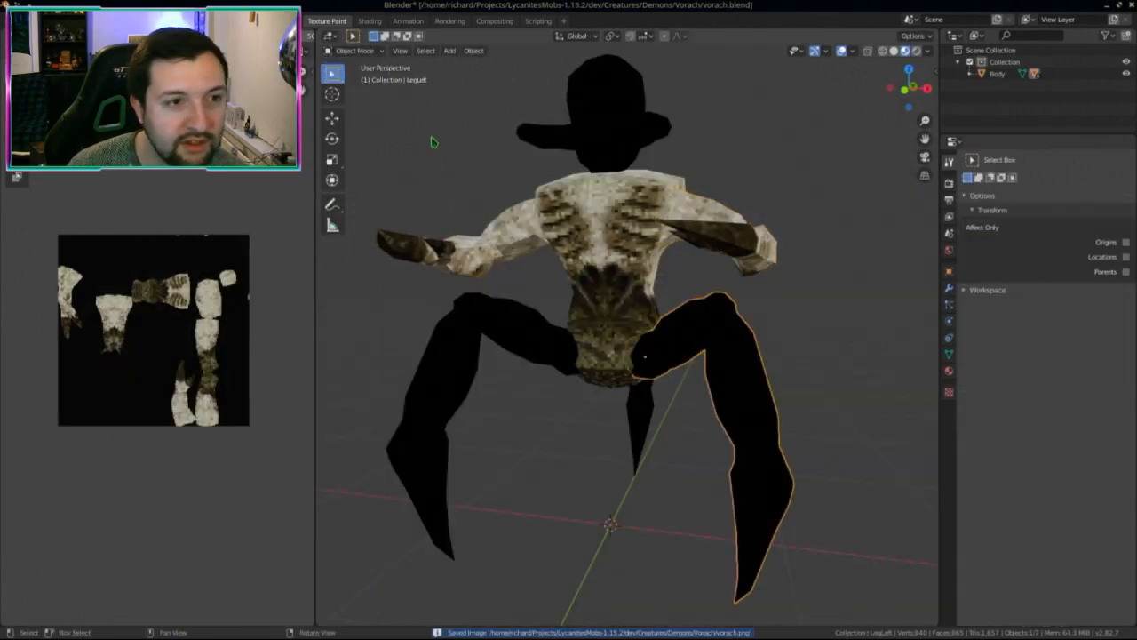
click(355, 51)
click(360, 135)
key(KP_Divide)
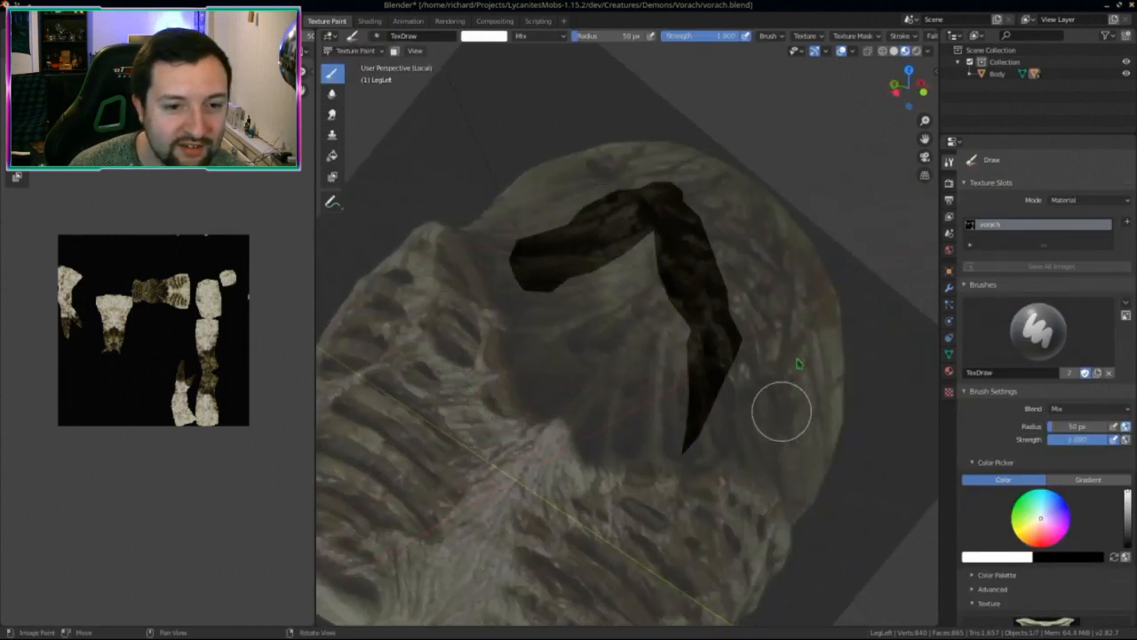
Step: Paint the left leg's thigh with mottled brownish bone texture from the ribcage stencil
mouse_move(500, 356)
middle_down()
mouse_move(475, 353)
mouse_move(578, 364)
mouse_move(640, 361)
mouse_move(663, 343)
middle_up()
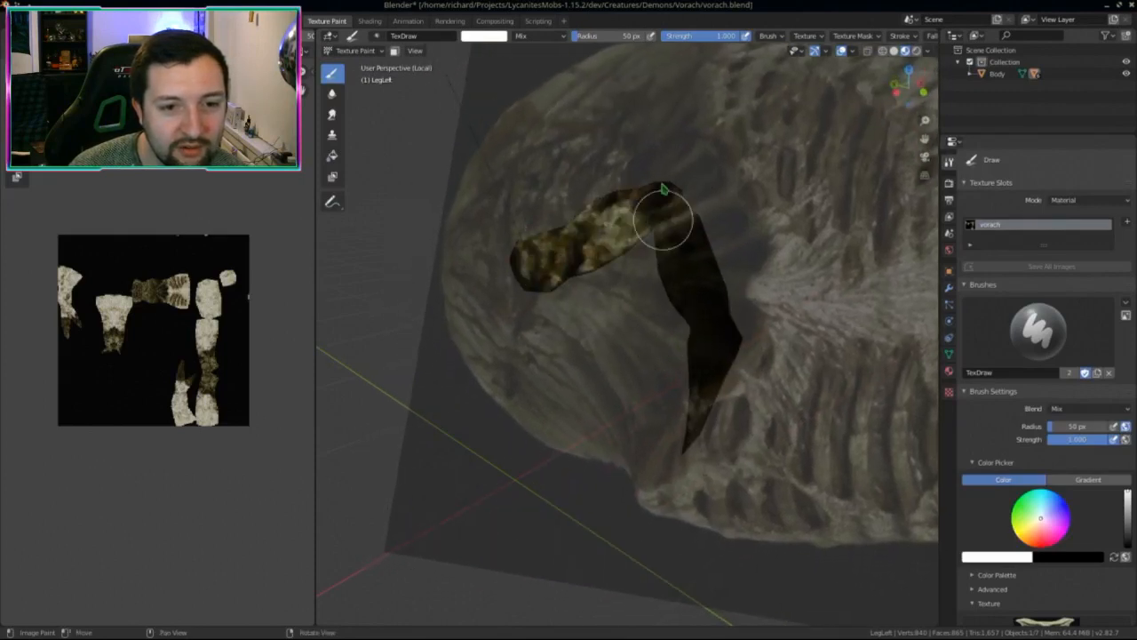
middle_drag(621, 193, 546, 307)
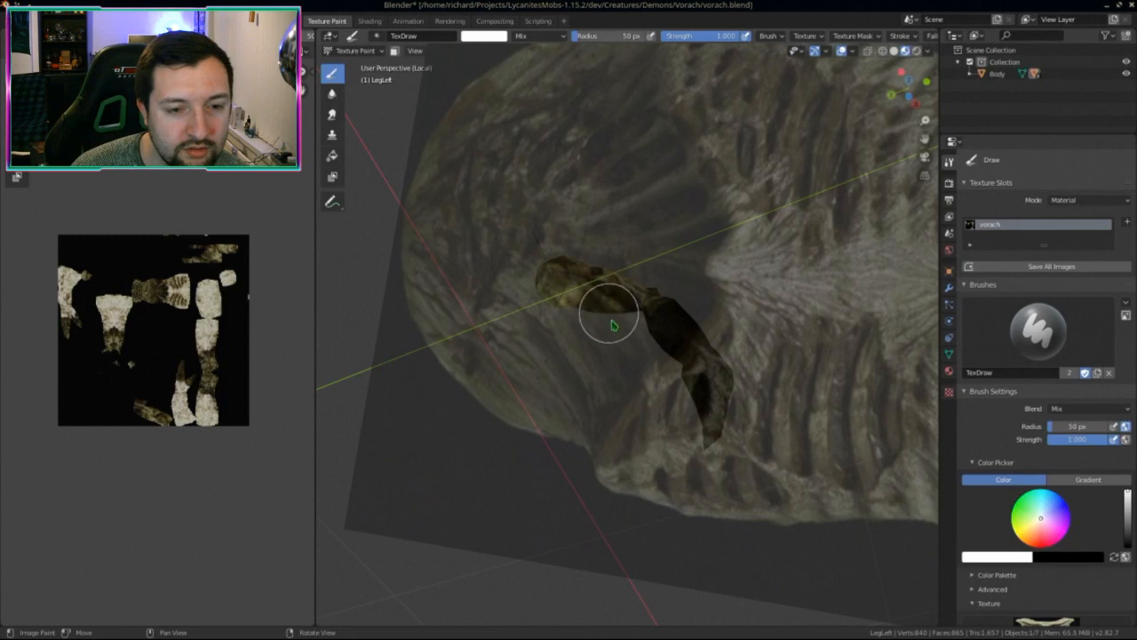
mouse_move(613, 325)
middle_down()
mouse_move(525, 358)
mouse_move(598, 338)
mouse_move(554, 296)
mouse_move(586, 283)
mouse_move(614, 246)
mouse_move(719, 364)
mouse_move(814, 346)
mouse_move(751, 443)
middle_up()
mouse_move(798, 369)
middle_down()
mouse_move(702, 302)
mouse_move(731, 348)
mouse_move(734, 334)
mouse_move(682, 320)
middle_up()
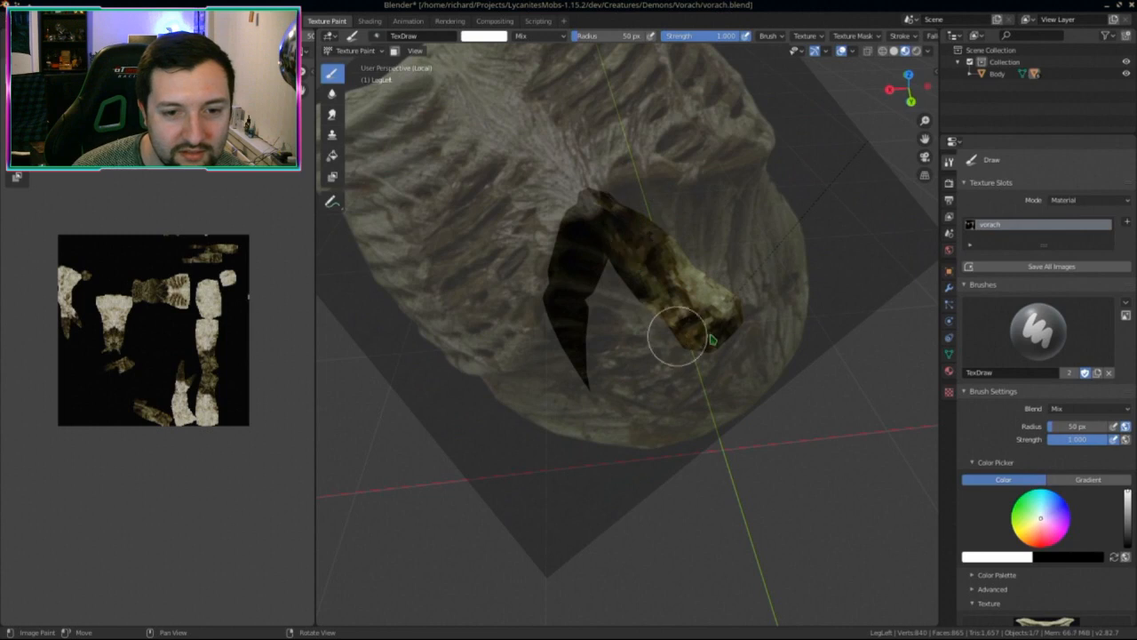
middle_drag(684, 278, 710, 305)
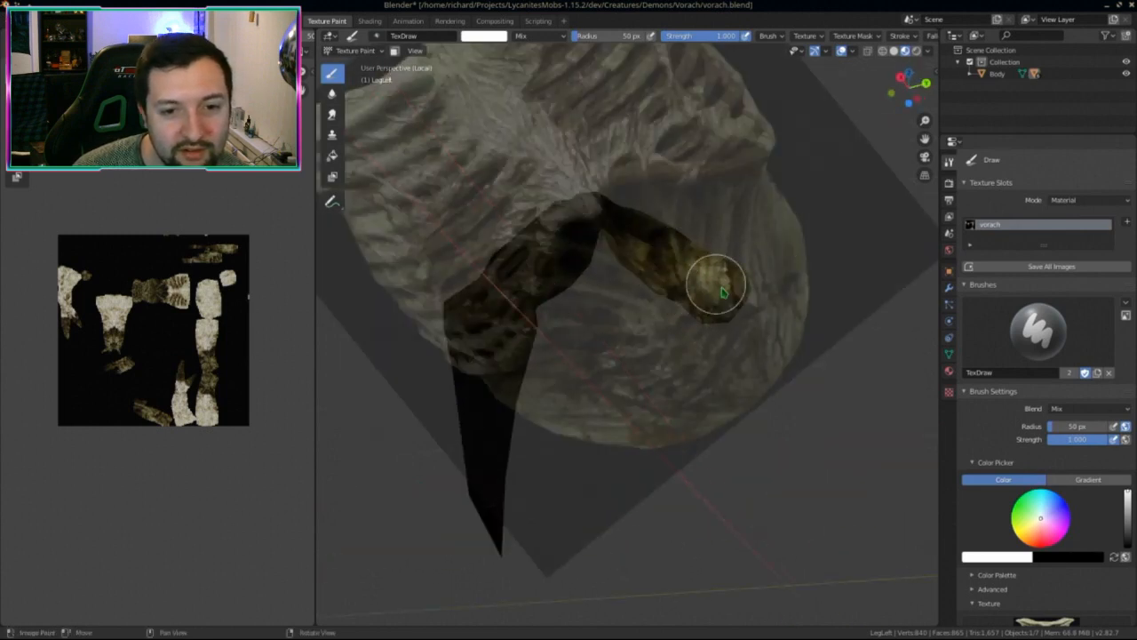
middle_drag(692, 302, 546, 317)
mouse_move(547, 274)
middle_down()
mouse_move(521, 261)
mouse_move(533, 246)
mouse_move(525, 320)
mouse_move(561, 374)
mouse_move(483, 338)
mouse_move(381, 401)
mouse_move(789, 326)
mouse_move(720, 260)
mouse_move(672, 310)
mouse_move(731, 216)
mouse_move(722, 280)
mouse_move(691, 241)
mouse_move(614, 312)
middle_up()
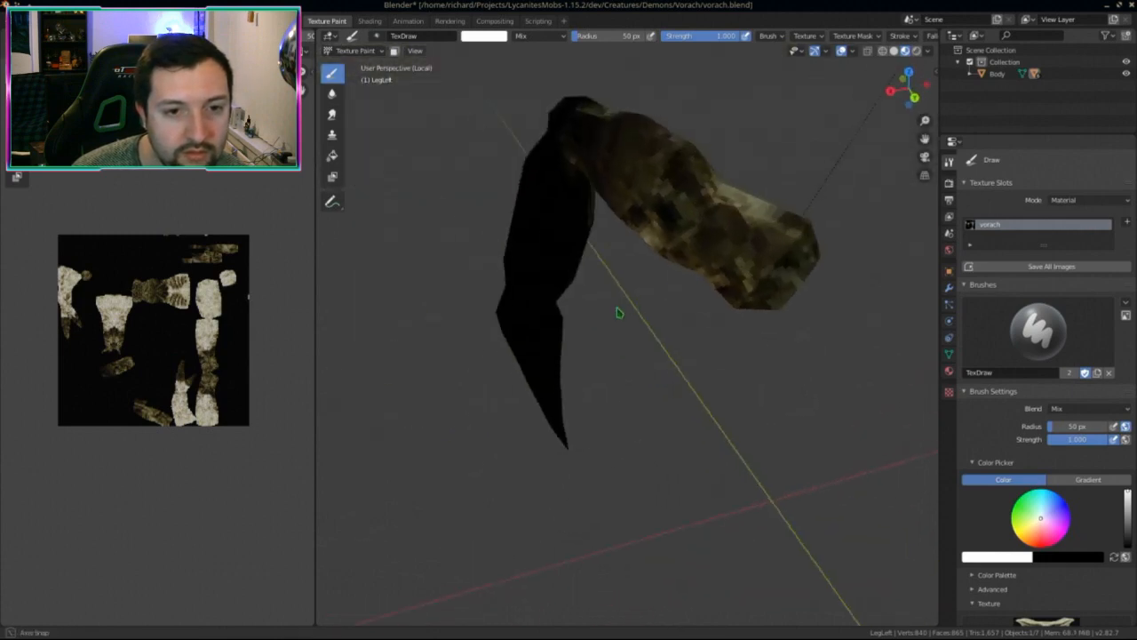
key(KP_Divide)
Step: Isolate the left leg again and paint its front and underside with the stencil texture
middle_drag(652, 356, 684, 369)
key(KP_Divide)
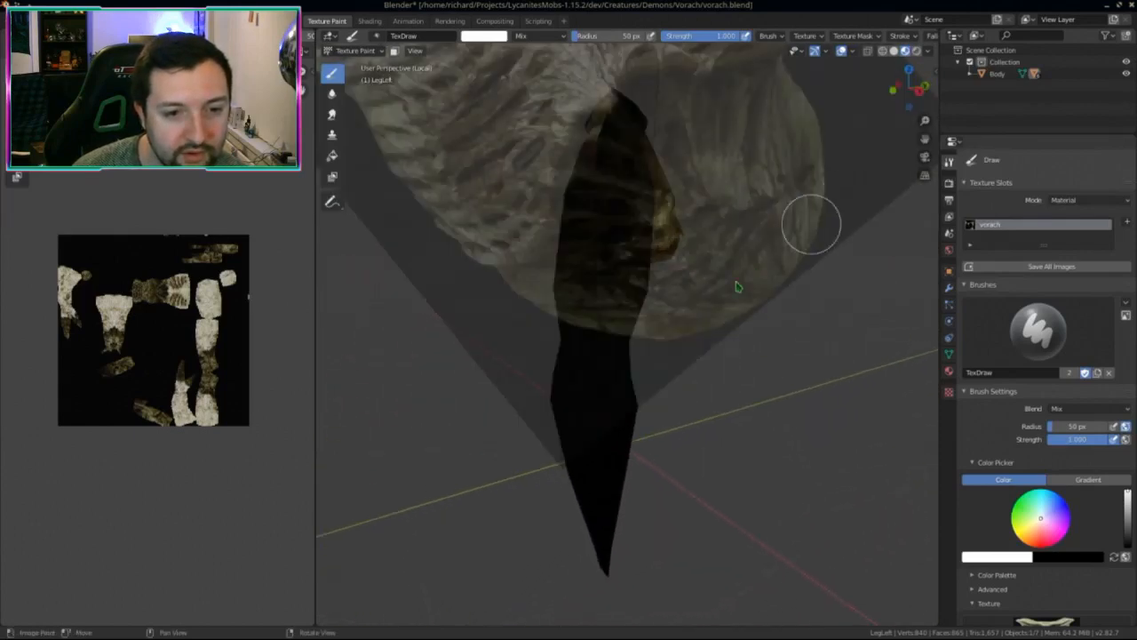
mouse_move(809, 223)
middle_down()
mouse_move(803, 346)
mouse_move(691, 332)
mouse_move(634, 303)
mouse_move(673, 292)
mouse_move(678, 190)
mouse_move(705, 386)
mouse_move(793, 356)
mouse_move(805, 317)
mouse_move(787, 355)
mouse_move(767, 320)
mouse_move(745, 337)
middle_up()
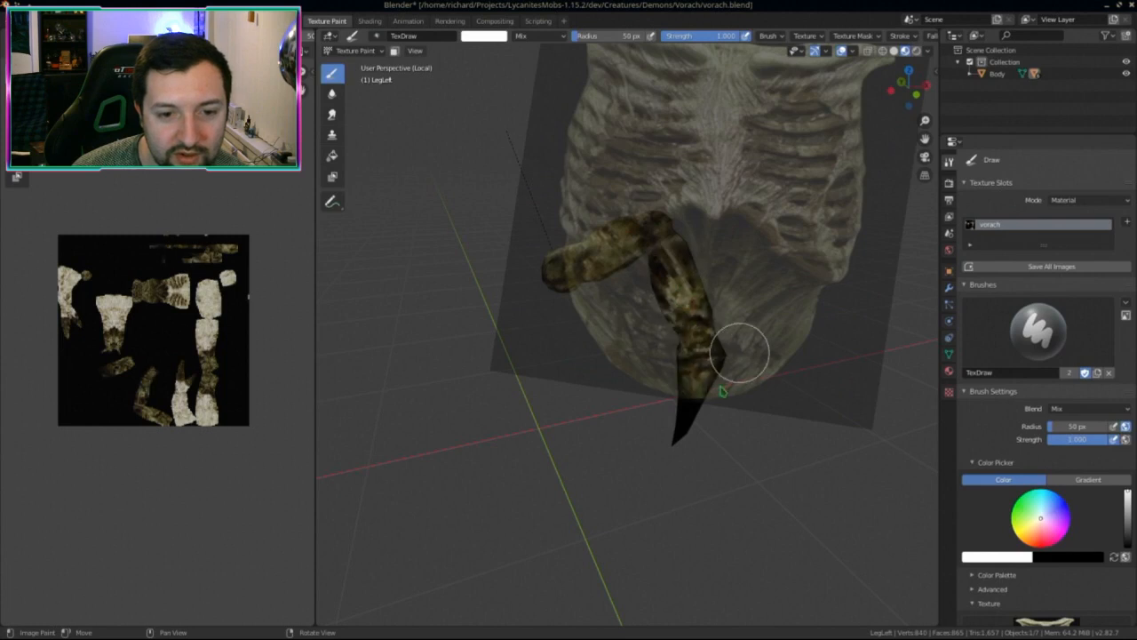
middle_drag(740, 352, 682, 411)
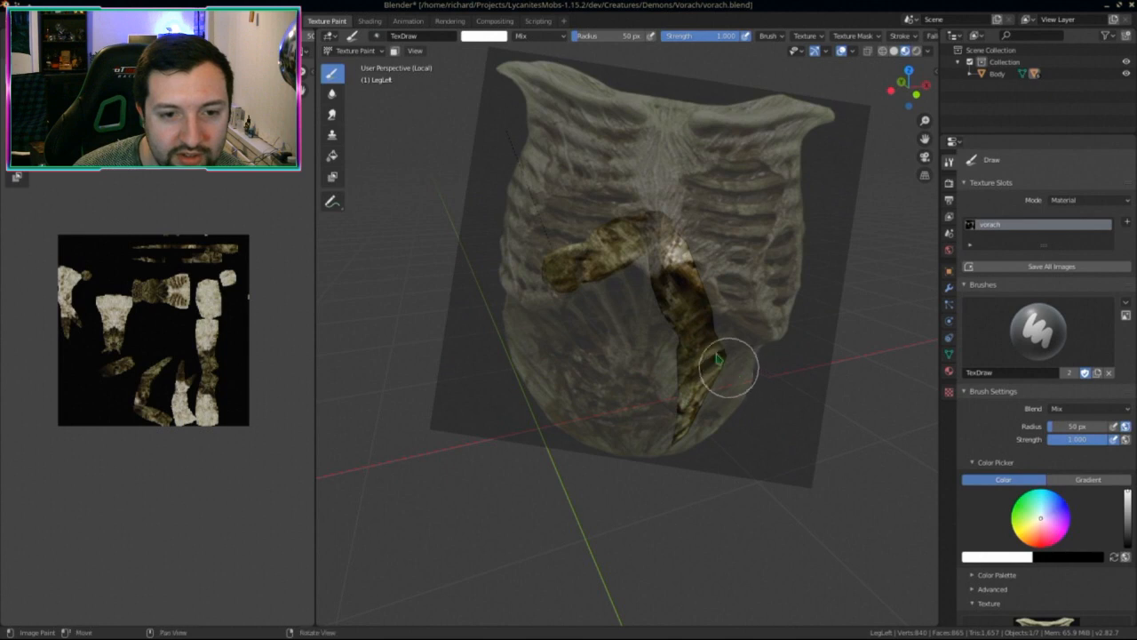
middle_drag(718, 358, 720, 277)
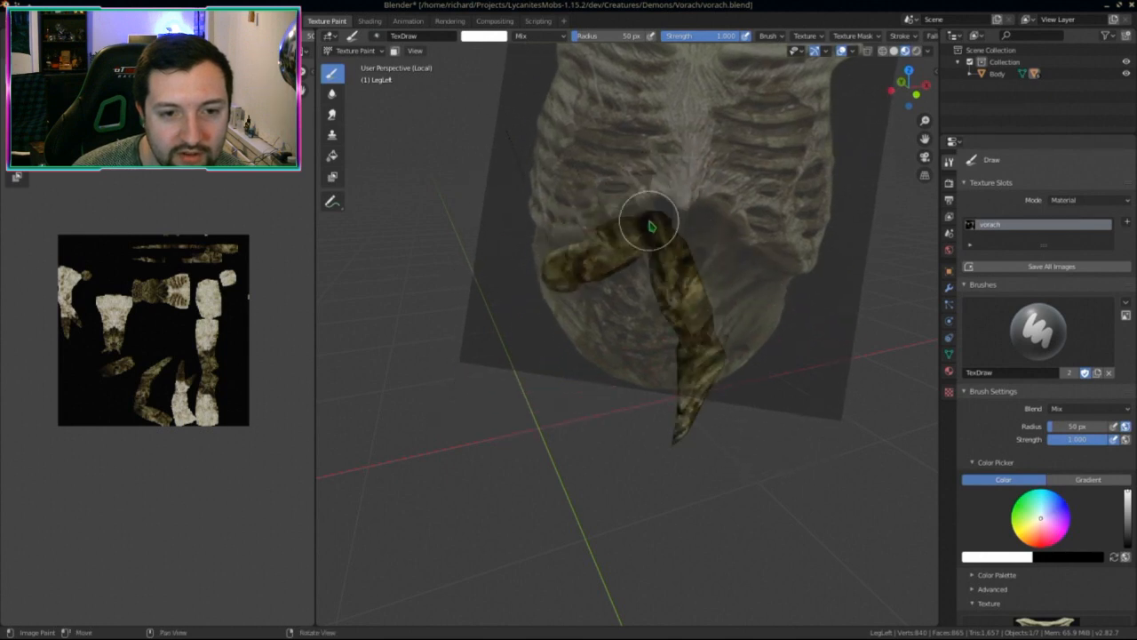
mouse_move(651, 227)
middle_down()
mouse_move(660, 291)
mouse_move(630, 281)
middle_up()
middle_drag(629, 333, 636, 278)
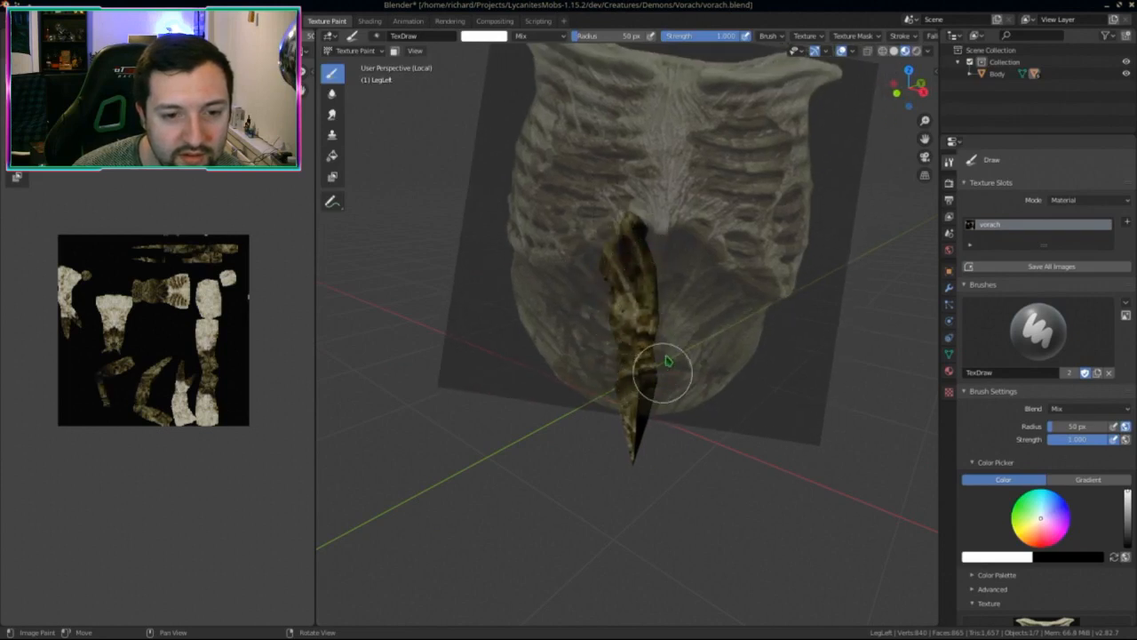
mouse_move(668, 360)
middle_down()
mouse_move(667, 329)
mouse_move(637, 378)
middle_up()
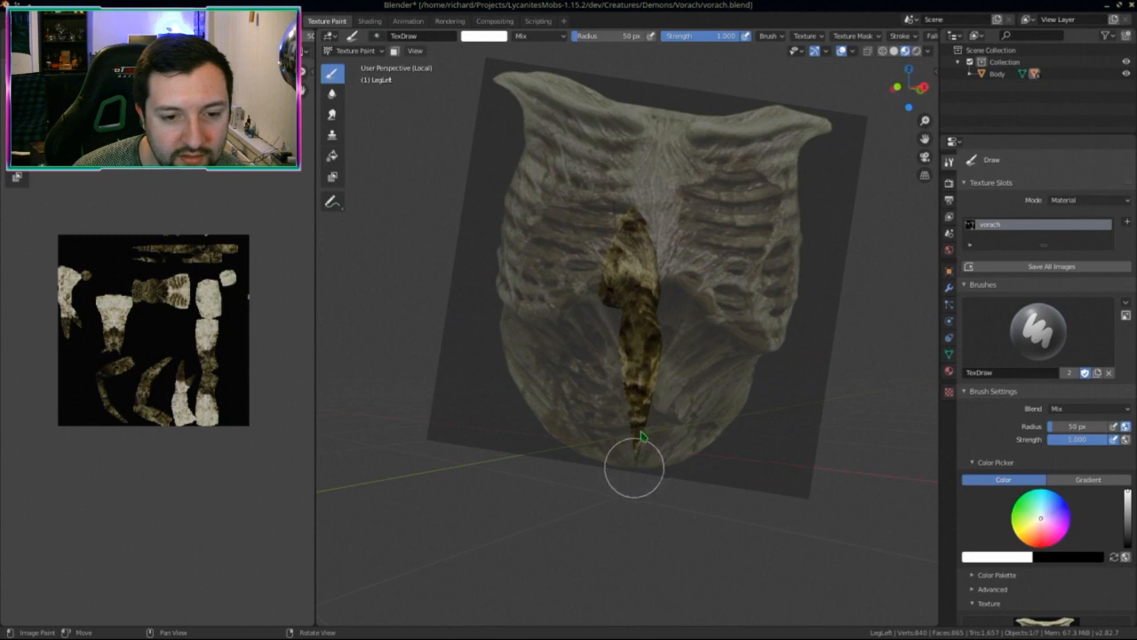
mouse_move(641, 435)
middle_down()
mouse_move(586, 405)
mouse_move(573, 416)
middle_up()
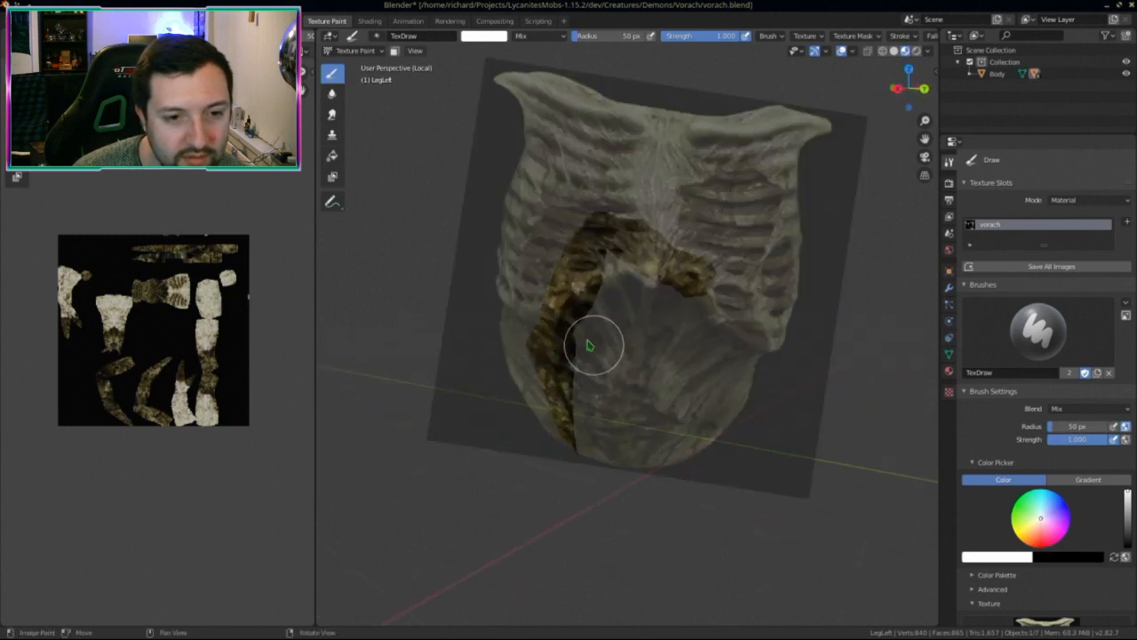
mouse_move(588, 344)
middle_down()
mouse_move(574, 306)
mouse_move(589, 385)
mouse_move(579, 264)
mouse_move(594, 300)
mouse_move(559, 264)
mouse_move(640, 275)
mouse_move(611, 297)
mouse_move(603, 329)
middle_up()
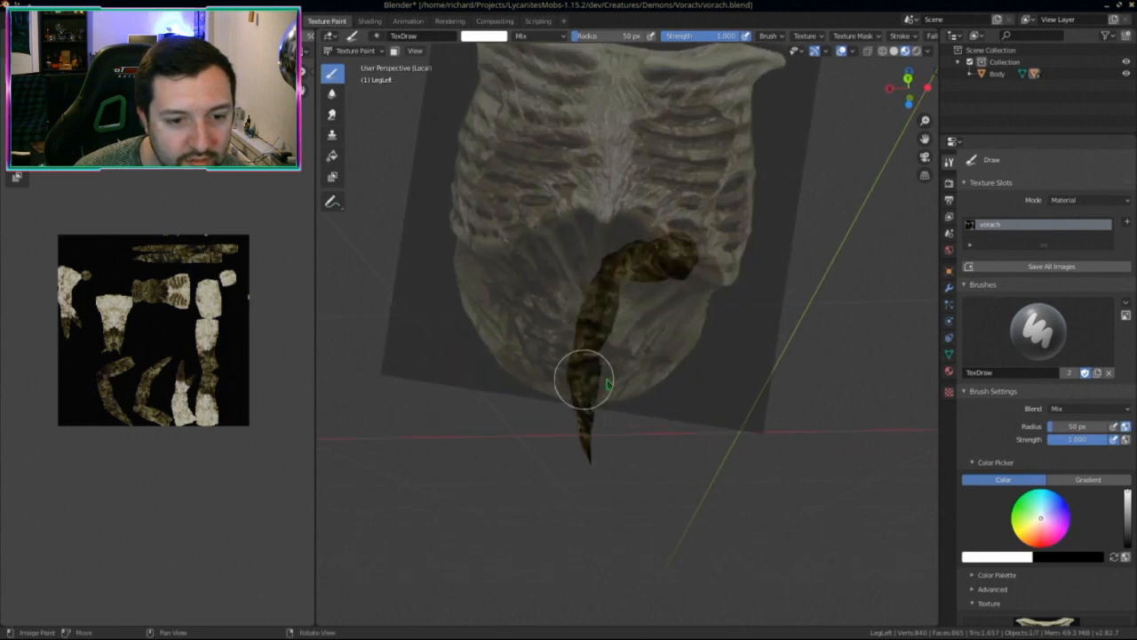
middle_drag(608, 384, 539, 356)
Step: Paint the left leg's remaining sides down to its pointed tip
middle_drag(563, 395, 791, 433)
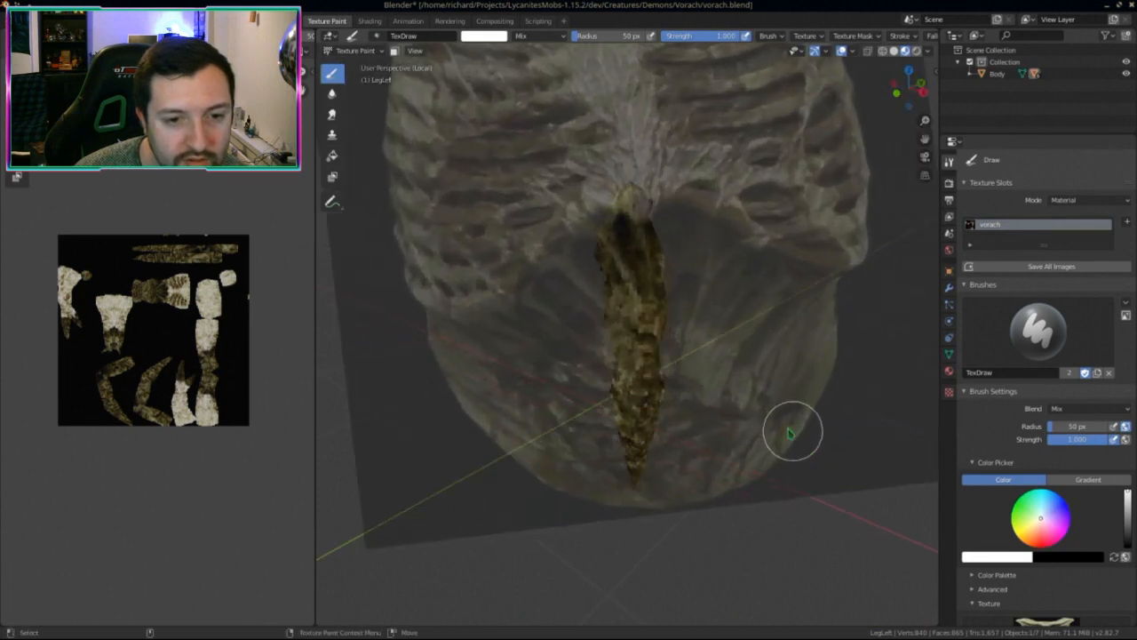
middle_drag(772, 389, 827, 425)
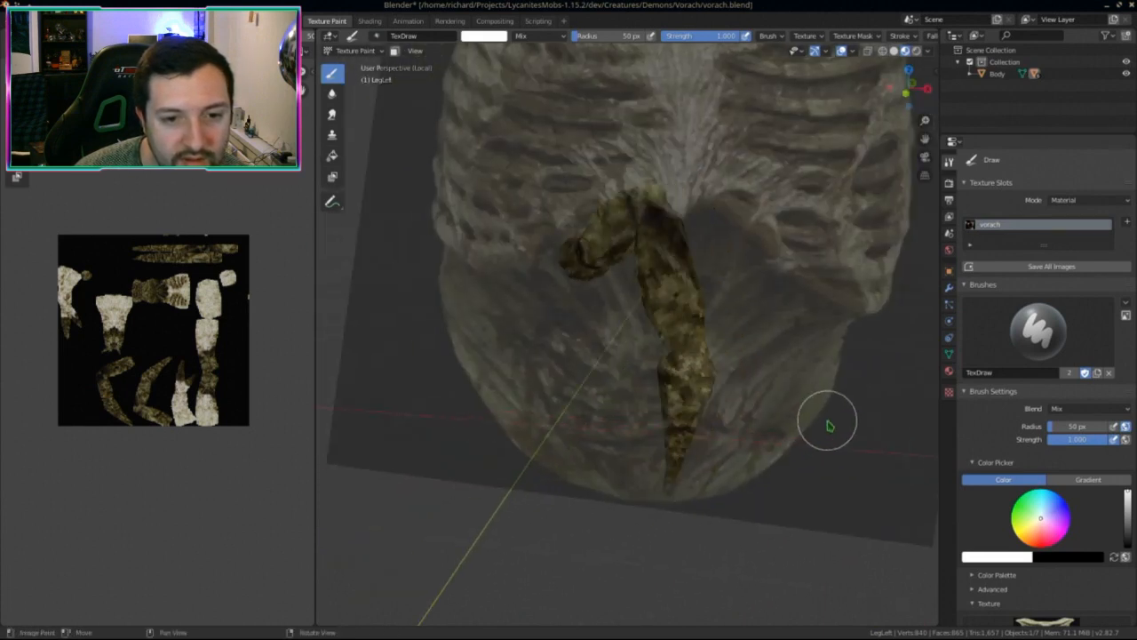
middle_drag(665, 307, 562, 401)
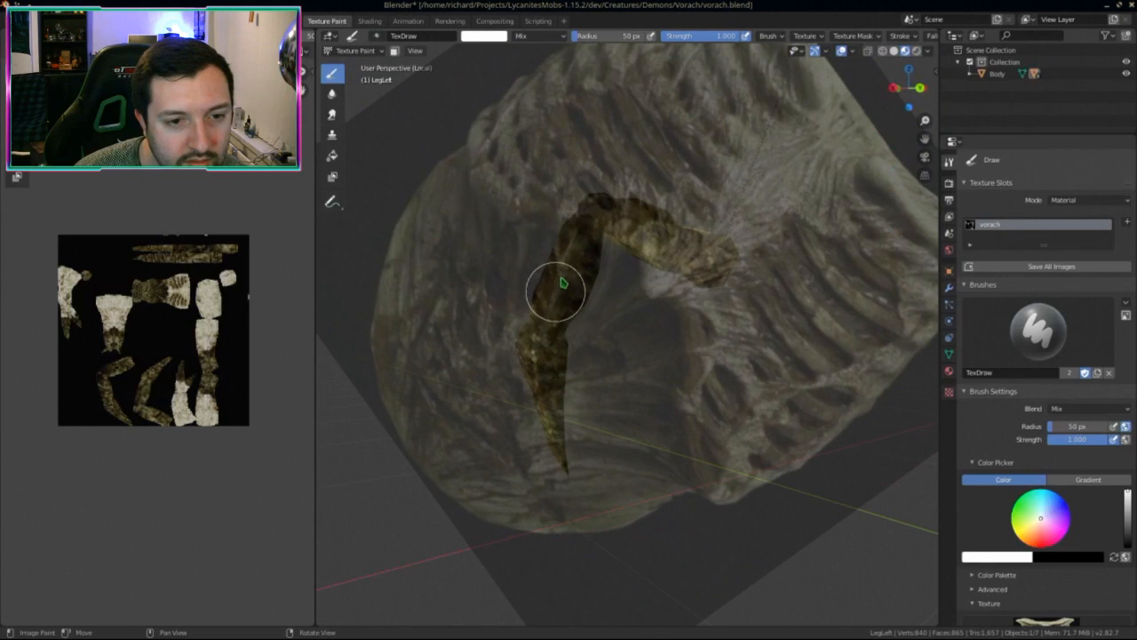
middle_drag(570, 303, 590, 322)
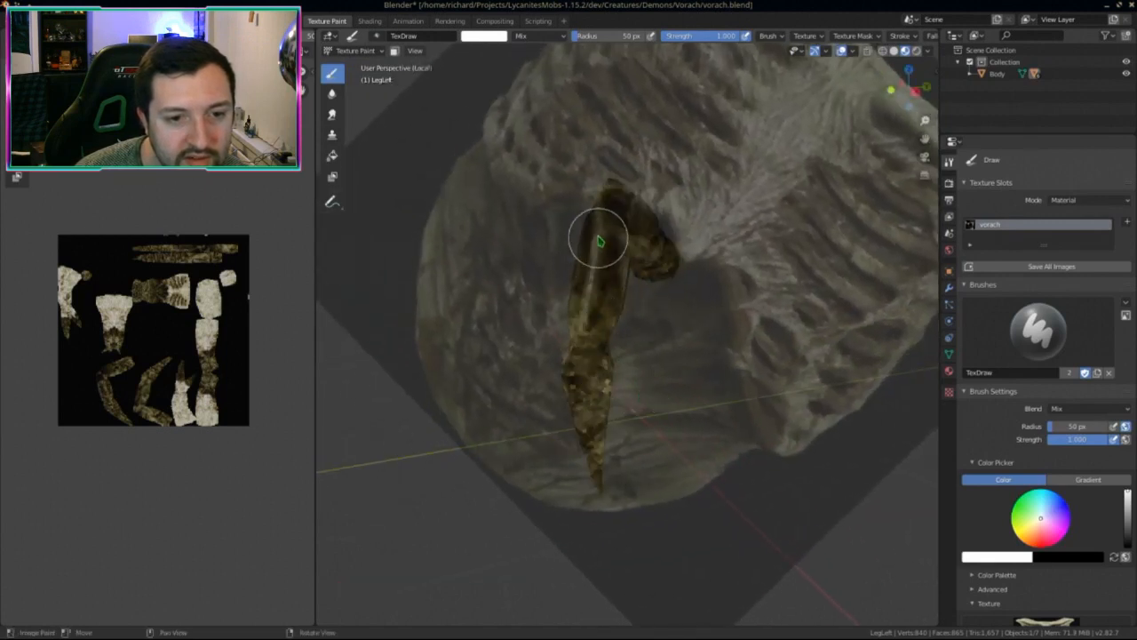
middle_drag(600, 240, 751, 361)
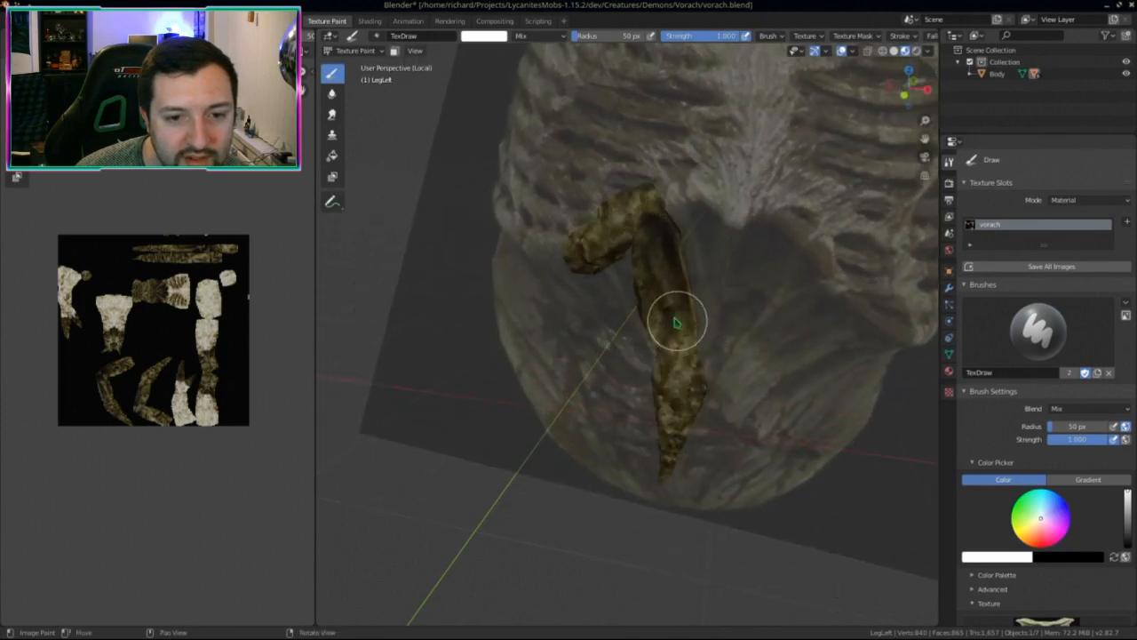
middle_drag(686, 309, 784, 373)
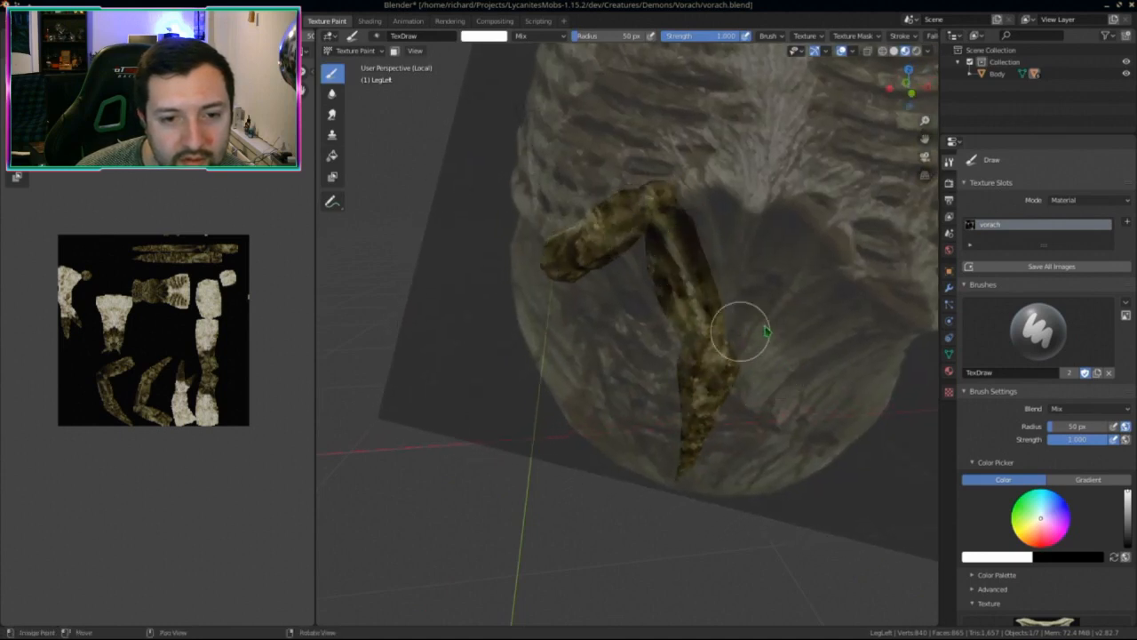
middle_drag(766, 331, 812, 352)
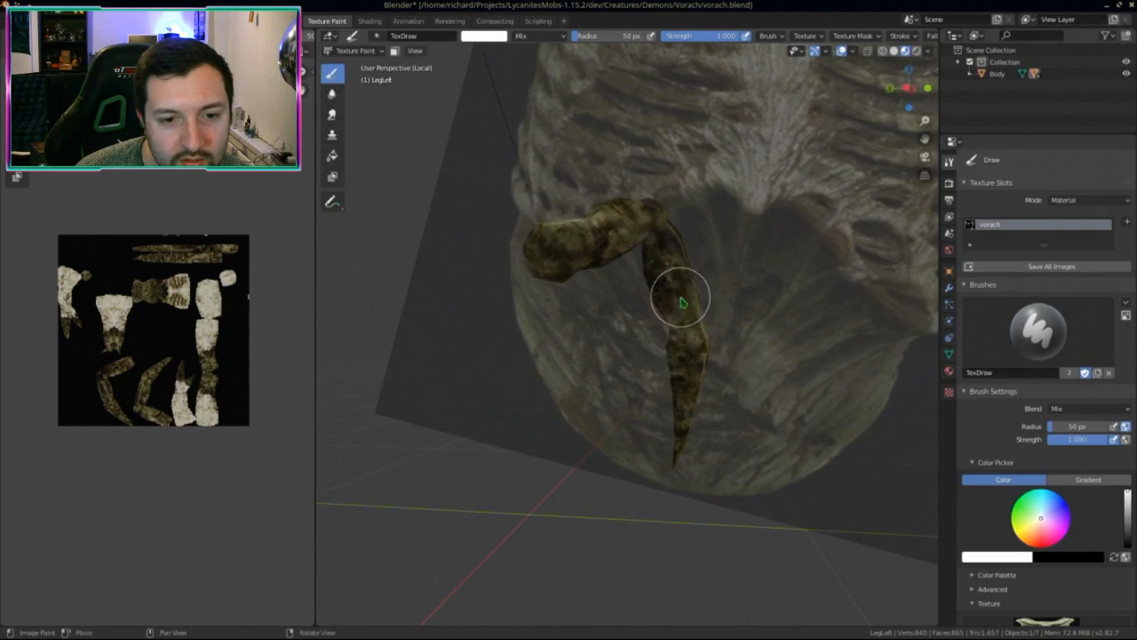
middle_drag(665, 257, 565, 413)
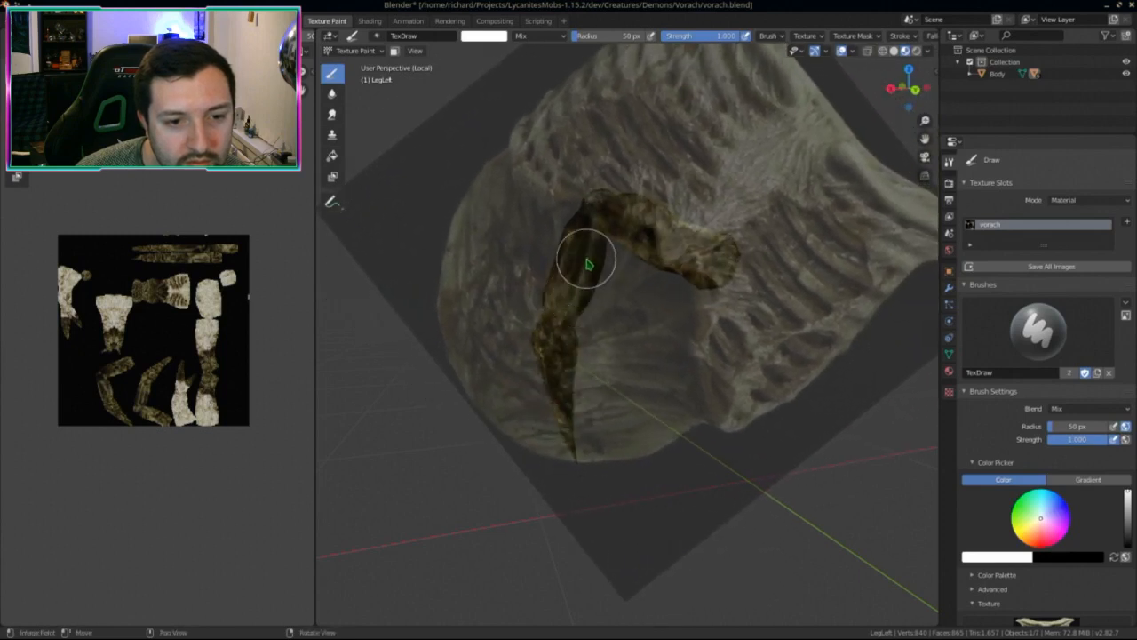
middle_drag(590, 248, 557, 329)
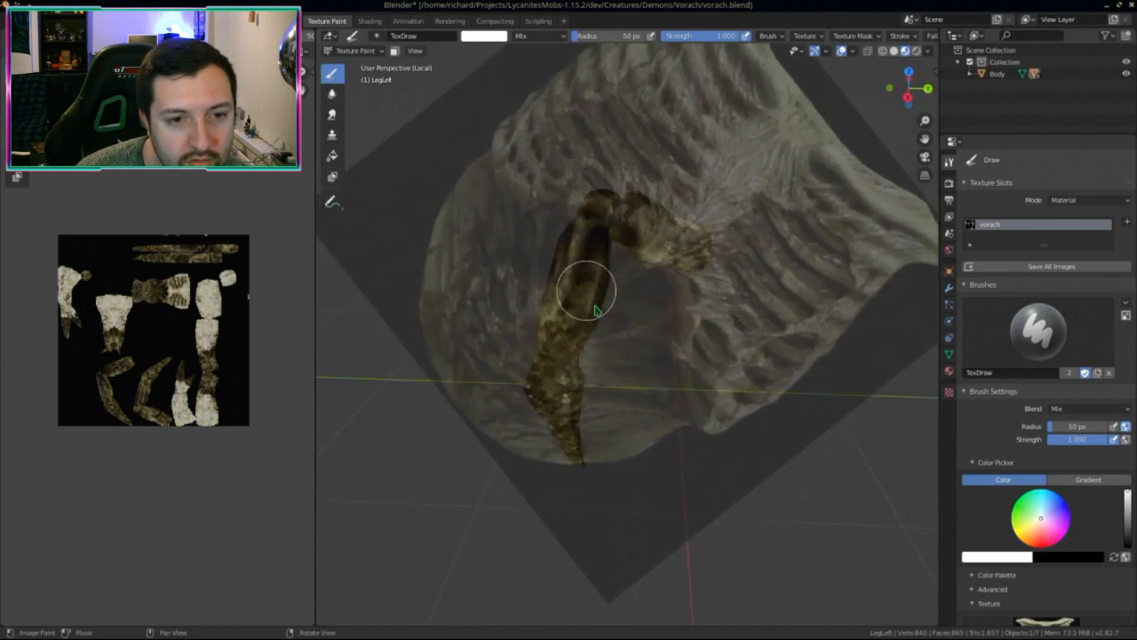
middle_drag(593, 235, 829, 431)
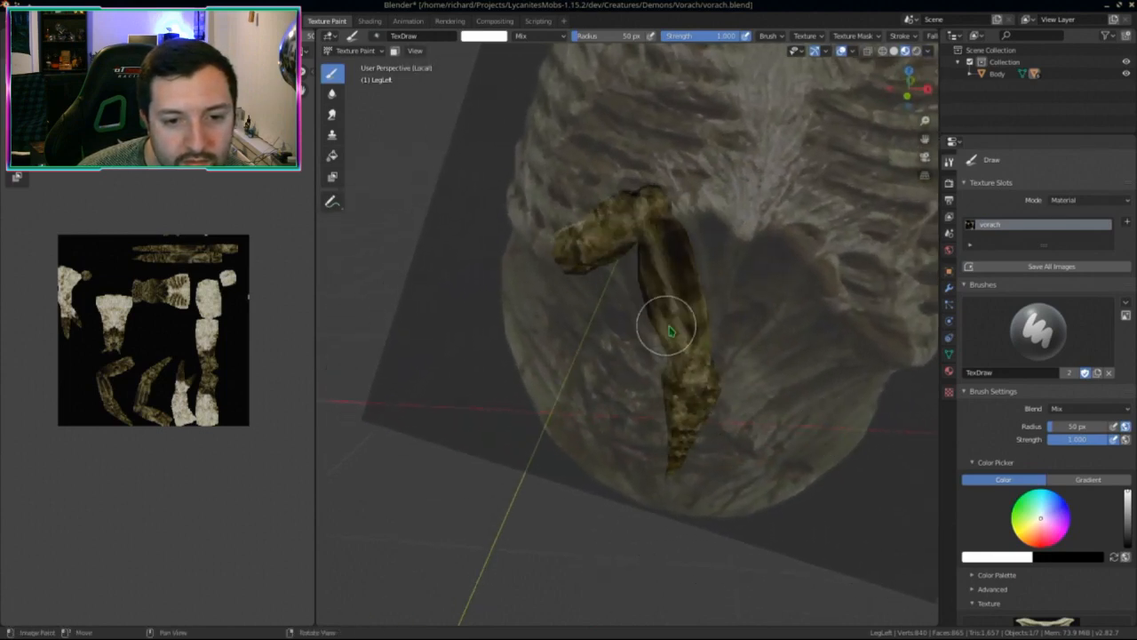
middle_drag(660, 266, 795, 310)
Step: Leave local view and touch up the leg from side, rear and front views
key(KP_Divide)
mouse_move(746, 496)
middle_down()
mouse_move(711, 418)
mouse_move(495, 394)
mouse_move(601, 386)
mouse_move(385, 382)
mouse_move(521, 368)
mouse_move(838, 456)
mouse_move(883, 482)
mouse_move(880, 431)
mouse_move(808, 419)
mouse_move(723, 453)
mouse_move(513, 473)
mouse_move(552, 532)
mouse_move(507, 483)
mouse_move(571, 500)
mouse_move(533, 541)
mouse_move(599, 557)
mouse_move(569, 537)
middle_up()
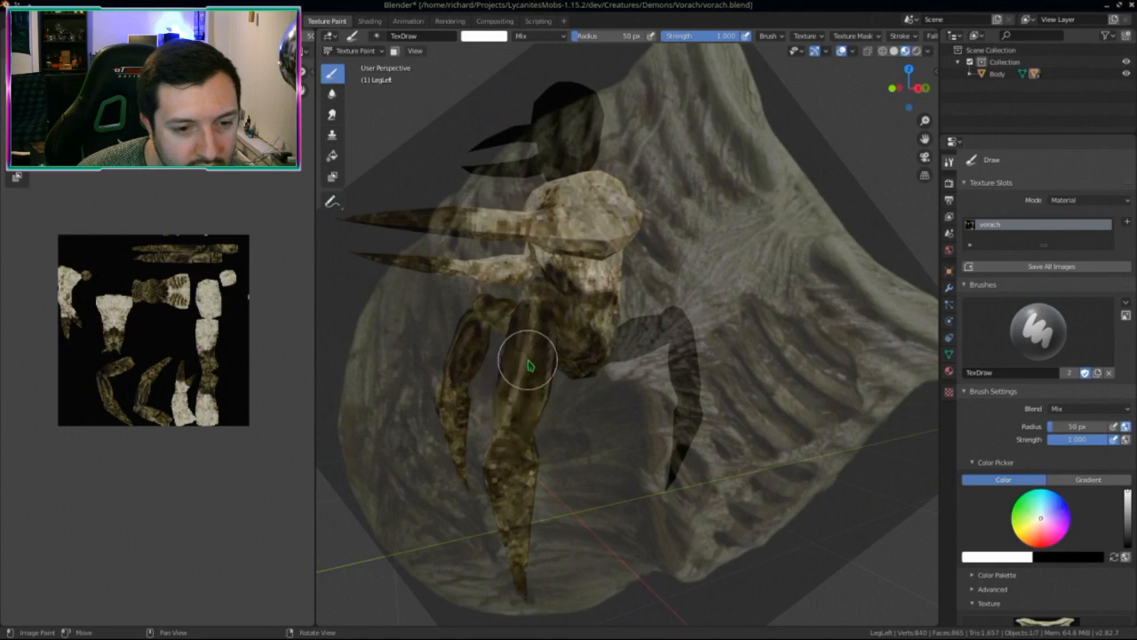
mouse_move(513, 419)
middle_down()
mouse_move(578, 450)
mouse_move(627, 432)
mouse_move(868, 507)
mouse_move(899, 473)
mouse_move(749, 450)
mouse_move(856, 471)
mouse_move(888, 452)
mouse_move(845, 437)
mouse_move(614, 437)
mouse_move(731, 457)
mouse_move(414, 480)
mouse_move(421, 436)
mouse_move(386, 463)
mouse_move(474, 483)
mouse_move(563, 470)
mouse_move(499, 488)
mouse_move(374, 493)
mouse_move(634, 475)
mouse_move(562, 469)
mouse_move(906, 495)
mouse_move(909, 482)
mouse_move(858, 498)
mouse_move(835, 447)
mouse_move(852, 503)
mouse_move(729, 495)
mouse_move(854, 526)
mouse_move(681, 521)
mouse_move(298, 554)
middle_up()
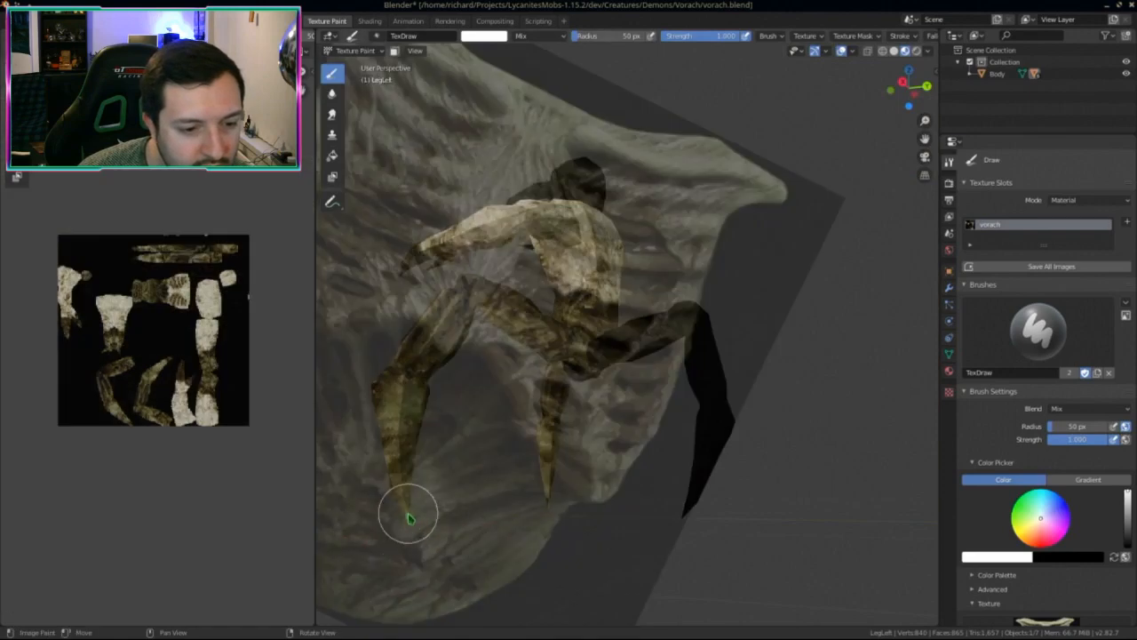
middle_drag(410, 518, 486, 565)
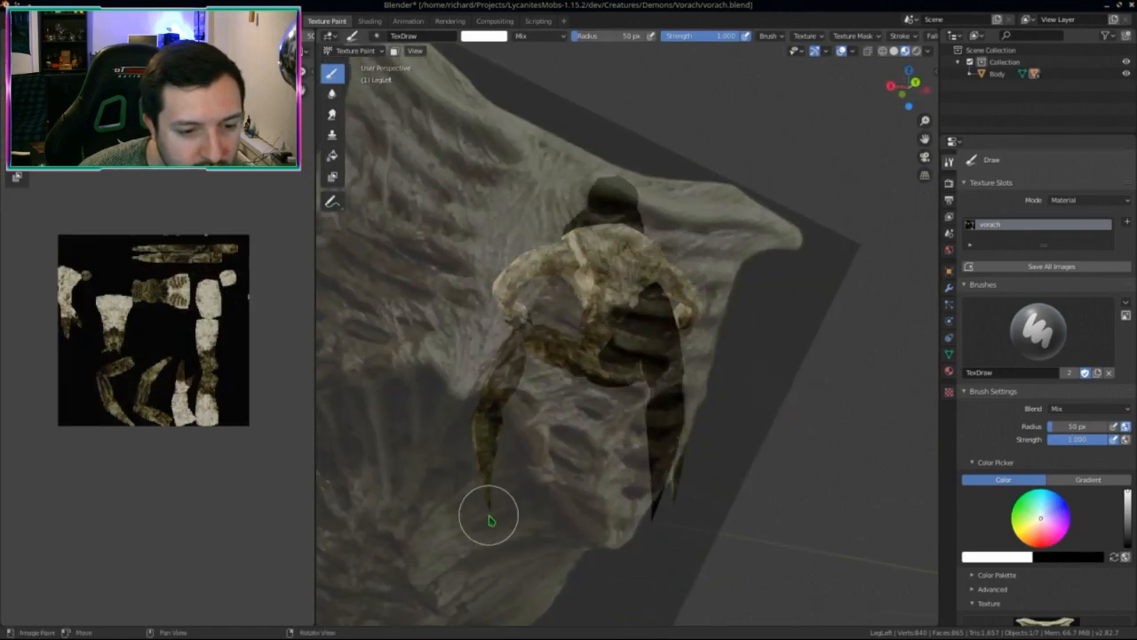
middle_drag(547, 523, 562, 459)
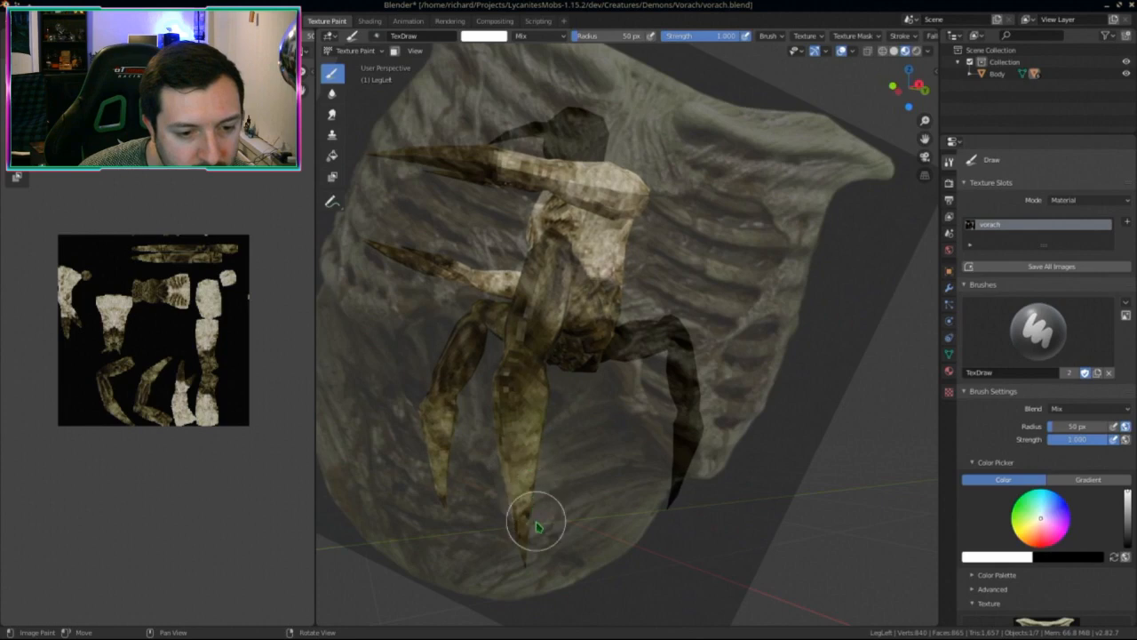
middle_drag(536, 527, 437, 513)
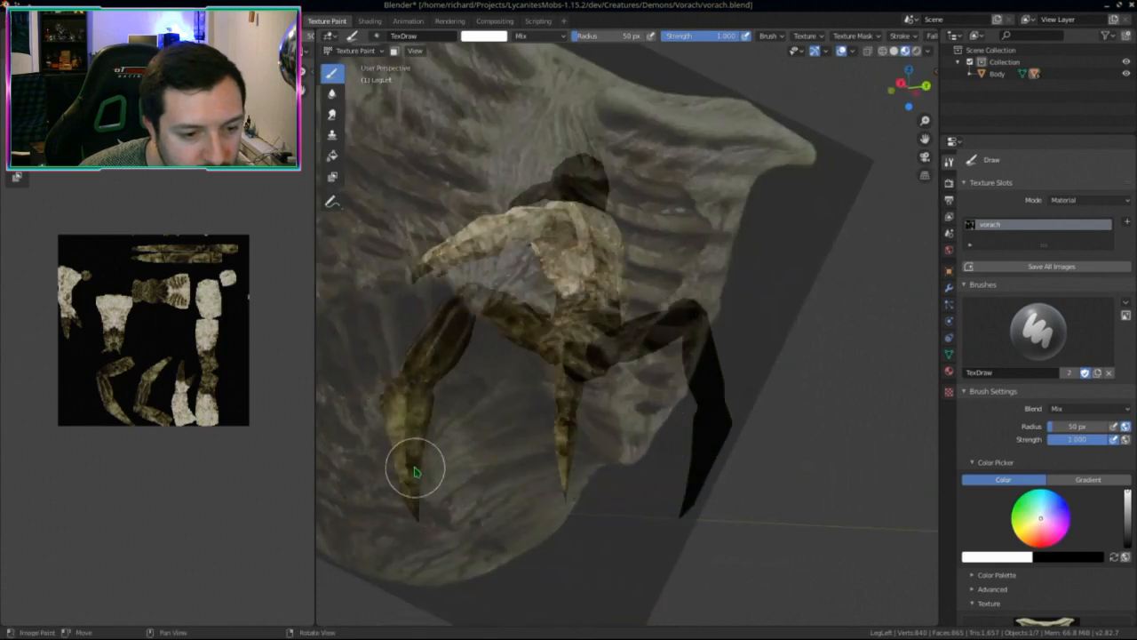
Step: Paint more of the front left leg from a front view, then save vorach.png
middle_drag(407, 451, 703, 439)
mouse_move(685, 451)
middle_down()
mouse_move(612, 459)
mouse_move(636, 483)
mouse_move(568, 474)
mouse_move(660, 500)
mouse_move(574, 507)
mouse_move(685, 458)
mouse_move(609, 423)
mouse_move(701, 470)
mouse_move(835, 475)
mouse_move(667, 465)
mouse_move(752, 453)
mouse_move(680, 462)
middle_up()
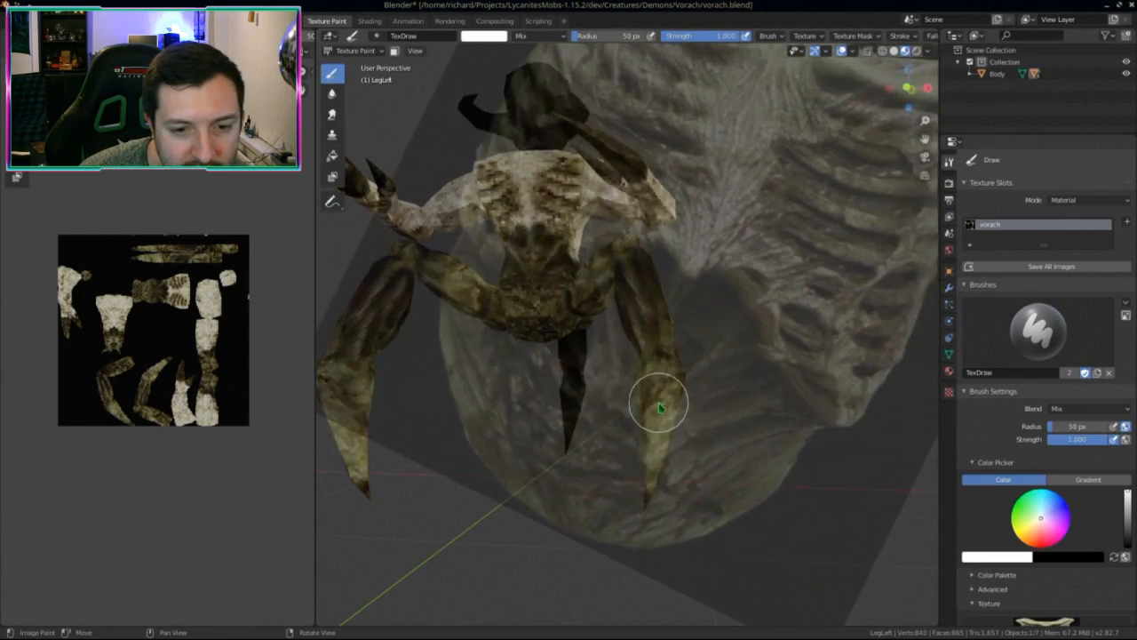
mouse_move(659, 408)
middle_down()
mouse_move(668, 414)
mouse_move(658, 396)
mouse_move(729, 422)
mouse_move(812, 427)
middle_up()
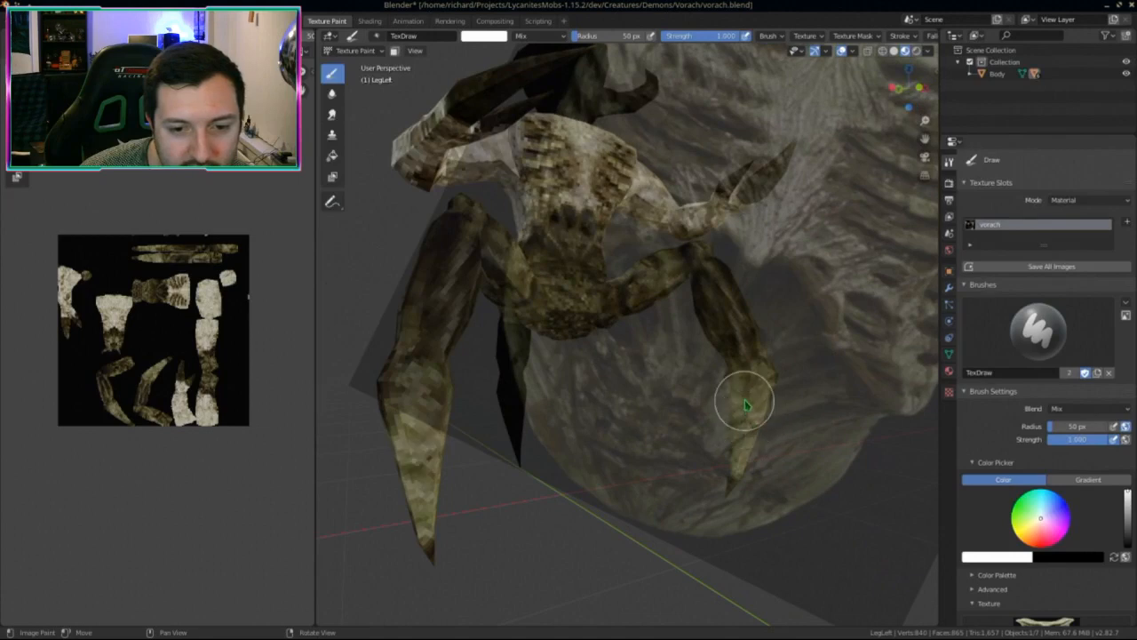
key(KP_1)
scroll(743, 416, down, 3)
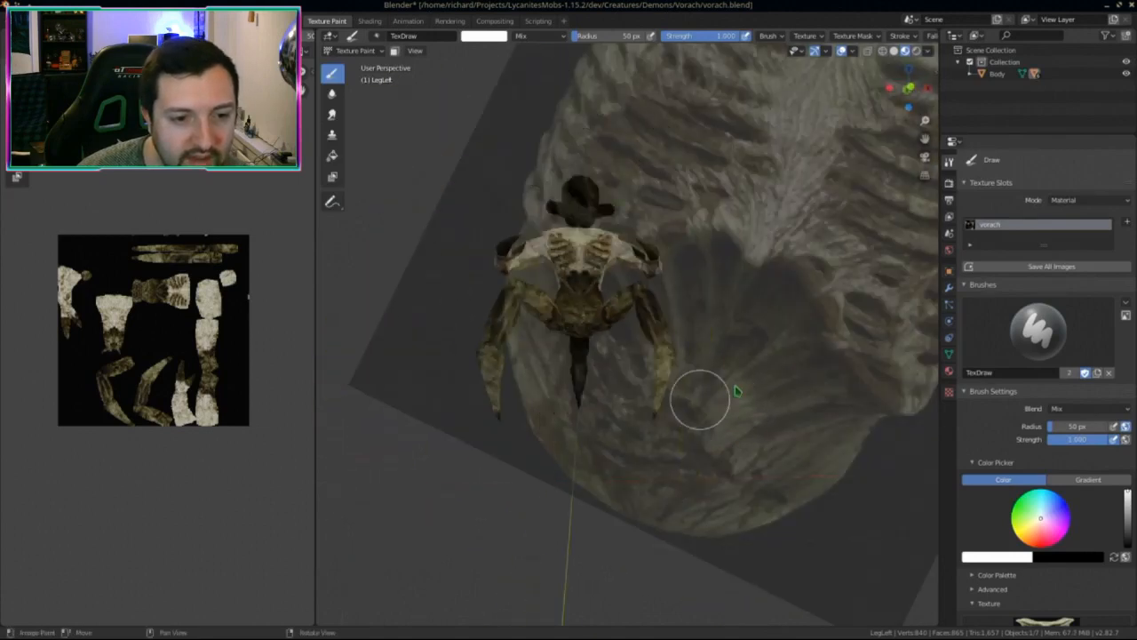
middle_drag(175, 374, 167, 425)
key(alt+s)
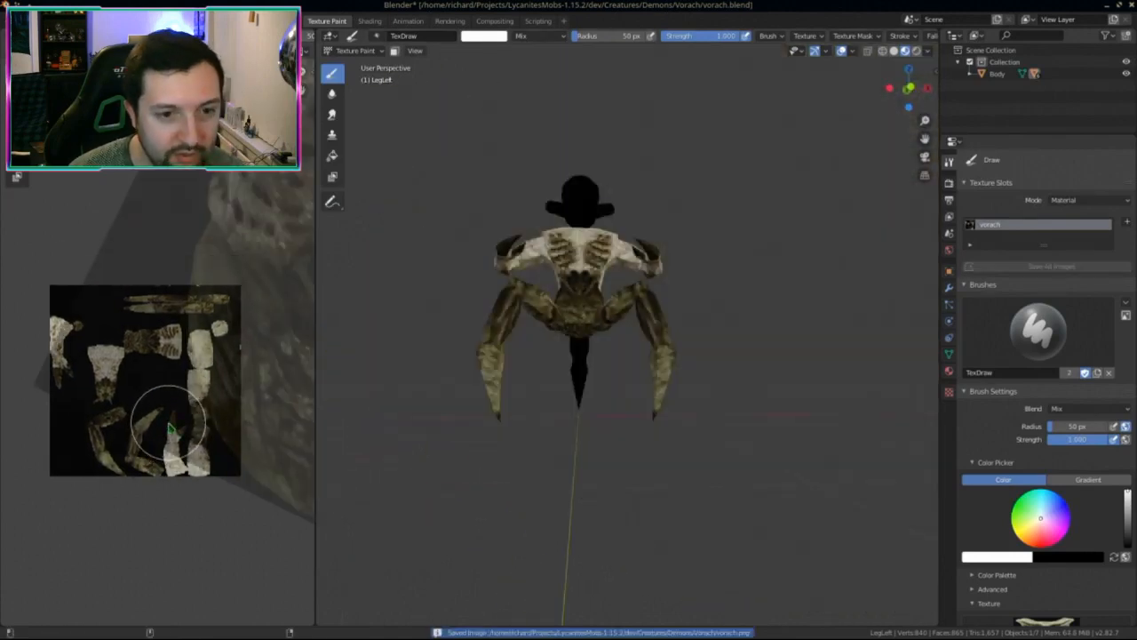
Step: Touch up the leg from oblique and top-down angles, then save vorach.png again
middle_drag(329, 439, 553, 454)
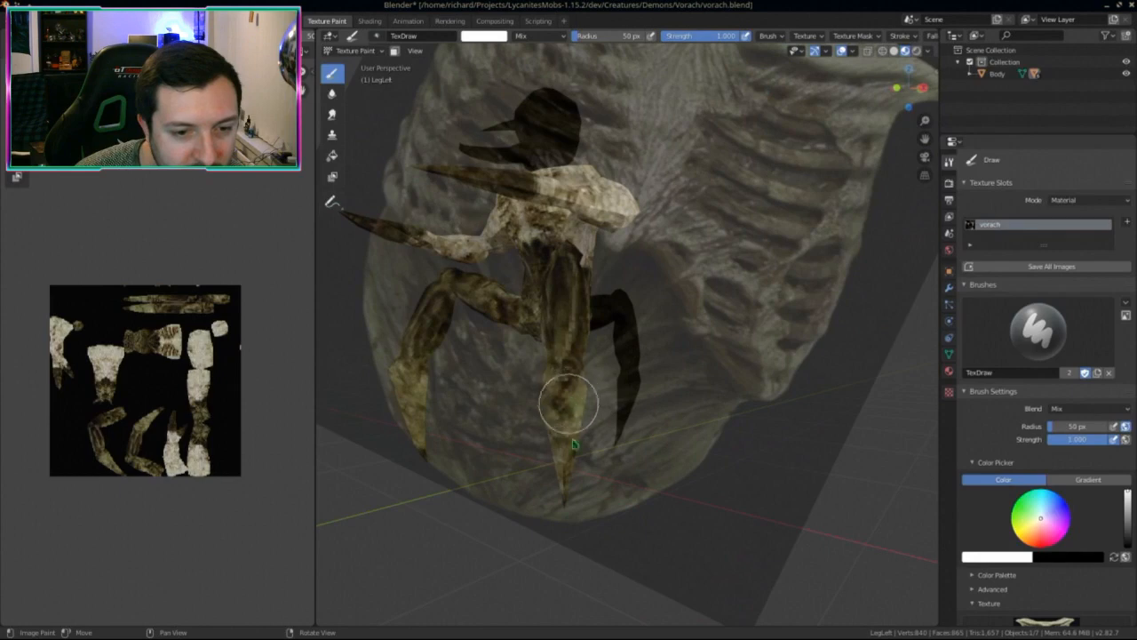
middle_drag(564, 407, 711, 435)
middle_drag(685, 487, 721, 525)
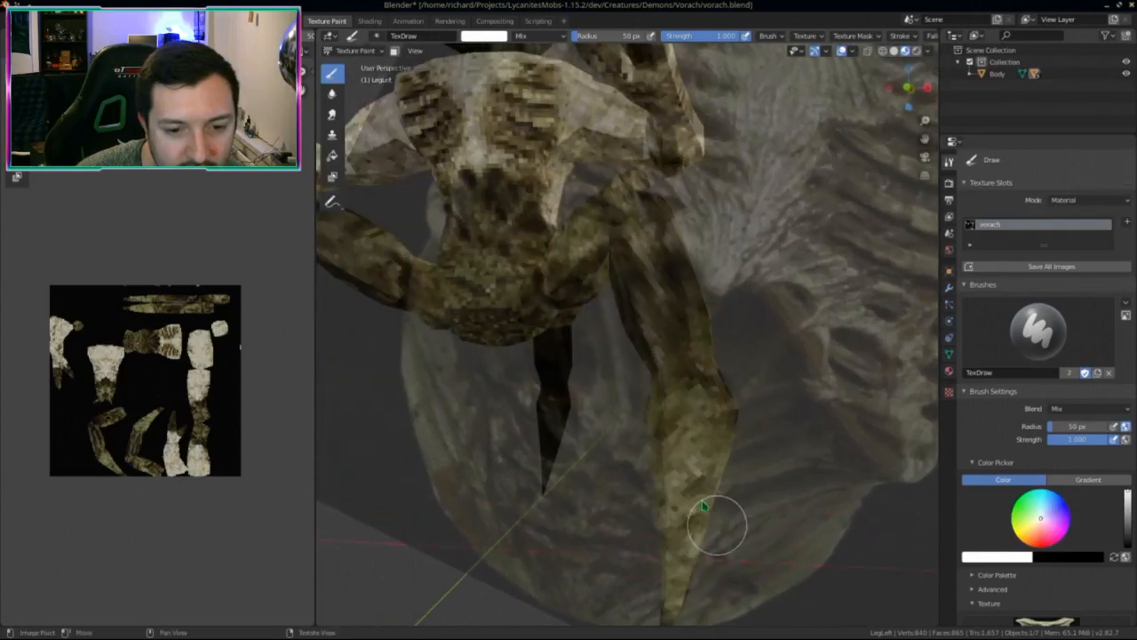
middle_drag(696, 483, 530, 430)
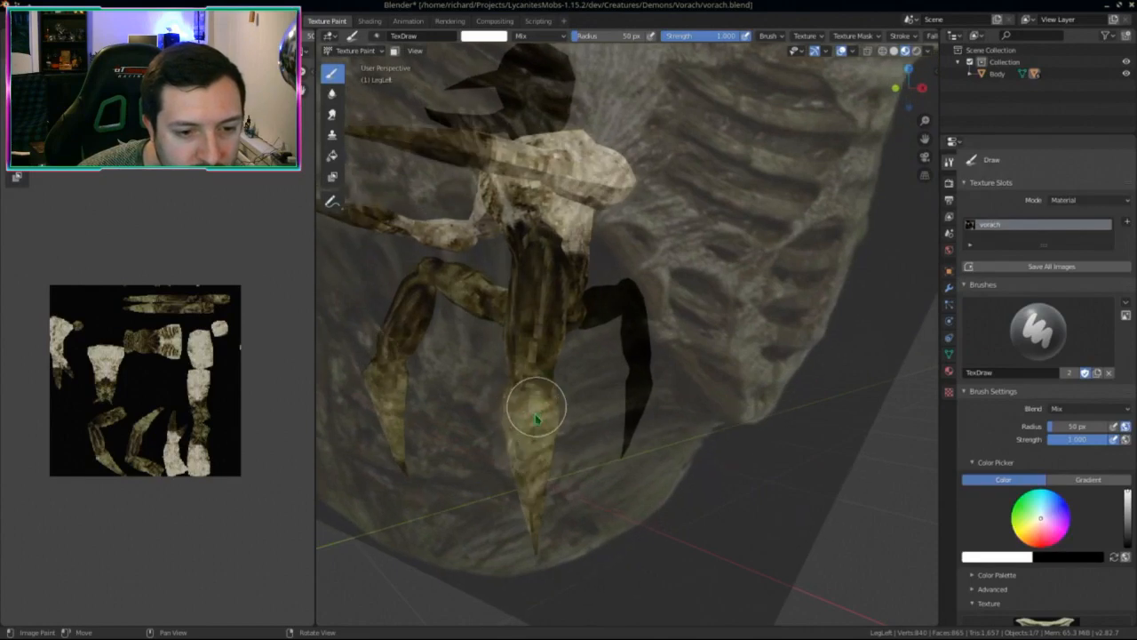
middle_drag(554, 469, 665, 465)
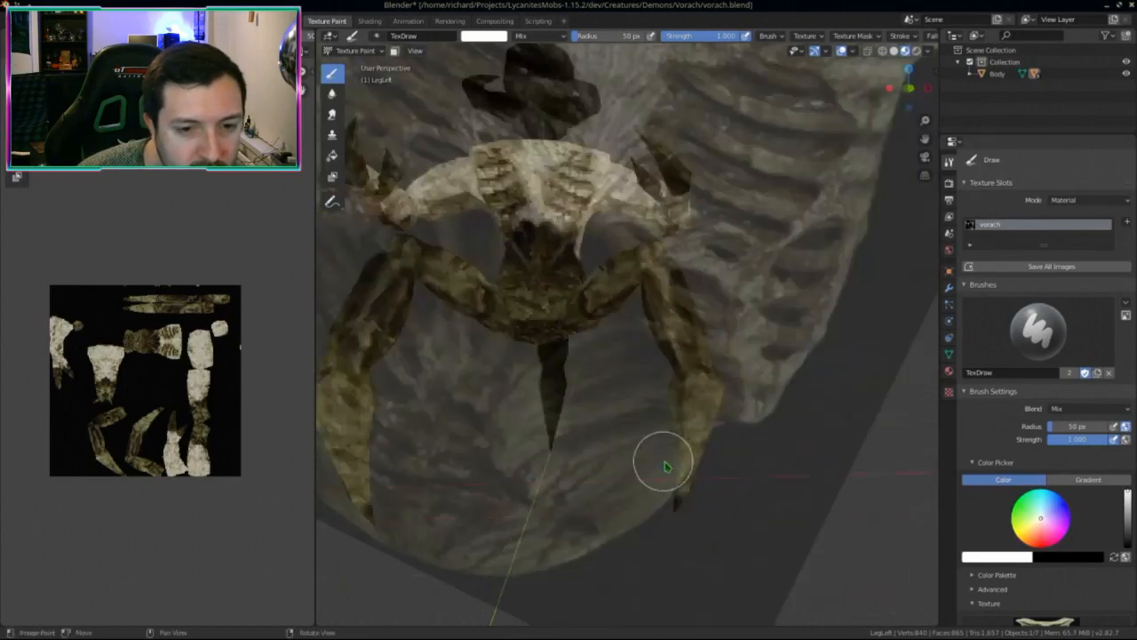
scroll(668, 467, down, 1)
mouse_move(185, 433)
middle_down()
mouse_move(185, 457)
mouse_move(191, 439)
middle_up()
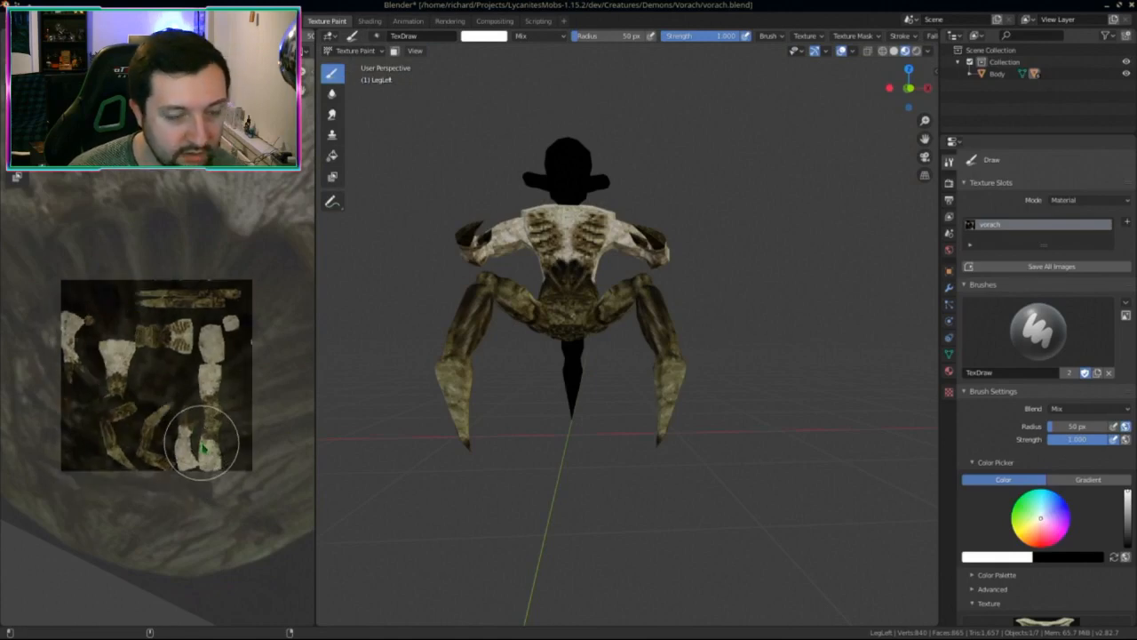
key(alt+s)
middle_drag(368, 419, 418, 178)
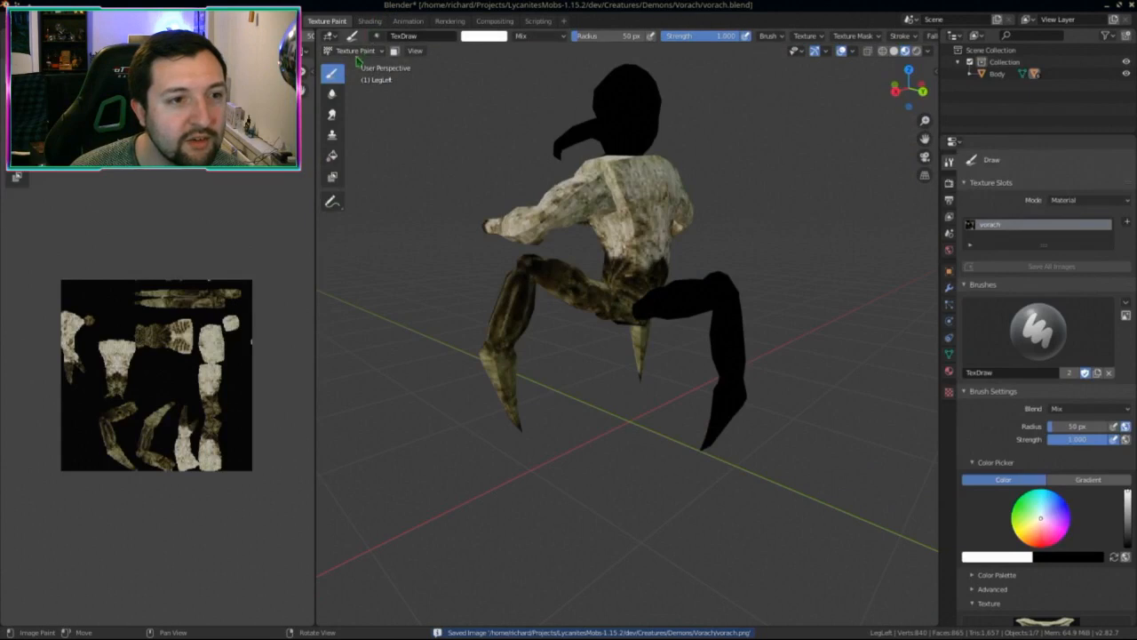
Step: Select the unpainted back leg LegBack in Object Mode and save the texture image
click(354, 51)
click(357, 64)
click(709, 301)
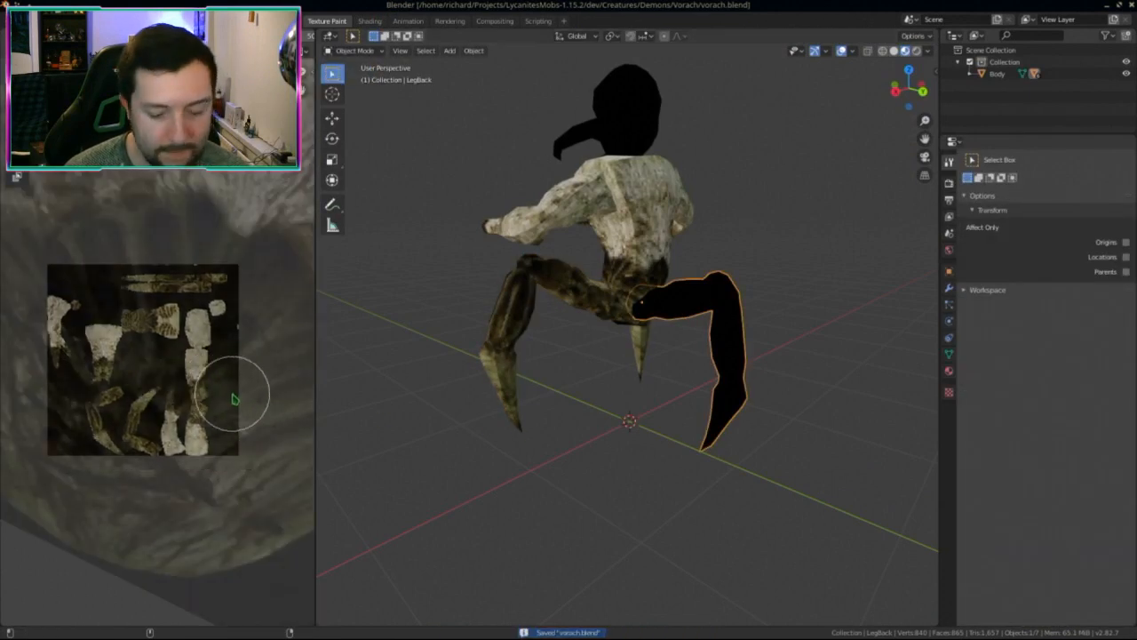
key(alt+s)
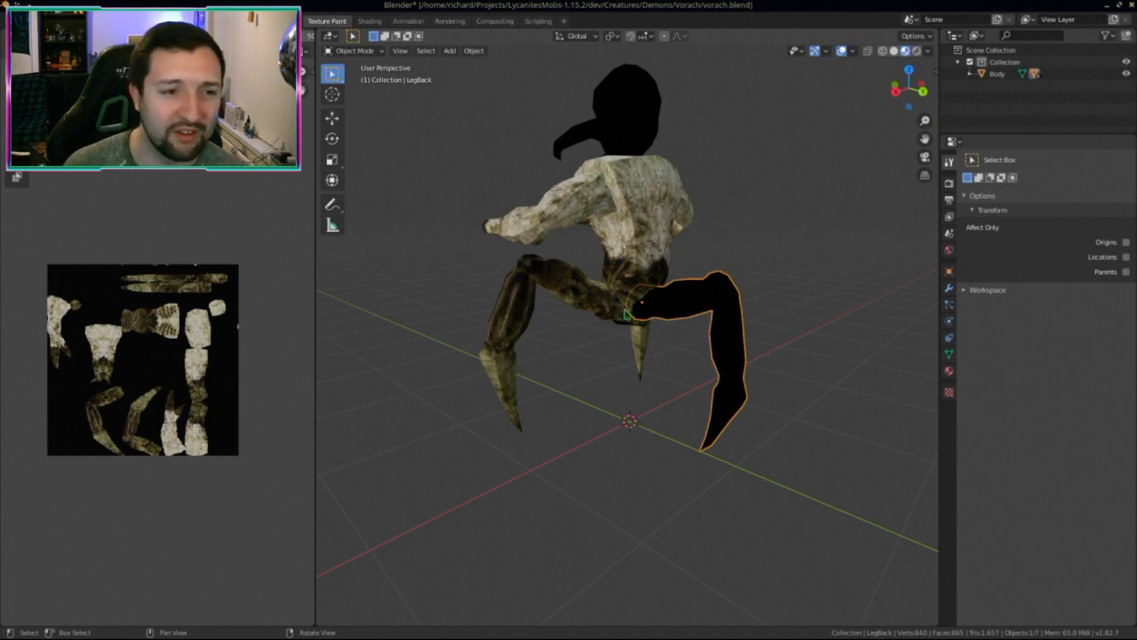
Step: Save vorach.blend and switch LegBack into Texture Paint mode
scroll(605, 275, up, 1)
middle_drag(248, 322, 255, 346)
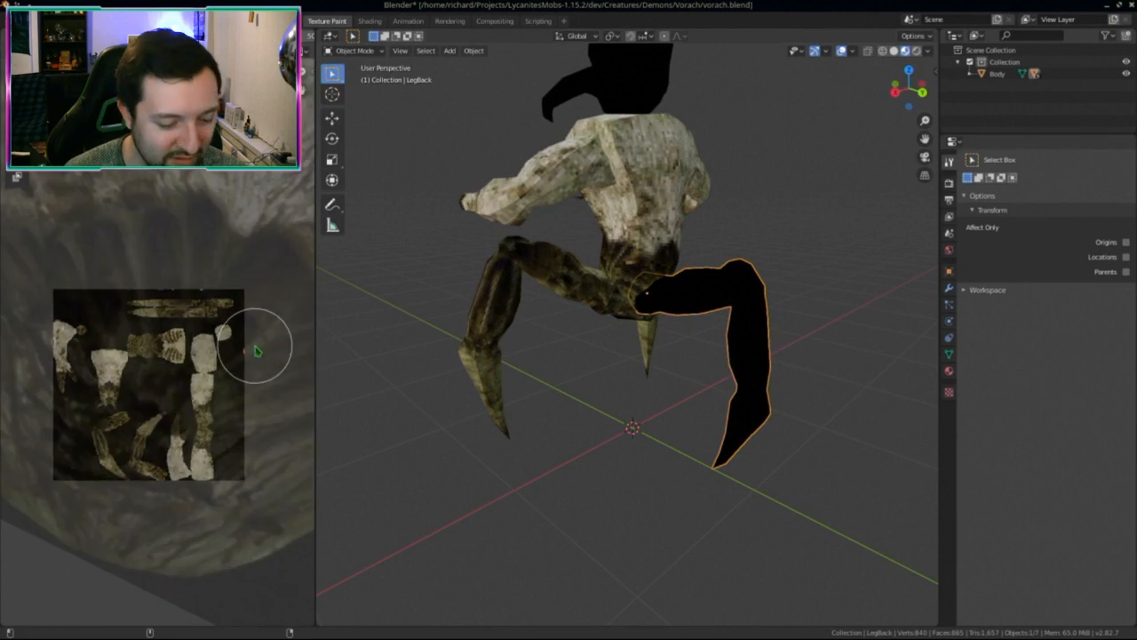
key(ctrl+s)
middle_drag(826, 337, 402, 119)
click(367, 57)
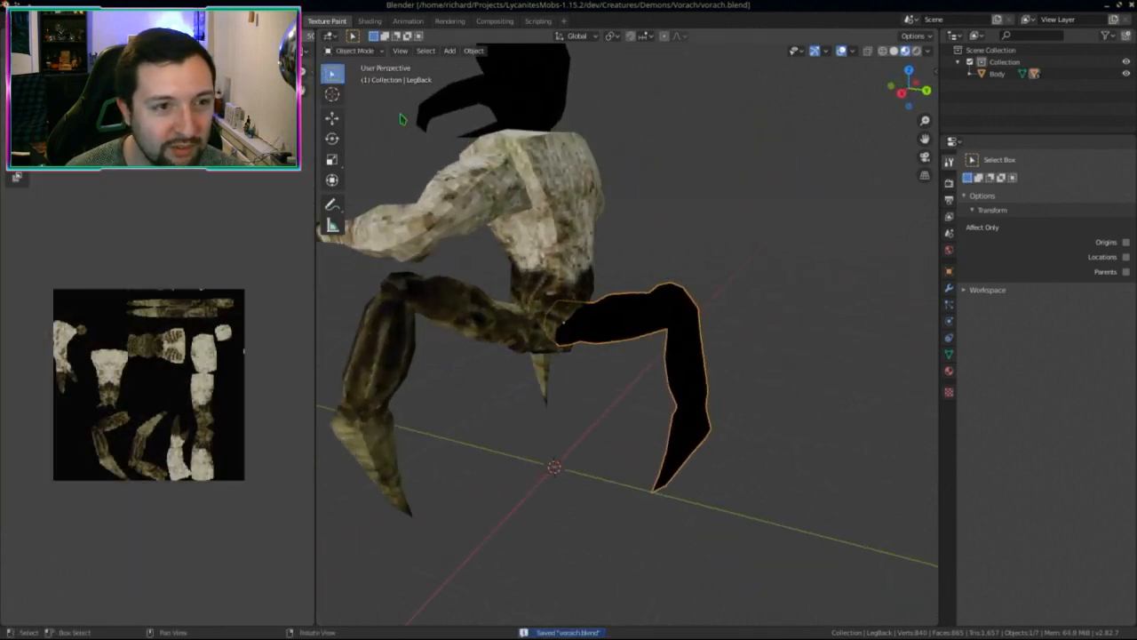
click(352, 51)
click(355, 130)
Step: Toggle local view to isolate the back leg LegBack and frame it for painting
key(KP_Divide)
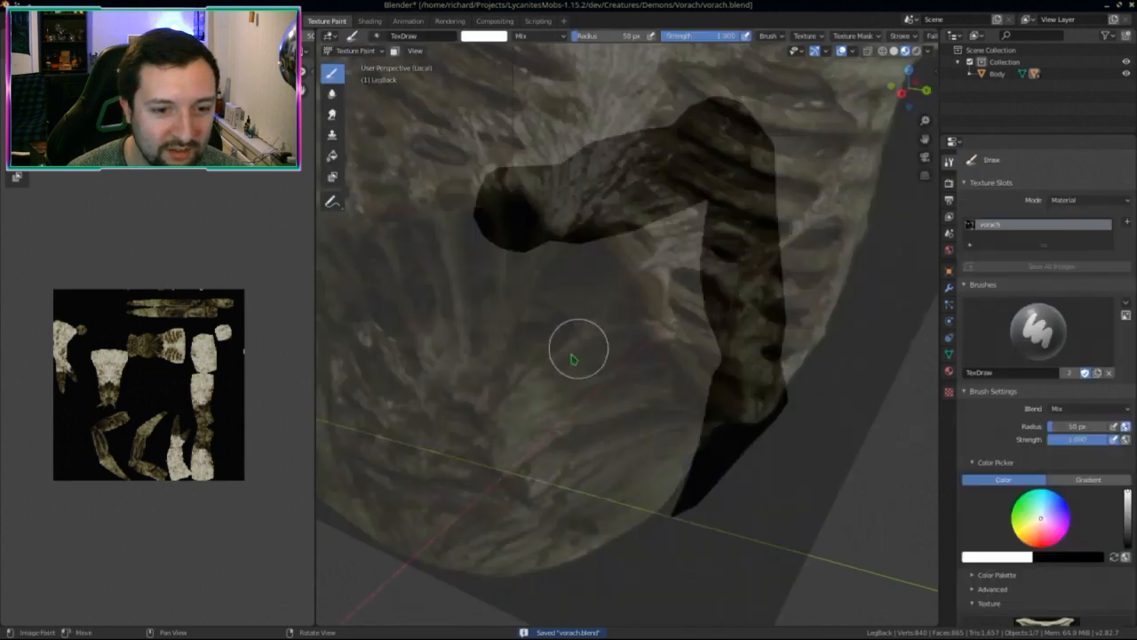
right_drag(601, 373, 622, 379)
key(KP_Divide)
key(KP_Divide)
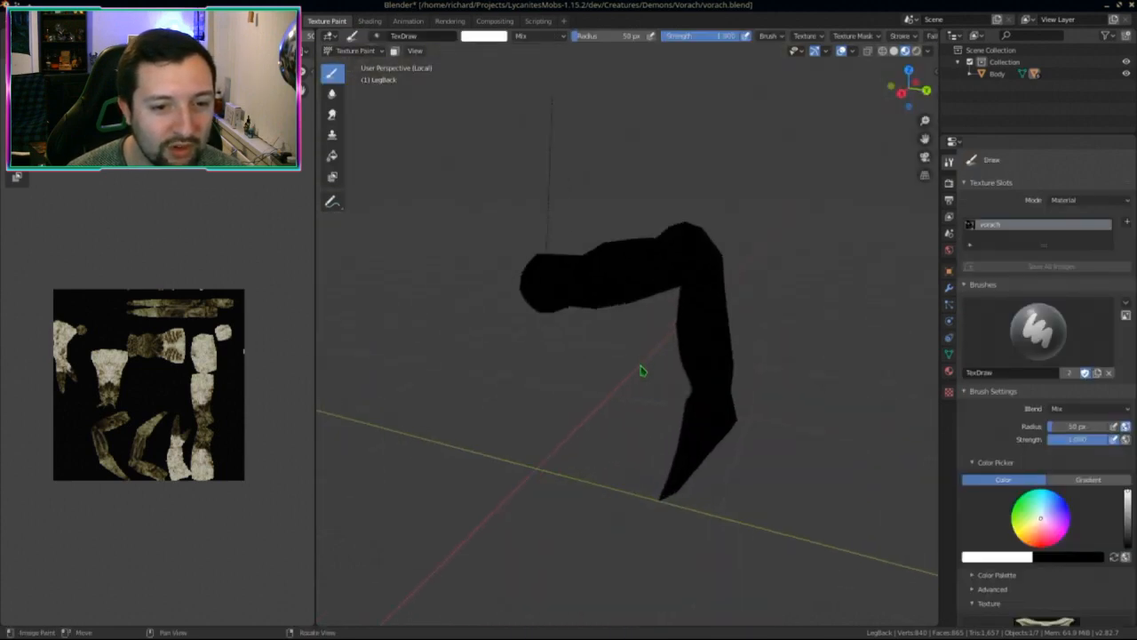
scroll(578, 421, down, 3)
key(KP_Divide)
right_drag(553, 439, 612, 442)
middle_drag(613, 443, 529, 255)
key(KP_Divide)
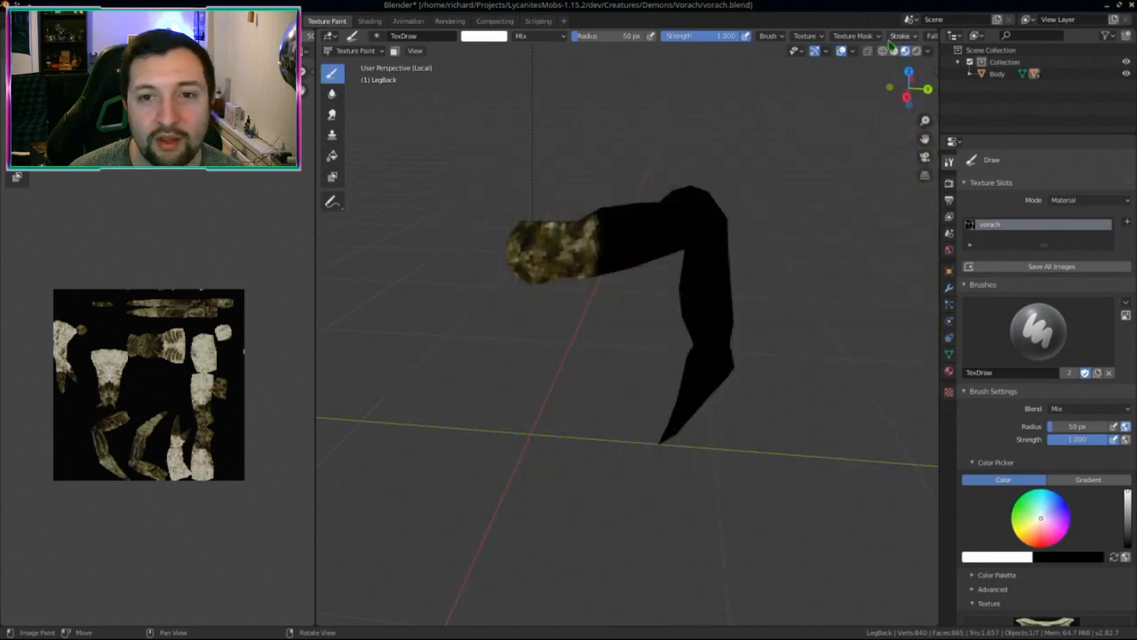
scroll(622, 37, down, 4)
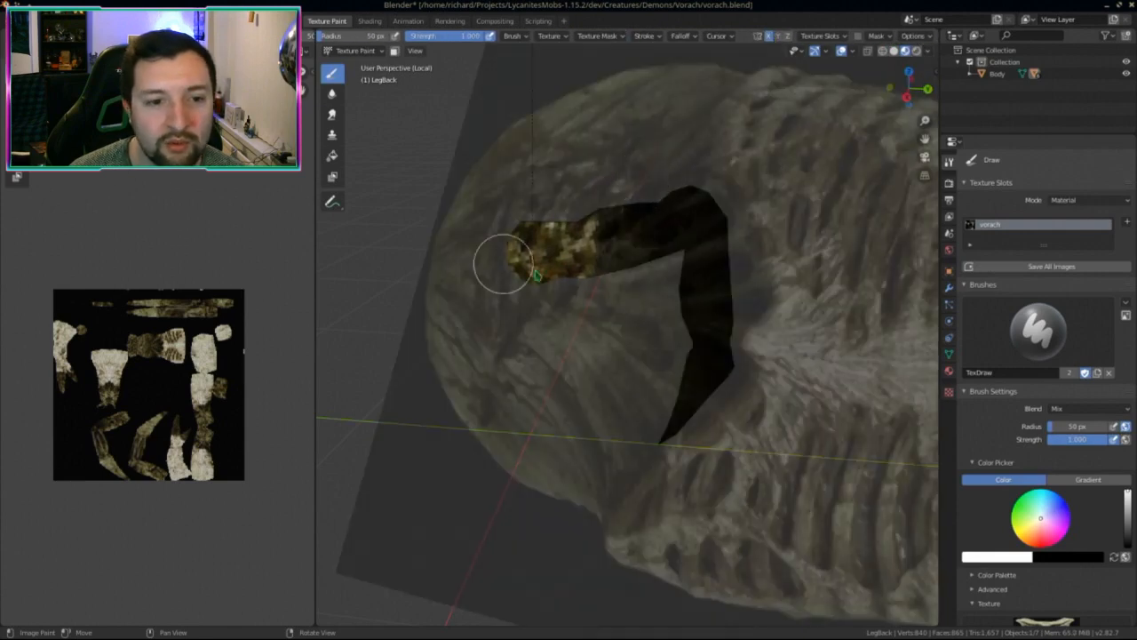
Step: Paint the back leg with the rotated ribcage stencil, covering every side
drag(697, 237, 681, 305)
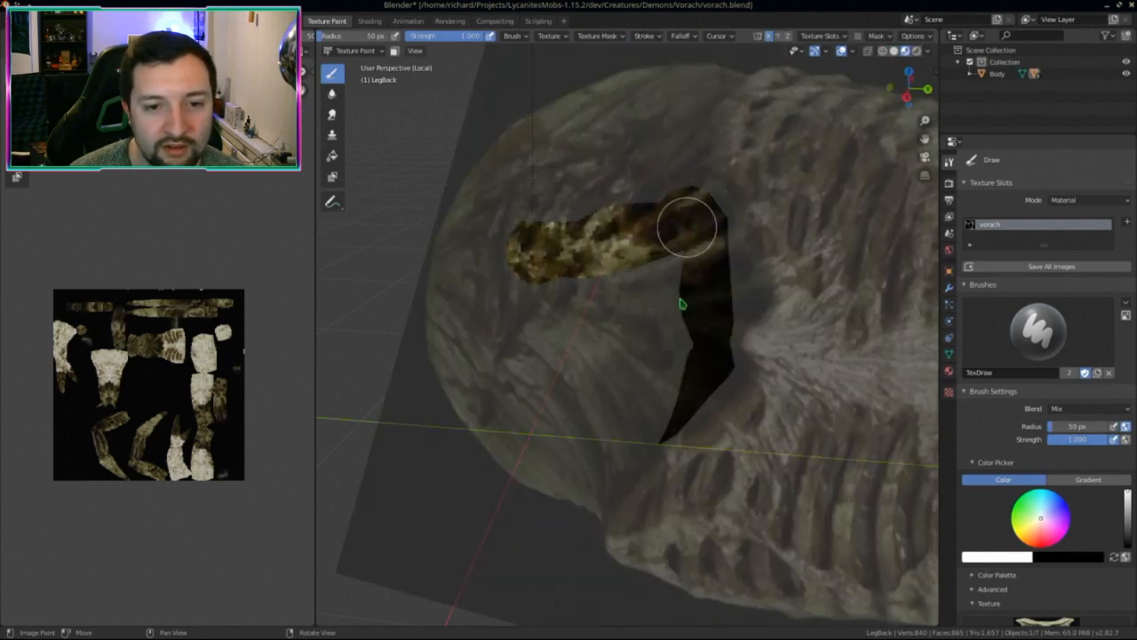
mouse_move(702, 445)
ctrl+right_down()
mouse_move(785, 503)
mouse_move(838, 457)
mouse_move(873, 353)
mouse_move(722, 325)
ctrl+right_up()
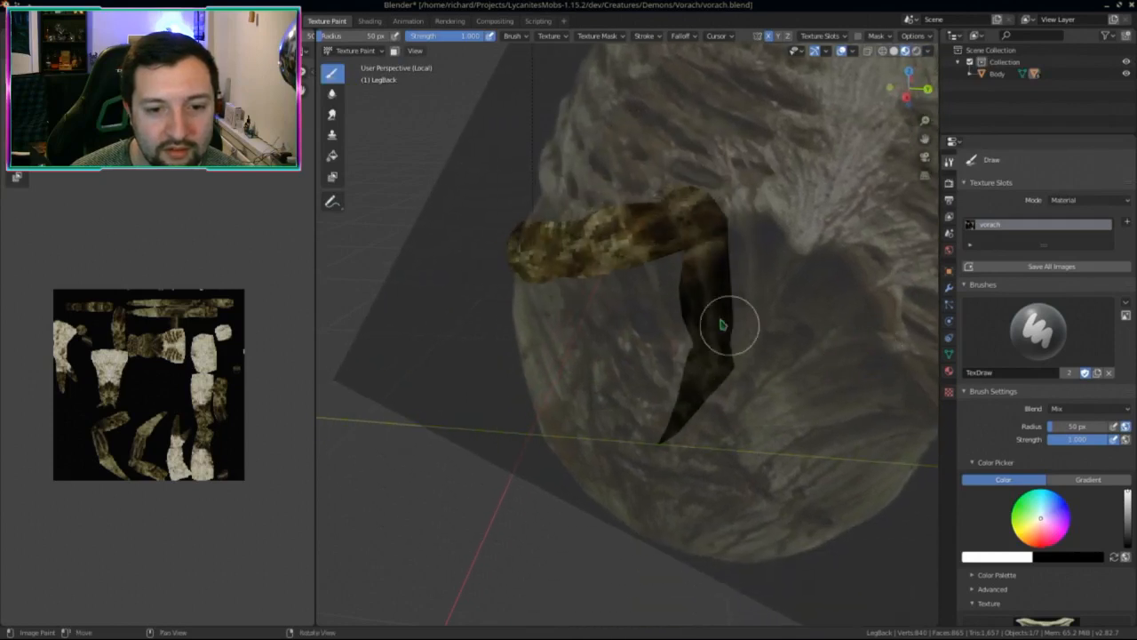
mouse_move(715, 312)
mouse_down()
mouse_move(716, 337)
mouse_move(723, 304)
mouse_up()
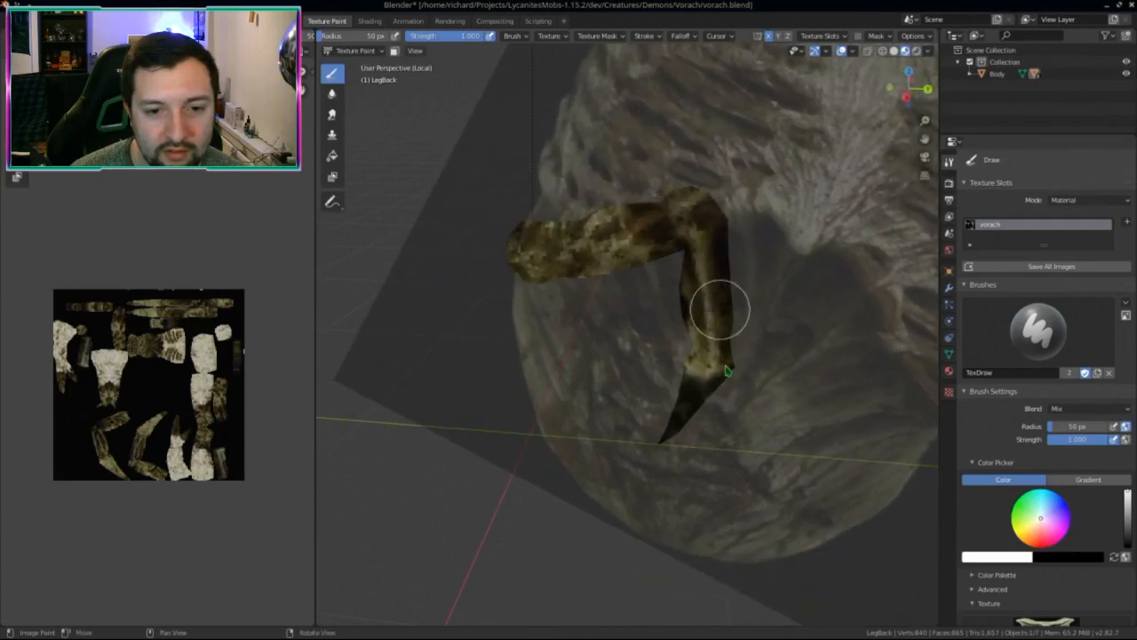
mouse_move(723, 305)
middle_down()
mouse_move(655, 337)
mouse_move(757, 421)
mouse_move(719, 452)
mouse_move(726, 445)
middle_up()
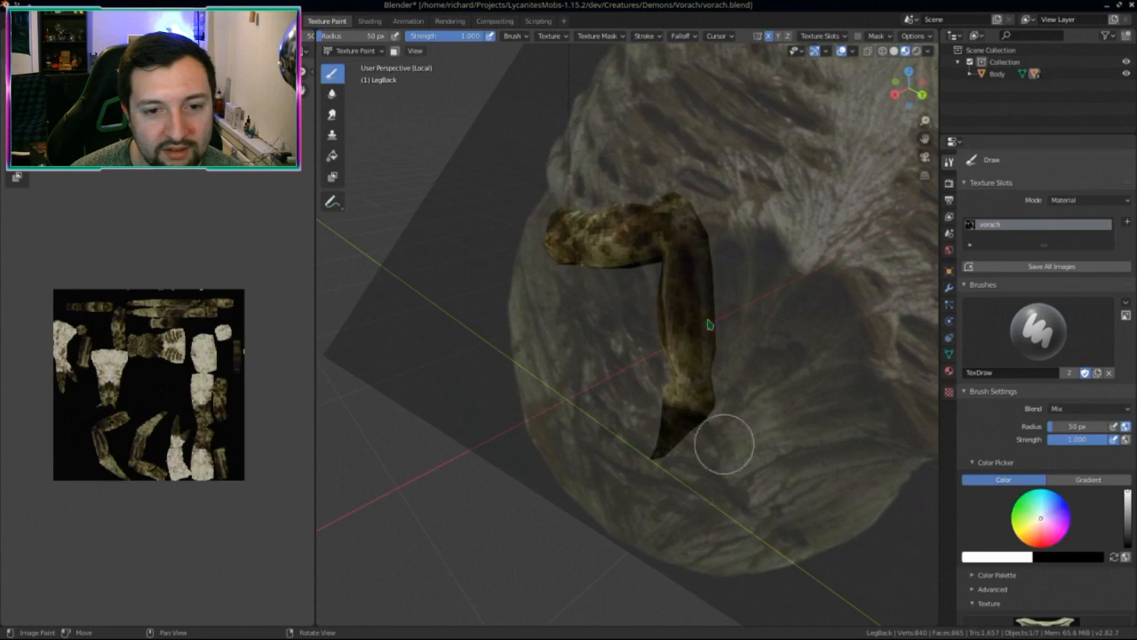
mouse_move(720, 404)
middle_down()
mouse_move(596, 385)
mouse_move(602, 375)
mouse_move(657, 467)
middle_up()
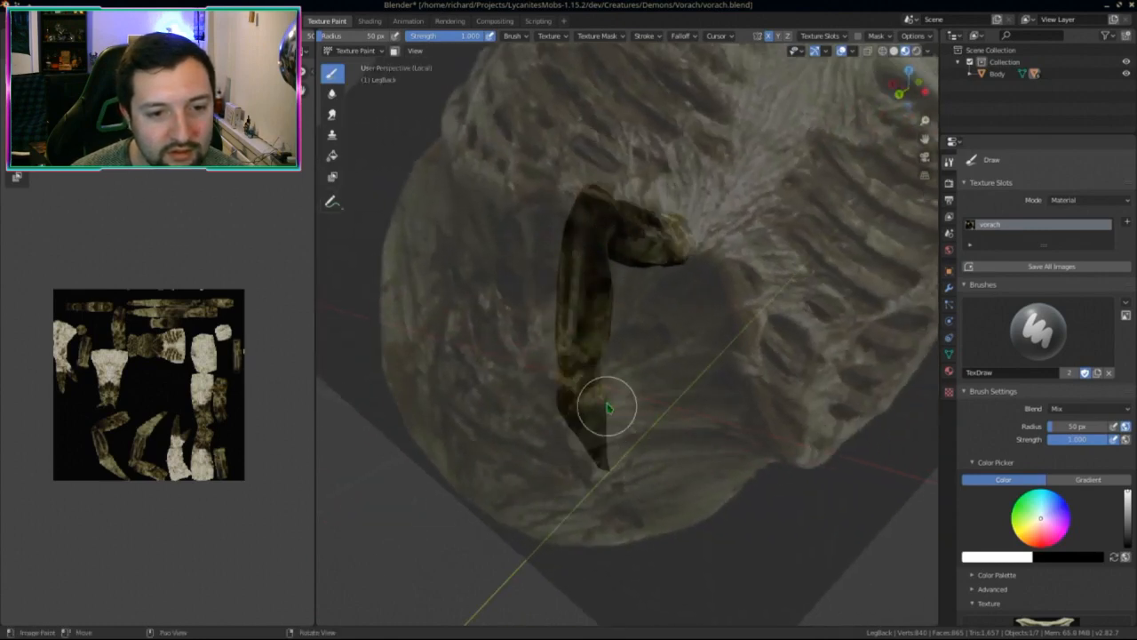
mouse_move(604, 401)
middle_down()
mouse_move(525, 386)
mouse_move(600, 362)
middle_up()
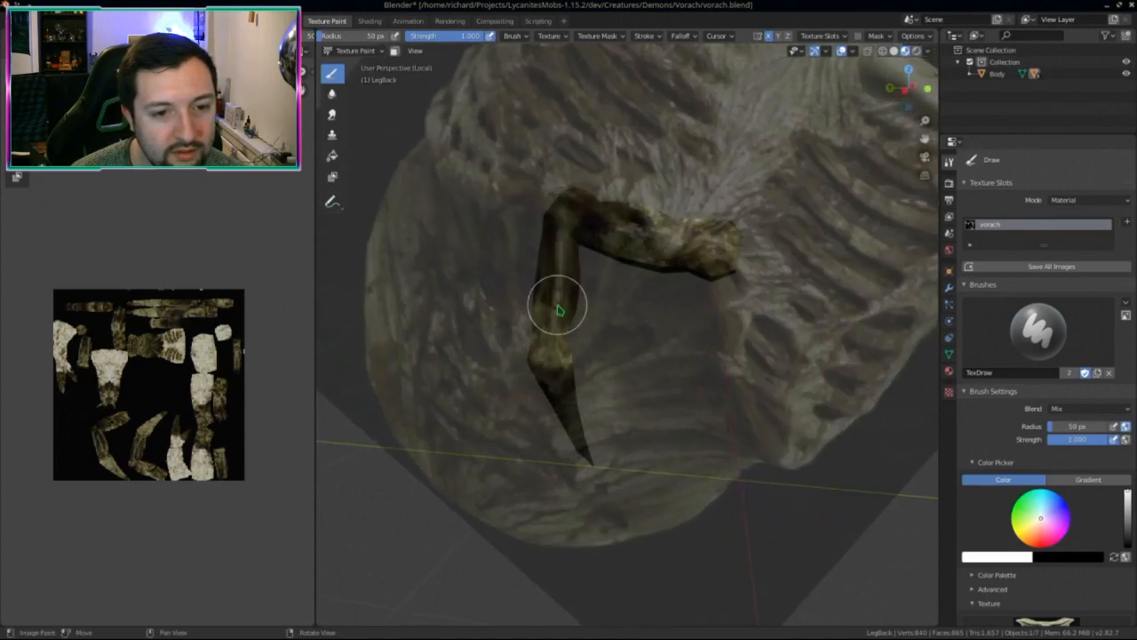
mouse_move(551, 325)
middle_down()
mouse_move(629, 412)
mouse_move(701, 418)
mouse_move(602, 420)
middle_up()
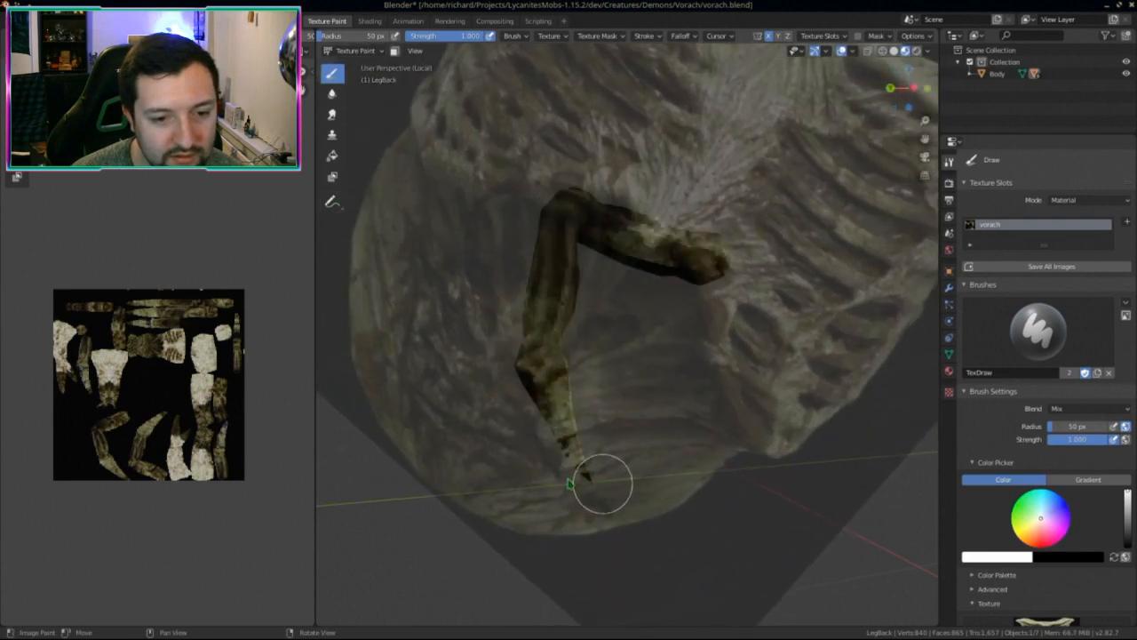
middle_drag(602, 484, 557, 461)
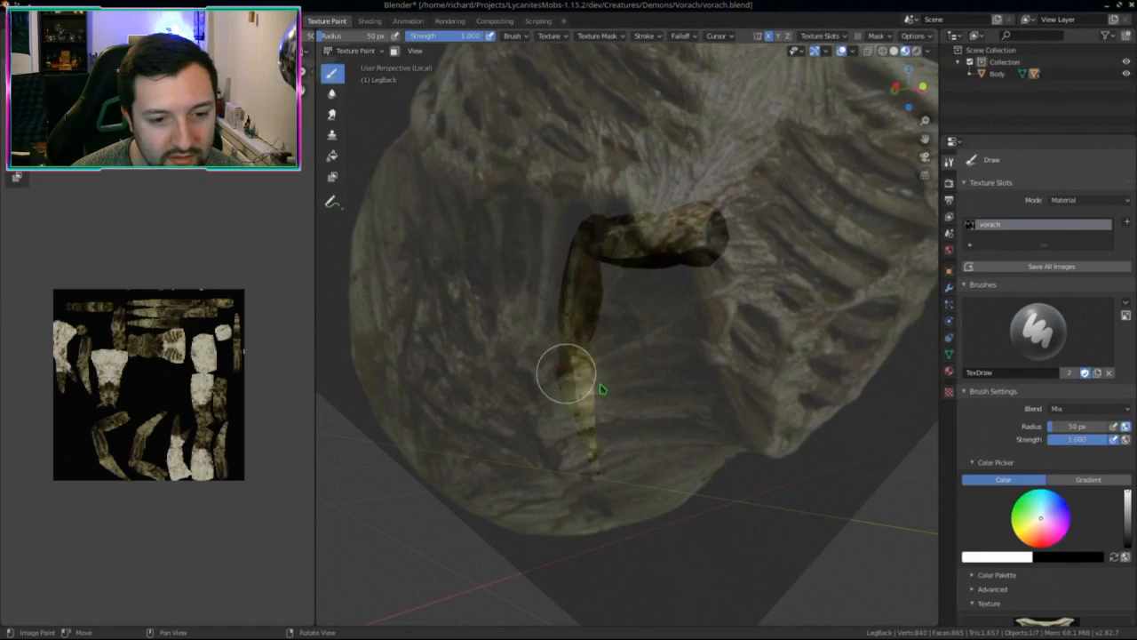
middle_drag(602, 389, 483, 418)
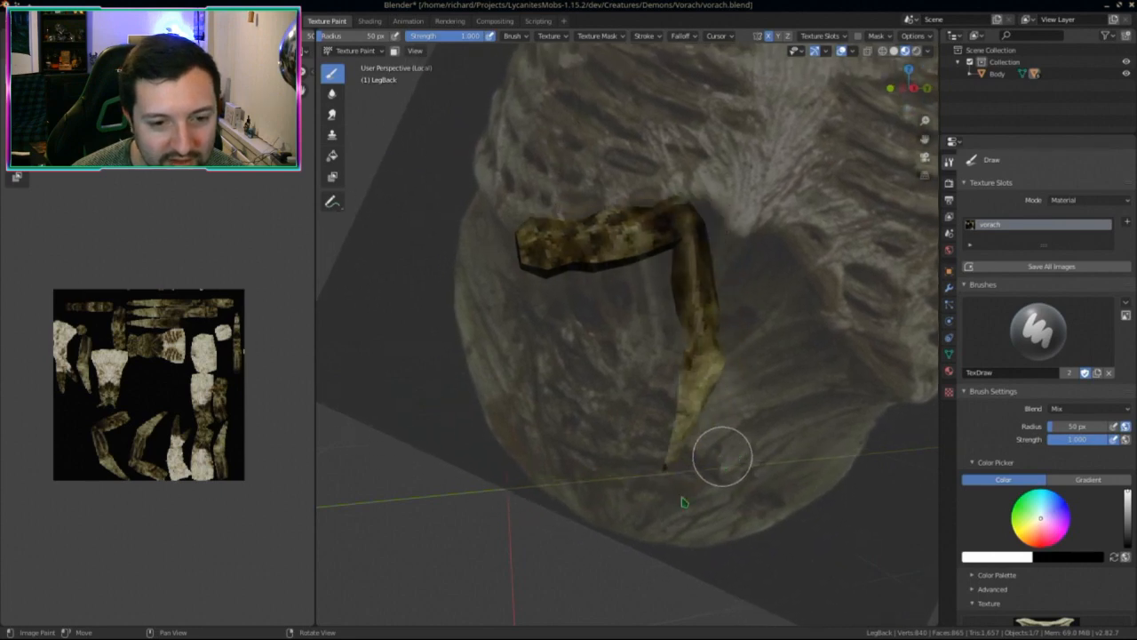
middle_drag(675, 475, 743, 452)
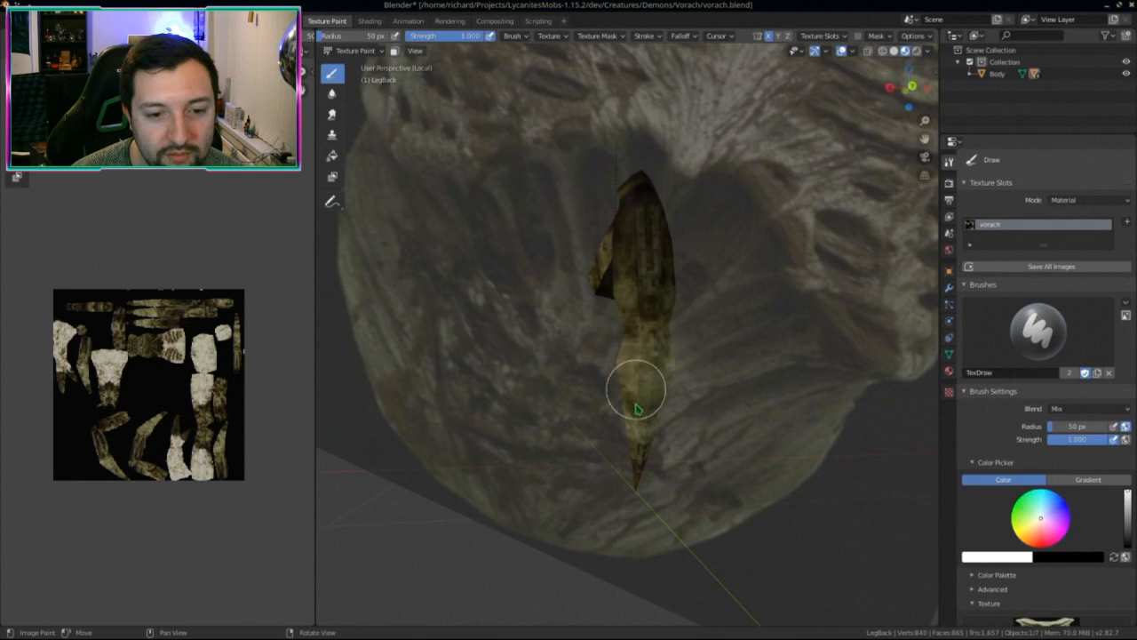
Step: Paint the isolated back leg's remaining areas, including its blunt end
mouse_move(637, 408)
middle_down()
mouse_move(681, 436)
mouse_move(782, 426)
mouse_move(691, 426)
middle_up()
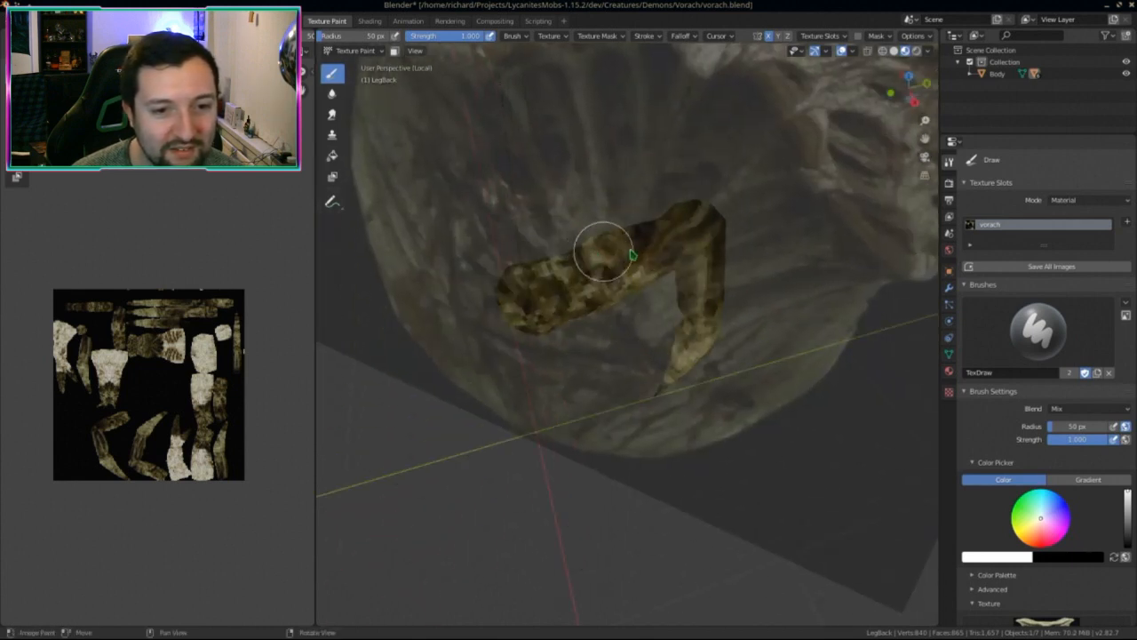
middle_drag(689, 219, 603, 213)
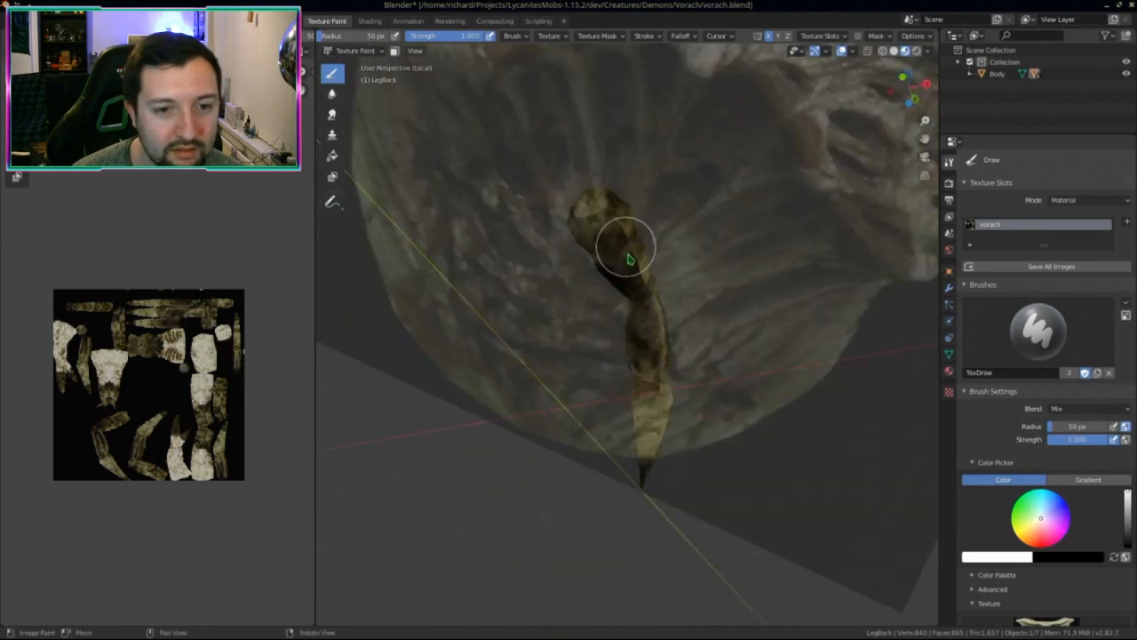
middle_drag(629, 265, 651, 312)
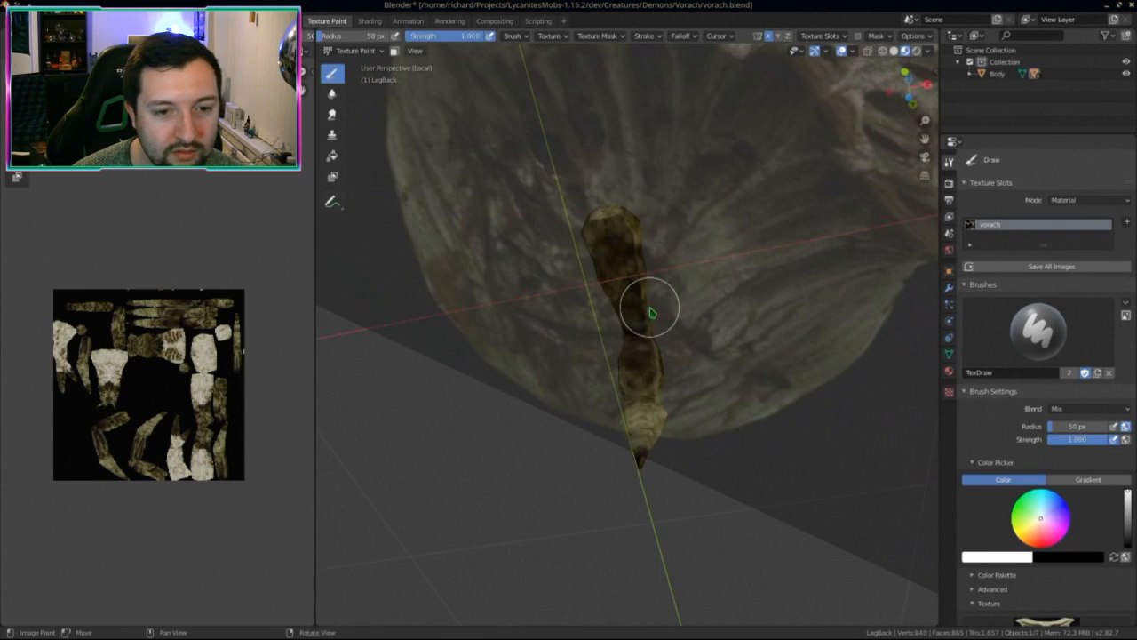
middle_drag(667, 268, 572, 292)
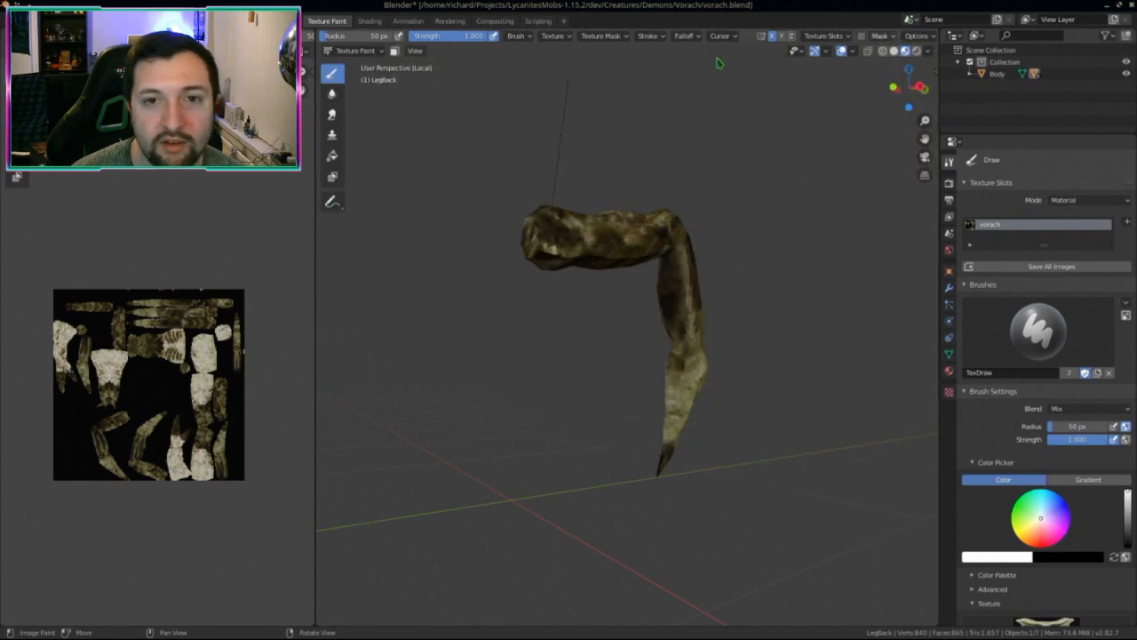
scroll(797, 47, up, 2)
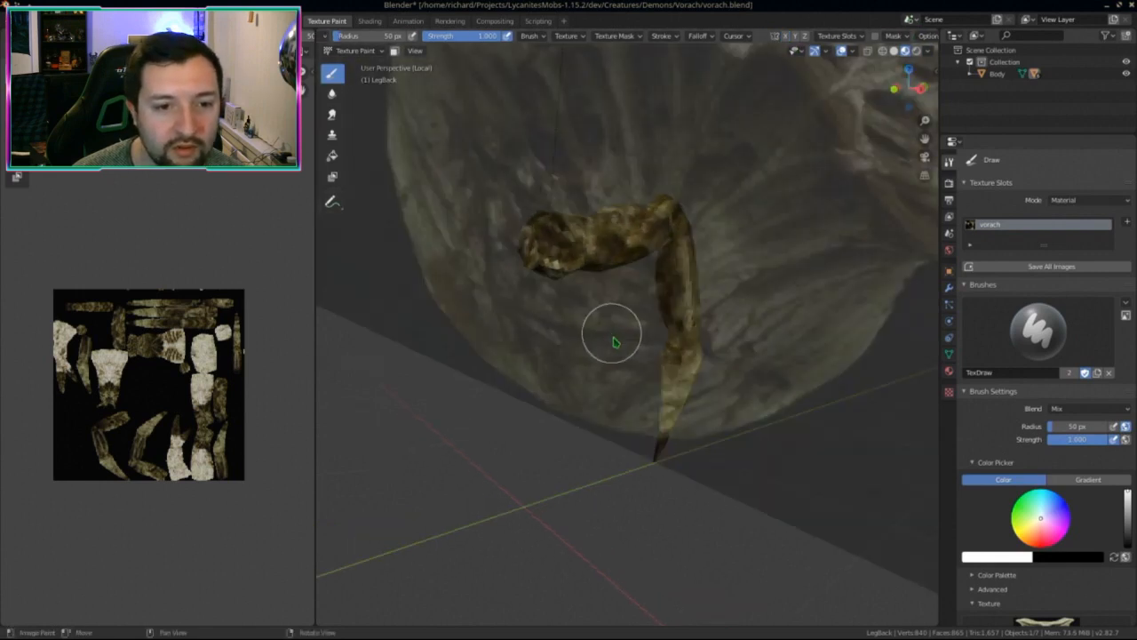
middle_drag(614, 333, 551, 252)
middle_drag(590, 291, 604, 372)
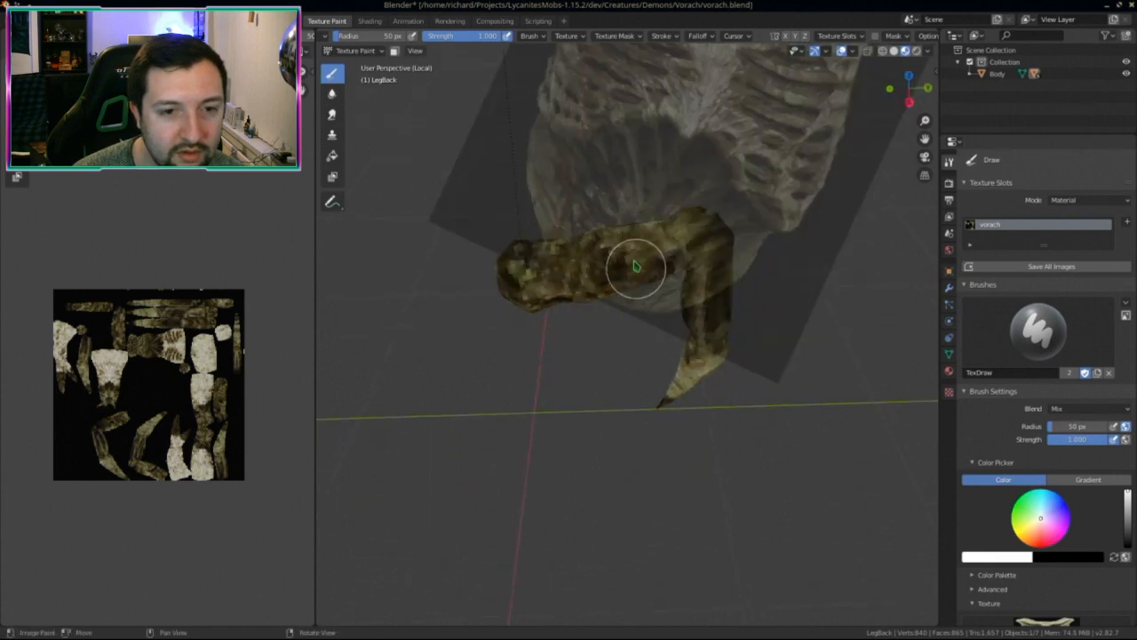
middle_drag(643, 243, 705, 474)
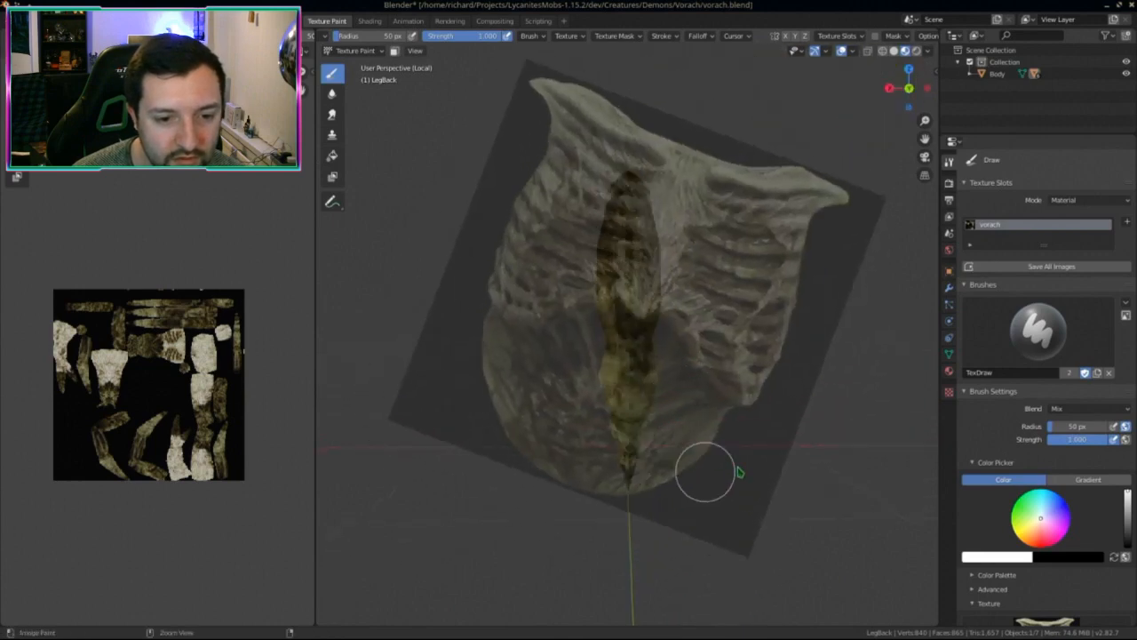
scroll(793, 504, up, 3)
mouse_move(793, 504)
middle_down()
mouse_move(723, 462)
mouse_move(630, 492)
mouse_move(627, 424)
mouse_move(645, 394)
middle_up()
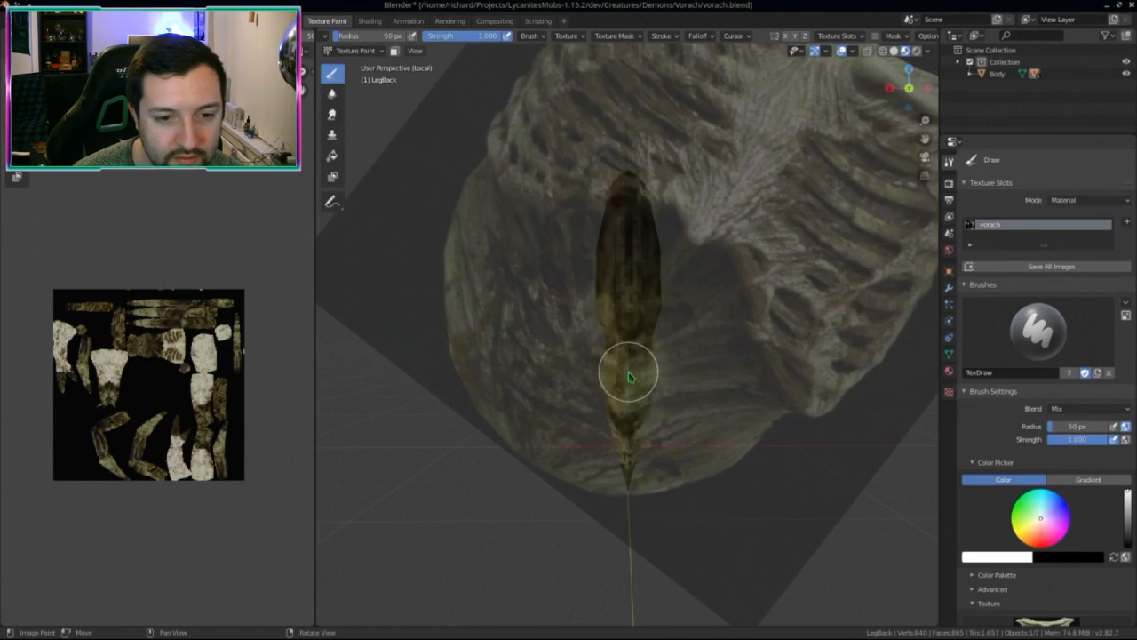
middle_drag(661, 417, 752, 479)
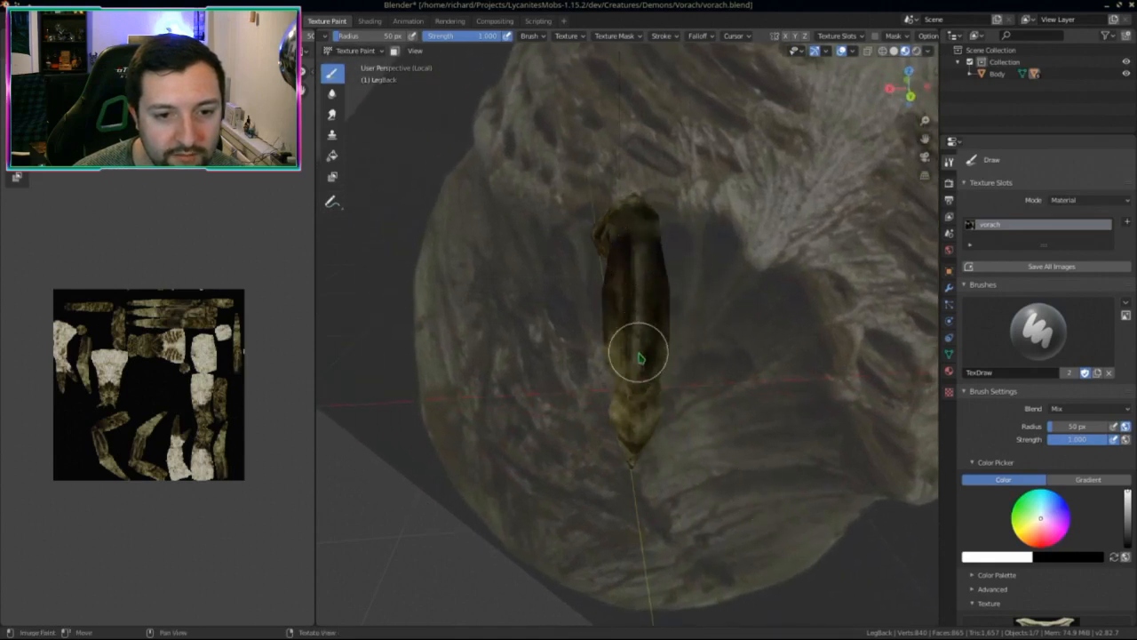
mouse_move(702, 364)
middle_down()
mouse_move(845, 338)
mouse_move(729, 394)
mouse_move(822, 392)
mouse_move(659, 362)
middle_up()
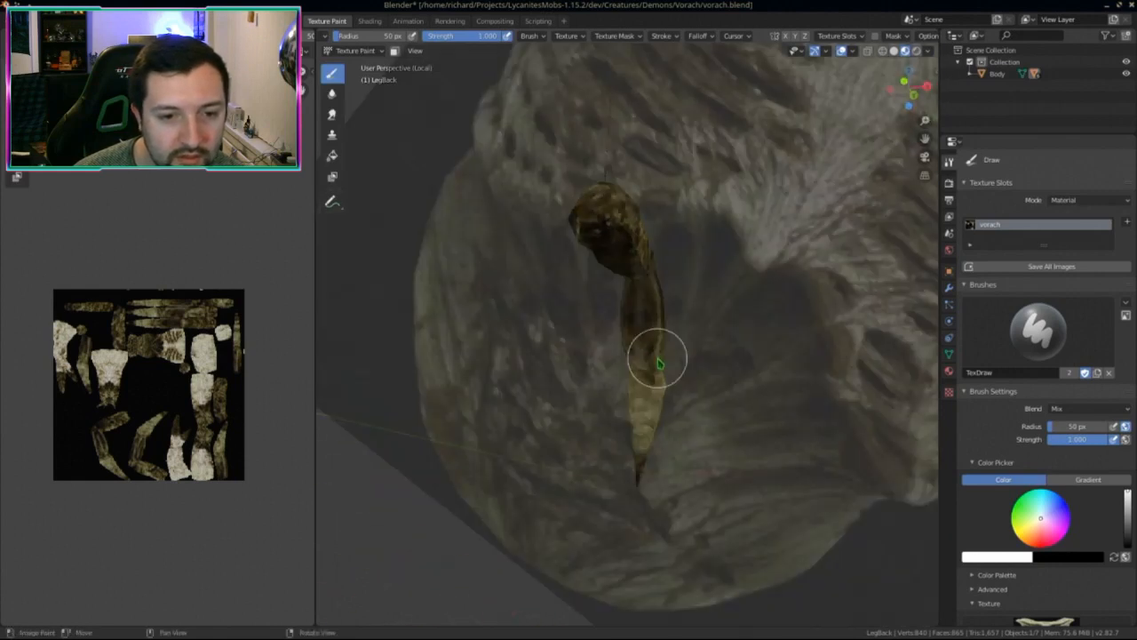
scroll(666, 369, up, 3)
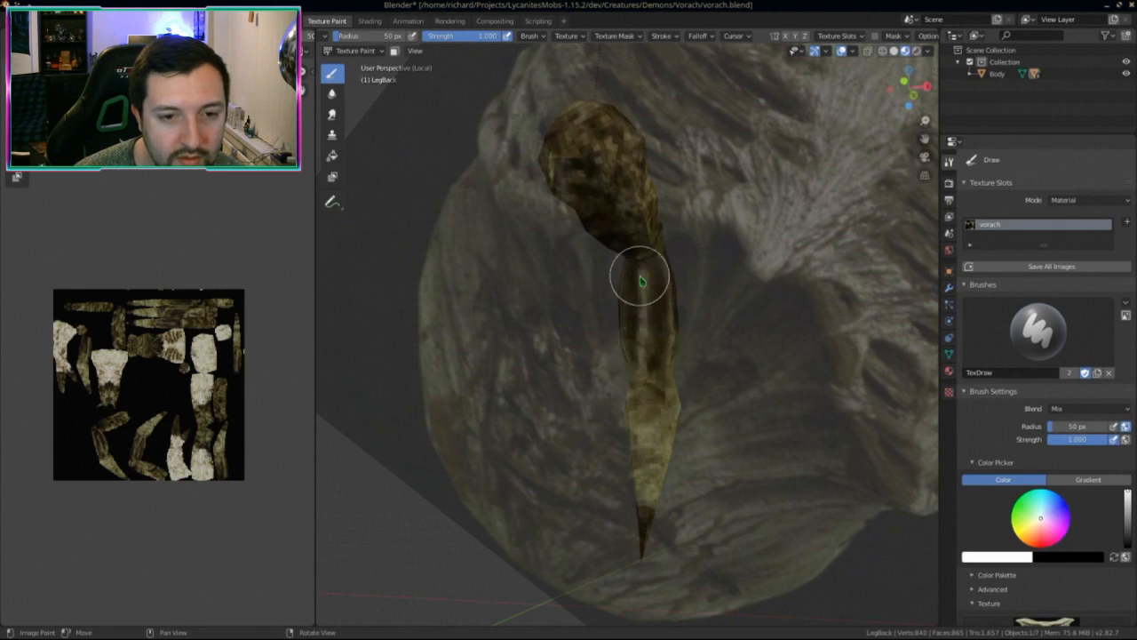
middle_drag(641, 281, 597, 316)
Step: Compare LegBack against the whole body, then re-isolate it and check coverage
key(KP_Divide)
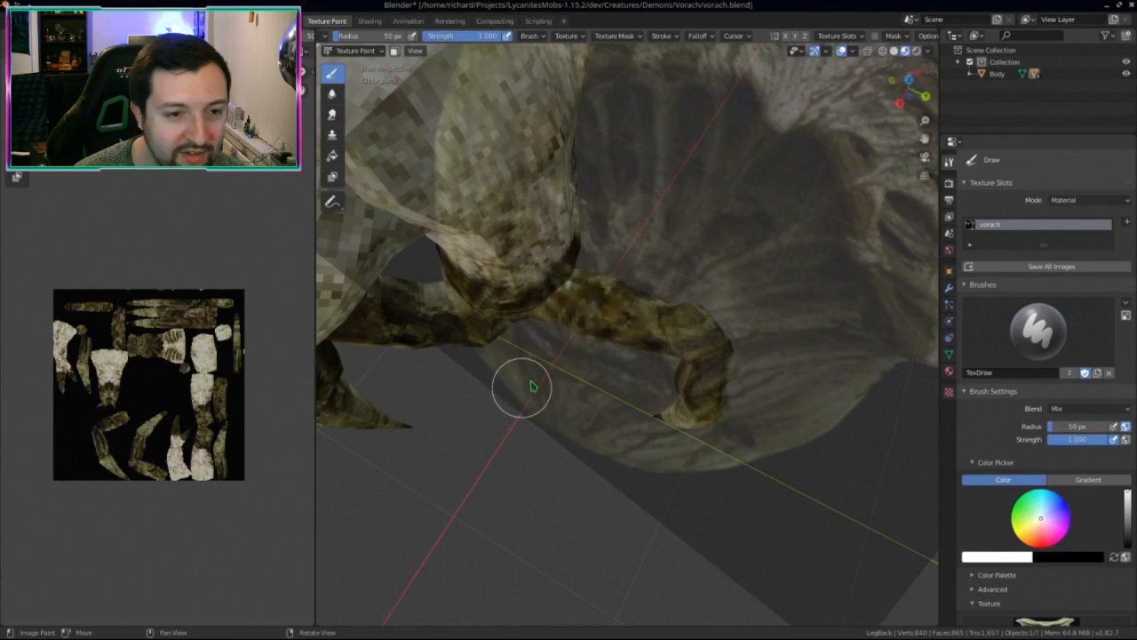
mouse_move(531, 386)
middle_down()
mouse_move(560, 369)
mouse_move(543, 334)
middle_up()
key(KP_Divide)
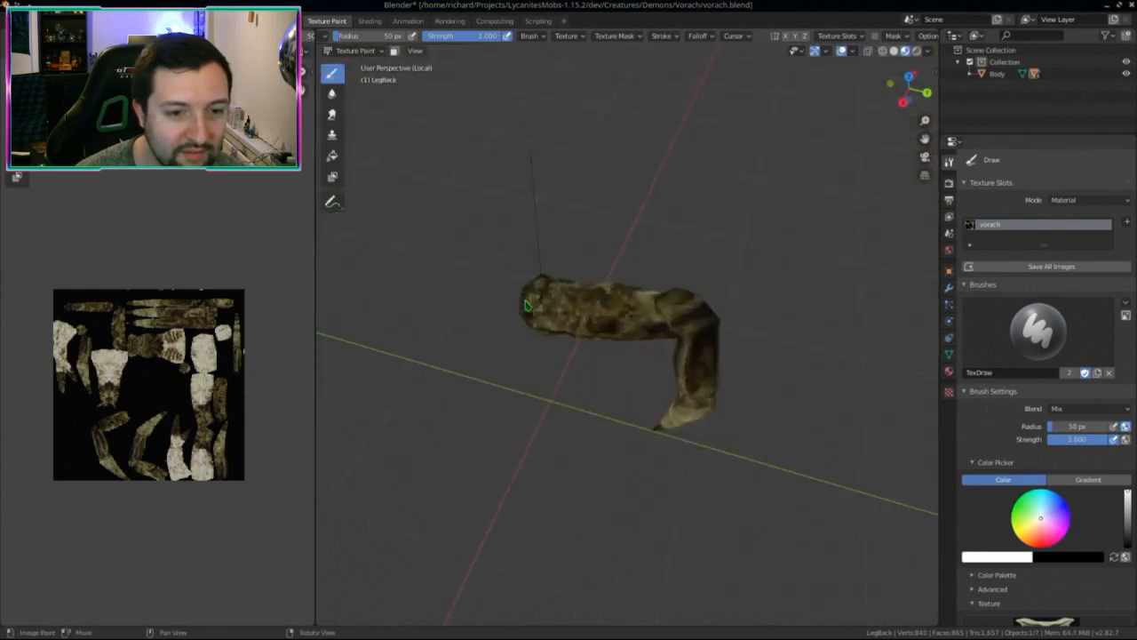
middle_drag(462, 269, 624, 318)
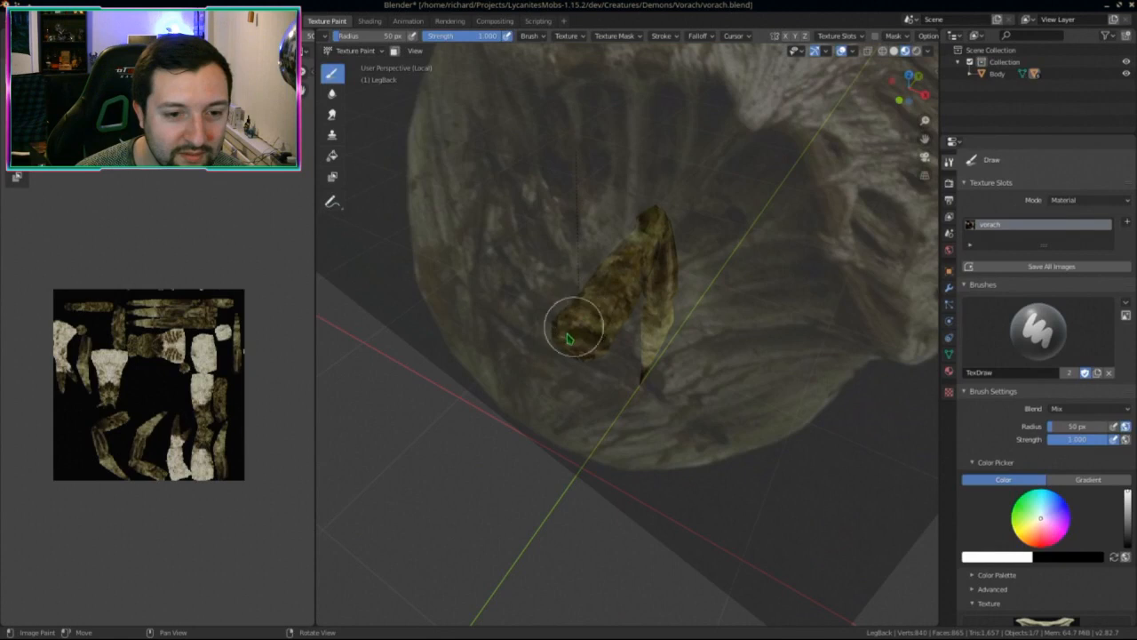
mouse_move(626, 253)
middle_down()
mouse_move(630, 325)
mouse_move(686, 364)
mouse_move(689, 355)
middle_up()
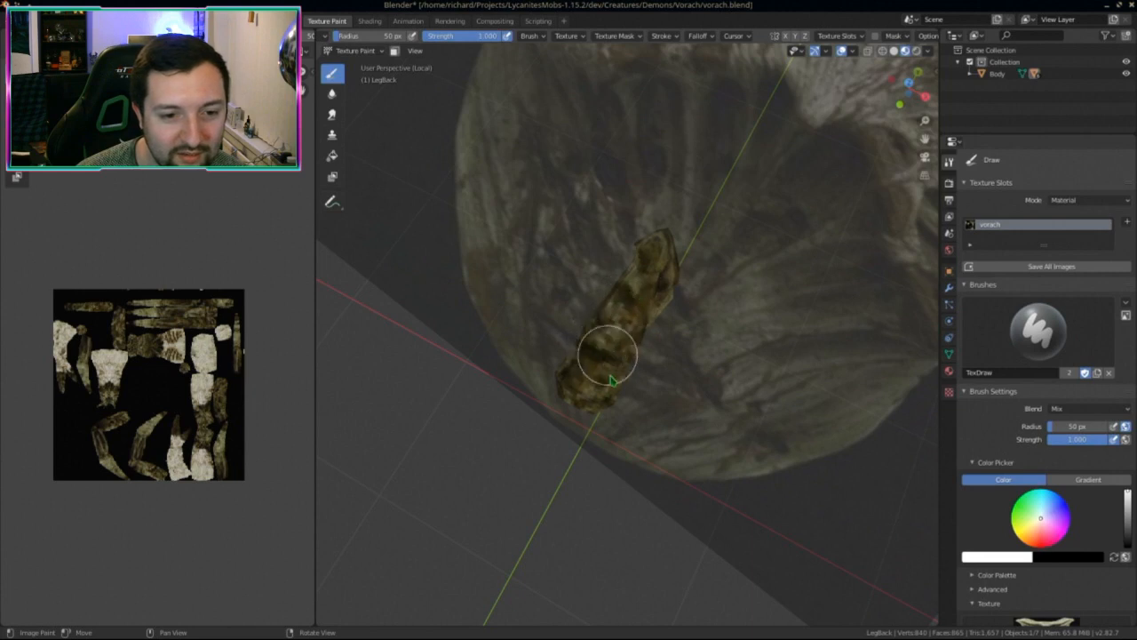
mouse_move(611, 380)
middle_down()
mouse_move(589, 375)
mouse_move(590, 349)
mouse_move(610, 379)
mouse_move(566, 356)
mouse_move(551, 325)
mouse_move(595, 256)
mouse_move(576, 278)
mouse_move(673, 279)
middle_up()
Step: Select LegLeft from the full creature and isolate it in Texture Paint mode
key(KP_Divide)
click(353, 51)
click(360, 58)
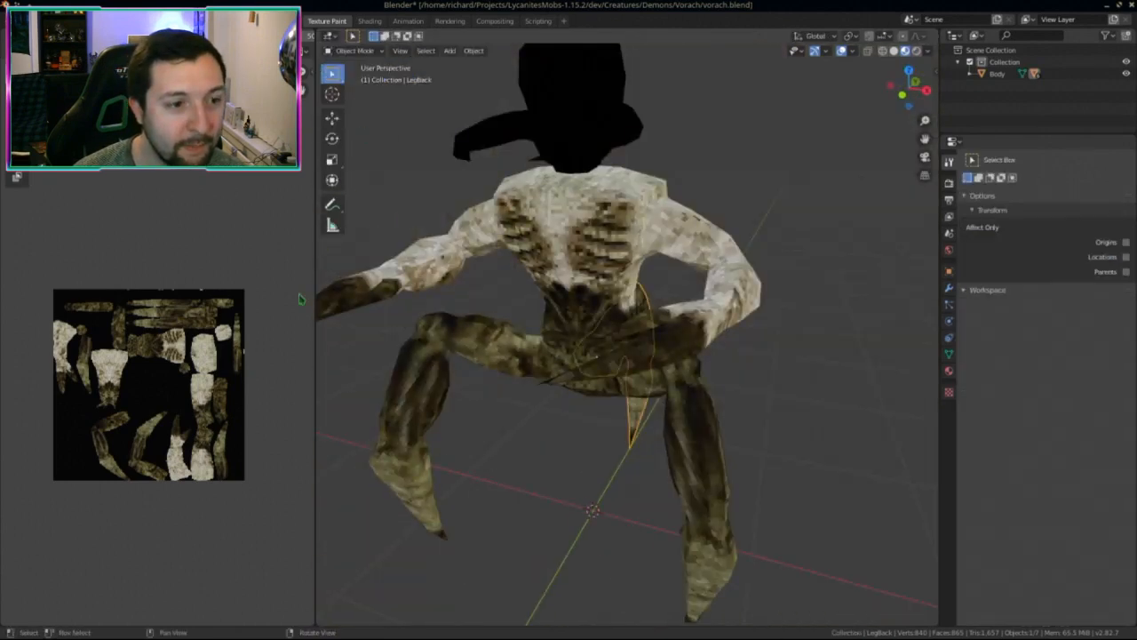
click(701, 492)
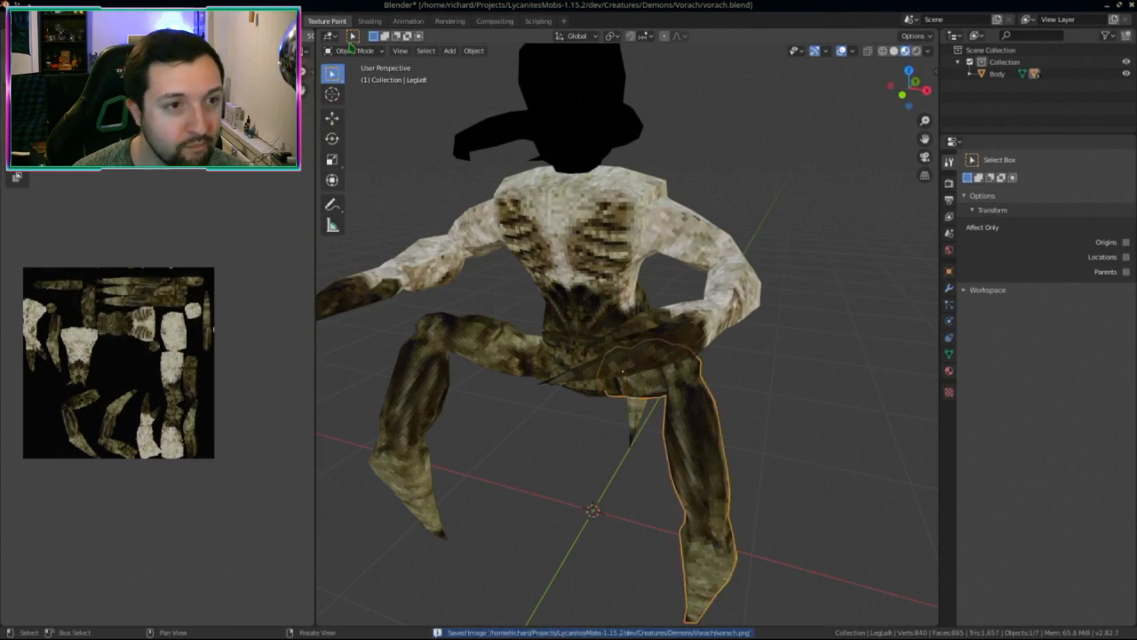
click(354, 51)
click(359, 126)
key(KP_Divide)
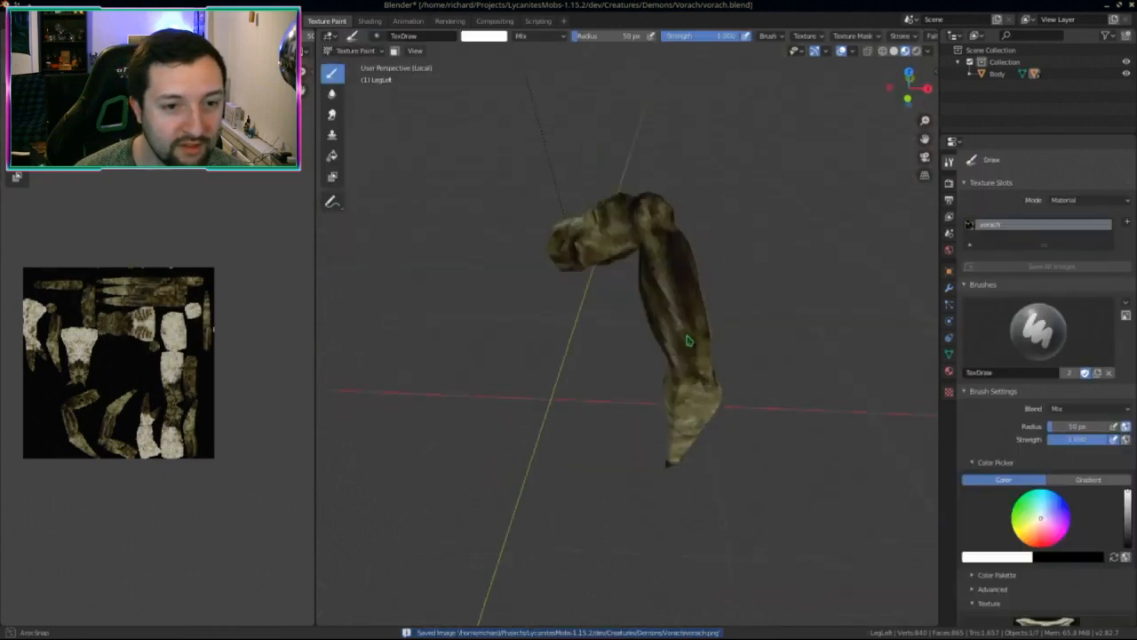
Step: Touch up the left leg's stencil texture from several angles, then show the whole demon
middle_drag(689, 341, 563, 320)
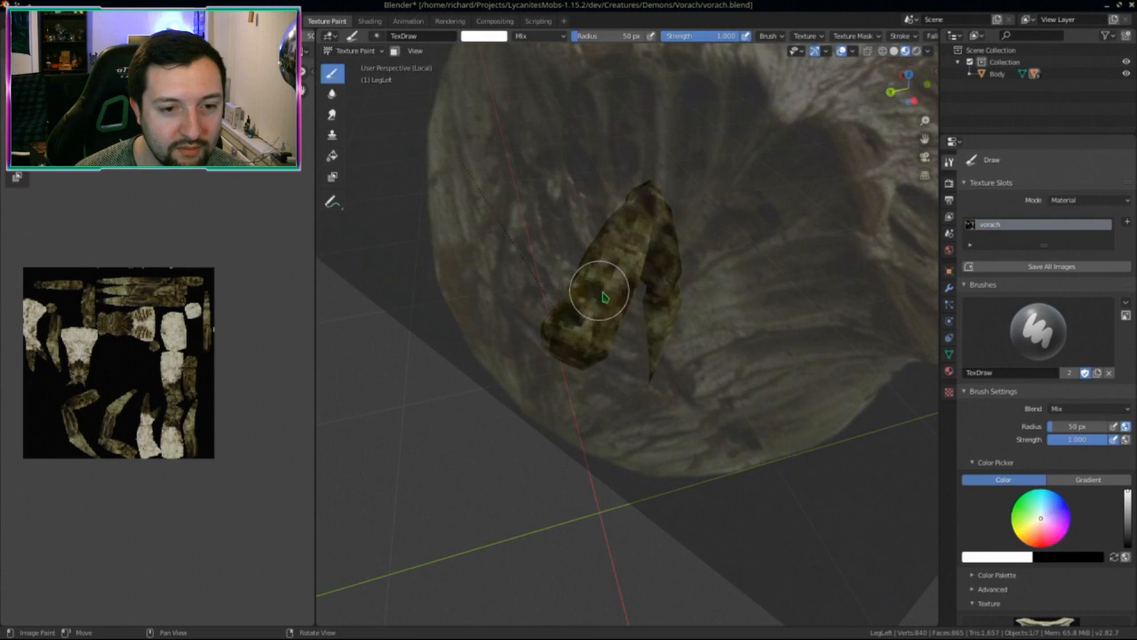
middle_drag(601, 413, 605, 257)
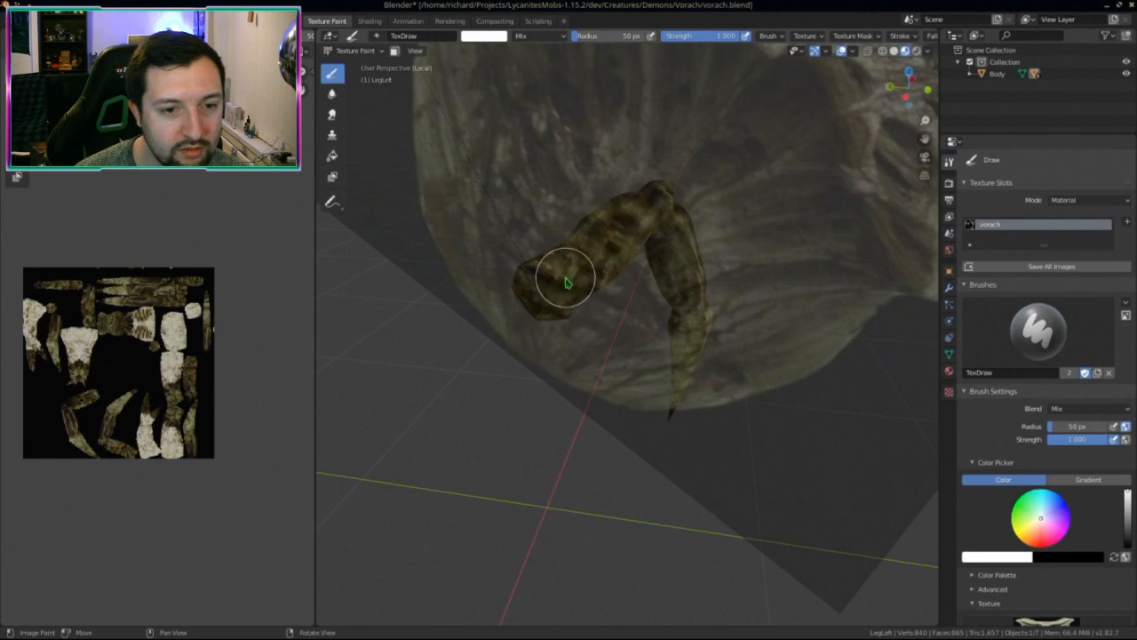
middle_drag(571, 330, 671, 255)
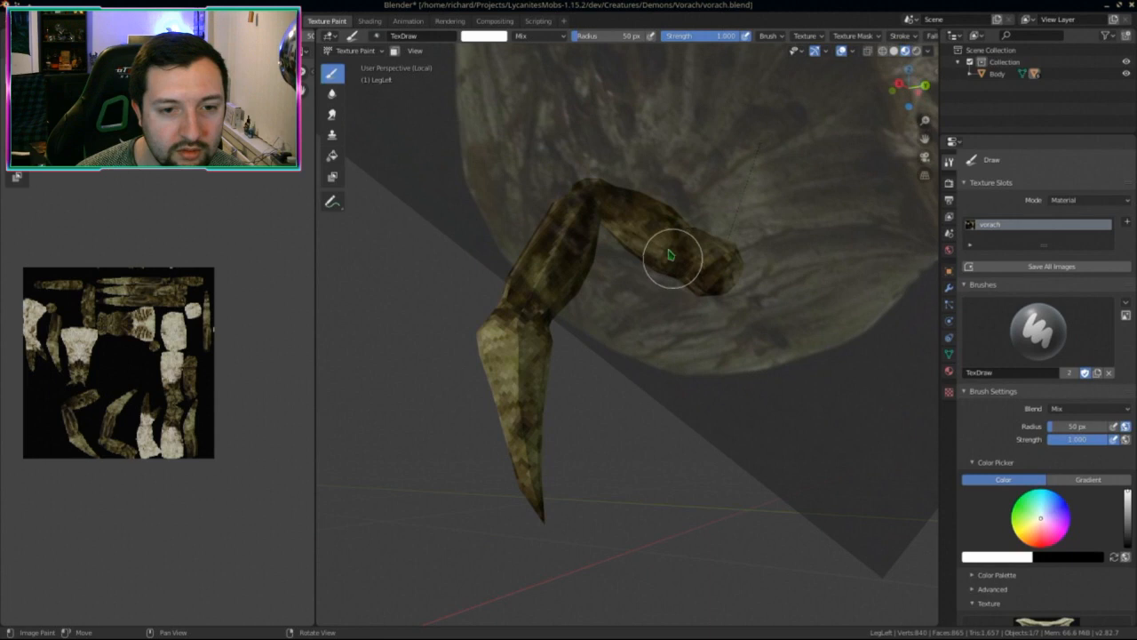
middle_drag(718, 306, 743, 331)
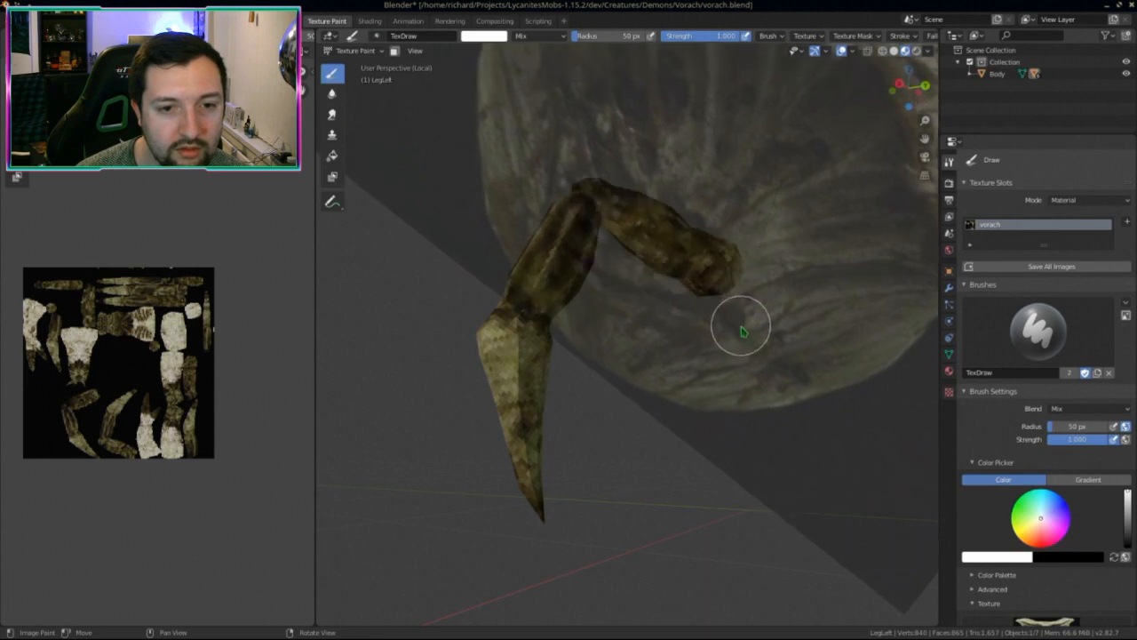
middle_drag(687, 262, 606, 234)
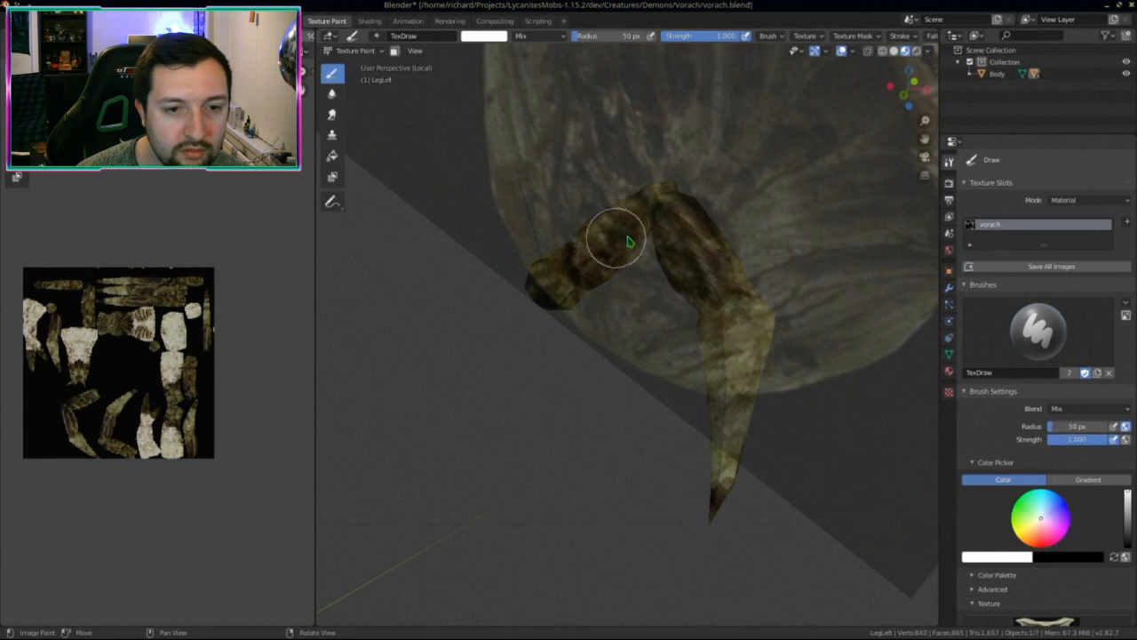
key(KP_Divide)
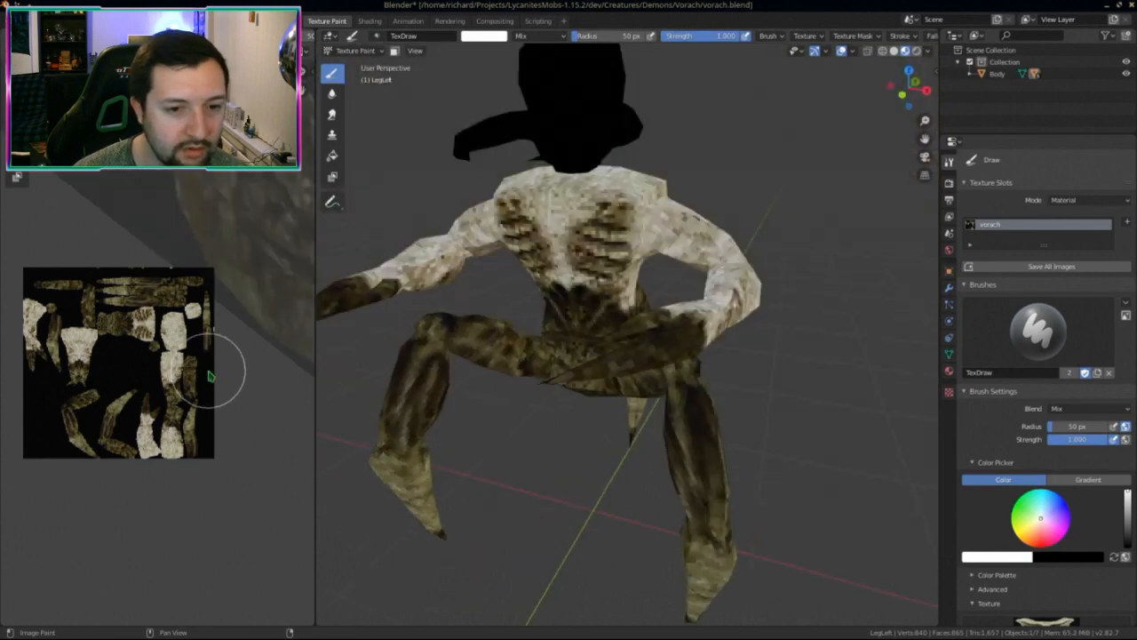
Step: Save the painted texture image and orbit around the character to review it
scroll(200, 382, down, 1)
key(alt+s)
scroll(564, 396, down, 4)
mouse_move(676, 382)
middle_down()
mouse_move(560, 371)
mouse_move(652, 356)
mouse_move(800, 364)
mouse_move(441, 382)
mouse_move(507, 353)
mouse_move(729, 356)
mouse_move(698, 383)
middle_up()
shift+middle_drag(512, 172, 506, 263)
Step: Select the horned head in Object Mode, switch it to Texture Paint, and isolate it
click(358, 51)
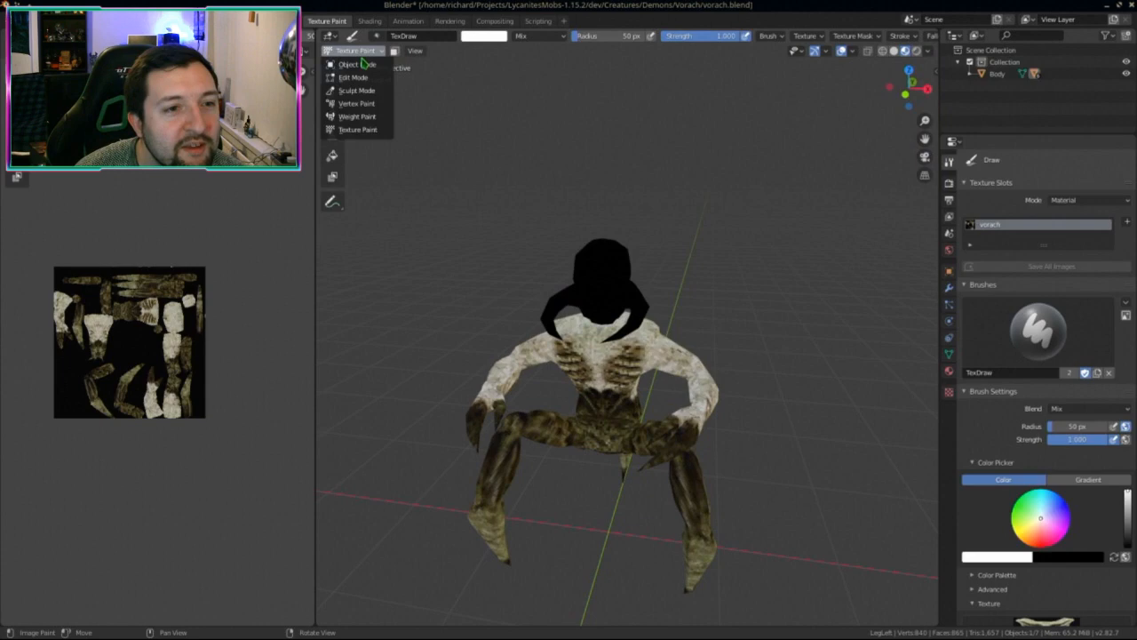
click(373, 62)
click(605, 270)
click(349, 51)
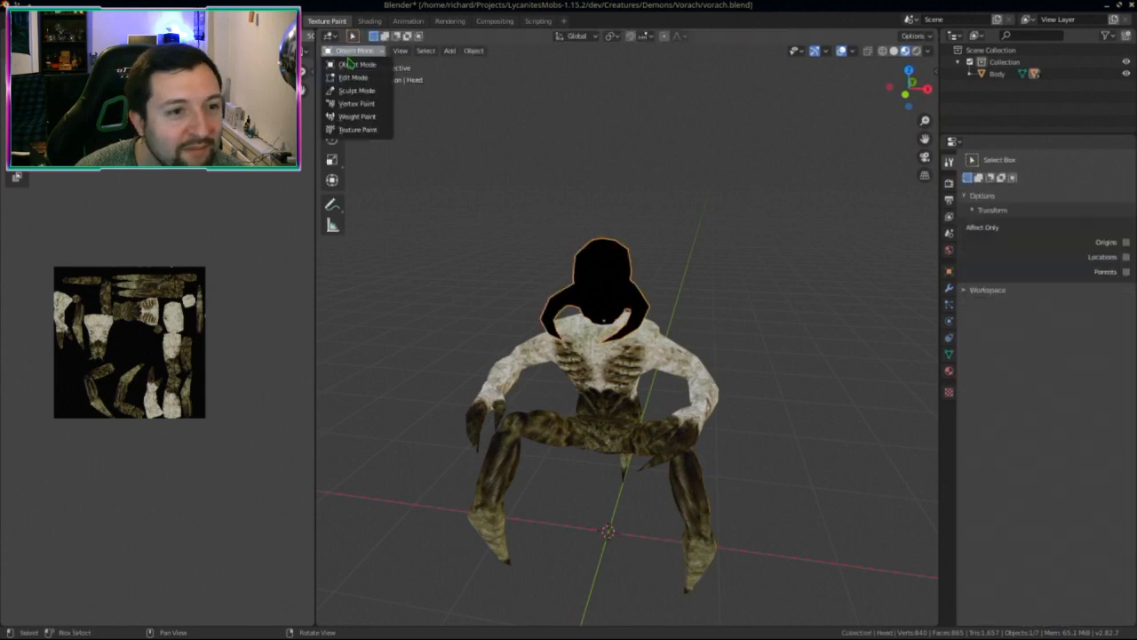
click(355, 130)
key(KP_Divide)
Step: Shrink, rotate upright and position the ribcage stencil over the head
mouse_move(543, 311)
right_down()
mouse_move(477, 528)
mouse_move(599, 507)
mouse_move(629, 366)
right_up()
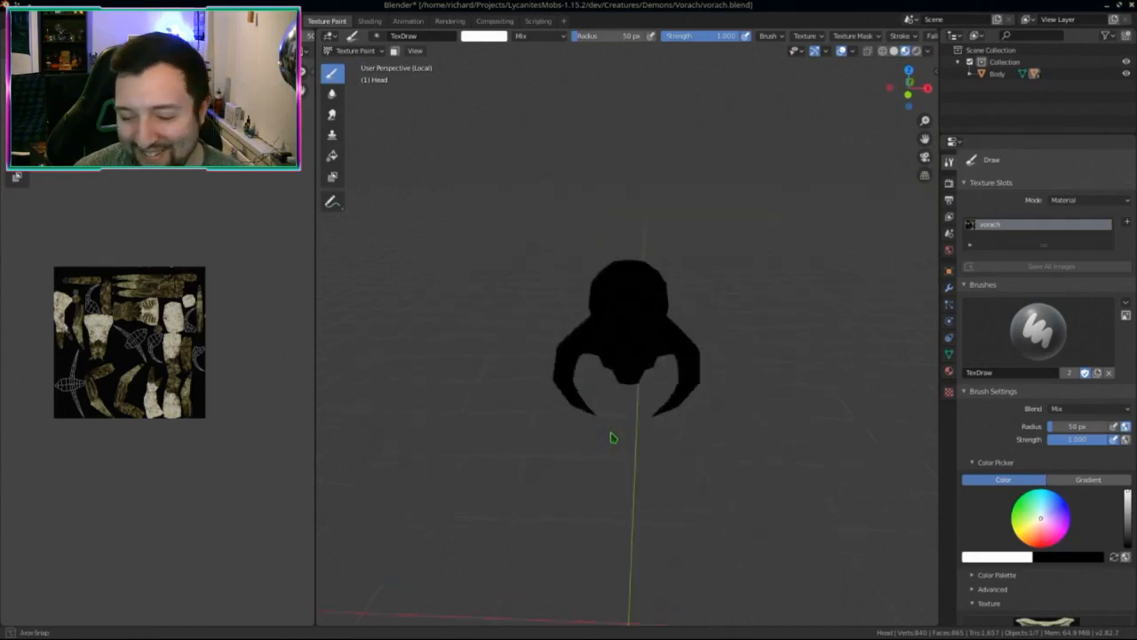
scroll(853, 35, down, 5)
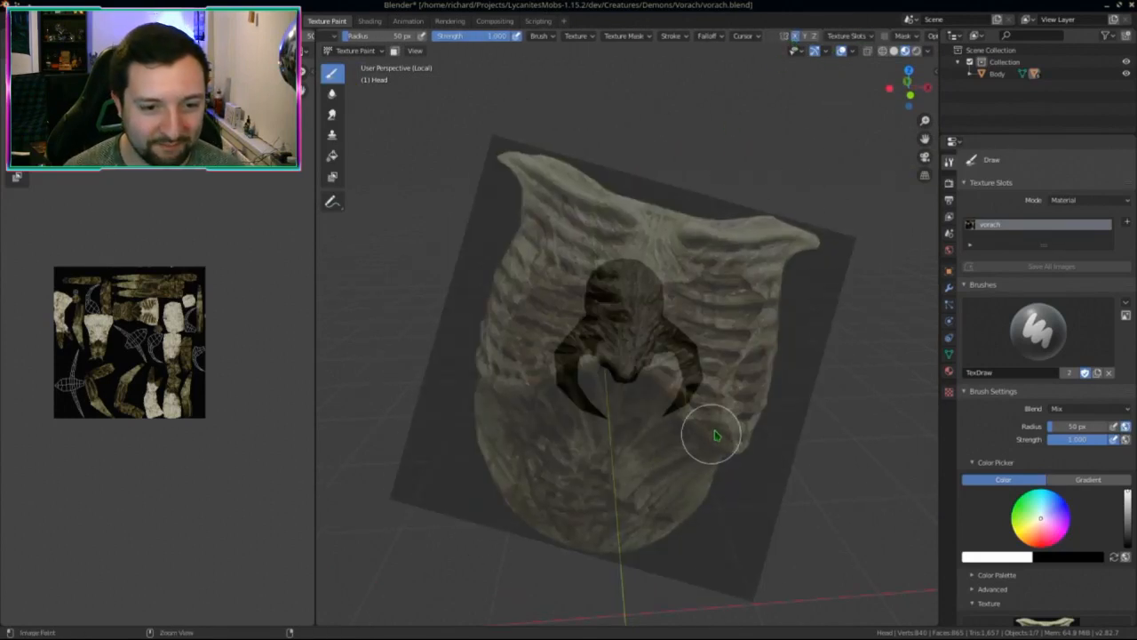
ctrl+right_drag(705, 435, 720, 408)
right_drag(627, 381, 630, 389)
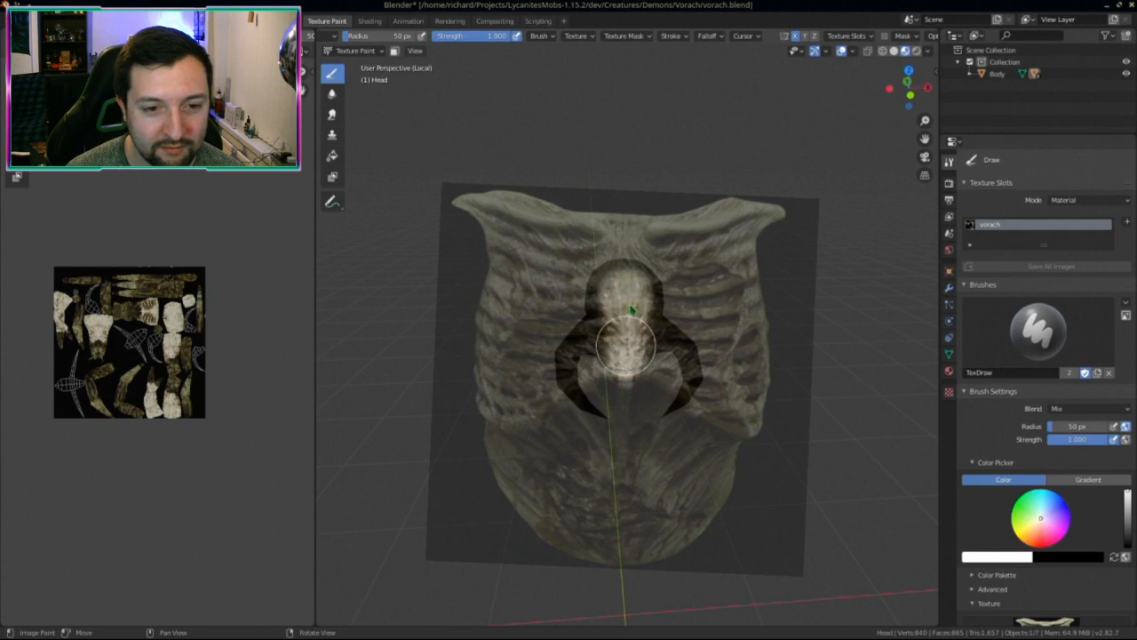
Step: Paint striped stencil texture over the head's upper and dark patches, resizing the stencil
drag(626, 345, 653, 281)
drag(687, 359, 700, 384)
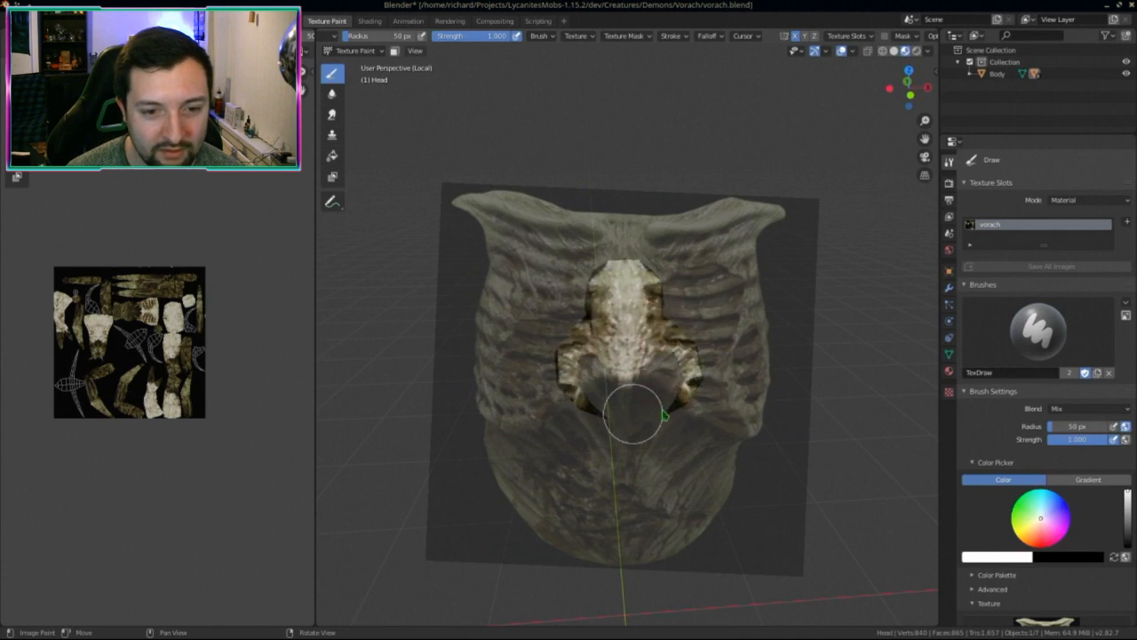
middle_drag(655, 254, 560, 334)
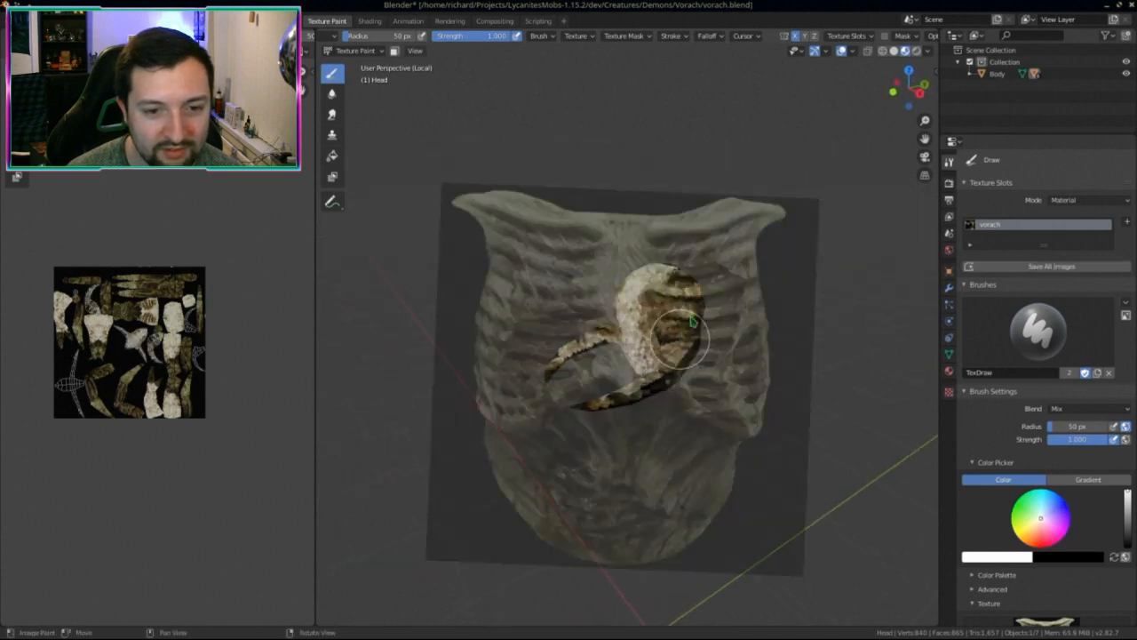
mouse_move(660, 319)
shift+right_down()
mouse_move(737, 488)
mouse_move(711, 447)
mouse_move(767, 453)
mouse_move(803, 412)
shift+right_up()
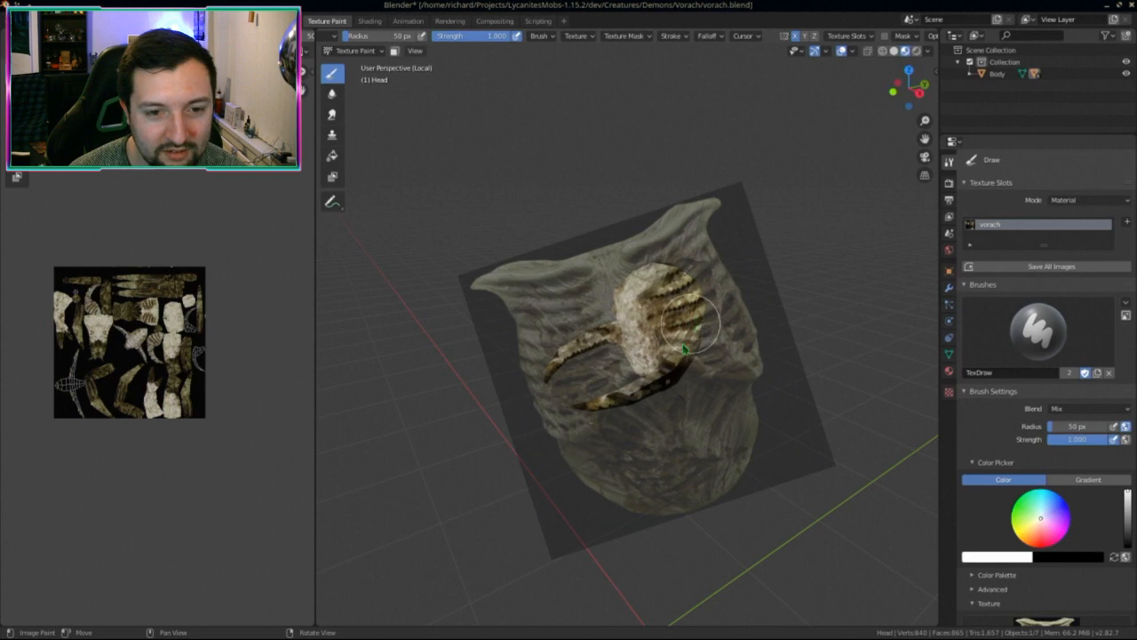
middle_drag(671, 441, 669, 364)
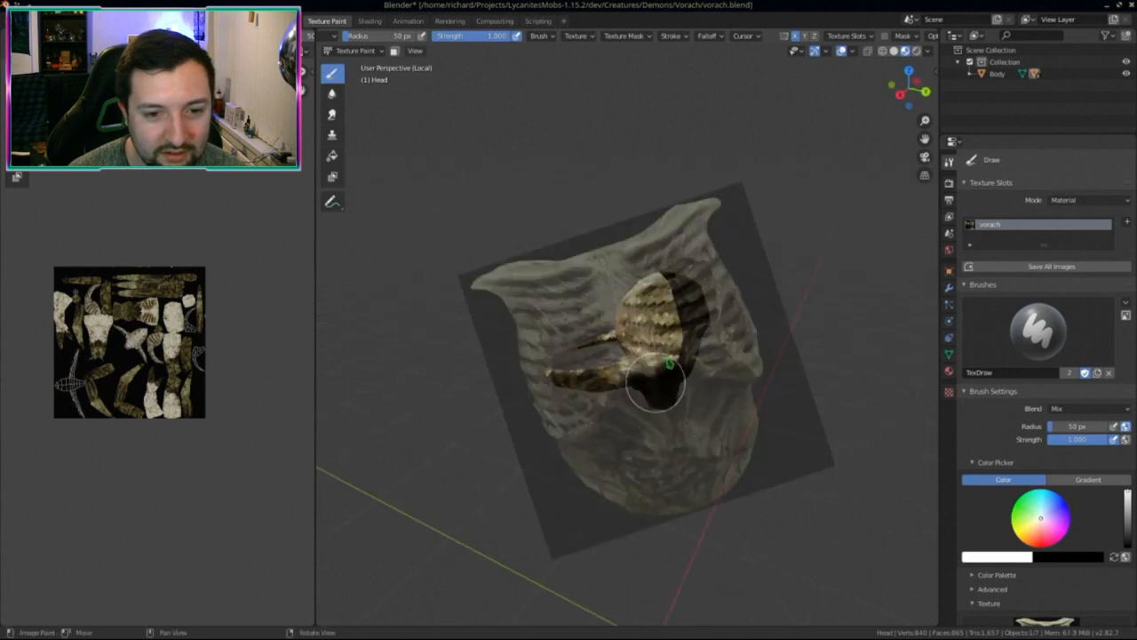
drag(689, 363, 682, 307)
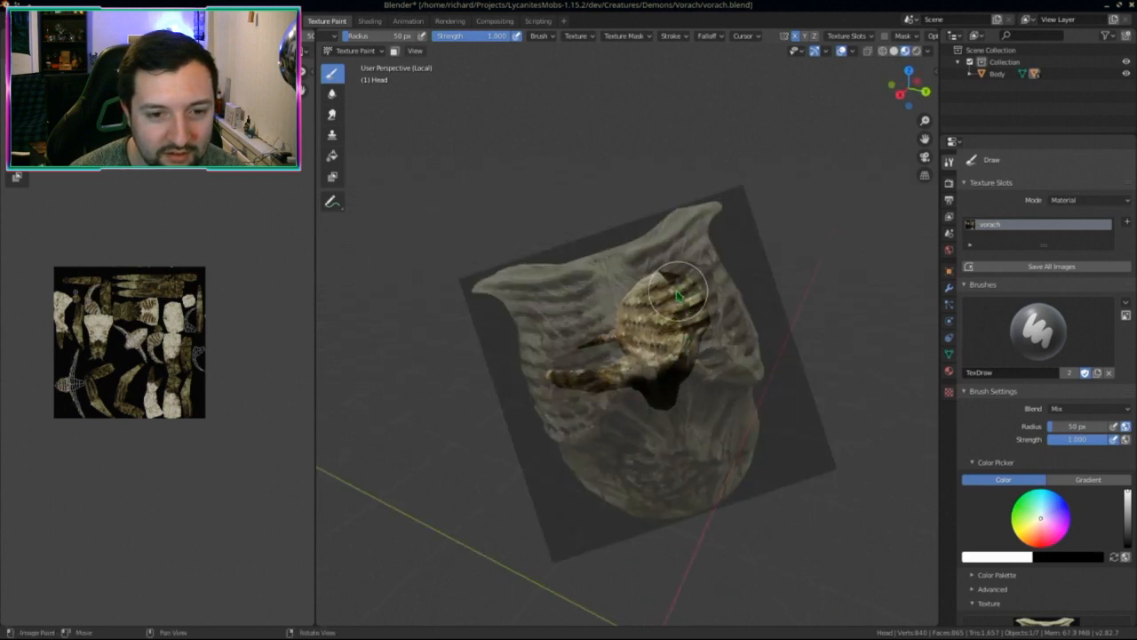
Step: Orbit around the head to inspect the freshly painted coverage
mouse_move(678, 296)
middle_down()
mouse_move(711, 394)
mouse_move(741, 418)
mouse_move(761, 330)
mouse_move(720, 349)
middle_up()
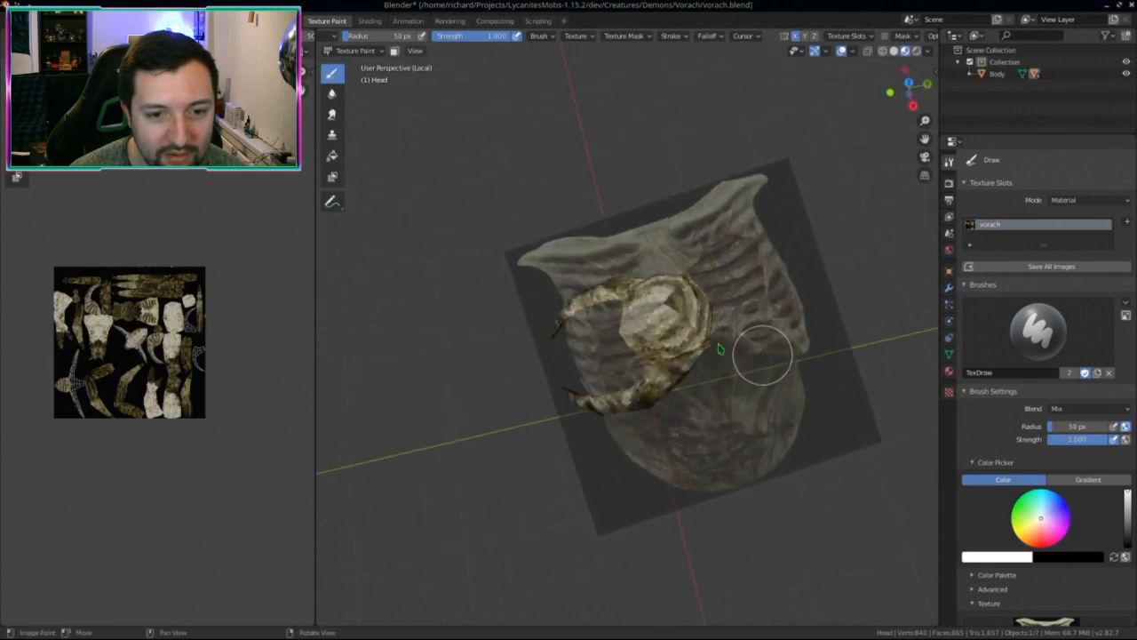
mouse_move(734, 474)
middle_down()
mouse_move(836, 424)
mouse_move(731, 413)
mouse_move(698, 382)
mouse_move(689, 417)
mouse_move(667, 320)
mouse_move(718, 285)
mouse_move(590, 323)
mouse_move(721, 378)
middle_up()
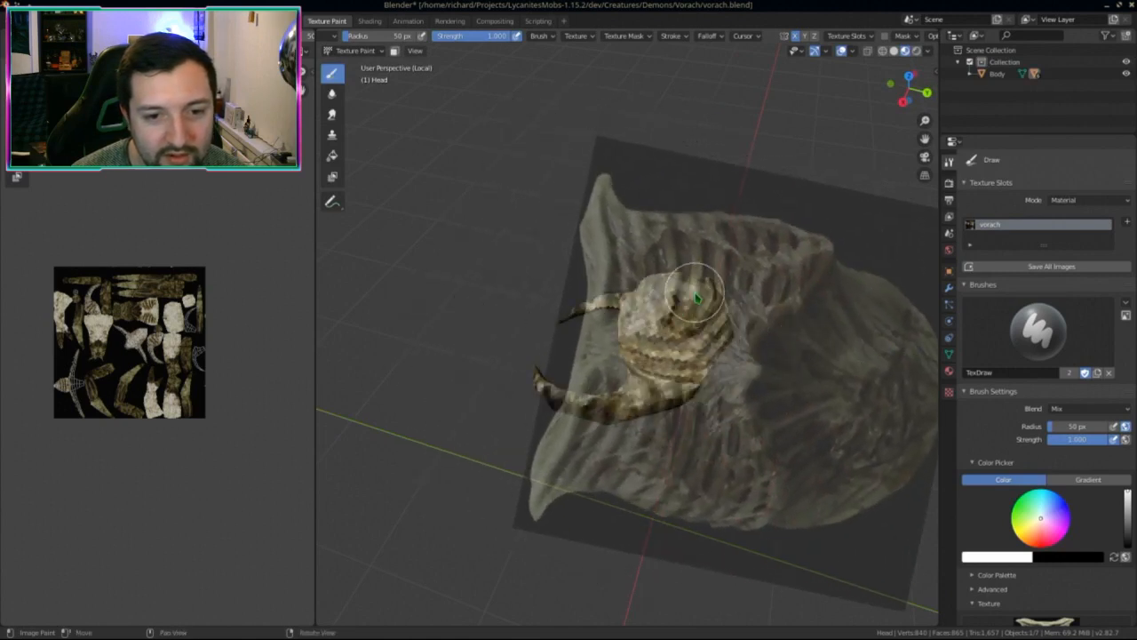
mouse_move(691, 355)
middle_down()
mouse_move(691, 300)
mouse_move(638, 432)
mouse_move(686, 329)
mouse_move(525, 470)
middle_up()
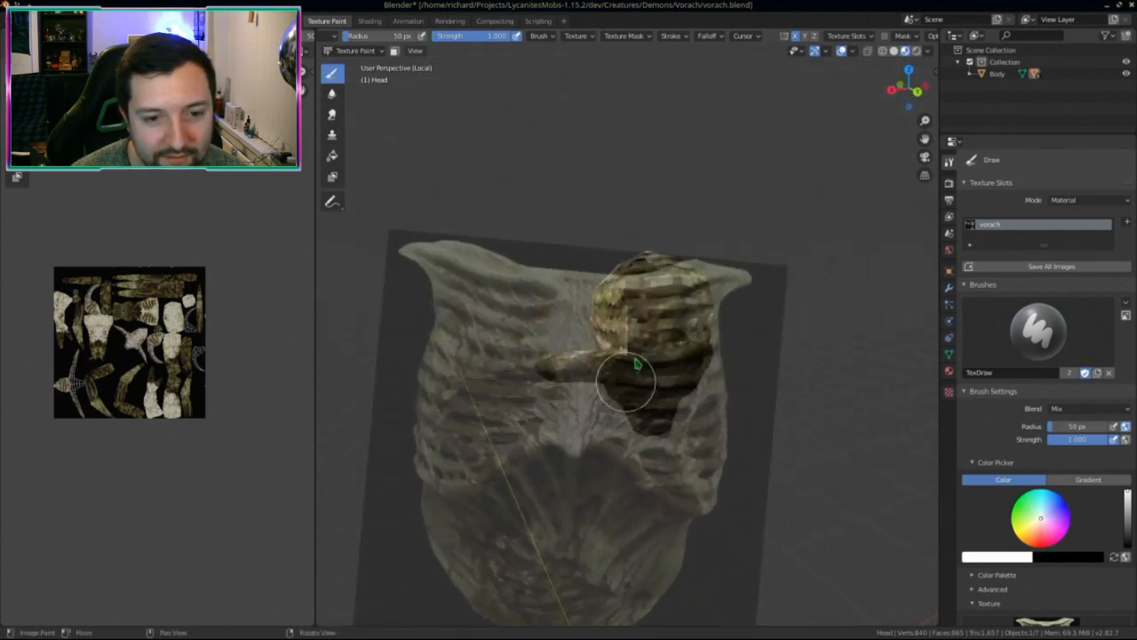
middle_drag(667, 345, 674, 428)
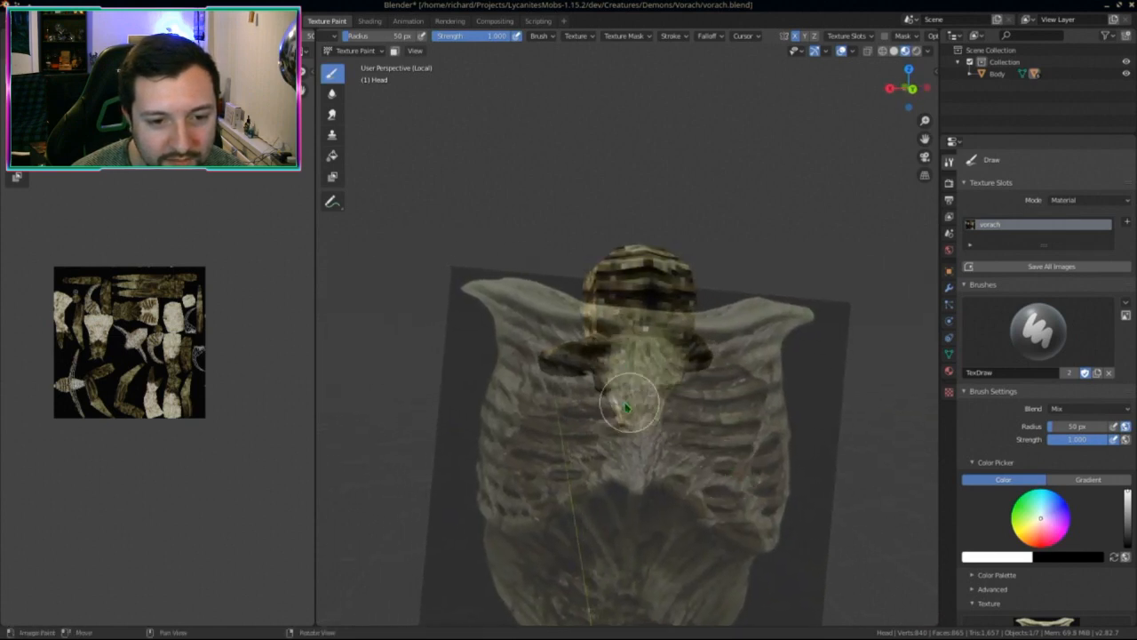
Step: Orbit around the head, including from below, checking the sides for unpainted gaps
middle_drag(589, 400, 617, 466)
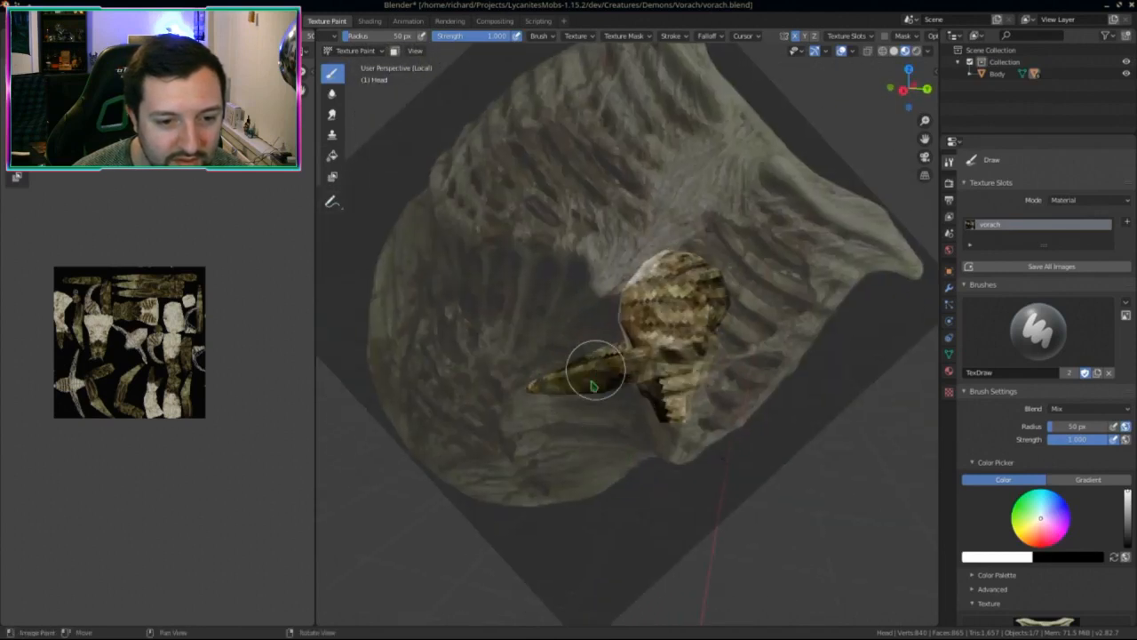
middle_drag(535, 391, 597, 395)
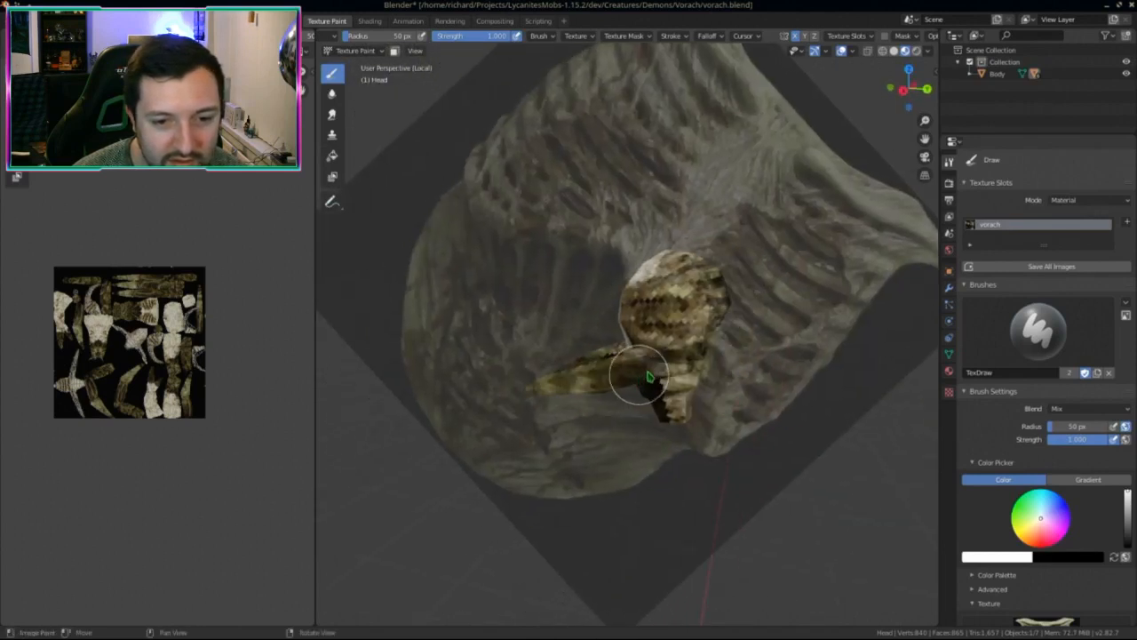
middle_drag(670, 368, 659, 401)
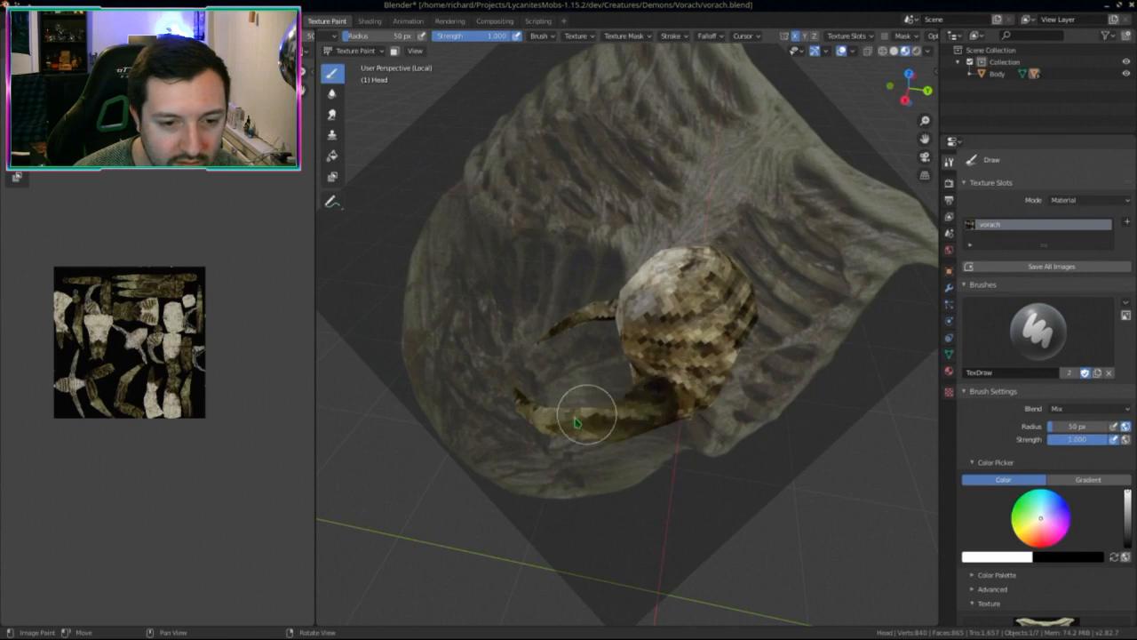
middle_drag(556, 434, 530, 445)
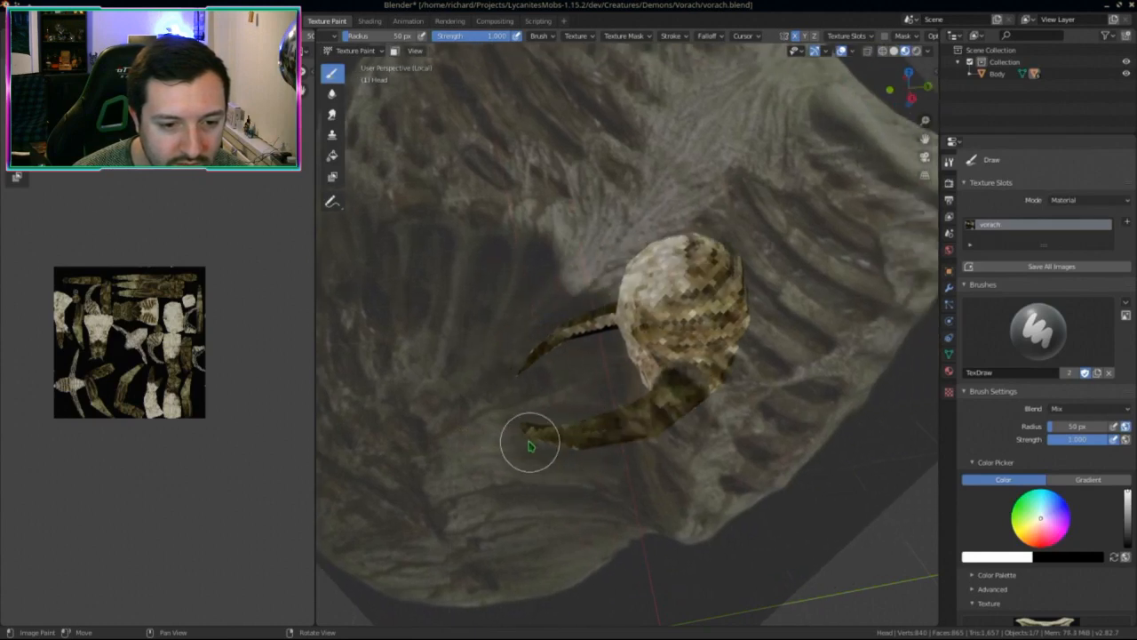
middle_drag(713, 468, 487, 430)
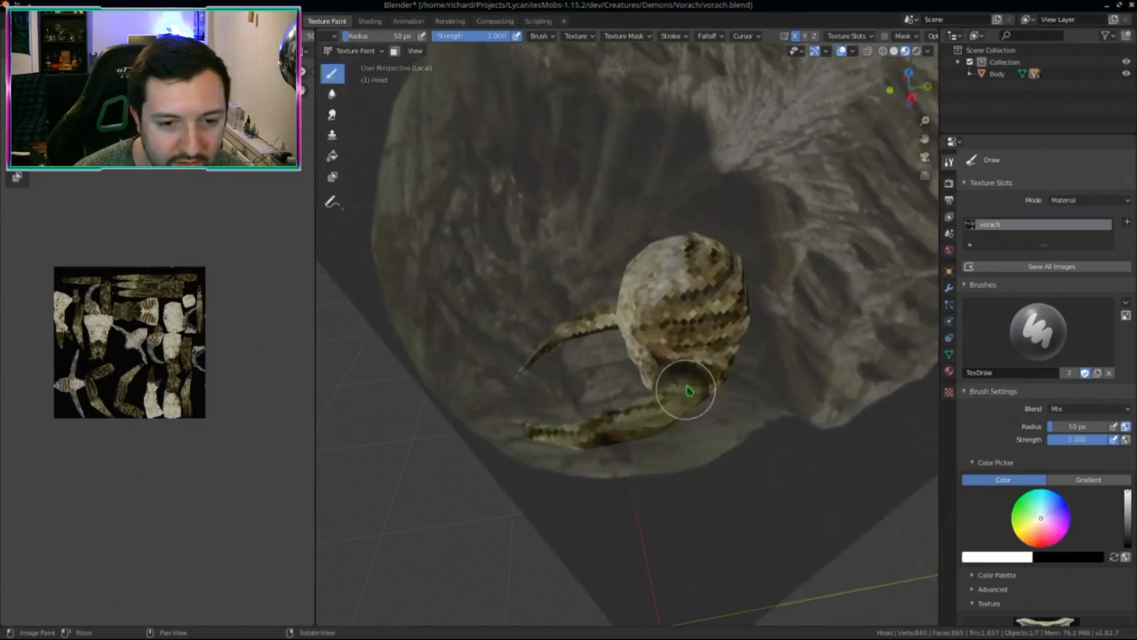
middle_drag(680, 424, 653, 359)
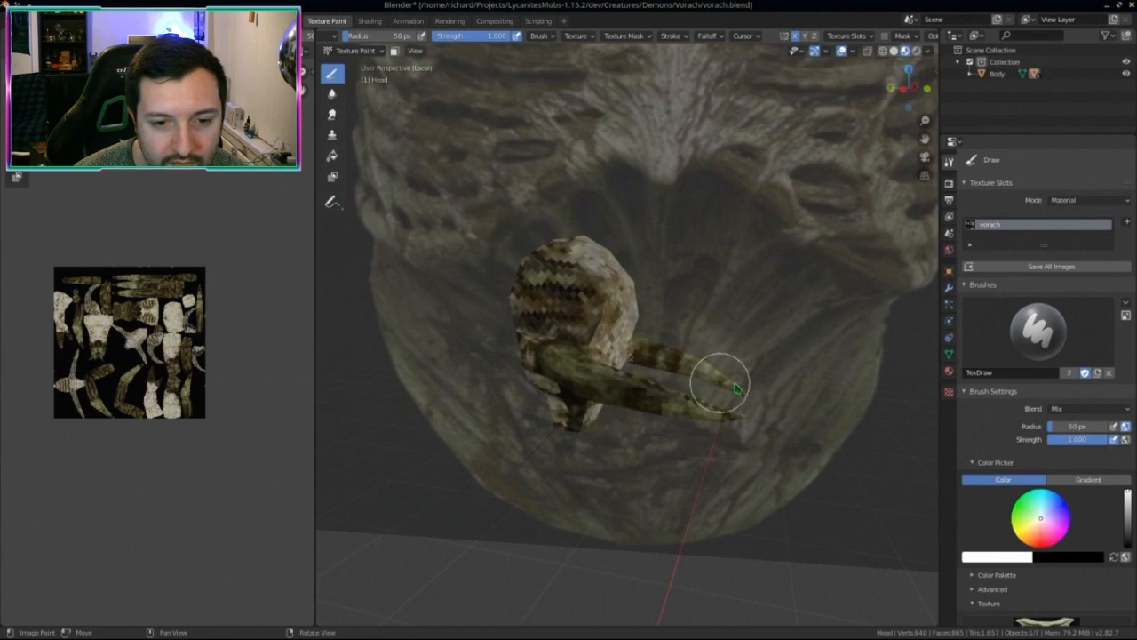
middle_drag(722, 391, 698, 359)
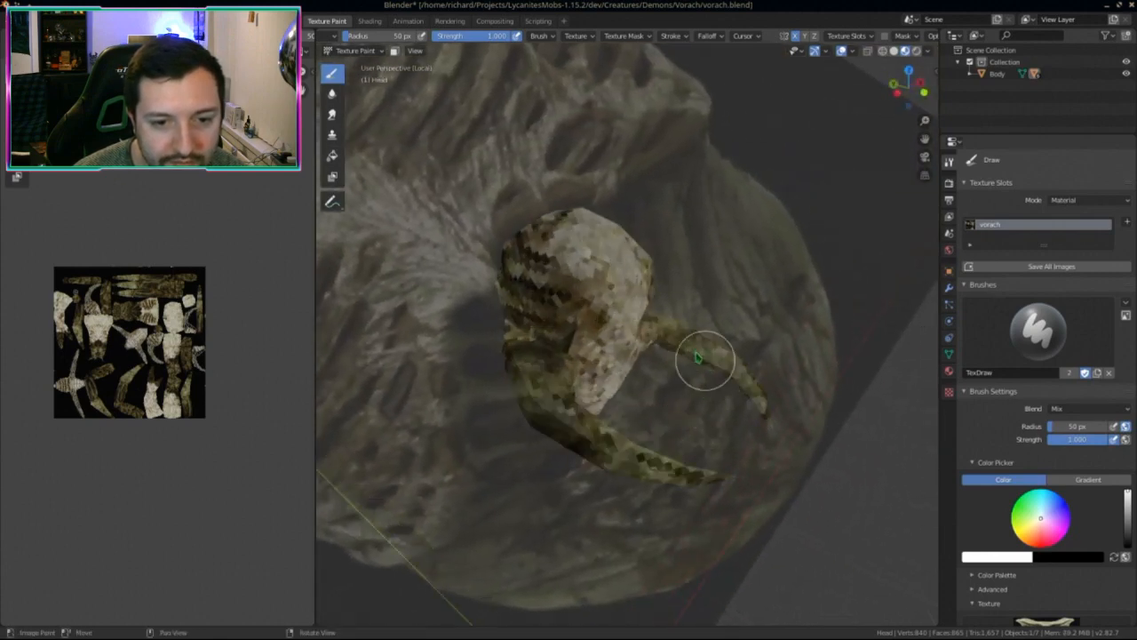
middle_drag(754, 423, 743, 386)
Step: Keep orbiting to inspect both curved horns down to their tips
mouse_move(786, 434)
middle_down()
mouse_move(676, 381)
mouse_move(701, 376)
mouse_move(723, 338)
mouse_move(799, 406)
mouse_move(725, 405)
mouse_move(706, 460)
mouse_move(592, 409)
mouse_move(632, 388)
middle_up()
mouse_move(723, 391)
middle_down()
mouse_move(744, 435)
mouse_move(706, 400)
mouse_move(717, 392)
mouse_move(729, 426)
mouse_move(701, 419)
mouse_move(718, 401)
mouse_move(686, 411)
mouse_move(673, 348)
mouse_move(655, 381)
mouse_move(695, 395)
middle_up()
middle_drag(639, 369, 602, 360)
mouse_move(687, 356)
middle_down()
mouse_move(718, 353)
mouse_move(749, 305)
mouse_move(673, 338)
mouse_move(660, 432)
mouse_move(768, 484)
mouse_move(752, 373)
mouse_move(731, 379)
mouse_move(706, 364)
mouse_move(702, 400)
mouse_move(649, 405)
mouse_move(749, 399)
mouse_move(569, 359)
mouse_move(603, 356)
mouse_move(578, 432)
mouse_move(566, 416)
mouse_move(620, 419)
middle_up()
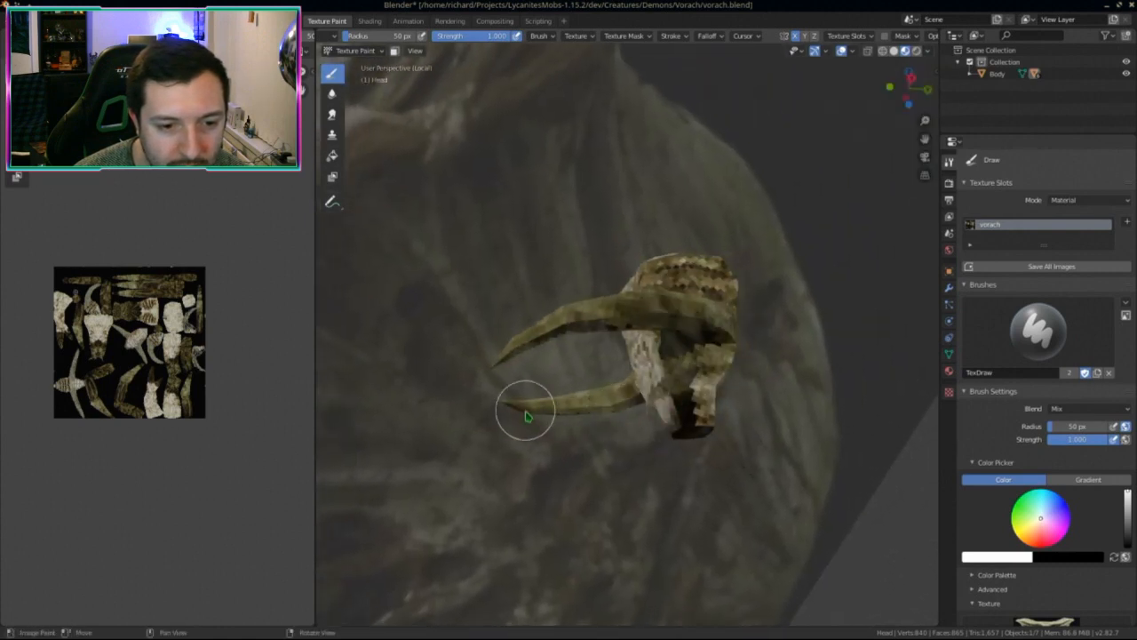
middle_drag(526, 416, 717, 427)
middle_drag(753, 394, 758, 334)
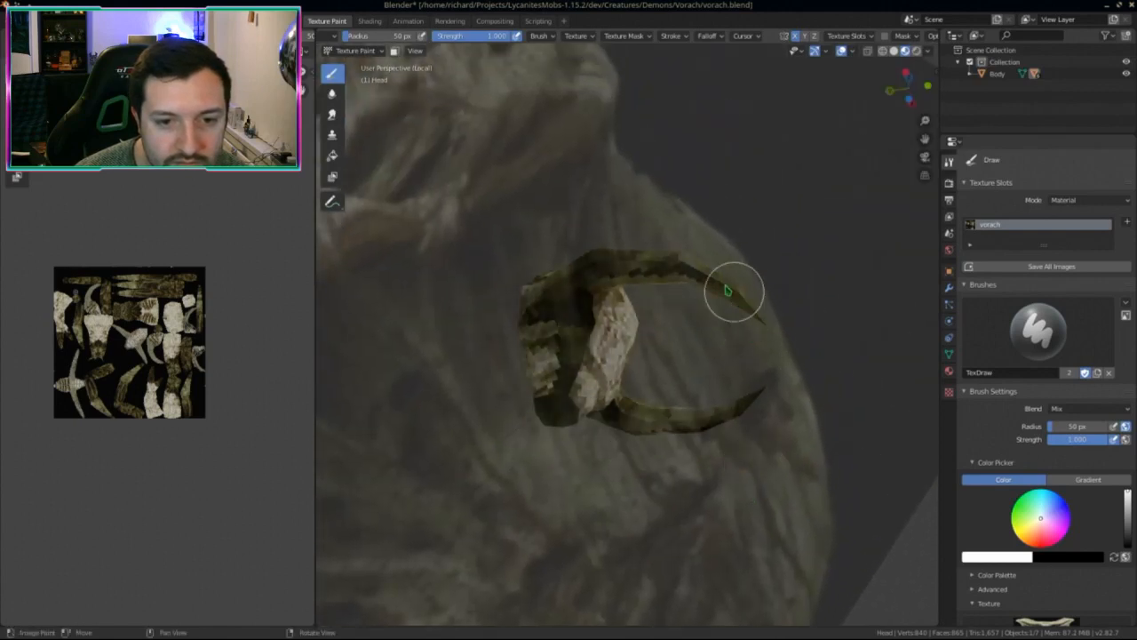
middle_drag(669, 289, 724, 296)
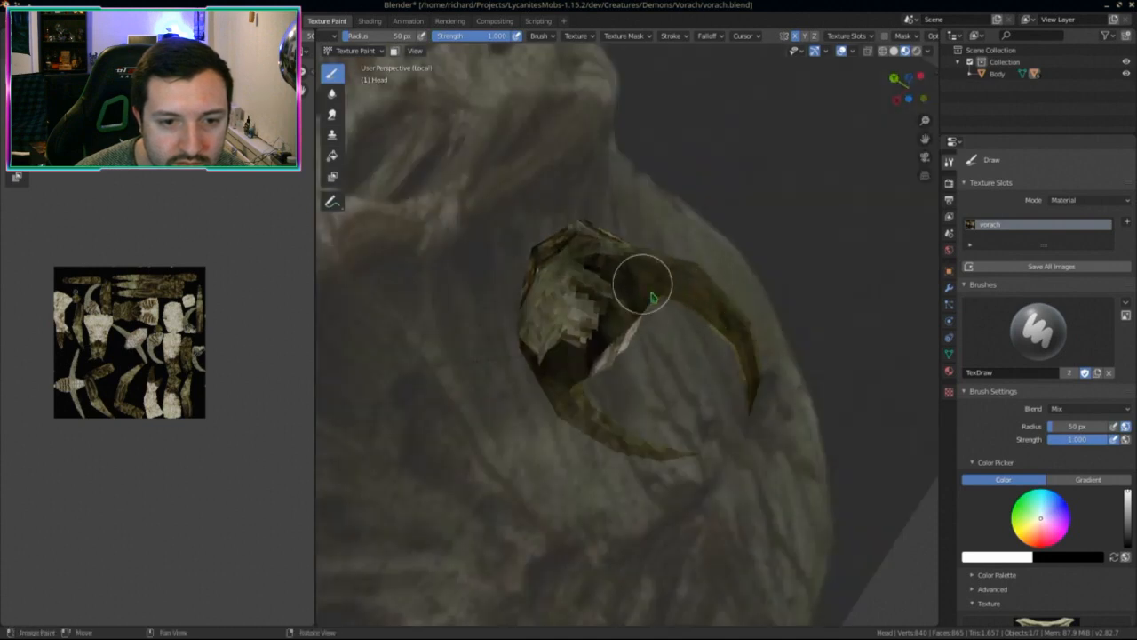
middle_drag(651, 297, 525, 411)
Step: Zoom and orbit to a frontal view of the horned head
scroll(668, 507, up, 5)
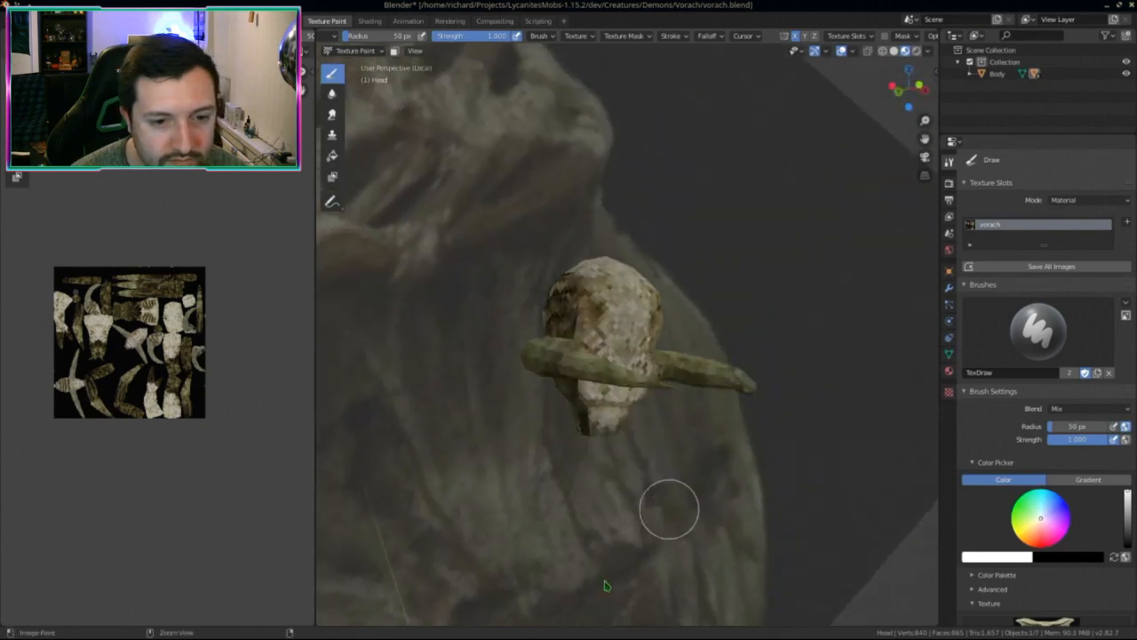
middle_drag(647, 478, 782, 442)
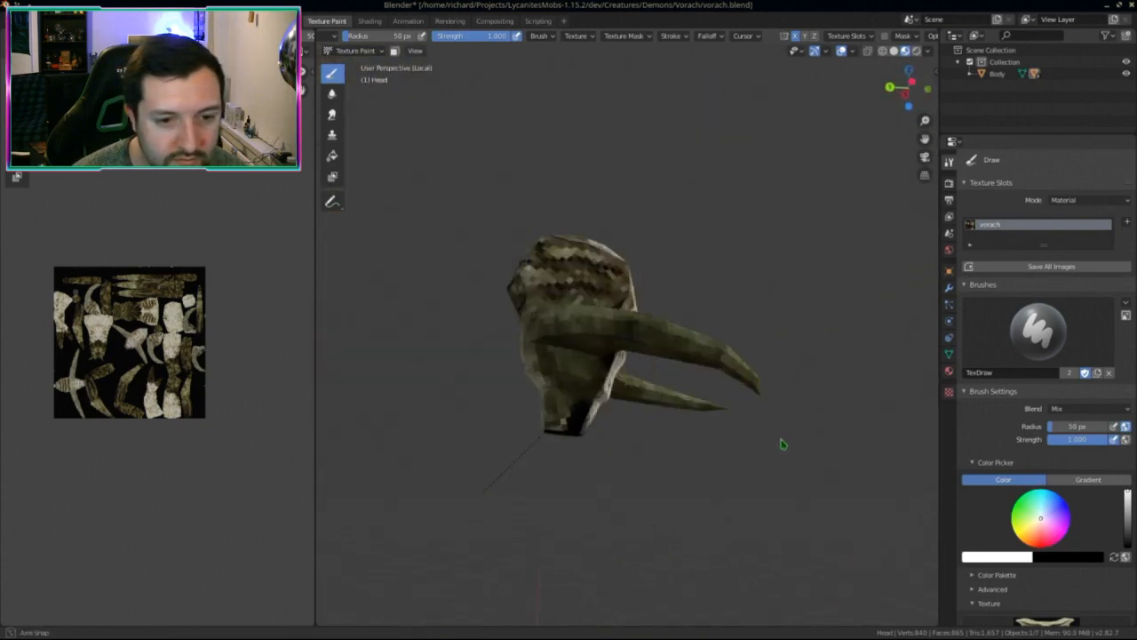
scroll(682, 469, up, 4)
middle_drag(681, 469, 757, 444)
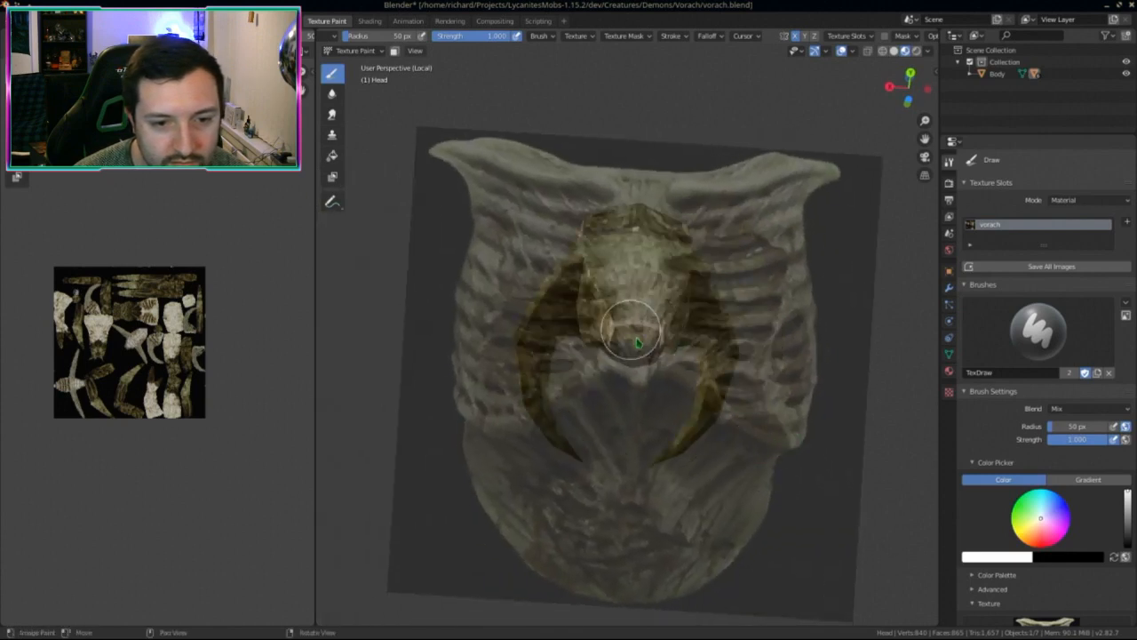
mouse_move(648, 329)
middle_down()
mouse_move(578, 373)
mouse_move(580, 384)
mouse_move(493, 379)
mouse_move(579, 406)
mouse_move(574, 435)
mouse_move(563, 406)
middle_up()
Step: Paint opaque ribcage bone texture through the stencil over the face and snout
mouse_move(563, 406)
mouse_down()
mouse_move(579, 380)
mouse_move(585, 420)
mouse_up()
mouse_move(629, 440)
middle_down()
mouse_move(625, 477)
mouse_move(575, 423)
mouse_move(627, 418)
mouse_move(630, 373)
mouse_move(546, 399)
middle_up()
drag(560, 400, 600, 355)
middle_drag(600, 355, 592, 330)
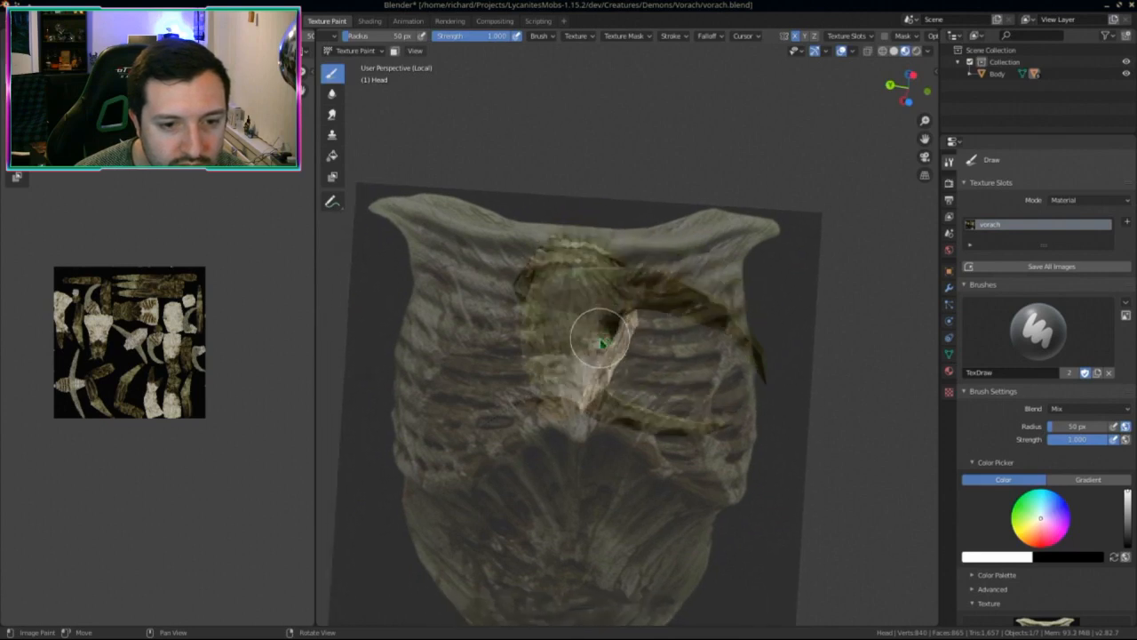
drag(592, 330, 596, 338)
middle_drag(596, 337, 564, 356)
mouse_move(564, 356)
mouse_down()
mouse_move(588, 358)
mouse_move(578, 354)
mouse_up()
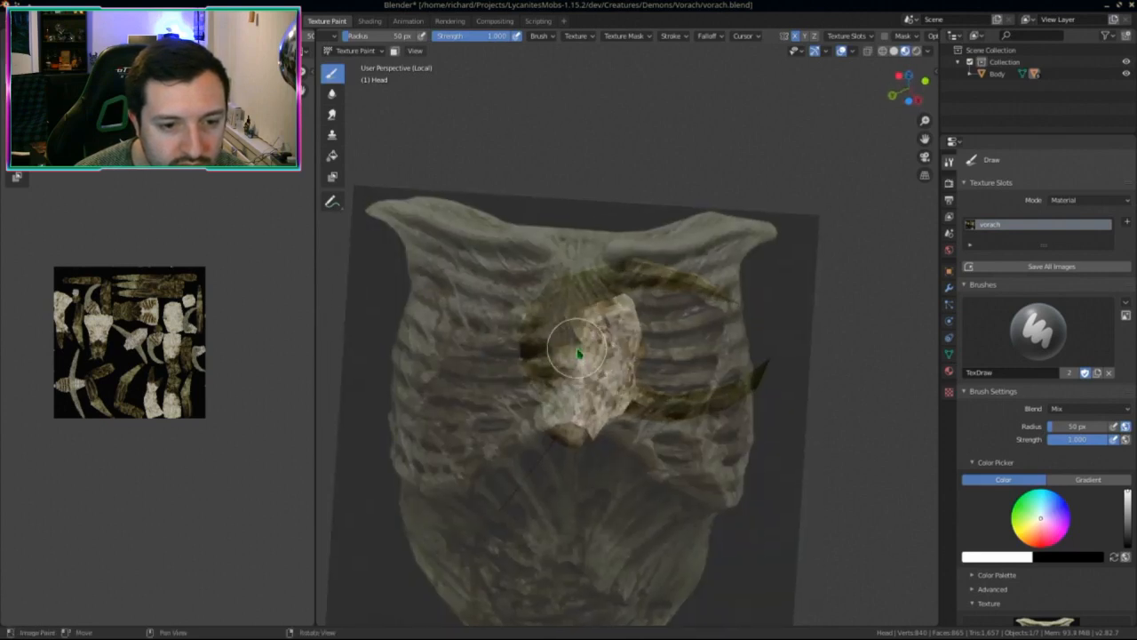
mouse_move(578, 354)
middle_down()
mouse_move(630, 374)
mouse_move(558, 350)
mouse_move(587, 354)
mouse_move(614, 315)
middle_up()
mouse_move(614, 315)
mouse_down()
mouse_move(586, 325)
mouse_move(579, 312)
mouse_up()
mouse_move(579, 312)
middle_down()
mouse_move(601, 333)
mouse_move(590, 324)
mouse_move(637, 314)
mouse_move(666, 385)
middle_up()
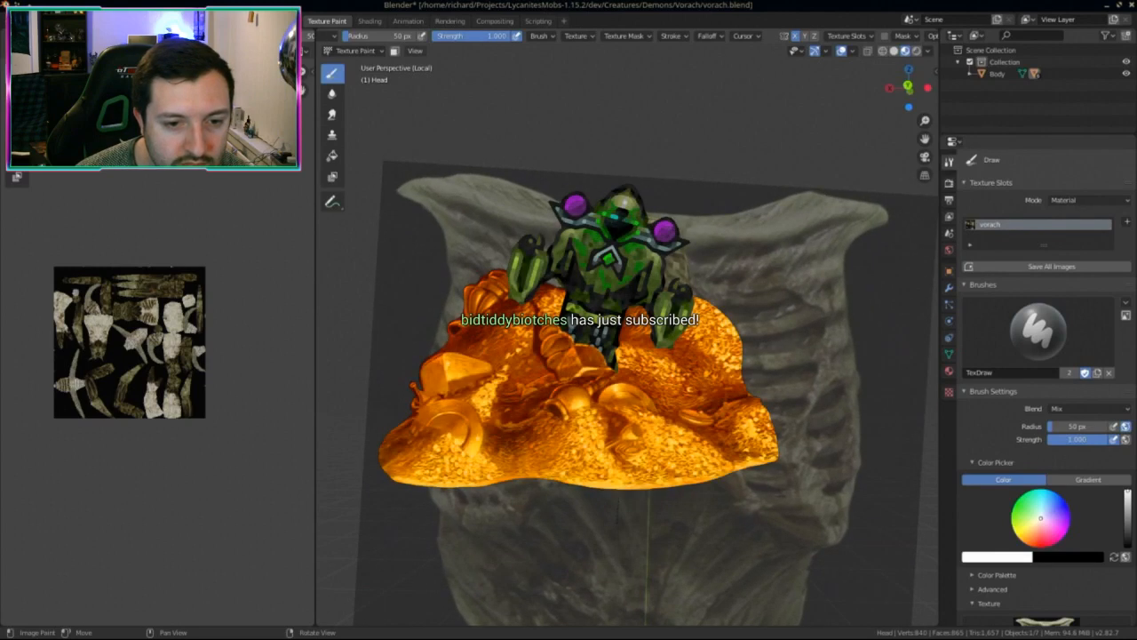
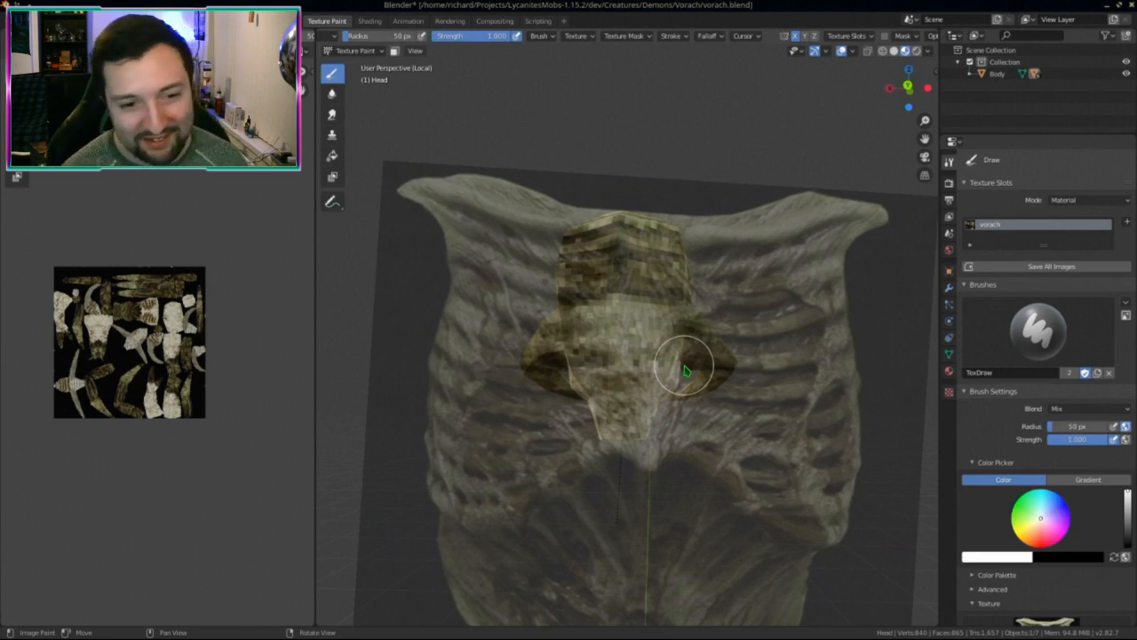
Step: Paint darker ribcage-stencil stripes onto the horned head, orbiting around it from several angles
middle_drag(782, 399, 658, 360)
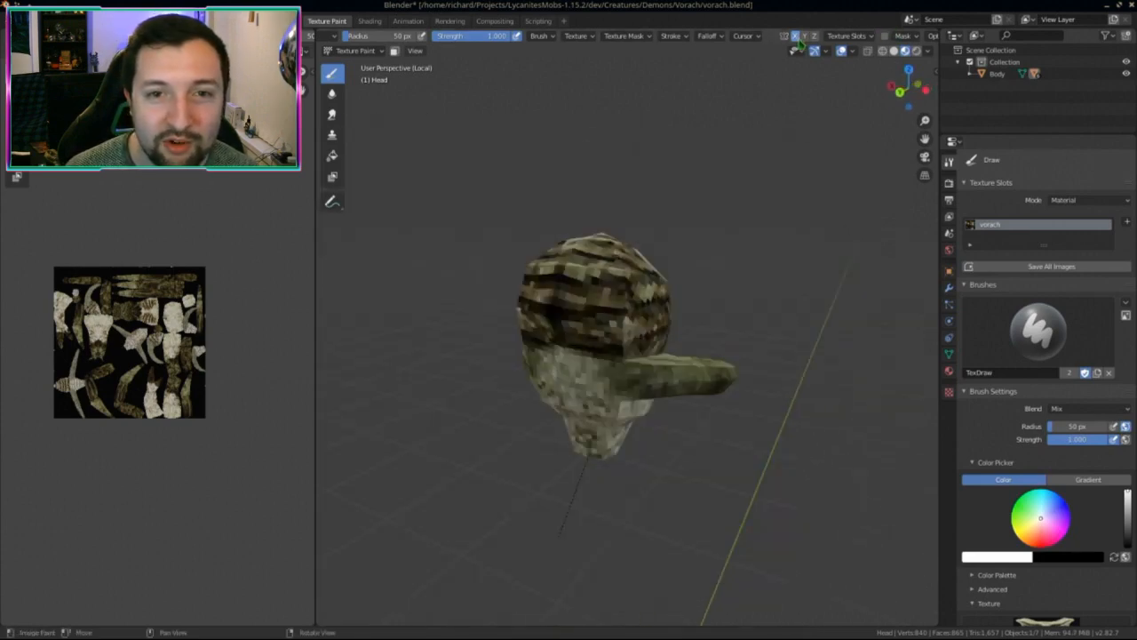
middle_drag(764, 346, 670, 304)
mouse_move(651, 313)
mouse_down()
mouse_move(670, 293)
mouse_move(634, 258)
mouse_up()
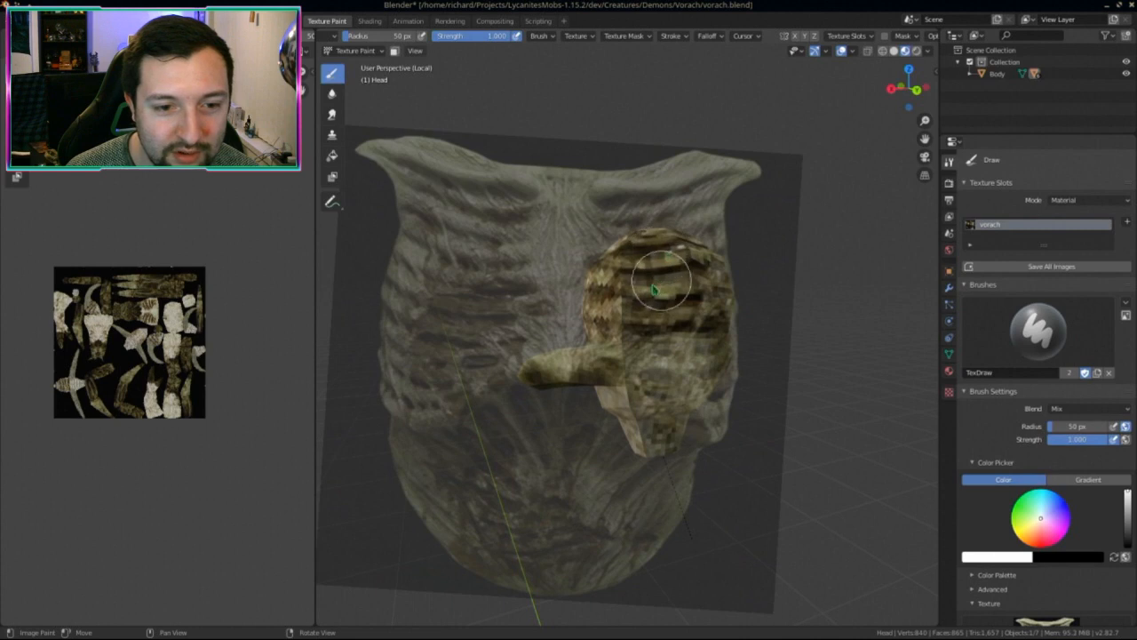
mouse_move(715, 324)
middle_down()
mouse_move(806, 322)
mouse_move(776, 315)
mouse_move(761, 297)
mouse_move(792, 305)
mouse_move(700, 276)
mouse_move(747, 373)
mouse_move(729, 409)
mouse_move(761, 471)
middle_up()
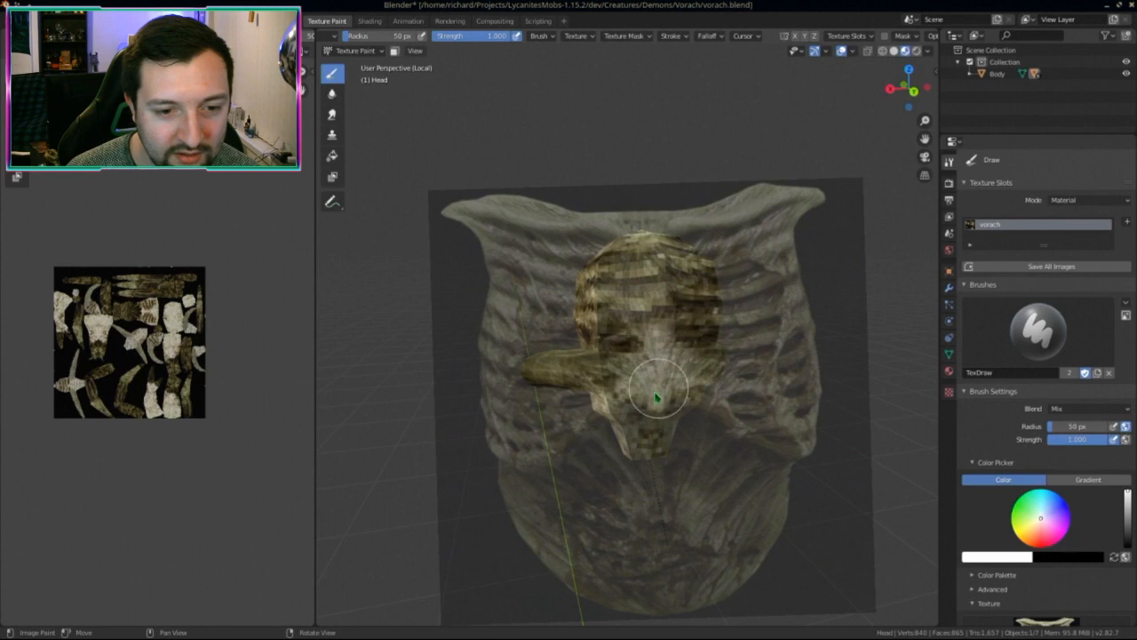
mouse_move(656, 397)
middle_down()
mouse_move(723, 418)
mouse_move(685, 381)
mouse_move(618, 366)
mouse_move(629, 342)
mouse_move(597, 373)
mouse_move(479, 406)
mouse_move(607, 353)
middle_up()
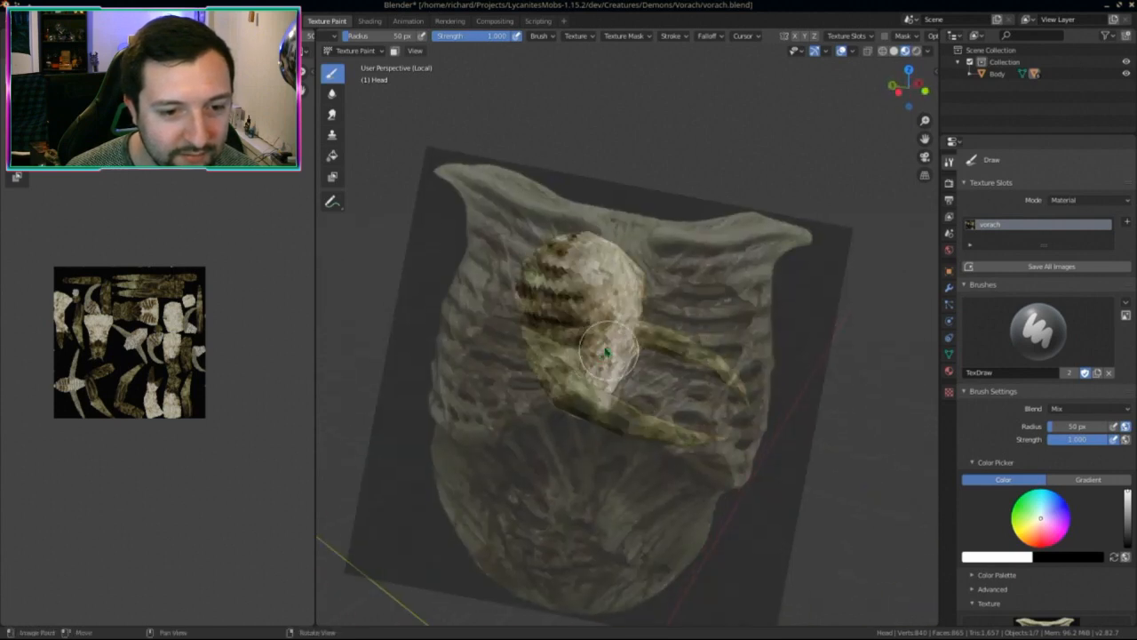
mouse_move(608, 306)
middle_down()
mouse_move(641, 313)
mouse_move(702, 293)
middle_up()
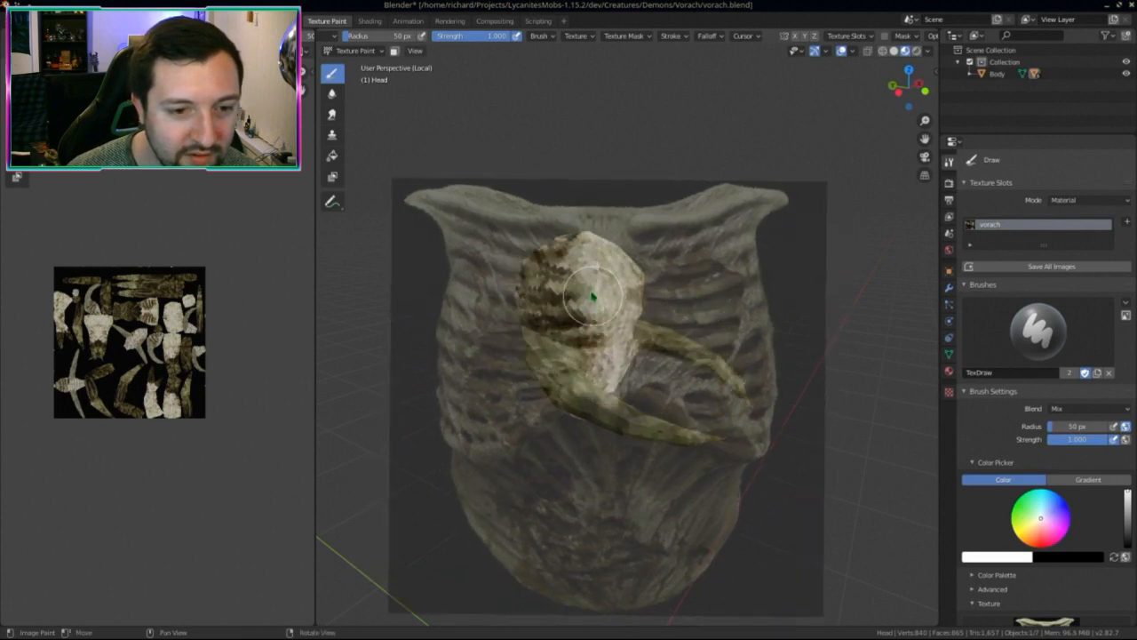
mouse_move(582, 282)
middle_down()
mouse_move(614, 296)
mouse_move(521, 297)
mouse_move(654, 304)
mouse_move(513, 310)
mouse_move(754, 323)
mouse_move(782, 281)
mouse_move(740, 344)
mouse_move(757, 342)
middle_up()
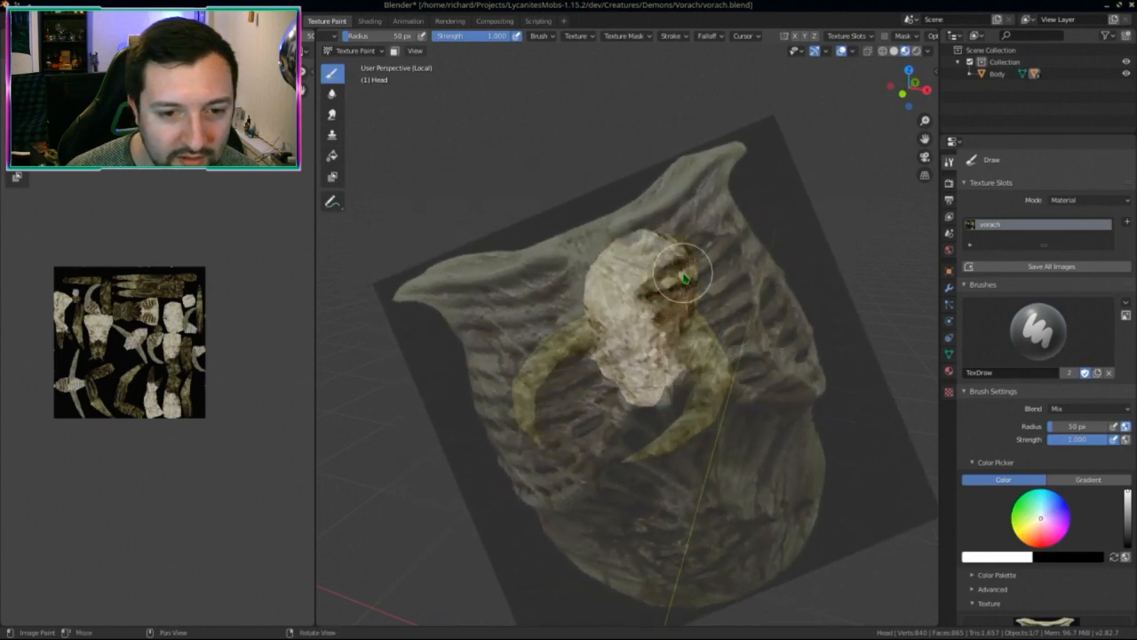
mouse_move(688, 284)
middle_down()
mouse_move(756, 325)
mouse_move(734, 346)
mouse_move(690, 452)
mouse_move(558, 431)
mouse_move(564, 414)
mouse_move(579, 423)
middle_up()
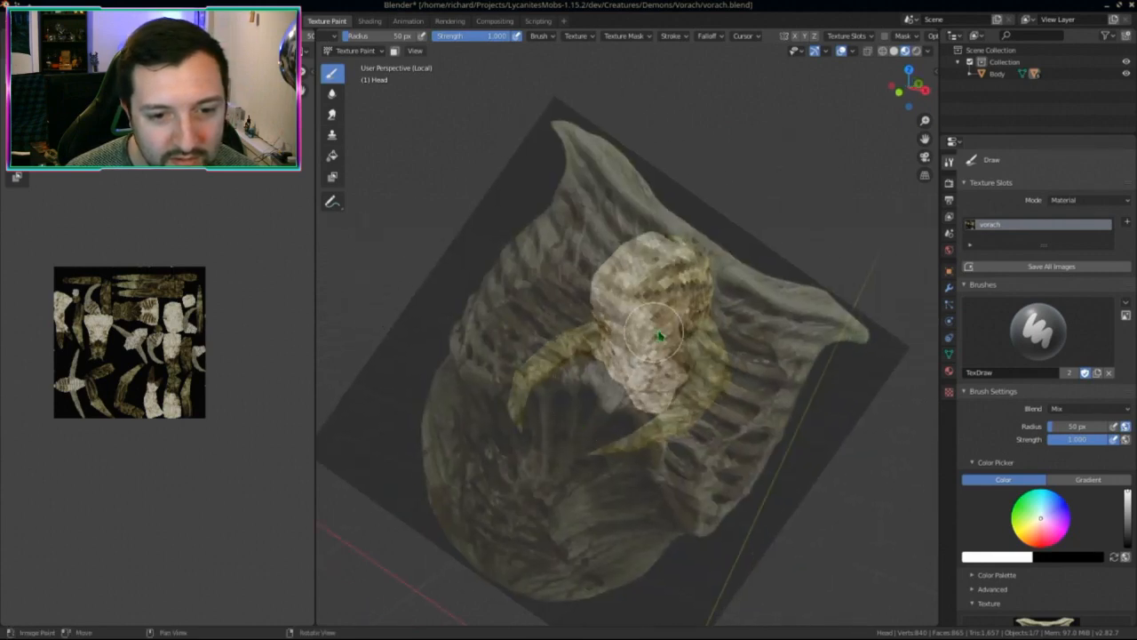
mouse_move(677, 329)
middle_down()
mouse_move(672, 357)
mouse_move(785, 403)
mouse_move(838, 363)
mouse_move(666, 364)
mouse_move(737, 337)
mouse_move(924, 333)
mouse_move(249, 386)
middle_up()
Step: Save the texture image and isolate the head in local view
key(alt+s)
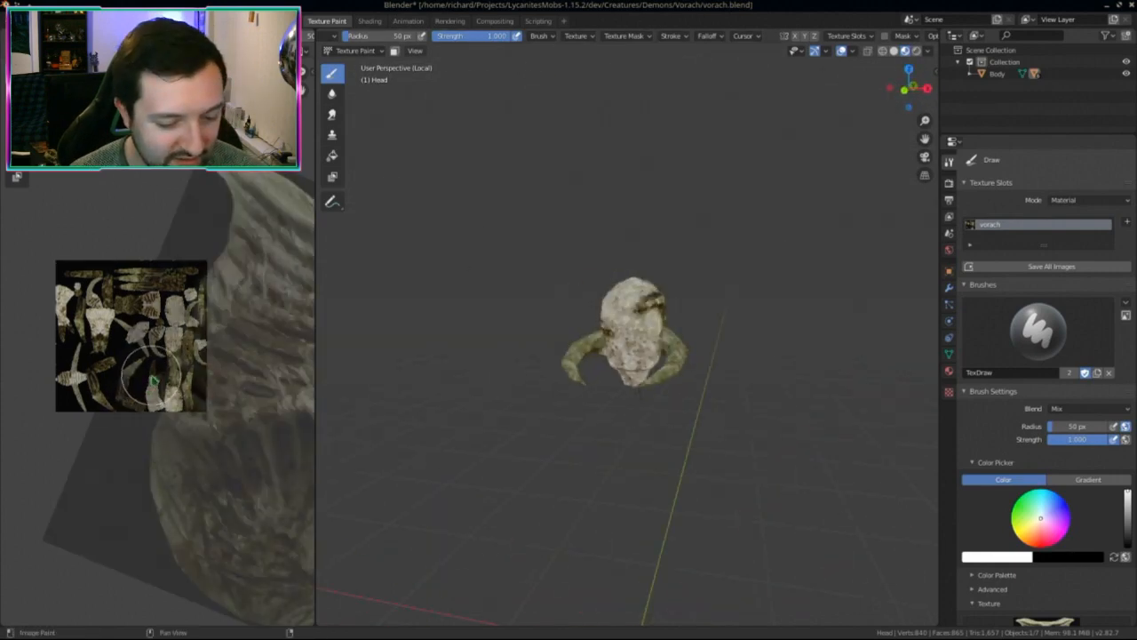
middle_drag(521, 505, 610, 372)
key(KP_Divide)
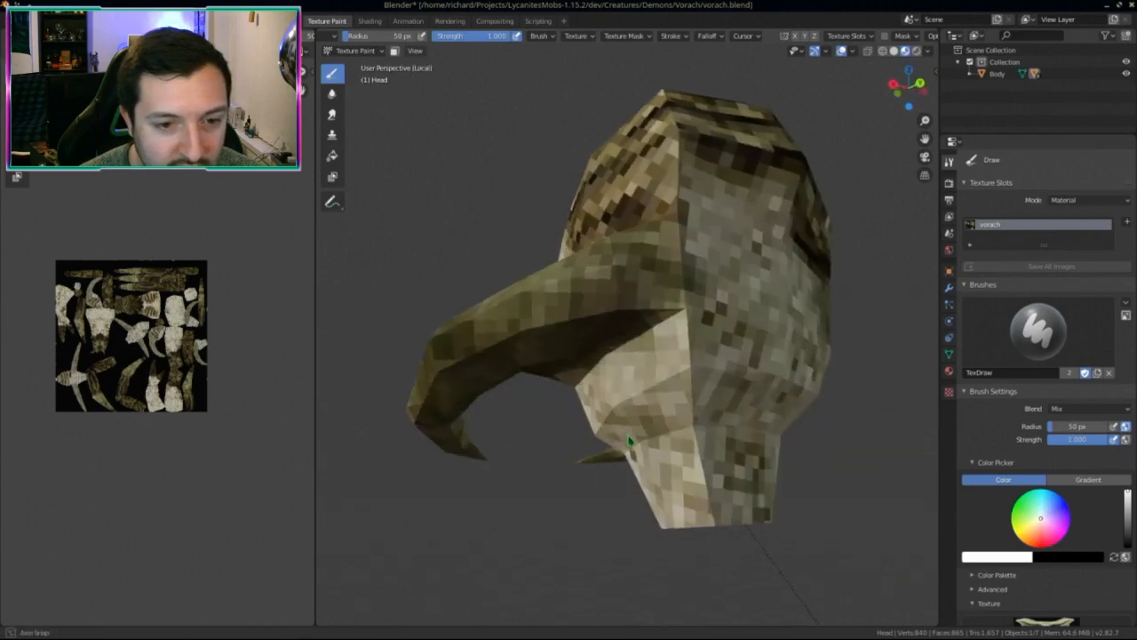
Step: Reposition the stencil, enable X mirror, and paint mottling on the head
middle_drag(620, 437, 616, 434)
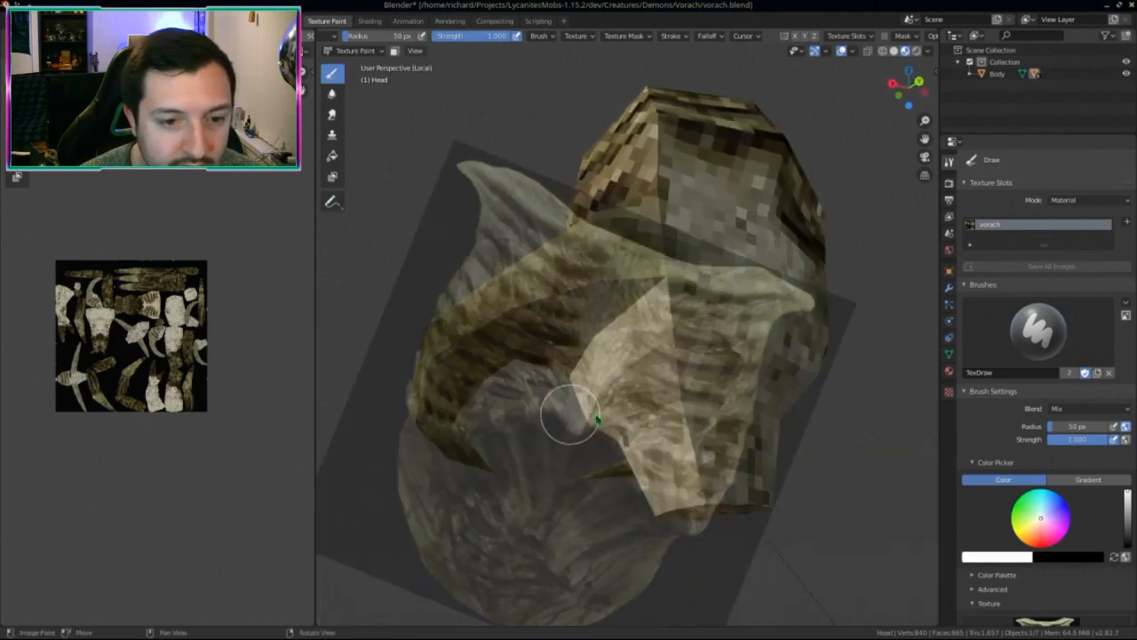
middle_drag(790, 415, 696, 458)
right_drag(600, 308, 672, 67)
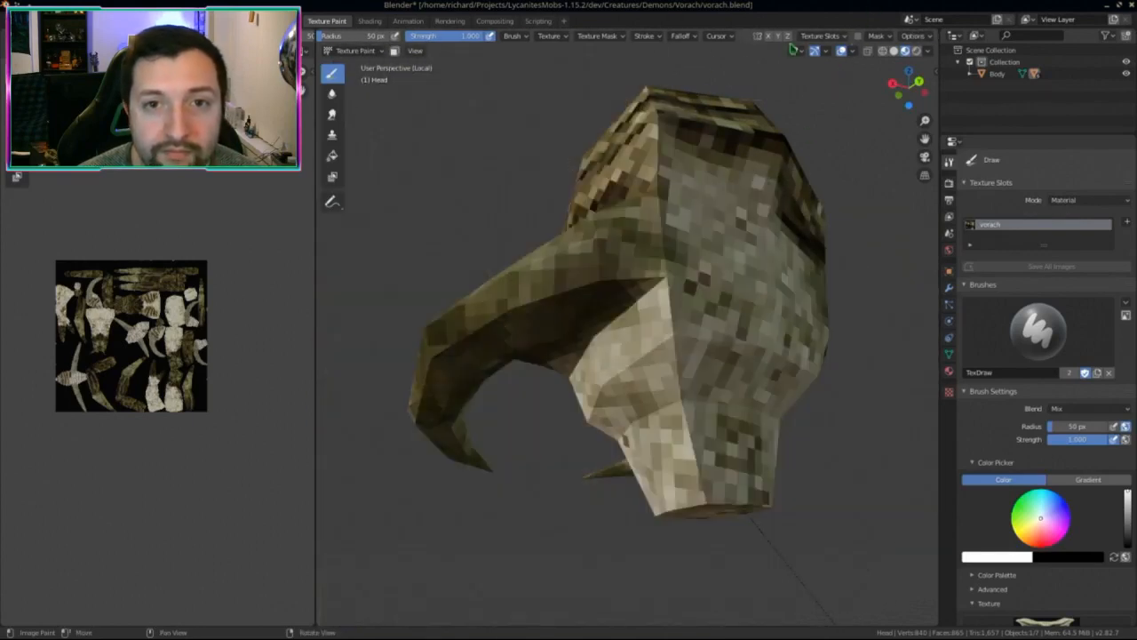
click(769, 35)
mouse_move(589, 356)
mouse_down()
mouse_move(651, 302)
mouse_move(596, 323)
mouse_move(582, 370)
mouse_up()
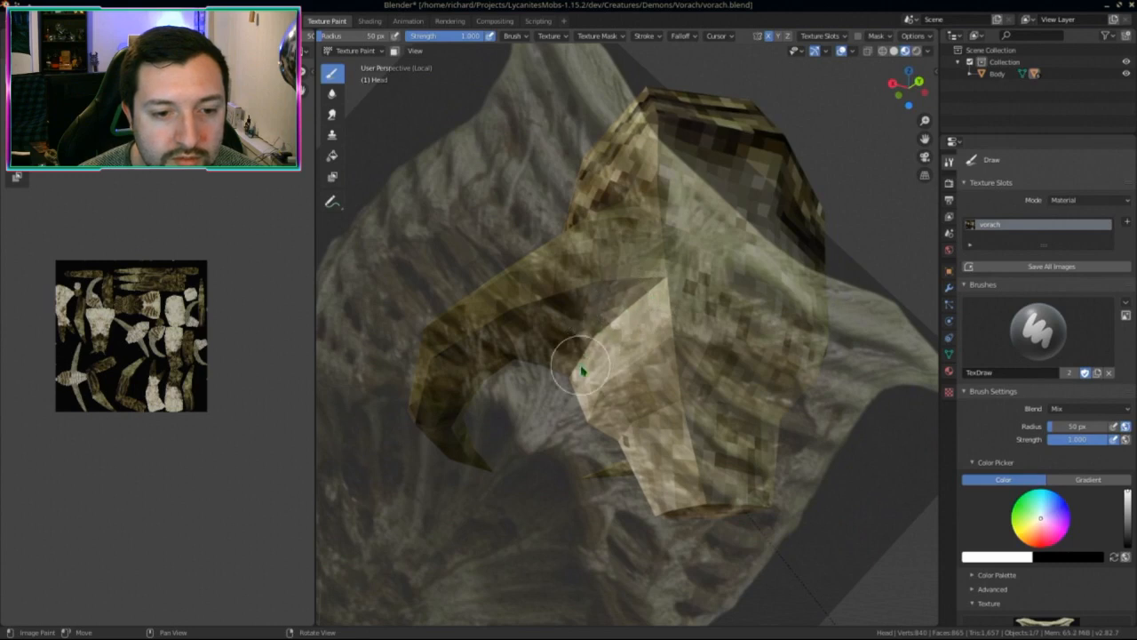
Step: Orbit past the horns, then return from local view to the whole creature
middle_drag(671, 327, 803, 377)
middle_drag(855, 398, 795, 373)
key(KP_Divide)
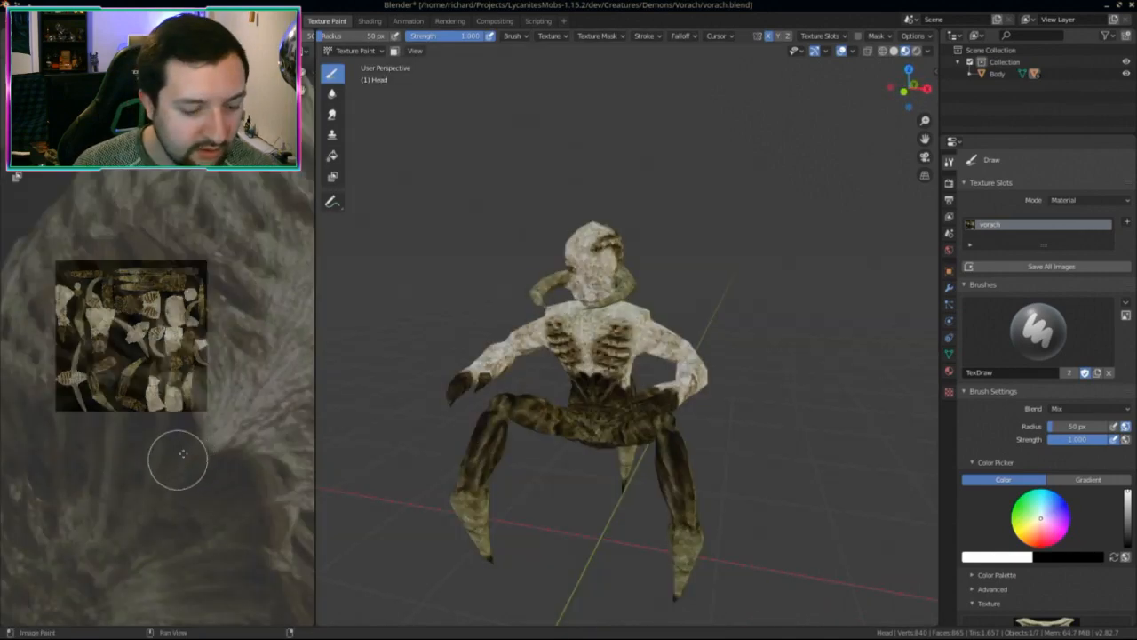
Step: Save the vorach texture image and orbit around to check the mottled legs
middle_drag(172, 456, 198, 427)
key(alt+s)
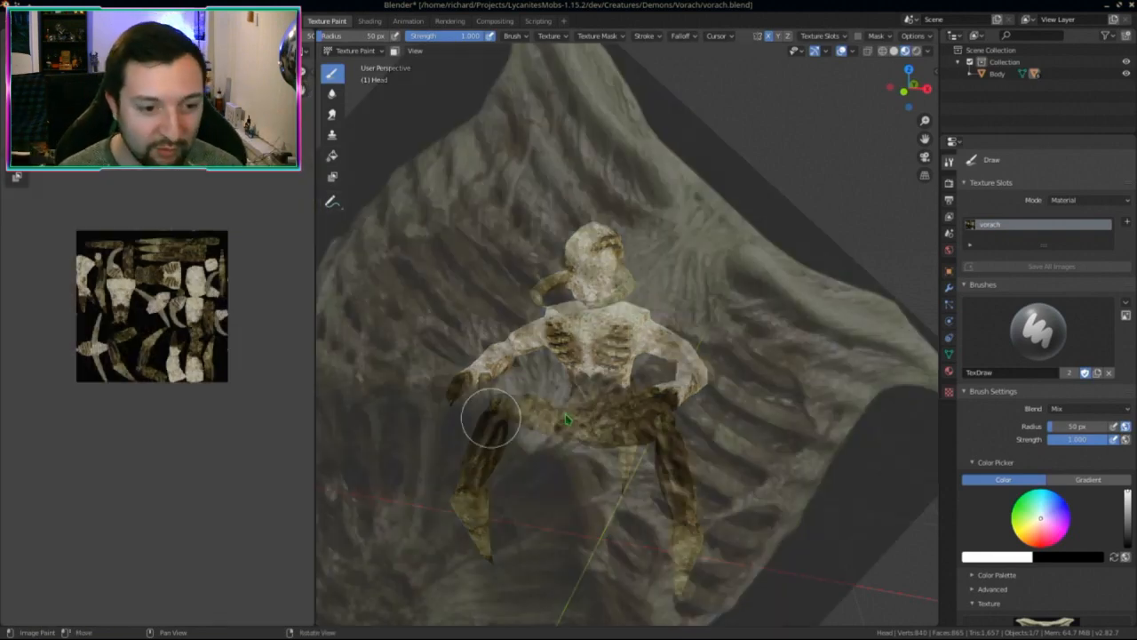
mouse_move(483, 406)
middle_down()
mouse_move(619, 403)
mouse_move(570, 442)
middle_up()
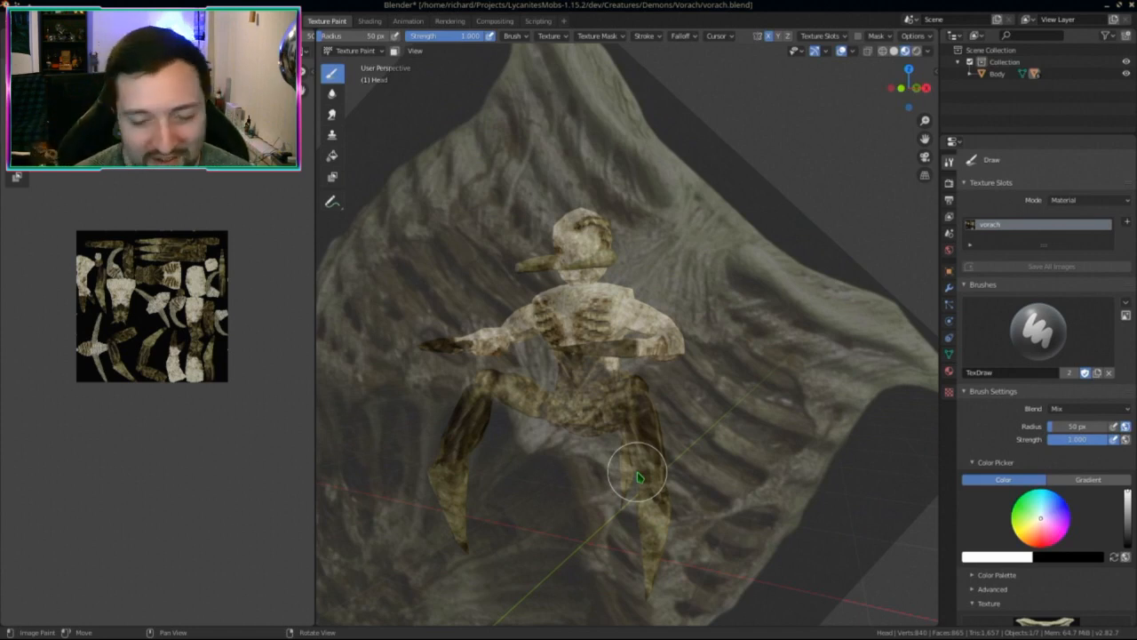
mouse_move(600, 424)
middle_down()
mouse_move(613, 400)
mouse_move(763, 403)
mouse_move(626, 418)
mouse_move(578, 437)
middle_up()
scroll(1039, 400, down, 4)
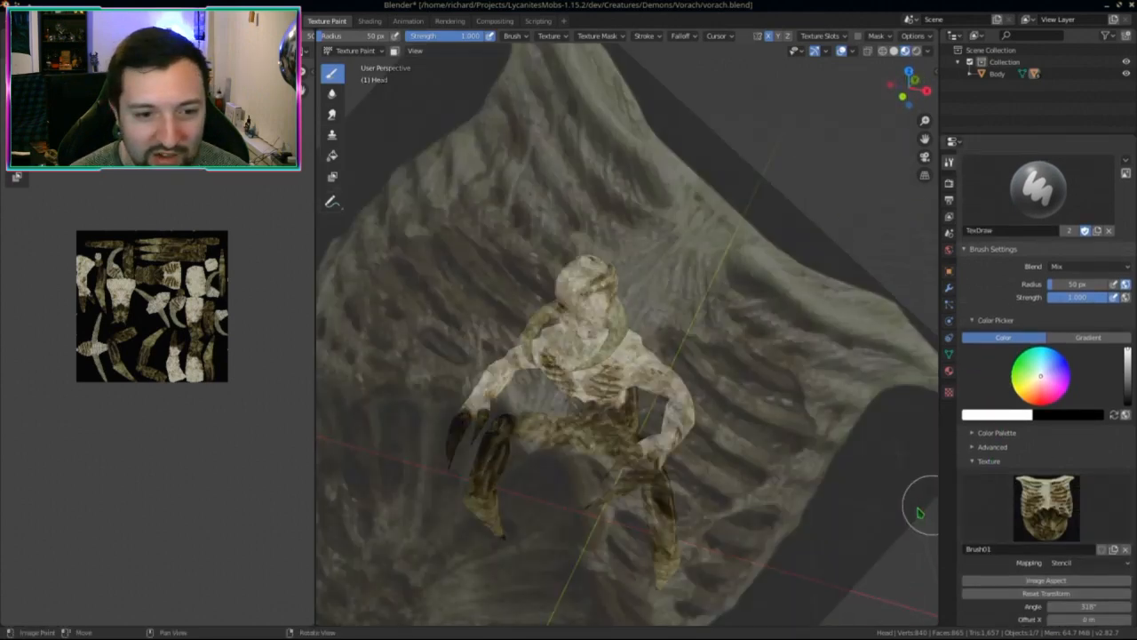
Step: Remove the stencil texture from the brush and set its colour to pure white
click(1125, 549)
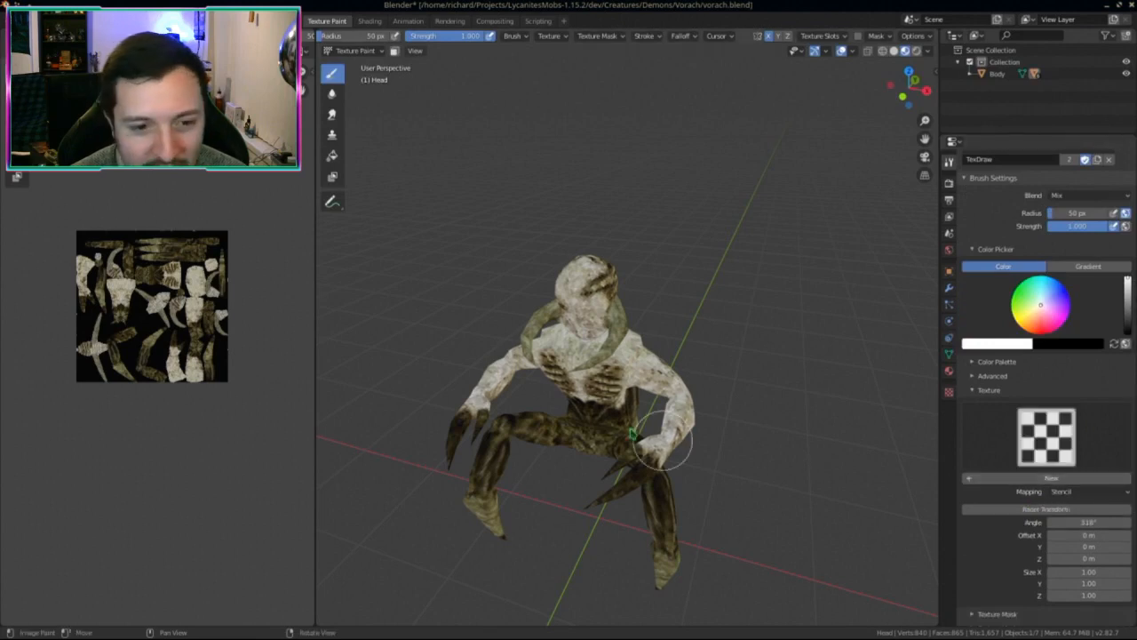
scroll(1039, 399, up, 5)
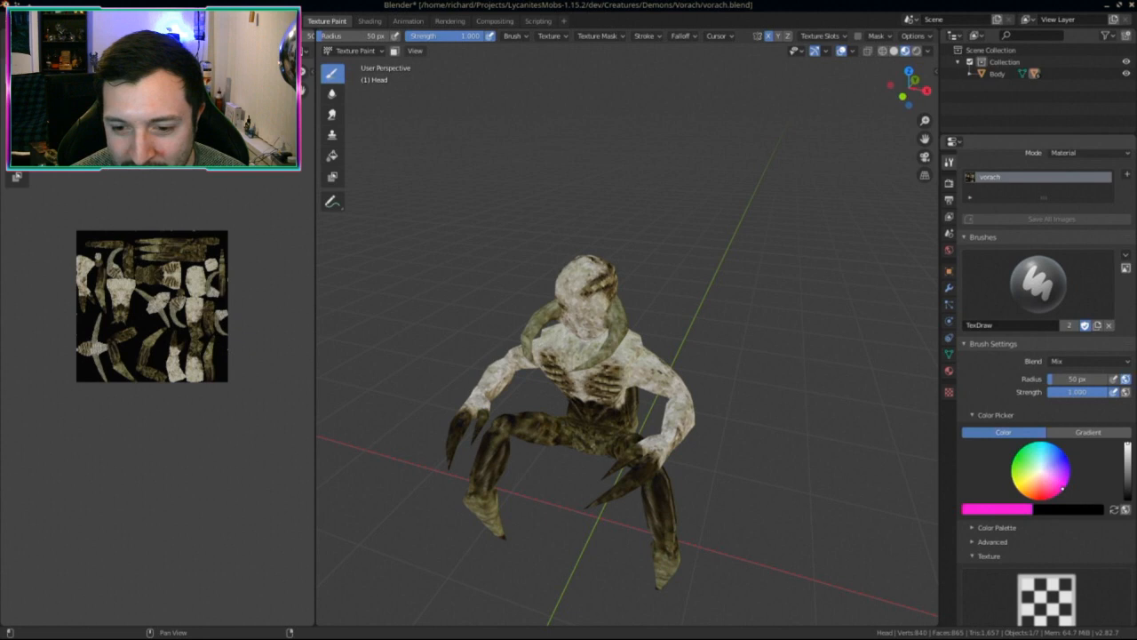
click(1035, 481)
click(987, 512)
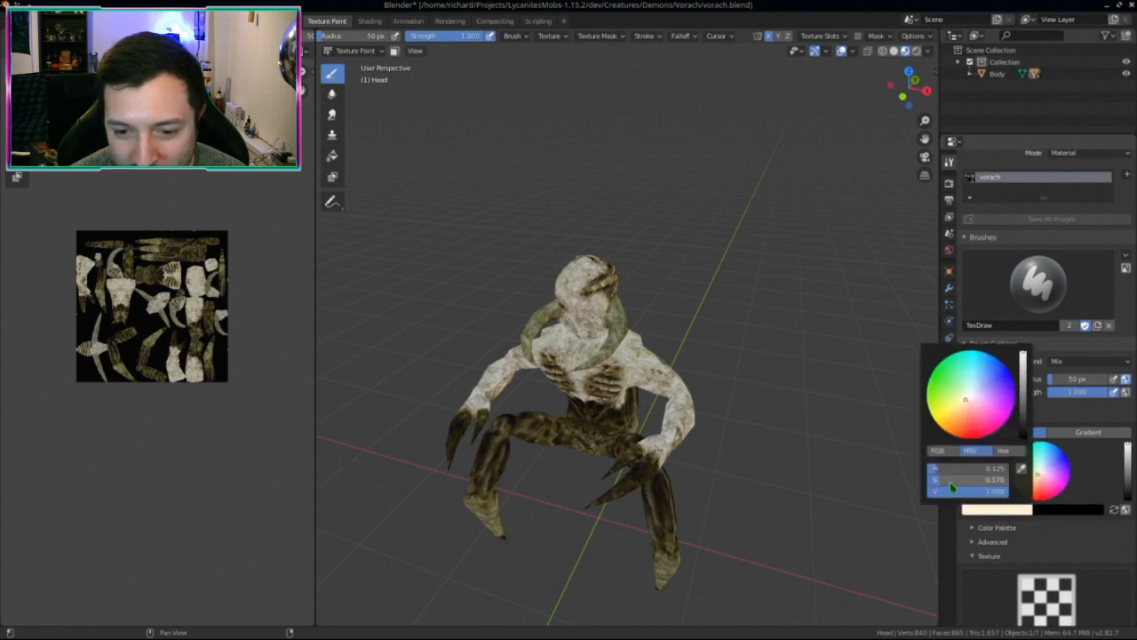
drag(951, 487, 932, 487)
Step: Create a new colour palette, save vorach.blend, and set the brush blend to Color
click(982, 528)
scroll(987, 524, down, 2)
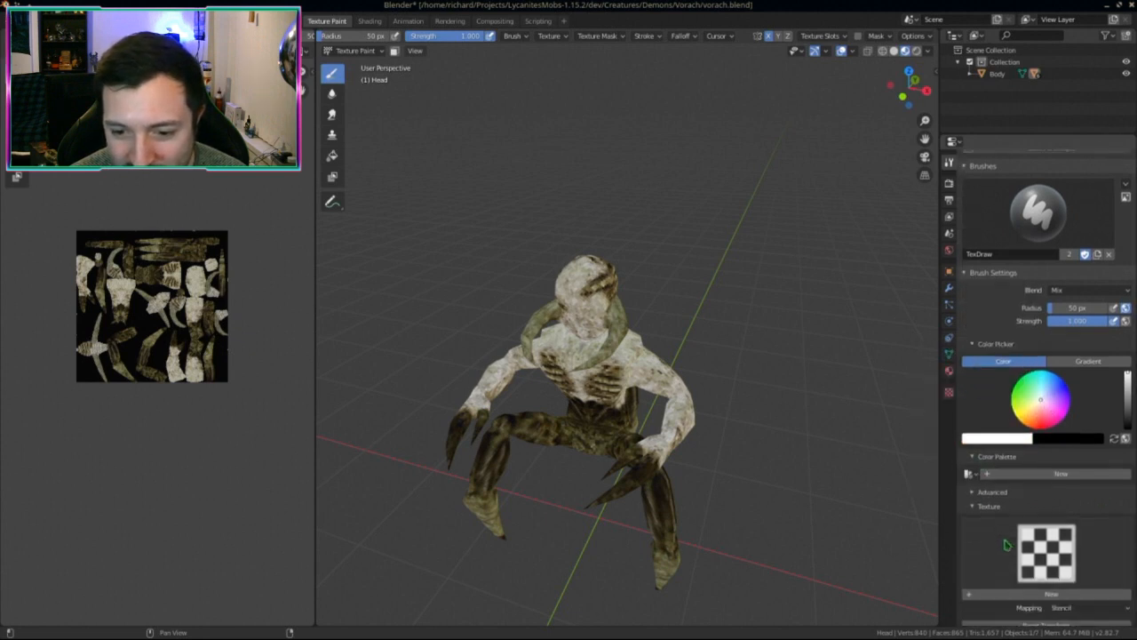
click(1006, 475)
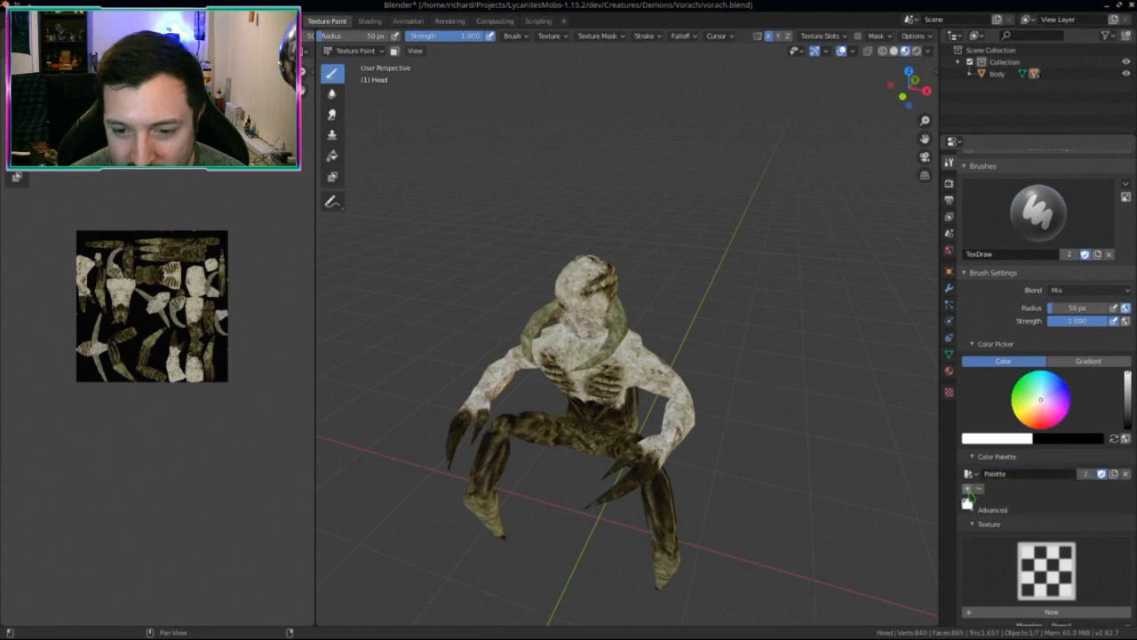
key(ctrl+s)
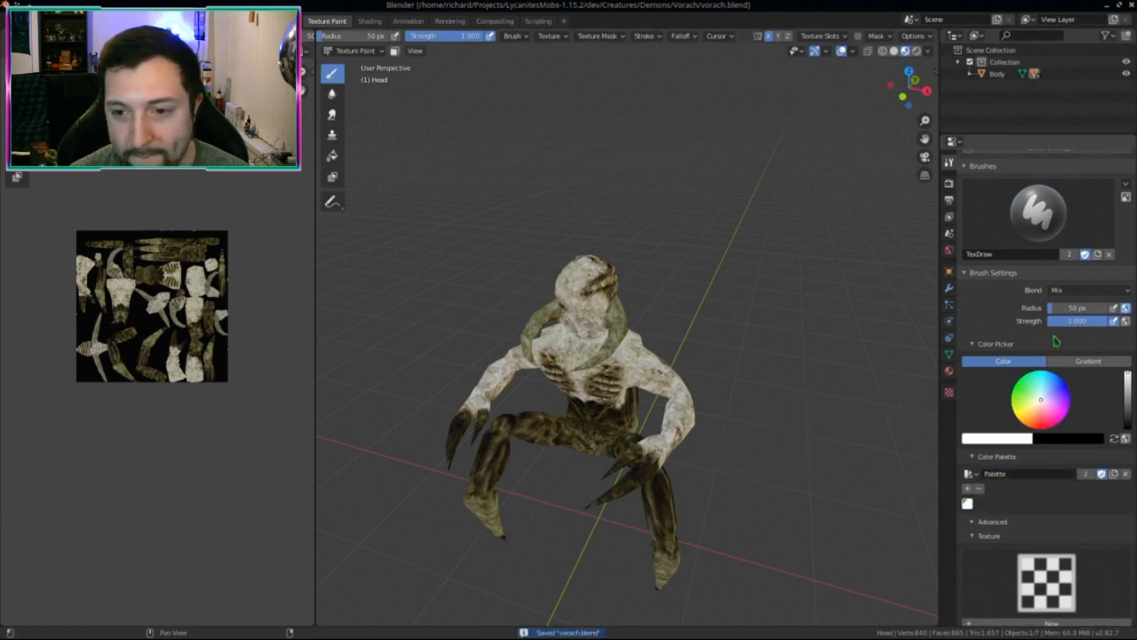
click(1070, 293)
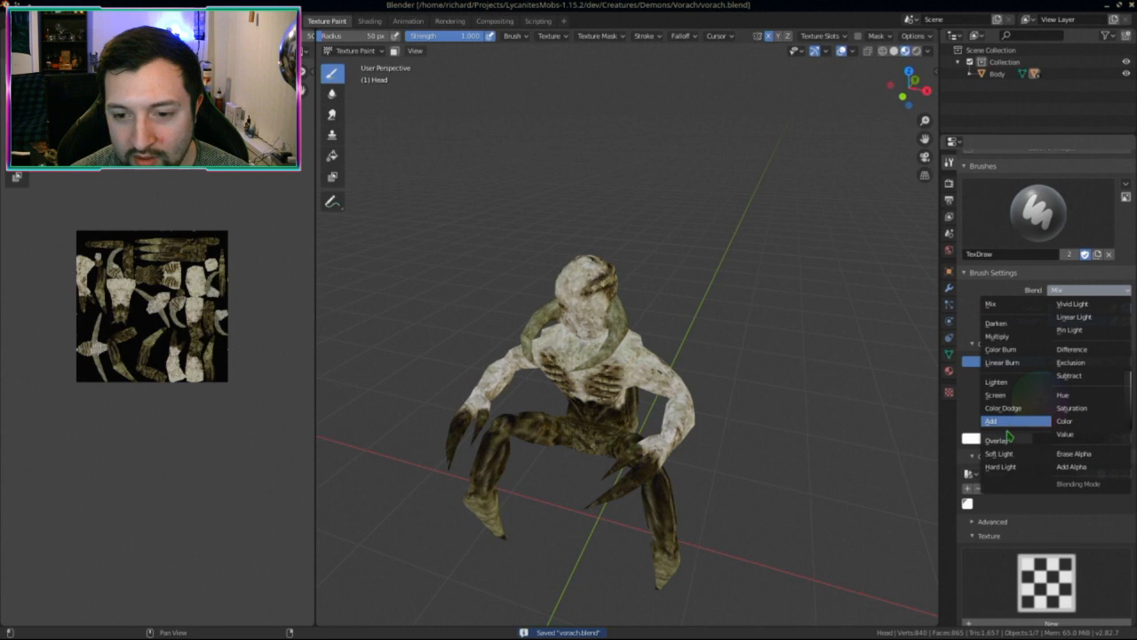
click(1065, 423)
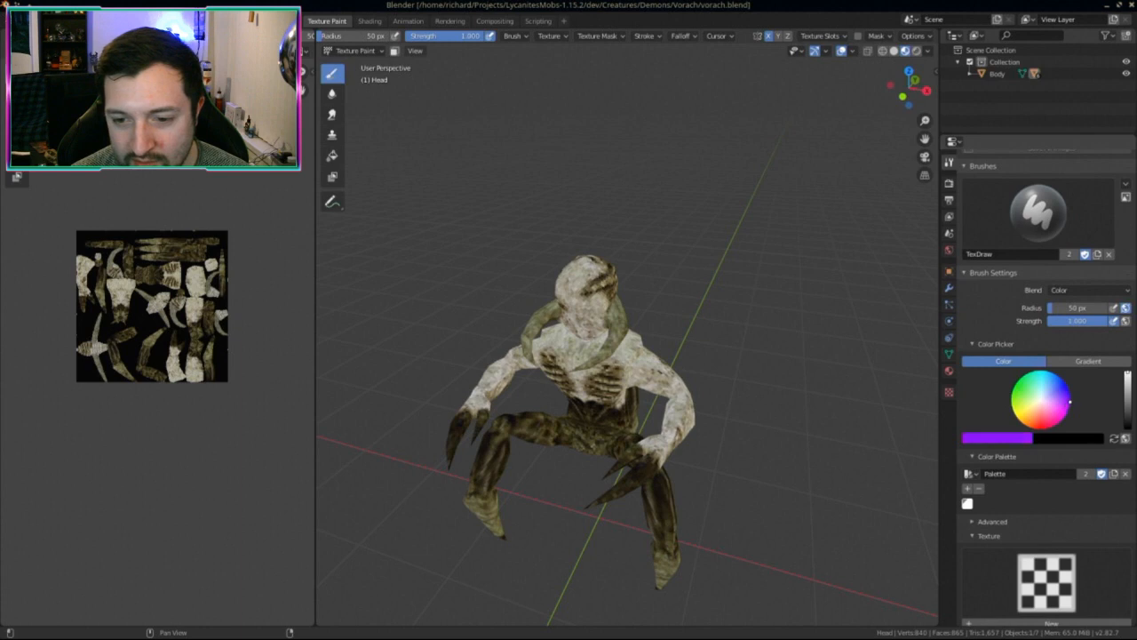
Step: Add purple to the palette and try a first head stroke, undoing it
click(967, 489)
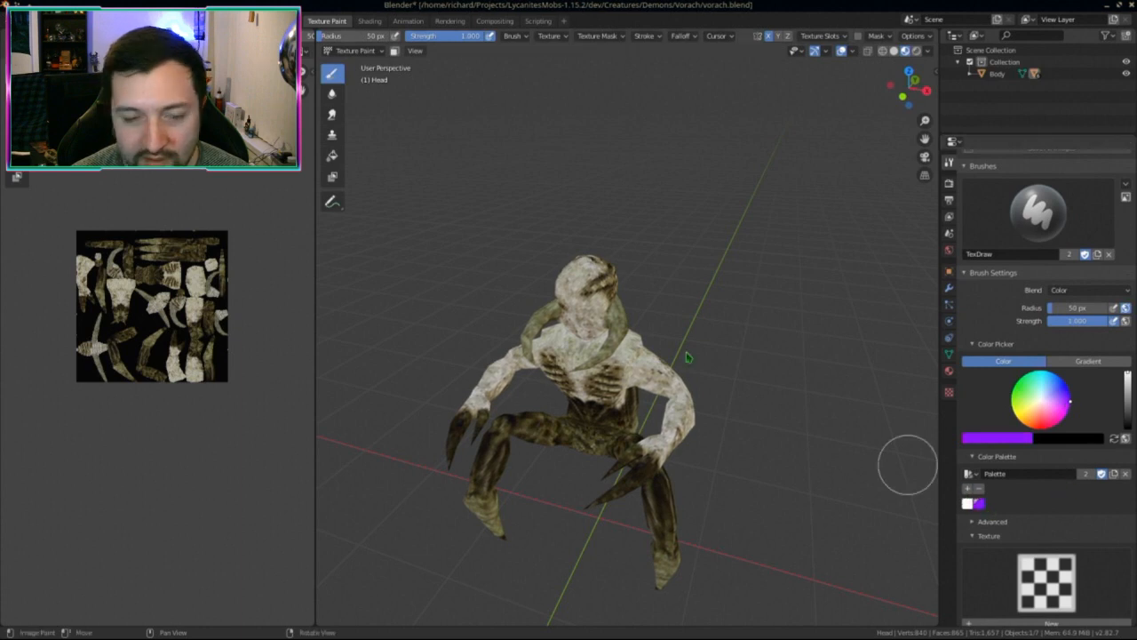
middle_drag(909, 465, 513, 271)
mouse_move(659, 331)
mouse_down()
mouse_move(676, 340)
mouse_move(627, 364)
mouse_up()
scroll(721, 383, up, 3)
key(ctrl+z)
Step: Paint purple across the top of the demon's head
middle_drag(675, 360, 793, 236)
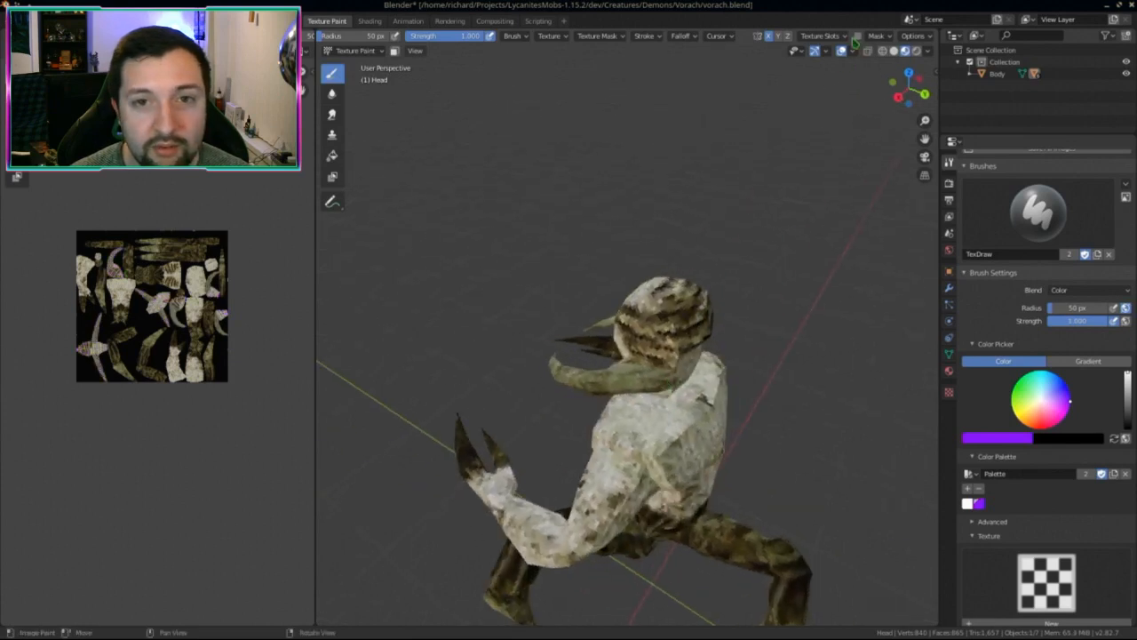
scroll(674, 289, up, 1)
mouse_move(673, 302)
mouse_down()
mouse_move(689, 321)
mouse_move(669, 322)
mouse_up()
scroll(675, 324, up, 1)
middle_drag(668, 322, 774, 296)
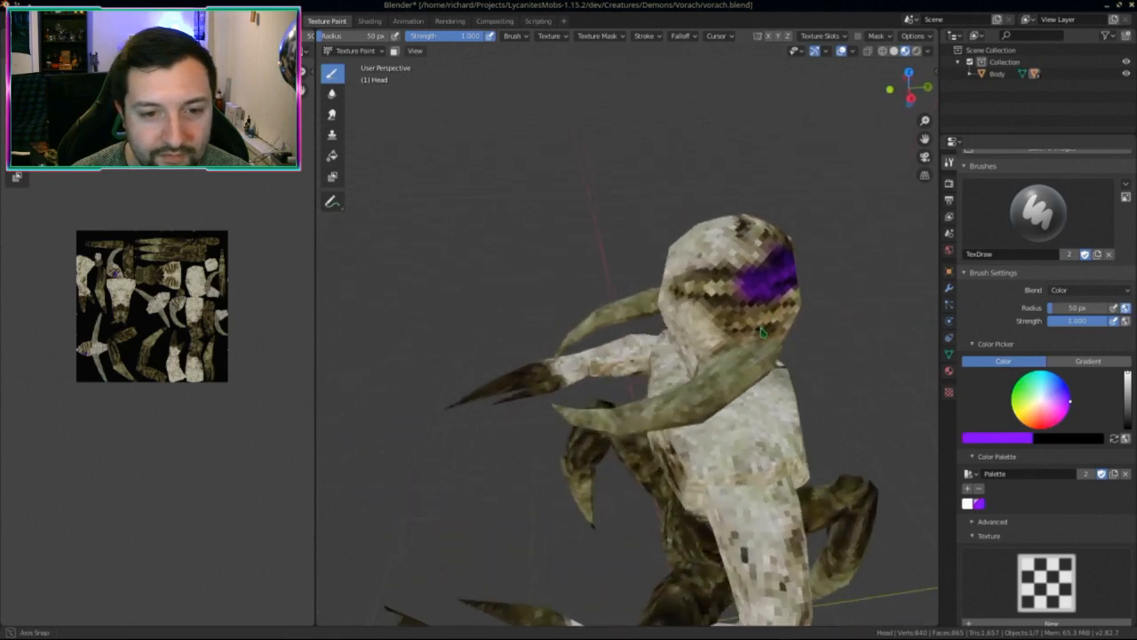
scroll(757, 297, up, 1)
drag(756, 281, 698, 272)
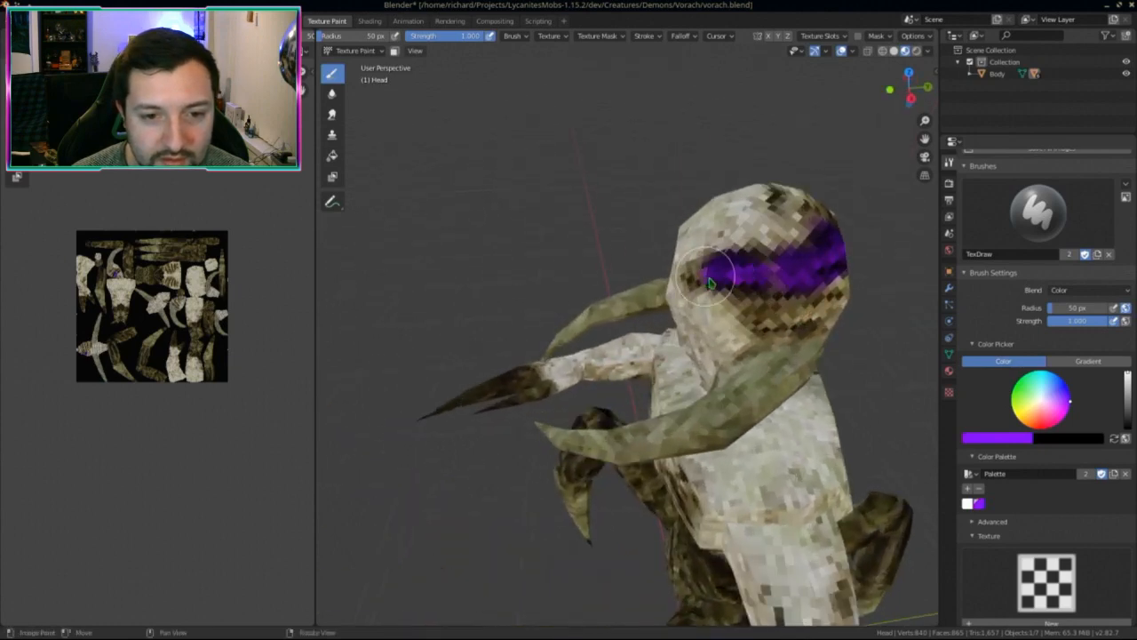
middle_drag(697, 272, 771, 241)
Step: Spread purple over the eye region and down the back of the head
mouse_move(791, 204)
mouse_down()
mouse_move(782, 203)
mouse_move(857, 187)
mouse_up()
mouse_move(857, 187)
middle_down()
mouse_move(773, 194)
mouse_move(850, 204)
middle_up()
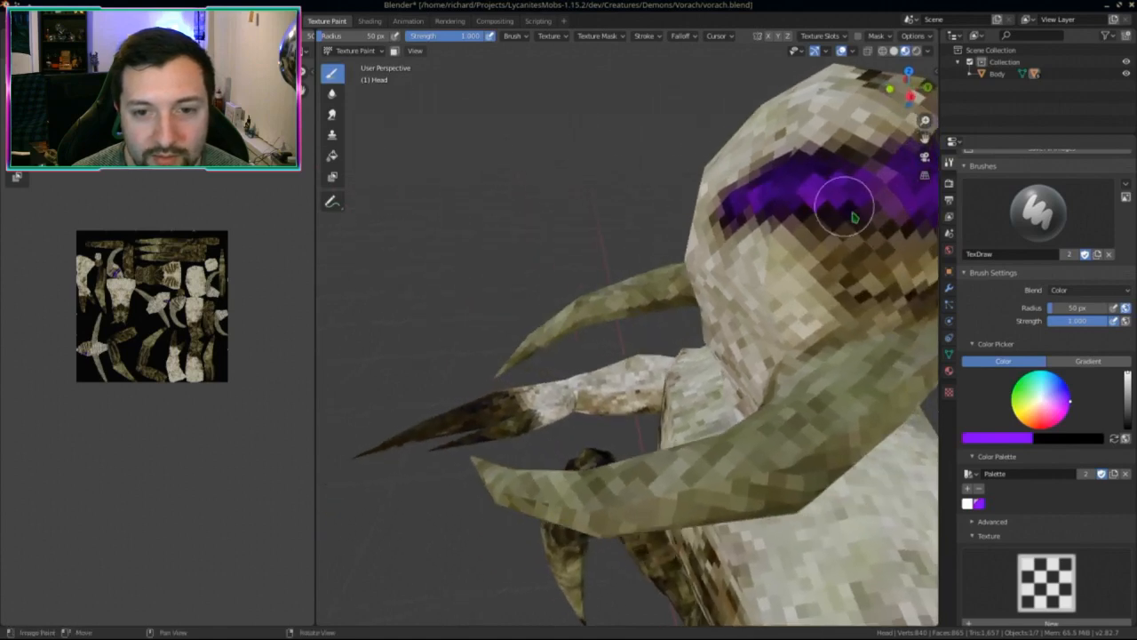
mouse_move(851, 203)
mouse_down()
mouse_move(851, 254)
mouse_move(826, 208)
mouse_move(868, 281)
mouse_up()
middle_drag(868, 281, 747, 258)
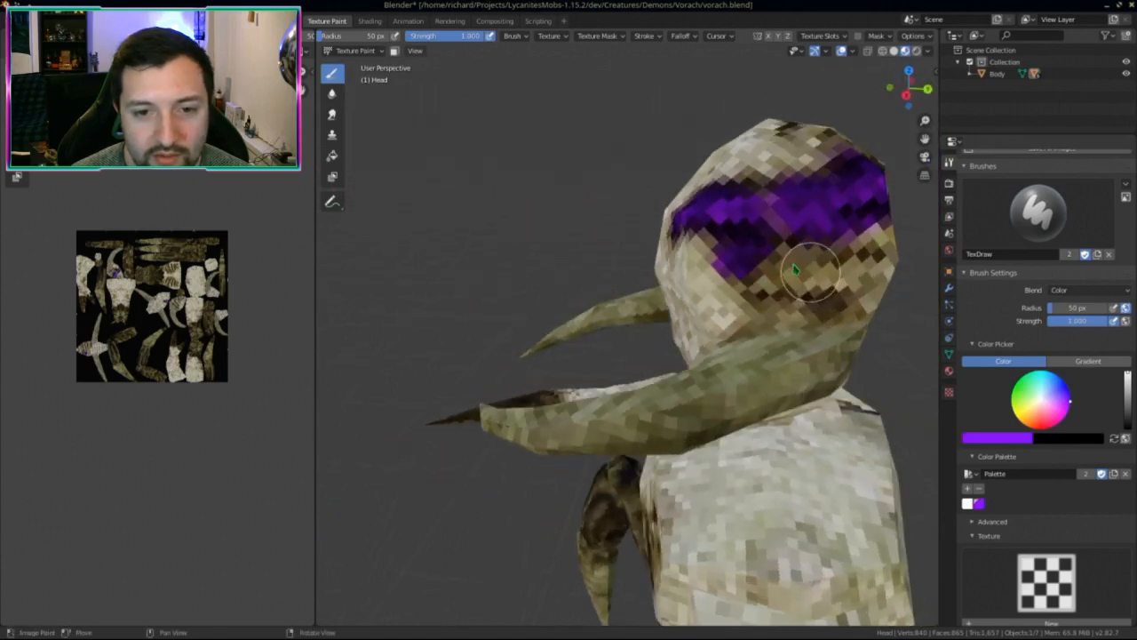
mouse_move(746, 258)
mouse_down()
mouse_move(811, 282)
mouse_move(787, 254)
mouse_move(851, 254)
mouse_move(862, 266)
mouse_up()
mouse_move(862, 267)
middle_down()
mouse_move(702, 266)
mouse_move(682, 304)
mouse_move(655, 304)
middle_up()
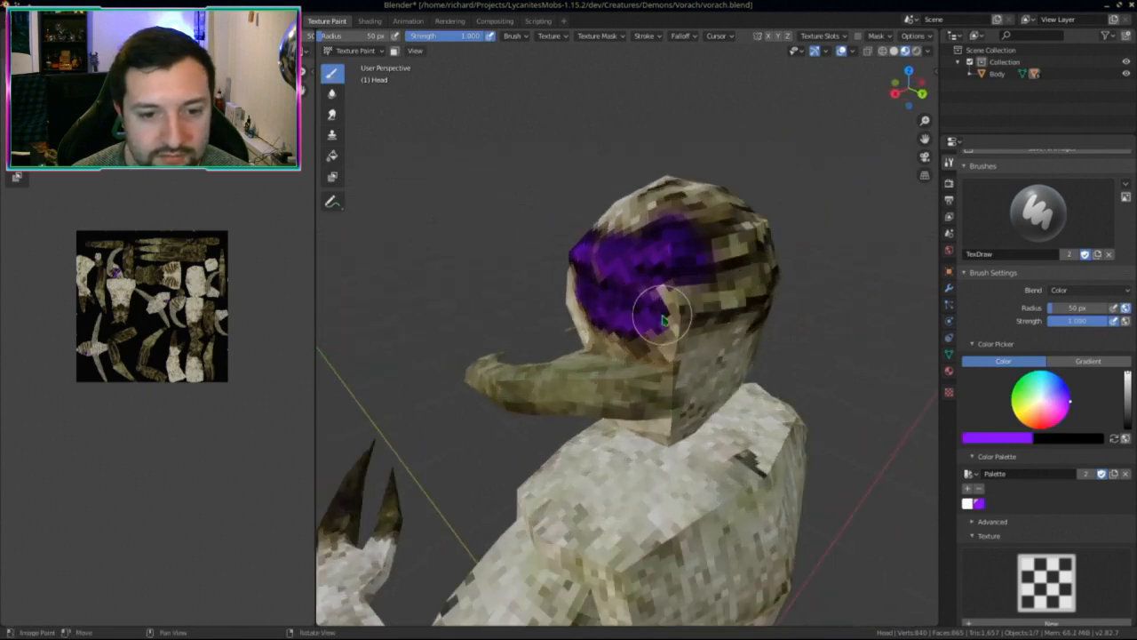
mouse_move(655, 305)
mouse_down()
mouse_move(675, 302)
mouse_move(662, 302)
mouse_move(666, 317)
mouse_move(723, 299)
mouse_move(738, 257)
mouse_up()
middle_drag(738, 257, 681, 335)
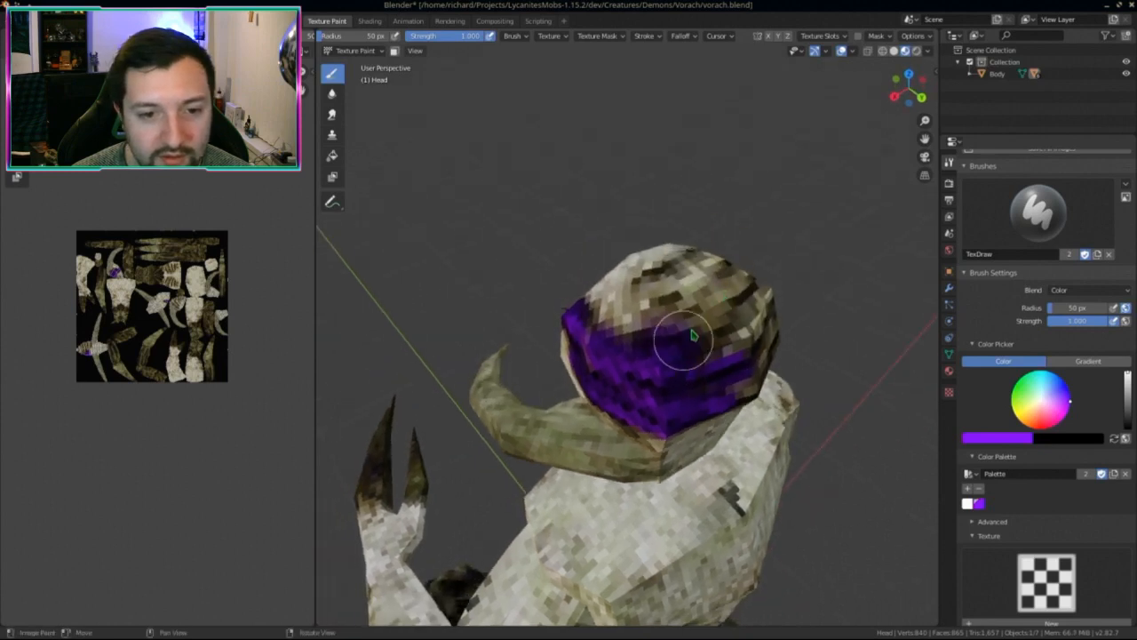
mouse_move(681, 335)
mouse_down()
mouse_move(668, 311)
mouse_move(687, 282)
mouse_move(675, 286)
mouse_up()
Step: Fill in more purple on the top and back of the head
middle_drag(675, 286, 525, 283)
mouse_move(525, 283)
mouse_down()
mouse_move(604, 286)
mouse_move(526, 337)
mouse_move(594, 365)
mouse_up()
middle_drag(594, 364, 584, 300)
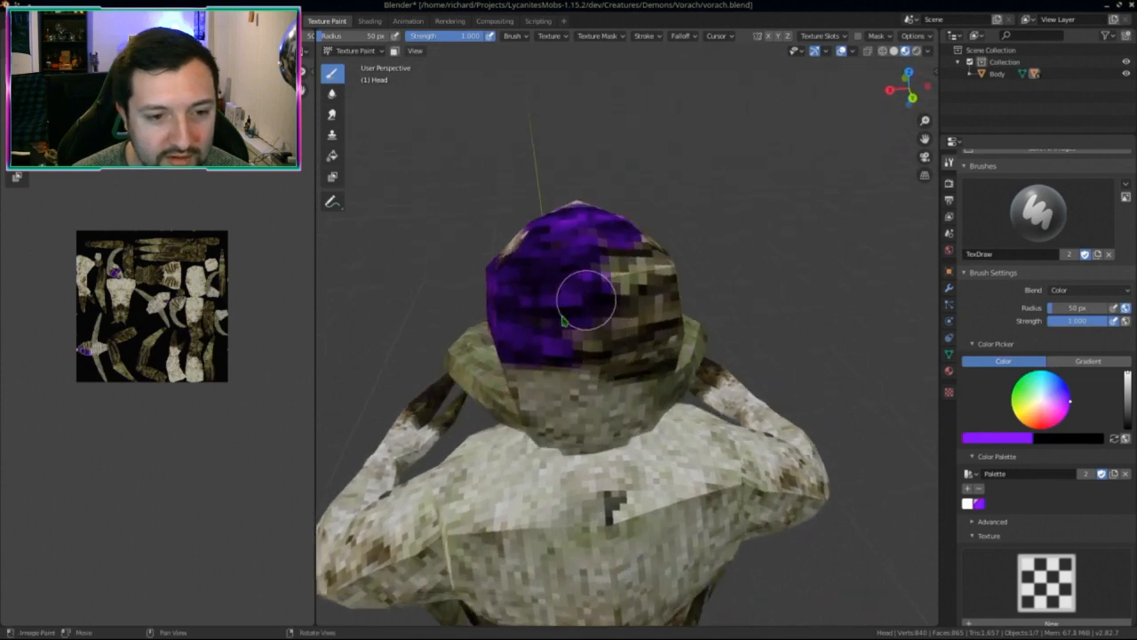
mouse_move(583, 299)
mouse_down()
mouse_move(604, 348)
mouse_move(635, 350)
mouse_move(617, 279)
mouse_move(634, 277)
mouse_up()
middle_drag(635, 278, 597, 299)
mouse_move(514, 343)
mouse_down()
mouse_move(551, 360)
mouse_move(535, 303)
mouse_up()
middle_drag(535, 303, 521, 356)
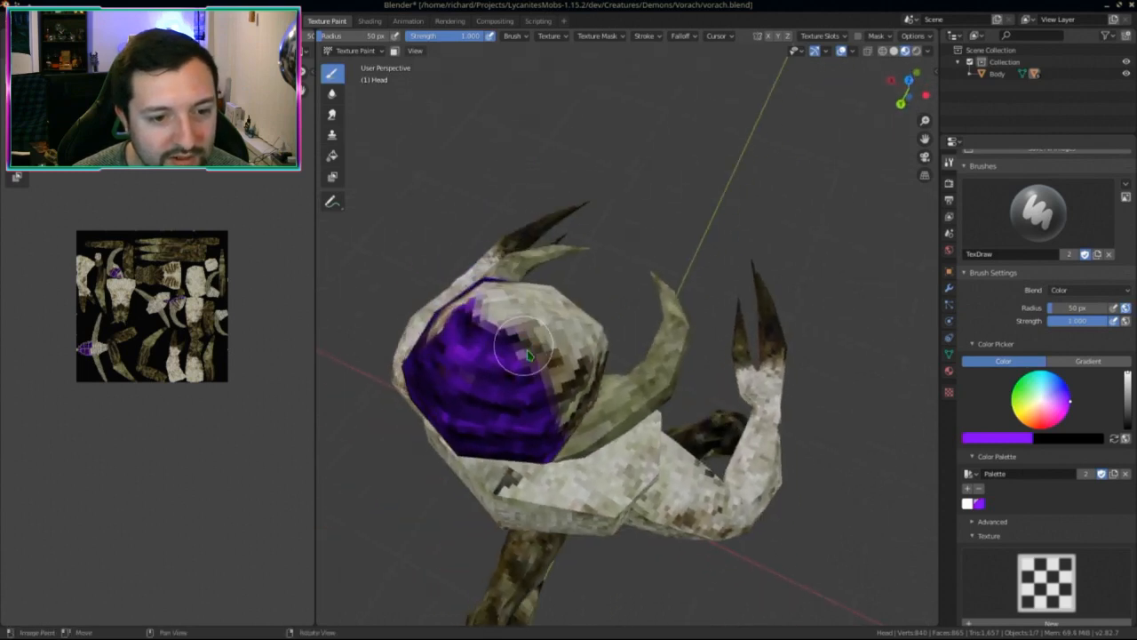
mouse_move(520, 356)
mouse_down()
mouse_move(531, 368)
mouse_move(521, 376)
mouse_up()
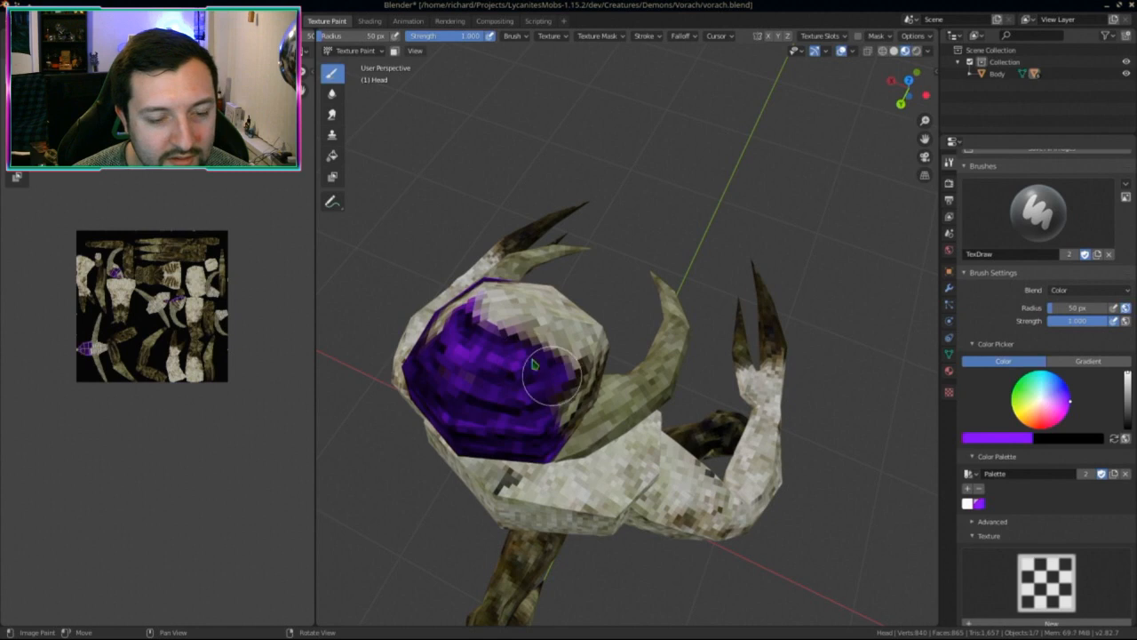
middle_drag(520, 376, 520, 310)
scroll(523, 270, up, 2)
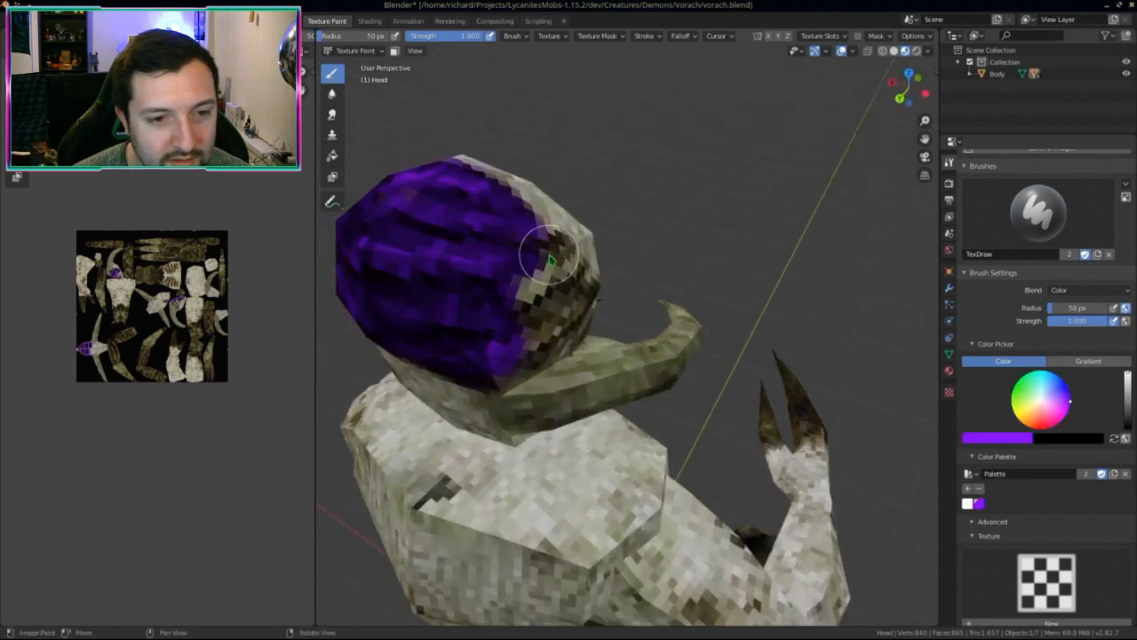
Step: Sweep purple across the side of the head and near the eye, then inspect it
middle_drag(498, 314, 452, 246)
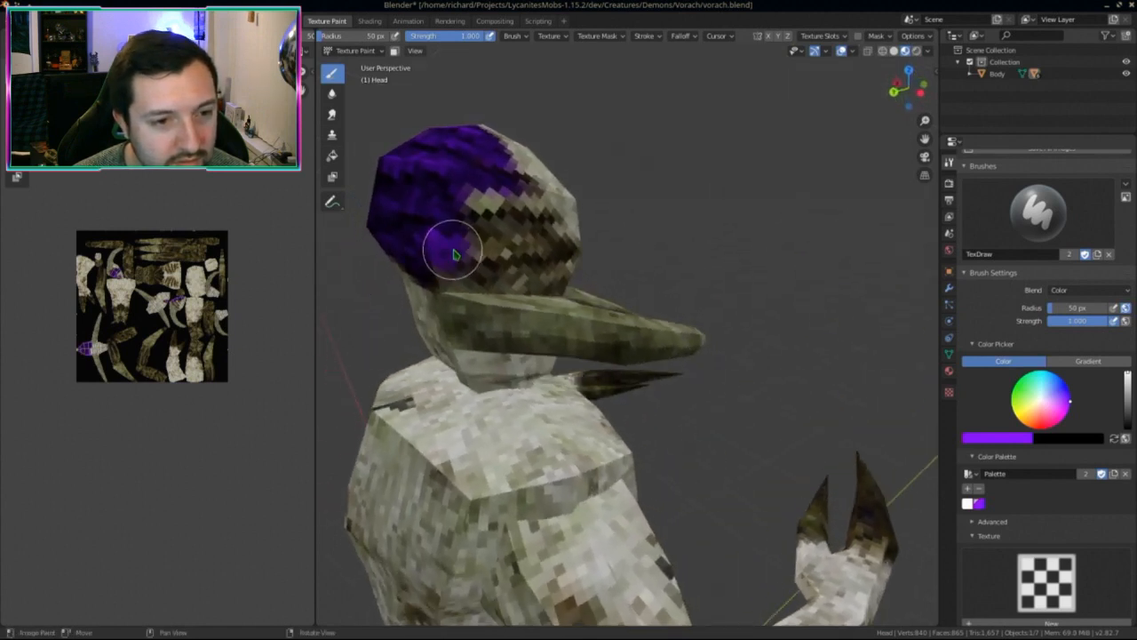
mouse_move(452, 246)
mouse_down()
mouse_move(534, 234)
mouse_move(527, 223)
mouse_move(485, 255)
mouse_up()
middle_drag(485, 255, 497, 251)
mouse_move(498, 251)
mouse_down()
mouse_move(528, 250)
mouse_move(470, 256)
mouse_move(497, 273)
mouse_up()
mouse_move(498, 274)
middle_down()
mouse_move(472, 236)
mouse_move(436, 228)
mouse_move(462, 213)
mouse_move(563, 221)
mouse_move(563, 172)
middle_up()
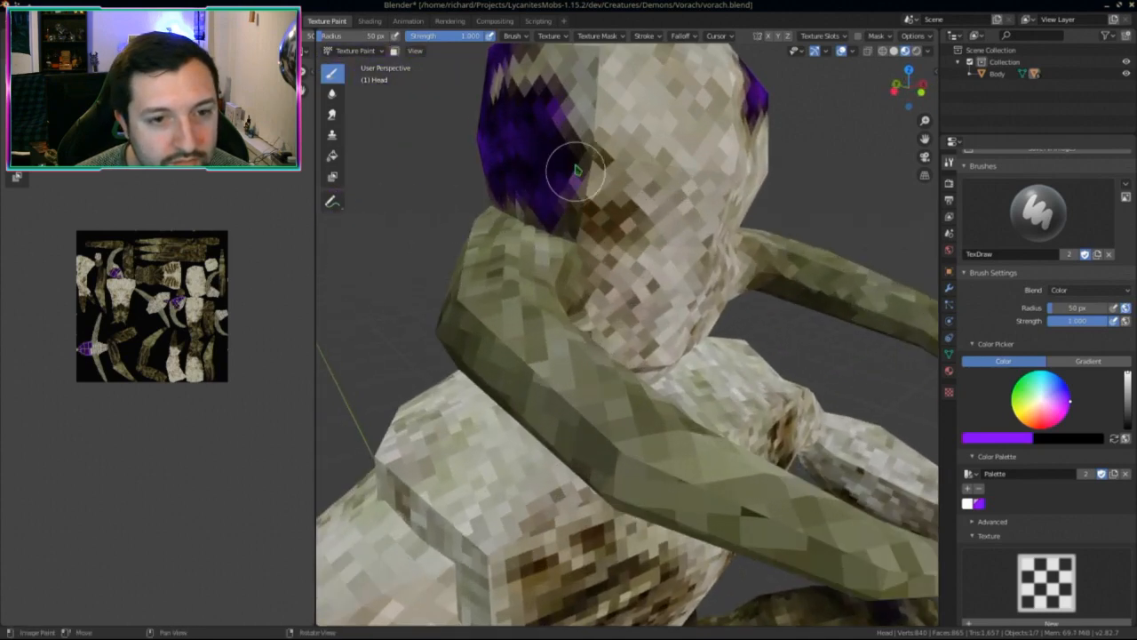
mouse_move(563, 172)
mouse_down()
mouse_move(568, 157)
mouse_move(591, 161)
mouse_up()
mouse_move(569, 200)
mouse_down()
mouse_move(610, 216)
mouse_move(563, 210)
mouse_up()
mouse_move(563, 211)
middle_down()
mouse_move(585, 237)
mouse_move(401, 172)
mouse_move(620, 258)
mouse_move(610, 265)
middle_up()
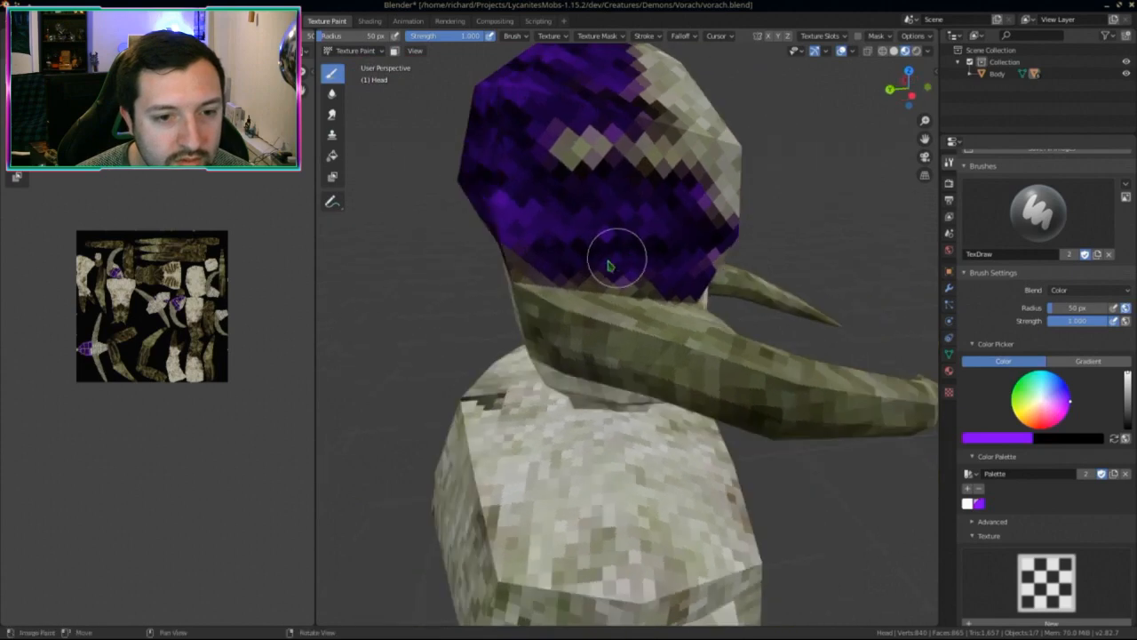
middle_drag(500, 217, 545, 216)
mouse_move(465, 221)
middle_down()
mouse_move(500, 241)
mouse_move(548, 301)
middle_up()
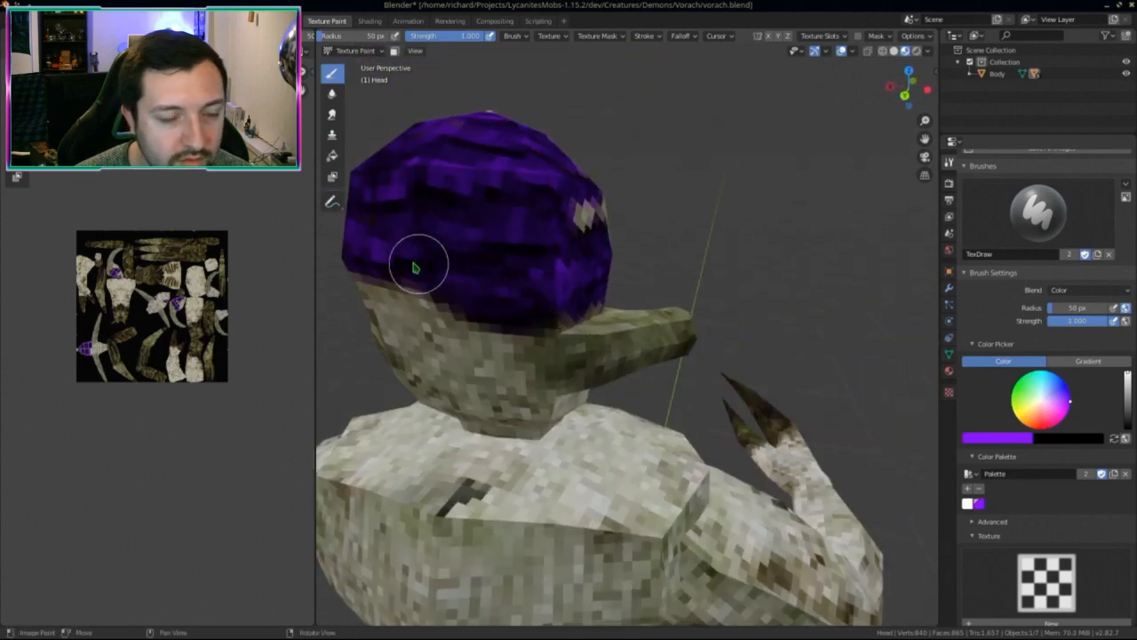
middle_drag(411, 259, 825, 337)
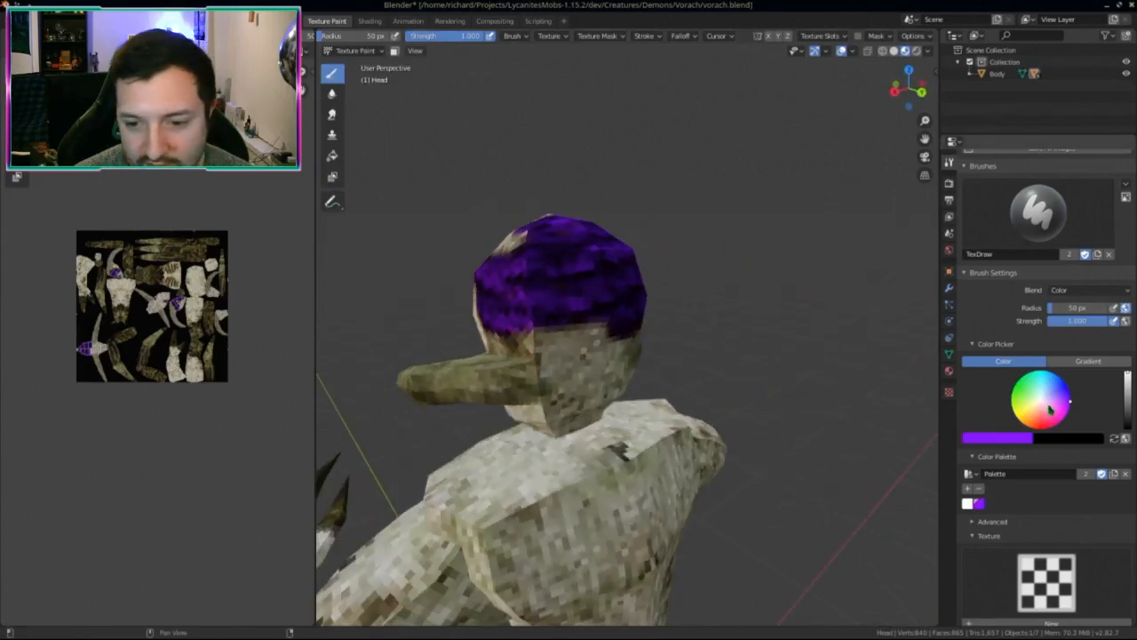
Step: Add the purple to the palette and cover the white patch on the head's front-left
click(969, 488)
middle_drag(521, 259, 632, 316)
scroll(632, 315, down, 2)
middle_drag(622, 356, 627, 331)
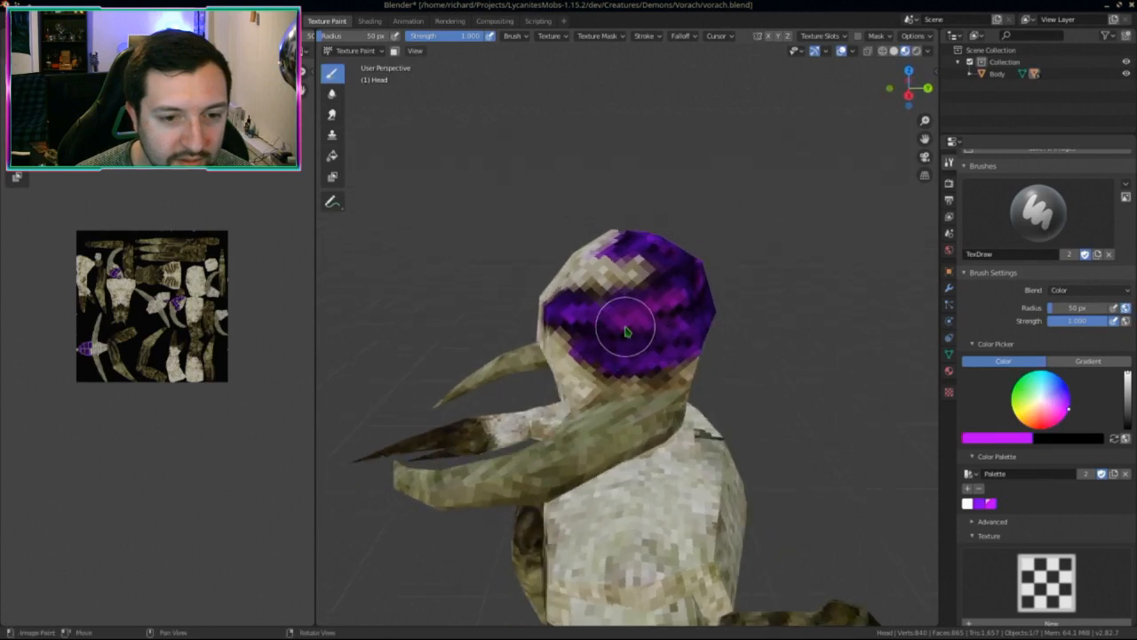
drag(576, 316, 626, 336)
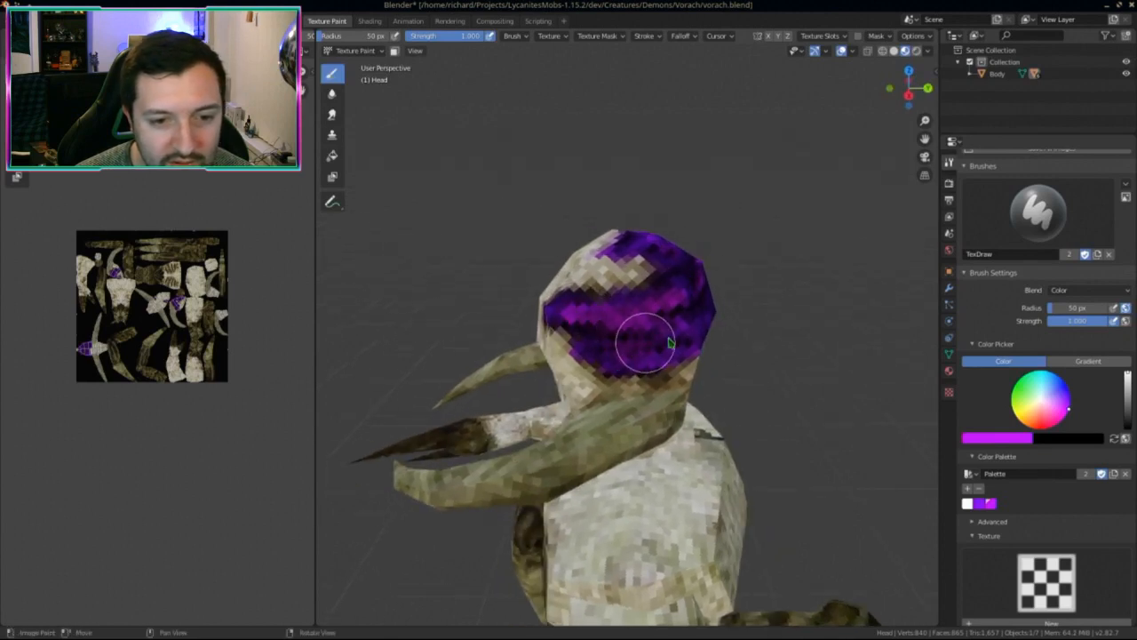
middle_drag(670, 343, 569, 342)
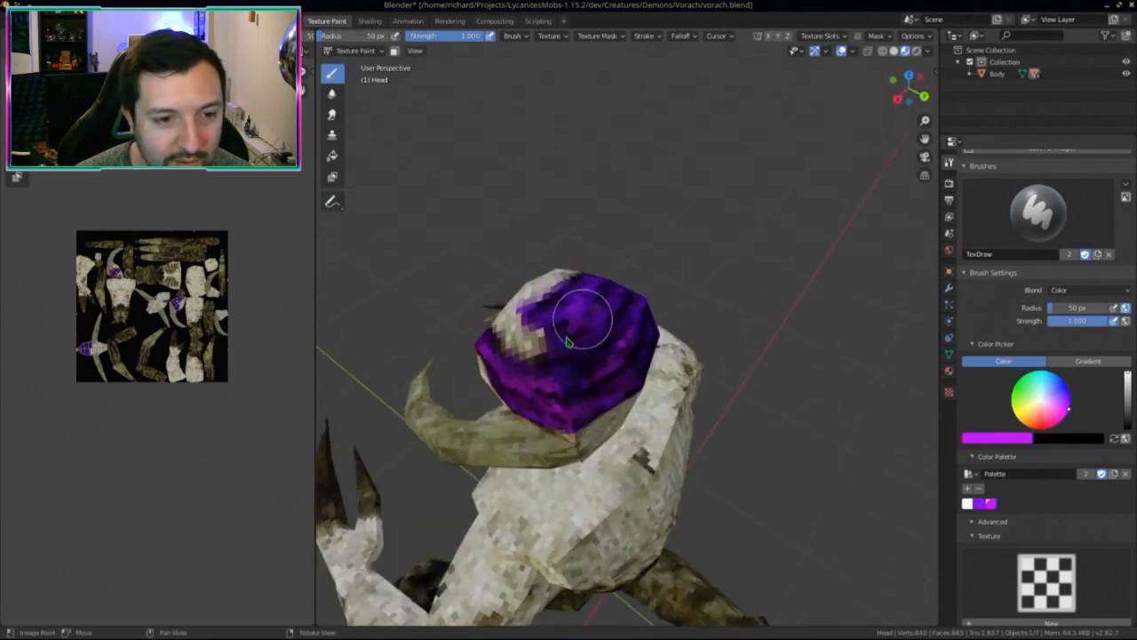
mouse_move(562, 316)
mouse_down()
mouse_move(538, 320)
mouse_move(631, 322)
mouse_up()
middle_drag(630, 321, 511, 260)
Step: Orbit around the whole character to check the paint and save the texture image
middle_drag(579, 307, 495, 287)
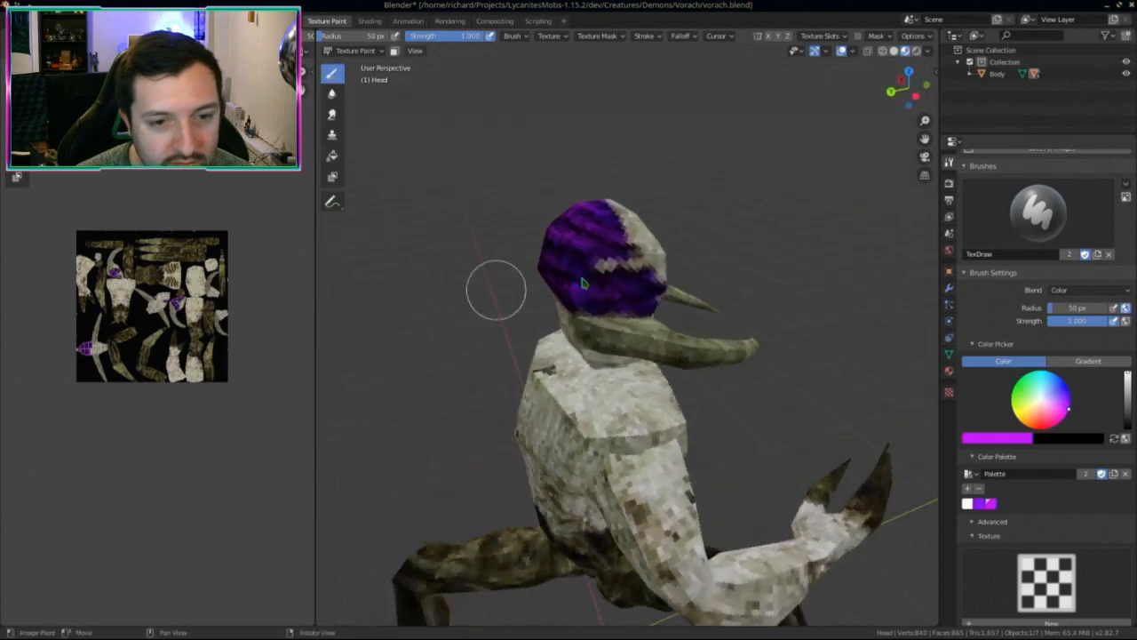
scroll(495, 287, up, 2)
mouse_move(561, 267)
middle_down()
mouse_move(545, 300)
mouse_move(583, 302)
middle_up()
mouse_move(521, 254)
middle_down()
mouse_move(559, 325)
mouse_move(555, 315)
middle_up()
mouse_move(536, 278)
middle_down()
mouse_move(755, 272)
mouse_move(607, 345)
middle_up()
middle_drag(212, 351, 197, 393)
key(alt+s)
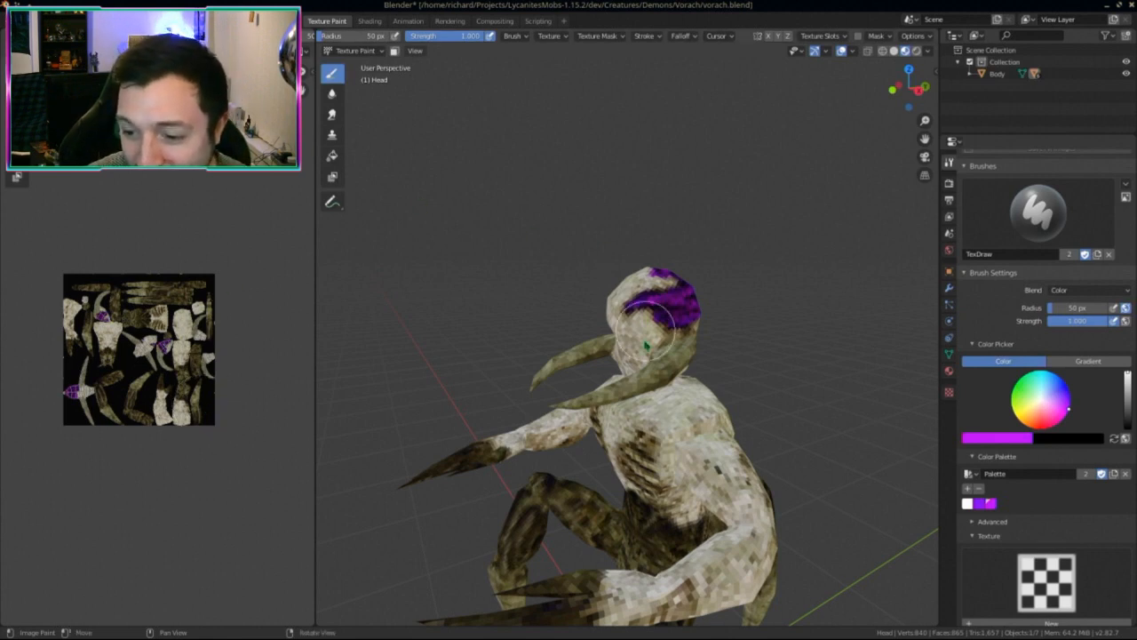
Step: Zoom in on the head, brush purple along the patch's lower edge, then check it from all sides
middle_drag(644, 338, 694, 363)
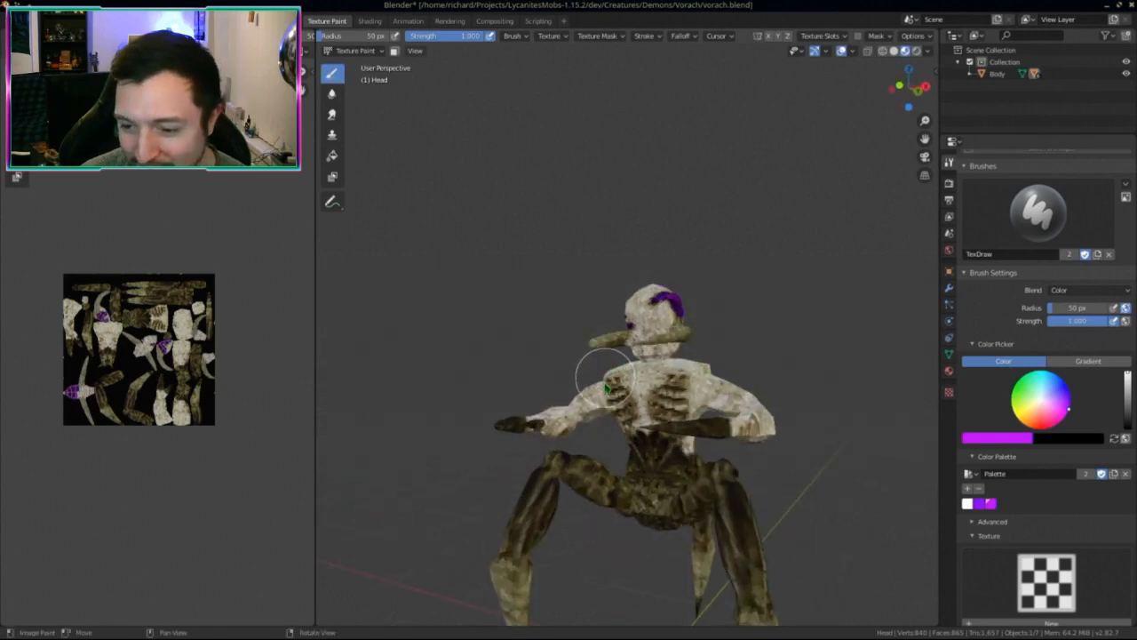
middle_drag(612, 372, 598, 371)
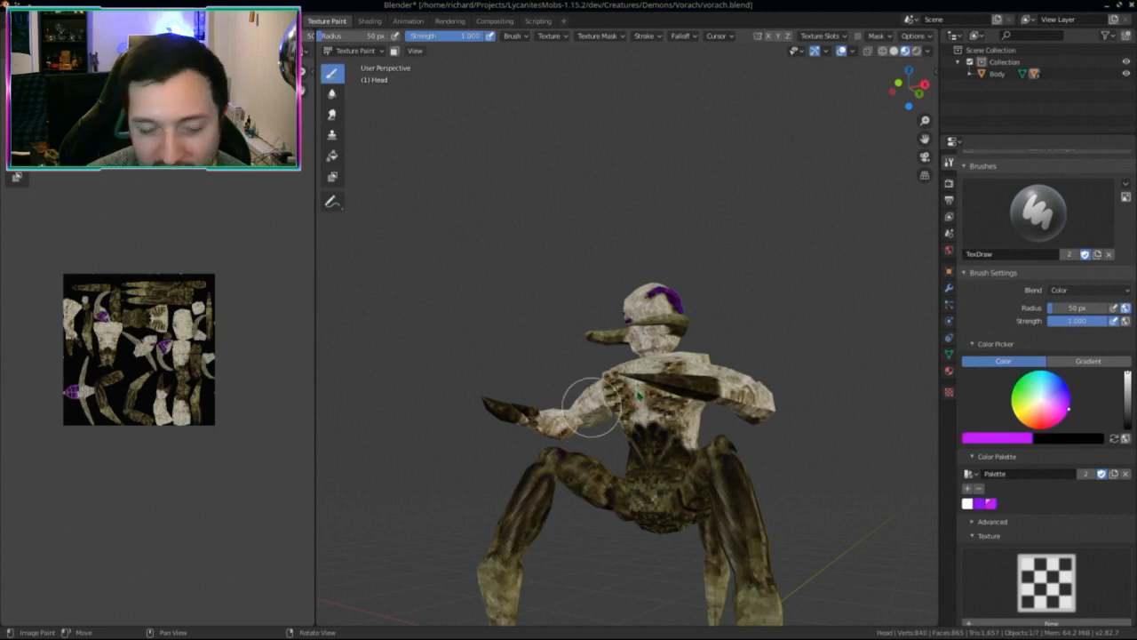
mouse_move(638, 396)
middle_down()
mouse_move(555, 434)
mouse_move(594, 444)
mouse_move(636, 418)
middle_up()
scroll(687, 360, up, 4)
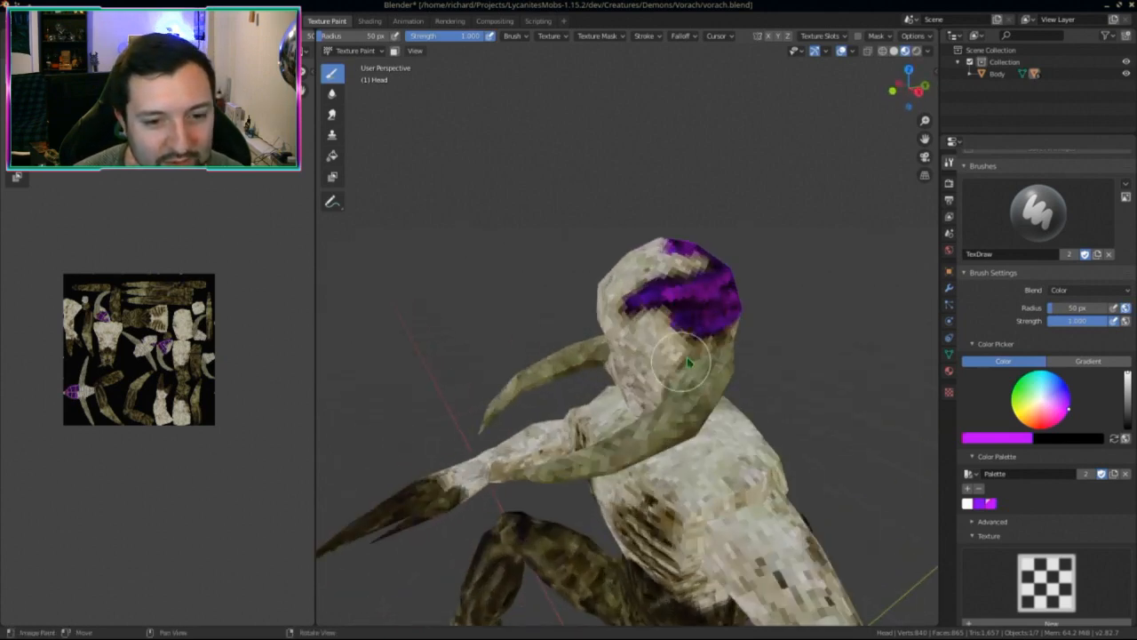
scroll(689, 362, up, 5)
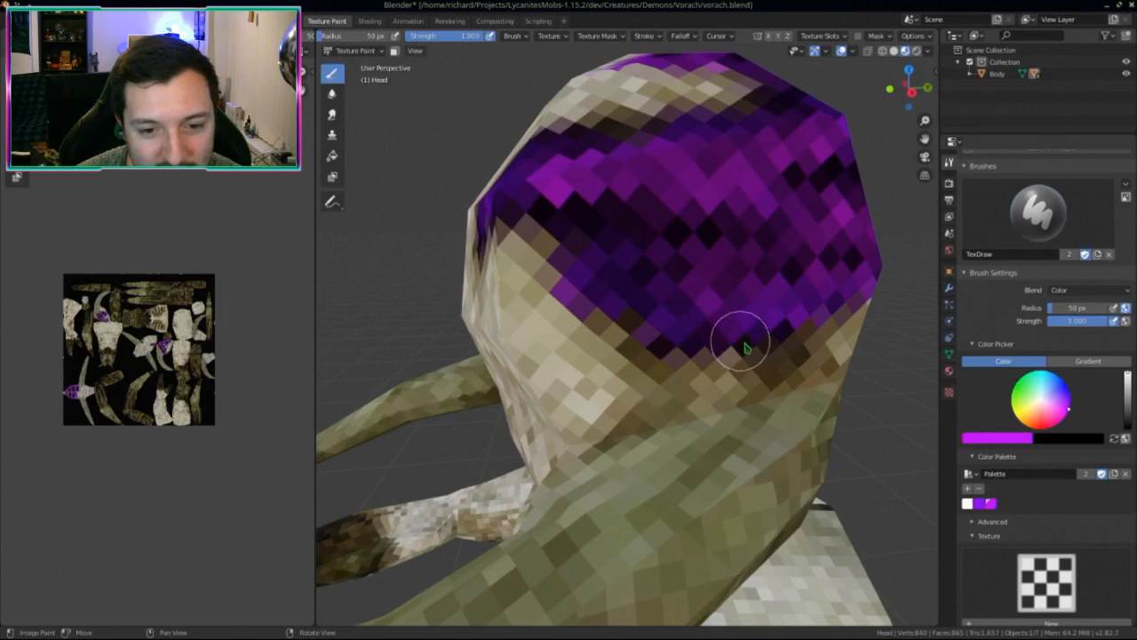
mouse_move(746, 349)
mouse_down()
mouse_move(798, 332)
mouse_move(819, 308)
mouse_up()
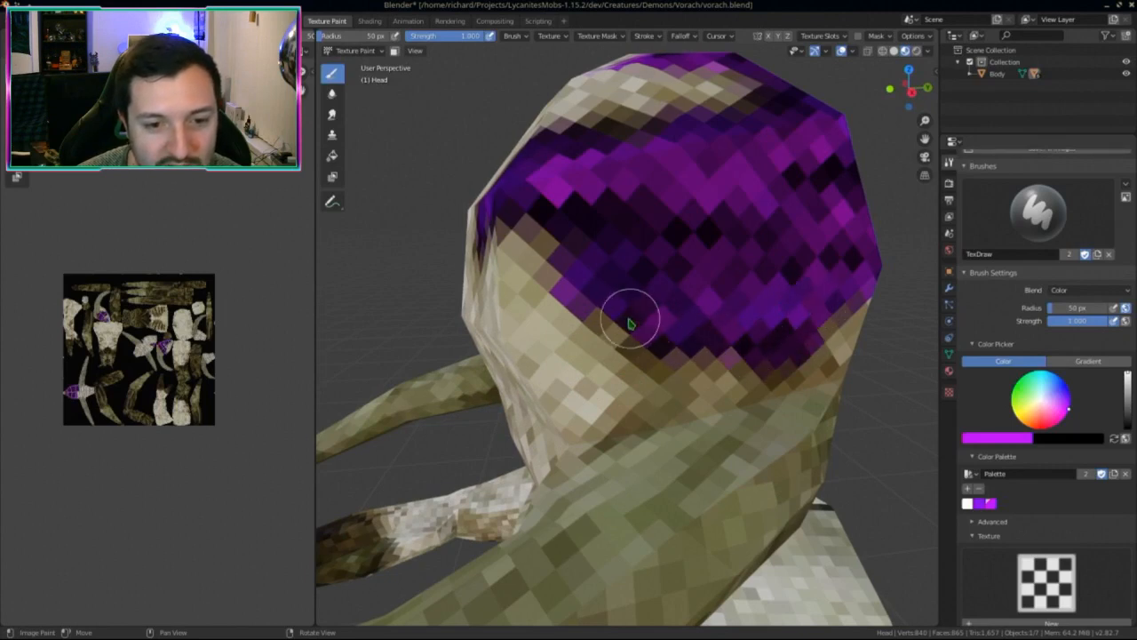
scroll(706, 300, down, 4)
middle_drag(700, 305, 674, 330)
scroll(674, 331, up, 2)
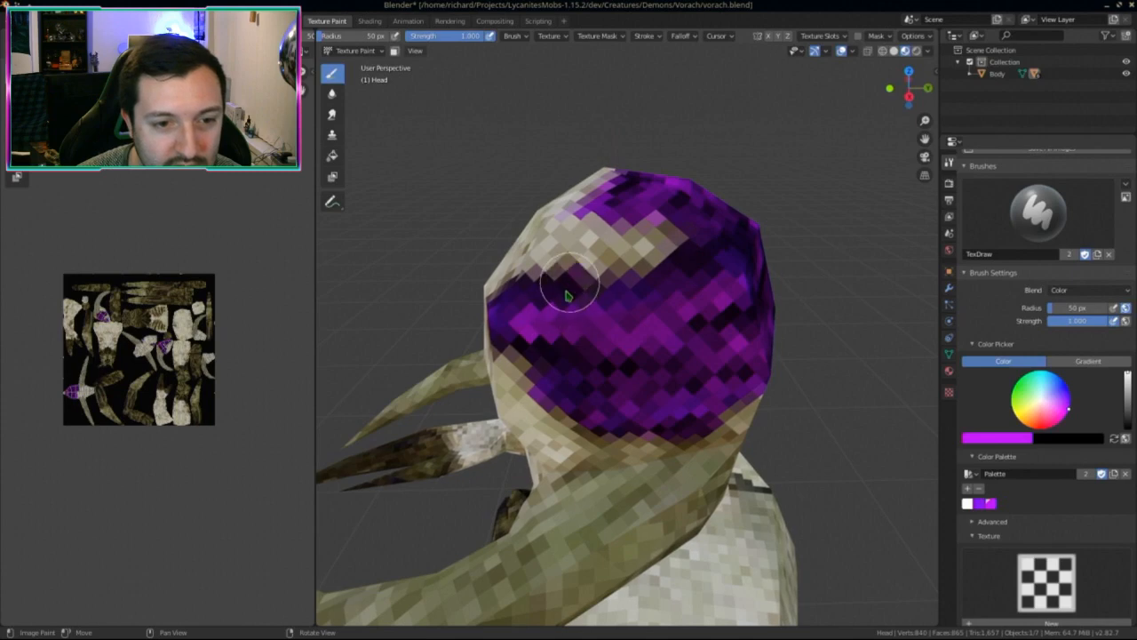
mouse_move(569, 296)
middle_down()
mouse_move(601, 338)
mouse_move(544, 320)
mouse_move(533, 274)
mouse_move(452, 291)
middle_up()
scroll(445, 363, down, 4)
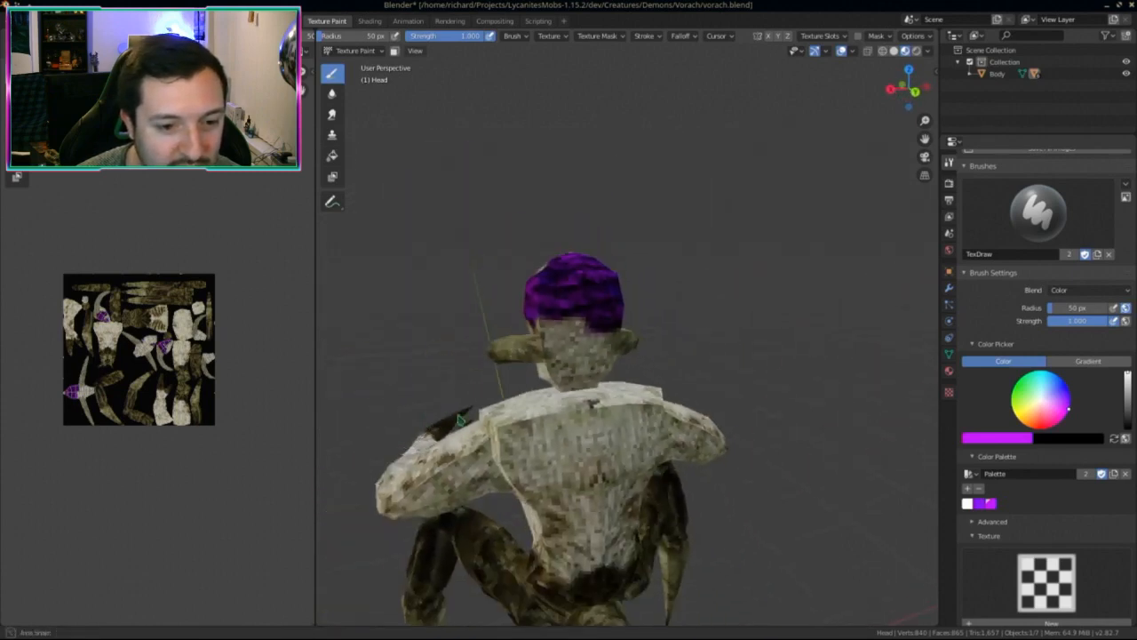
mouse_move(445, 362)
middle_down()
mouse_move(714, 429)
mouse_move(468, 296)
middle_up()
Step: Save the texture image, select the creature's body, and put it in Texture Paint mode
click(354, 51)
click(364, 64)
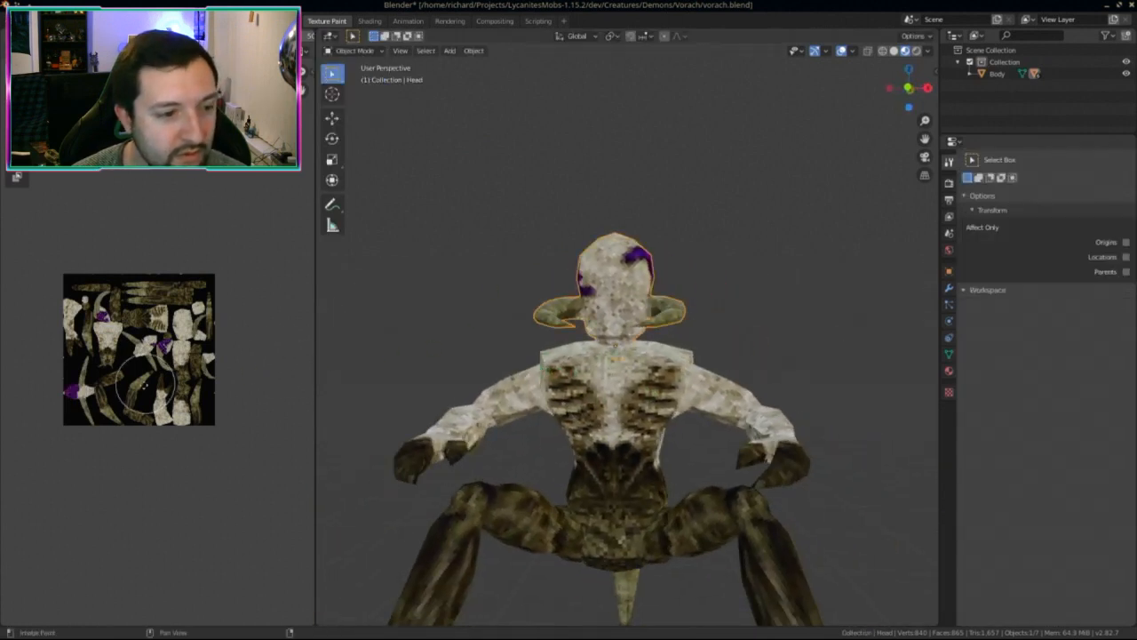
key(alt+s)
click(601, 468)
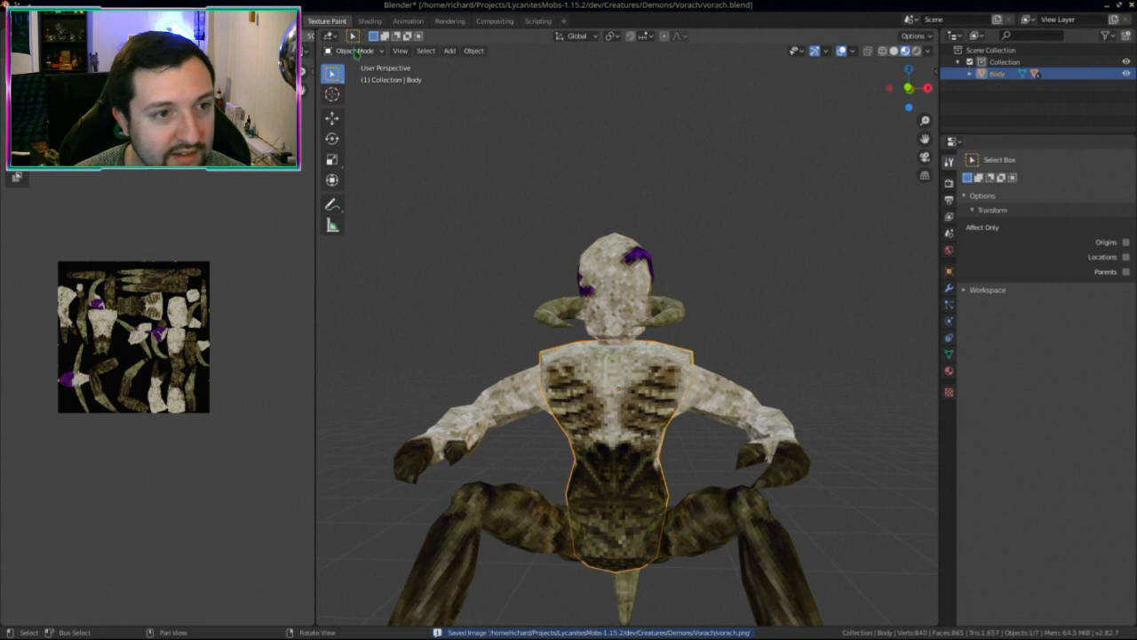
click(354, 51)
click(355, 126)
scroll(647, 431, up, 3)
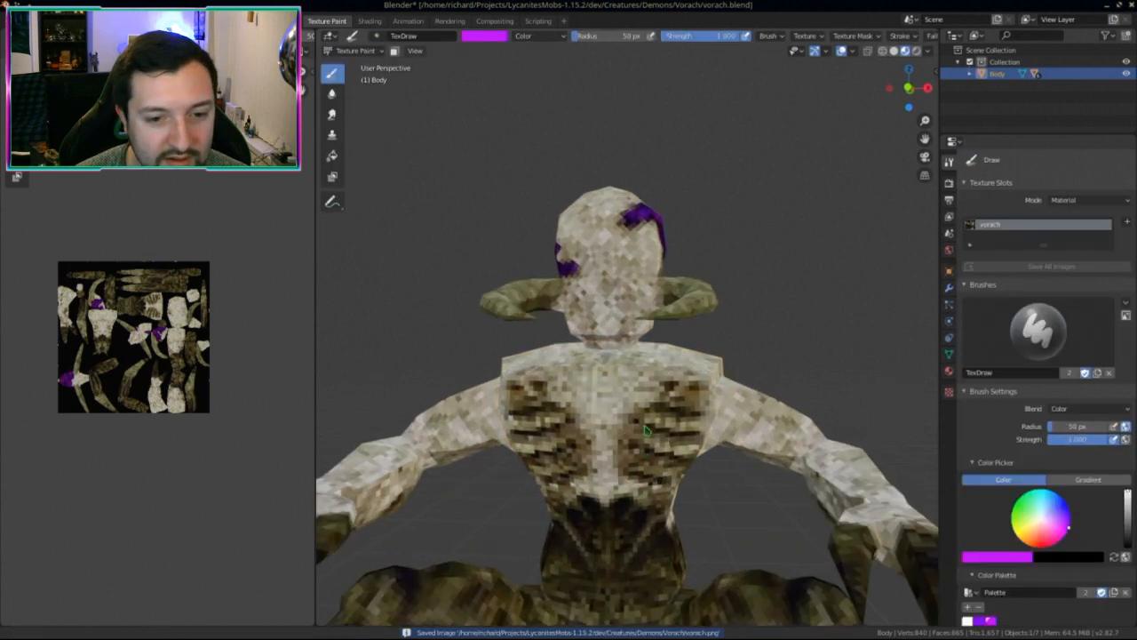
scroll(647, 430, up, 3)
Step: Paint purple strokes down the upper chest
mouse_move(689, 348)
mouse_down()
mouse_move(645, 384)
mouse_move(654, 413)
mouse_move(682, 351)
mouse_move(717, 322)
mouse_move(672, 432)
mouse_up()
mouse_move(673, 432)
middle_down()
mouse_move(613, 404)
mouse_move(635, 368)
middle_up()
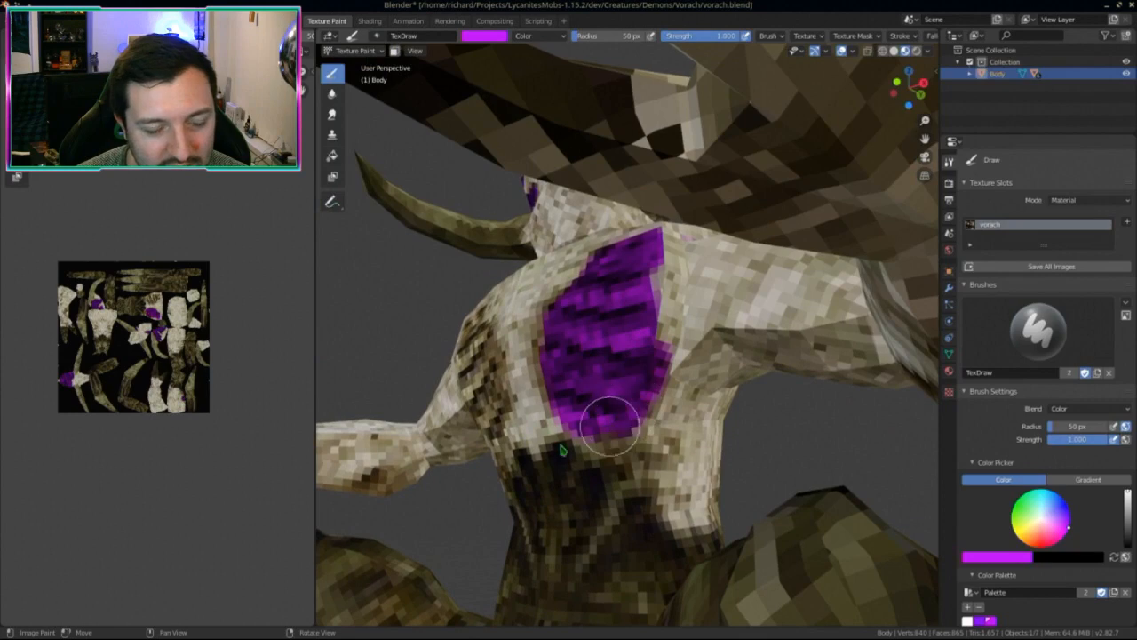
middle_drag(597, 401, 644, 454)
scroll(644, 453, down, 3)
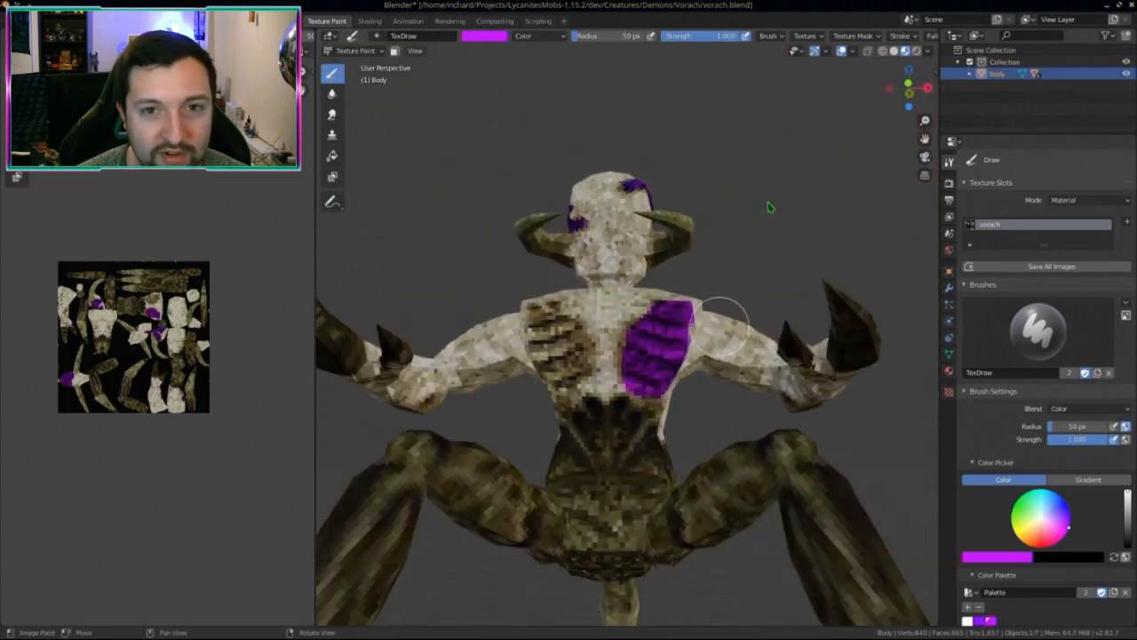
scroll(875, 41, right, 5)
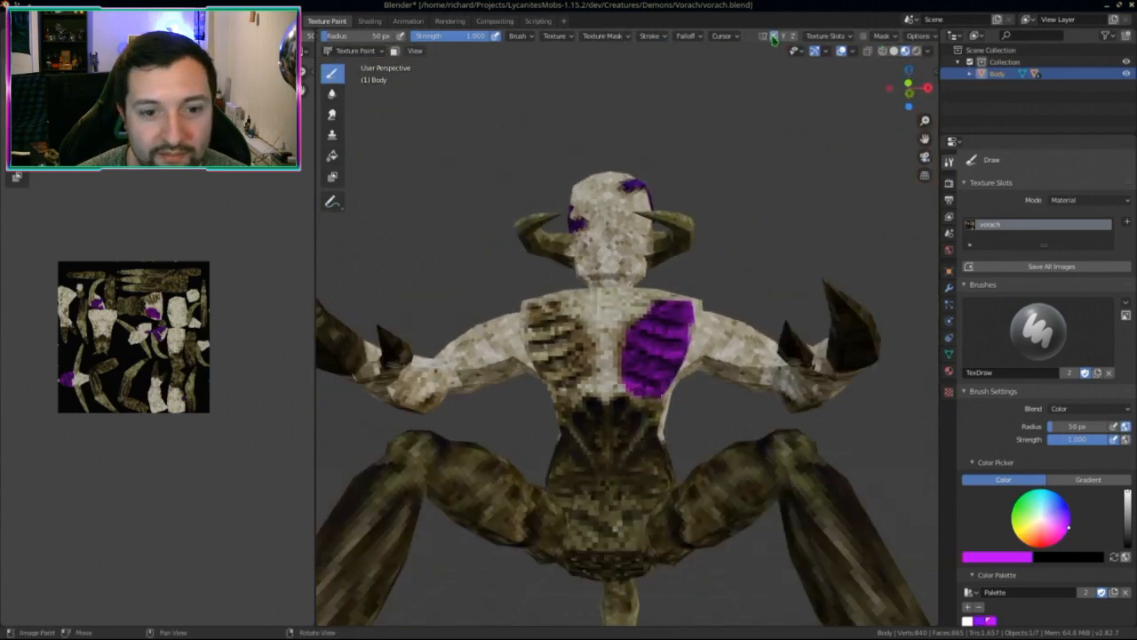
Step: Enable X mirror and paint a mirrored purple patch over the left chest
click(774, 36)
scroll(666, 343, up, 3)
mouse_move(666, 330)
mouse_down()
mouse_move(642, 381)
mouse_move(536, 372)
mouse_up()
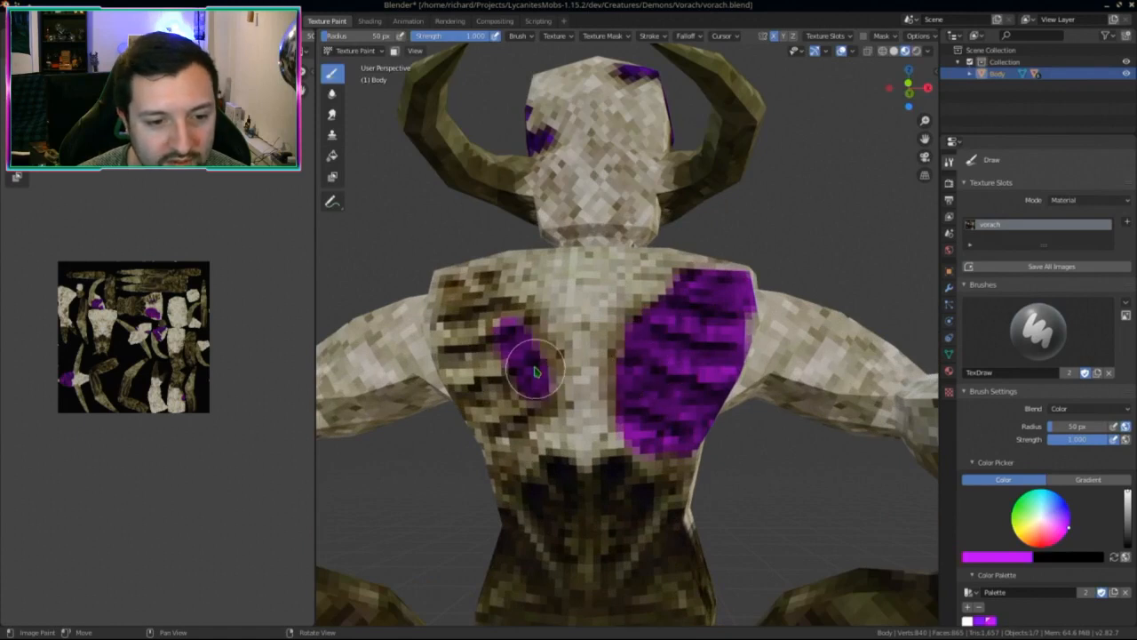
drag(519, 332, 522, 352)
middle_drag(522, 352, 569, 373)
mouse_move(569, 374)
mouse_down()
mouse_move(533, 284)
mouse_move(477, 305)
mouse_move(525, 391)
mouse_move(575, 426)
mouse_up()
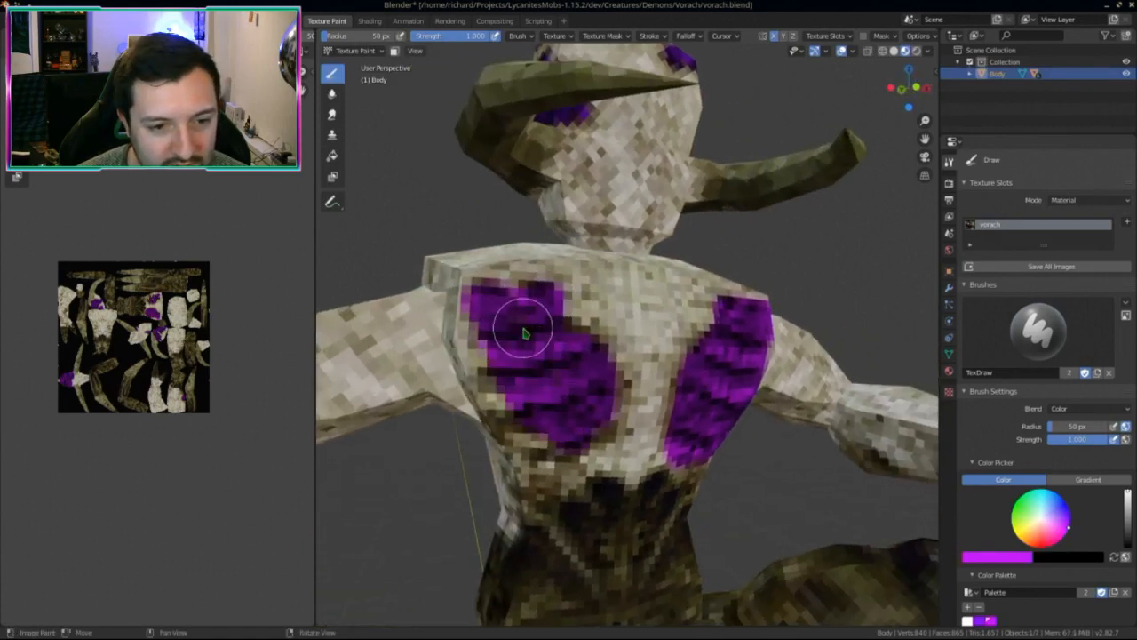
middle_drag(553, 435, 596, 376)
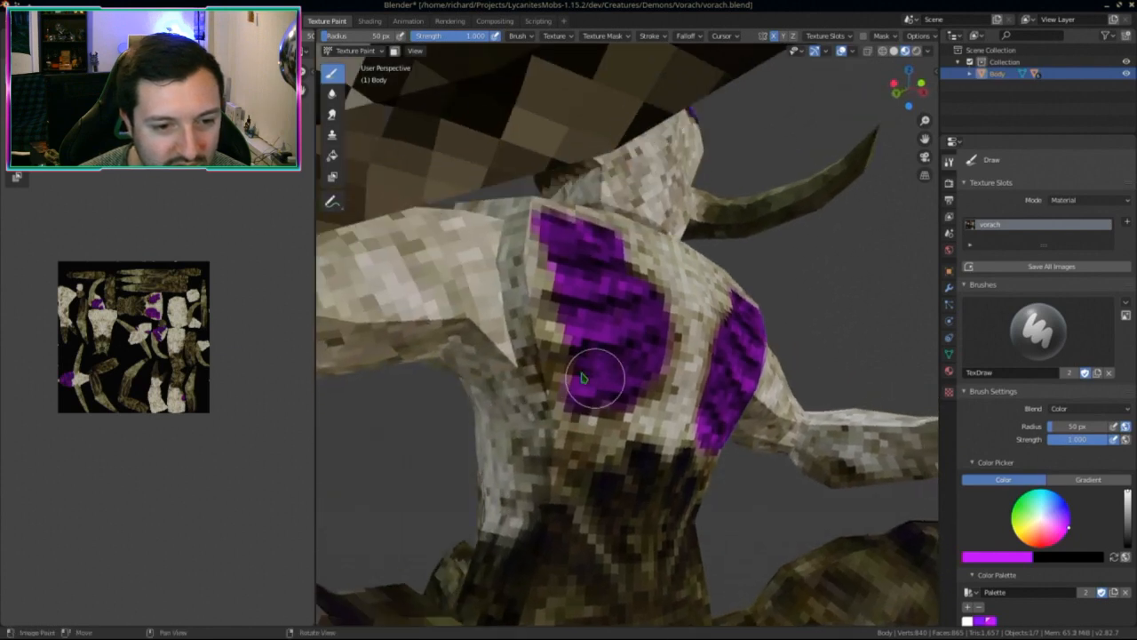
mouse_move(597, 375)
mouse_down()
mouse_move(545, 343)
mouse_move(558, 404)
mouse_up()
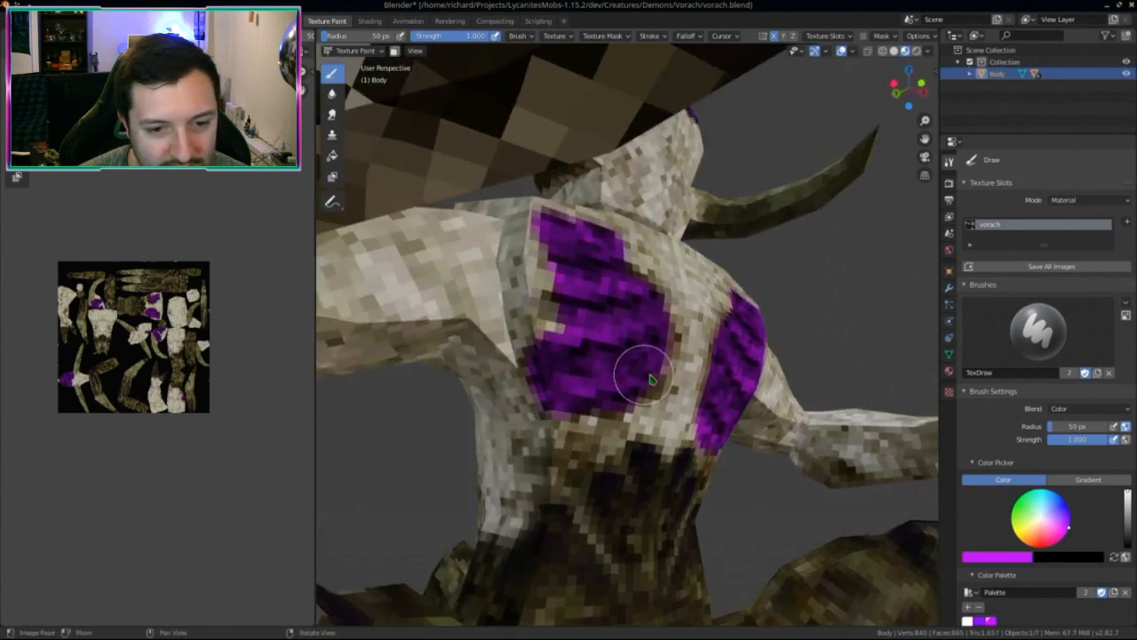
drag(651, 379, 599, 407)
drag(645, 348, 636, 288)
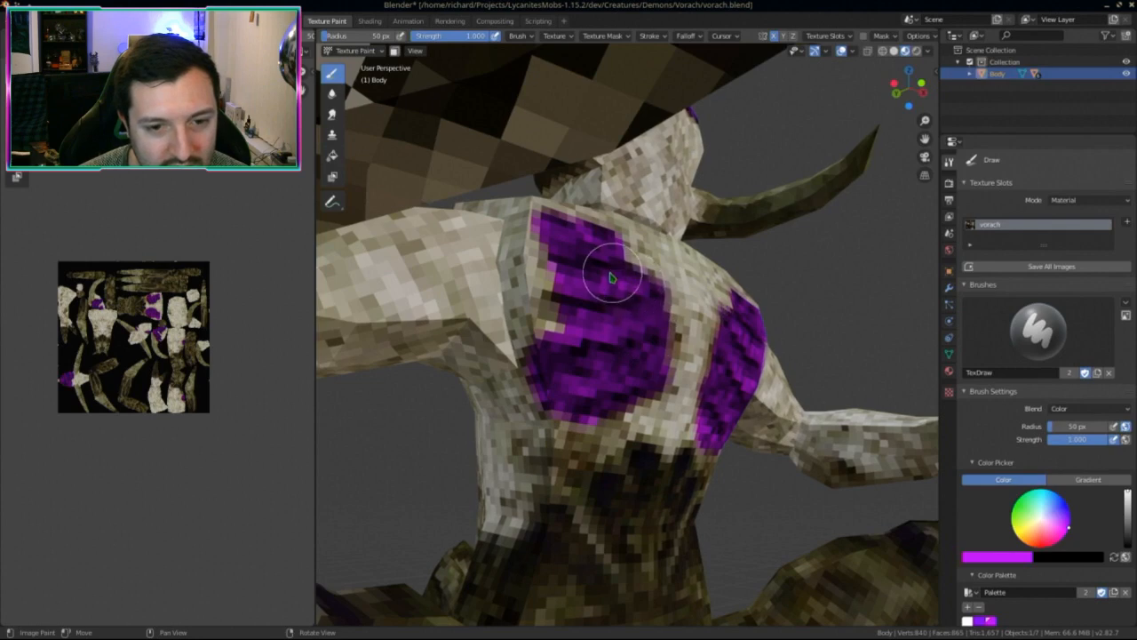
scroll(611, 278, down, 8)
Step: Paint purple over the creature's lower back
mouse_move(647, 452)
middle_down()
mouse_move(559, 474)
mouse_move(708, 485)
mouse_move(541, 482)
mouse_move(462, 456)
mouse_move(565, 456)
mouse_move(597, 445)
middle_up()
scroll(601, 457, up, 4)
scroll(602, 437, down, 3)
drag(604, 453, 634, 403)
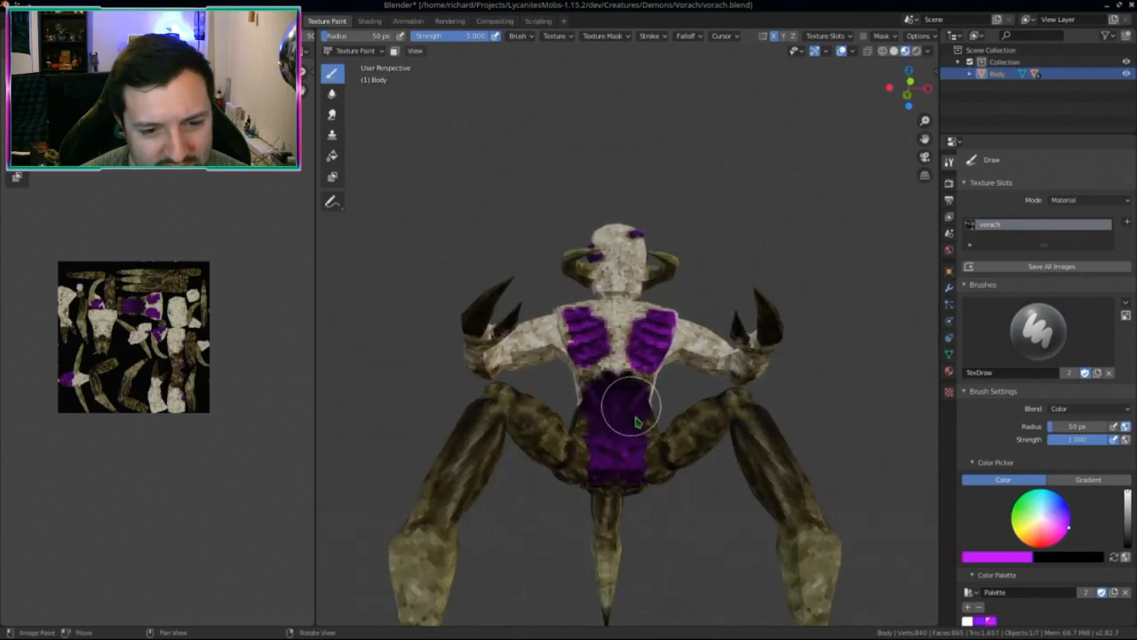
Step: Isolate the torso in Local view and paint its lower part solid purple
key(KP_Divide)
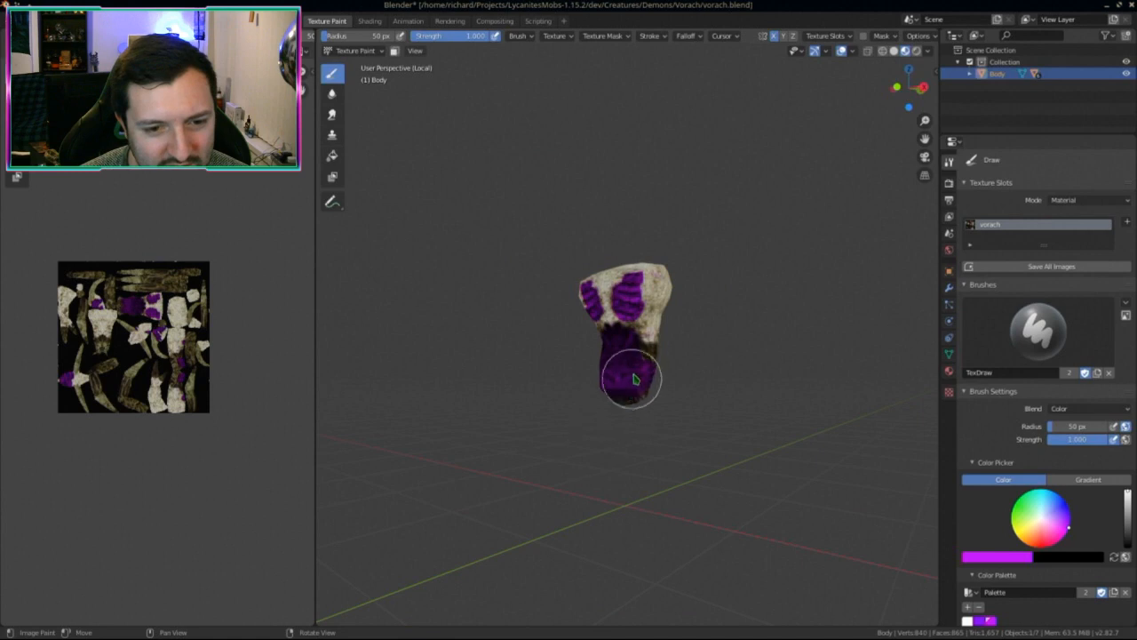
scroll(626, 347, up, 3)
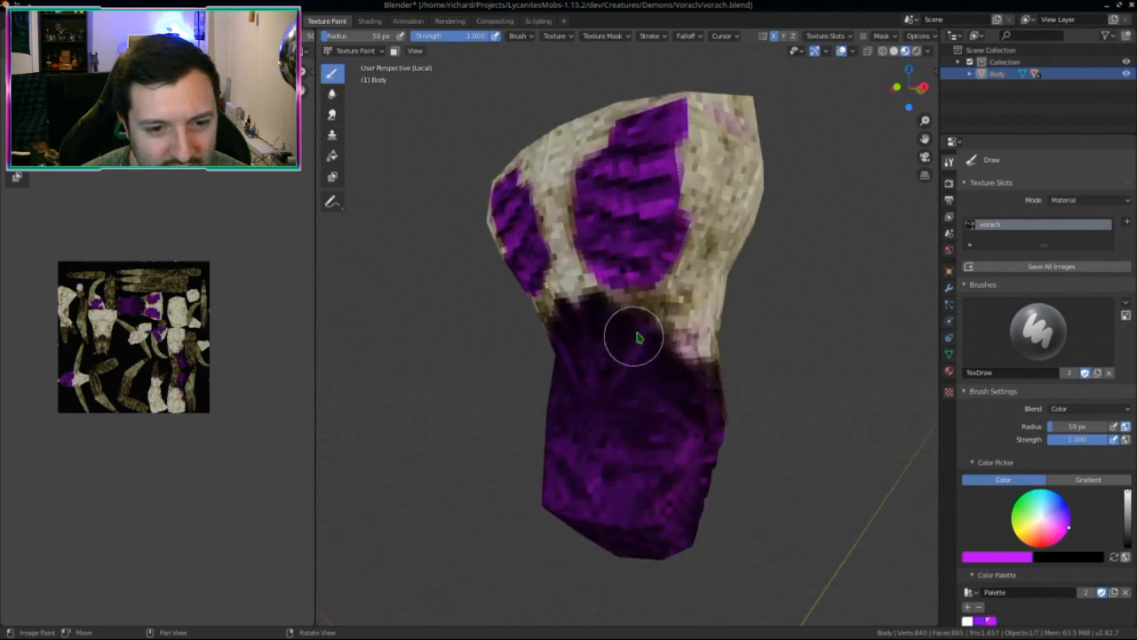
scroll(660, 436, down, 2)
middle_drag(660, 436, 653, 384)
drag(653, 384, 647, 450)
mouse_move(647, 450)
middle_down()
mouse_move(631, 380)
mouse_move(638, 393)
middle_up()
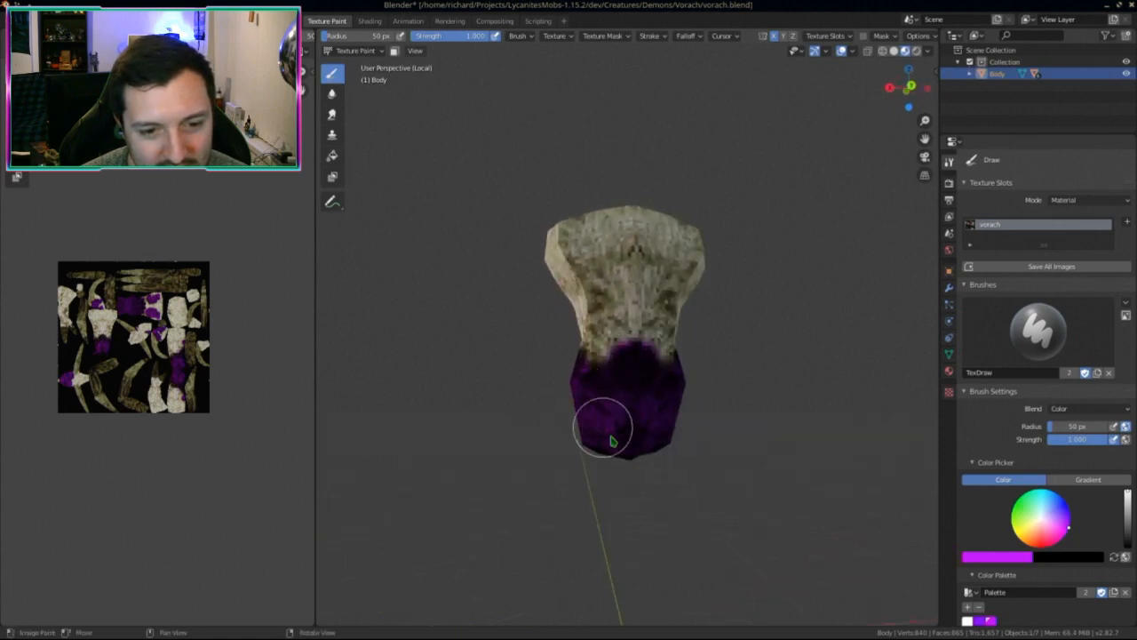
middle_drag(613, 440, 635, 356)
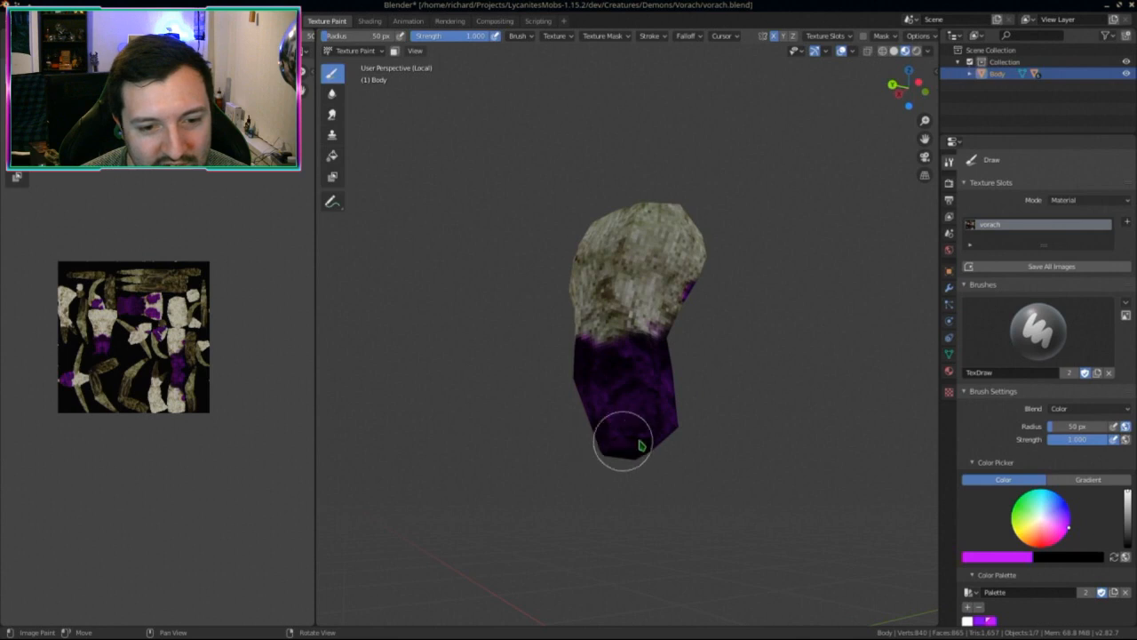
middle_drag(640, 444, 614, 432)
Step: Exit Local view and orbit the full demon to inspect the purple paint
key(KP_Divide)
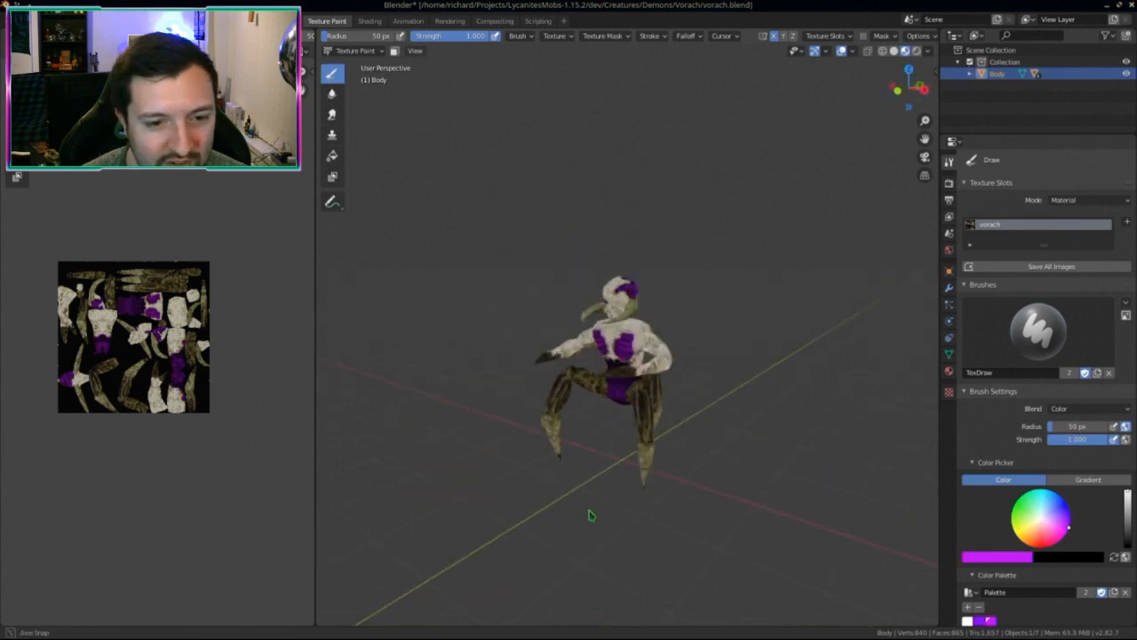
middle_drag(590, 515, 609, 508)
scroll(624, 469, up, 5)
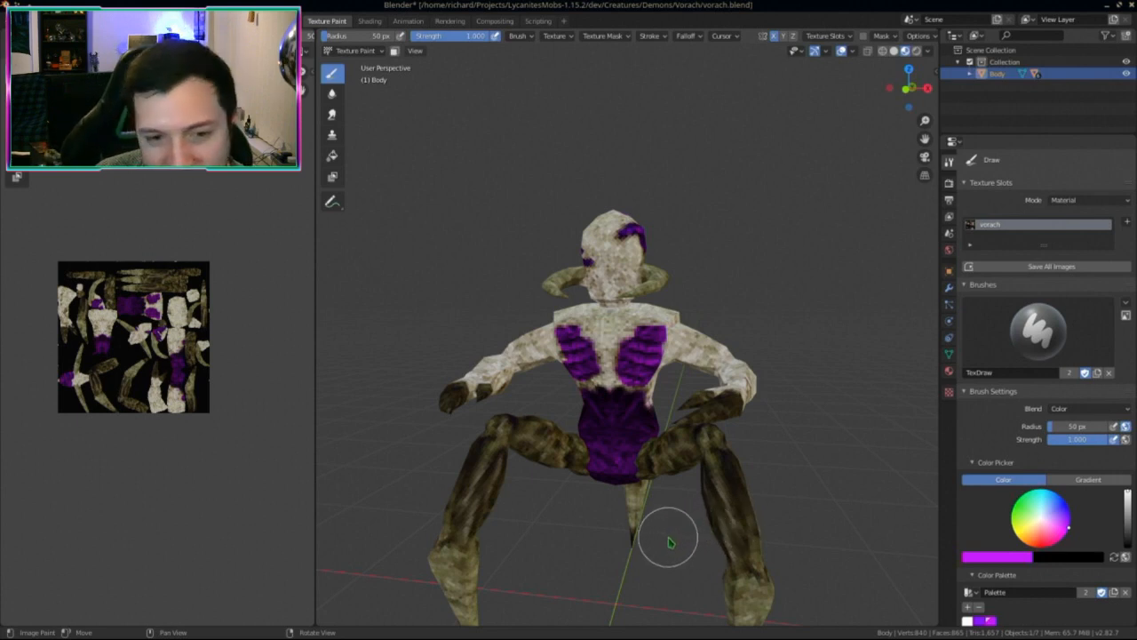
mouse_move(670, 542)
middle_down()
mouse_move(610, 533)
mouse_move(687, 525)
mouse_move(554, 541)
mouse_move(820, 536)
mouse_move(698, 541)
mouse_move(787, 538)
mouse_move(745, 570)
mouse_move(639, 560)
middle_up()
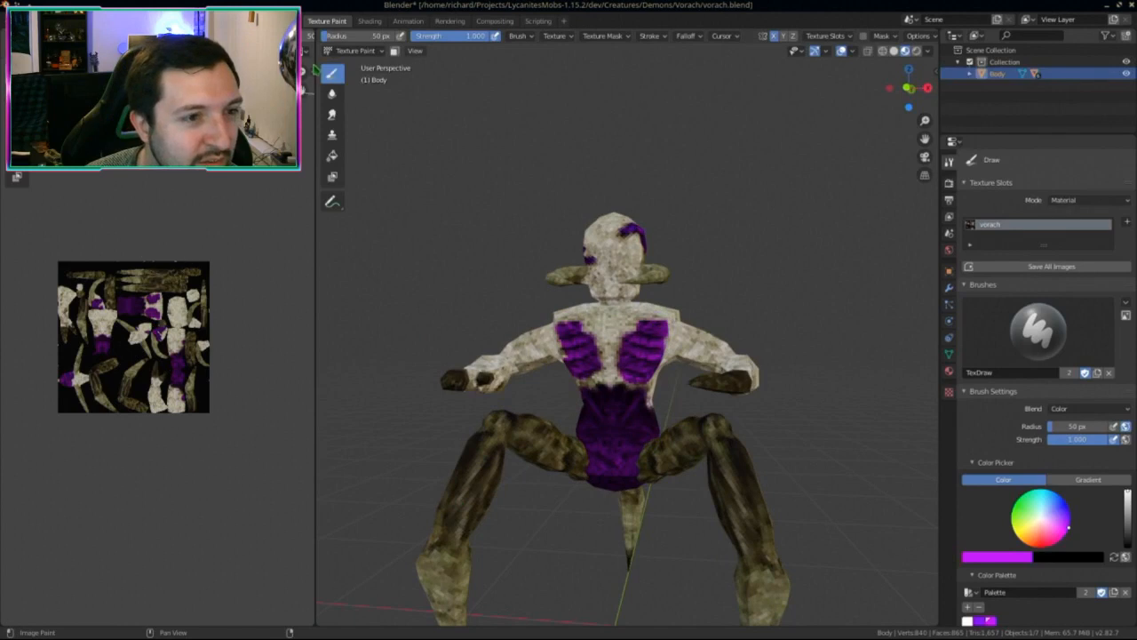
Step: Reload the body texture image to discard the purple torso paint, then inspect the model
key(n)
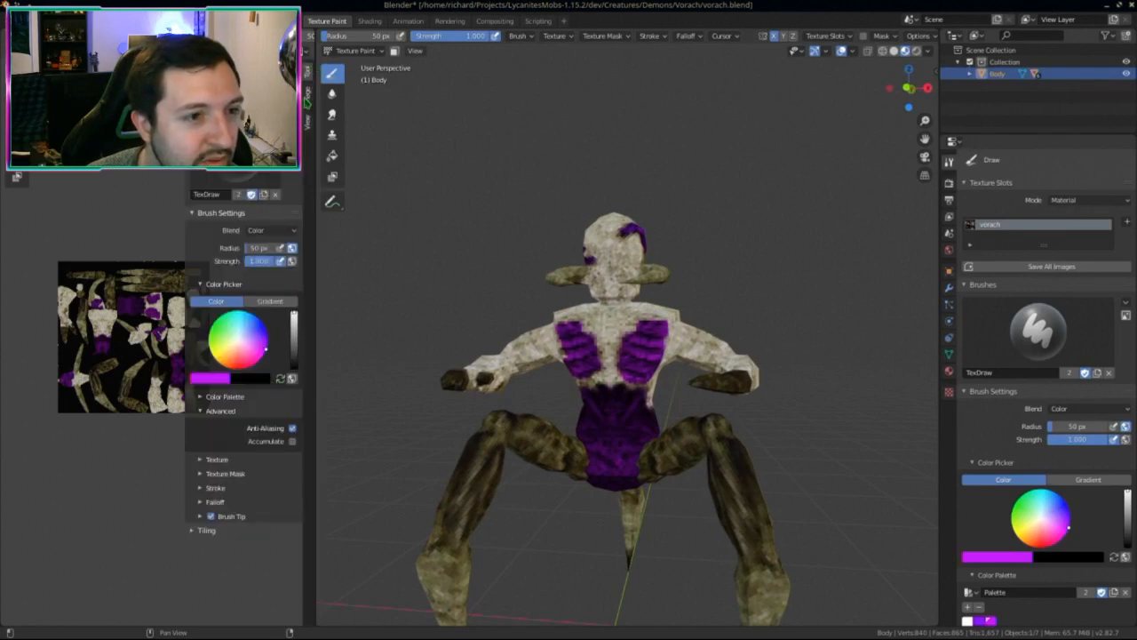
click(309, 98)
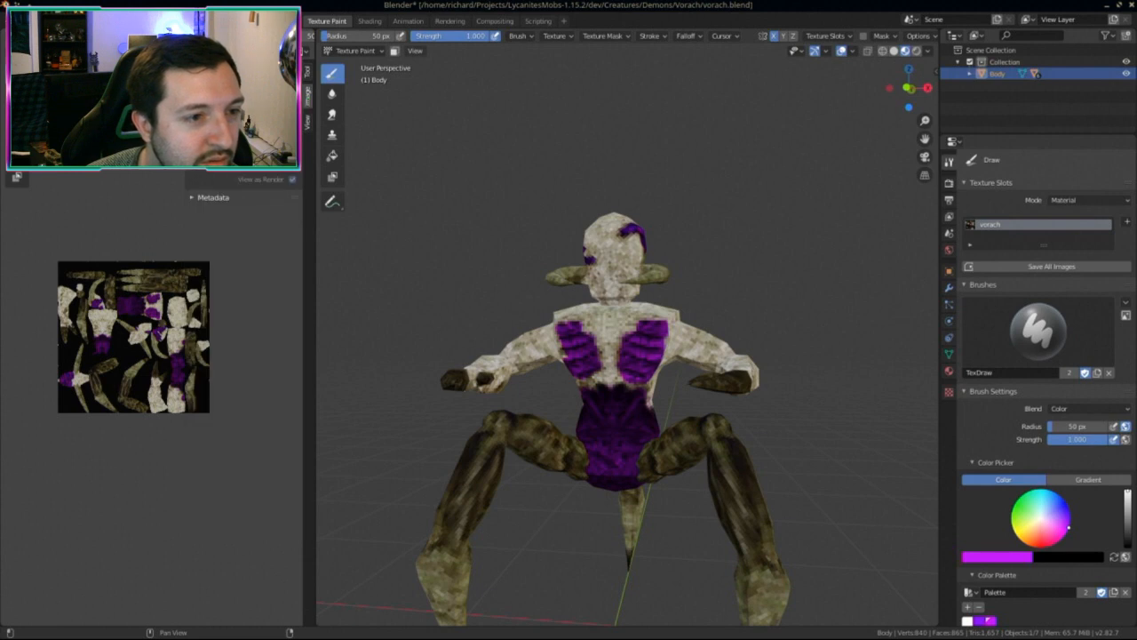
key(alt+r)
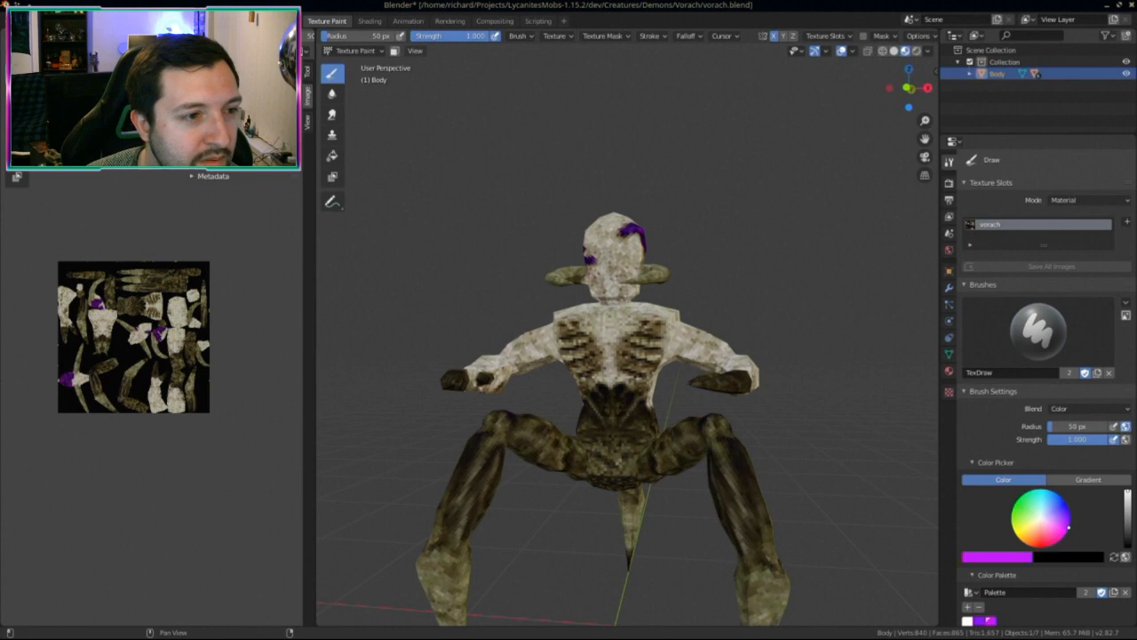
middle_drag(586, 441, 629, 253)
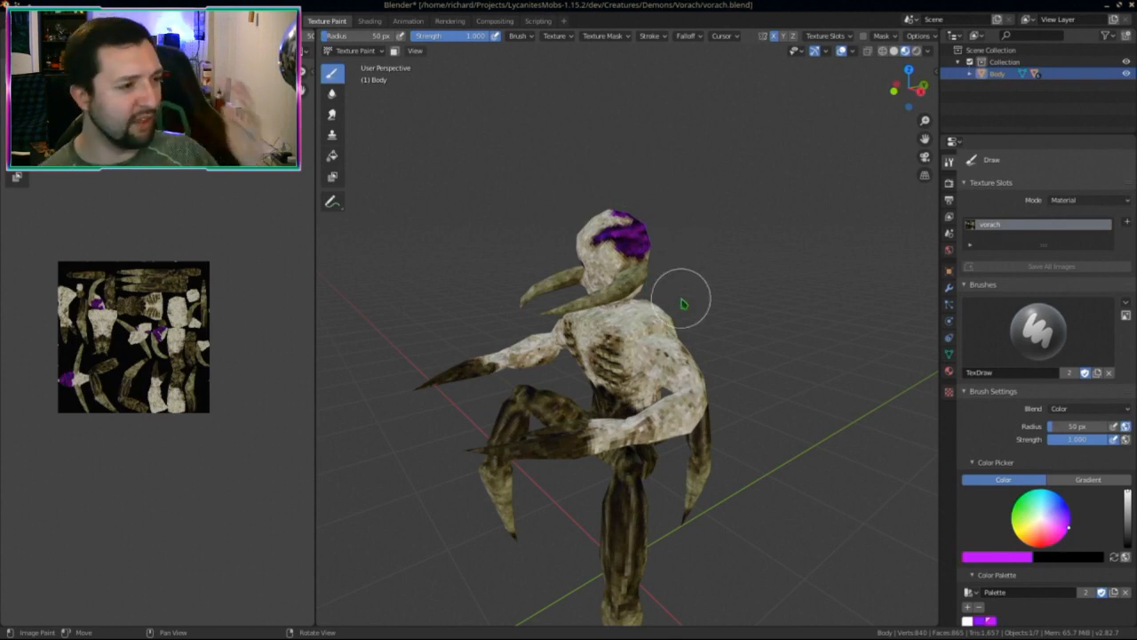
mouse_move(553, 186)
middle_down()
mouse_move(546, 254)
mouse_move(649, 256)
mouse_move(680, 223)
middle_up()
scroll(611, 461, down, 2)
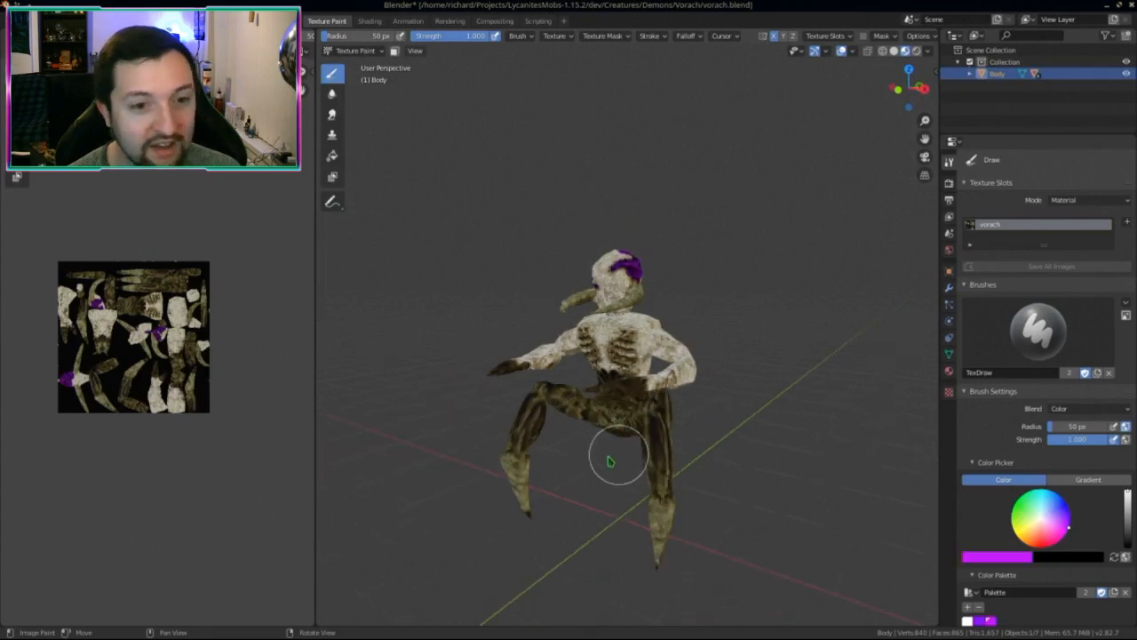
mouse_move(635, 442)
middle_down()
mouse_move(713, 414)
mouse_move(708, 441)
mouse_move(681, 467)
mouse_move(821, 442)
mouse_move(649, 436)
mouse_move(810, 394)
mouse_move(831, 415)
middle_up()
Step: Switch to Object Mode and isolate the Body in Local view
scroll(695, 439, up, 1)
click(355, 51)
click(351, 67)
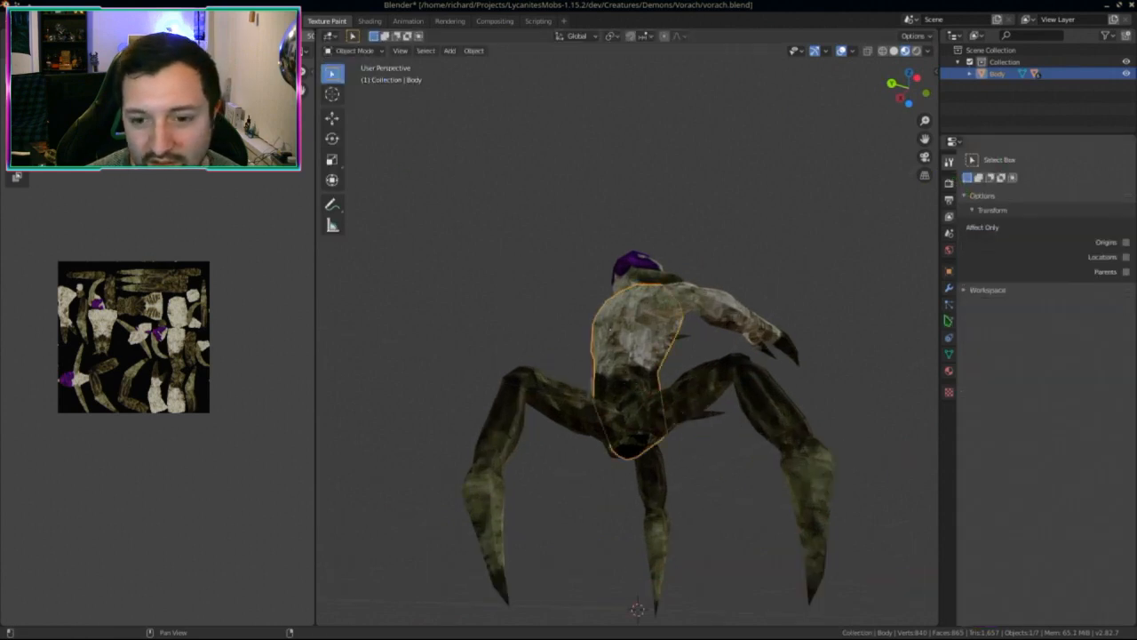
key(KP_Divide)
middle_drag(629, 411, 627, 399)
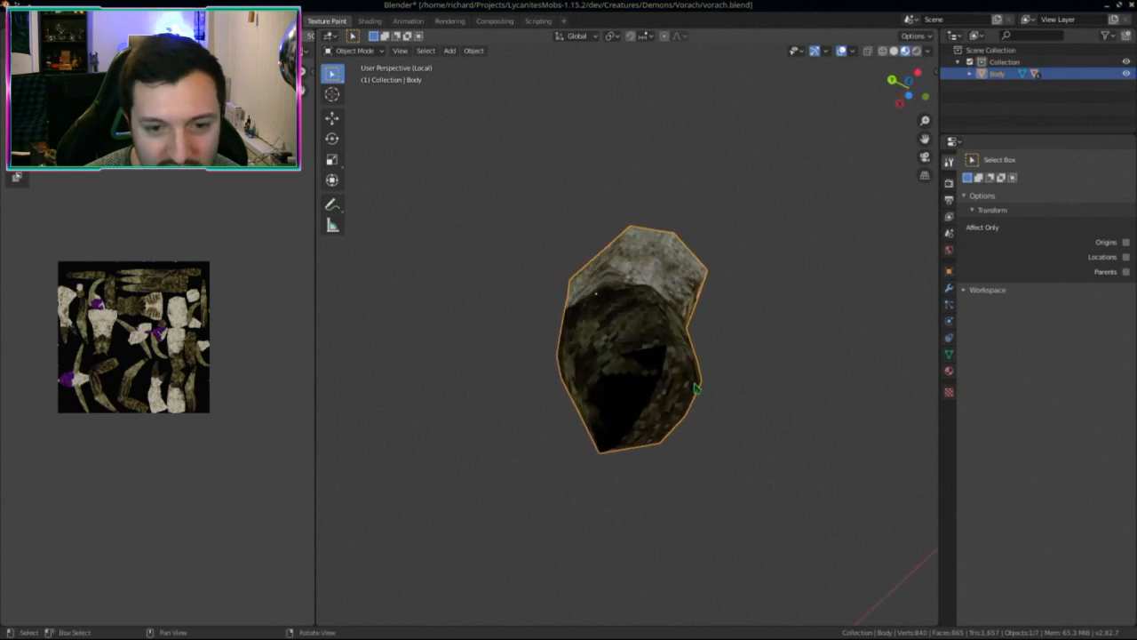
Step: Glance at the brush Texture settings, return to tool settings, and reopen the mode list
click(949, 392)
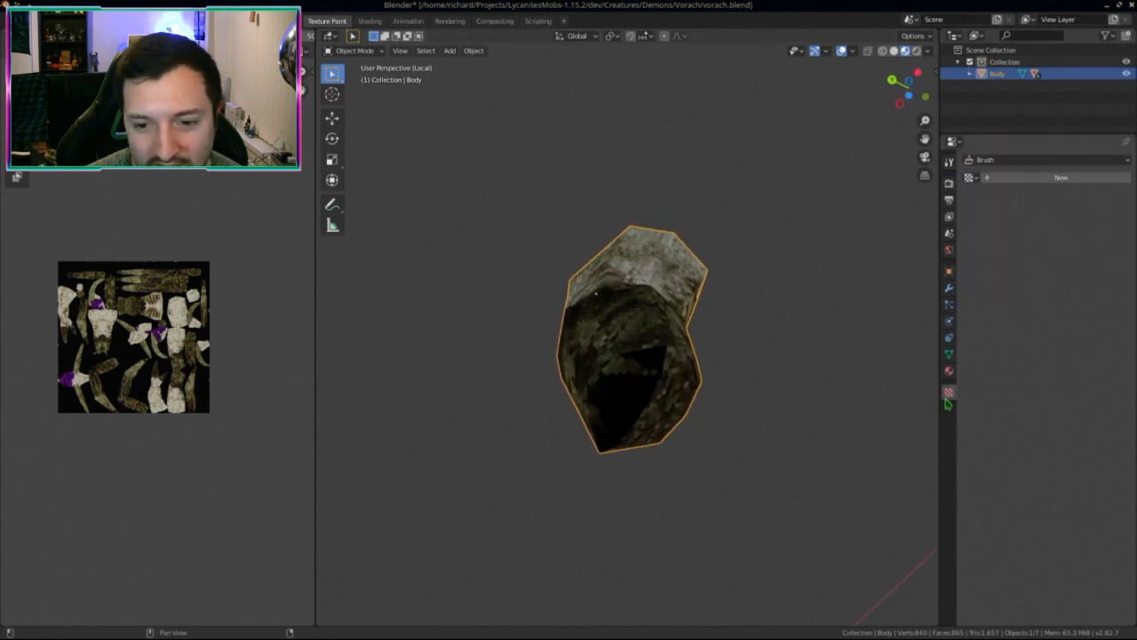
click(949, 162)
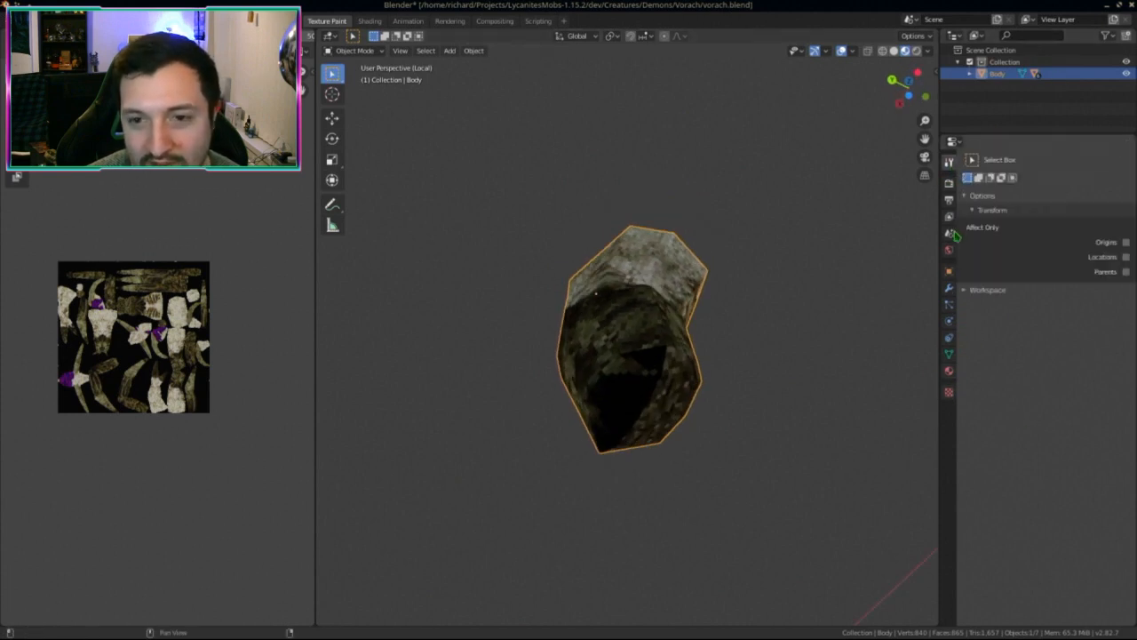
click(354, 51)
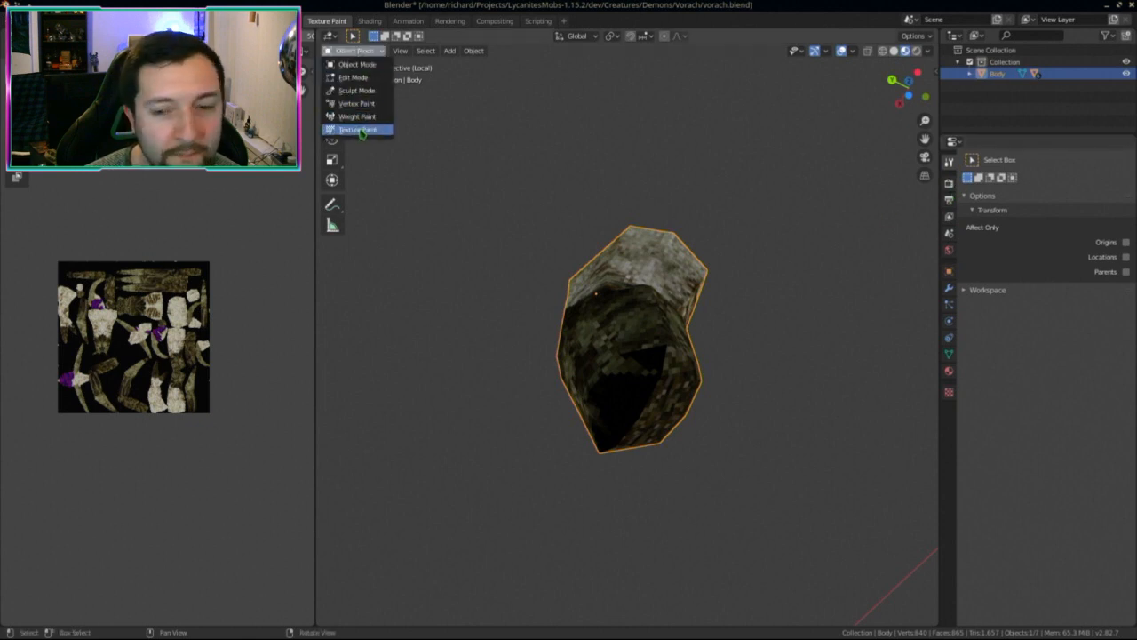
Step: In Texture Paint, set the Brush01 ribcage image as a stencil brush texture with Mix blending
click(358, 130)
scroll(1002, 427, down, 5)
click(1002, 446)
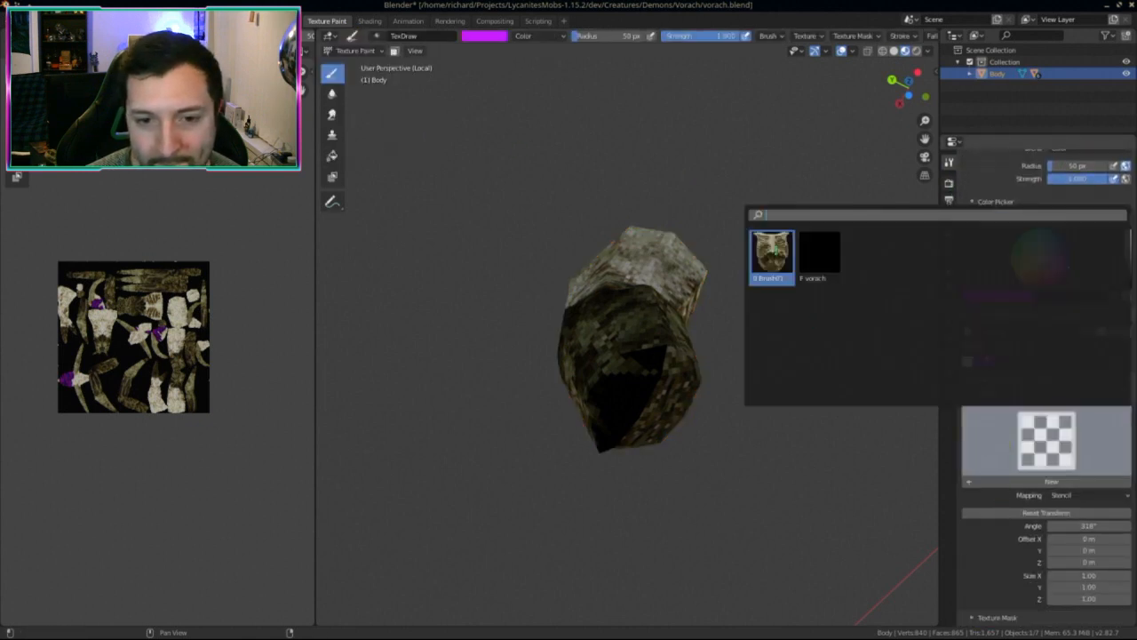
click(773, 252)
scroll(1048, 356, up, 5)
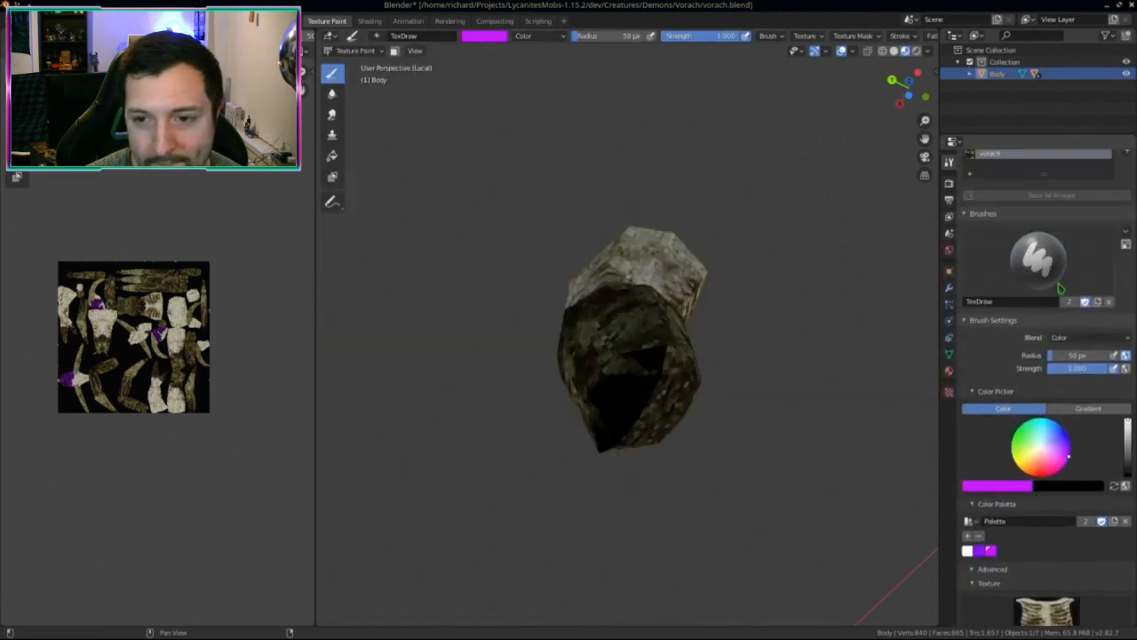
click(1072, 337)
click(1002, 349)
Step: Test a stencil stroke on the torso and make white the painting colour
scroll(976, 464, down, 2)
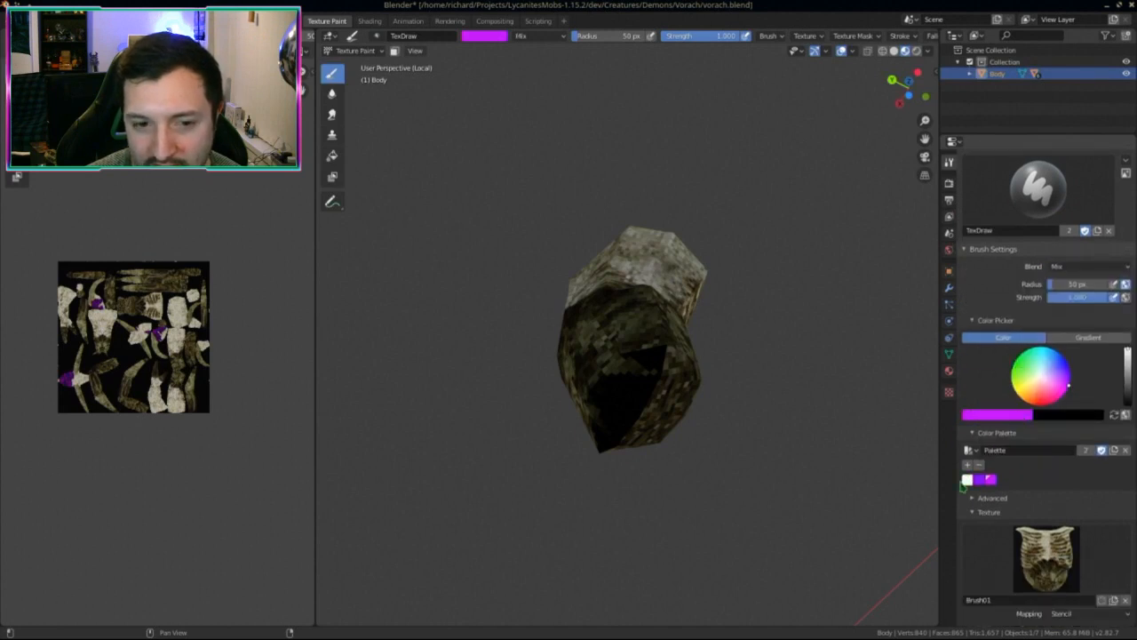
middle_drag(622, 391, 729, 382)
scroll(628, 36, down, 5)
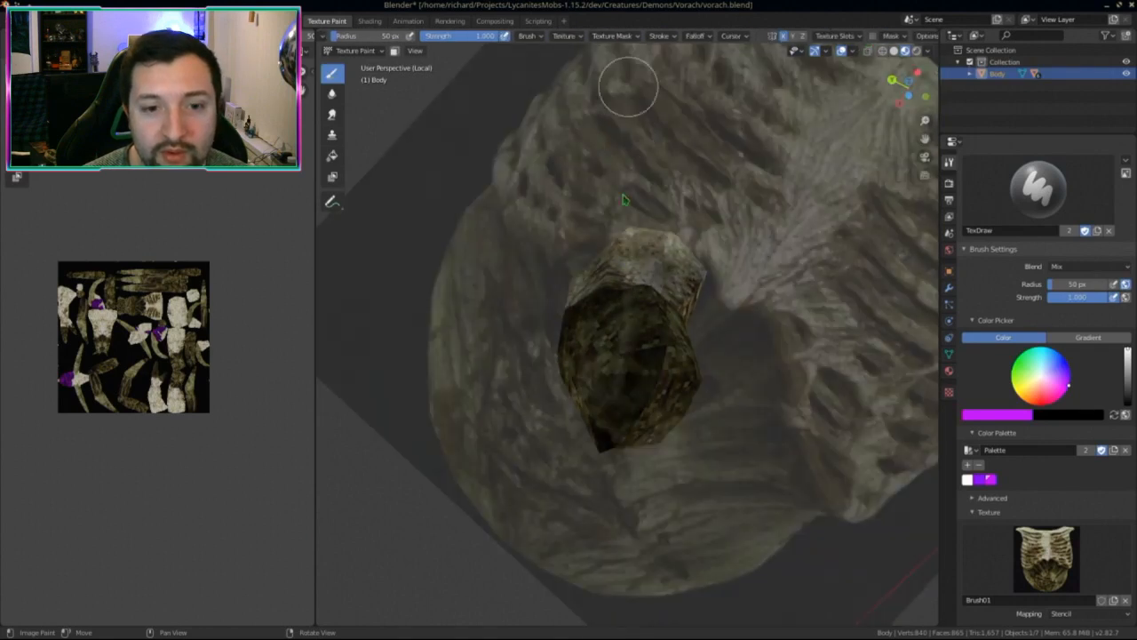
mouse_move(646, 401)
mouse_down()
mouse_move(642, 350)
mouse_move(640, 423)
mouse_up()
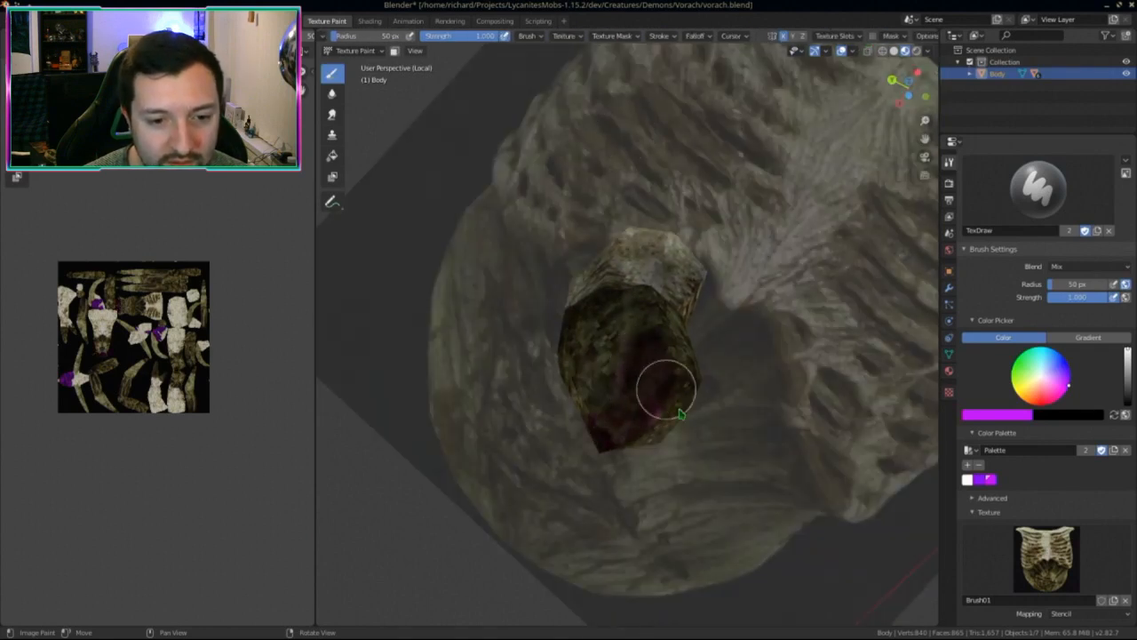
click(968, 480)
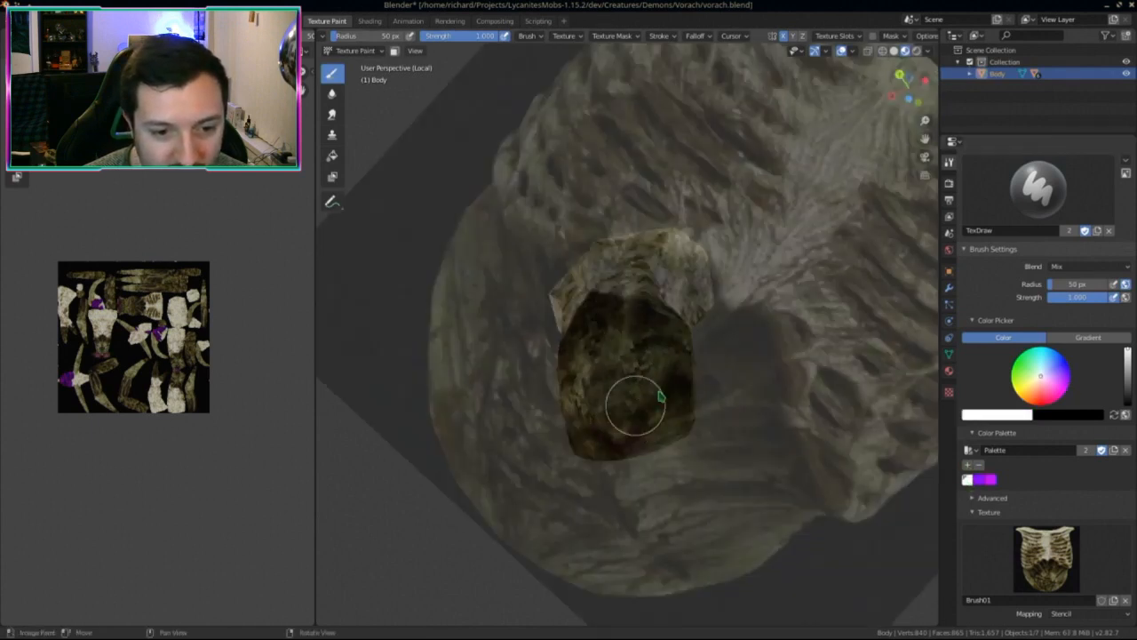
mouse_move(627, 413)
middle_down()
mouse_move(648, 400)
mouse_move(730, 459)
mouse_move(652, 436)
mouse_move(734, 414)
mouse_move(652, 399)
mouse_move(656, 367)
mouse_move(673, 454)
mouse_move(648, 472)
middle_up()
key(KP_Divide)
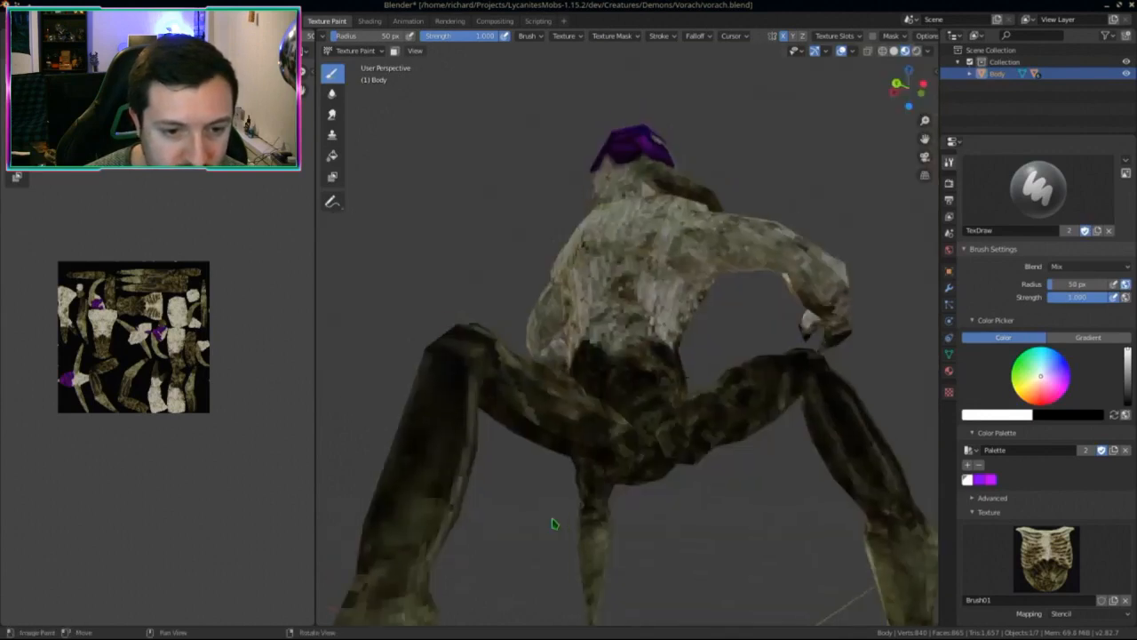
middle_drag(552, 523, 459, 422)
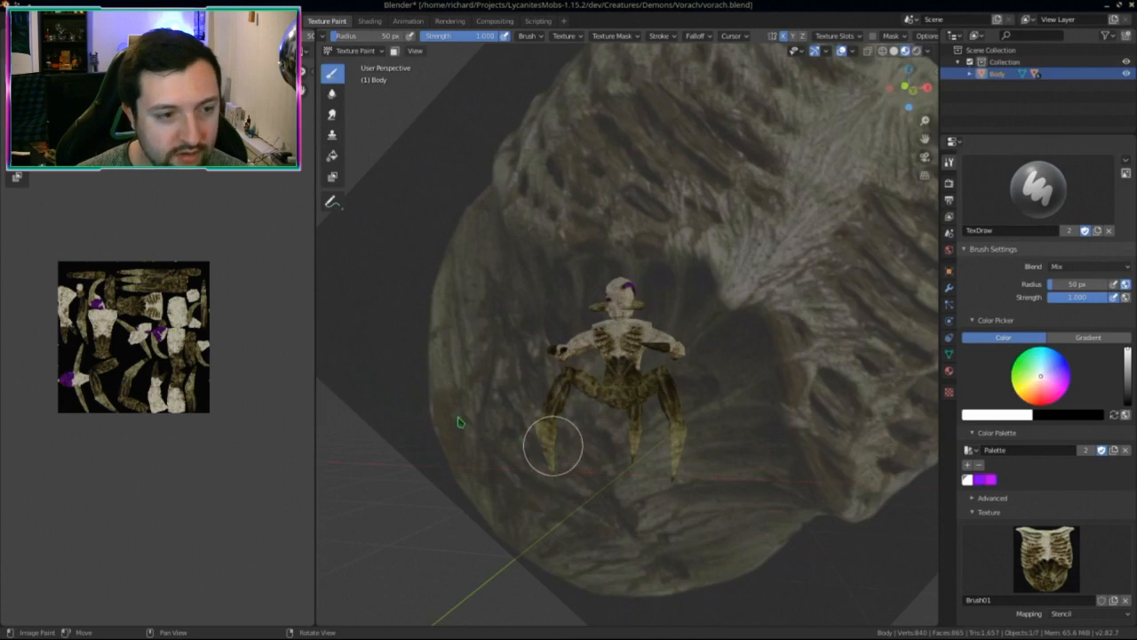
key(alt+s)
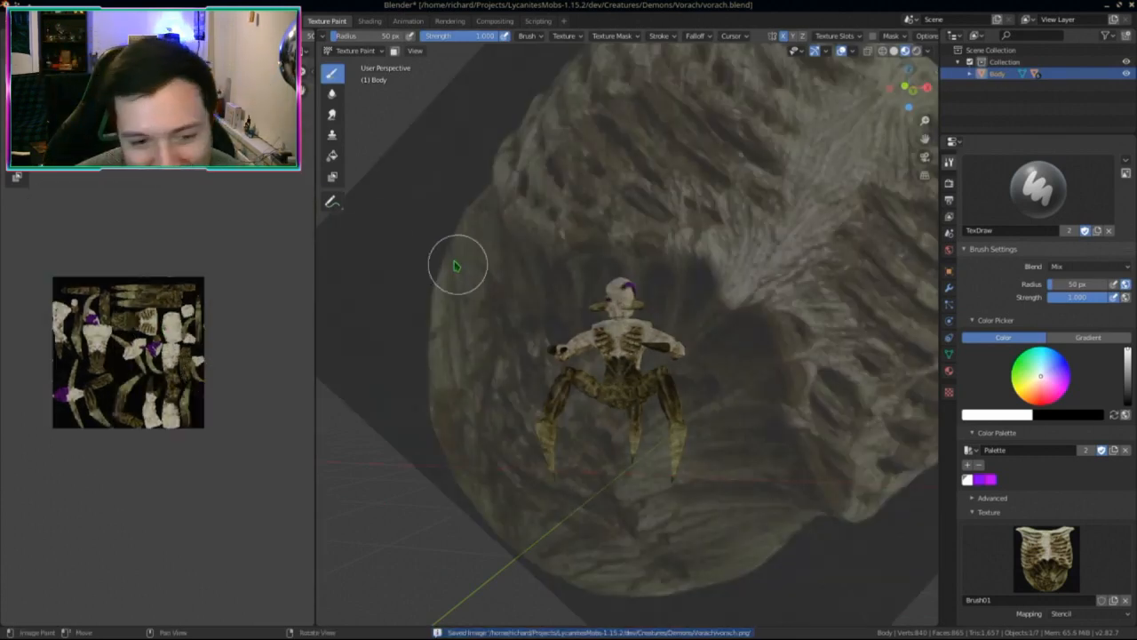
middle_drag(470, 317, 520, 419)
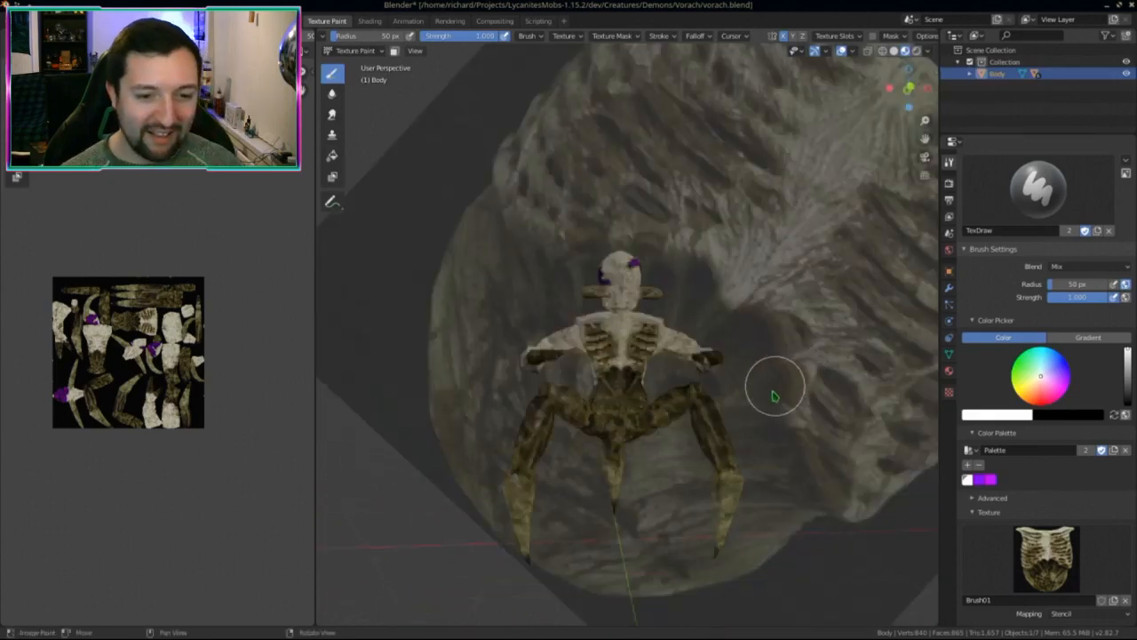
middle_drag(775, 396, 777, 386)
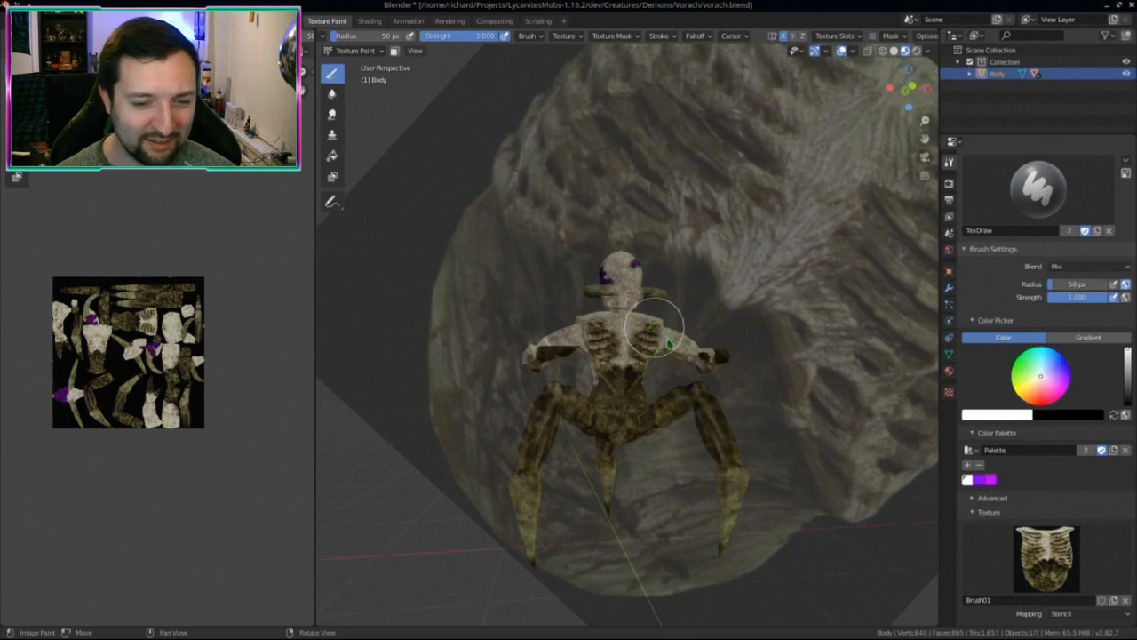
middle_drag(655, 327, 762, 425)
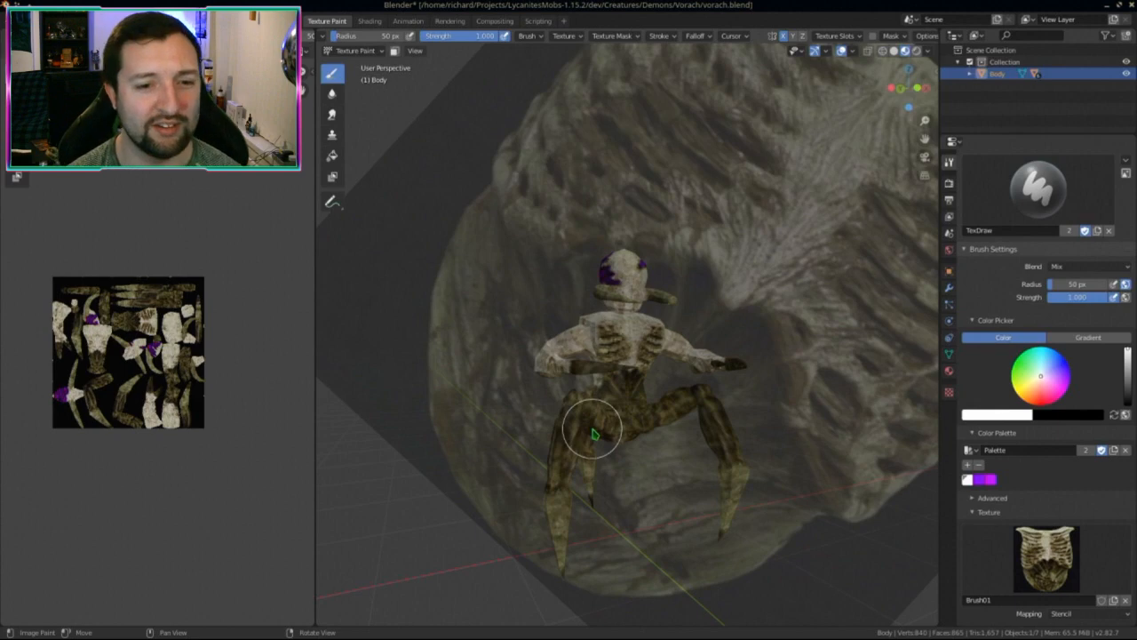
mouse_move(452, 242)
middle_down()
mouse_move(571, 299)
mouse_move(604, 264)
mouse_move(591, 192)
middle_up()
scroll(610, 254, up, 4)
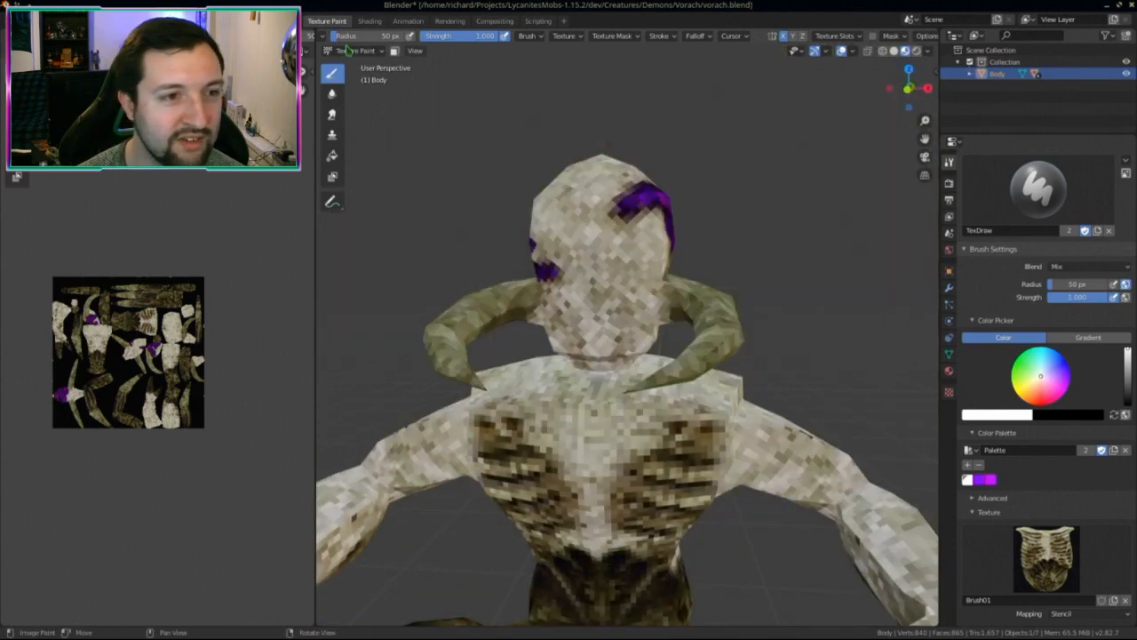
Step: Drop to Object Mode and return to Texture Paint on the Head
click(355, 50)
click(358, 64)
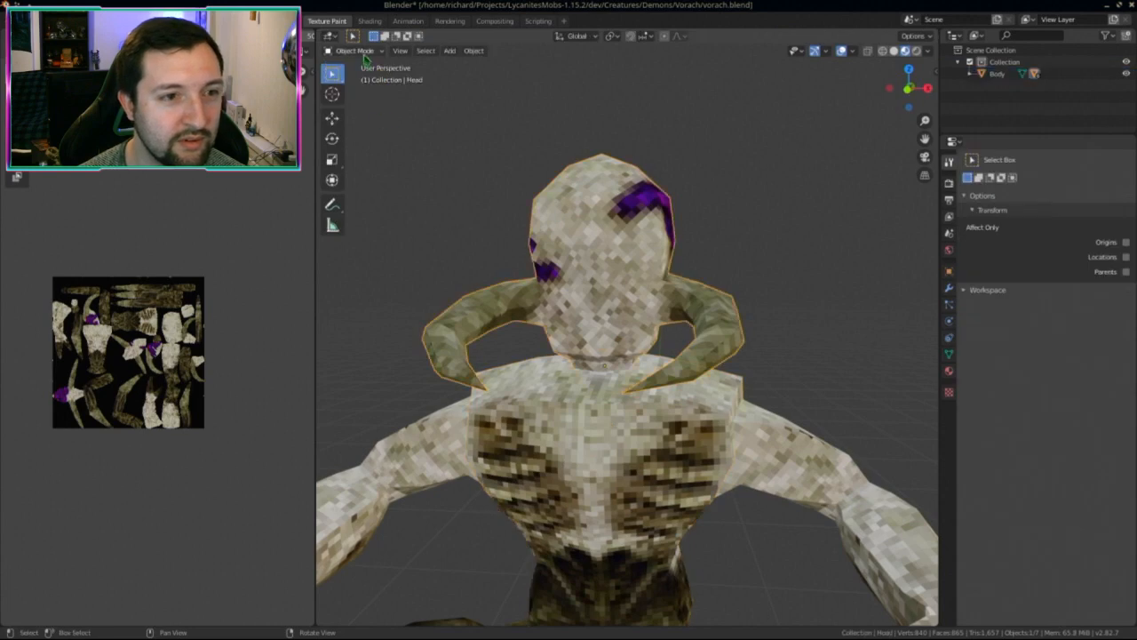
click(355, 51)
click(356, 125)
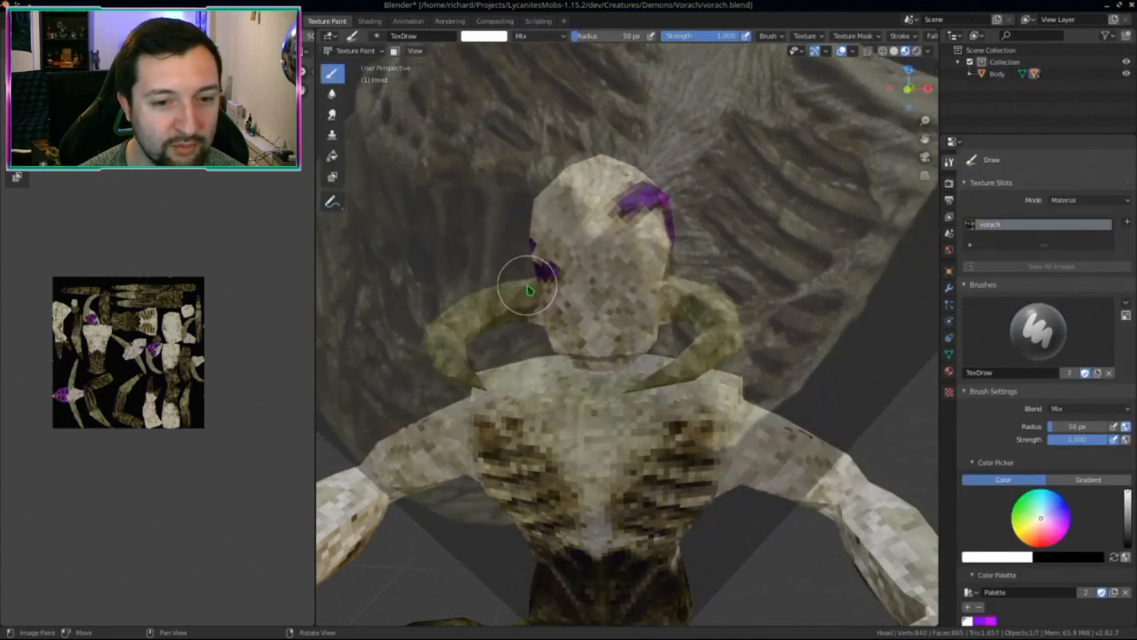
middle_drag(528, 289, 546, 222)
scroll(834, 40, down, 4)
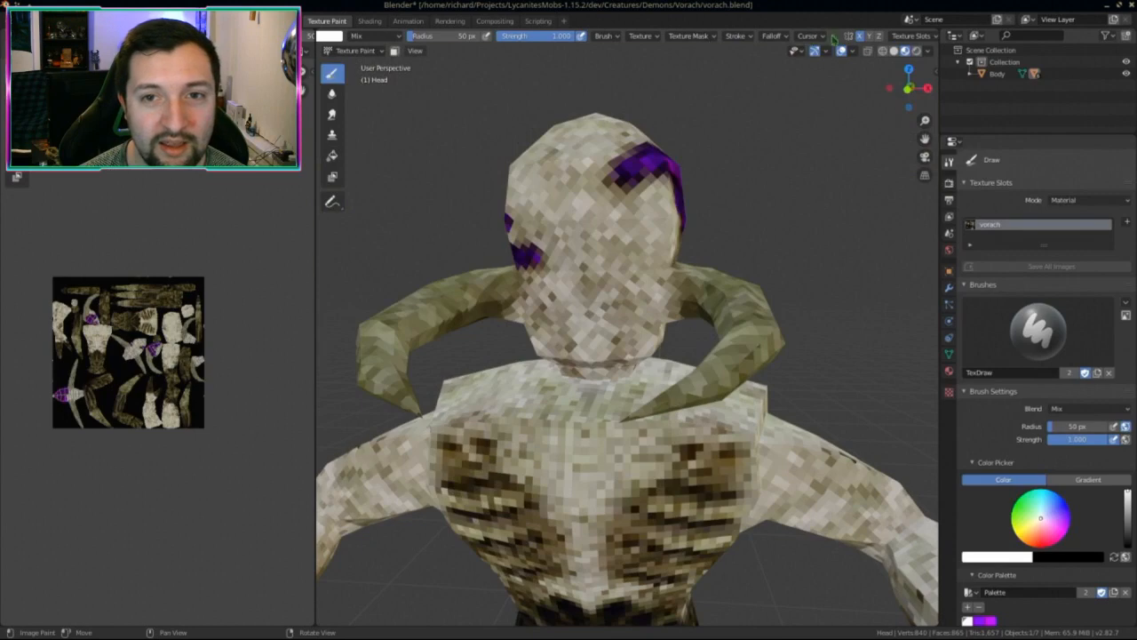
scroll(582, 322, up, 3)
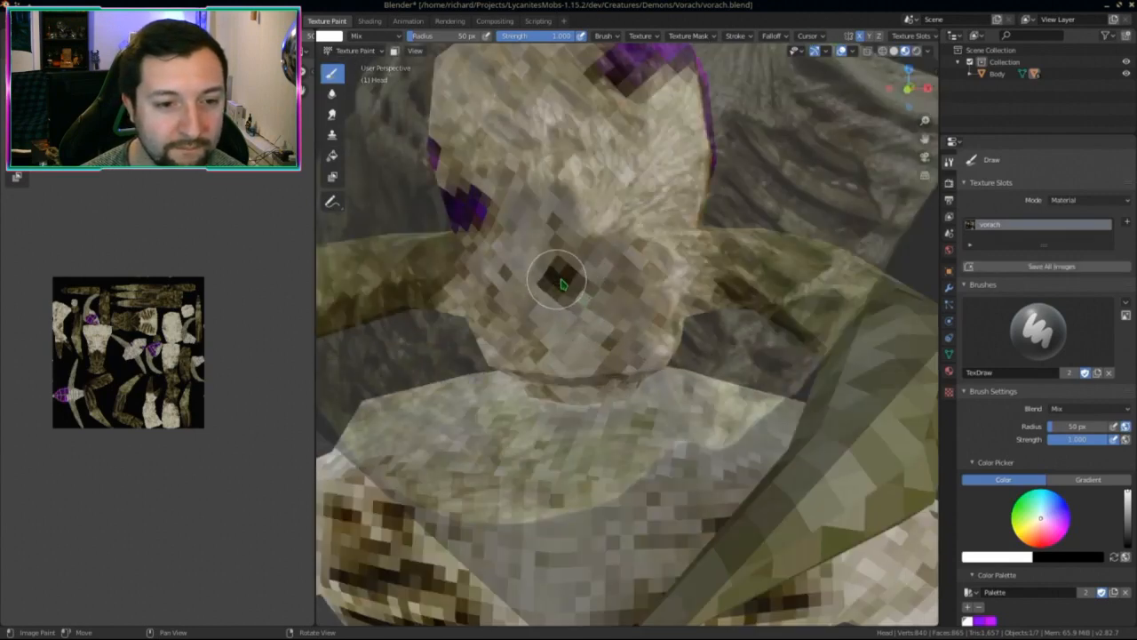
Step: Paint the first dark X-mirrored strokes of the mouth across the face
drag(593, 286, 655, 275)
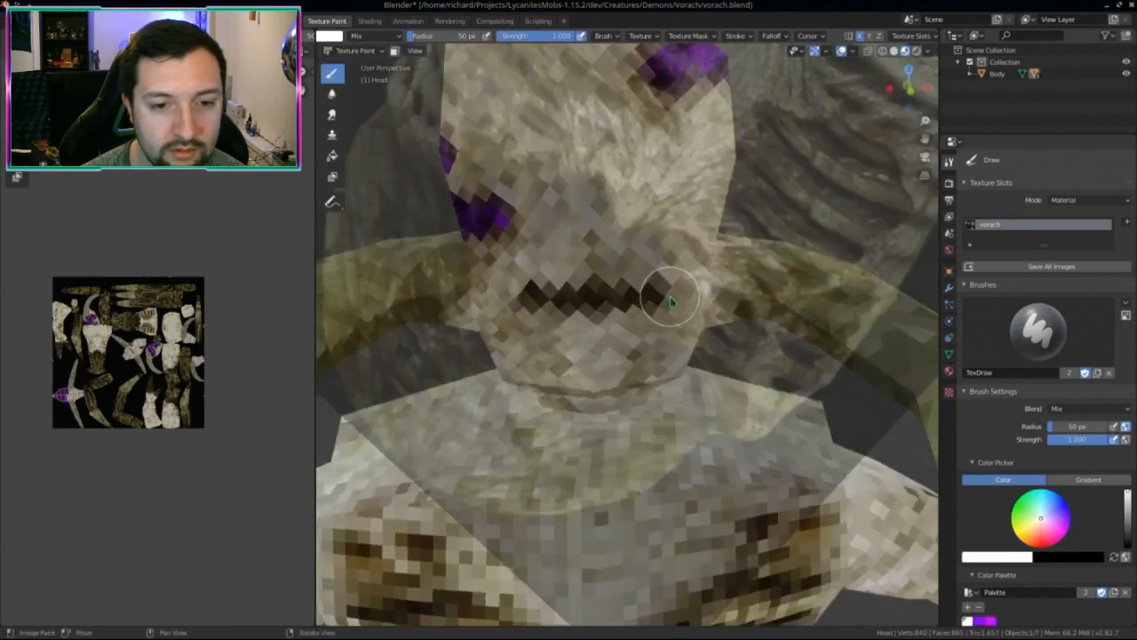
mouse_move(695, 285)
mouse_down()
mouse_move(782, 271)
mouse_move(815, 287)
mouse_move(851, 279)
mouse_move(836, 291)
mouse_up()
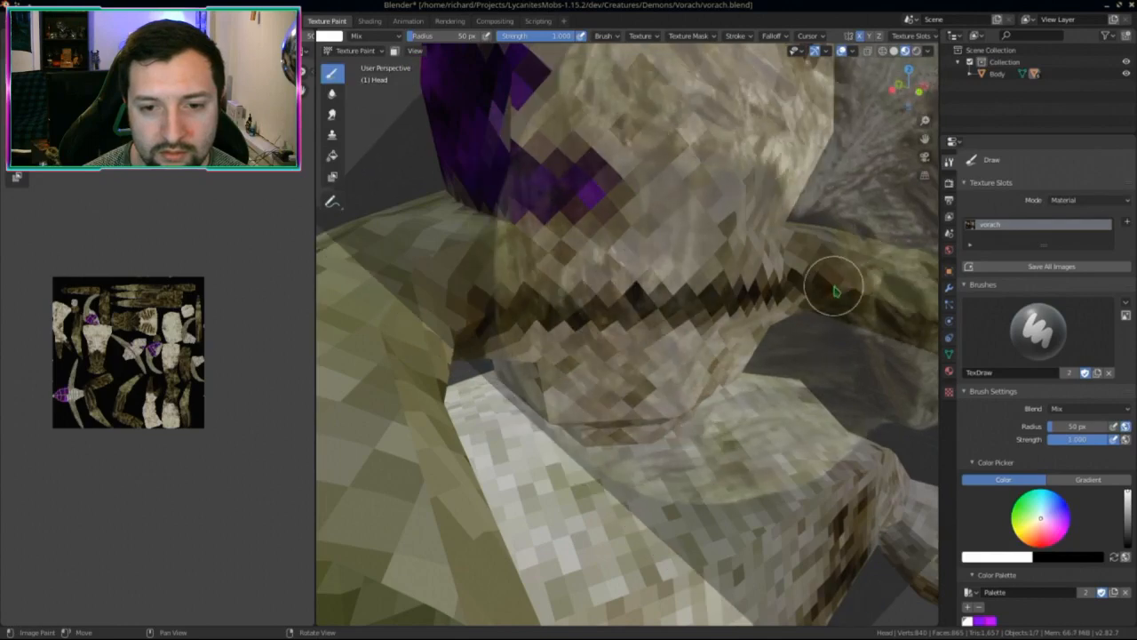
scroll(782, 287, down, 6)
middle_drag(762, 292, 758, 289)
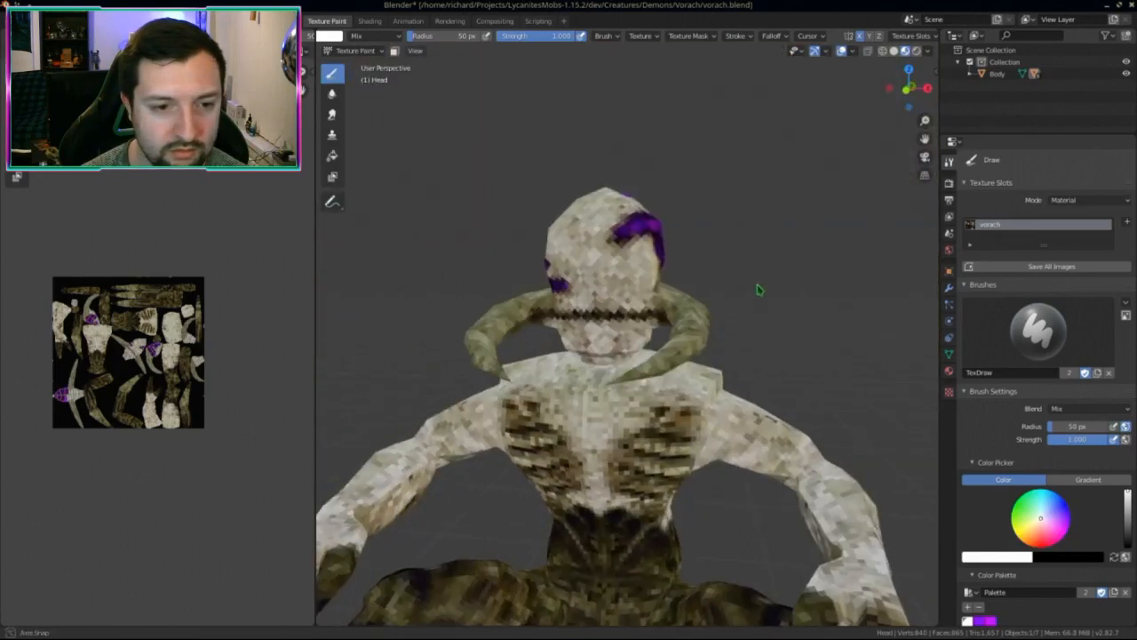
scroll(675, 311, up, 6)
mouse_move(639, 279)
mouse_down()
mouse_move(643, 312)
mouse_move(625, 262)
mouse_move(642, 230)
mouse_up()
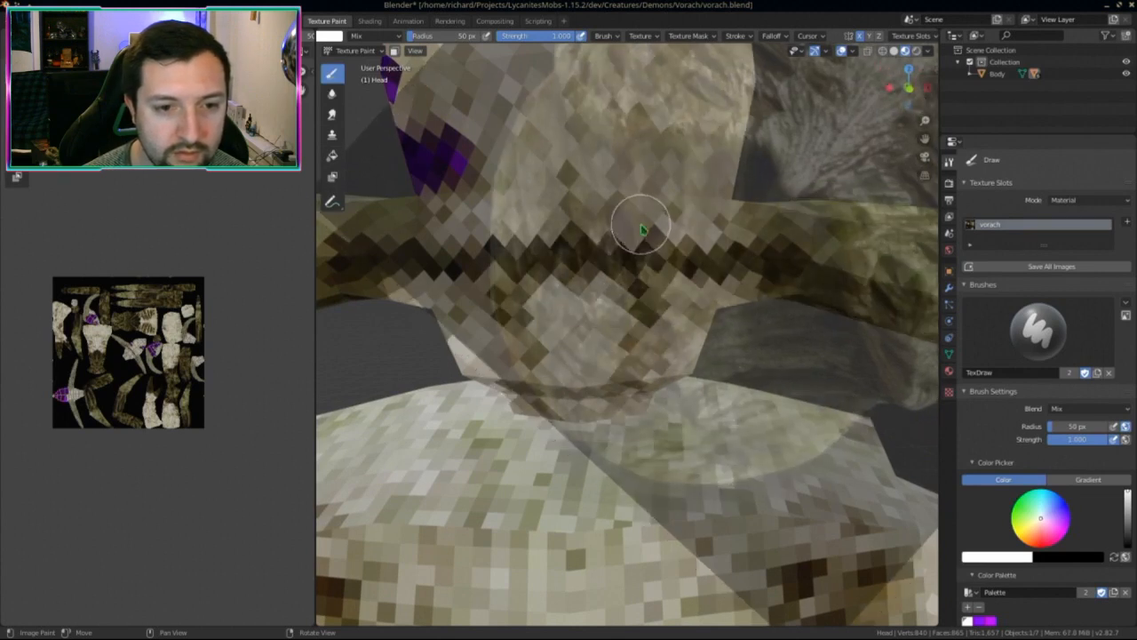
Step: Extend and darken the jagged mouth with more mirrored strokes
mouse_move(634, 246)
middle_down()
mouse_move(690, 241)
mouse_move(666, 246)
middle_up()
drag(668, 236, 667, 178)
middle_drag(668, 178, 673, 226)
drag(673, 225, 665, 196)
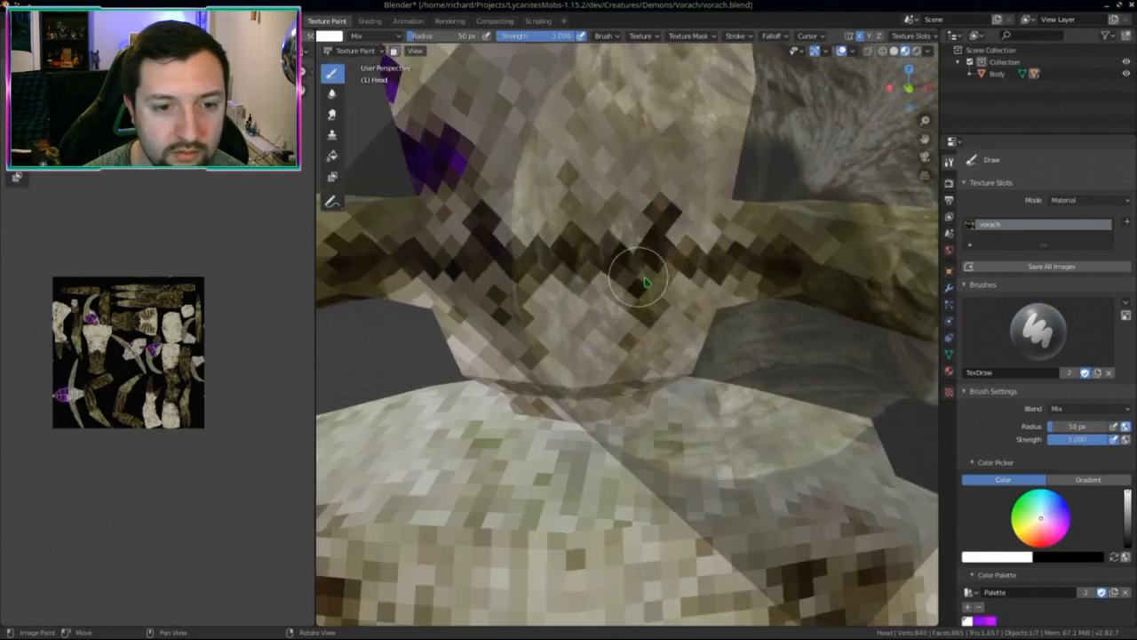
middle_drag(645, 283, 642, 299)
mouse_move(643, 299)
mouse_down()
mouse_move(634, 262)
mouse_move(647, 305)
mouse_move(640, 275)
mouse_move(642, 293)
mouse_up()
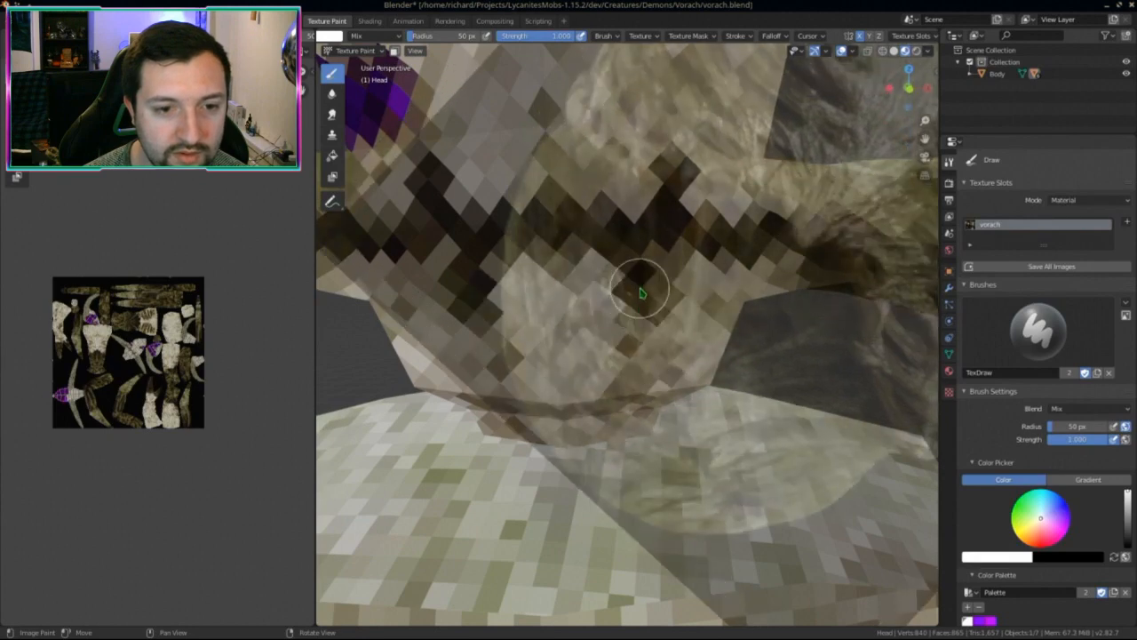
mouse_move(553, 274)
mouse_down()
mouse_move(551, 255)
mouse_move(550, 292)
mouse_move(614, 192)
mouse_move(592, 190)
mouse_move(587, 170)
mouse_move(769, 260)
mouse_move(721, 265)
mouse_move(724, 281)
mouse_move(760, 189)
mouse_up()
Step: Orbit around the head to check the mouth and shift the texture image view up
scroll(761, 238, down, 3)
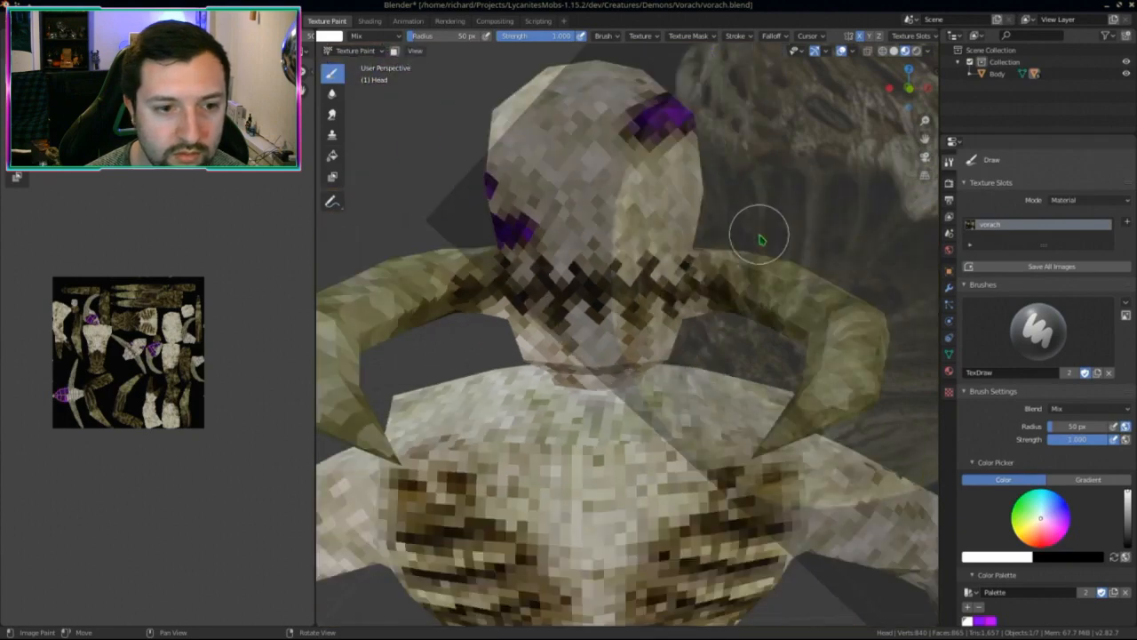
scroll(761, 238, down, 2)
middle_drag(762, 238, 604, 242)
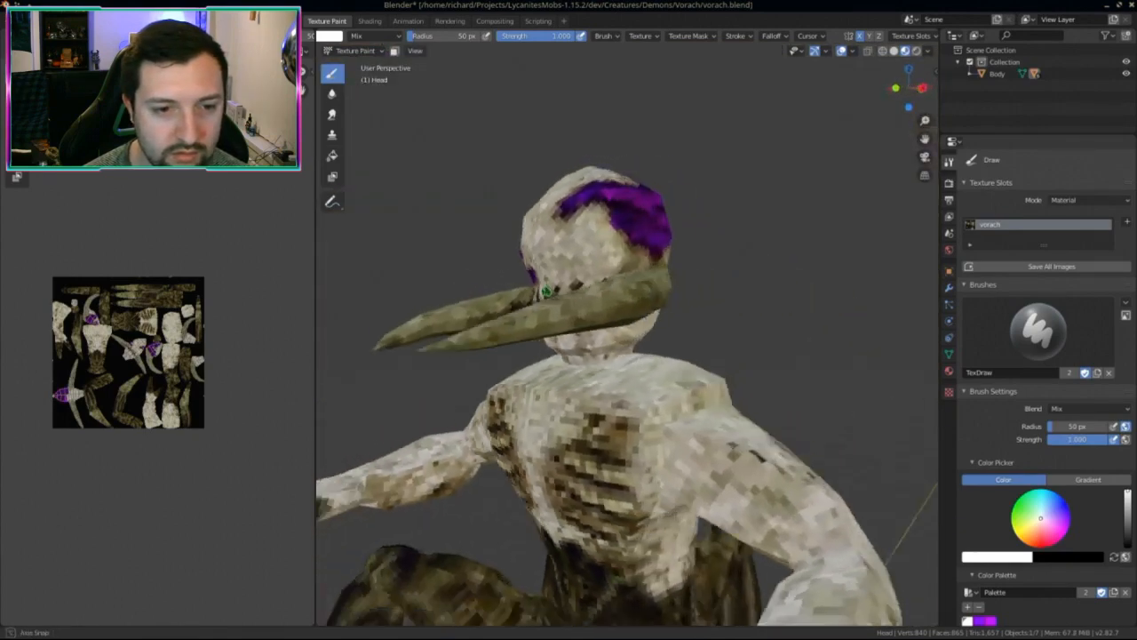
middle_drag(545, 291, 653, 290)
scroll(655, 290, down, 4)
middle_drag(222, 370, 228, 332)
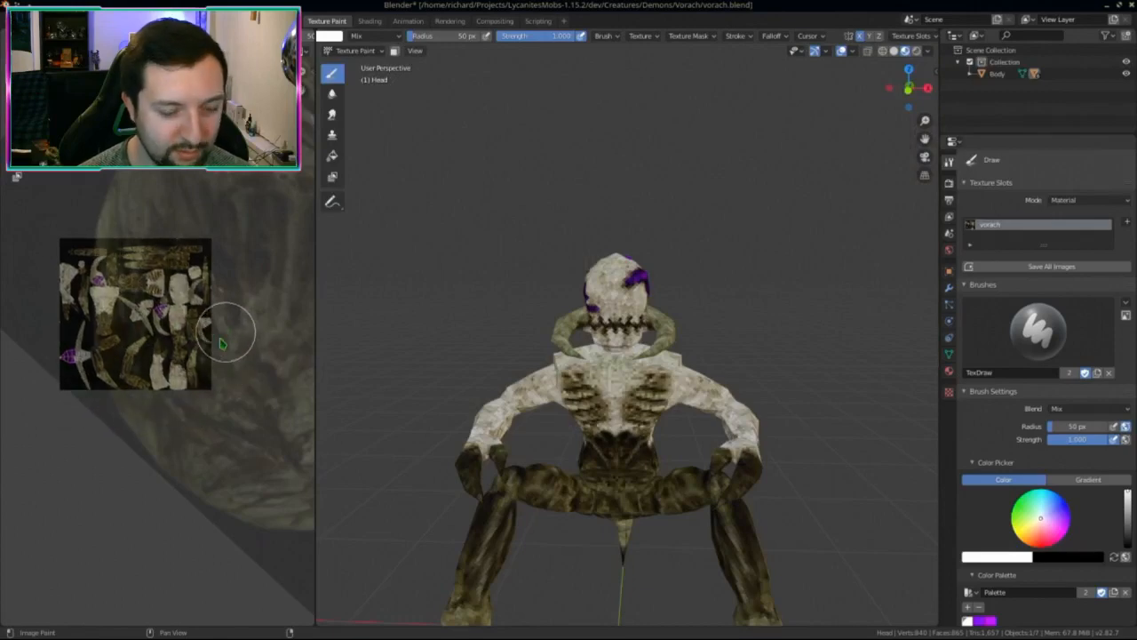
Step: Save the texture with the new mouth to vorach.png
key(alt+s)
mouse_move(497, 400)
middle_down()
mouse_move(475, 399)
mouse_move(507, 394)
mouse_move(485, 391)
middle_up()
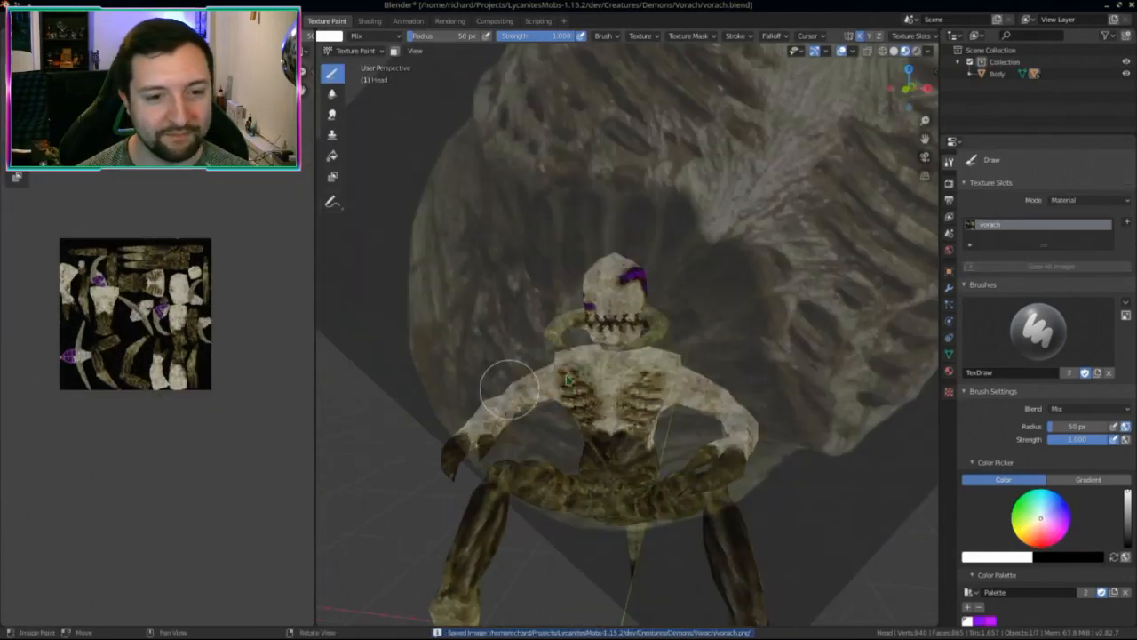
scroll(622, 284, up, 8)
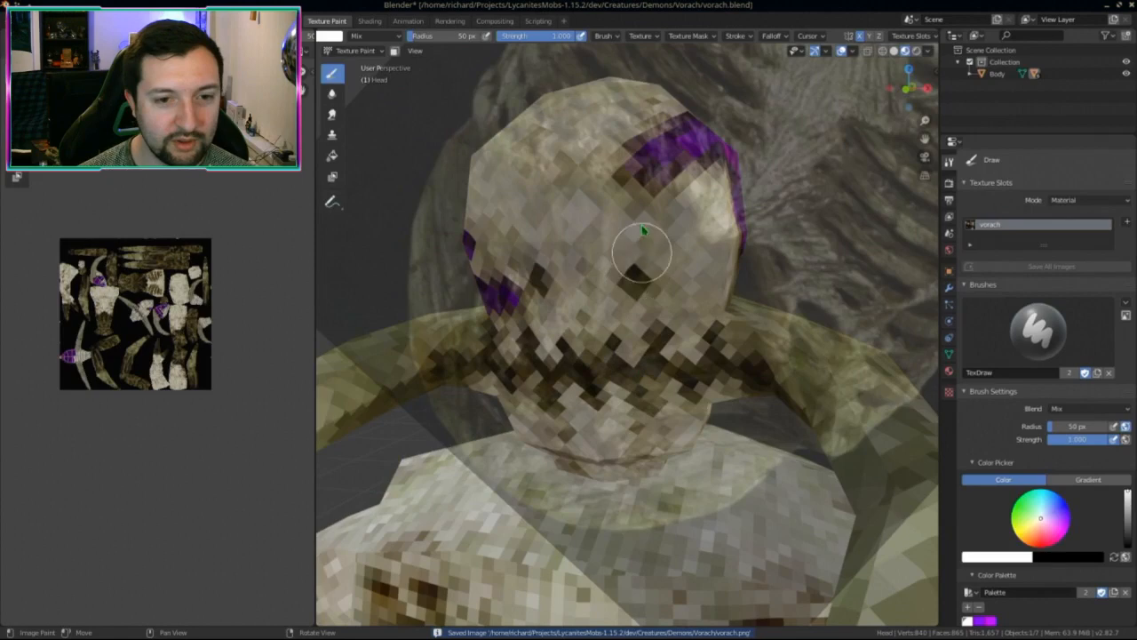
Step: Try painting dark mirrored eyes over the upper face
drag(643, 229, 648, 271)
scroll(676, 338, down, 6)
mouse_move(693, 336)
middle_down()
mouse_move(729, 333)
mouse_move(686, 322)
mouse_move(660, 289)
middle_up()
scroll(687, 322, up, 3)
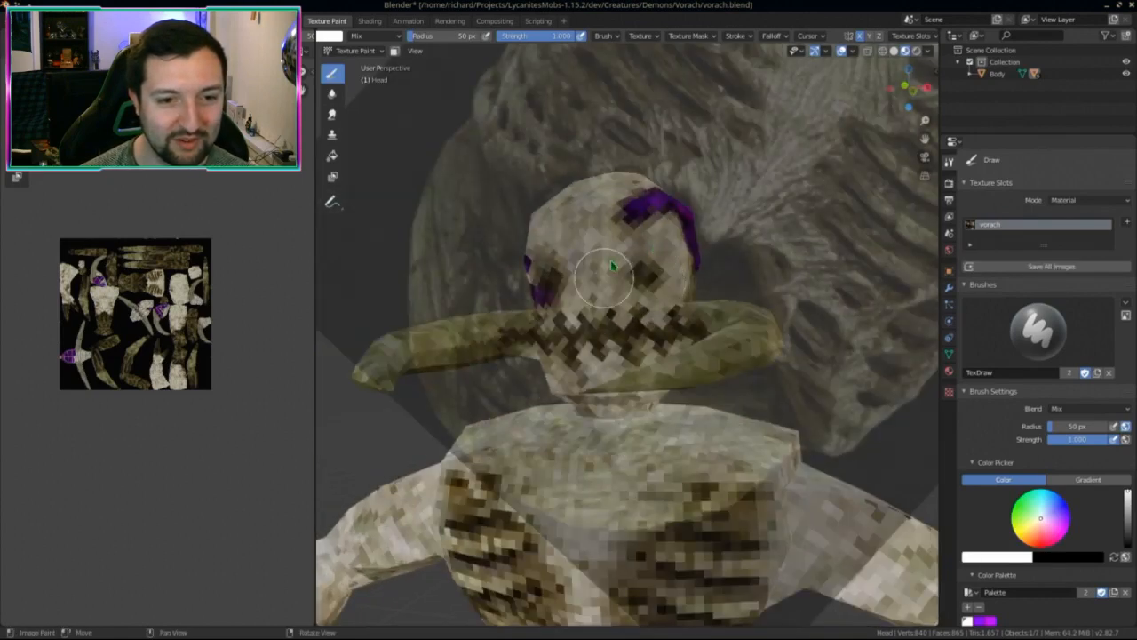
drag(612, 265, 600, 252)
scroll(585, 235, down, 4)
middle_drag(584, 235, 673, 341)
scroll(673, 336, up, 4)
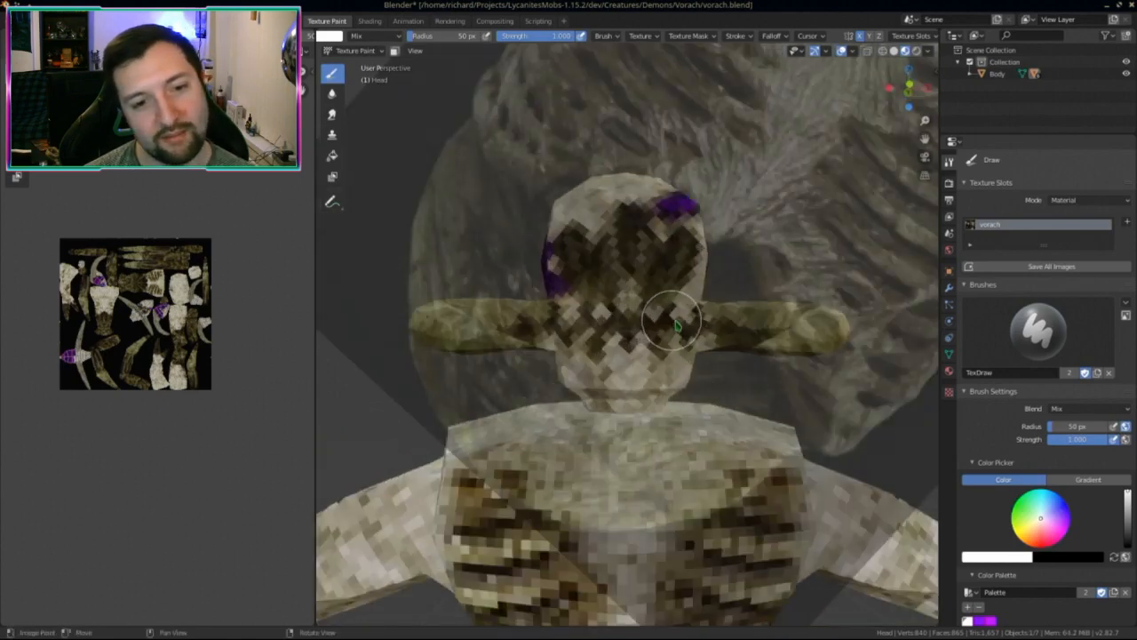
mouse_move(702, 401)
ctrl+right_down()
mouse_move(646, 422)
mouse_move(656, 444)
ctrl+right_up()
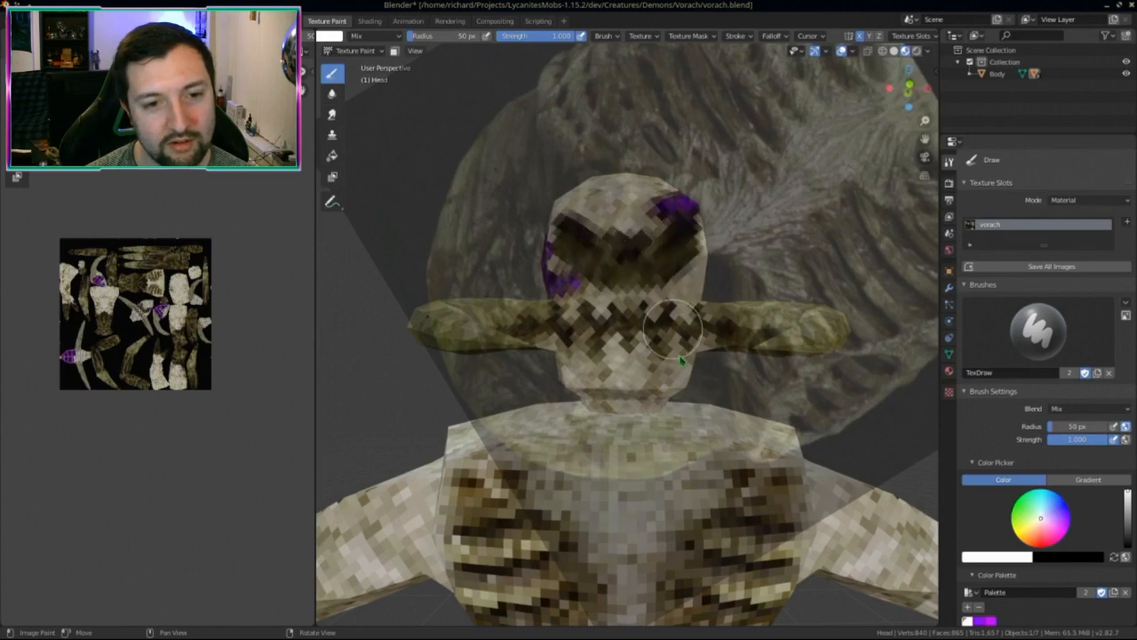
Step: Undo the dark eye paint
scroll(680, 357, down, 2)
mouse_move(679, 357)
middle_down()
mouse_move(652, 355)
mouse_move(714, 359)
mouse_move(685, 376)
mouse_move(681, 355)
mouse_move(702, 382)
mouse_move(718, 381)
mouse_move(572, 491)
mouse_move(702, 465)
mouse_move(862, 465)
mouse_move(761, 380)
mouse_move(679, 346)
middle_up()
key(ctrl+z)
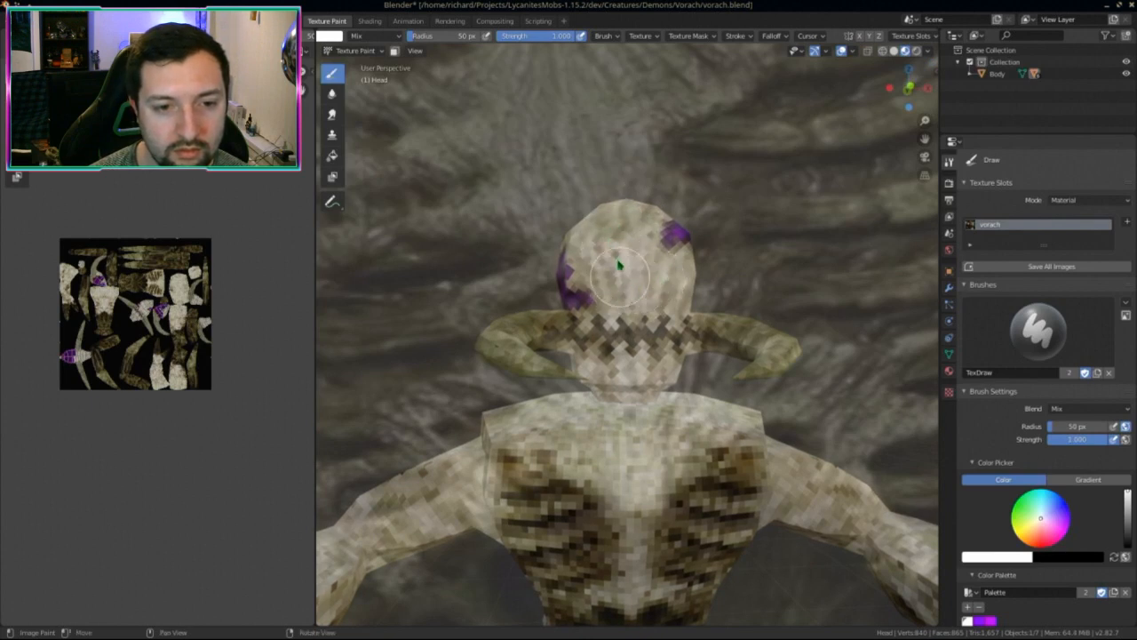
Step: Save the texture again and switch to the Layout workspace
mouse_move(627, 227)
middle_down()
mouse_move(702, 334)
mouse_move(737, 338)
middle_up()
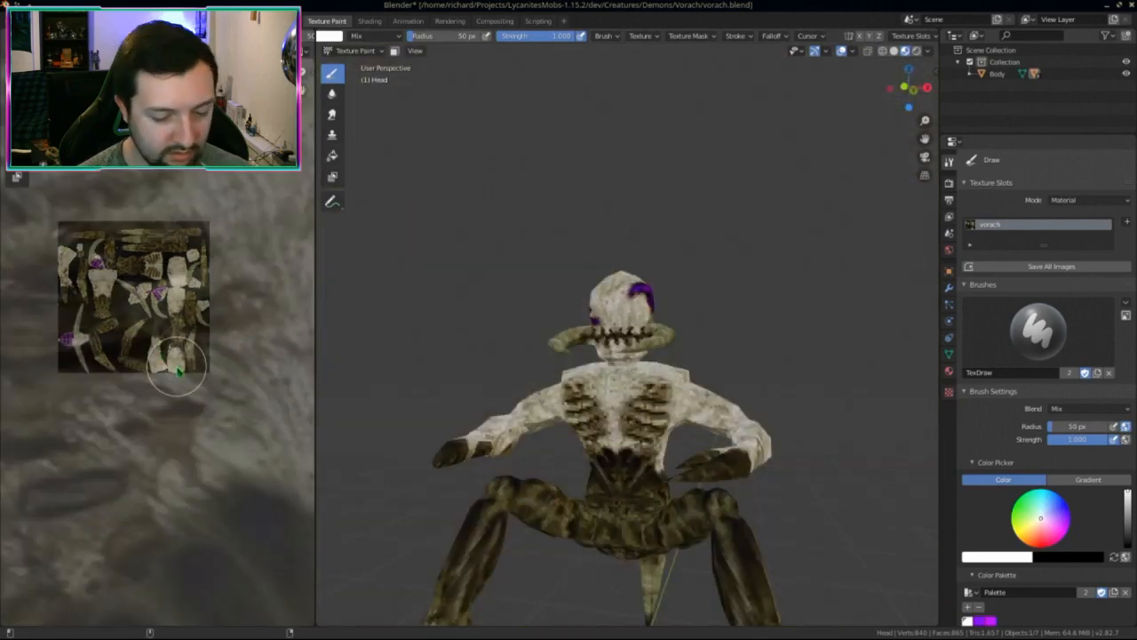
key(alt+s)
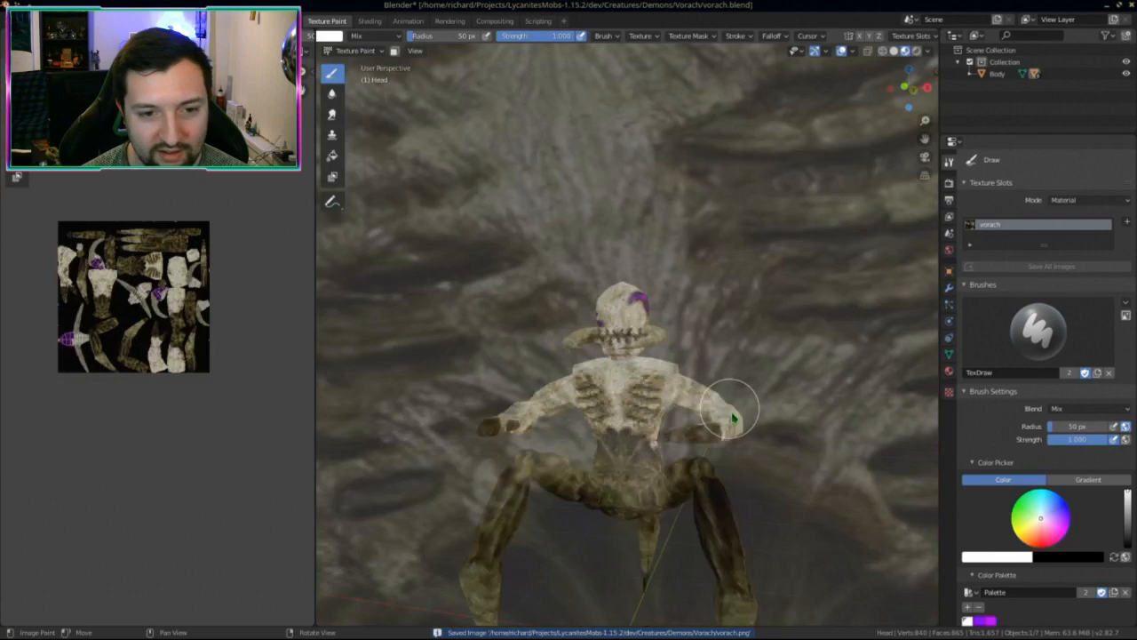
mouse_move(733, 418)
middle_down()
mouse_move(734, 393)
mouse_move(734, 425)
mouse_move(734, 409)
middle_up()
key(ctrl+Page_Up)
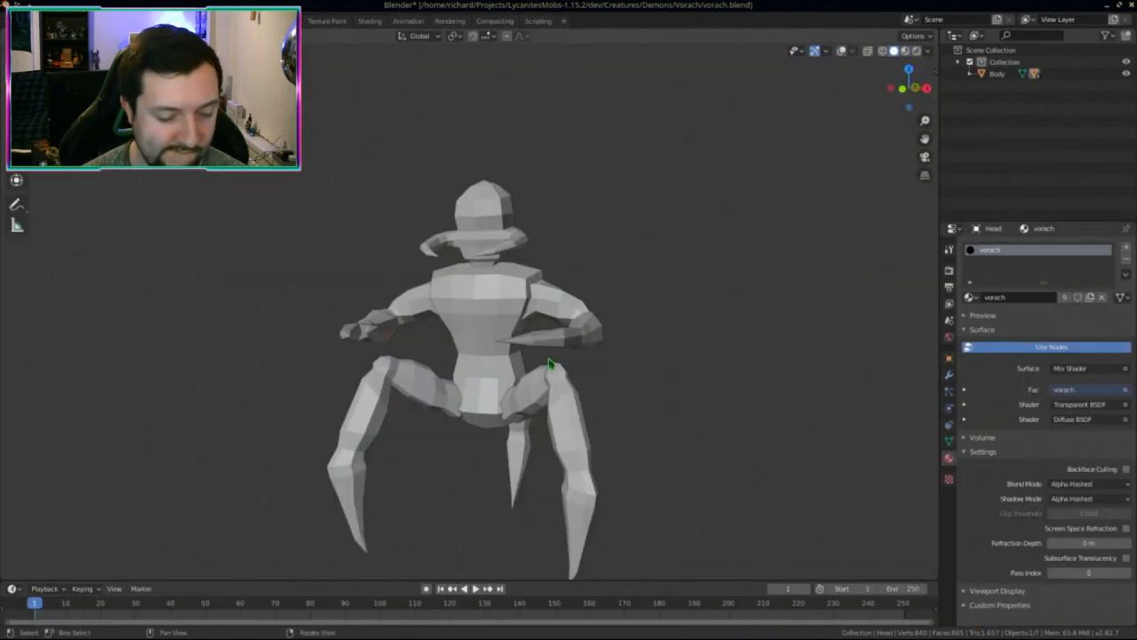
Step: Switch viewport shading to Material Preview so the painted texture shows
key(z)
click(535, 480)
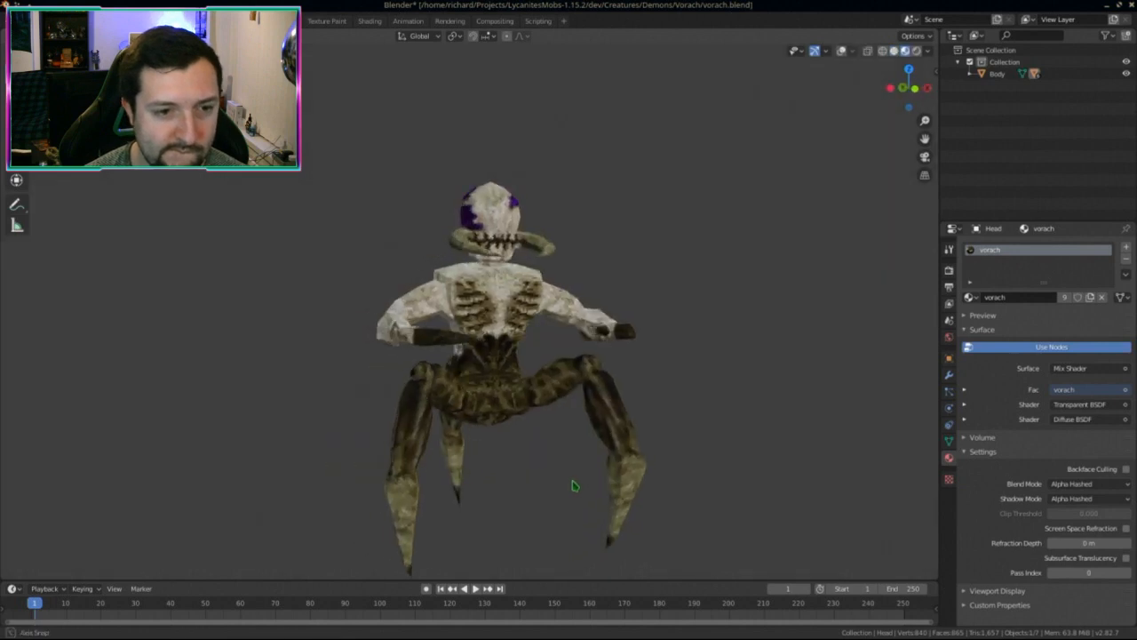
middle_drag(574, 486, 558, 484)
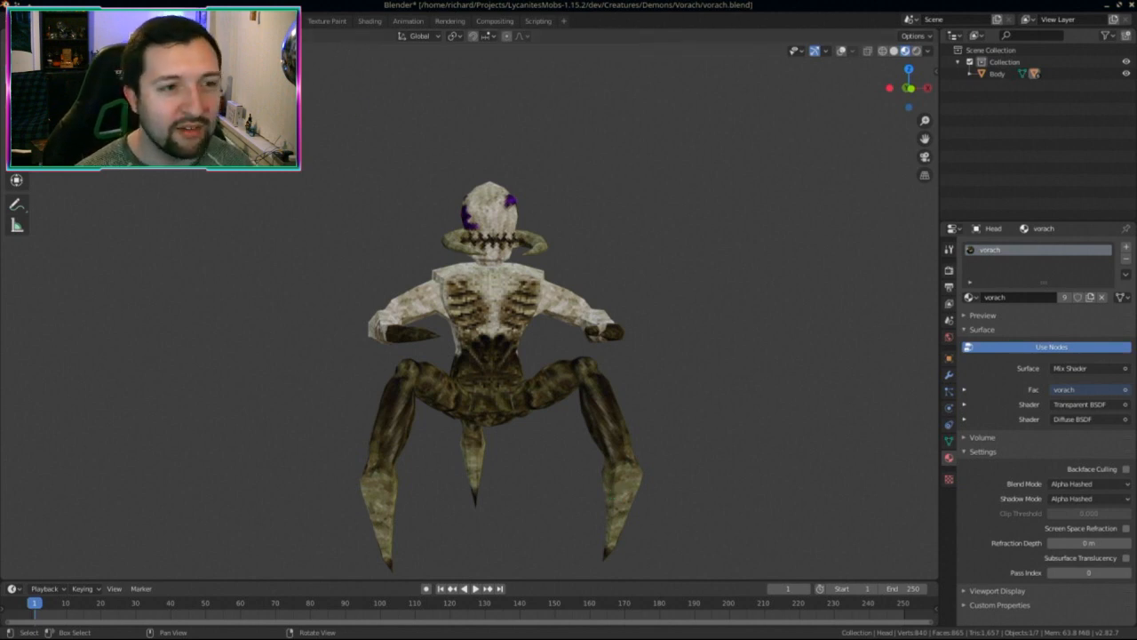
Step: Return to the Texture Paint workspace and view the ribcage from the front
click(327, 20)
scroll(672, 456, down, 3)
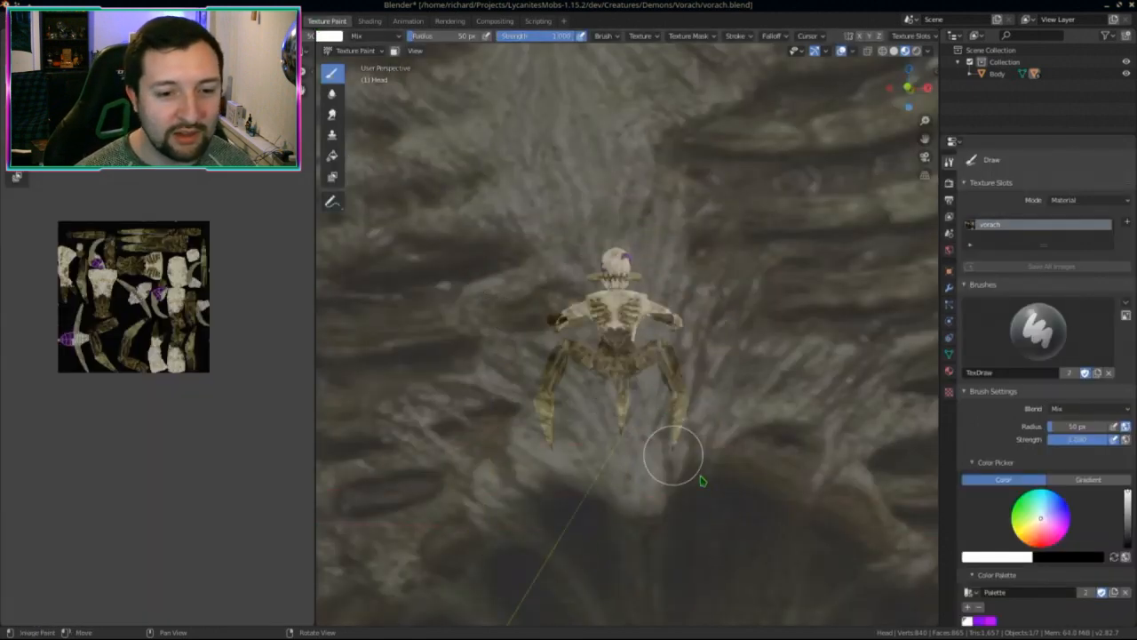
scroll(830, 536, down, 3)
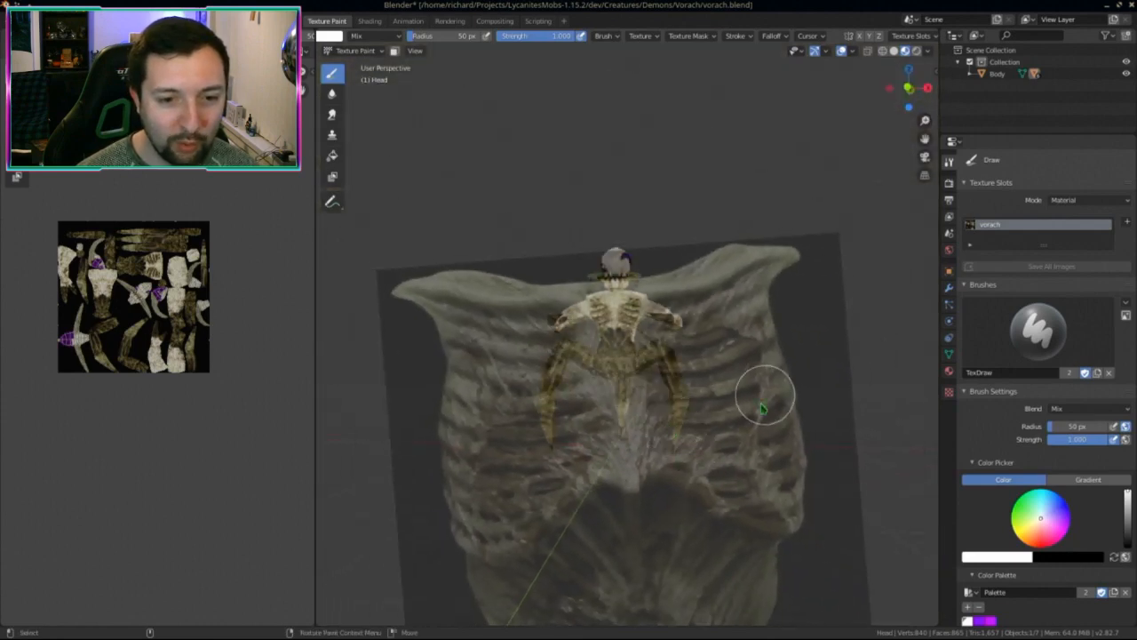
middle_drag(735, 375, 739, 338)
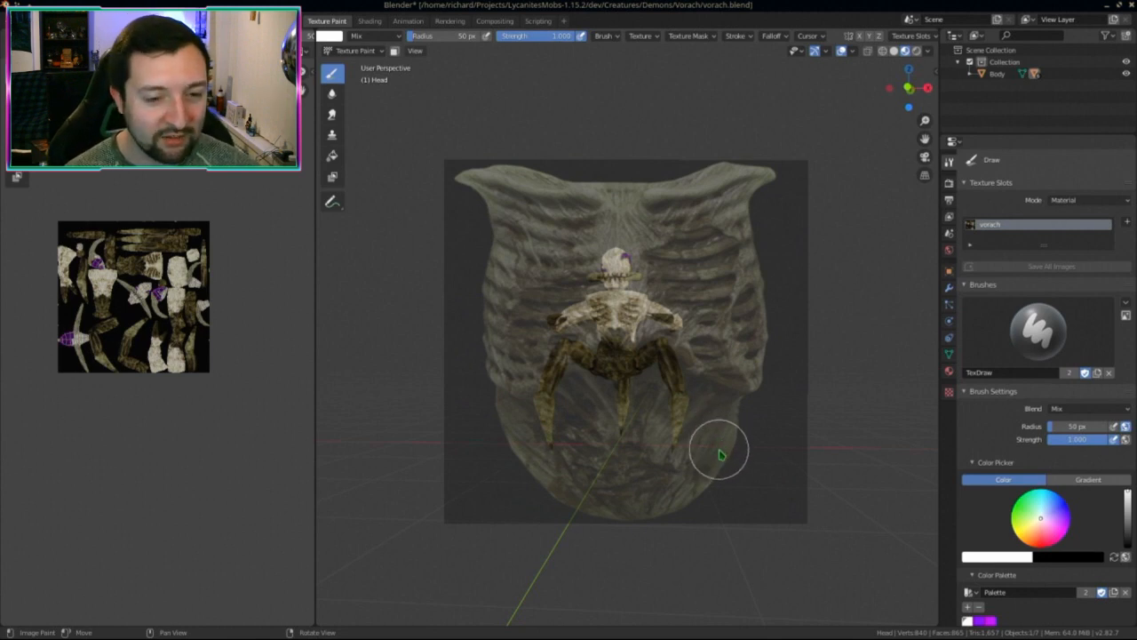
middle_drag(734, 459, 706, 479)
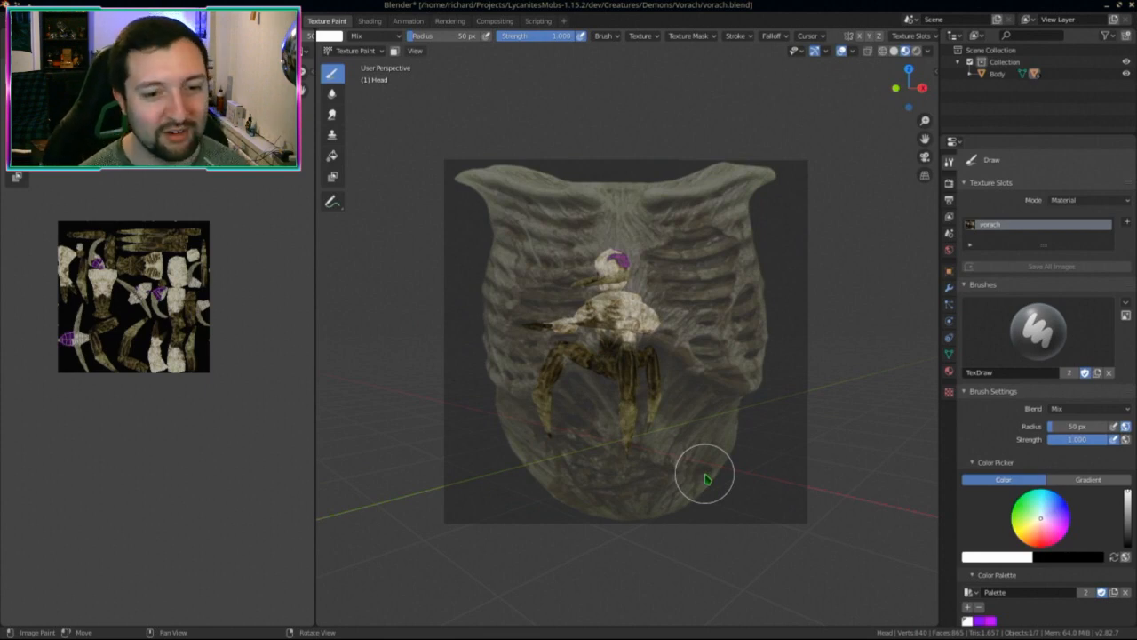
middle_drag(652, 435, 711, 355)
Step: Select the Body in Object Mode, re-enter Texture Paint, and paint a touch-up stroke
click(356, 51)
click(356, 64)
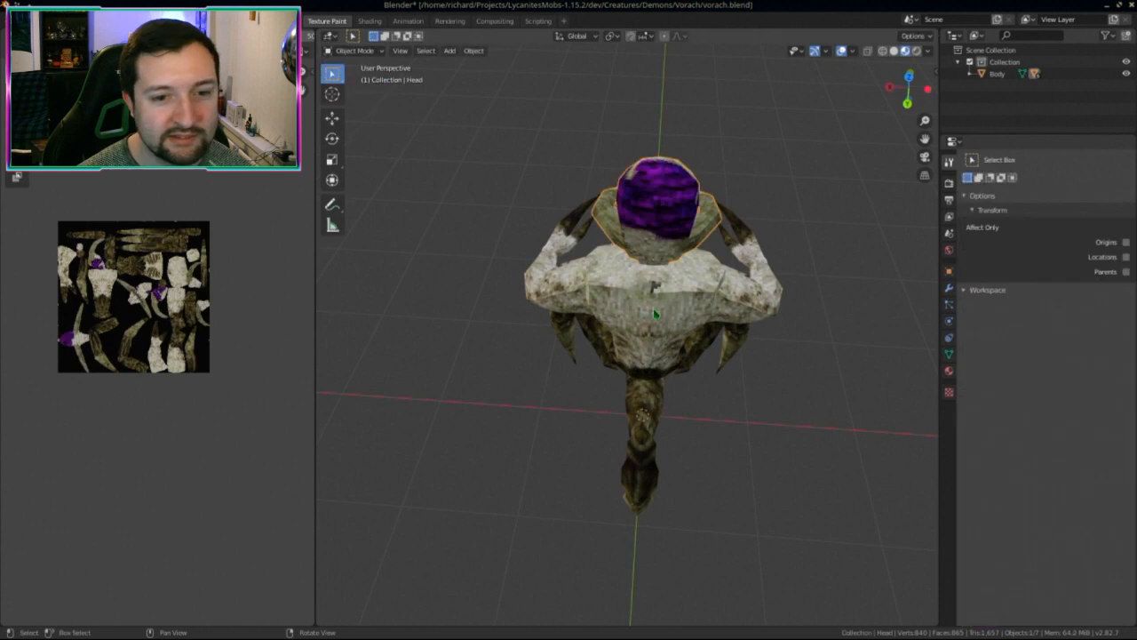
click(654, 313)
click(356, 50)
click(356, 134)
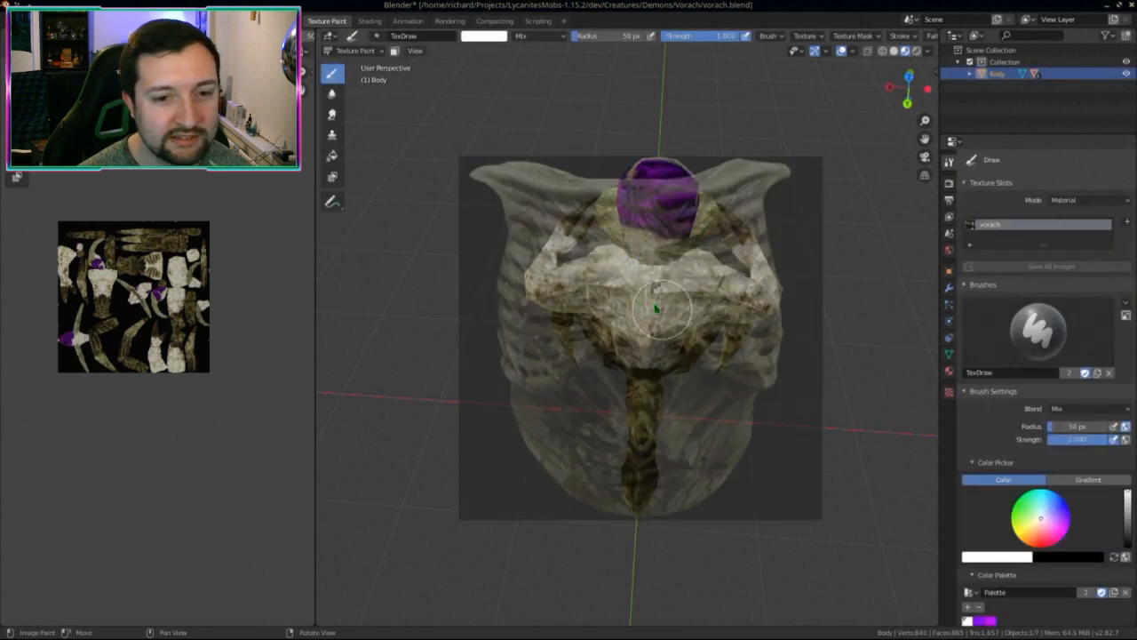
drag(656, 309, 652, 304)
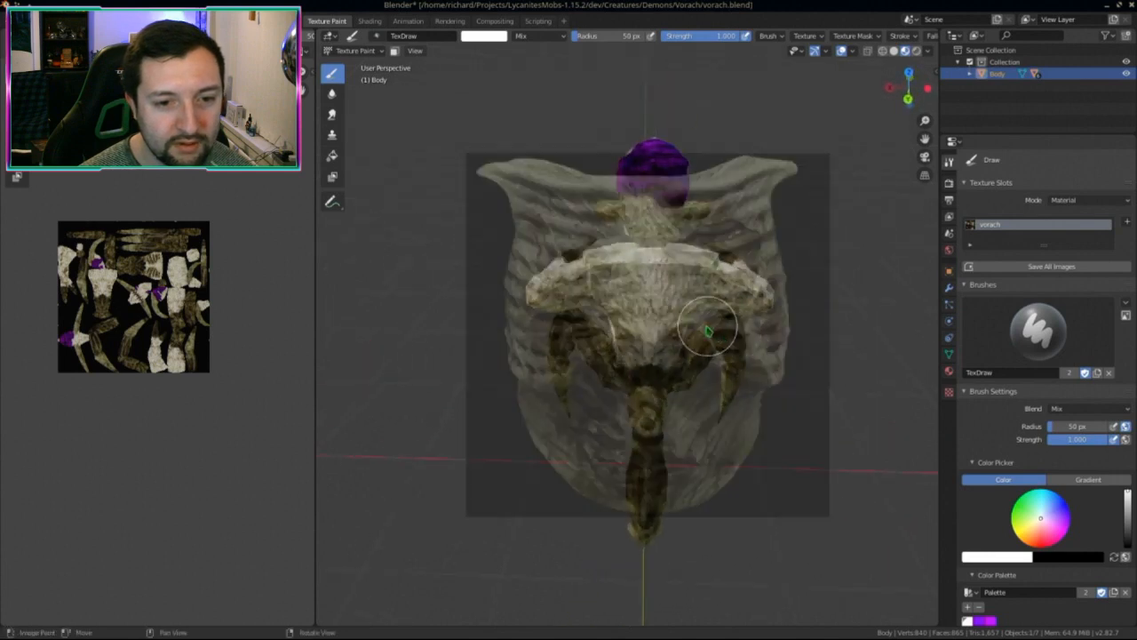
Step: Check the paint from a couple of angles and save the vorach.png image
middle_drag(728, 368, 698, 347)
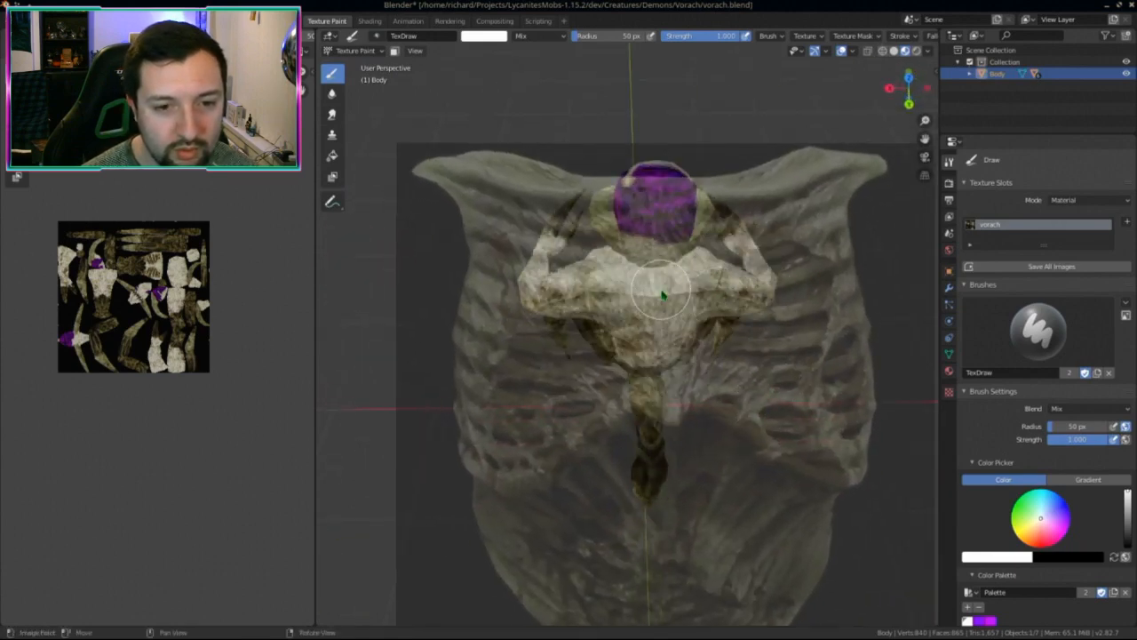
middle_drag(716, 394, 699, 359)
key(alt+s)
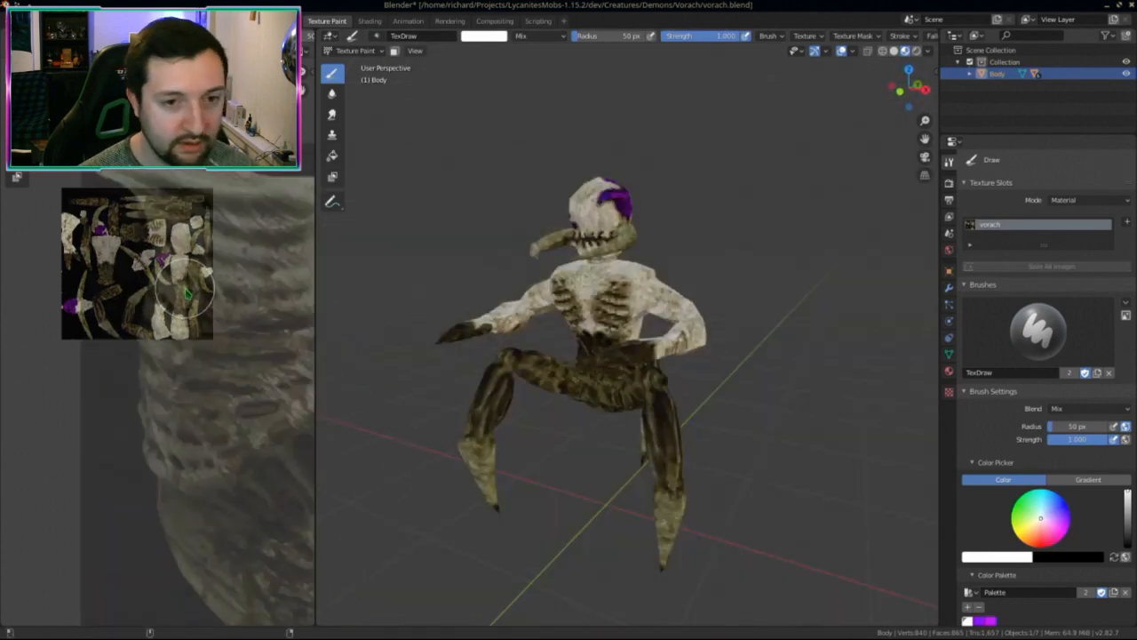
key(ctrl+Page_Up)
key(ctrl+Page_Up)
key(ctrl+Page_Up)
key(ctrl+Page_Up)
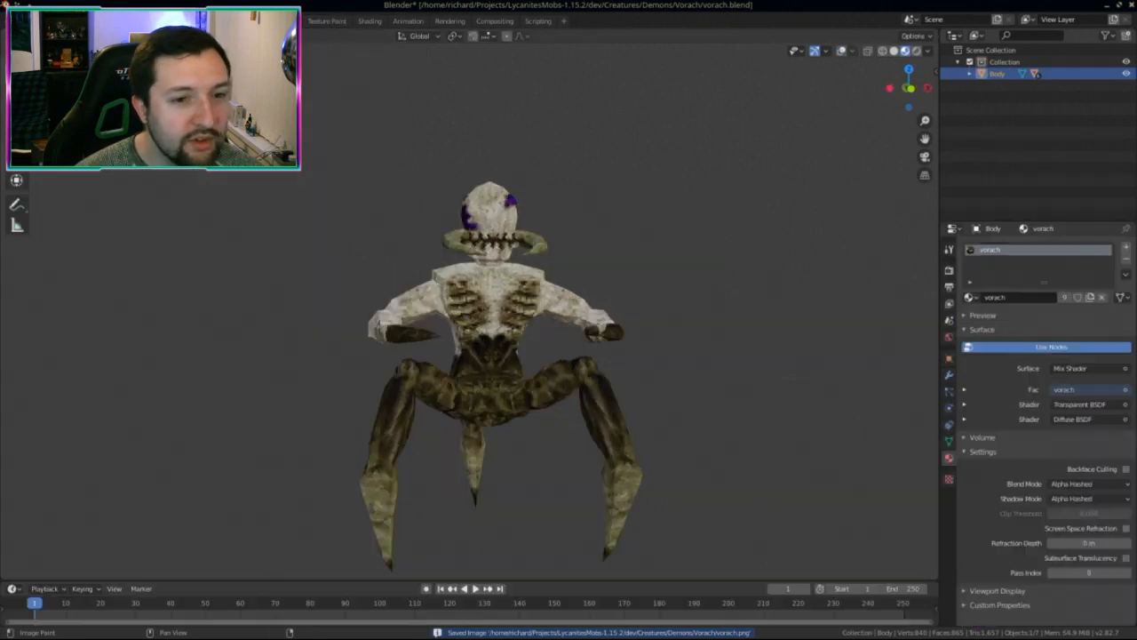
middle_drag(487, 397, 611, 397)
scroll(594, 391, up, 5)
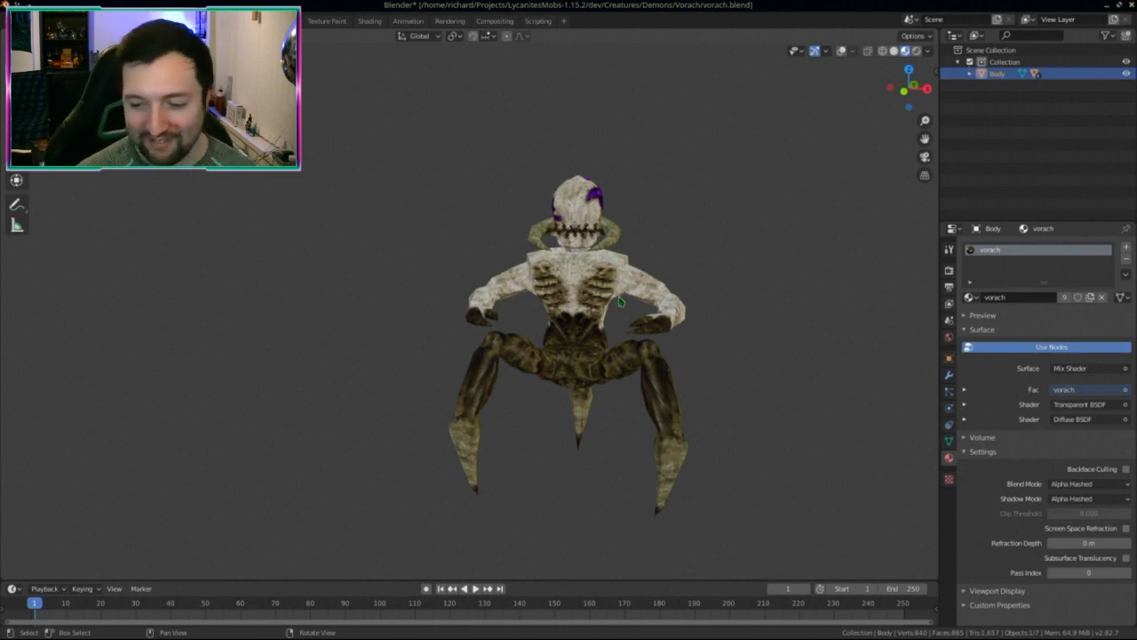
Step: Orbit and zoom around the finished Vorach from the side, back and front
middle_drag(622, 303, 525, 376)
scroll(534, 348, up, 2)
right_drag(525, 377, 408, 346)
scroll(538, 382, up, 1)
scroll(538, 381, down, 2)
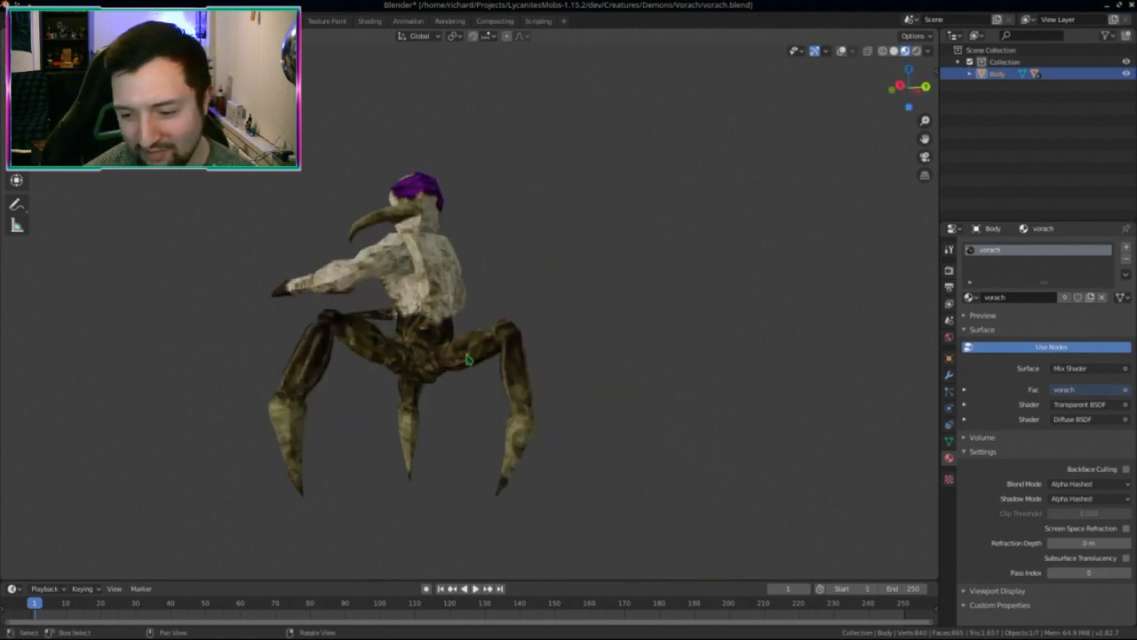
middle_drag(408, 346, 590, 387)
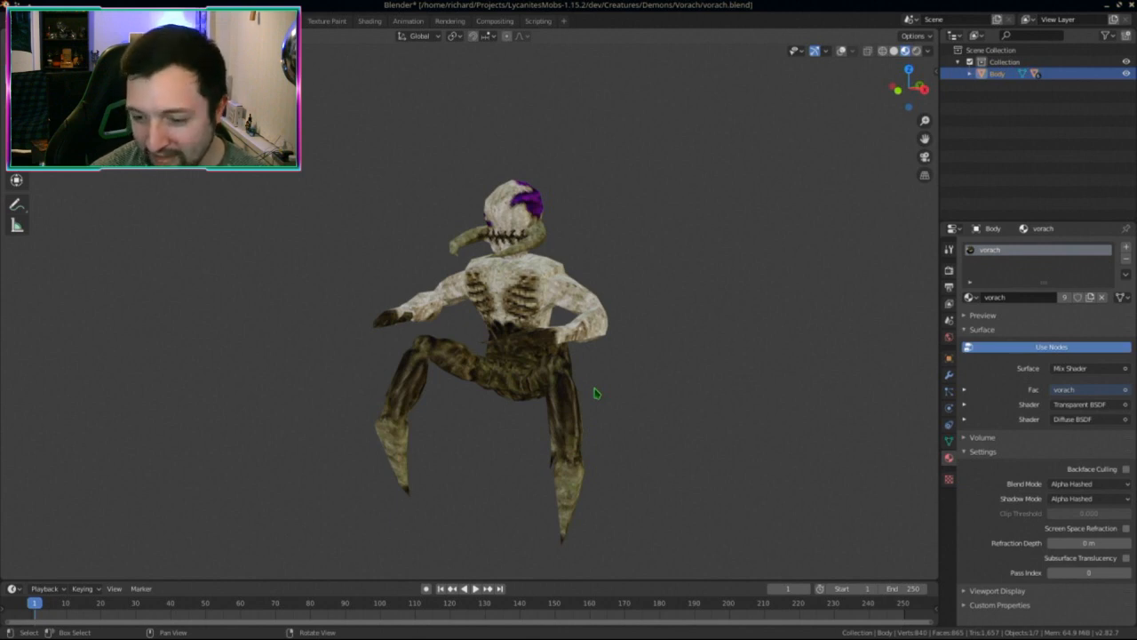
middle_drag(525, 302, 538, 325)
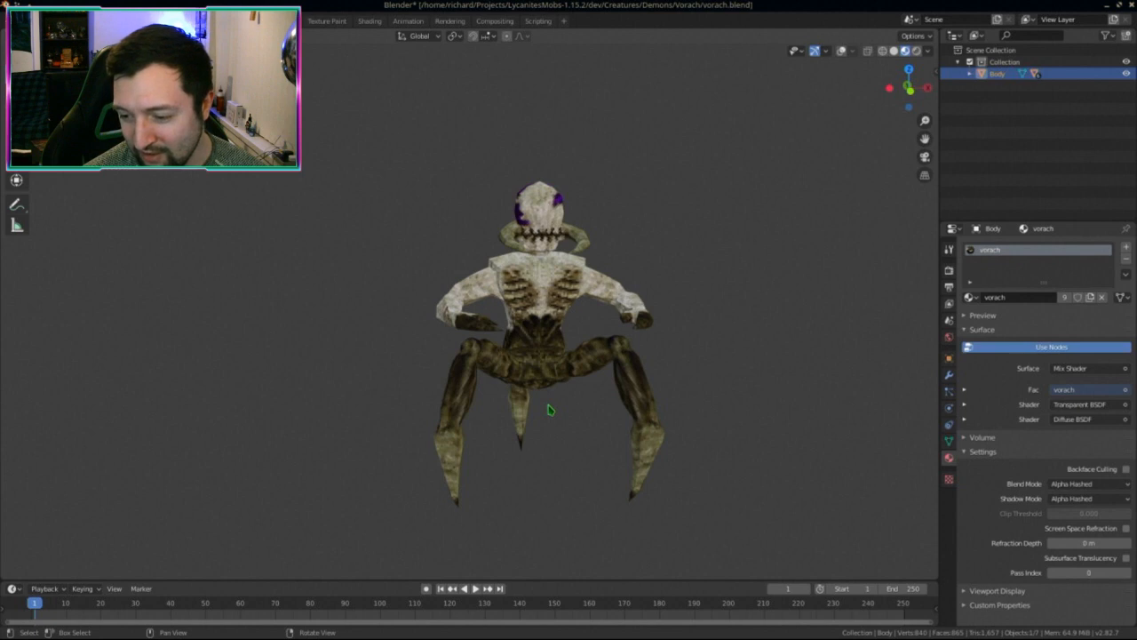
scroll(569, 436, up, 4)
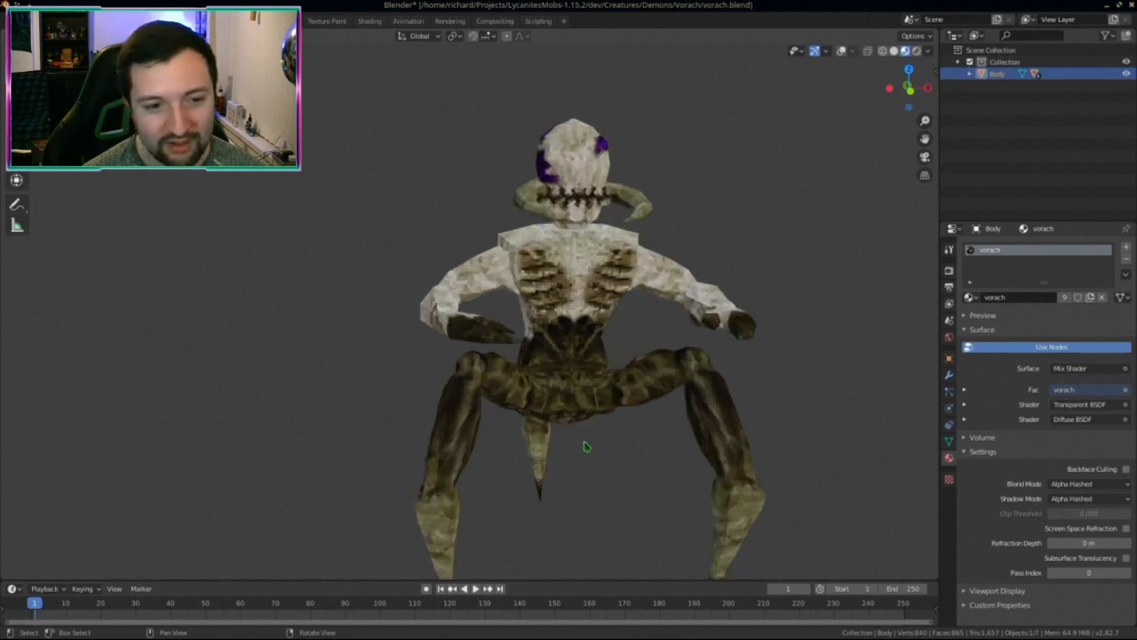
scroll(599, 367, down, 4)
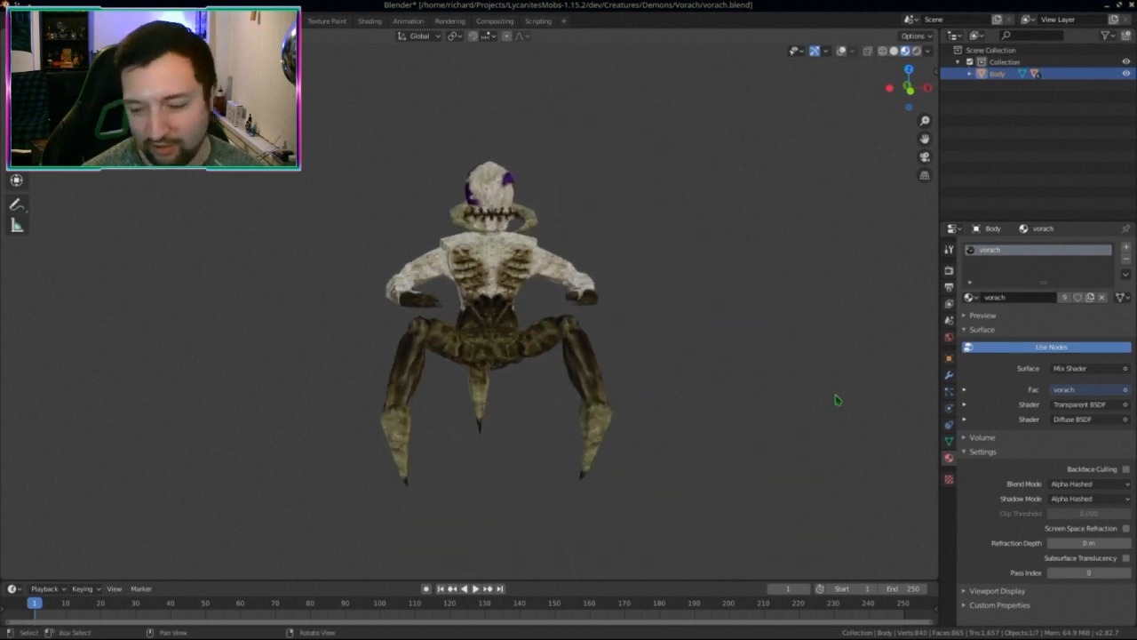
Step: Switch to Krita and open vorach.png from the recent documents
key(alt+Tab)
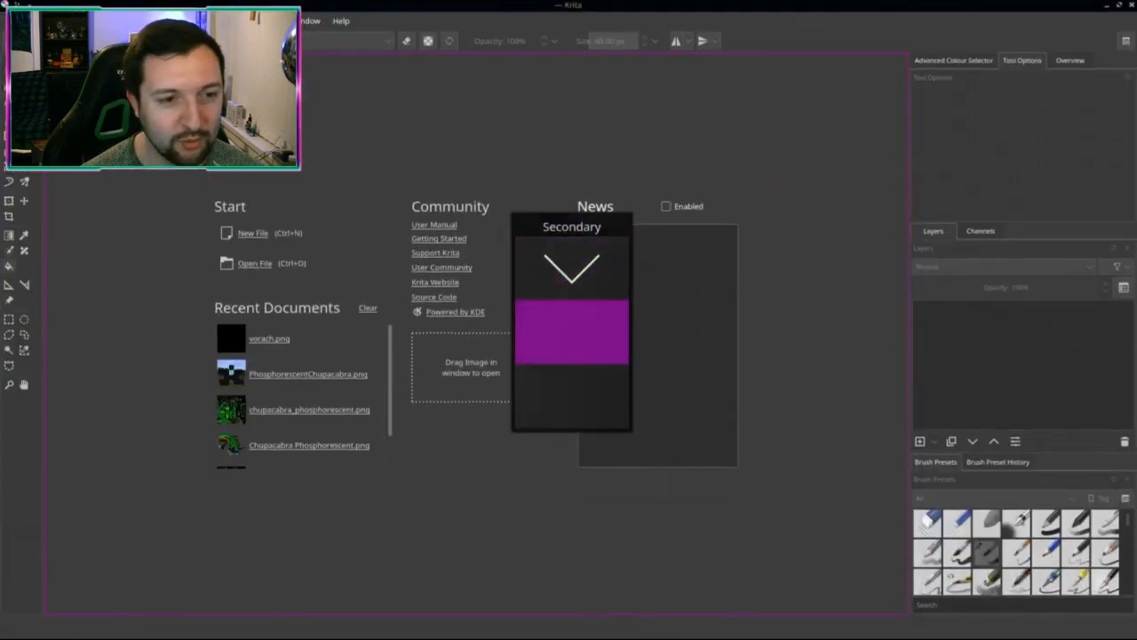
click(269, 336)
scroll(562, 495, down, 1)
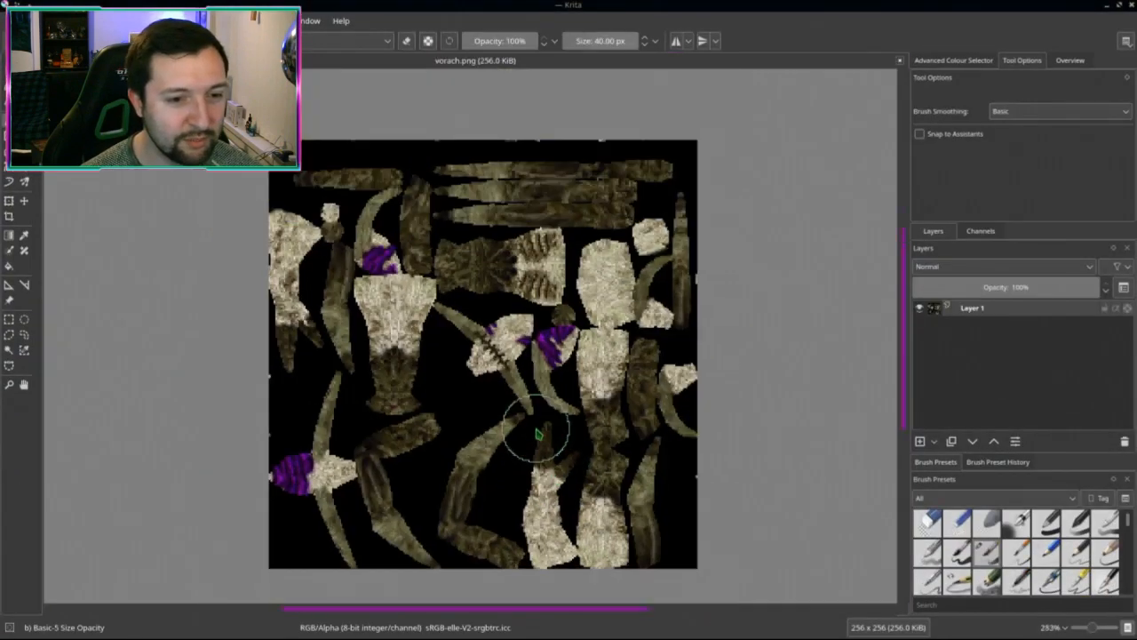
scroll(522, 427, up, 5)
scroll(571, 394, down, 4)
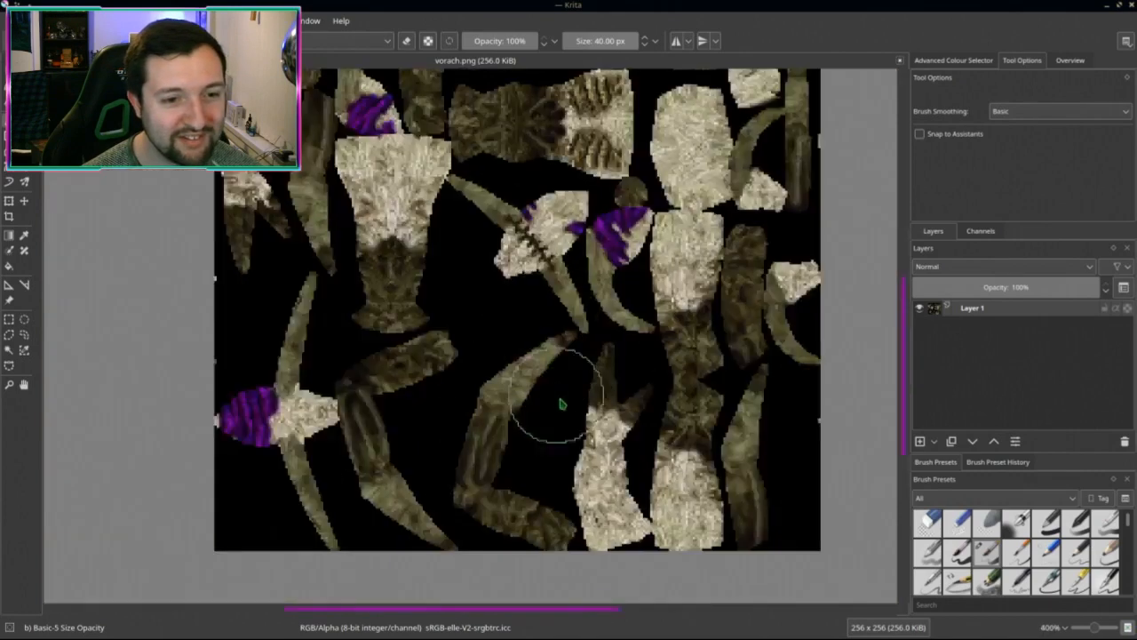
scroll(516, 449, up, 1)
scroll(515, 444, down, 3)
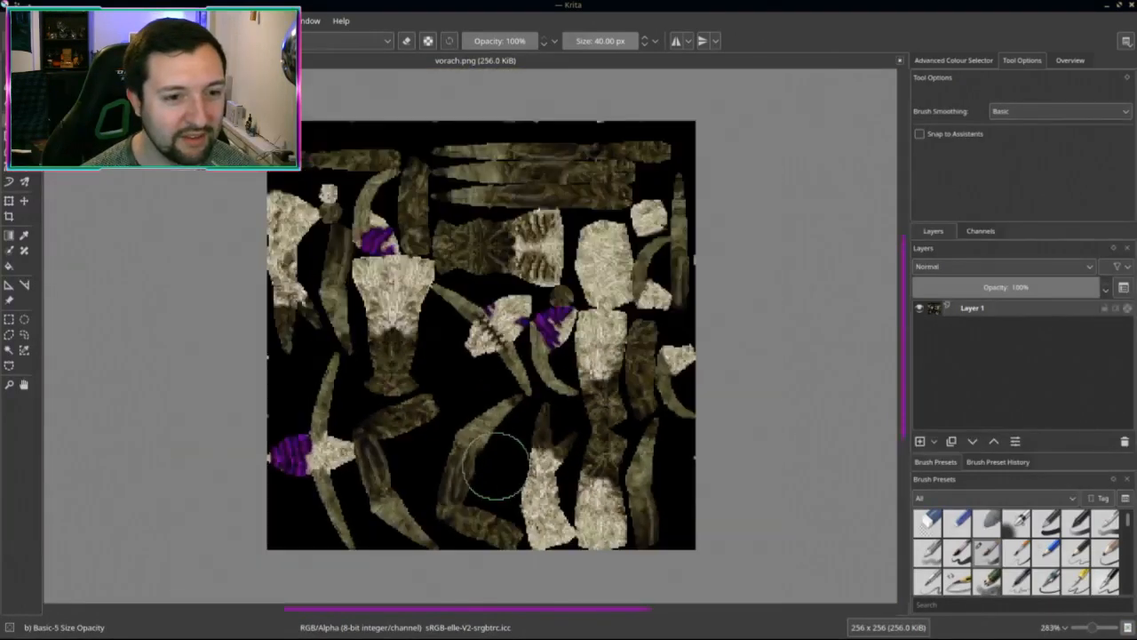
scroll(464, 457, up, 1)
Step: Open the Levels adjustment dialog and look through its presets
key(ctrl+l)
alt+drag(726, 350, 866, 454)
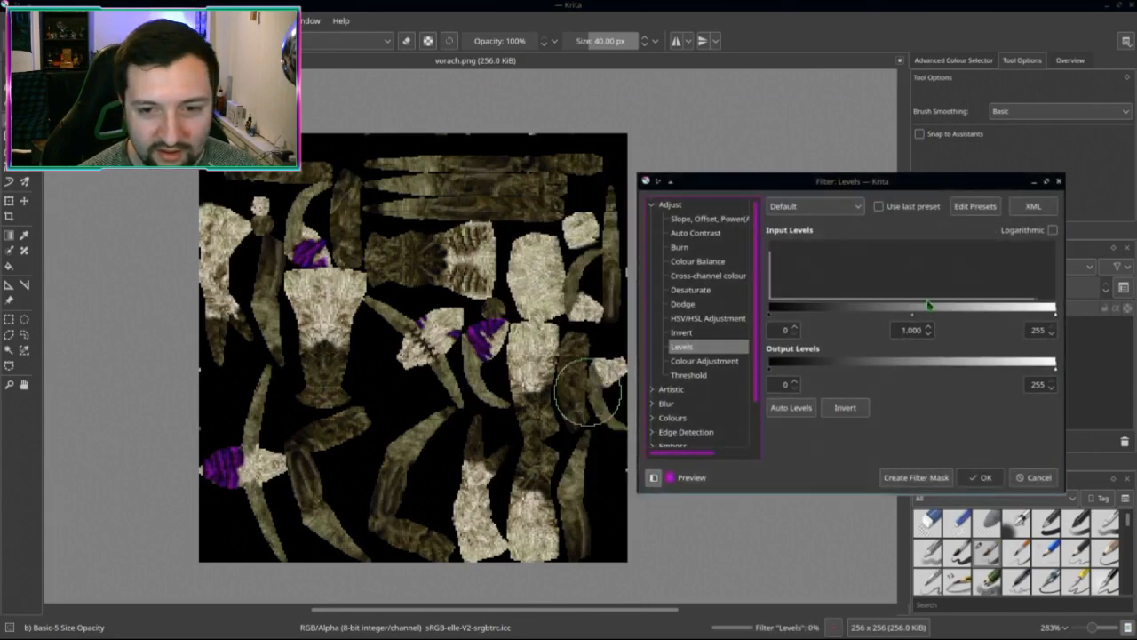
click(814, 206)
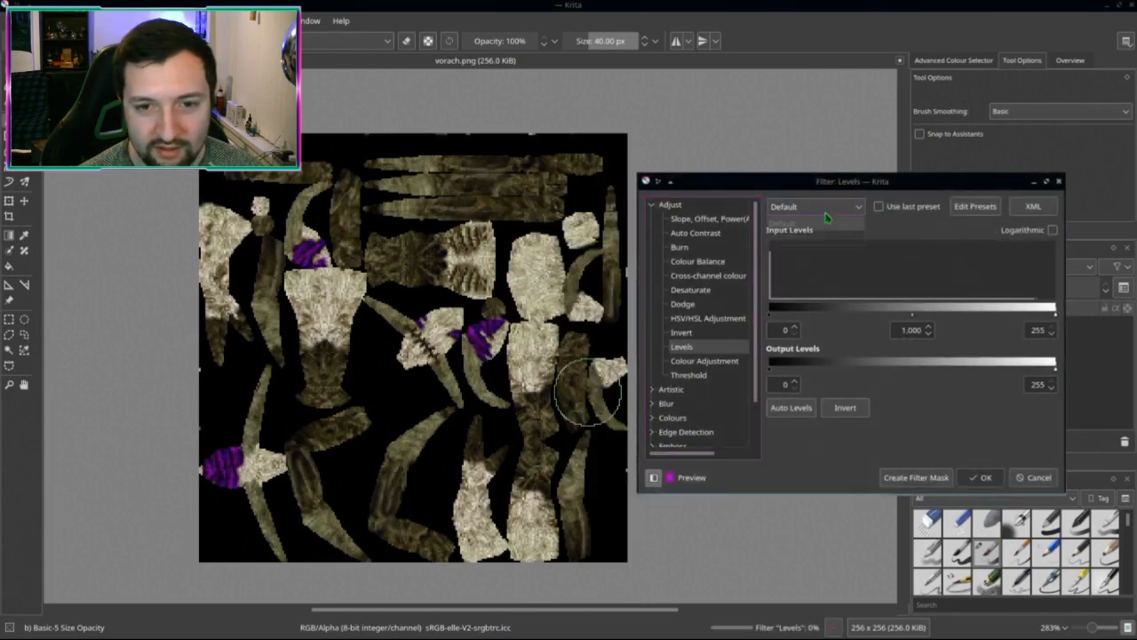
click(815, 223)
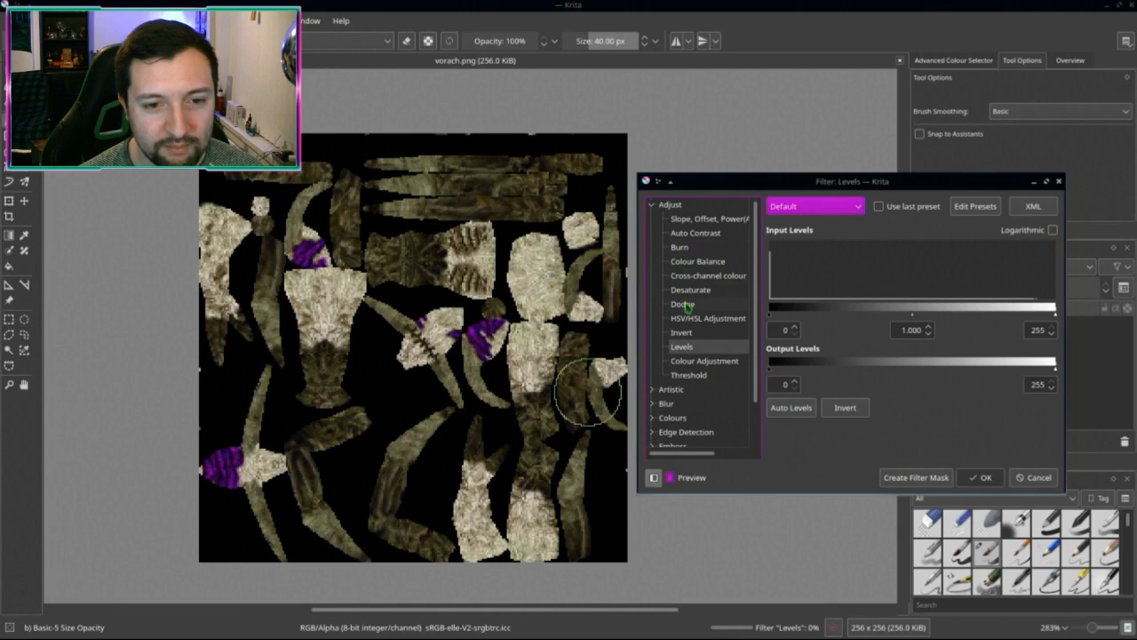
Step: Switch the adjustment to Burn on Highlights, tune the exposure, and apply it
click(696, 248)
click(790, 283)
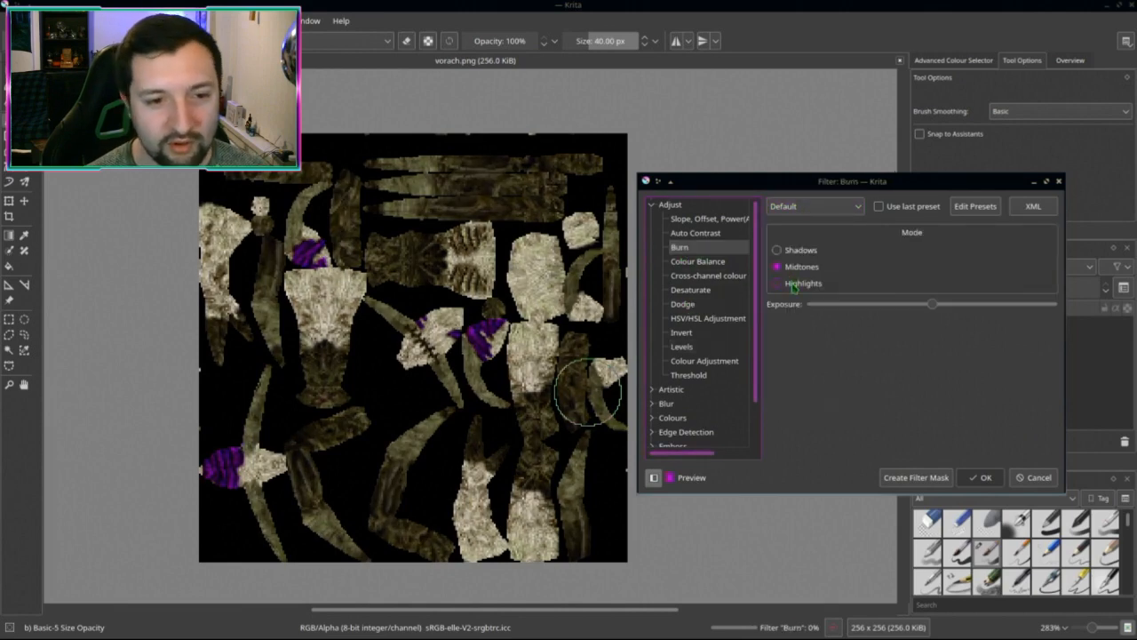
mouse_move(933, 305)
mouse_down()
mouse_move(877, 314)
mouse_move(1100, 305)
mouse_up()
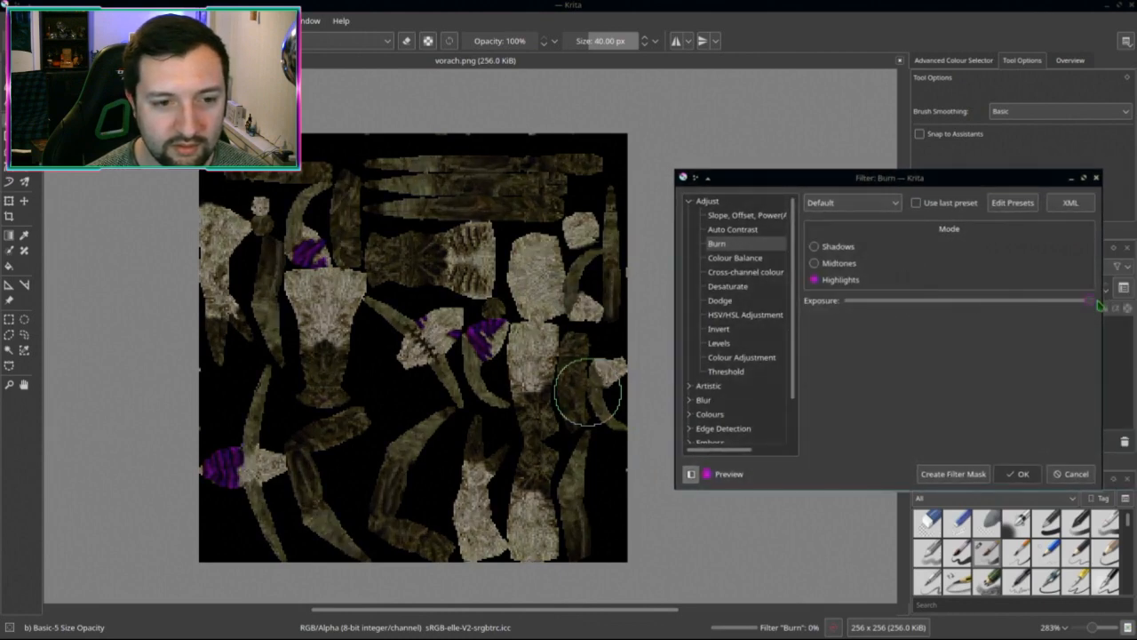
click(836, 263)
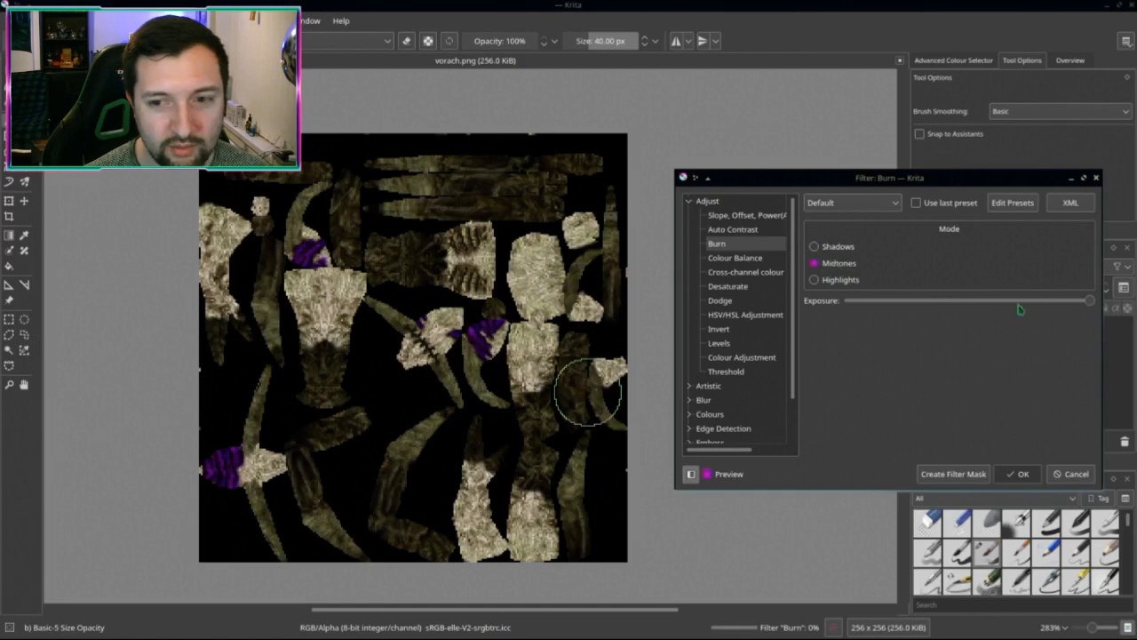
drag(1091, 304, 1036, 307)
click(814, 279)
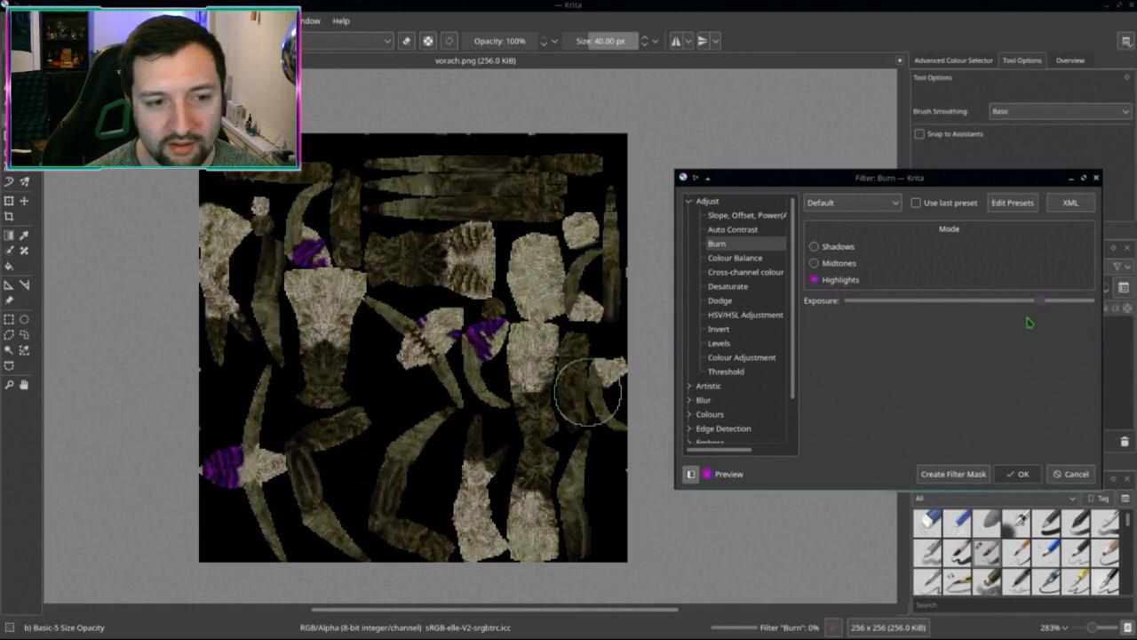
click(1018, 473)
Step: Darken vorach.png with Levels, lowering the midtones and capping output white at 178
key(ctrl+l)
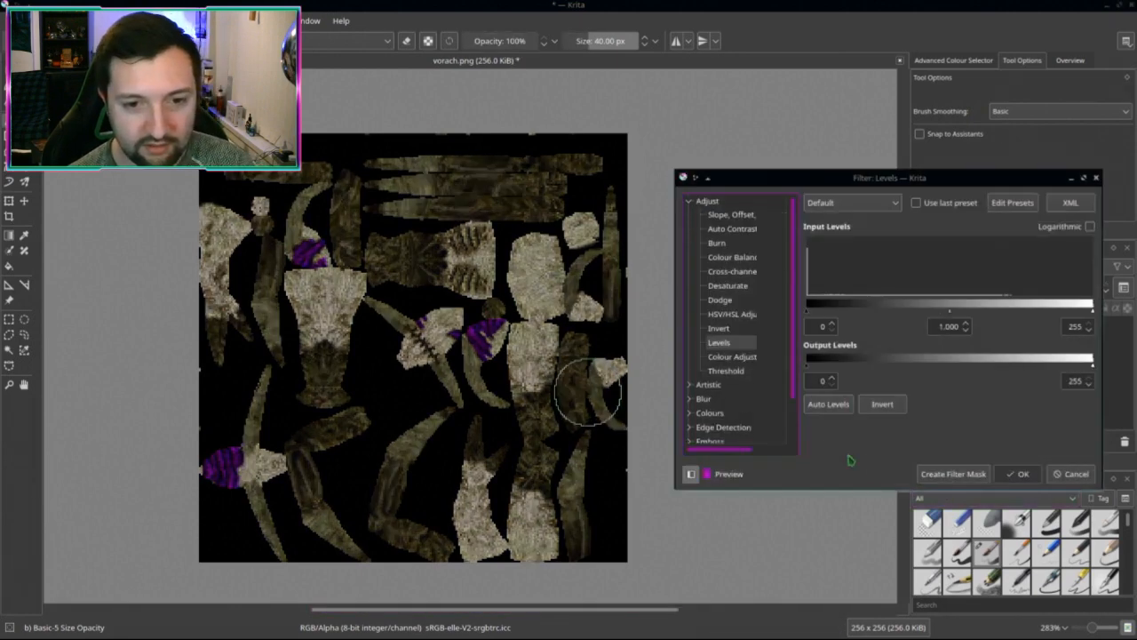
mouse_move(949, 311)
mouse_down()
mouse_move(964, 316)
mouse_move(943, 313)
mouse_up()
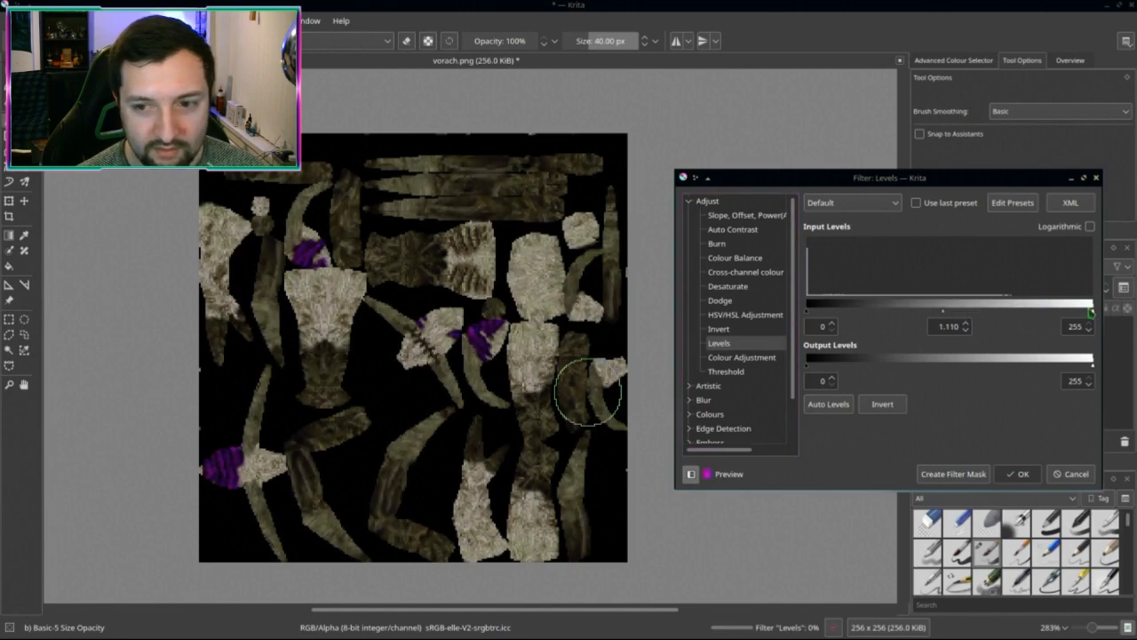
mouse_move(1093, 313)
mouse_down()
mouse_move(1019, 312)
mouse_move(1090, 313)
mouse_up()
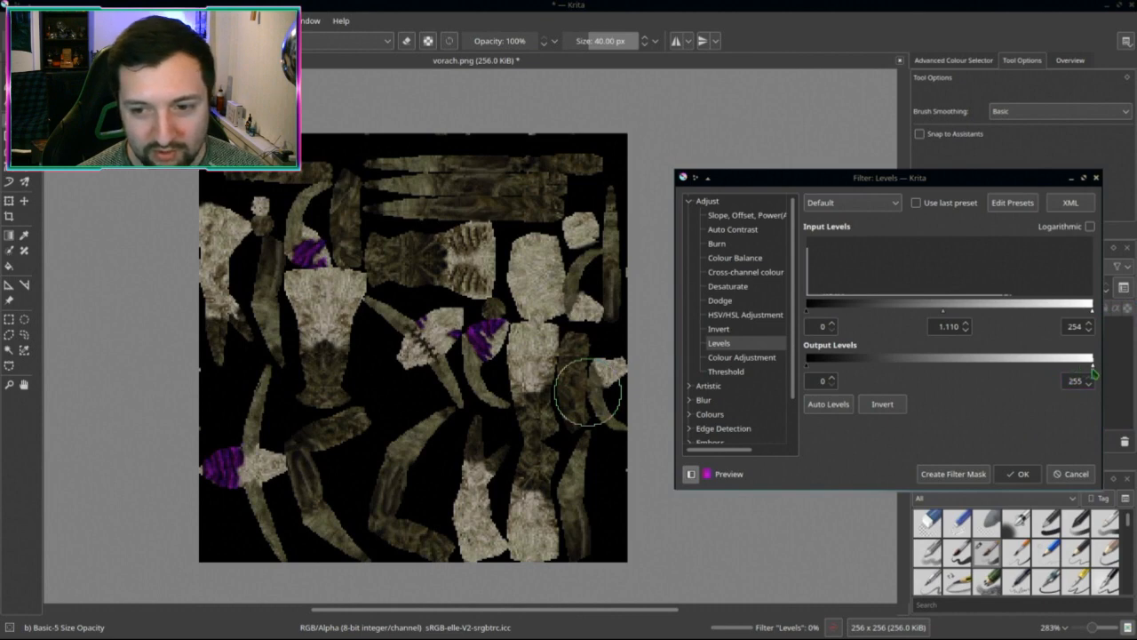
alt+drag(1095, 374, 969, 381)
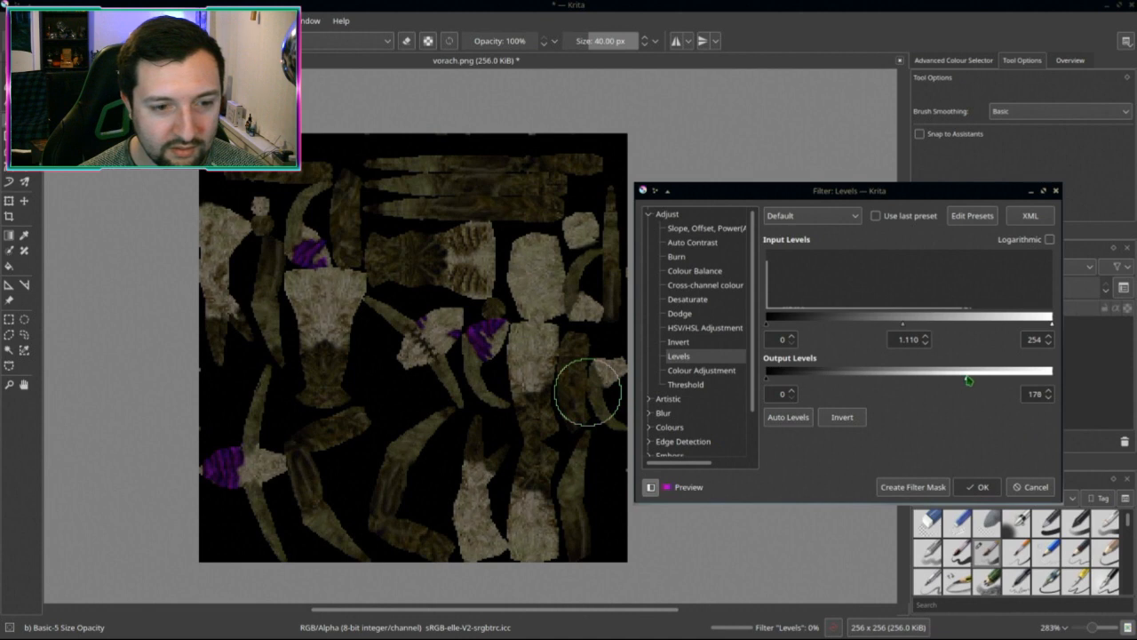
mouse_move(902, 325)
mouse_down()
mouse_move(891, 327)
mouse_move(911, 329)
mouse_up()
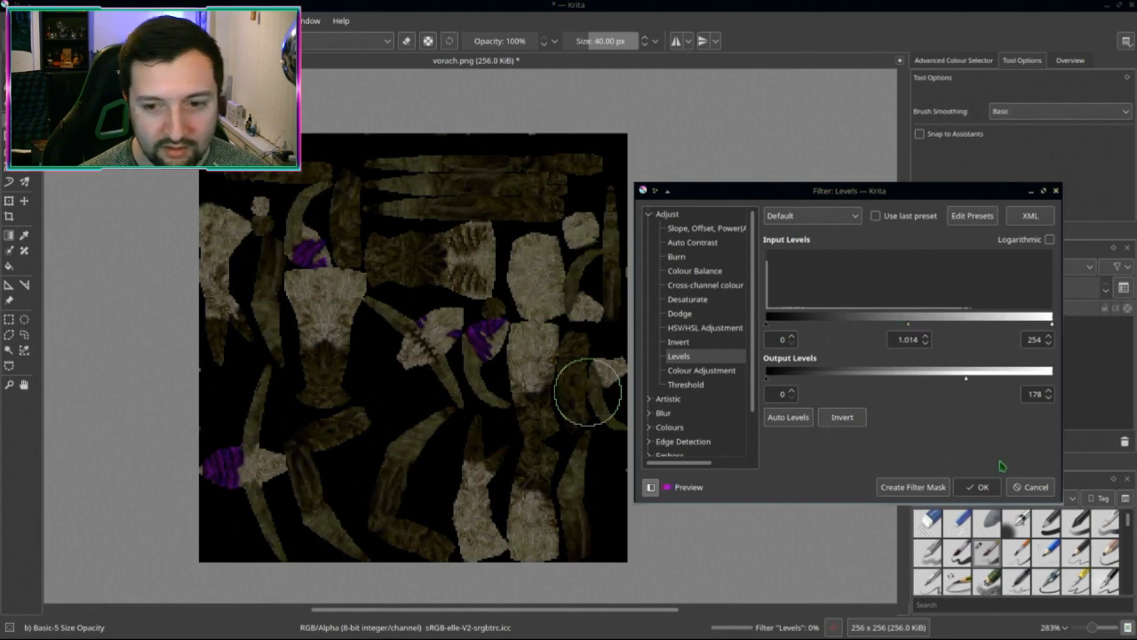
click(975, 486)
scroll(652, 359, down, 1)
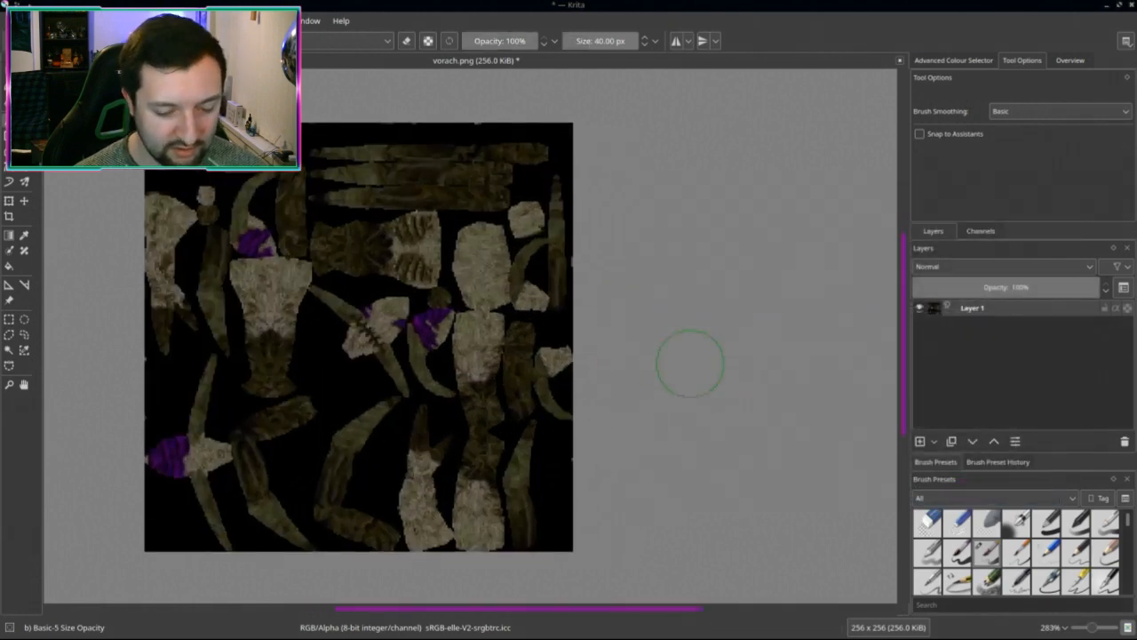
key(ctrl+u)
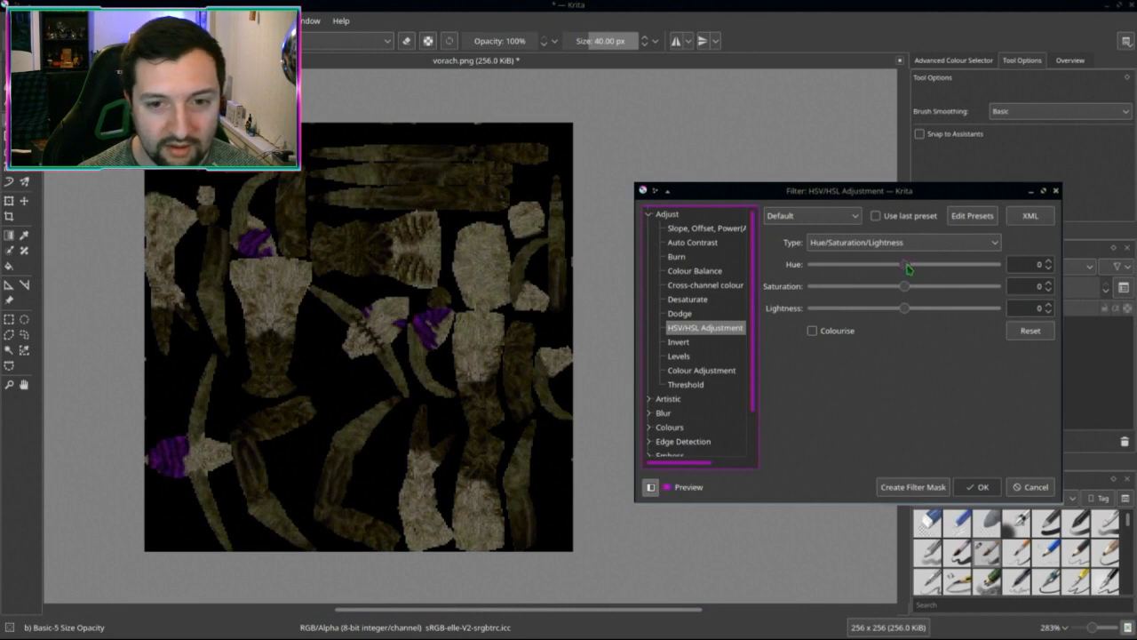
drag(908, 268, 854, 278)
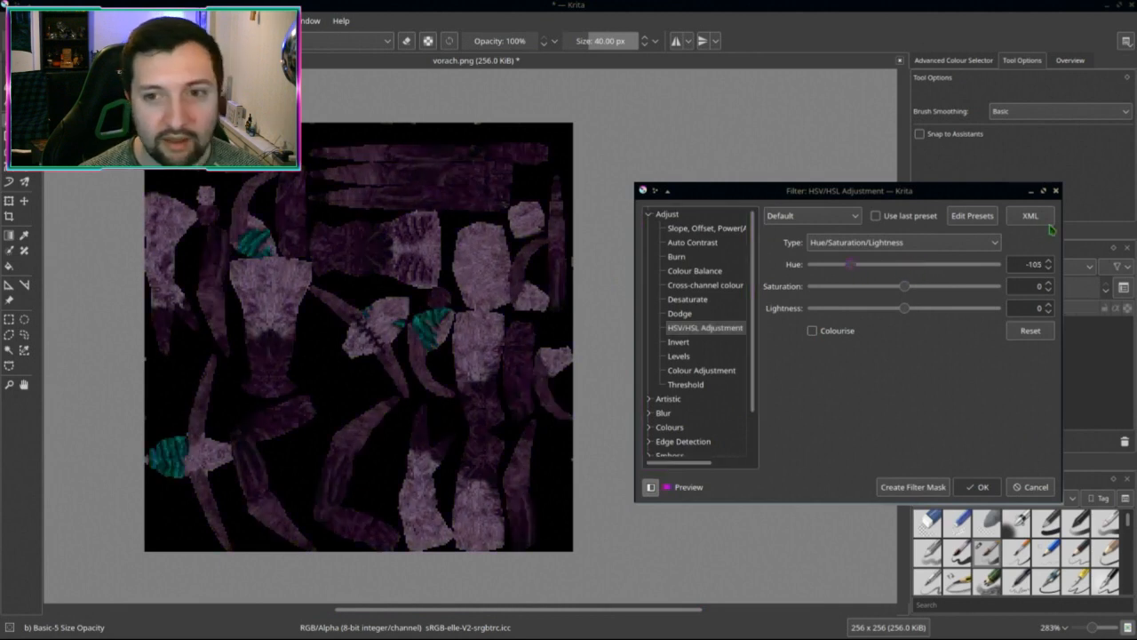
click(1054, 192)
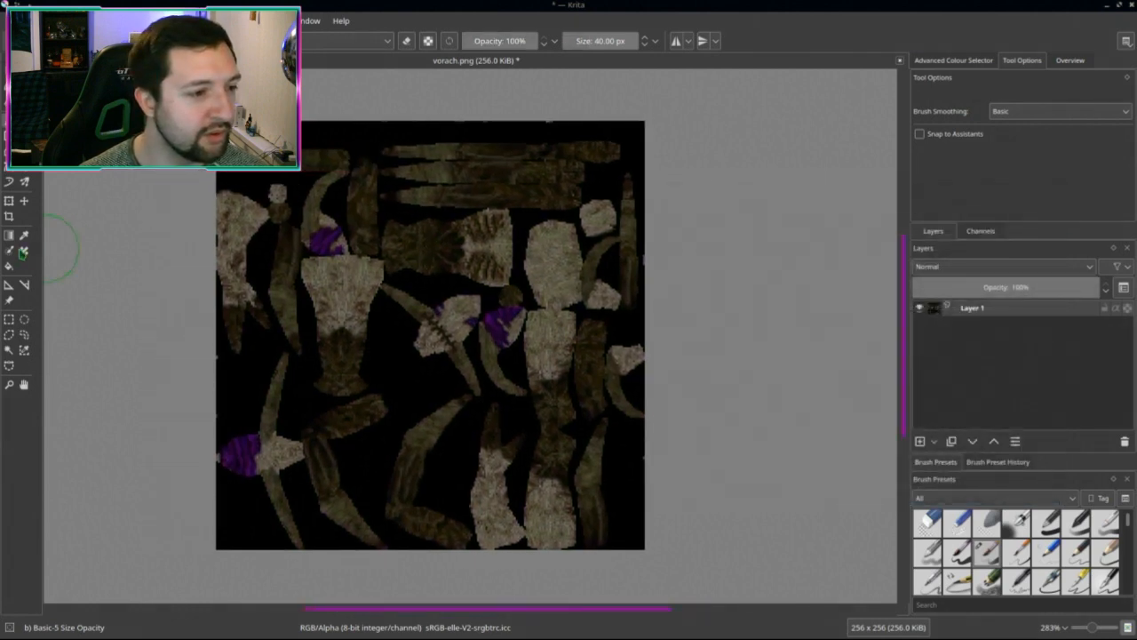
Step: Select the purple patches with Similar Colour Selection at fuzziness 37
click(24, 349)
scroll(264, 382, up, 8)
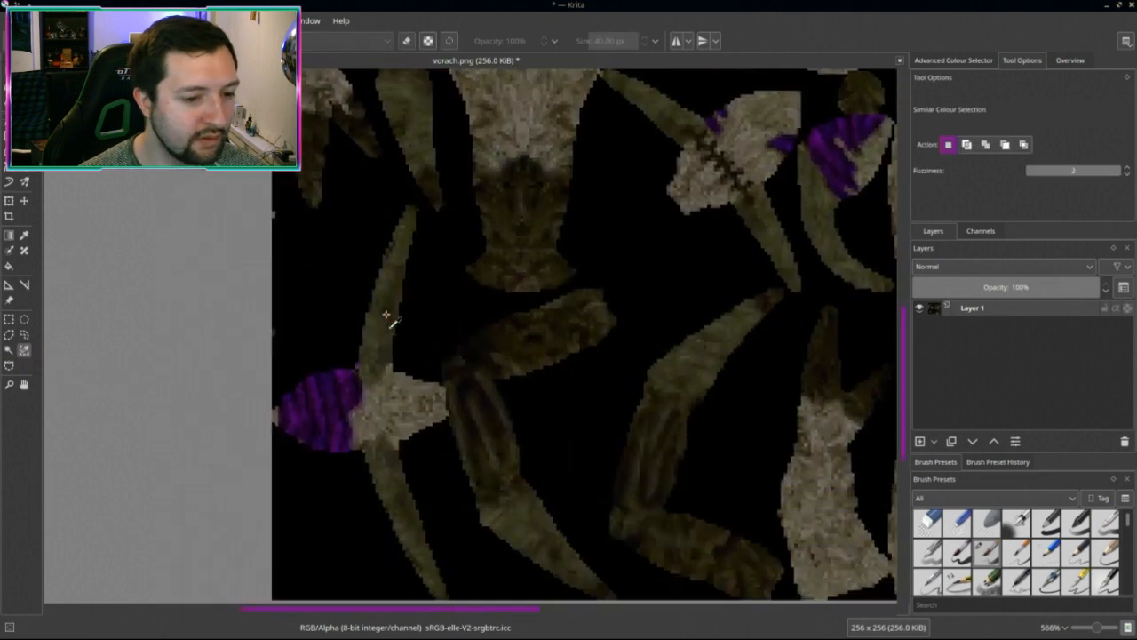
click(338, 405)
middle_drag(359, 470, 414, 401)
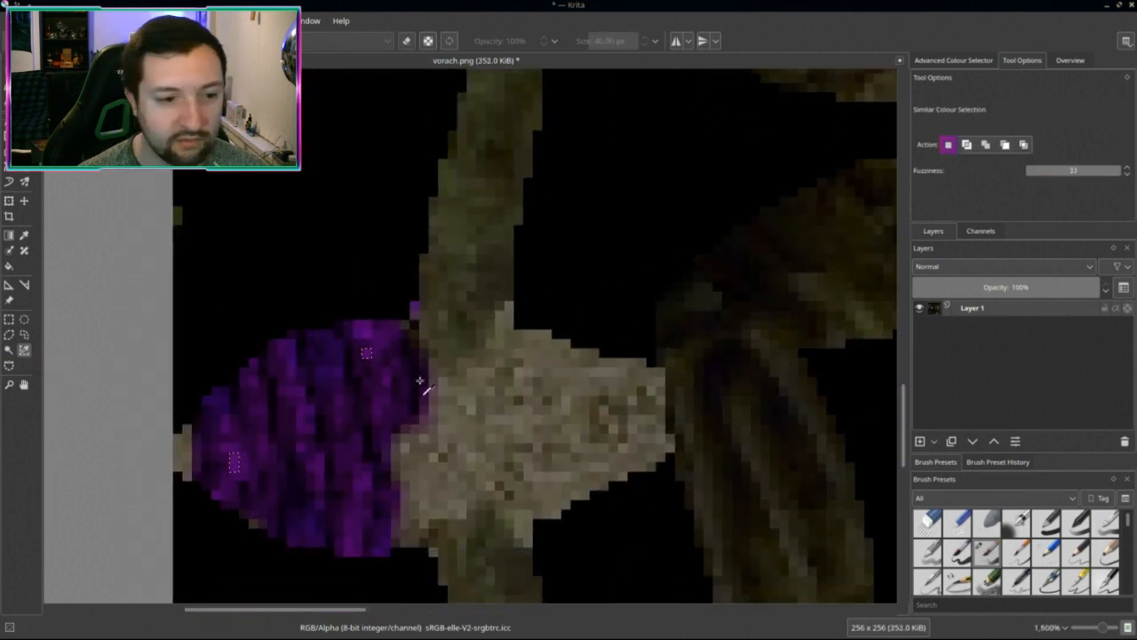
click(383, 531)
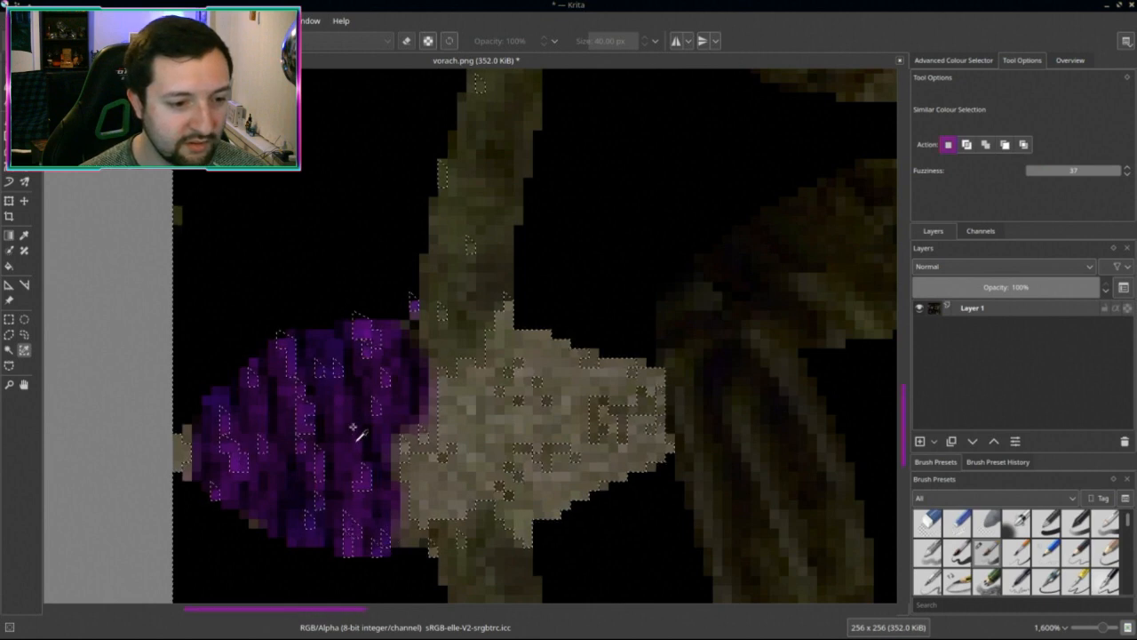
shift+click(366, 480)
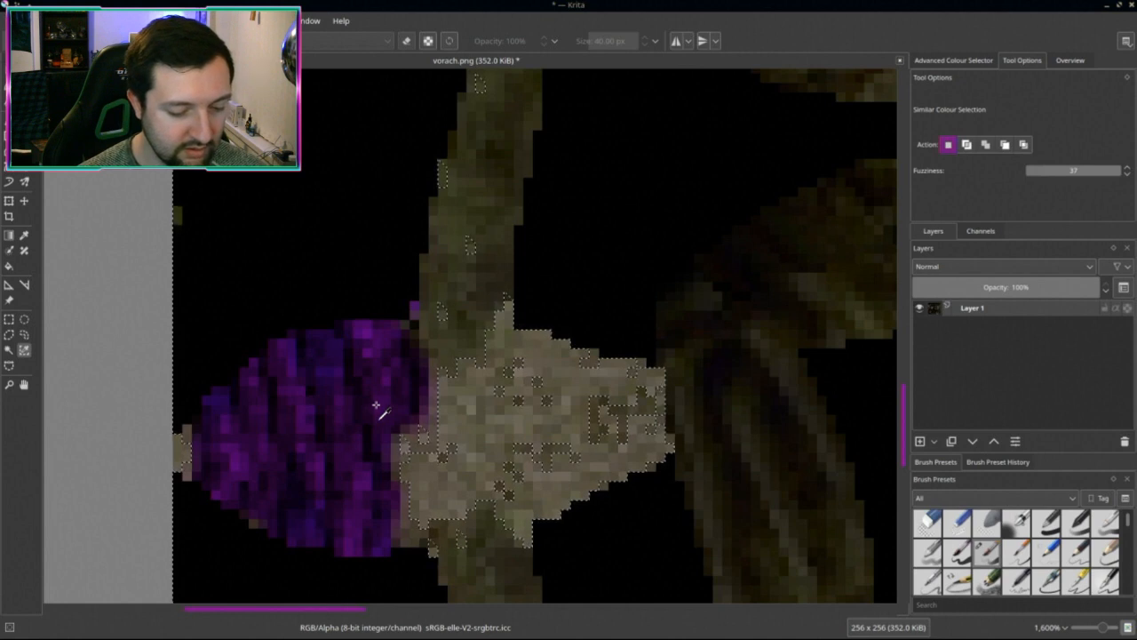
Step: Invert the selection so everything except the purple patches is selected
key(ctrl+shift+a)
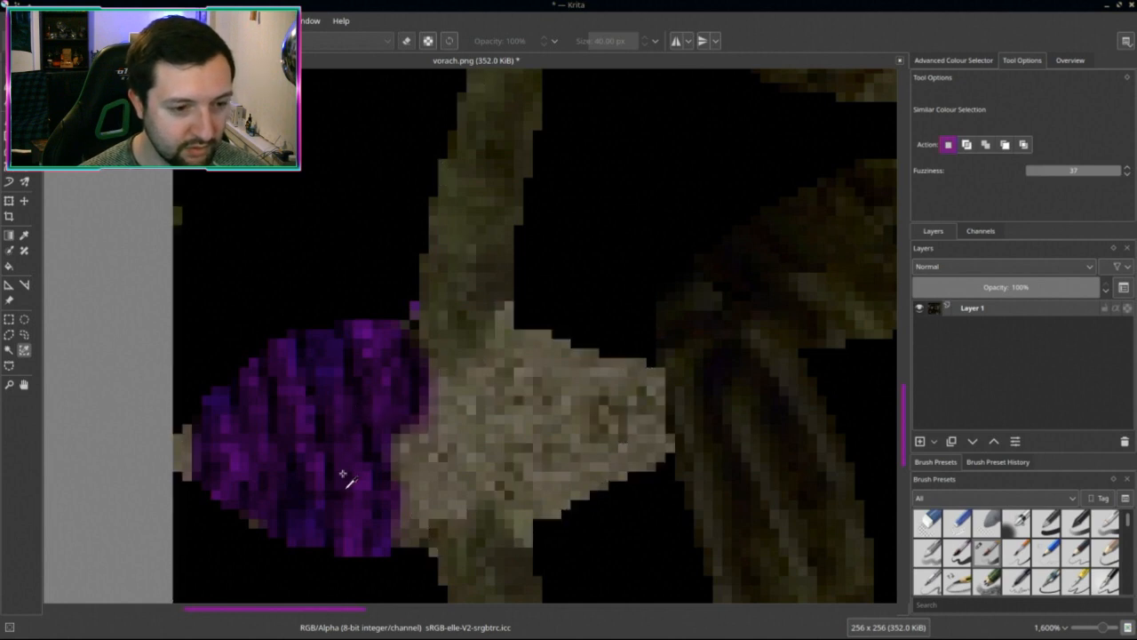
scroll(480, 409, down, 5)
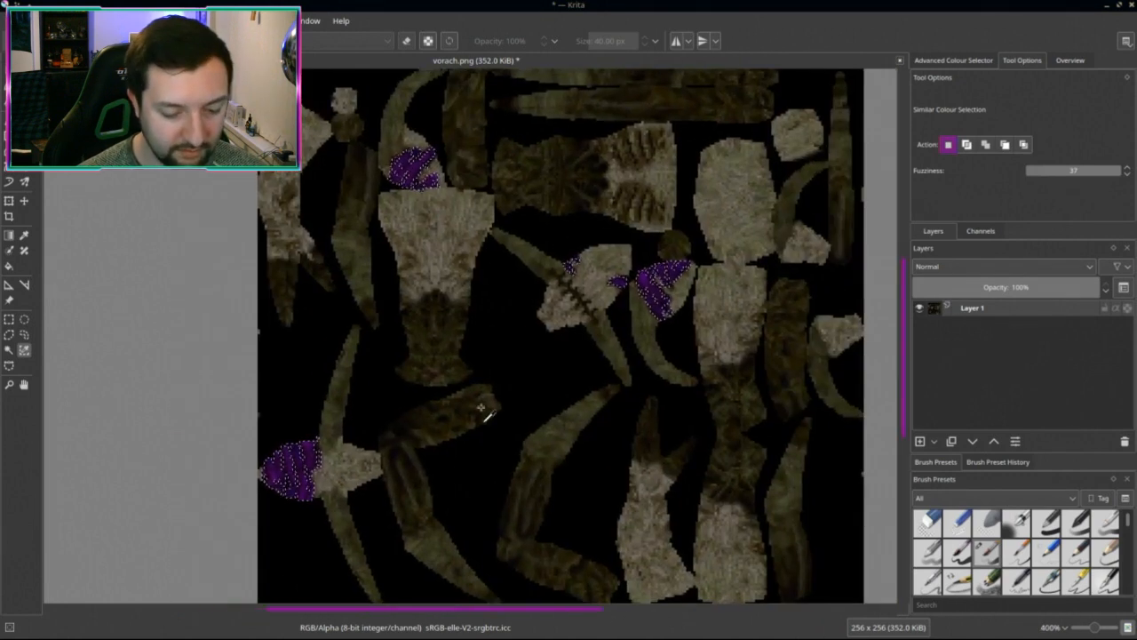
scroll(485, 410, down, 1)
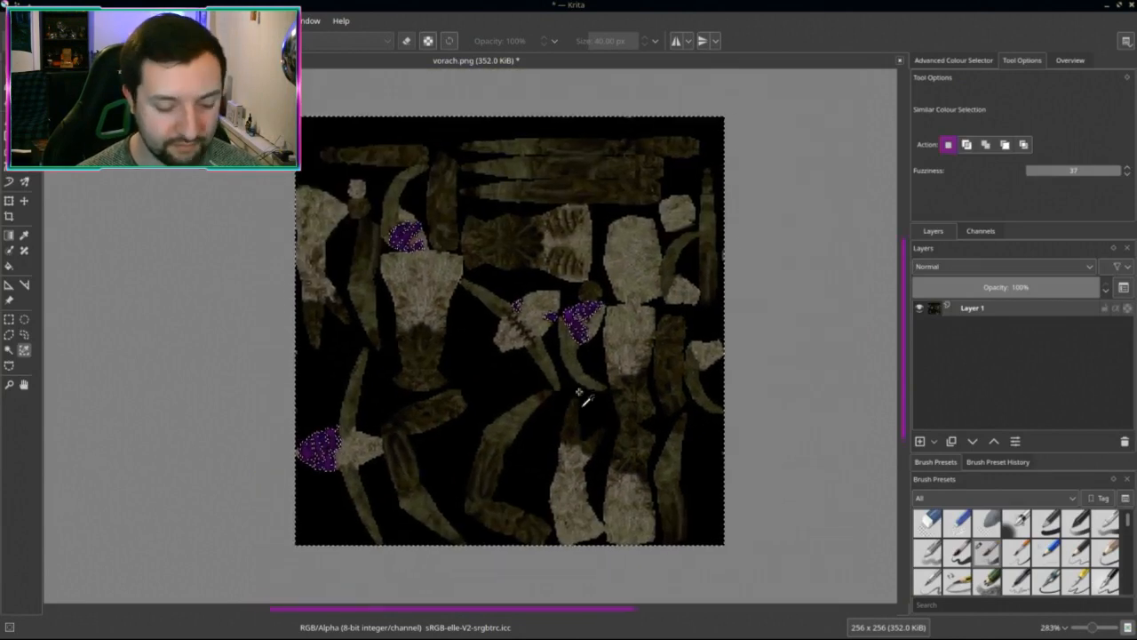
key(ctrl+u)
Step: Shift the hue of the selected areas to 180 so the texture turns blue
drag(909, 267, 994, 264)
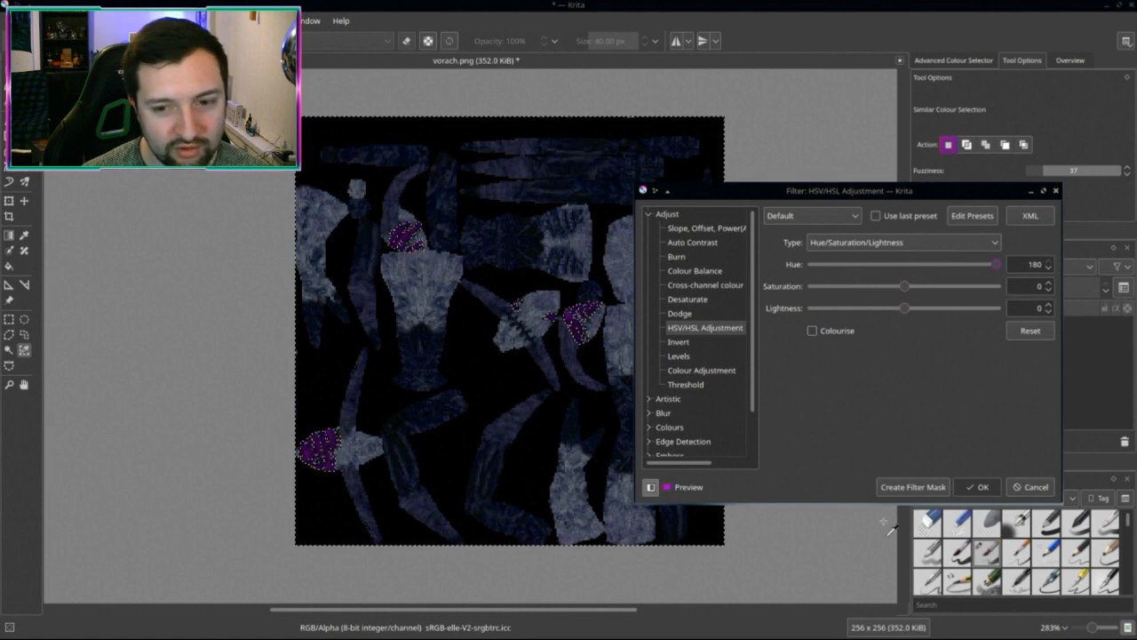
click(977, 486)
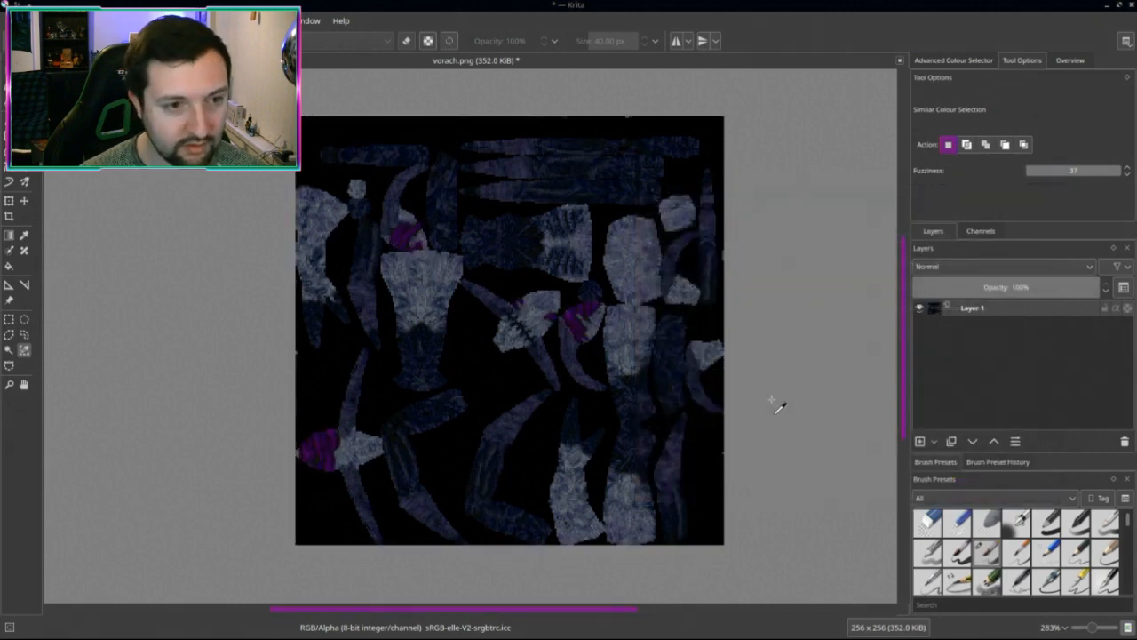
ctrl+scroll(780, 391, up, 2)
ctrl+scroll(744, 382, up, 4)
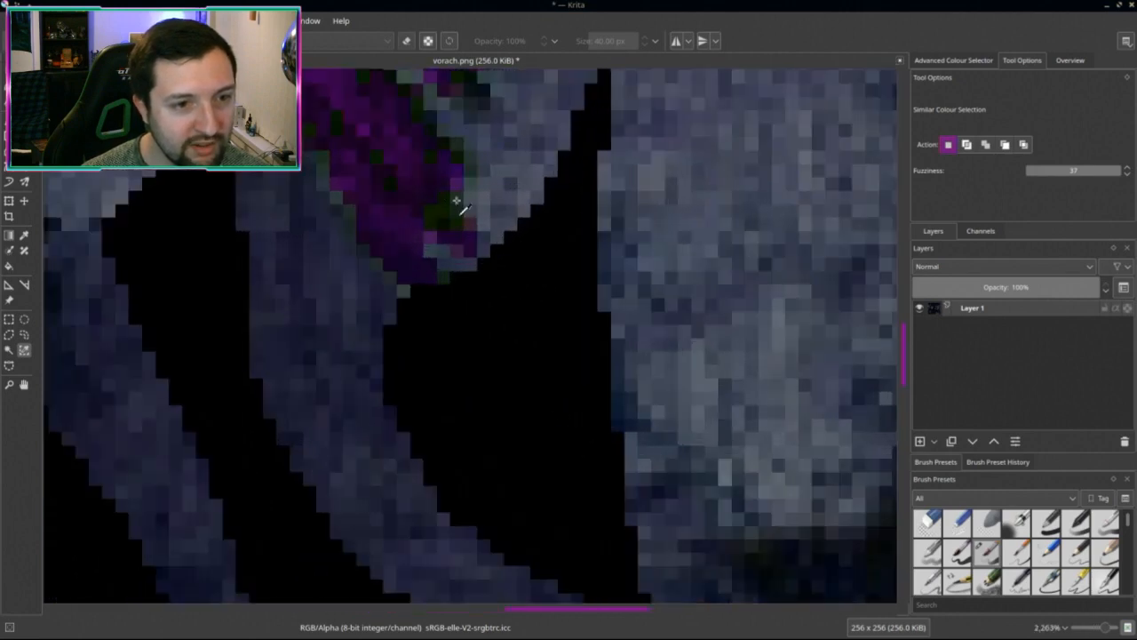
ctrl+scroll(356, 213, down, 5)
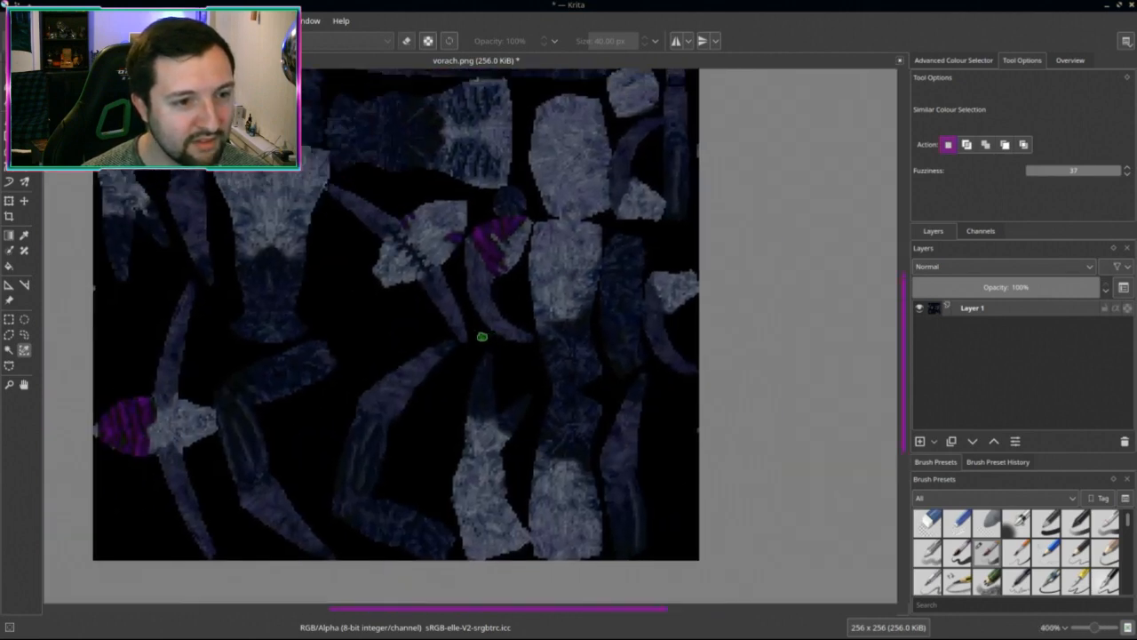
middle_drag(454, 351, 483, 386)
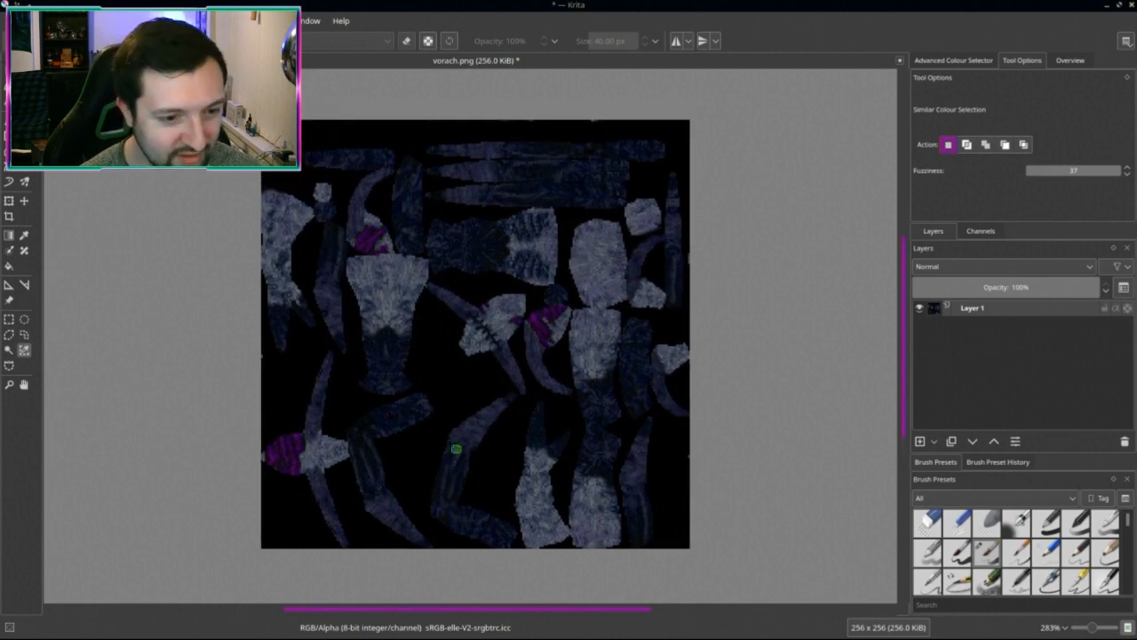
ctrl+scroll(456, 449, up, 4)
ctrl+scroll(380, 321, down, 2)
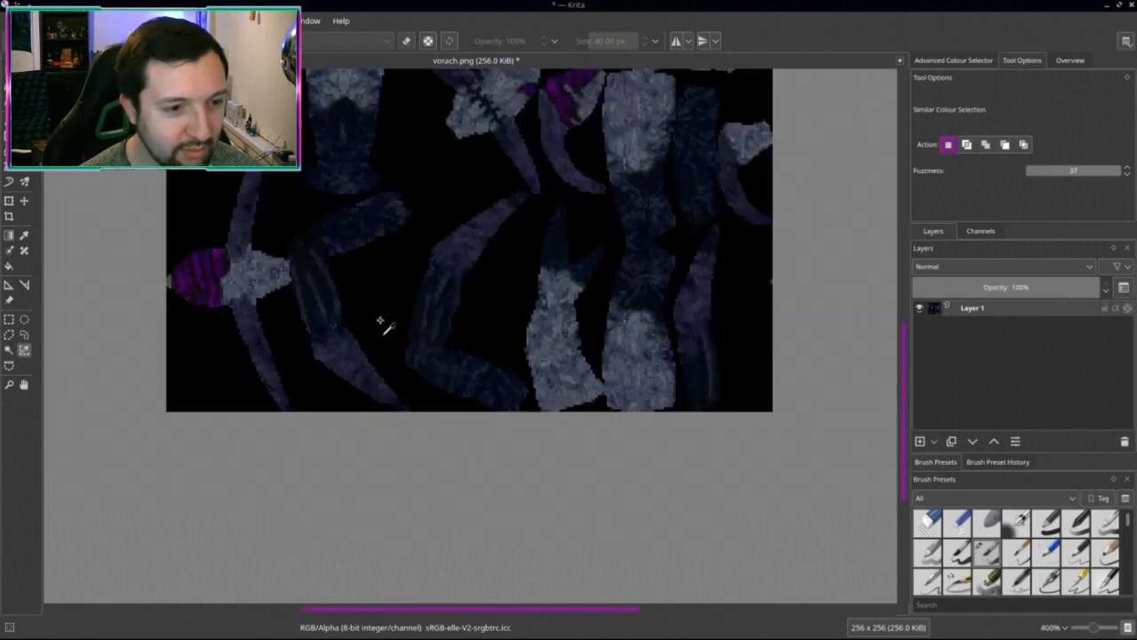
ctrl+scroll(384, 327, down, 4)
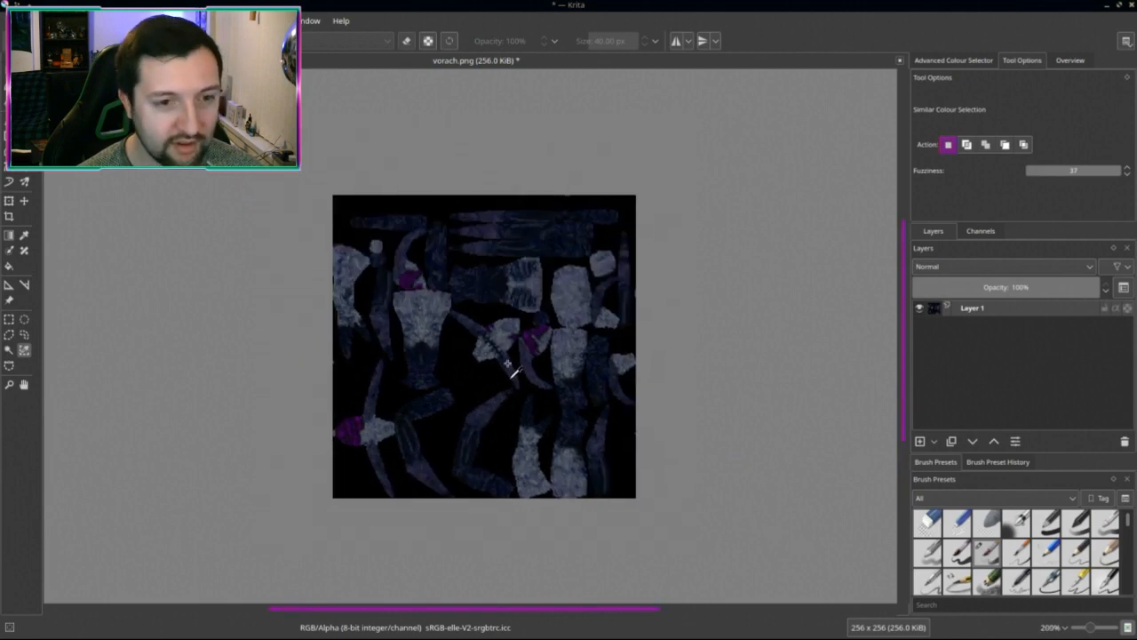
Step: Save the texture as vorach.png with the PNG options, then go to Blender
key(ctrl+s)
click(645, 436)
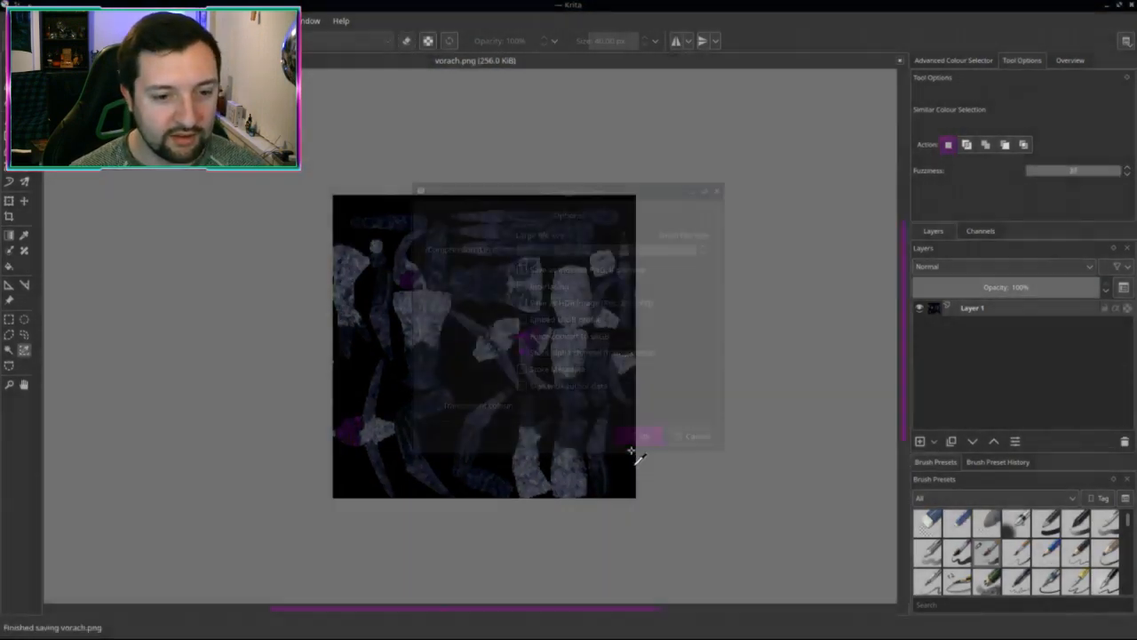
key(ctrl+F1)
right_drag(452, 265, 414, 267)
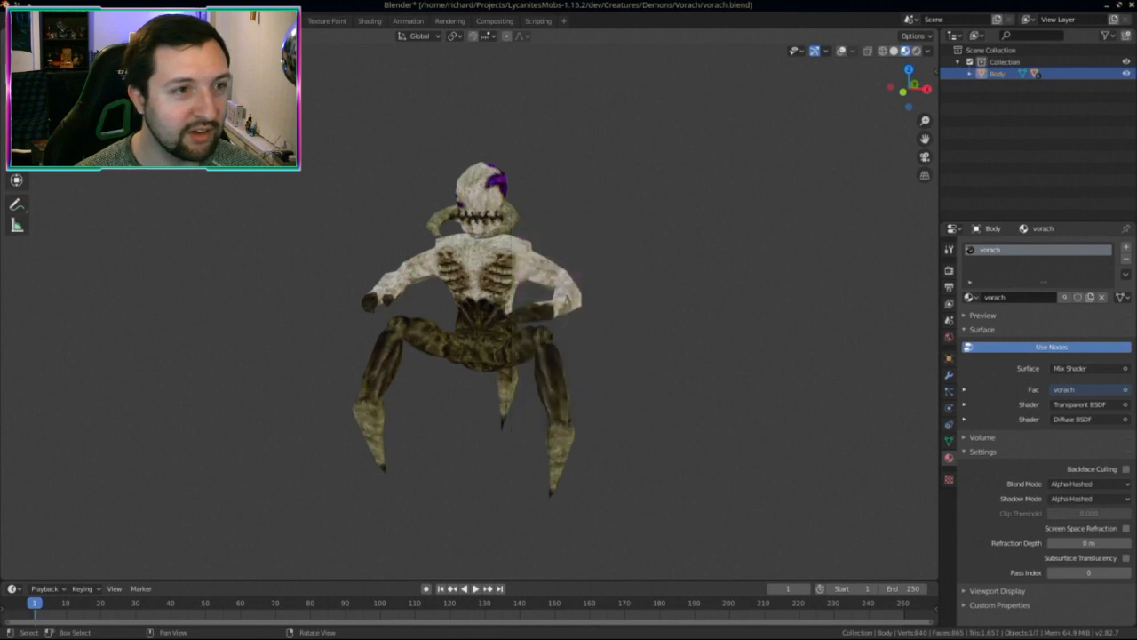
Step: In the Texture Paint workspace, reload the edited vorach.png from disk
click(241, 21)
click(320, 21)
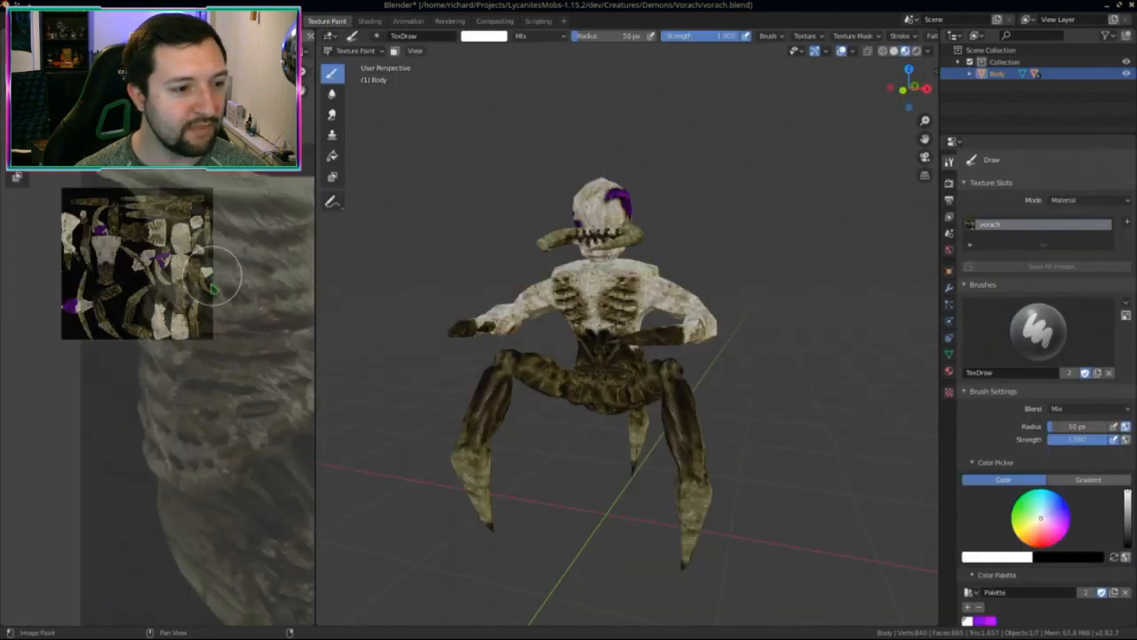
middle_drag(212, 285, 467, 388)
scroll(222, 345, up, 2)
key(alt+r)
Step: Inspect the recoloured creature from several angles in Layout, then return to Texture Paint
click(161, 21)
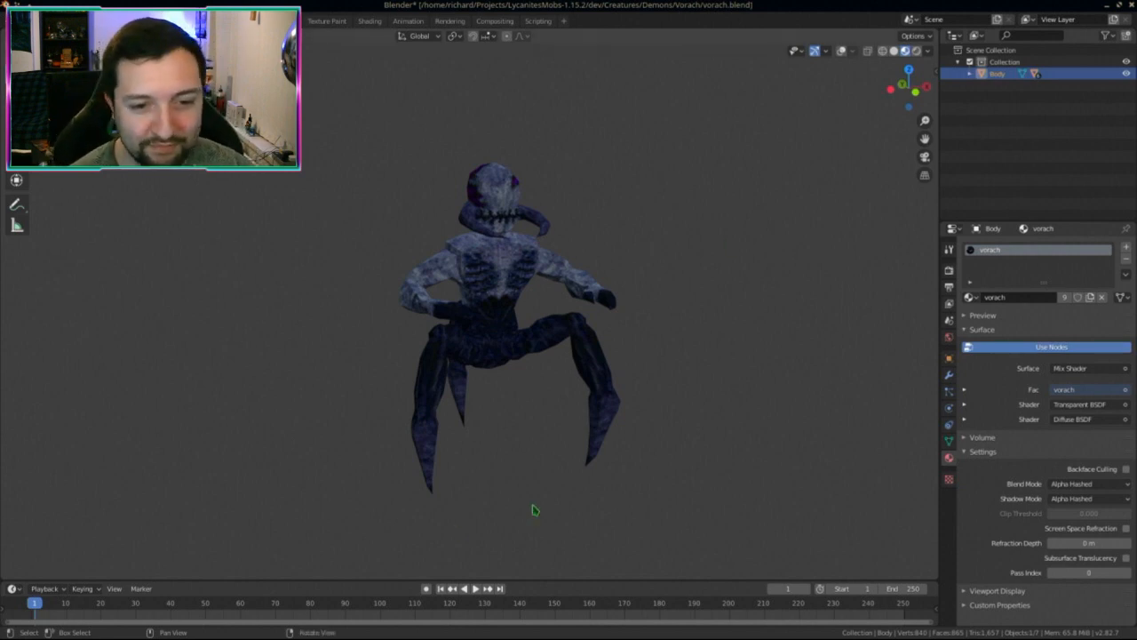
scroll(660, 378, up, 1)
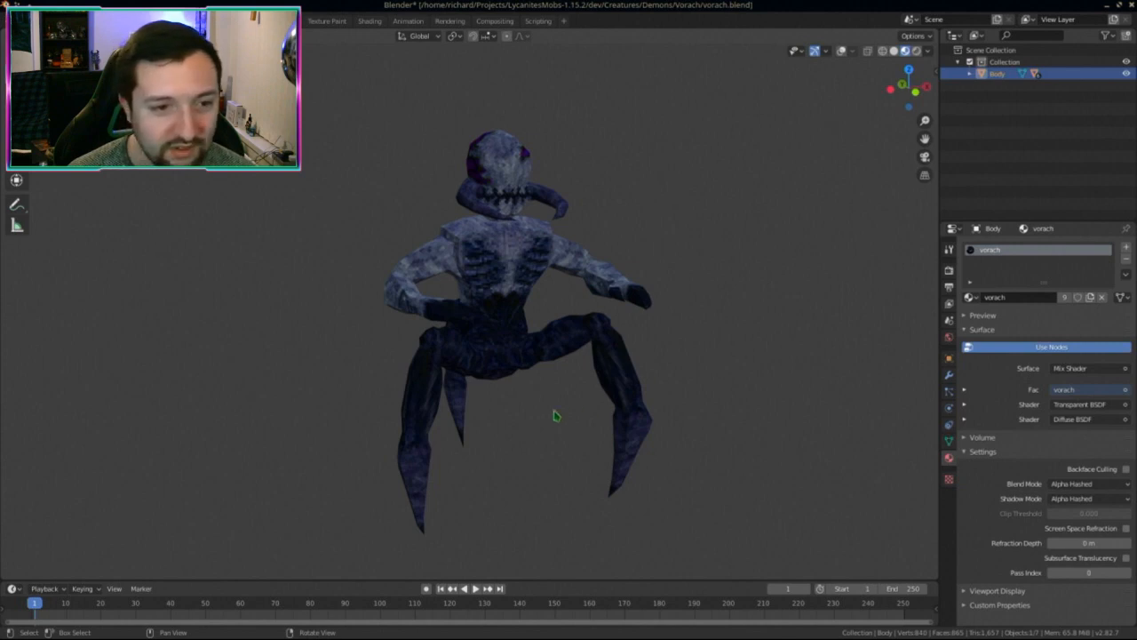
middle_drag(553, 415, 526, 442)
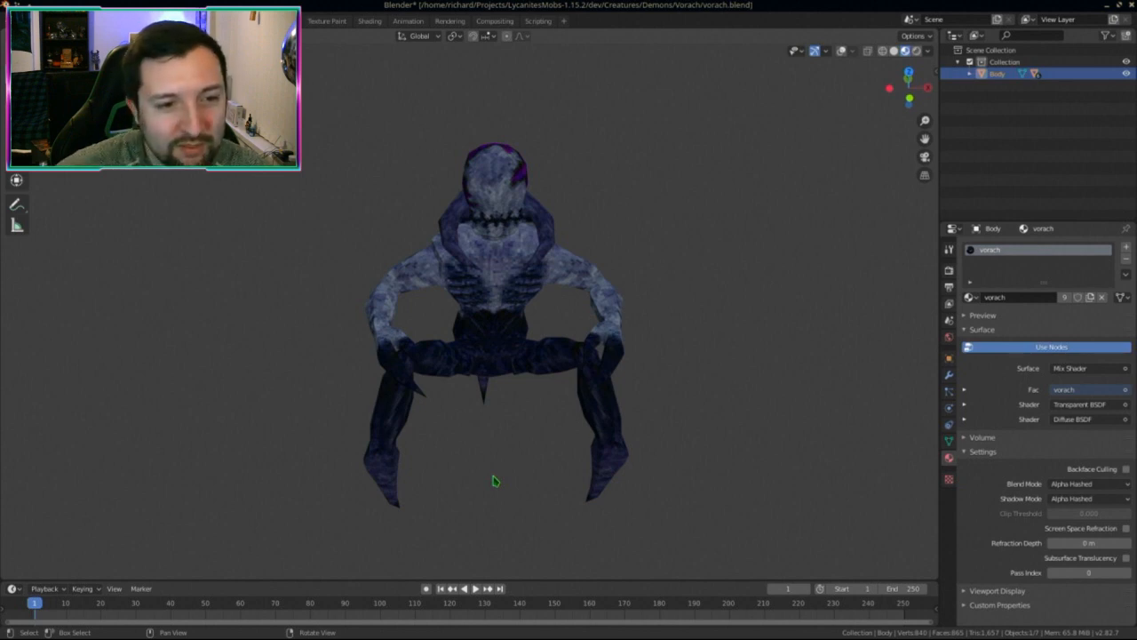
right_drag(346, 364, 381, 297)
mouse_move(381, 297)
middle_down()
mouse_move(454, 373)
mouse_move(540, 343)
mouse_move(524, 342)
middle_up()
scroll(546, 354, up, 4)
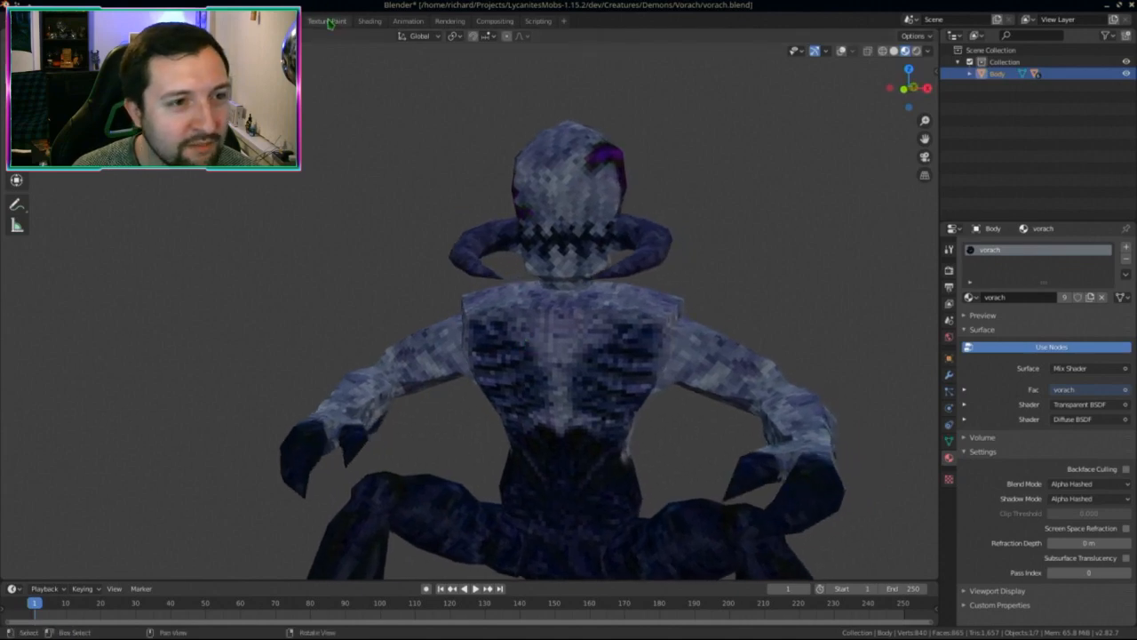
click(326, 21)
scroll(571, 241, up, 4)
mouse_move(572, 241)
middle_down()
mouse_move(654, 372)
mouse_move(728, 357)
middle_up()
Step: Back in Krita, zoom into the texture and switch to the freehand brush
key(alt+Tab)
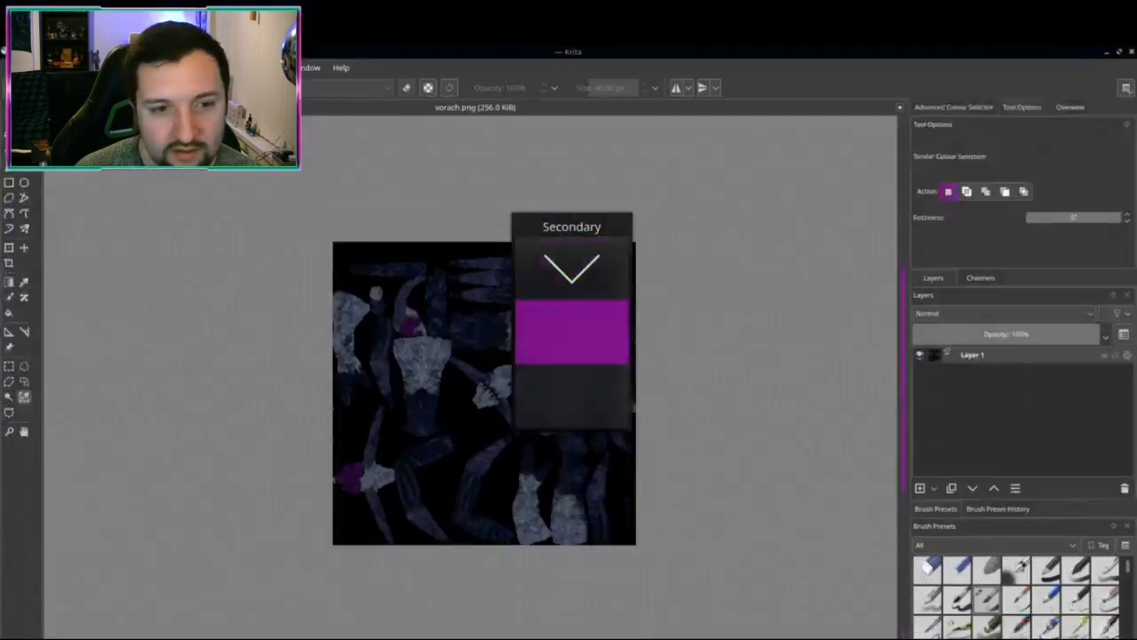
scroll(681, 399, up, 6)
scroll(594, 385, up, 3)
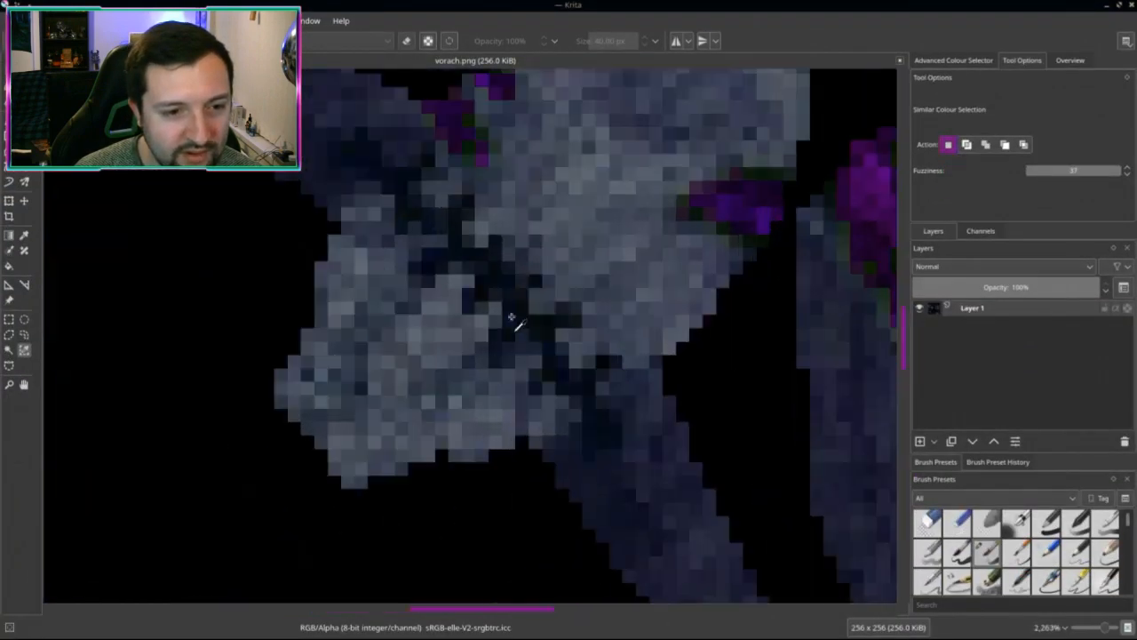
key(b)
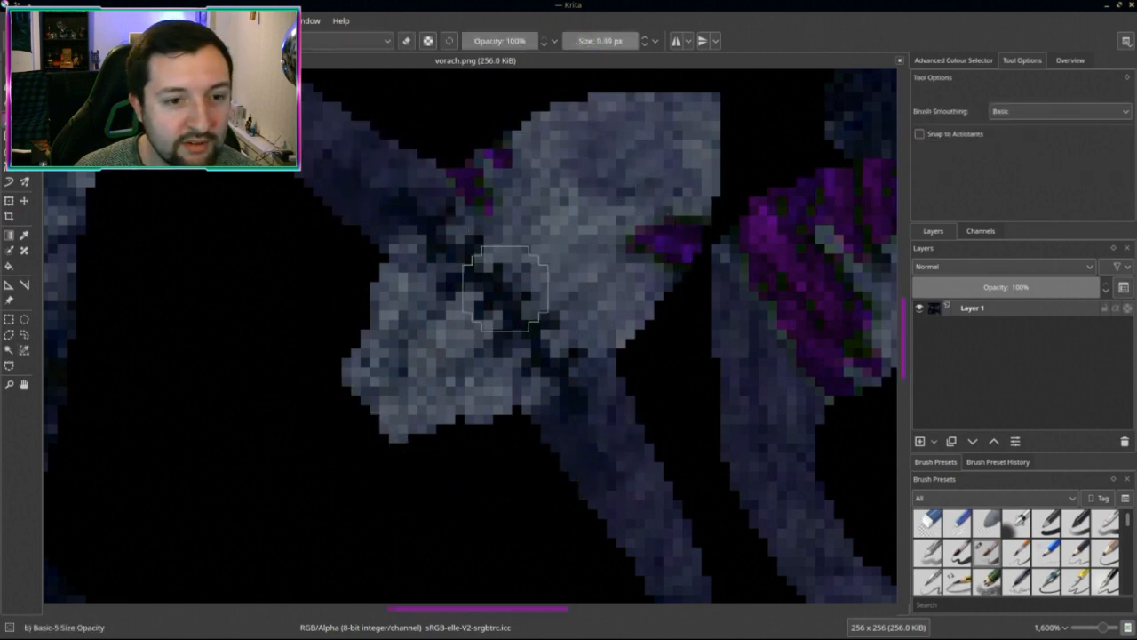
right_click(514, 265)
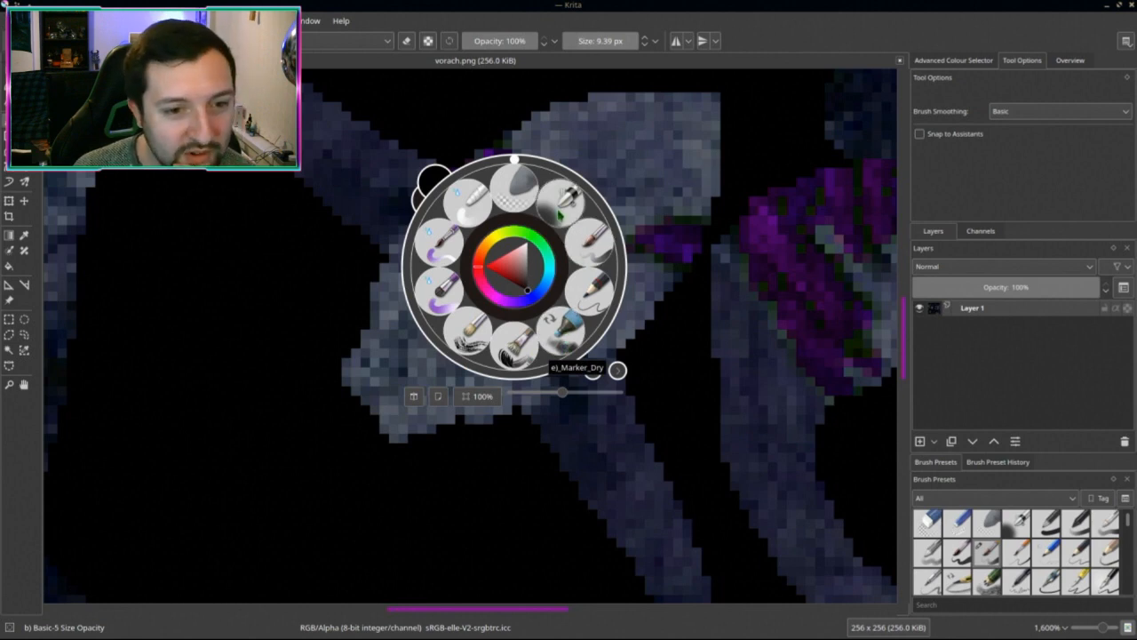
click(453, 88)
click(381, 41)
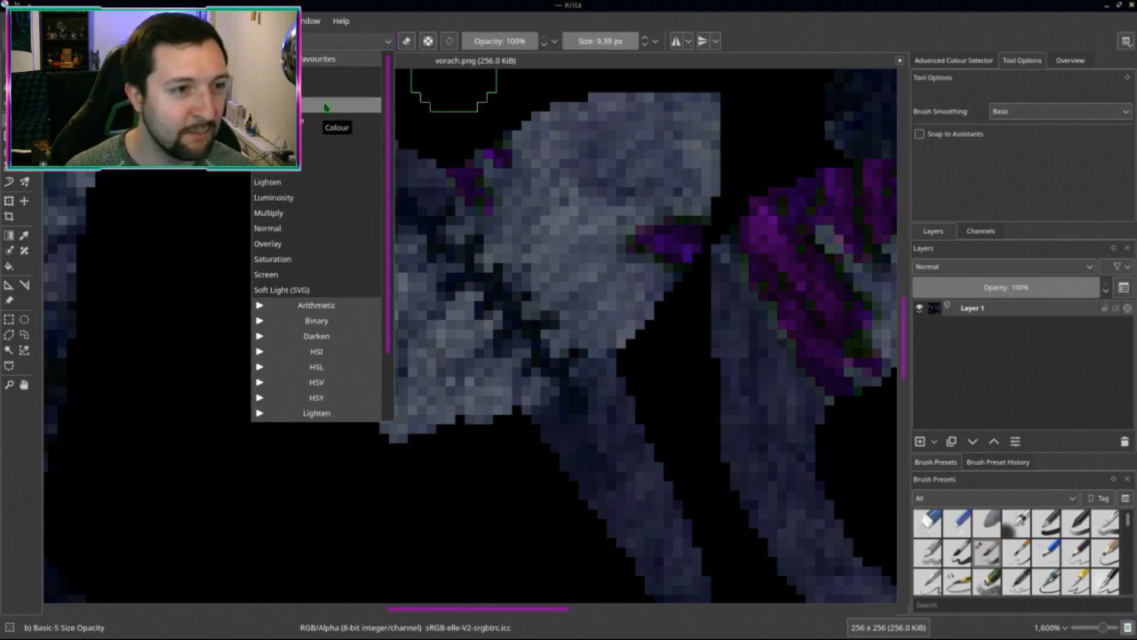
click(267, 40)
click(267, 40)
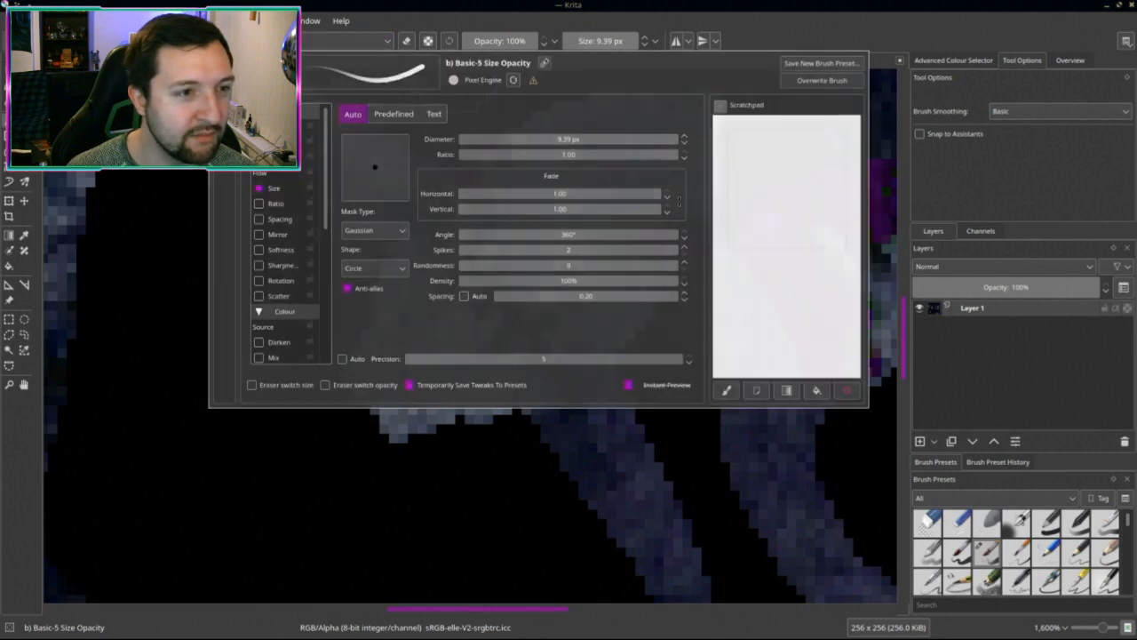
key(Escape)
Step: Pick the v) Distort Move brush preset from the preset chooser
key(F6)
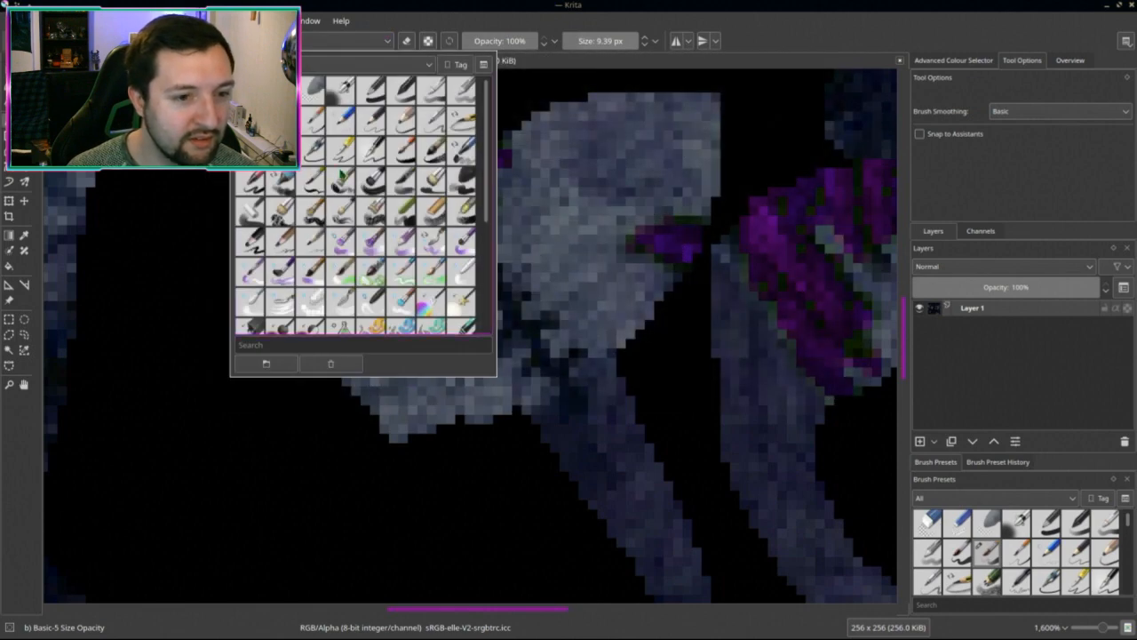
scroll(356, 206, down, 5)
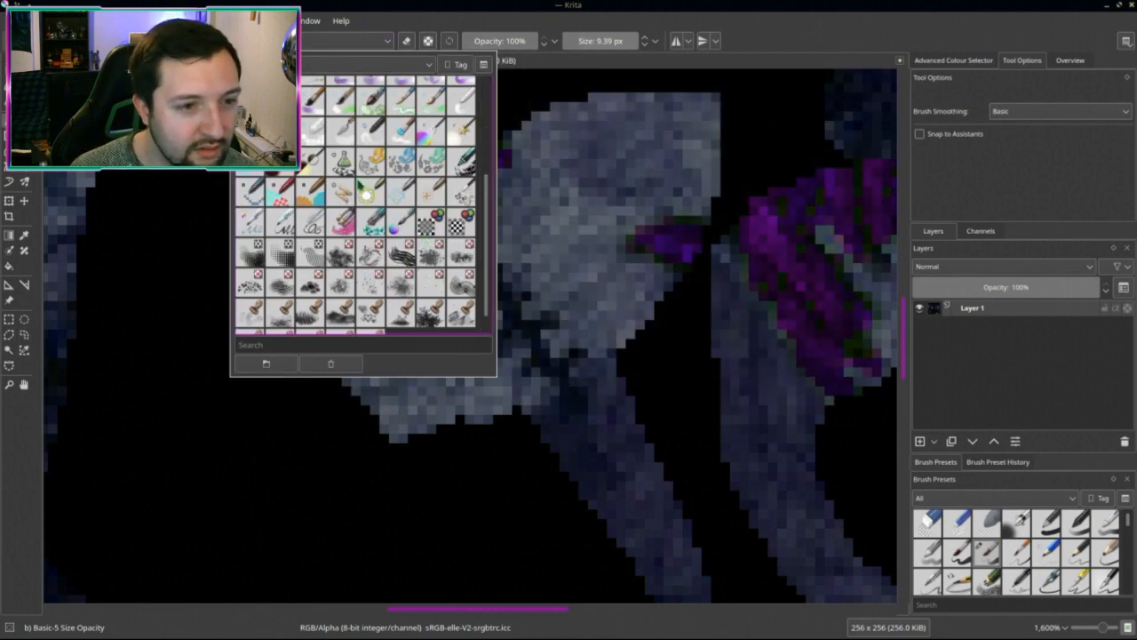
mouse_move(367, 191)
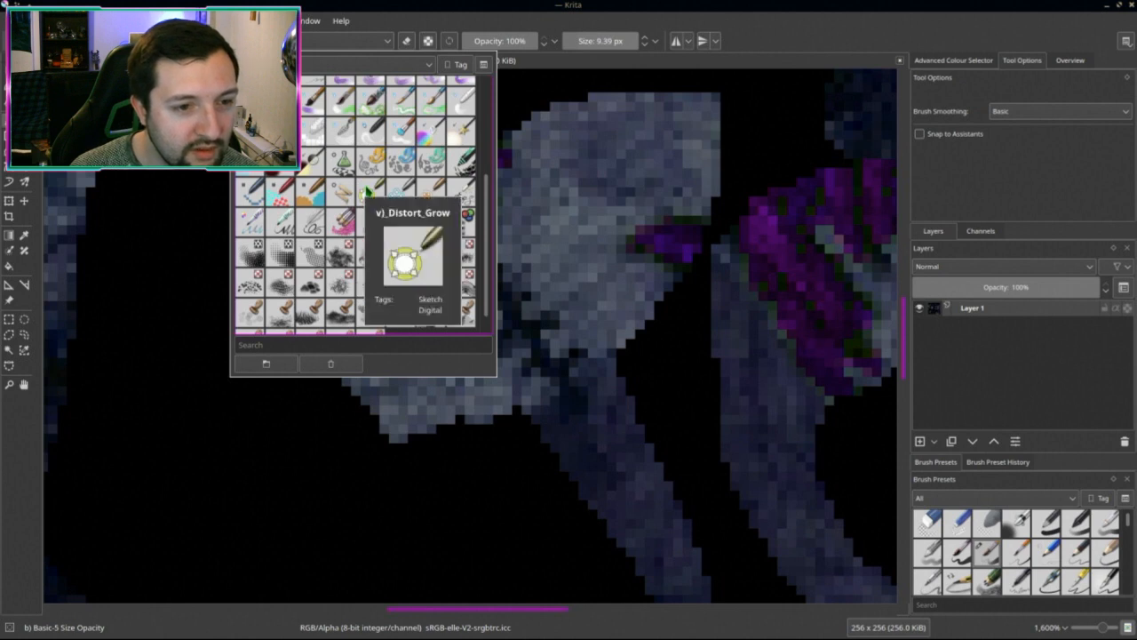
click(399, 192)
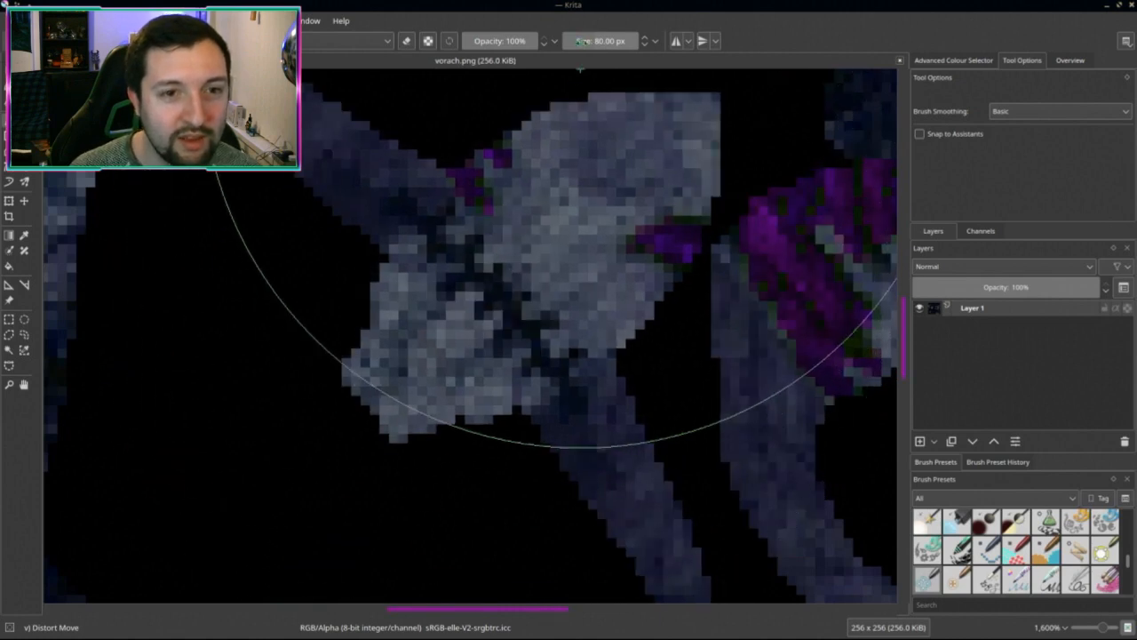
click(570, 41)
drag(580, 69, 559, 148)
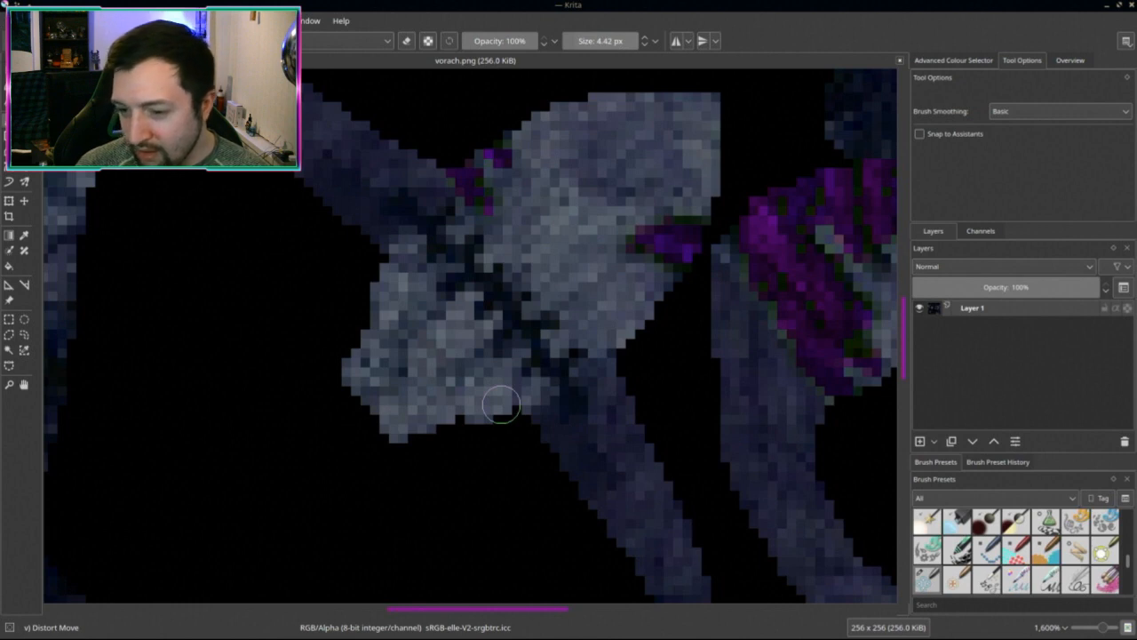
ctrl+scroll(495, 293, up, 1)
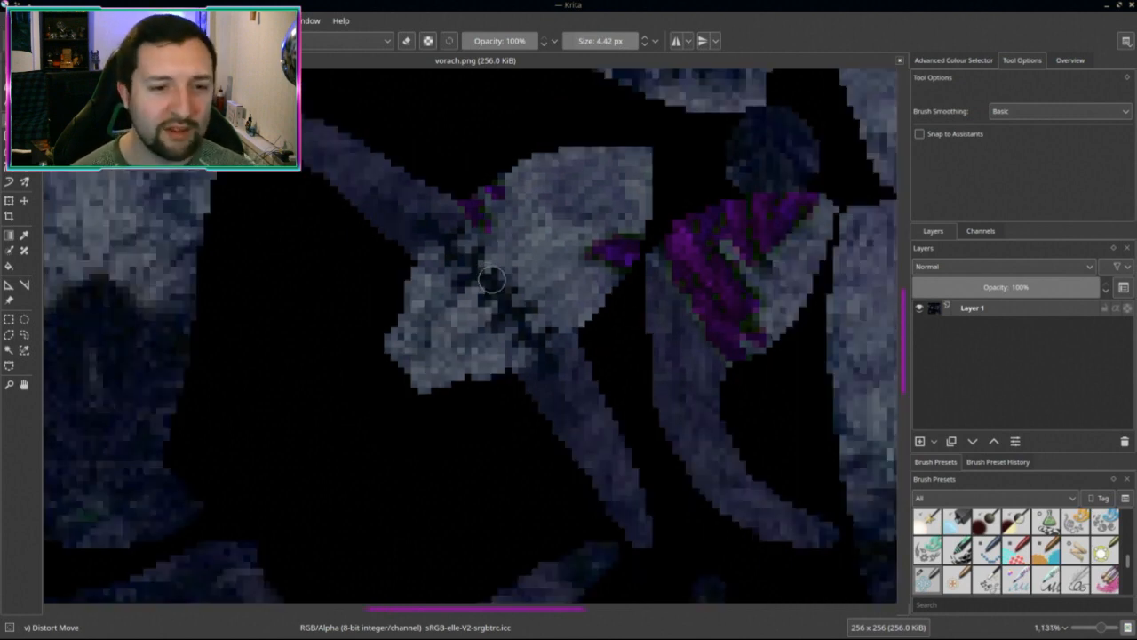
ctrl+scroll(586, 111, down, 1)
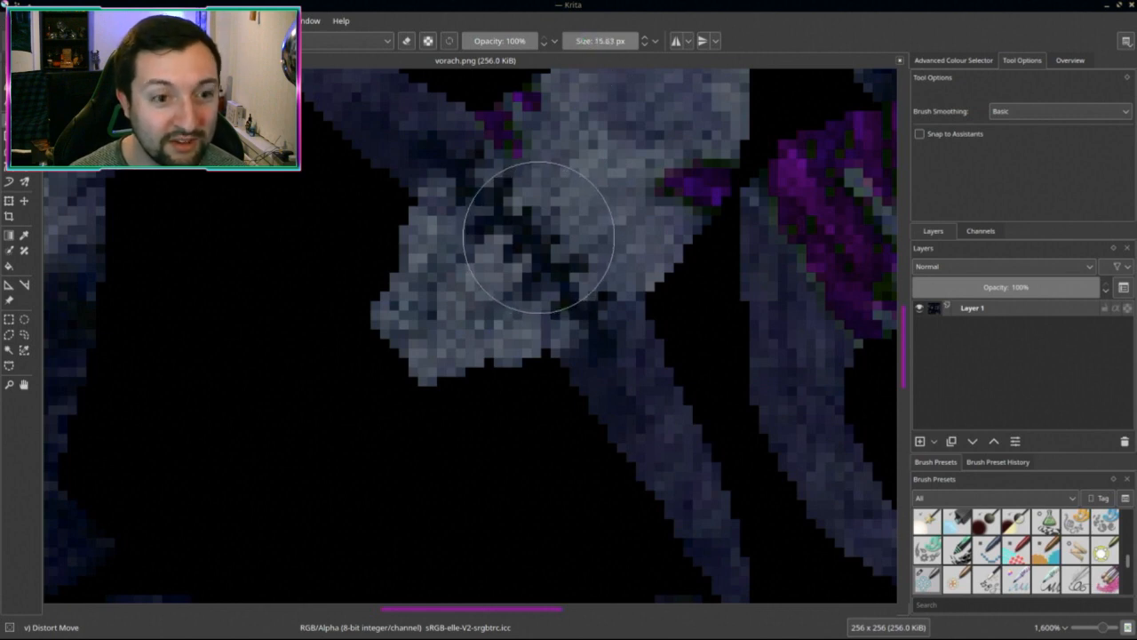
mouse_move(533, 218)
mouse_down()
mouse_move(483, 275)
mouse_move(506, 262)
mouse_up()
key(ctrl+z)
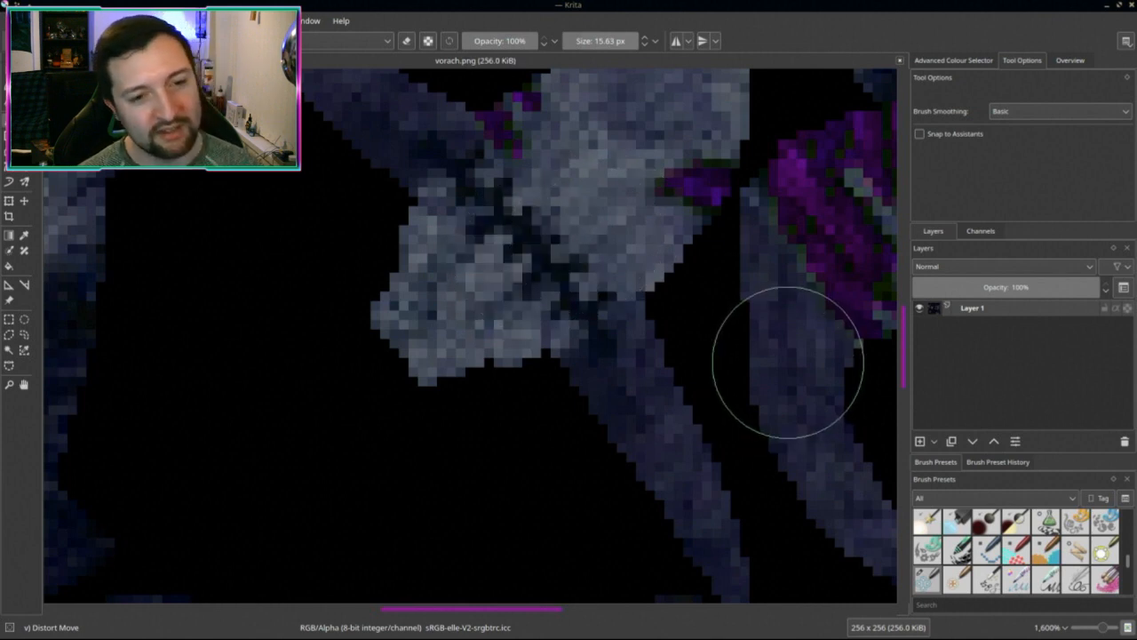
click(955, 62)
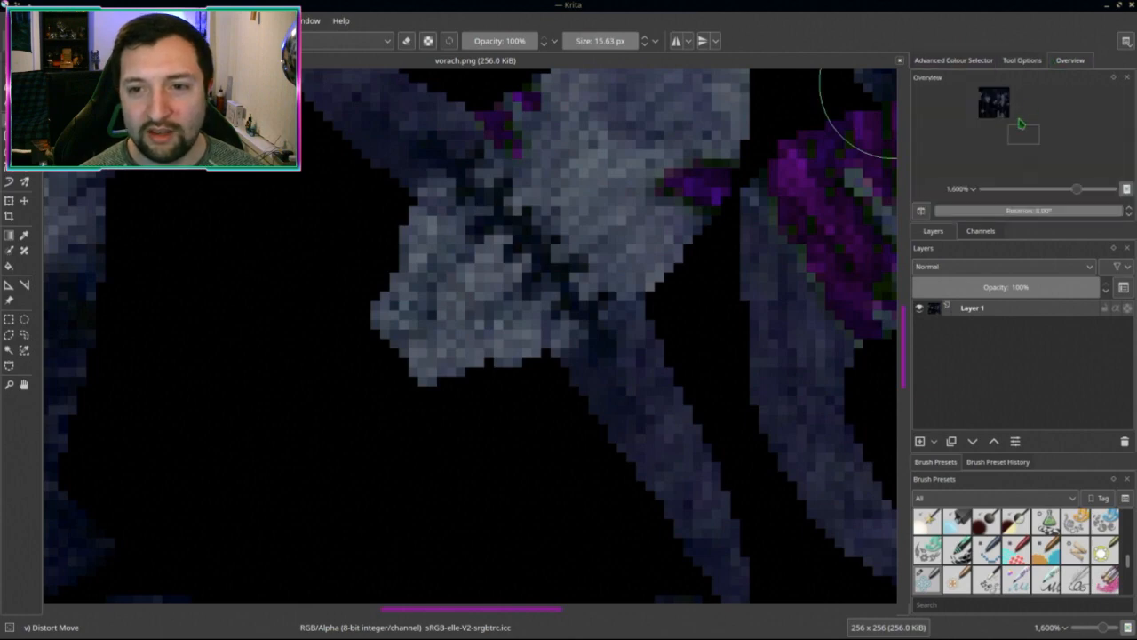
drag(1018, 135, 990, 116)
scroll(684, 266, down, 4)
middle_drag(683, 298, 501, 320)
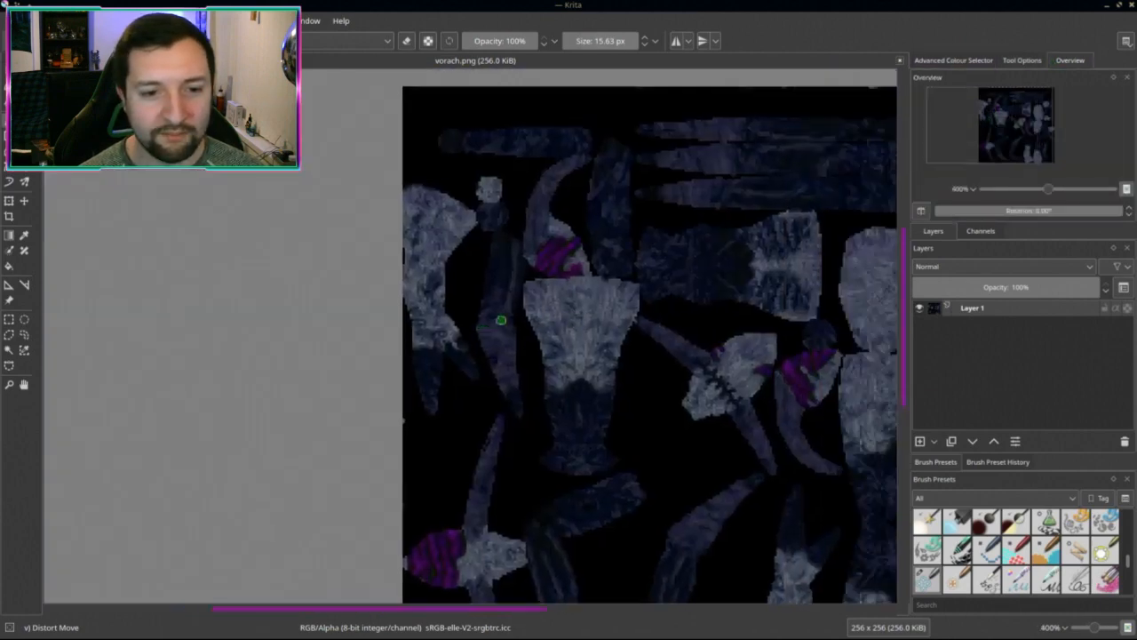
scroll(501, 320, down, 3)
scroll(544, 330, up, 3)
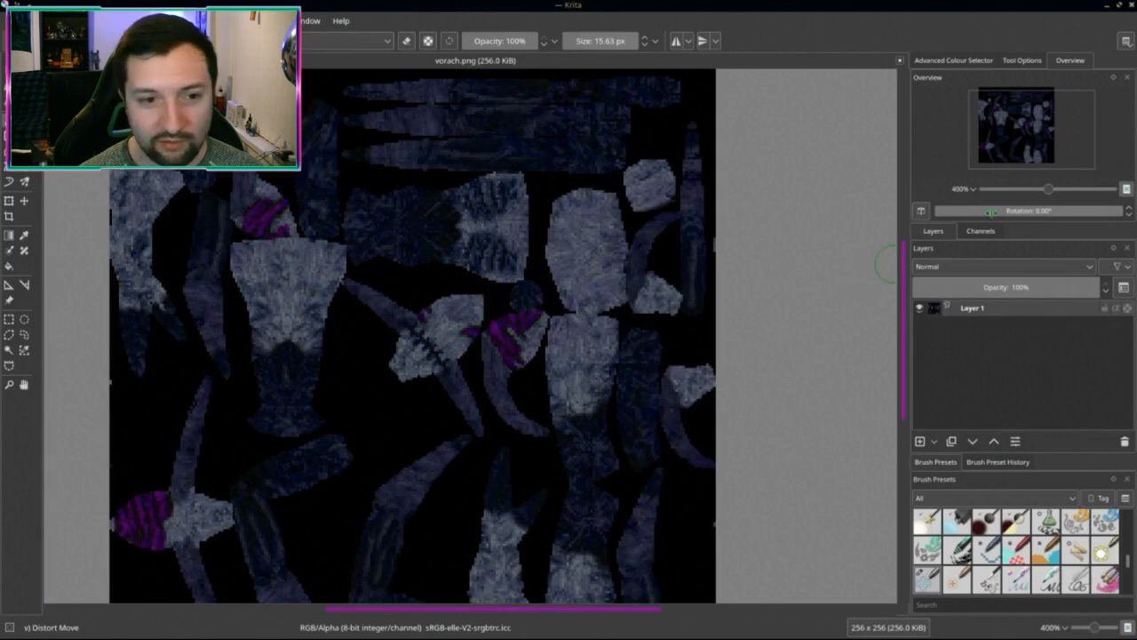
mouse_move(1022, 212)
mouse_down()
mouse_move(995, 211)
mouse_move(1005, 211)
mouse_up()
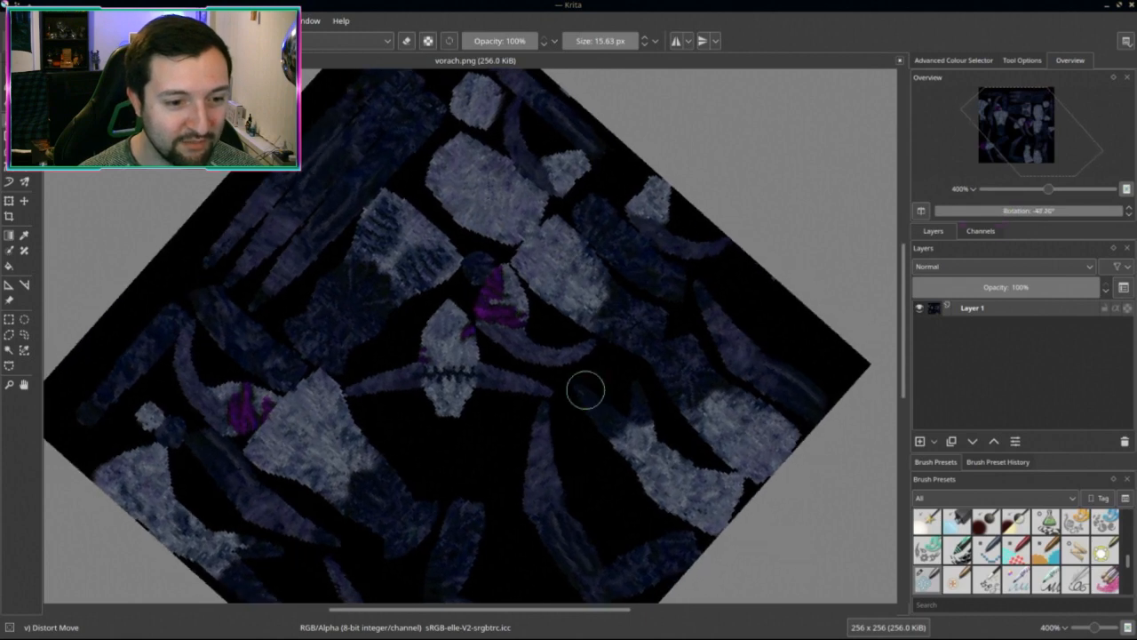
scroll(533, 338, up, 4)
scroll(507, 299, up, 3)
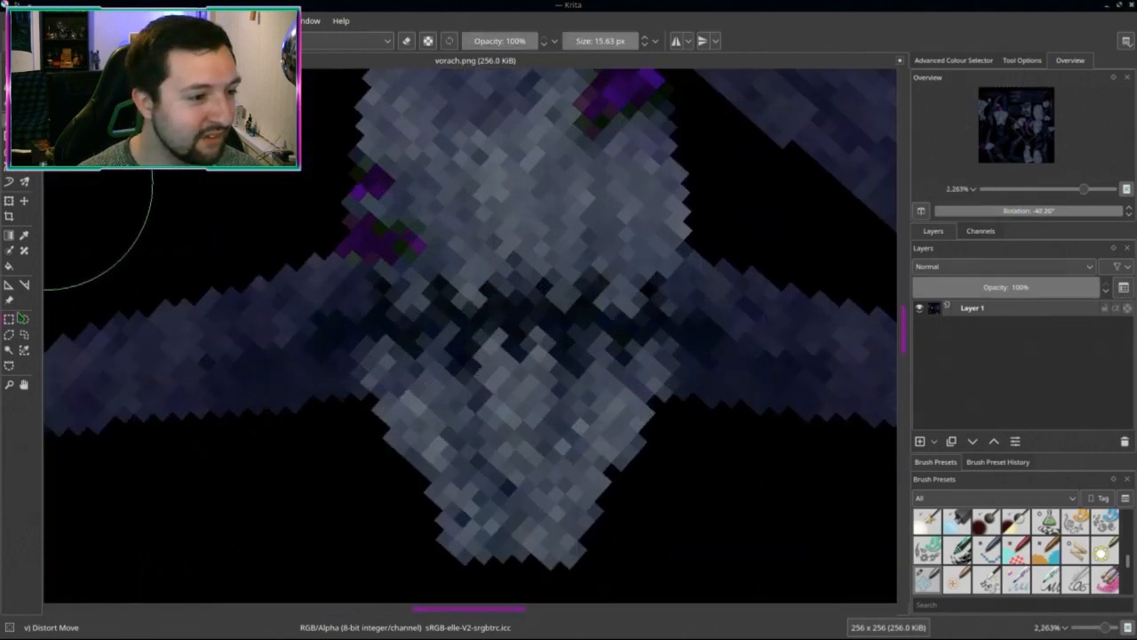
Step: Lasso the face in the texture centre and start a Warp transform on it
click(24, 334)
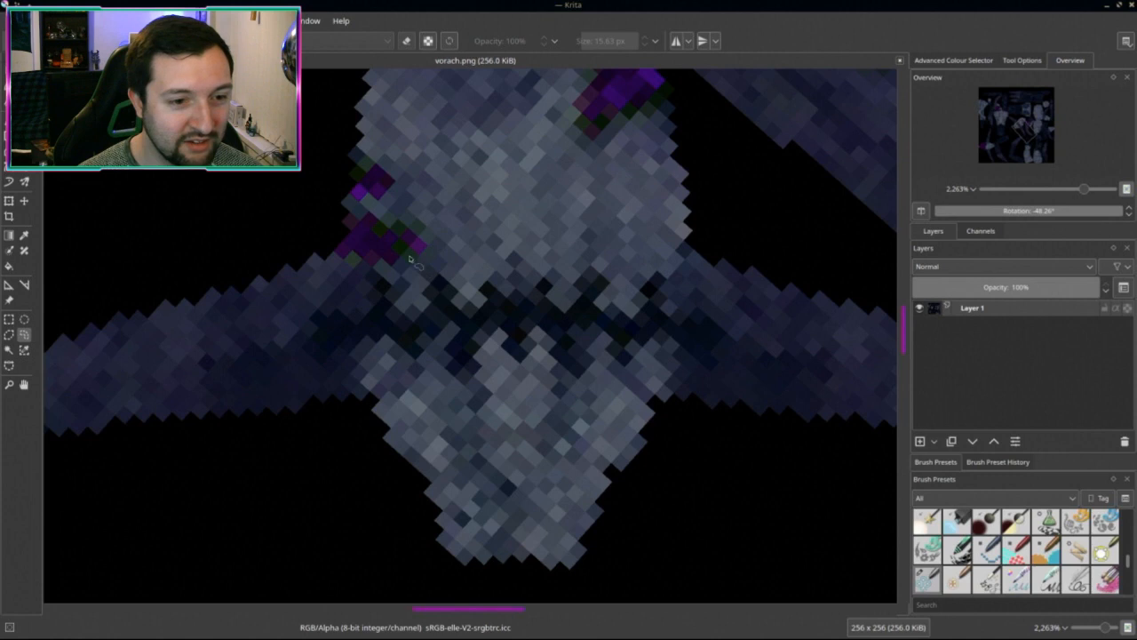
mouse_move(425, 240)
mouse_down()
mouse_move(440, 420)
mouse_move(636, 381)
mouse_move(542, 191)
mouse_up()
key(ctrl+t)
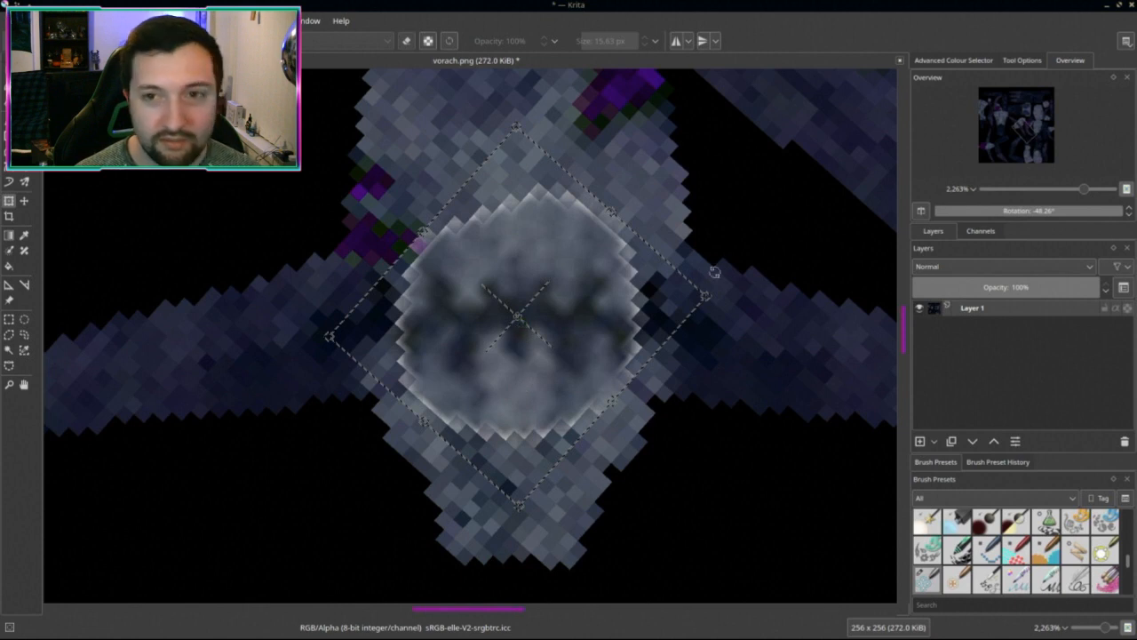
click(1035, 62)
click(954, 62)
click(1018, 60)
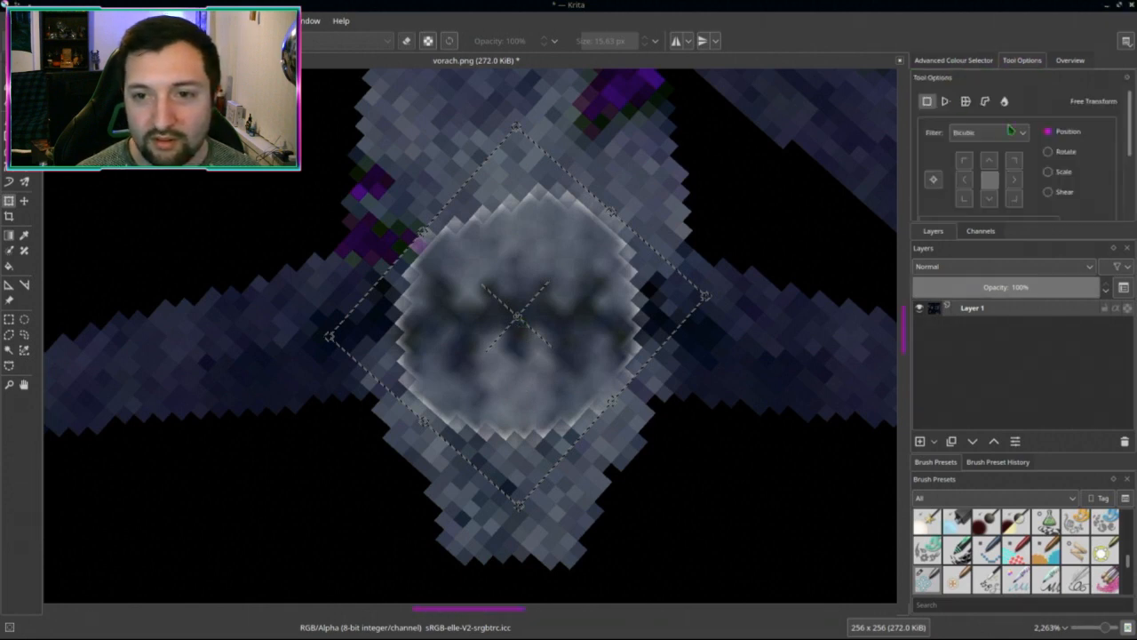
scroll(1013, 134, down, 1)
scroll(1030, 151, up, 1)
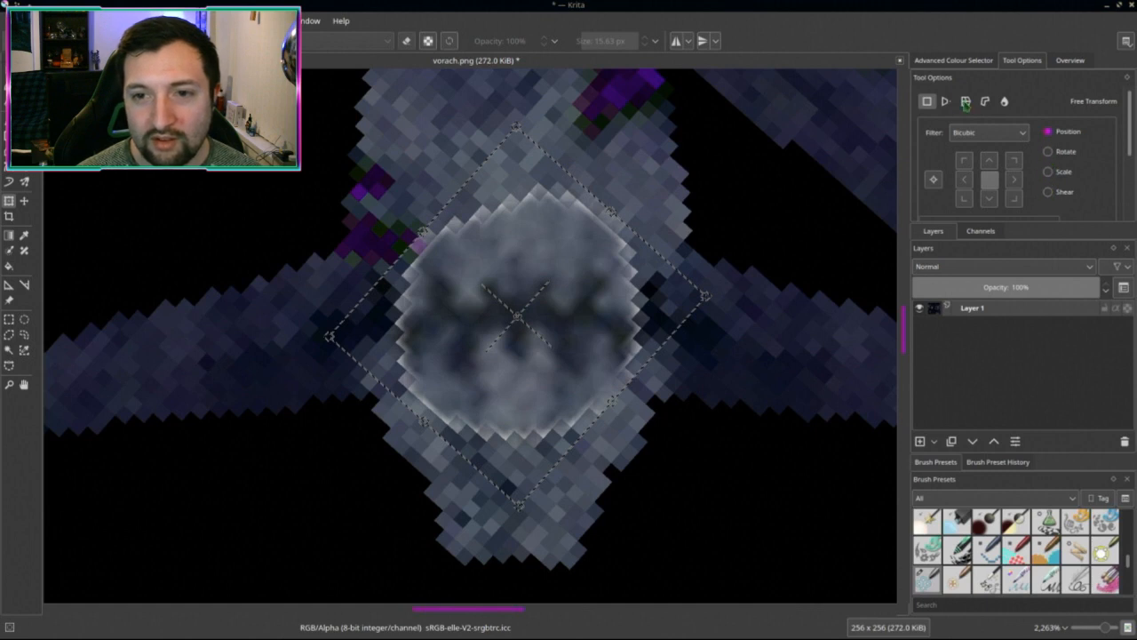
click(966, 102)
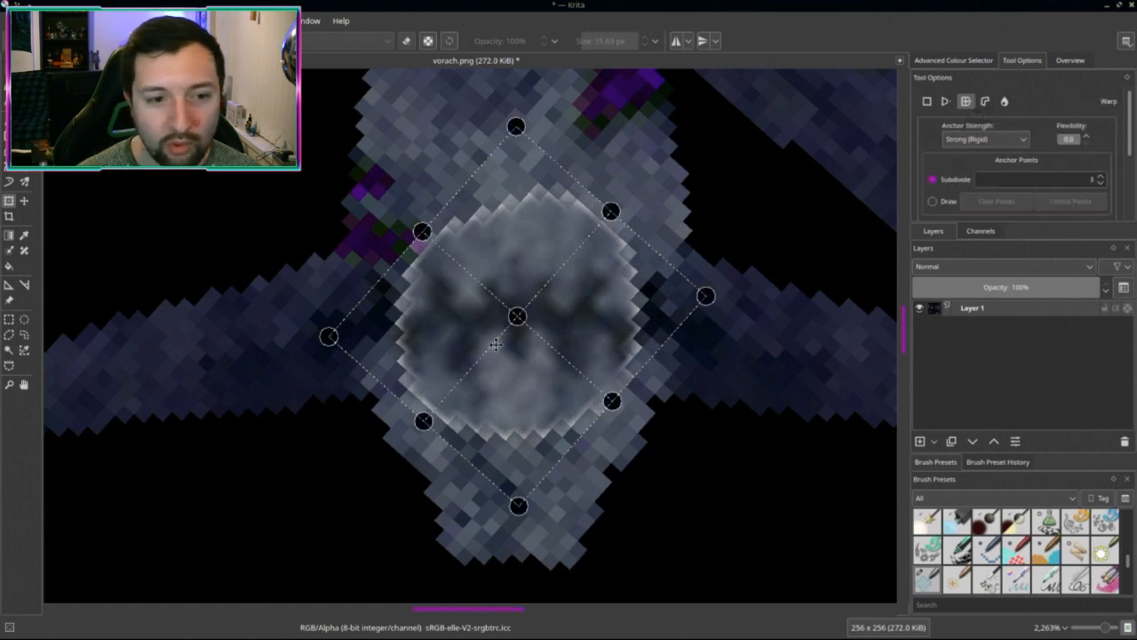
Step: Warp the face downward by pulling its top, middle and bottom, and apply
drag(517, 317, 519, 346)
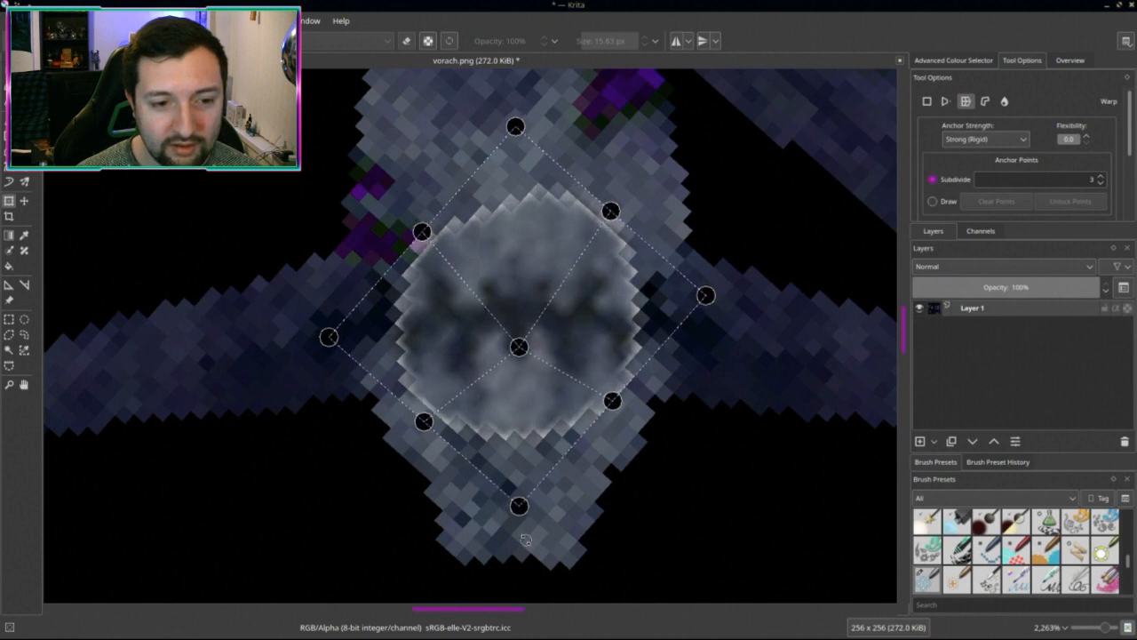
drag(519, 507, 517, 546)
drag(520, 347, 517, 466)
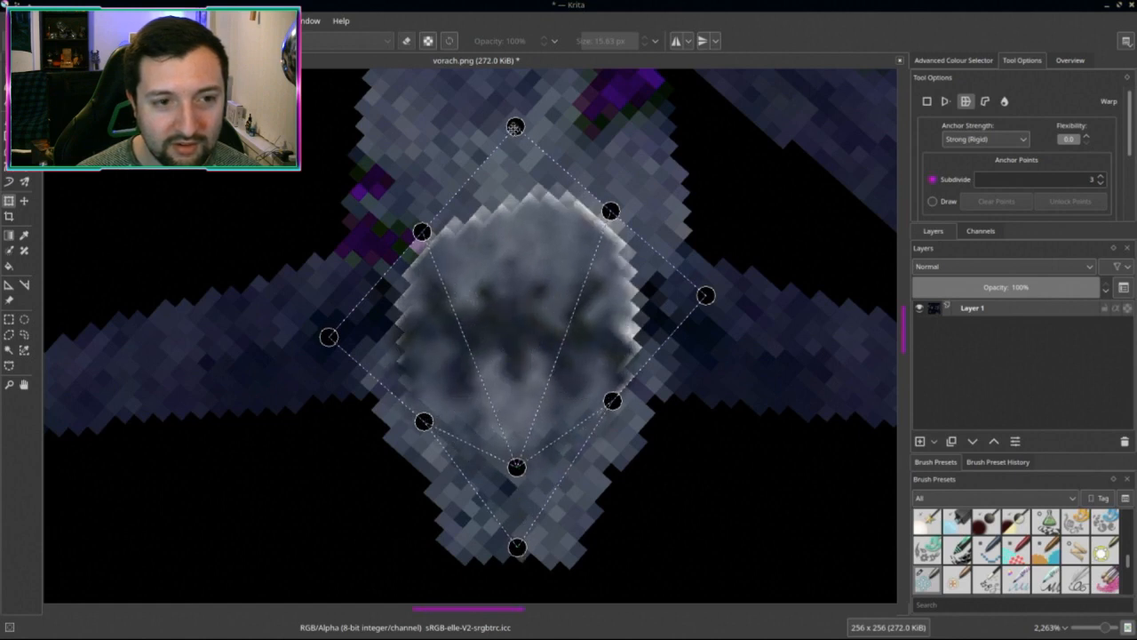
drag(516, 127, 517, 180)
key(Return)
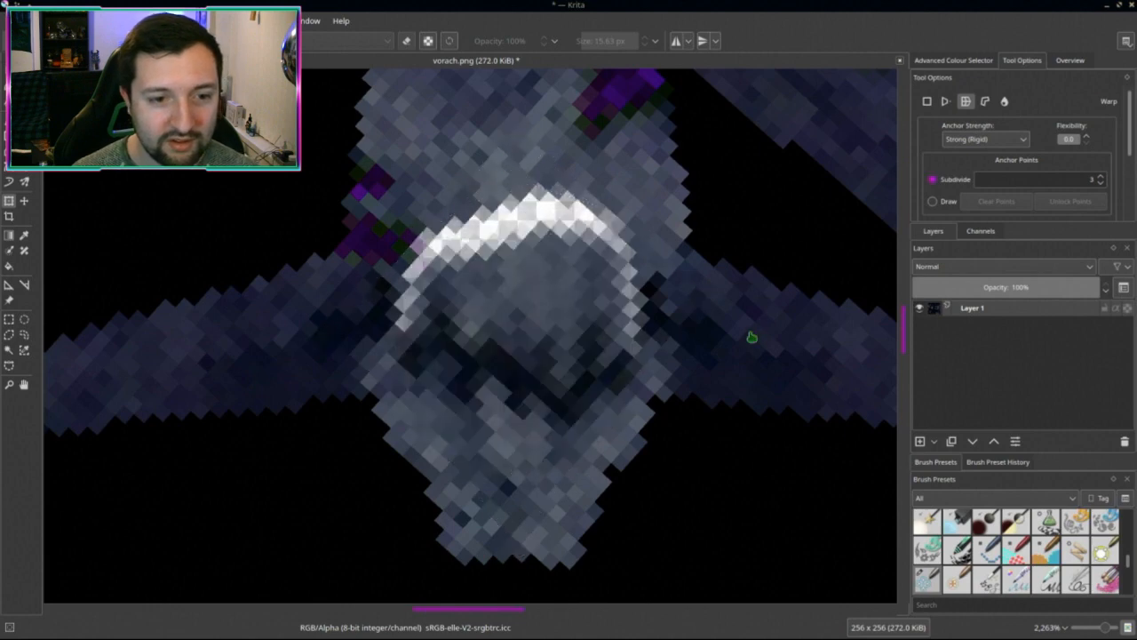
scroll(736, 357, down, 5)
scroll(737, 359, up, 6)
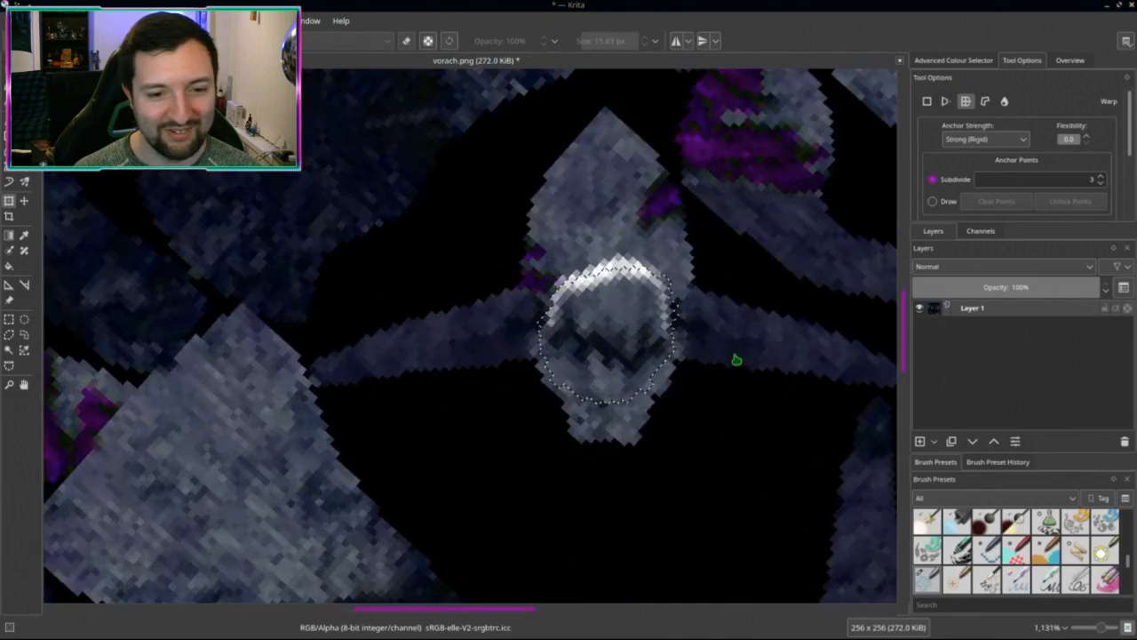
Step: Undo that warp and redo it with a single downward pull of the face's centre
key(ctrl+z)
scroll(610, 333, up, 1)
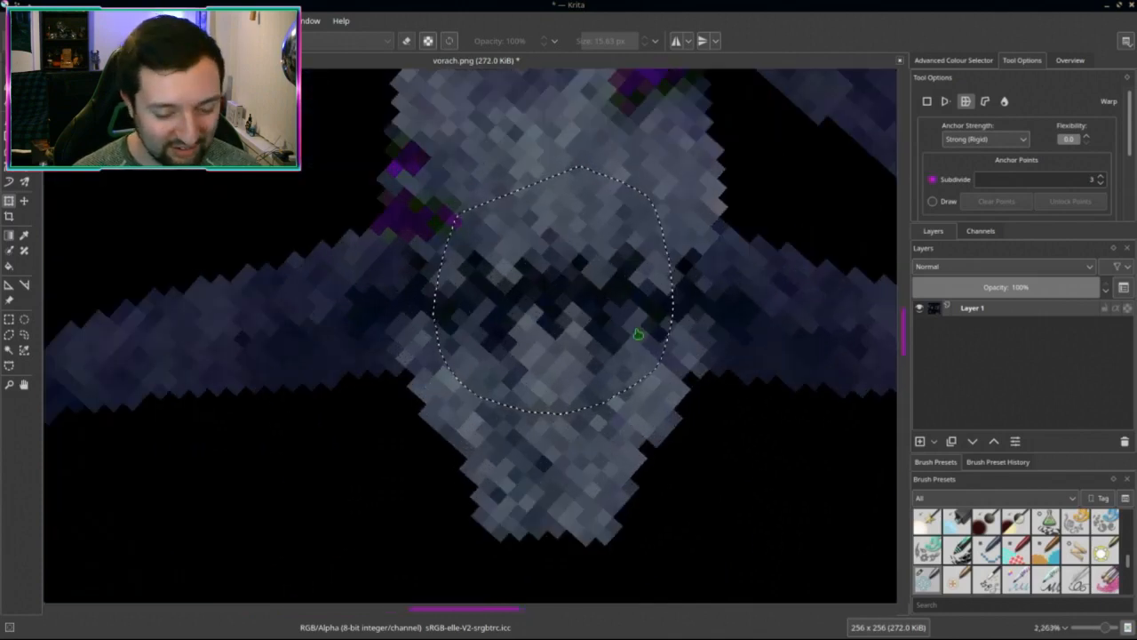
click(551, 293)
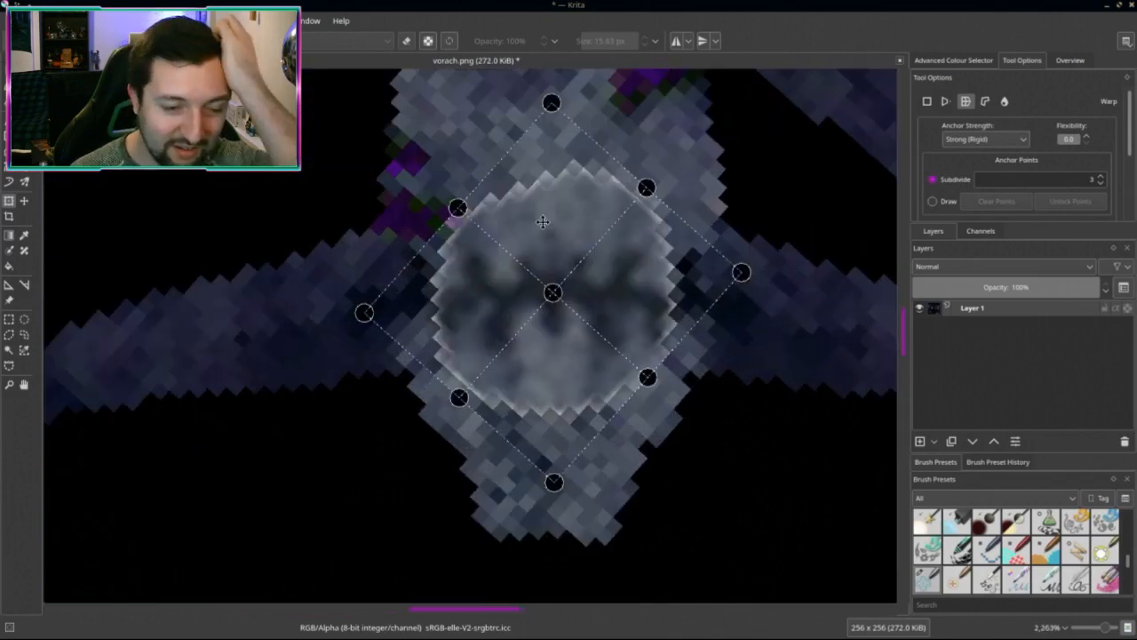
drag(553, 293, 550, 381)
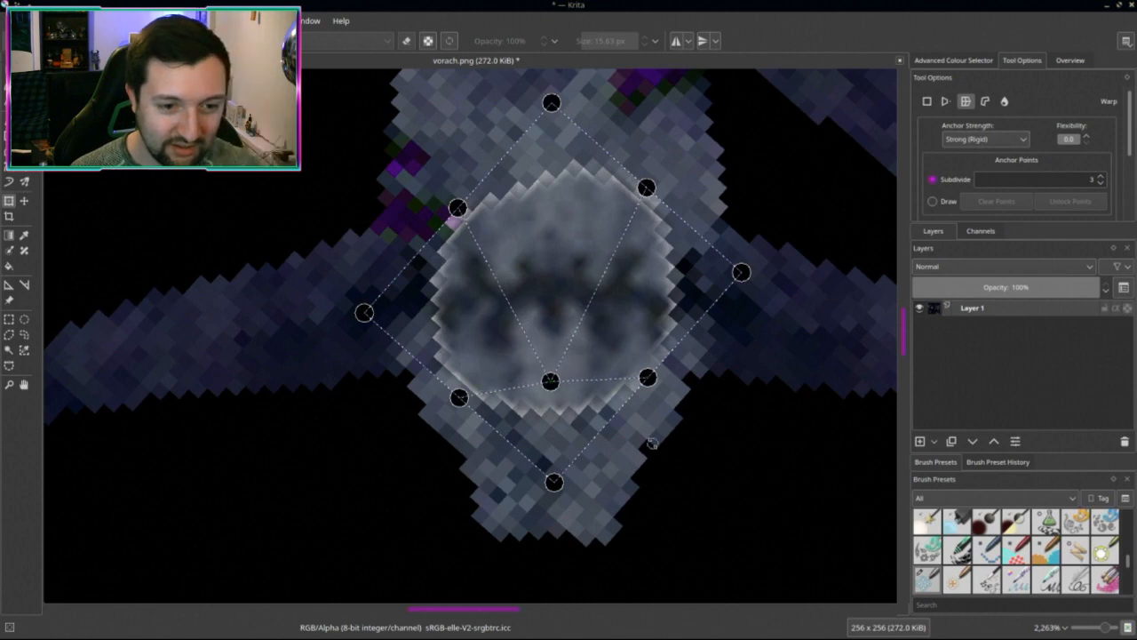
key(Return)
scroll(713, 435, down, 3)
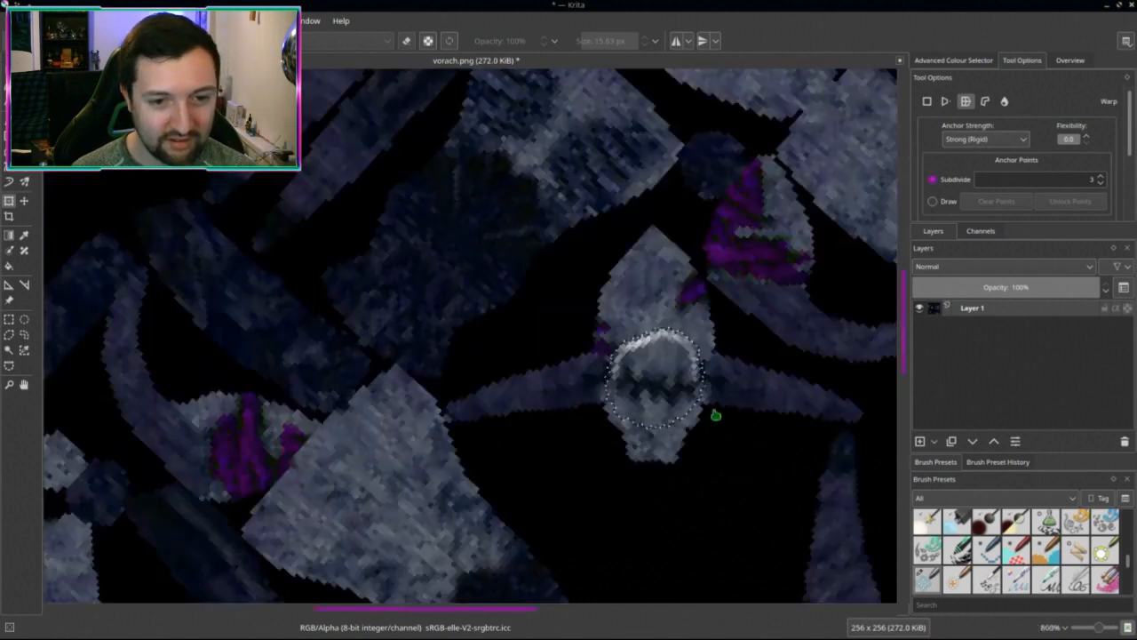
scroll(702, 405, up, 1)
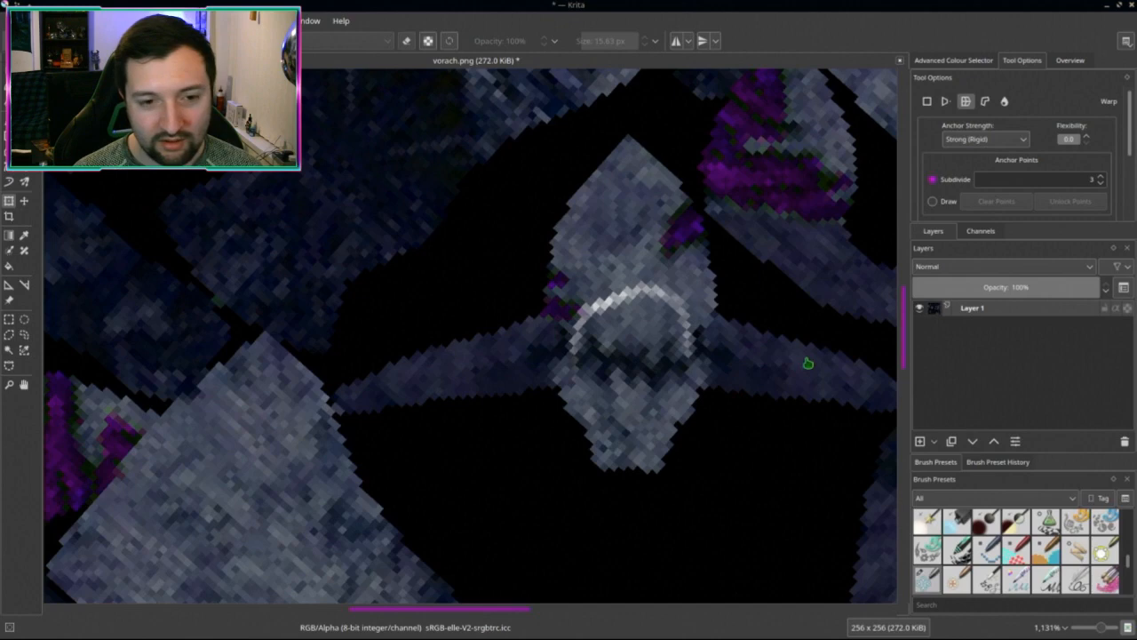
scroll(806, 359, down, 4)
scroll(773, 386, up, 1)
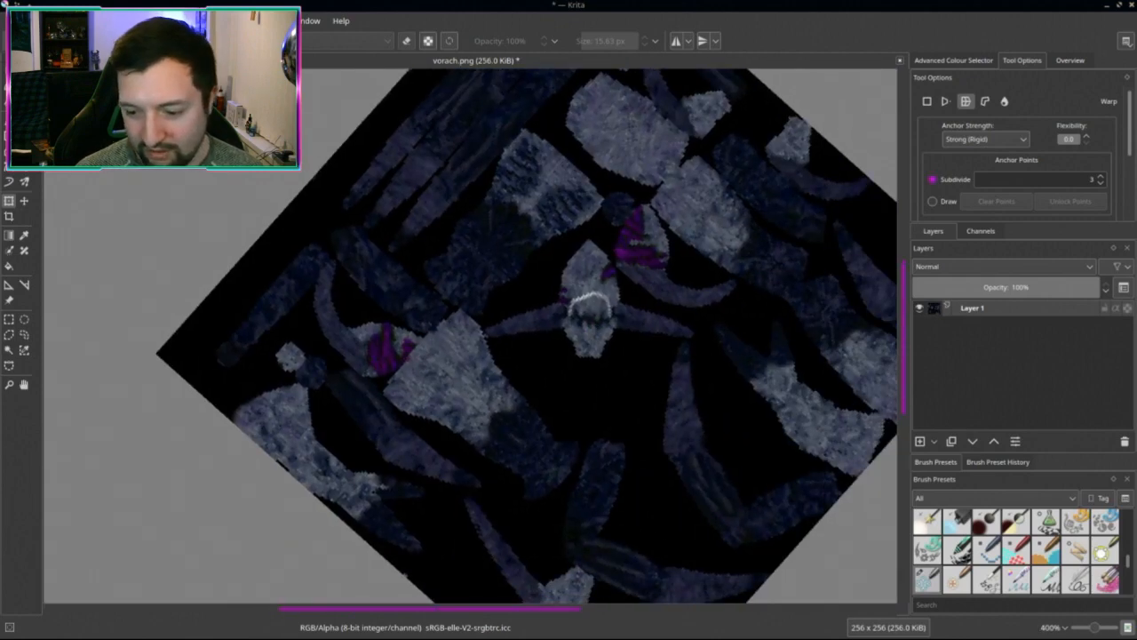
Step: Drop the original vorach.png in from the file manager as a new layer below Layer 1
key(alt+Tab)
drag(518, 160, 174, 339)
click(216, 344)
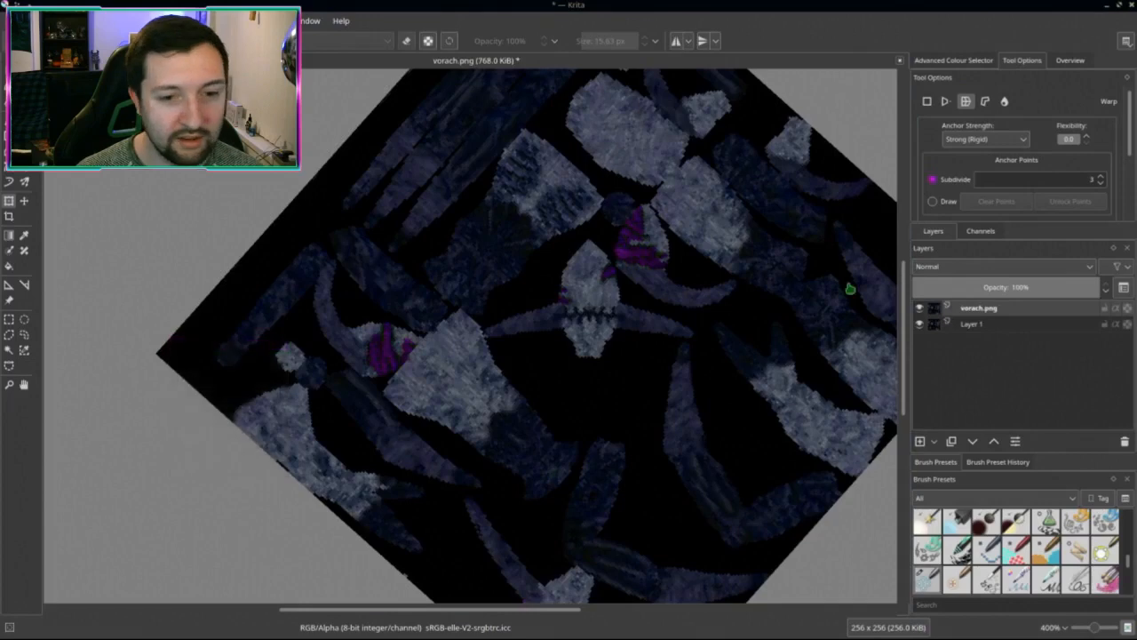
drag(985, 317, 980, 366)
scroll(649, 320, up, 3)
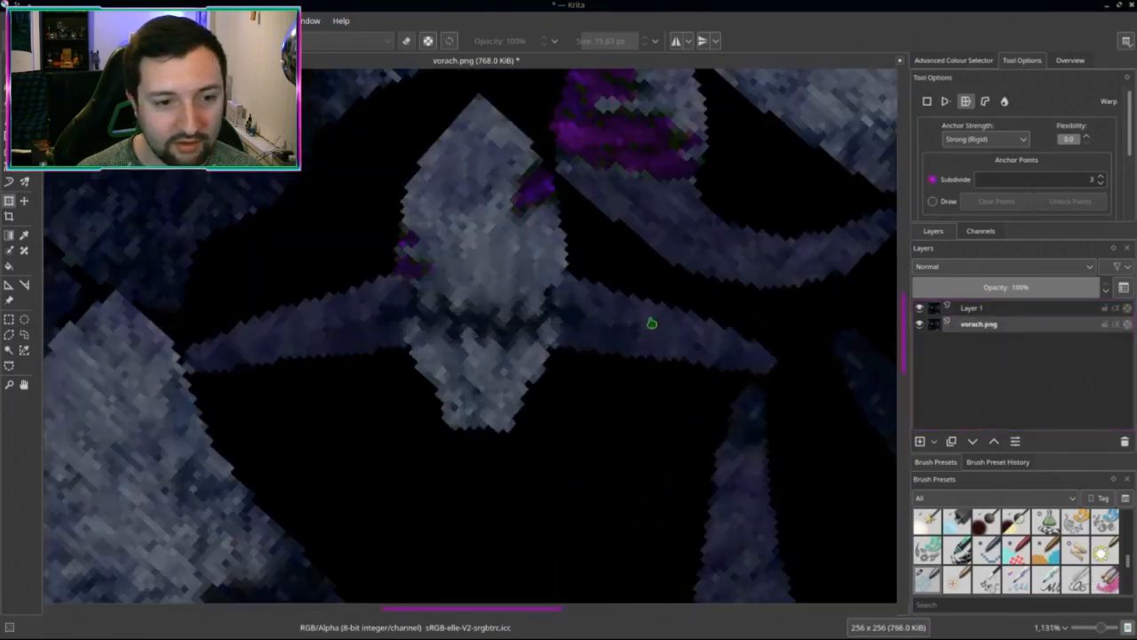
scroll(563, 332, down, 1)
scroll(652, 382, down, 5)
scroll(653, 383, up, 3)
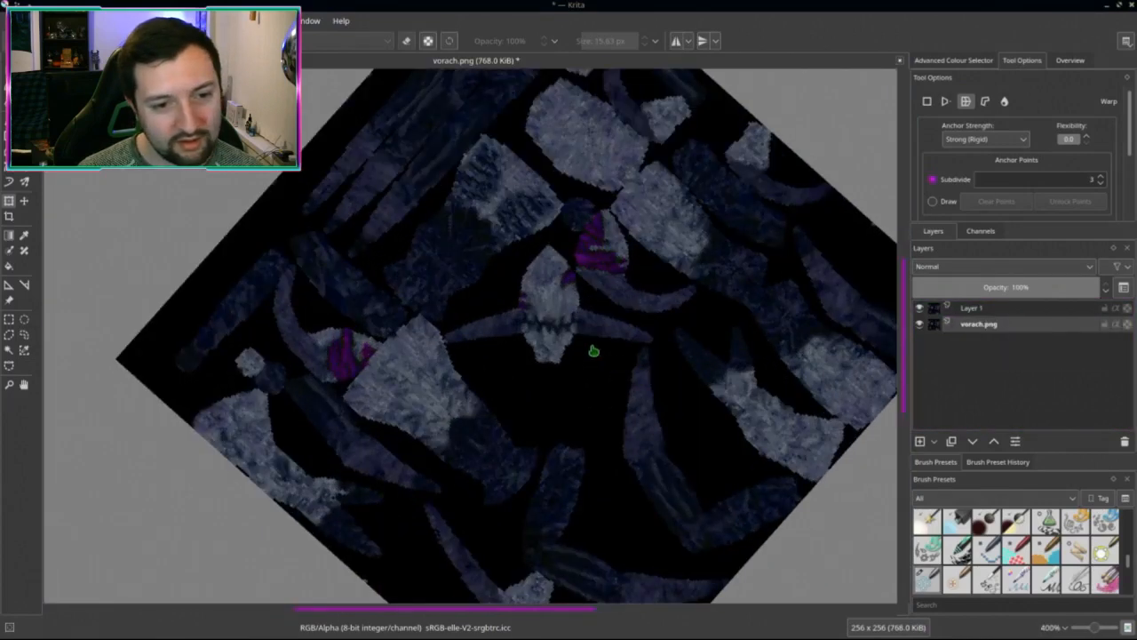
scroll(599, 350, up, 1)
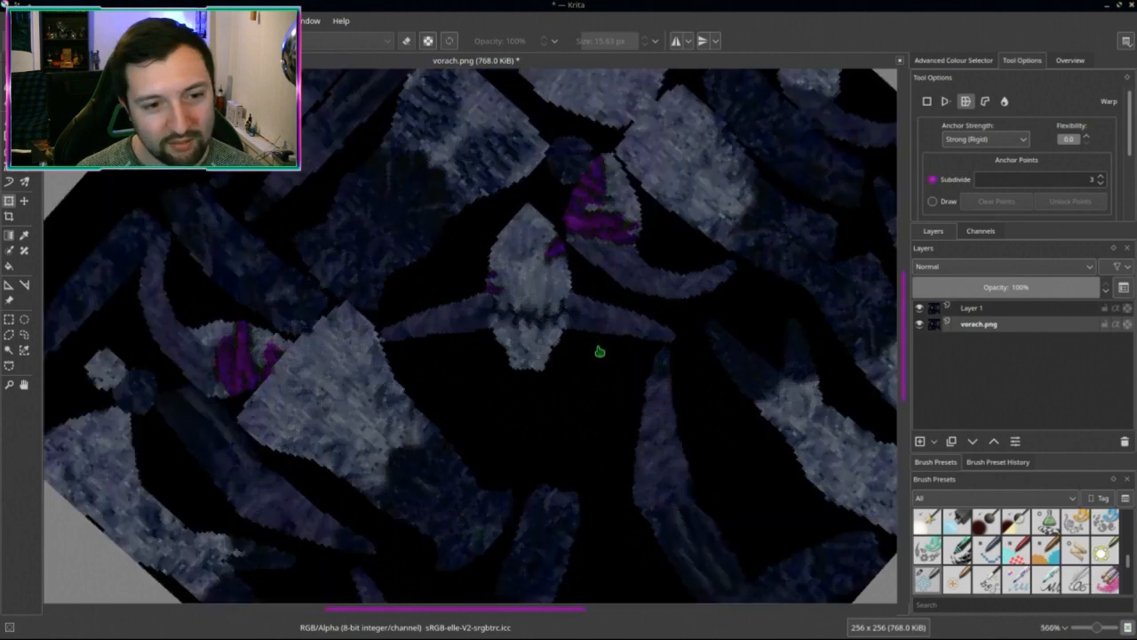
scroll(604, 364, down, 3)
scroll(572, 354, up, 1)
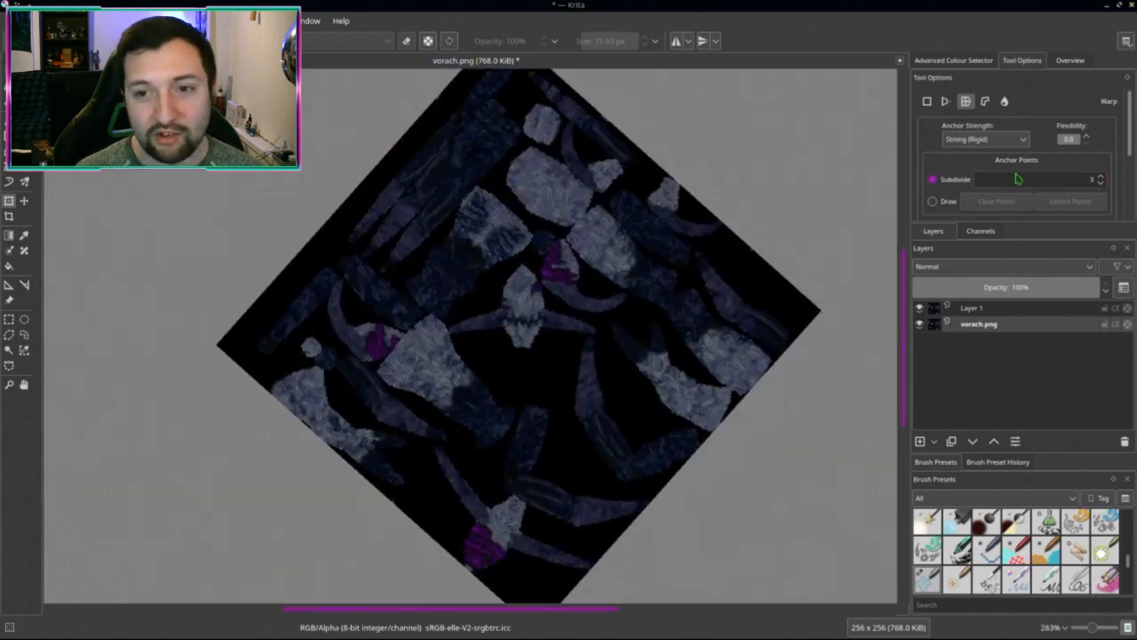
Step: Save the texture as vorach.png, confirming the PNG options
click(982, 62)
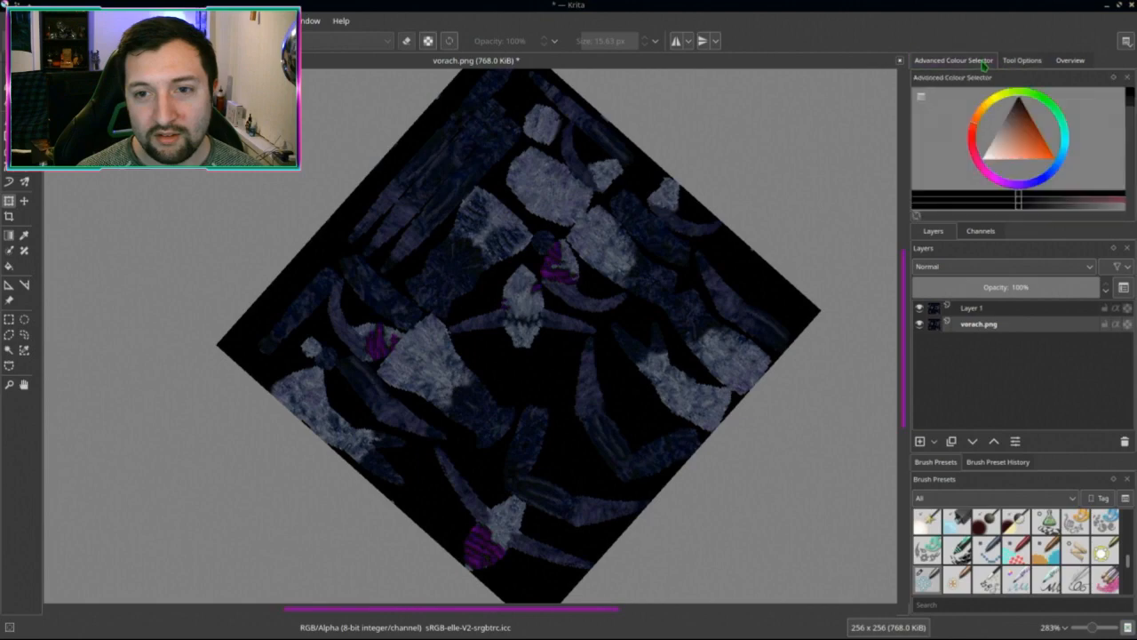
click(1015, 63)
middle_drag(615, 346, 604, 362)
key(ctrl+s)
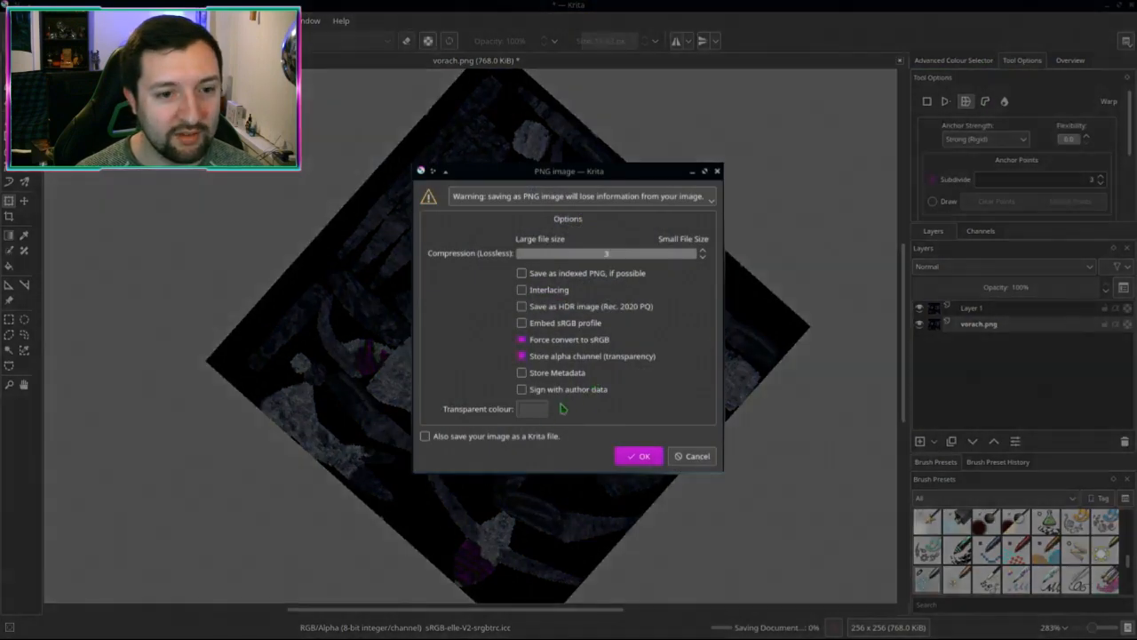
click(638, 456)
Step: Back in Blender's Texture Paint, reload the re-saved vorach.png texture
key(alt+Tab)
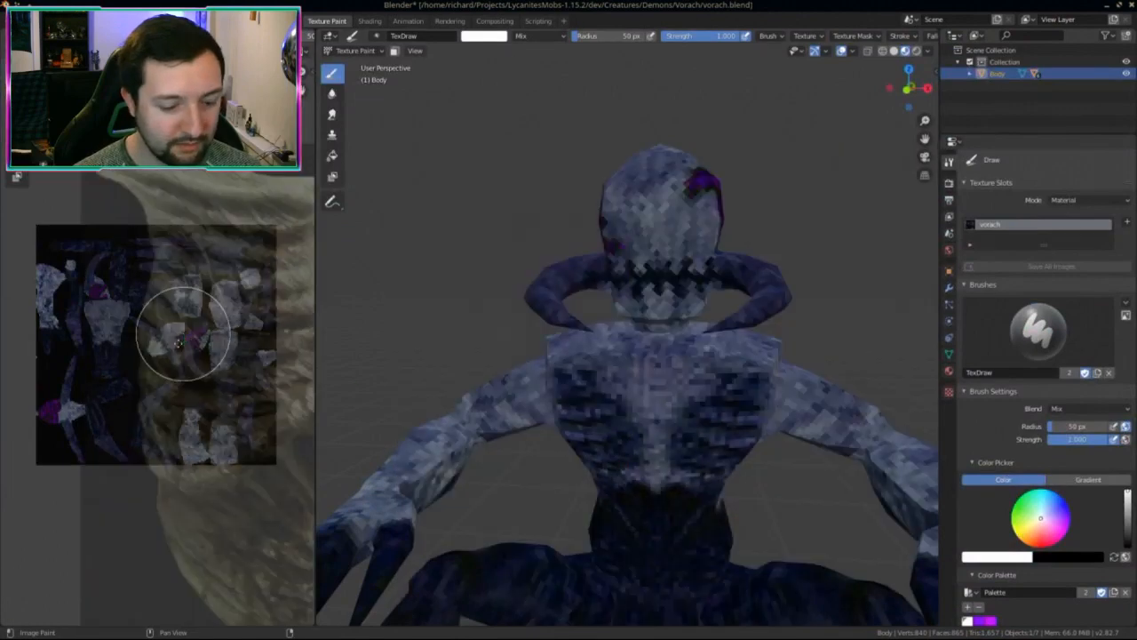
middle_drag(184, 333, 161, 365)
key(alt+r)
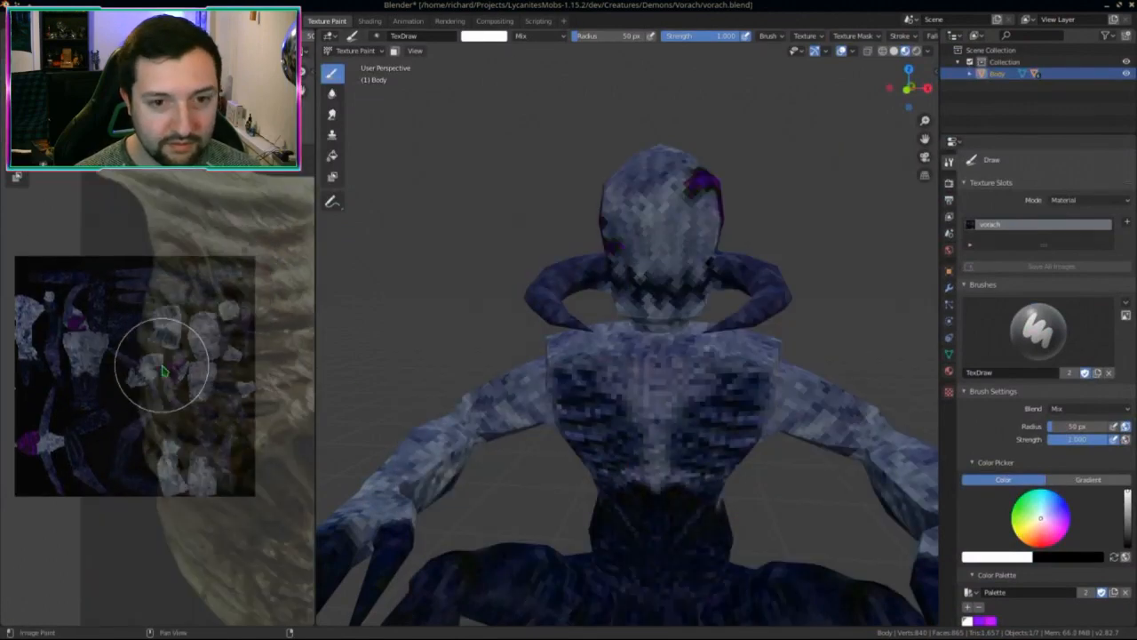
scroll(426, 375, down, 5)
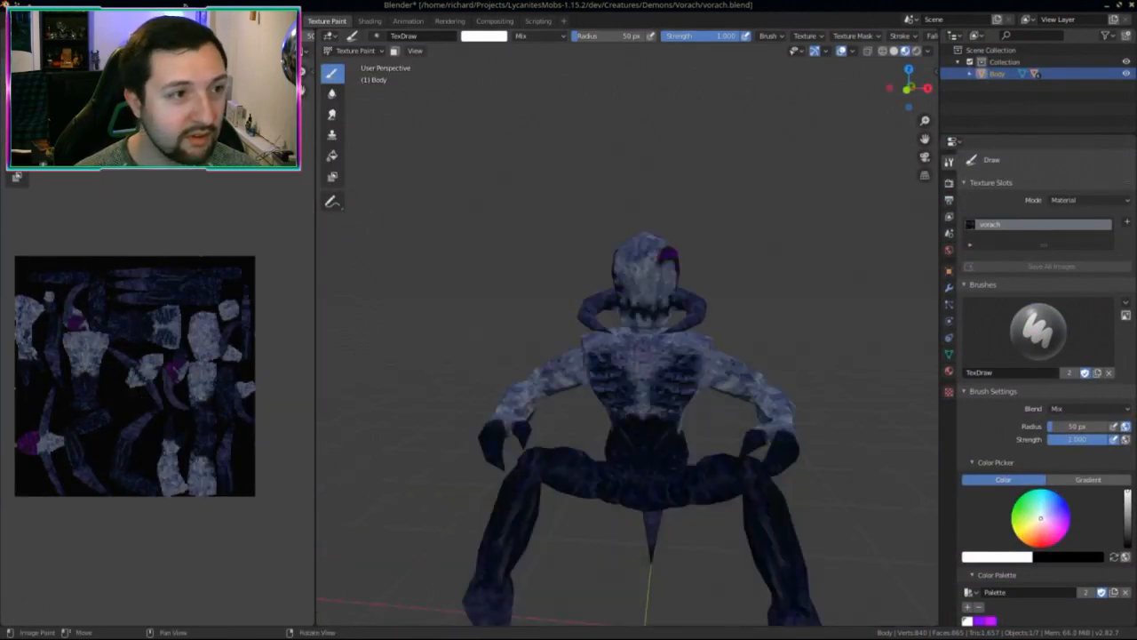
Step: Orbit the creature in the Layout workspace to check the updated mouth and body
click(162, 21)
scroll(599, 420, down, 5)
mouse_move(679, 424)
middle_down()
mouse_move(699, 424)
mouse_move(659, 410)
middle_up()
middle_drag(510, 240, 666, 352)
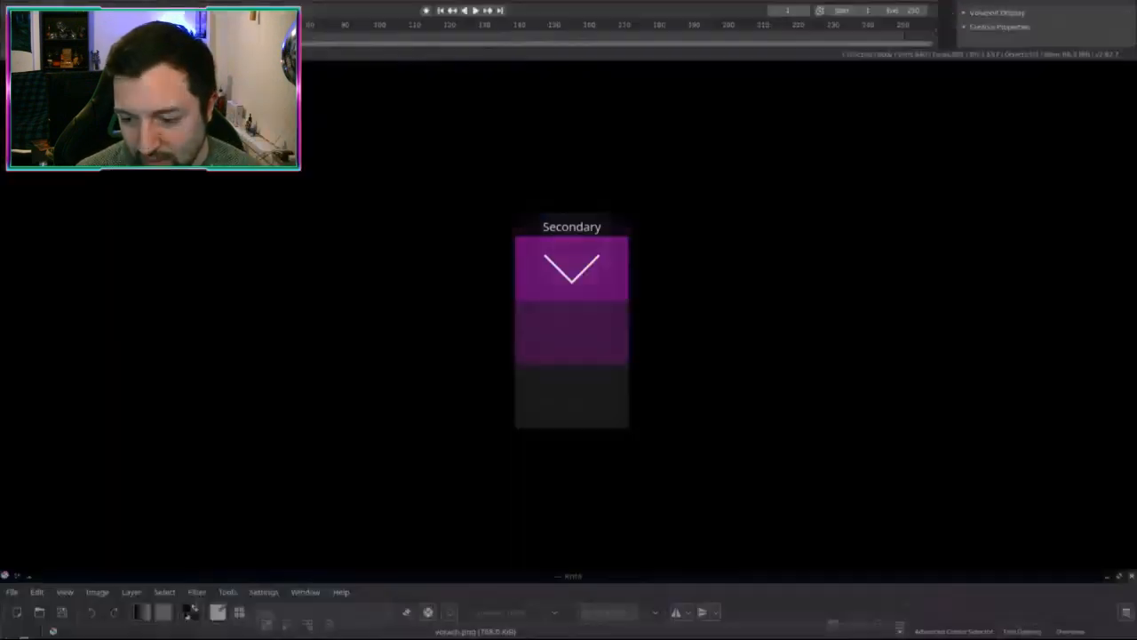
Step: Zoom in and set up a tiny Eraser Soft brush, undoing a stray test stroke
scroll(498, 406, up, 5)
scroll(498, 405, down, 2)
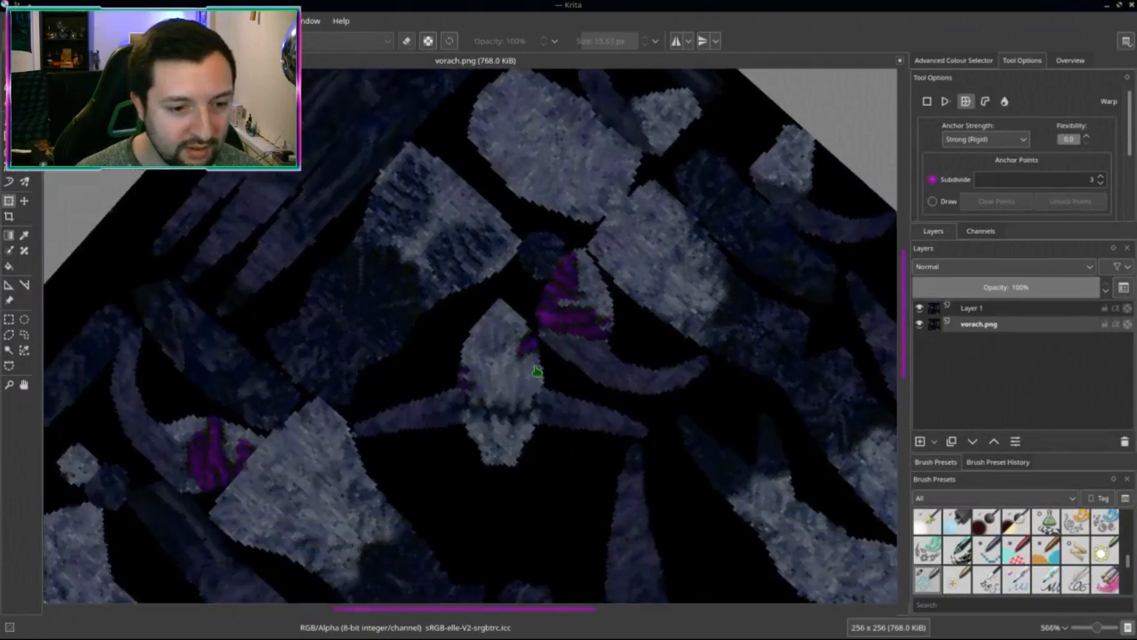
scroll(538, 376, up, 3)
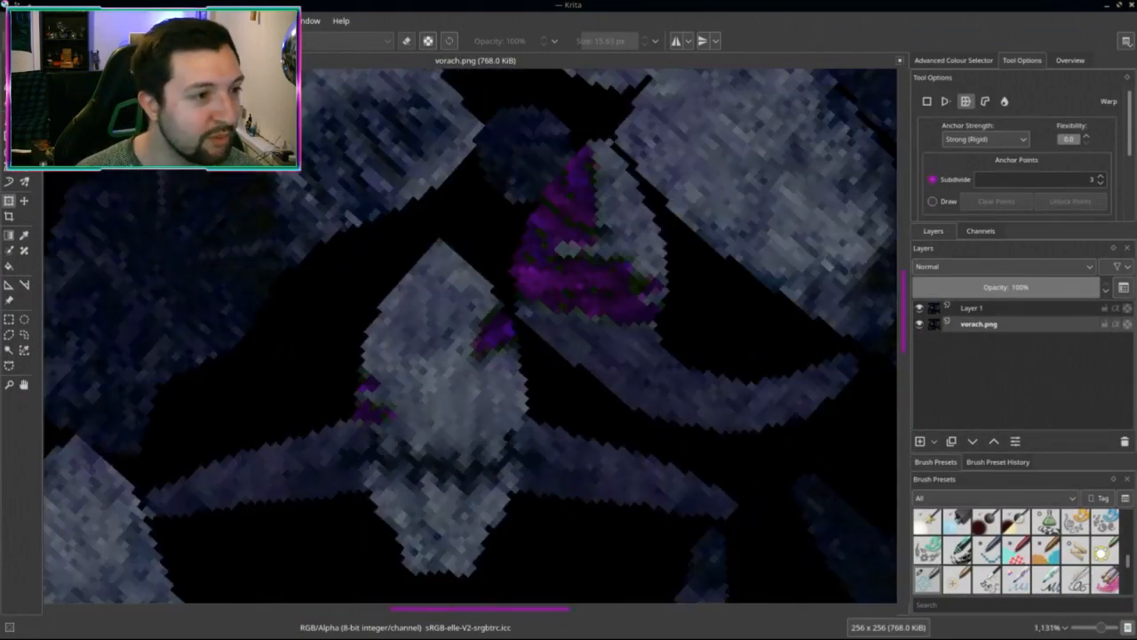
key(b)
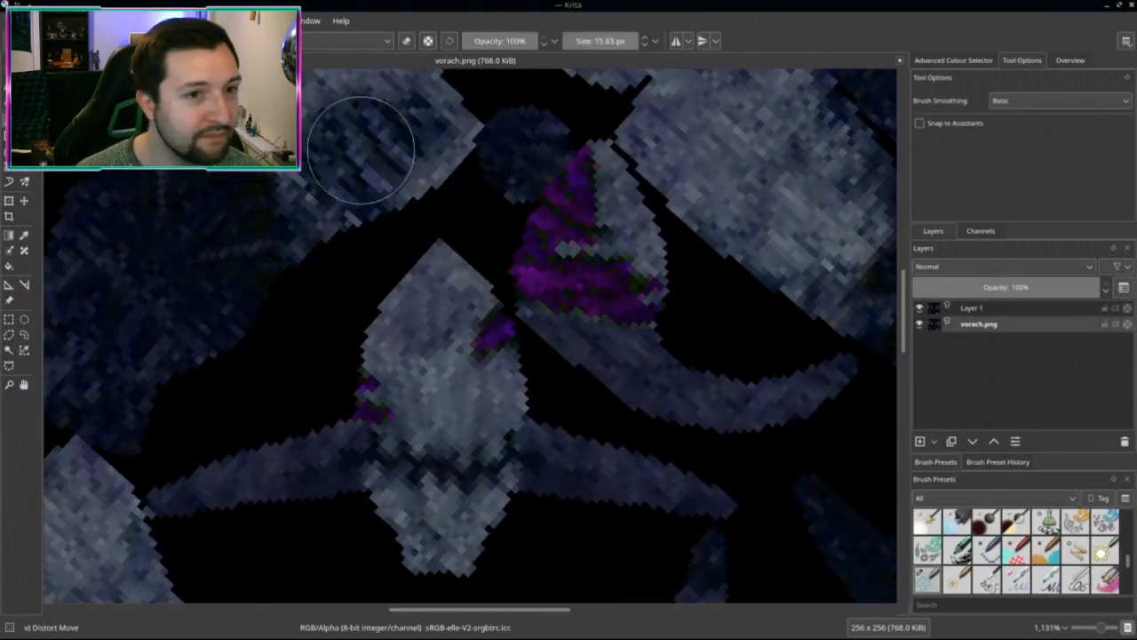
right_click(457, 368)
click(462, 276)
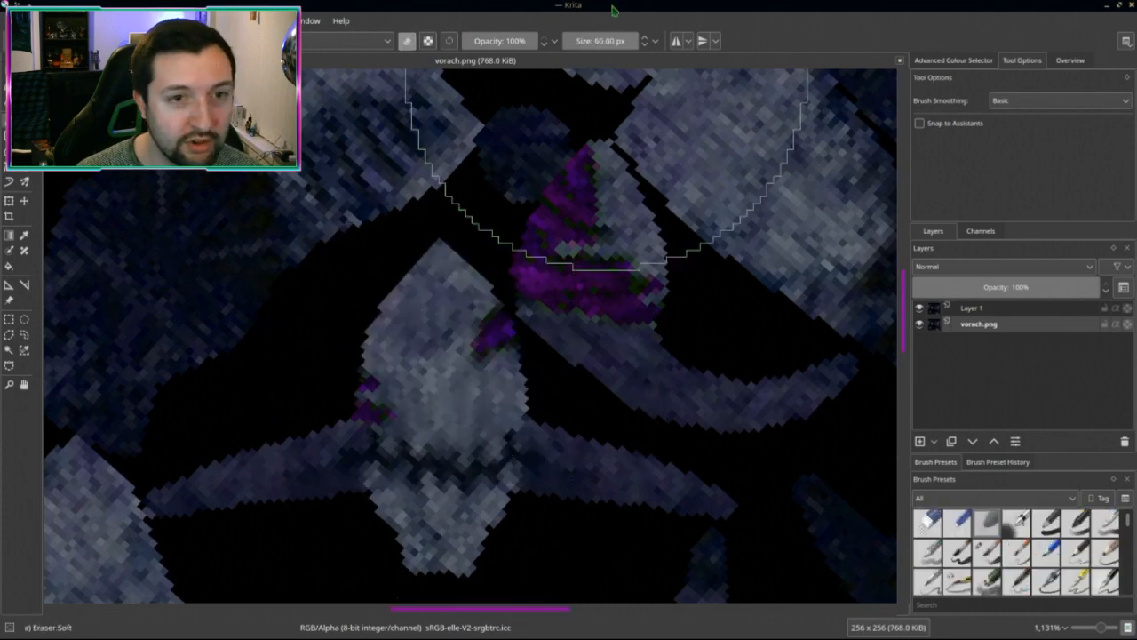
click(573, 40)
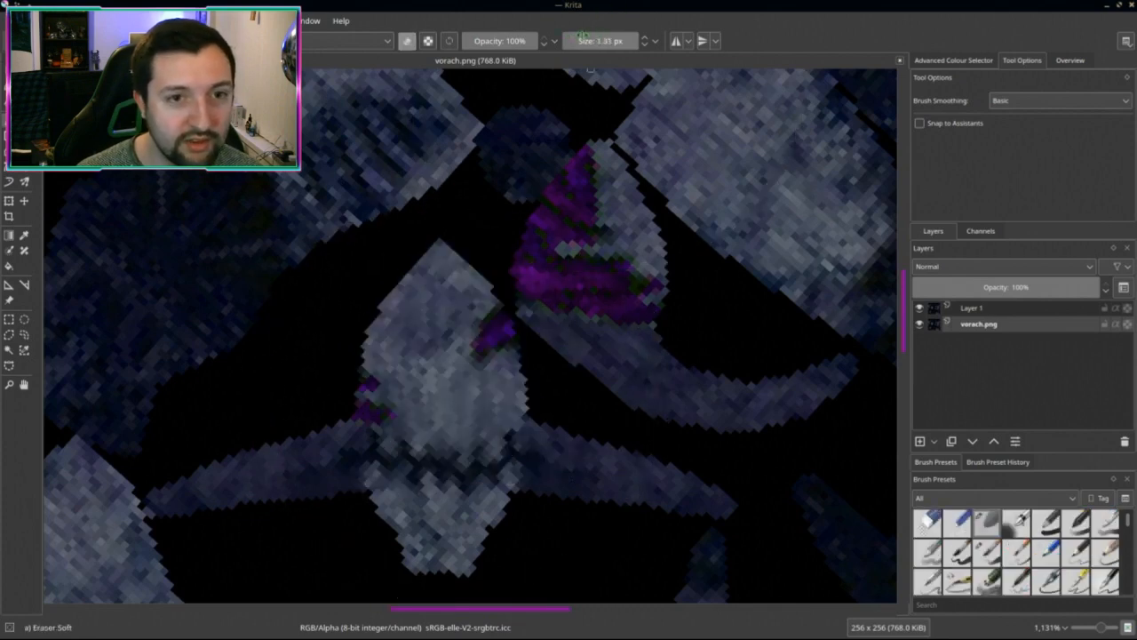
scroll(573, 40, up, 3)
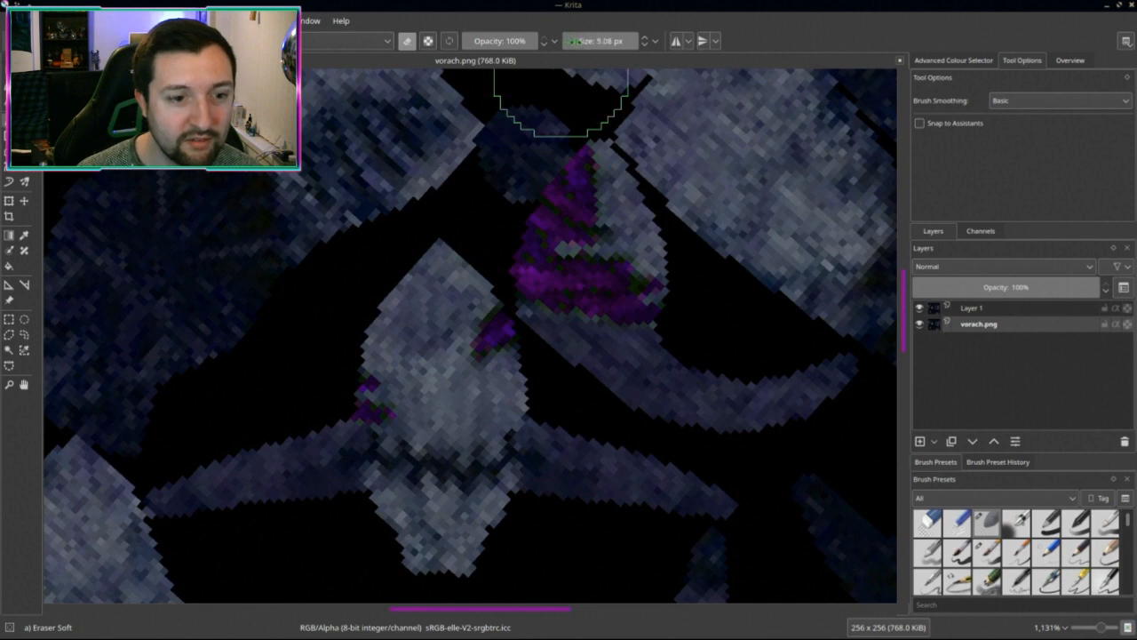
scroll(435, 379, up, 1)
mouse_move(405, 418)
mouse_down()
mouse_move(470, 412)
mouse_move(500, 427)
mouse_move(404, 418)
mouse_up()
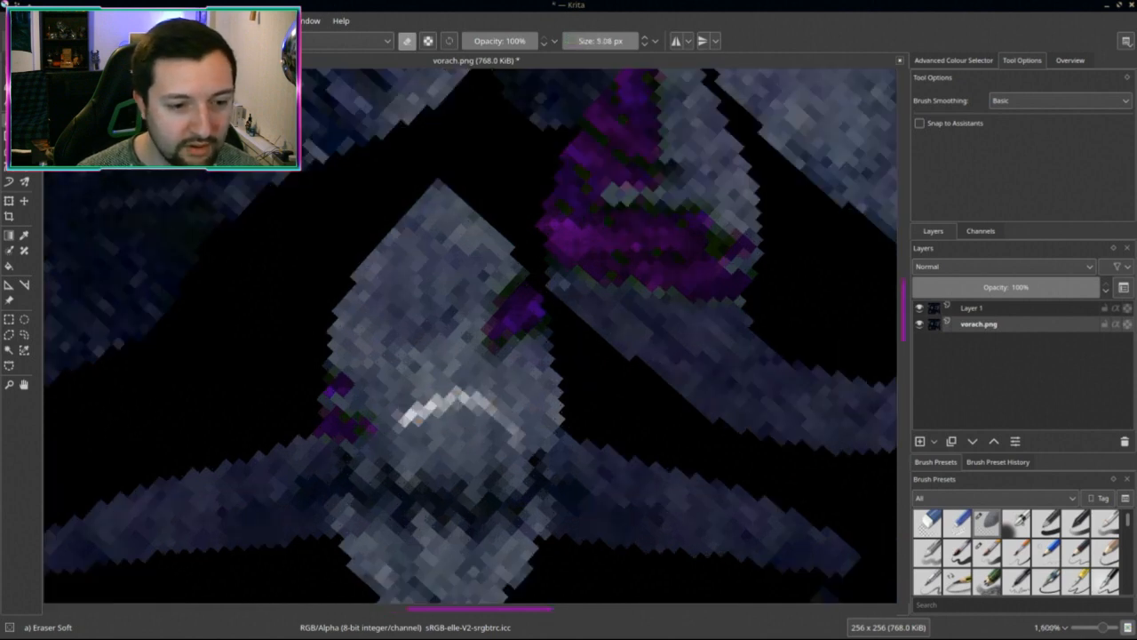
key(ctrl+z)
Step: Erase the grey face shape on Layer 1 and re-save vorach.png as PNG
click(969, 309)
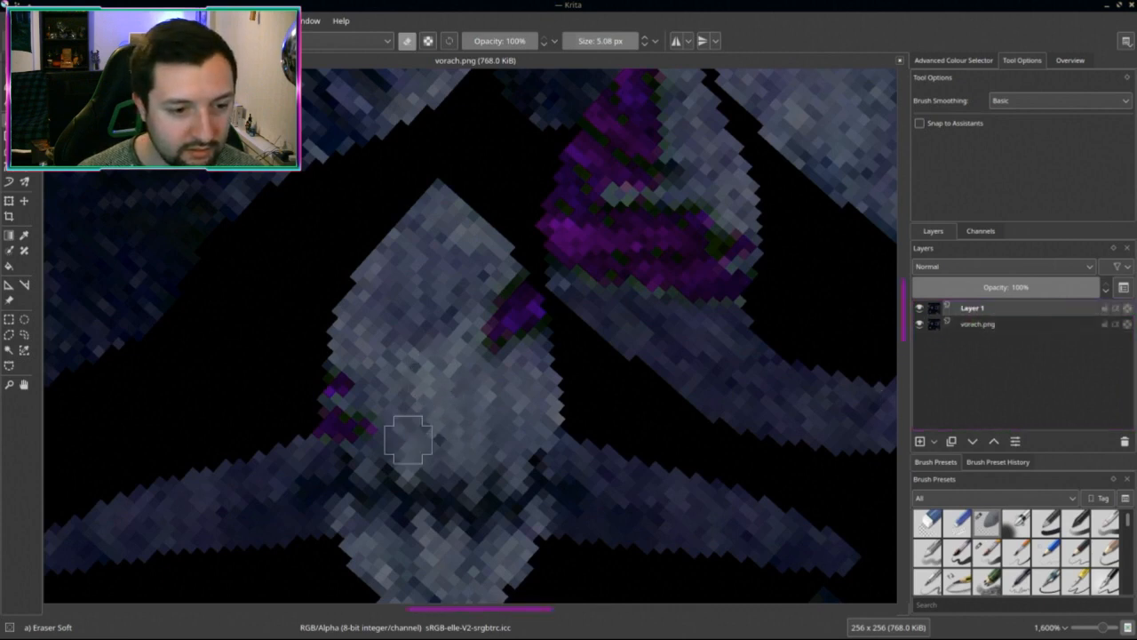
mouse_move(408, 438)
mouse_down()
mouse_move(503, 414)
mouse_move(446, 460)
mouse_up()
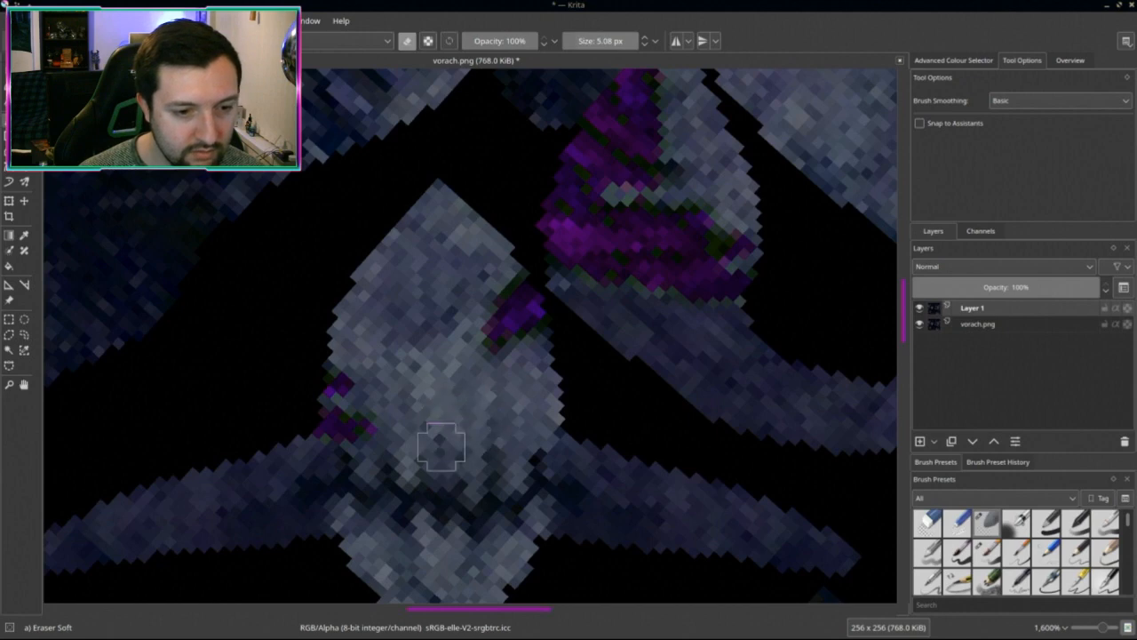
scroll(442, 447, down, 8)
key(ctrl+s)
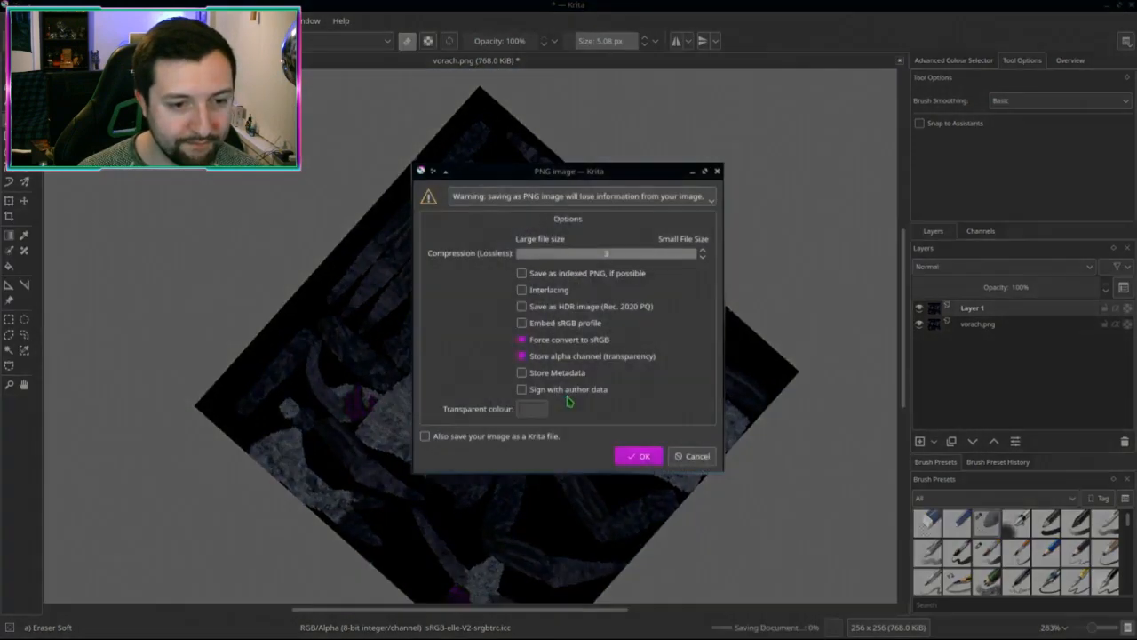
click(634, 460)
key(alt+Tab)
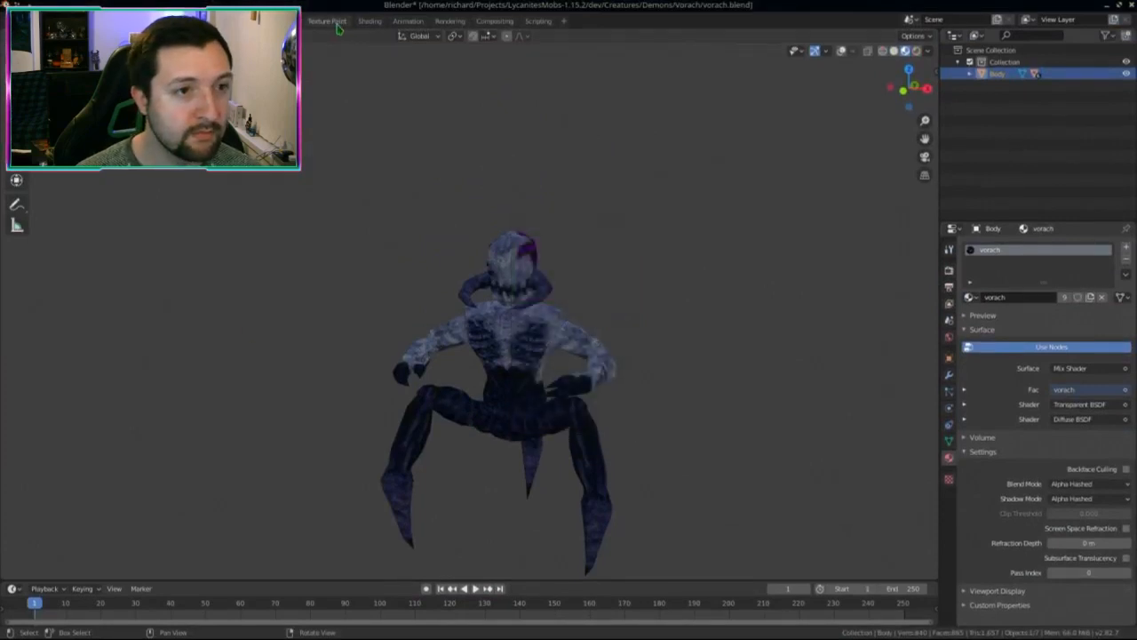
Step: Orbit the re-textured vorach in Blender's Layout view, then return to Krita
click(327, 21)
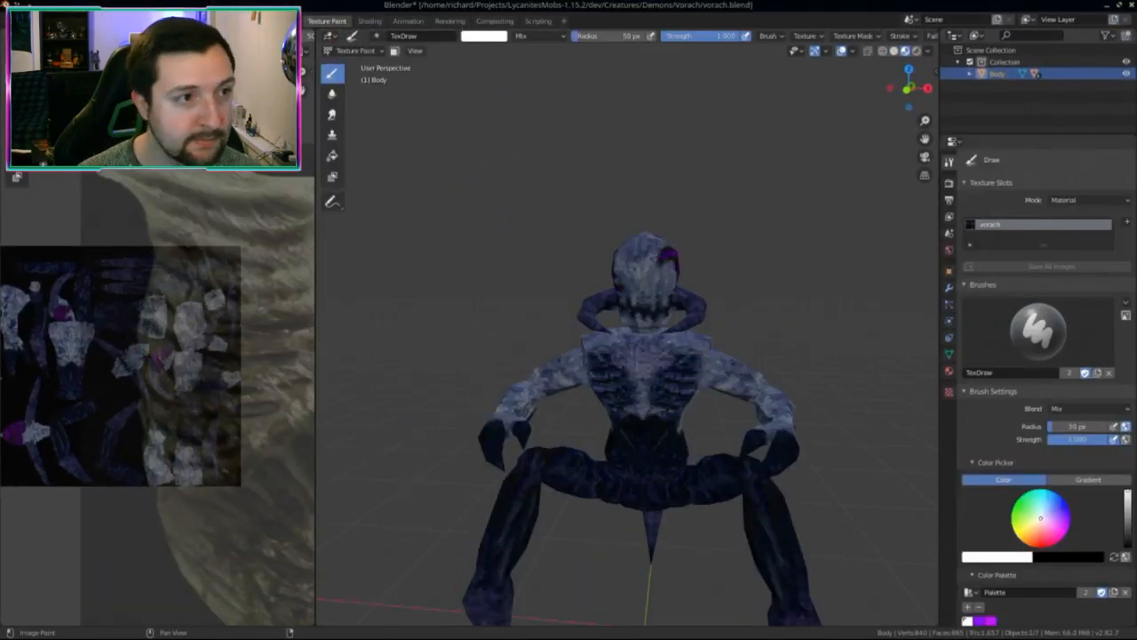
click(26, 21)
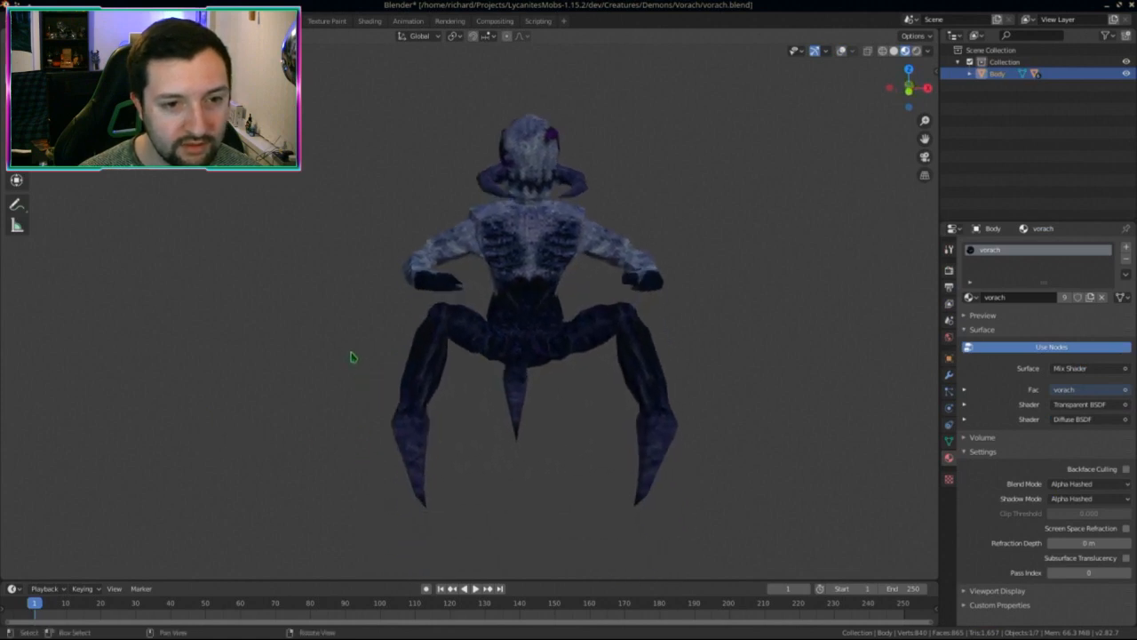
mouse_move(351, 357)
middle_down()
mouse_move(302, 375)
mouse_move(589, 368)
mouse_move(336, 370)
middle_up()
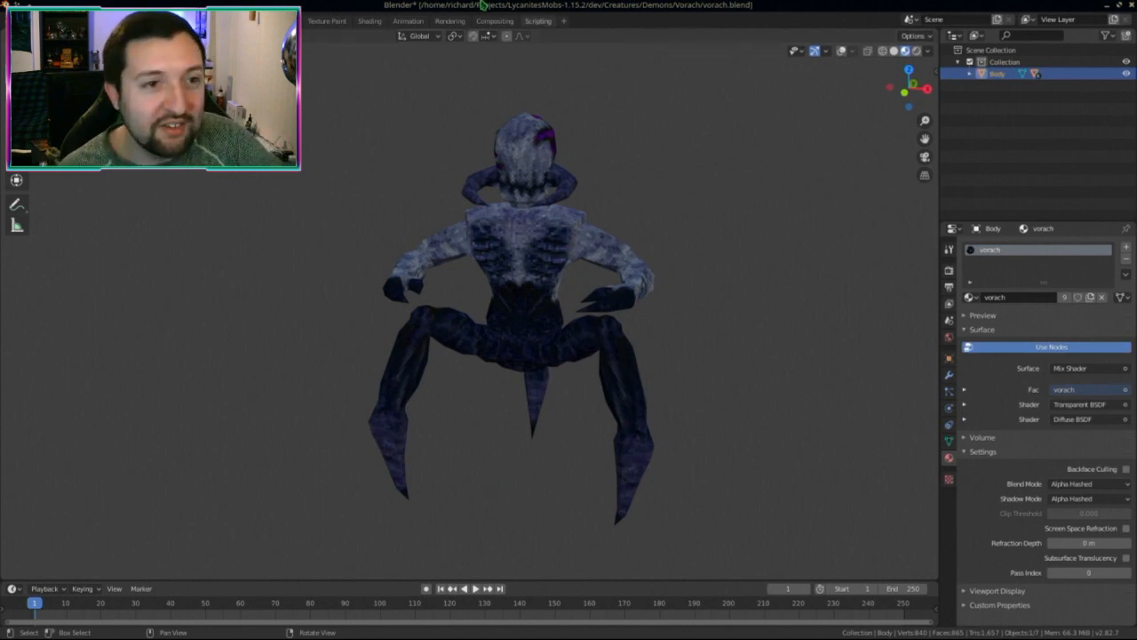
drag(485, 4, 525, 3)
middle_drag(462, 320, 591, 389)
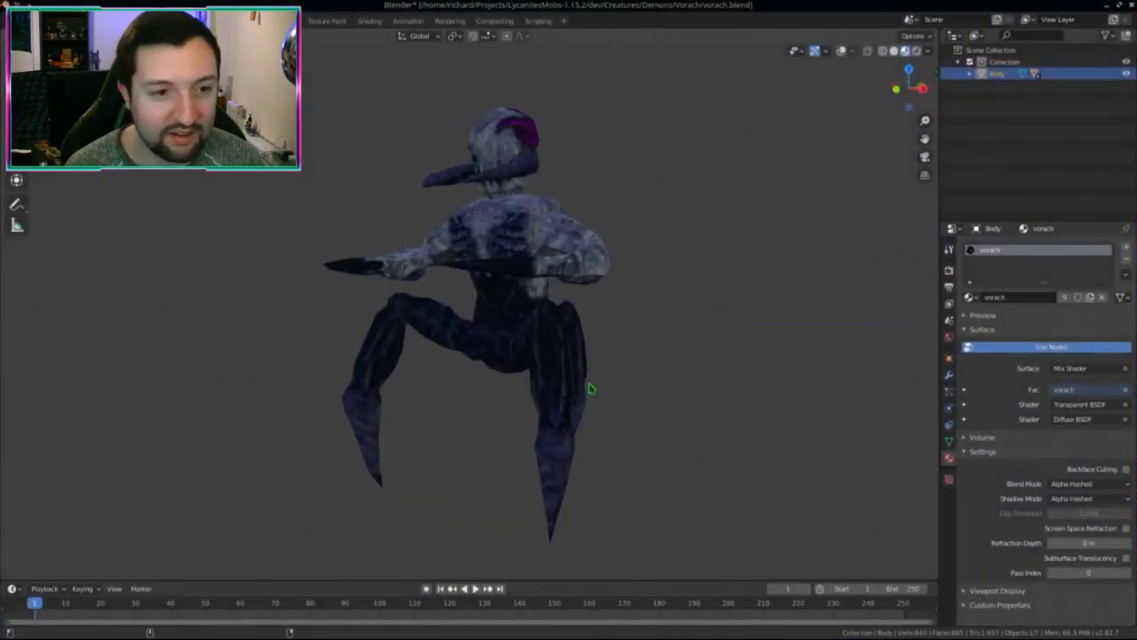
key(alt+Tab)
mouse_move(595, 4)
mouse_down()
mouse_move(596, 165)
mouse_move(593, 1)
mouse_up()
scroll(582, 275, down, 2)
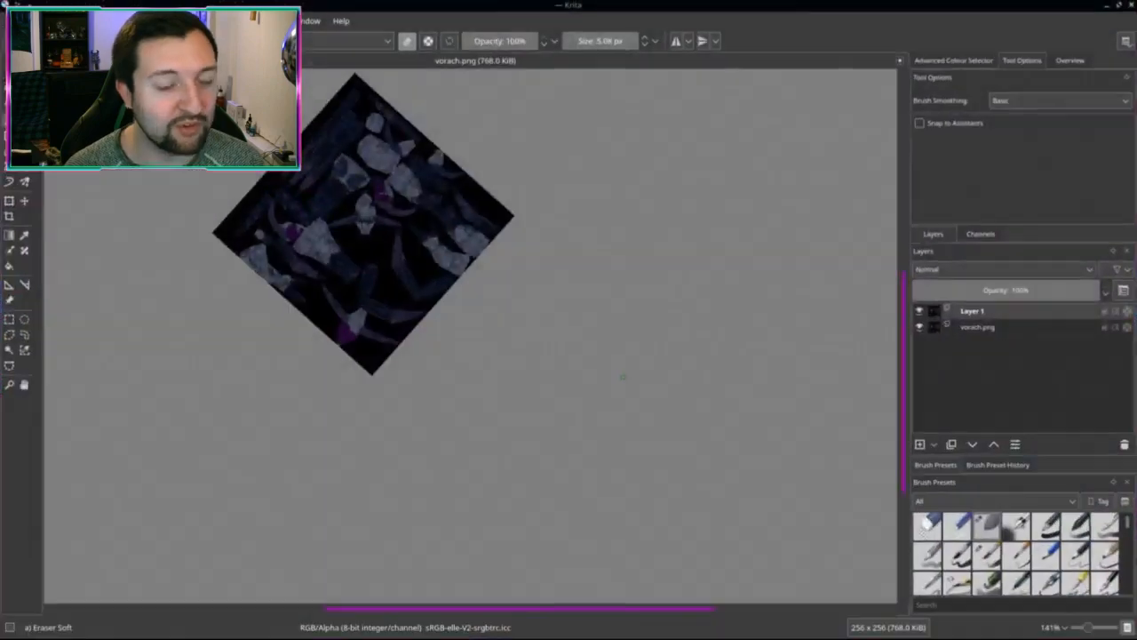
Step: Reset the canvas rotation to 0° in the Overview docker and zoom in on the texture
scroll(493, 382, up, 5)
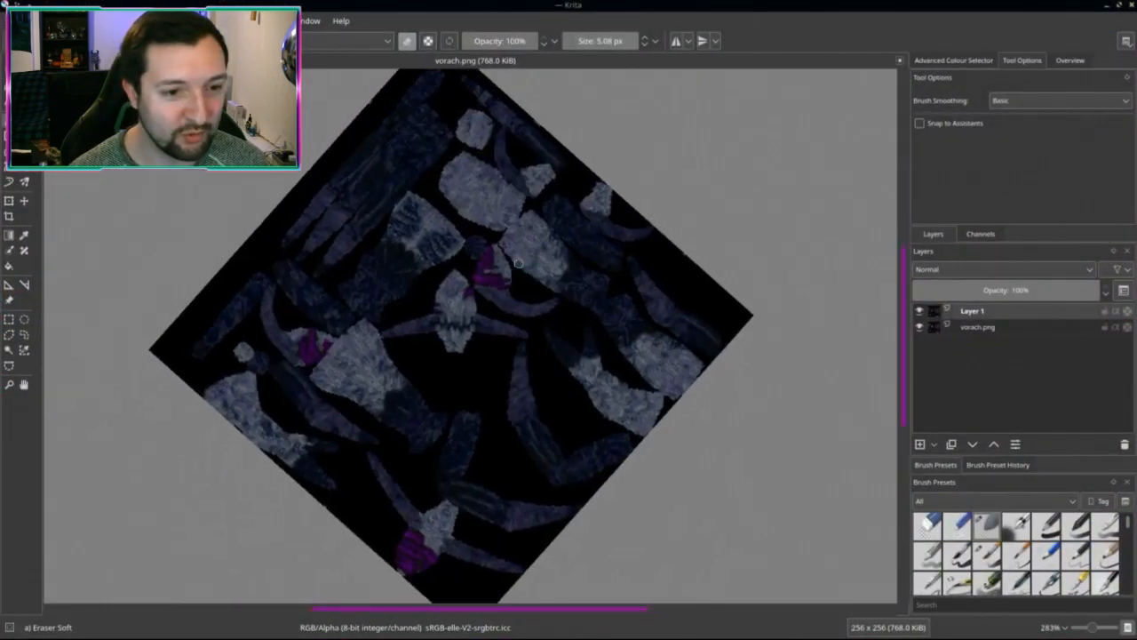
scroll(497, 427, down, 2)
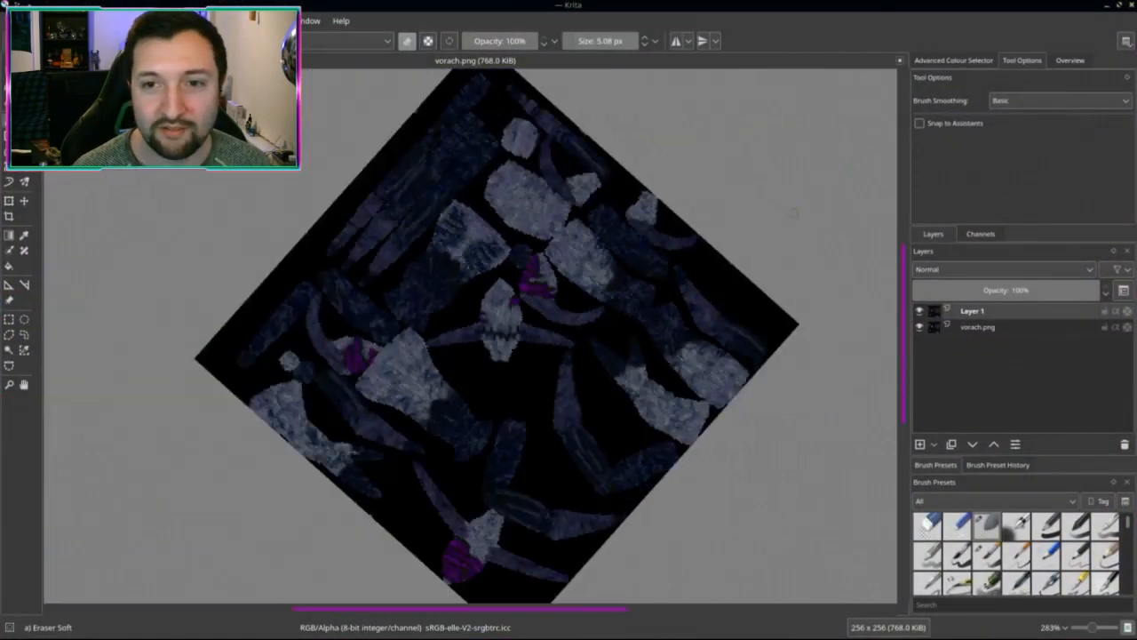
click(983, 62)
click(1024, 62)
click(1069, 61)
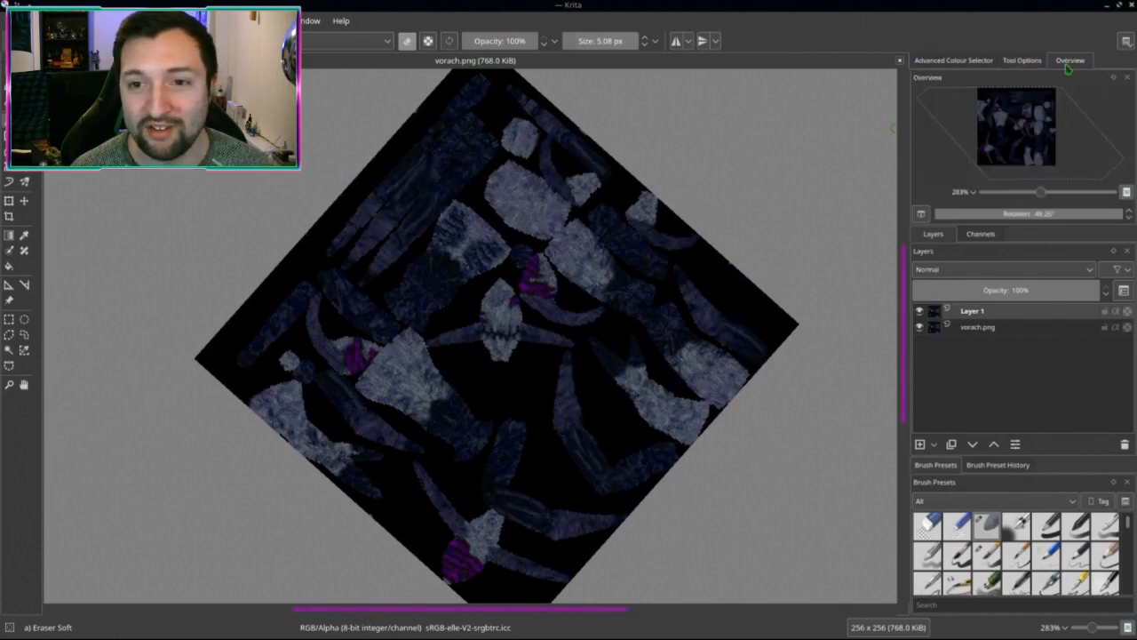
drag(1044, 195, 1073, 216)
scroll(482, 391, up, 3)
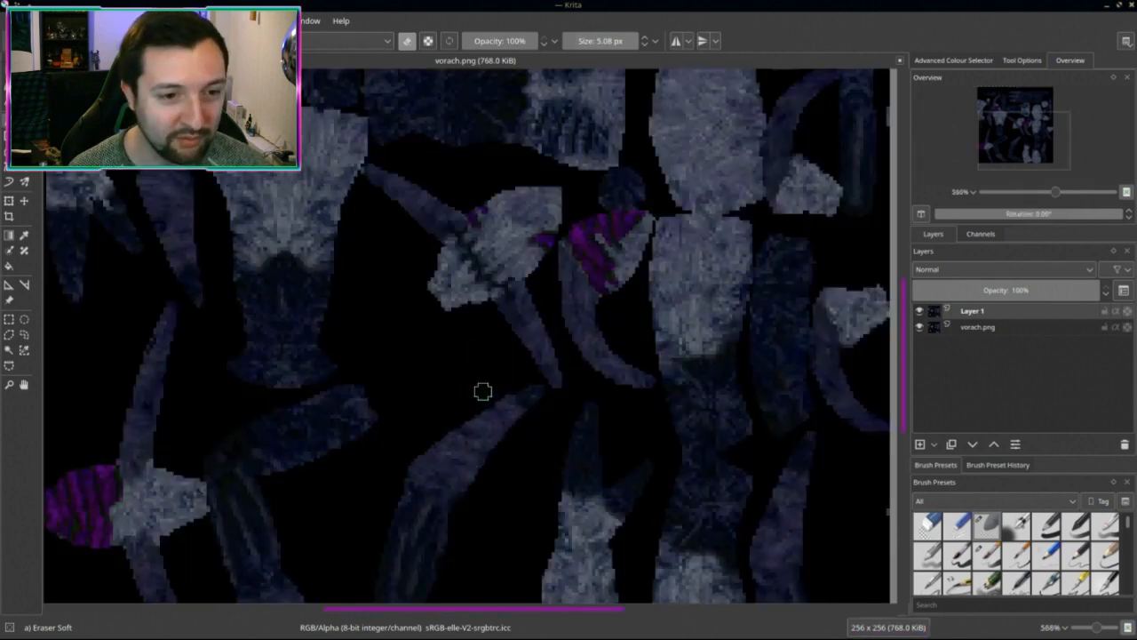
Step: Return to Blender and orbit to a front view of the blue-grey, purple-capped Vorach
key(alt+Tab)
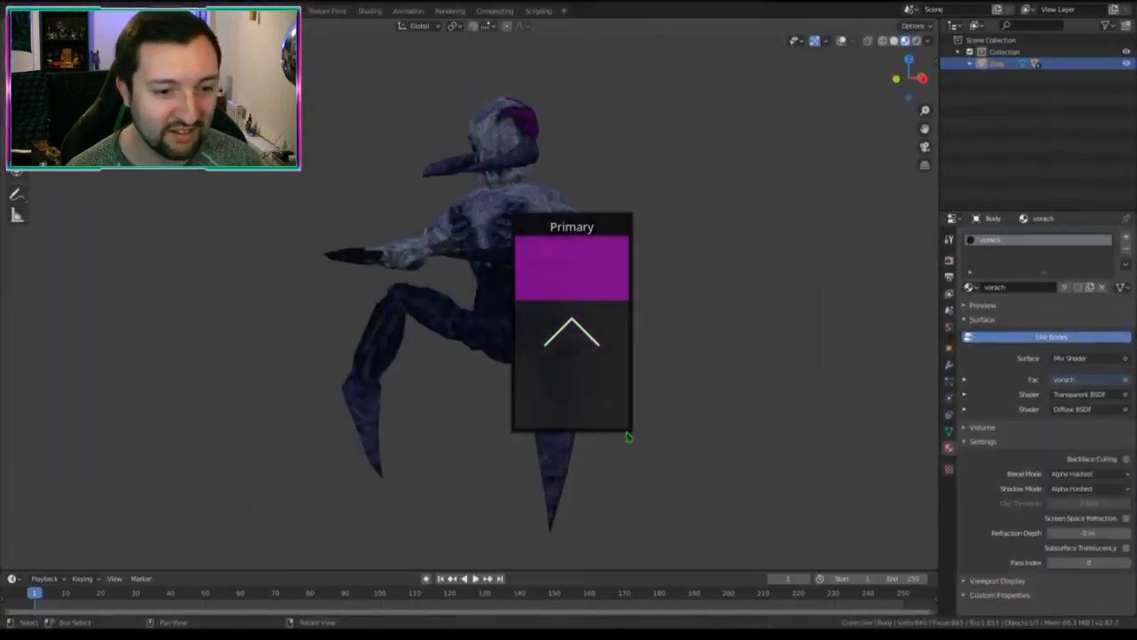
middle_drag(340, 378, 531, 322)
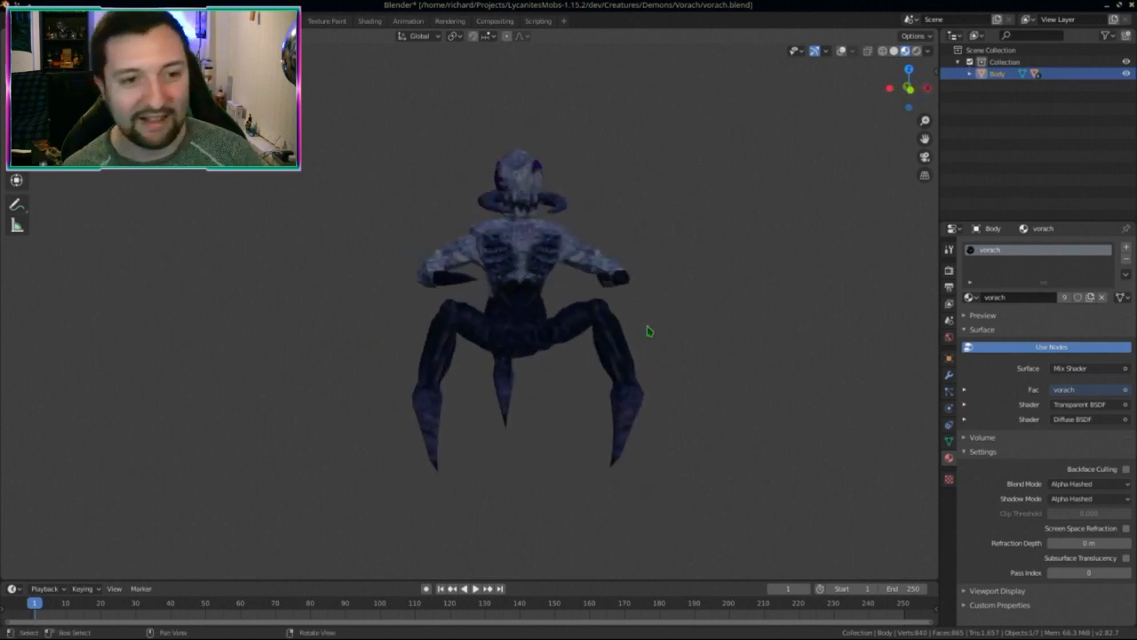
middle_drag(682, 394, 686, 424)
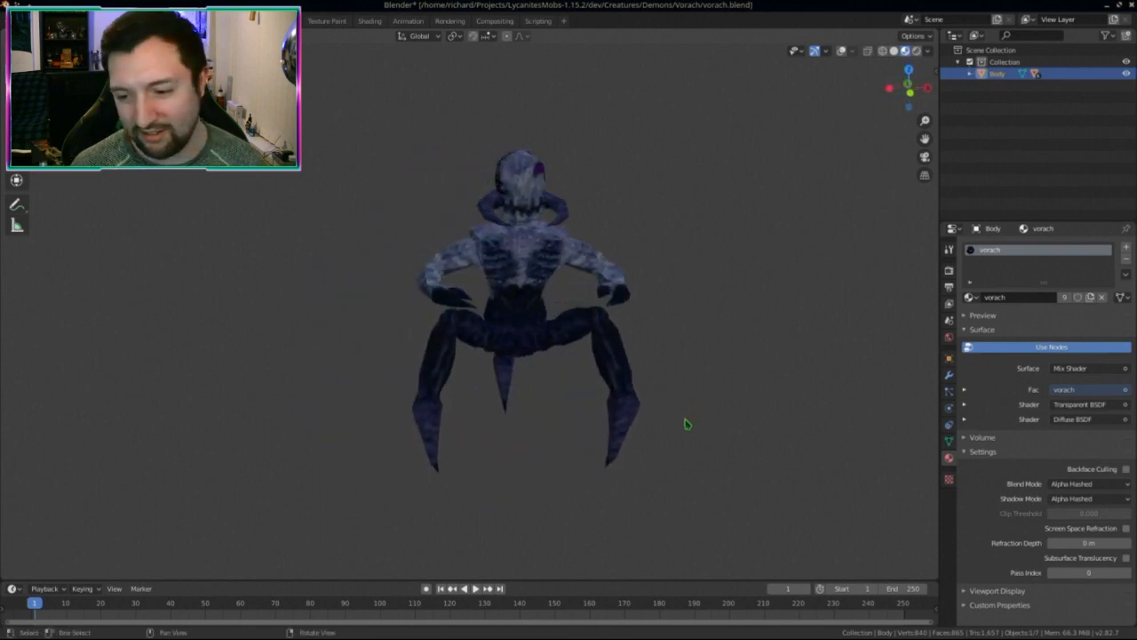
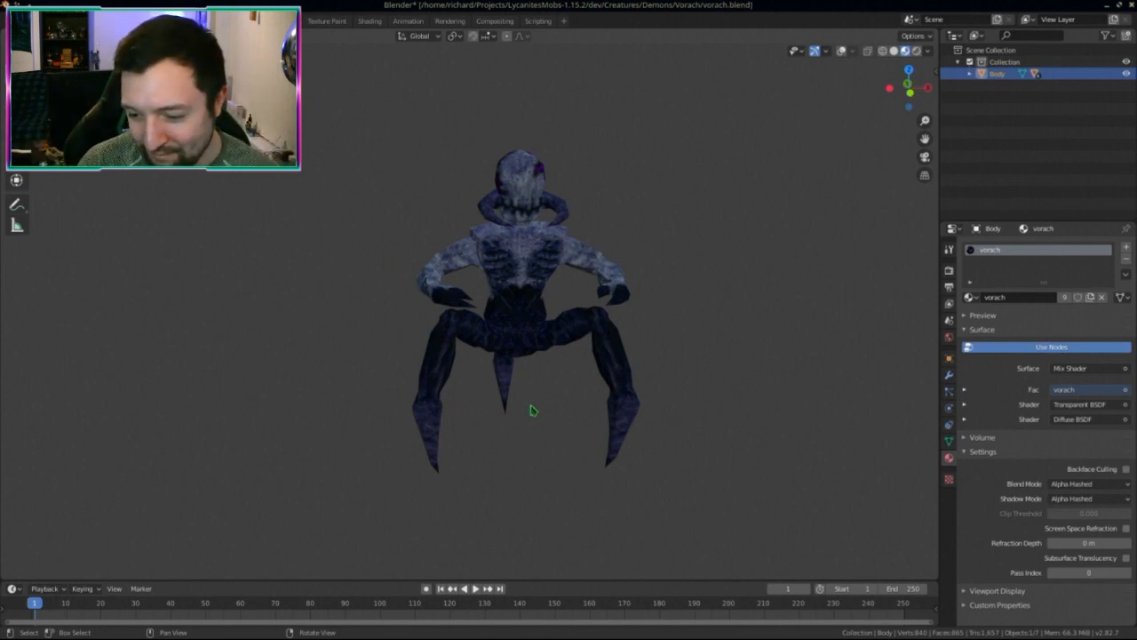
Step: Open the UV Editing workspace with the Vorach Body mesh beside its texture image
mouse_move(531, 410)
middle_down()
mouse_move(508, 406)
mouse_move(518, 410)
middle_up()
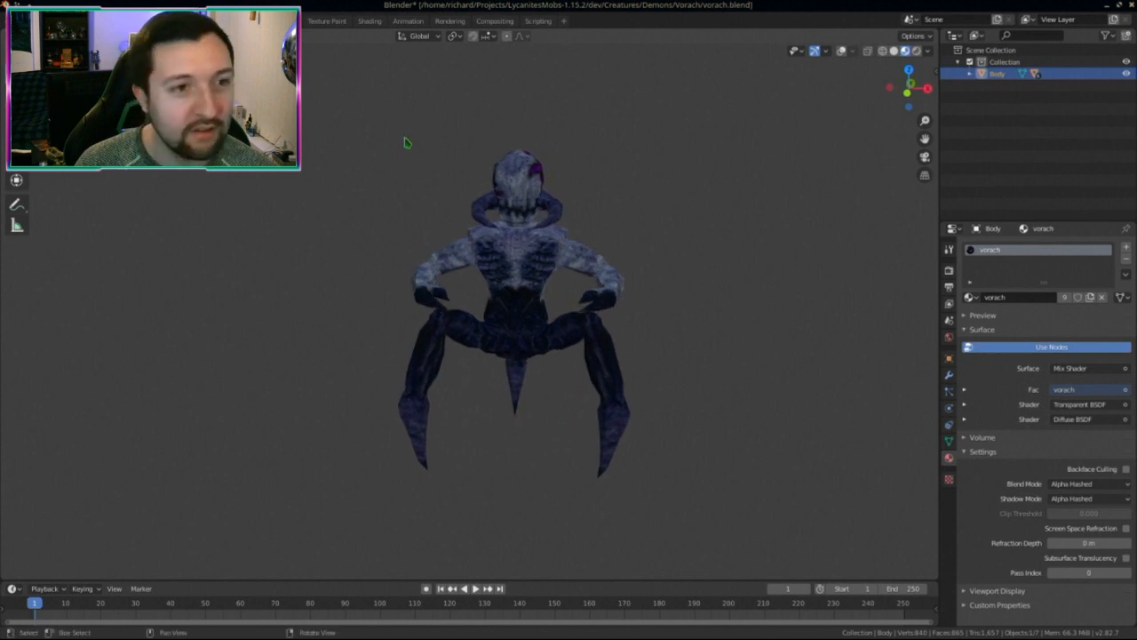
click(306, 20)
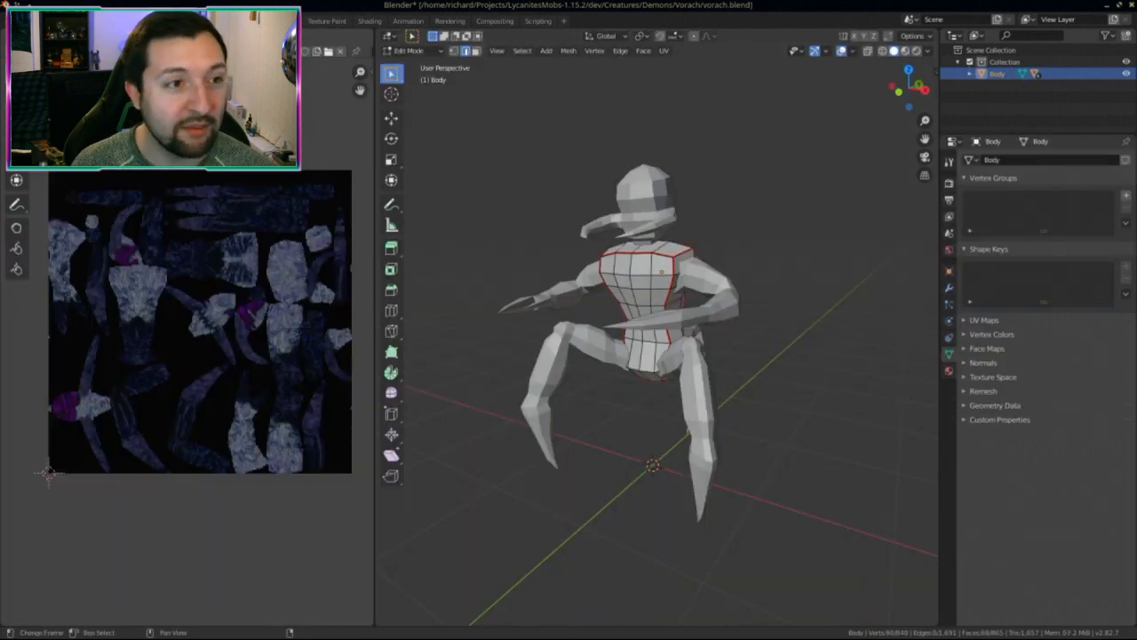
Step: Move to the Texture Paint workspace, return to Object Mode, and save vorach.blend
click(275, 19)
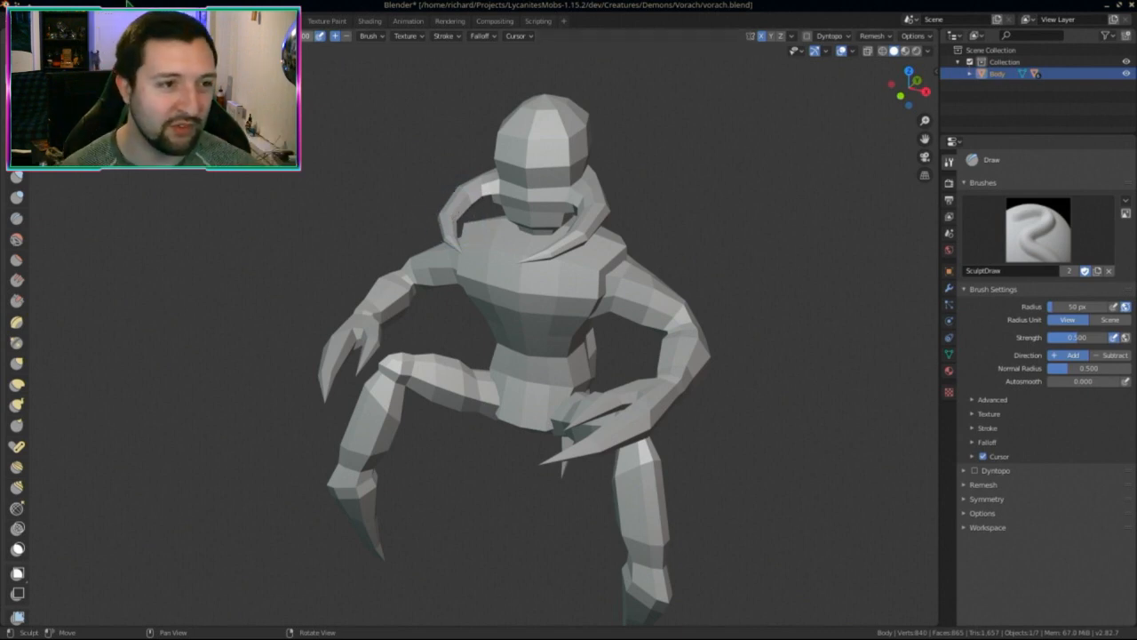
click(339, 21)
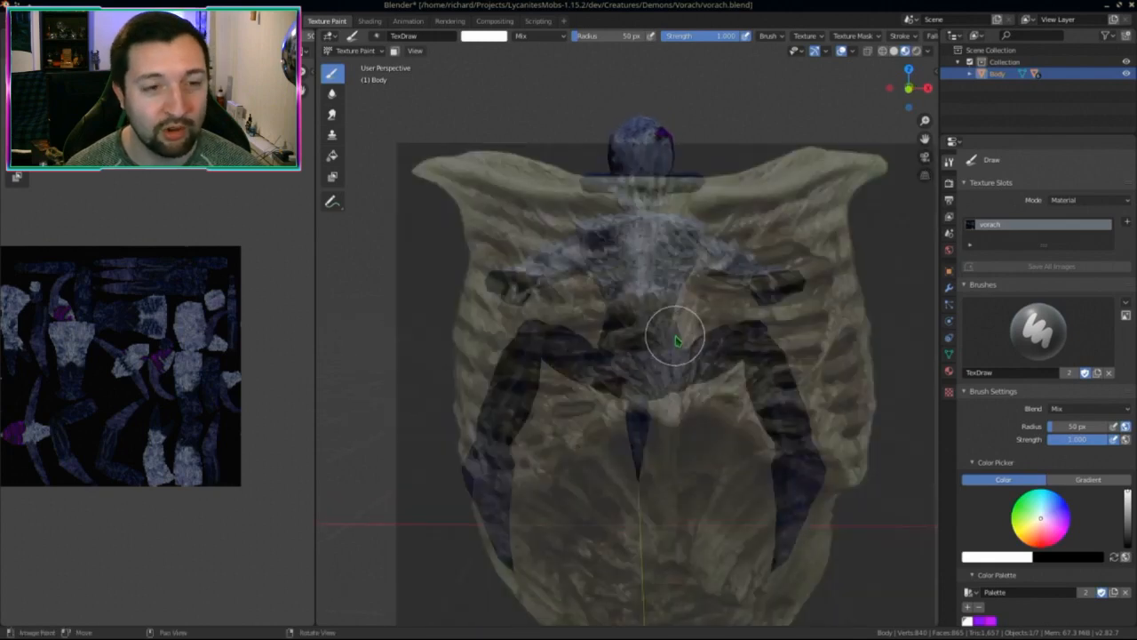
click(373, 51)
click(364, 59)
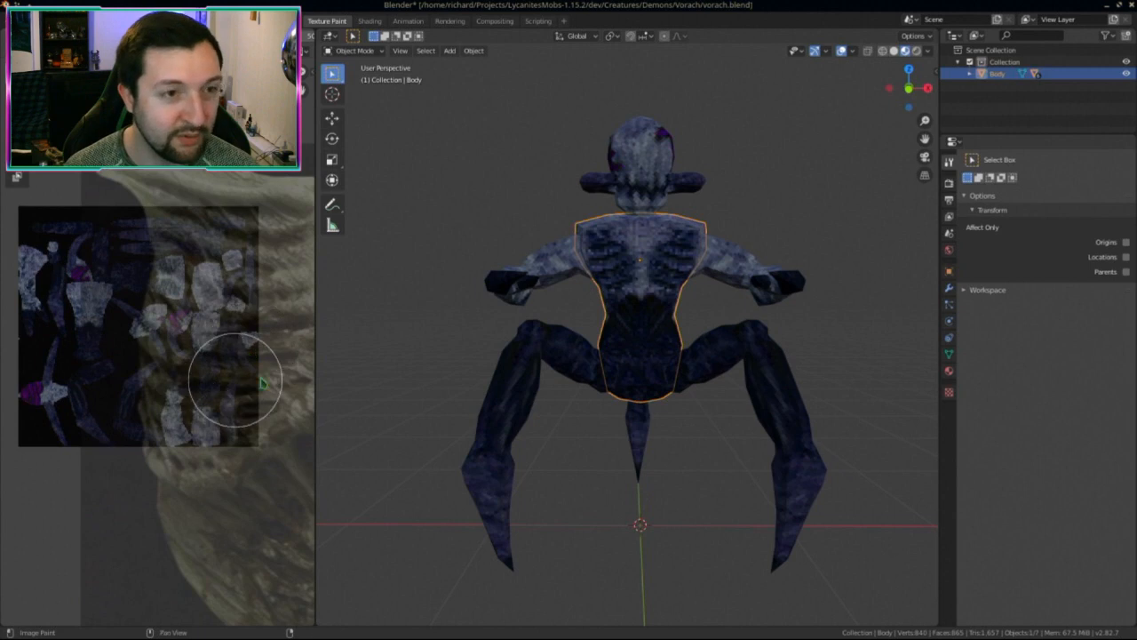
key(ctrl+s)
Step: Re-enter Texture Paint mode and remove the stencil texture from the TexDraw brush
middle_drag(654, 338, 620, 374)
middle_drag(653, 419, 825, 347)
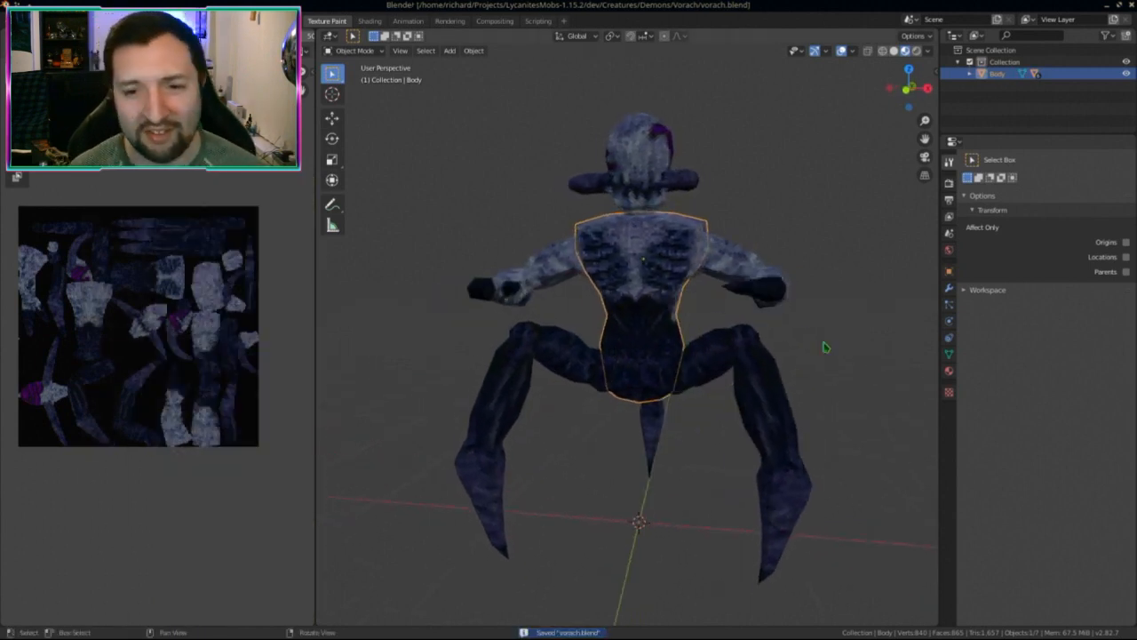
scroll(756, 359, up, 2)
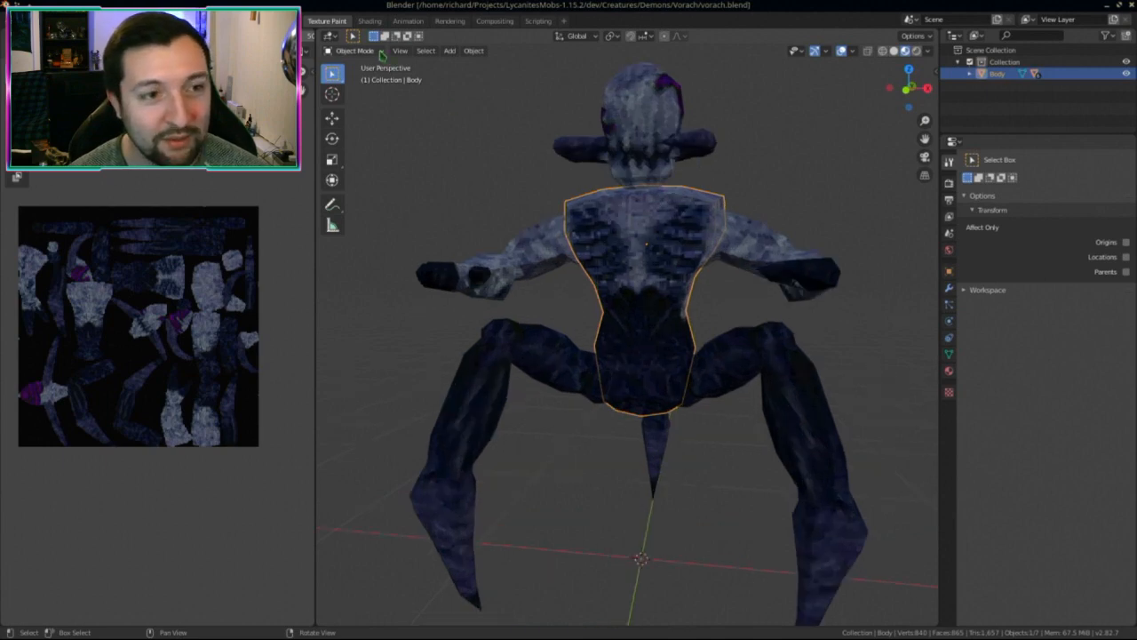
click(354, 51)
click(357, 129)
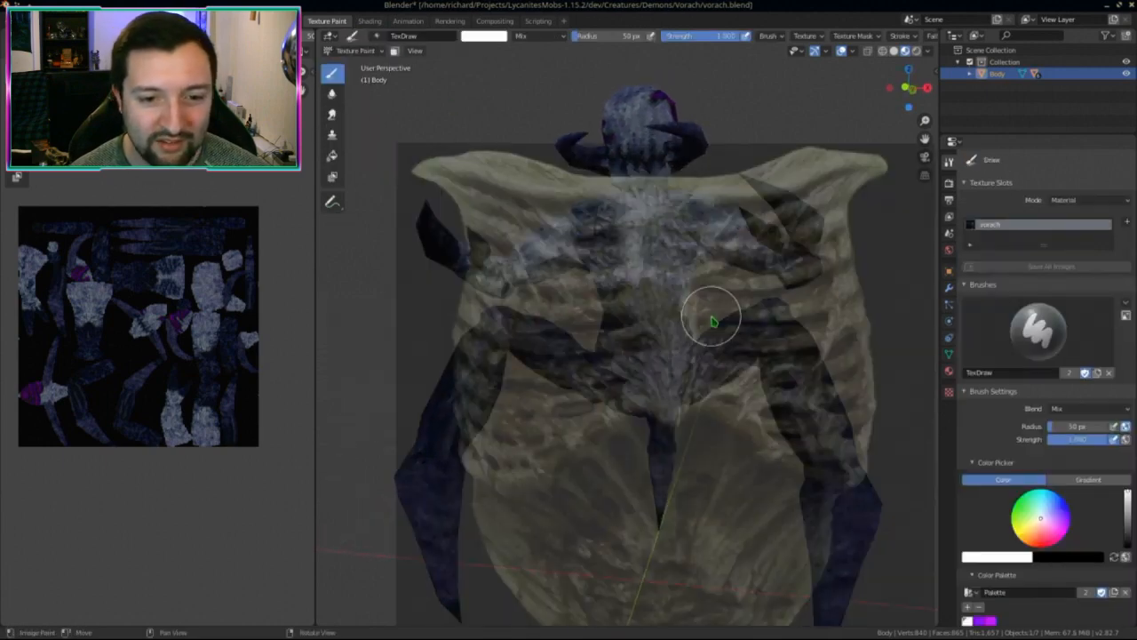
scroll(1044, 560, down, 10)
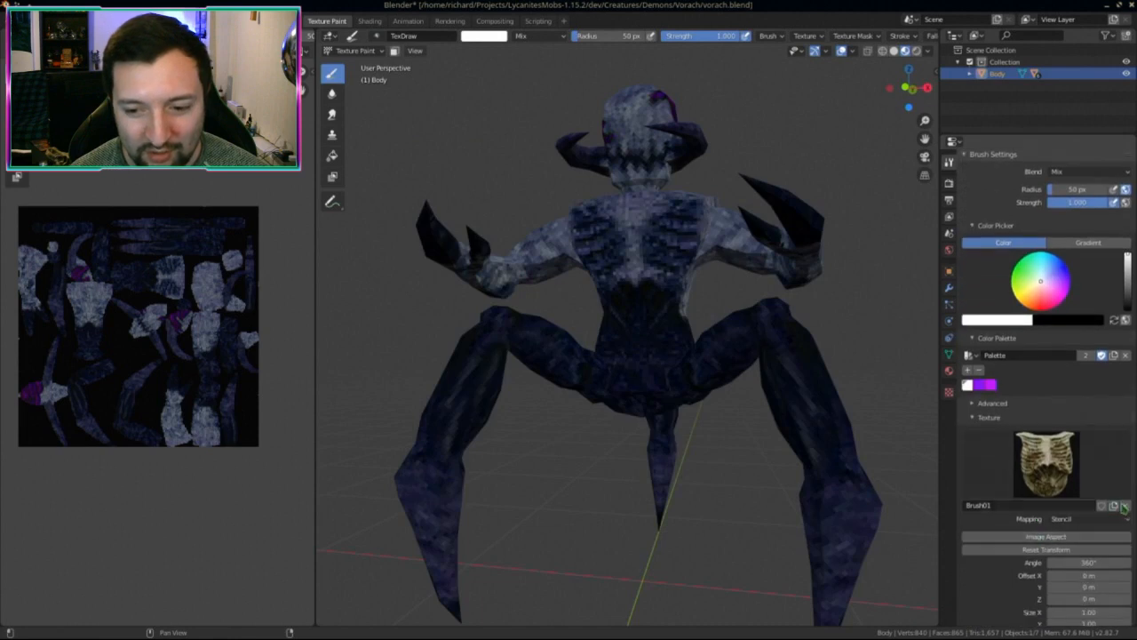
click(1126, 505)
scroll(1058, 458, up, 6)
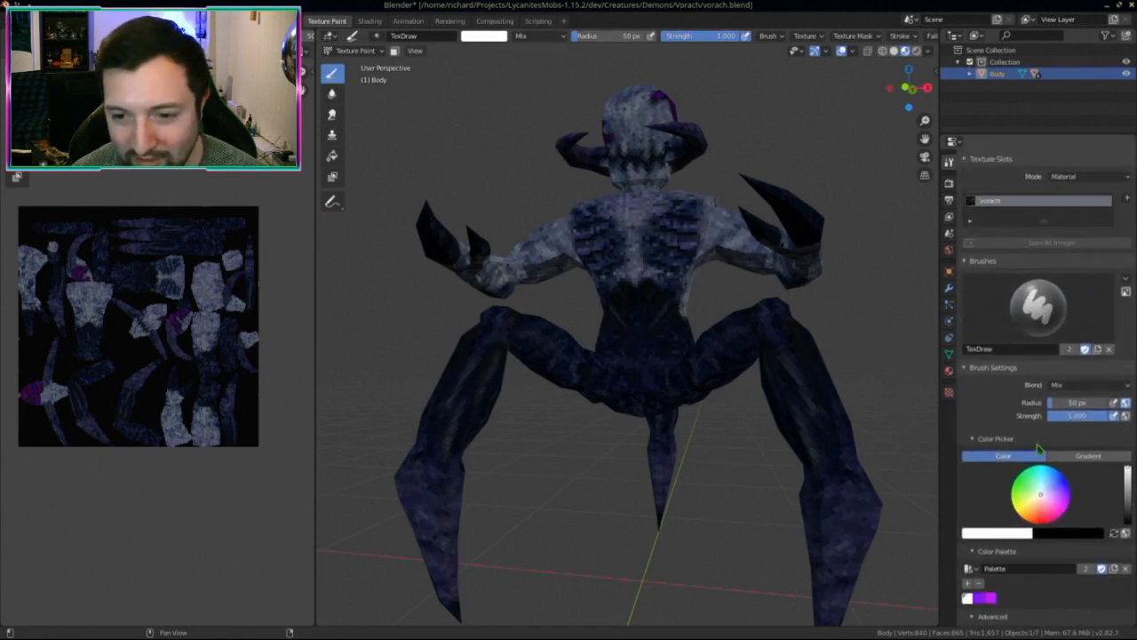
click(1070, 385)
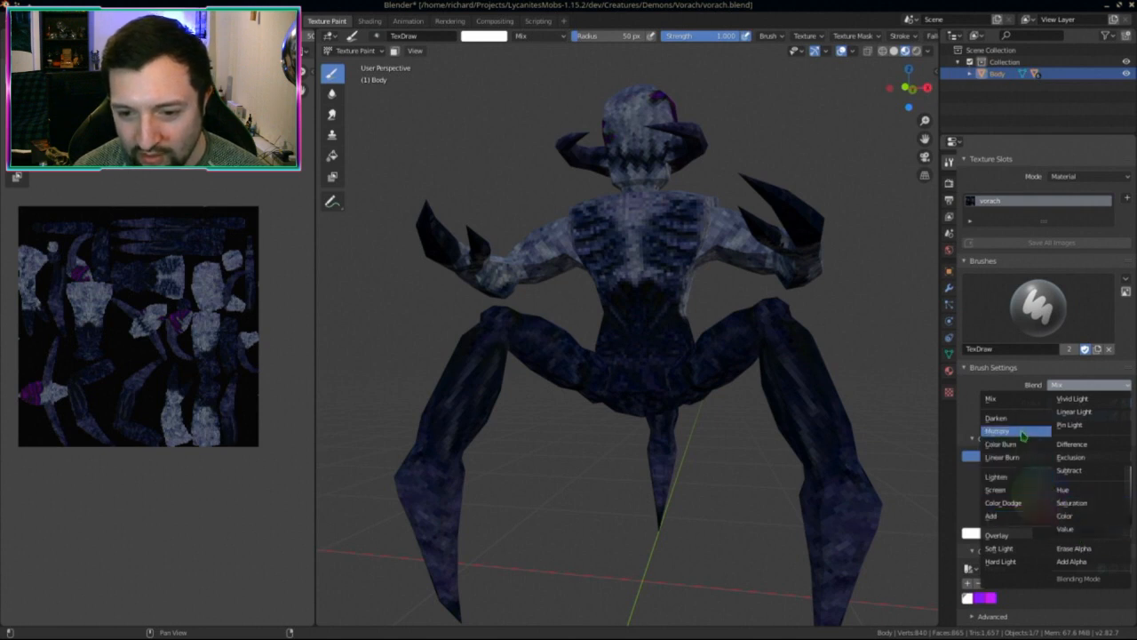
Step: Try a Lighten-blend white stroke across the belly, then undo it
click(996, 476)
mouse_move(673, 324)
mouse_down()
mouse_move(622, 381)
mouse_move(657, 391)
mouse_up()
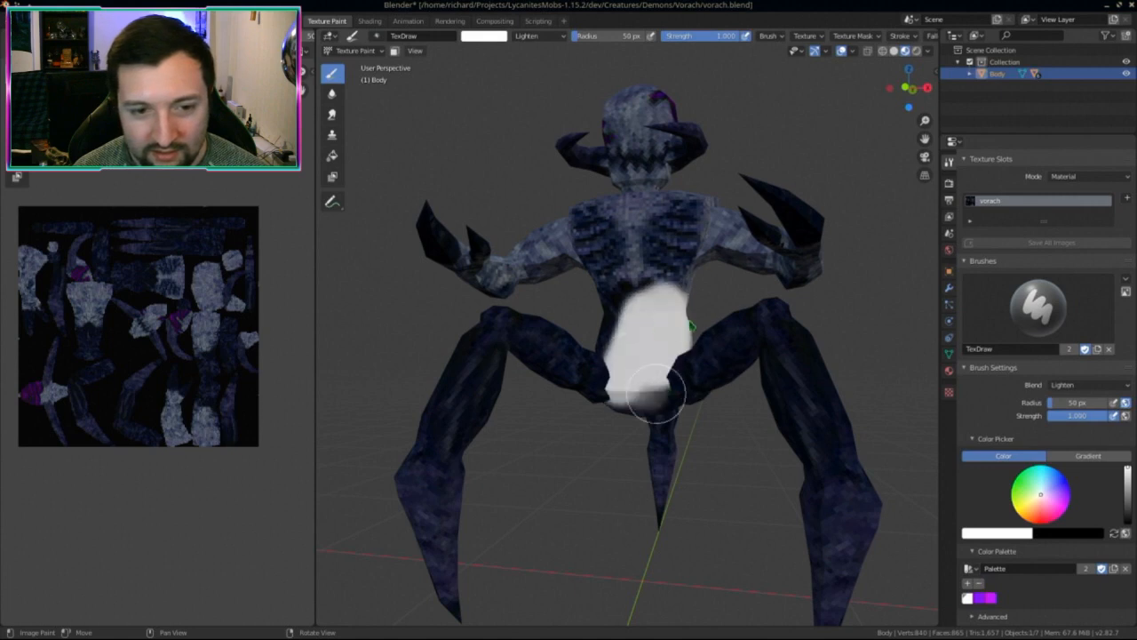
mouse_move(761, 521)
middle_down()
mouse_move(702, 548)
mouse_move(655, 525)
mouse_move(627, 449)
middle_up()
key(ctrl+z)
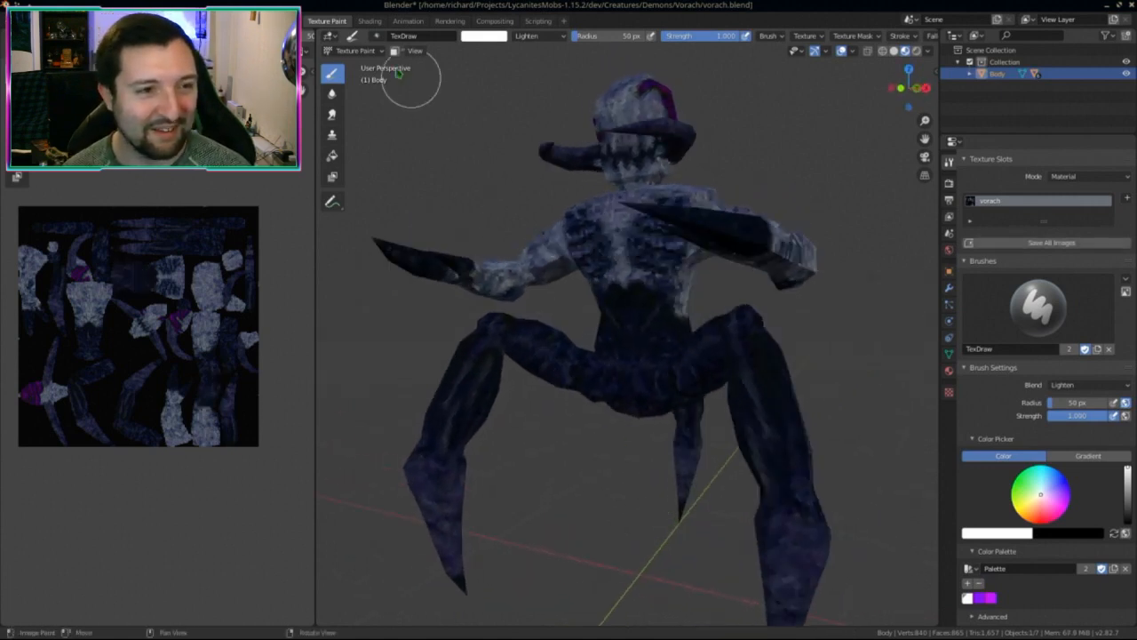
Step: Isolate the torso in local view and try a Screen-blend stroke, then undo it
click(357, 51)
key(slash)
scroll(612, 437, down, 4)
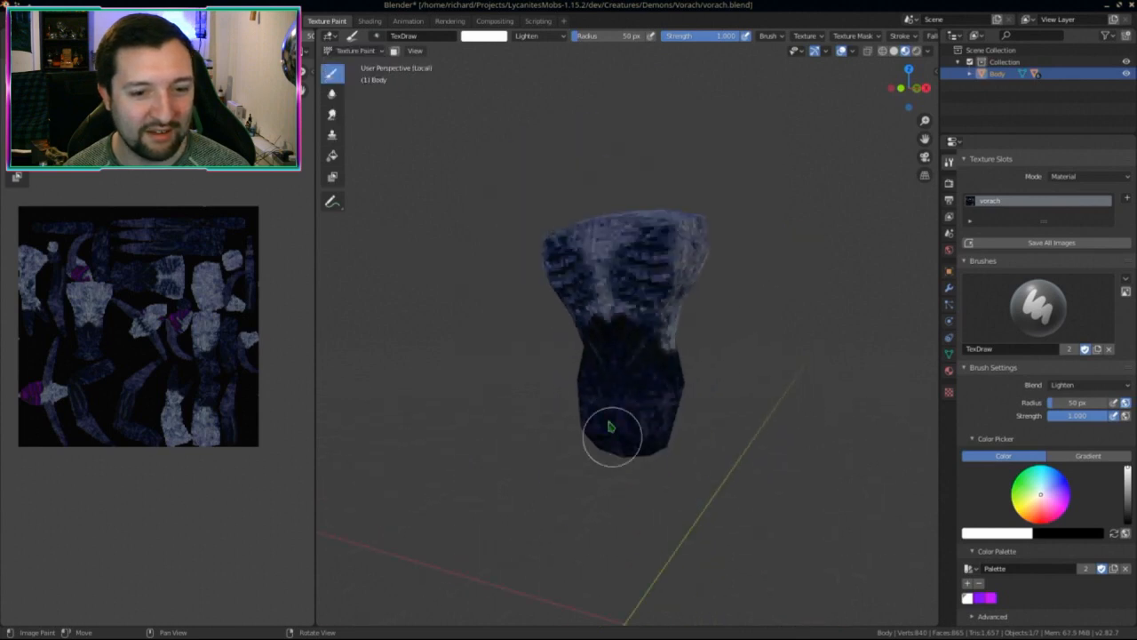
middle_drag(612, 437, 911, 398)
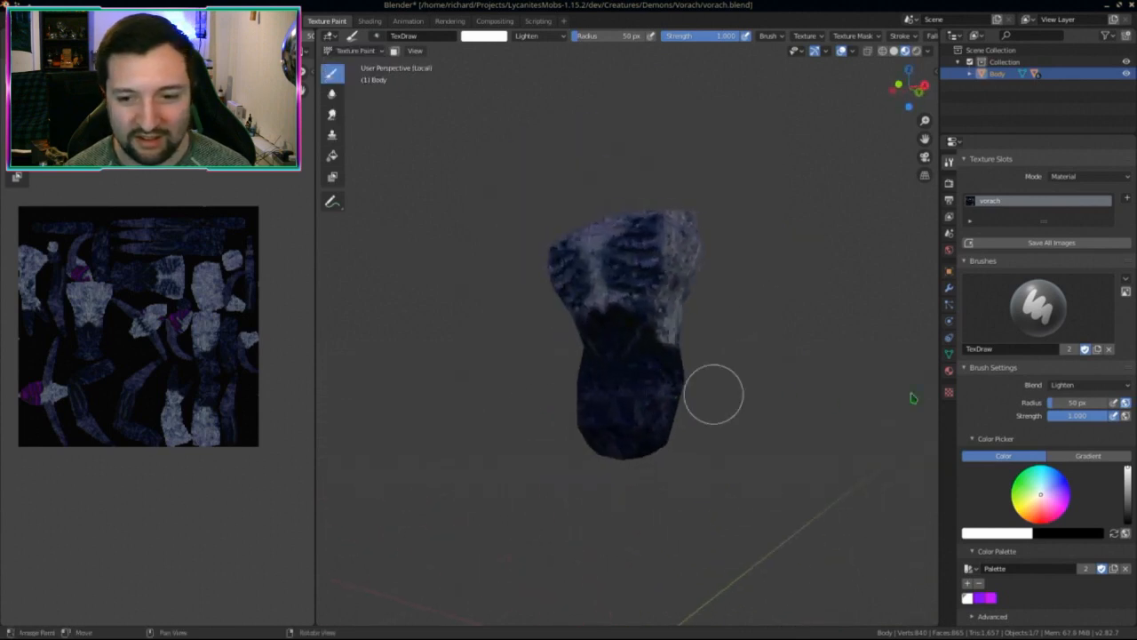
click(1070, 388)
click(1020, 497)
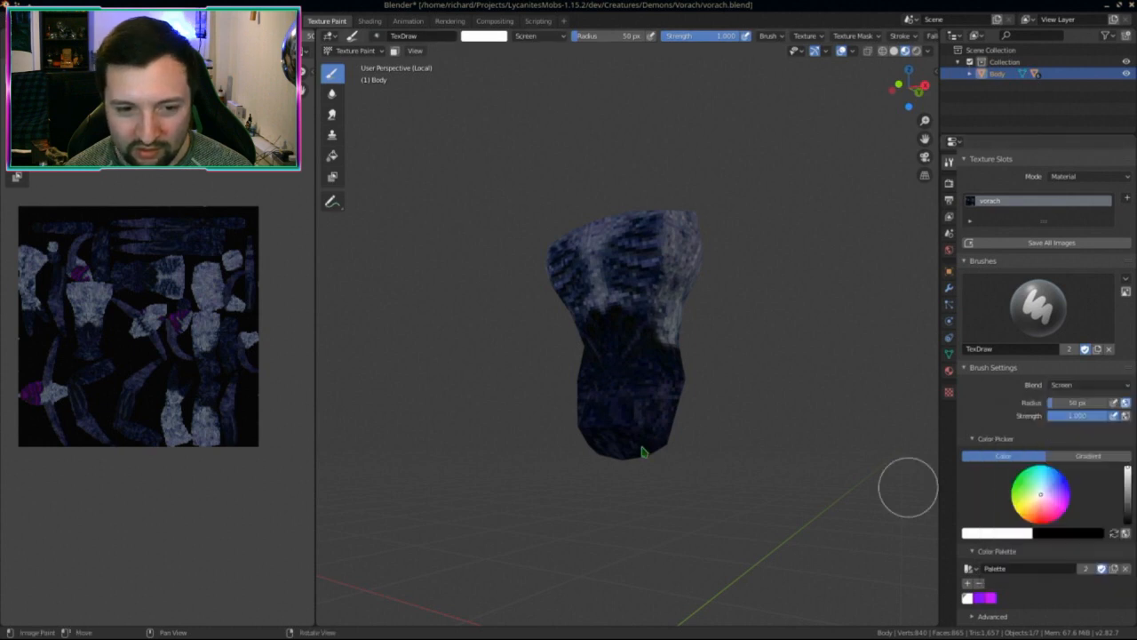
mouse_move(609, 320)
mouse_down()
mouse_move(617, 396)
mouse_move(681, 407)
mouse_up()
key(ctrl+z)
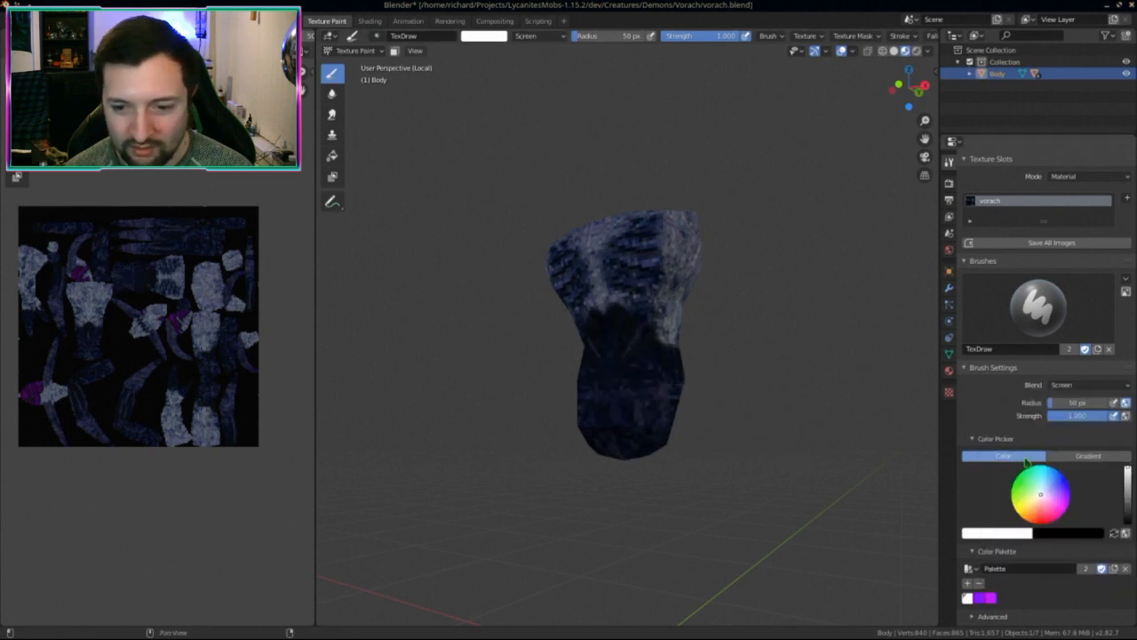
Step: Lower the Screen brush strength to 0.173 and try a faint lower-body stroke, then undo it
click(1059, 385)
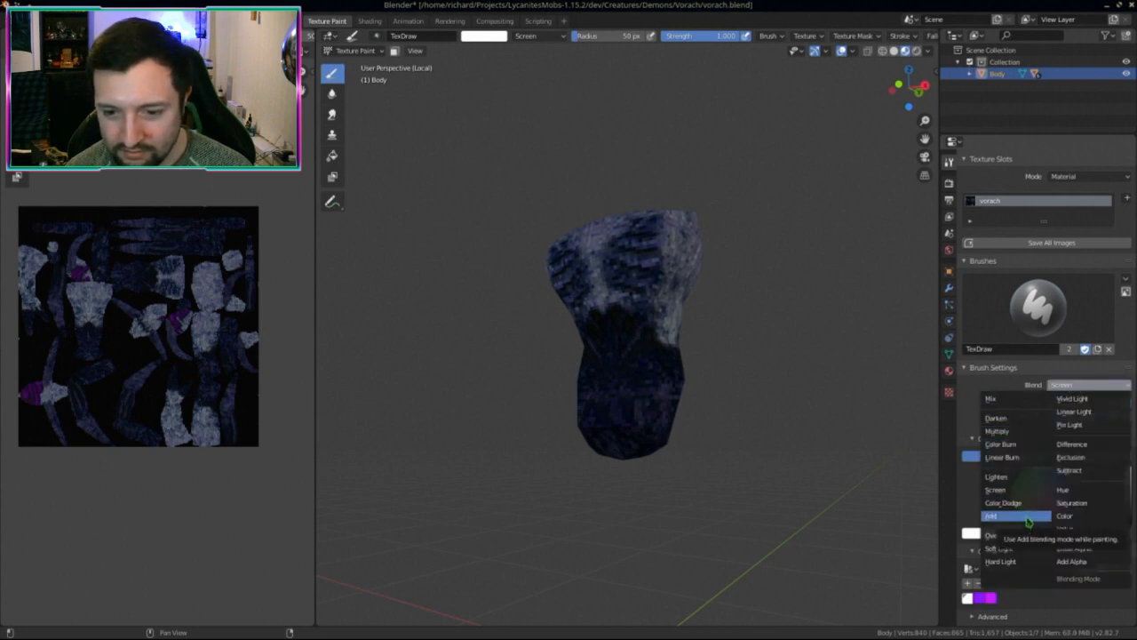
click(1016, 493)
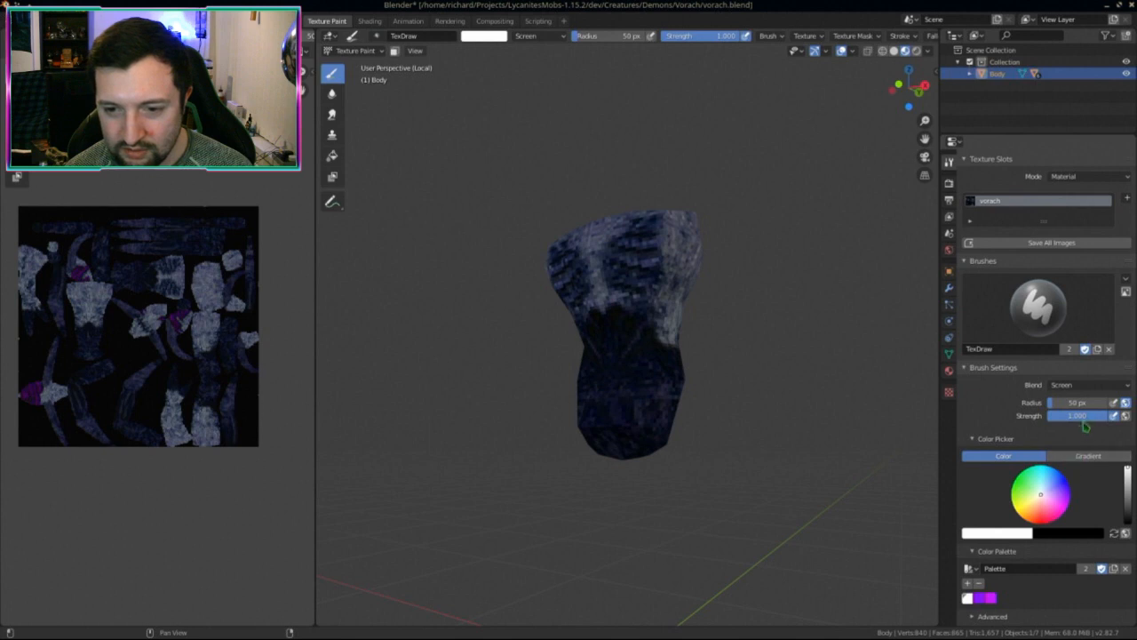
drag(1098, 415, 1058, 415)
mouse_move(624, 342)
mouse_down()
mouse_move(620, 432)
mouse_move(662, 429)
mouse_up()
key(ctrl+z)
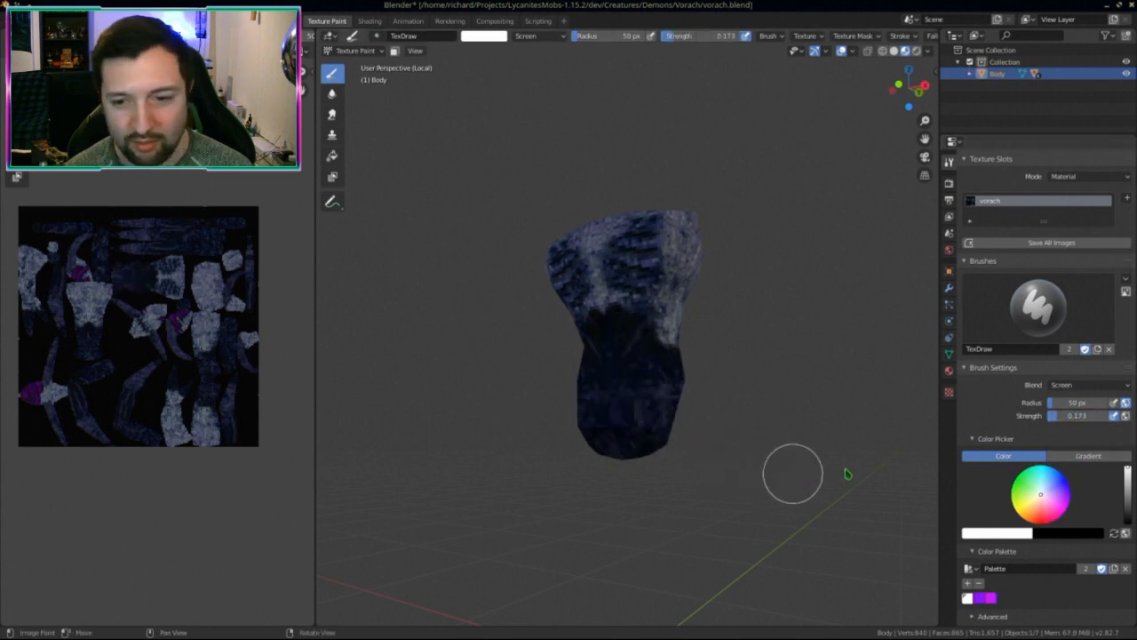
Step: Switch the brush to Soft Light blending and paint light speckles over the lower body
click(1063, 386)
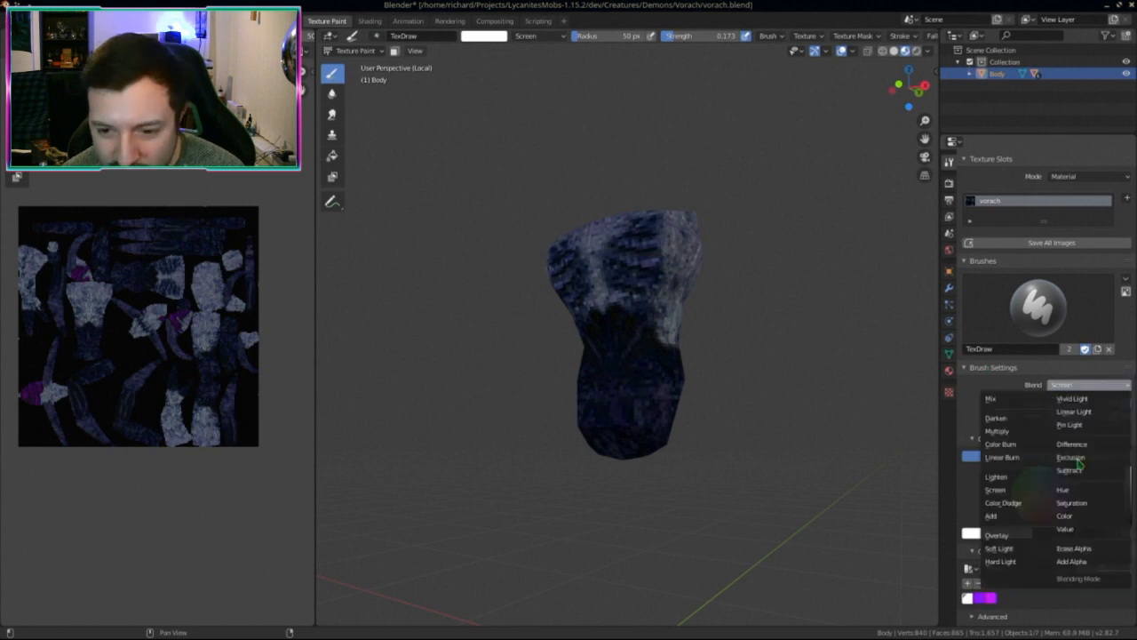
click(1013, 549)
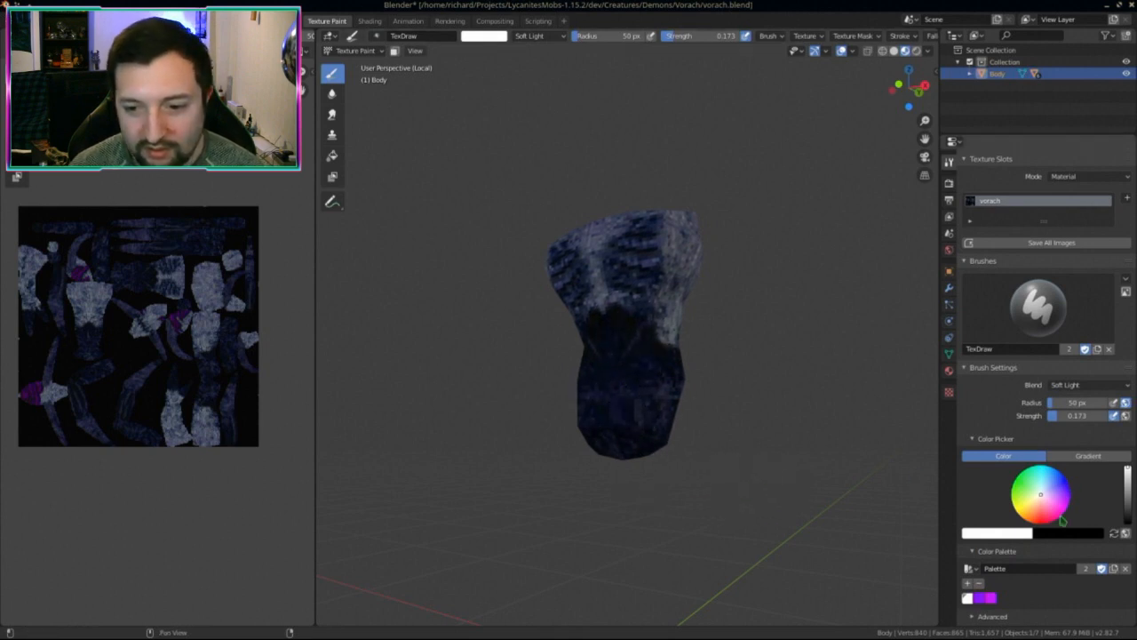
mouse_move(642, 456)
mouse_down()
mouse_move(604, 373)
mouse_move(617, 399)
mouse_move(631, 349)
mouse_up()
Step: Orbit around the repainted torso to inspect it, then leave local view
mouse_move(670, 424)
middle_down()
mouse_move(630, 322)
mouse_move(576, 474)
mouse_move(636, 380)
mouse_move(613, 435)
middle_up()
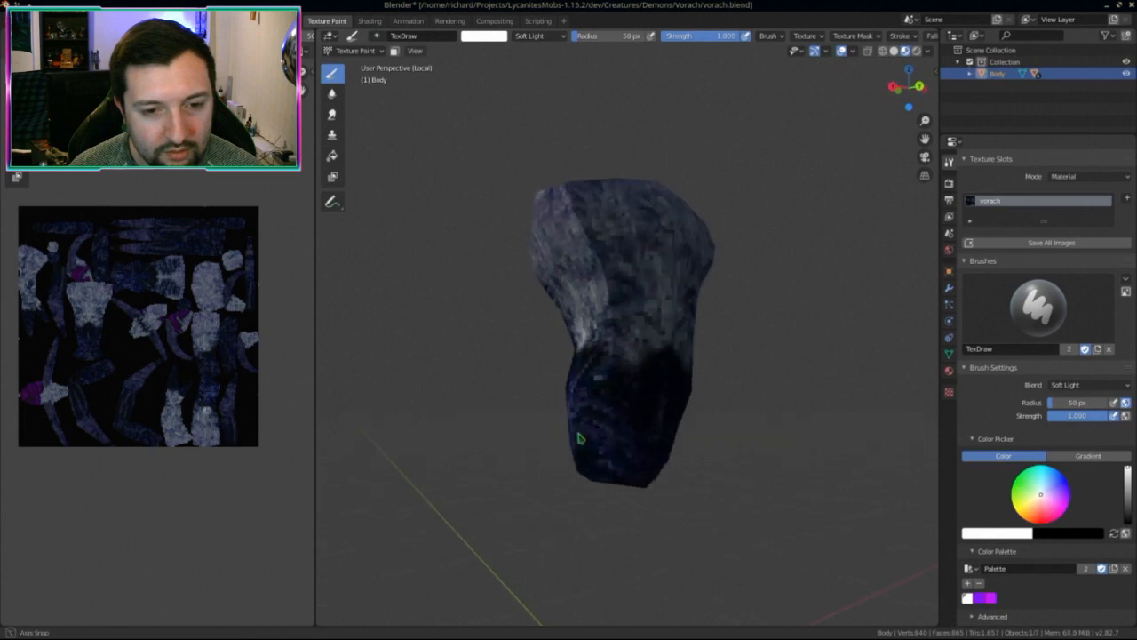
middle_drag(826, 25, 675, 40)
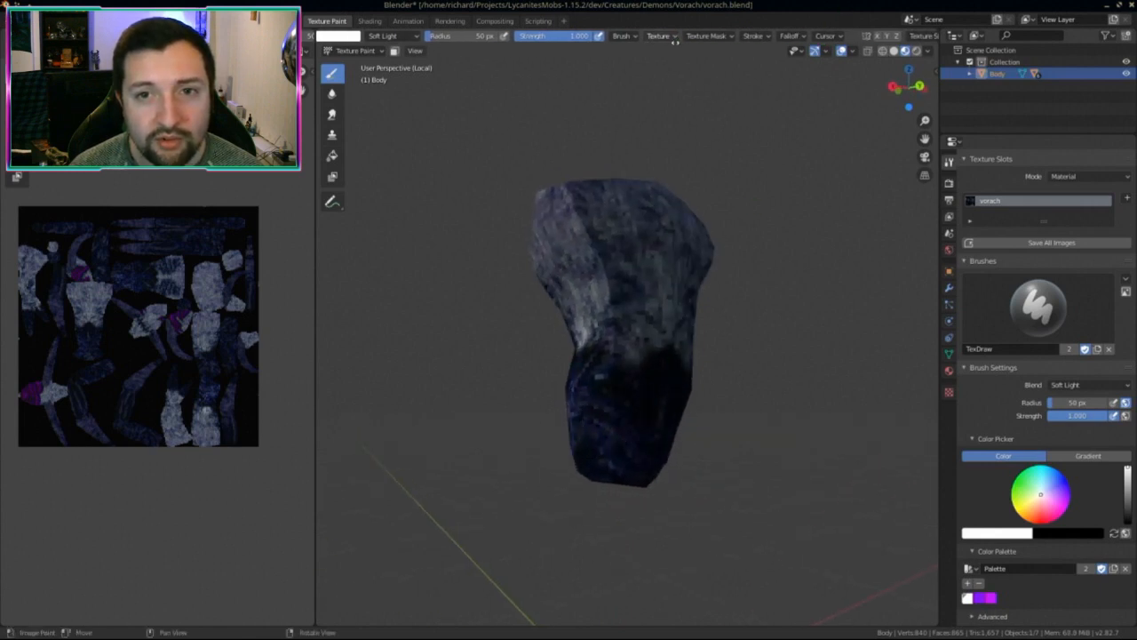
middle_drag(630, 376, 678, 396)
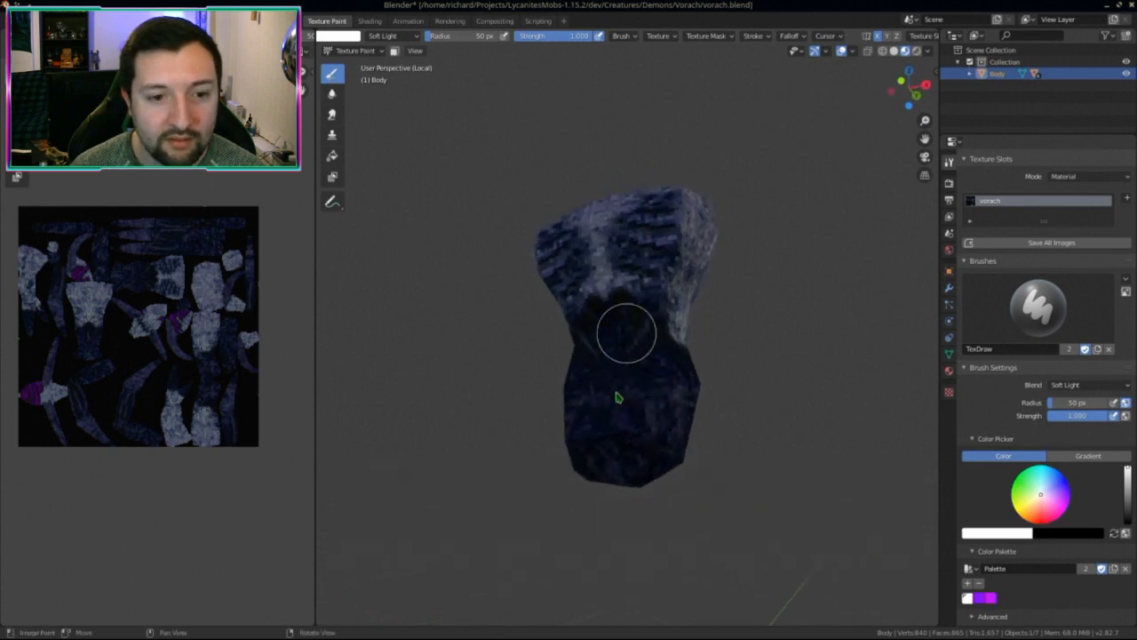
middle_drag(662, 441, 604, 382)
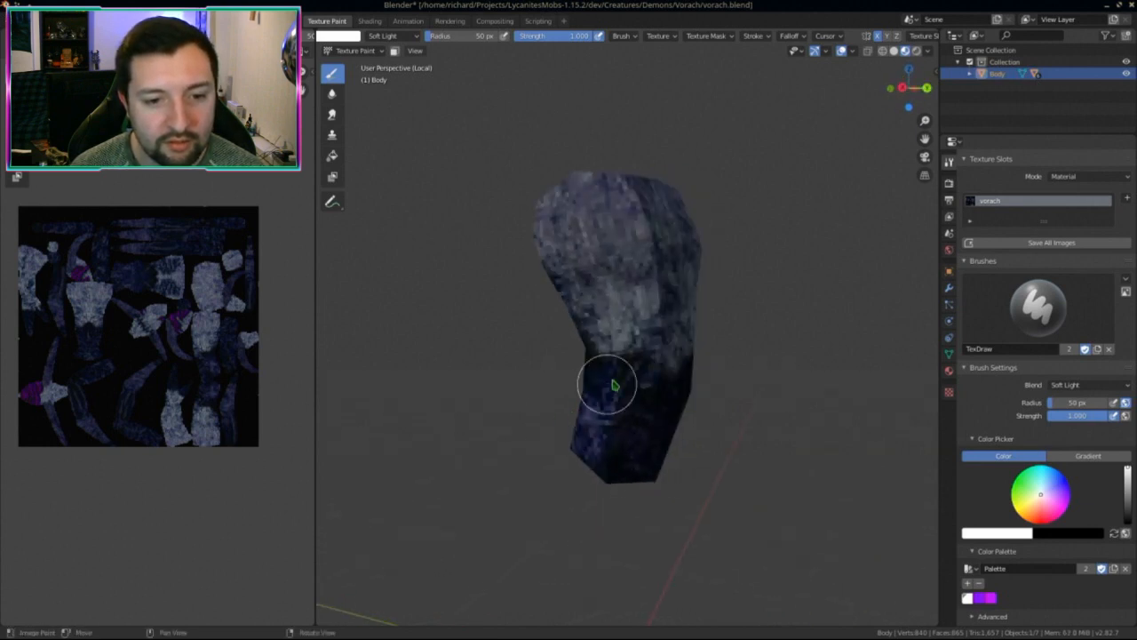
mouse_move(645, 445)
middle_down()
mouse_move(584, 384)
mouse_move(600, 360)
middle_up()
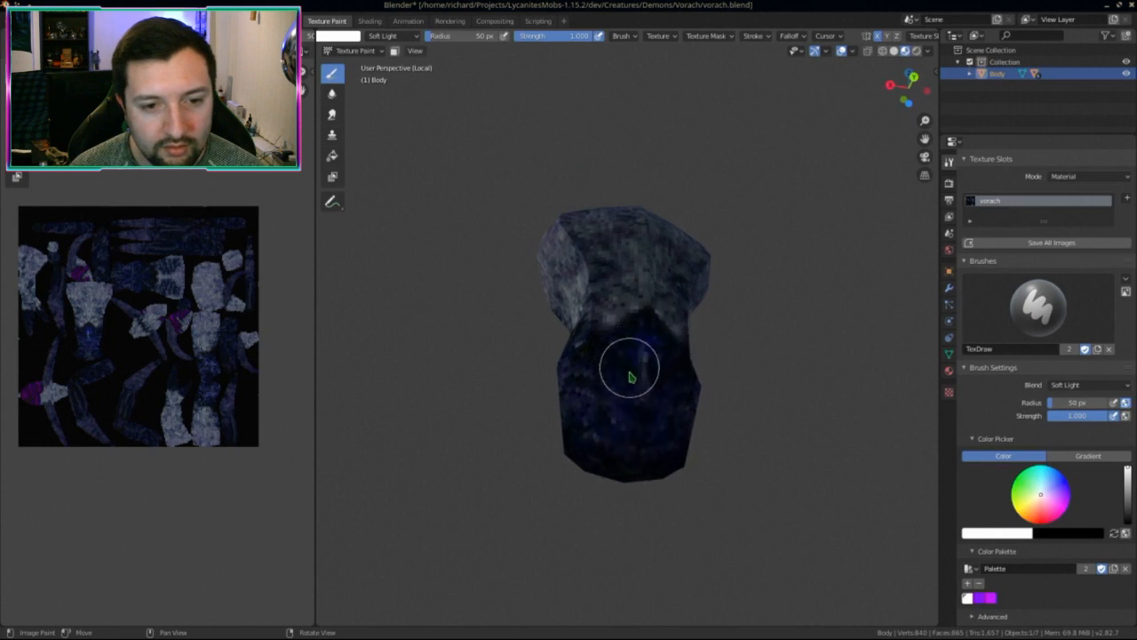
mouse_move(630, 376)
middle_down()
mouse_move(625, 423)
mouse_move(695, 442)
middle_up()
middle_drag(633, 389, 705, 470)
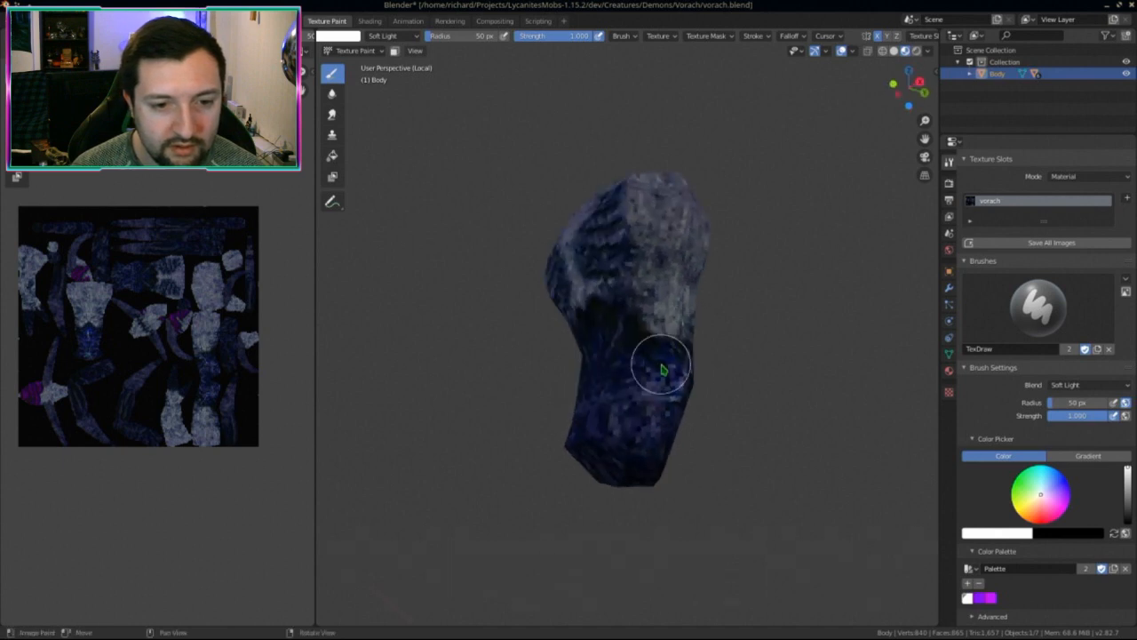
middle_drag(666, 364, 662, 388)
middle_drag(660, 338, 564, 411)
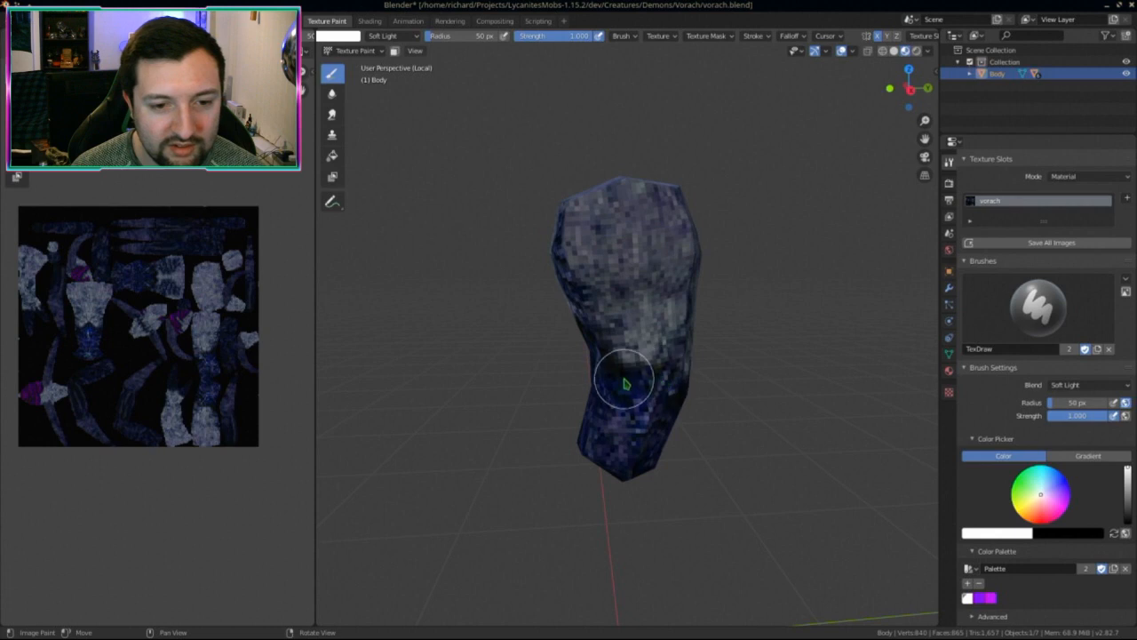
middle_drag(619, 378, 729, 429)
key(KP_Divide)
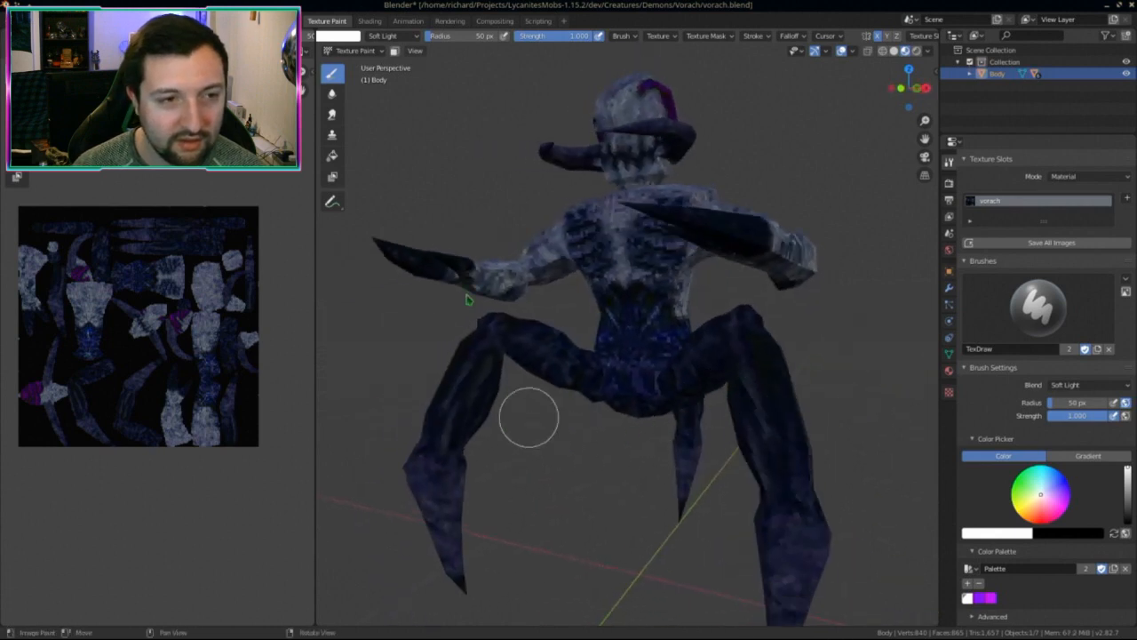
Step: Select the left leg, enter Texture Paint in local view, and paint brighter blue along it
click(356, 52)
click(369, 64)
click(747, 348)
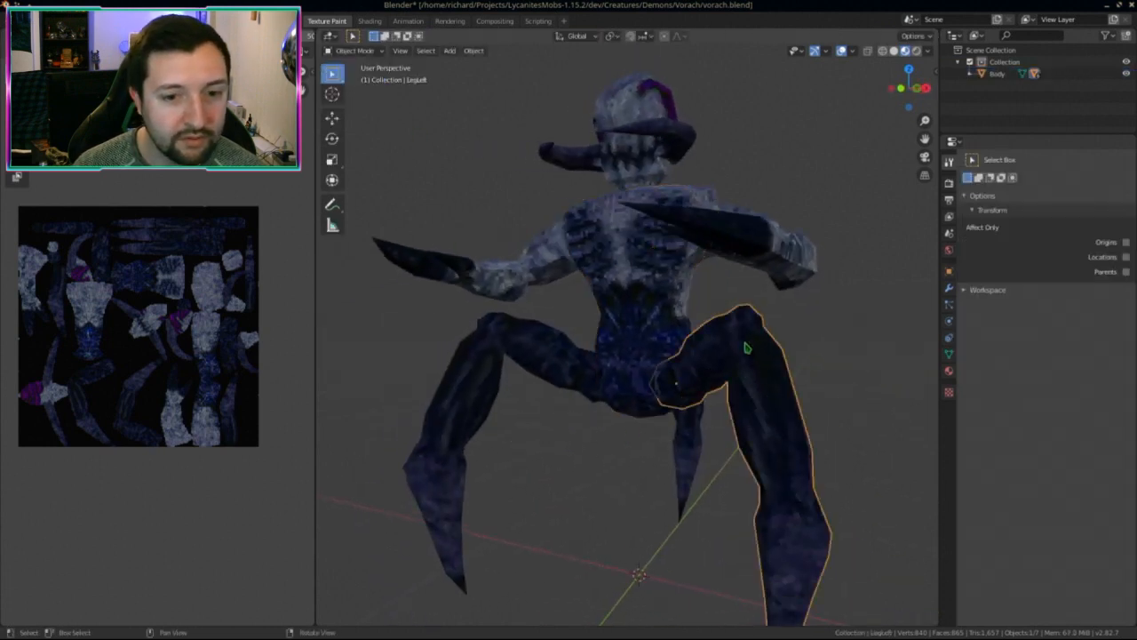
click(353, 47)
click(360, 129)
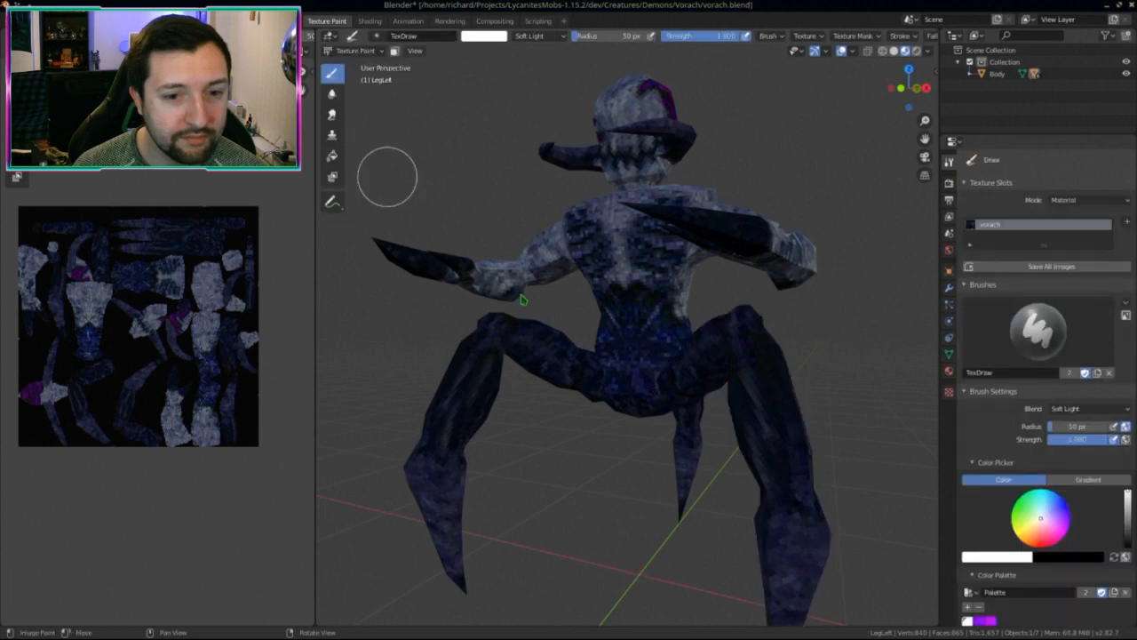
key(KP_Divide)
middle_drag(569, 335, 639, 337)
mouse_move(551, 269)
mouse_down()
mouse_move(634, 223)
mouse_move(726, 326)
mouse_up()
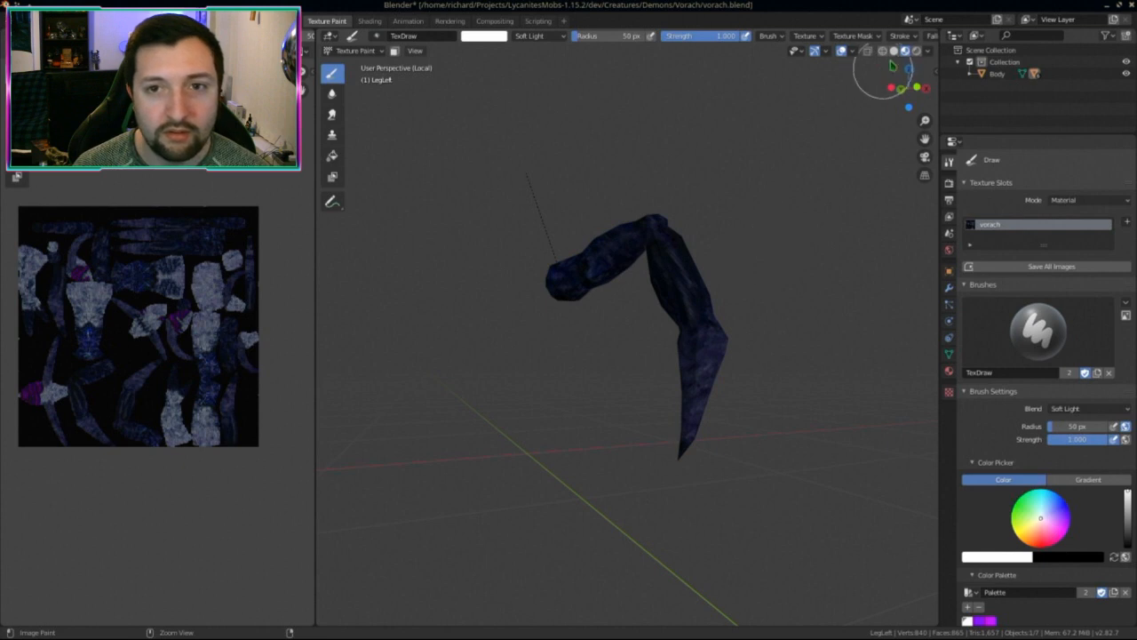
Step: Orbit around the painted left leg to inspect it, then show the whole creature
scroll(892, 33, down, 3)
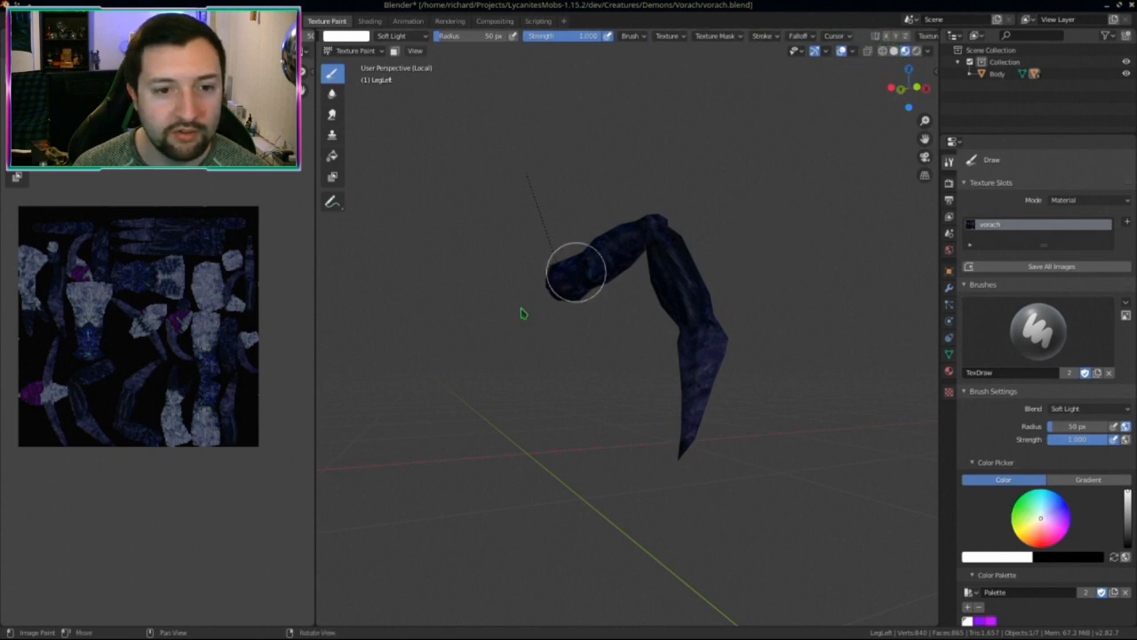
middle_drag(689, 323, 655, 322)
mouse_move(664, 240)
middle_down()
mouse_move(610, 330)
mouse_move(590, 279)
mouse_move(559, 307)
middle_up()
mouse_move(682, 267)
middle_down()
mouse_move(685, 228)
mouse_move(681, 310)
middle_up()
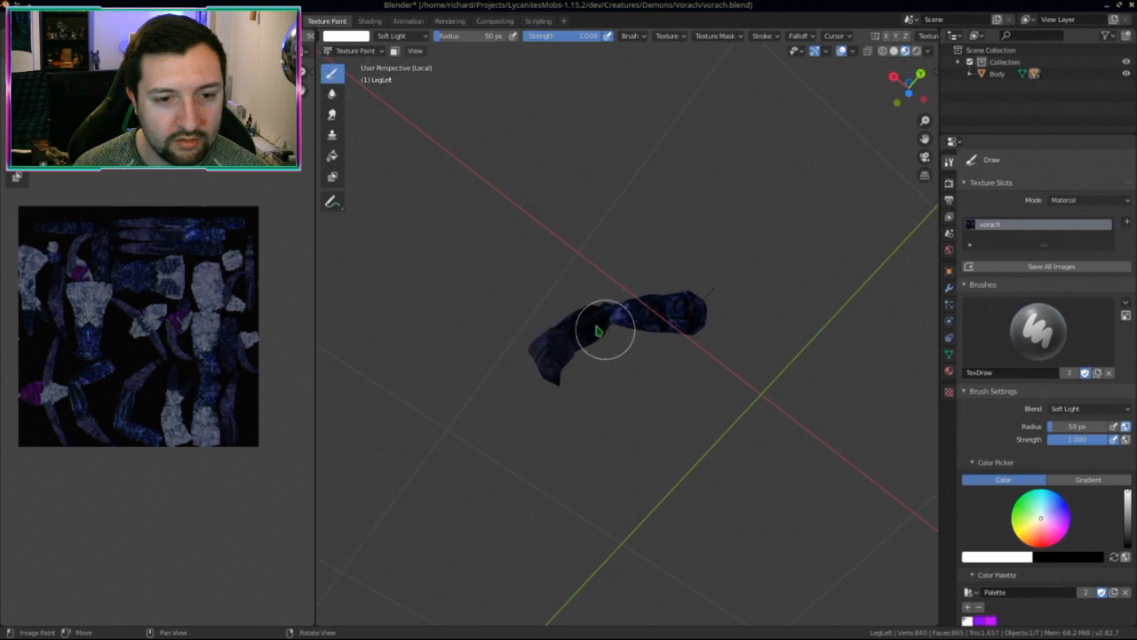
mouse_move(595, 330)
middle_down()
mouse_move(639, 432)
mouse_move(609, 366)
mouse_move(741, 385)
middle_up()
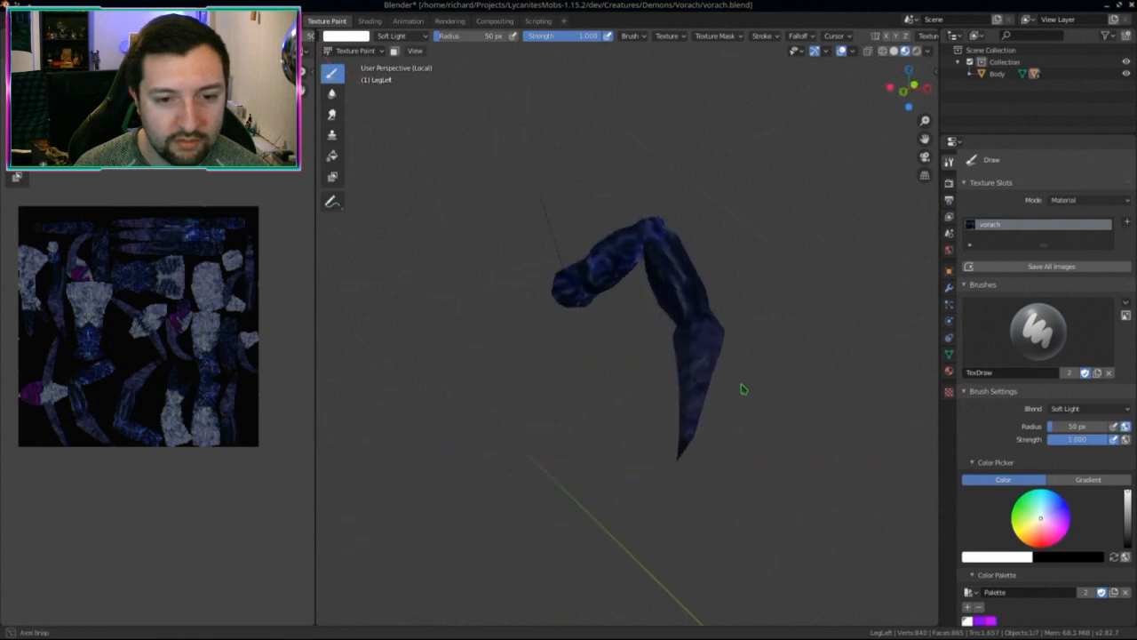
middle_drag(668, 348, 489, 358)
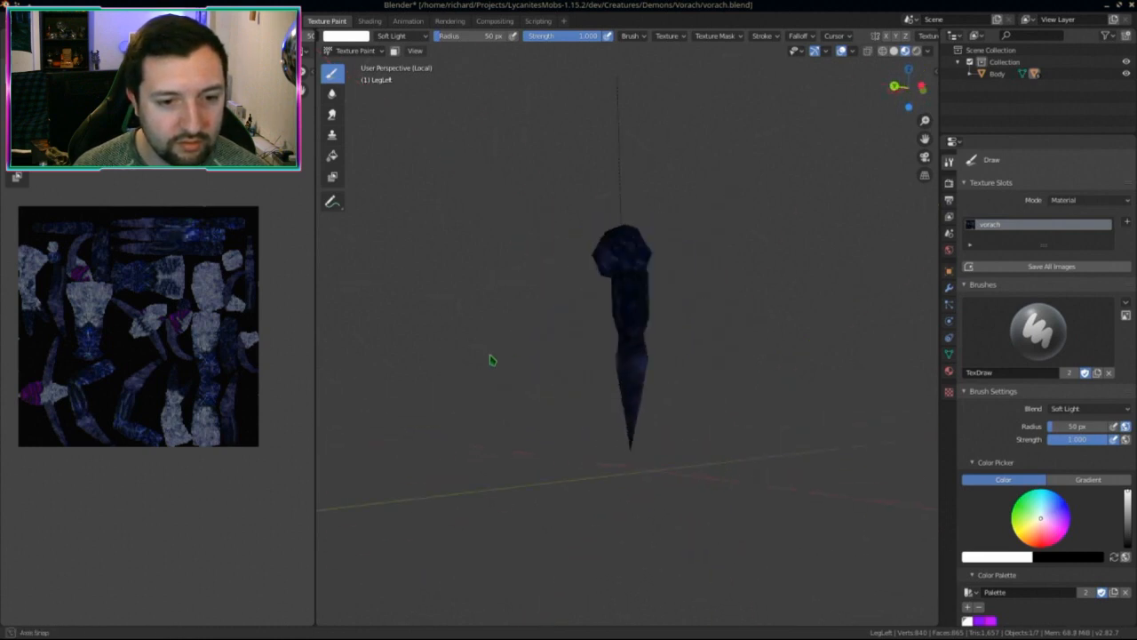
middle_drag(627, 396, 569, 395)
key(KP_Divide)
Step: Select the back leg, enter Texture Paint in local view, and paint brighter blue over it
click(356, 50)
click(359, 60)
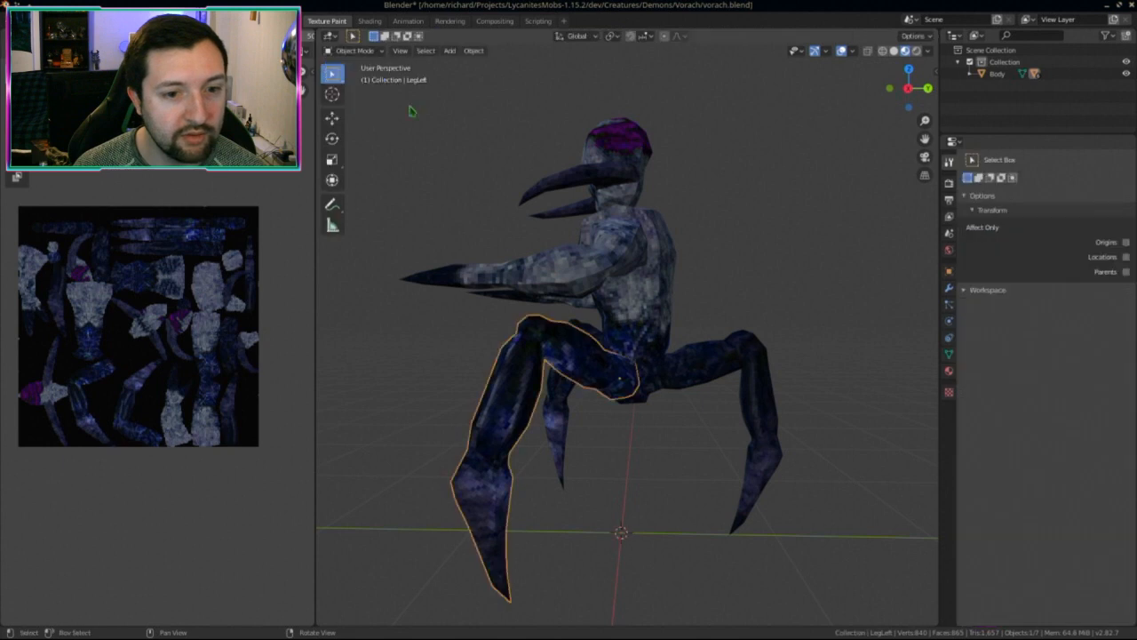
click(685, 360)
click(355, 50)
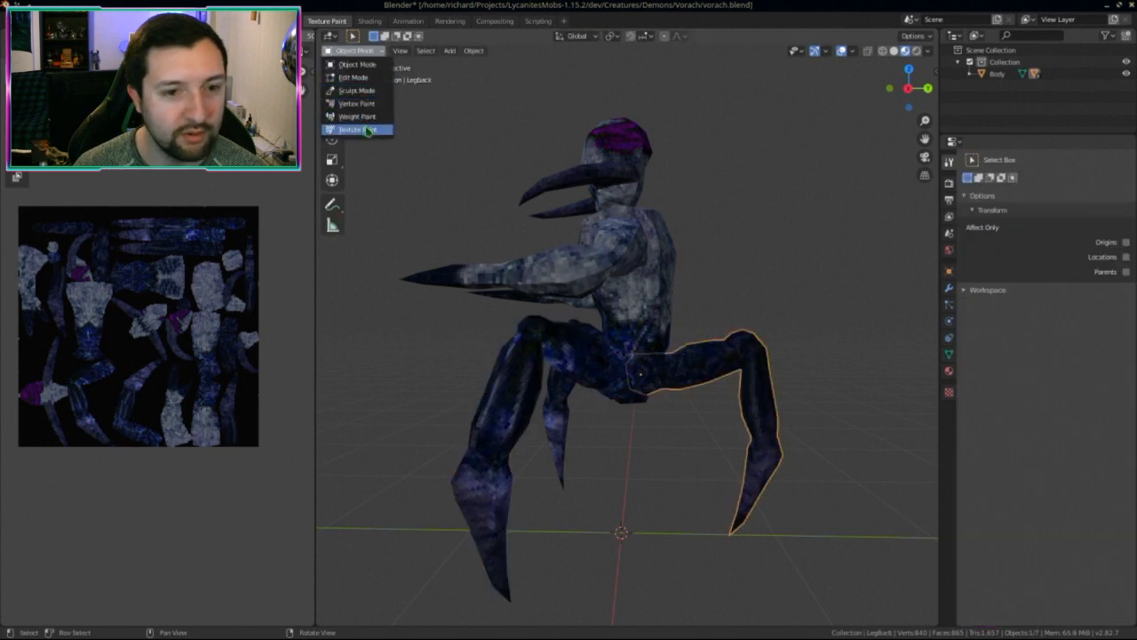
click(359, 131)
key(KP_Divide)
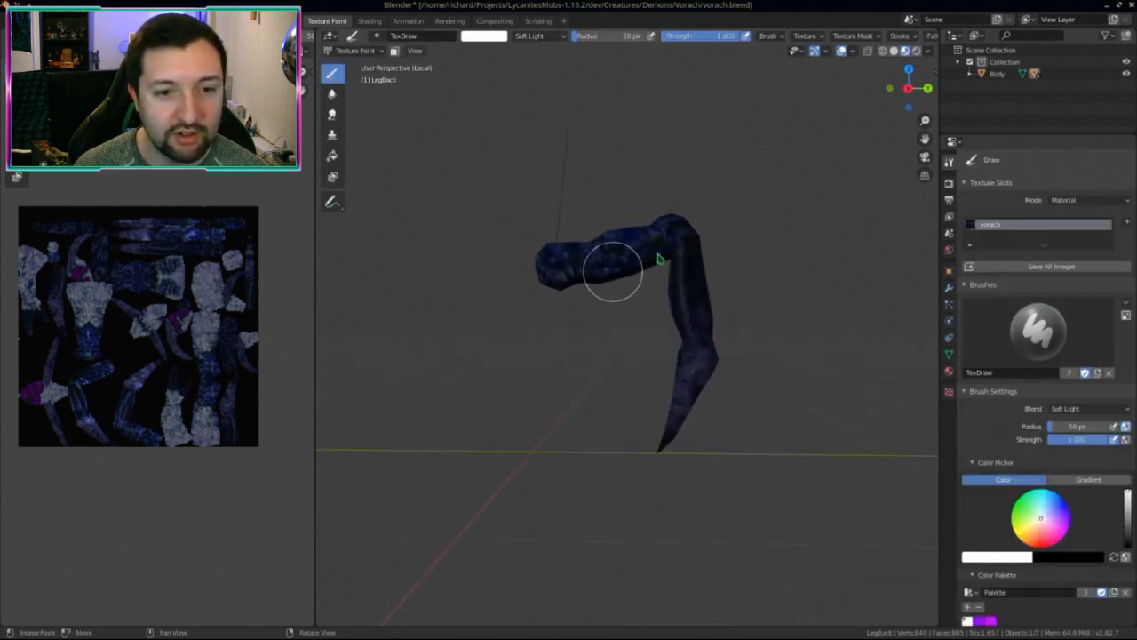
scroll(896, 41, right, 5)
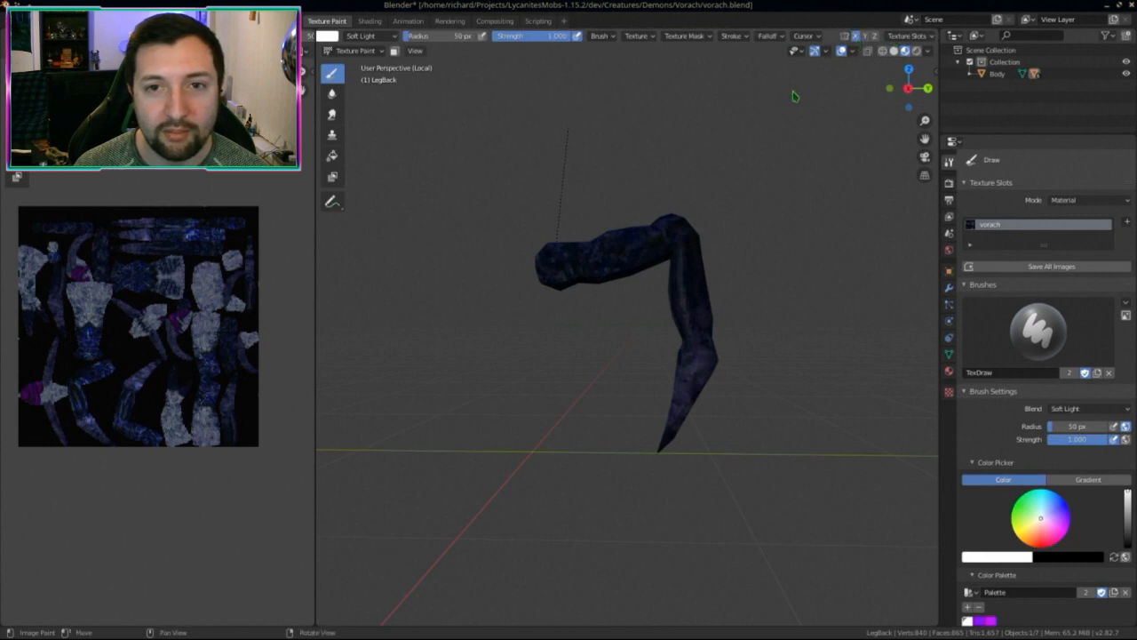
mouse_move(688, 383)
middle_down()
mouse_move(760, 332)
mouse_move(709, 333)
middle_up()
Step: Inspect the back leg from several angles, then show the whole creature from rear three-quarter
mouse_move(638, 295)
middle_down()
mouse_move(617, 231)
mouse_move(630, 305)
middle_up()
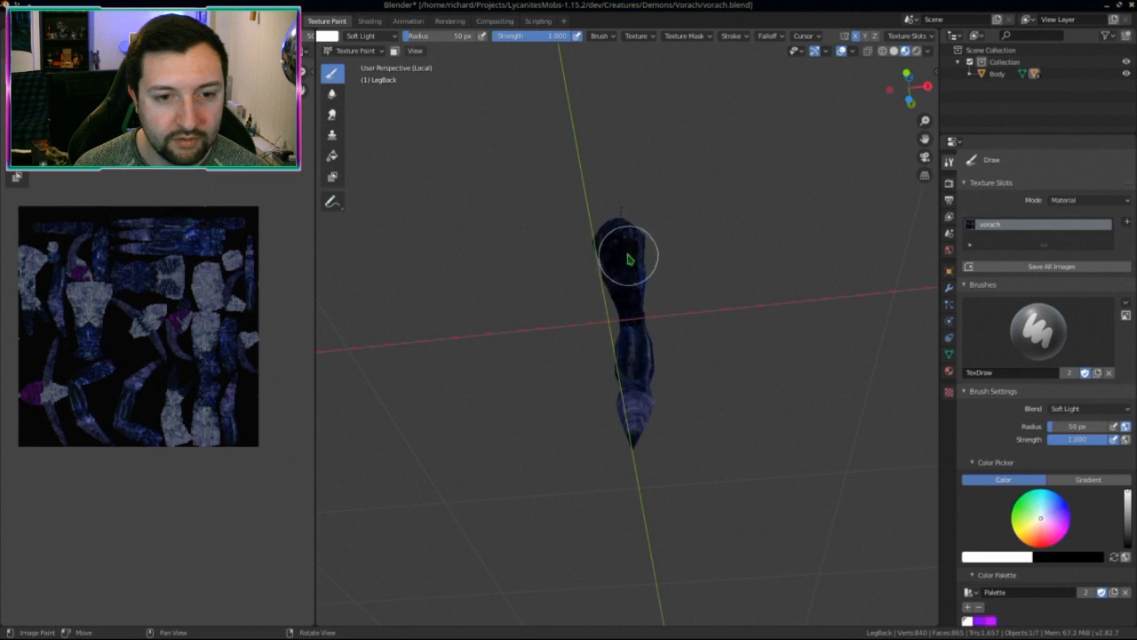
mouse_move(628, 259)
middle_down()
mouse_move(607, 316)
mouse_move(569, 321)
middle_up()
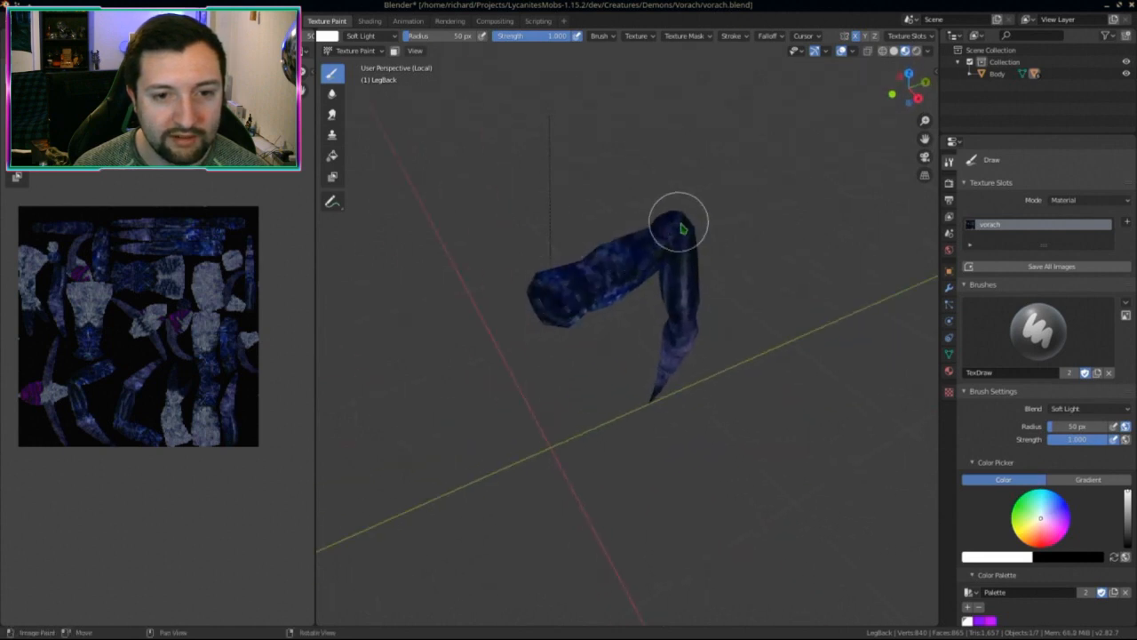
mouse_move(681, 223)
middle_down()
mouse_move(589, 254)
mouse_move(652, 258)
middle_up()
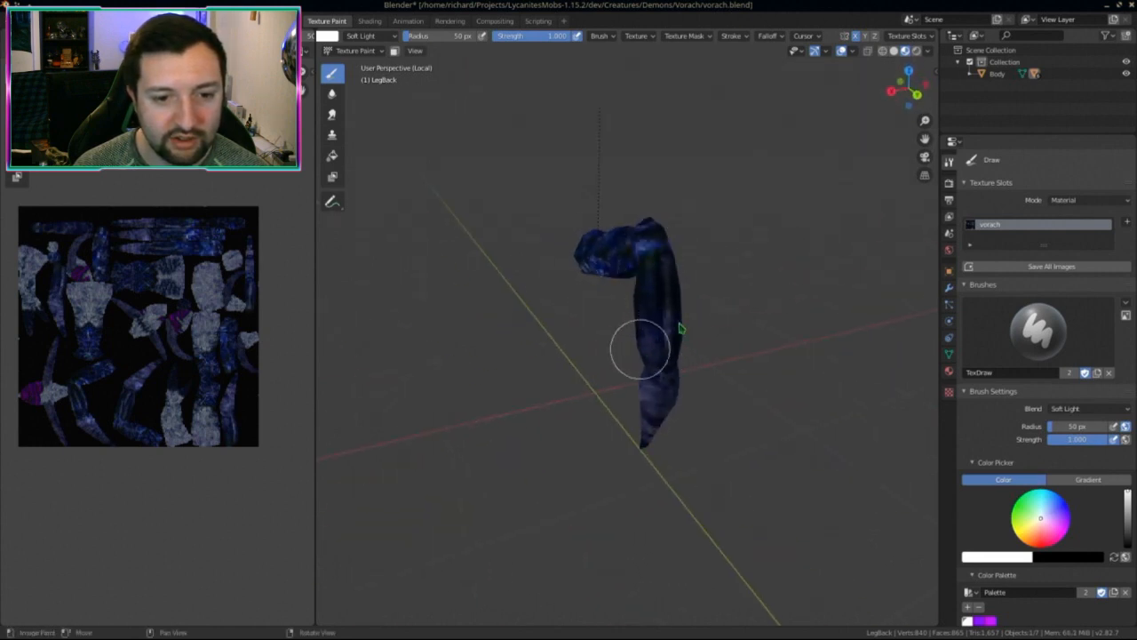
middle_drag(634, 347, 684, 275)
key(KP_Divide)
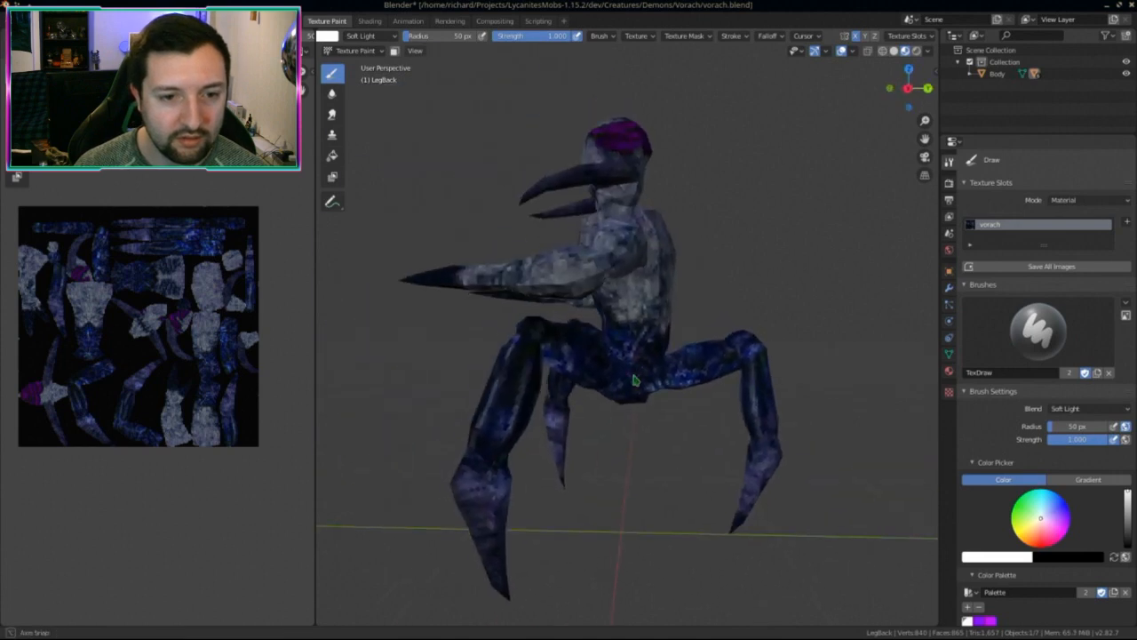
middle_drag(631, 368, 718, 382)
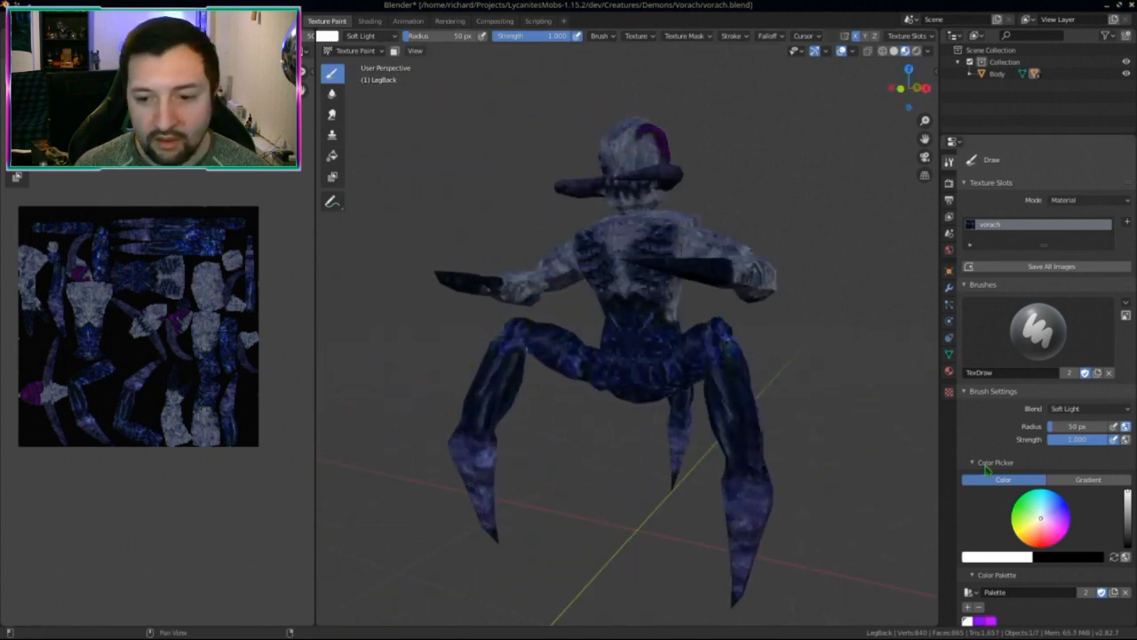
Step: Set the brush to Color blending and try grey strokes on the isolated back leg, then undo
click(1066, 409)
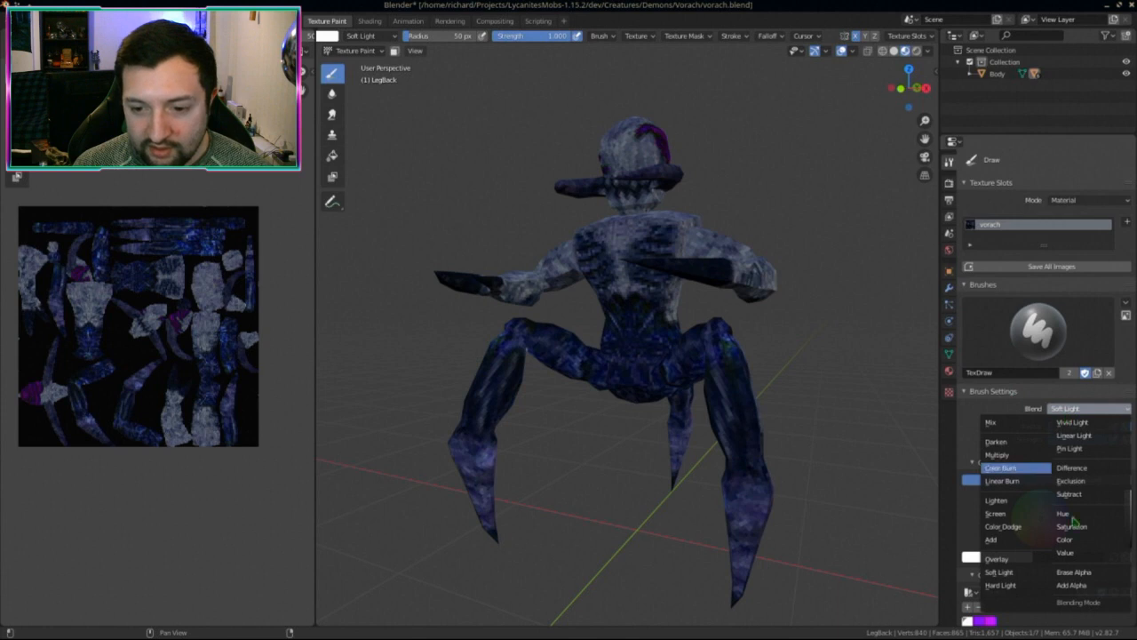
click(1084, 539)
middle_drag(694, 483, 774, 402)
key(slash)
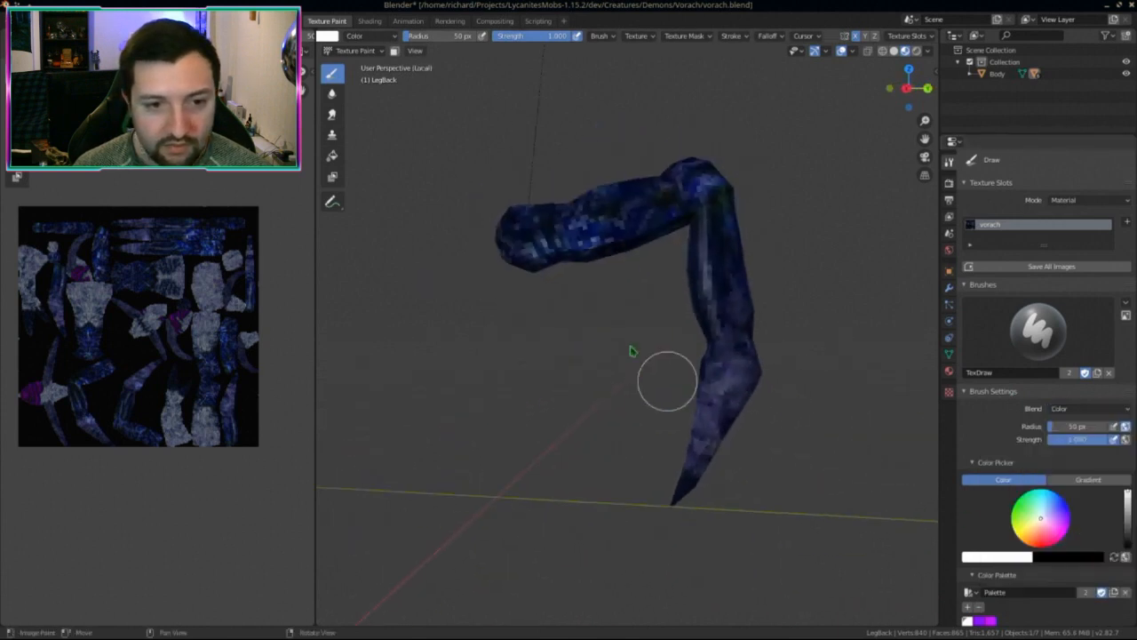
scroll(632, 353, down, 2)
mouse_move(549, 271)
mouse_down()
mouse_move(731, 219)
mouse_move(610, 249)
mouse_move(726, 356)
mouse_move(720, 378)
mouse_up()
mouse_move(627, 314)
middle_down()
mouse_move(662, 415)
mouse_move(558, 375)
middle_up()
key(ctrl+z)
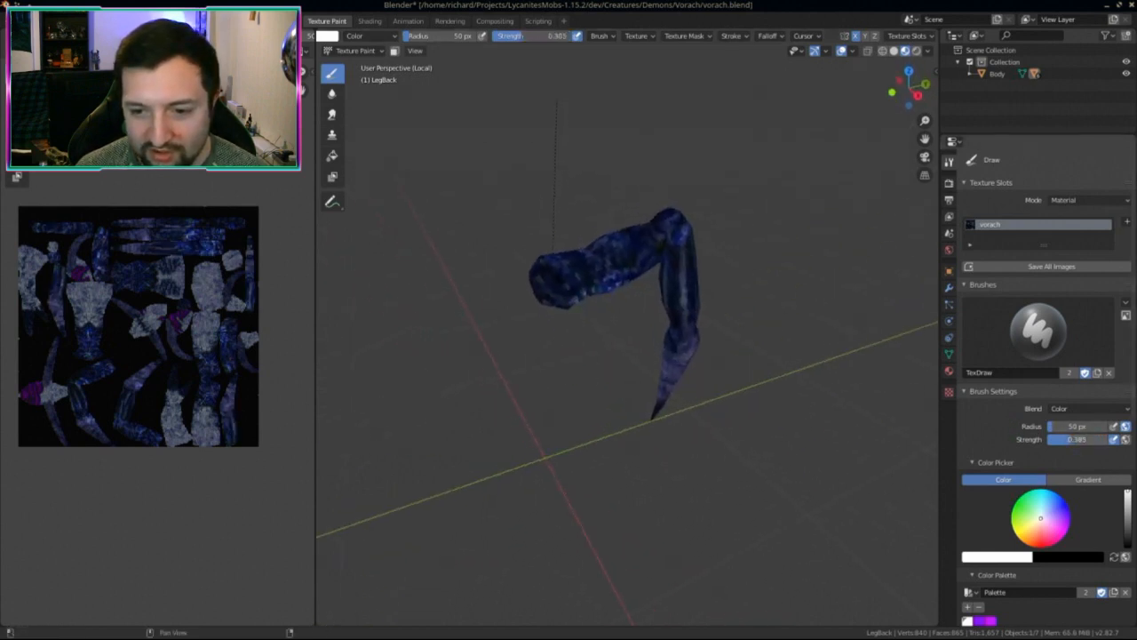
Step: Tone the back leg's blue toward grey with Color-blend strokes along the leg
scroll(690, 436, down, 1)
mouse_move(569, 290)
mouse_down()
mouse_move(635, 248)
mouse_move(660, 340)
mouse_move(660, 407)
mouse_move(673, 257)
mouse_move(628, 287)
mouse_up()
mouse_move(628, 287)
middle_down()
mouse_move(596, 254)
mouse_move(512, 308)
mouse_move(797, 376)
mouse_move(660, 294)
mouse_move(616, 400)
middle_up()
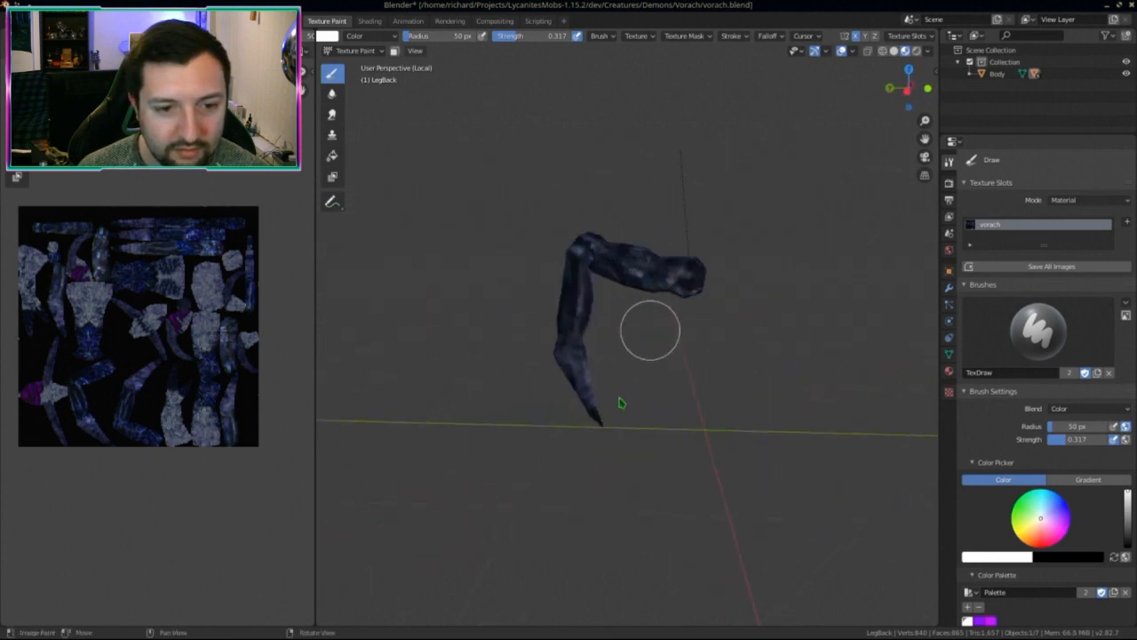
middle_drag(578, 317, 622, 376)
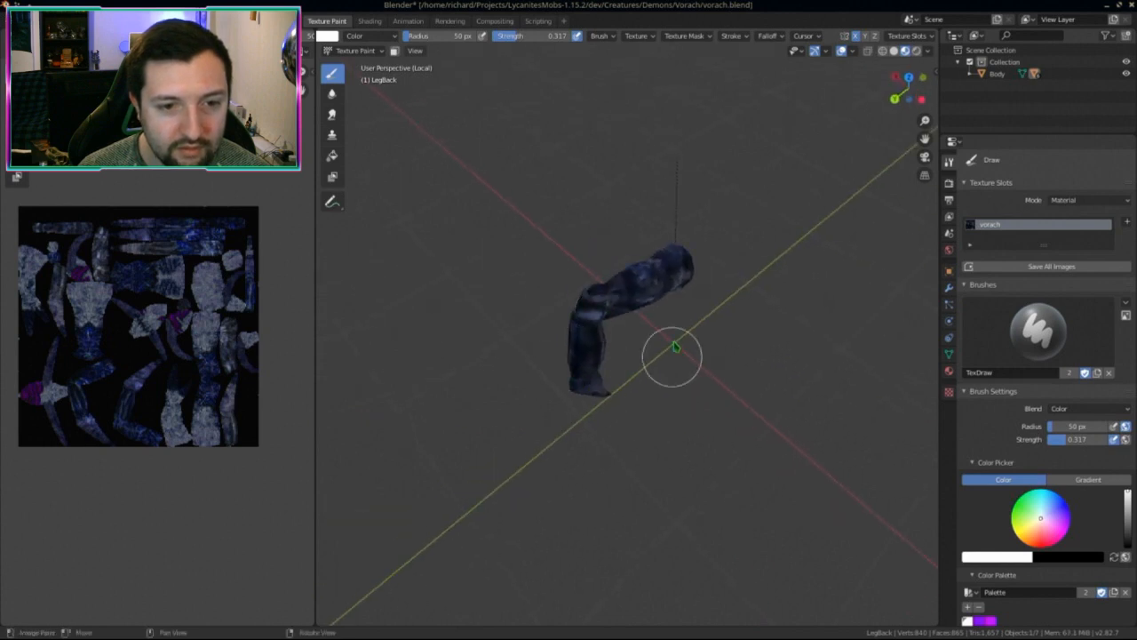
Step: Toggle local view on the back leg to inspect the greyed paint, ending on the creature's back
key(KP_Divide)
middle_drag(701, 506, 681, 442)
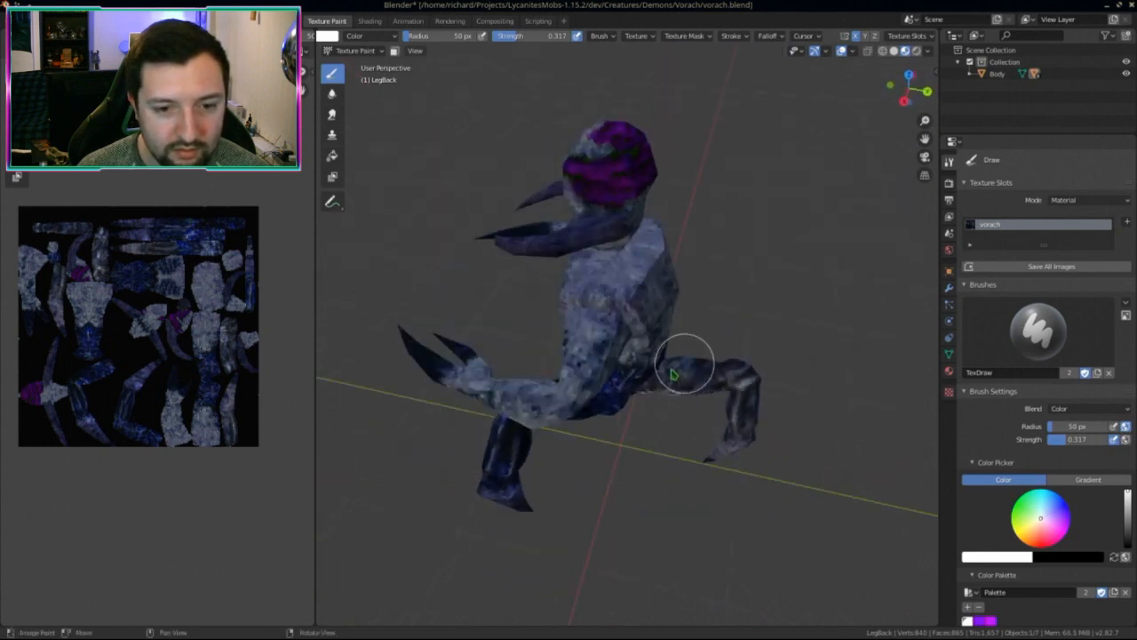
key(KP_Divide)
middle_drag(654, 381, 616, 287)
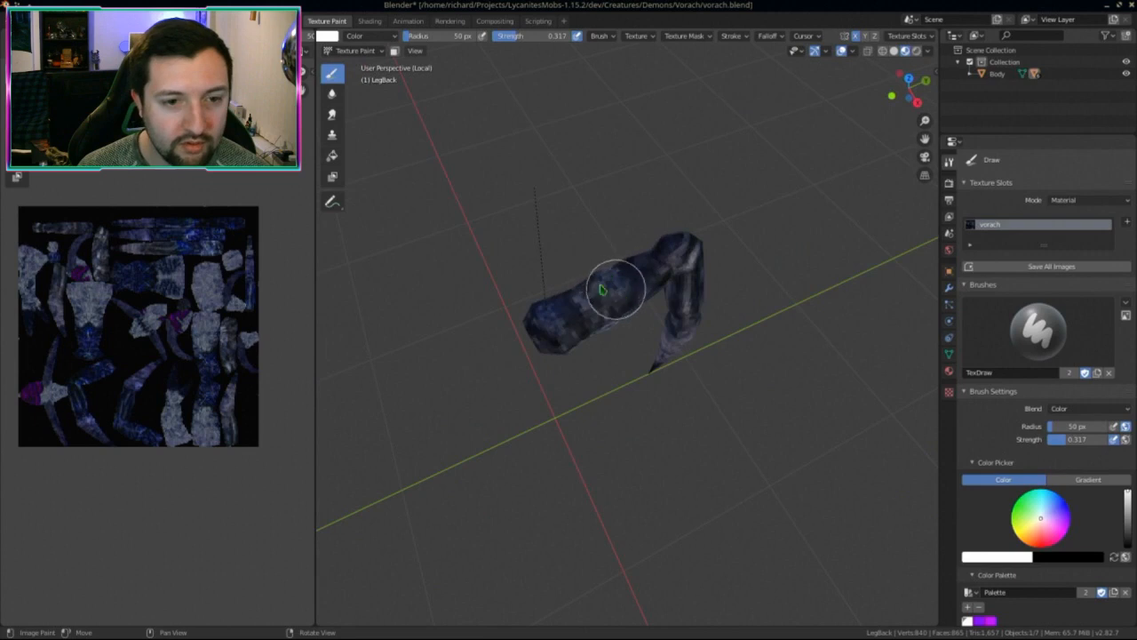
middle_drag(540, 327, 516, 369)
key(KP_Divide)
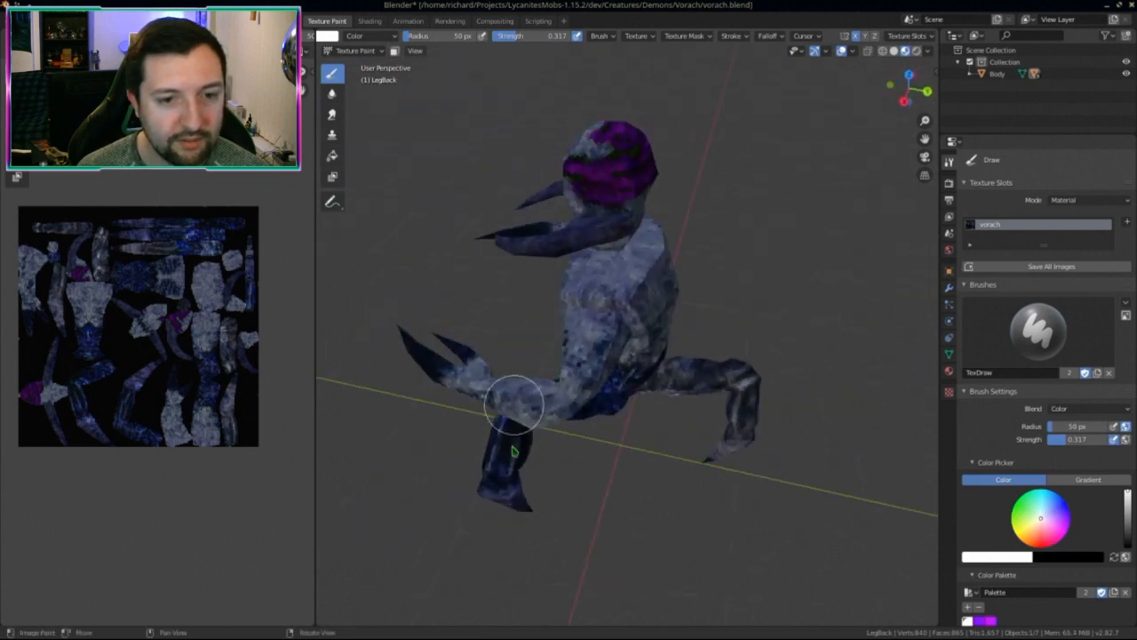
middle_drag(510, 446, 641, 386)
Step: Return to Object Mode, then re-enter Texture Paint on the left leg in local view
click(353, 51)
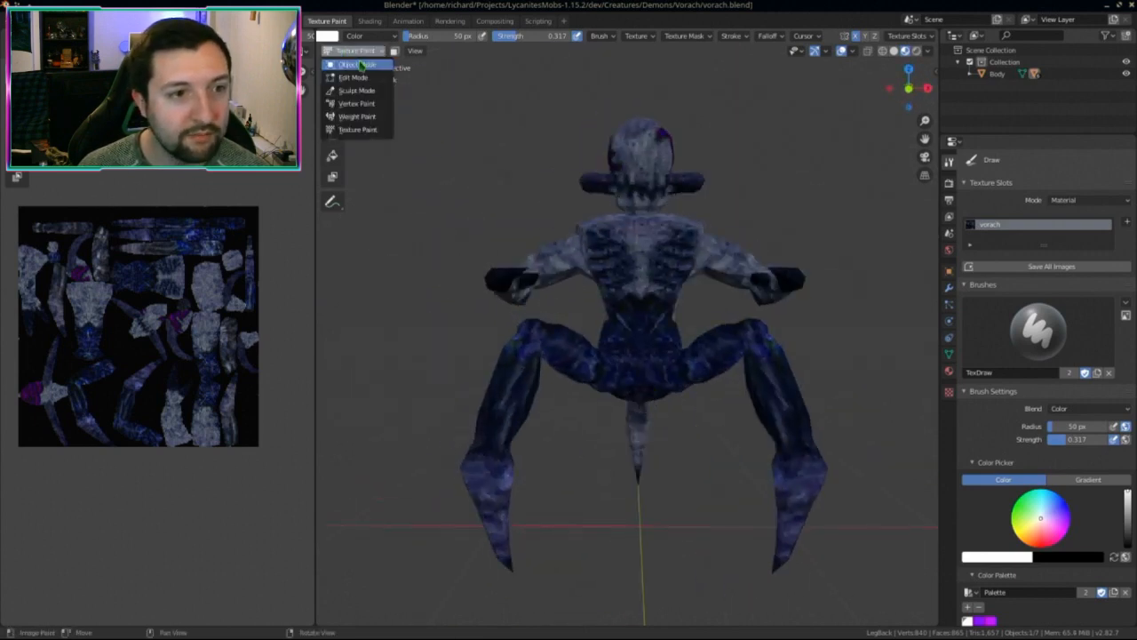
click(356, 64)
click(380, 53)
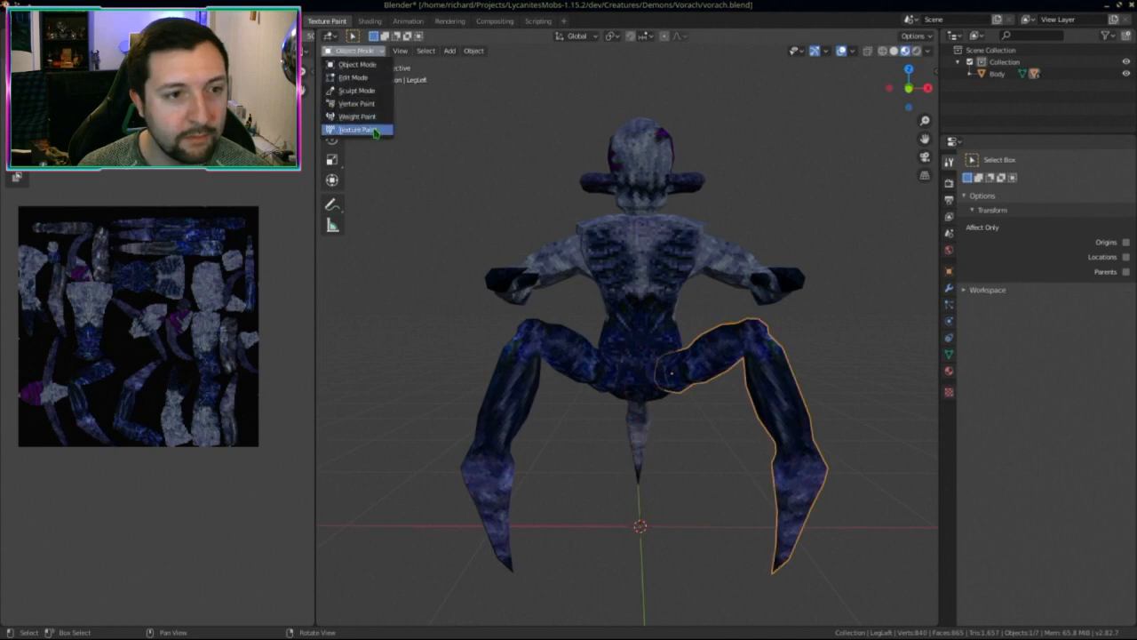
click(373, 124)
key(KP_Divide)
middle_drag(563, 472, 667, 458)
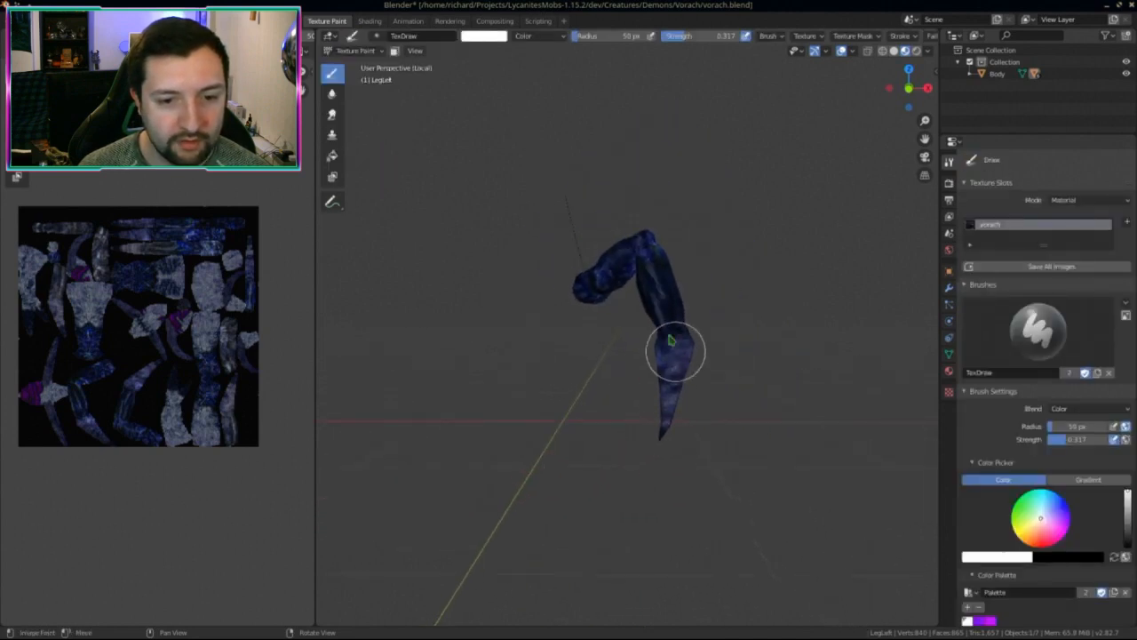
Step: Orbit the isolated left leg from above and all sides, then exit local view
middle_drag(596, 307, 544, 291)
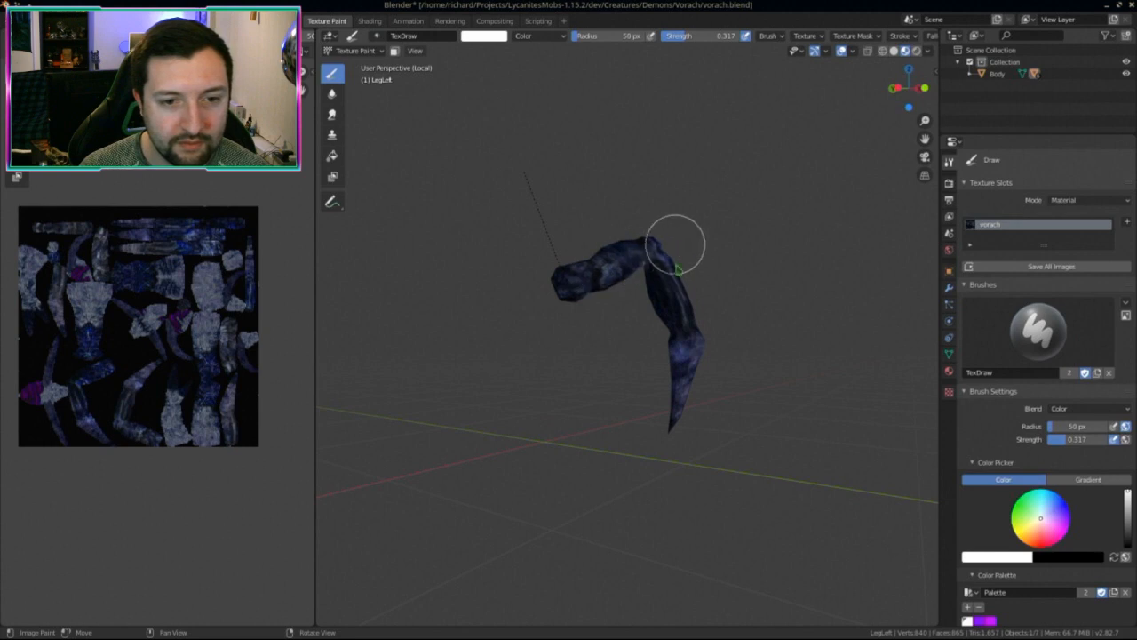
mouse_move(650, 280)
middle_down()
mouse_move(726, 292)
mouse_move(630, 278)
middle_up()
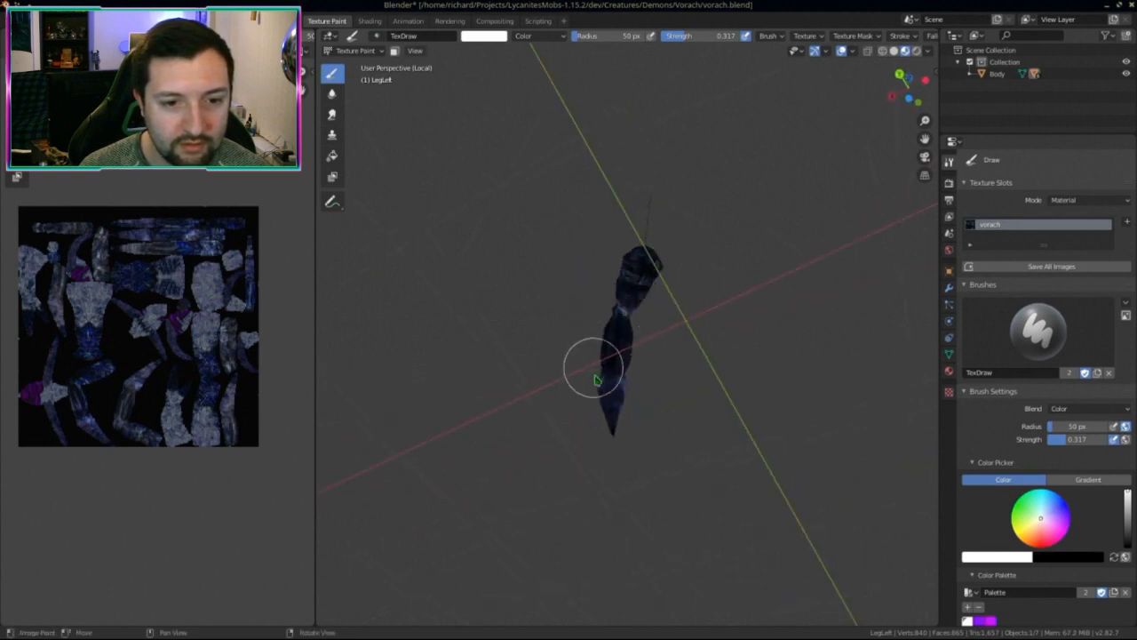
middle_drag(609, 364, 703, 433)
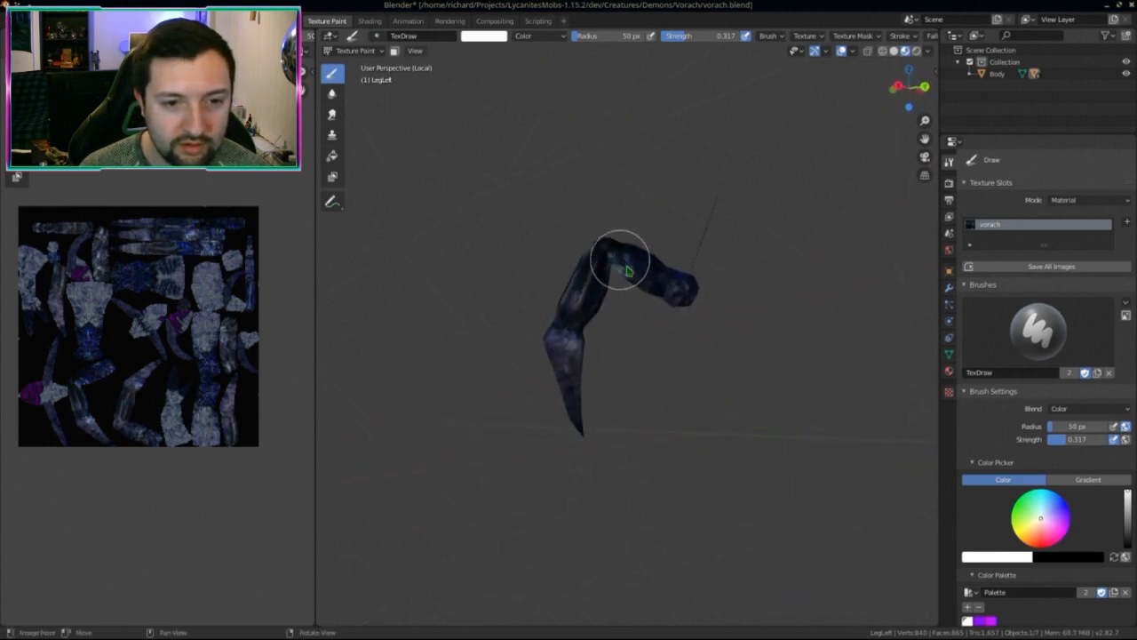
middle_drag(672, 275, 665, 433)
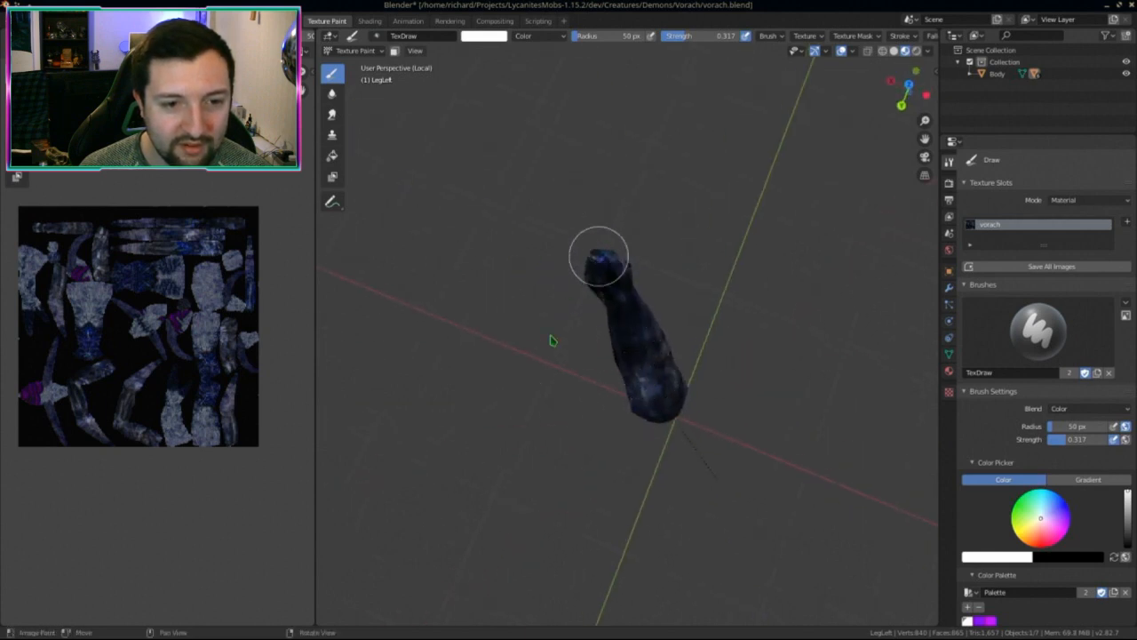
middle_drag(551, 341, 658, 361)
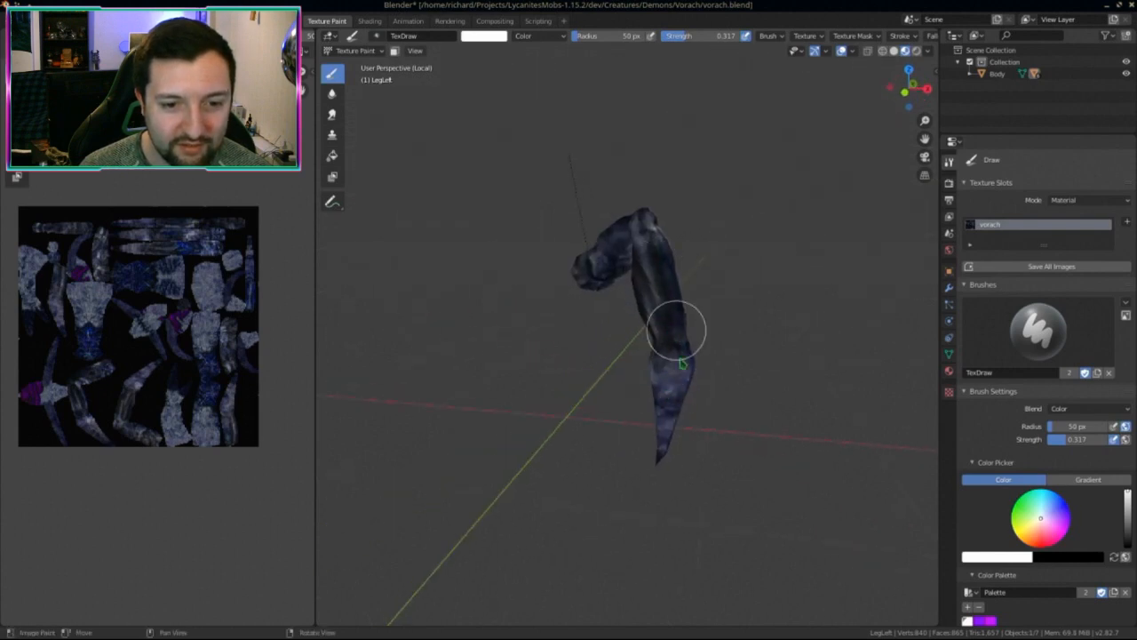
middle_drag(662, 456, 614, 363)
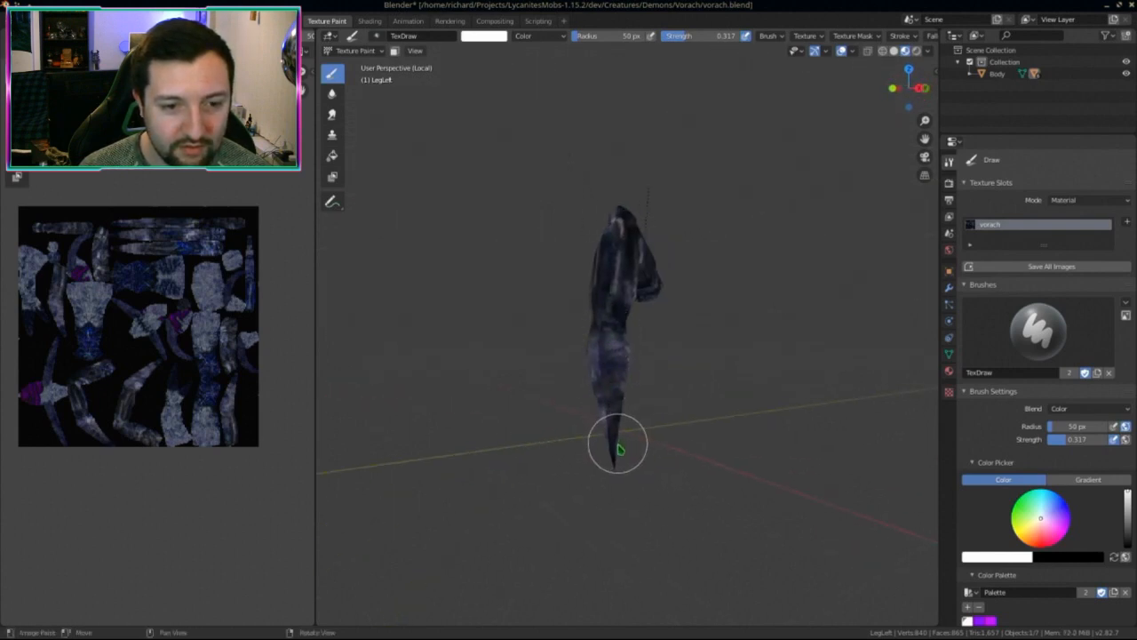
middle_drag(620, 449, 458, 448)
middle_drag(555, 352, 685, 254)
key(KP_Divide)
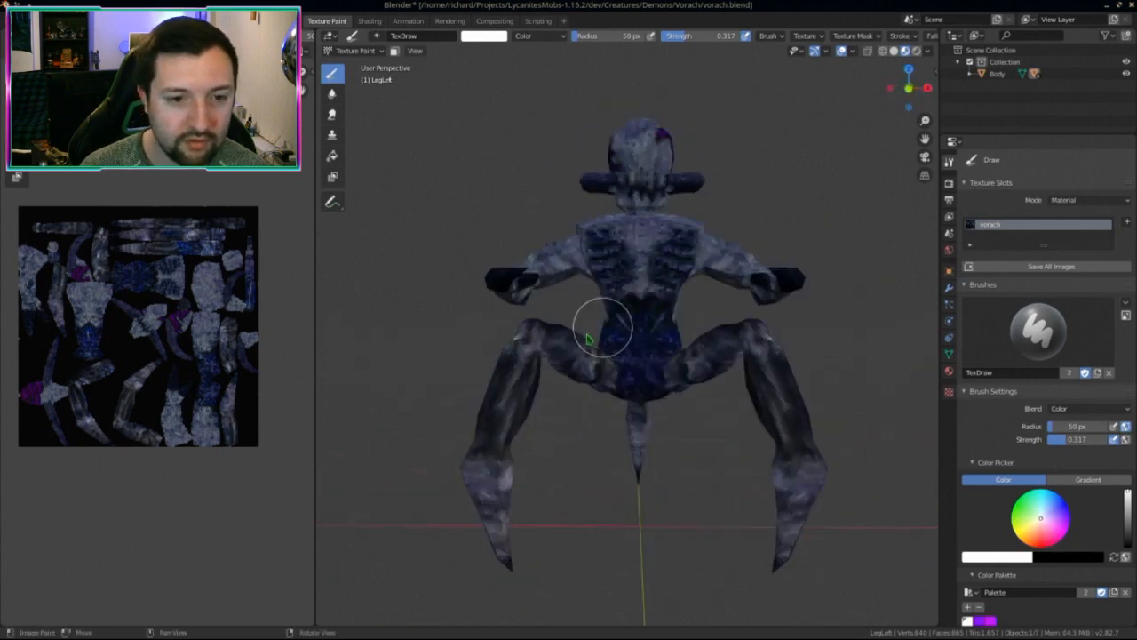
Step: Select the Body mesh, enter Texture Paint, and isolate it in local view
click(360, 51)
click(357, 64)
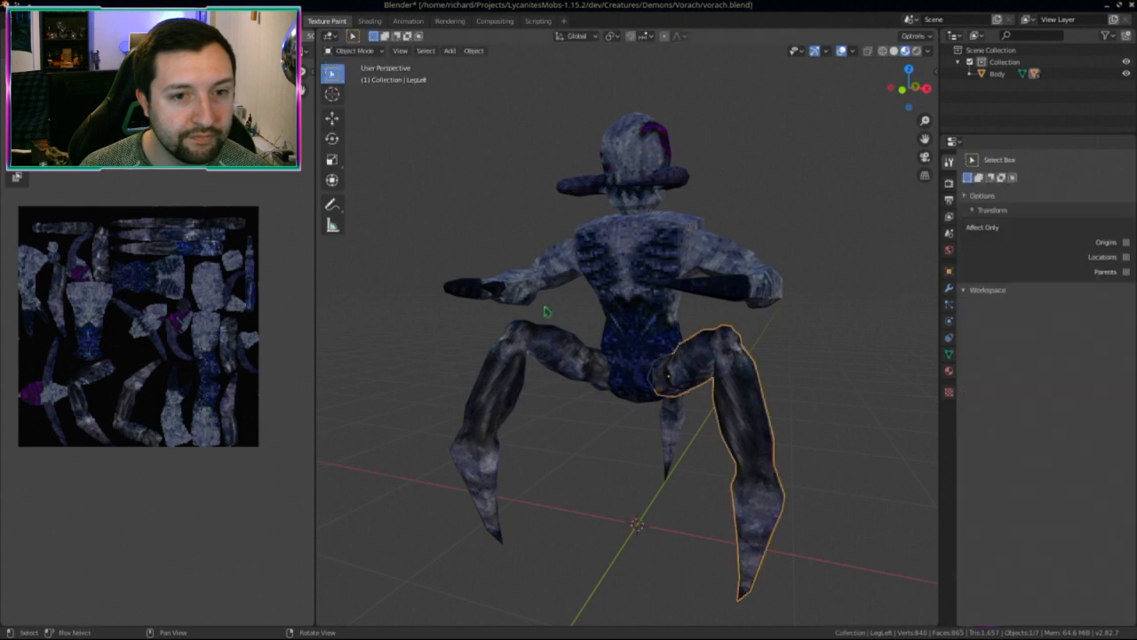
click(647, 338)
click(356, 51)
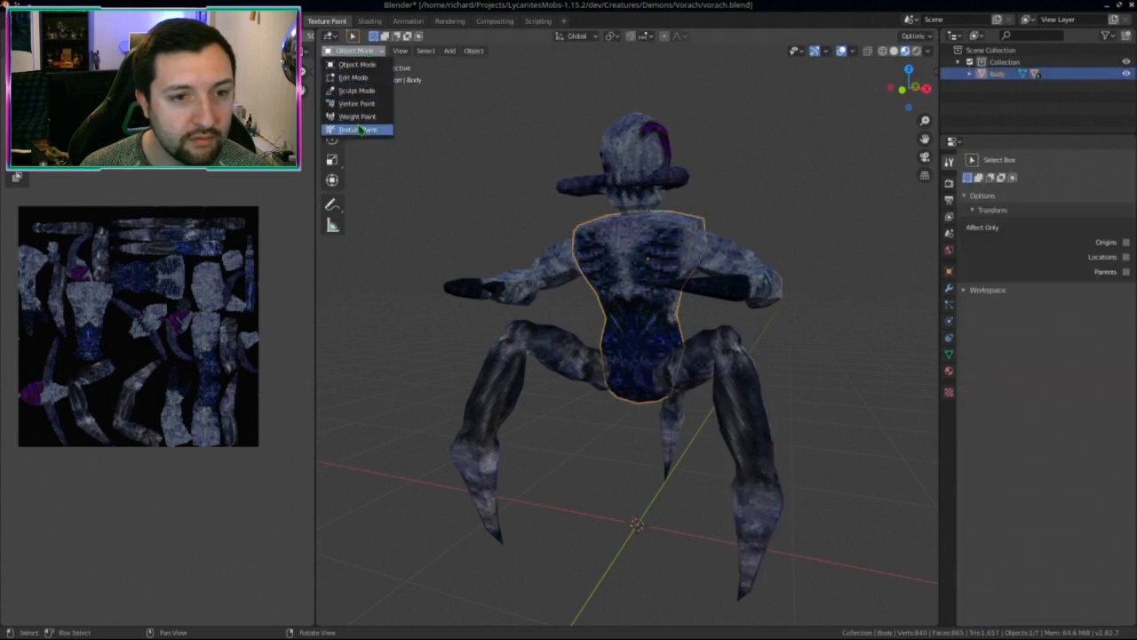
click(360, 126)
key(KP_Divide)
middle_drag(611, 371, 629, 399)
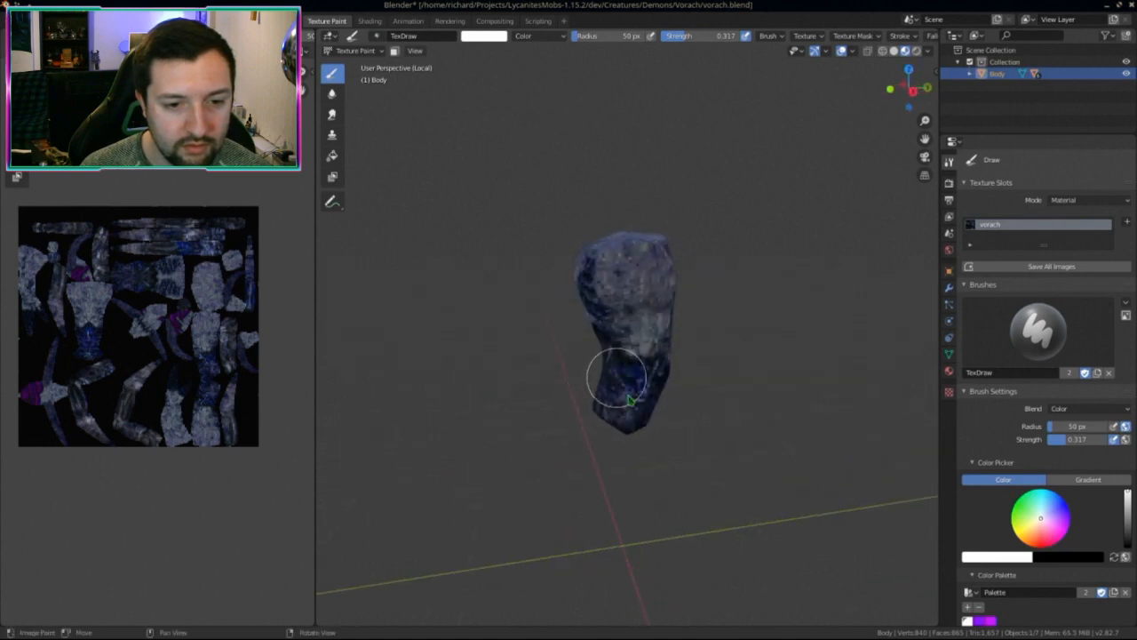
Step: Paint a Color-blend stroke onto the lower body and orbit to check it
middle_drag(816, 36, 637, 63)
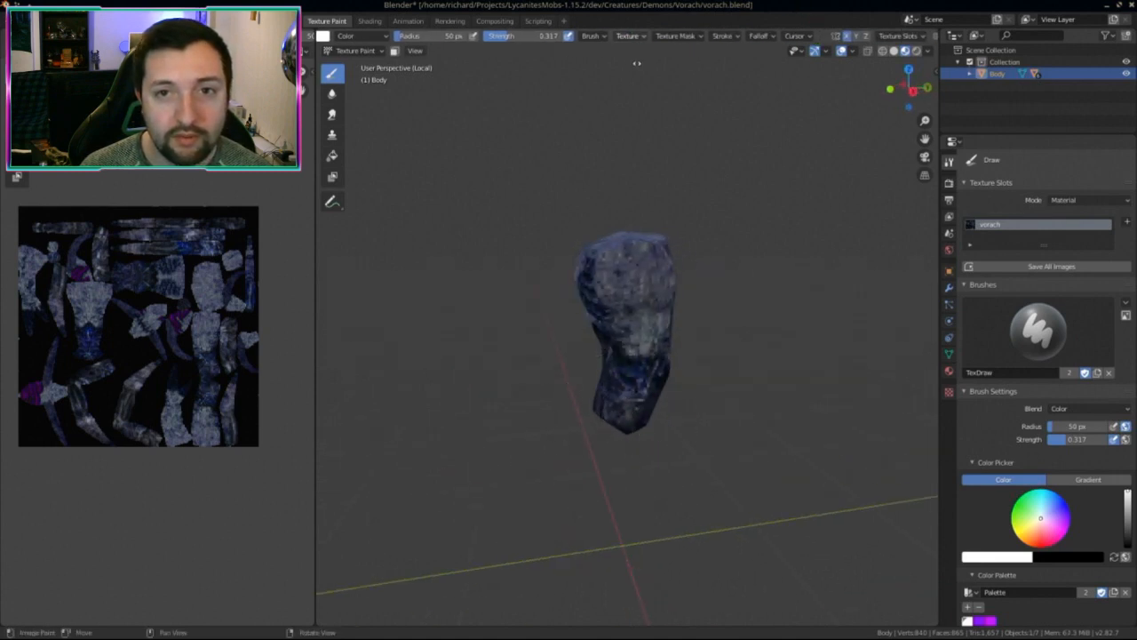
middle_drag(634, 360, 594, 331)
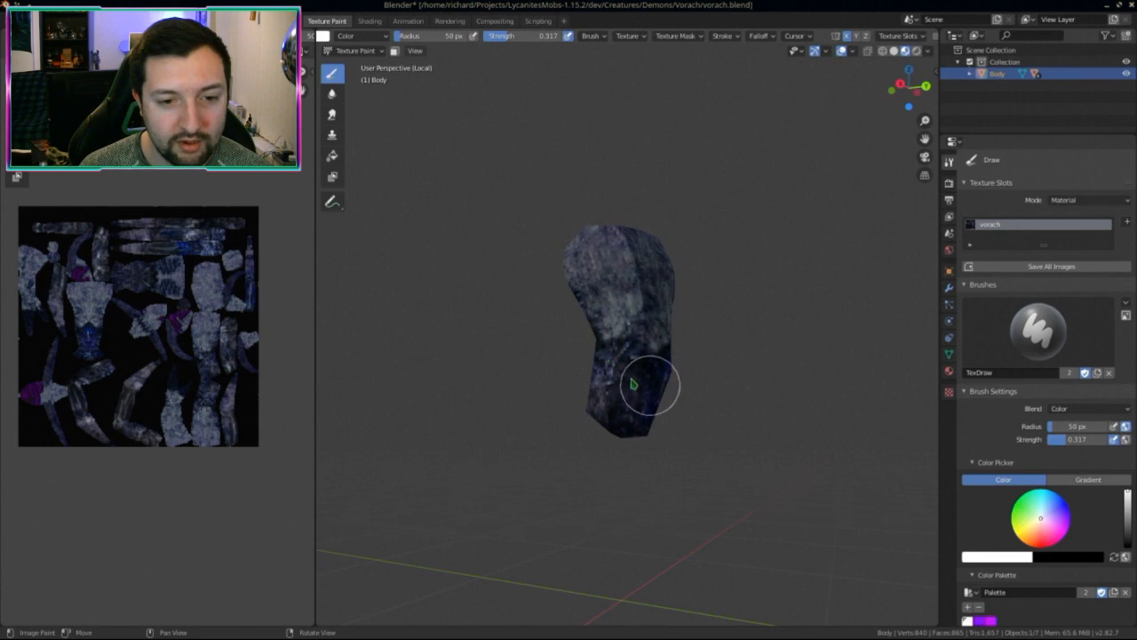
middle_drag(633, 383, 638, 393)
drag(655, 366, 644, 406)
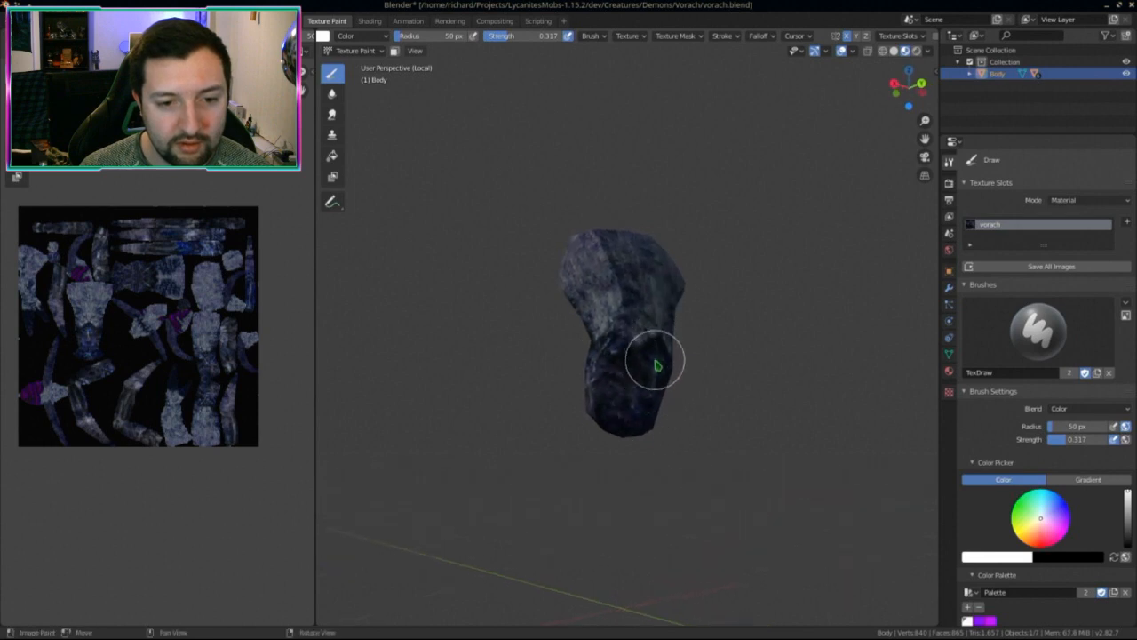
middle_drag(631, 436, 679, 406)
middle_drag(611, 416, 668, 432)
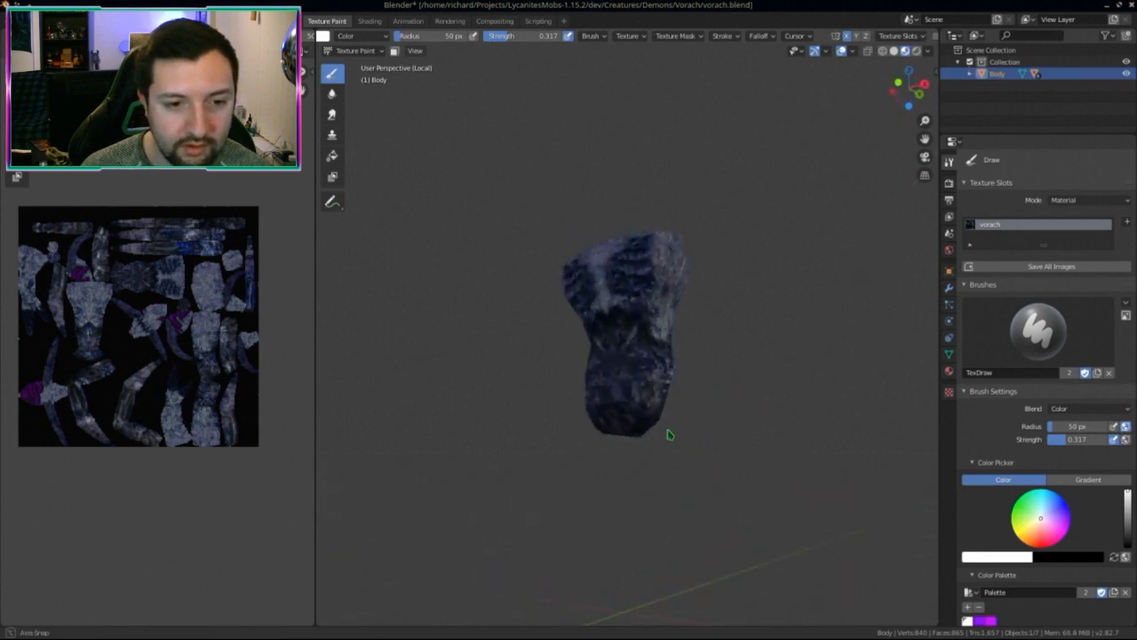
middle_drag(619, 325, 646, 312)
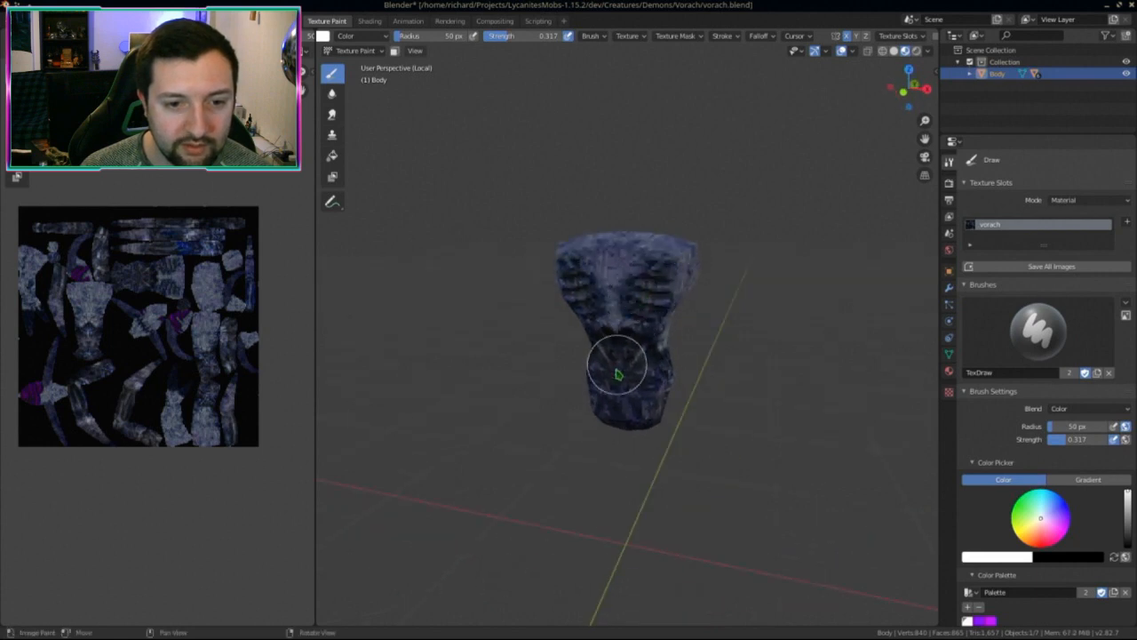
Step: Show the whole demon again and save the texture image as vorach.png
key(KP_Divide)
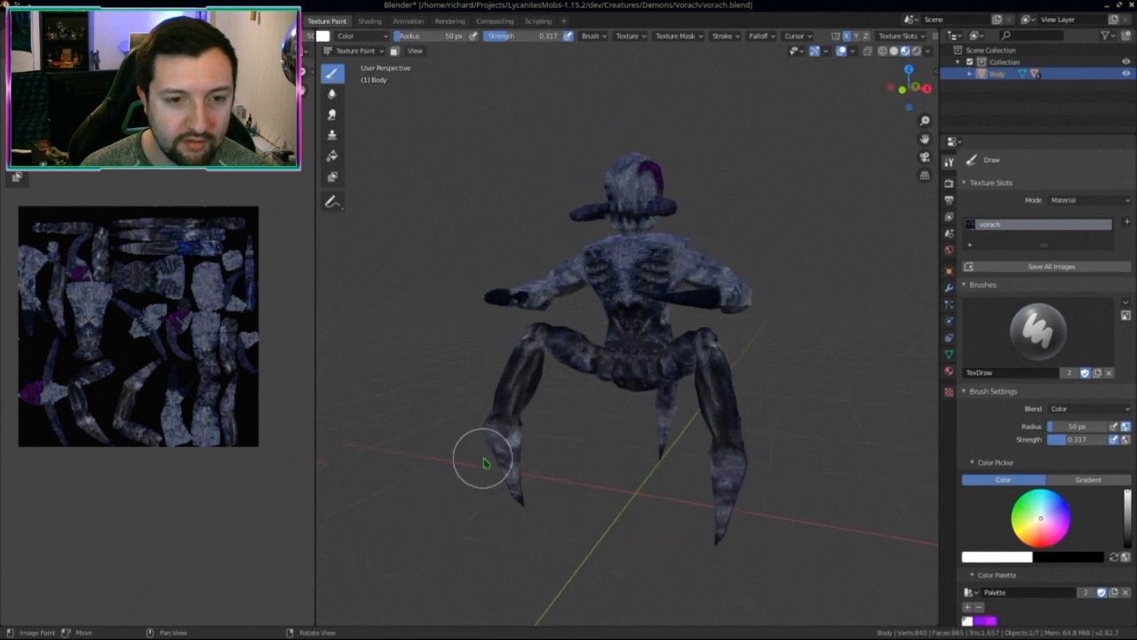
middle_drag(482, 457, 508, 452)
middle_drag(175, 421, 163, 448)
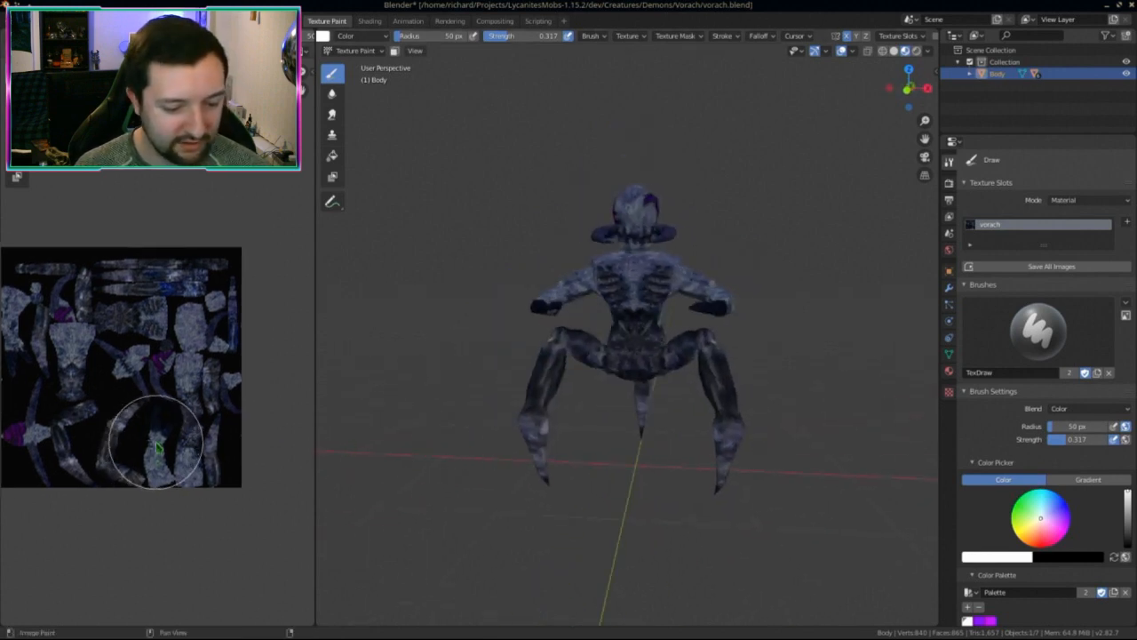
key(alt+s)
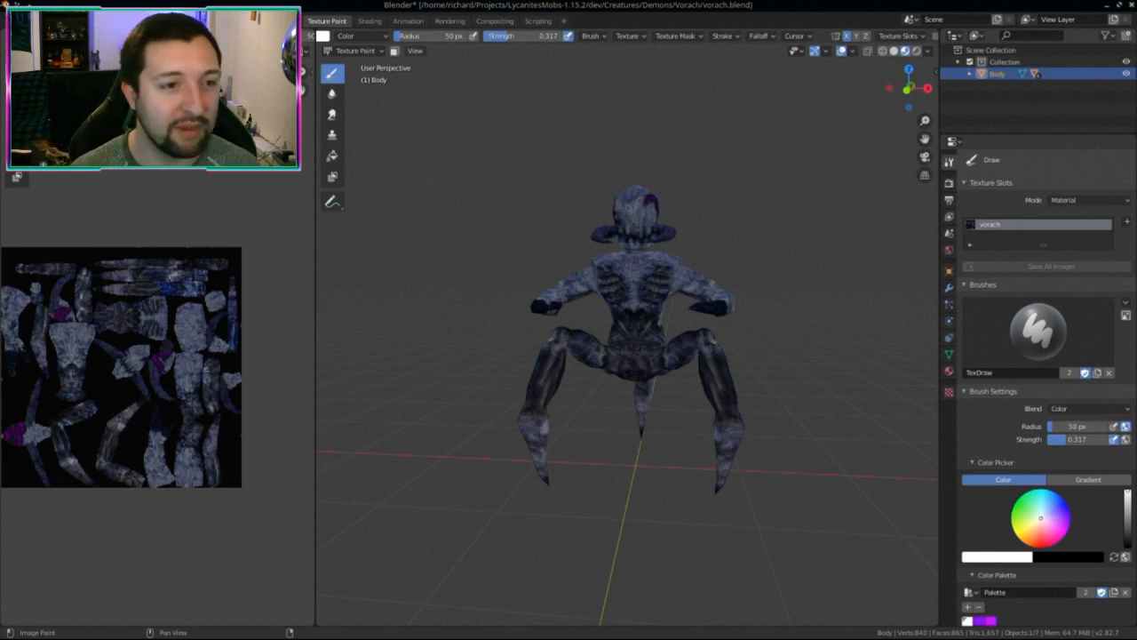
click(356, 51)
click(364, 63)
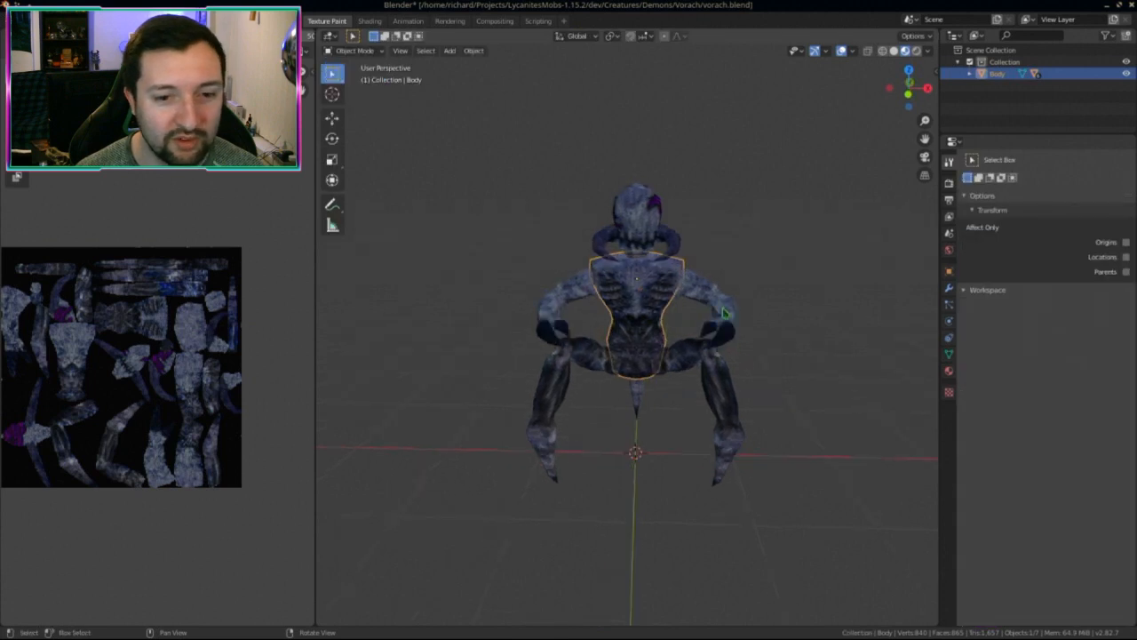
click(726, 314)
click(353, 50)
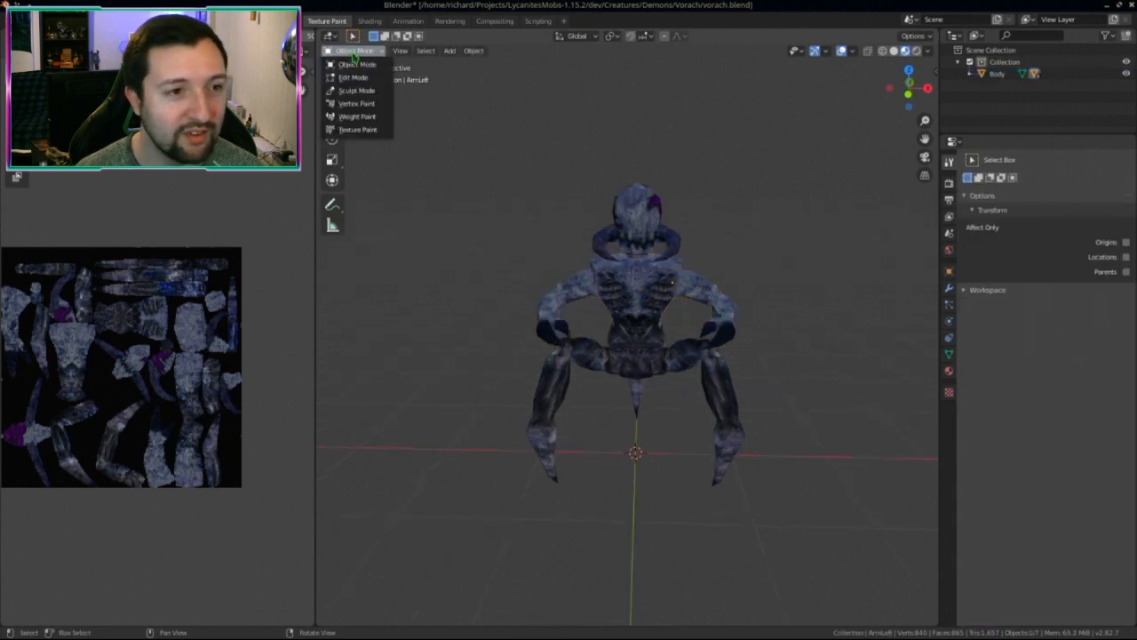
click(355, 116)
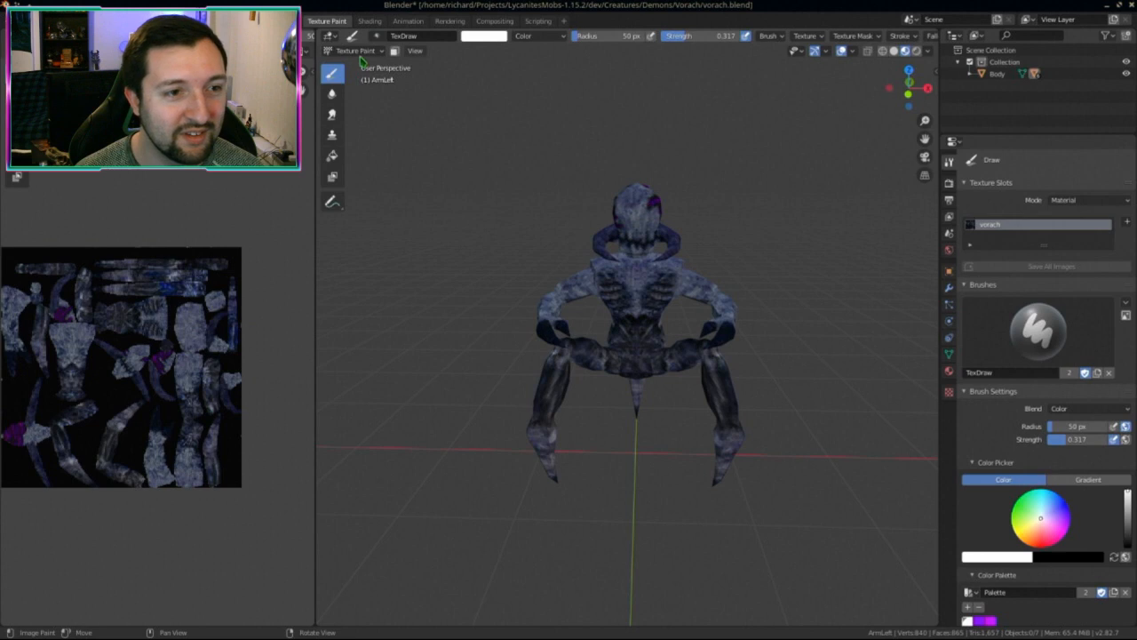
click(359, 51)
click(364, 64)
click(356, 51)
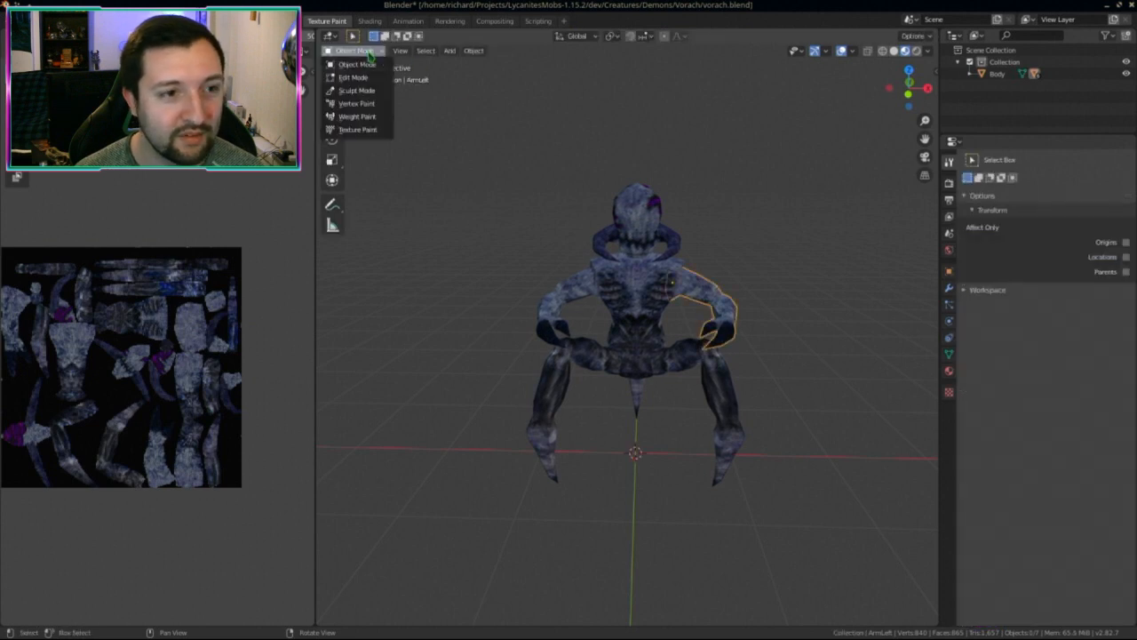
click(356, 116)
key(KP_Divide)
middle_drag(645, 445, 673, 432)
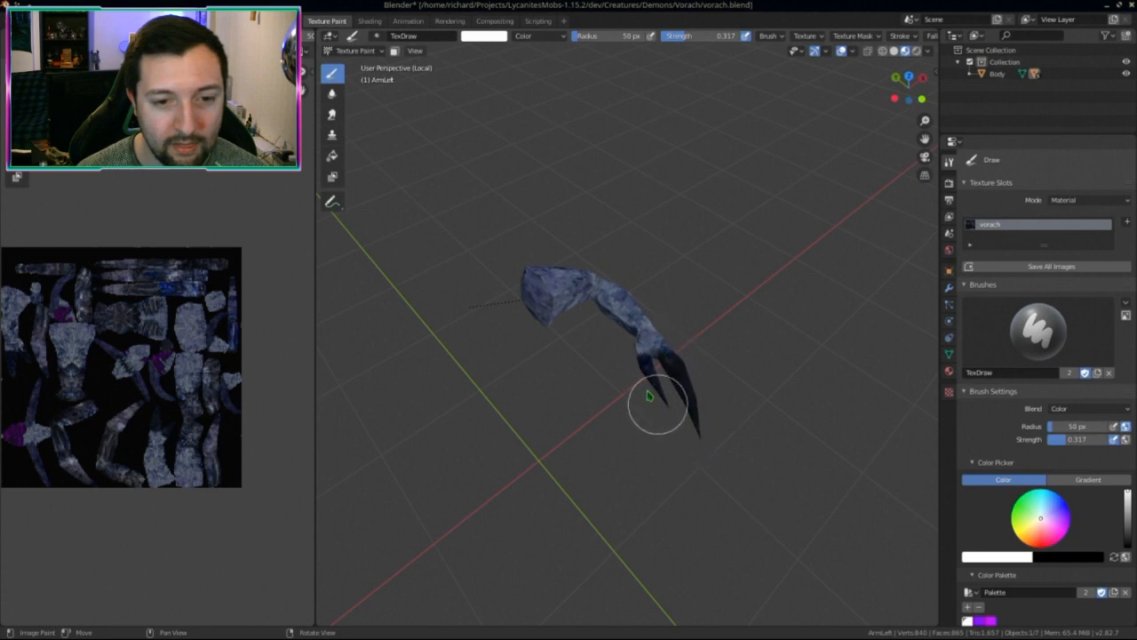
middle_drag(659, 423, 650, 247)
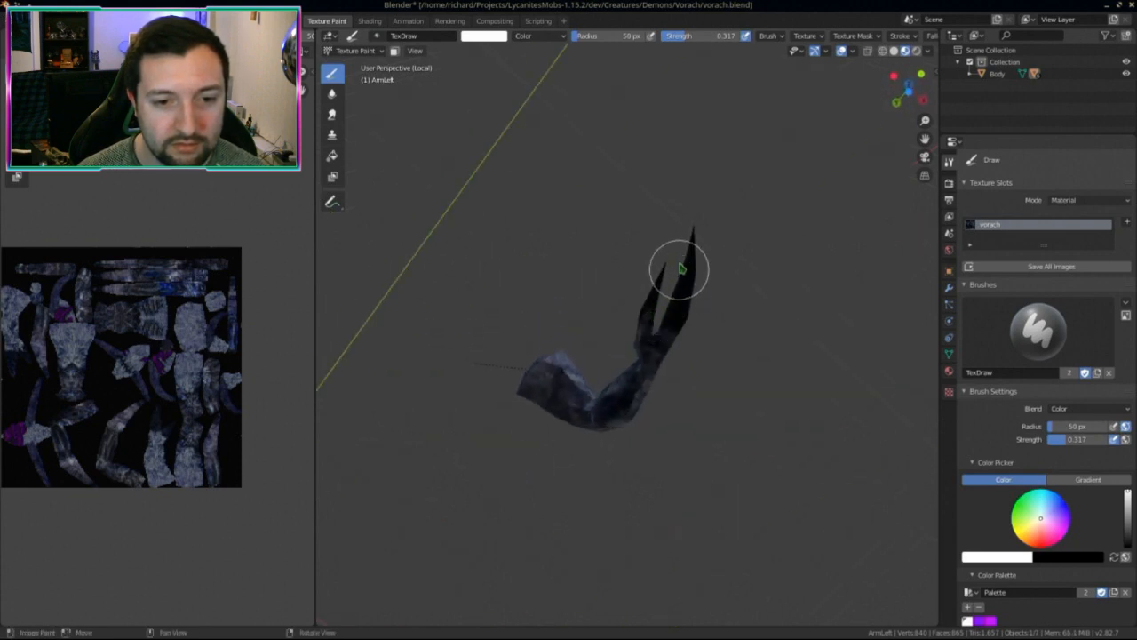
mouse_move(634, 335)
middle_down()
mouse_move(650, 406)
mouse_move(612, 394)
mouse_move(680, 307)
middle_up()
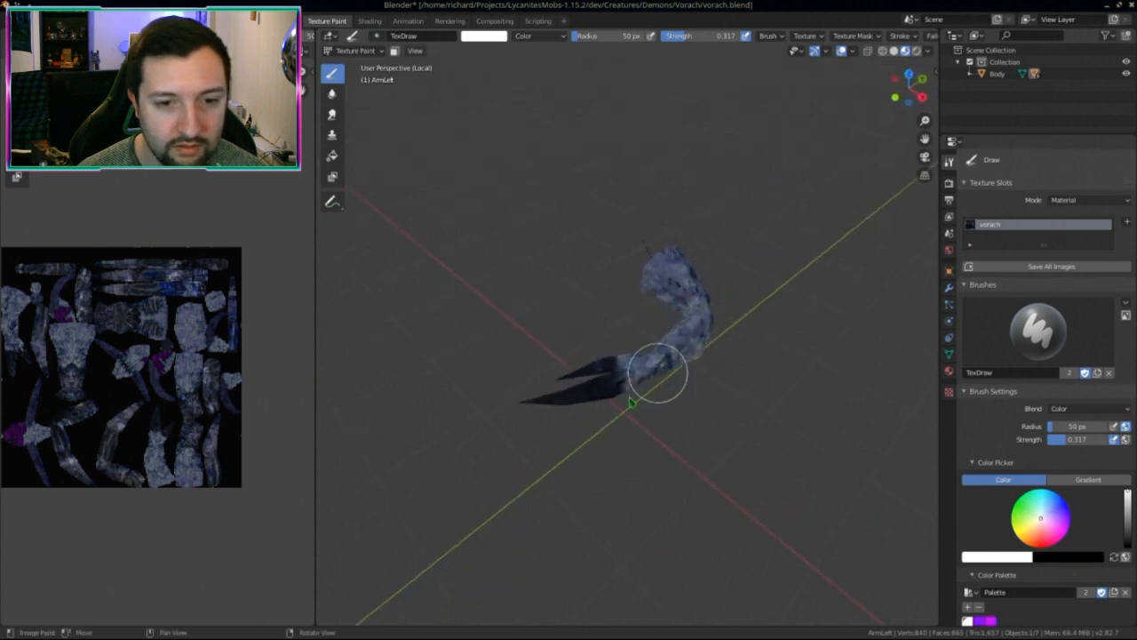
key(KP_Divide)
middle_drag(567, 529, 611, 367)
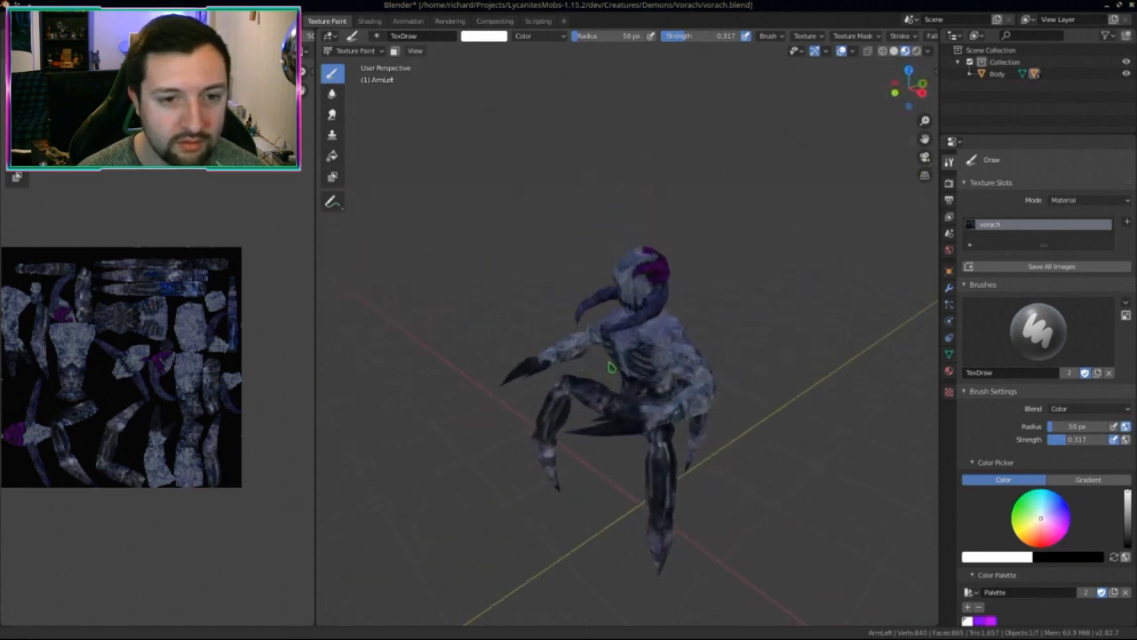
Step: Switch the head from Object Mode into Texture Paint mode
click(345, 51)
click(356, 64)
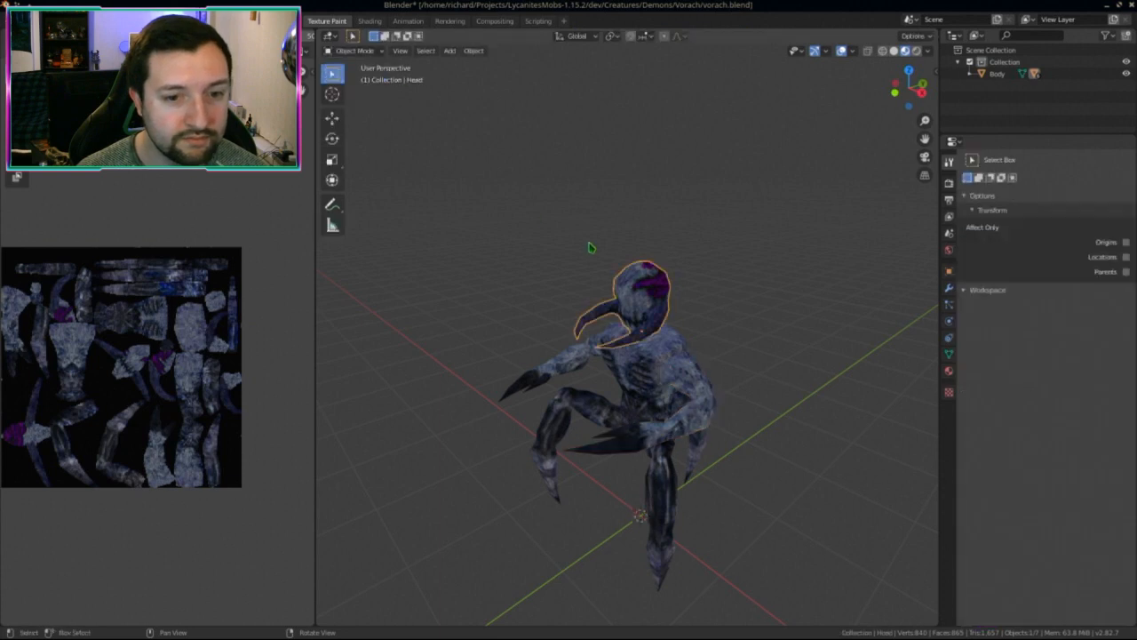
click(352, 51)
click(353, 139)
Step: Isolate the head in Local View and orbit around it to inspect the purple crest
key(KP_Divide)
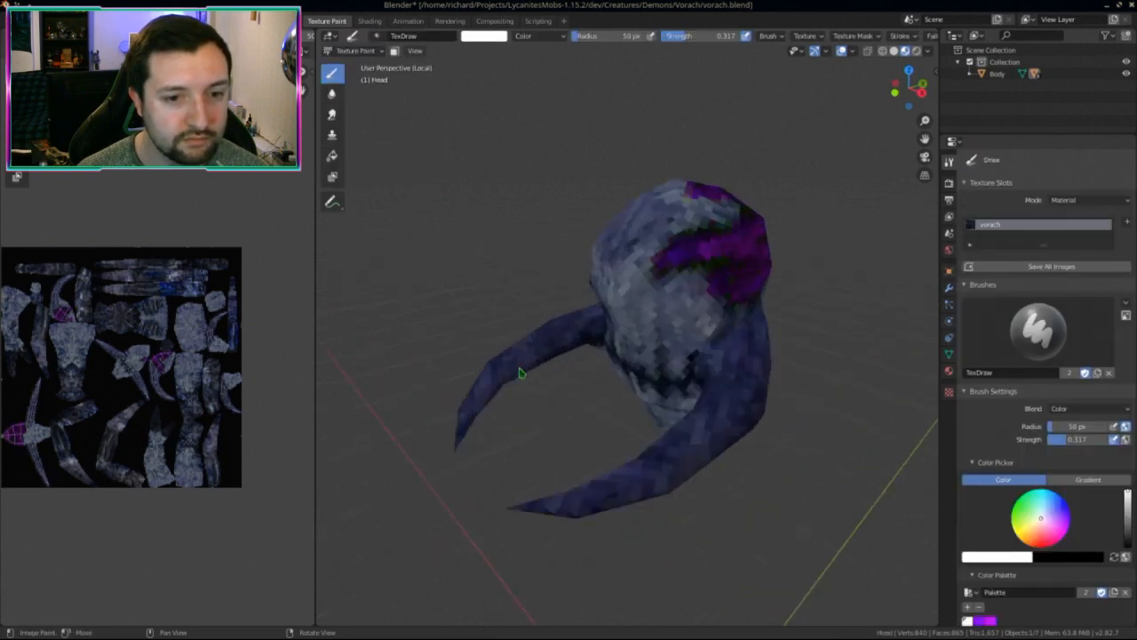
middle_drag(646, 490, 743, 389)
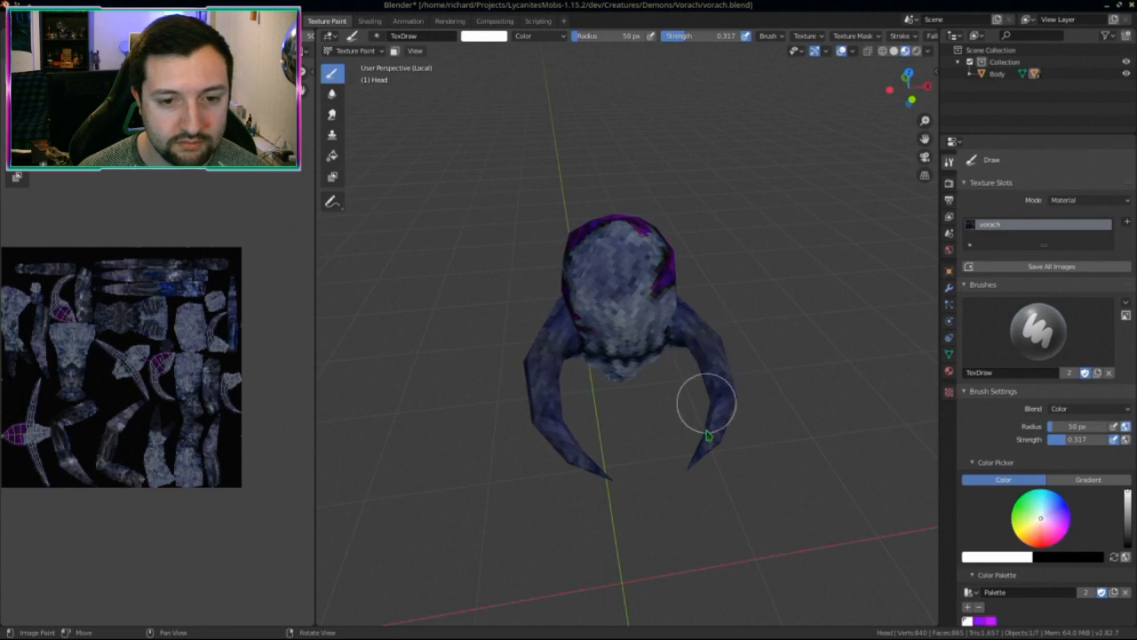
middle_drag(709, 435, 751, 398)
middle_drag(666, 373, 715, 333)
mouse_move(717, 244)
middle_down()
mouse_move(589, 427)
mouse_move(595, 380)
middle_up()
middle_drag(548, 425, 609, 426)
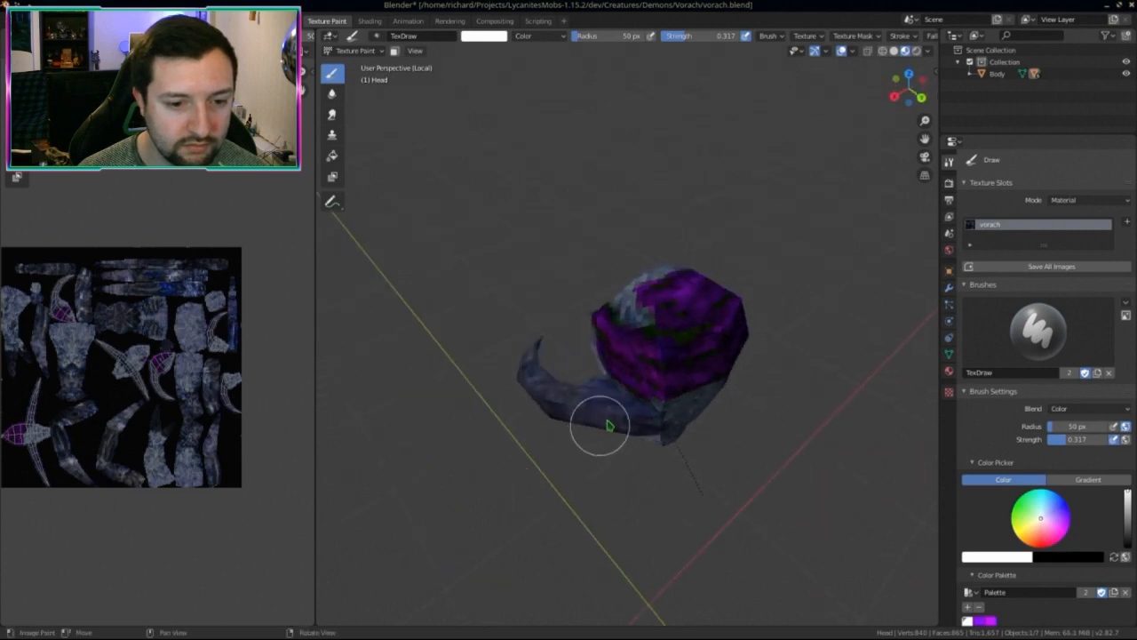
middle_drag(520, 376, 571, 417)
middle_drag(480, 439, 510, 399)
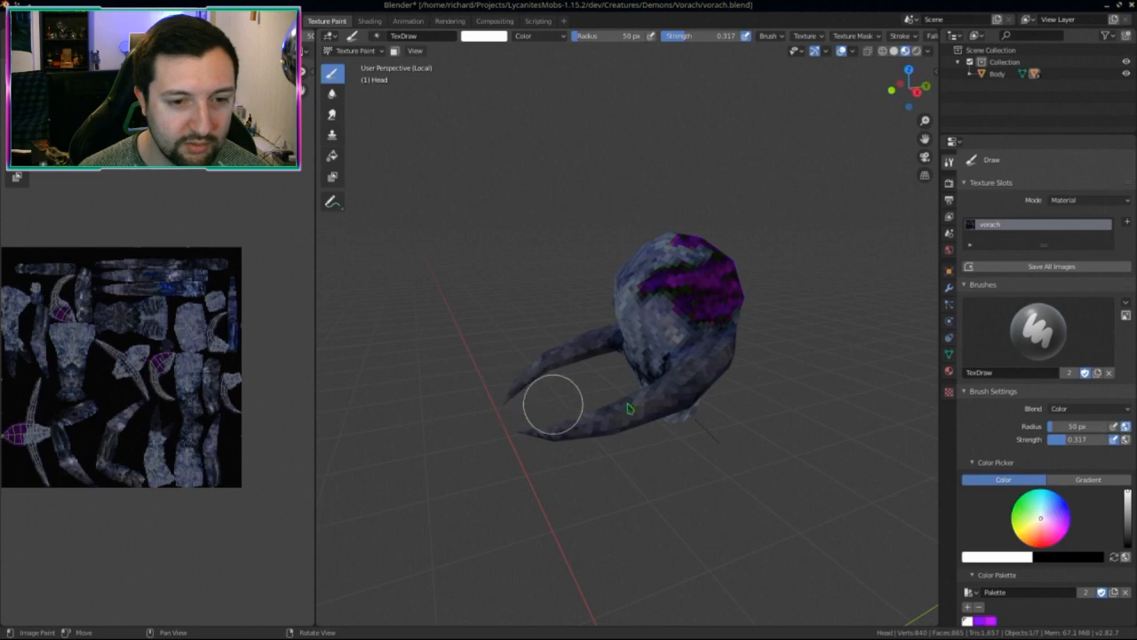
Step: Exit Local View and frame the whole crouching body around the painted head
key(KP_Divide)
middle_drag(554, 445, 622, 427)
scroll(695, 331, up, 4)
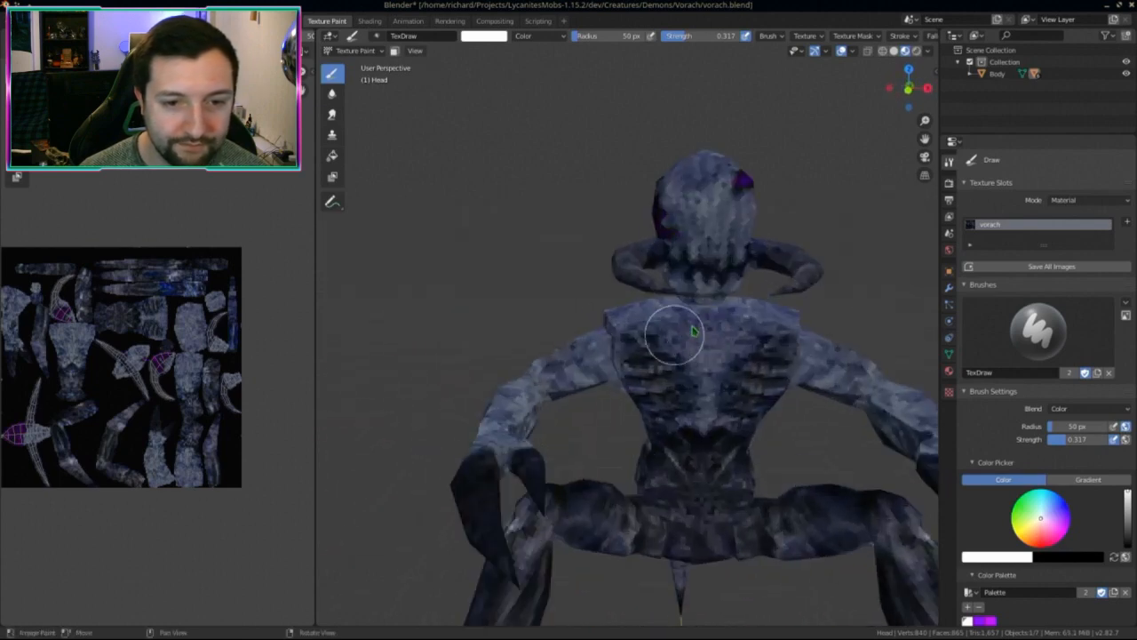
scroll(695, 331, up, 2)
mouse_move(812, 204)
middle_down()
mouse_move(767, 228)
mouse_move(779, 195)
middle_up()
scroll(778, 224, up, 2)
mouse_move(701, 186)
middle_down()
mouse_move(702, 377)
mouse_move(574, 310)
middle_up()
scroll(702, 376, down, 3)
scroll(599, 335, up, 2)
scroll(621, 324, up, 2)
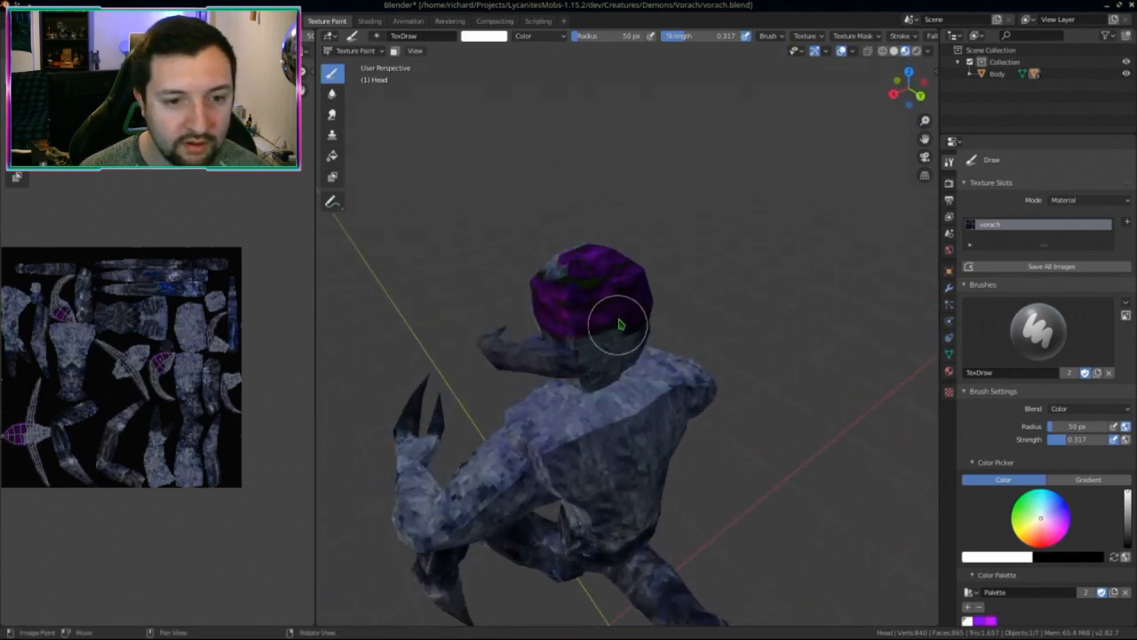
Step: Try Screen blending with a brightening test stroke on the head, then undo it
click(1073, 409)
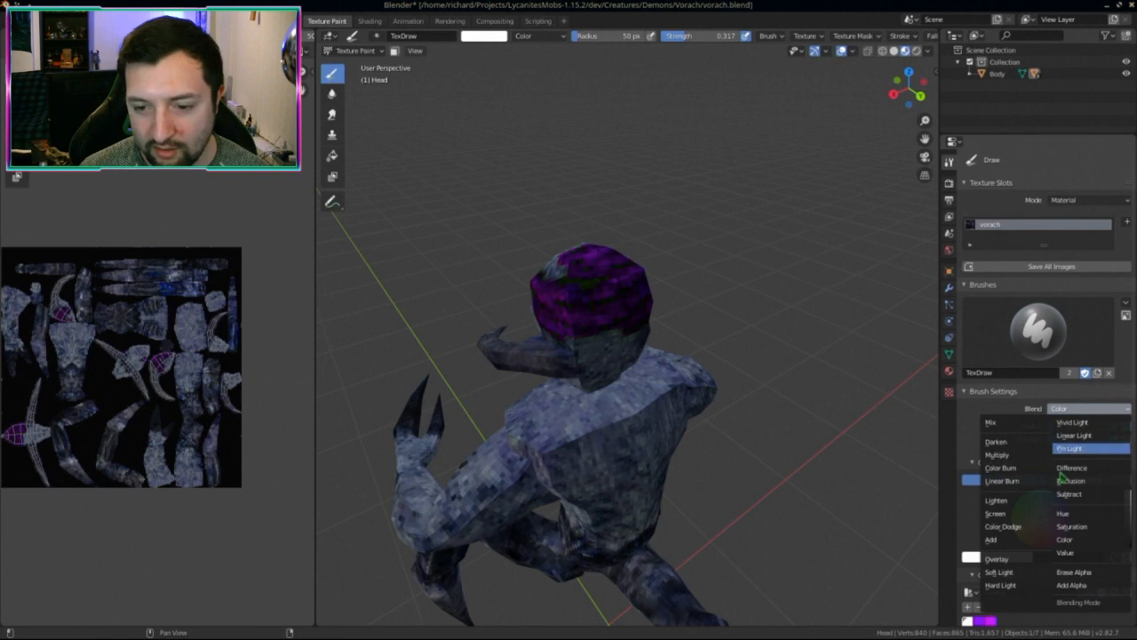
click(1013, 513)
mouse_move(530, 310)
mouse_down()
mouse_move(596, 284)
mouse_move(591, 264)
mouse_up()
key(ctrl+z)
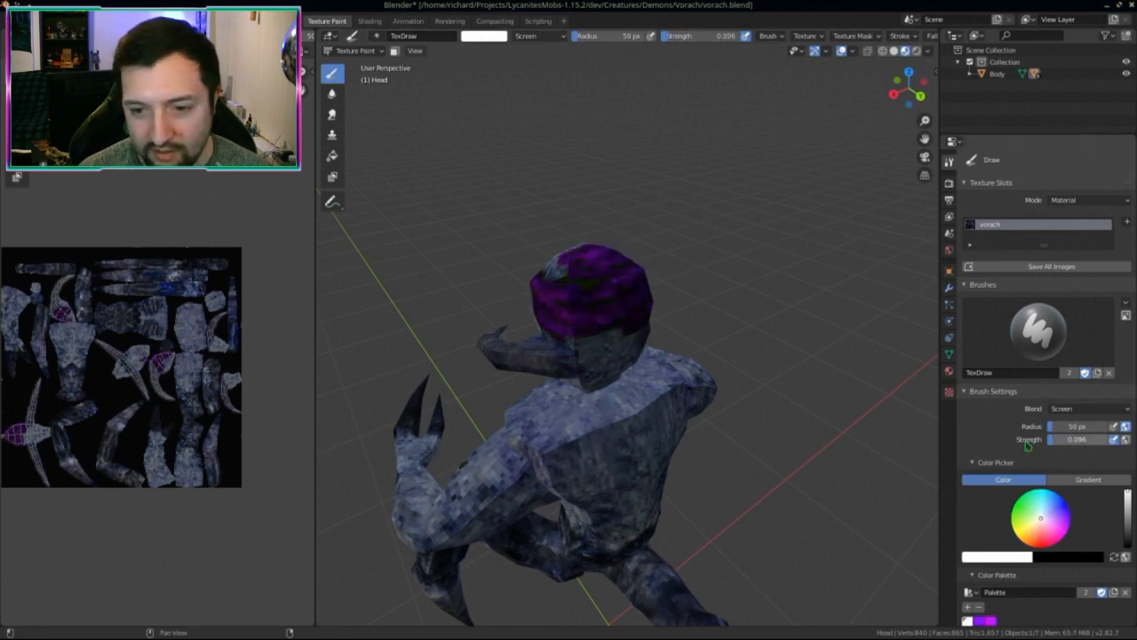
Step: Switch the brush to Color Dodge, undo its trial stroke, and keep strength 0.096
middle_drag(690, 428, 754, 426)
middle_drag(607, 308, 677, 309)
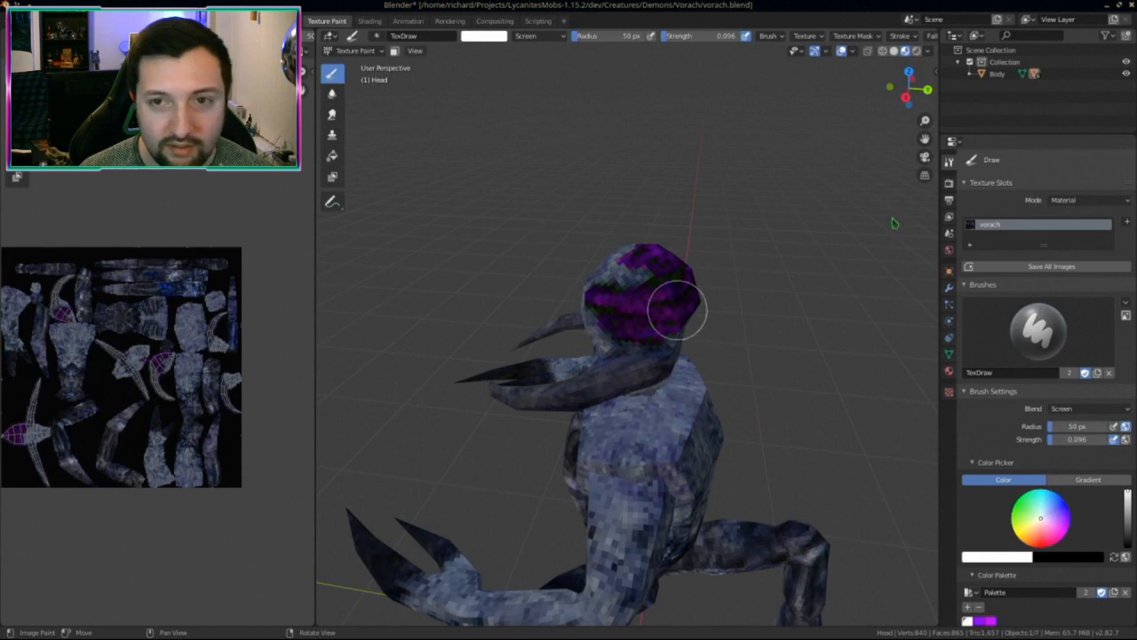
scroll(880, 35, down, 5)
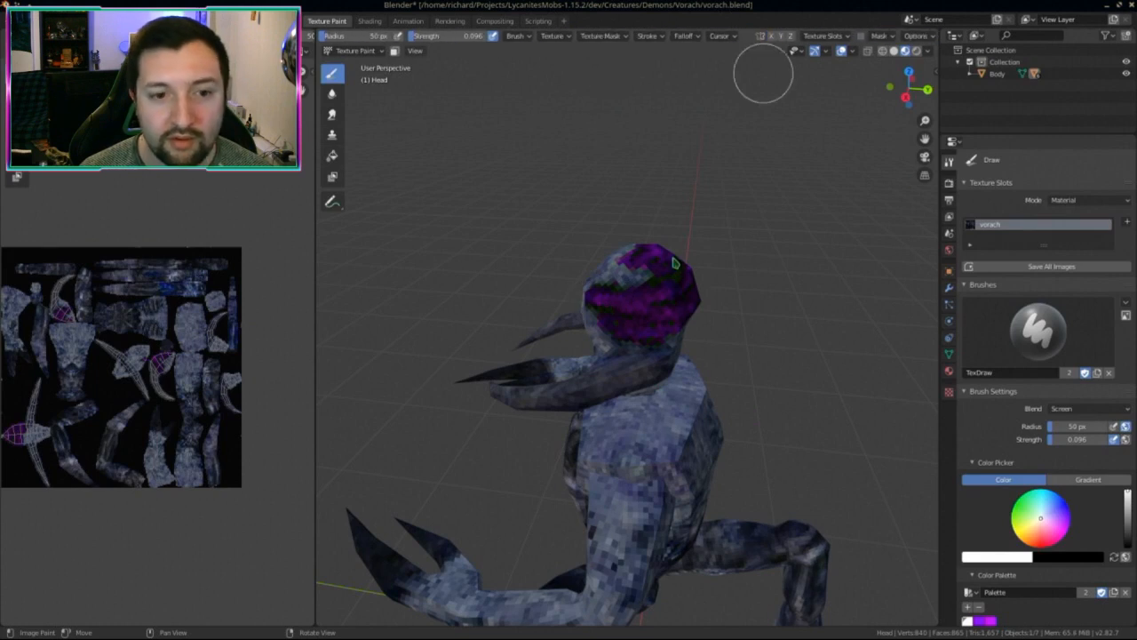
mouse_move(663, 294)
middle_down()
mouse_move(646, 364)
mouse_move(610, 368)
middle_up()
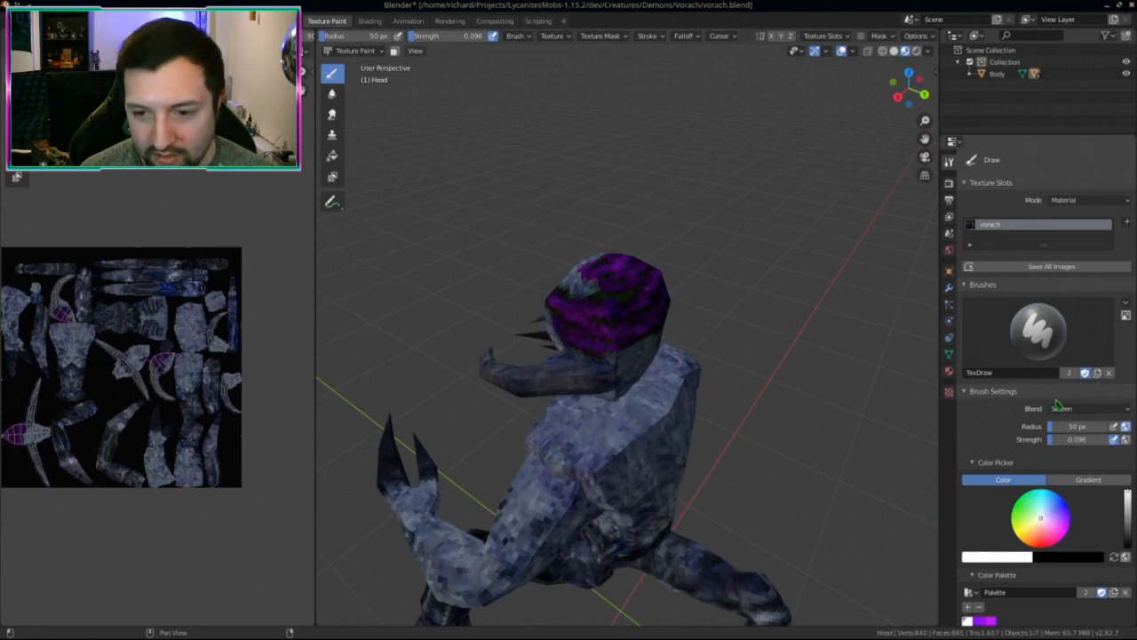
click(1089, 409)
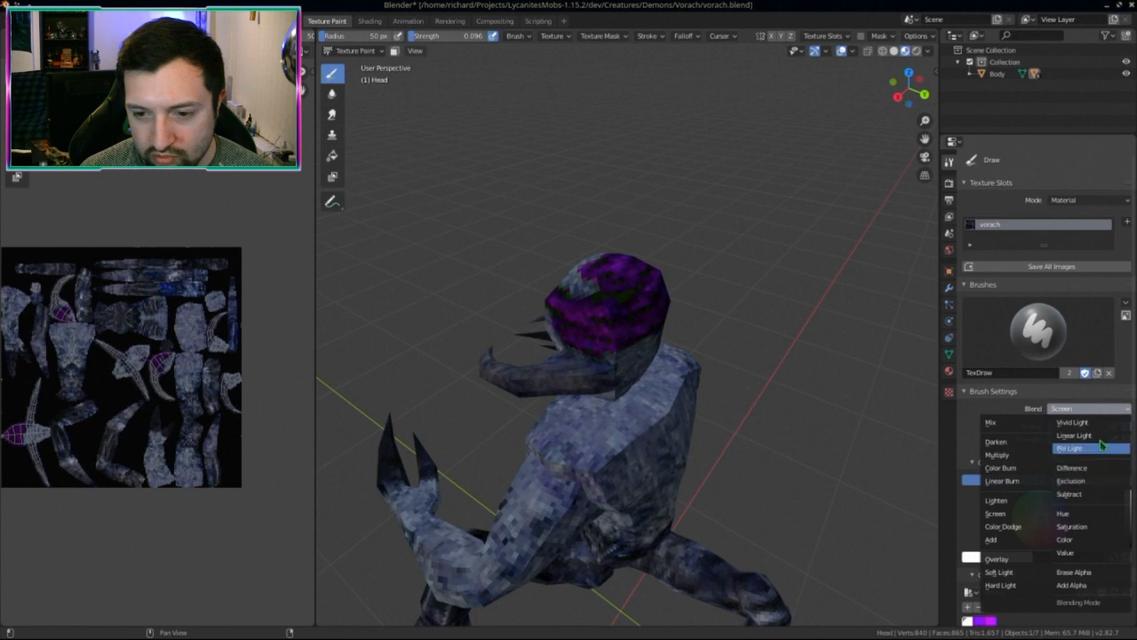
click(1013, 527)
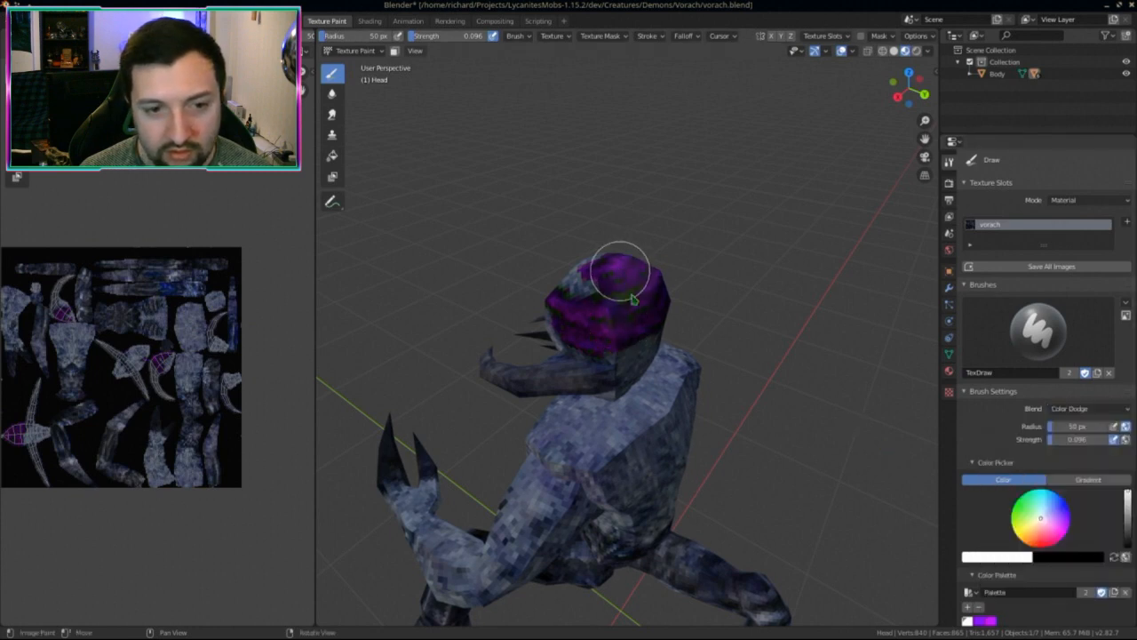
key(ctrl+z)
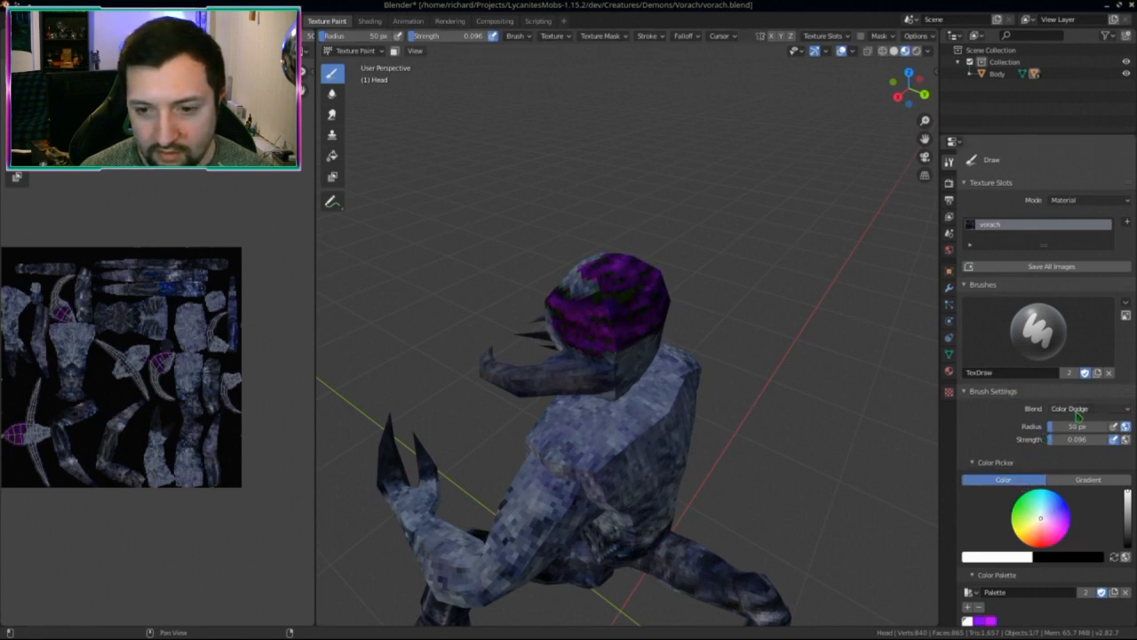
click(1078, 414)
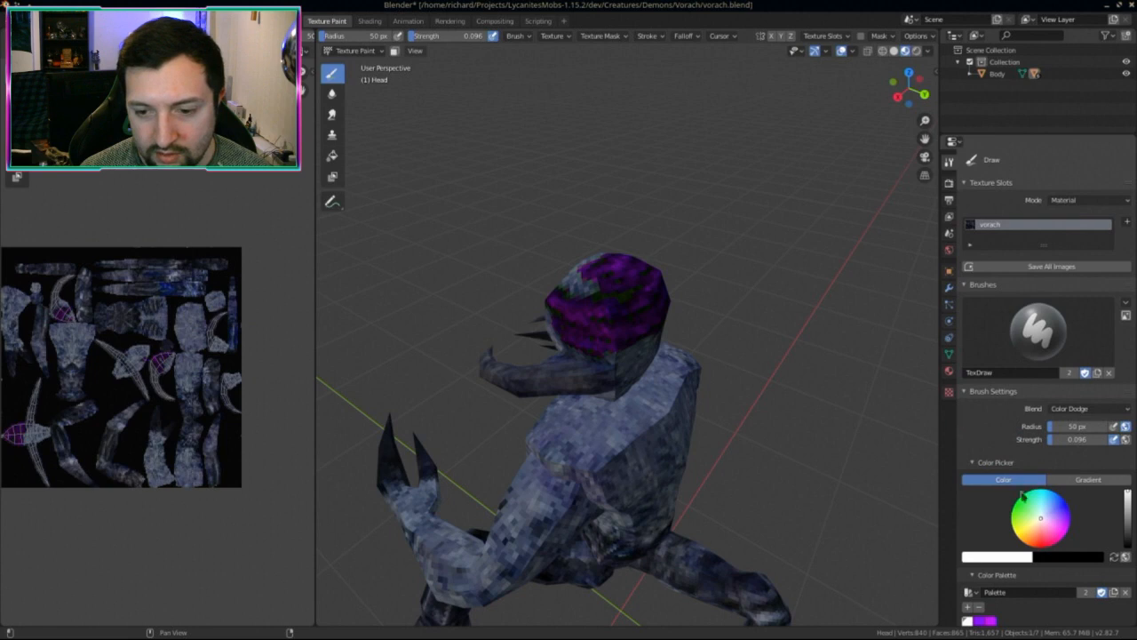
scroll(1022, 495, down, 3)
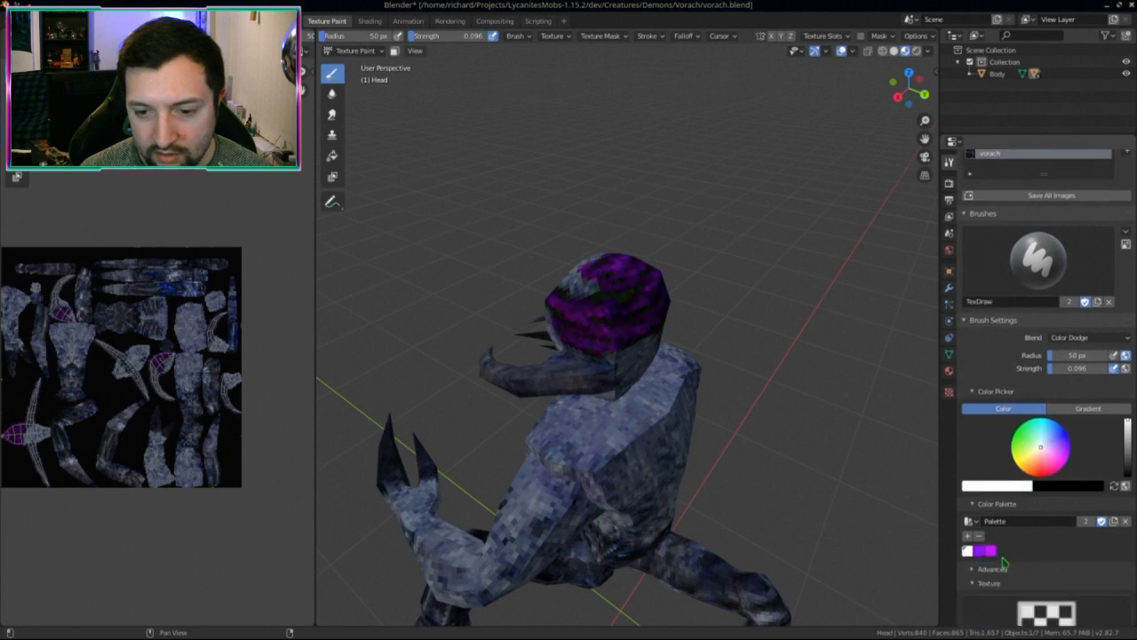
Step: Return the brush to Color blending at full strength 1.000
click(1082, 339)
click(1065, 468)
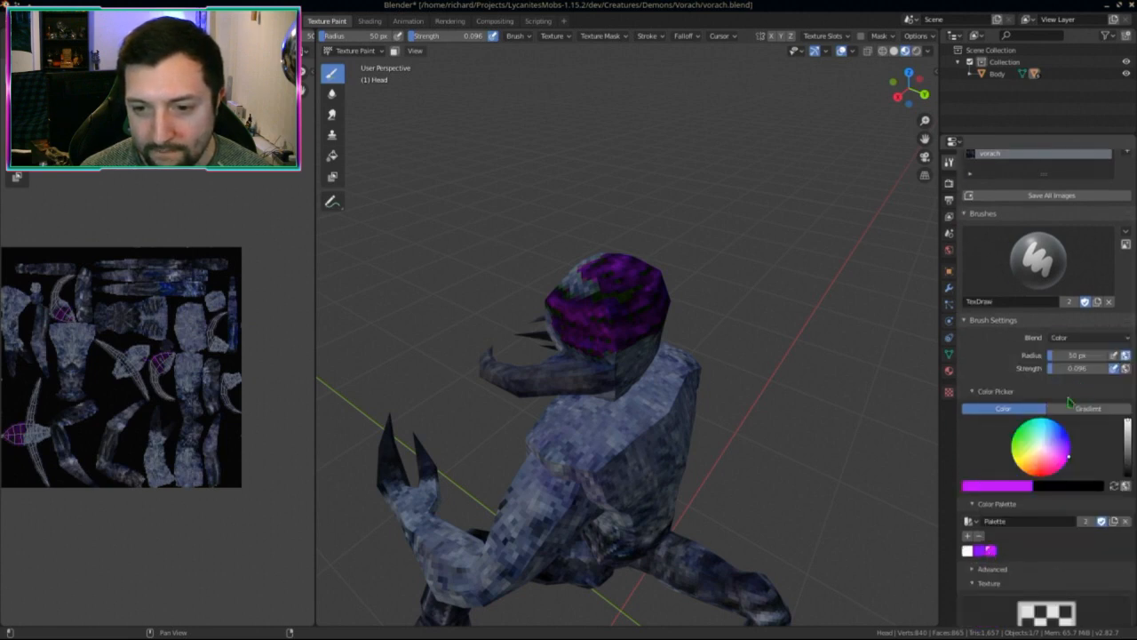
drag(1075, 368, 1110, 368)
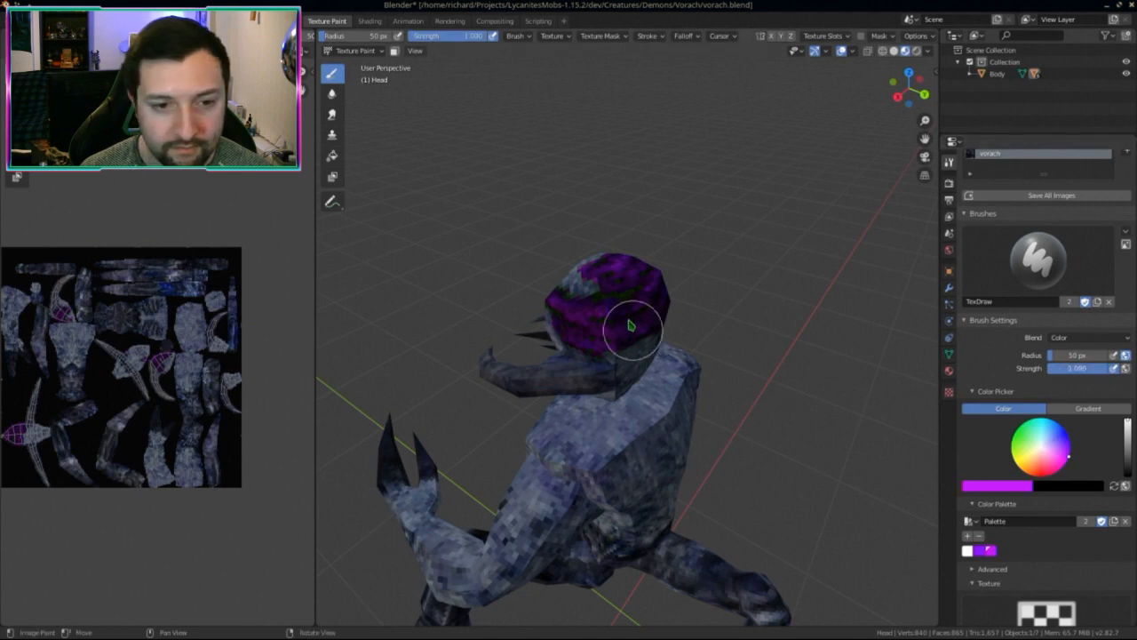
Step: Paint purple across the front of the head
middle_drag(653, 325, 655, 311)
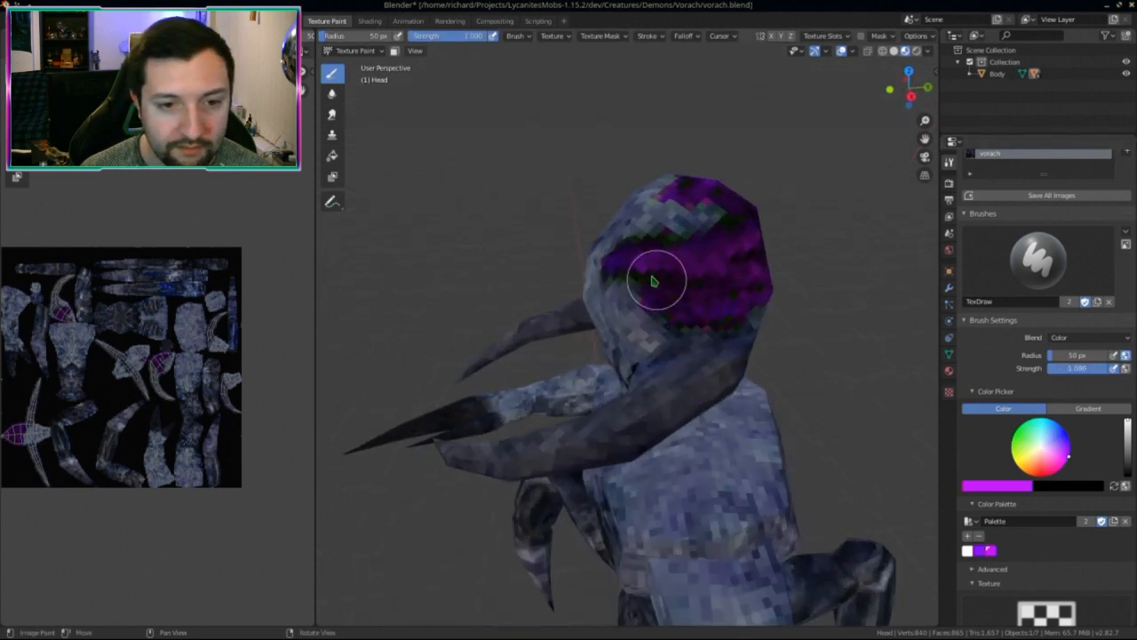
mouse_move(653, 281)
mouse_down()
mouse_move(655, 258)
mouse_move(705, 293)
mouse_move(734, 287)
mouse_up()
middle_drag(734, 287, 611, 323)
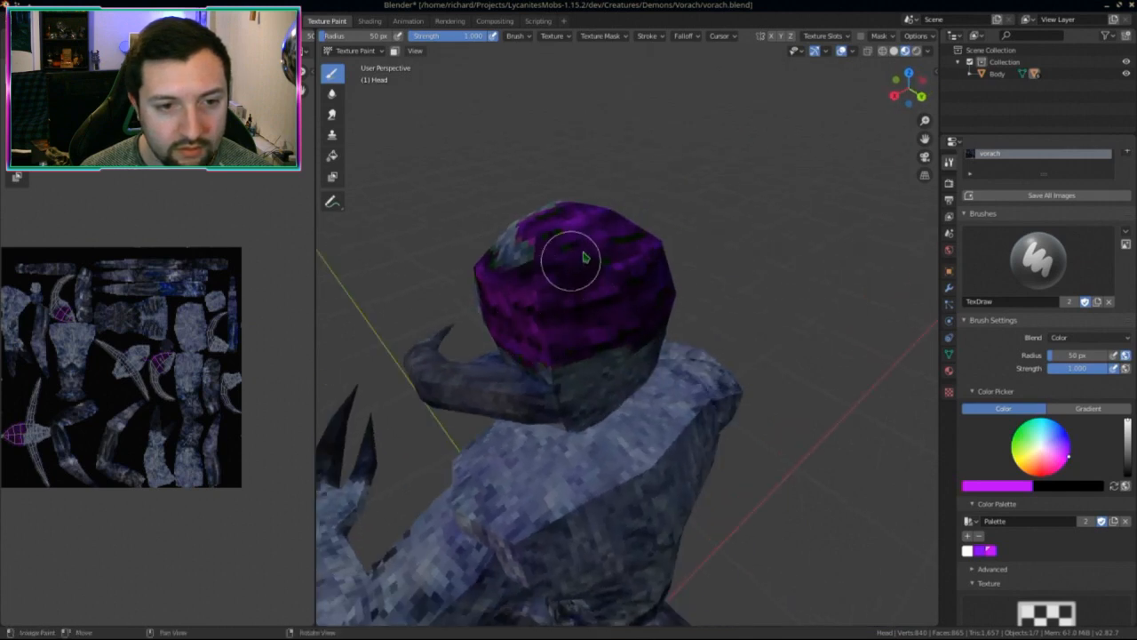
Step: Orbit around the whole creature to review the painted head from above and behind
middle_drag(595, 259, 541, 324)
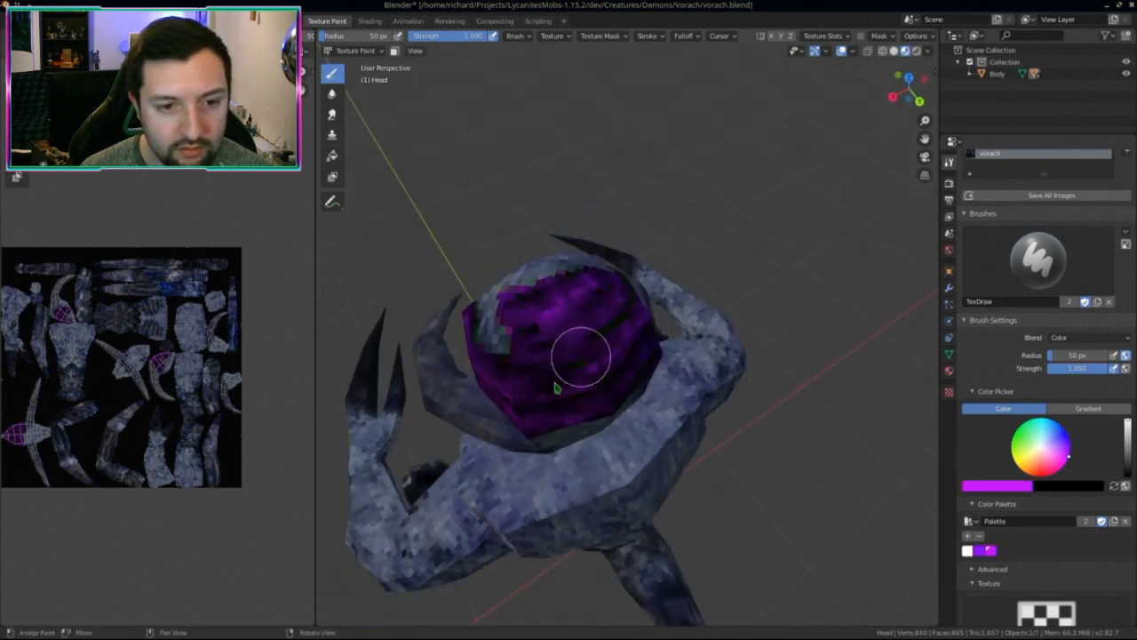
mouse_move(569, 373)
middle_down()
mouse_move(533, 262)
mouse_move(524, 264)
middle_up()
scroll(524, 264, up, 3)
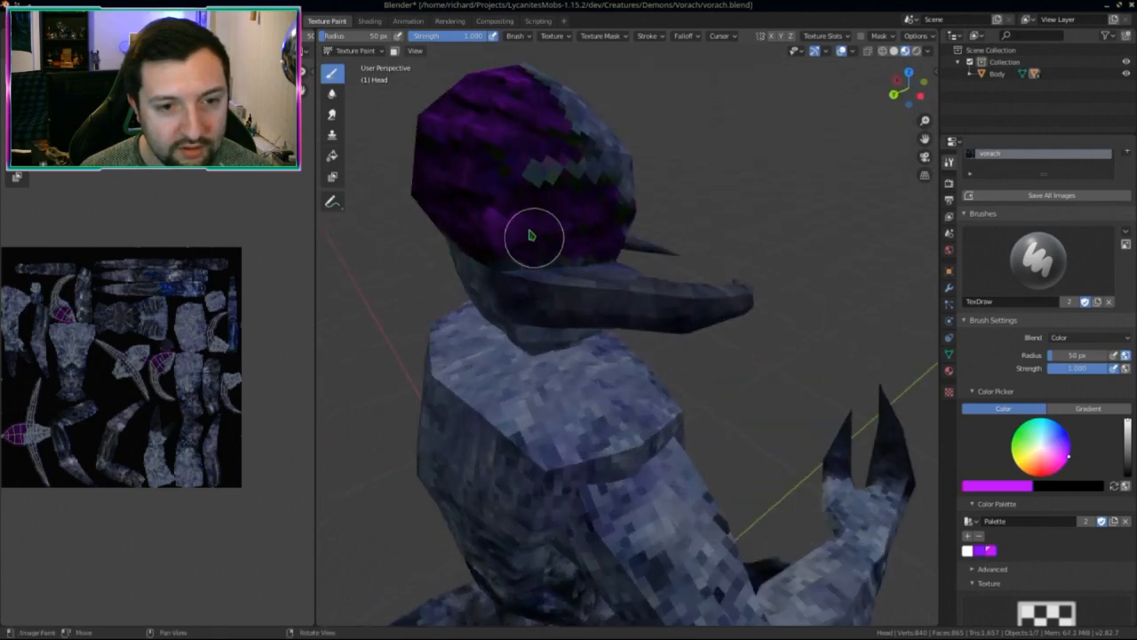
middle_drag(464, 231, 554, 213)
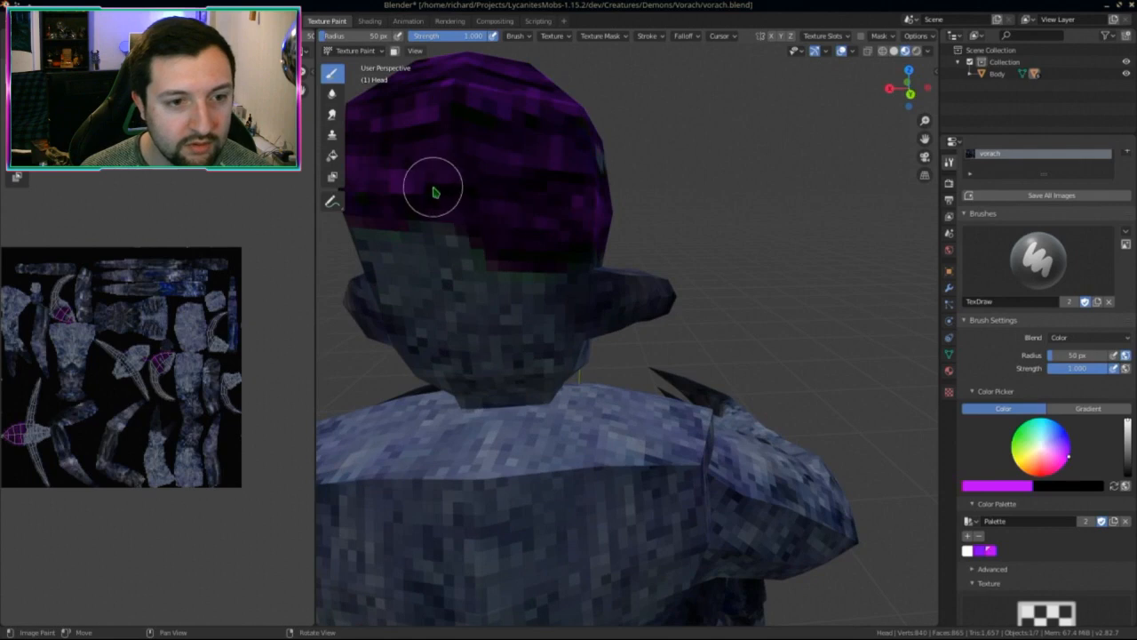
middle_drag(435, 191, 727, 334)
scroll(432, 178, down, 5)
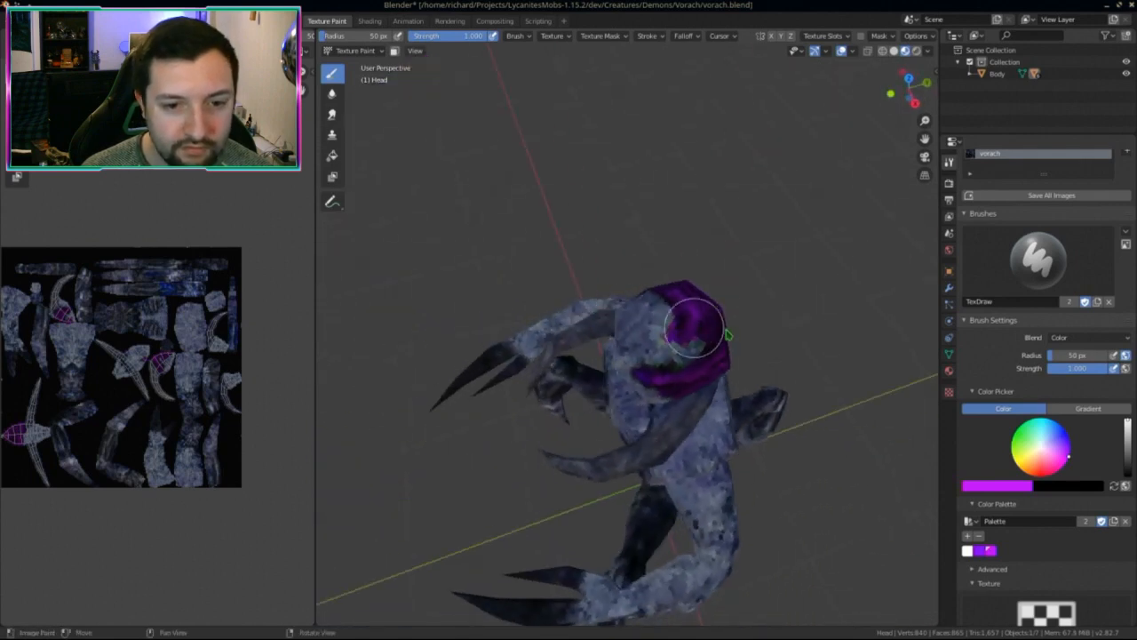
scroll(724, 380, up, 3)
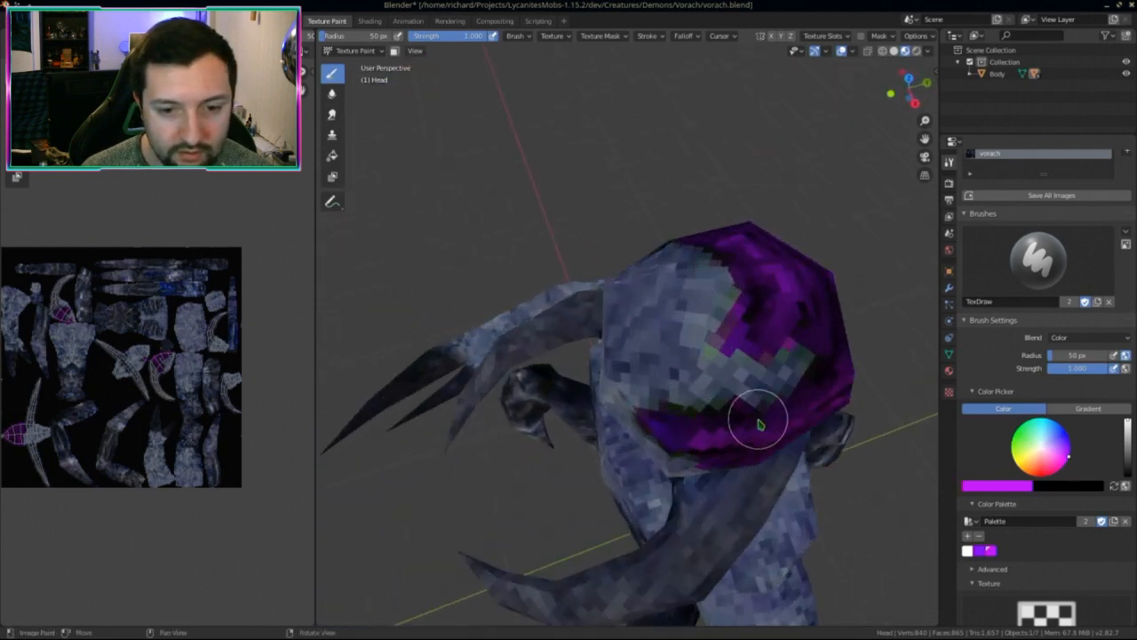
Step: Paint magenta around the purple patch on the head
middle_drag(693, 441, 667, 326)
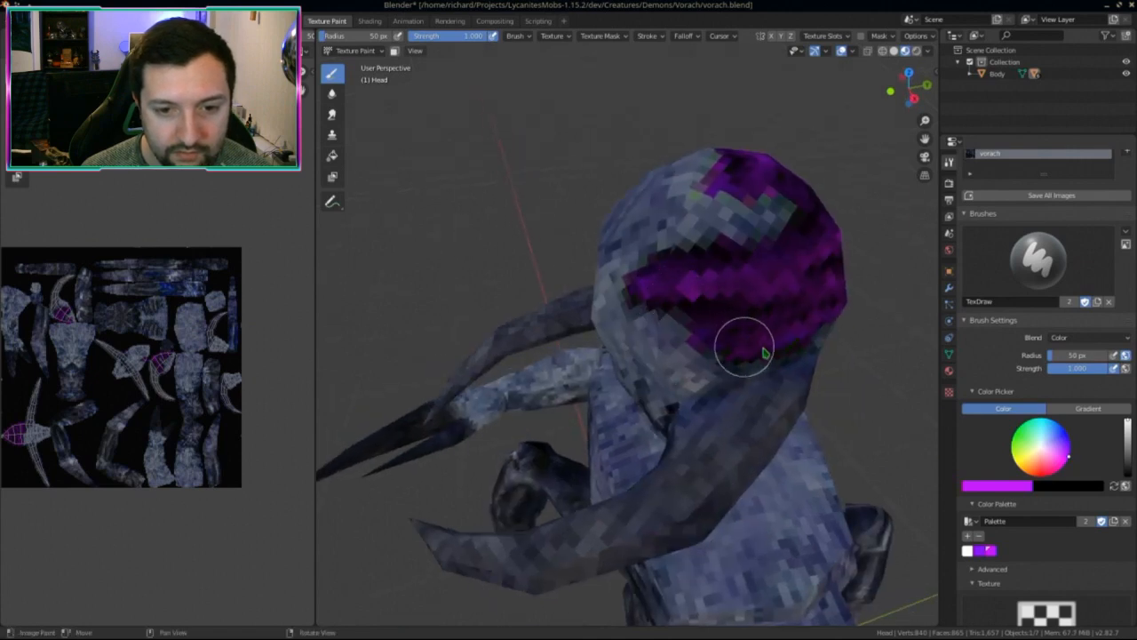
mouse_move(765, 352)
middle_down()
mouse_move(604, 293)
mouse_move(578, 317)
middle_up()
mouse_move(557, 312)
middle_down()
mouse_move(592, 272)
mouse_move(530, 266)
mouse_move(463, 285)
mouse_move(506, 257)
middle_up()
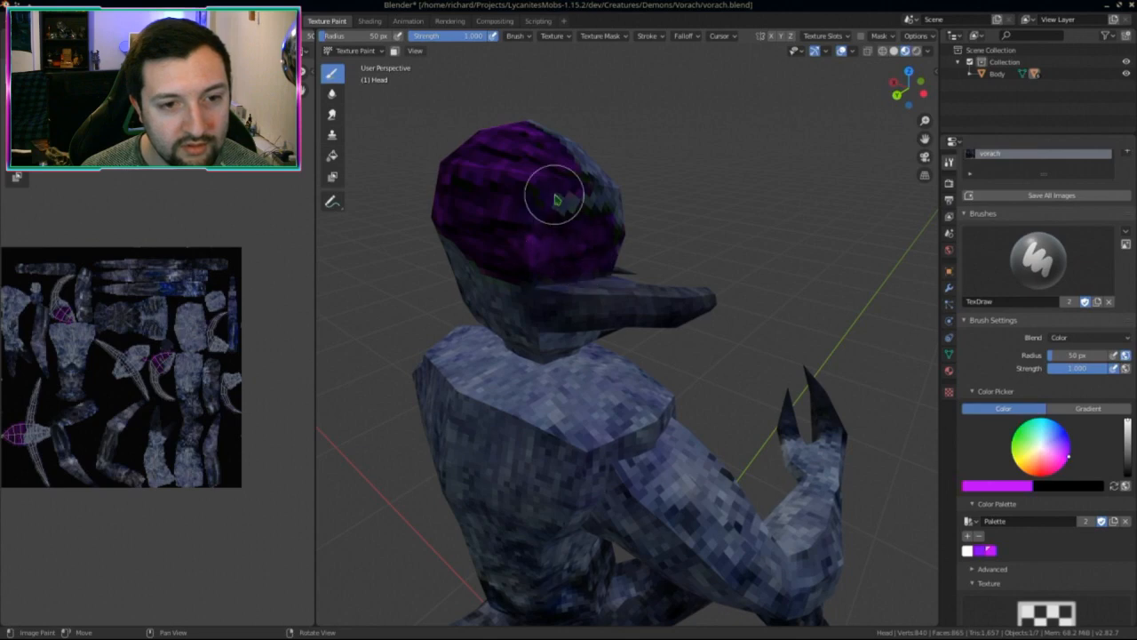
middle_drag(559, 195, 521, 234)
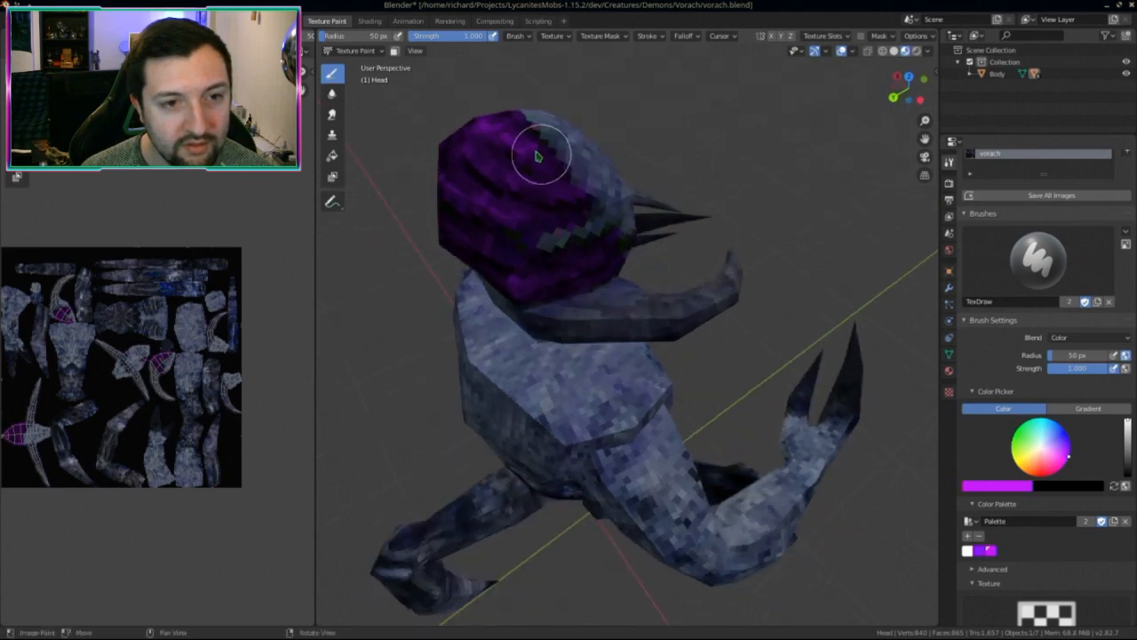
middle_drag(538, 152, 654, 350)
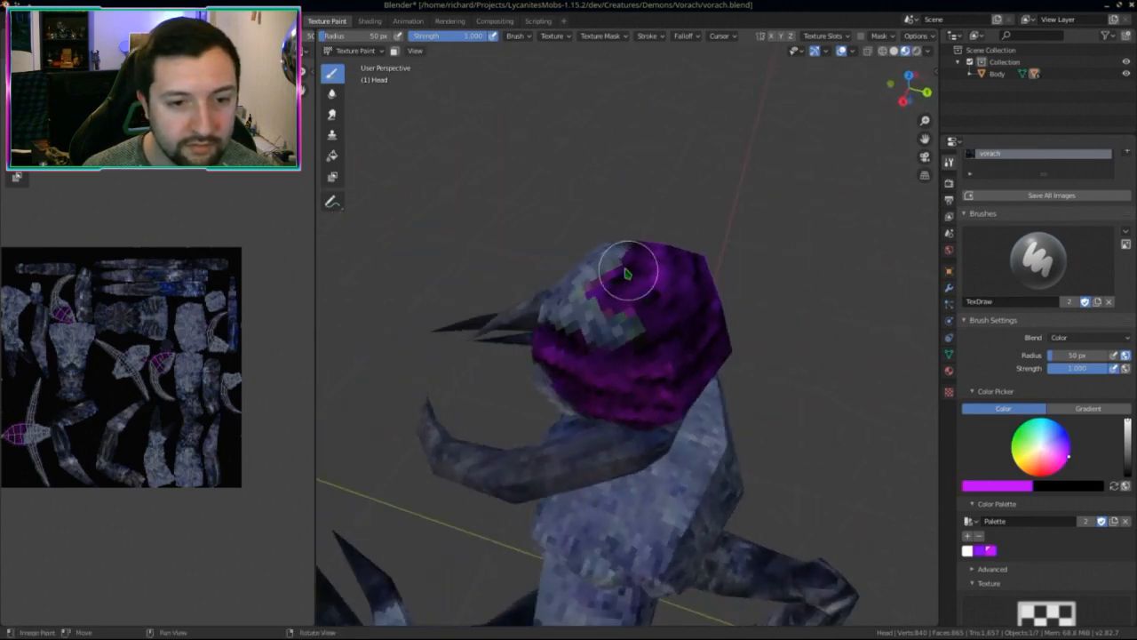
mouse_move(667, 300)
middle_down()
mouse_move(711, 330)
mouse_move(787, 314)
mouse_move(719, 297)
middle_up()
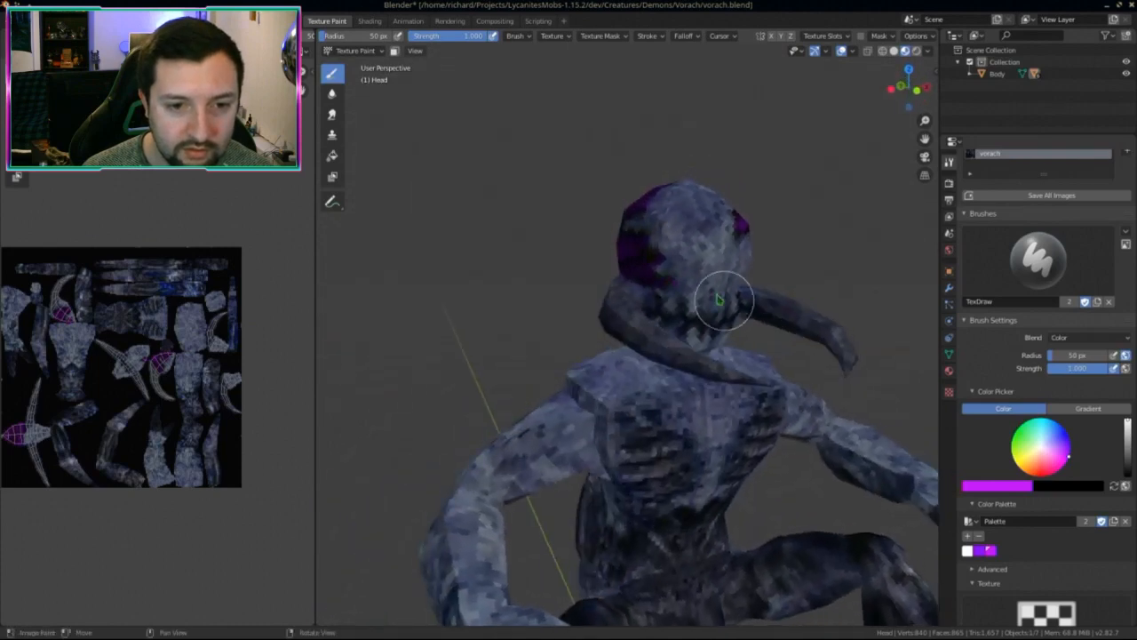
scroll(698, 275, up, 5)
mouse_move(736, 187)
mouse_down()
mouse_move(728, 198)
mouse_move(681, 152)
mouse_move(708, 131)
mouse_up()
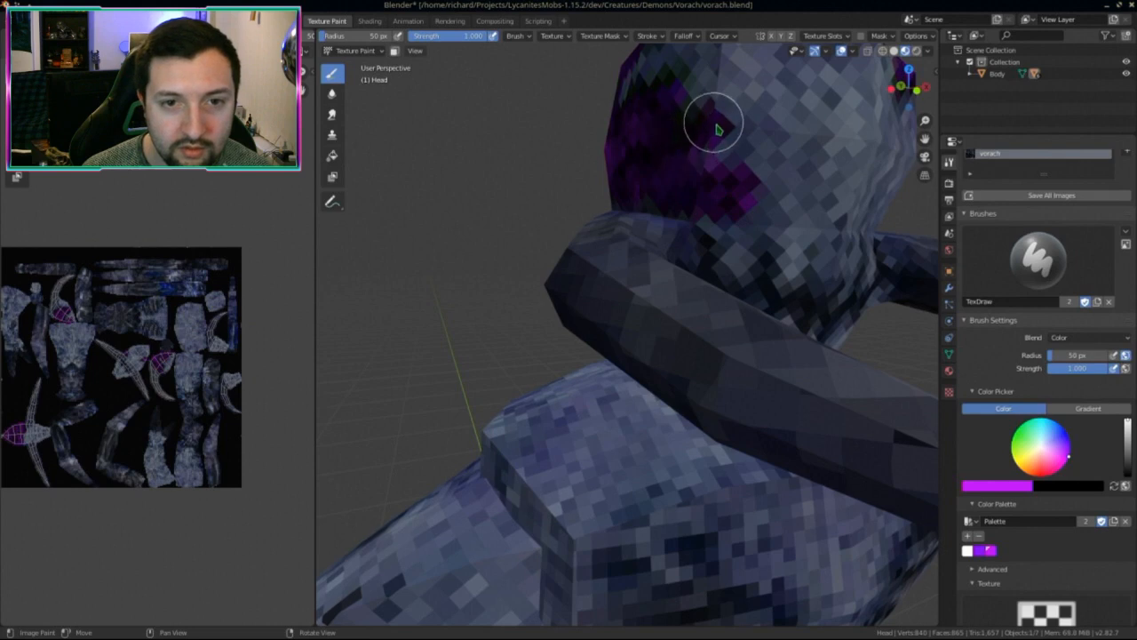
Step: Save the painted texture as vorach.png
mouse_move(713, 119)
middle_down()
mouse_move(681, 208)
mouse_move(695, 241)
middle_up()
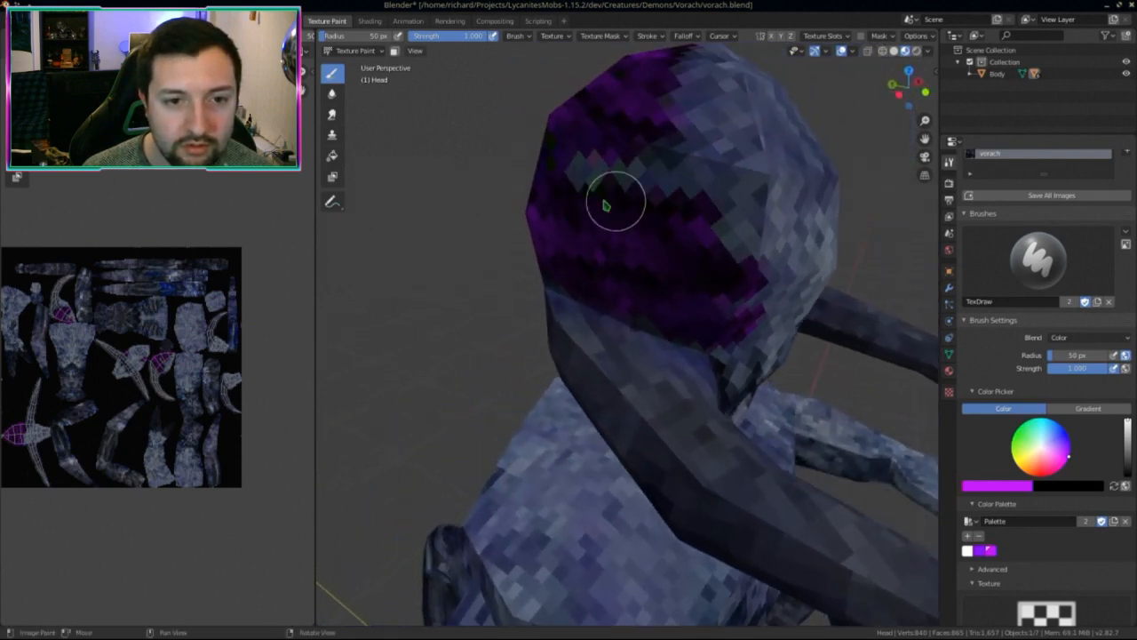
mouse_move(623, 178)
middle_down()
mouse_move(726, 264)
mouse_move(752, 256)
mouse_move(601, 330)
mouse_move(678, 335)
mouse_move(559, 335)
mouse_move(686, 449)
middle_up()
scroll(537, 310, up, 1)
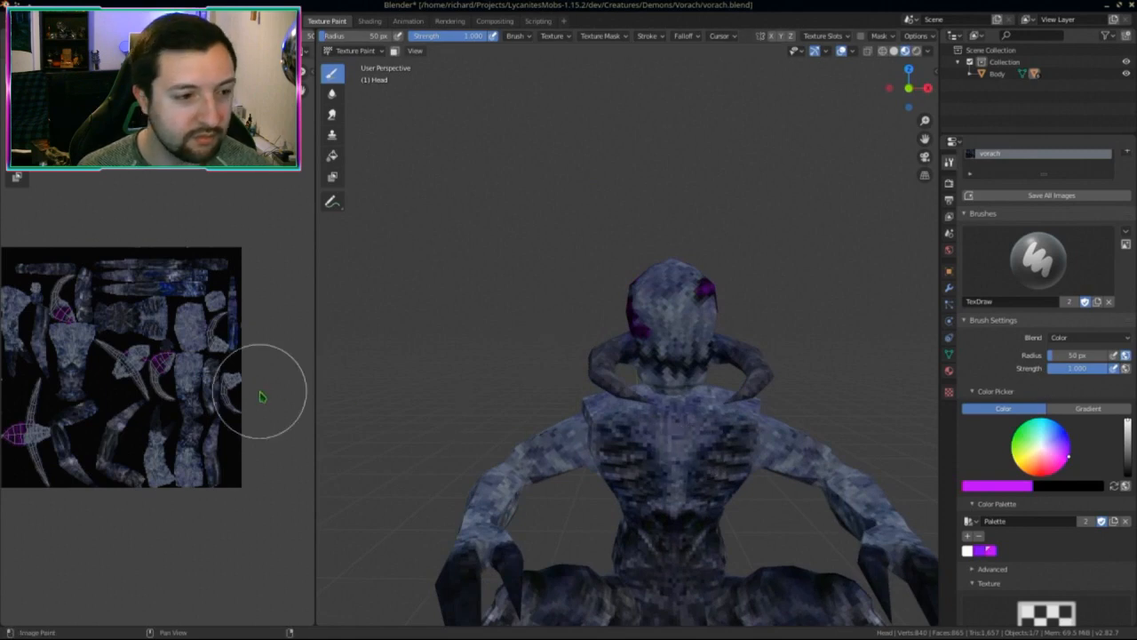
shift+scroll(263, 396, down, 1)
key(alt+s)
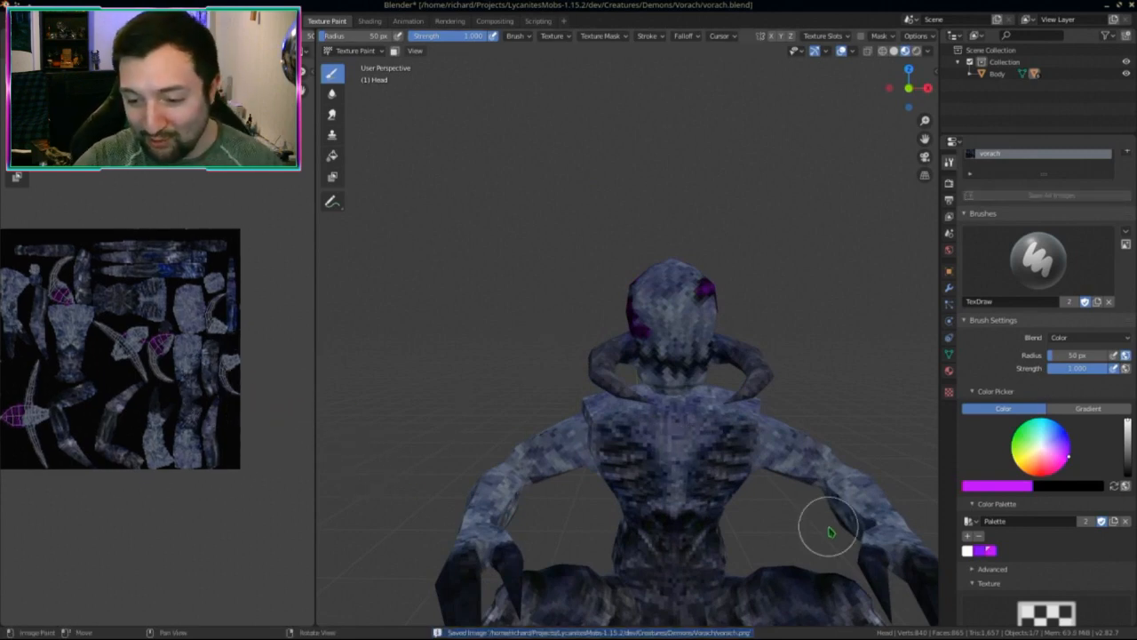
Step: Review the texture on the creature from several angles and save vorach.png again
middle_drag(734, 495, 700, 460)
middle_drag(667, 406, 639, 358)
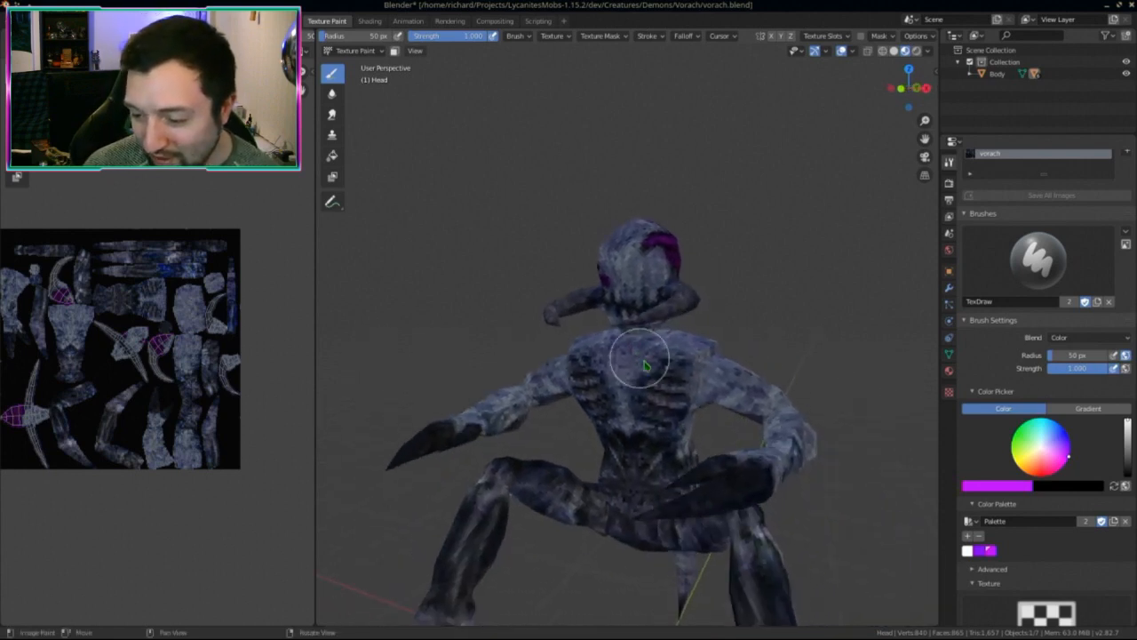
middle_drag(681, 419, 702, 431)
scroll(702, 431, up, 5)
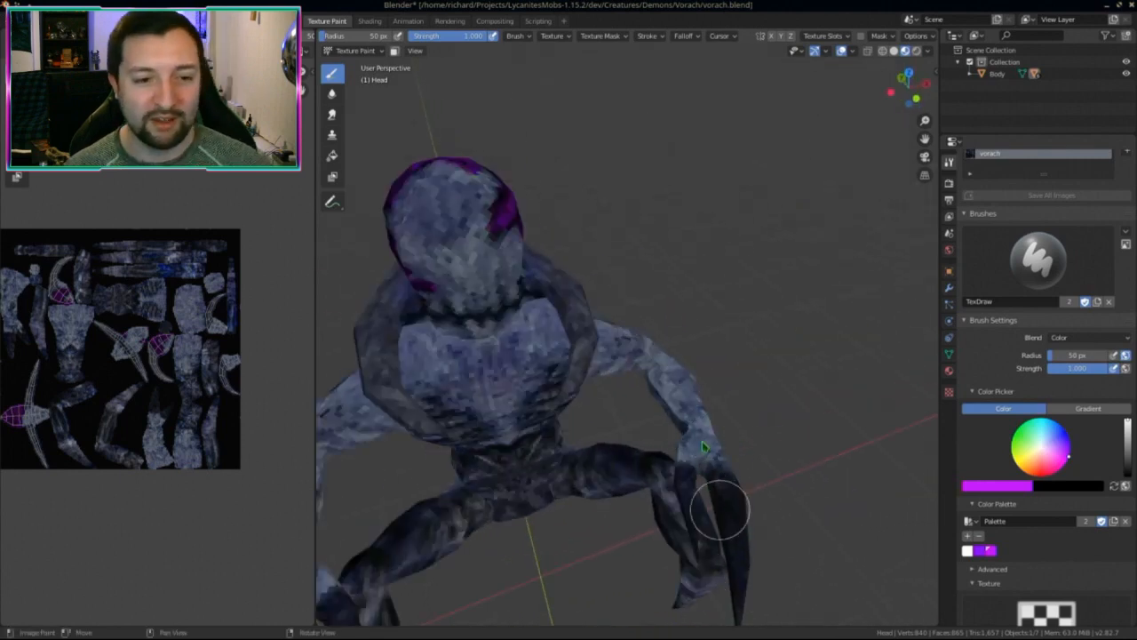
middle_drag(808, 584, 703, 416)
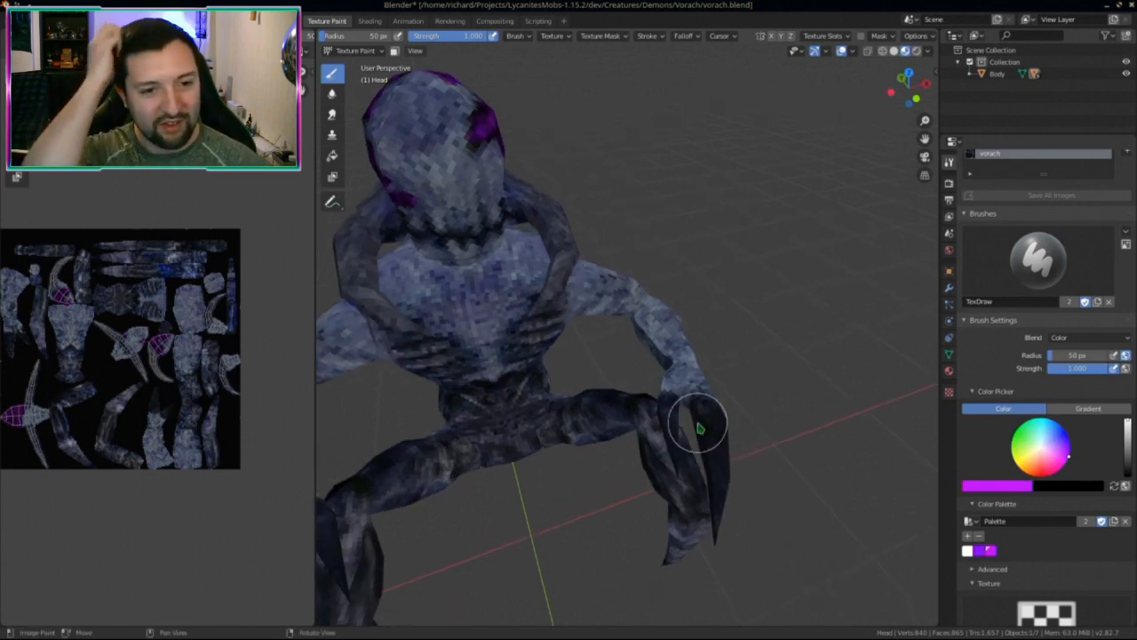
middle_drag(724, 477, 589, 495)
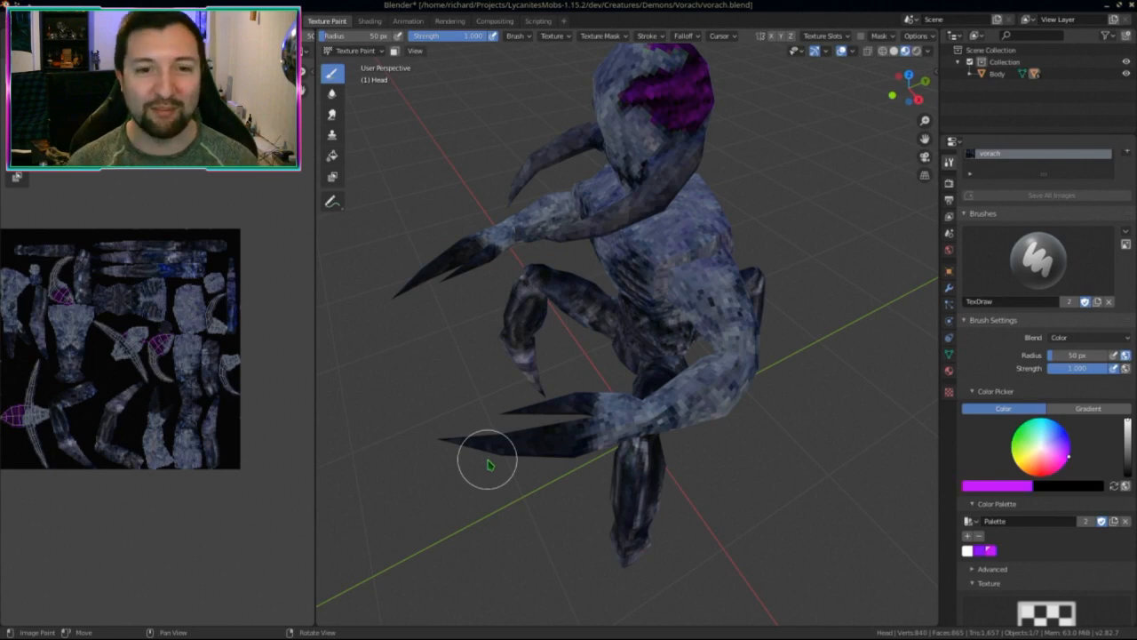
middle_drag(523, 398, 846, 251)
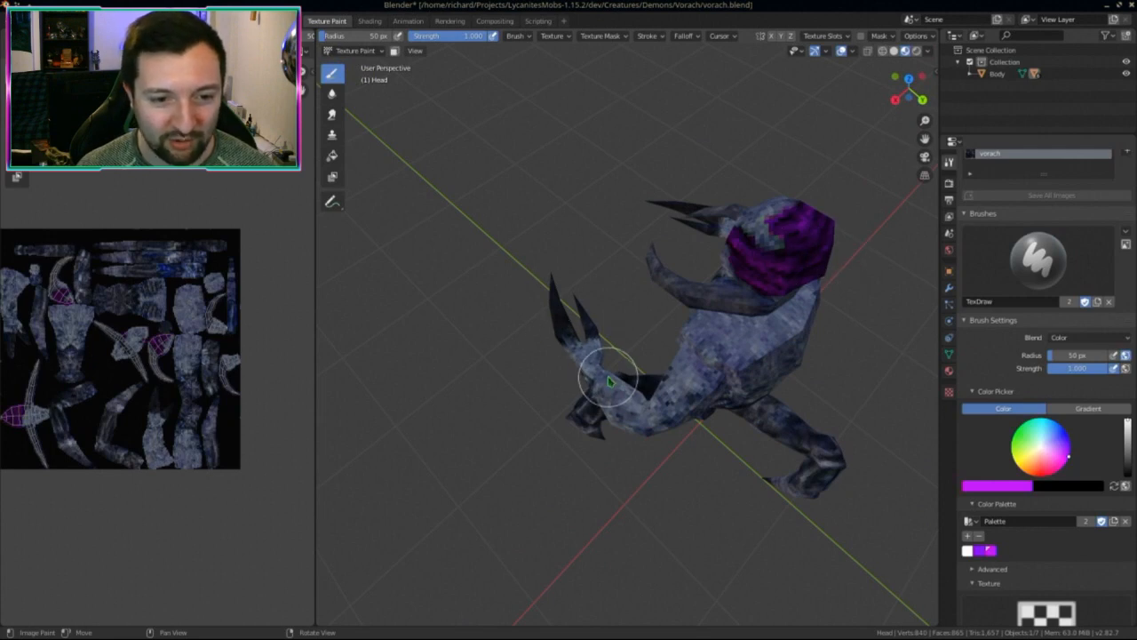
middle_drag(551, 451, 755, 405)
scroll(786, 387, up, 3)
scroll(785, 387, down, 2)
middle_drag(89, 435, 177, 471)
key(alt+s)
middle_drag(407, 457, 524, 476)
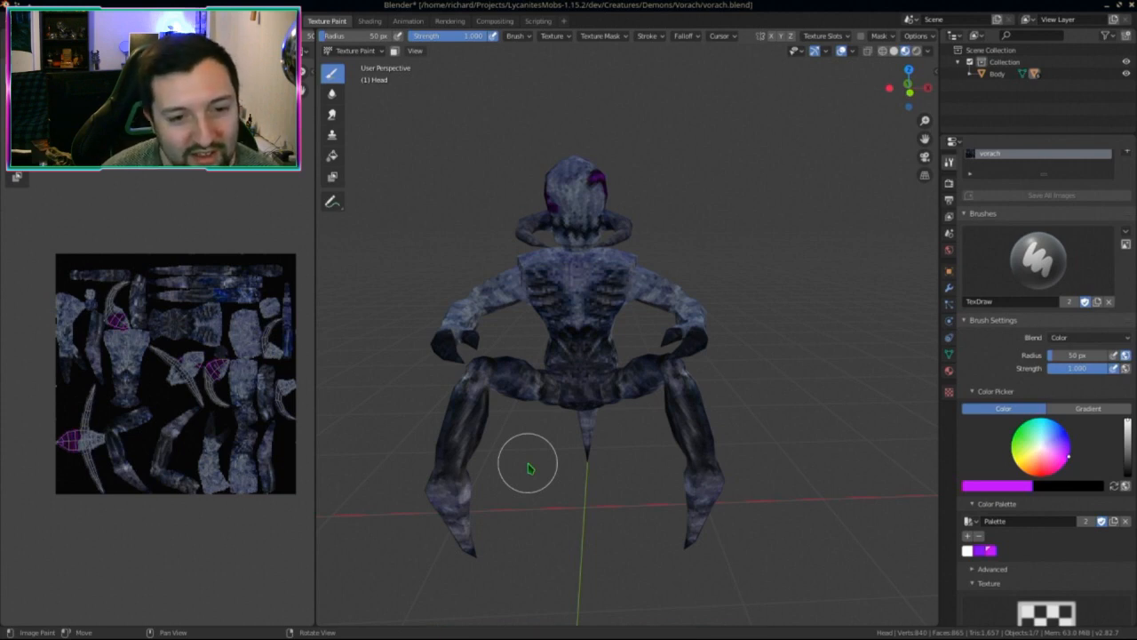
mouse_move(581, 462)
middle_down()
mouse_move(472, 432)
mouse_move(672, 436)
mouse_move(379, 444)
mouse_move(862, 444)
middle_up()
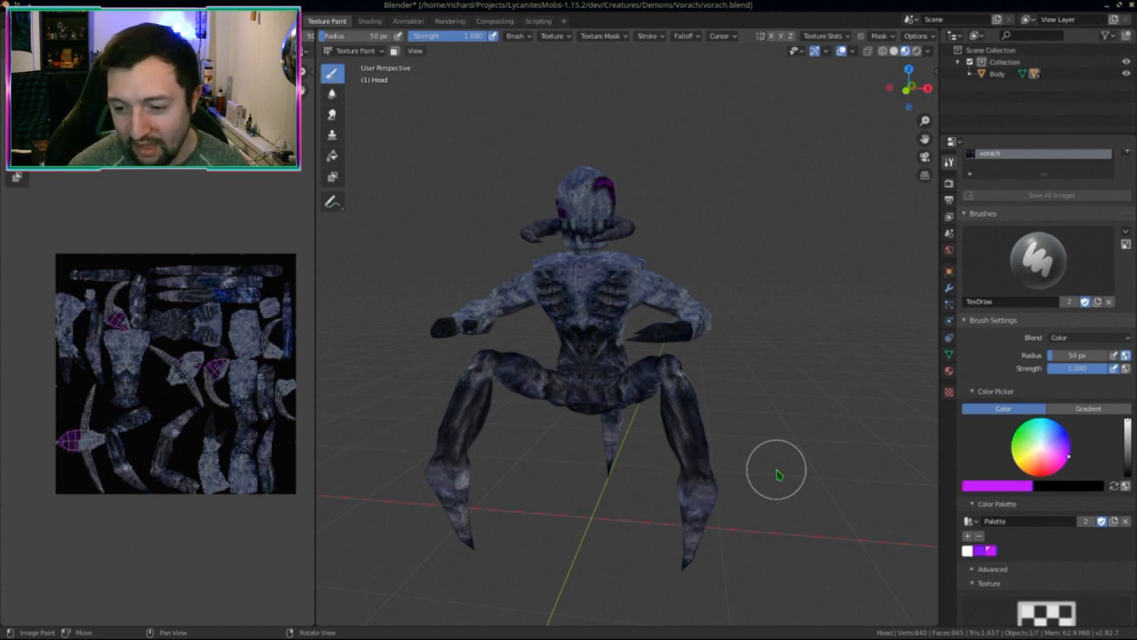
middle_drag(701, 465, 574, 499)
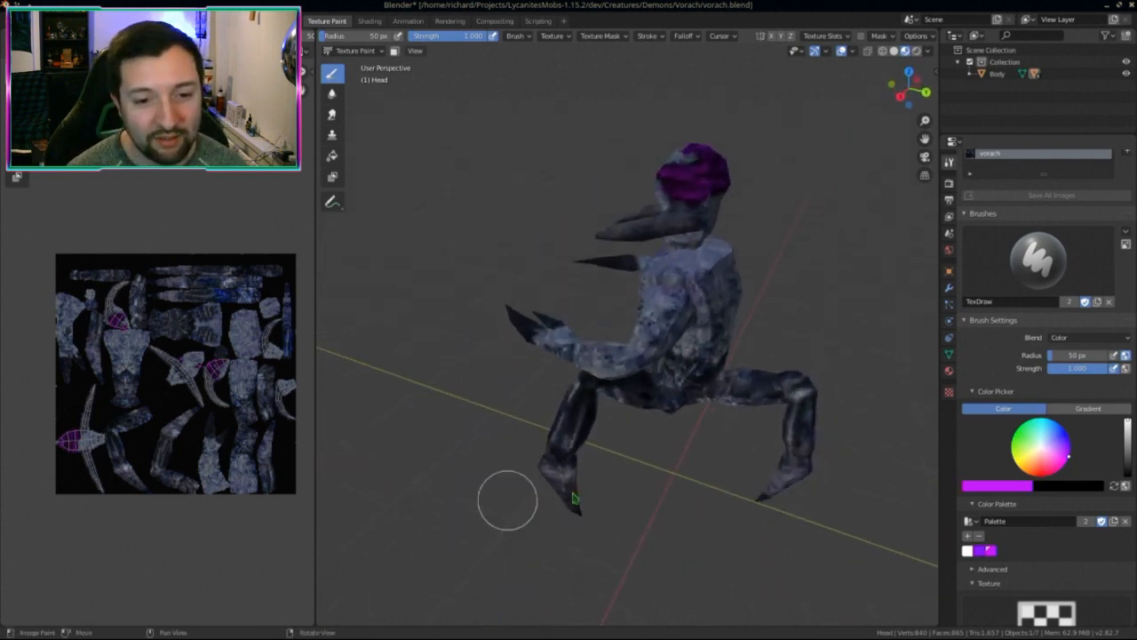
middle_drag(676, 410, 733, 424)
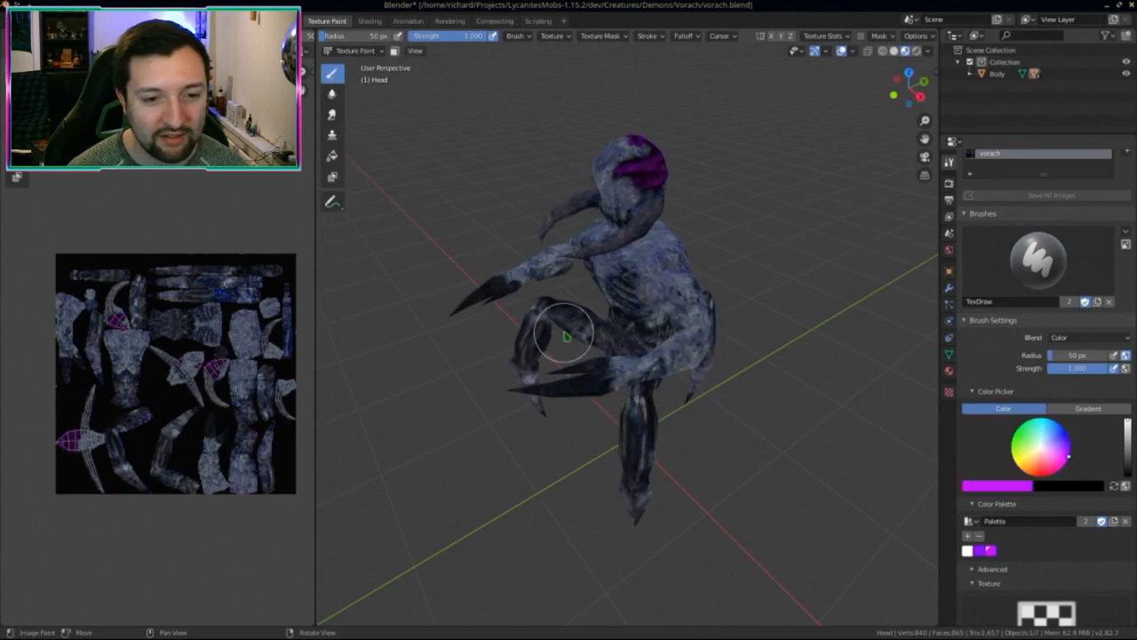
middle_drag(654, 405, 582, 371)
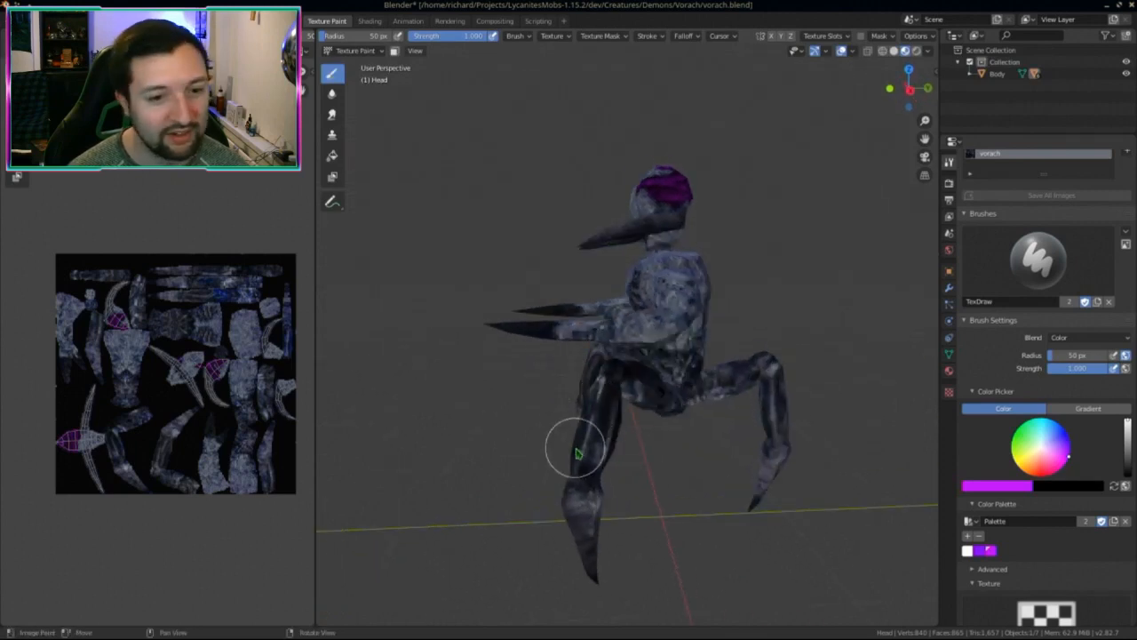
middle_drag(569, 467, 578, 469)
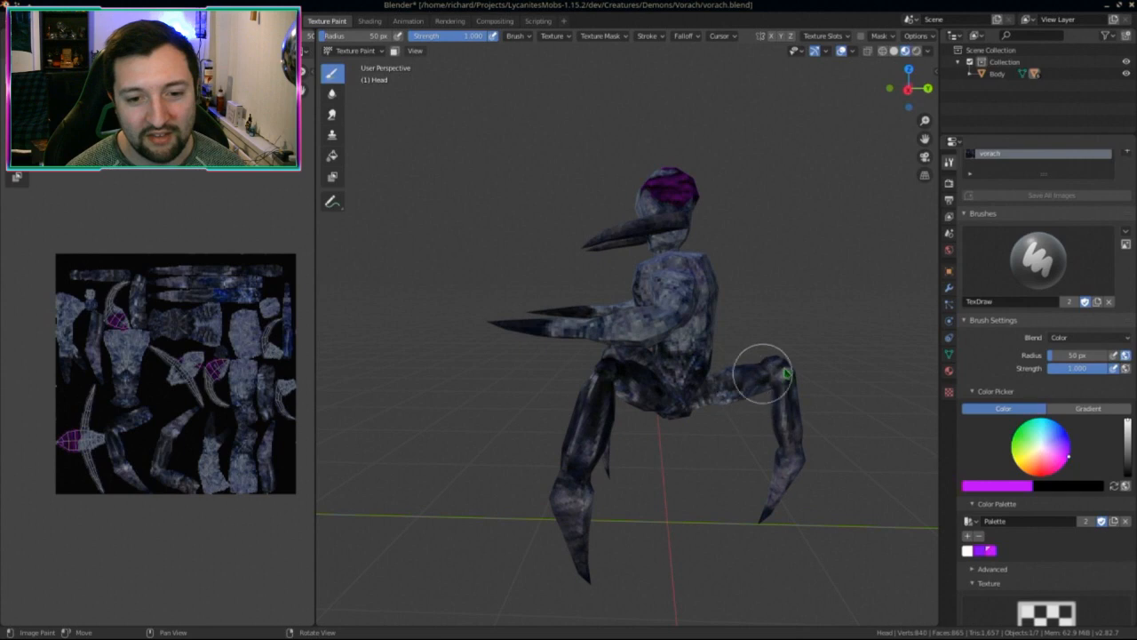
mouse_move(732, 448)
middle_down()
mouse_move(867, 442)
mouse_move(655, 437)
mouse_move(676, 406)
mouse_move(600, 437)
mouse_move(574, 462)
mouse_move(592, 457)
middle_up()
scroll(601, 436, up, 3)
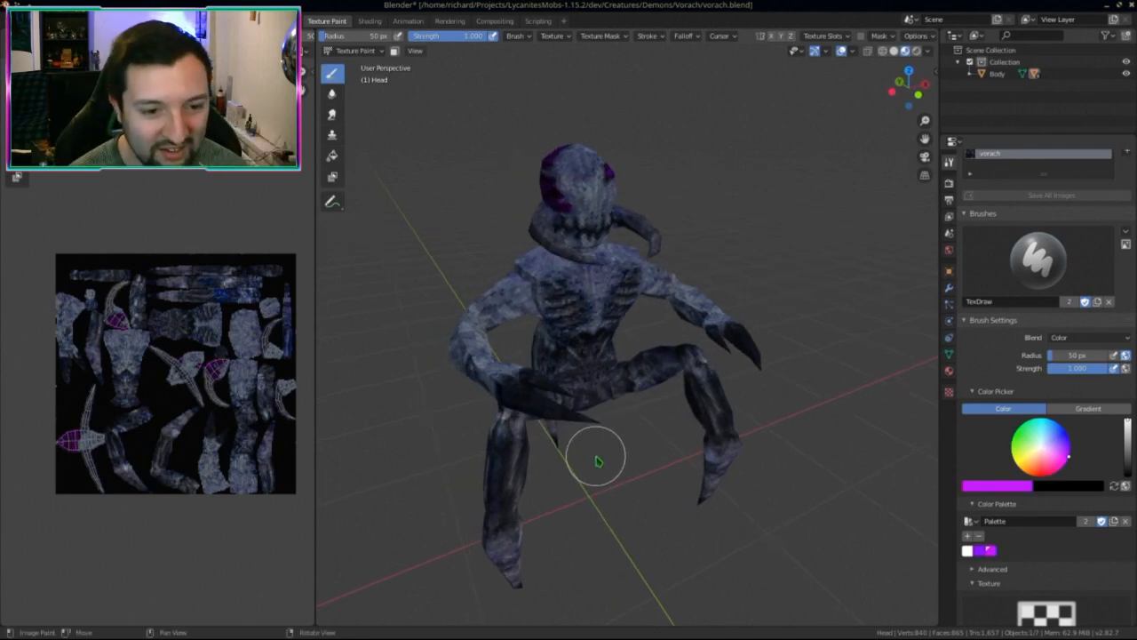
mouse_move(597, 461)
middle_down()
mouse_move(622, 444)
mouse_move(658, 355)
mouse_move(675, 391)
mouse_move(630, 477)
middle_up()
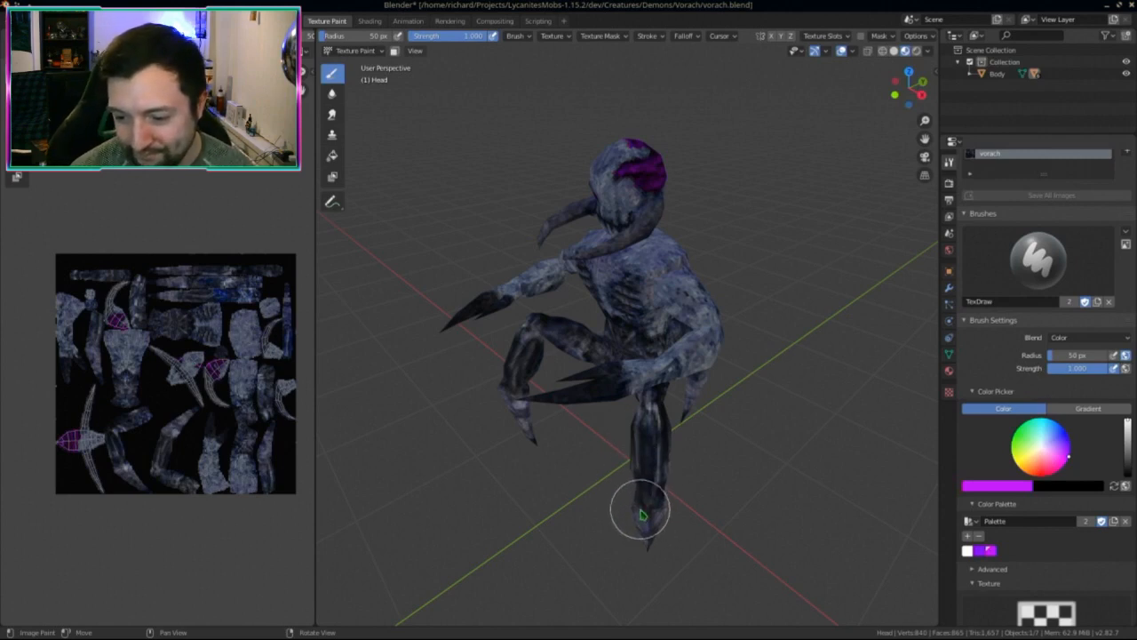
mouse_move(641, 514)
middle_down()
mouse_move(635, 498)
mouse_move(648, 483)
mouse_move(659, 494)
mouse_move(655, 482)
middle_up()
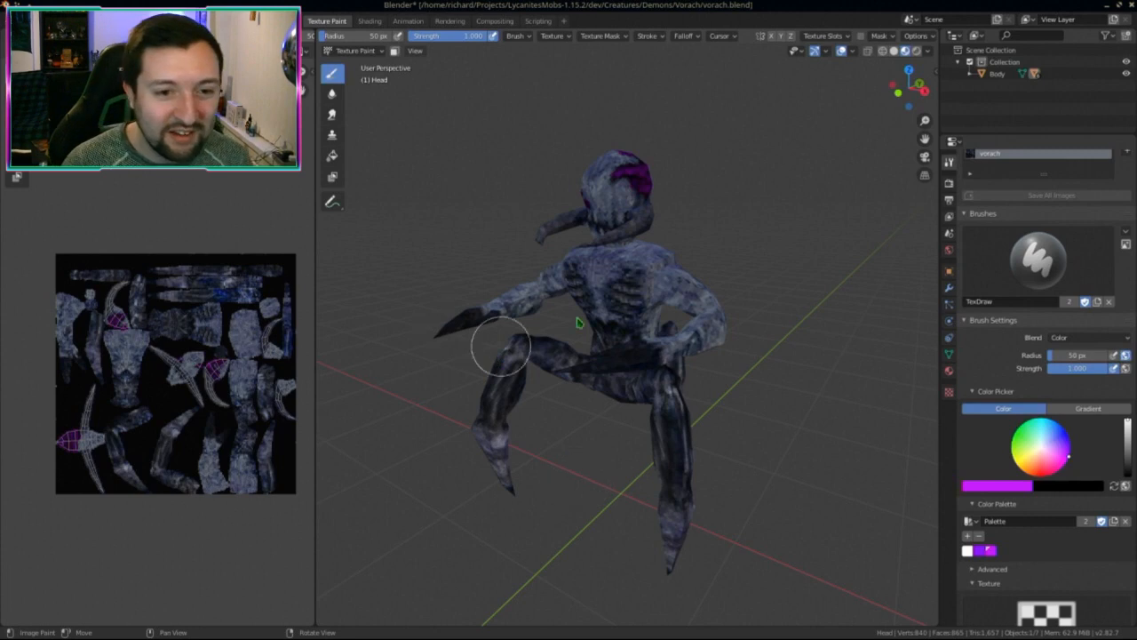
Step: Check the grey-blue body and purple crest from a three-quarter view, then save vorach.png
mouse_move(613, 347)
middle_down()
mouse_move(751, 371)
mouse_move(701, 338)
mouse_move(793, 366)
mouse_move(680, 383)
middle_up()
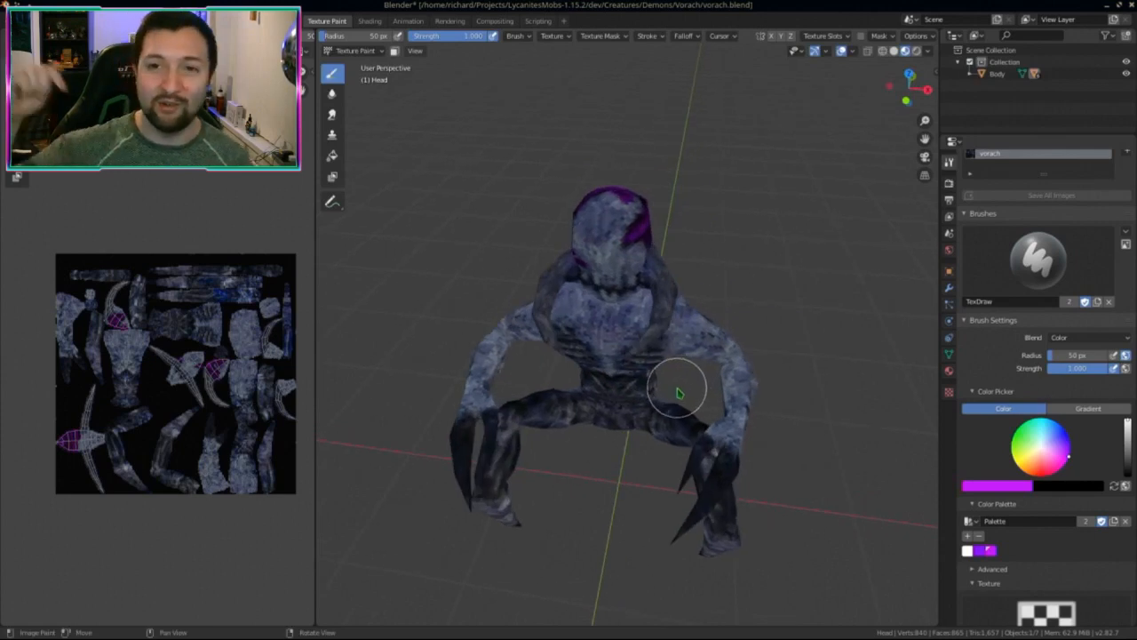
middle_drag(777, 386, 655, 406)
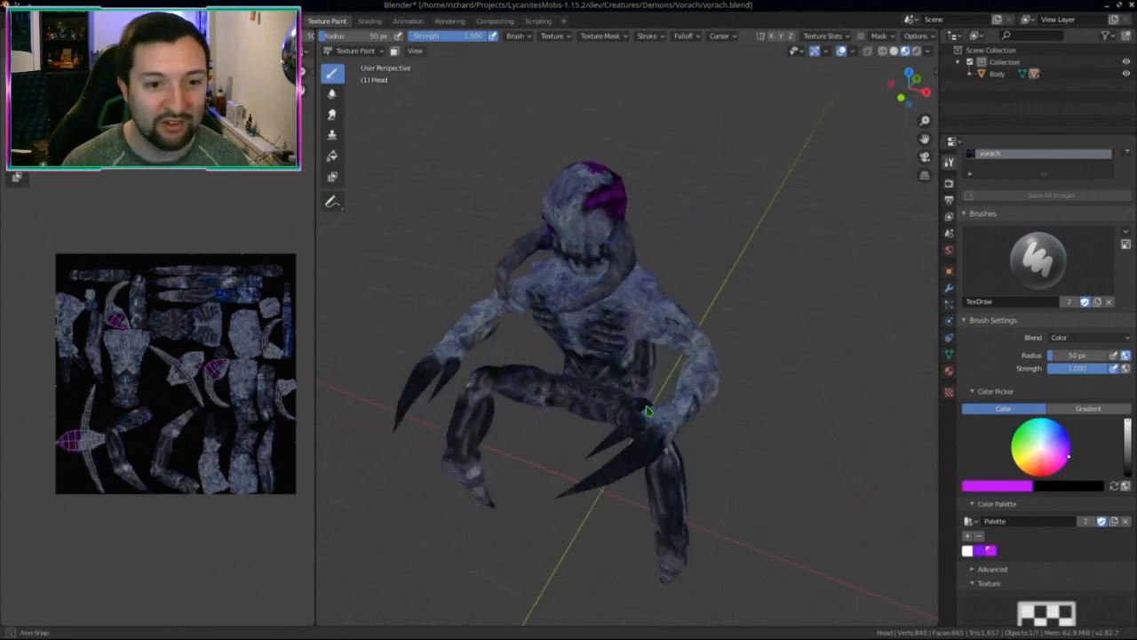
mouse_move(583, 394)
middle_down()
mouse_move(640, 418)
mouse_move(605, 399)
mouse_move(599, 418)
mouse_move(568, 404)
mouse_move(622, 395)
mouse_move(605, 395)
mouse_move(650, 416)
mouse_move(617, 406)
mouse_move(513, 419)
mouse_move(541, 414)
mouse_move(546, 441)
mouse_move(681, 457)
mouse_move(590, 459)
mouse_move(624, 465)
mouse_move(665, 435)
middle_up()
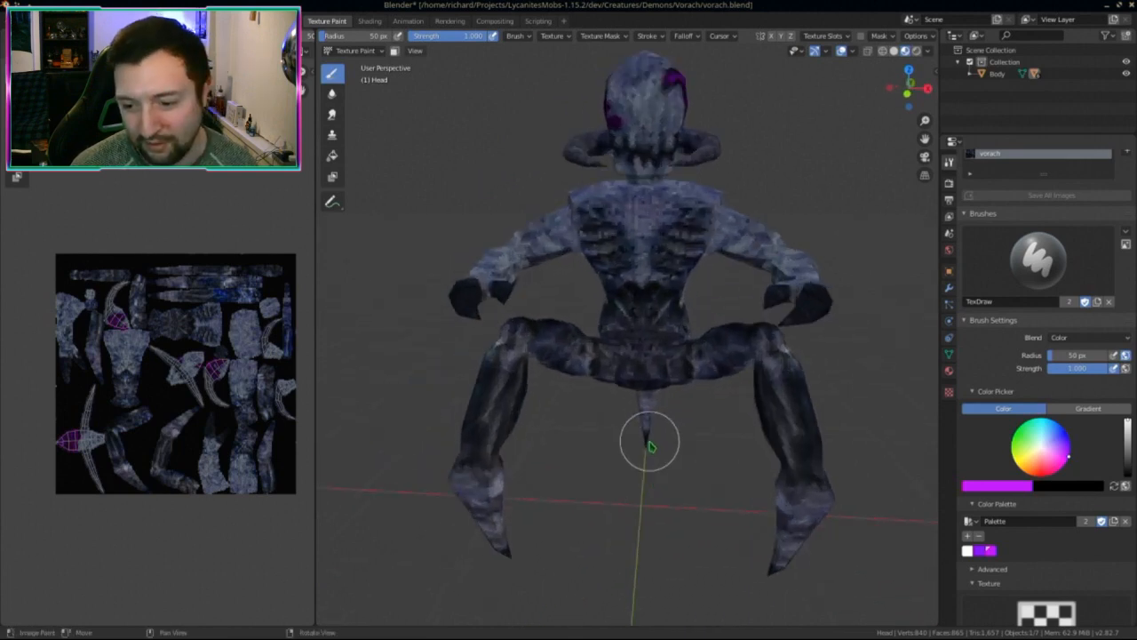
scroll(654, 450, down, 2)
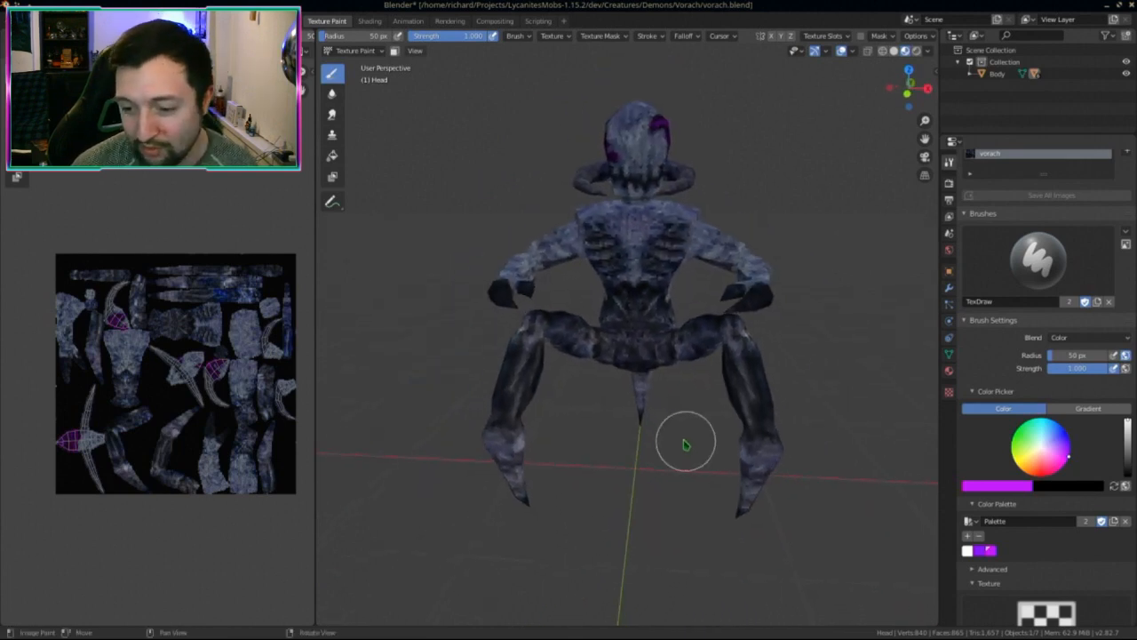
scroll(685, 443, up, 2)
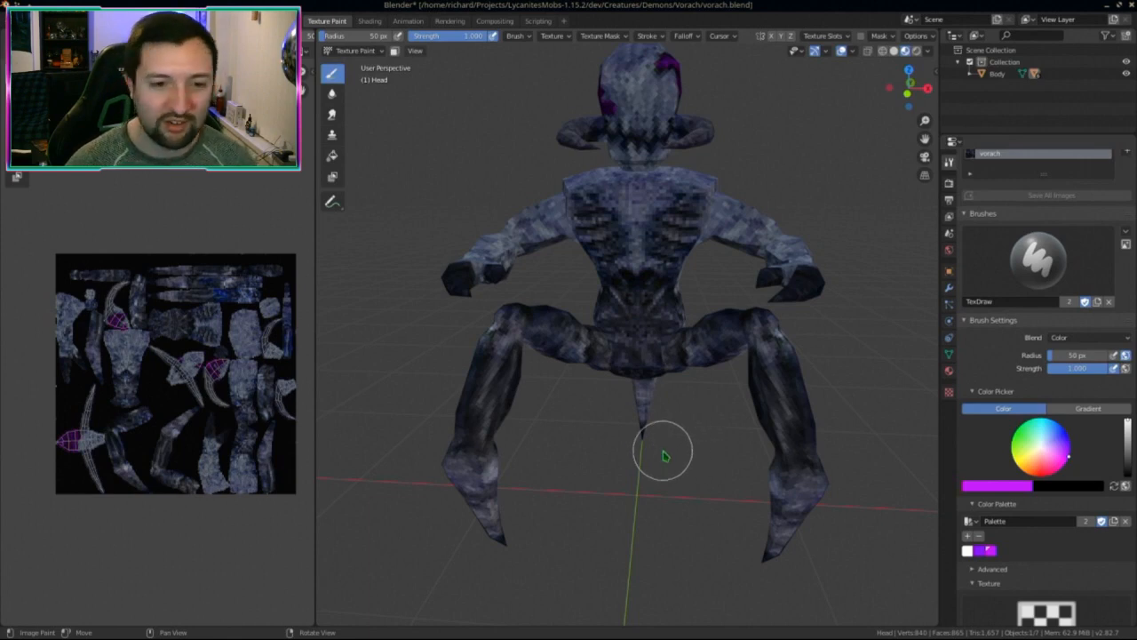
scroll(649, 371, down, 1)
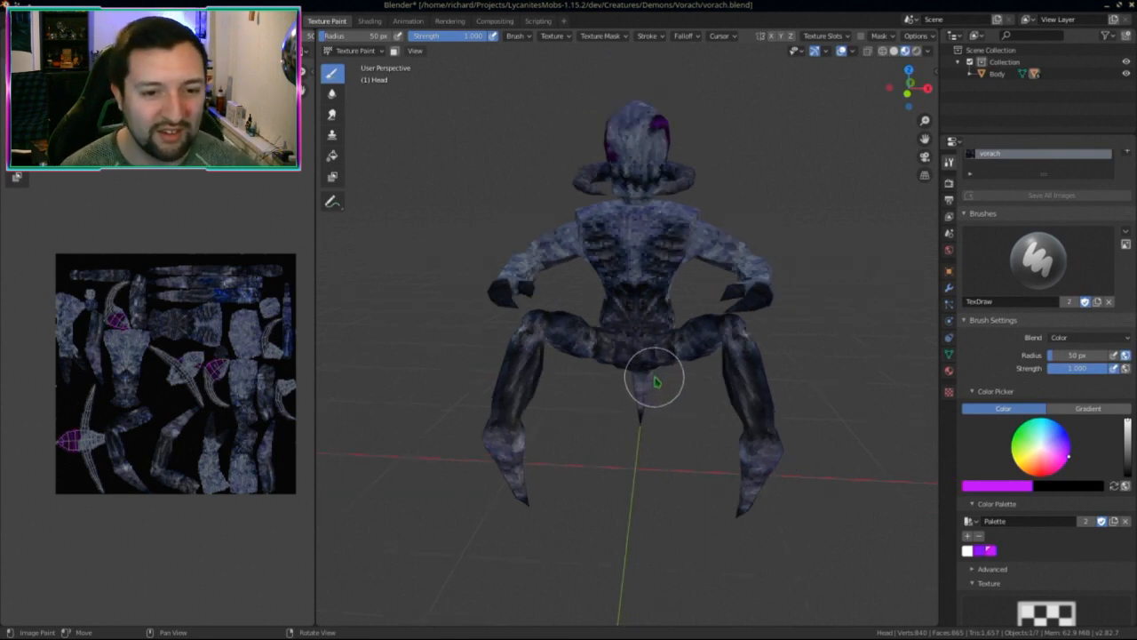
mouse_move(653, 376)
middle_down()
mouse_move(613, 371)
mouse_move(610, 386)
mouse_move(537, 401)
mouse_move(727, 416)
mouse_move(543, 424)
mouse_move(556, 415)
mouse_move(543, 393)
mouse_move(823, 378)
mouse_move(652, 388)
middle_up()
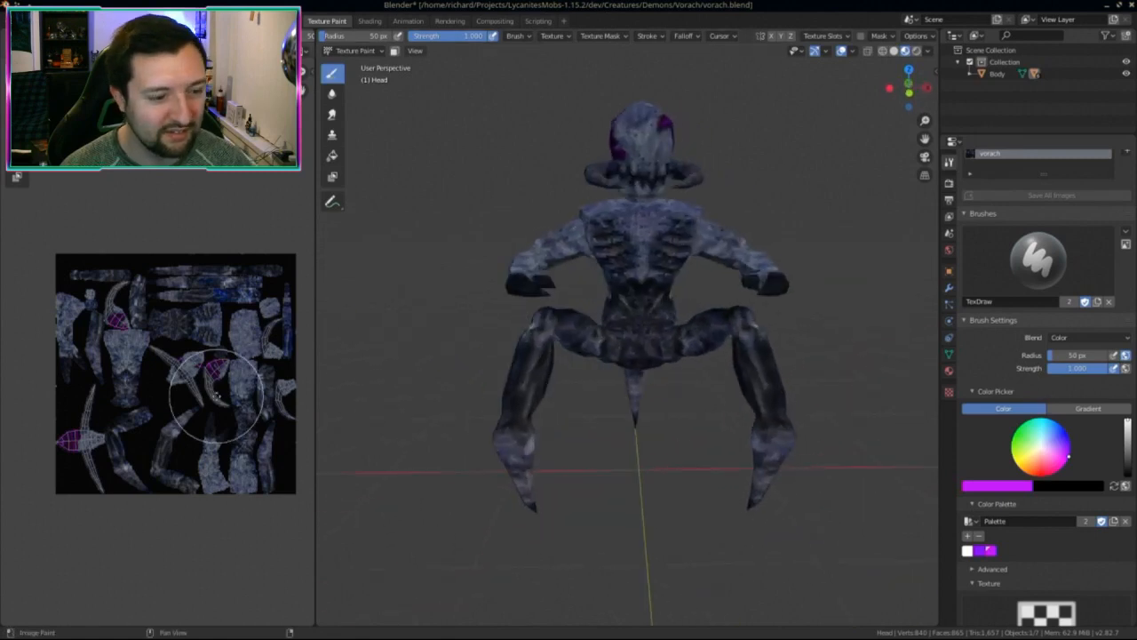
middle_drag(216, 397, 202, 404)
key(alt+s)
mouse_move(752, 491)
middle_down()
mouse_move(685, 482)
mouse_move(605, 424)
mouse_move(635, 432)
middle_up()
scroll(620, 434, down, 4)
scroll(602, 428, up, 5)
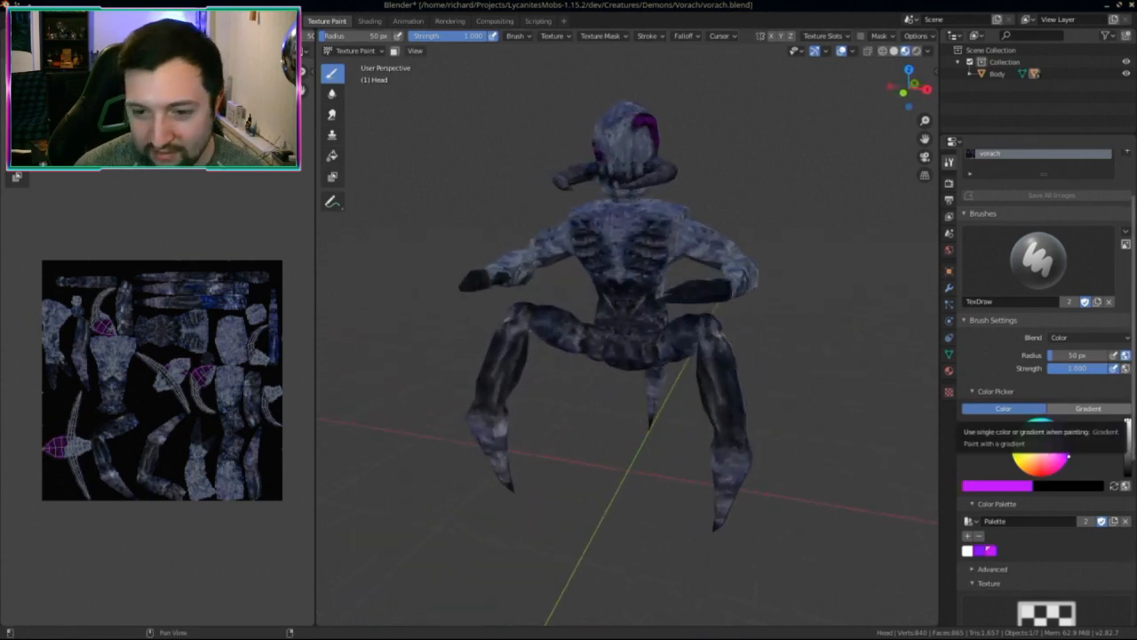
Step: In Krita, close vorach.png, reopen it from recent documents and fit the 256 x 256 texture in view
key(alt+Tab)
click(613, 125)
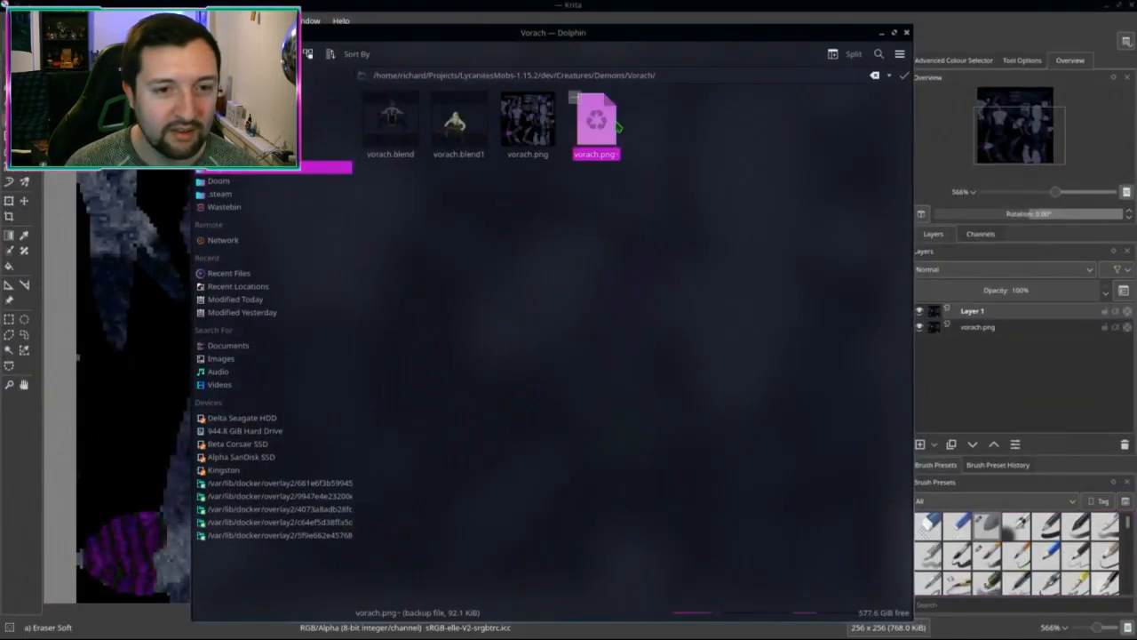
click(630, 6)
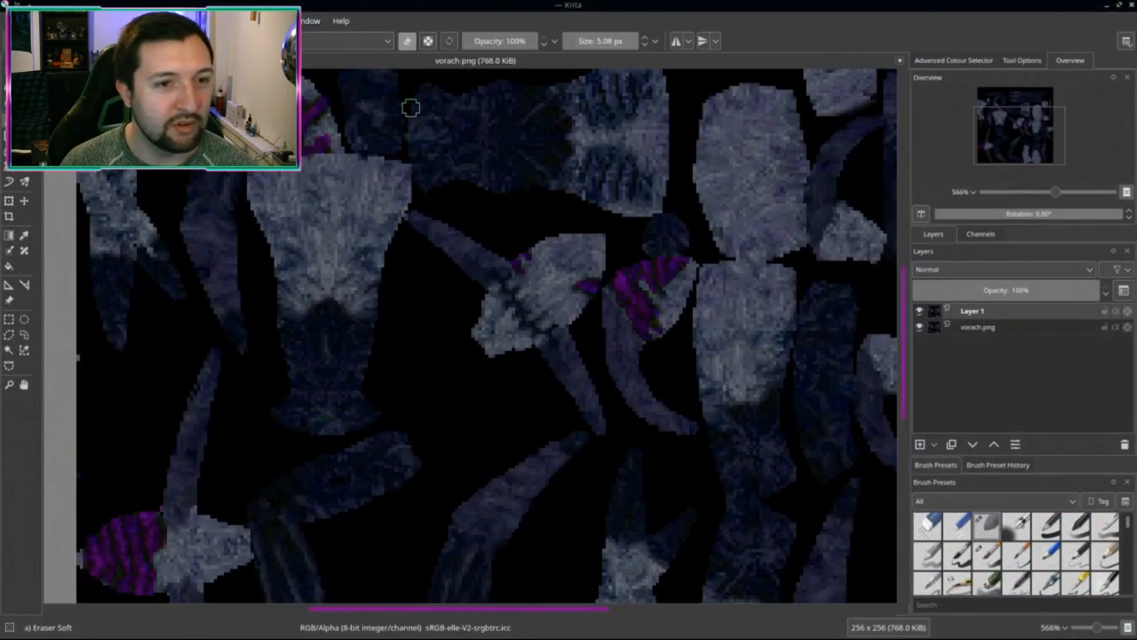
click(901, 60)
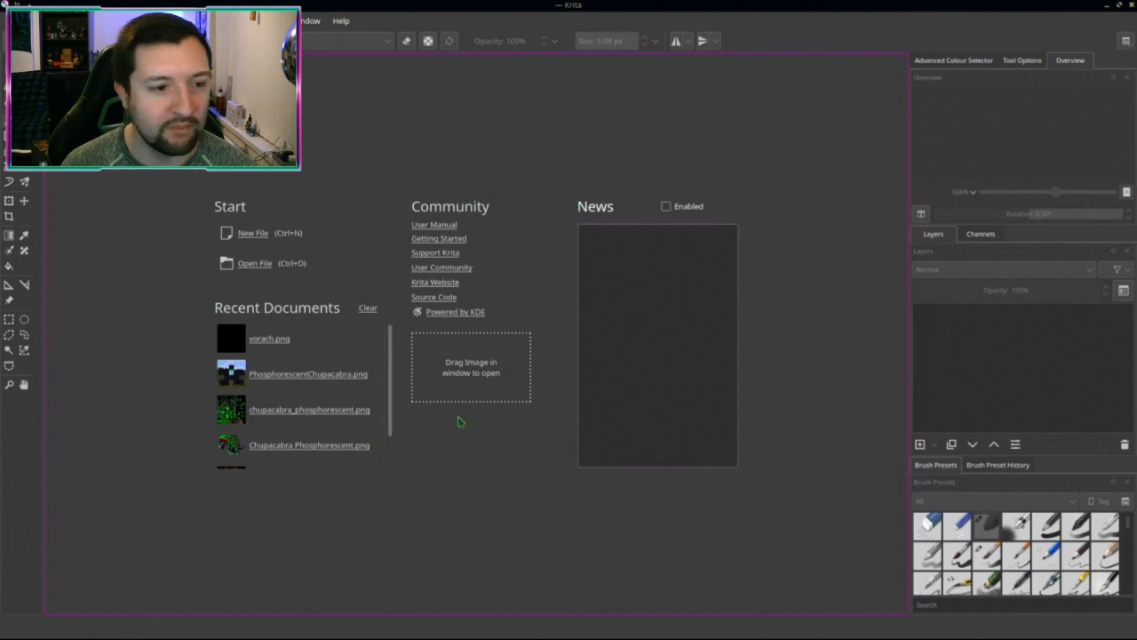
click(267, 345)
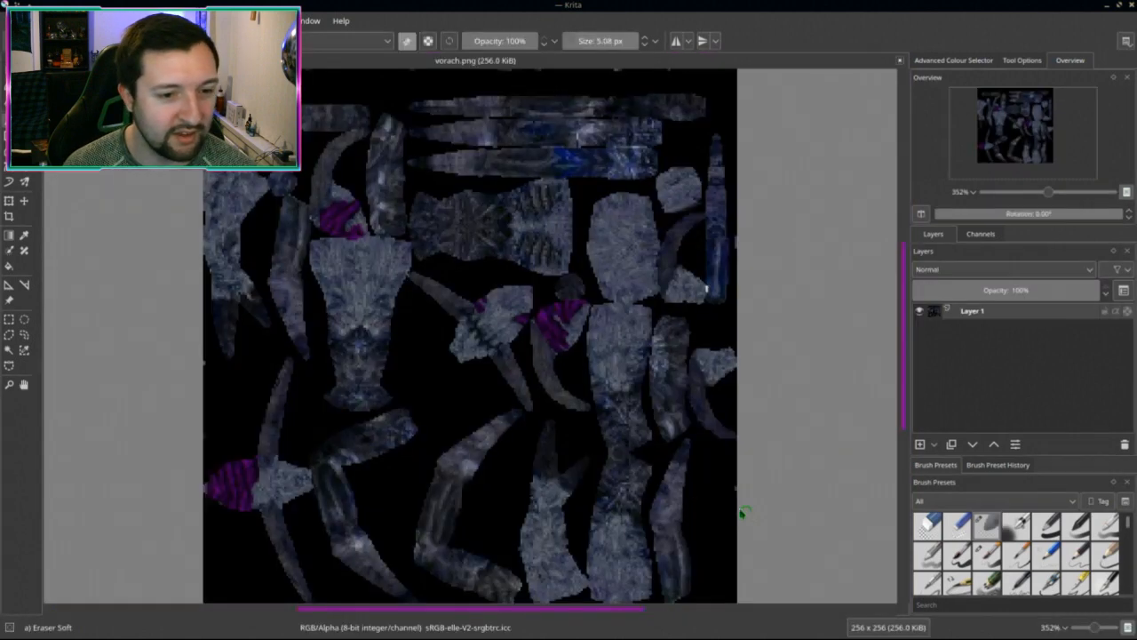
scroll(743, 513, down, 1)
middle_drag(693, 452, 617, 439)
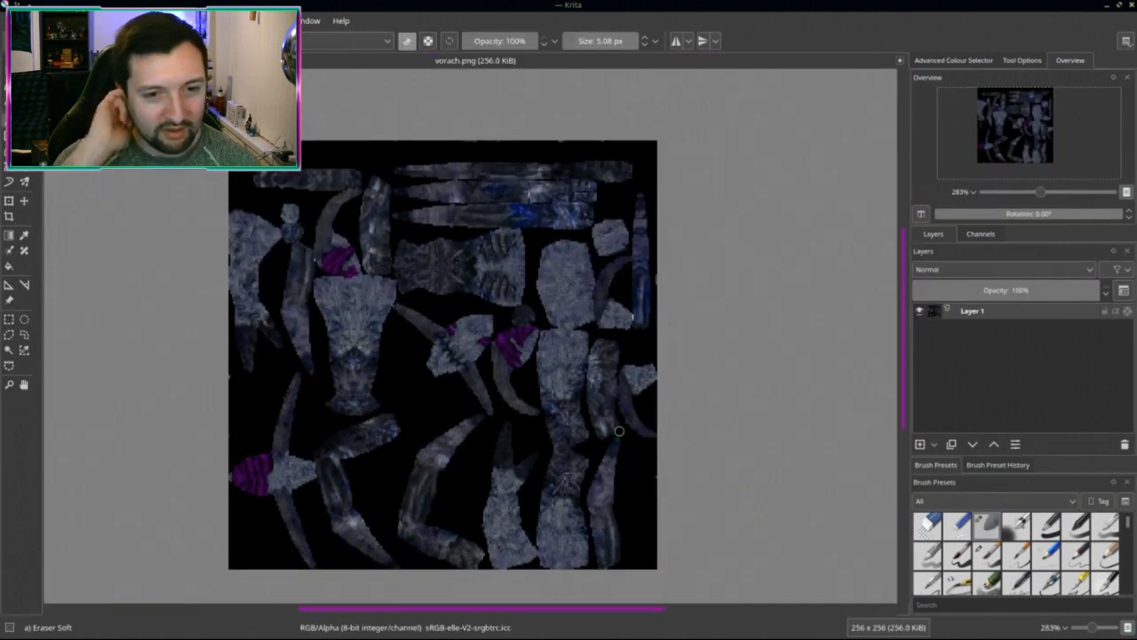
Step: Hide Krita and launch IntelliJ IDEA by searching 'idea' in the launcher
key(super+d)
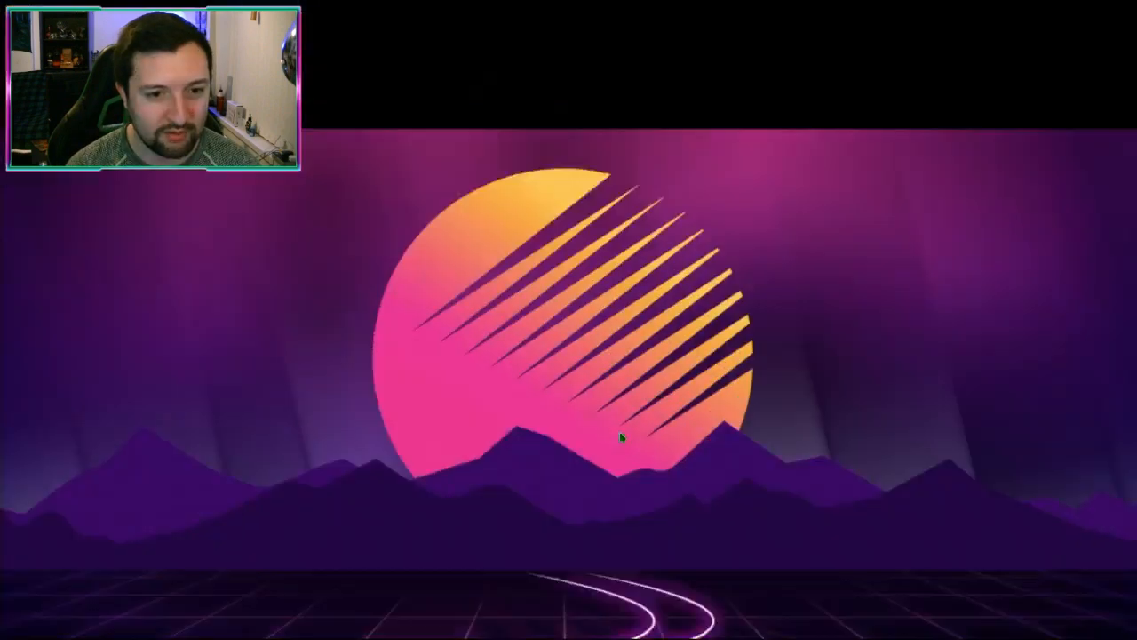
key(alt+space)
text(iud)
key(BackSpace)
key(BackSpace)
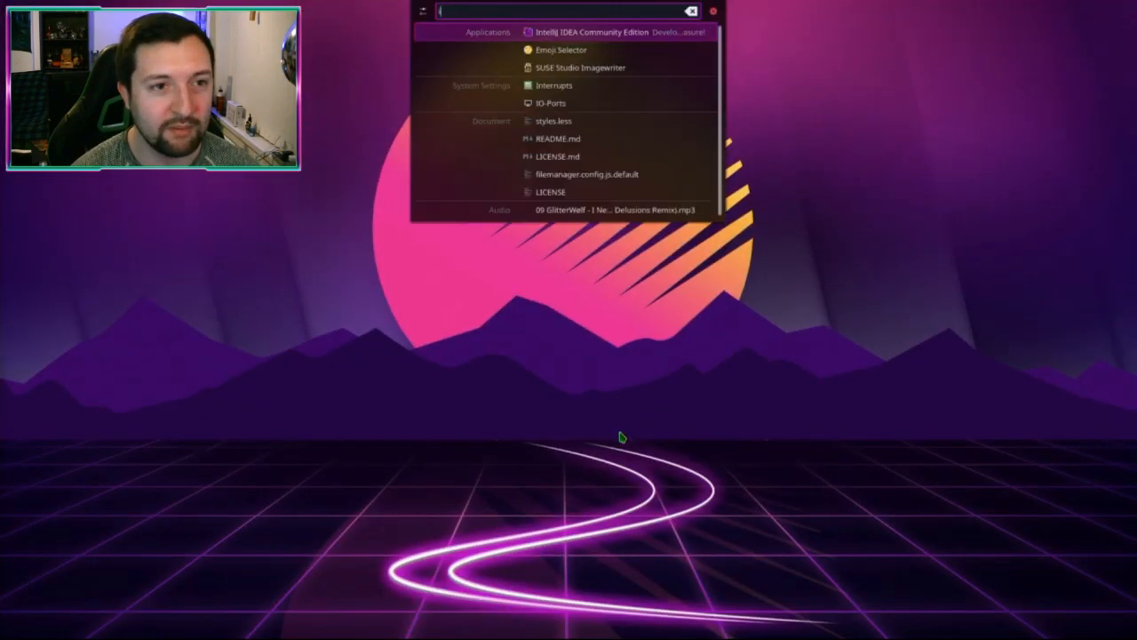
text(dea)
key(Return)
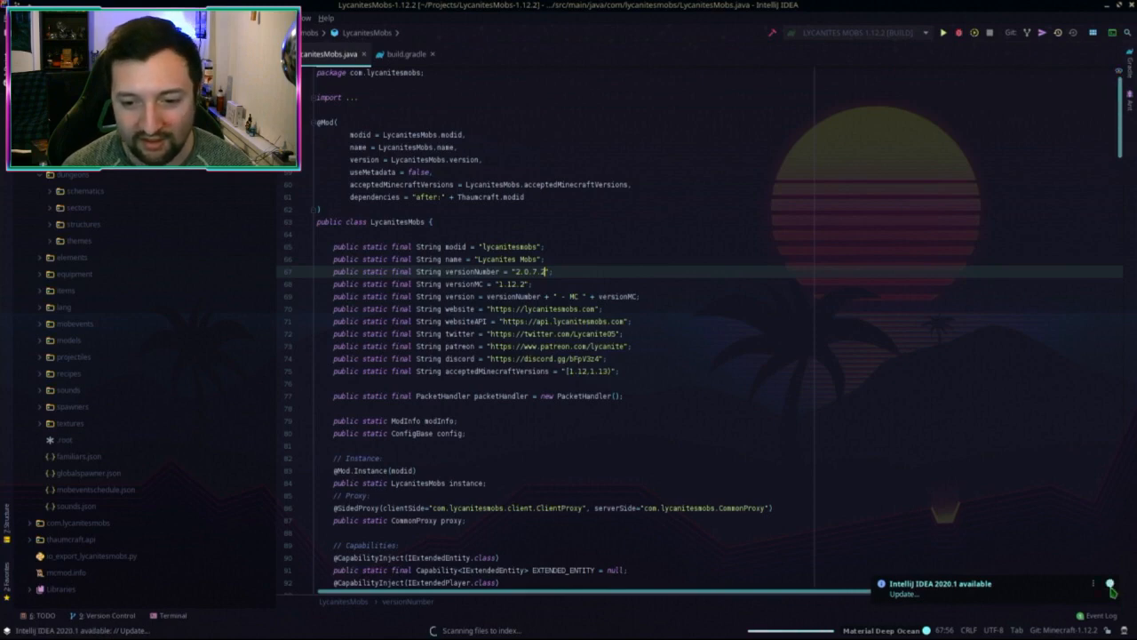
Step: Close the current project, collapse the dungeons folder, and call up actions for the assets folder
click(651, 345)
scroll(655, 323, down, 2)
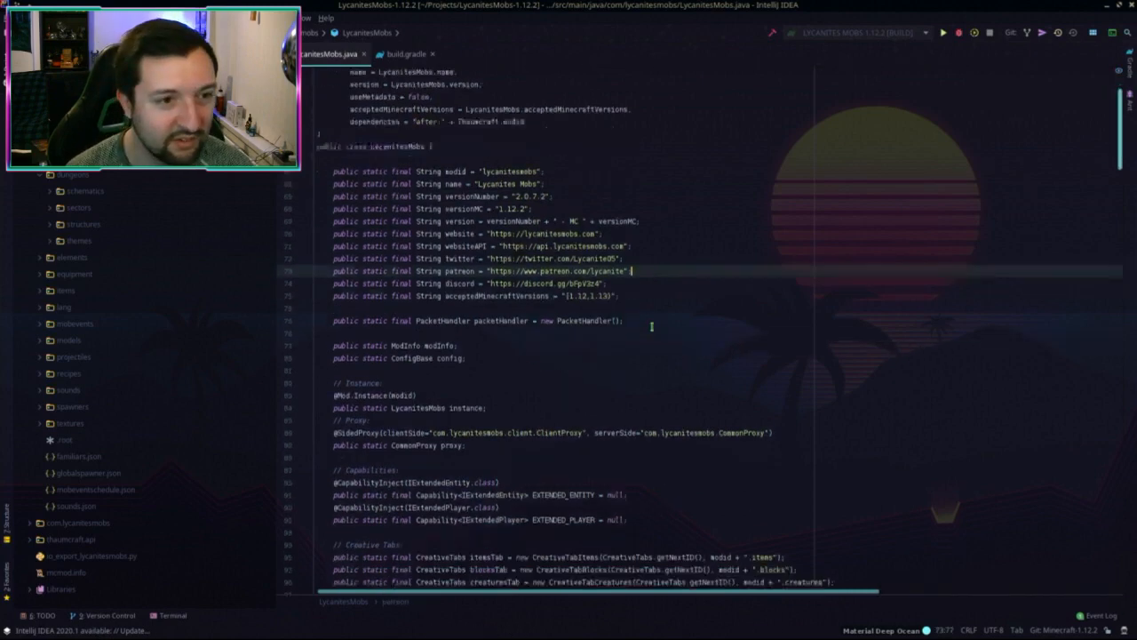
scroll(617, 294, up, 2)
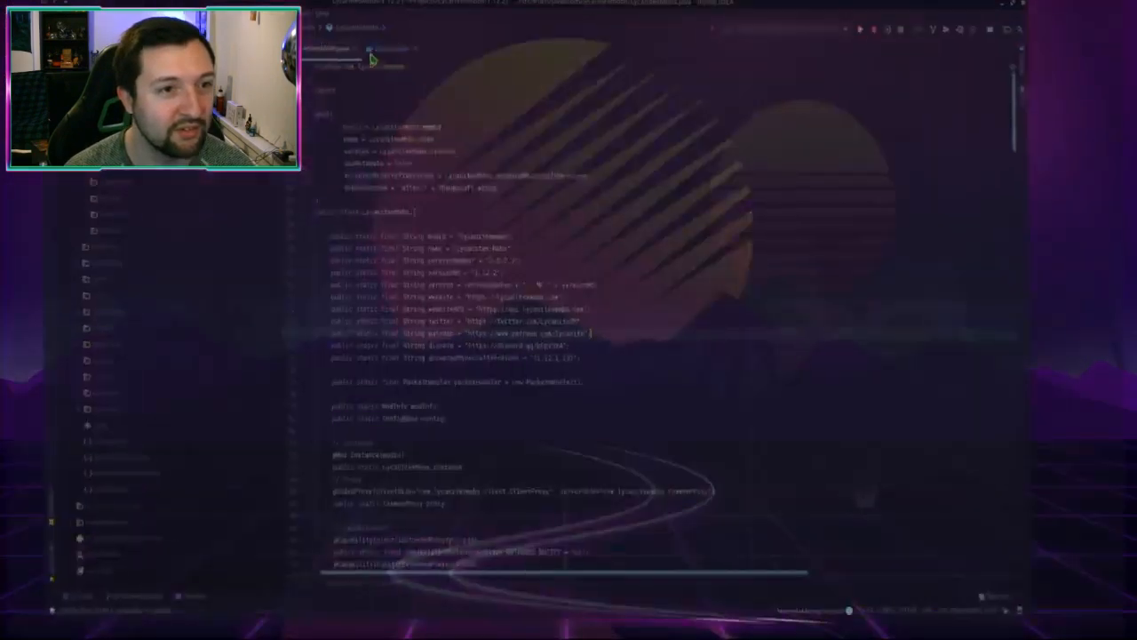
click(18, 18)
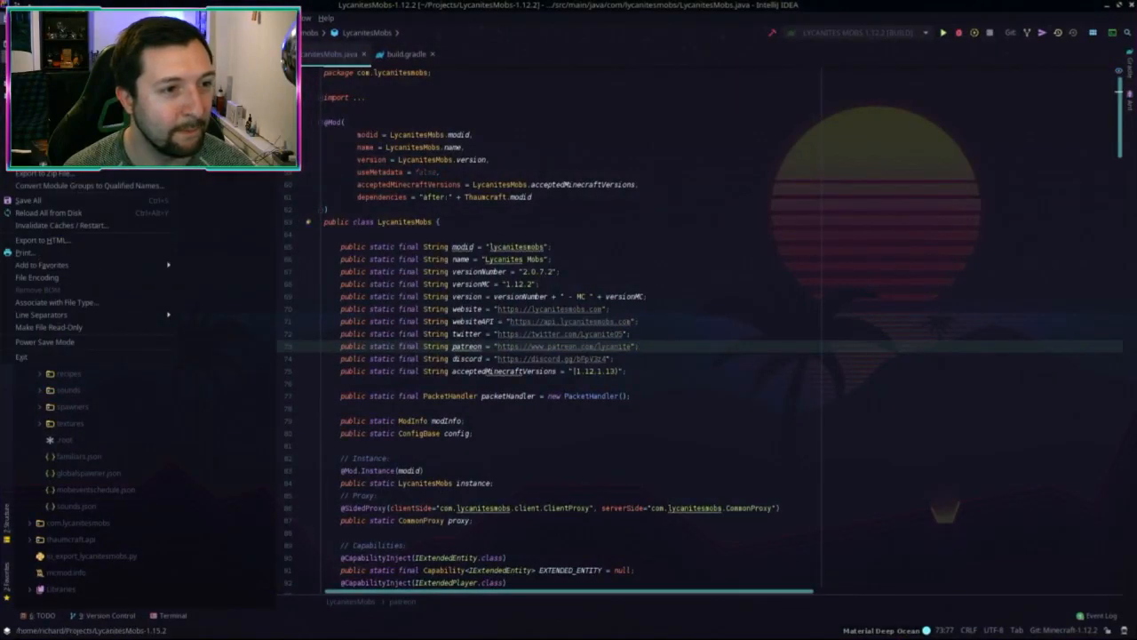
click(40, 70)
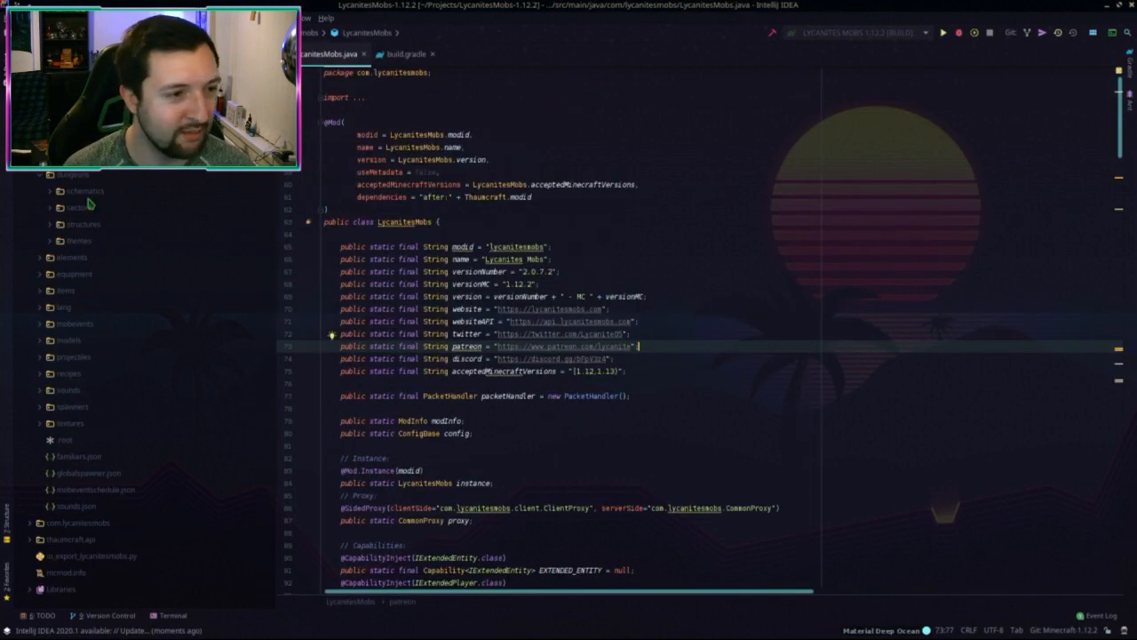
click(40, 175)
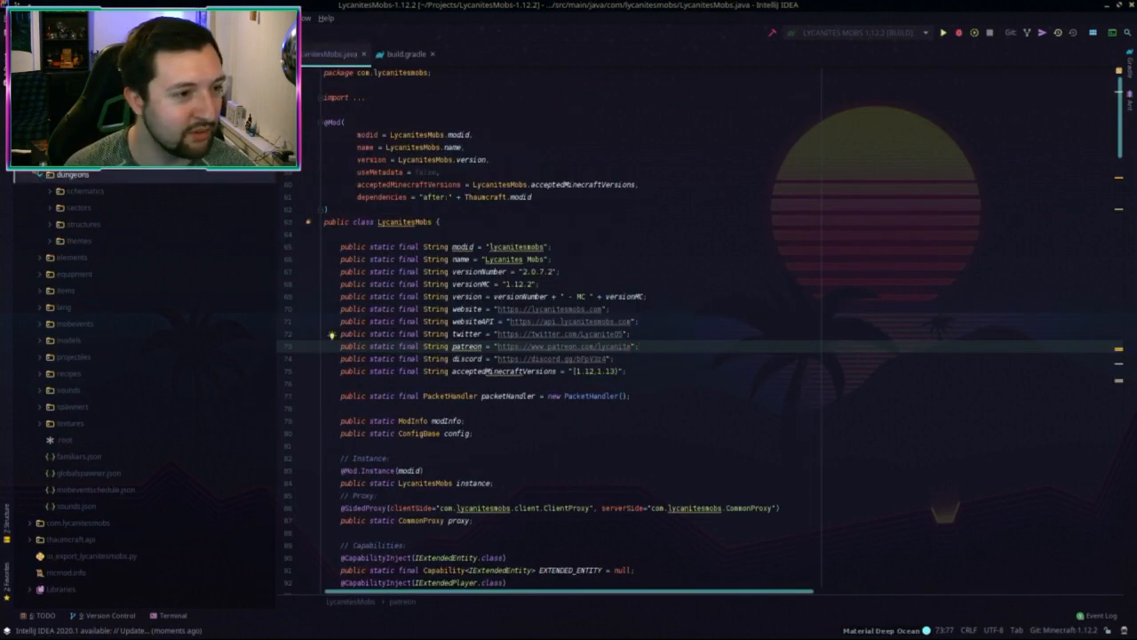
click(40, 175)
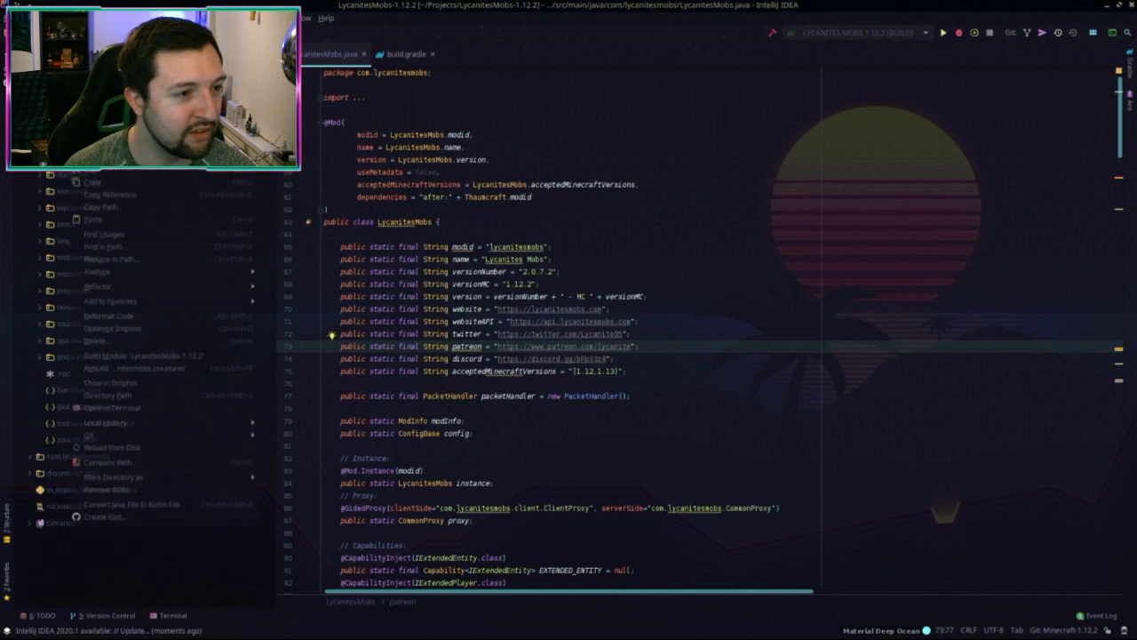
right_click(72, 174)
Step: Run Find in Path on the creatures folder for 'subspecies', then 'variant', browsing the results
click(125, 248)
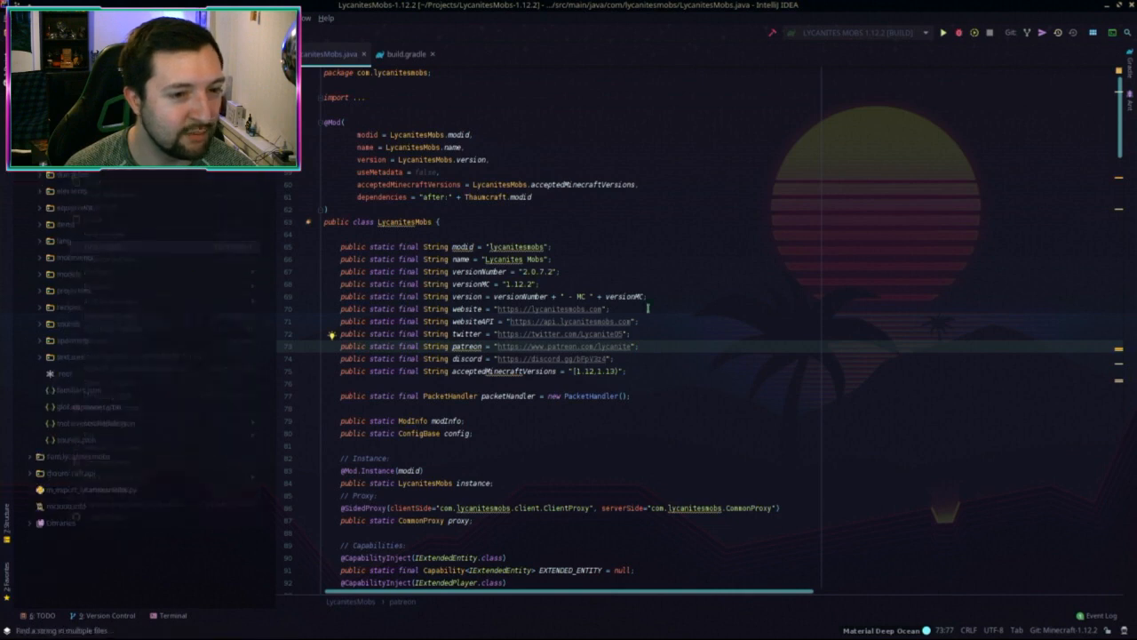
text(subspec)
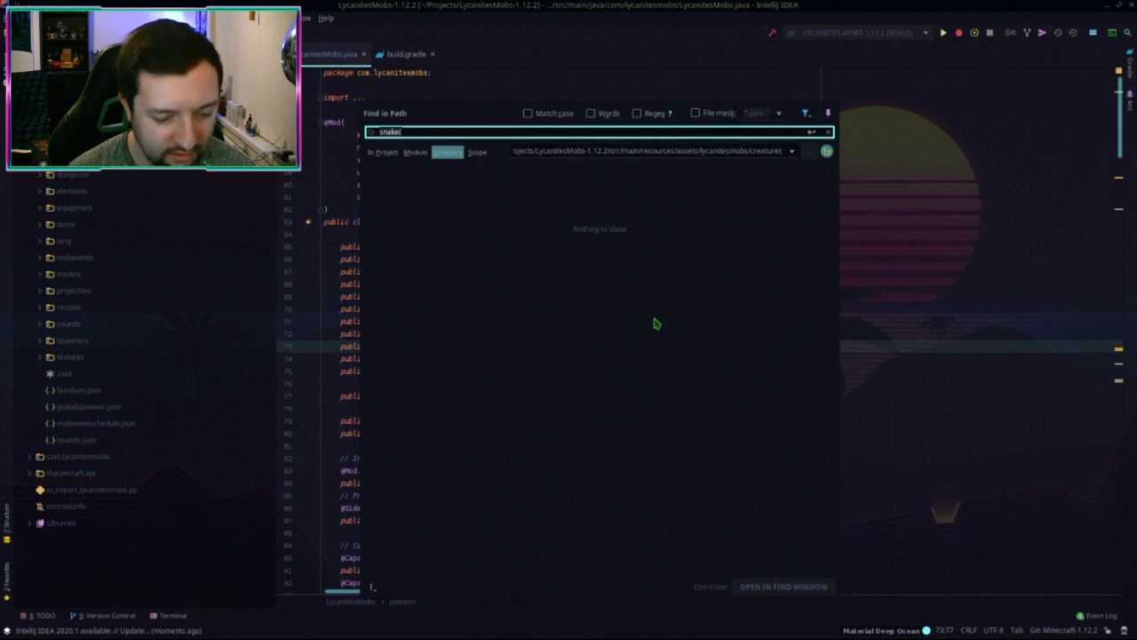
text(ies)
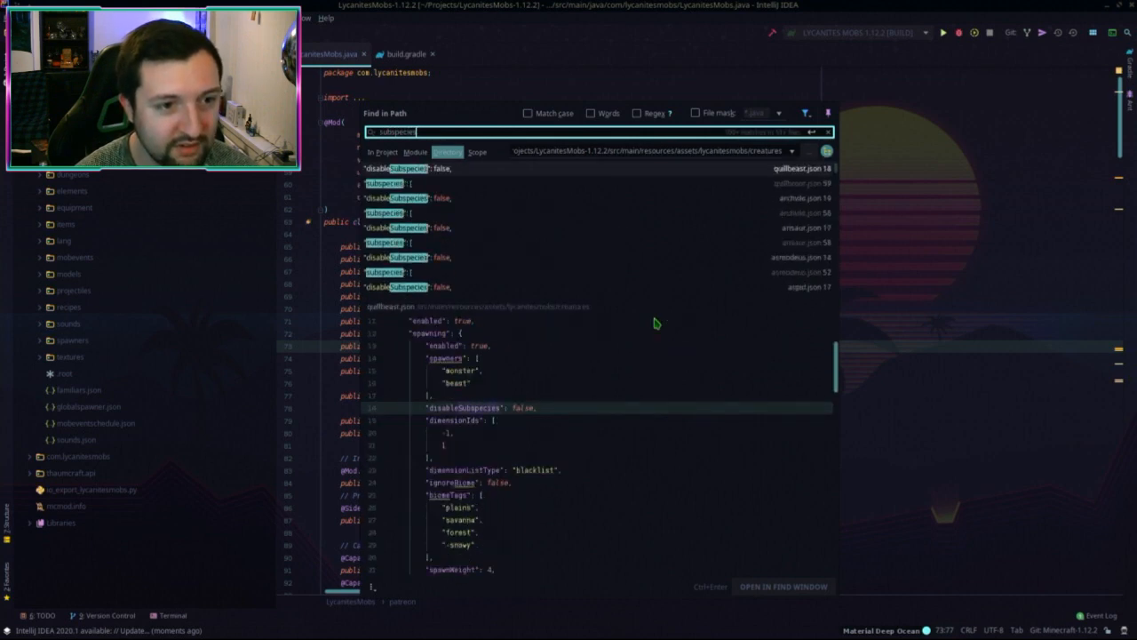
key(ctrl+a)
text(va)
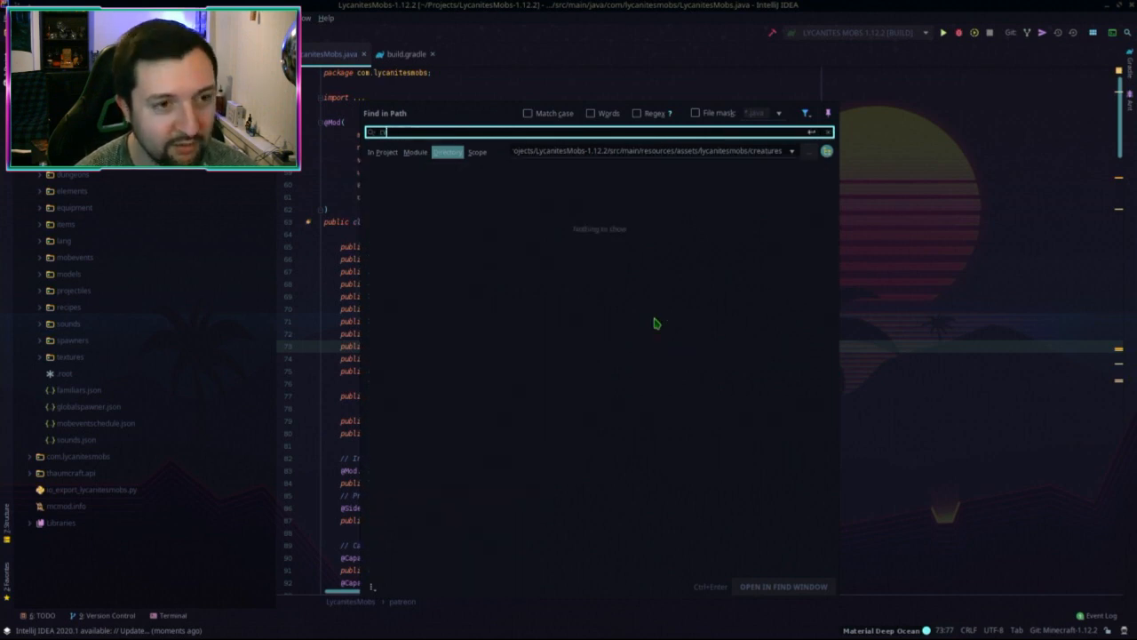
text(riant)
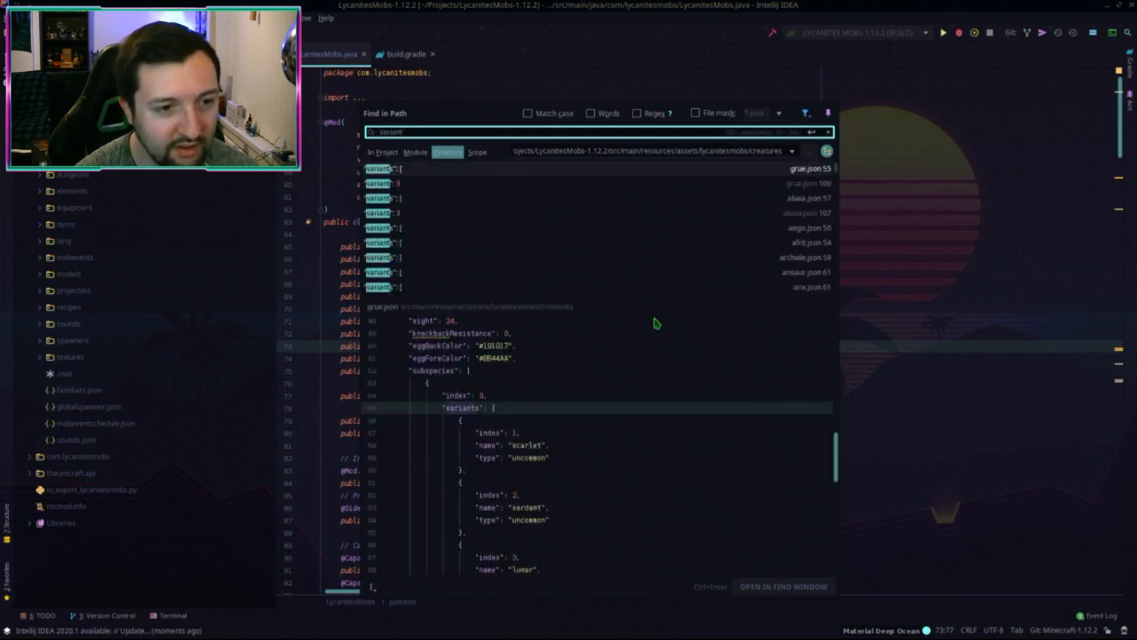
scroll(613, 448, down, 2)
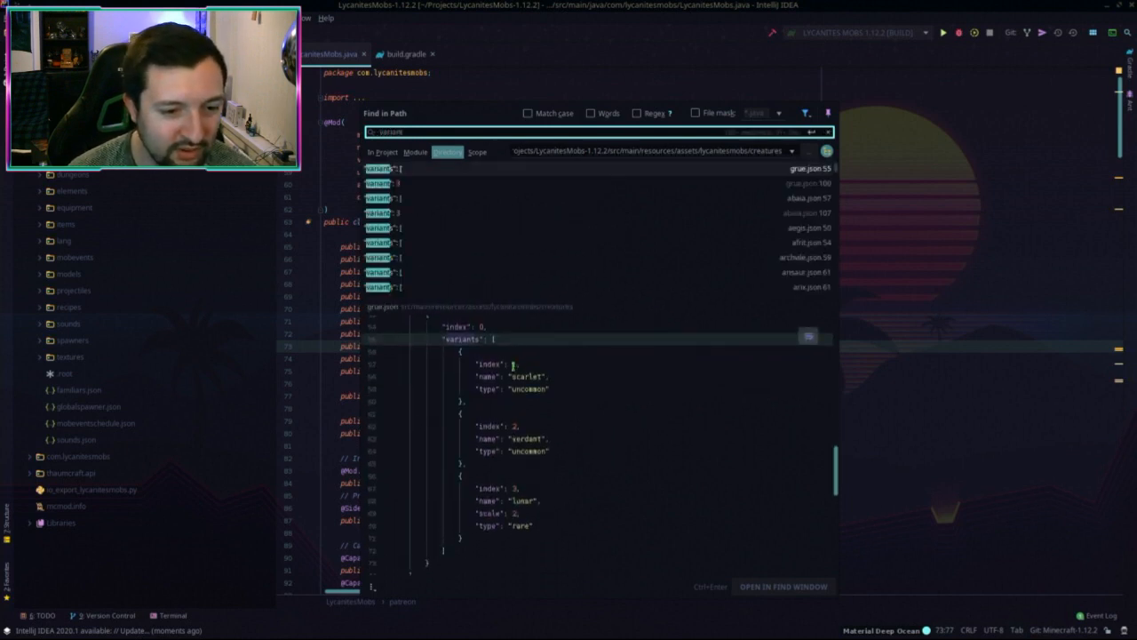
scroll(554, 420, up, 2)
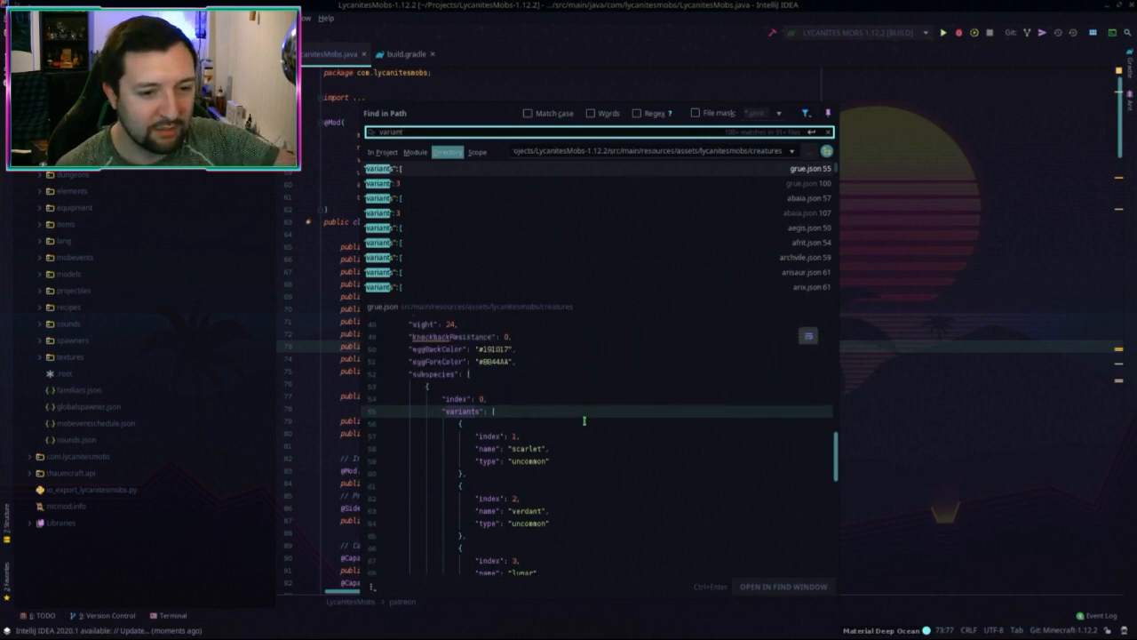
scroll(577, 425, down, 2)
scroll(599, 421, up, 3)
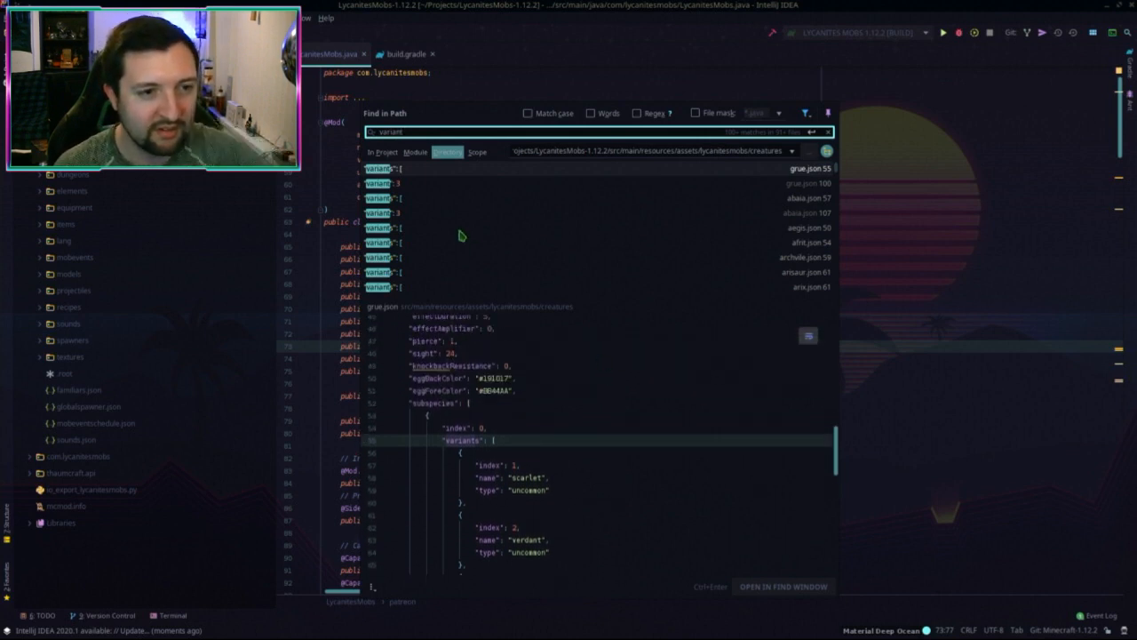
Step: Search the creature files for 'scarlet', then 'keppel', reviewing the matching variant names
key(ctrl+a)
key(BackSpace)
text(sub)
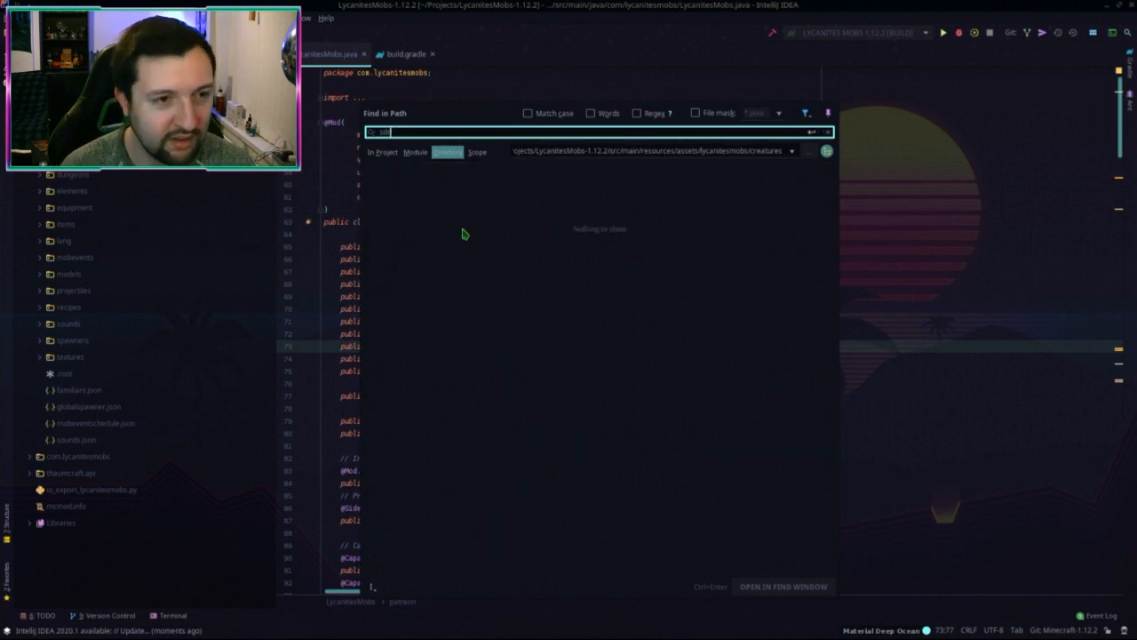
text(ar)
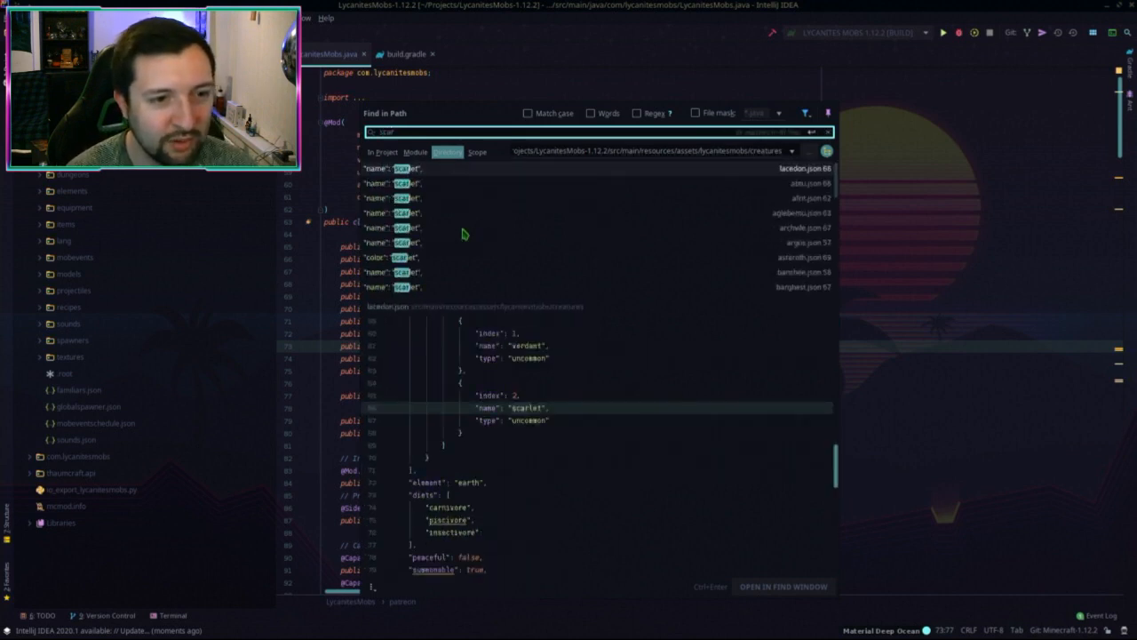
text(let)
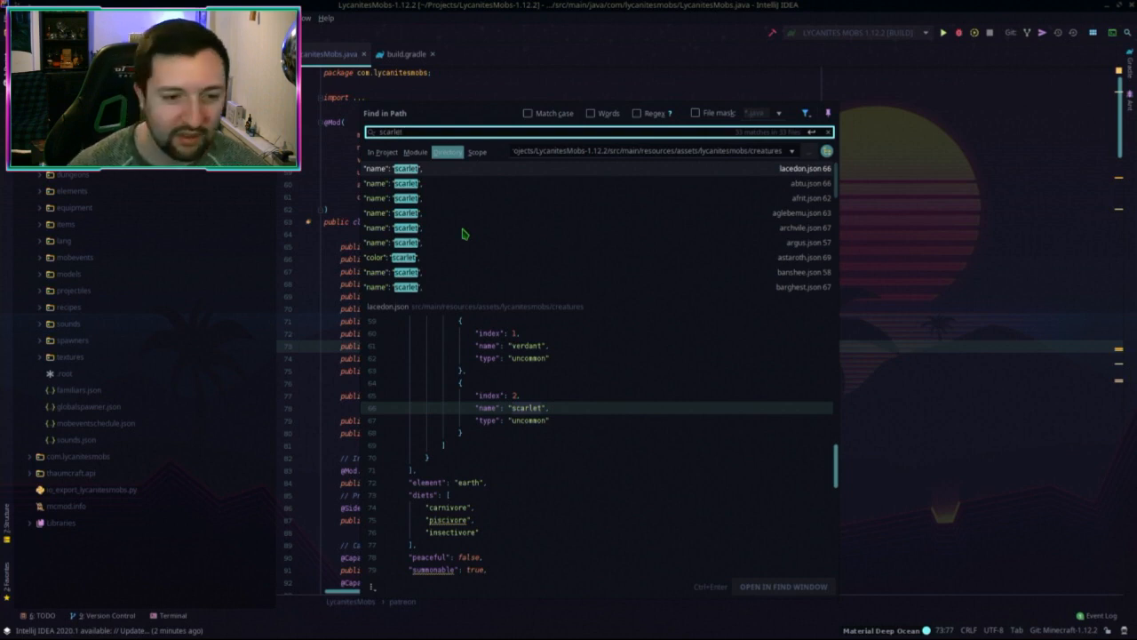
scroll(534, 235, down, 10)
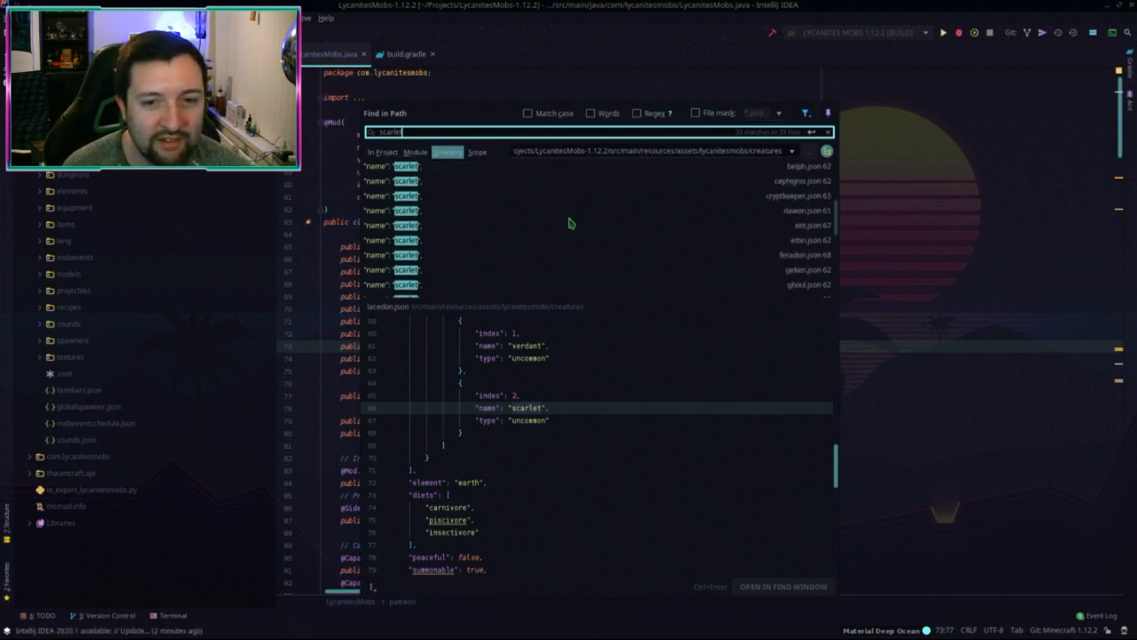
scroll(570, 228, up, 10)
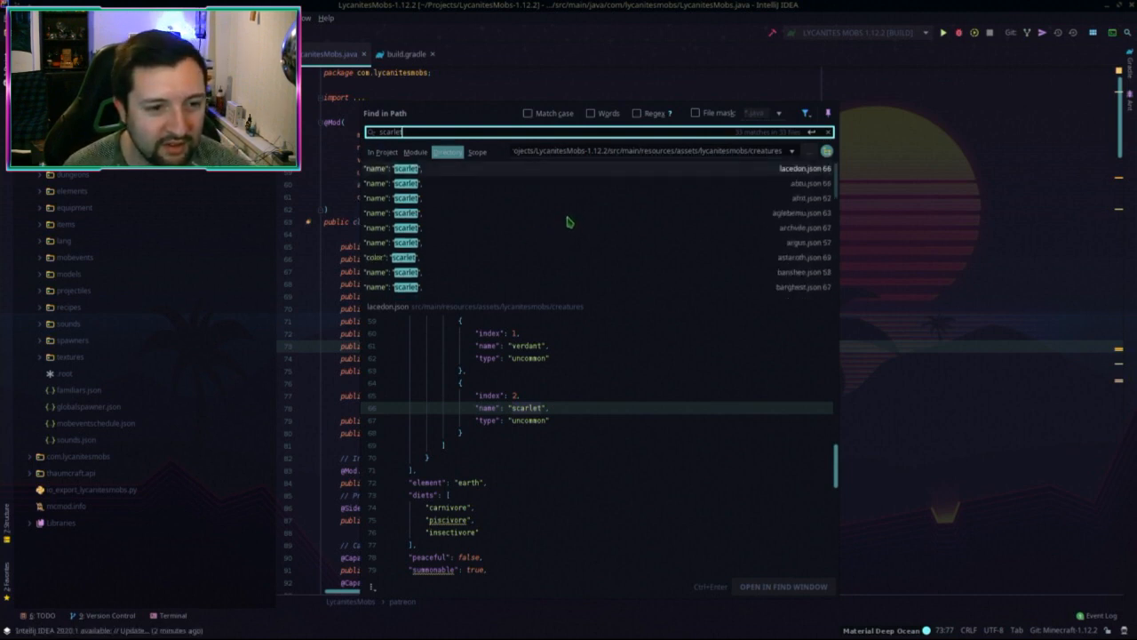
scroll(589, 444, up, 2)
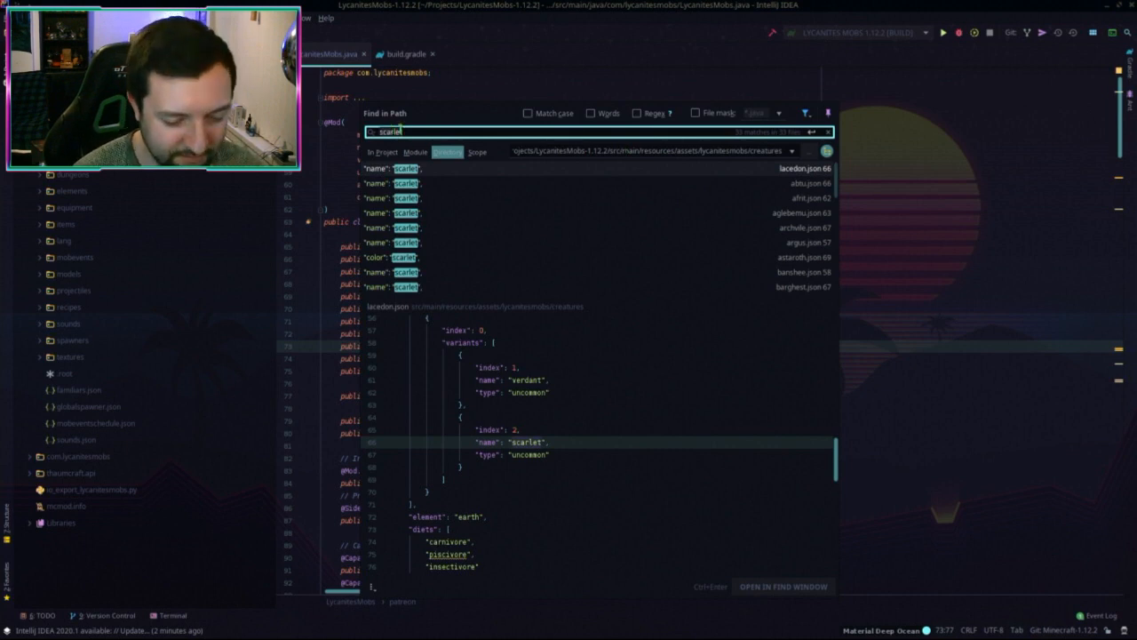
text(keppel)
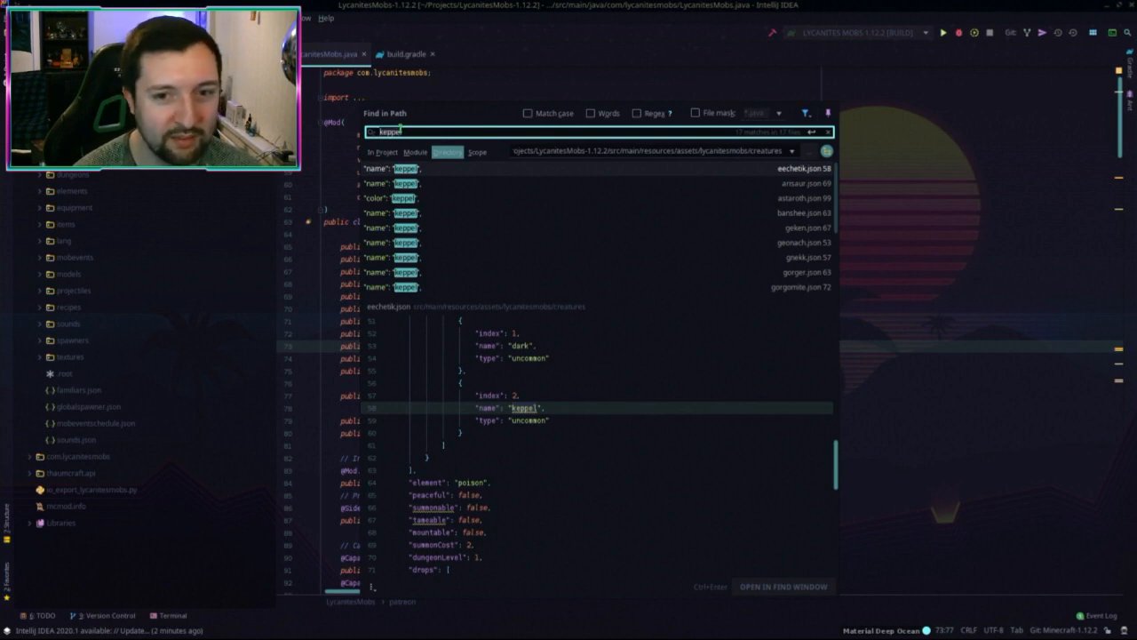
Step: Search the creatures folder for the lux, quoted "dark" and verdant subspecies variants
key(ctrl+a)
text(lux)
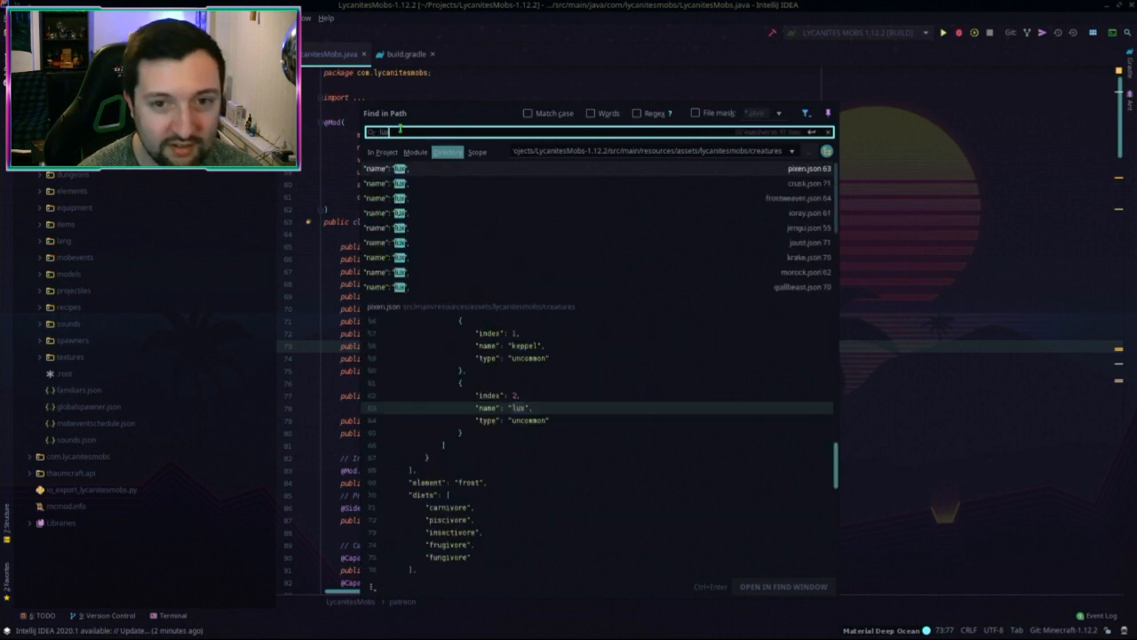
key(ctrl+a)
text(dark)
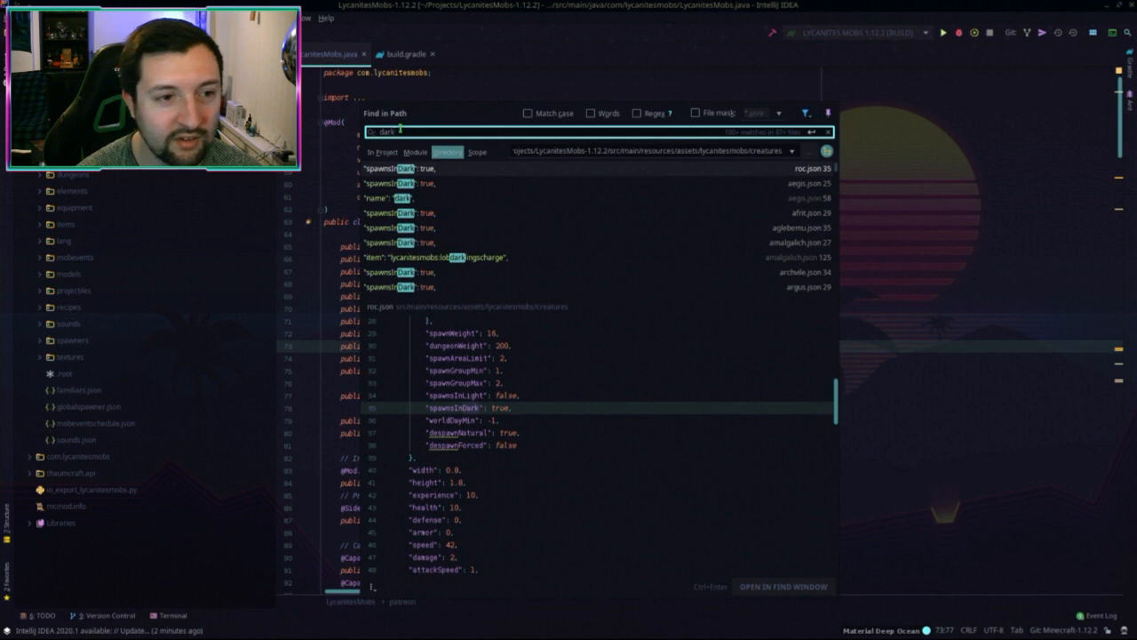
text(")
key(Home)
text(")
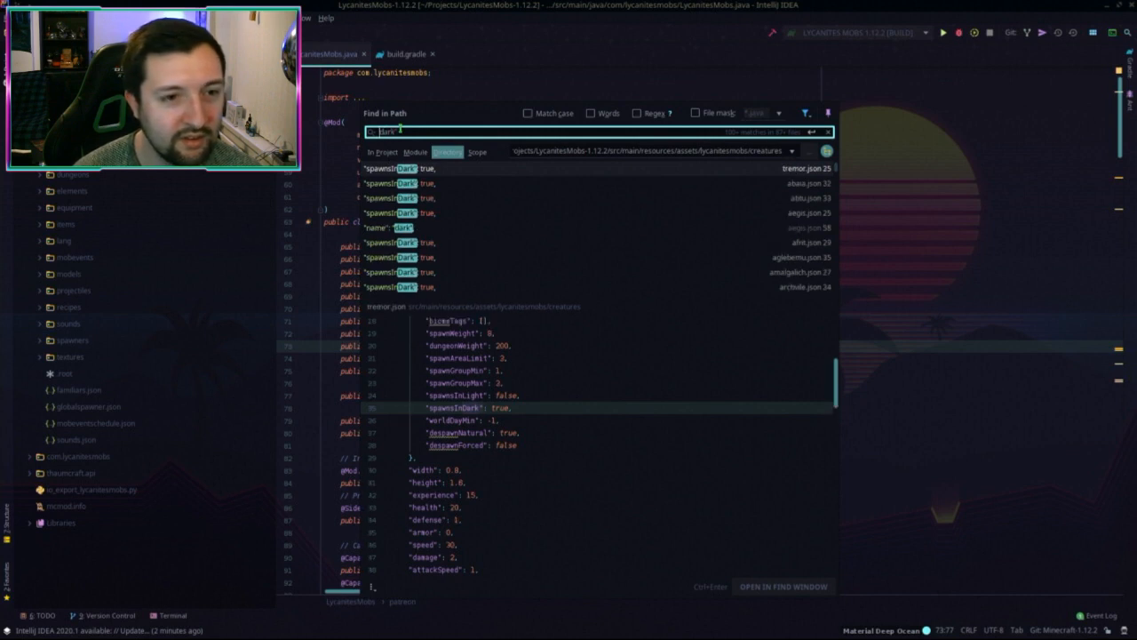
key(End)
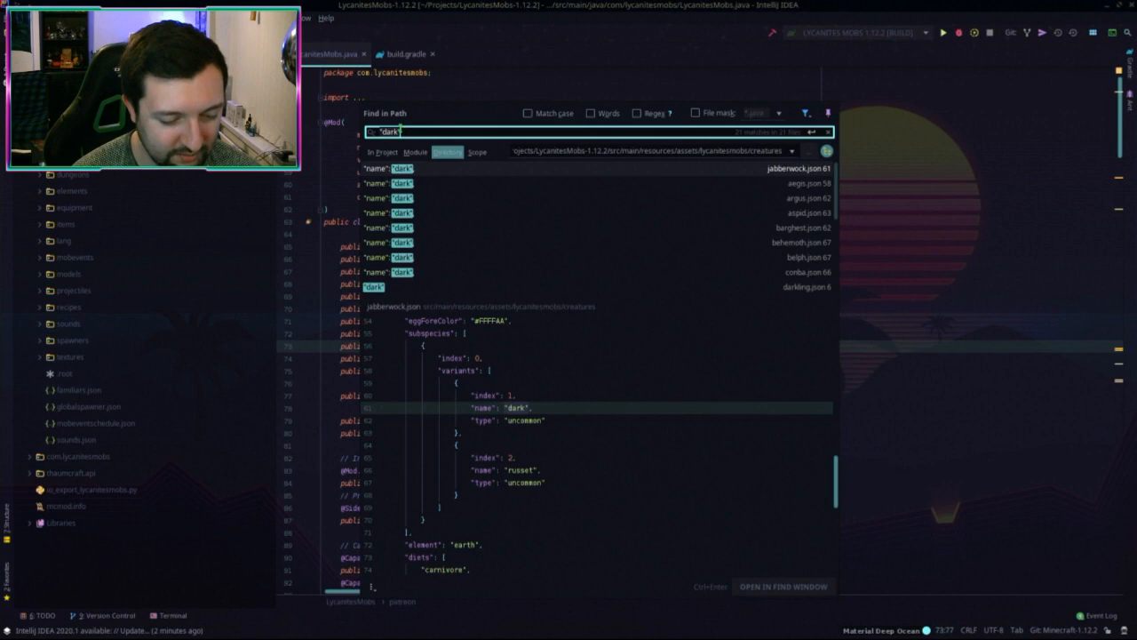
key(ctrl+a)
text(verdant)
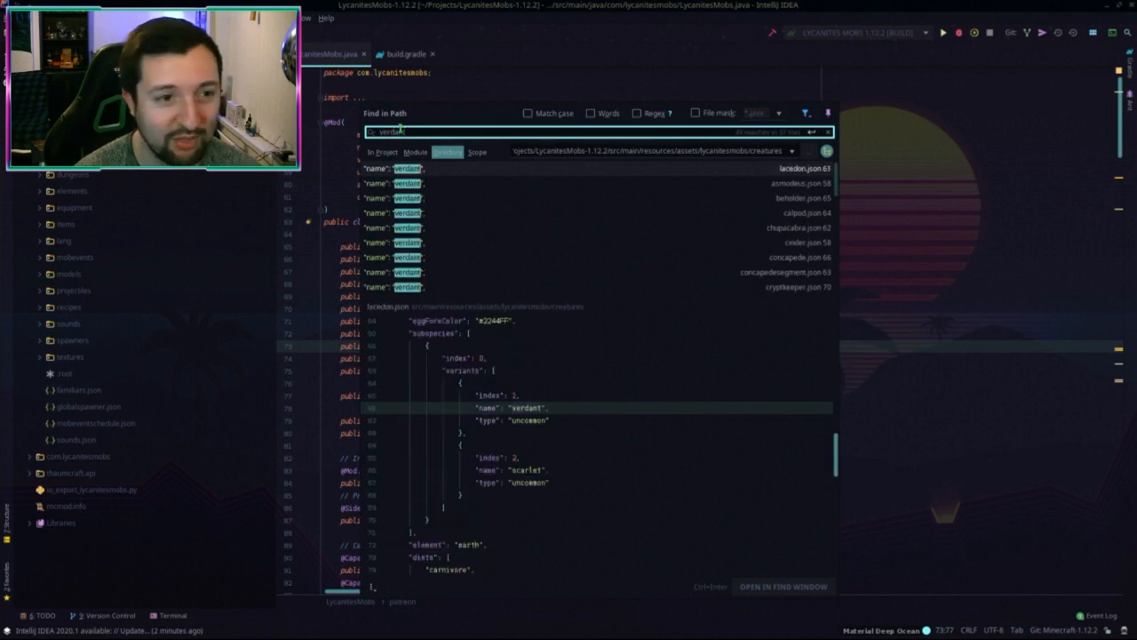
Step: Search the creature configs for the violet, scarlet, azure and russet variants, then close the results
key(ctrl+a)
text(viol)
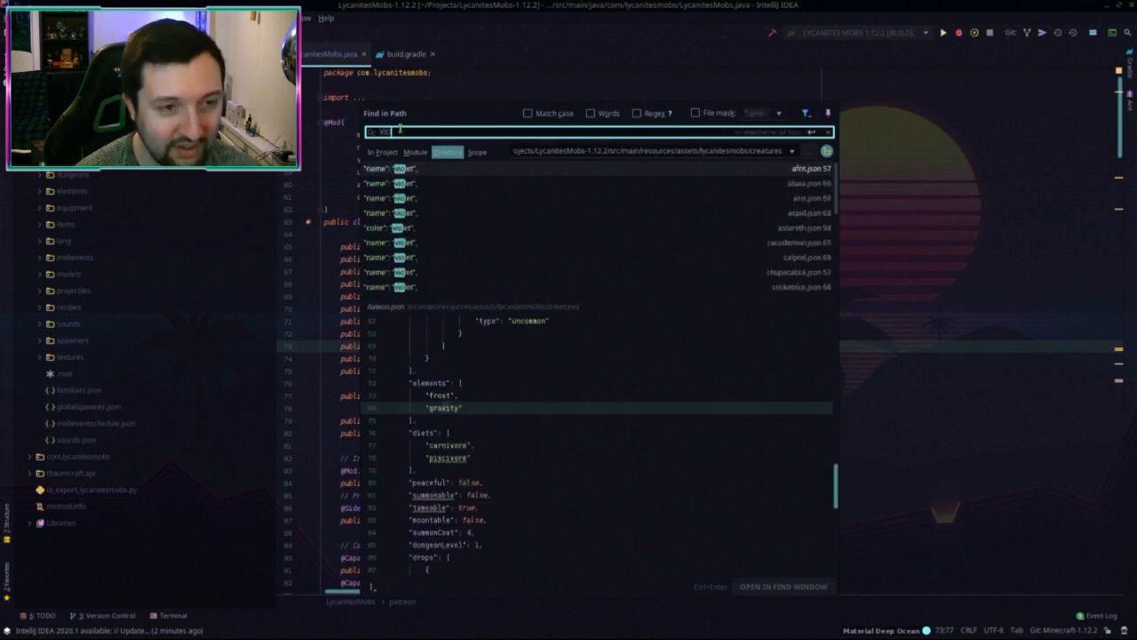
text(et)
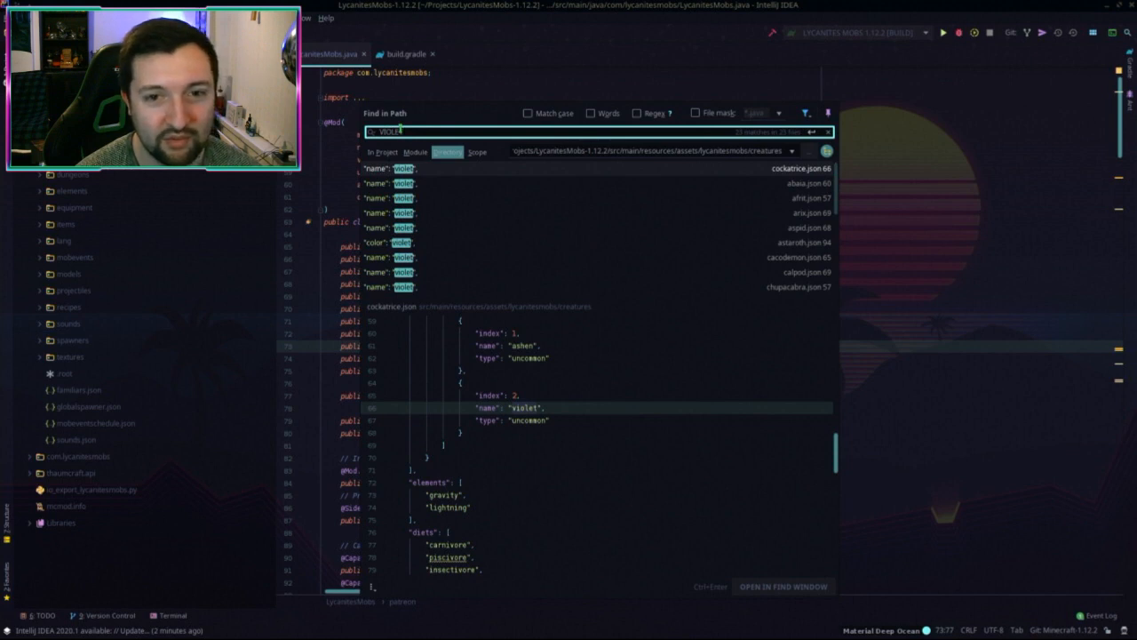
key(ctrl+a)
key(BackSpace)
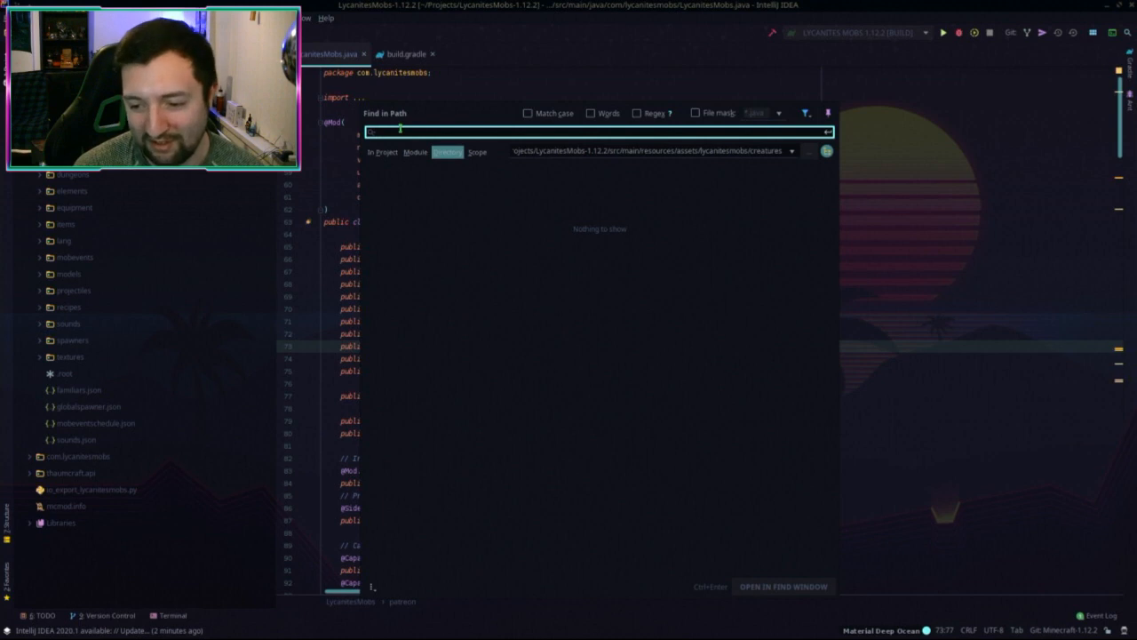
text(scarlet)
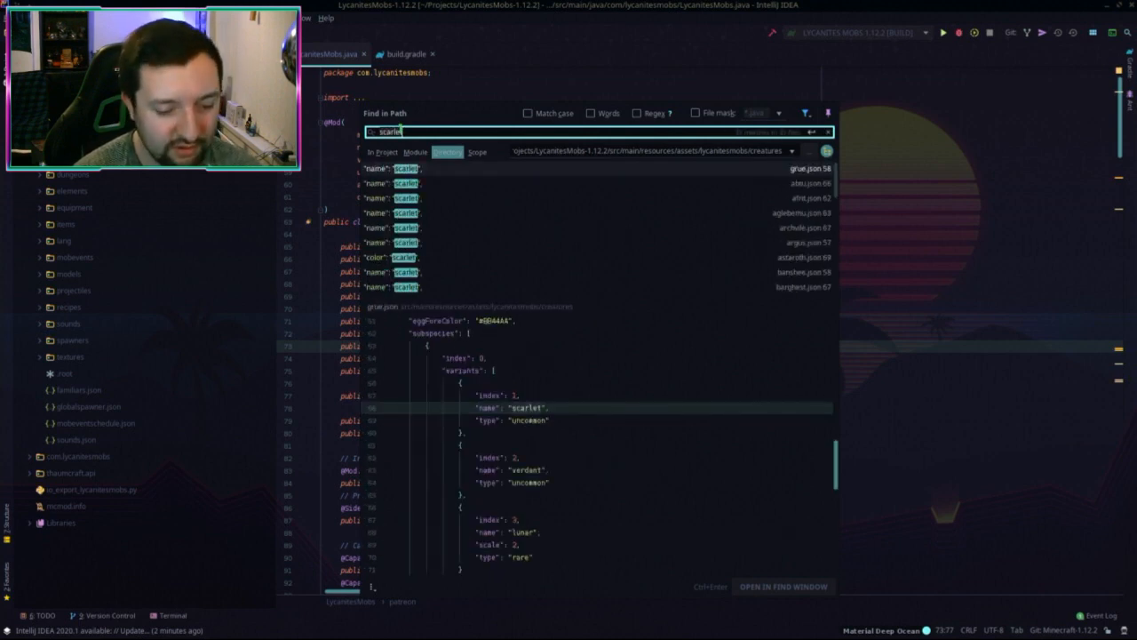
key(ctrl+a)
text(azure)
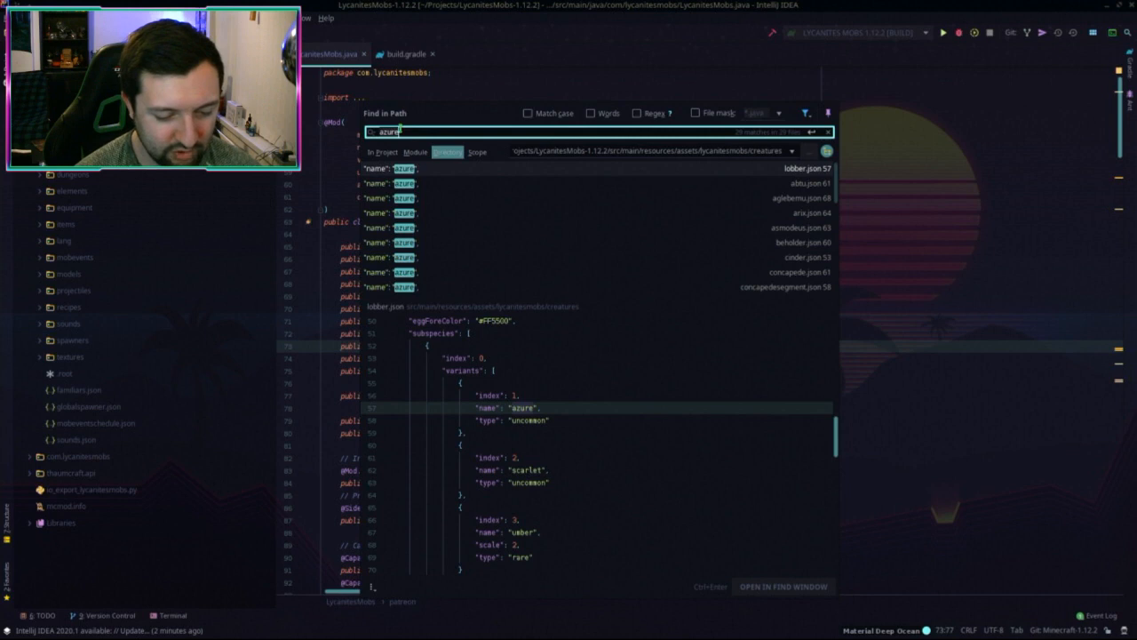
key(ctrl+a)
text(russet)
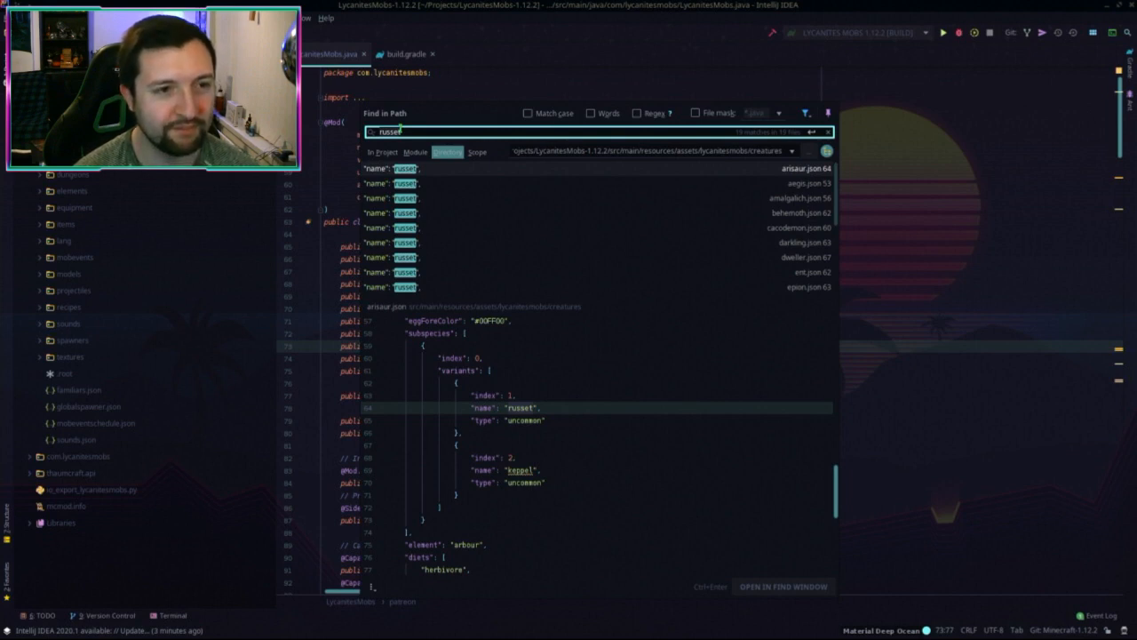
key(Escape)
key(shift)
key(shift)
Step: Open en_US.lang via Search Everywhere and jump to its keppel entry
text(en_us)
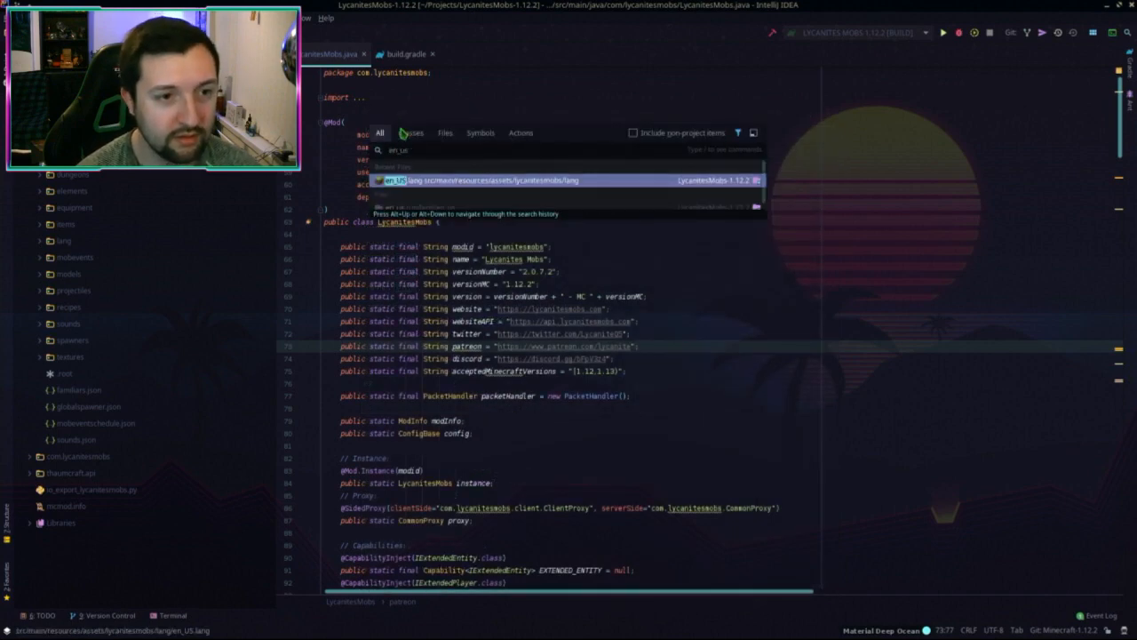
key(Return)
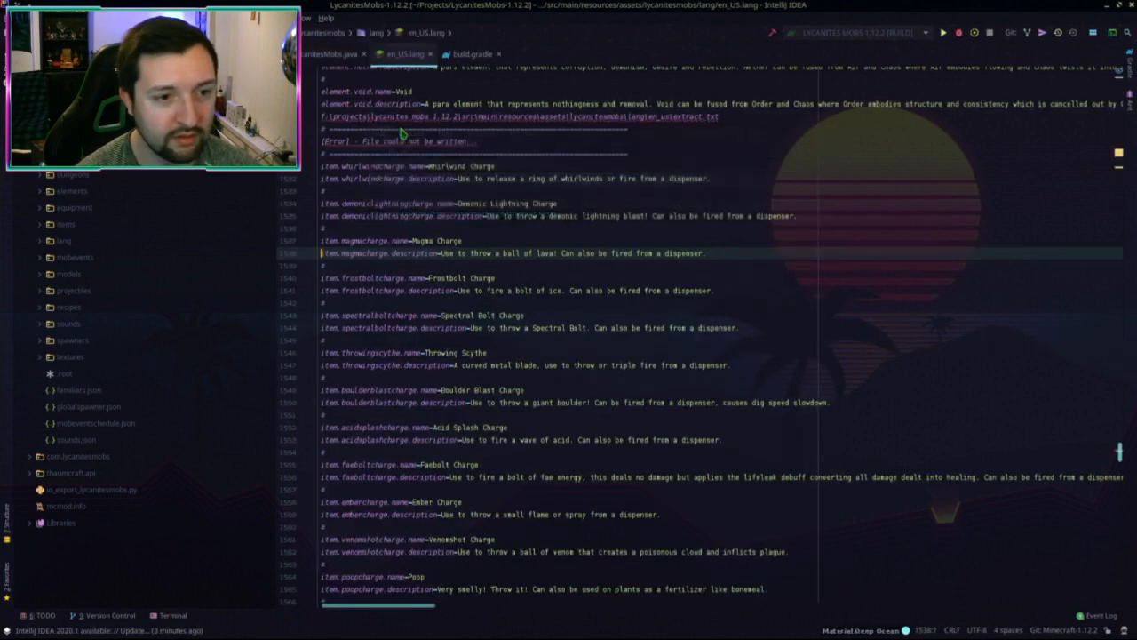
key(ctrl+f)
key(Escape)
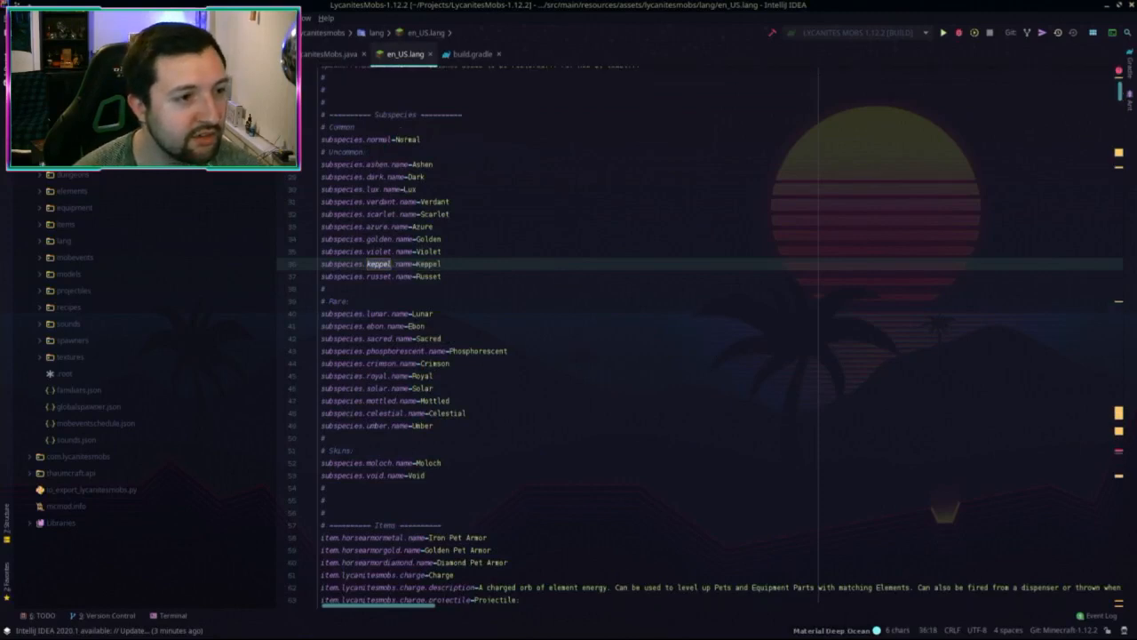
Step: Find in Path over the creatures folder for ashen, then golden, and close the results
right_click(88, 158)
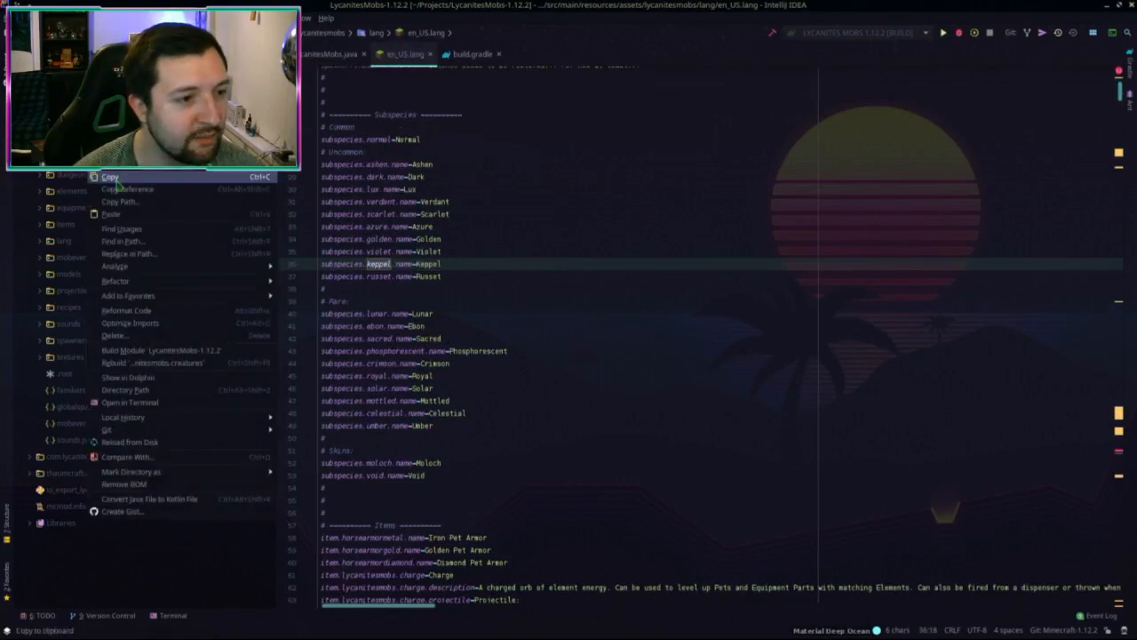
click(152, 241)
text(as)
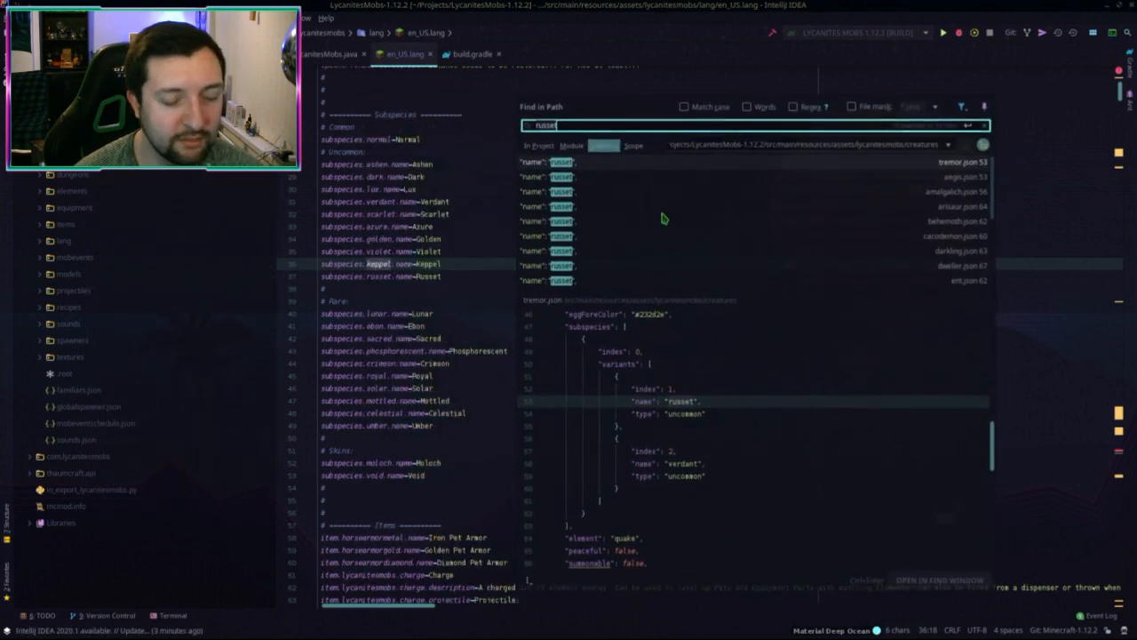
text(hen)
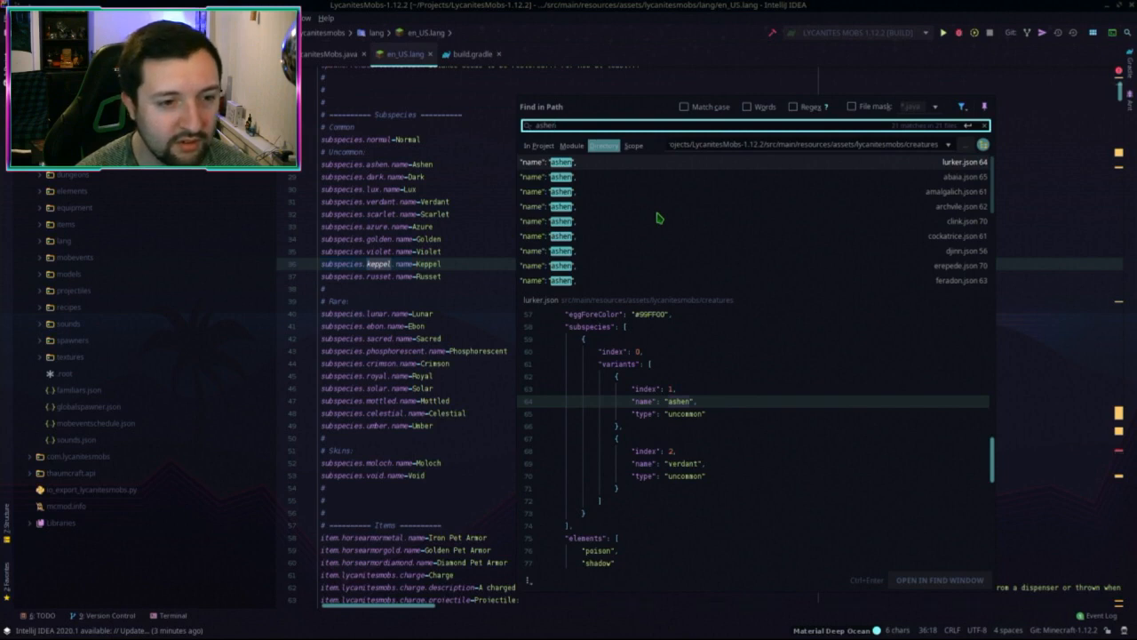
key(ctrl+a)
key(BackSpace)
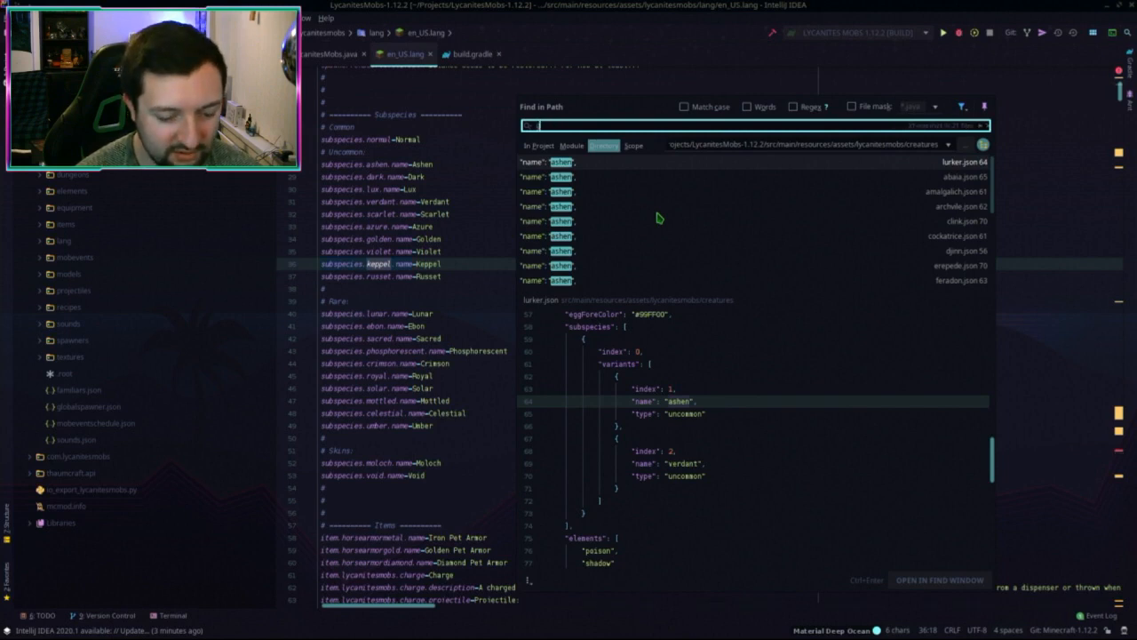
text(golden)
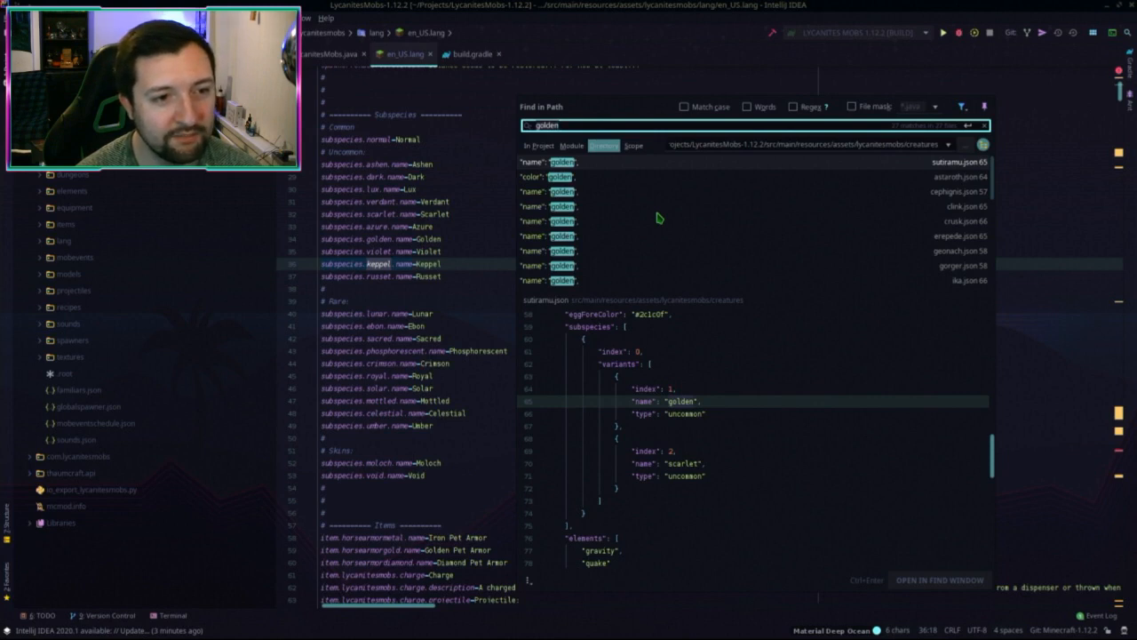
key(Escape)
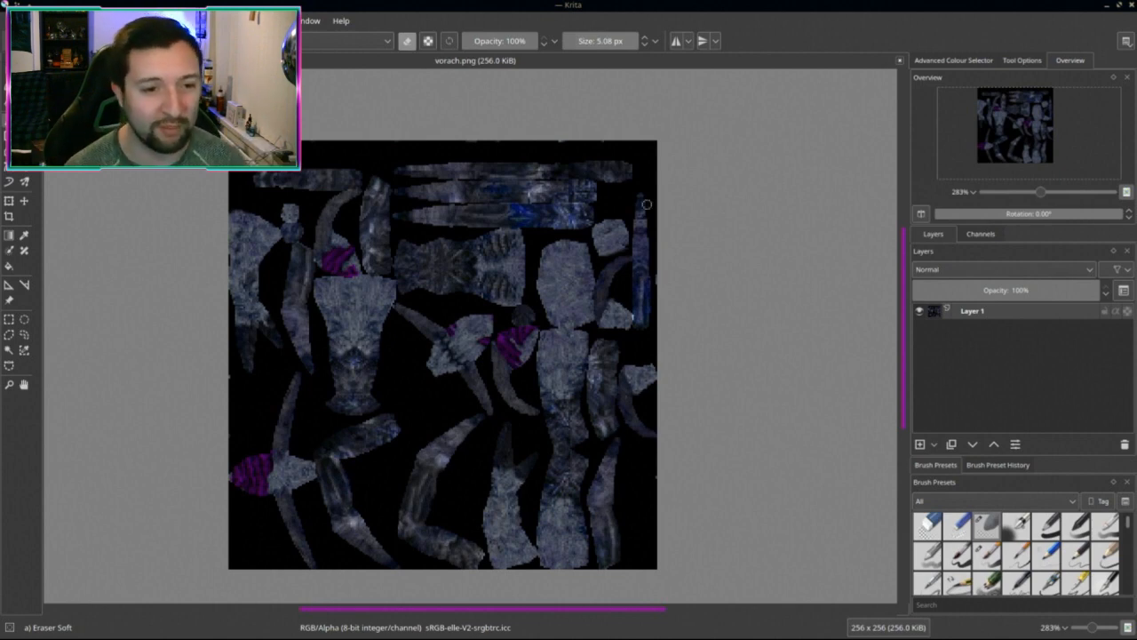
Step: Zoom and pan around the vorach.png texture in Krita to inspect the purple crest patches
scroll(498, 326, up, 3)
mouse_move(498, 326)
middle_down()
mouse_move(579, 439)
mouse_move(563, 411)
mouse_move(498, 379)
middle_up()
scroll(615, 468, down, 4)
scroll(596, 467, up, 1)
scroll(520, 418, up, 2)
scroll(597, 318, down, 2)
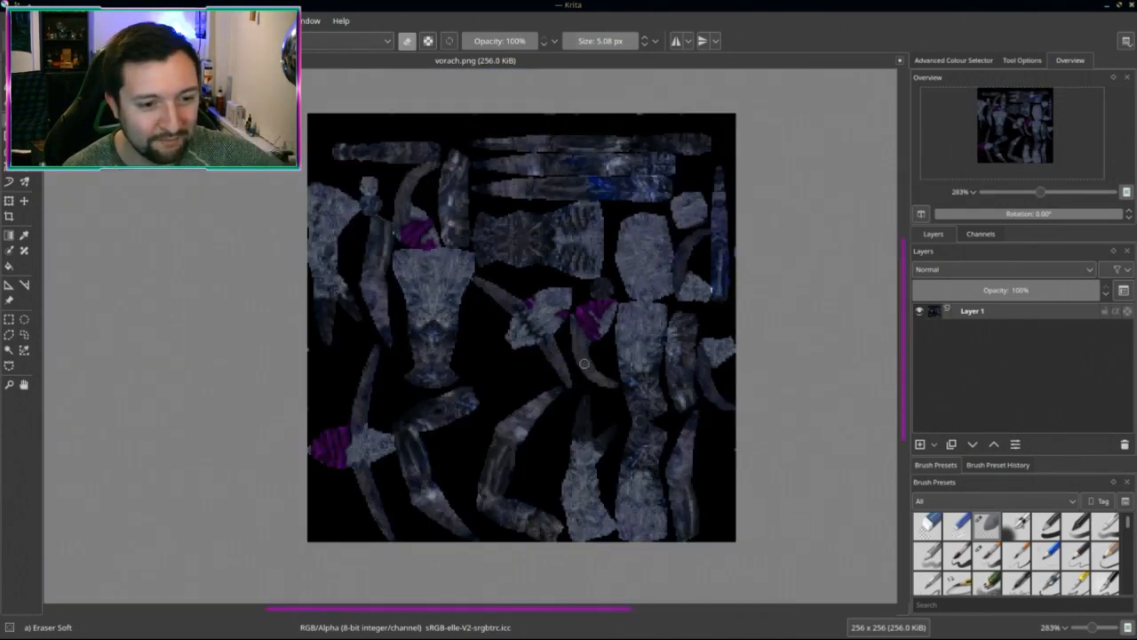
scroll(584, 363, up, 2)
mouse_move(585, 364)
middle_down()
mouse_move(560, 433)
mouse_move(560, 400)
middle_up()
scroll(561, 410, down, 2)
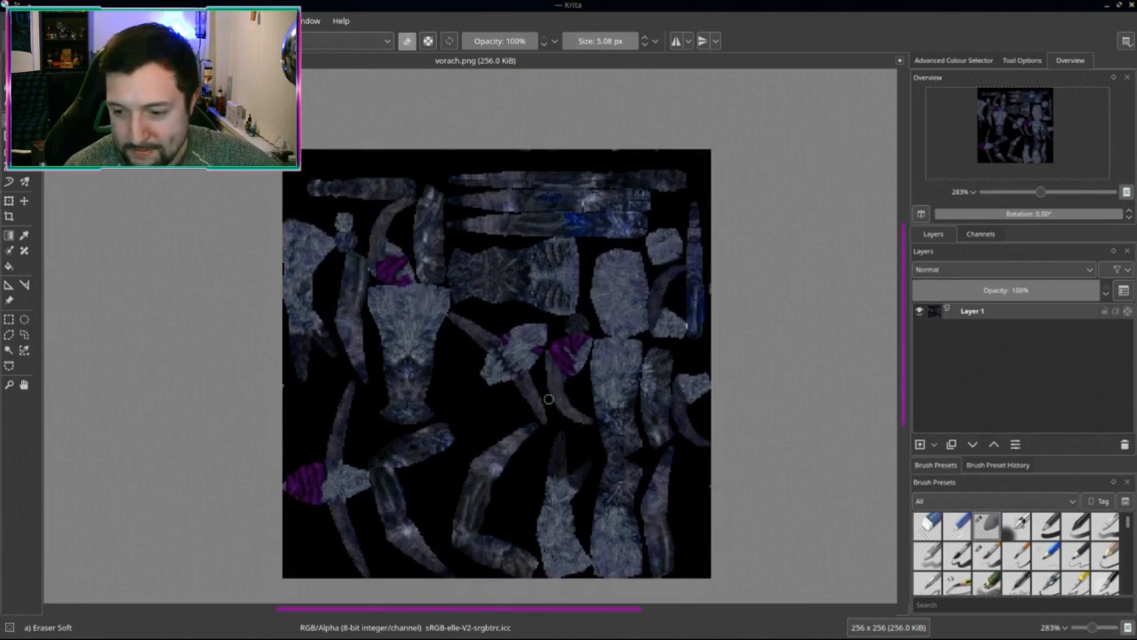
mouse_move(549, 399)
middle_down()
mouse_move(561, 373)
mouse_move(588, 361)
middle_up()
scroll(551, 384, up, 1)
scroll(586, 361, down, 1)
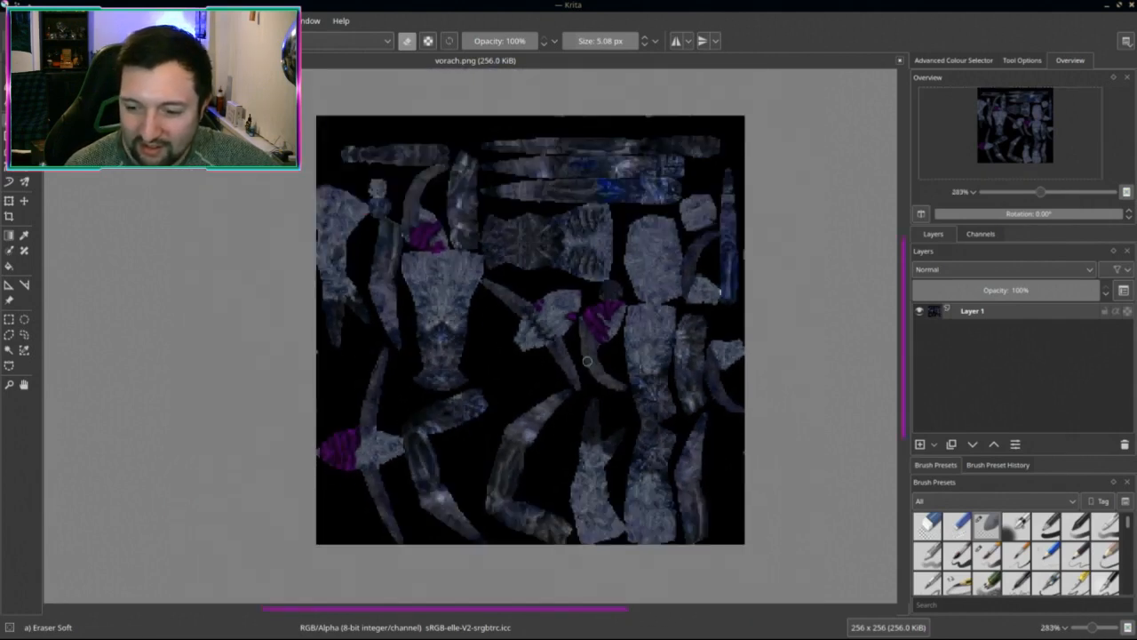
scroll(574, 370, up, 1)
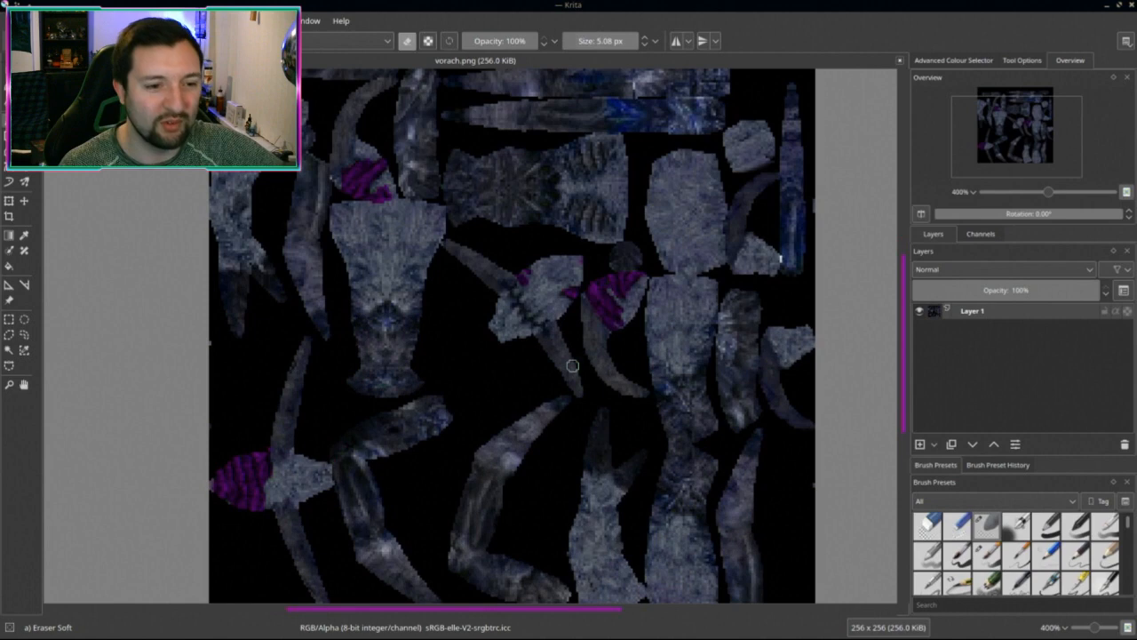
middle_drag(427, 347, 559, 427)
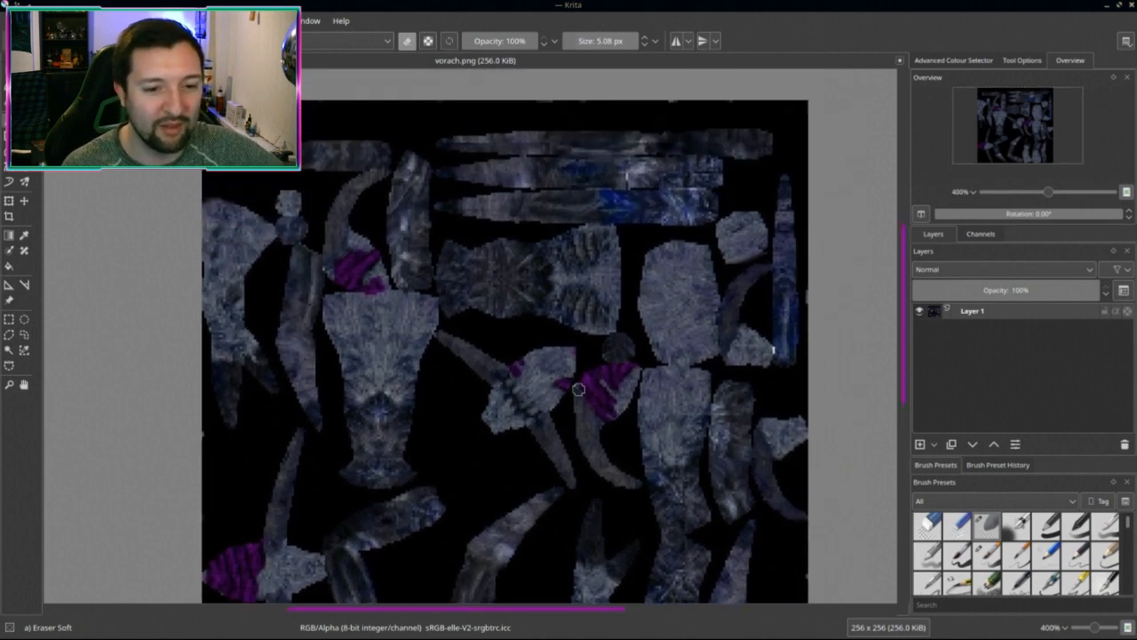
mouse_move(640, 404)
middle_down()
mouse_move(622, 294)
mouse_move(629, 395)
middle_up()
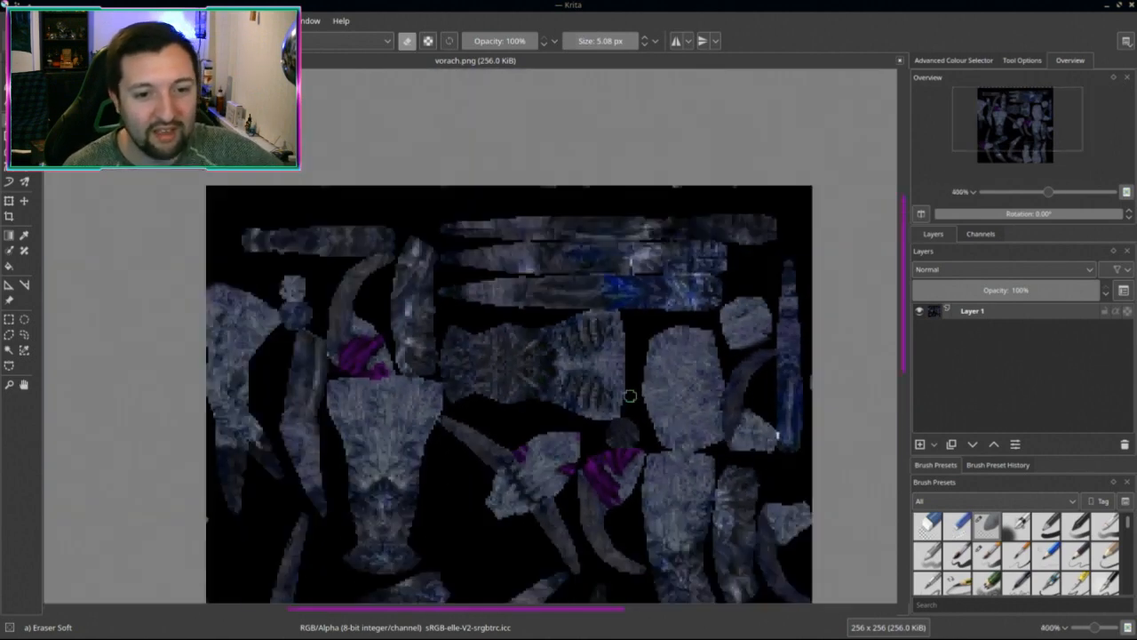
scroll(628, 395, down, 1)
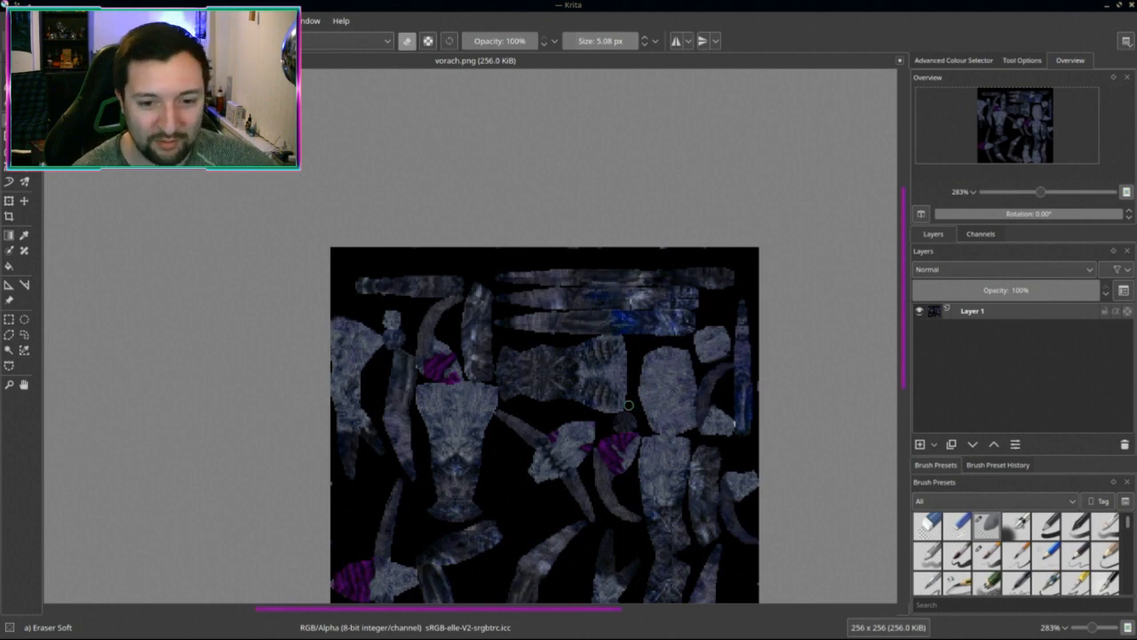
scroll(672, 420, up, 2)
scroll(585, 382, down, 2)
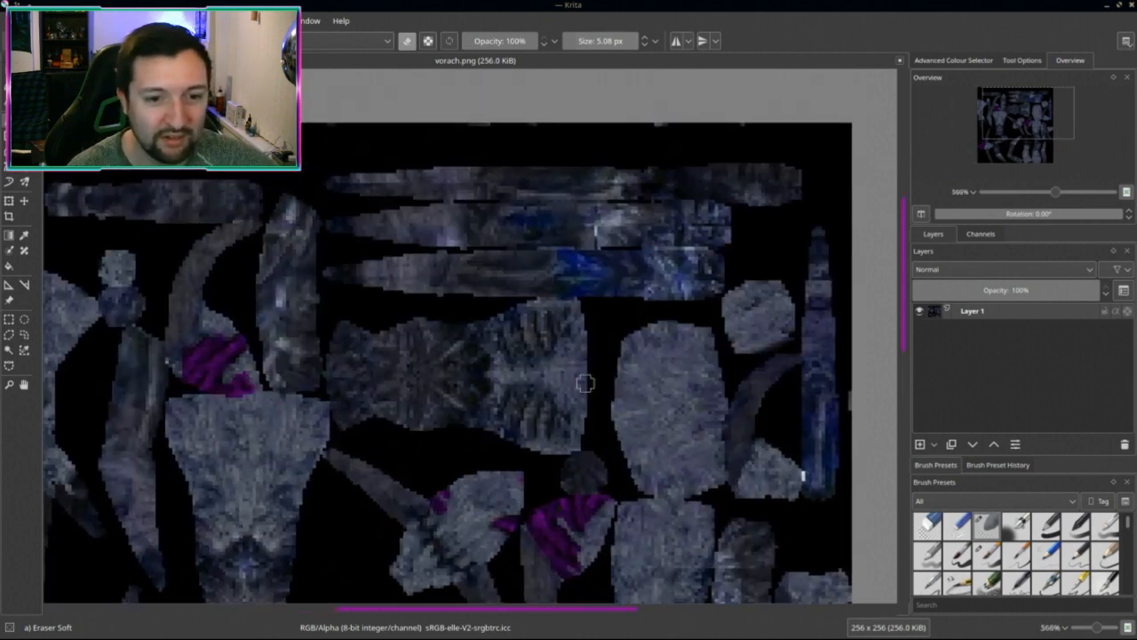
scroll(584, 388, down, 2)
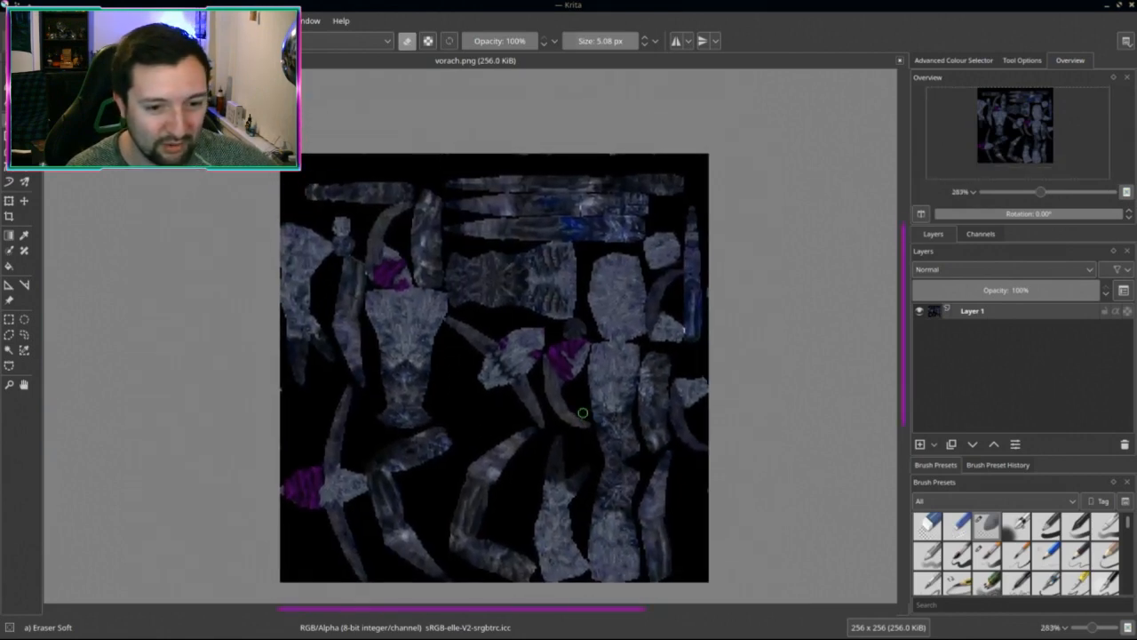
scroll(582, 407, up, 1)
middle_drag(558, 373, 632, 371)
scroll(640, 409, down, 2)
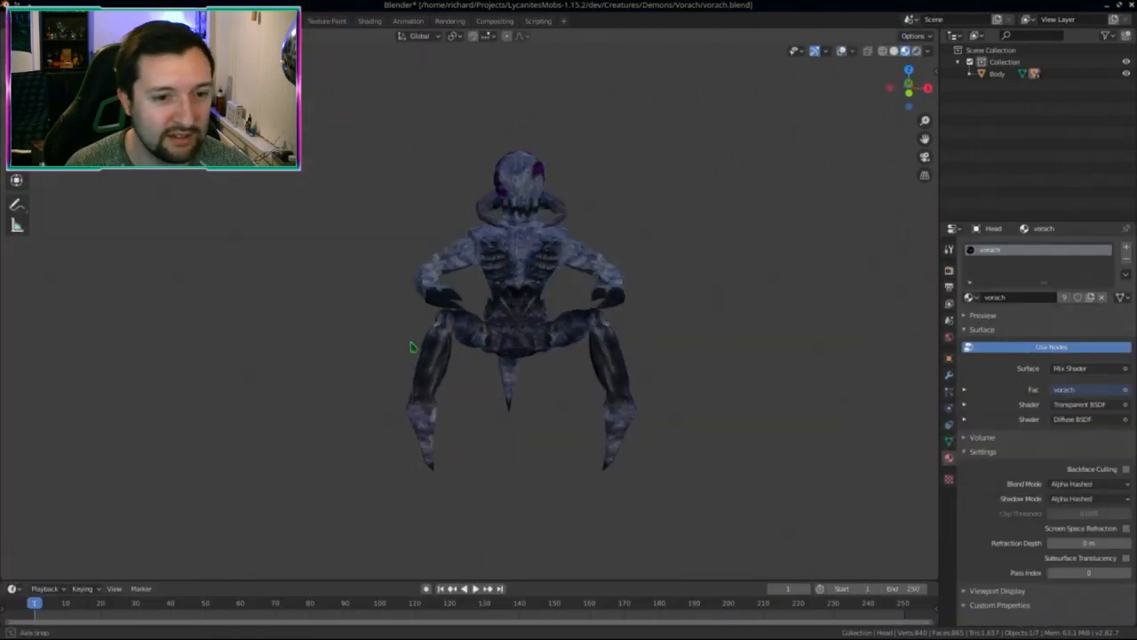
Step: Zoom and orbit the 3D view around the textured vorach demon model
scroll(411, 348, up, 5)
middle_drag(412, 347, 534, 395)
scroll(486, 384, down, 4)
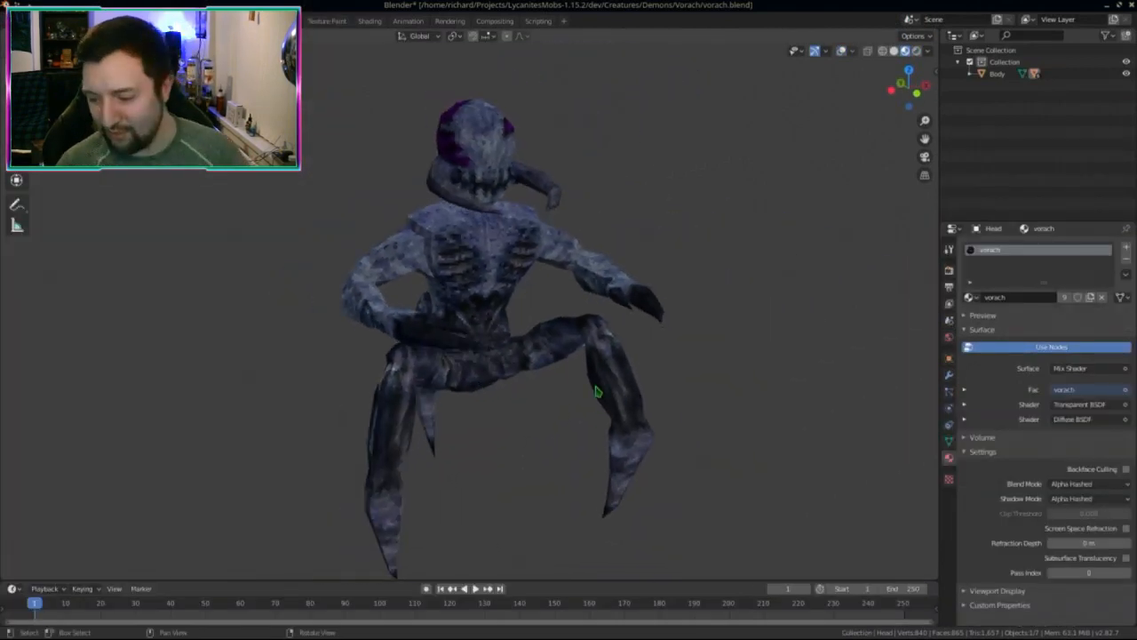
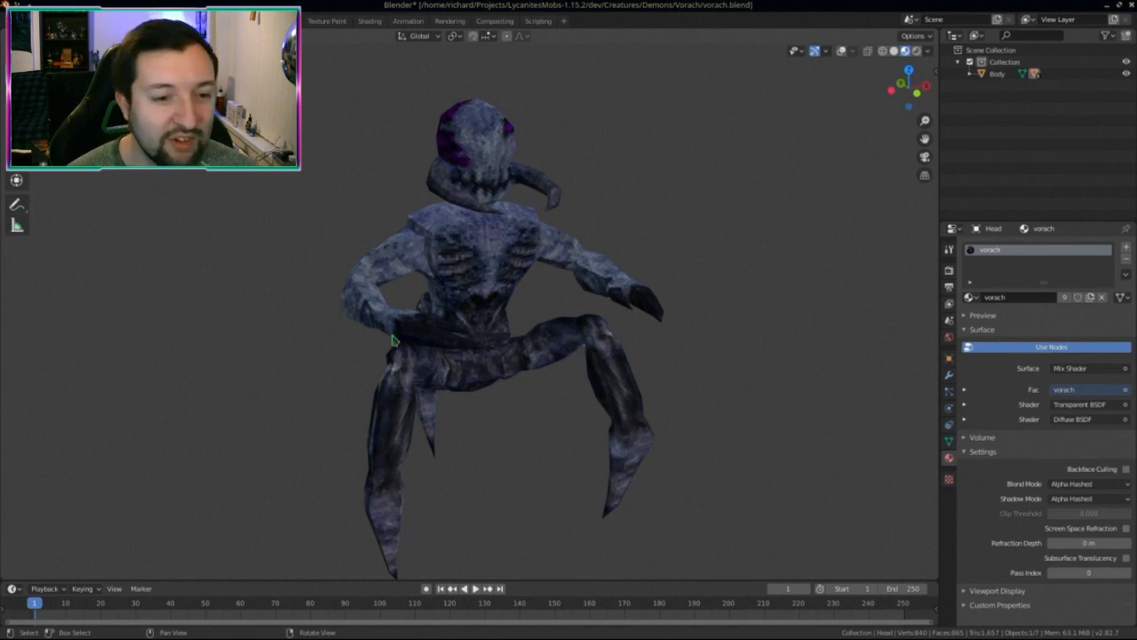
Step: Orbit the textured demon model to inspect its side and back, then switch to Krita
middle_drag(391, 337, 455, 420)
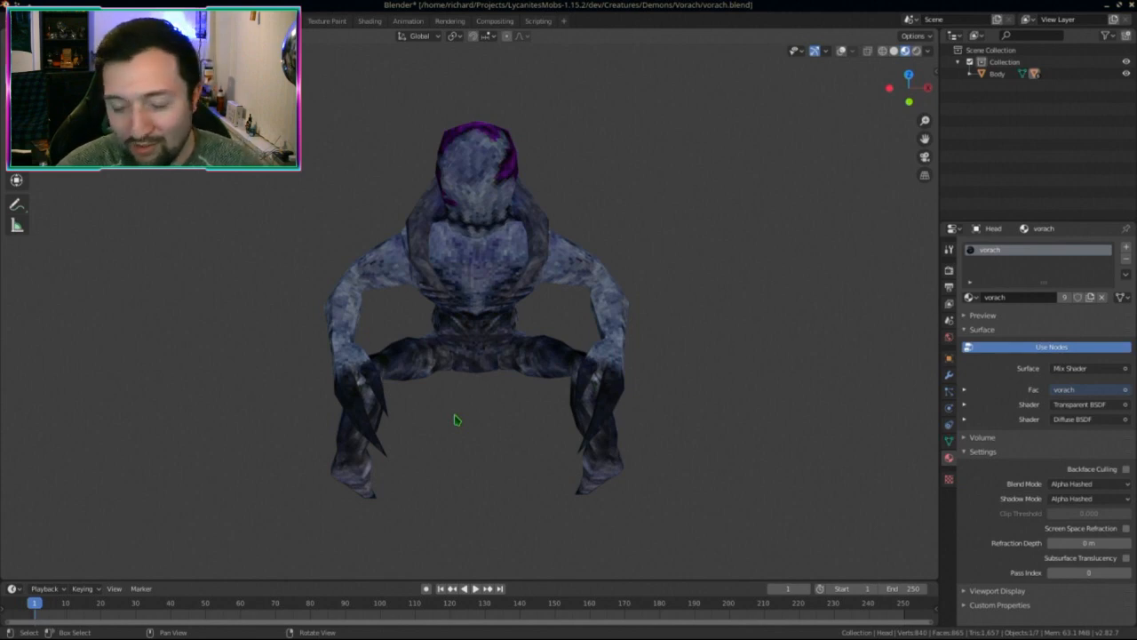
middle_drag(389, 238, 542, 278)
scroll(515, 355, down, 3)
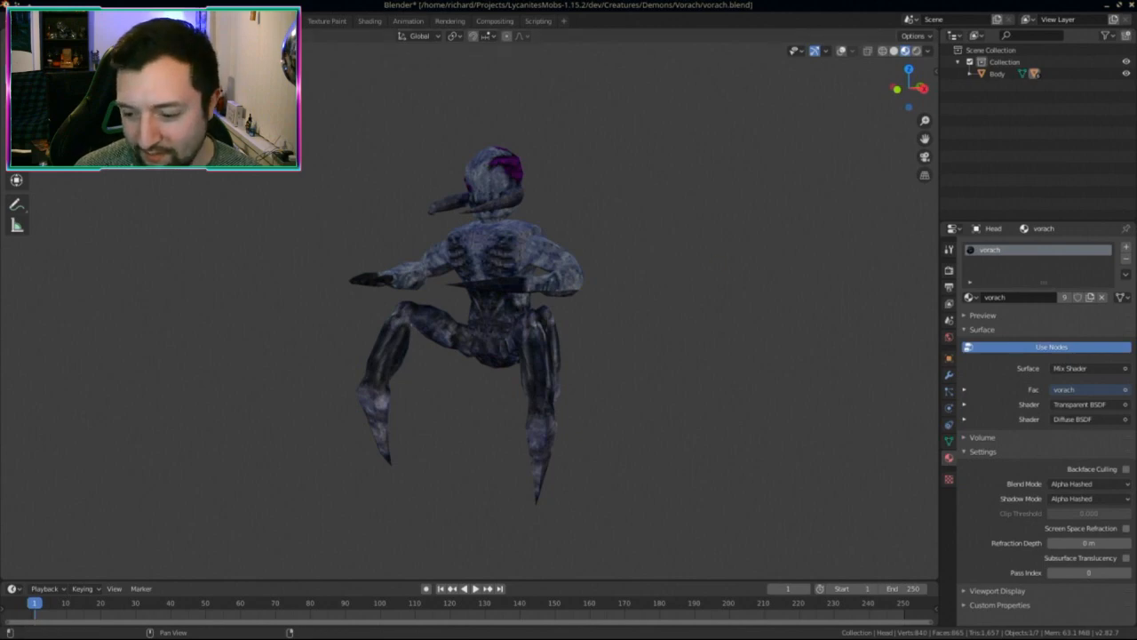
key(alt+Tab)
Step: Recolour the texture from purple to teal with HSV/HSL hue -45 and saturation 53
scroll(702, 373, up, 1)
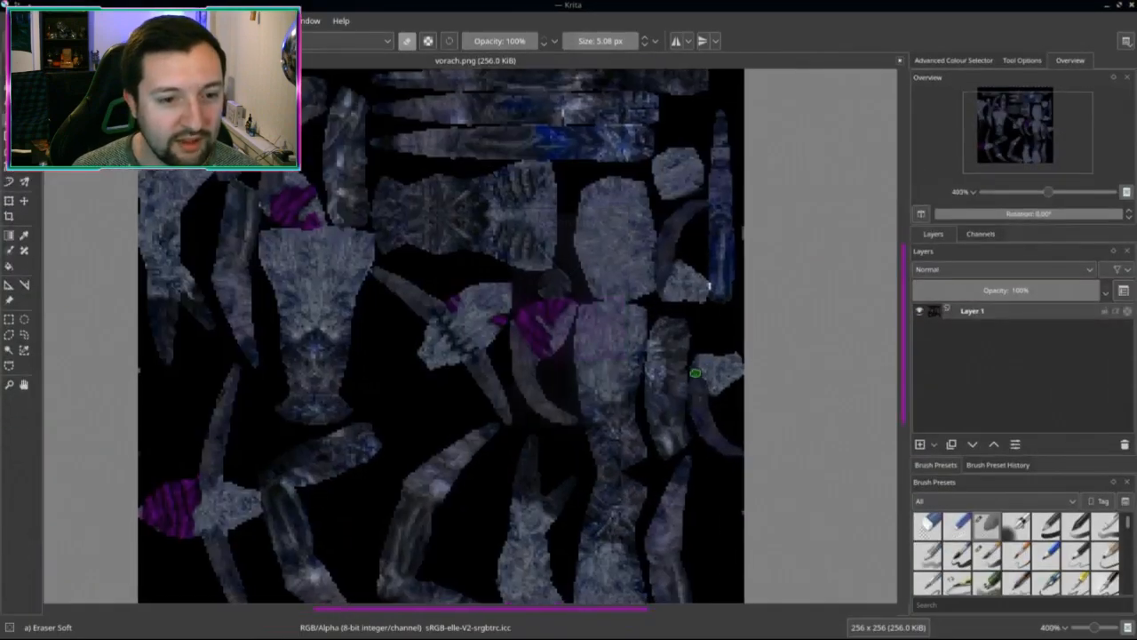
scroll(669, 364, down, 1)
middle_drag(670, 365, 567, 355)
key(ctrl+u)
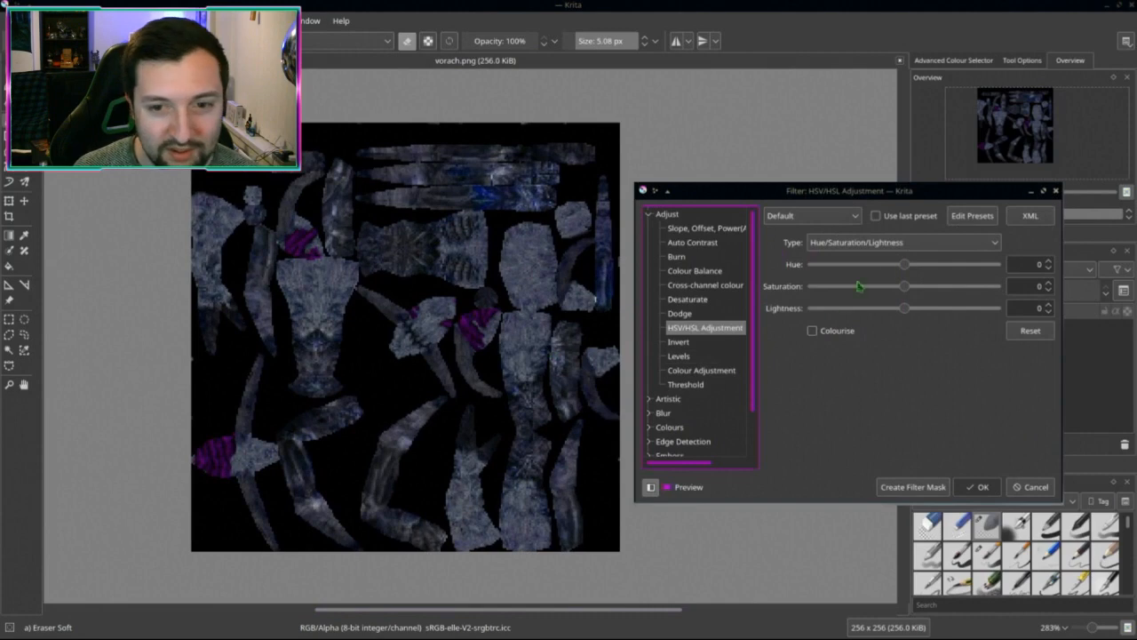
drag(909, 266, 997, 286)
drag(919, 265, 879, 271)
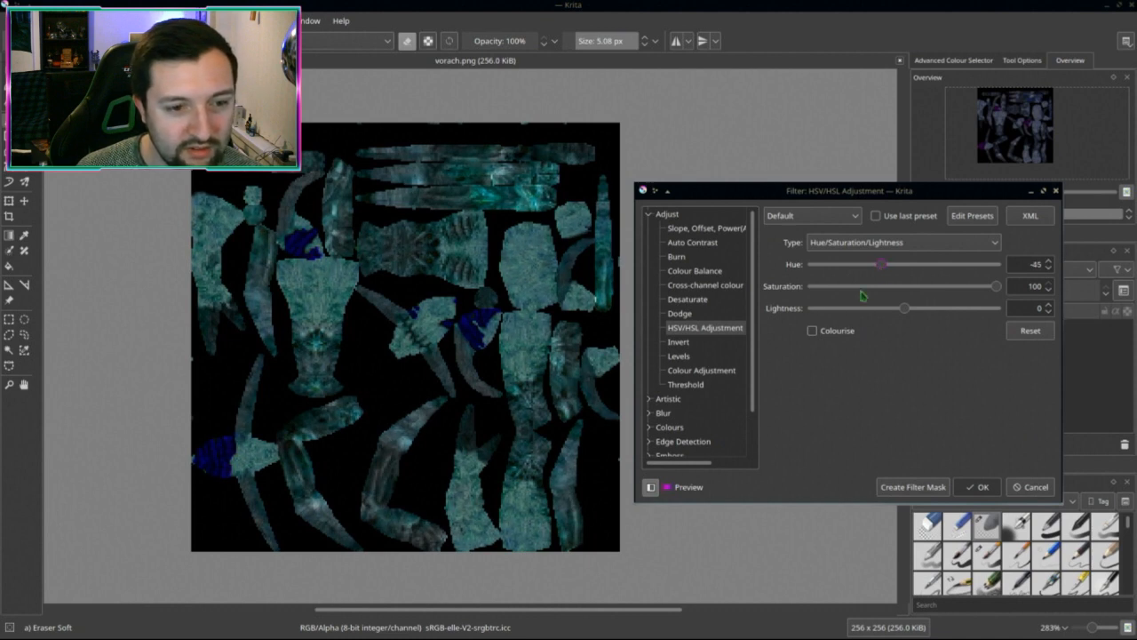
drag(996, 286, 939, 290)
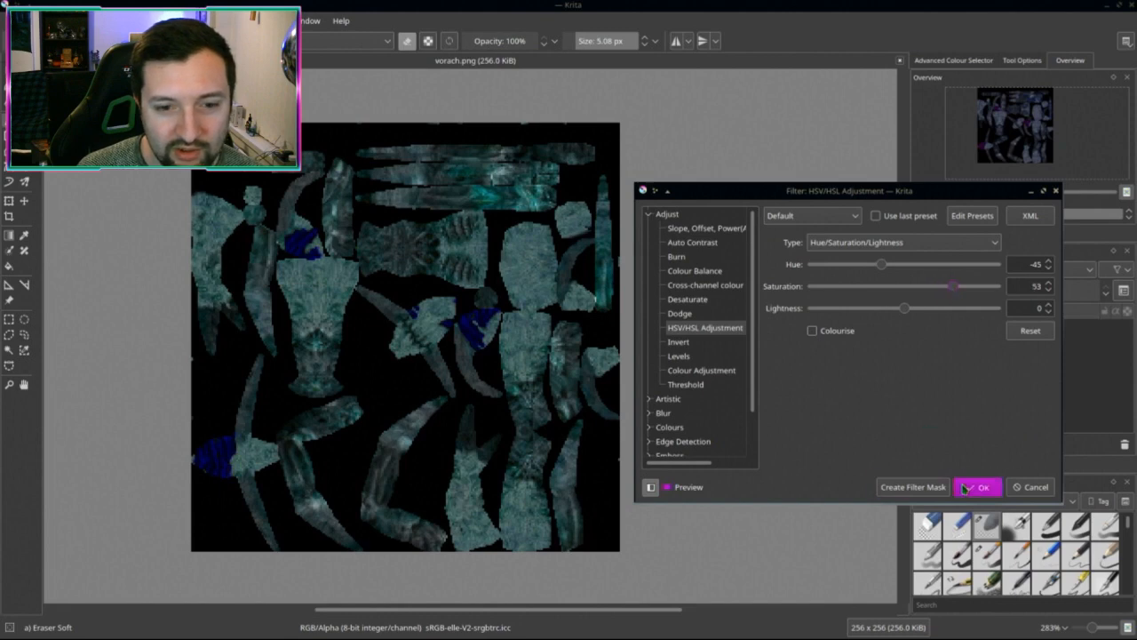
click(978, 487)
Step: Brighten the texture slightly with a midtones Dodge, after trying Burn
key(ctrl+l)
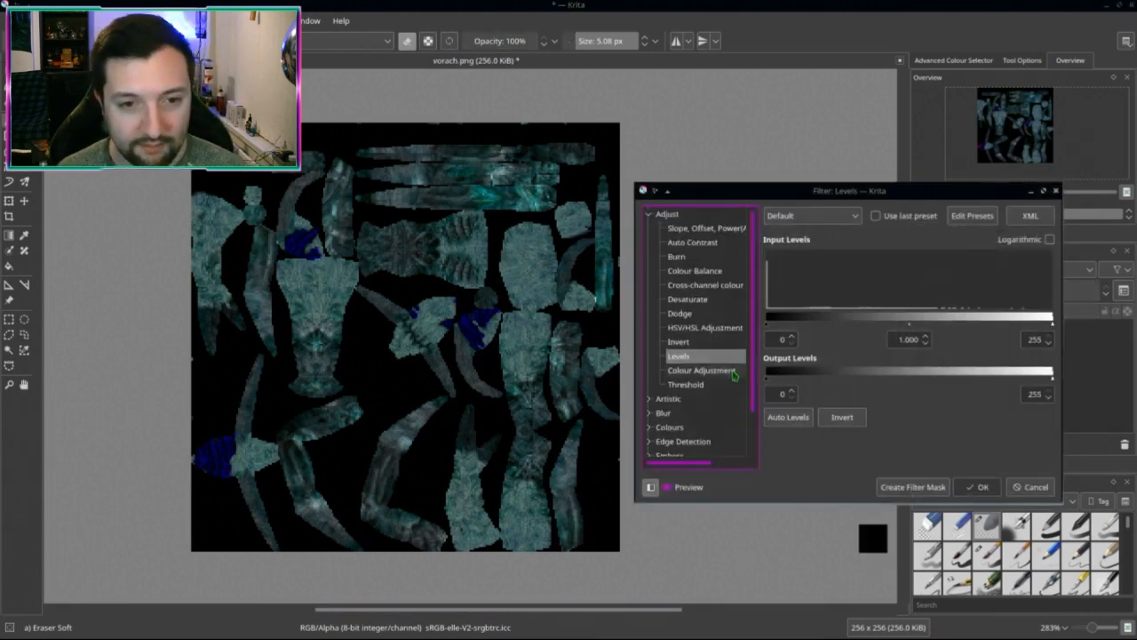
click(676, 256)
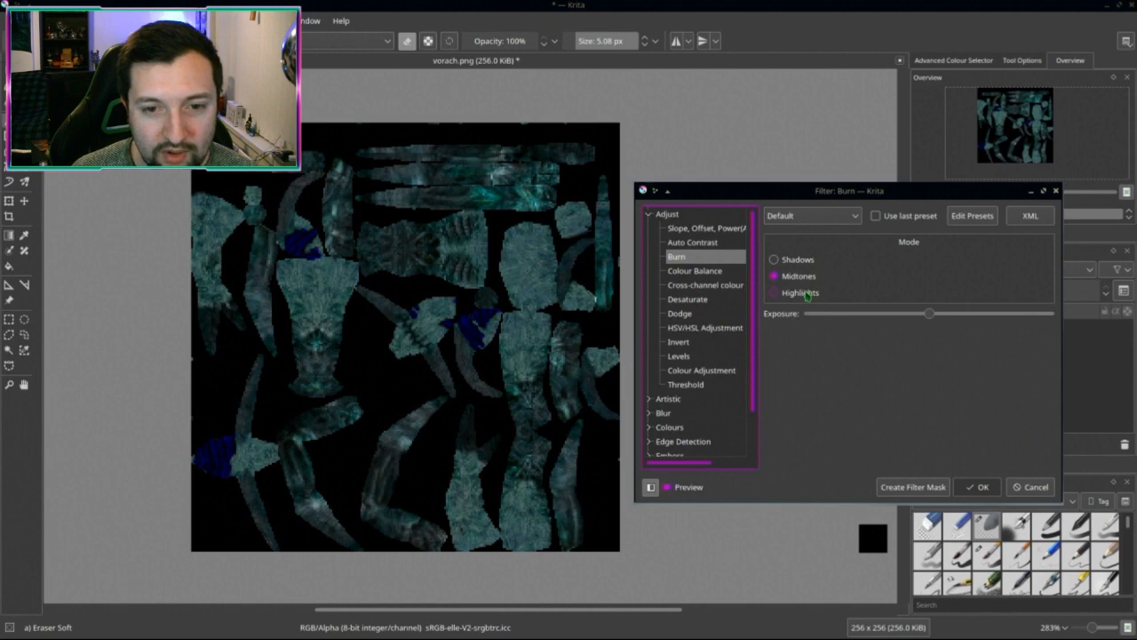
drag(928, 315, 1013, 316)
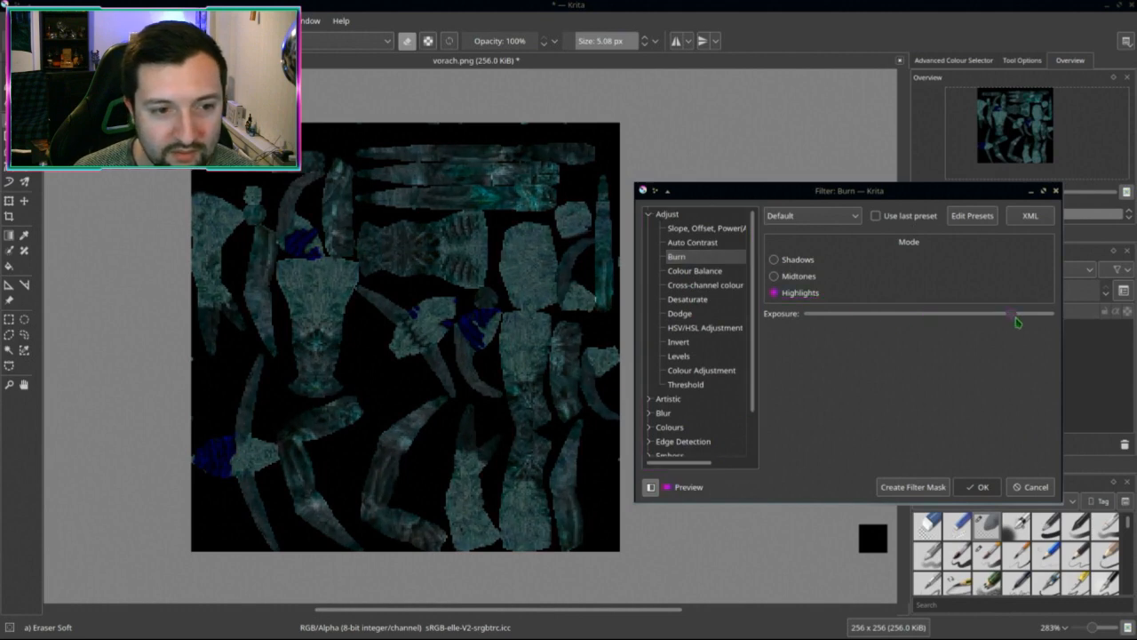
click(799, 259)
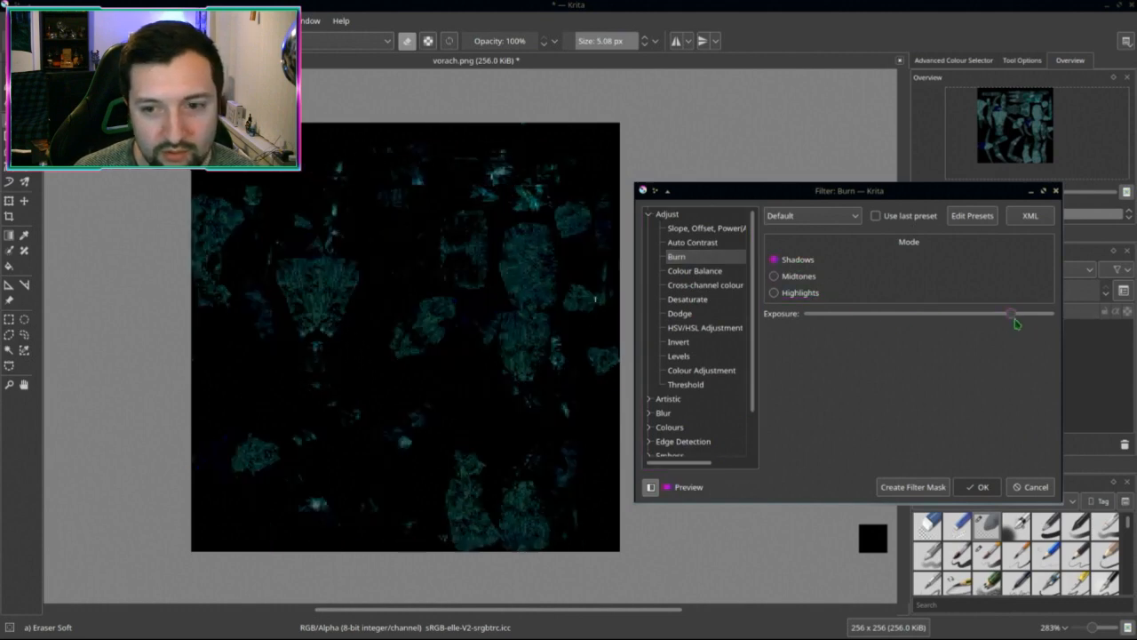
drag(1013, 315, 884, 313)
click(797, 278)
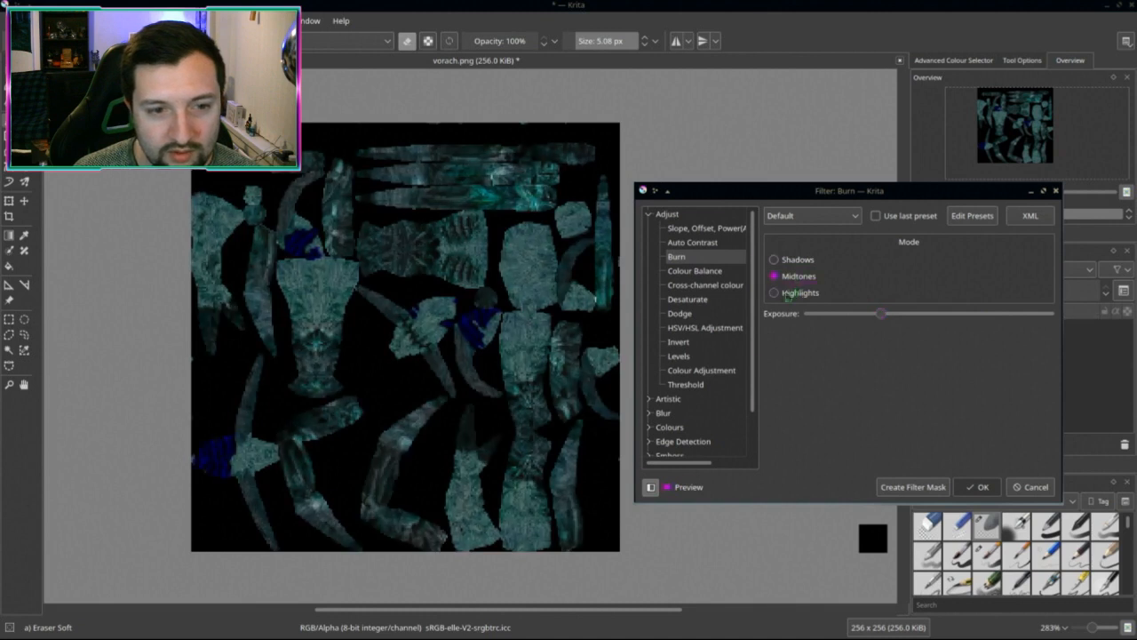
click(693, 313)
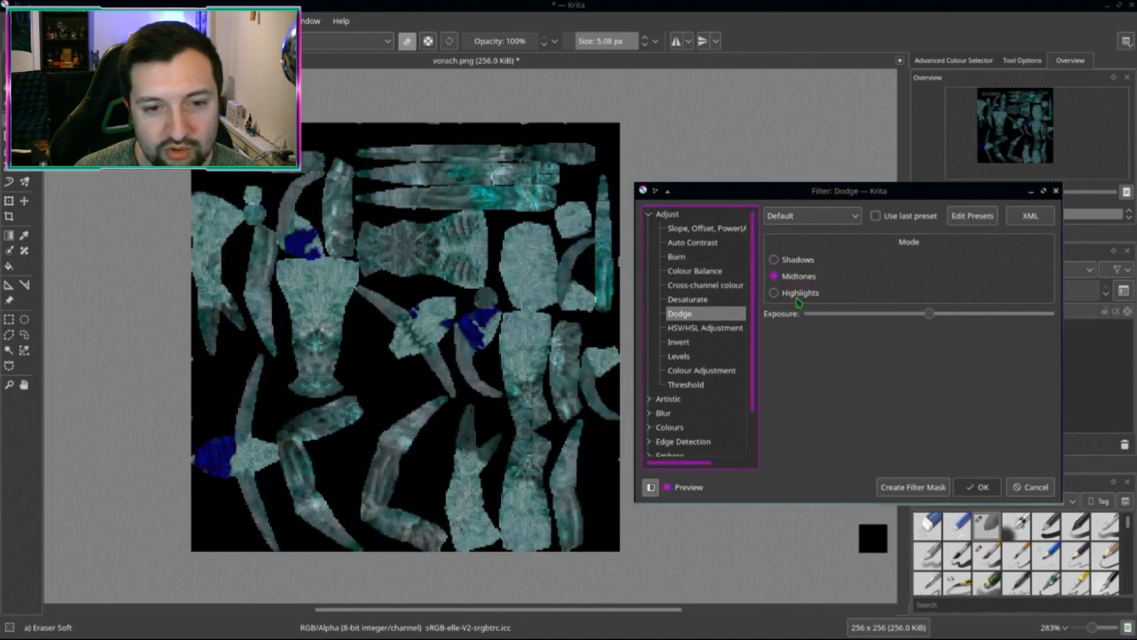
drag(930, 314, 951, 314)
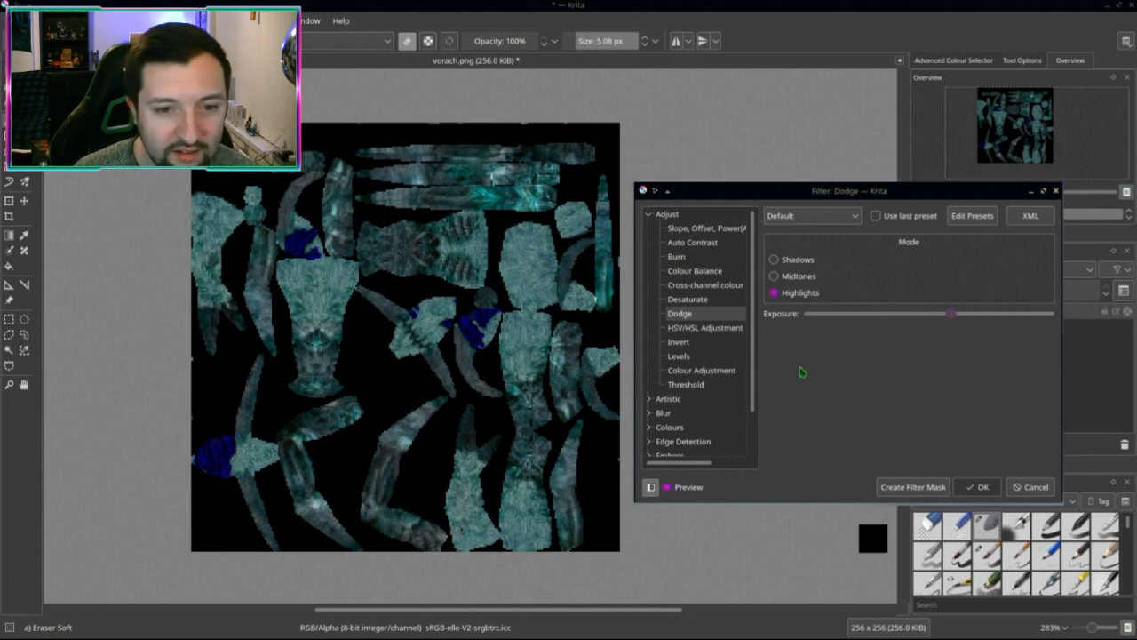
click(982, 487)
Step: Darken the texture's midtones with a Levels adjustment
key(ctrl+u)
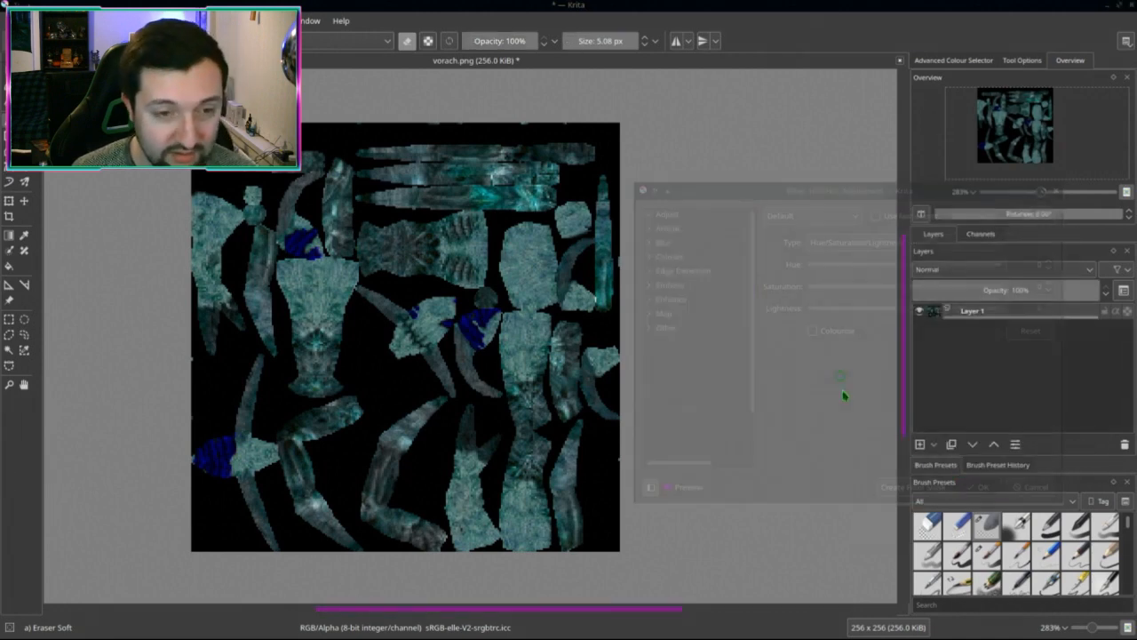
key(Down)
key(Down)
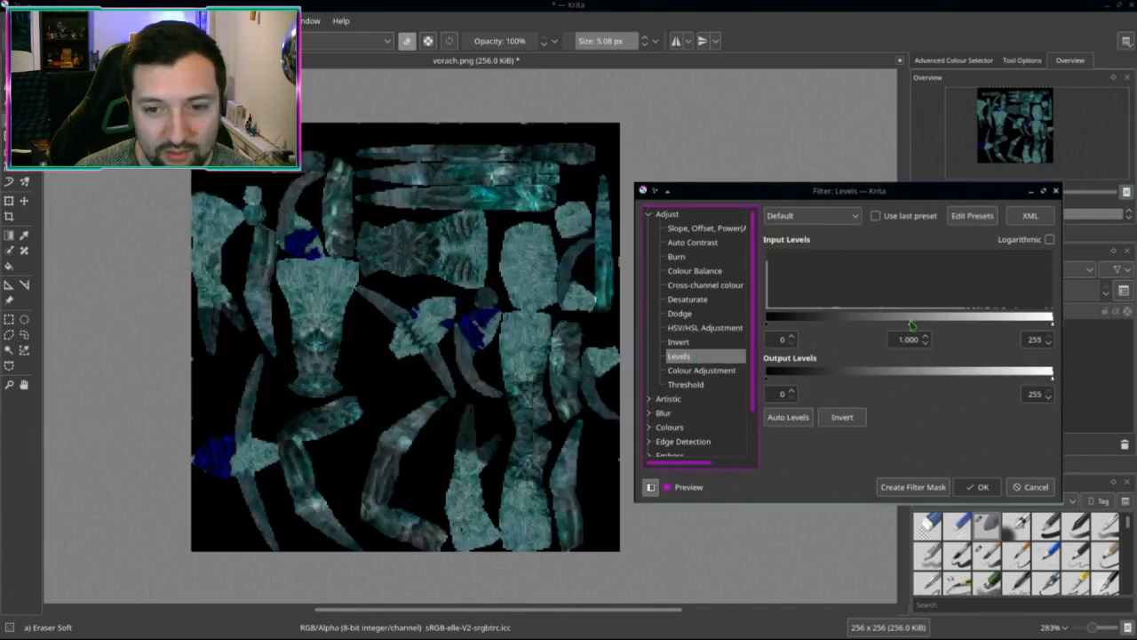
drag(911, 327, 950, 325)
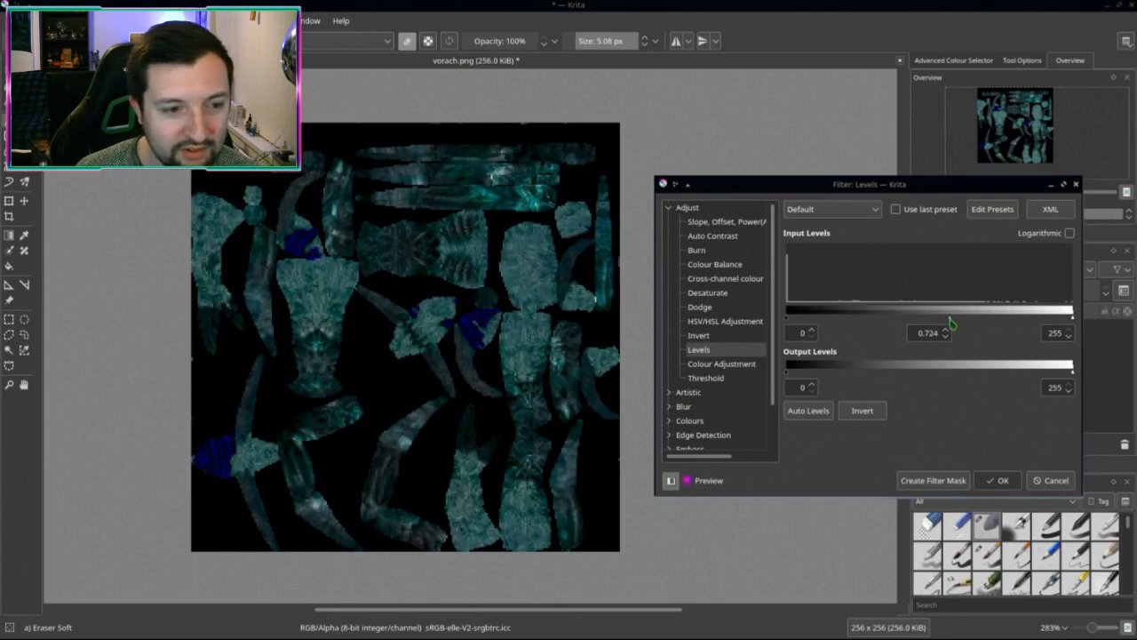
click(997, 480)
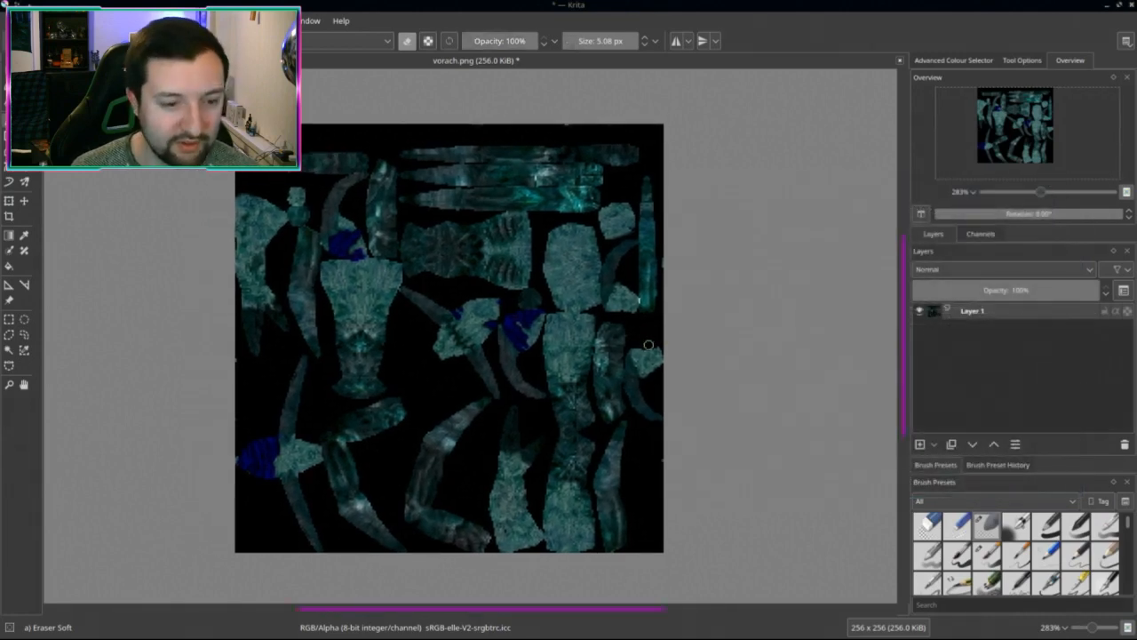
Step: Save the recoloured texture as vorach_keppel.png
key(ctrl+shift+s)
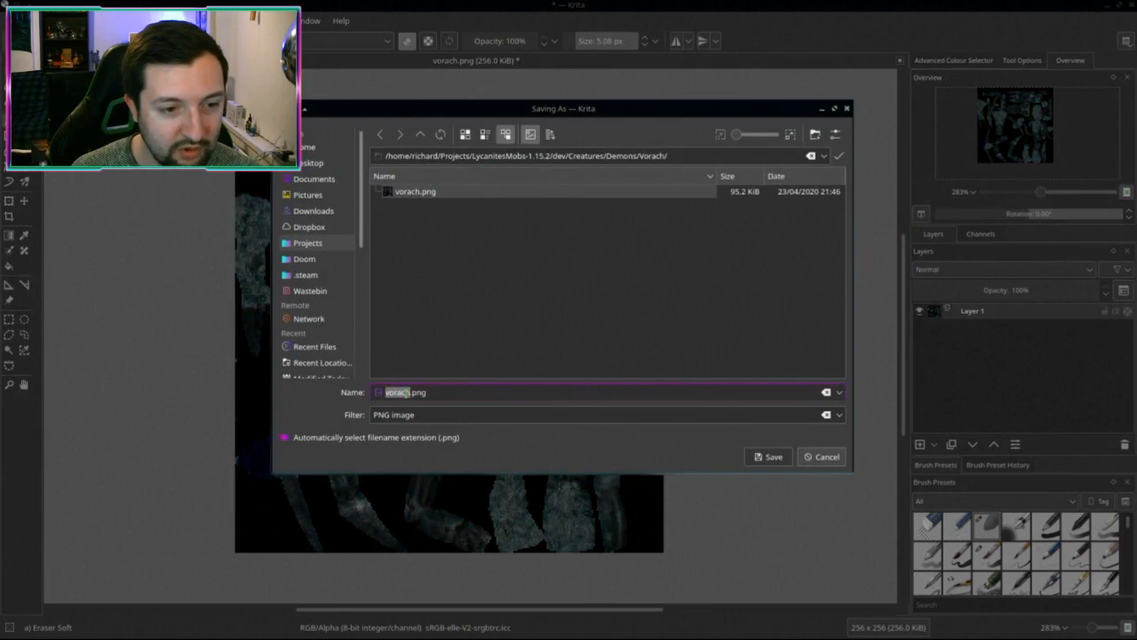
click(406, 392)
text(_keppel)
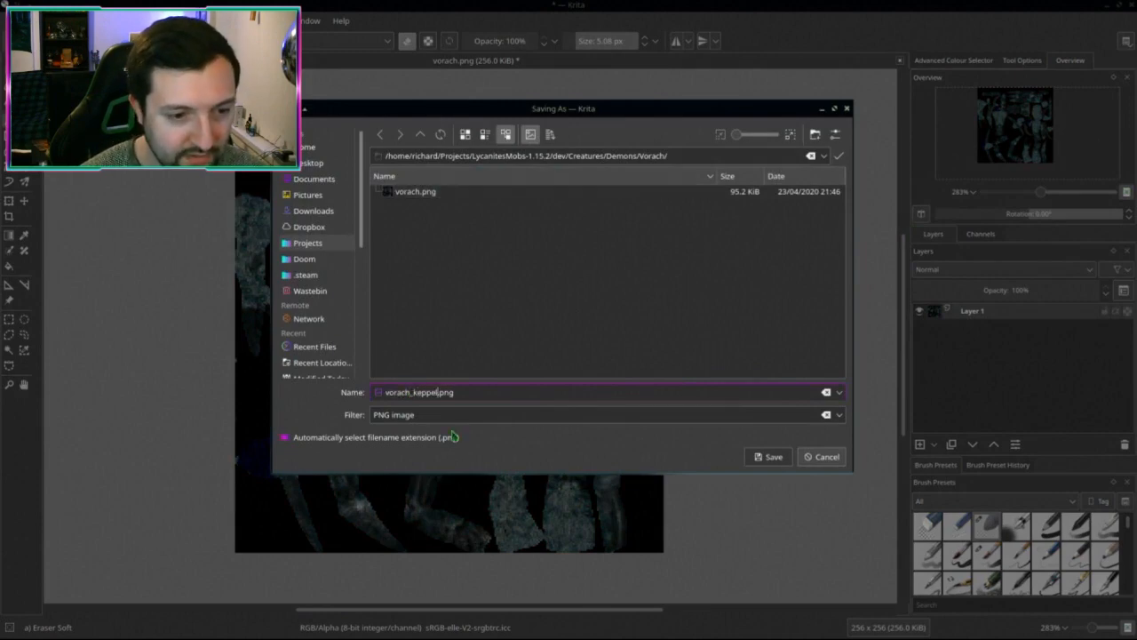
key(Return)
key(Return)
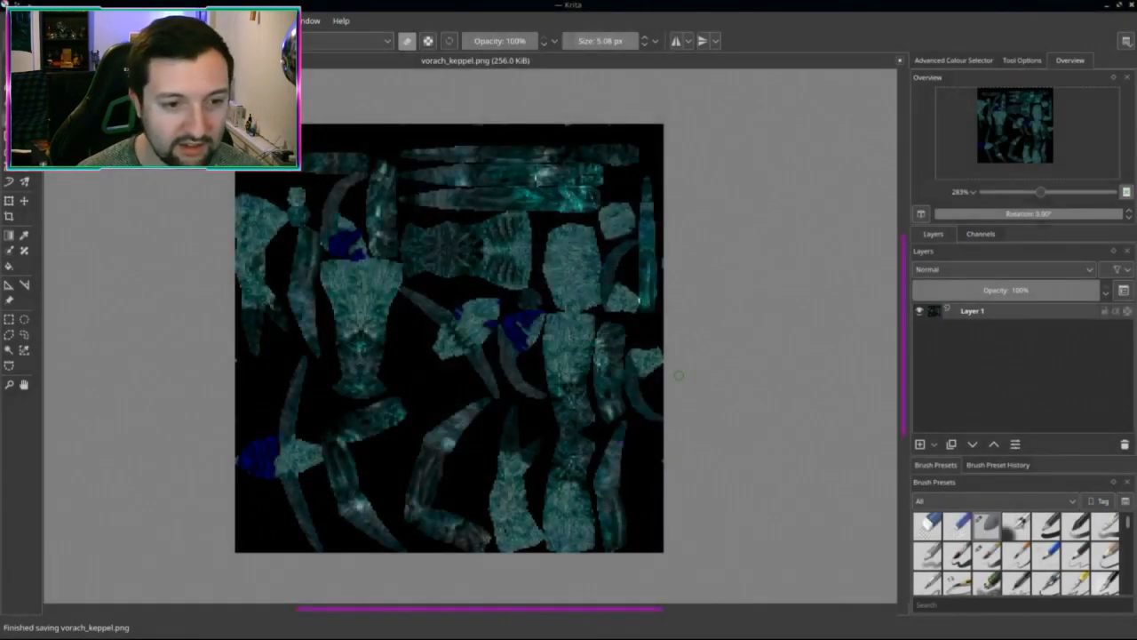
Step: Rotate the hue toward red-brown and boost saturation with HSV/HSL Adjustment
middle_drag(679, 375, 638, 379)
key(ctrl+u)
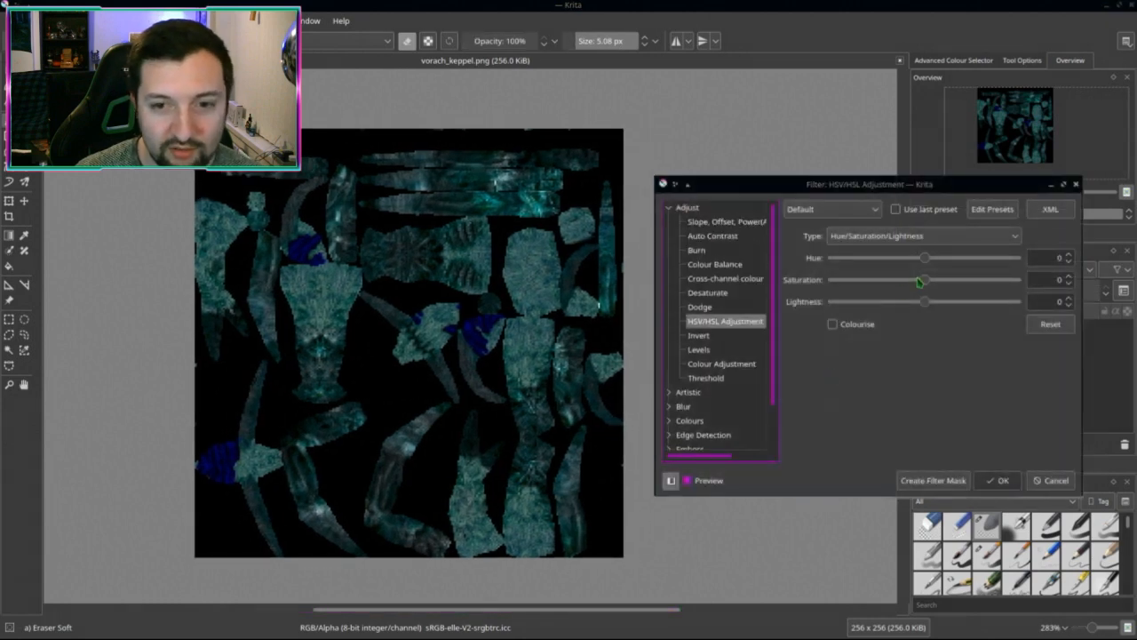
drag(925, 257, 860, 259)
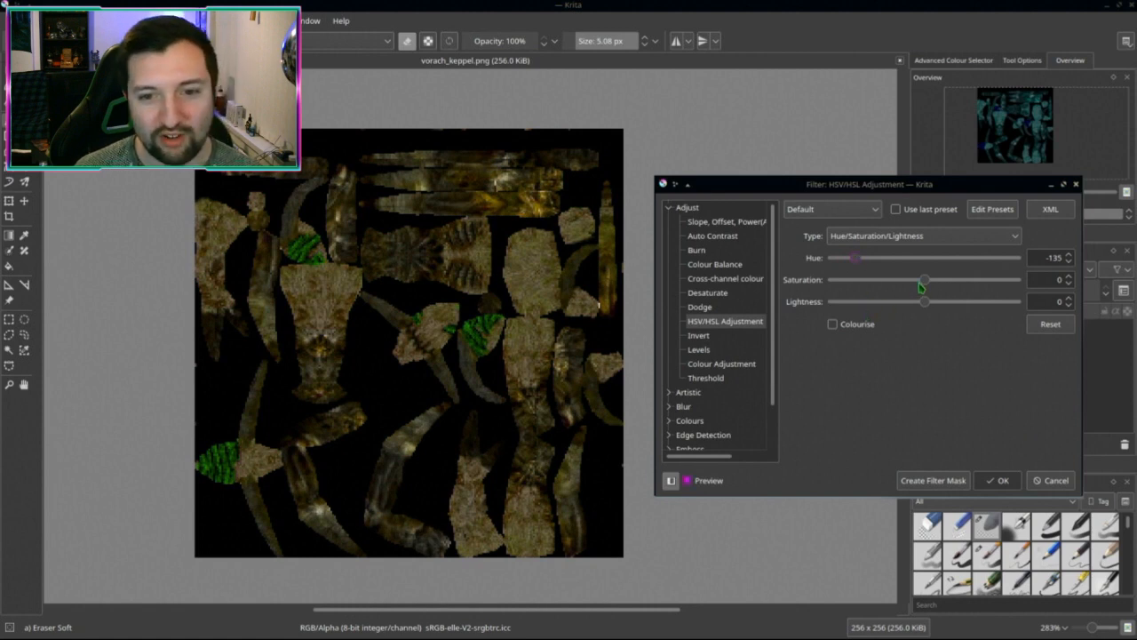
drag(923, 286, 951, 309)
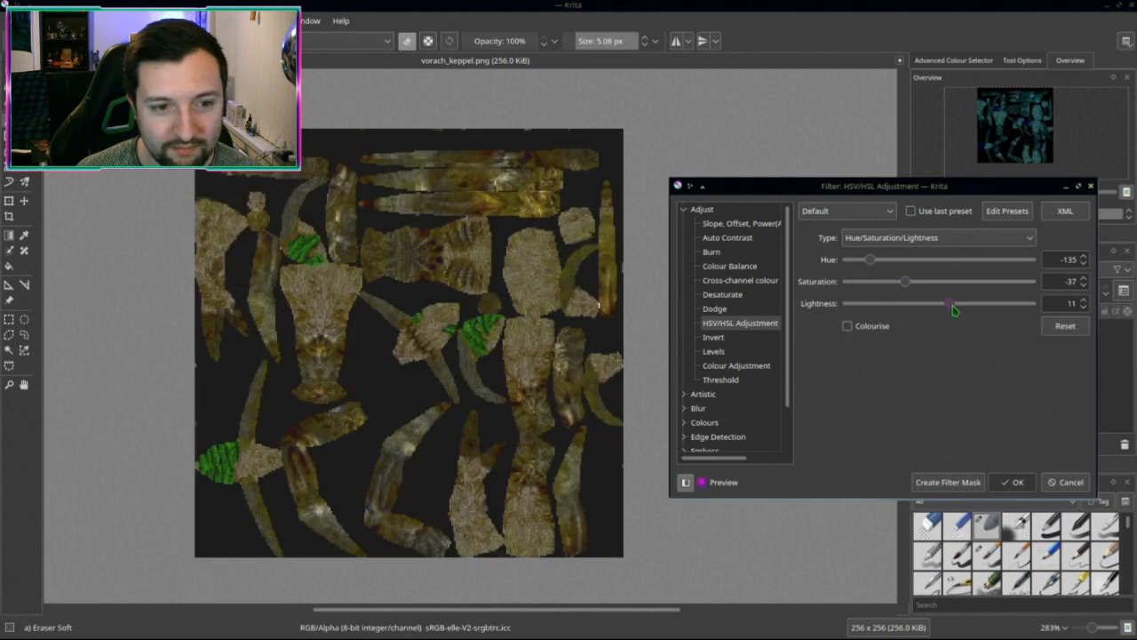
click(1064, 329)
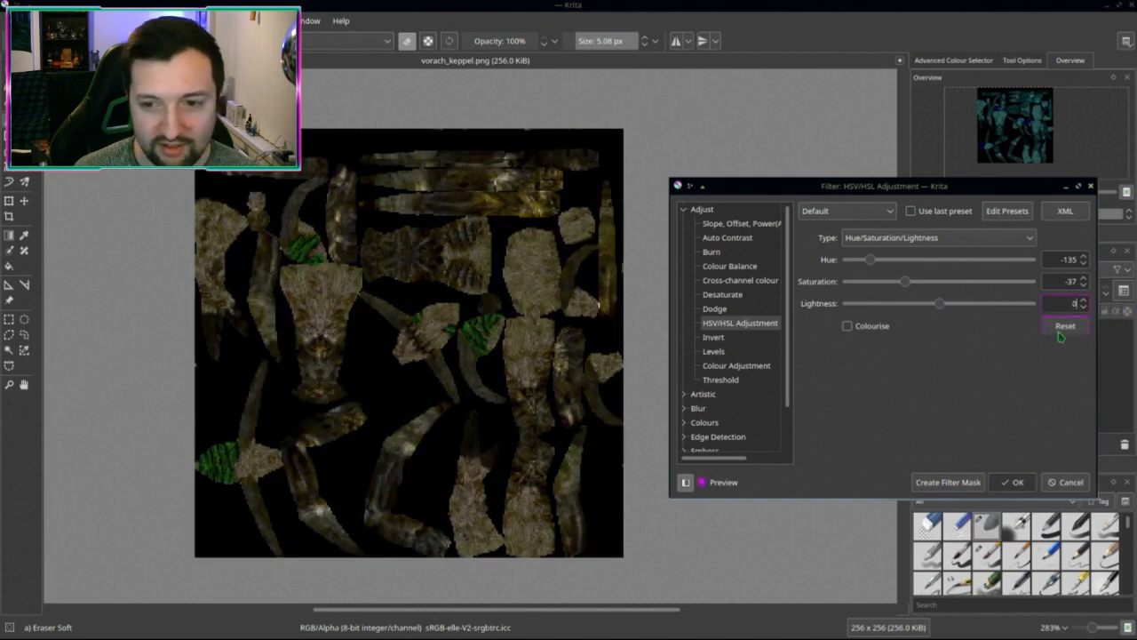
click(1012, 484)
Step: Adjust Levels gamma, black point and white point to deepen shadows and lift highlights
key(ctrl+alt+f)
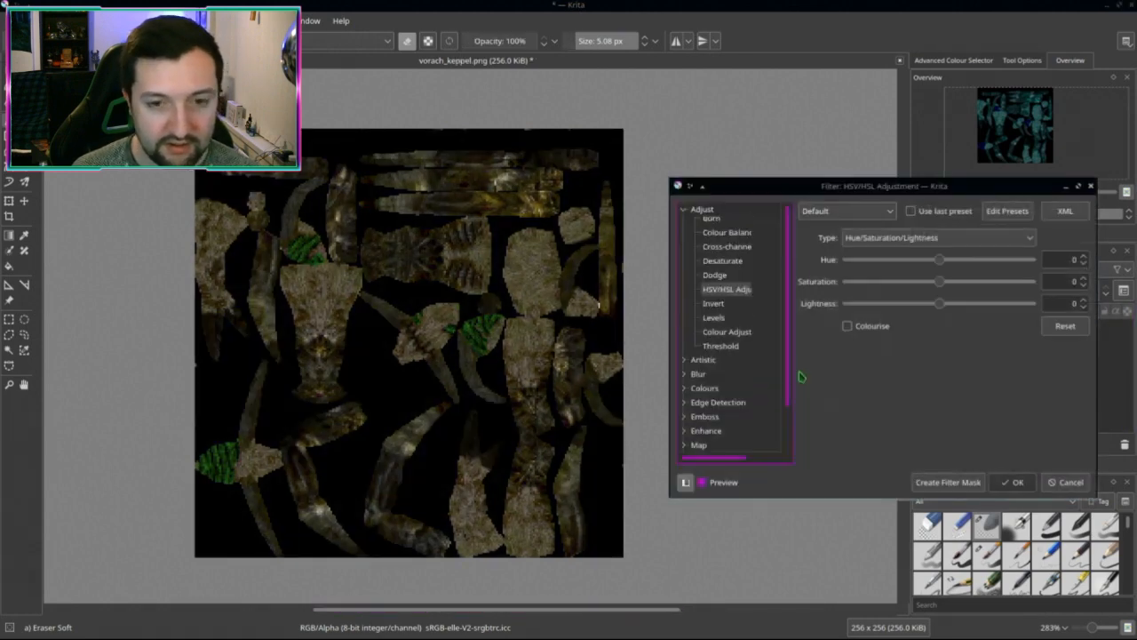
scroll(781, 373, up, 1)
click(729, 353)
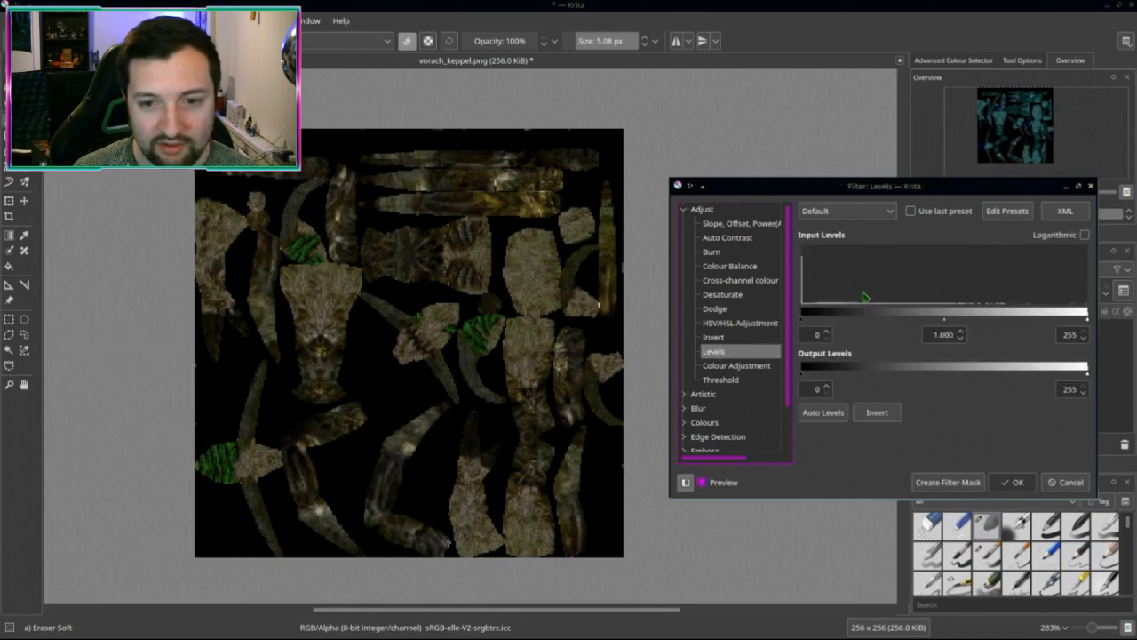
drag(945, 321, 978, 324)
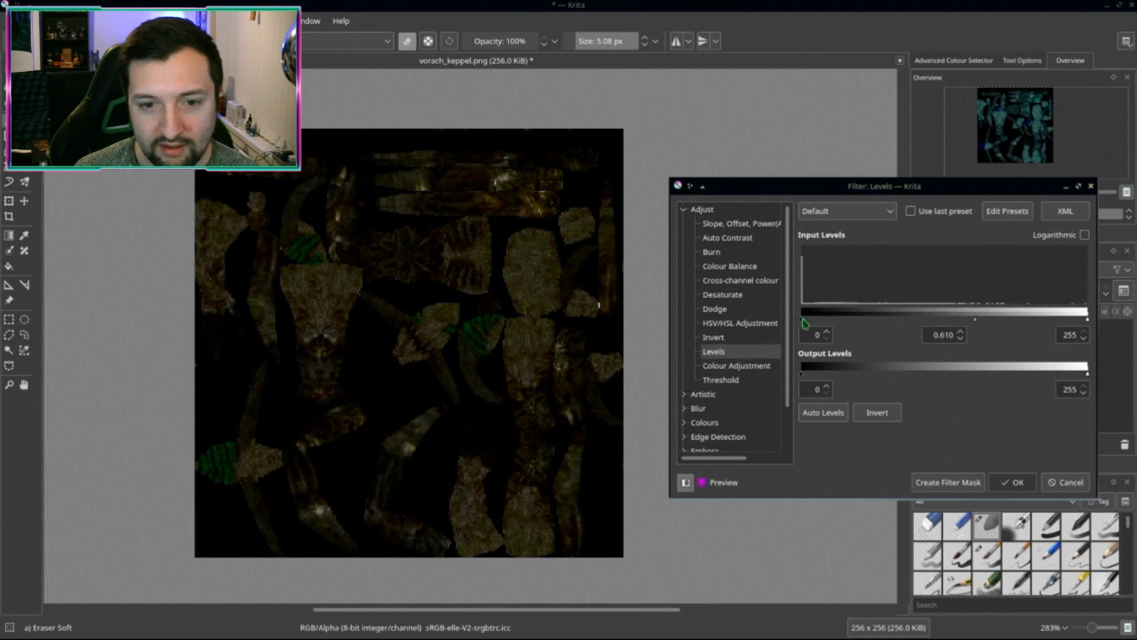
mouse_move(802, 320)
mouse_down()
mouse_move(865, 326)
mouse_move(801, 324)
mouse_up()
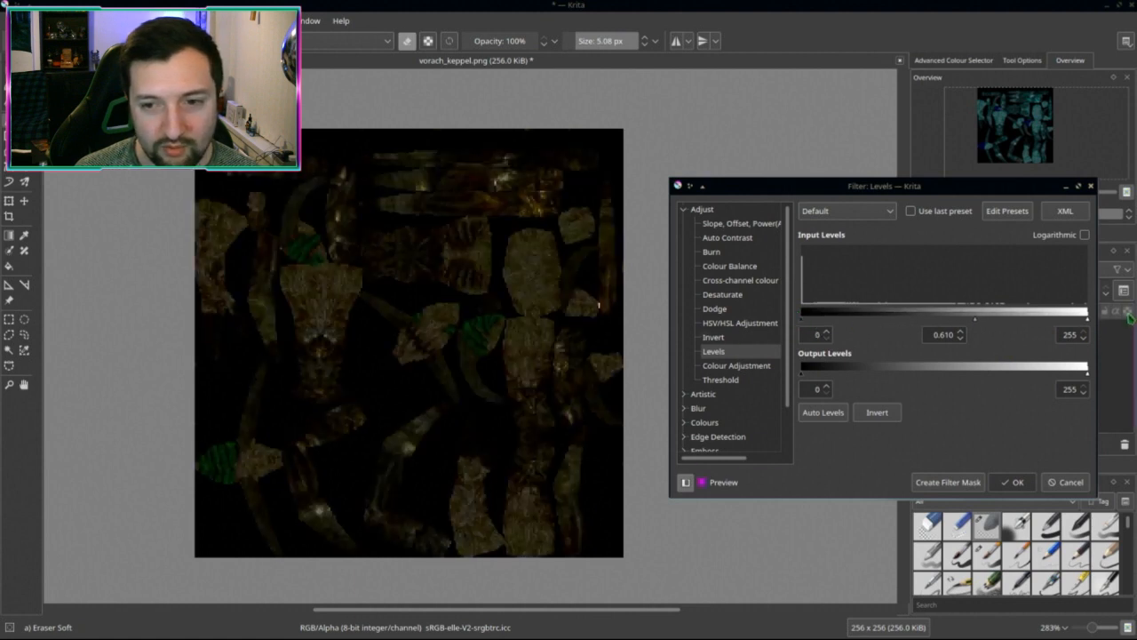
drag(1088, 319, 1039, 333)
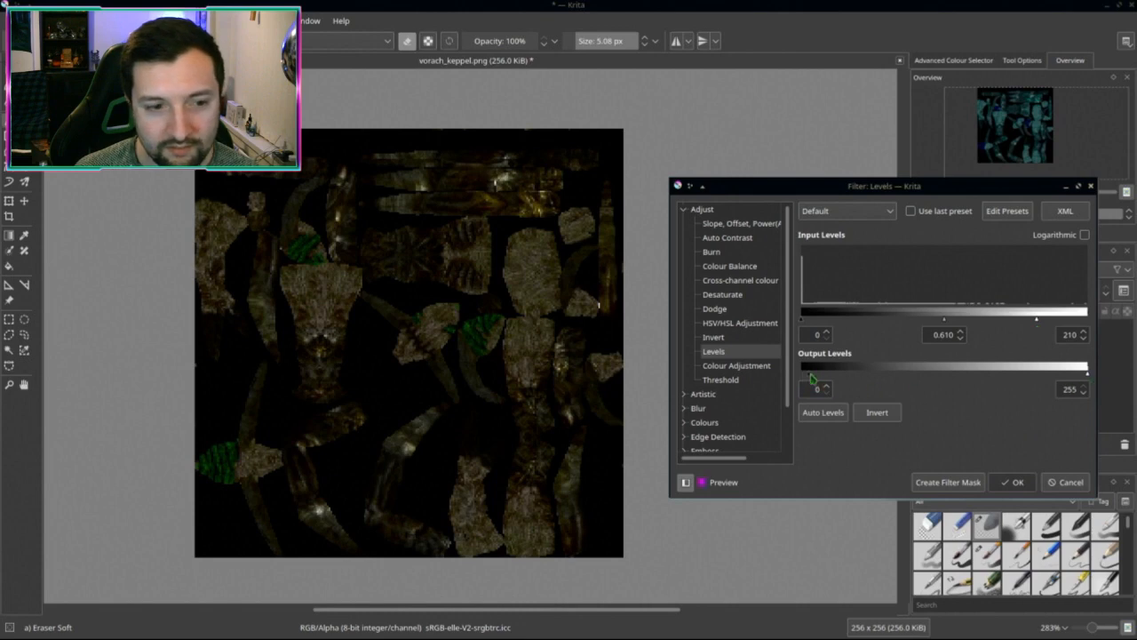
drag(802, 374, 758, 389)
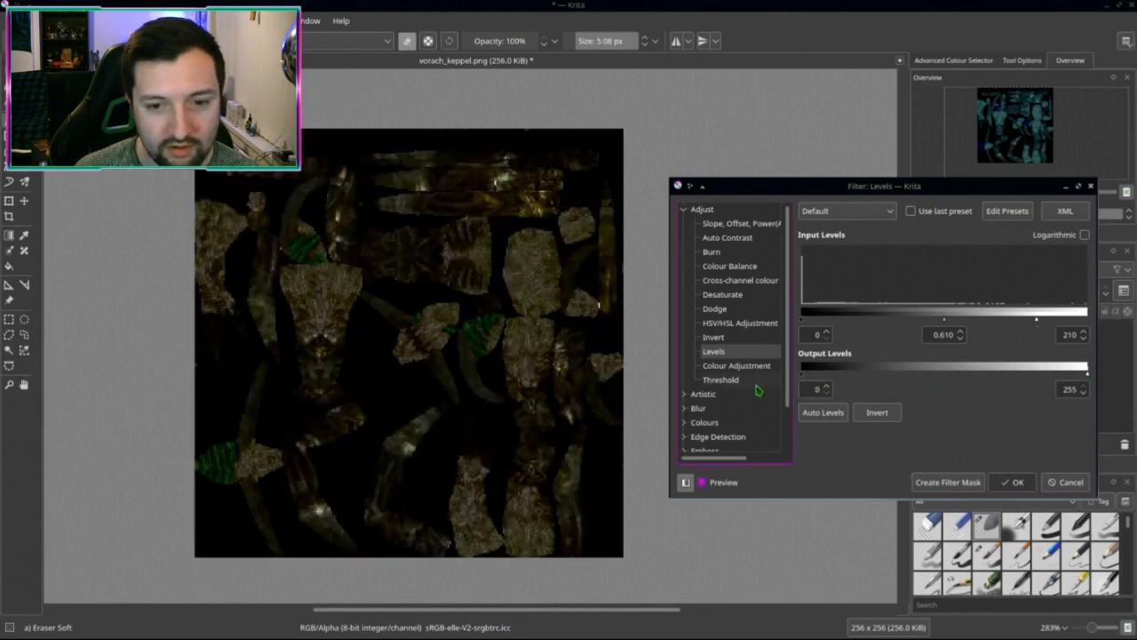
click(1013, 481)
Step: Brighten the texture with a midtones Dodge at raised exposure
key(ctrl+u)
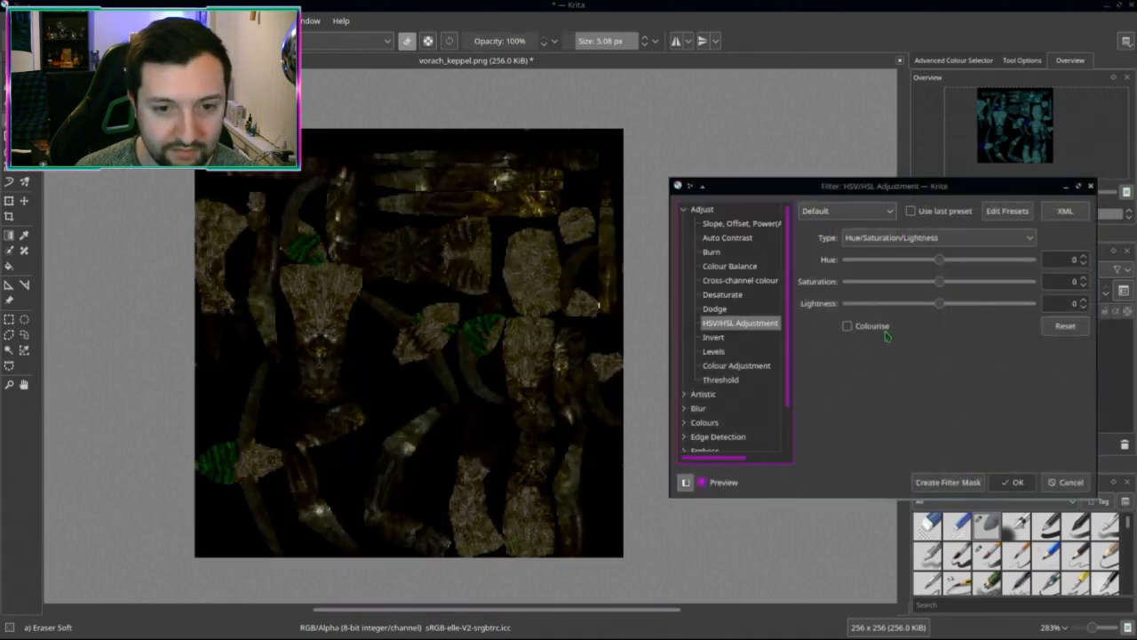
click(724, 309)
click(816, 256)
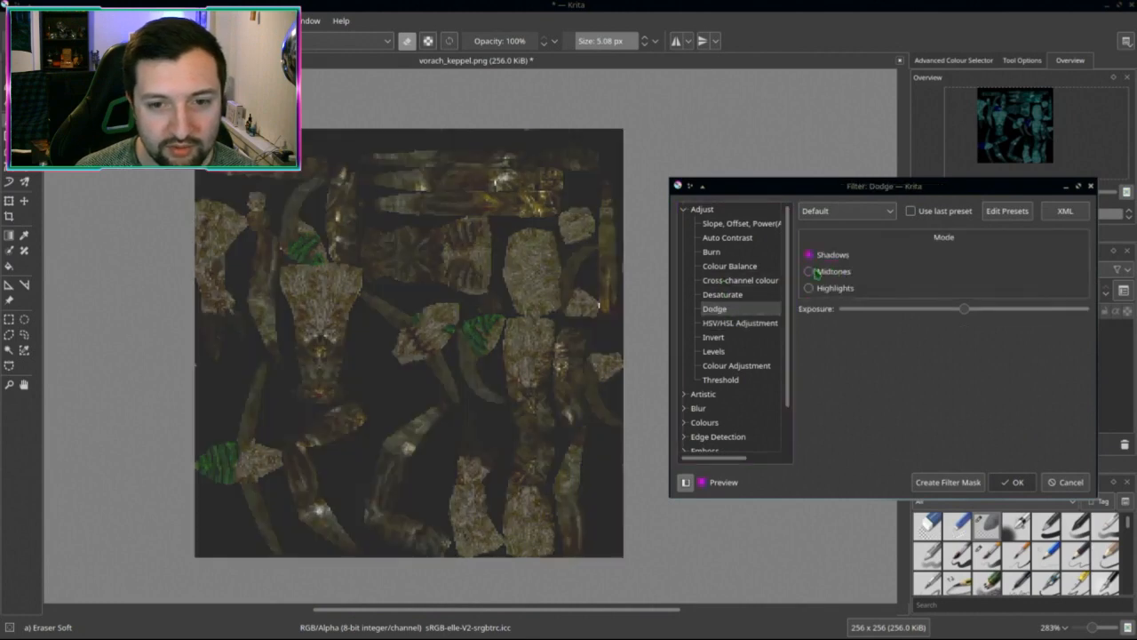
click(812, 272)
drag(969, 315, 1047, 317)
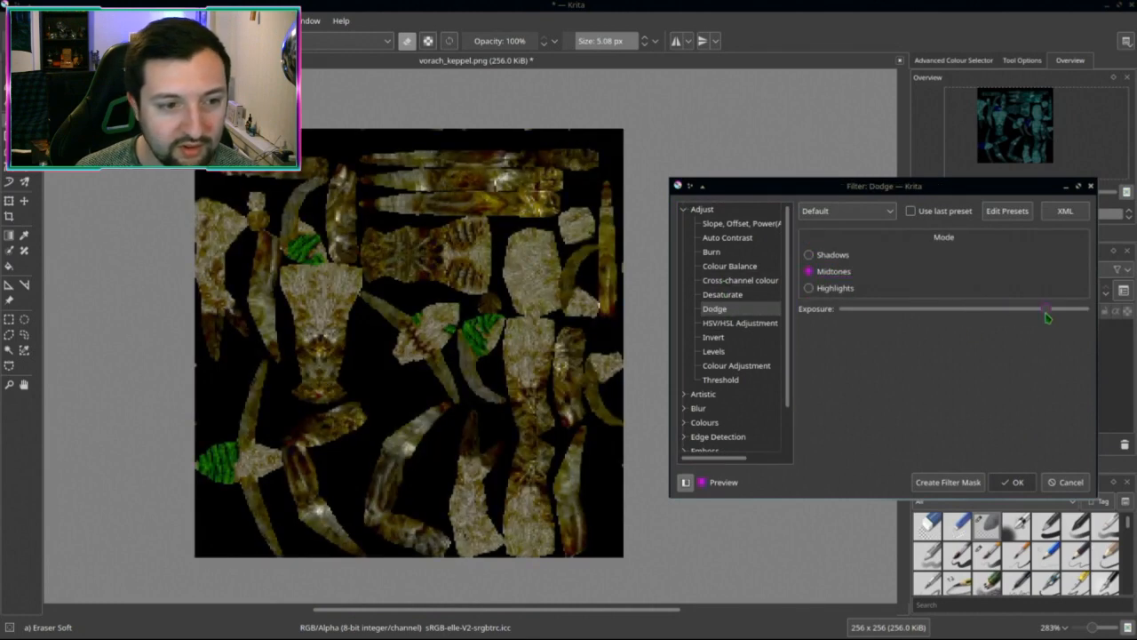
click(1013, 481)
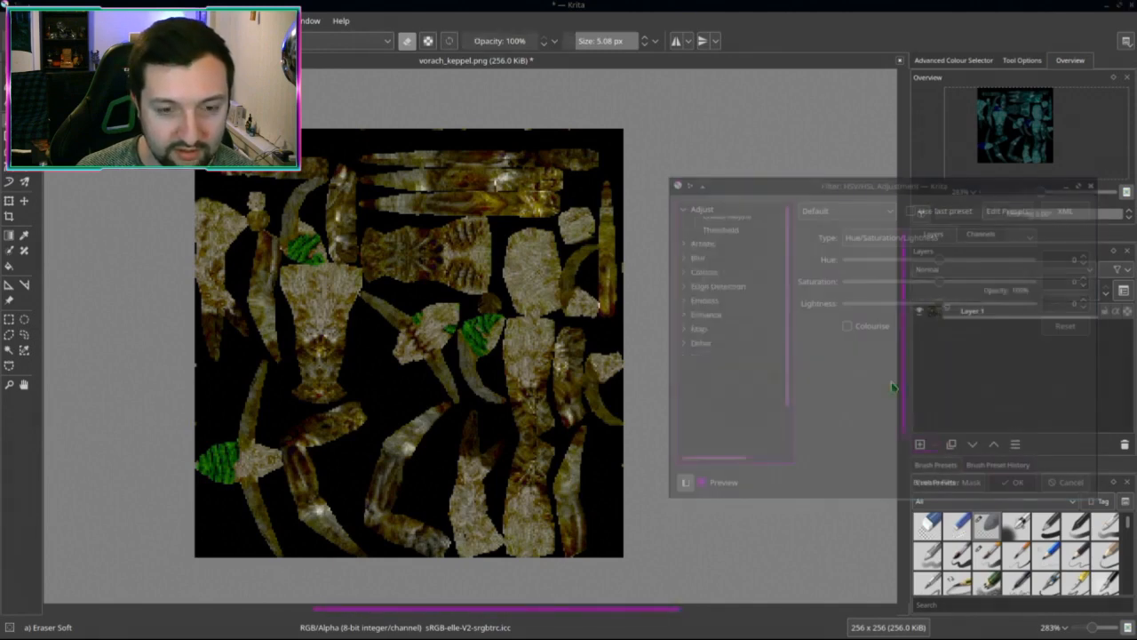
Step: Add a second Dodge pass on the highlights
click(715, 308)
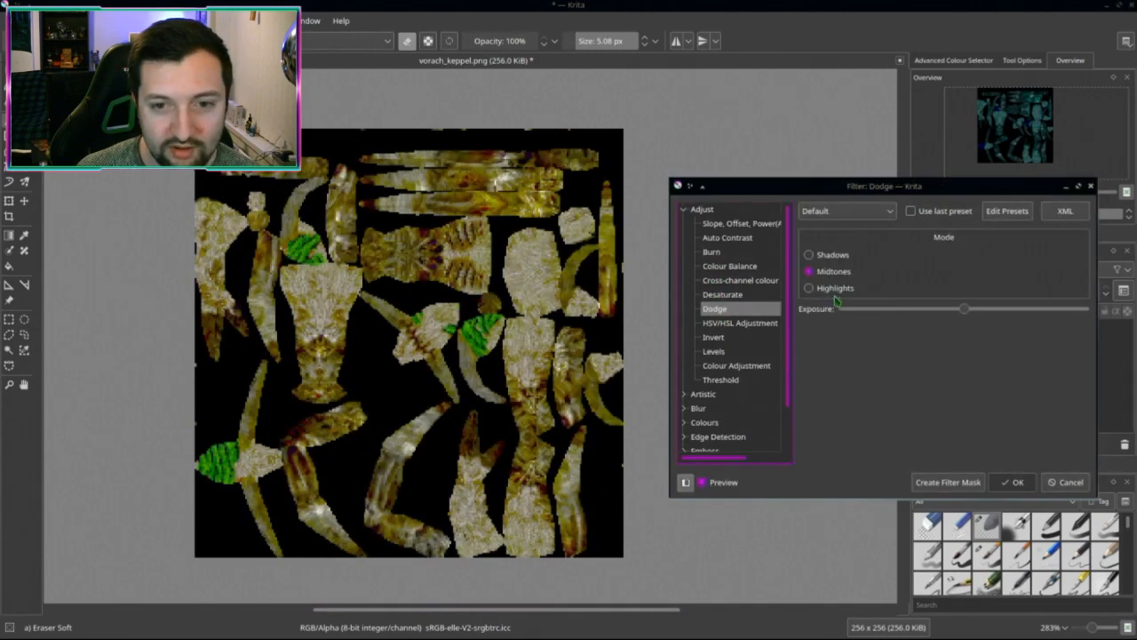
click(834, 289)
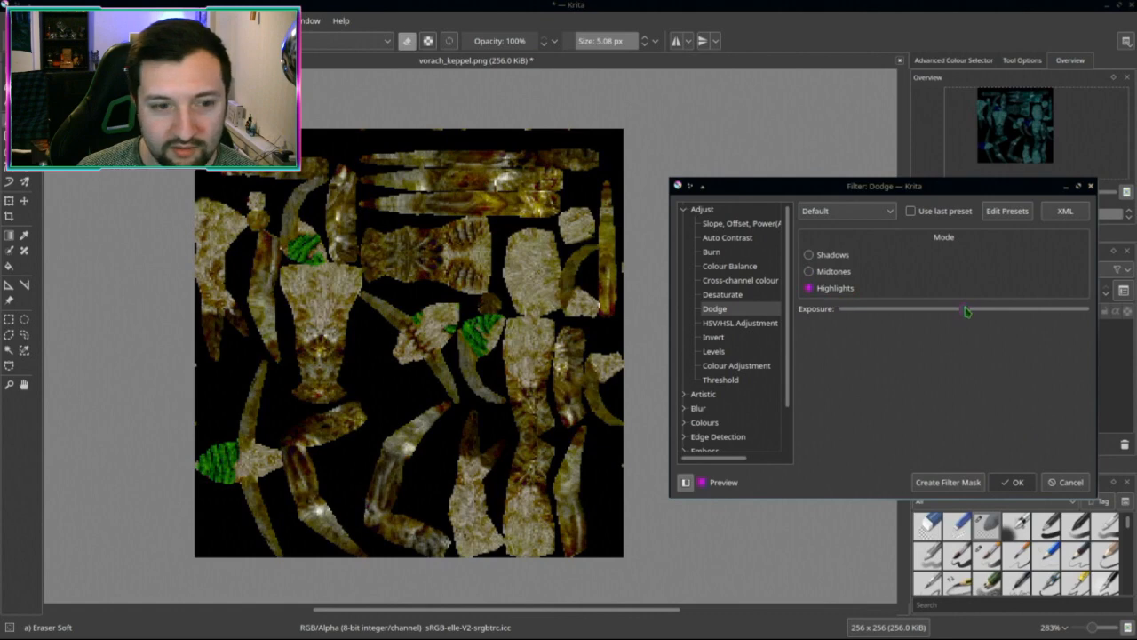
drag(976, 309, 1027, 308)
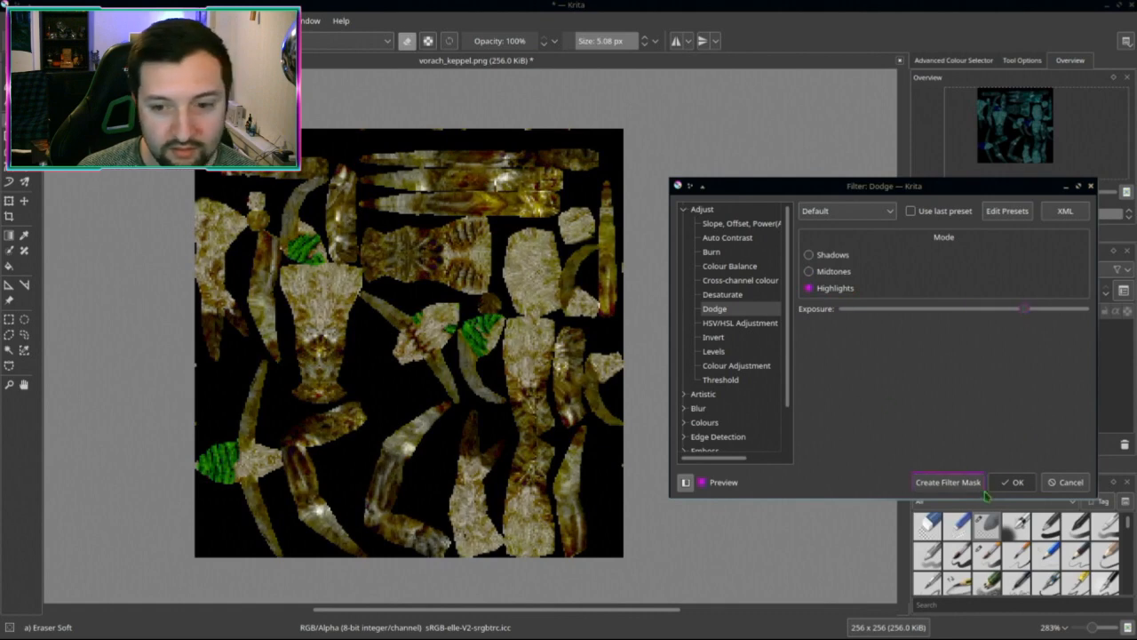
click(1013, 482)
Step: Drain most of the colour from the texture with HSV/HSL saturation
scroll(672, 449, up, 1)
scroll(715, 338, up, 1)
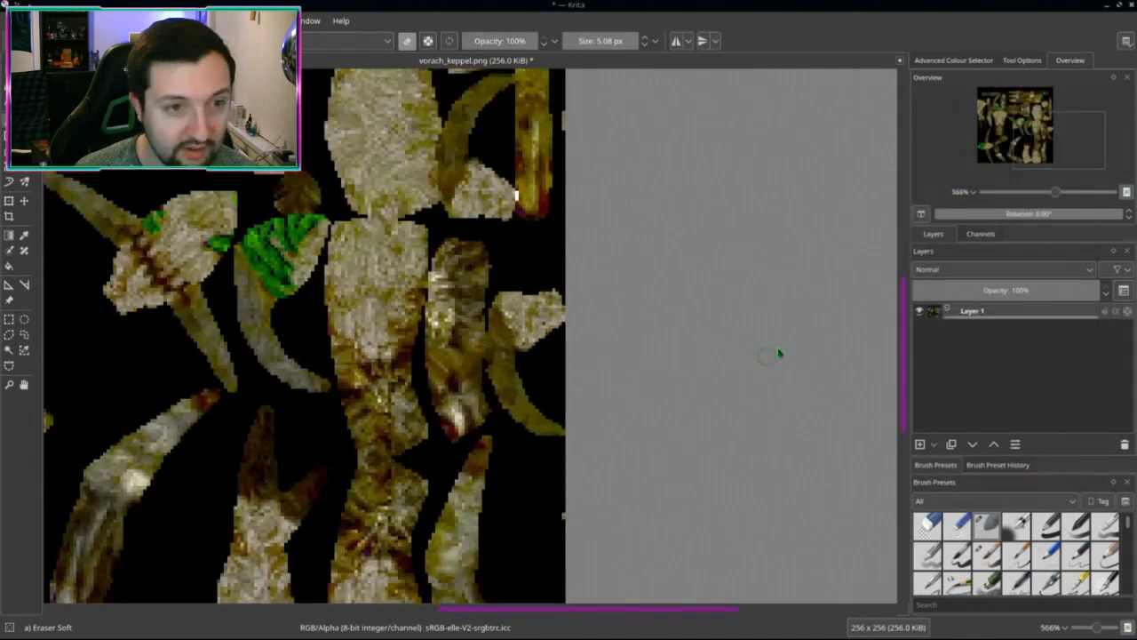
key(ctrl+u)
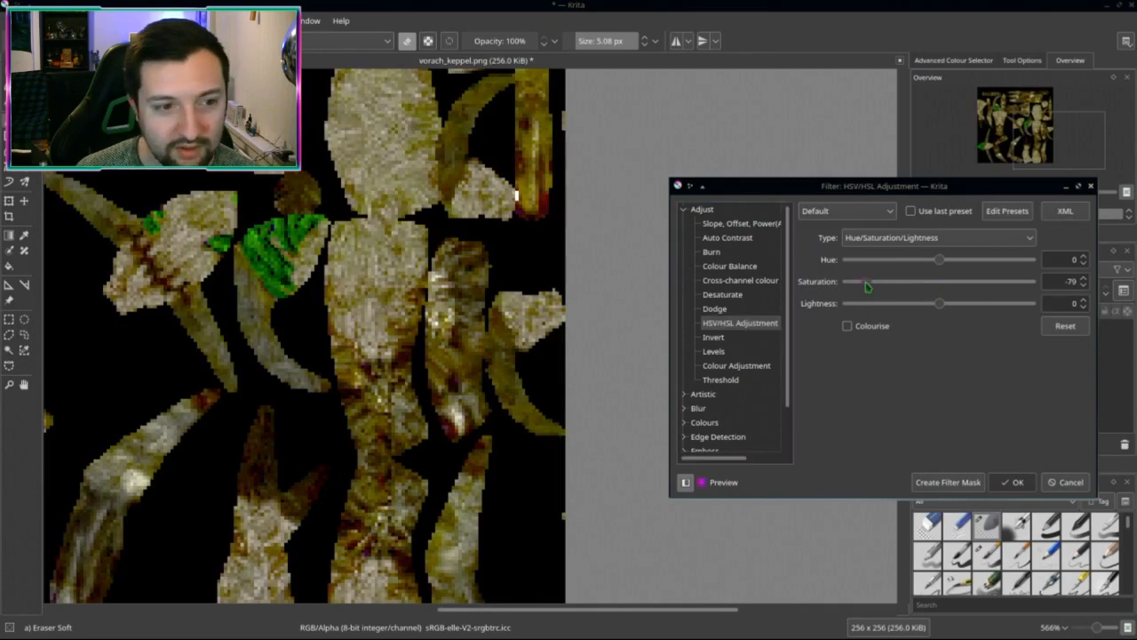
mouse_move(939, 281)
mouse_down()
mouse_move(869, 286)
mouse_move(953, 264)
mouse_move(921, 266)
mouse_move(933, 267)
mouse_up()
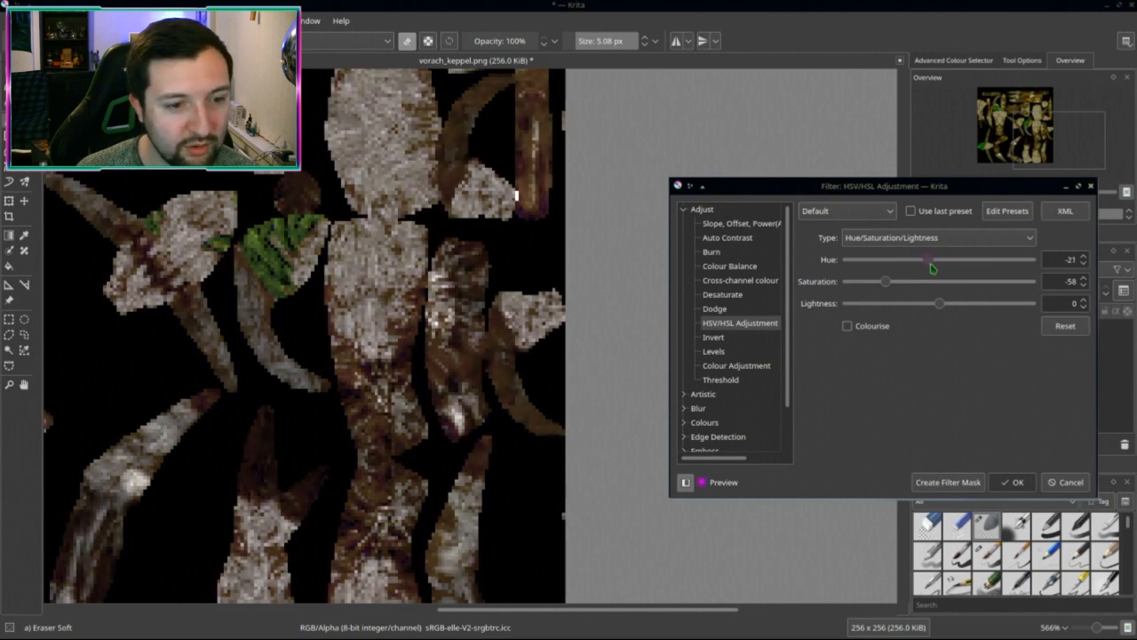
click(1013, 482)
Step: Save the texture as vorach_lux.png with default PNG options, then switch to Blender
scroll(614, 412, down, 3)
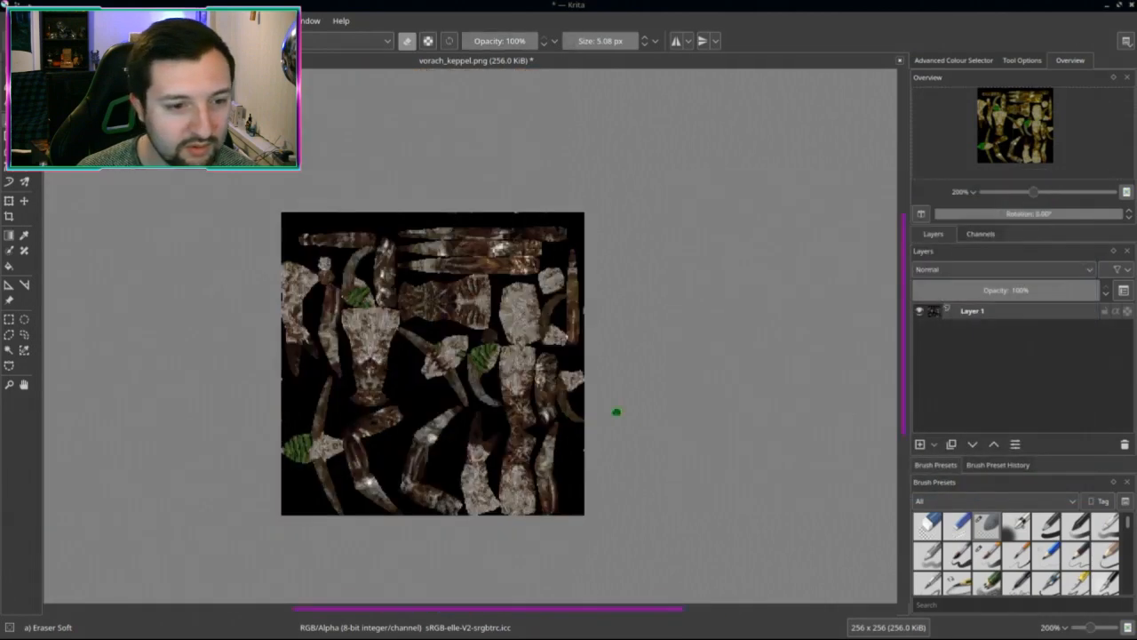
scroll(640, 408, up, 1)
middle_drag(656, 407, 719, 386)
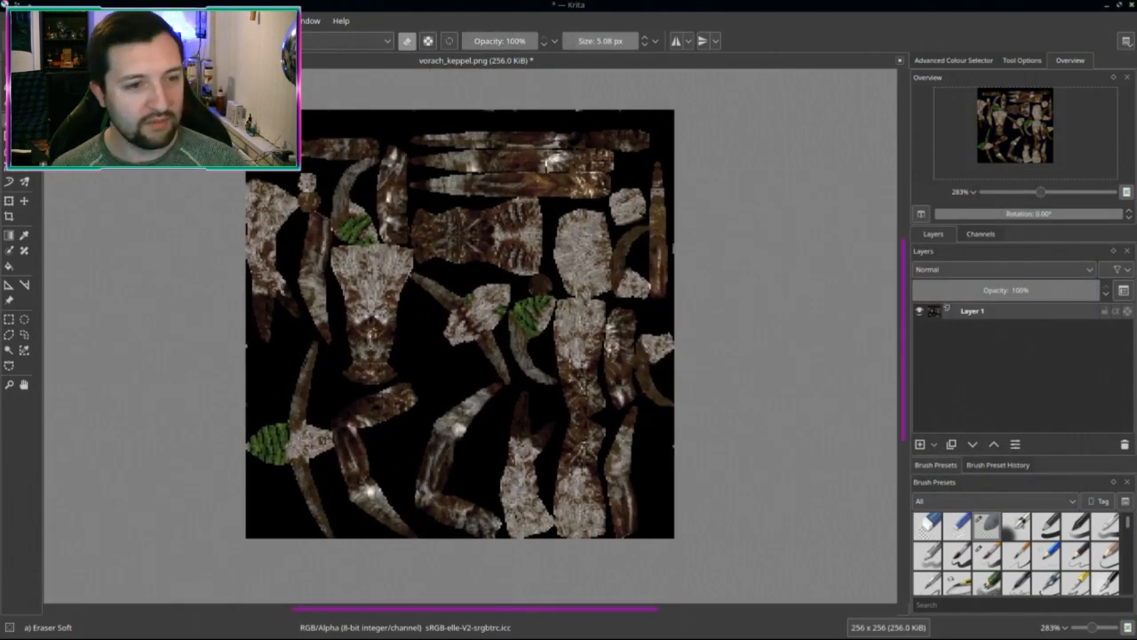
key(ctrl+shift+s)
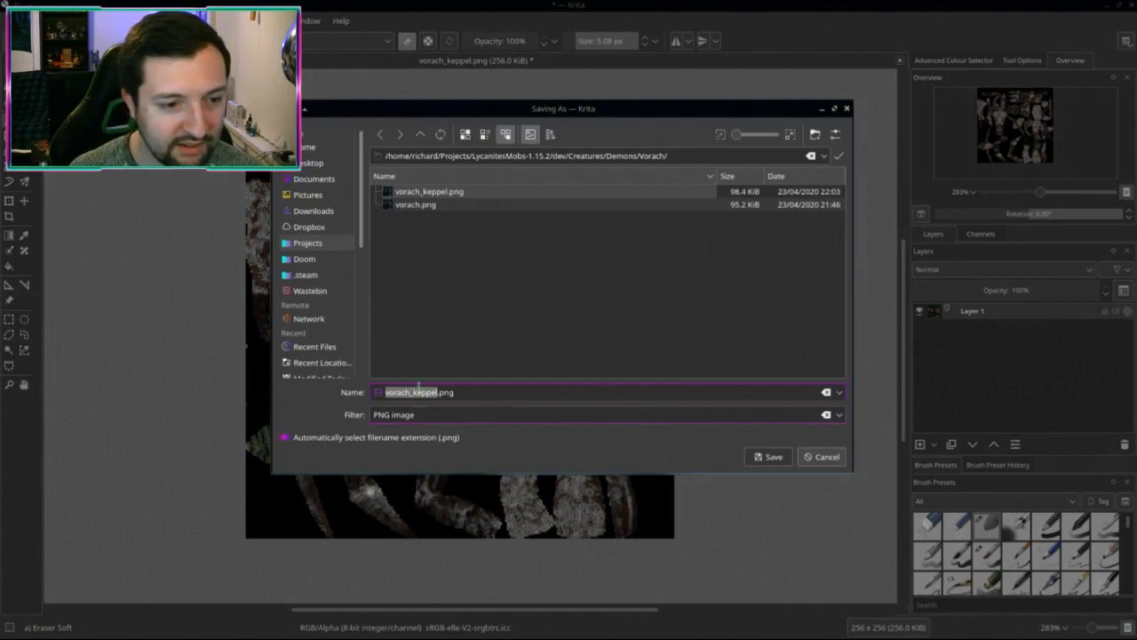
click(409, 392)
drag(412, 393, 435, 392)
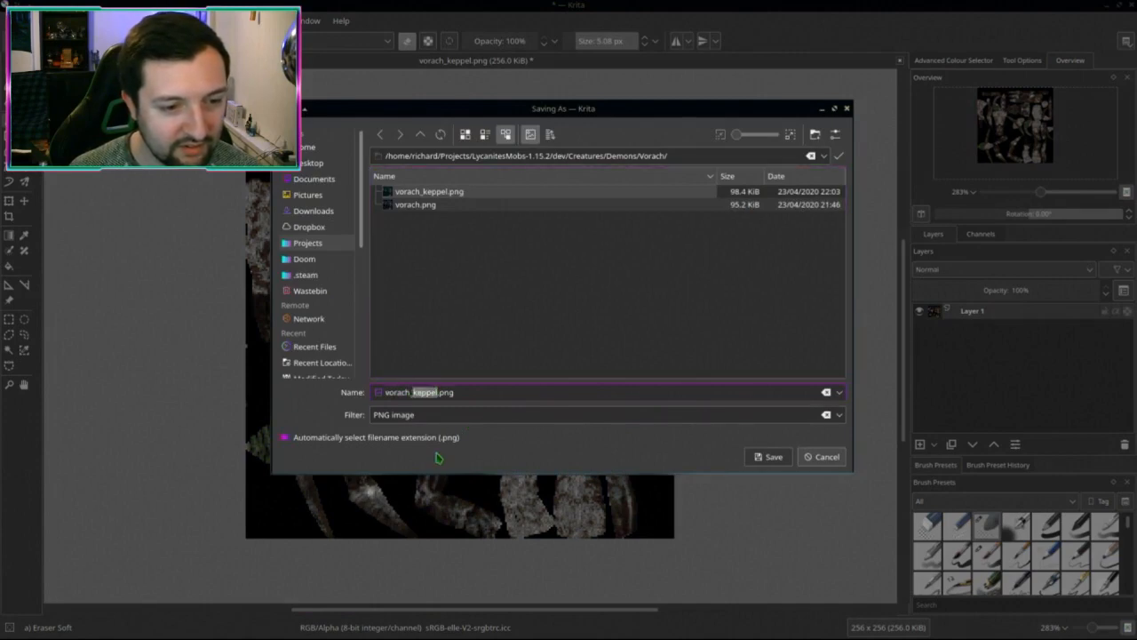
text(lux)
key(Return)
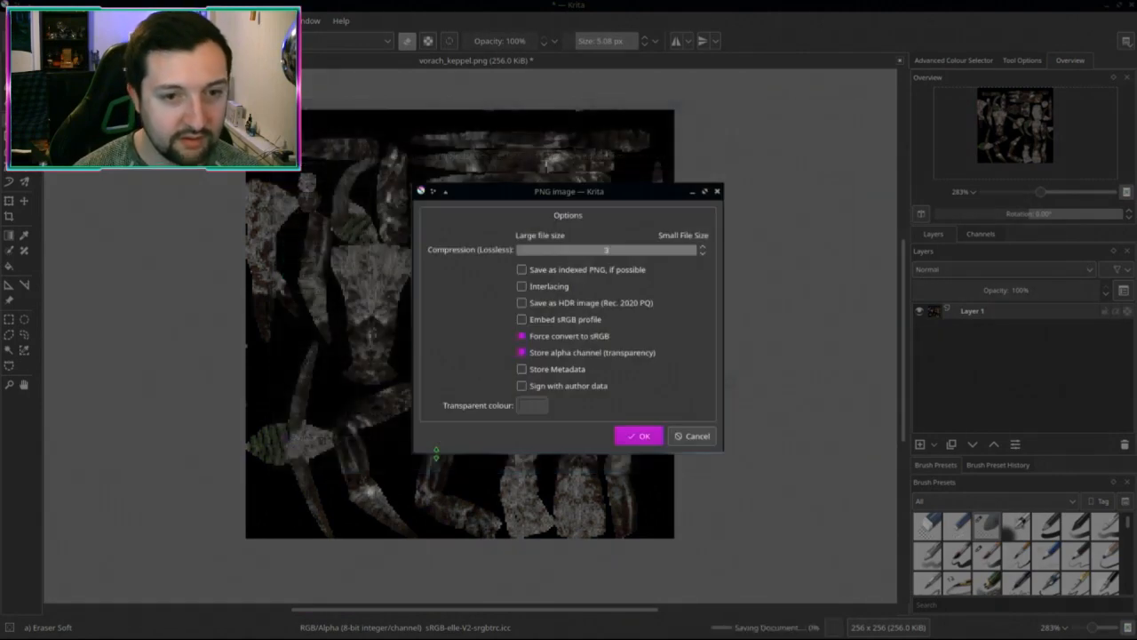
key(Return)
key(ctrl+alt+Up)
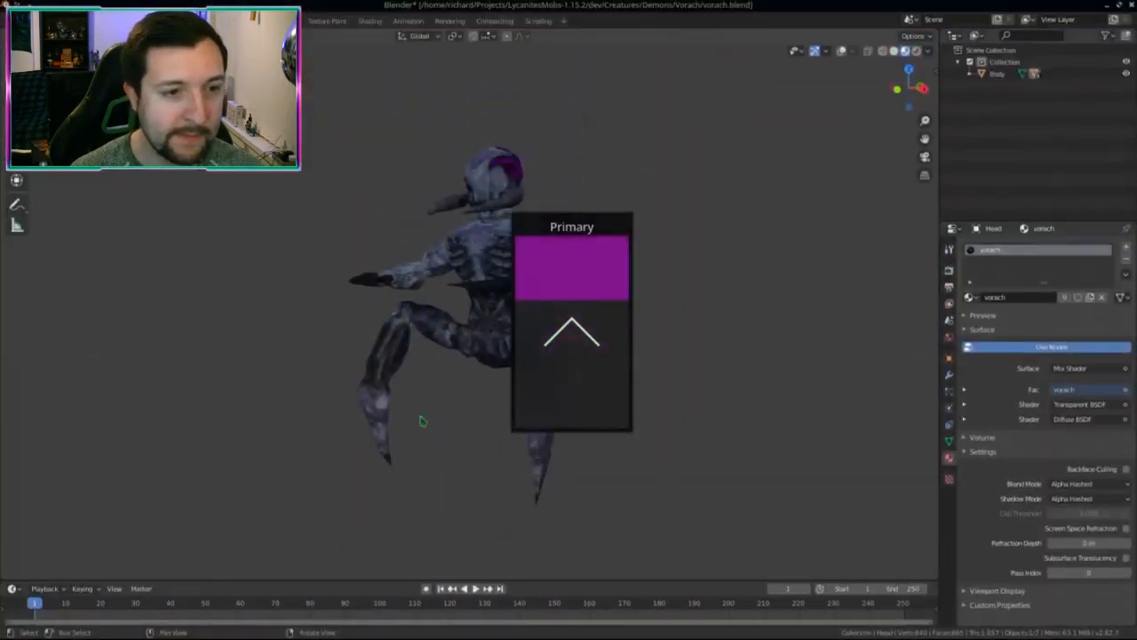
Step: Reload the vorach image in Texture Paint, then view the brown-and-white skin in Layout
click(325, 20)
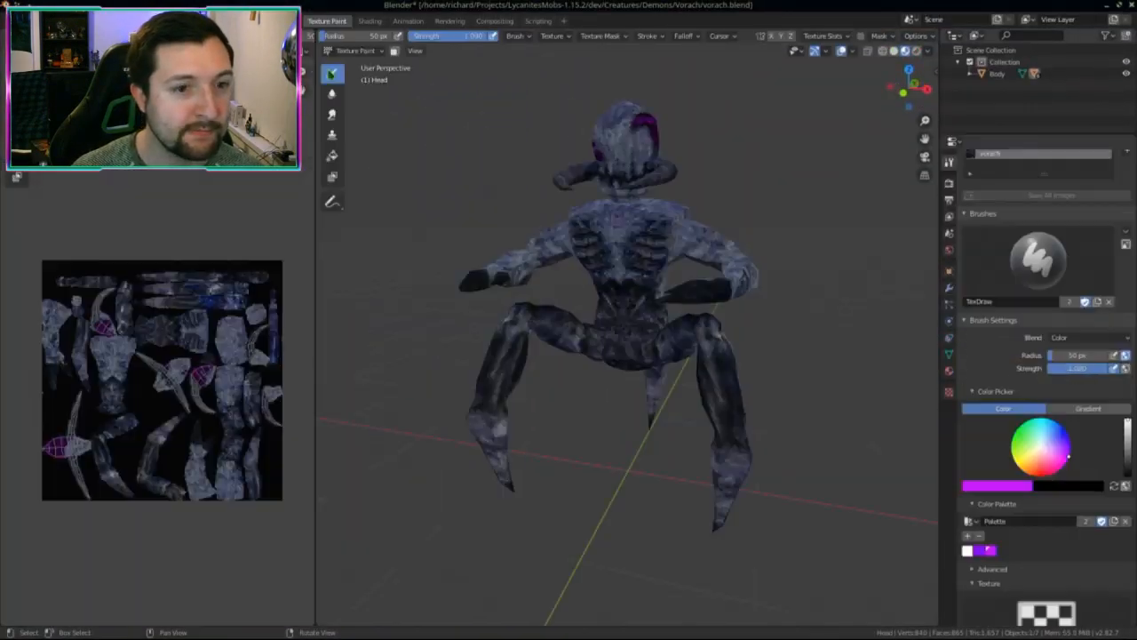
key(alt+r)
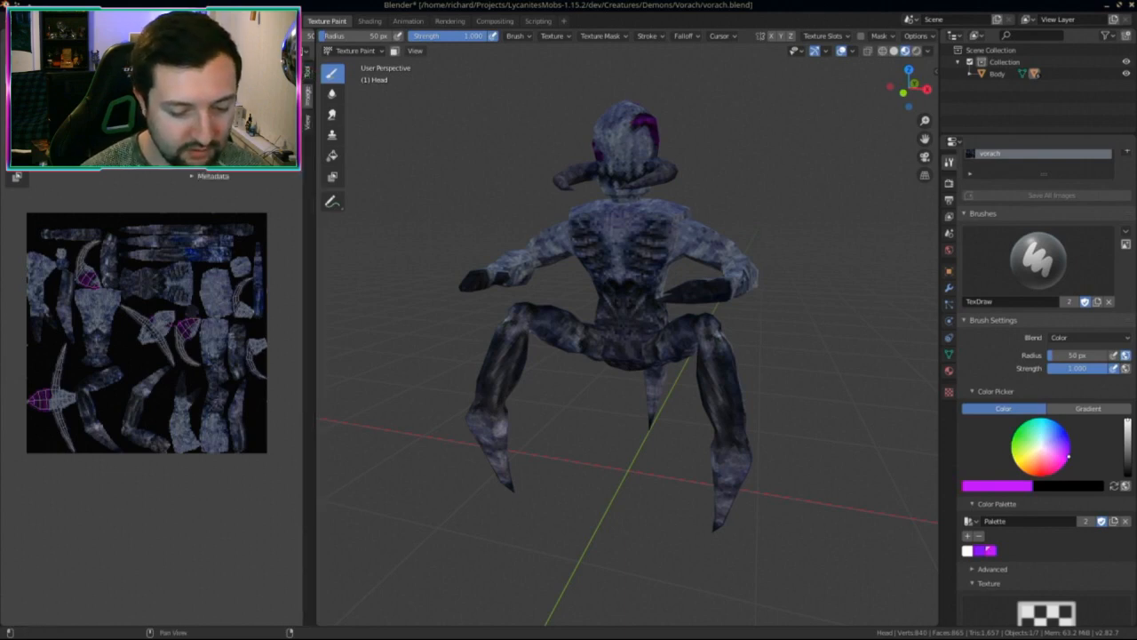
key(alt+r)
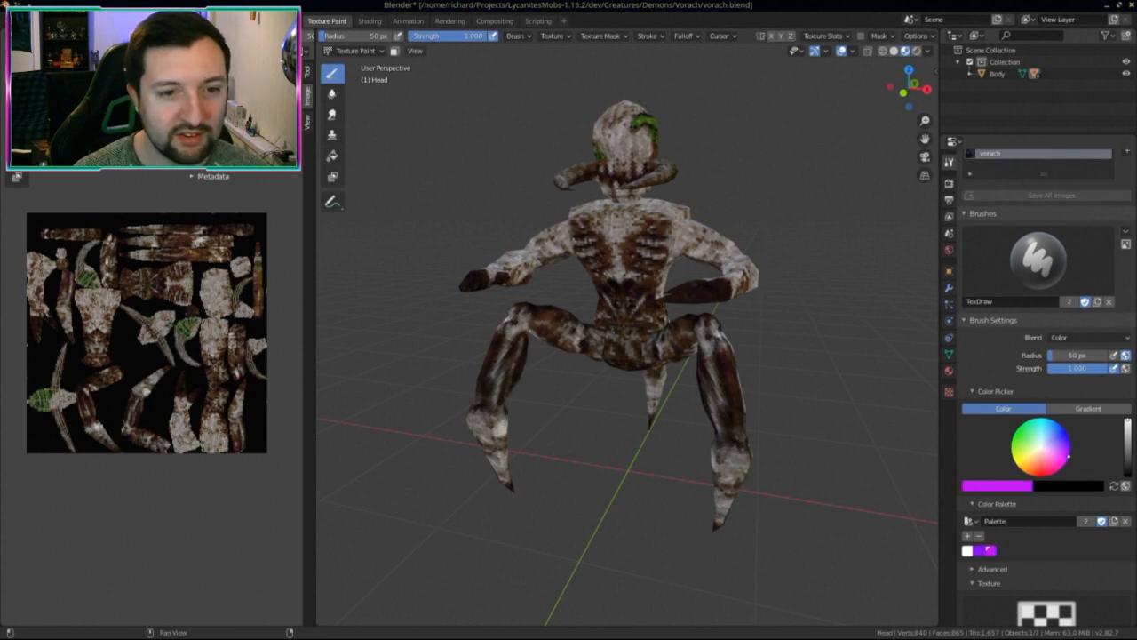
key(ctrl+Page_Up)
middle_drag(497, 389, 548, 391)
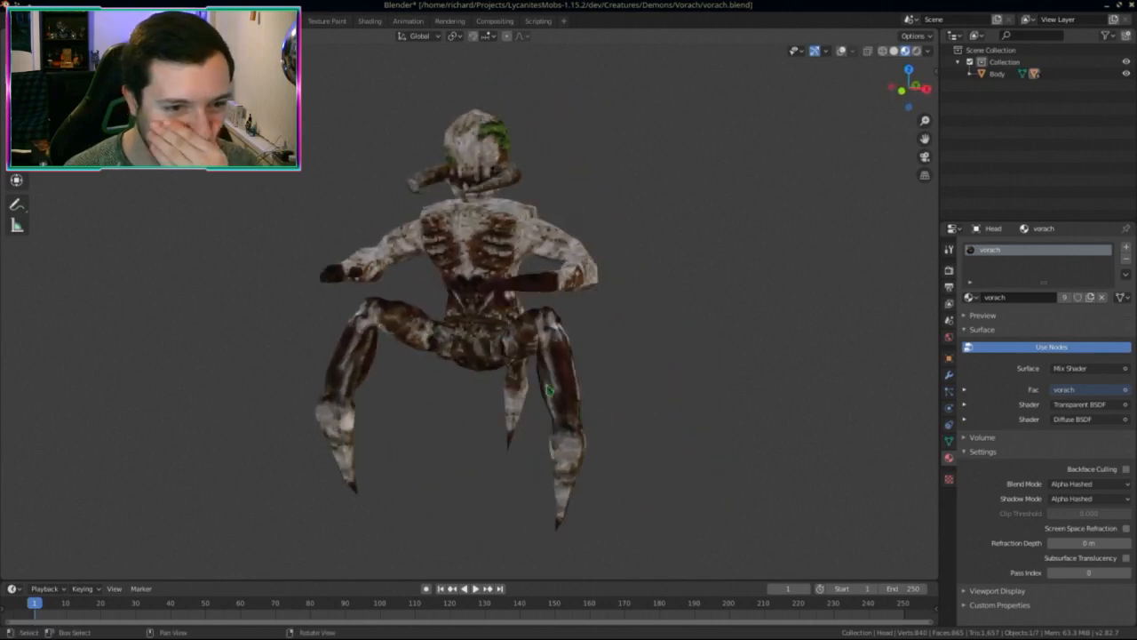
Step: Orbit and zoom around the brown-skinned demon from side and front, then open Texture Paint
middle_drag(476, 397, 586, 373)
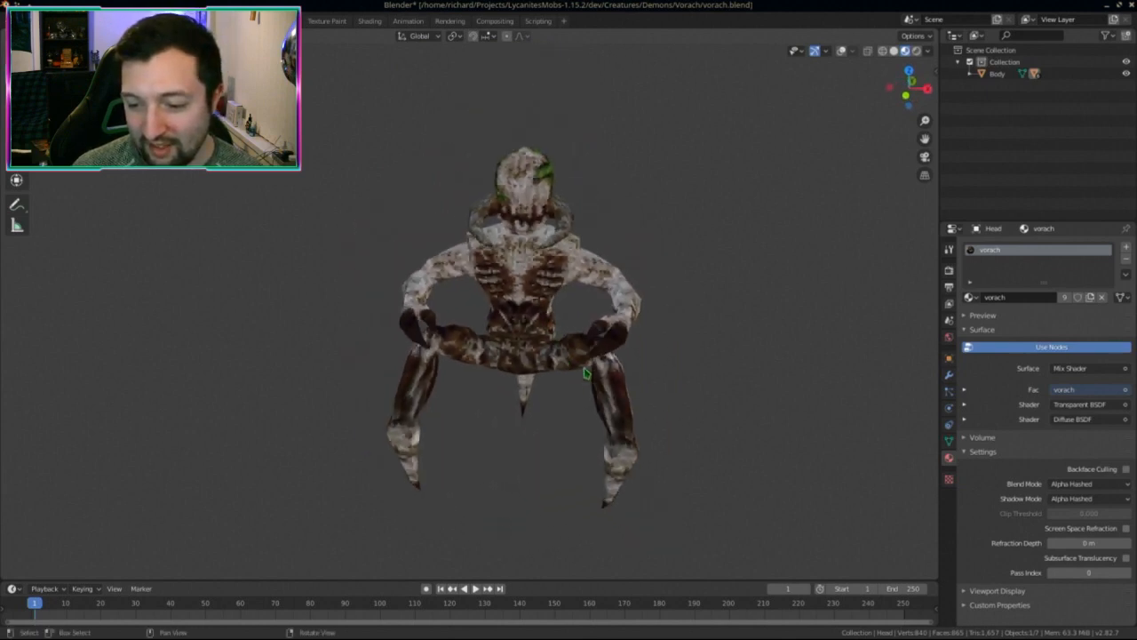
scroll(582, 371, up, 2)
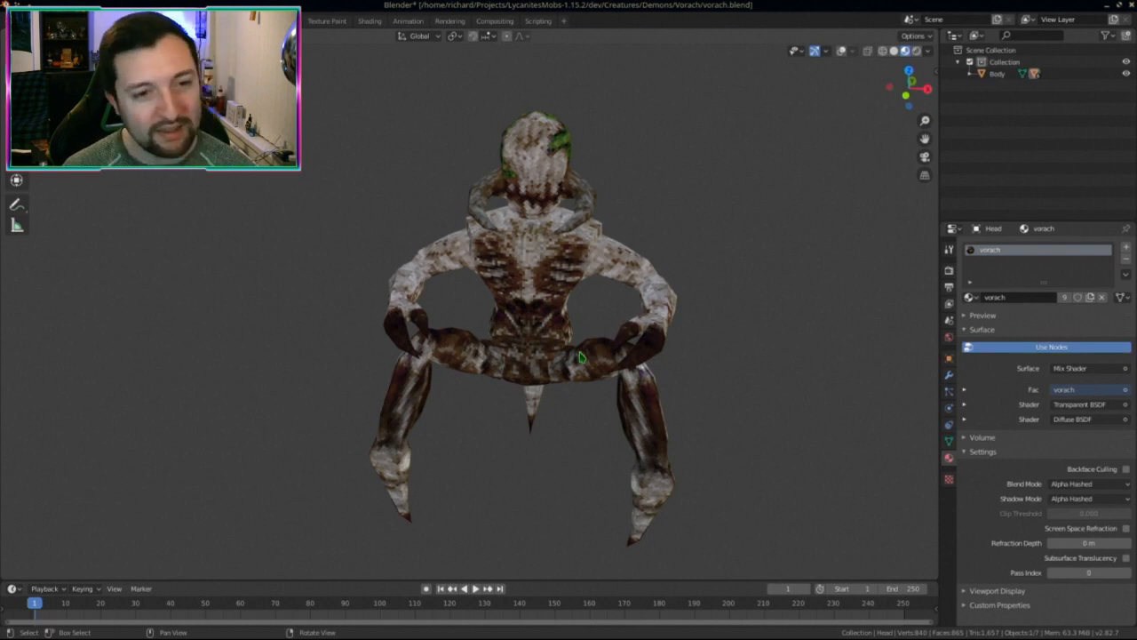
middle_drag(525, 210, 494, 396)
middle_drag(468, 459, 685, 447)
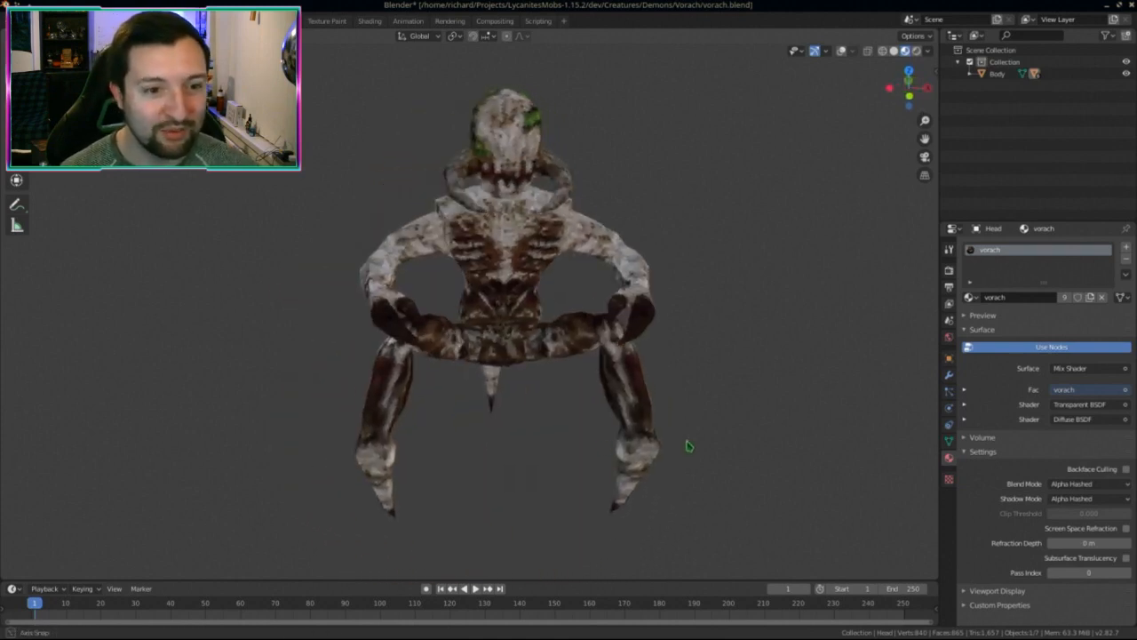
middle_drag(561, 435, 543, 437)
click(327, 20)
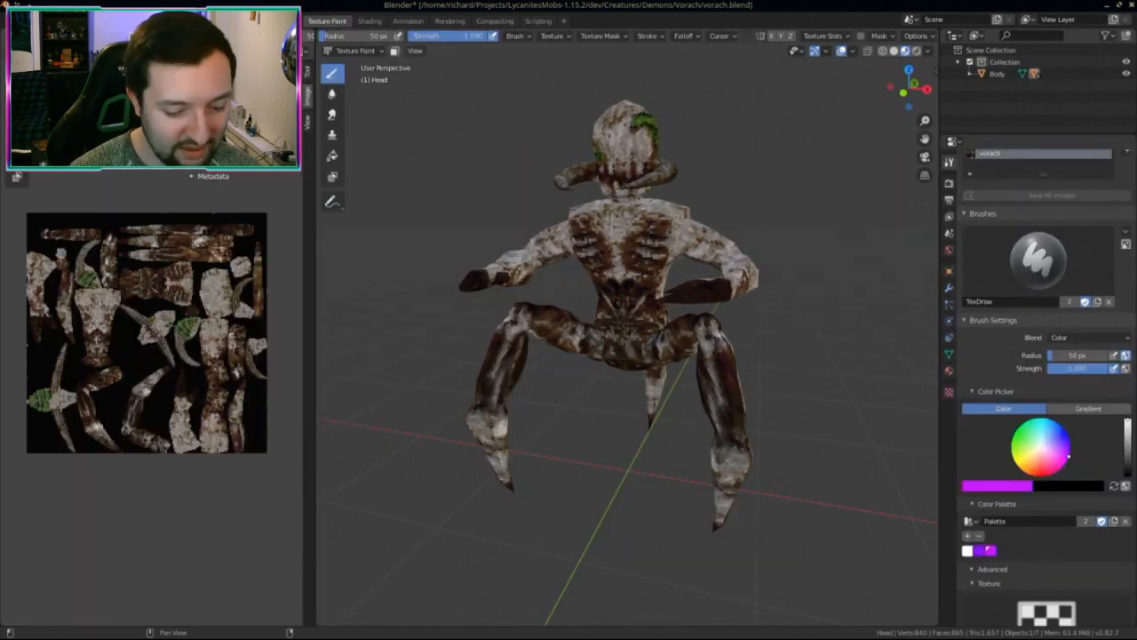
Step: Reload the image to preview the teal skin, then reload to compare grey-blue and teal
key(alt+r)
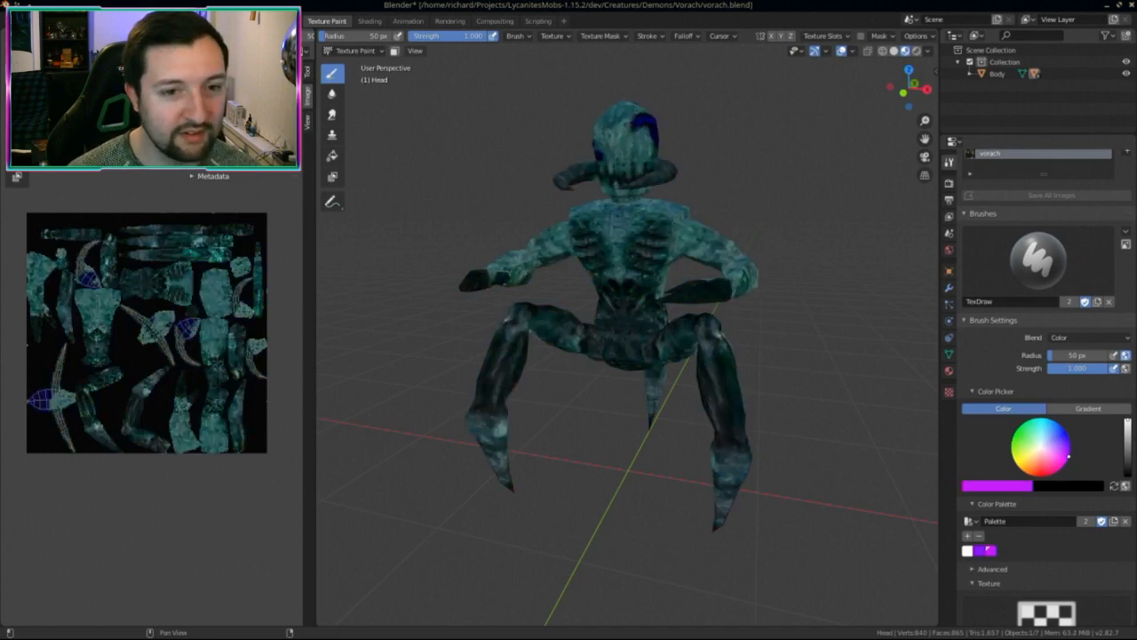
key(ctrl+Page_Up)
mouse_move(498, 284)
middle_down()
mouse_move(571, 283)
mouse_move(279, 246)
mouse_move(539, 267)
mouse_move(259, 278)
mouse_move(320, 266)
mouse_move(364, 206)
middle_up()
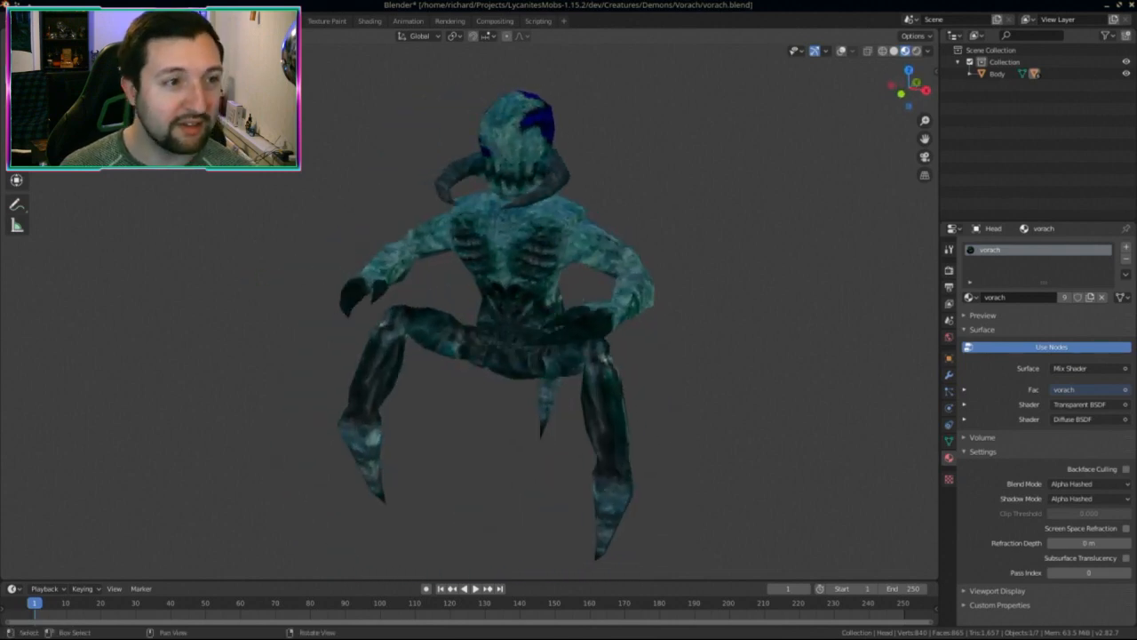
click(338, 21)
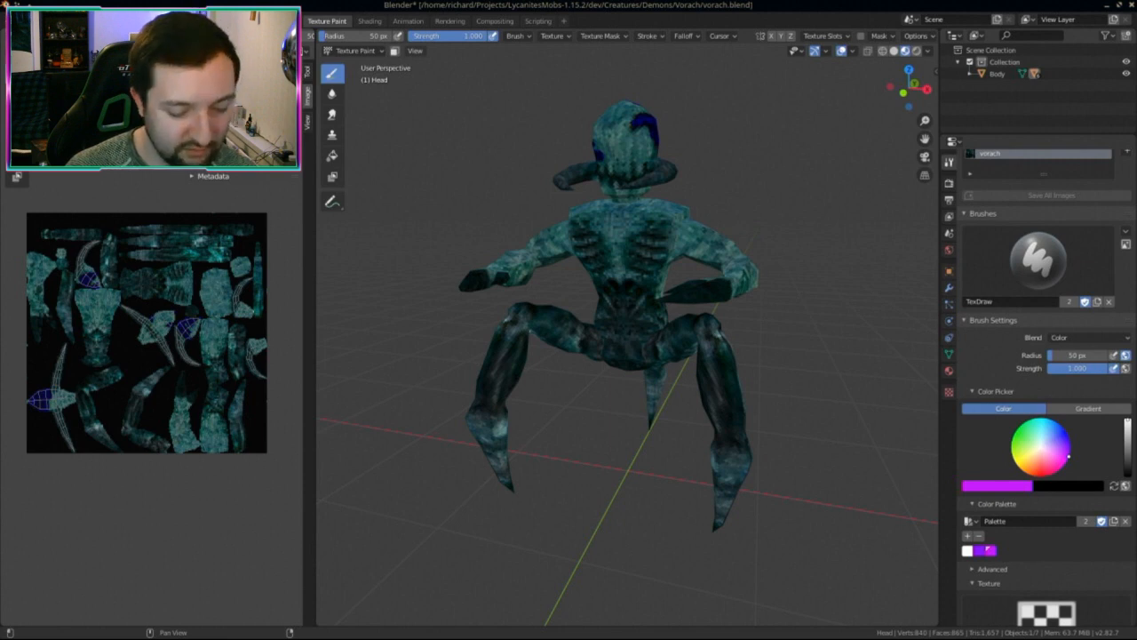
key(alt+r)
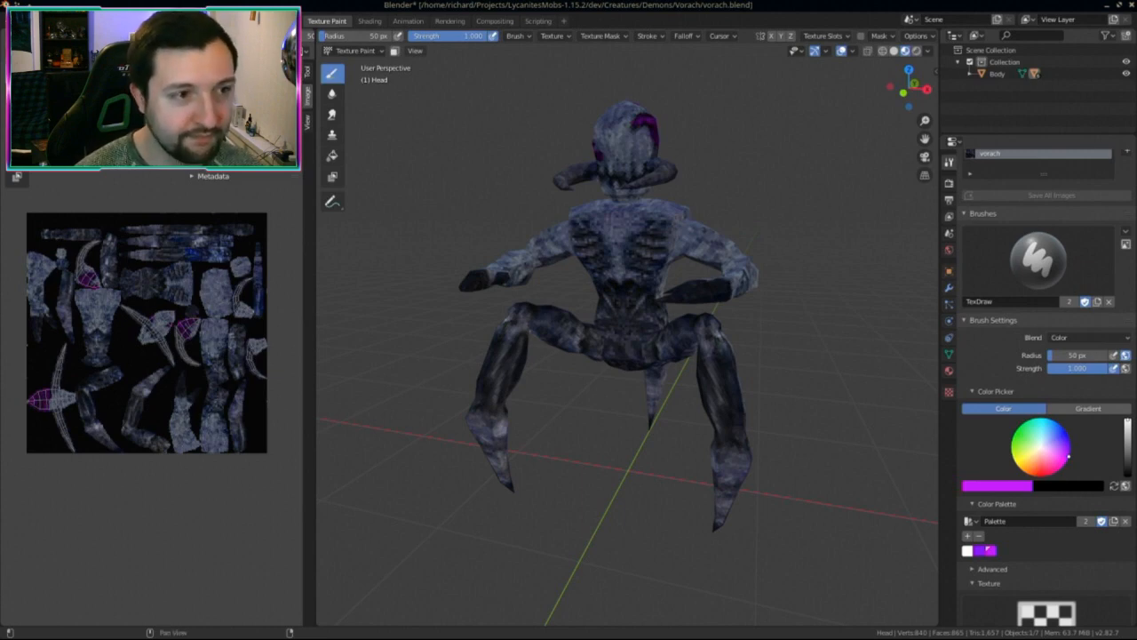
key(alt+r)
Step: Close vorach_lux.png in Krita and open vorach_keppel.png from the file manager
key(ctrl+super+Down)
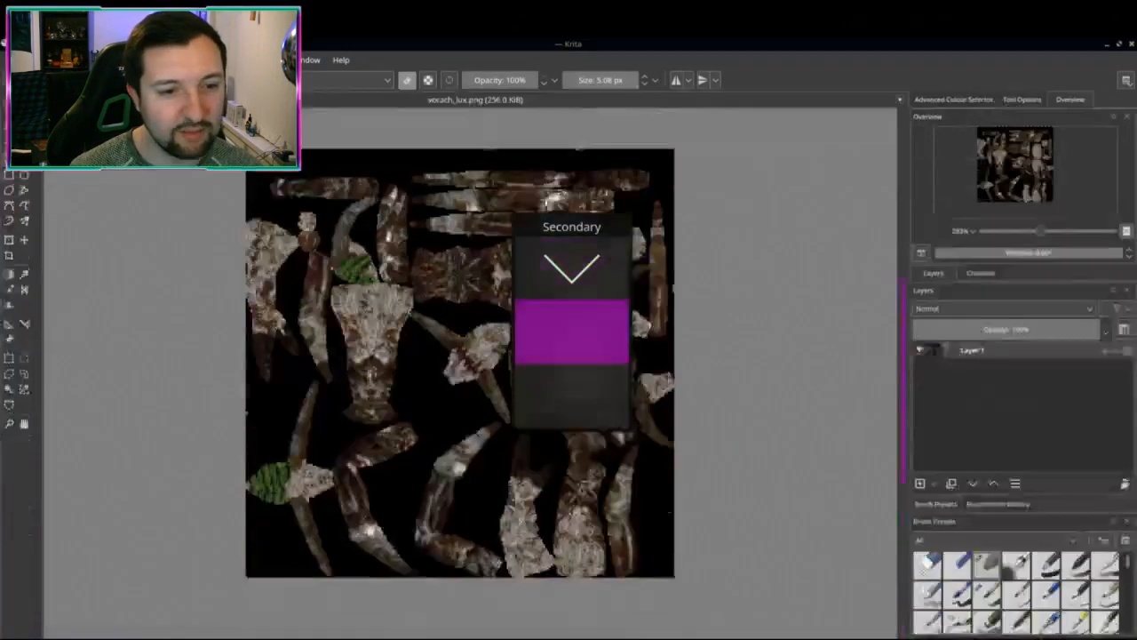
click(900, 61)
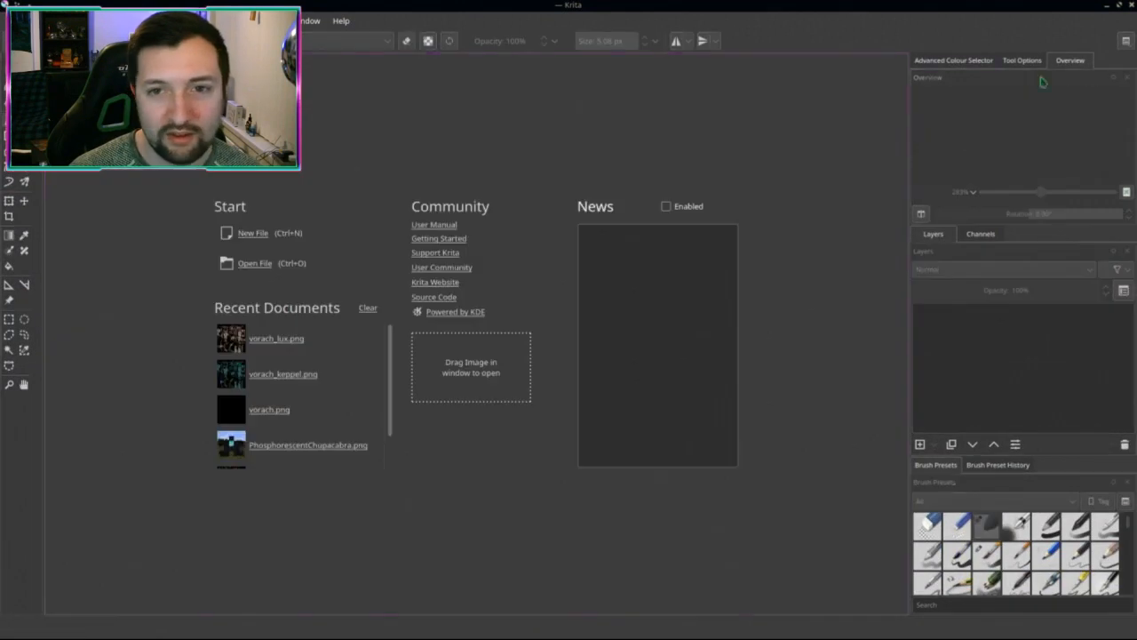
key(alt+Tab)
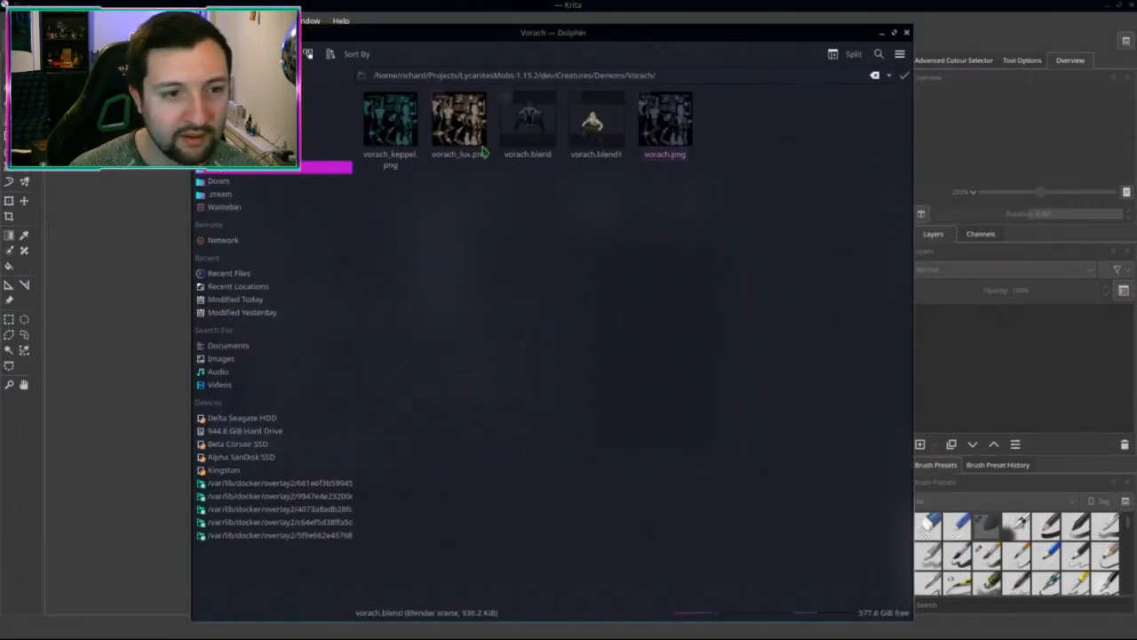
click(388, 138)
drag(387, 138, 90, 380)
scroll(485, 393, down, 2)
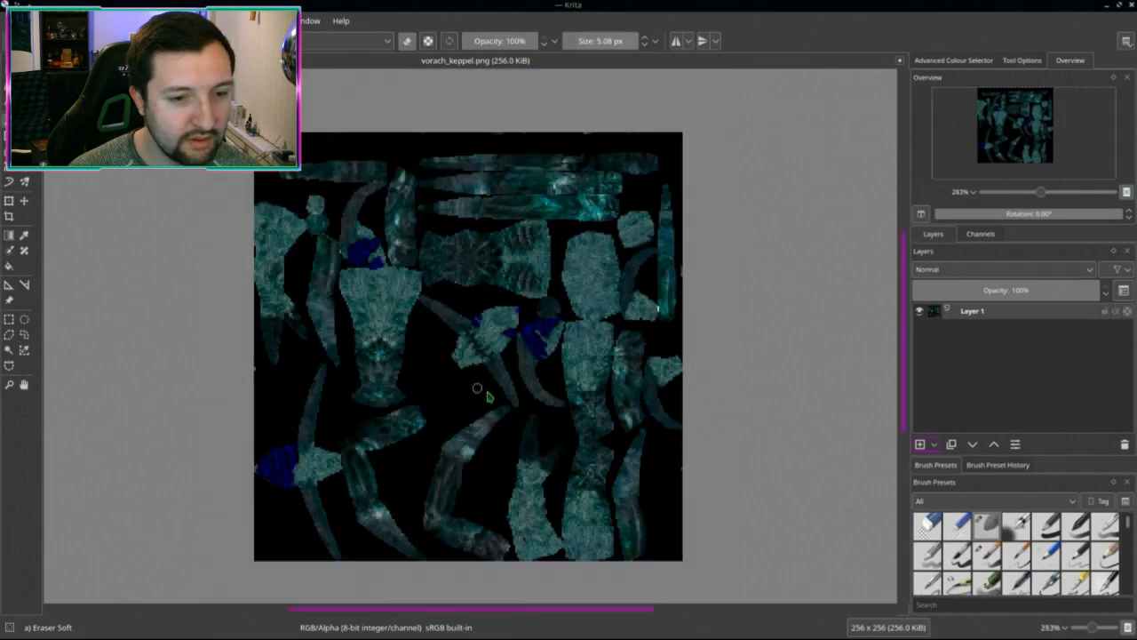
middle_drag(611, 411, 516, 396)
scroll(639, 414, up, 2)
scroll(639, 414, down, 2)
Step: Darken the texture's midtones with a Levels gamma of 0.658
key(ctrl+u)
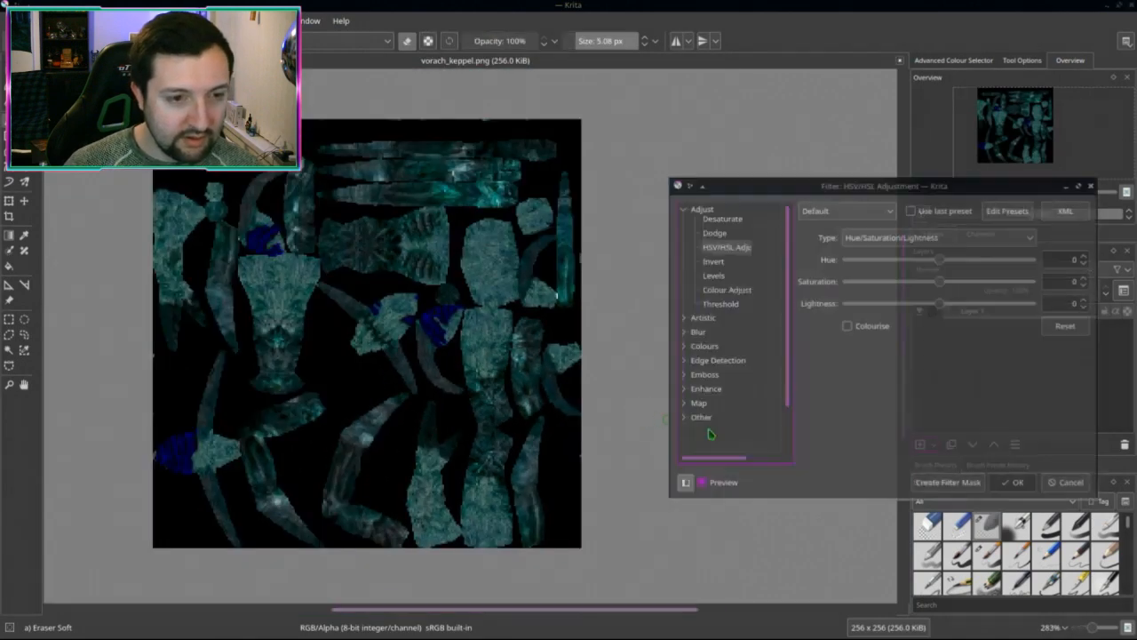
click(715, 351)
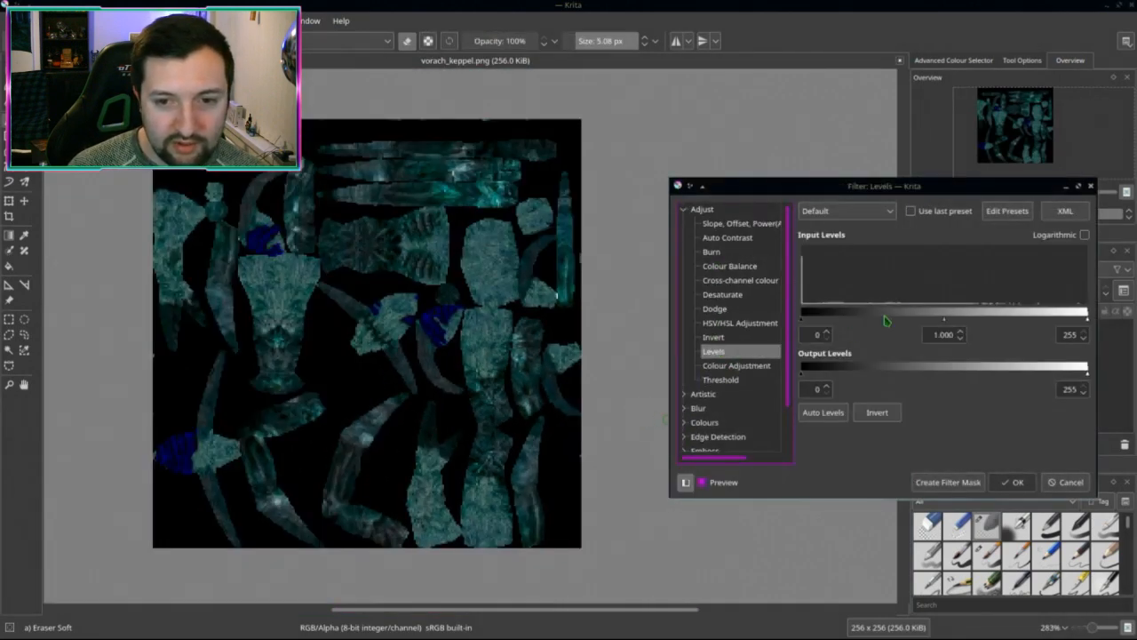
mouse_move(942, 318)
mouse_down()
mouse_move(963, 321)
mouse_move(938, 329)
mouse_move(995, 330)
mouse_move(949, 331)
mouse_move(960, 322)
mouse_up()
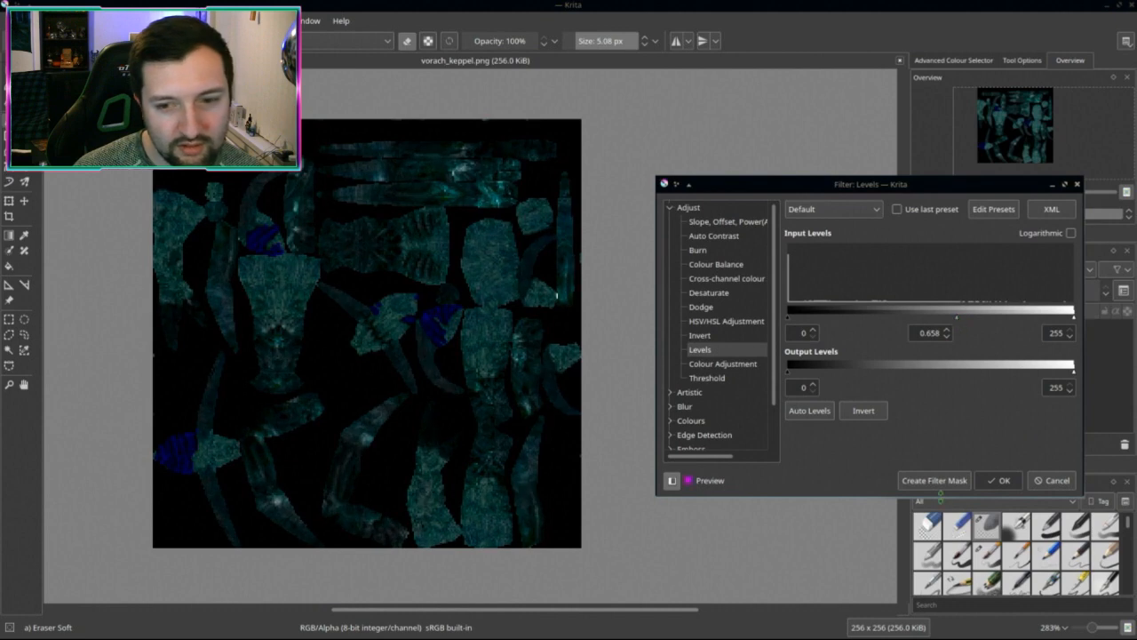
click(999, 479)
Step: Set up a Burn on the highlights with stronger exposure
key(ctrl+u)
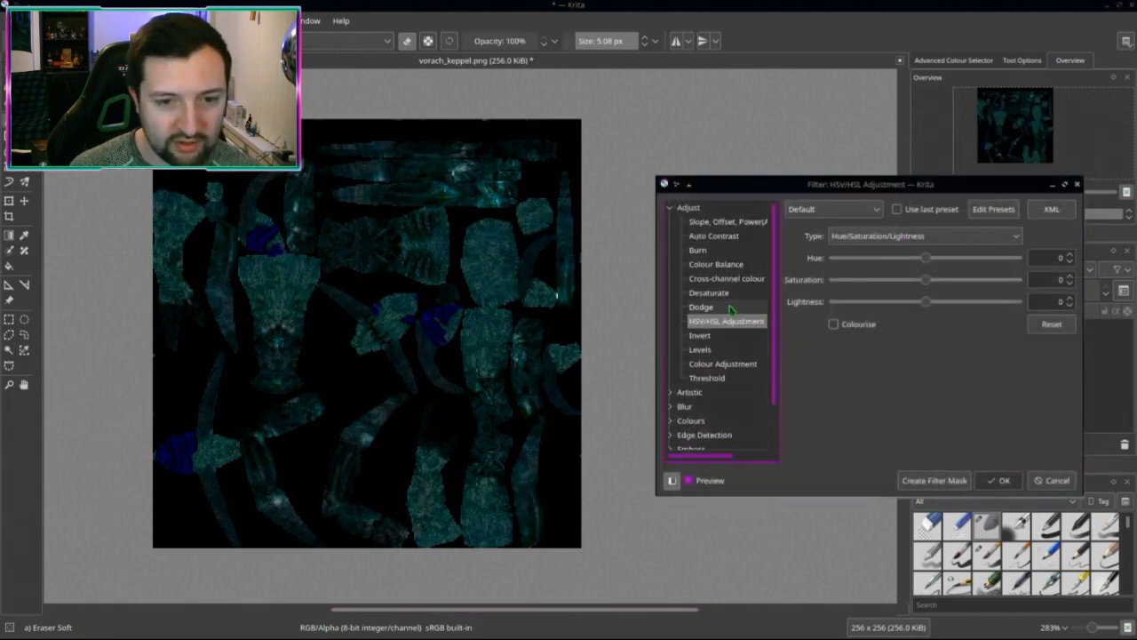
click(701, 306)
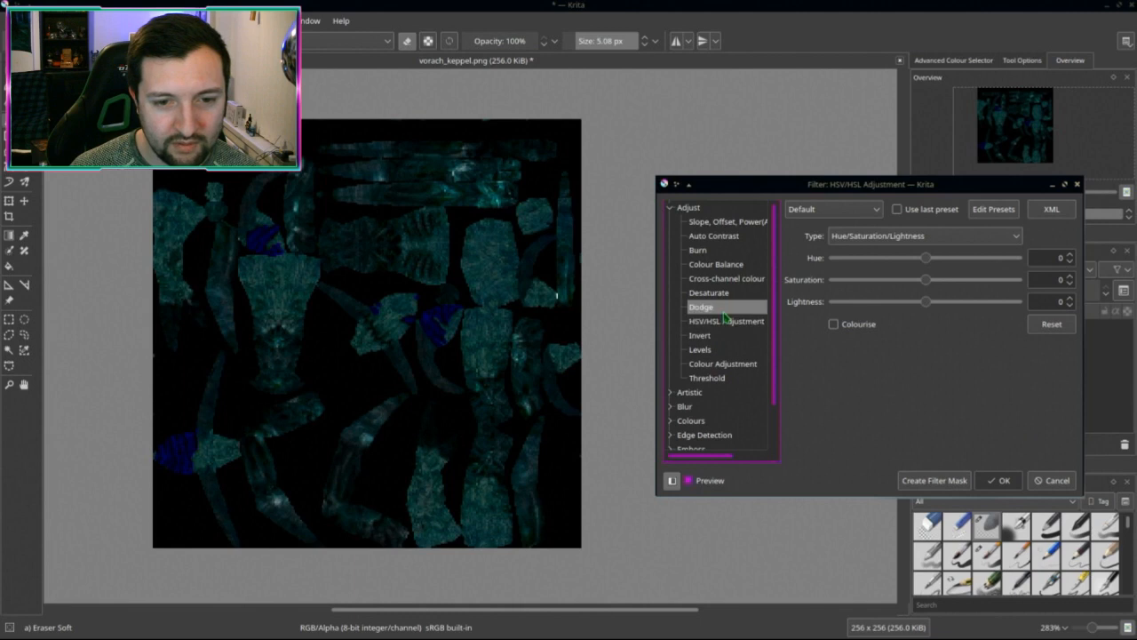
click(697, 250)
click(806, 288)
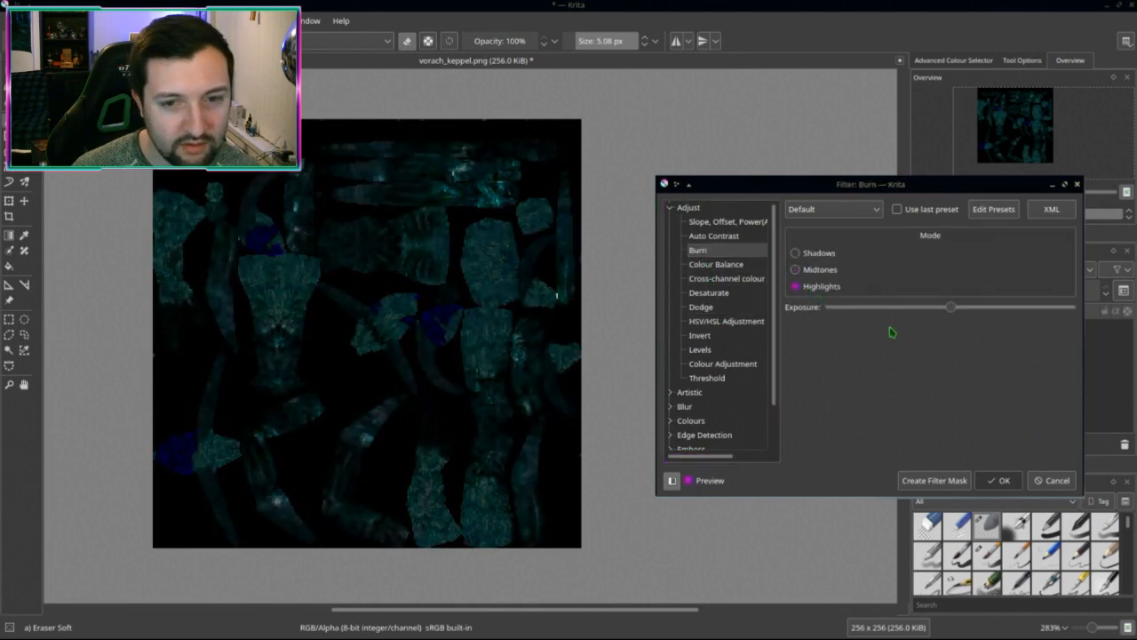
drag(995, 317, 1059, 314)
Step: Apply the highlights Burn to darken the teal texture
click(998, 480)
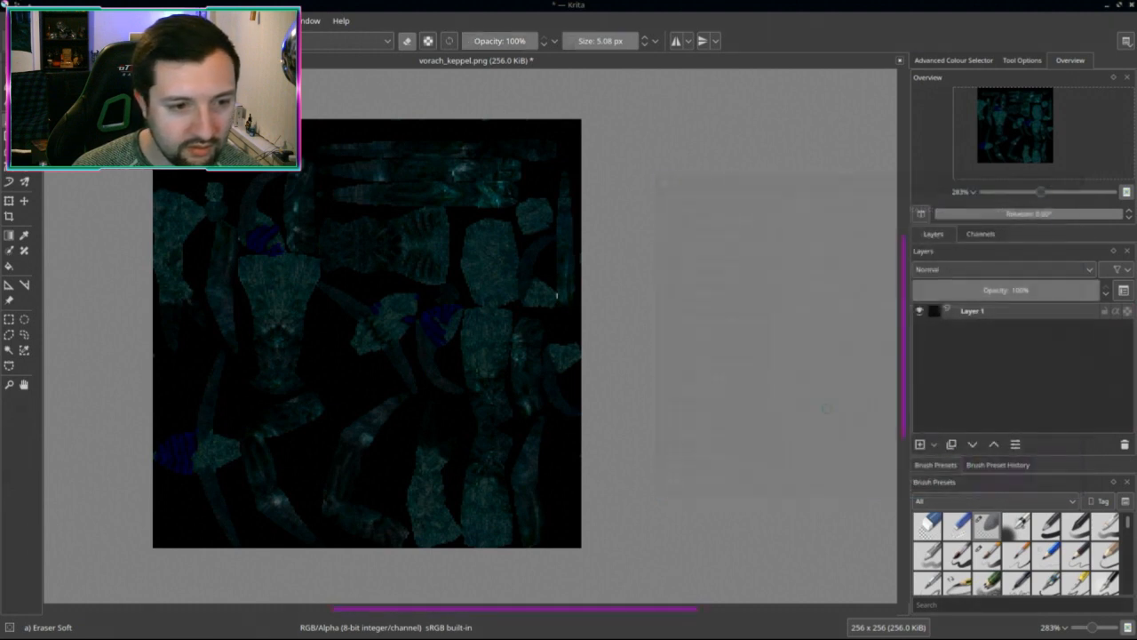
scroll(604, 380, up, 3)
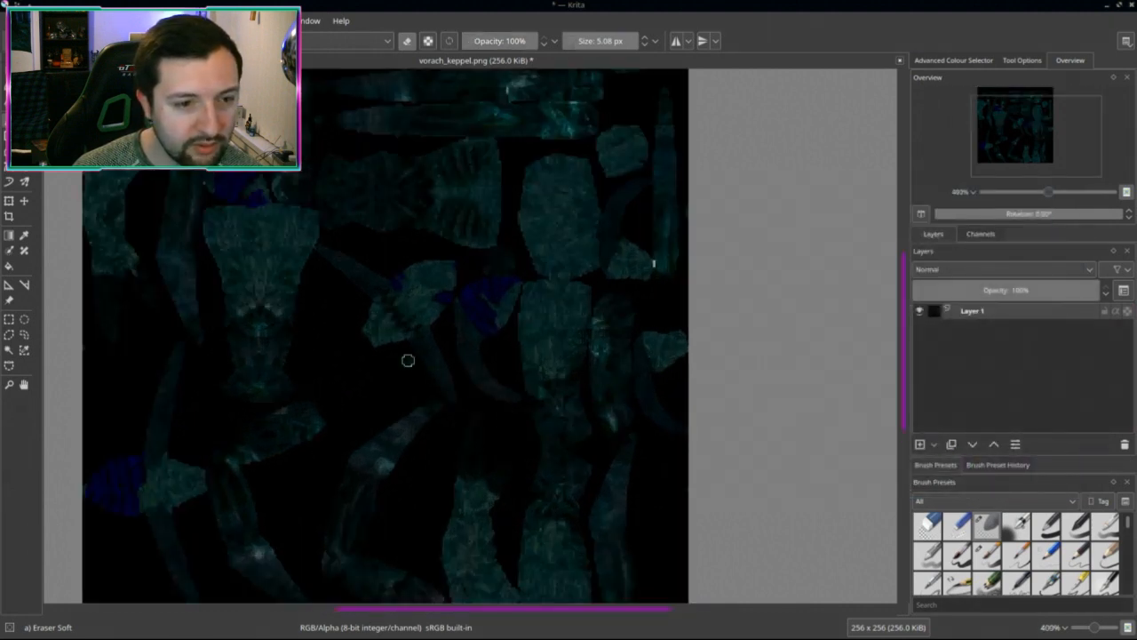
scroll(408, 360, down, 2)
scroll(399, 406, up, 3)
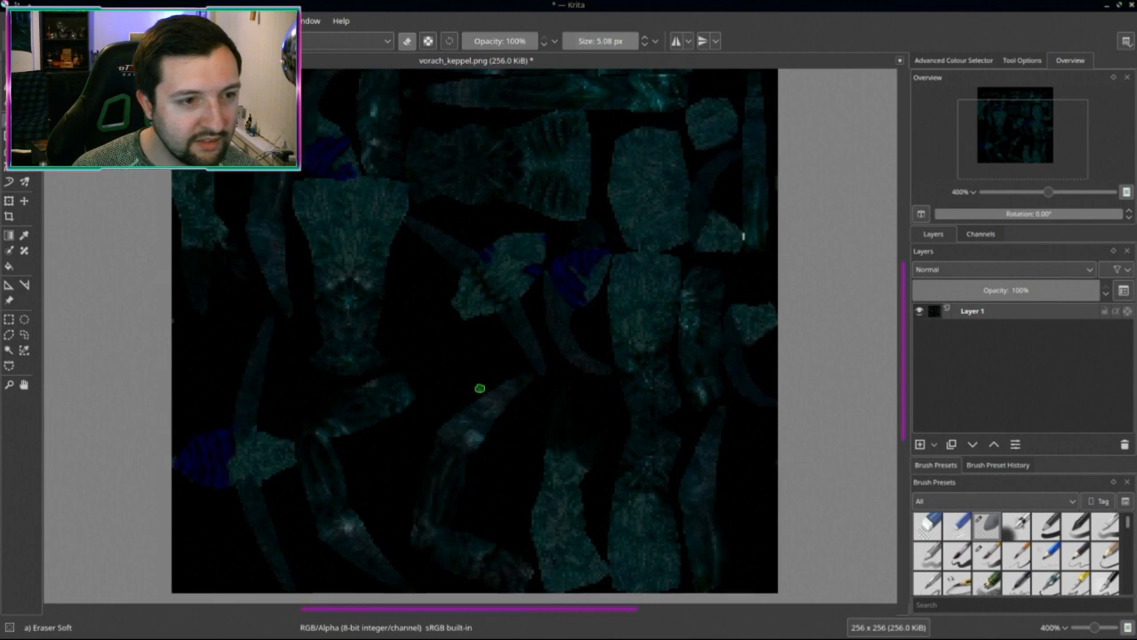
scroll(355, 406, down, 1)
scroll(391, 326, up, 2)
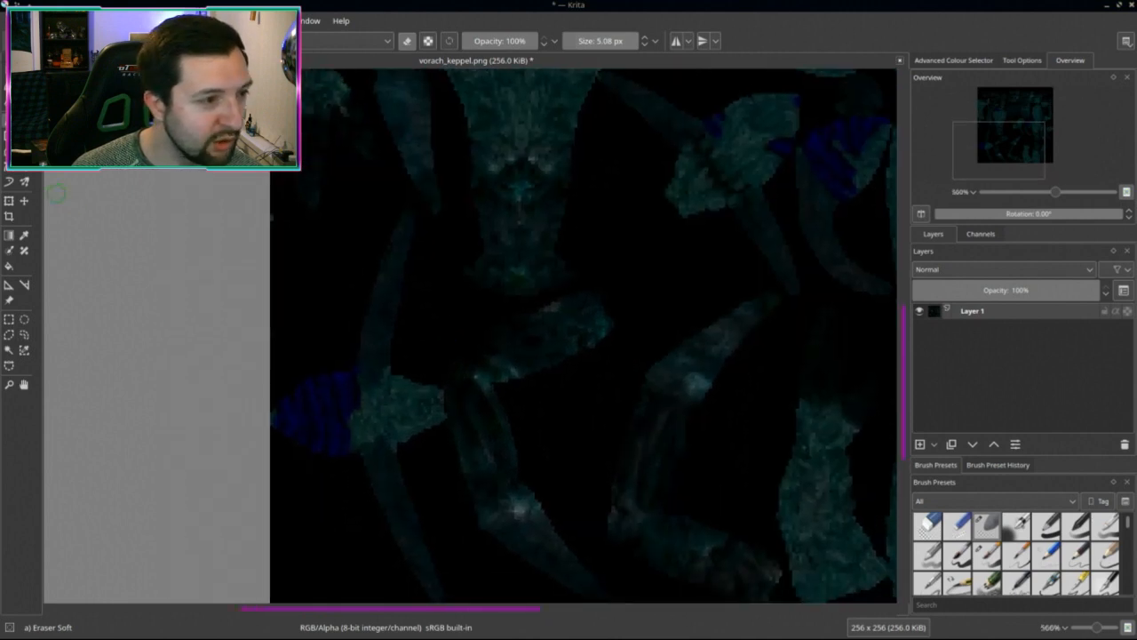
Step: Select the blue patches with the Similar Colour Selection tool at fuzziness 19
click(26, 351)
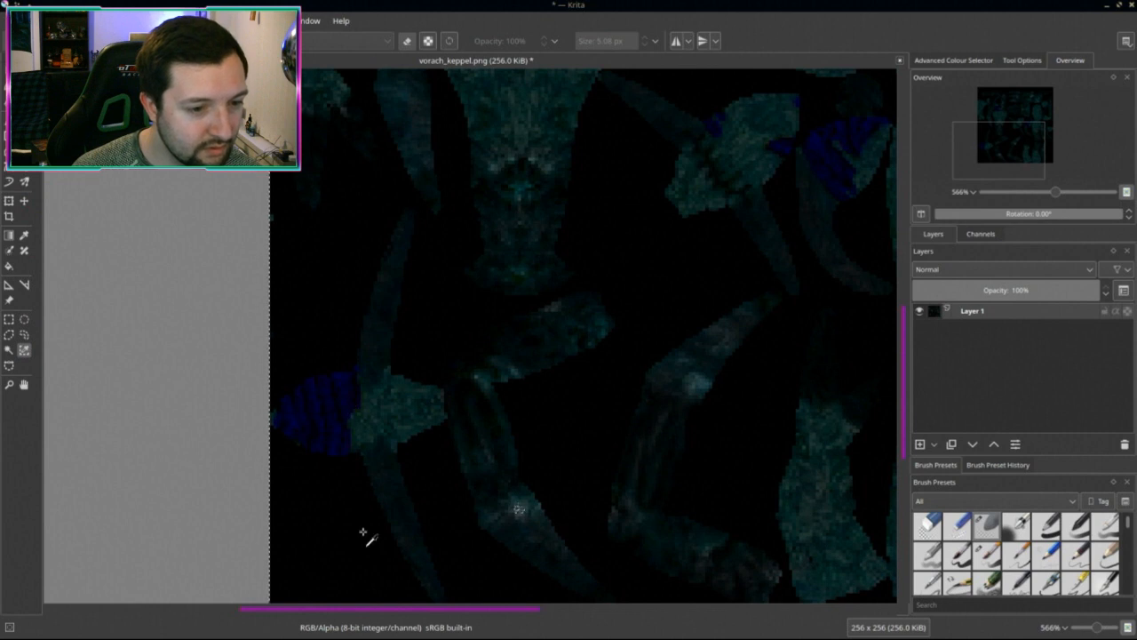
scroll(457, 418, up, 2)
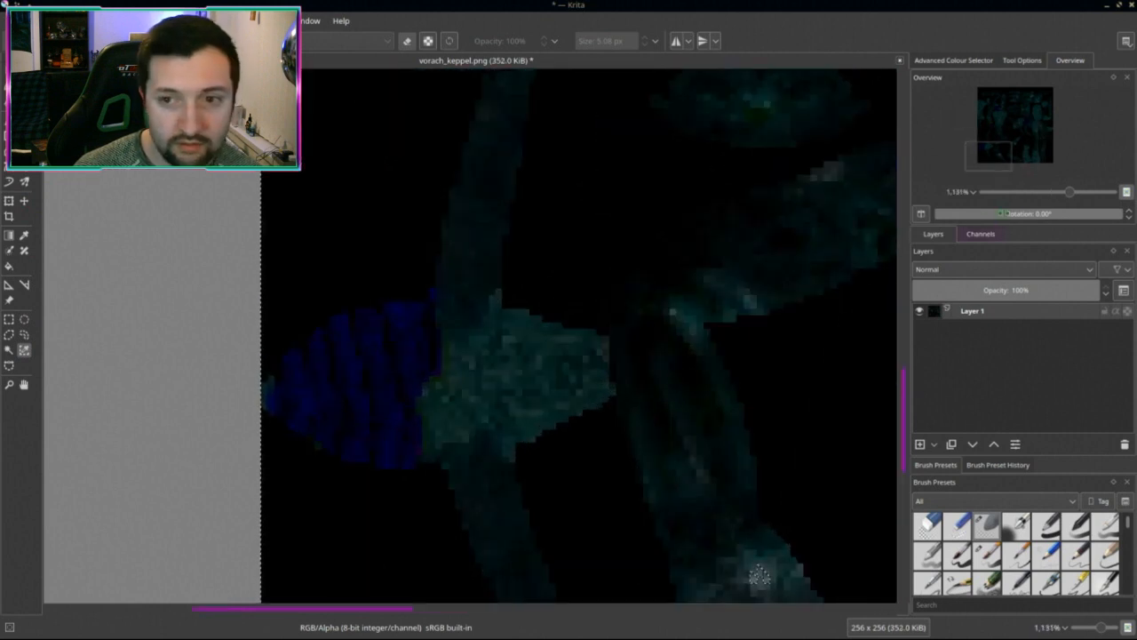
click(1013, 61)
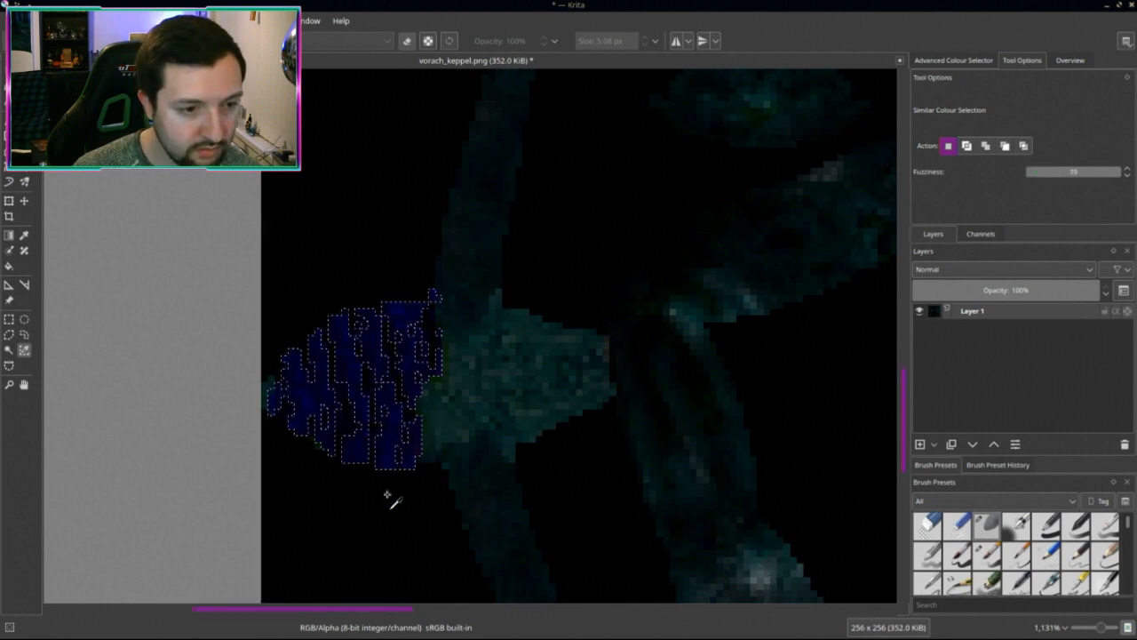
scroll(391, 494, down, 3)
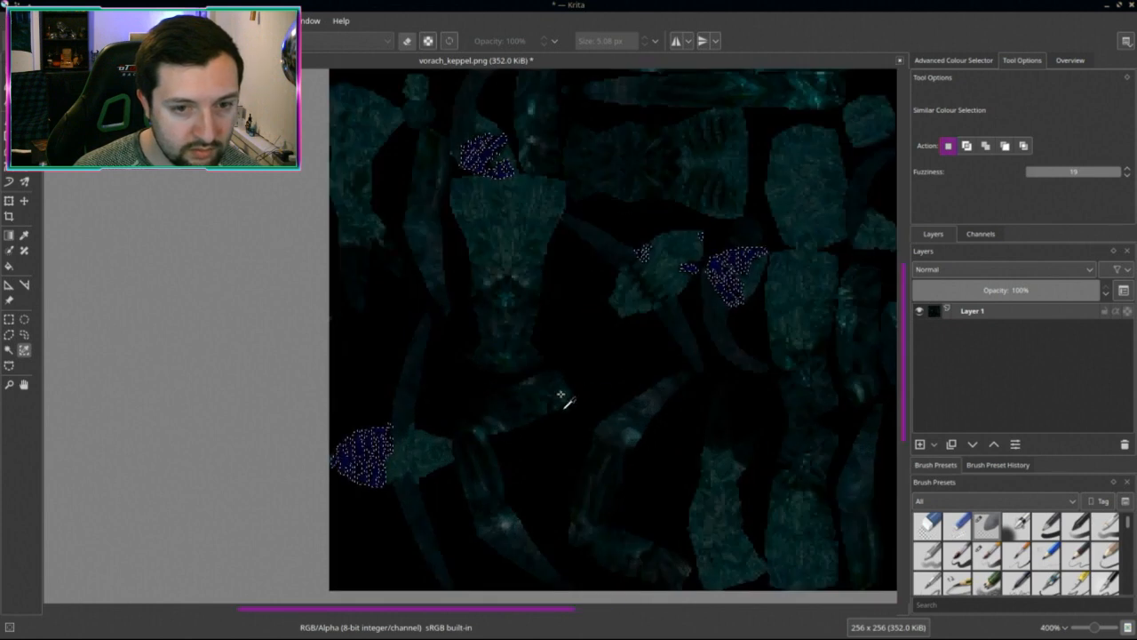
scroll(591, 373, up, 1)
scroll(602, 380, up, 1)
Step: Brighten the selected blue patches with a midtones Dodge at raised exposure
key(ctrl+u)
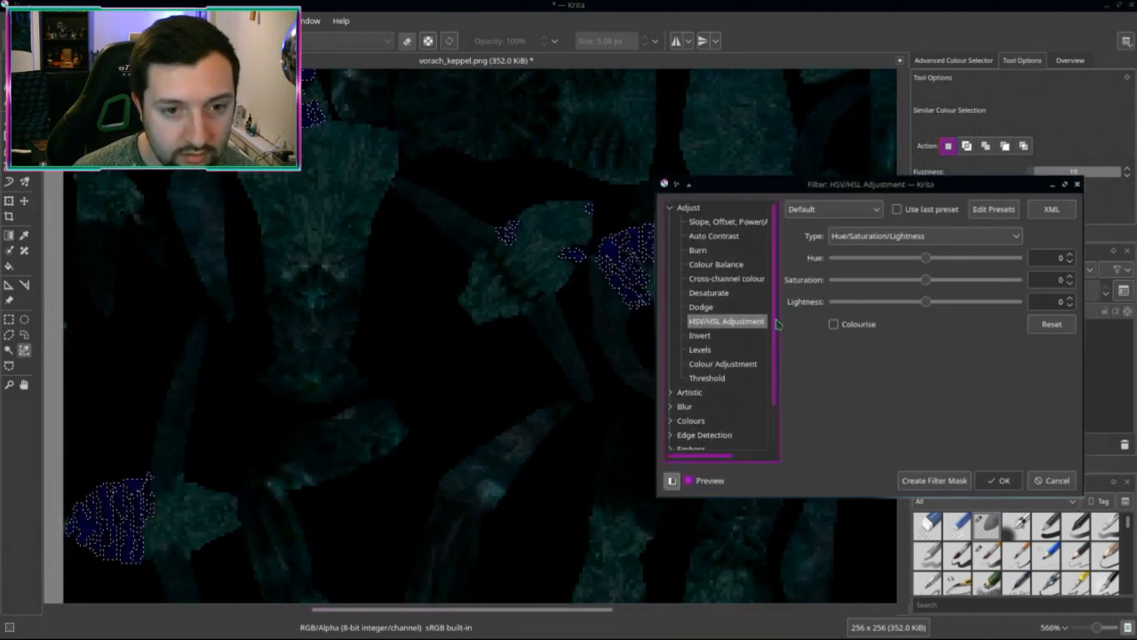
click(701, 307)
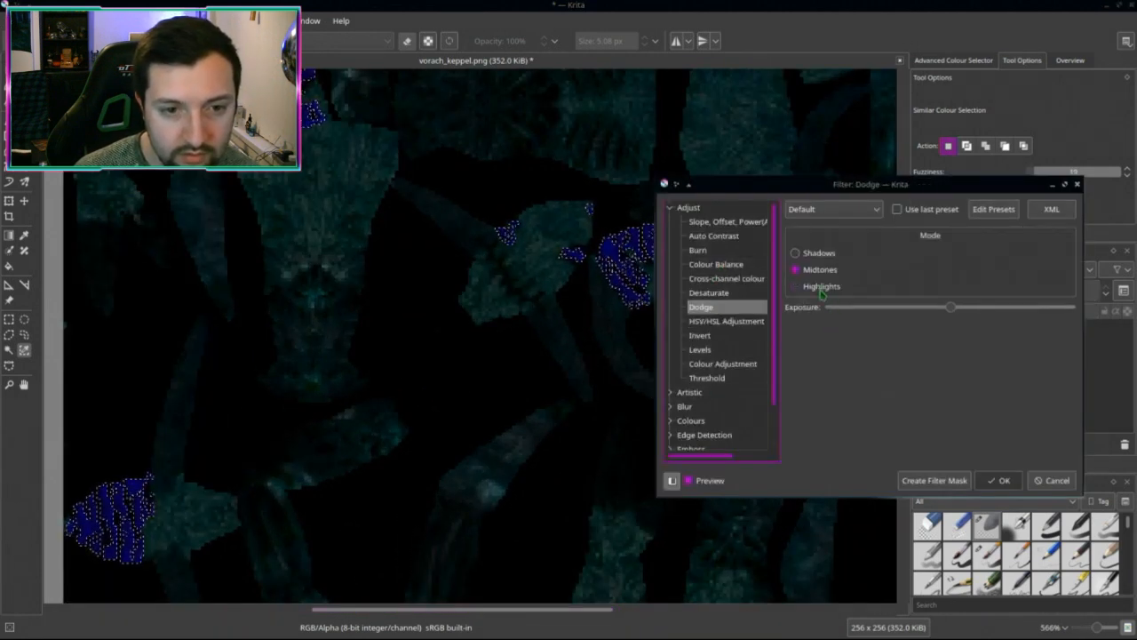
click(795, 286)
click(795, 269)
drag(951, 307, 1053, 306)
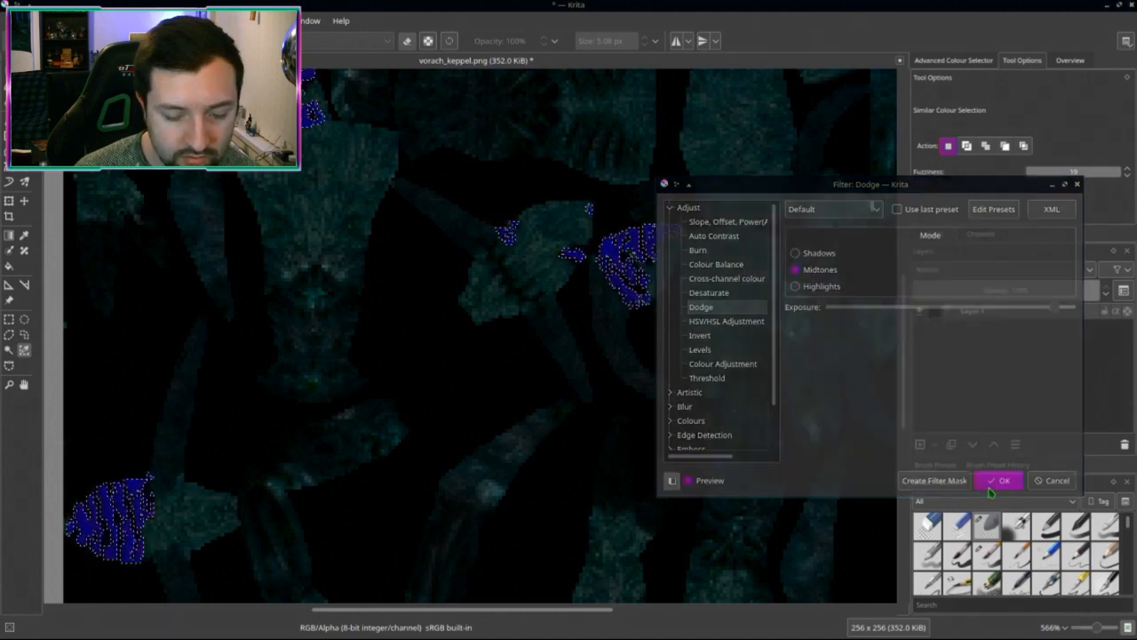
click(999, 480)
Step: Apply a second Dodge pass on the highlights of the blue patches
key(ctrl+u)
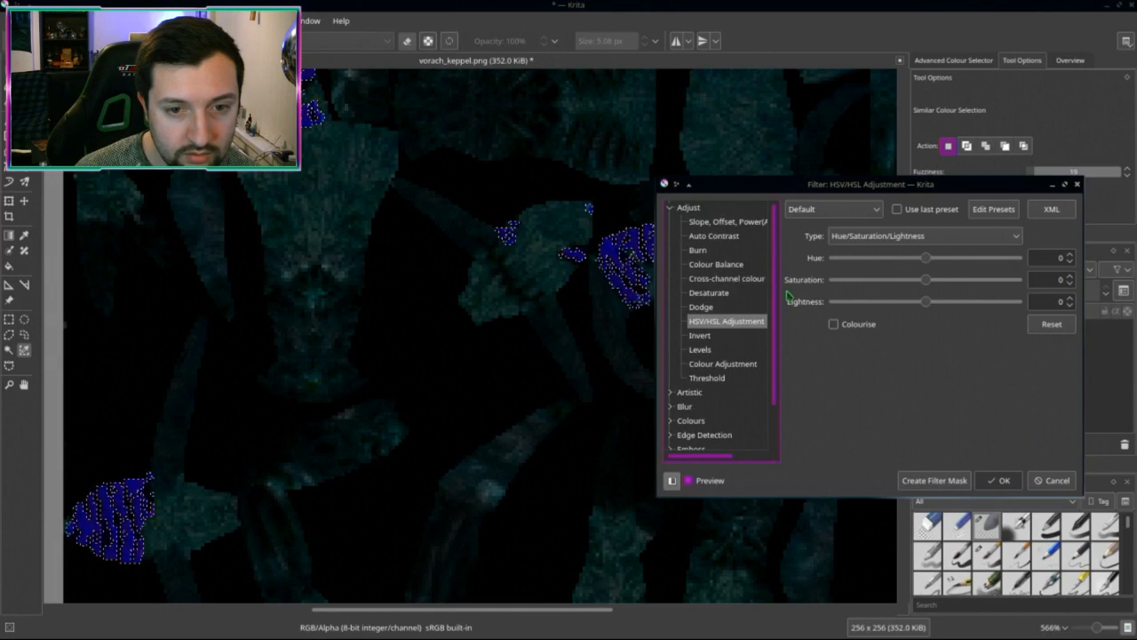
click(701, 307)
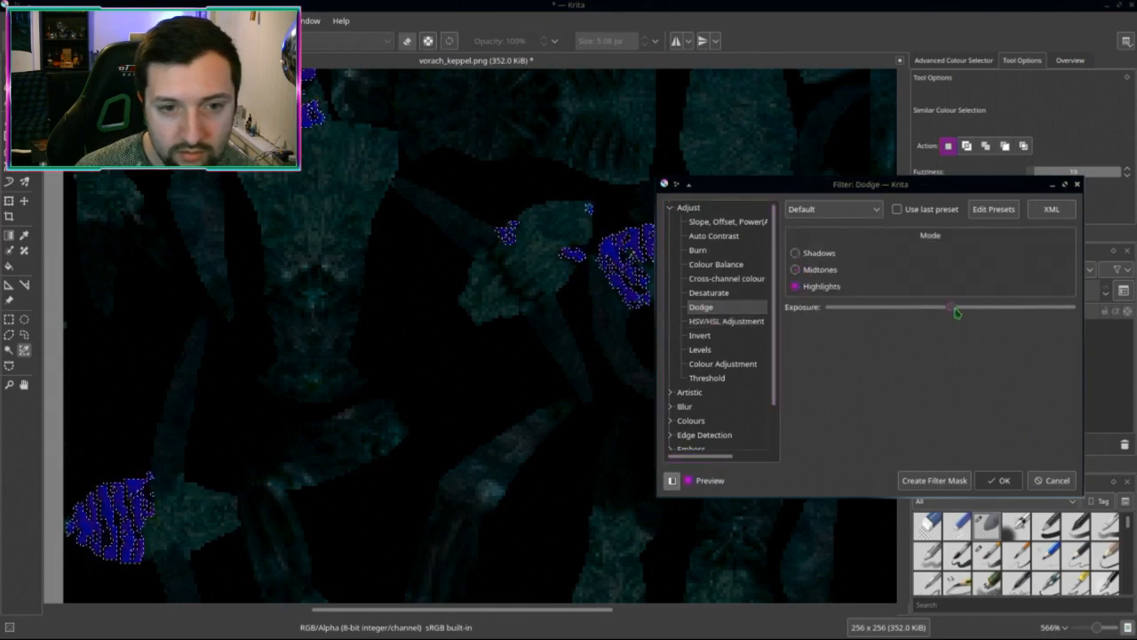
click(999, 480)
scroll(620, 418, down, 1)
scroll(619, 418, down, 1)
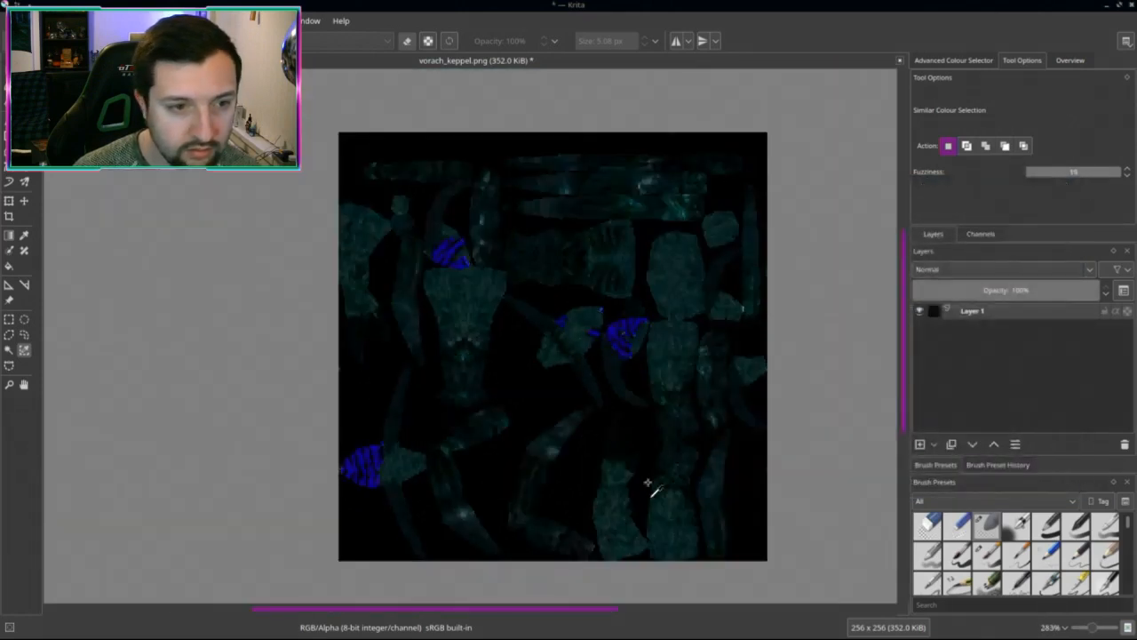
scroll(660, 473, up, 3)
scroll(613, 388, down, 3)
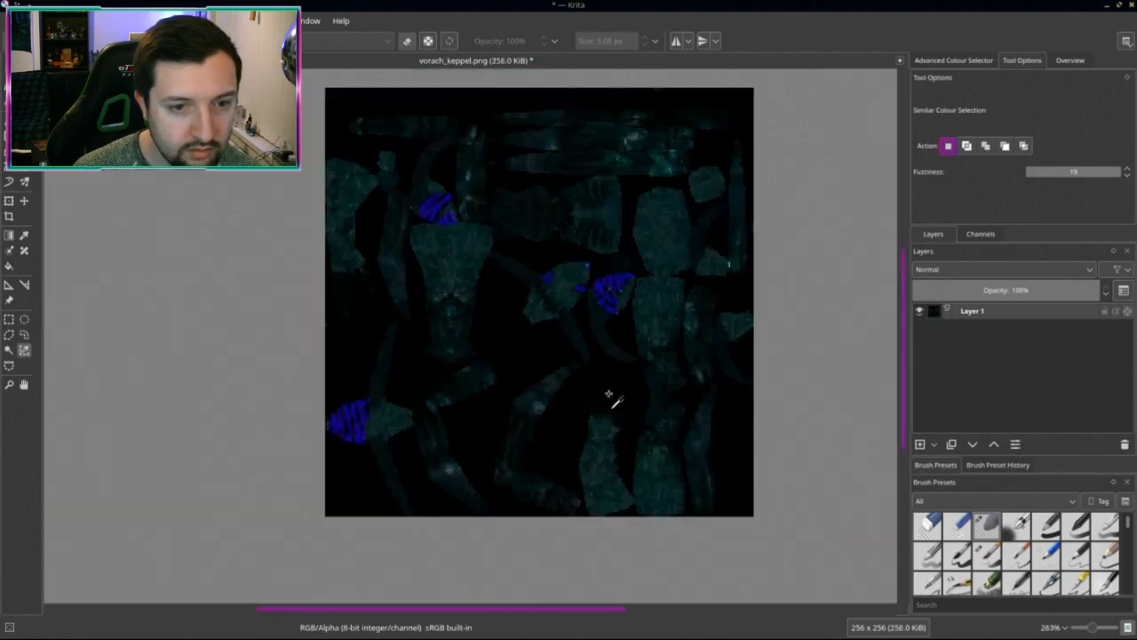
middle_drag(613, 399, 590, 413)
Step: Save vorach_keppel.png again as PNG and switch to Blender
key(ctrl+s)
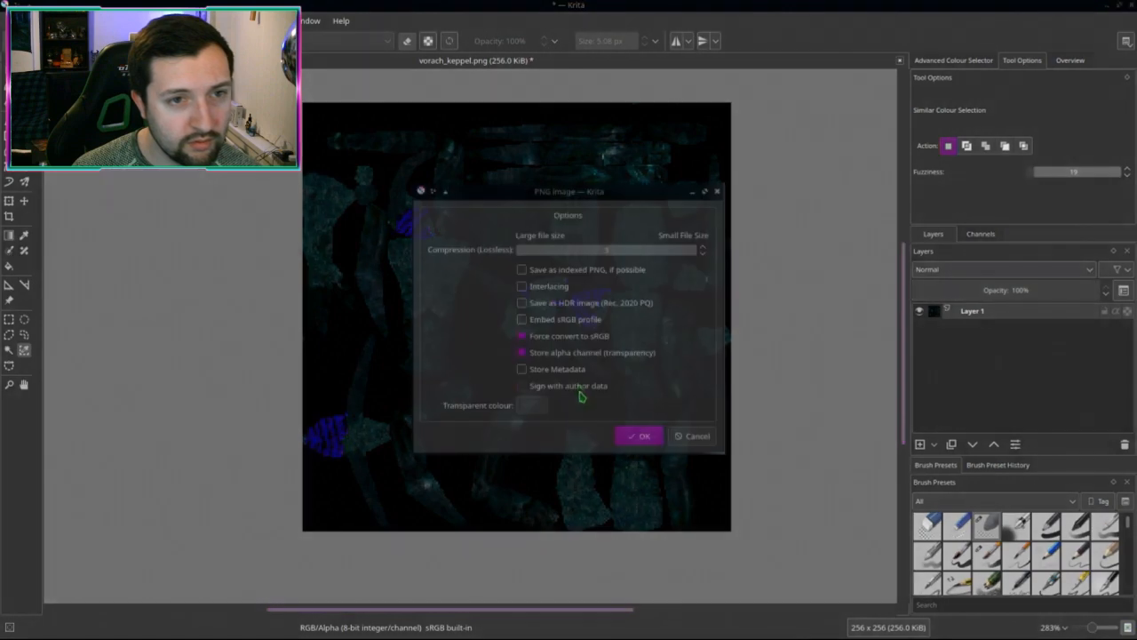
click(645, 435)
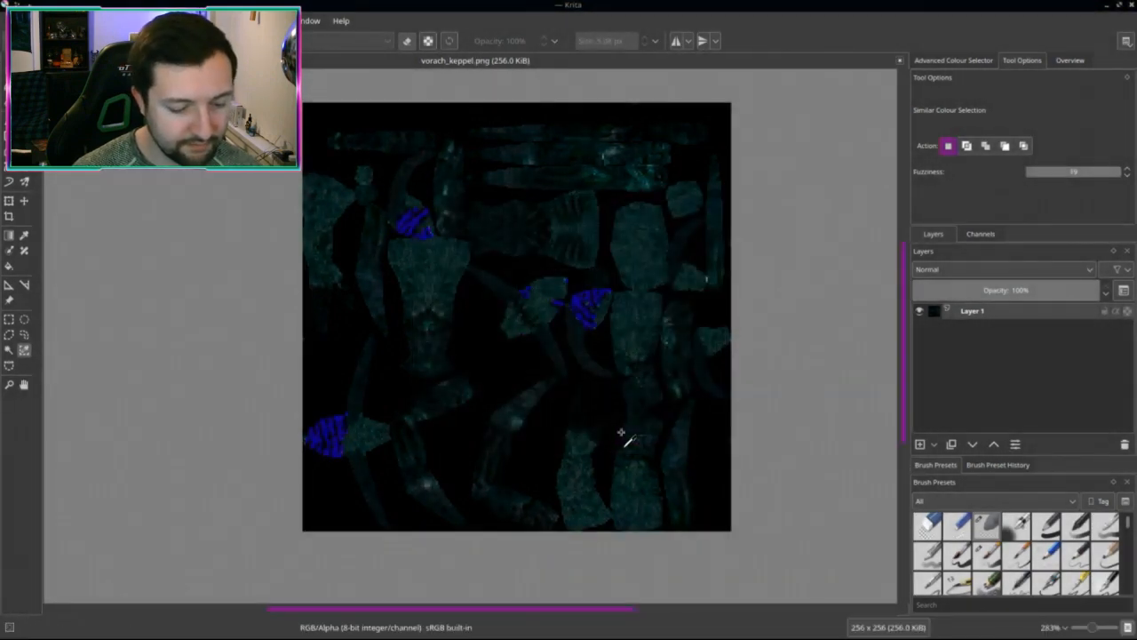
key(ctrl+alt+Up)
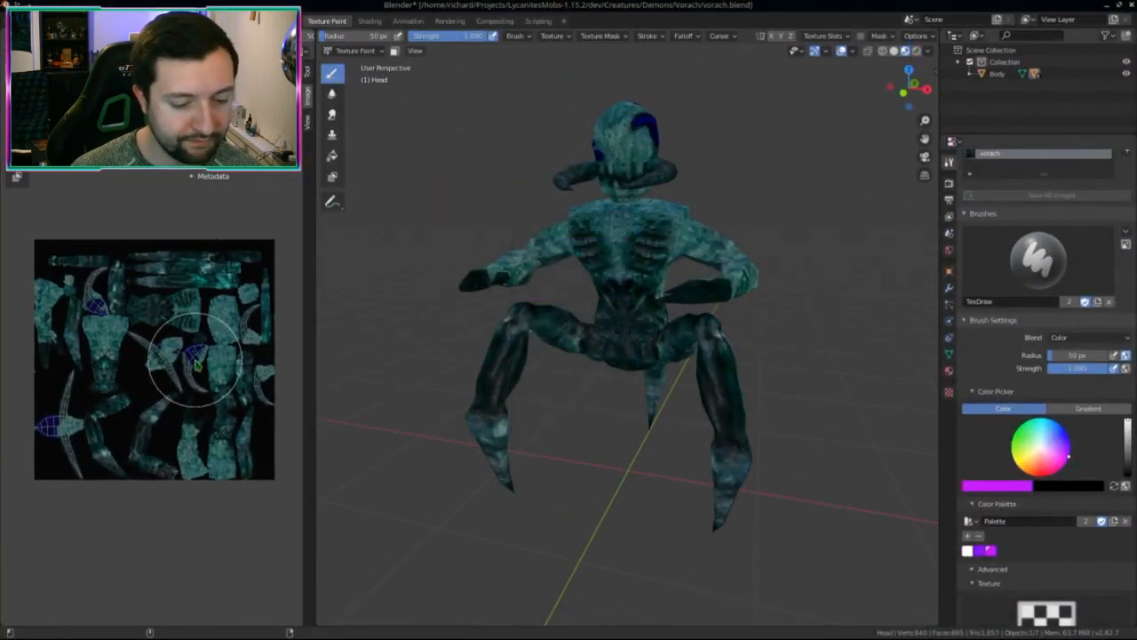
Step: Reload the edited texture from disk and re-enter Texture Paint mode via Object mode
key(alt+r)
mouse_move(453, 330)
middle_down()
mouse_move(621, 347)
mouse_move(724, 376)
mouse_move(460, 399)
mouse_move(347, 361)
mouse_move(608, 353)
mouse_move(533, 267)
middle_up()
click(355, 51)
click(356, 65)
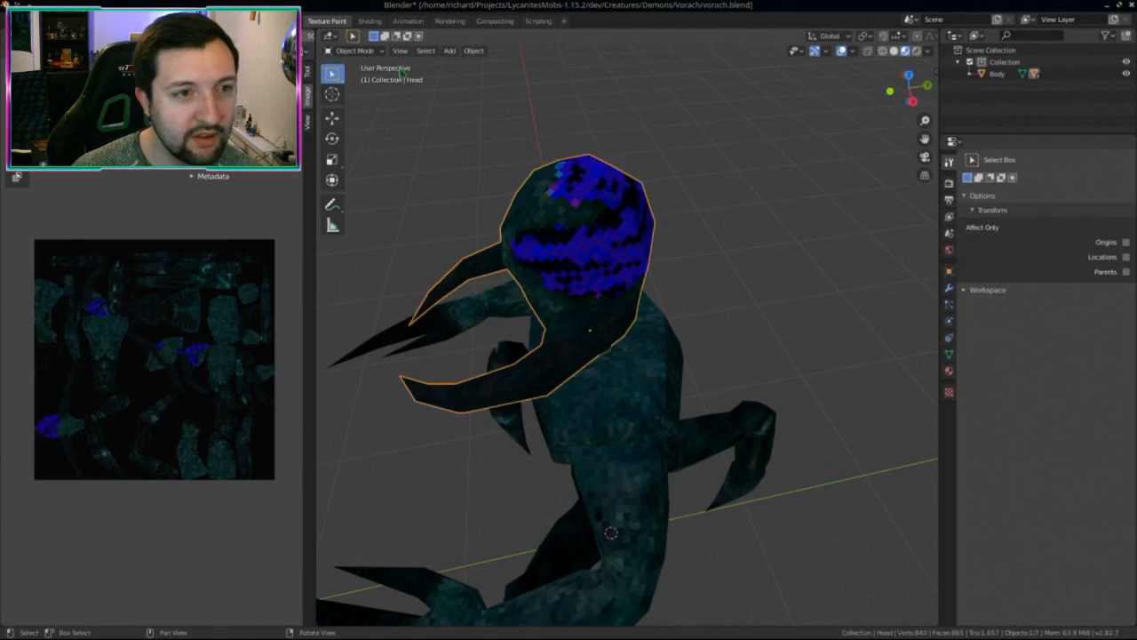
click(354, 50)
click(360, 130)
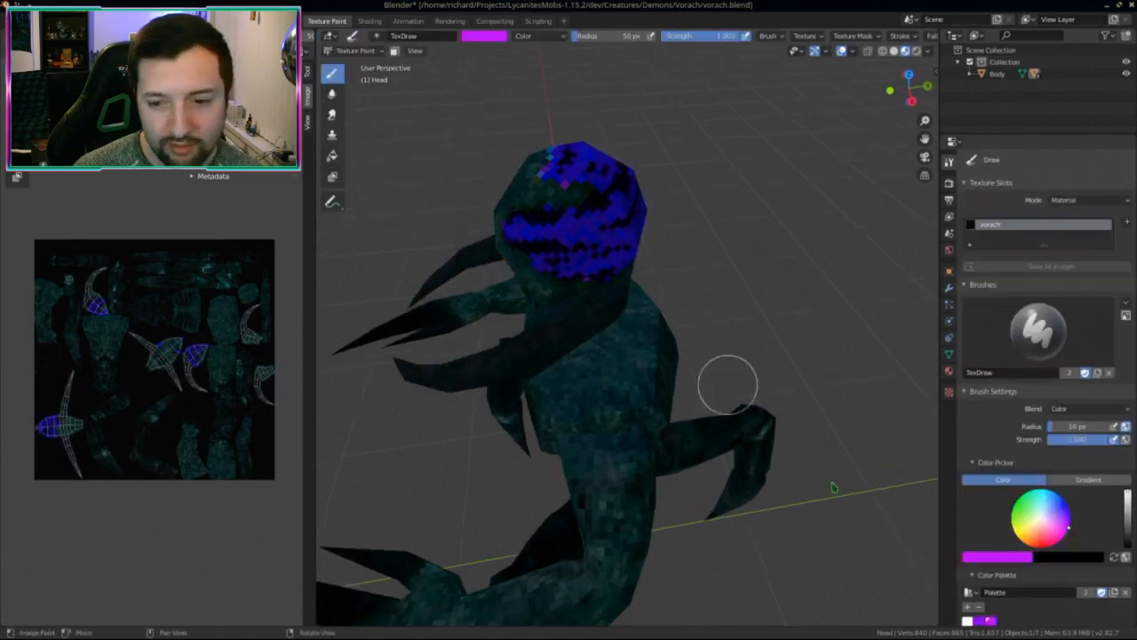
Step: Set the brush colour to blue and add it to the colour palette
drag(1058, 538, 1067, 504)
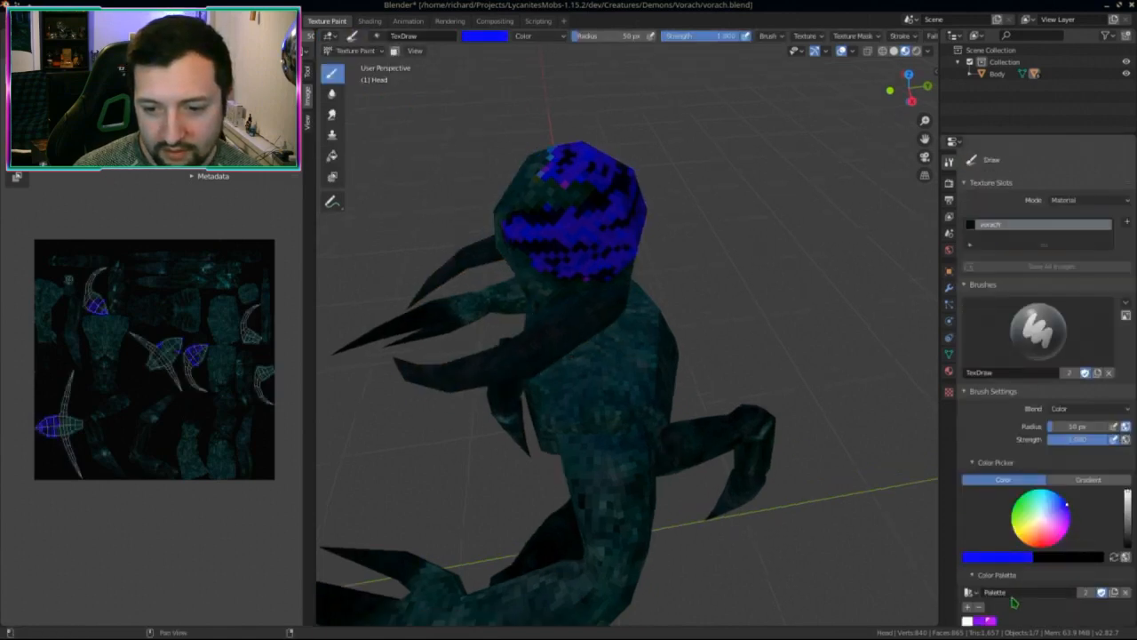
click(969, 607)
scroll(1009, 604, down, 1)
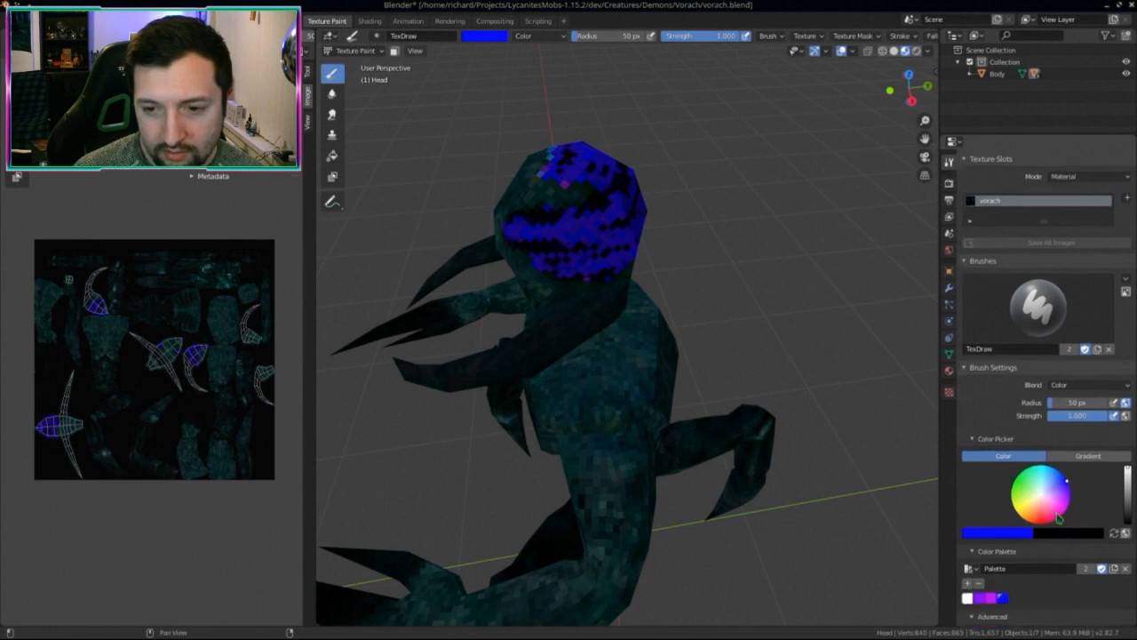
Step: Paint blue stripes across the head
mouse_move(549, 177)
mouse_down()
mouse_move(549, 236)
mouse_move(619, 208)
mouse_move(595, 251)
mouse_up()
mouse_move(596, 252)
middle_down()
mouse_move(533, 279)
mouse_move(629, 321)
middle_up()
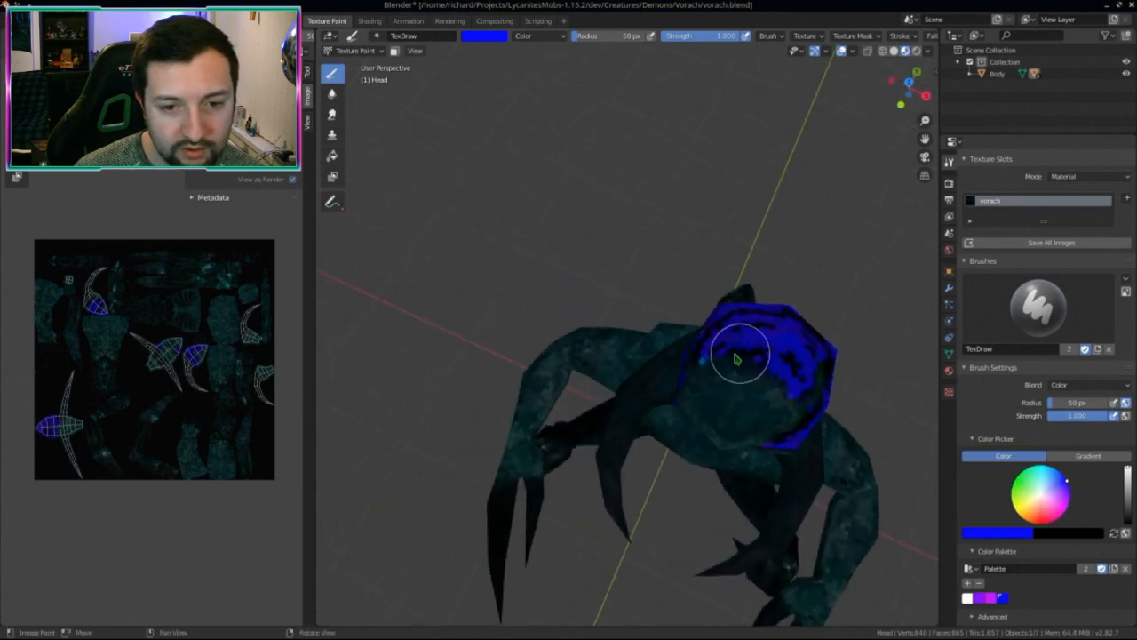
middle_drag(737, 351, 808, 327)
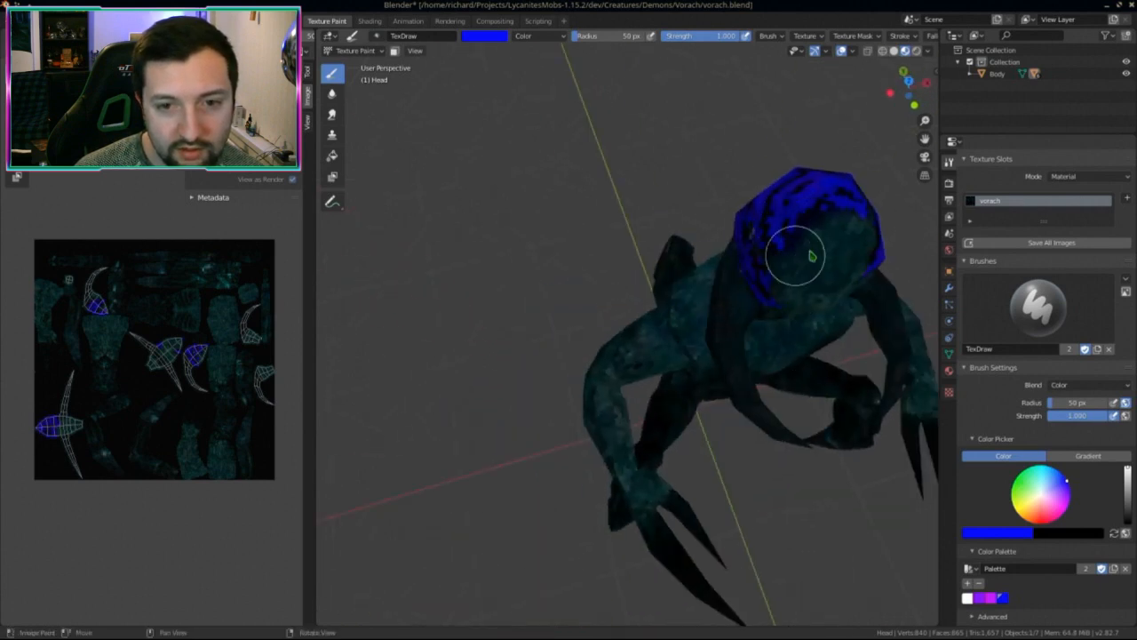
middle_drag(794, 255, 827, 236)
middle_drag(754, 186, 693, 335)
scroll(699, 264, up, 4)
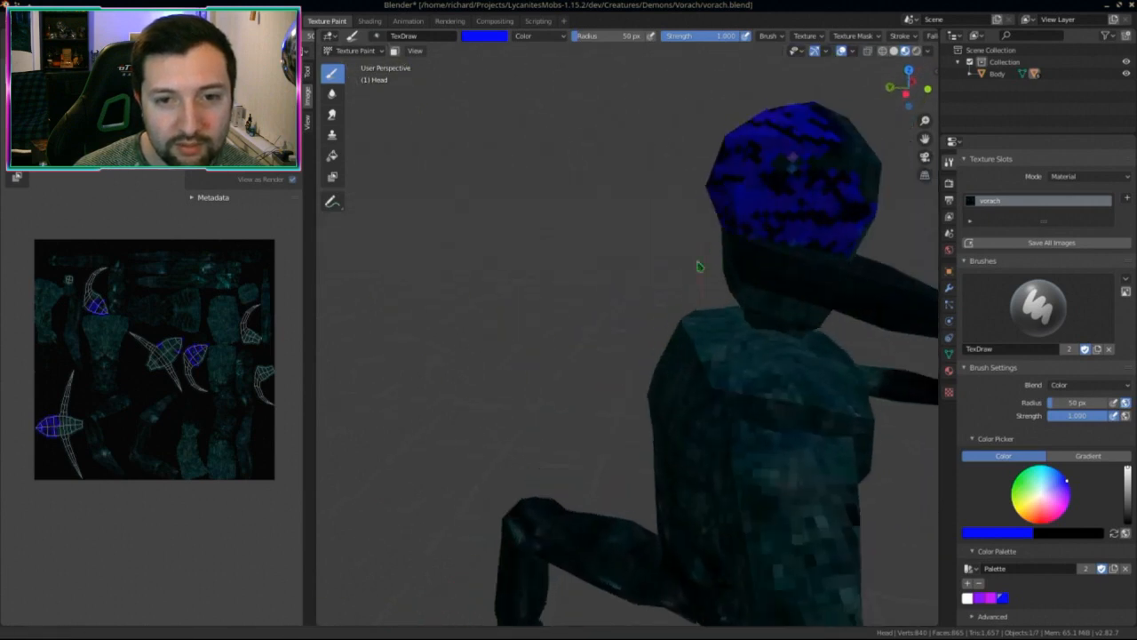
Step: Paint blue over the dark right side of the head and check coverage from several angles
mouse_move(704, 251)
mouse_down()
mouse_move(761, 247)
mouse_move(812, 277)
mouse_up()
middle_drag(811, 277, 735, 284)
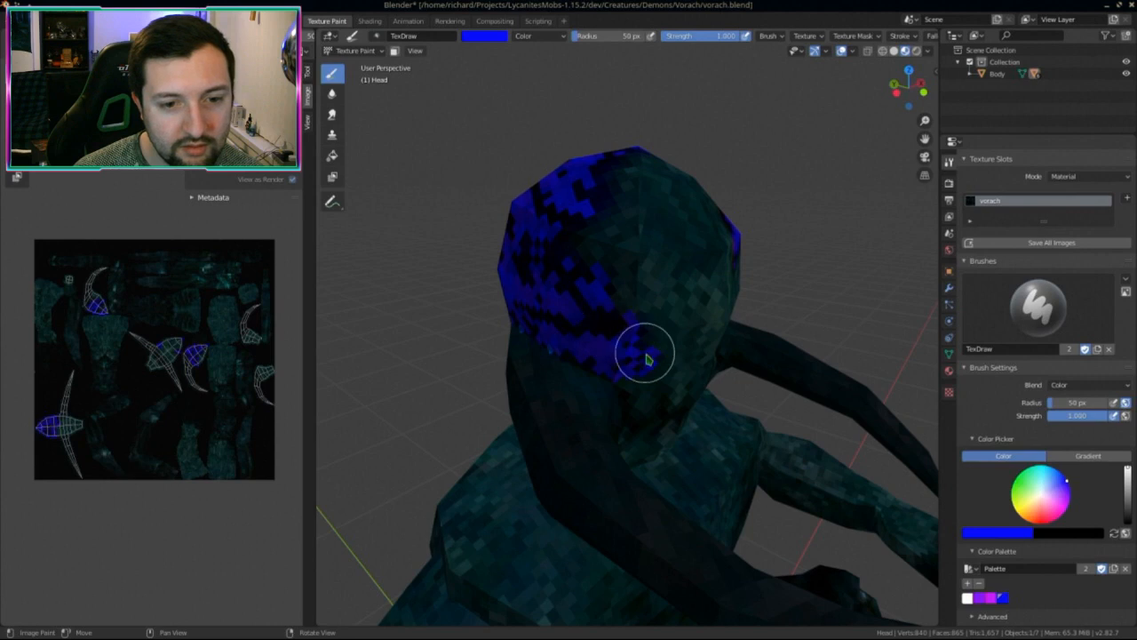
mouse_move(645, 356)
middle_down()
mouse_move(632, 261)
mouse_move(583, 273)
mouse_move(632, 286)
middle_up()
mouse_move(704, 282)
middle_down()
mouse_move(739, 307)
mouse_move(800, 312)
middle_up()
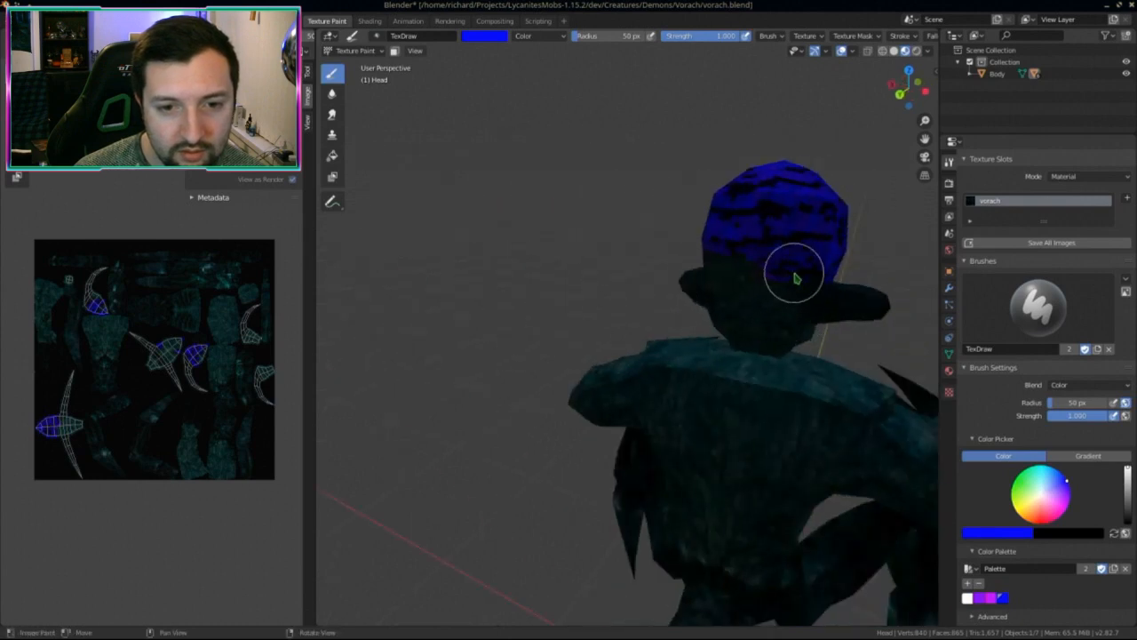
mouse_move(739, 251)
middle_down()
mouse_move(842, 275)
mouse_move(681, 254)
mouse_move(736, 241)
middle_up()
shift+middle_drag(585, 230, 675, 263)
scroll(668, 246, up, 1)
middle_drag(800, 37, 490, 36)
scroll(605, 190, up, 1)
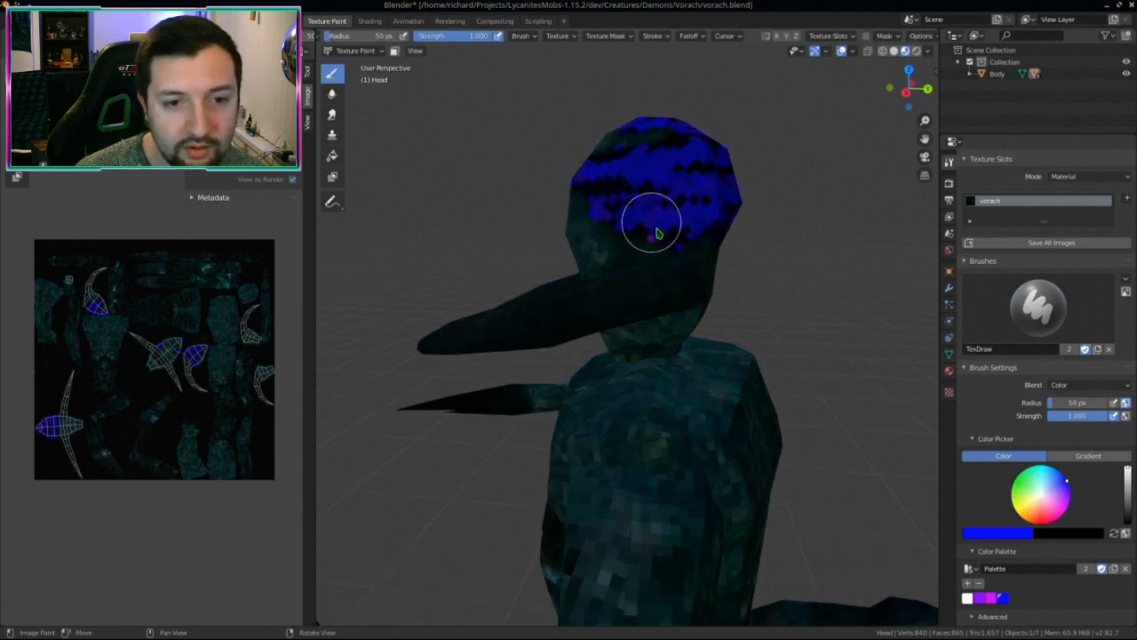
mouse_move(705, 216)
middle_down()
mouse_move(673, 252)
mouse_move(574, 172)
mouse_move(610, 355)
mouse_move(558, 350)
mouse_move(701, 355)
mouse_move(681, 402)
mouse_move(699, 475)
mouse_move(742, 431)
mouse_move(726, 411)
mouse_move(876, 489)
middle_up()
scroll(1054, 578, down, 2)
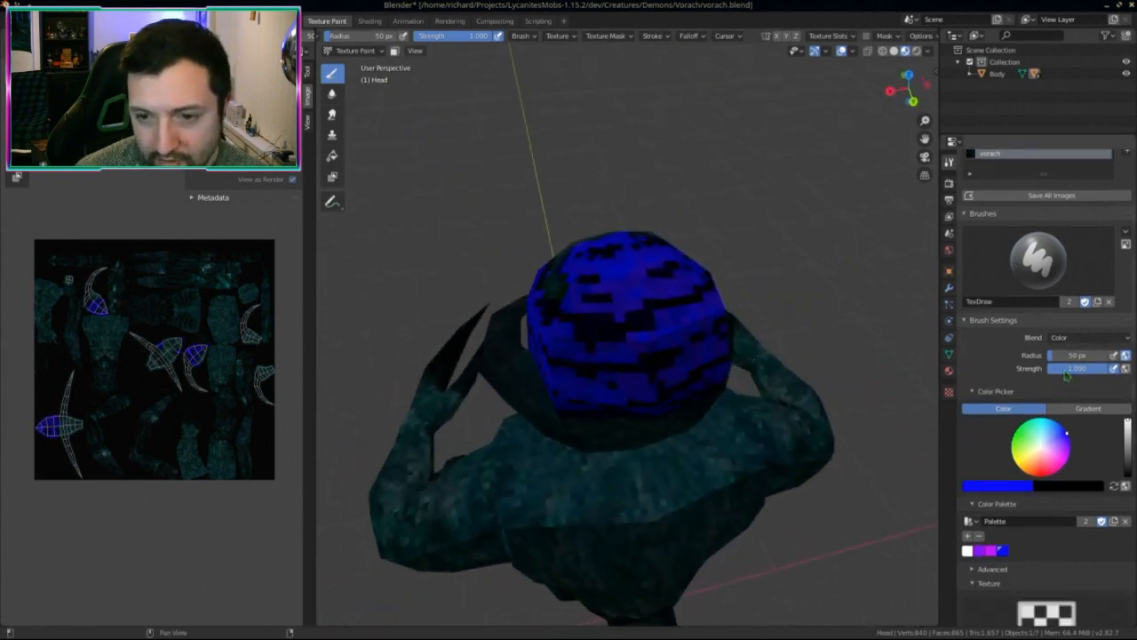
Step: Switch the brush blend to Lighten and paint over the black patches on the head top and middle
click(1073, 337)
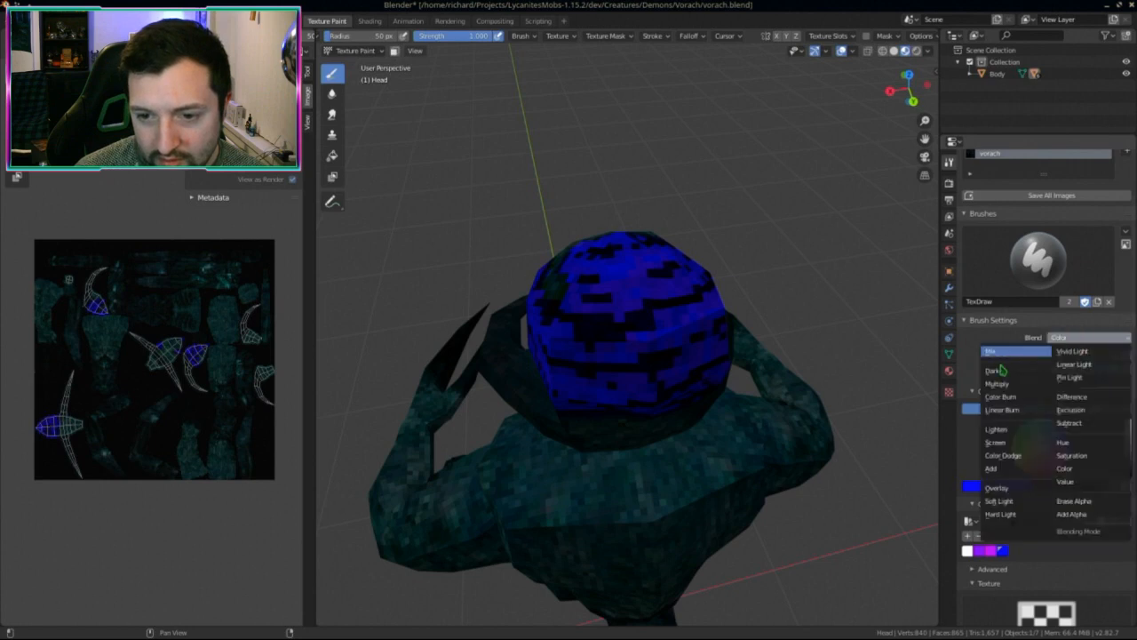
click(1010, 432)
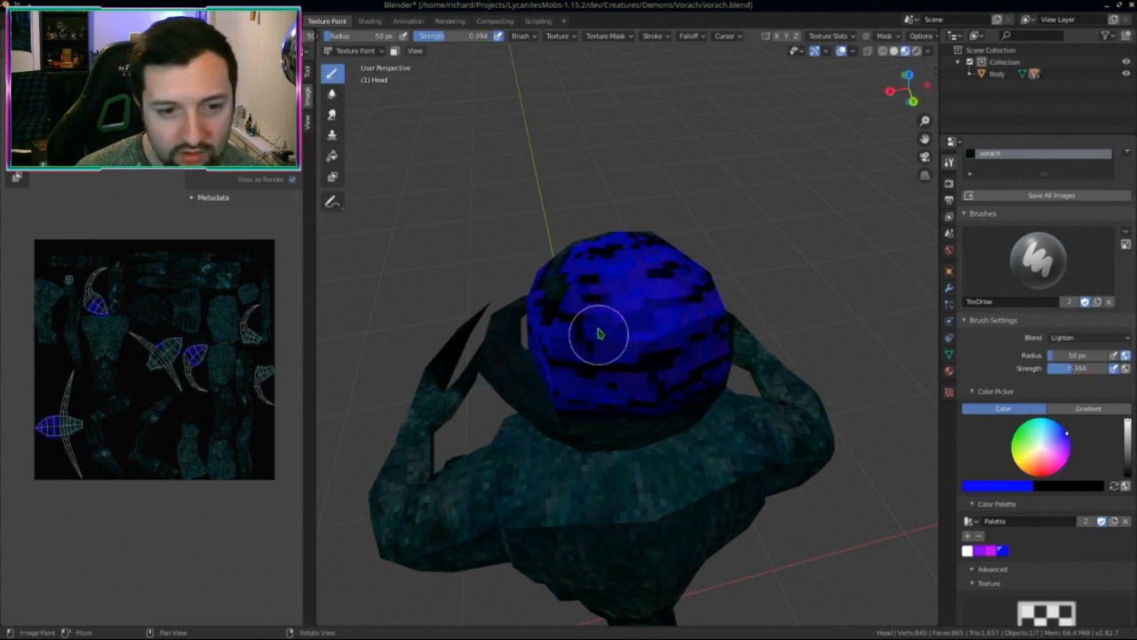
mouse_move(596, 295)
mouse_down()
mouse_move(585, 299)
mouse_move(651, 265)
mouse_up()
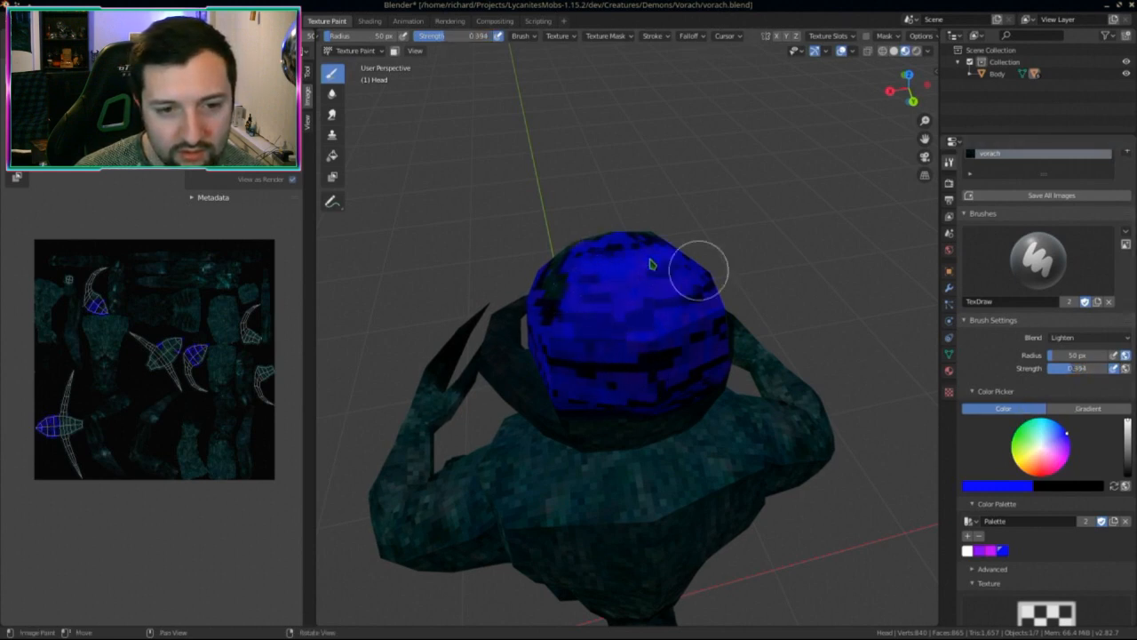
middle_drag(587, 263, 713, 297)
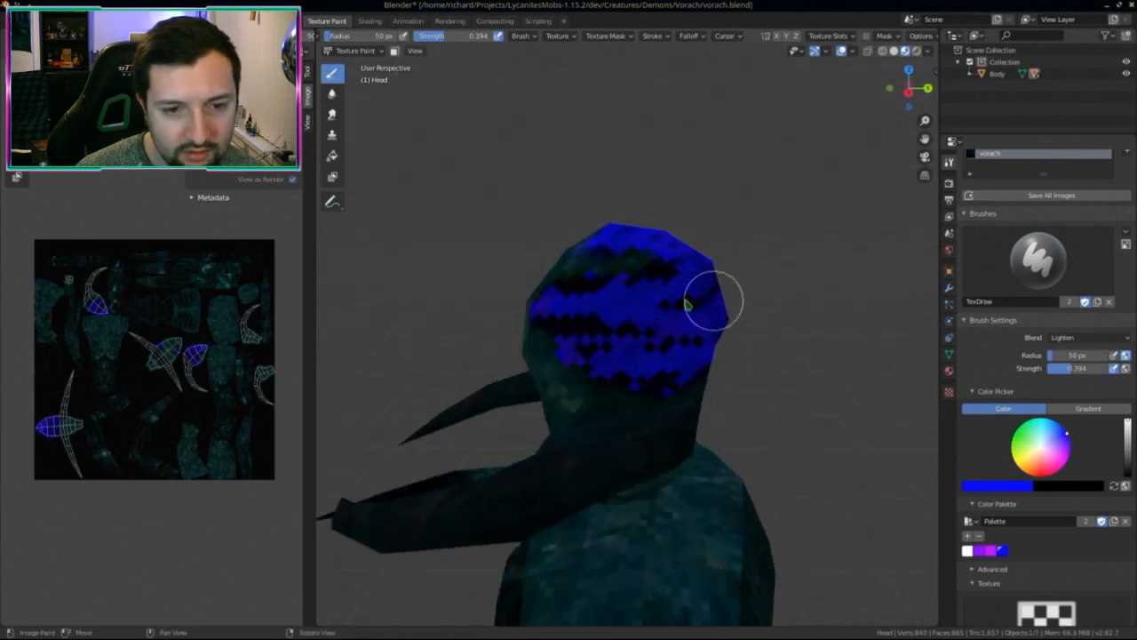
mouse_move(671, 308)
mouse_down()
mouse_move(701, 347)
mouse_move(565, 326)
mouse_up()
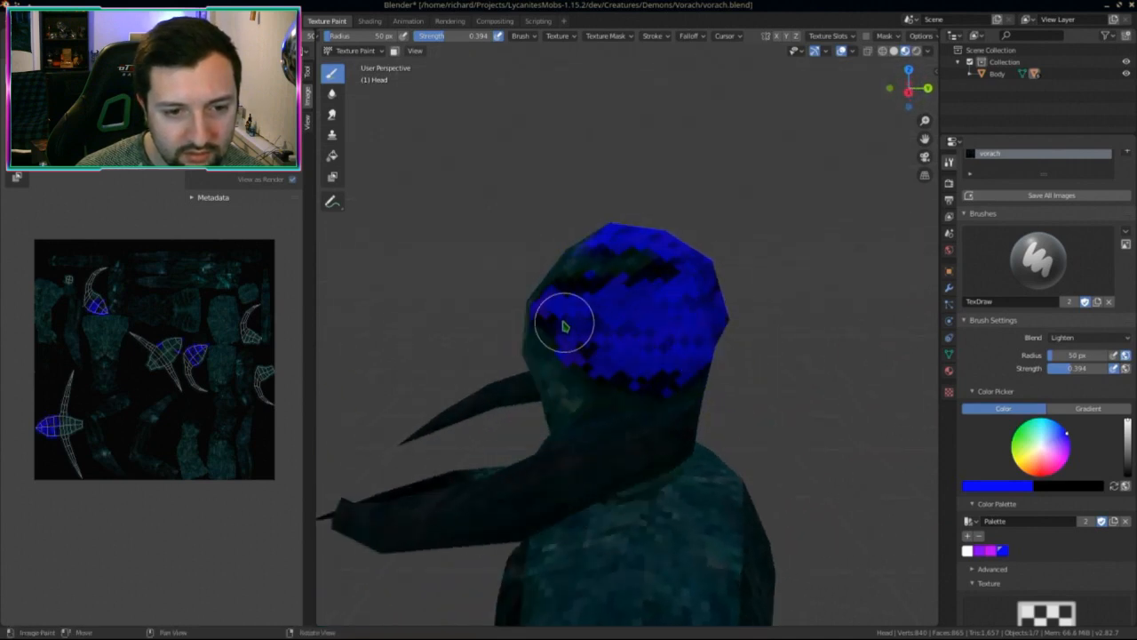
Step: Paint the dark patches near the beak blue
middle_drag(666, 365, 676, 333)
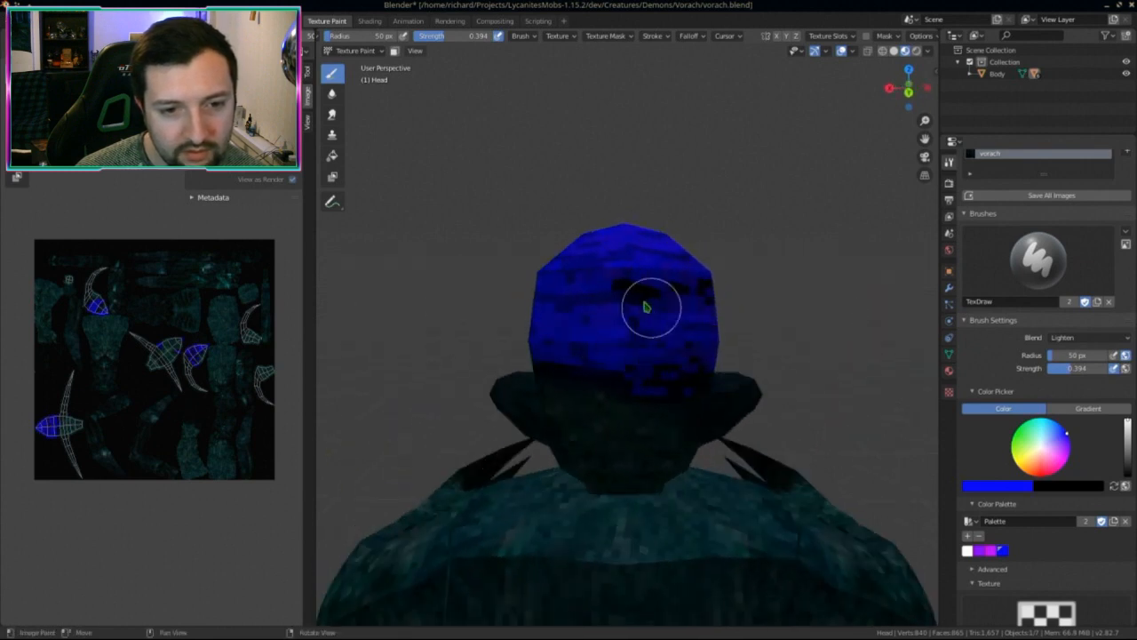
mouse_move(621, 307)
middle_down()
mouse_move(579, 312)
mouse_move(642, 315)
middle_up()
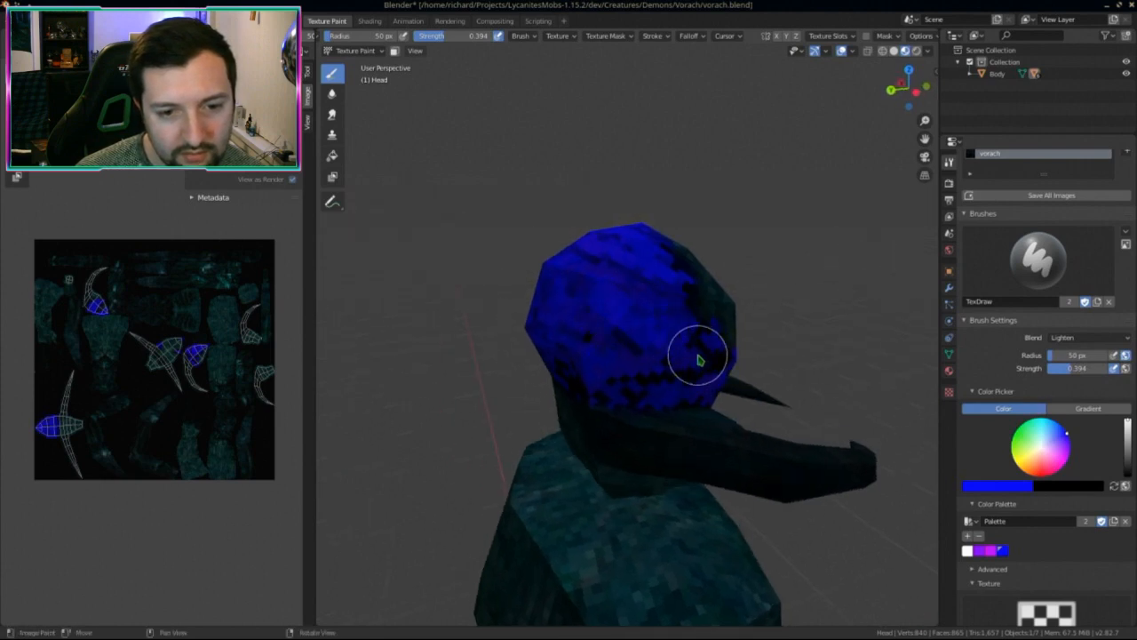
drag(698, 373, 657, 378)
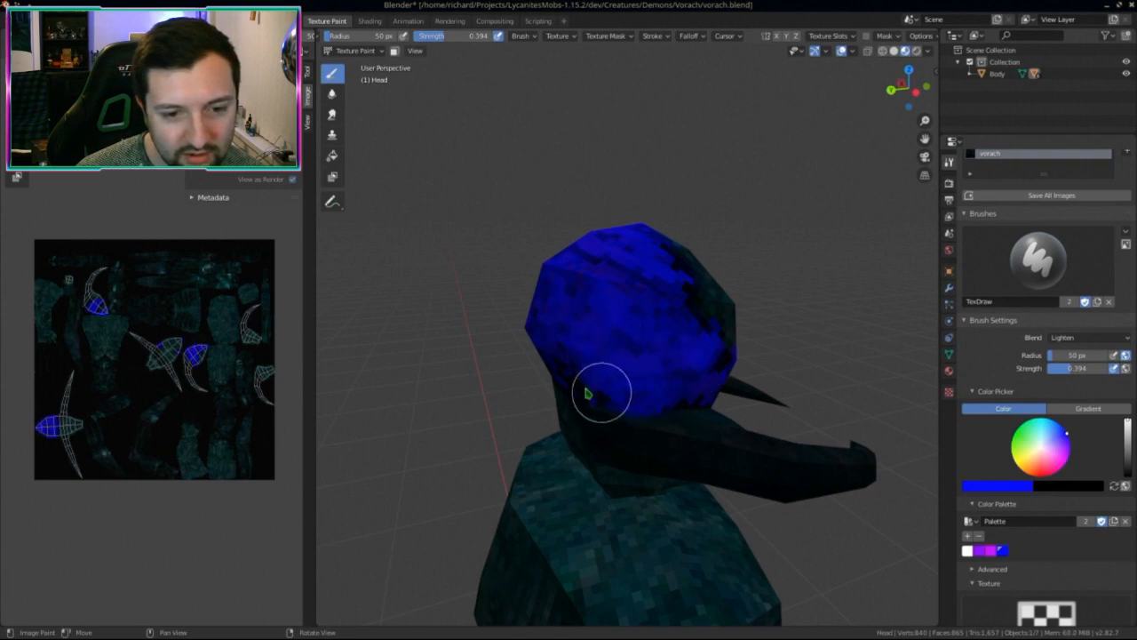
middle_drag(599, 389, 671, 404)
scroll(670, 405, up, 4)
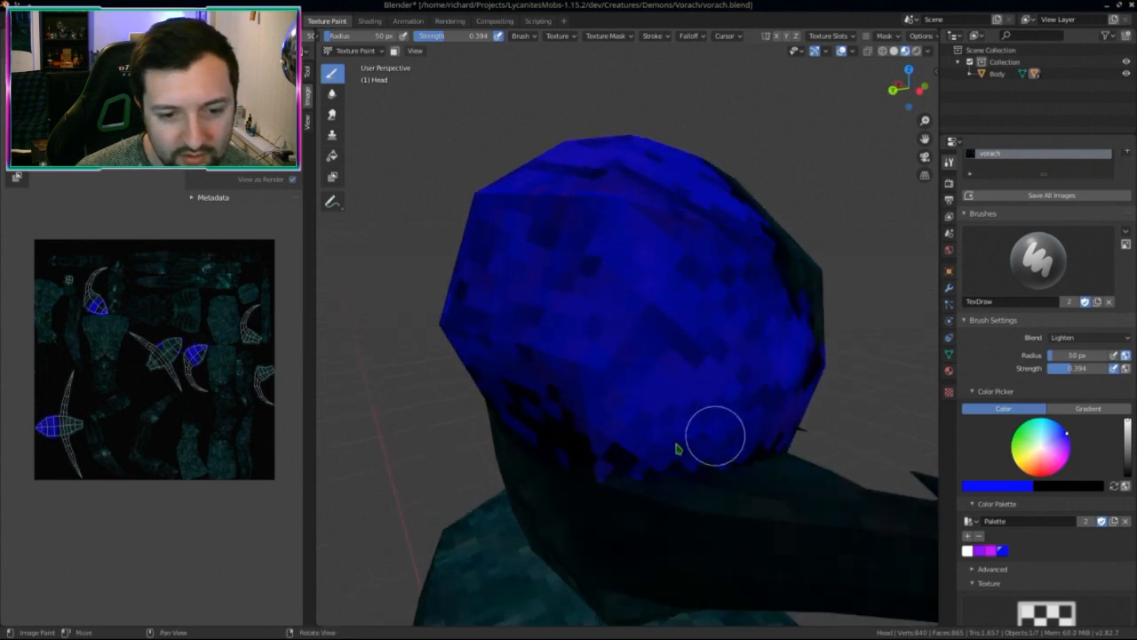
mouse_move(604, 447)
middle_down()
mouse_move(628, 449)
mouse_move(698, 406)
middle_up()
scroll(693, 391, down, 2)
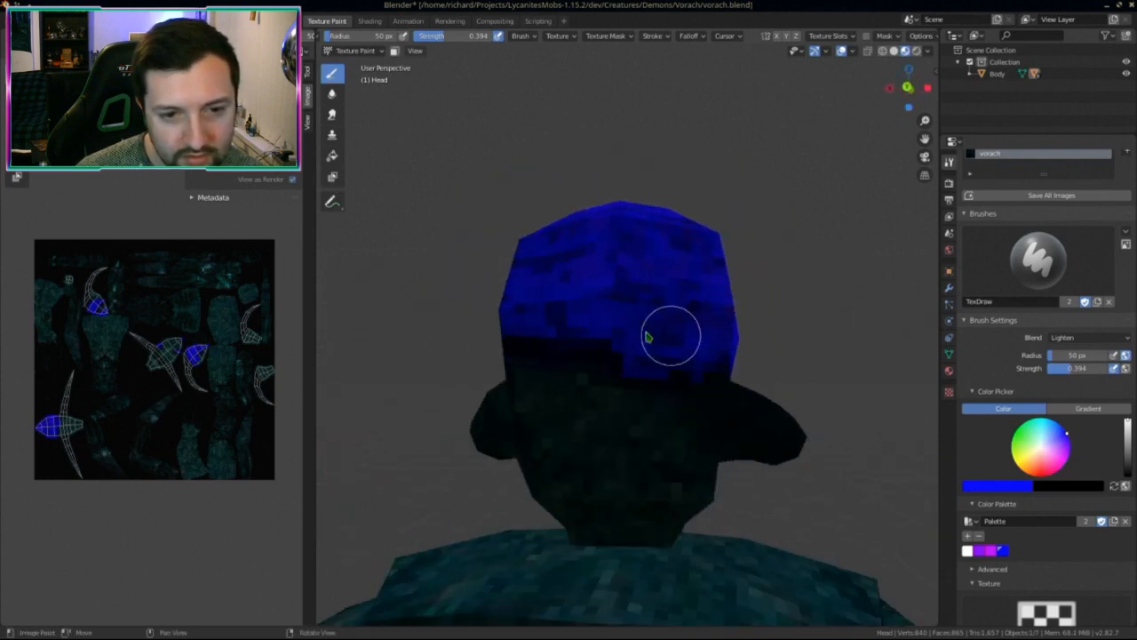
Step: Paint the dark band on the head's right side blue
mouse_move(668, 332)
middle_down()
mouse_move(599, 350)
mouse_move(678, 399)
middle_up()
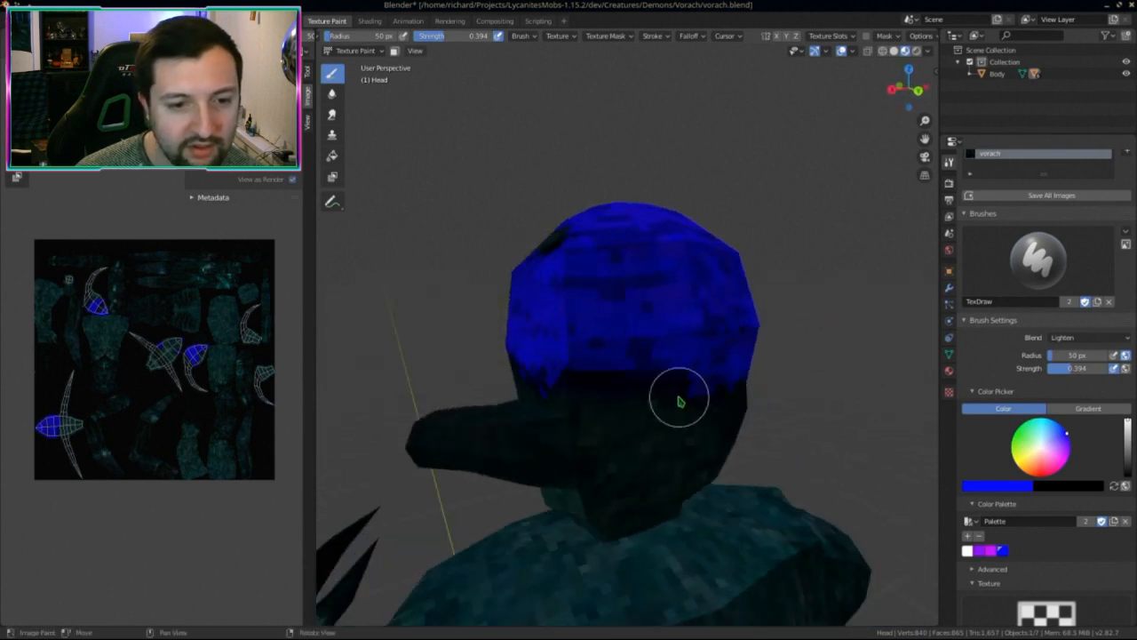
mouse_move(578, 373)
middle_down()
mouse_move(678, 406)
mouse_move(705, 308)
middle_up()
mouse_move(705, 307)
mouse_down()
mouse_move(716, 261)
mouse_move(675, 295)
mouse_move(560, 328)
mouse_up()
mouse_move(560, 329)
middle_down()
mouse_move(664, 330)
mouse_move(586, 308)
middle_up()
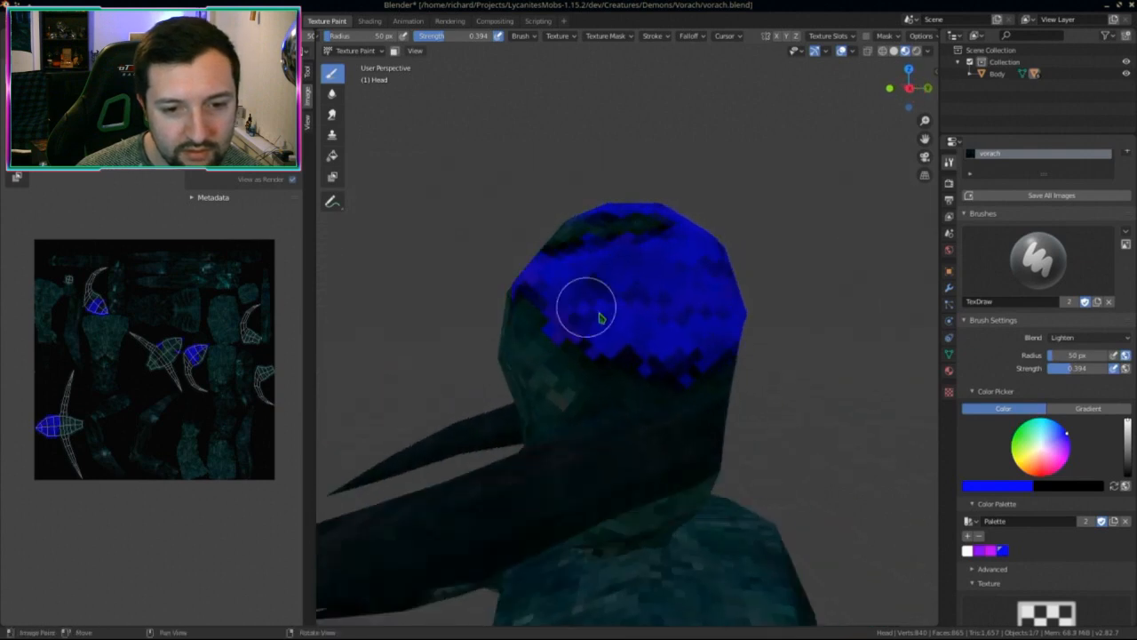
middle_drag(693, 355, 624, 316)
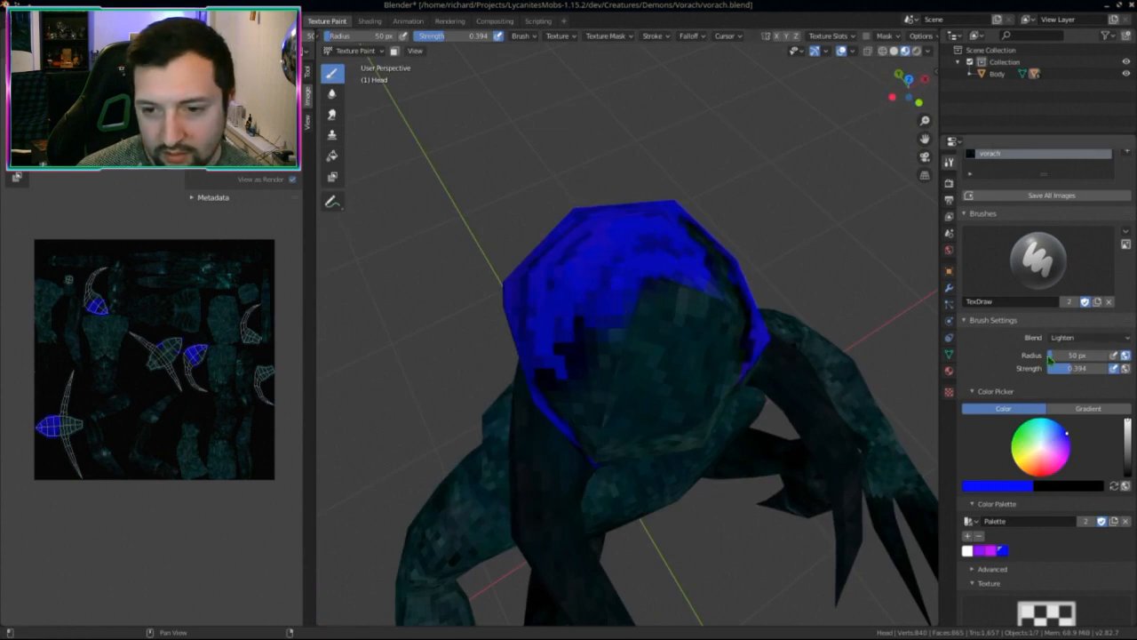
click(1075, 338)
Step: Switch the brush blend to Darken and inspect the painted head from the side
click(1009, 373)
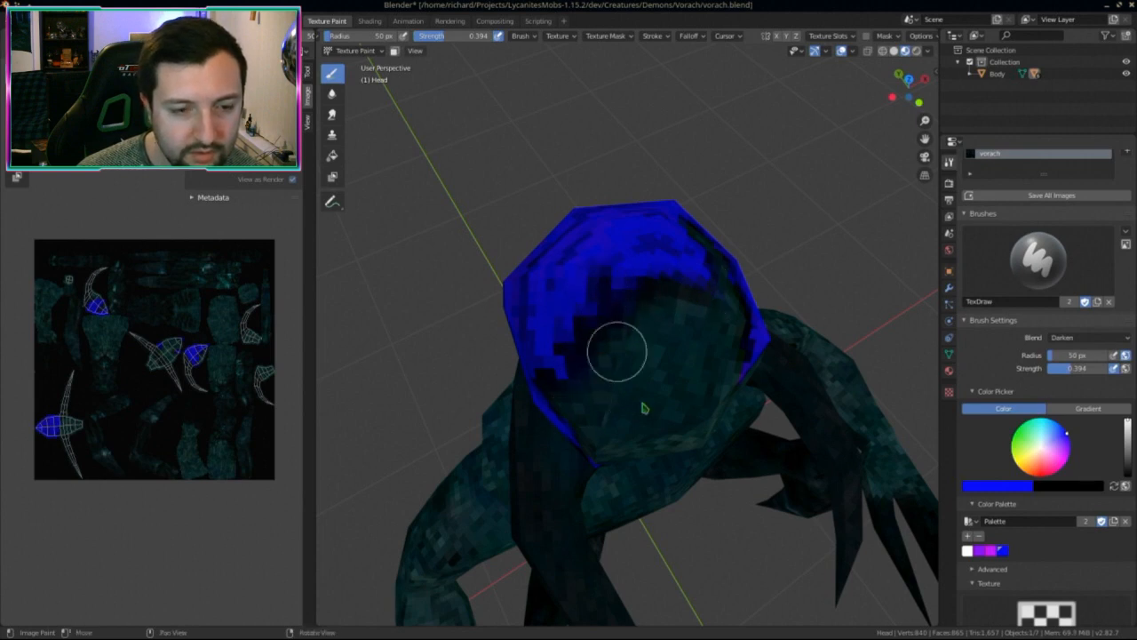
mouse_move(617, 351)
middle_down()
mouse_move(660, 373)
mouse_move(539, 368)
mouse_move(513, 453)
mouse_move(371, 457)
mouse_move(578, 411)
middle_up()
scroll(626, 353, up, 4)
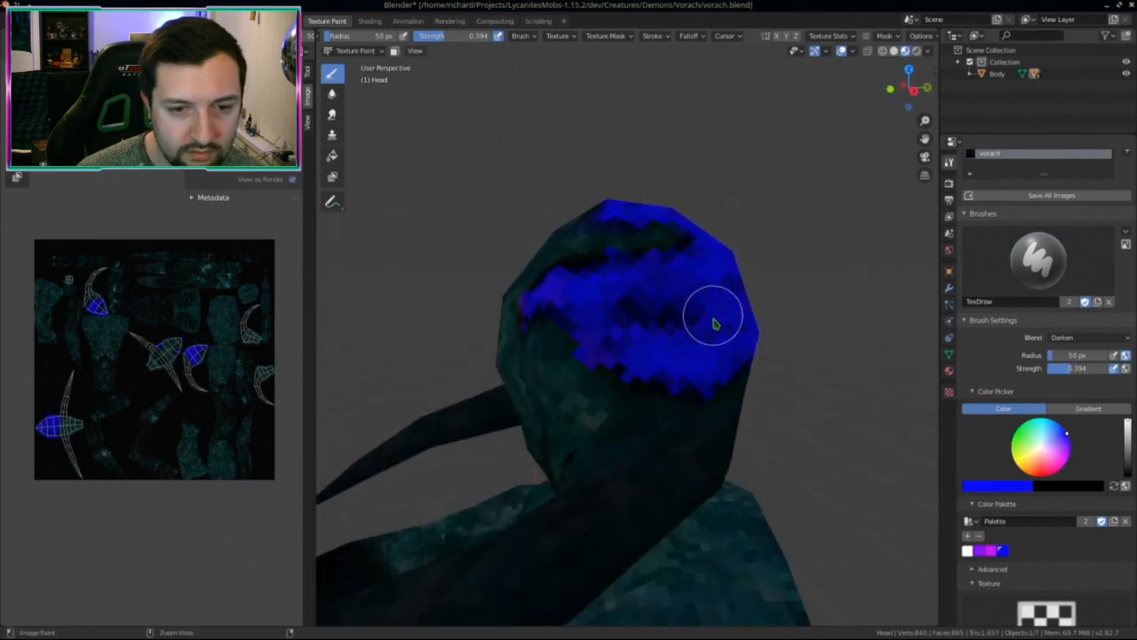
mouse_move(648, 345)
middle_down()
mouse_move(592, 340)
mouse_move(627, 301)
middle_up()
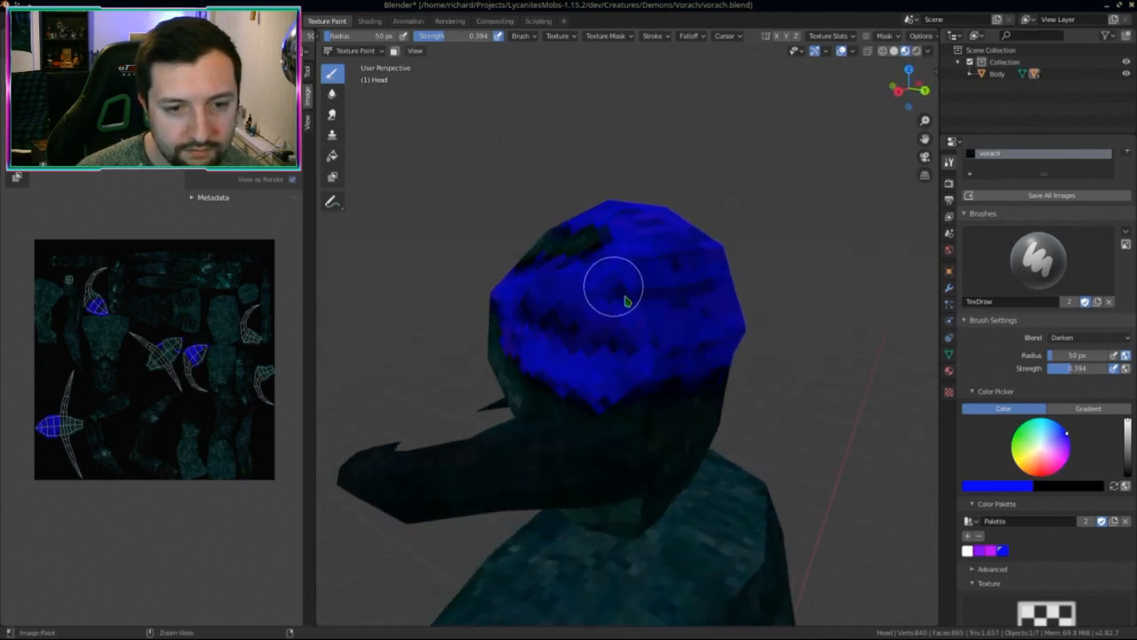
mouse_move(716, 287)
middle_down()
mouse_move(596, 371)
mouse_move(638, 333)
middle_up()
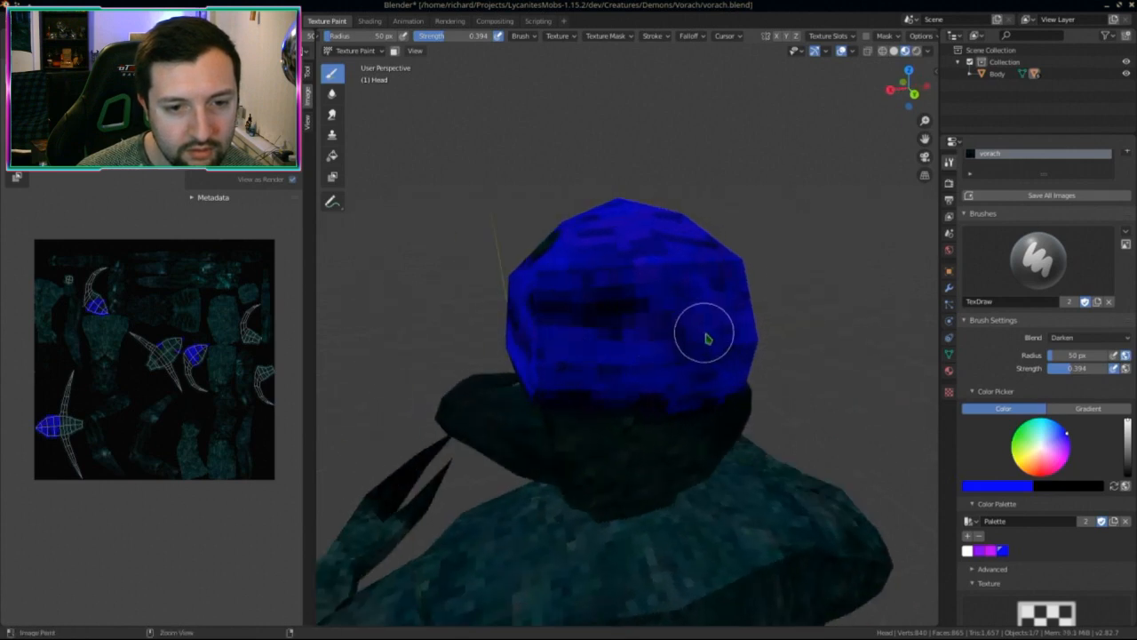
middle_drag(718, 353, 657, 379)
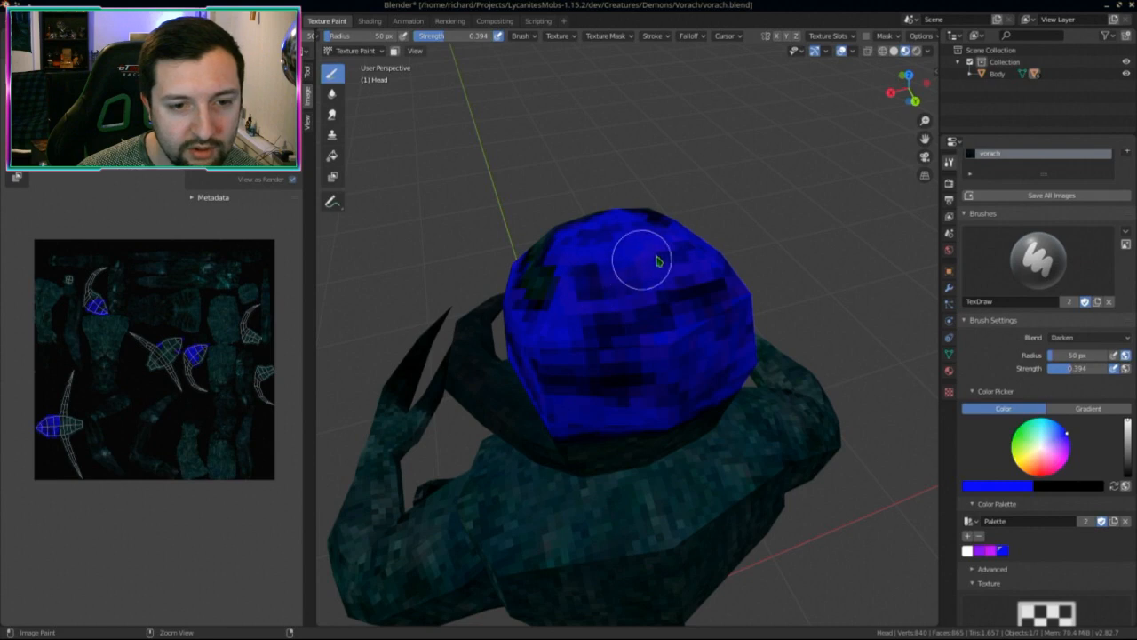
Step: Inspect the blue head from other angles, then view the whole creature from side and rear
mouse_move(692, 258)
middle_down()
mouse_move(609, 325)
mouse_move(622, 283)
middle_up()
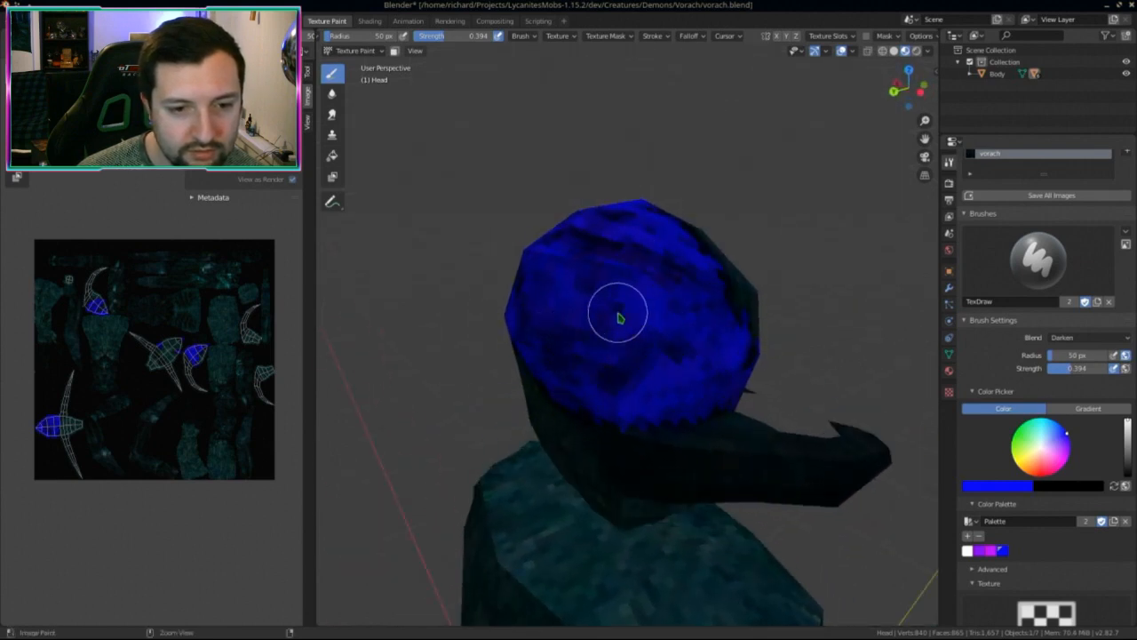
mouse_move(541, 335)
middle_down()
mouse_move(563, 358)
mouse_move(703, 332)
mouse_move(681, 376)
middle_up()
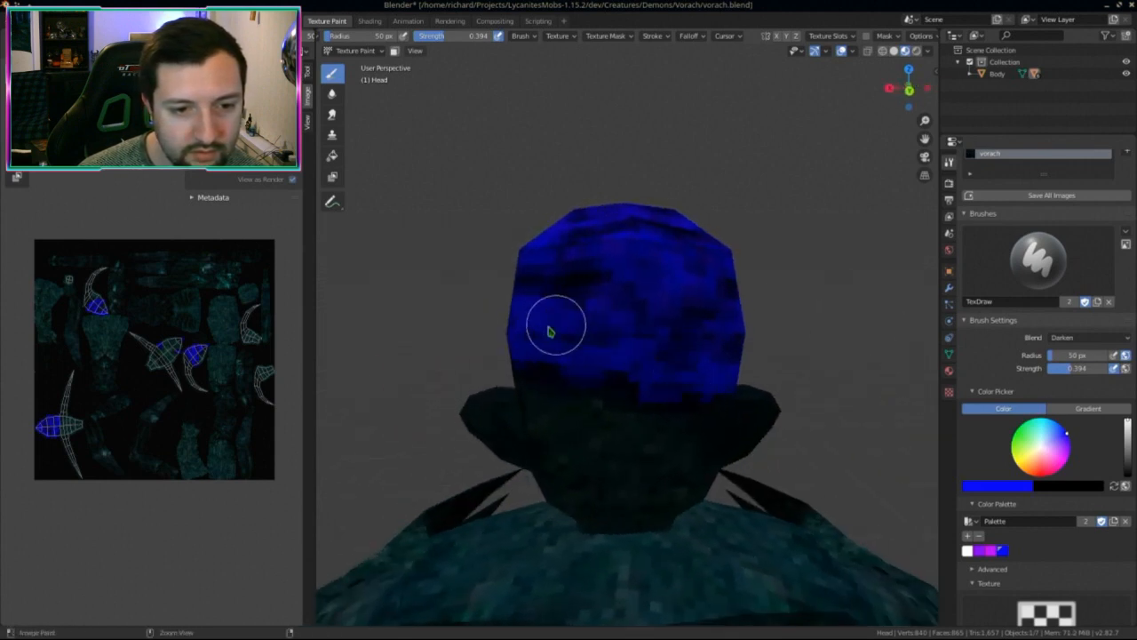
middle_drag(579, 335, 650, 325)
middle_drag(577, 337, 658, 329)
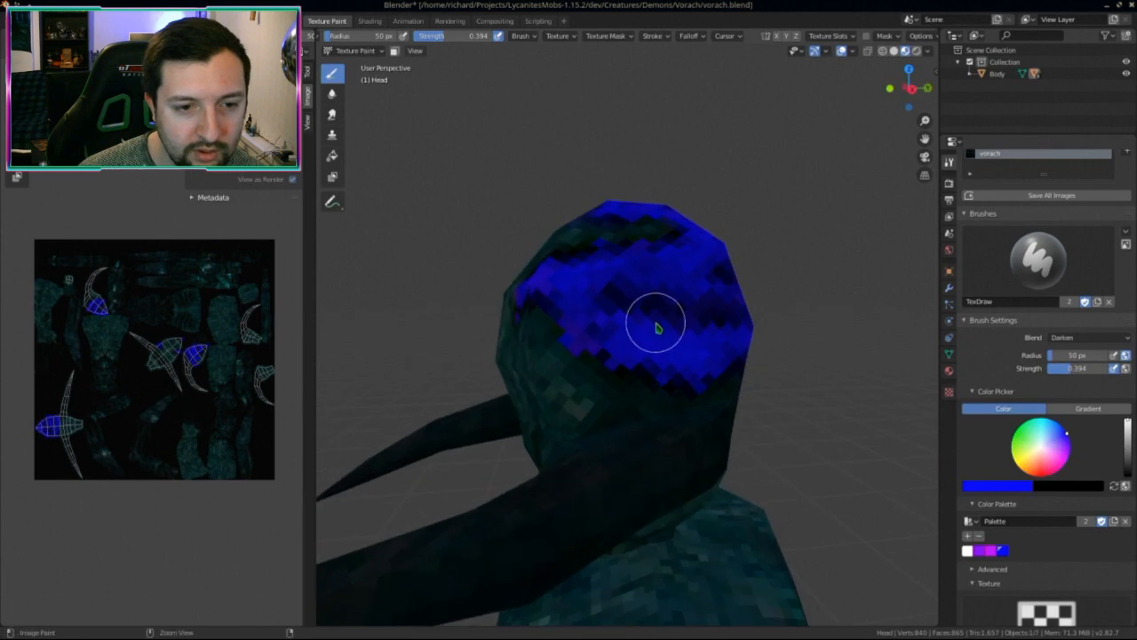
right_drag(625, 386, 751, 399)
scroll(660, 429, down, 11)
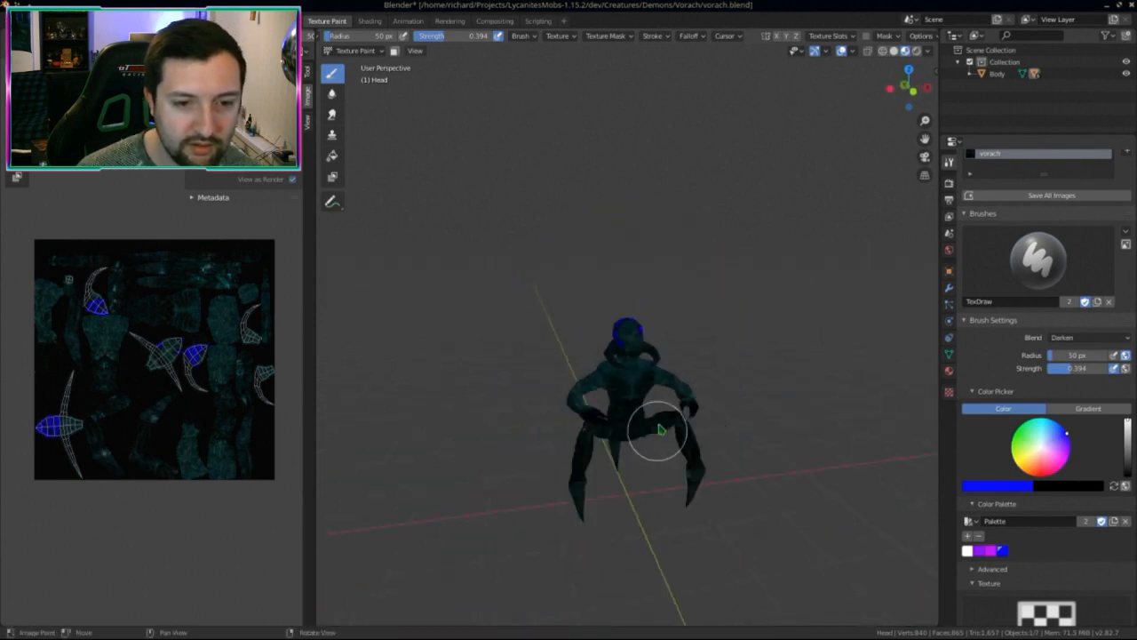
middle_drag(694, 391, 640, 471)
scroll(613, 379, up, 2)
scroll(607, 457, up, 2)
middle_drag(120, 426, 135, 480)
Step: Save the painted texture image and set the brush blend back to Color
key(alt+s)
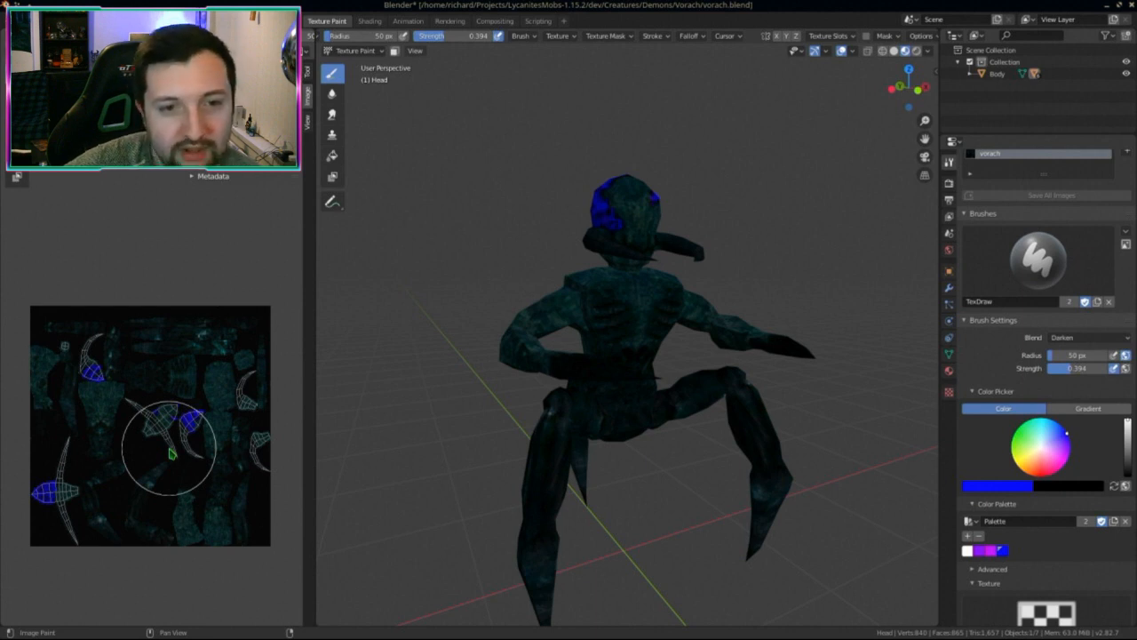
middle_drag(614, 287, 459, 332)
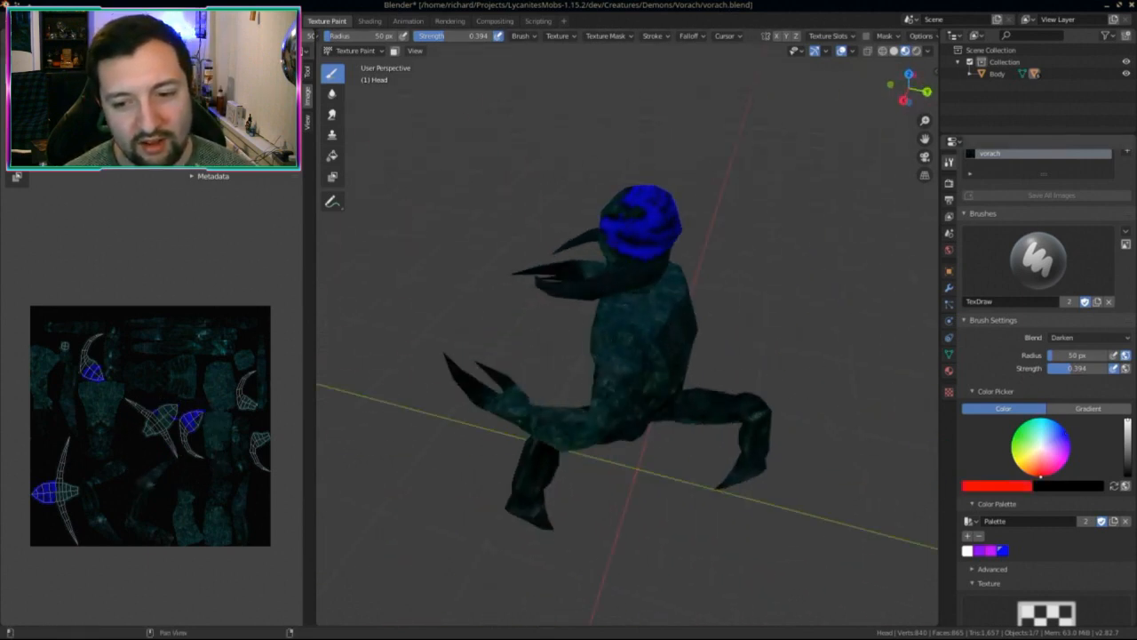
click(1075, 339)
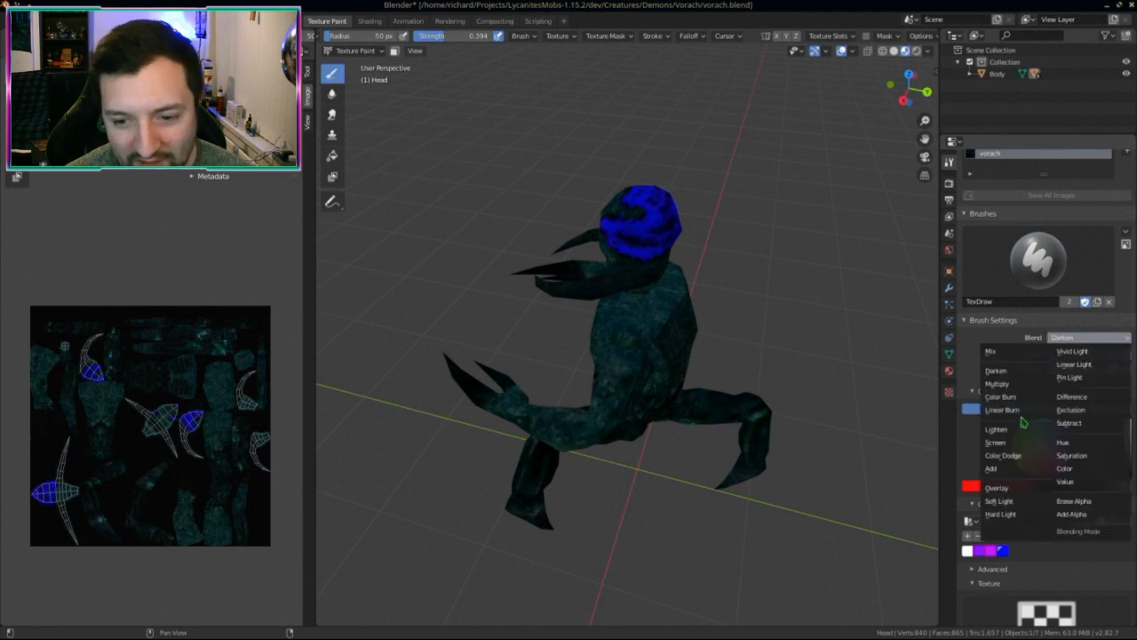
click(1070, 468)
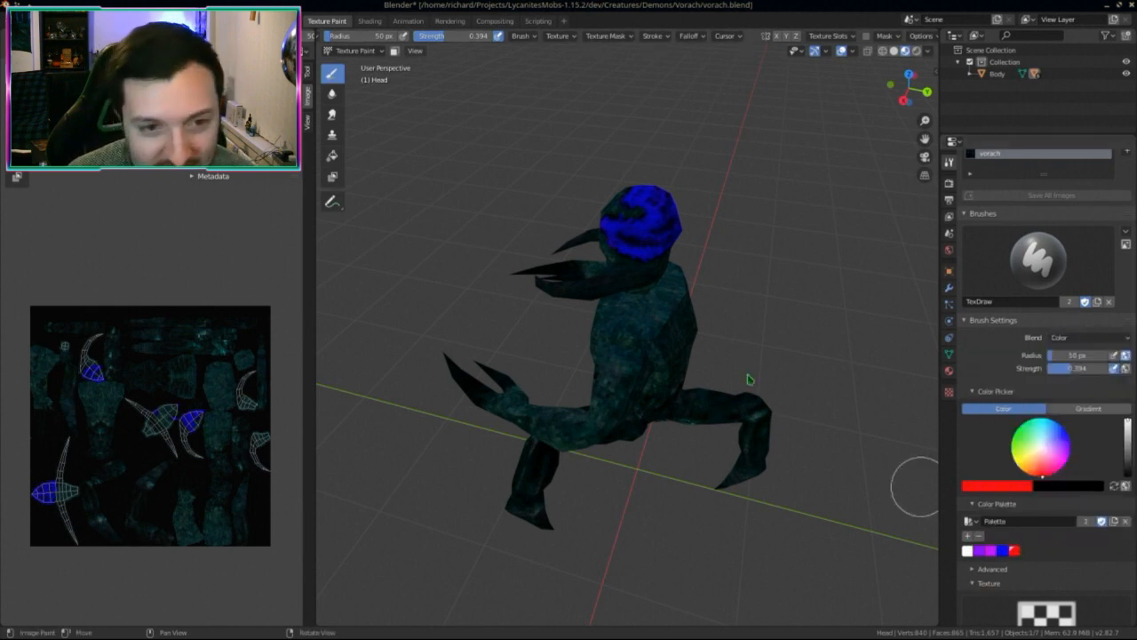
scroll(749, 382, up, 5)
middle_drag(723, 418, 672, 424)
Step: Isolate the head in local view and paint red strokes into the main red band
key(KP_Divide)
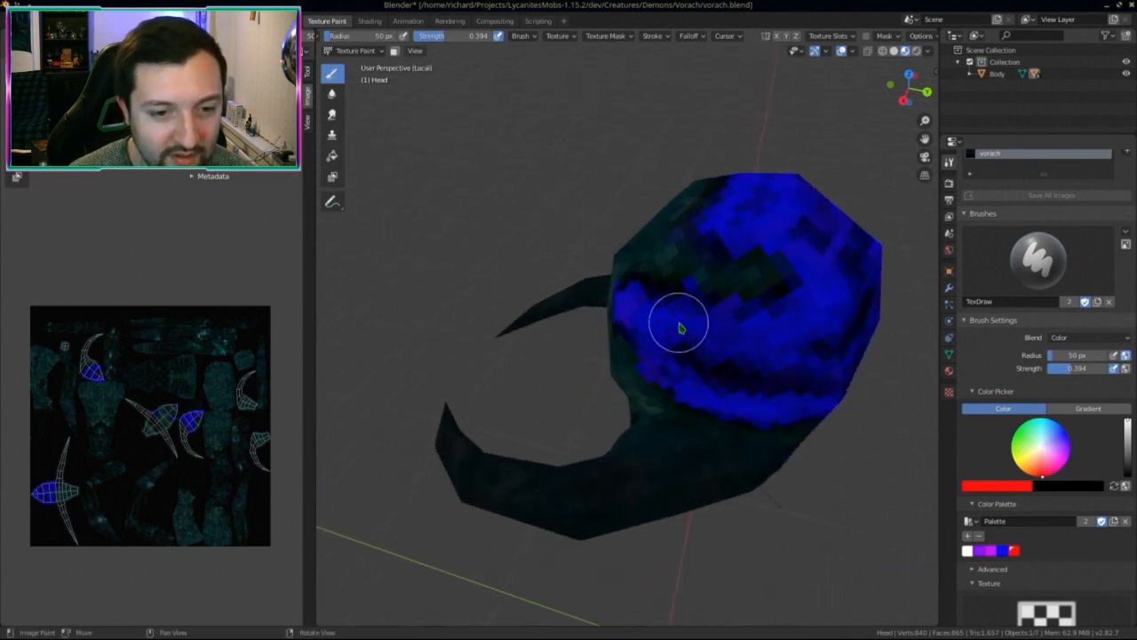
middle_drag(678, 323, 905, 385)
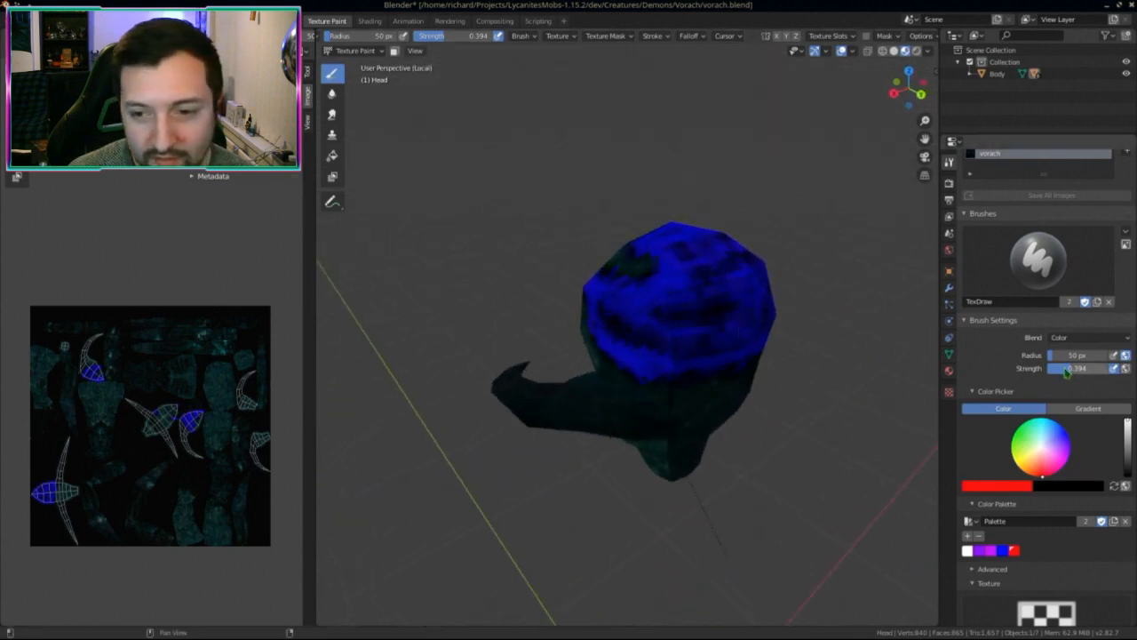
drag(721, 281, 616, 308)
middle_drag(616, 308, 724, 307)
drag(725, 306, 660, 307)
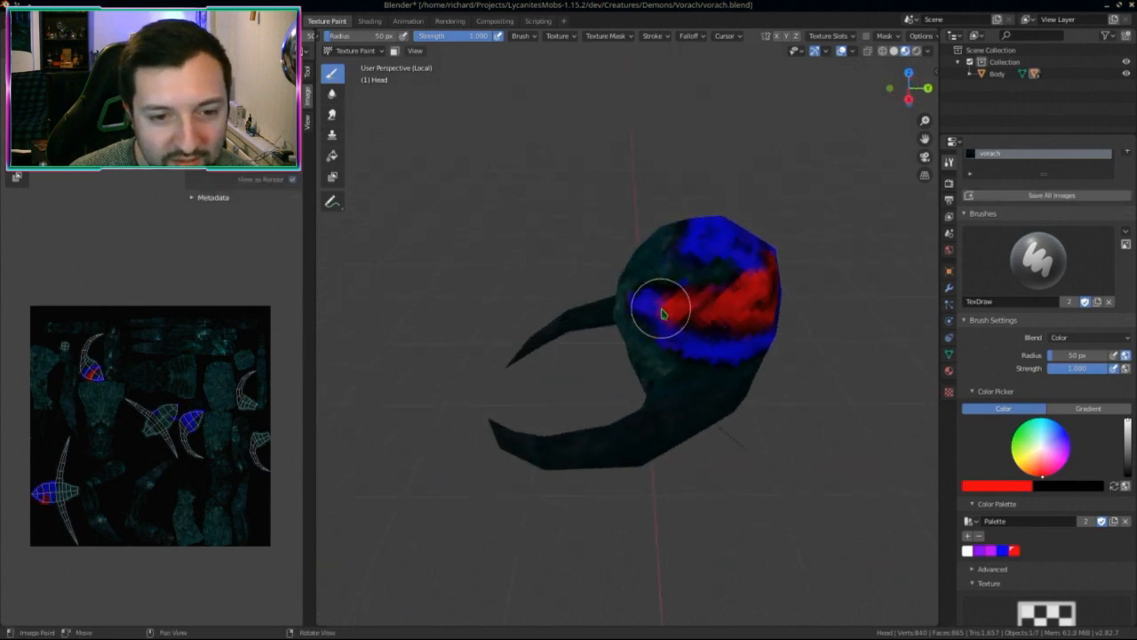
scroll(678, 308, up, 2)
middle_drag(679, 308, 711, 293)
click(672, 291)
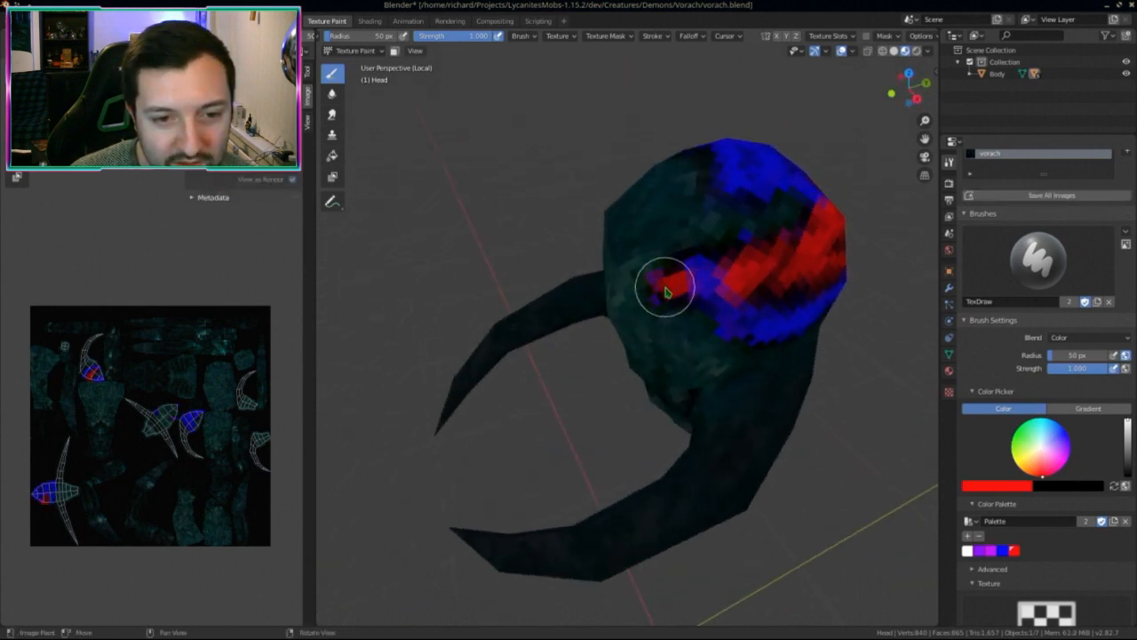
mouse_move(697, 291)
mouse_down()
mouse_move(699, 273)
mouse_move(731, 320)
mouse_move(752, 327)
mouse_move(800, 317)
mouse_move(722, 307)
mouse_up()
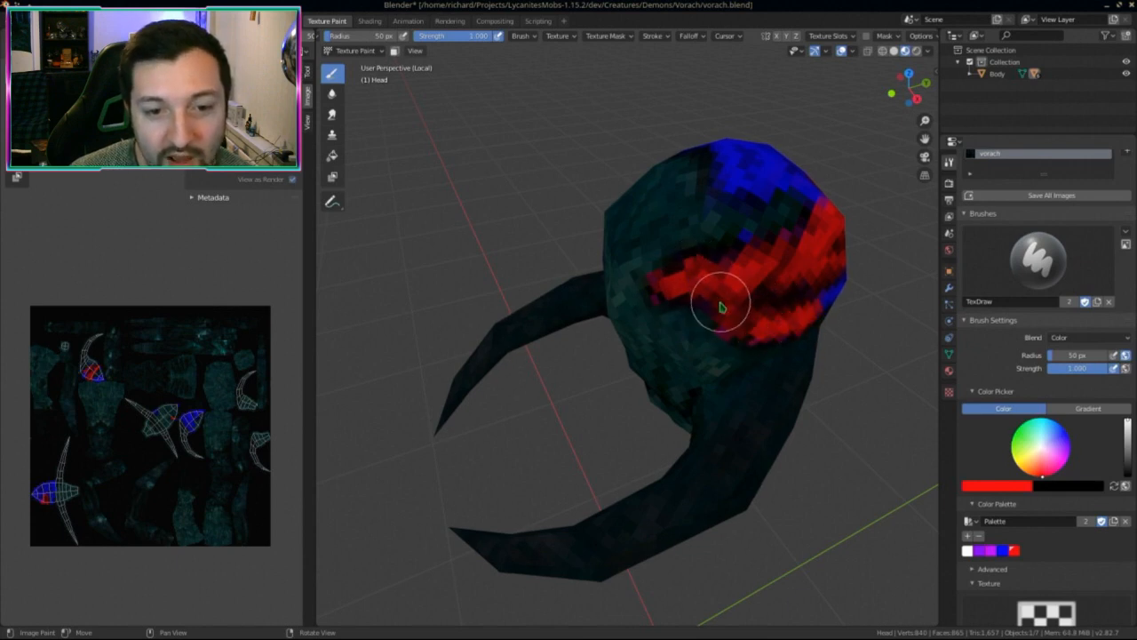
Step: Paint red over the blue on the lower right, upper and lower parts of the head
middle_drag(776, 331, 707, 301)
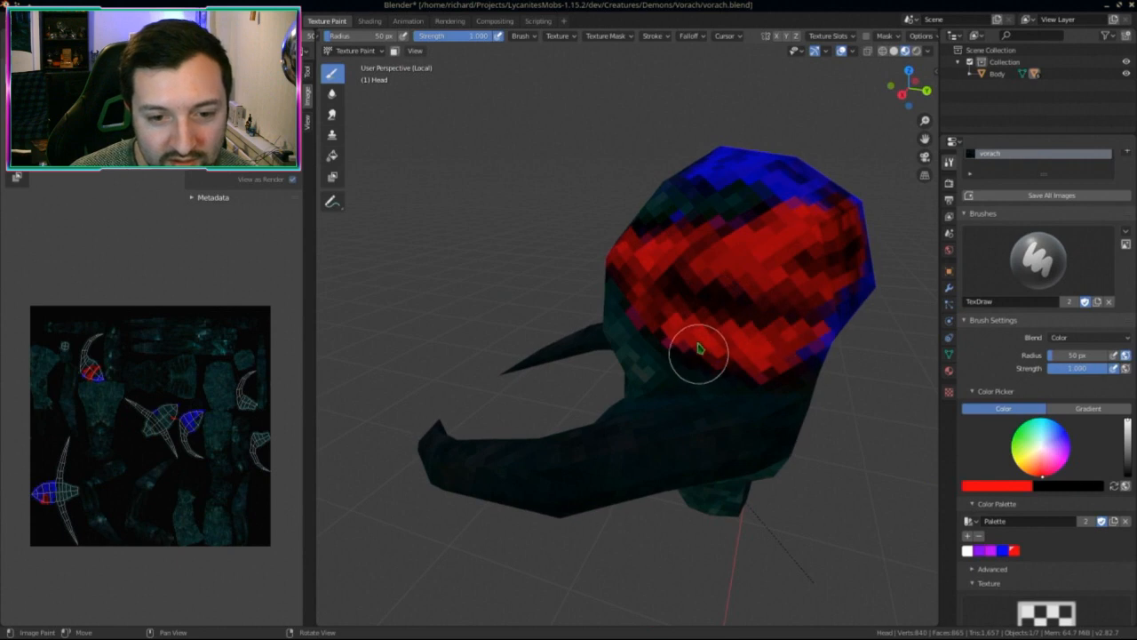
mouse_move(699, 347)
middle_down()
mouse_move(726, 320)
mouse_move(706, 320)
middle_up()
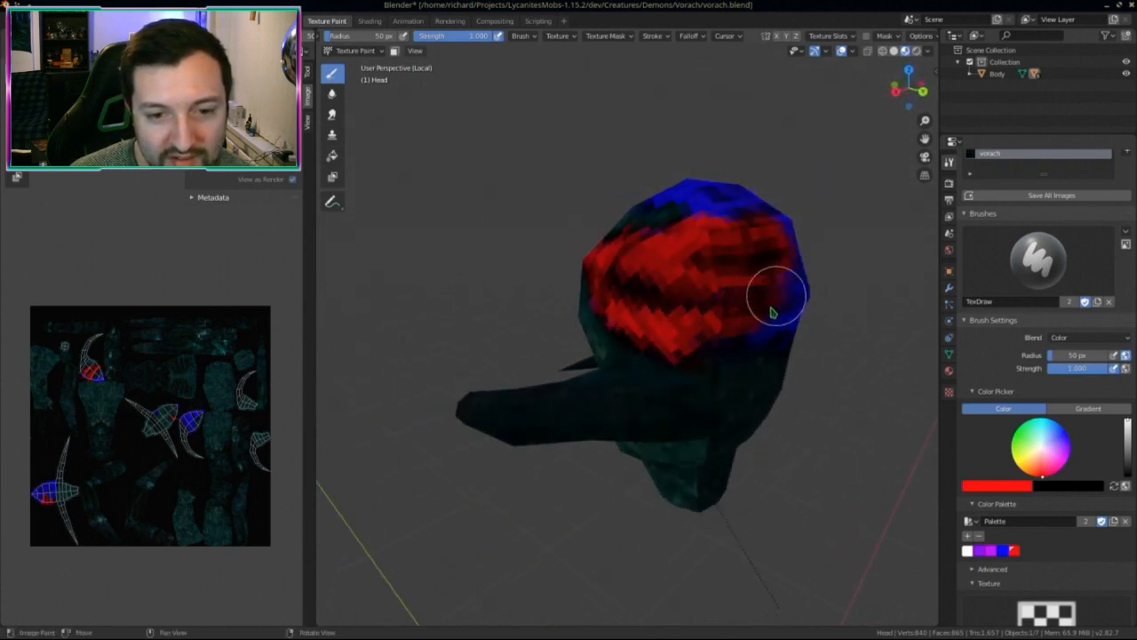
middle_drag(773, 312, 673, 317)
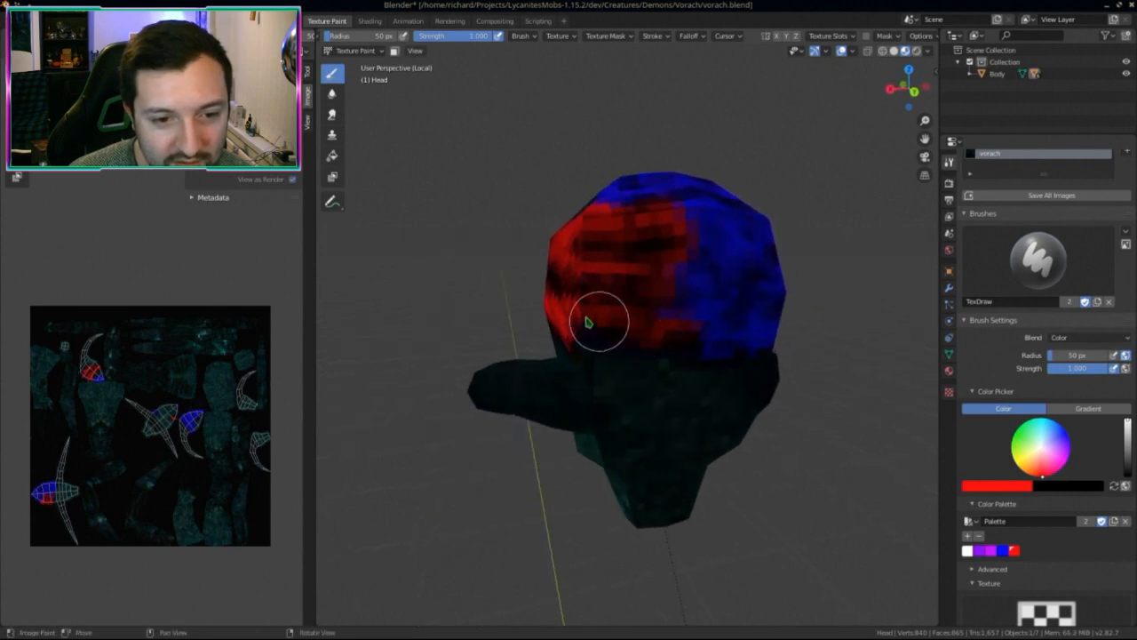
mouse_move(698, 285)
mouse_down()
mouse_move(713, 333)
mouse_move(694, 270)
mouse_up()
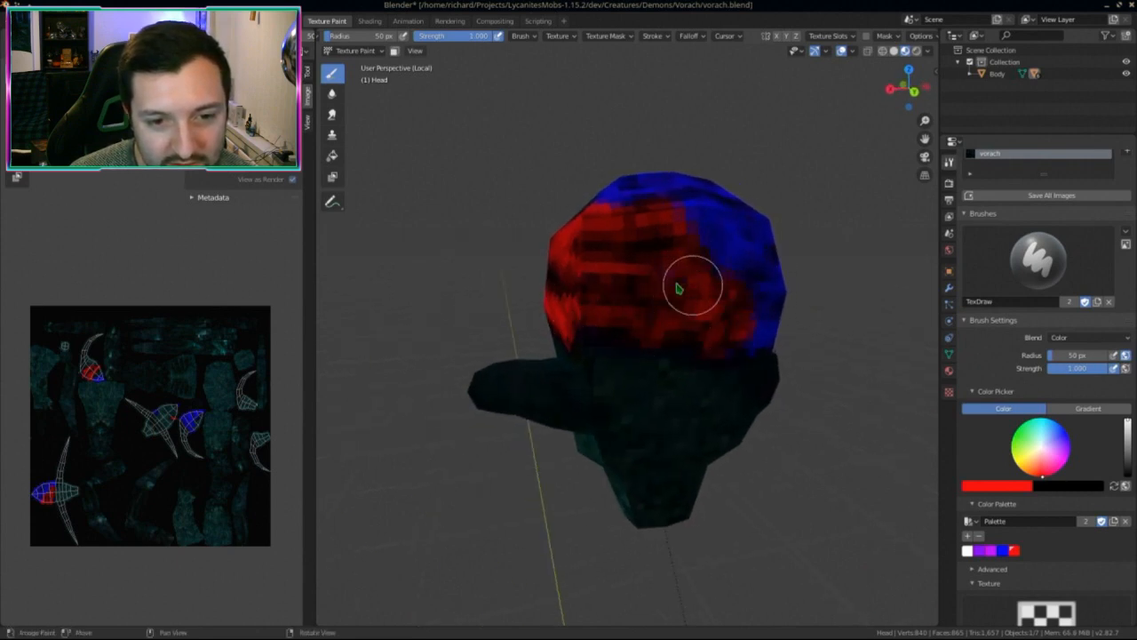
middle_drag(678, 289, 563, 264)
scroll(578, 275, down, 2)
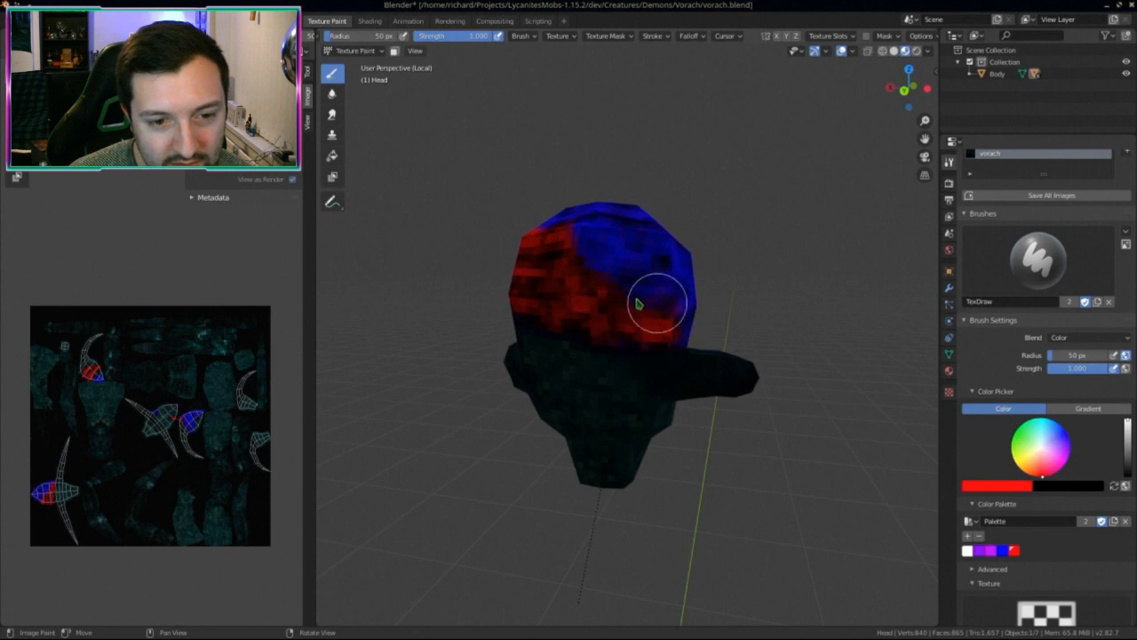
mouse_move(638, 304)
mouse_down()
mouse_move(613, 325)
mouse_move(655, 264)
mouse_move(584, 241)
mouse_move(601, 265)
mouse_up()
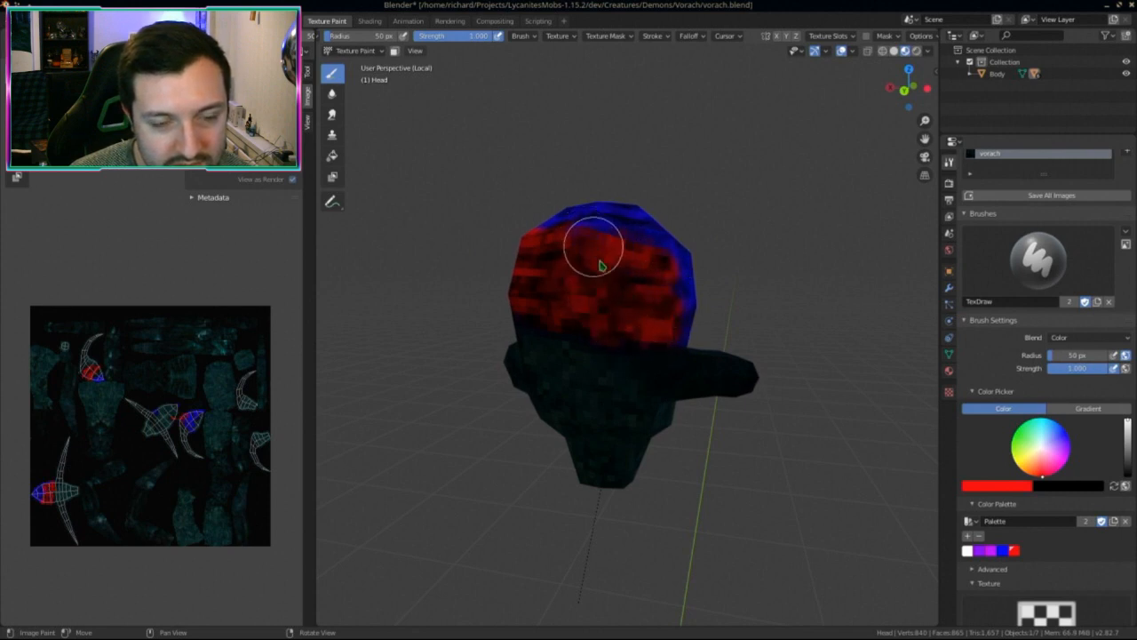
middle_drag(601, 265, 690, 343)
mouse_move(690, 343)
mouse_down()
mouse_move(640, 381)
mouse_move(728, 401)
mouse_move(646, 399)
mouse_up()
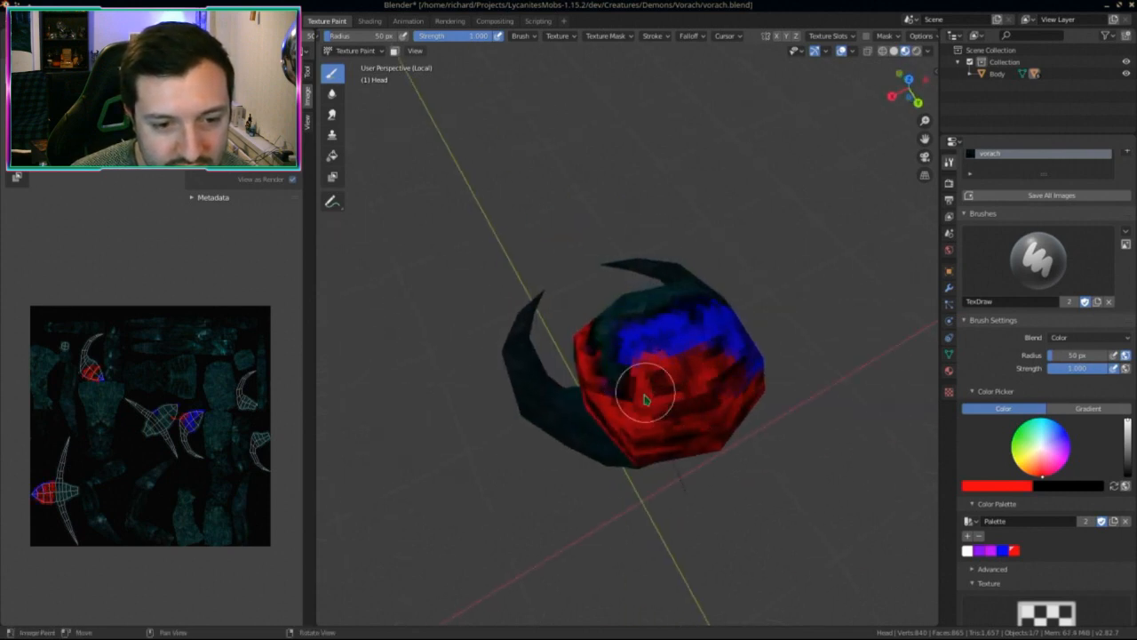
scroll(607, 402, up, 2)
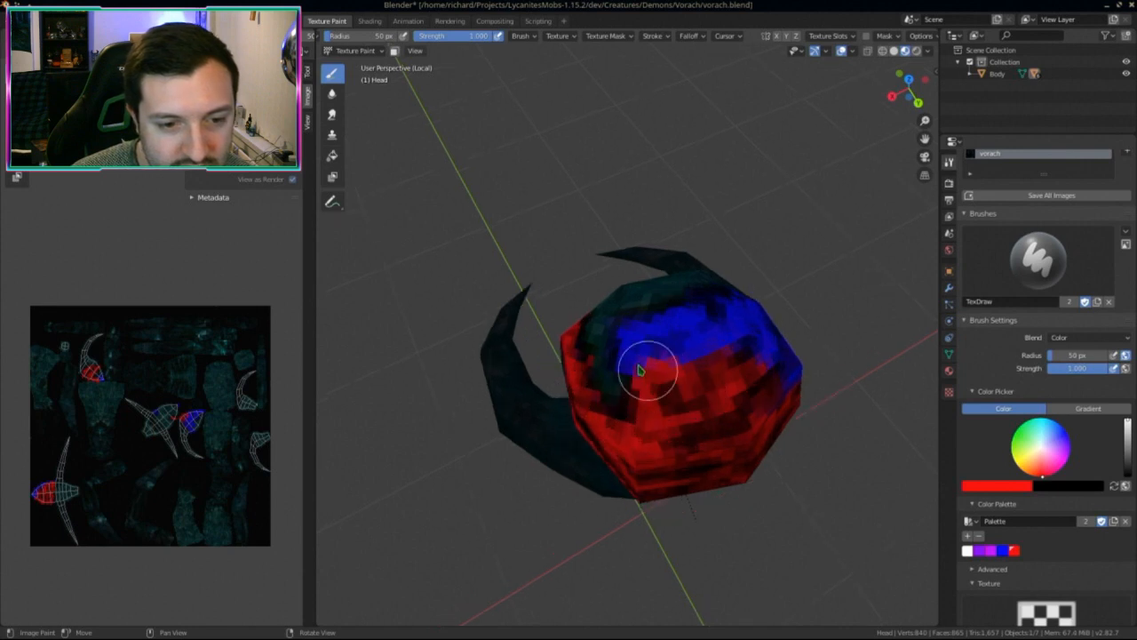
mouse_move(626, 358)
mouse_down()
mouse_move(672, 337)
mouse_move(658, 318)
mouse_up()
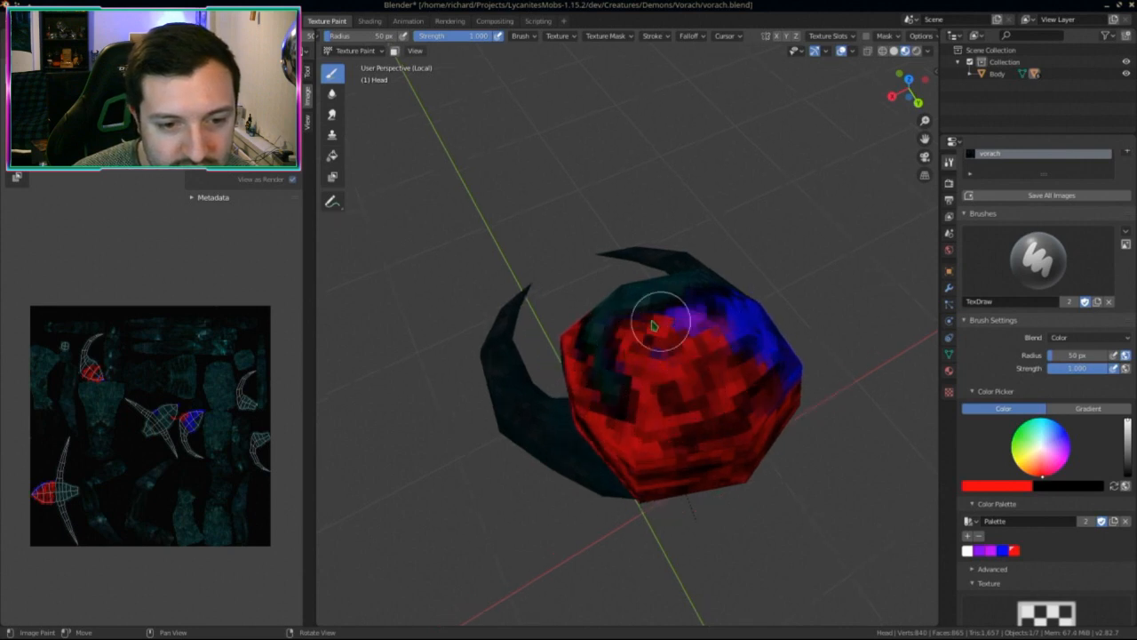
Step: Paint red over the remaining blue band on the head's right side
mouse_move(657, 317)
middle_down()
mouse_move(717, 294)
mouse_move(736, 352)
middle_up()
mouse_move(742, 355)
mouse_down()
mouse_move(730, 345)
mouse_move(740, 303)
mouse_move(772, 343)
mouse_up()
mouse_move(773, 343)
middle_down()
mouse_move(578, 317)
mouse_move(602, 343)
mouse_move(665, 332)
middle_up()
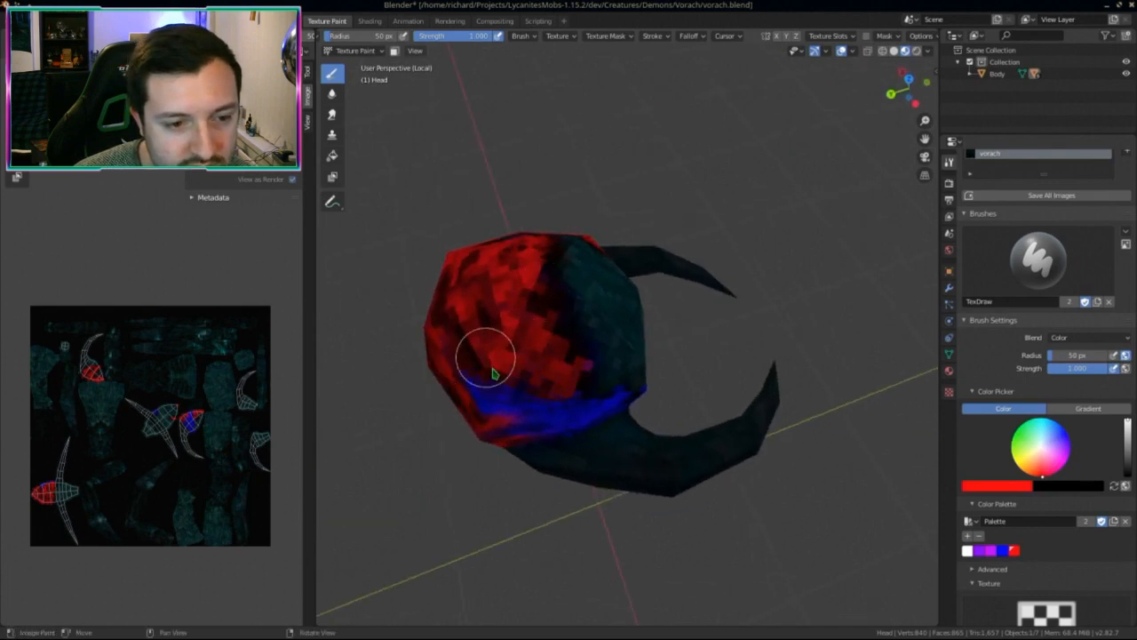
middle_drag(488, 355, 528, 335)
mouse_move(503, 331)
mouse_down()
mouse_move(578, 330)
mouse_move(546, 327)
mouse_up()
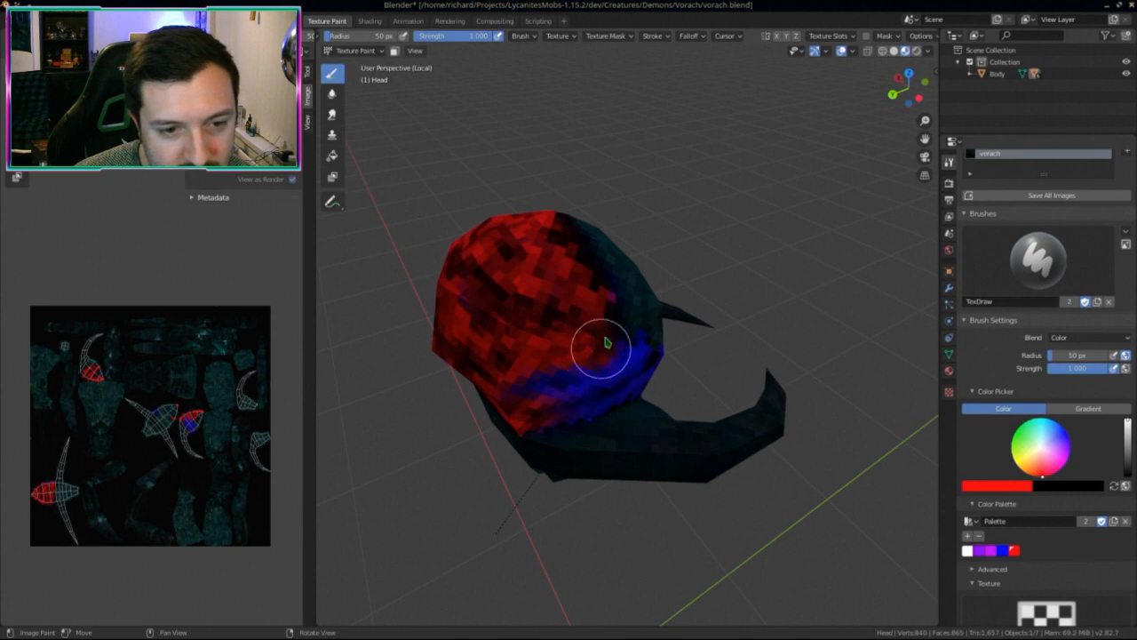
drag(582, 365, 503, 364)
middle_drag(503, 364, 498, 323)
drag(498, 323, 622, 315)
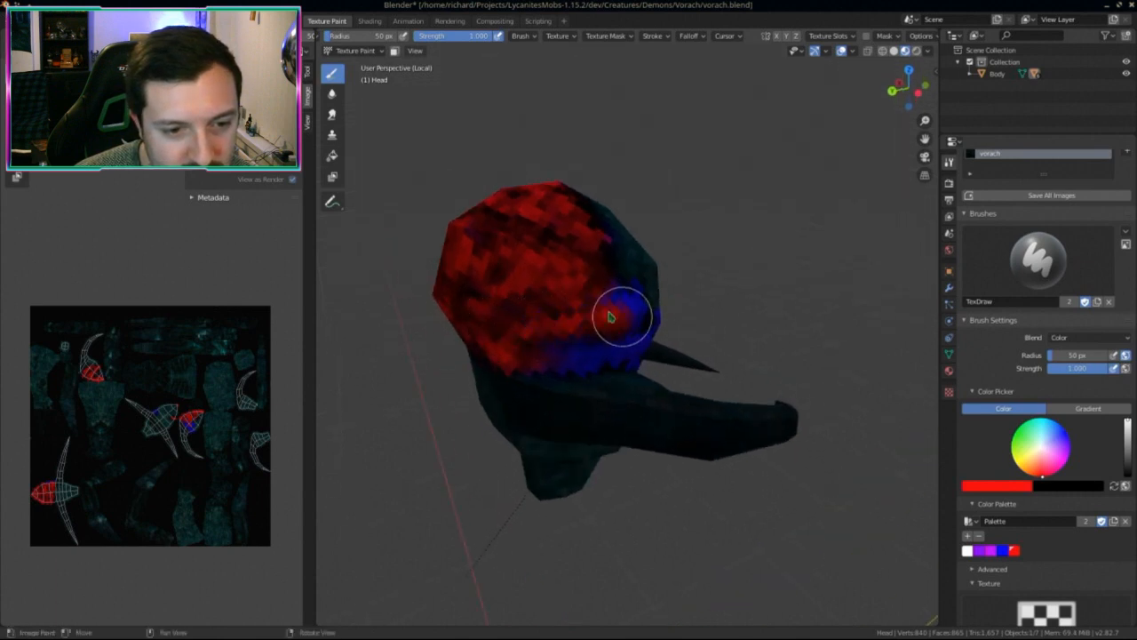
middle_drag(582, 305, 584, 307)
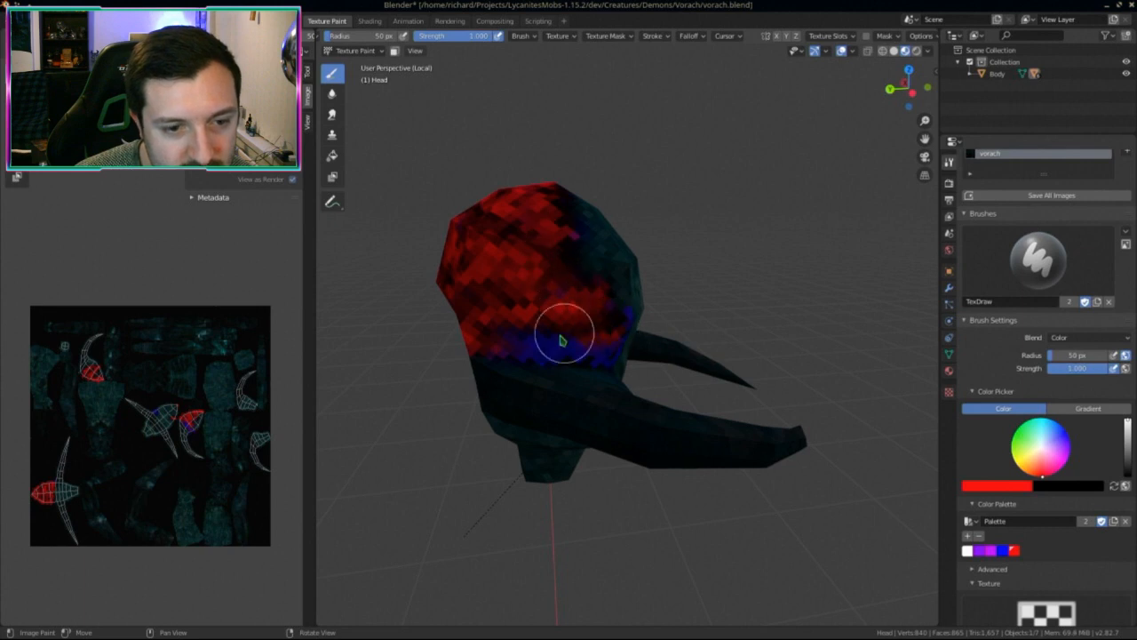
scroll(480, 334, up, 5)
drag(402, 391, 447, 371)
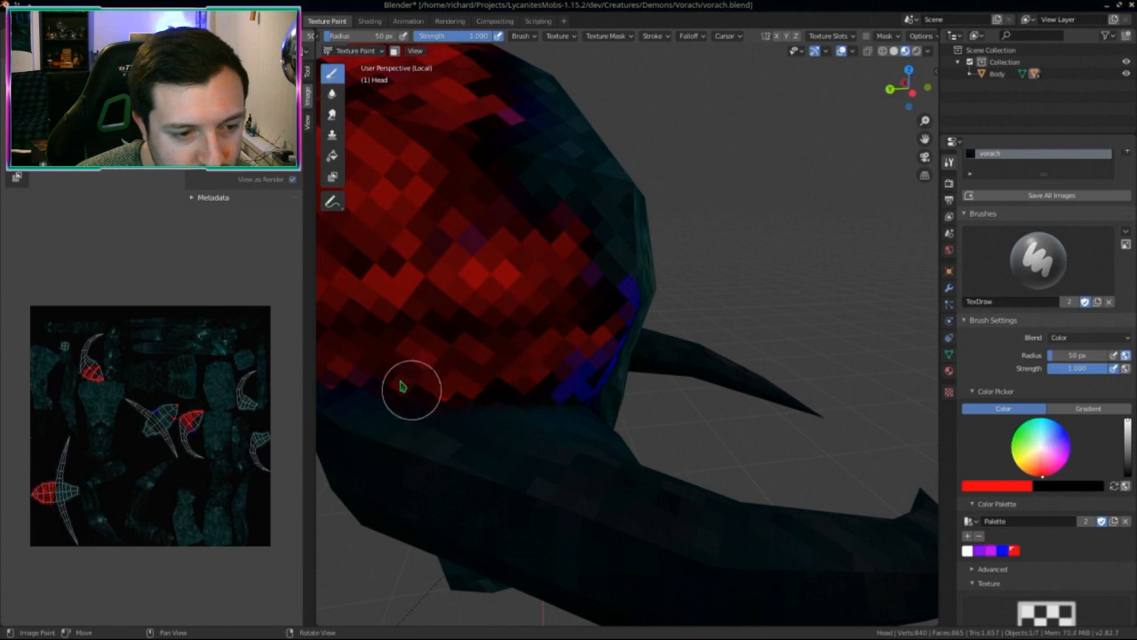
Step: Cover the leftover blue patch and the dark and magenta spots on the head top in red
mouse_move(412, 388)
shift+middle_down()
mouse_move(578, 368)
mouse_move(596, 353)
shift+middle_up()
middle_drag(665, 362, 578, 351)
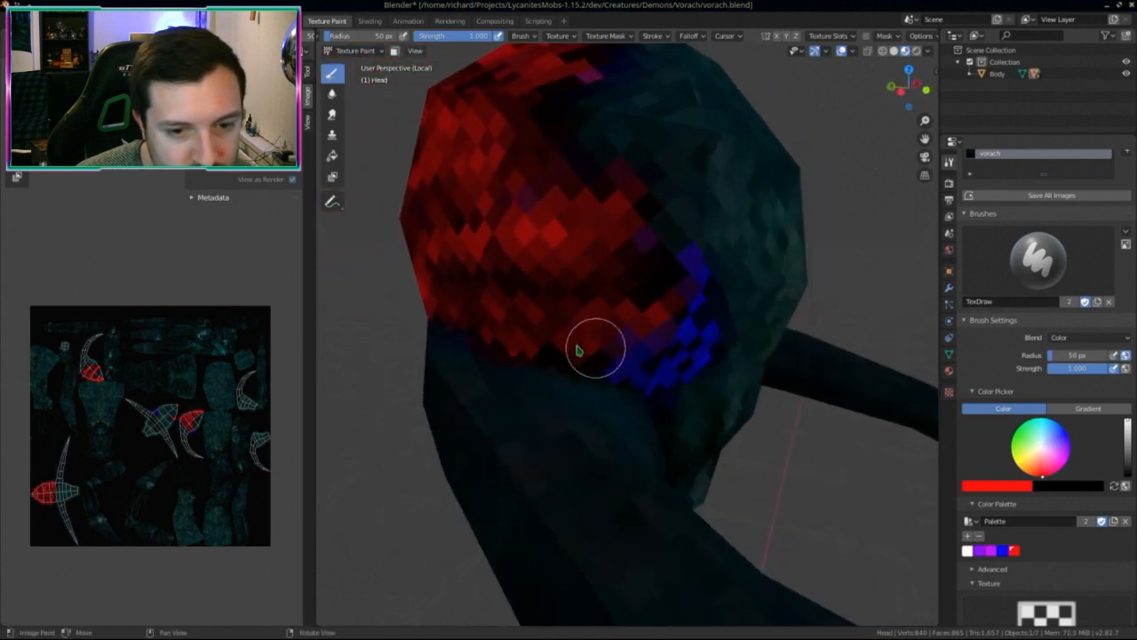
mouse_move(633, 359)
mouse_down()
mouse_move(681, 364)
mouse_move(673, 305)
mouse_move(693, 275)
mouse_up()
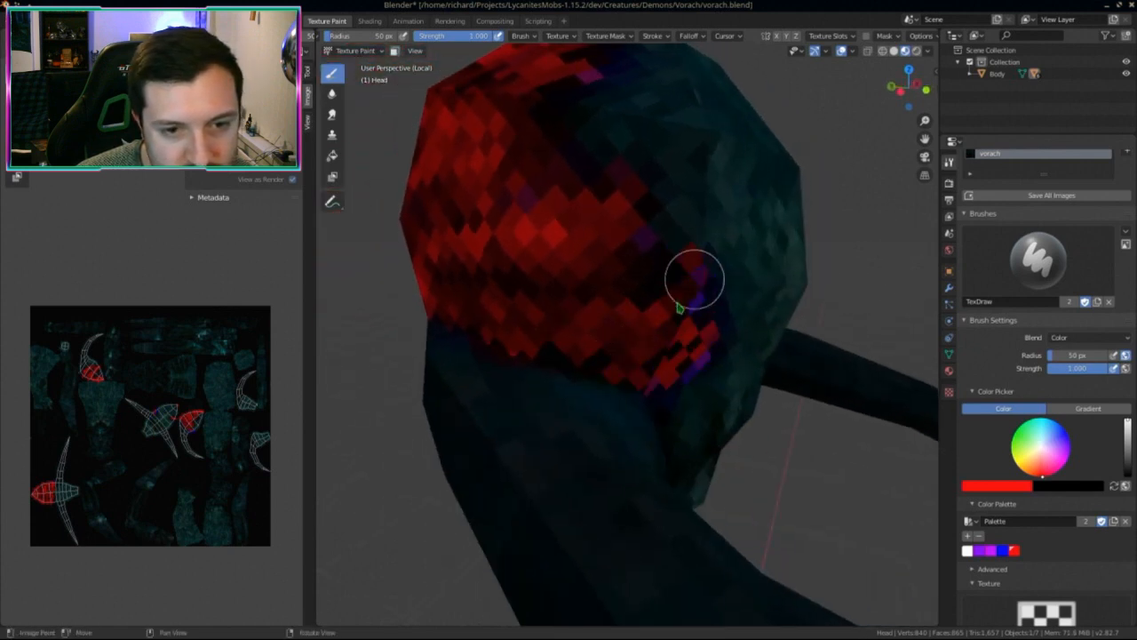
scroll(631, 296, down, 2)
middle_drag(650, 287, 569, 305)
scroll(596, 313, up, 3)
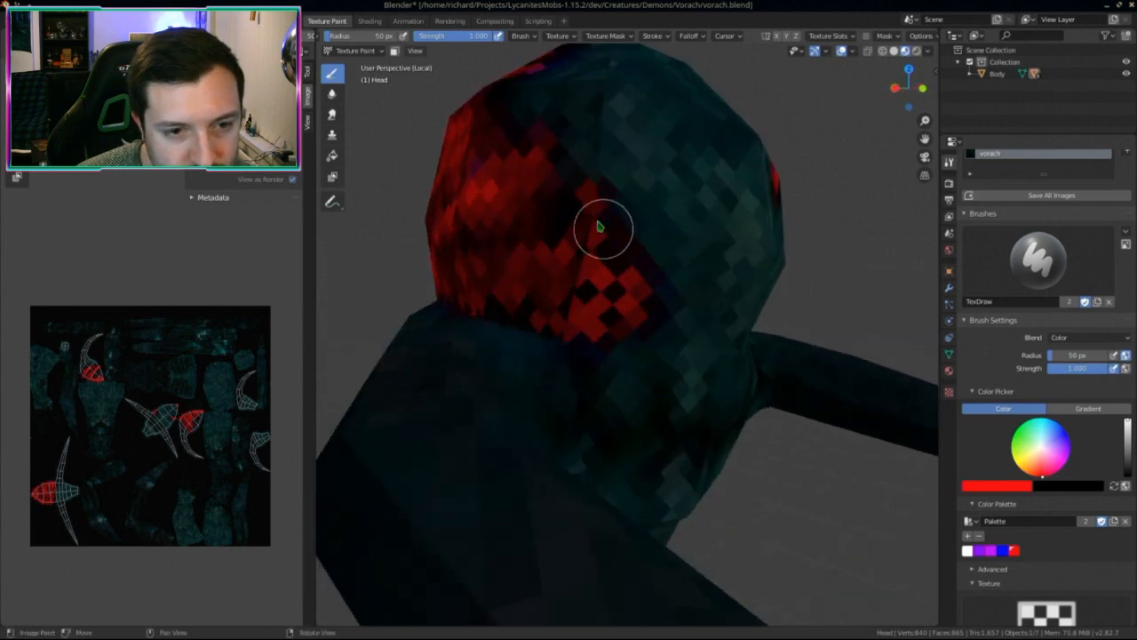
mouse_move(553, 223)
middle_down()
mouse_move(586, 240)
mouse_move(610, 227)
middle_up()
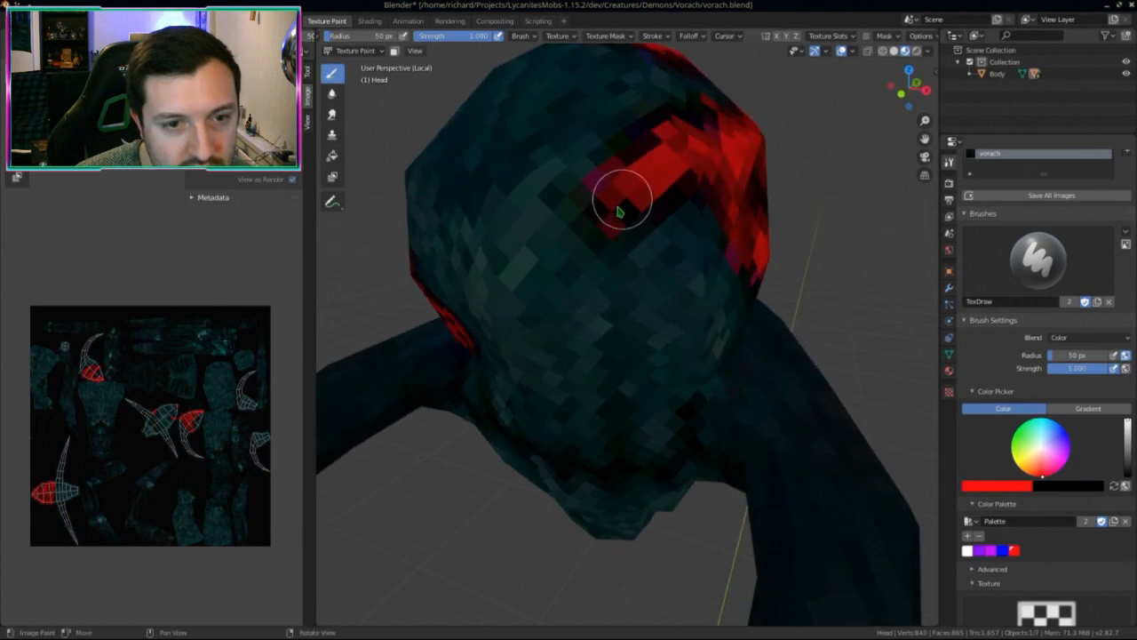
drag(610, 187, 672, 142)
middle_drag(681, 256, 655, 299)
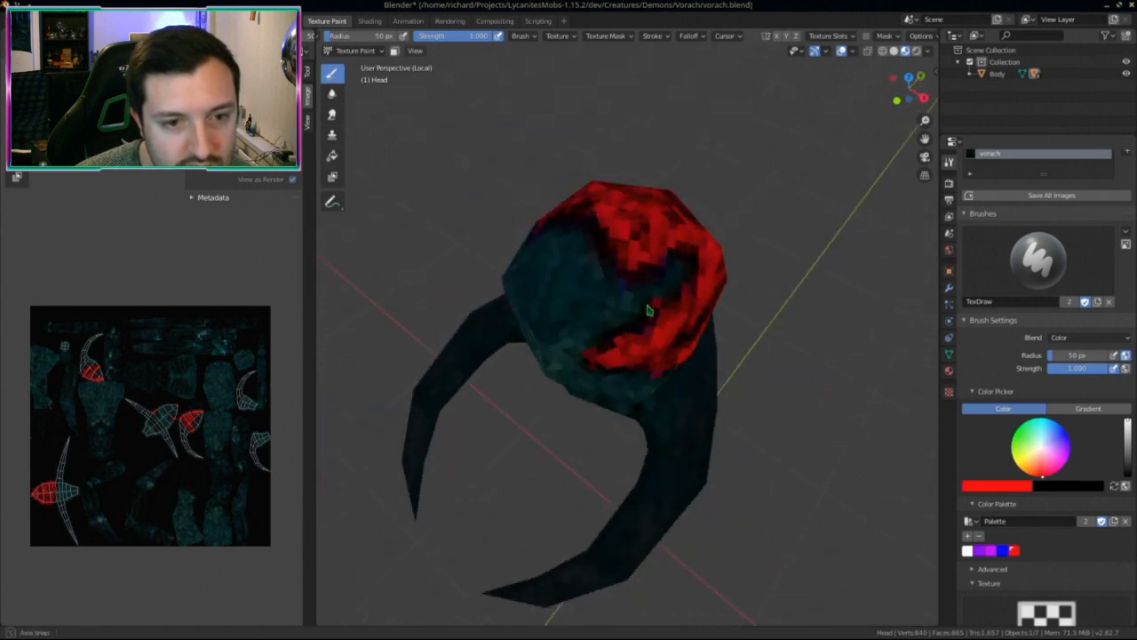
scroll(627, 257, up, 5)
mouse_move(613, 238)
mouse_down()
mouse_move(647, 190)
mouse_move(602, 223)
mouse_move(597, 148)
mouse_move(609, 254)
mouse_up()
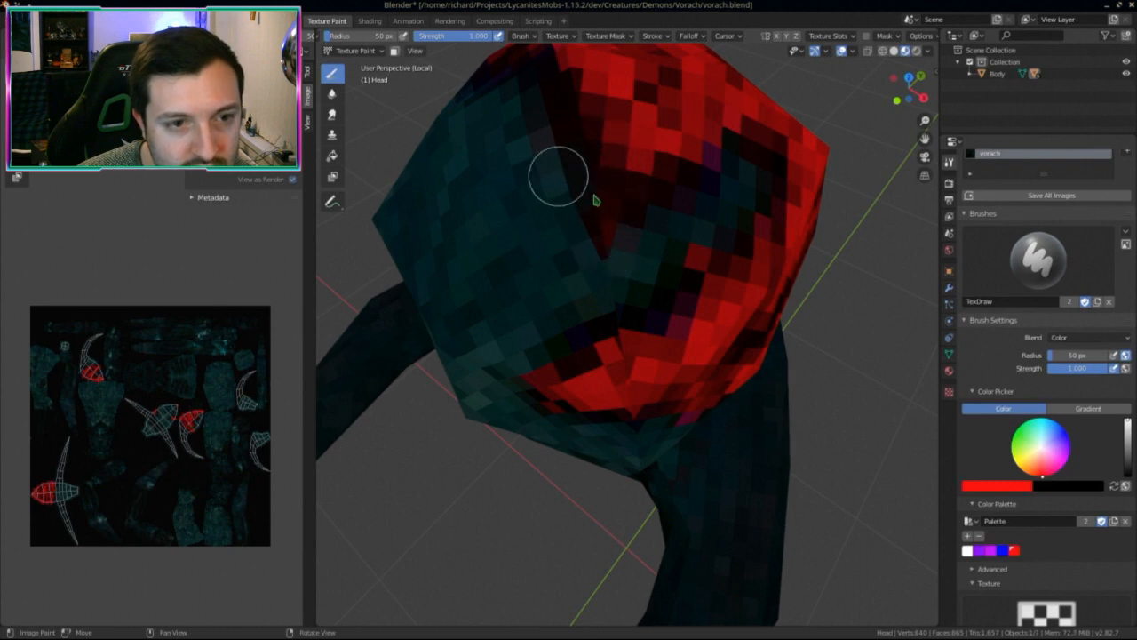
mouse_move(595, 201)
middle_down()
mouse_move(628, 237)
mouse_move(578, 275)
middle_up()
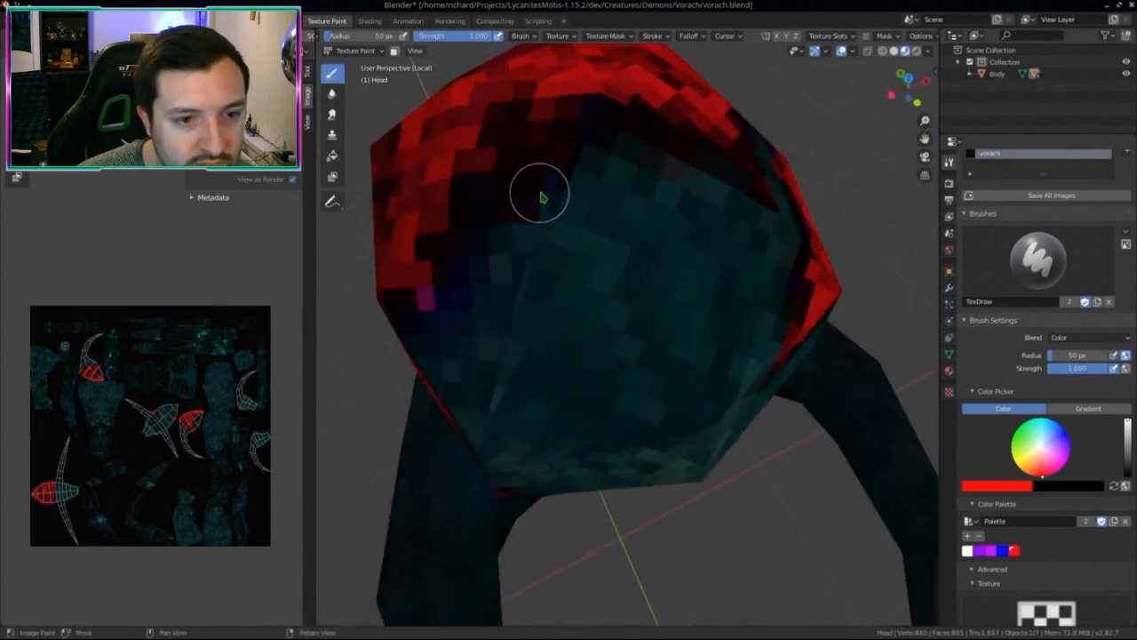
drag(542, 196, 427, 308)
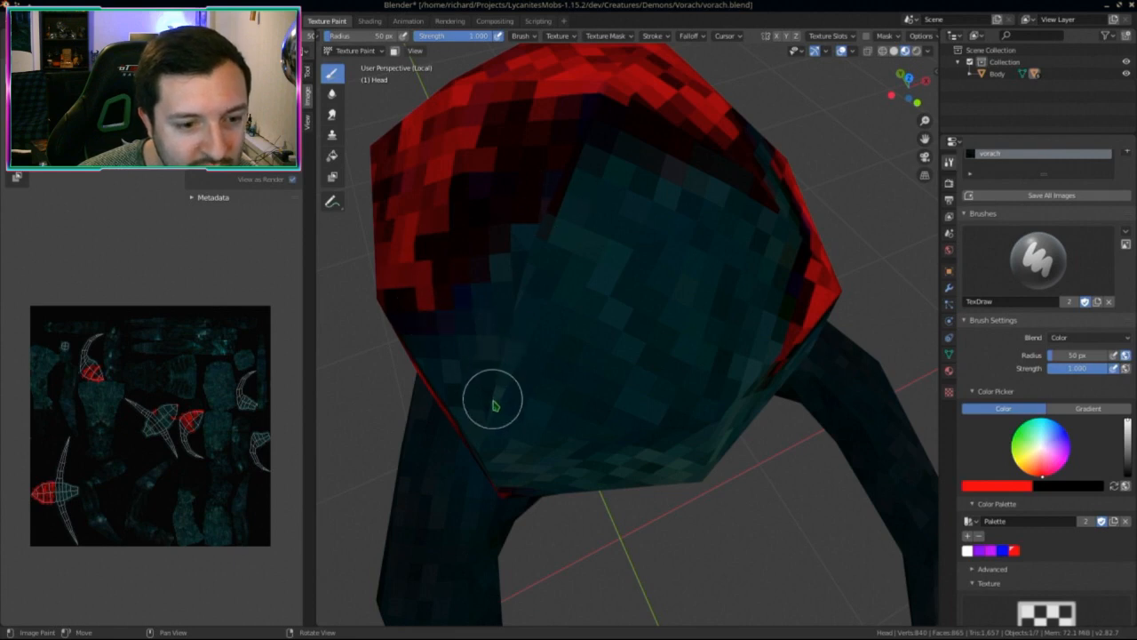
Step: Paint red across the lower head and neck of the horned head
middle_drag(564, 184, 610, 210)
scroll(610, 258, up, 6)
scroll(605, 363, down, 1)
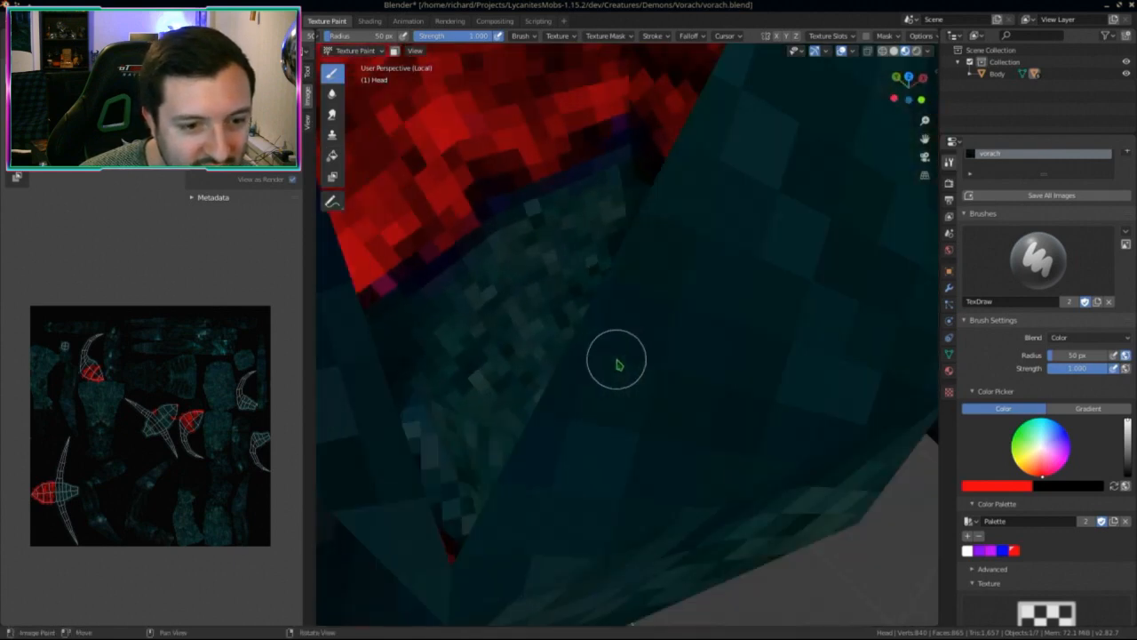
scroll(626, 355, down, 5)
scroll(640, 355, down, 3)
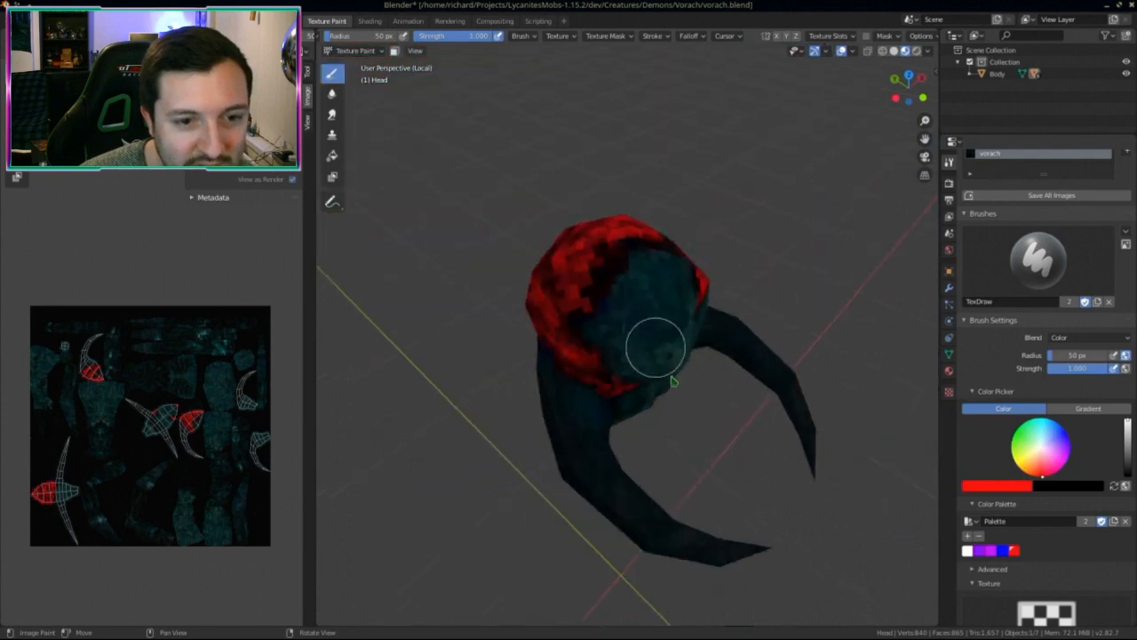
middle_drag(672, 381, 857, 404)
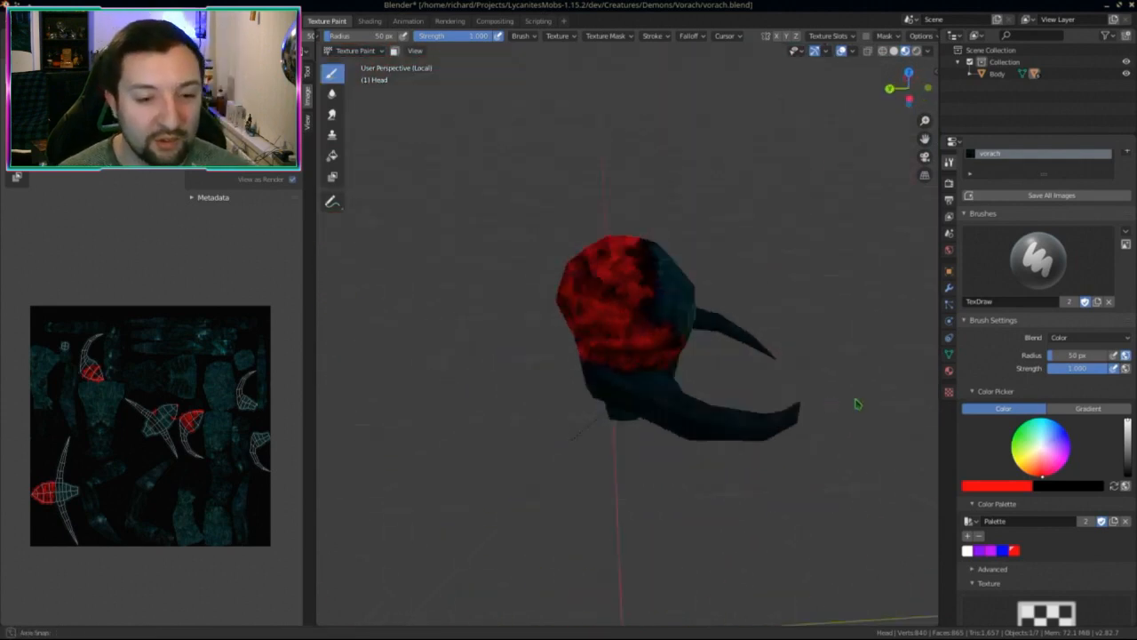
scroll(613, 359, up, 7)
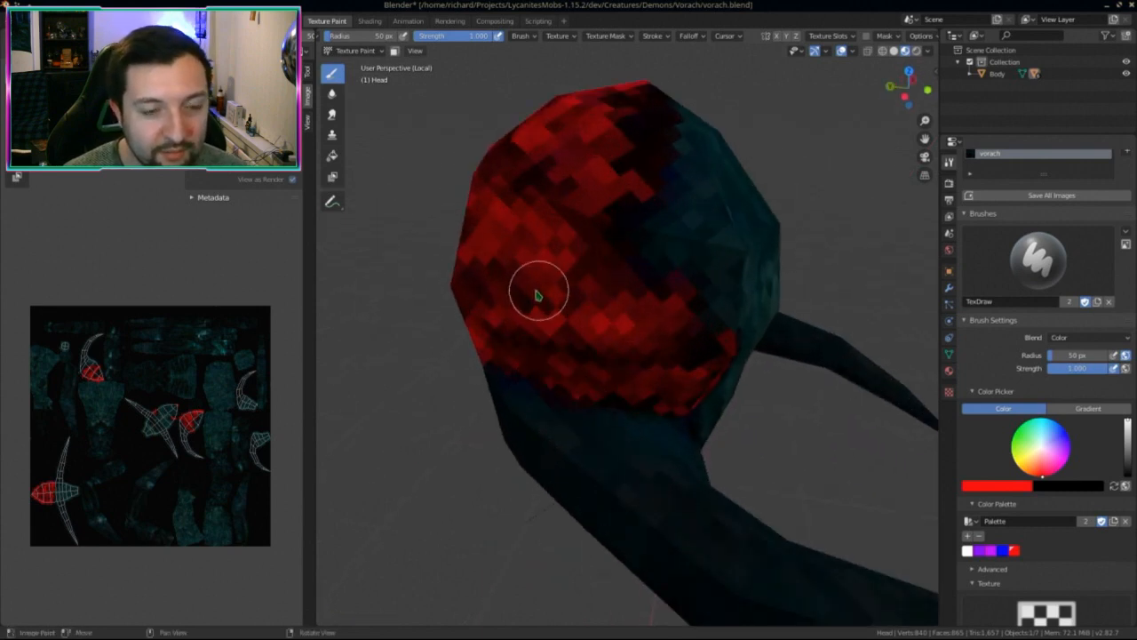
scroll(538, 296, down, 6)
middle_drag(596, 358, 698, 326)
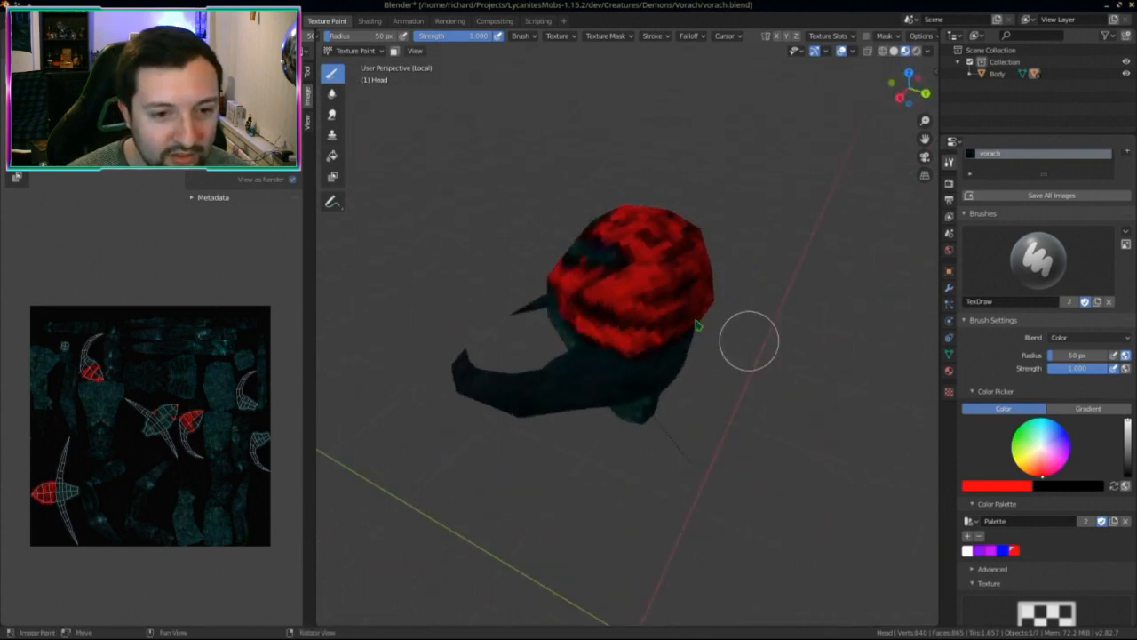
mouse_move(655, 284)
middle_down()
mouse_move(728, 281)
mouse_move(632, 300)
middle_up()
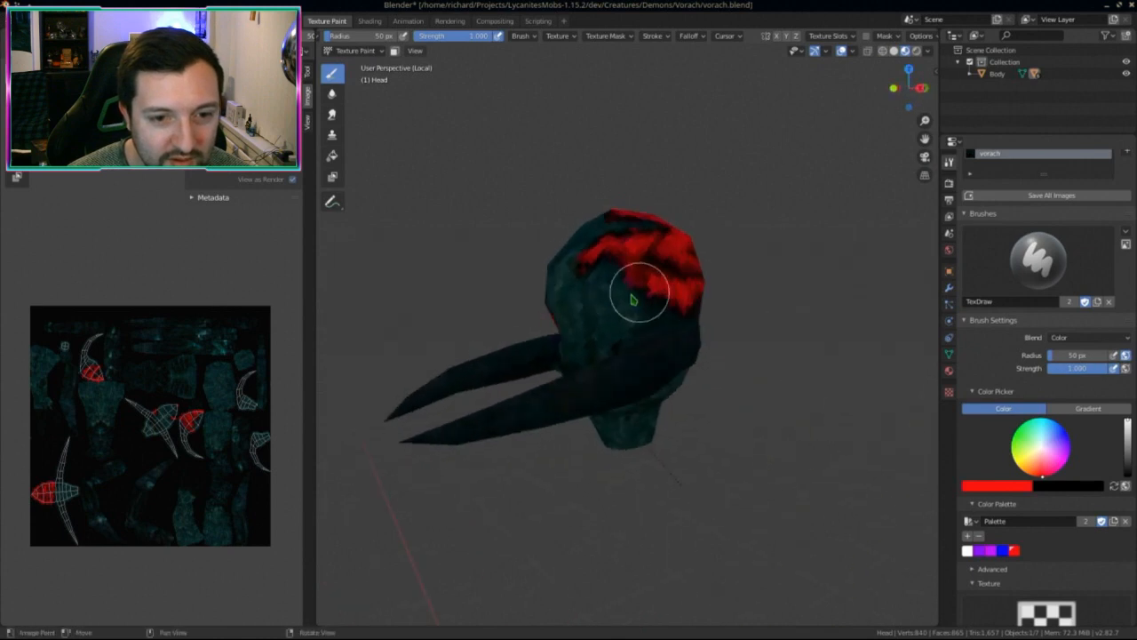
scroll(633, 300, up, 5)
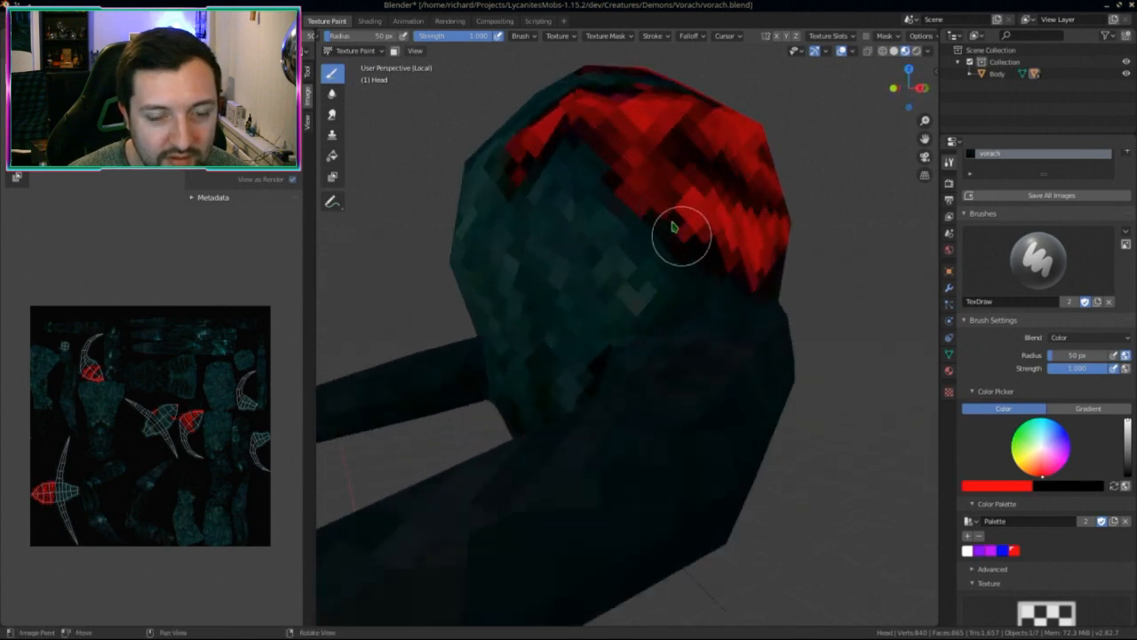
scroll(685, 297, down, 4)
middle_drag(685, 297, 680, 400)
scroll(592, 404, up, 4)
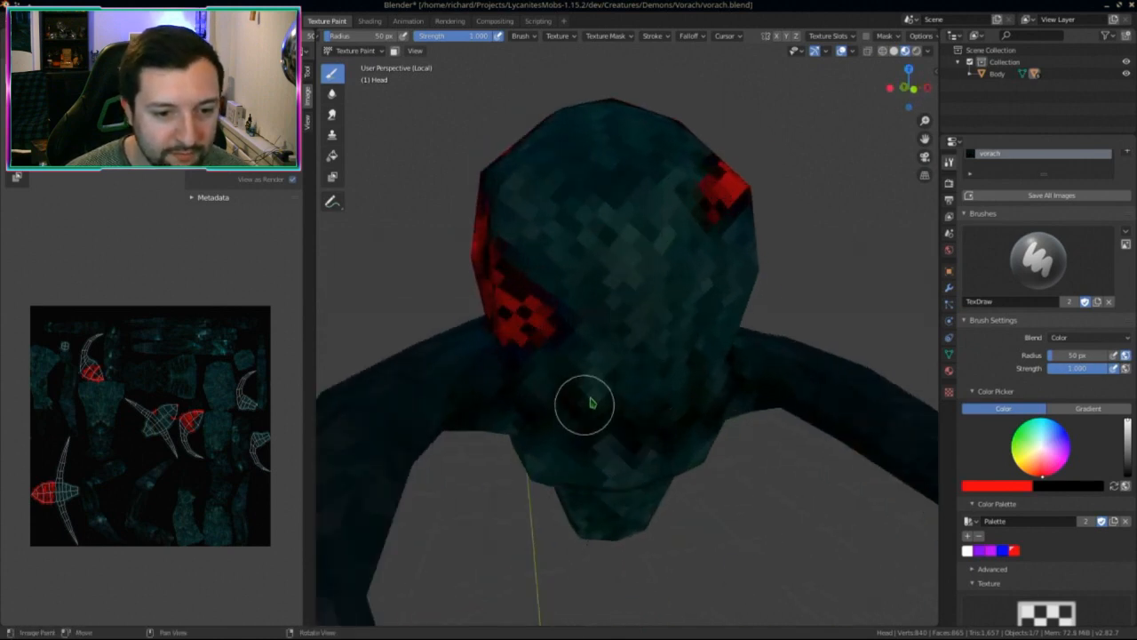
mouse_move(592, 404)
mouse_down()
mouse_move(531, 401)
mouse_move(653, 432)
mouse_up()
Step: Exit local view to show the whole creature and save the painted texture image
middle_drag(702, 449, 528, 373)
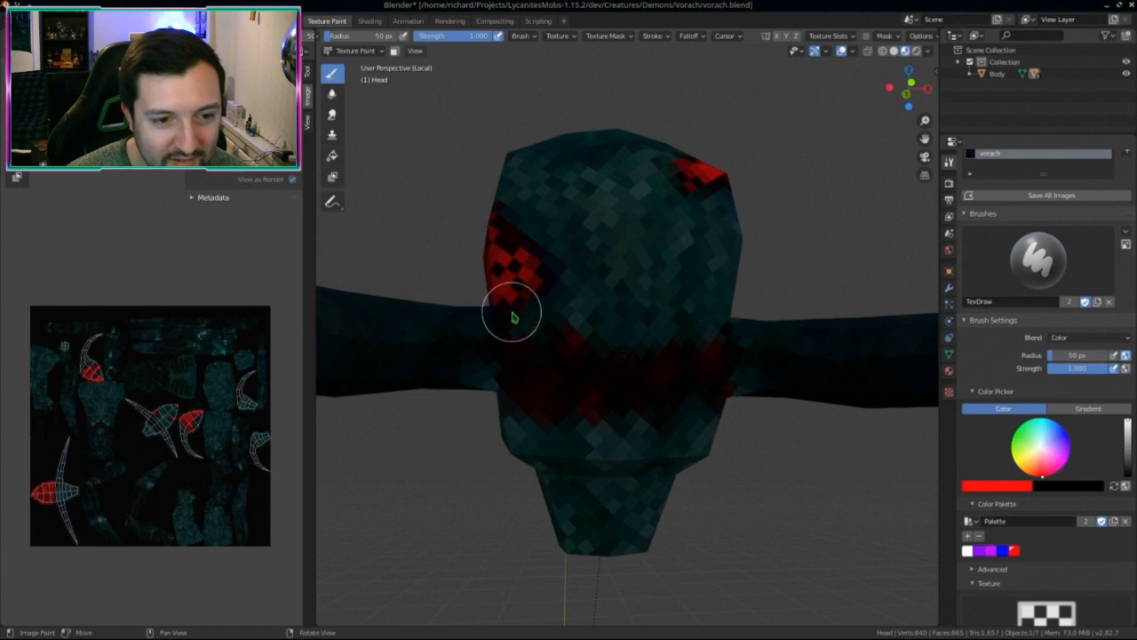
middle_drag(646, 368, 723, 376)
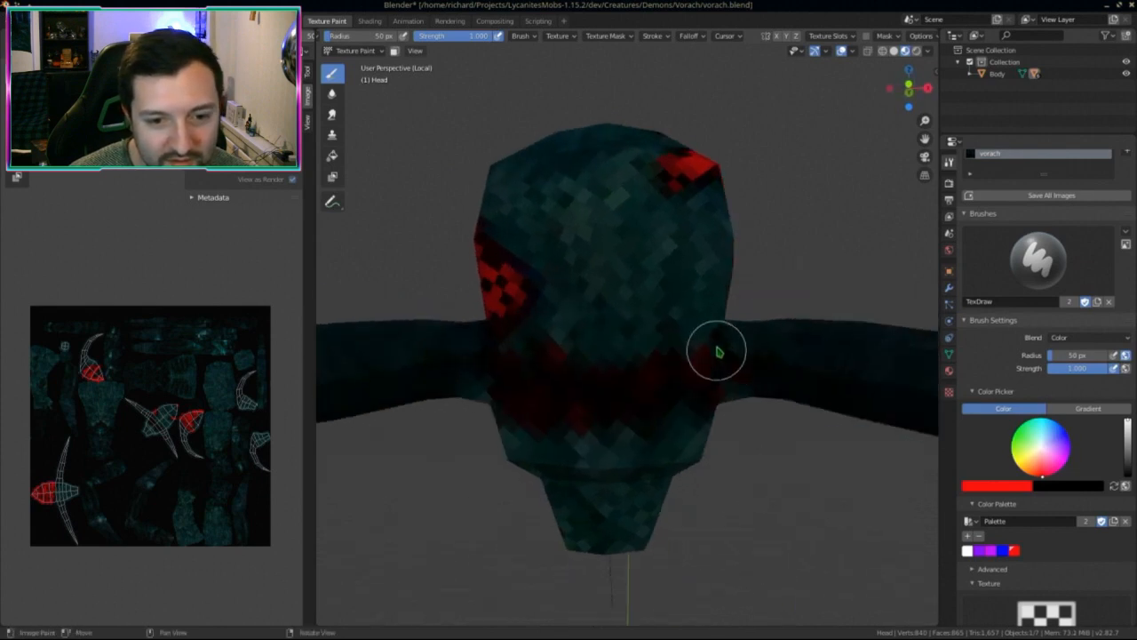
scroll(702, 449, down, 5)
key(KP_Divide)
middle_drag(723, 449, 684, 444)
middle_drag(199, 458, 184, 426)
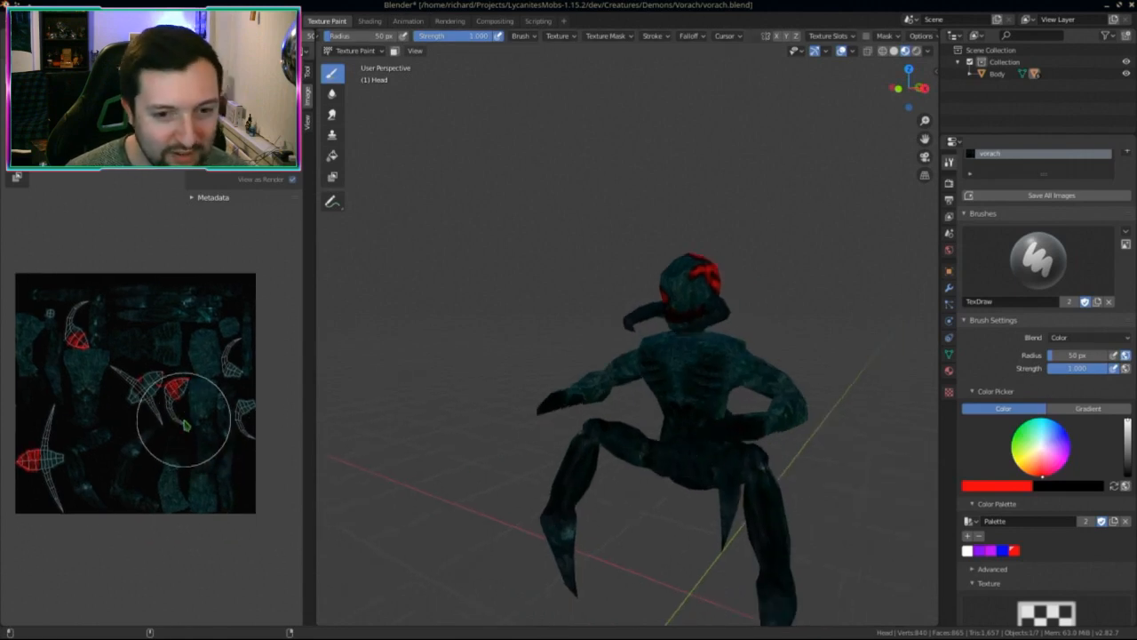
key(alt+s)
Step: Inspect the red head paint from several angles and save the texture back to vorach_keppel.png
middle_drag(563, 452, 701, 464)
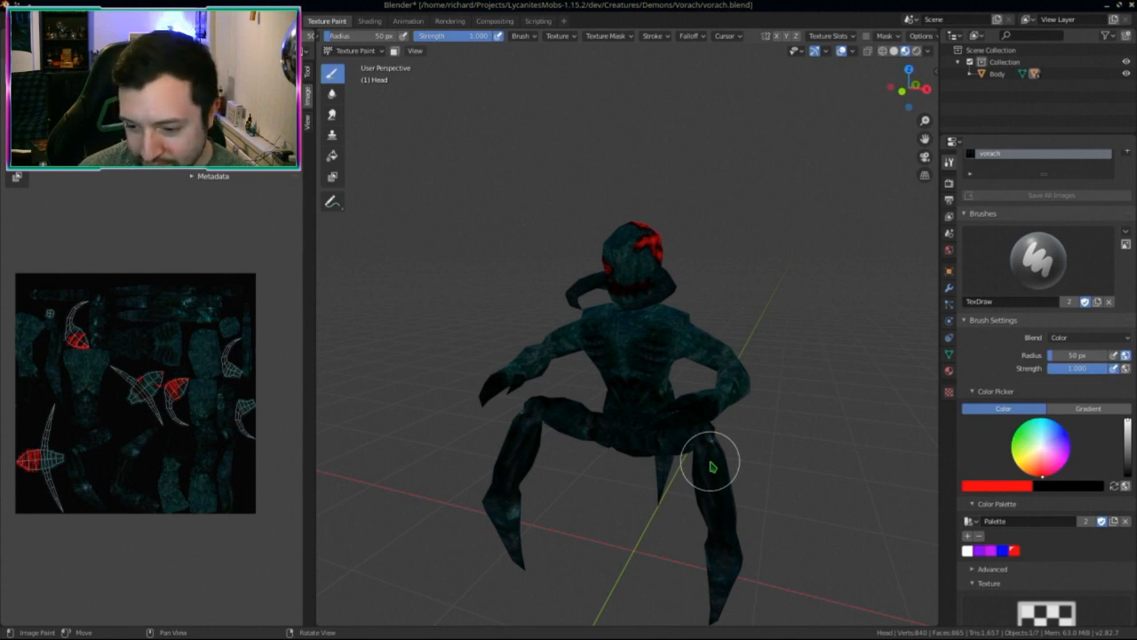
scroll(675, 315, up, 6)
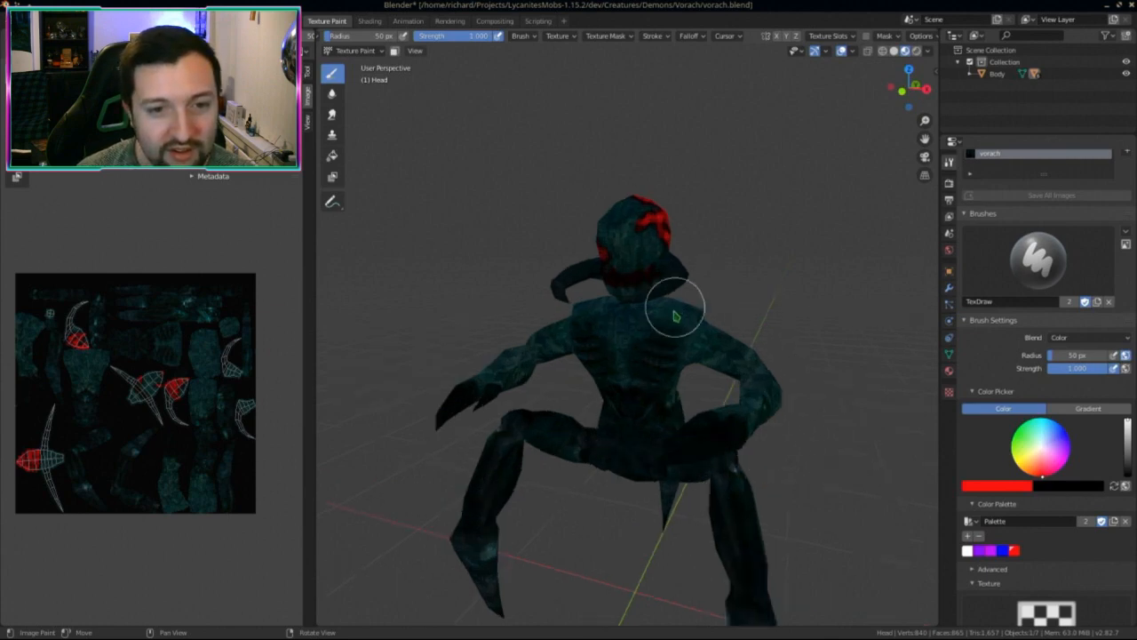
middle_drag(675, 316, 719, 246)
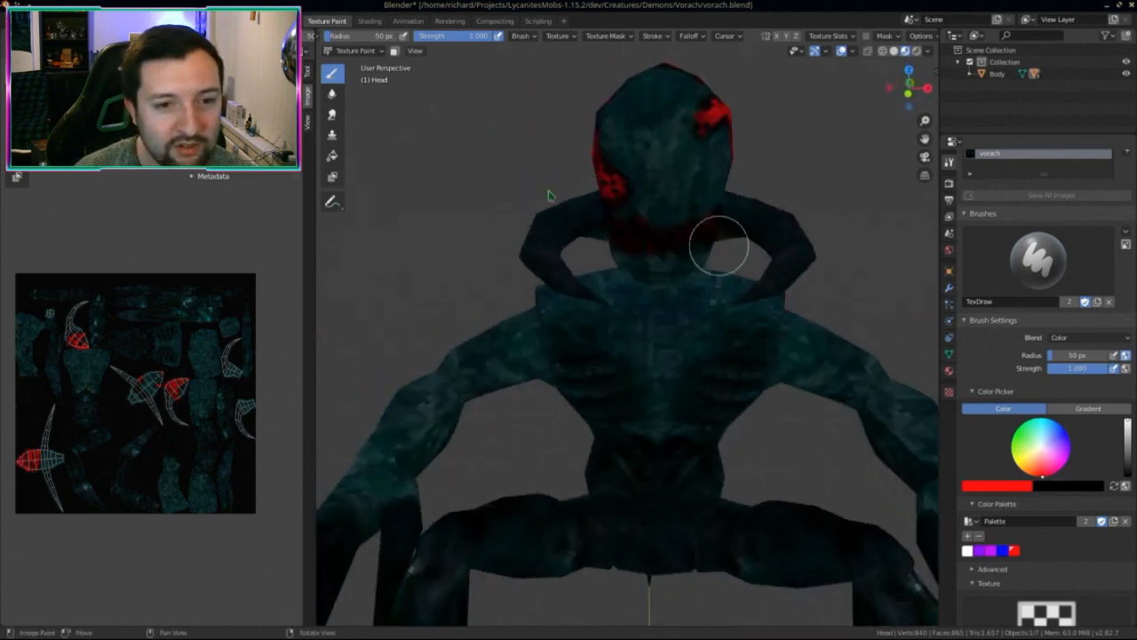
scroll(680, 409, down, 2)
middle_drag(680, 411, 759, 381)
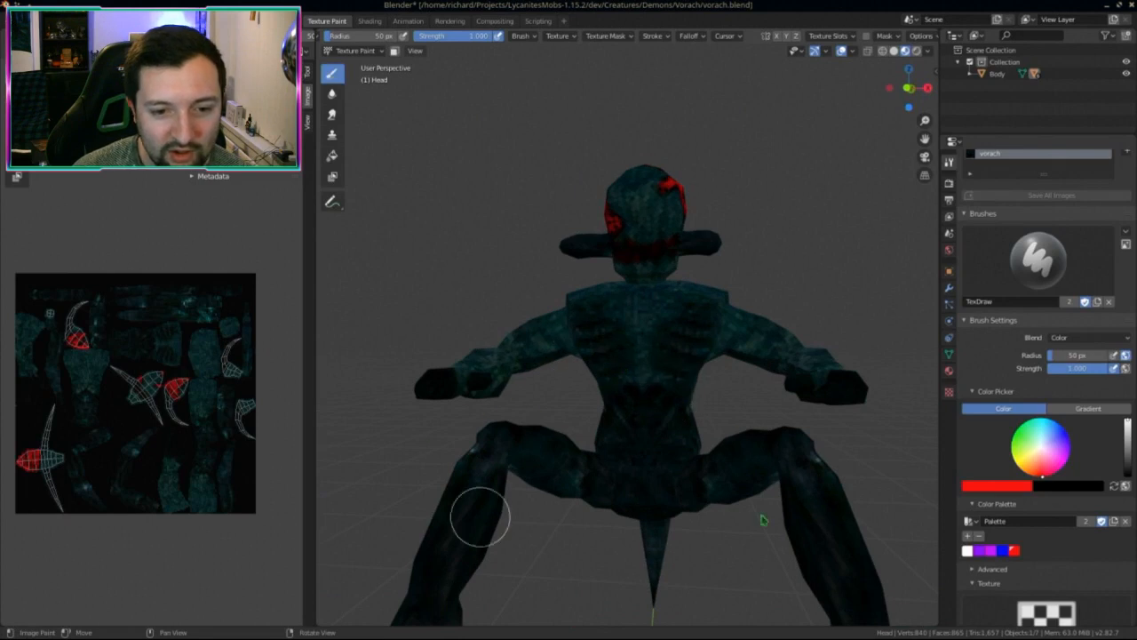
mouse_move(711, 222)
middle_down()
mouse_move(530, 249)
mouse_move(475, 183)
middle_up()
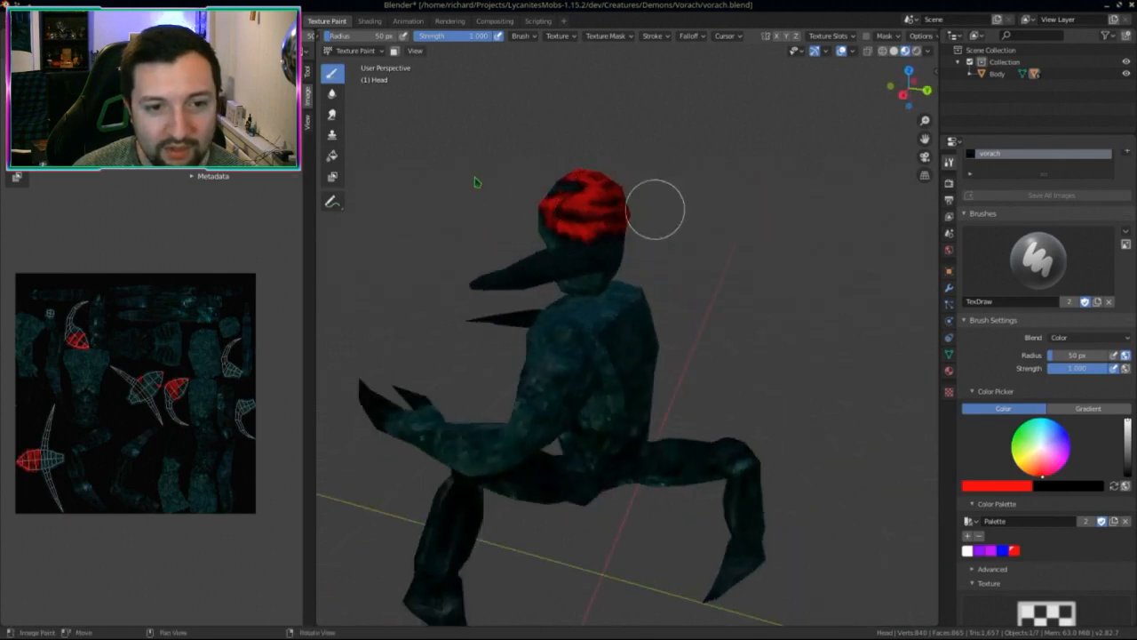
middle_drag(562, 292, 675, 289)
middle_drag(235, 411, 236, 388)
key(alt+s)
Step: Orbit the creature from rear to front to recheck the painted head markings
middle_drag(368, 432, 724, 432)
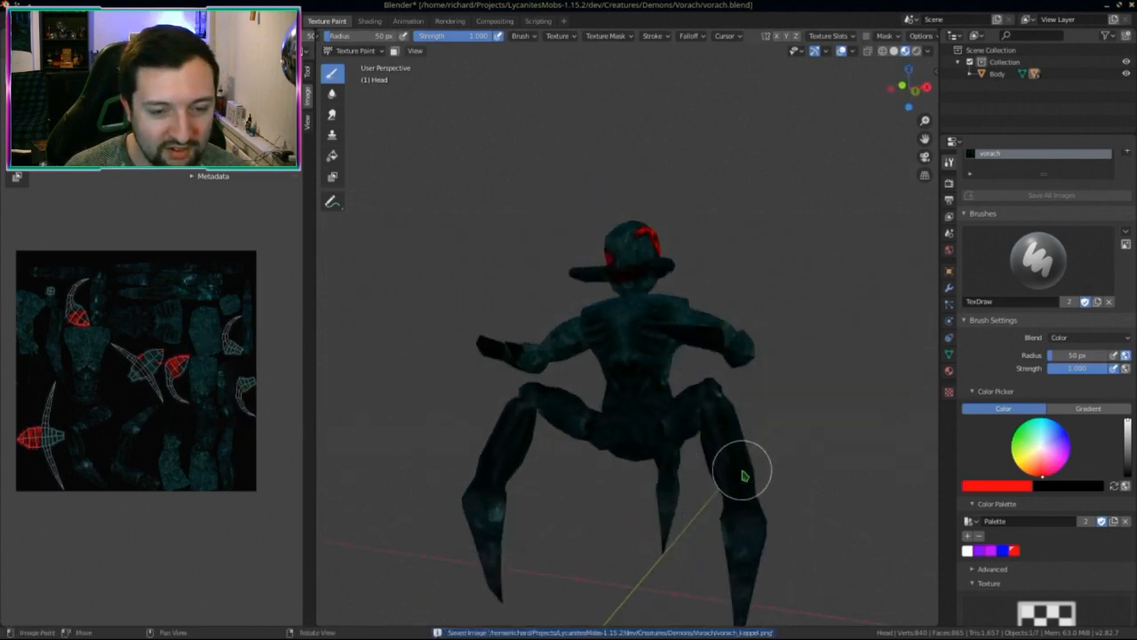
middle_drag(745, 476, 705, 501)
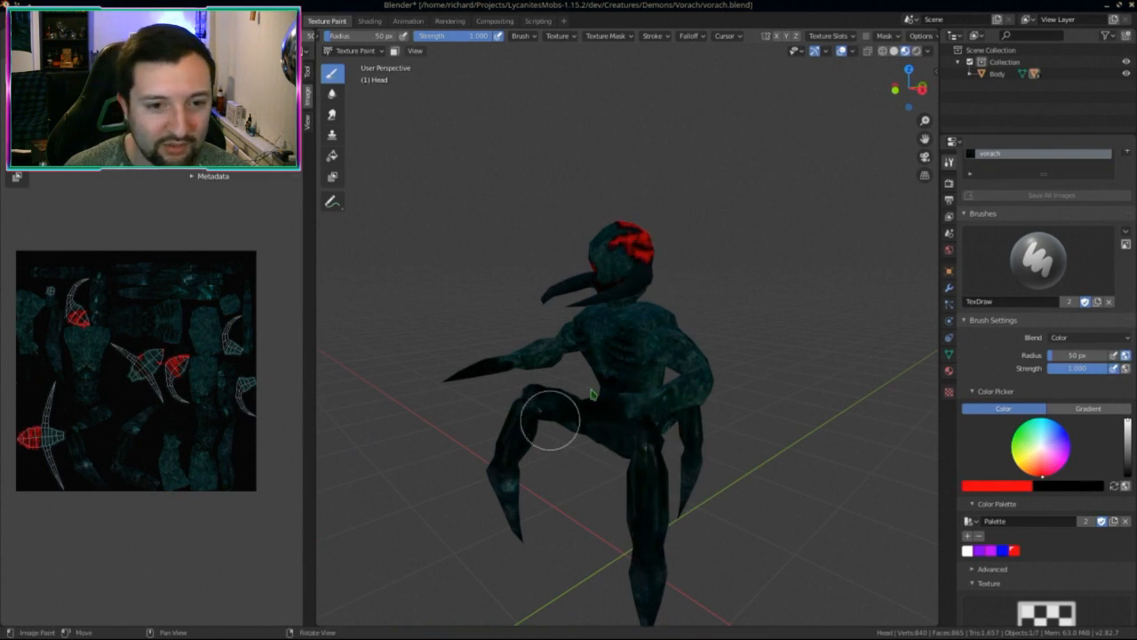
mouse_move(597, 369)
middle_down()
mouse_move(453, 375)
mouse_move(691, 393)
mouse_move(635, 470)
middle_up()
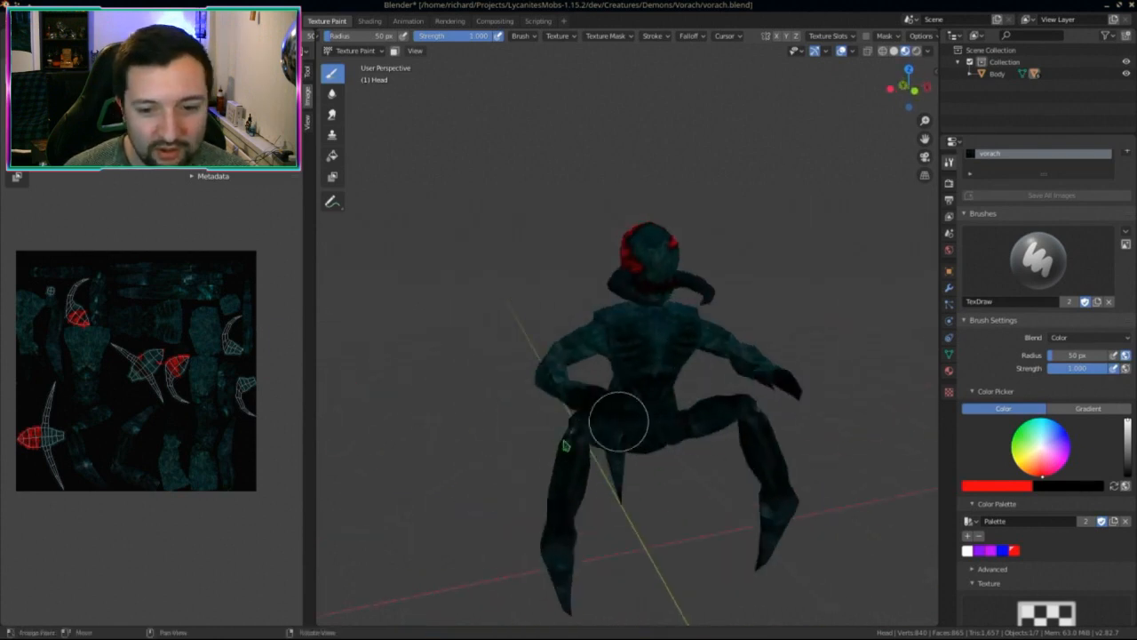
middle_drag(622, 415, 637, 426)
shift+middle_drag(597, 387, 572, 359)
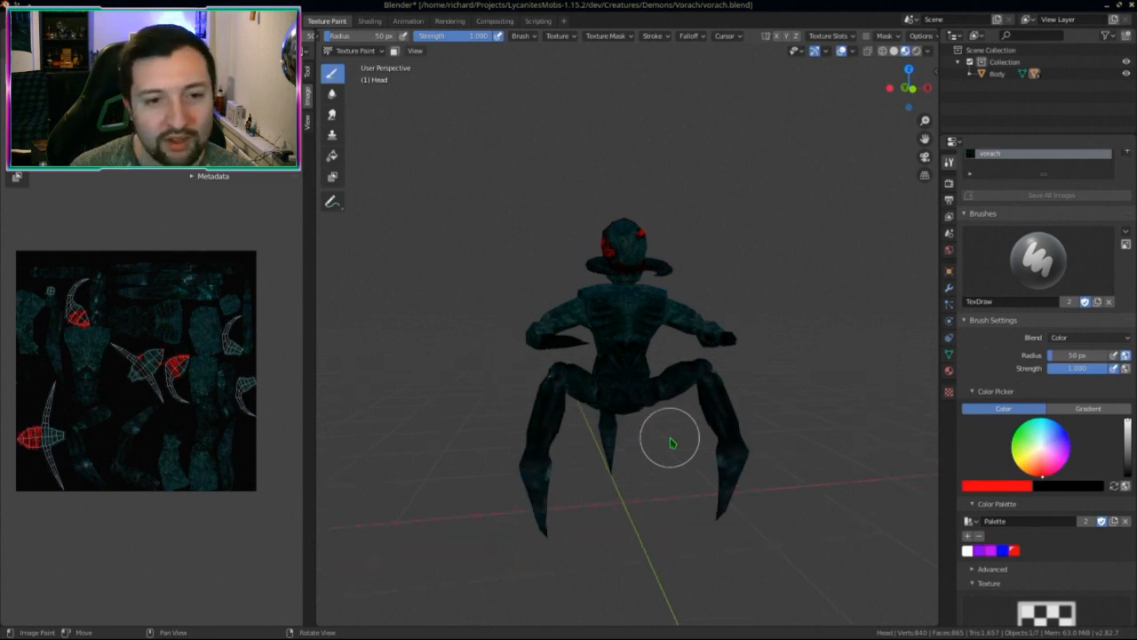
middle_drag(671, 438, 655, 462)
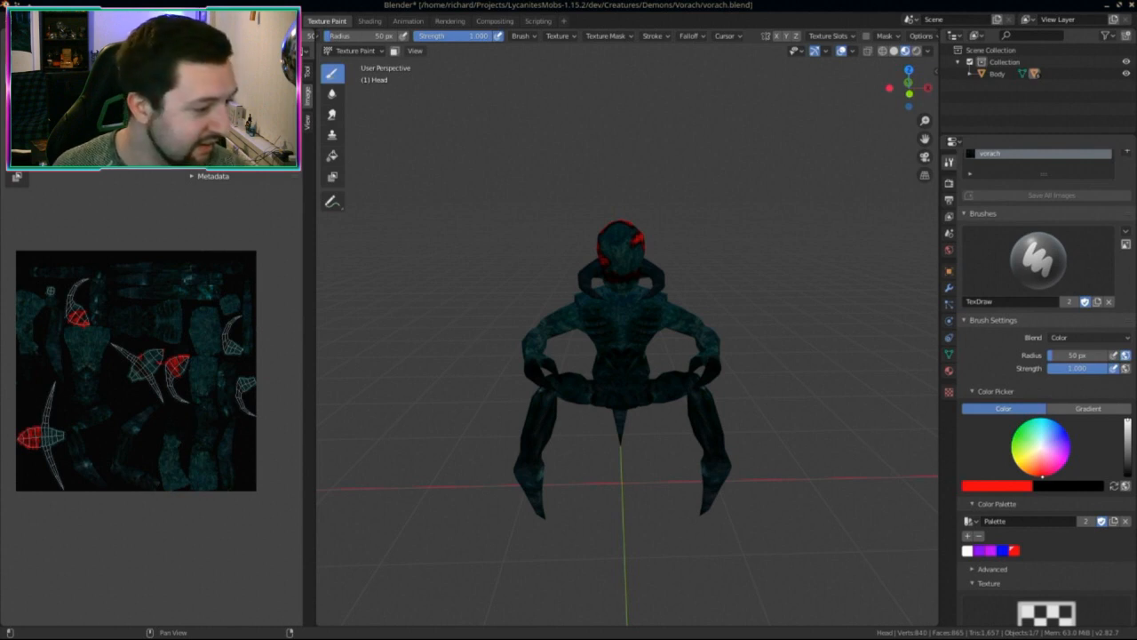
Step: Reload the finished grey-lilac texture, view the model from the front, and save vorach.blend
key(alt+r)
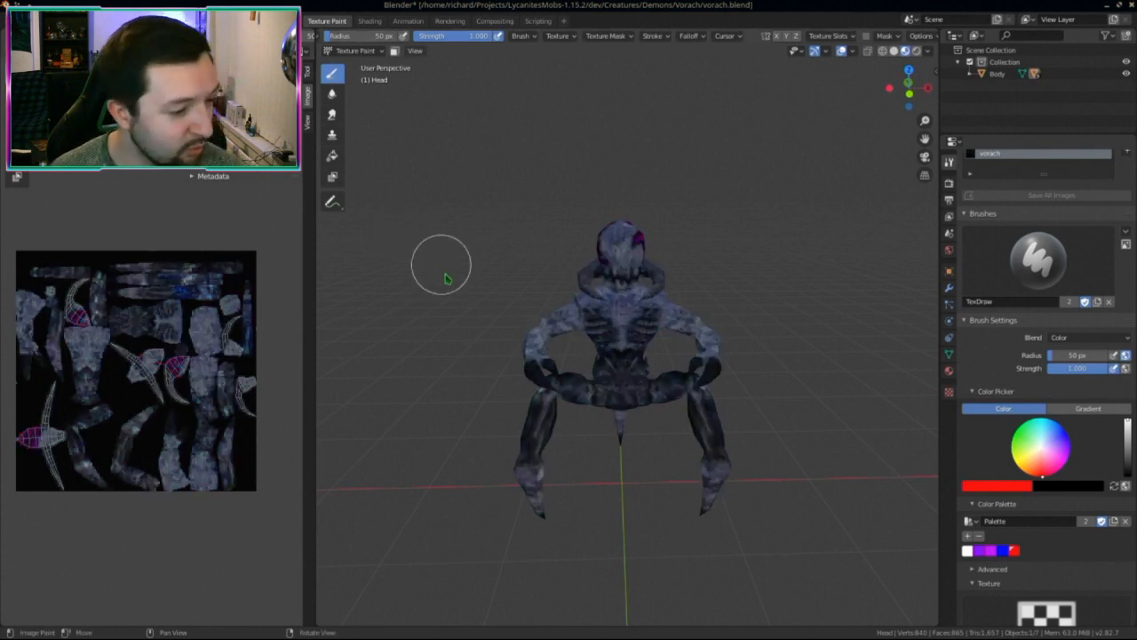
mouse_move(601, 378)
middle_down()
mouse_move(790, 399)
mouse_move(515, 393)
mouse_move(739, 386)
mouse_move(454, 391)
mouse_move(666, 407)
mouse_move(622, 400)
middle_up()
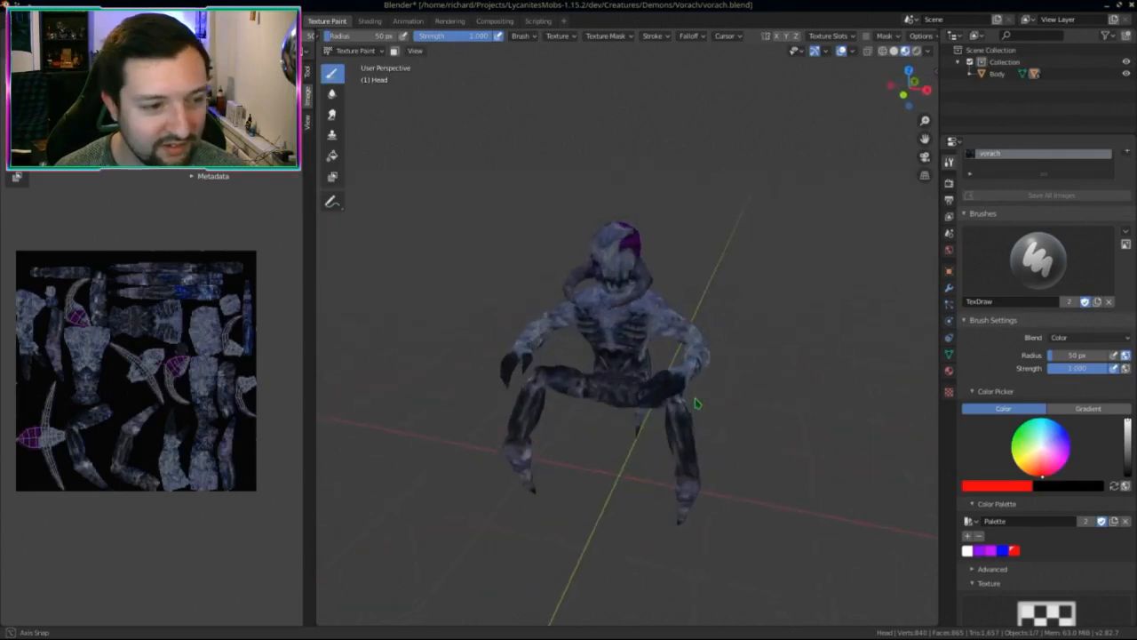
middle_drag(144, 365, 149, 364)
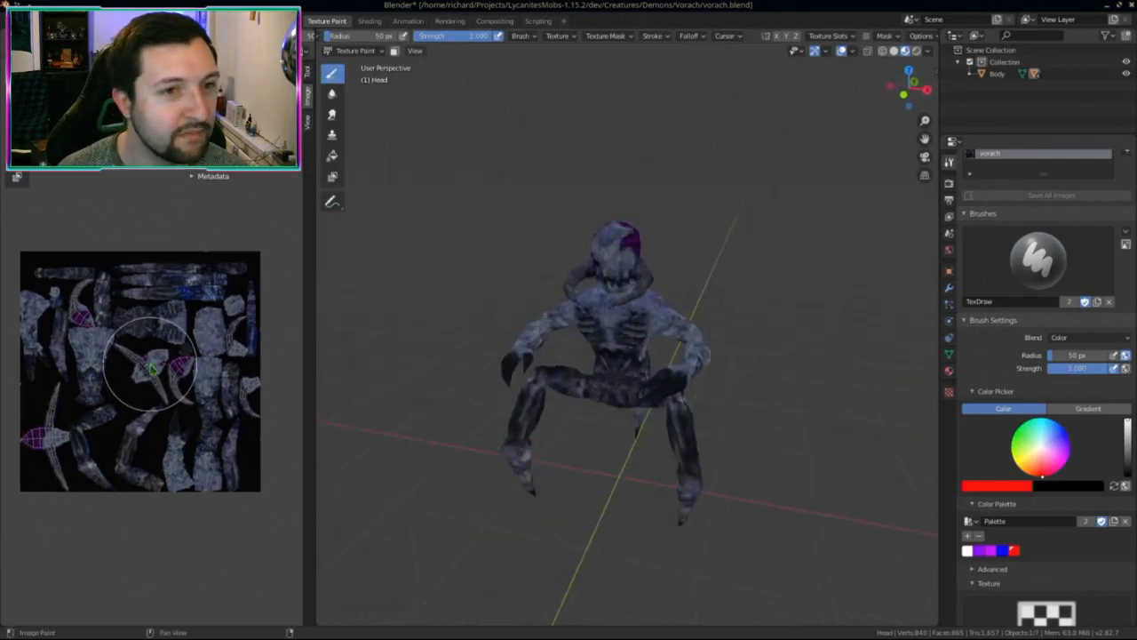
key(ctrl+s)
Step: Export the model from the Layout workspace as Wavefront vorach.obj, then bring up the Scripting workspace
key(ctrl+Page_Up)
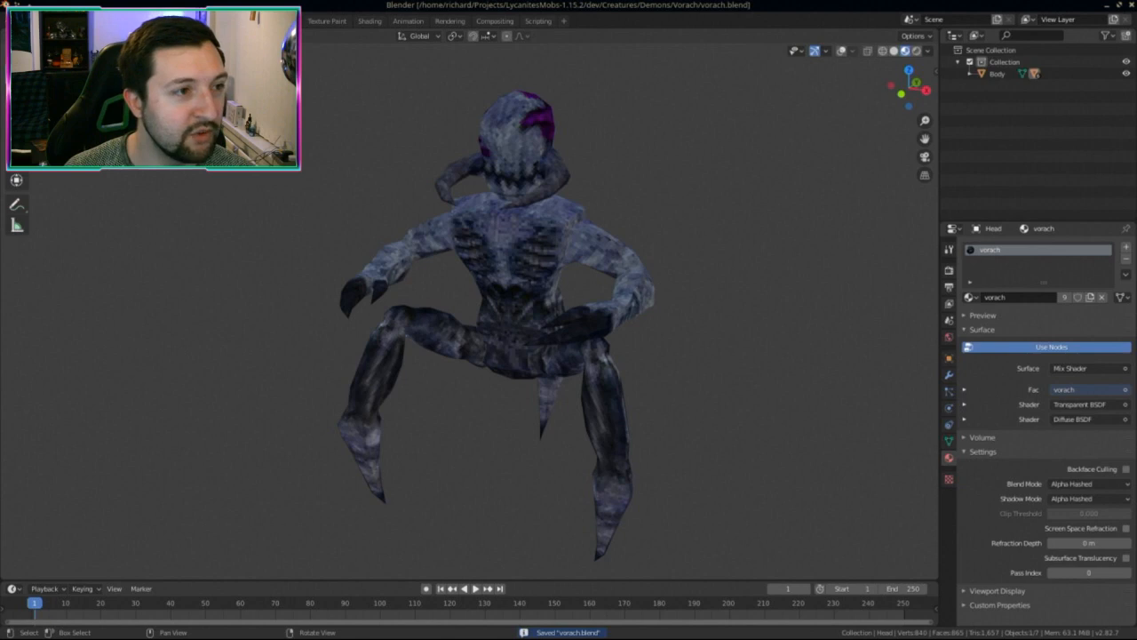
click(27, 11)
mouse_move(43, 191)
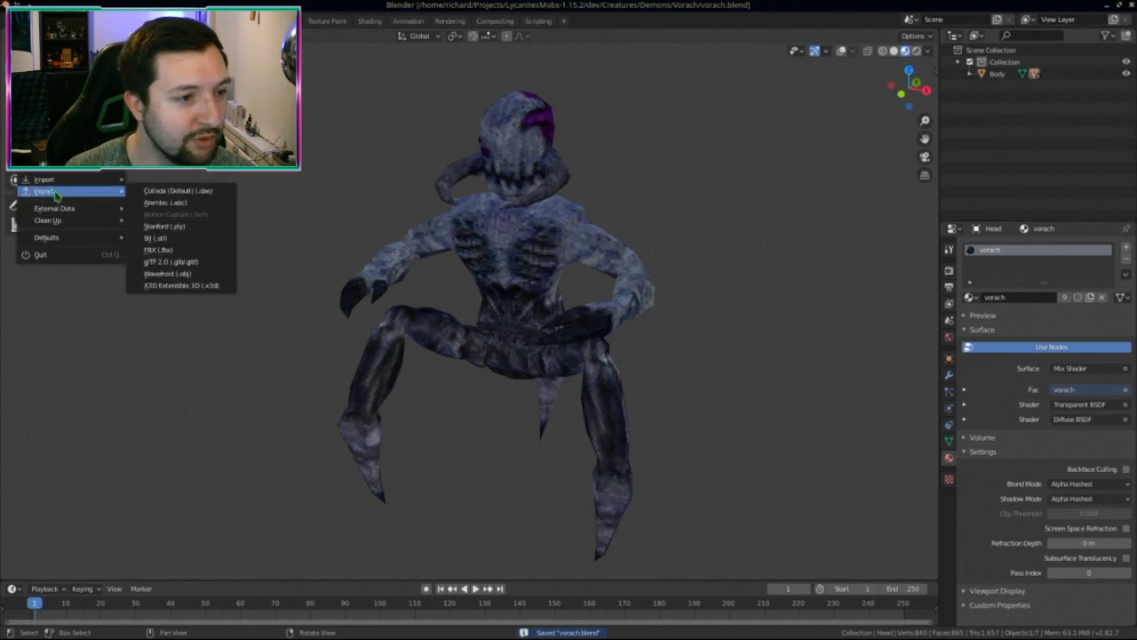
click(178, 271)
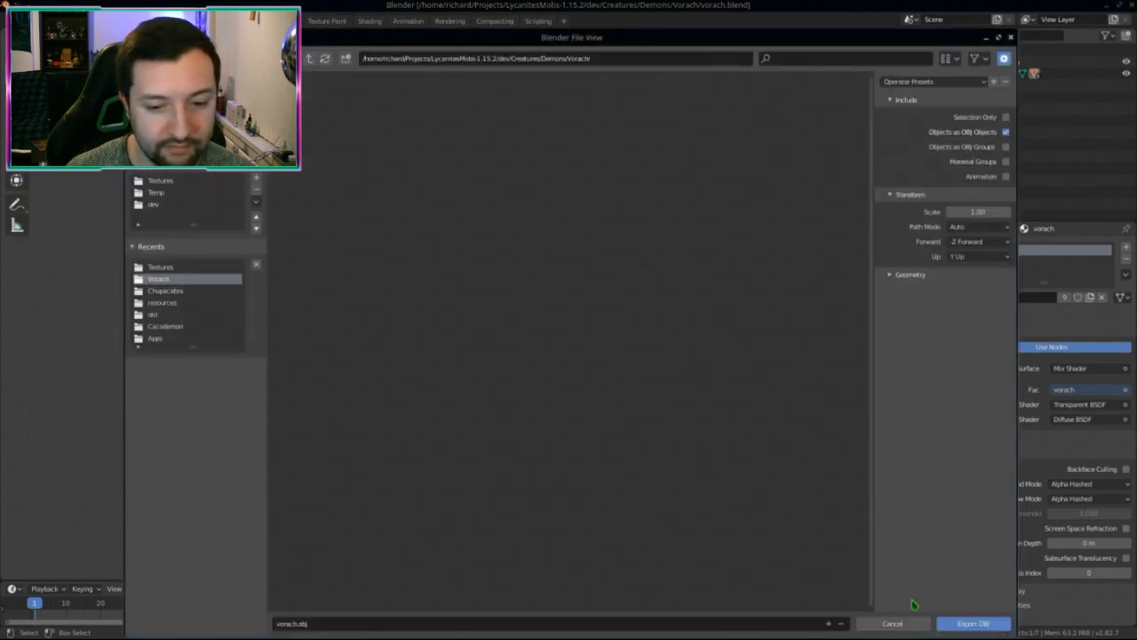
click(965, 623)
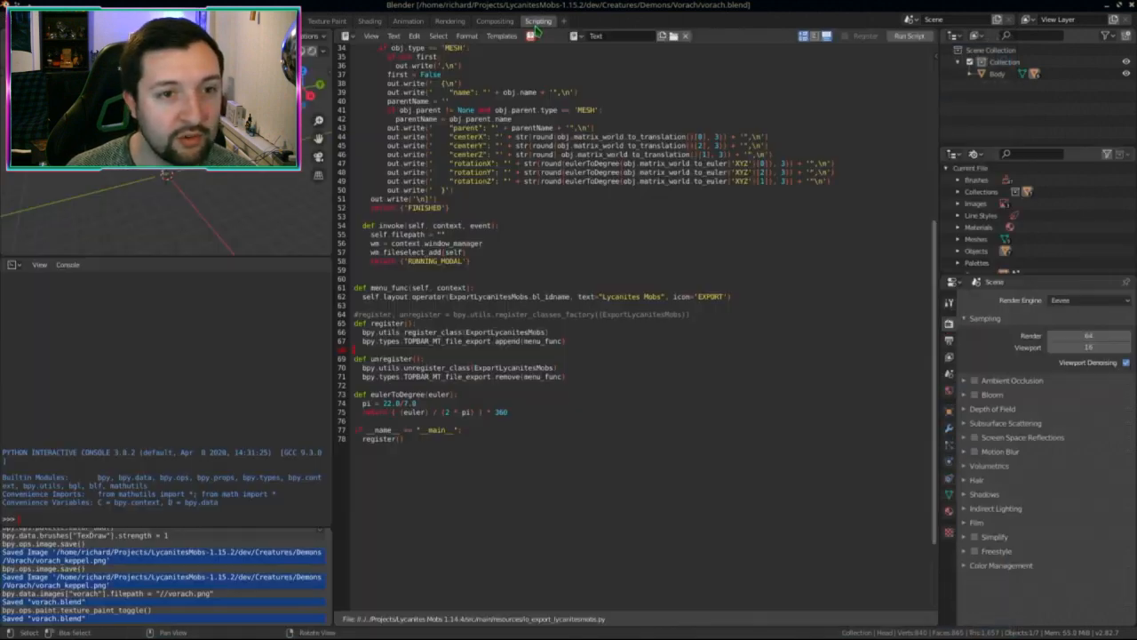
click(538, 21)
Step: Run the Python script to register the Lycanites Mobs exporter
drag(427, 80, 578, 294)
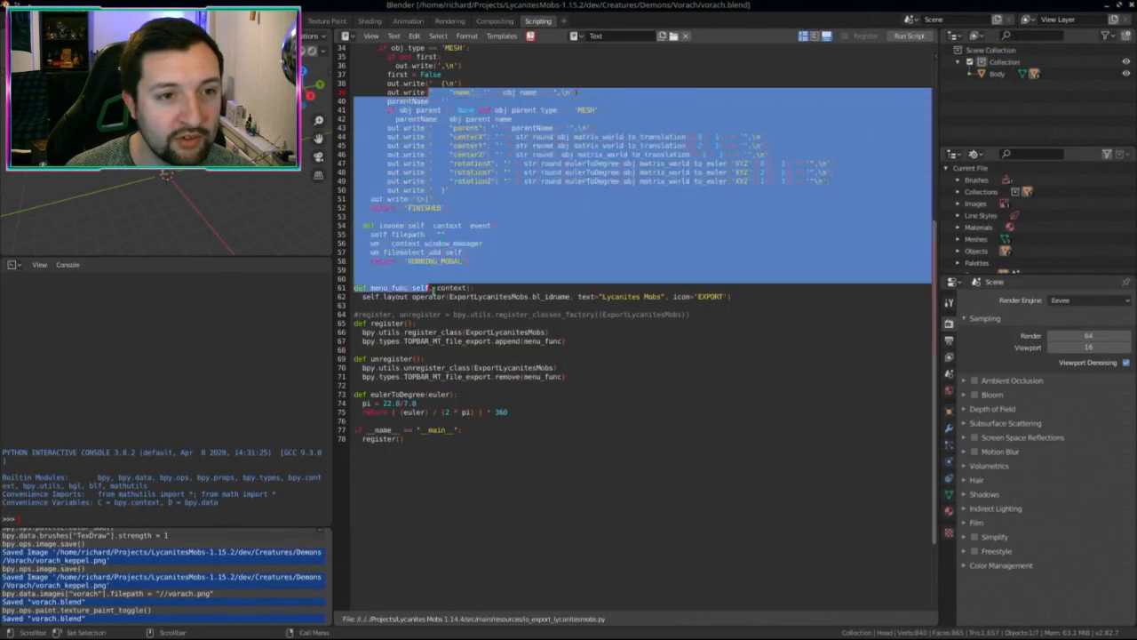
click(581, 227)
click(906, 37)
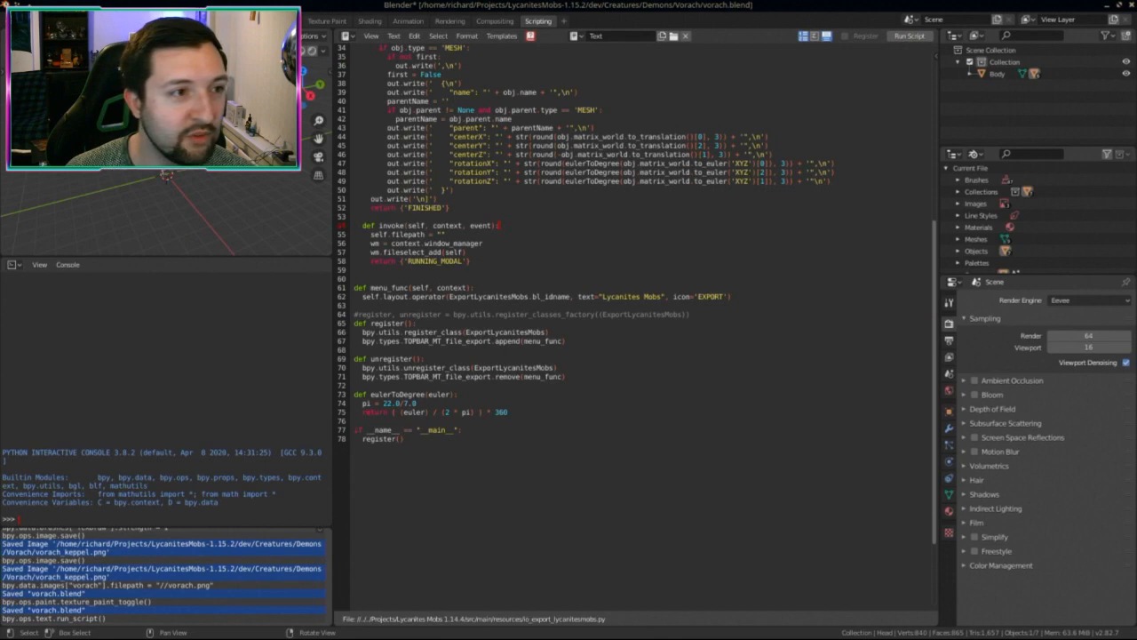
Step: Export the model in Lycanites Mobs format as vorach_parts.json
click(327, 21)
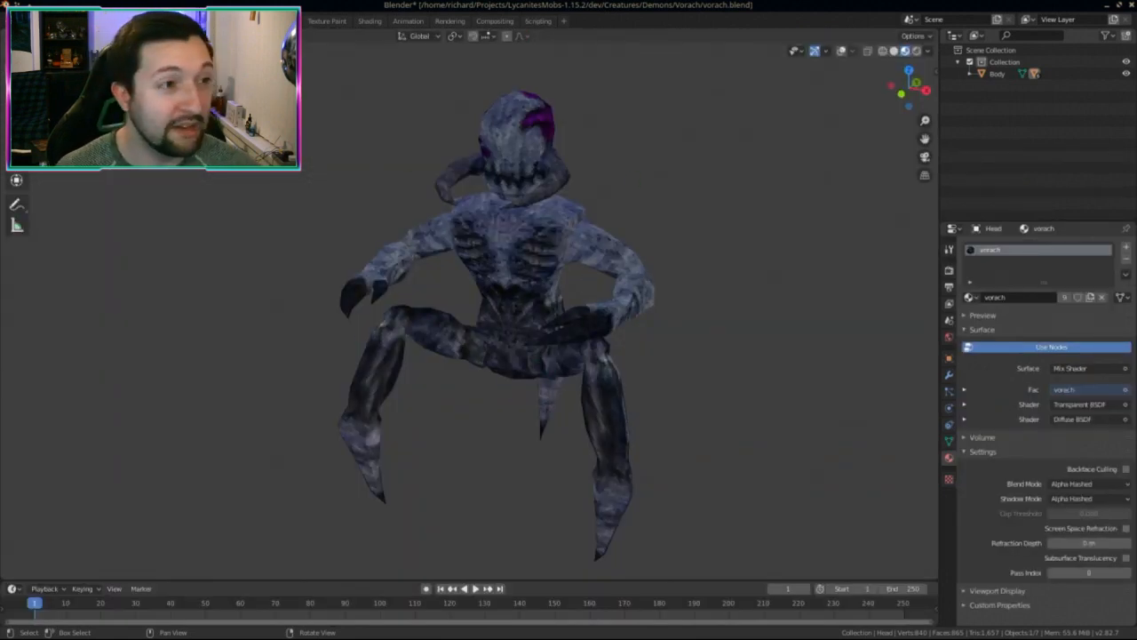
click(29, 21)
mouse_move(73, 191)
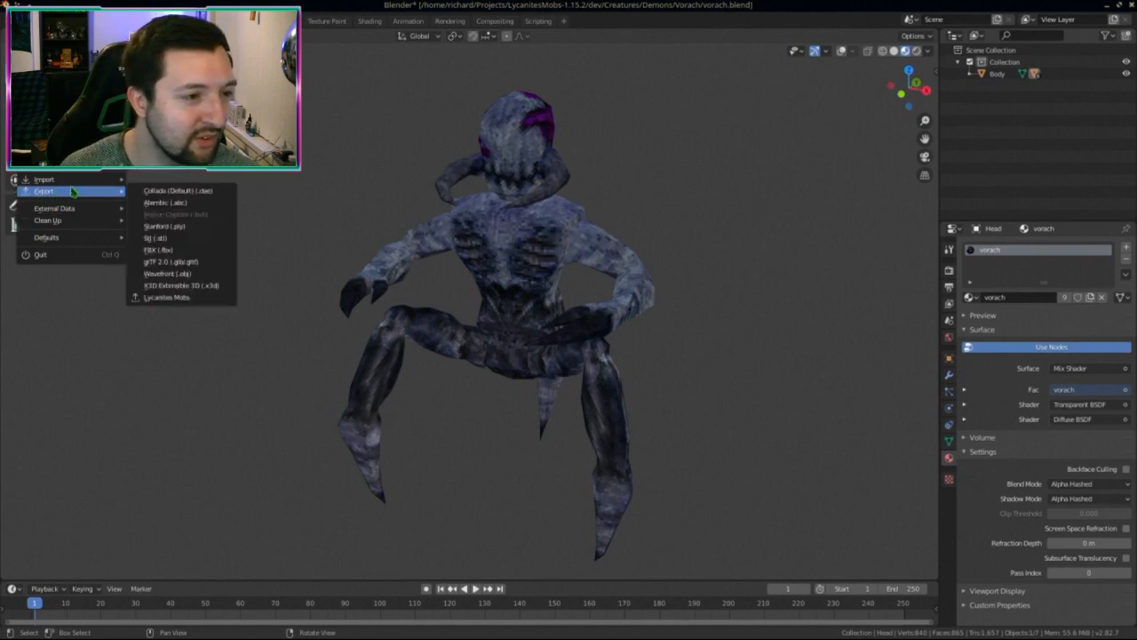
click(170, 298)
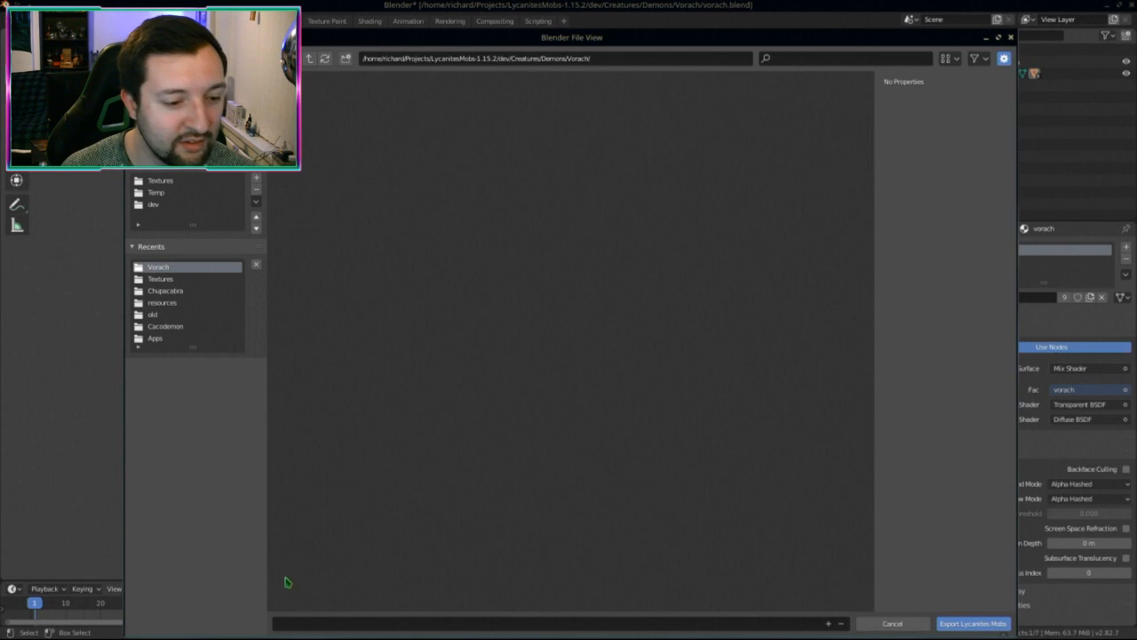
click(302, 624)
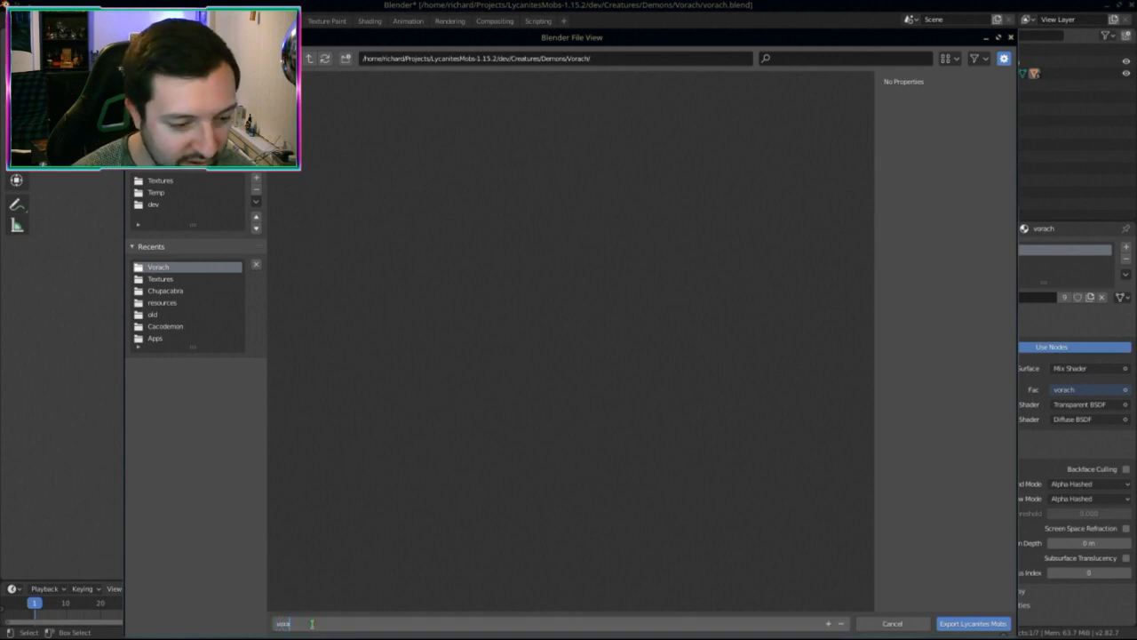
click(973, 623)
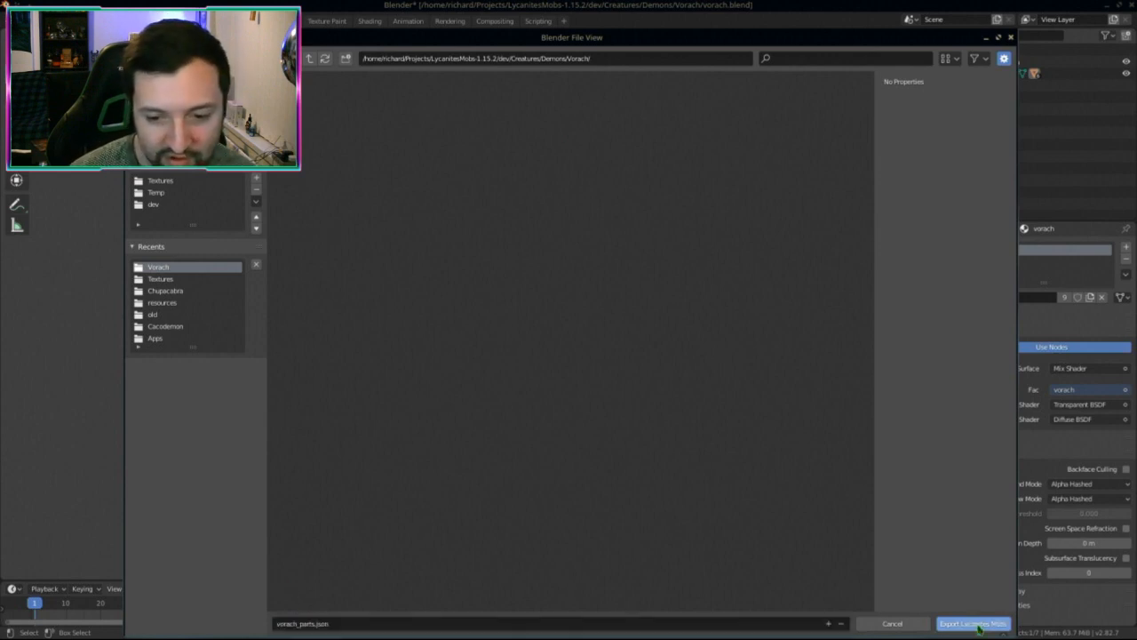
click(979, 627)
Step: In Dolphin, move vorach_keppel.png~ to the Wastebin and open vorach_parts.json in Kate
key(ctrl+super+Down)
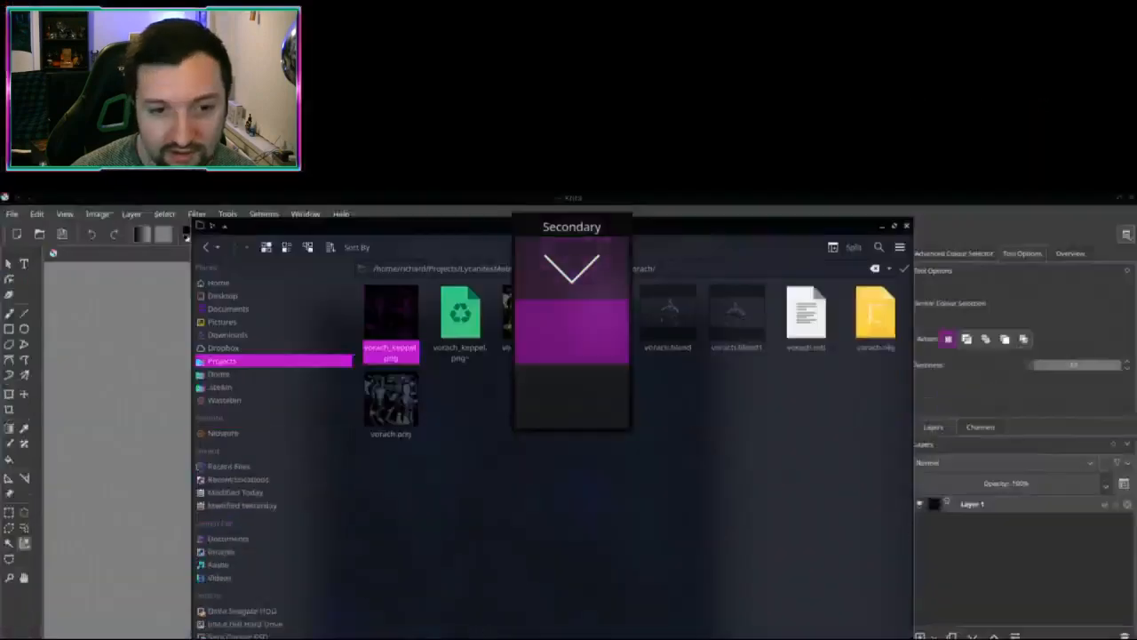
click(473, 164)
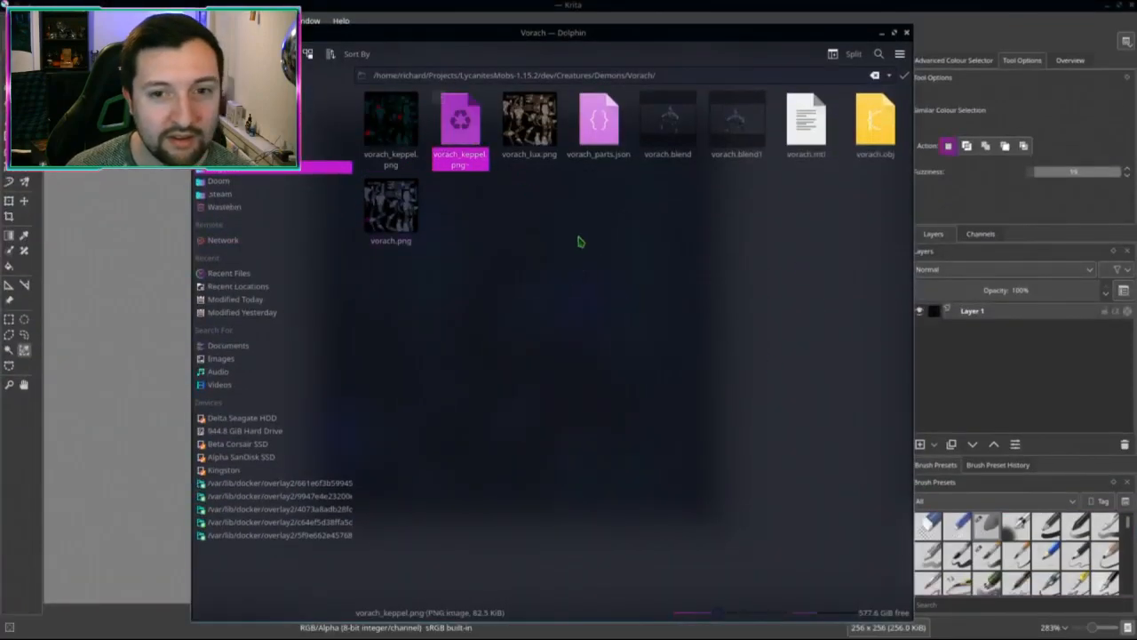
key(Delete)
double_click(599, 120)
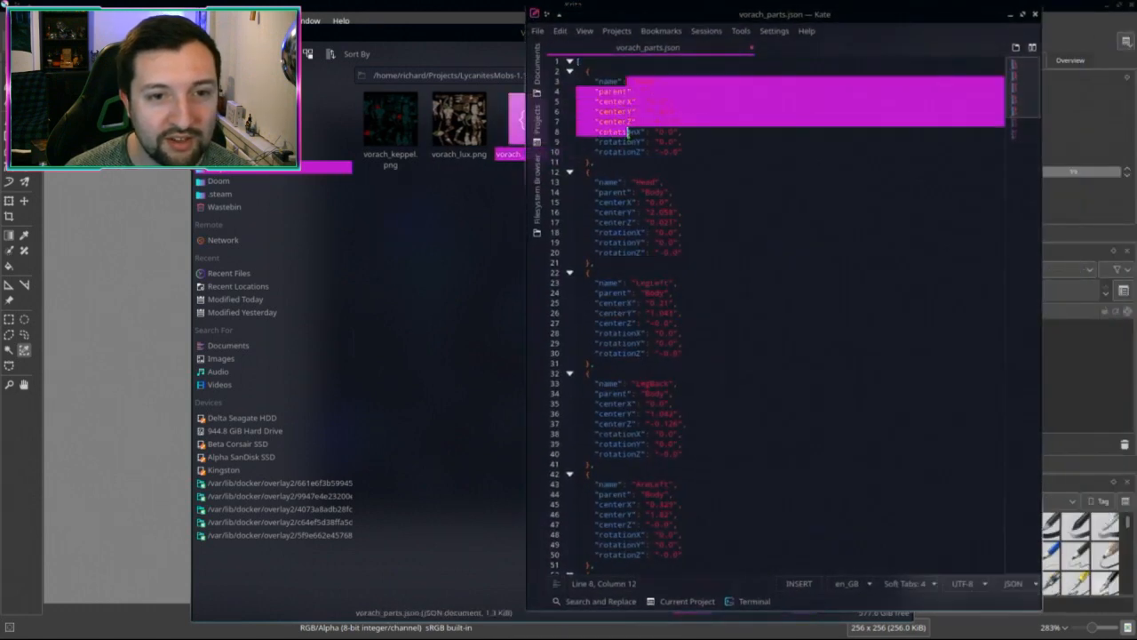
Step: Highlight the Body parent references and the Head block's coordinate and rotation lines, scroll through, then close Kate
click(683, 171)
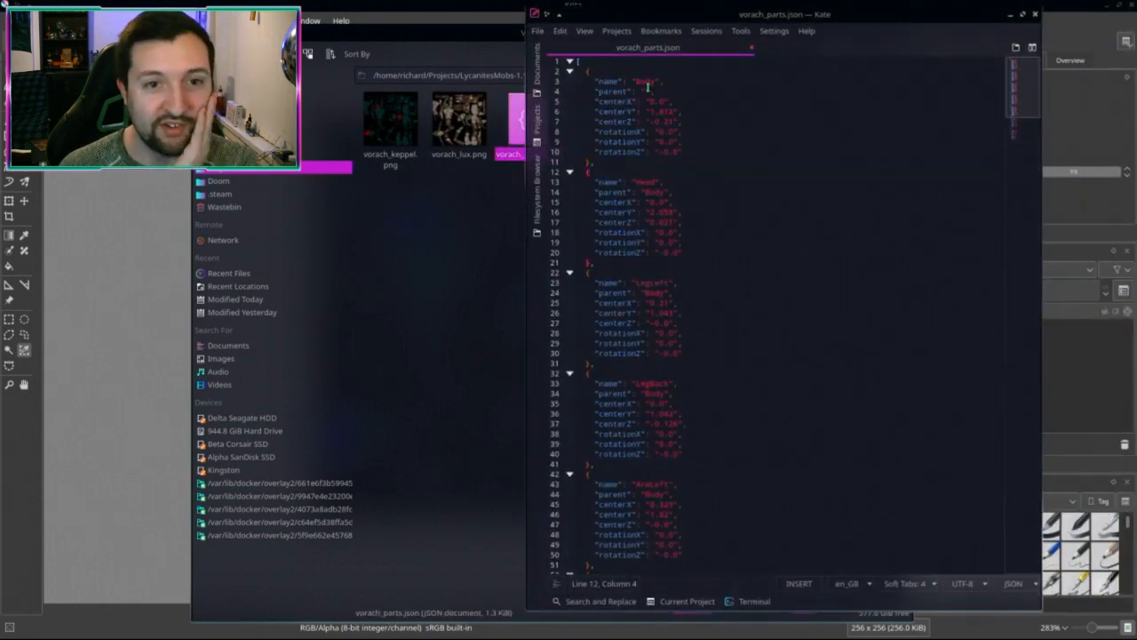
double_click(647, 82)
double_click(654, 192)
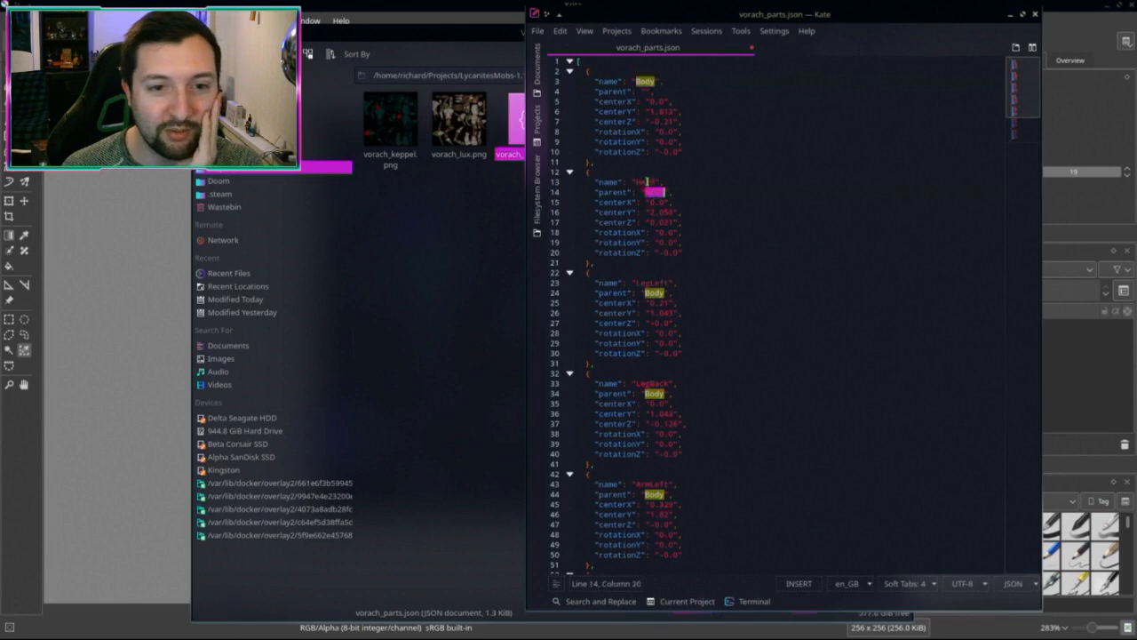
drag(649, 203, 724, 254)
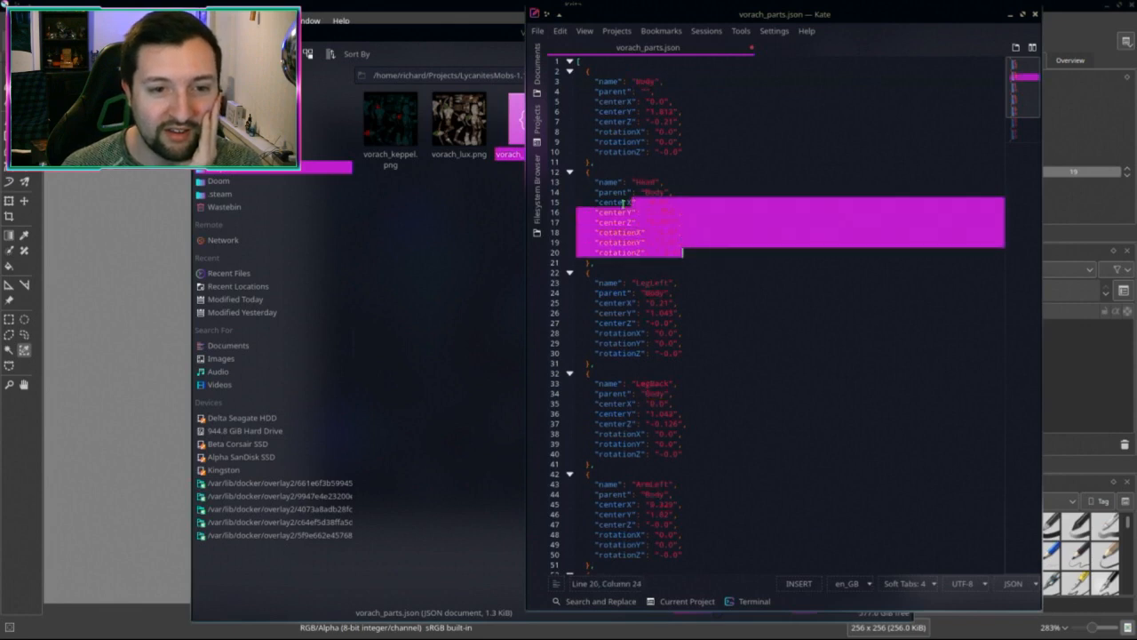
drag(622, 233, 622, 241)
click(625, 202)
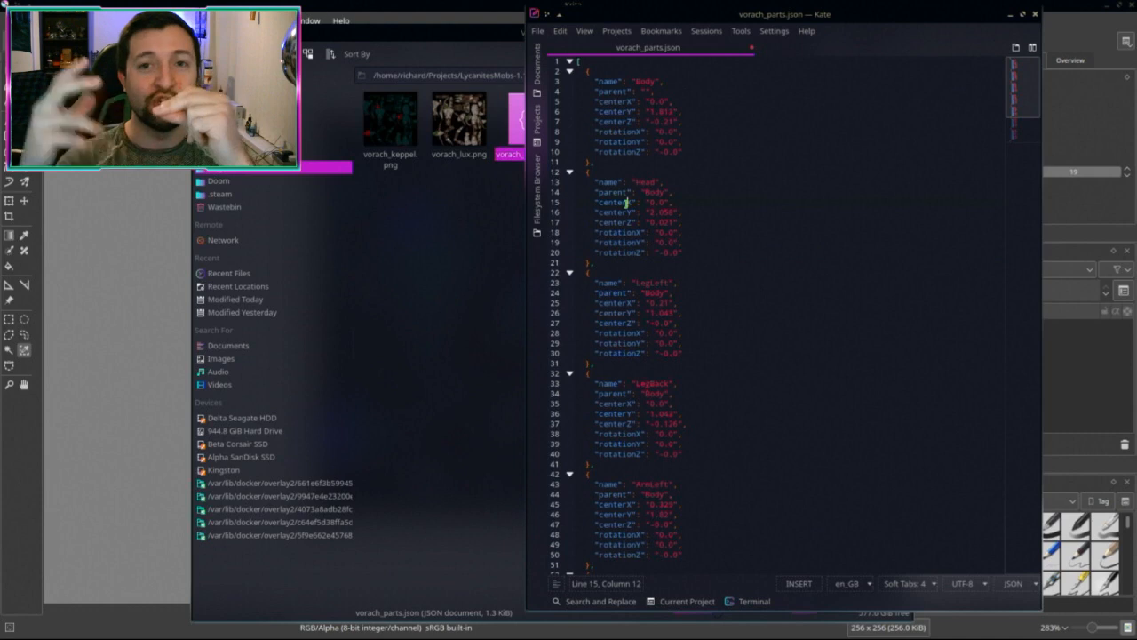
scroll(655, 310, down, 7)
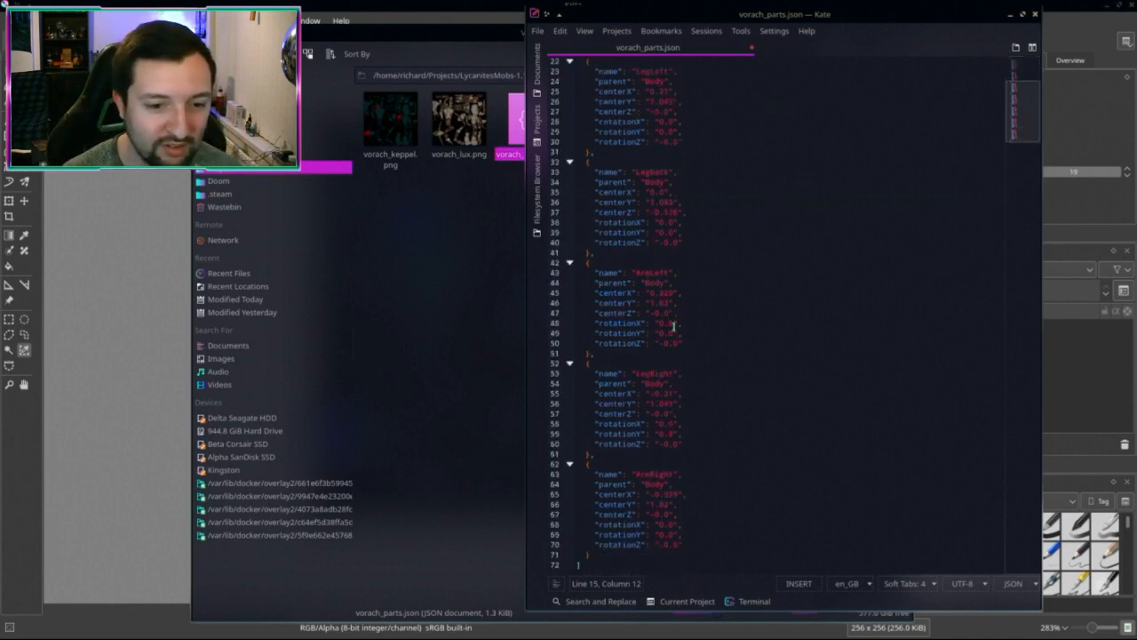
scroll(752, 176, up, 7)
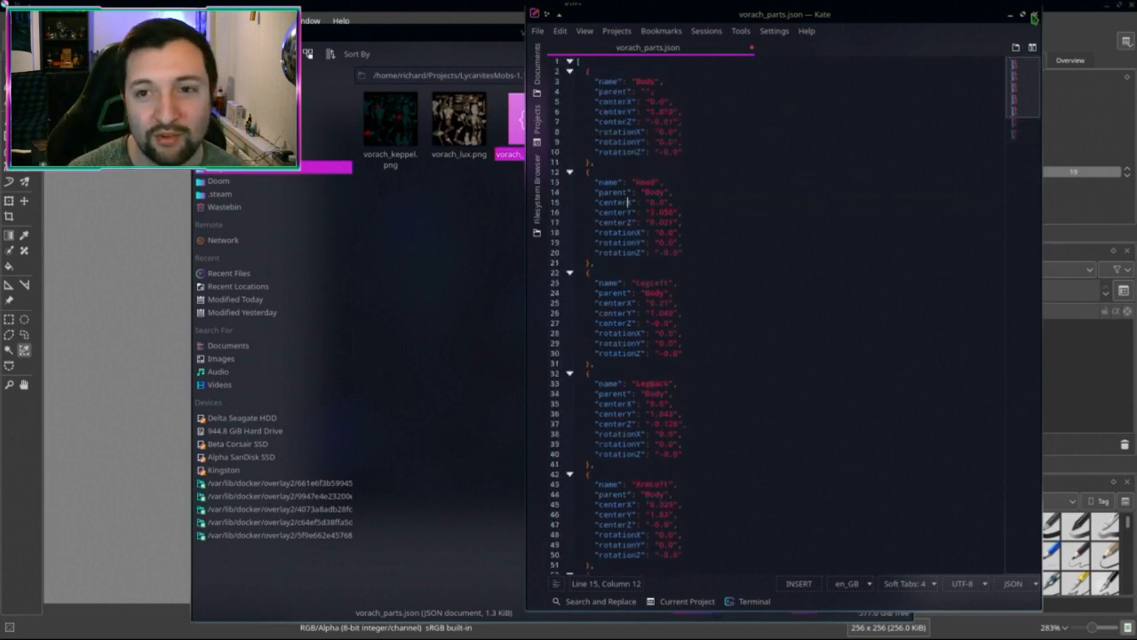
click(1036, 16)
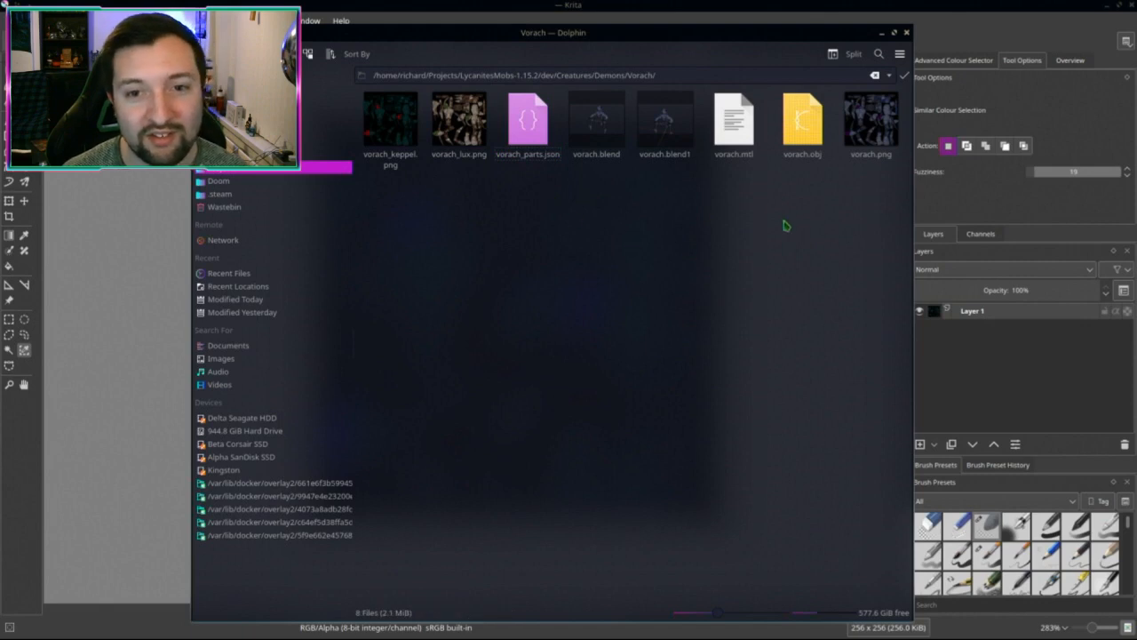
Step: Delete the vorach.blend1 backup from the Vorach folder
drag(815, 206, 751, 156)
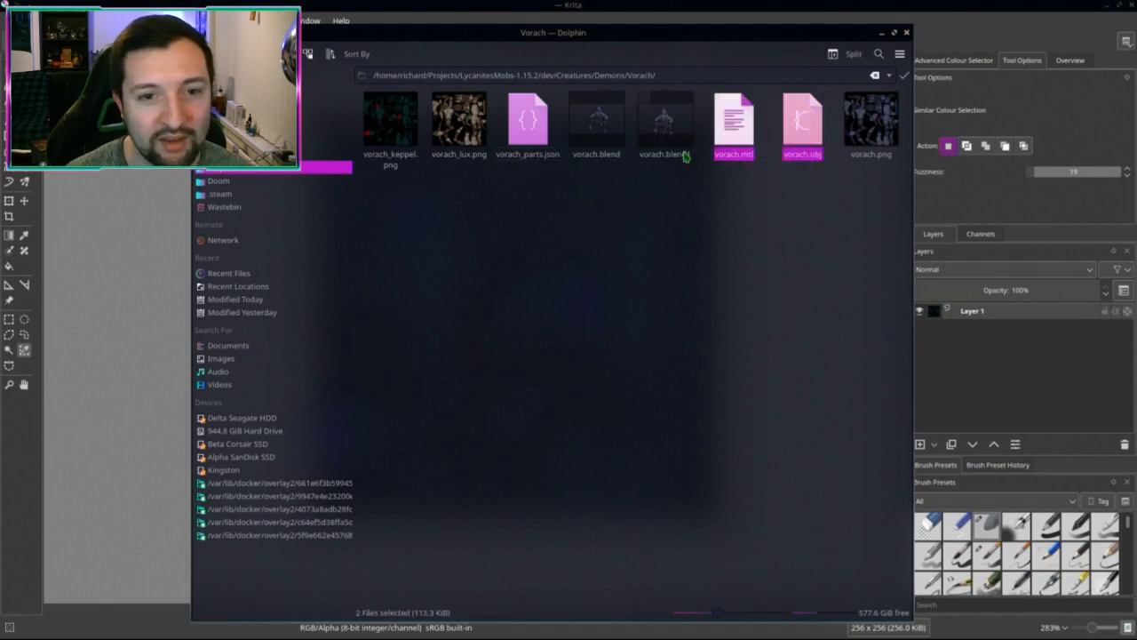
click(664, 125)
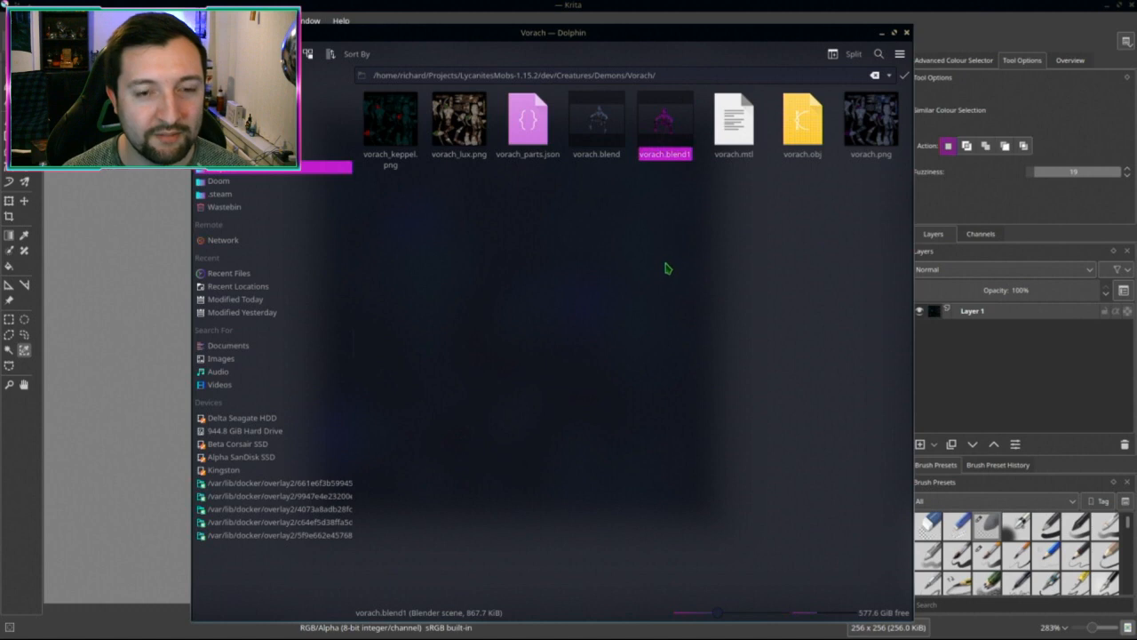
key(Delete)
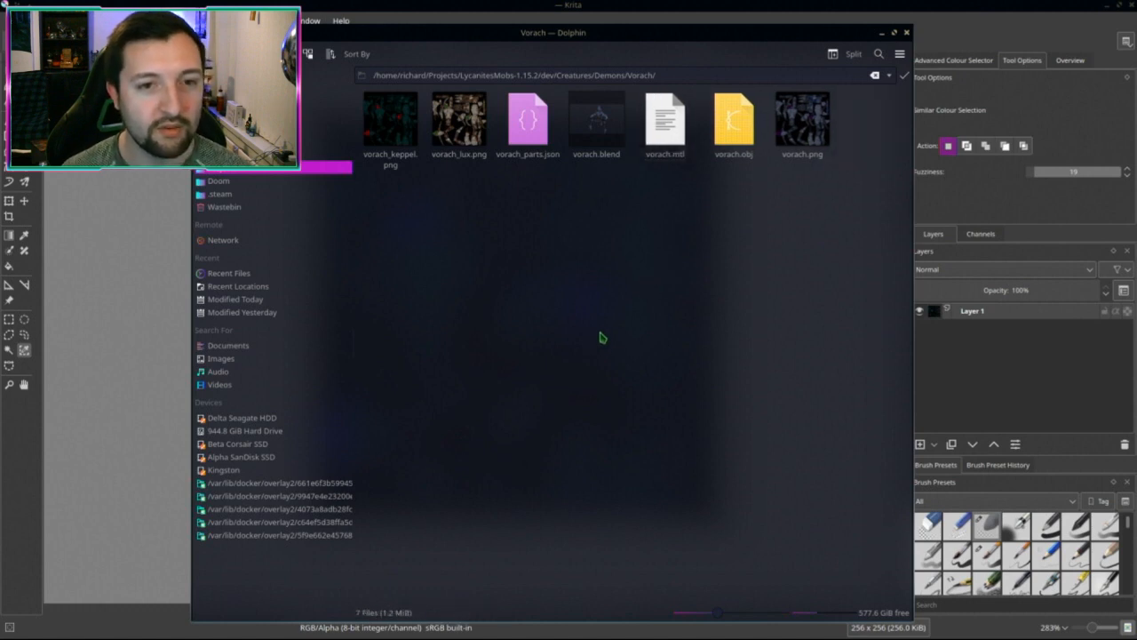
click(528, 122)
click(644, 97)
click(713, 98)
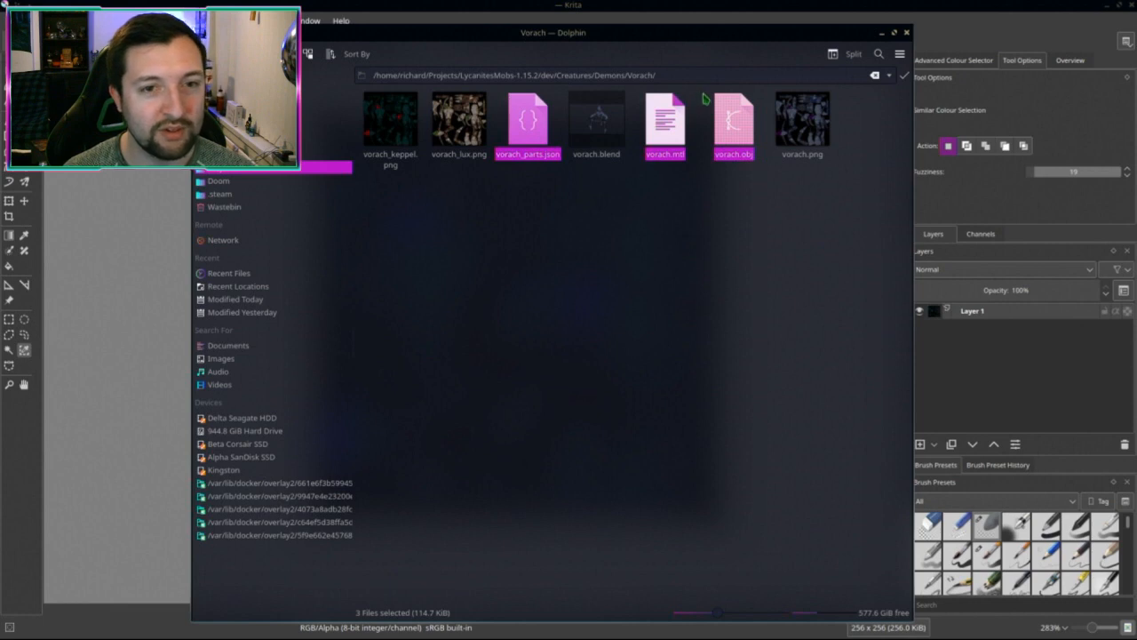
click(673, 299)
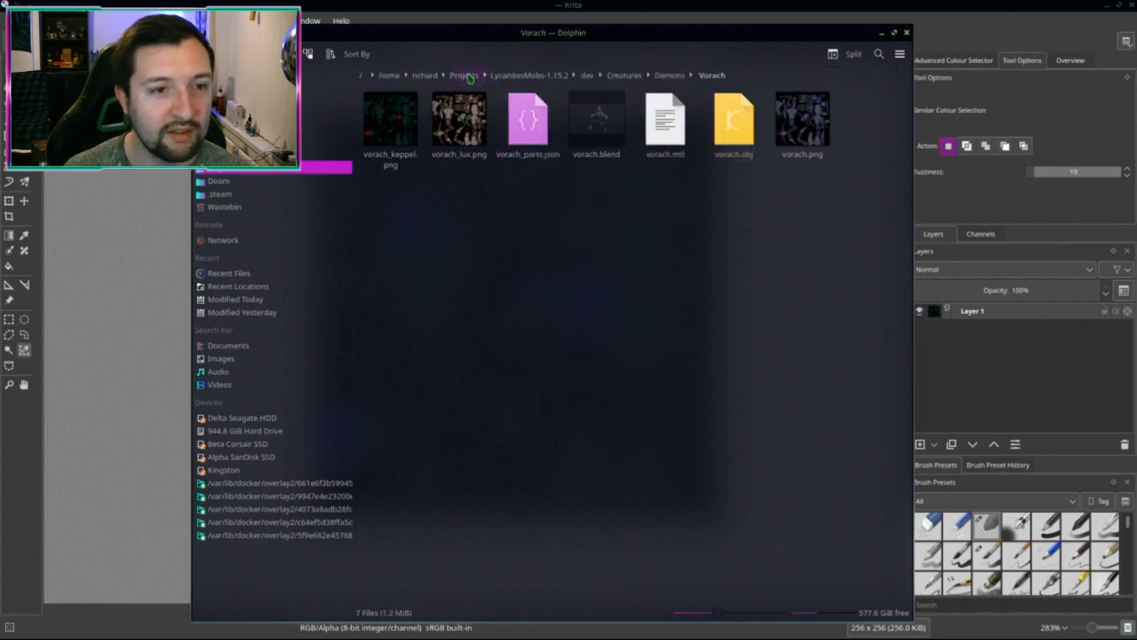
Step: Open LycanitesMobs-1.15.2 in a new tab and browse to src/main/resources/assets/lycanitesmobs
middle_click(533, 75)
click(491, 76)
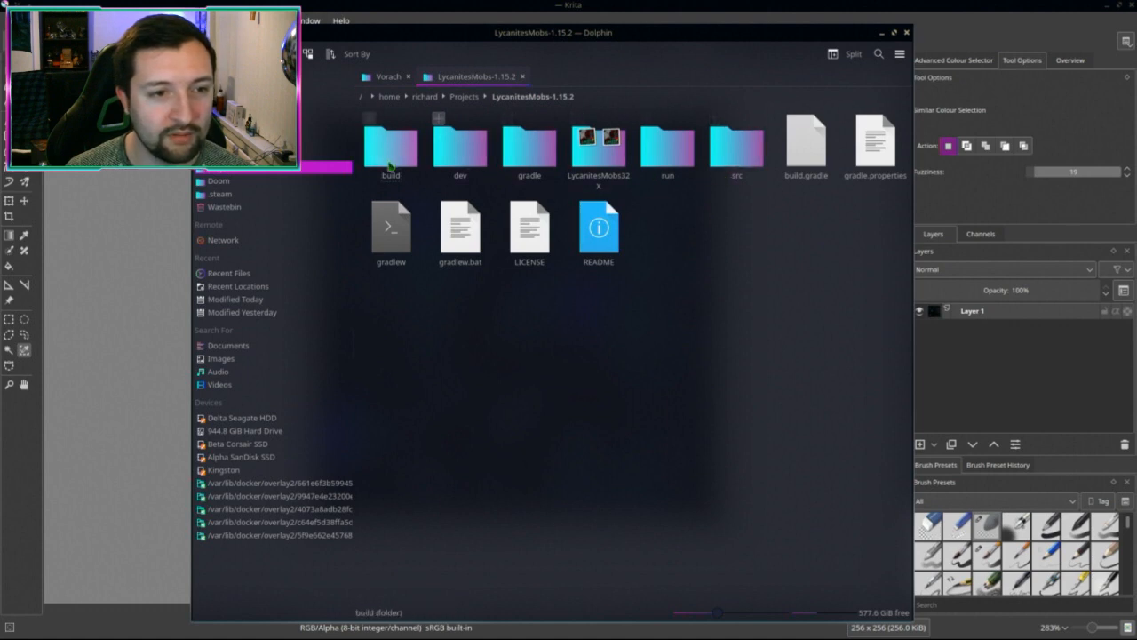
click(746, 155)
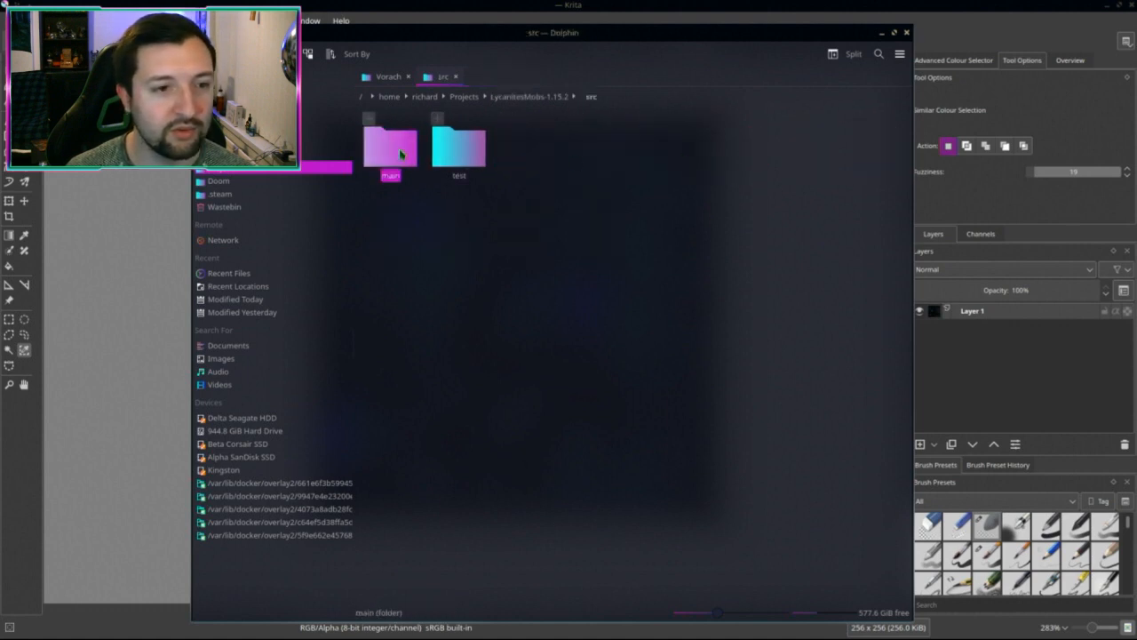
click(391, 146)
click(457, 147)
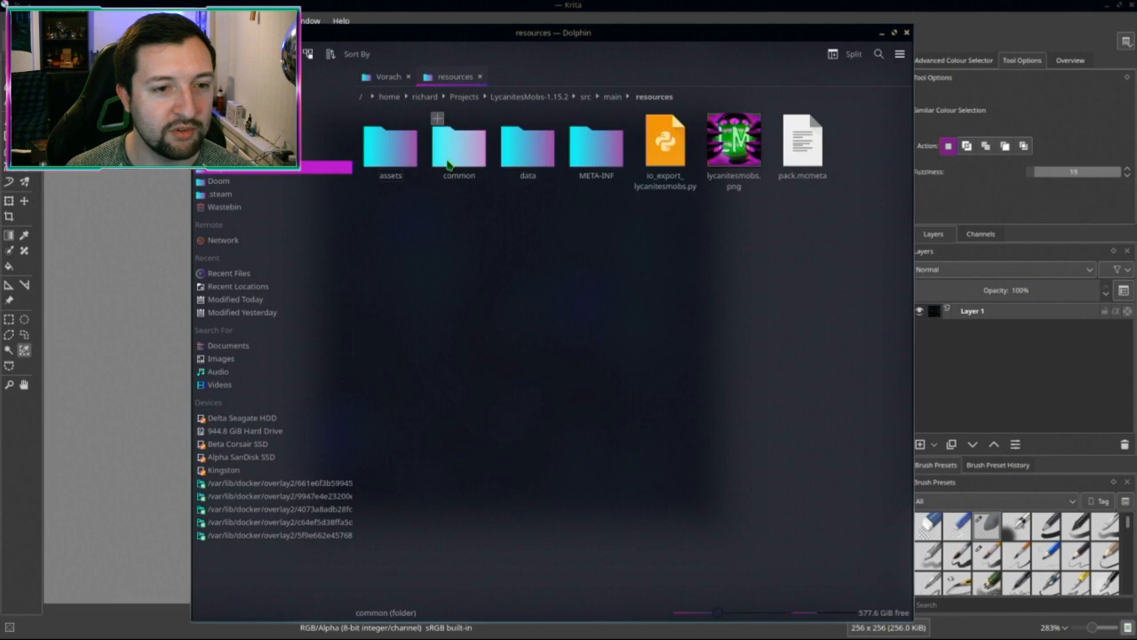
click(391, 146)
click(398, 156)
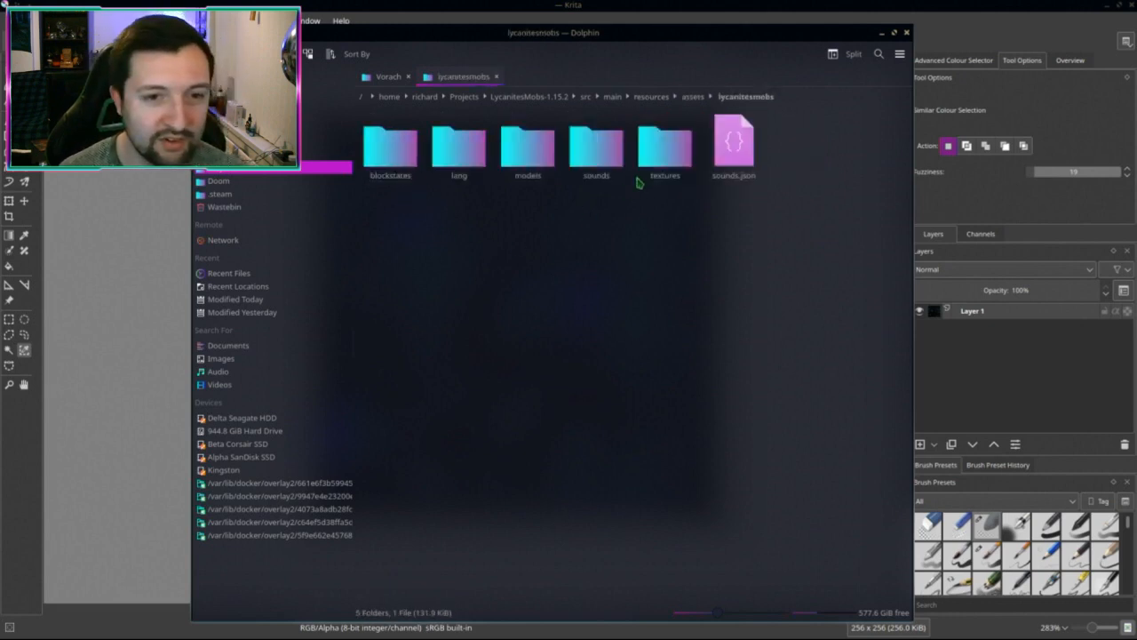
Step: Open models/entity in one tab and textures/entity in another
middle_click(662, 150)
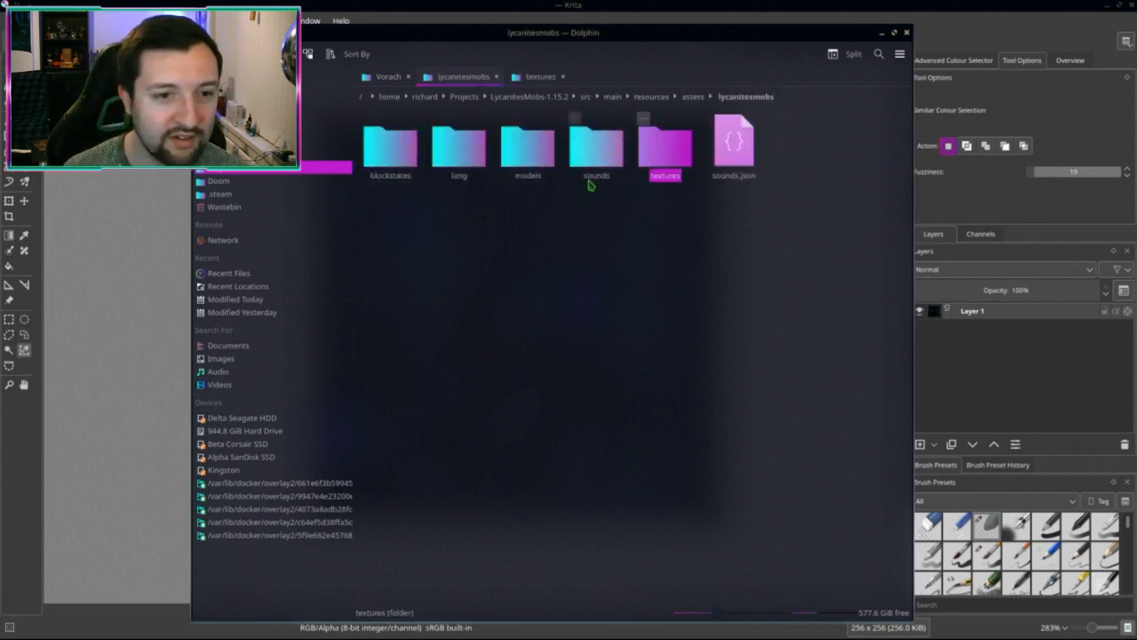
click(529, 160)
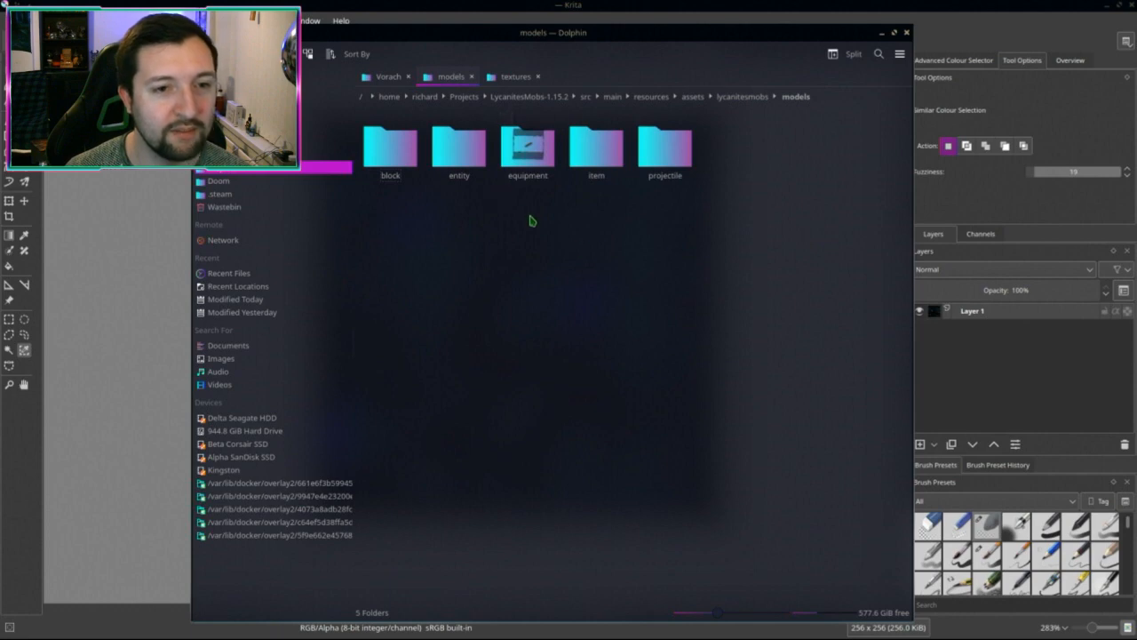
click(459, 147)
click(511, 76)
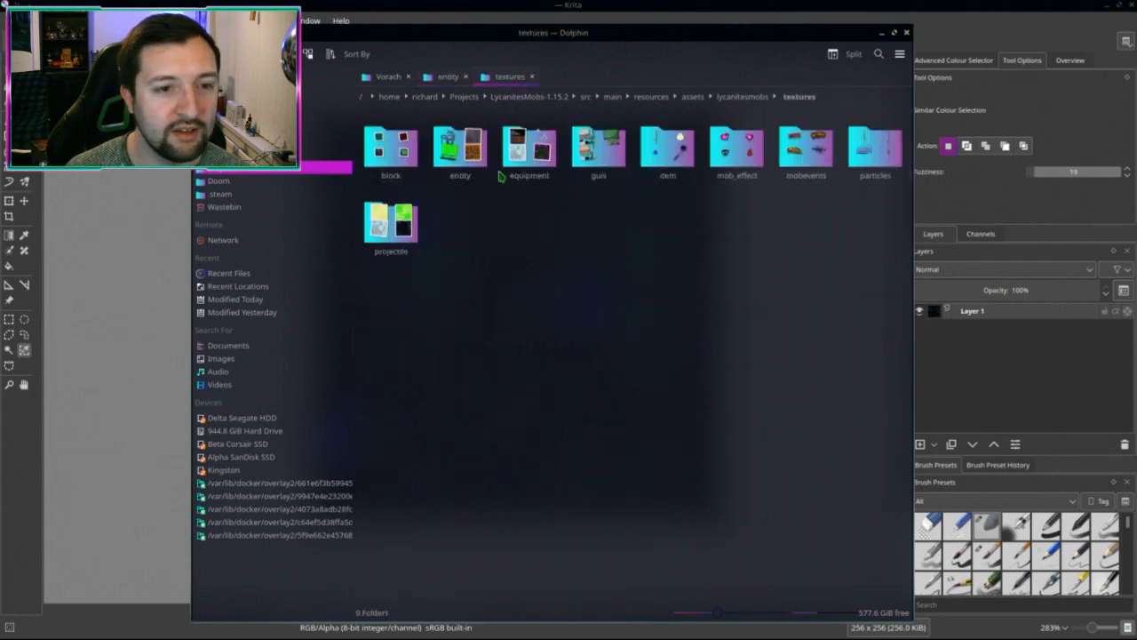
click(461, 159)
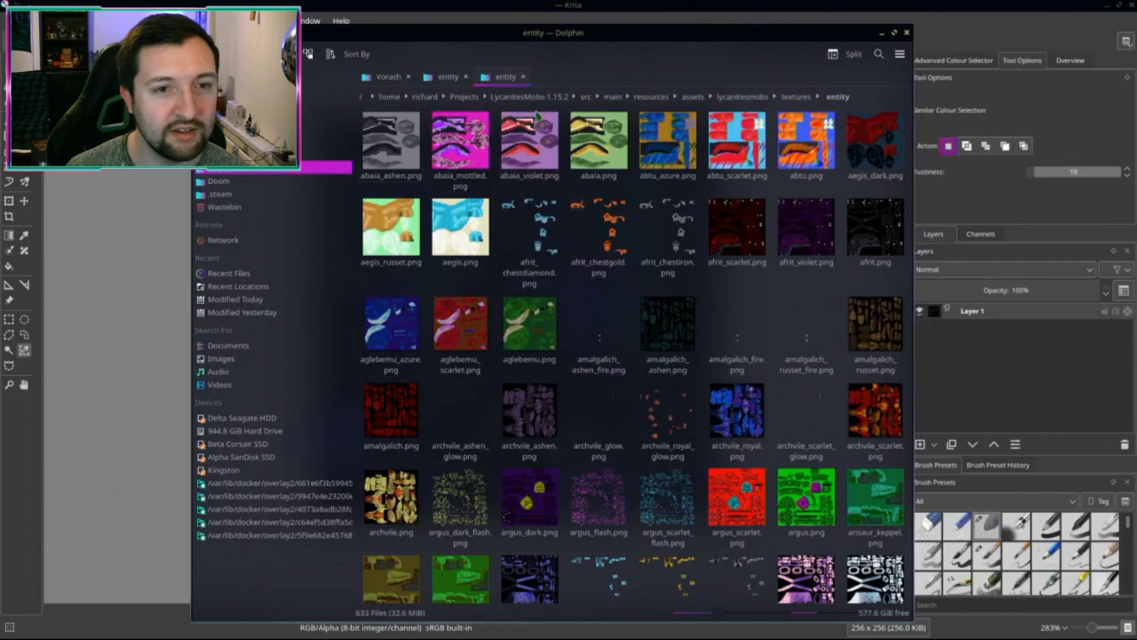
Step: Open an additional entity folder tab and show its path as editable text
key(ctrl+t)
key(ctrl+t)
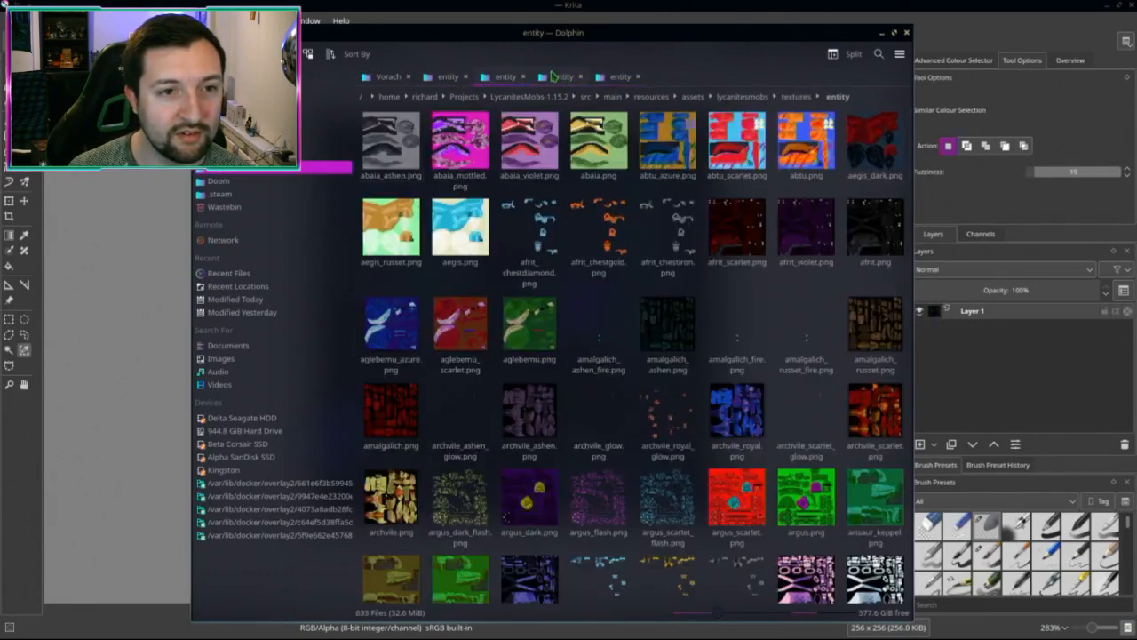
click(853, 96)
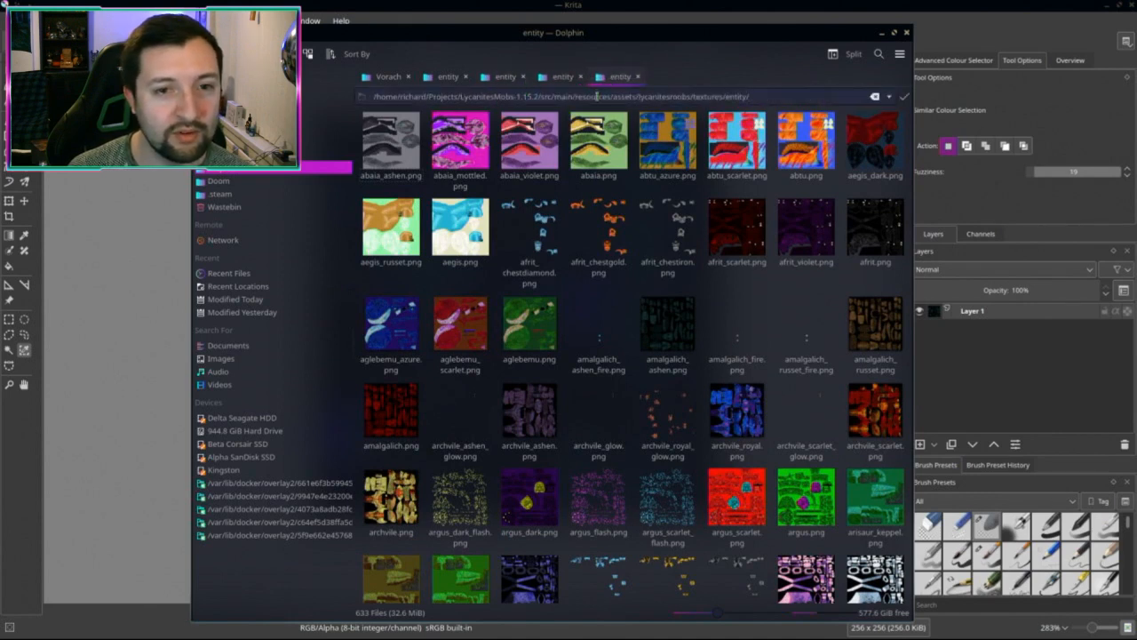
click(503, 78)
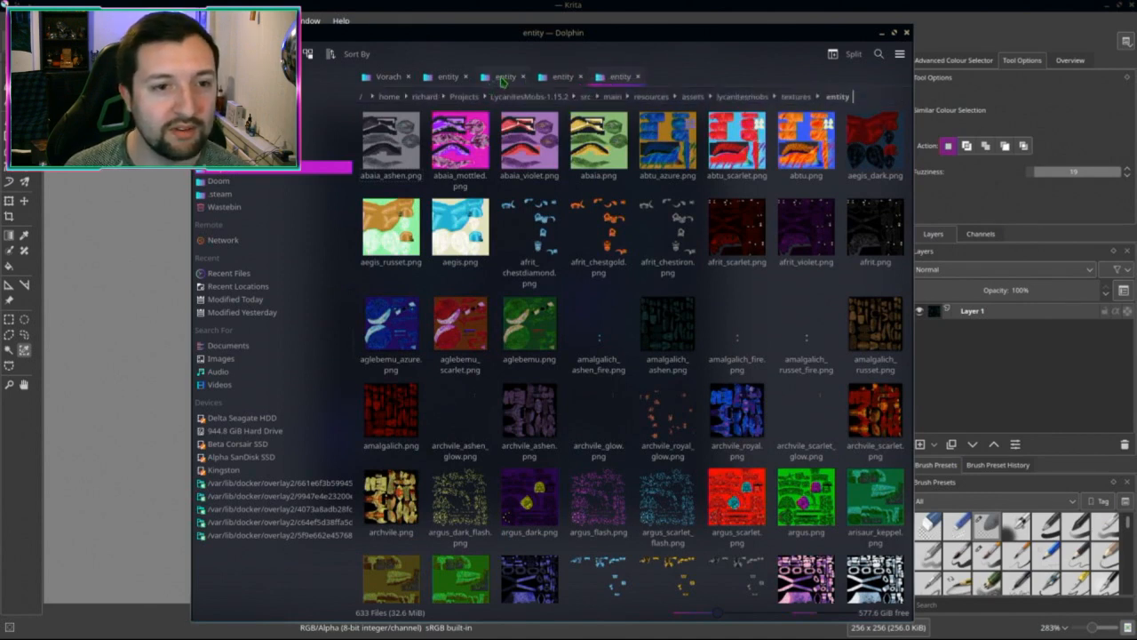
click(869, 93)
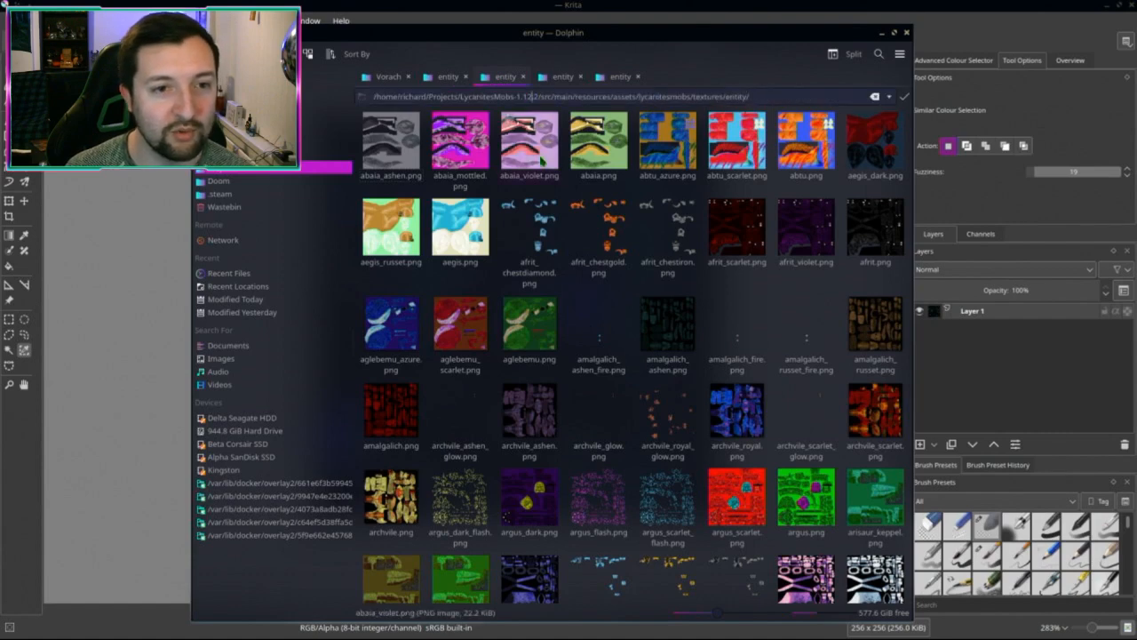
click(449, 78)
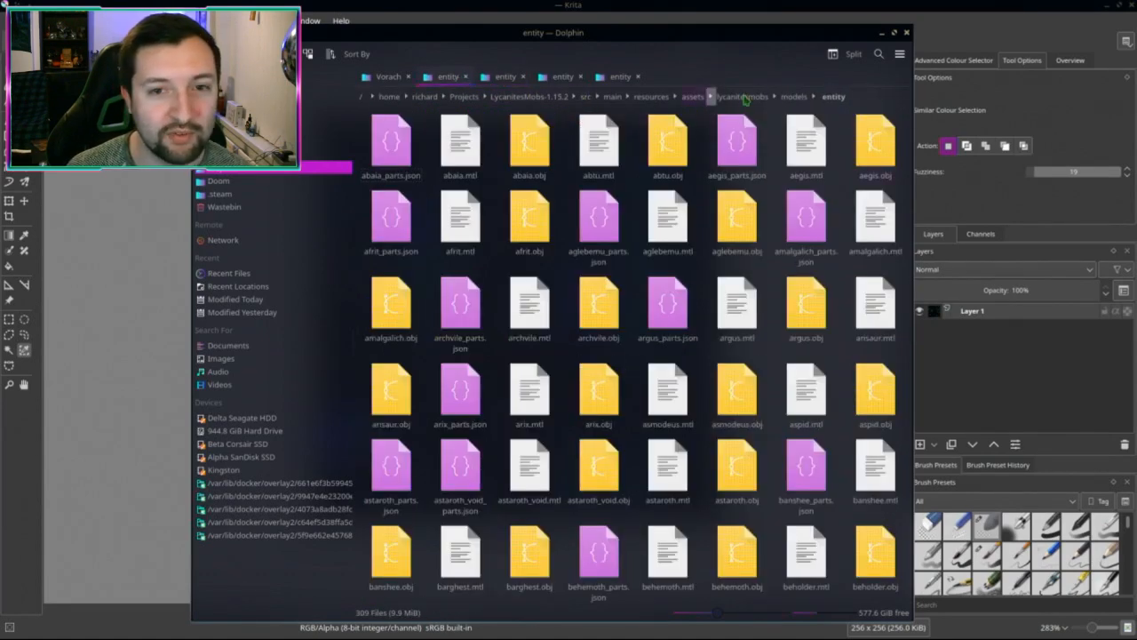
Step: Select vorach_parts.json, vorach.mtl and vorach.obj in the Vorach folder
click(866, 96)
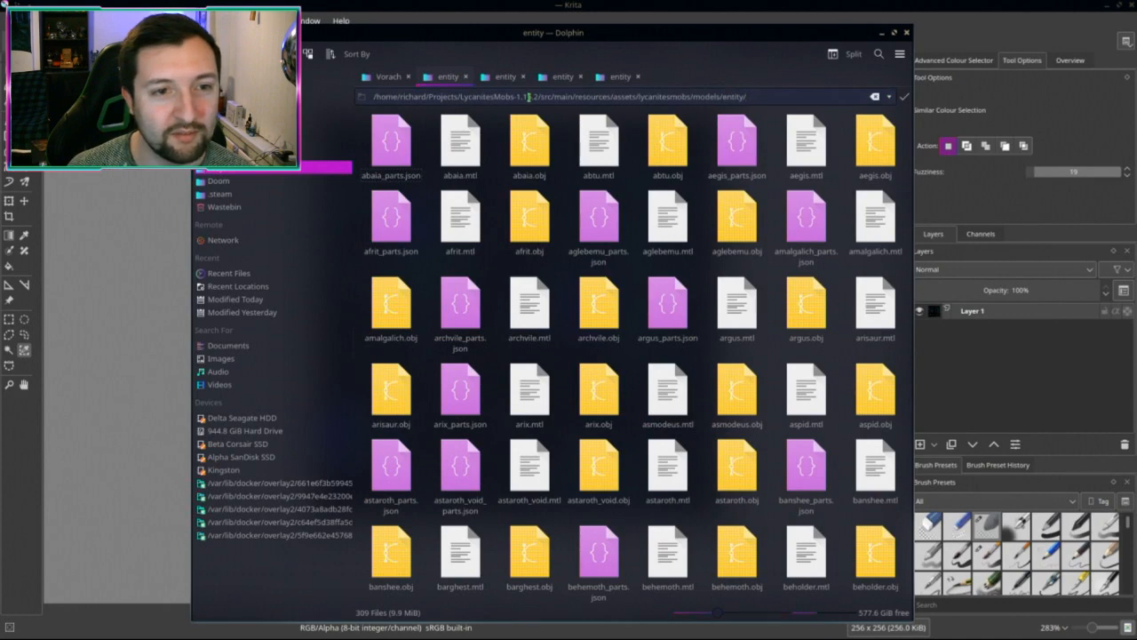
click(392, 77)
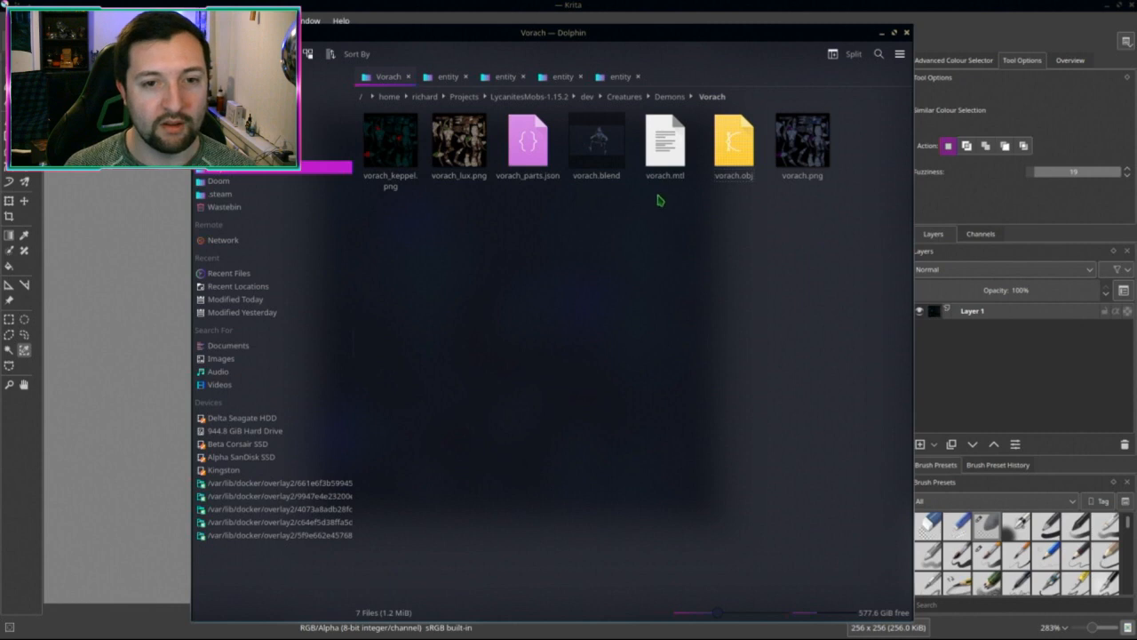
drag(656, 196, 754, 115)
ctrl+click(528, 142)
mouse_move(661, 155)
mouse_down()
mouse_move(681, 180)
mouse_move(673, 149)
mouse_up()
key(Escape)
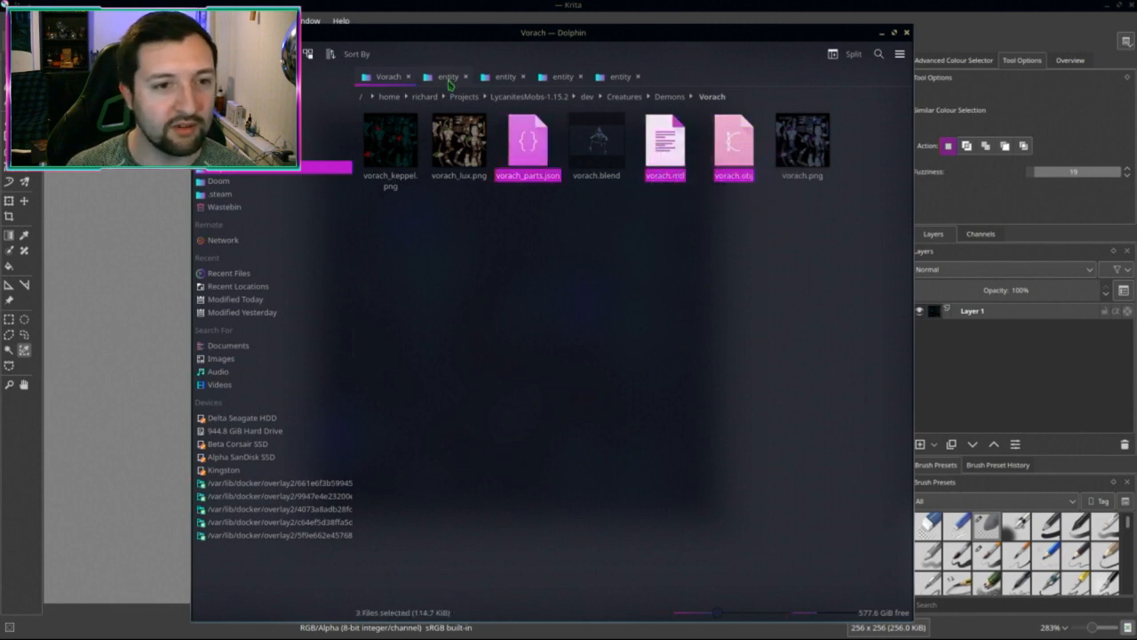
Step: Copy vorach_parts.json, vorach.mtl and vorach.obj into the models/entity folder
click(447, 76)
click(395, 78)
drag(551, 147, 451, 80)
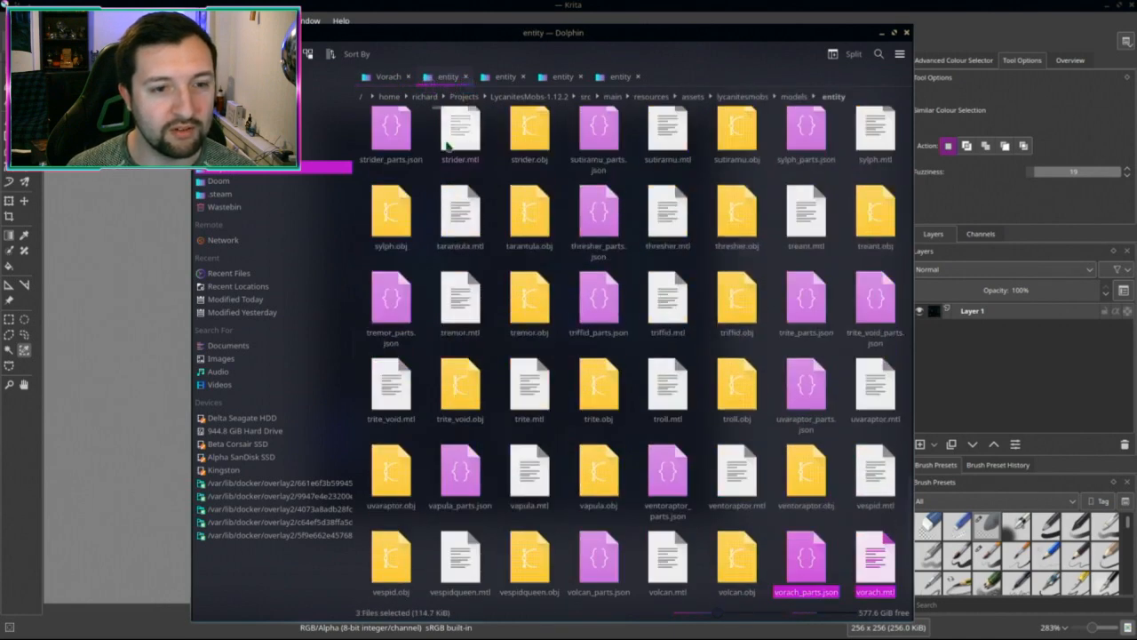
click(391, 77)
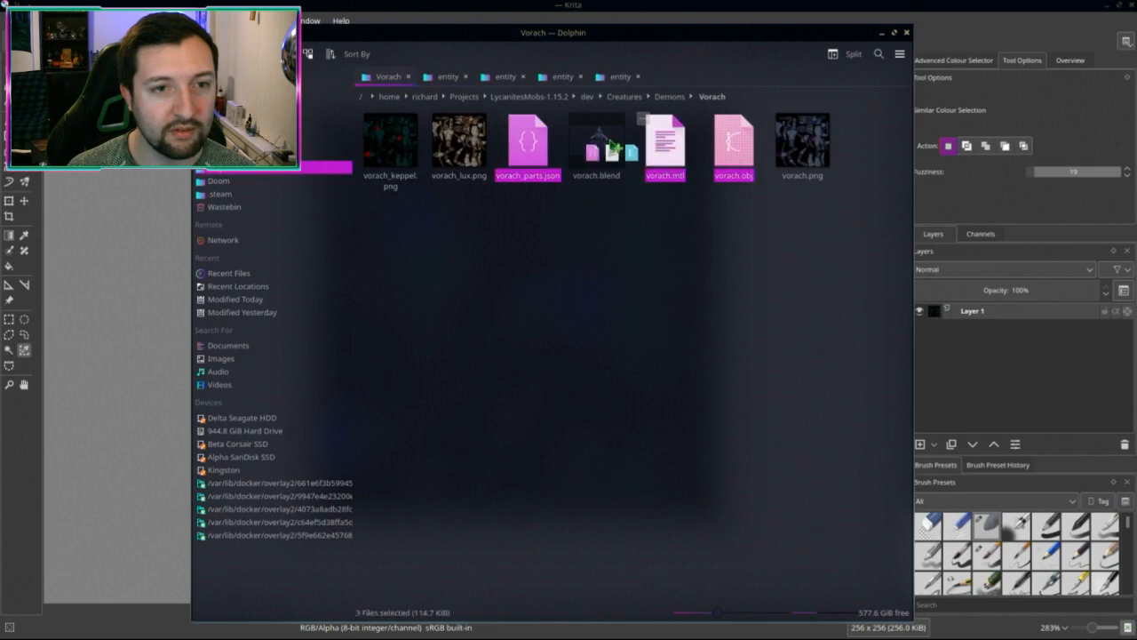
Step: Check the copied files in the 1.12.2 and 1.15.2 entity model folders, then return to Vorach
click(597, 96)
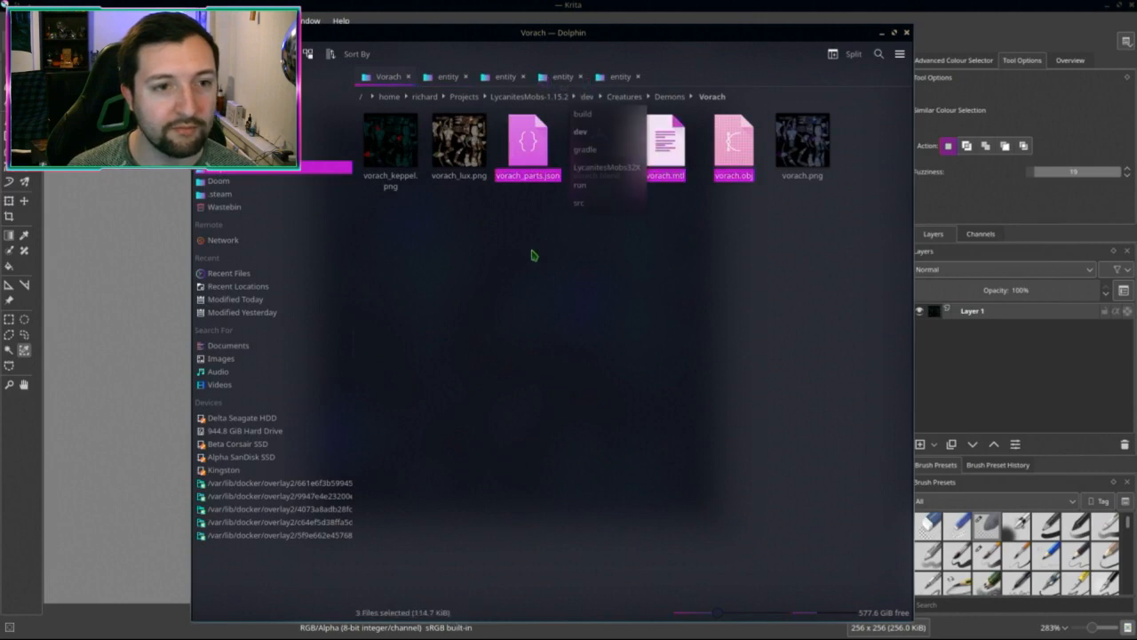
click(569, 77)
click(568, 77)
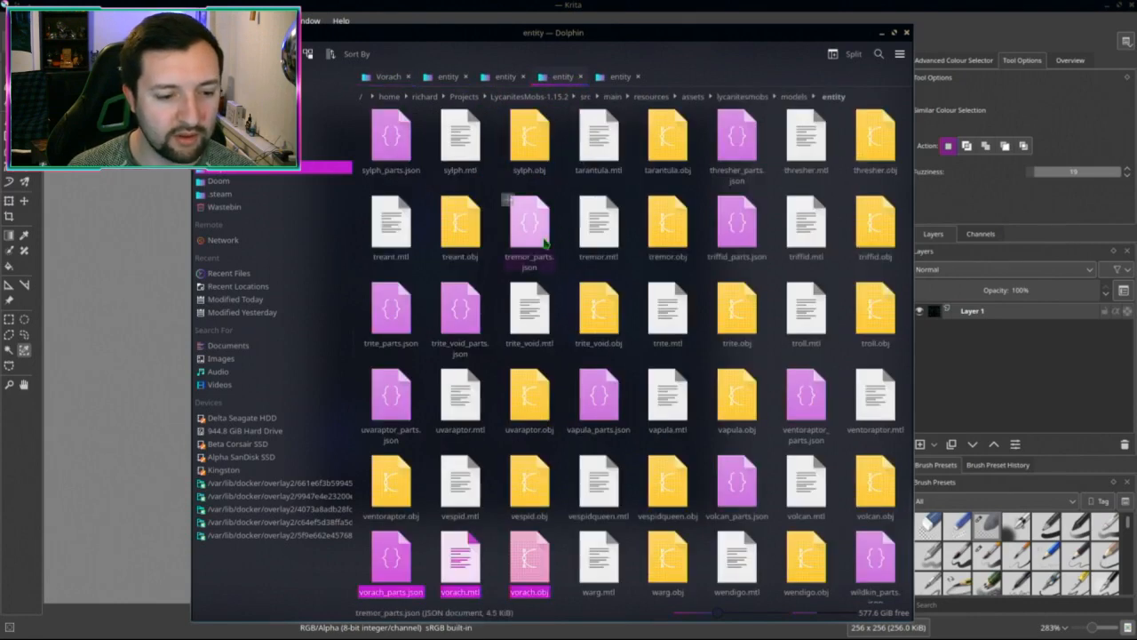
click(448, 78)
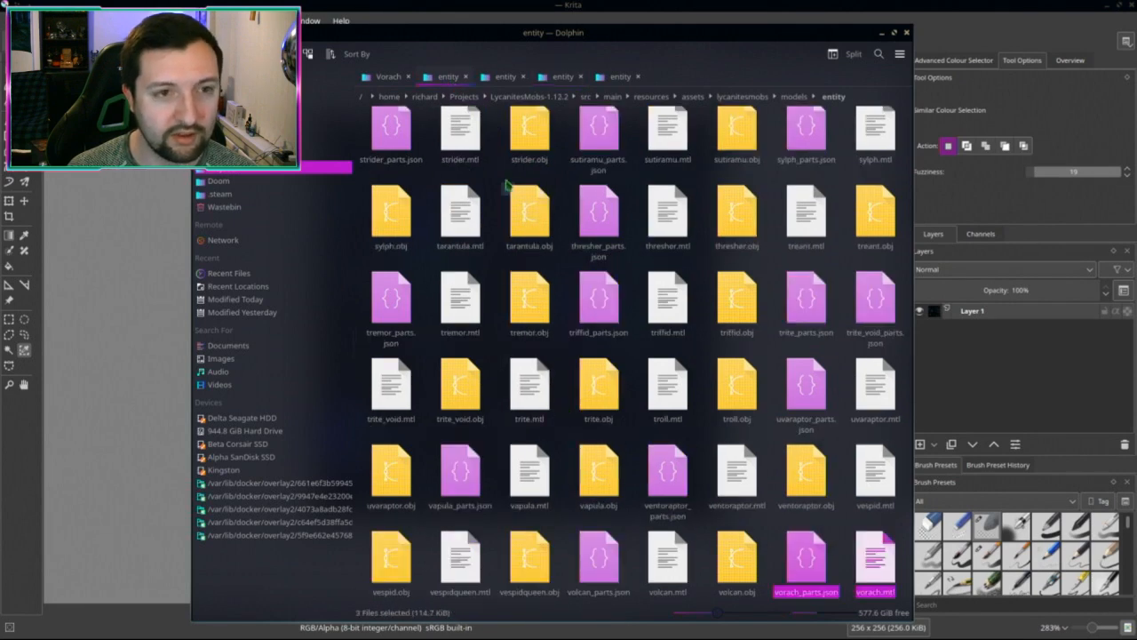
click(389, 77)
Step: Copy vorach_keppel.png, vorach_lux.png and vorach.png into the first entity textures folder
click(459, 142)
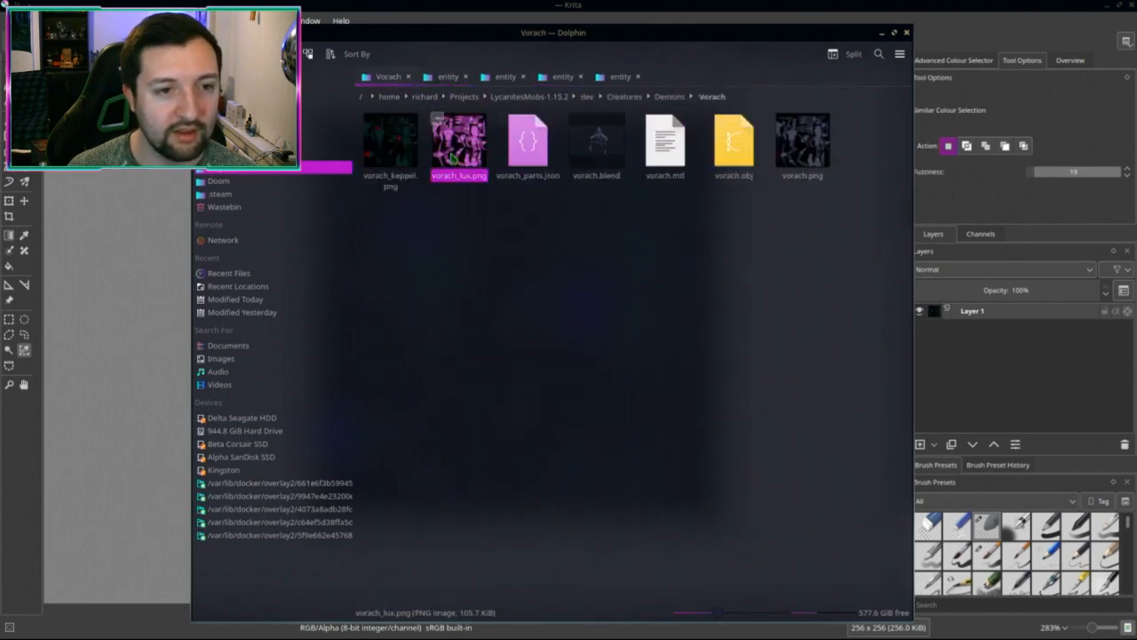
ctrl+click(391, 142)
ctrl+click(802, 142)
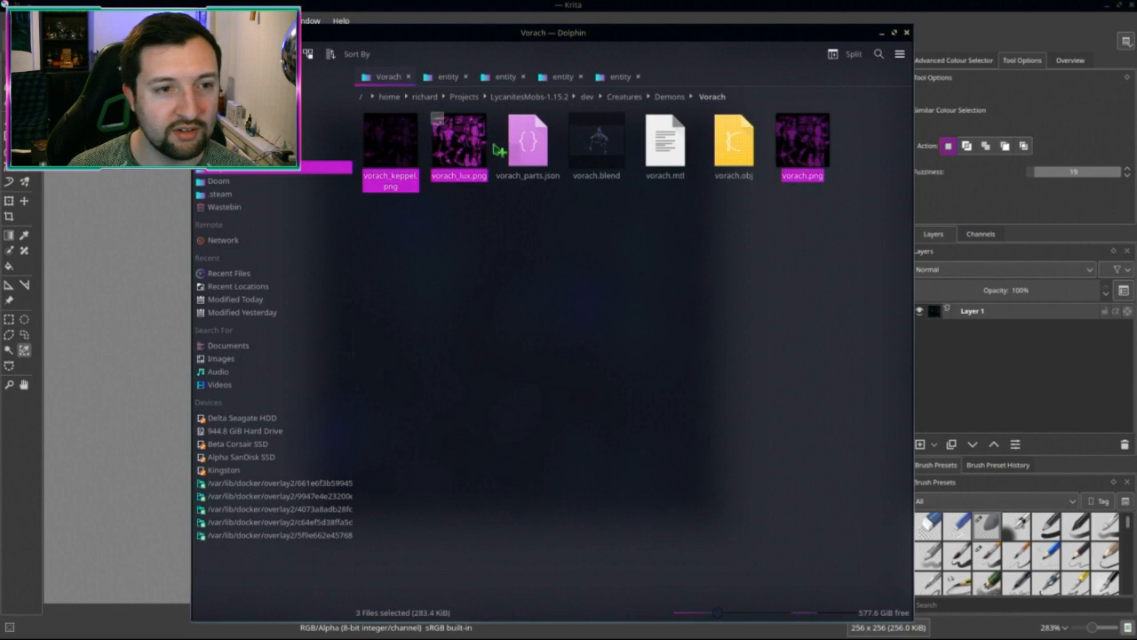
drag(455, 133, 449, 80)
ctrl+click(875, 460)
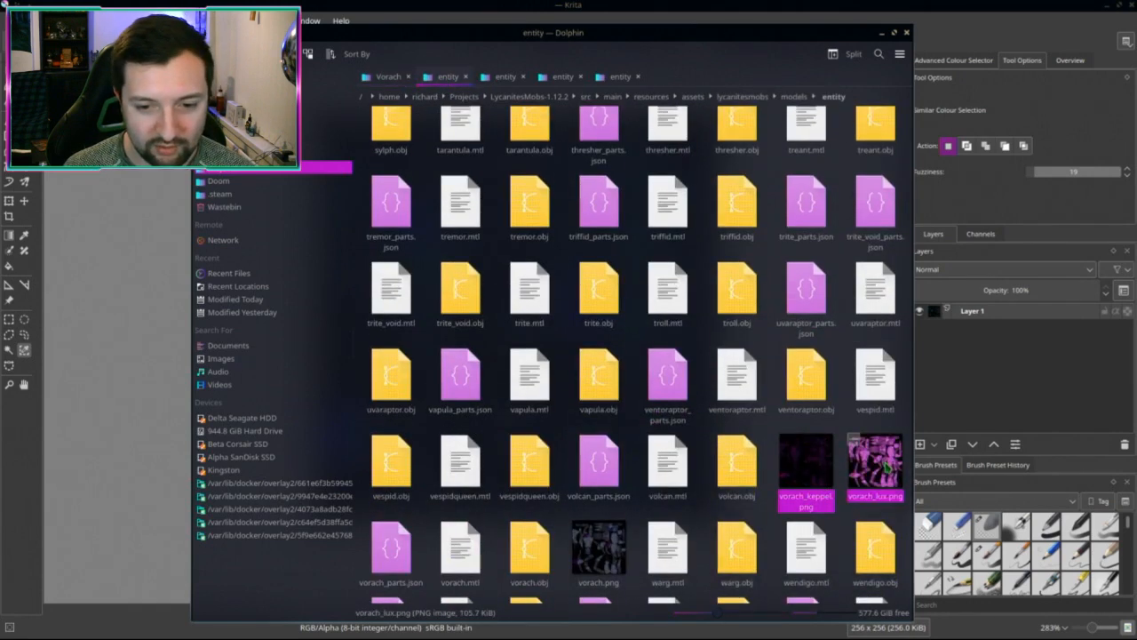
ctrl+click(598, 547)
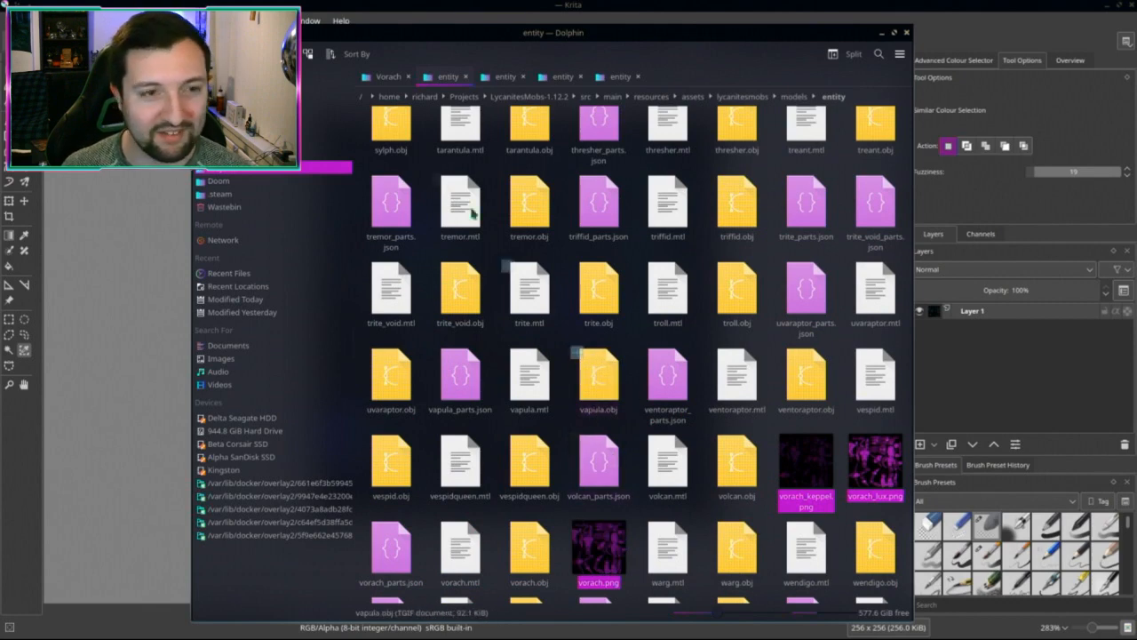
Step: Copy the three PNGs into the 1.15.2 entity textures folder and check the 1.12.2 one
click(389, 76)
drag(458, 160, 620, 77)
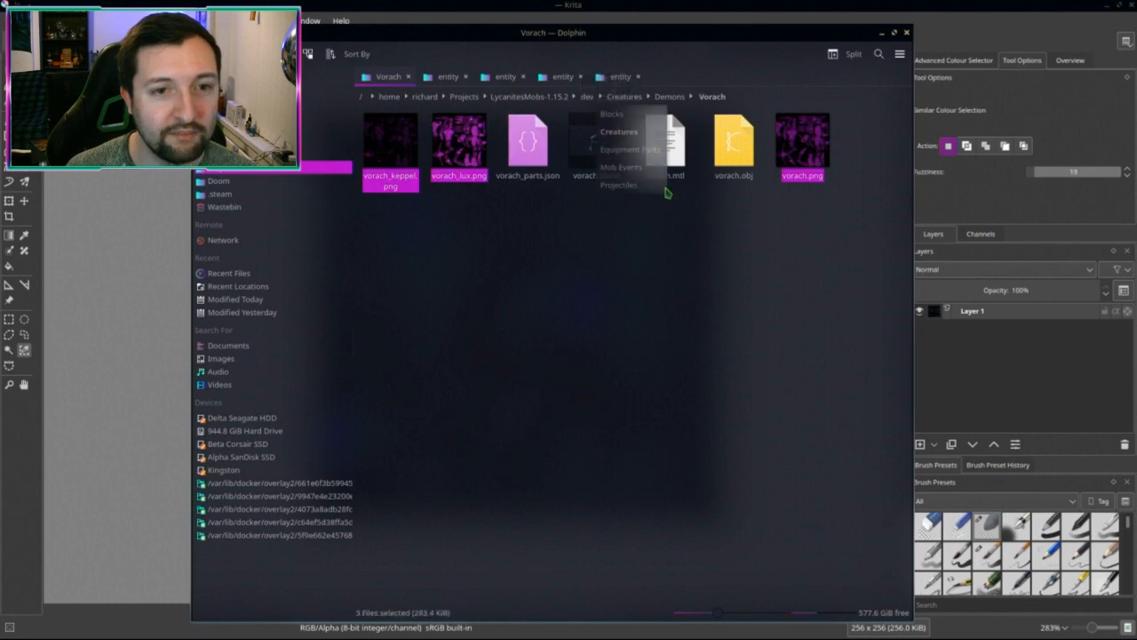
click(621, 76)
scroll(802, 357, down, 4)
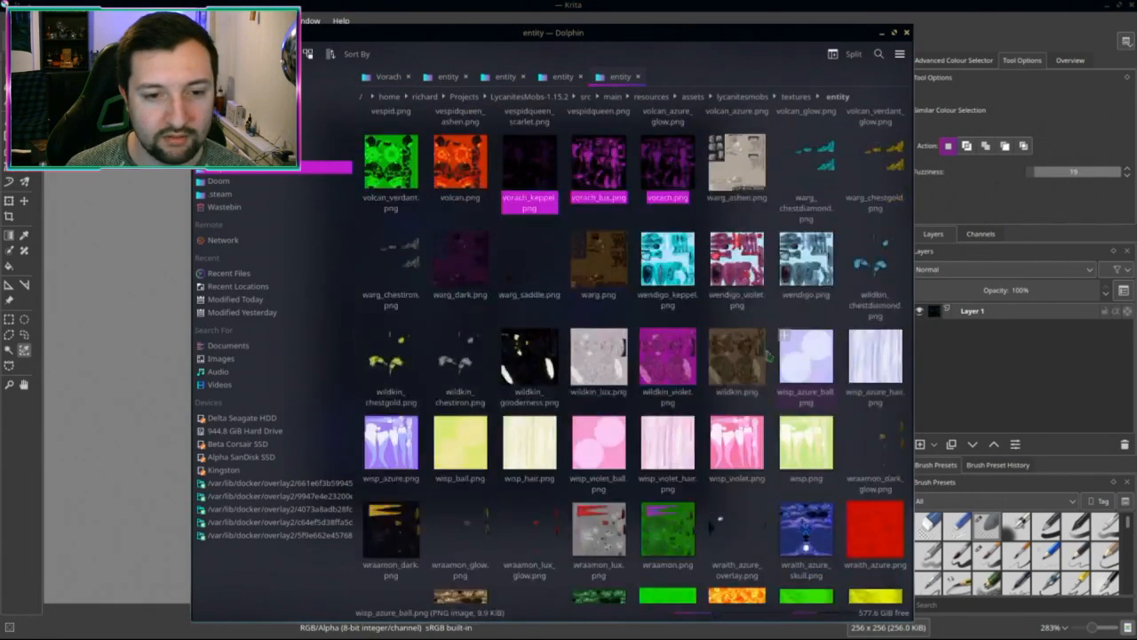
scroll(629, 292, up, 2)
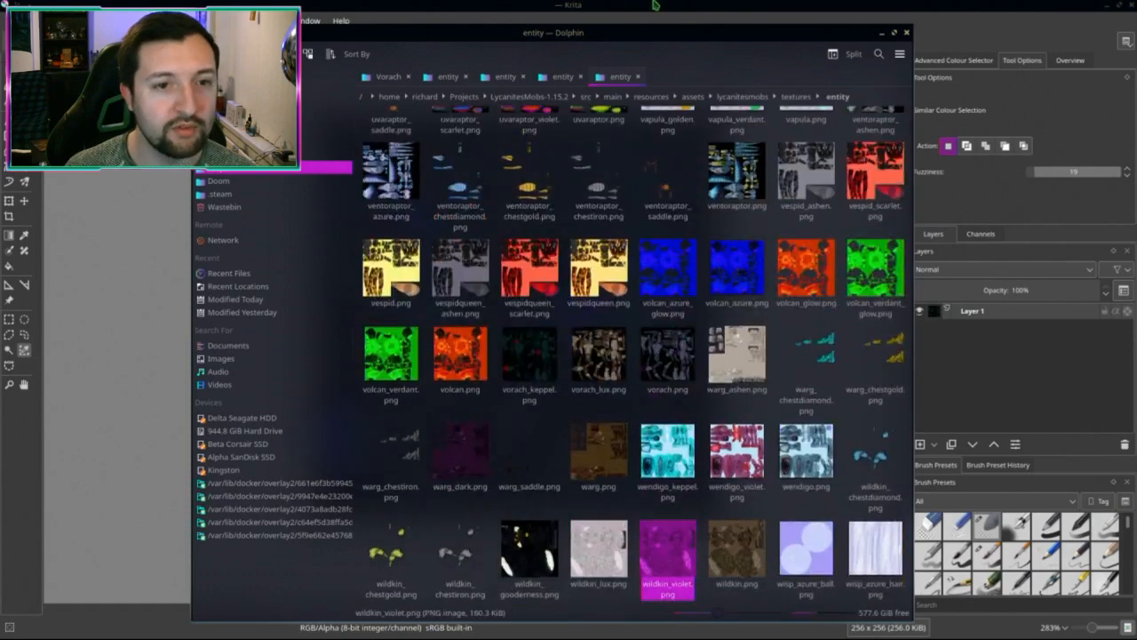
click(505, 76)
scroll(683, 389, down, 1)
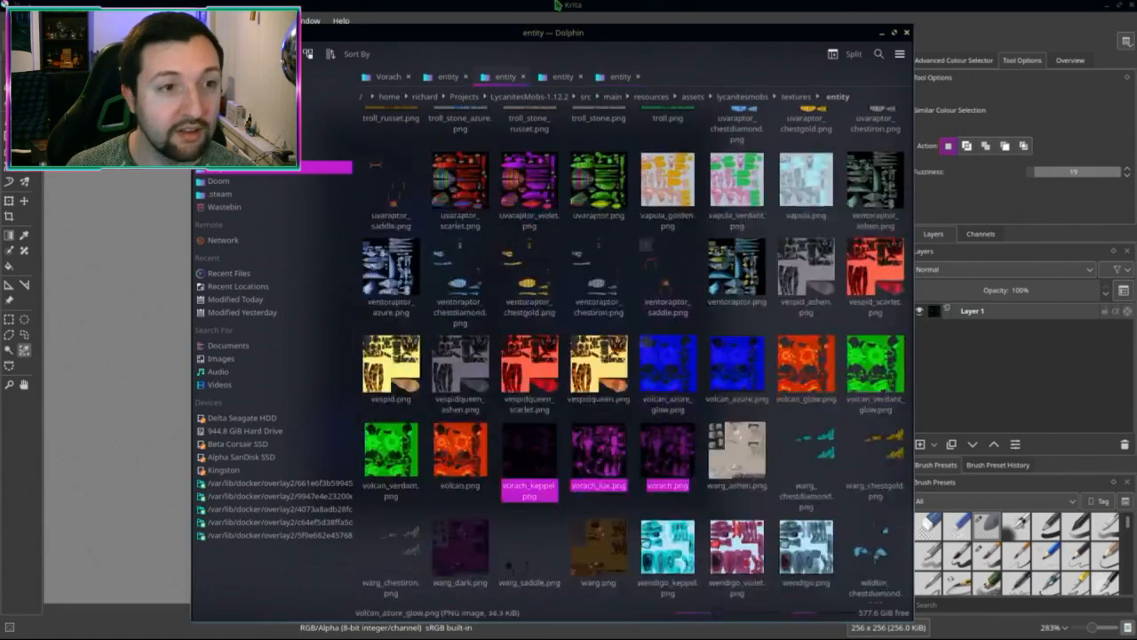
Step: Close vorach_keppel.png in Krita and return to the Blender desktop
key(alt+Tab)
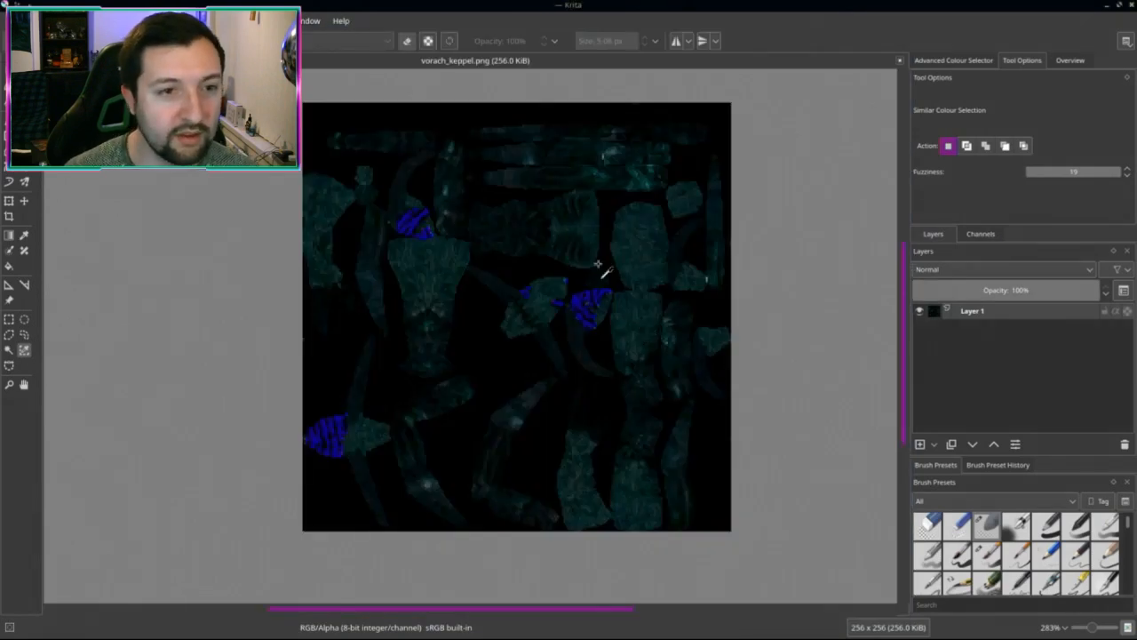
click(899, 62)
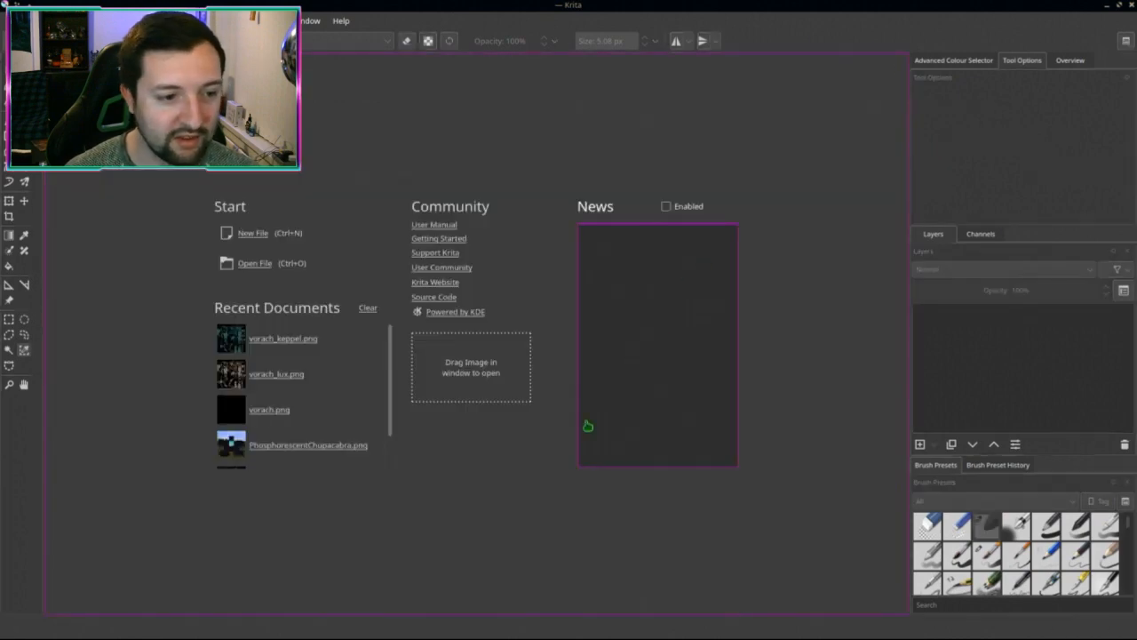
key(alt+Tab)
Step: In the LycanitesMobs-1.12.2 project, close en_US.lang and build.gradle and expand the creatures folder
key(ctrl+F3)
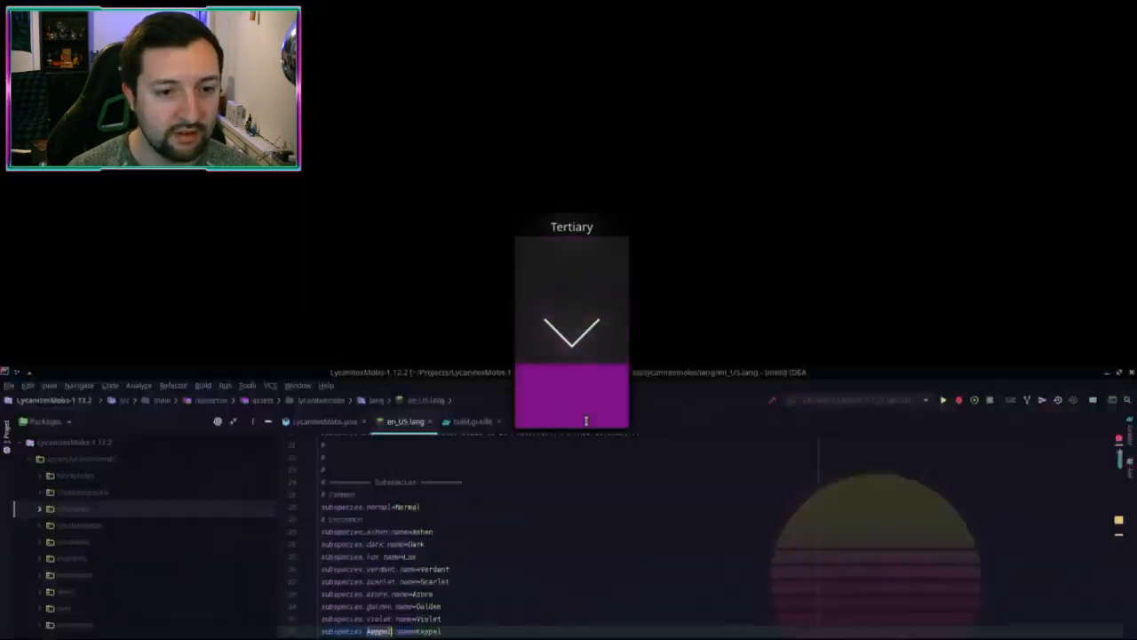
scroll(614, 356, up, 3)
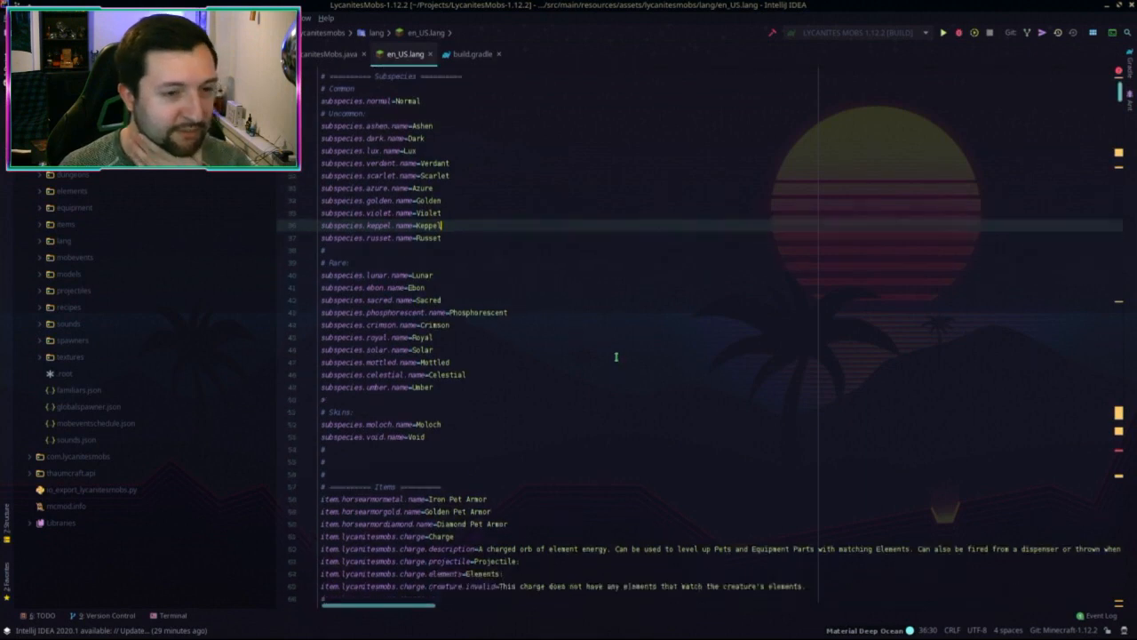
middle_click(386, 49)
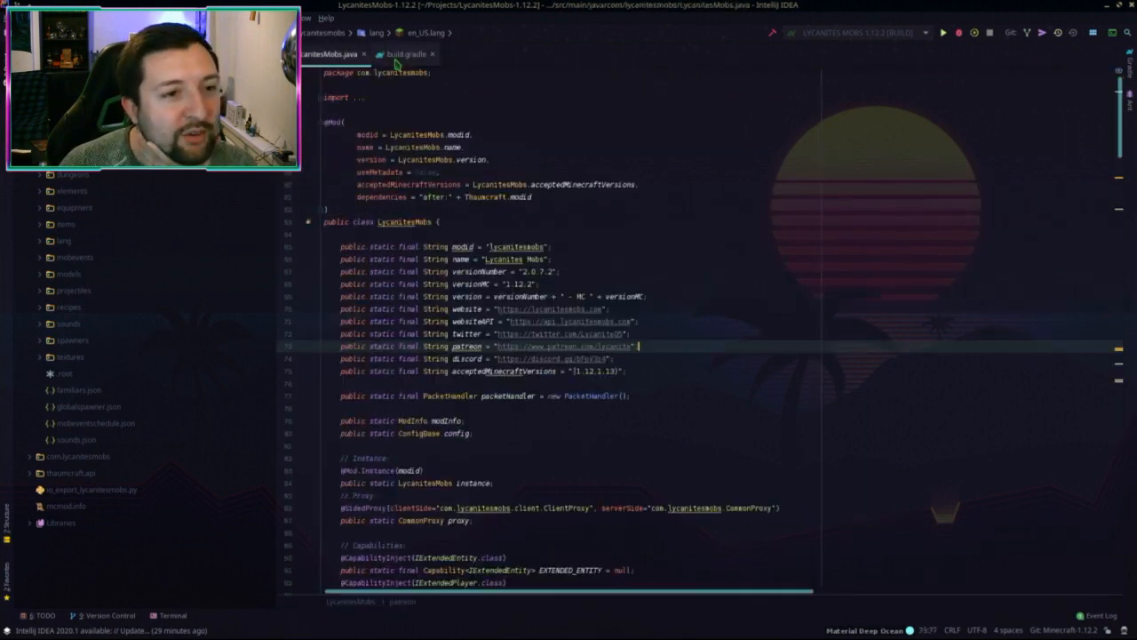
middle_click(394, 56)
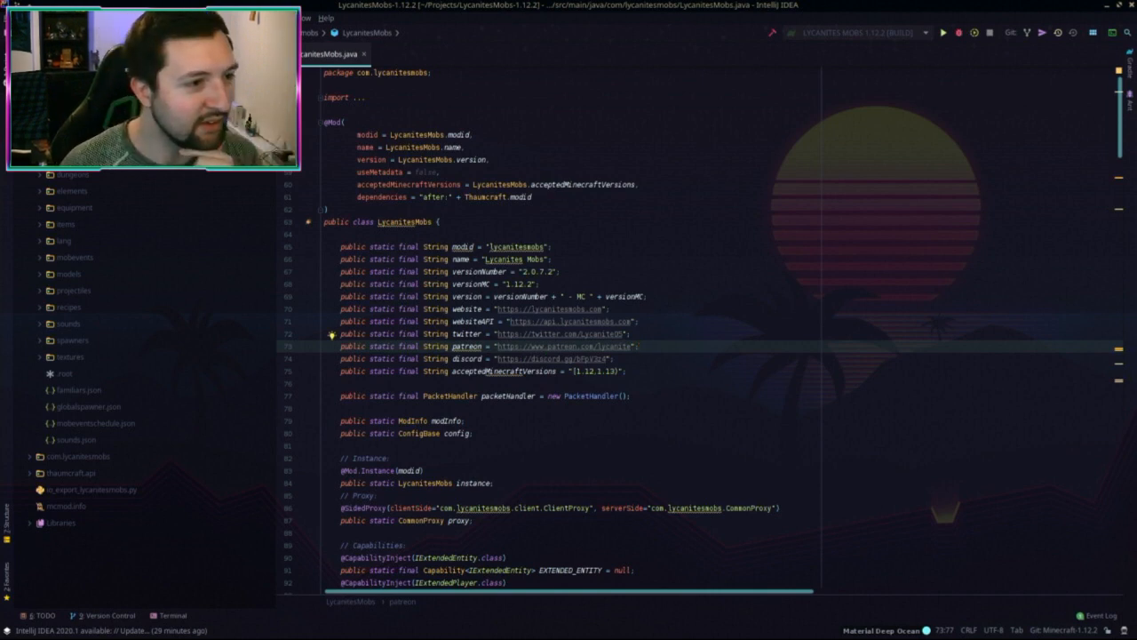
double_click(73, 158)
scroll(137, 277, down, 1)
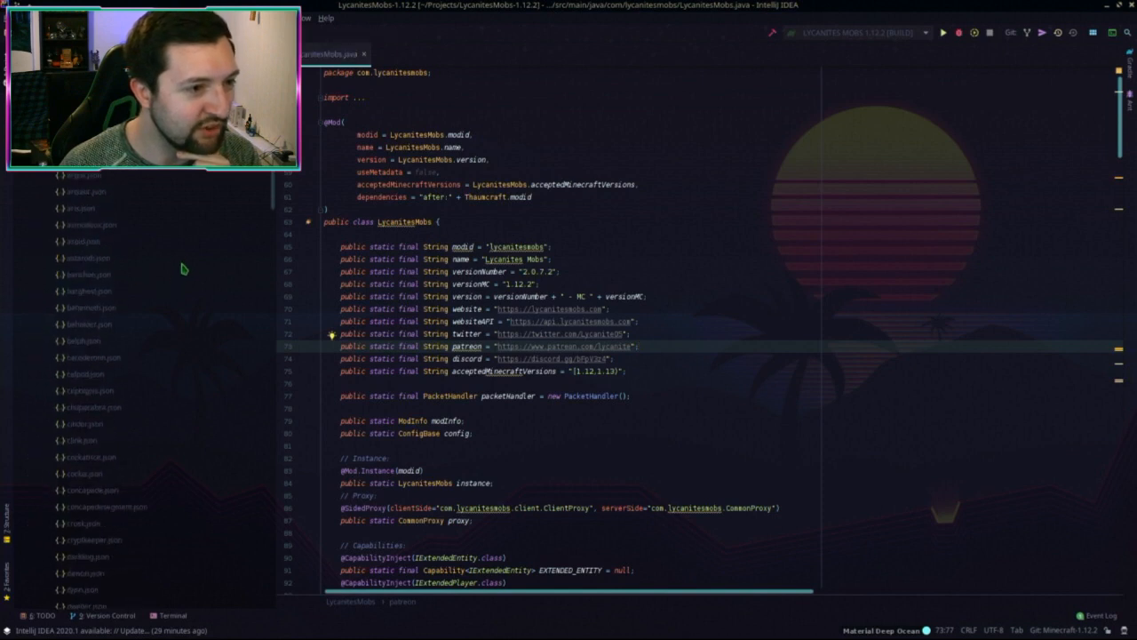
scroll(185, 267, down, 1)
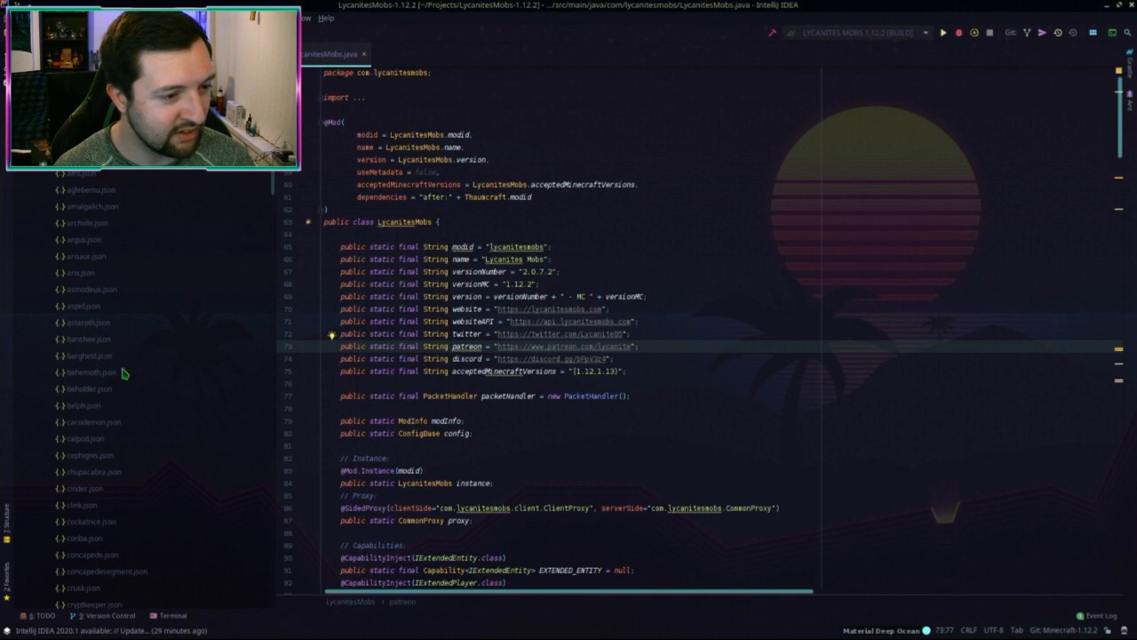
Step: Copy behemoth.json as vorach.json
click(93, 374)
key(F5)
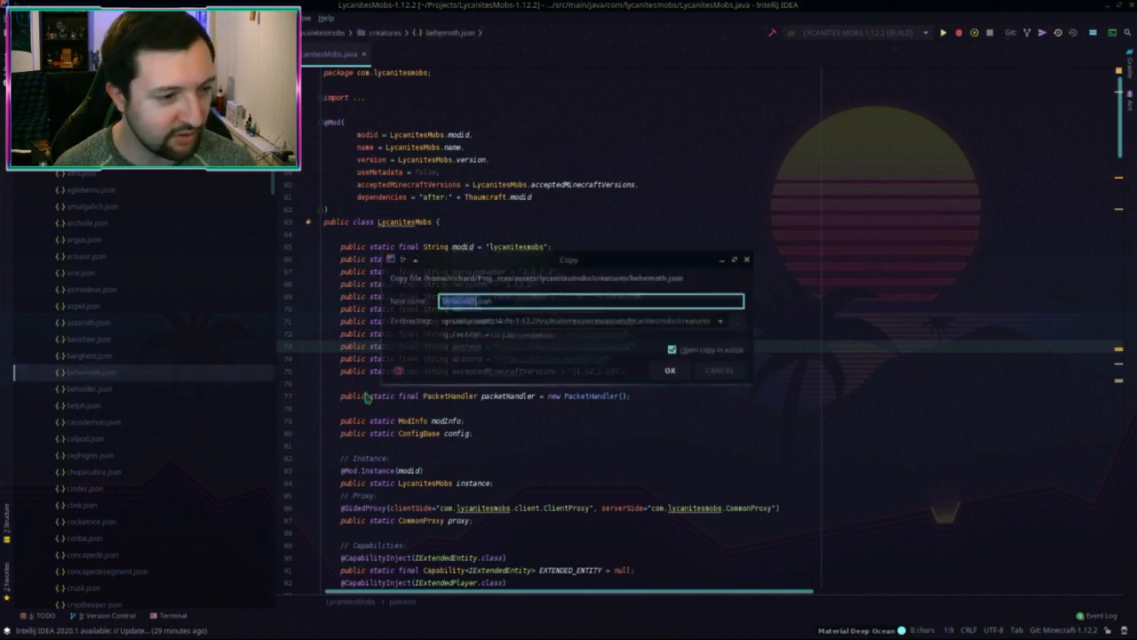
text(vorad)
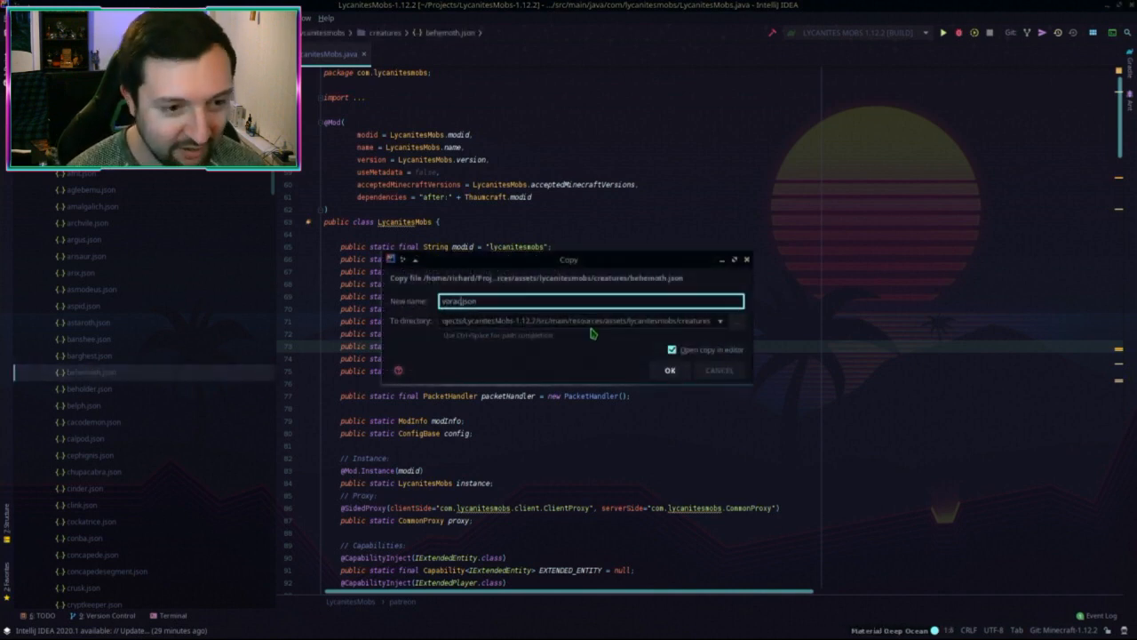
key(Return)
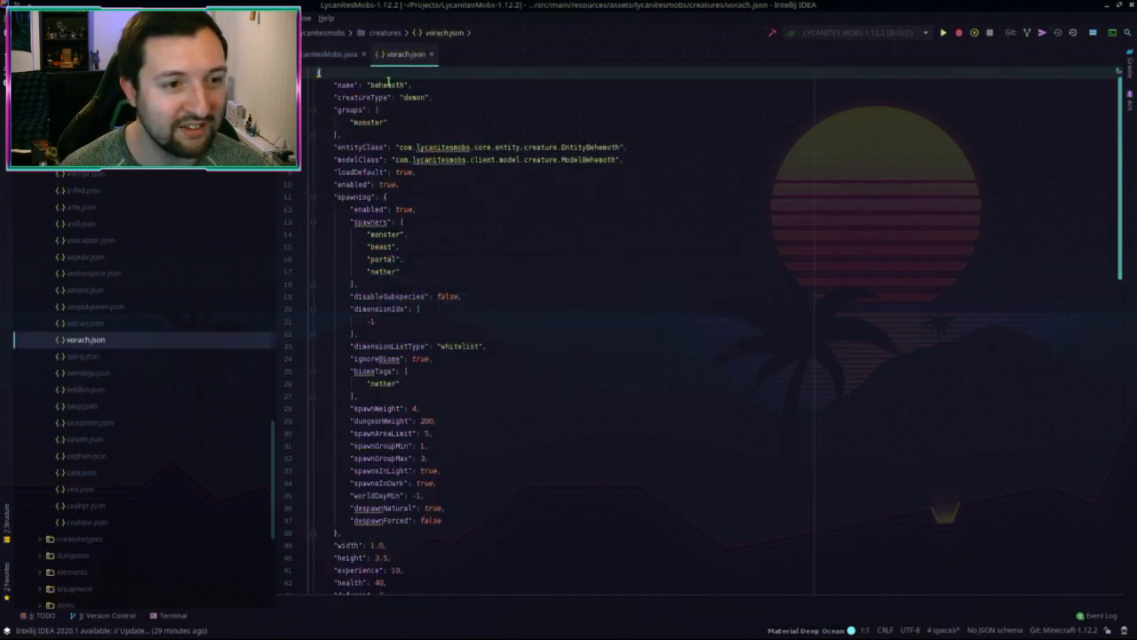
Step: Change name to vorach, entityClass to EntityVorach and modelClass to ModelVorach
double_click(388, 84)
text(vorach)
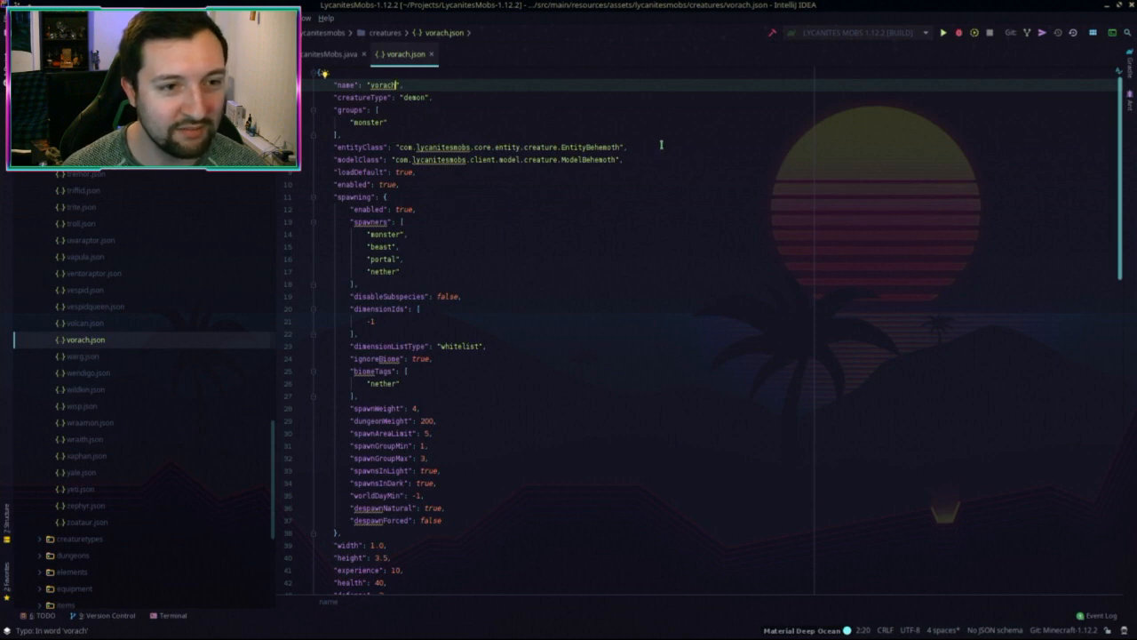
click(406, 121)
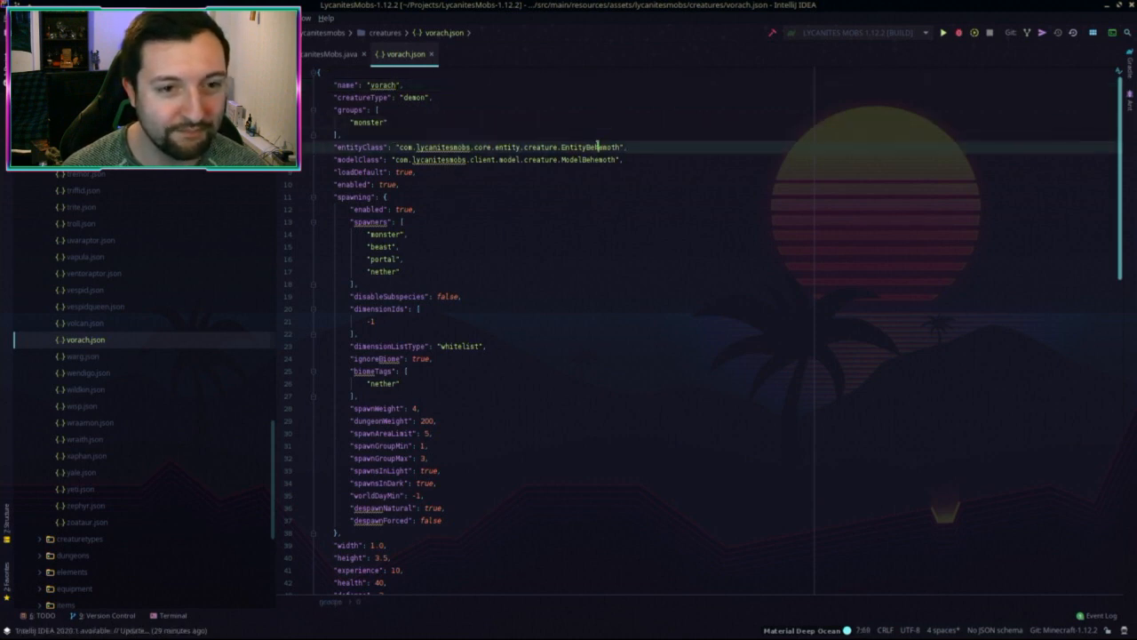
double_click(612, 149)
text(En)
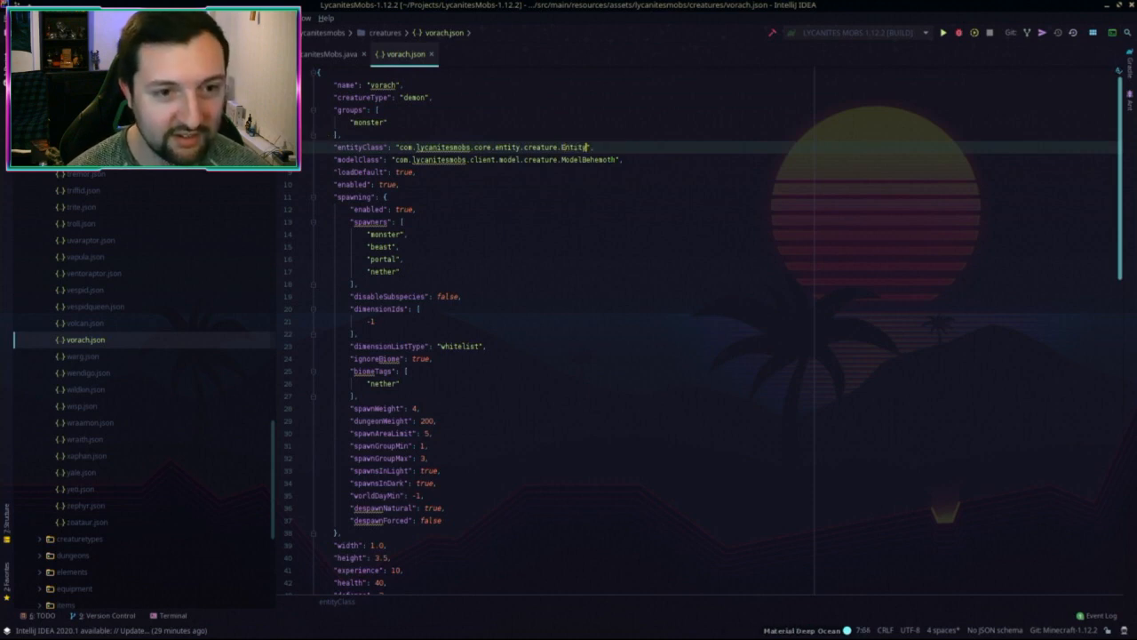
text(tityVorac)
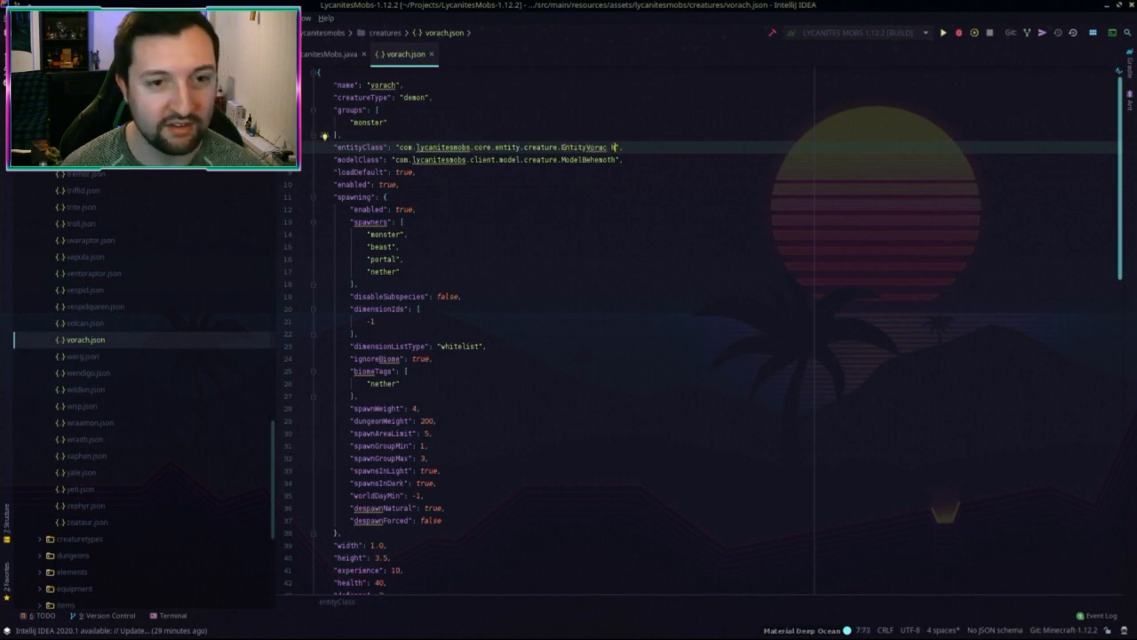
text(h)
drag(583, 159, 613, 159)
text(Vorach)
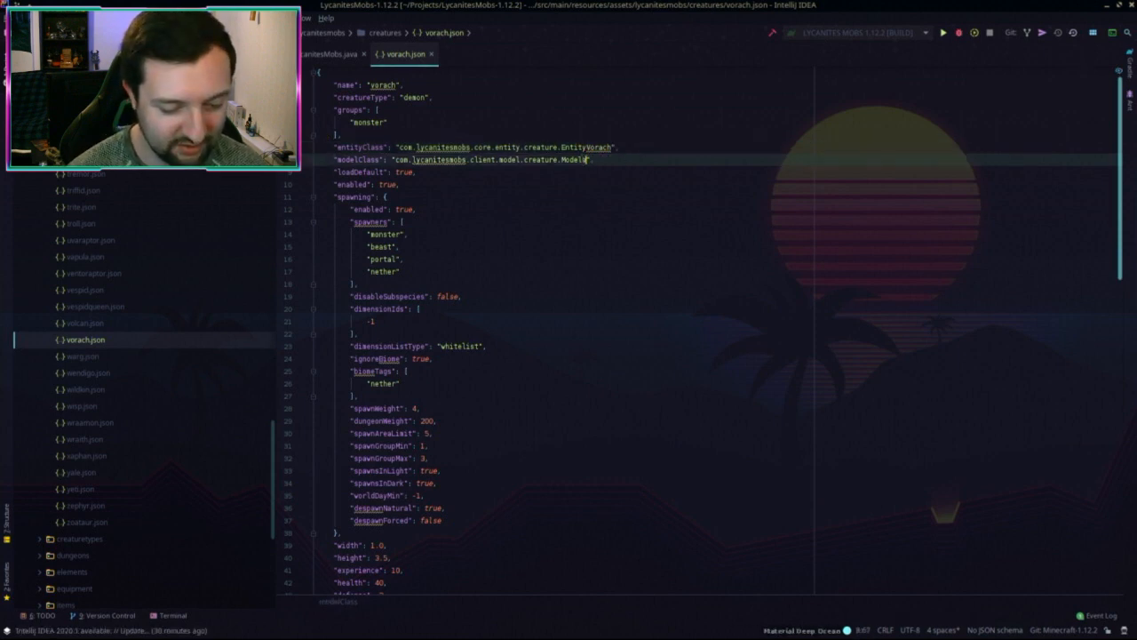
scroll(458, 173, down, 1)
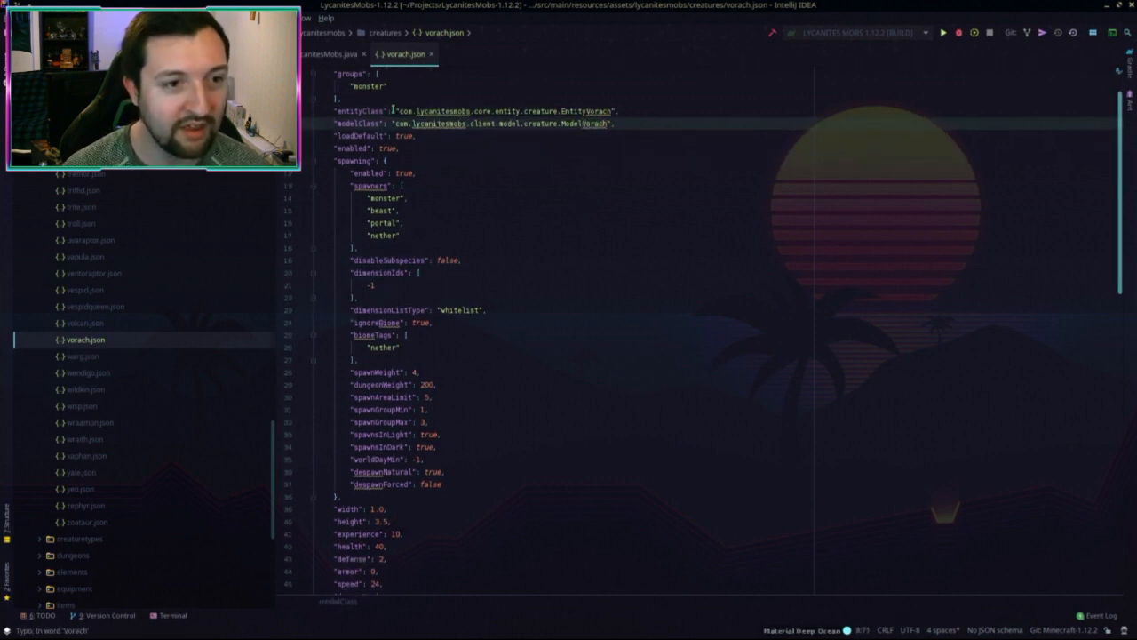
drag(390, 111, 616, 124)
scroll(395, 199, up, 1)
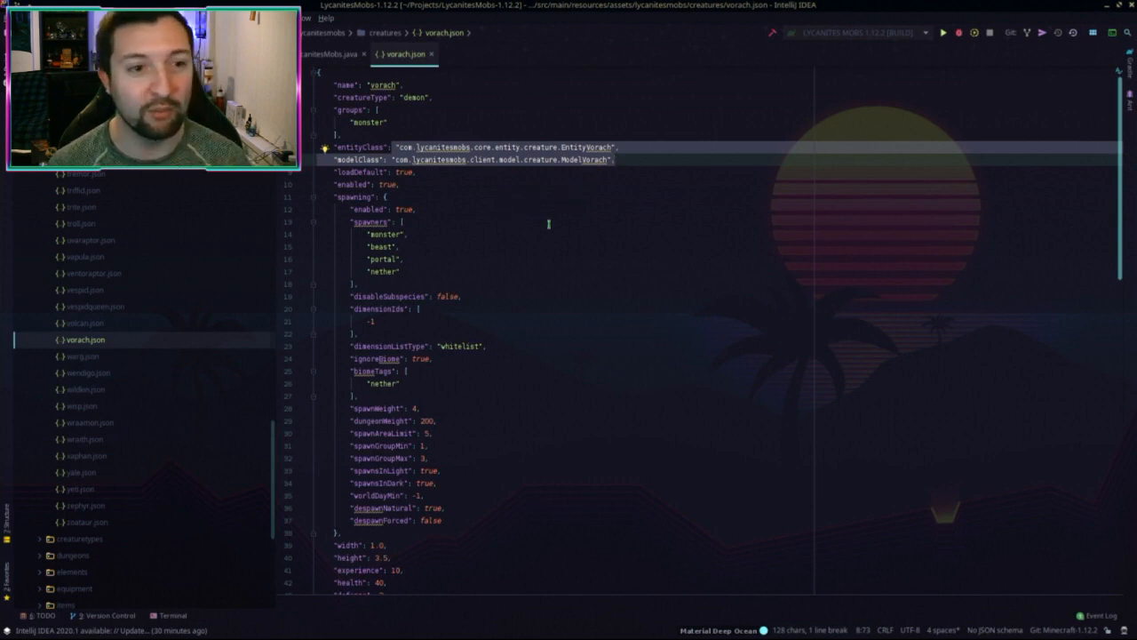
key(Down)
key(Down)
key(Down)
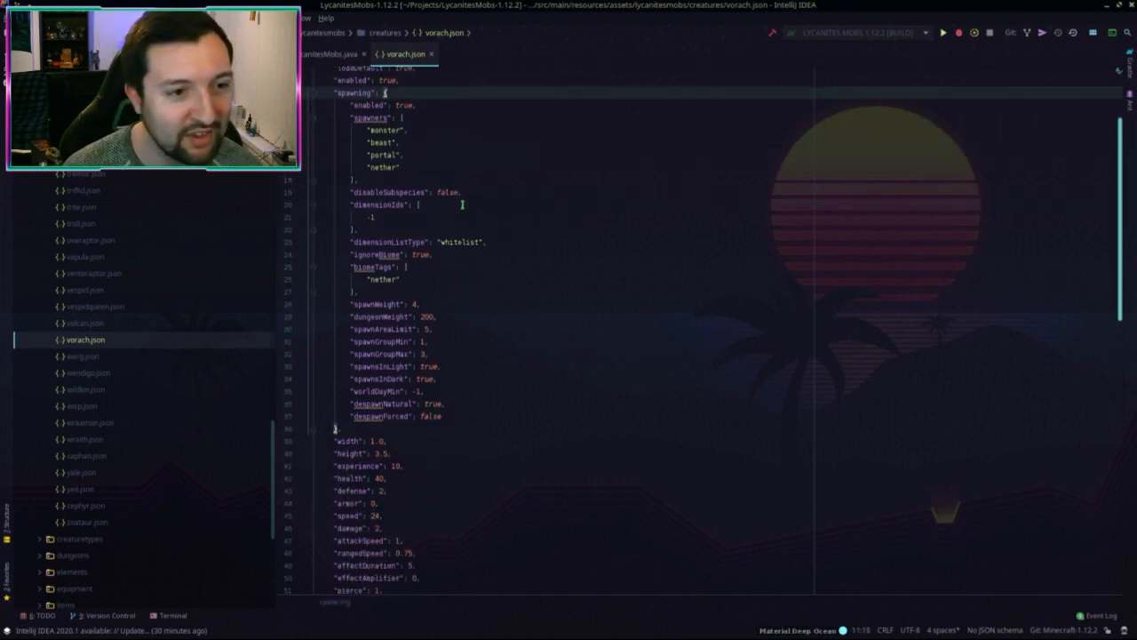
key(Down)
key(Down)
key(Down)
key(Down)
key(Down)
key(shift+Left)
key(shift+Left)
key(shift+Left)
key(shift+Left)
key(shift+Left)
key(shift+Left)
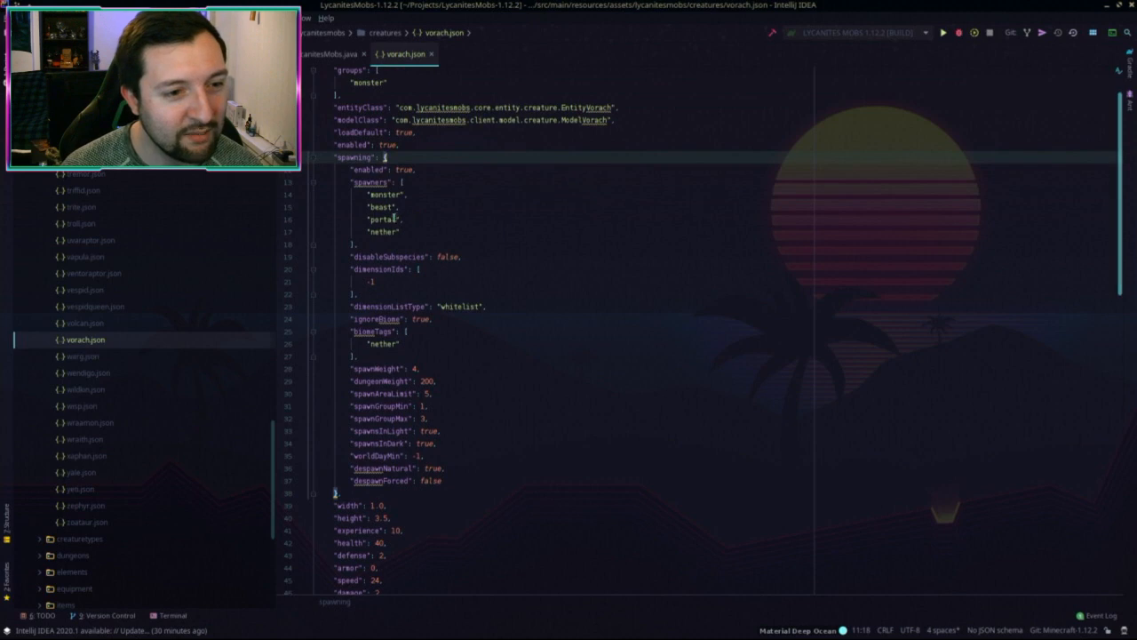
double_click(384, 231)
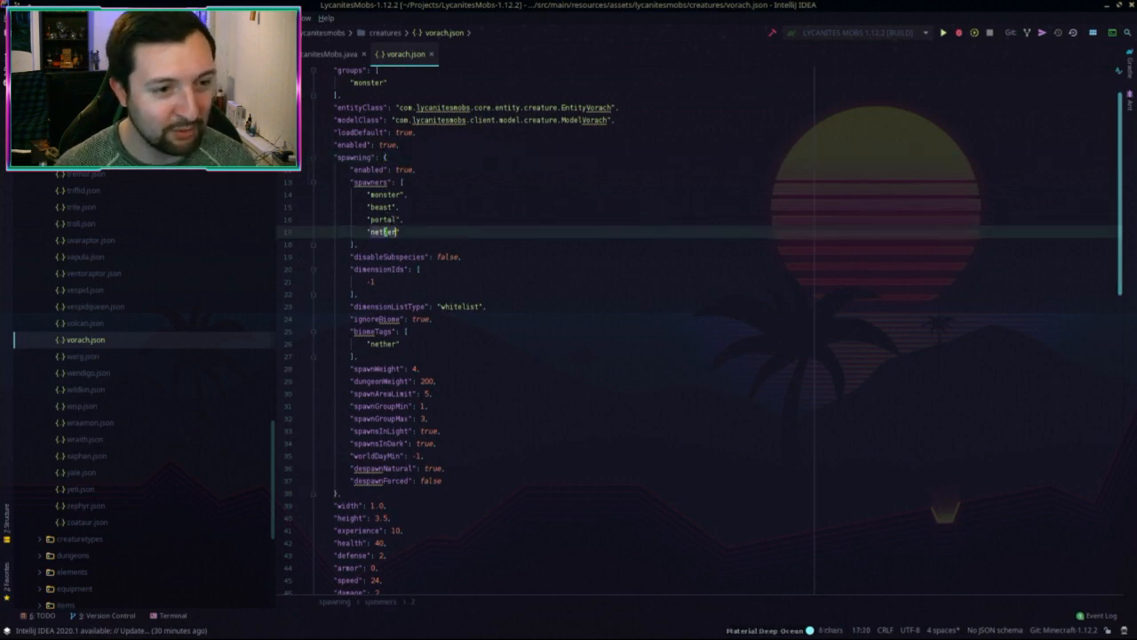
key(Up)
key(Up)
key(Up)
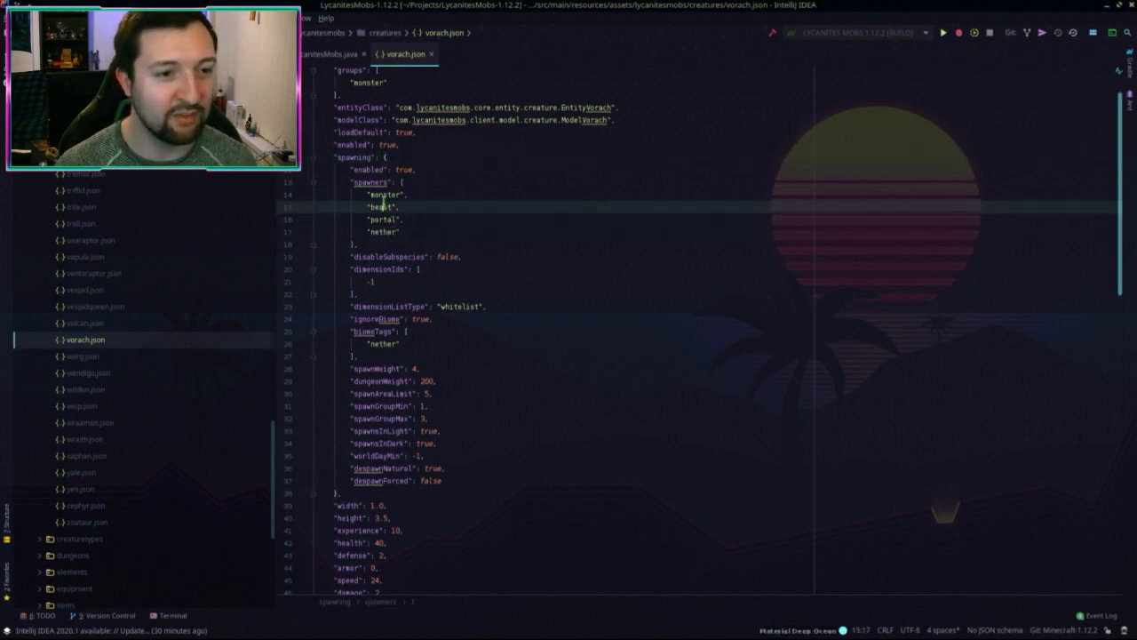
key(shift+Left)
key(shift+Left)
key(shift+Left)
key(shift+Left)
key(shift+Left)
key(shift+Left)
key(shift+Left)
double_click(382, 207)
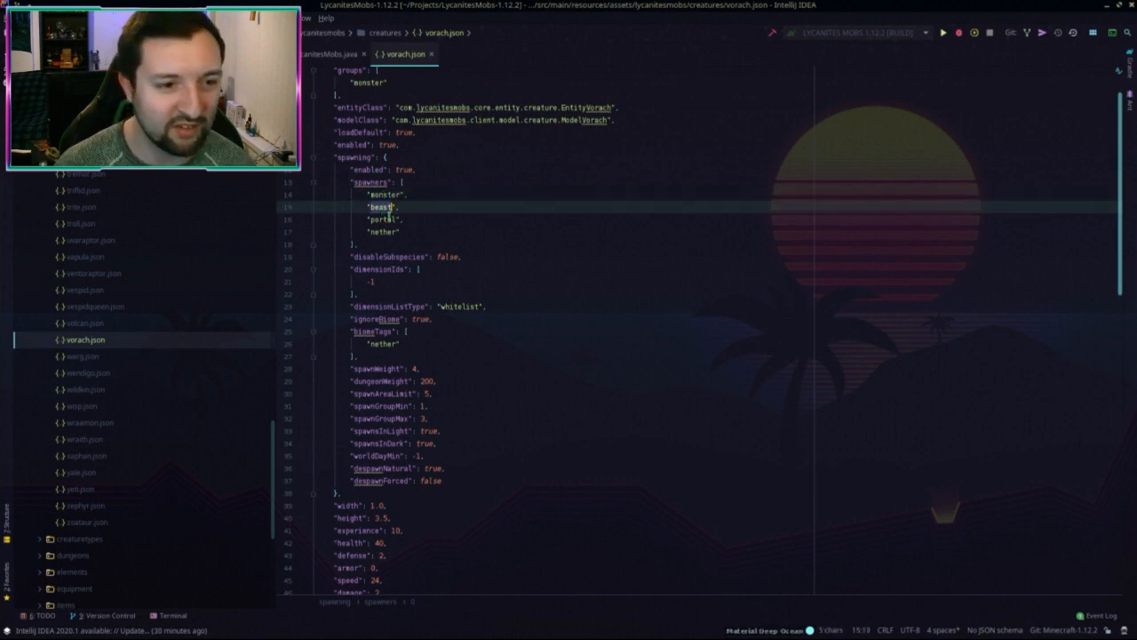
click(479, 274)
scroll(471, 280, down, 4)
scroll(462, 293, up, 5)
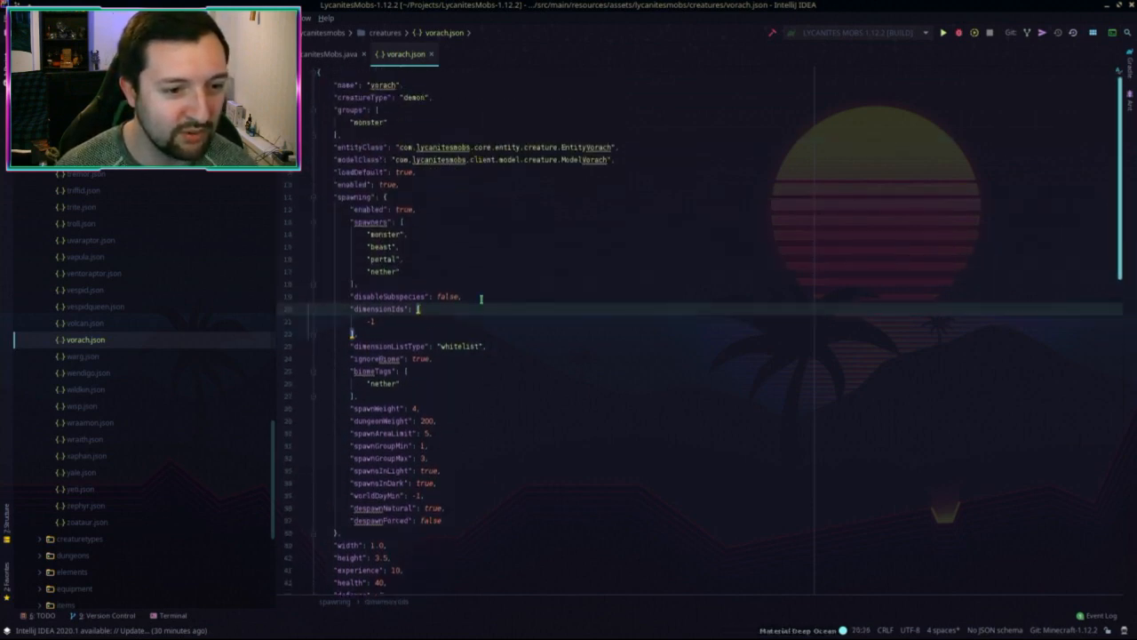
scroll(453, 310, down, 2)
key(Down)
key(shift+Home)
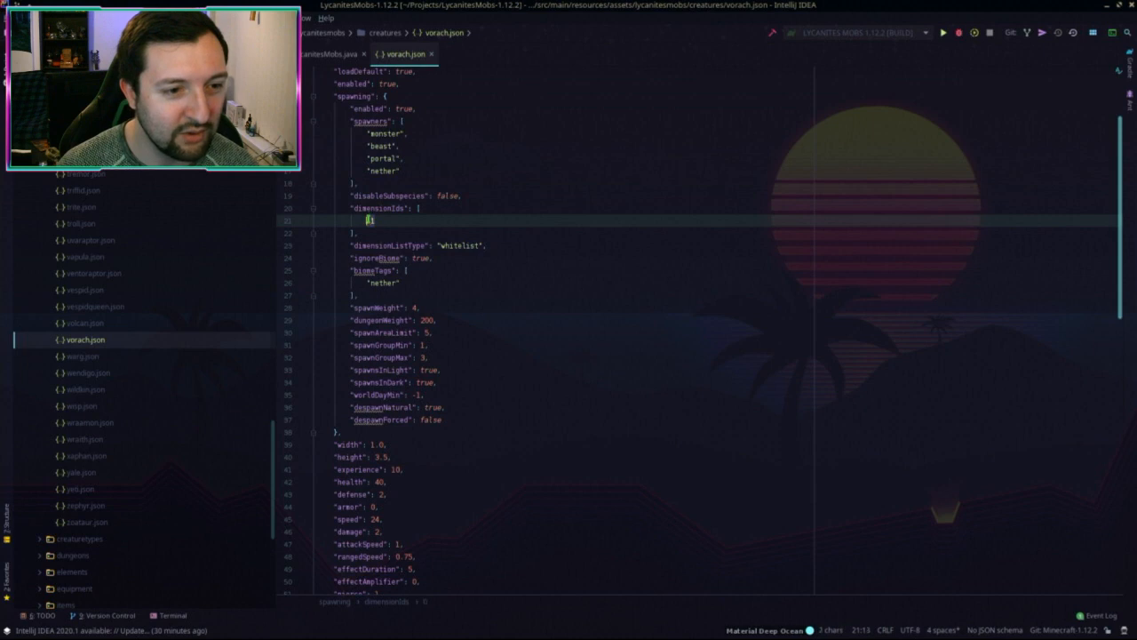
click(419, 233)
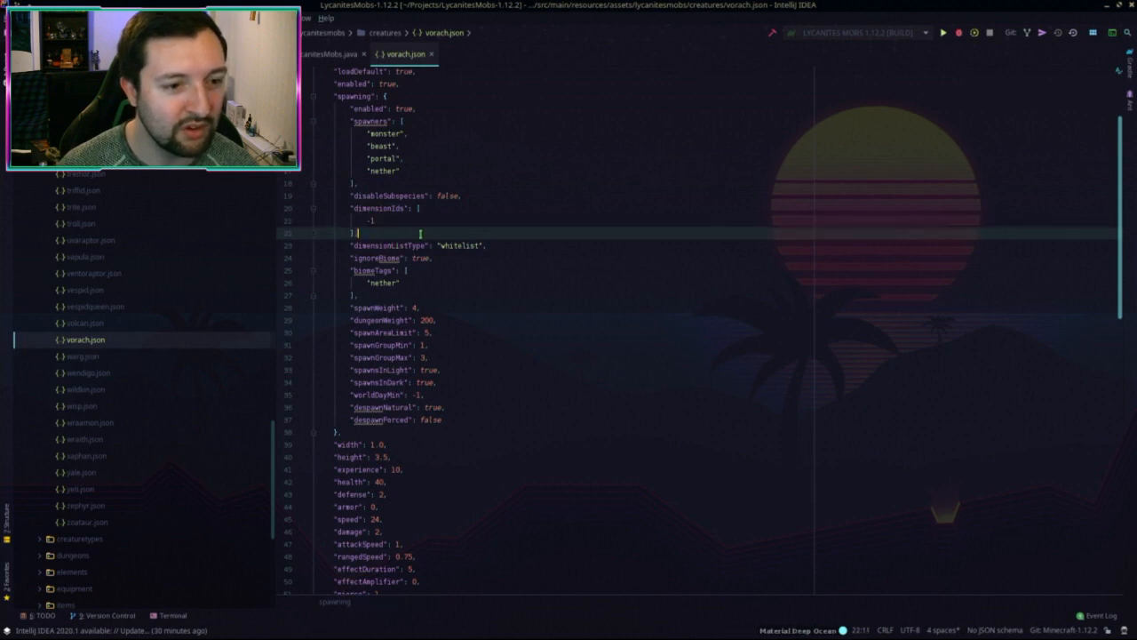
scroll(467, 240, down, 1)
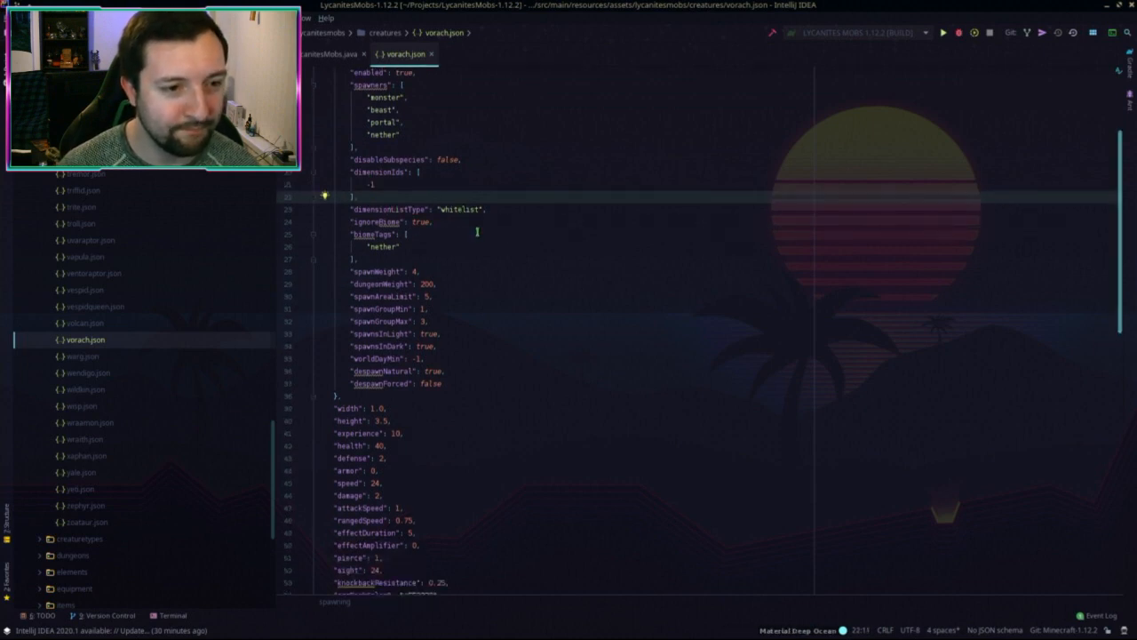
scroll(455, 245, down, 2)
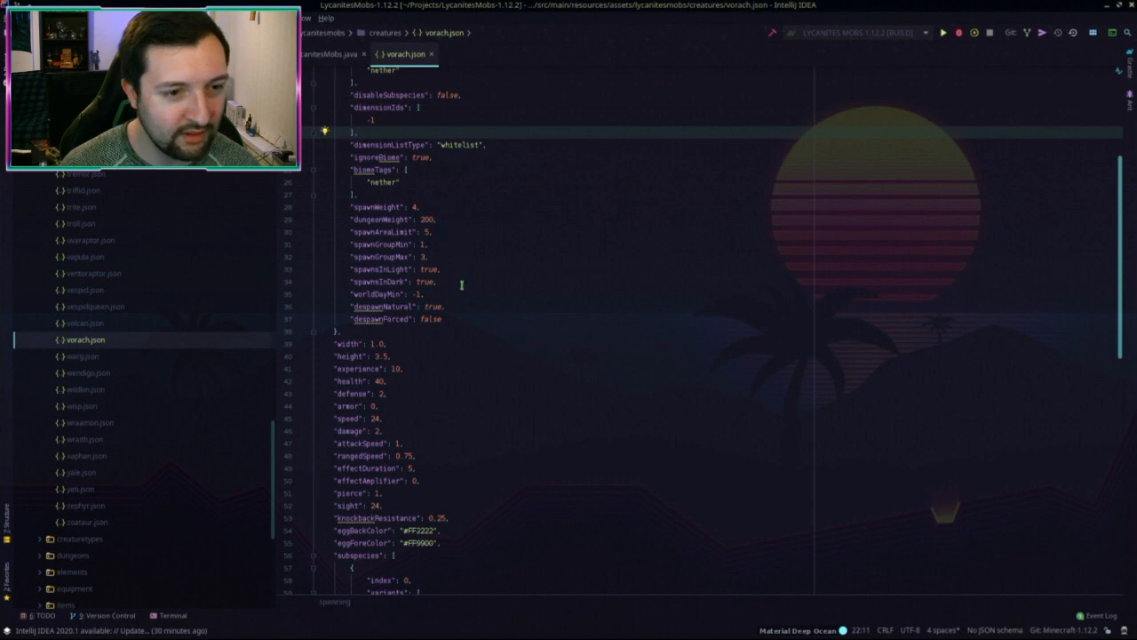
scroll(462, 293, down, 6)
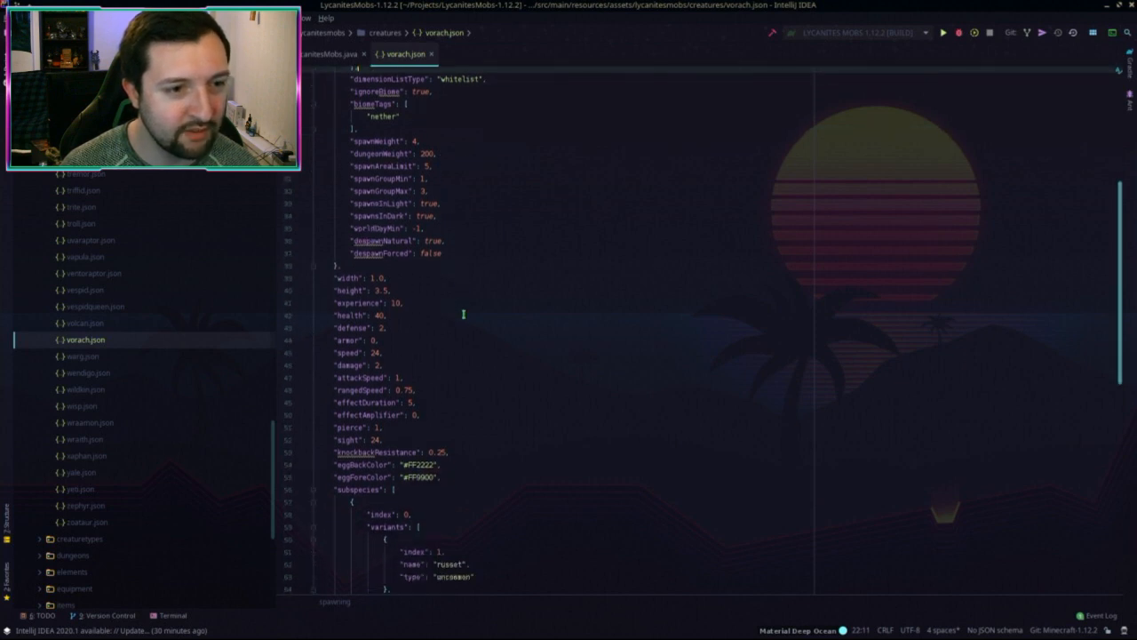
scroll(471, 316, up, 5)
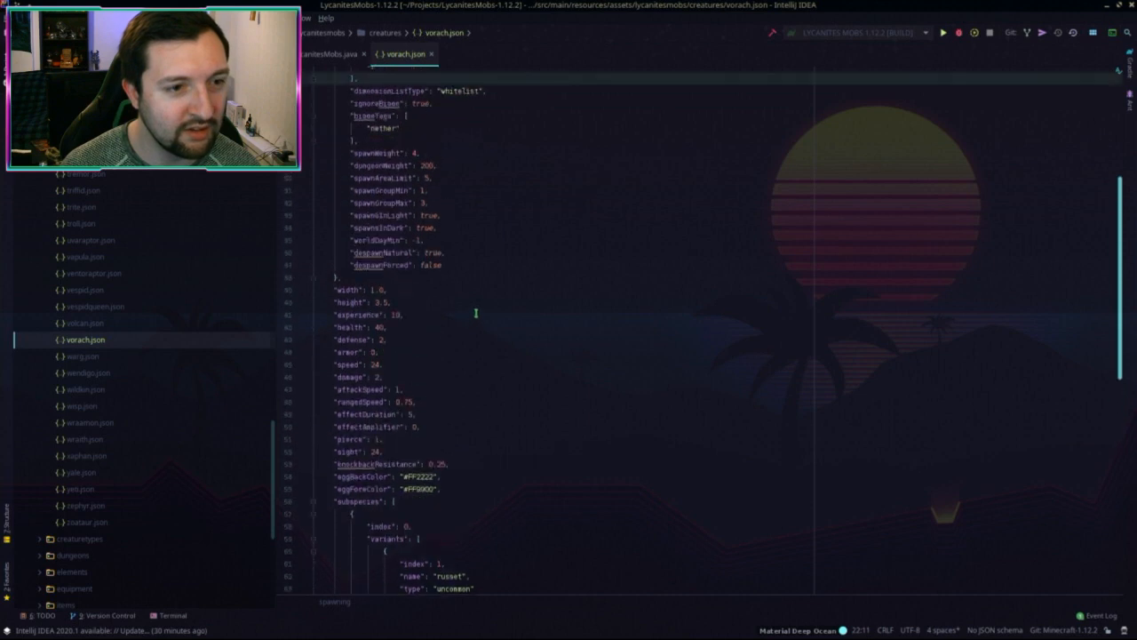
click(413, 152)
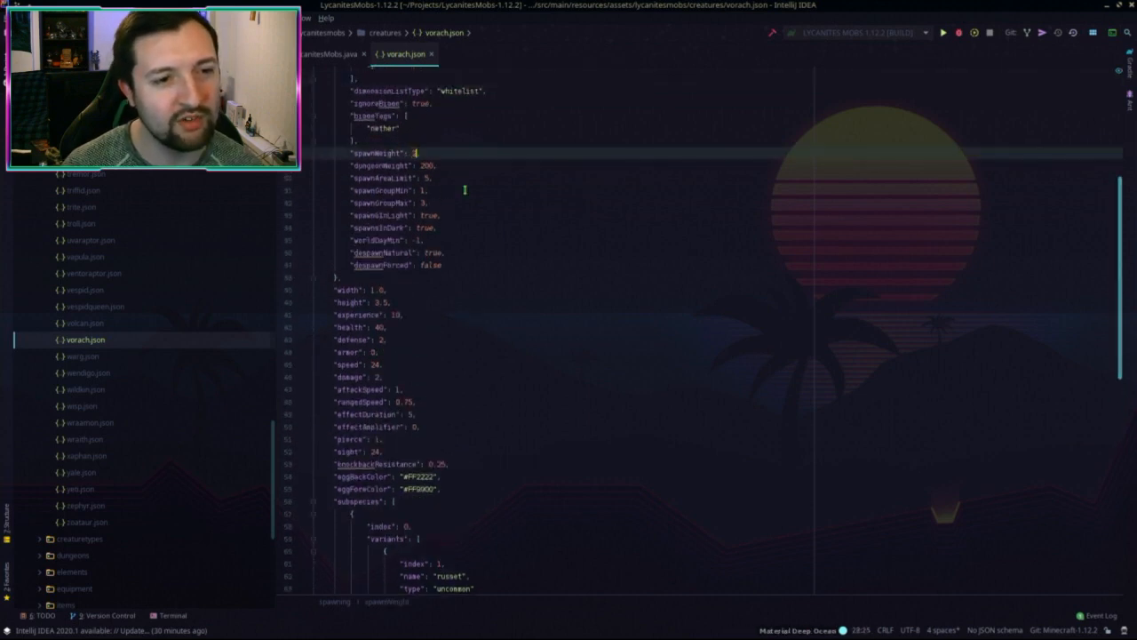
scroll(472, 293, down, 4)
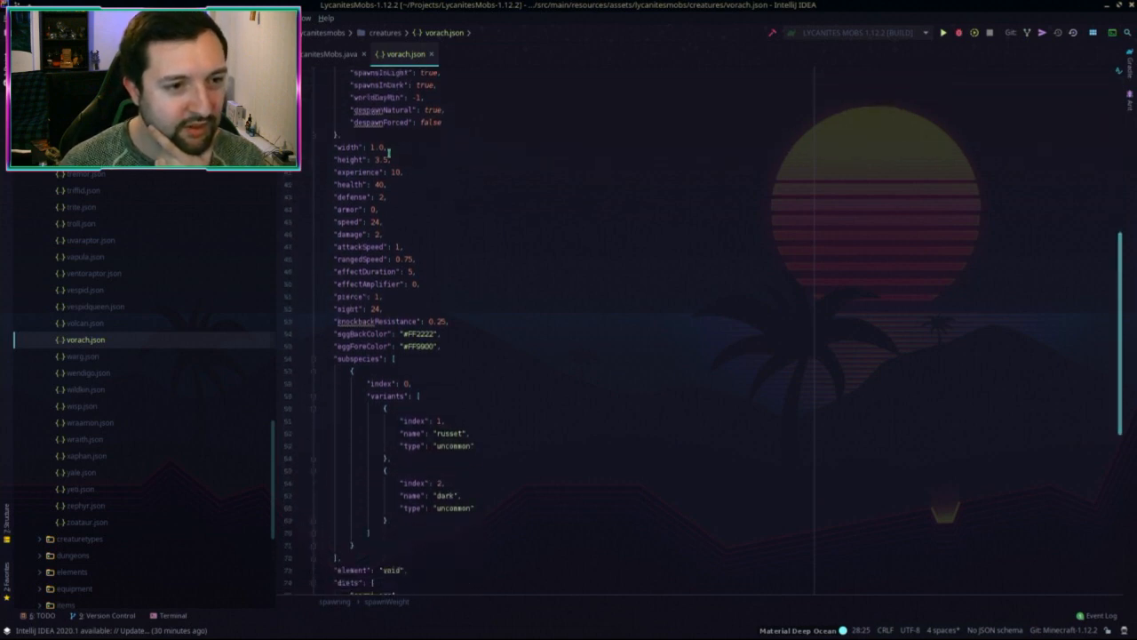
Step: In Blender, view the model from the front and frame the head and whole creature
key(alt+Tab)
key(alt+Tab)
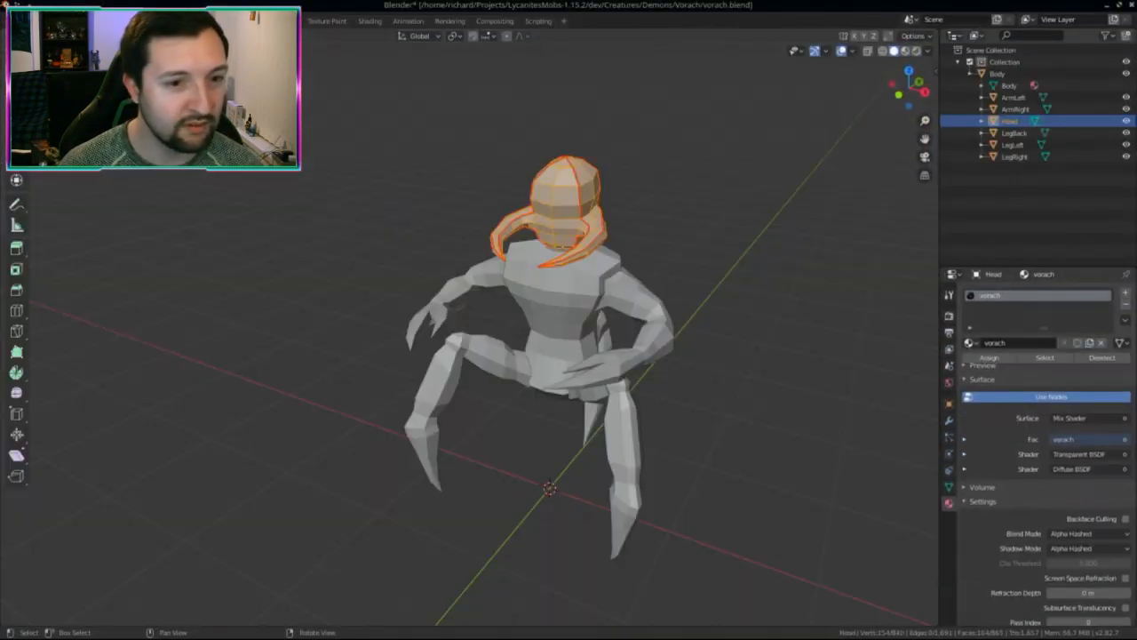
key(KP_1)
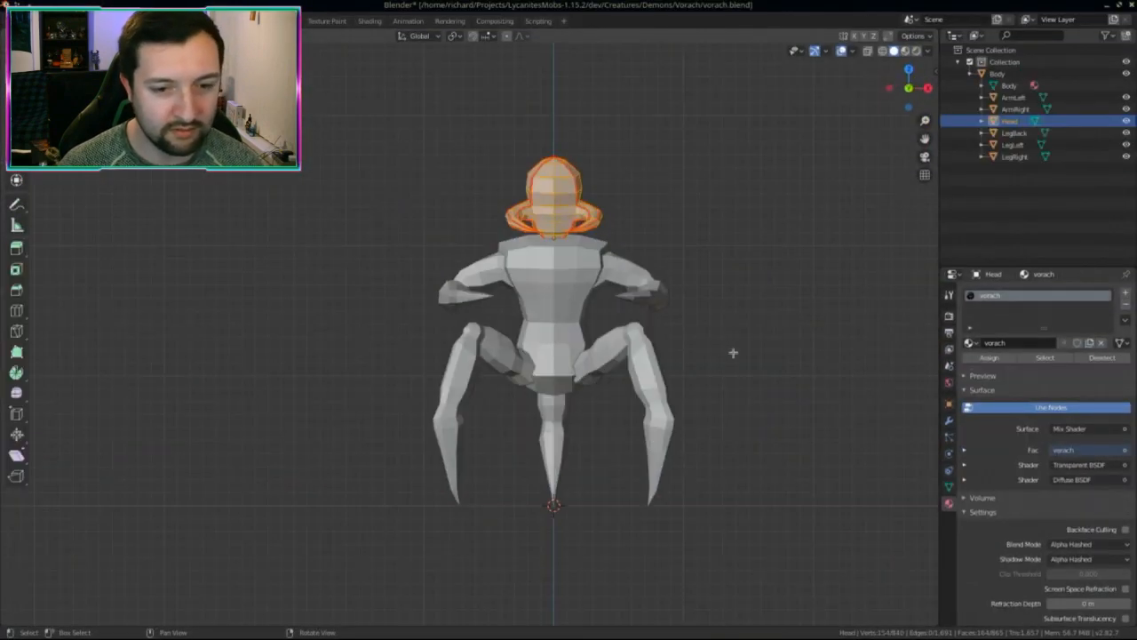
key(KP_Divide)
key(KP_Divide)
key(KP_Decimal)
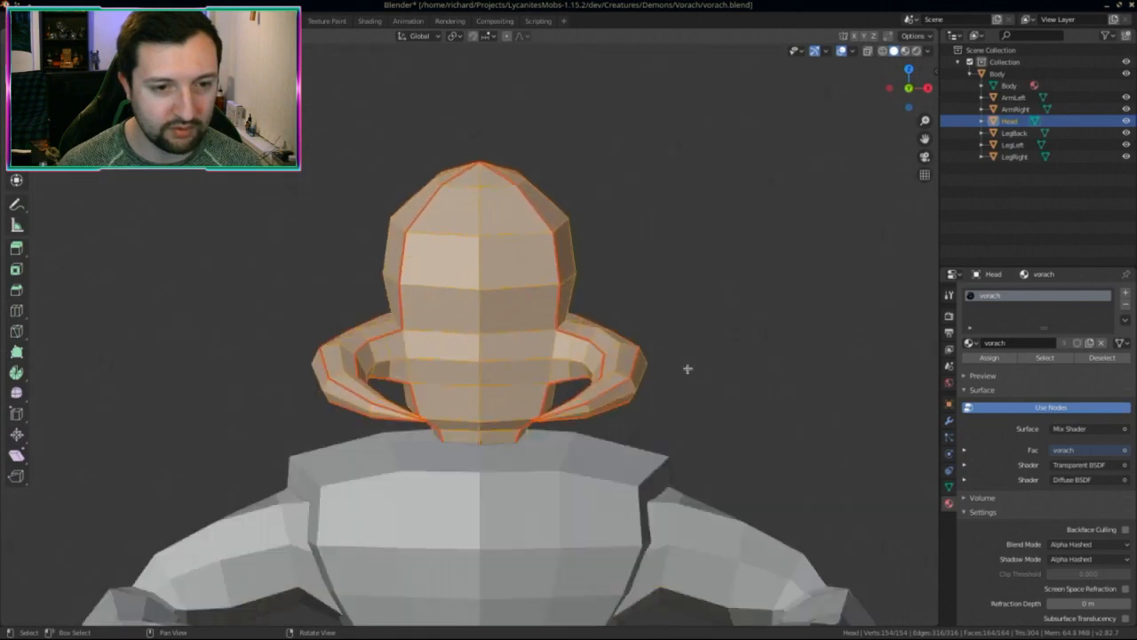
key(Home)
key(Tab)
key(Tab)
key(Tab)
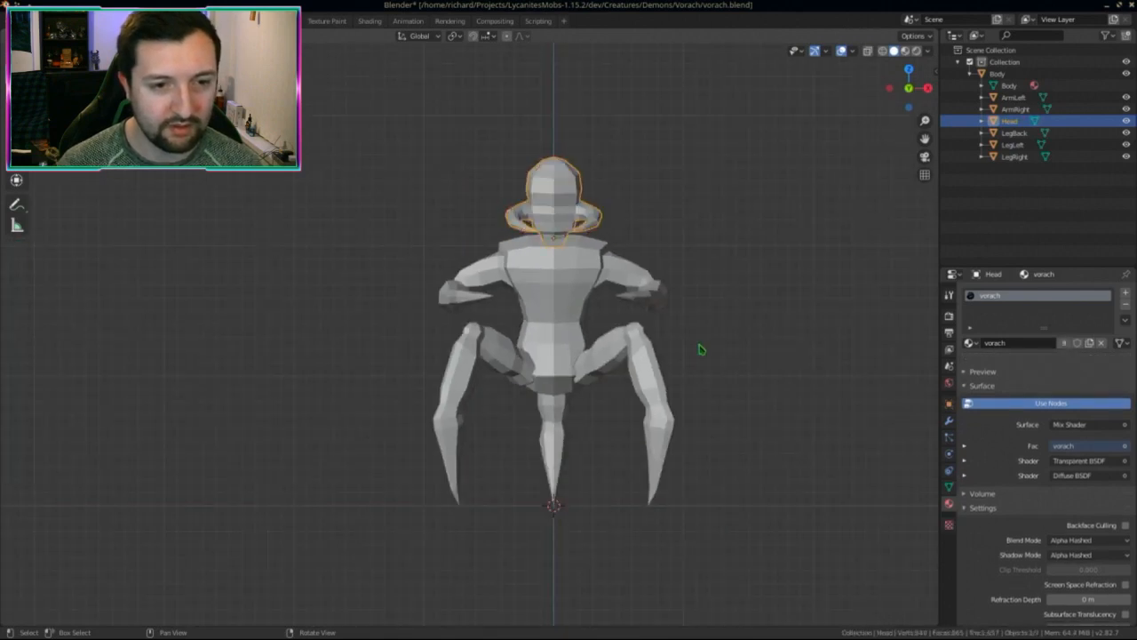
click(701, 349)
Step: Switch to Material Preview shading, zoom out to the whole model, and save vorach.blend
key(z)
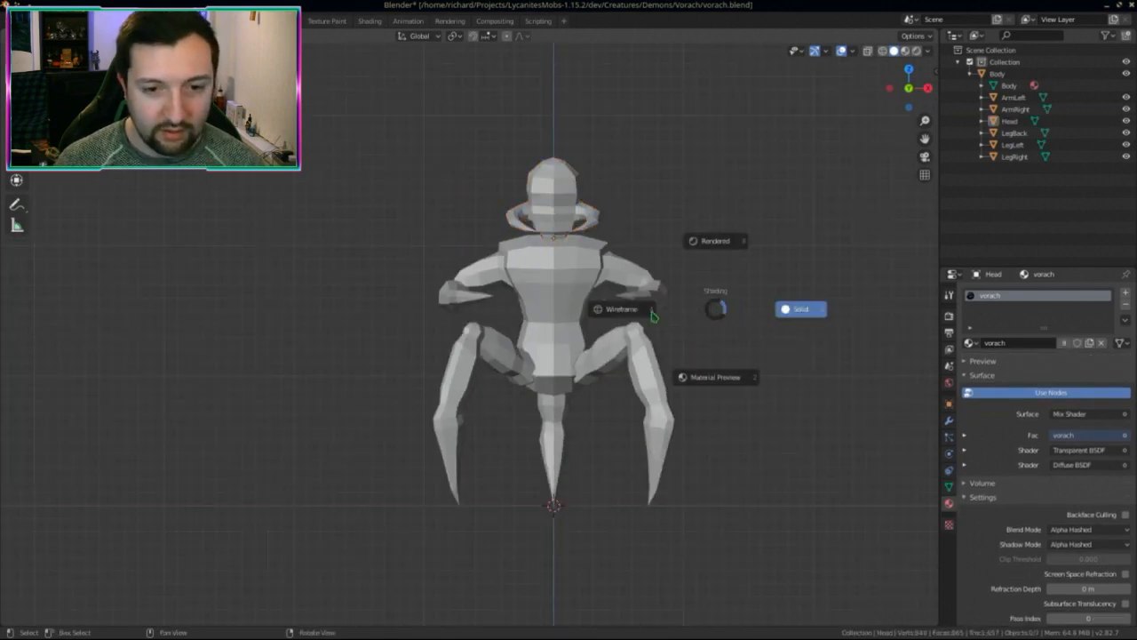
click(736, 391)
scroll(709, 385, down, 2)
middle_drag(666, 388, 647, 287)
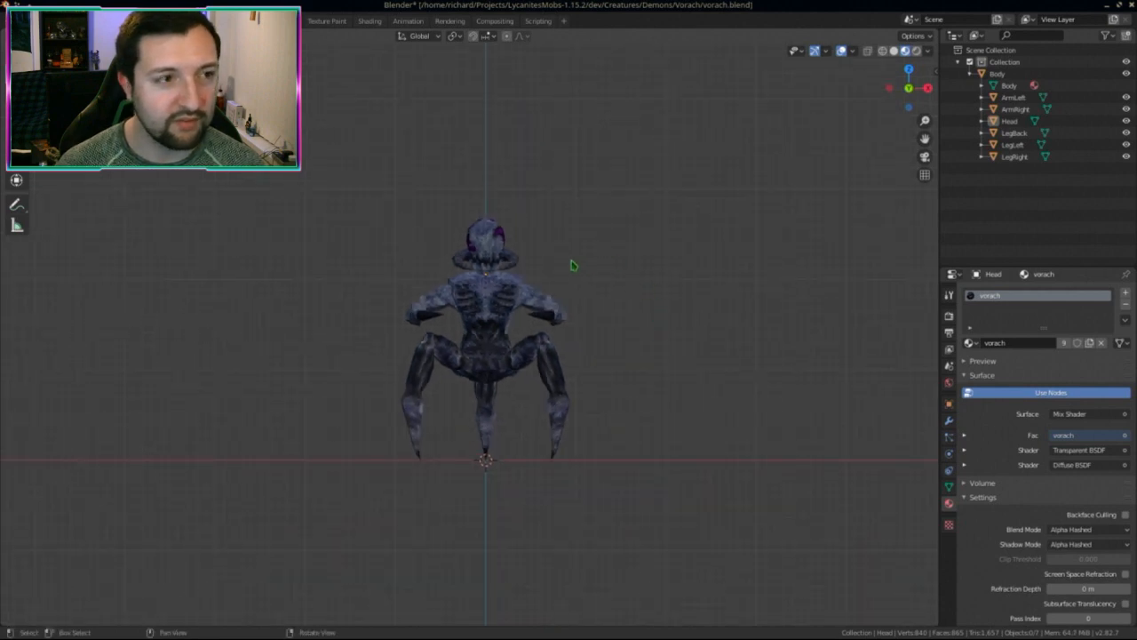
key(ctrl+s)
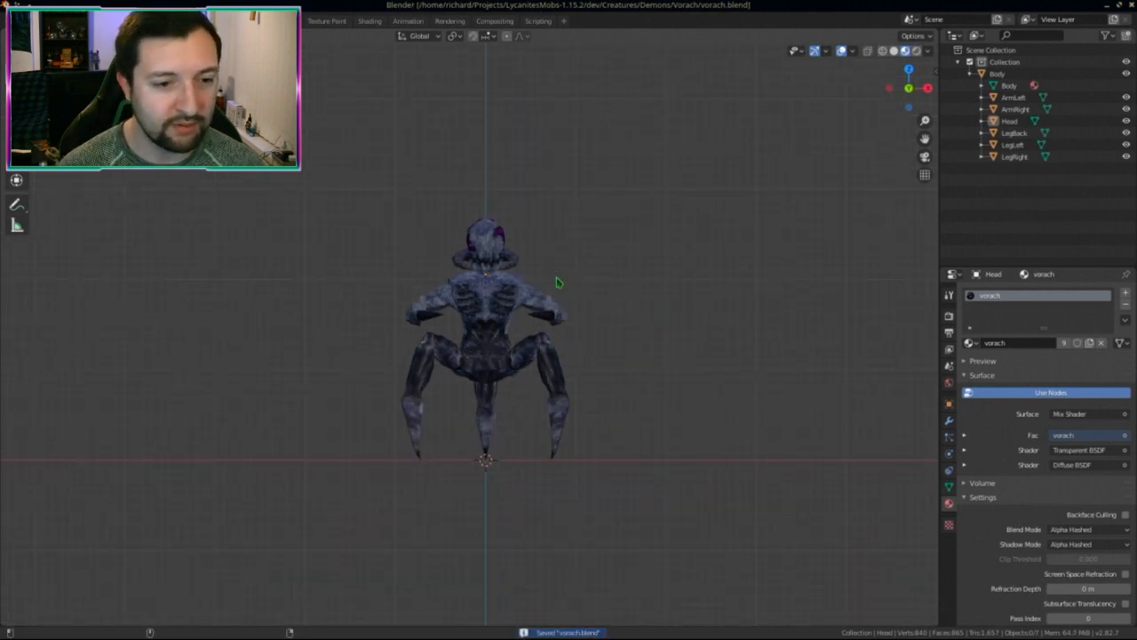
key(ctrl+alt+Down)
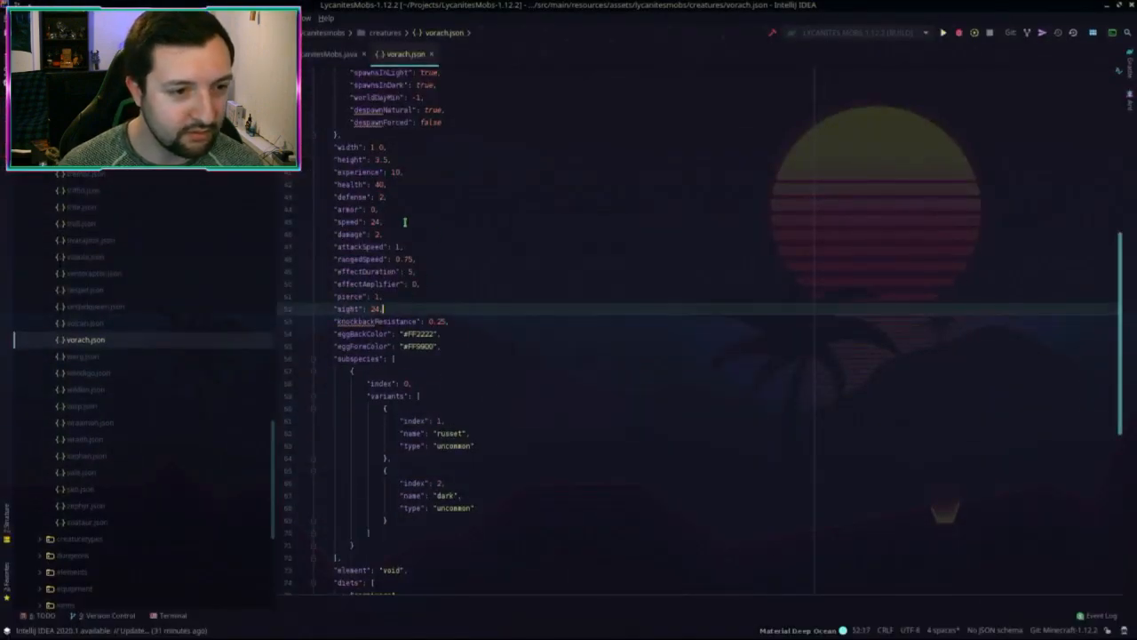
Step: Compare against the Blender model, then change the Vorach's width in vorach.json from 1.0 to 1.5
scroll(431, 284, down, 1)
scroll(405, 240, up, 3)
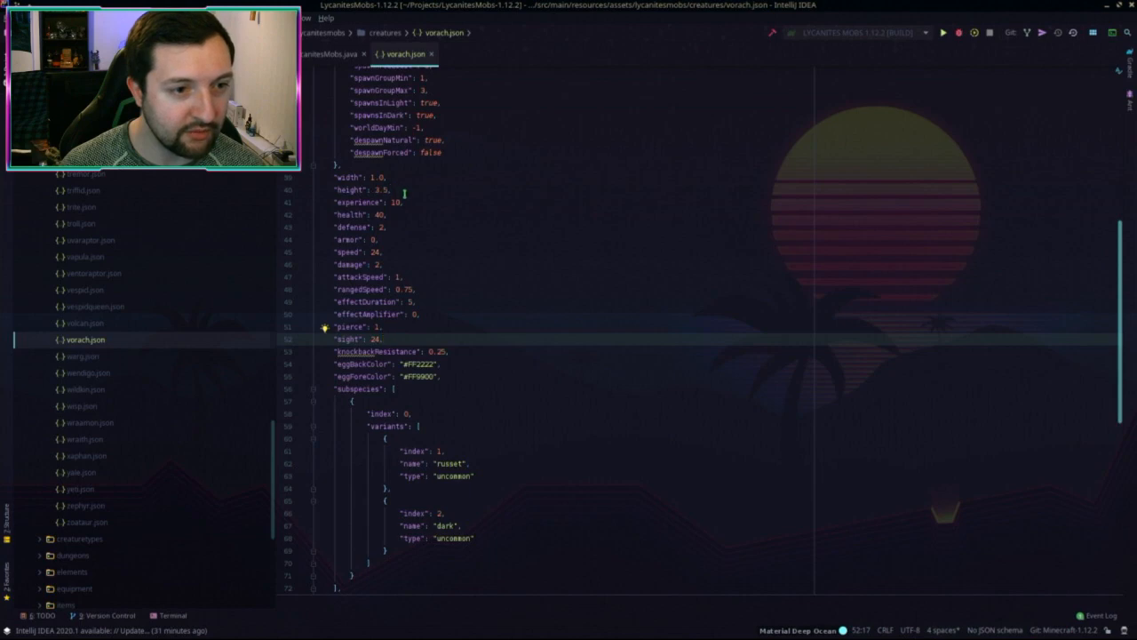
key(ctrl+alt+Up)
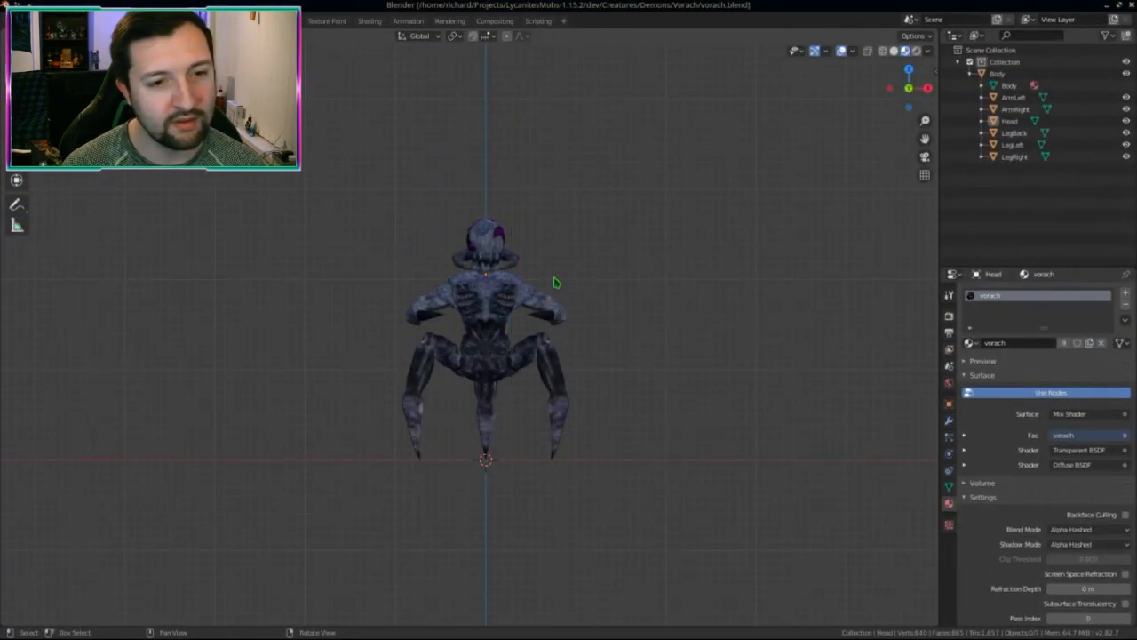
key(ctrl+alt+Down)
key(ctrl+alt+Down)
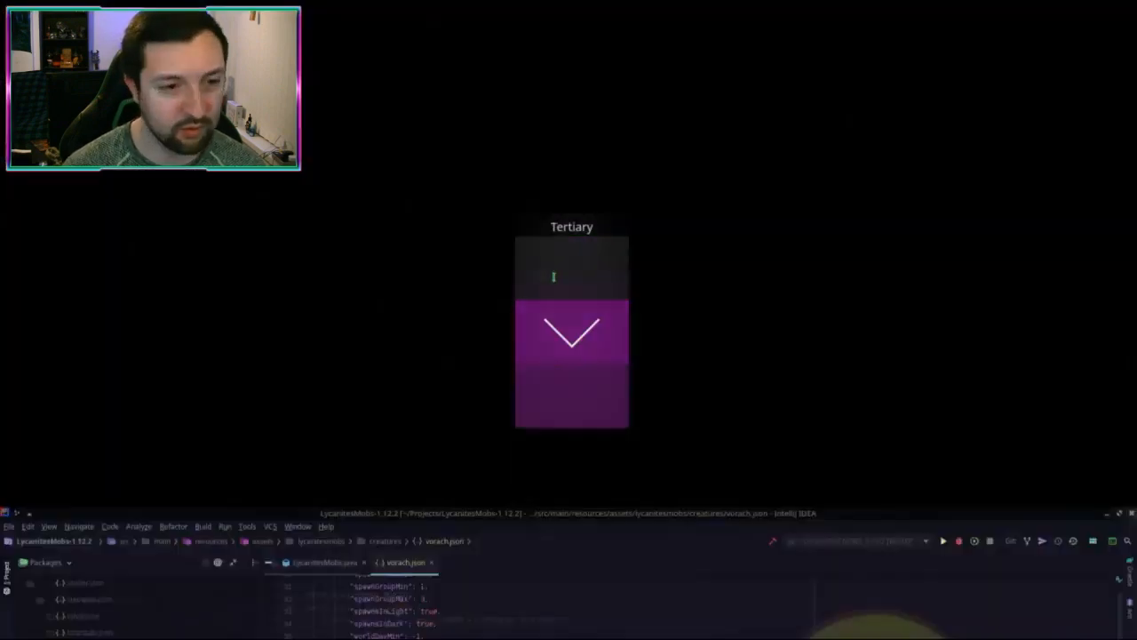
drag(377, 177, 383, 176)
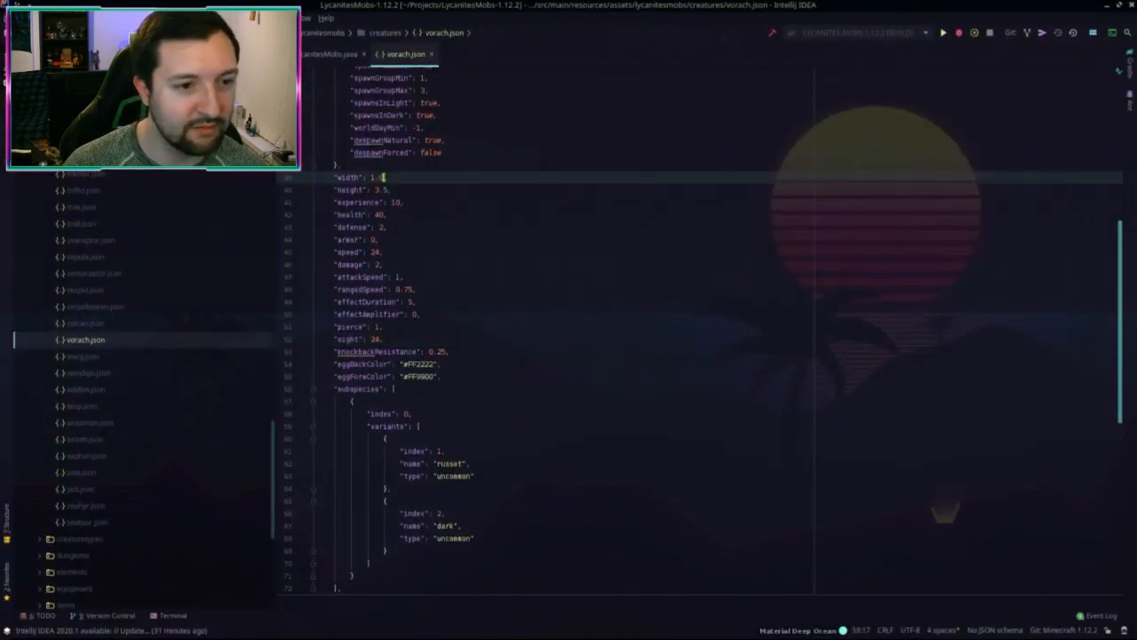
text(5)
Step: Try a health value of 60, then revert health back to 40
click(416, 203)
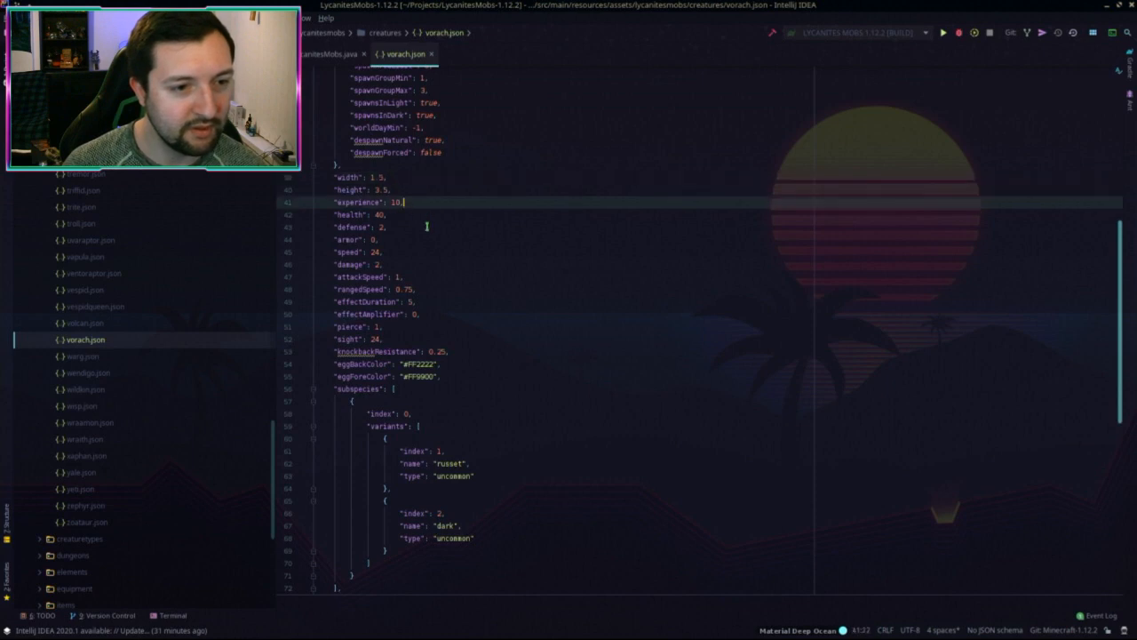
click(395, 213)
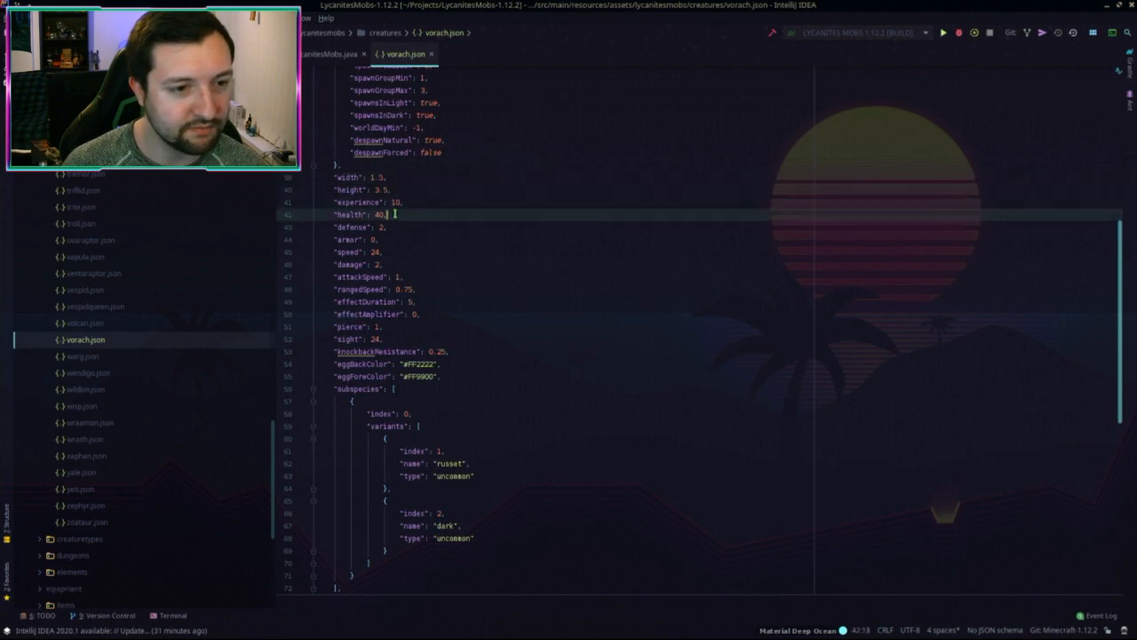
drag(375, 214, 382, 214)
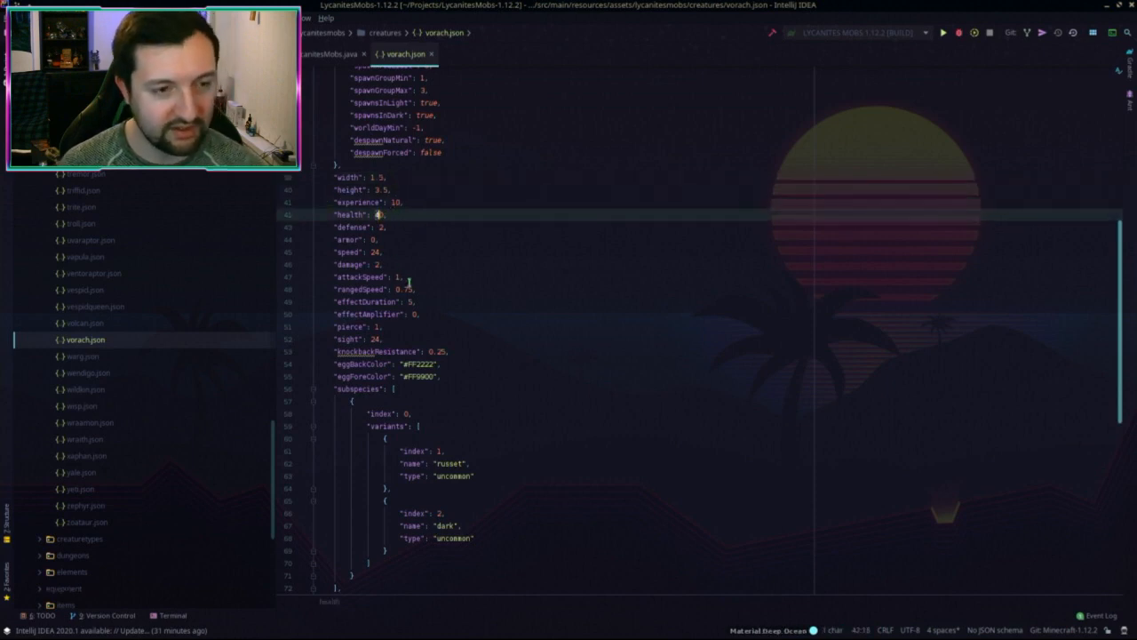
text(6)
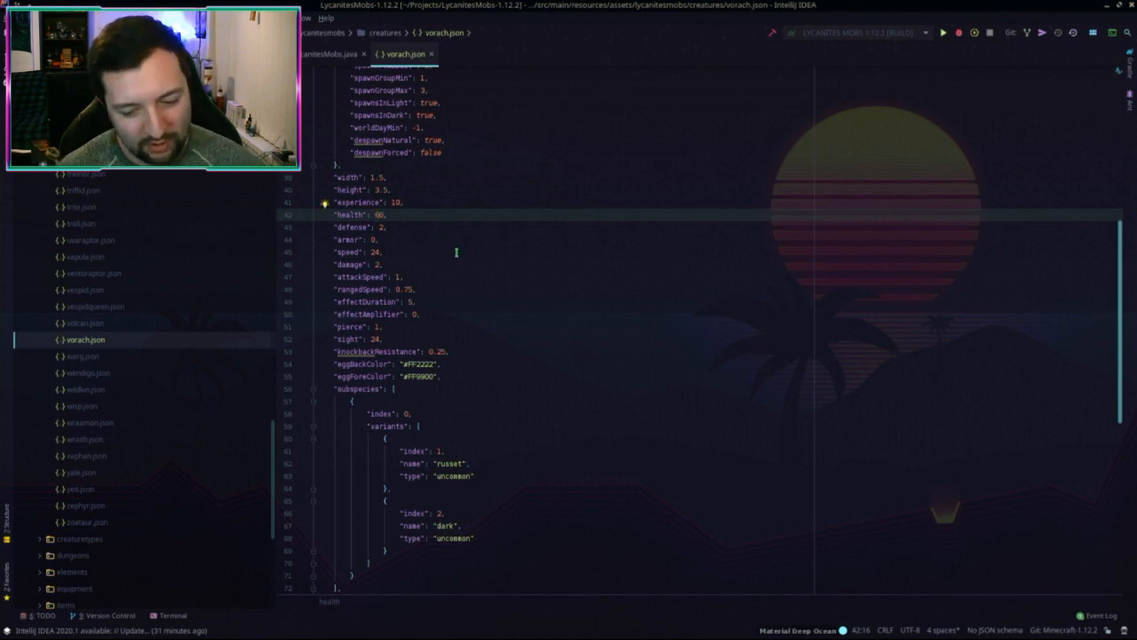
key(BackSpace)
text(4)
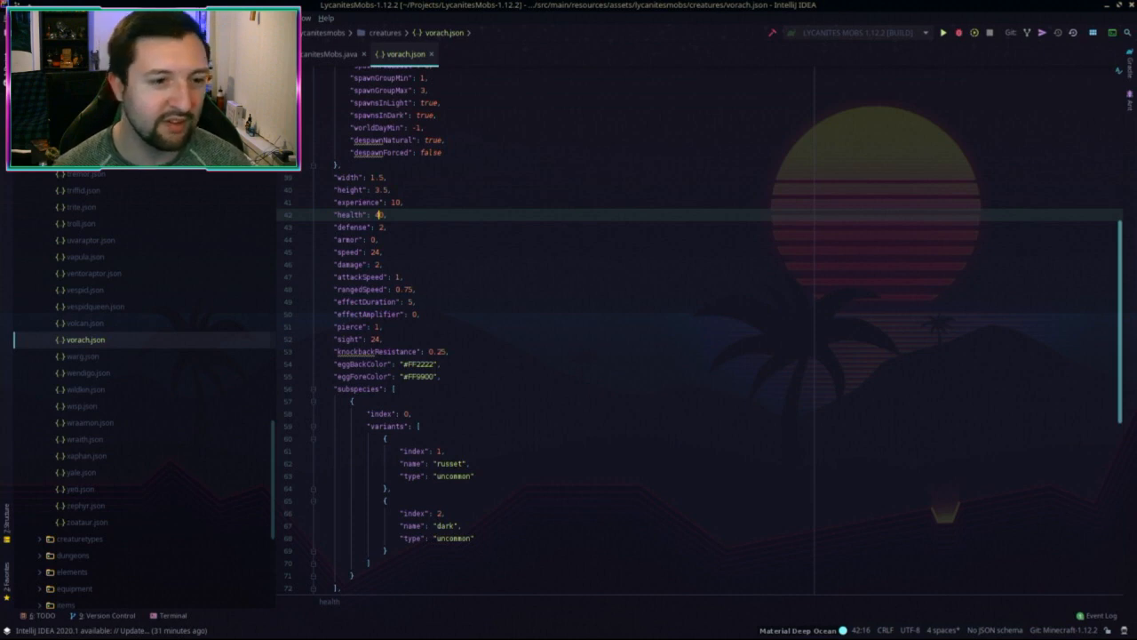
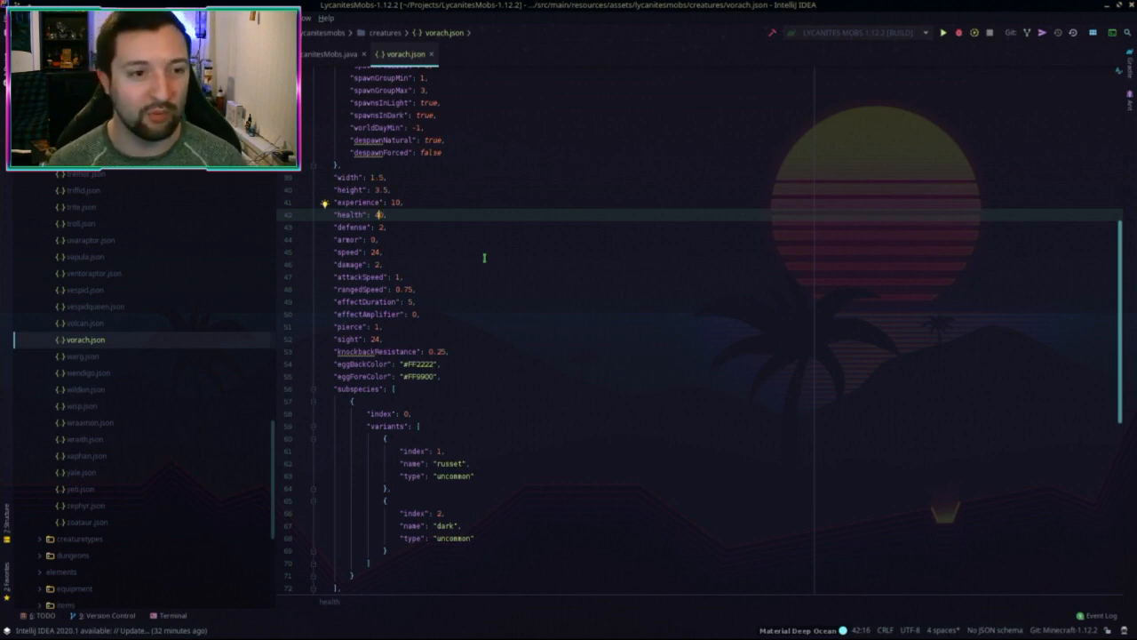
Step: Review the Vorach's armor, damage and speed values in vorach.json
scroll(488, 245, down, 2)
scroll(489, 247, up, 2)
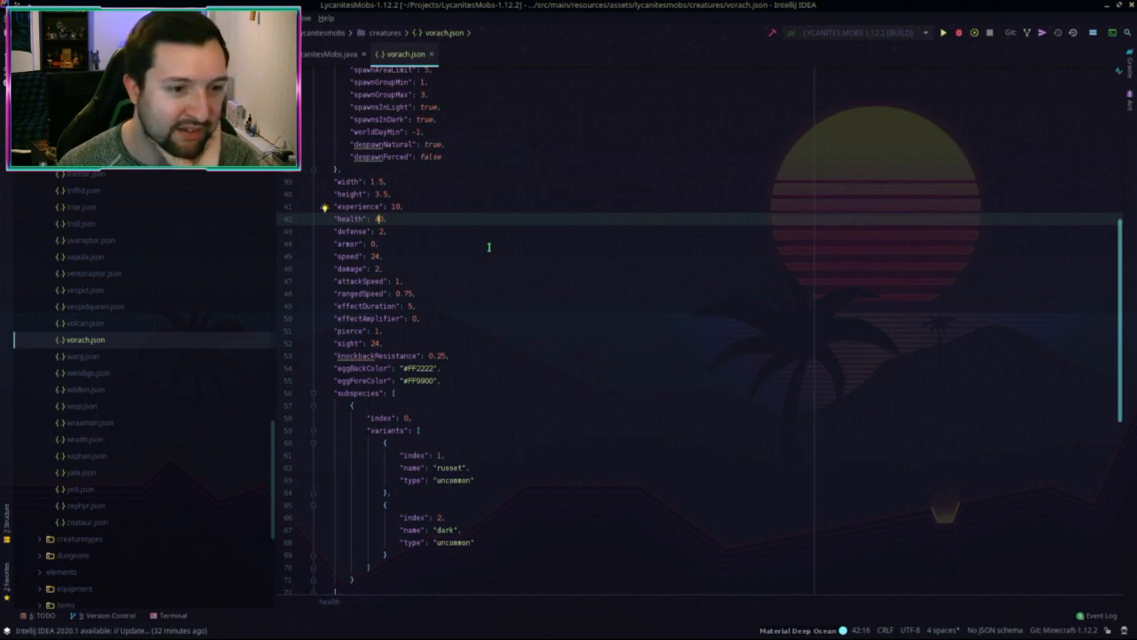
scroll(491, 250, down, 2)
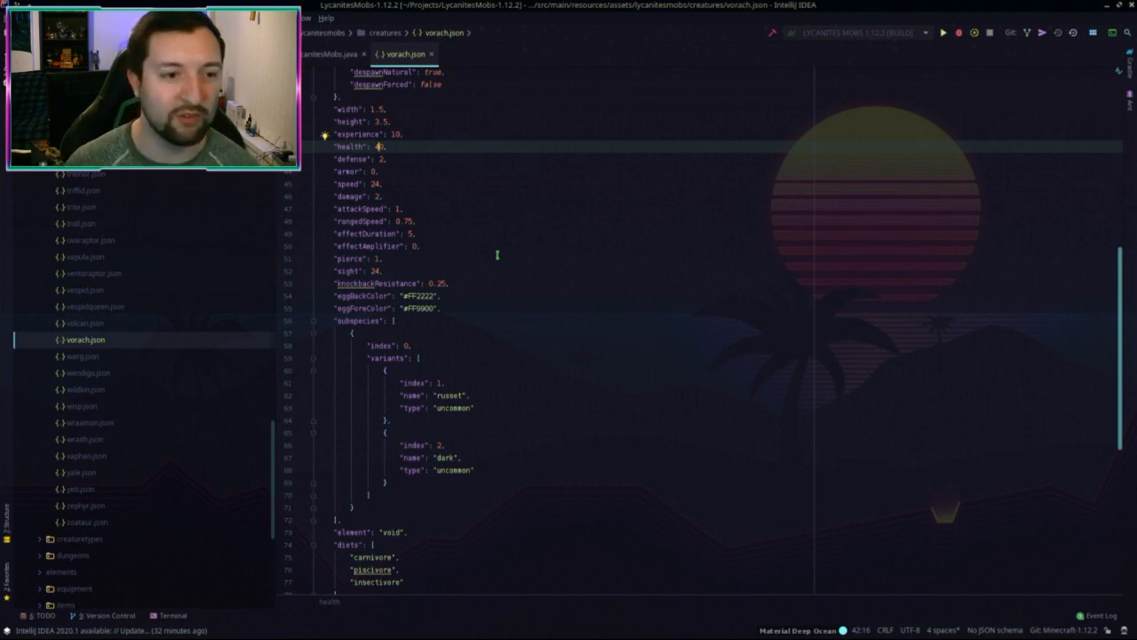
scroll(486, 223, down, 3)
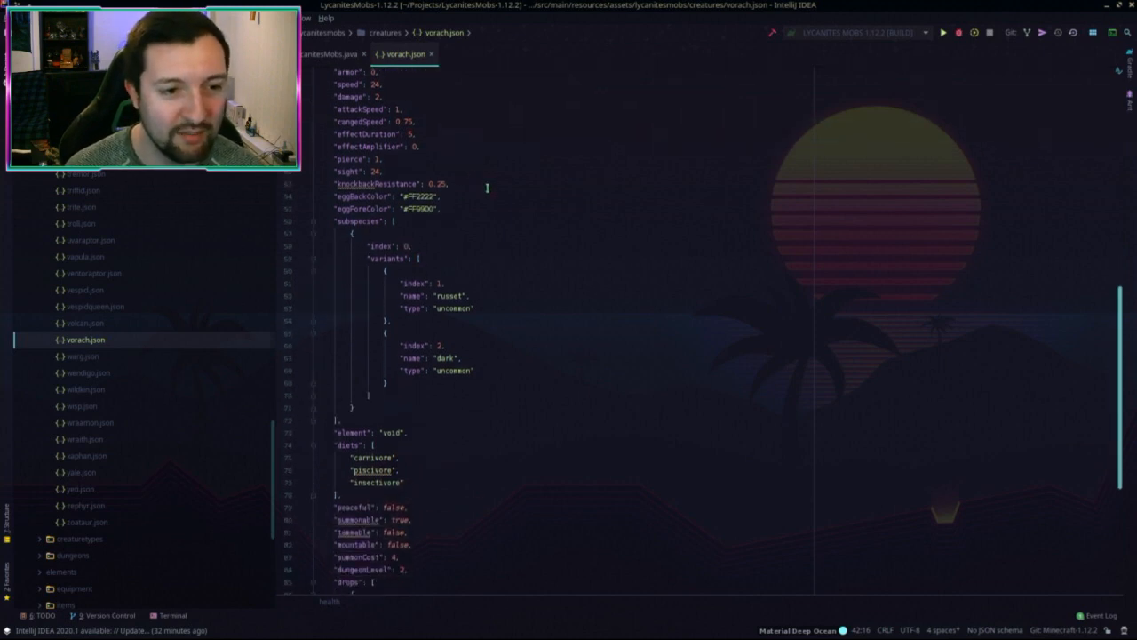
scroll(488, 188, up, 3)
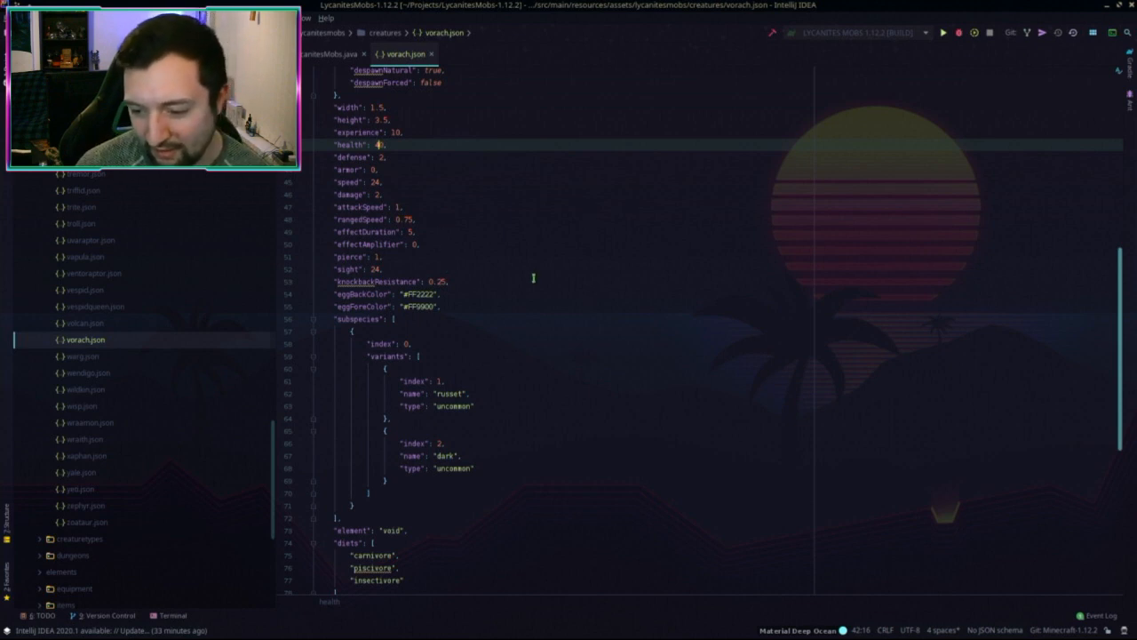
scroll(544, 298, down, 1)
scroll(533, 303, up, 1)
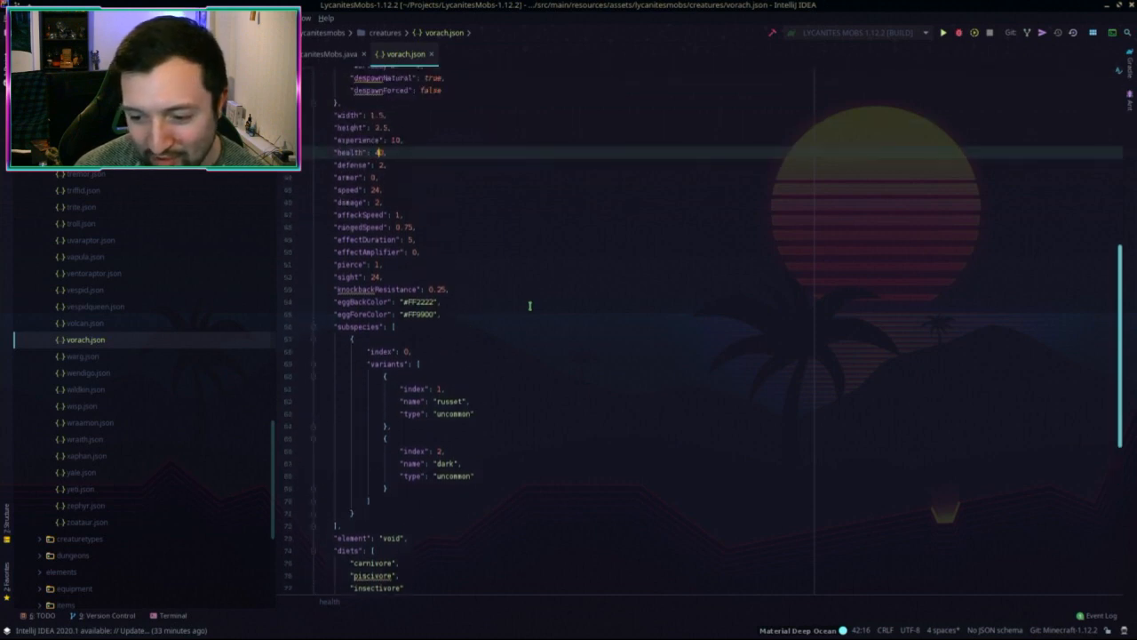
scroll(530, 306, up, 3)
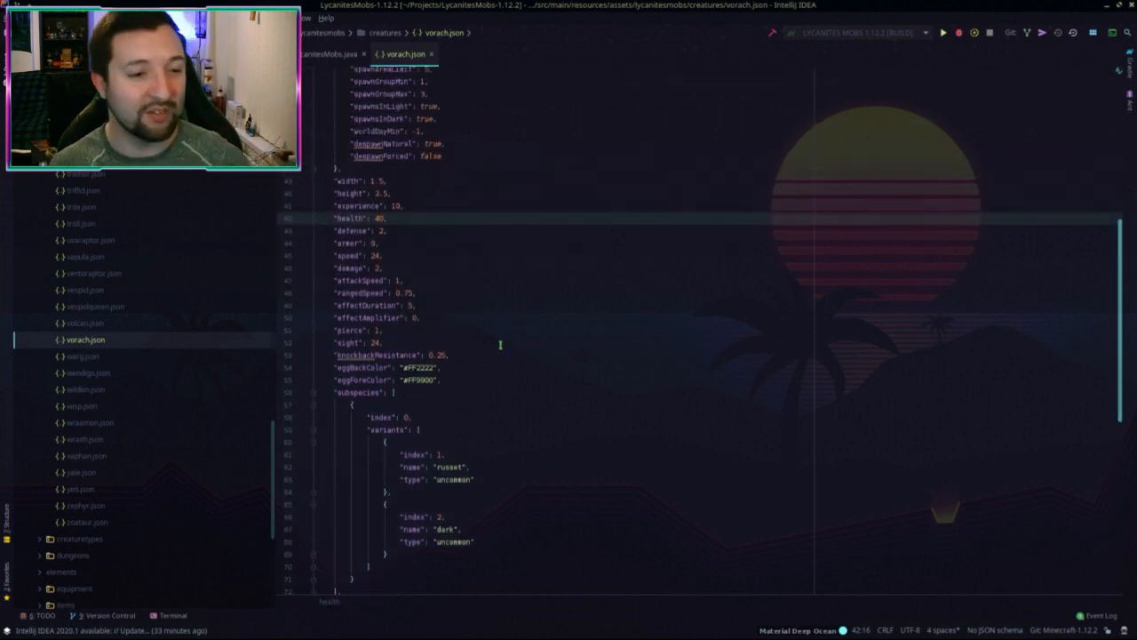
scroll(406, 236, down, 4)
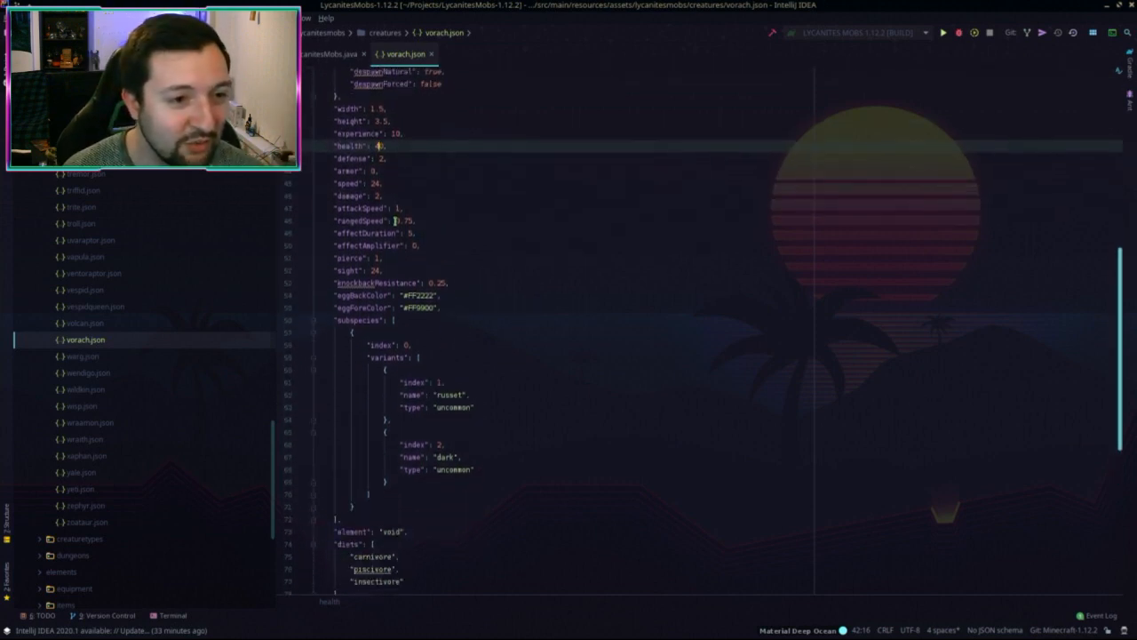
click(396, 170)
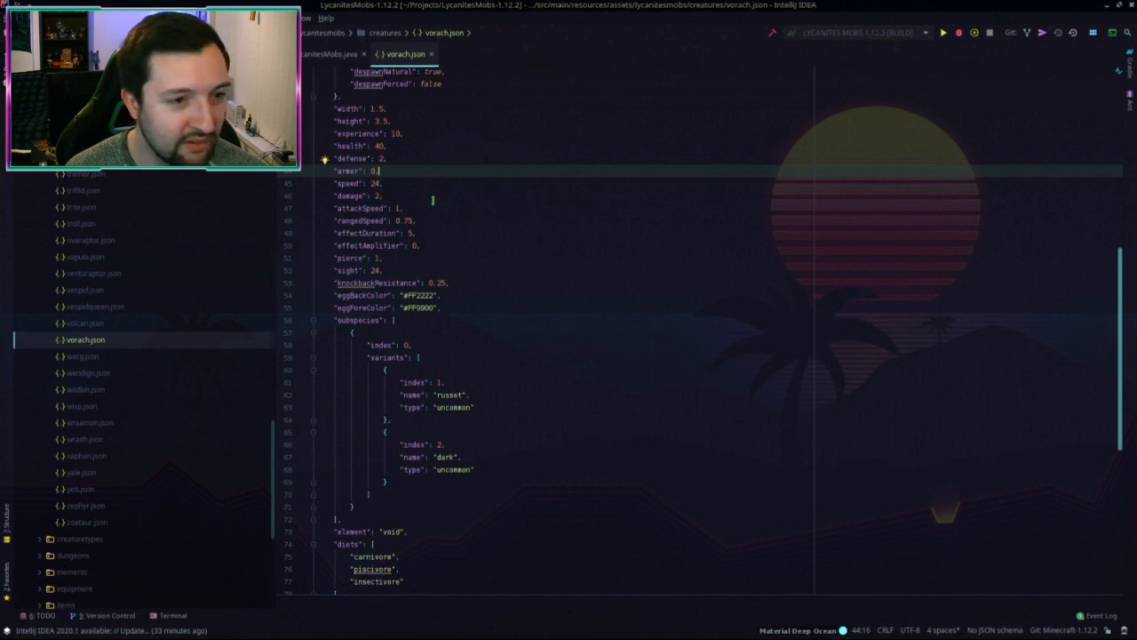
click(400, 194)
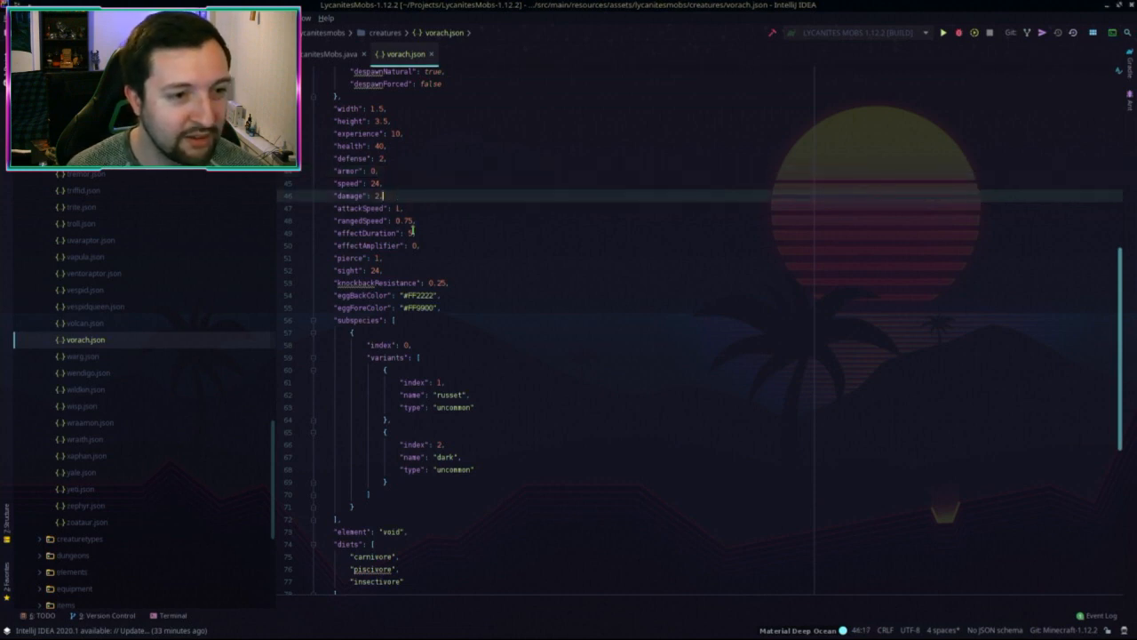
double_click(374, 183)
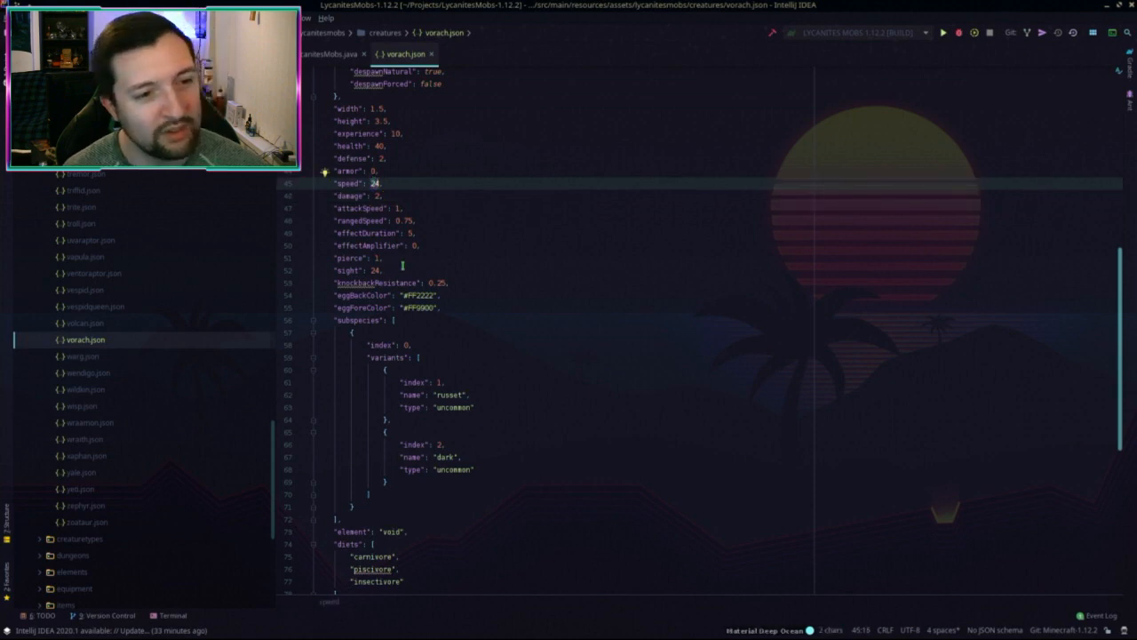
Step: Lower rangedSpeed from 0.75 to 0.5, below the attackSpeed line
click(411, 200)
click(418, 207)
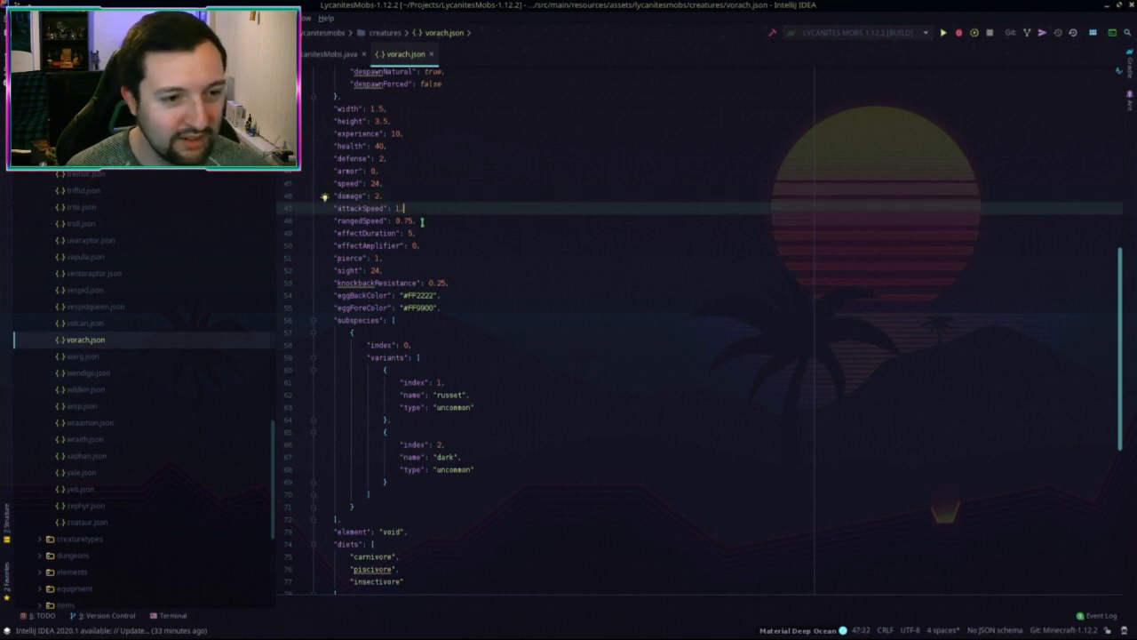
click(422, 220)
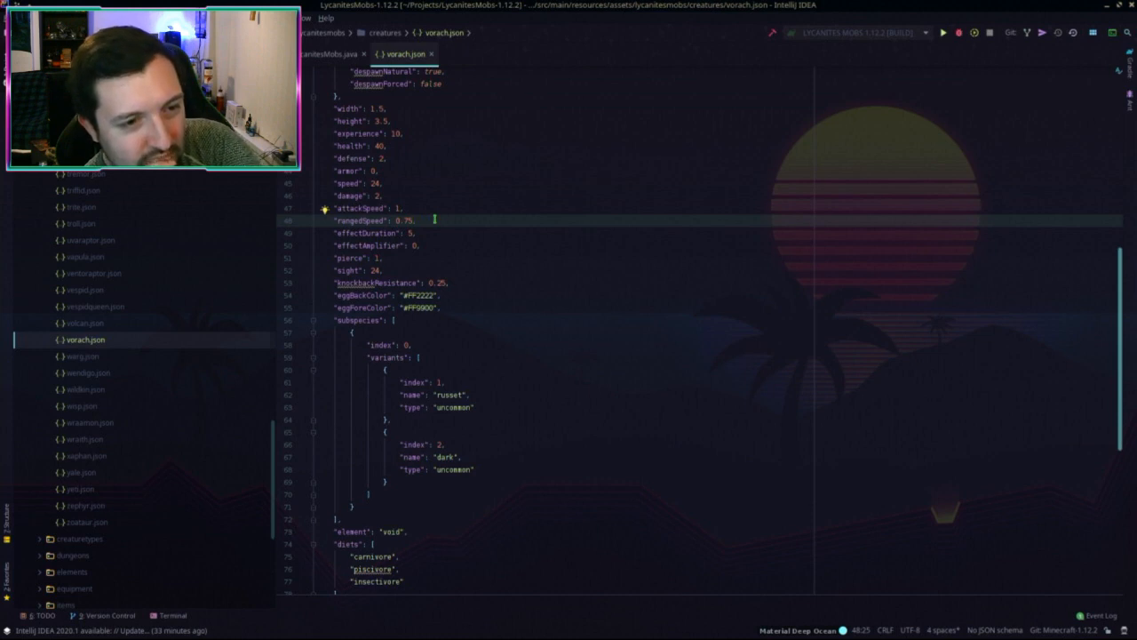
key(Left)
key(Left)
key(BackSpace)
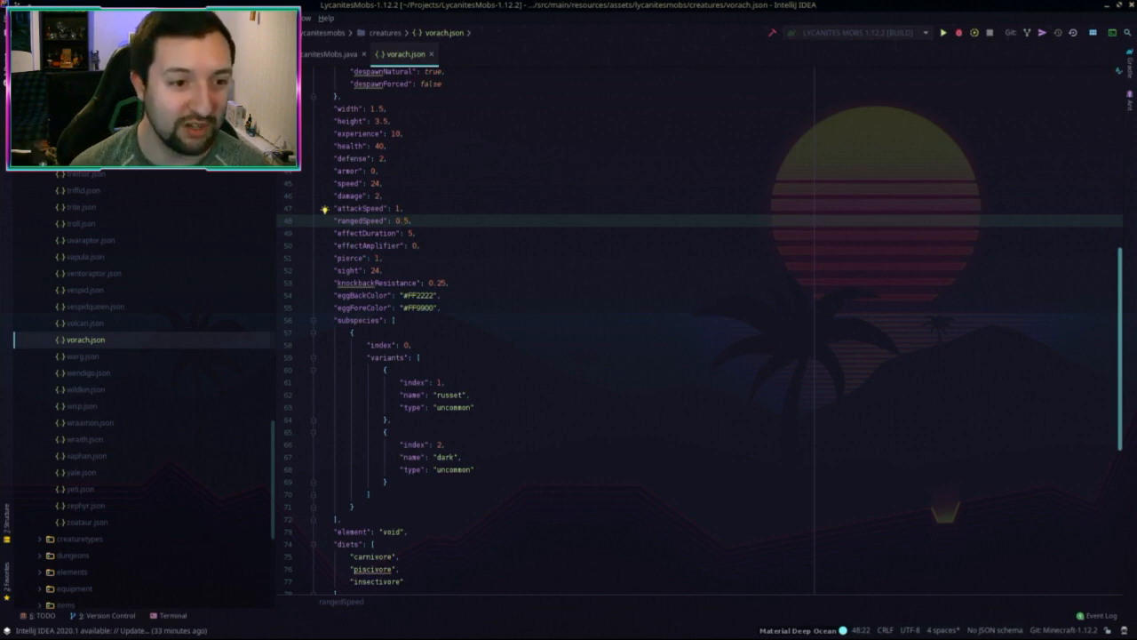
click(435, 248)
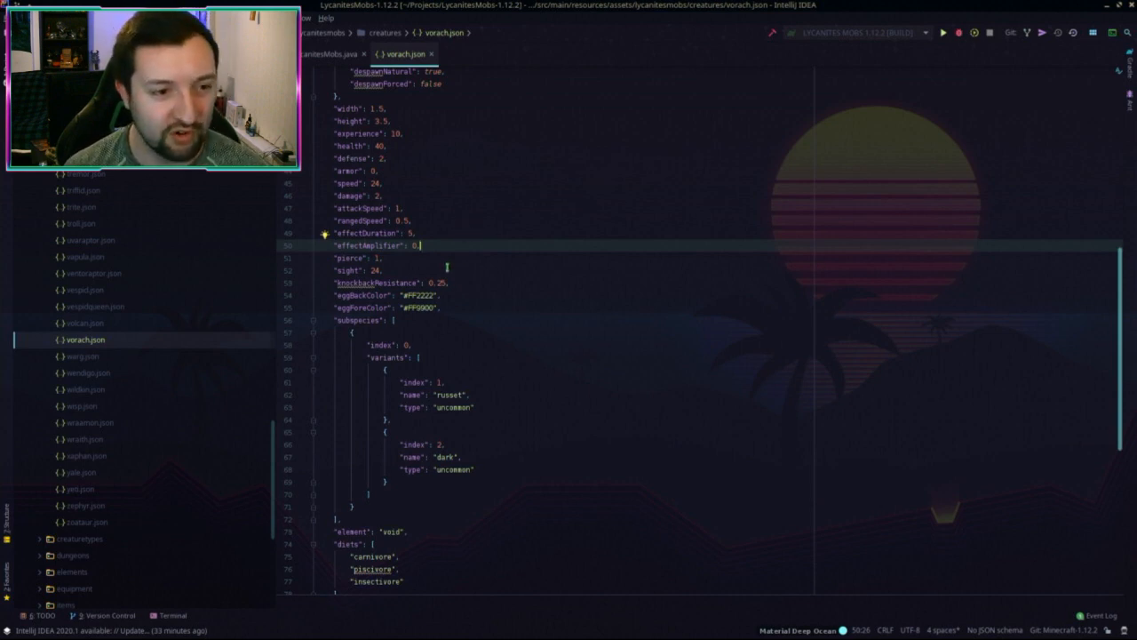
scroll(493, 244, down, 1)
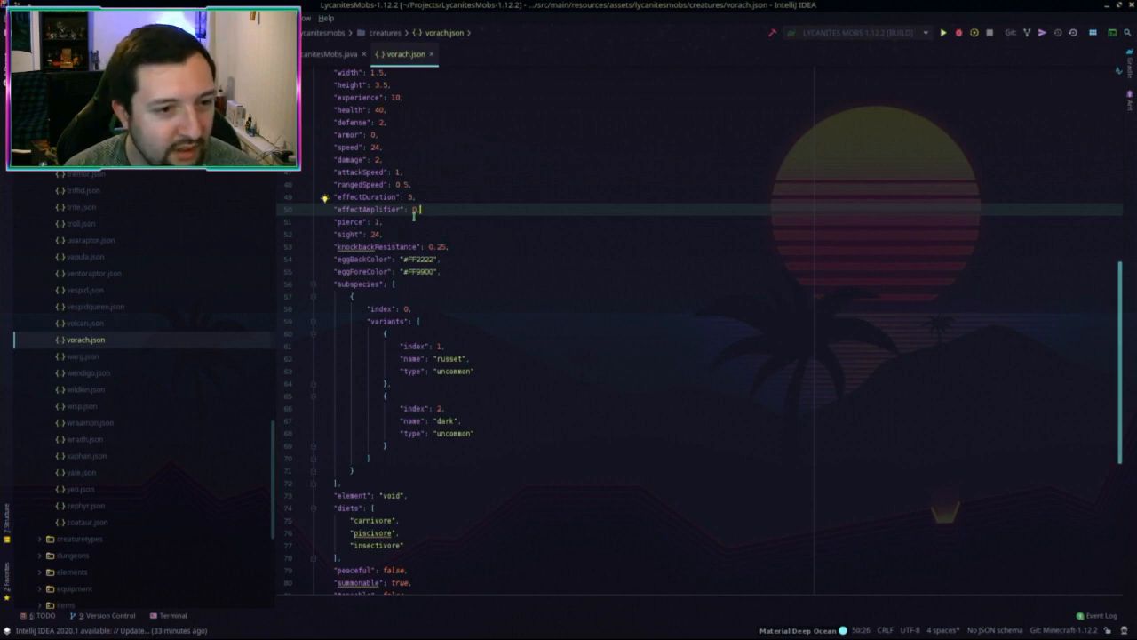
double_click(414, 210)
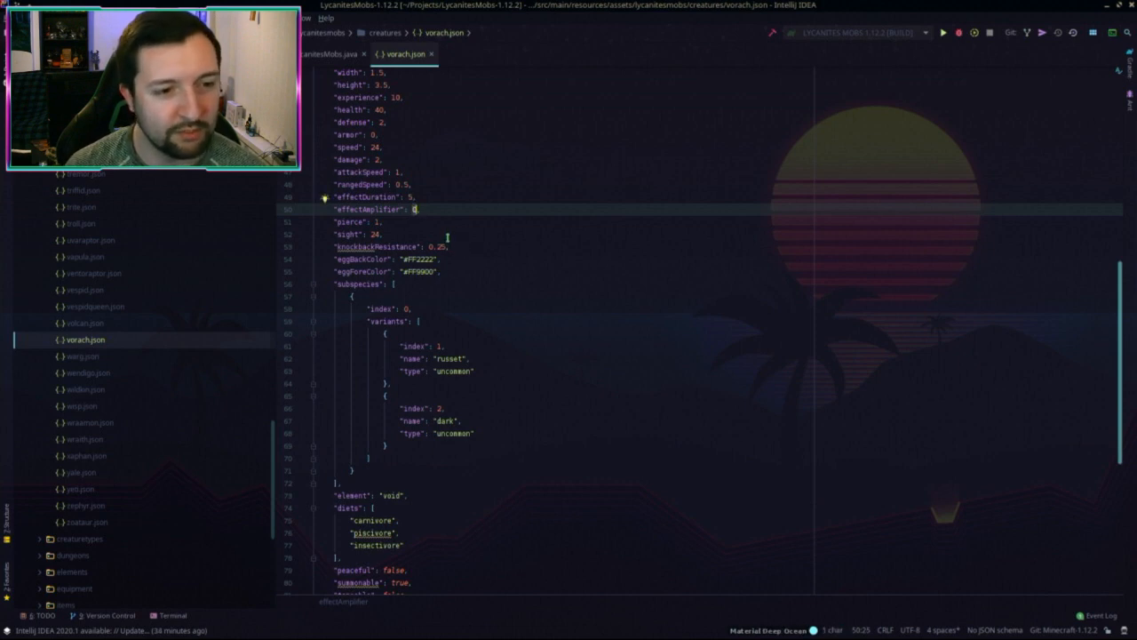
click(410, 235)
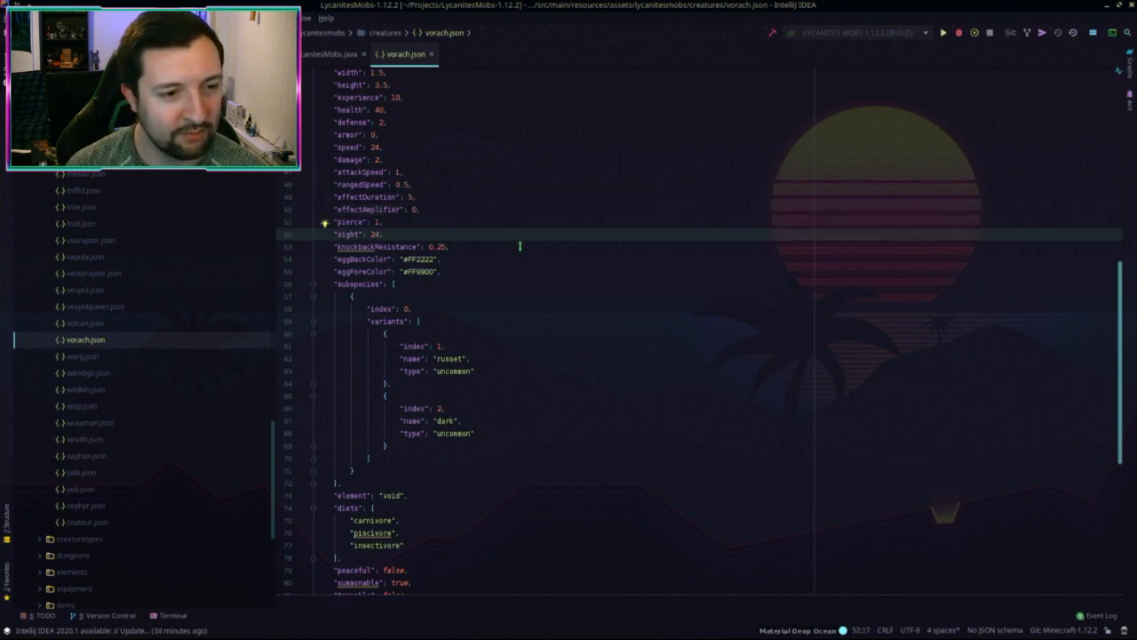
scroll(520, 246, down, 2)
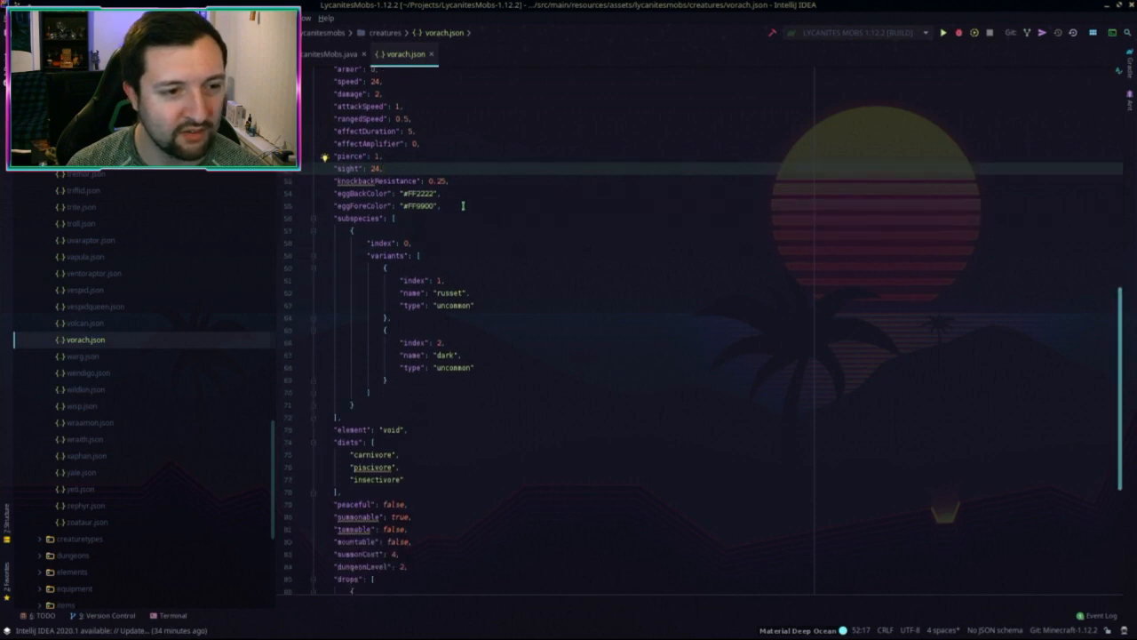
click(447, 194)
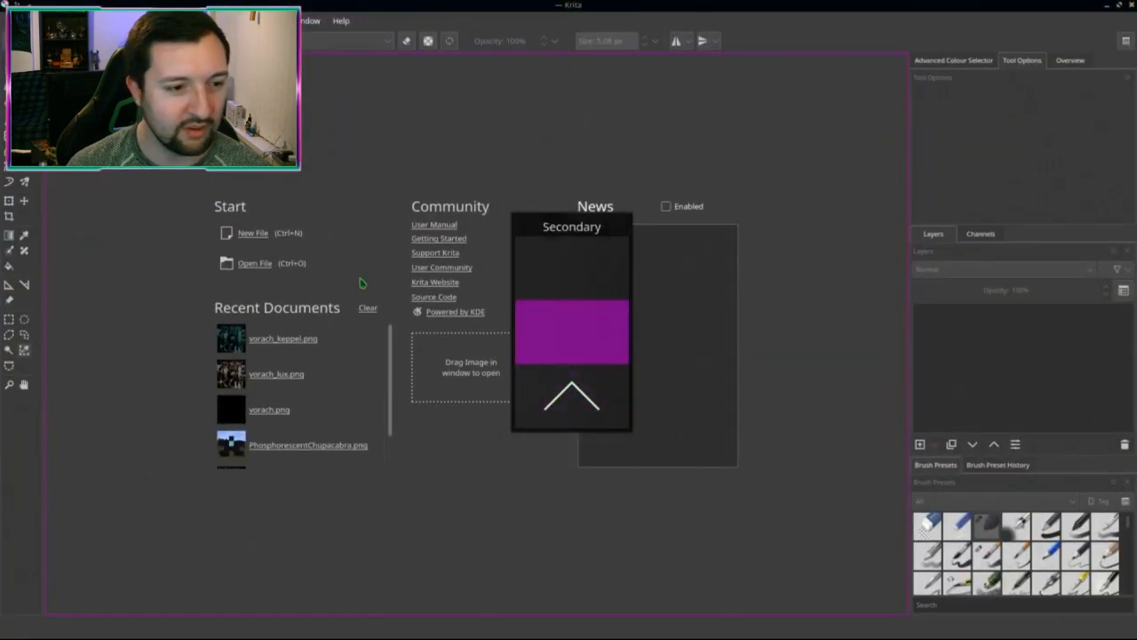
Step: Open vorach.png from the recent documents and sample a bluish grey from it
scroll(275, 415, down, 1)
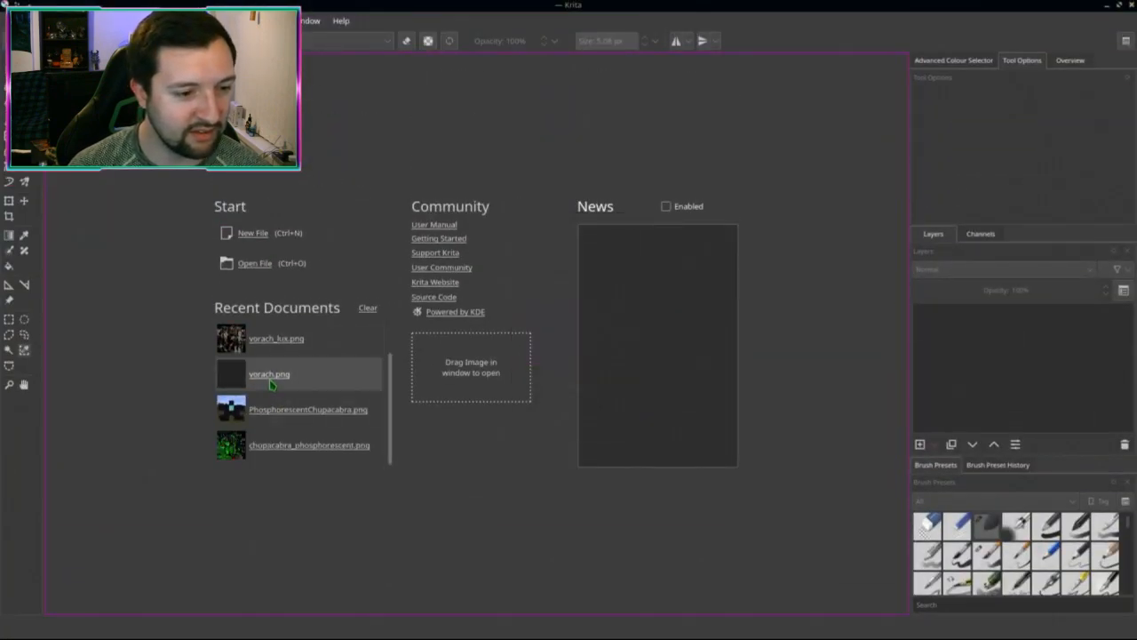
click(271, 384)
scroll(613, 307, up, 1)
click(988, 59)
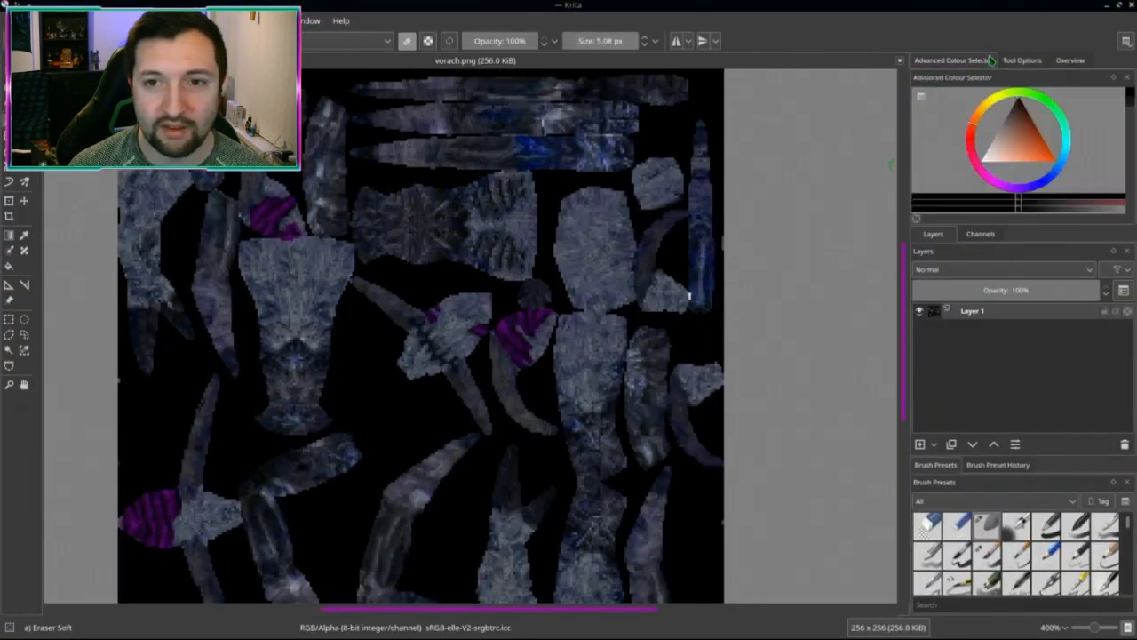
ctrl+click(605, 263)
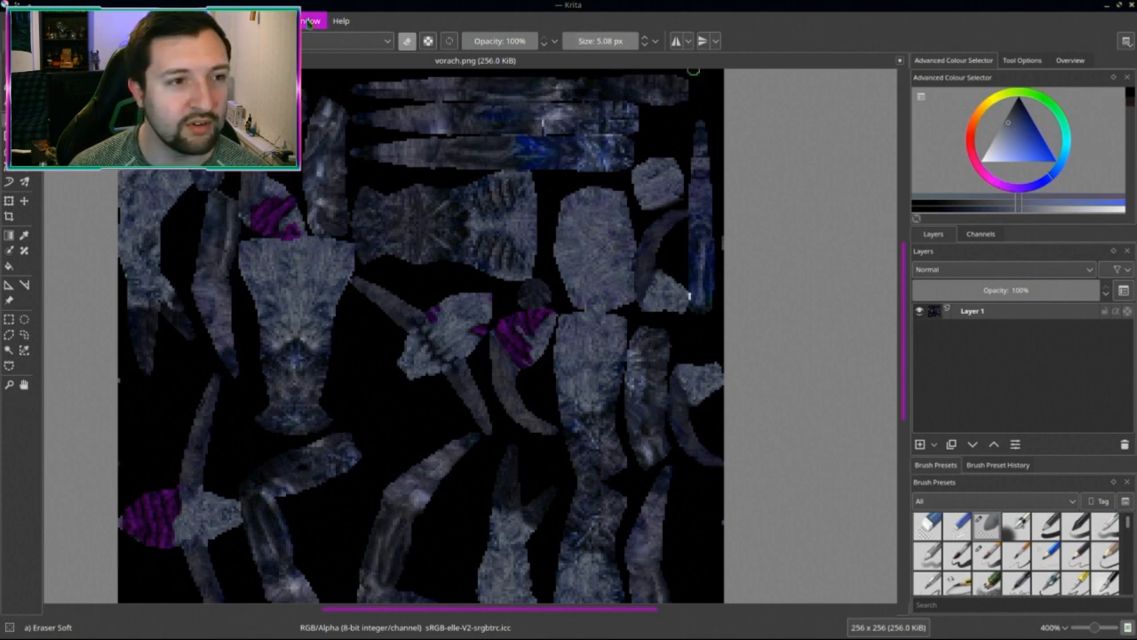
Step: Hide the Advanced Colour Selector docker
click(276, 21)
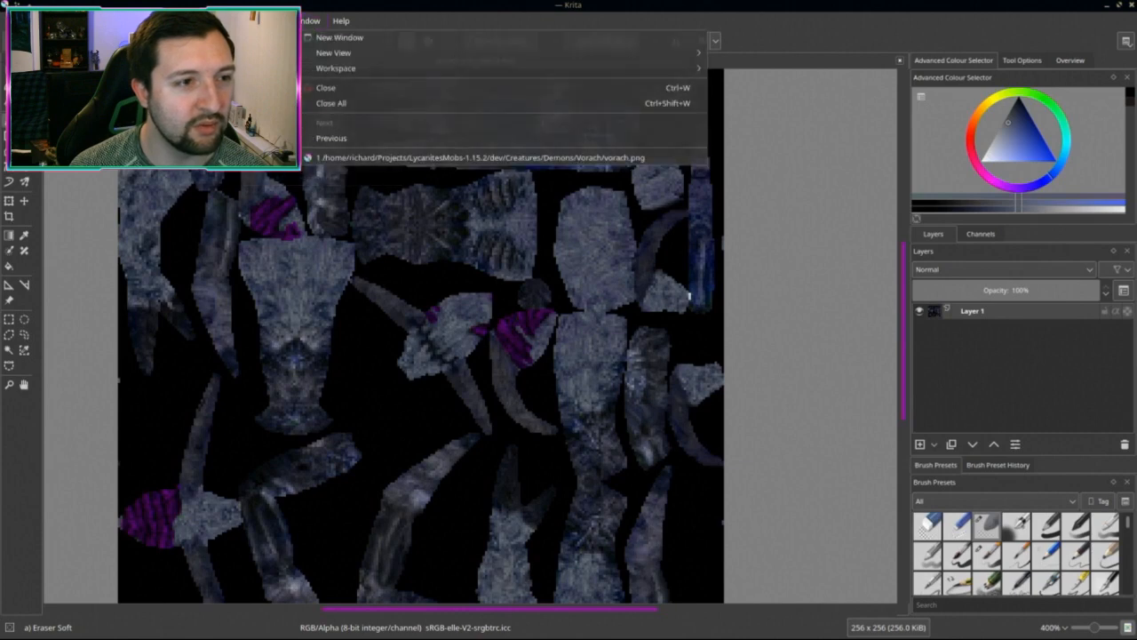
key(Escape)
key(alt+v)
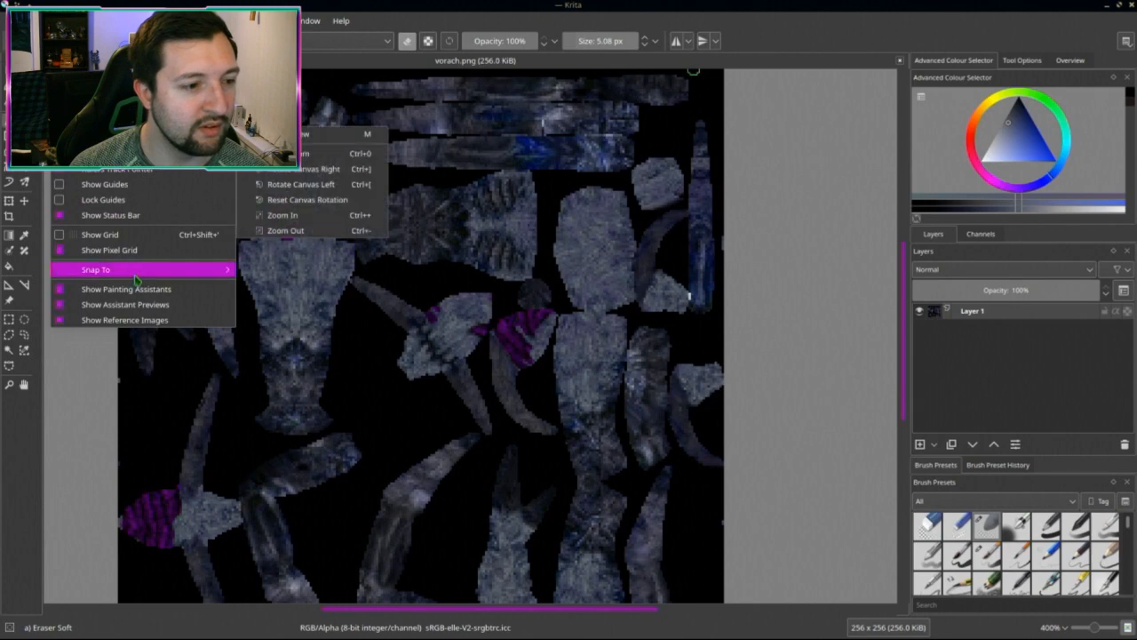
mouse_move(311, 20)
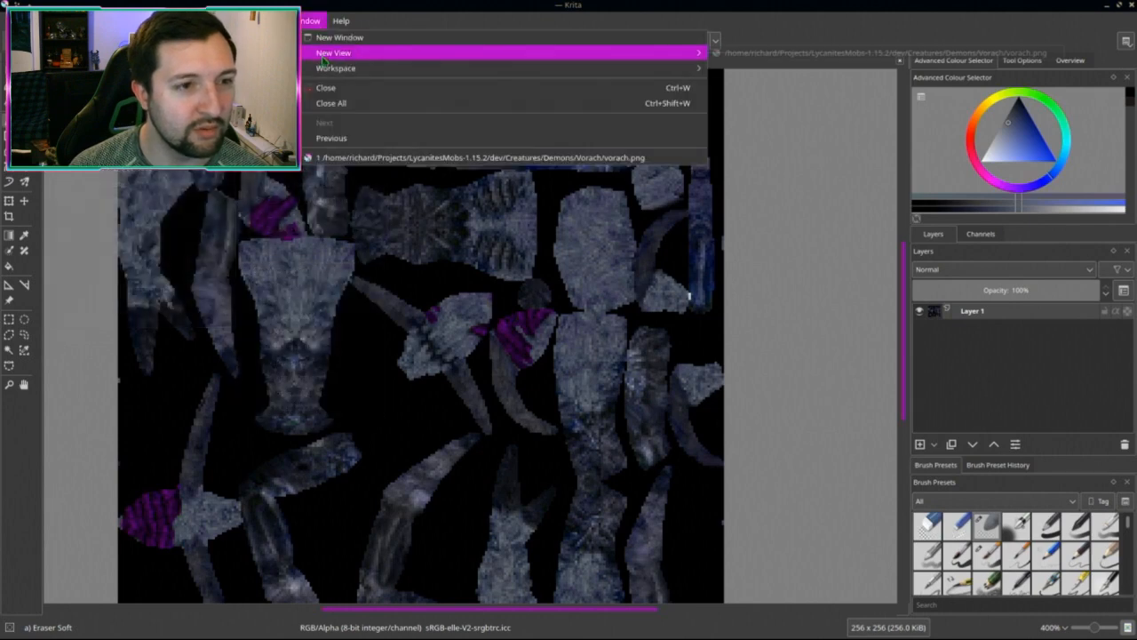
mouse_move(341, 76)
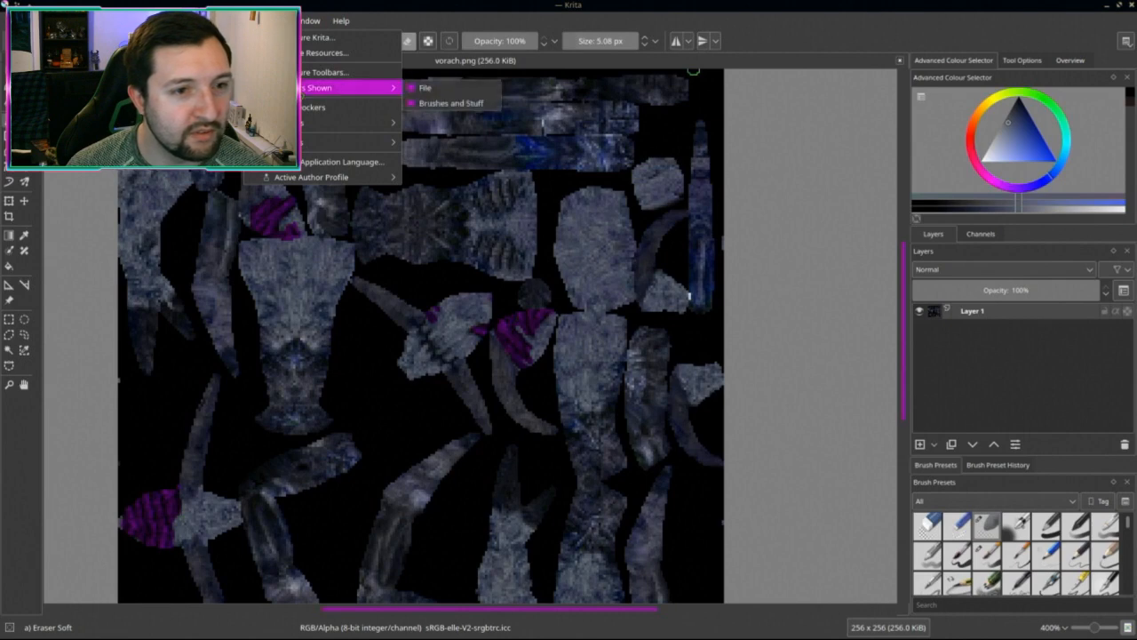
mouse_move(331, 129)
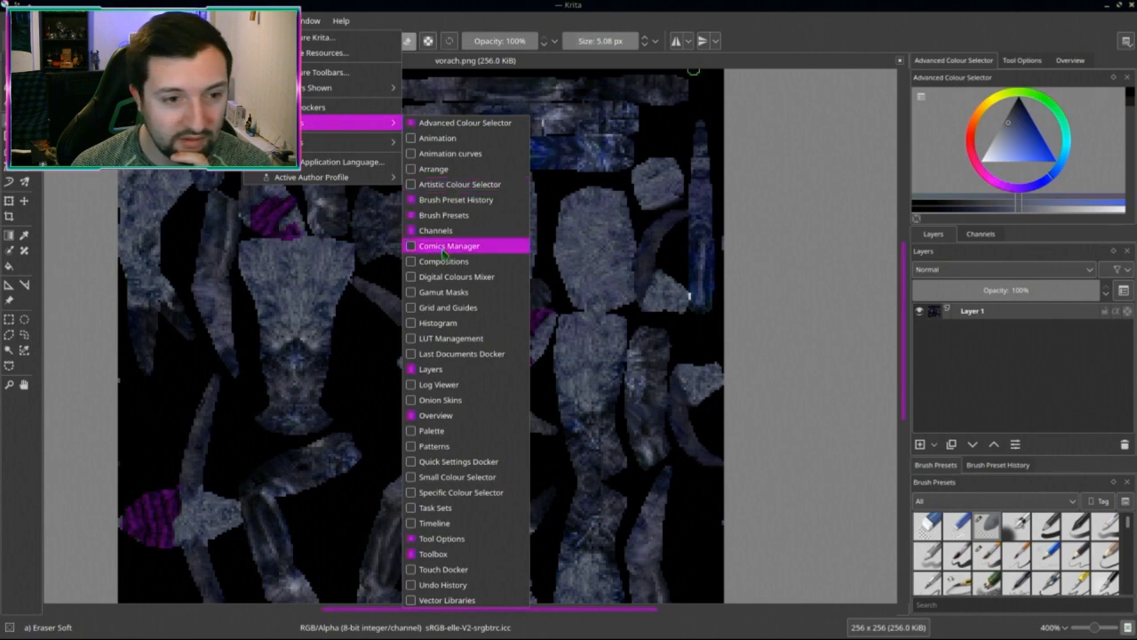
click(458, 122)
click(309, 19)
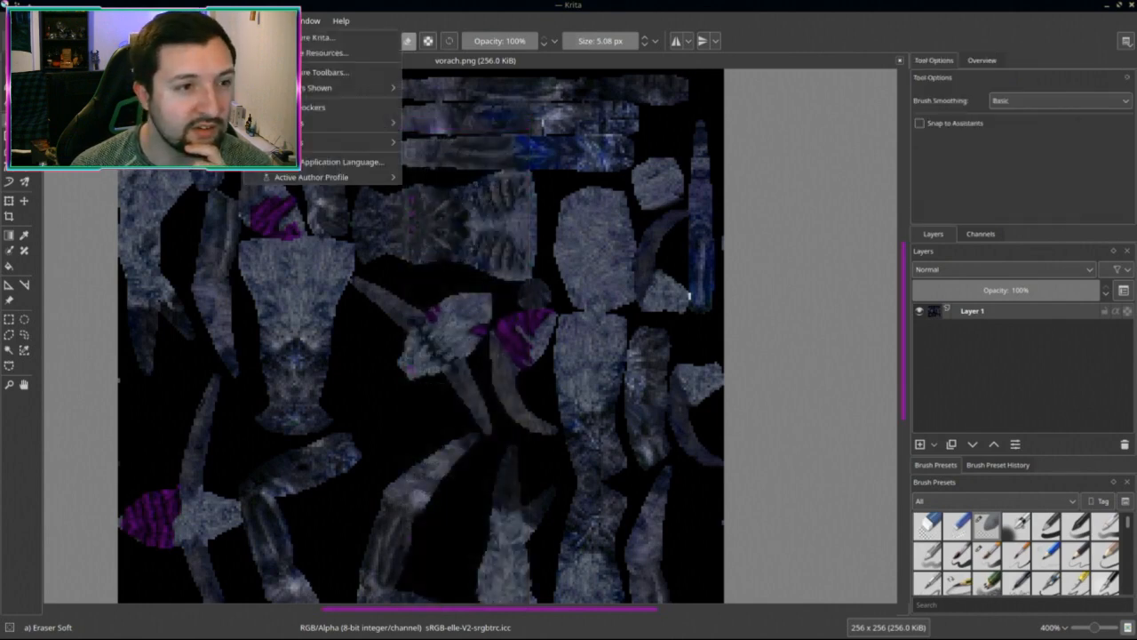
click(357, 70)
Step: Add the Palette docker from Settings > Dockers, close it, and reopen the Dockers submenu
click(265, 20)
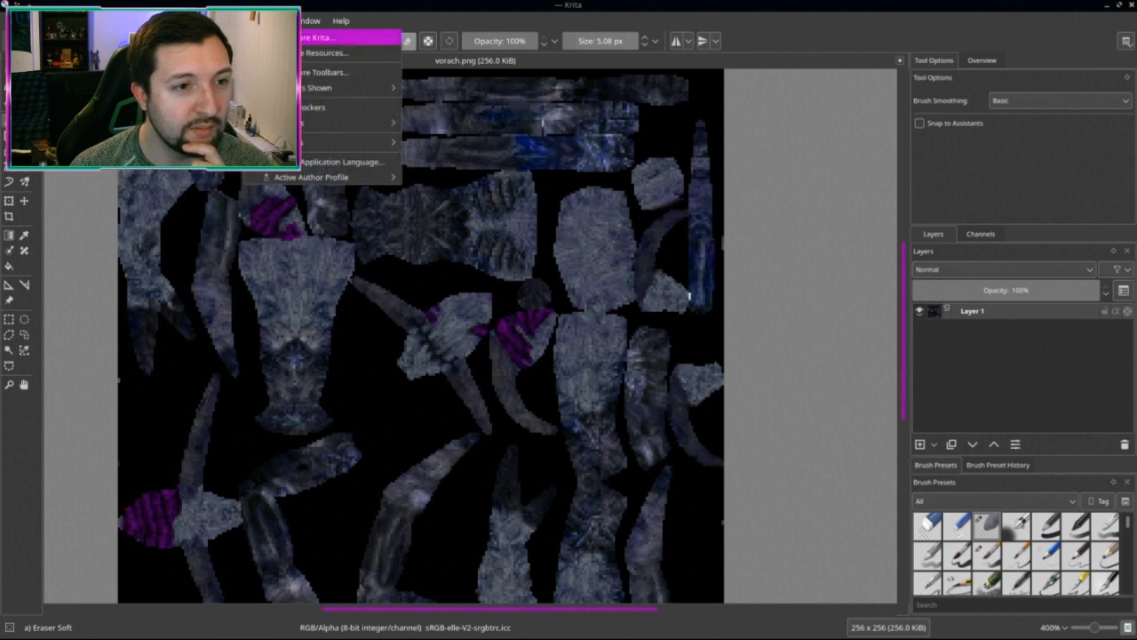
mouse_move(356, 122)
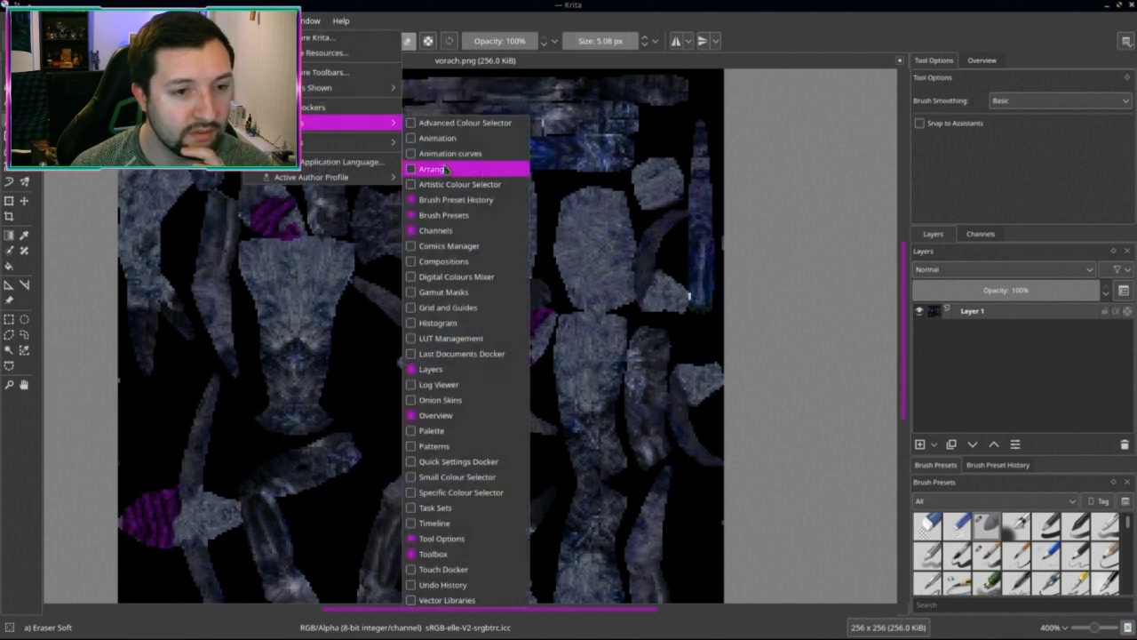
click(468, 431)
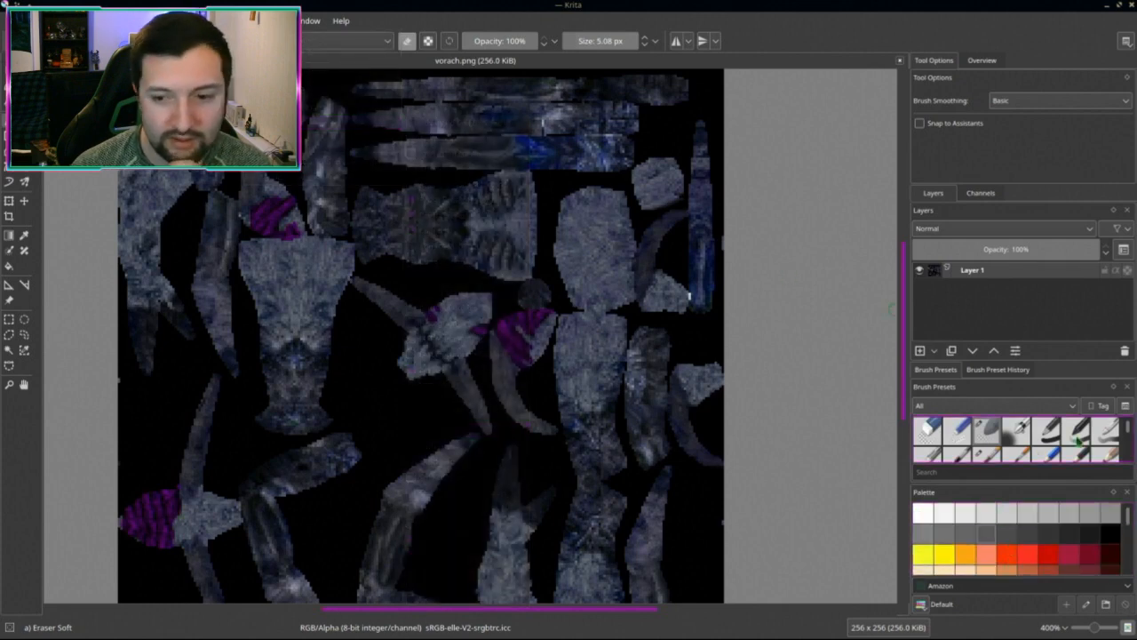
click(1127, 491)
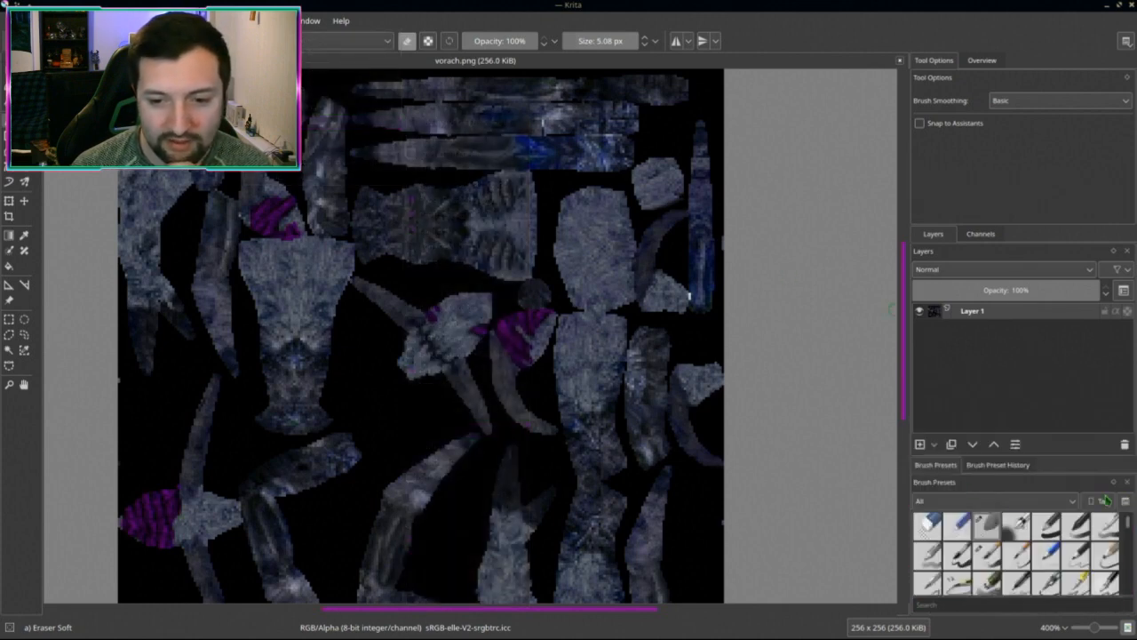
click(310, 20)
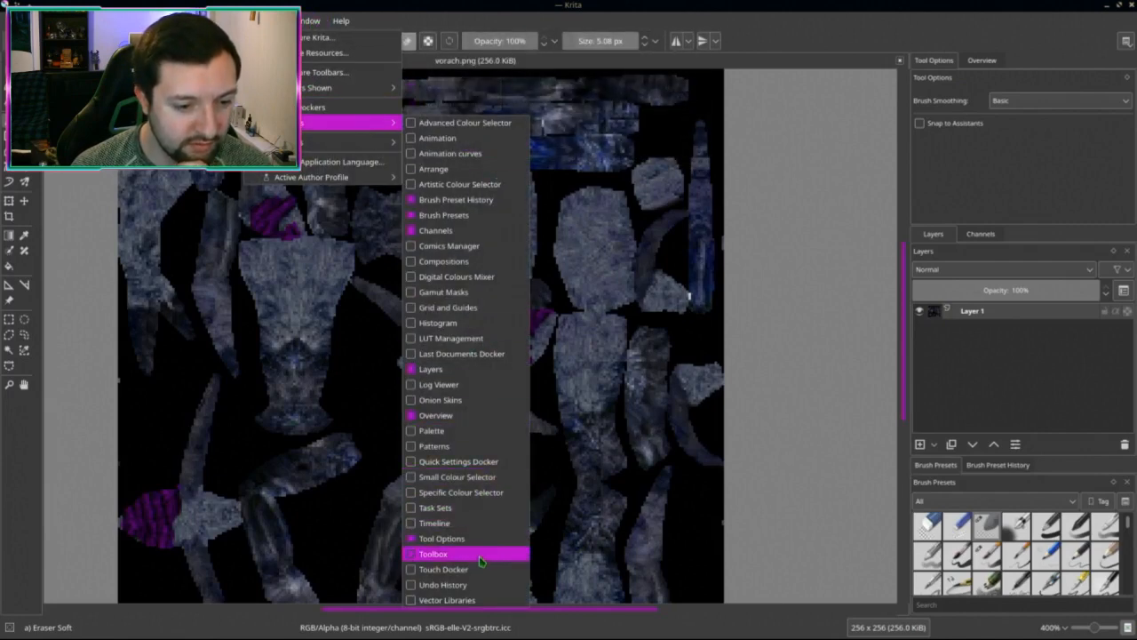
Step: Enable the Specific Colour Selector docker and sample the texture's grey-blue, selecting hex #4e5567
click(461, 494)
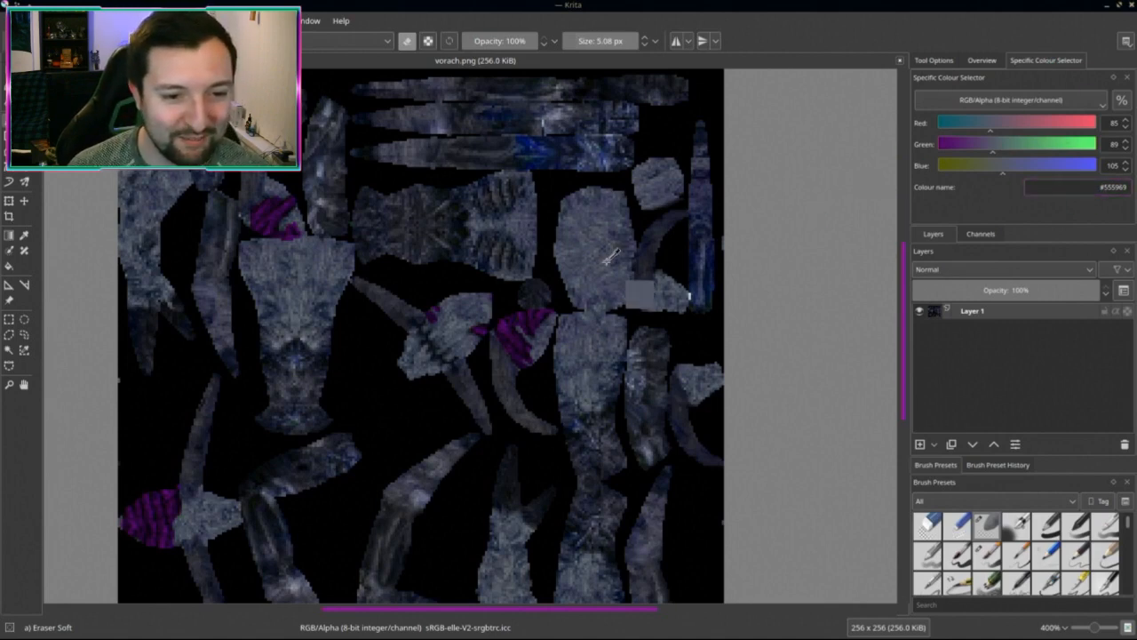
ctrl+click(622, 227)
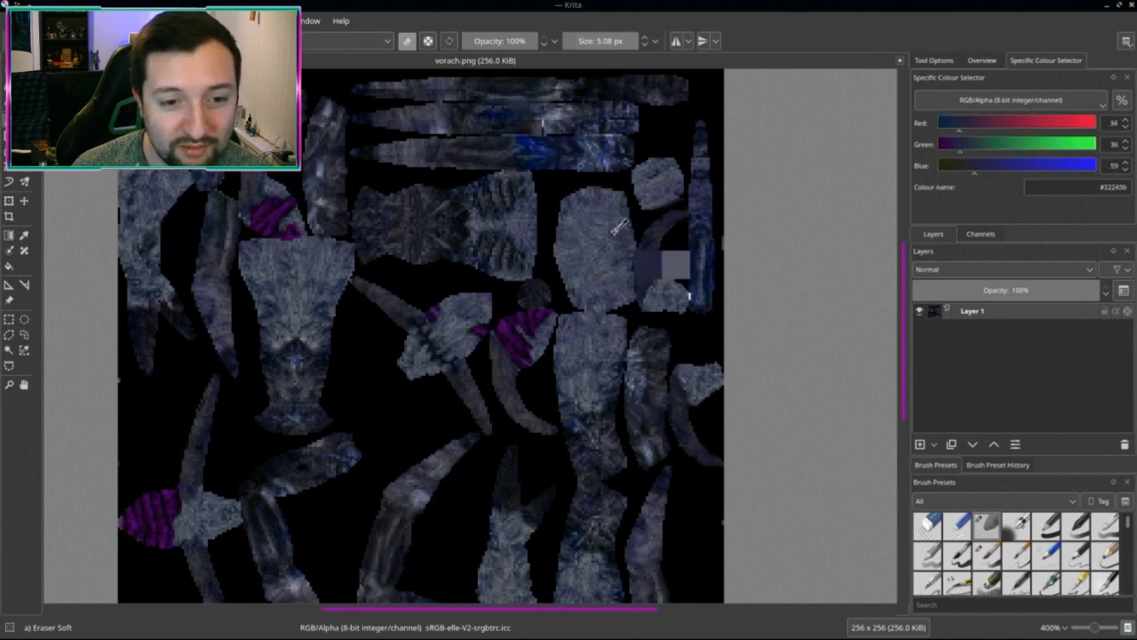
double_click(1102, 189)
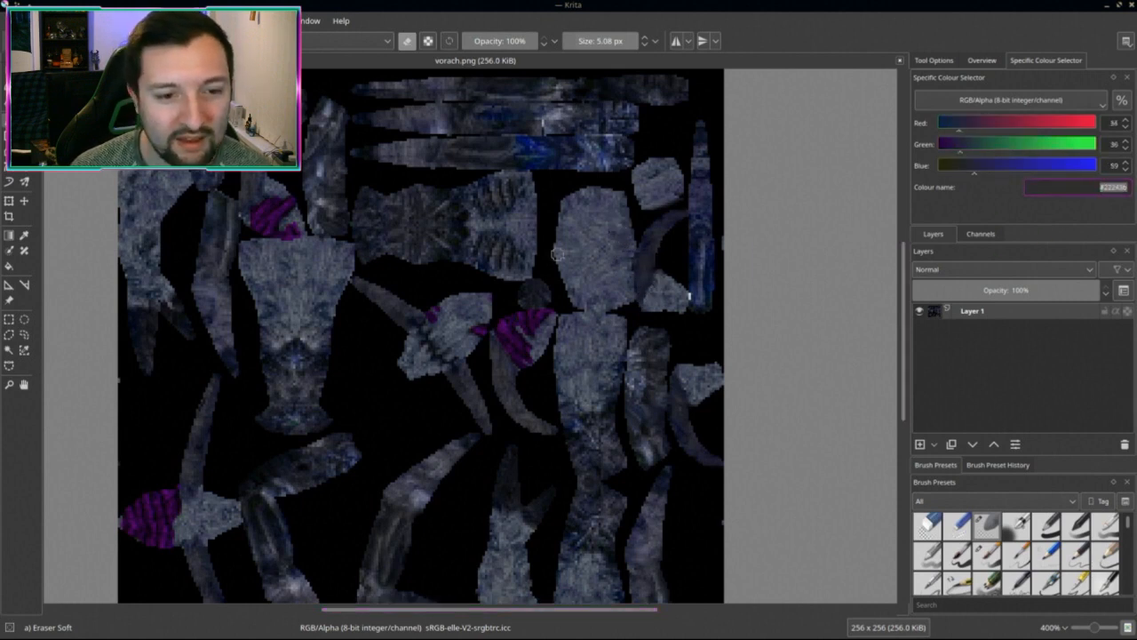
ctrl+click(579, 247)
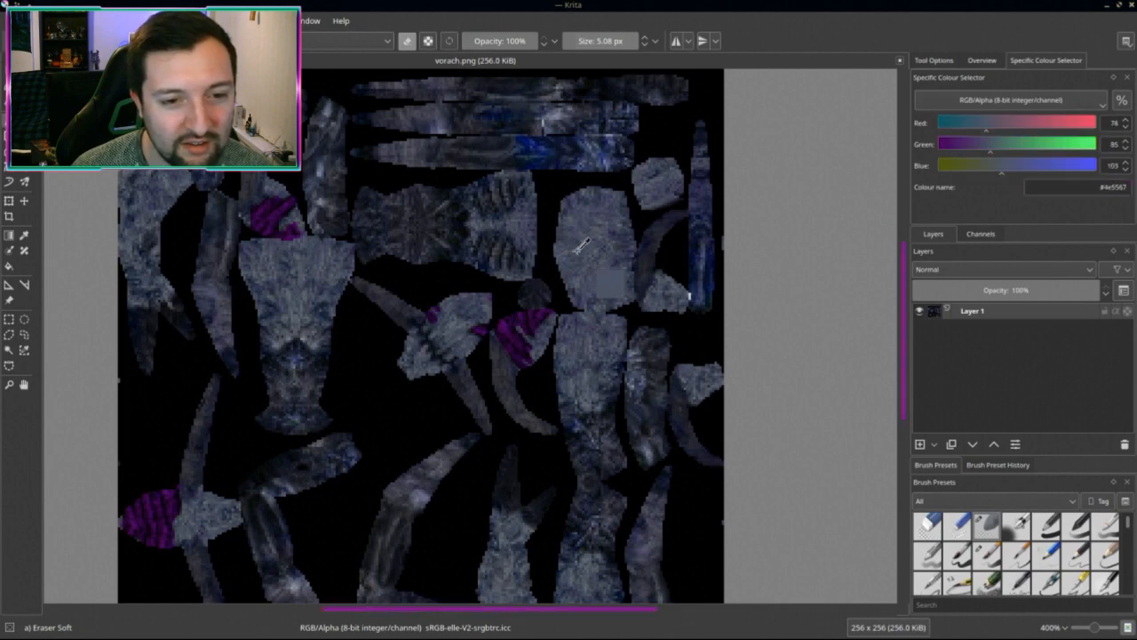
double_click(1094, 188)
key(ctrl+c)
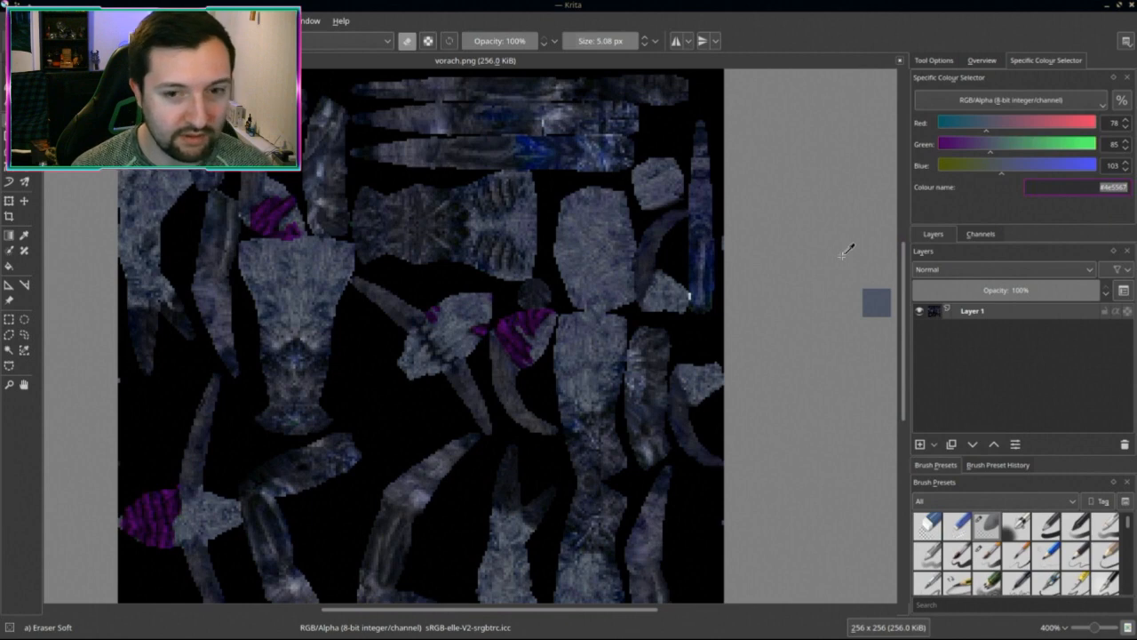
key(alt+Tab)
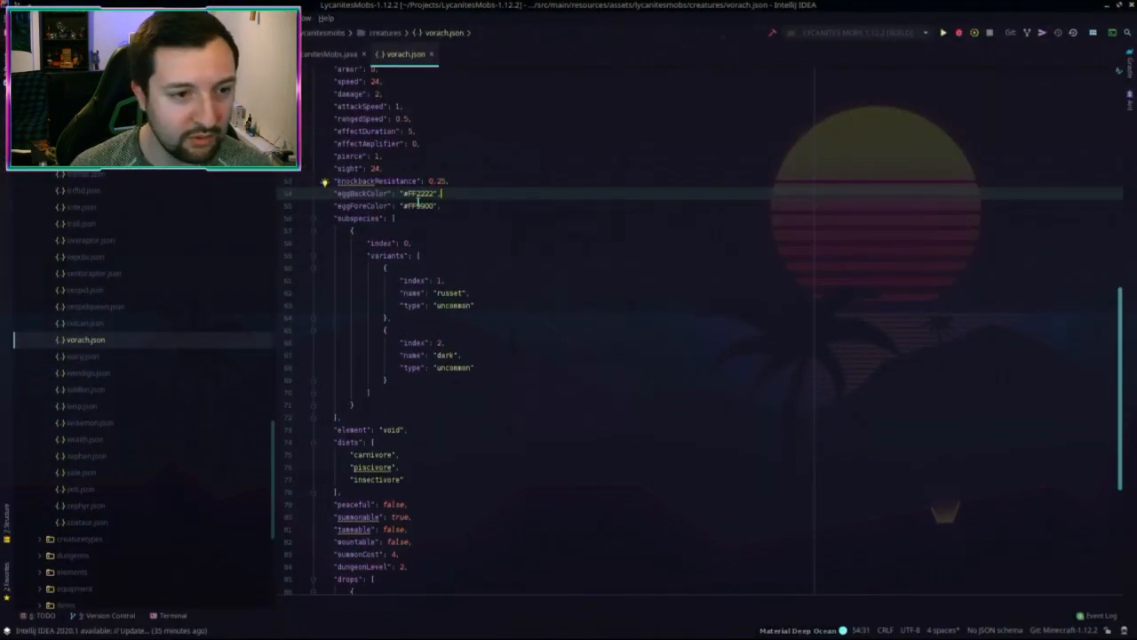
Step: Paste #4e5567 into eggBackColor and remove the duplicate # sign
key(ctrl+v)
click(407, 193)
key(BackSpace)
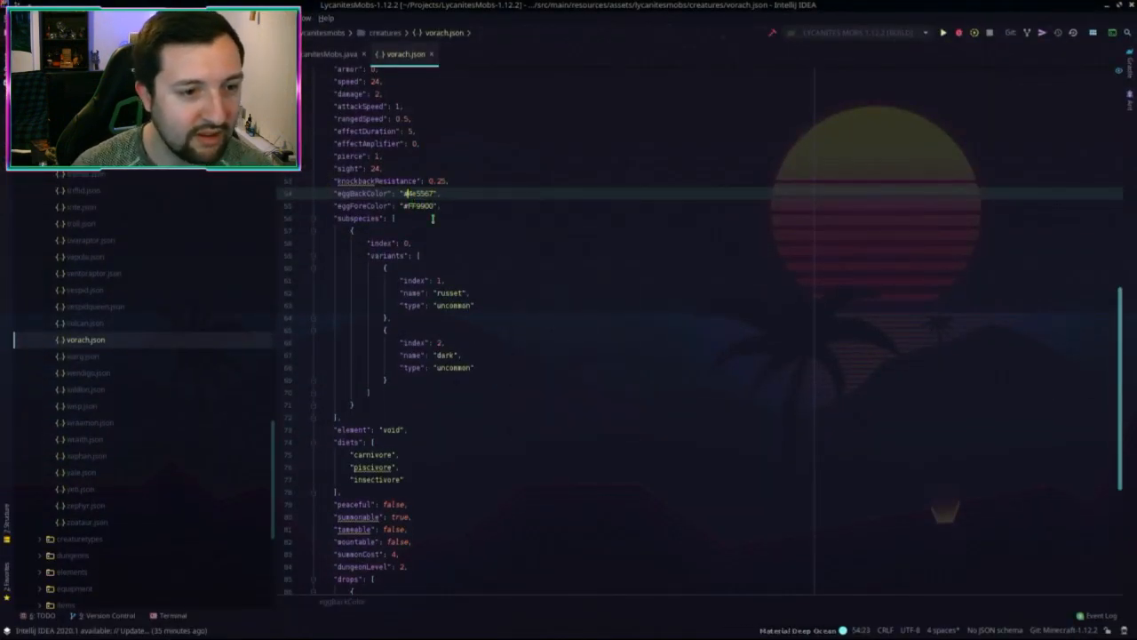
key(shift+Right)
click(413, 193)
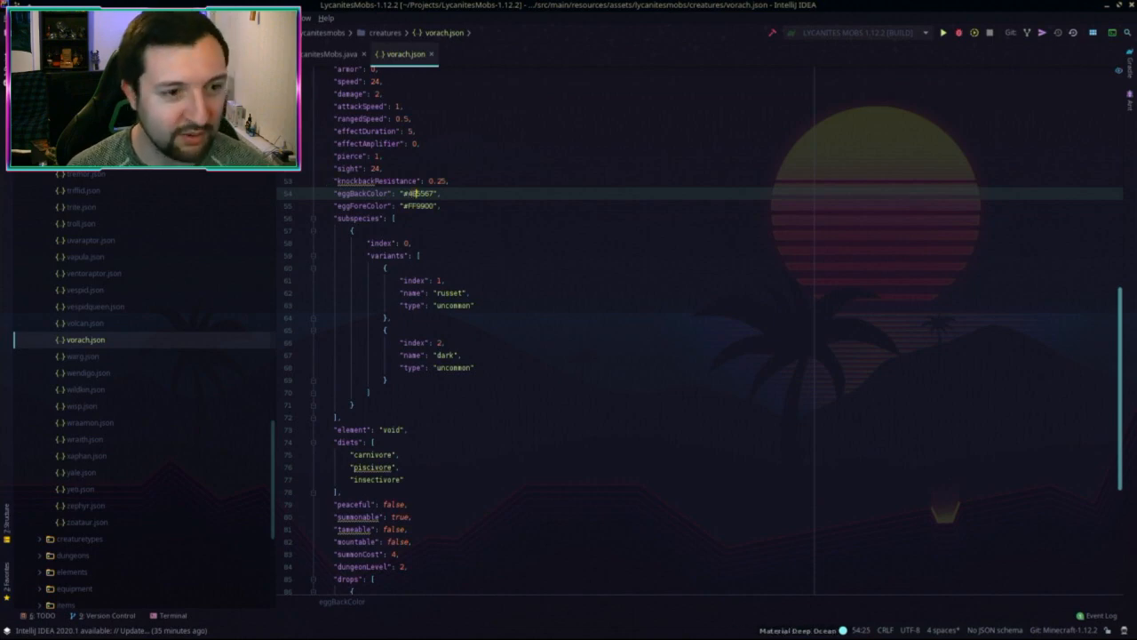
Step: Sample the purple #49005C from the Krita texture and paste it into eggForeColor
key(alt+Tab)
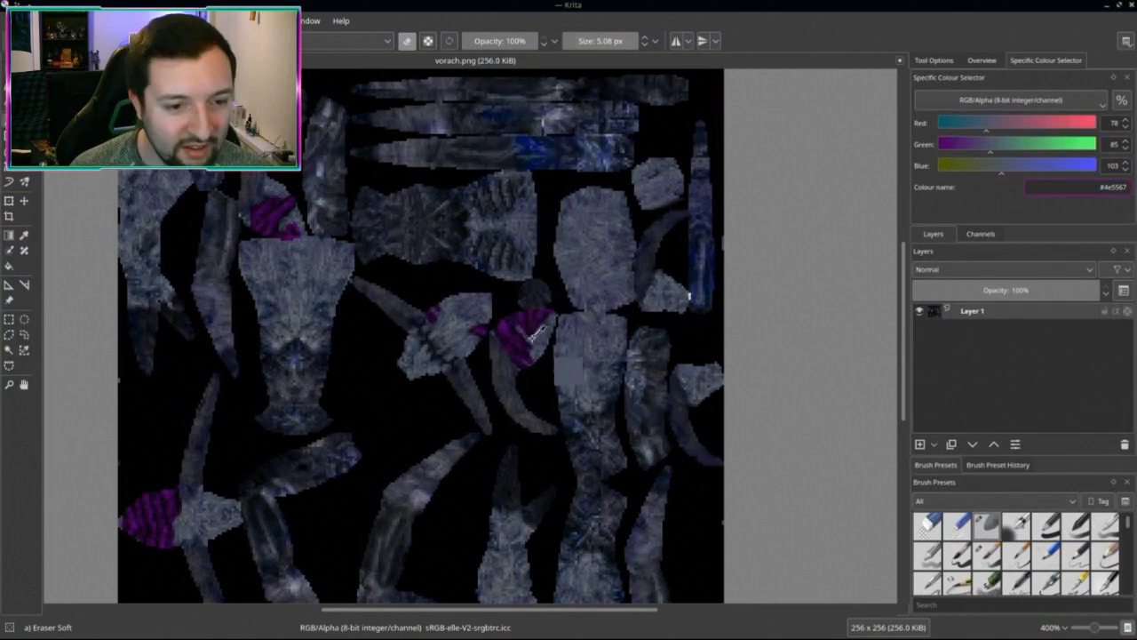
ctrl+click(544, 318)
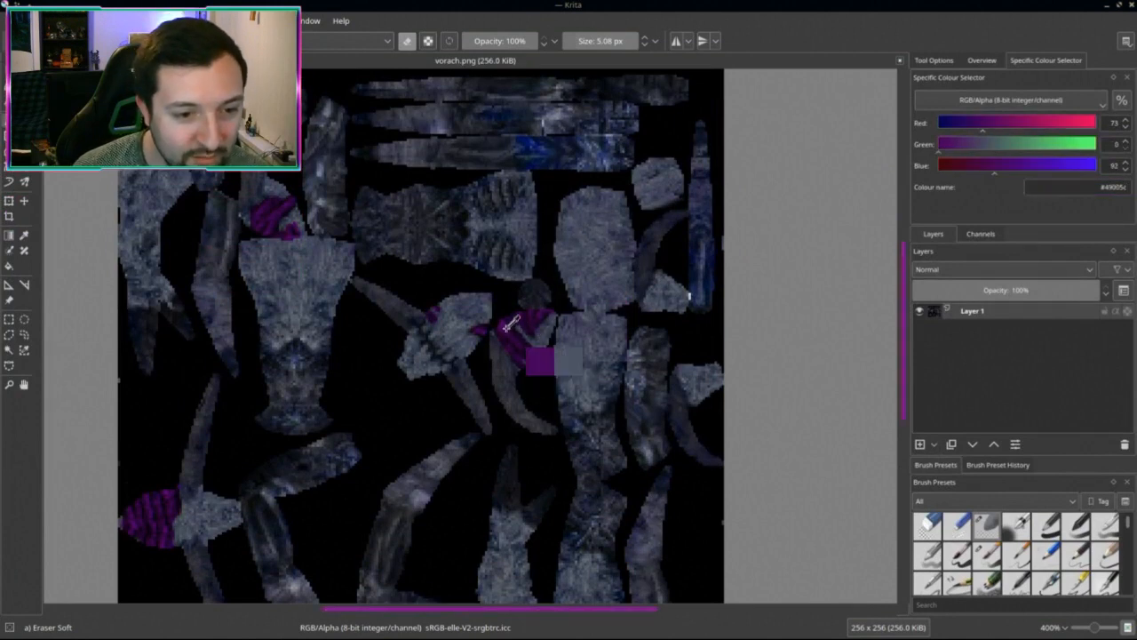
double_click(1107, 188)
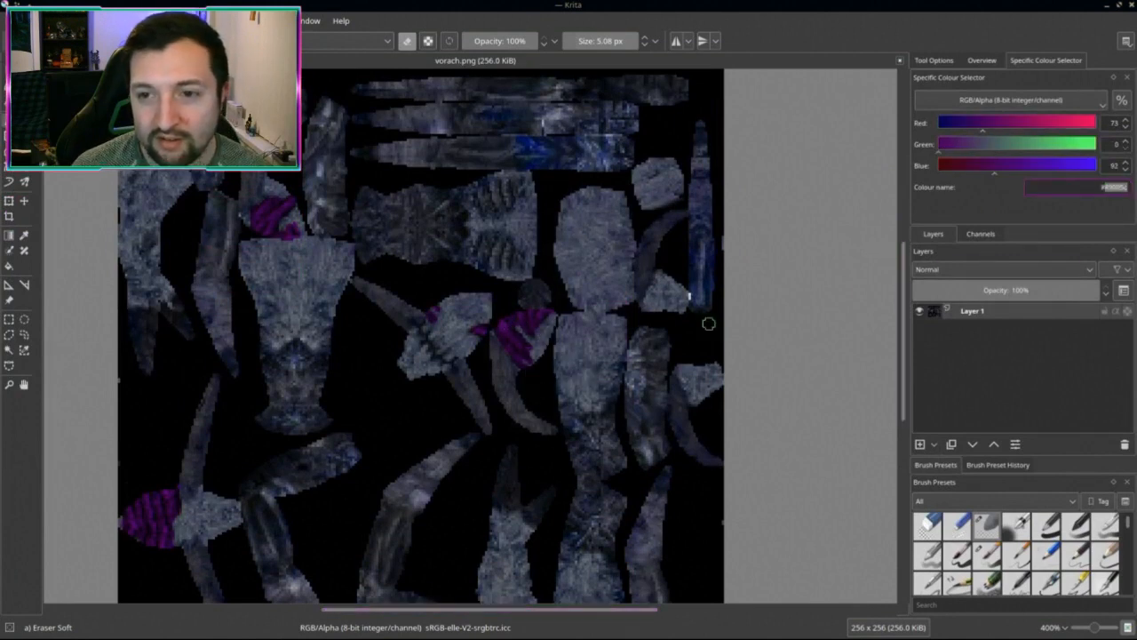
key(ctrl+super+Down)
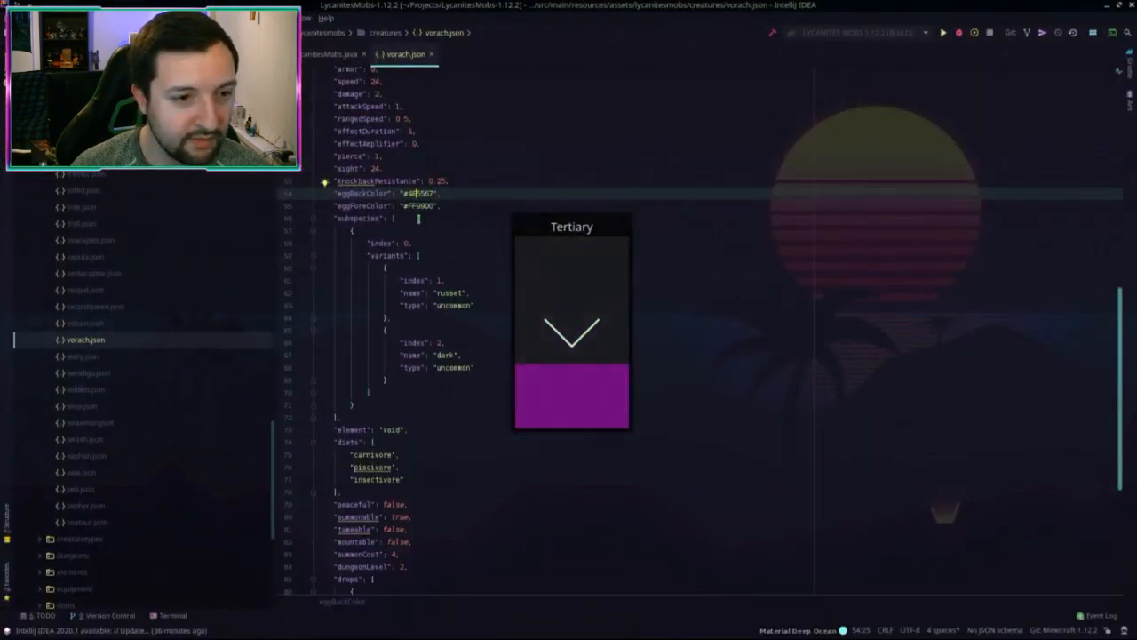
double_click(422, 205)
text(490056)
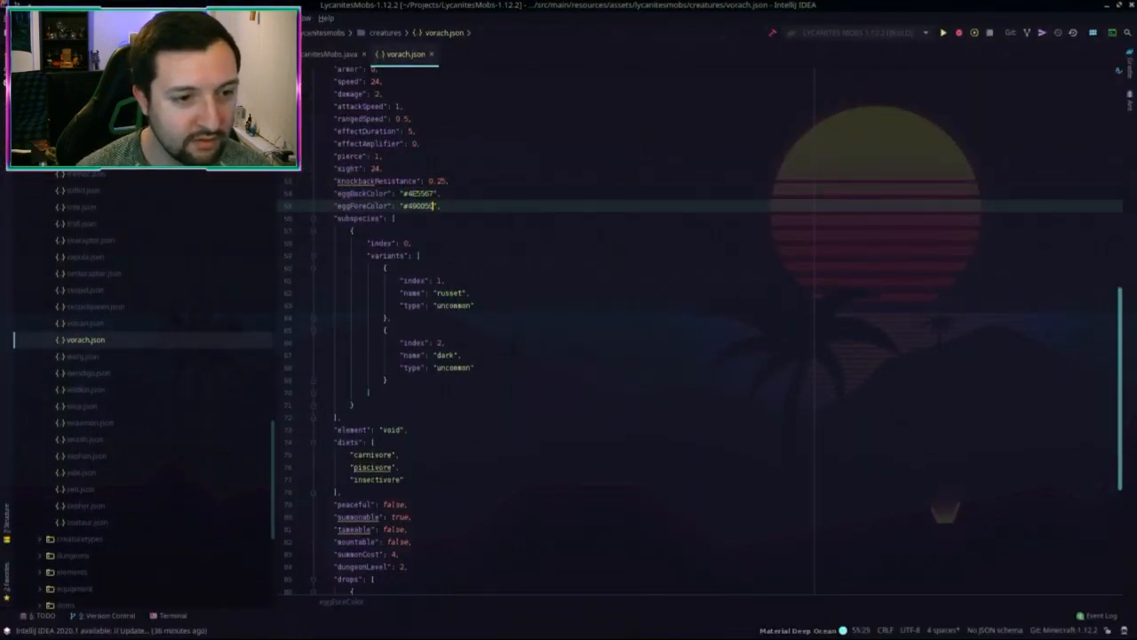
Step: Replace the subspecies variant names "russet" with "keppel" and "dark" with "lux"
click(514, 232)
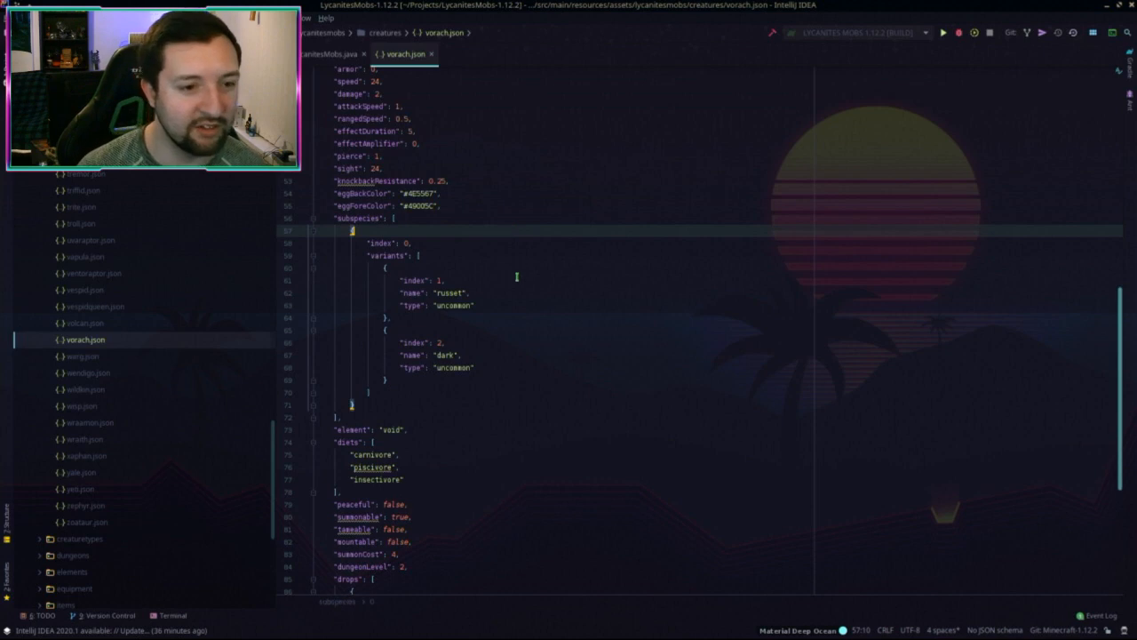
scroll(511, 240, down, 3)
scroll(502, 248, up, 1)
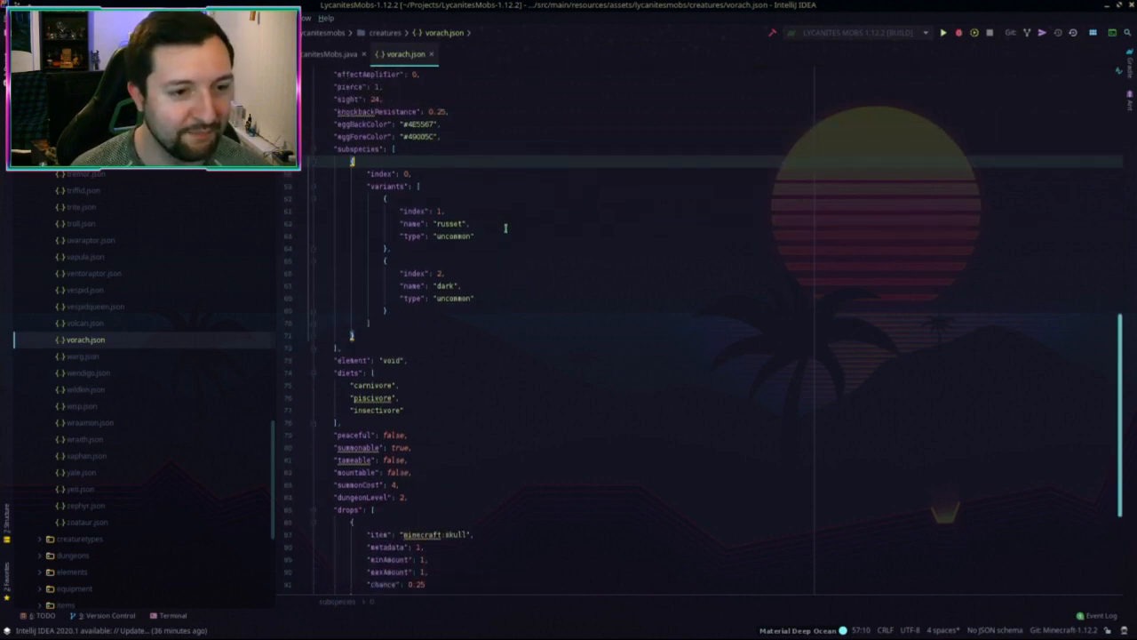
double_click(451, 224)
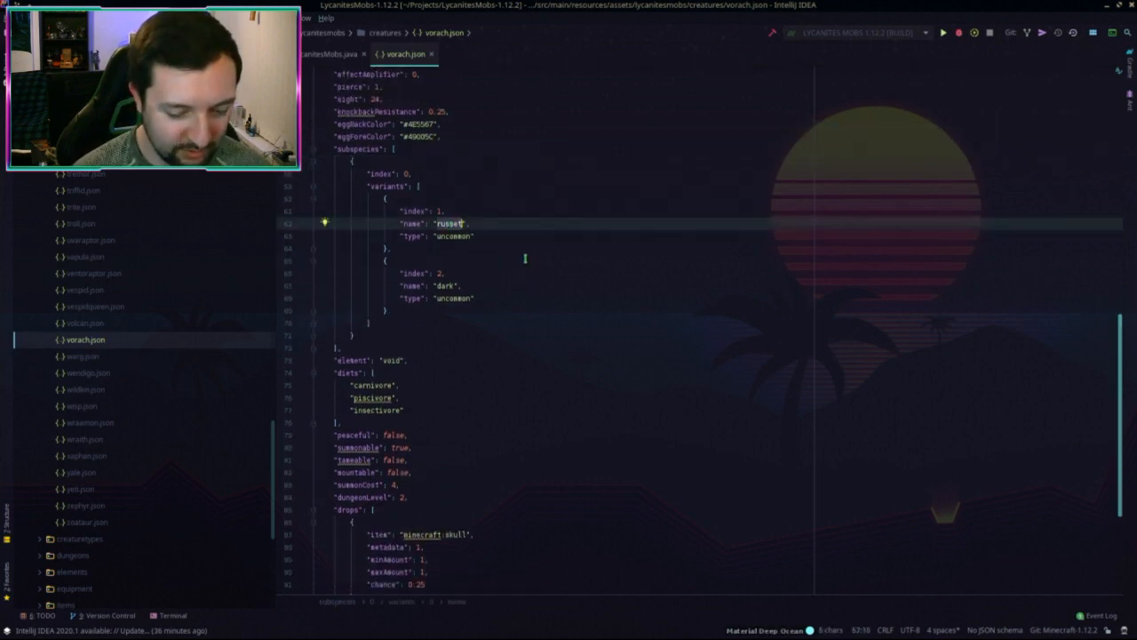
text(r)
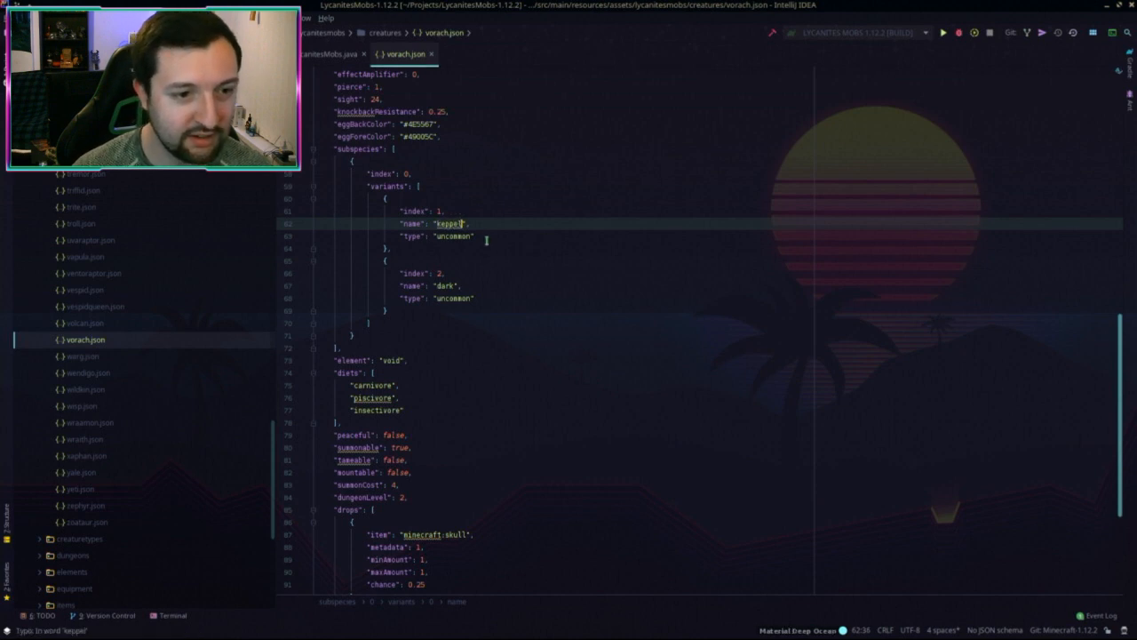
double_click(443, 286)
text(li)
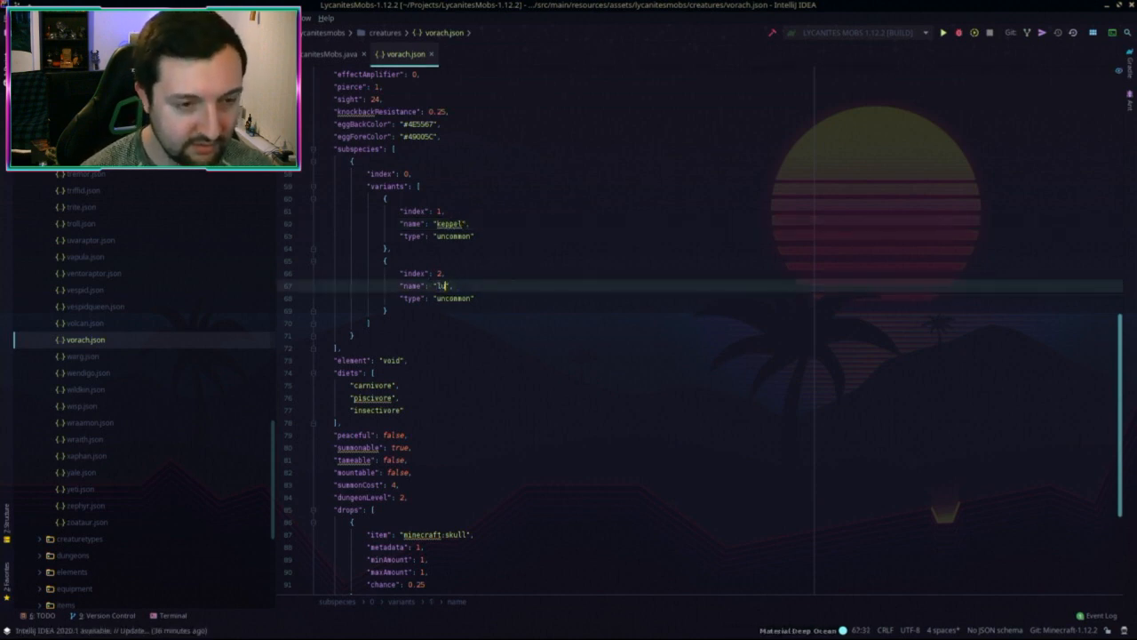
scroll(441, 294, down, 5)
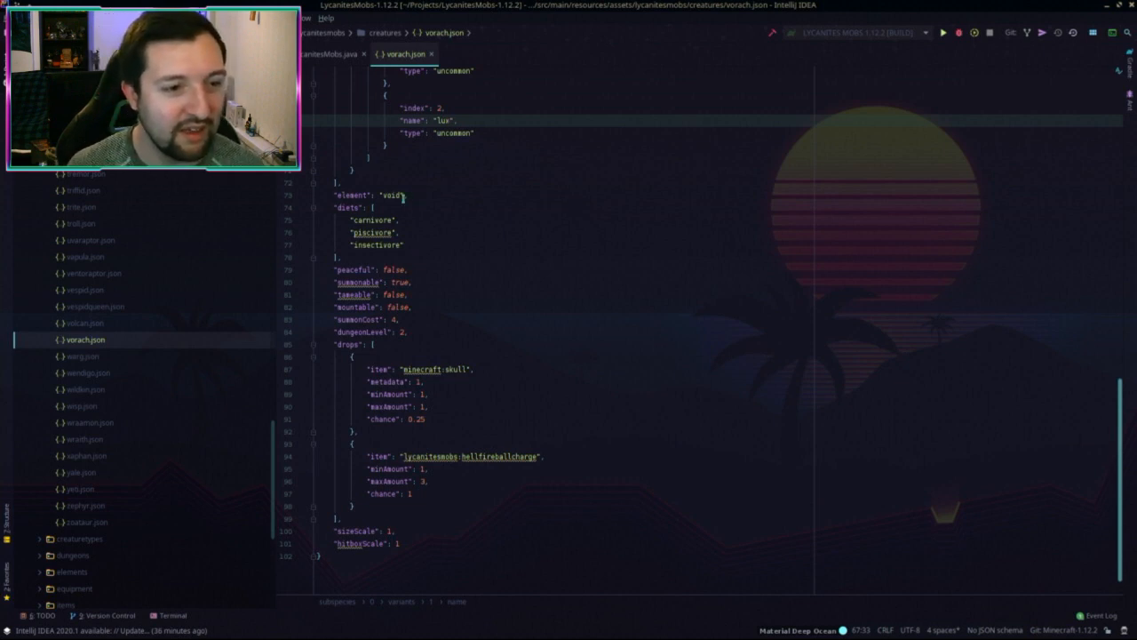
Step: Turn the element entry into an elements array containing "void"
click(370, 195)
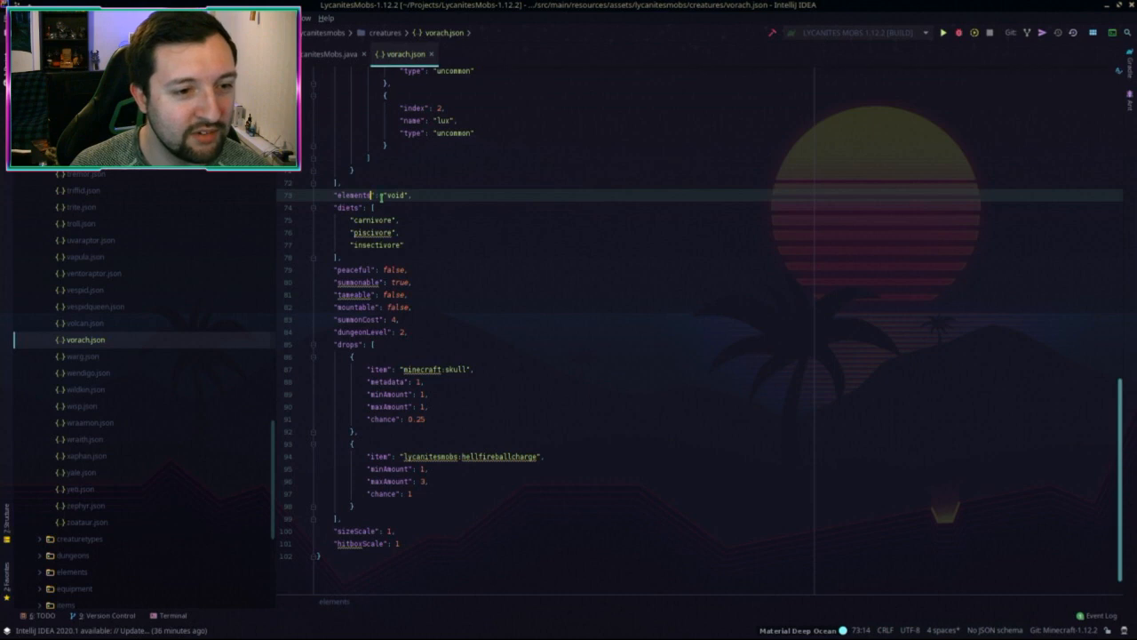
text([)
key(Return)
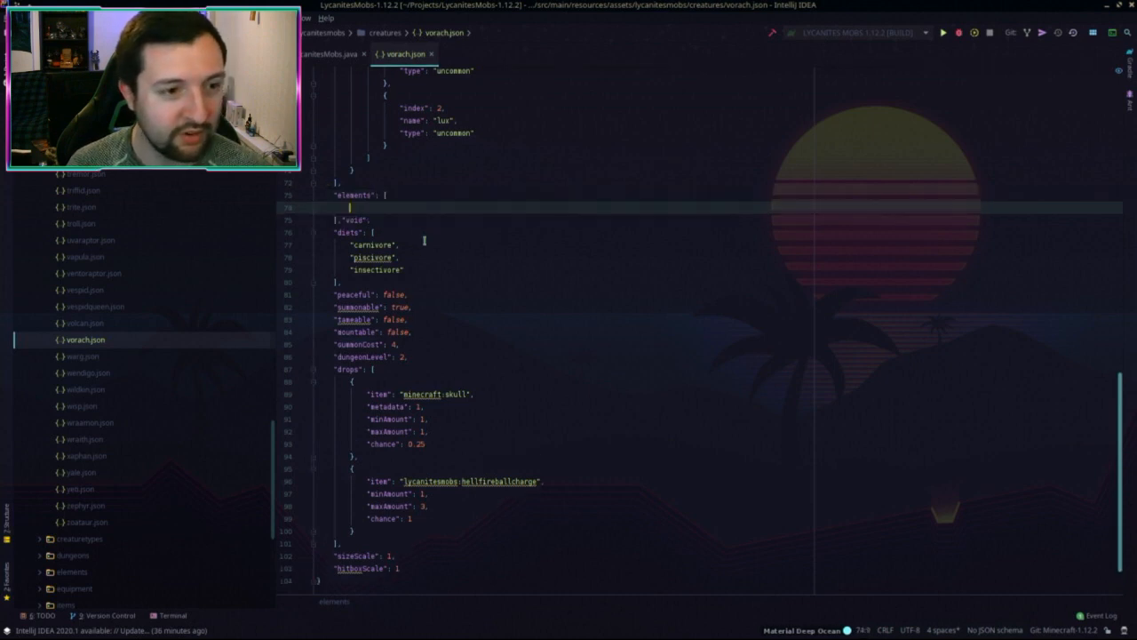
drag(342, 221, 371, 221)
key(ctrl+x)
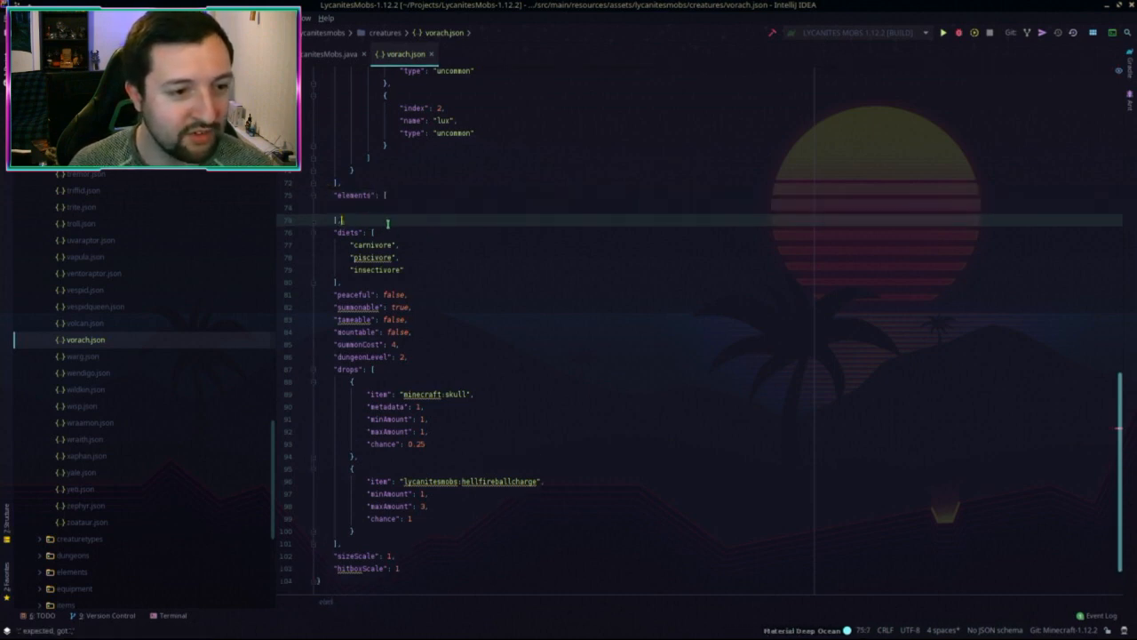
click(373, 205)
key(ctrl+v)
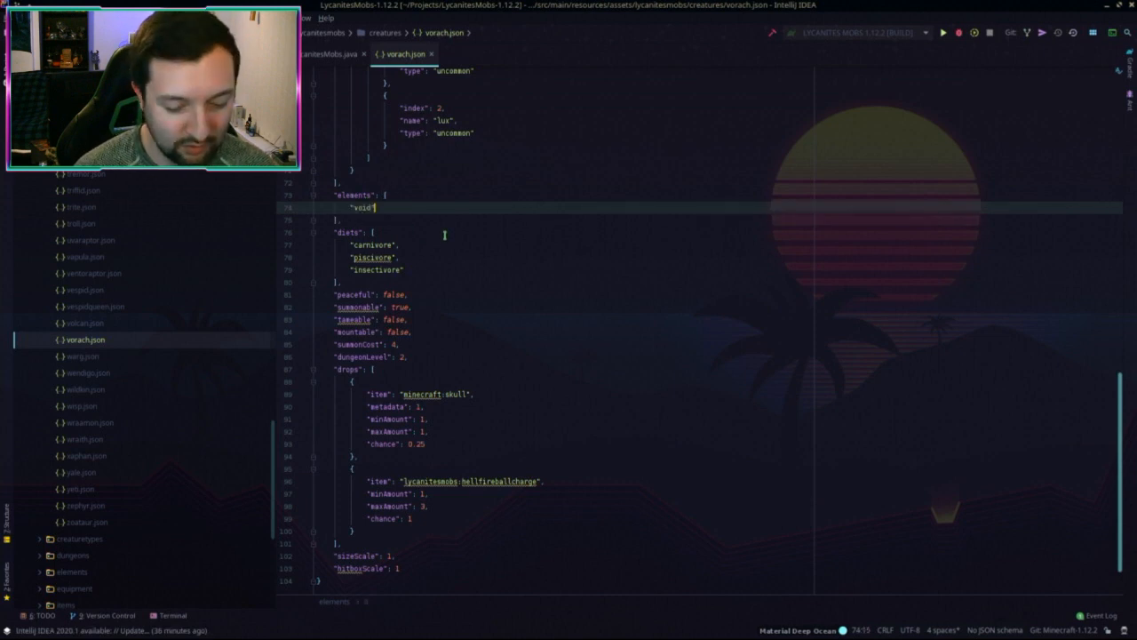
Step: Add "quake" to the elements array and move it above "void"
text(,)
key(Return)
text("qua)
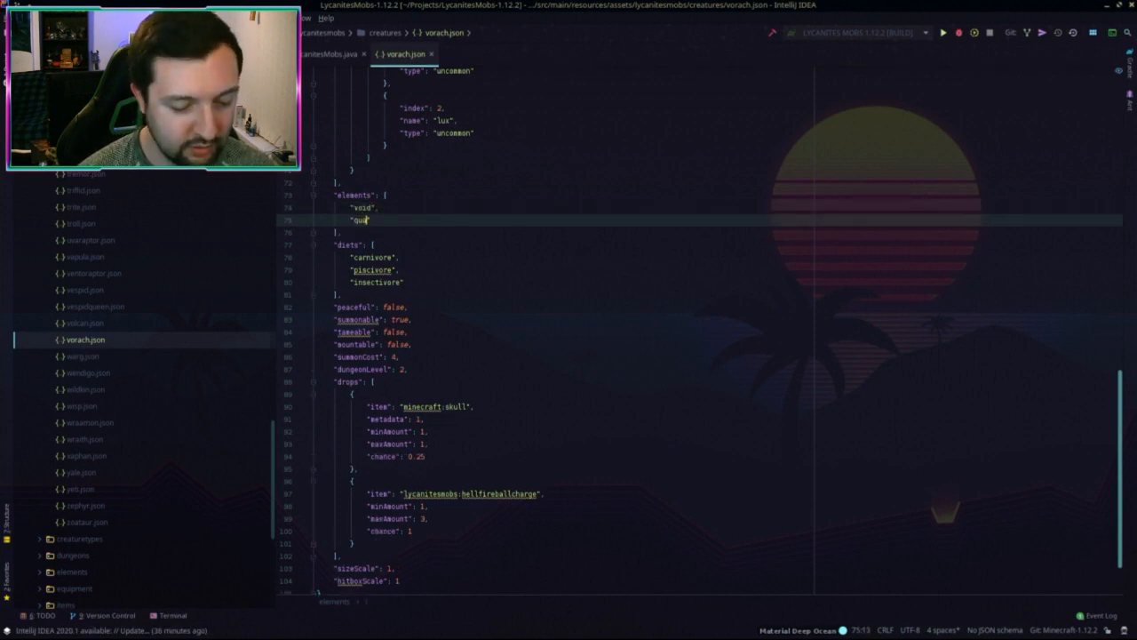
text(ke")
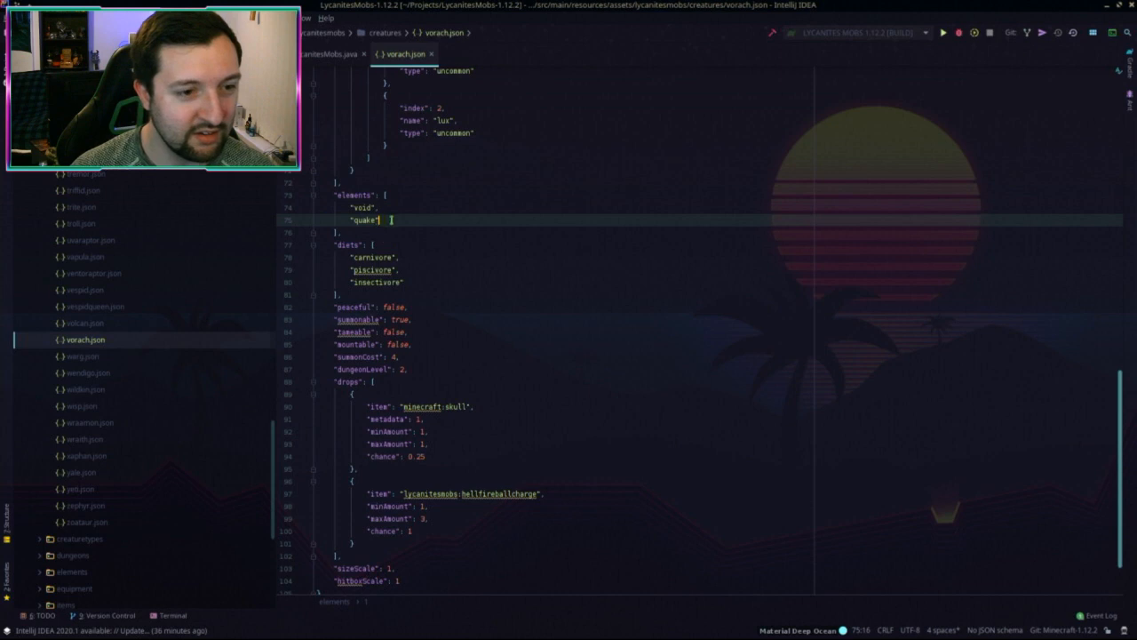
key(ctrl+shift+Up)
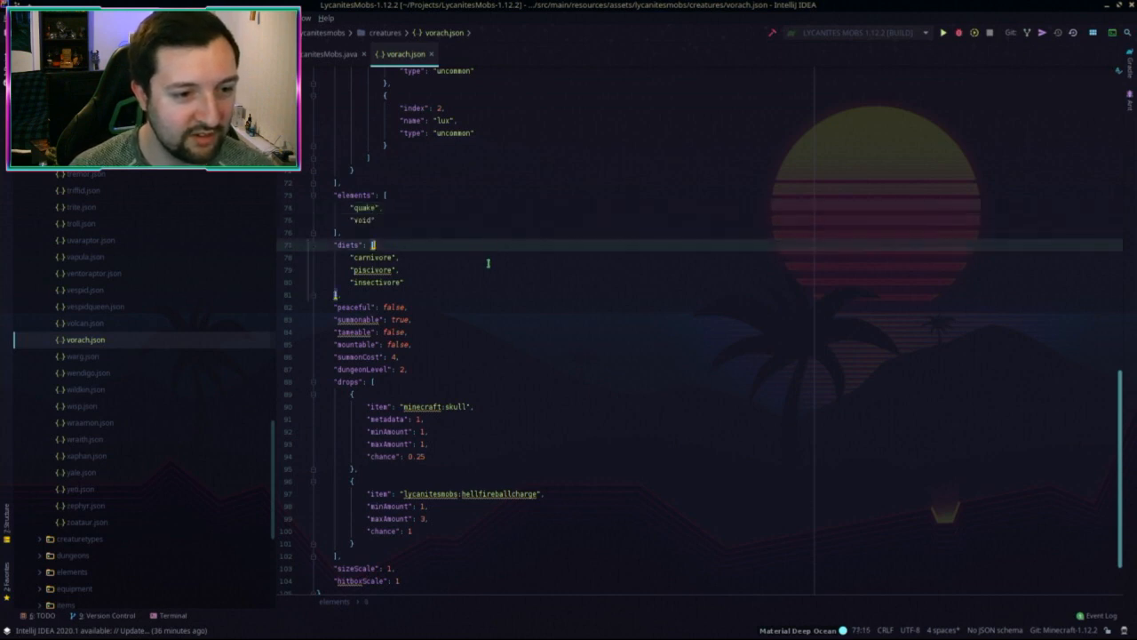
click(485, 245)
scroll(463, 247, down, 2)
click(431, 243)
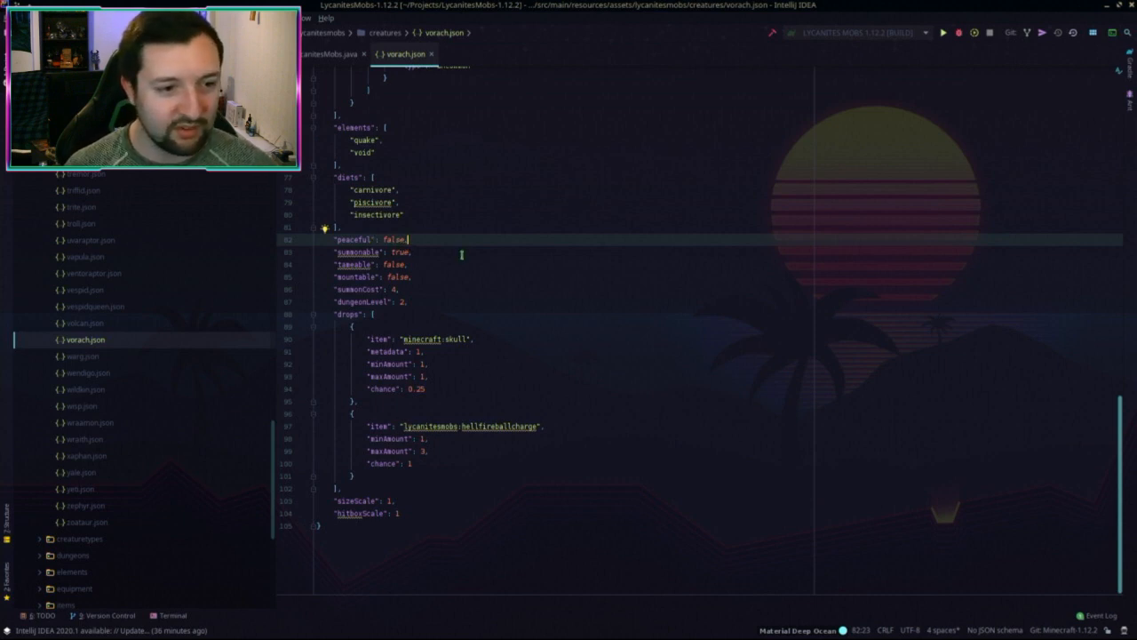
Step: Raise the Vorach's summonCost from 4 to 6
click(421, 289)
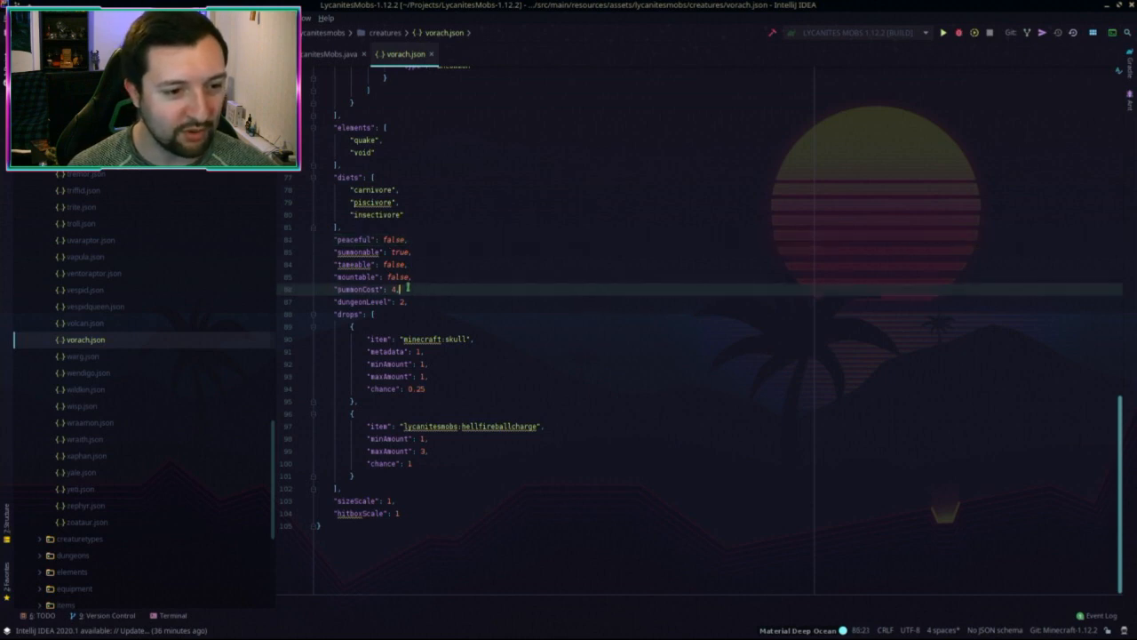
double_click(394, 289)
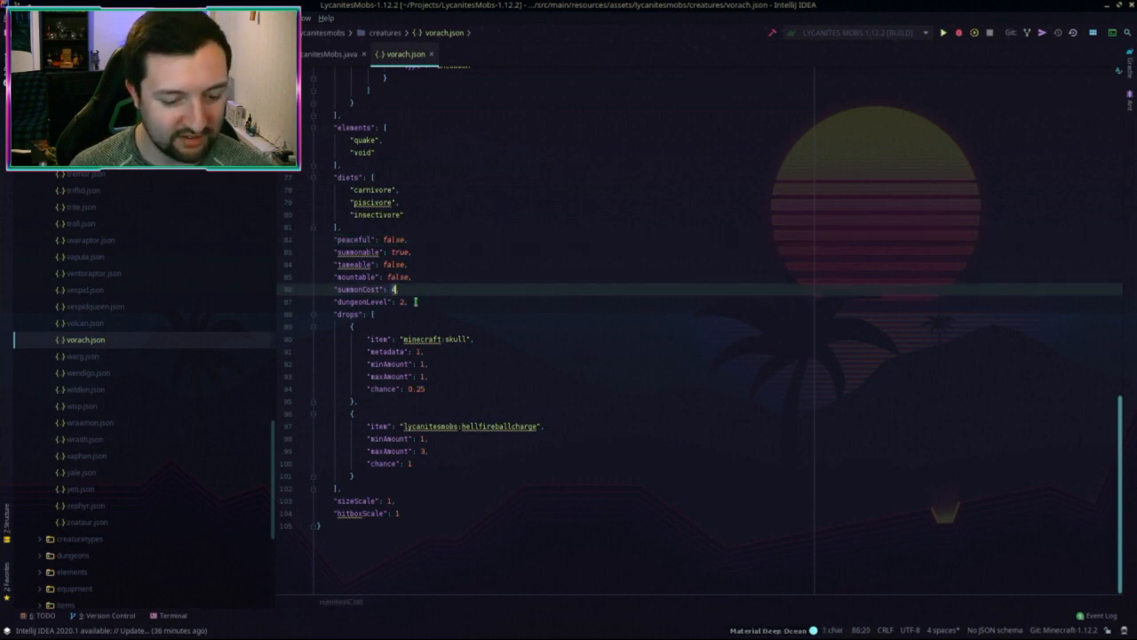
text(0)
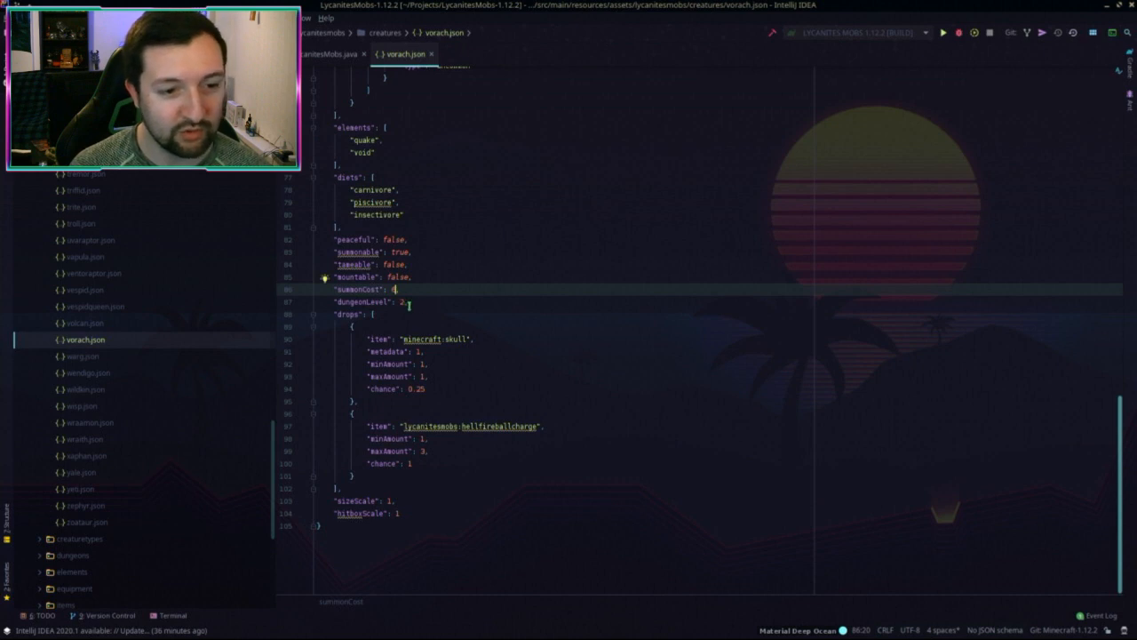
Step: Add a comma after the drop entry and change its item from minecraft:skull to minecraft:soulsand
click(483, 339)
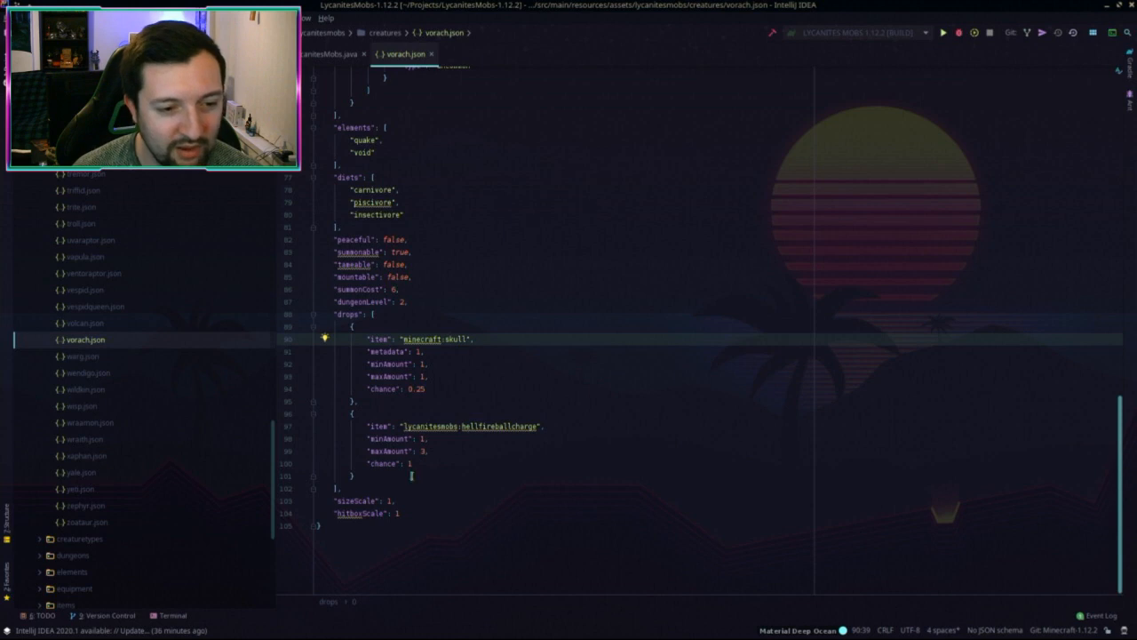
drag(430, 452, 303, 361)
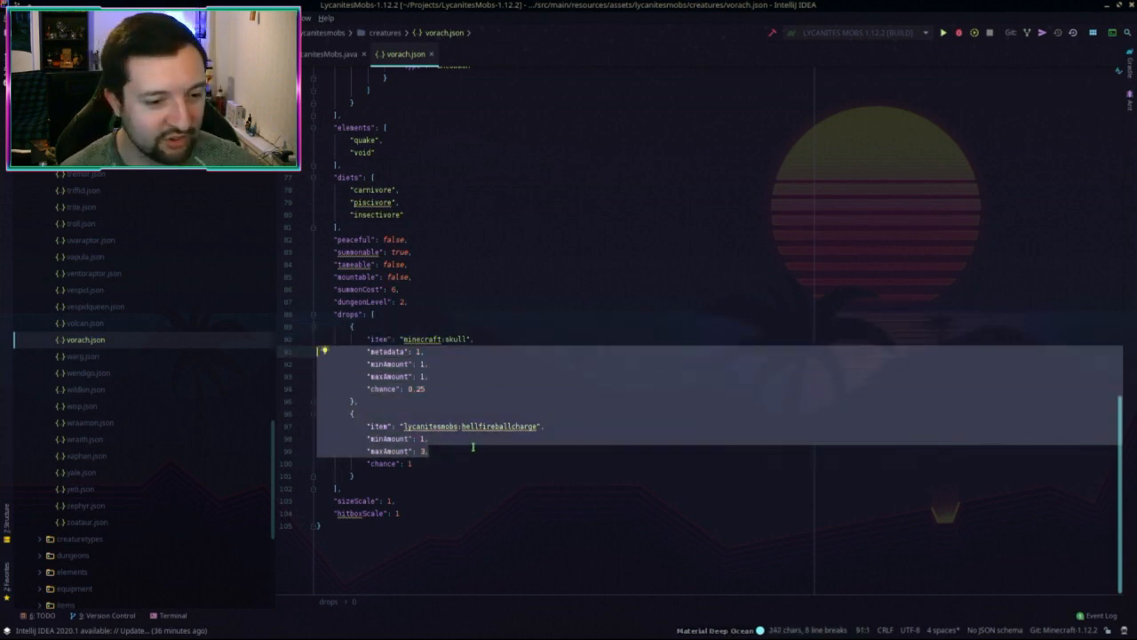
click(473, 447)
text(,)
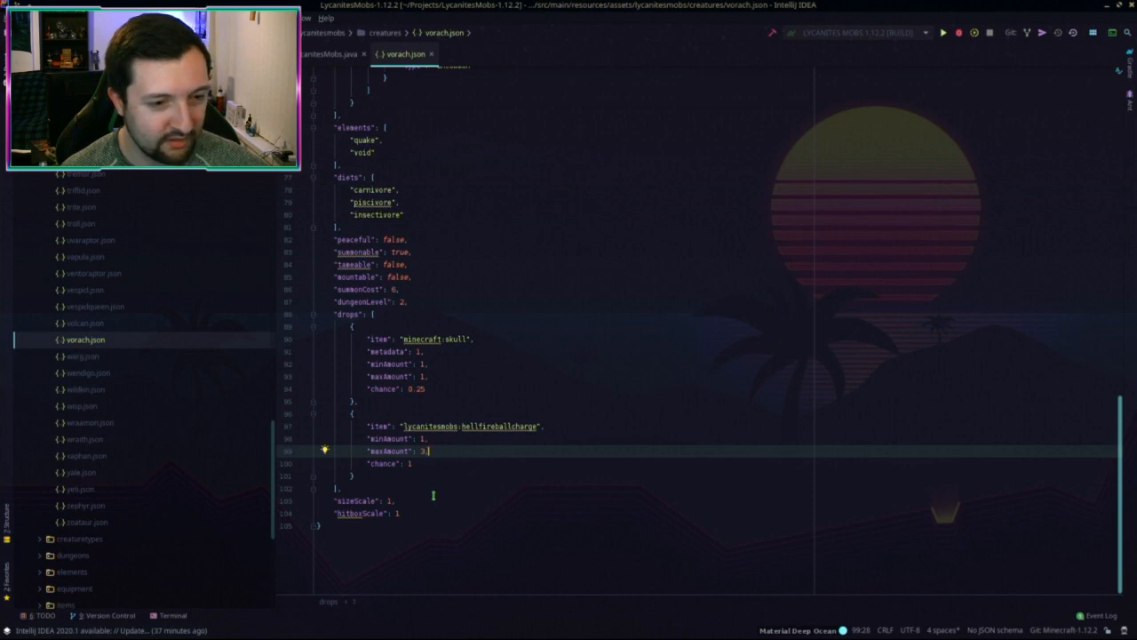
double_click(453, 340)
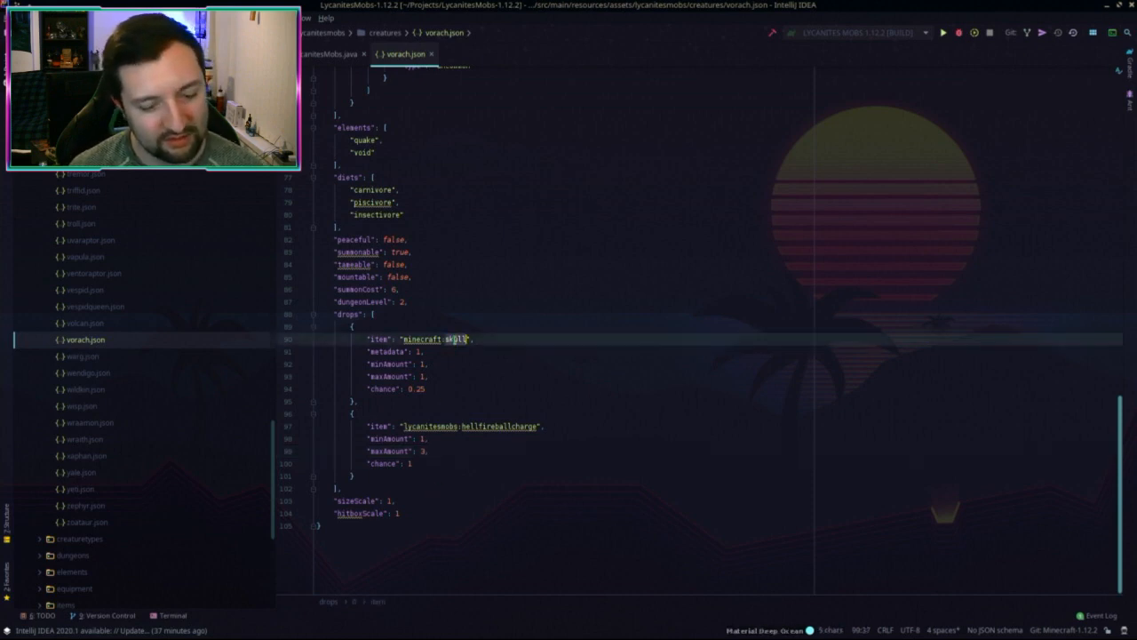
text(soulsand)
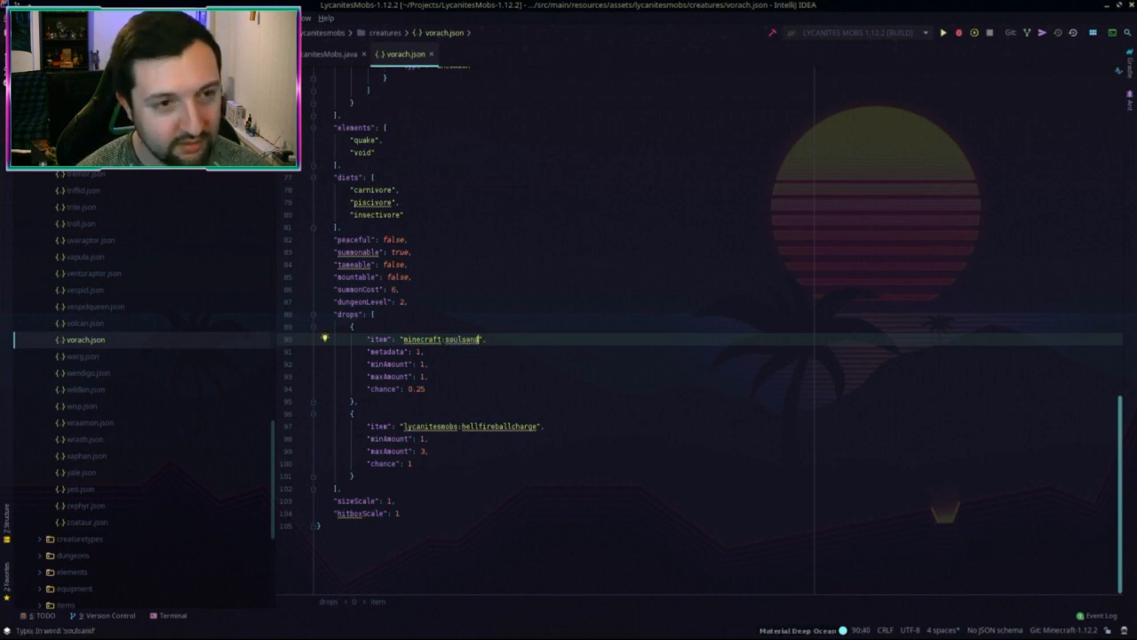
key(shift)
key(shift)
text(block)
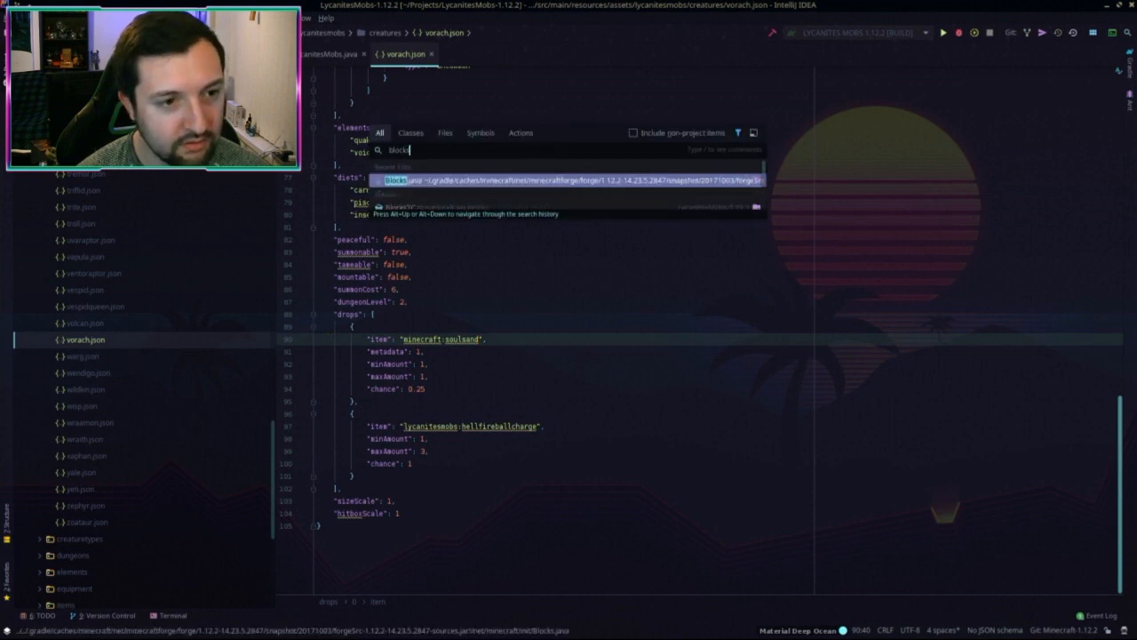
key(Return)
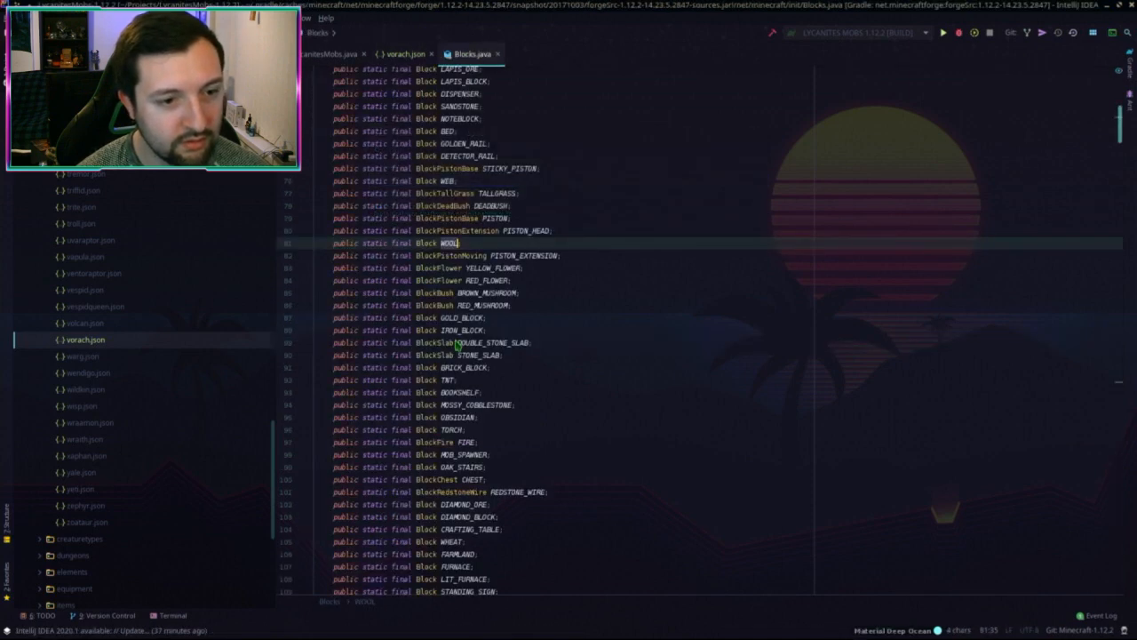
click(498, 55)
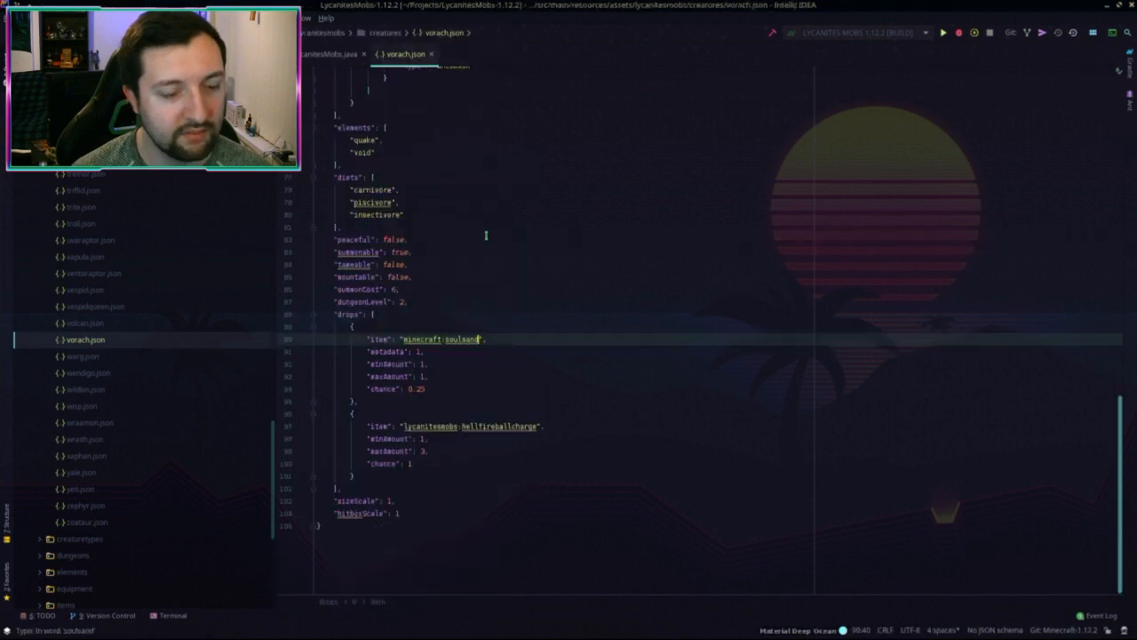
key(shift)
key(shift)
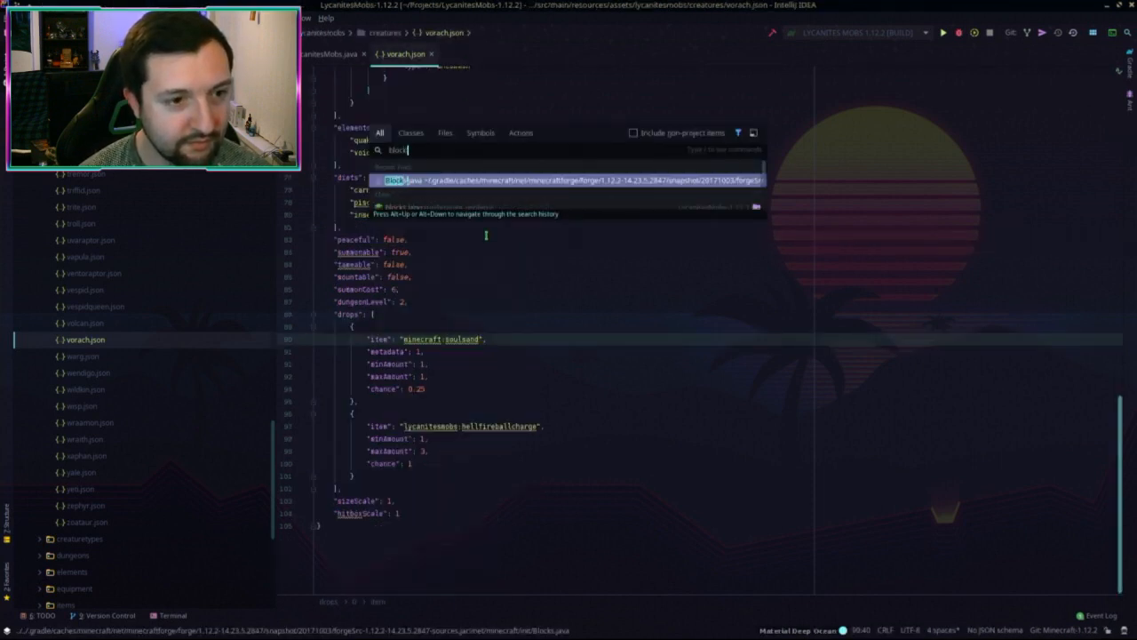
text(.java)
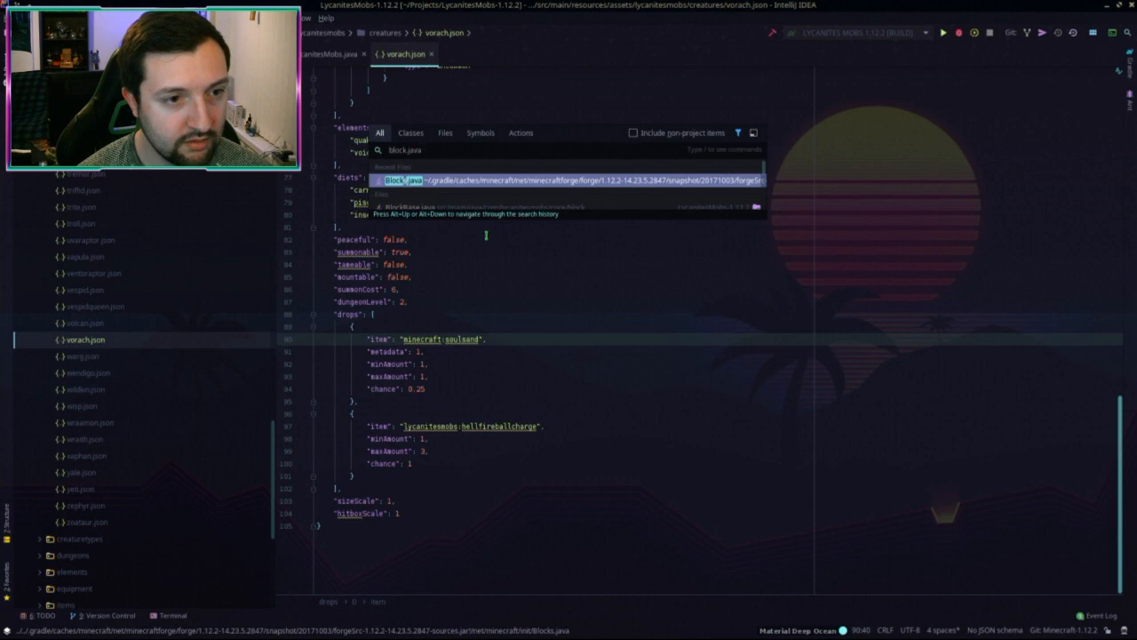
key(shift)
key(shift)
key(Down)
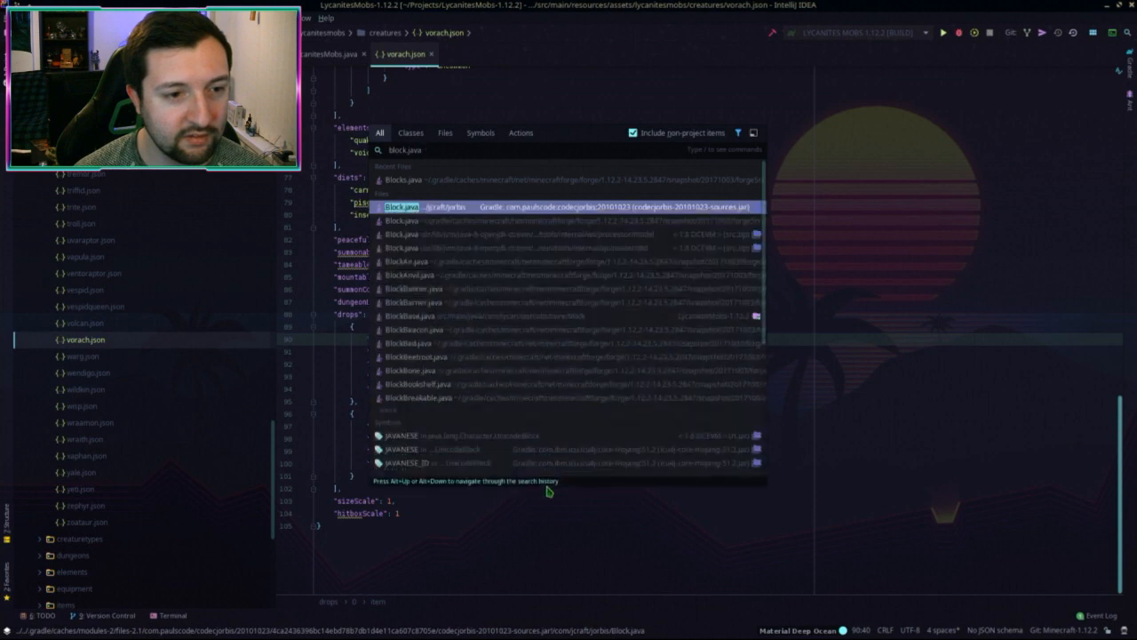
key(Return)
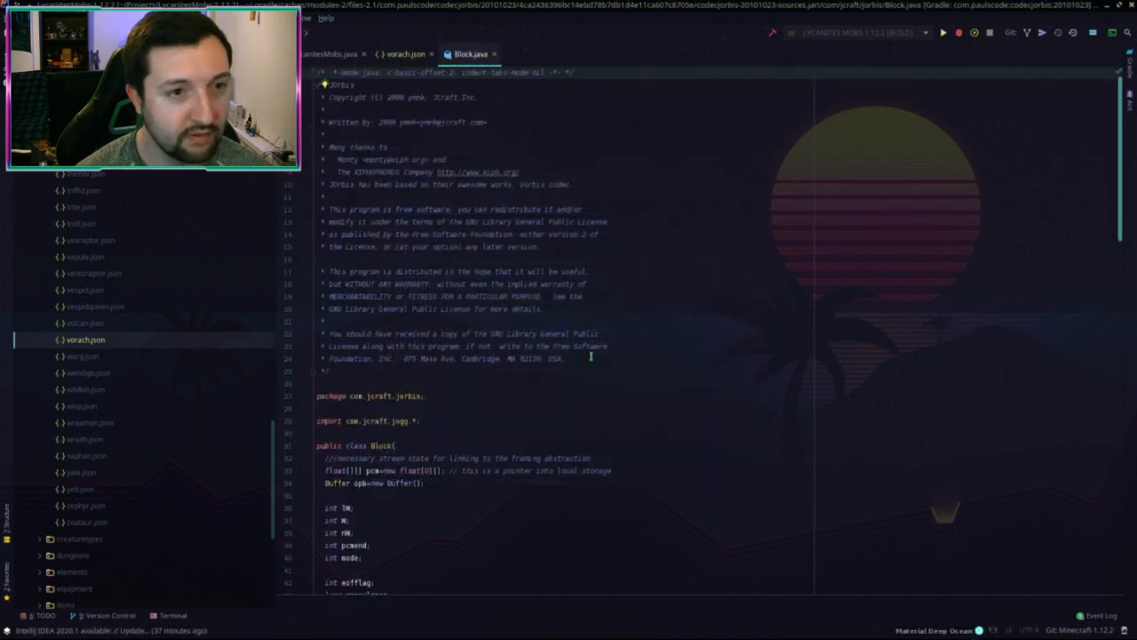
key(ctrl+f)
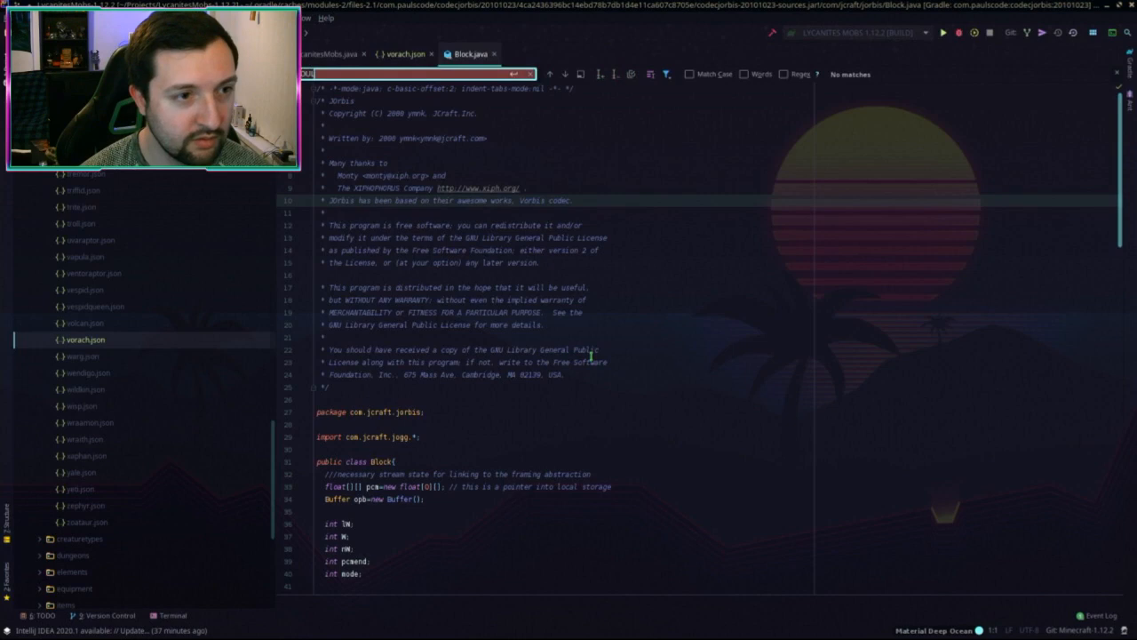
click(424, 224)
key(Escape)
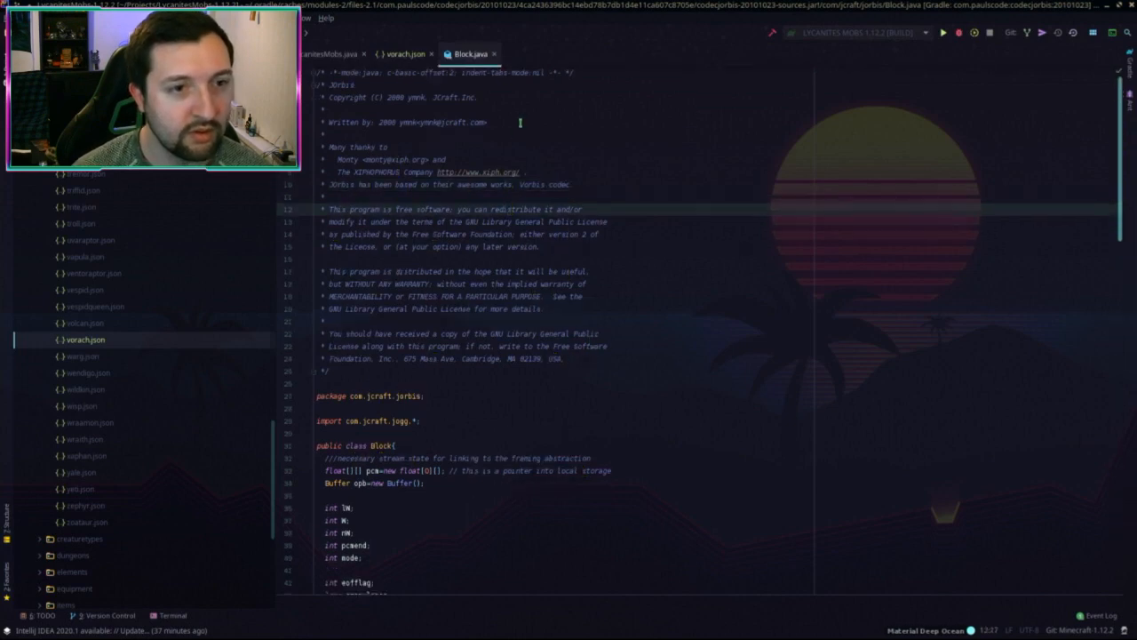
click(494, 55)
key(shift)
key(shift)
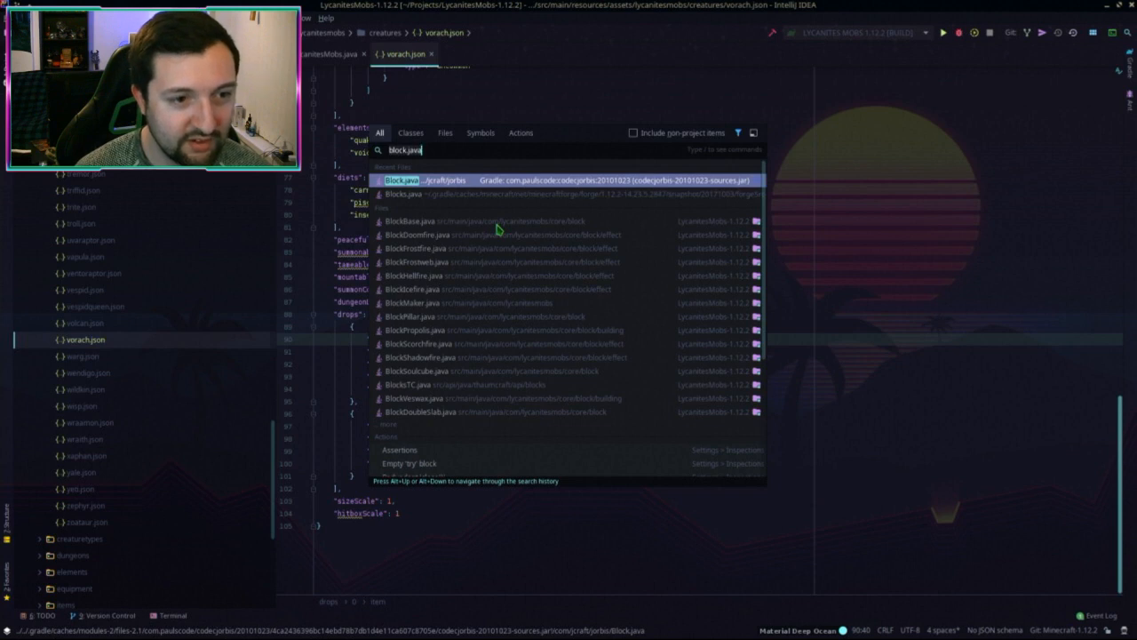
key(BackSpace)
key(BackSpace)
key(BackSpace)
key(BackSpace)
key(BackSpace)
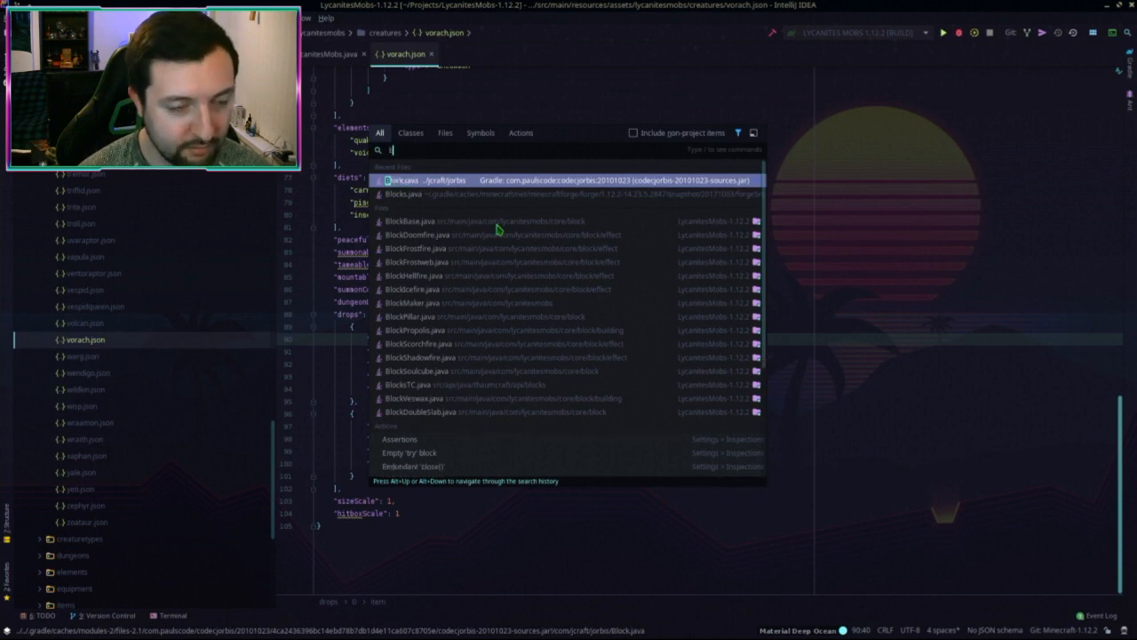
key(Down)
key(Down)
key(Up)
key(Up)
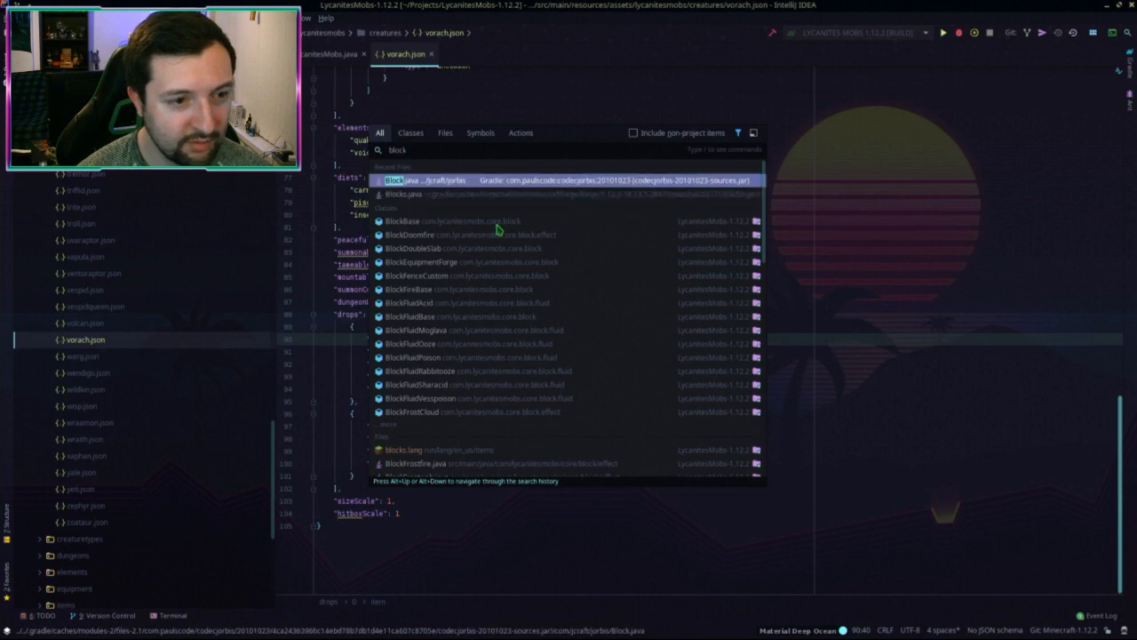
key(Down)
key(Down)
key(Down)
key(shift)
key(shift)
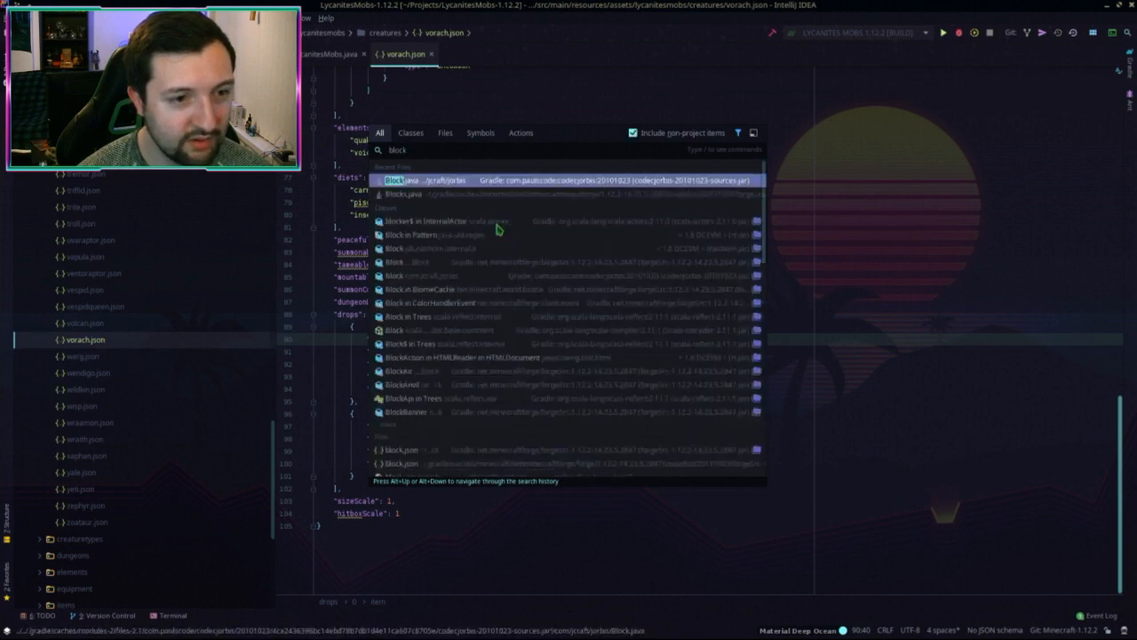
key(shift)
key(shift)
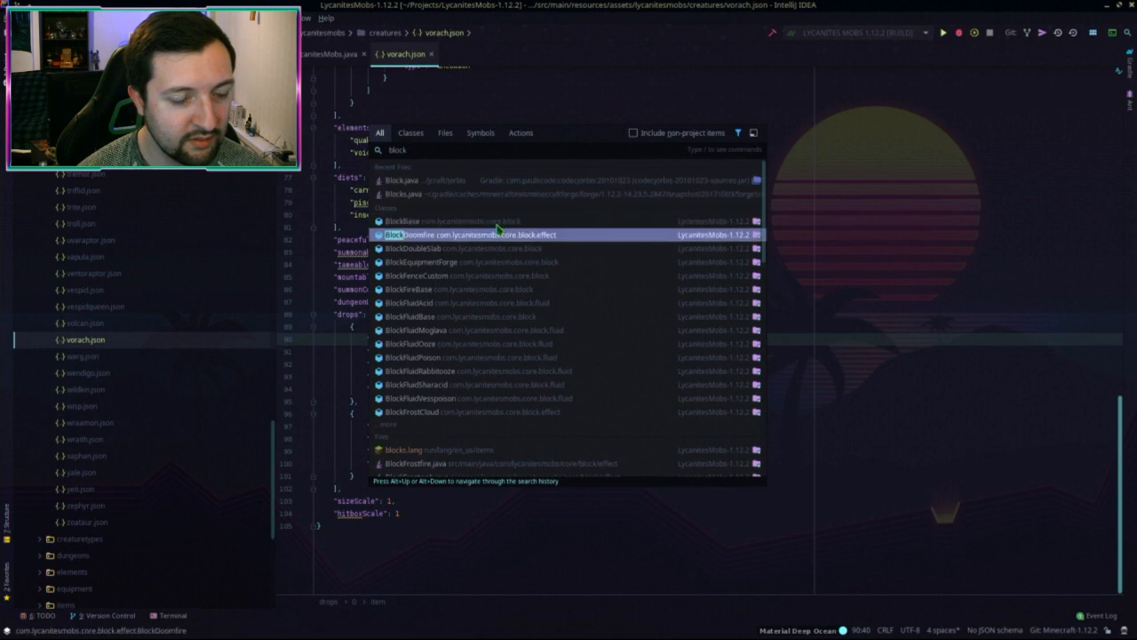
click(389, 425)
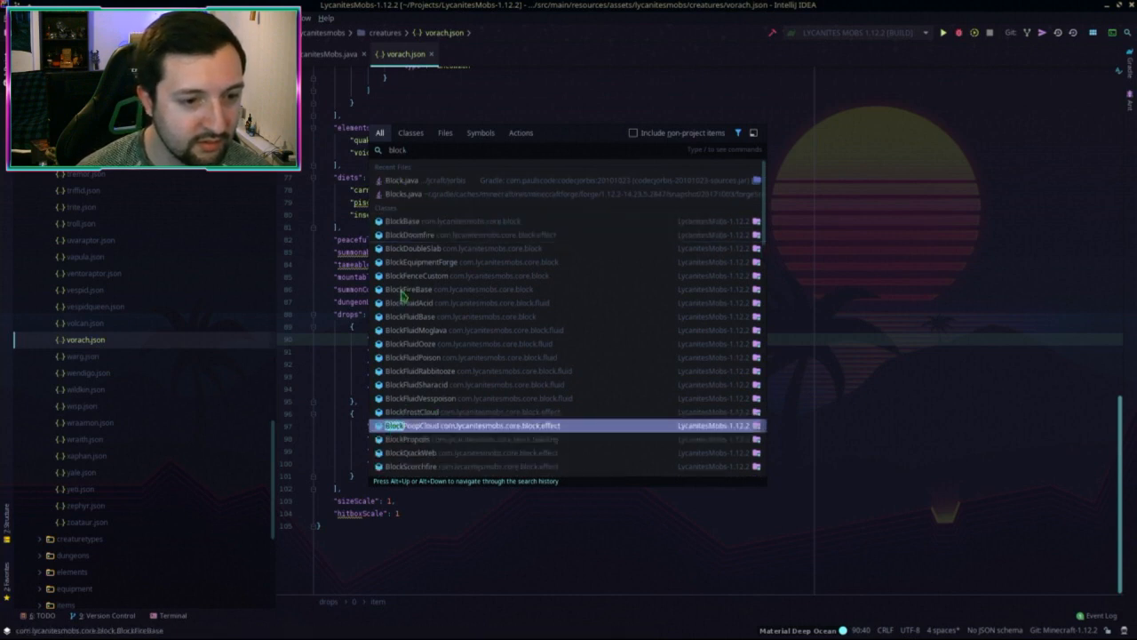
click(407, 201)
key(ctrl+f)
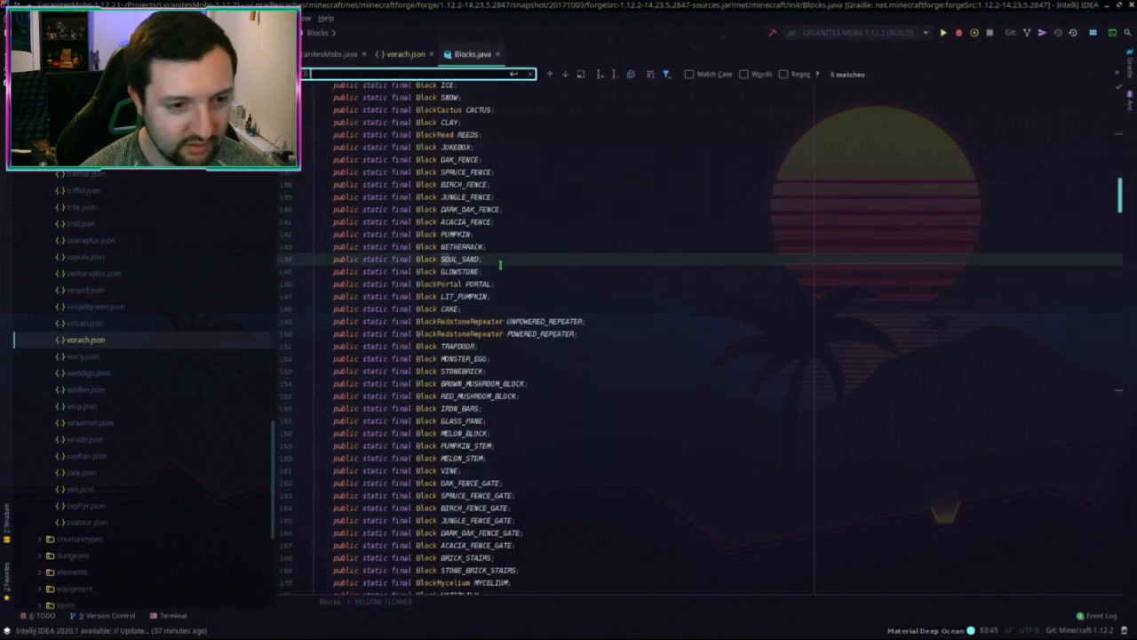
text(l)
key(Return)
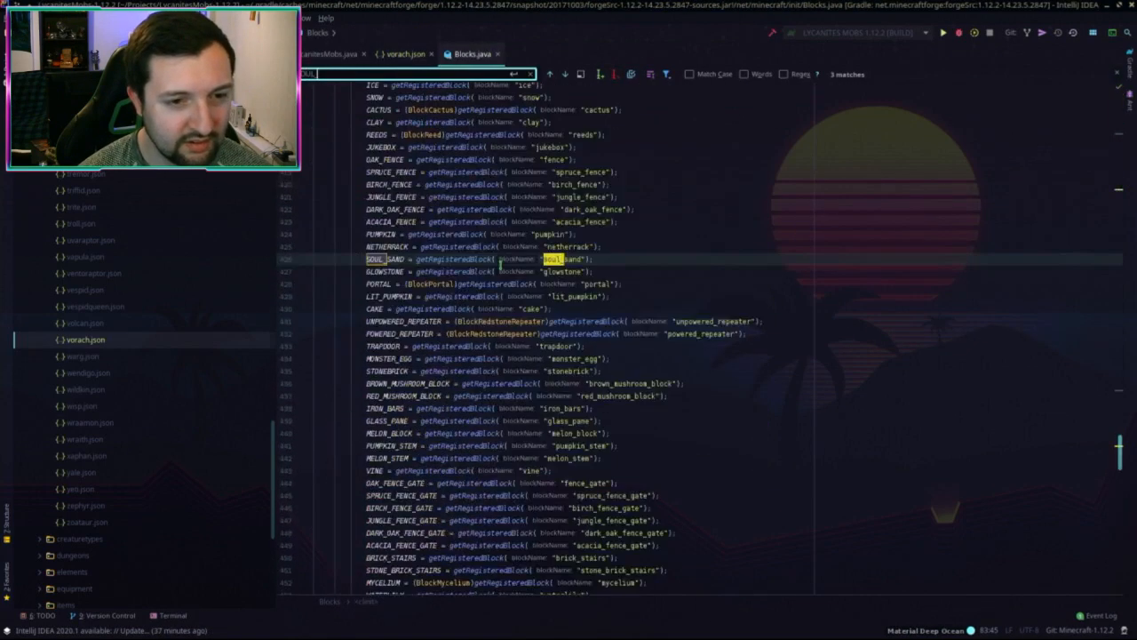
key(Escape)
Step: Correct the drop item to minecraft:soul_sand and set minAmount 3, maxAmount 5, chance 1
middle_click(460, 53)
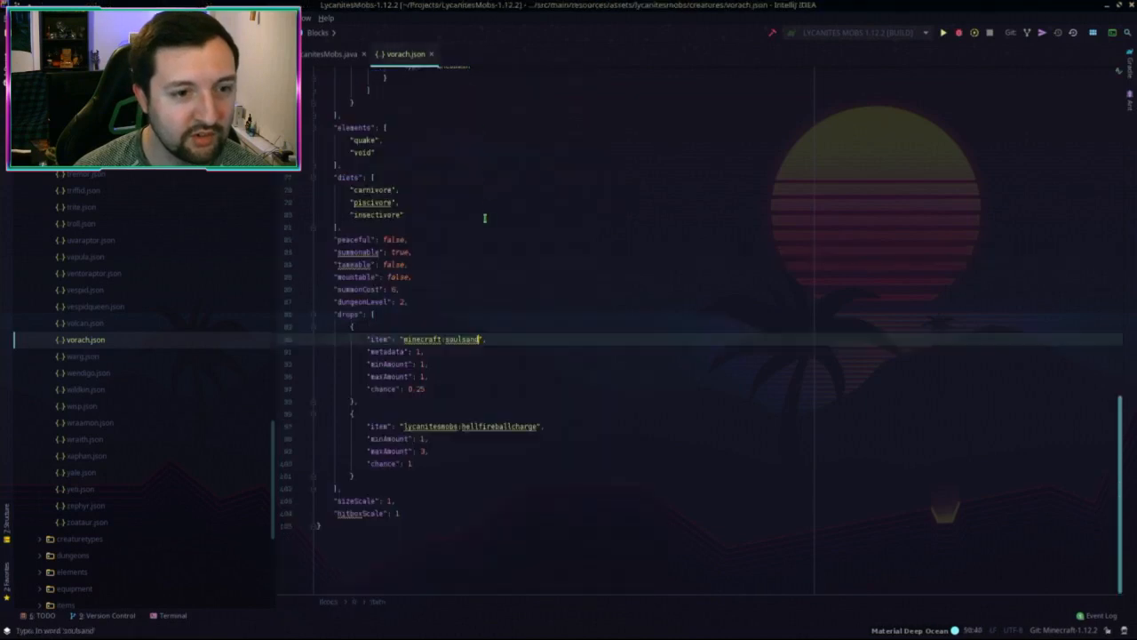
text(_)
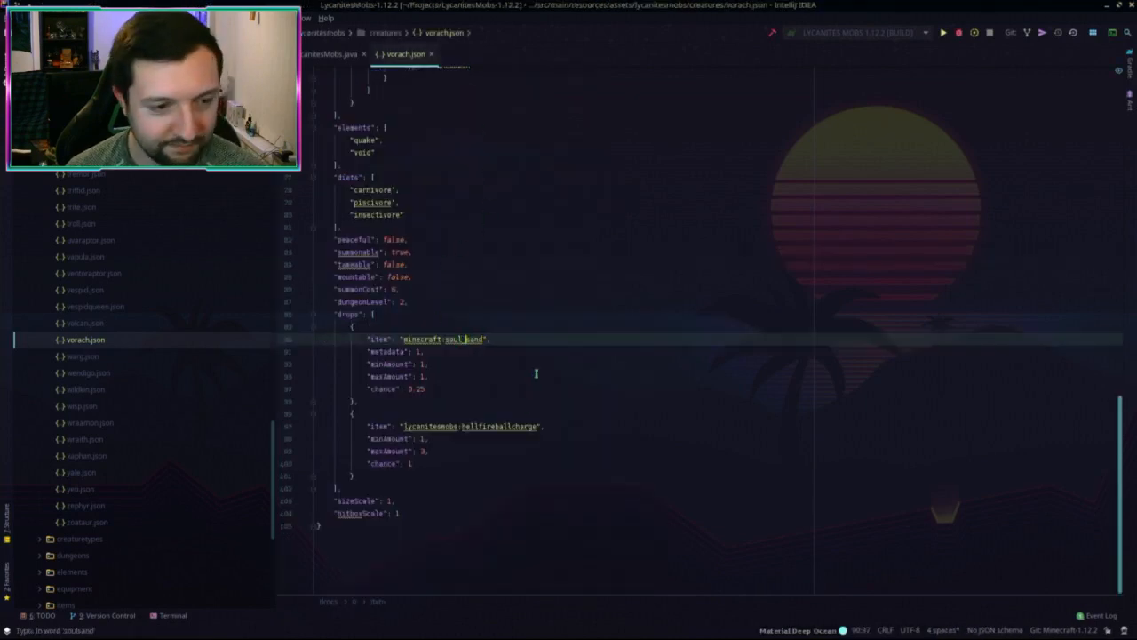
click(483, 381)
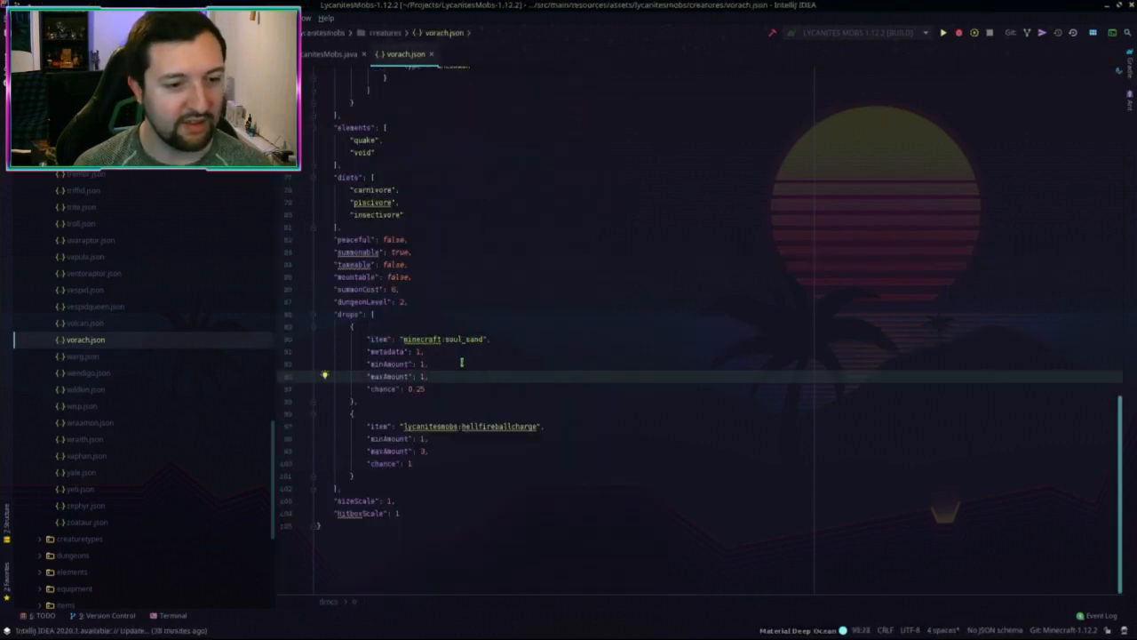
click(419, 364)
text(3)
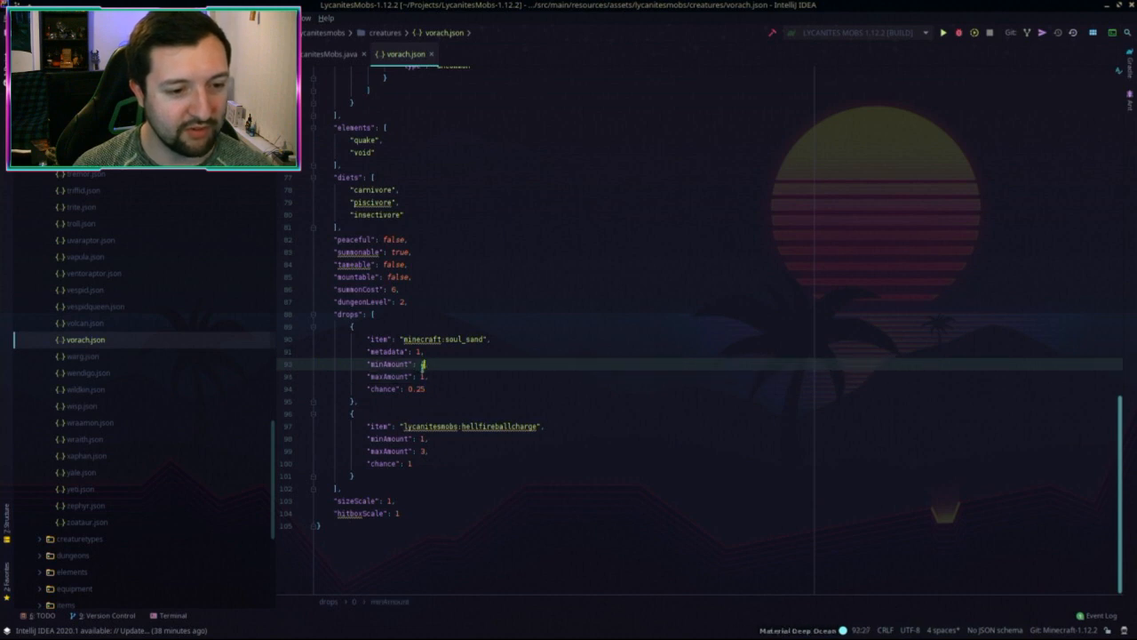
double_click(423, 376)
text(5)
double_click(414, 389)
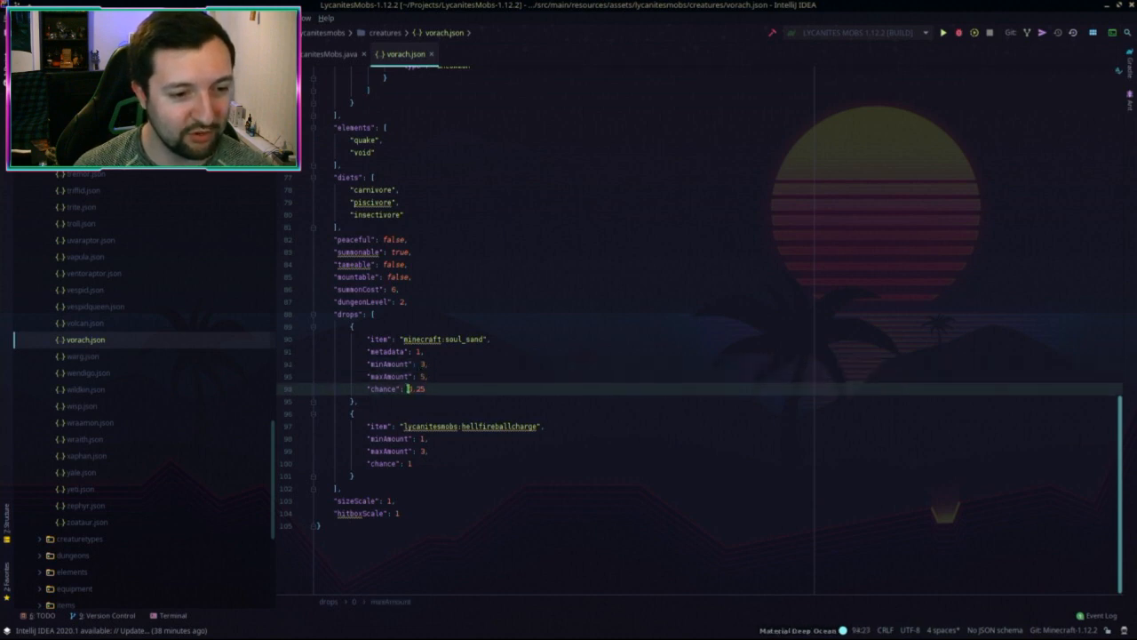
text(1)
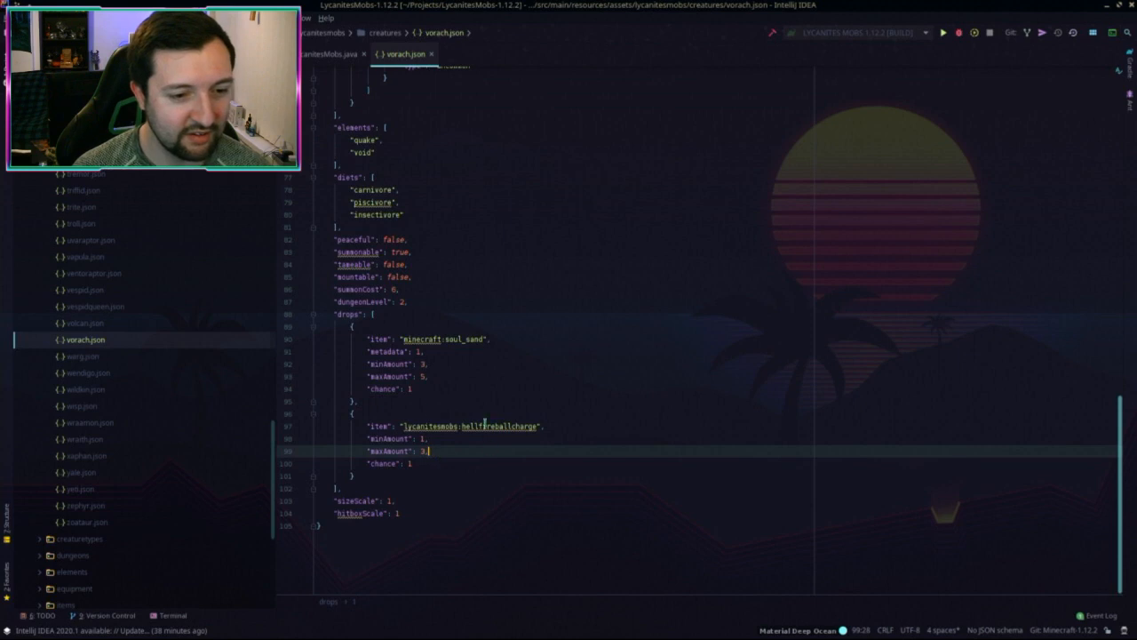
Step: Review the hellfireballcharge drop entry and the rest of vorach.json up to the spawning settings
double_click(501, 426)
click(446, 472)
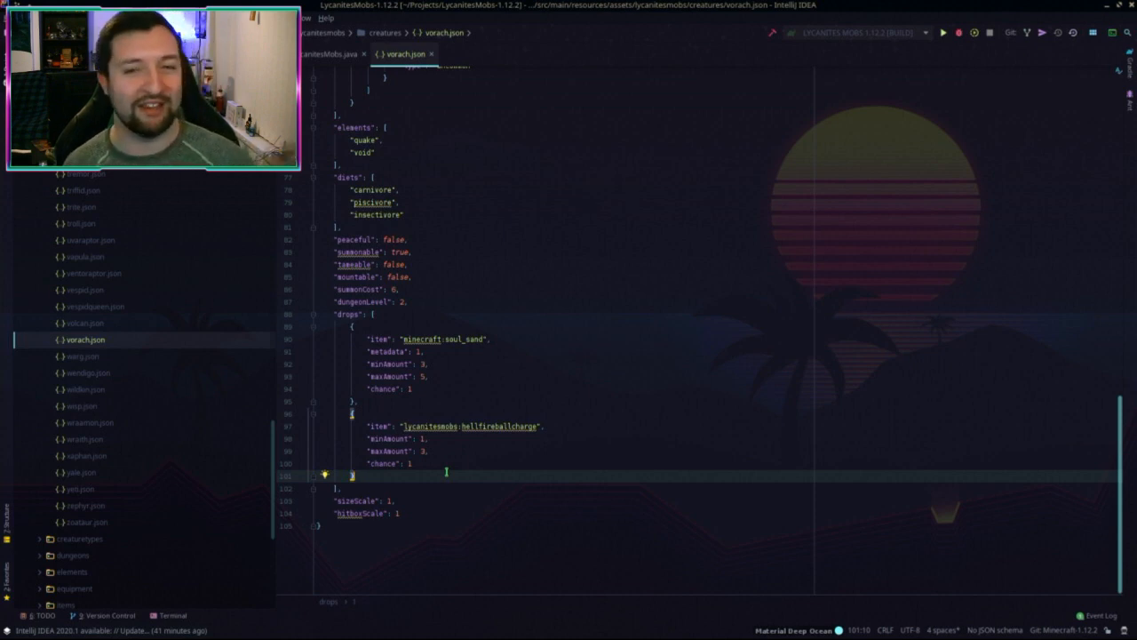
scroll(598, 459, up, 2)
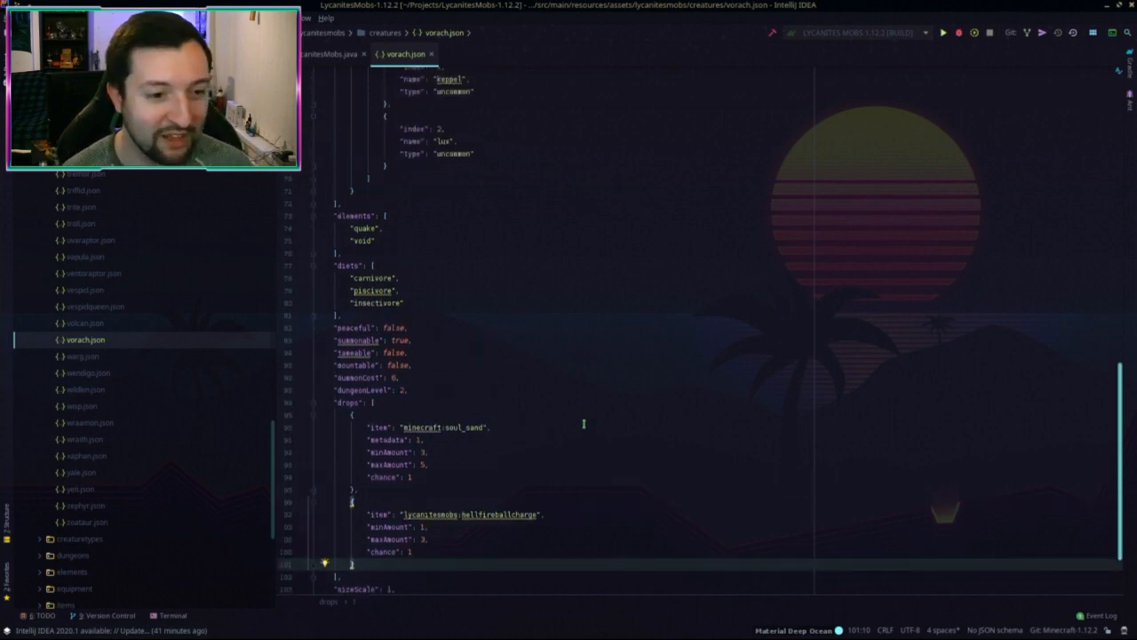
scroll(598, 458, down, 2)
click(548, 412)
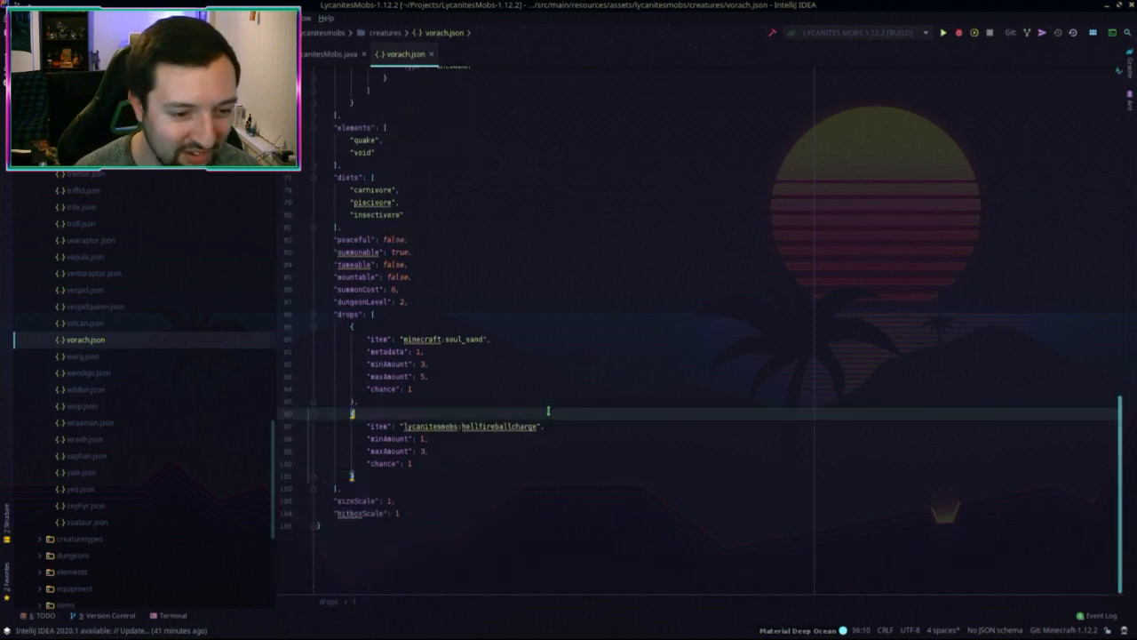
click(409, 401)
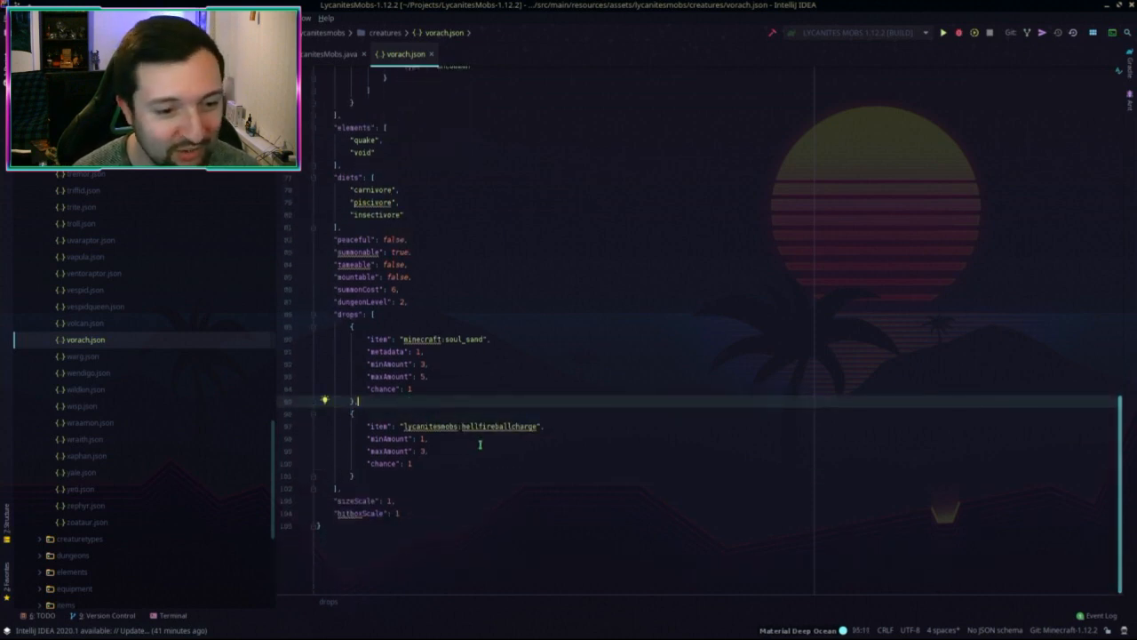
scroll(482, 444, up, 2)
scroll(491, 450, down, 2)
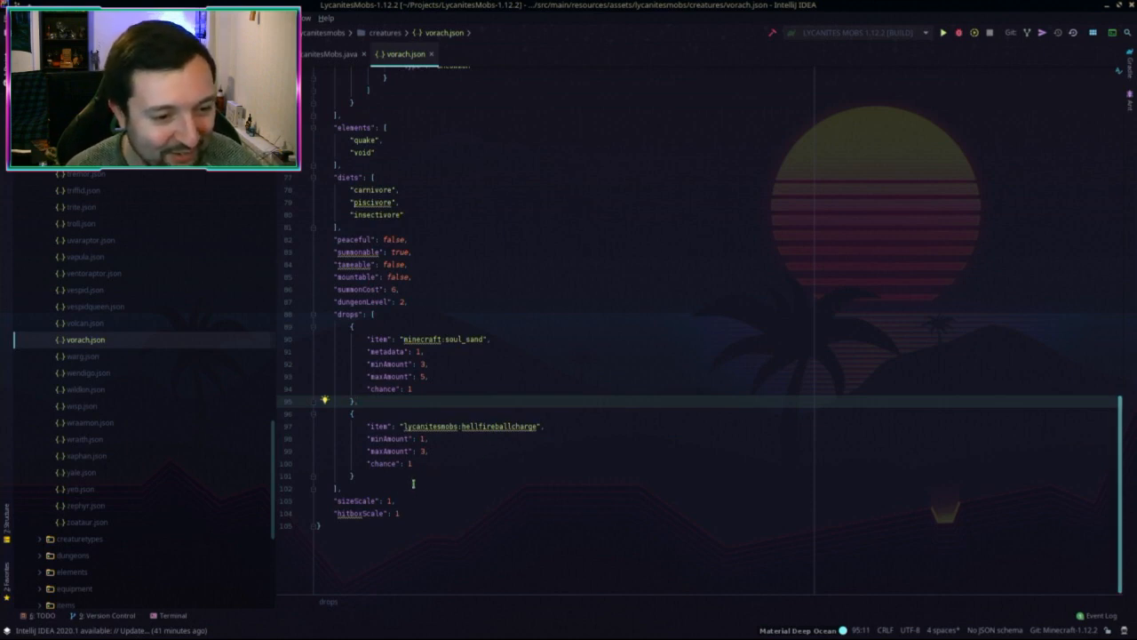
scroll(444, 424, up, 5)
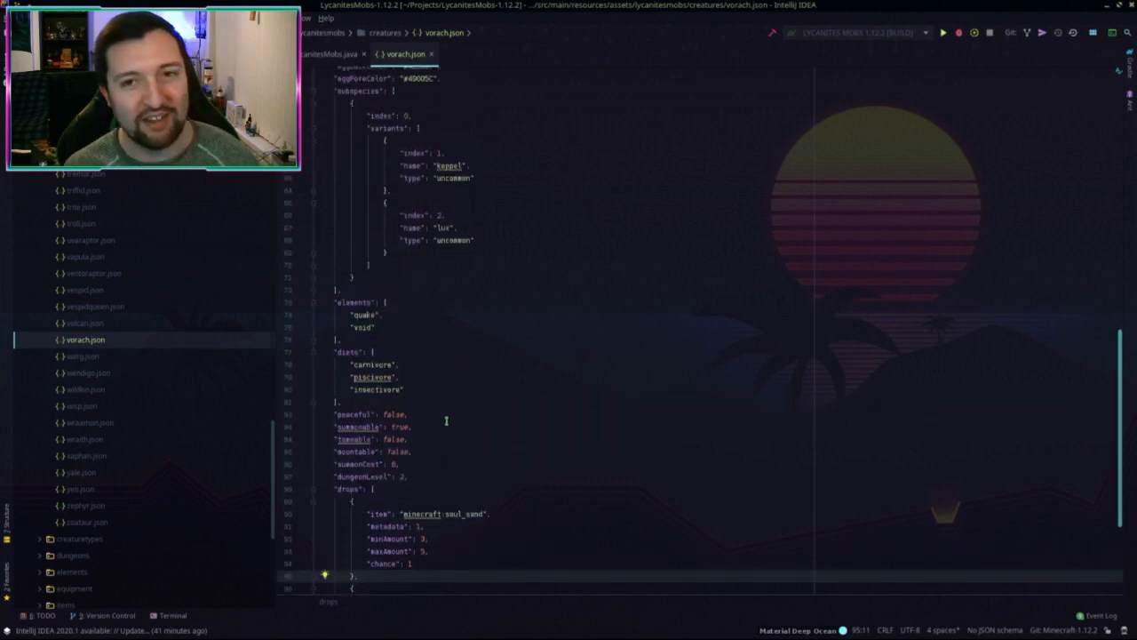
scroll(444, 421, up, 15)
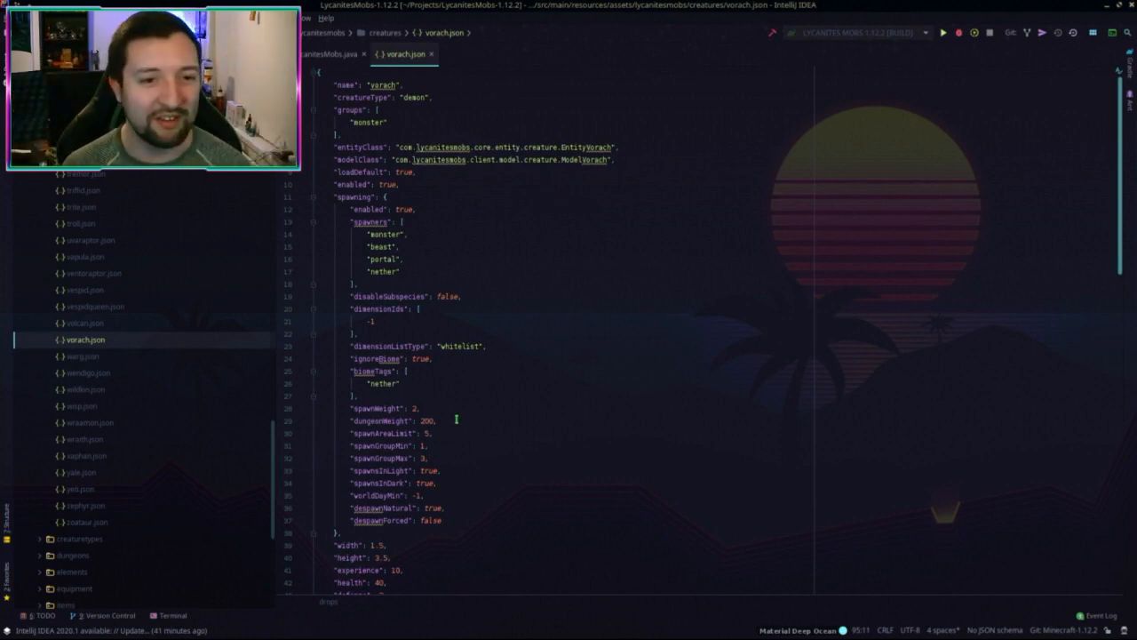
scroll(342, 348, down, 2)
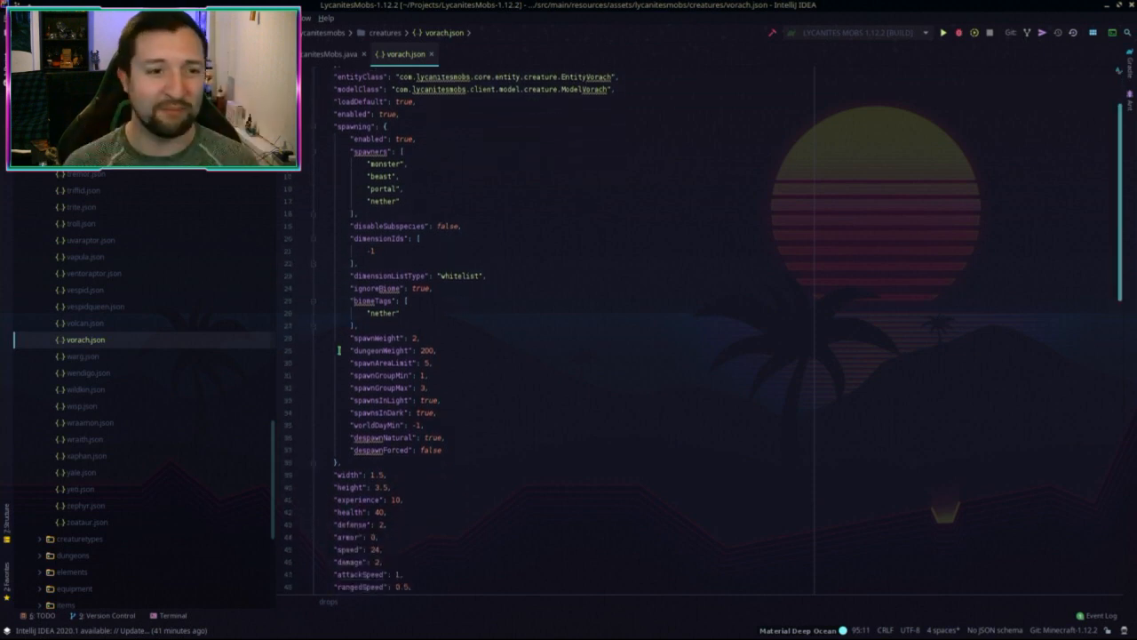
scroll(376, 318, down, 18)
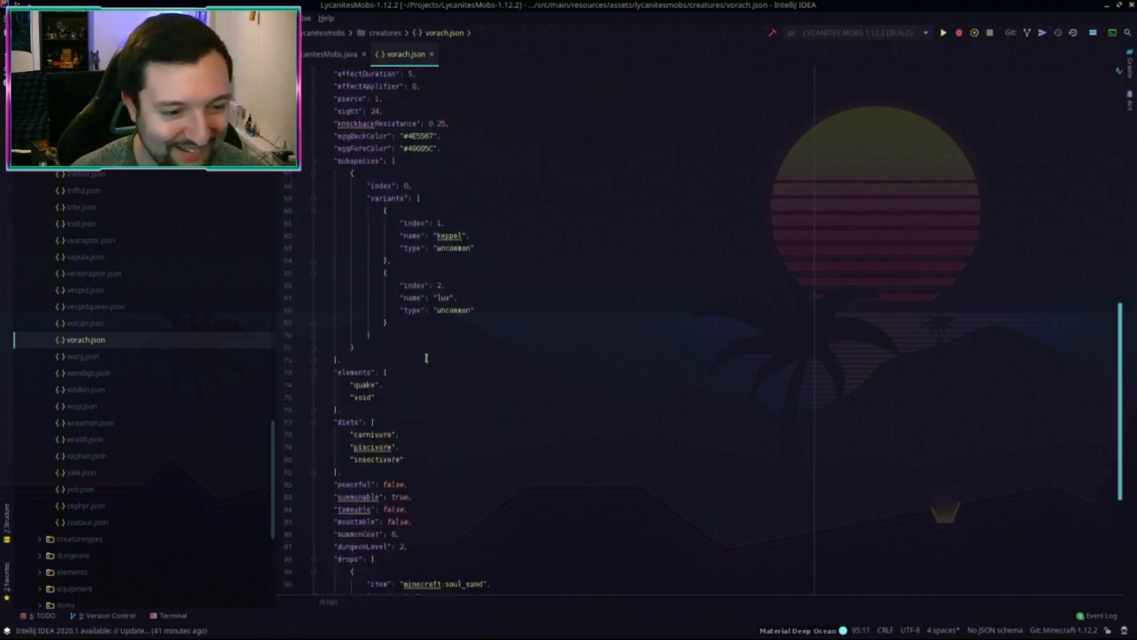
scroll(521, 394, up, 5)
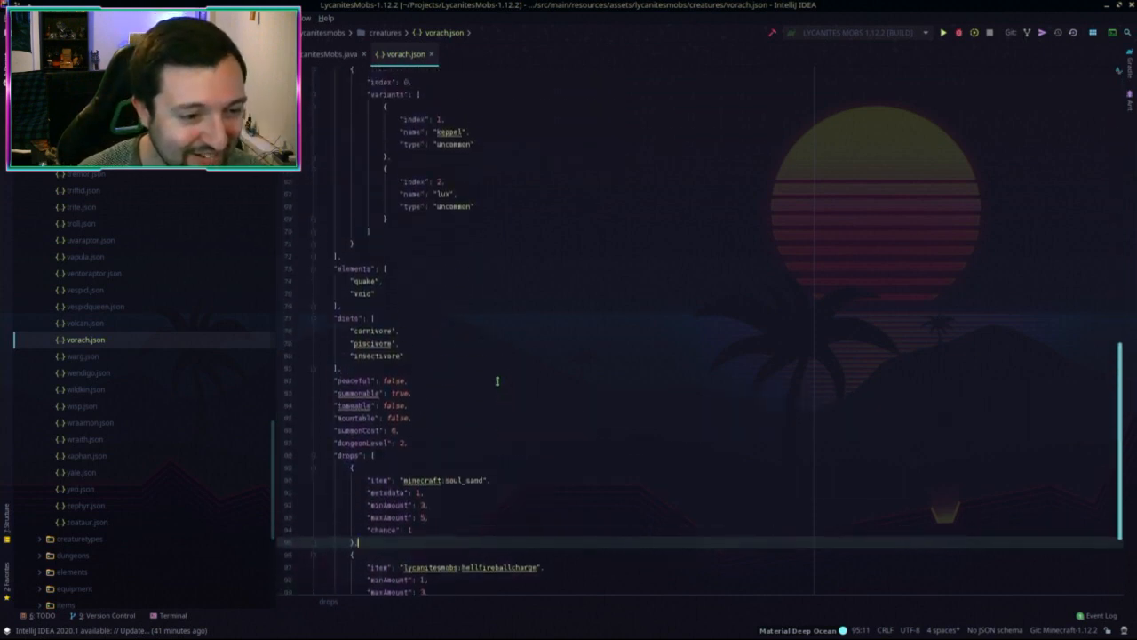
scroll(450, 461, up, 19)
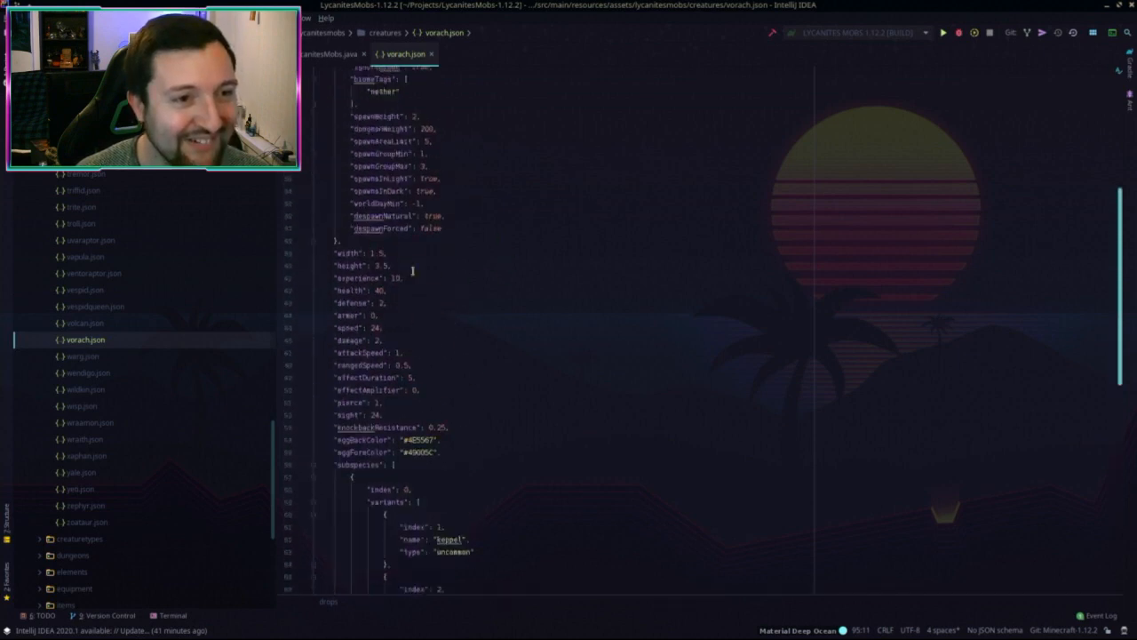
click(525, 210)
click(88, 339)
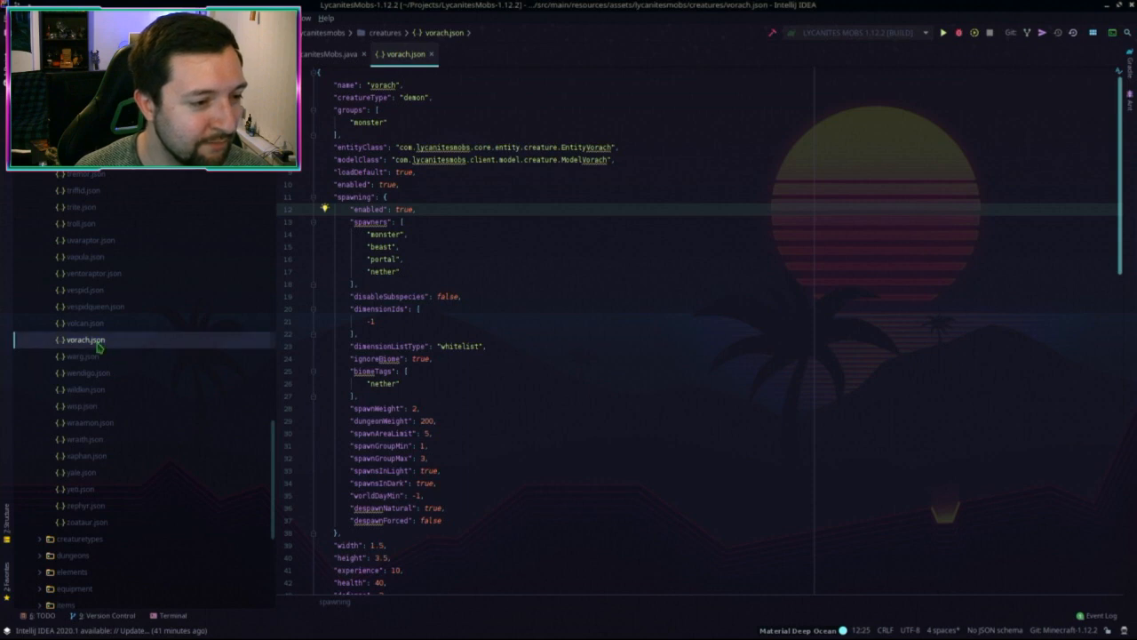
Step: Paste the copied vorach.json into the 1.15.2 project's creatures folder
key(alt+Tab)
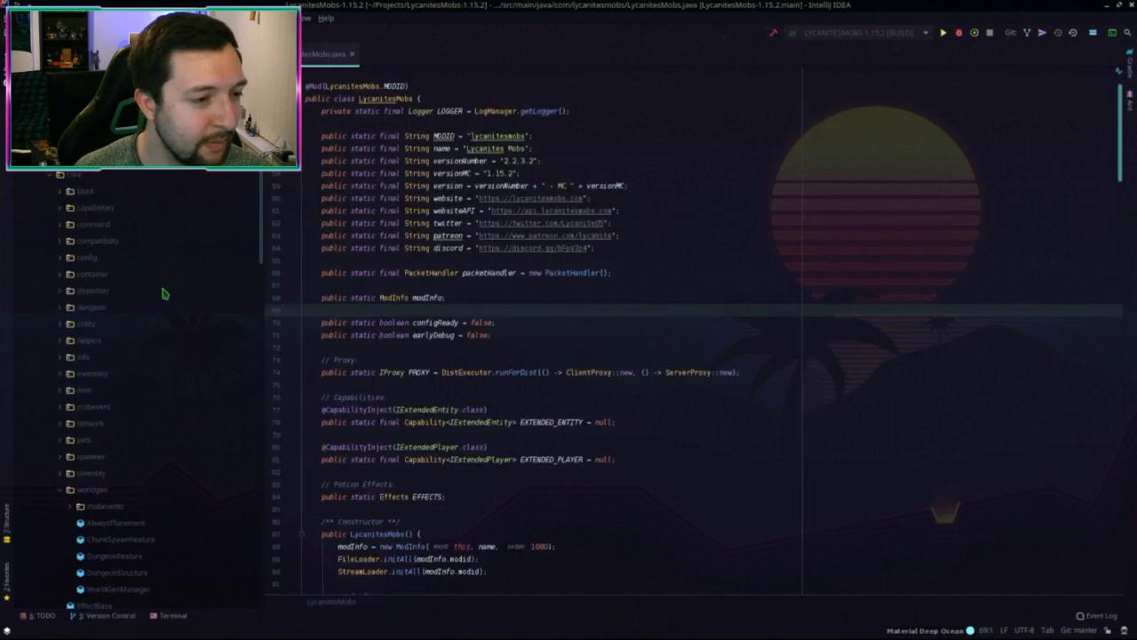
click(49, 175)
click(50, 176)
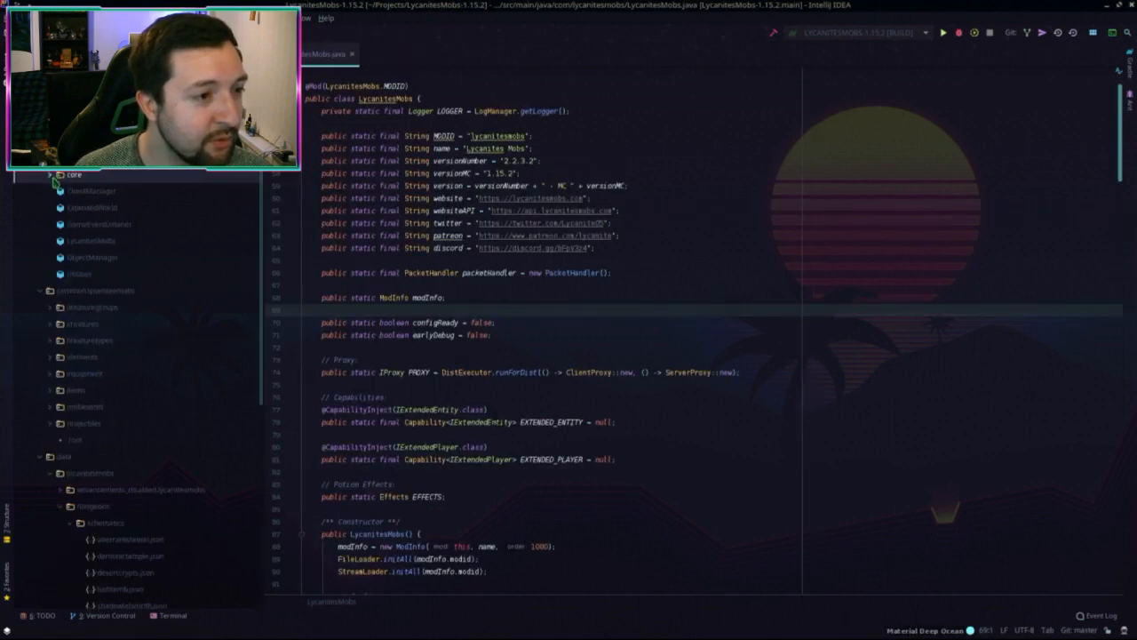
scroll(134, 382, down, 3)
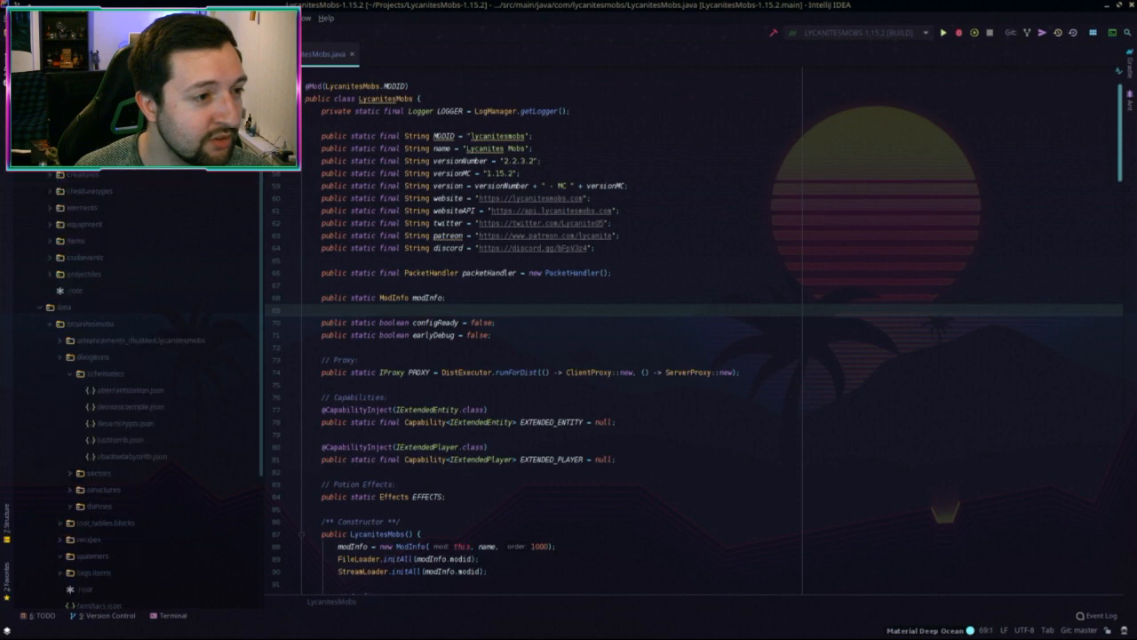
click(41, 311)
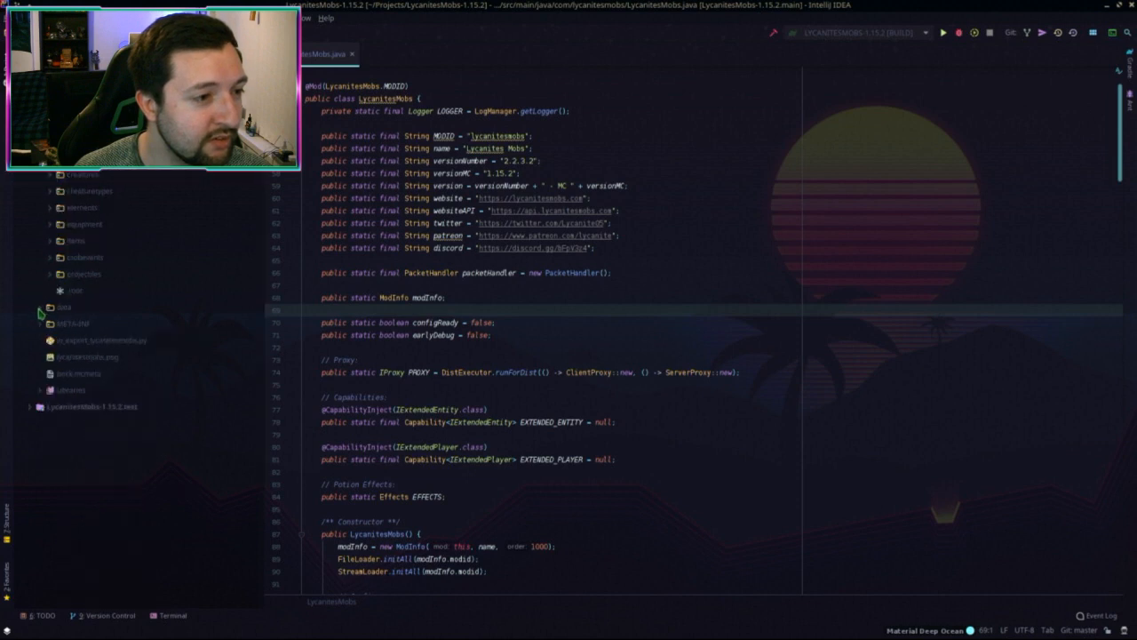
click(51, 175)
click(82, 178)
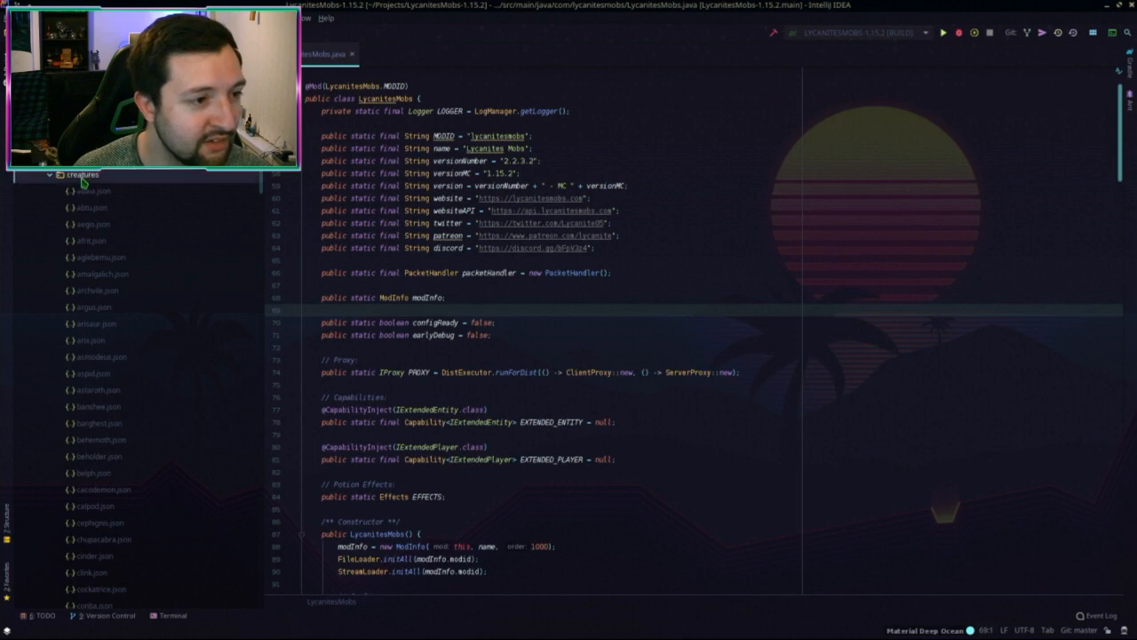
key(ctrl+v)
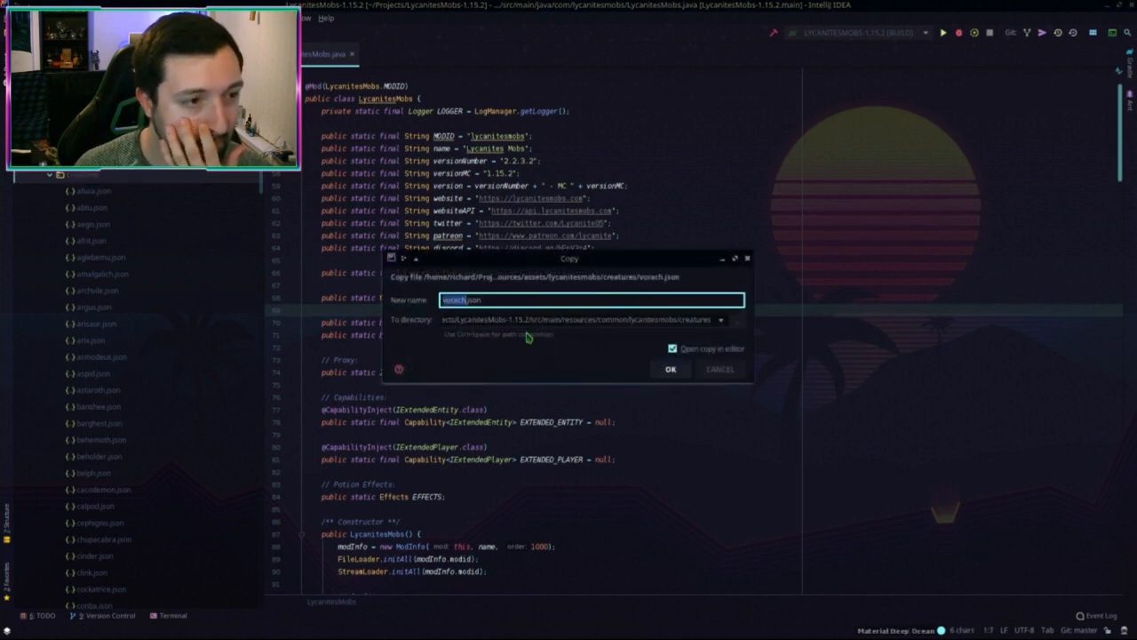
click(671, 368)
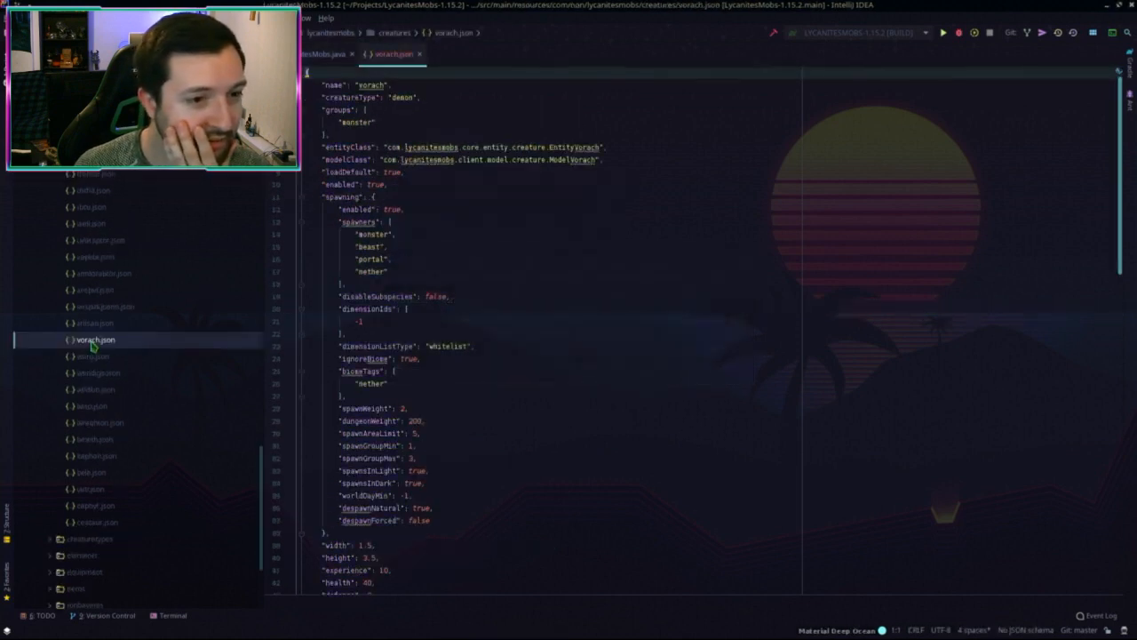
Step: Replace the numeric -1 dimension id in the new vorach.json with a "minecraft" name string
click(320, 327)
drag(357, 322, 381, 322)
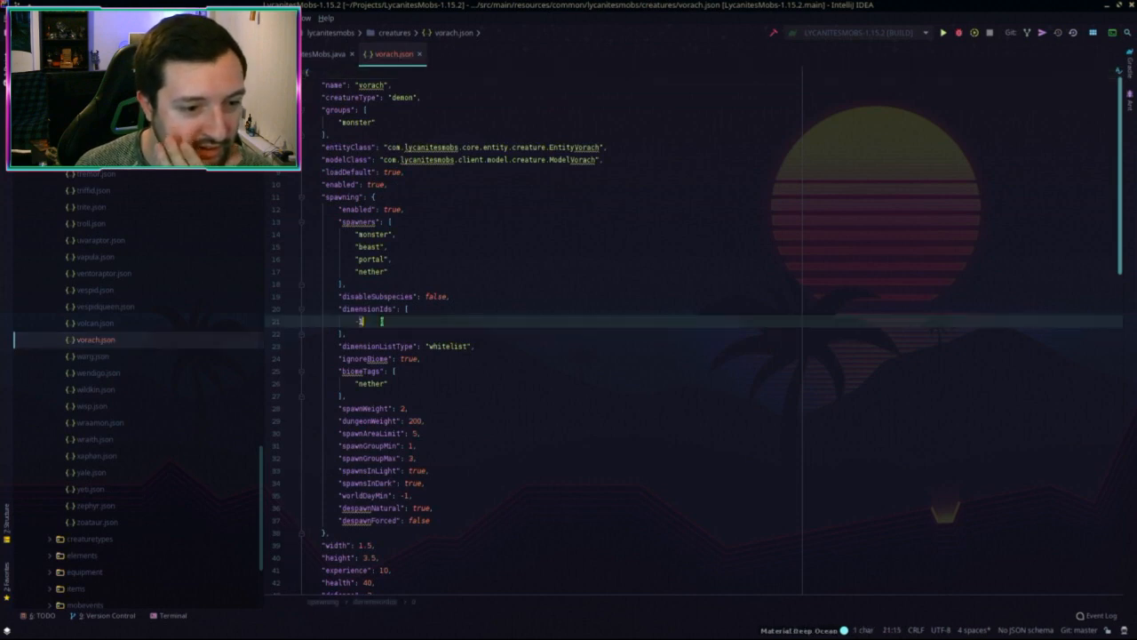
key(BackSpace)
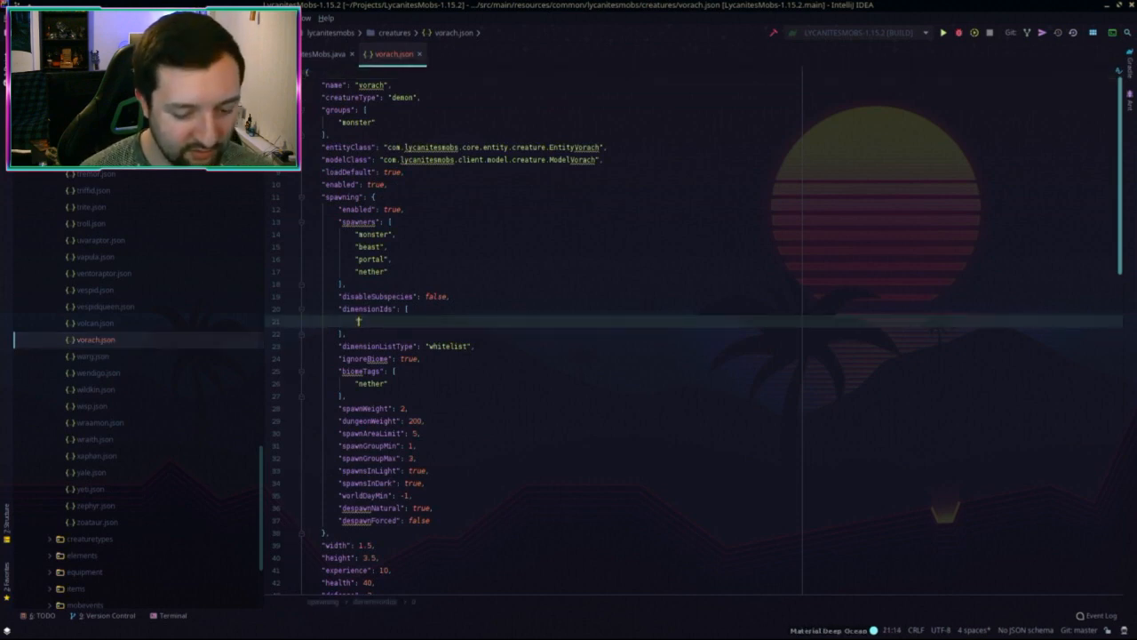
text("minecrafdt)
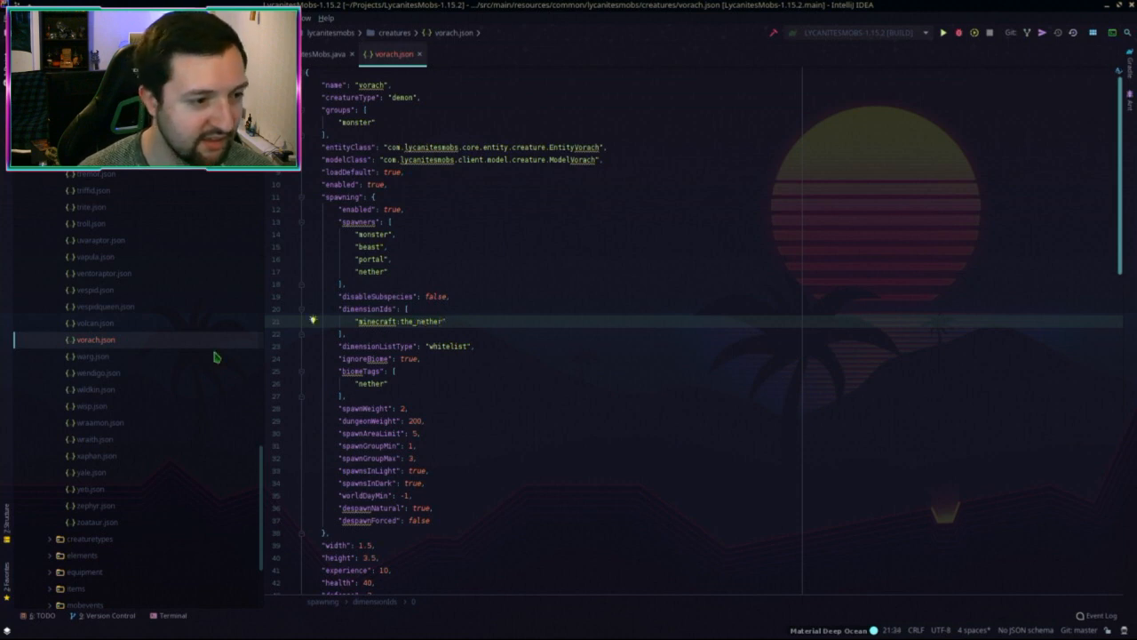
Step: Compare against behemoth.json's nether dimension entry, then close behemoth.json and vorach.json
key(shift)
key(shift)
text(behemoth)
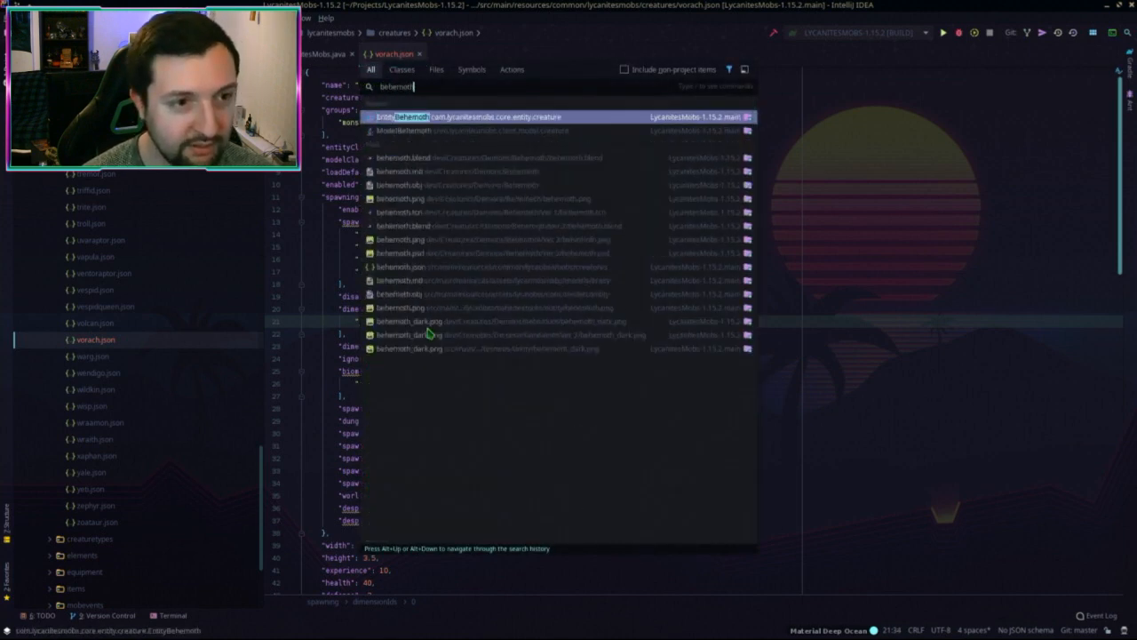
text(.json)
key(Return)
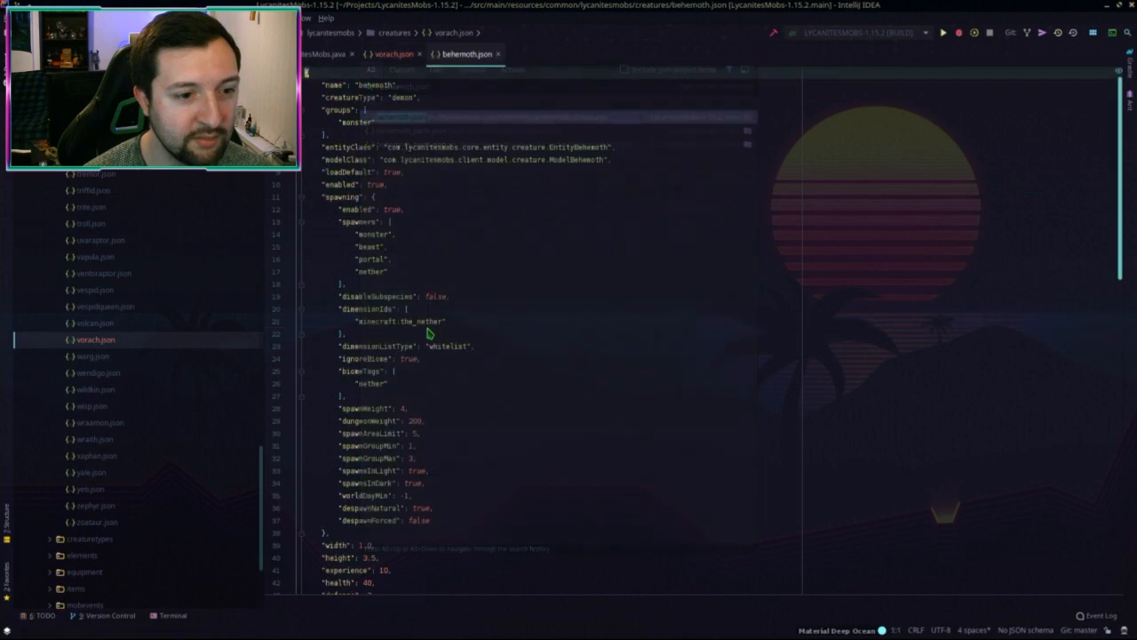
click(415, 320)
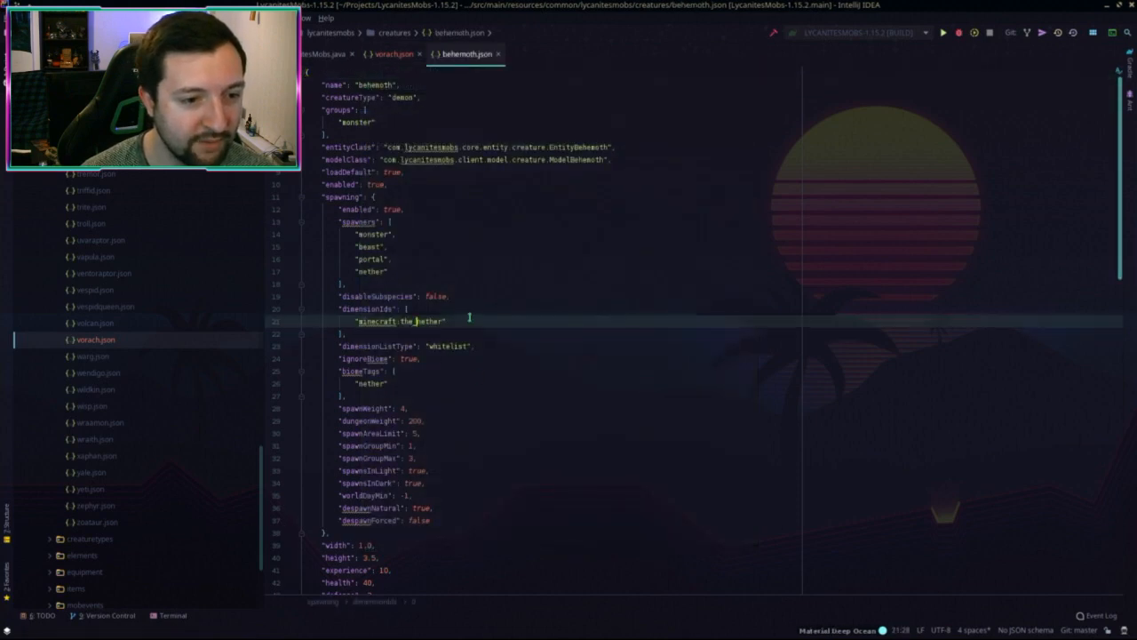
scroll(478, 251, down, 15)
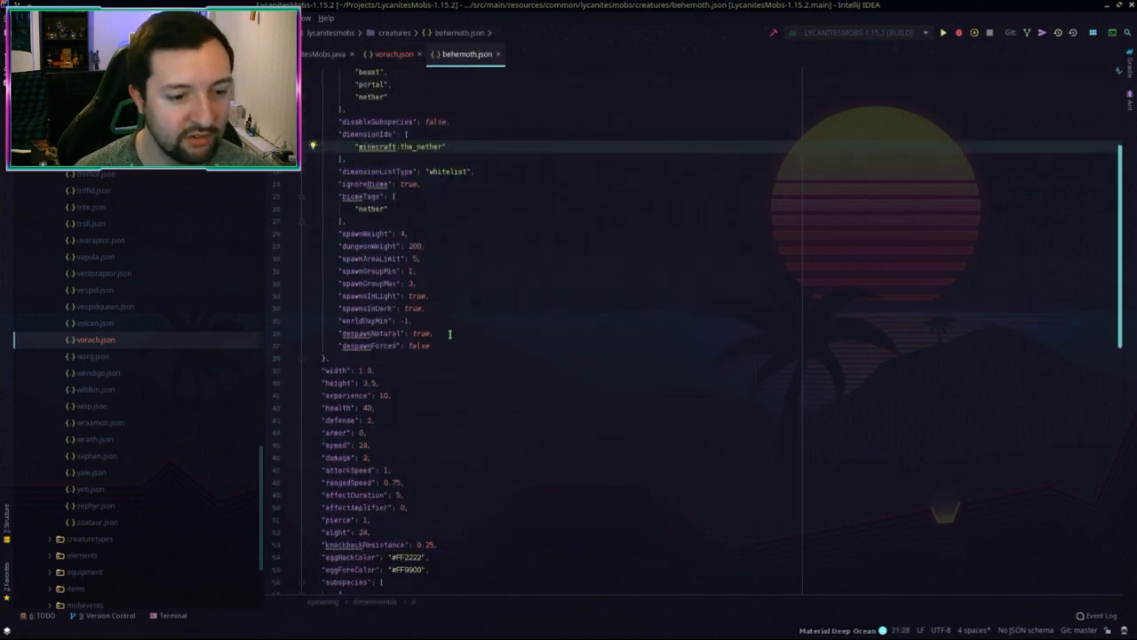
middle_click(461, 57)
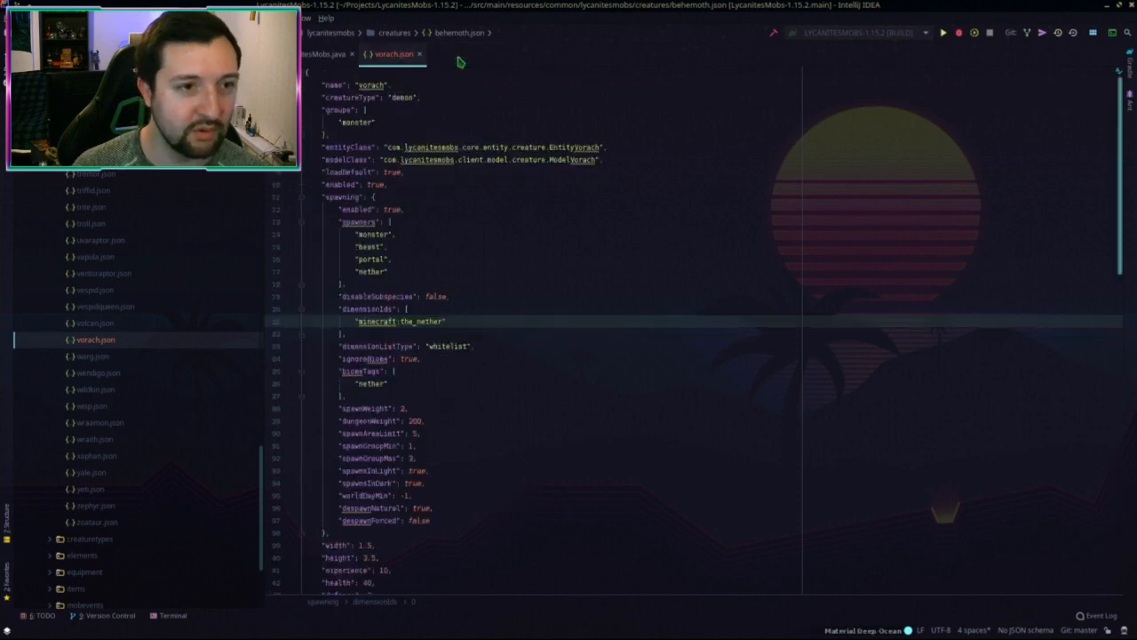
click(470, 332)
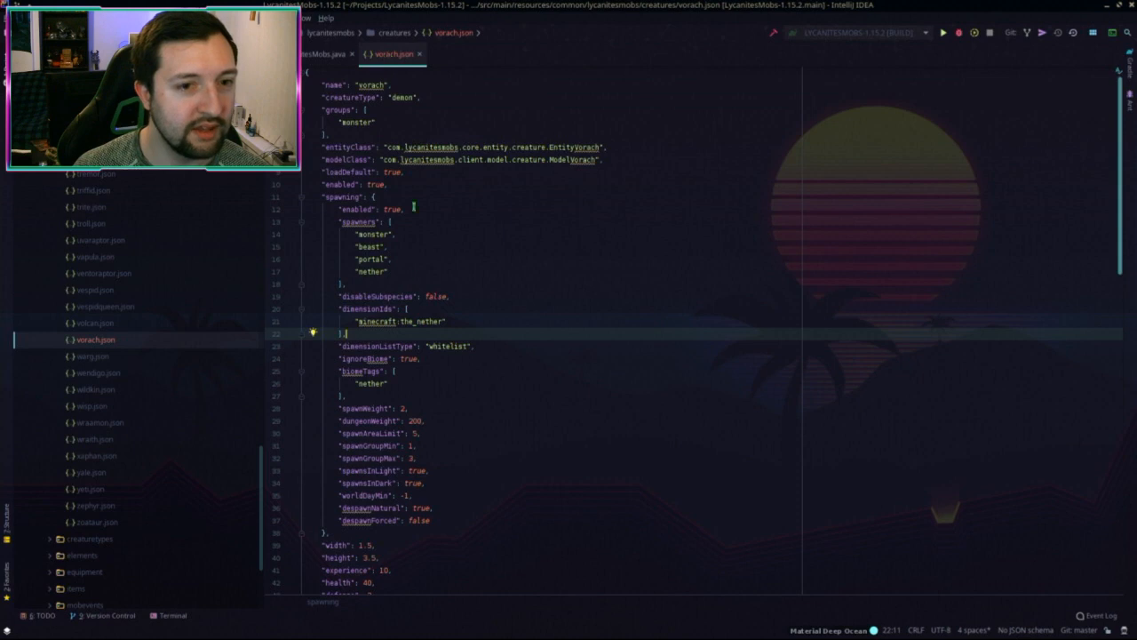
middle_click(404, 57)
click(93, 227)
Step: Switch to the 1.12.2 project and select EntityBehemoth in the entity > creature package
key(Left)
key(Left)
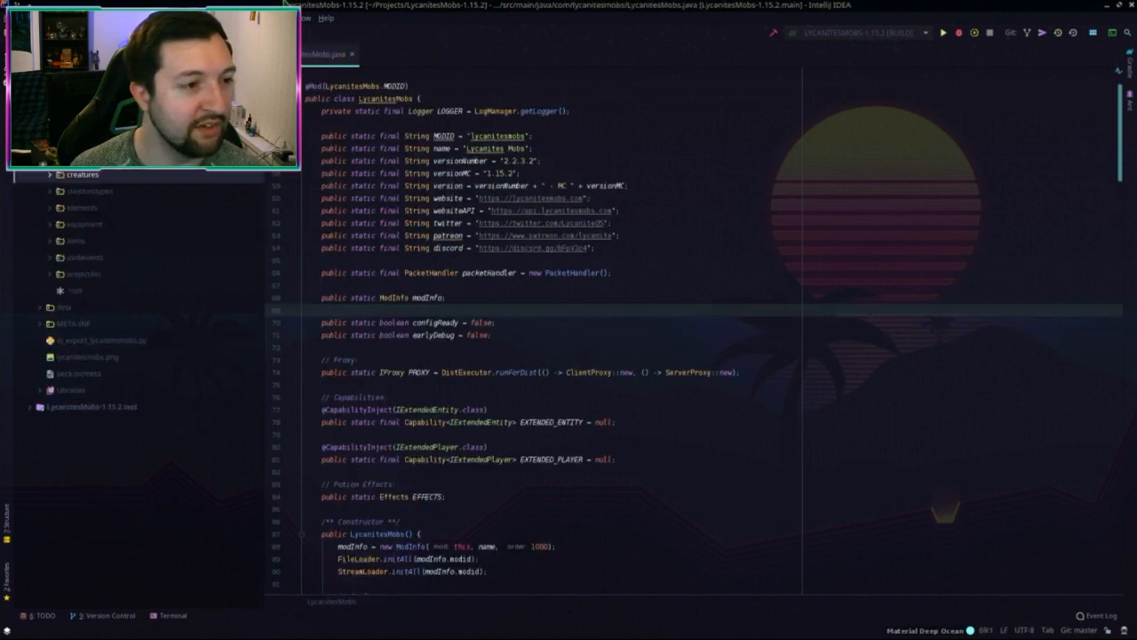
key(alt+Tab)
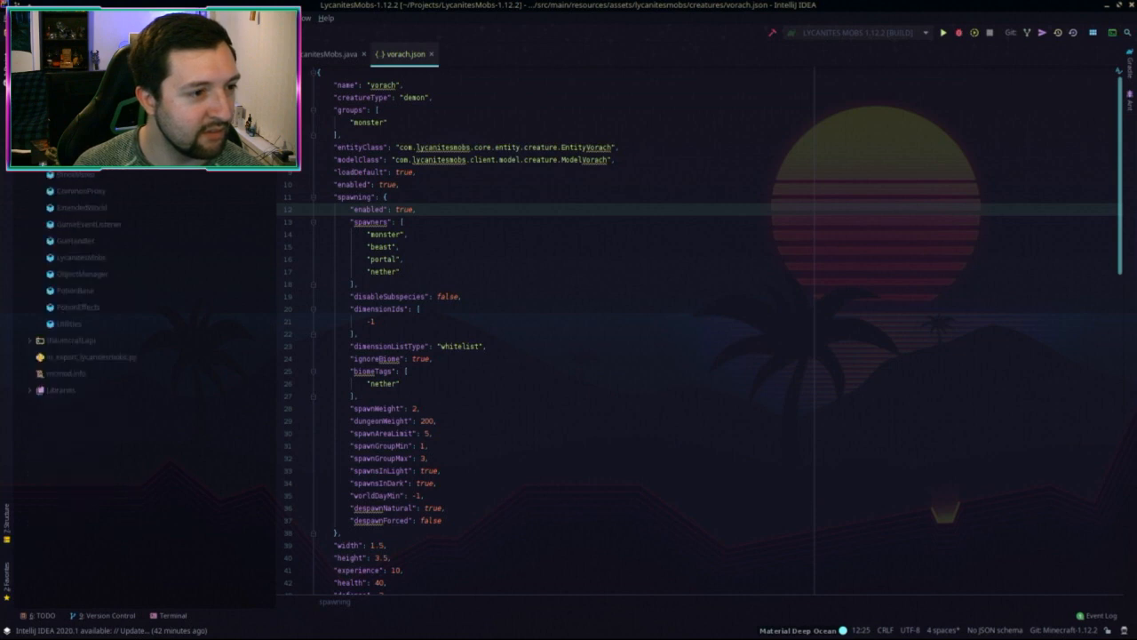
scroll(143, 391, up, 5)
click(49, 306)
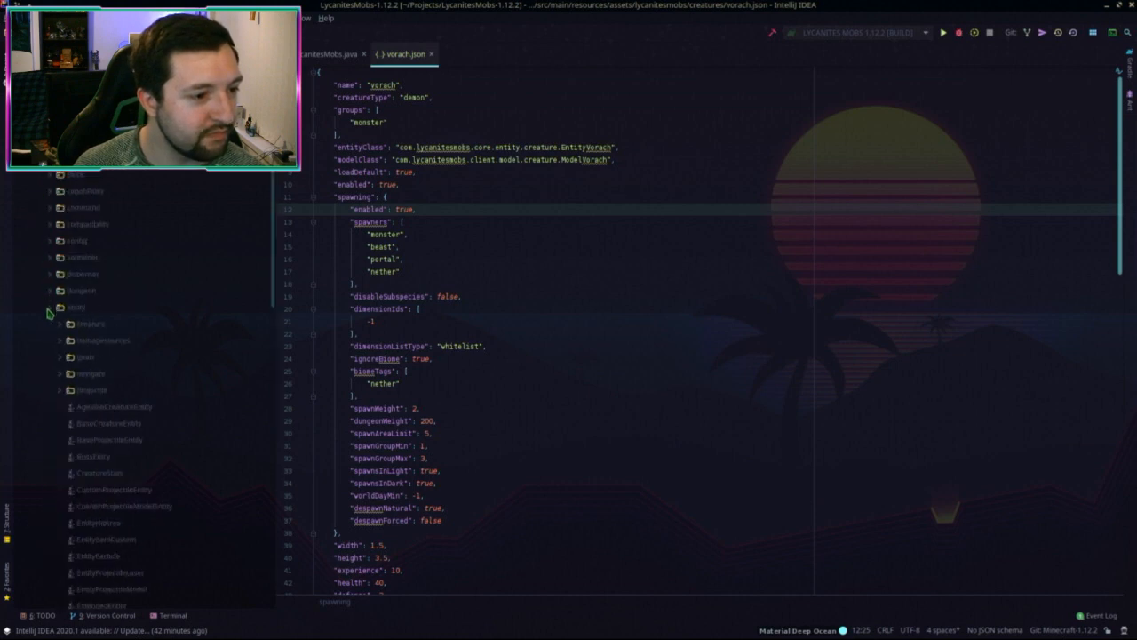
scroll(49, 311, down, 2)
click(62, 226)
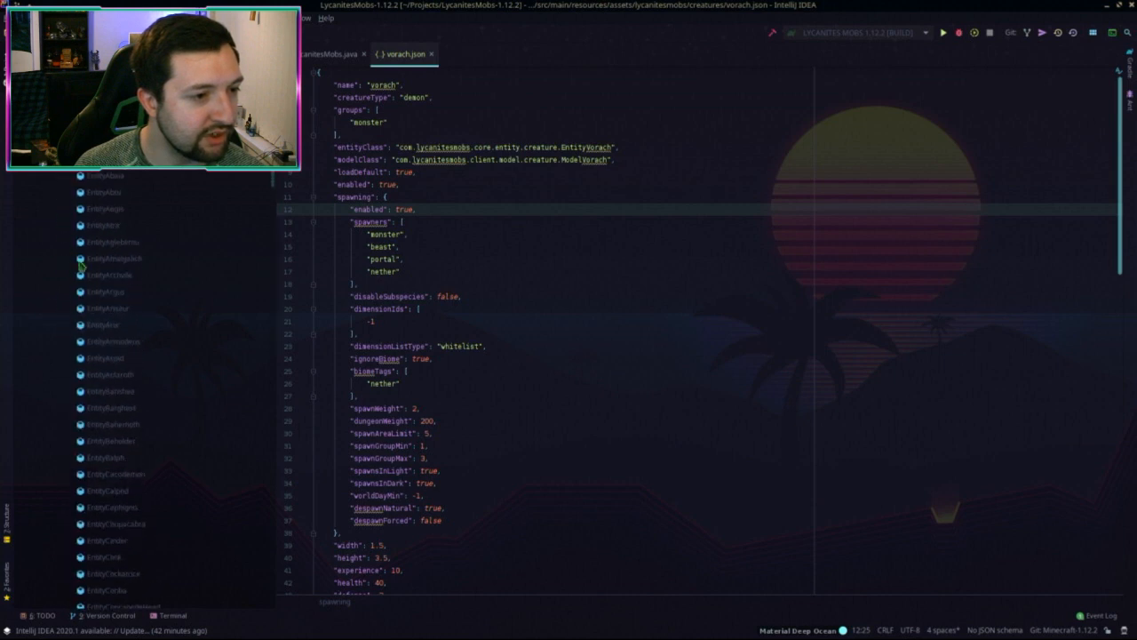
scroll(134, 315, down, 2)
scroll(153, 315, down, 2)
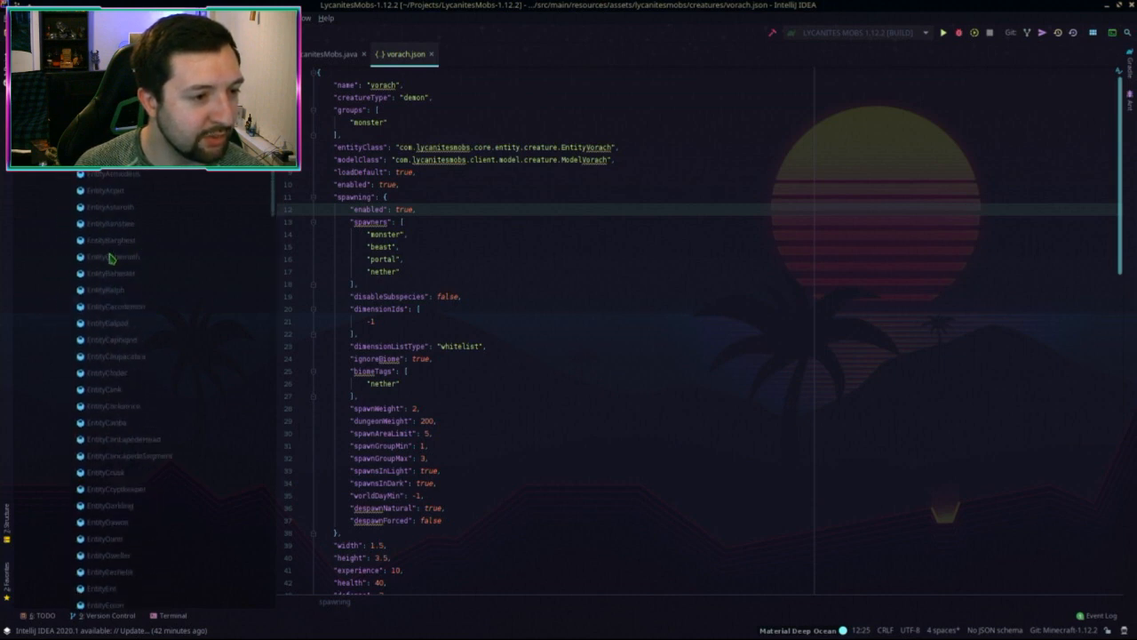
click(112, 257)
Step: Copy EntityBehemoth as a new class named EntityVorach
key(F5)
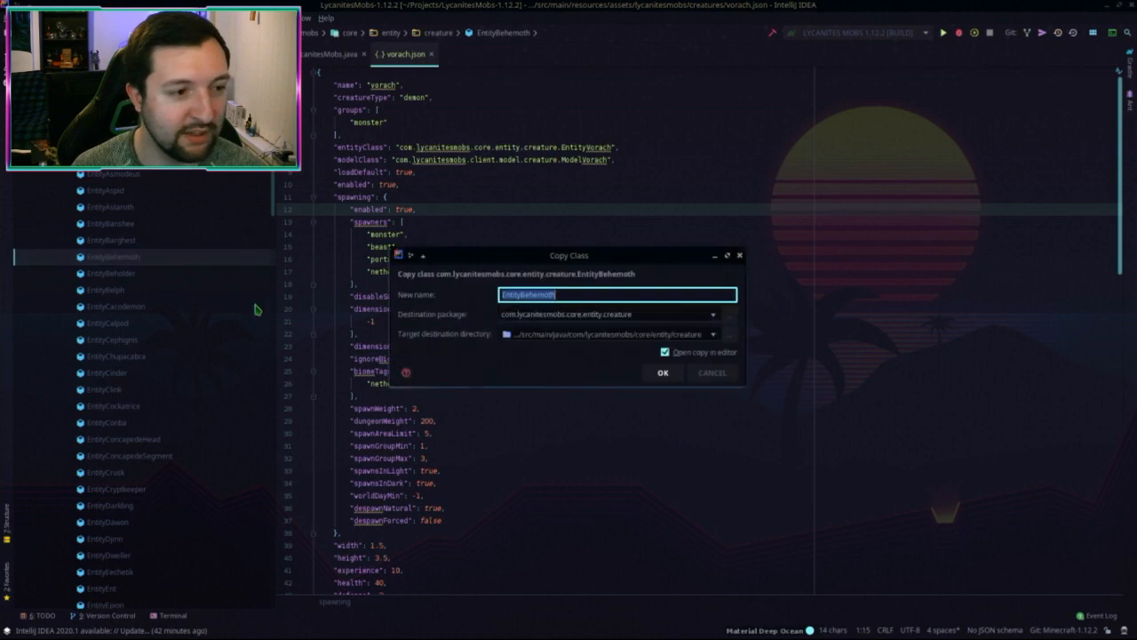
click(524, 295)
drag(521, 295, 577, 295)
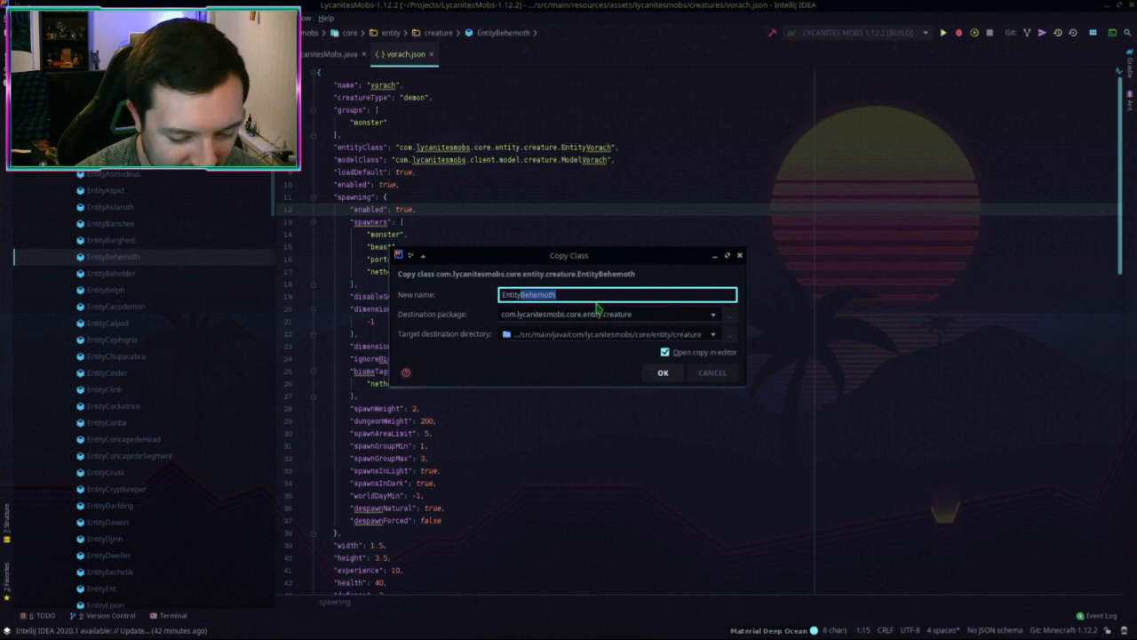
text(Vorac)
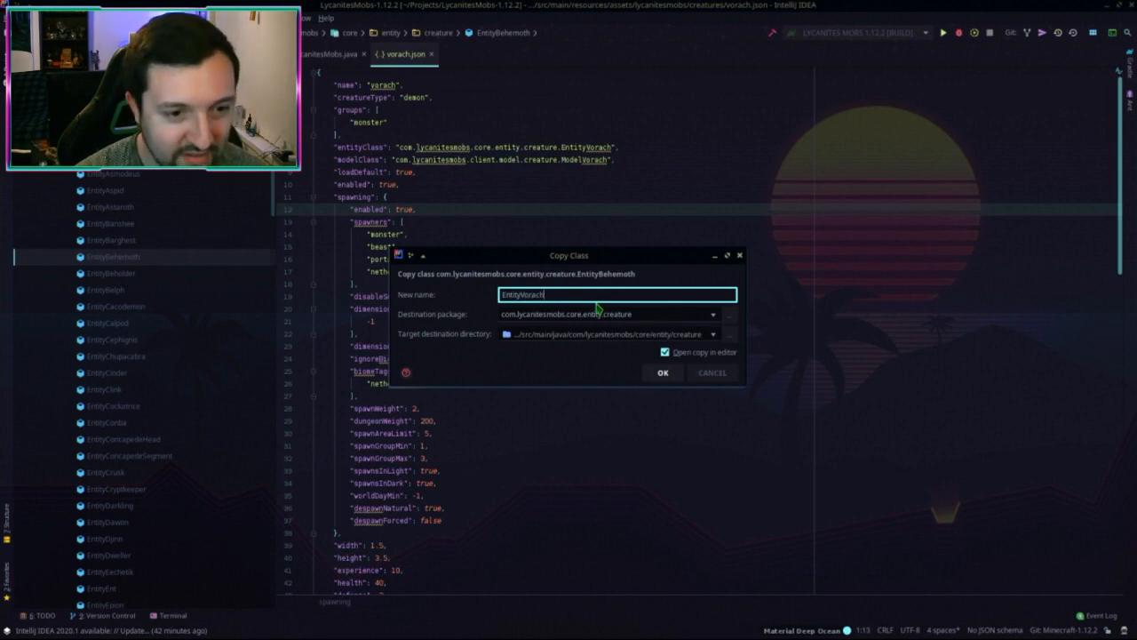
key(Return)
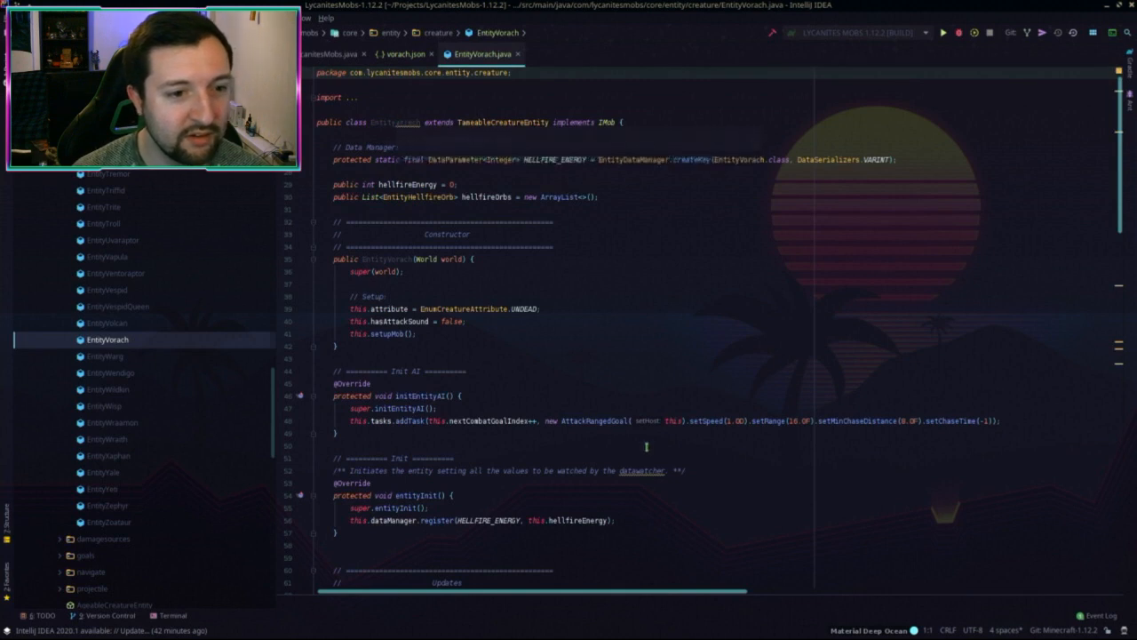
Step: Delete the HELLFIRE_ENERGY data parameter and the hellfire energy and orb fields
double_click(556, 160)
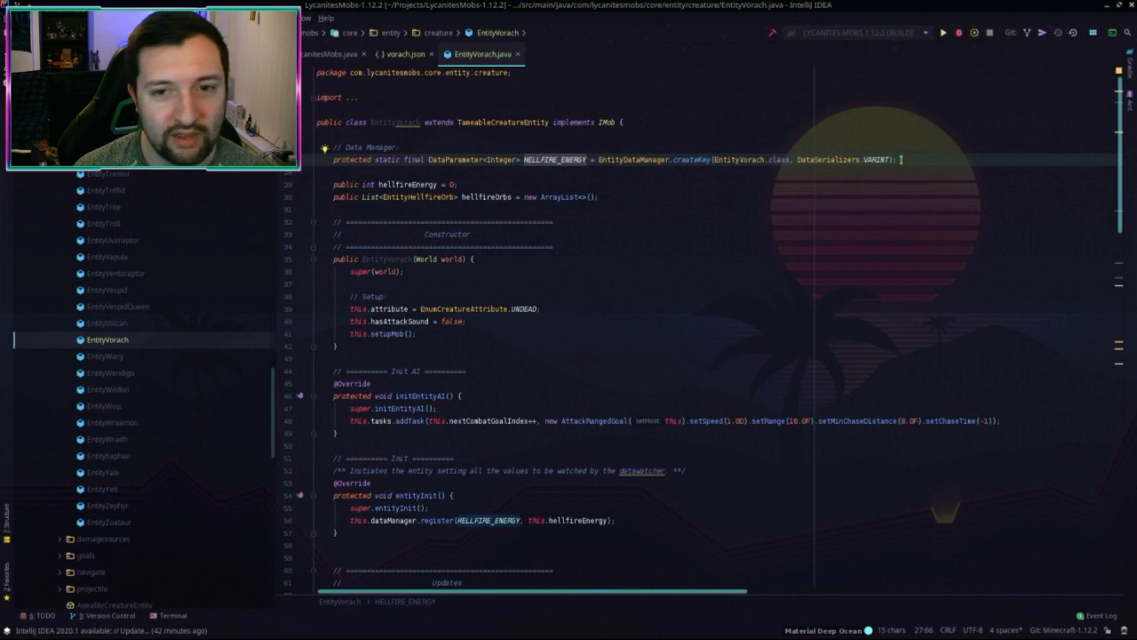
click(901, 160)
key(shift+Up)
key(shift+Up)
key(shift+Up)
key(BackSpace)
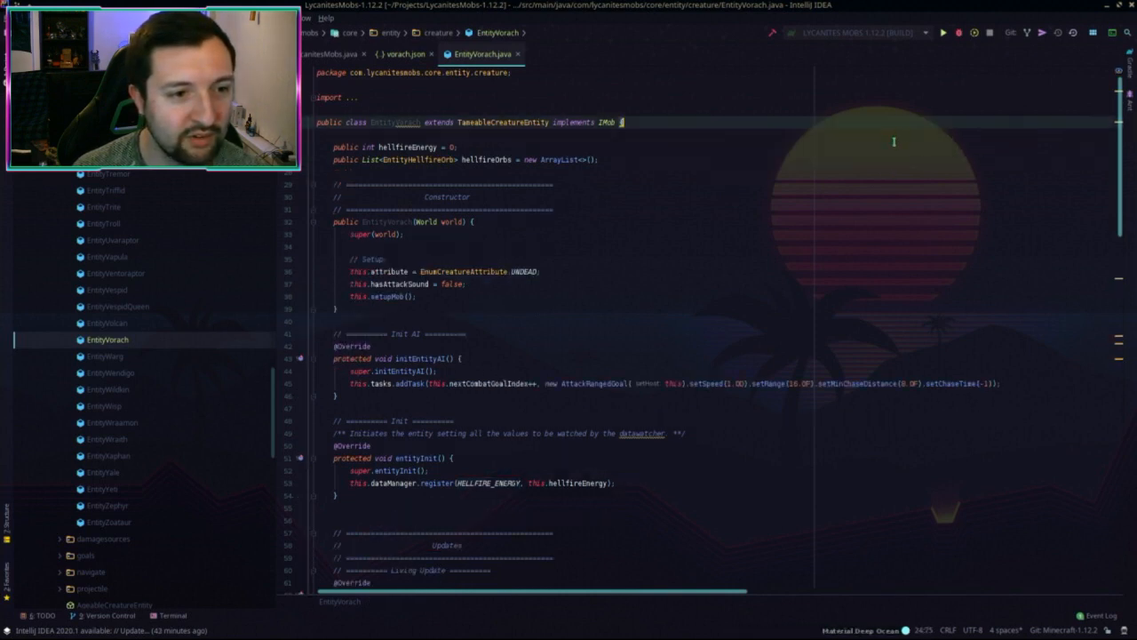
key(Delete)
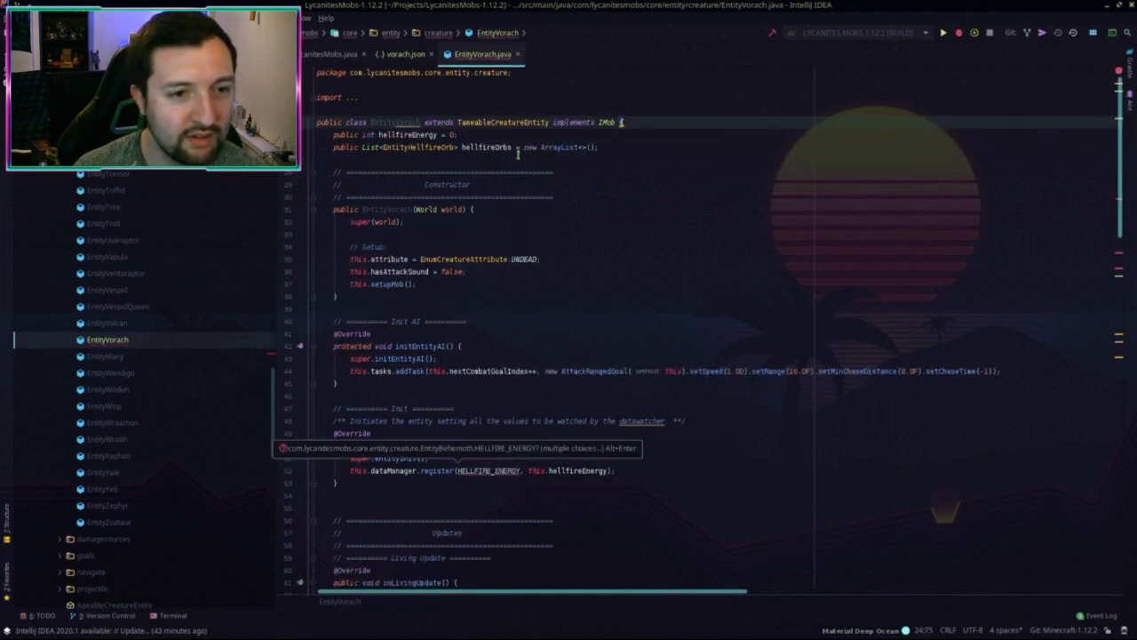
drag(498, 160, 622, 122)
key(BackSpace)
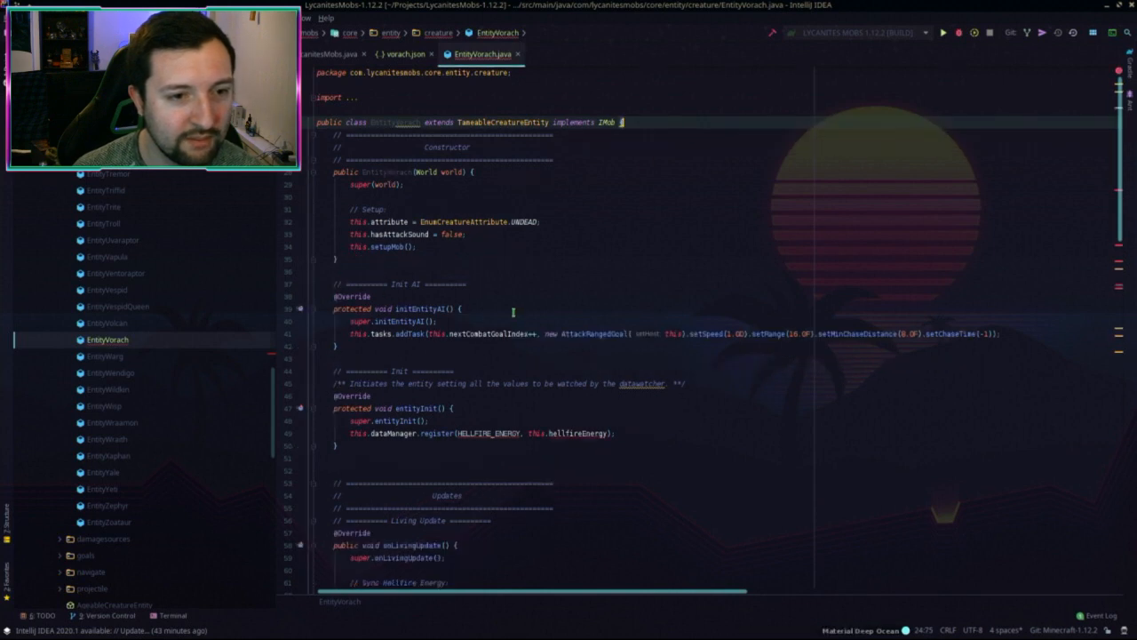
Step: Remove the HELLFIRE_ENERGY register line and the now-empty entityInit method
key(F2)
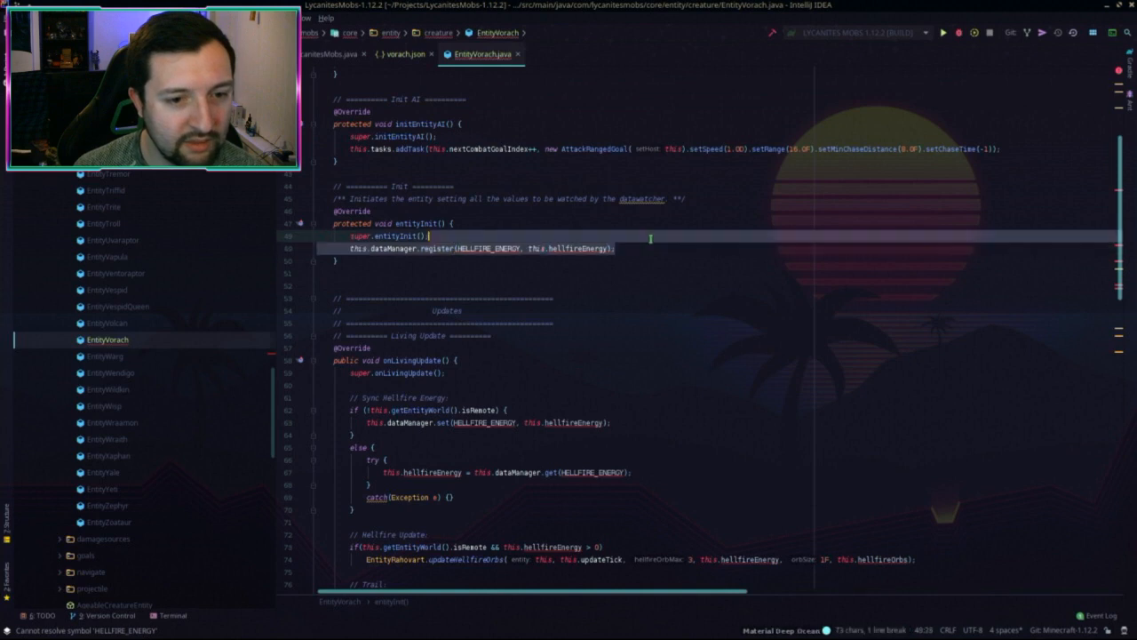
key(ctrl+y)
key(F2)
scroll(637, 253, up, 8)
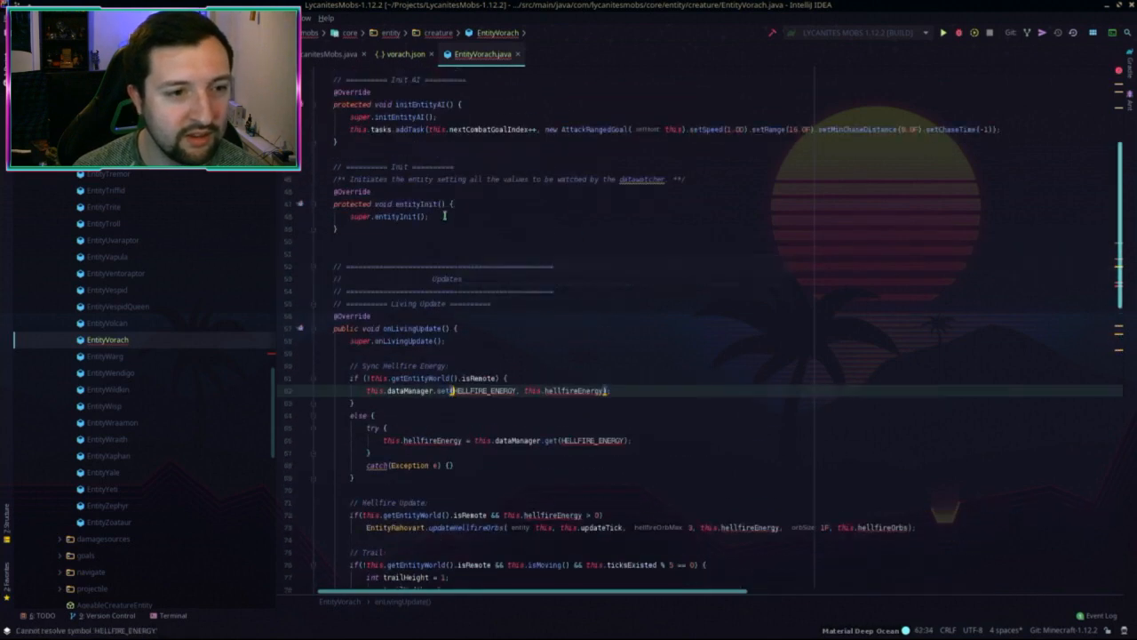
drag(338, 365, 392, 286)
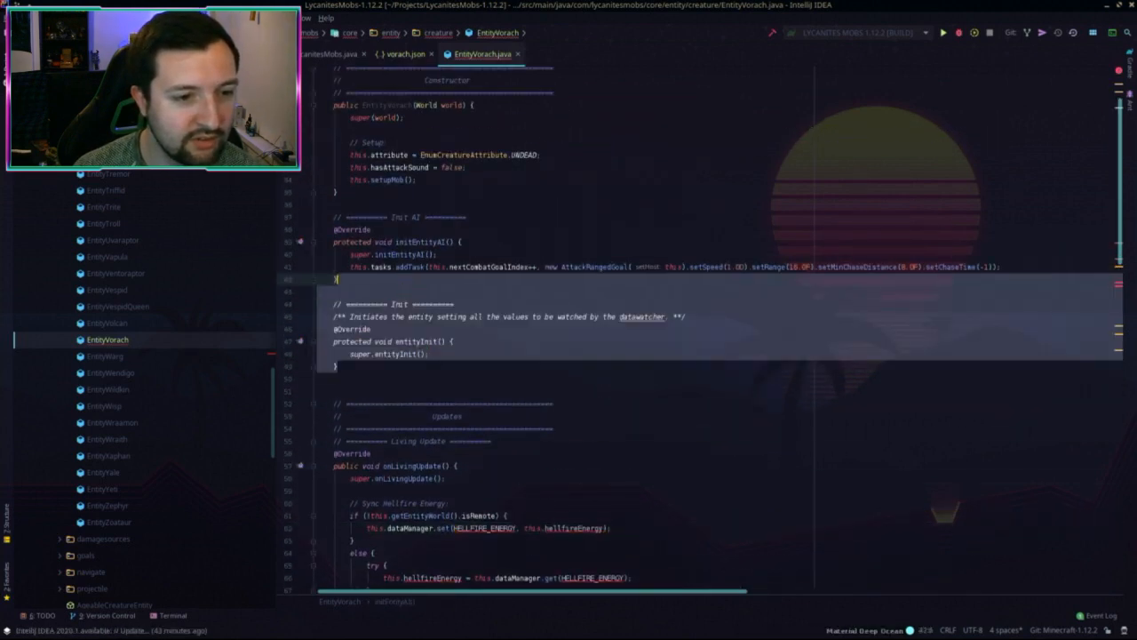
key(Delete)
Step: Delete the Sync Hellfire Energy block and the hellfire update and trail code
scroll(625, 290, up, 1)
key(F2)
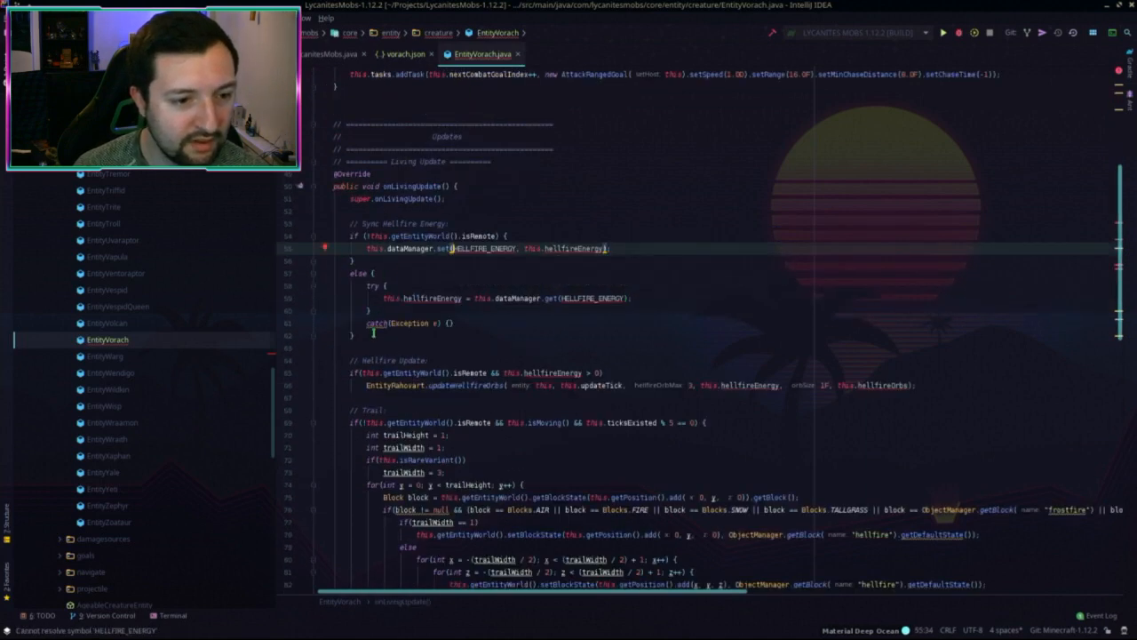
drag(373, 335, 566, 203)
key(Delete)
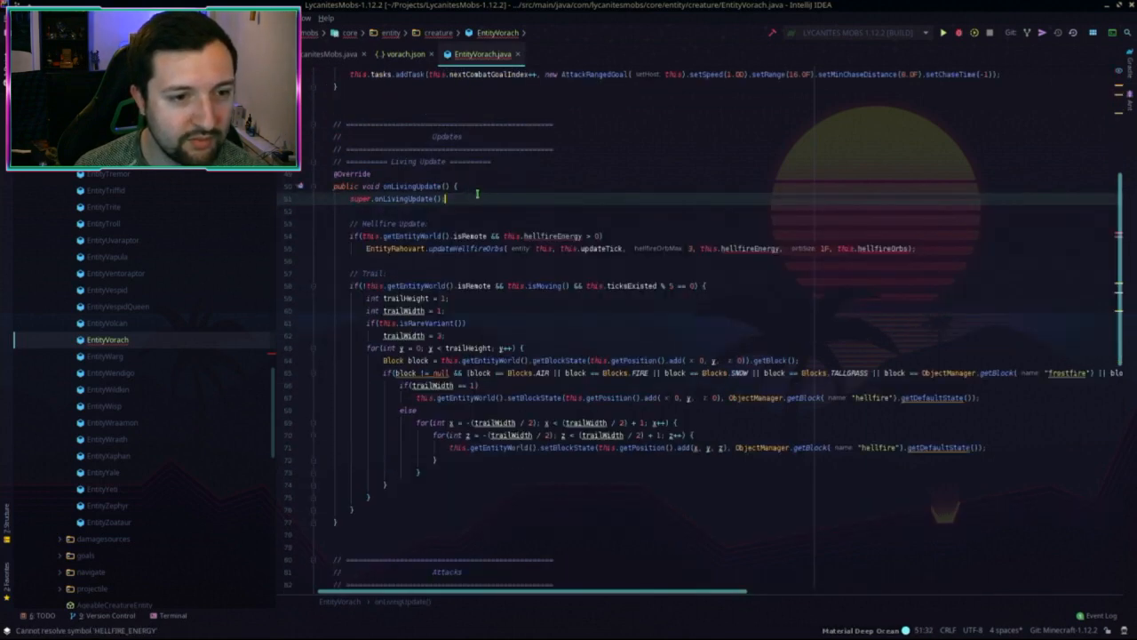
drag(473, 200, 385, 507)
key(Delete)
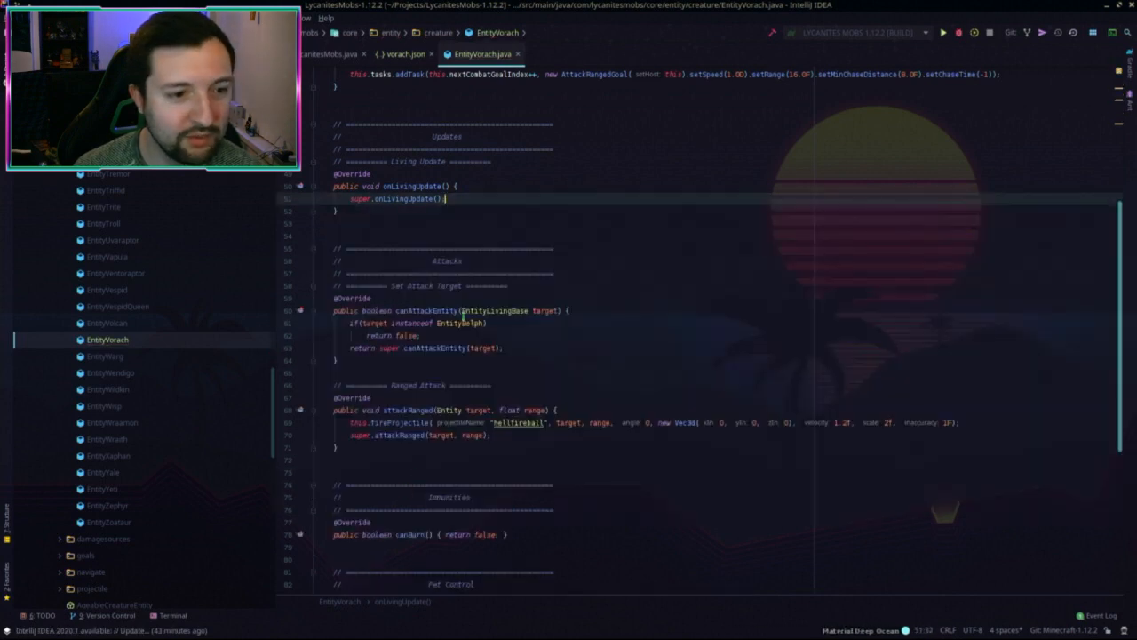
Step: Delete the Set Attack Target method
scroll(685, 222, down, 3)
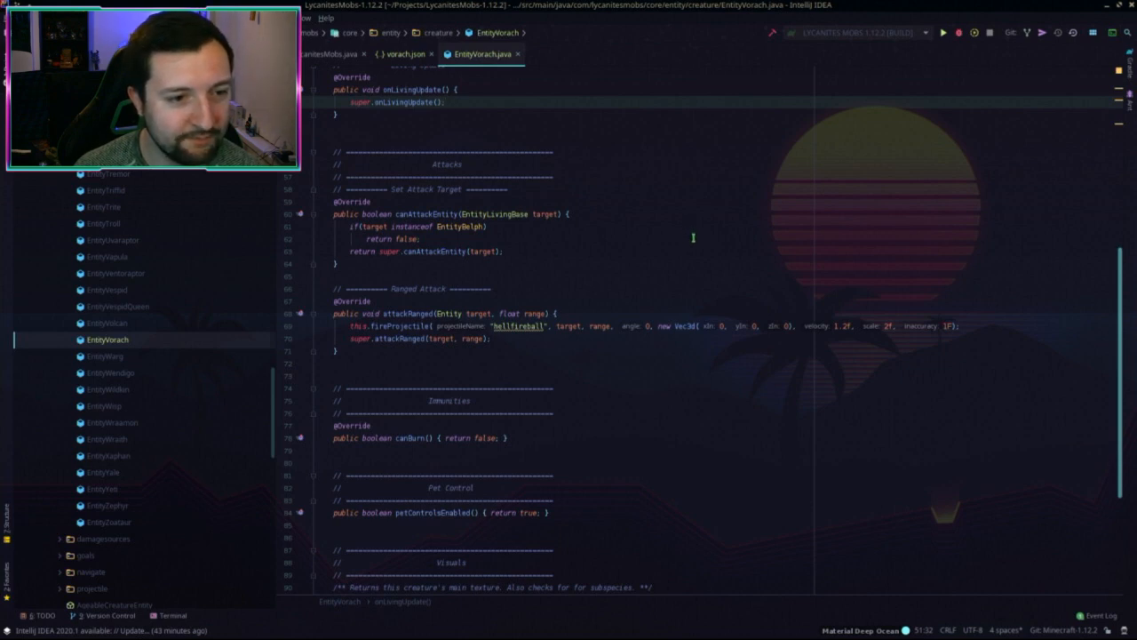
drag(356, 275, 685, 182)
key(Delete)
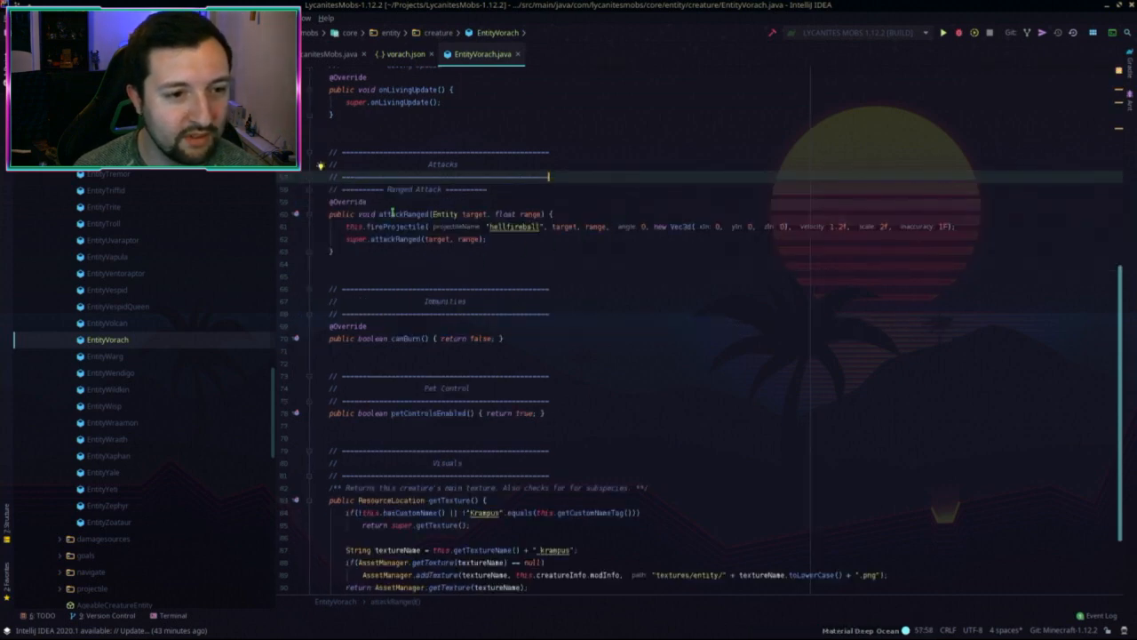
double_click(511, 227)
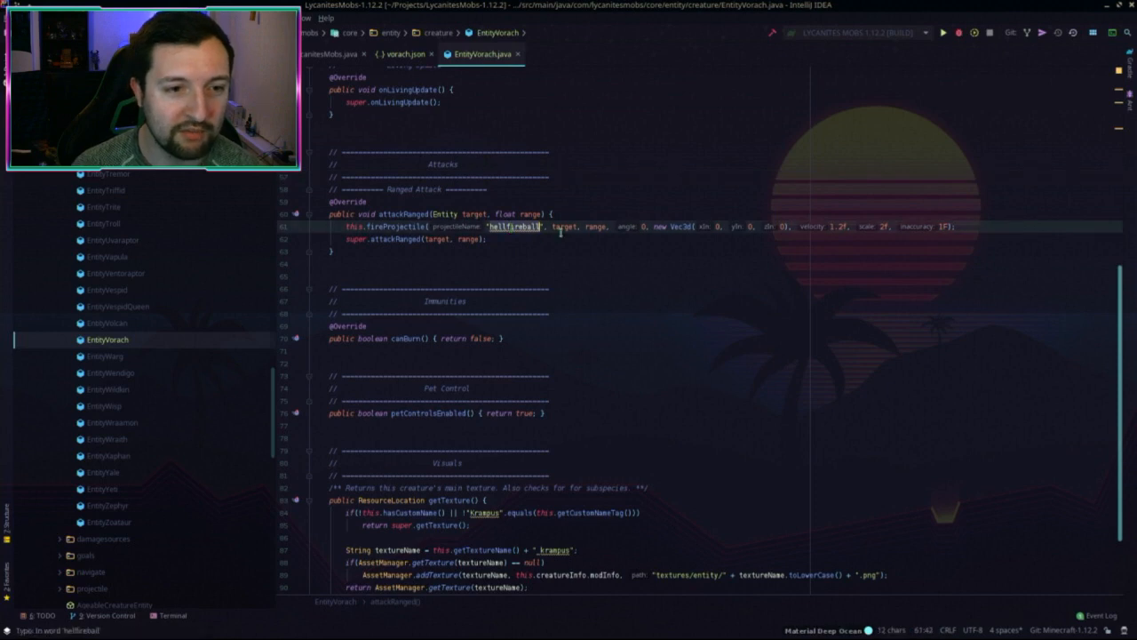
click(506, 251)
scroll(514, 249, down, 2)
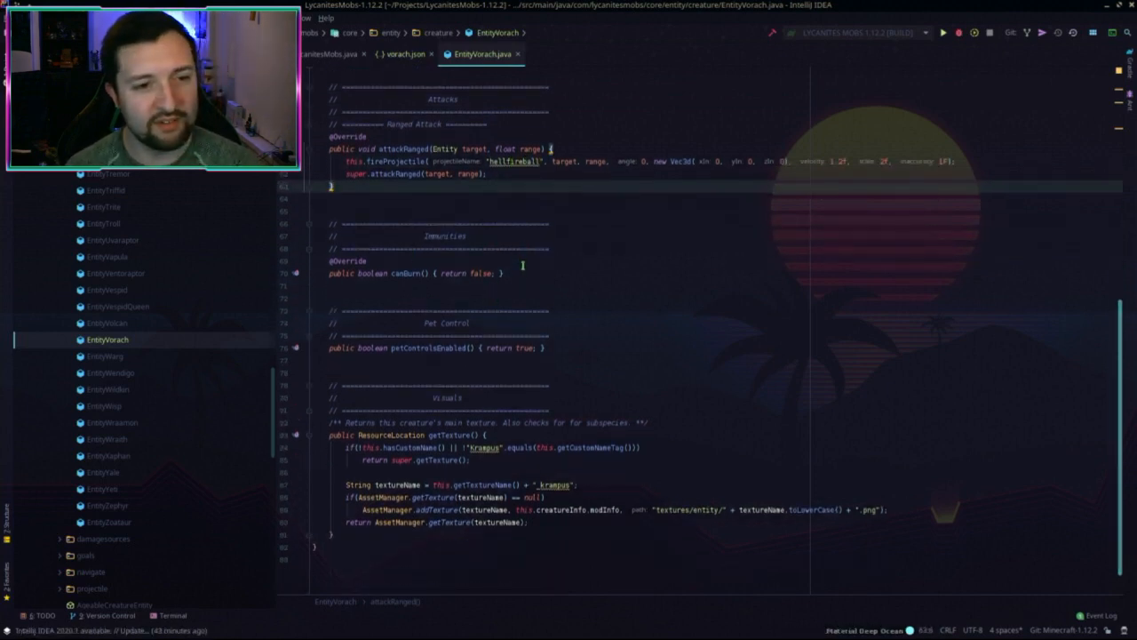
scroll(533, 285, down, 1)
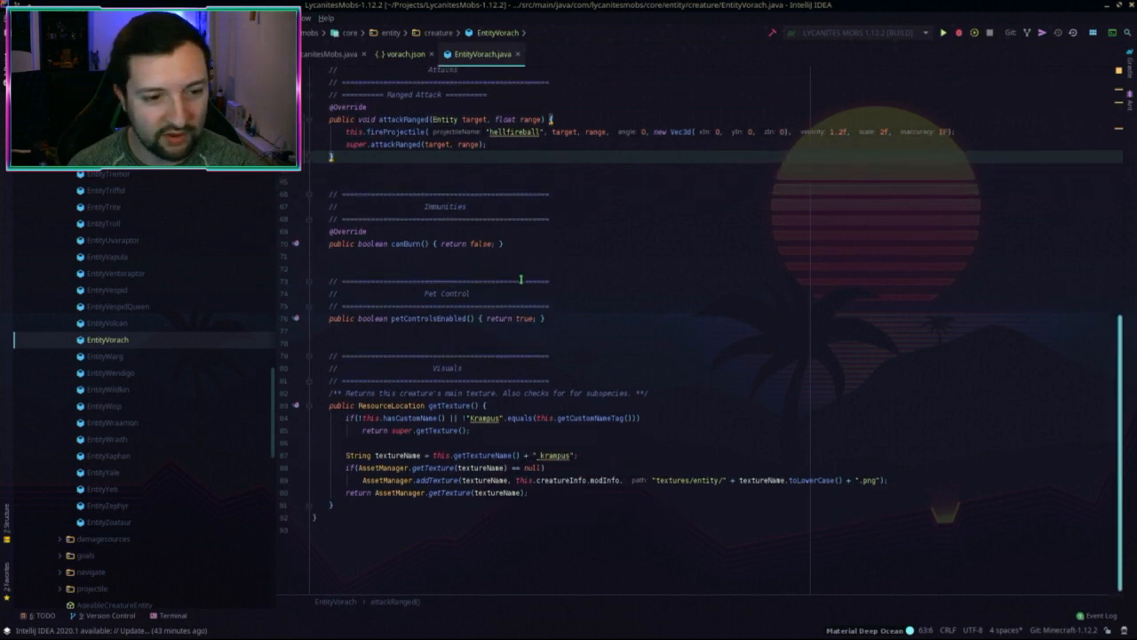
Step: Replace the petControlsEnabled return value with super.petControlsEnabled() and inspect the parent declaration
click(575, 314)
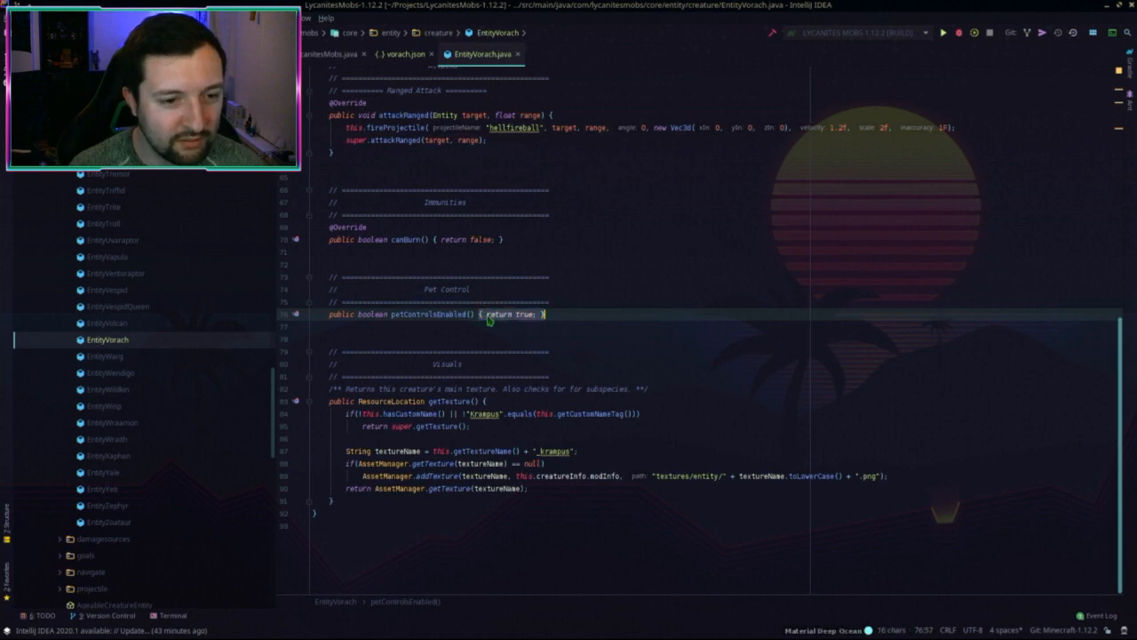
click(497, 314)
double_click(522, 314)
text(super.pe)
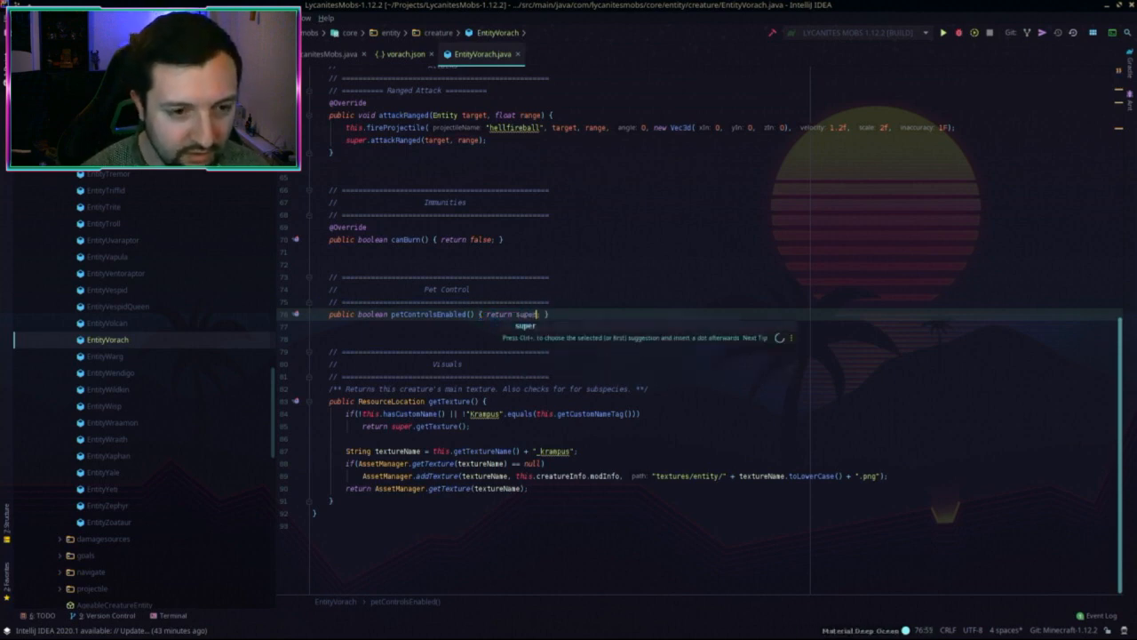
key(Return)
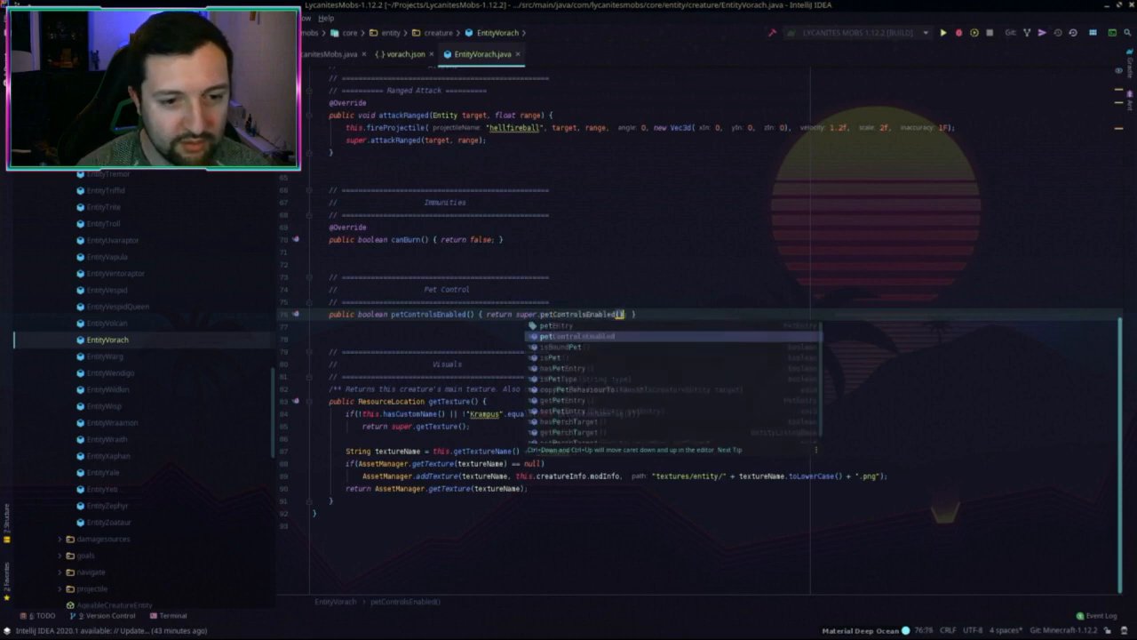
ctrl+click(556, 315)
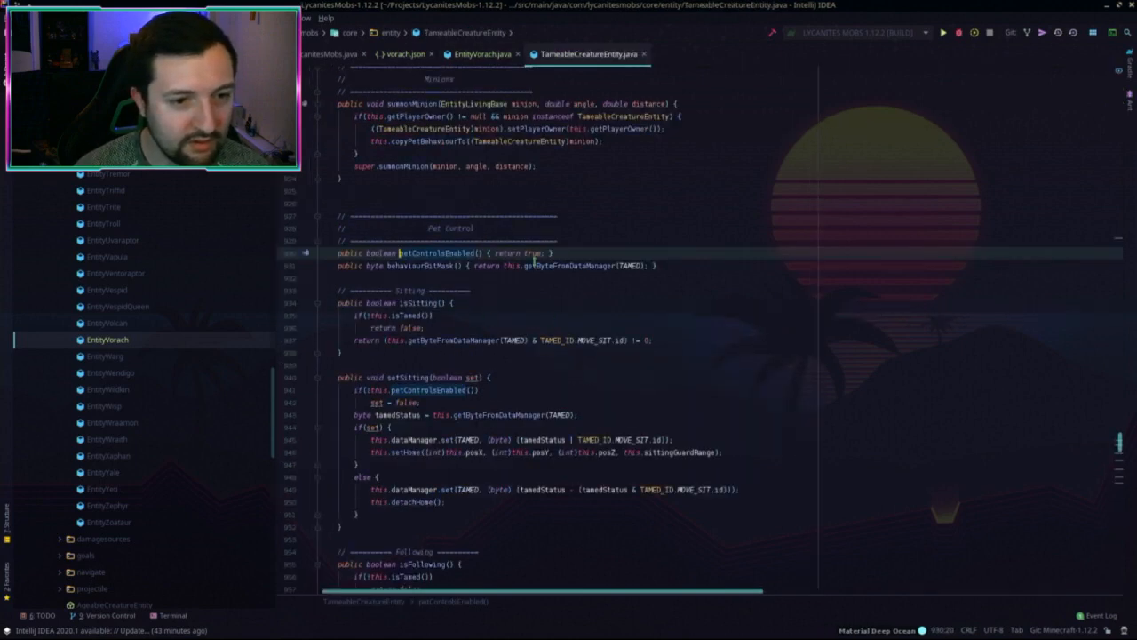
key(ctrl+F4)
Step: Delete the Pet Control section and select the Visuals section back to canBurn
key(End)
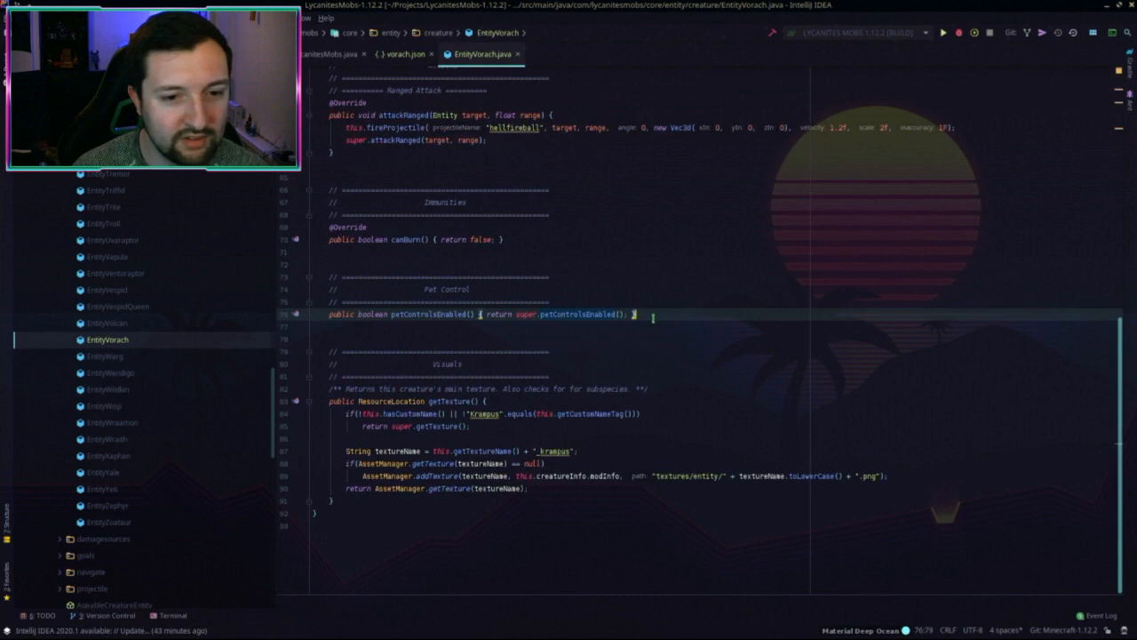
key(shift+Up)
key(shift+Up)
key(shift+Up)
key(shift+Up)
key(shift+Up)
key(shift+Up)
key(BackSpace)
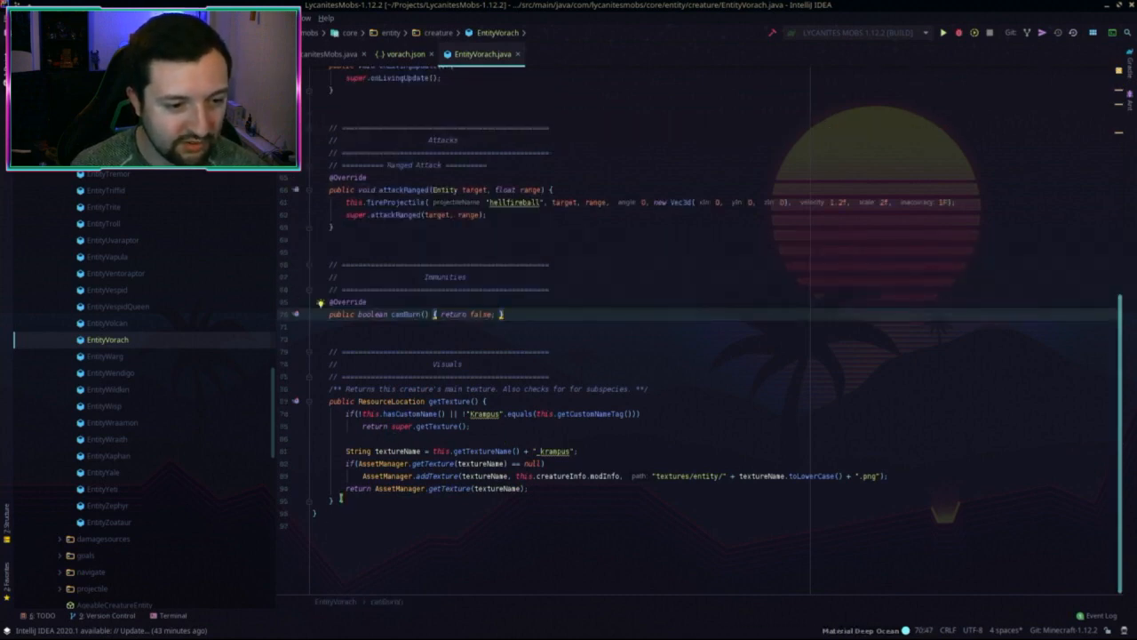
key(shift+Up)
key(shift+Up)
key(shift+Up)
key(shift+Up)
key(shift+Up)
key(shift+Up)
key(shift+Up)
key(shift+Up)
key(shift+Up)
key(shift+Up)
key(shift+Up)
key(shift+Up)
key(shift+Up)
key(shift+Up)
key(shift+Up)
key(BackSpace)
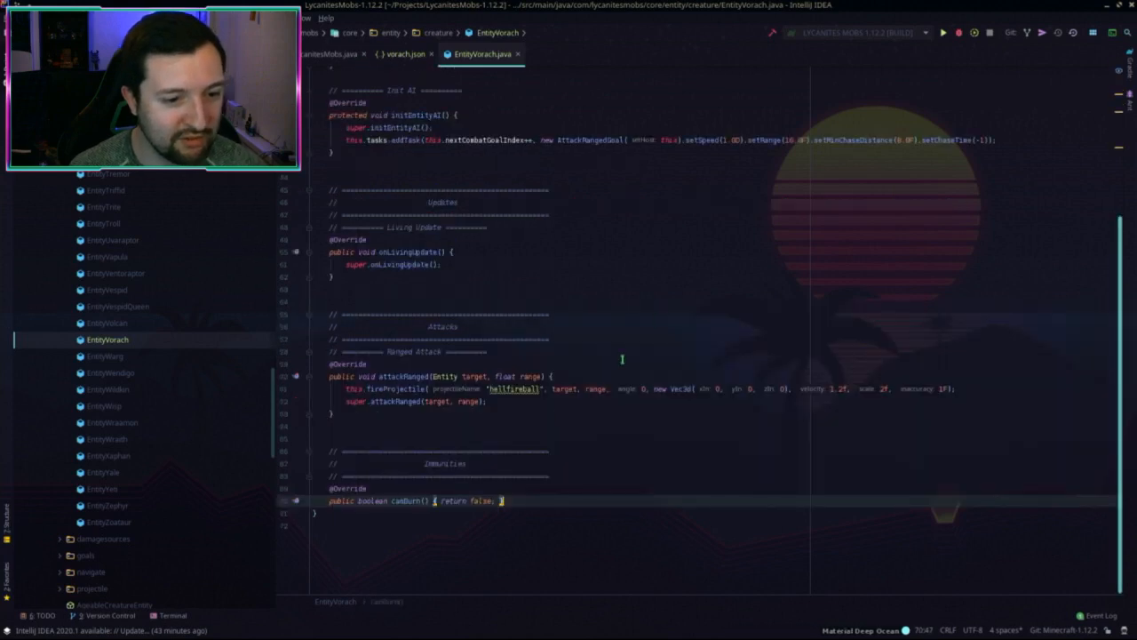
scroll(457, 415, up, 5)
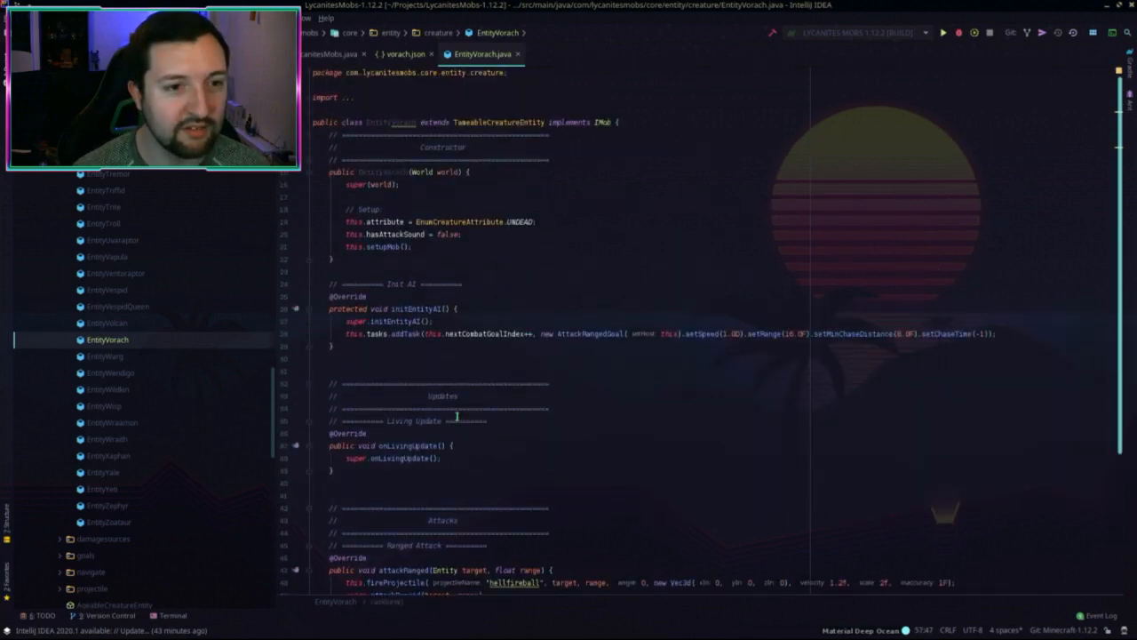
scroll(457, 415, down, 4)
scroll(497, 178, up, 4)
click(508, 132)
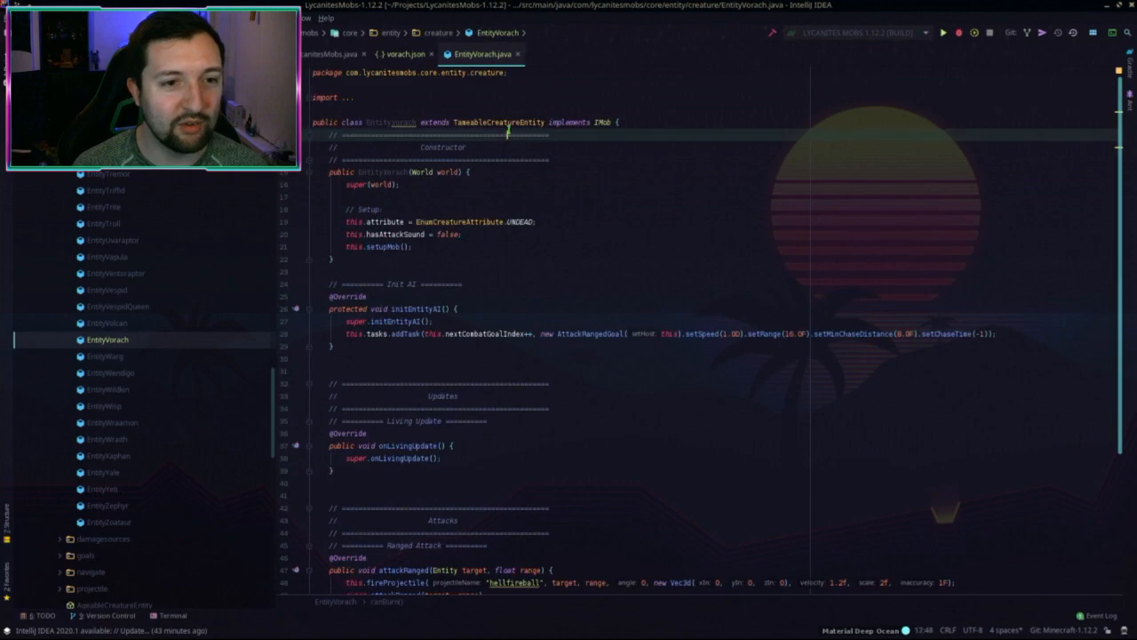
ctrl+click(503, 122)
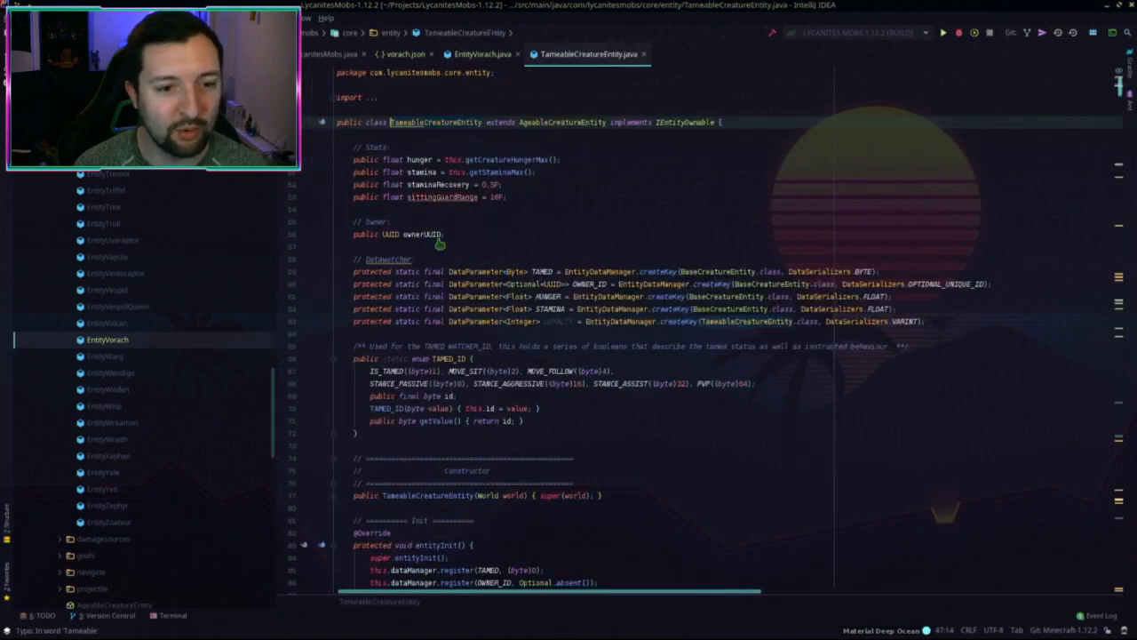
scroll(438, 240, down, 5)
scroll(569, 133, up, 5)
ctrl+click(577, 123)
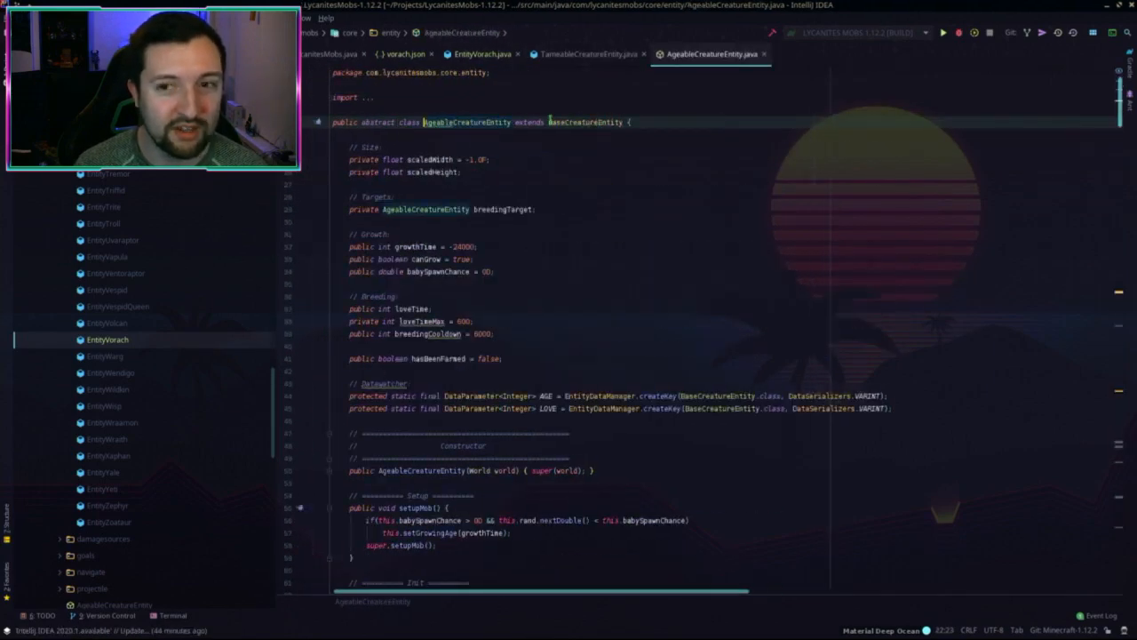
ctrl+click(586, 123)
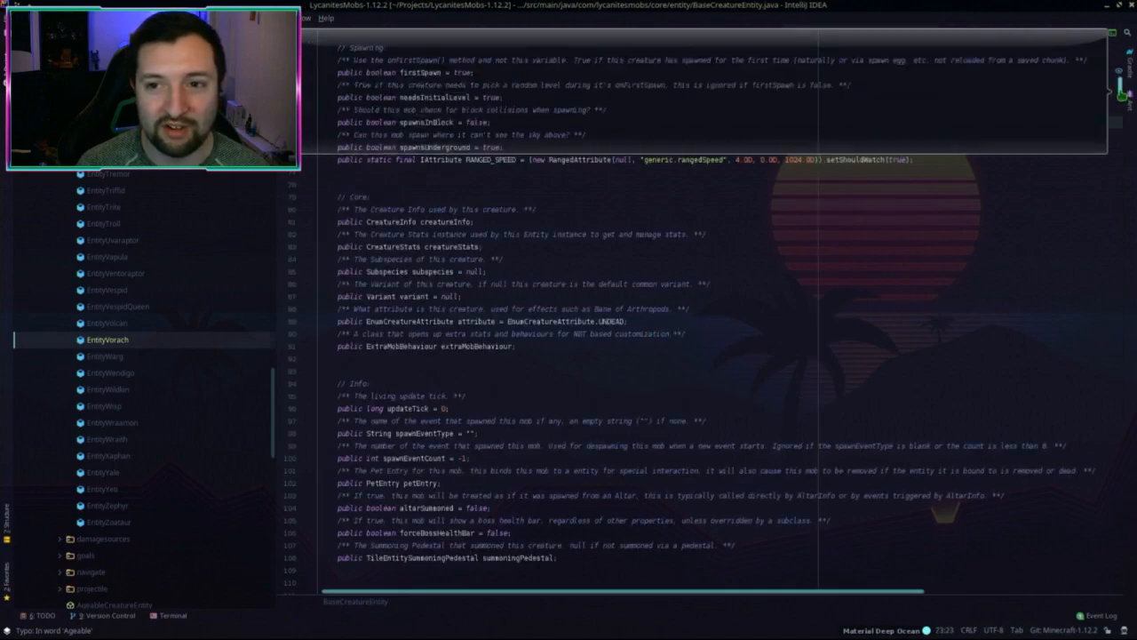
mouse_move(1120, 94)
mouse_down()
mouse_move(1082, 517)
mouse_move(1117, 80)
mouse_up()
click(711, 55)
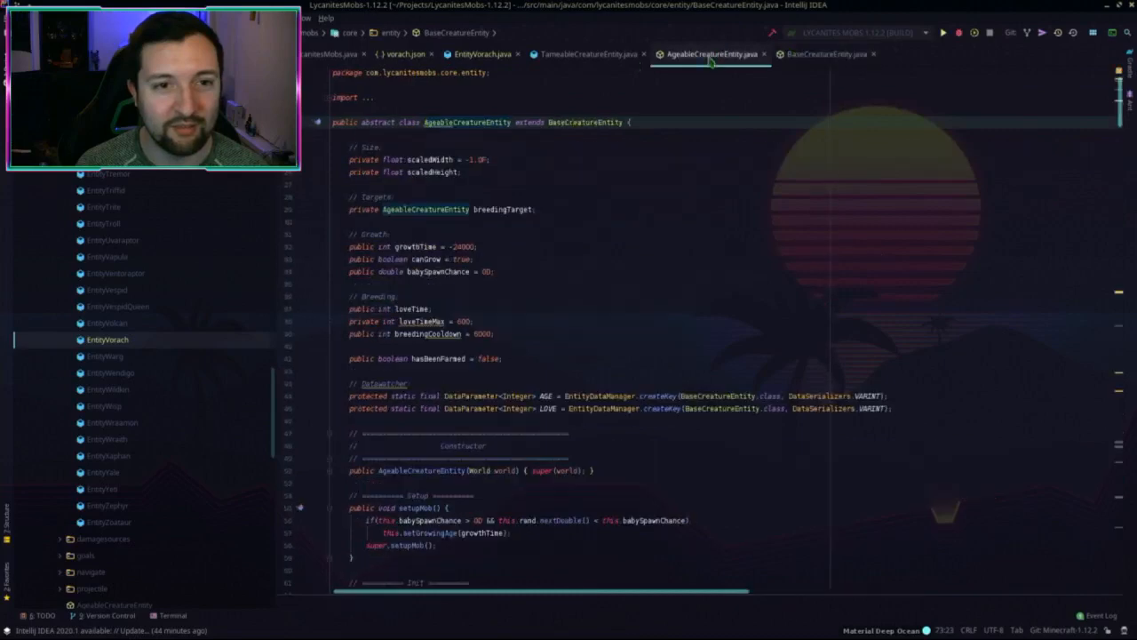
click(590, 55)
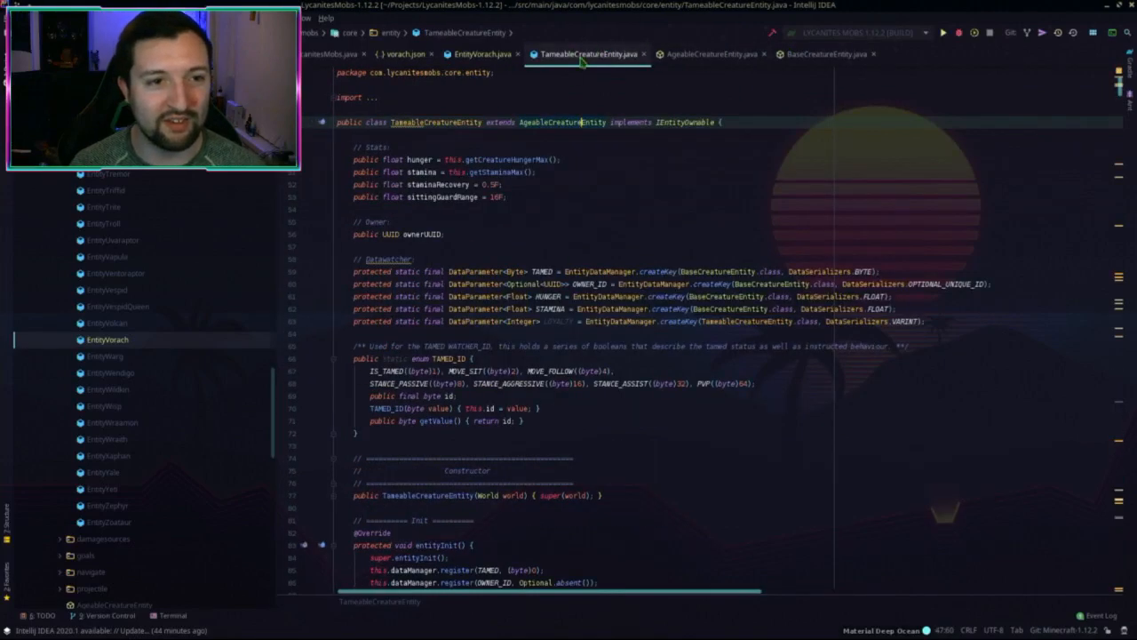
middle_click(582, 56)
middle_click(582, 55)
middle_click(582, 55)
Step: Delete the Immunities, Updates and Living Update comment blocks
scroll(629, 259, down, 5)
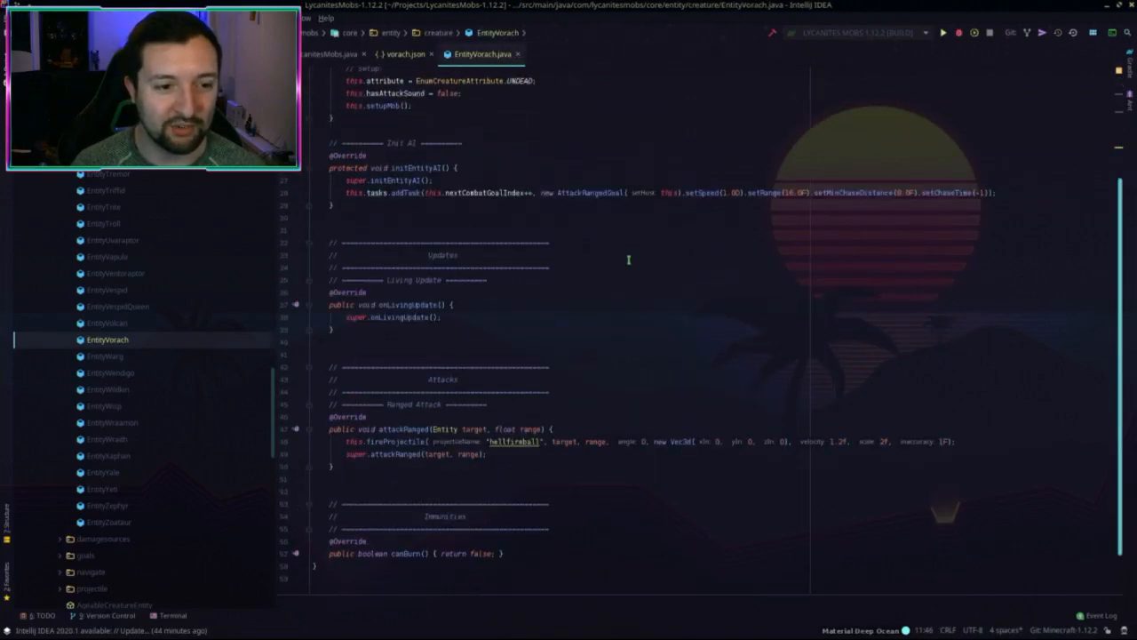
scroll(629, 259, down, 1)
scroll(620, 279, up, 5)
scroll(619, 277, down, 5)
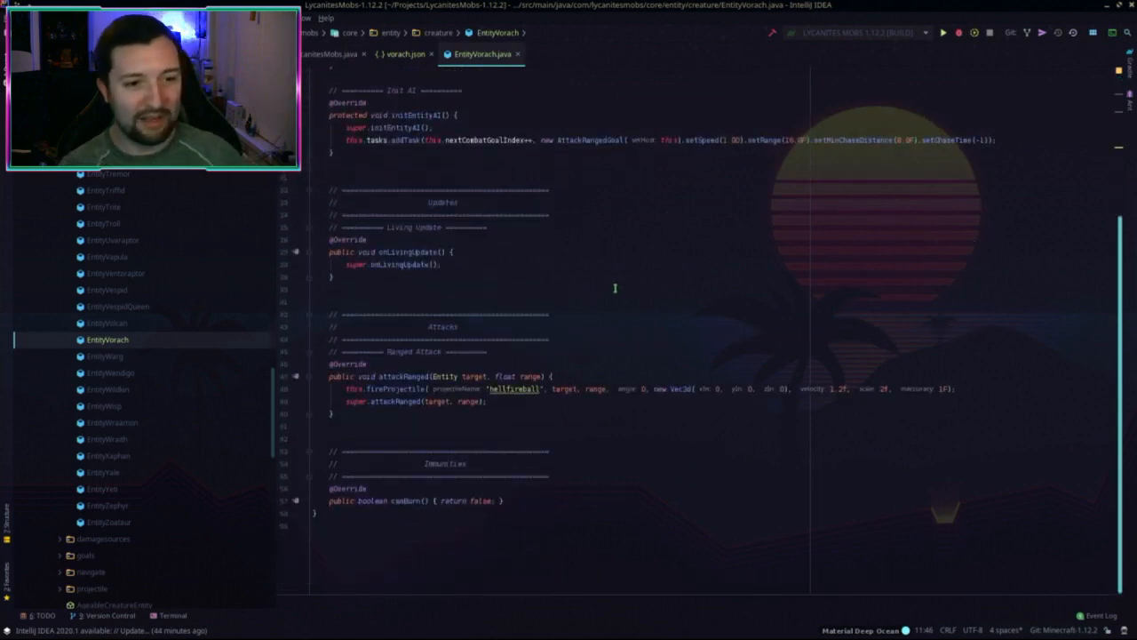
scroll(614, 287, up, 3)
scroll(602, 315, down, 3)
drag(357, 276, 306, 189)
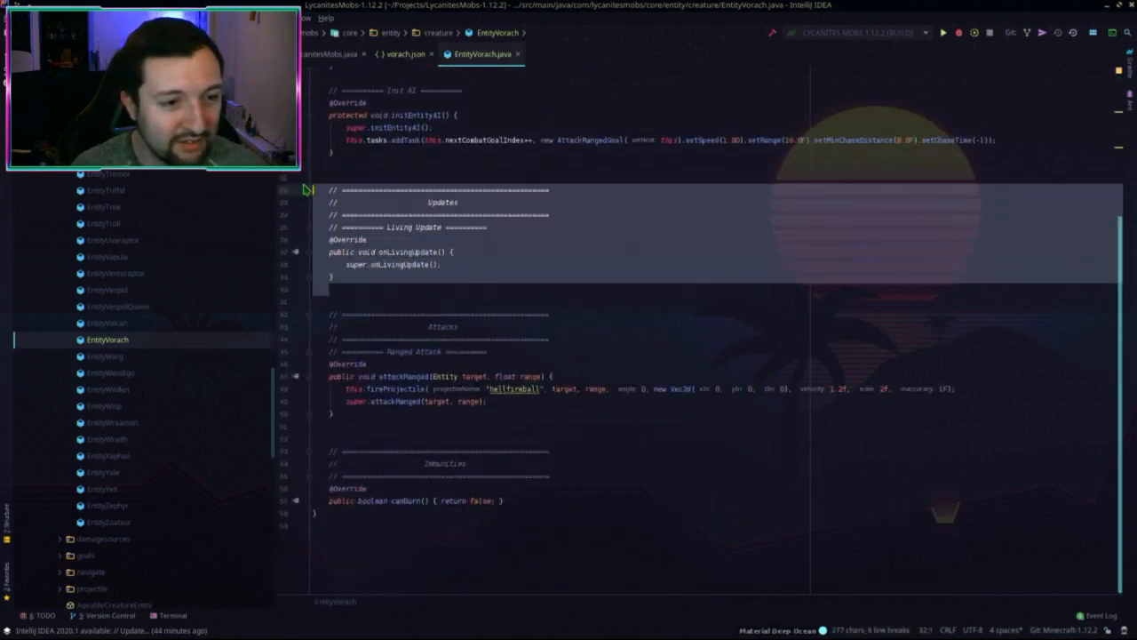
drag(387, 415, 287, 355)
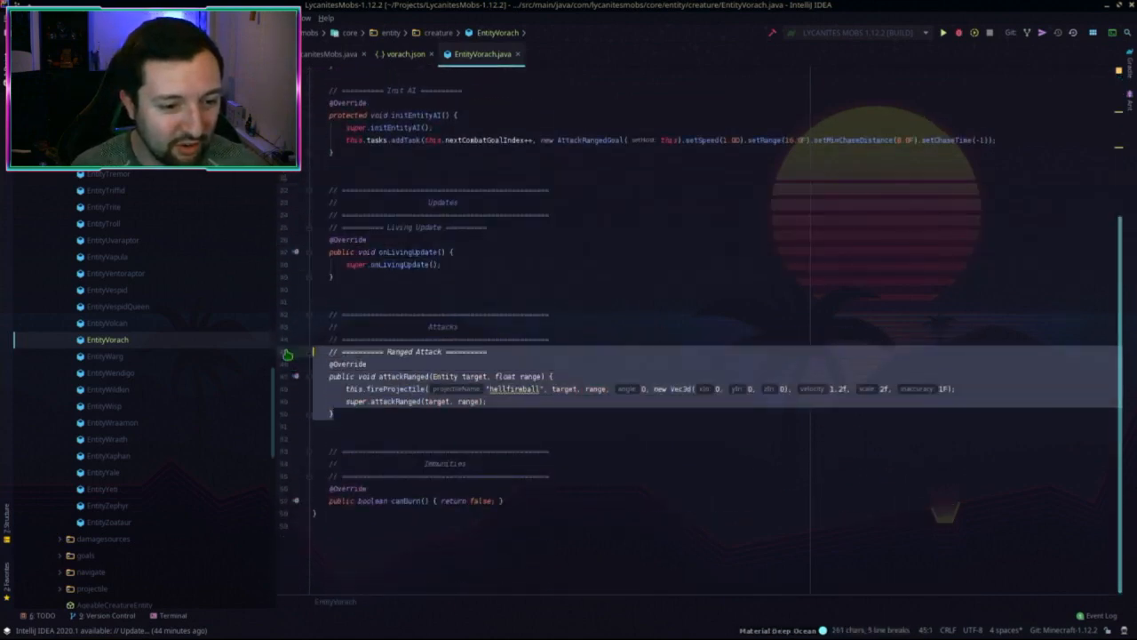
drag(371, 514, 307, 488)
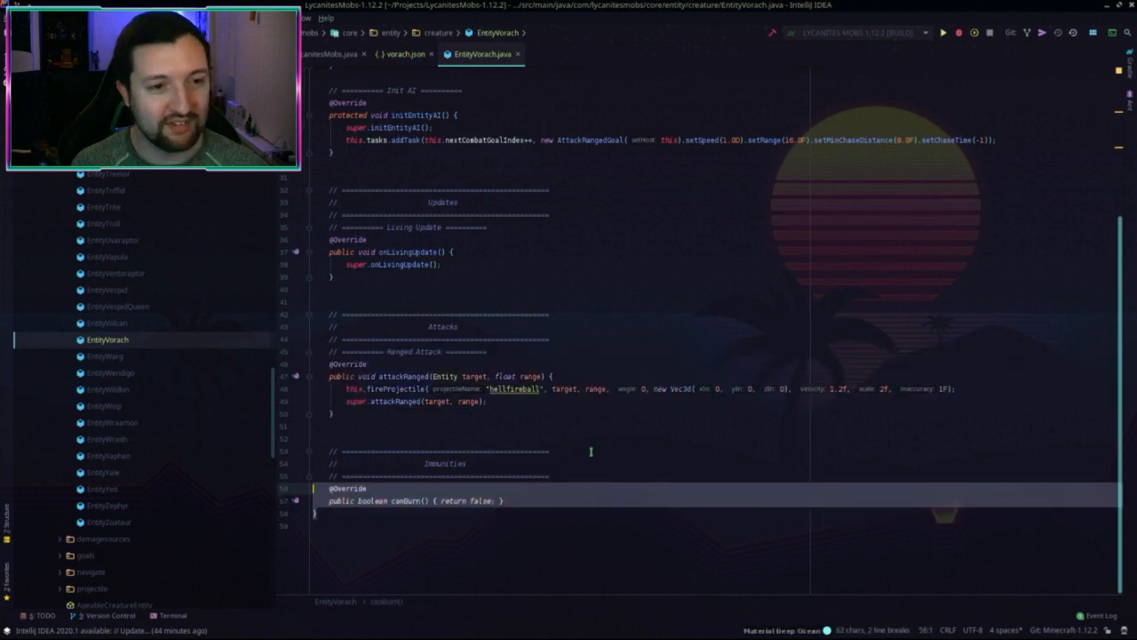
scroll(563, 467, up, 3)
scroll(553, 503, down, 3)
drag(558, 477, 482, 264)
key(BackSpace)
key(BackSpace)
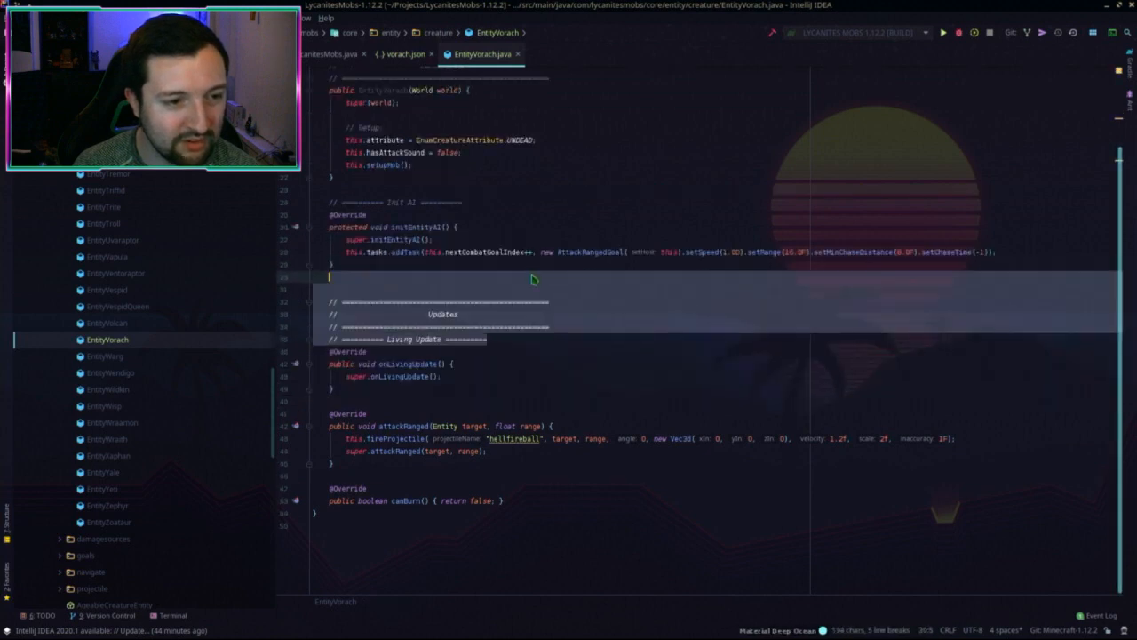
key(BackSpace)
Step: Delete the Init AI comment line and the Constructor comment block
click(485, 284)
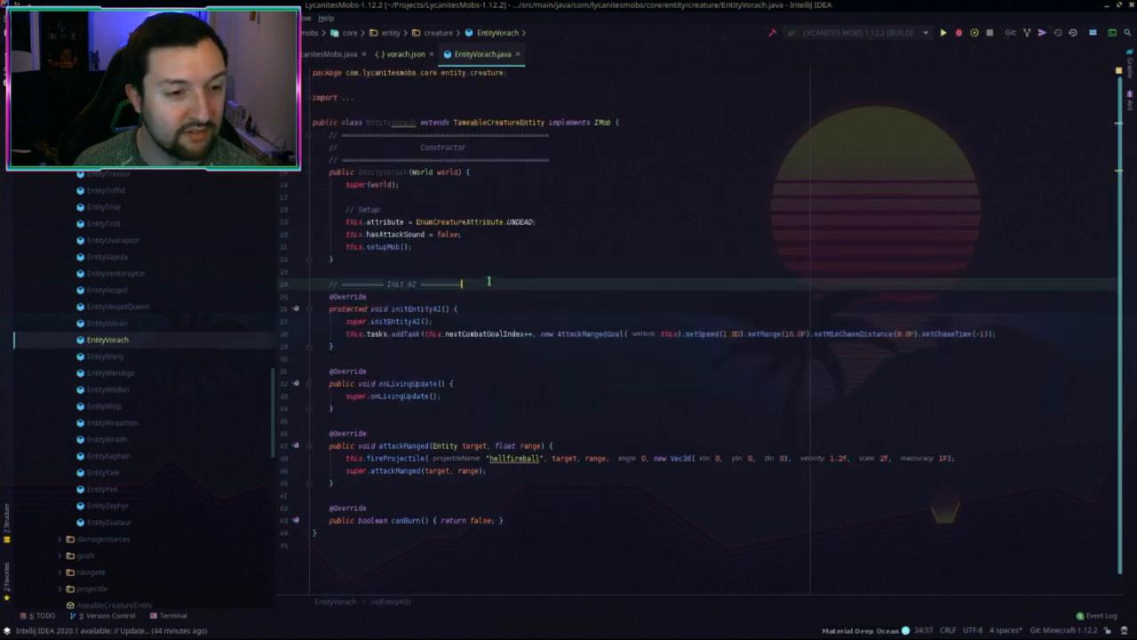
key(shift+Up)
key(BackSpace)
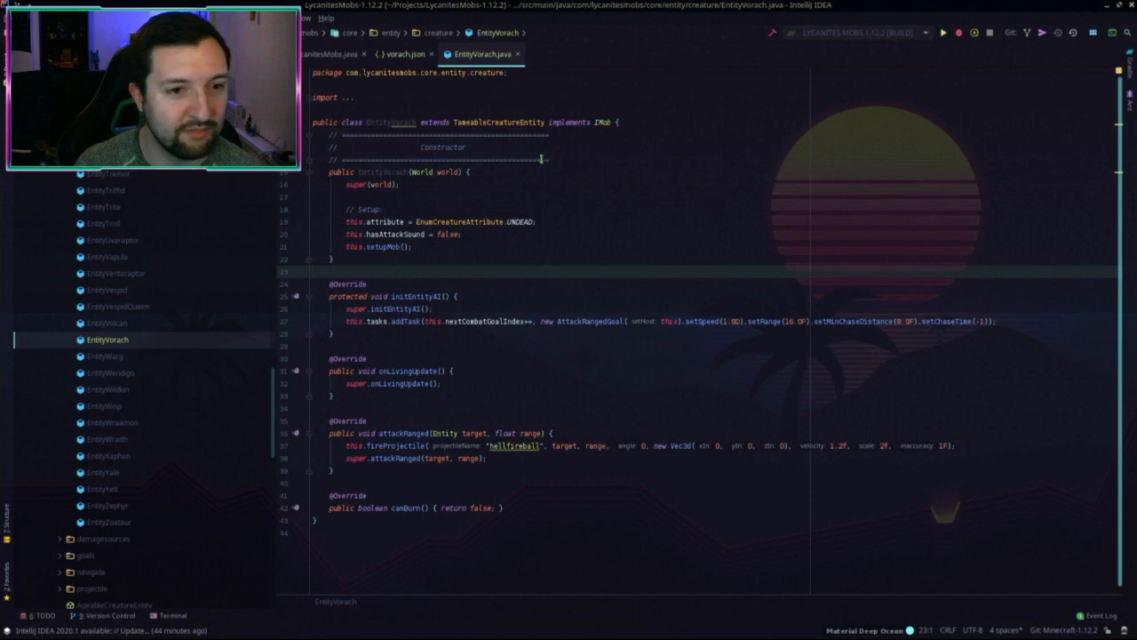
drag(555, 159, 651, 123)
key(Delete)
click(541, 237)
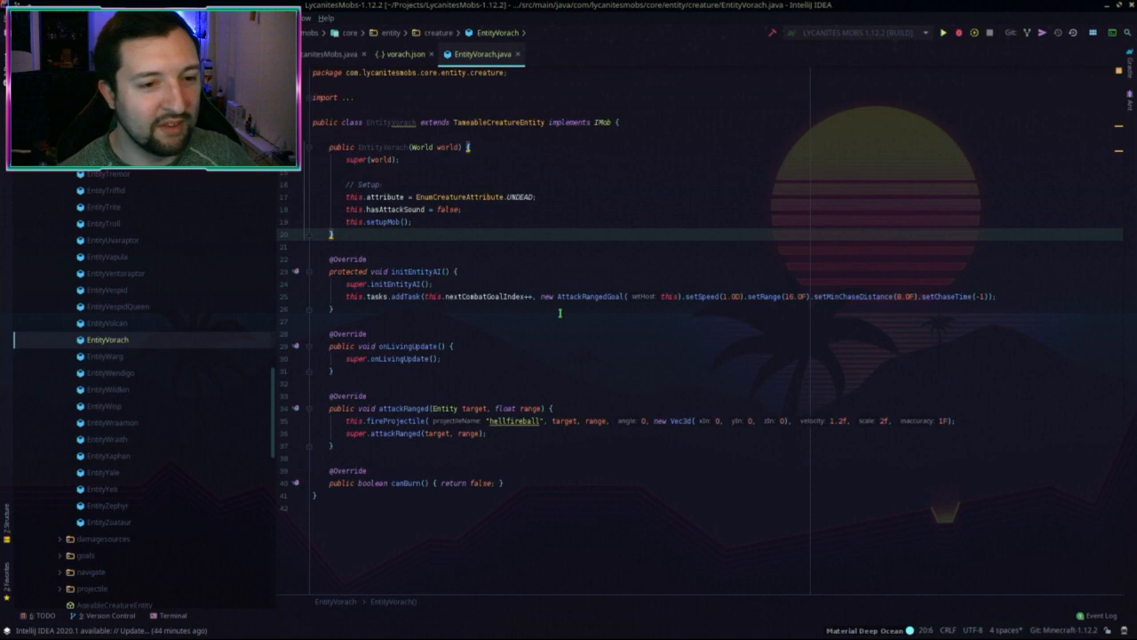
Step: Remove the hasAttackSound line and Setup comment from the constructor, keeping UNDEAD and setupMob
double_click(524, 197)
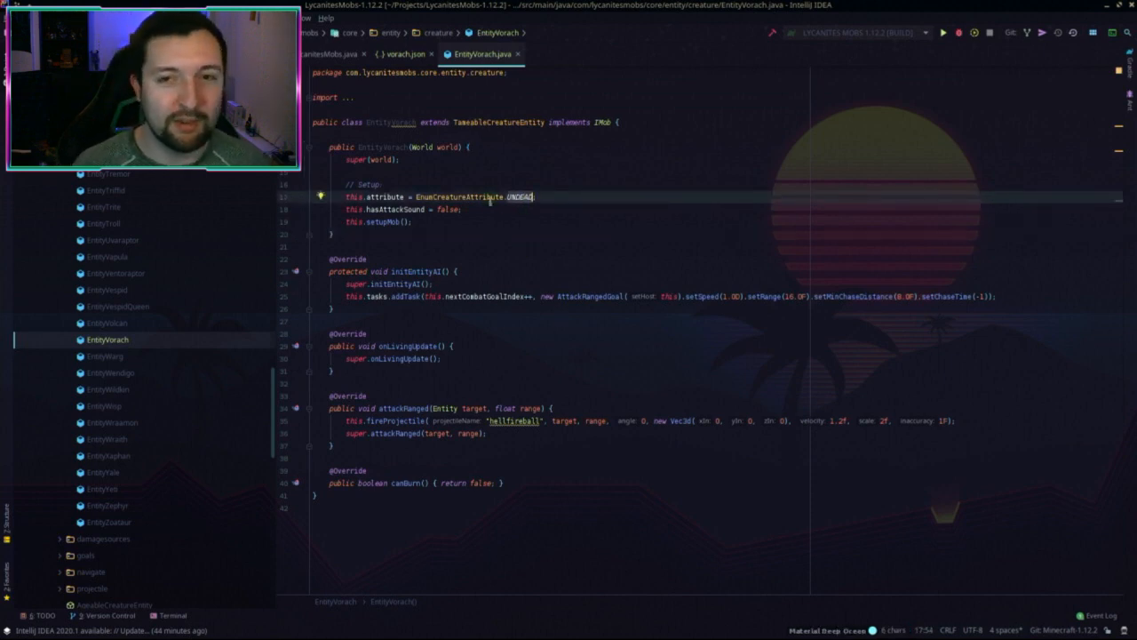
click(408, 209)
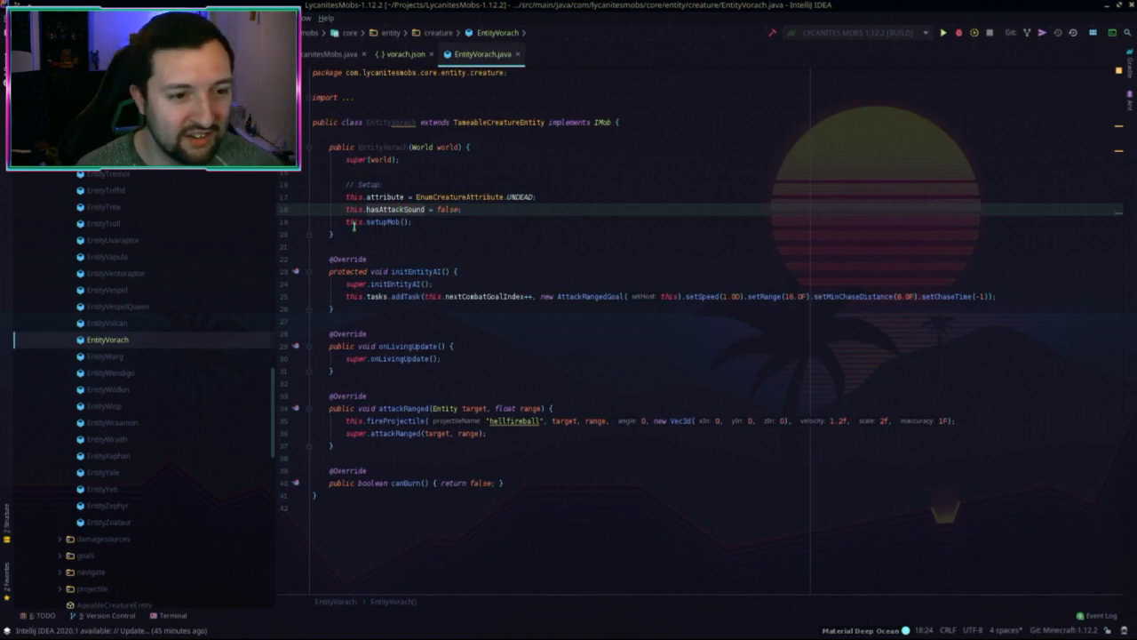
key(End)
key(shift+Up)
key(shift+End)
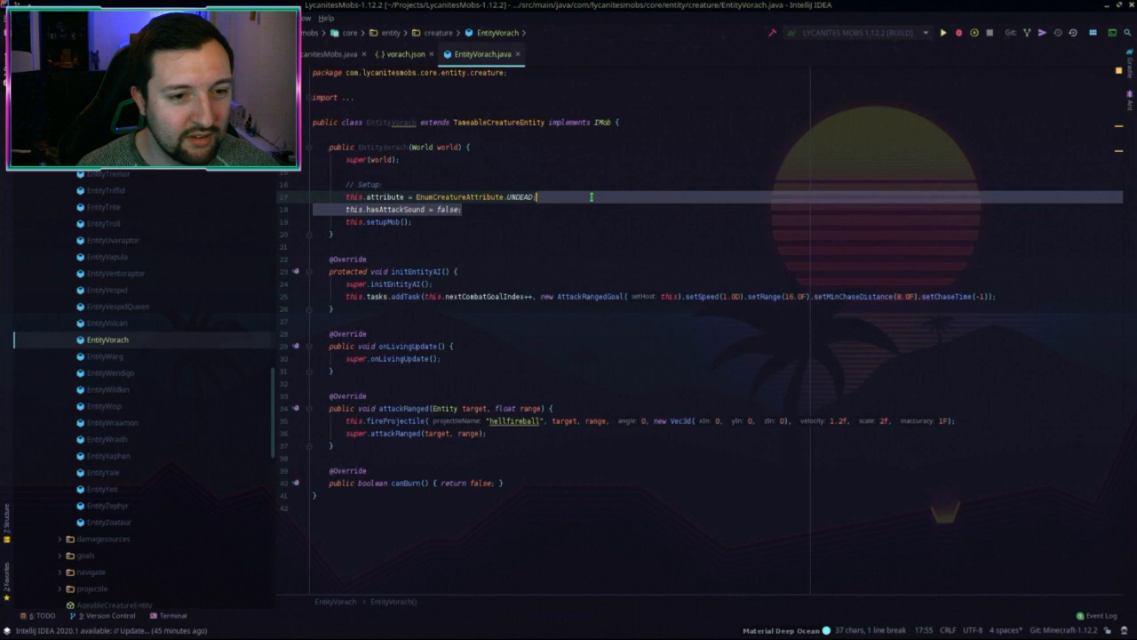
key(BackSpace)
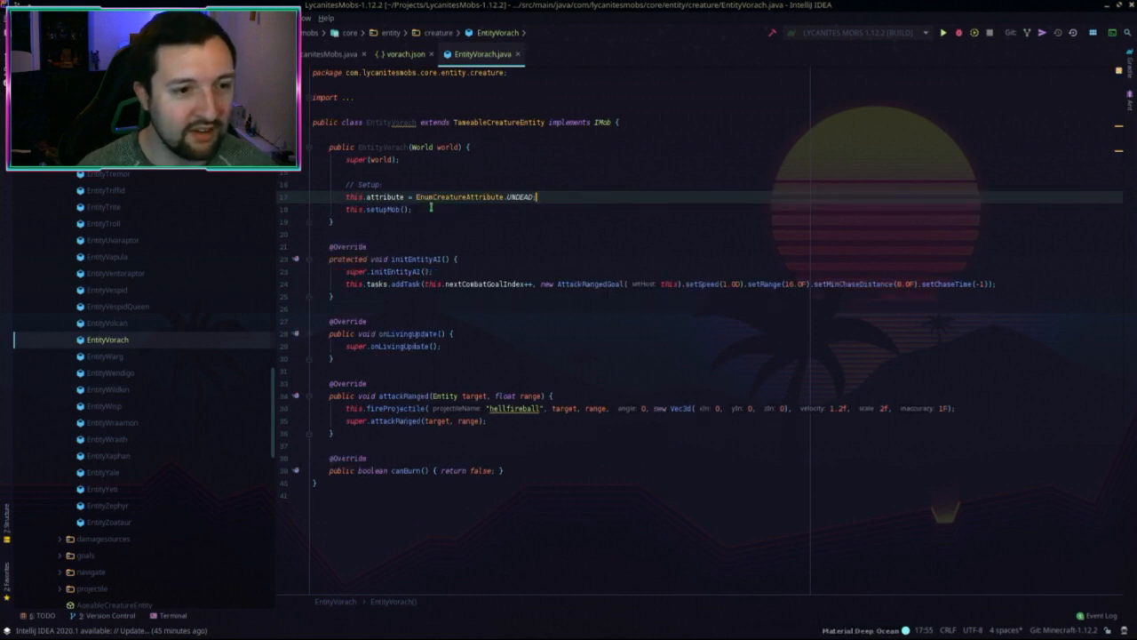
click(405, 187)
key(shift+Up)
key(shift+End)
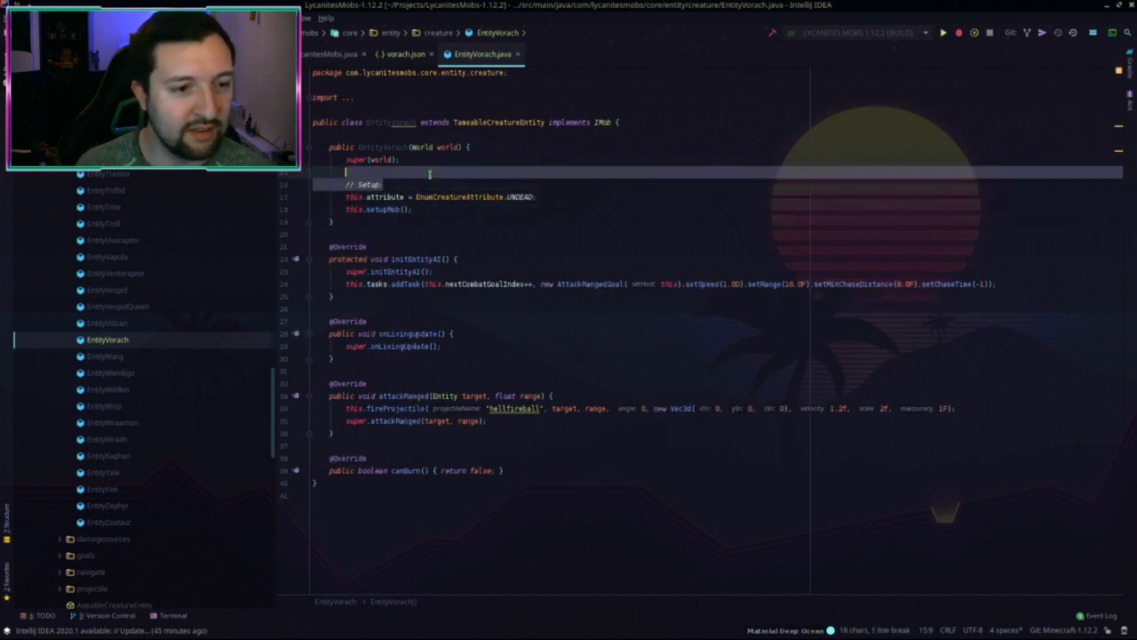
key(BackSpace)
key(ctrl+y)
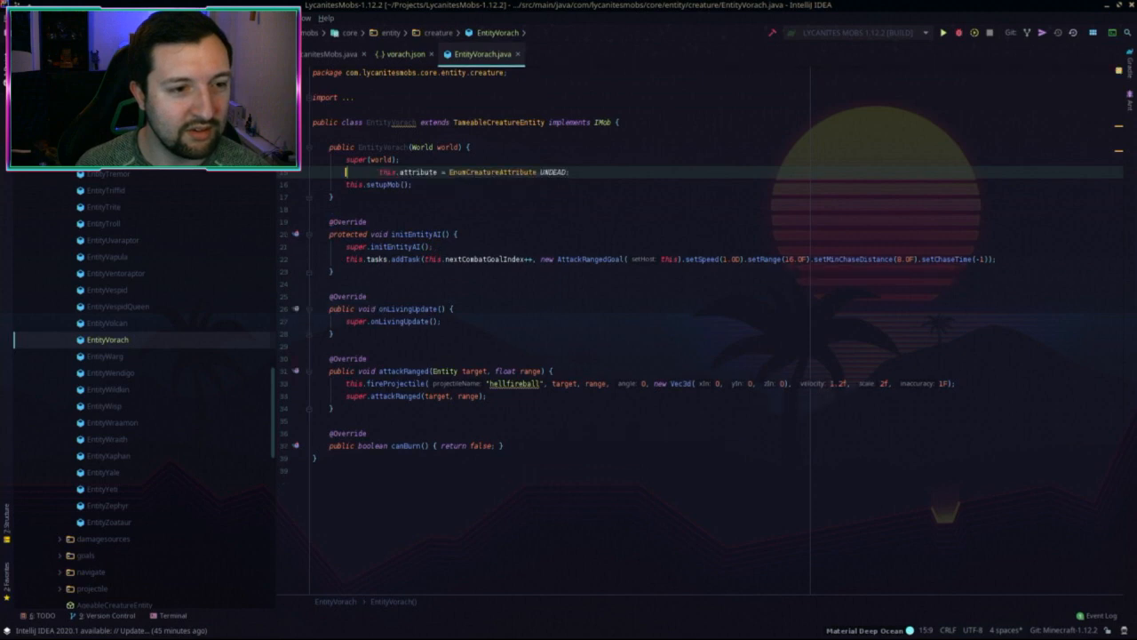
Step: Select the entire EntityVorach code and switch to the 1.15.2 project
click(470, 224)
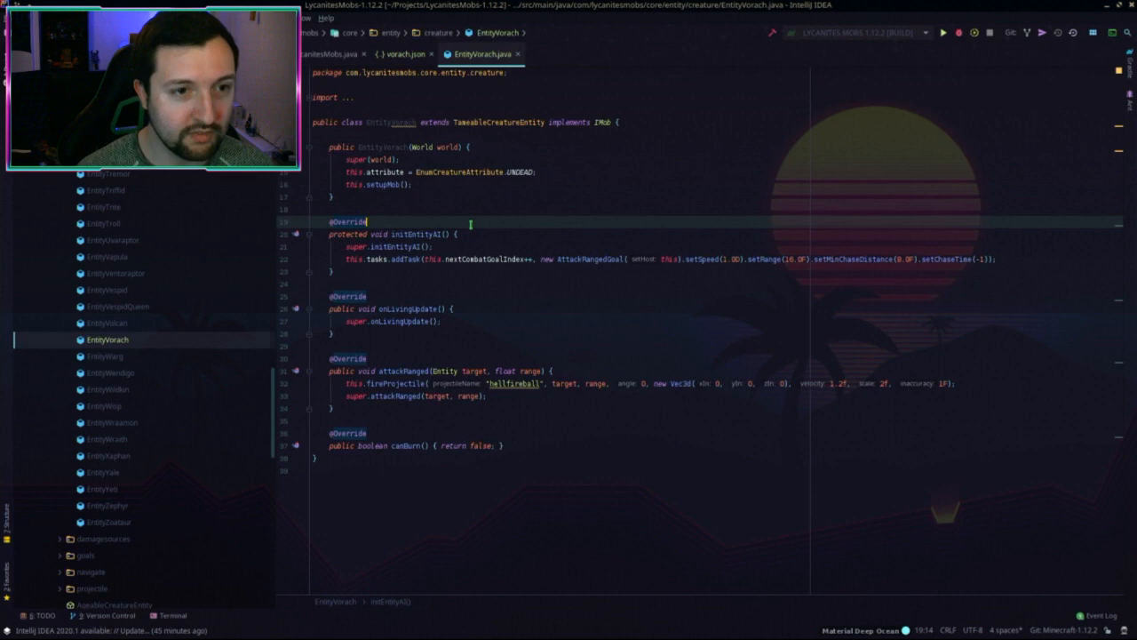
click(578, 184)
key(ctrl+a)
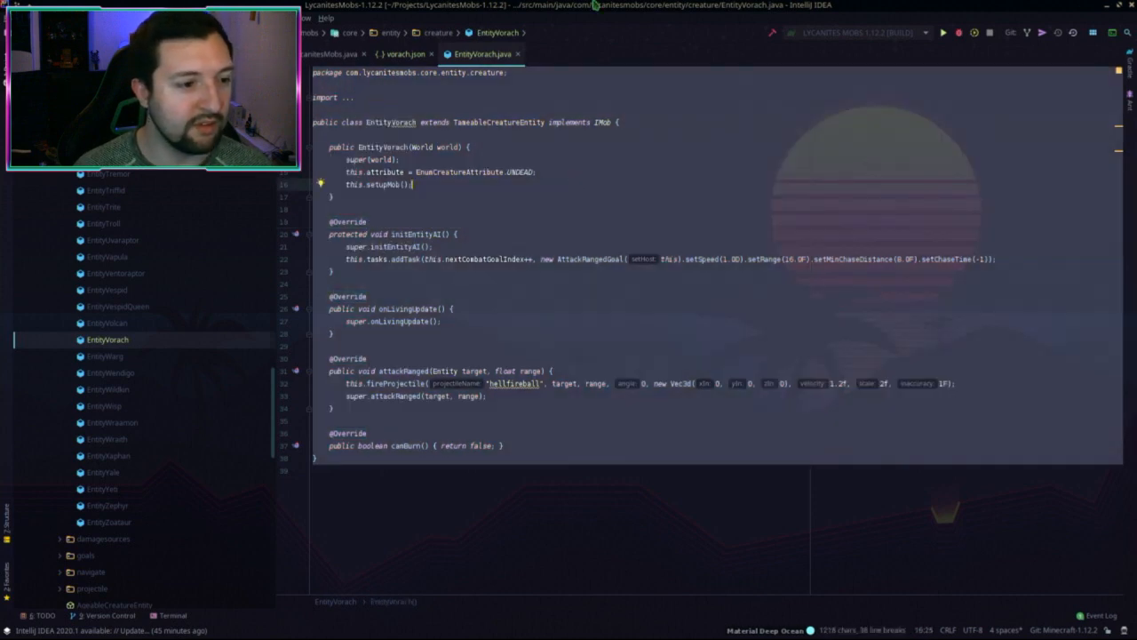
key(alt+Tab)
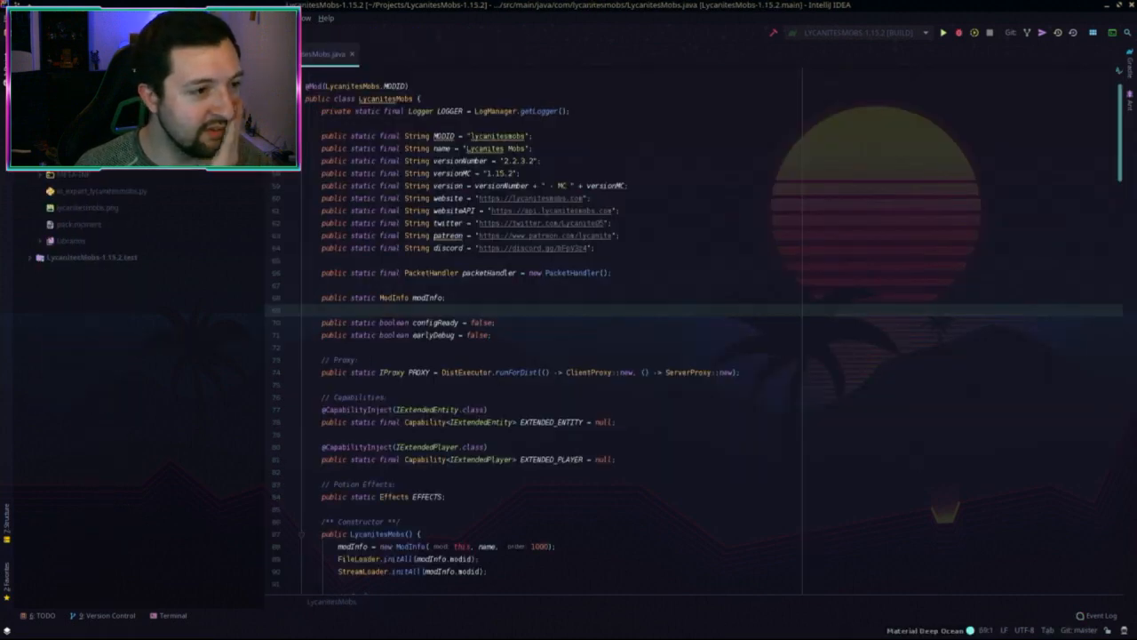
Step: Create a new Java class in the 1.15.2 creature package and paste the old Vorach code into it
scroll(70, 218, up, 10)
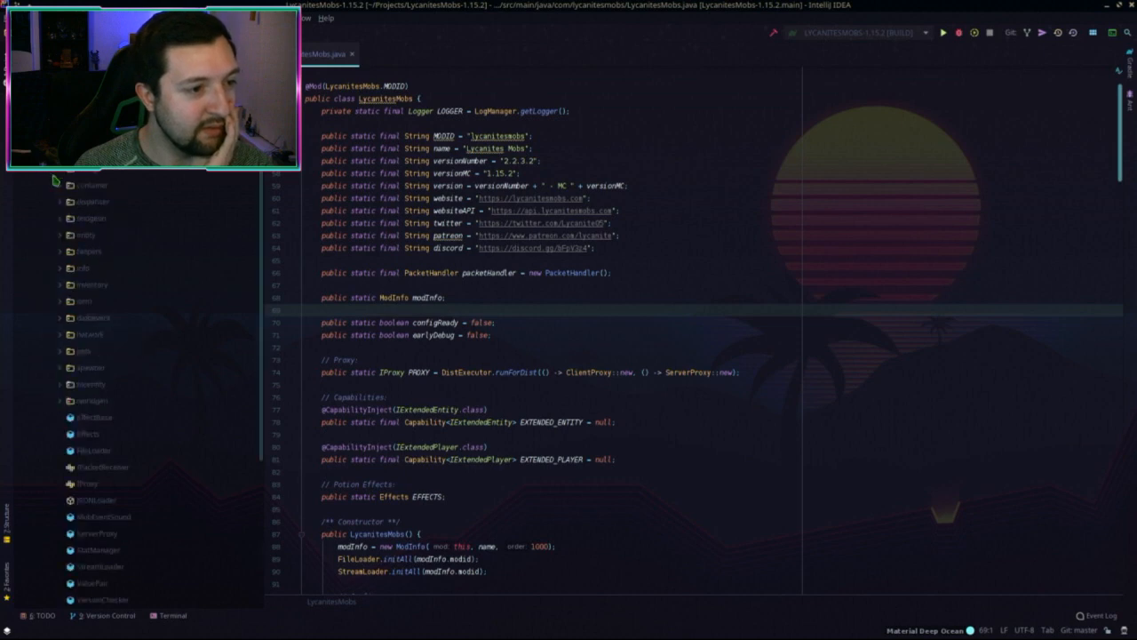
click(59, 236)
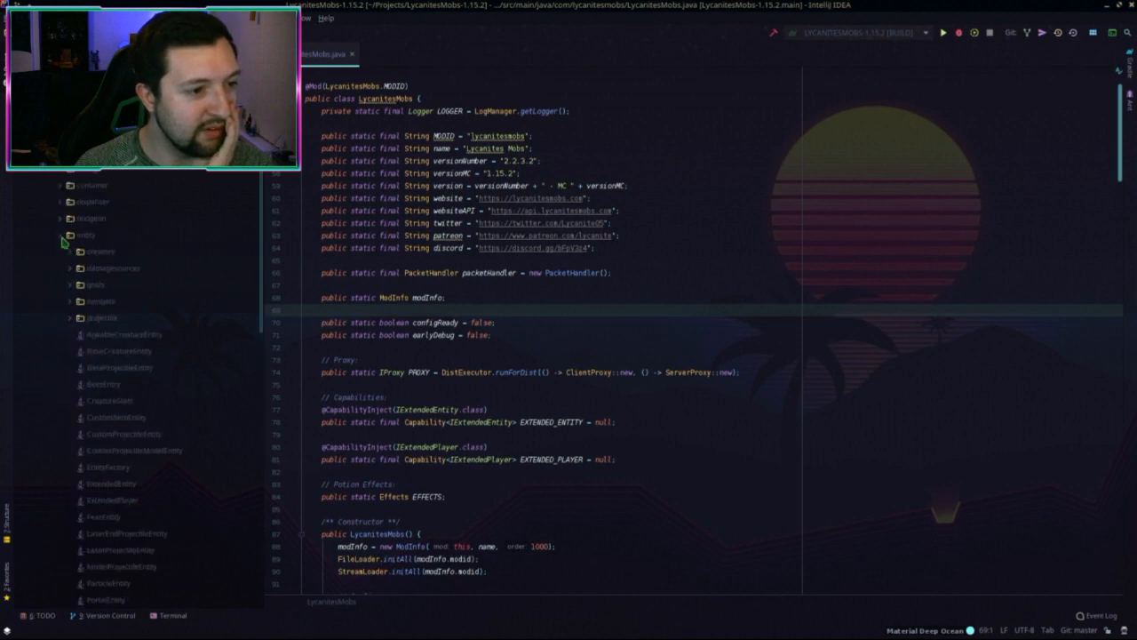
double_click(110, 259)
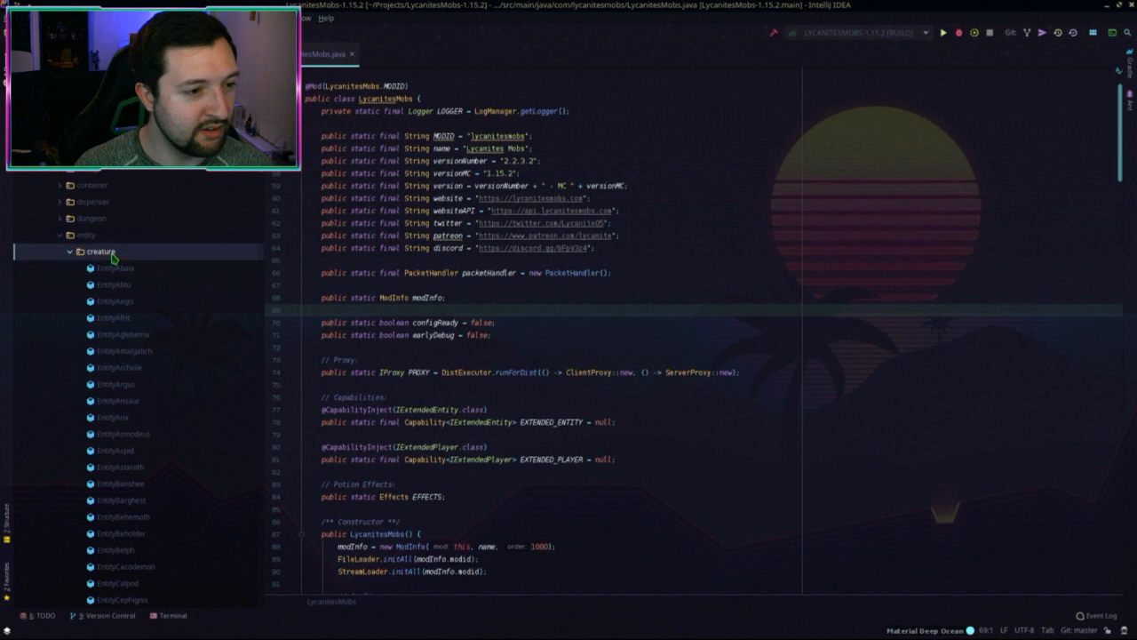
right_click(110, 260)
mouse_move(134, 259)
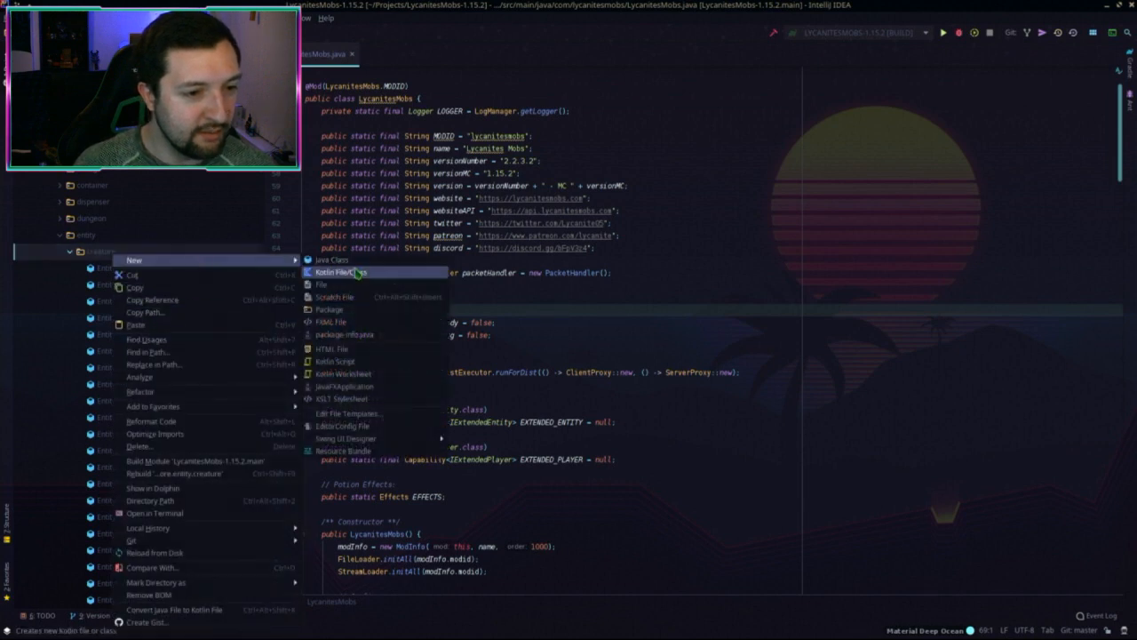
click(358, 260)
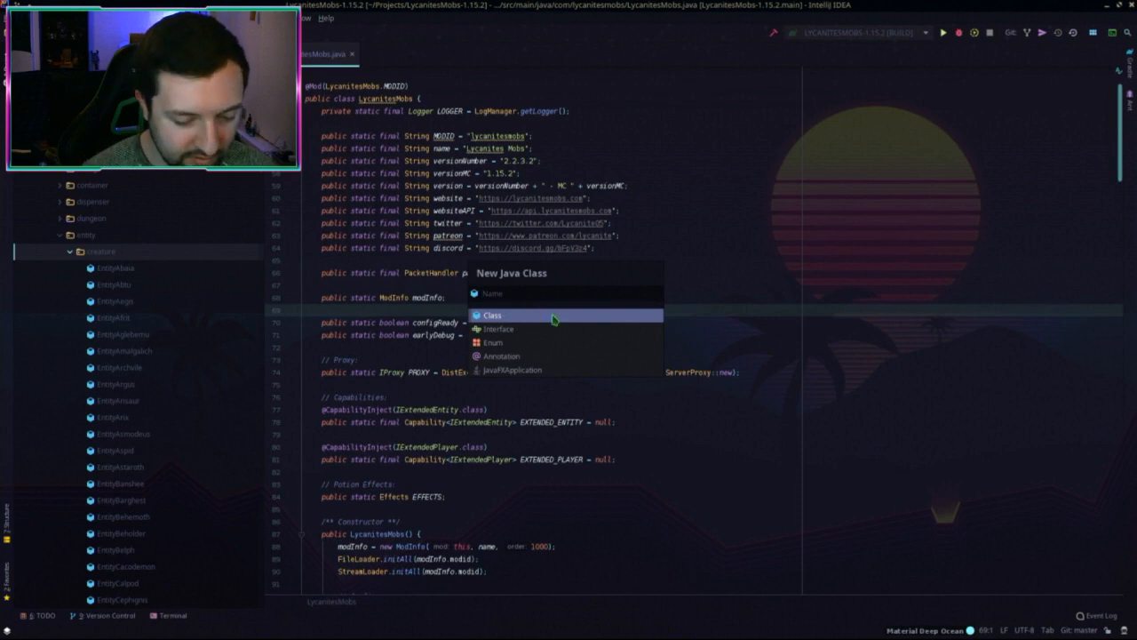
text(EntityWraith)
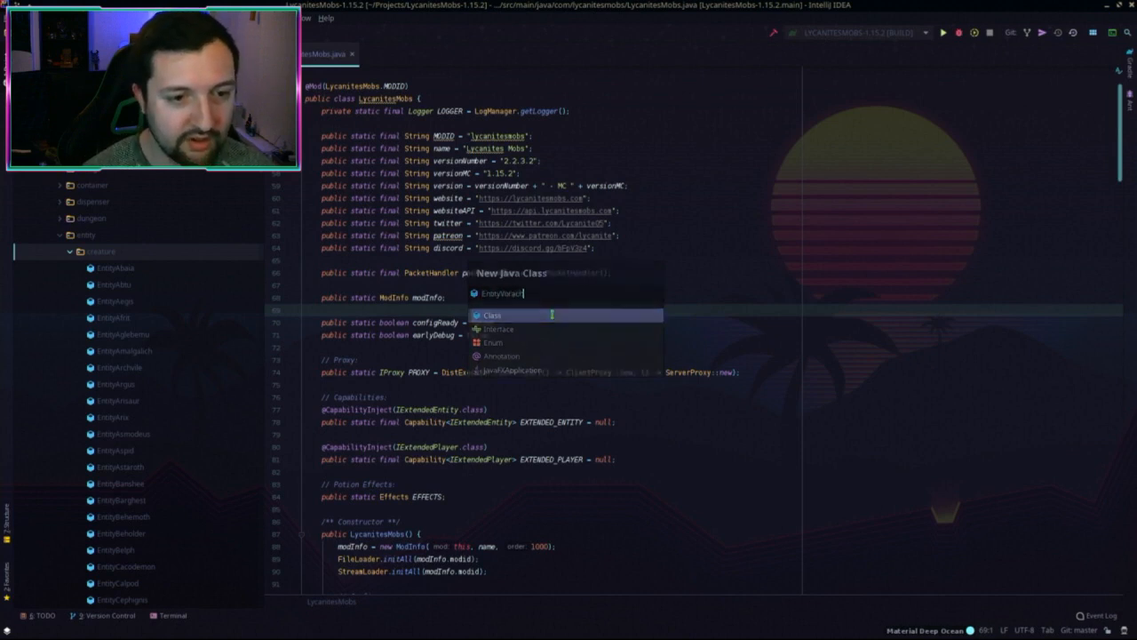
key(Return)
key(ctrl+a)
key(ctrl+v)
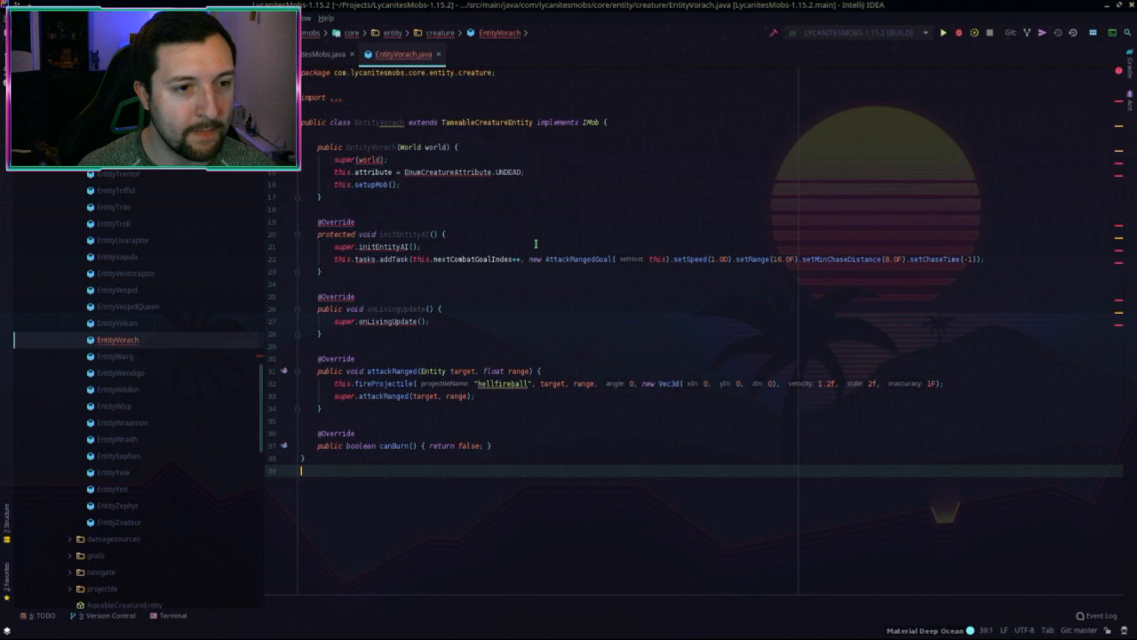
Step: Check the super(world) error and search everywhere for Behemoth
click(357, 159)
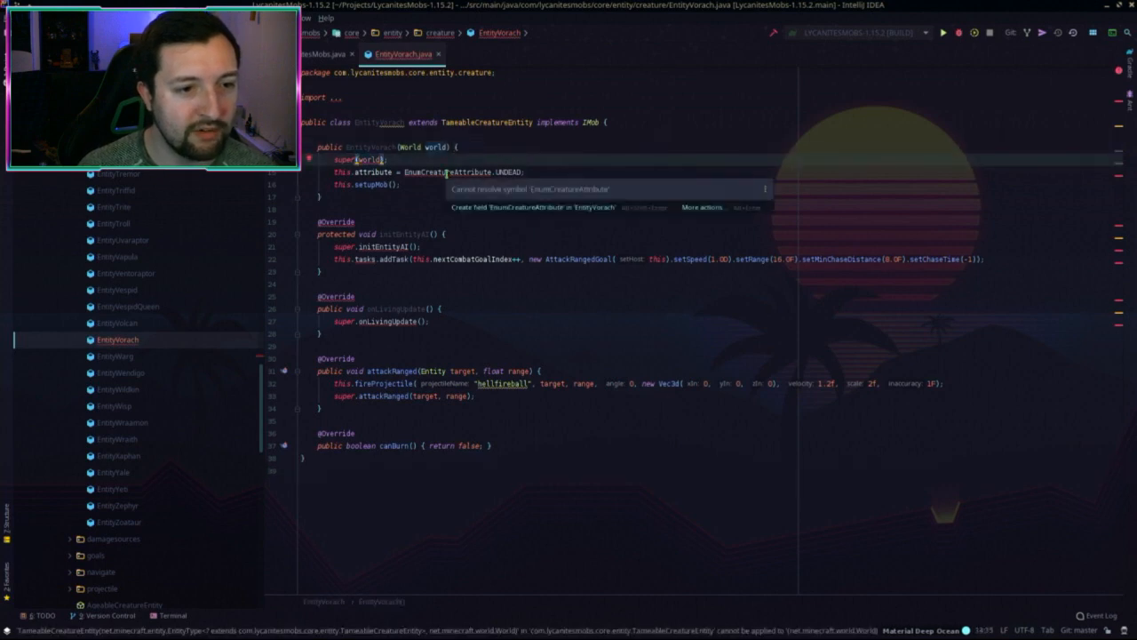
click(472, 287)
key(shift)
key(shift)
text(Behemoth)
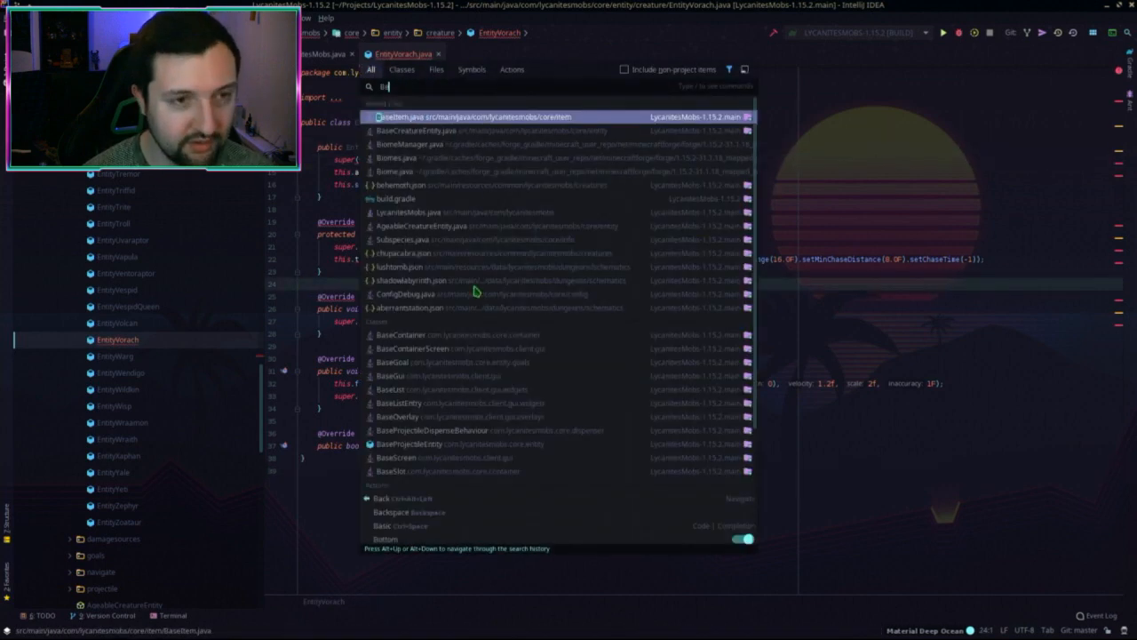
Step: Copy EntityBehemoth's constructor parameters and super call into EntityVorach's constructor
key(Down)
key(Down)
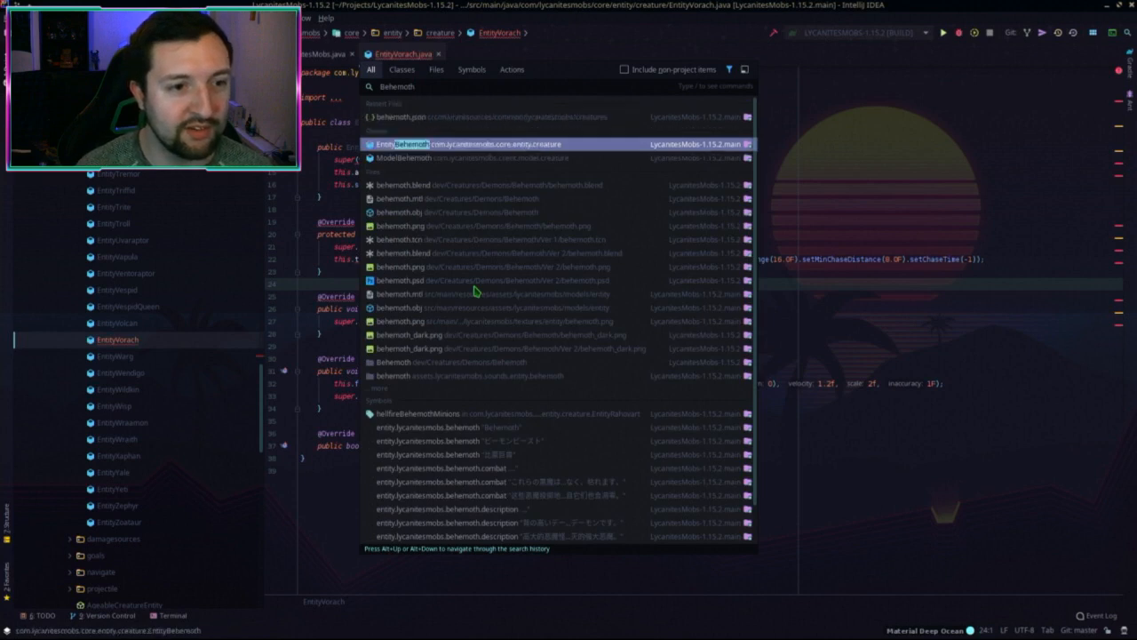
key(Up)
key(Return)
scroll(476, 285, down, 1)
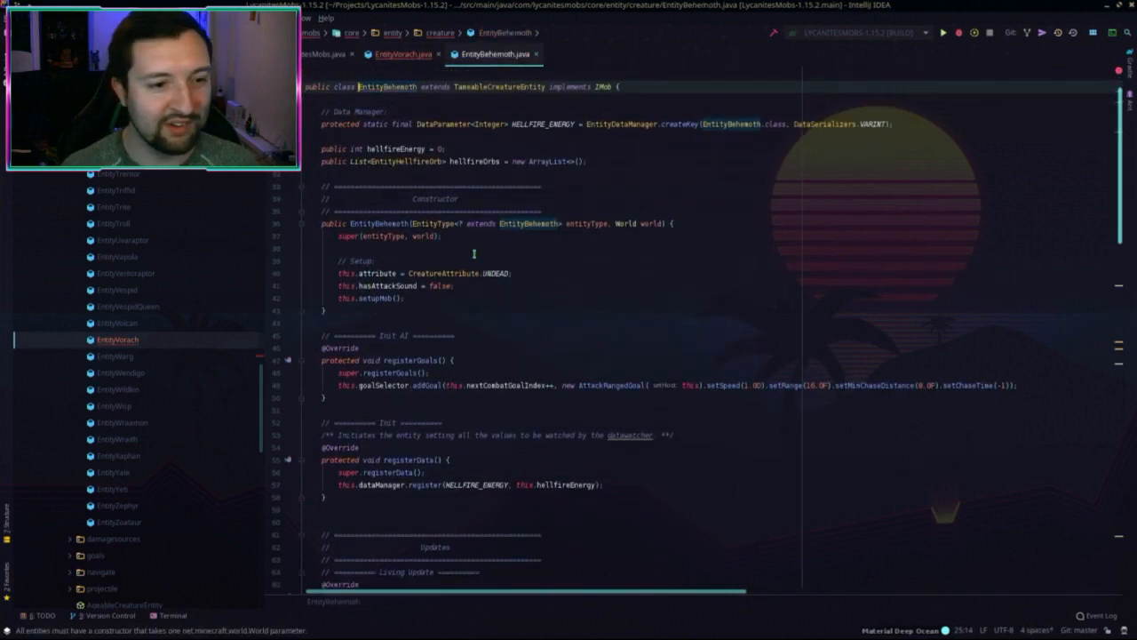
scroll(477, 257, down, 1)
click(565, 234)
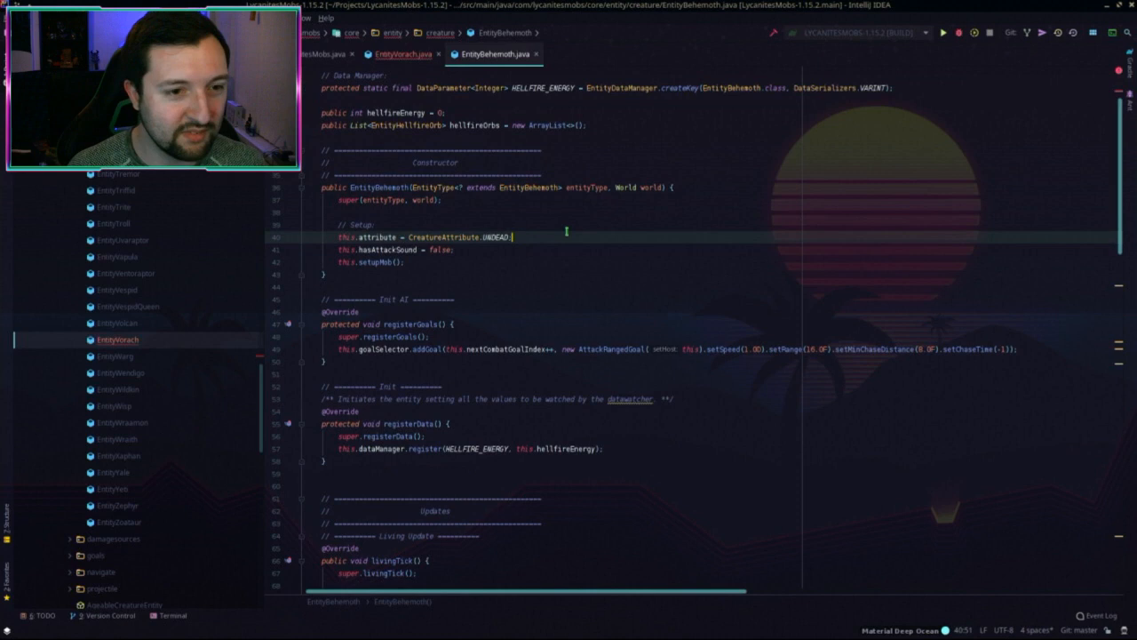
click(411, 187)
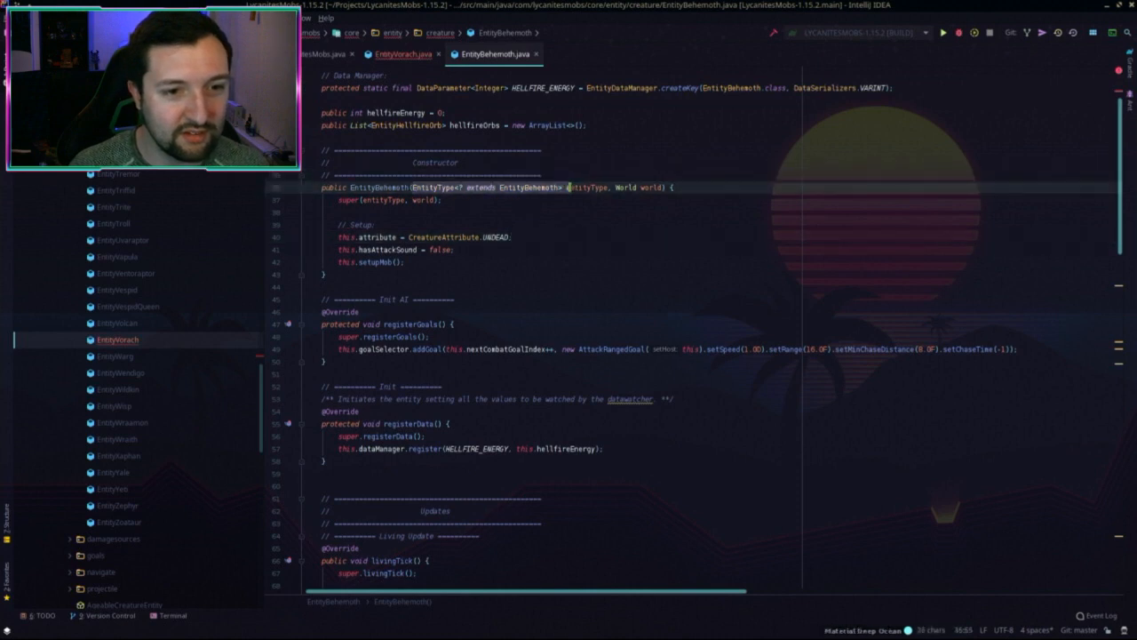
drag(467, 205, 395, 150)
click(401, 54)
key(ctrl+v)
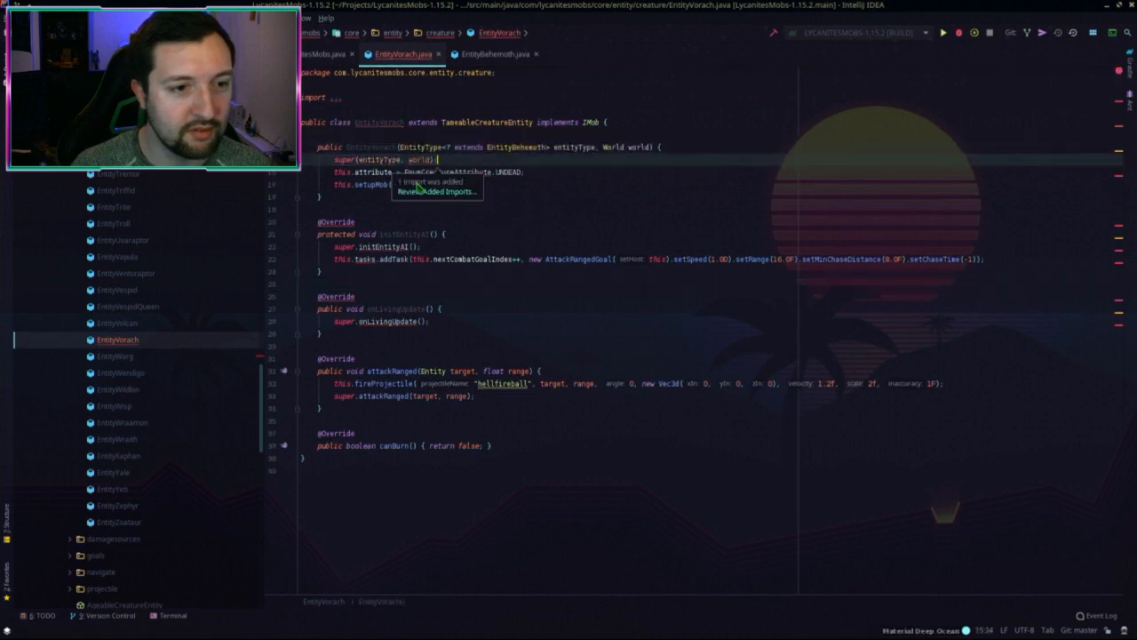
click(580, 188)
click(529, 169)
Step: Replace EnumCreatureAttribute with CreatureAttribute in EntityVorach's attribute line
click(485, 54)
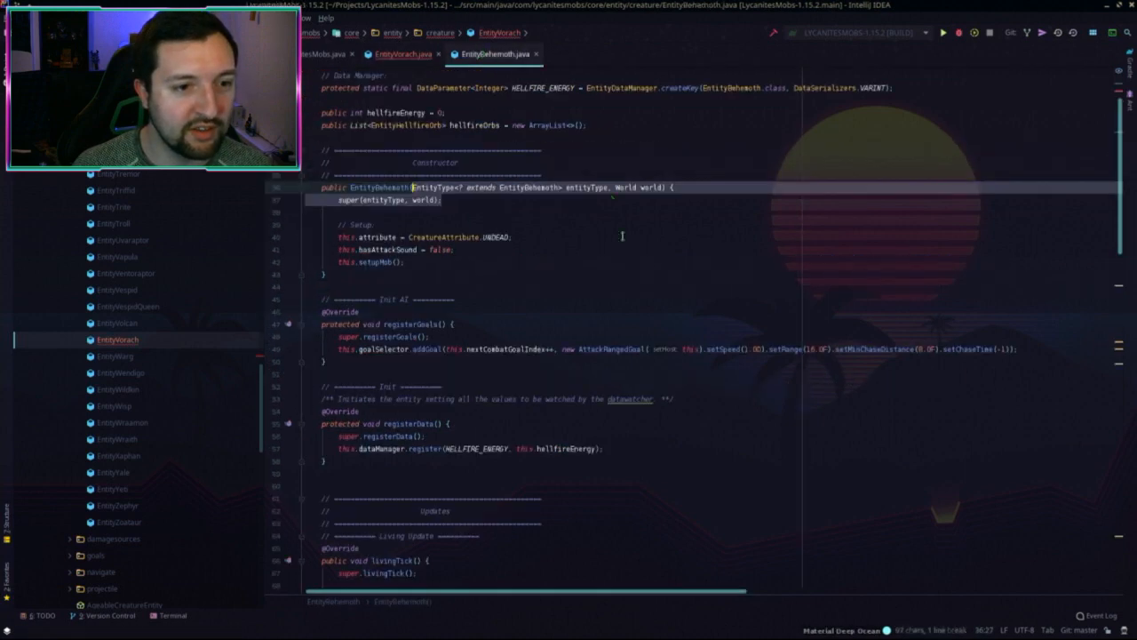
click(458, 199)
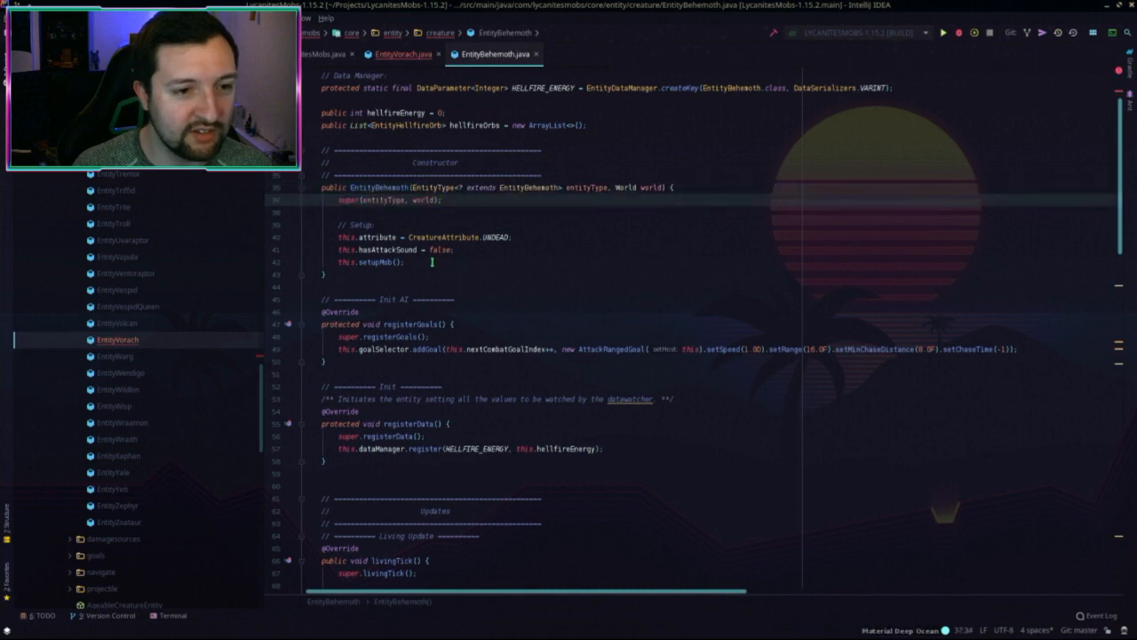
double_click(440, 237)
key(ctrl+c)
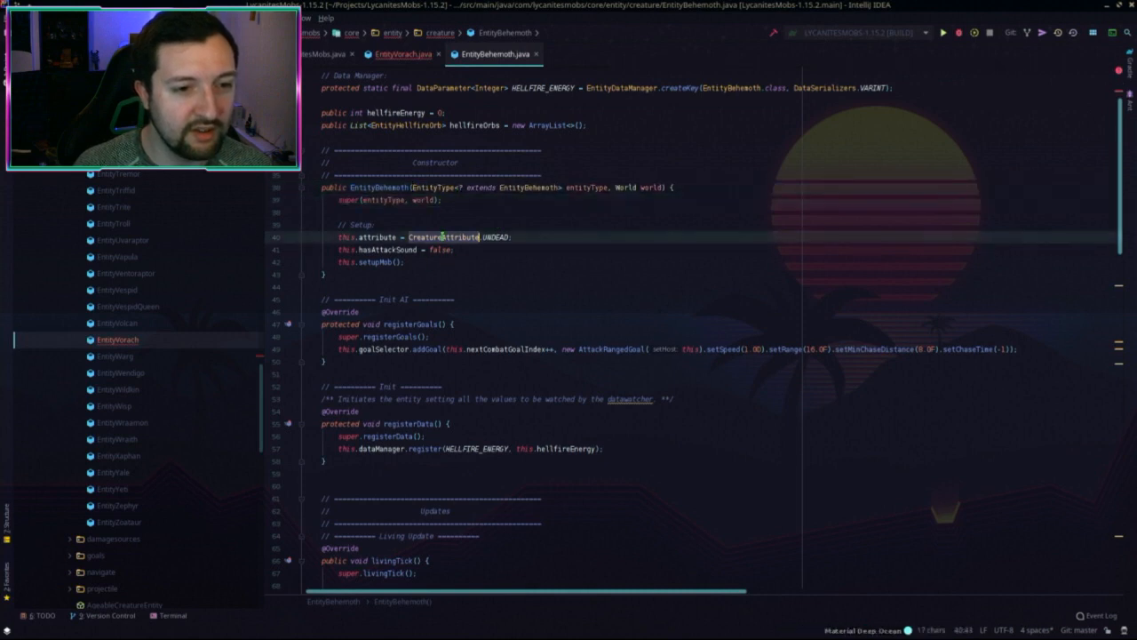
click(398, 56)
double_click(459, 172)
key(ctrl+v)
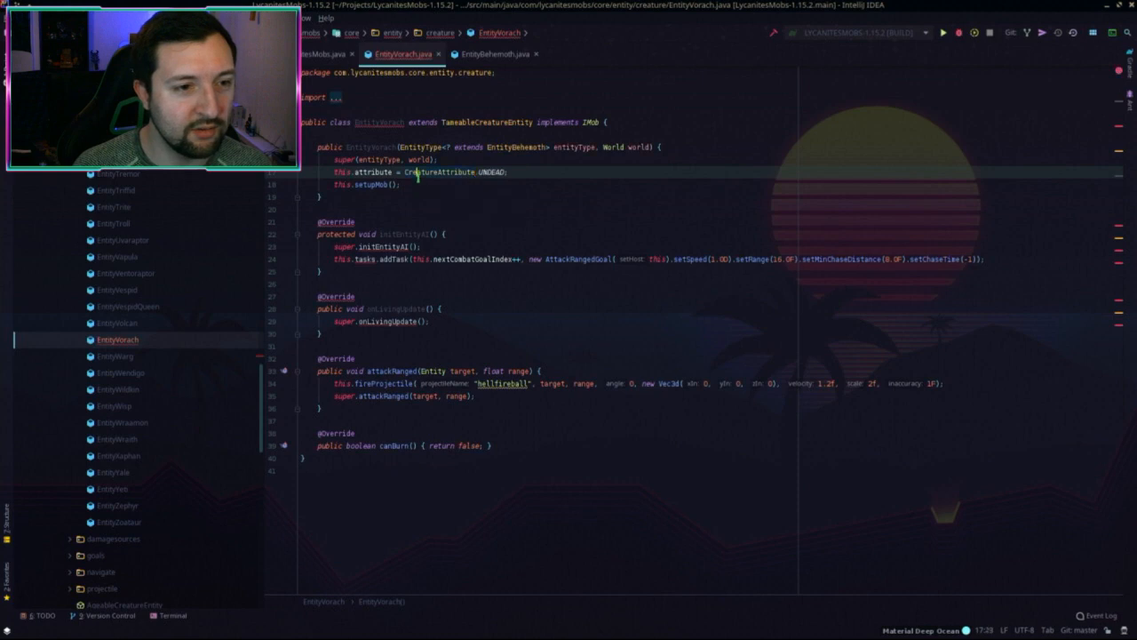
click(425, 248)
Step: Rename initEntityAI to registerGoals in both the method name and its super call
key(alt+Right)
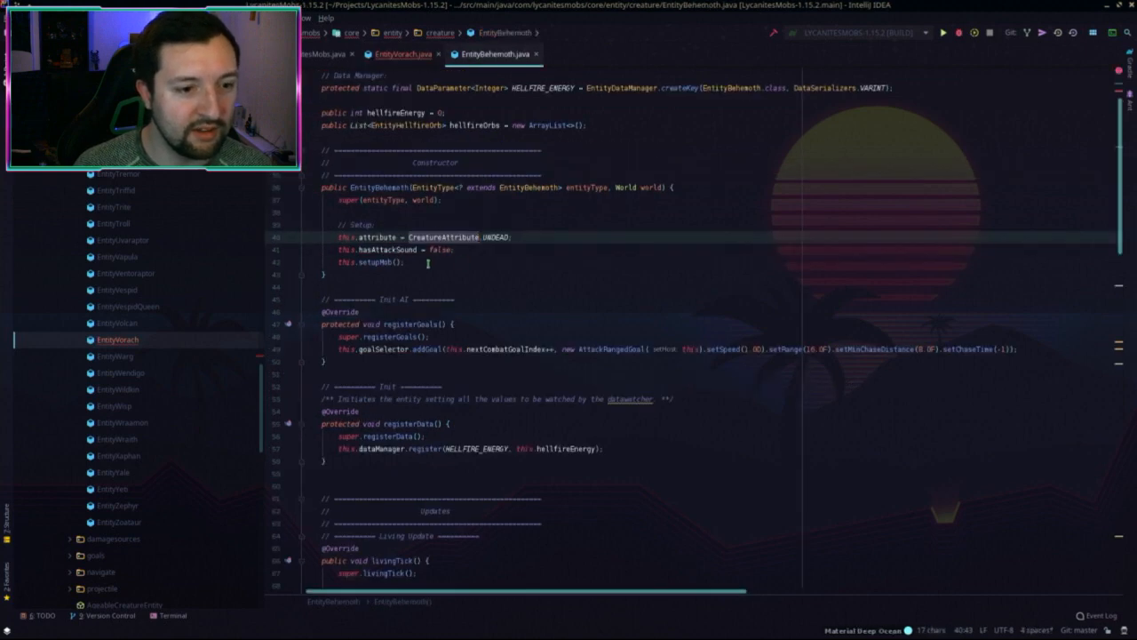
double_click(395, 323)
key(ctrl+c)
click(401, 55)
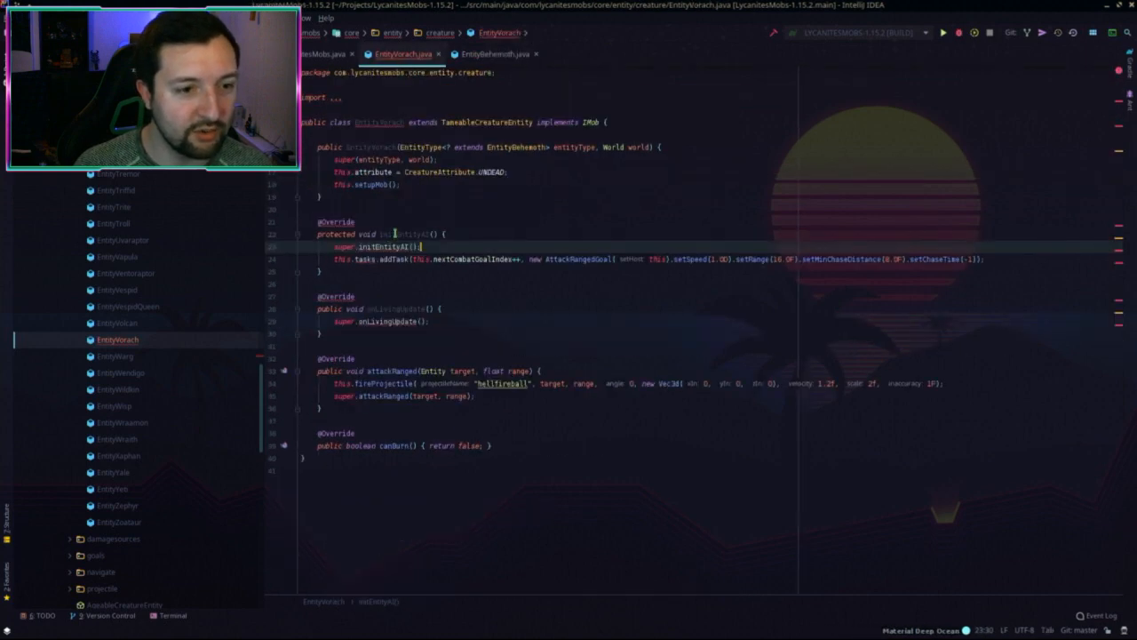
double_click(394, 235)
key(ctrl+v)
double_click(391, 247)
key(ctrl+v)
Step: Change tasks.addTask to goalSelector.addGoal in registerGoals, checking against EntityBehemoth
double_click(366, 259)
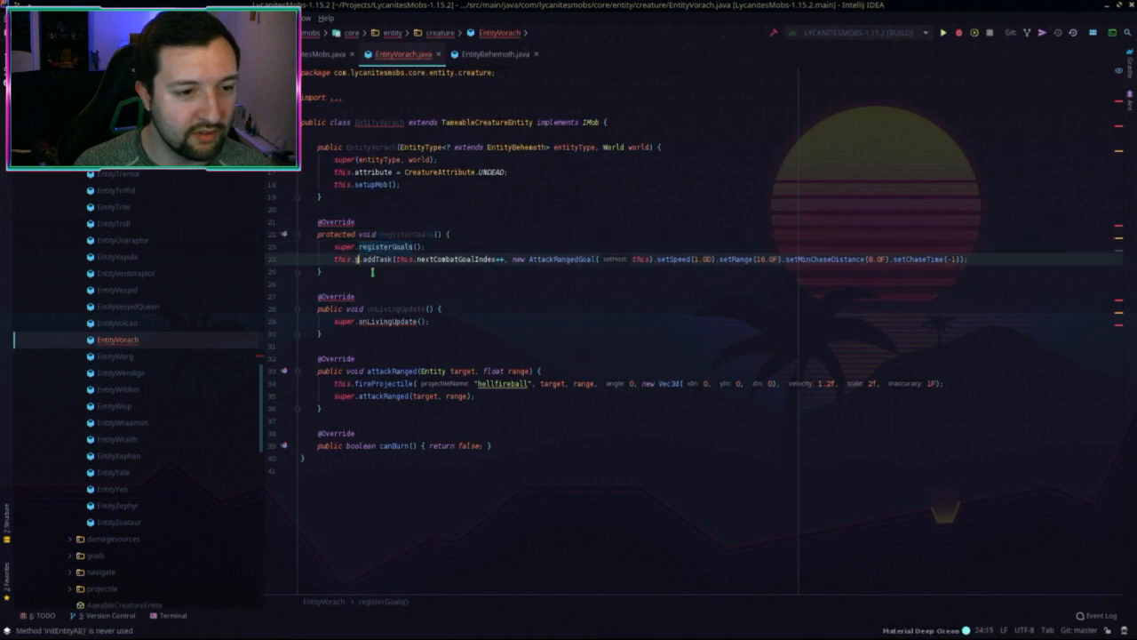
text(goal)
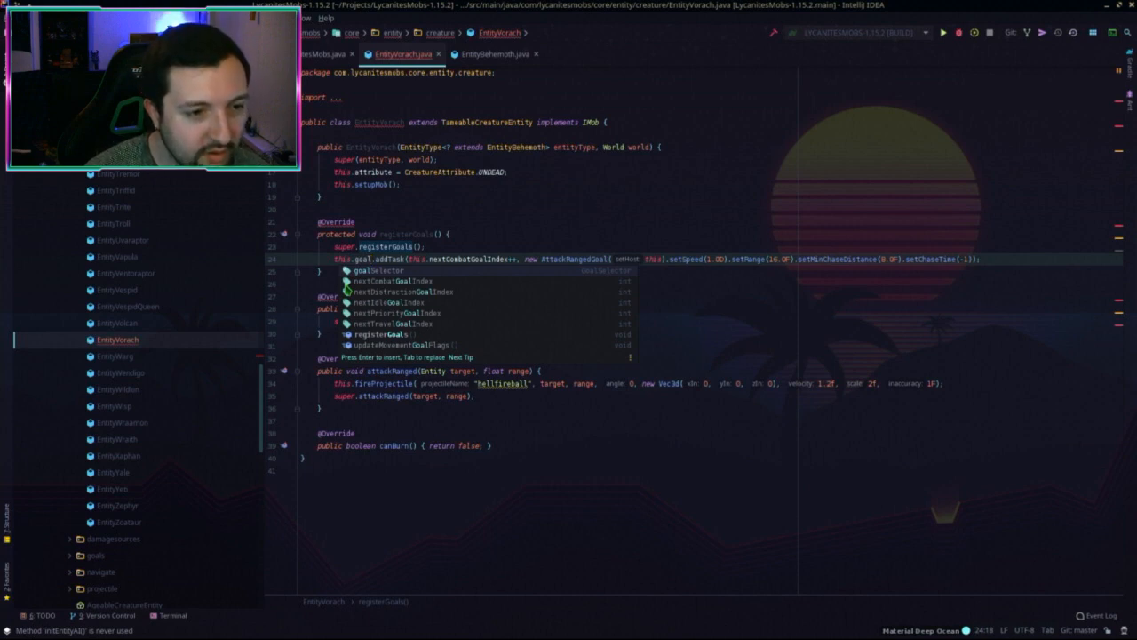
key(Return)
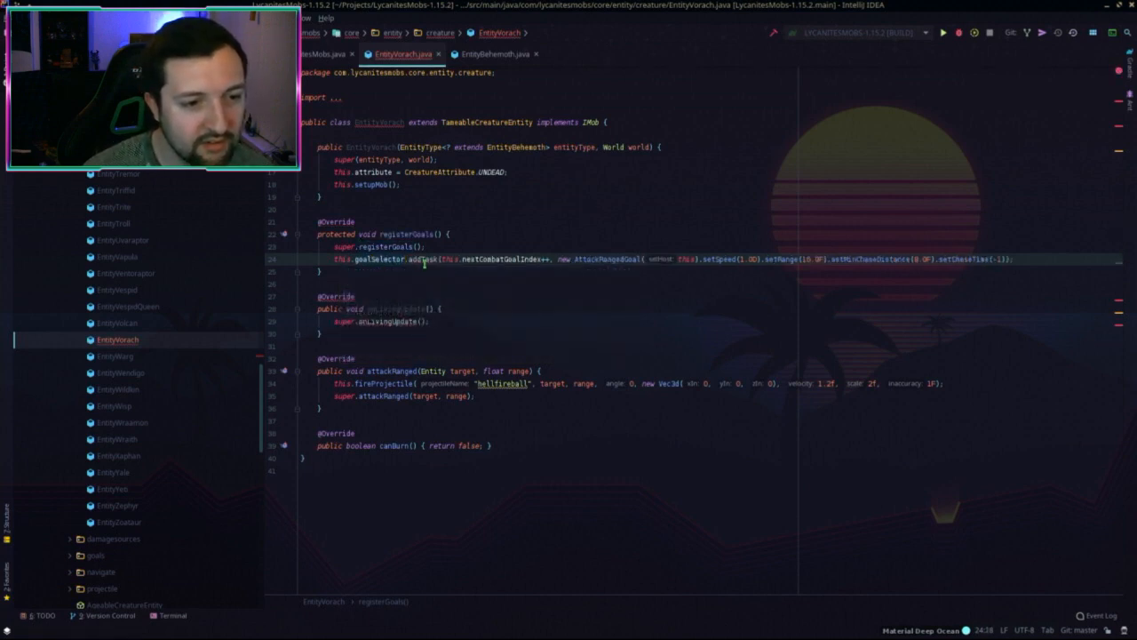
double_click(424, 258)
text(add)
key(Return)
click(480, 54)
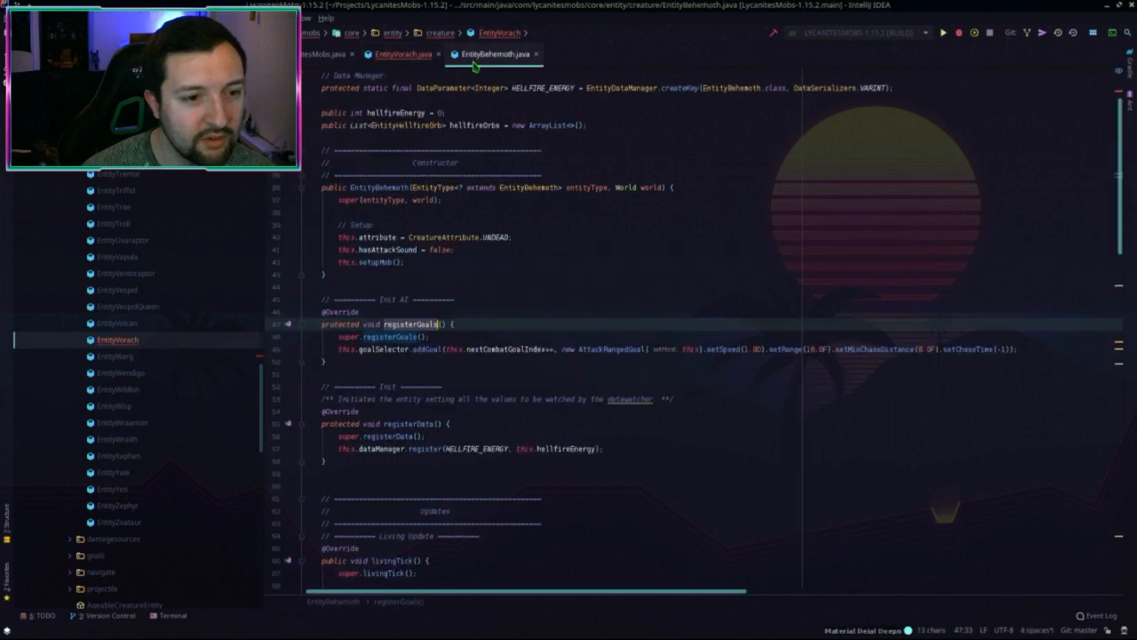
click(402, 54)
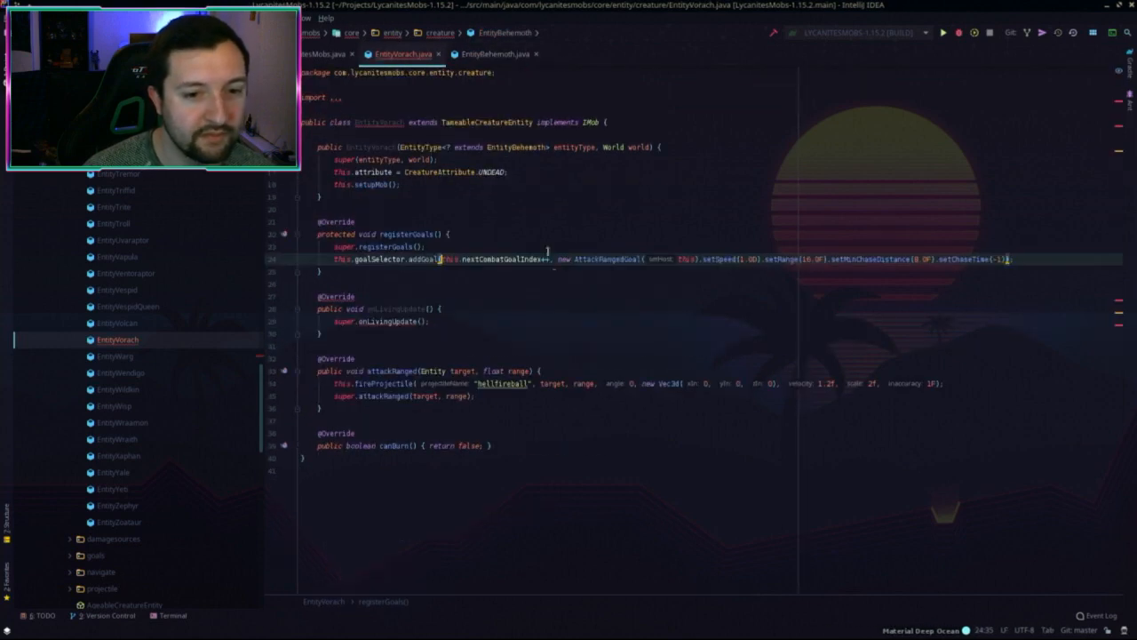
click(541, 291)
drag(538, 259, 1001, 252)
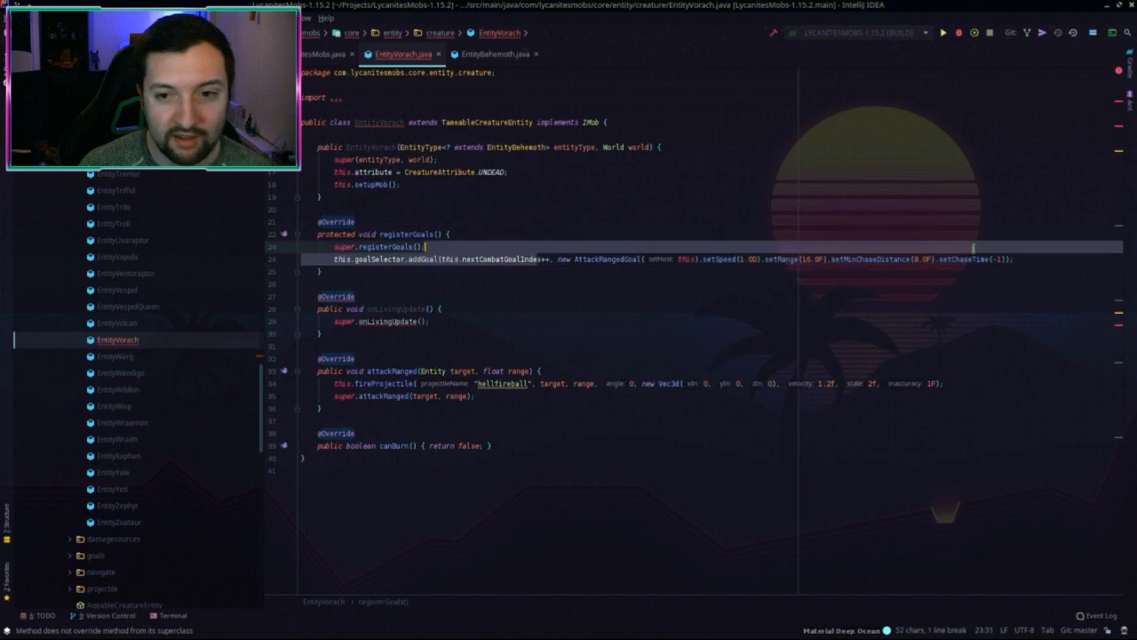
click(1001, 255)
Step: Rename super.onLivingUpdate to tick, then delete the whole onLivingUpdate method
click(509, 322)
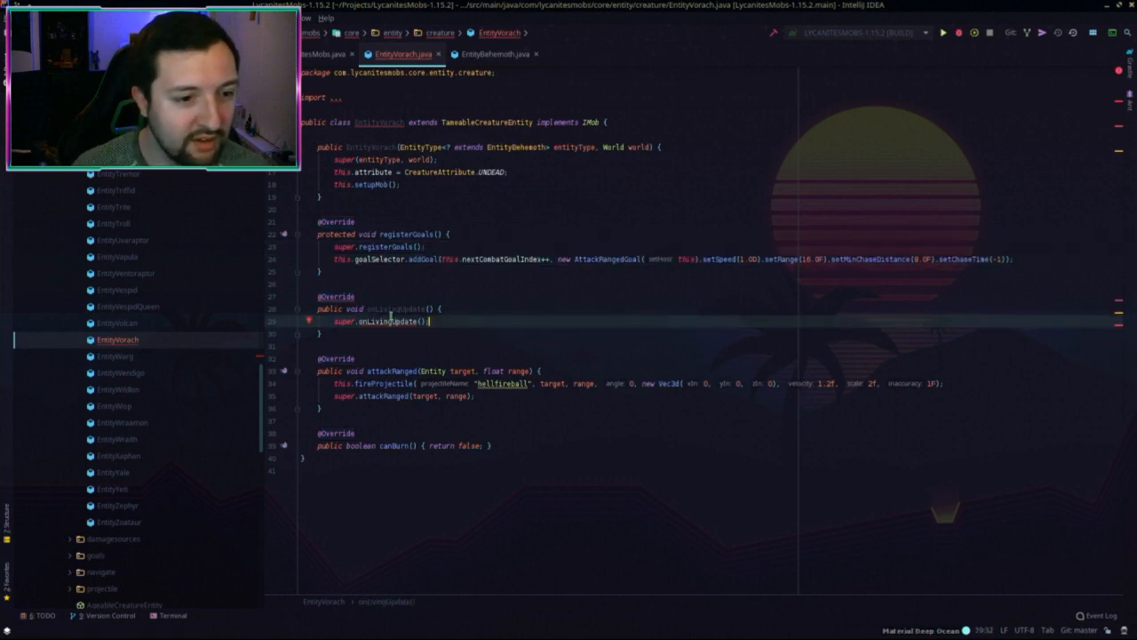
double_click(391, 321)
key(BackSpace)
text(tick)
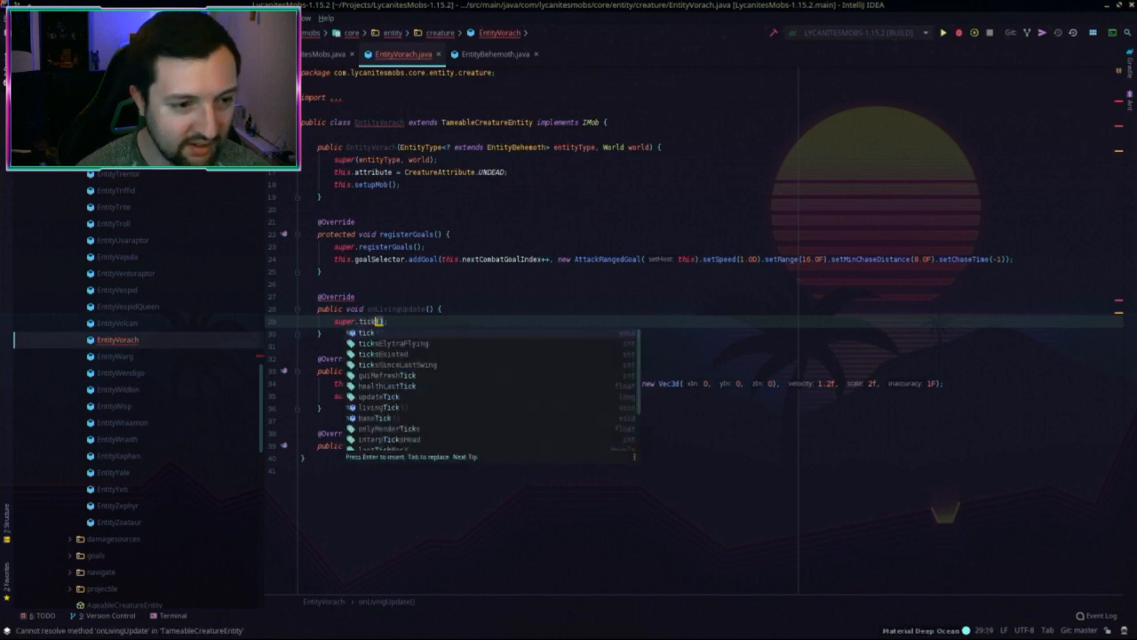
key(Escape)
key(shift+Up)
key(shift+Up)
key(shift+Up)
key(shift+Up)
key(shift+Up)
key(BackSpace)
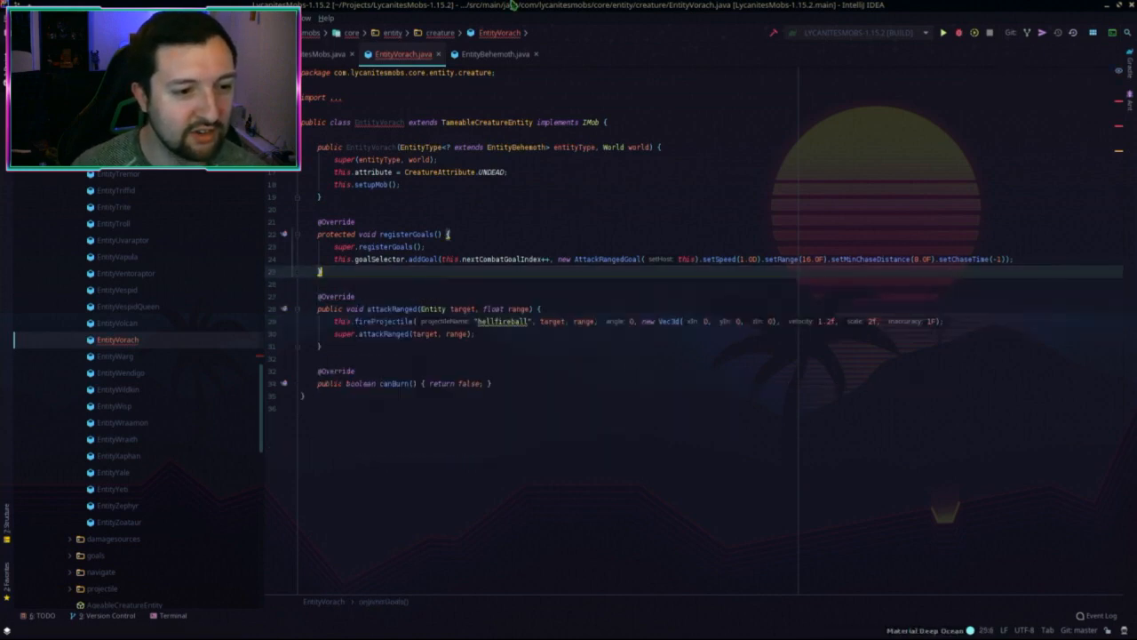
key(alt+Tab)
Step: Delete the onLivingUpdate method from the 1.12.2 project's EntityVorach
drag(334, 333, 377, 281)
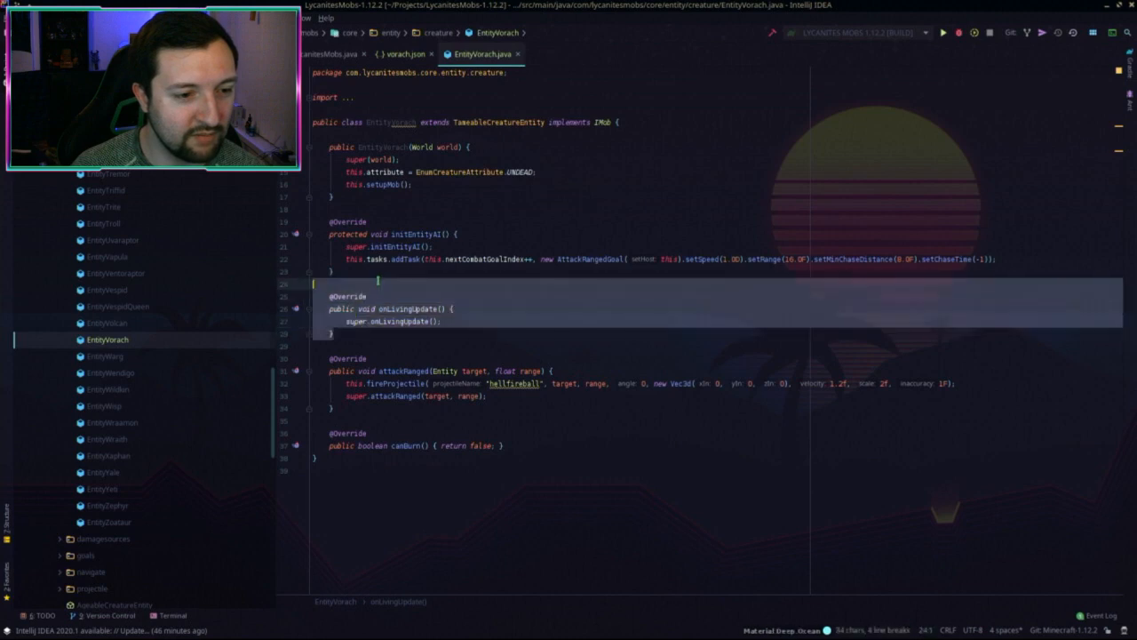
key(shift+Left)
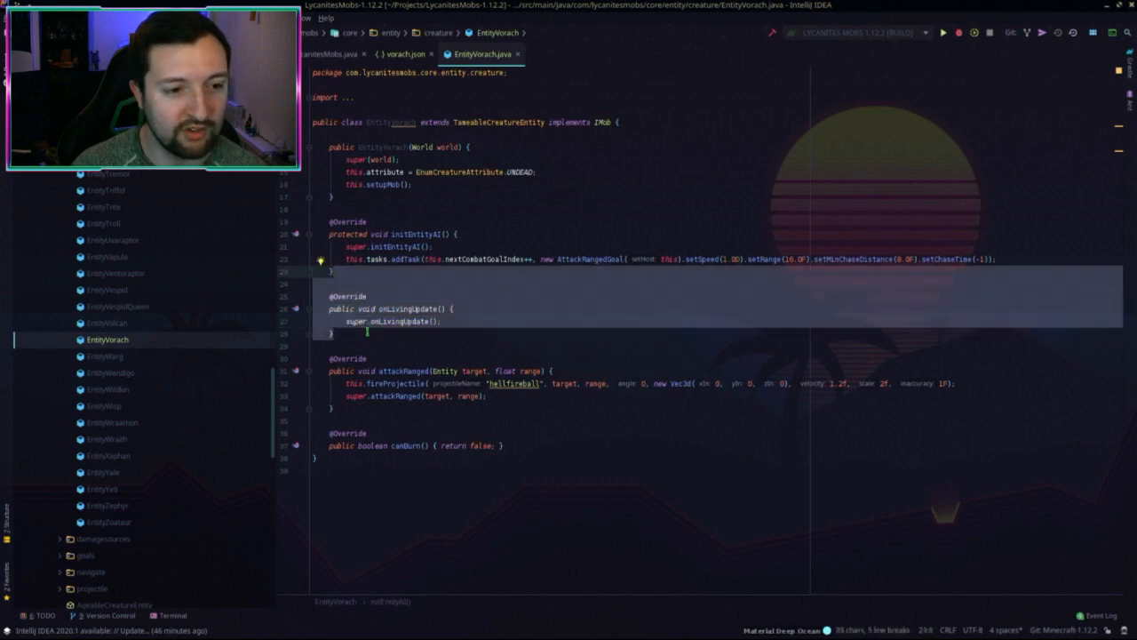
key(BackSpace)
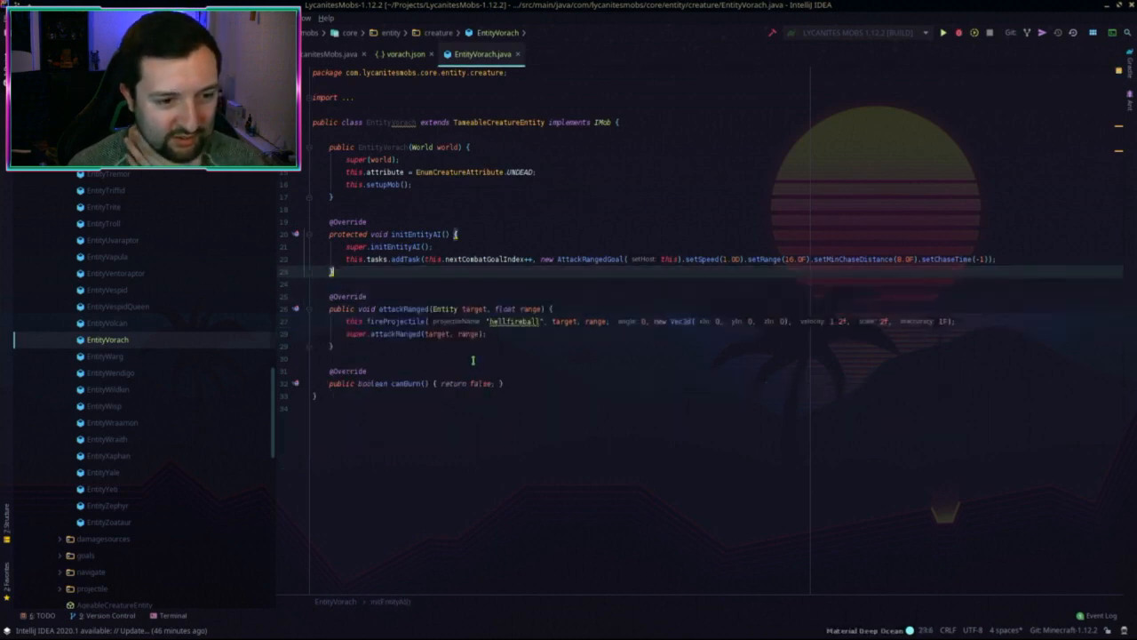
key(alt+Tab)
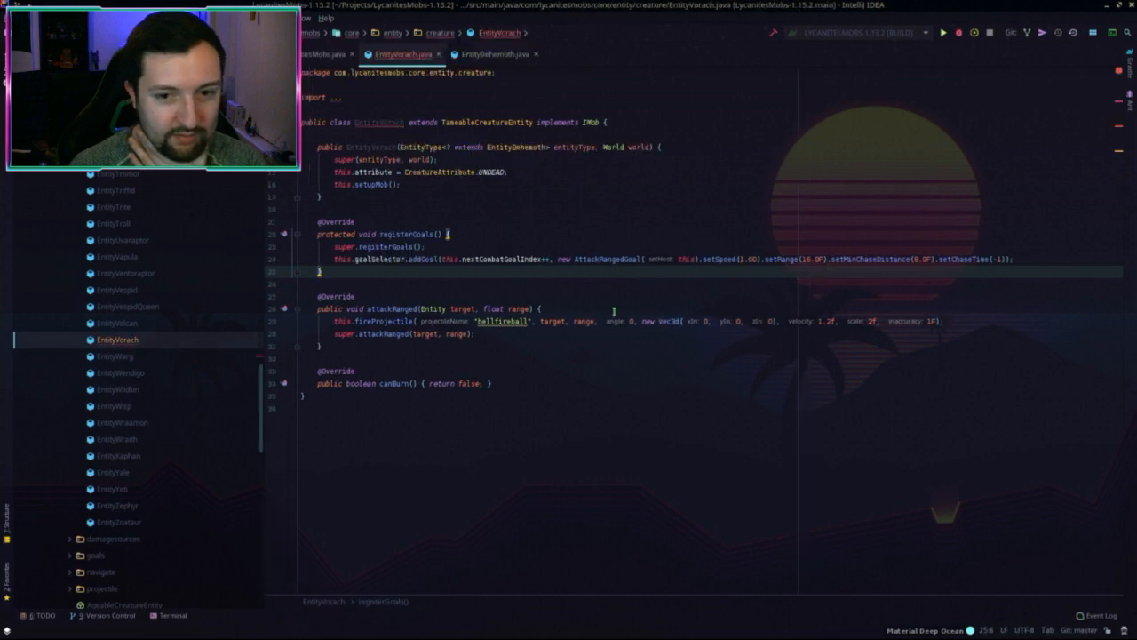
Step: Compare the 1.15.2 EntityVorach against EntityBehemoth, reviewing the constructor and flagged class name
click(588, 342)
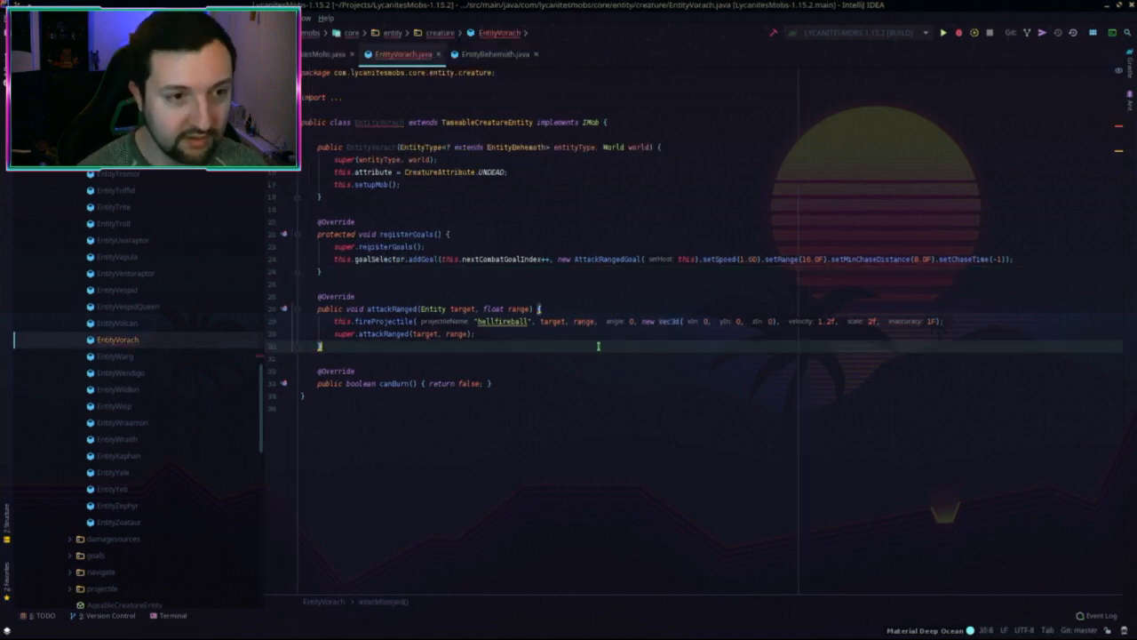
click(598, 199)
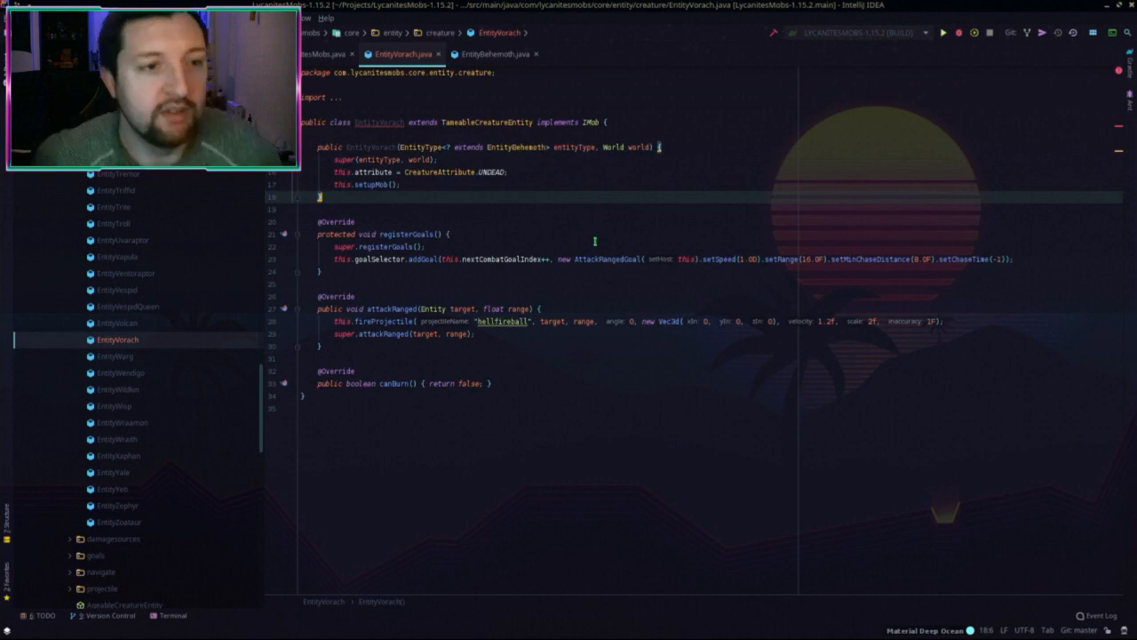
key(alt+Up)
key(alt+Up)
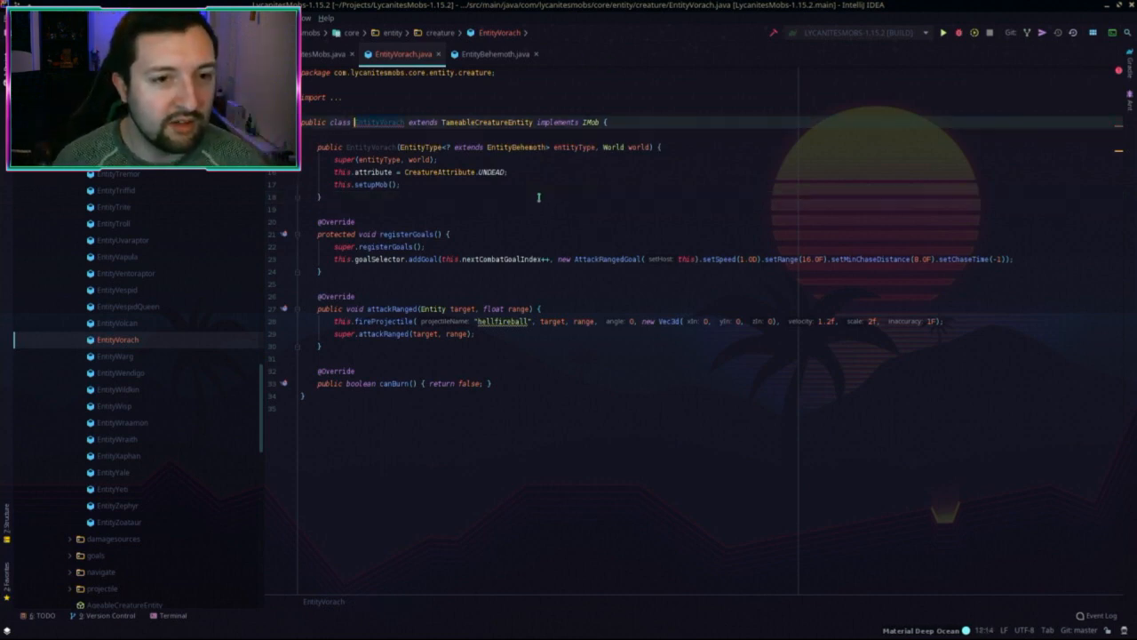
mouse_move(369, 122)
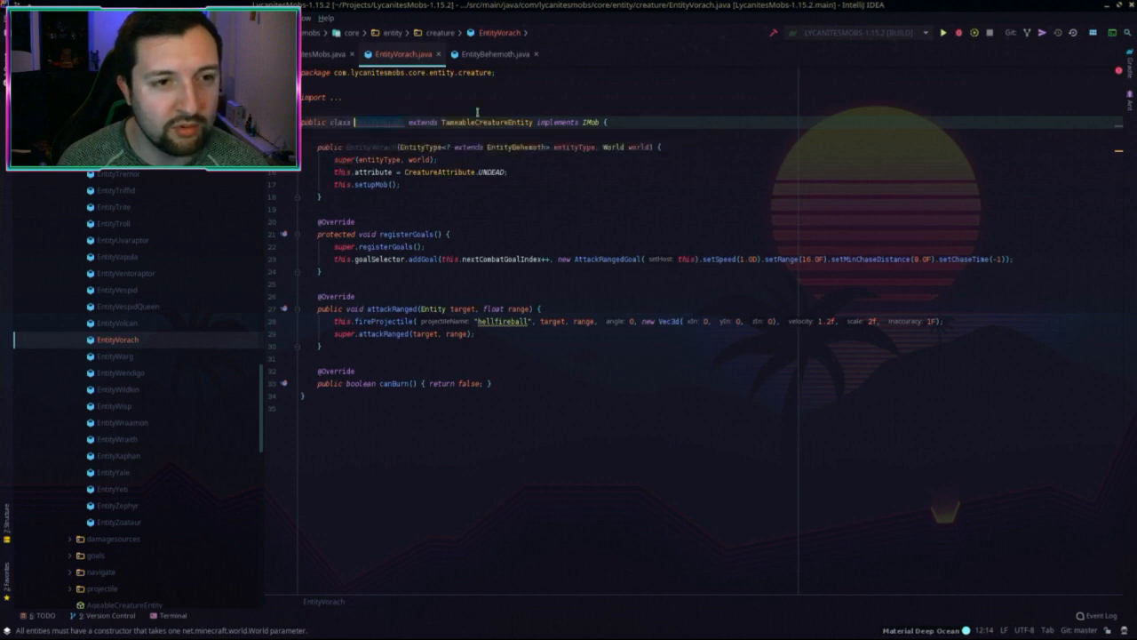
click(494, 55)
scroll(402, 199, up, 2)
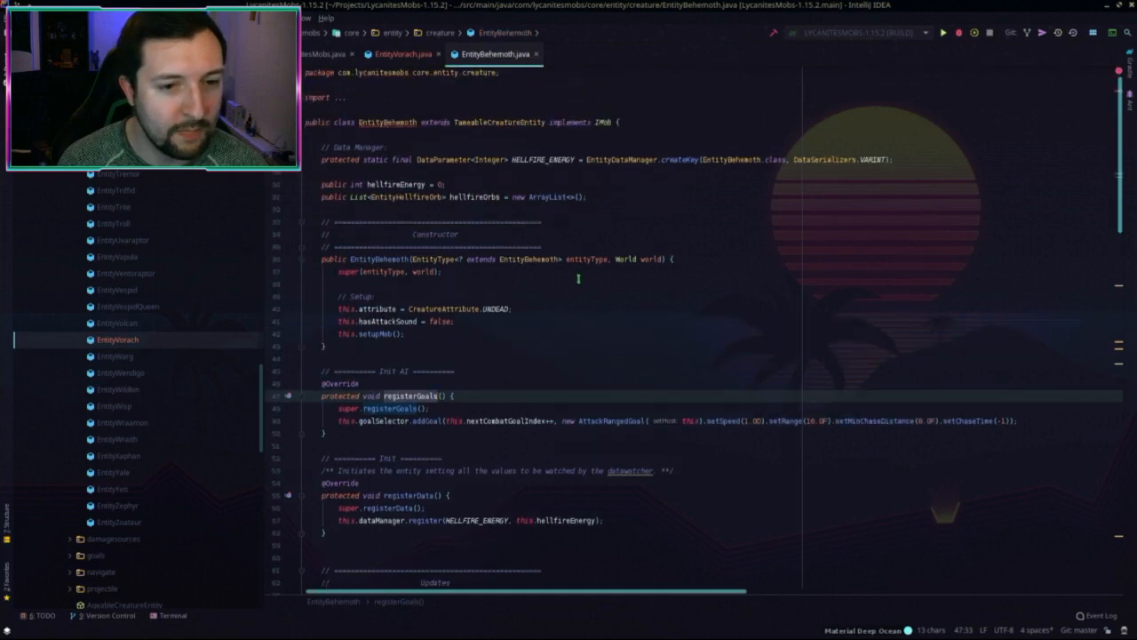
click(404, 55)
click(494, 55)
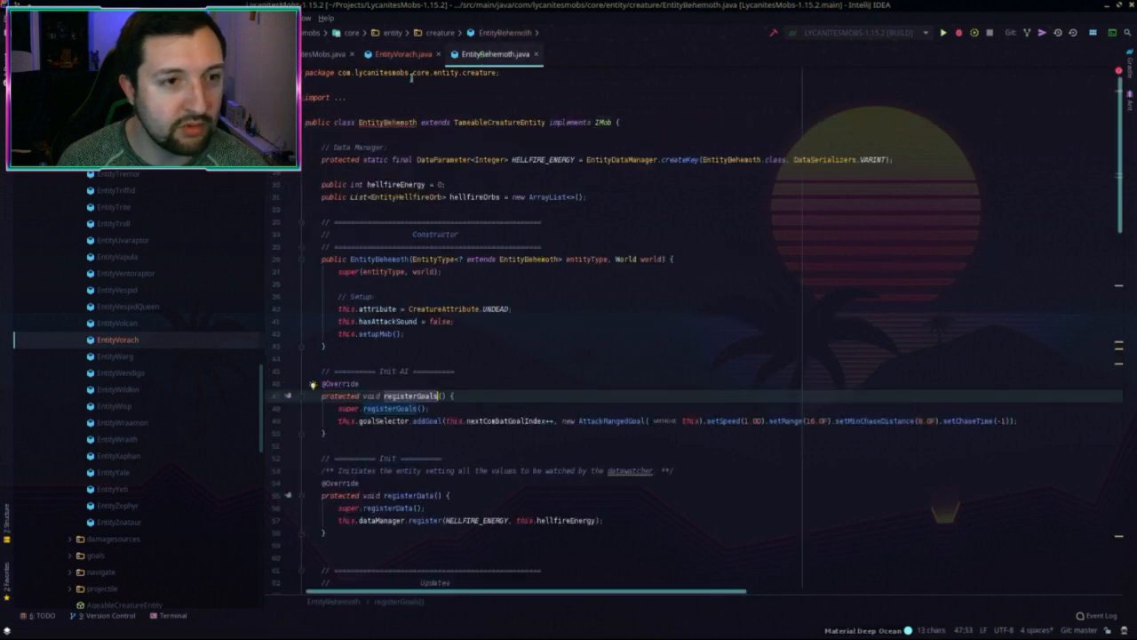
click(402, 55)
click(477, 186)
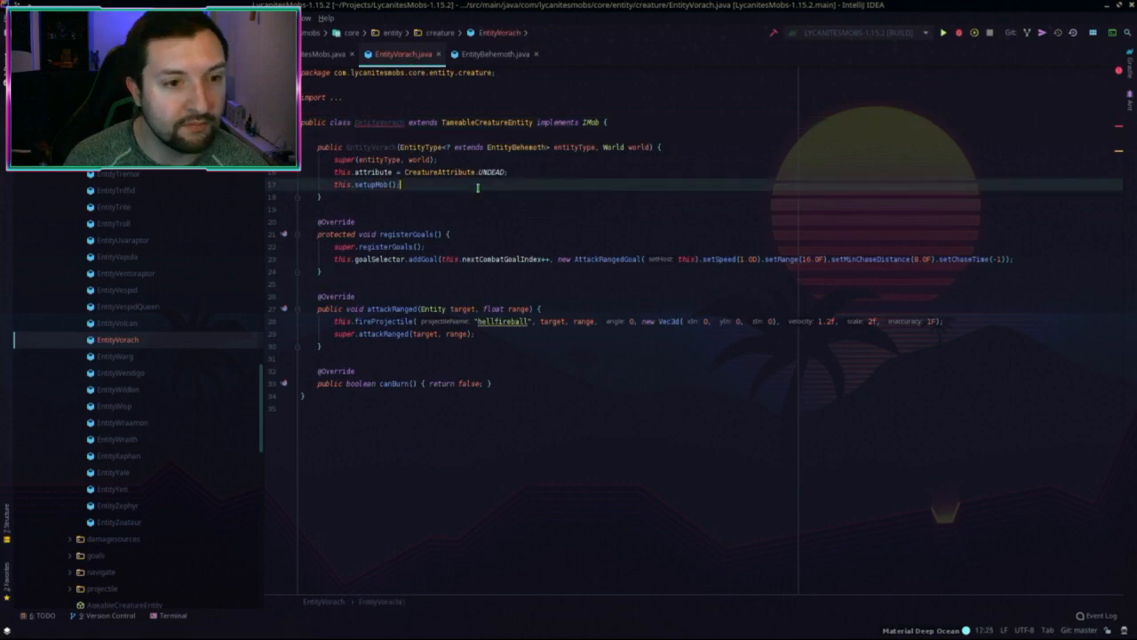
Step: Review the suggested fixes for the EntityVorach class-name error without applying any
click(382, 123)
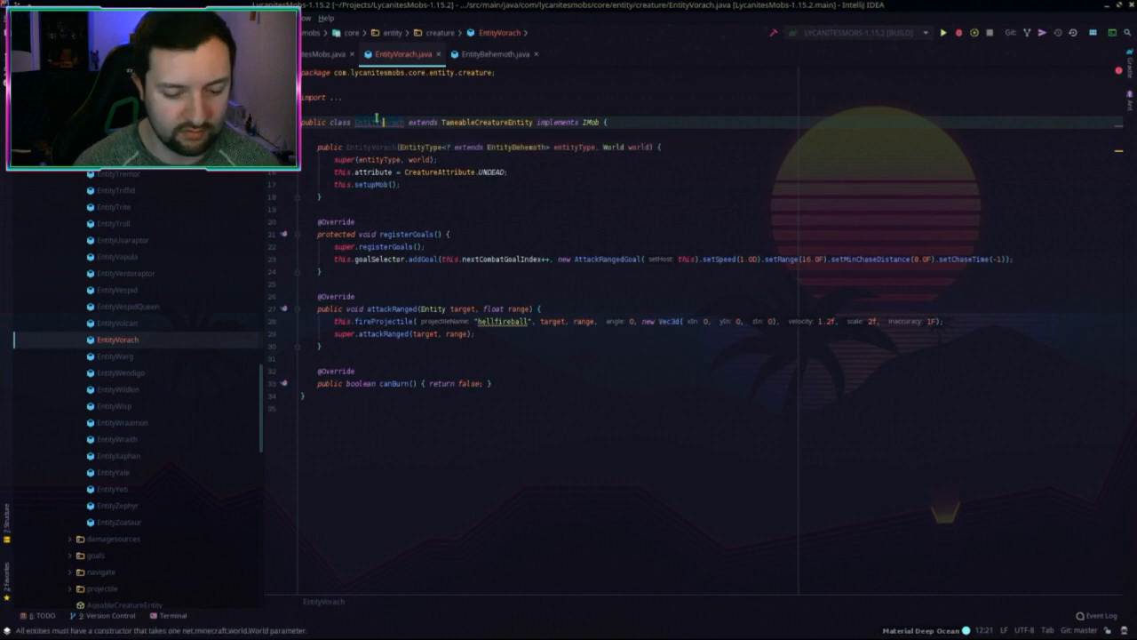
key(alt+Return)
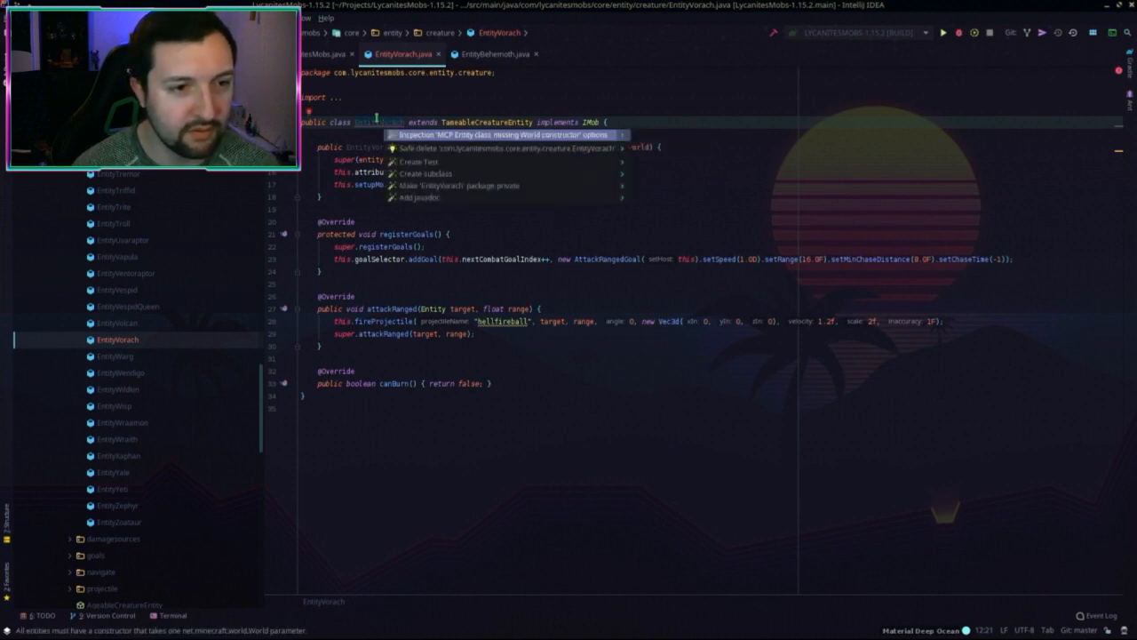
key(Down)
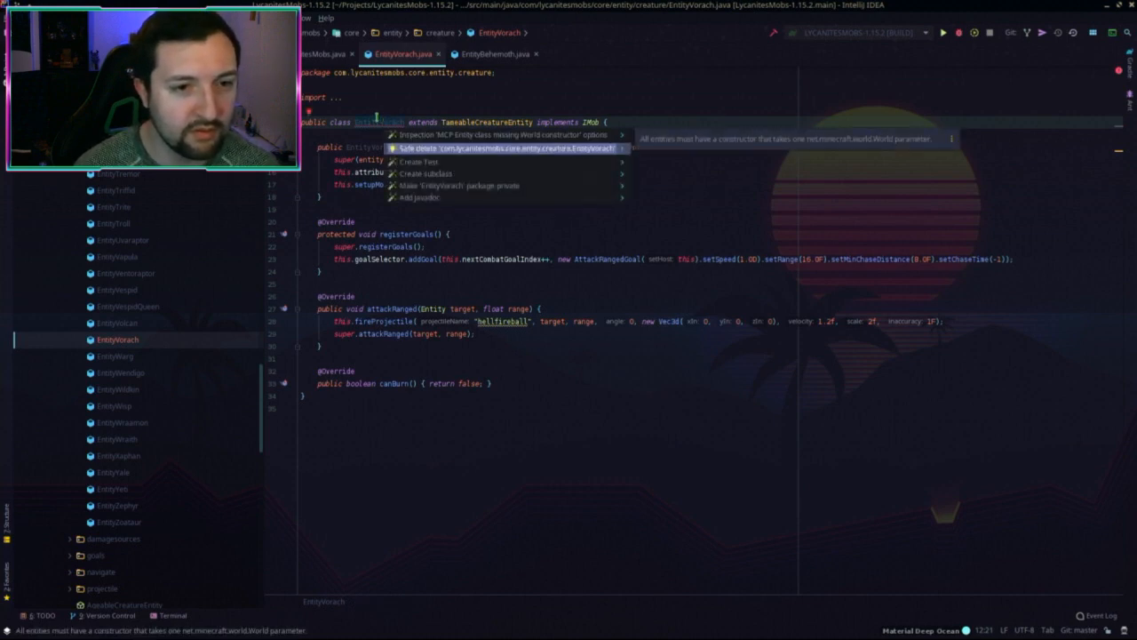
key(Down)
key(Up)
key(Up)
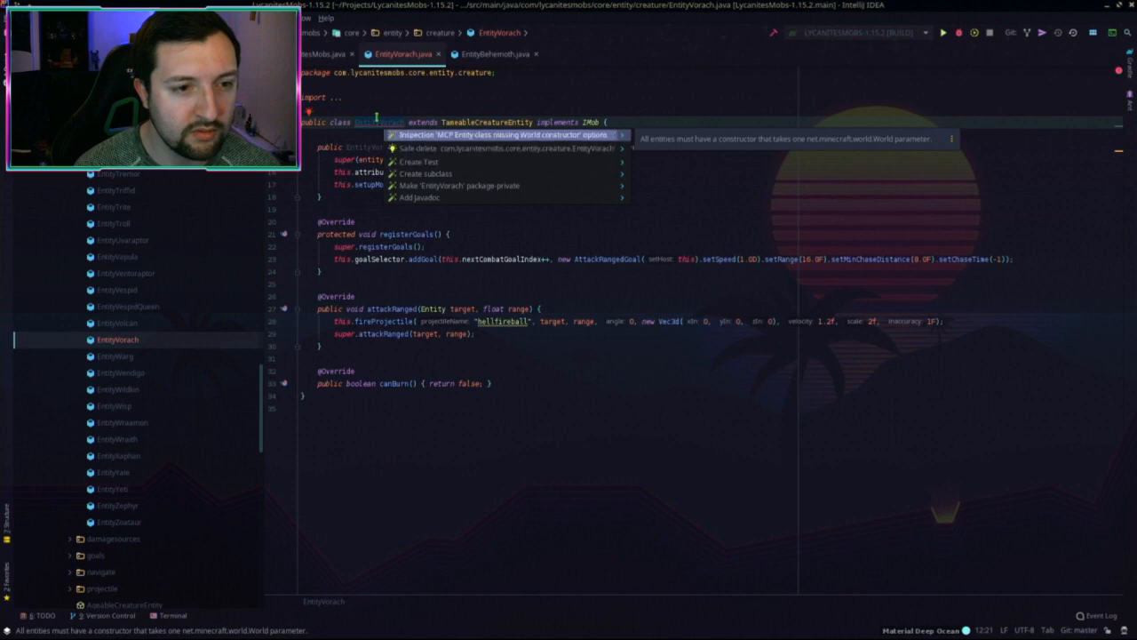
key(Down)
key(Down)
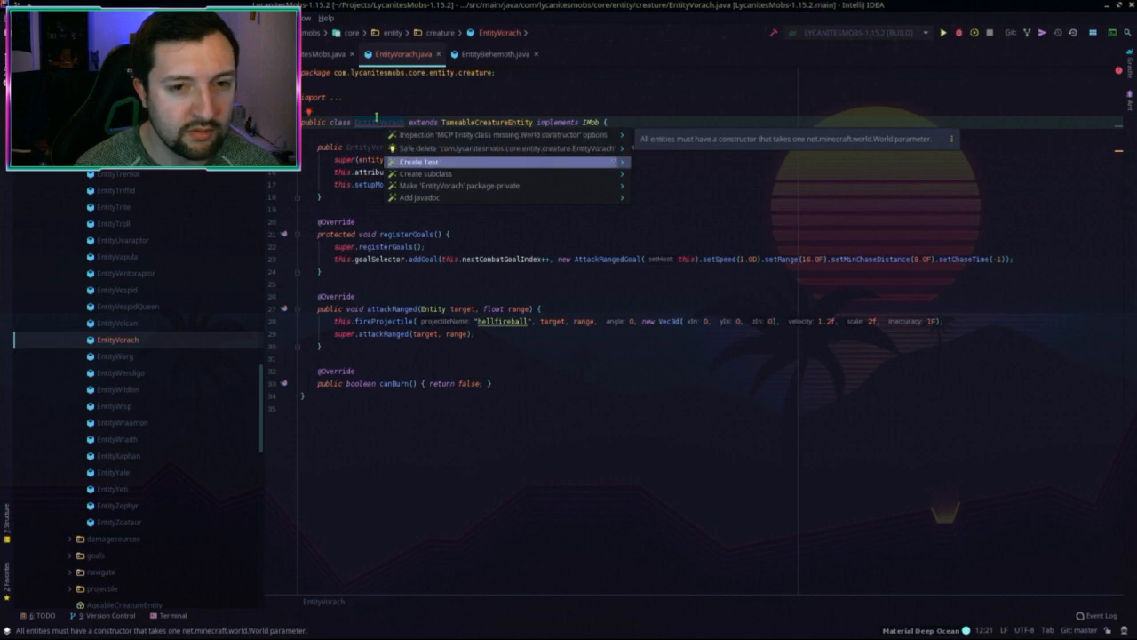
key(Up)
key(Up)
key(Escape)
key(Up)
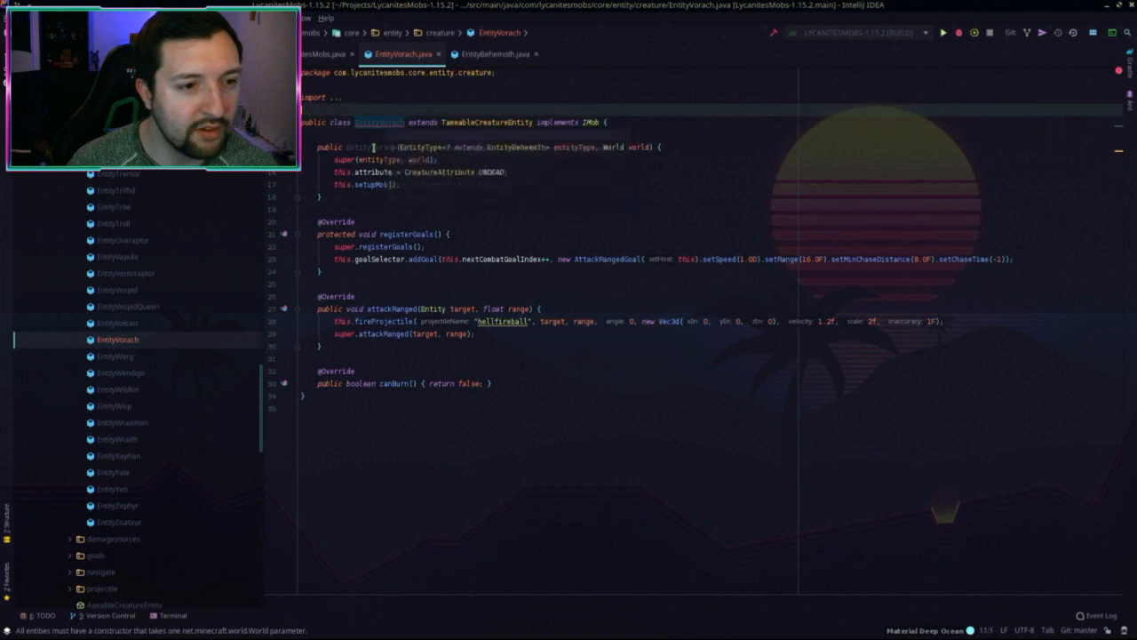
mouse_move(392, 123)
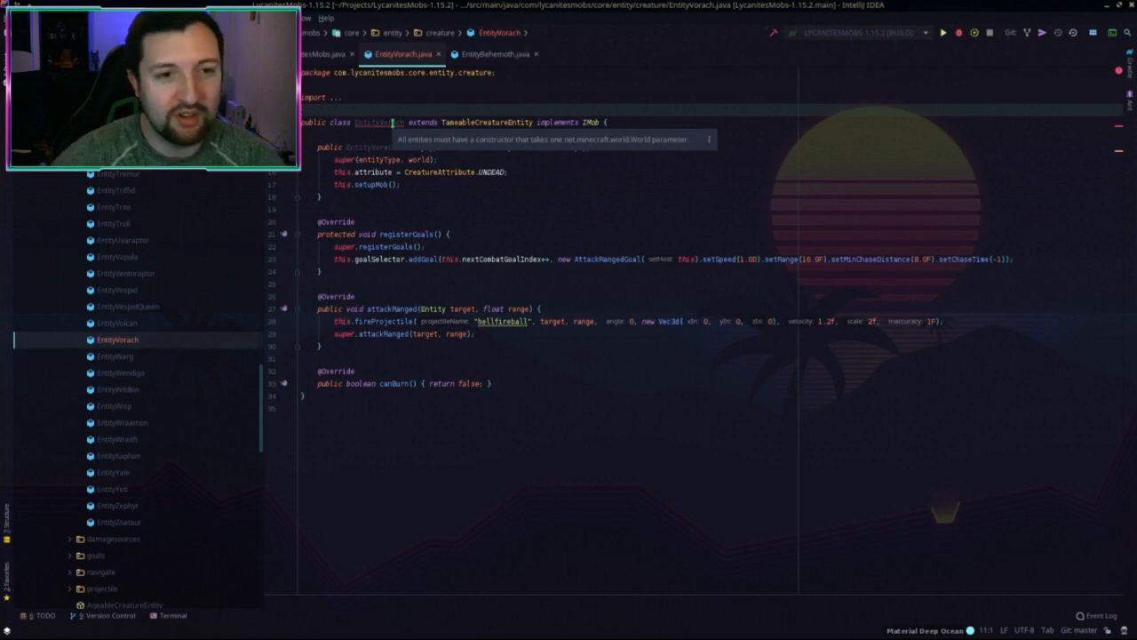
Step: Check the imports and EntityBehemoth, then view the 1.12.2 EntityVorach's initEntityAI line
click(375, 234)
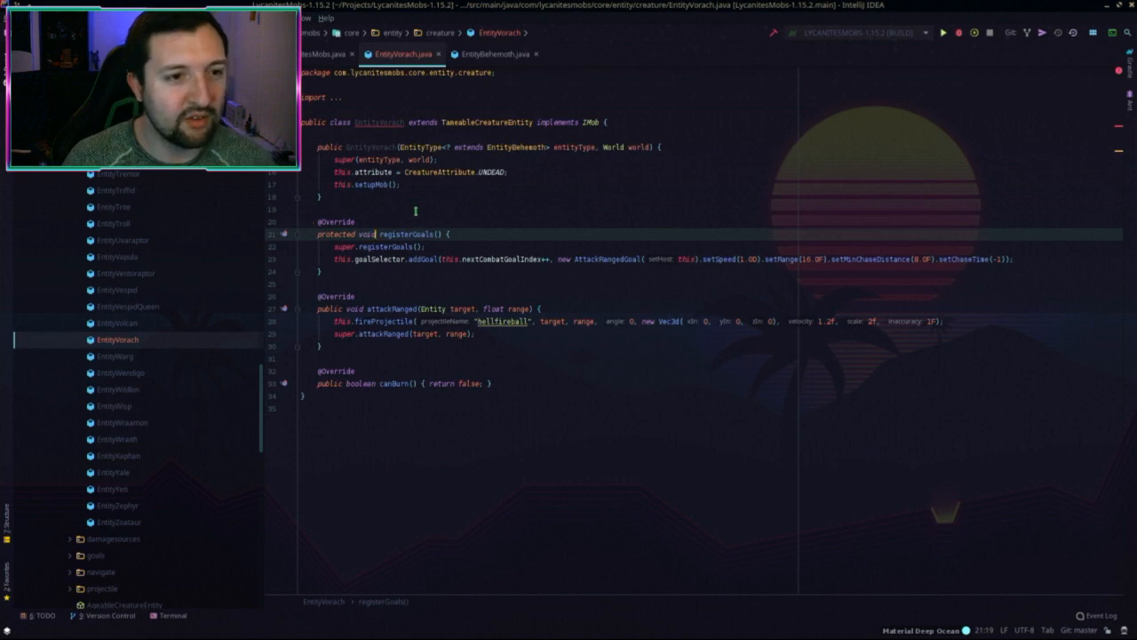
click(303, 98)
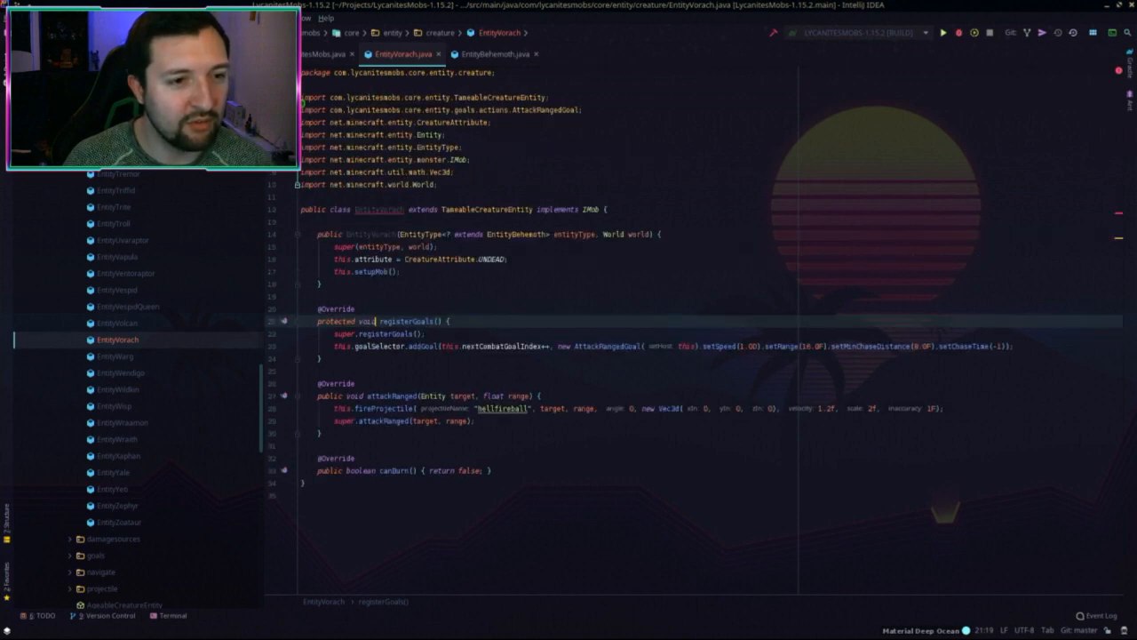
click(302, 99)
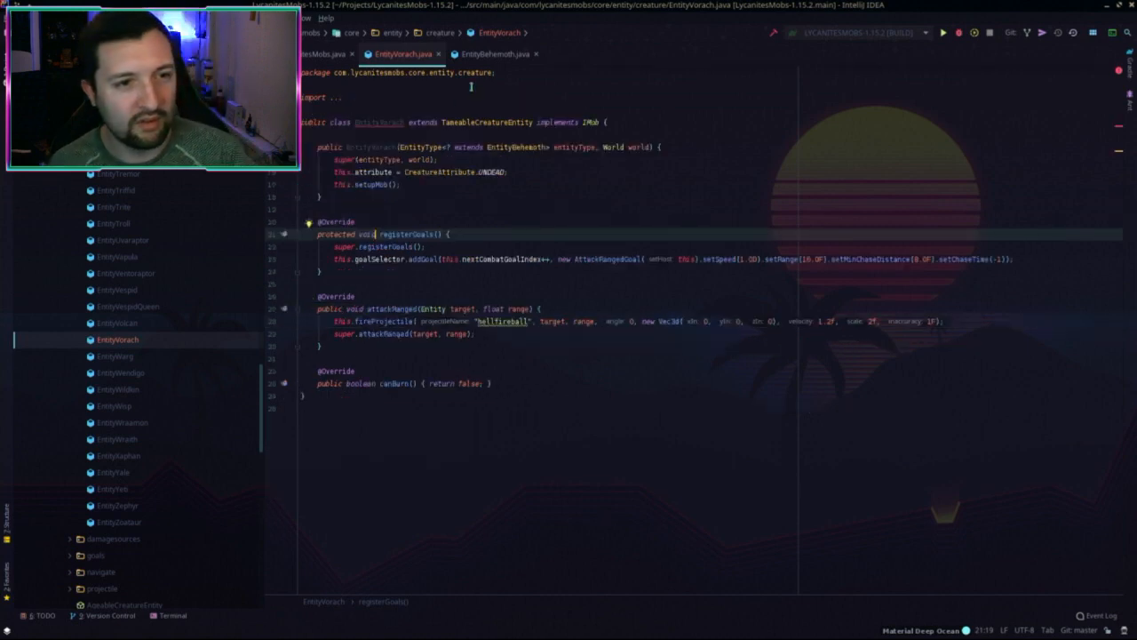
click(489, 54)
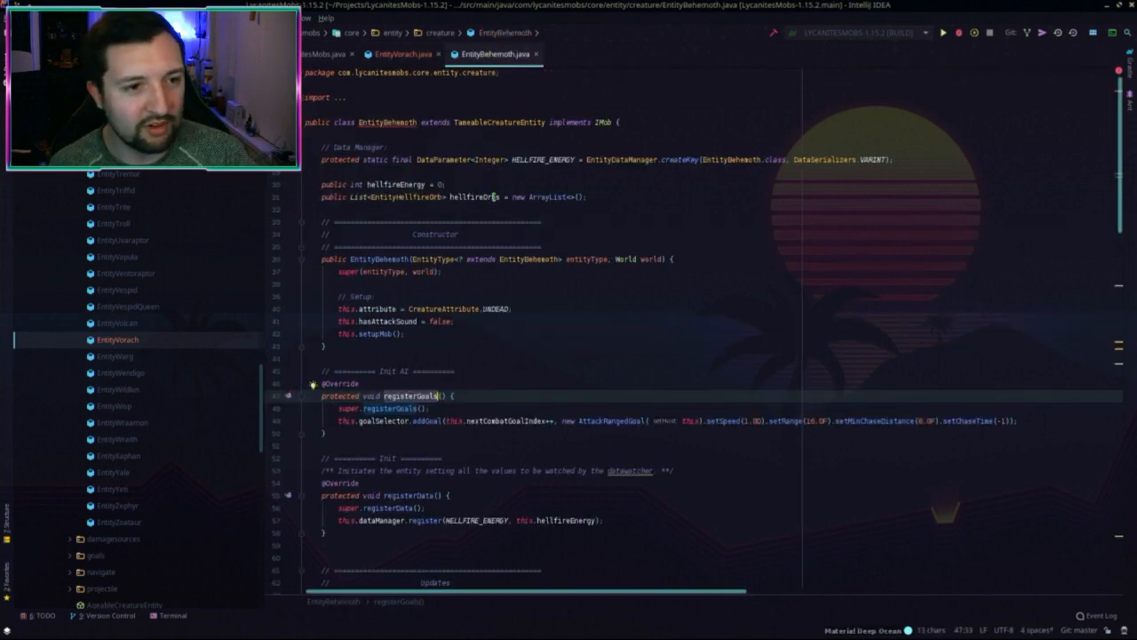
click(387, 121)
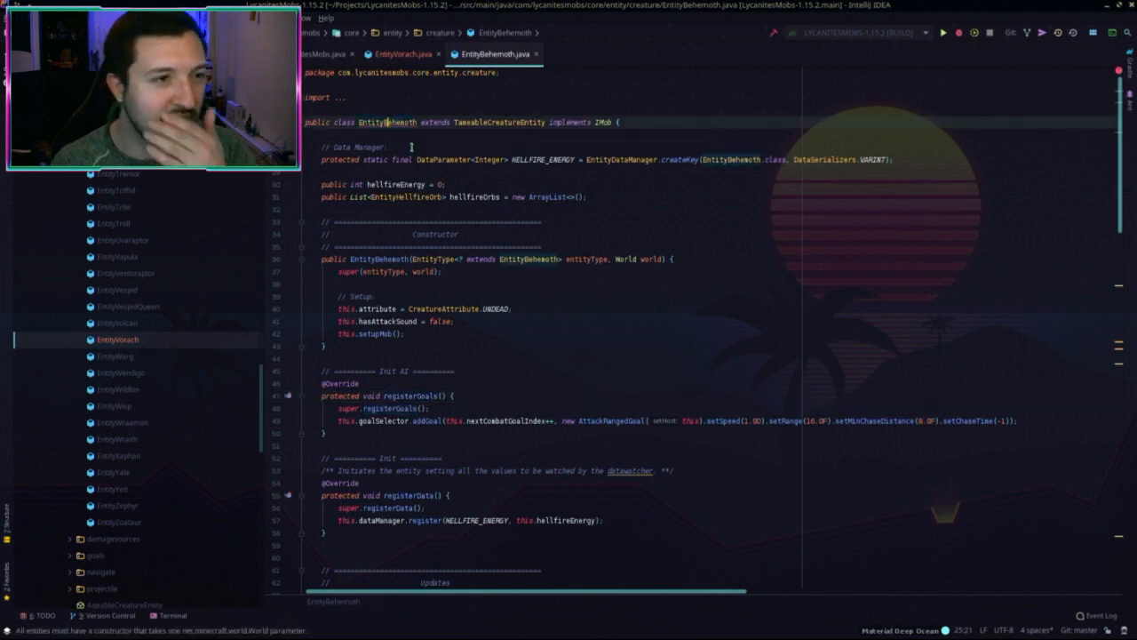
key(alt+Tab)
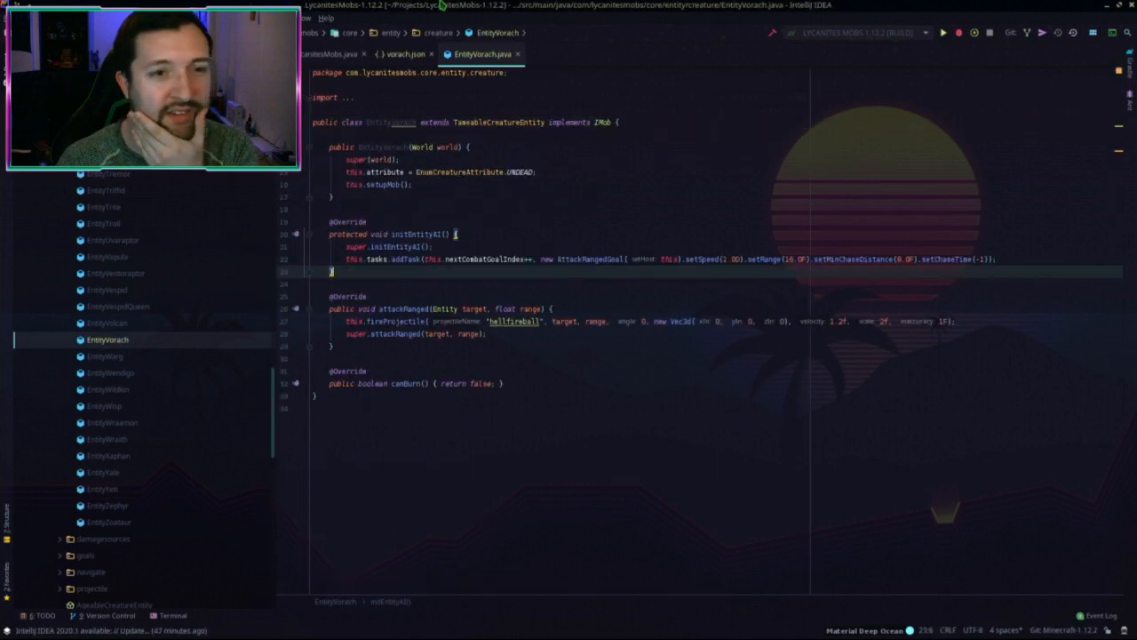
click(535, 233)
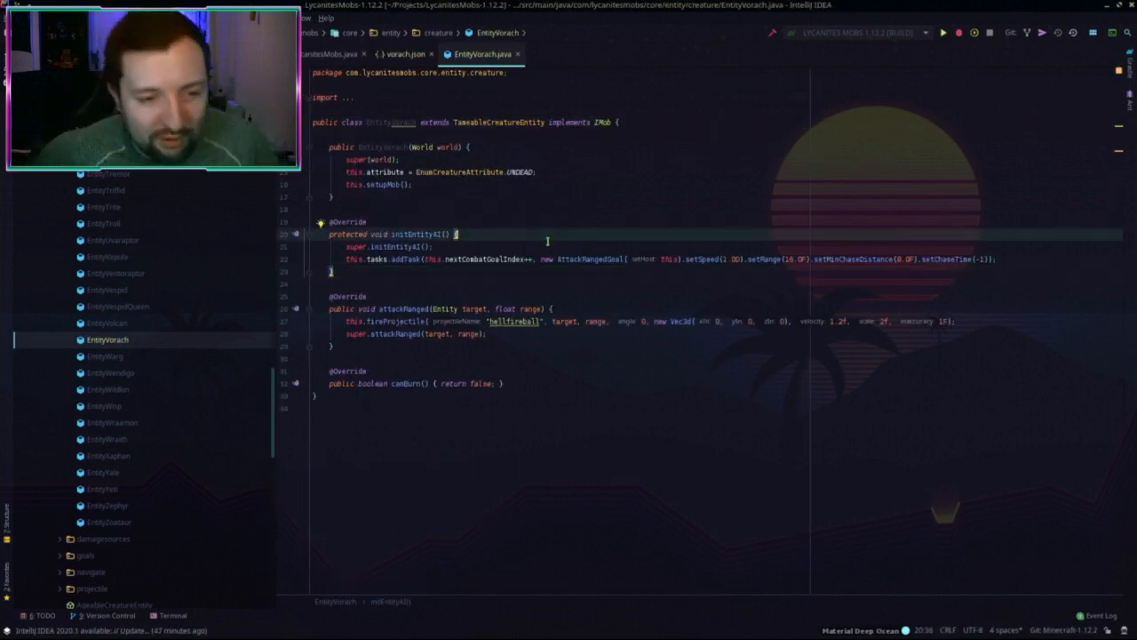
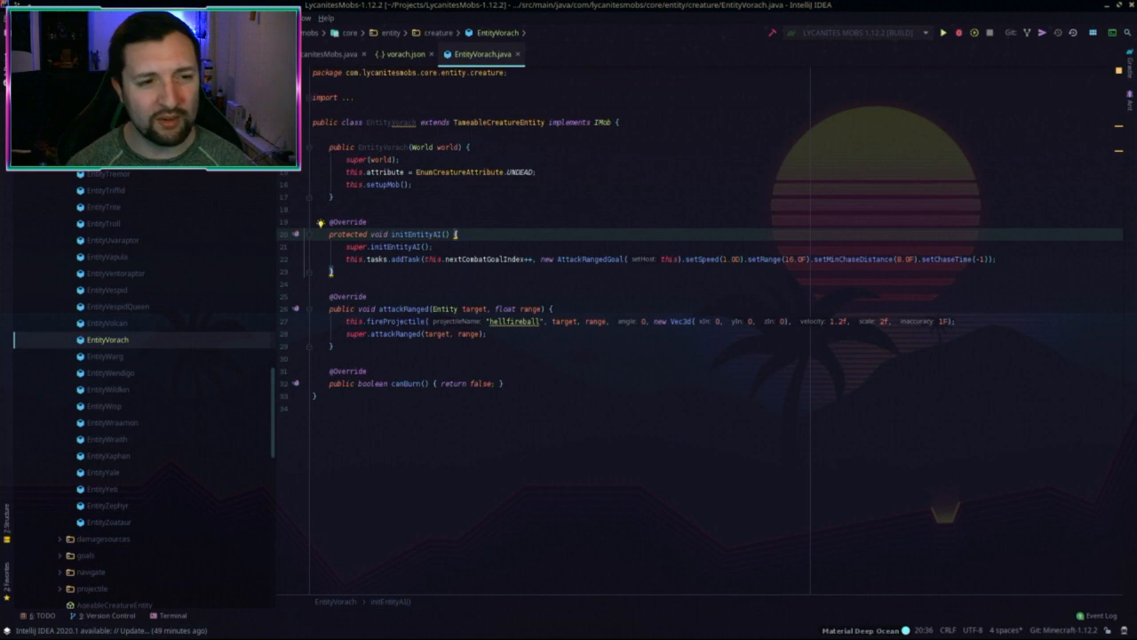
Step: Inspect the UNDEAD attribute and range usages, then open quake.json for reference and close it
drag(431, 171, 539, 172)
click(602, 323)
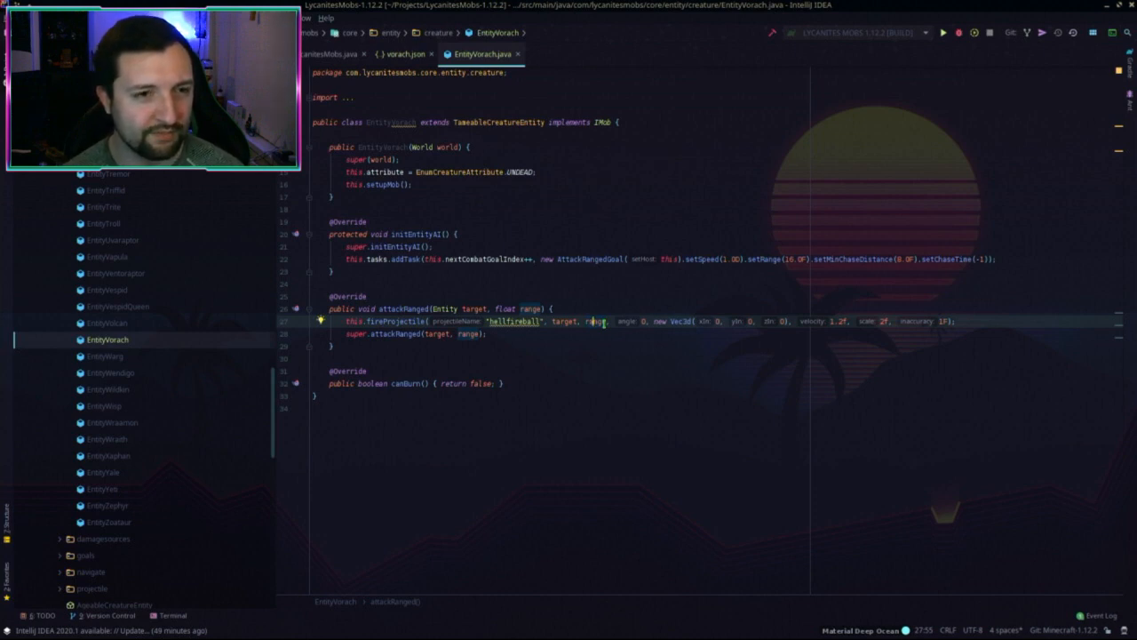
key(shift)
key(shift)
text(quake.json)
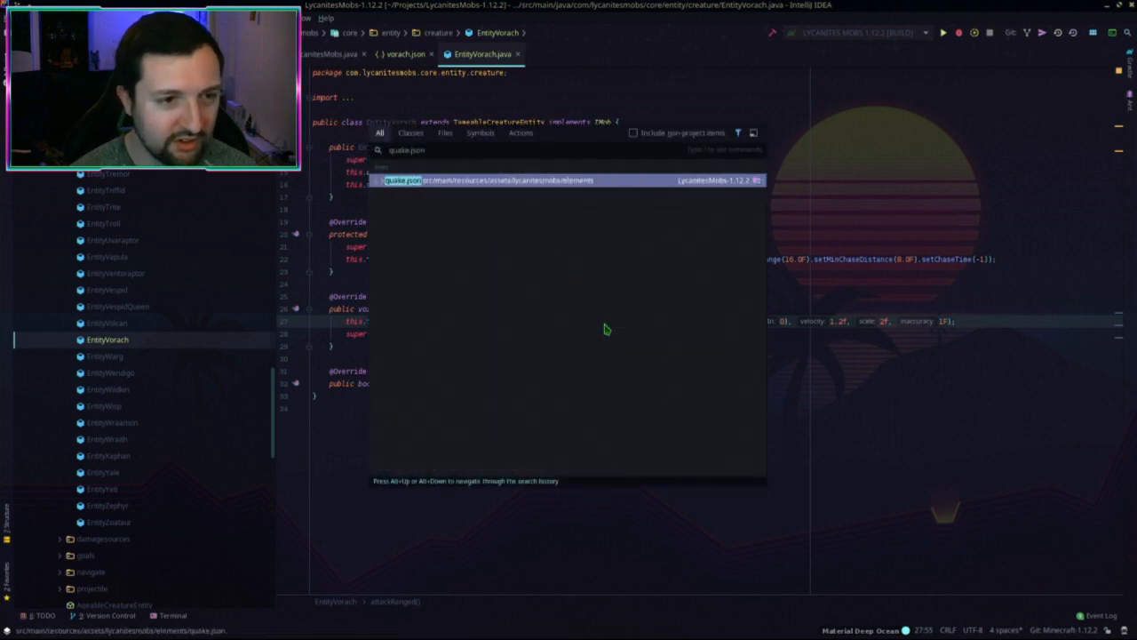
key(Return)
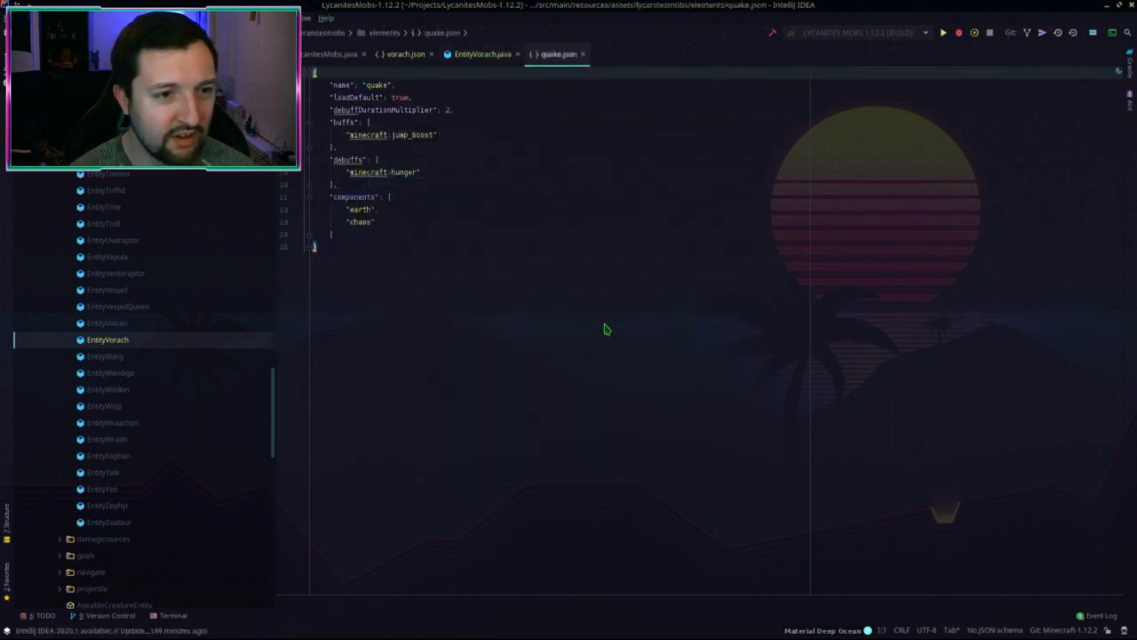
middle_click(563, 59)
Step: Open void.json for reference and close it again
key(shift)
key(shift)
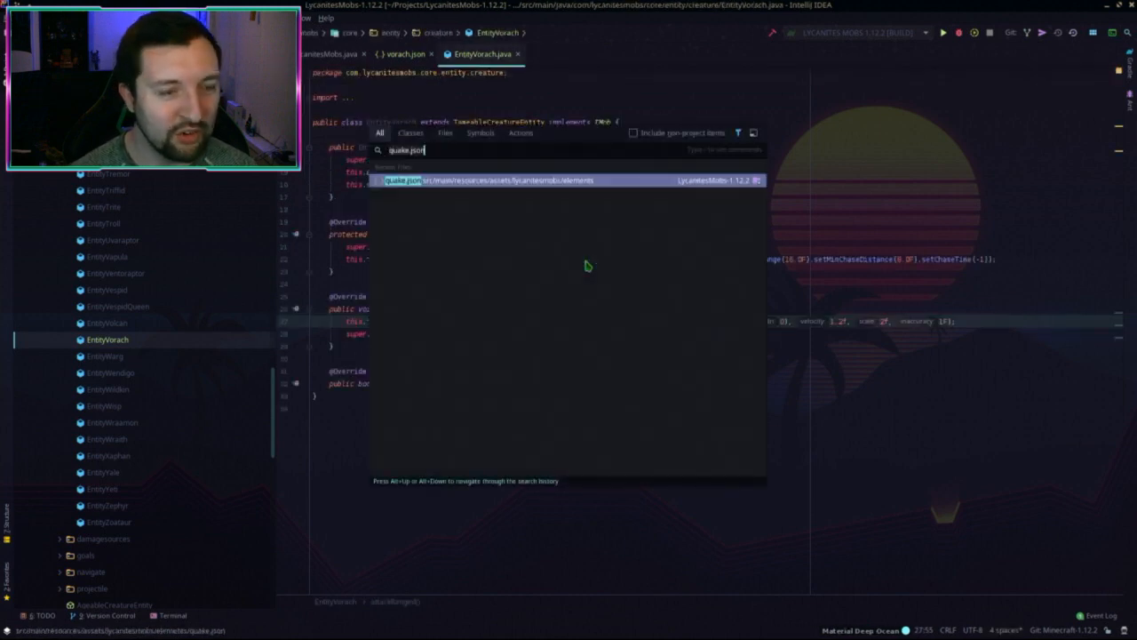
text(void.json)
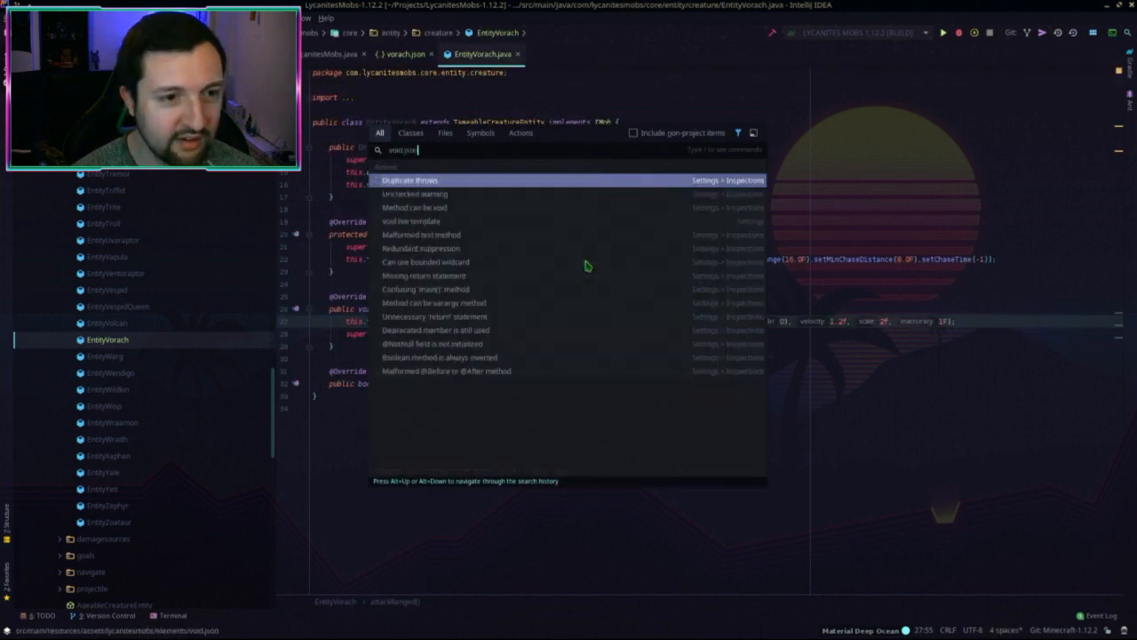
key(Return)
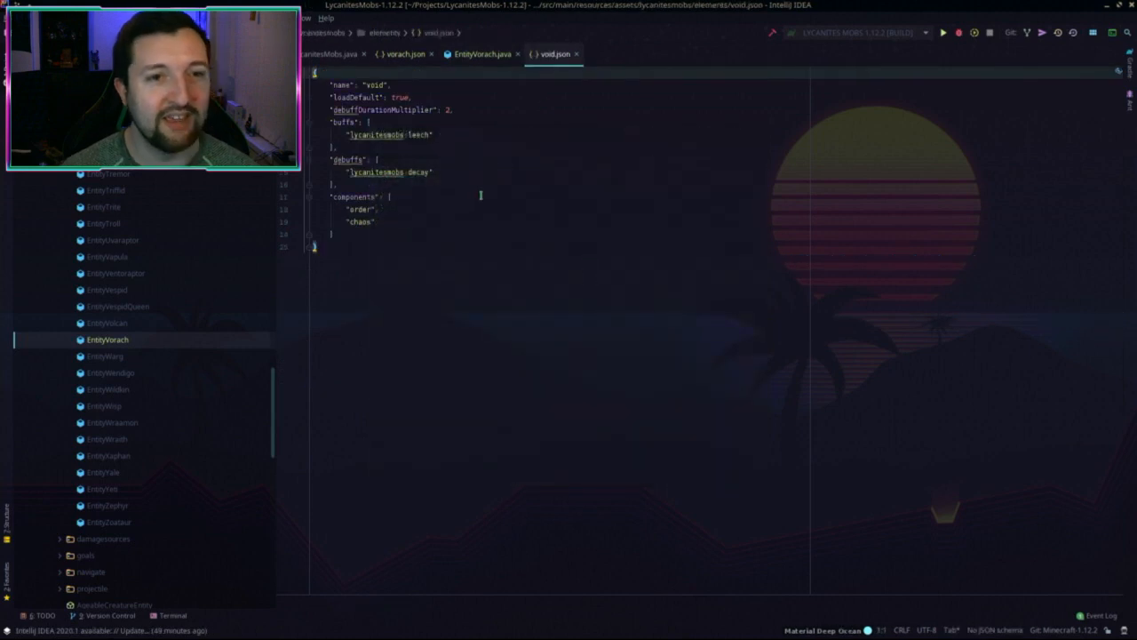
middle_click(559, 56)
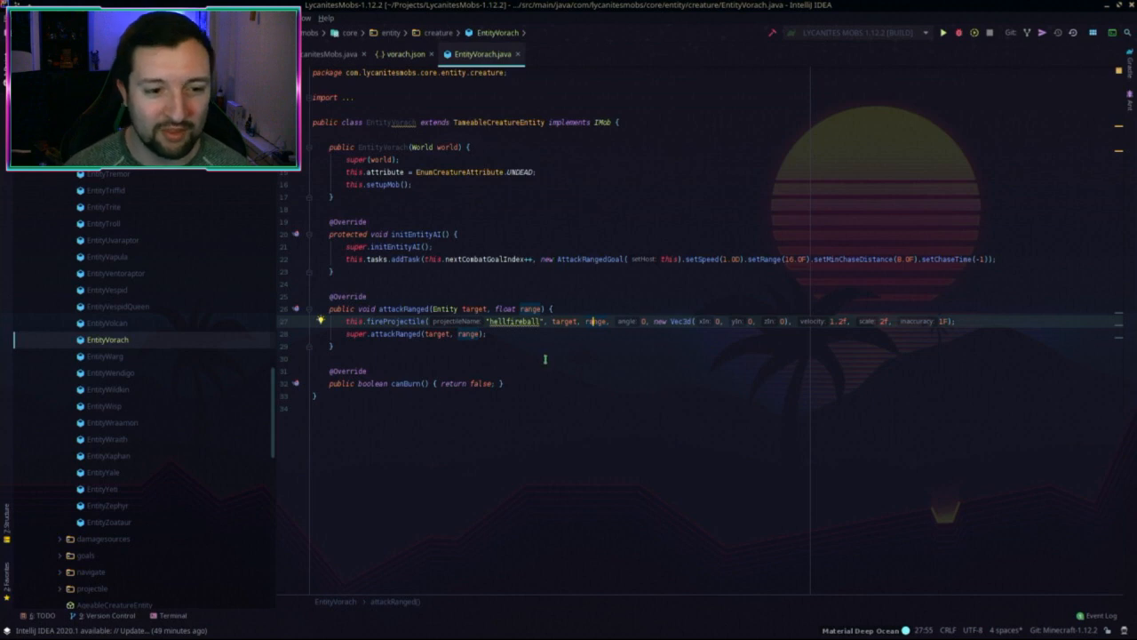
click(559, 384)
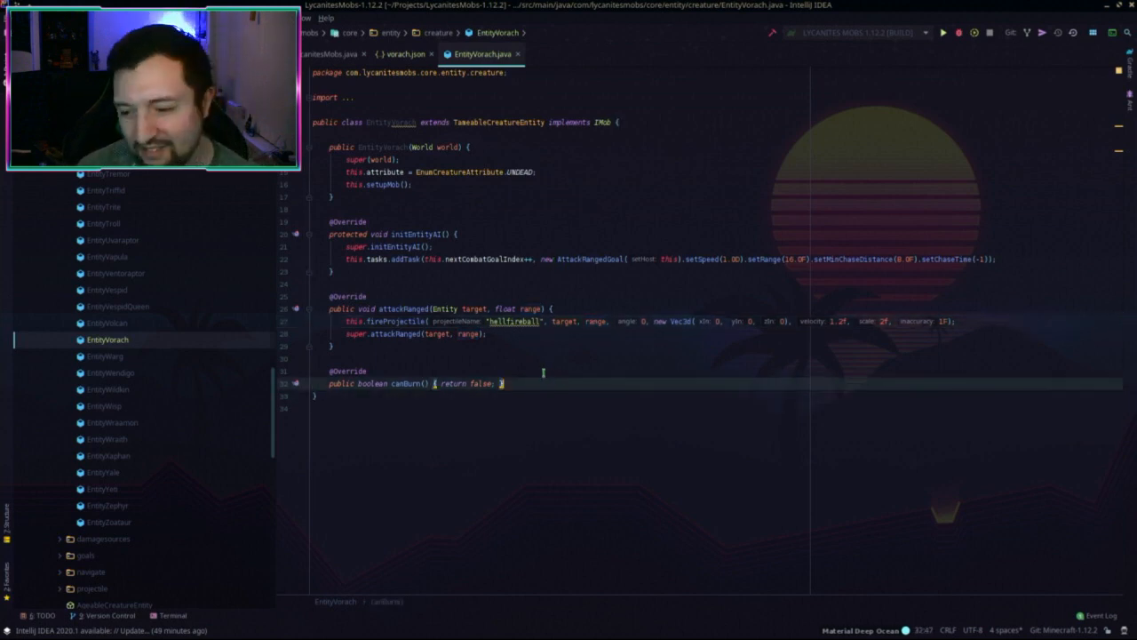
click(543, 372)
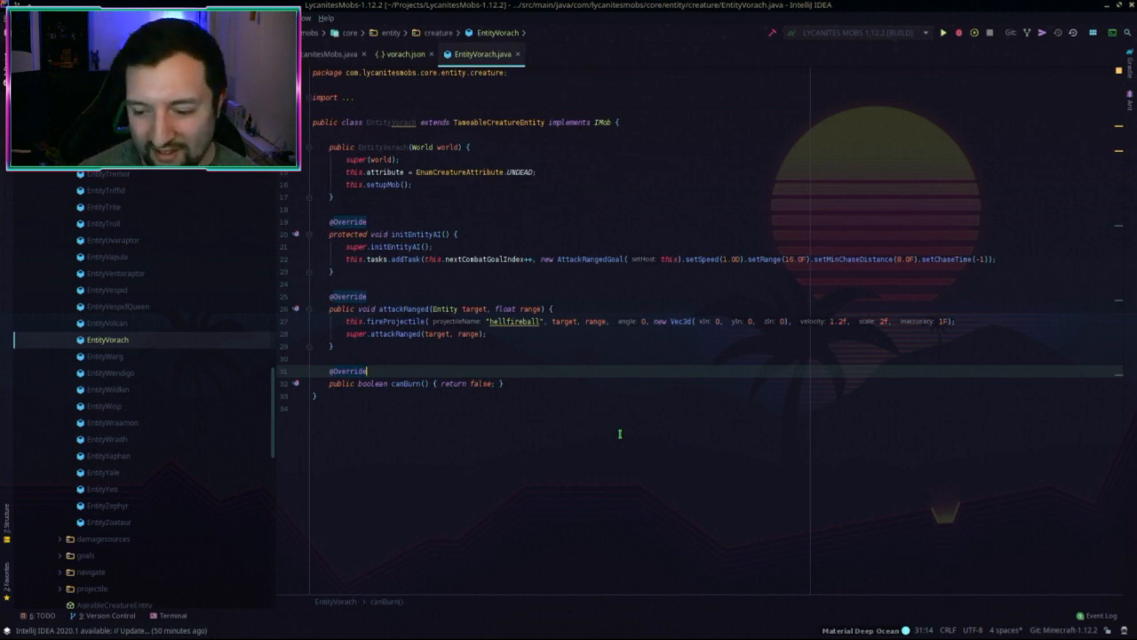
click(494, 333)
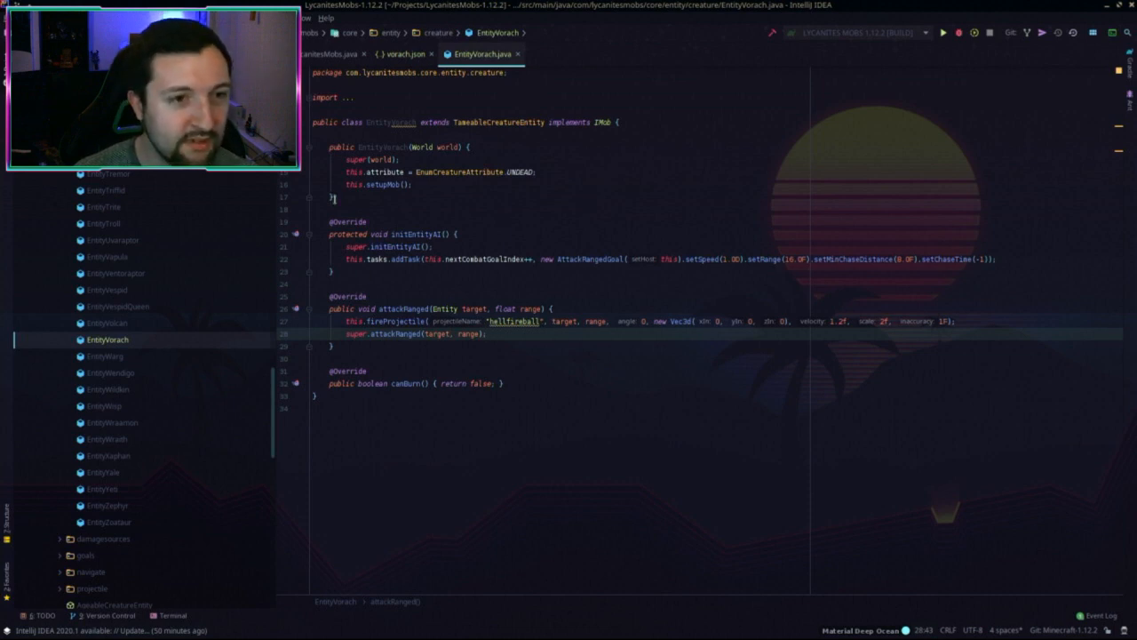
click(408, 53)
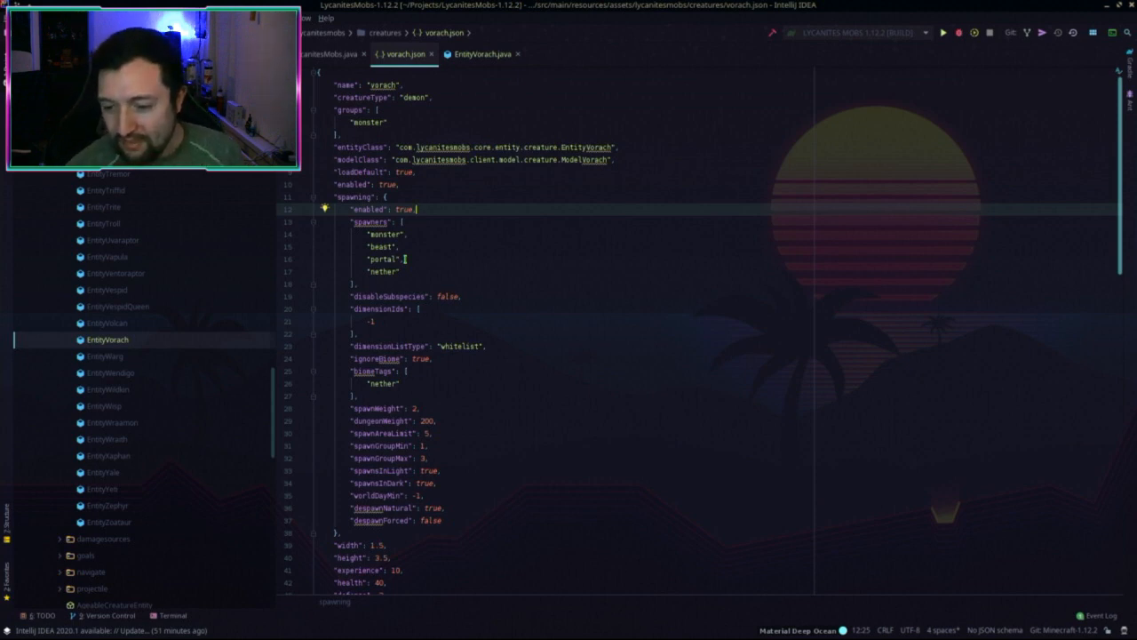
Step: Scroll through vorach.json to review its creature definition
scroll(393, 298, down, 3)
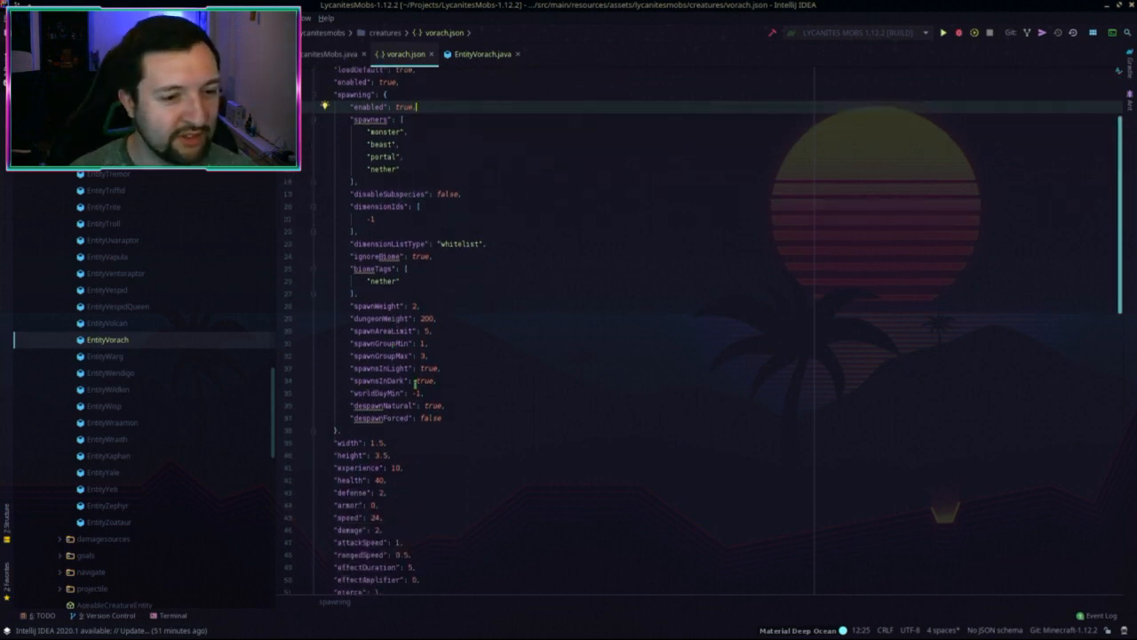
scroll(425, 284, down, 3)
scroll(496, 297, down, 5)
scroll(496, 298, up, 2)
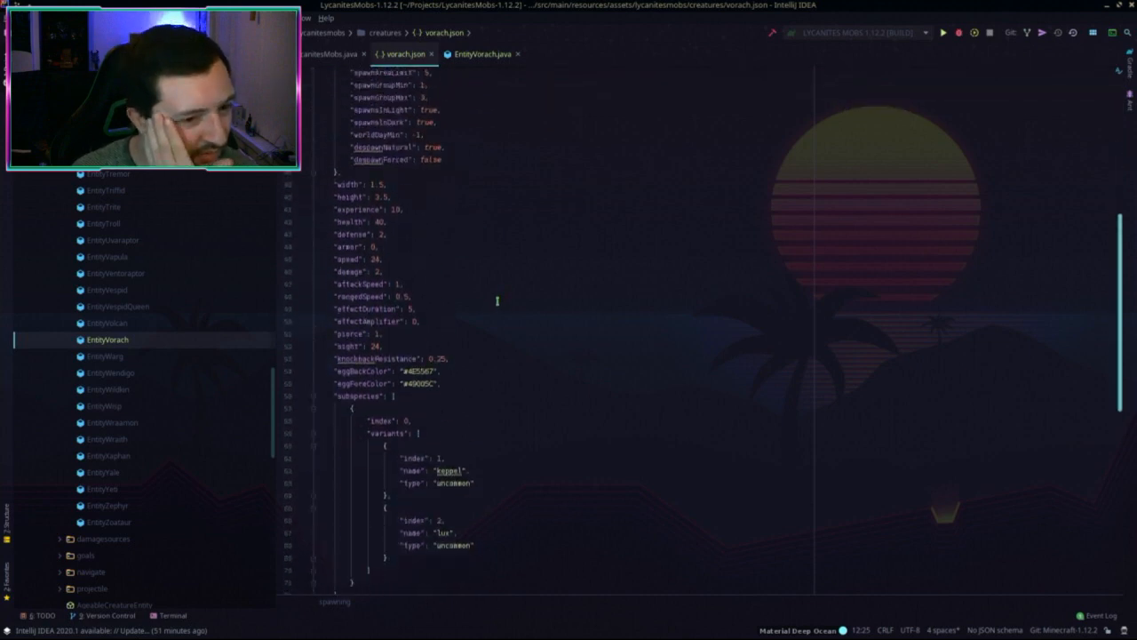
scroll(494, 299, up, 3)
scroll(494, 298, up, 7)
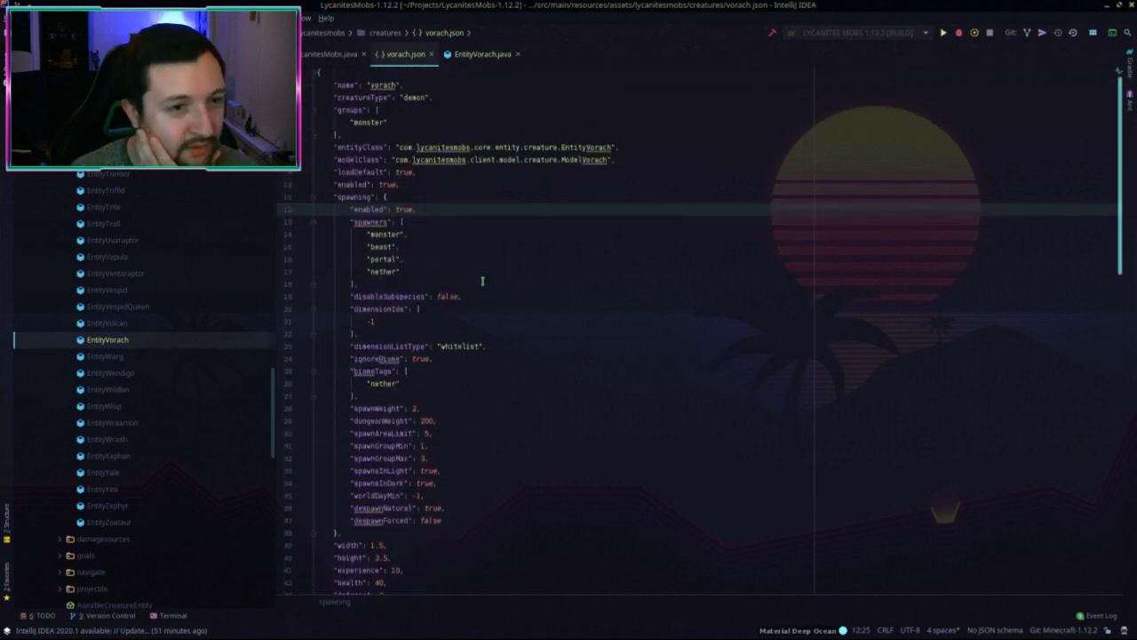
scroll(151, 303, up, 8)
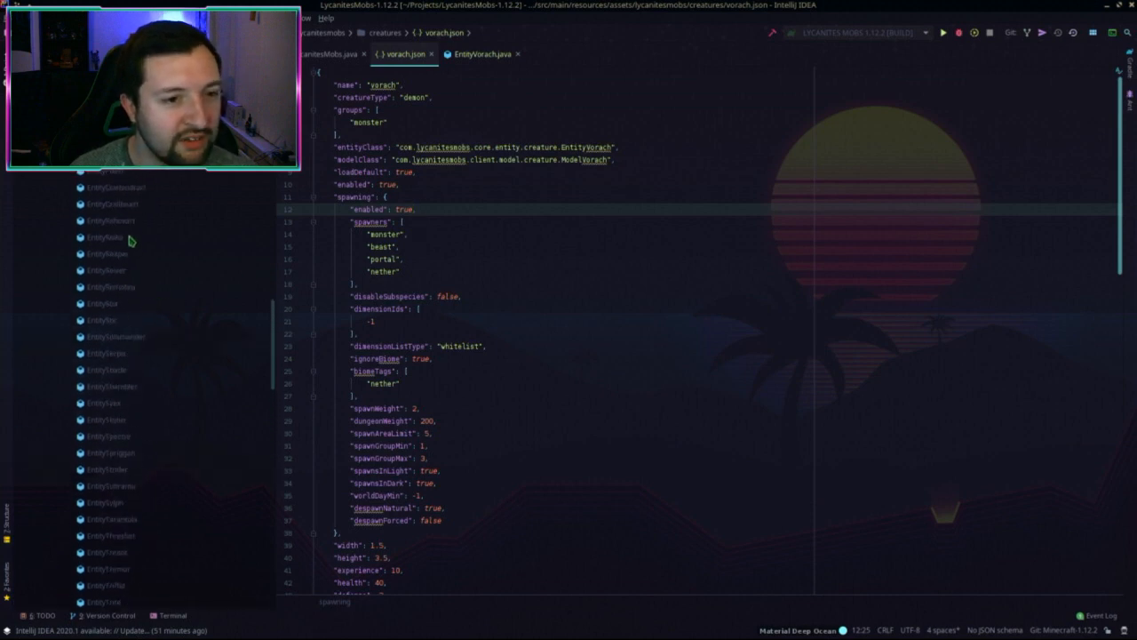
Step: Collapse the entity package, expand client/model and select ModelBehemoth
click(106, 242)
key(Left)
key(Left)
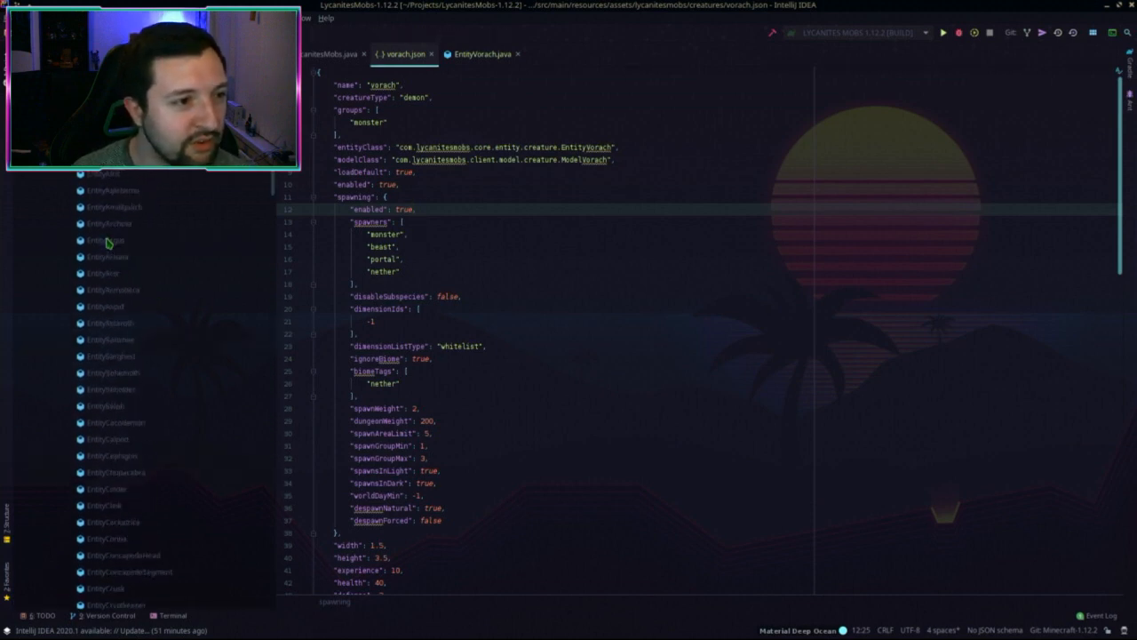
scroll(55, 224, up, 3)
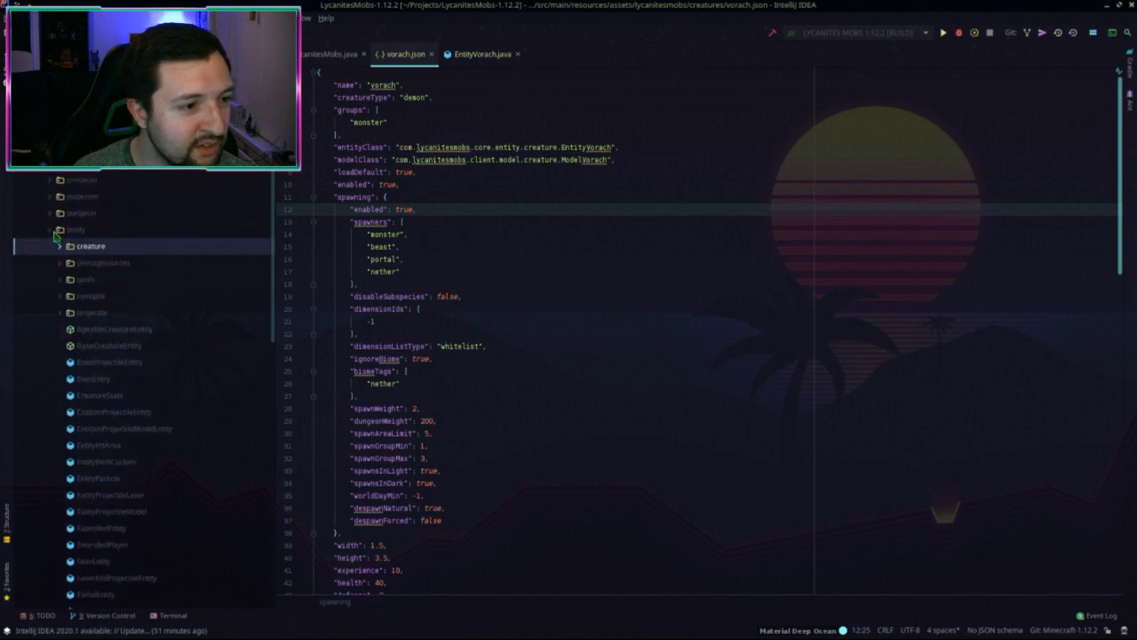
click(51, 230)
scroll(59, 176, down, 8)
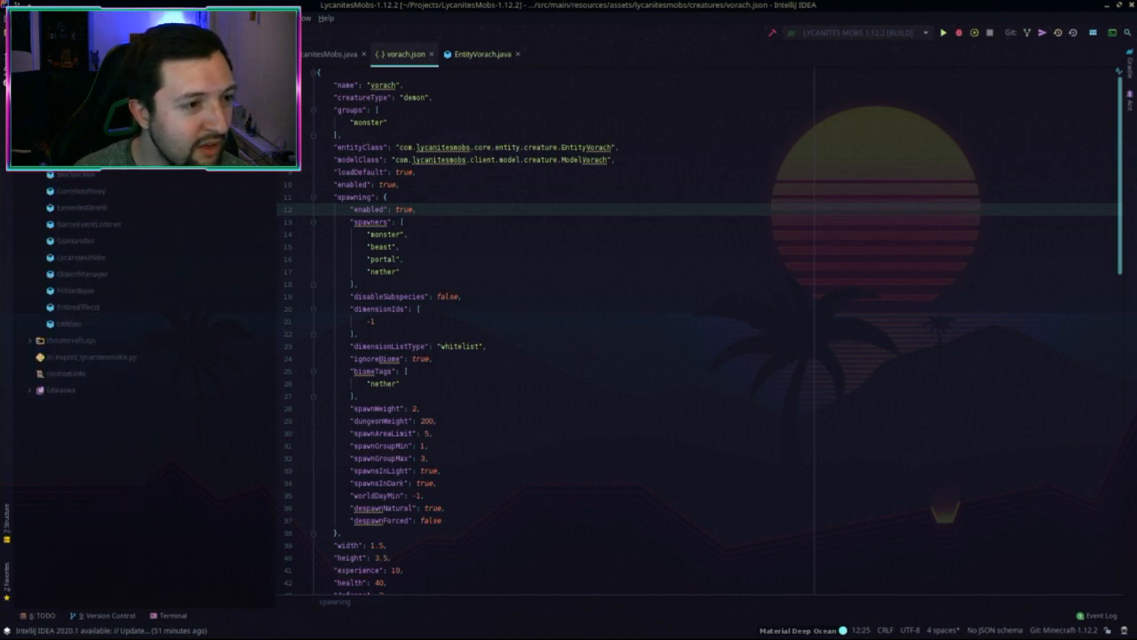
scroll(55, 176, up, 3)
click(50, 194)
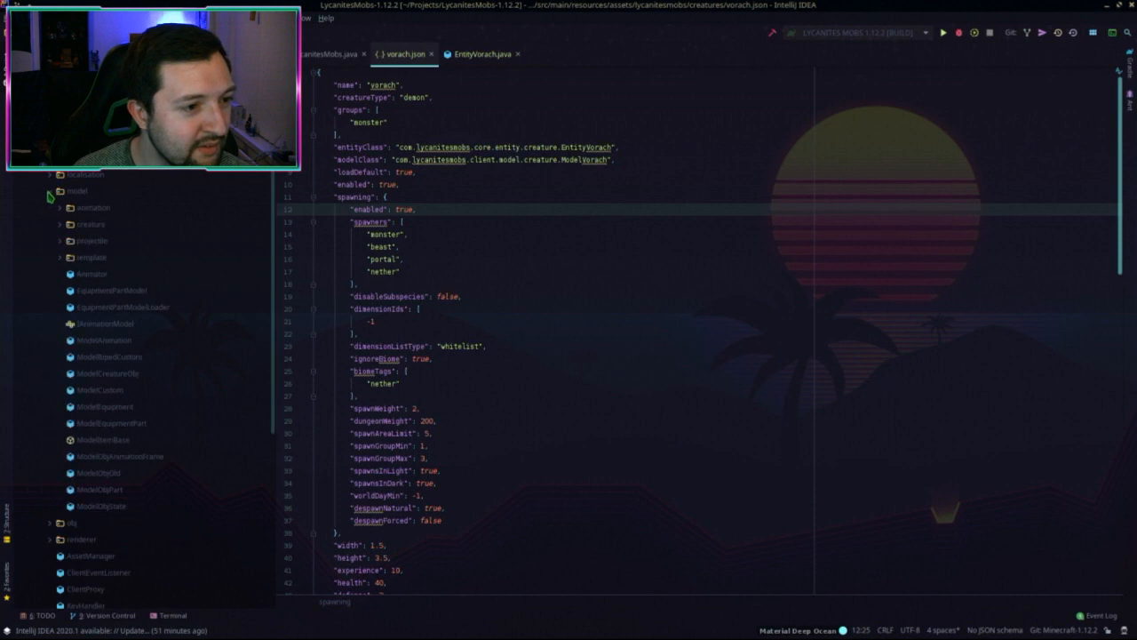
scroll(80, 251, down, 3)
scroll(80, 251, down, 3)
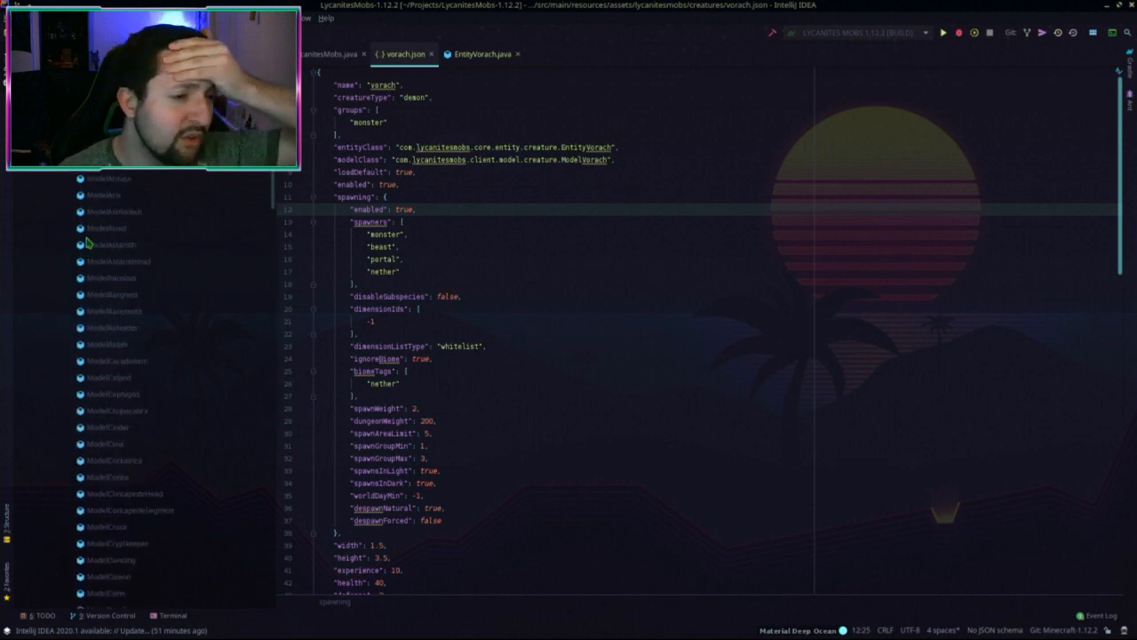
click(117, 311)
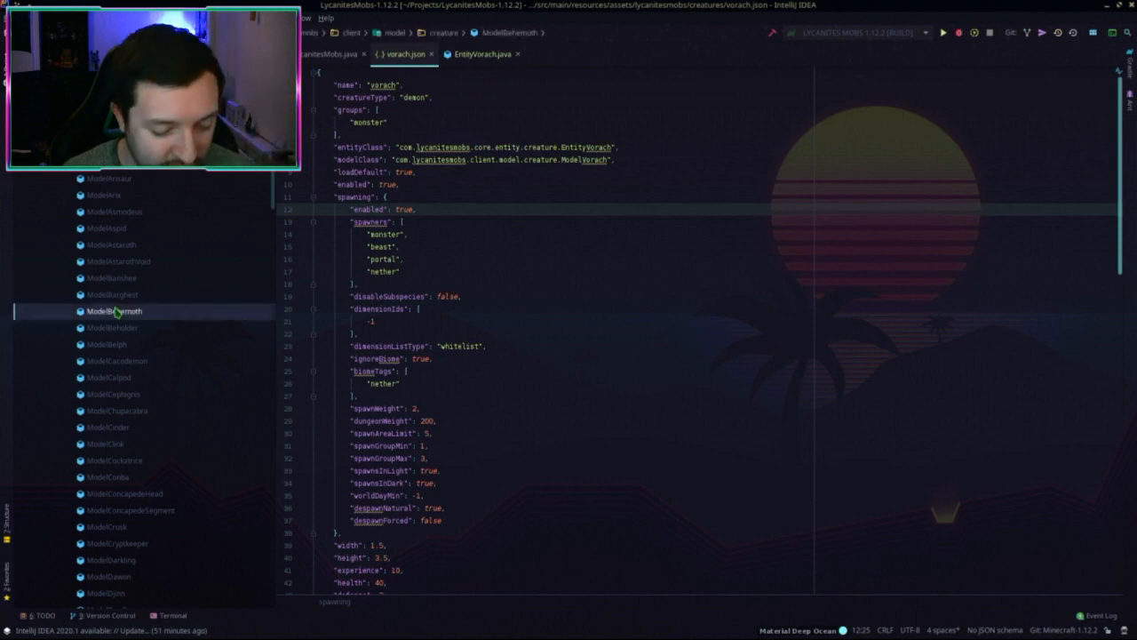
Step: Copy ModelBehemoth into a new class named ModelVorach
key(F5)
click(519, 294)
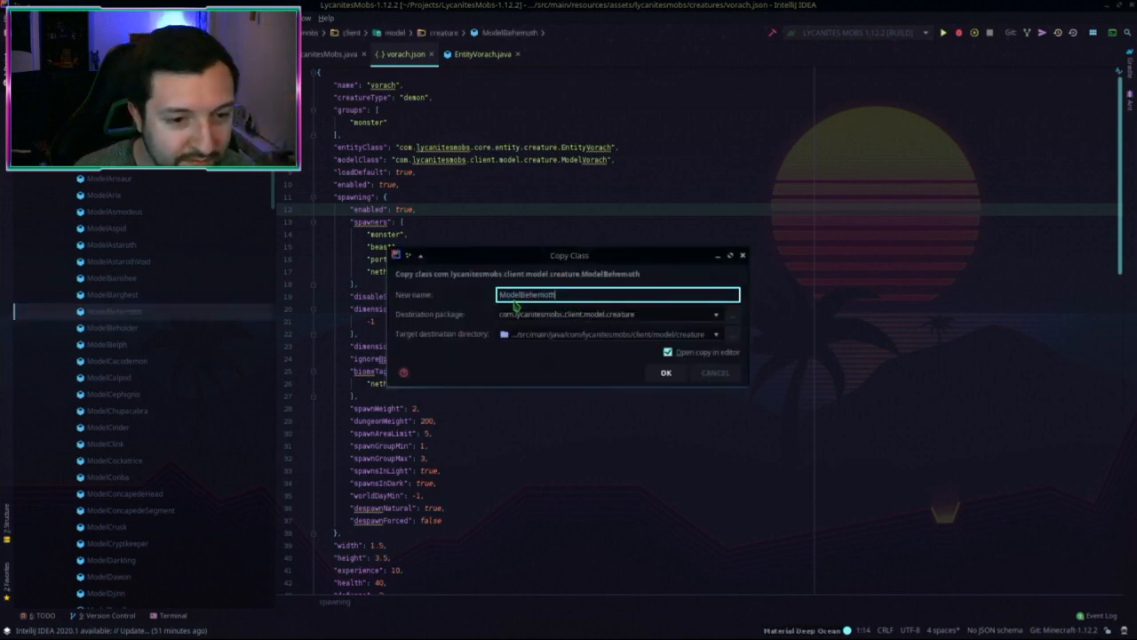
key(shift+End)
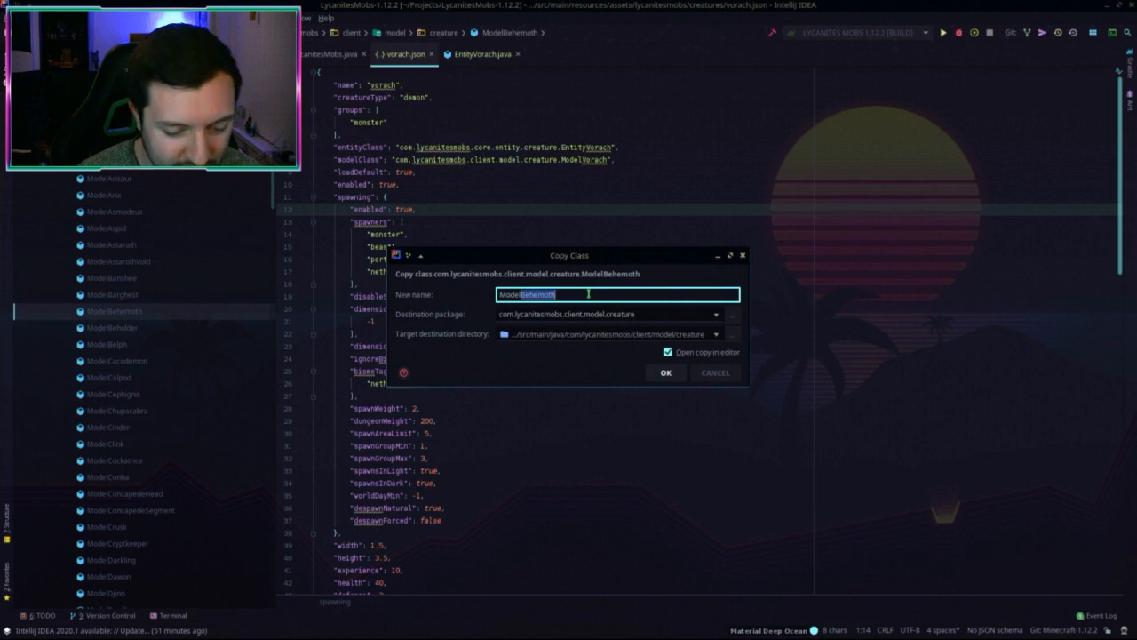
text(Vorach)
key(Return)
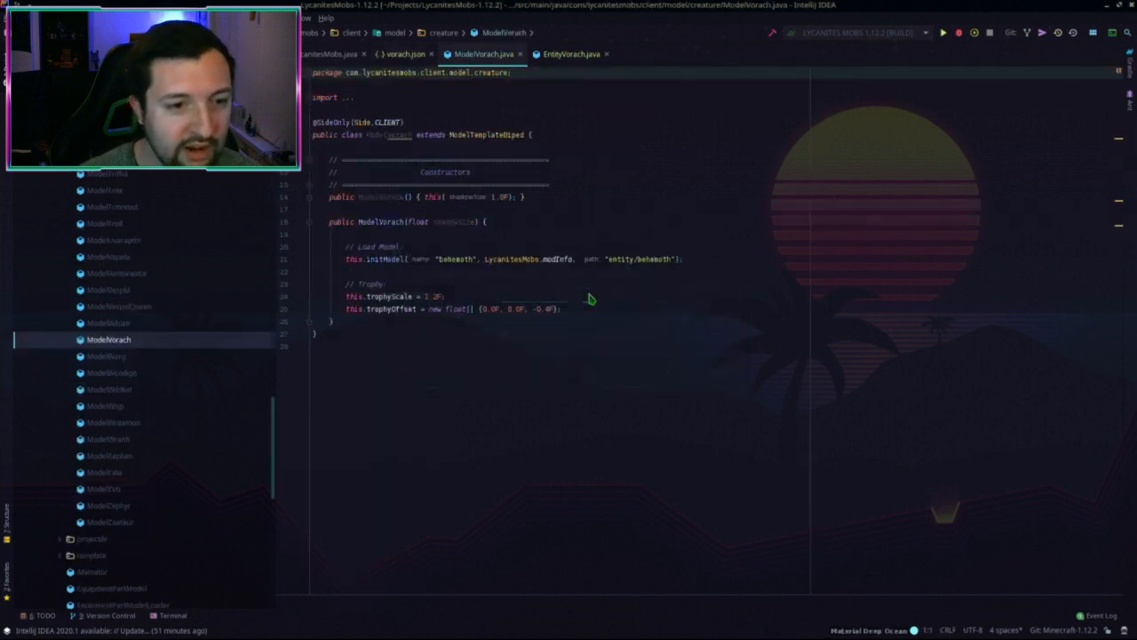
Step: Remove the Constructors, Load Model and Trophy comments from ModelVorach
drag(538, 188, 622, 145)
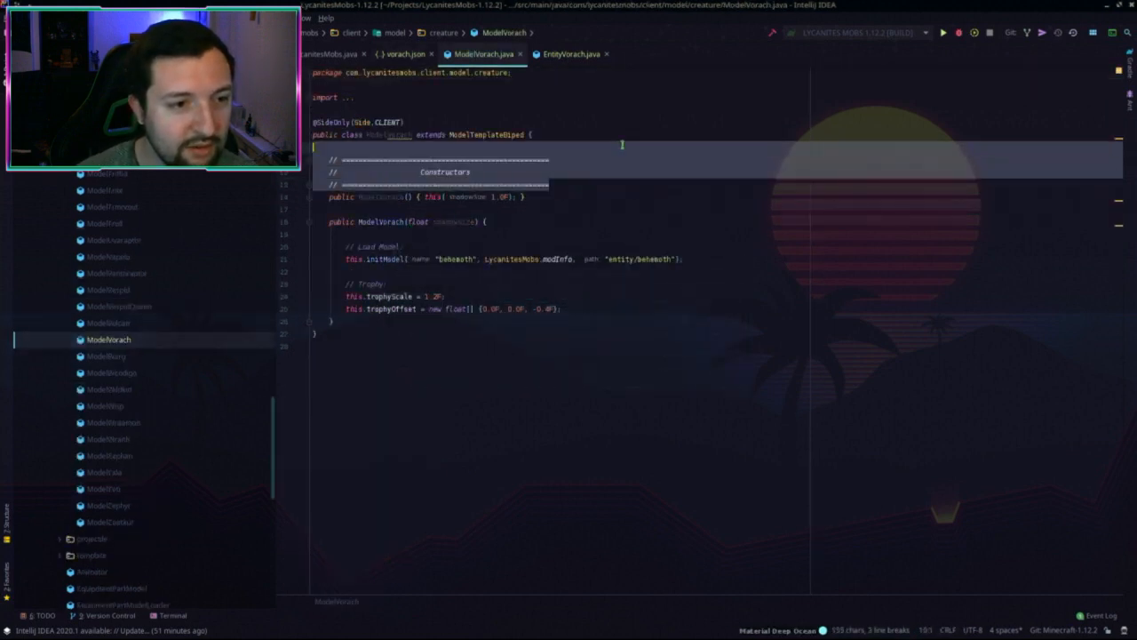
key(BackSpace)
click(511, 184)
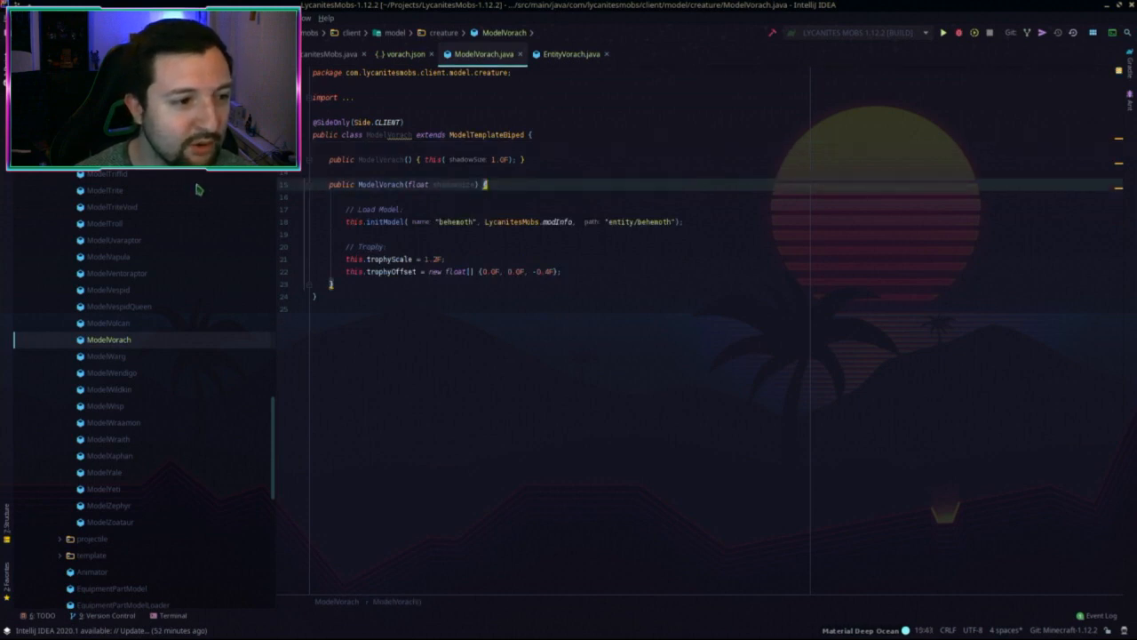
scroll(129, 266, down, 4)
scroll(129, 267, up, 6)
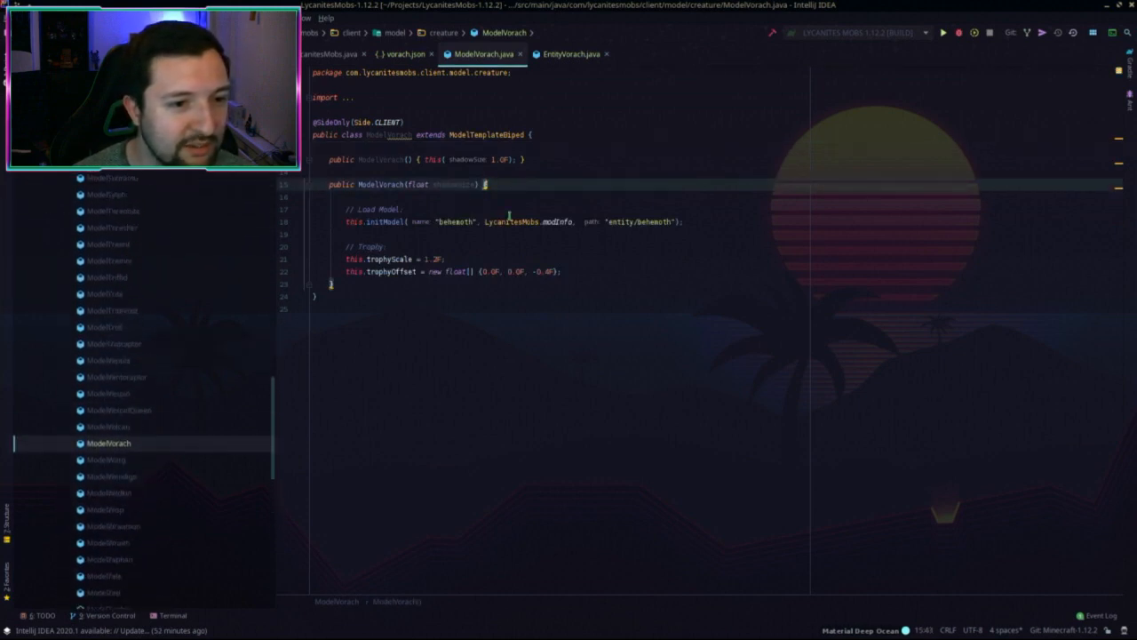
shift+click(418, 216)
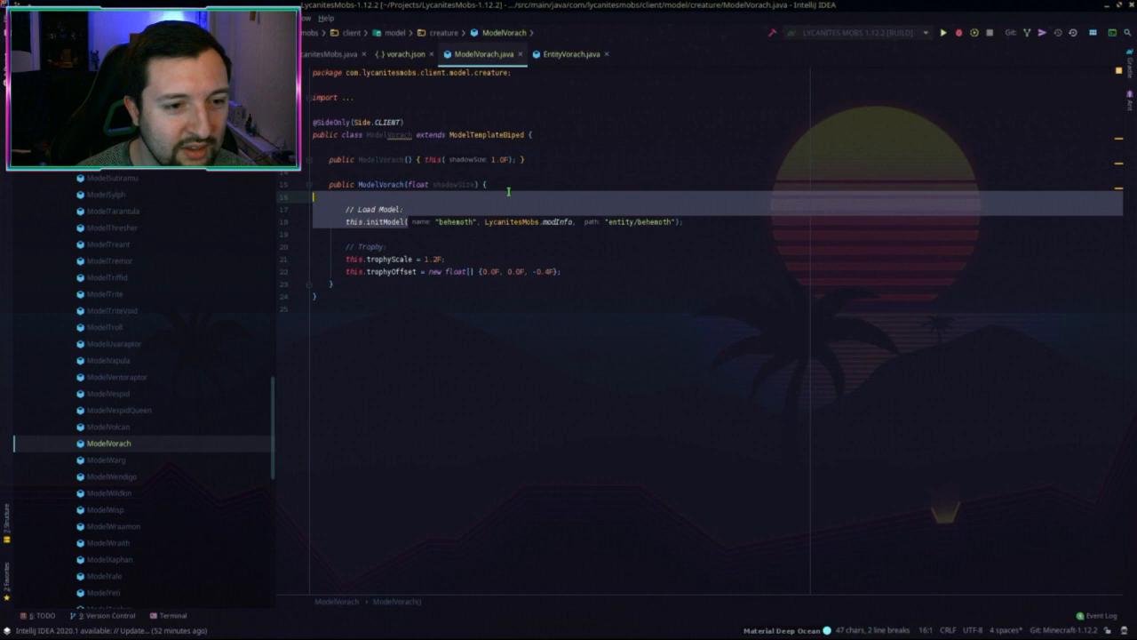
key(BackSpace)
click(472, 222)
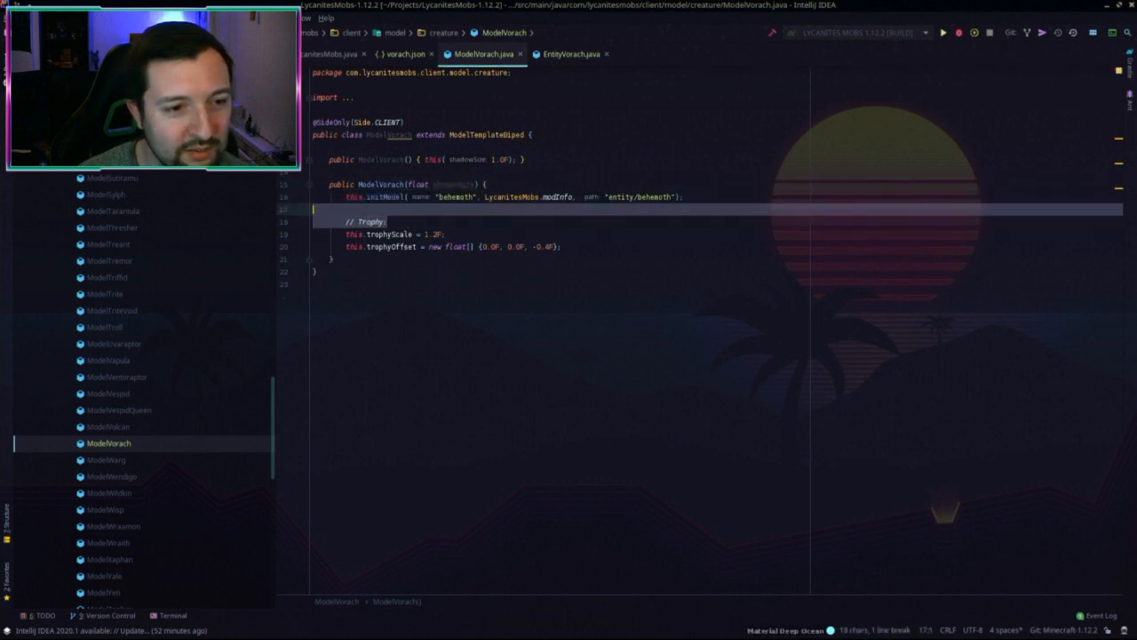
key(ctrl+y)
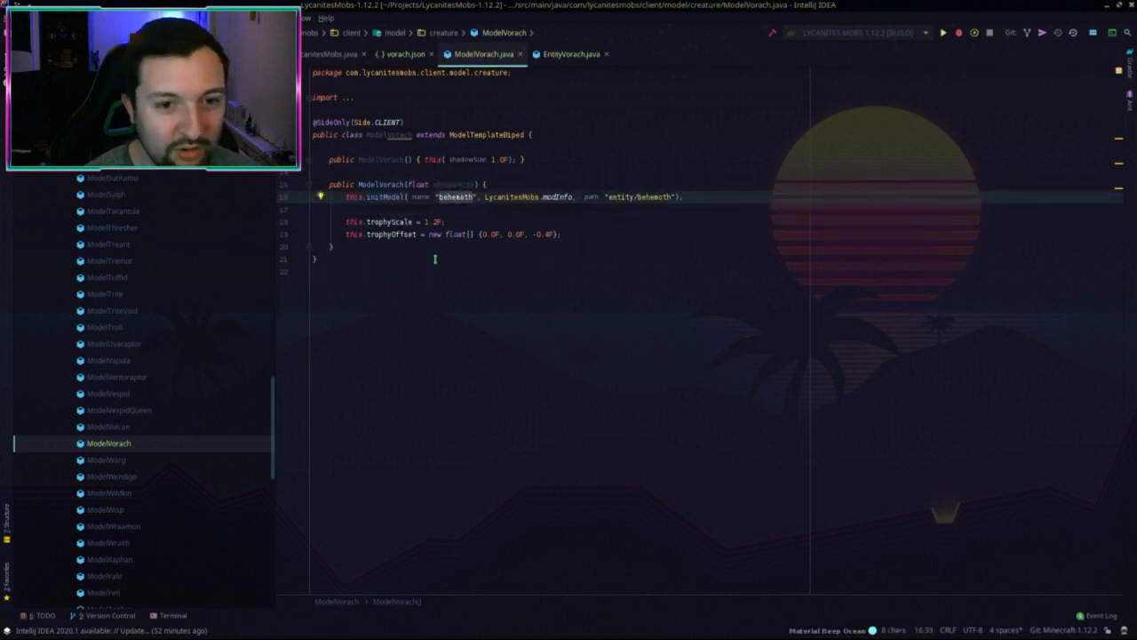
Step: Change the initModel name and entity path from behemoth to vorach
text(vorach)
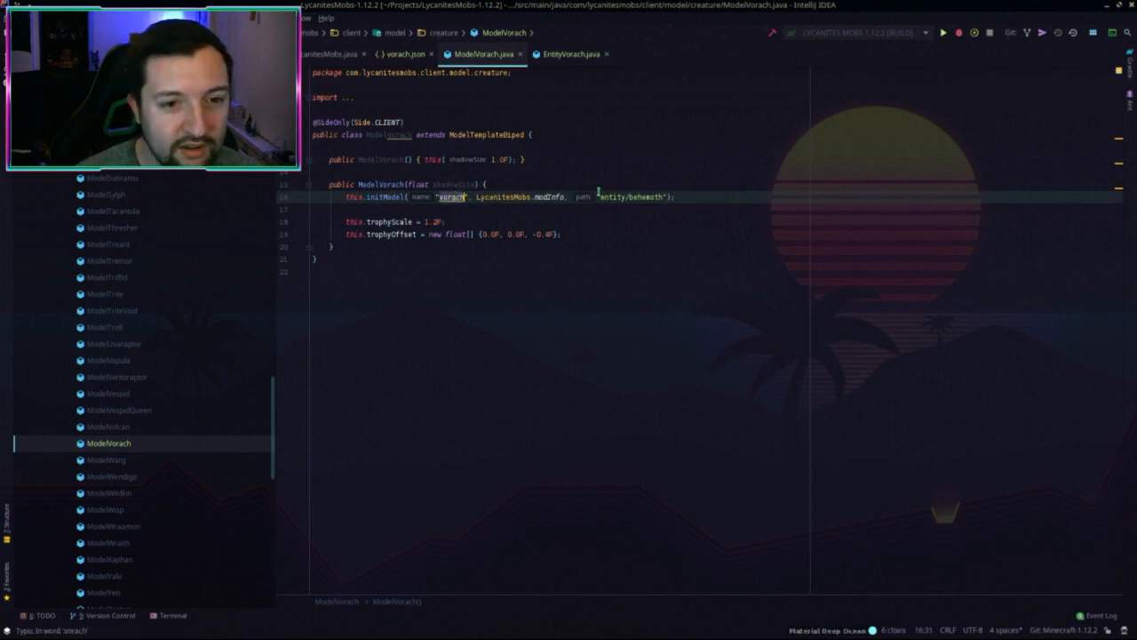
double_click(646, 197)
text(vorach)
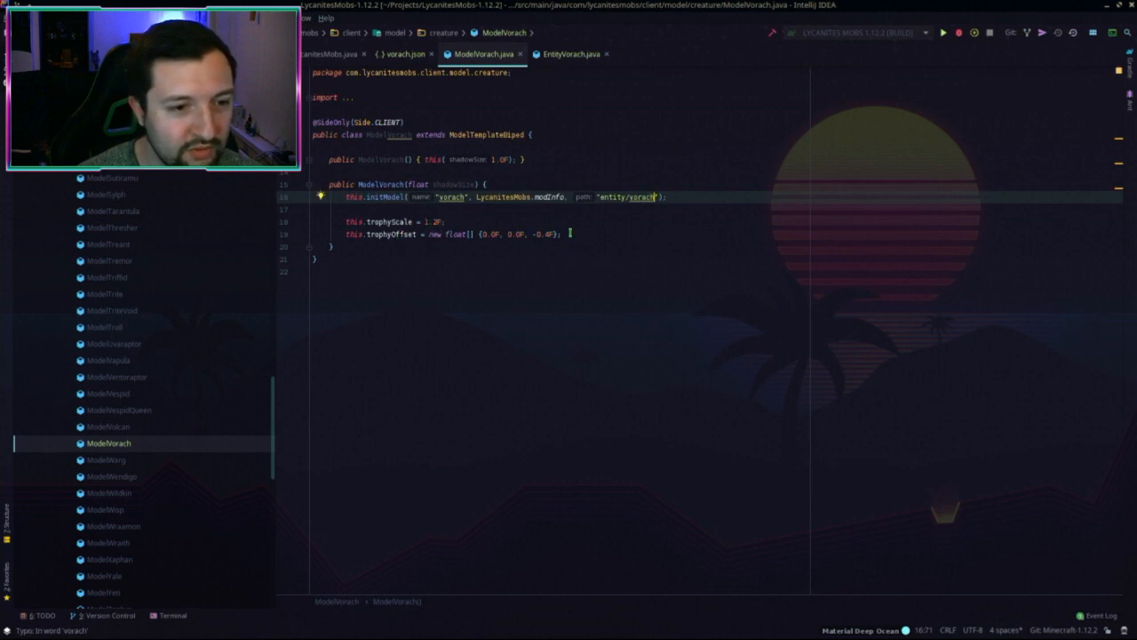
click(554, 159)
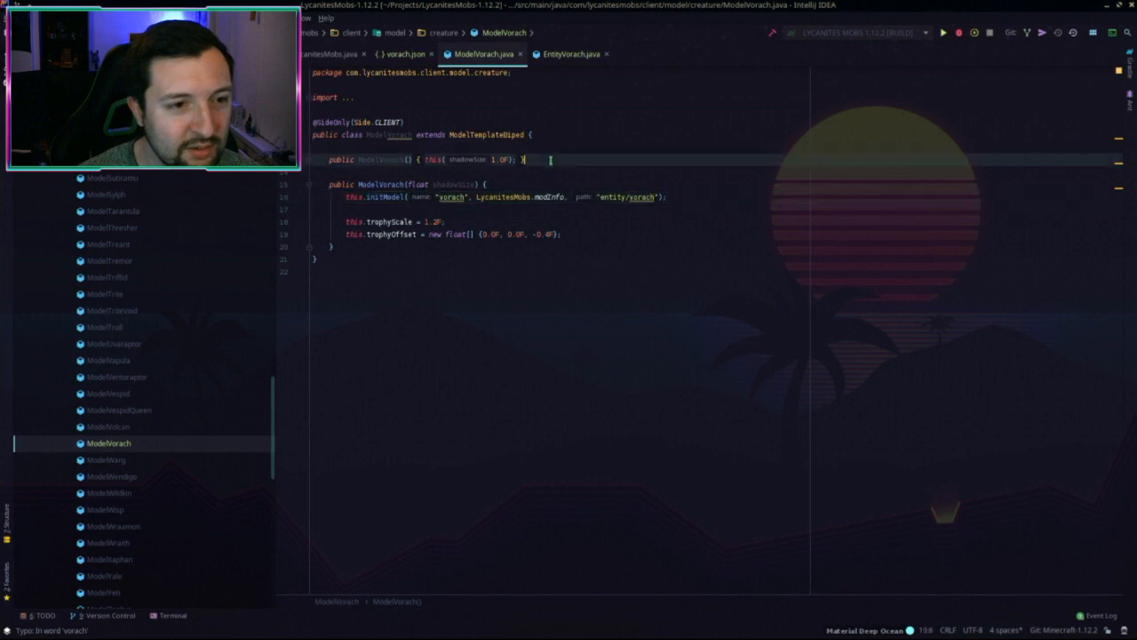
click(489, 223)
Step: Copy the Walking animation block from ModelTemplateBiped
ctrl+click(494, 135)
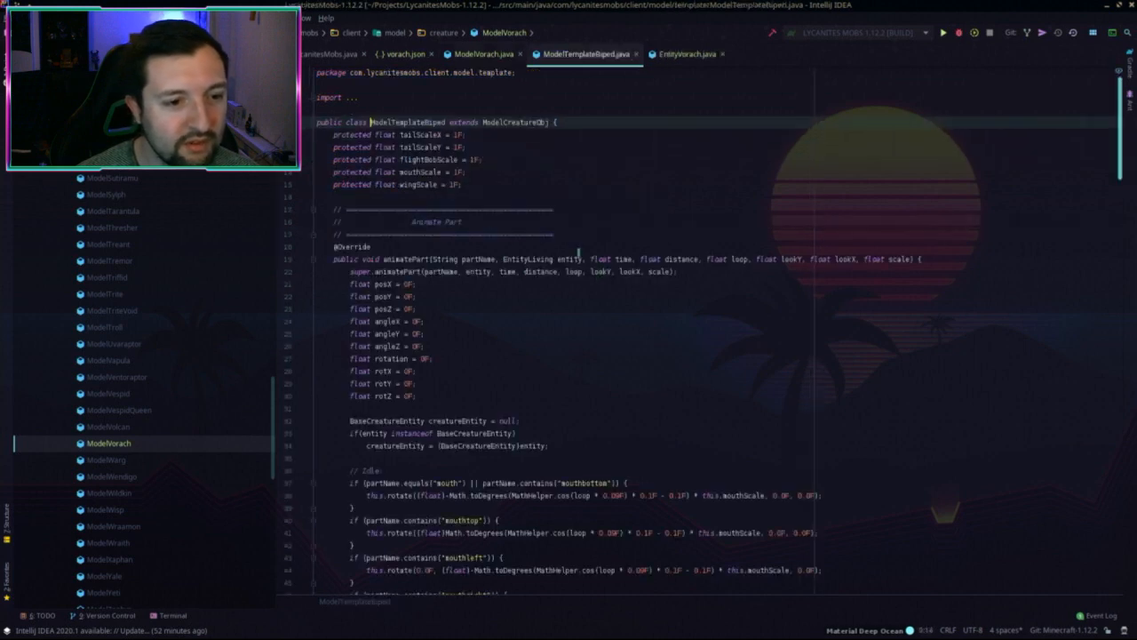
scroll(604, 285, down, 4)
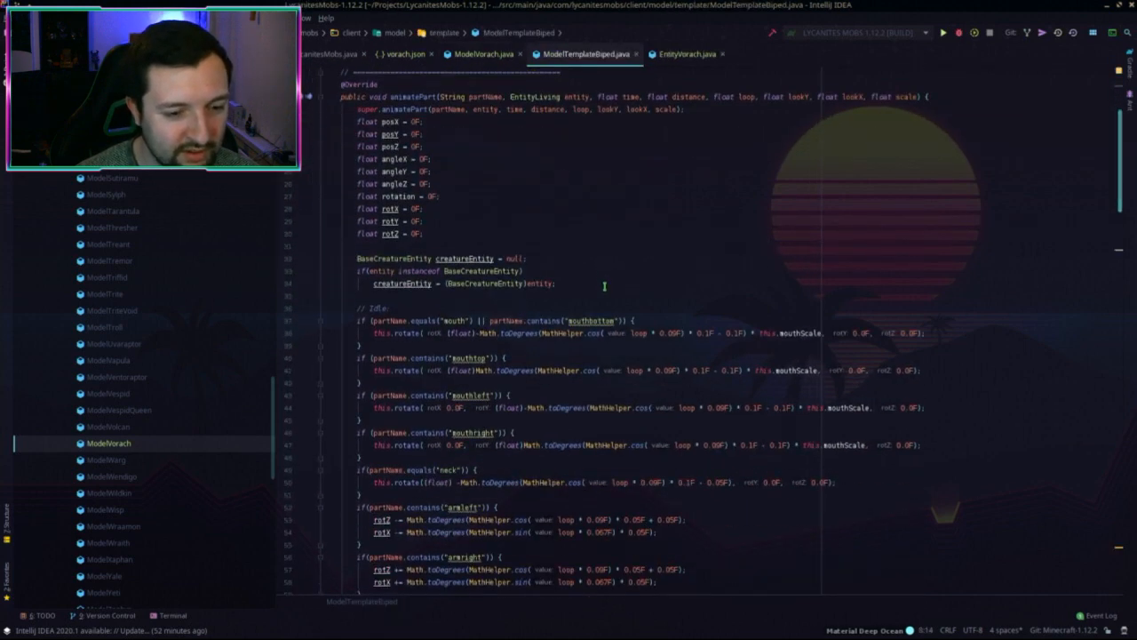
scroll(604, 285, down, 5)
scroll(601, 284, down, 3)
scroll(602, 283, down, 9)
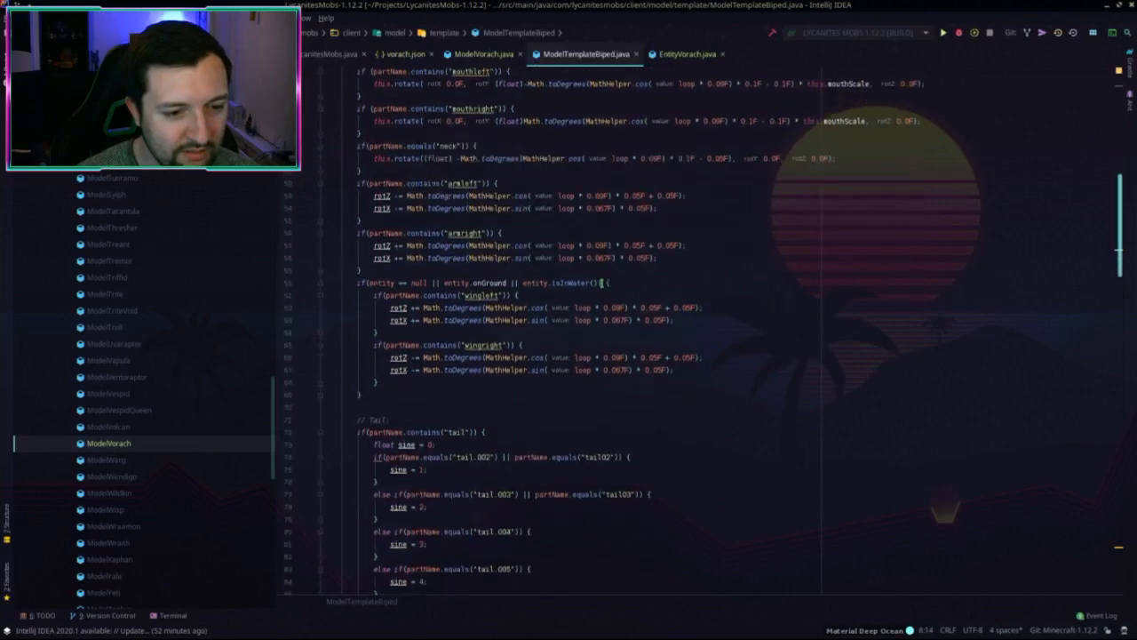
scroll(611, 293, down, 10)
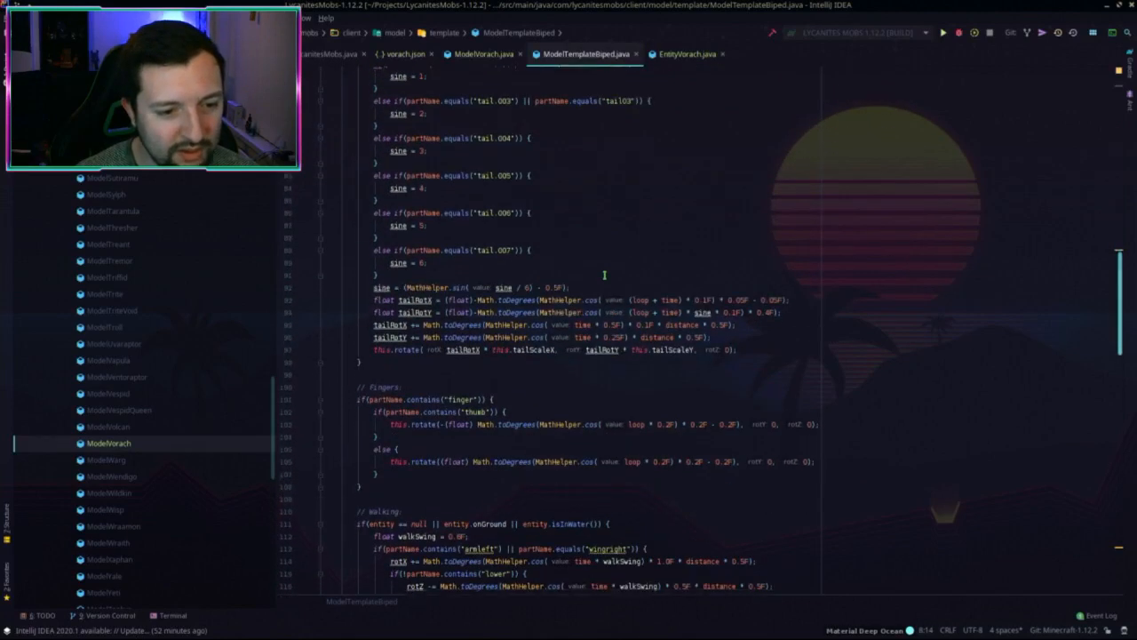
scroll(597, 292, down, 6)
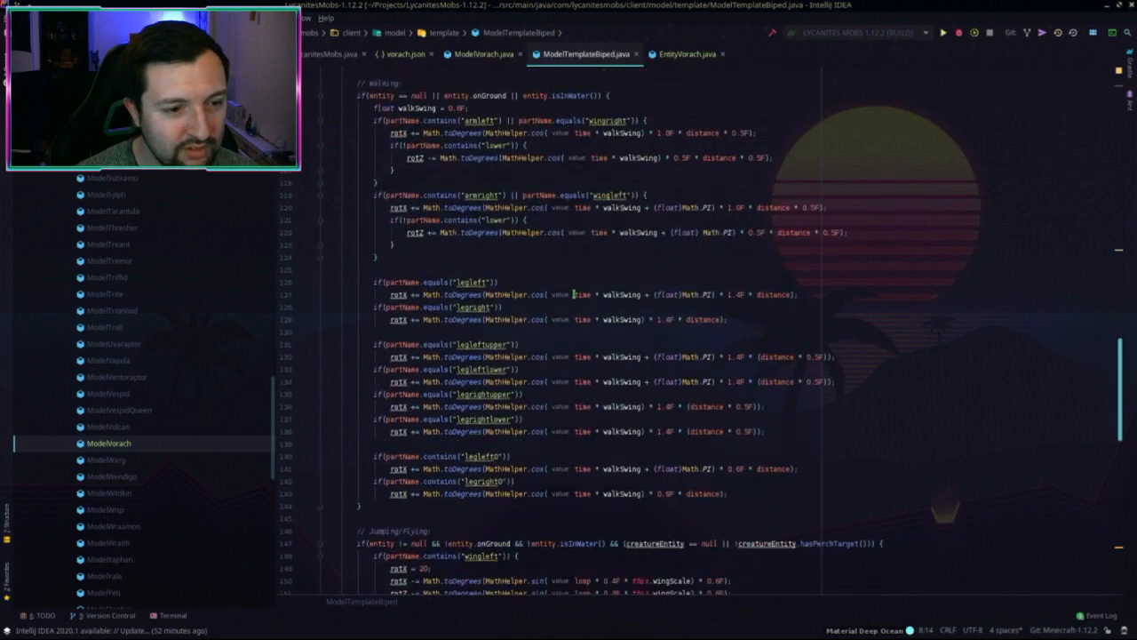
drag(372, 433, 484, 57)
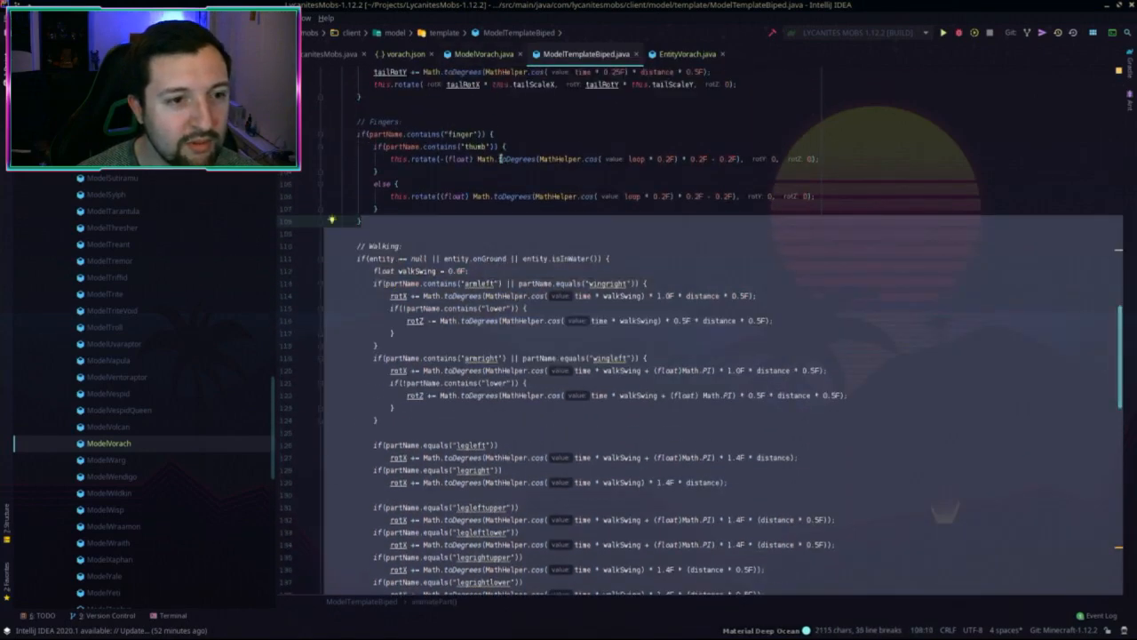
scroll(508, 151, up, 10)
scroll(509, 151, up, 3)
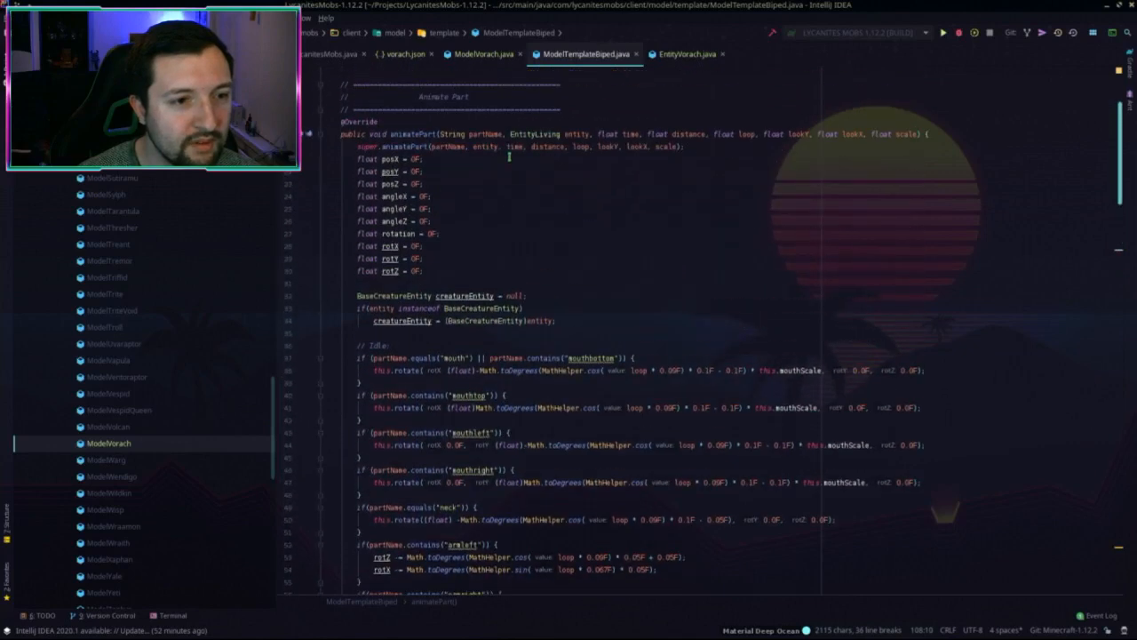
Step: Add an animatePart override to ModelVorach and paste the walking code into it
click(481, 55)
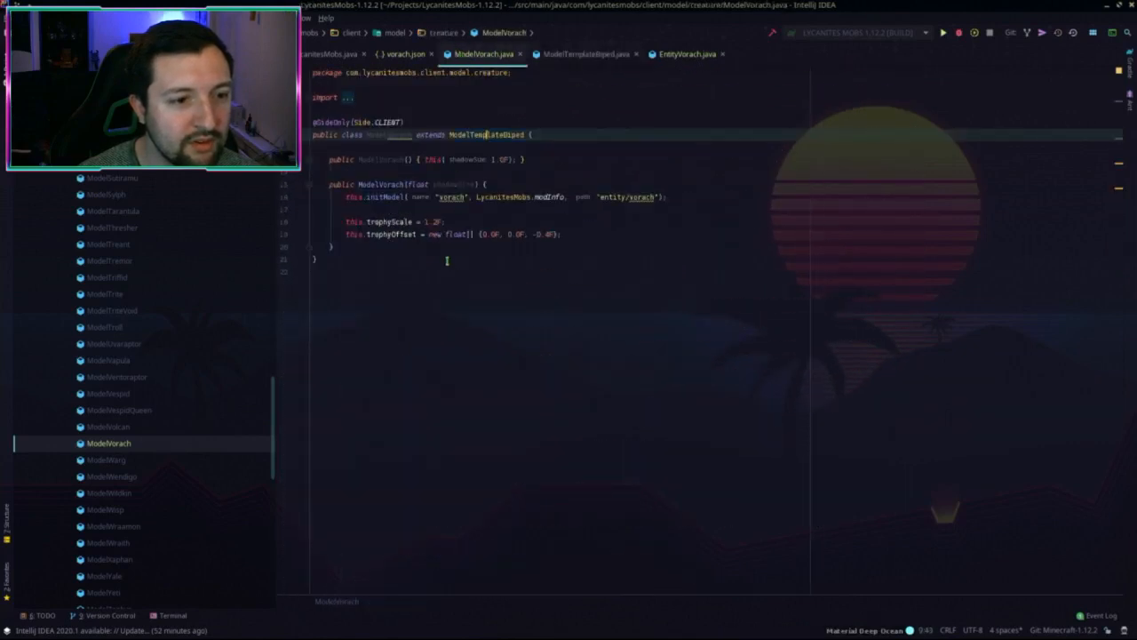
click(358, 246)
key(Return)
key(Return)
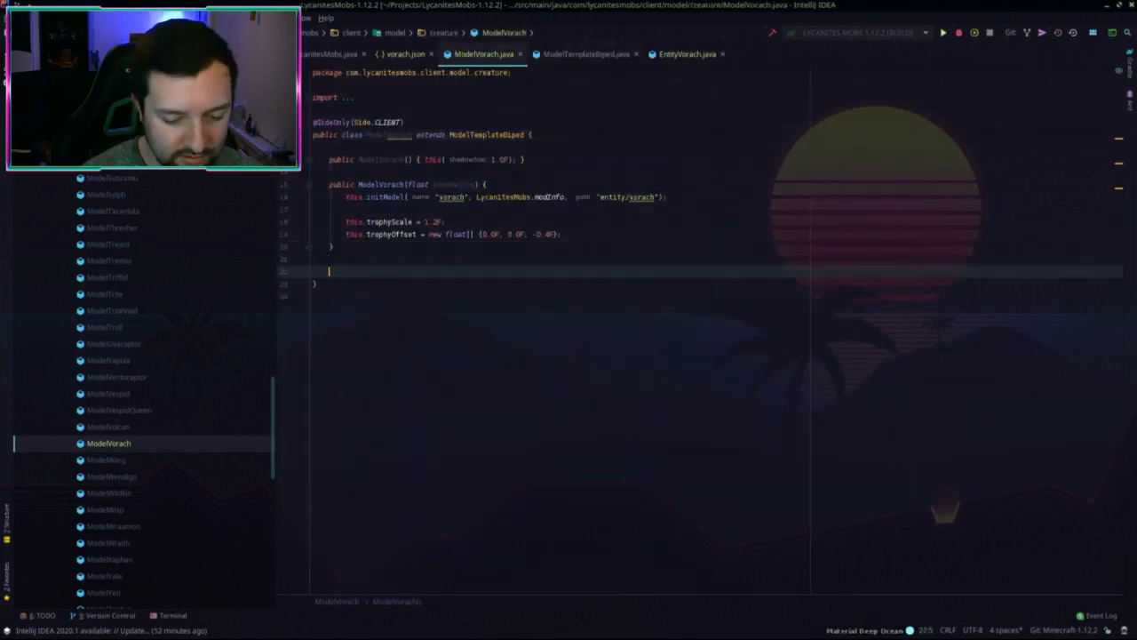
text(@Overr)
click(405, 283)
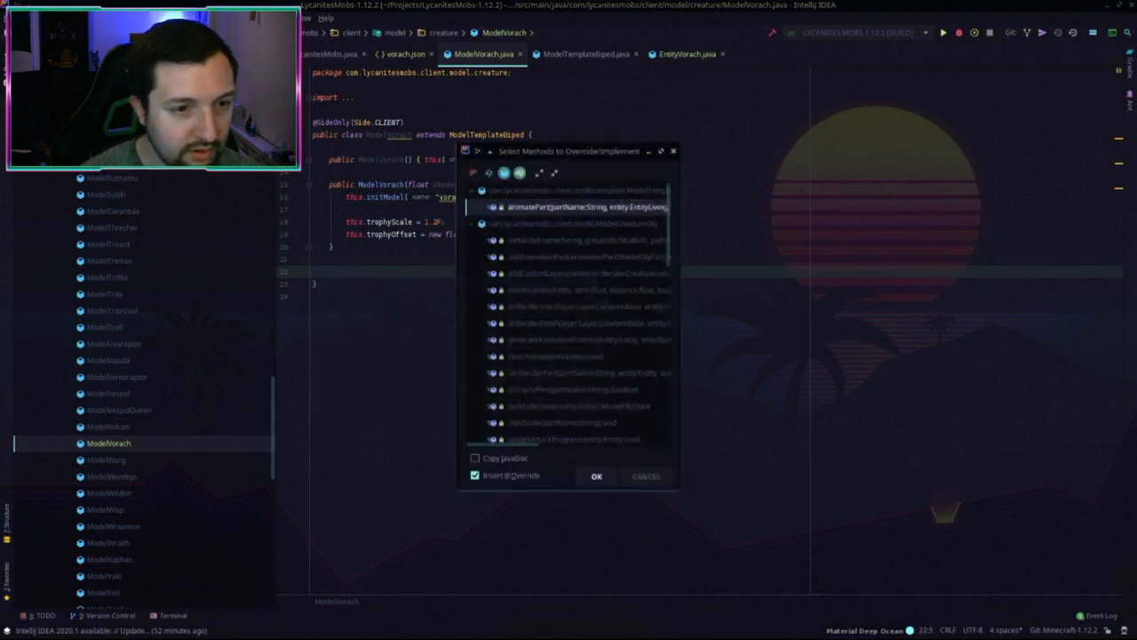
key(Return)
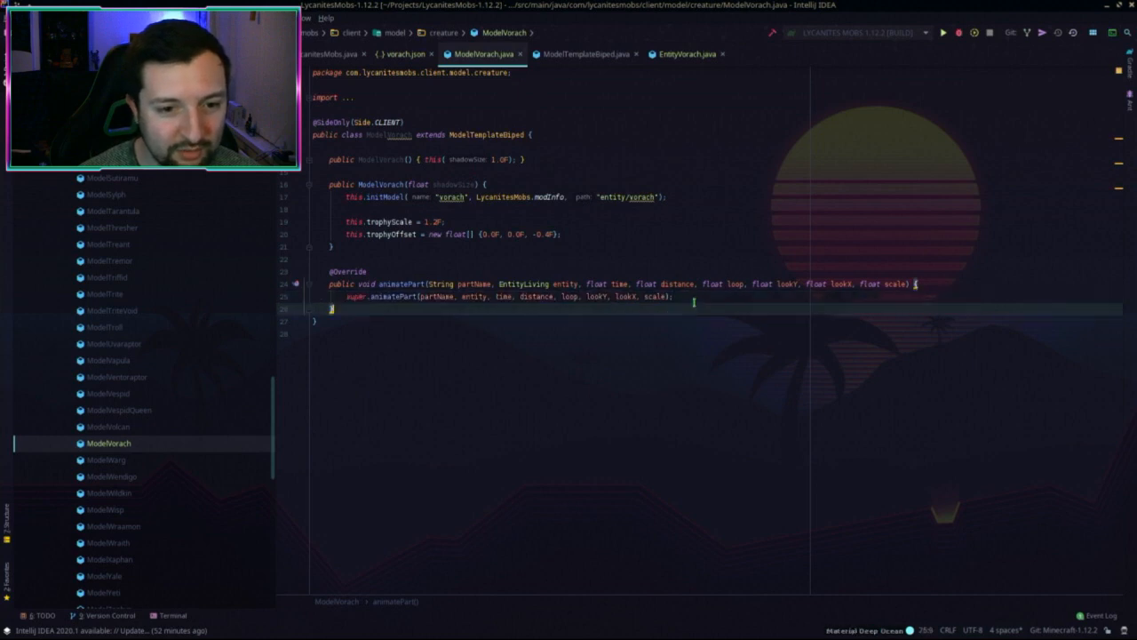
key(Return)
key(ctrl+v)
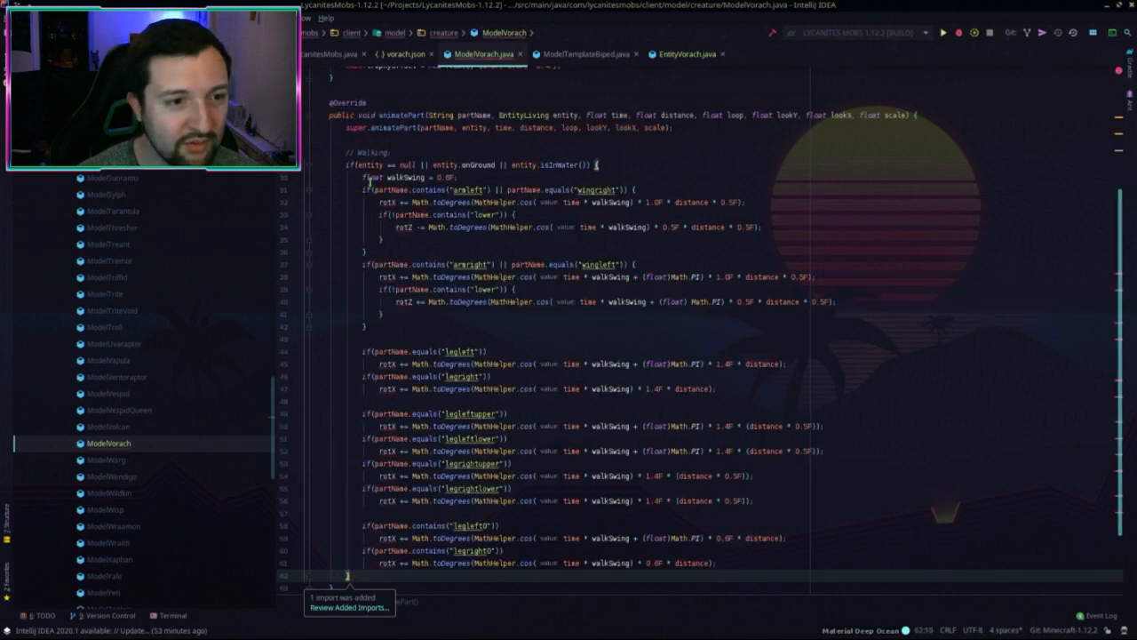
Step: Delete the arm, wing, extra leg and legright blocks, dropping 'left' from legleft
scroll(368, 182, up, 3)
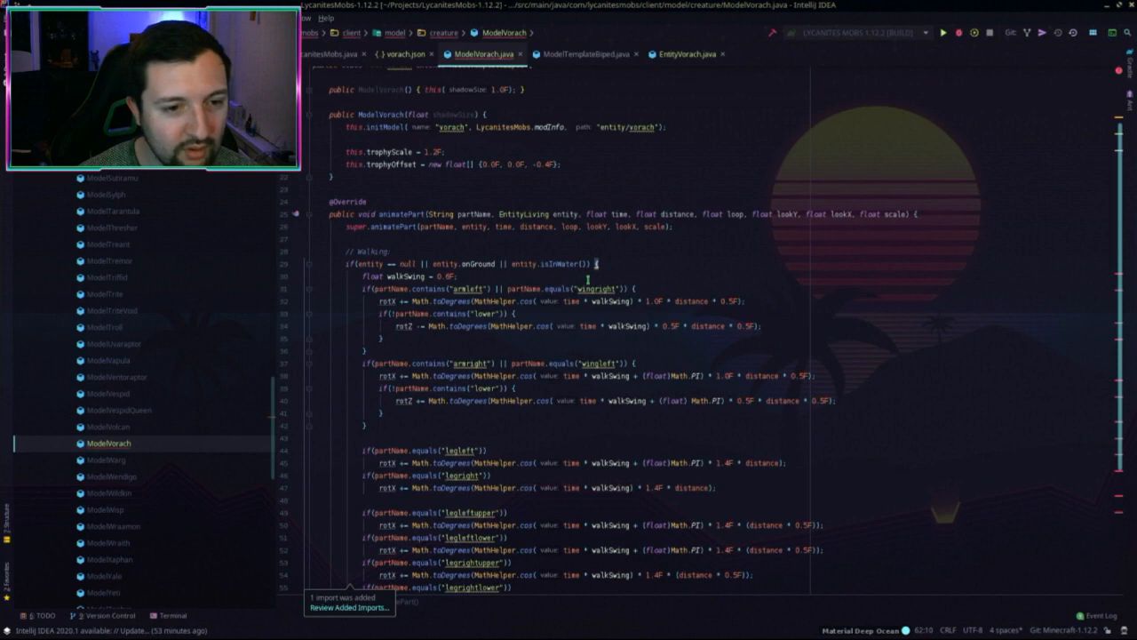
scroll(587, 279, down, 3)
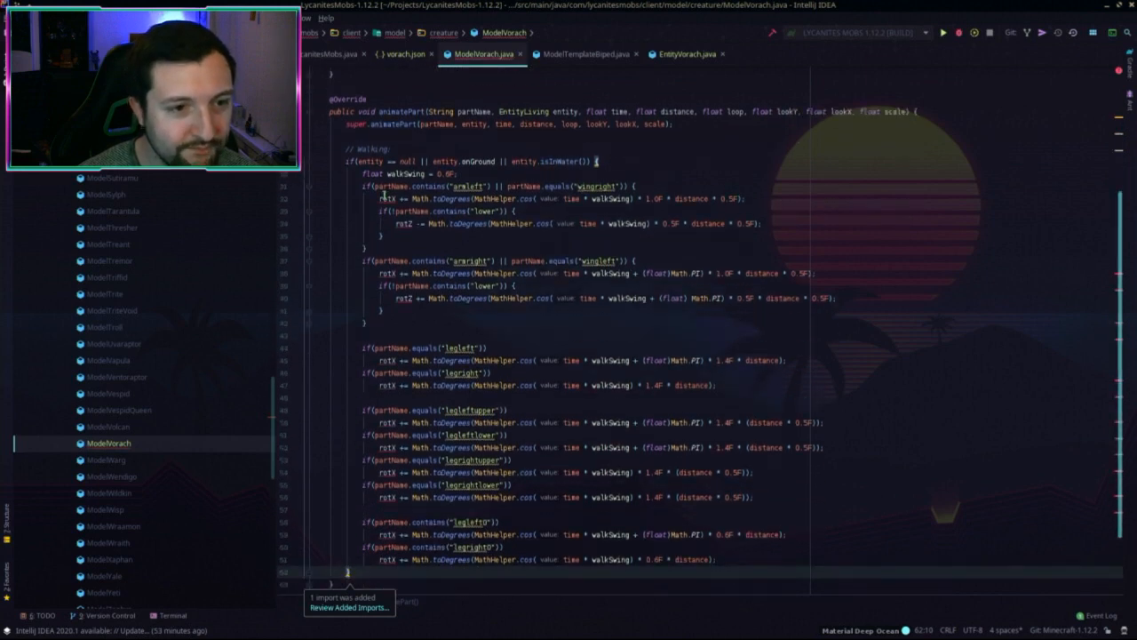
scroll(423, 319, down, 2)
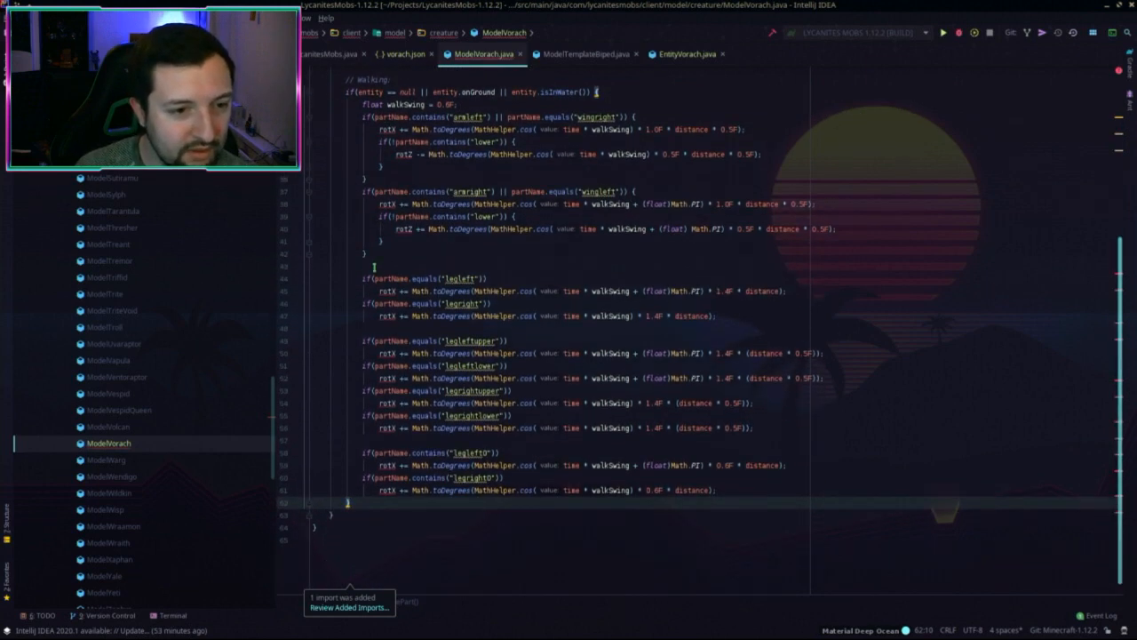
scroll(466, 228, up, 2)
drag(375, 265, 667, 180)
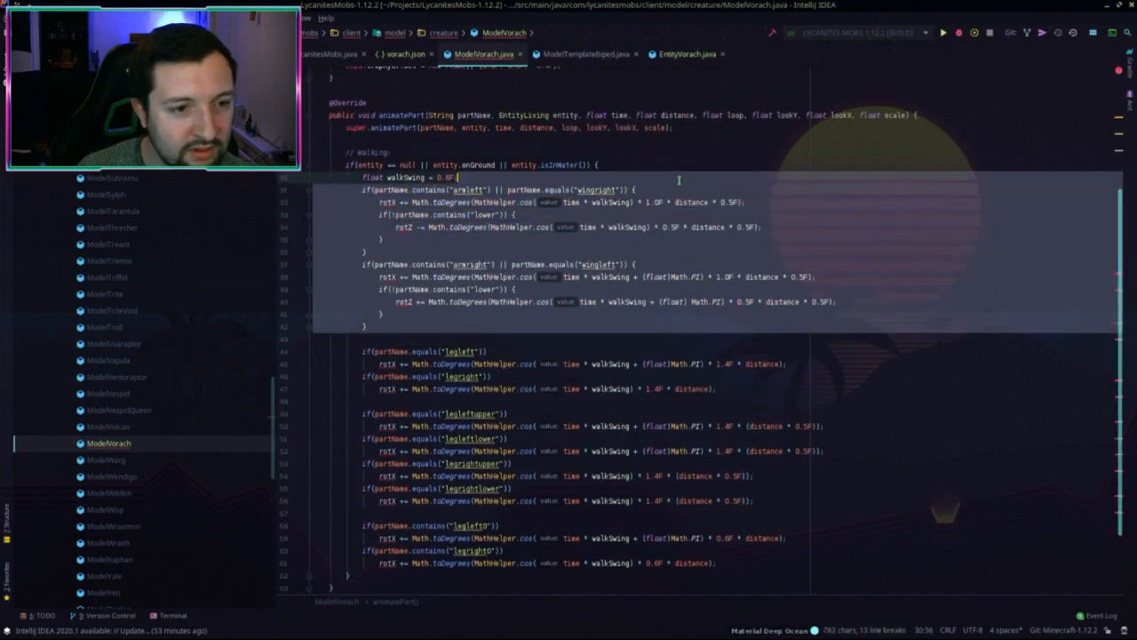
key(BackSpace)
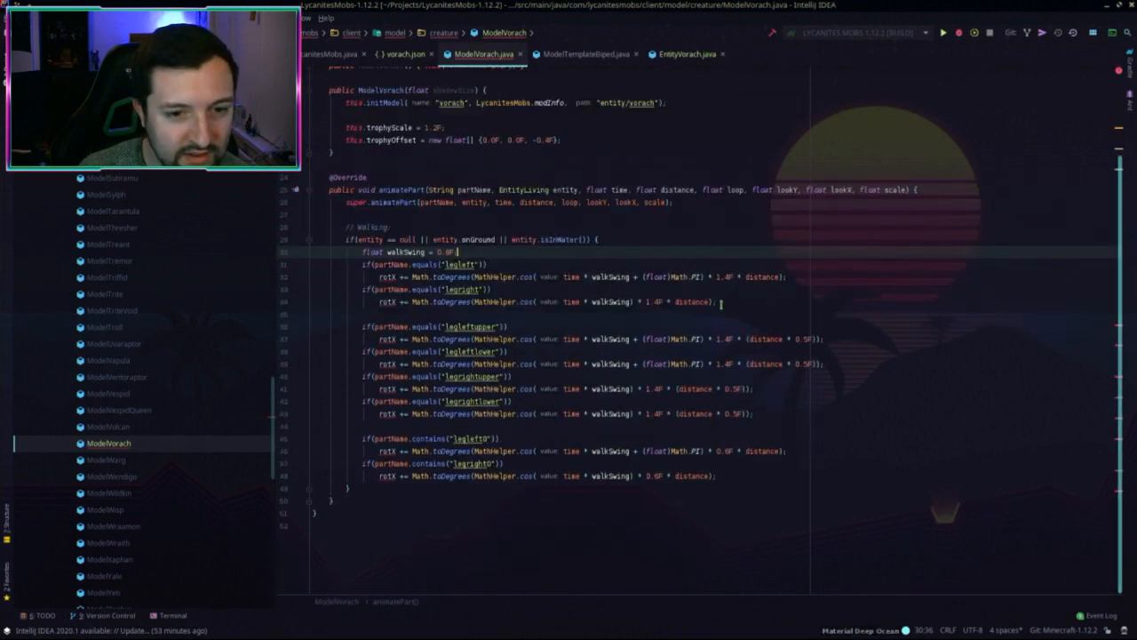
drag(721, 303, 734, 474)
key(BackSpace)
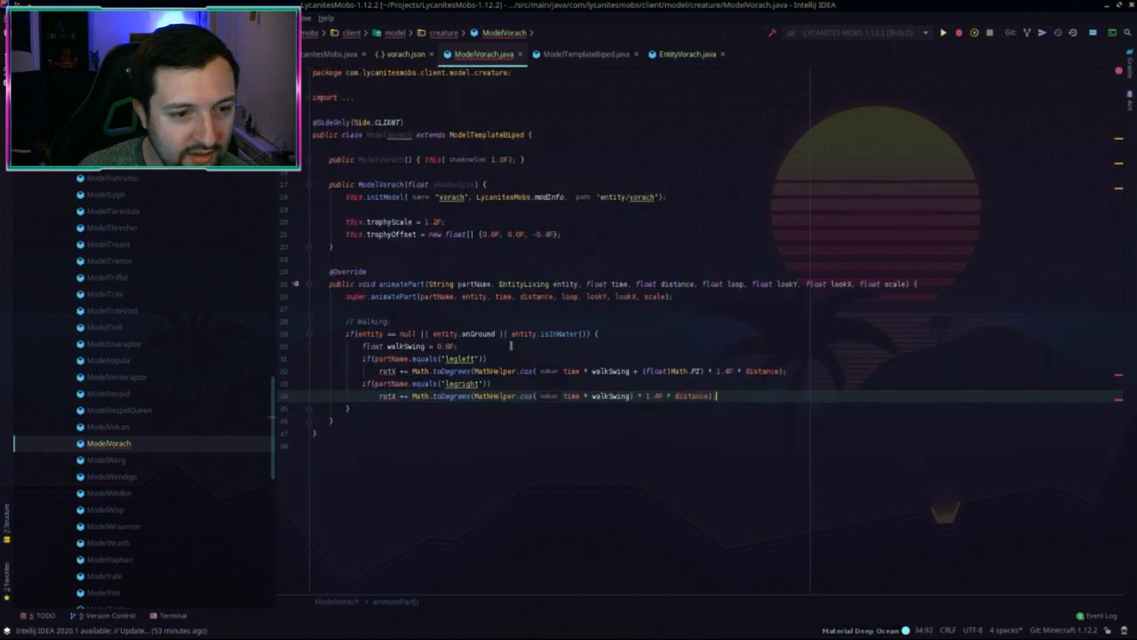
drag(459, 358, 472, 358)
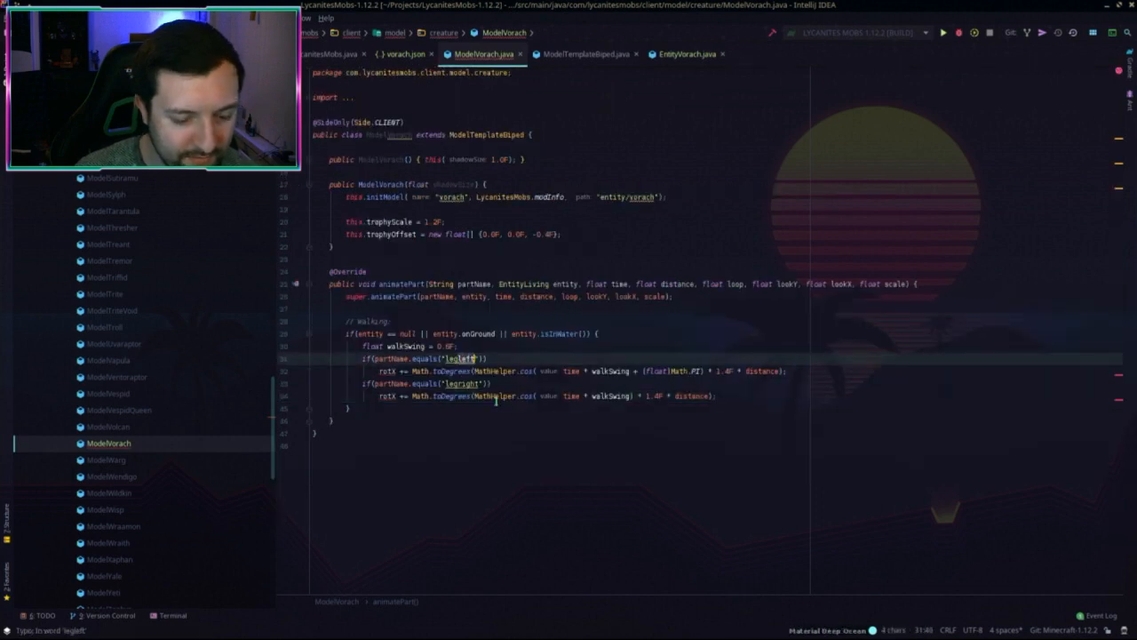
key(BackSpace)
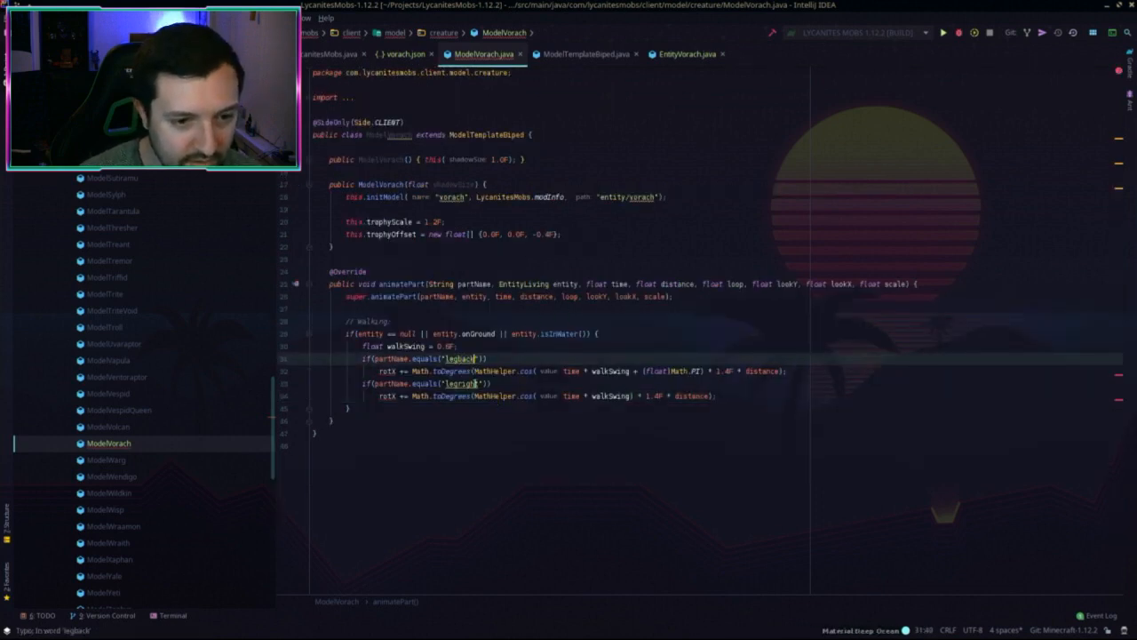
drag(730, 394, 810, 374)
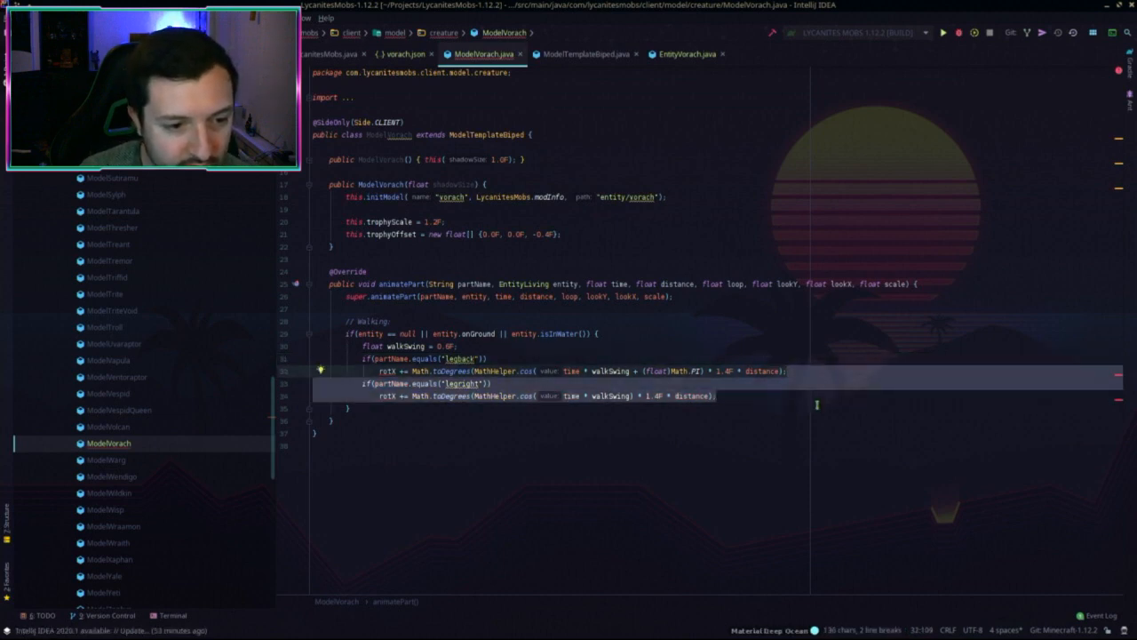
key(BackSpace)
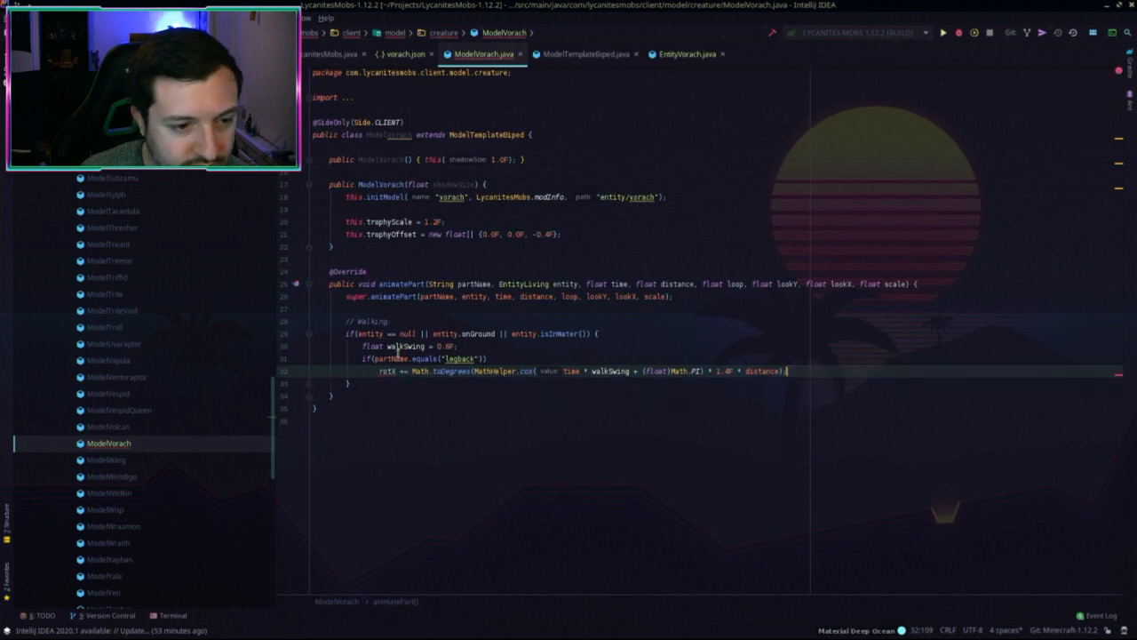
Step: Rewrite the legback rotation as a this.rotate call with a (float) cast
drag(379, 370, 411, 371)
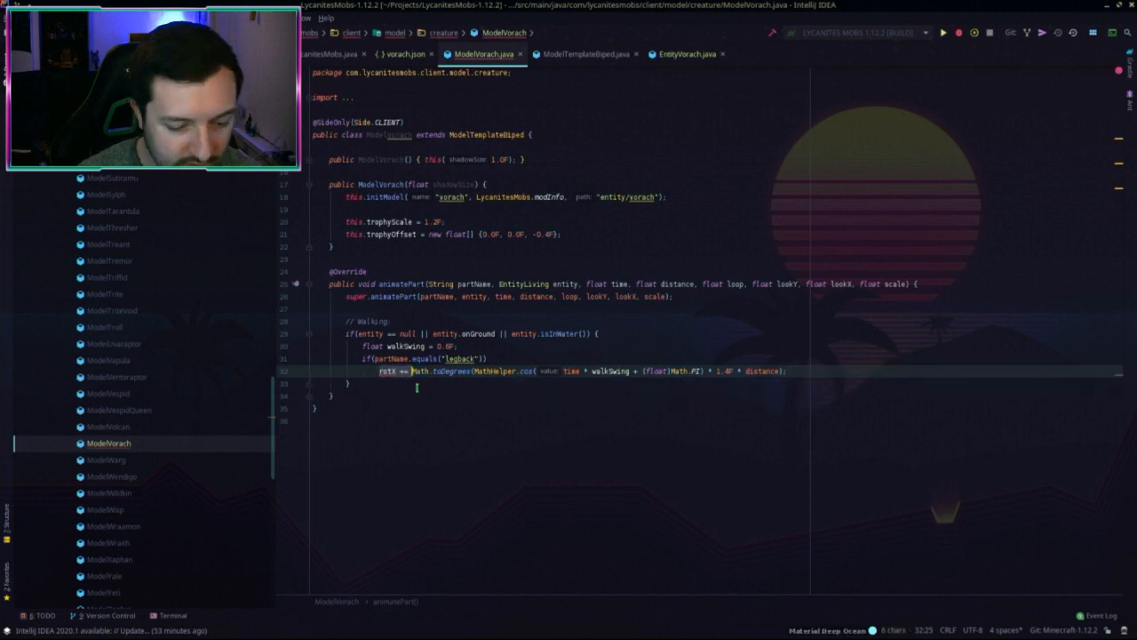
text(this.rotate)
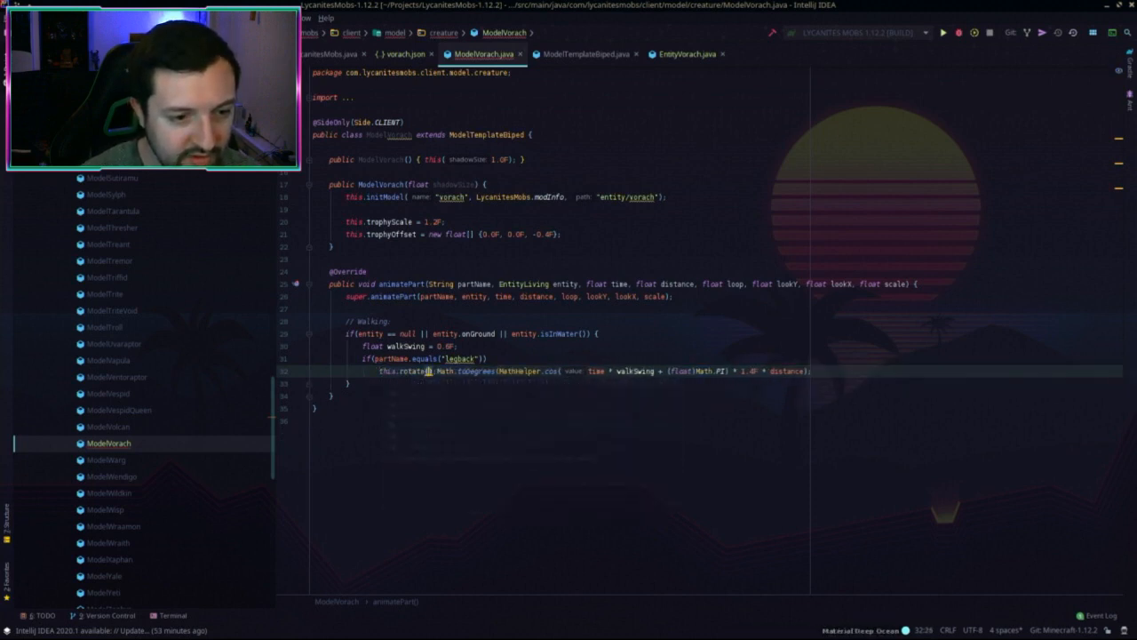
text(()
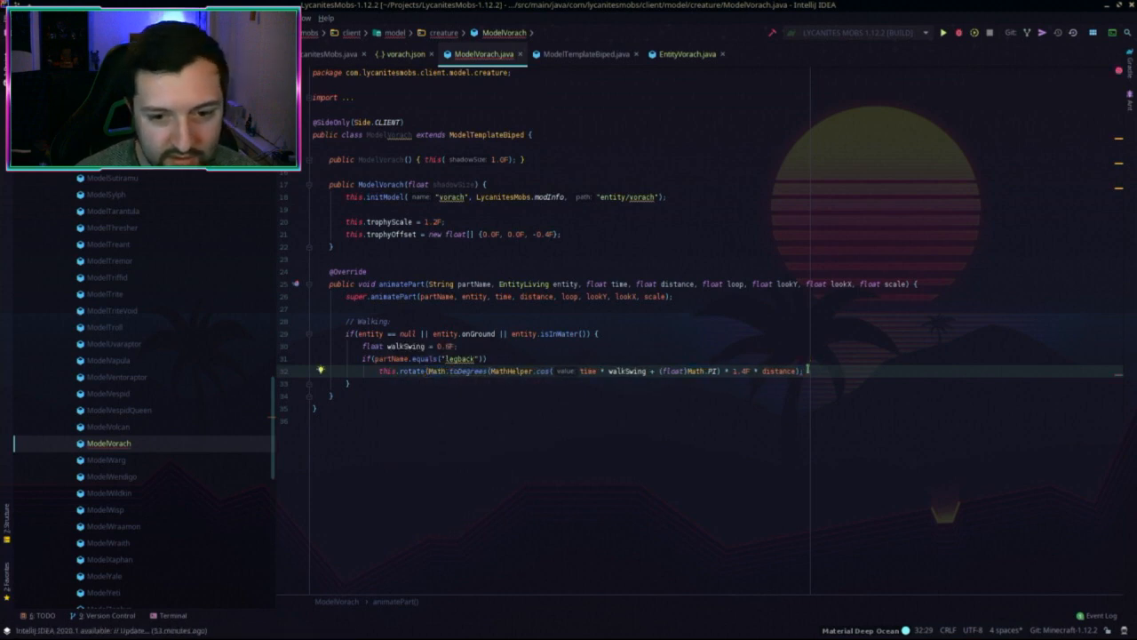
click(800, 371)
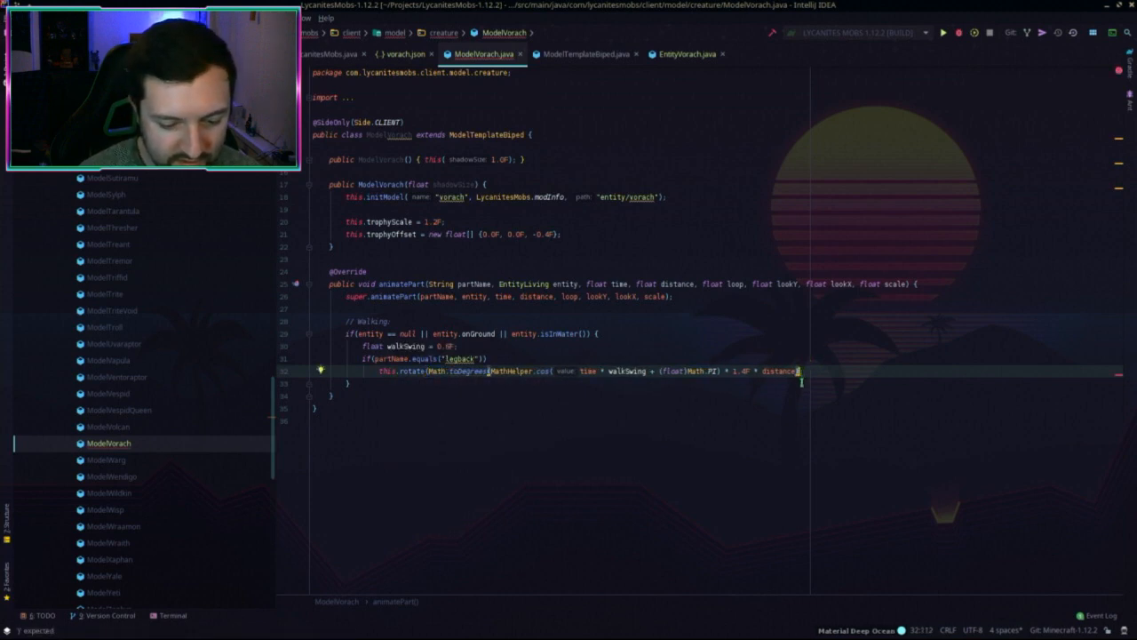
text(, ()
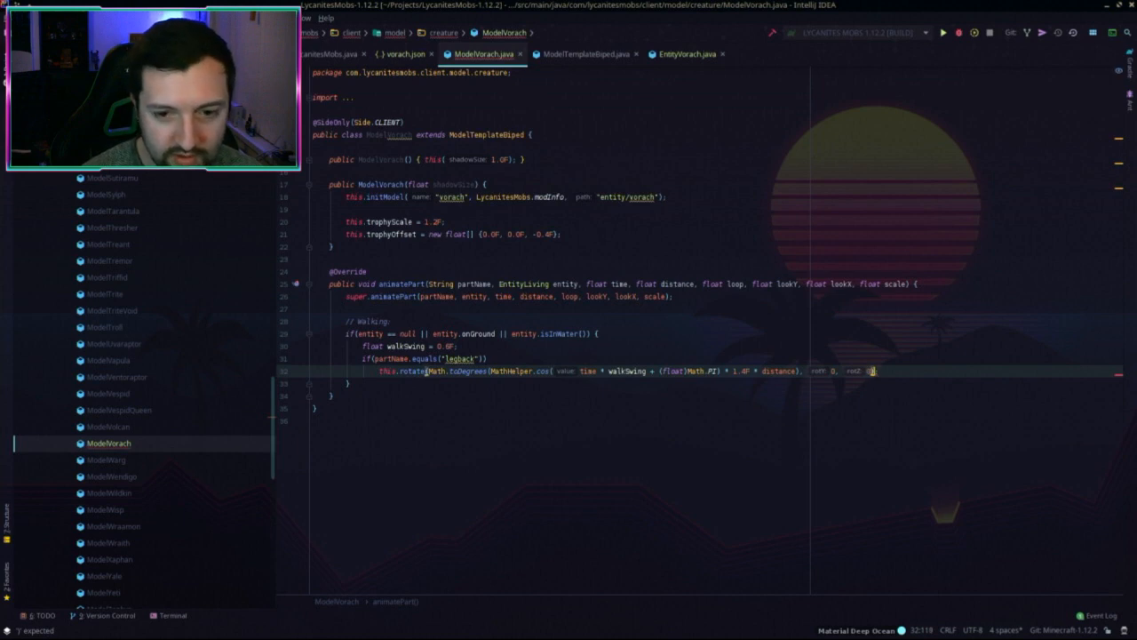
key(Up)
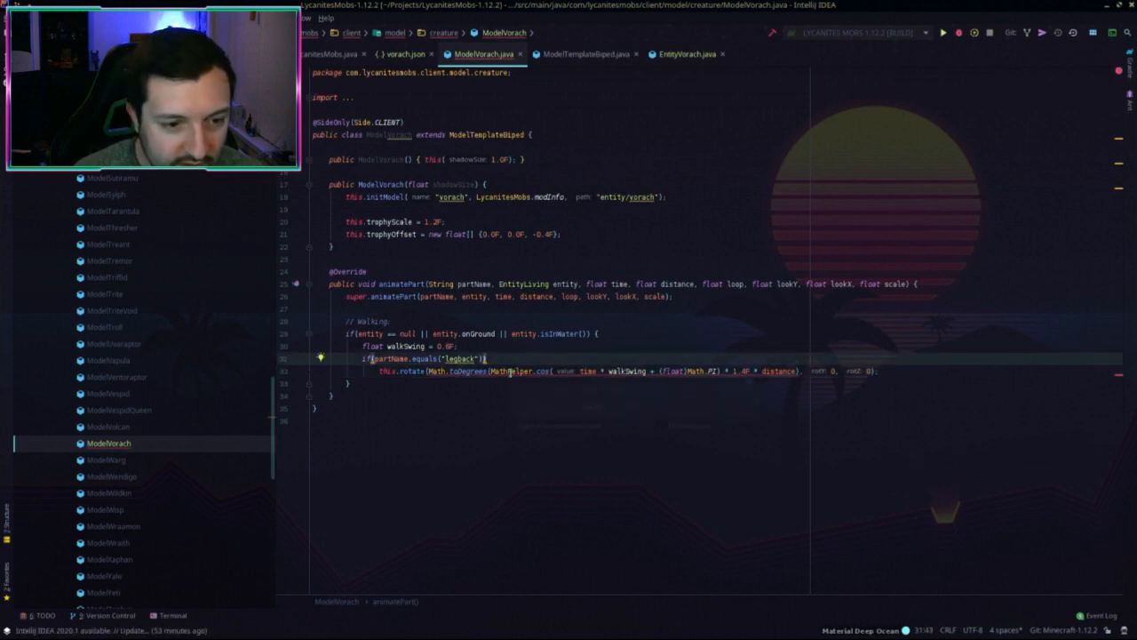
mouse_move(510, 371)
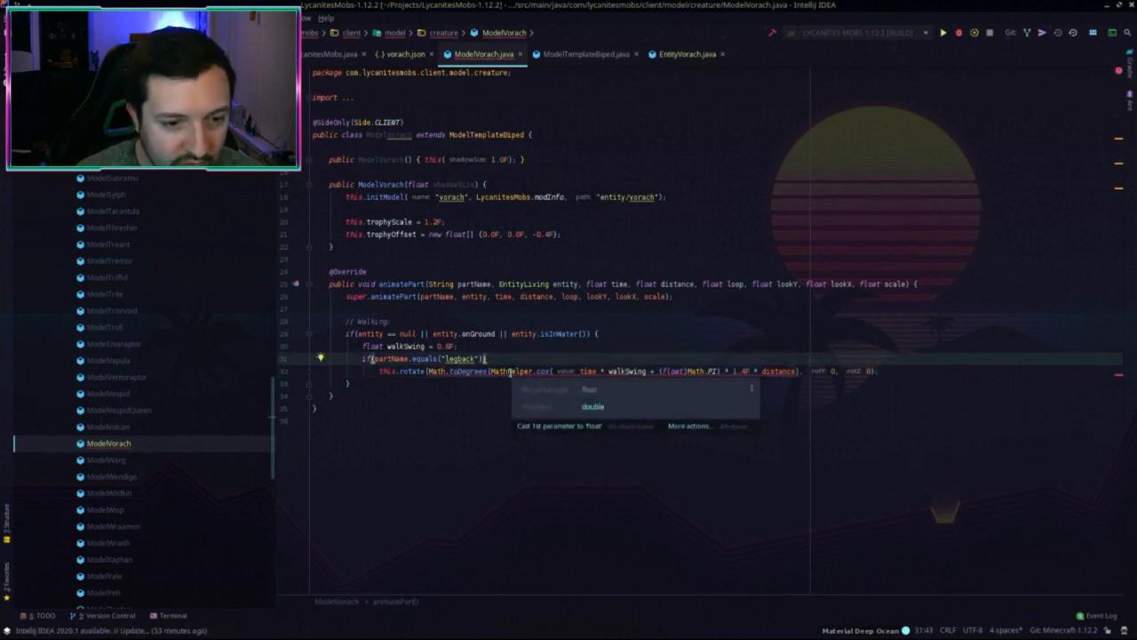
click(430, 371)
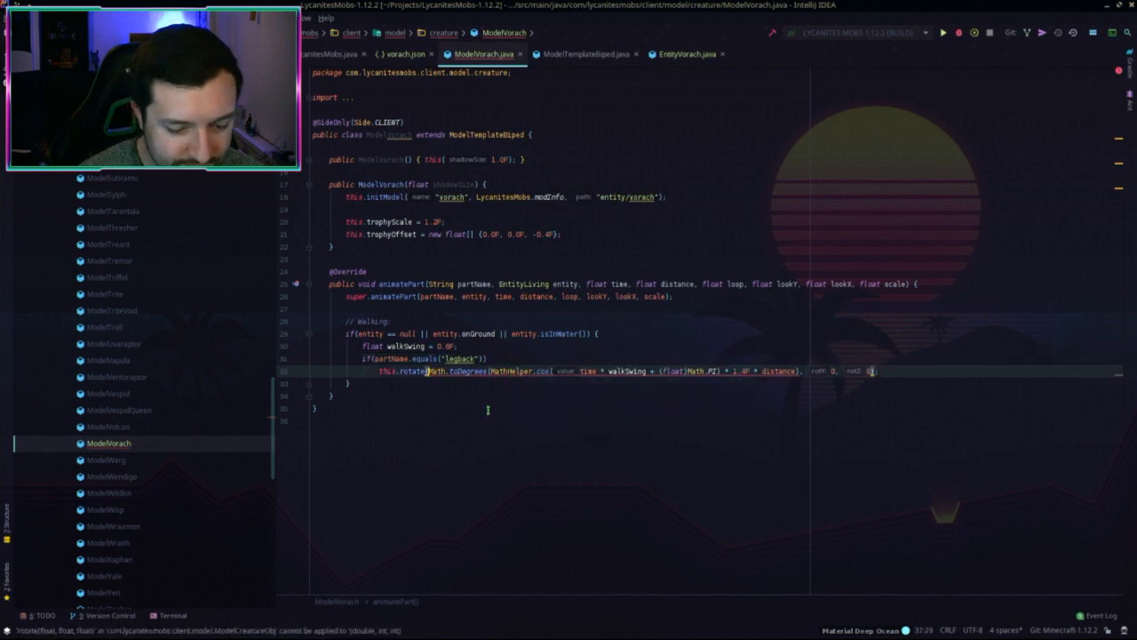
text((float))
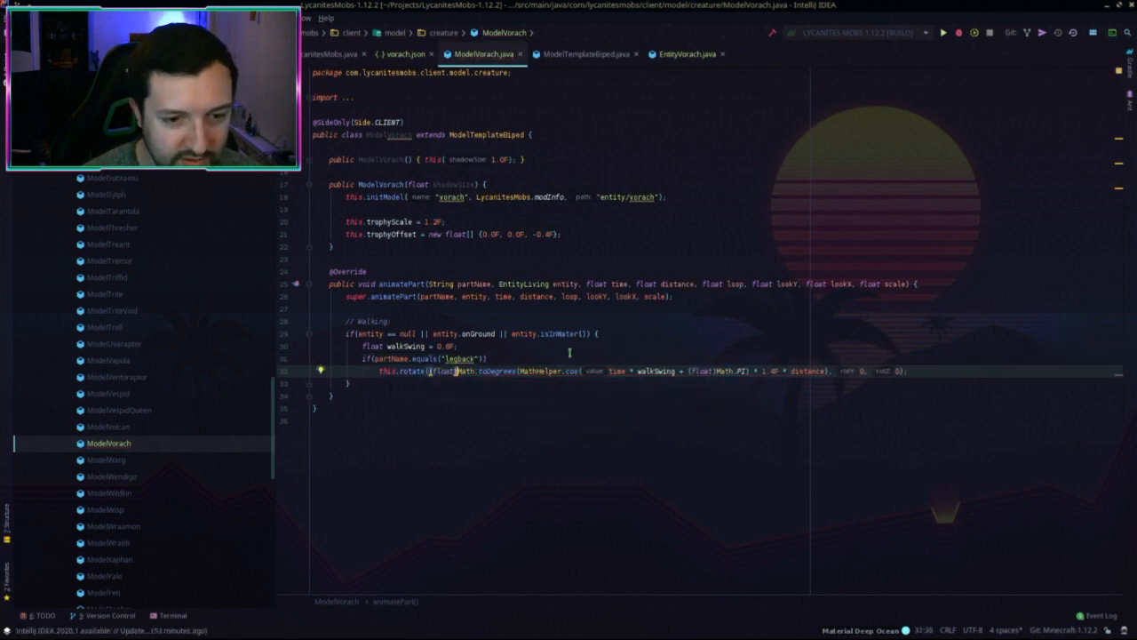
Step: Replace walkSwing with a fixed 0.4F and delete the walkSwing declaration
click(578, 371)
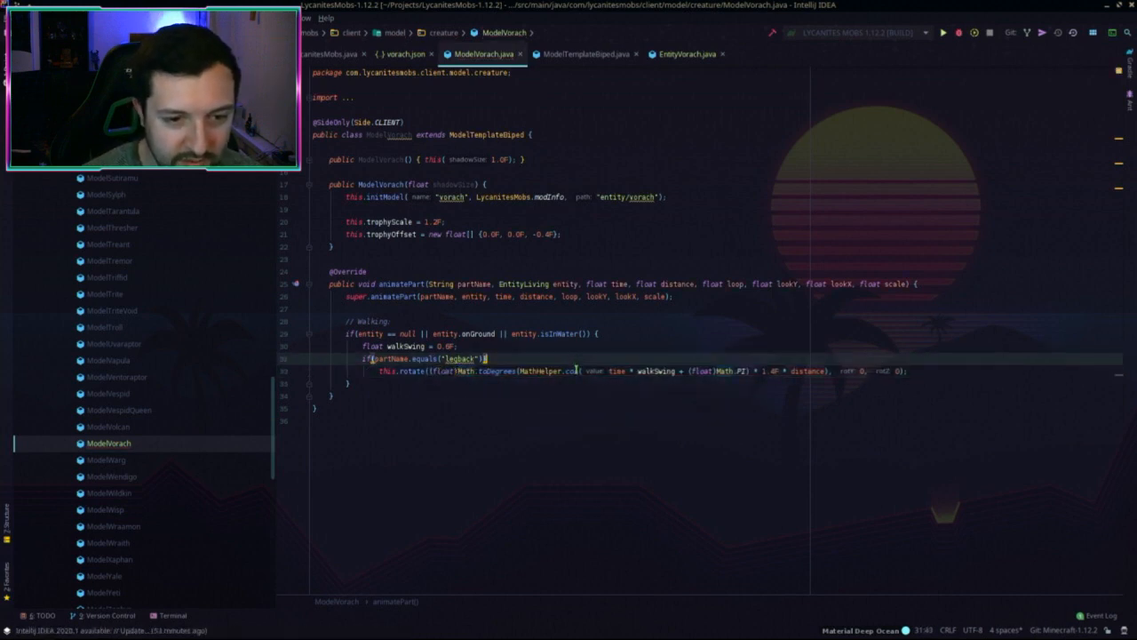
click(661, 370)
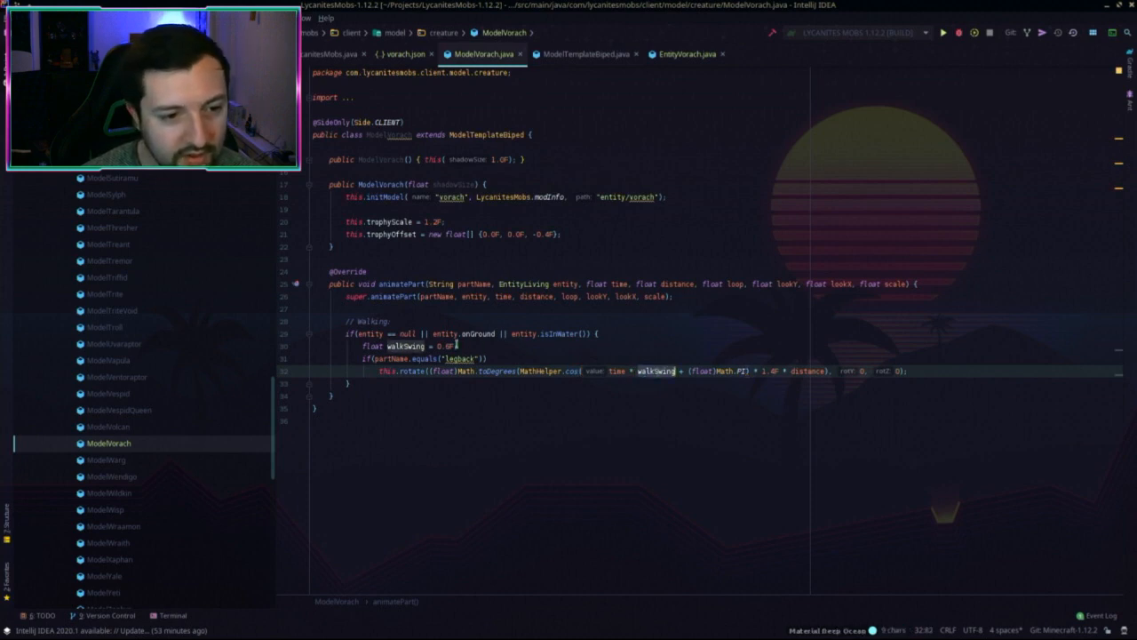
click(447, 345)
text(6)
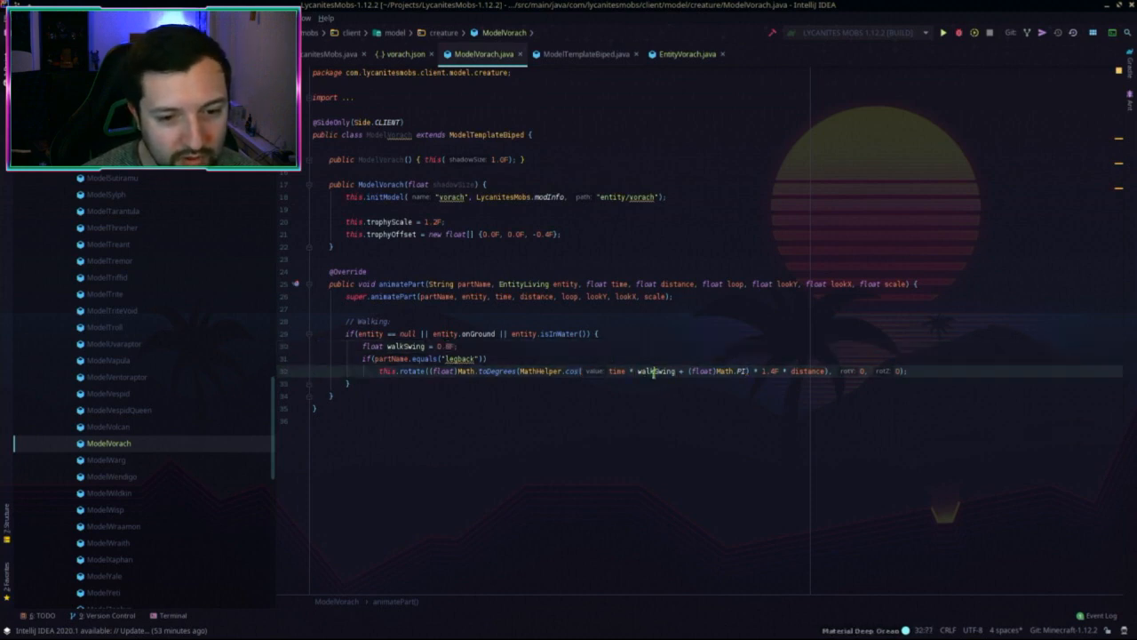
double_click(656, 370)
text(0)
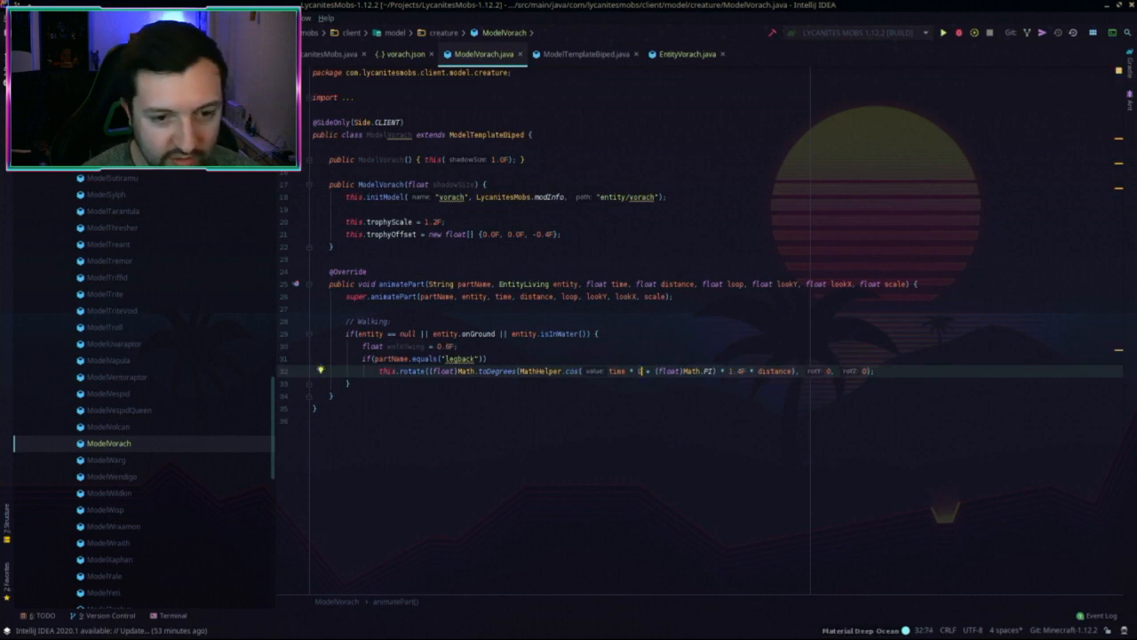
text(.)
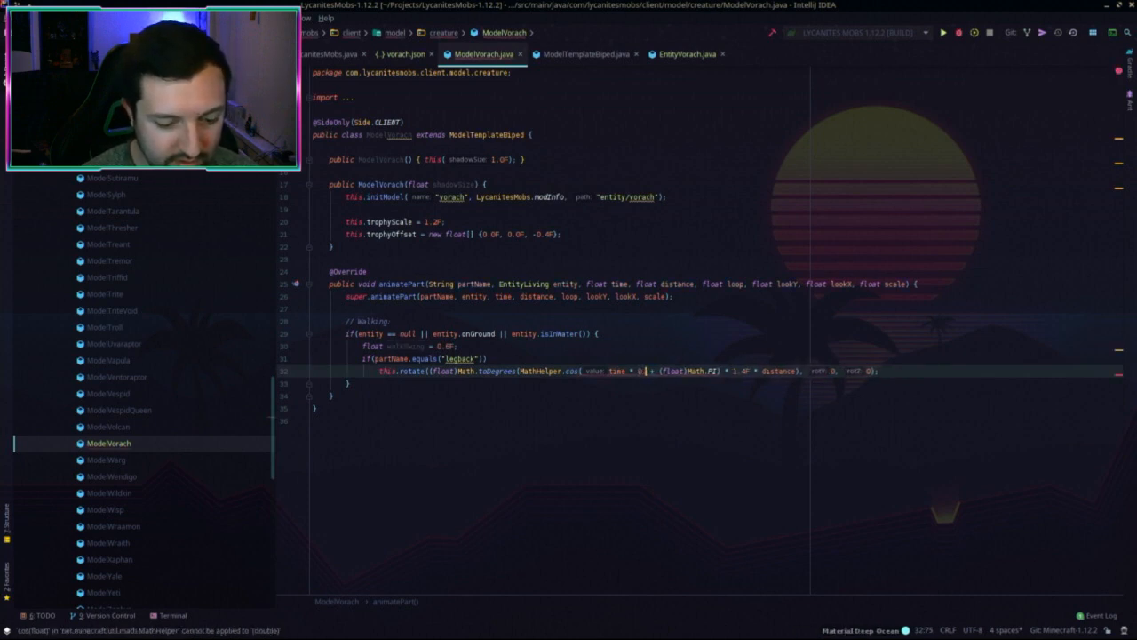
text(4F)
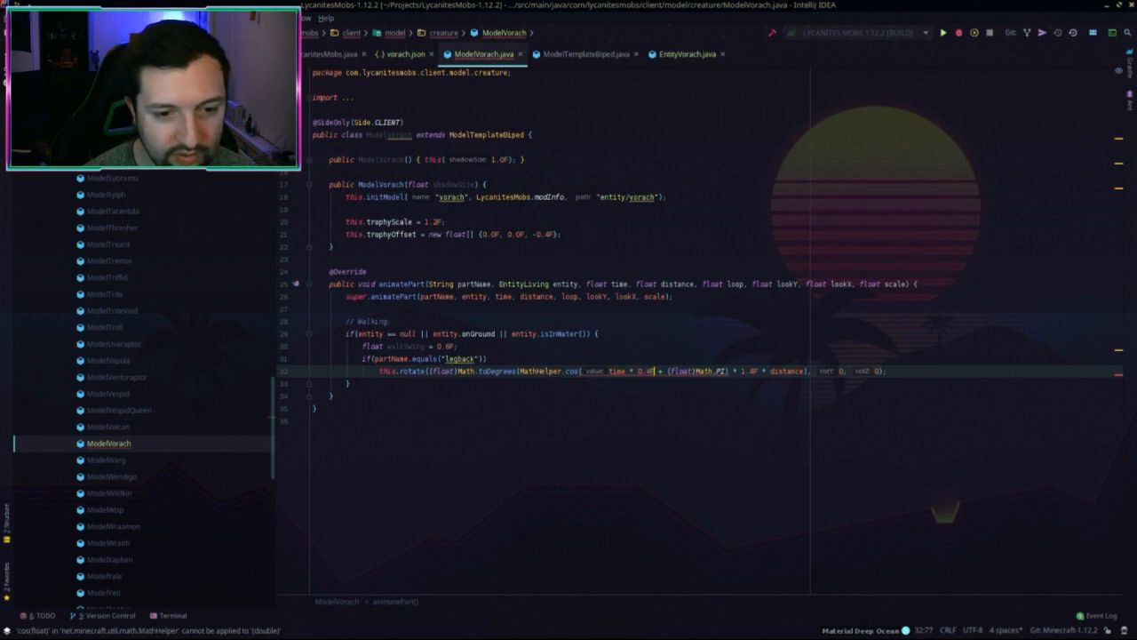
click(509, 353)
shift+click(644, 336)
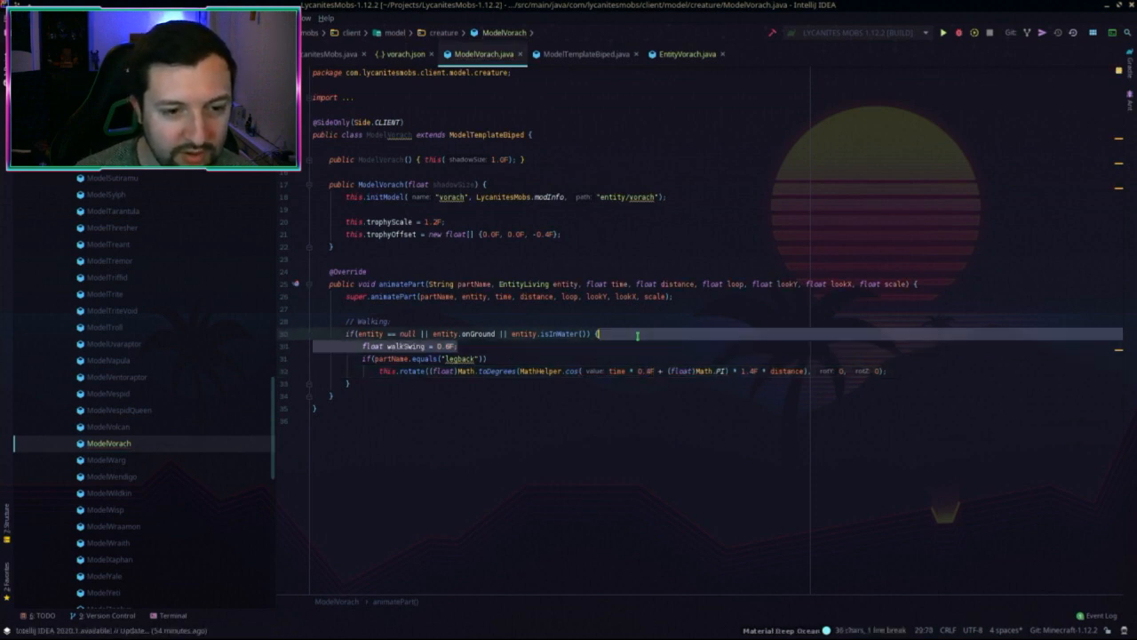
key(BackSpace)
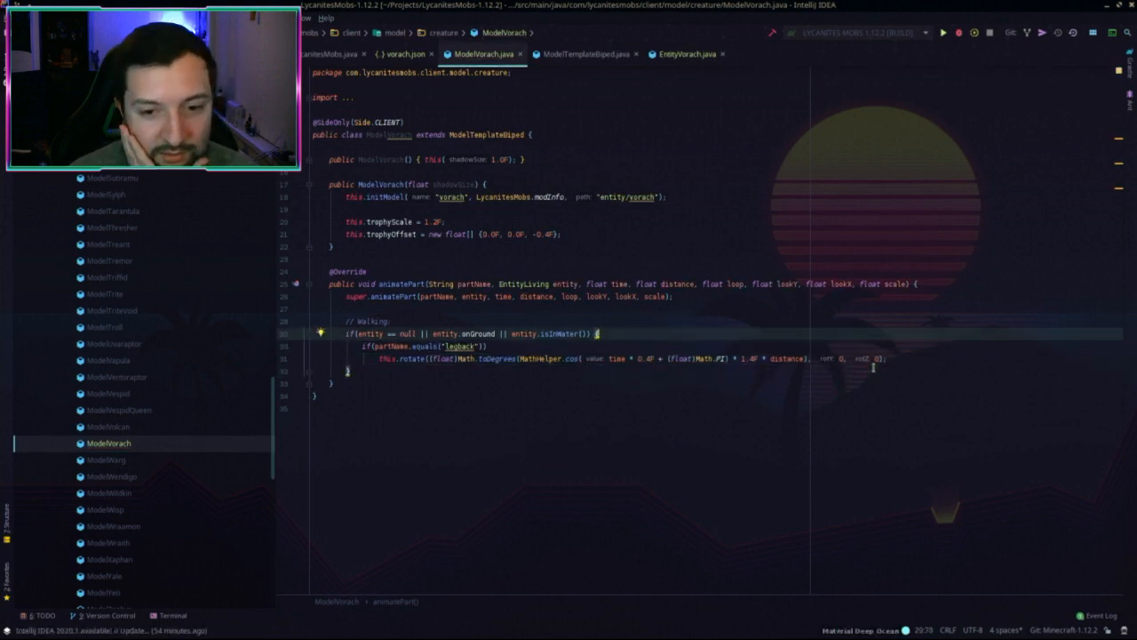
Step: Review the finished rotation line and the animatePart method
click(904, 360)
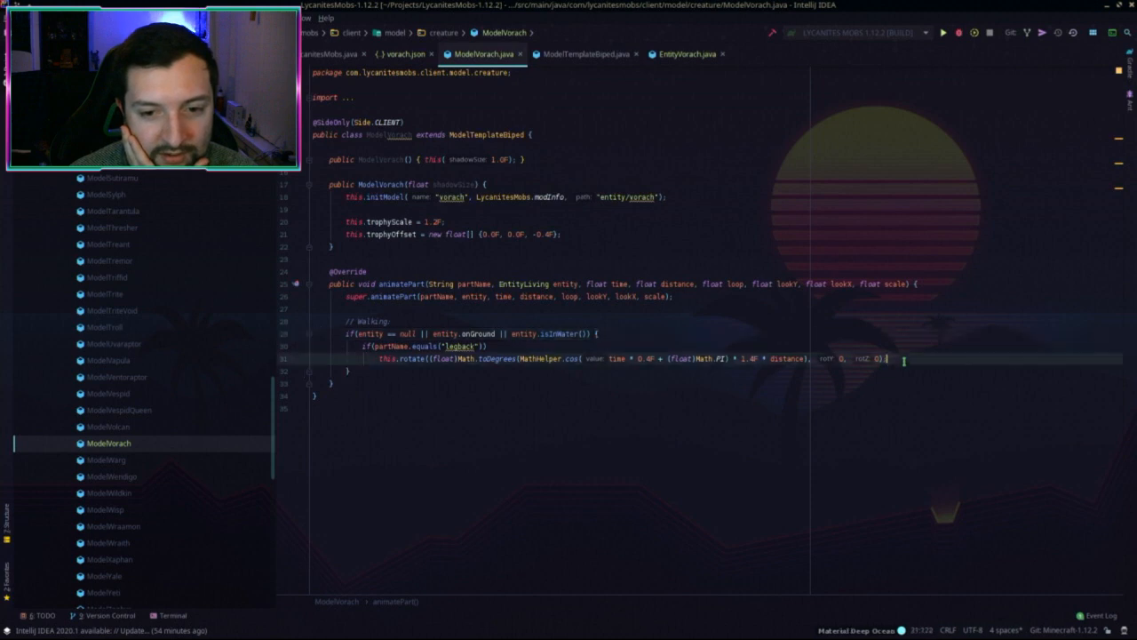
click(461, 317)
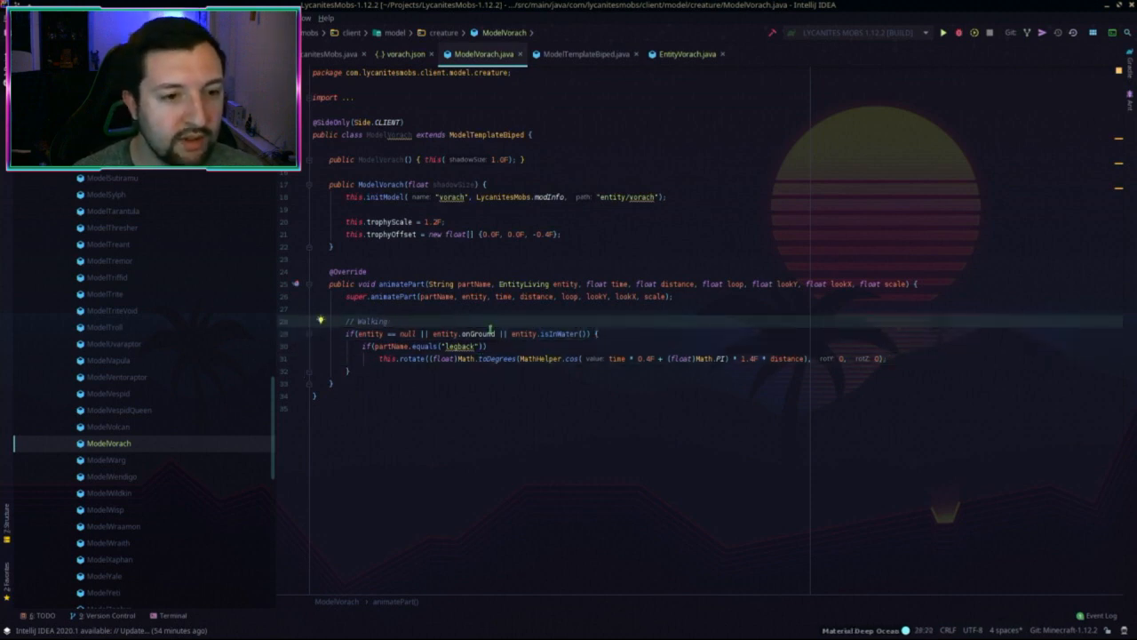
click(614, 283)
click(400, 380)
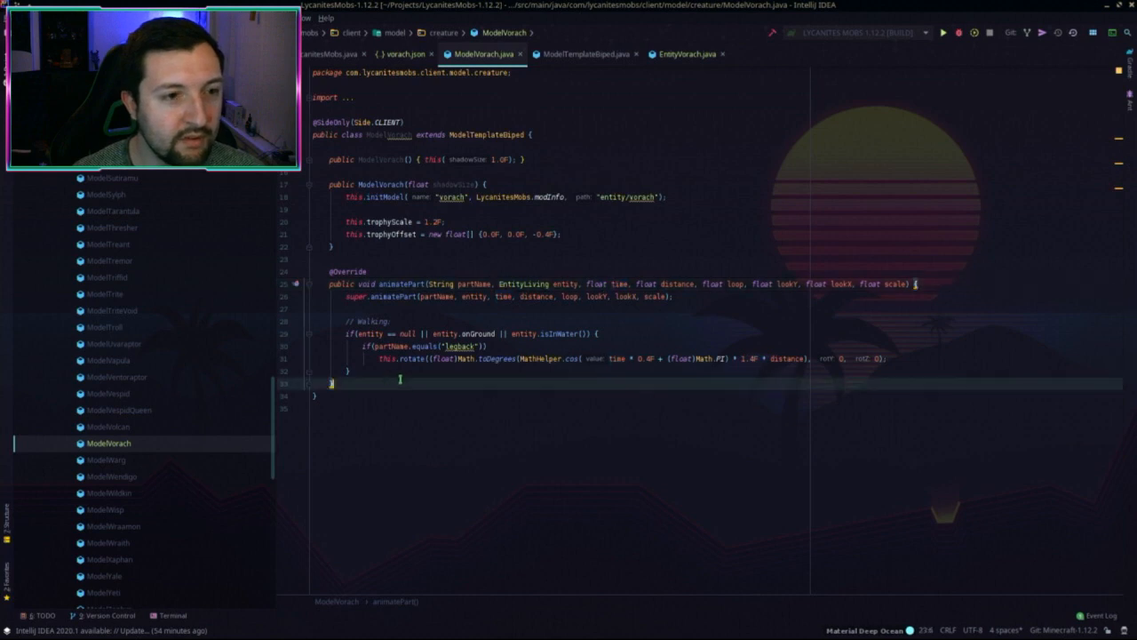
Step: Paste ModelVorach into the 1.15.2 project's model/creature package
key(alt+Tab)
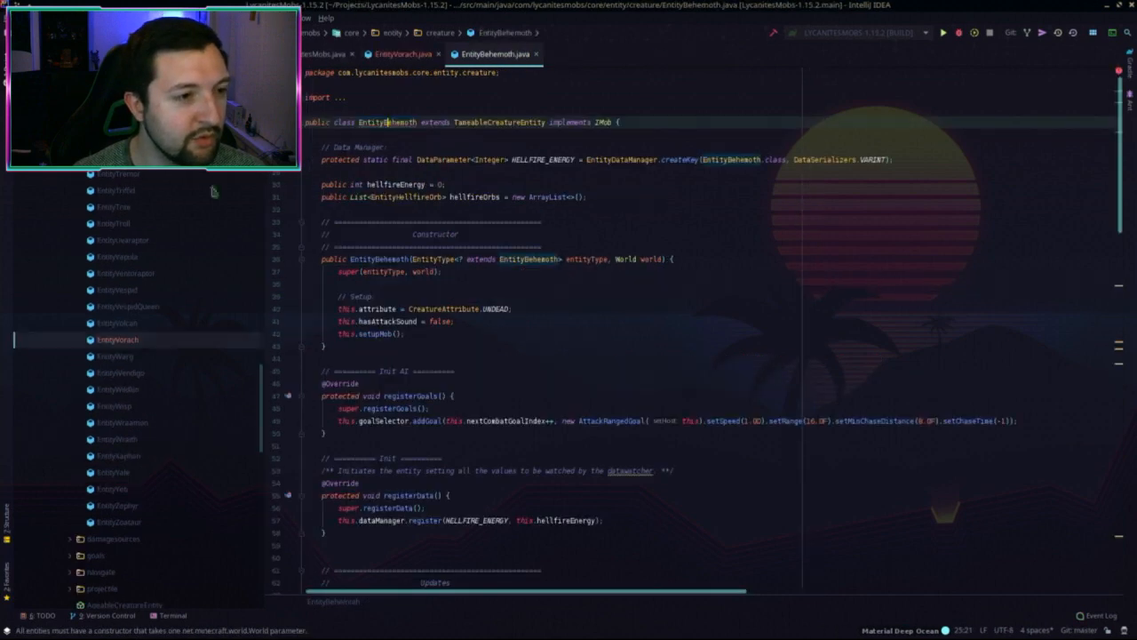
scroll(115, 200, up, 10)
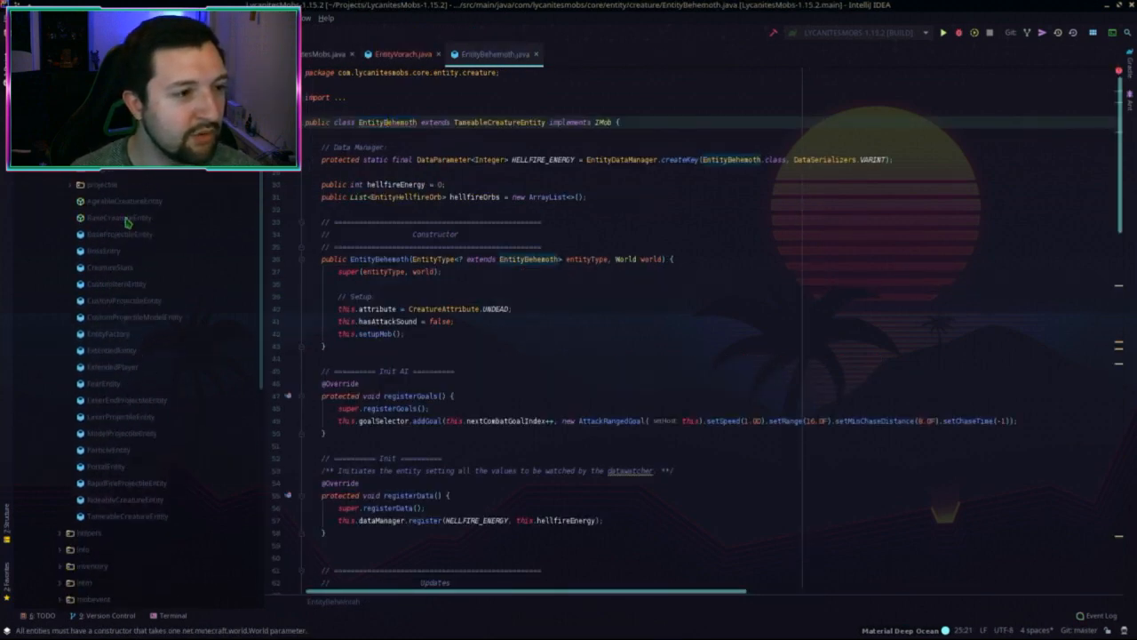
click(113, 182)
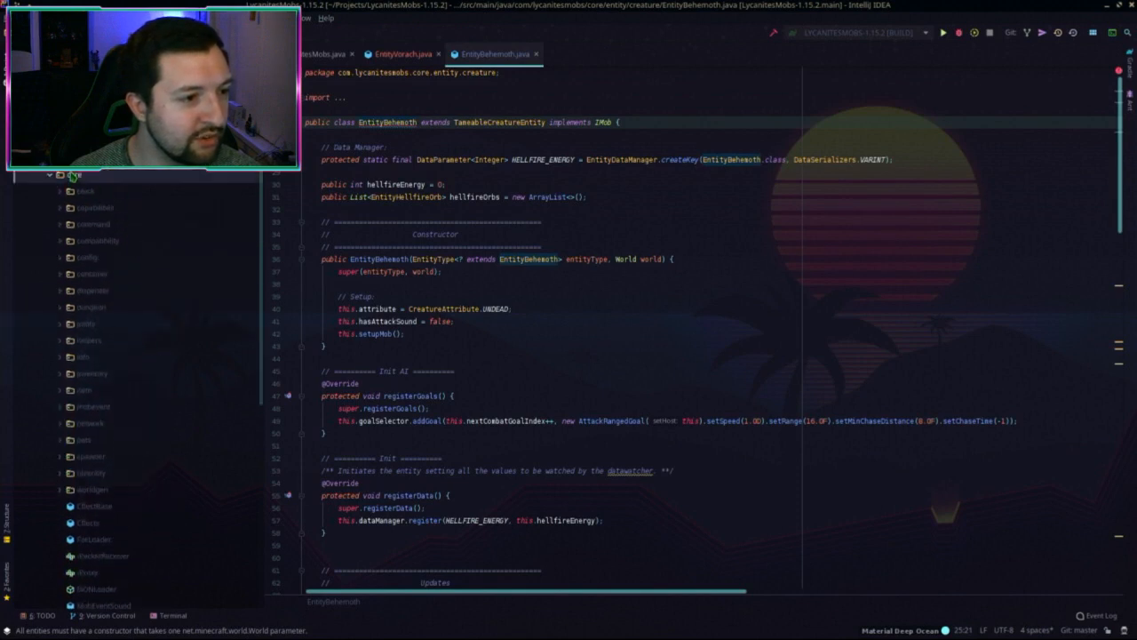
key(Left)
key(Left)
click(87, 208)
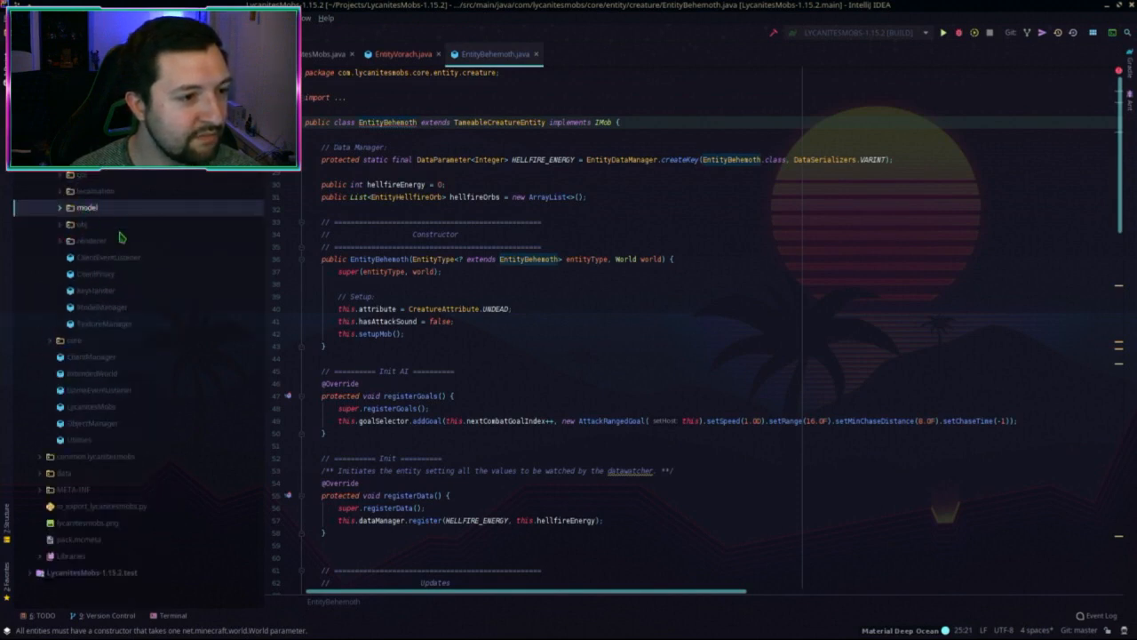
key(Right)
click(115, 240)
click(70, 241)
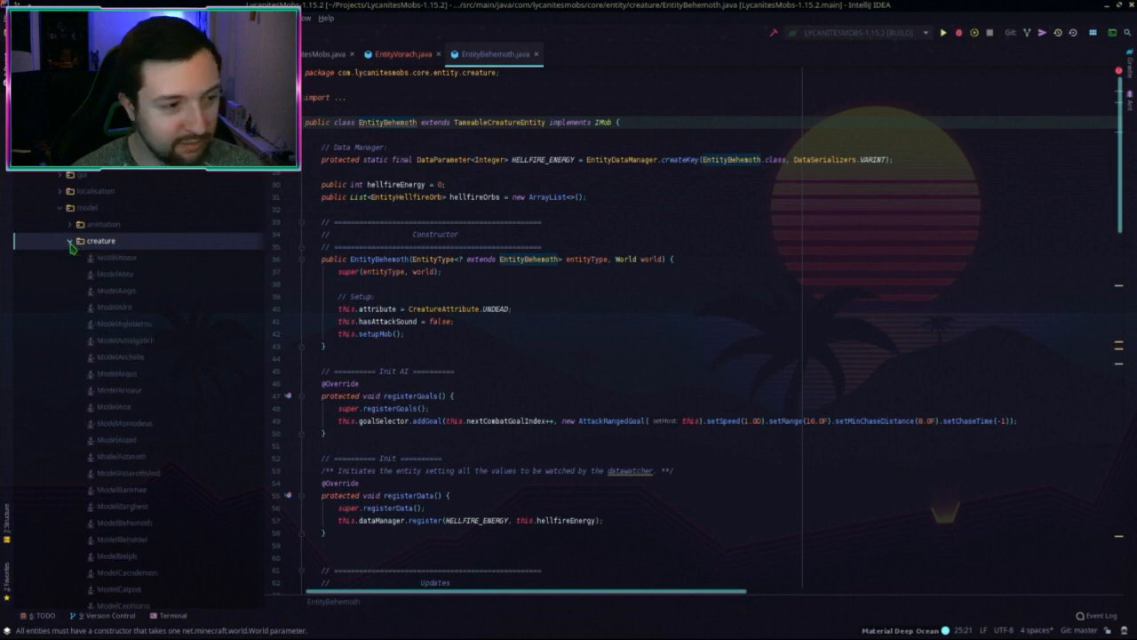
key(ctrl+v)
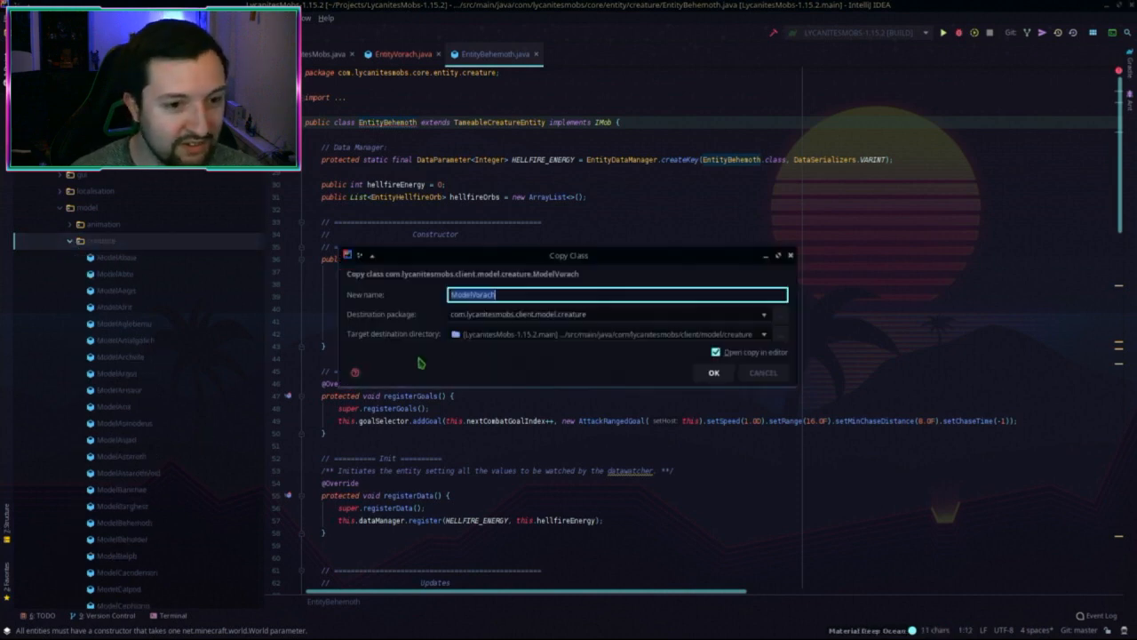
click(714, 371)
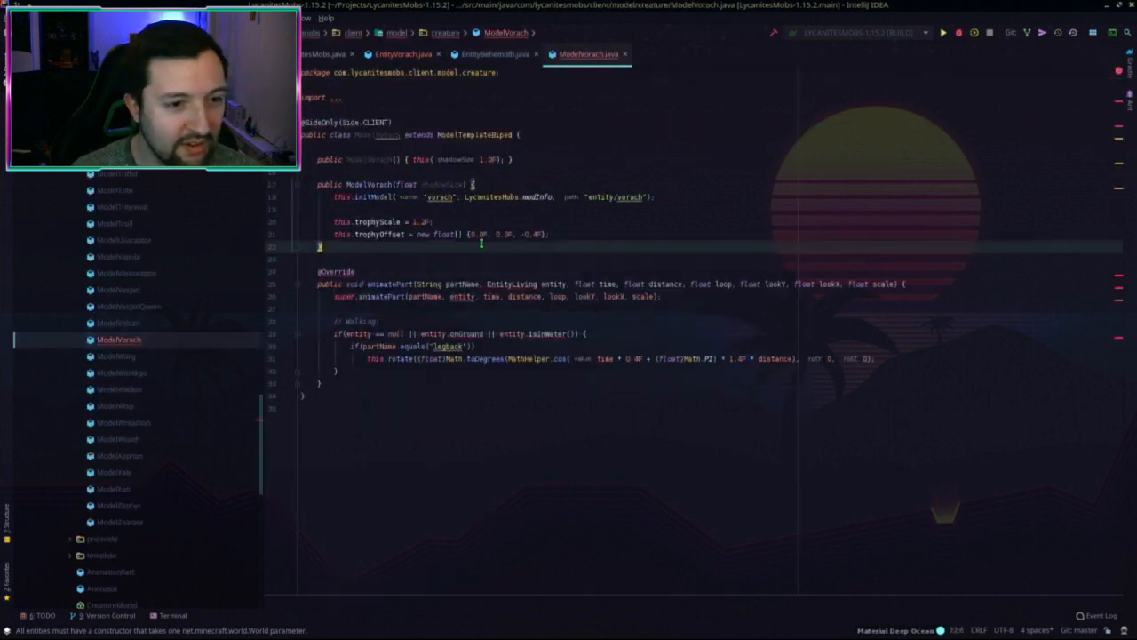
Step: Replace the outdated EntityLiving type with LivingEntity and import it
key(F2)
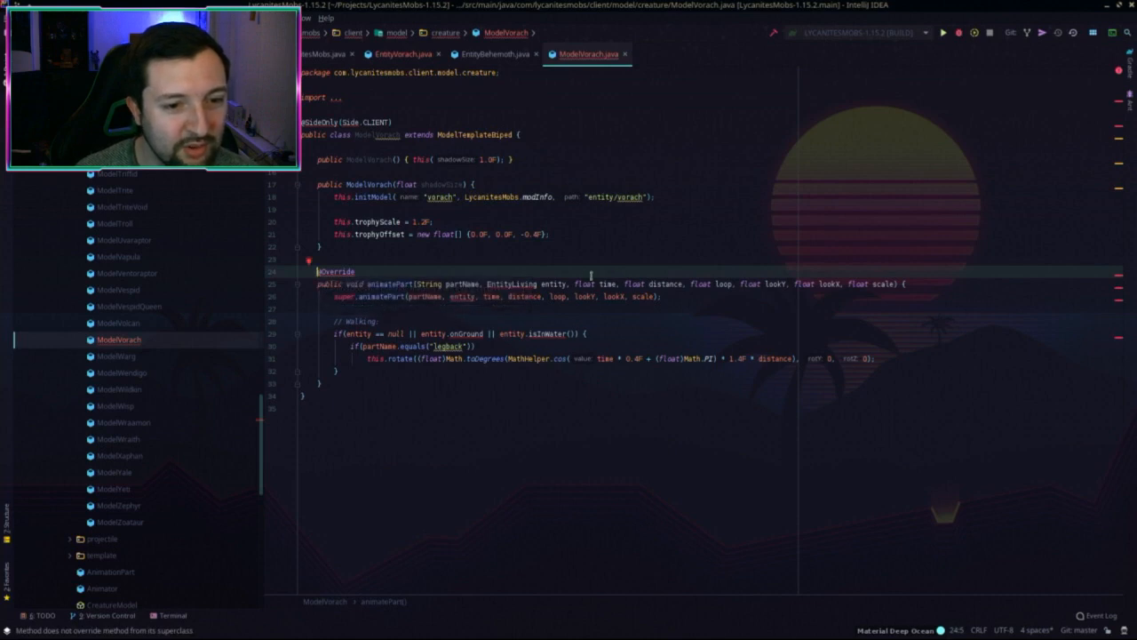
double_click(497, 284)
text(LivingEntity)
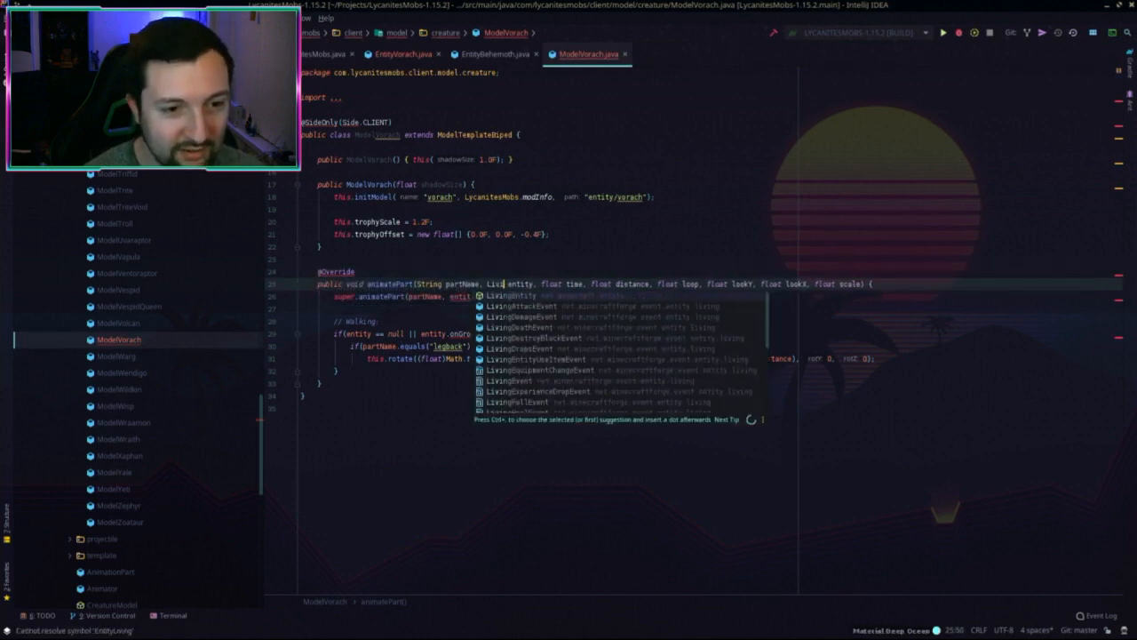
key(Return)
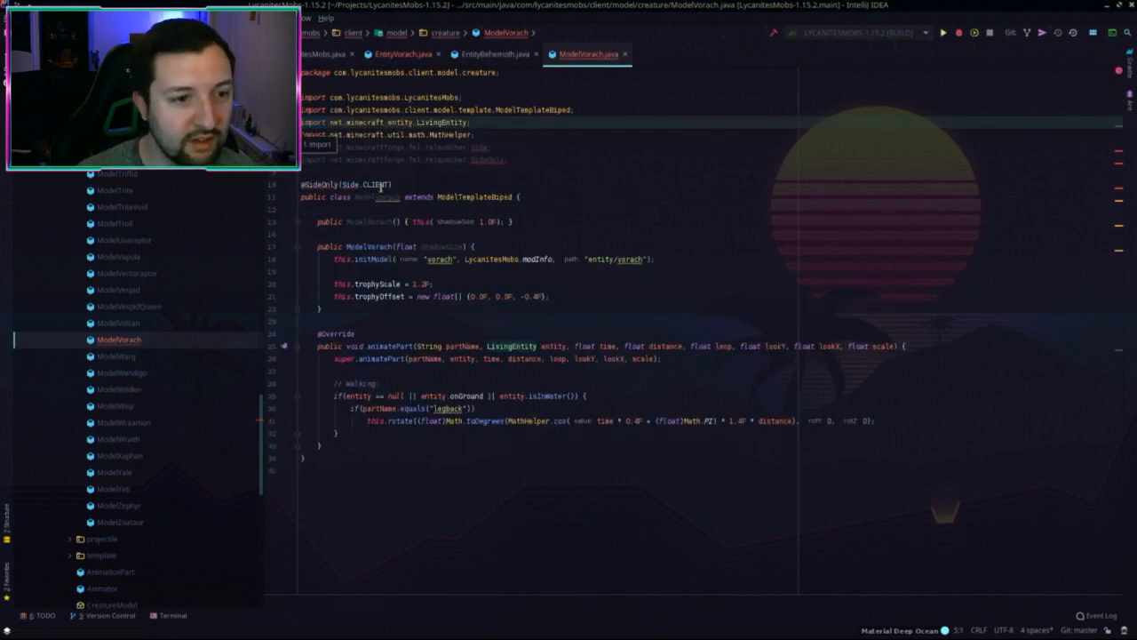
click(513, 174)
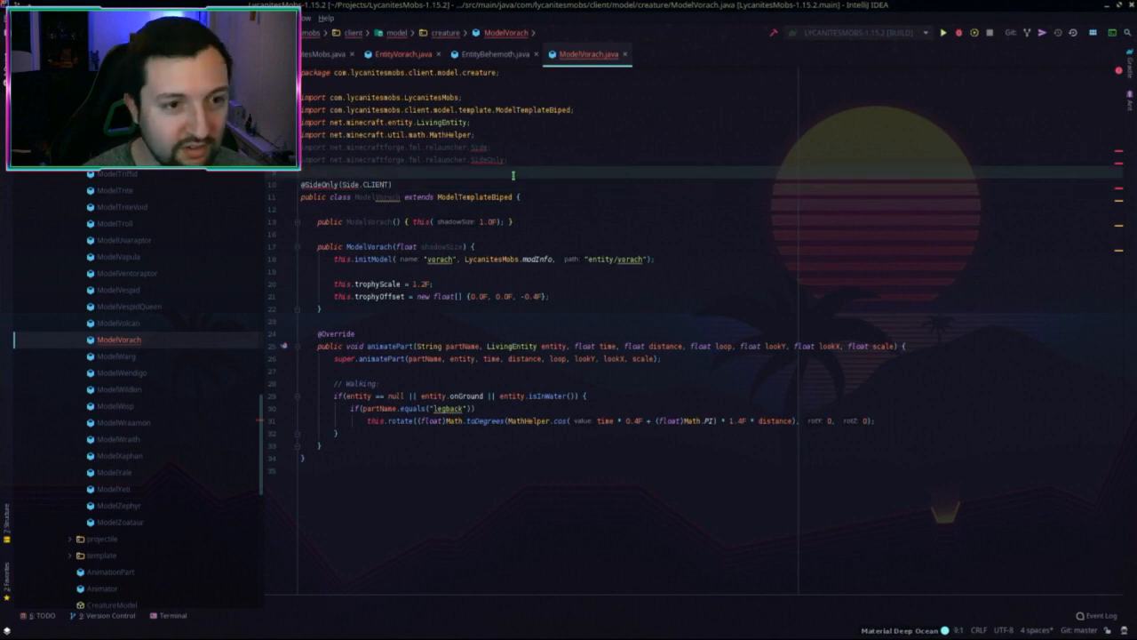
Step: Open the 1.15.2 ModelBehemoth for reference, then close it
key(shift)
key(shift)
text(mODELEl)
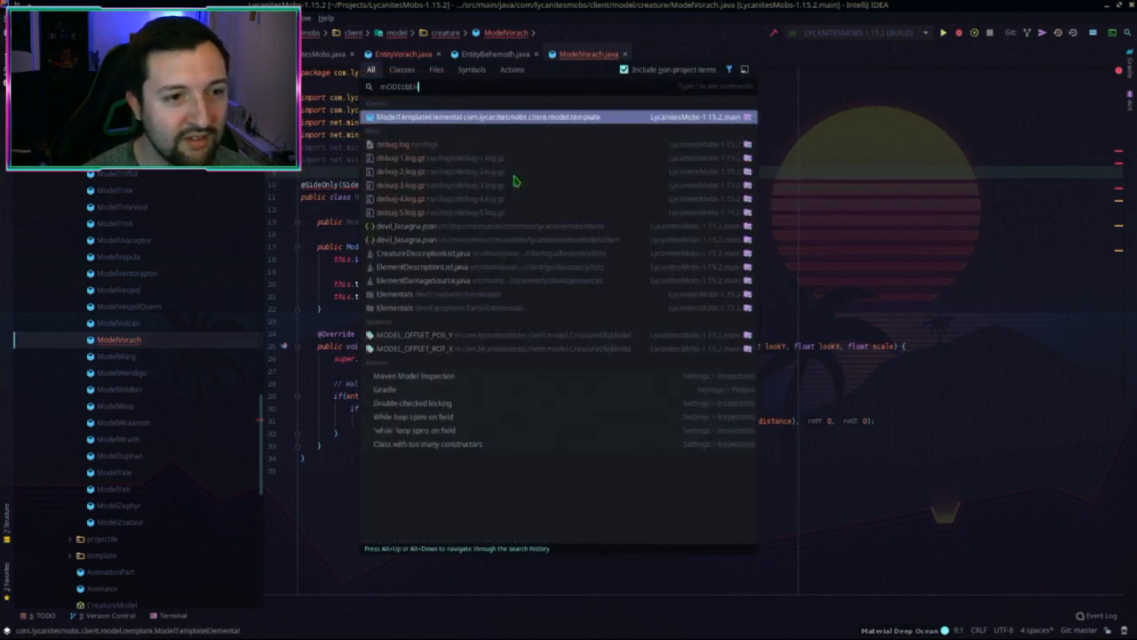
text(H)
key(ctrl+a)
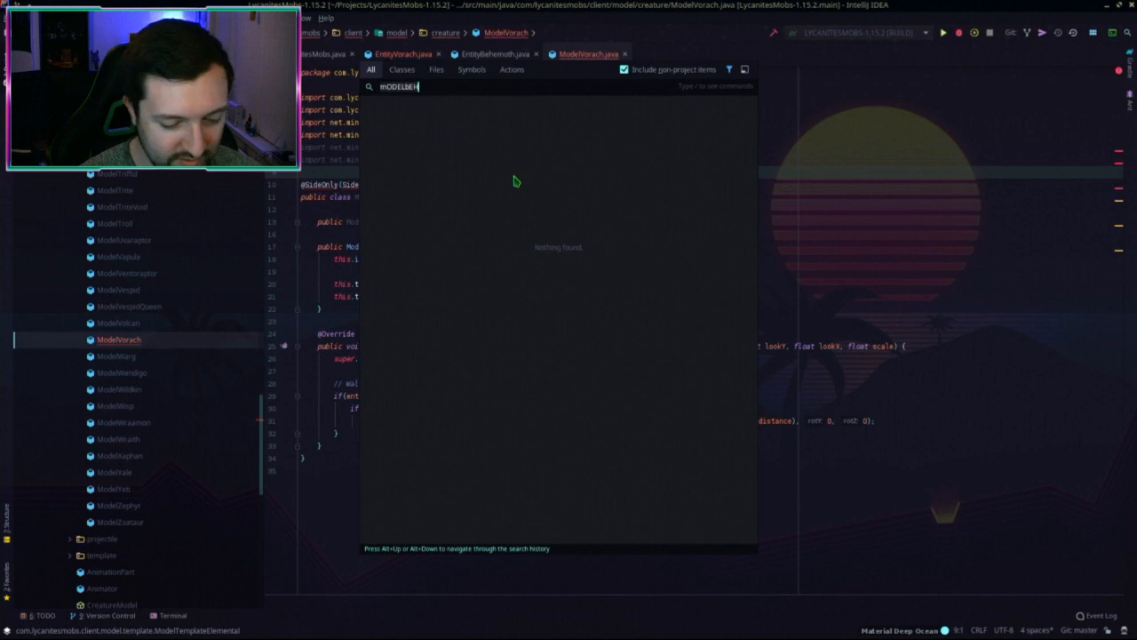
text(ModelBehe)
key(Return)
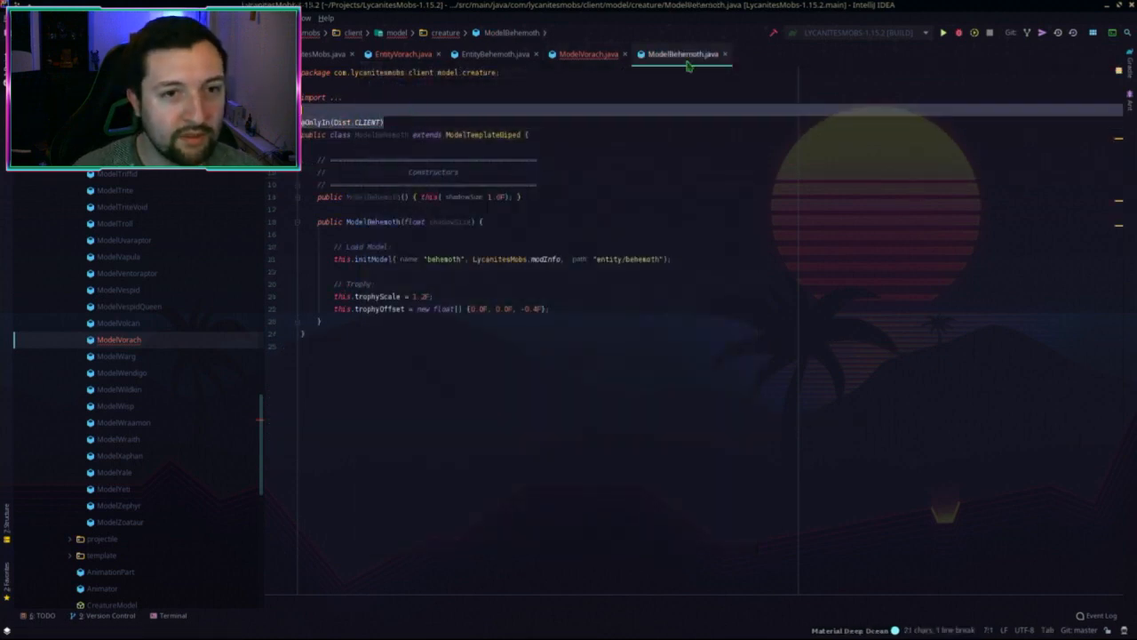
key(ctrl+F4)
click(411, 185)
key(shift+Home)
text(@OnlyIn(Dist.CLIENT))
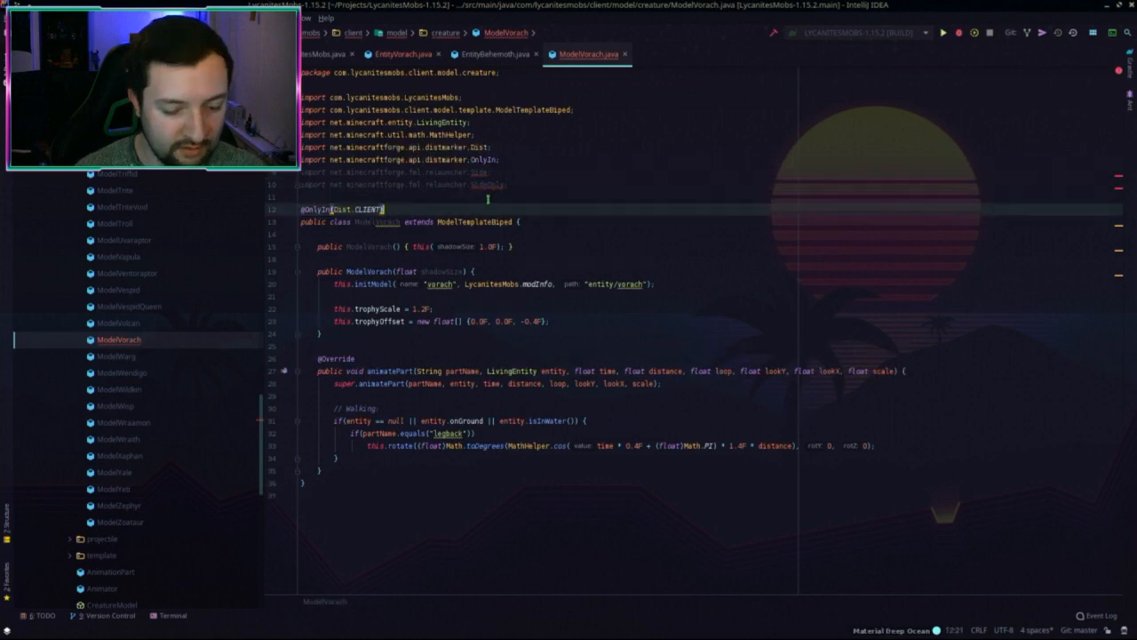
click(508, 272)
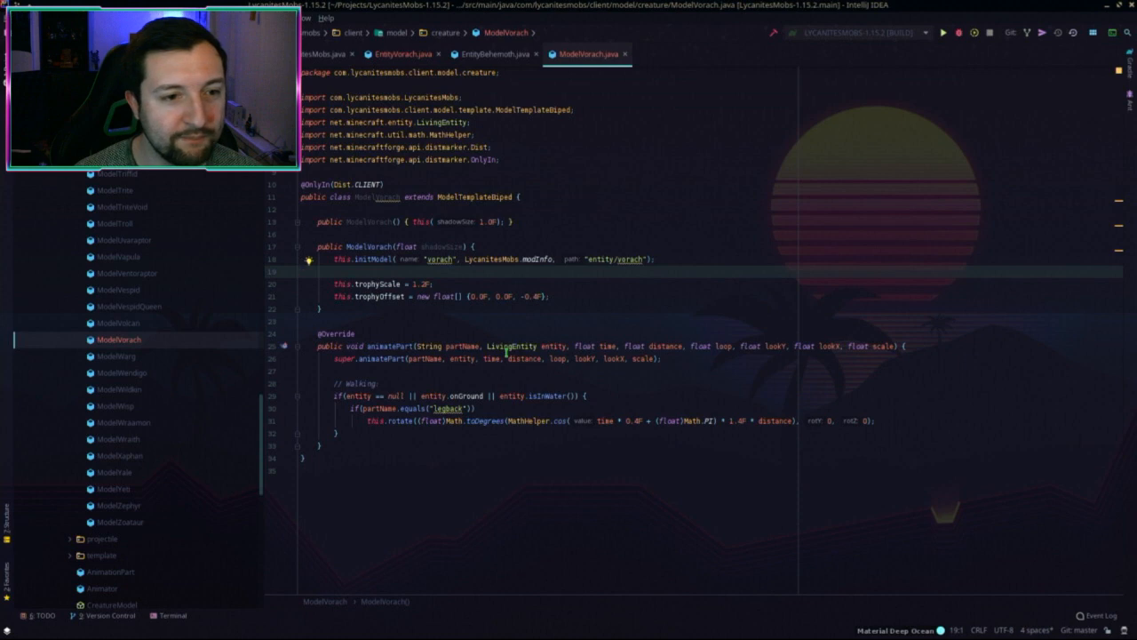
Step: Select the Minecraft Client run configuration in the 1.12.2 project
key(alt+Tab)
click(575, 197)
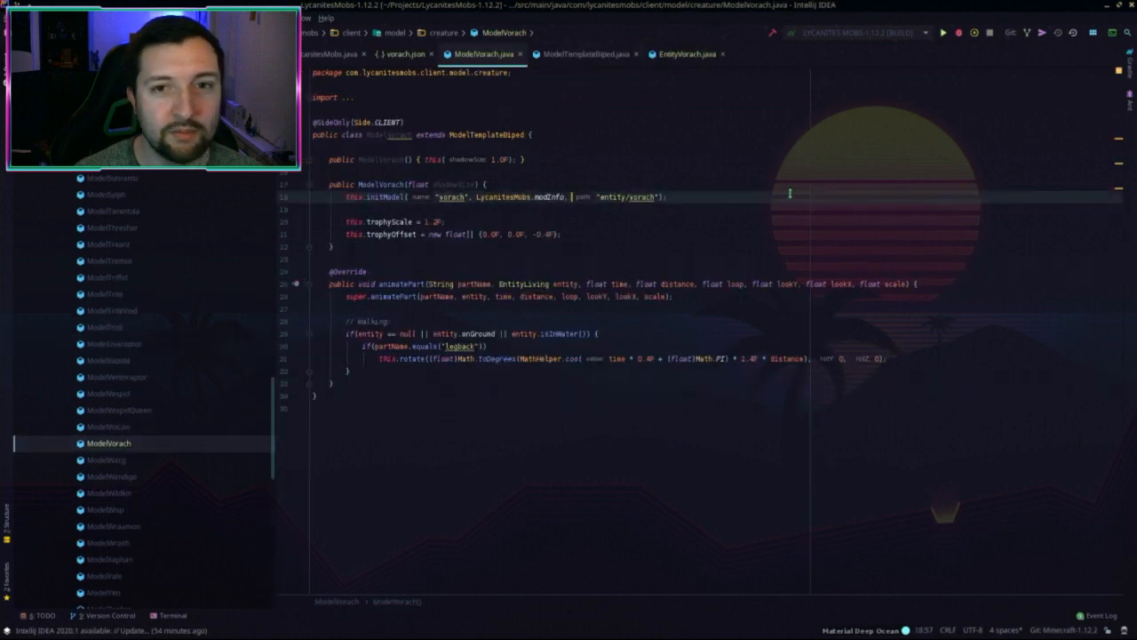
click(877, 33)
click(872, 84)
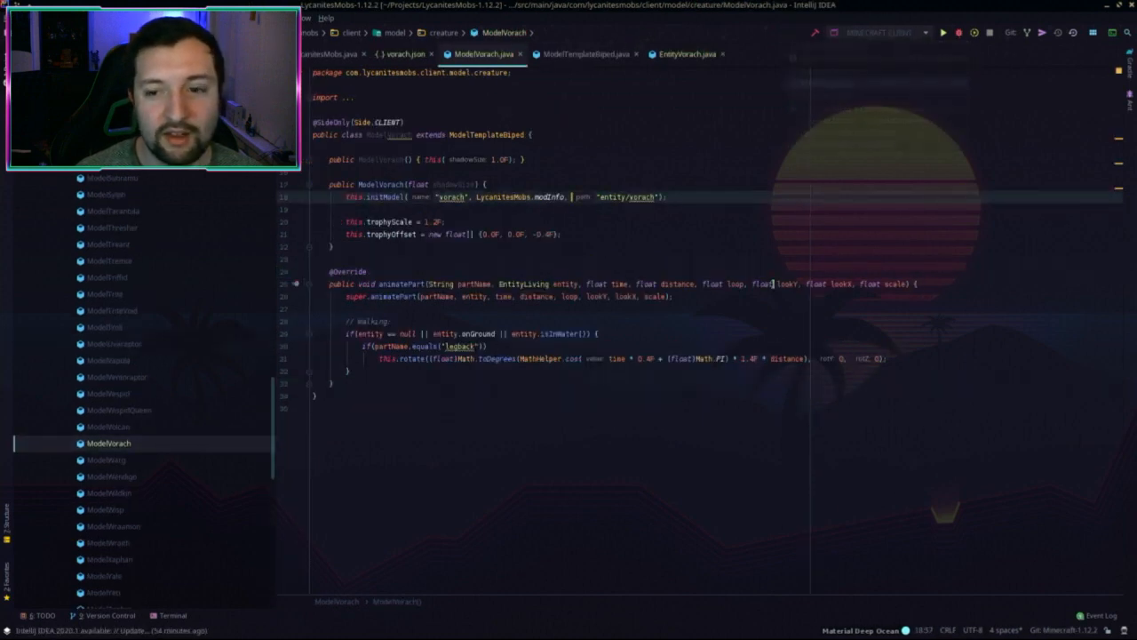
Step: Arrange the windows so Dolphin's textures/entity folder sits over the 1.12.2 editor
key(ctrl+super+Up)
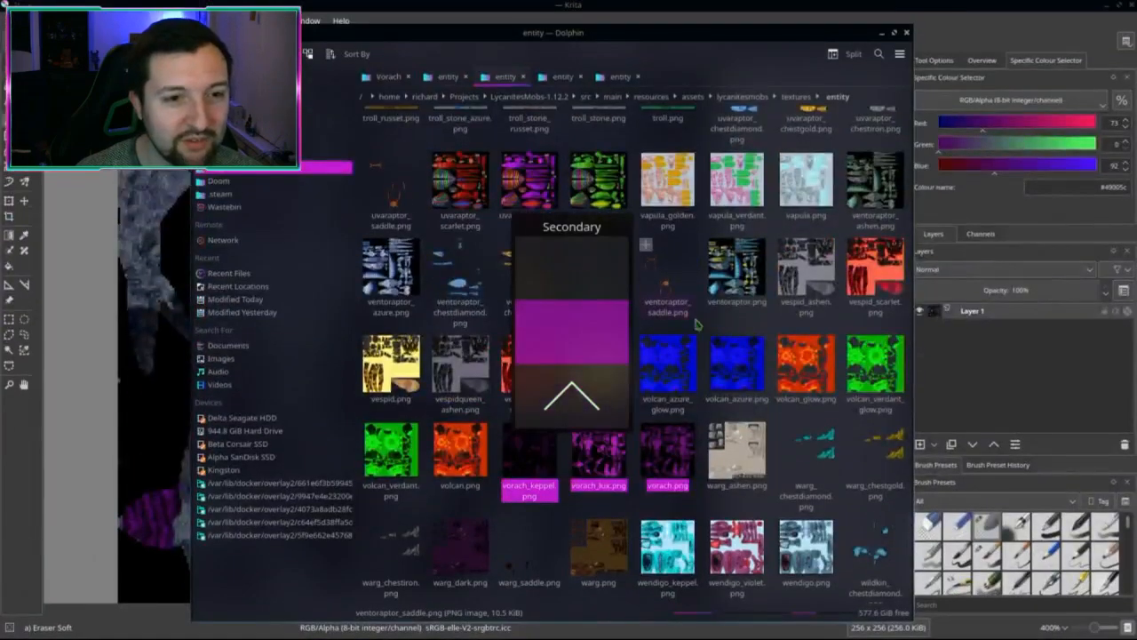
super+drag(728, 321, 784, 320)
key(ctrl+super+Down)
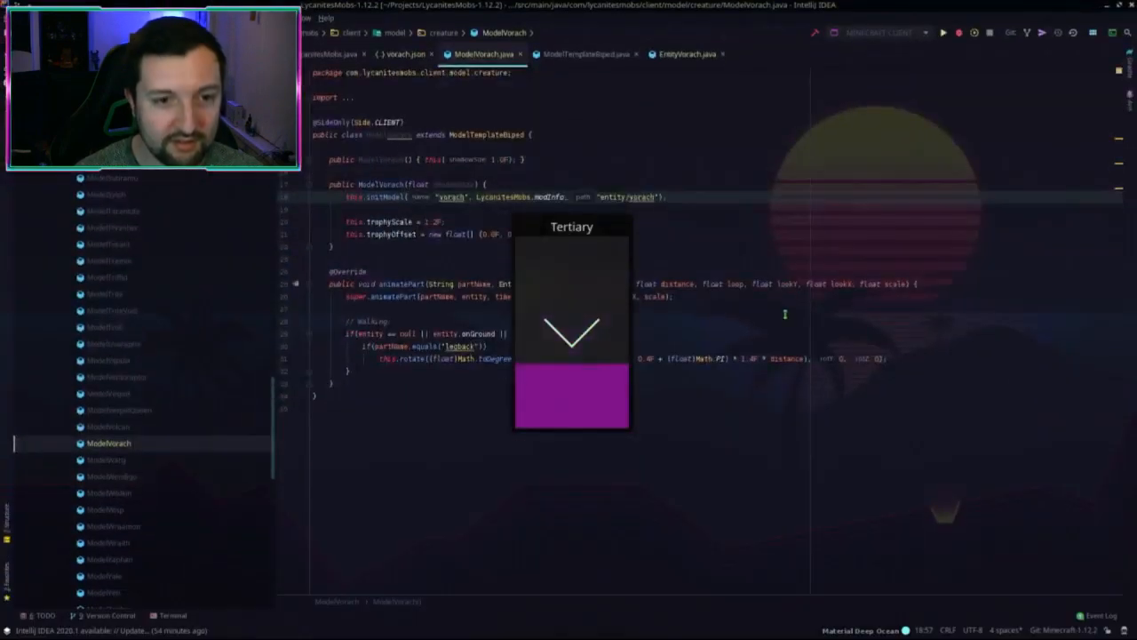
key(super+Down)
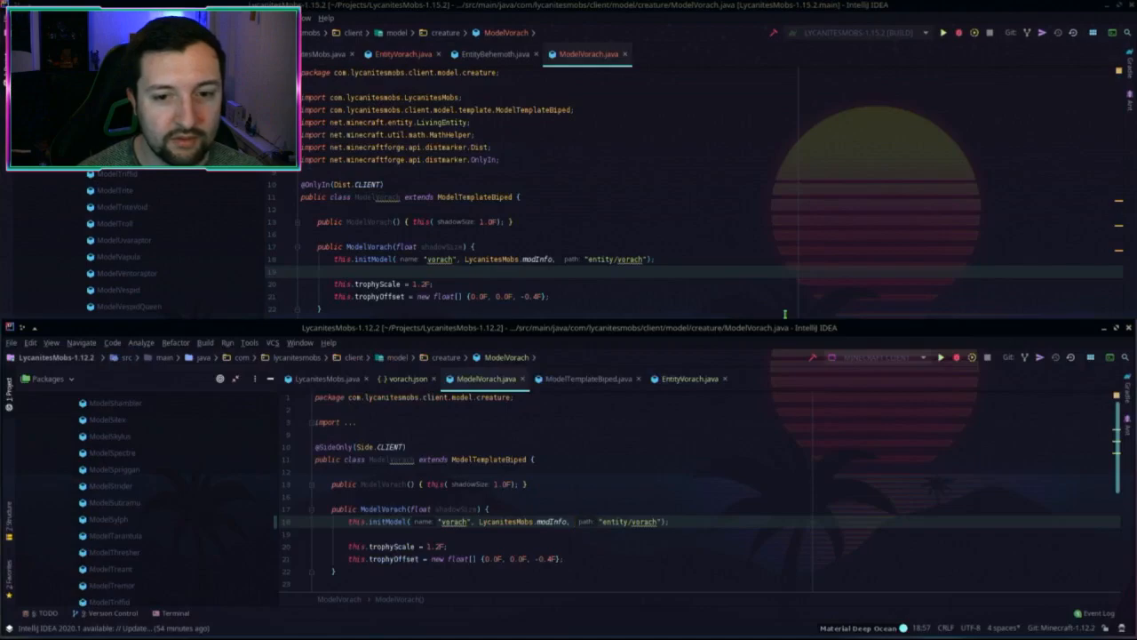
drag(748, 331, 655, 3)
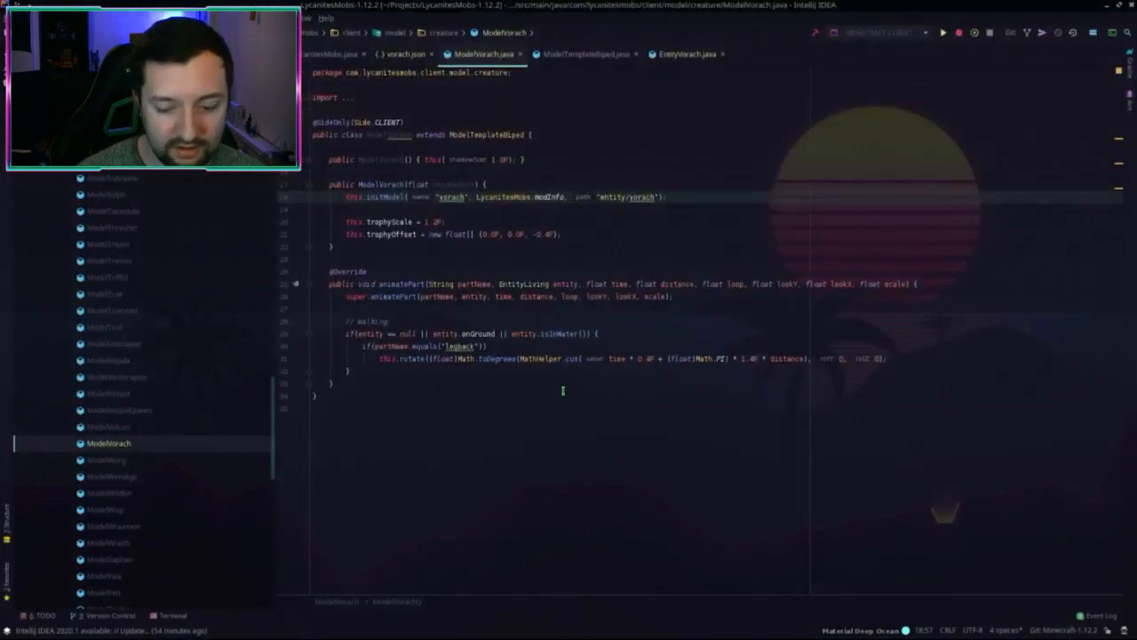
key(ctrl+super+Up)
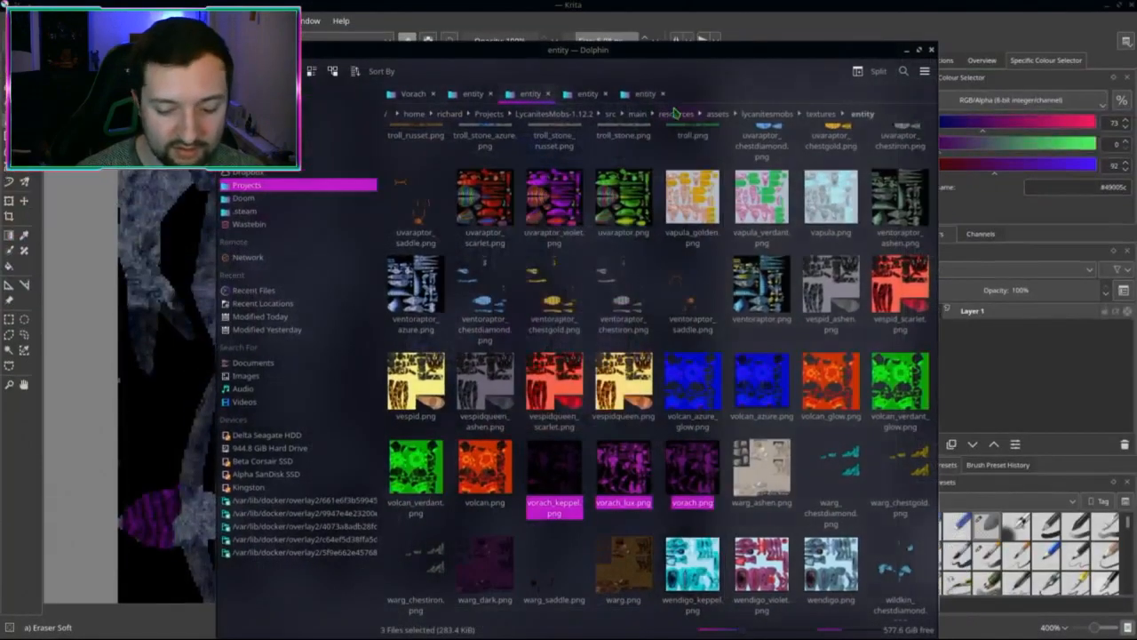
key(ctrl+super+Down)
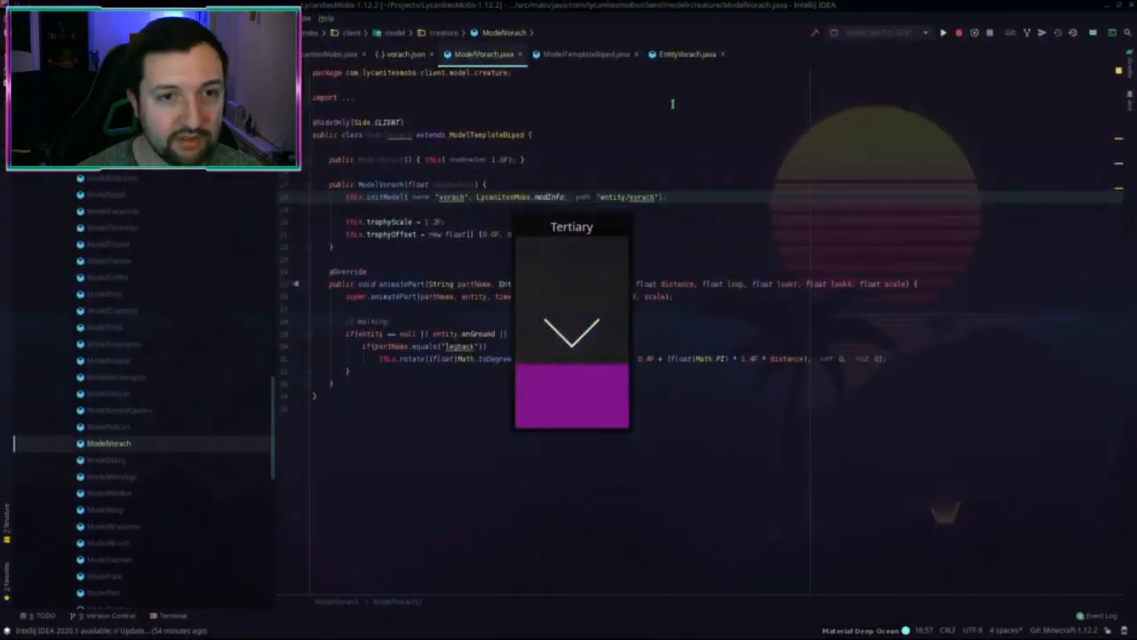
key(alt+Tab)
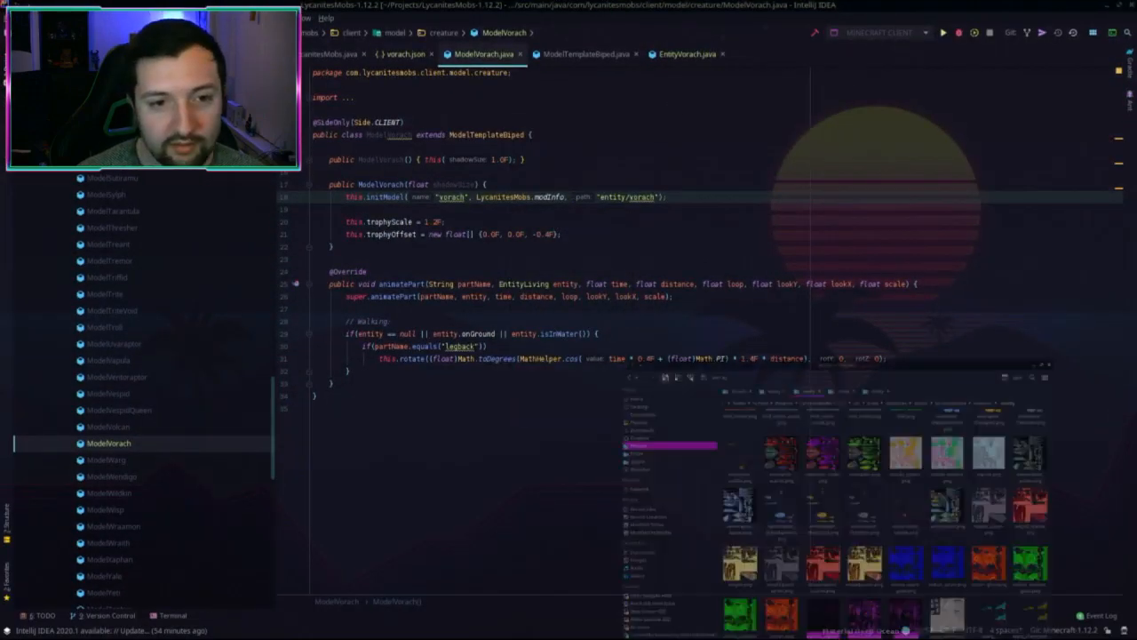
drag(615, 52, 714, 34)
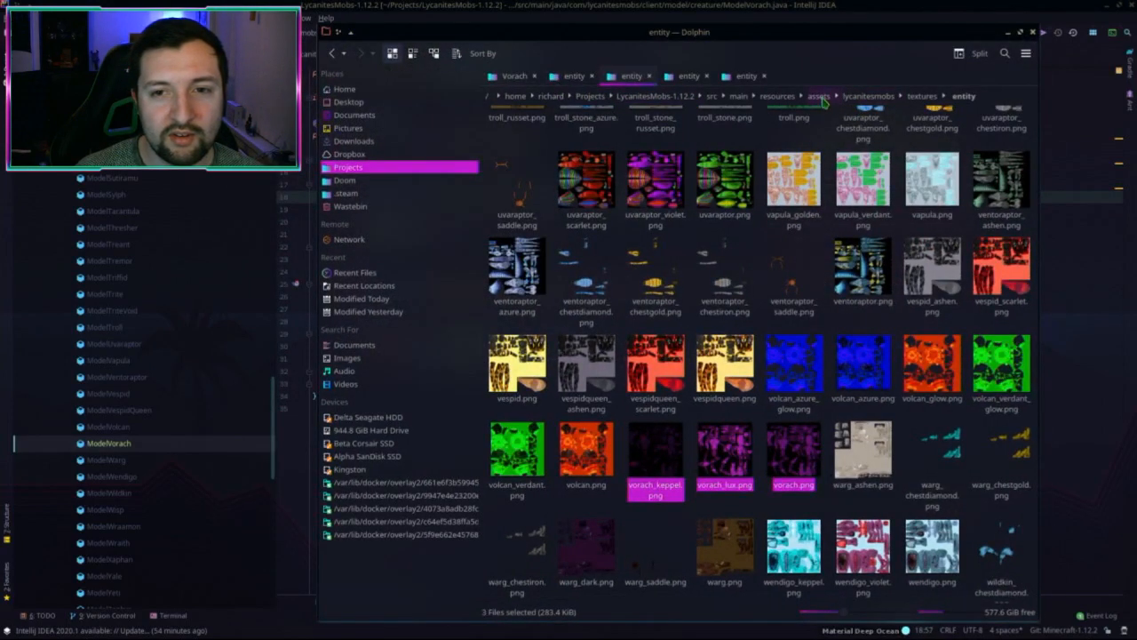
Step: Create a vorach folder under sounds/entity in the 1.12.2 project's lycanitesmobs assets
middle_click(871, 98)
click(776, 77)
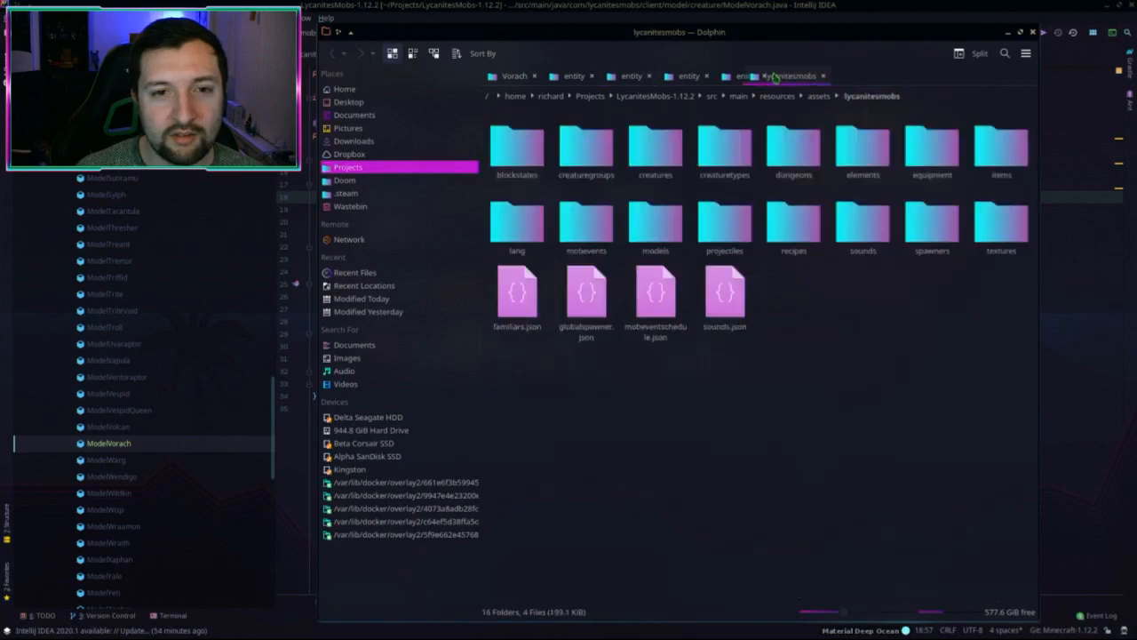
drag(775, 77, 701, 76)
click(860, 222)
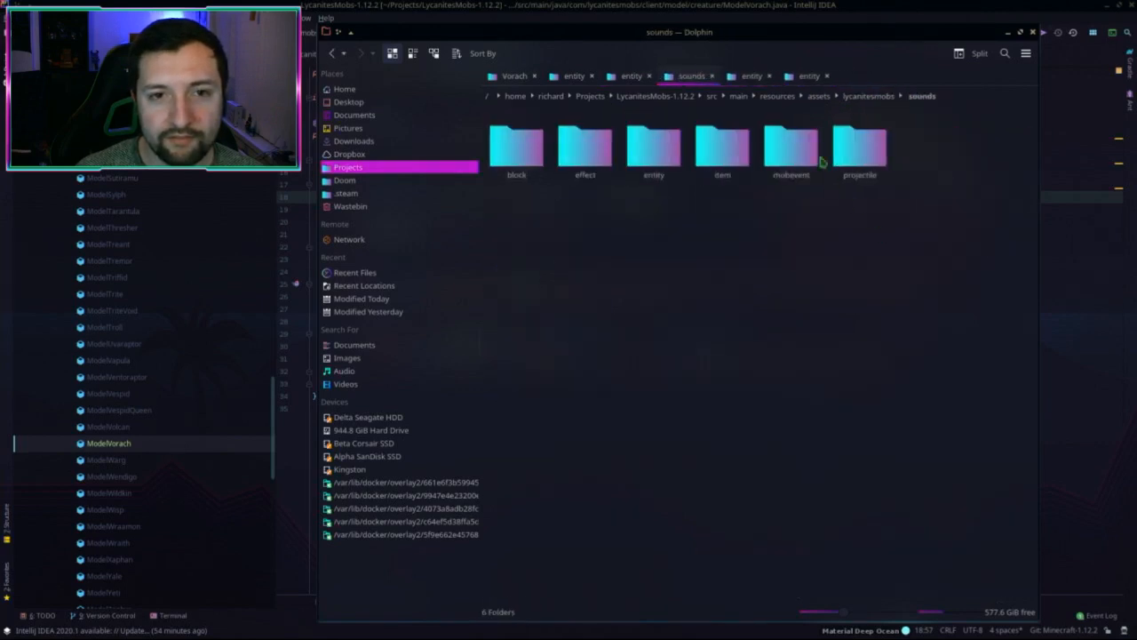
click(637, 117)
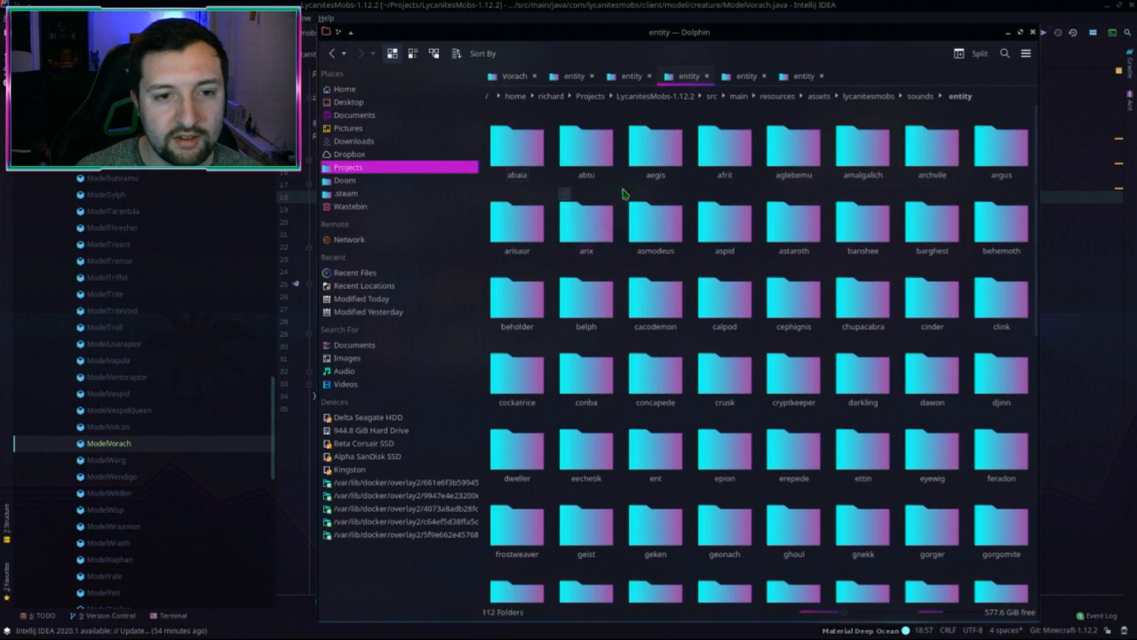
right_click(624, 192)
mouse_move(693, 217)
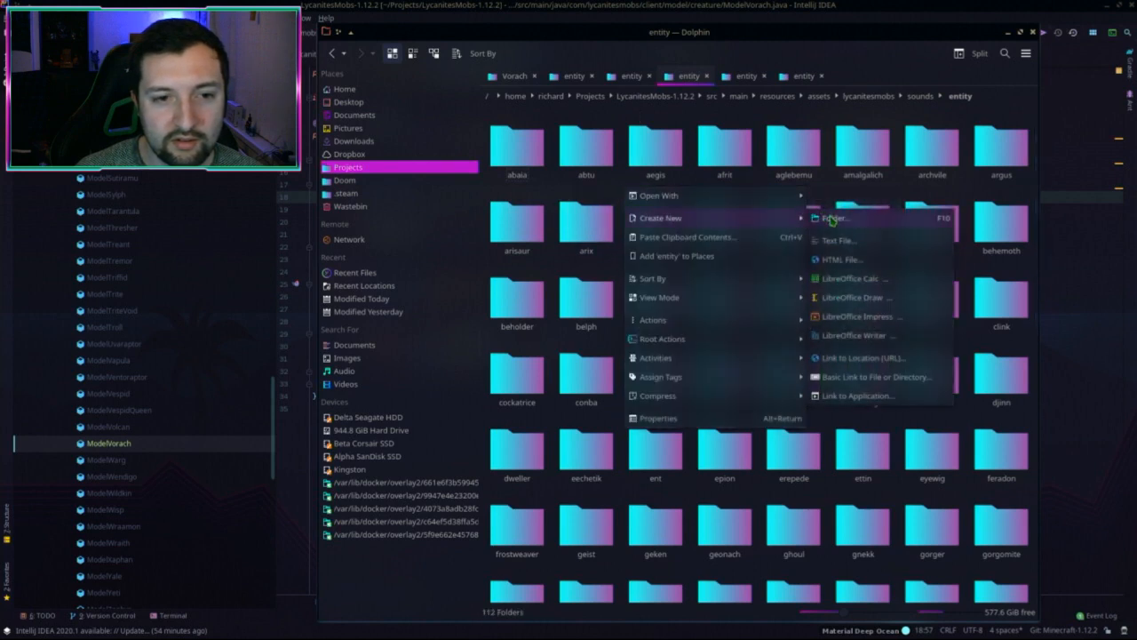
click(831, 219)
text(vorach)
key(Return)
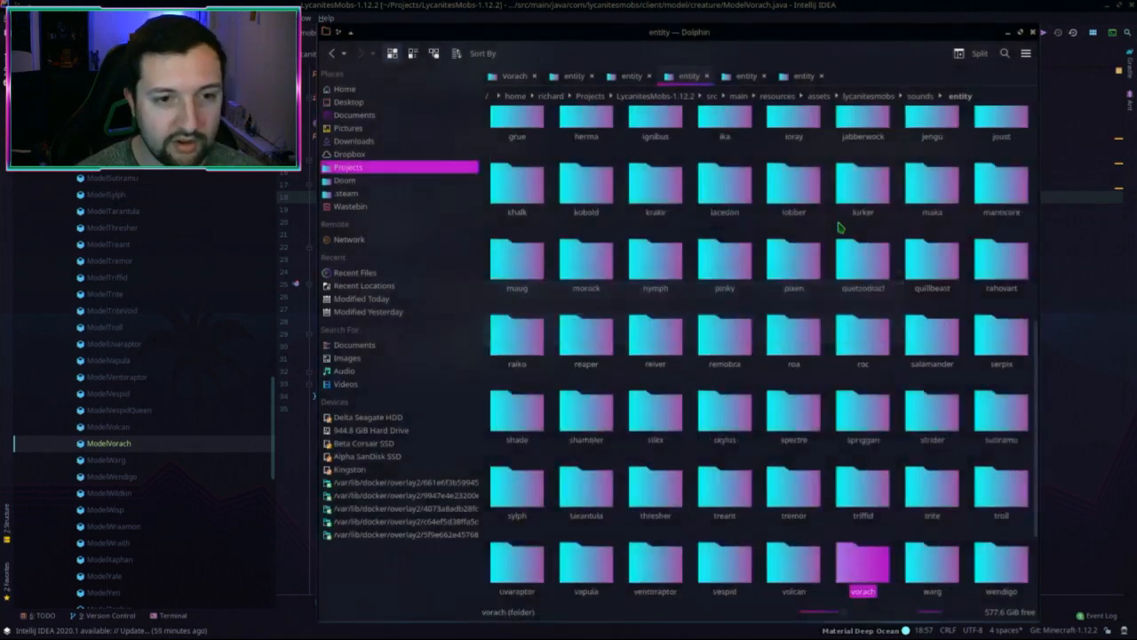
key(Return)
Step: Create a vorach folder under sounds/entity in the 1.15.2 project and keep it open in its own tab
click(807, 77)
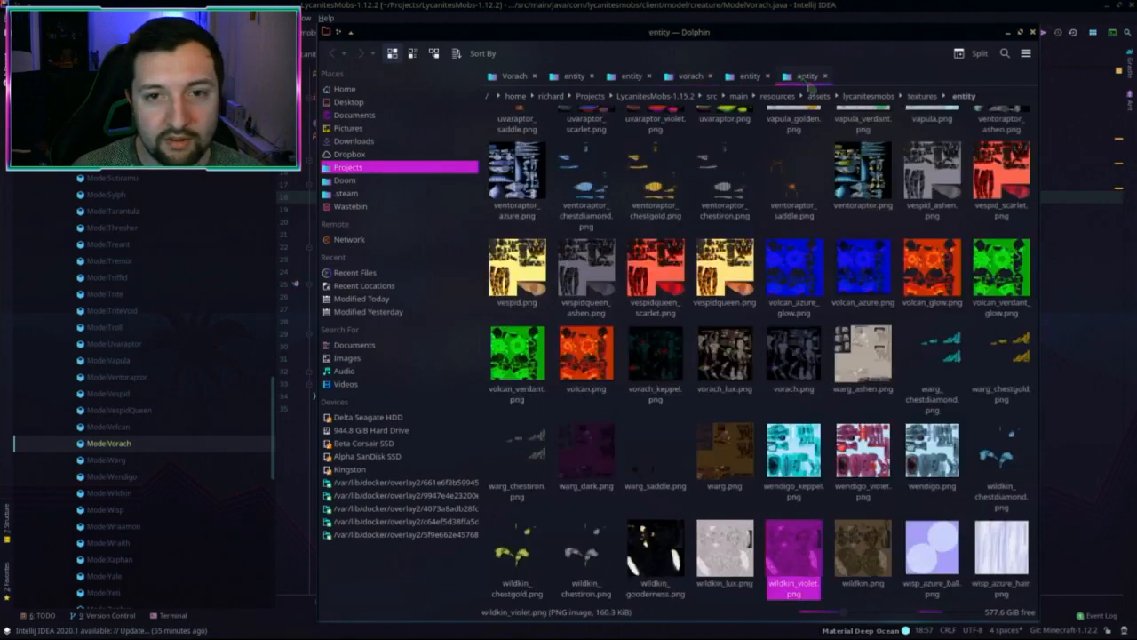
middle_click(869, 96)
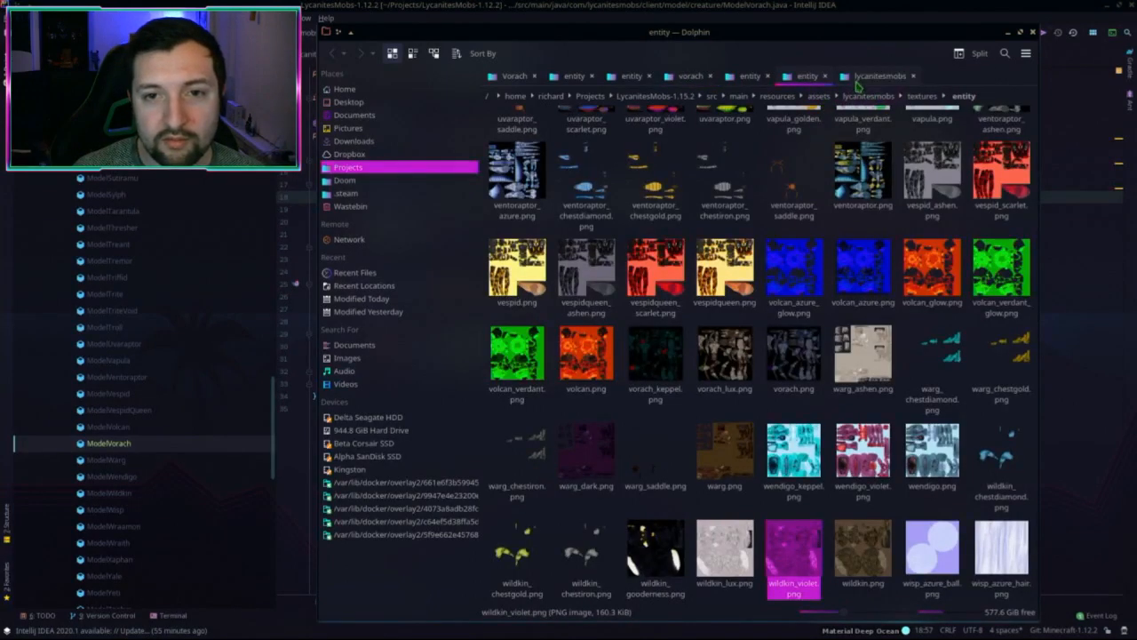
click(875, 76)
double_click(722, 147)
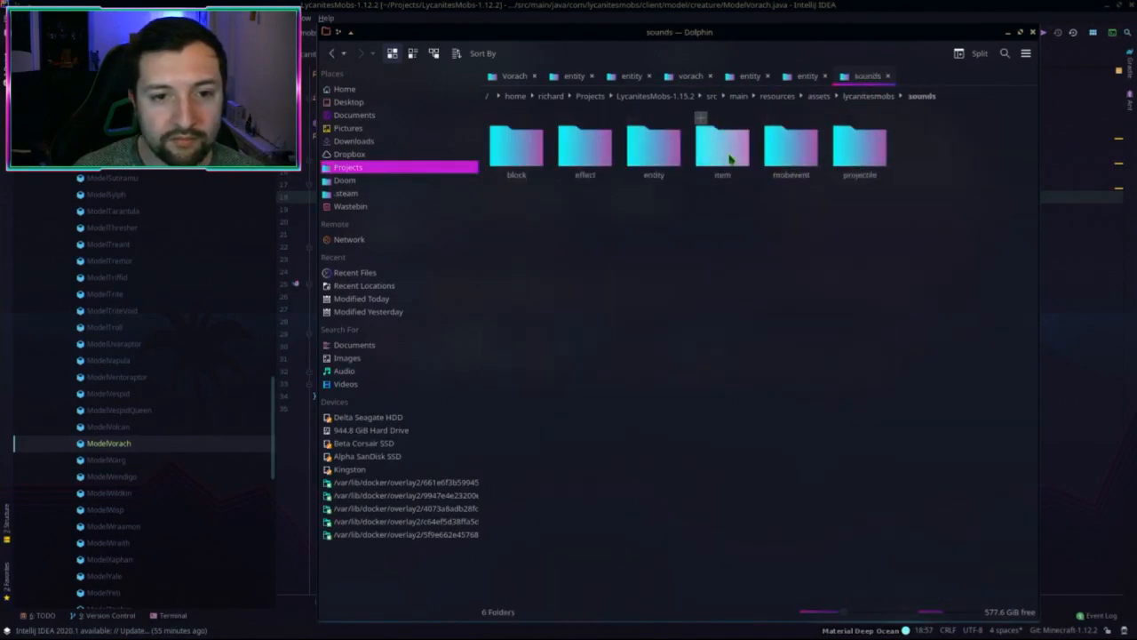
double_click(634, 153)
right_click(629, 189)
mouse_move(703, 225)
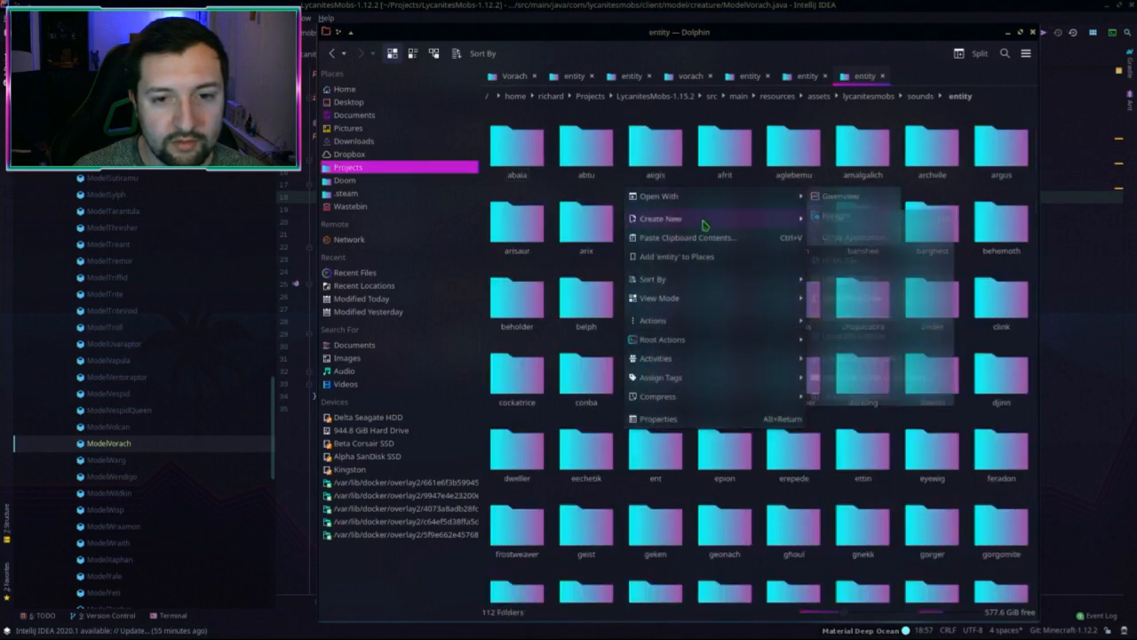
click(831, 217)
text(vorach)
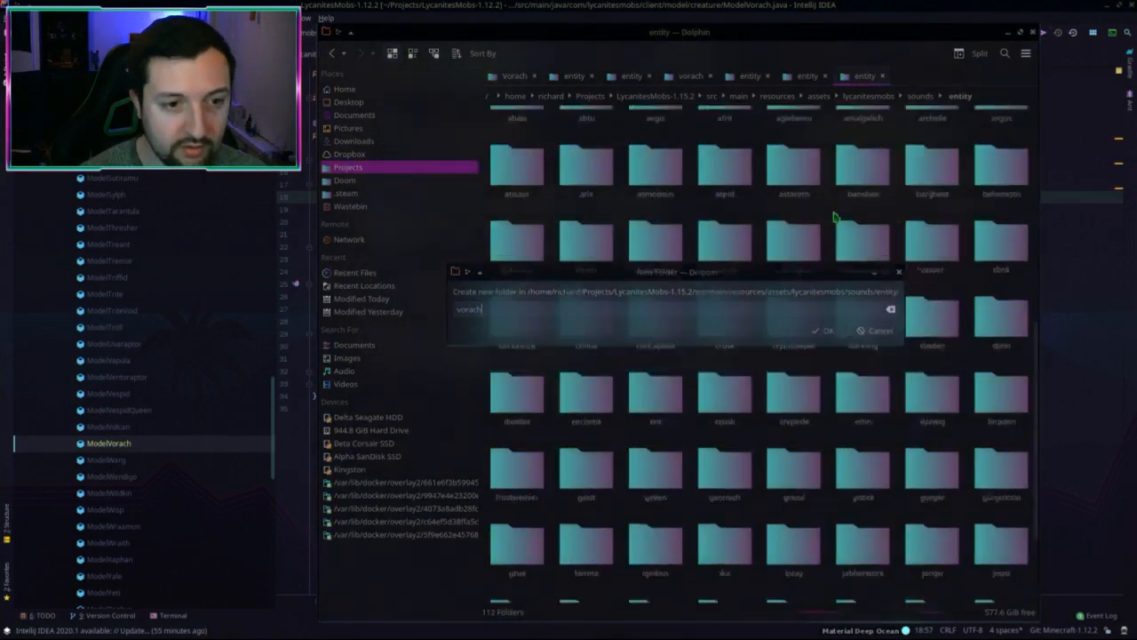
key(Return)
scroll(889, 498, down, 2)
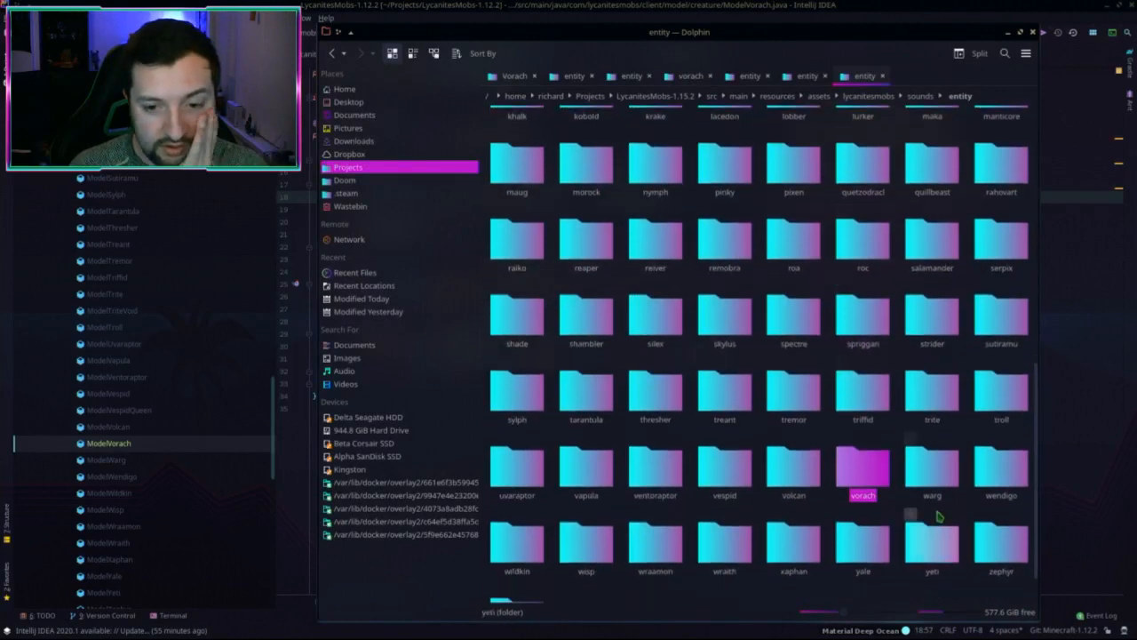
double_click(871, 477)
key(ctrl+t)
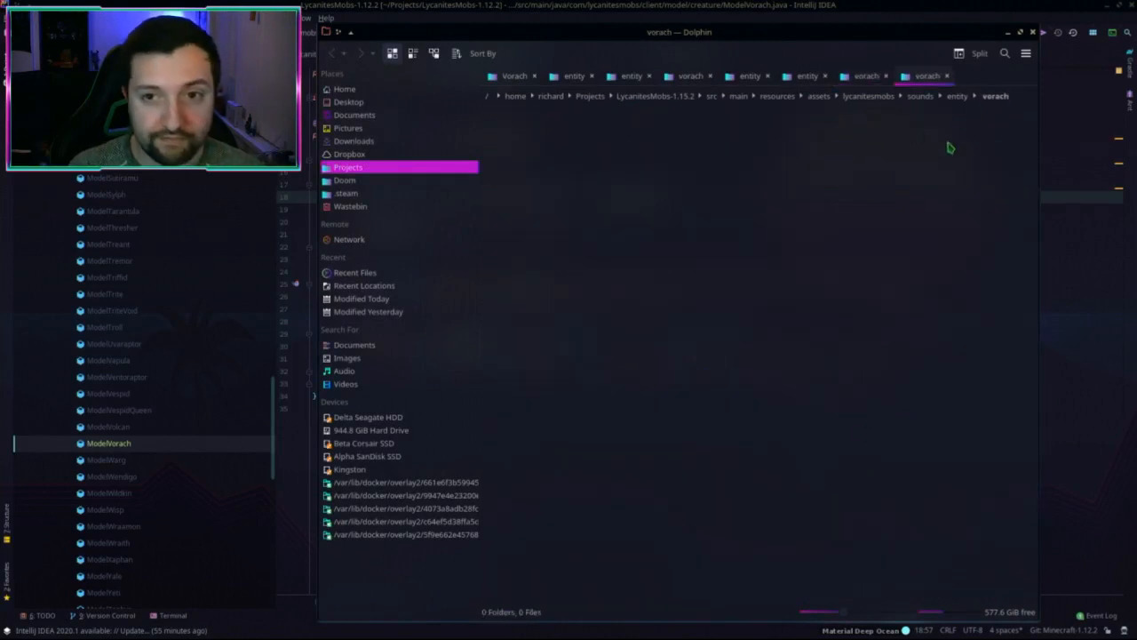
Step: Select all six behemoth .ogg sounds in the entity sounds folder, then go to the Doom folder
click(957, 96)
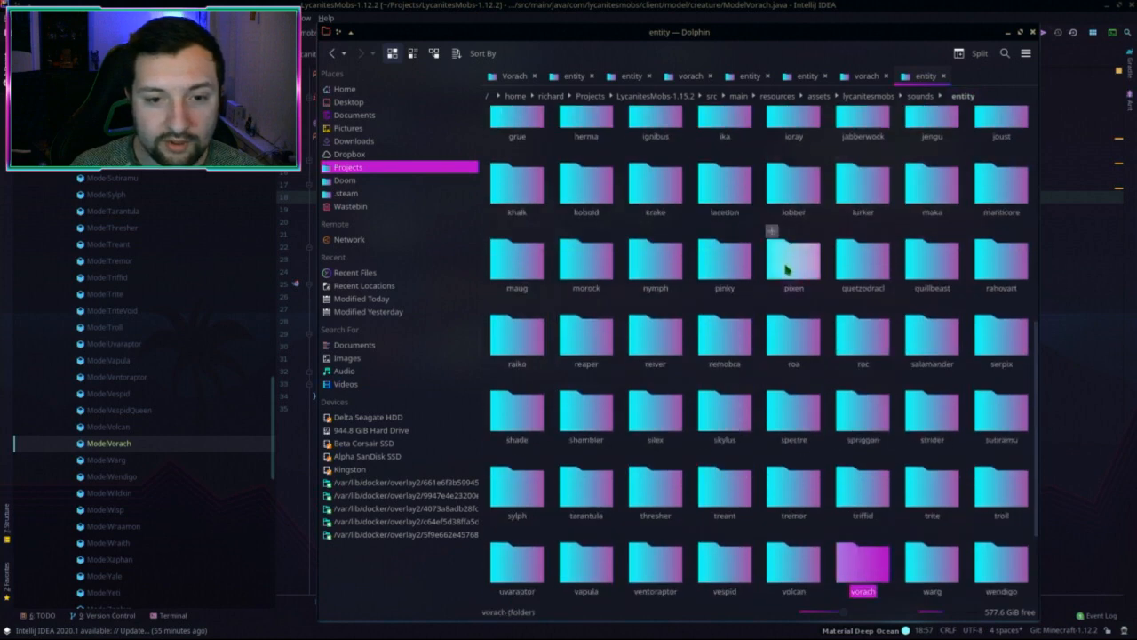
text(beh)
double_click(1000, 185)
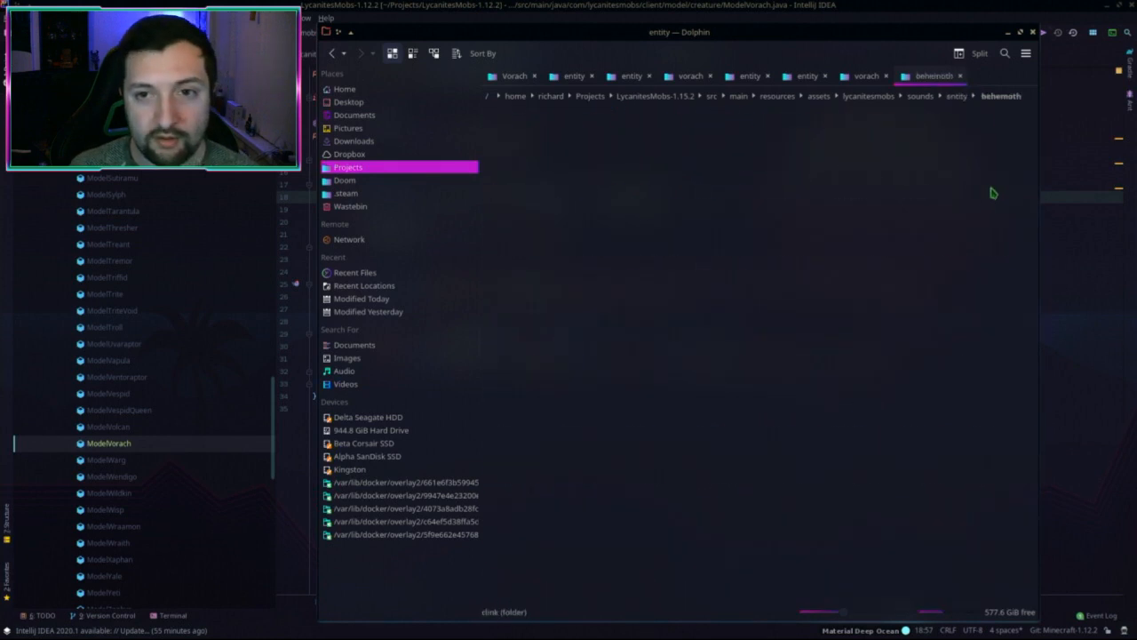
drag(503, 197, 875, 135)
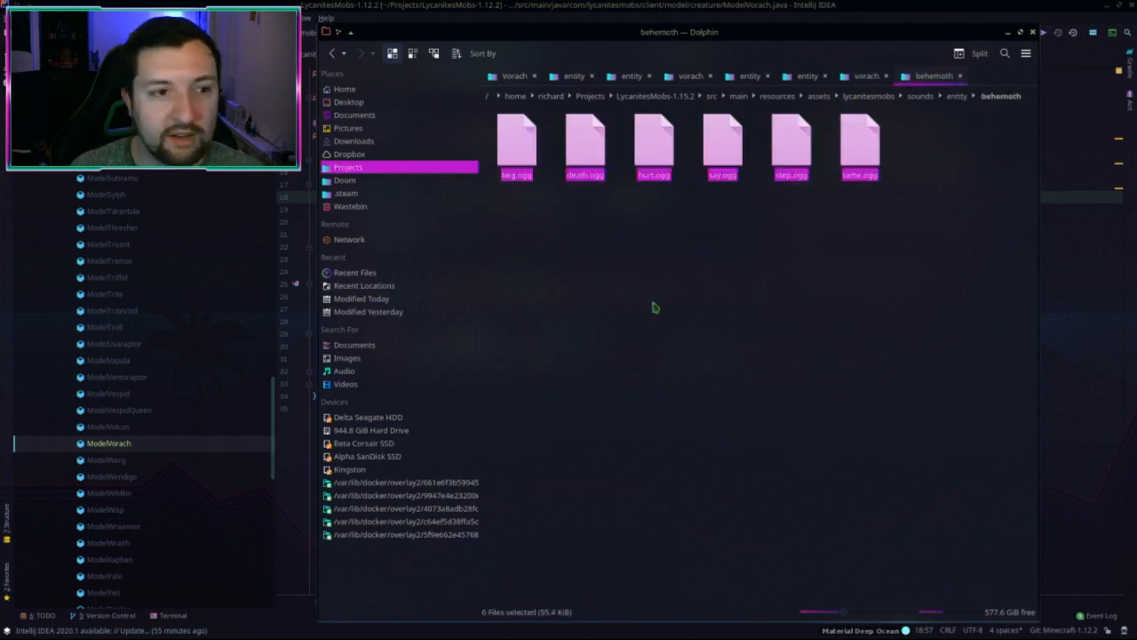
click(350, 181)
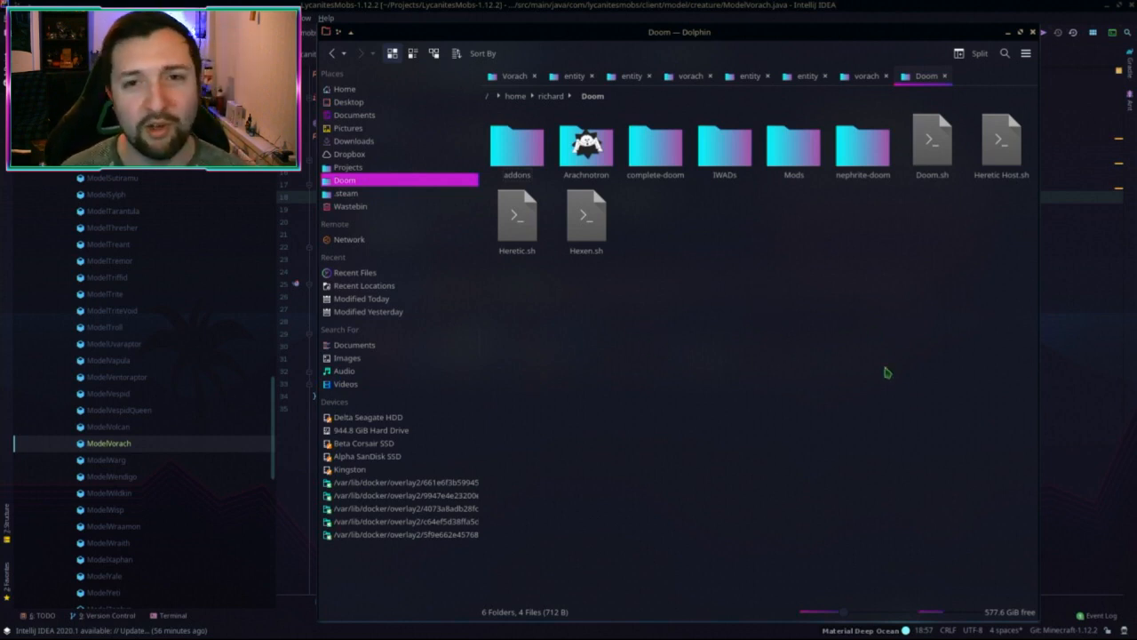
Step: Move the Dolphin window up and left and make it narrower over the code editor
alt+drag(886, 374, 856, 379)
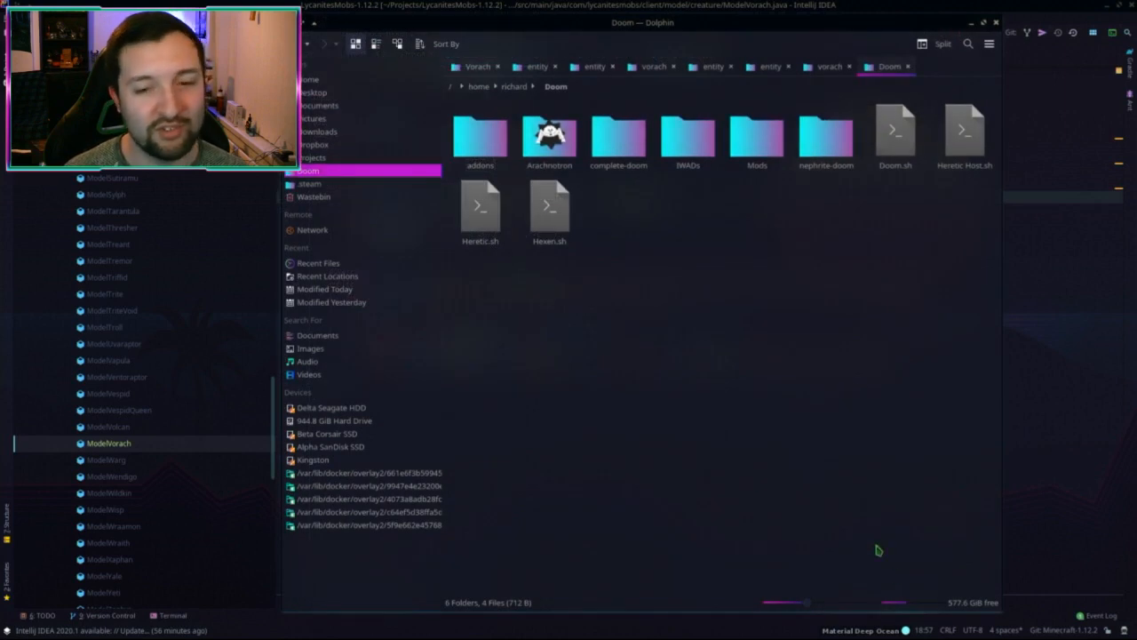
alt+right_drag(876, 546, 813, 589)
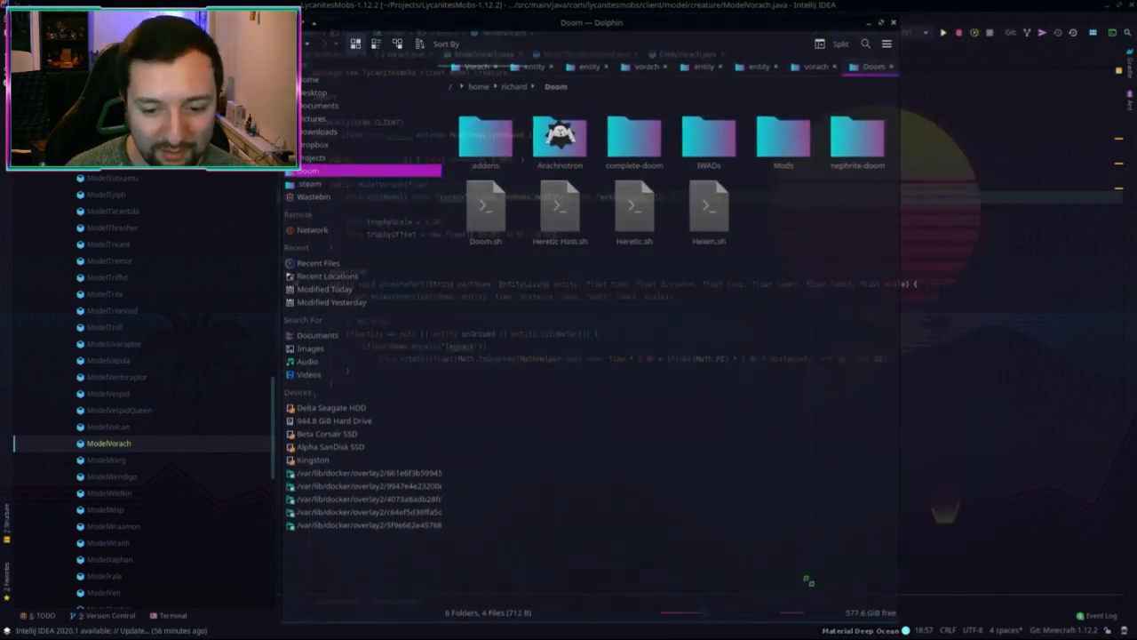
Step: Reposition the Dolphin window to the right so the Doom folder's addons, IWADs, Mods and scripts show
alt+drag(808, 589, 875, 552)
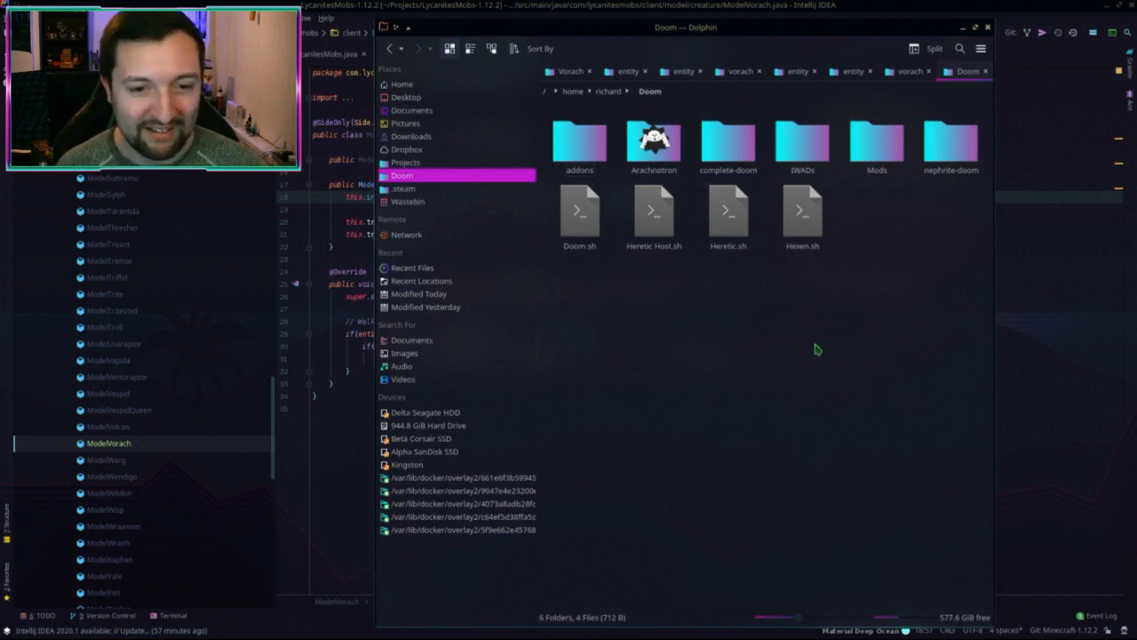
drag(689, 397, 837, 318)
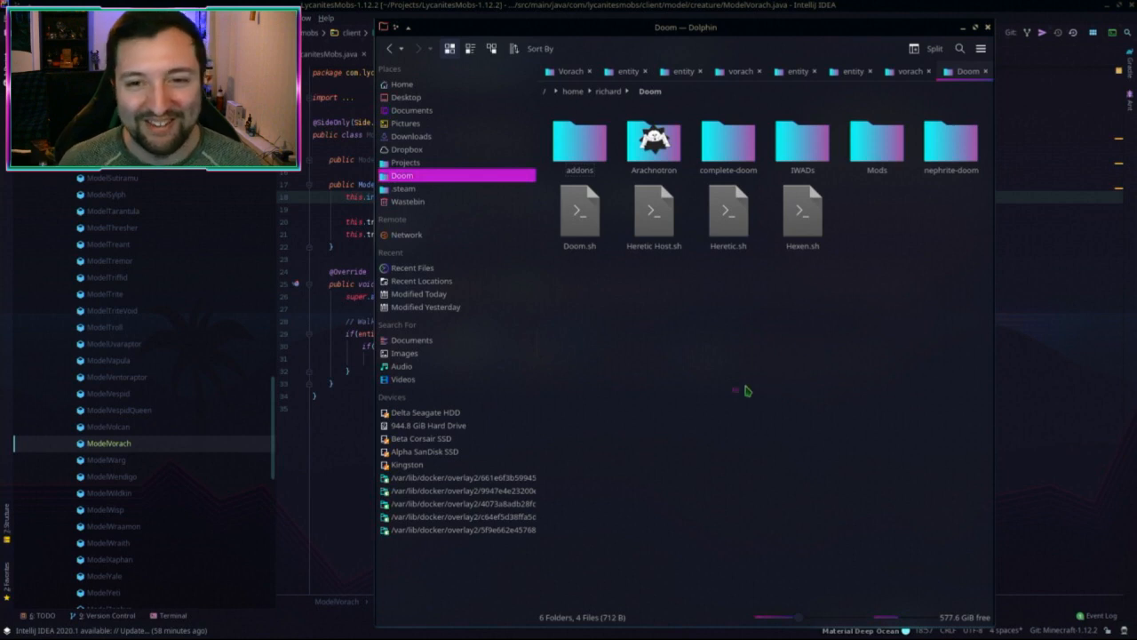
Step: Open the nephrite-doom folder inside Doom, briefly returning to Doom before reopening it
click(951, 143)
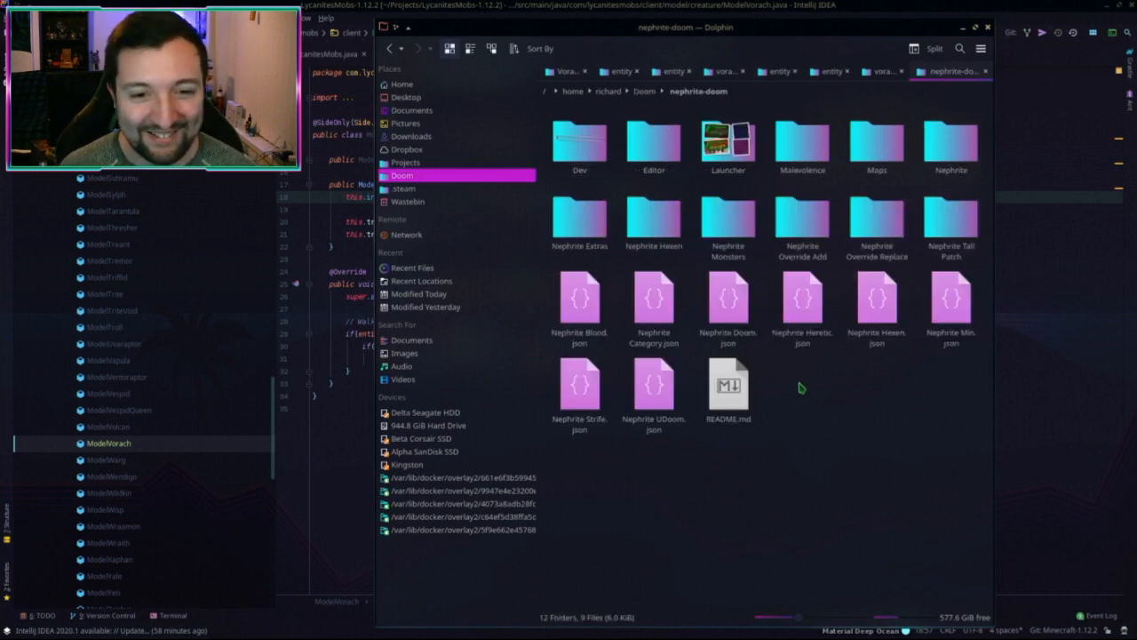
key(alt+Left)
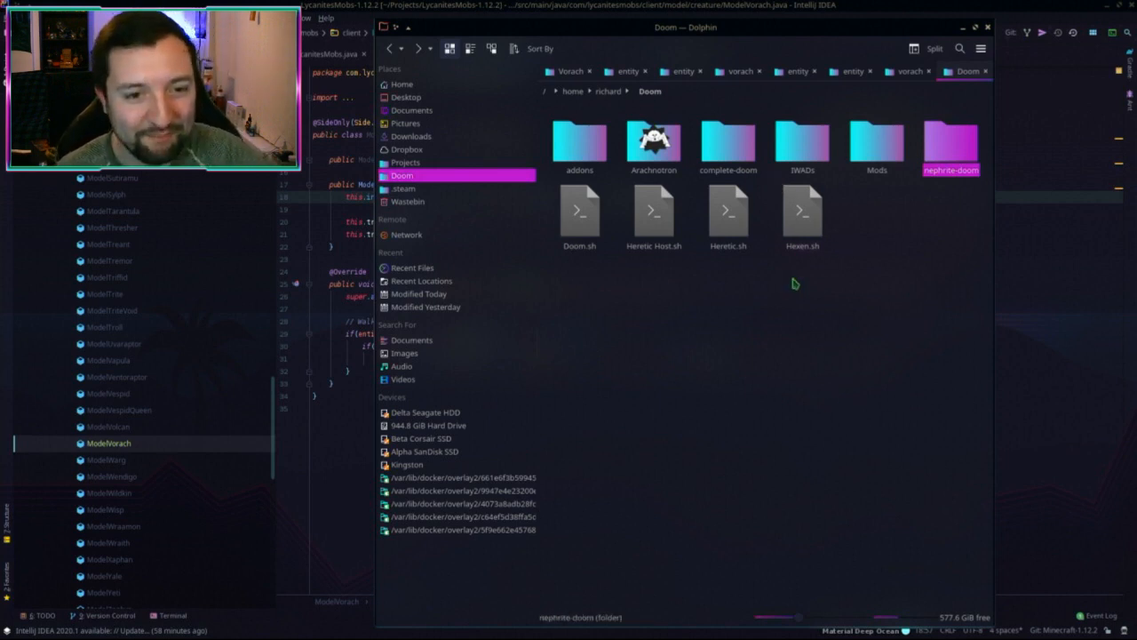
click(947, 150)
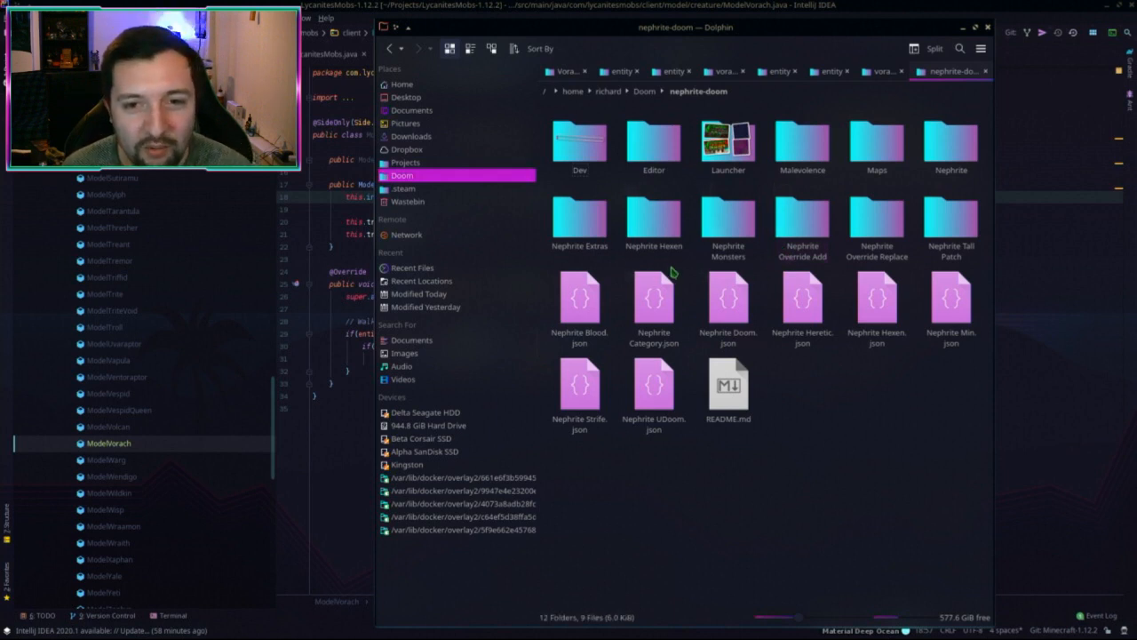
Step: Navigate to Nephrite > sounds > nephrite > creatures > demons > Vore and right-click VoreAttack01.ogg
click(950, 142)
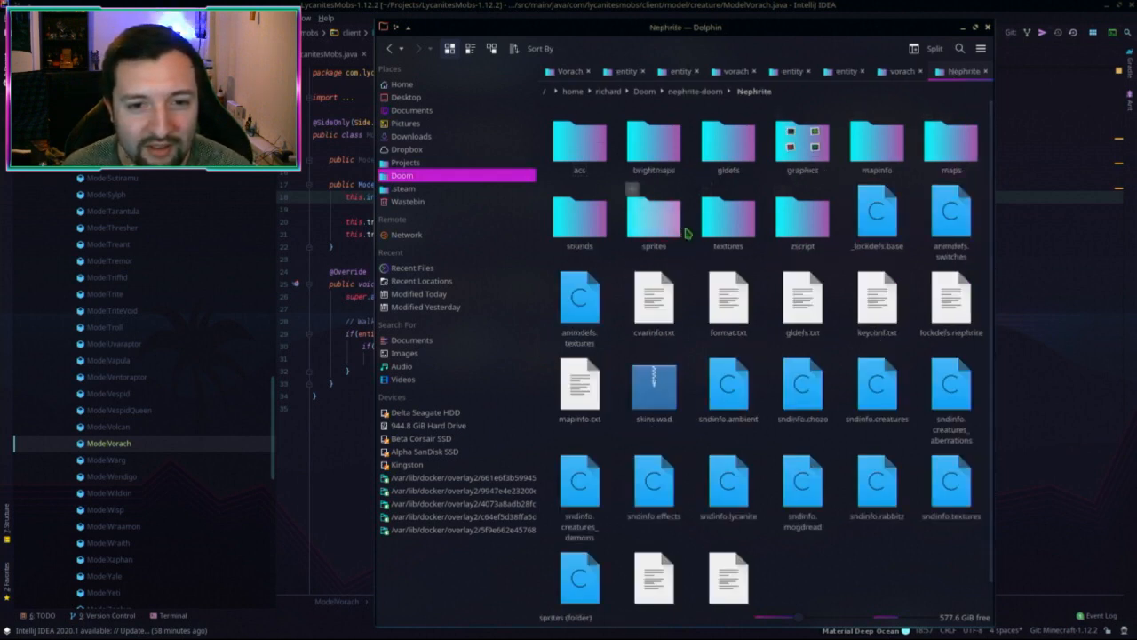
click(579, 220)
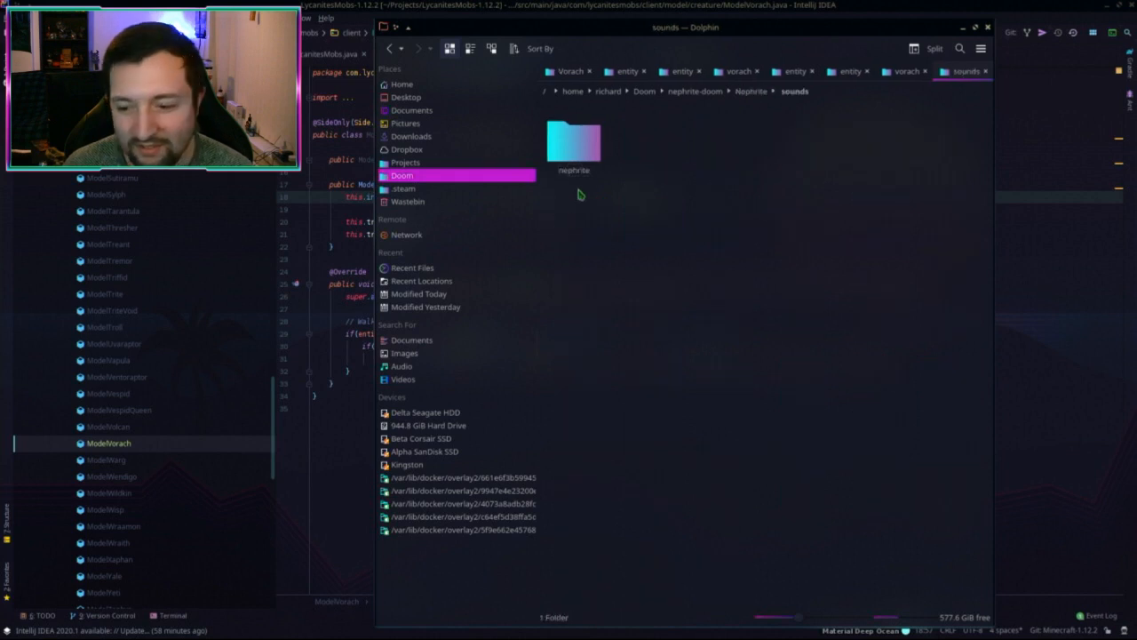
click(583, 153)
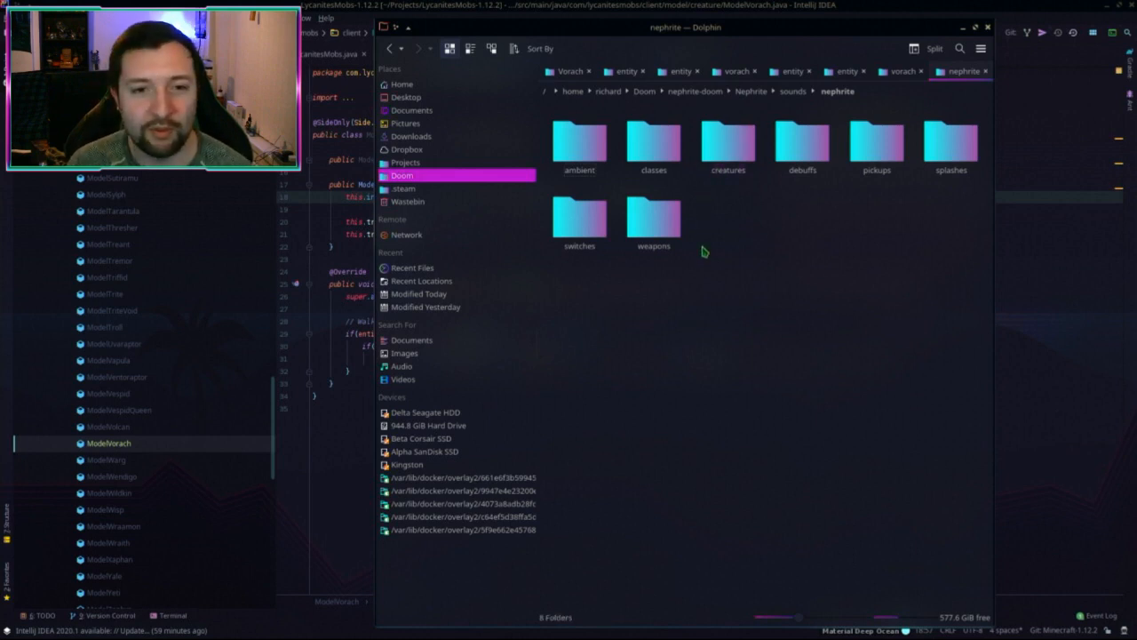
click(729, 142)
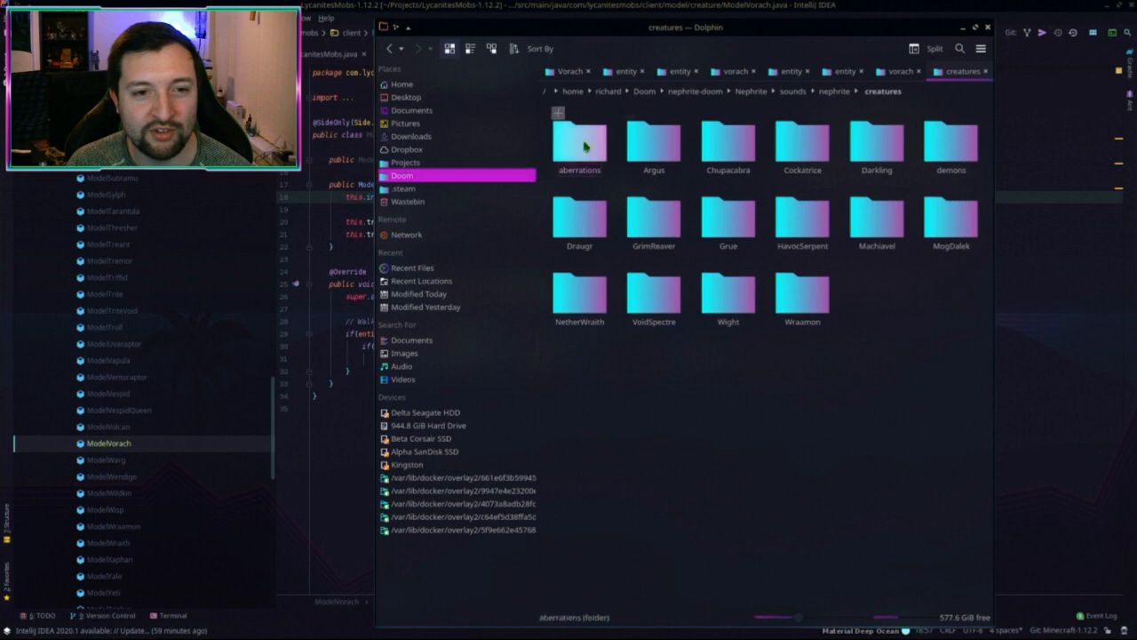
click(963, 147)
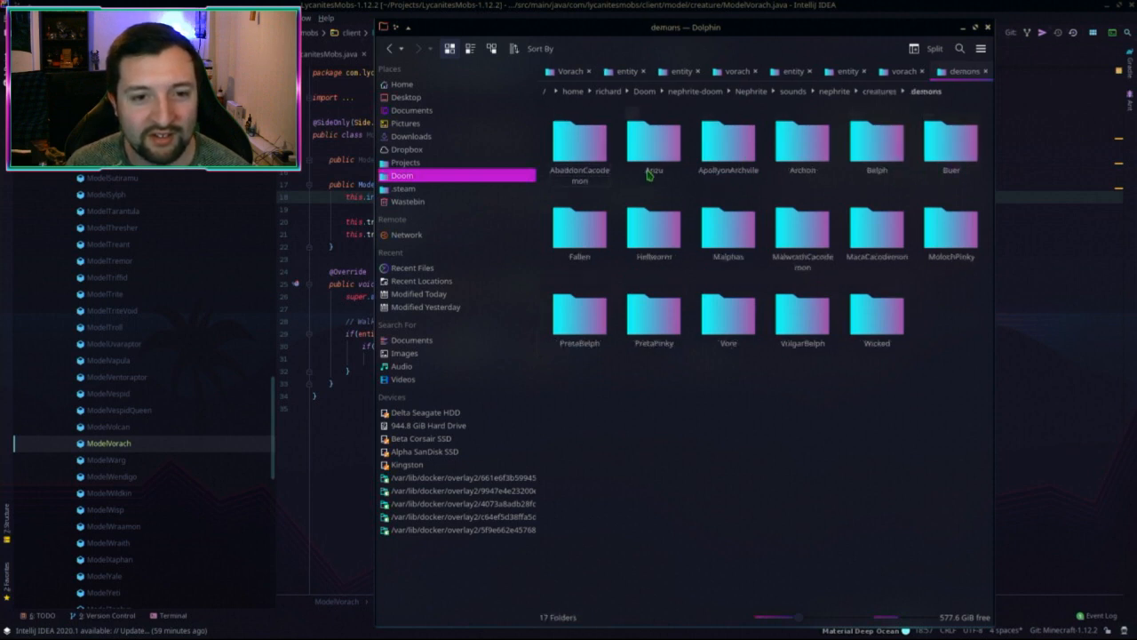
click(718, 316)
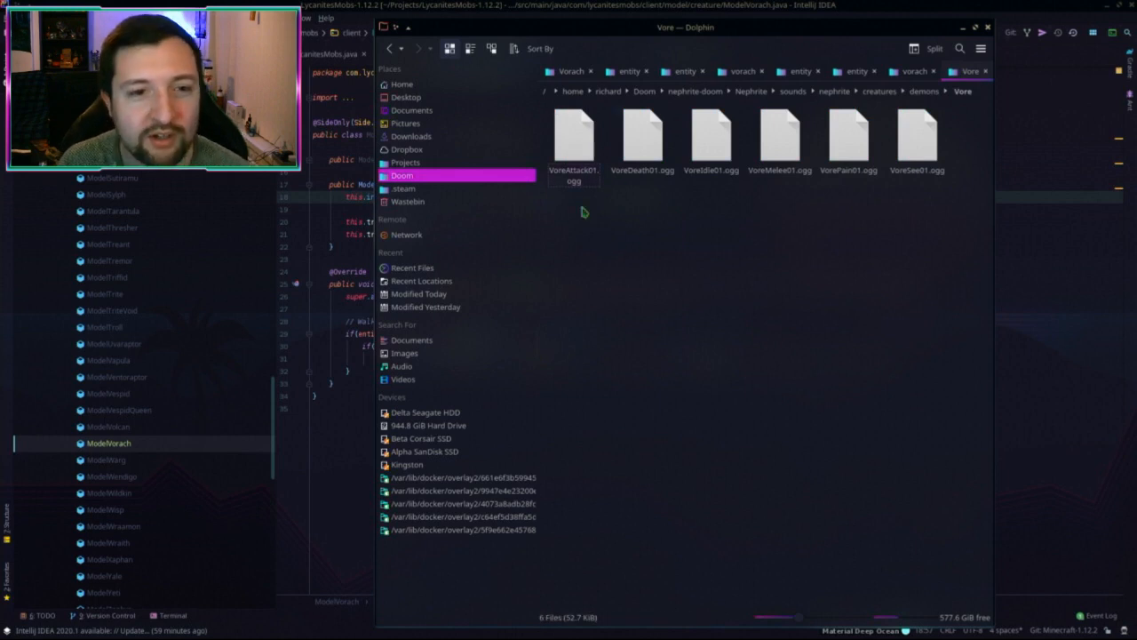
click(588, 144)
right_click(588, 144)
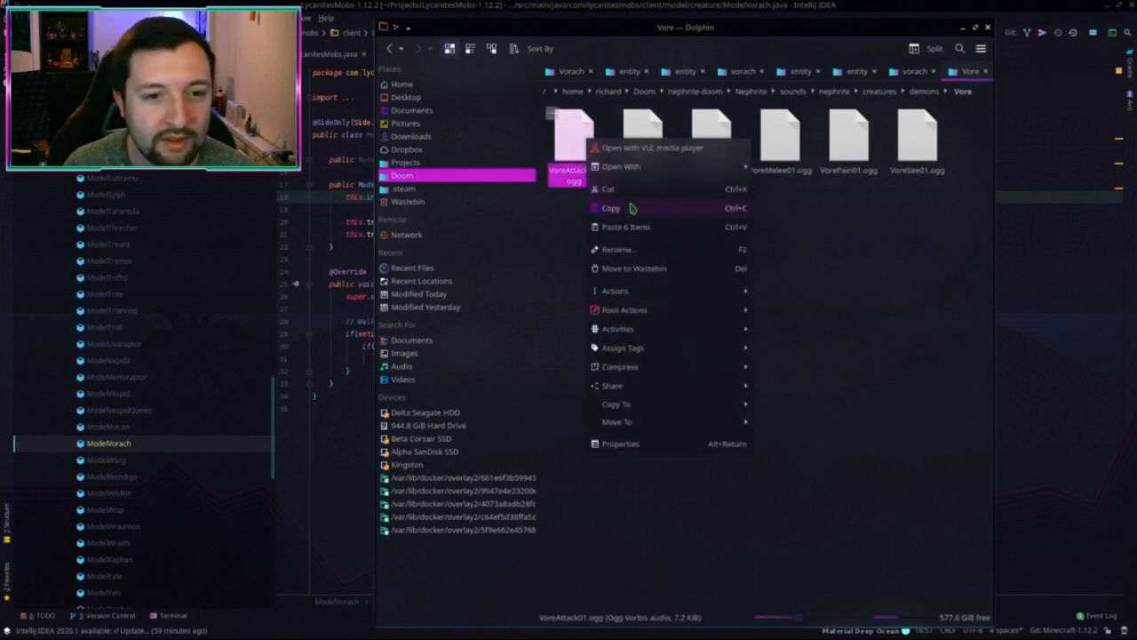
Step: Open VoreAttack01.ogg in VLC, accept the privacy policy, and play the clip
click(628, 150)
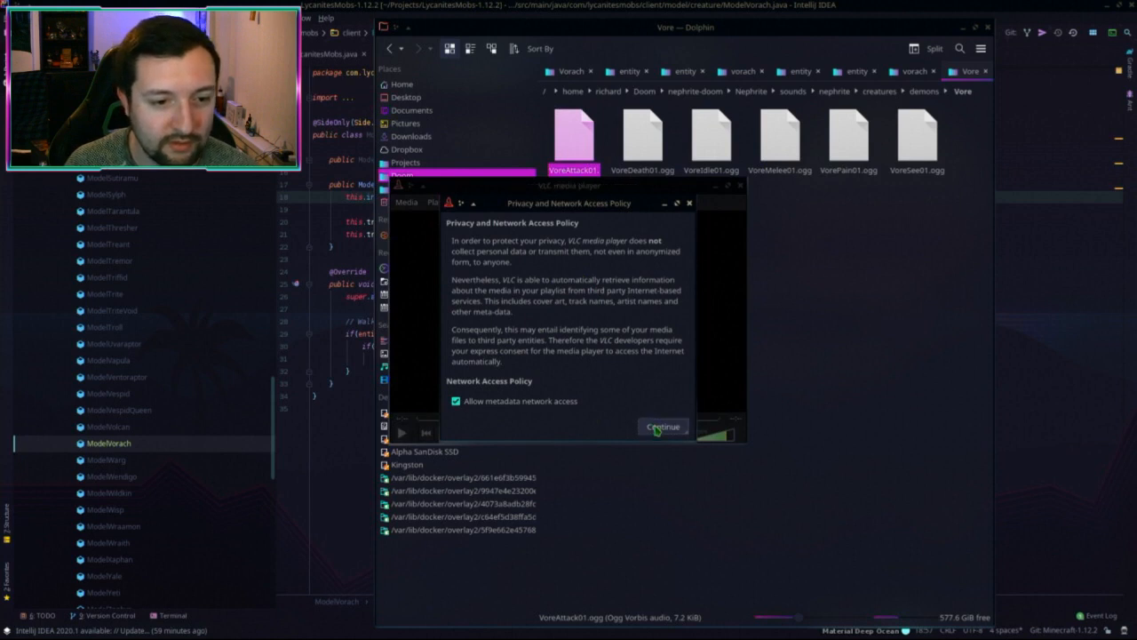
click(662, 427)
alt+drag(698, 381, 528, 338)
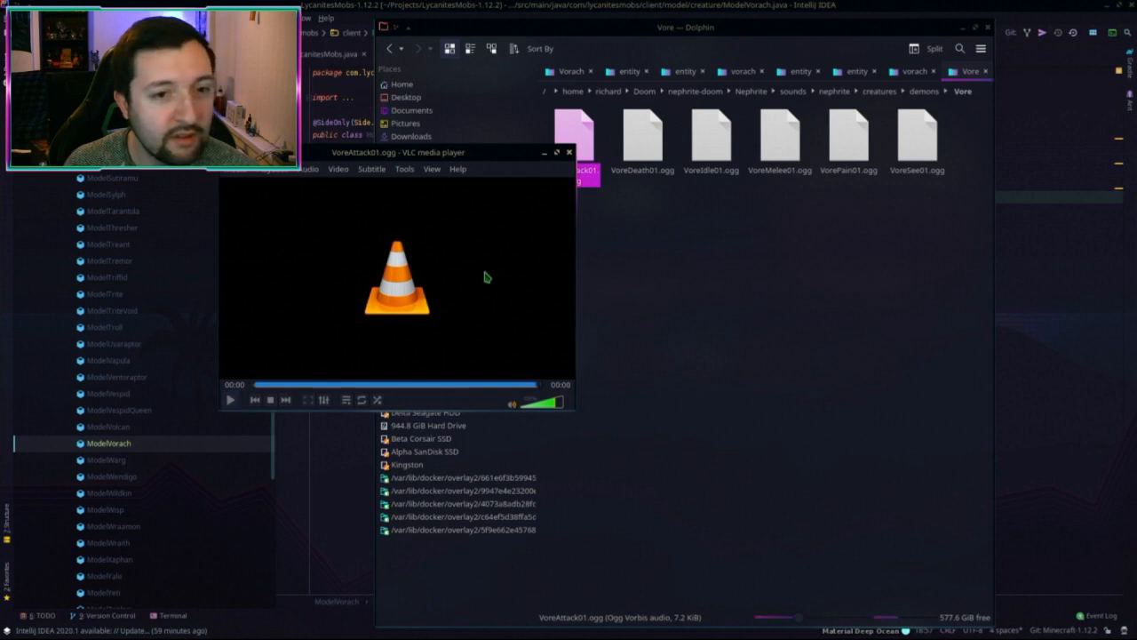
alt+drag(482, 266, 394, 298)
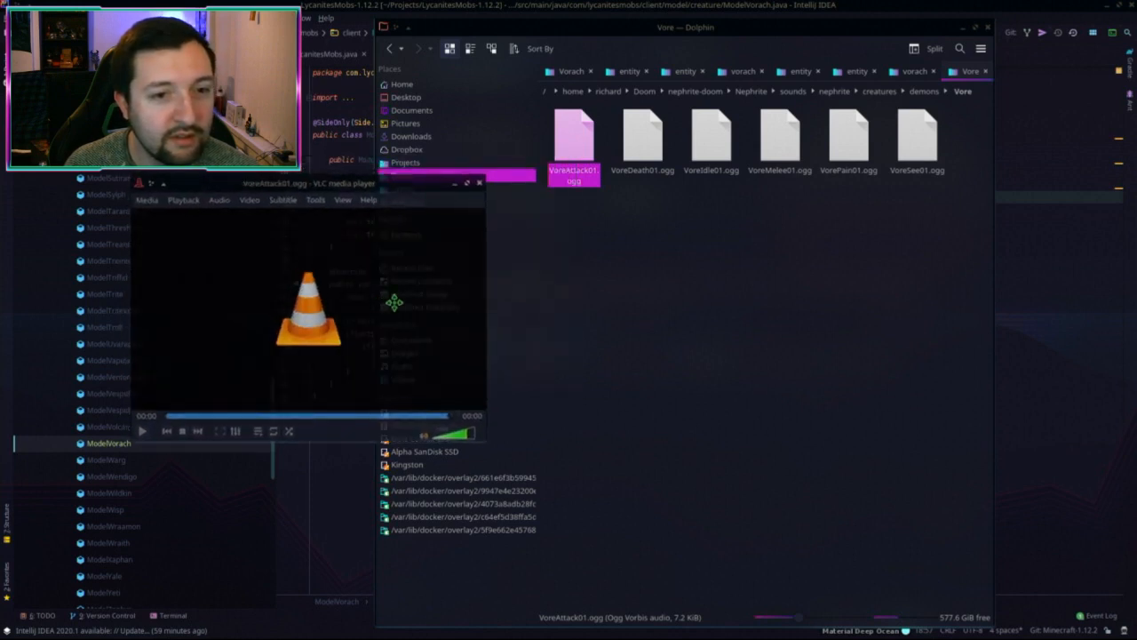
click(143, 432)
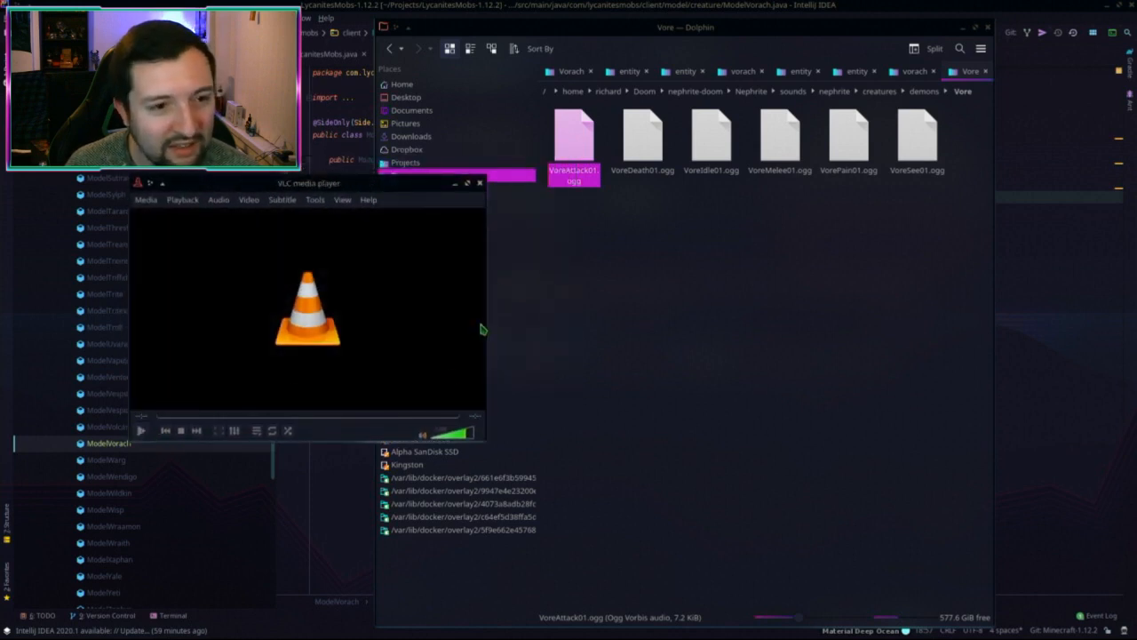
Step: Play VoreDeath01, VoreIdle01, VoreMelee01, VorePain01 and VoreSee01, then close VLC
click(624, 156)
double_click(642, 151)
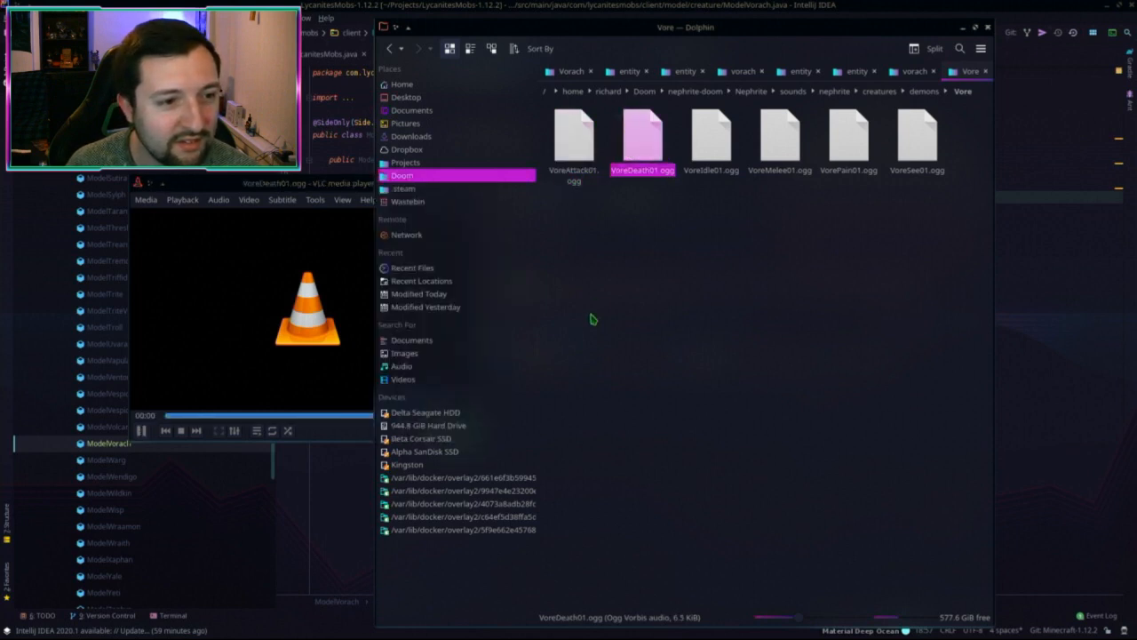
double_click(711, 138)
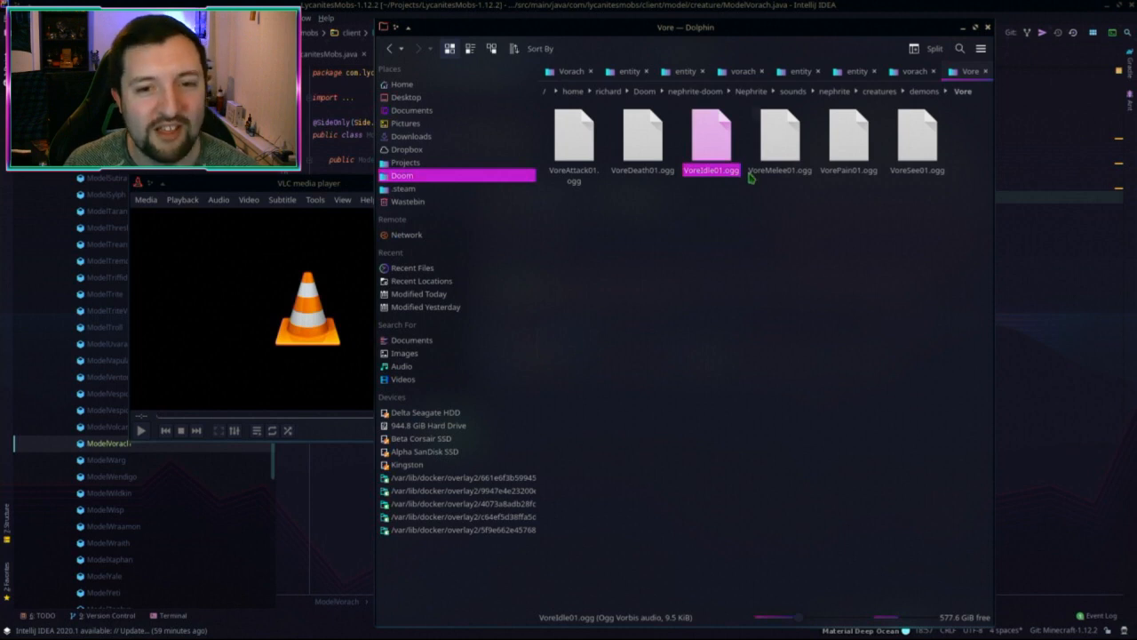
double_click(773, 146)
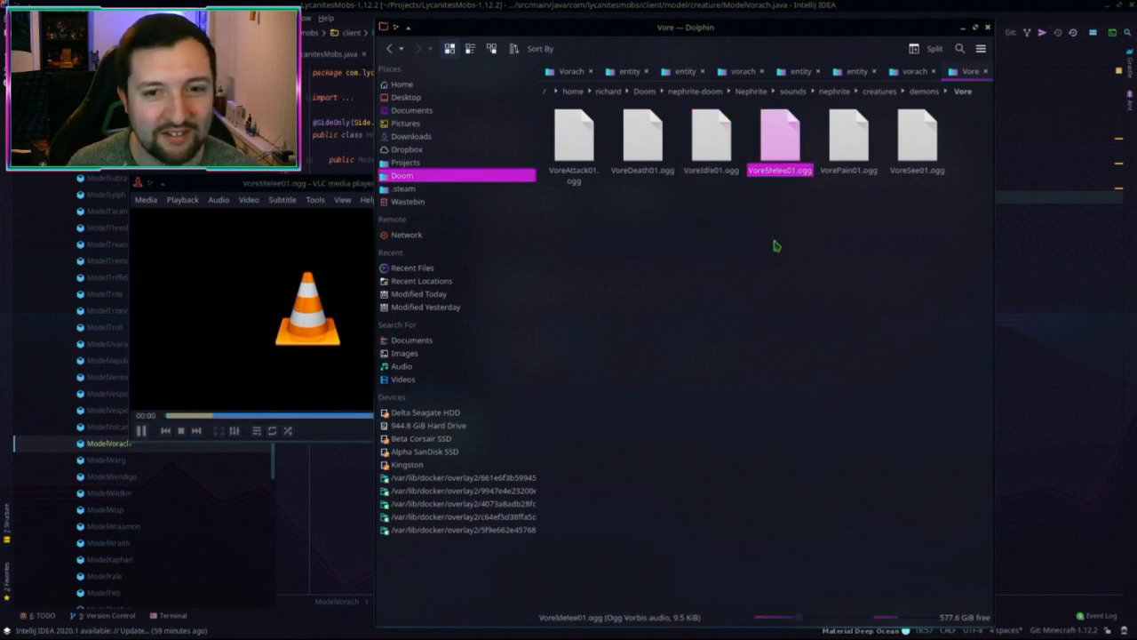
double_click(782, 157)
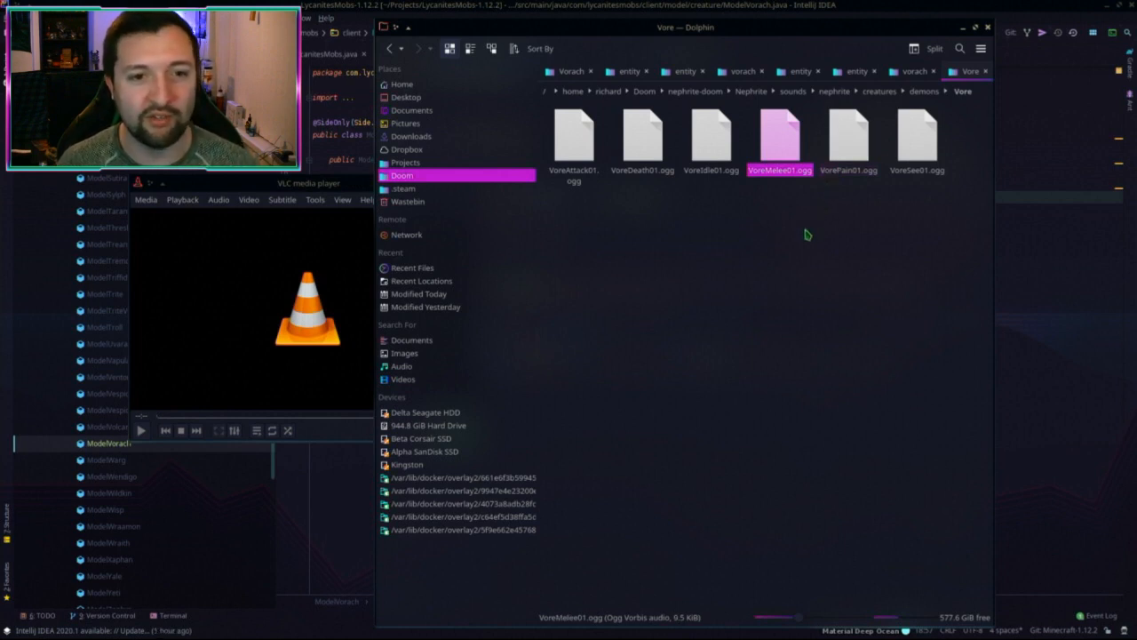
click(848, 142)
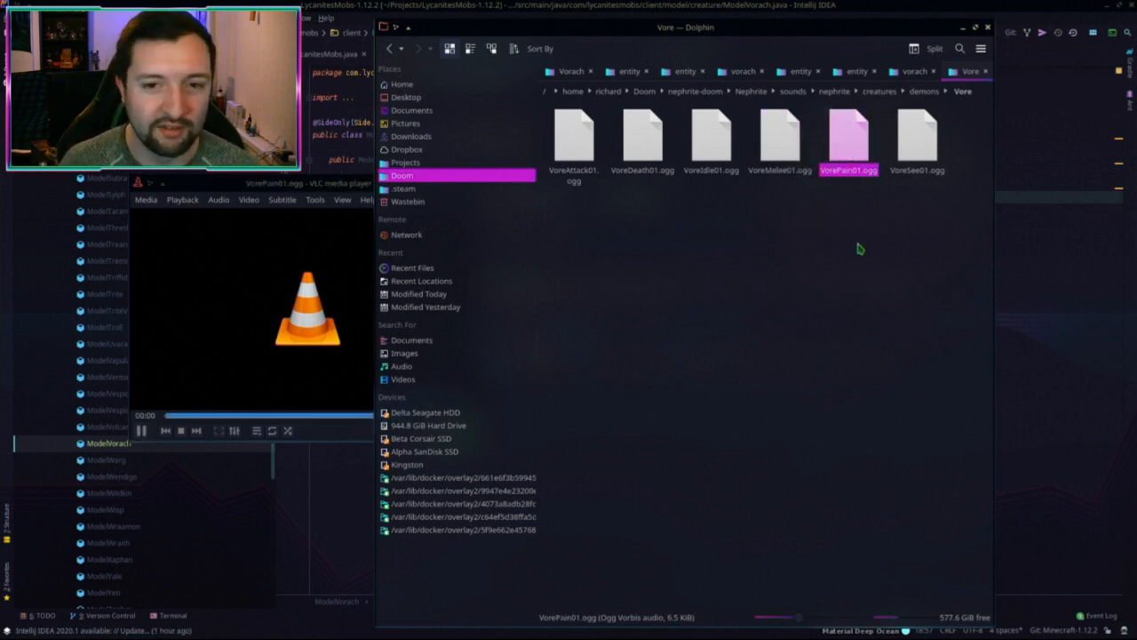
click(855, 148)
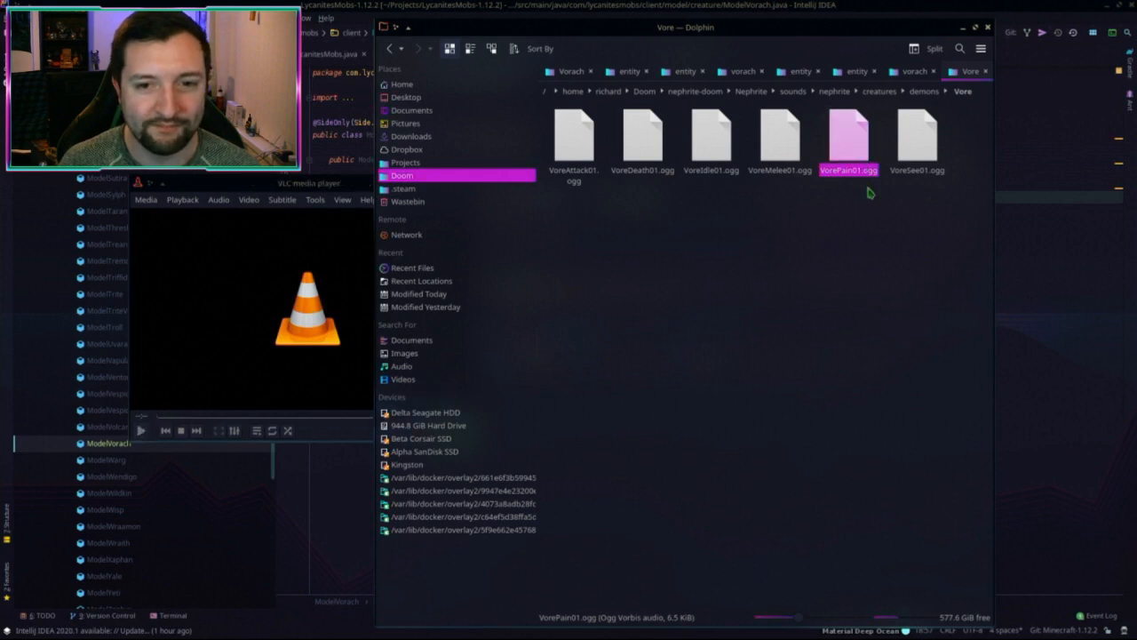
click(916, 140)
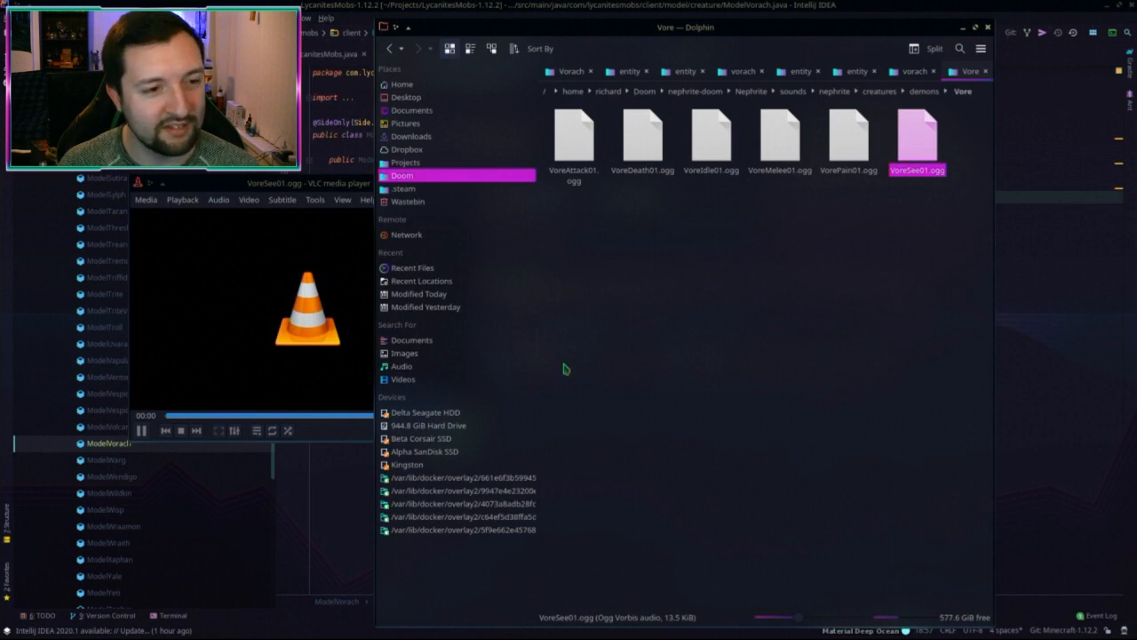
alt+drag(306, 294, 266, 316)
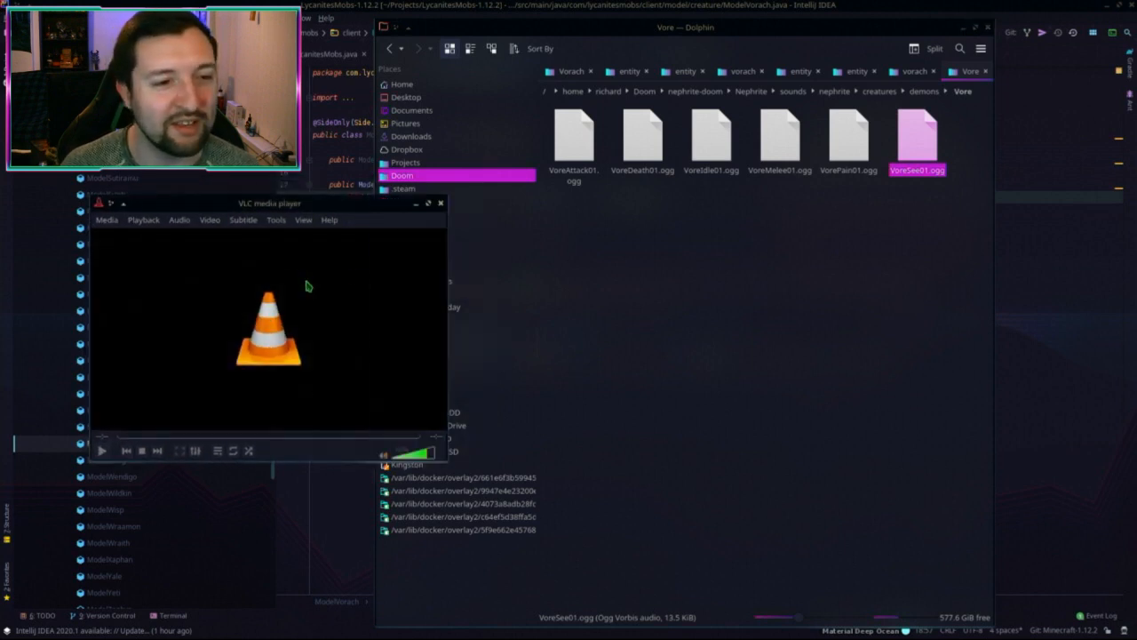
click(441, 206)
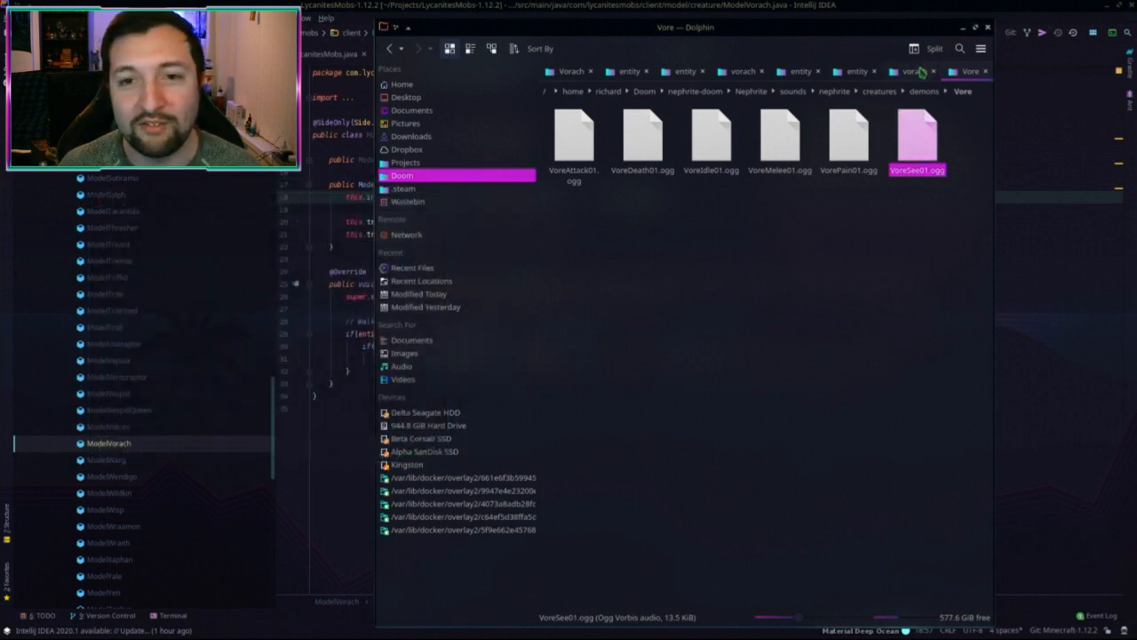
Step: Copy all six Vore sounds into the mod's vorach sounds folder
click(920, 71)
click(886, 257)
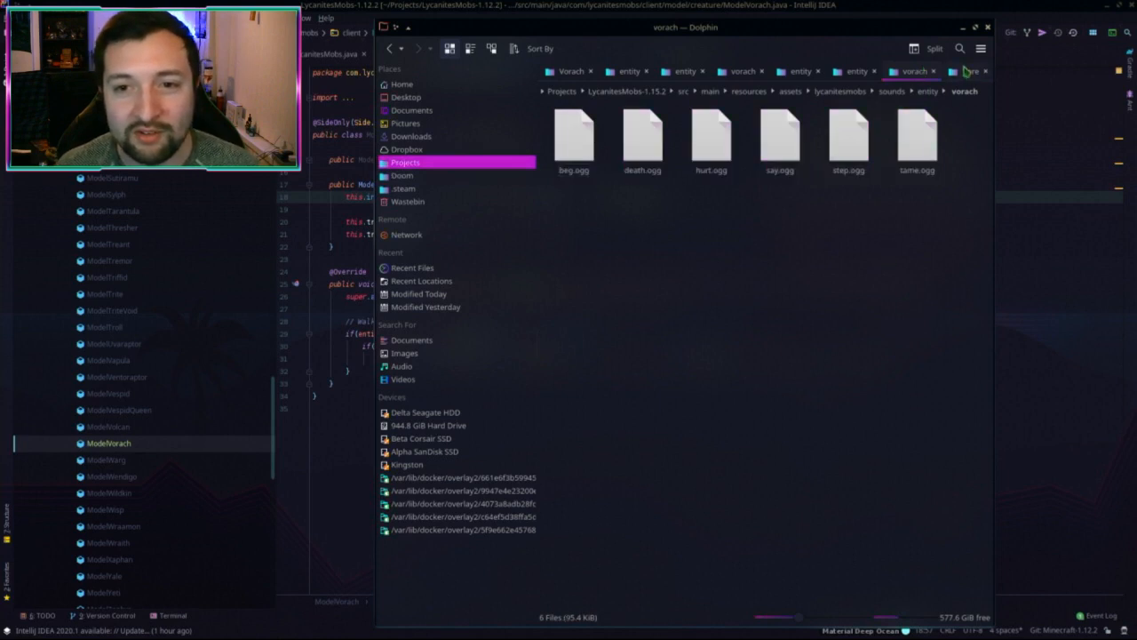
click(967, 72)
drag(949, 252, 809, 341)
click(860, 372)
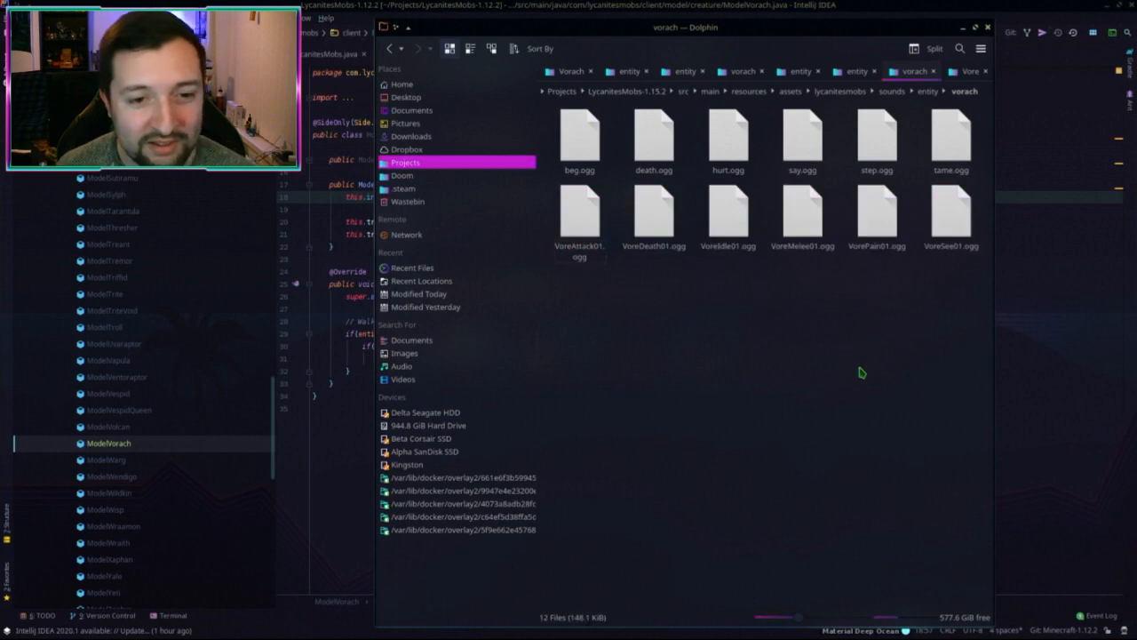
Step: Replace the old say.ogg by renaming VoreSee01.ogg to say.ogg
click(804, 143)
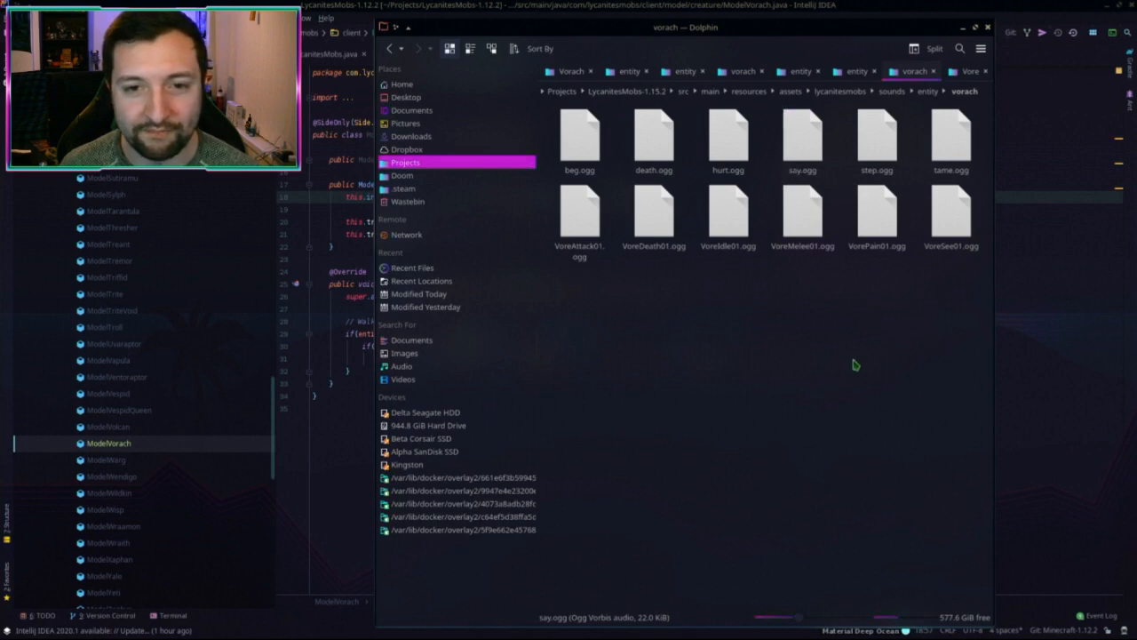
key(ctrl+l)
key(Delete)
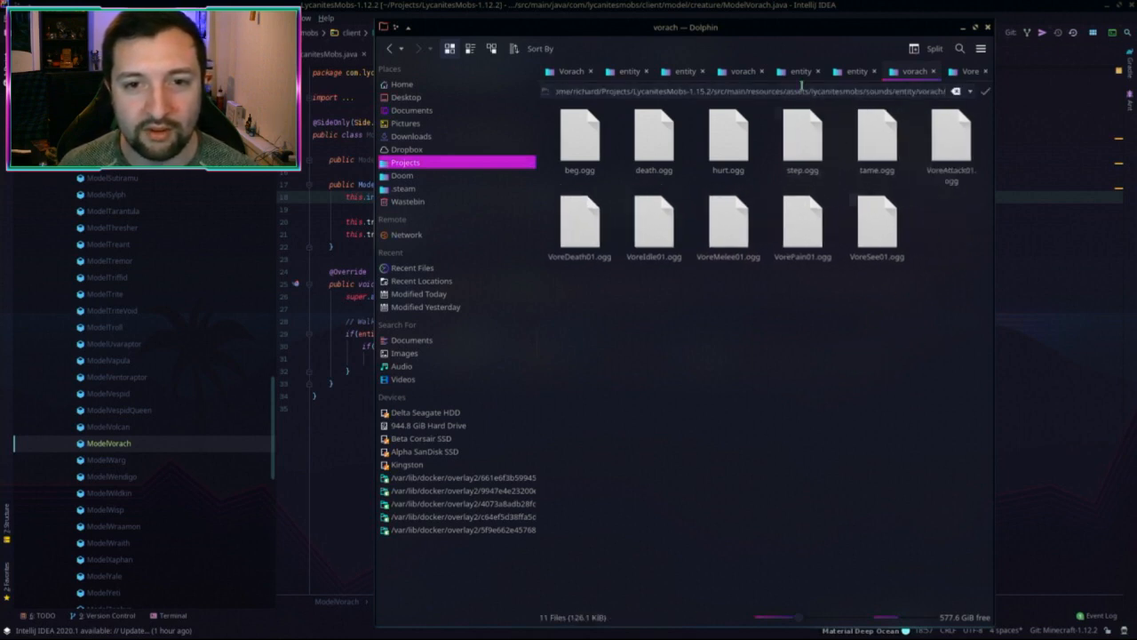
key(Escape)
click(892, 240)
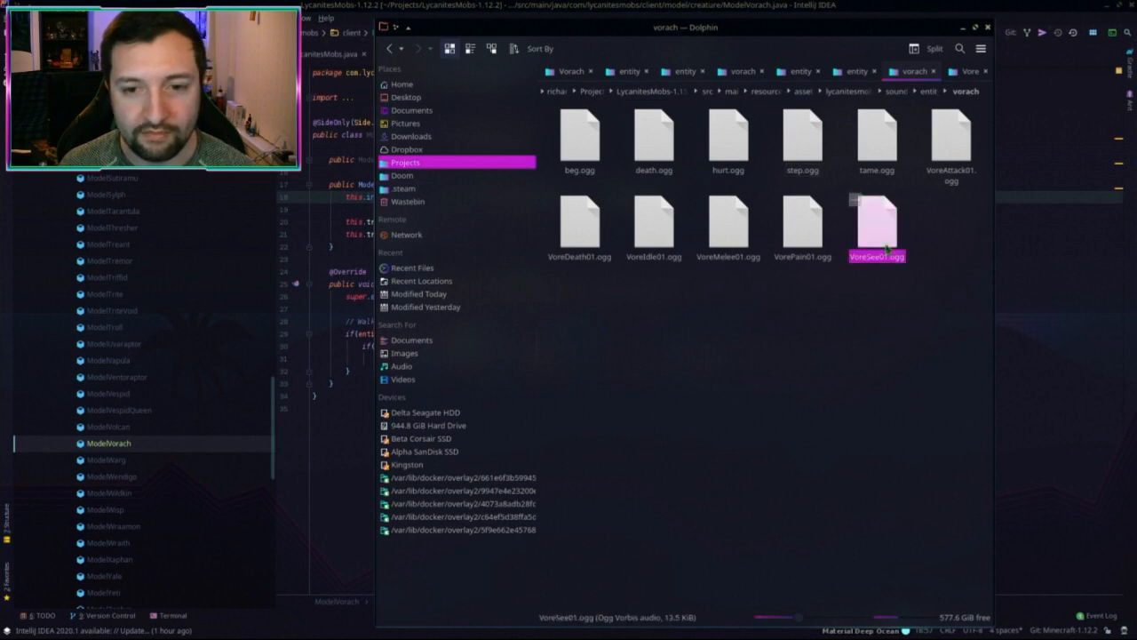
key(F2)
text(say)
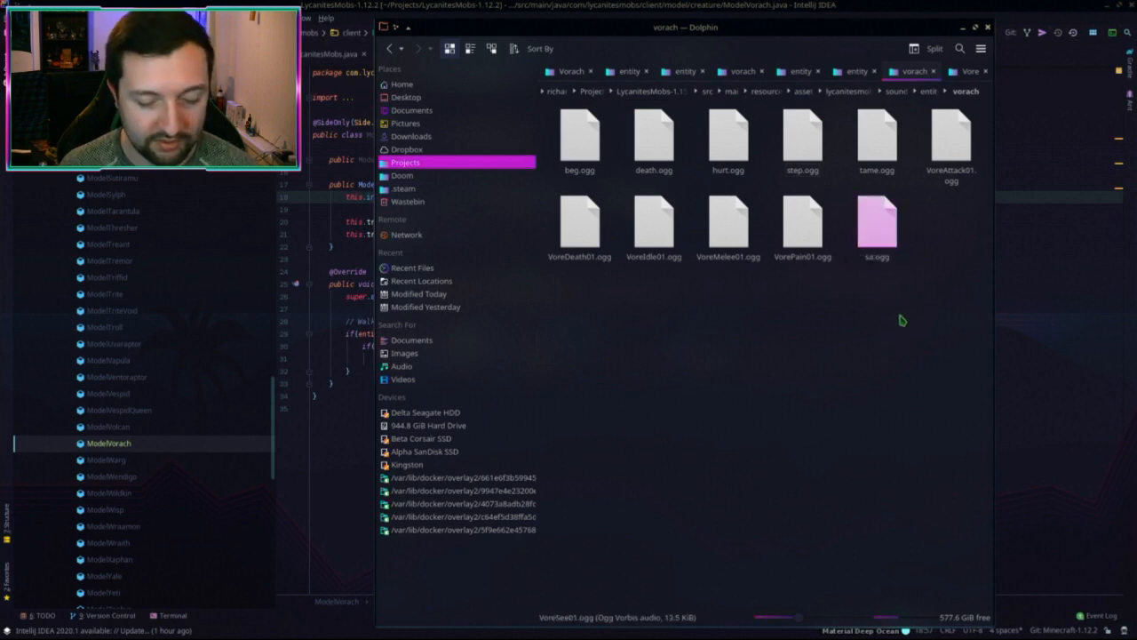
key(Return)
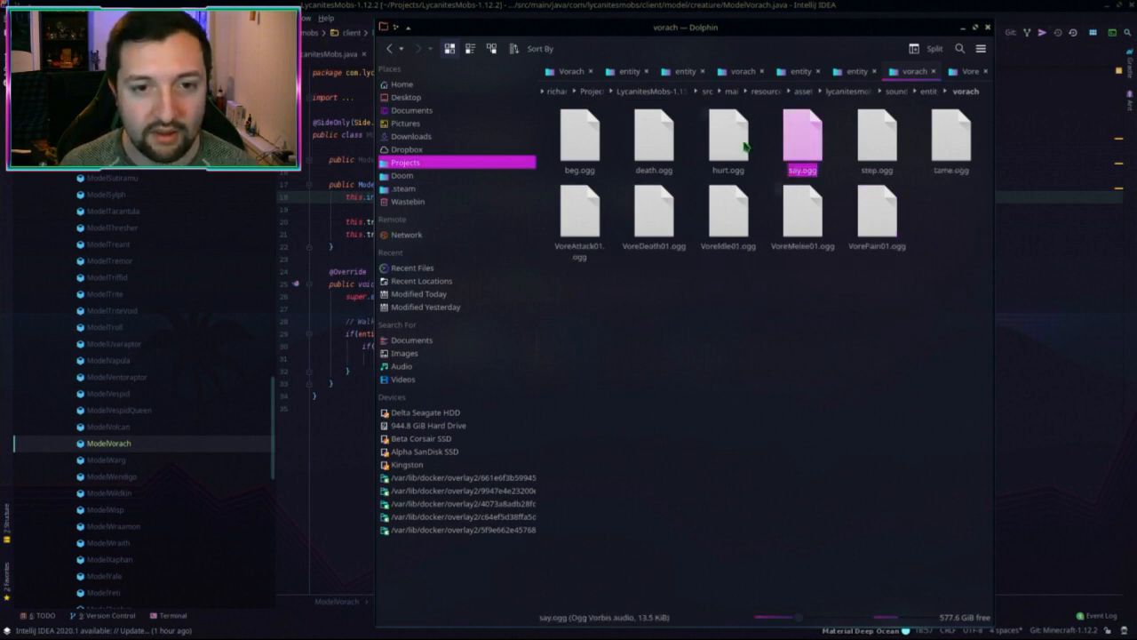
Step: Delete old hurt.ogg and death.ogg, and rename VoreDeath01 to death.ogg and VorePain01 to hurt.ogg
click(742, 144)
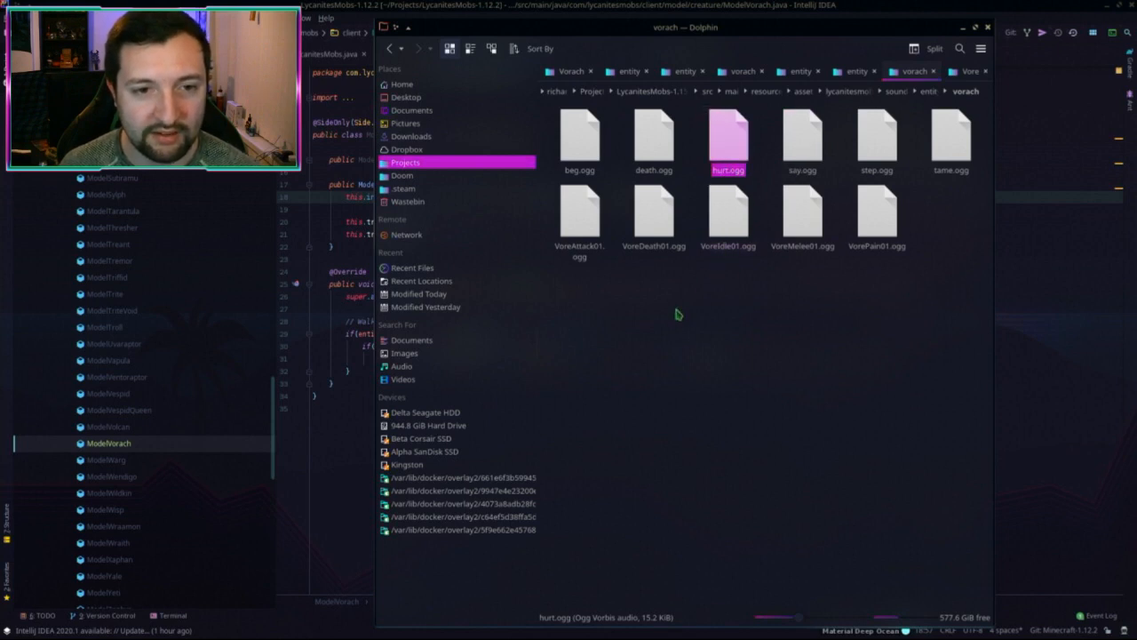
key(Delete)
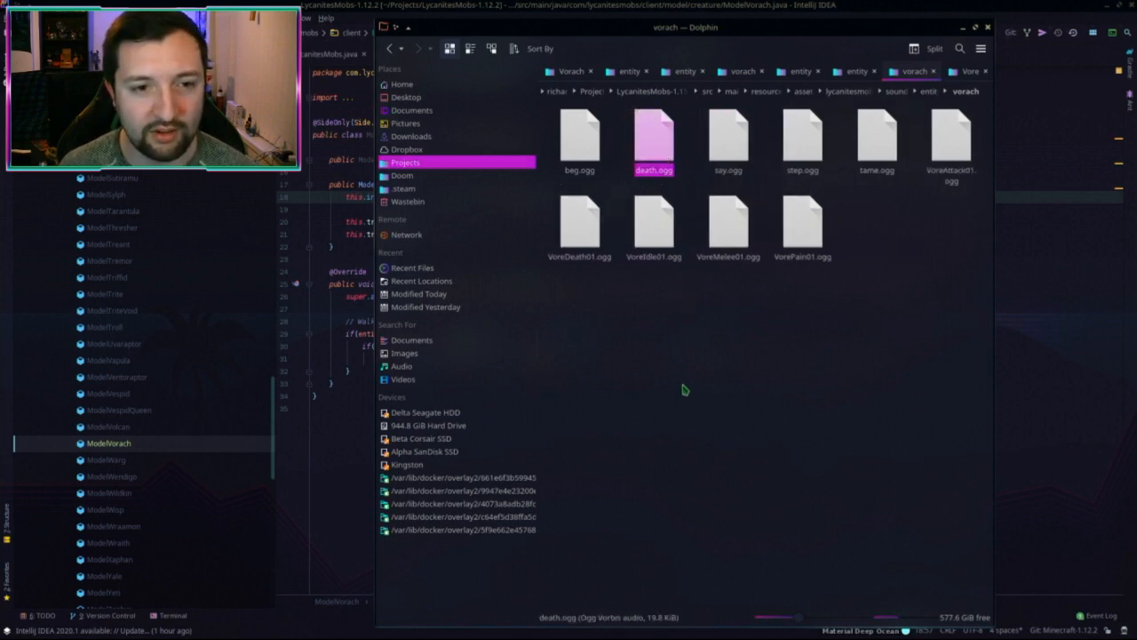
key(Delete)
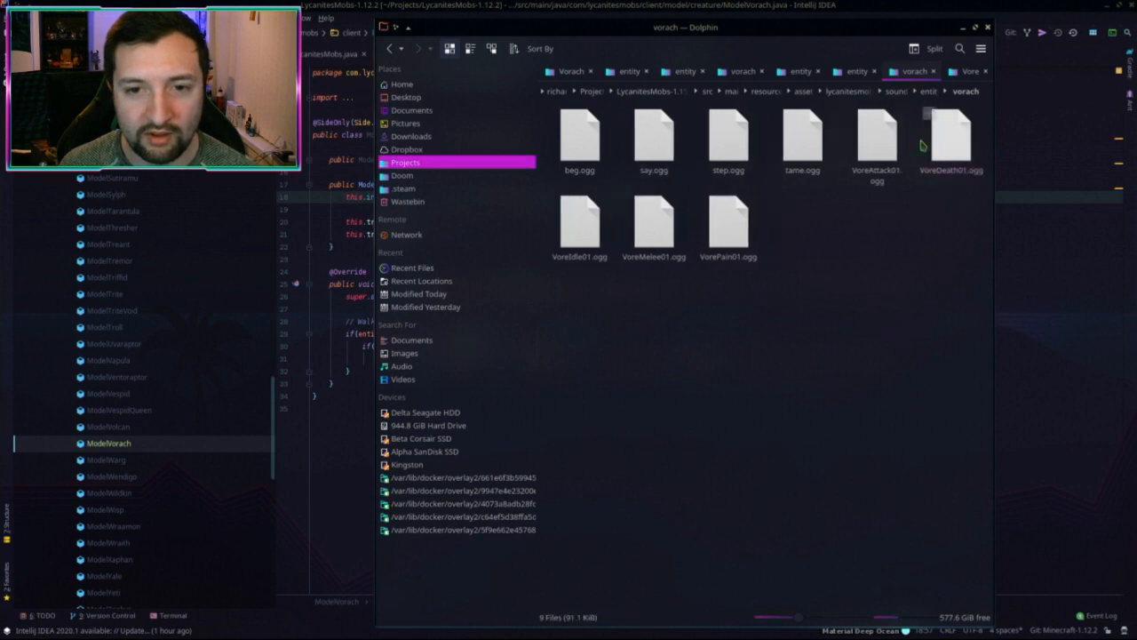
click(951, 133)
key(F2)
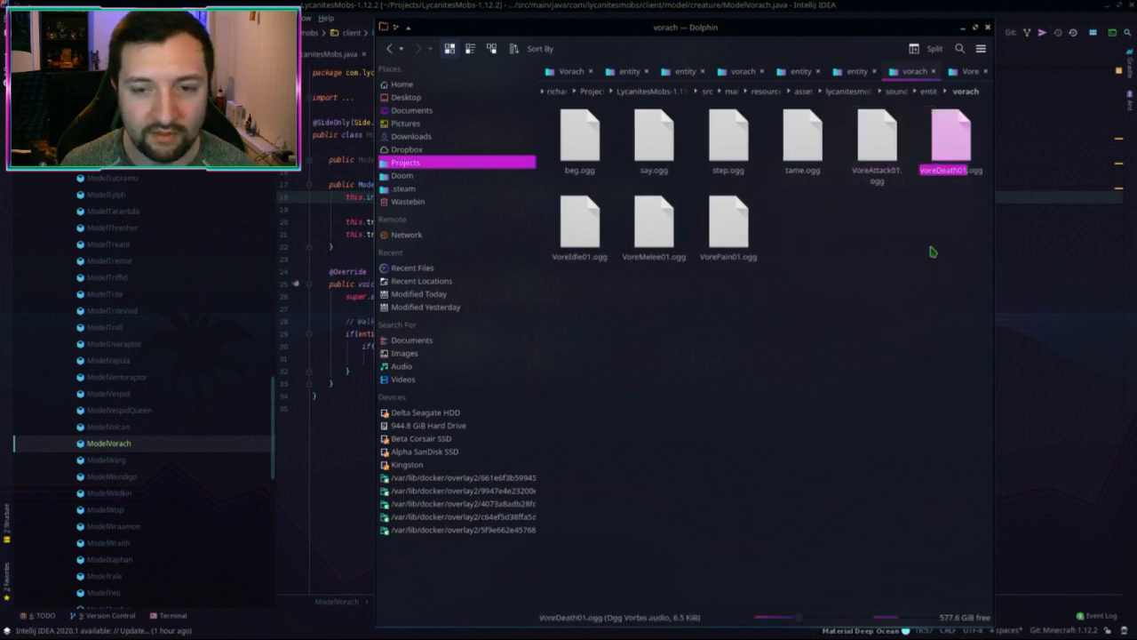
text(death)
key(Return)
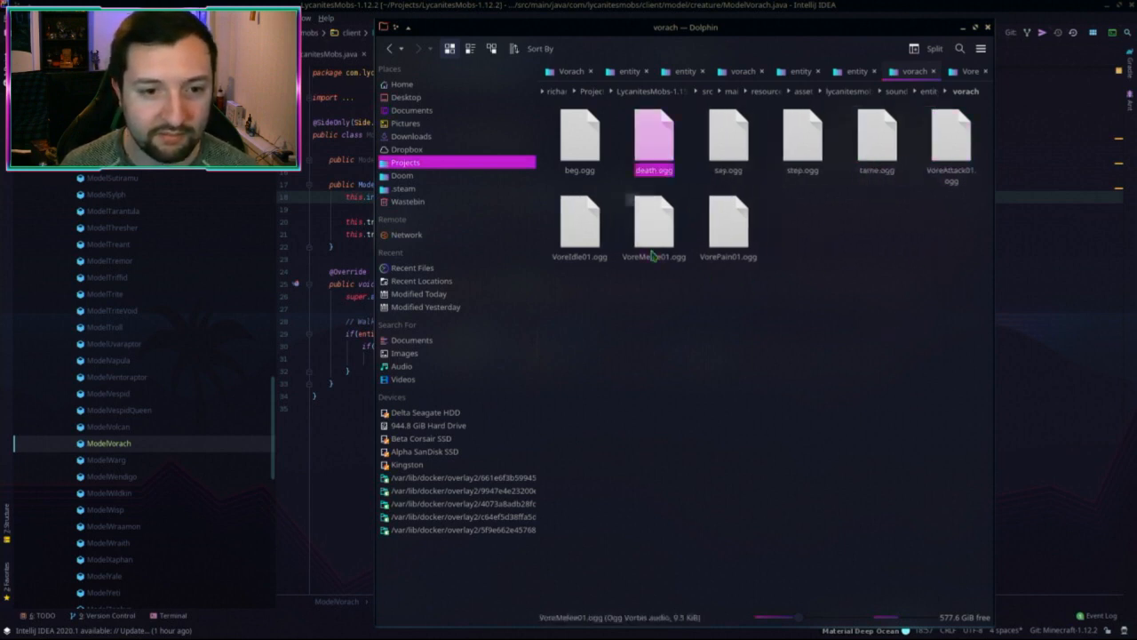
click(734, 239)
key(F2)
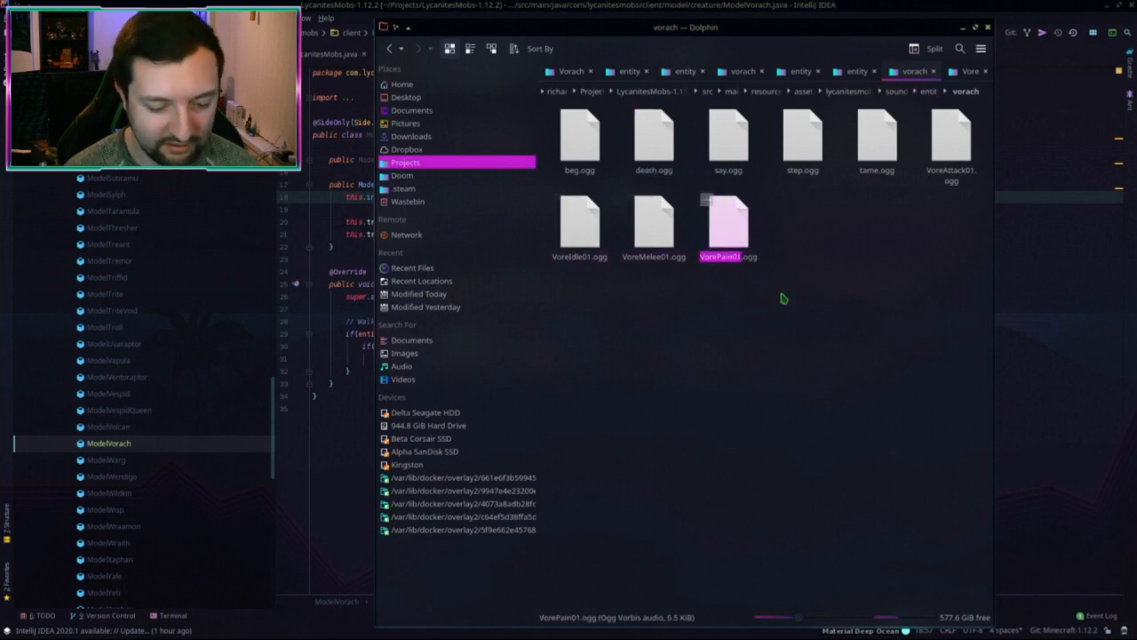
text(hurt)
key(Return)
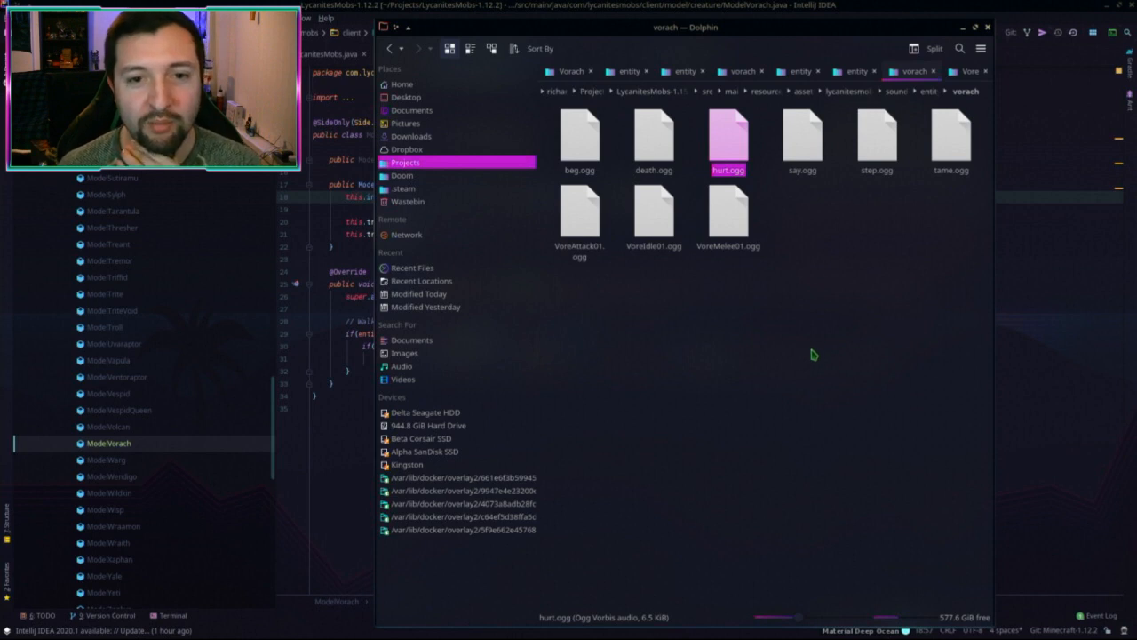
click(785, 285)
click(726, 213)
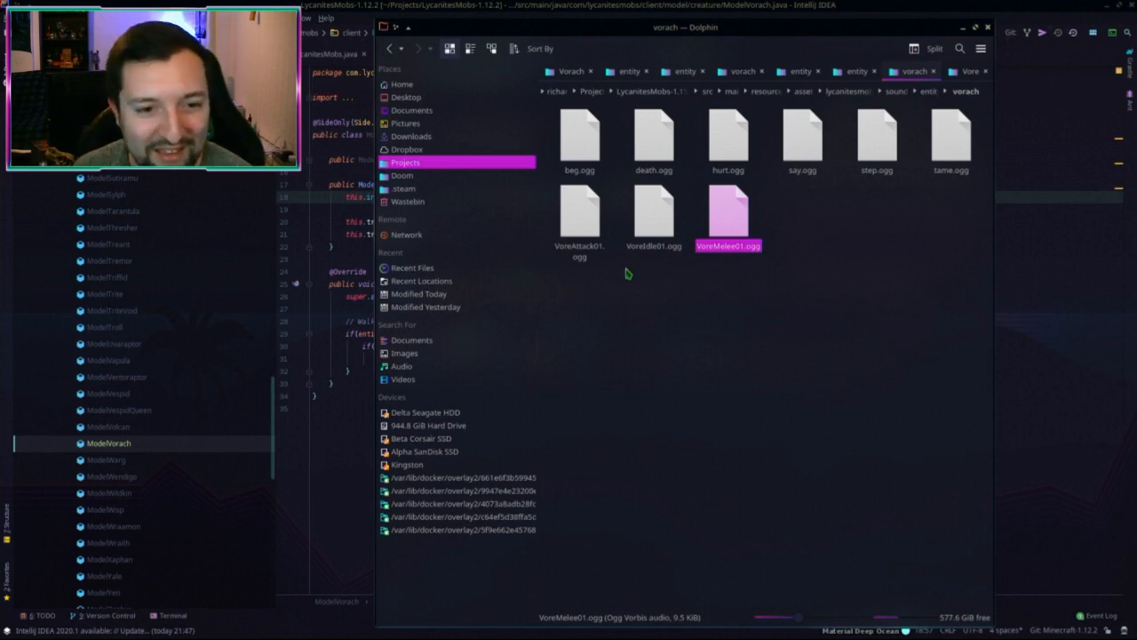
Step: Rename VoreIdle01.ogg to tame.ogg, resolving the clash with the existing tame.ogg
click(654, 227)
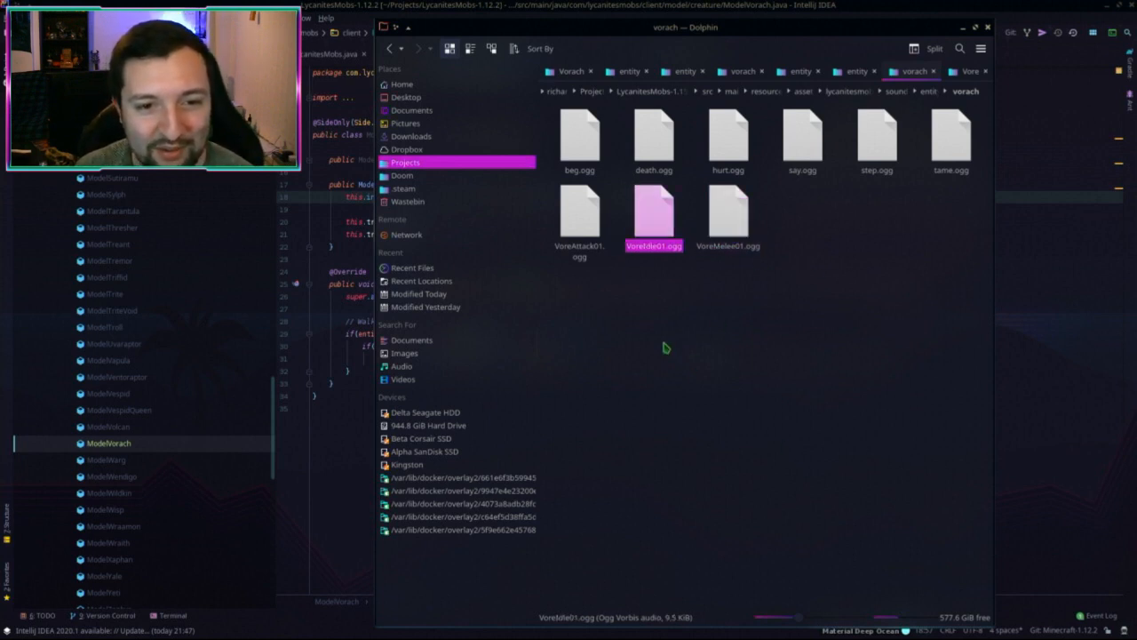
key(F2)
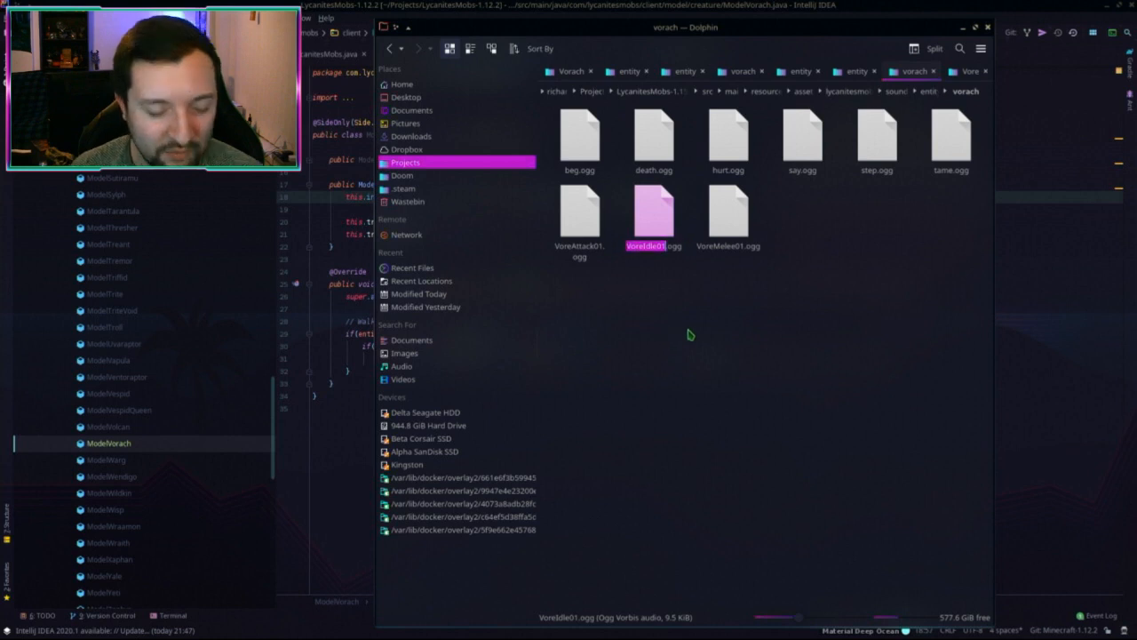
text(tame)
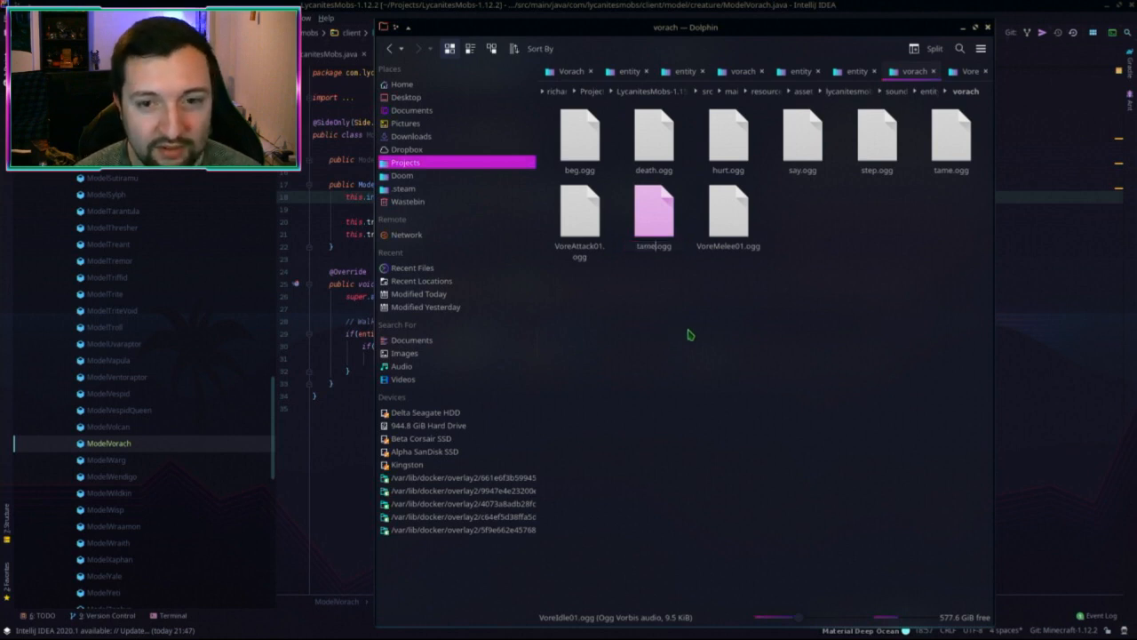
key(Return)
key(Escape)
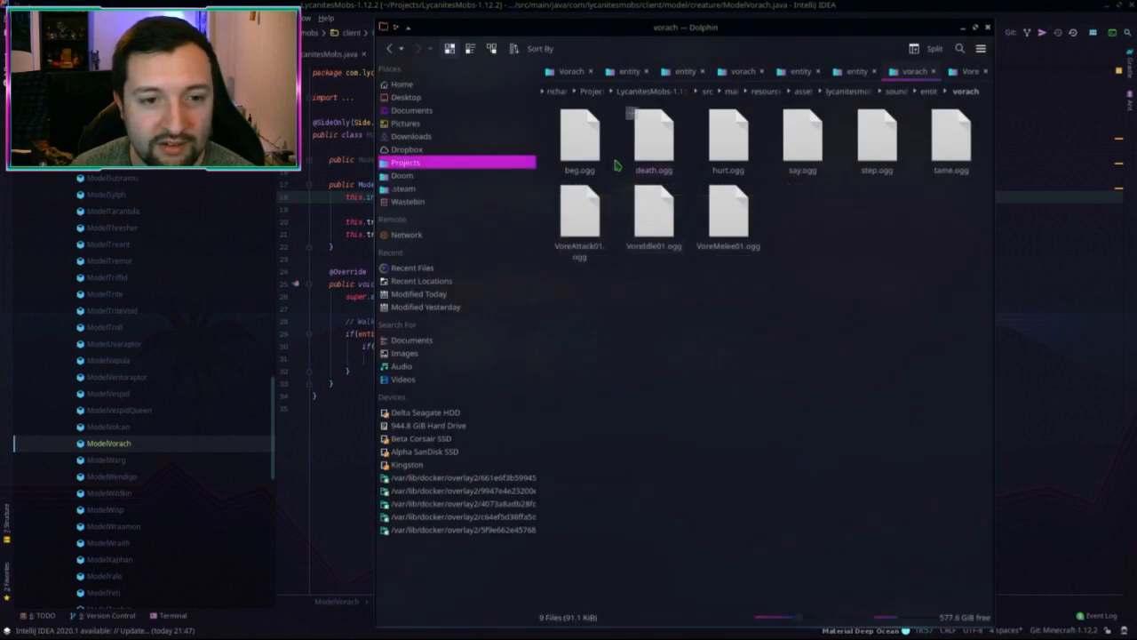
click(930, 146)
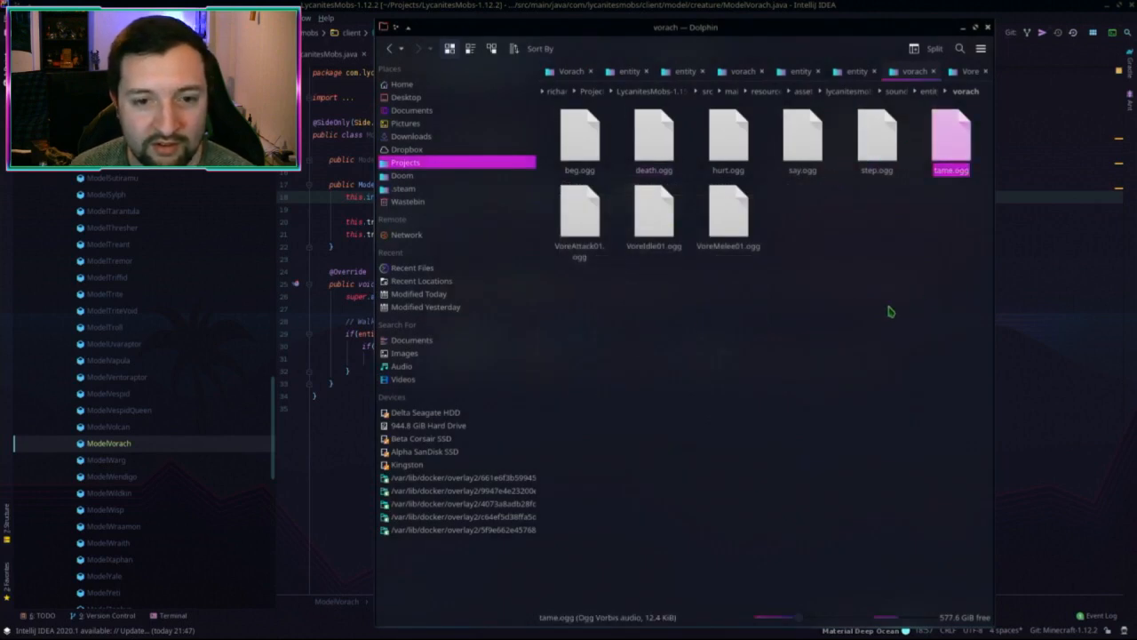
click(658, 222)
key(F2)
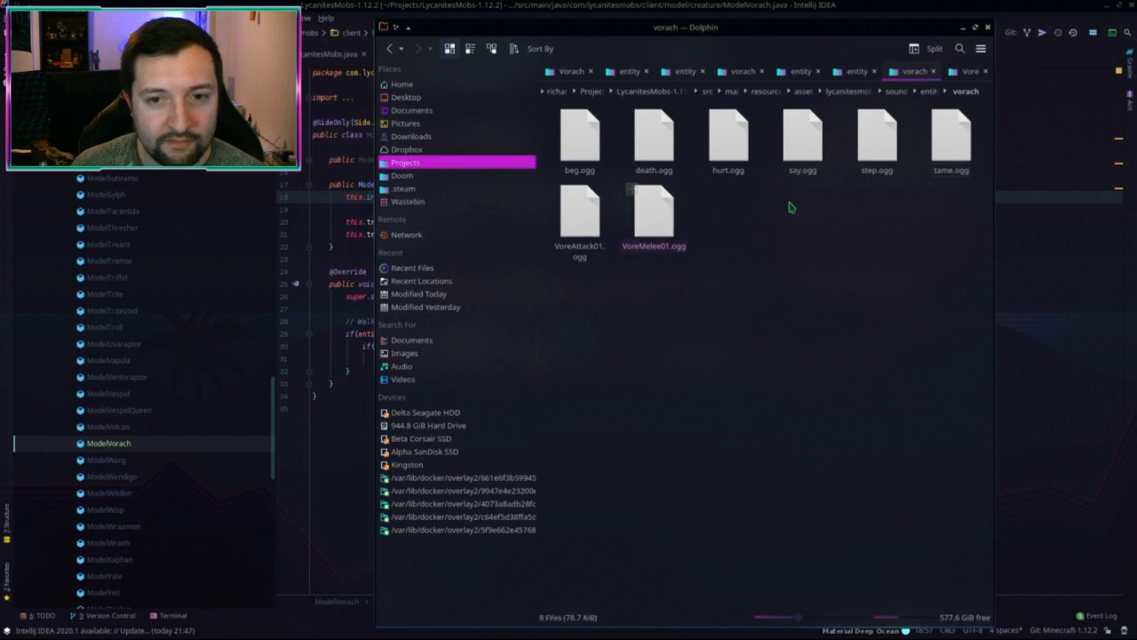
Step: Preview step.ogg in the media player, then delete it from the vorach folder
click(876, 135)
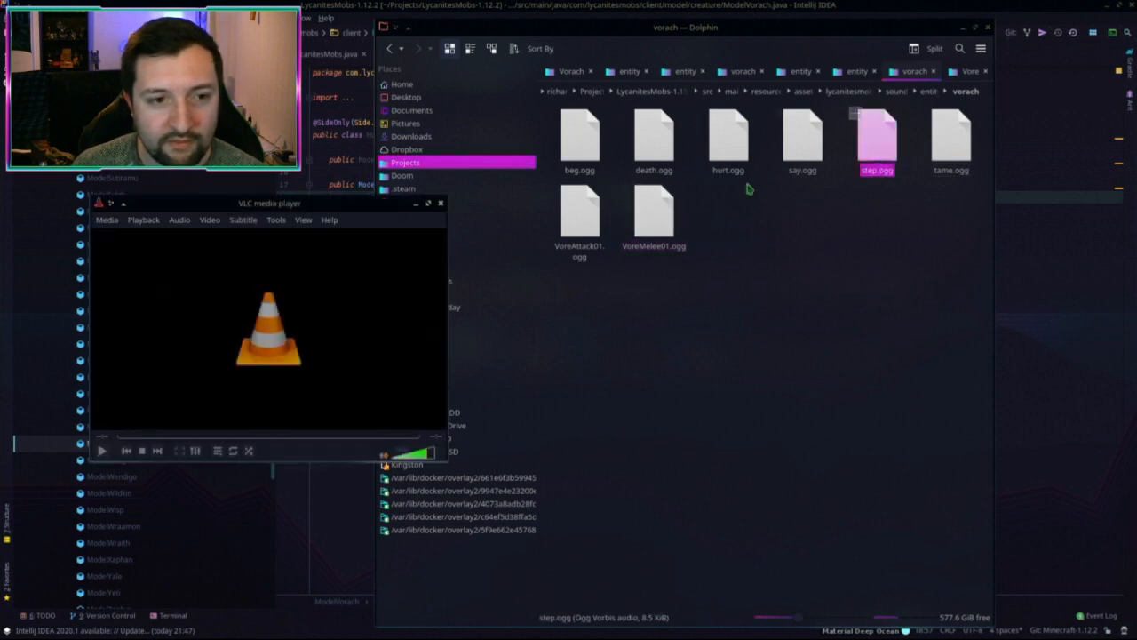
click(440, 203)
click(882, 194)
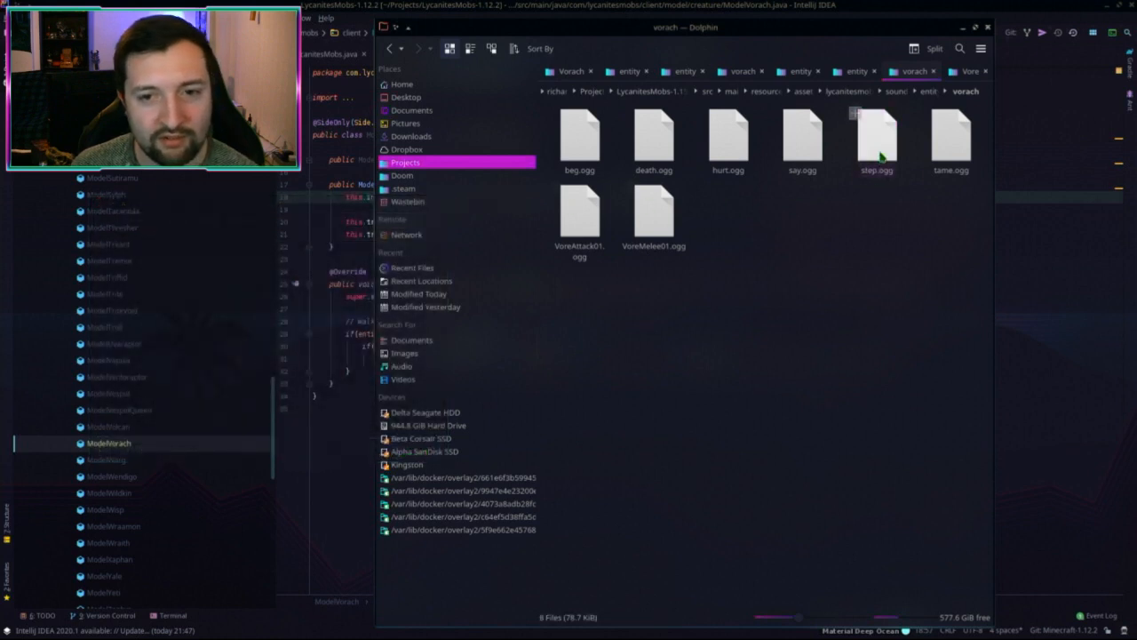
click(877, 142)
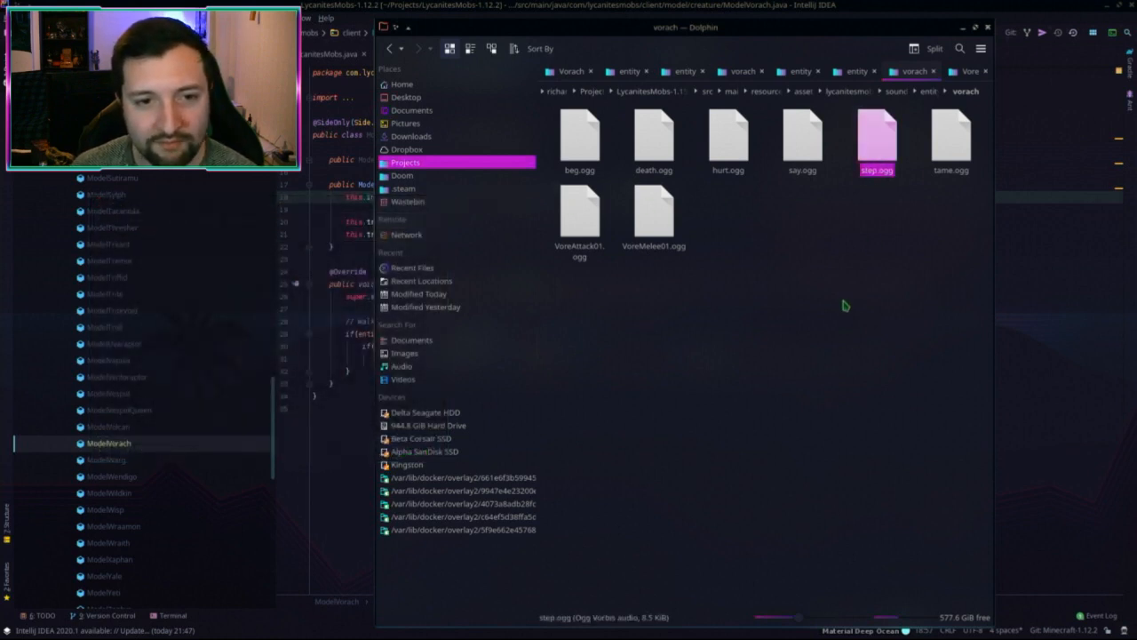
key(Delete)
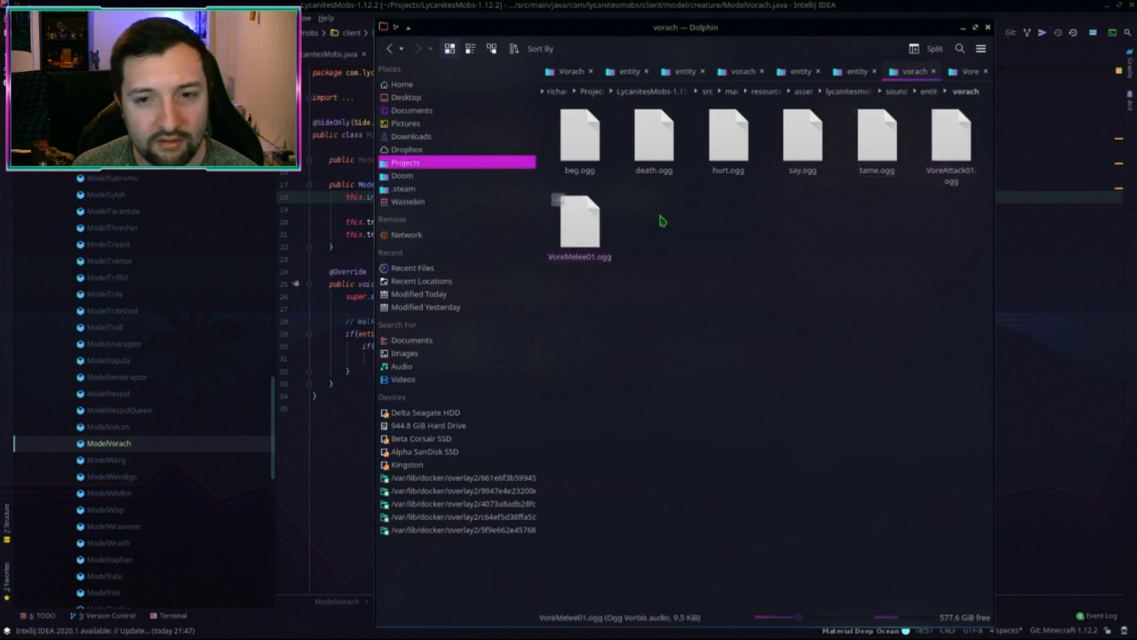
Step: Rename VoreMelee01.ogg to attack.ogg
click(592, 231)
key(F2)
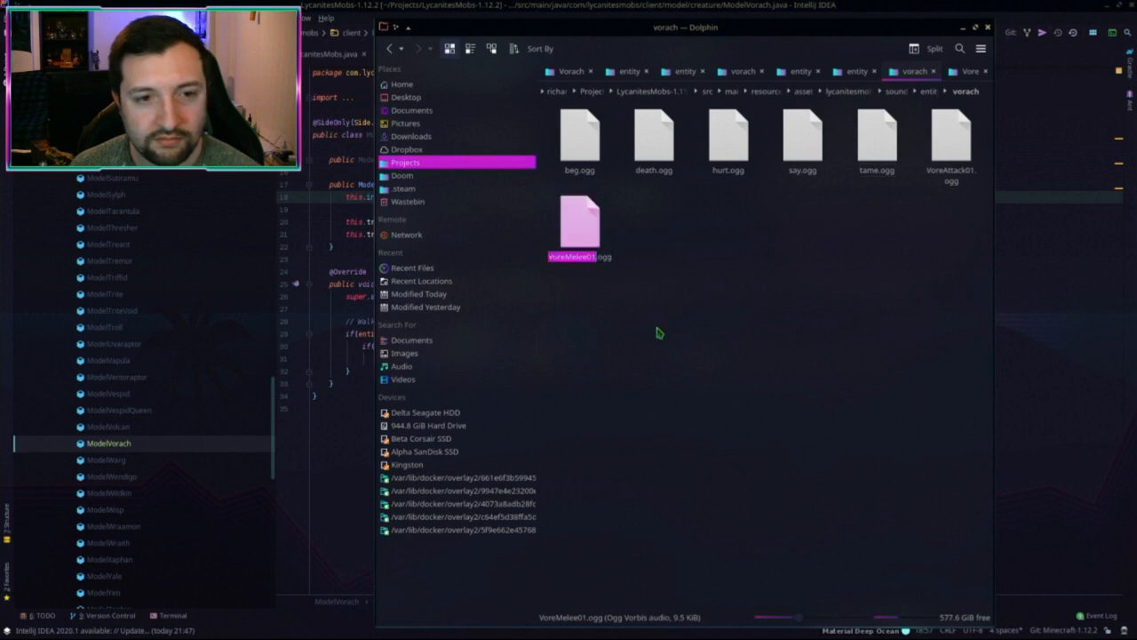
text(attack)
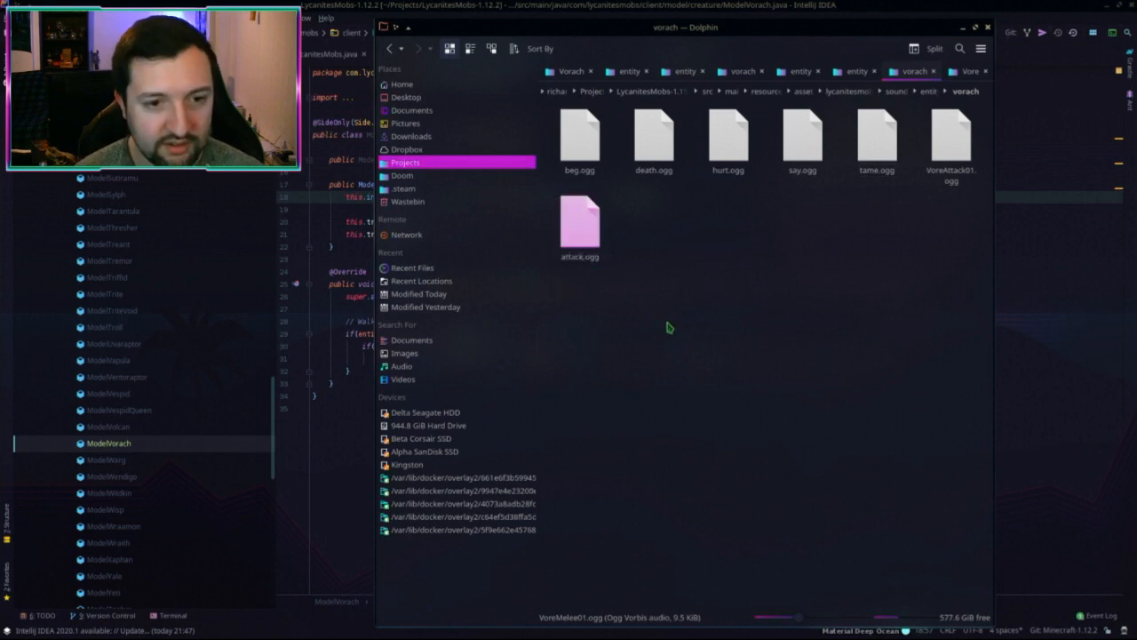
key(Return)
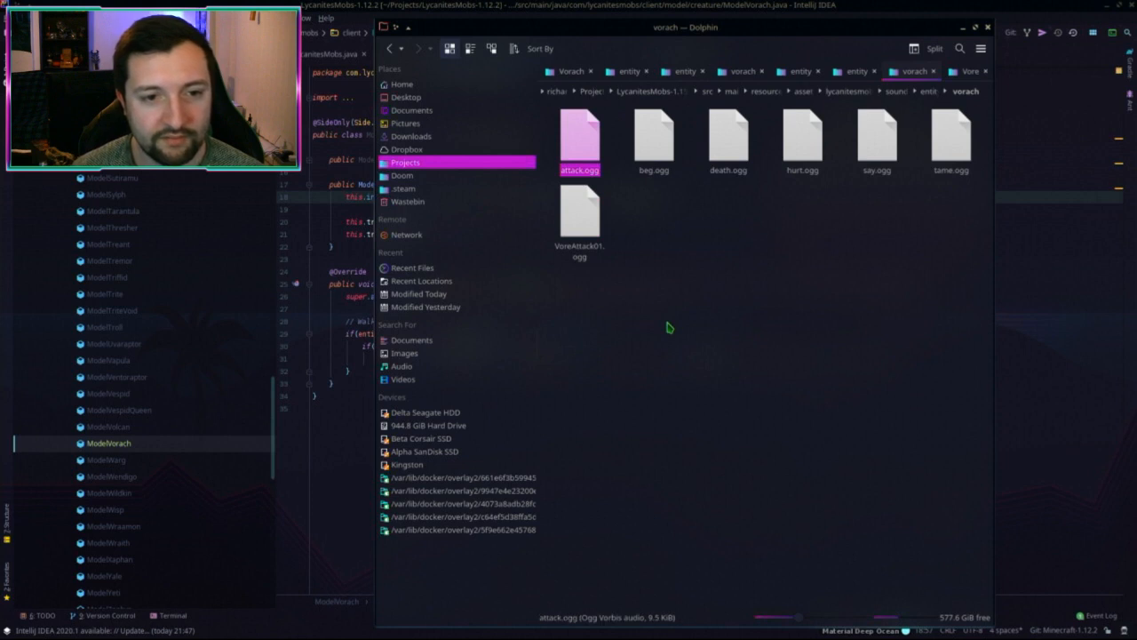
click(560, 233)
click(571, 172)
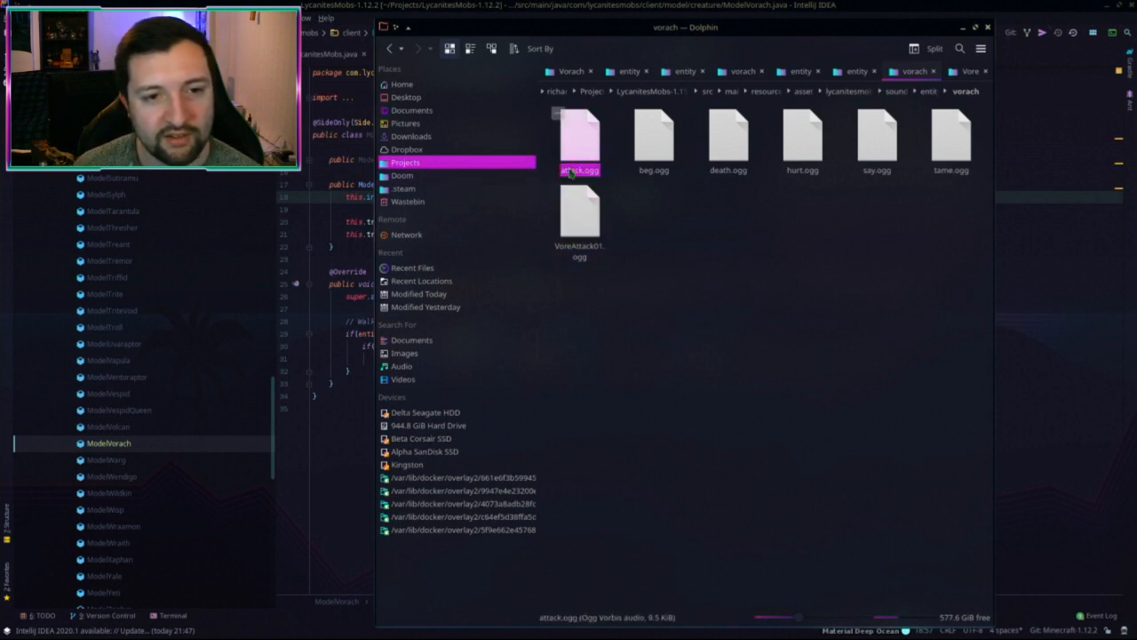
key(F2)
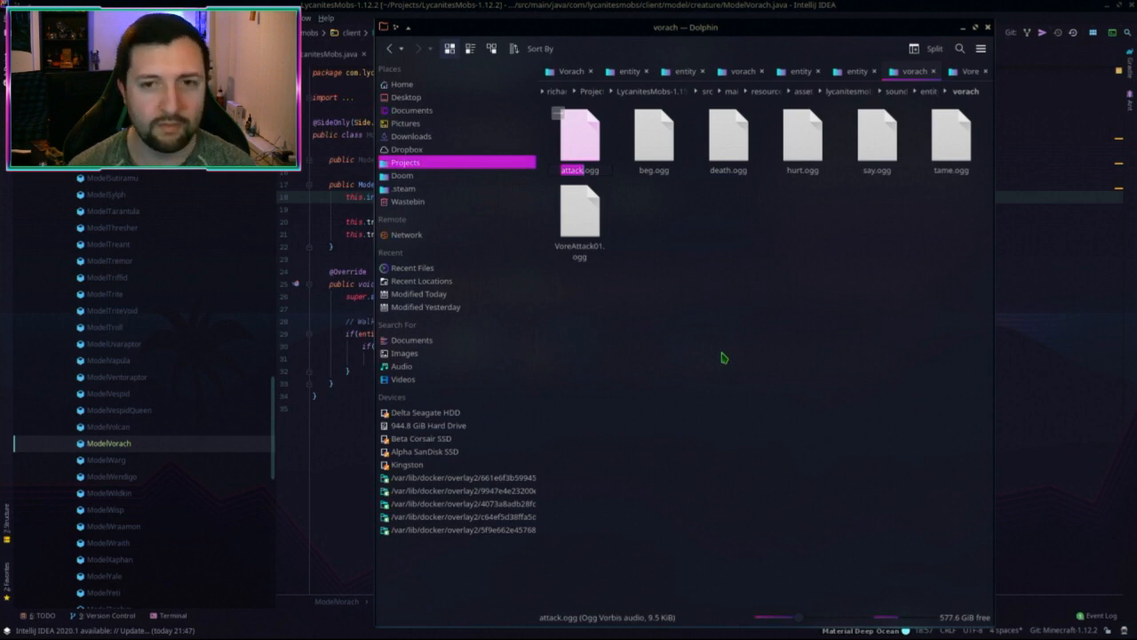
Step: Open projectile sounds in a new tab, close the Vore tab, and play VoreAttack01.ogg from vorach
click(724, 354)
middle_click(907, 91)
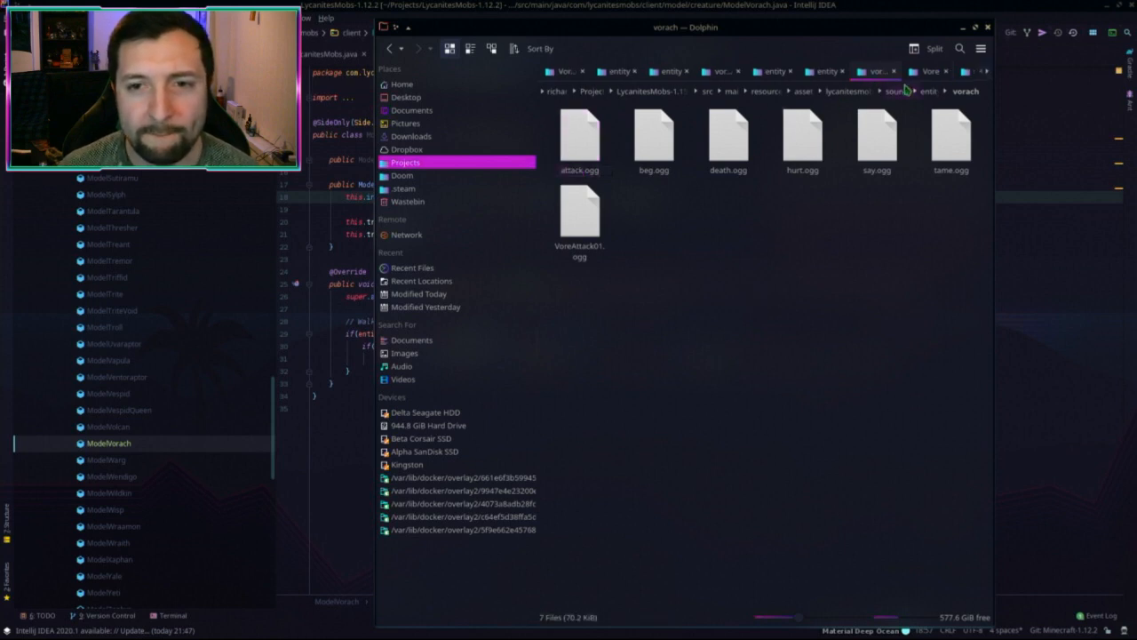
click(958, 75)
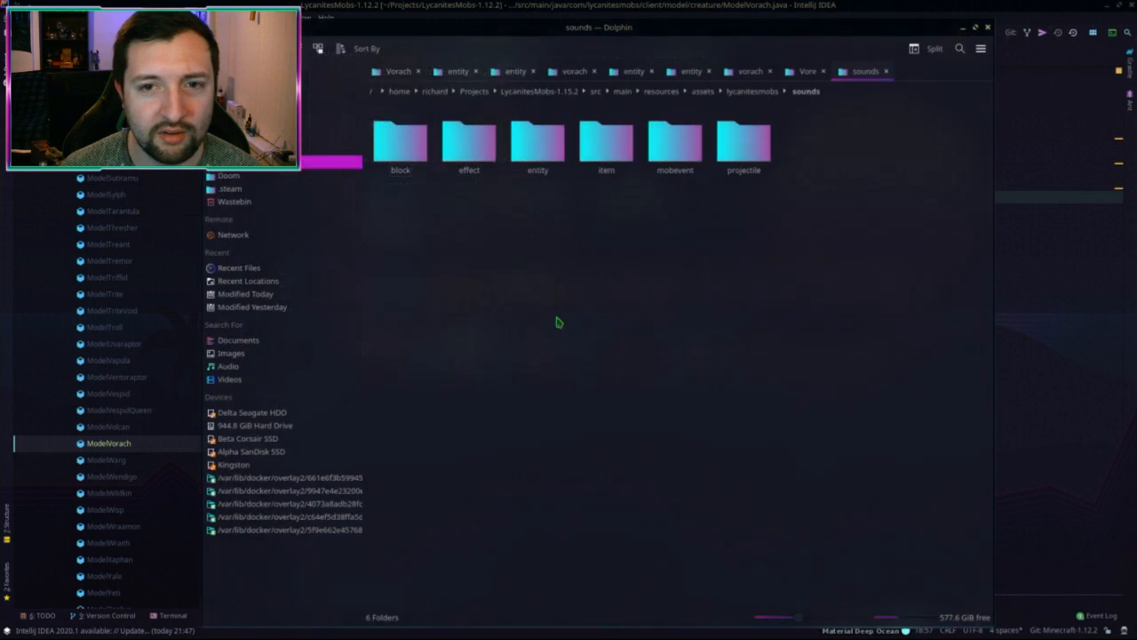
click(743, 145)
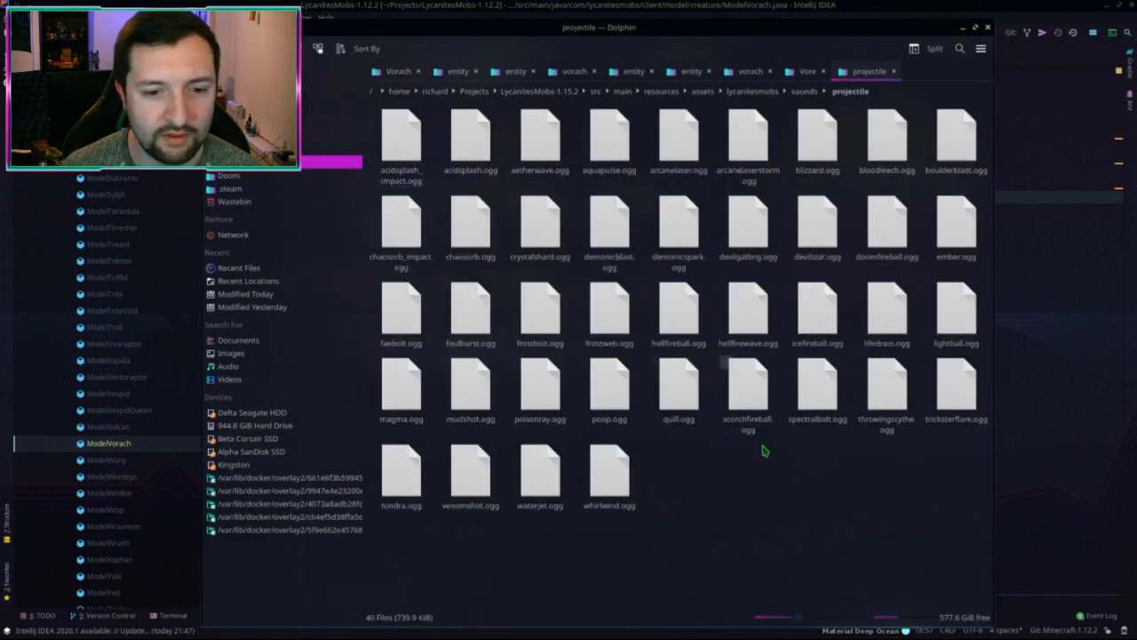
click(751, 73)
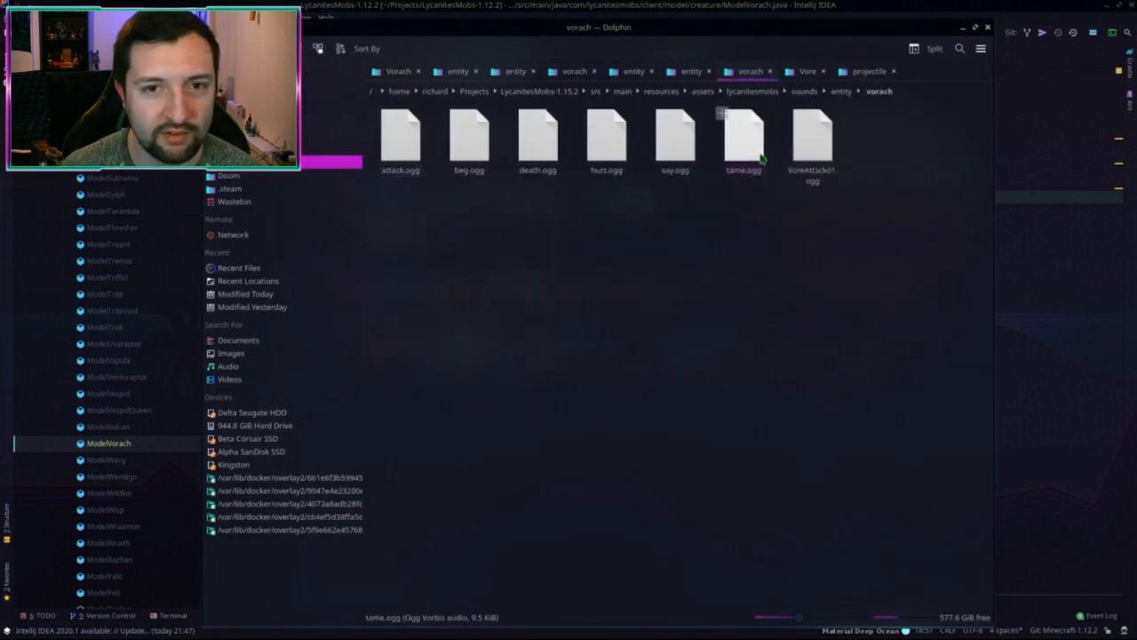
click(823, 71)
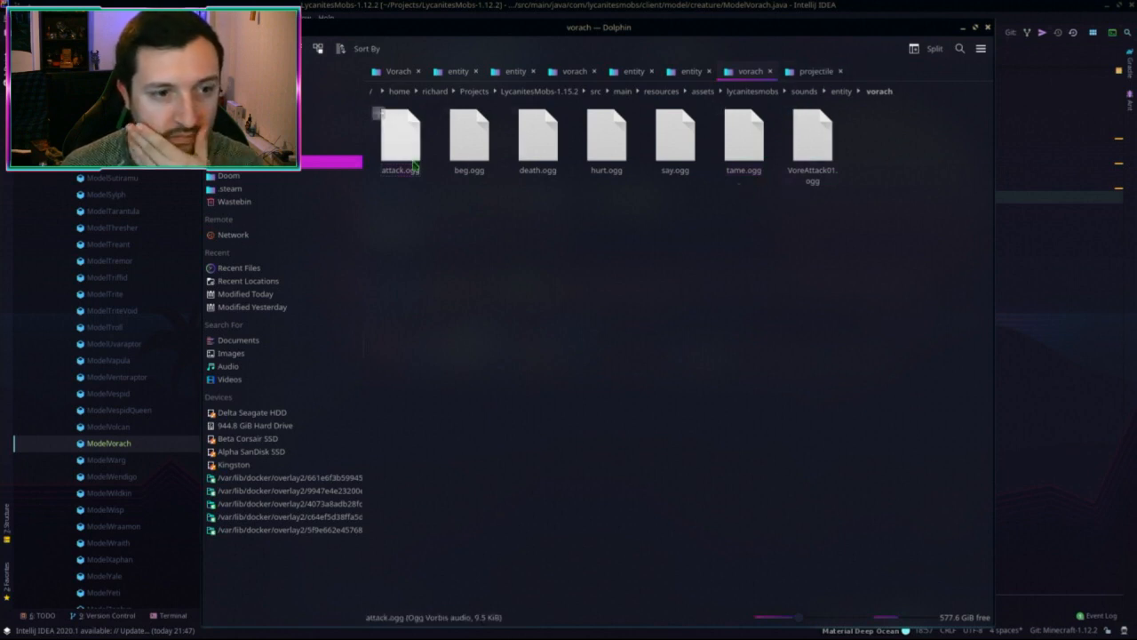
click(813, 149)
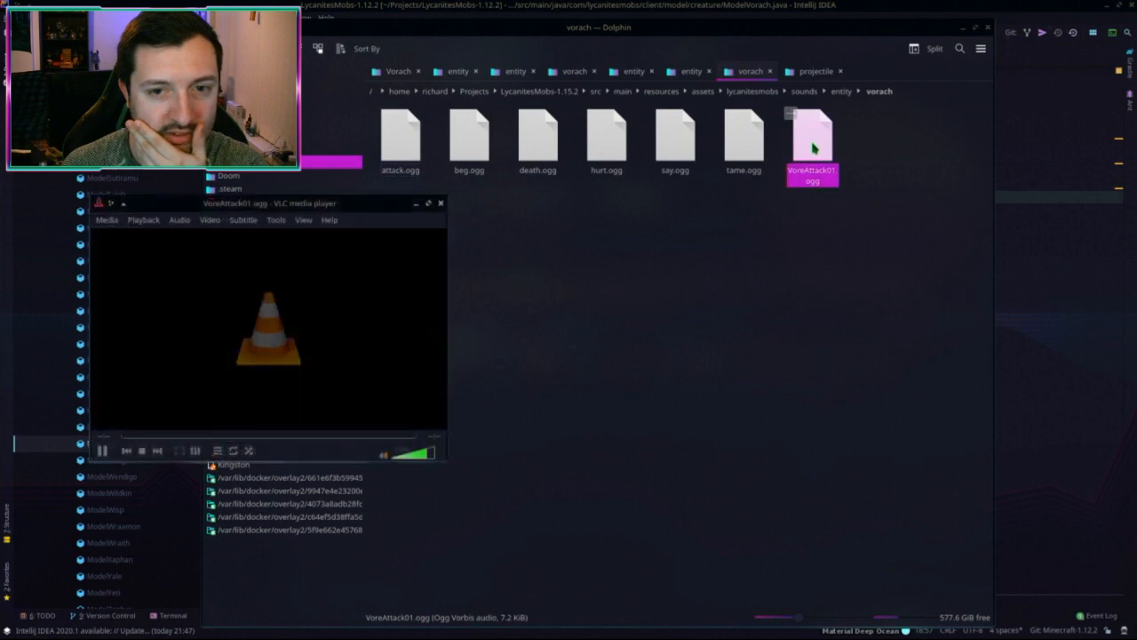
Step: Preview attack.ogg and VoreAttack01.ogg in the media player
click(443, 206)
click(401, 142)
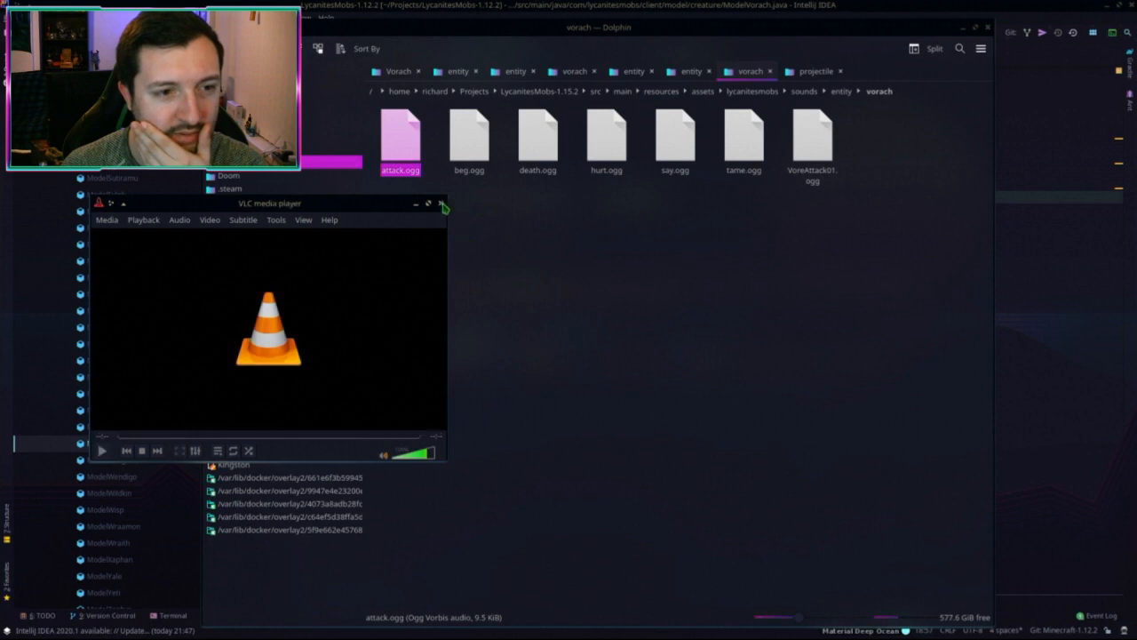
click(443, 206)
click(812, 142)
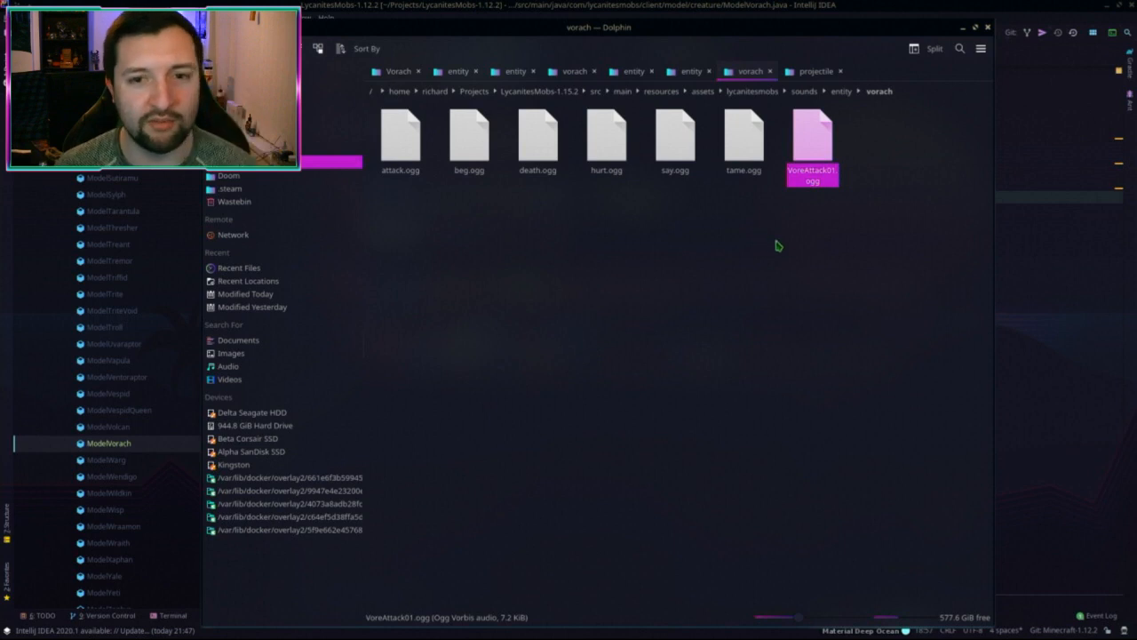
double_click(812, 142)
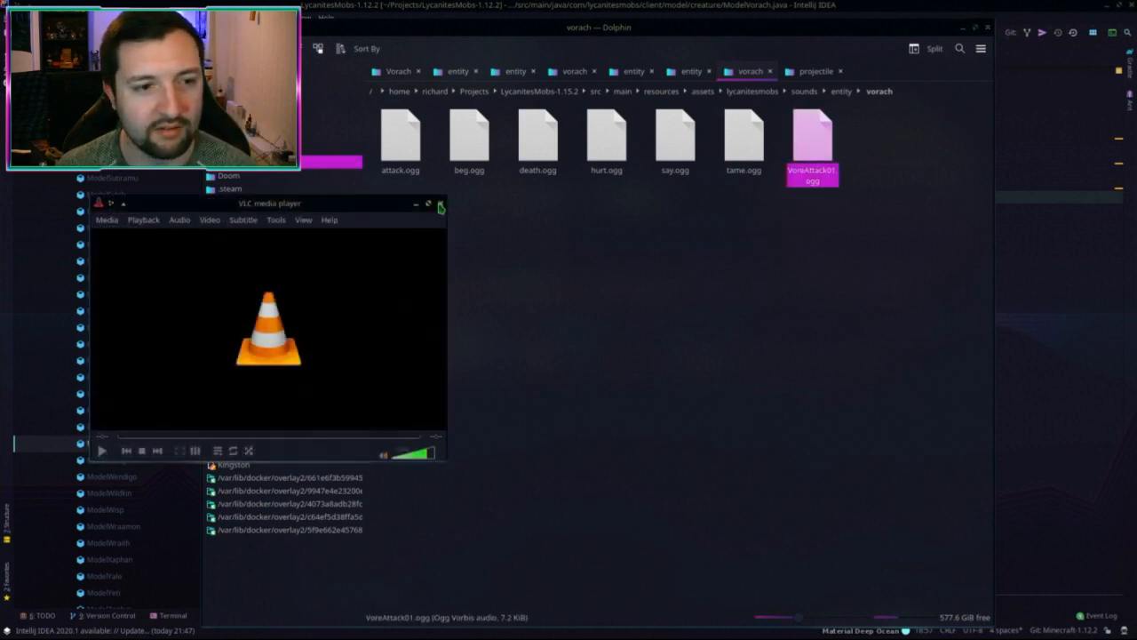
click(441, 206)
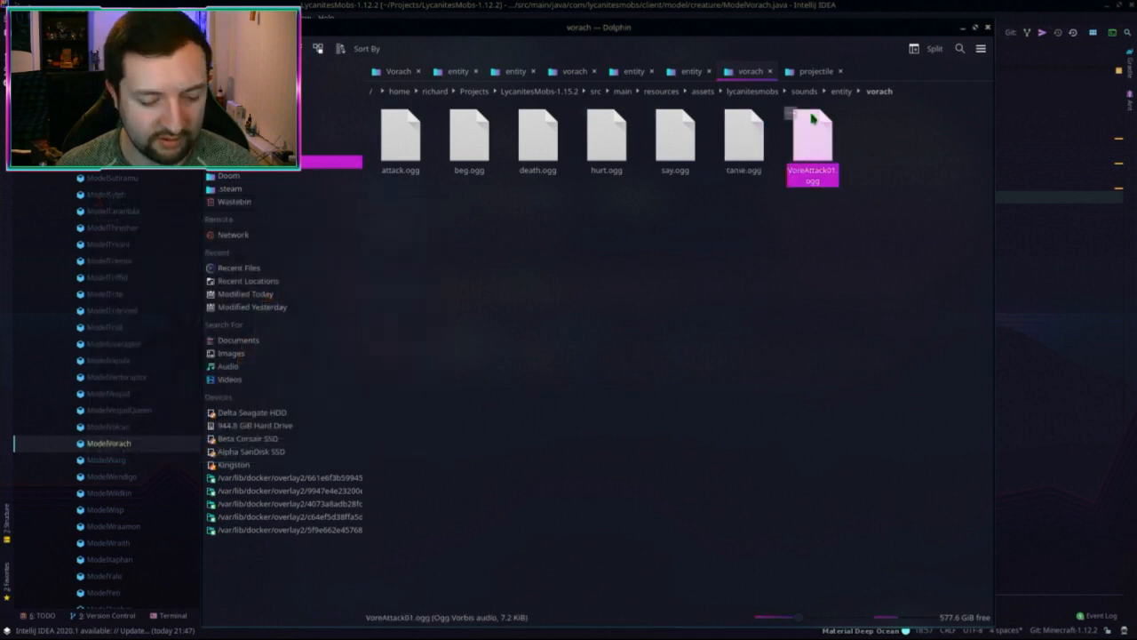
Step: Move VoreAttack01.ogg into the projectile sounds folder as vorebolt.ogg and recheck the vorach folder
drag(811, 118, 794, 506)
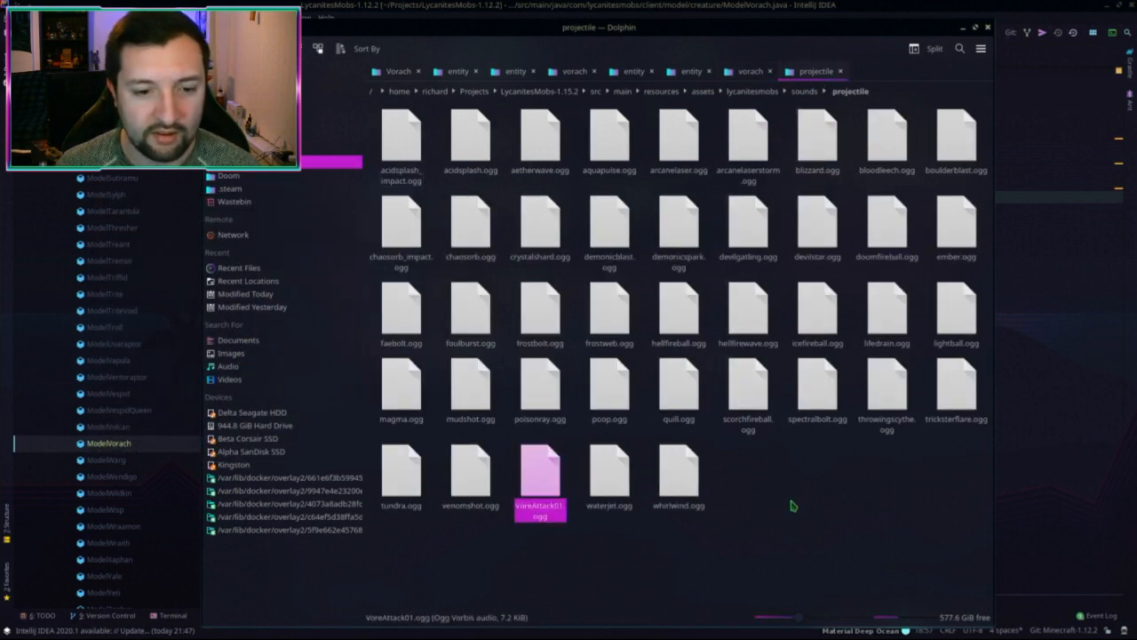
key(F2)
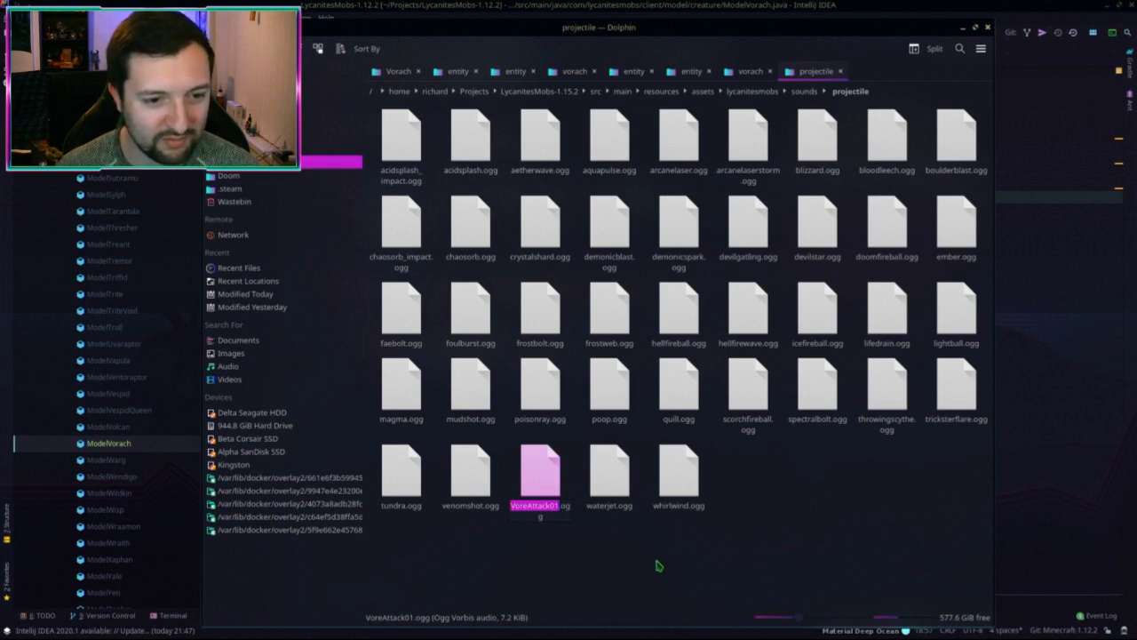
text(vorebolt)
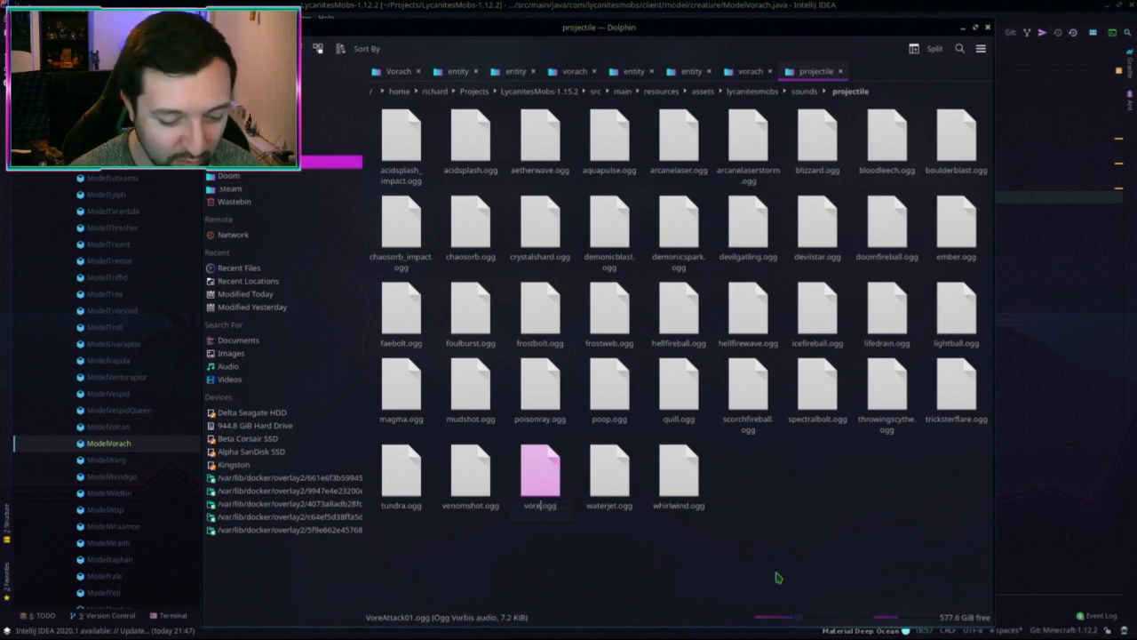
key(Return)
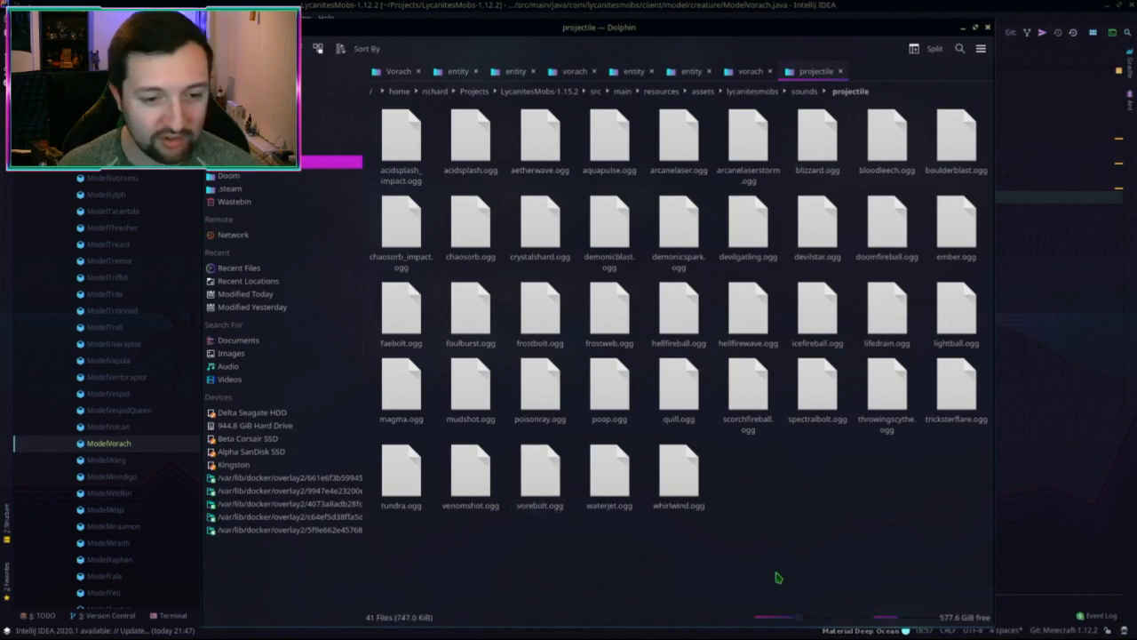
click(751, 73)
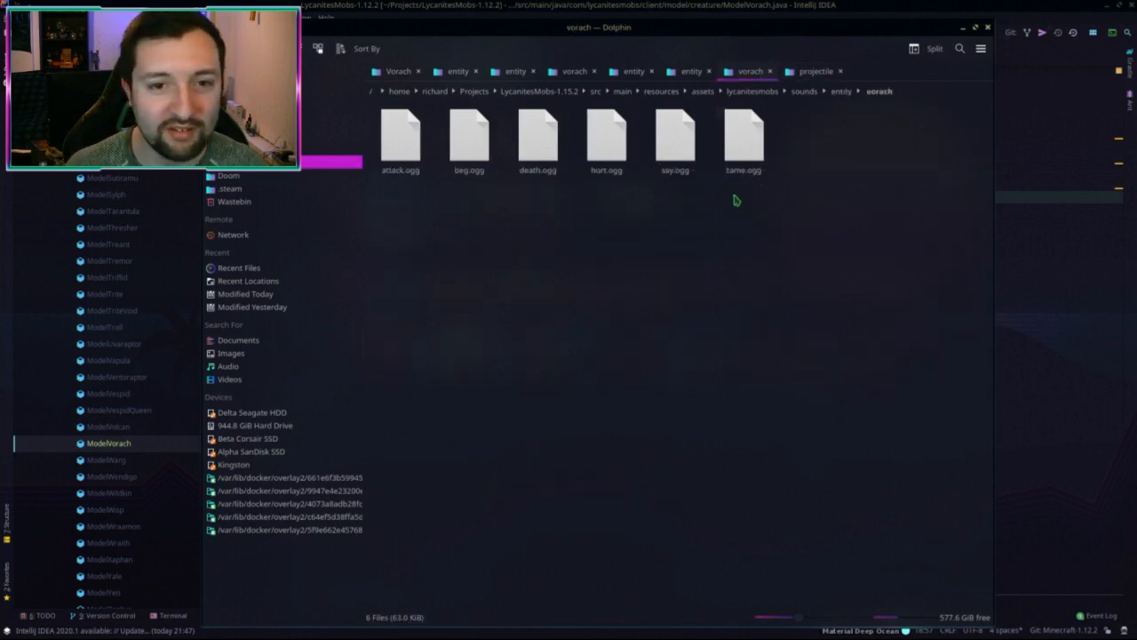
Step: Open the 1.12.2 projectile sounds folder in a second tab and locate vorebolt.ogg
click(813, 73)
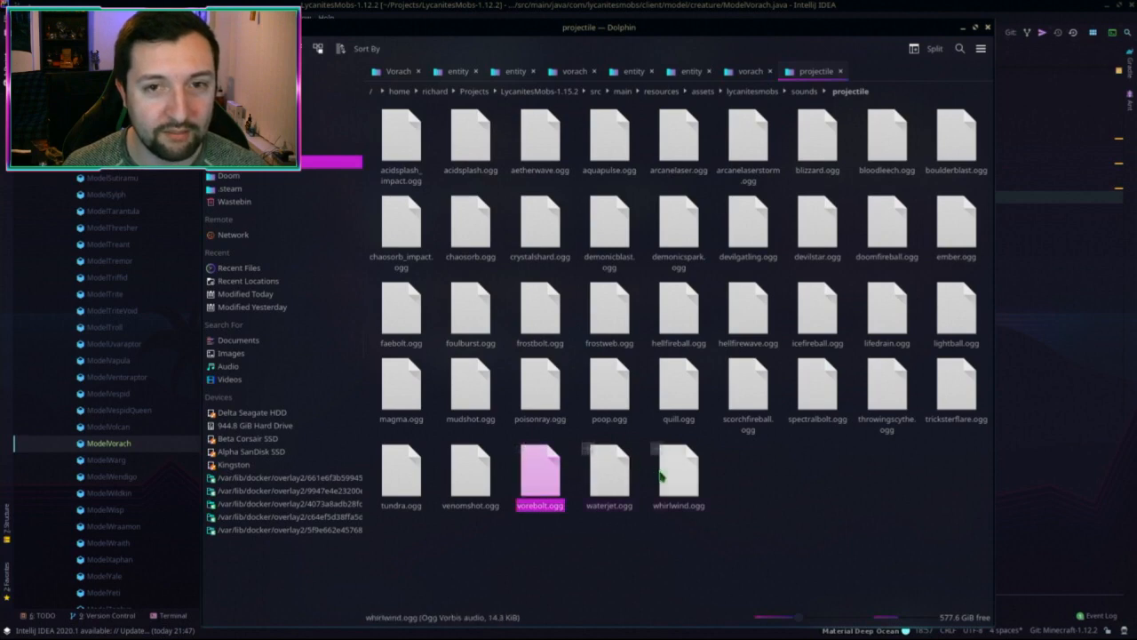
key(ctrl+t)
click(875, 92)
click(541, 91)
key(BackSpace)
text(2)
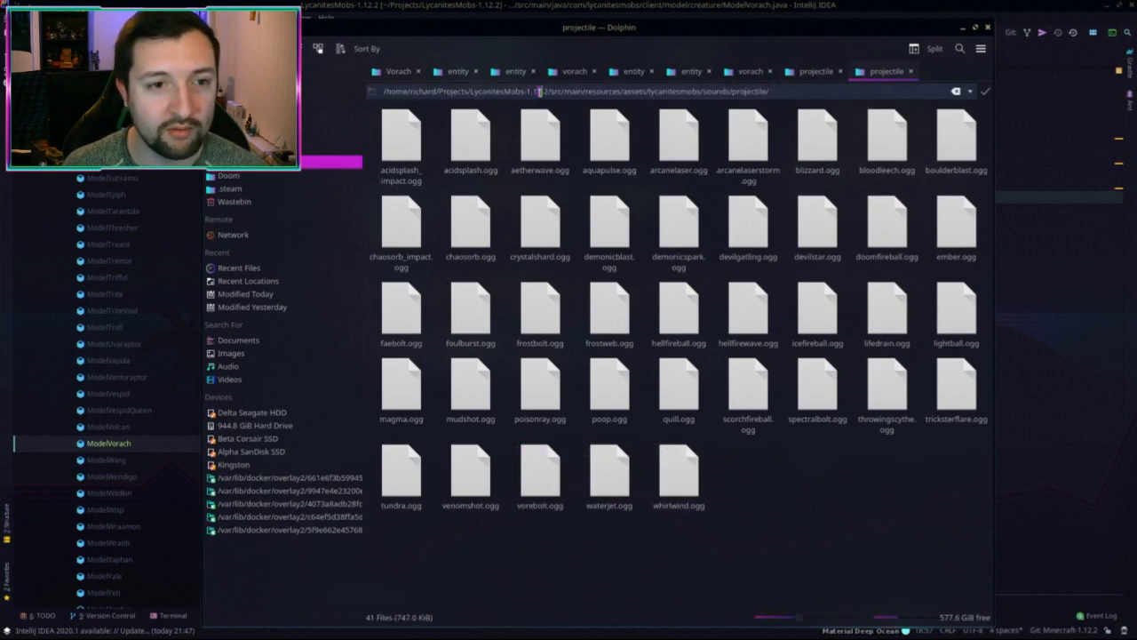
key(Return)
text(vore)
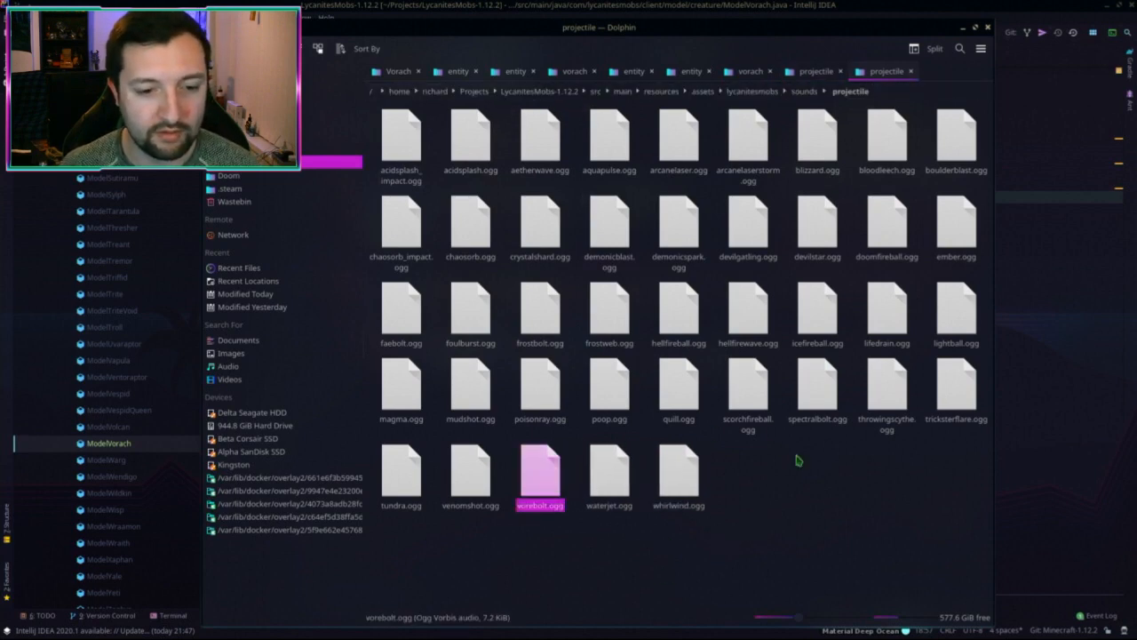
Step: Close both projectile tabs and review the vorach sounds, textures and models folders
middle_click(880, 78)
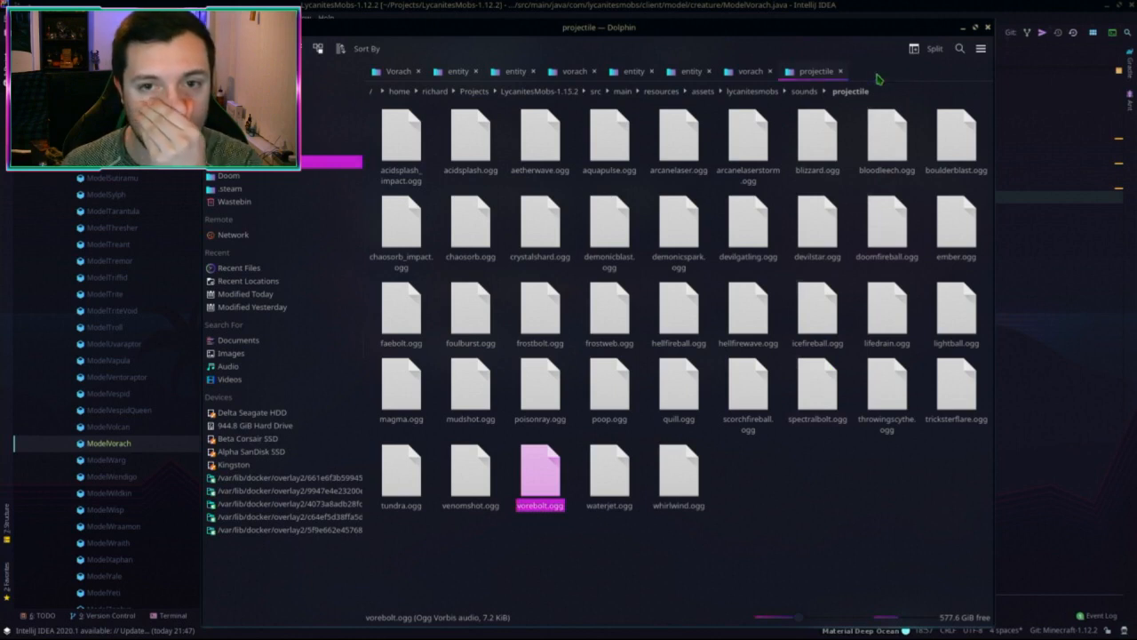
middle_click(810, 73)
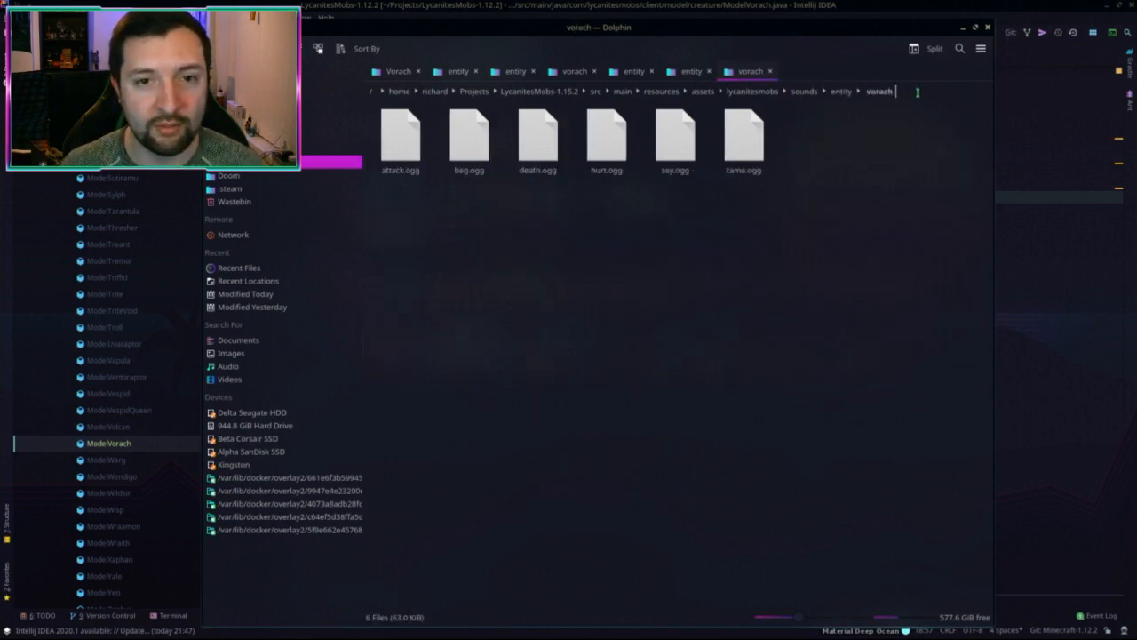
drag(855, 237, 396, 147)
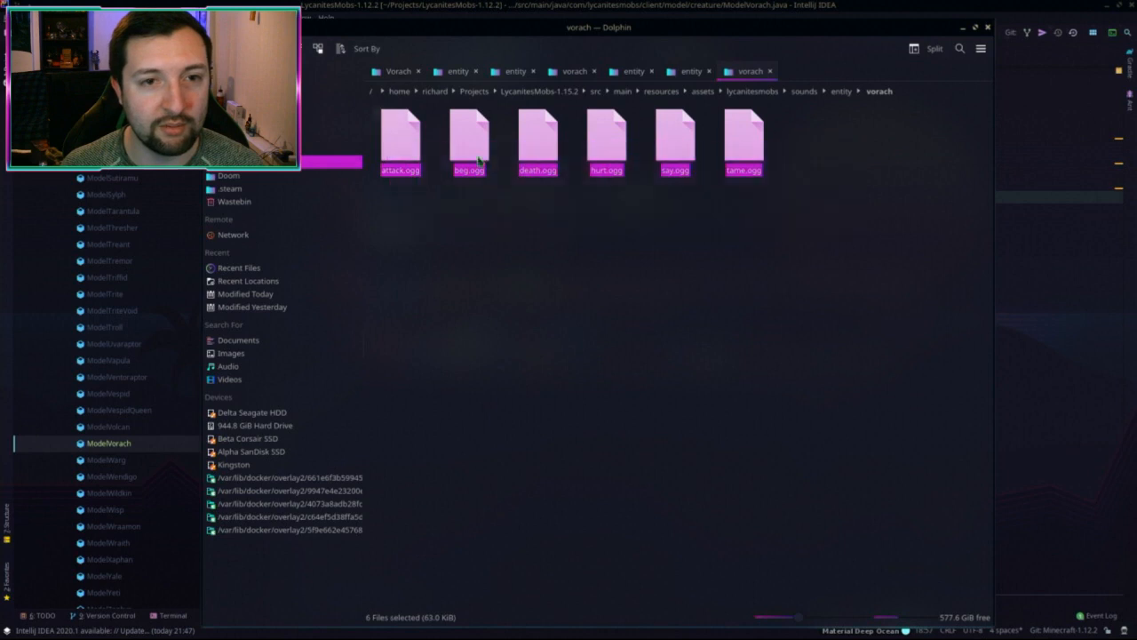
click(691, 71)
click(634, 71)
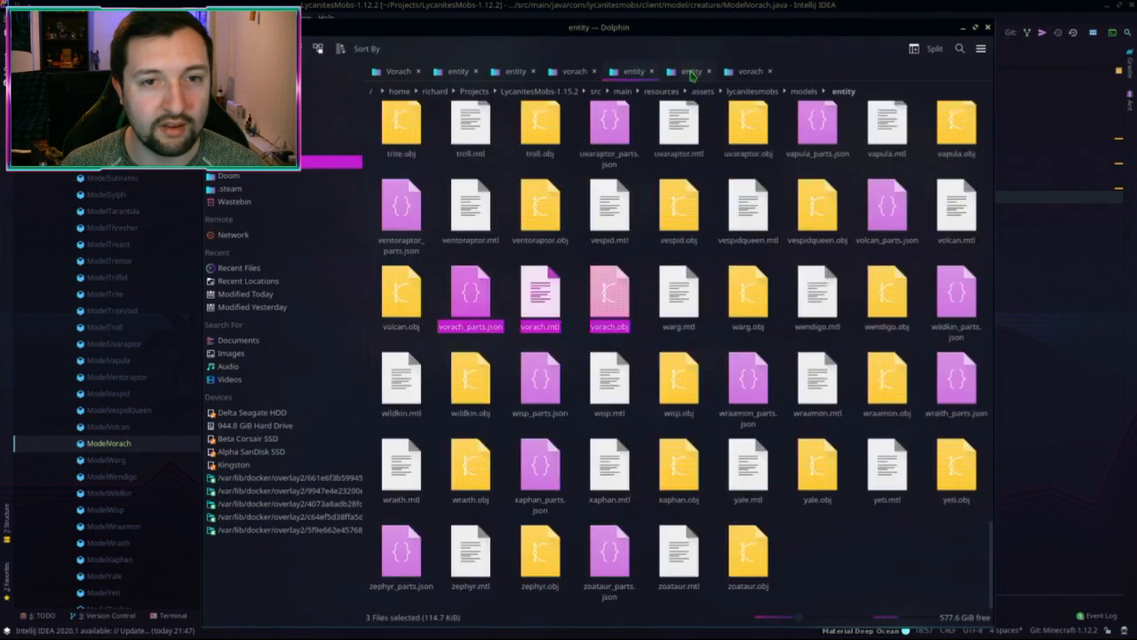
click(575, 72)
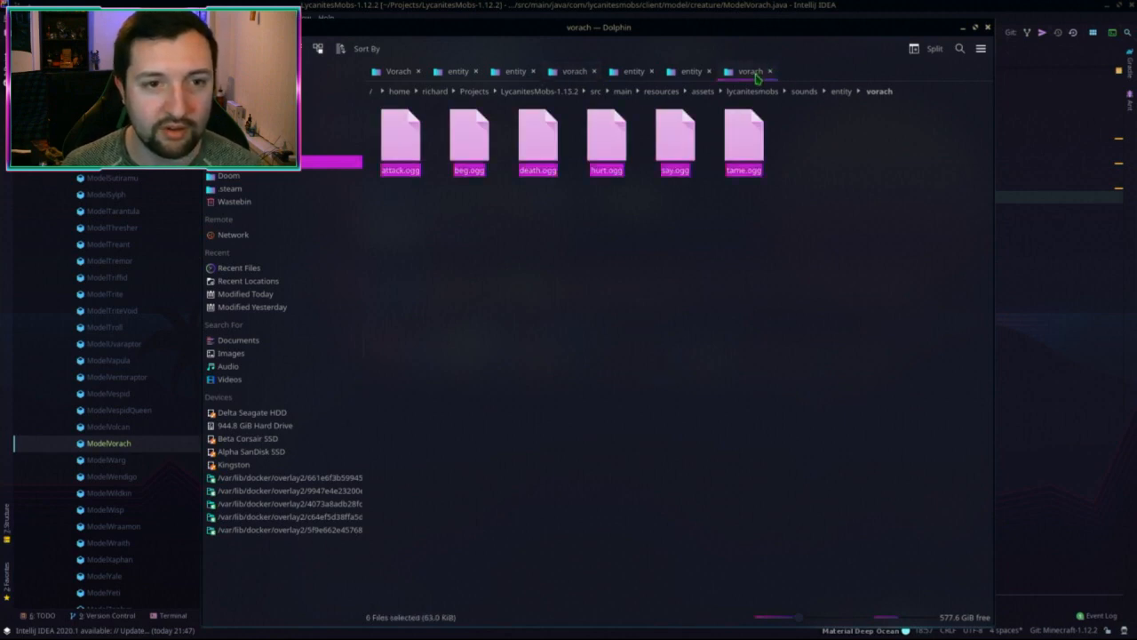
click(719, 269)
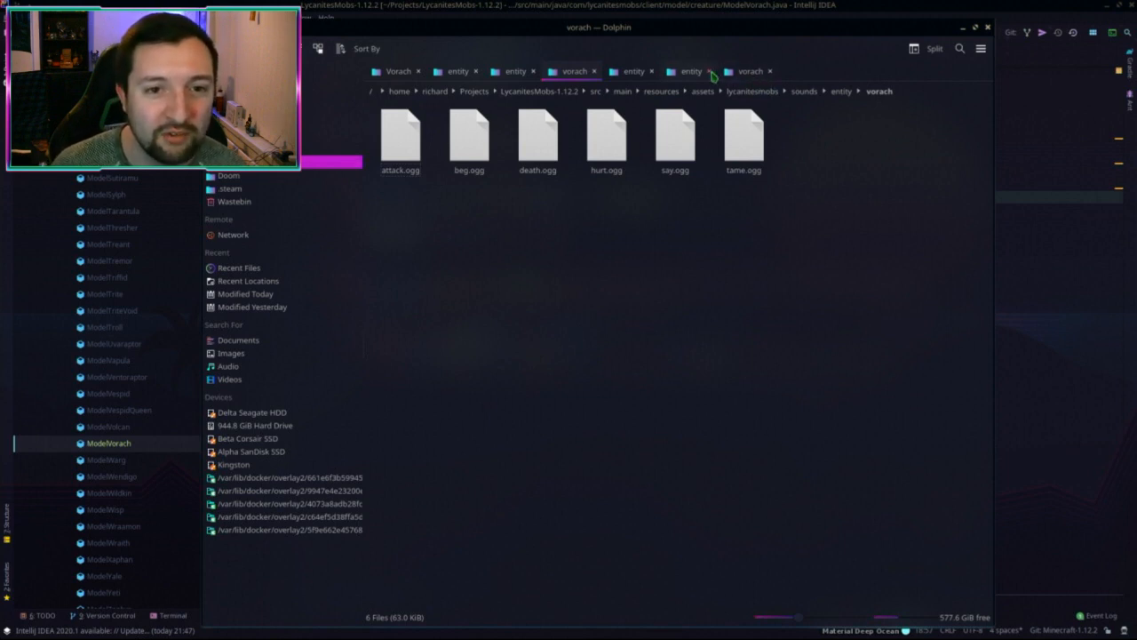
Step: Copy step.ogg from the joust entity sounds into the 1.15.2 vorach sounds folder
click(745, 71)
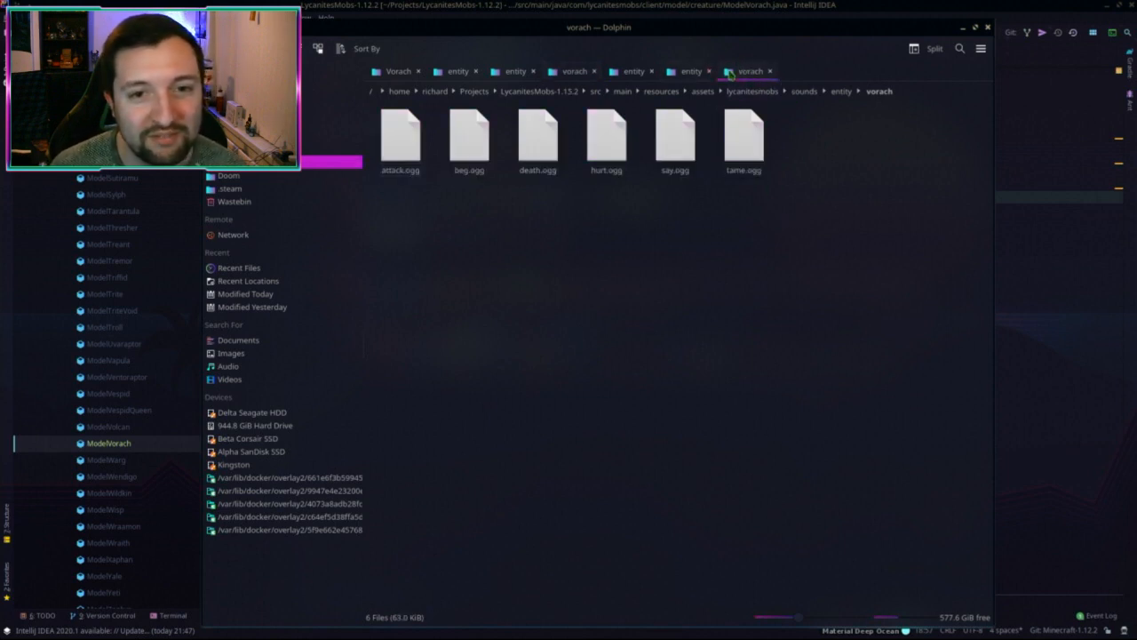
click(575, 73)
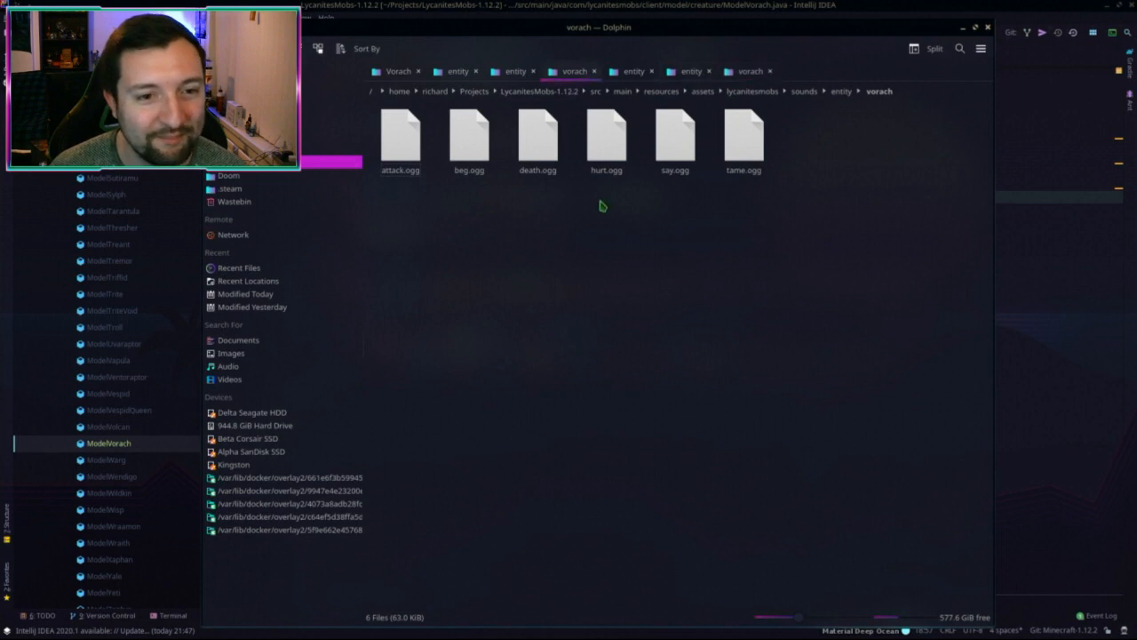
click(751, 72)
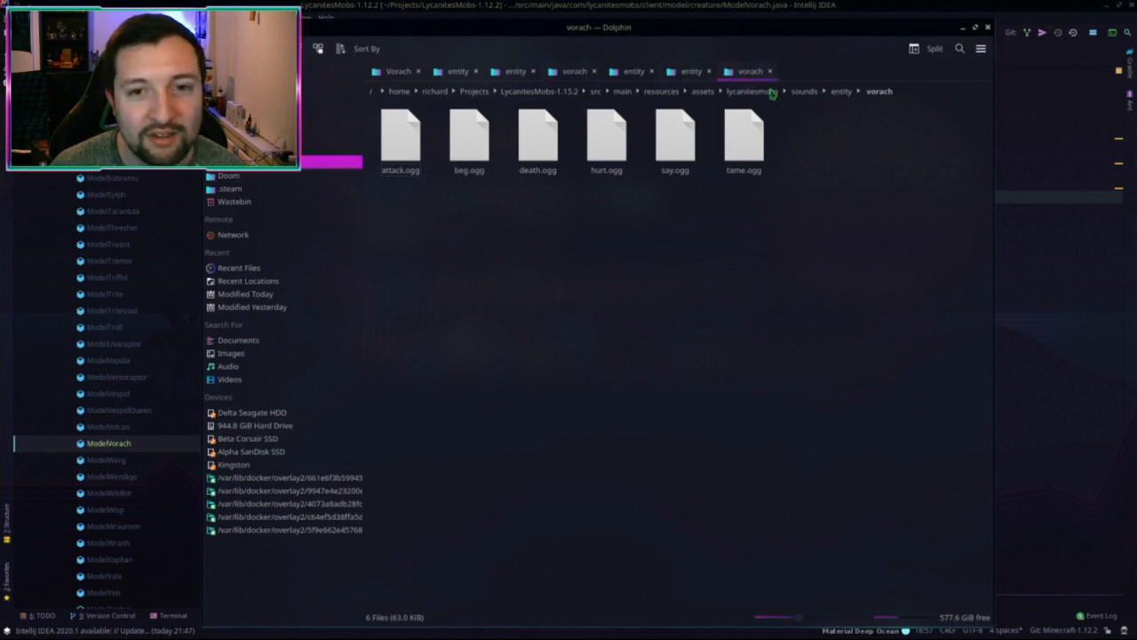
click(810, 71)
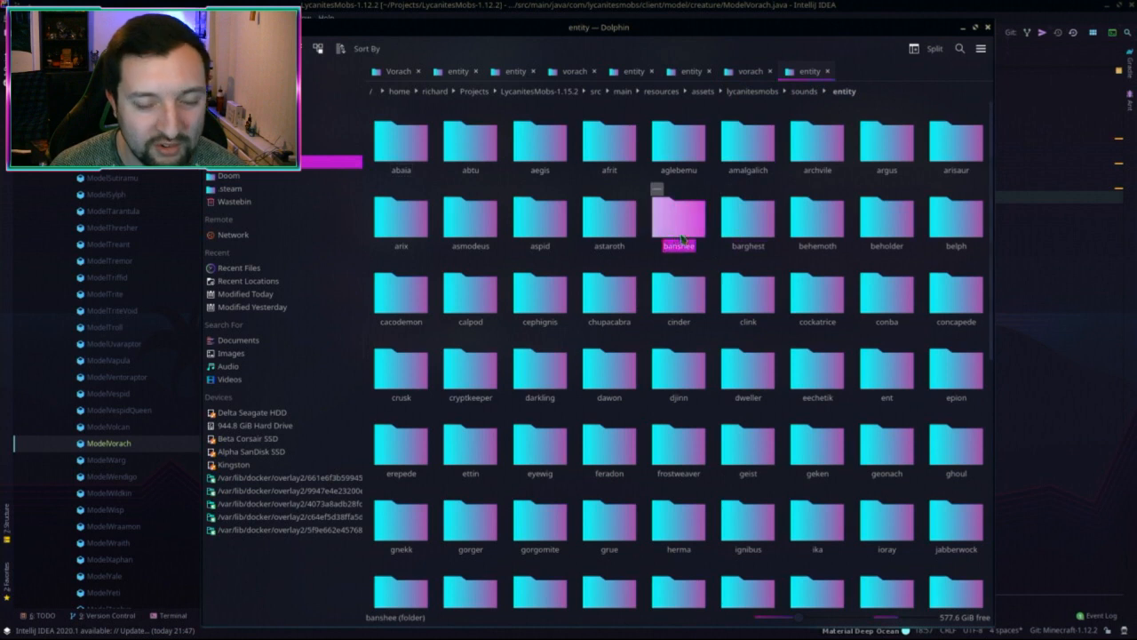
scroll(686, 224, down, 1)
key(Return)
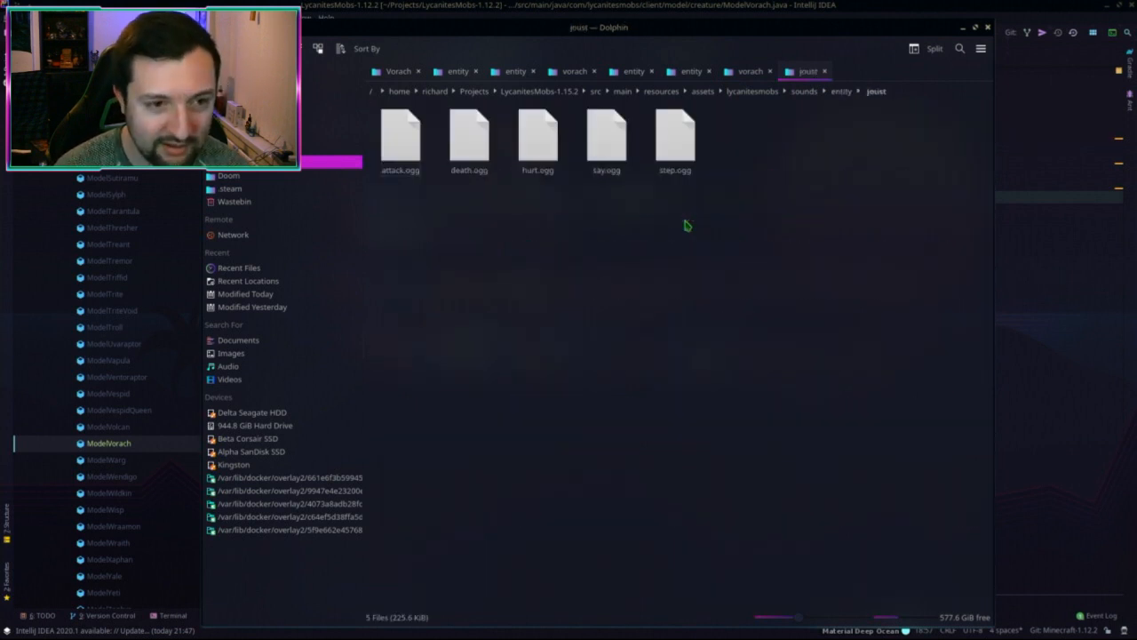
click(675, 137)
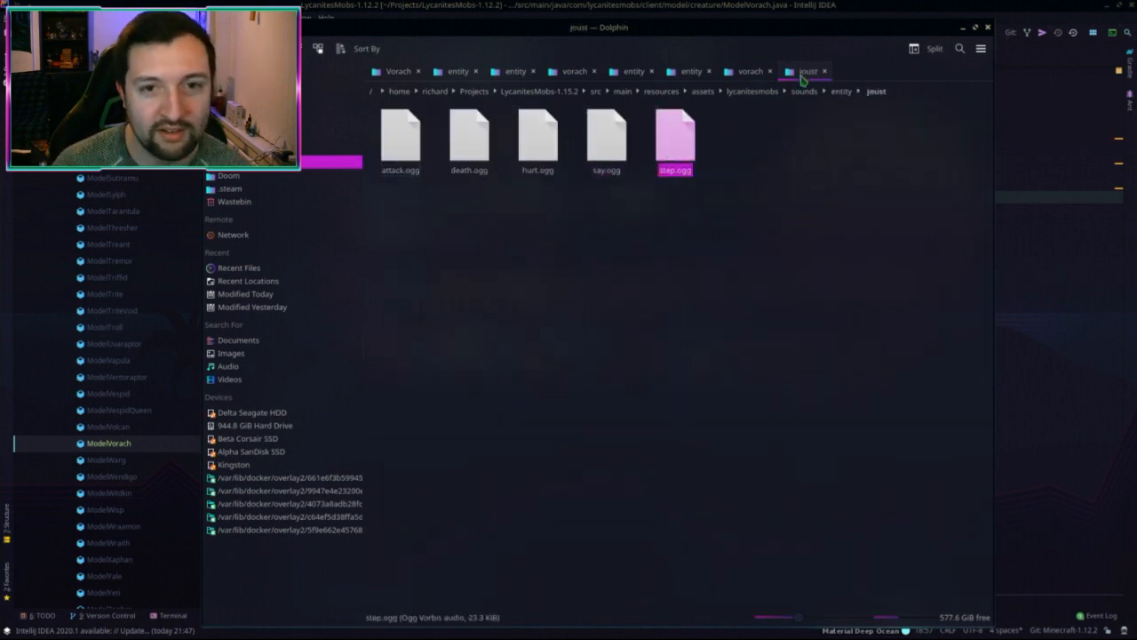
middle_click(805, 74)
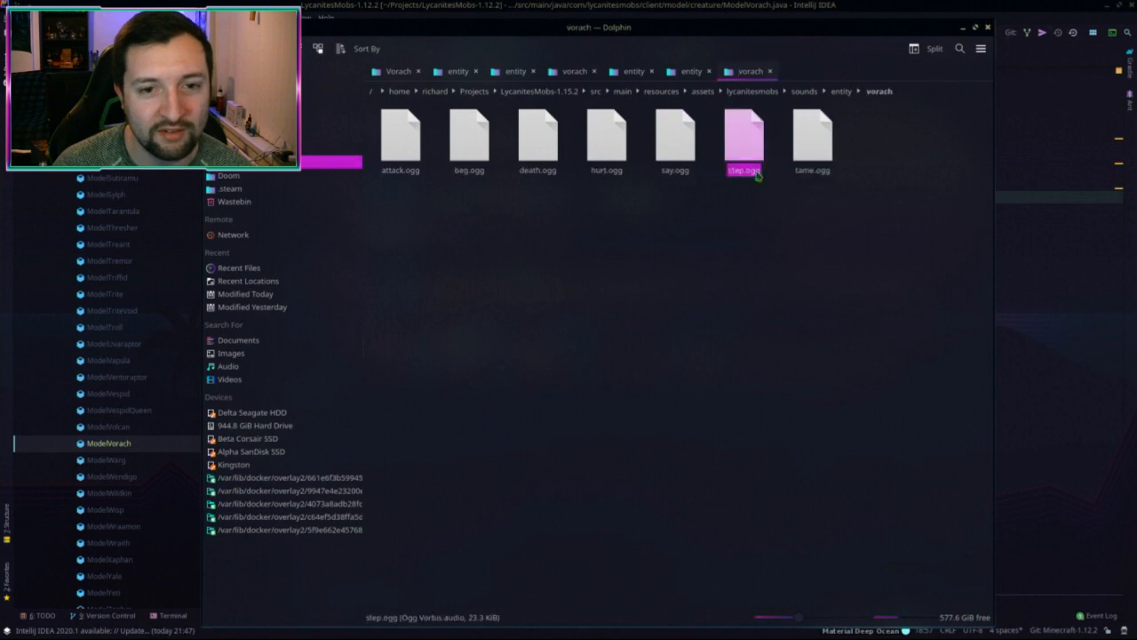
Step: Play the copied step.ogg several times in the media player, then close it
double_click(744, 142)
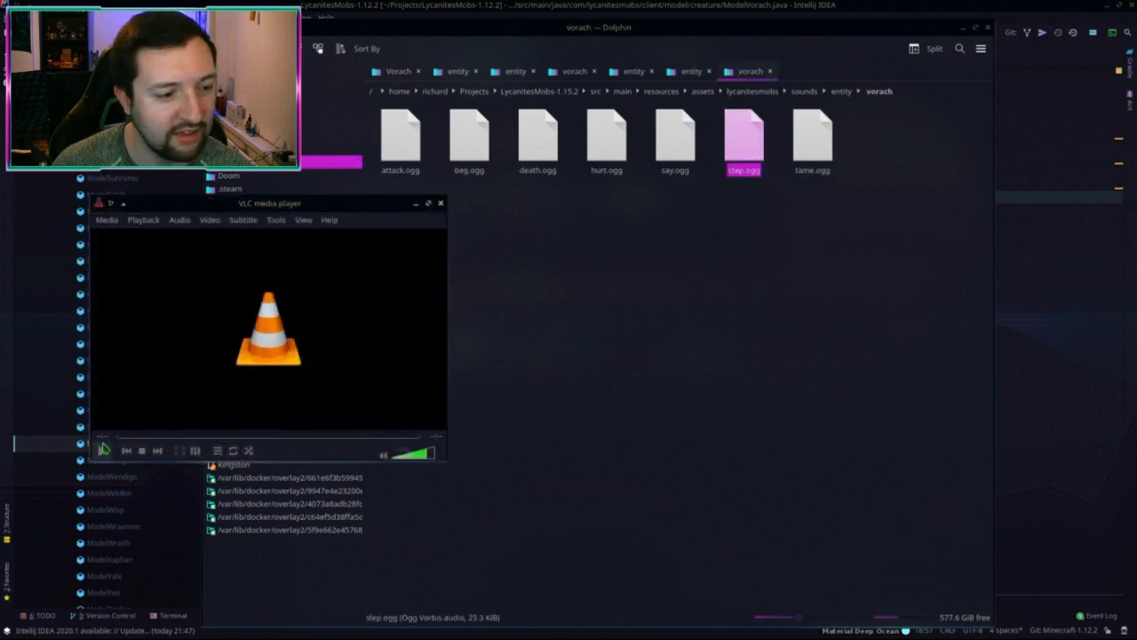
click(99, 453)
click(100, 452)
click(101, 451)
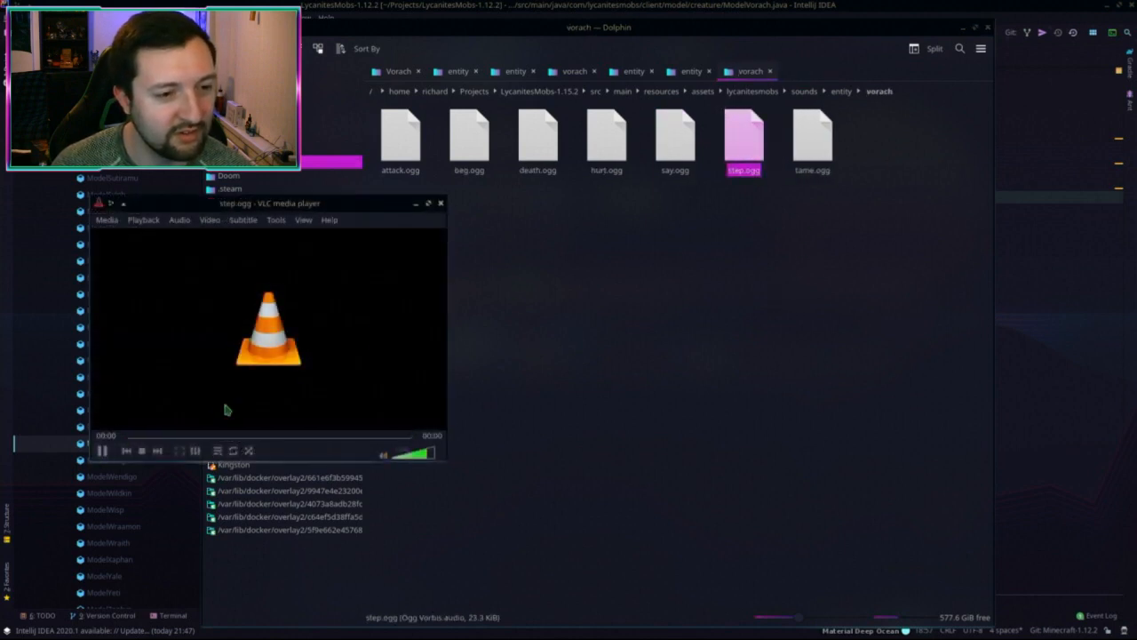
click(441, 203)
Step: Launch Audacity from the application search ('audac') and shift the file manager aside
key(alt+space)
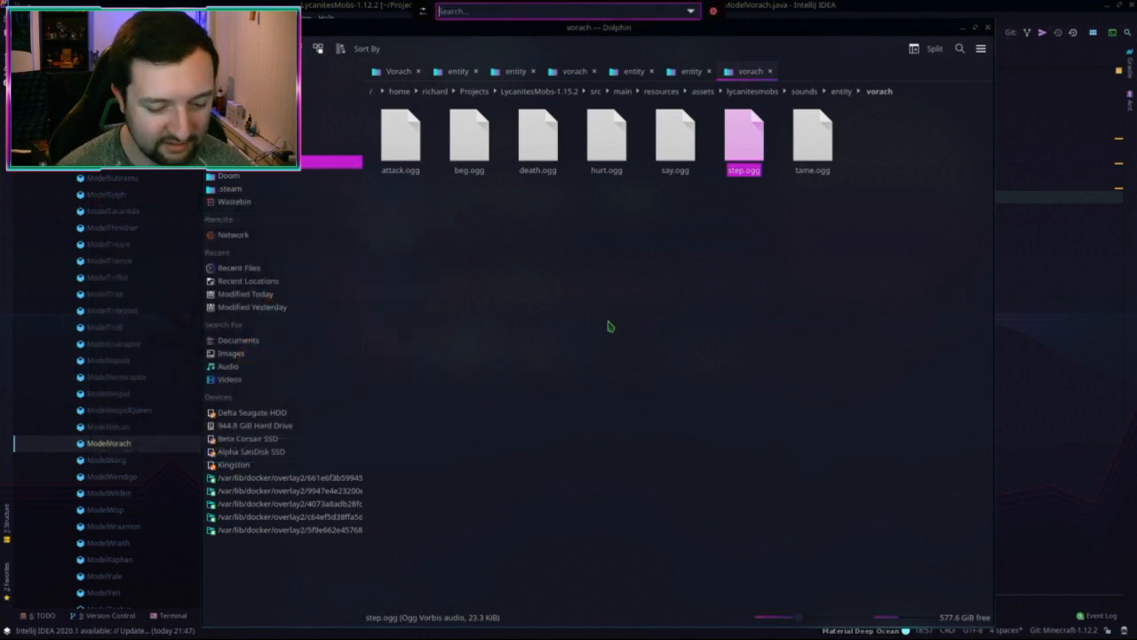
text(audac)
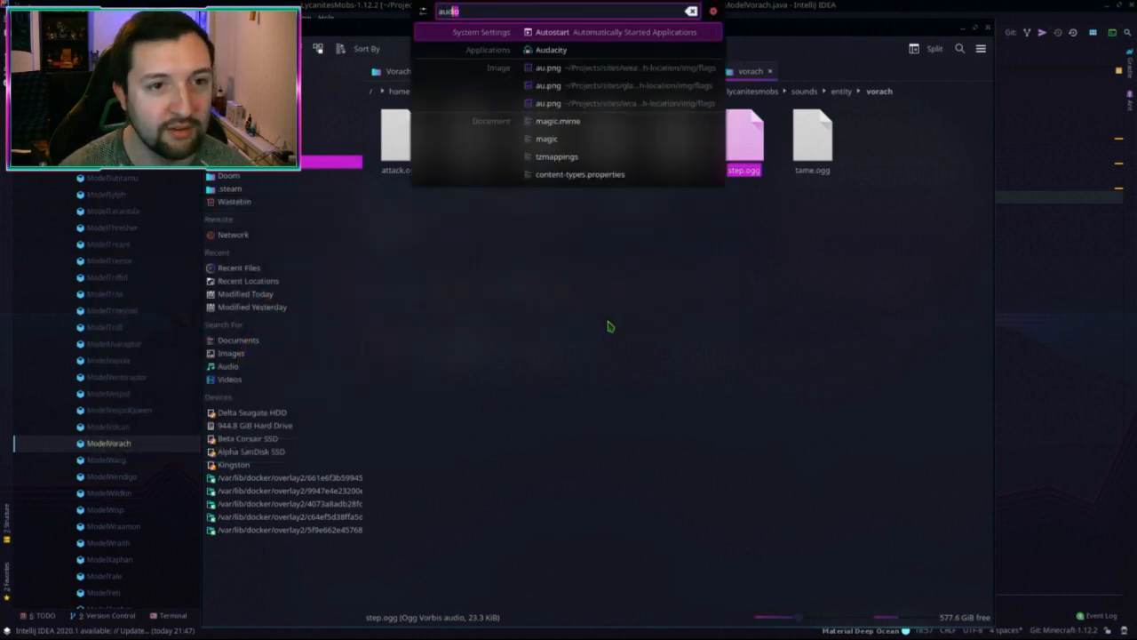
key(Return)
alt+drag(655, 257, 762, 255)
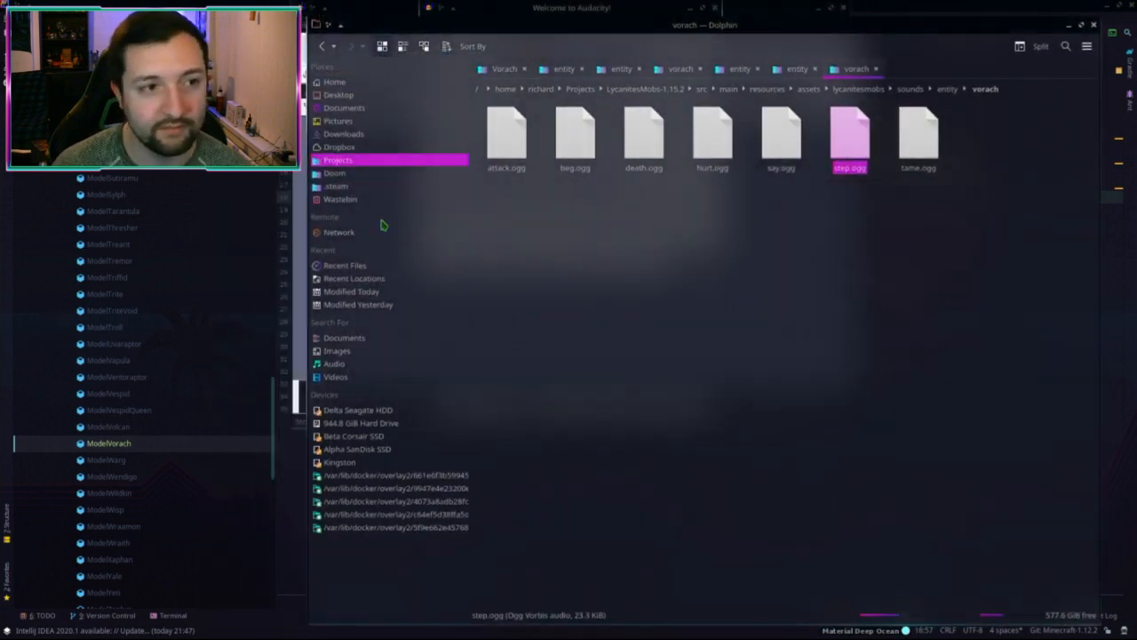
Step: Dismiss Audacity's welcome dialog for good, enlarge the window and browse the Effect menu
click(784, 12)
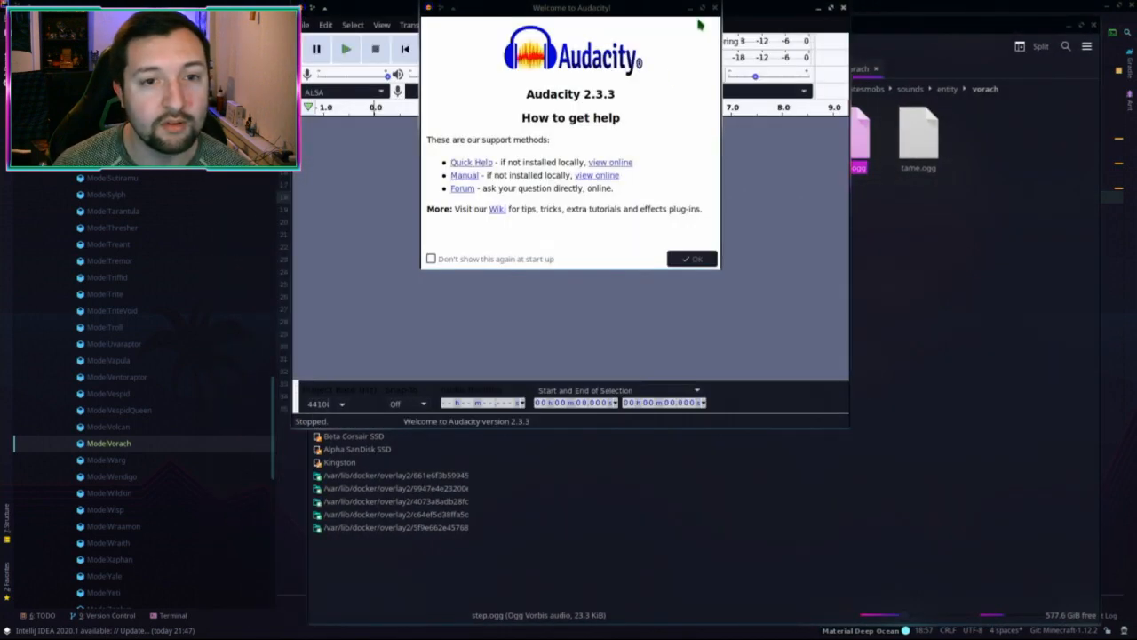
click(454, 259)
click(693, 259)
alt+drag(692, 258, 684, 464)
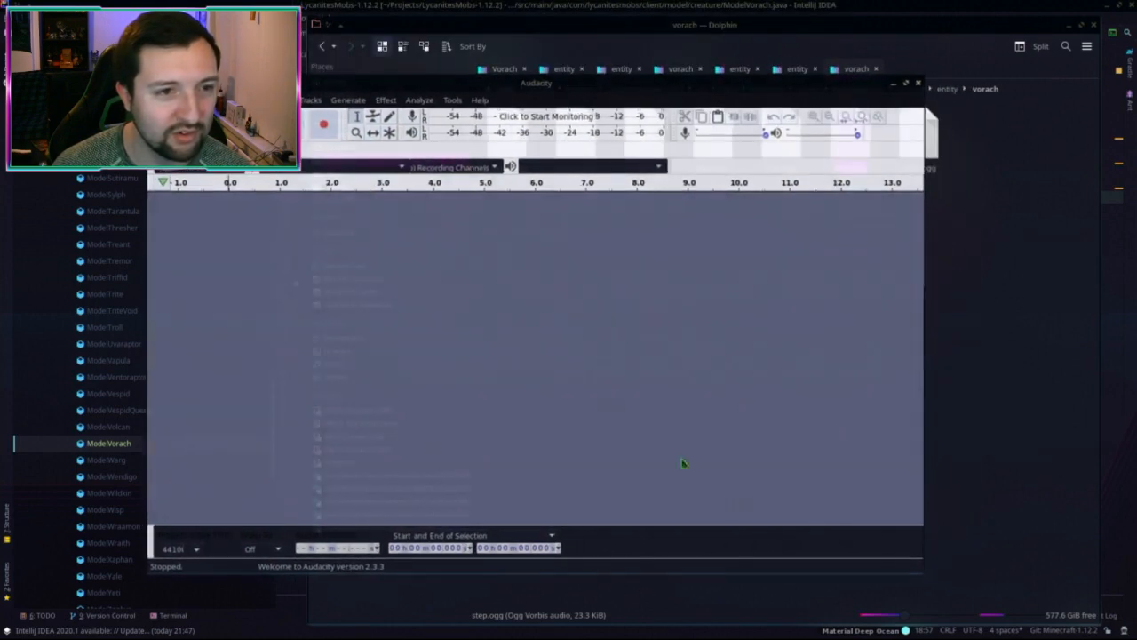
click(385, 100)
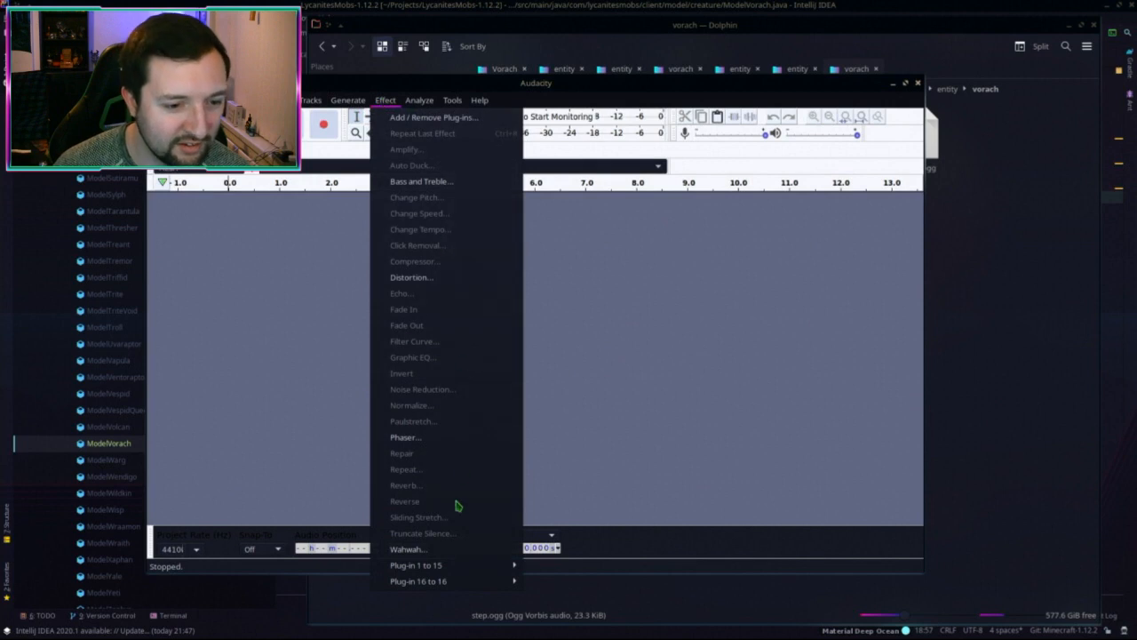
mouse_move(454, 101)
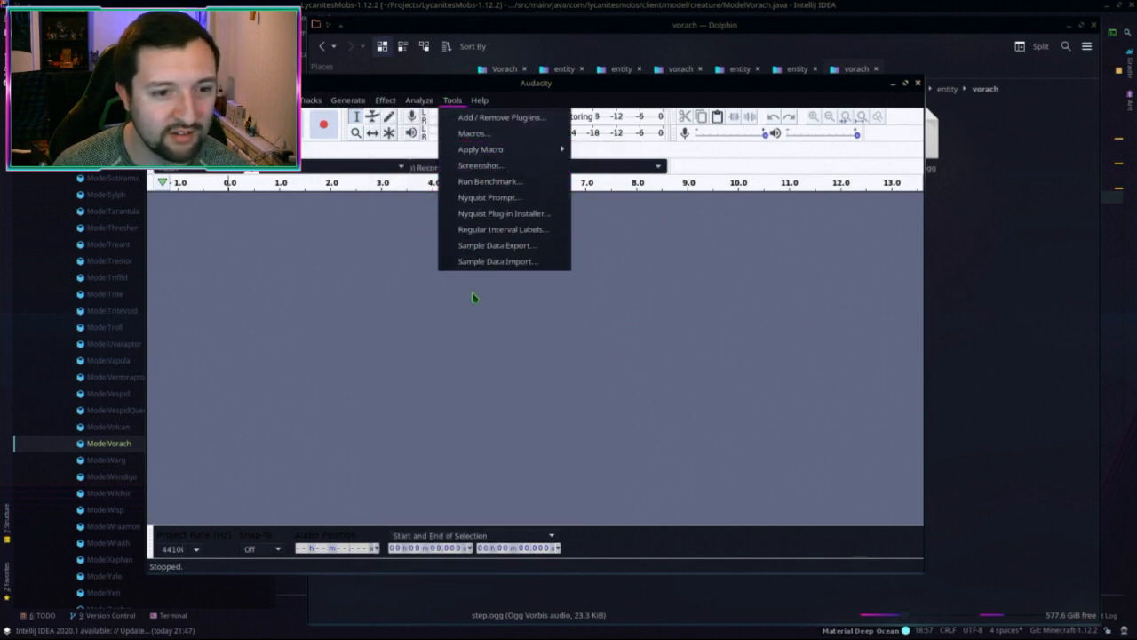
mouse_move(169, 101)
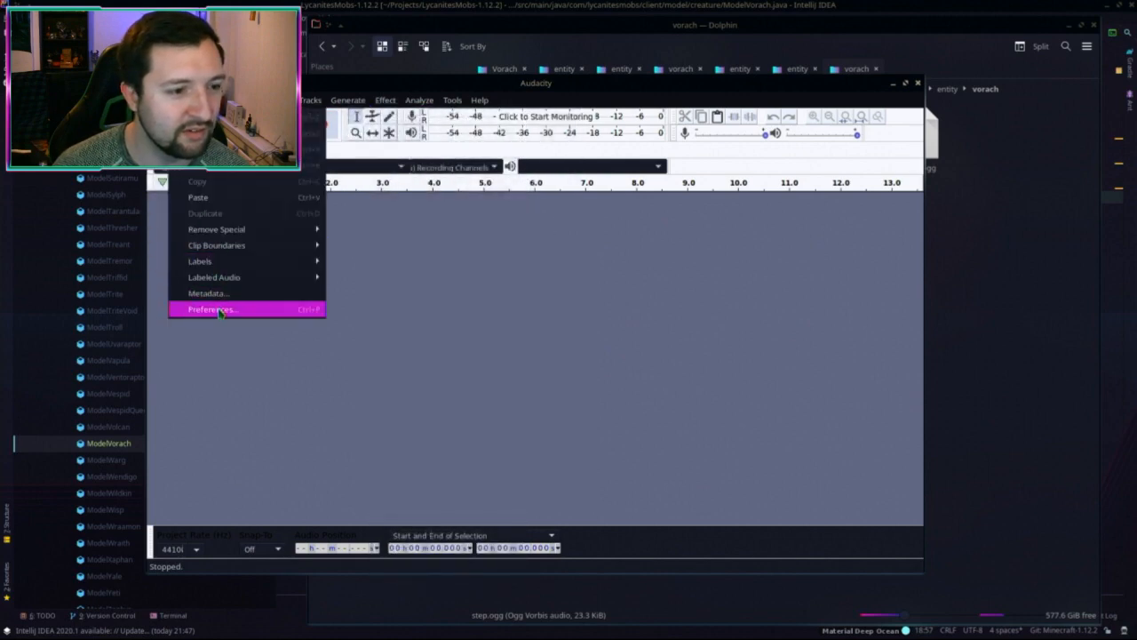
Step: In Preferences, set the Interface theme to Custom and apply it
click(220, 309)
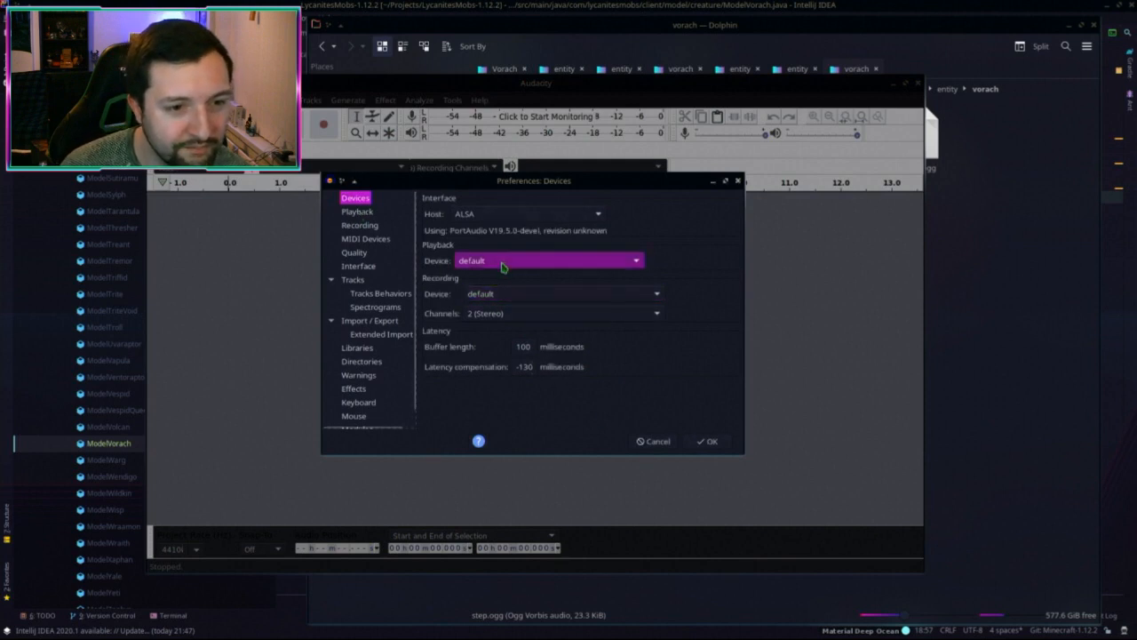
click(333, 284)
click(331, 321)
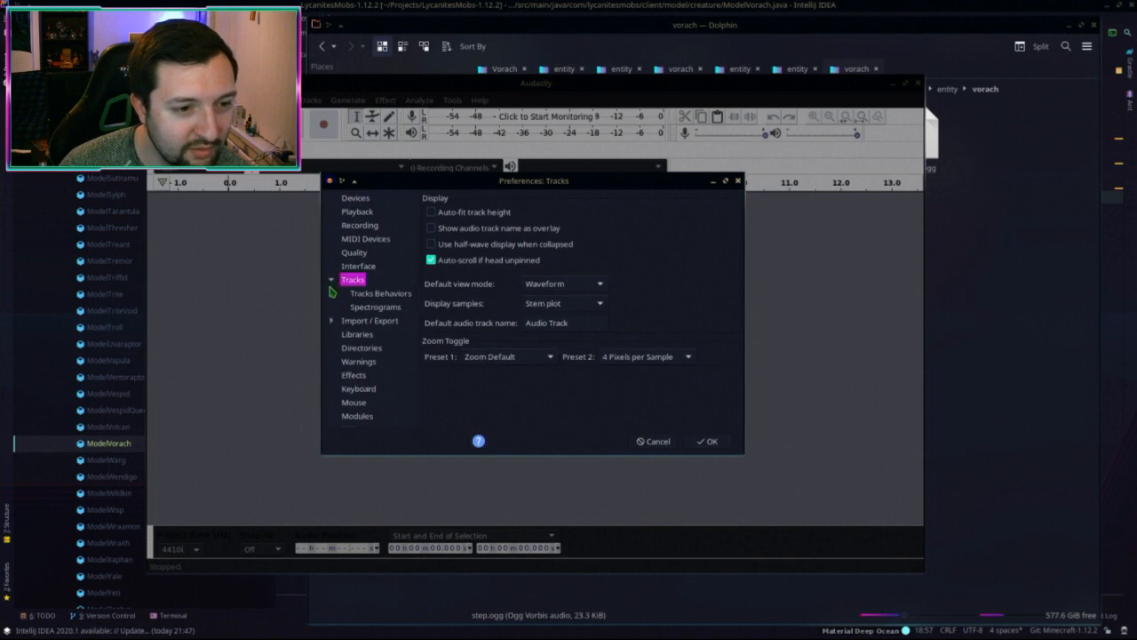
click(330, 282)
click(330, 282)
click(330, 282)
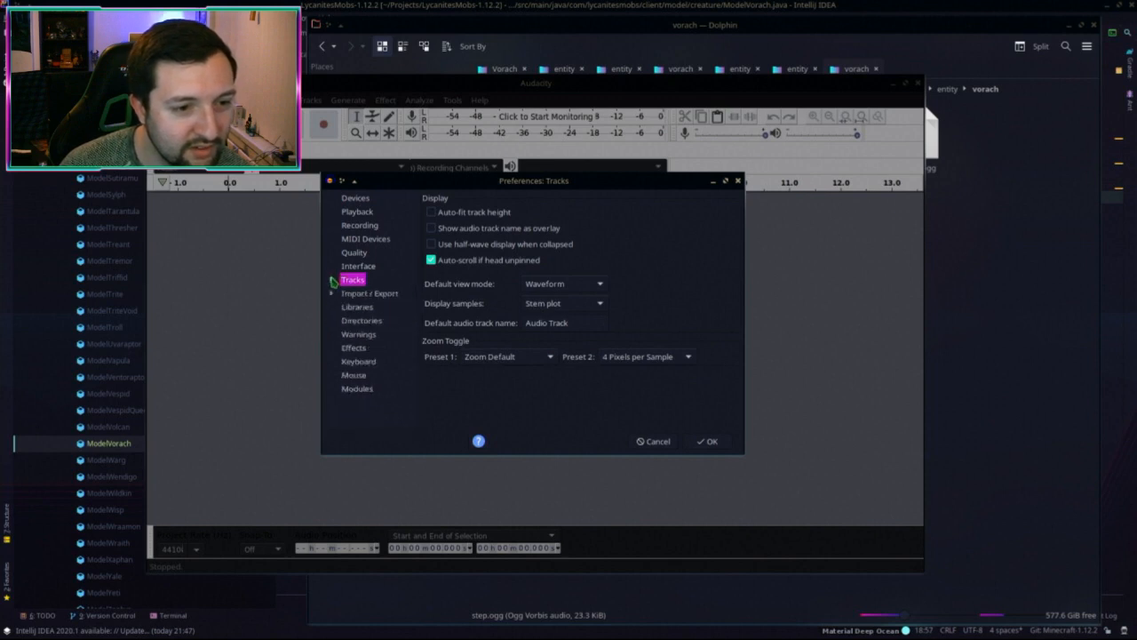
click(359, 266)
click(554, 218)
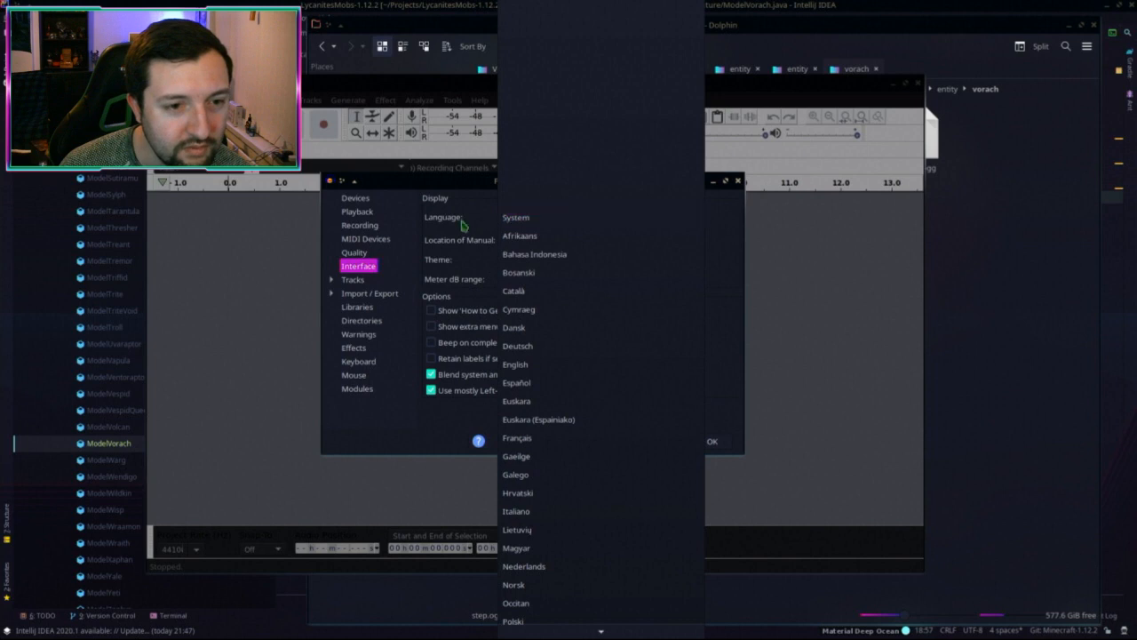
click(447, 226)
click(536, 257)
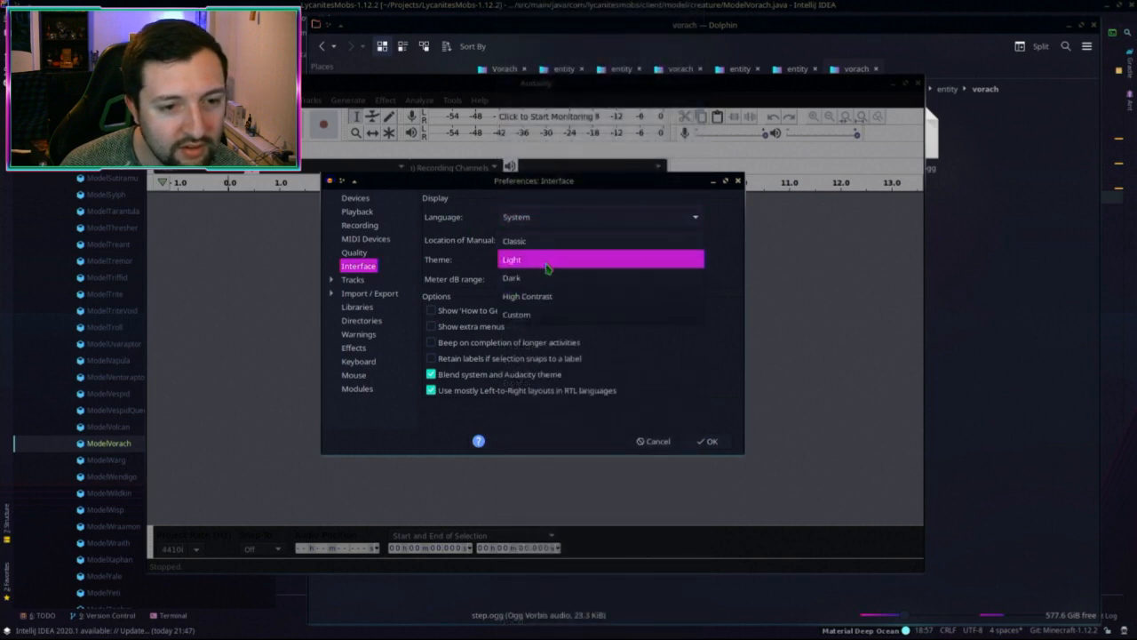
click(546, 315)
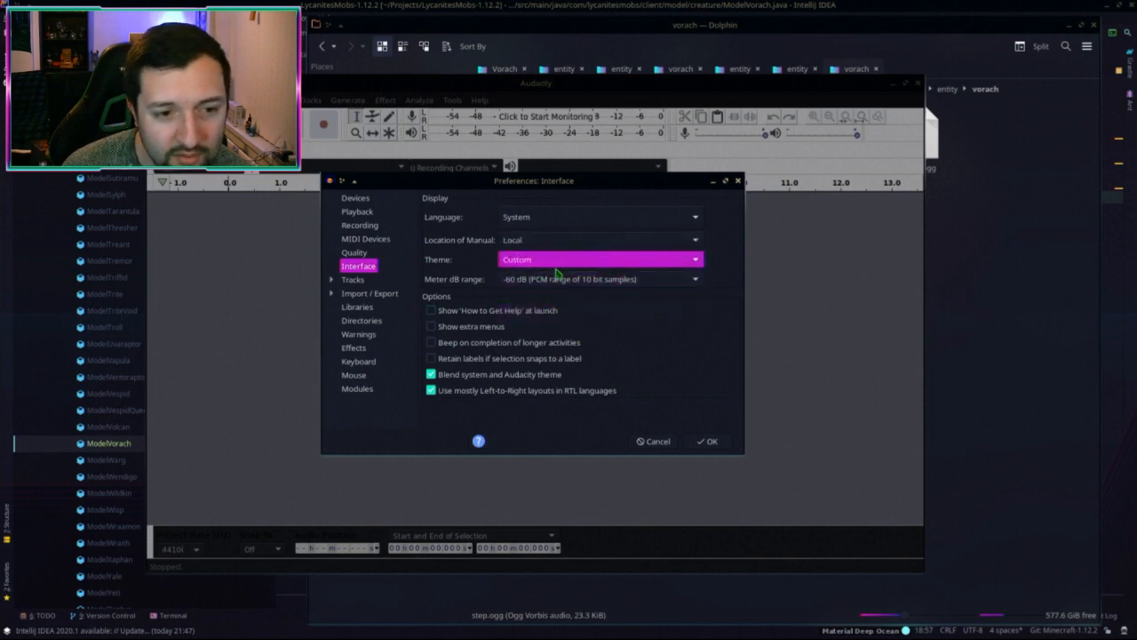
click(711, 441)
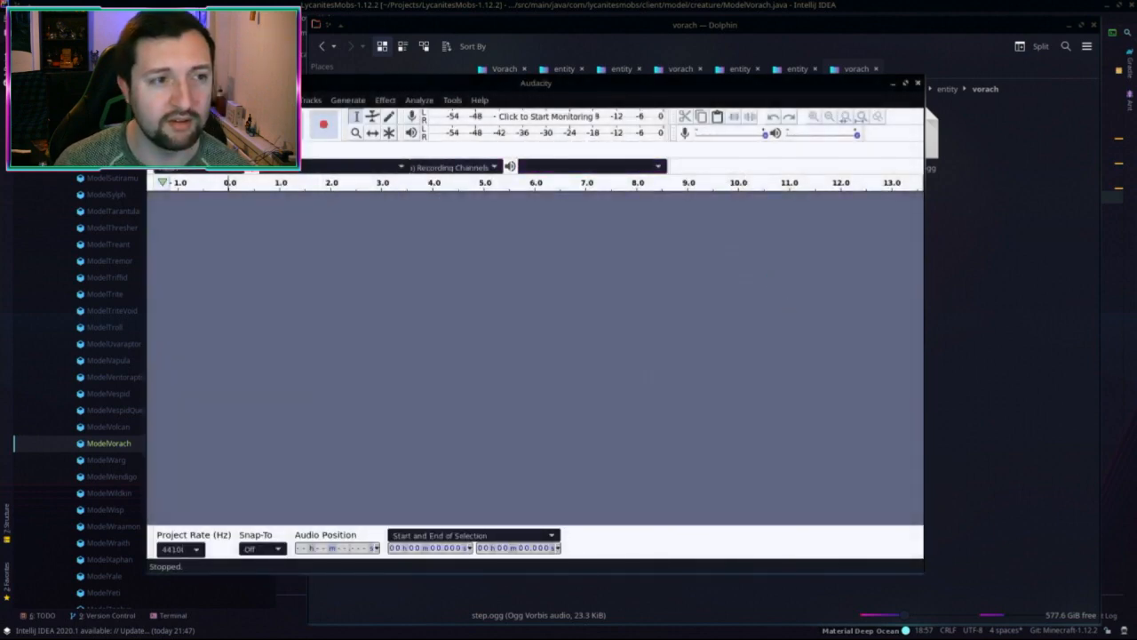
Step: Reopen Preferences and switch the Interface theme to Dark
click(160, 99)
mouse_move(185, 99)
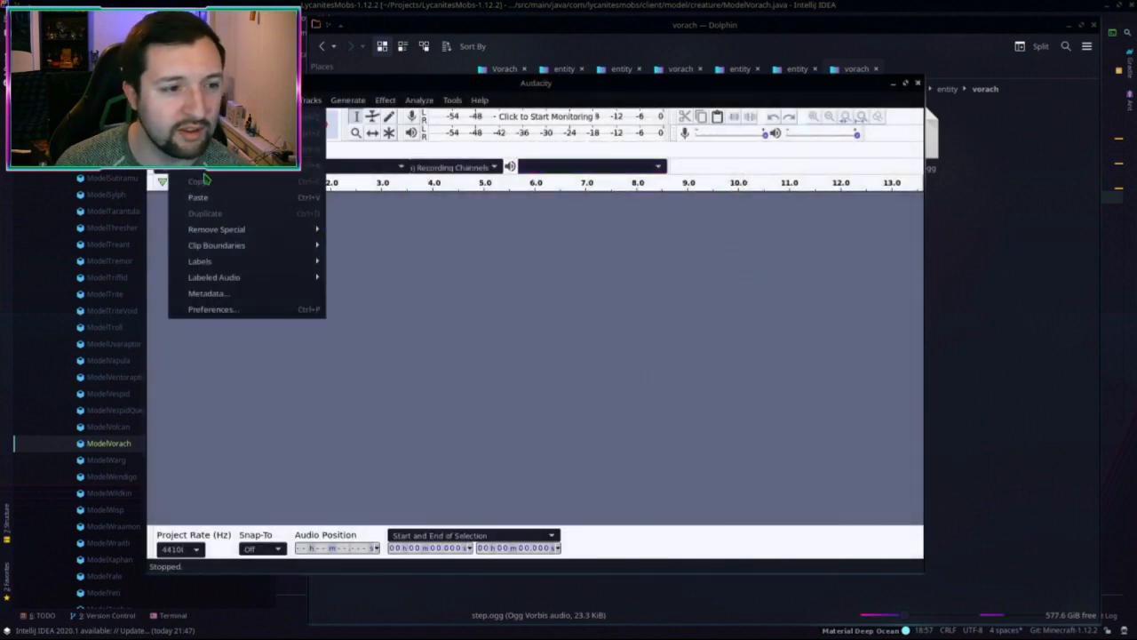
click(218, 308)
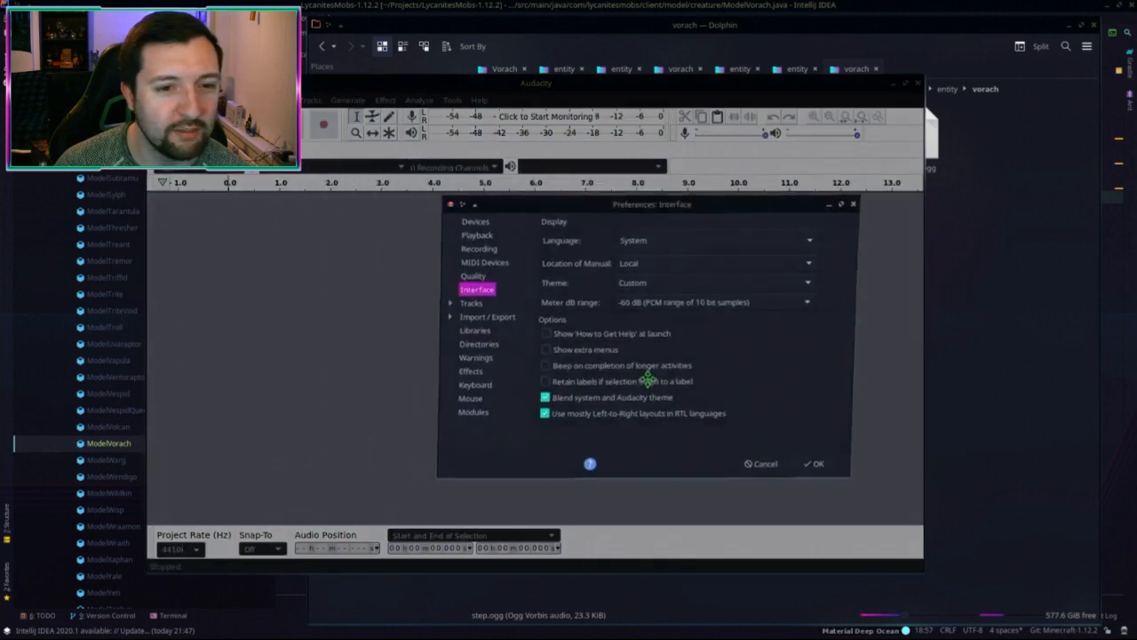
click(658, 283)
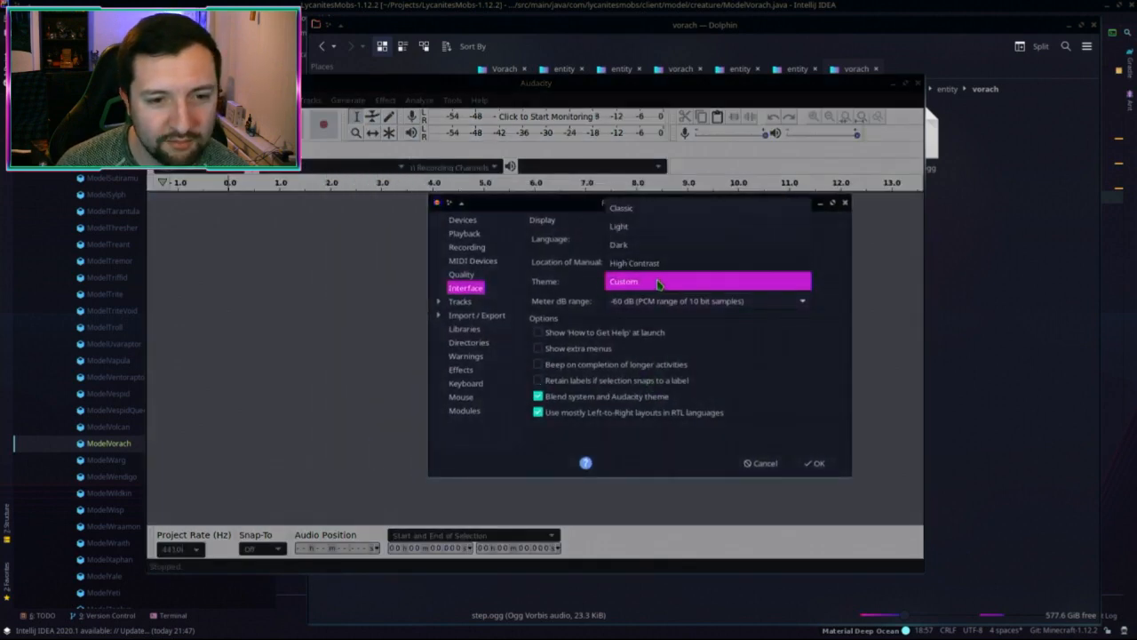
click(649, 247)
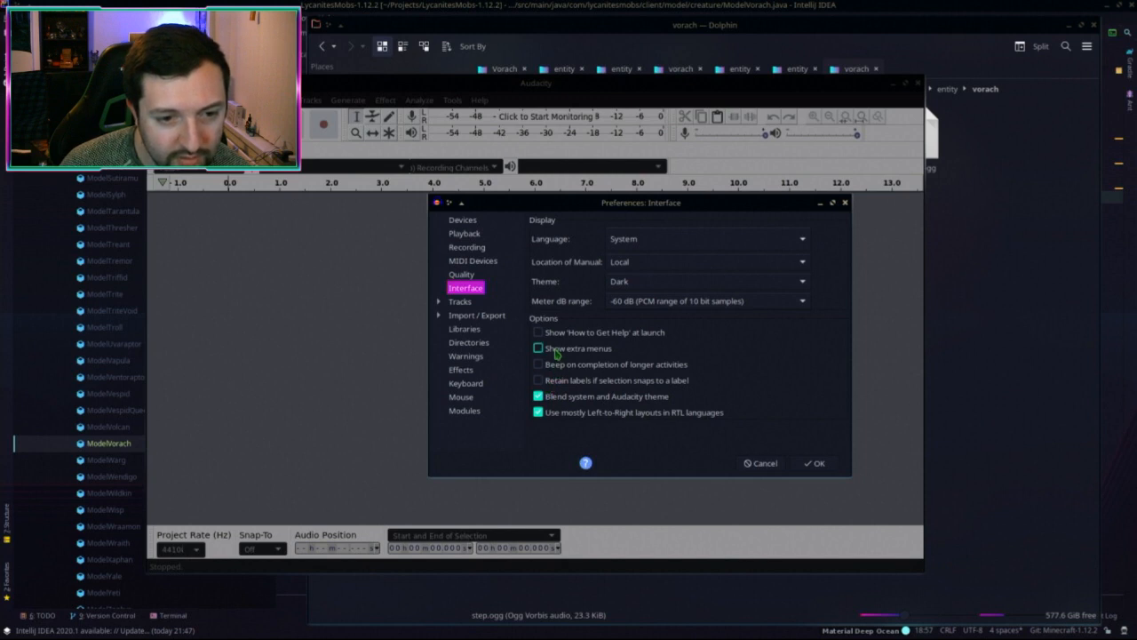
click(813, 463)
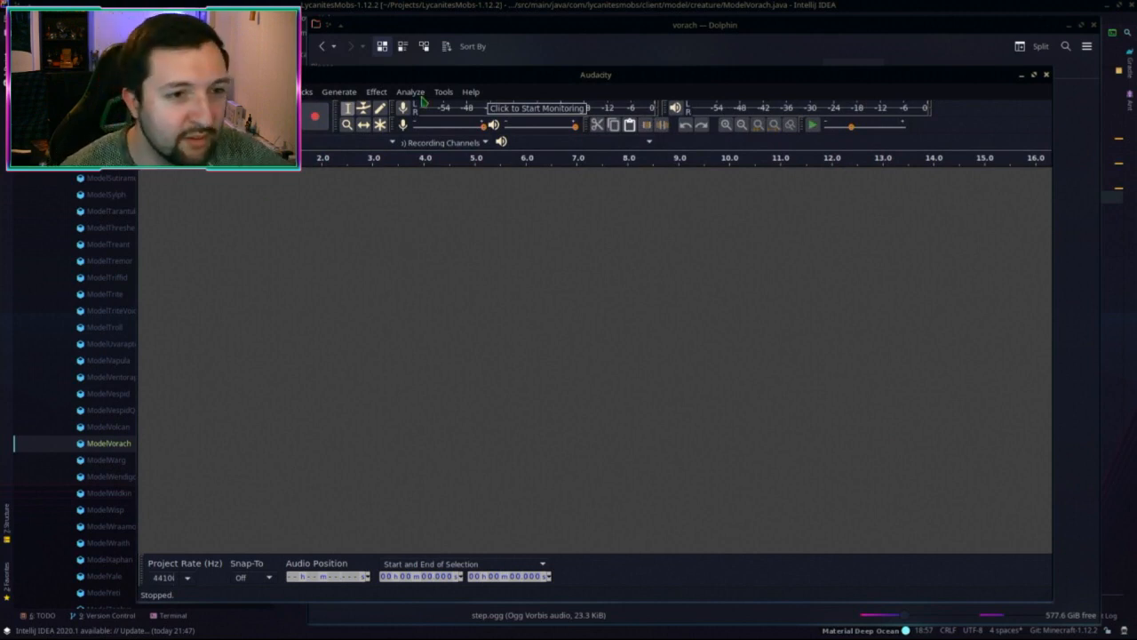
Step: Load step.ogg into Audacity as a track, play it, and select the whole track
super+right_drag(913, 385, 773, 401)
click(965, 399)
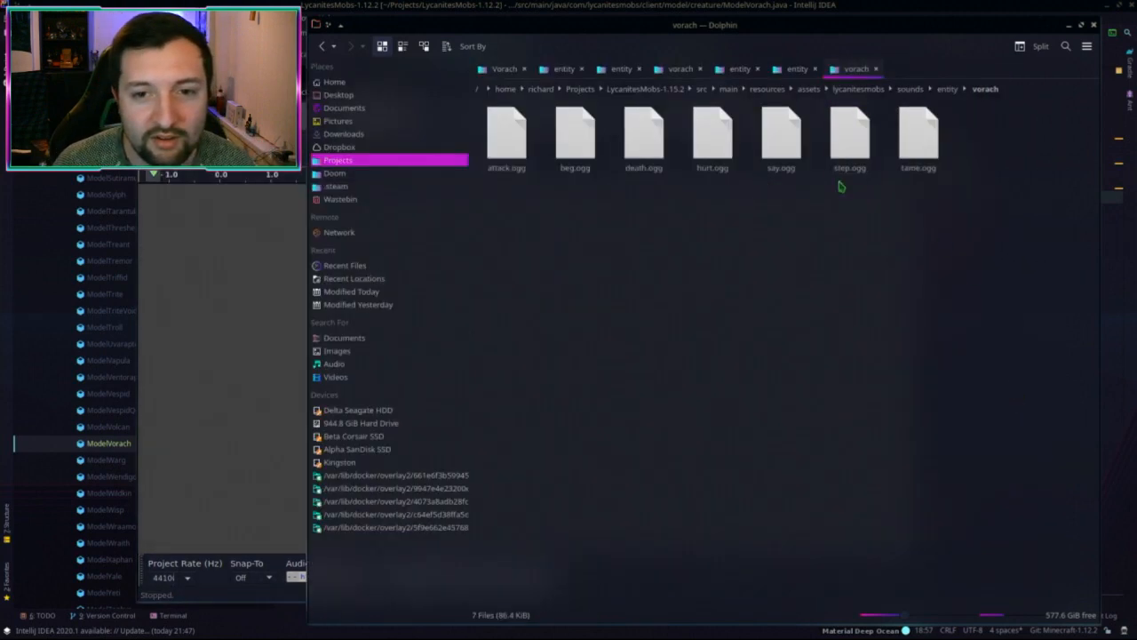
drag(849, 135, 304, 374)
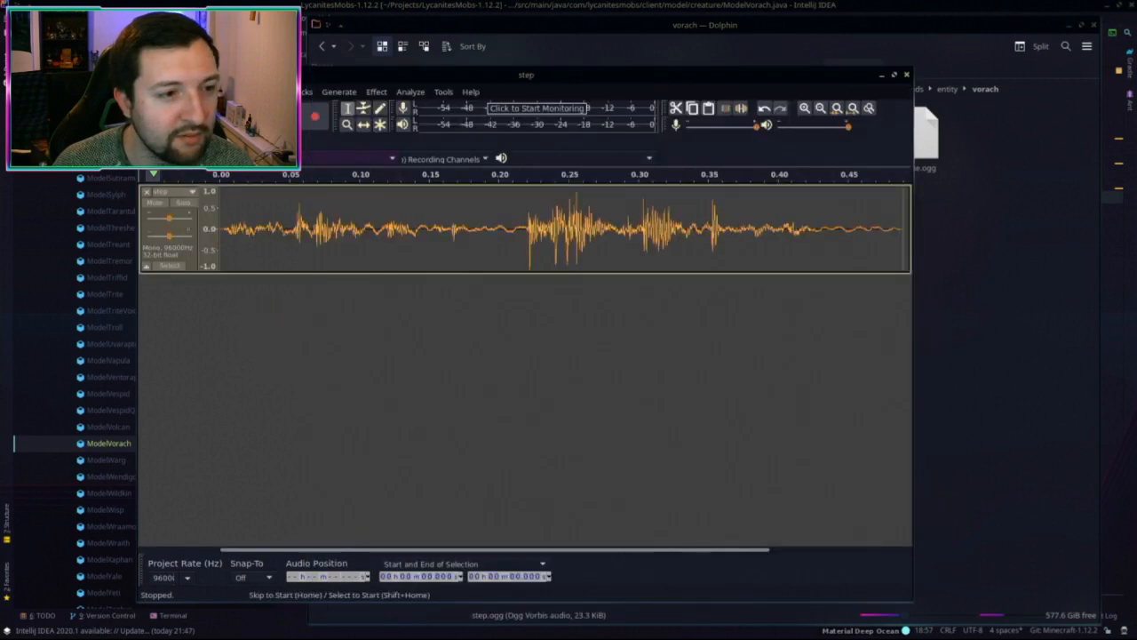
click(187, 116)
shift+click(187, 116)
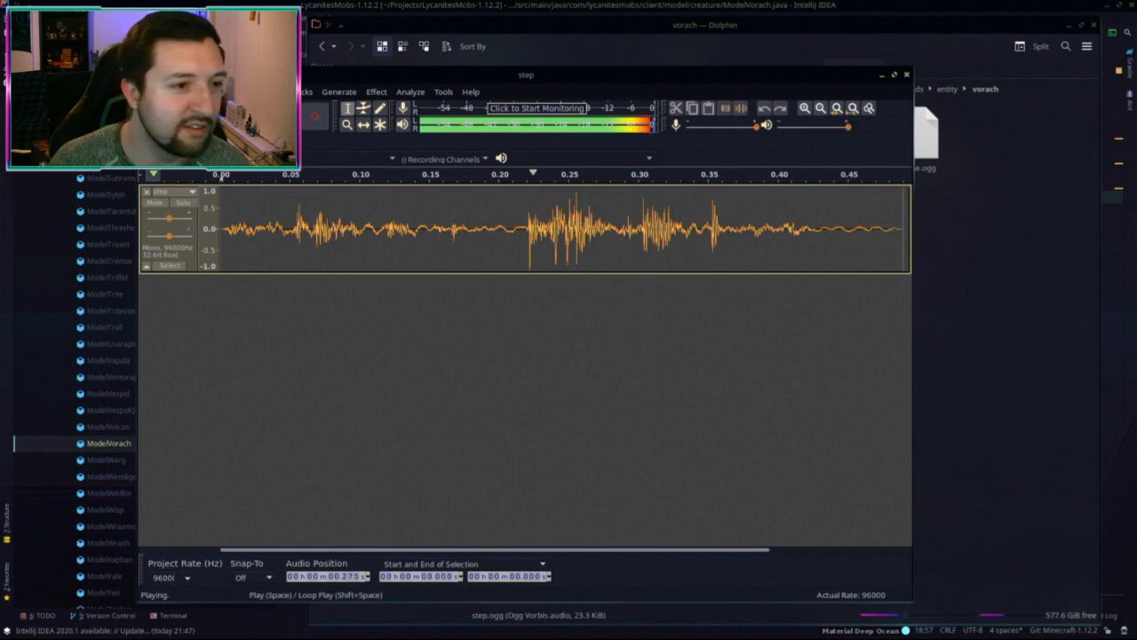
click(213, 117)
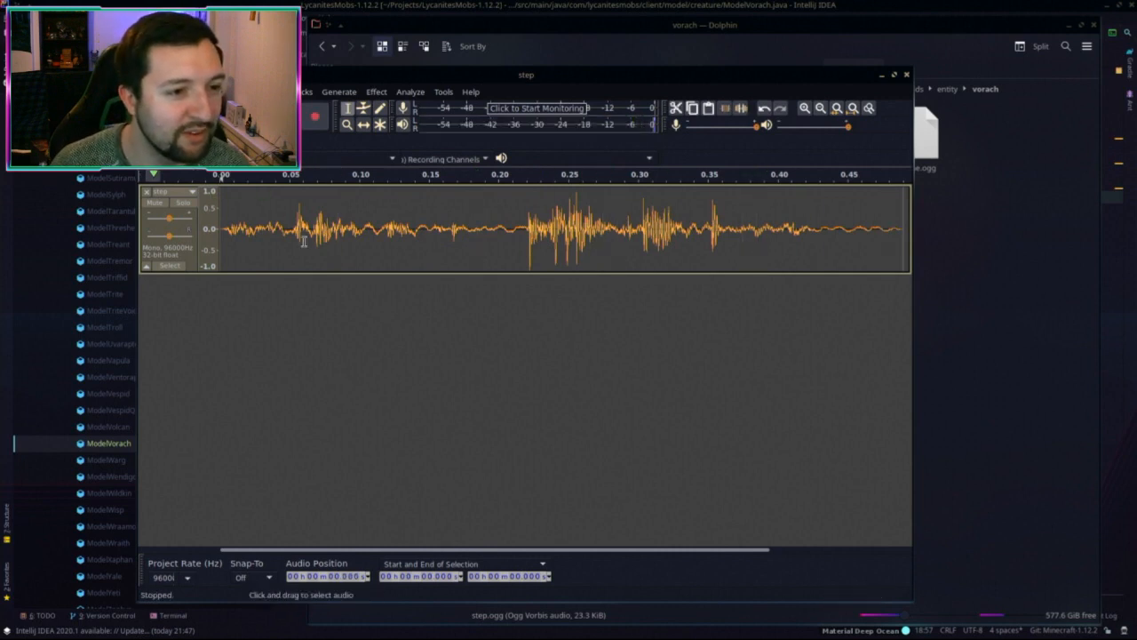
key(ctrl+a)
Step: In Change Pitch, try target notes G, D#/Eb and C for the step sound
click(377, 91)
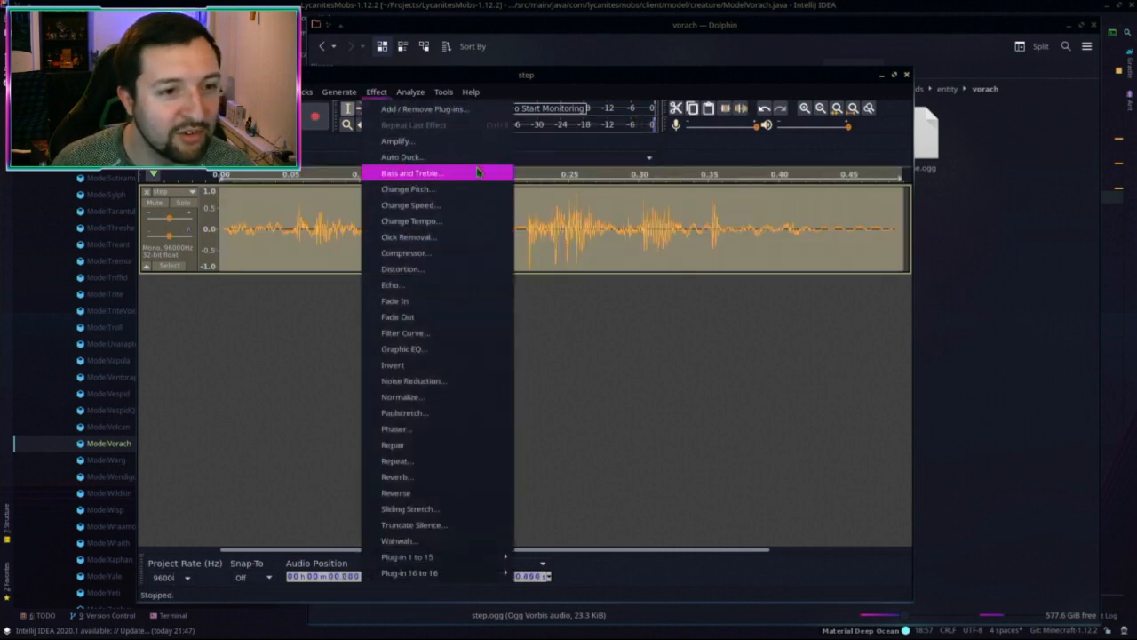
click(417, 188)
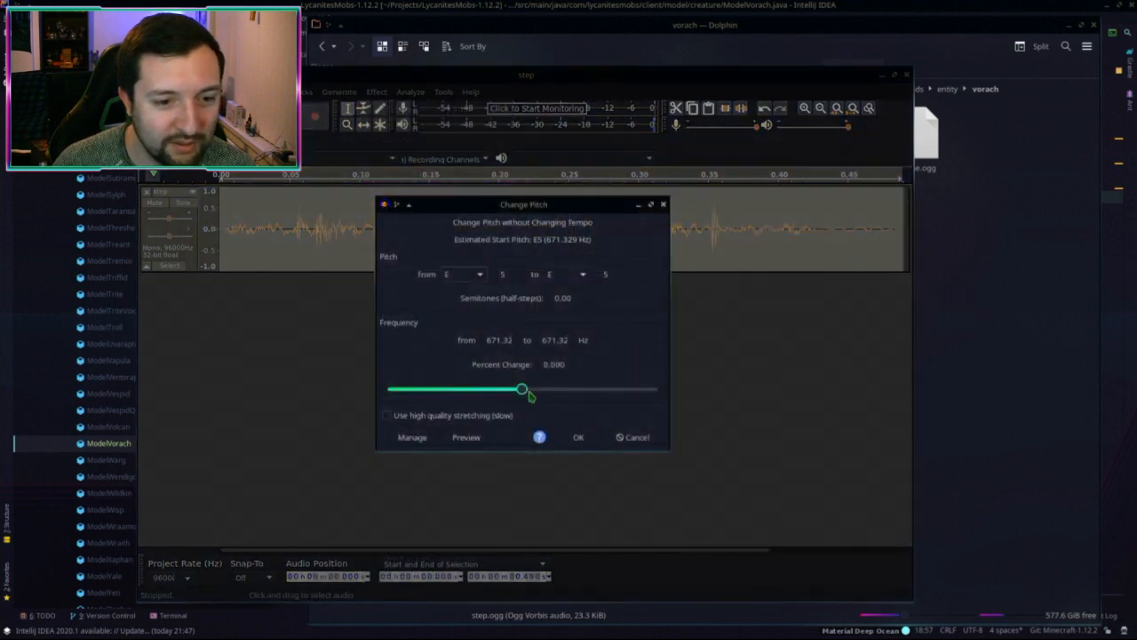
drag(522, 389, 503, 391)
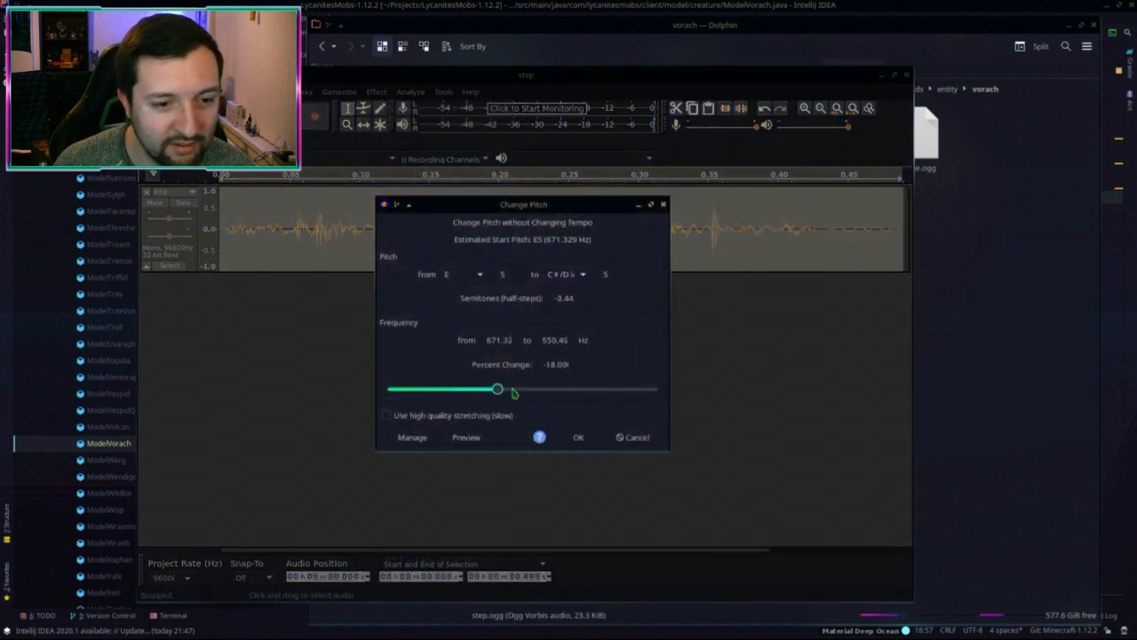
scroll(520, 389, down, 4)
drag(475, 392, 528, 399)
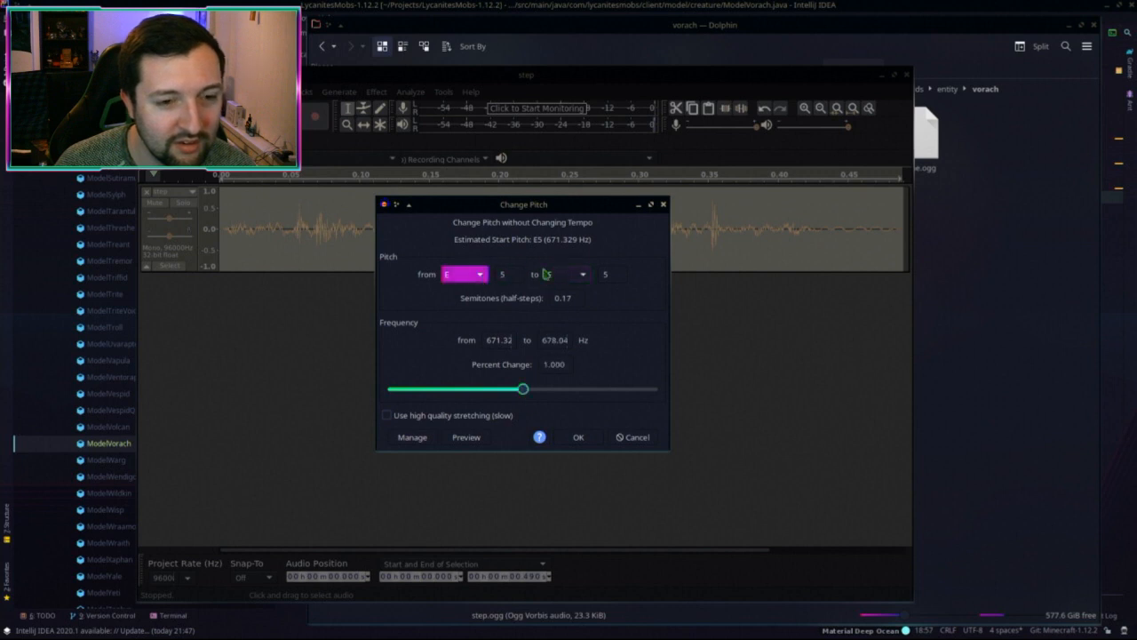
click(582, 275)
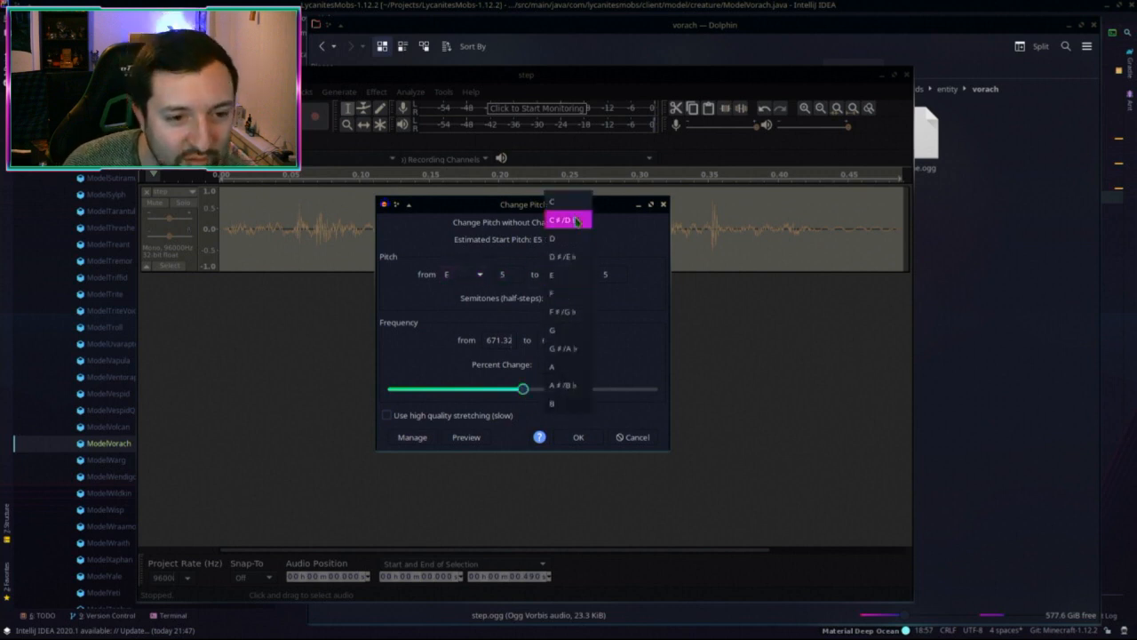
click(571, 329)
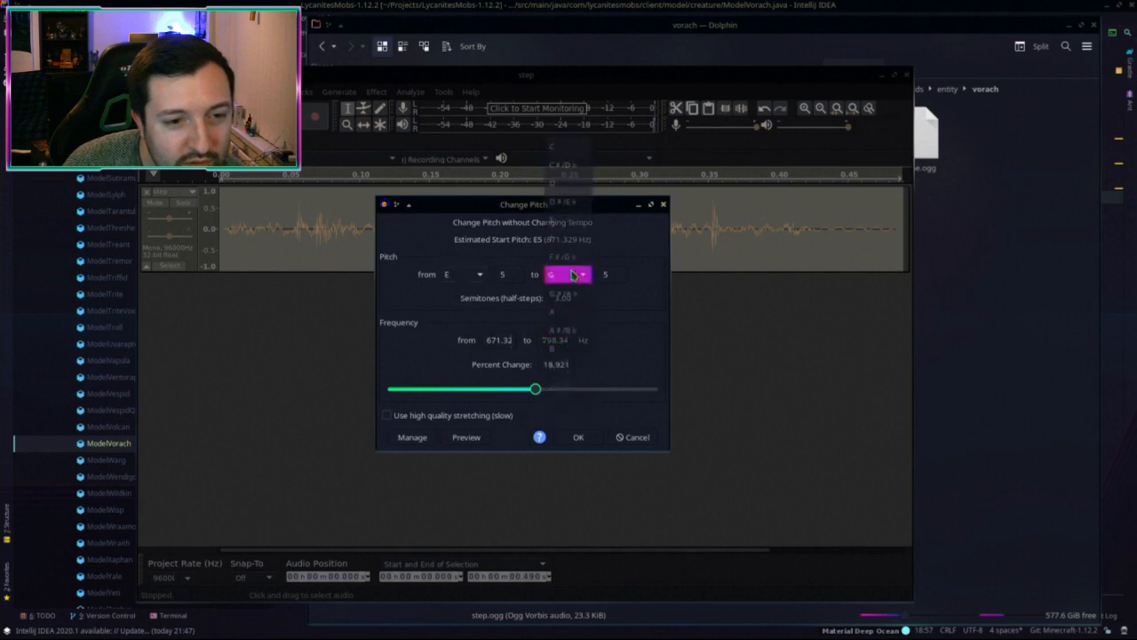
click(573, 272)
click(562, 202)
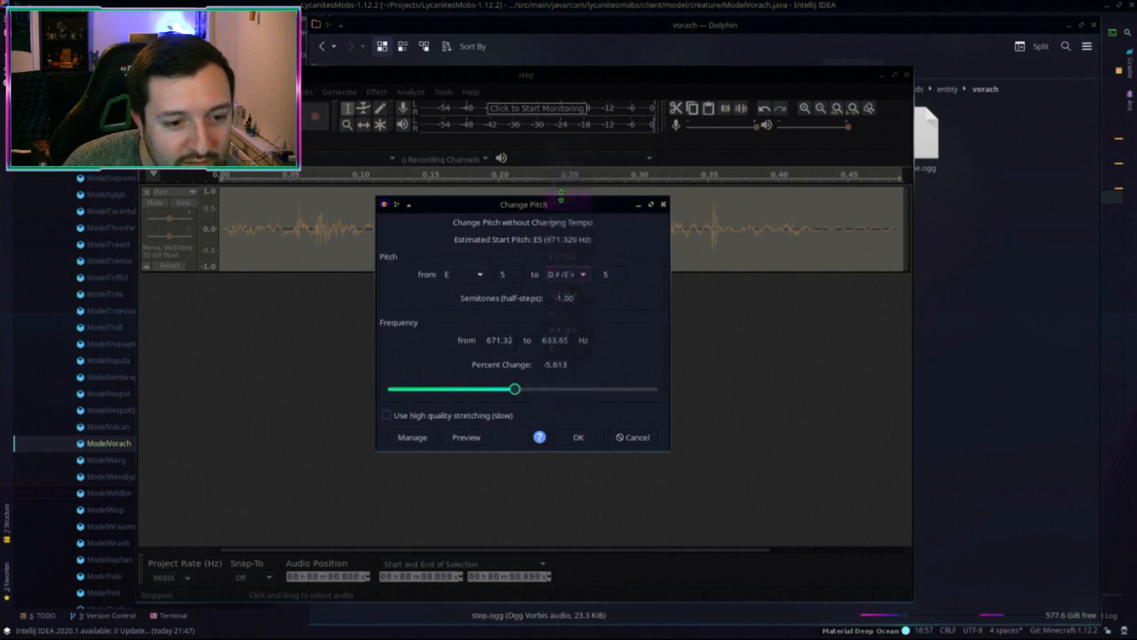
click(567, 273)
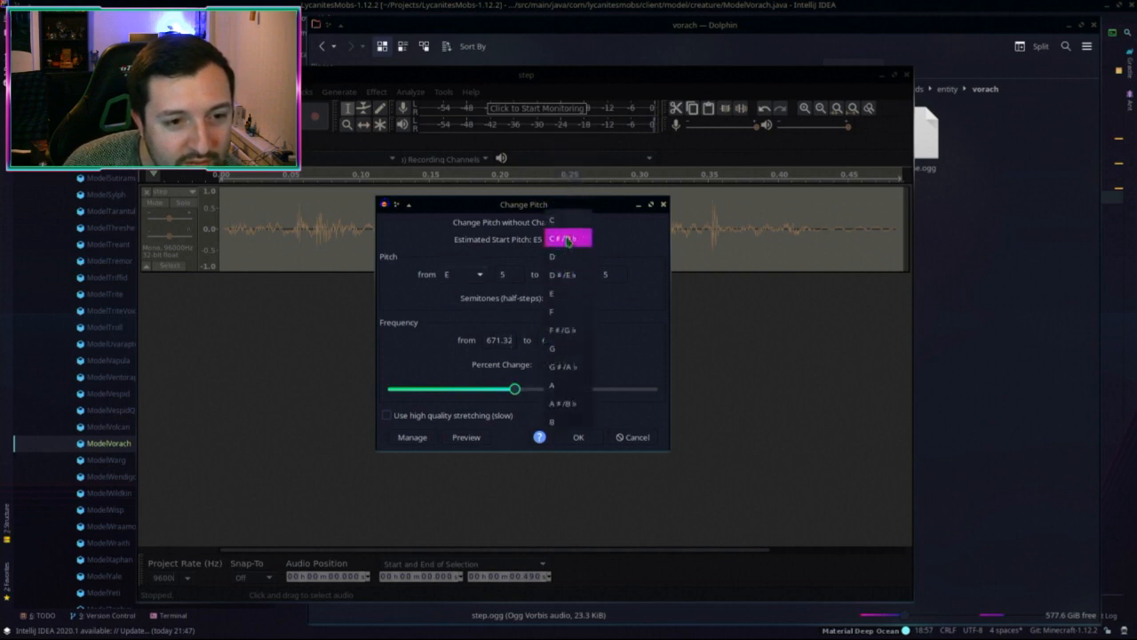
click(567, 222)
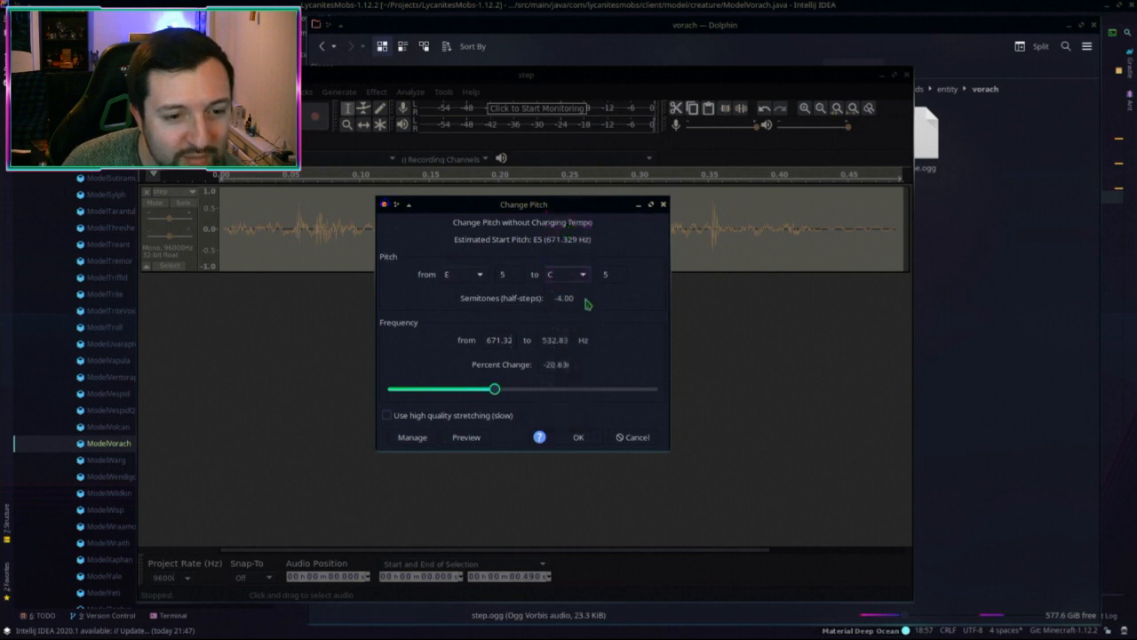
Step: Preview, then apply a pitch drop of about -15% (-2.81 semitones)
click(466, 437)
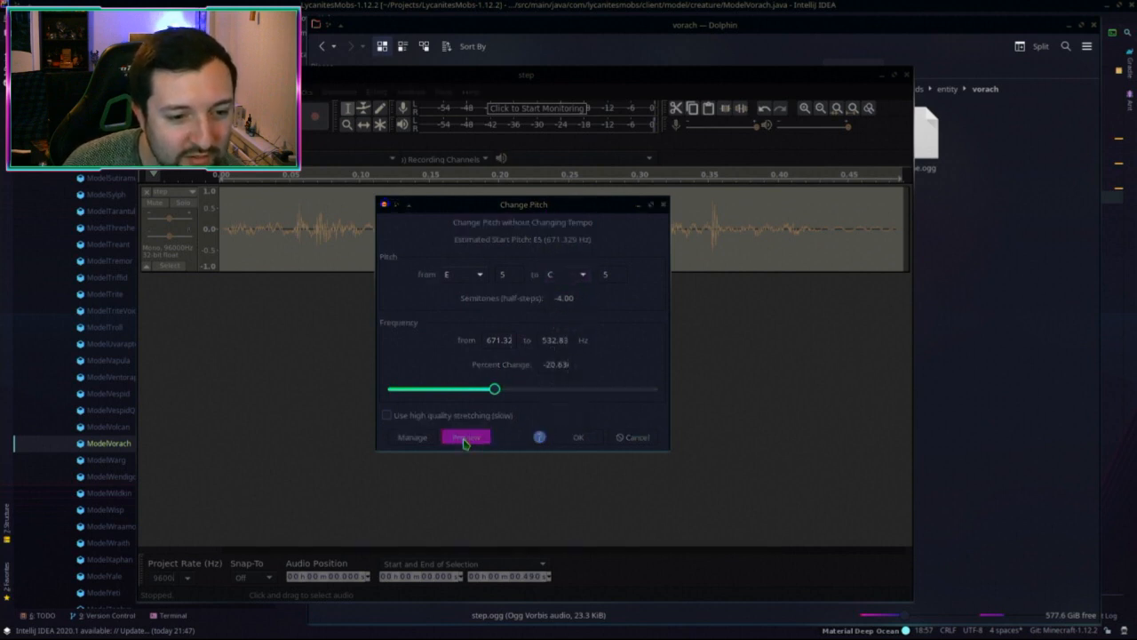
drag(494, 389, 501, 389)
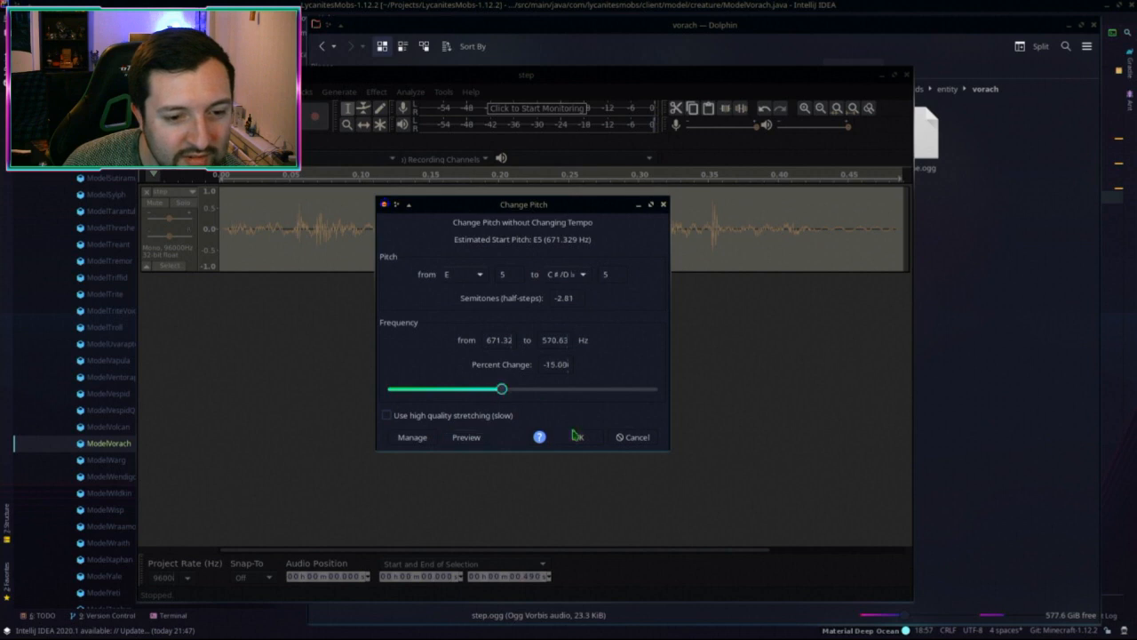
click(575, 436)
click(219, 116)
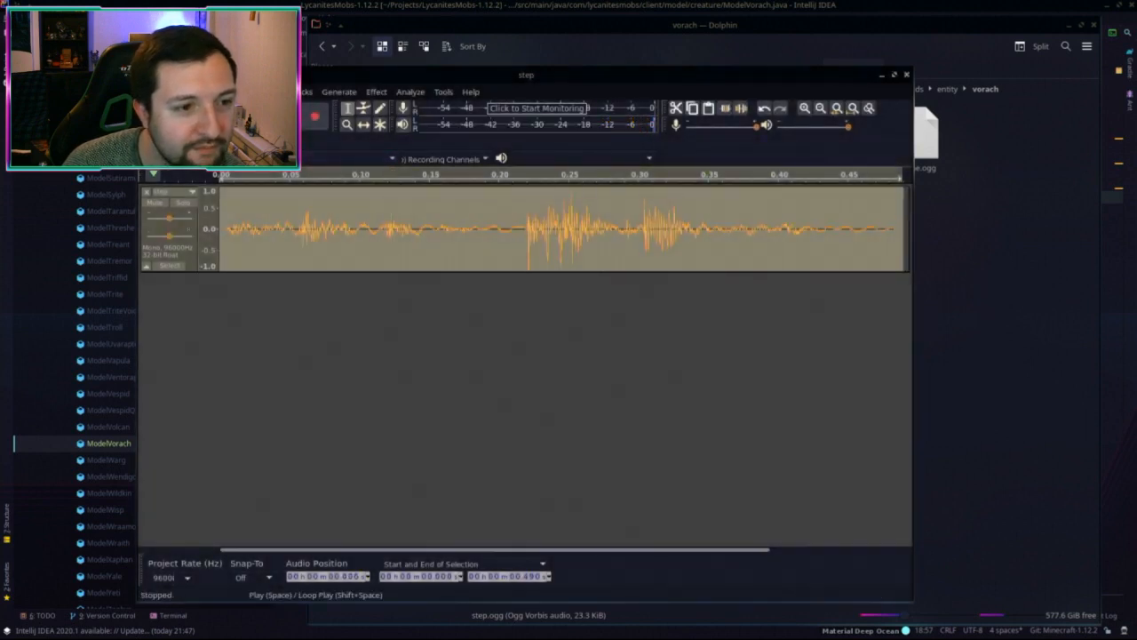
Step: Apply Effect > Reverse to the pitch-shifted step sound and play it back several times
click(218, 116)
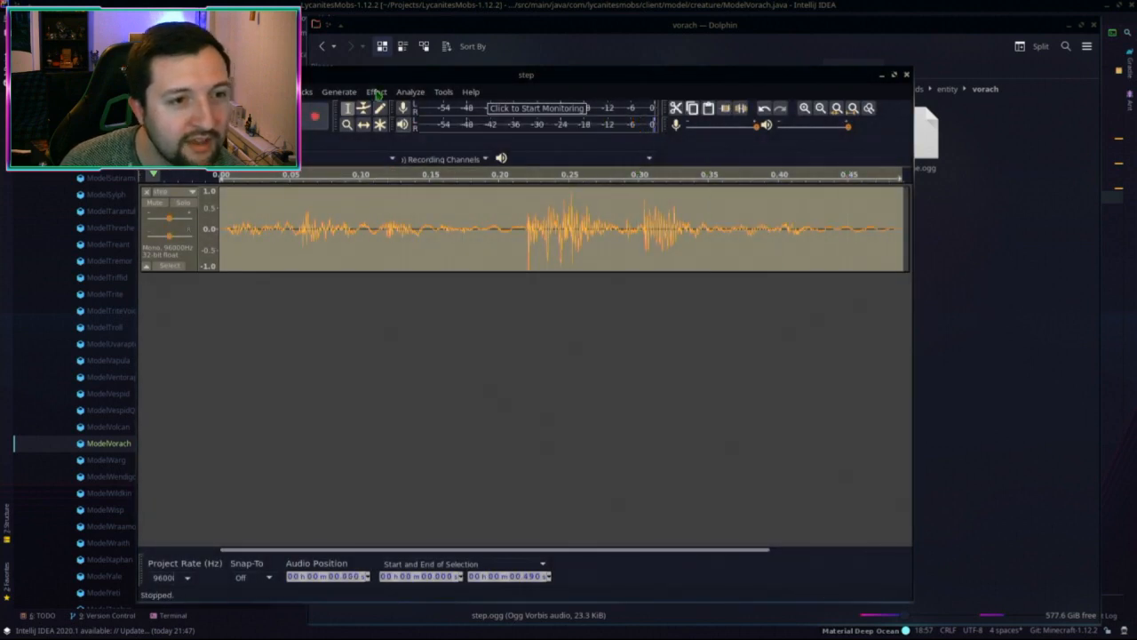
click(377, 92)
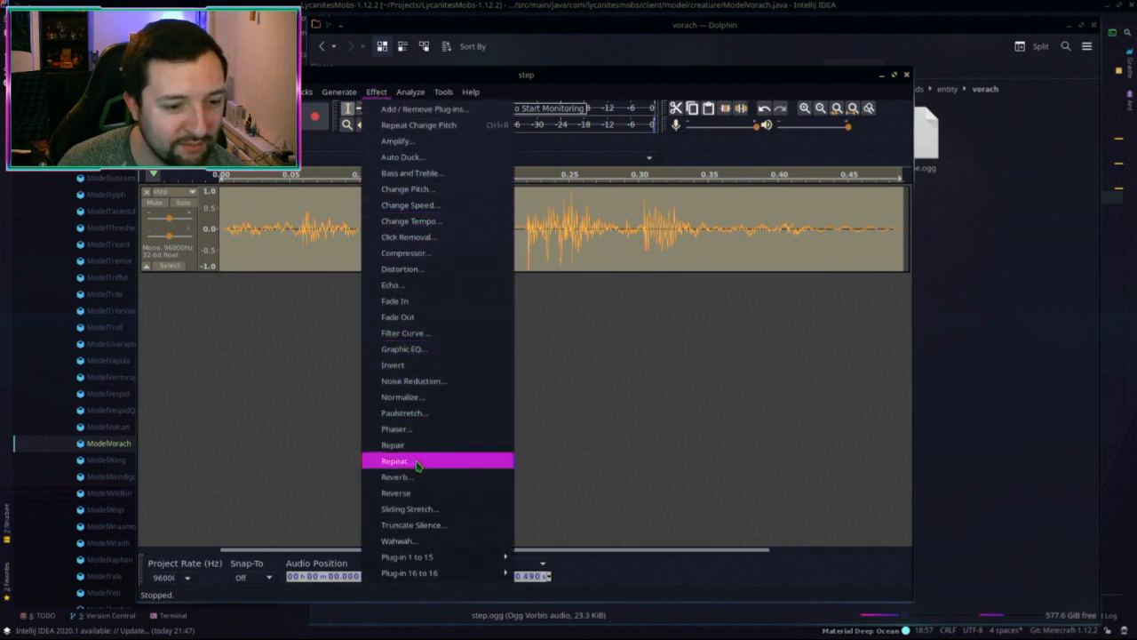
click(416, 493)
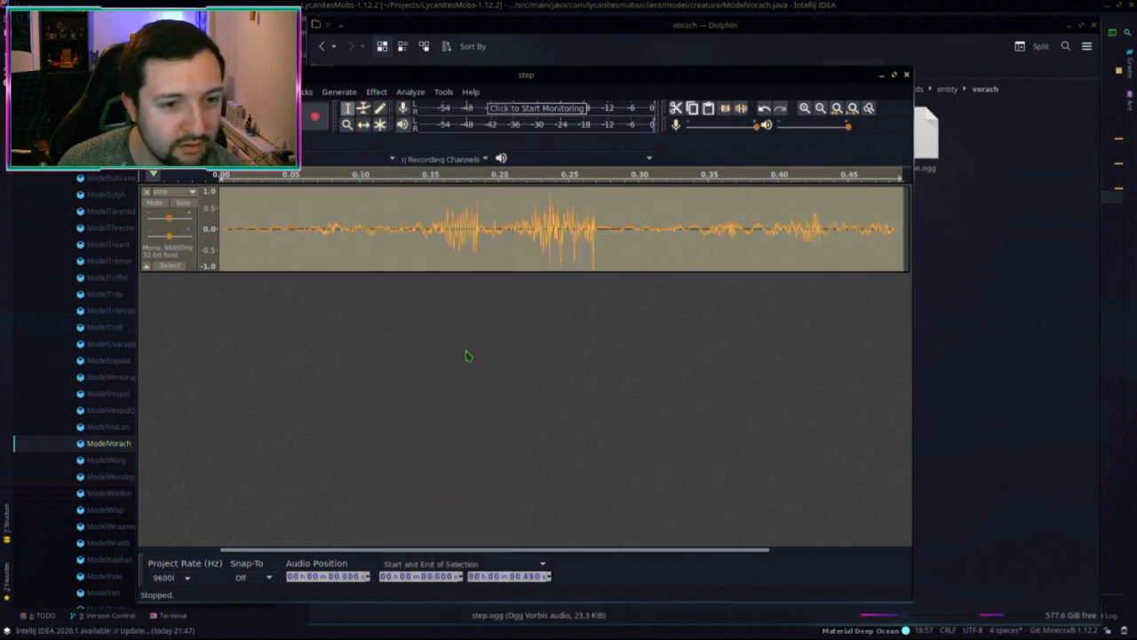
key(space)
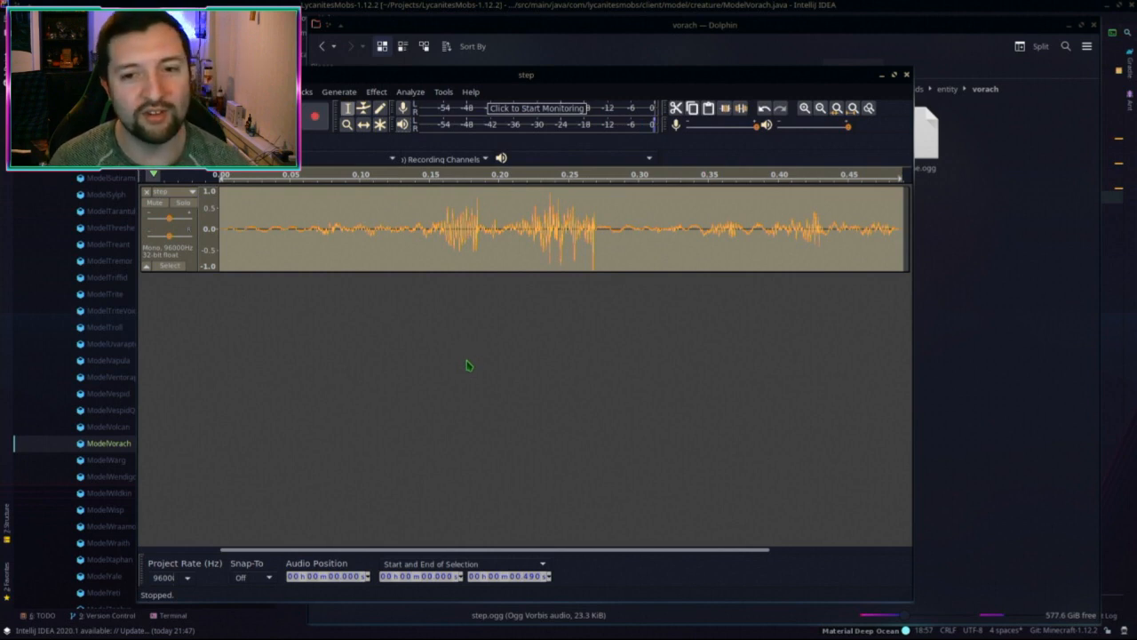
key(space)
key(space)
key(space)
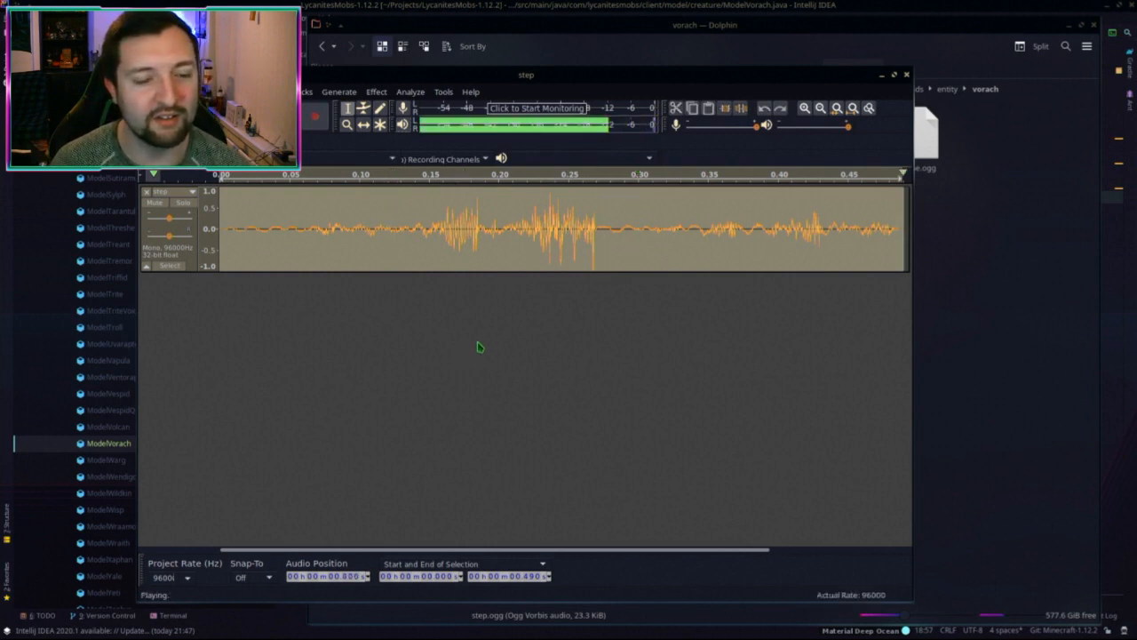
key(space)
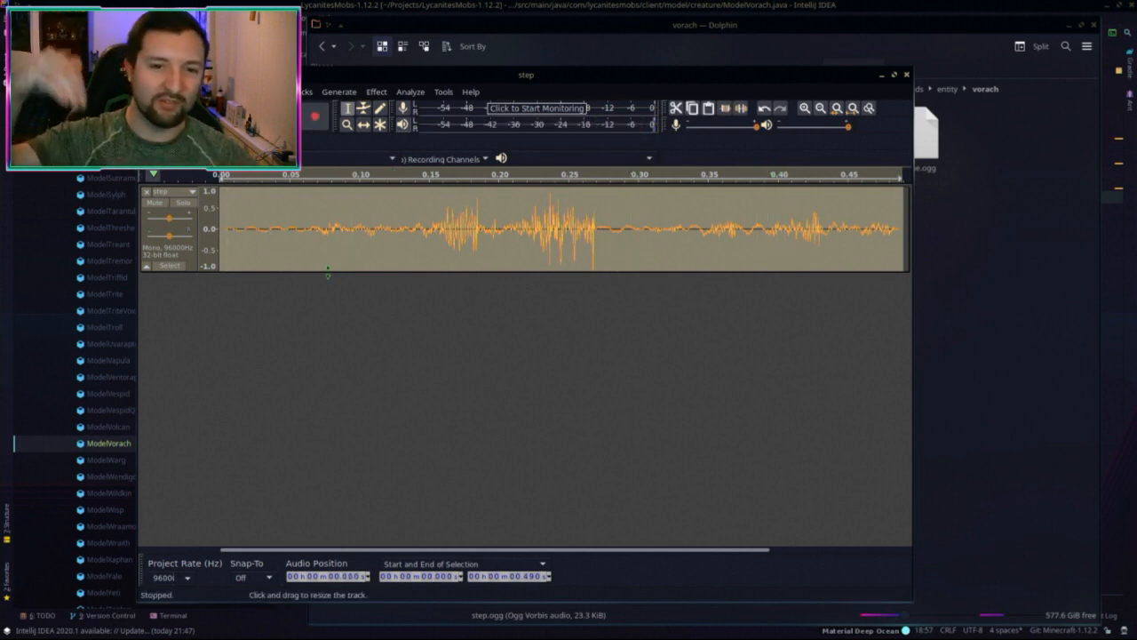
click(299, 238)
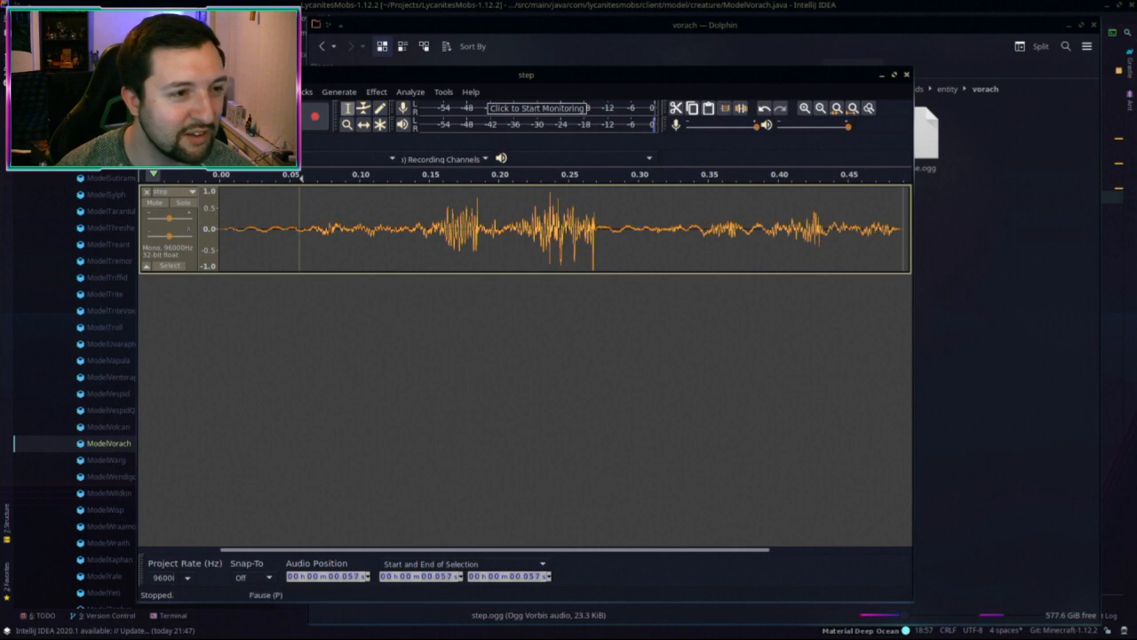
click(153, 92)
Step: Start an OGG export and copy the vorach sounds folder path from the file manager
mouse_move(258, 186)
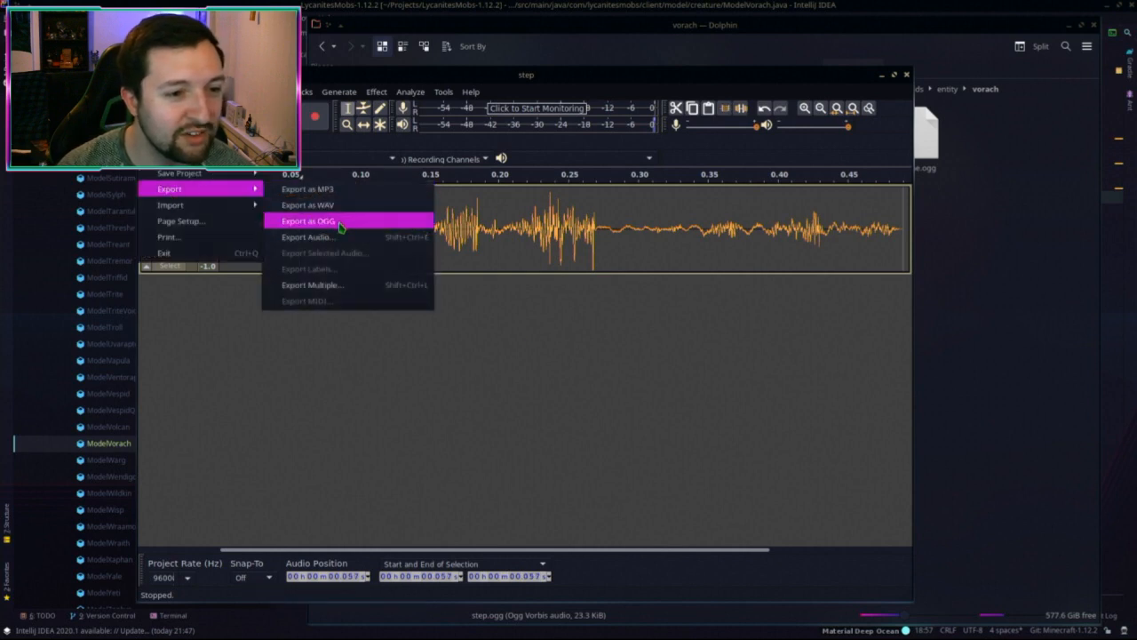
click(340, 221)
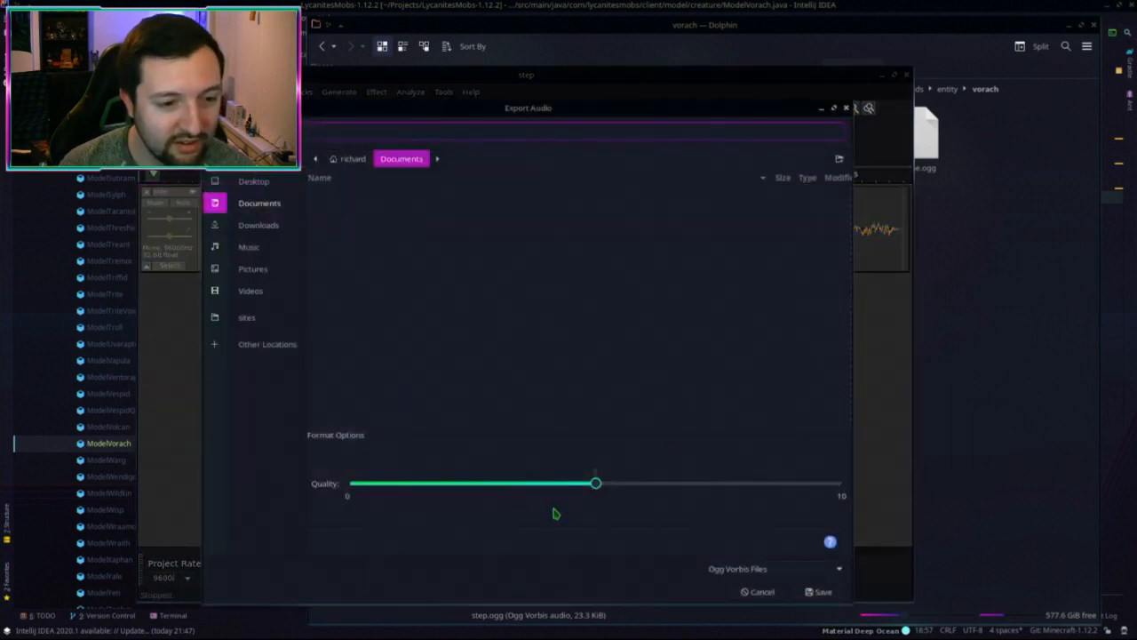
click(966, 86)
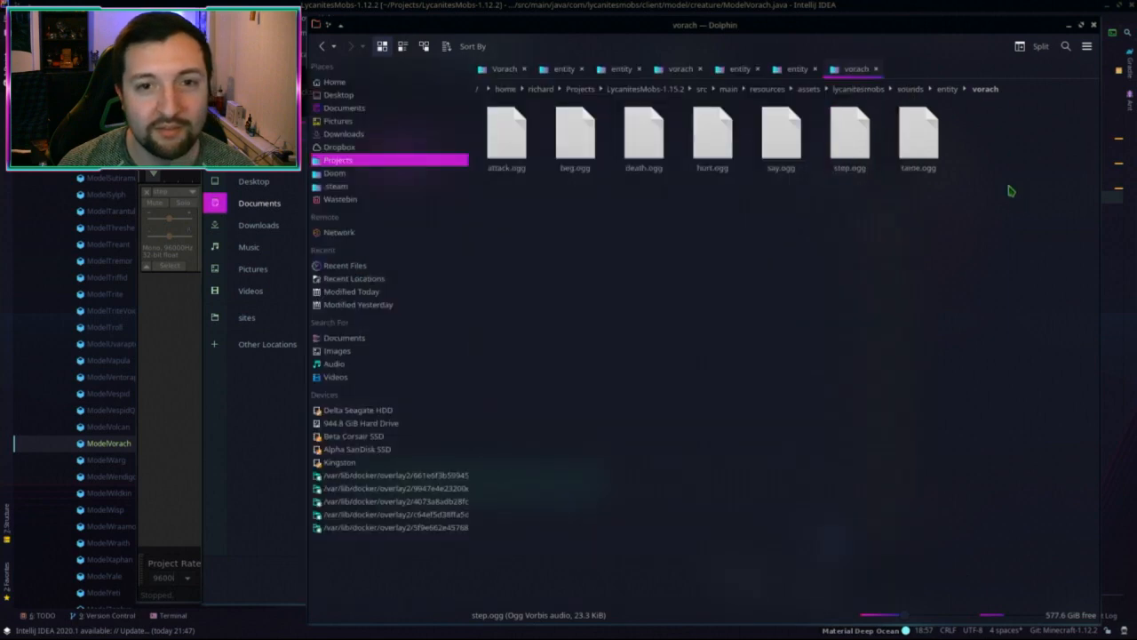
click(1023, 89)
click(258, 400)
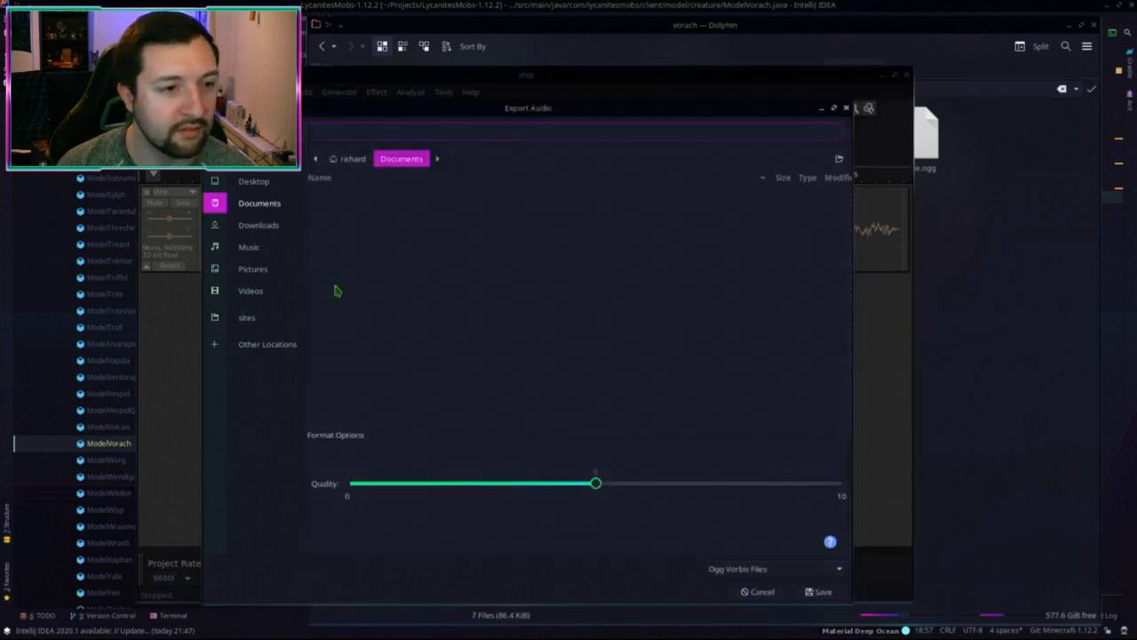
Step: Export over step.ogg in the vorach sounds folder, then close Audacity without saving
key(ctrl+v)
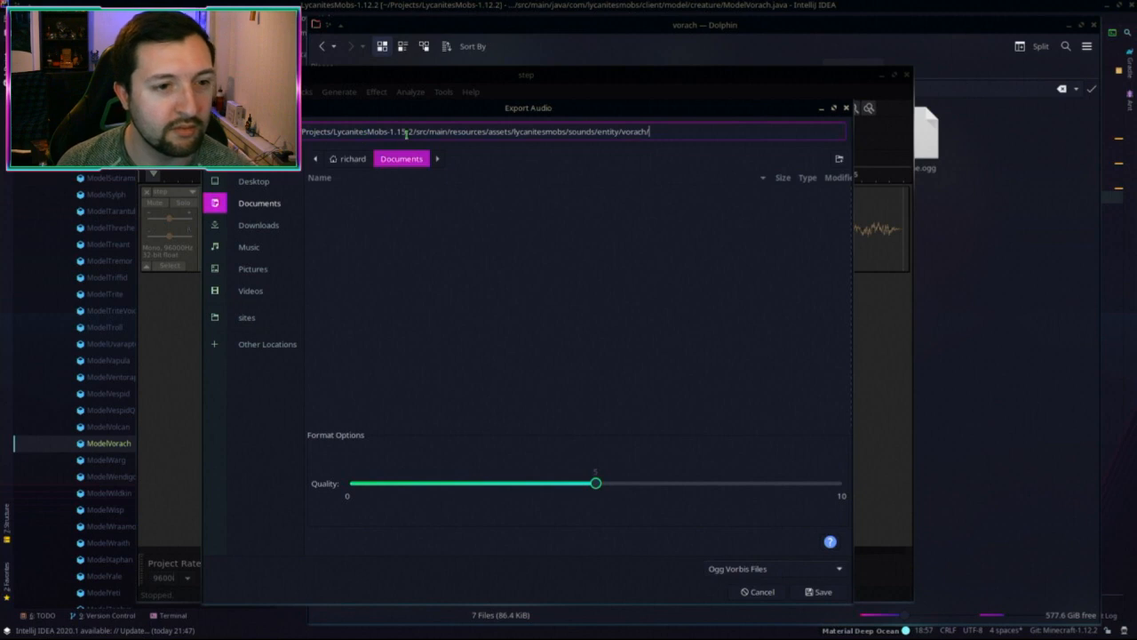
key(Return)
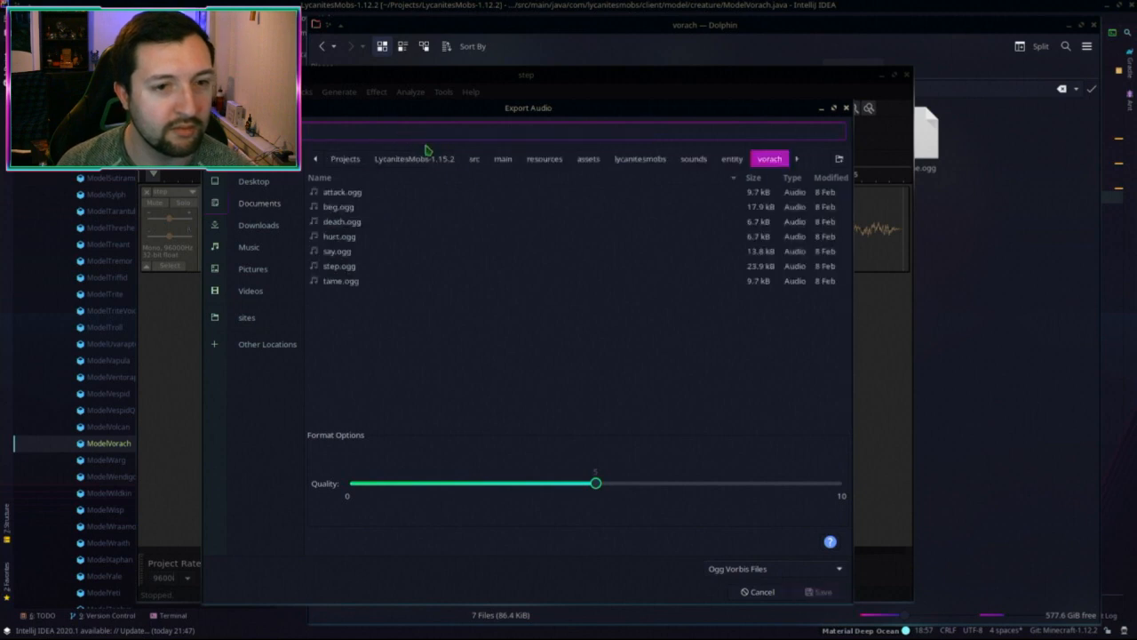
click(339, 266)
key(Return)
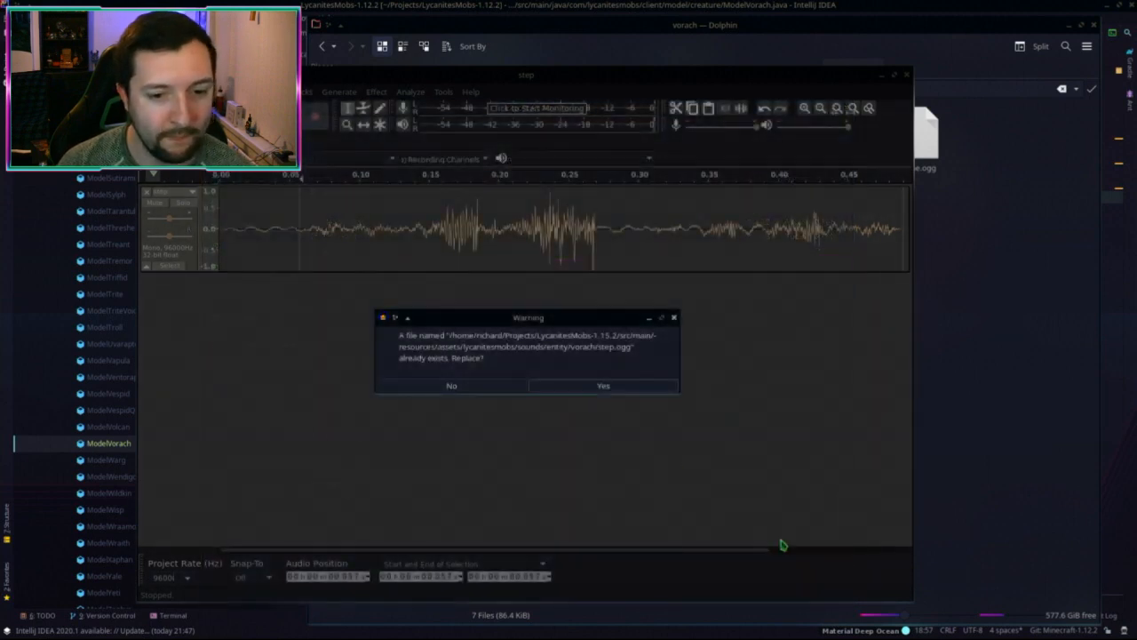
click(589, 385)
click(622, 458)
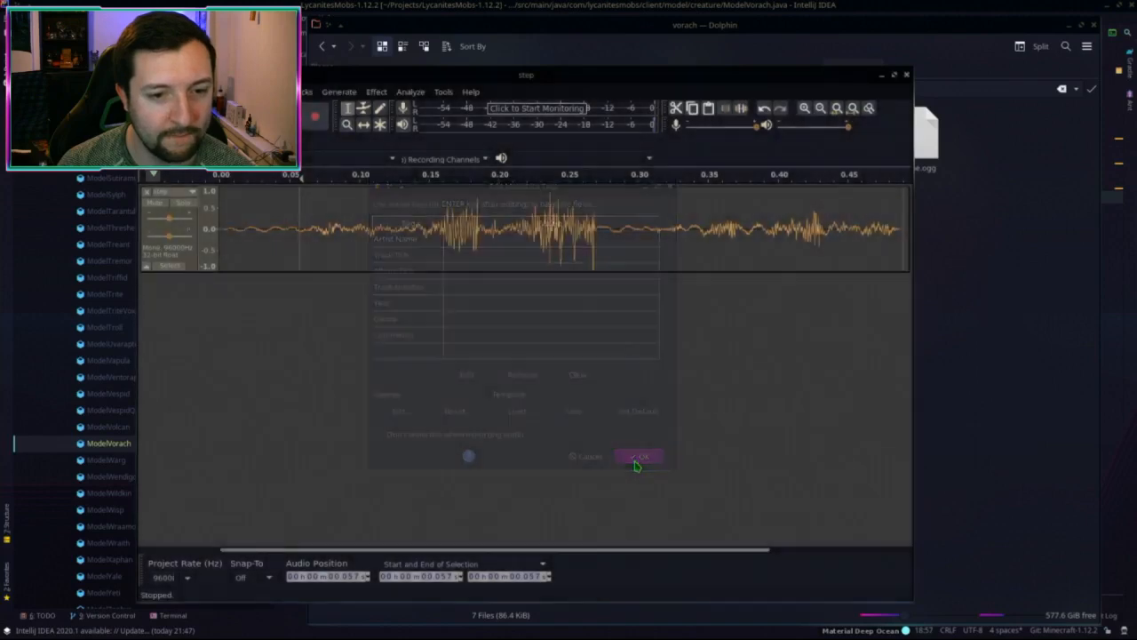
click(906, 77)
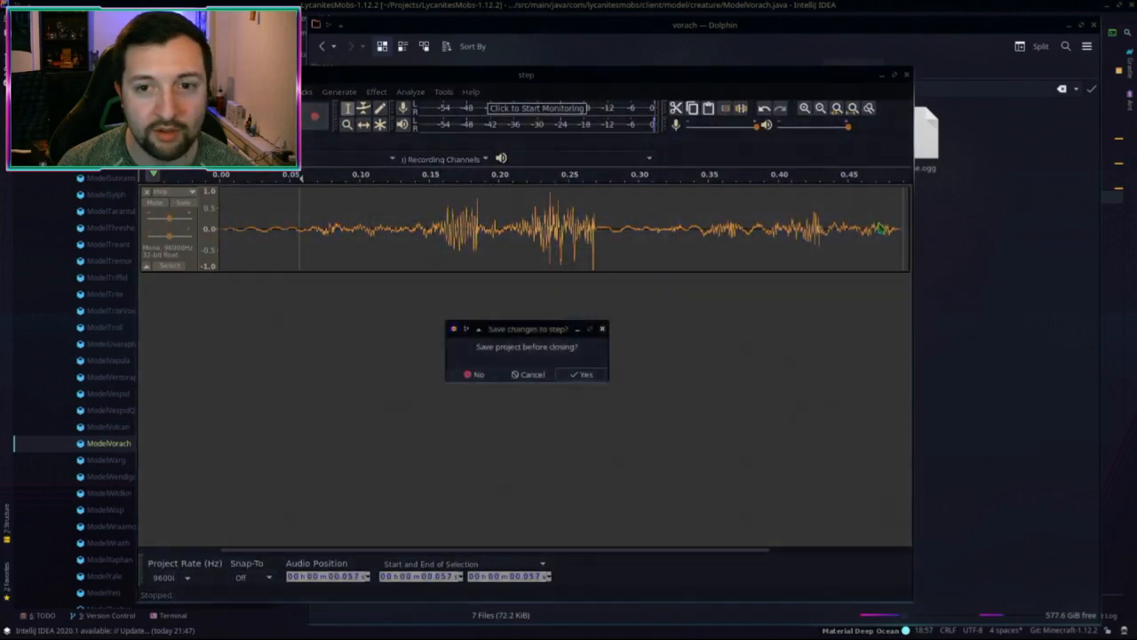
click(482, 375)
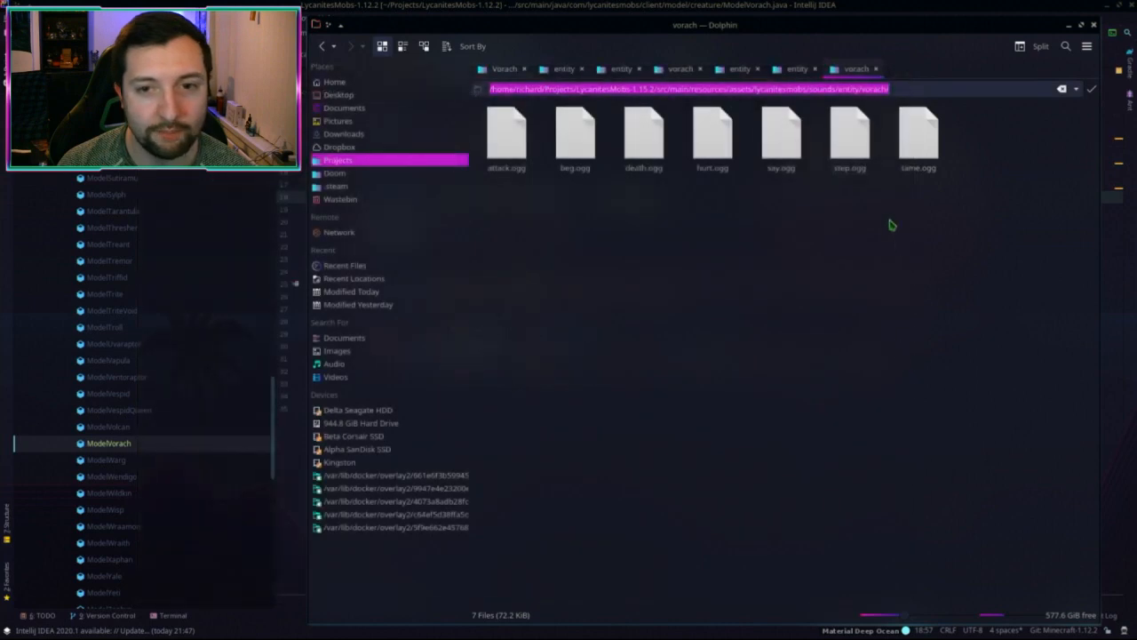
click(844, 147)
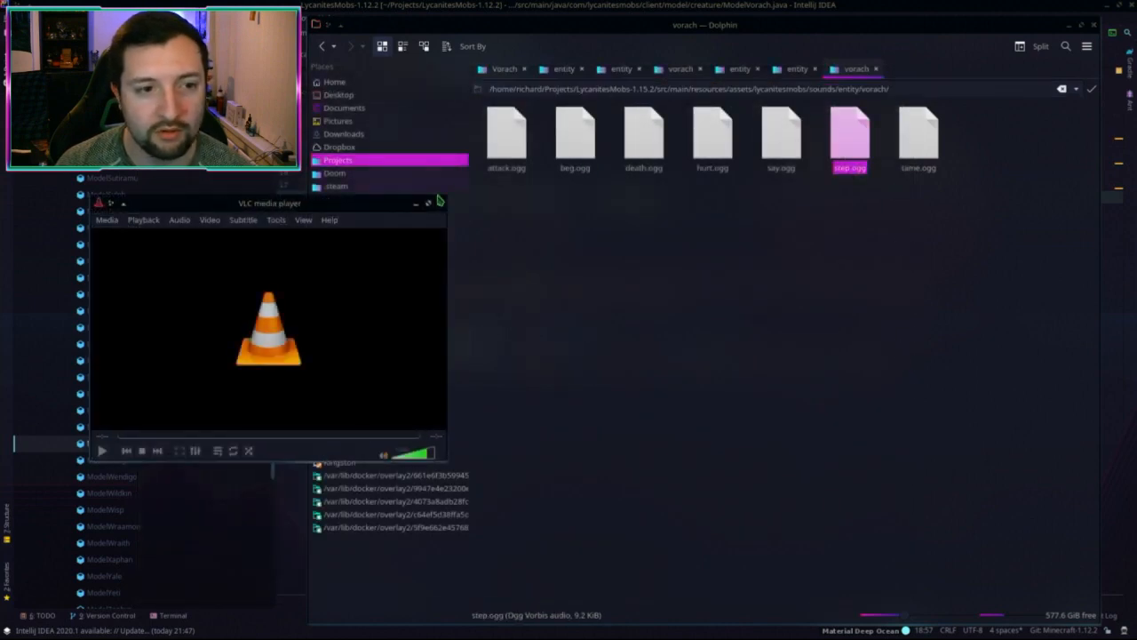
click(440, 202)
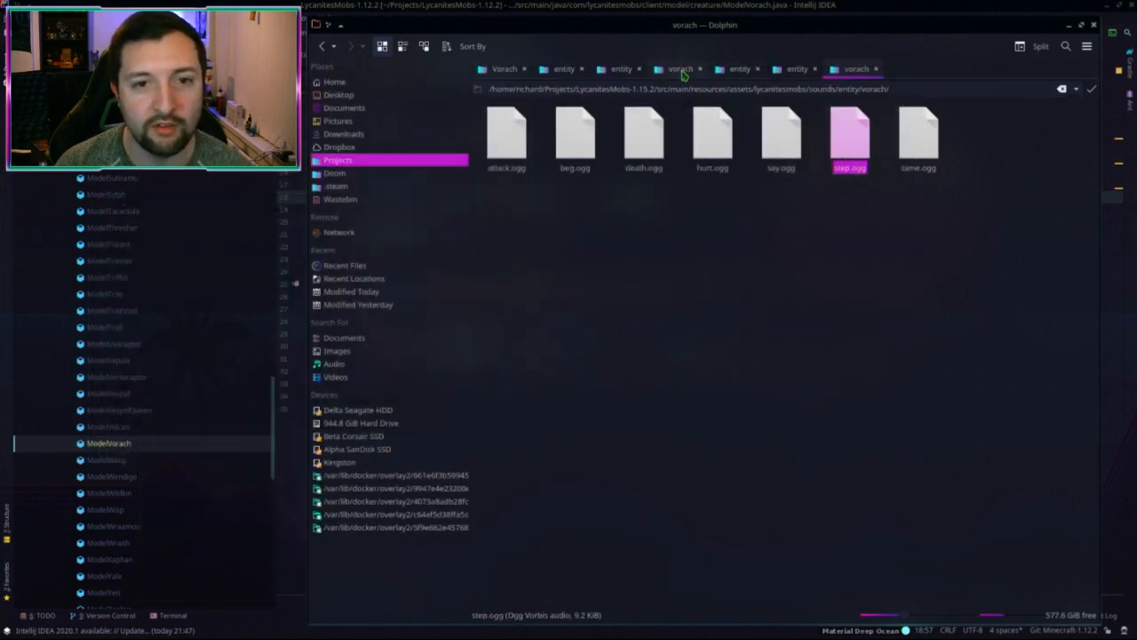
click(681, 70)
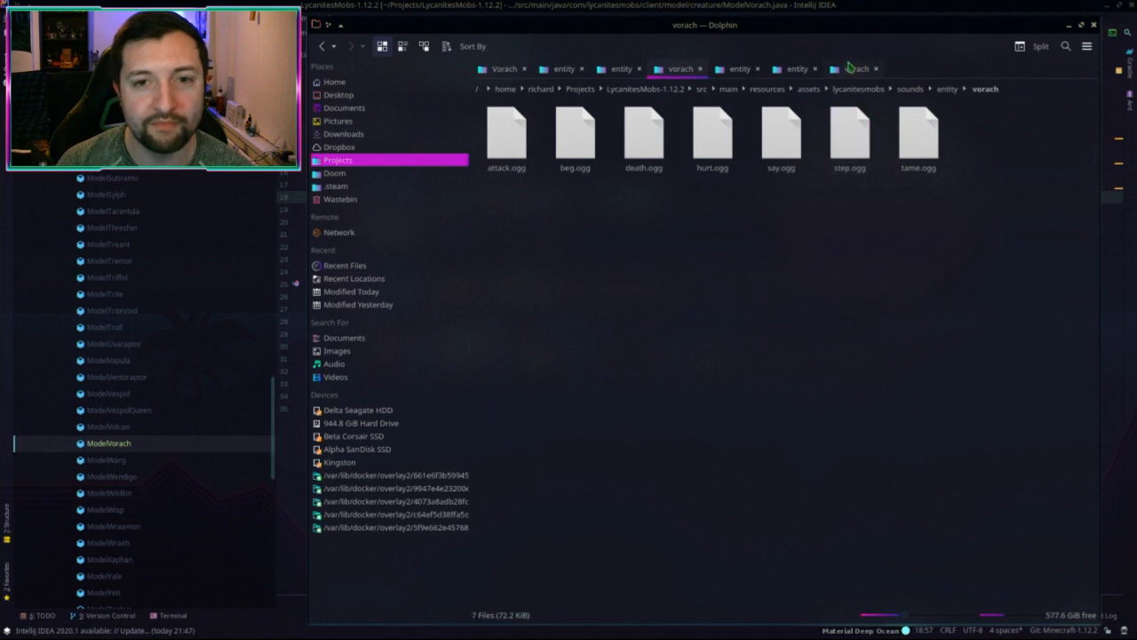
click(851, 68)
click(802, 374)
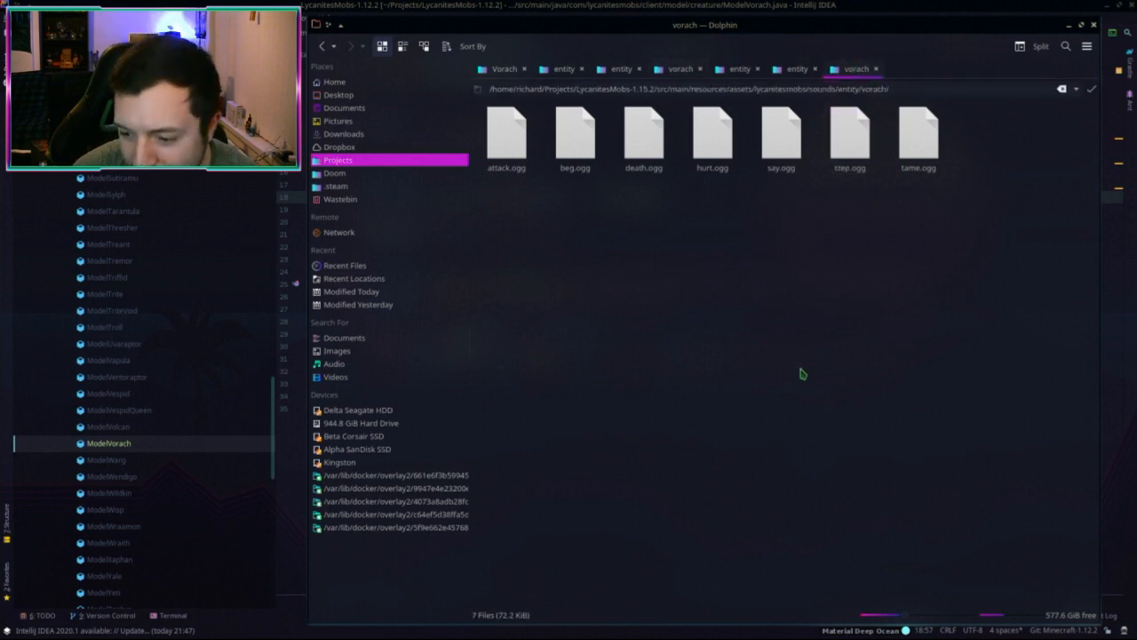
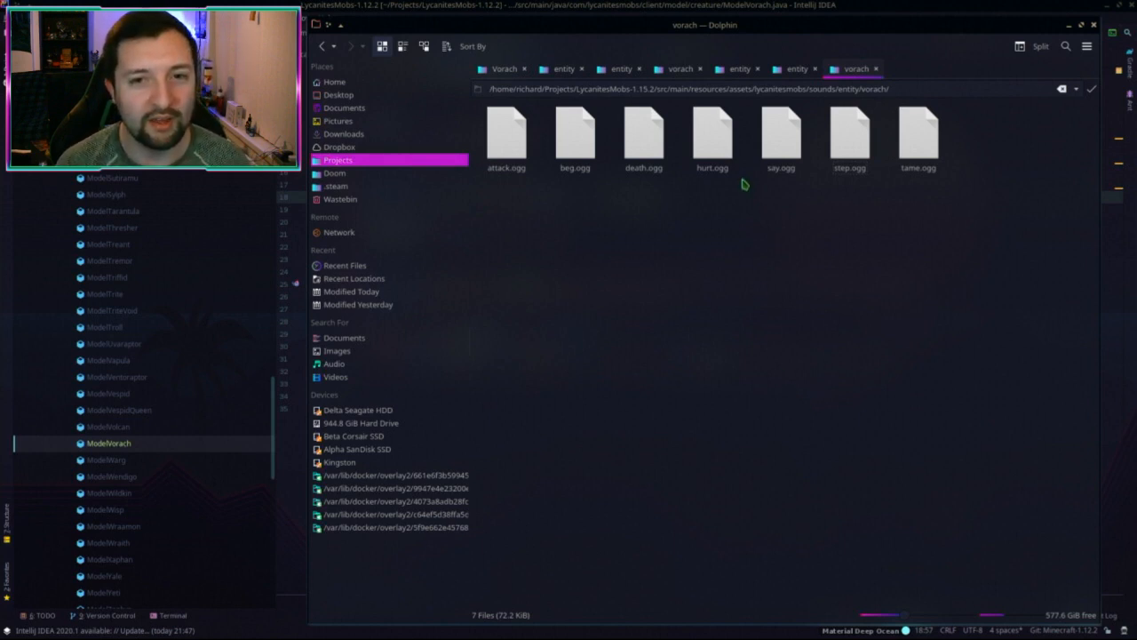
Step: Open the 1.12.2 project's sounds.json through Search Everywhere
click(1091, 89)
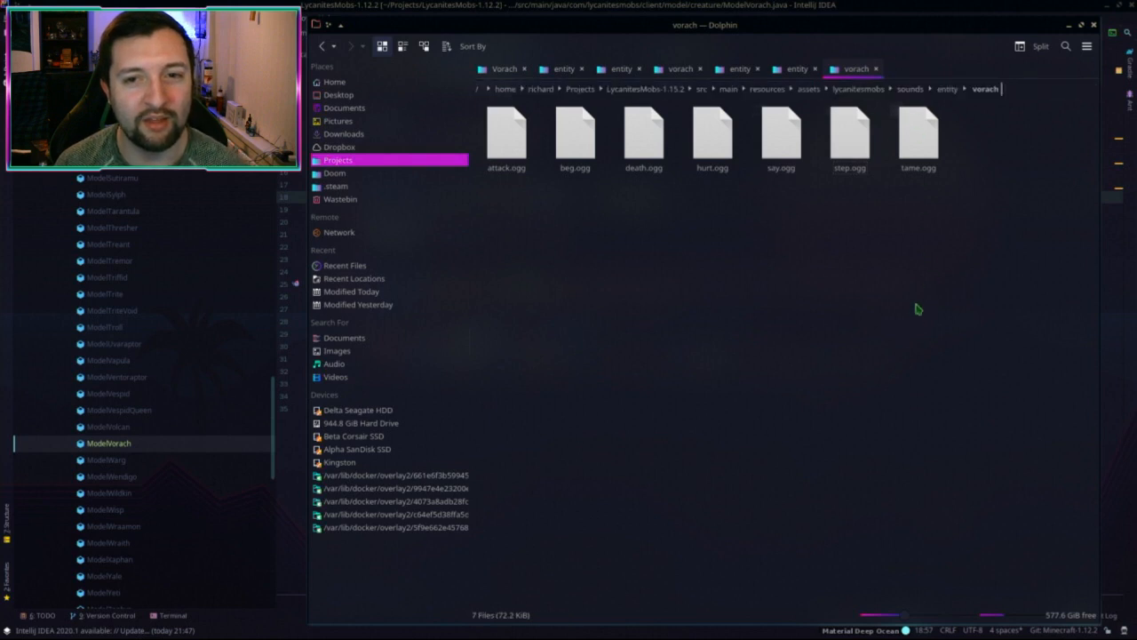
click(685, 5)
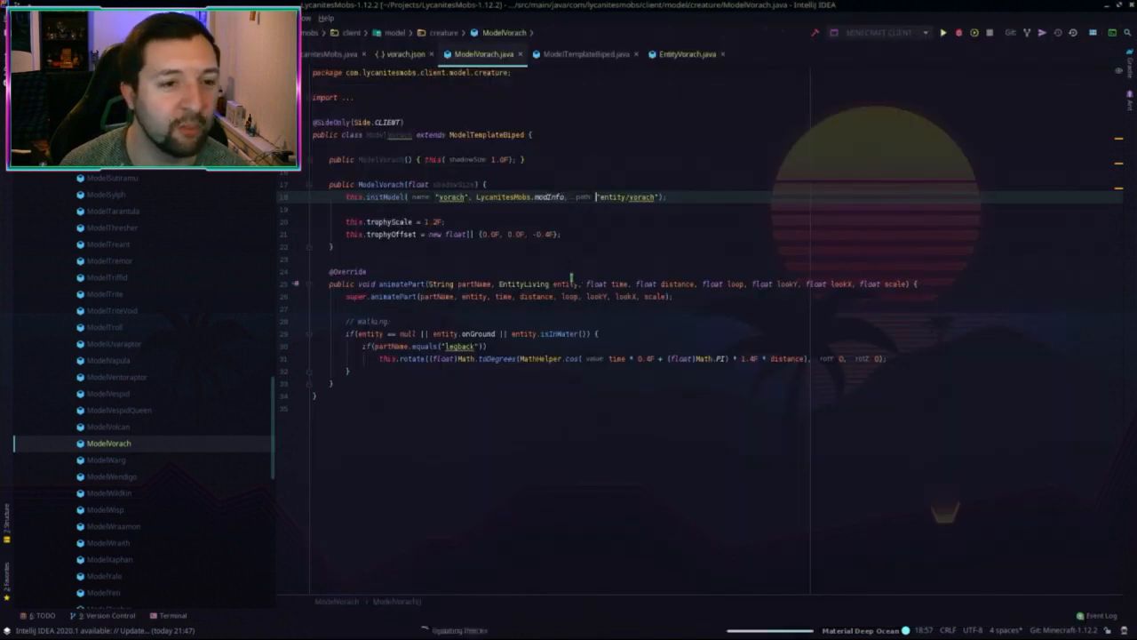
click(607, 264)
key(shift)
key(shift)
text(sounds.js)
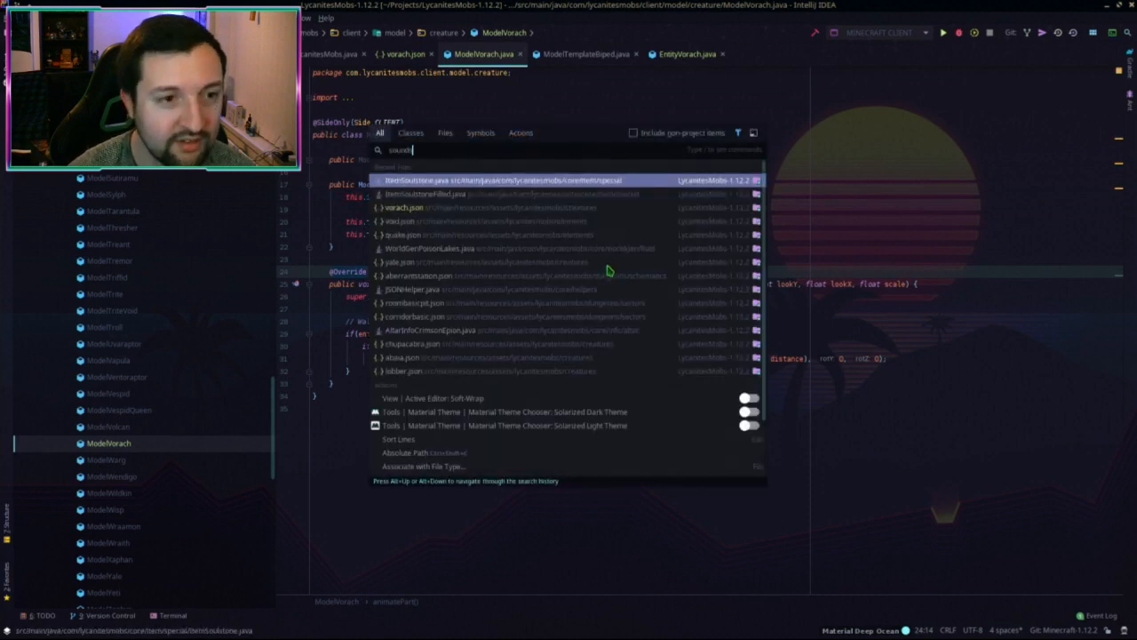
text(on)
key(Return)
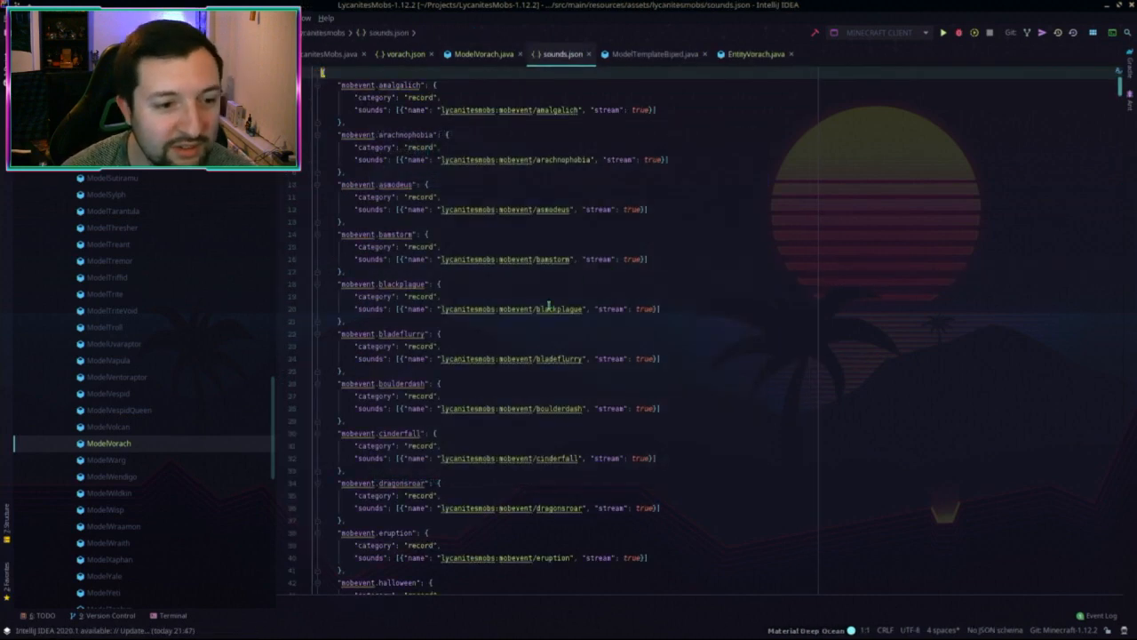
scroll(524, 356, down, 10)
scroll(523, 354, up, 5)
Step: Look through the mobevent entries, then find and select the vapula sound entries block
drag(430, 191, 499, 410)
scroll(586, 444, down, 10)
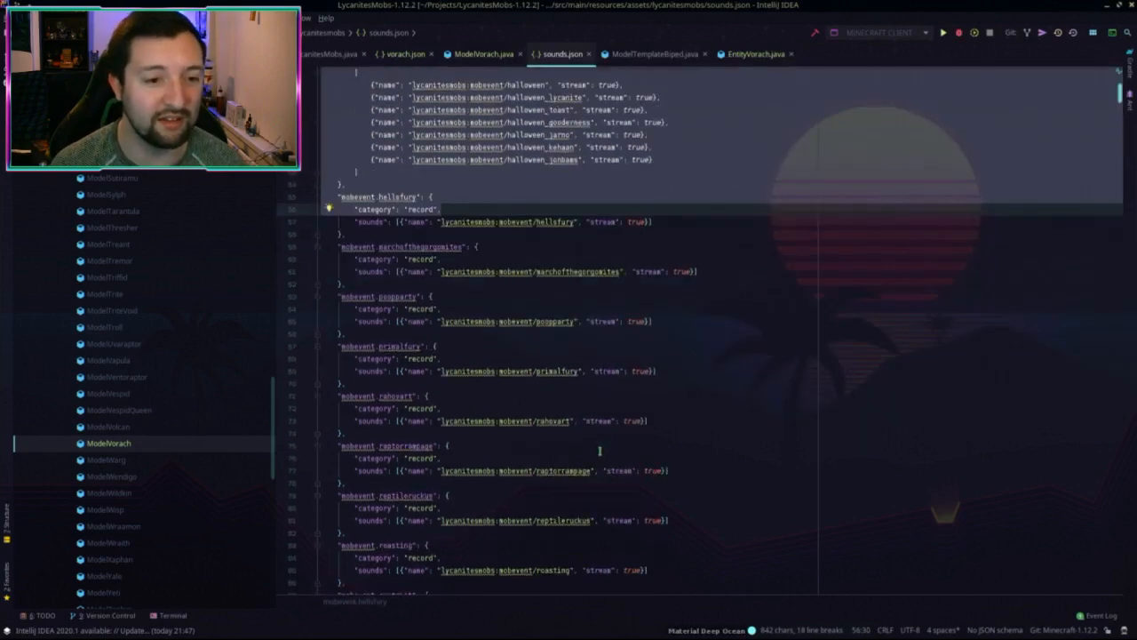
click(569, 421)
scroll(547, 391, up, 20)
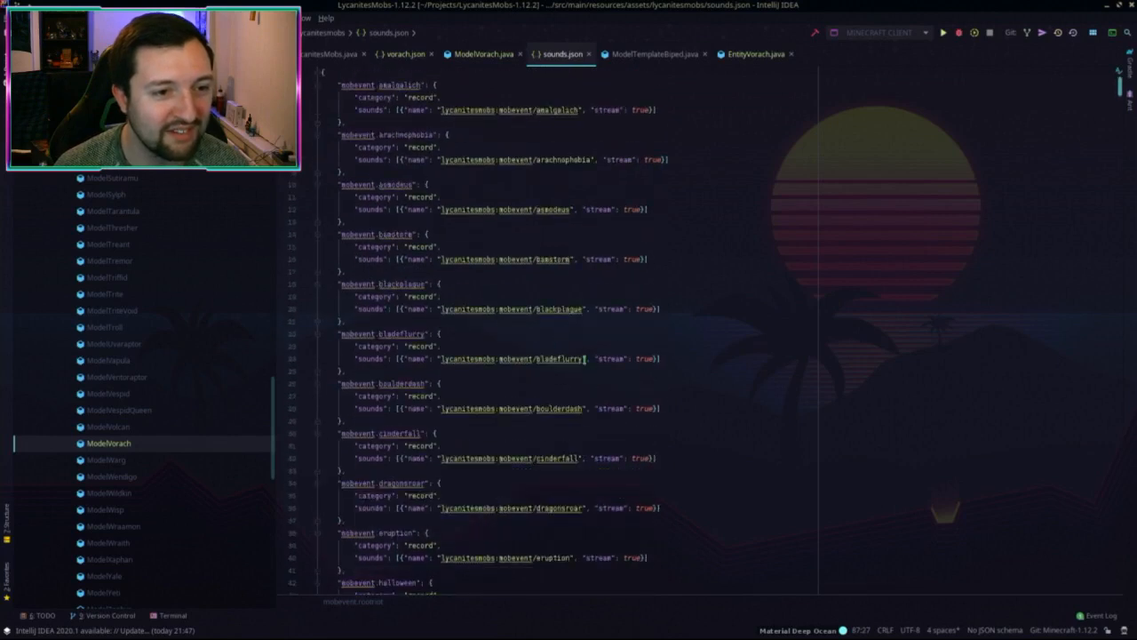
click(586, 348)
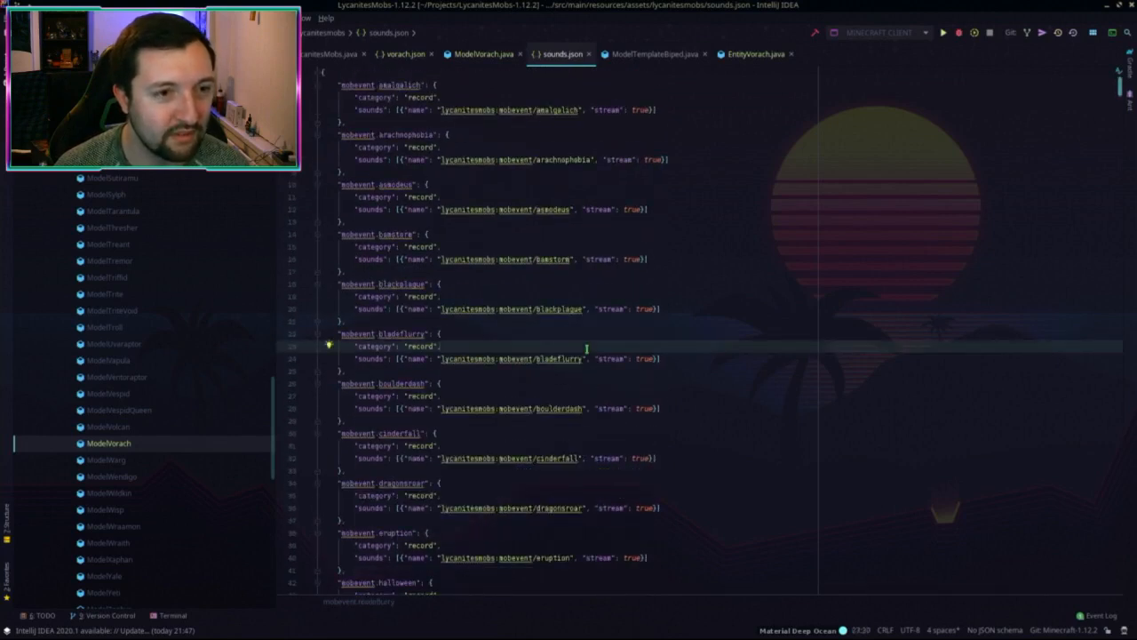
scroll(586, 349, down, 18)
click(611, 347)
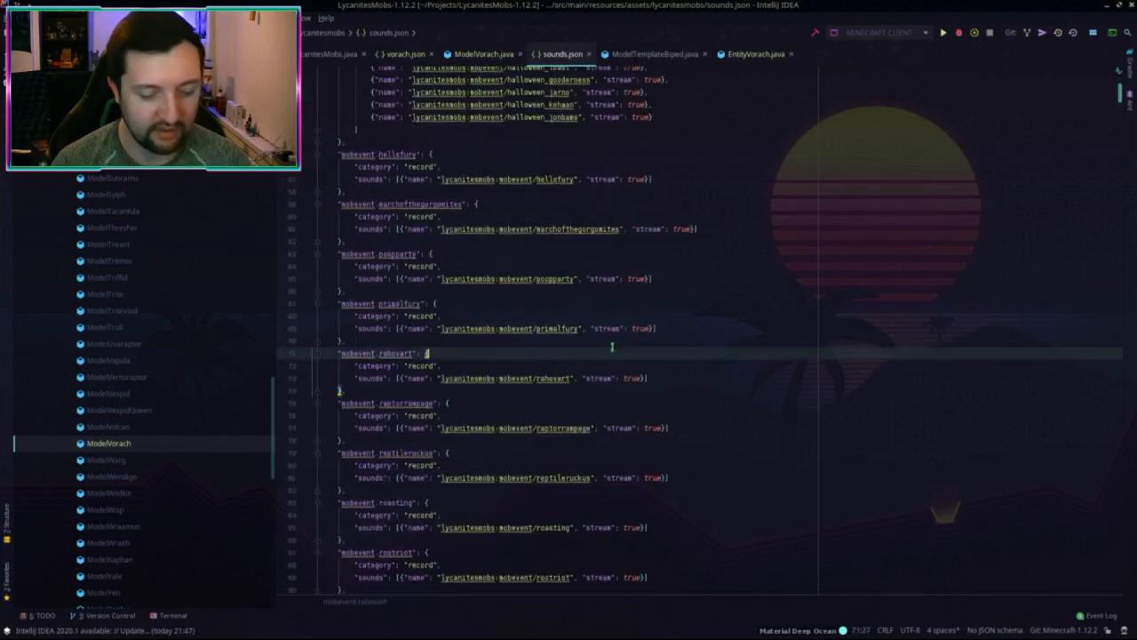
key(ctrl+f)
text(vapula)
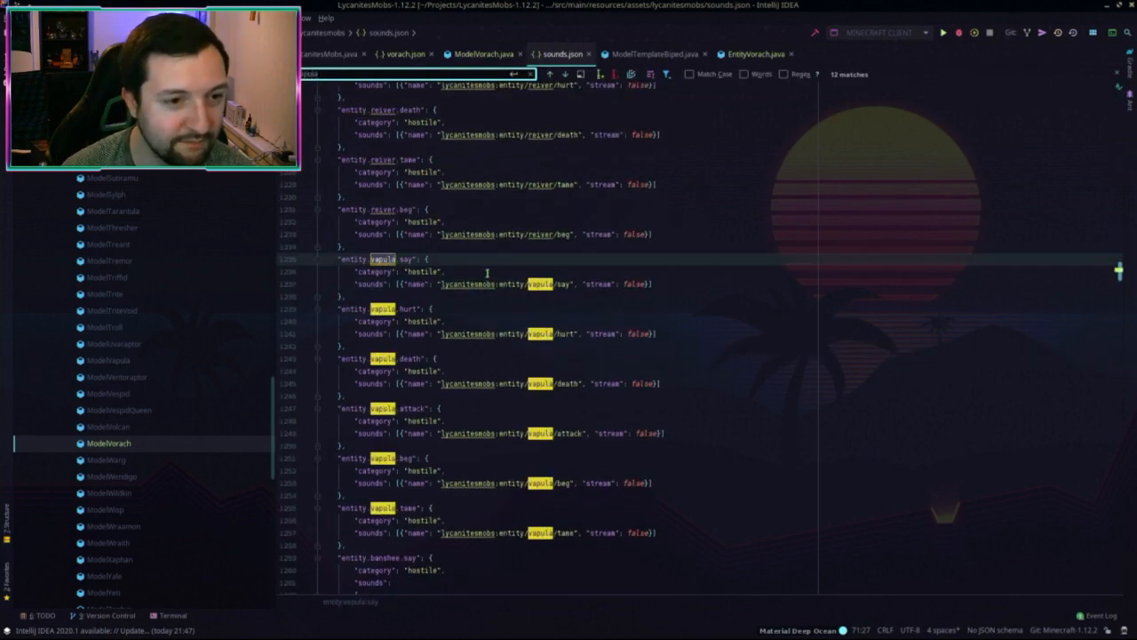
key(Escape)
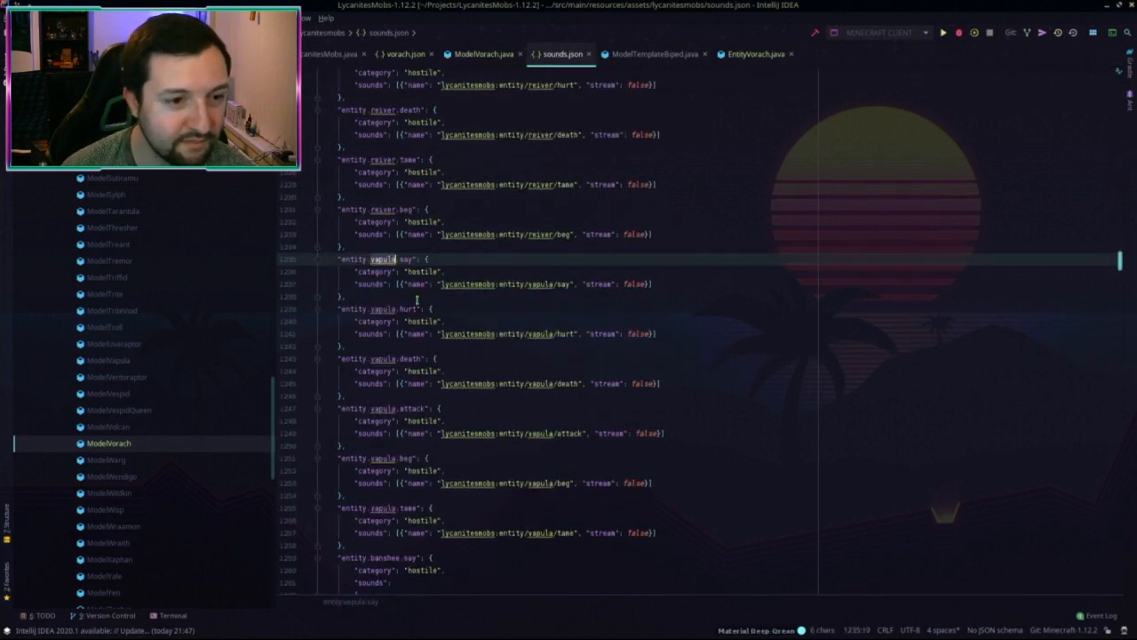
scroll(370, 455, down, 2)
drag(365, 471, 580, 180)
key(ctrl+c)
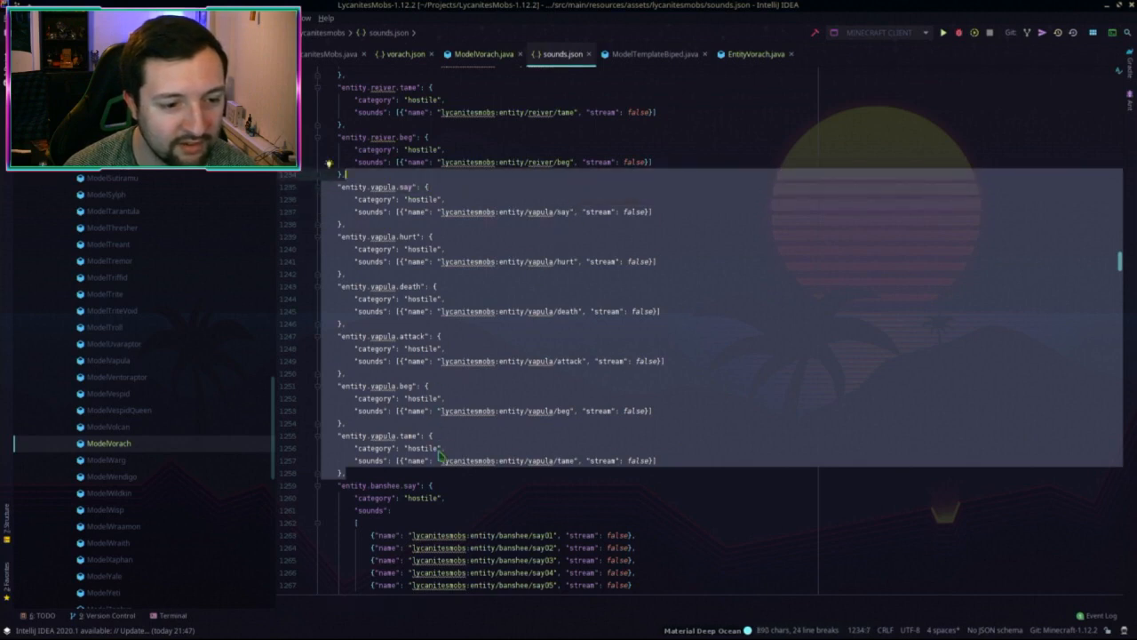
Step: Paste a copy of the vapula entries below them and replace every vapula with vorach
click(368, 477)
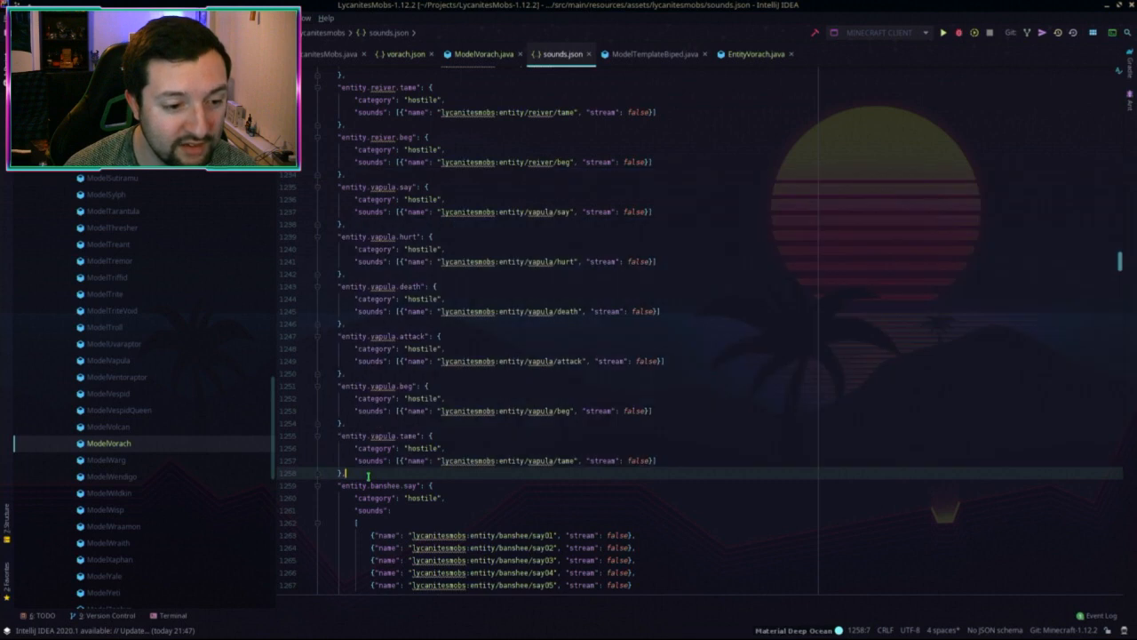
key(ctrl+v)
shift+click(334, 290)
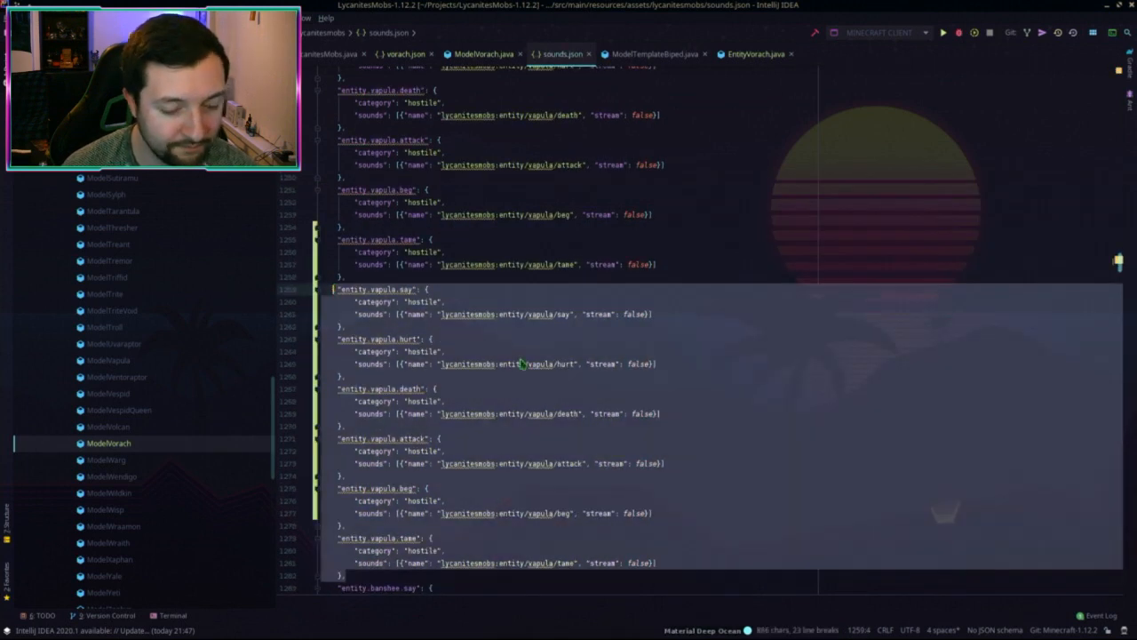
key(ctrl+r)
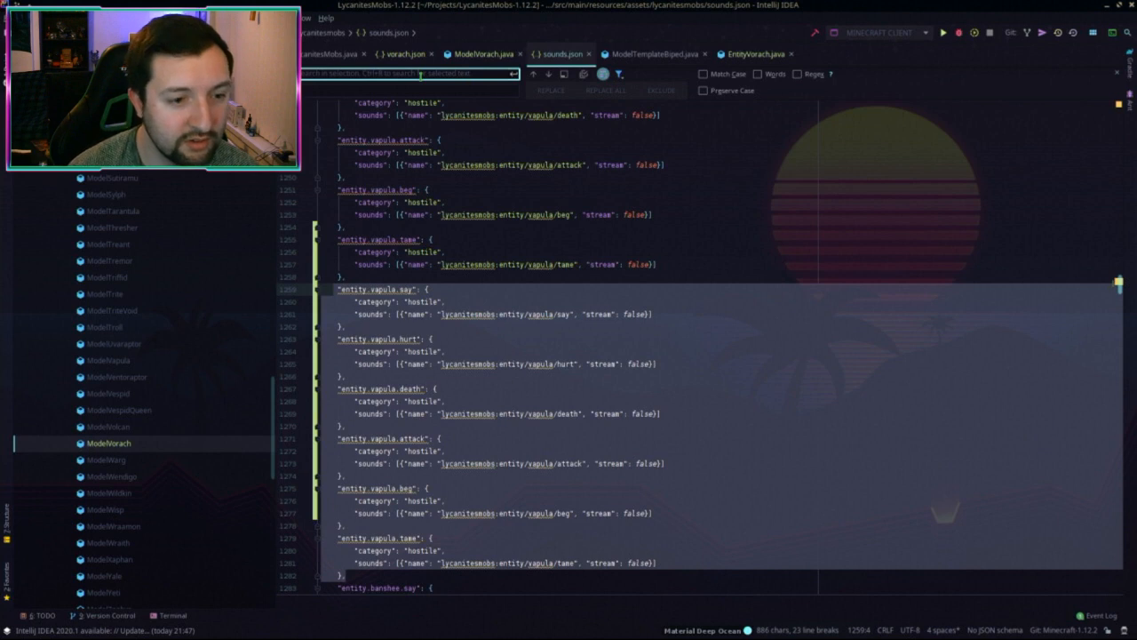
text(vapula)
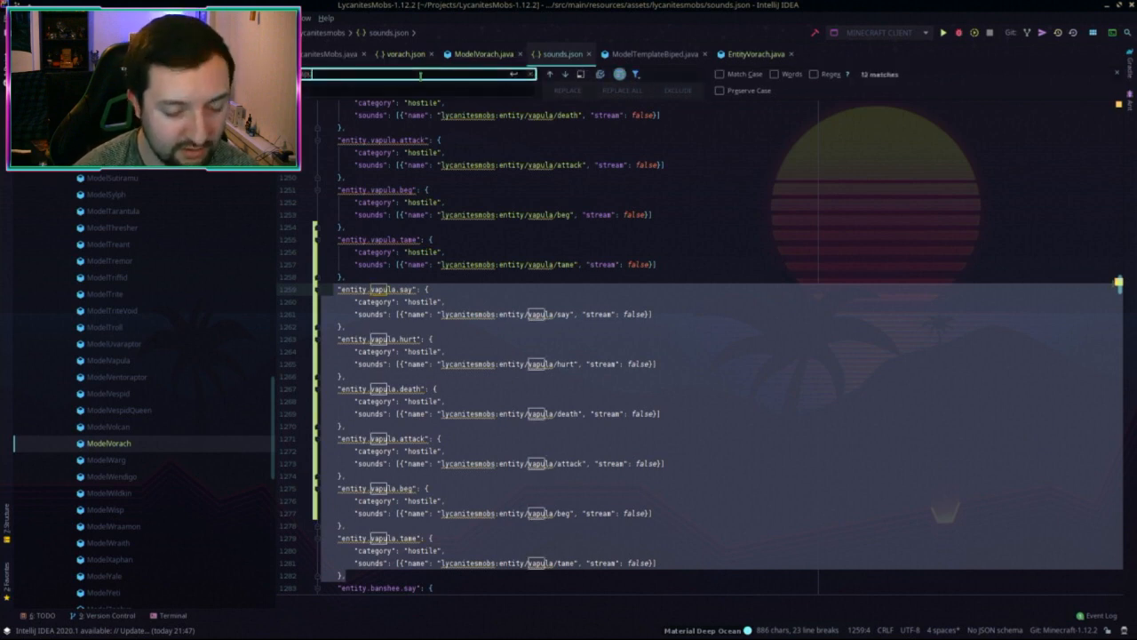
key(ctrl+r)
text(vo)
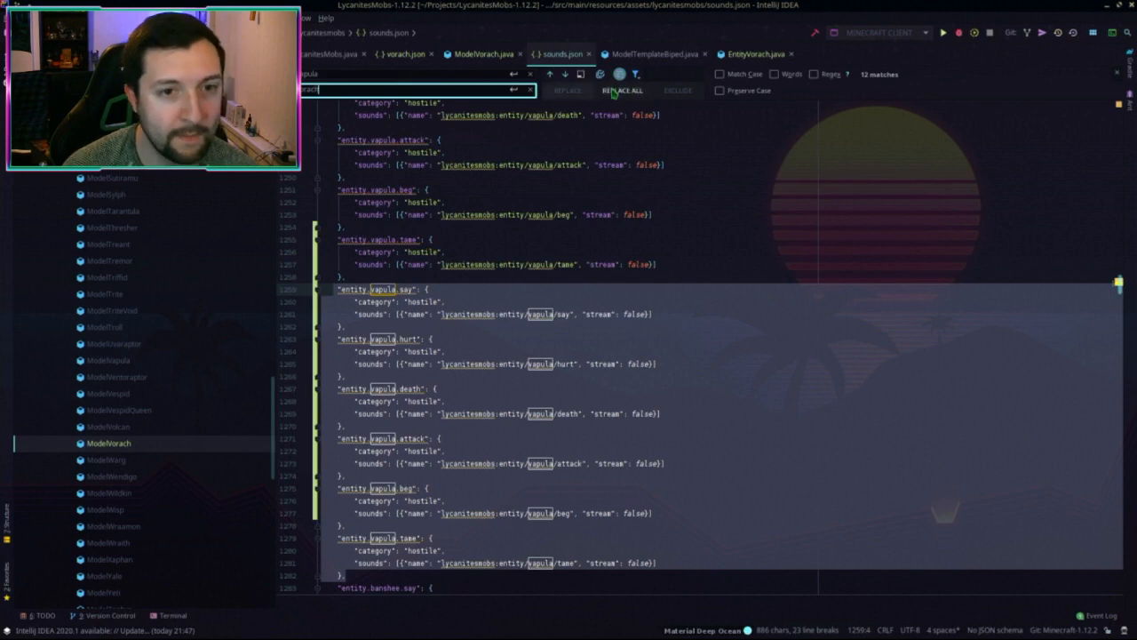
click(628, 91)
key(Escape)
Step: Duplicate the entity.vorach.tame entry as entity.vorach.step with sound path vorach/step
scroll(353, 478, down, 3)
click(352, 477)
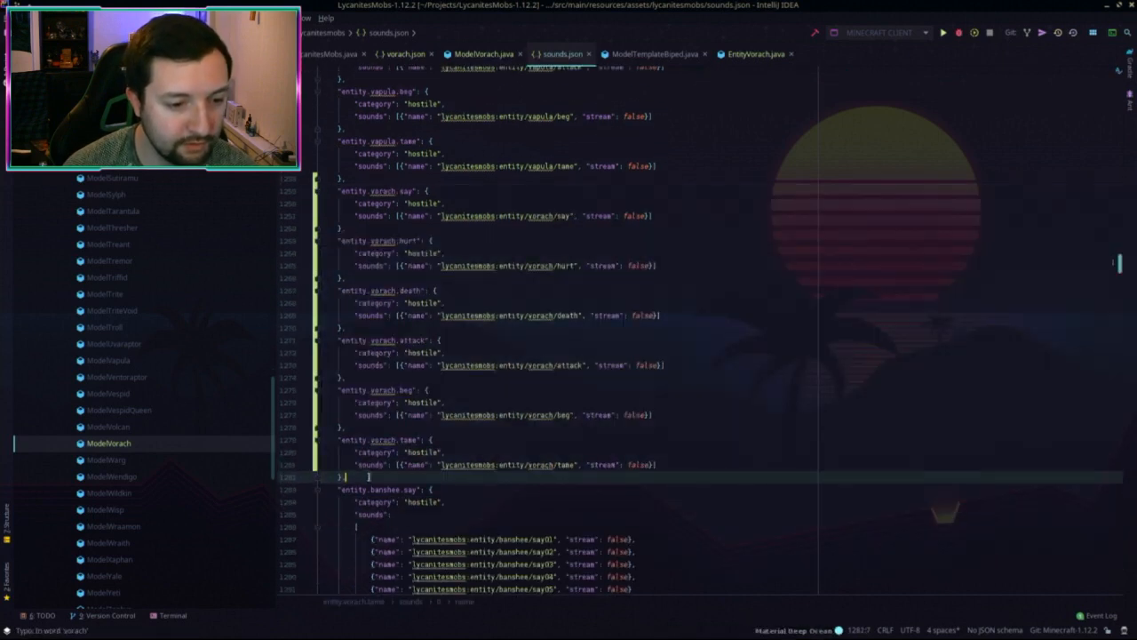
drag(353, 477, 345, 428)
key(ctrl+c)
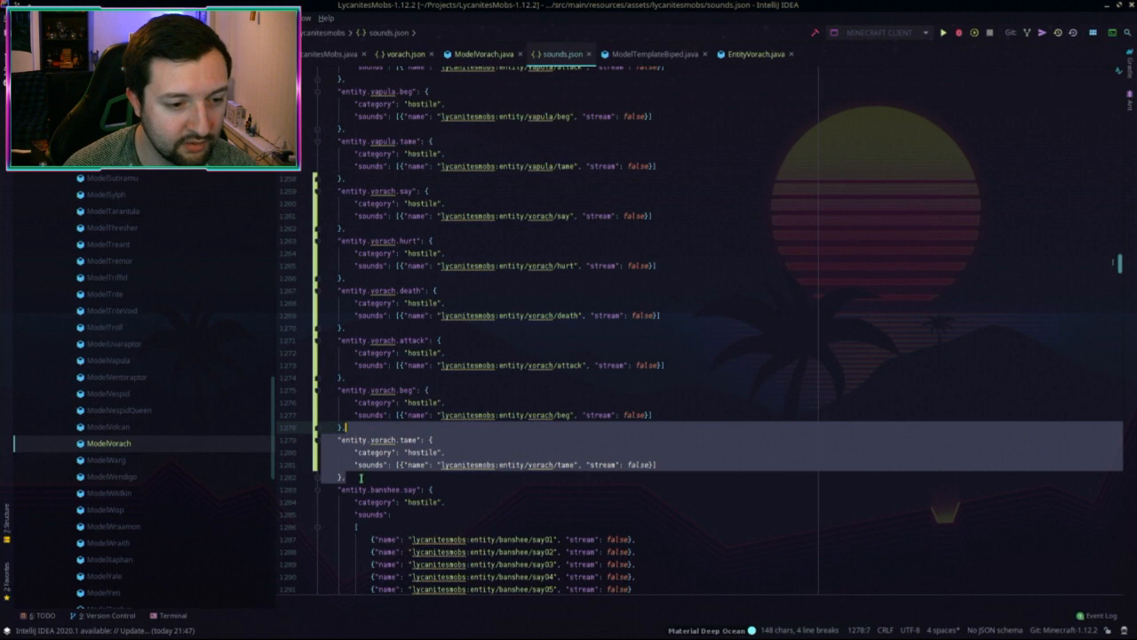
click(359, 478)
key(ctrl+v)
double_click(409, 488)
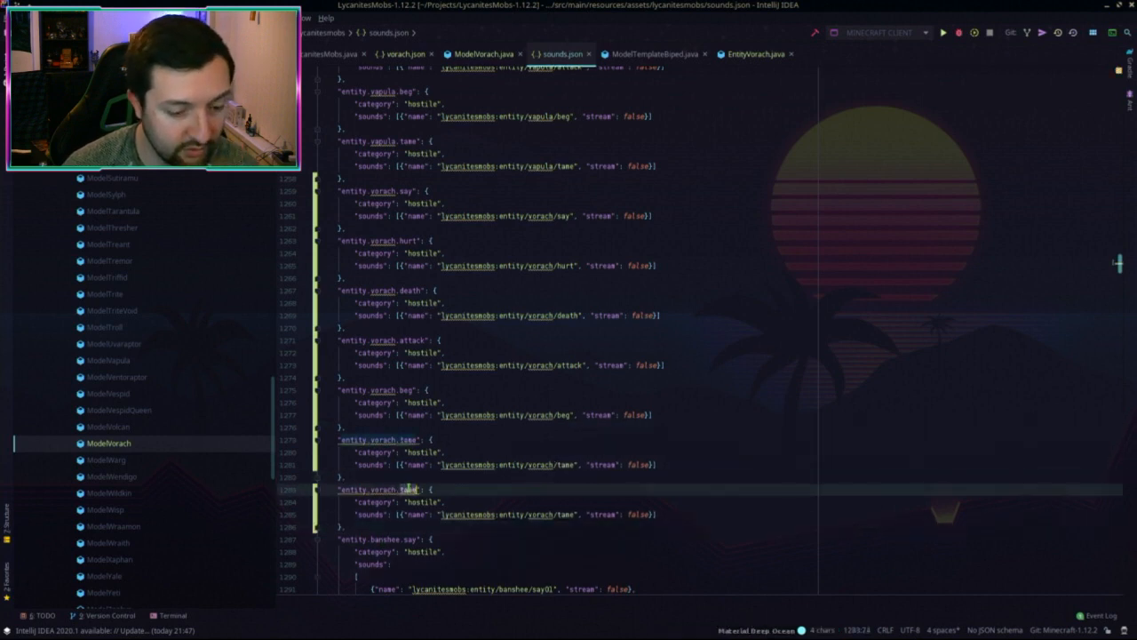
text(stepo)
key(BackSpace)
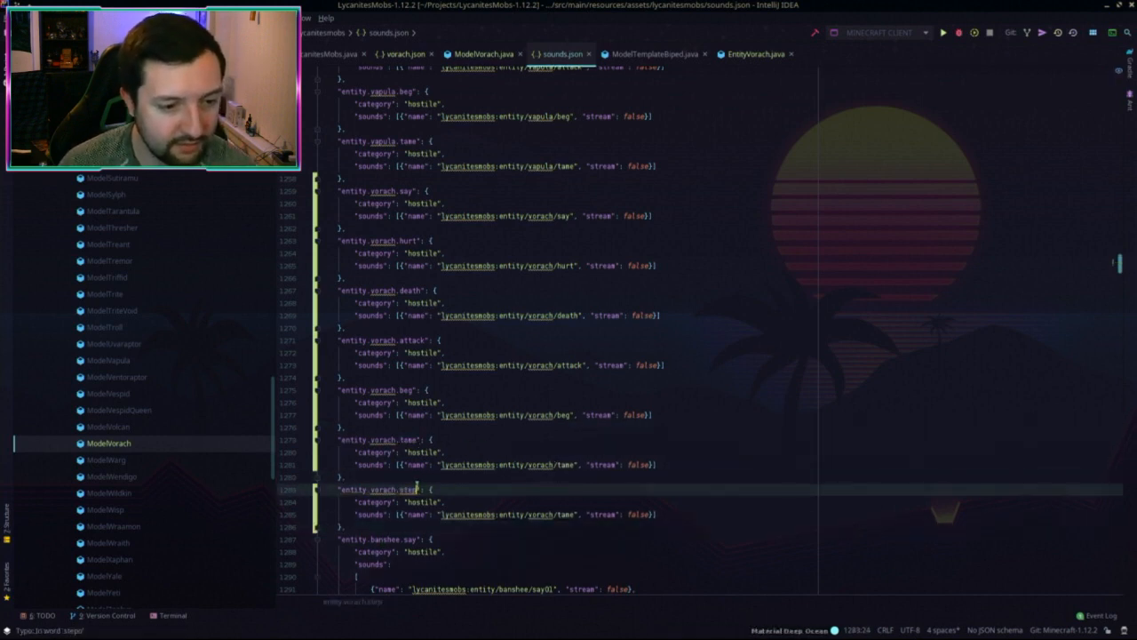
double_click(411, 490)
click(567, 516)
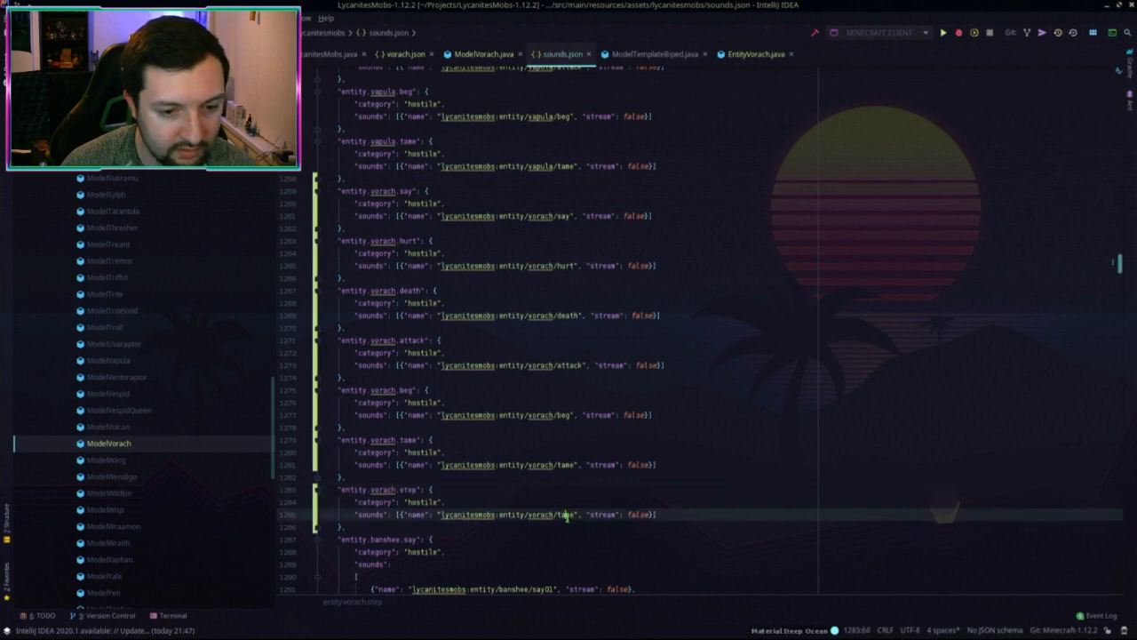
double_click(566, 515)
key(ctrl+v)
Step: Select the block of vorach sound entries to carry over to the 1.15.2 project
scroll(442, 538, down, 2)
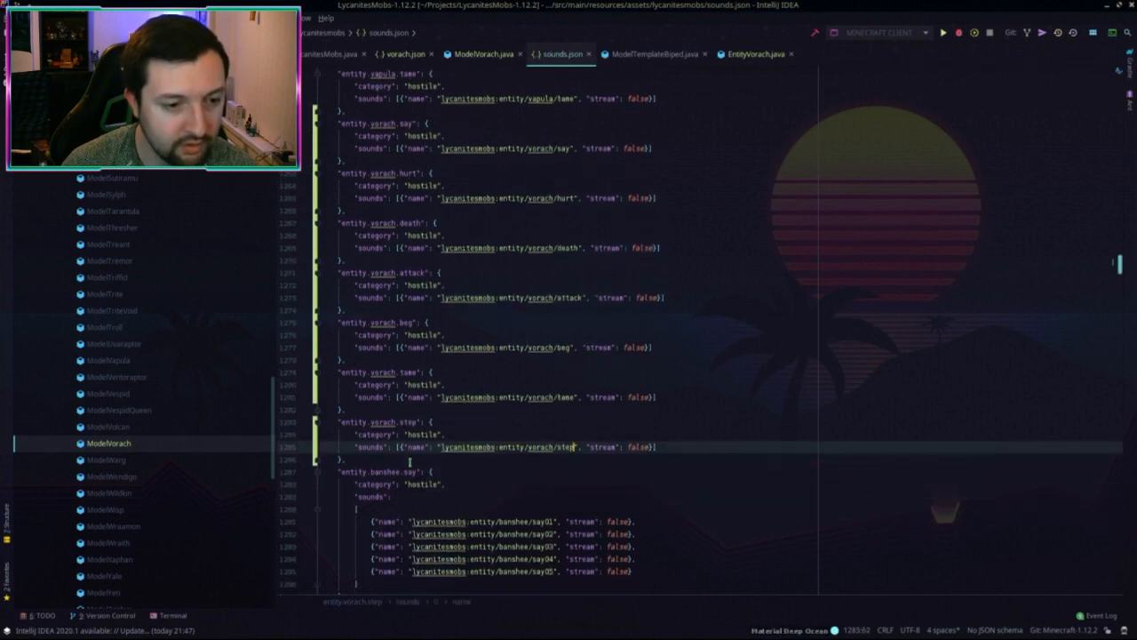
click(400, 447)
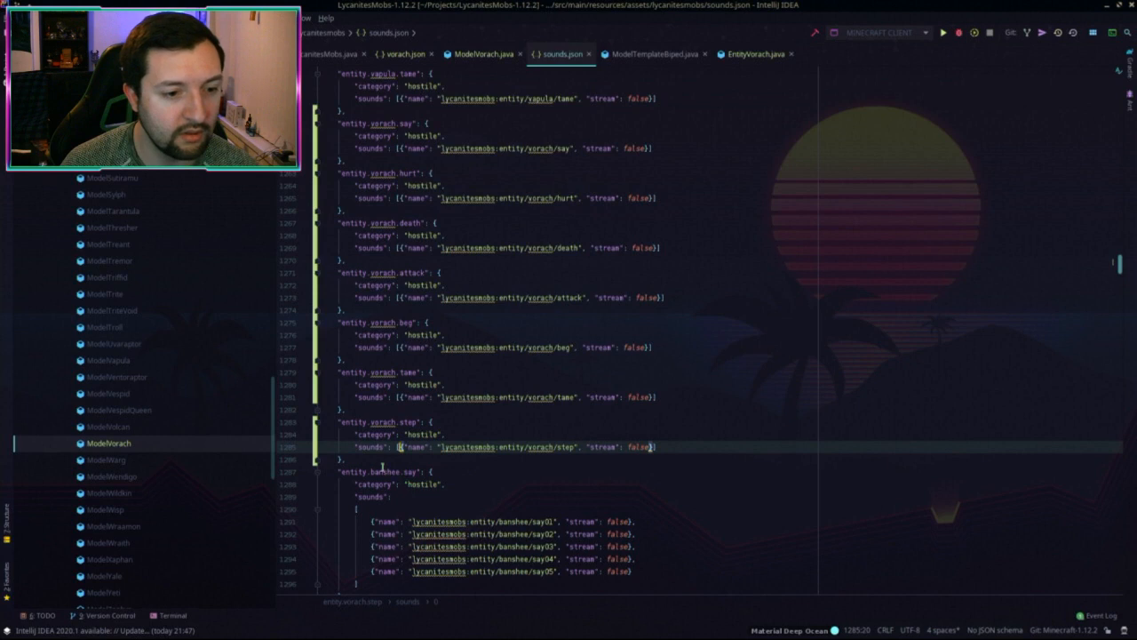
drag(382, 460, 605, 148)
key(ctrl+c)
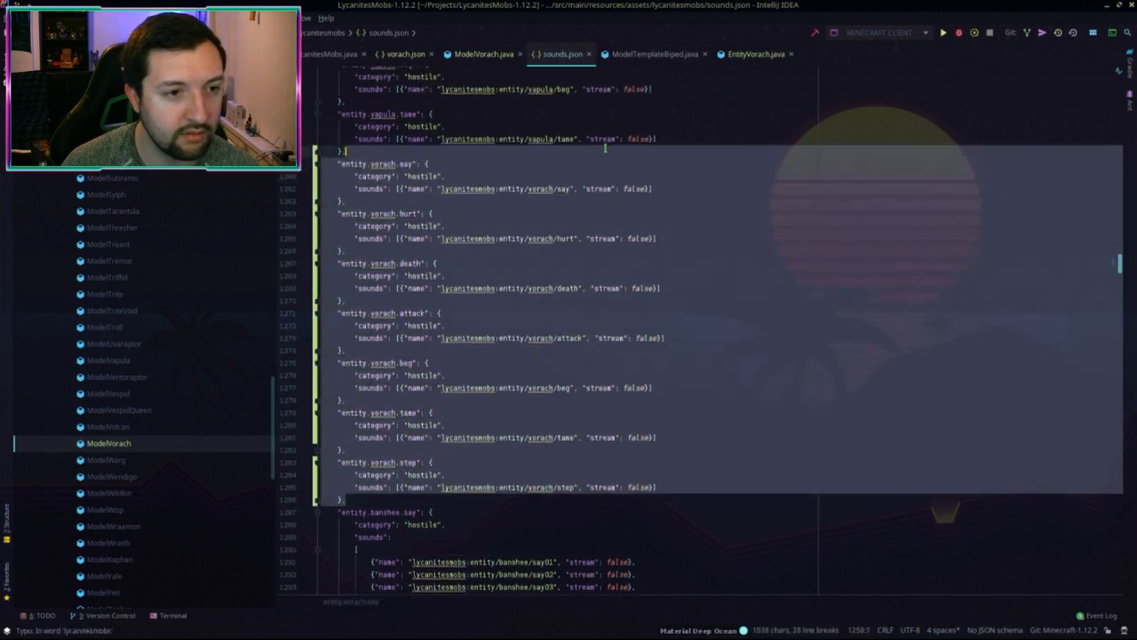
key(alt+Tab)
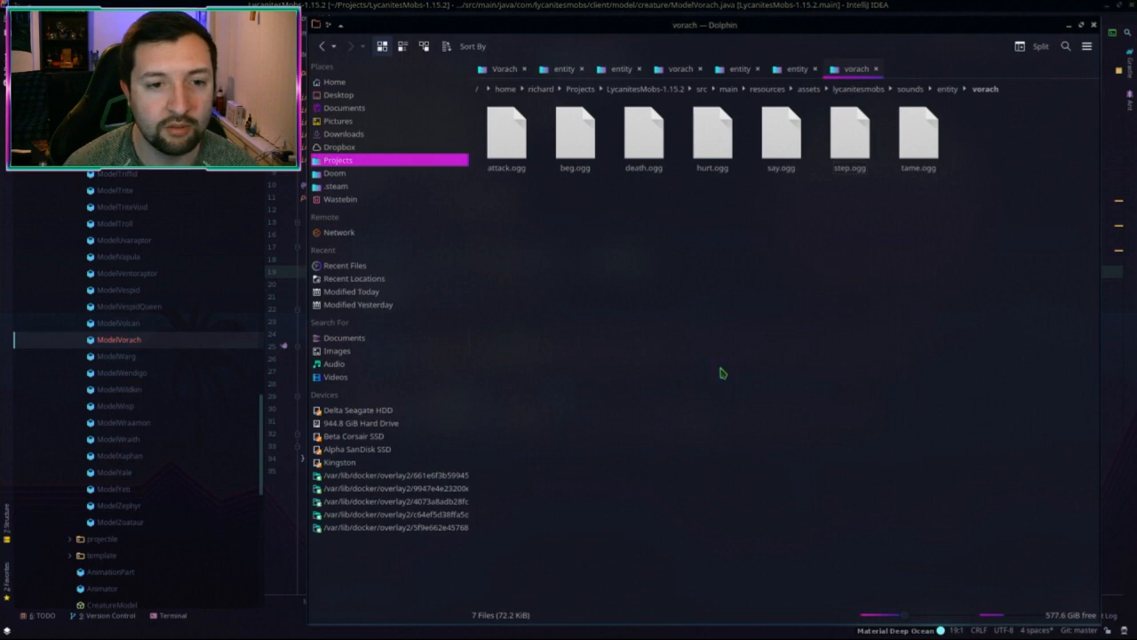
Step: Open sounds.json in the 1.15.2 project
key(alt+Tab)
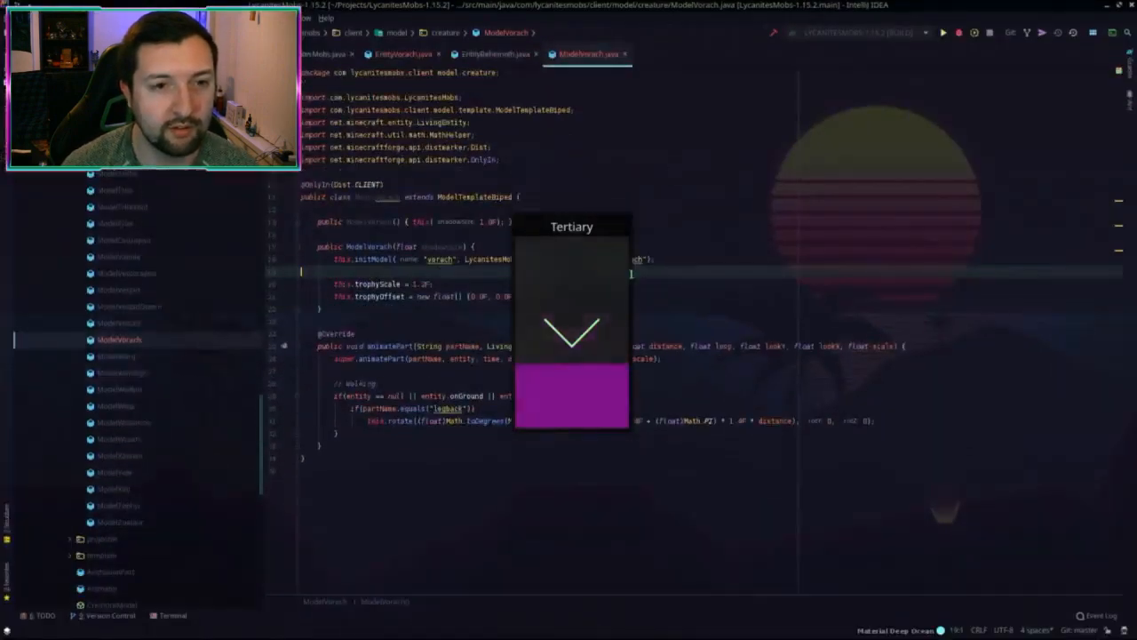
click(712, 174)
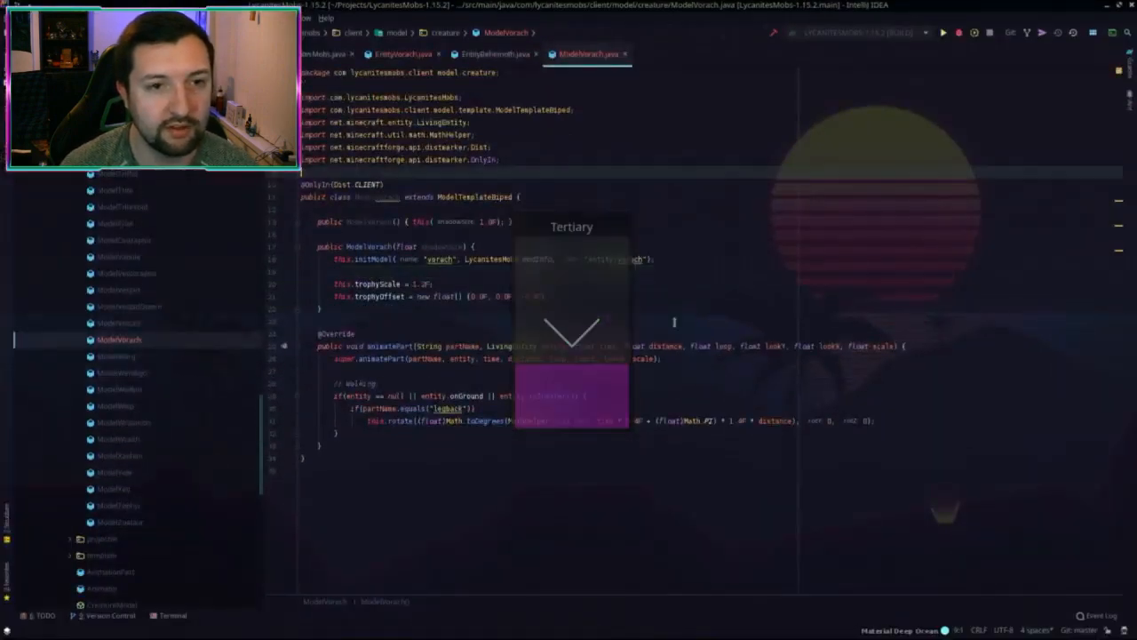
key(shift)
key(shift)
text(sounds.json)
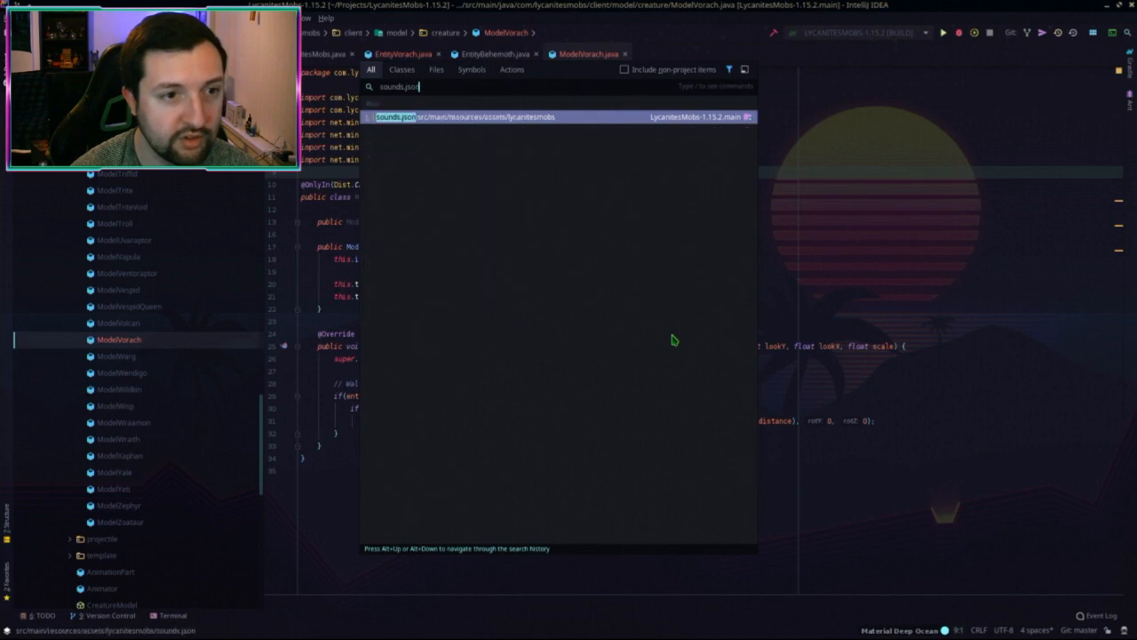
key(Return)
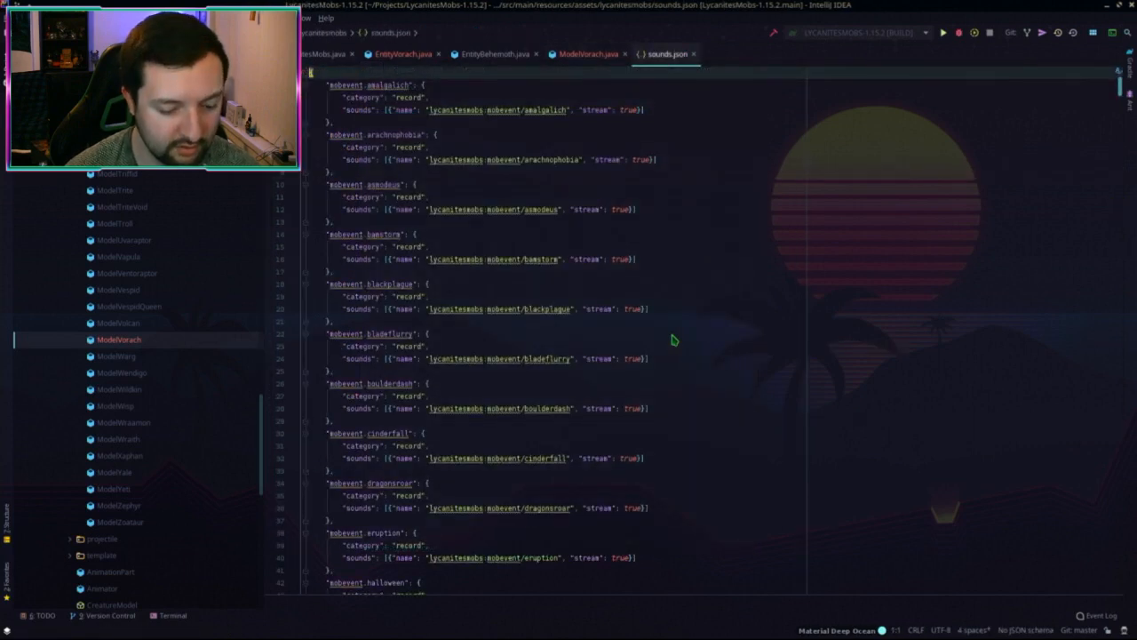
Step: Paste the vorach sound entries, say through step, right after the vapula block
key(ctrl+f)
text(vapula)
key(Escape)
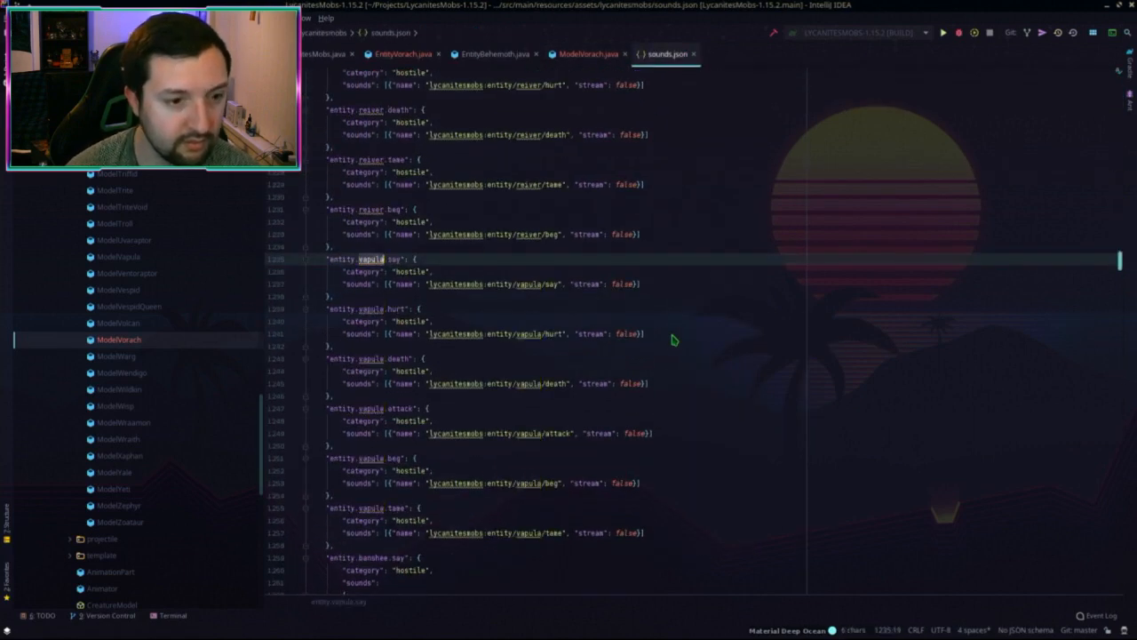
scroll(439, 320, down, 4)
click(362, 409)
key(ctrl+v)
scroll(604, 428, down, 1)
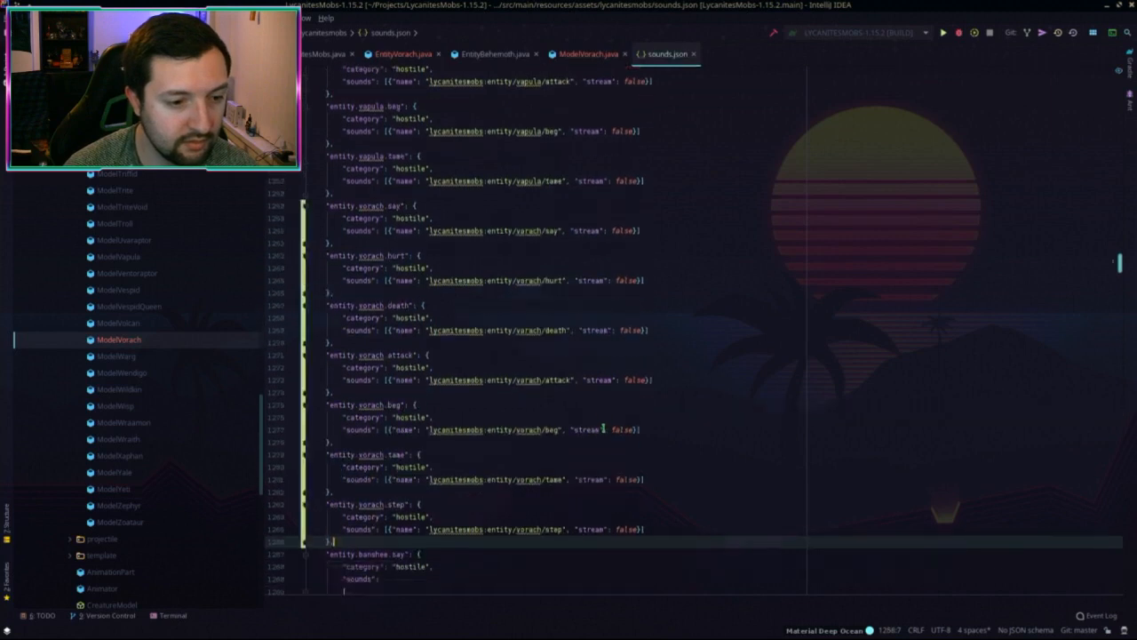
scroll(595, 422, down, 1)
Step: In the 1.12.2 sounds.json, search for hellfire and scroll to the projectile entries
key(alt+Tab)
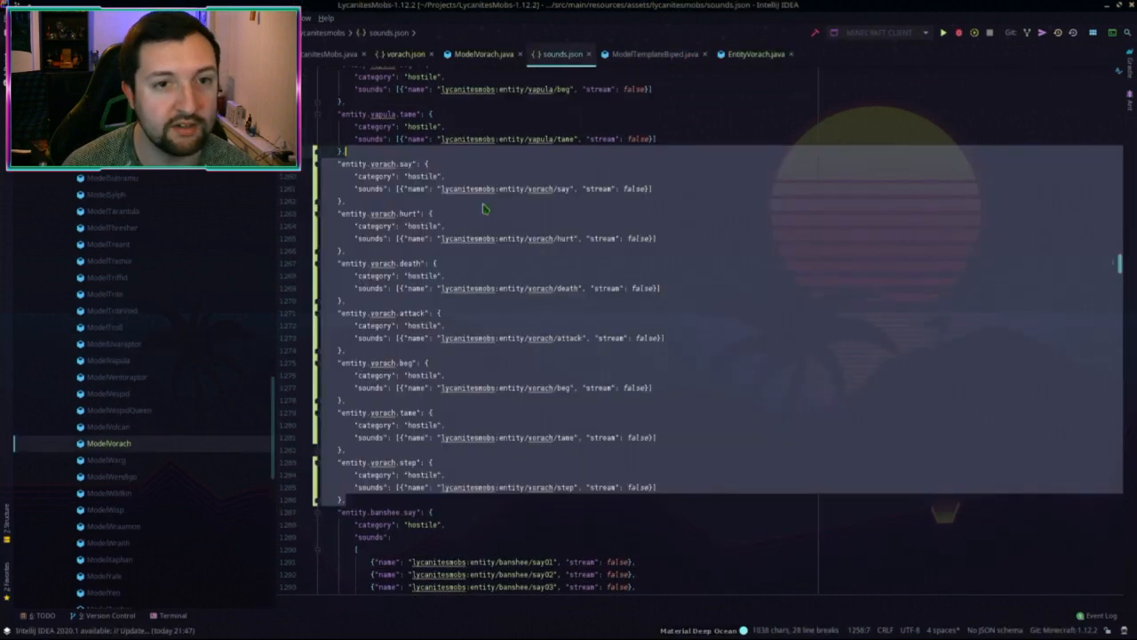
click(569, 353)
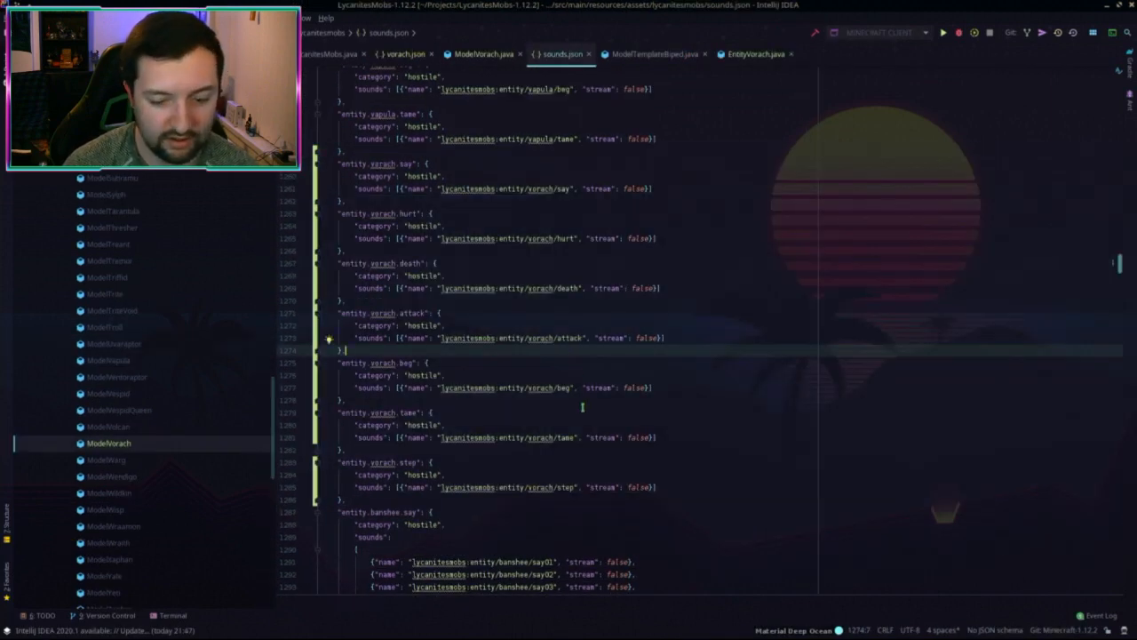
key(ctrl+End)
key(ctrl+f)
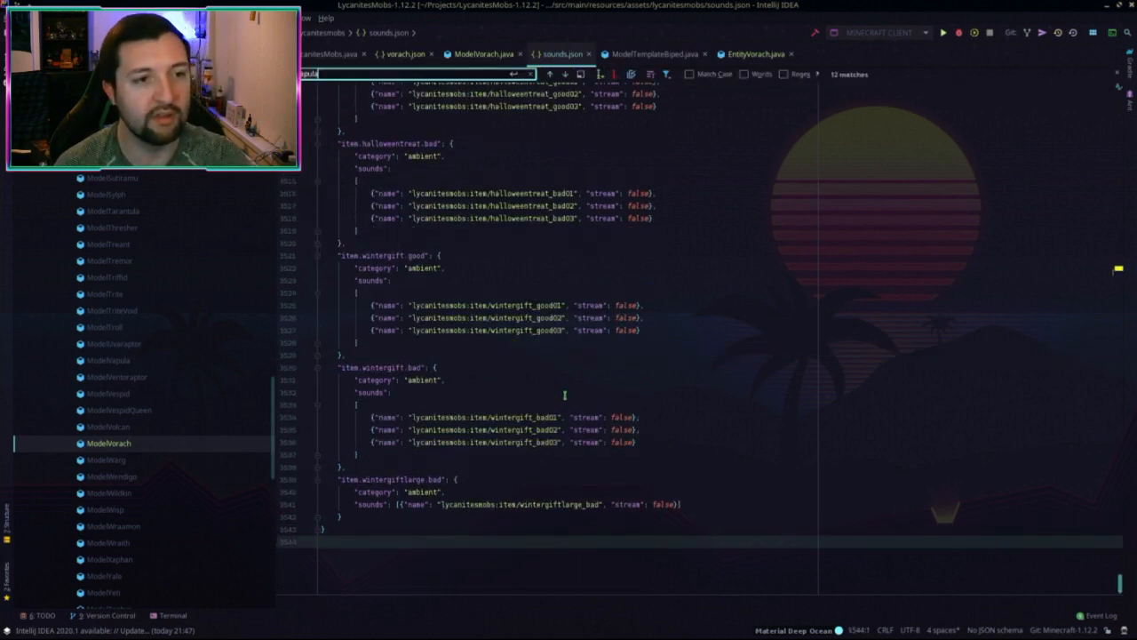
text(hellfire)
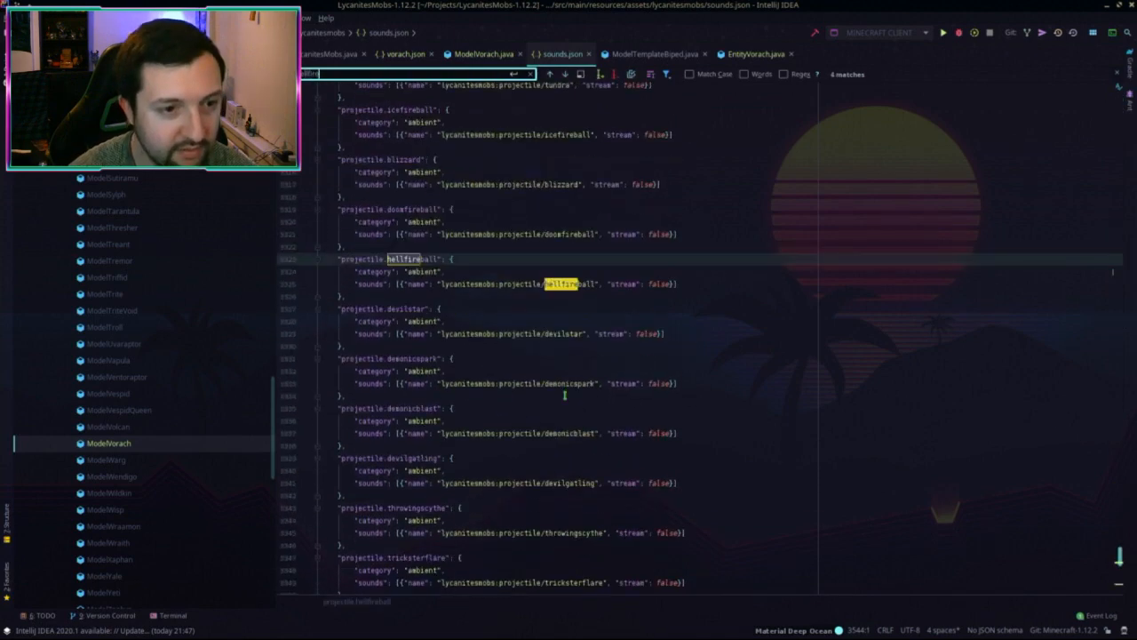
key(Escape)
scroll(564, 395, down, 8)
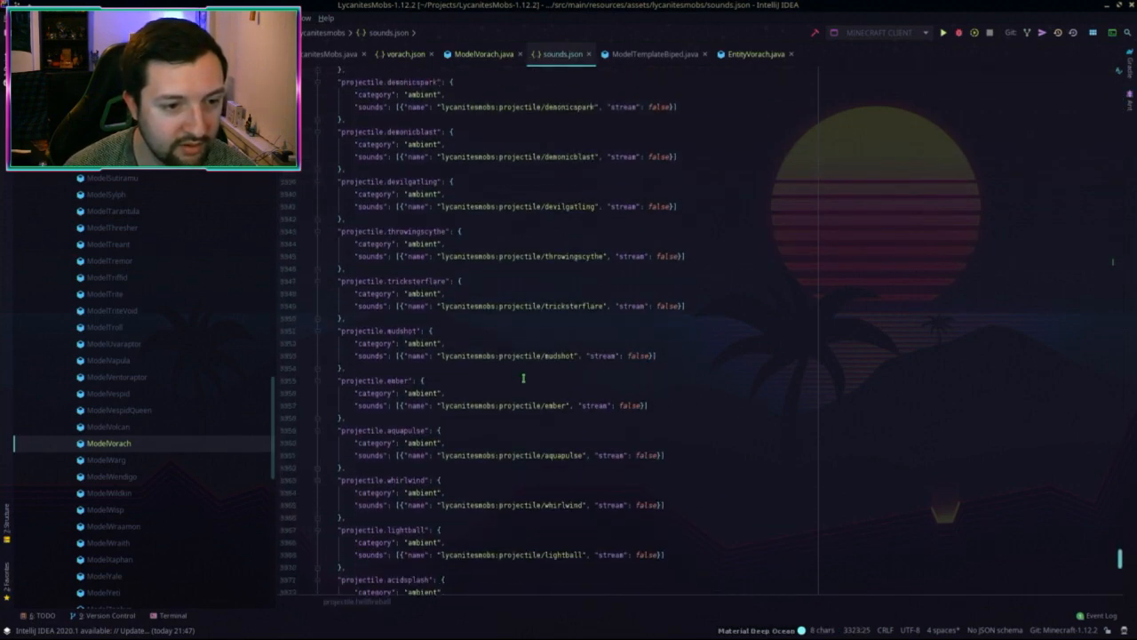
scroll(522, 377, down, 9)
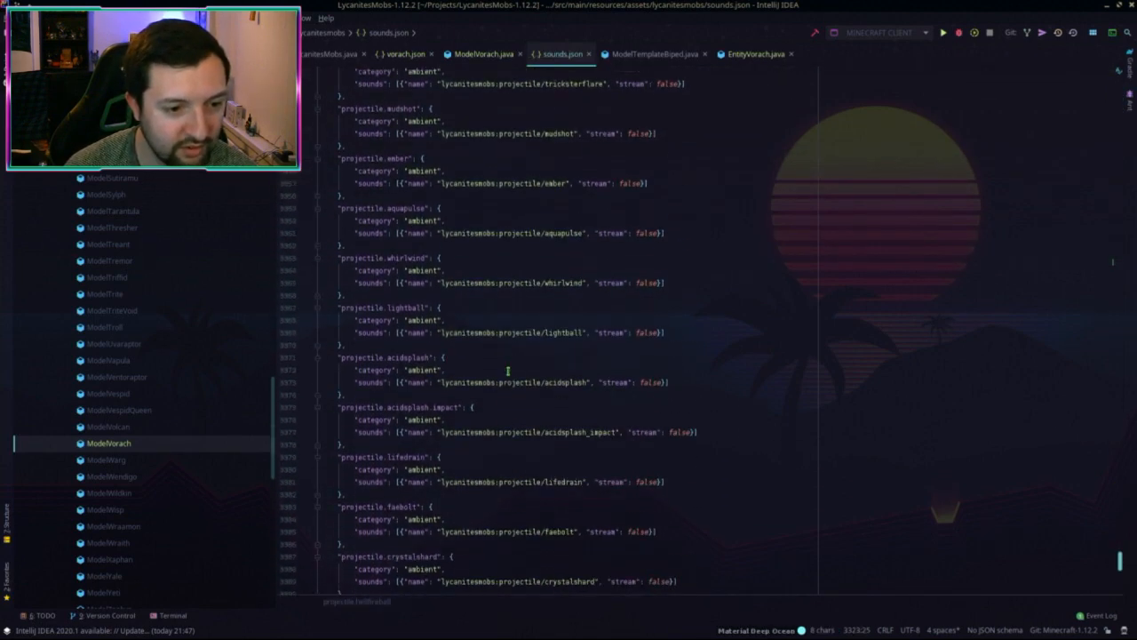
scroll(507, 370, down, 11)
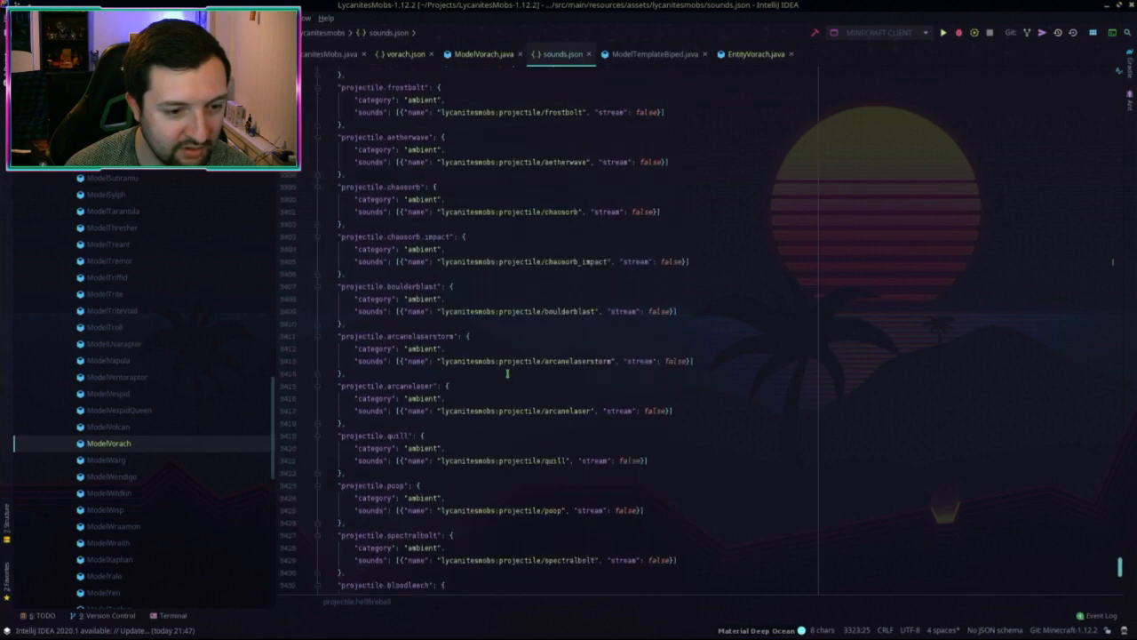
scroll(508, 375, down, 5)
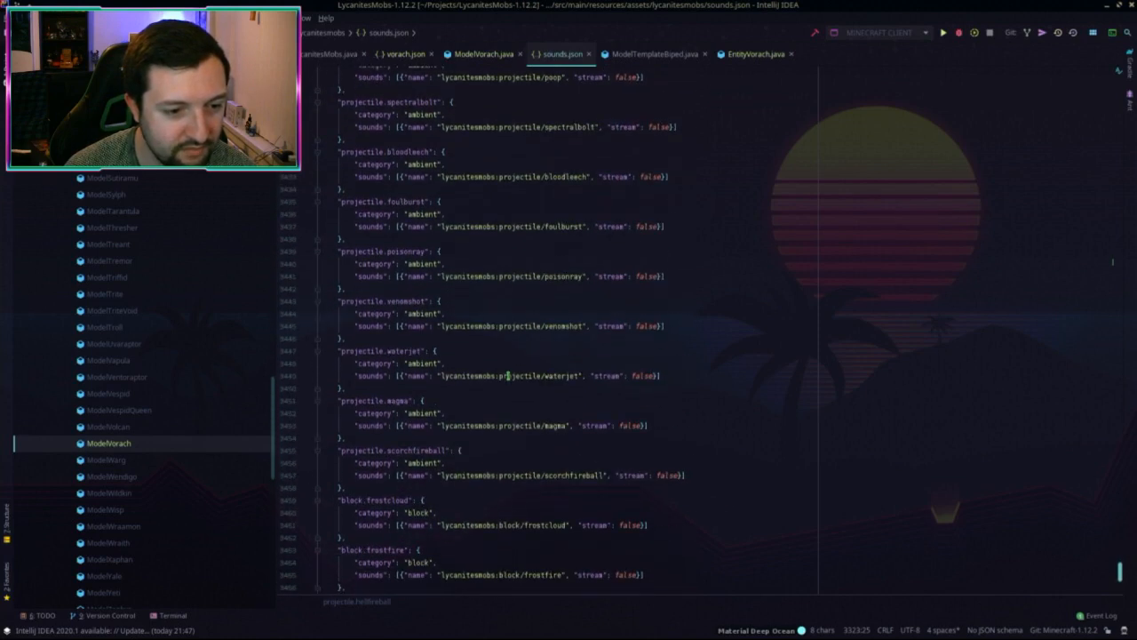
scroll(507, 376, down, 5)
scroll(507, 375, up, 5)
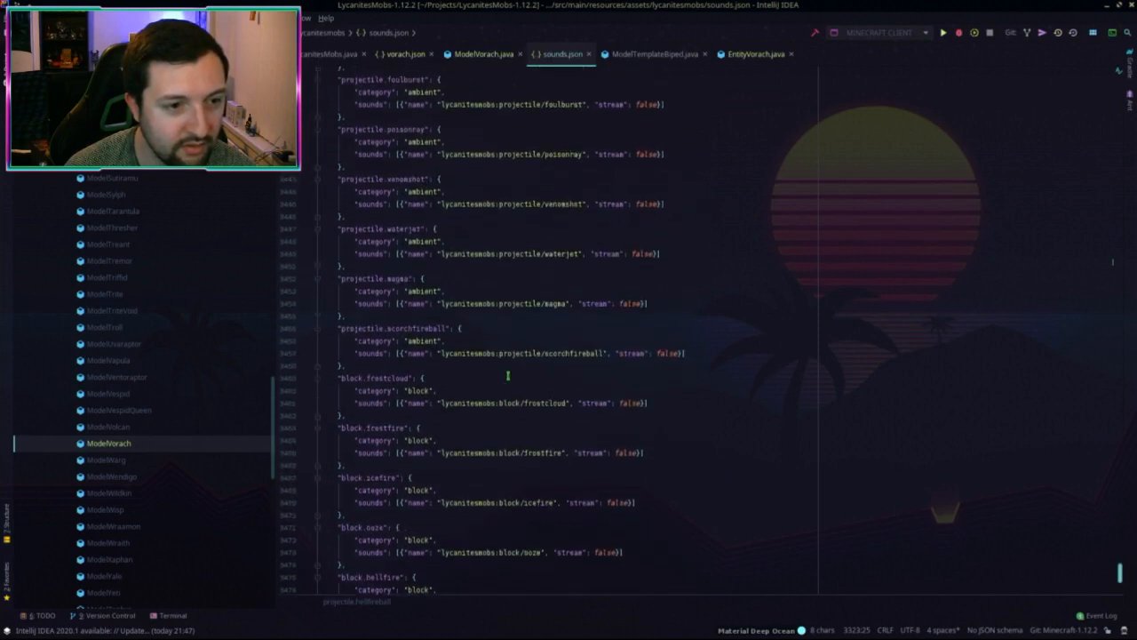
scroll(408, 369, up, 1)
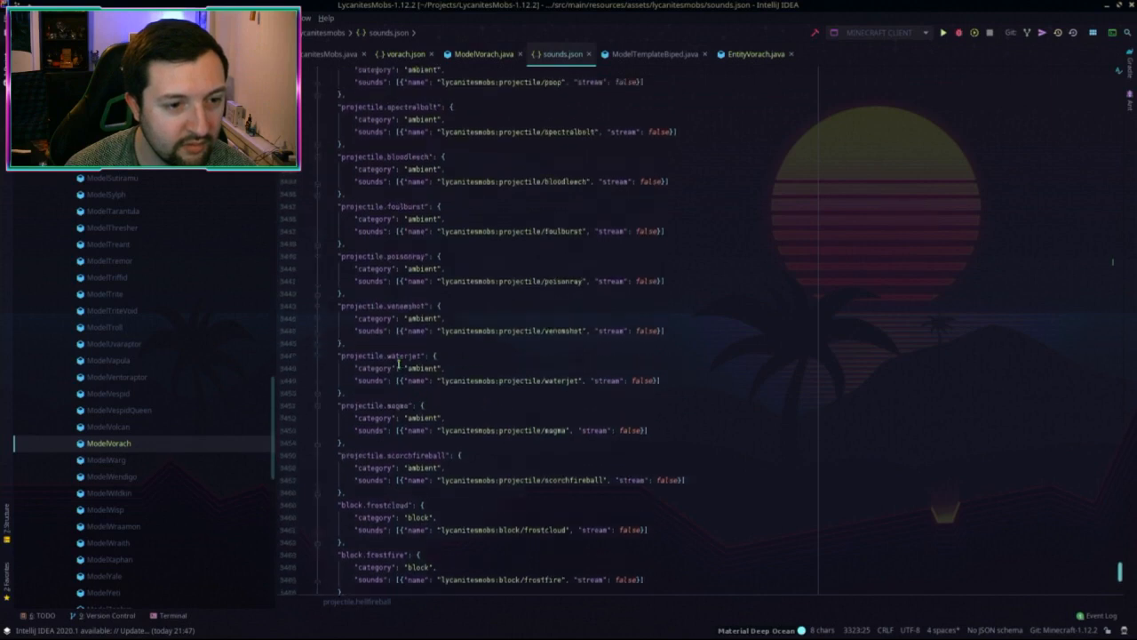
Step: Duplicate the projectile.venomshot entry as projectile.vorebolt with sound path projectile/vorebolt, and copy it
drag(356, 358, 387, 311)
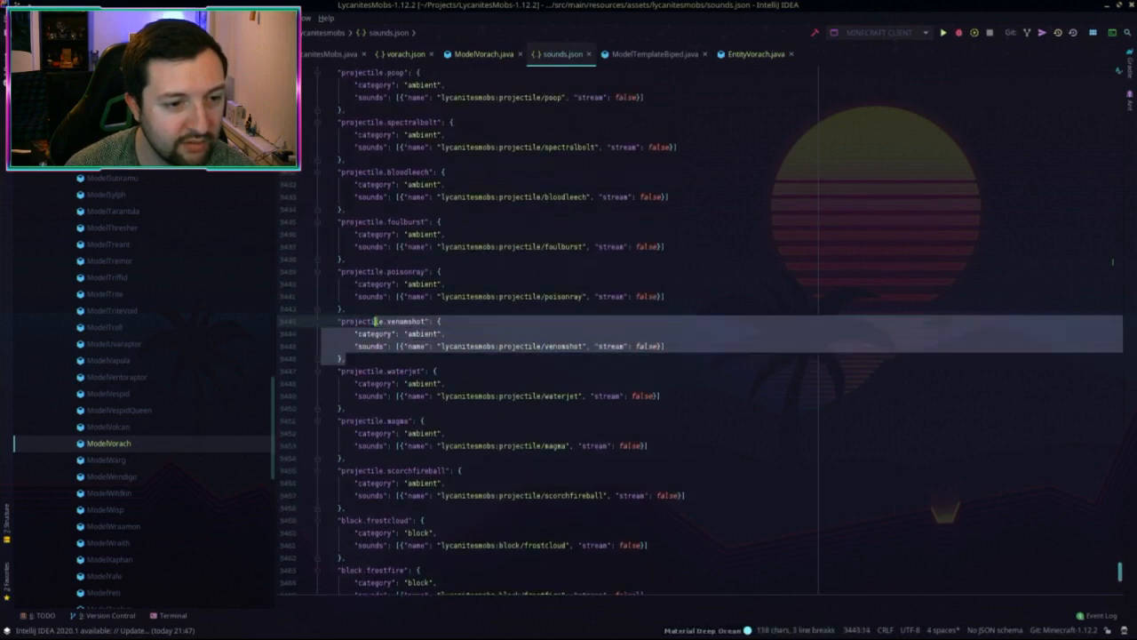
key(ctrl+d)
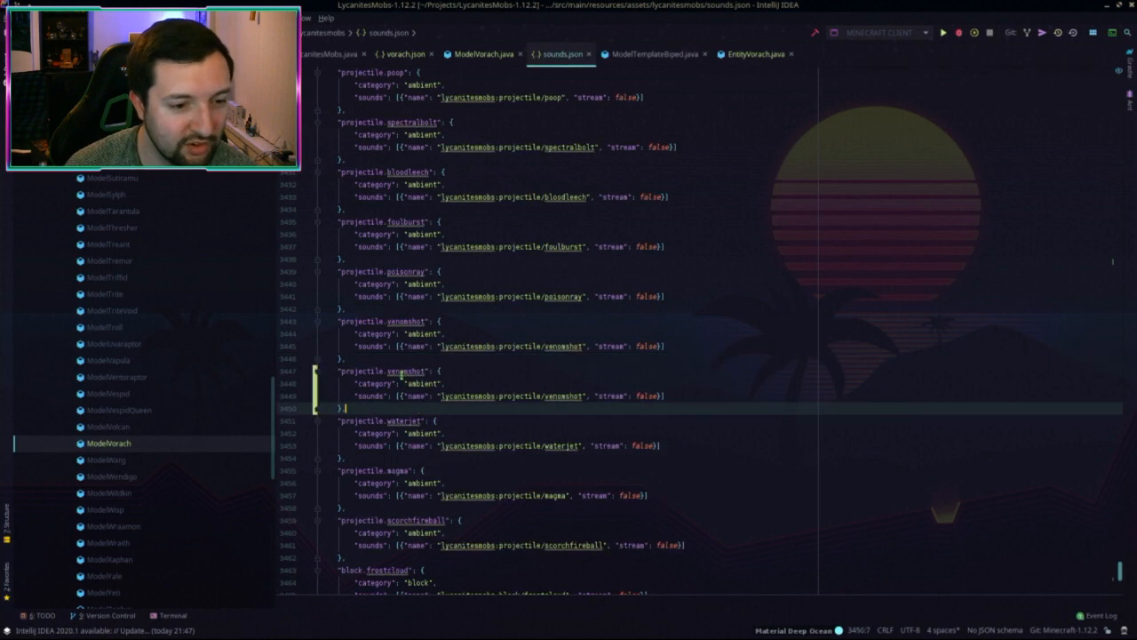
double_click(405, 370)
text(voracb)
text(olt)
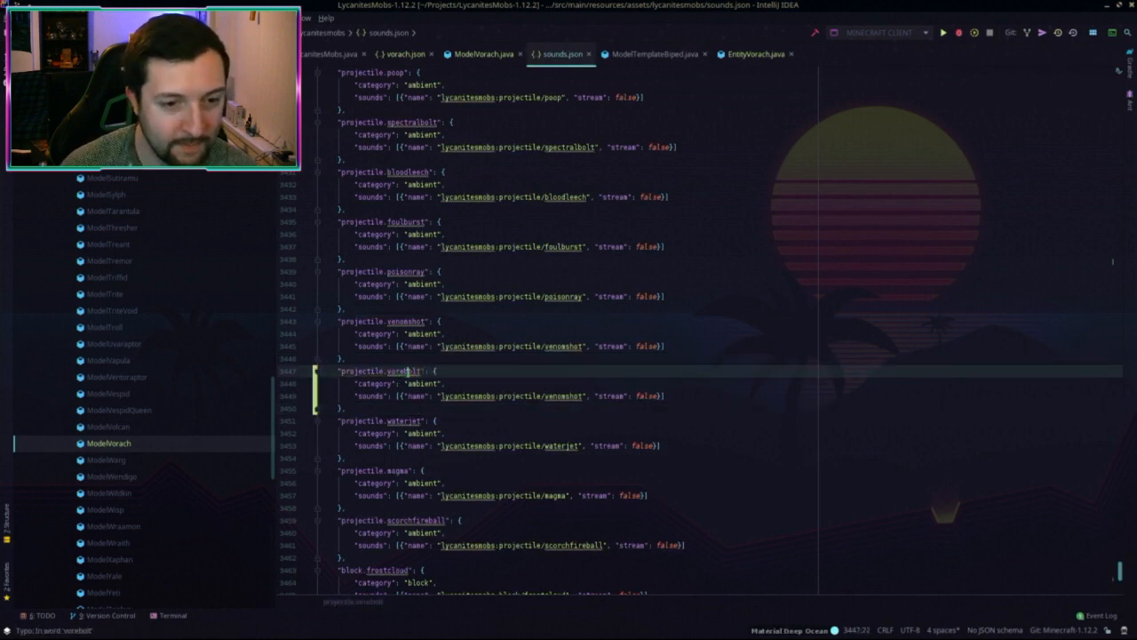
double_click(408, 370)
key(ctrl+c)
double_click(568, 396)
key(ctrl+v)
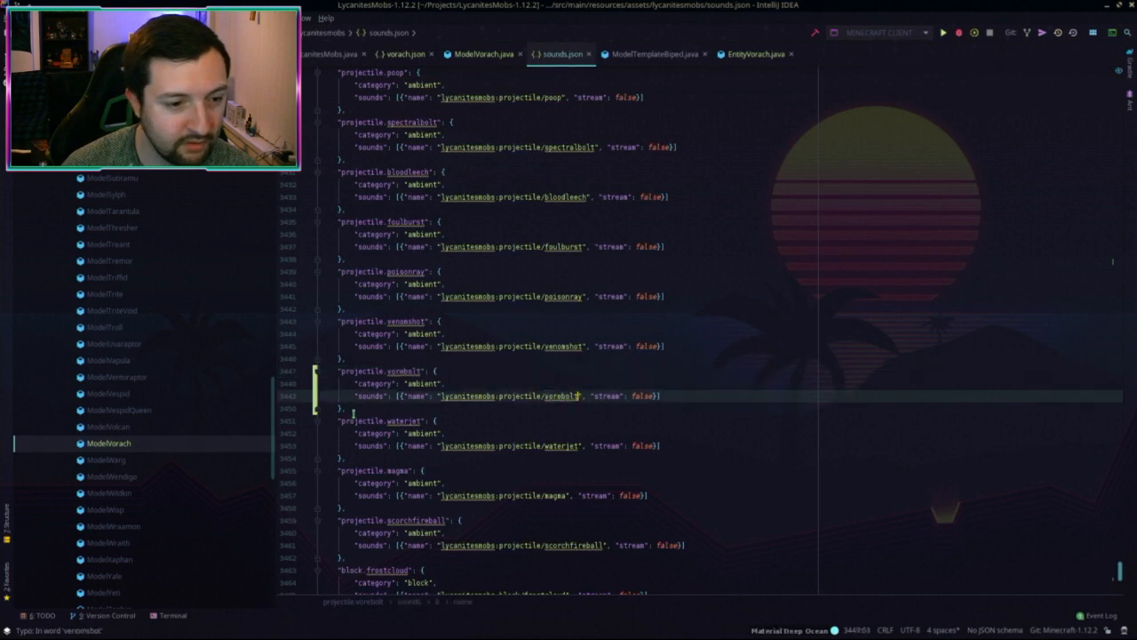
drag(353, 409, 383, 357)
key(ctrl+c)
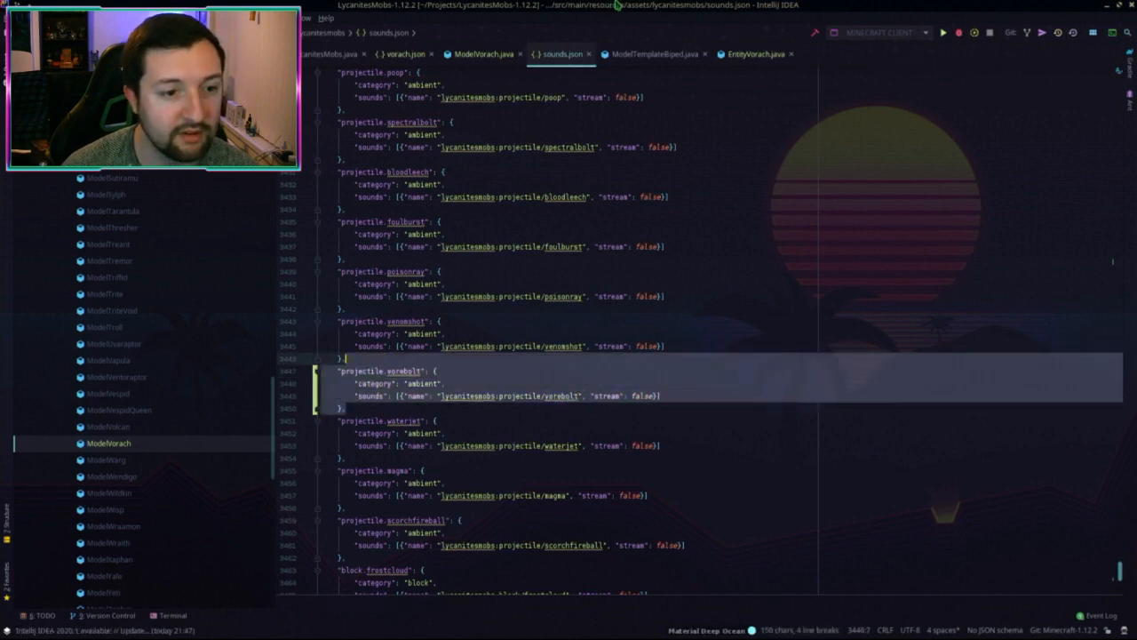
Step: Paste the vorebolt entry below venomshot in the 1.15.2 sounds.json
key(alt+Tab)
key(ctrl+f)
text(venoms)
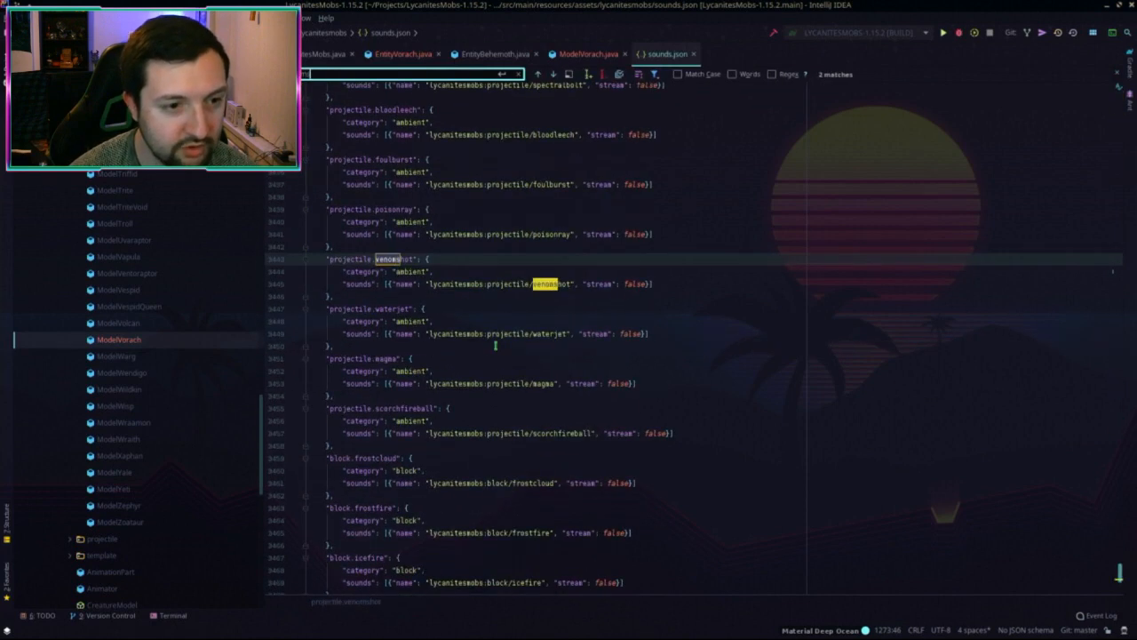
key(Escape)
click(381, 299)
key(ctrl+v)
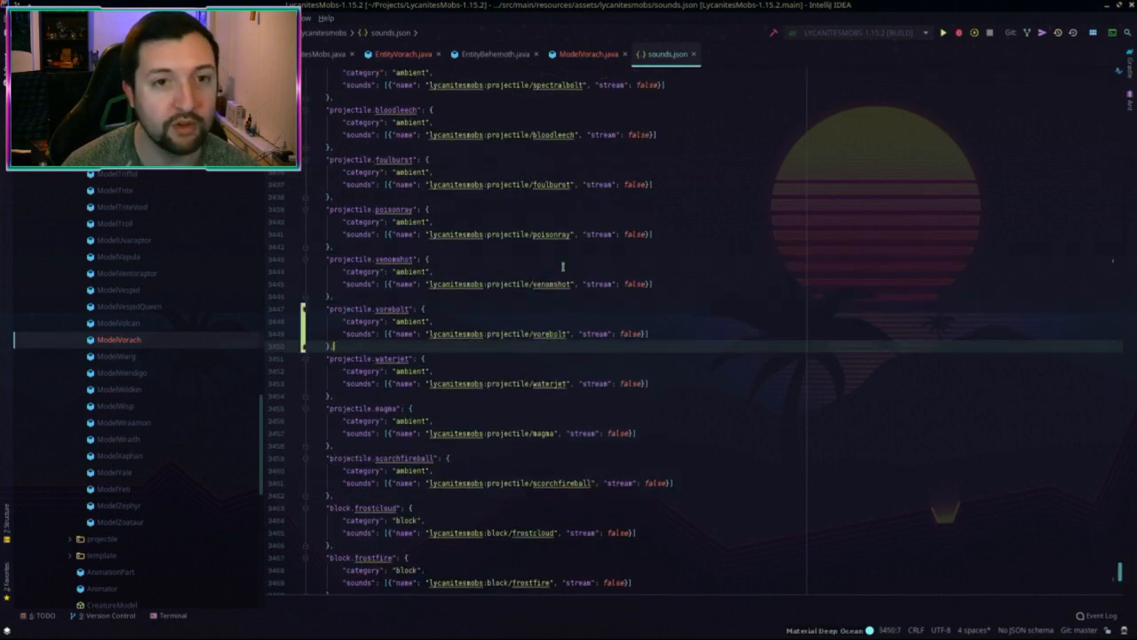
Step: Return to the 1.12.2 project and start a file search for sounds.json
key(alt+Tab)
click(708, 289)
key(shift)
key(shift)
text(sounds.json)
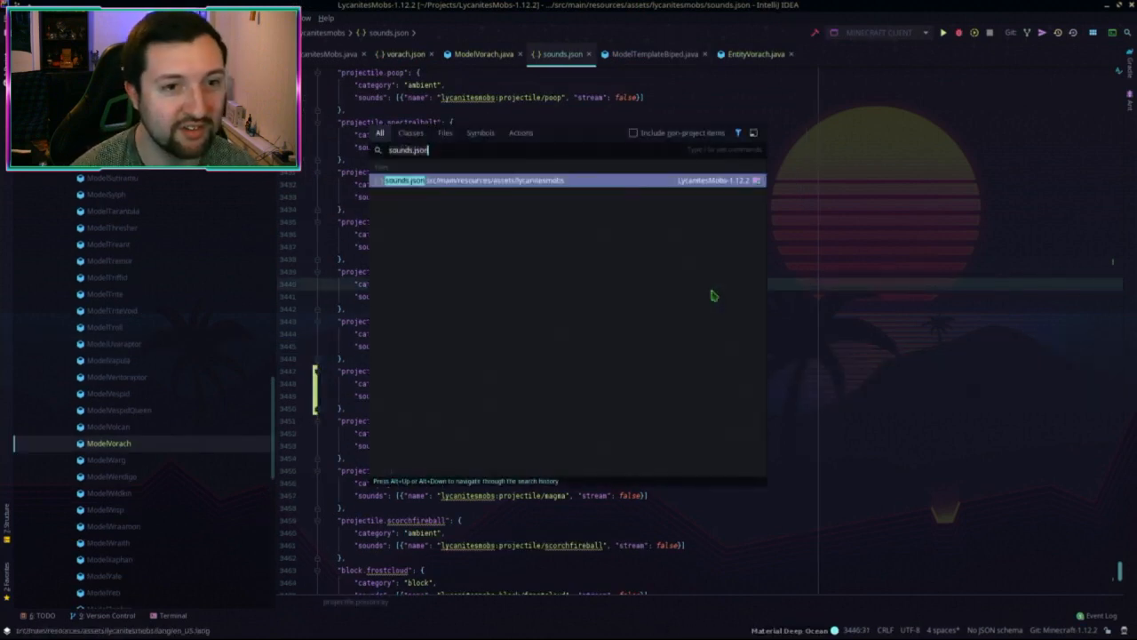
Step: Open en_US.lang in the 1.12.2 project and jump to the vapula name and description entries
key(Return)
key(shift)
key(shift)
text(en_)
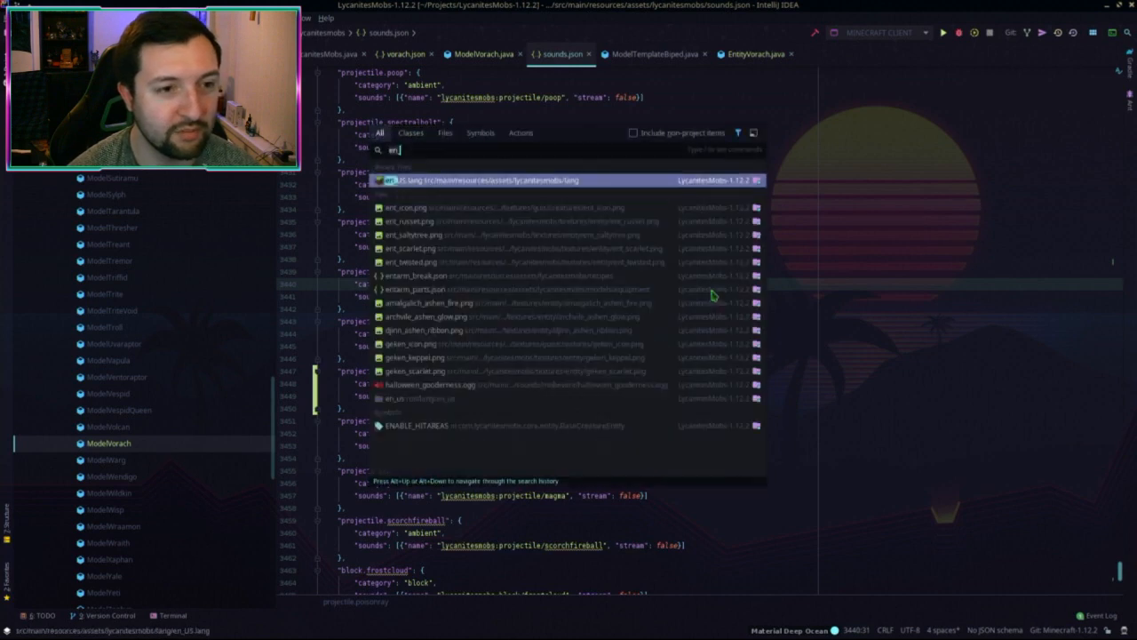
key(Return)
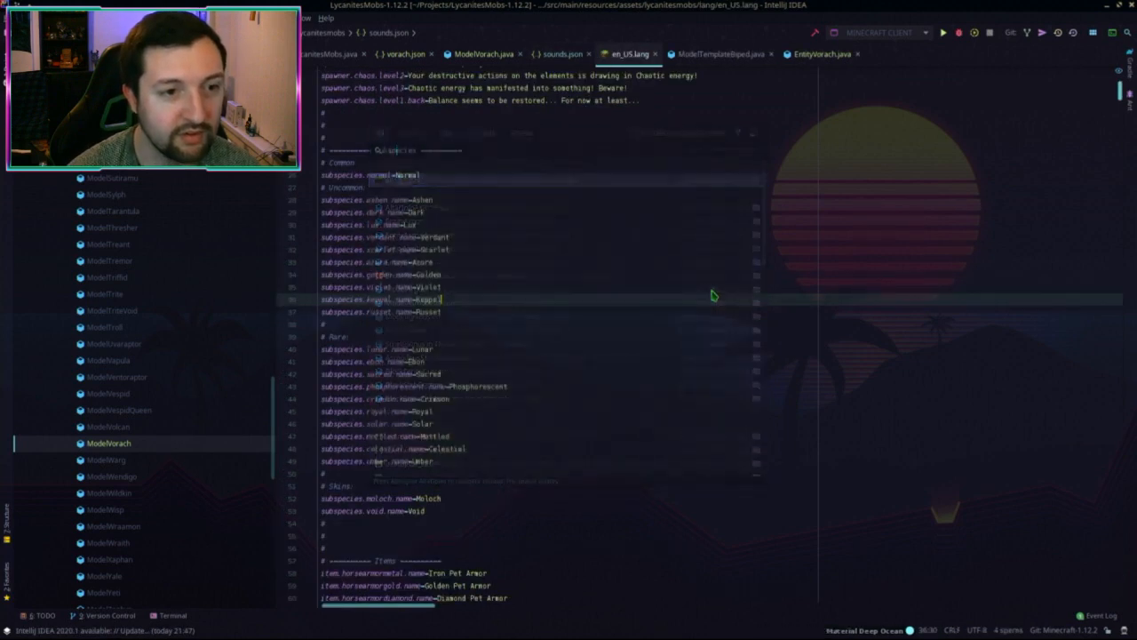
click(545, 347)
key(ctrl+f)
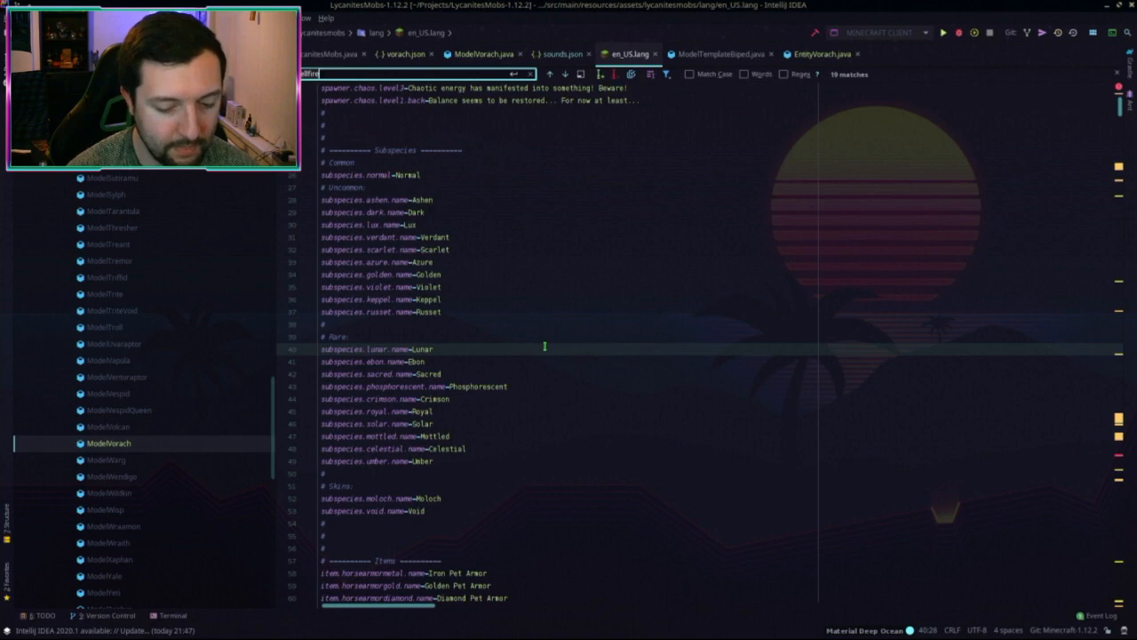
text(vapula)
key(Escape)
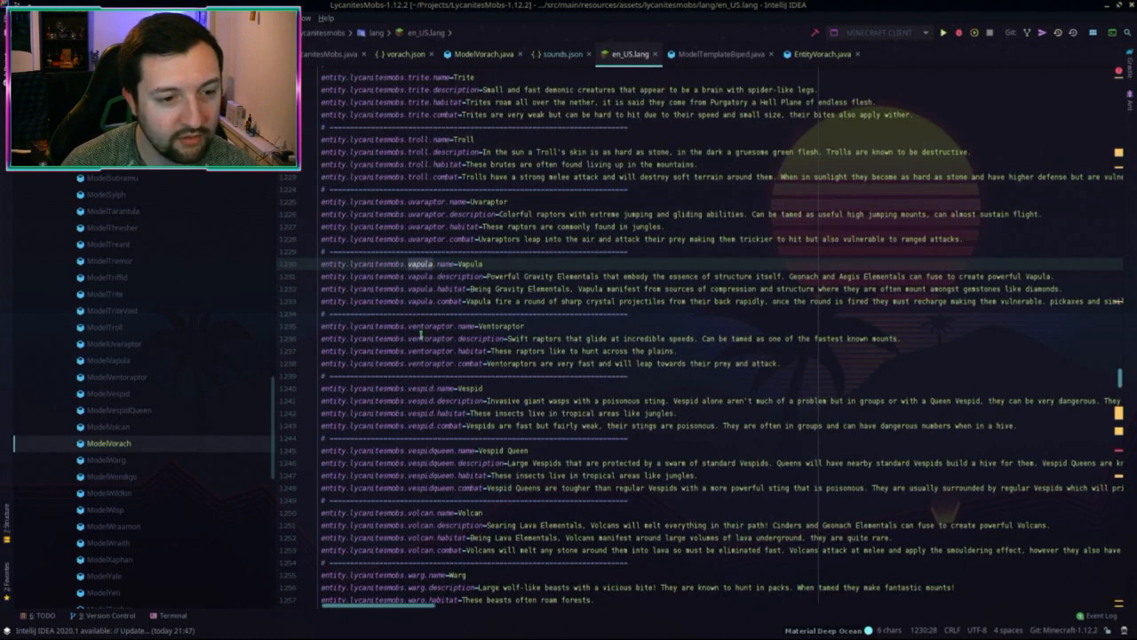
scroll(438, 378, down, 5)
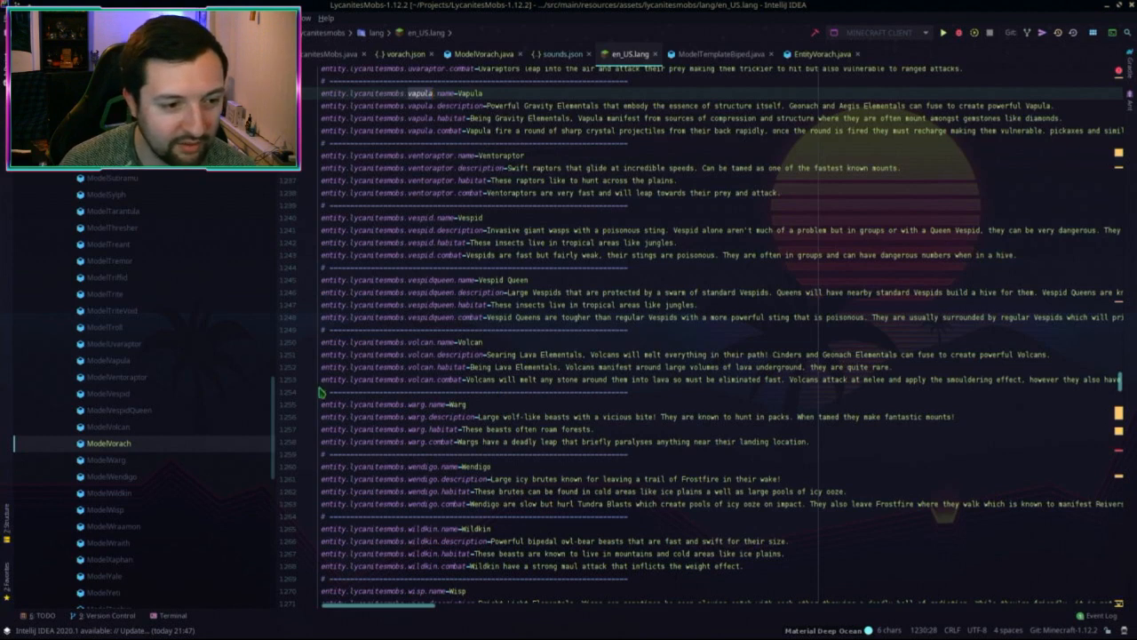
Step: Duplicate the four Volcan language entries with their divider line below the original
drag(322, 392, 318, 347)
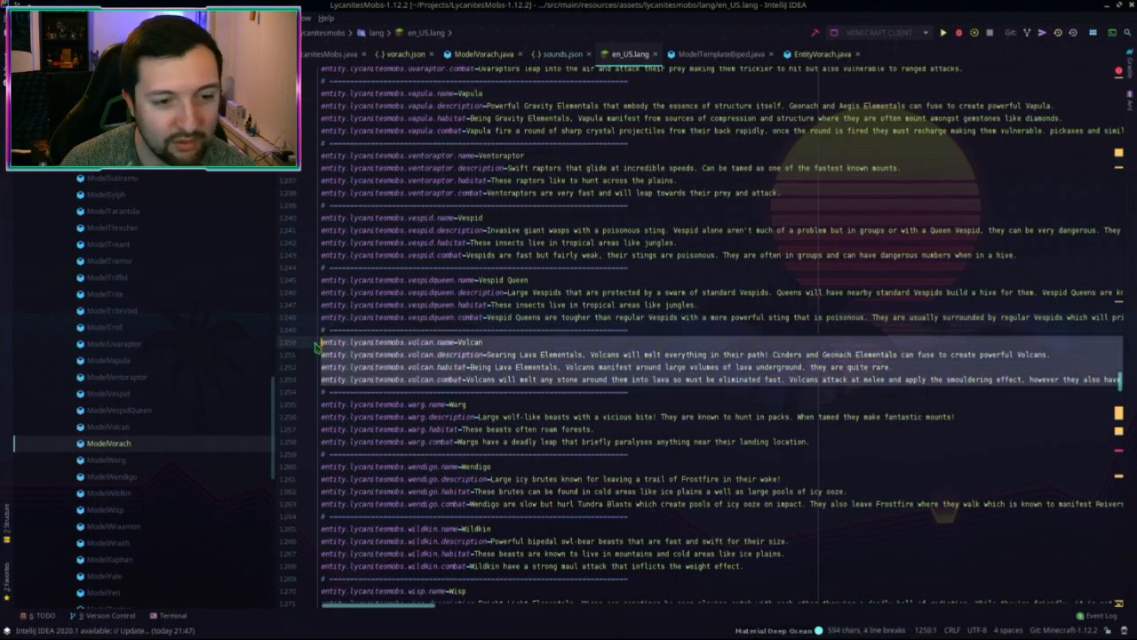
key(ctrl+d)
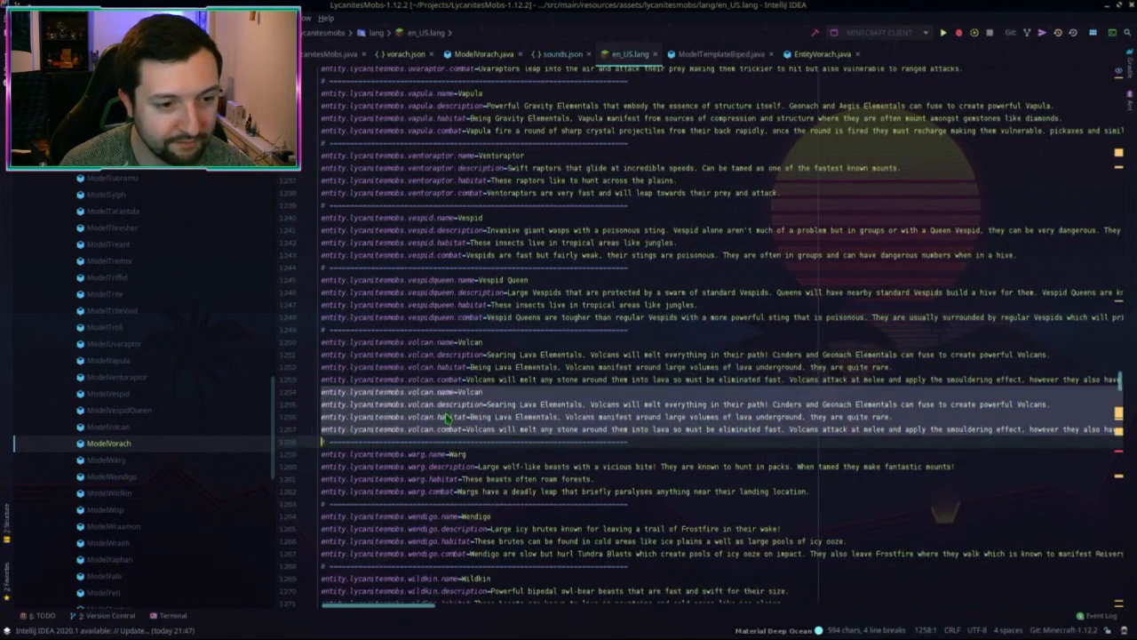
key(ctrl+z)
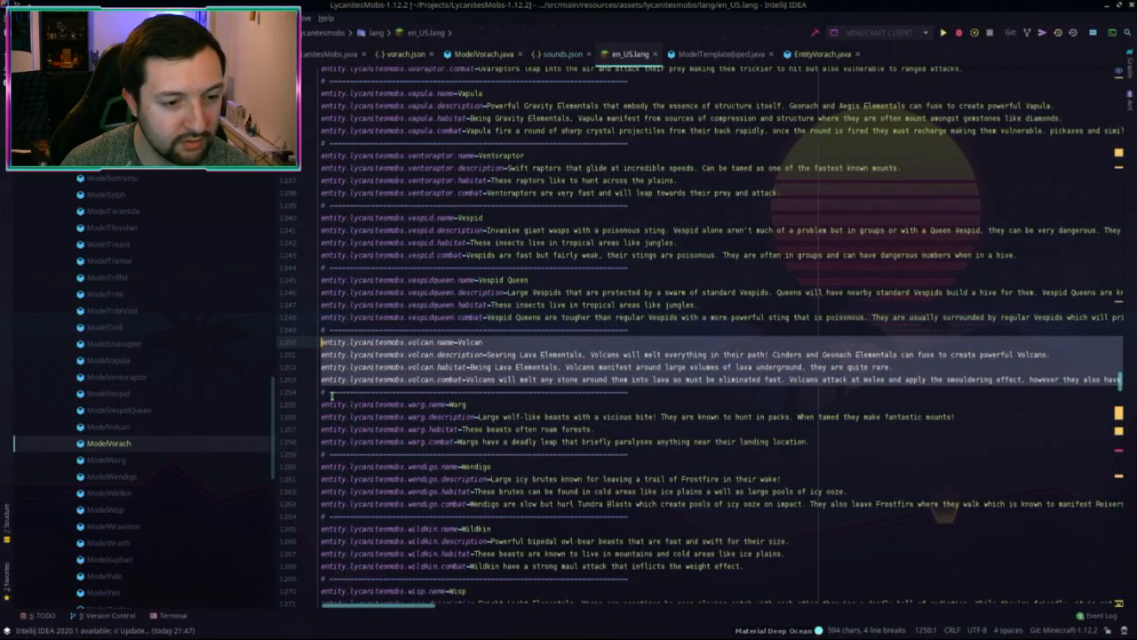
drag(630, 392, 309, 339)
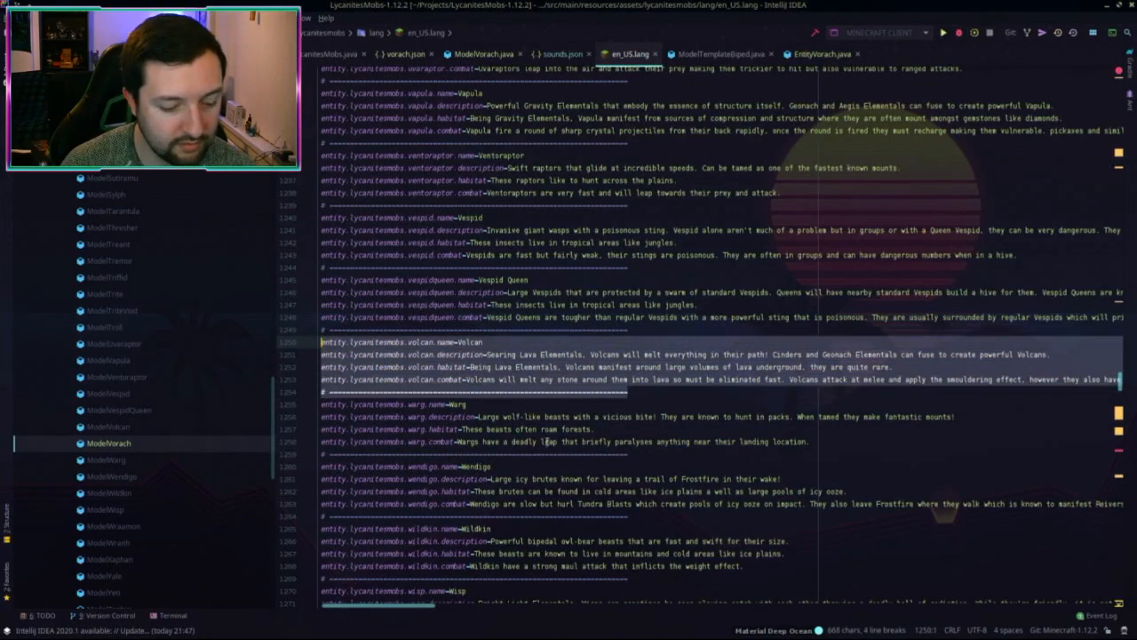
key(ctrl+d)
click(628, 393)
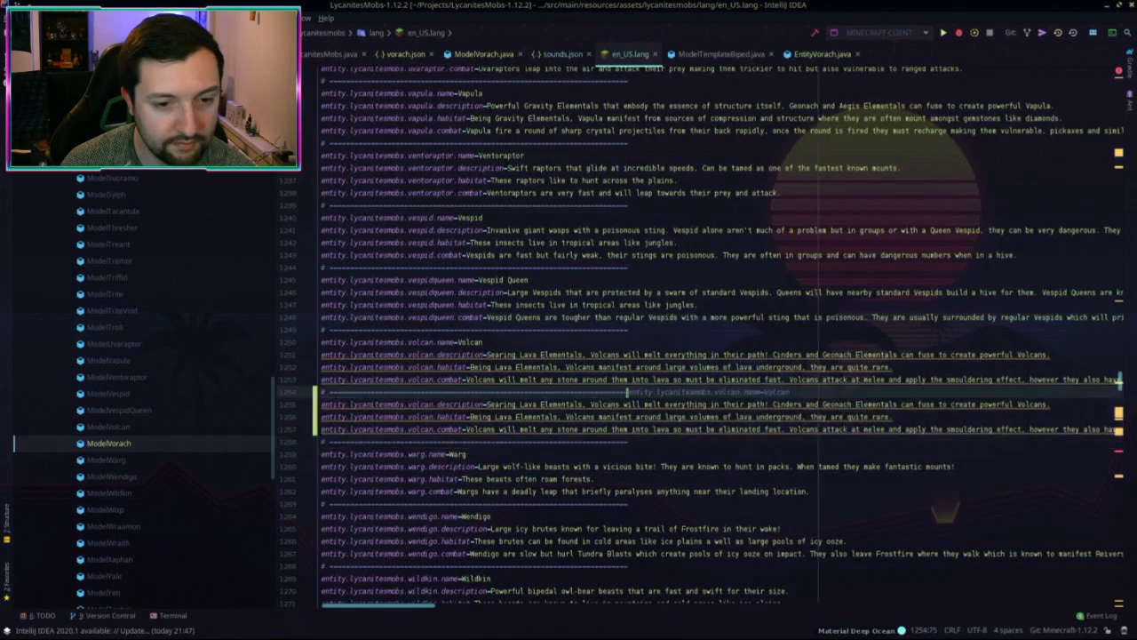
key(Return)
scroll(501, 336, down, 3)
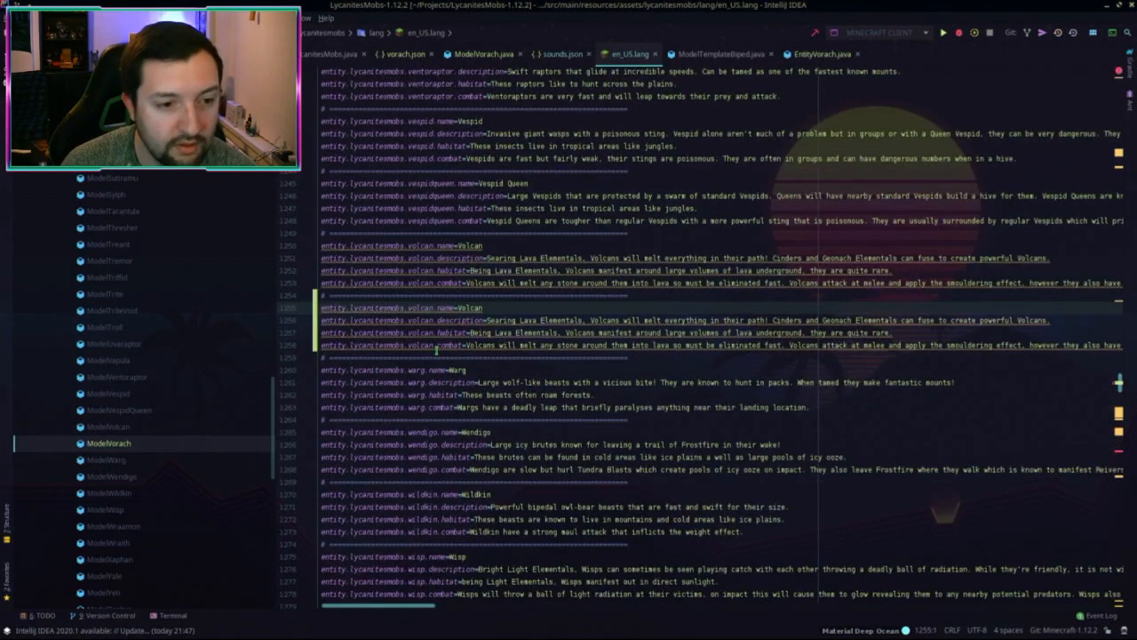
Step: Set the copy's display name to Vorach and change volcan to vorach in all four keys
double_click(468, 307)
text(Vorach)
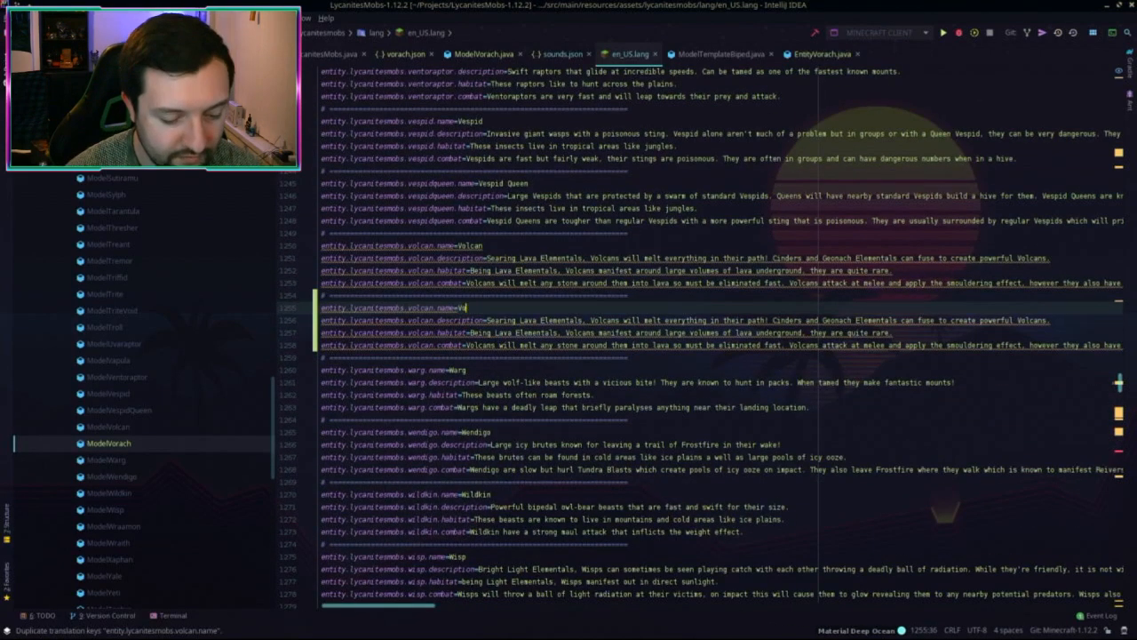
double_click(420, 309)
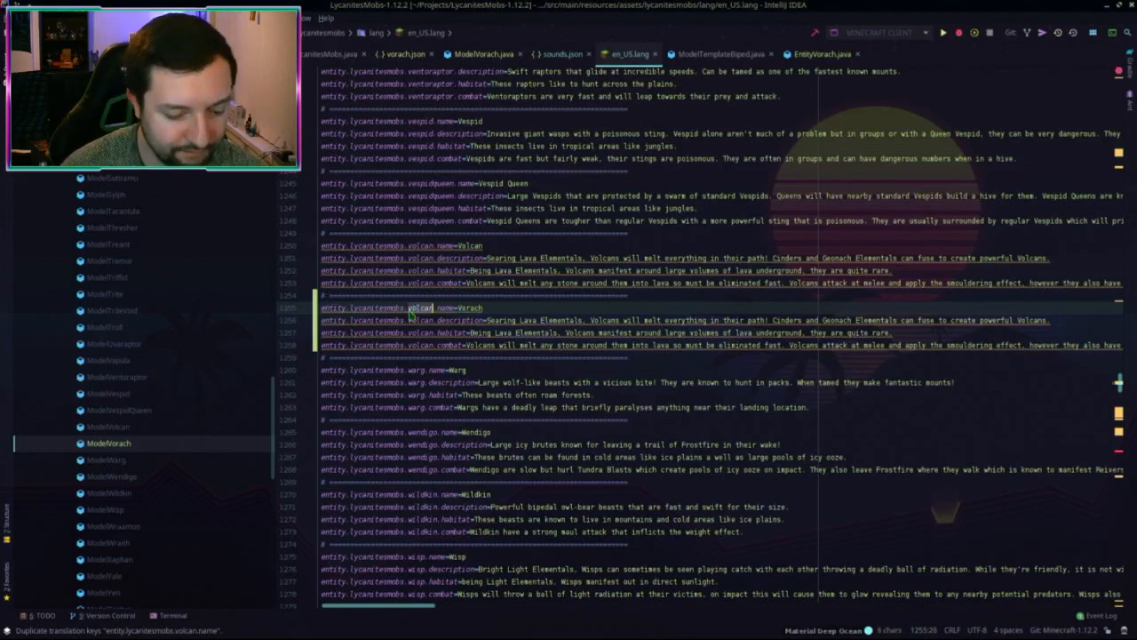
text(vorac)
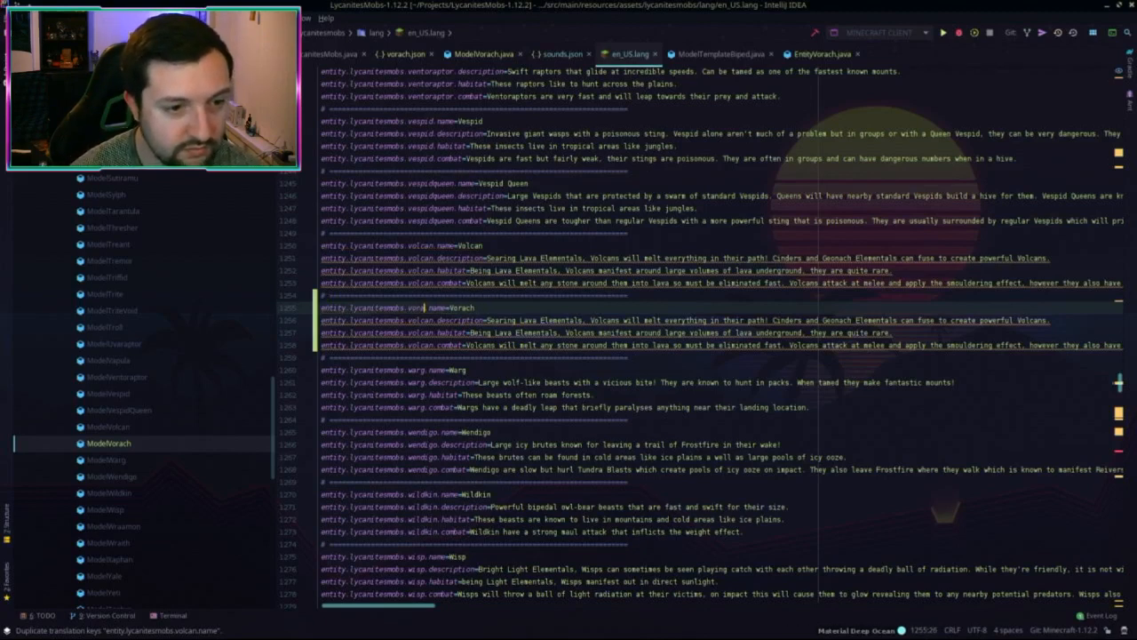
text(h)
double_click(420, 320)
text(vorach)
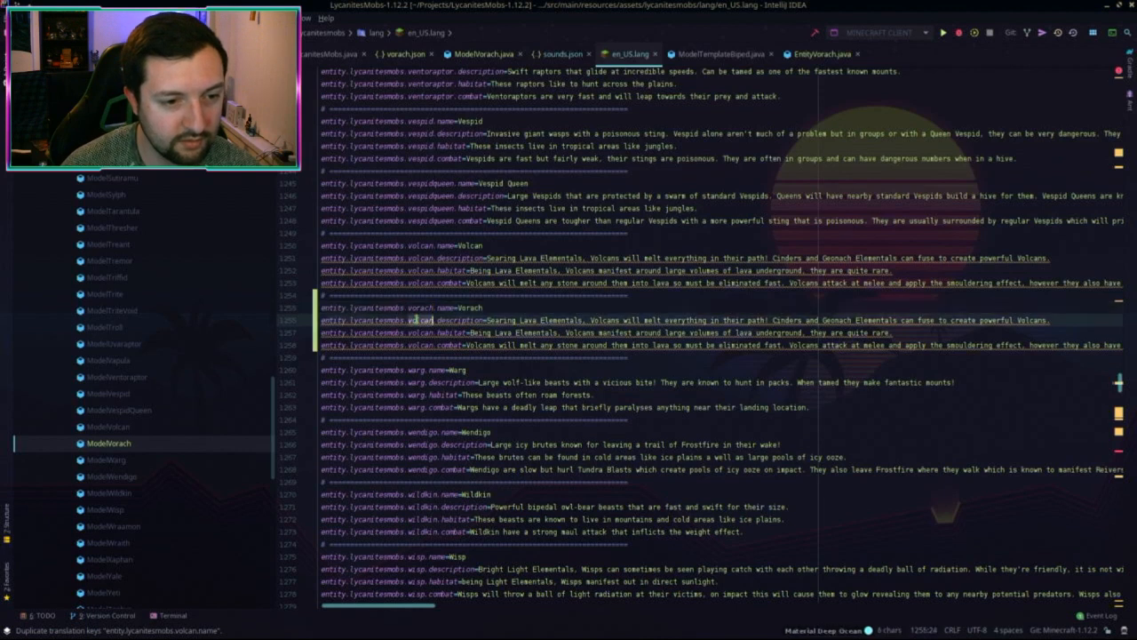
double_click(420, 333)
text(vorach)
double_click(421, 344)
text(vorach)
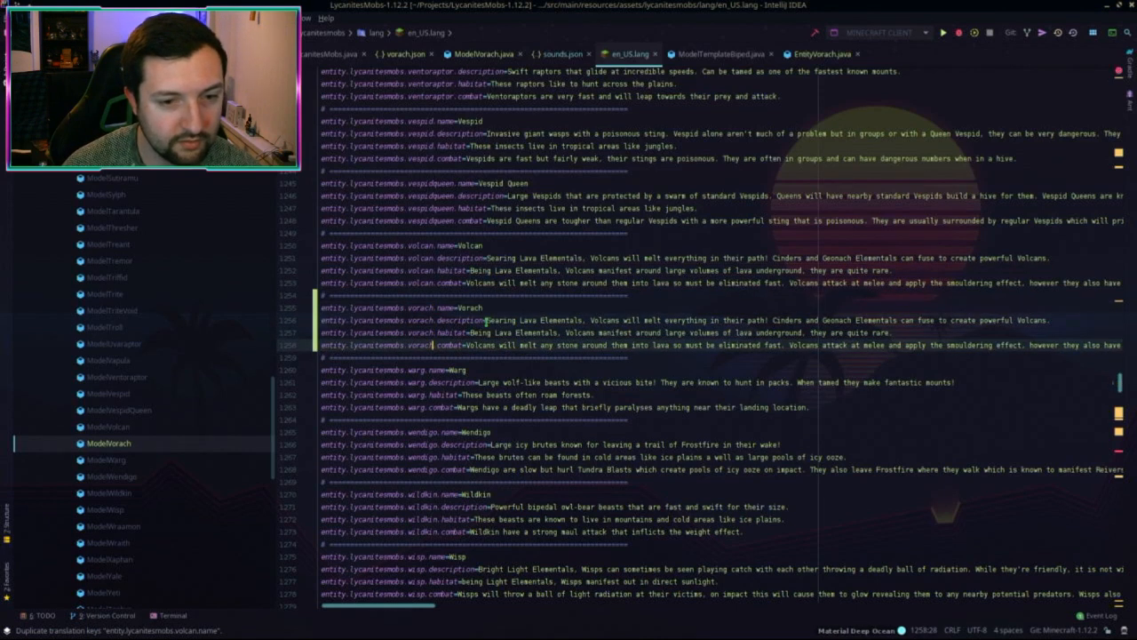
Step: Clear the copied description, habitat and combat text from the vorach entries
click(486, 320)
shift+click(1058, 320)
key(BackSpace)
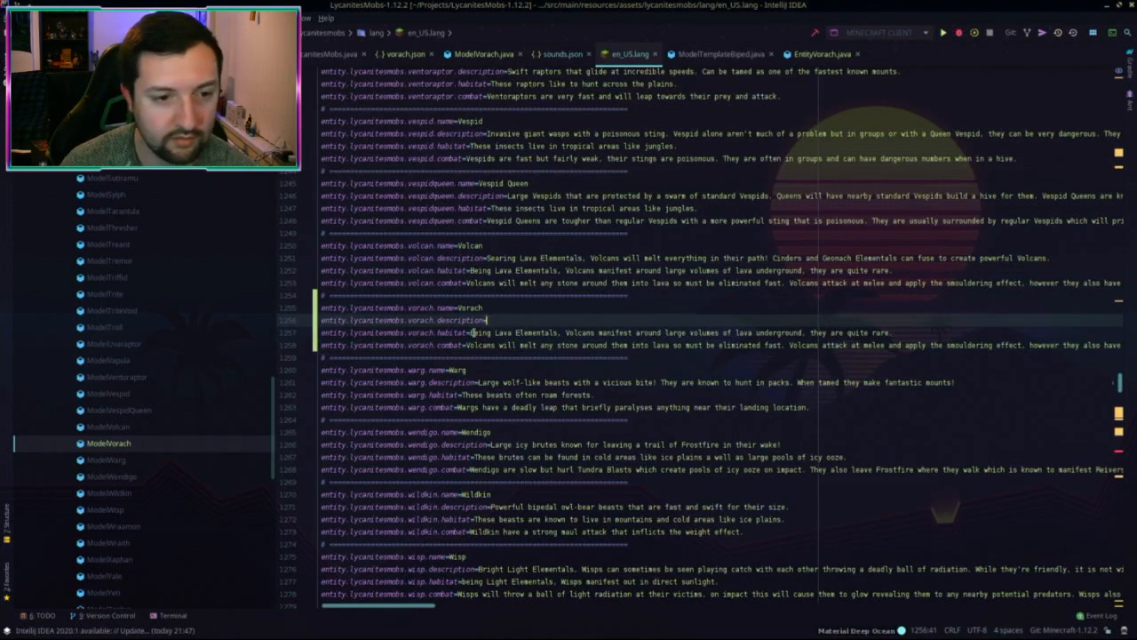
click(471, 332)
shift+click(893, 332)
key(BackSpace)
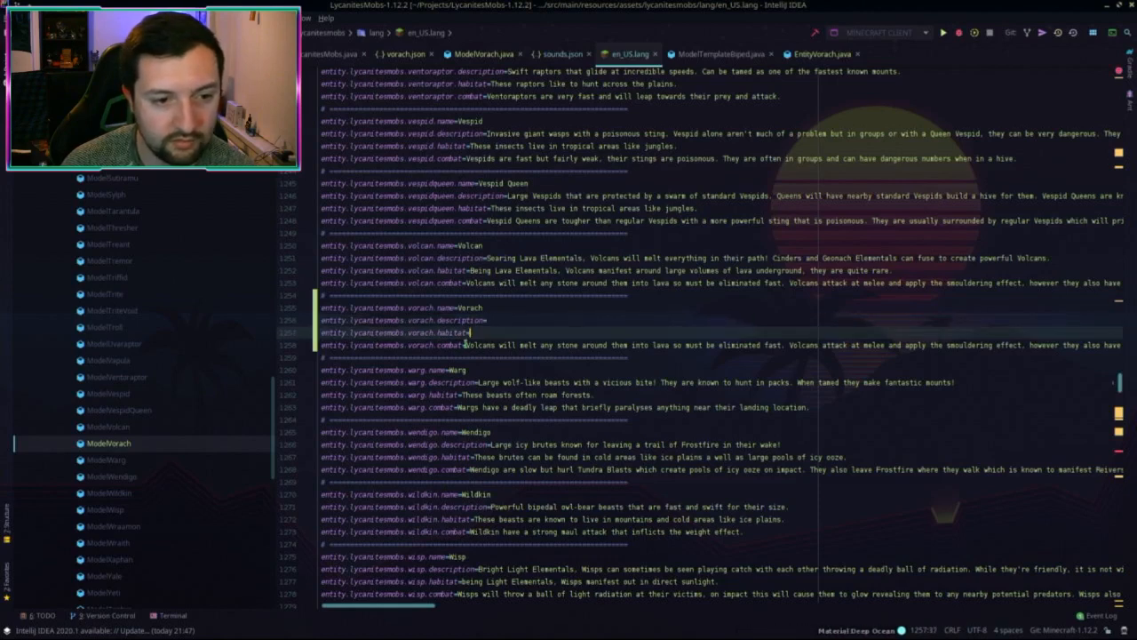
click(464, 345)
shift+click(993, 345)
key(BackSpace)
drag(993, 345, 468, 345)
key(BackSpace)
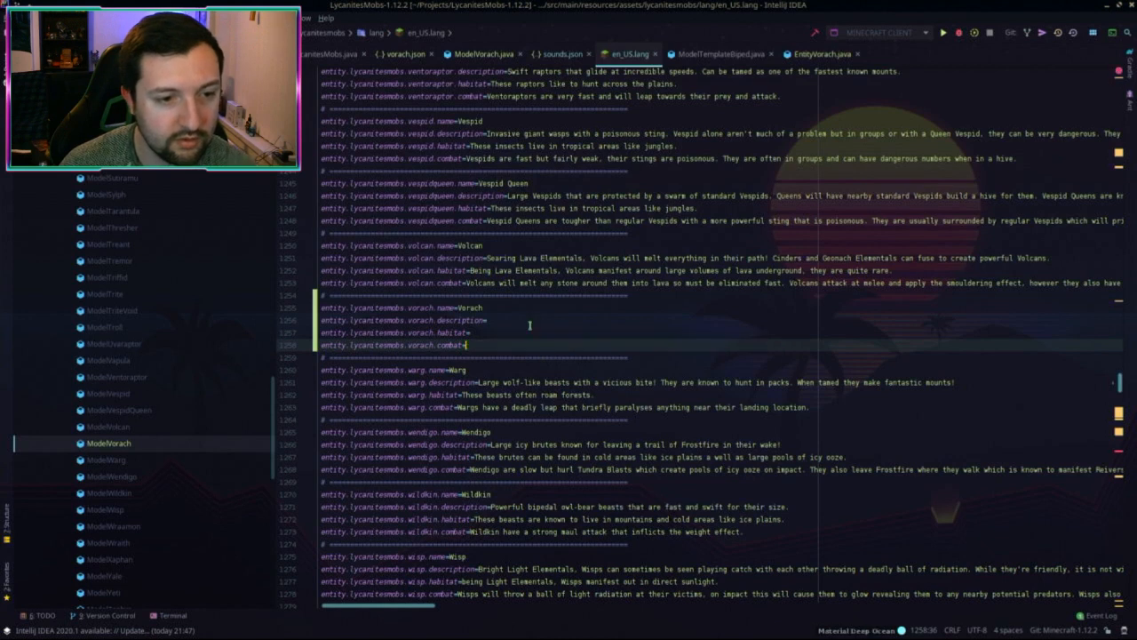
click(530, 325)
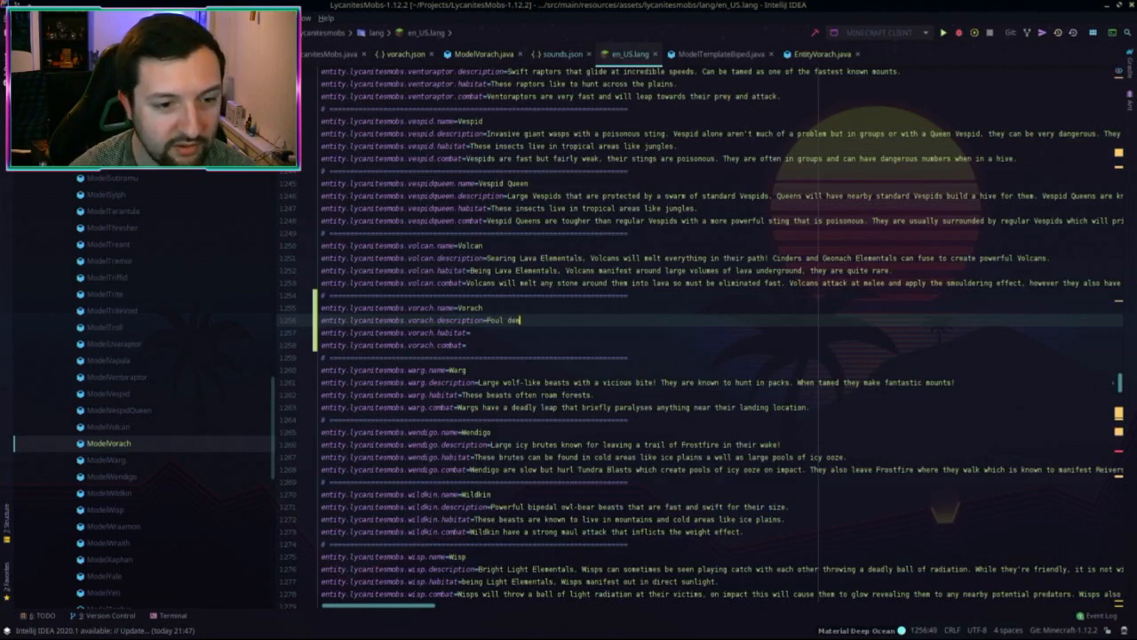
Step: Finish the Vorach description and set its habitat to 'Vorach lurk around the dark corners of the nether.'
text(ons)
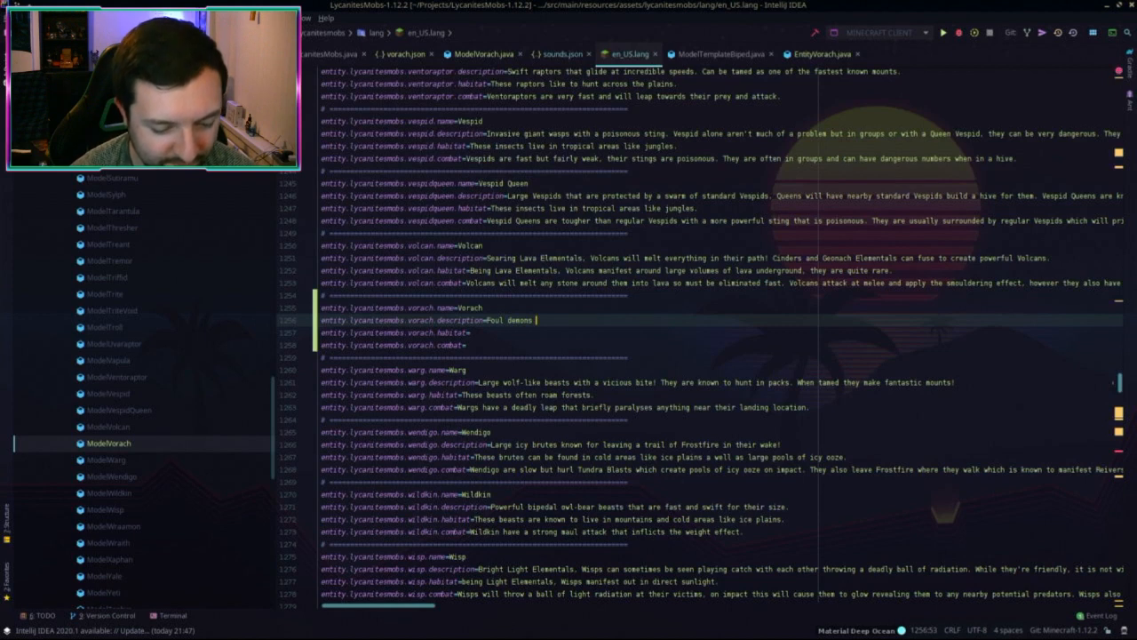
text( that produce)
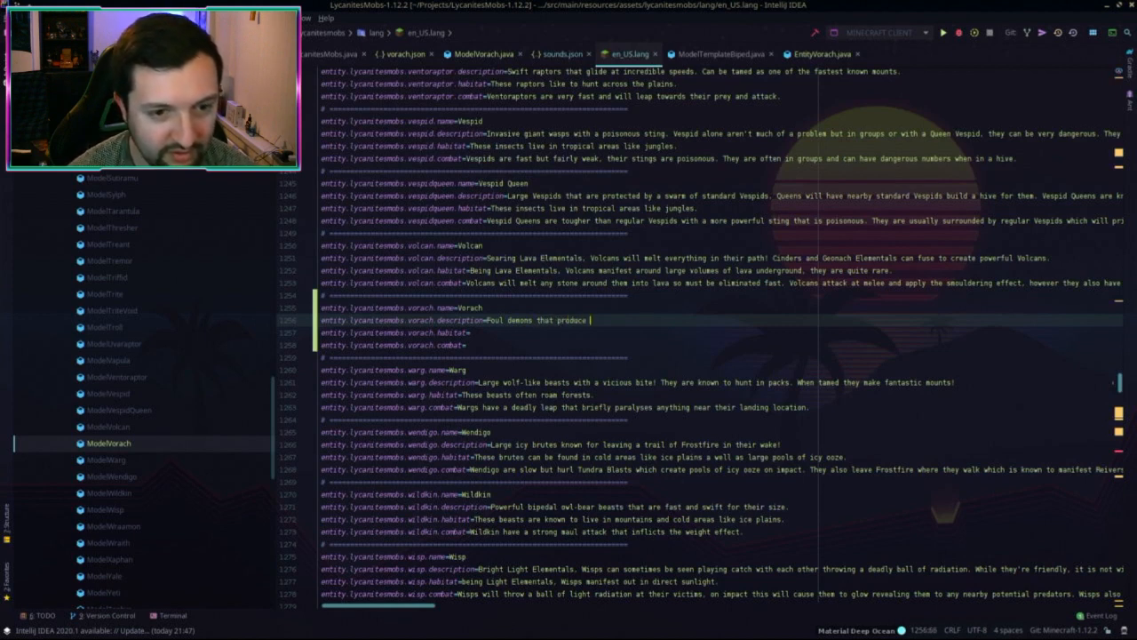
text( a deadly )
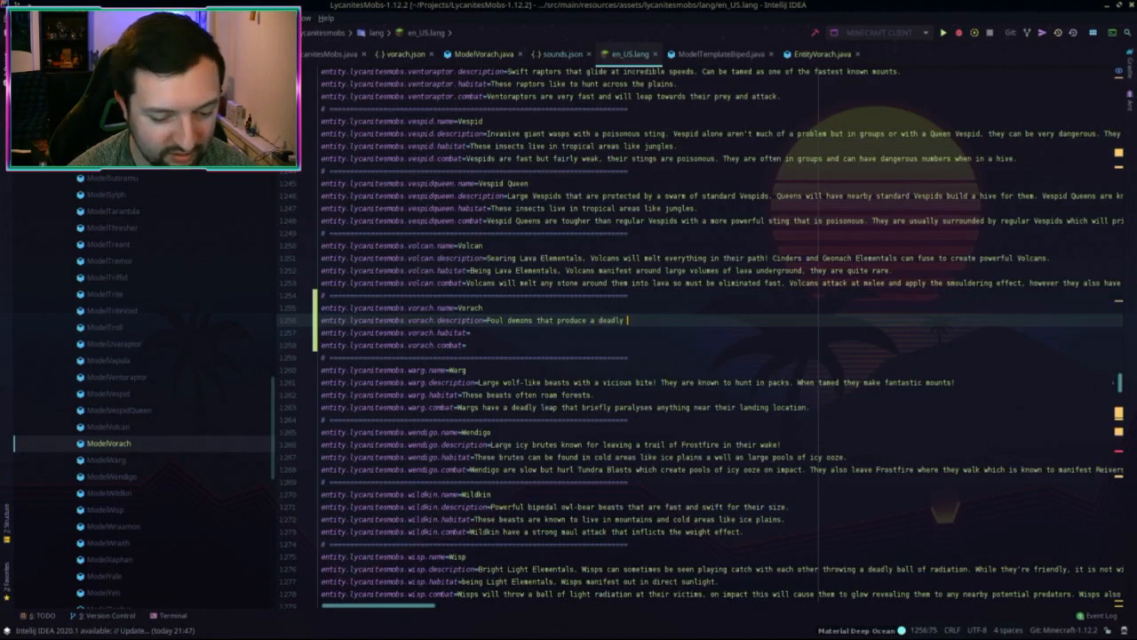
text(substance from the )
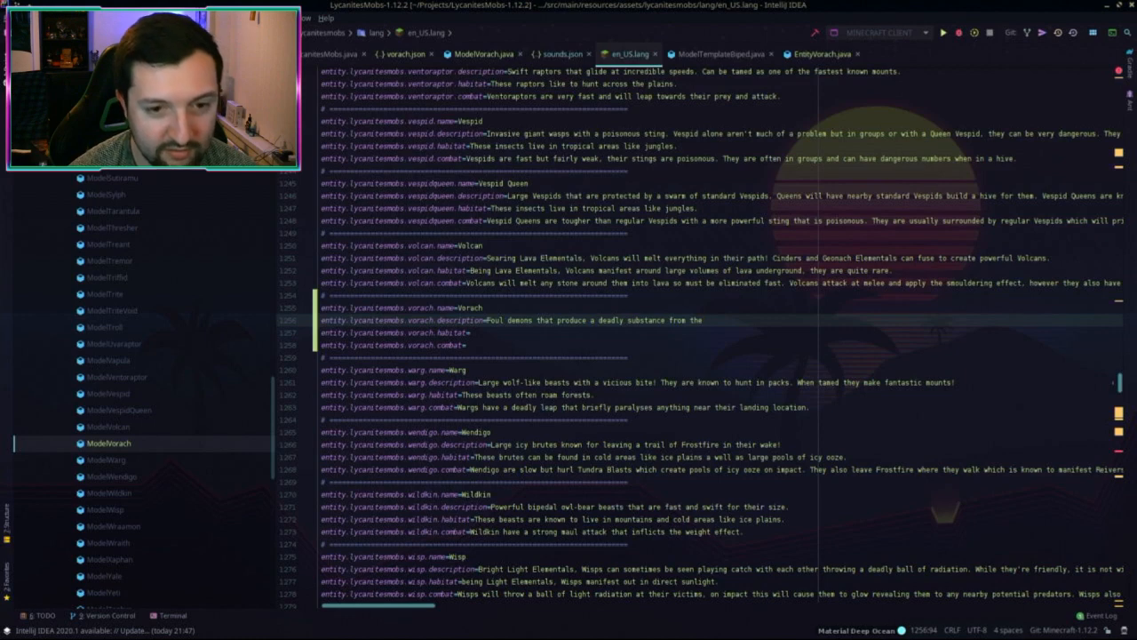
text(back of)
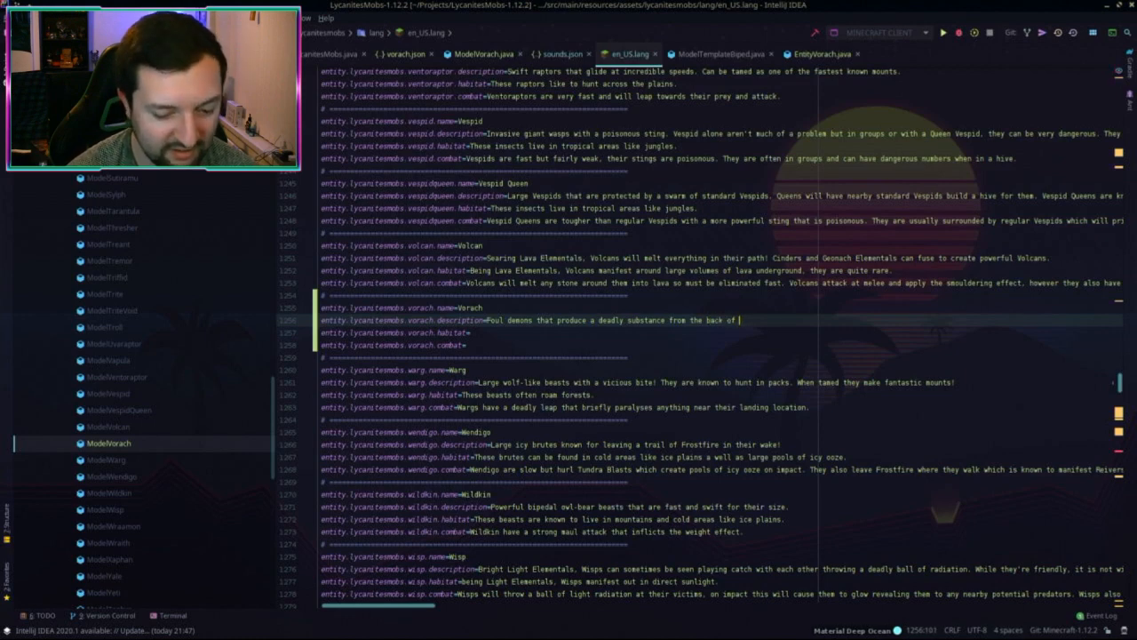
text( their heads)
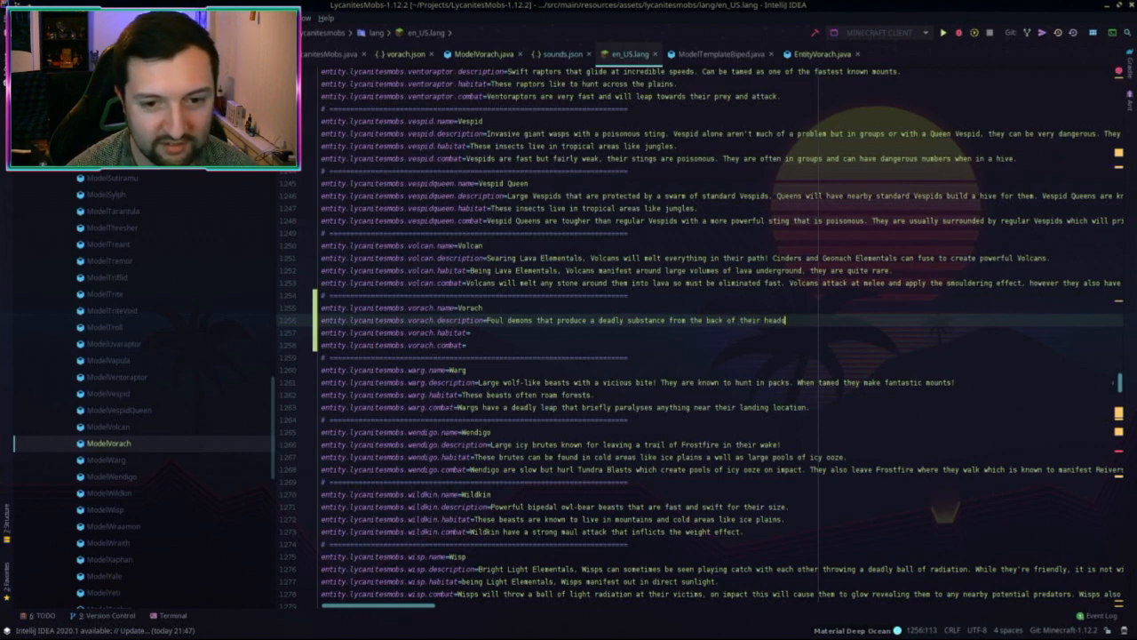
text(. they)
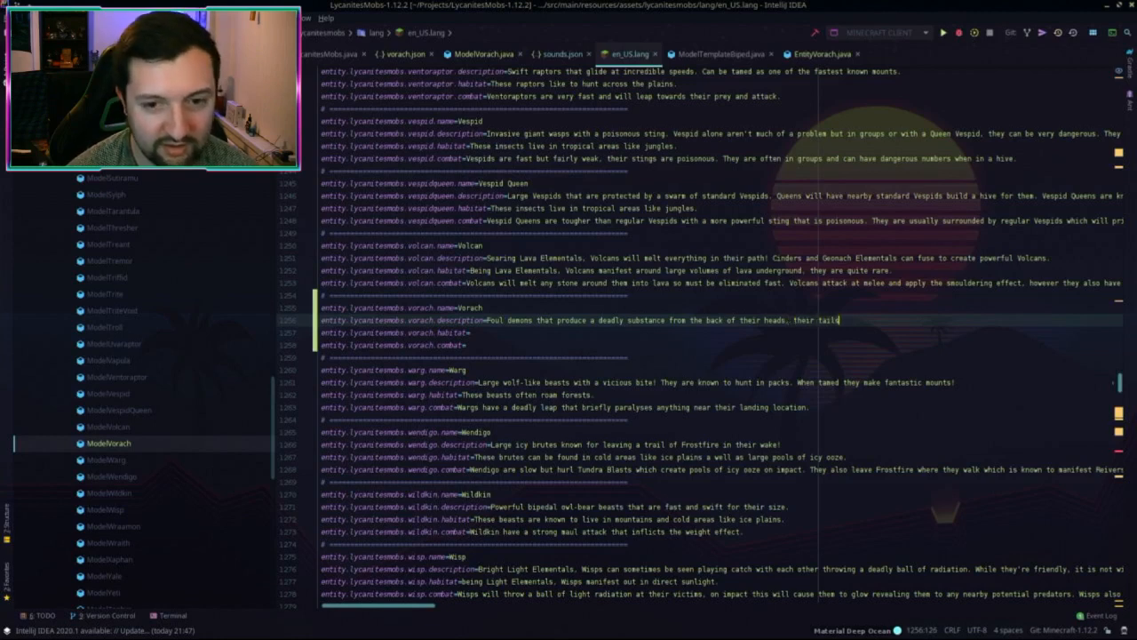
text(lved in)
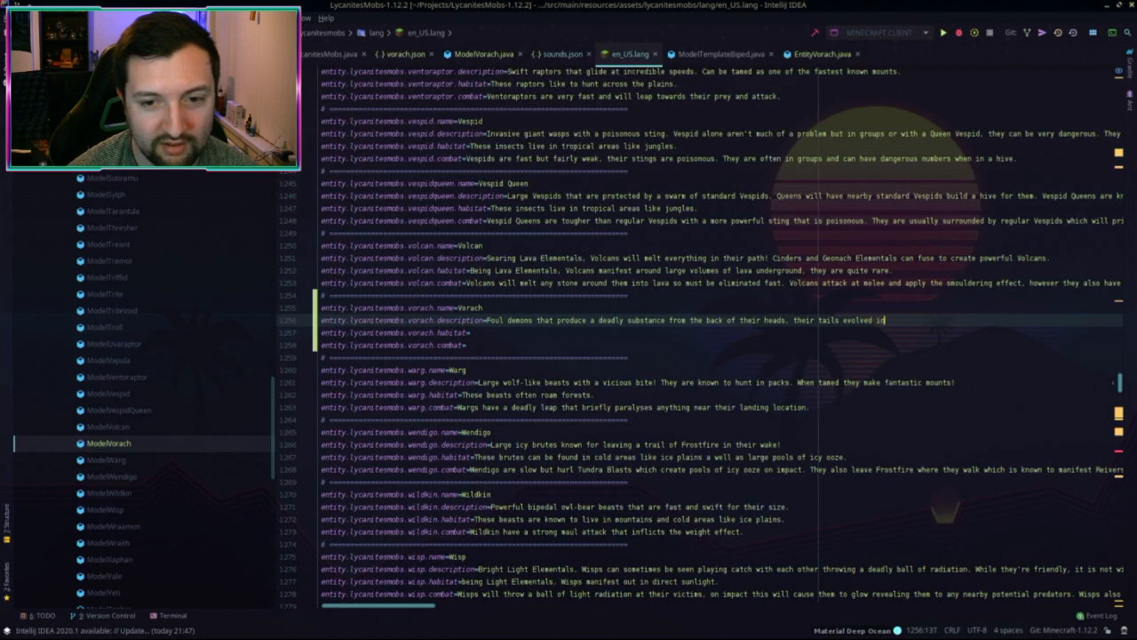
text(to a third )
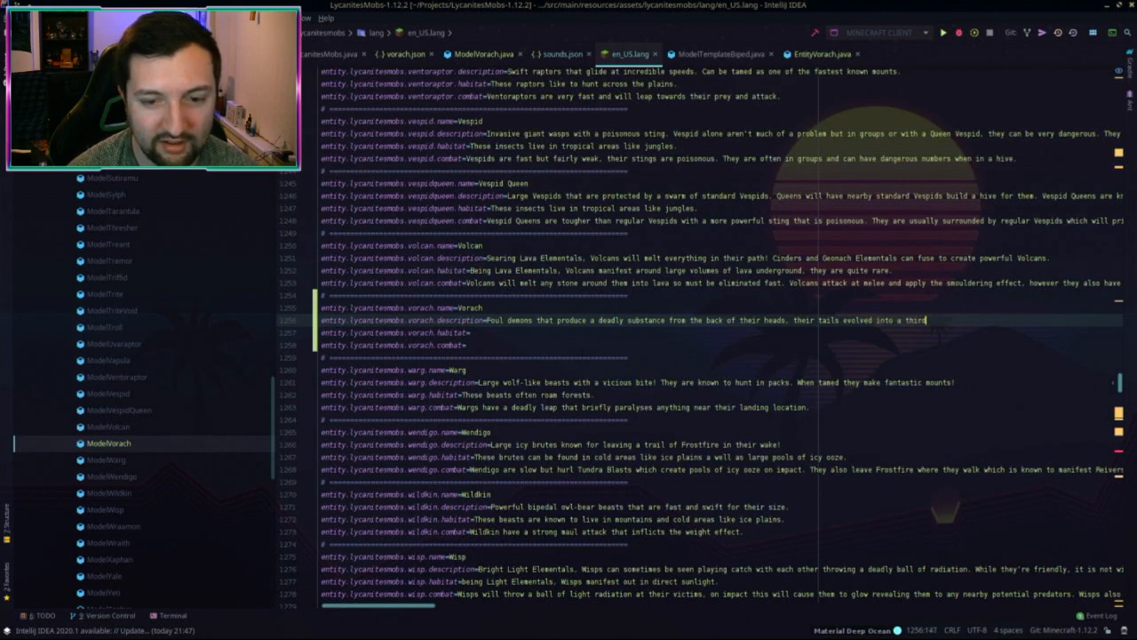
text(leg to allow fo)
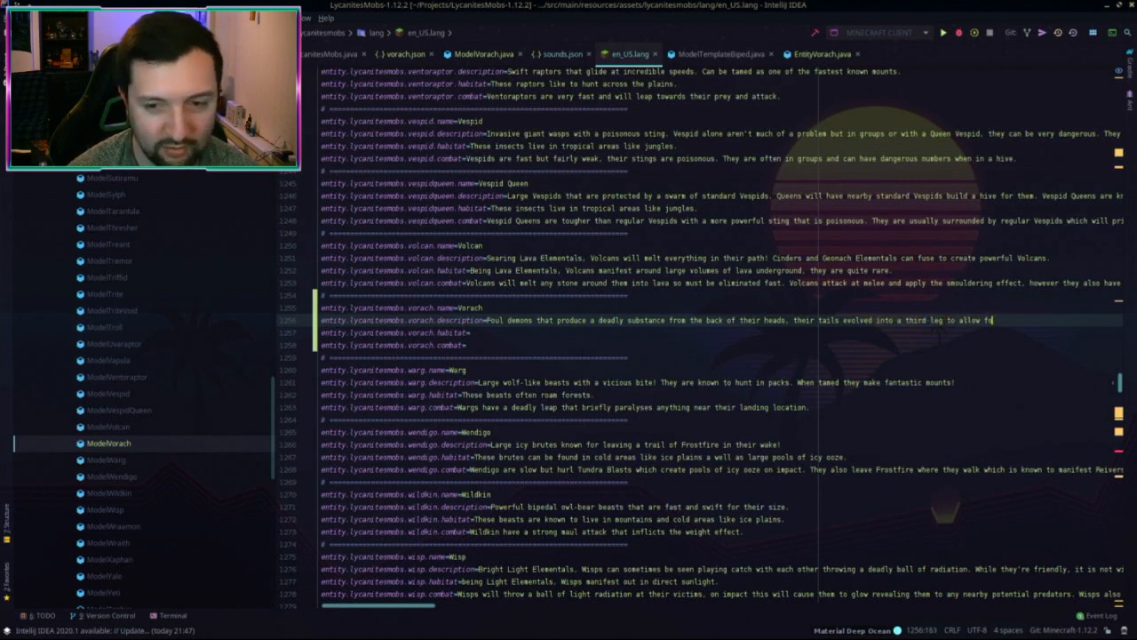
text(r climb)
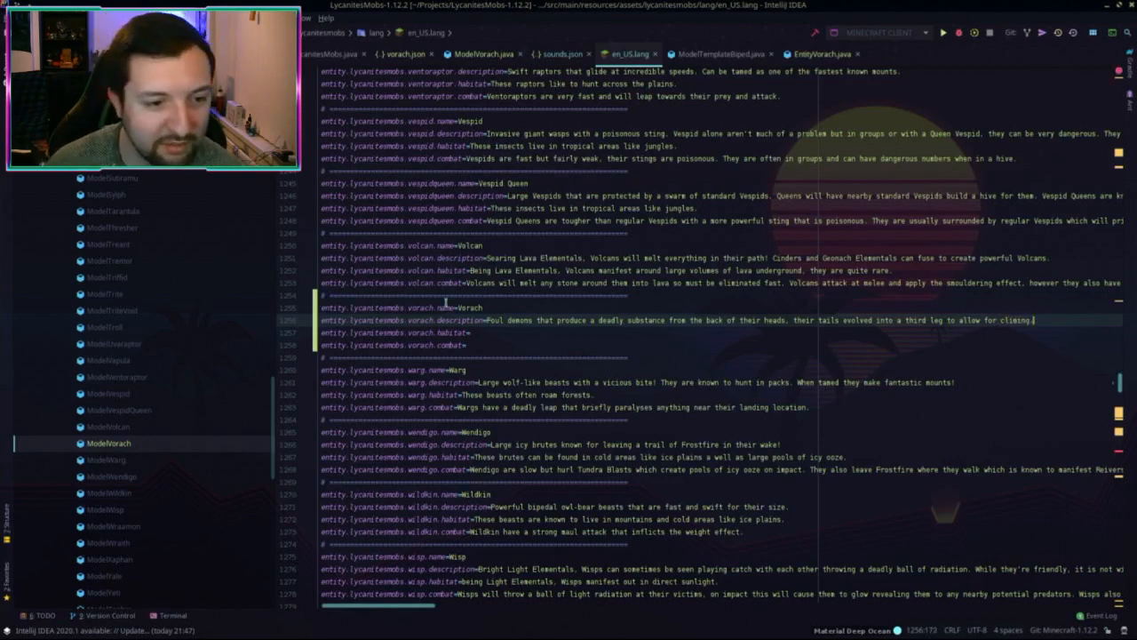
click(492, 332)
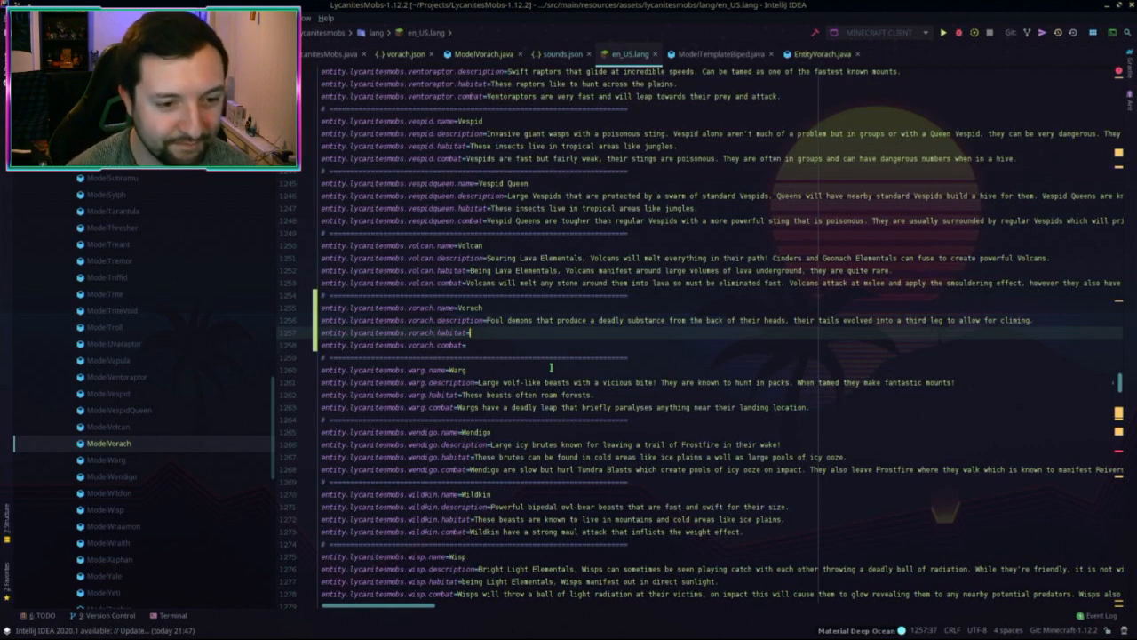
text(Vorach)
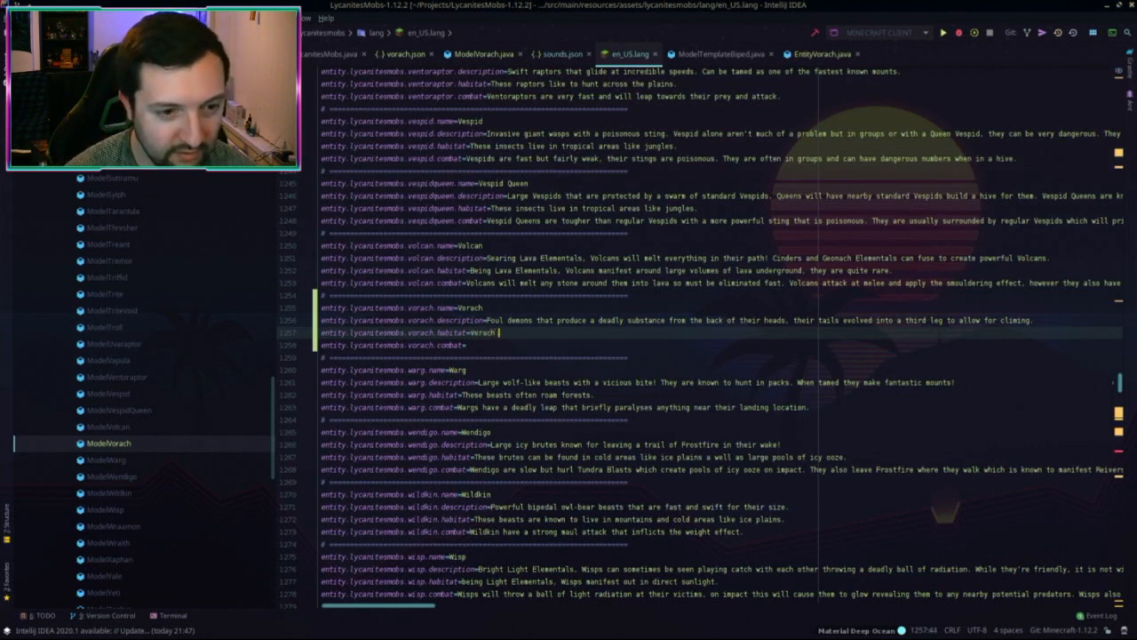
text( lurk a)
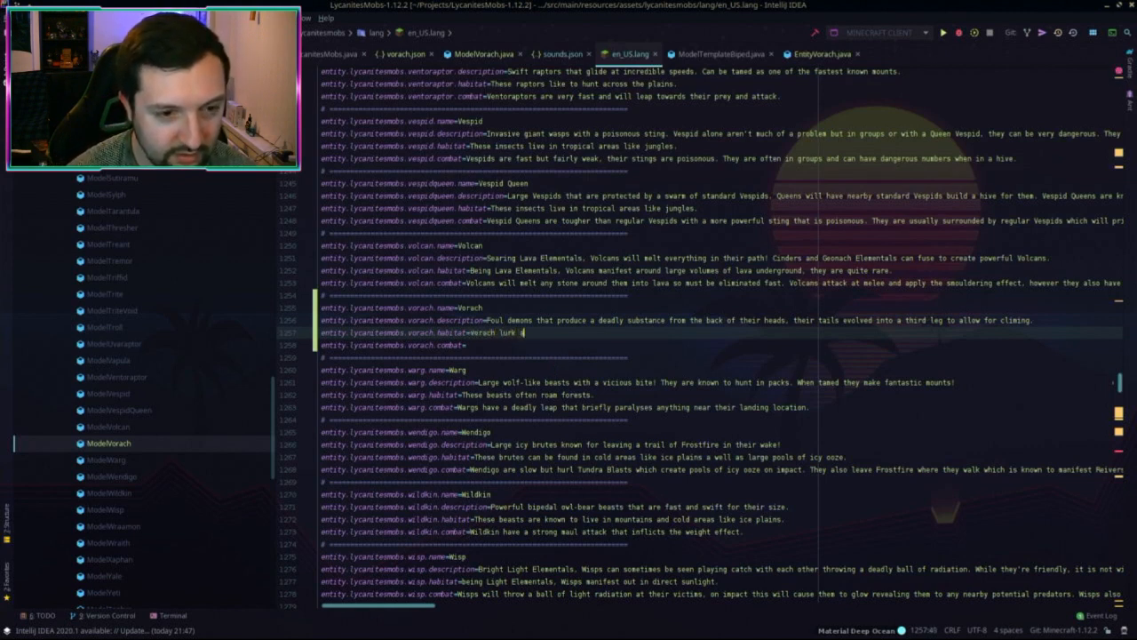
text(round the dark )
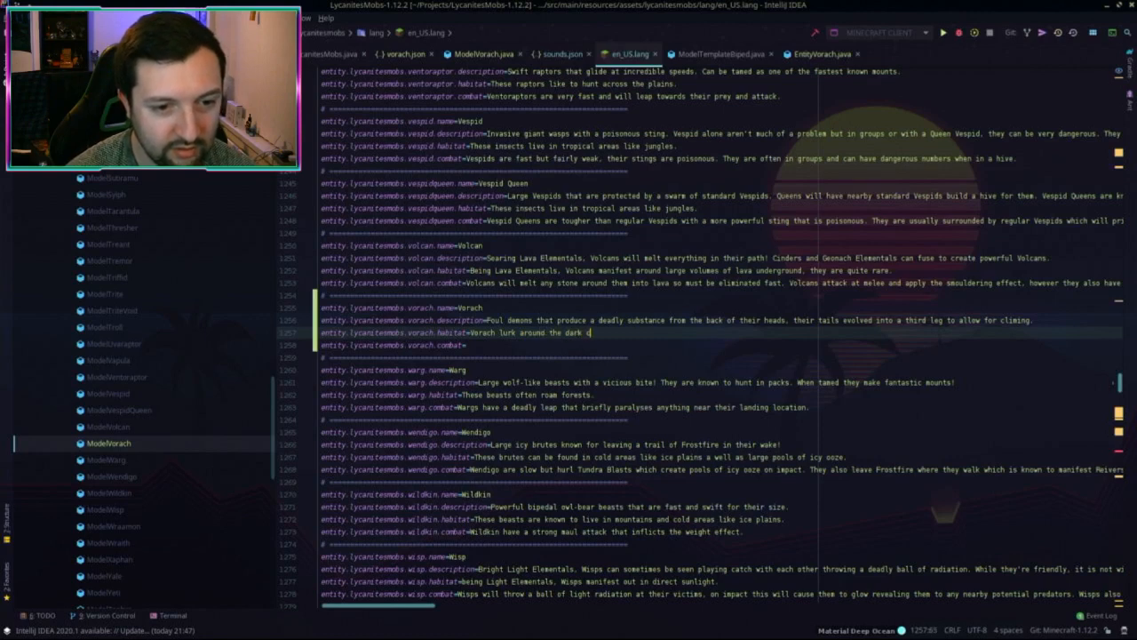
text(corners of the neth)
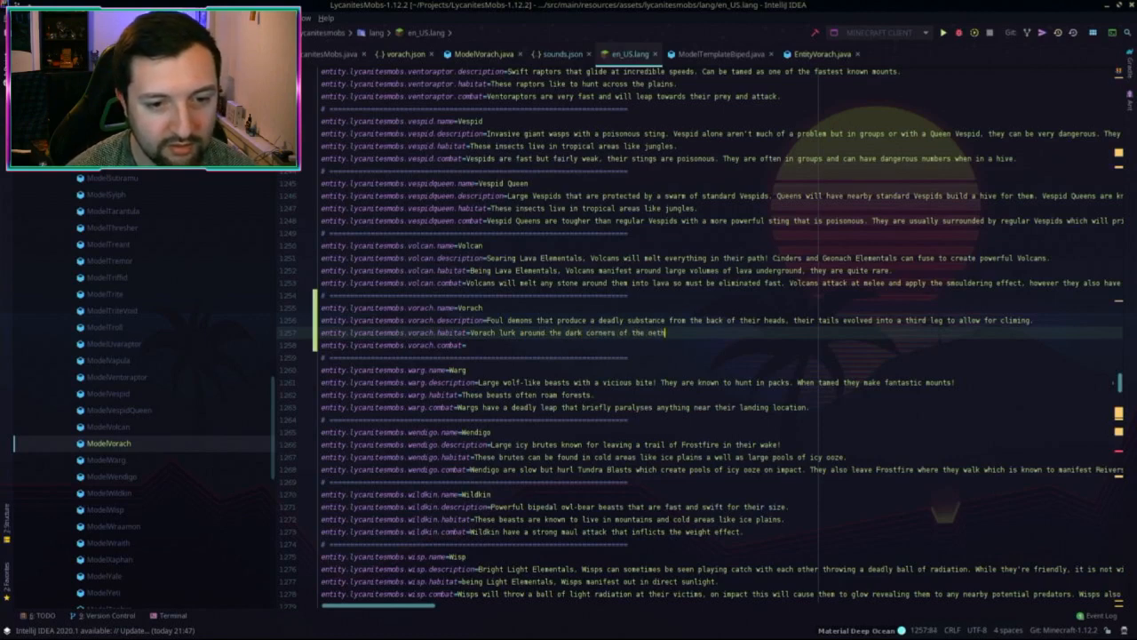
text(er.)
key(Return)
key(BackSpace)
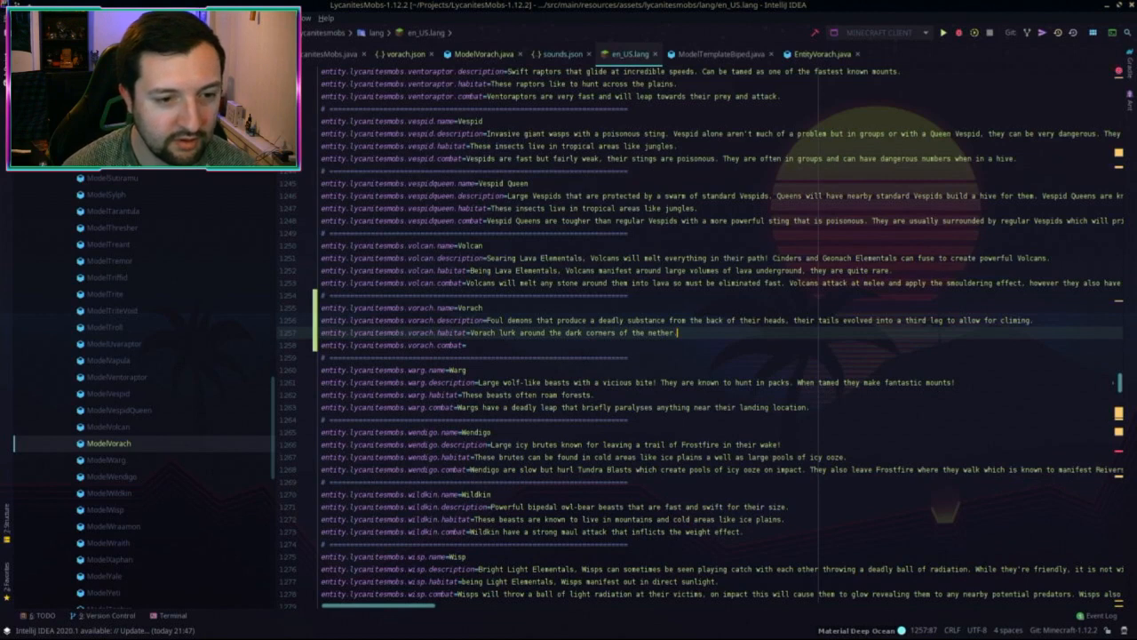
Step: Write the Vorach combat text about head-substance projectiles, changing 'track down' to 'home in on'
key(Down)
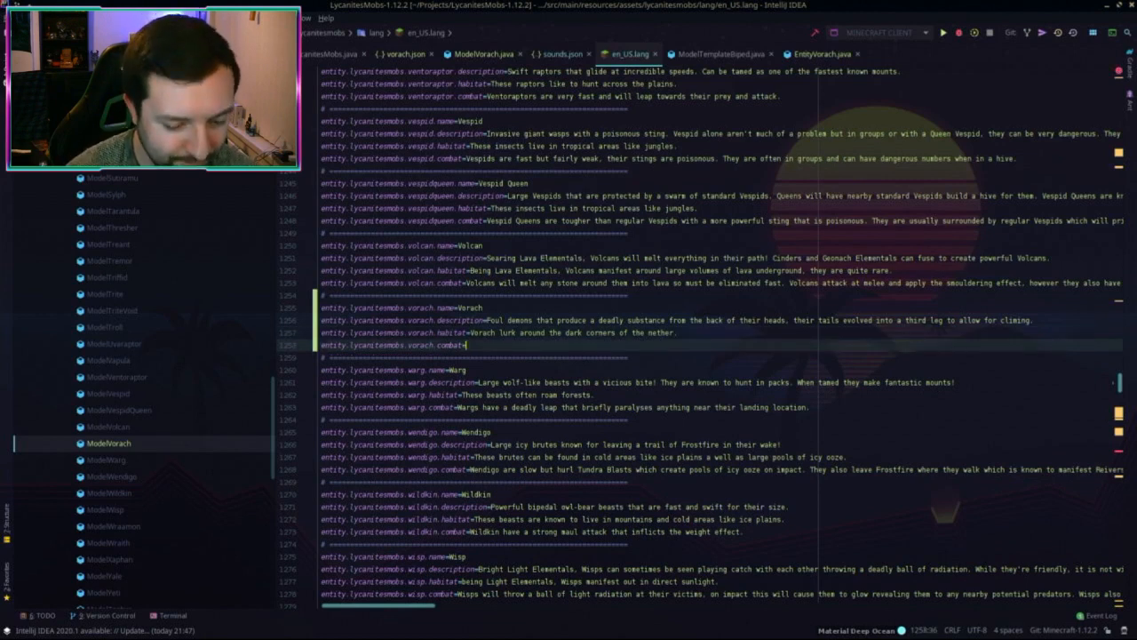
text(T)
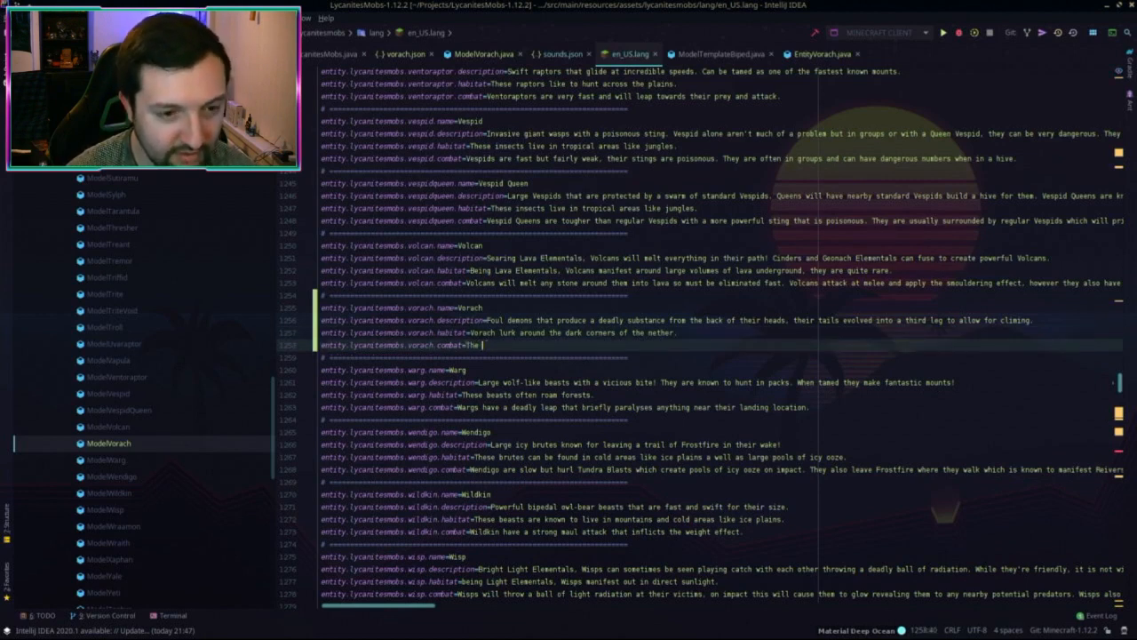
text(hese de)
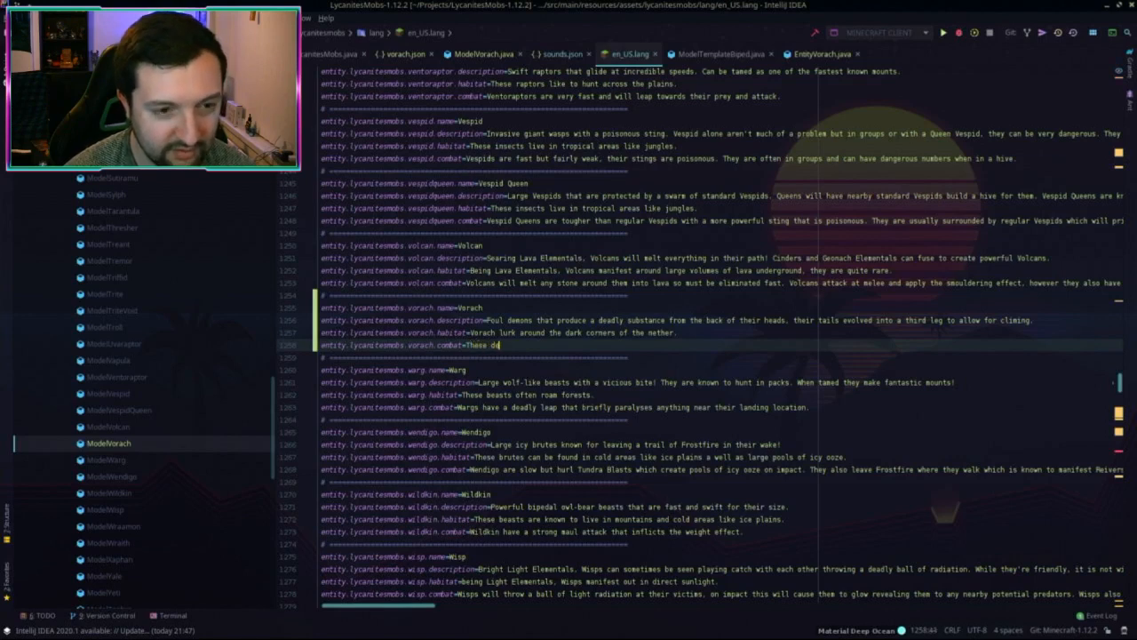
text(mons throw th)
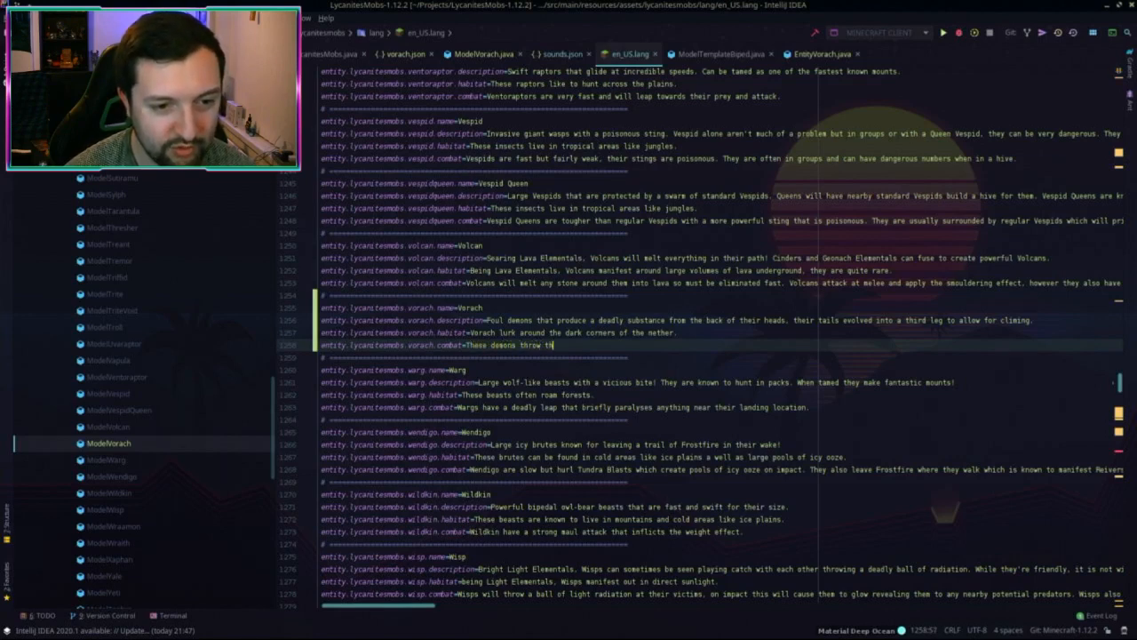
text(e substance)
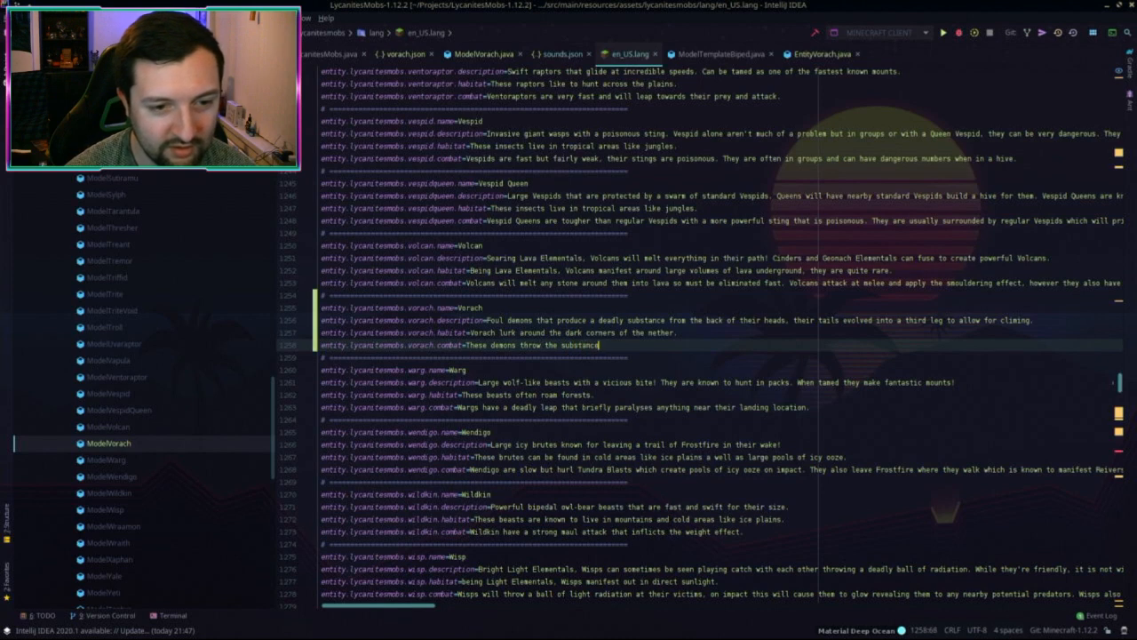
text( that grows f)
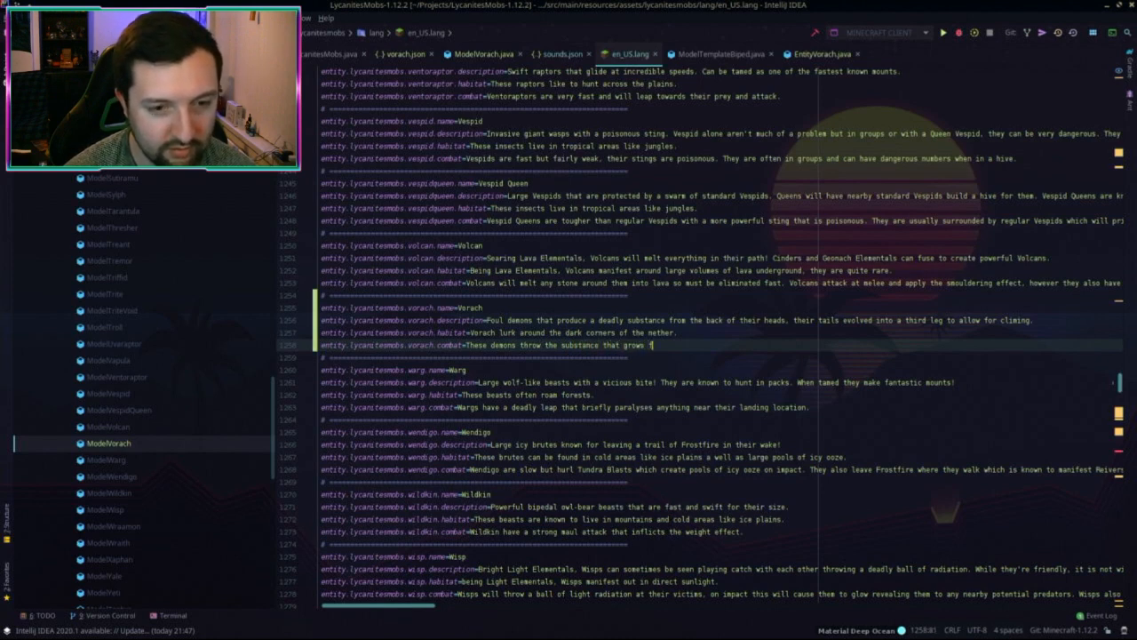
text(rom the back of teir)
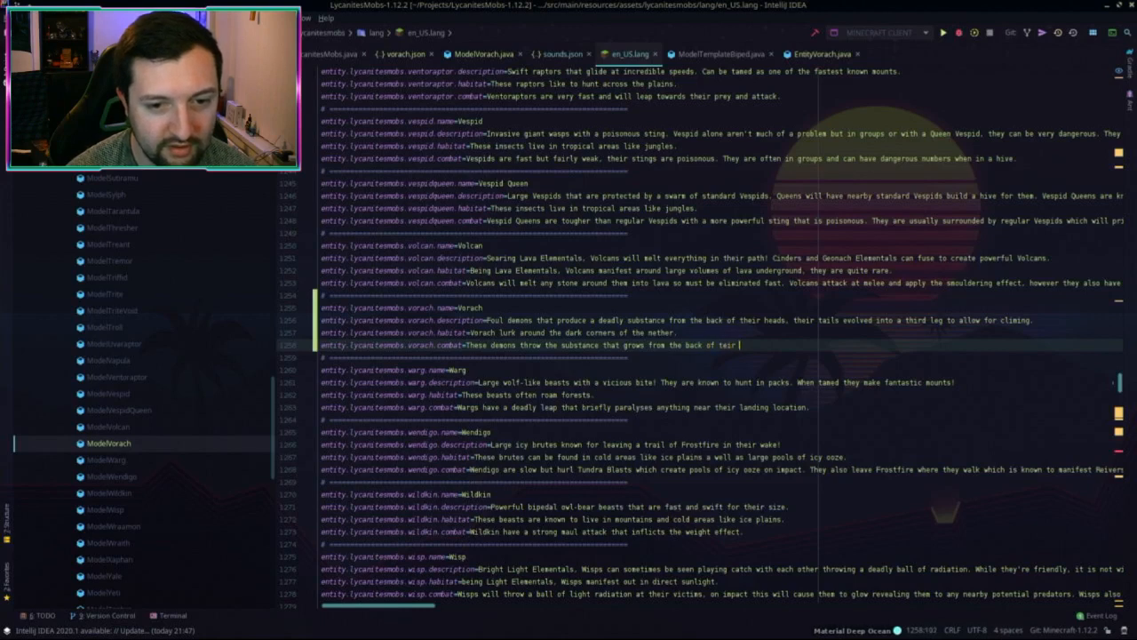
key(BackSpace)
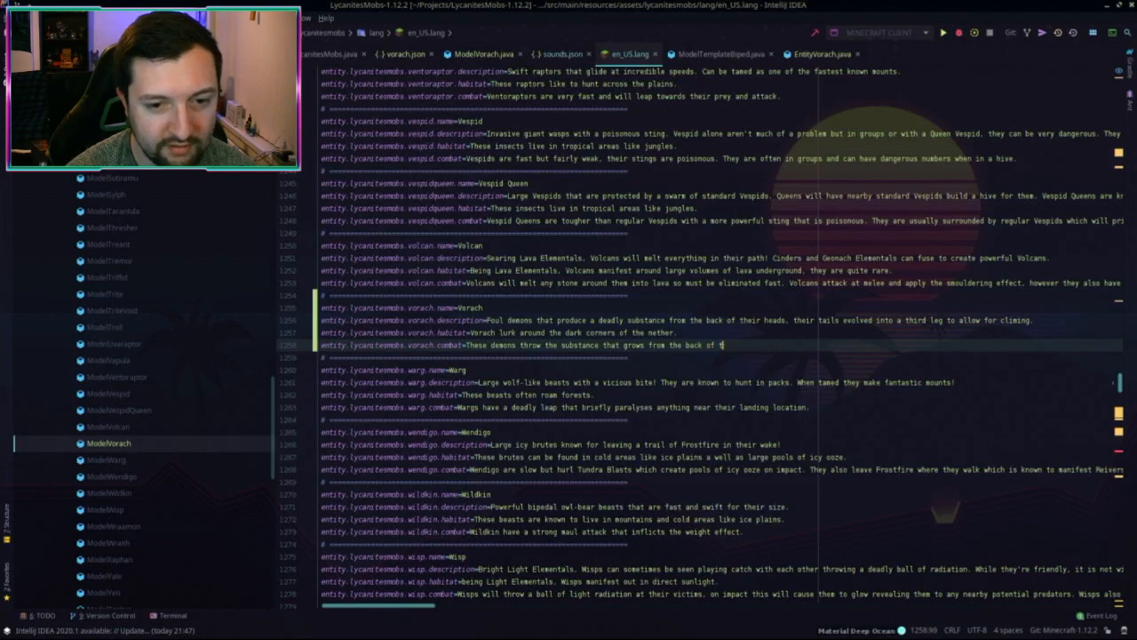
text(heirs )
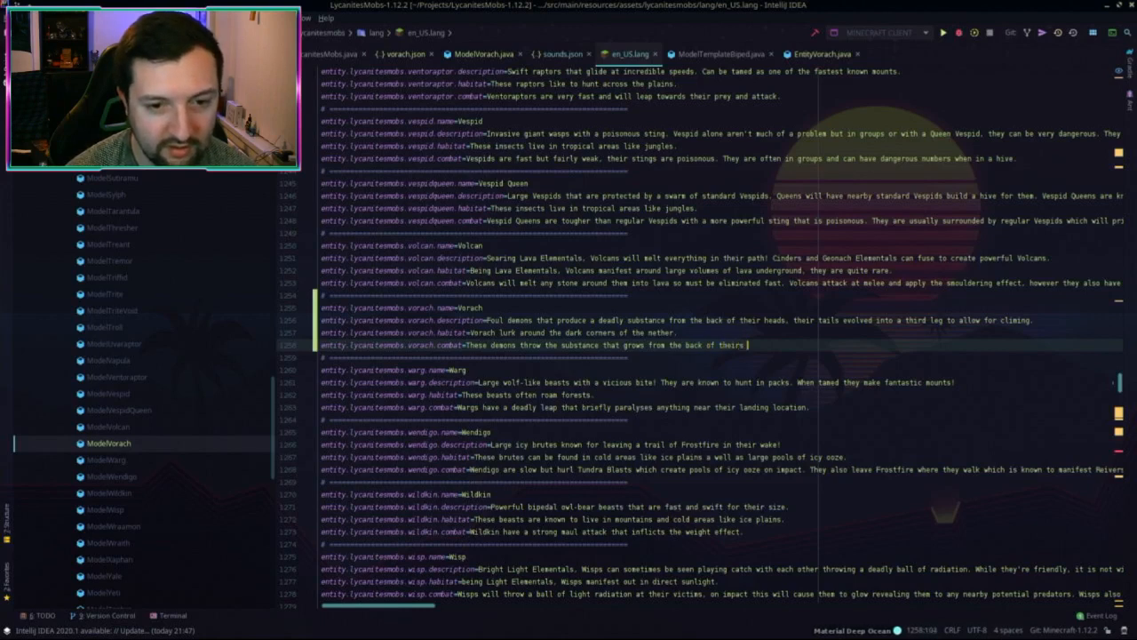
text(heads. )
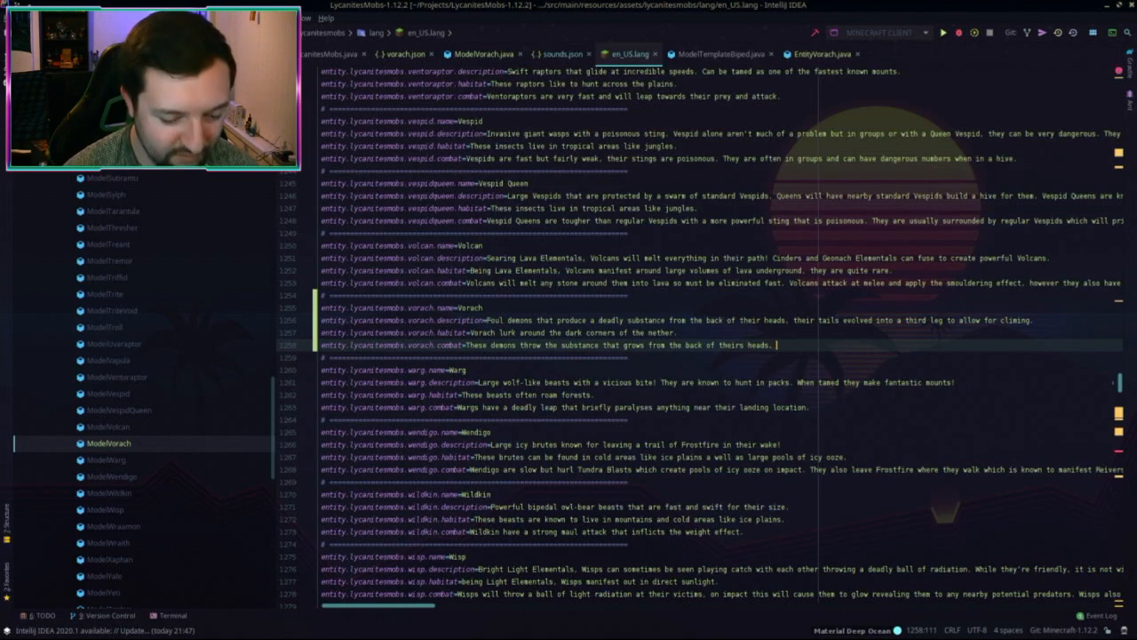
text(thes)
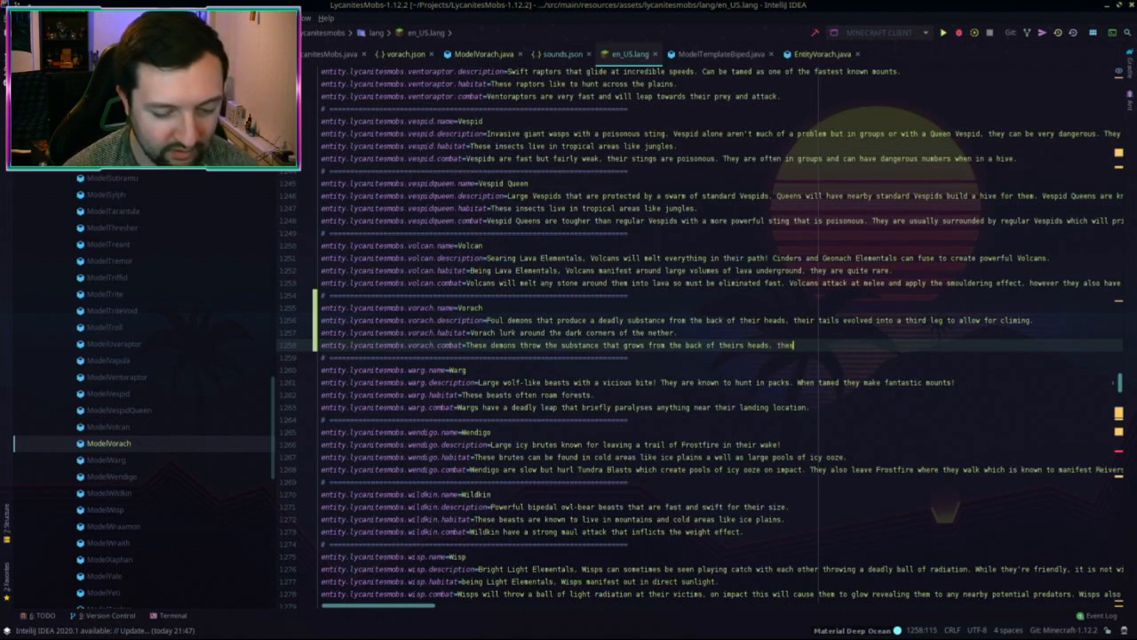
text(e projectiles )
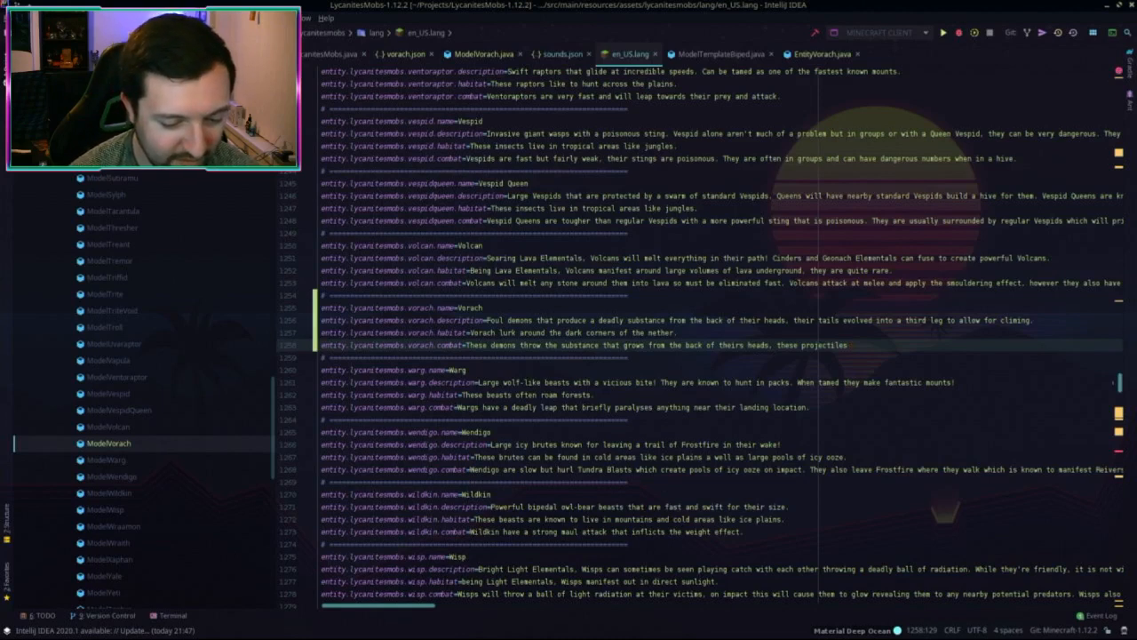
text(have a mind of)
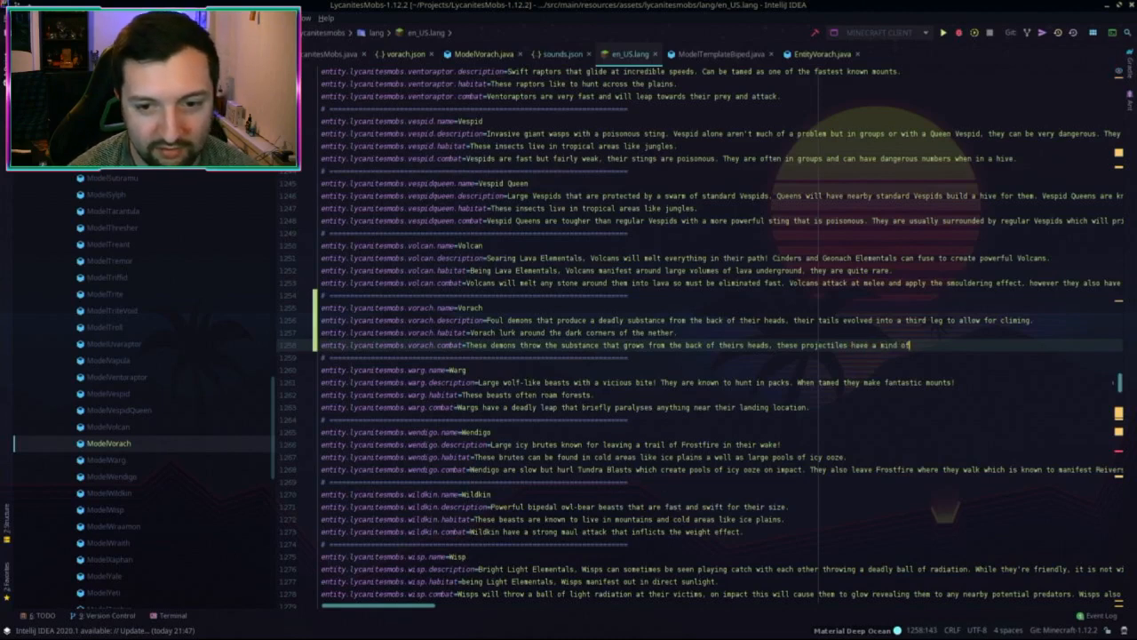
text( their own a)
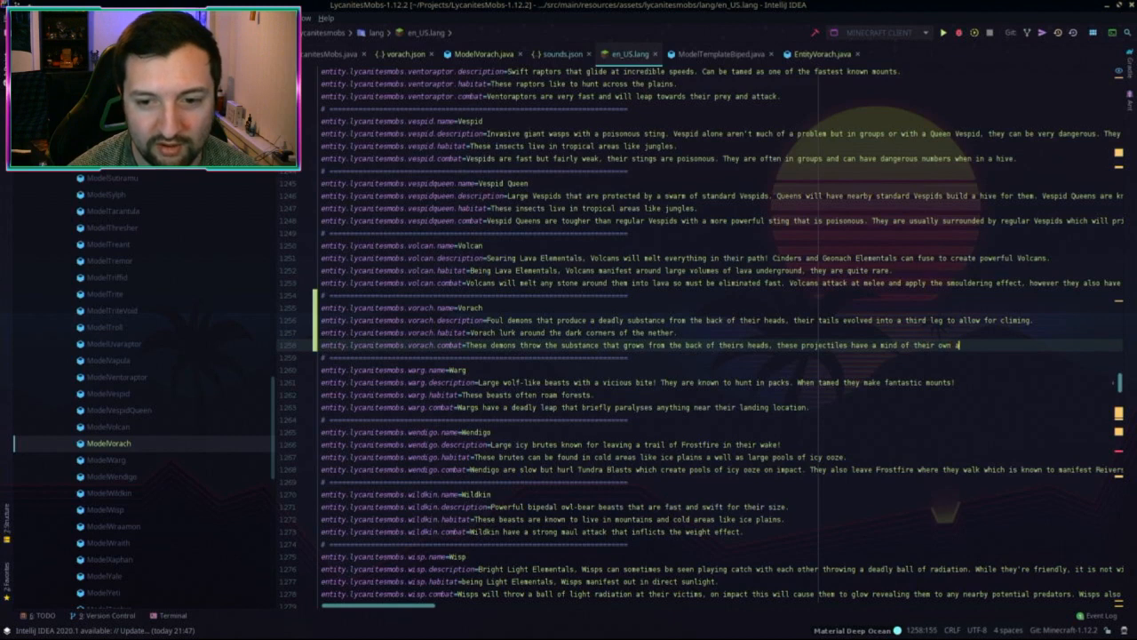
text(nd will track)
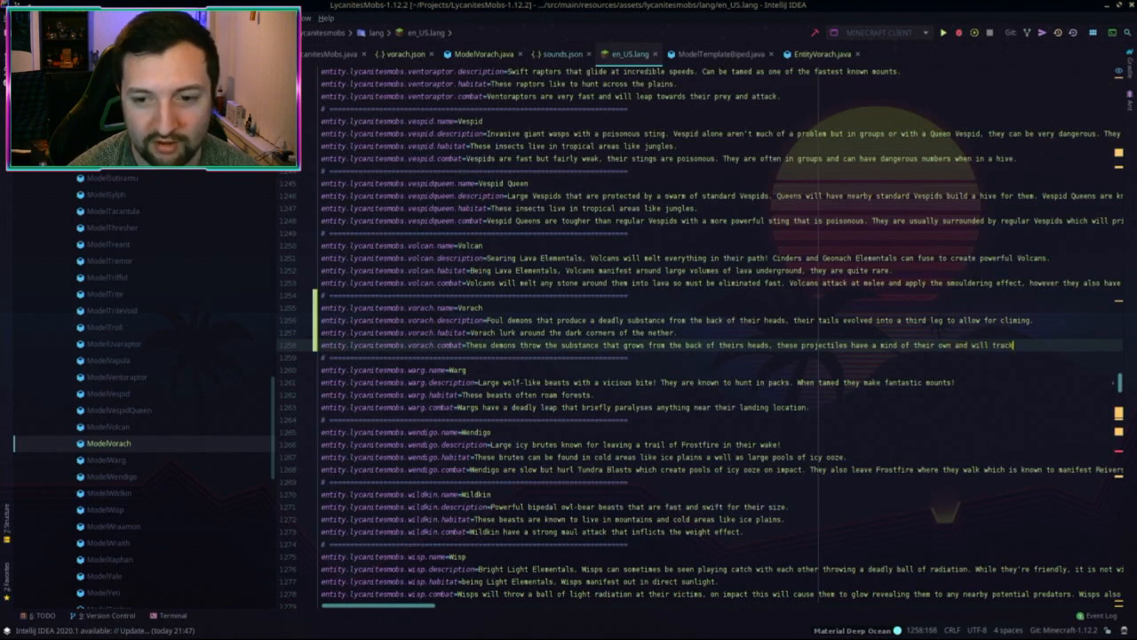
text( dawn th)
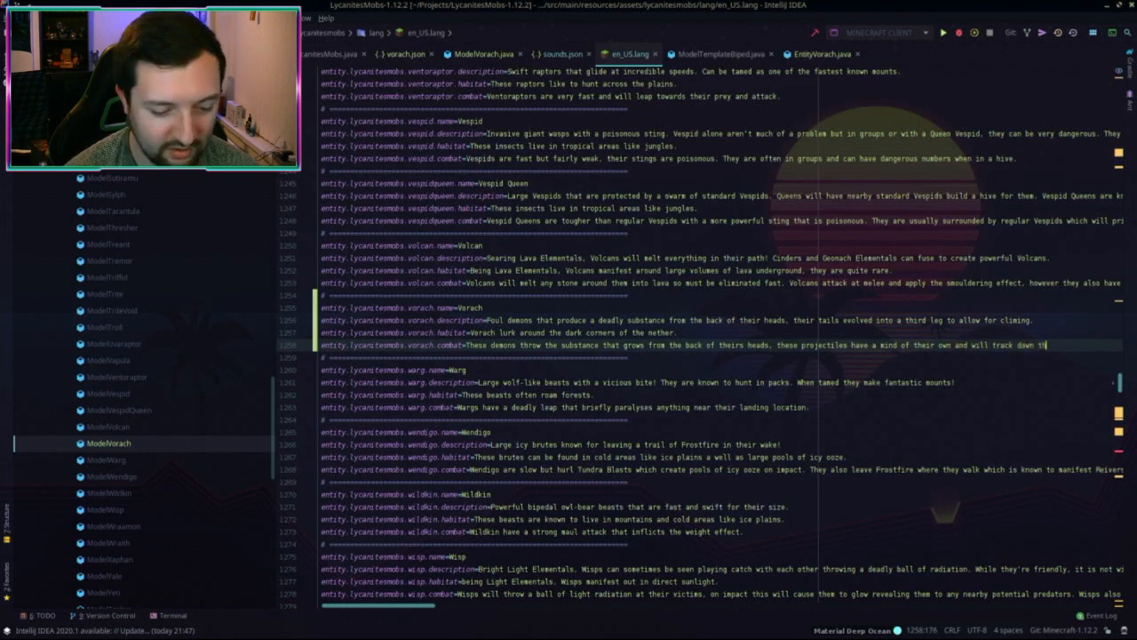
text(e Vorach's target.)
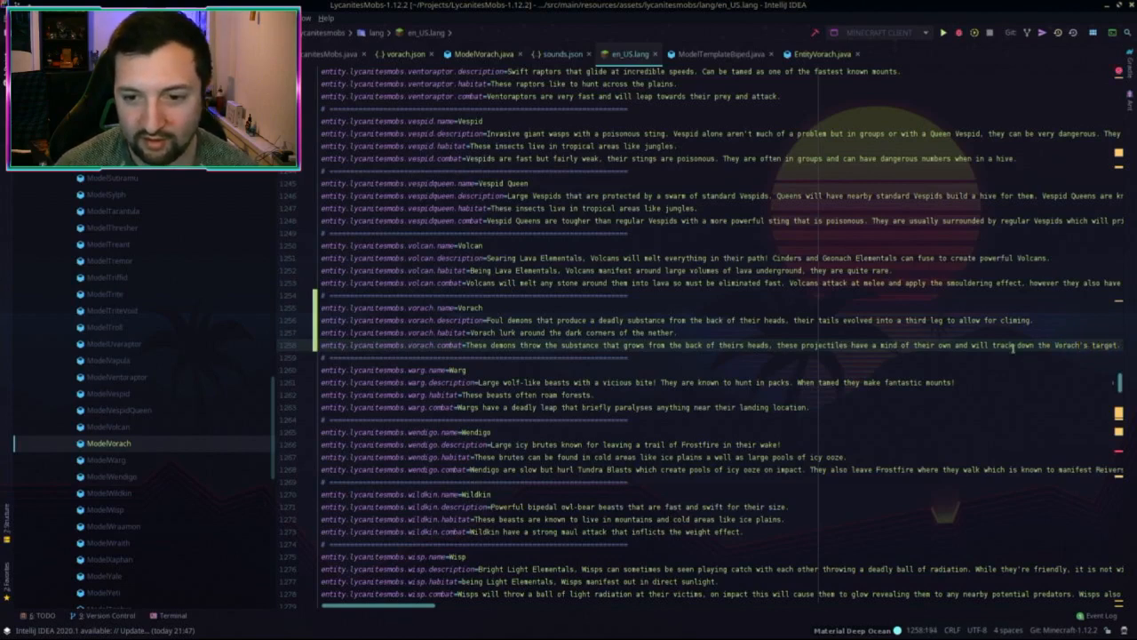
drag(995, 345, 1033, 345)
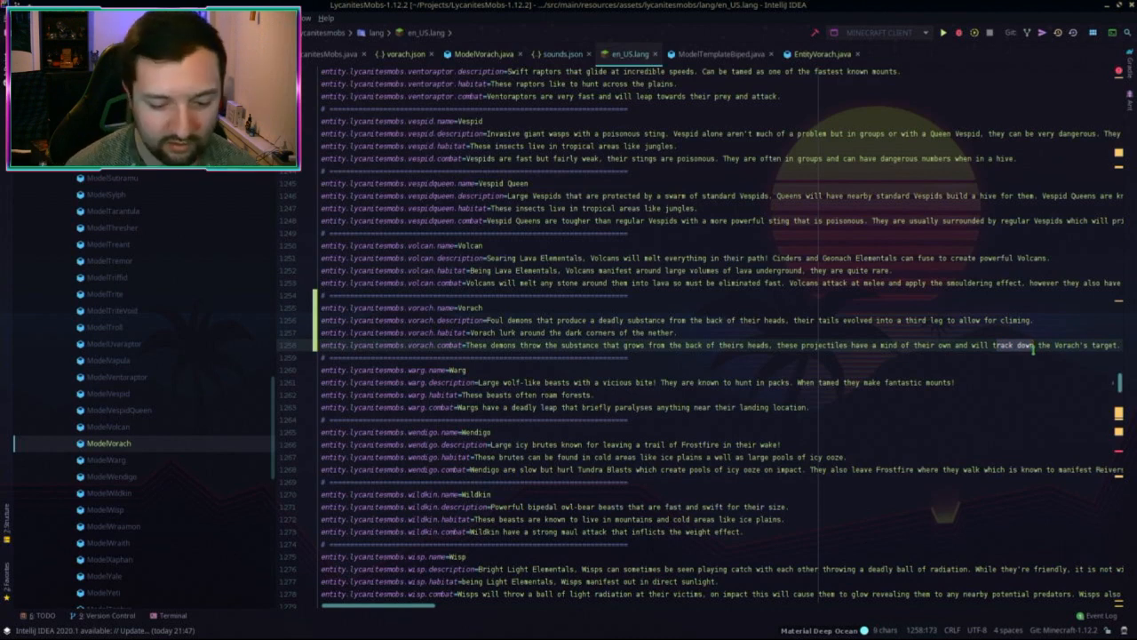
text(home in o)
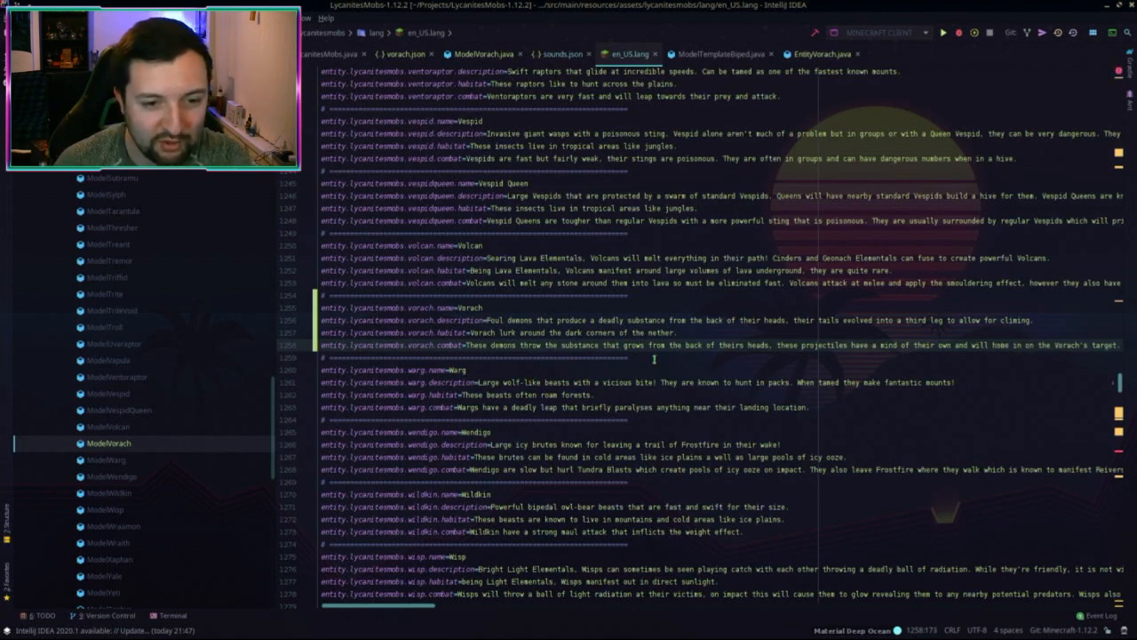
Step: Check the end of the combat line and select all four Vorach entries
scroll(654, 359, right, 2)
scroll(744, 360, right, 2)
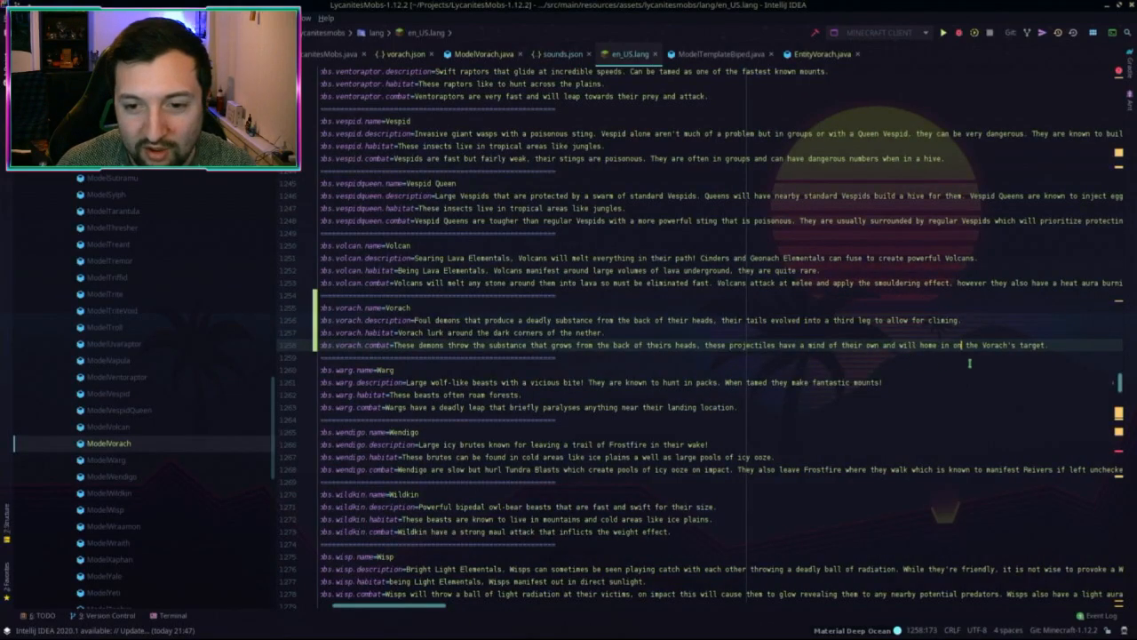
scroll(1031, 363, right, 1)
scroll(1036, 362, left, 4)
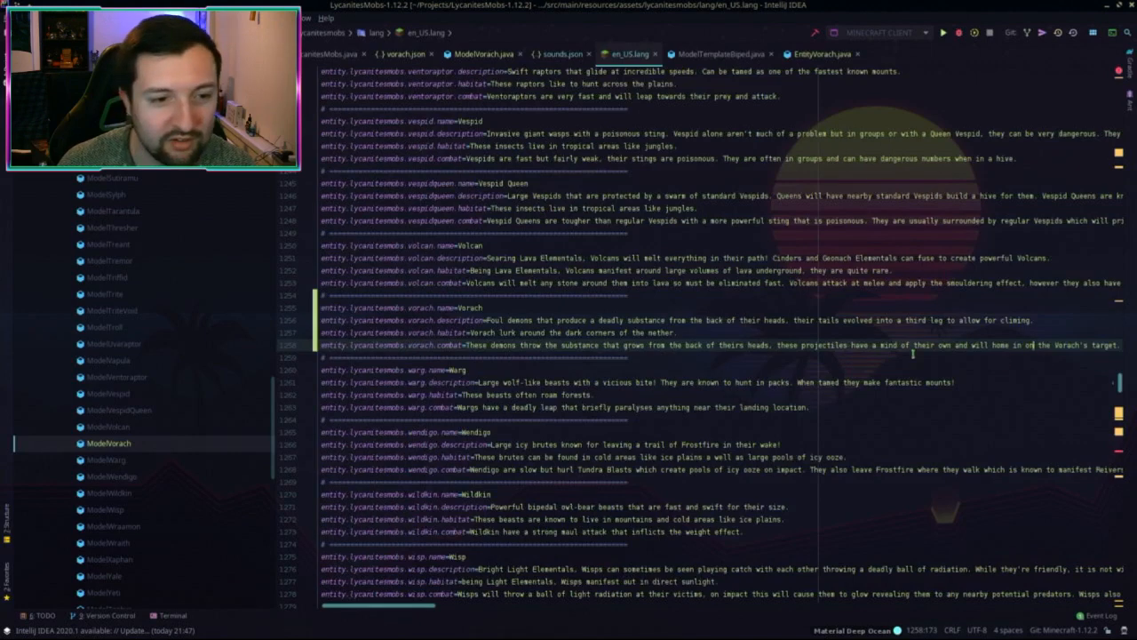
scroll(1057, 351, right, 3)
click(1066, 345)
scroll(889, 346, left, 3)
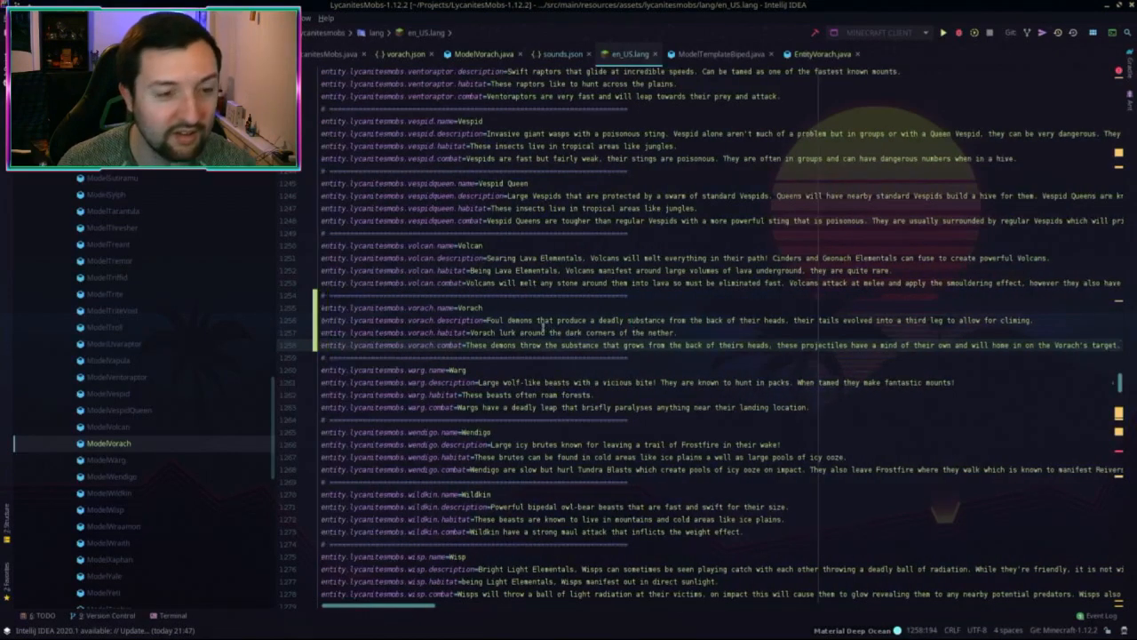
shift+click(321, 307)
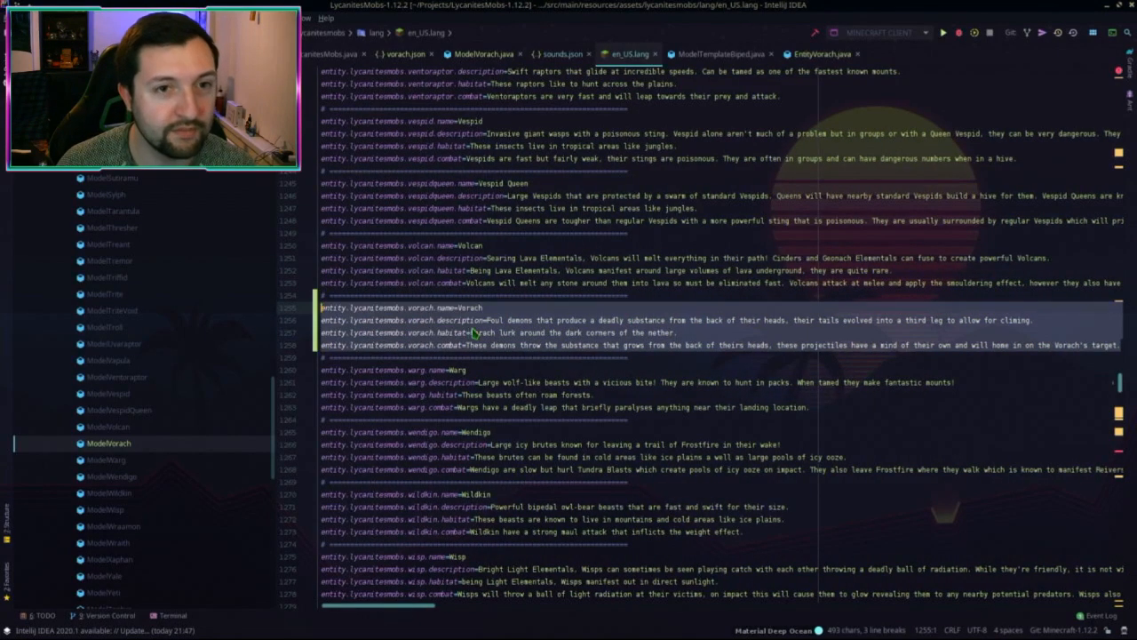
Step: In the 1.15.2 project, open en_us.json and find the Volcan entries
key(alt+Tab)
click(700, 358)
key(shift)
key(shift)
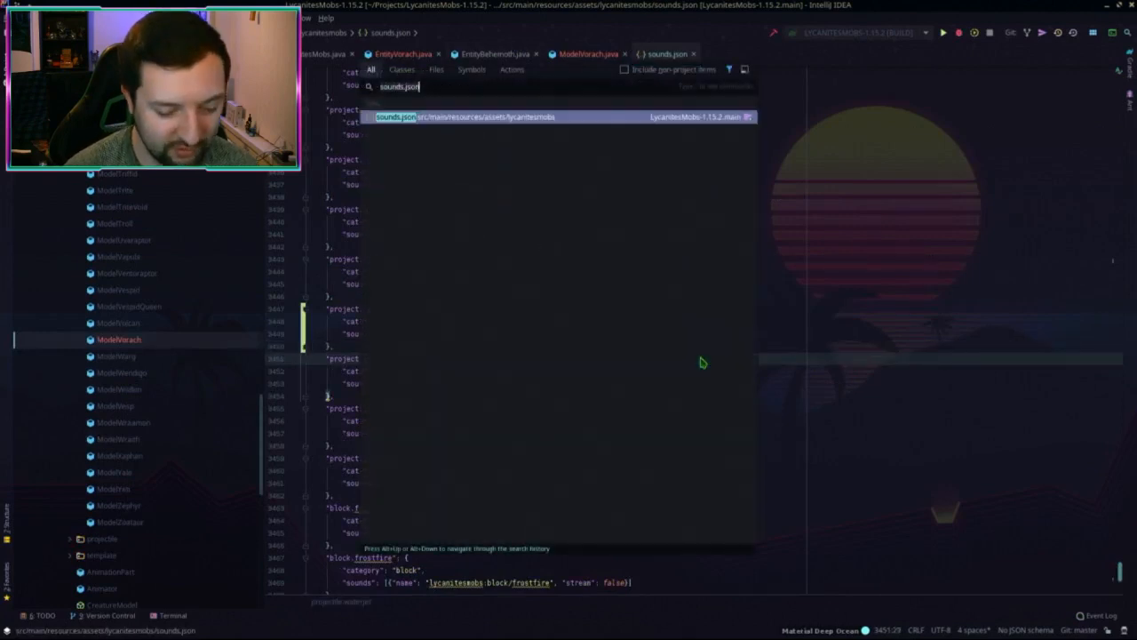
key(Return)
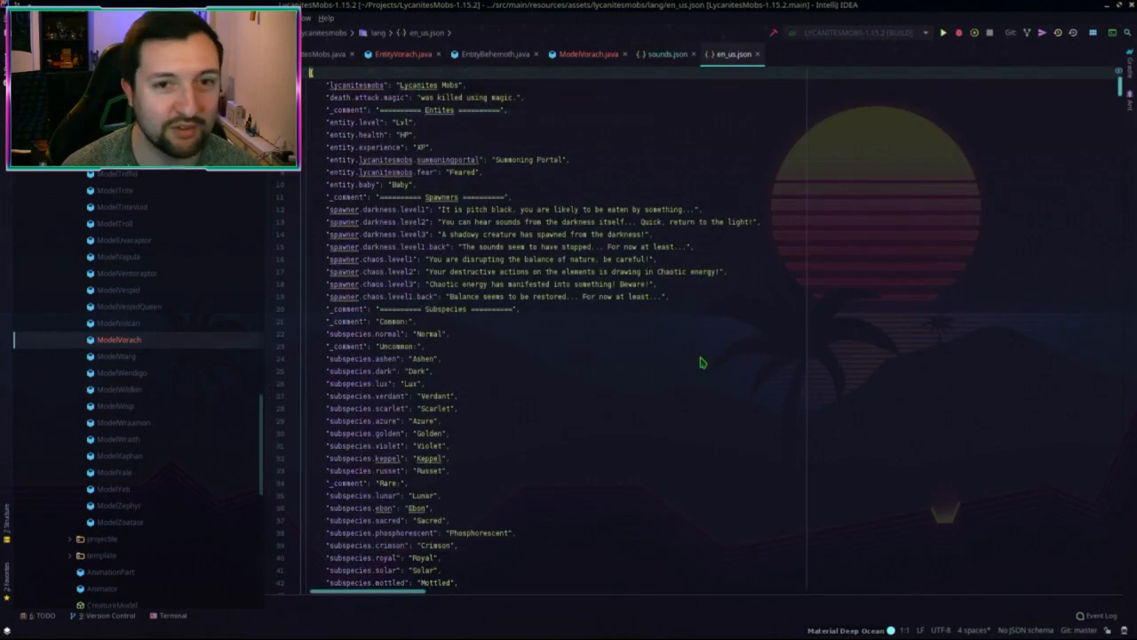
key(ctrl+f)
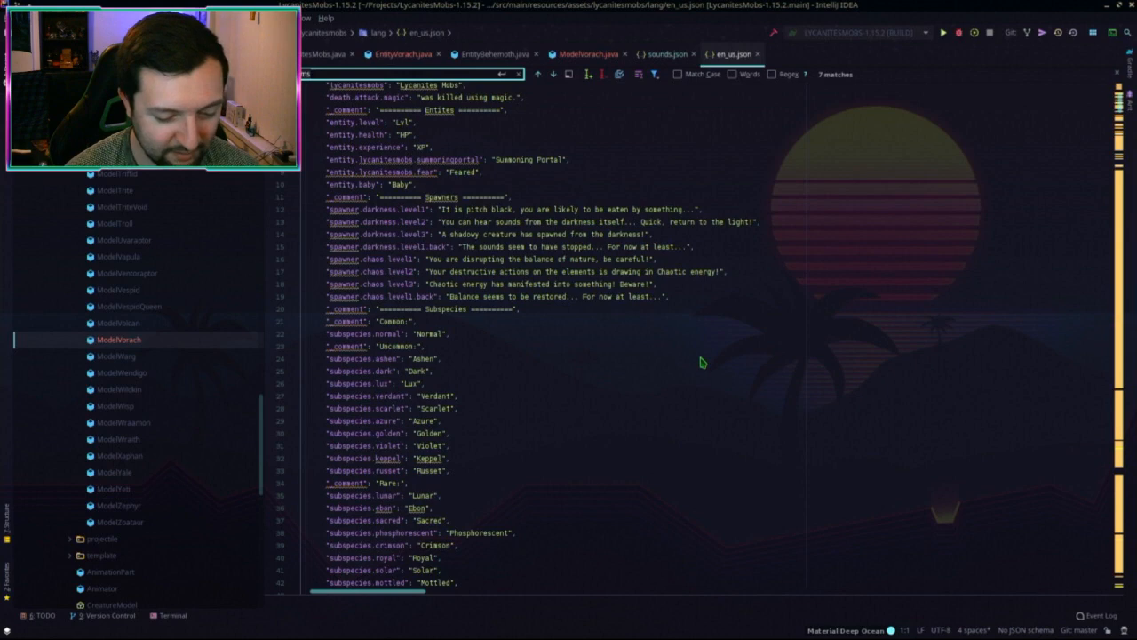
text(volcan)
key(Escape)
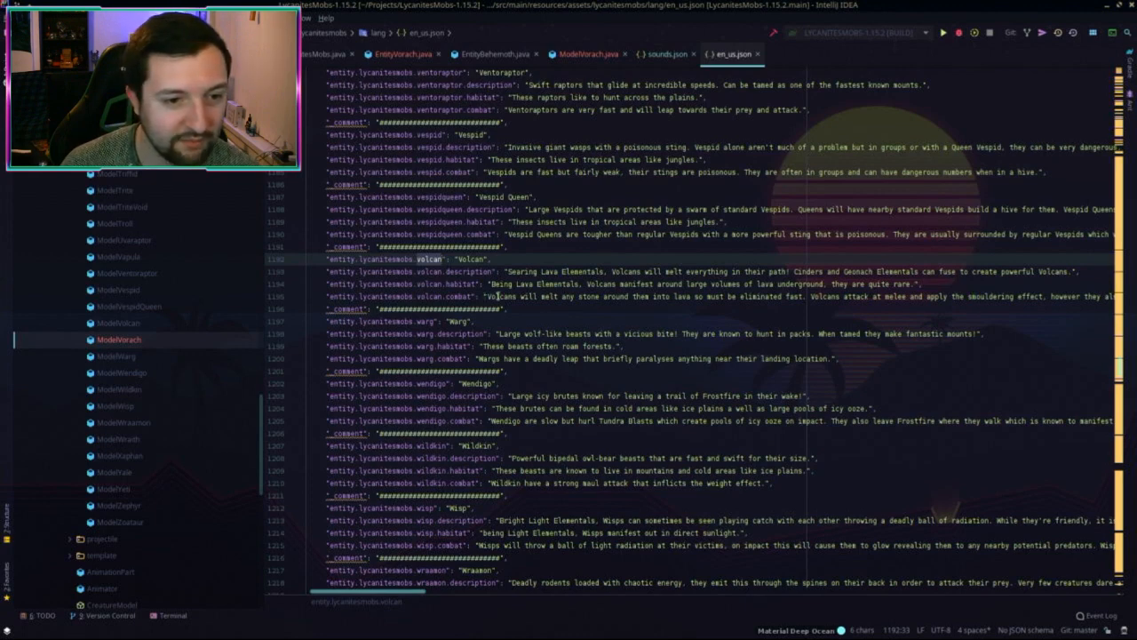
Step: Duplicate the Volcan block and paste the Vorach entries on their own lines after it
drag(511, 306, 508, 247)
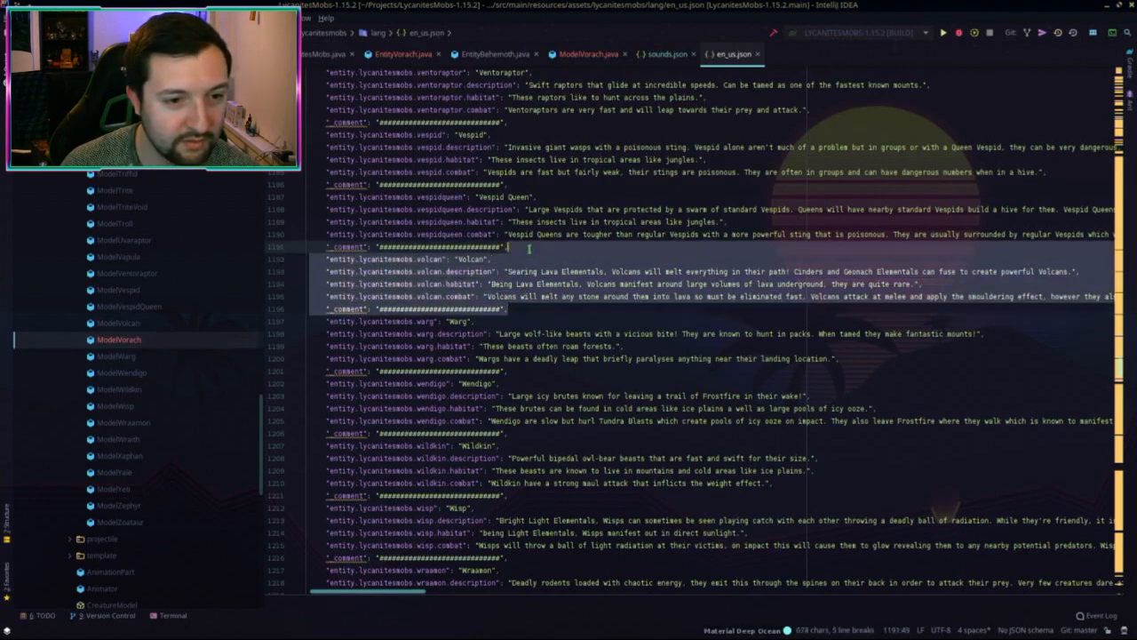
key(ctrl+d)
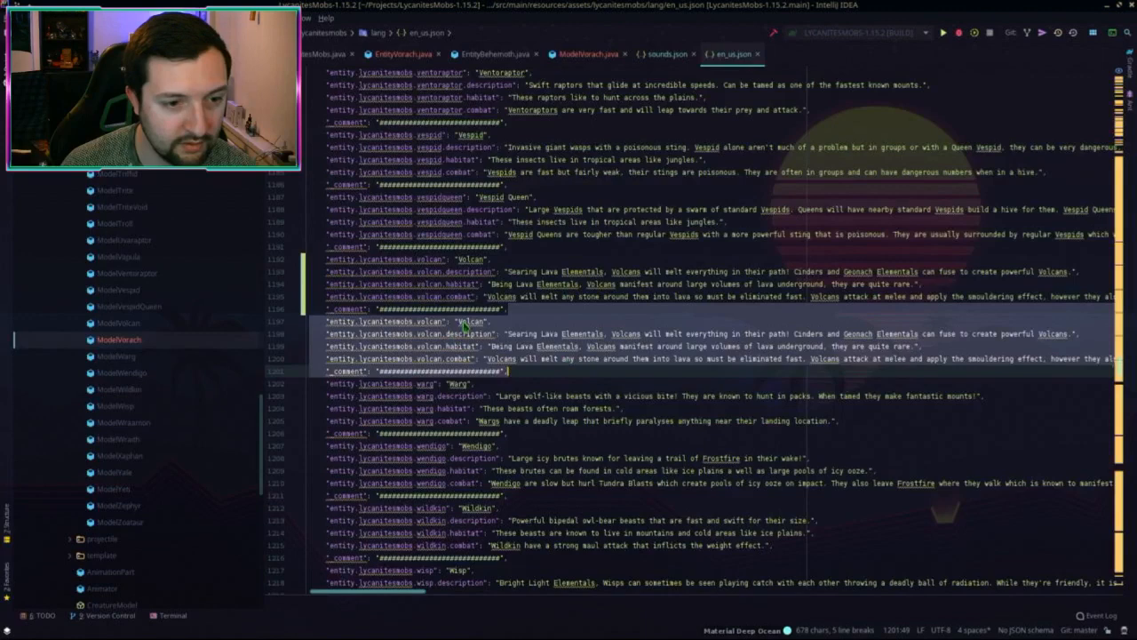
click(518, 308)
text(entity.lycanitesmobs.vorach.name=Vorach entity.lycanitesmobs.vorach.description=Foul demons that produce a deadly substance from the back of their heads, their tails evolved into a third leg to allow for climing. entity.lycanitesmobs.vorach.habitat=Vorach lurk around the dark corners of the nether. entity.lycanitesmobs.vorach.combat=These demons throw the substance that grows from the back of theirs heads, these projectiles have a mind of their own and will home in on the Vorach's target.)
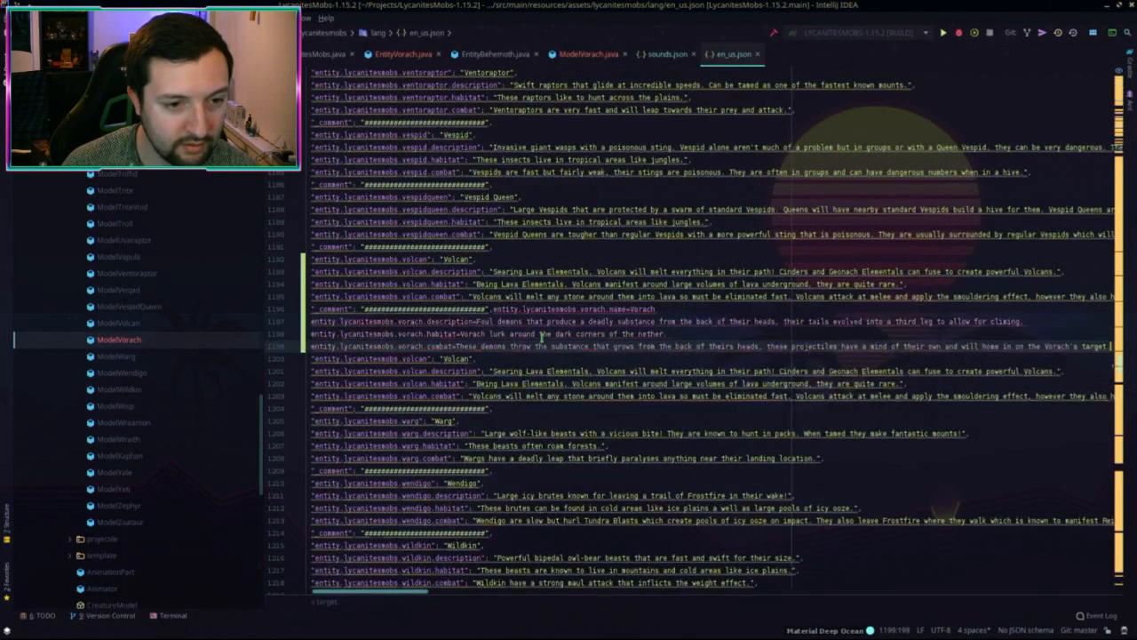
click(493, 308)
key(Return)
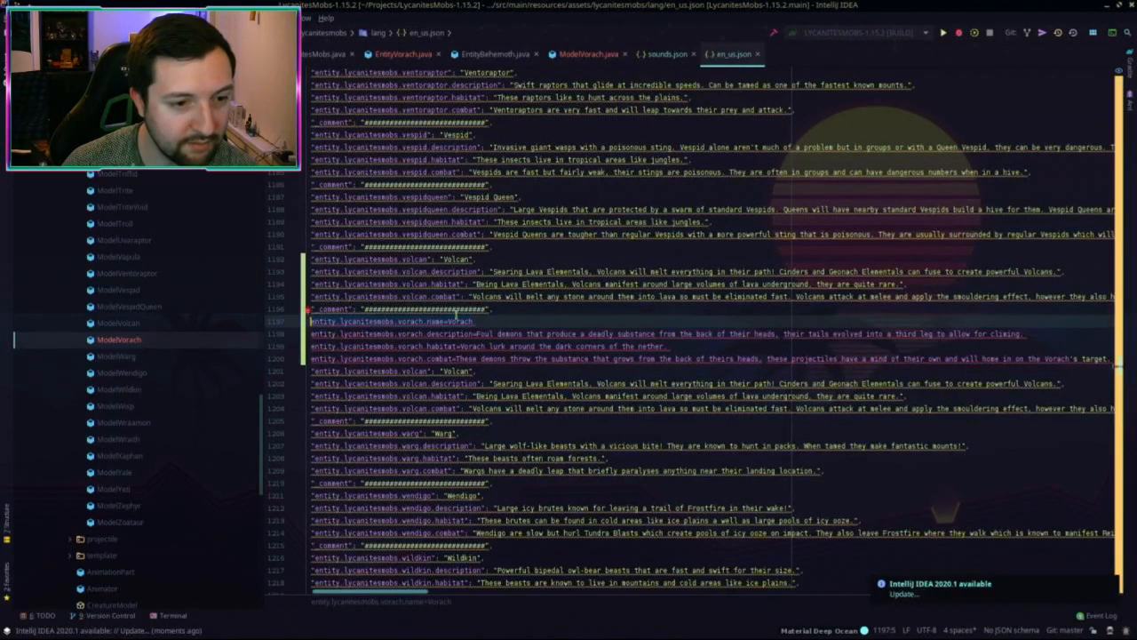
Step: Wrap each of the four Vorach keys (name, description, habitat, combat) in quotes
shift+click(423, 321)
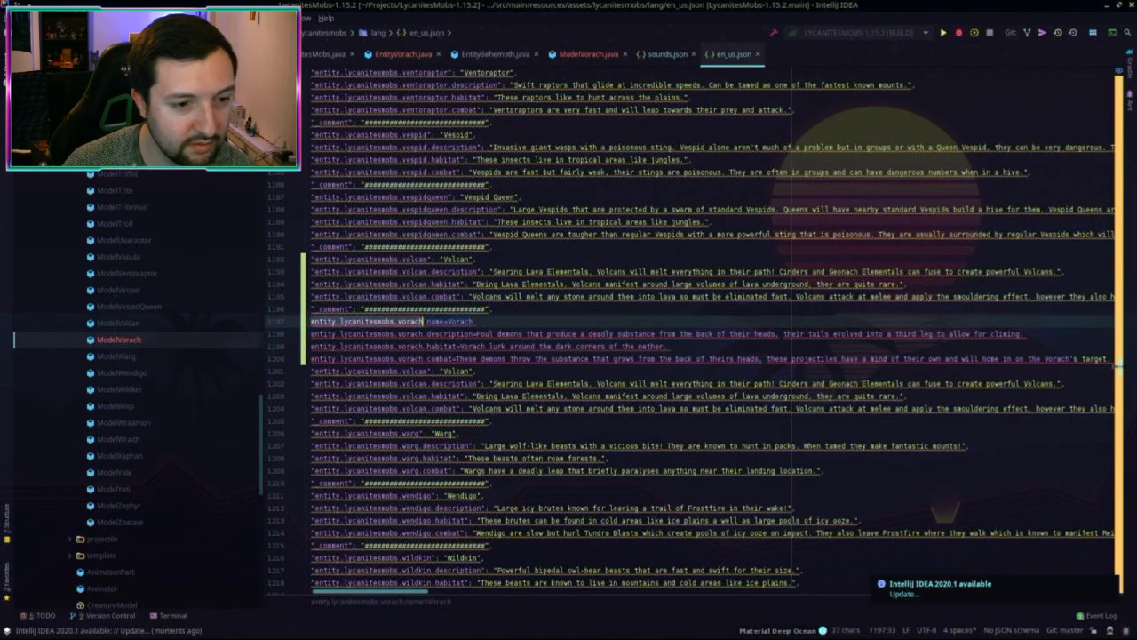
text(")
click(311, 335)
shift+click(426, 334)
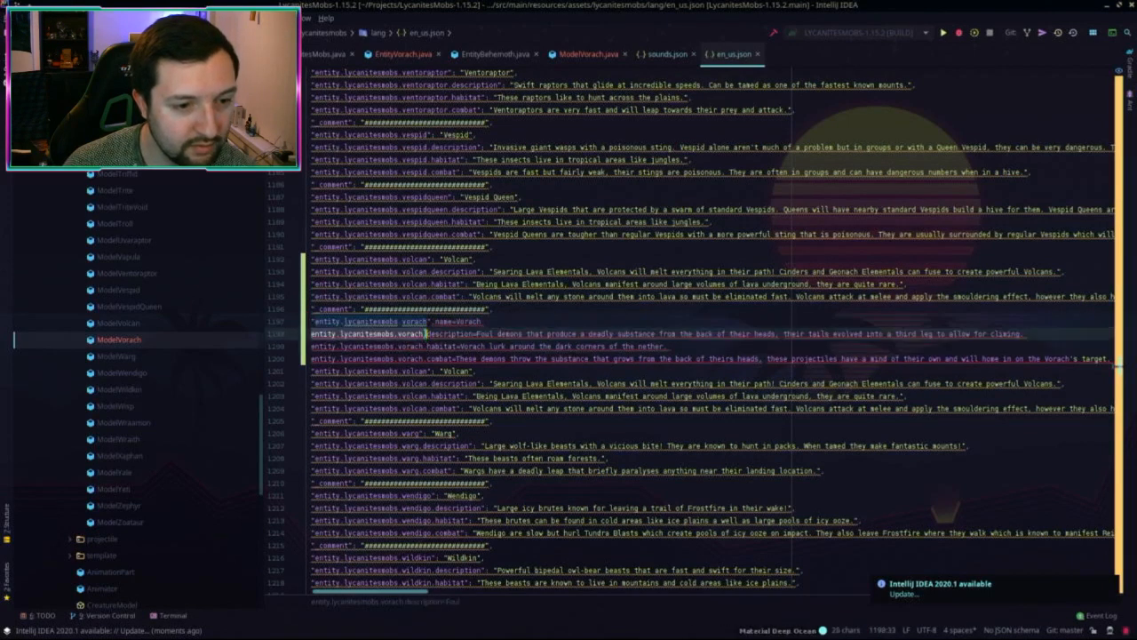
text(")
click(311, 347)
shift+click(425, 346)
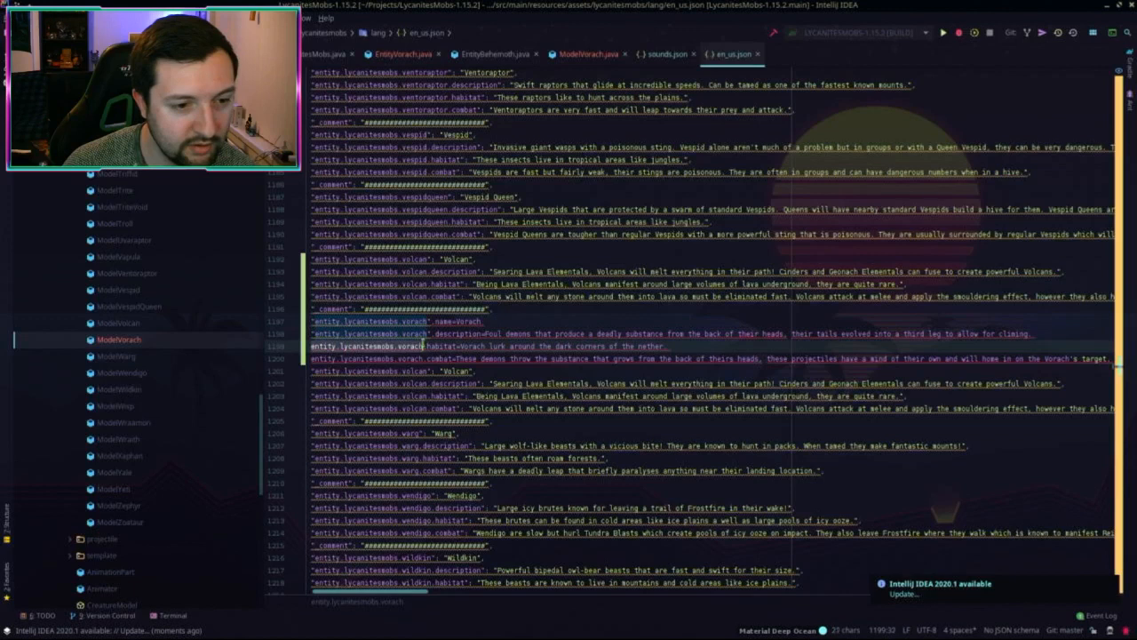
text(")
click(311, 359)
shift+click(362, 359)
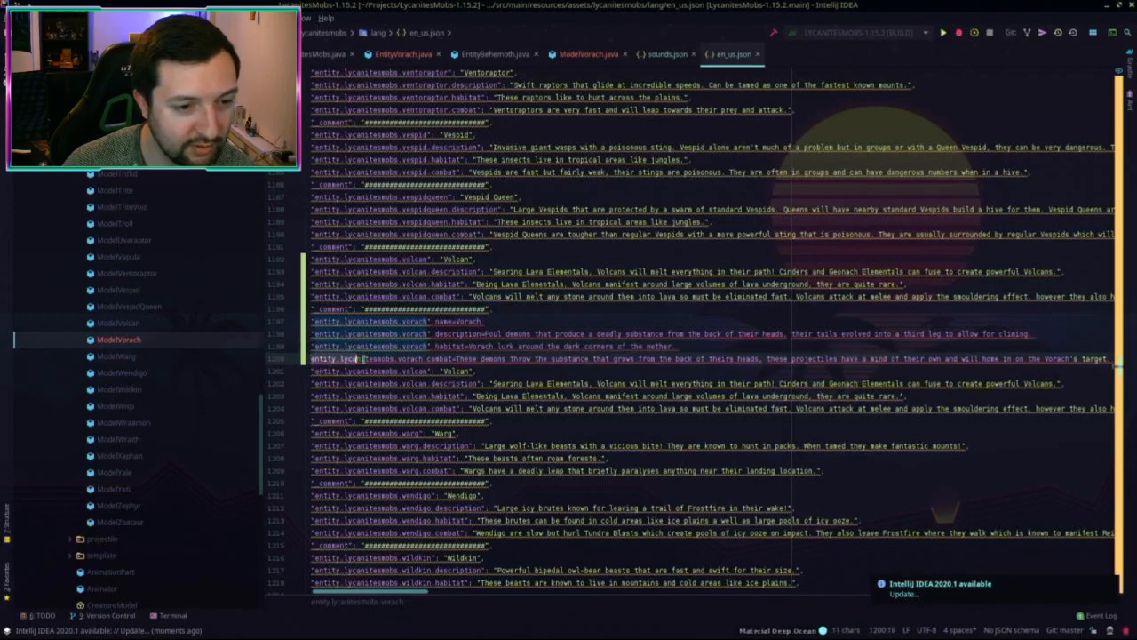
shift+click(425, 359)
text(")
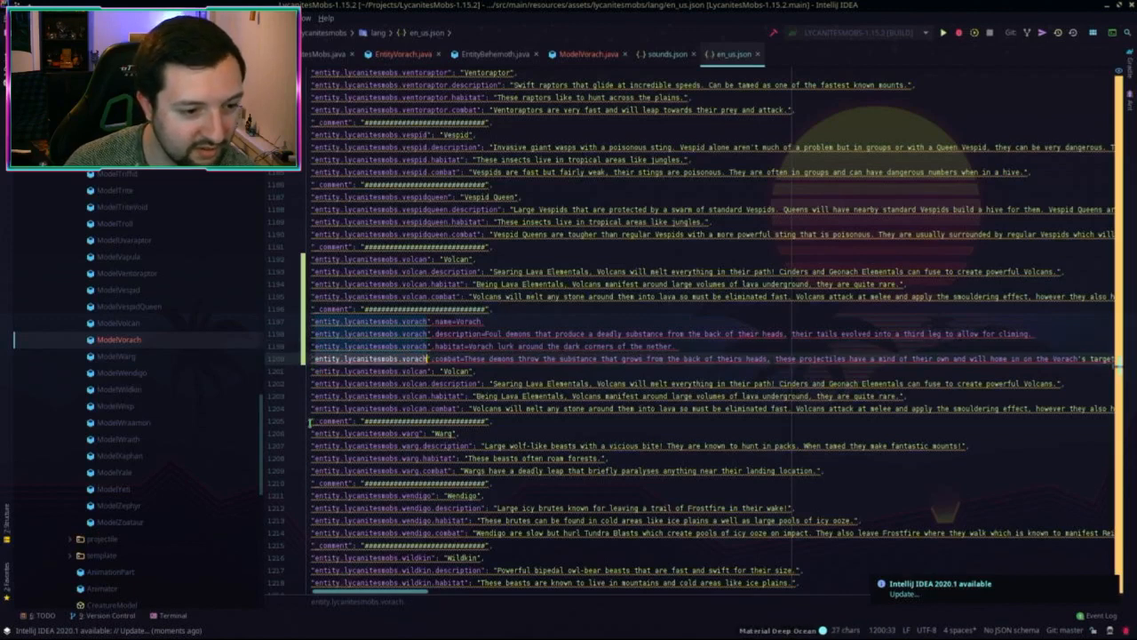
Step: Delete the four duplicate Volcan lines
drag(310, 421, 313, 371)
key(BackSpace)
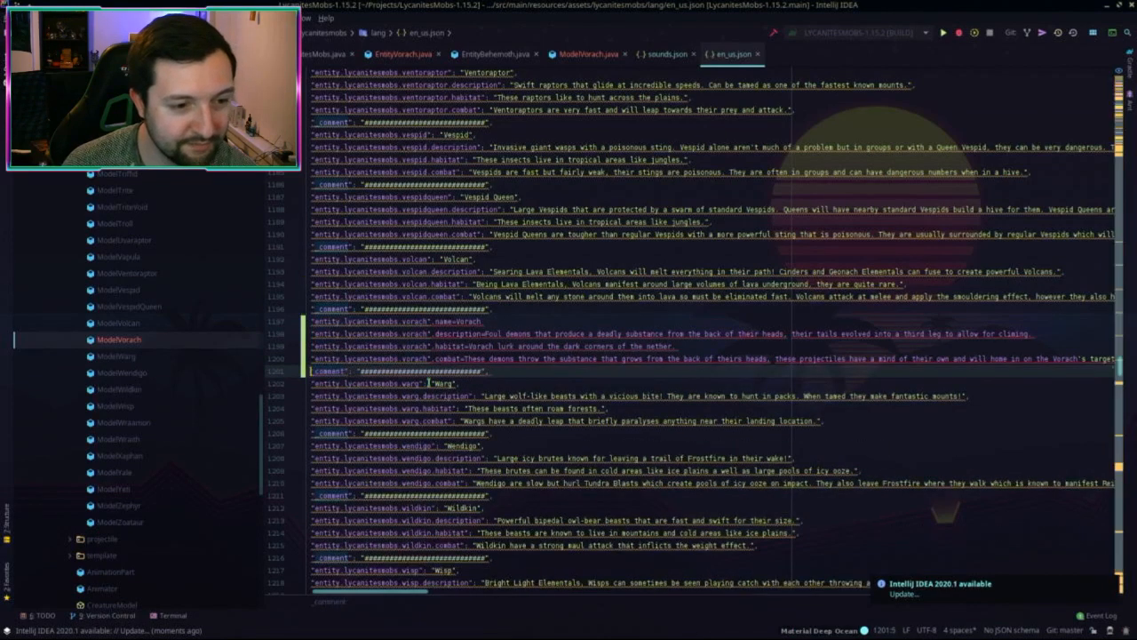
key(End)
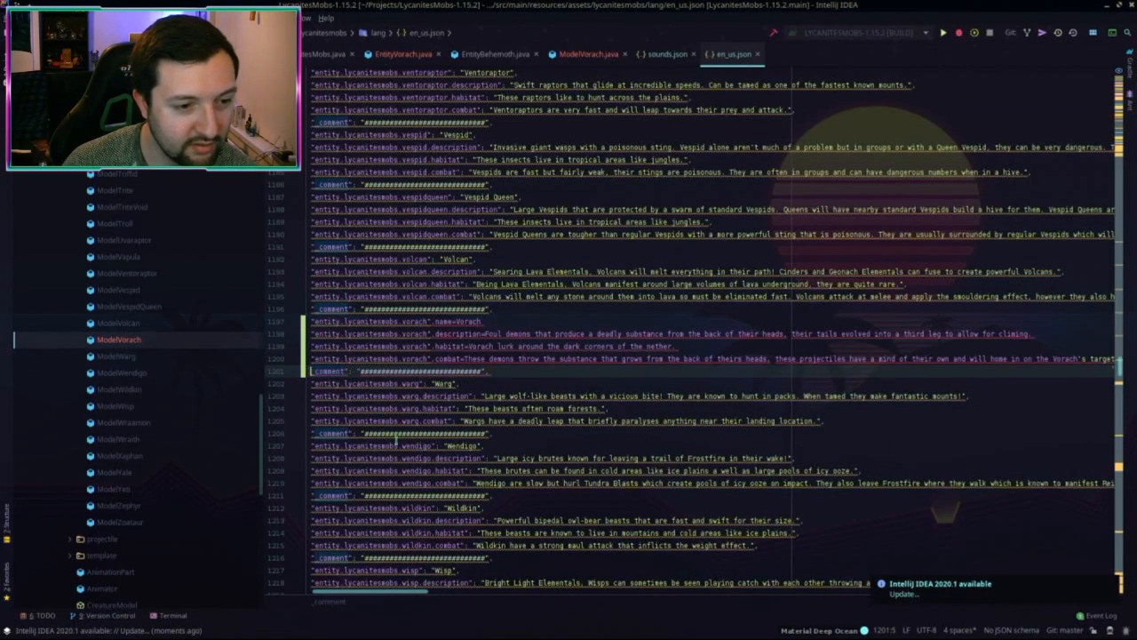
key(Down)
scroll(563, 435, down, 1)
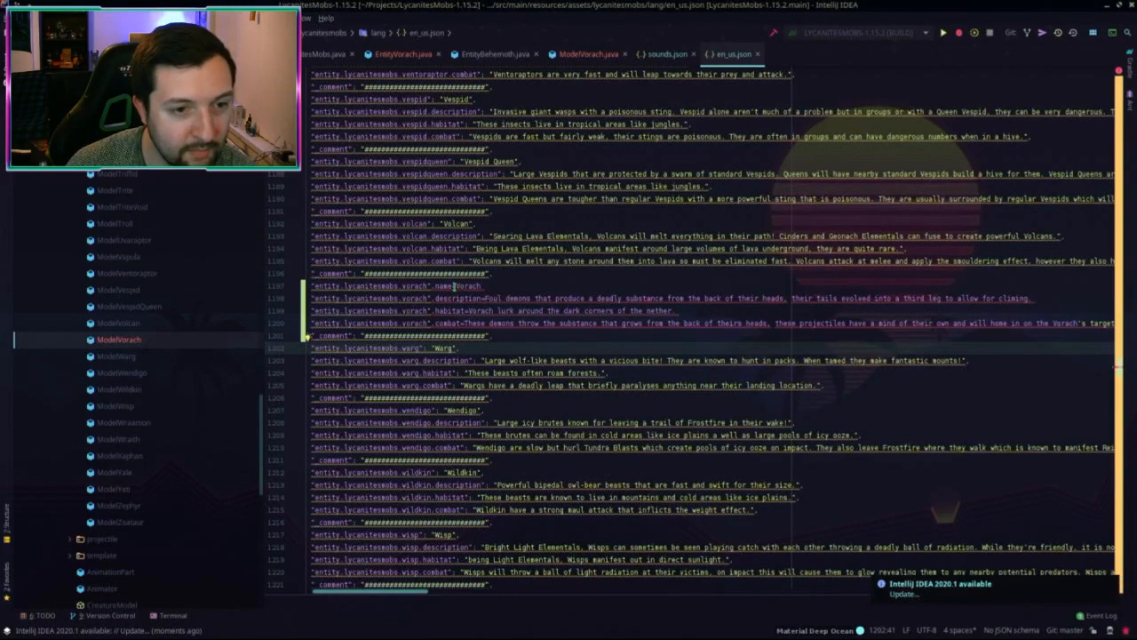
Step: Replace the = after each Vorach key with ": "
click(455, 286)
key(BackSpace)
text(": ")
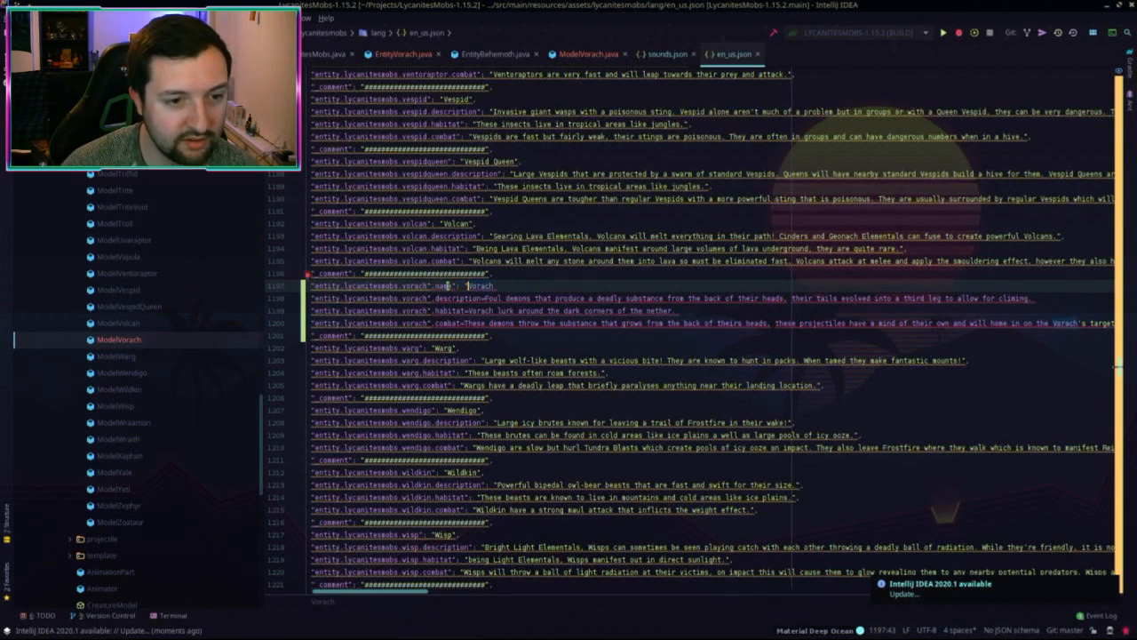
drag(450, 287, 467, 286)
key(ctrl+c)
click(484, 299)
key(BackSpace)
key(ctrl+v)
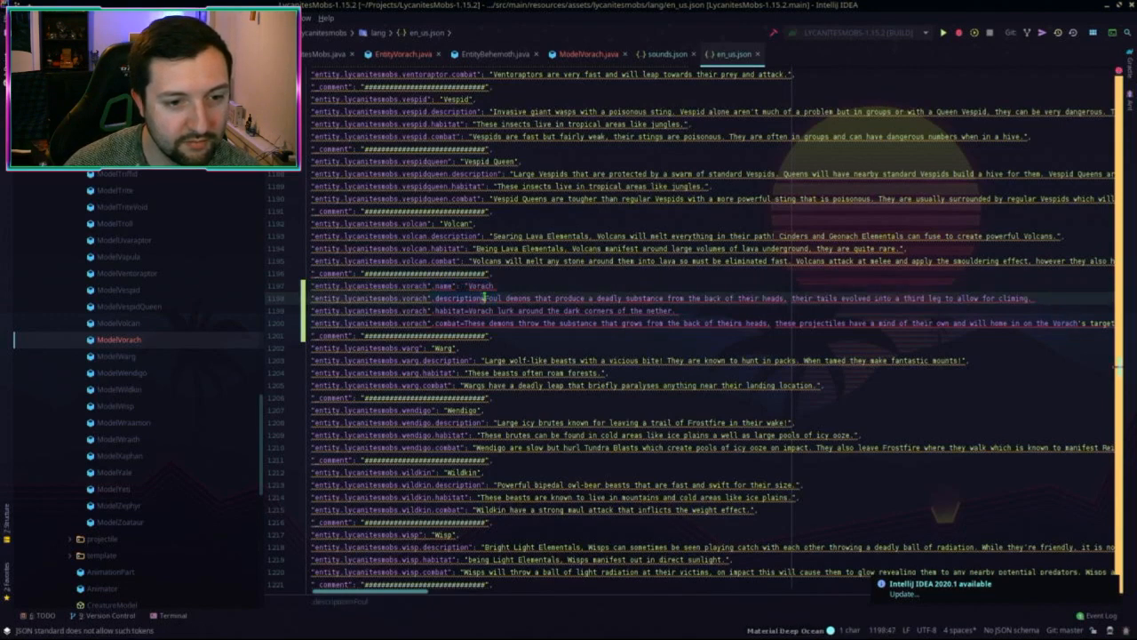
click(463, 311)
key(BackSpace)
key(ctrl+v)
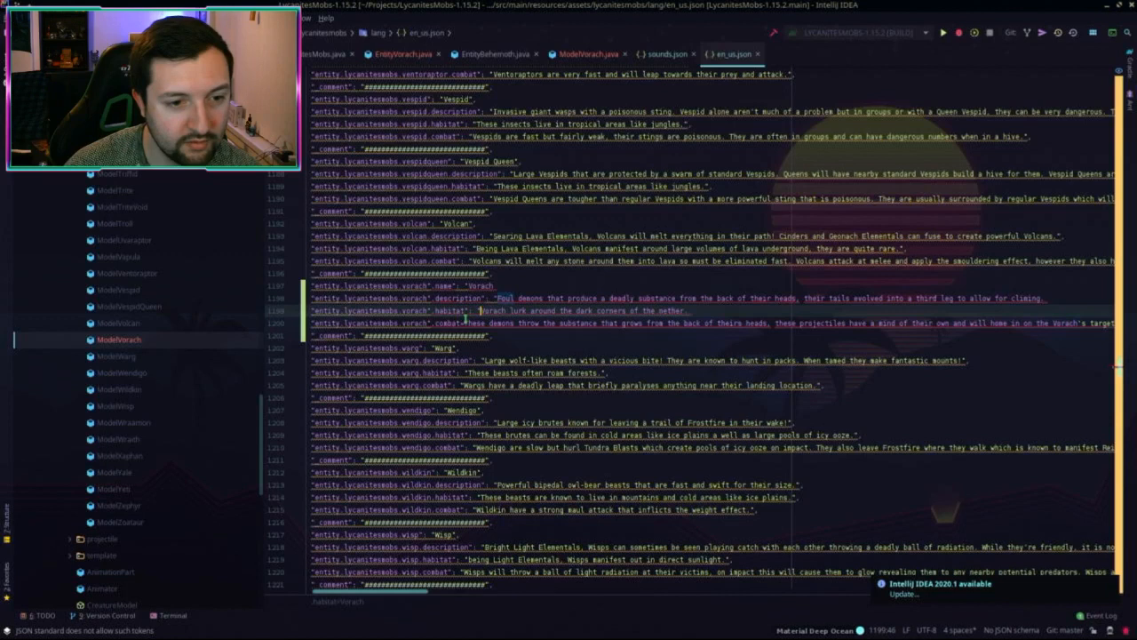
drag(464, 323, 459, 323)
key(ctrl+v)
Step: Close each Vorach value with a quote and comma (",)
drag(491, 274, 516, 287)
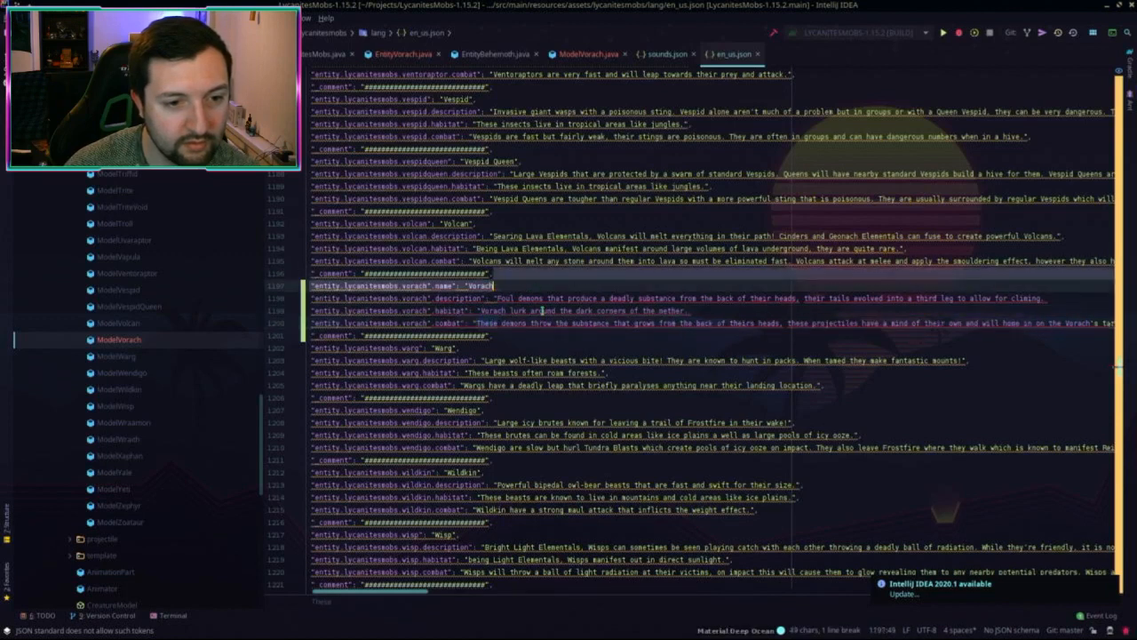
click(516, 287)
text(")
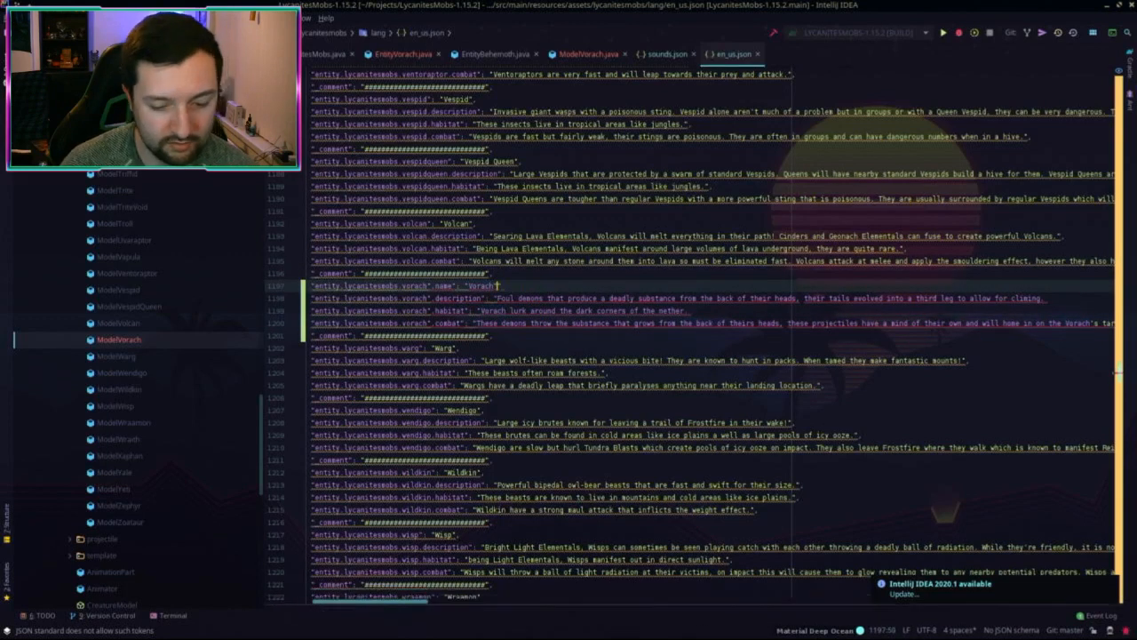
text(,)
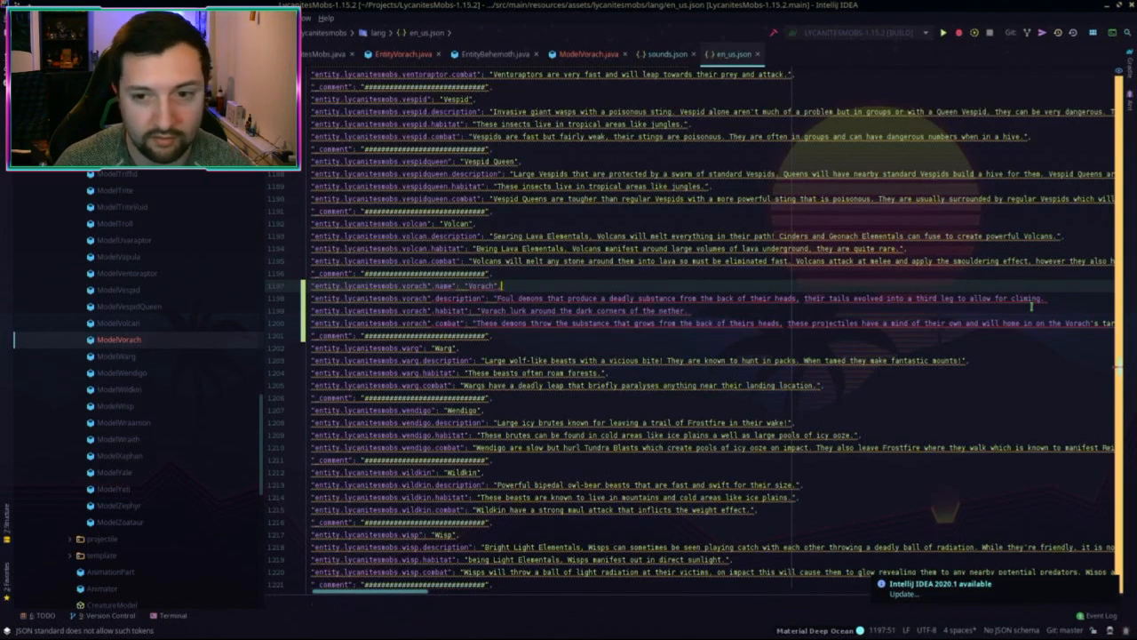
key(shift+Left)
key(shift+Left)
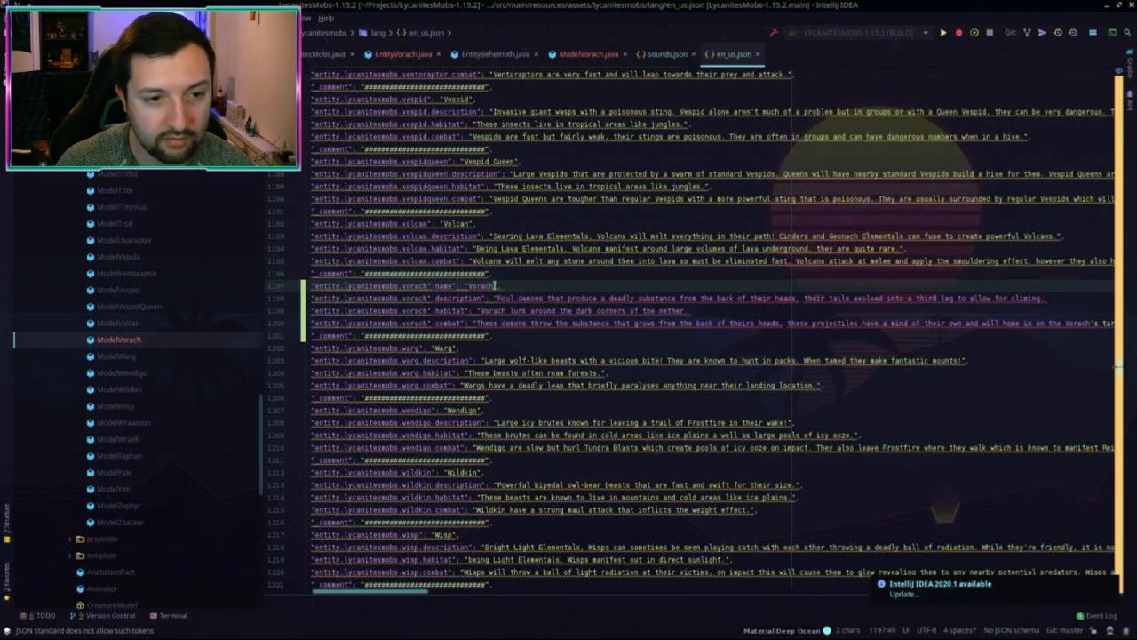
key(ctrl+c)
click(1056, 301)
key(ctrl+v)
click(722, 313)
key(ctrl+v)
scroll(885, 323, right, 5)
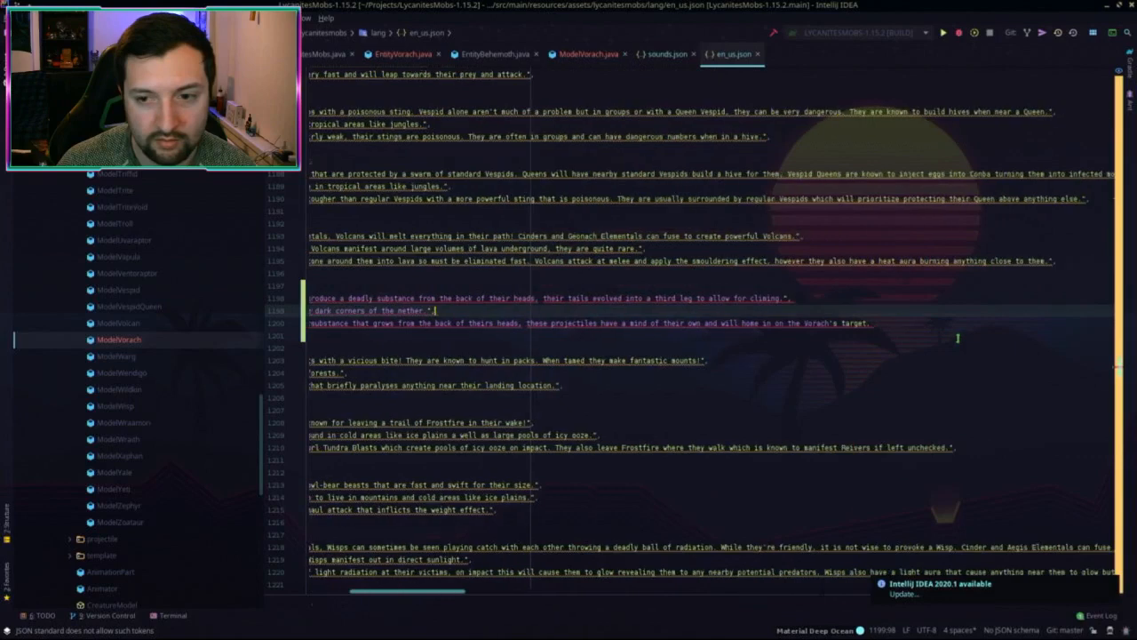
click(885, 323)
scroll(810, 351, left, 5)
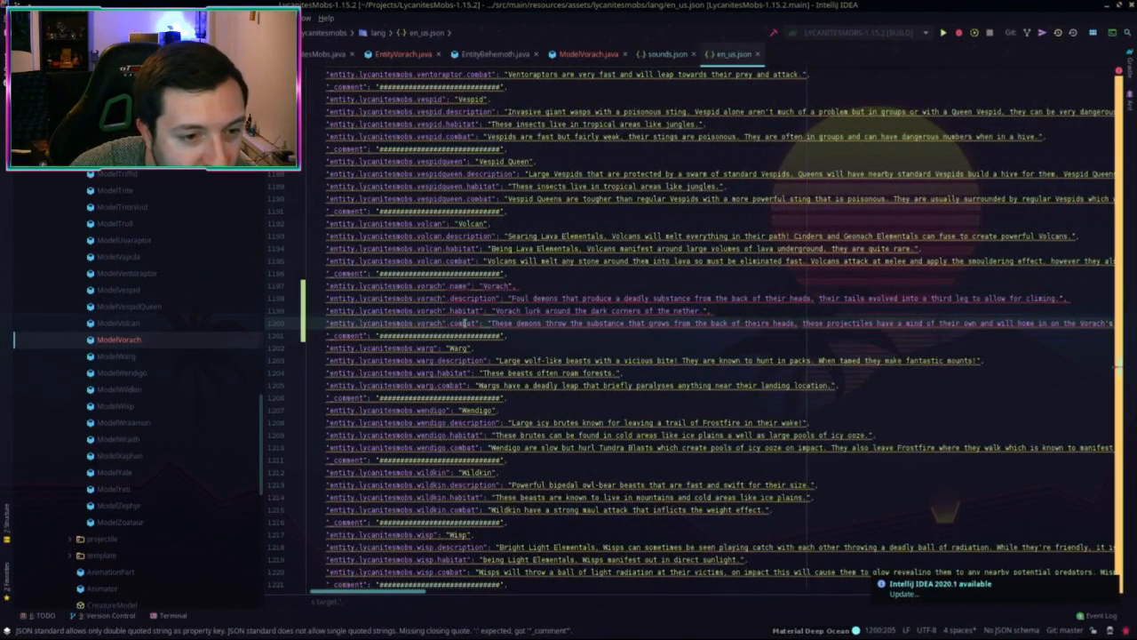
Step: Remove the stray quotes inside the combat, description and name keys
click(447, 322)
key(BackSpace)
click(443, 298)
key(BackSpace)
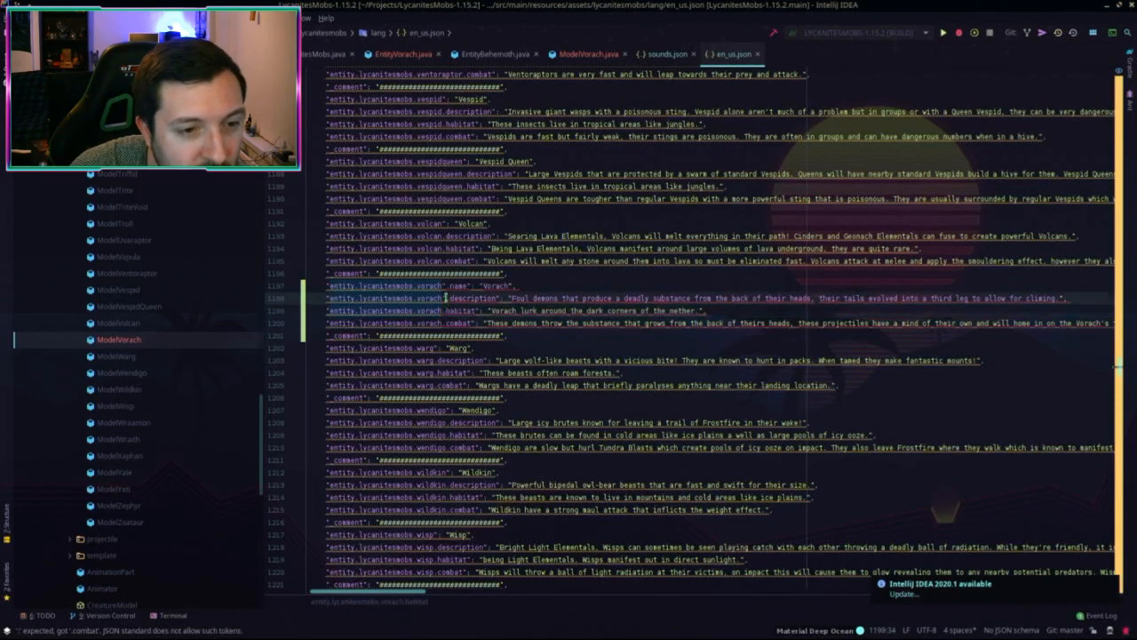
click(444, 285)
key(BackSpace)
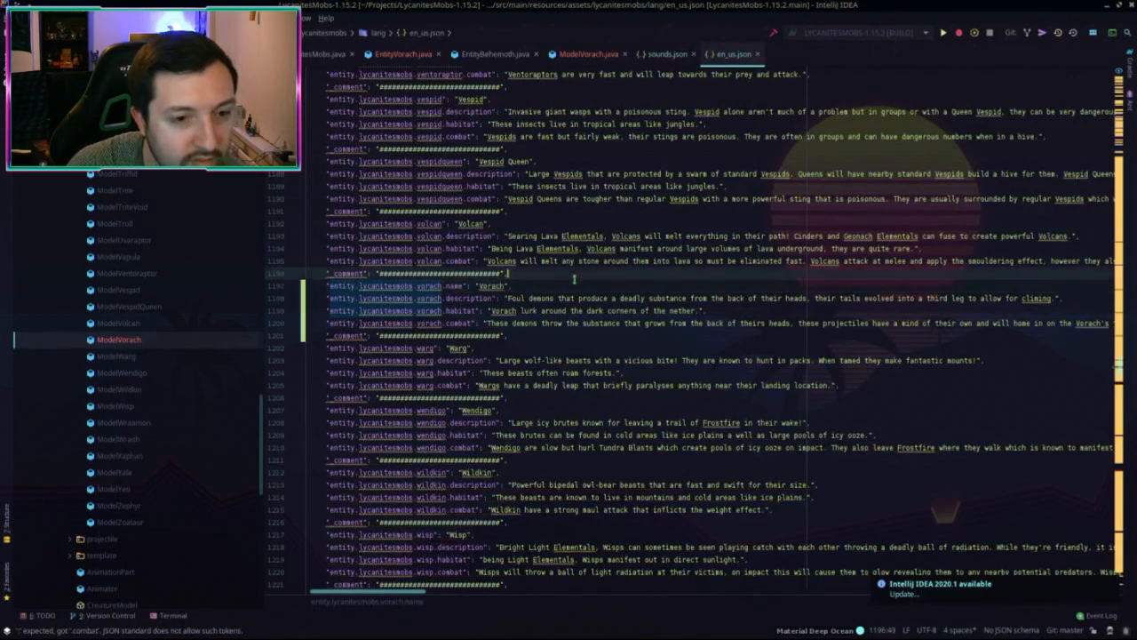
click(579, 275)
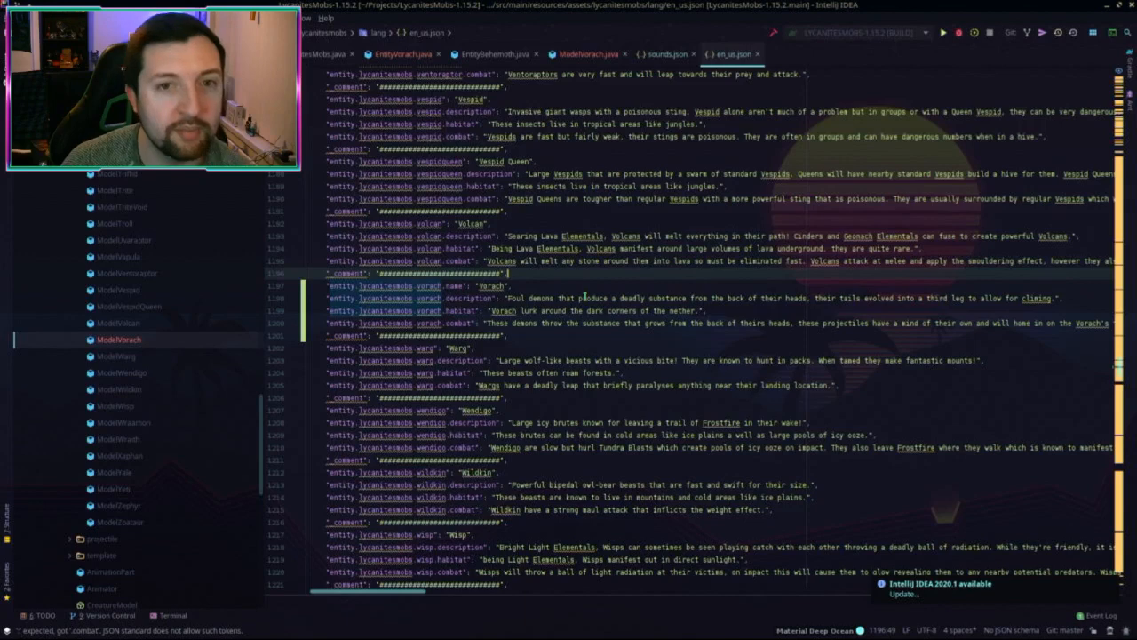
click(567, 311)
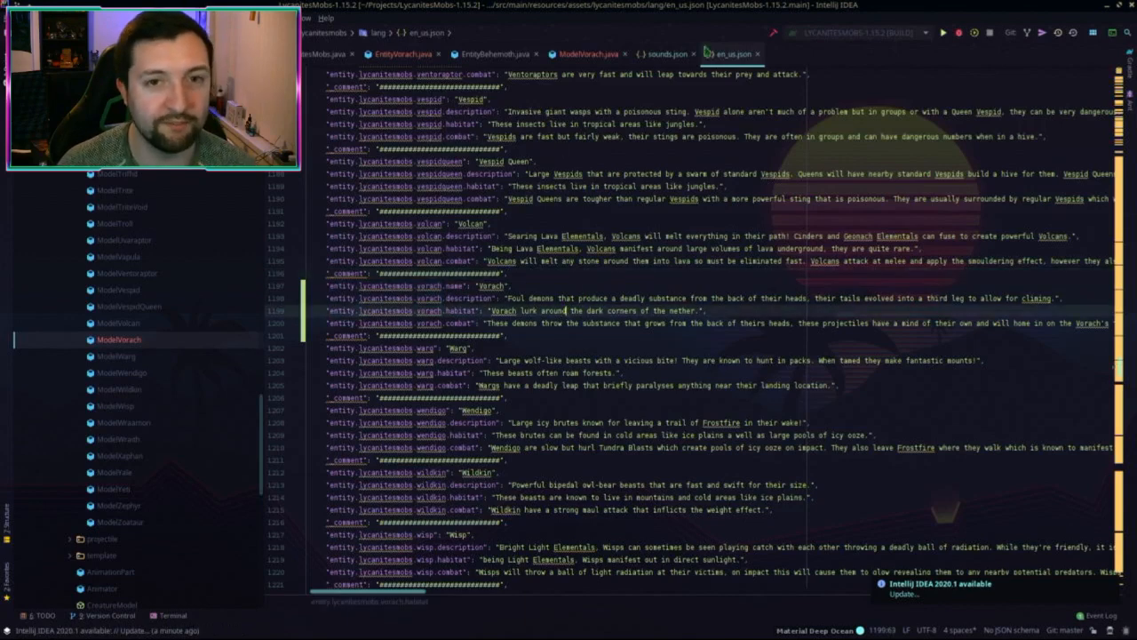
Step: Switch to the 1.12.2 project and run the Minecraft client
key(alt+Tab)
click(631, 332)
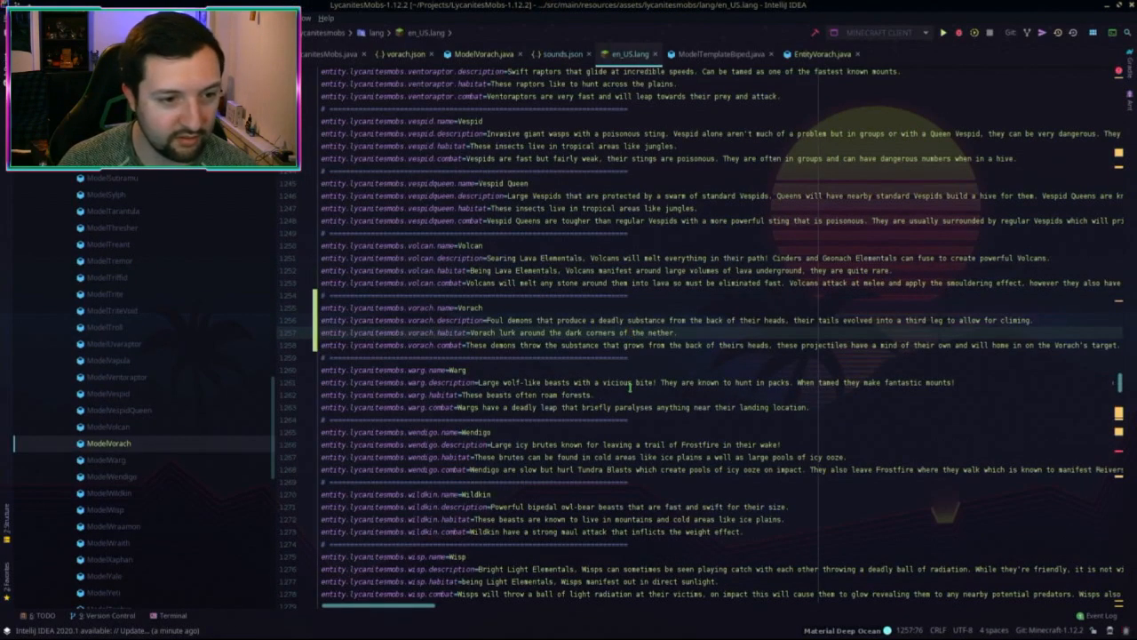
key(alt+Tab)
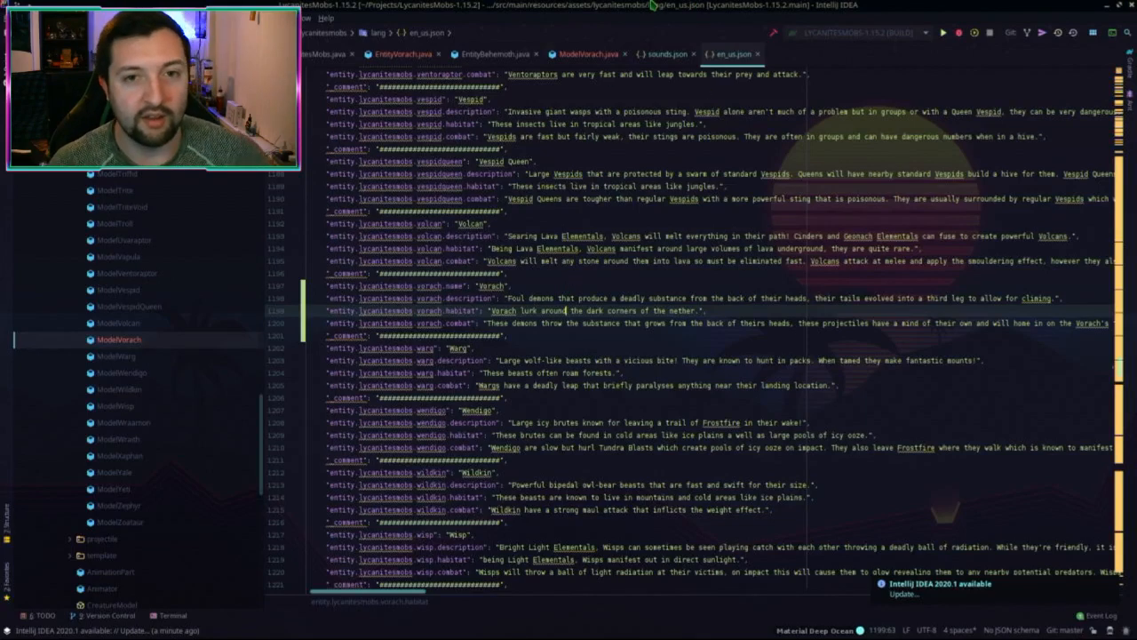
key(alt+Tab)
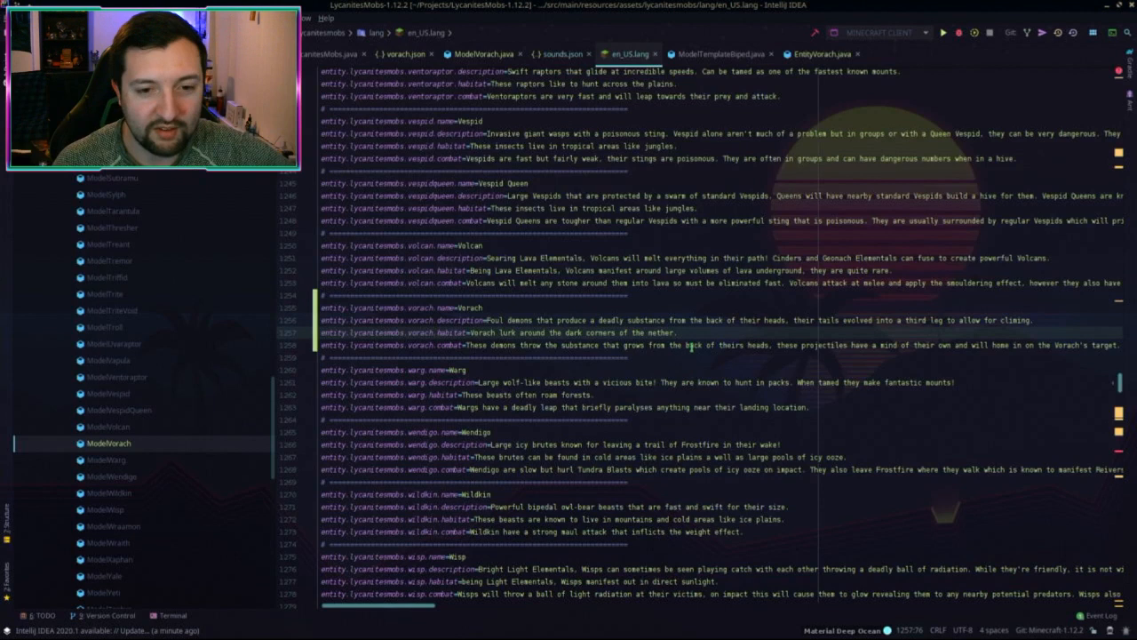
click(691, 346)
click(944, 33)
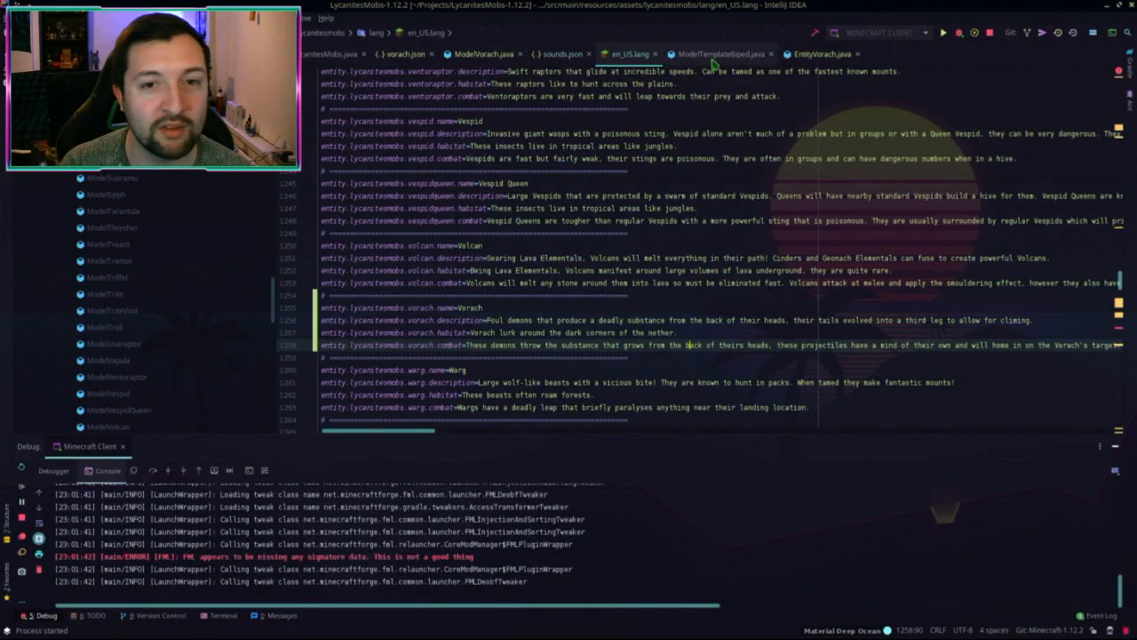
Step: Open EntityVorach.java at canBurn and move the loading Minecraft window aside
click(822, 55)
scroll(551, 346, down, 2)
click(520, 327)
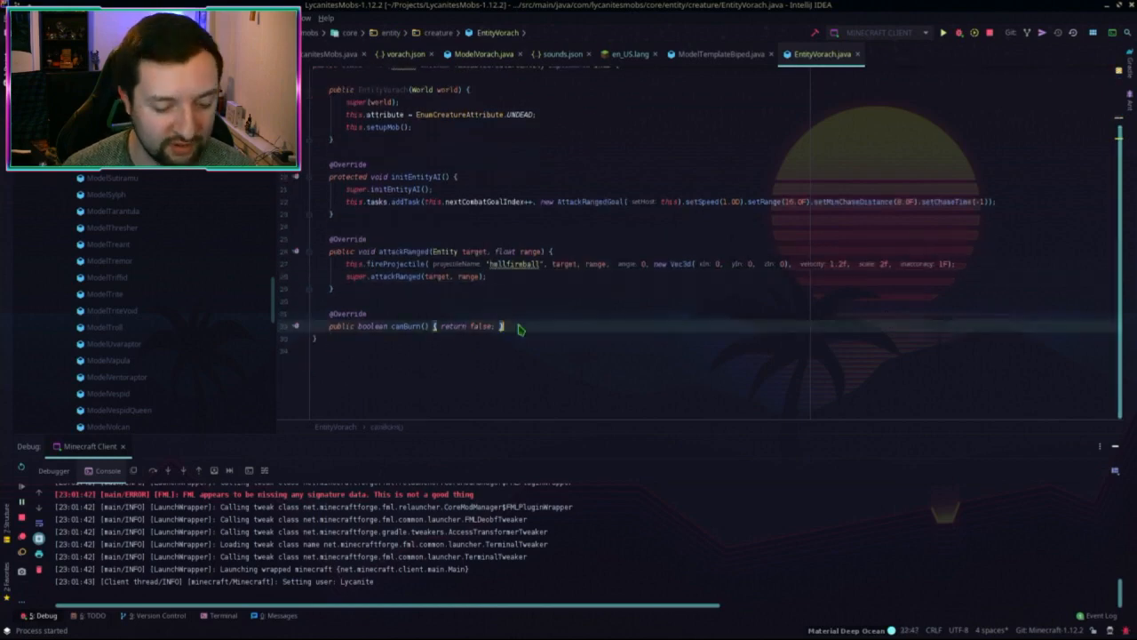
key(shift)
key(shift)
text(en)
key(Escape)
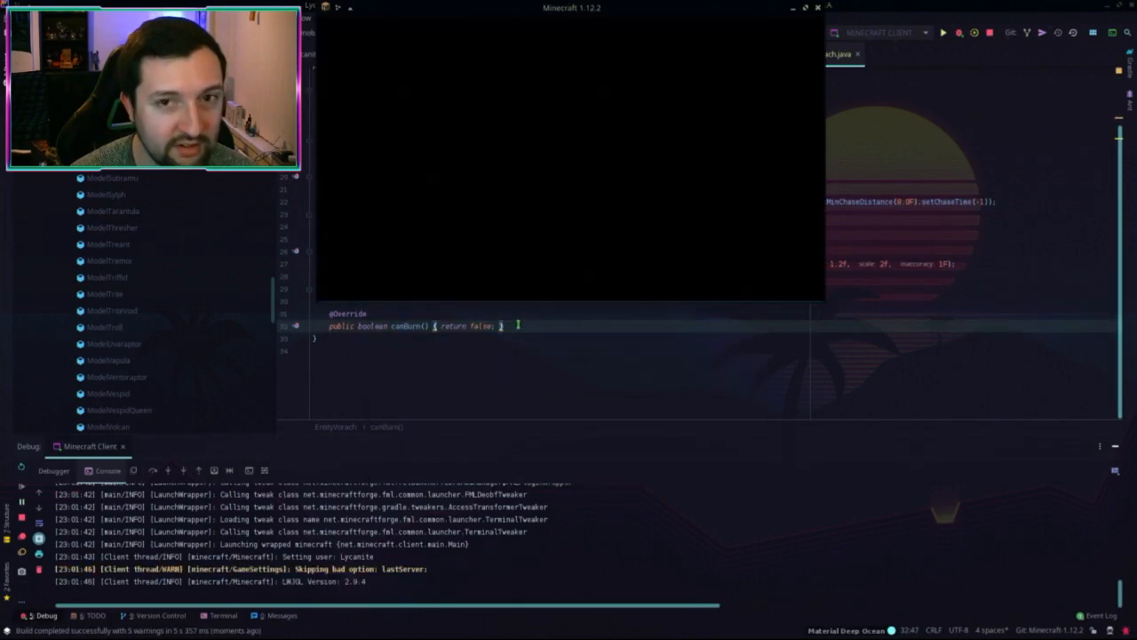
drag(577, 7, 412, 392)
Step: Open EntityTrite and copy its canClimb() override
key(shift)
key(shift)
text(Trite)
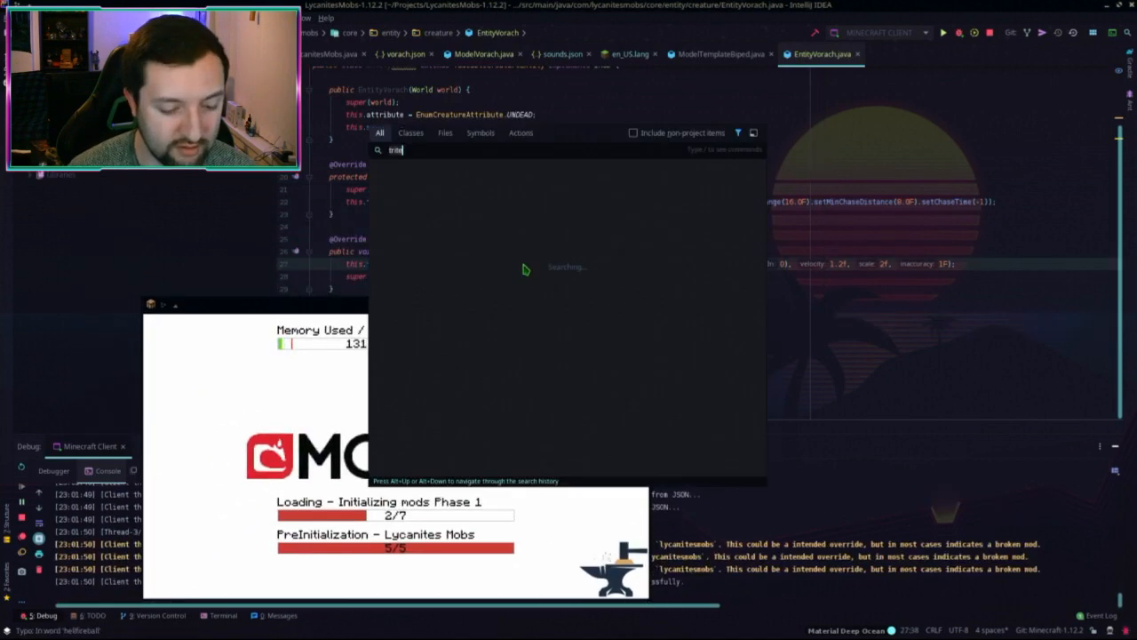
key(Return)
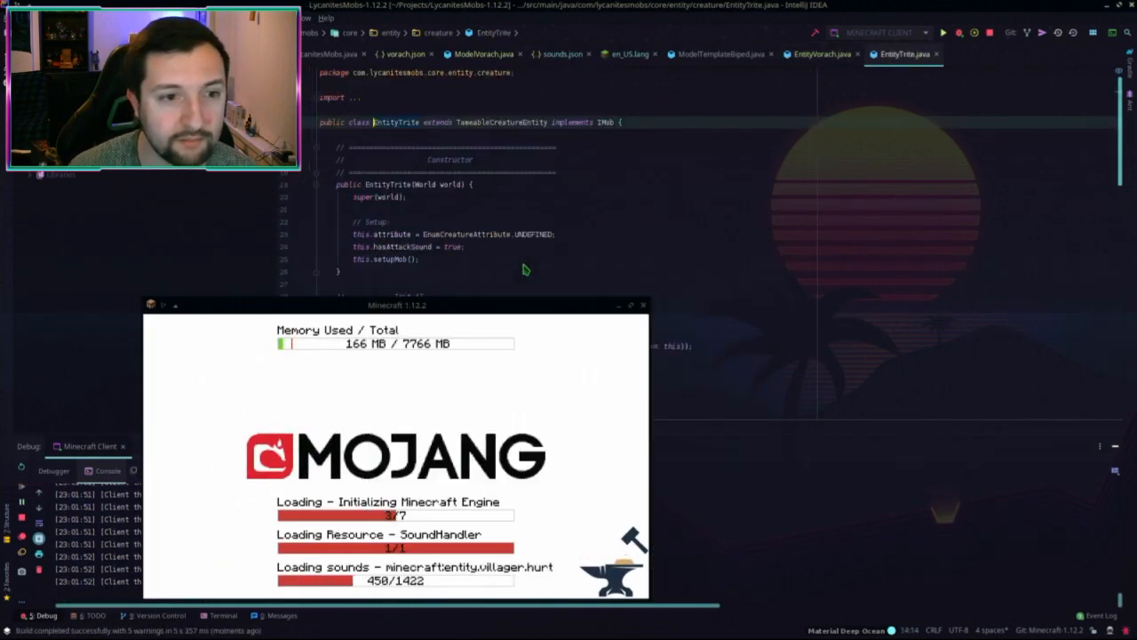
drag(411, 394, 776, 405)
drag(880, 432, 903, 431)
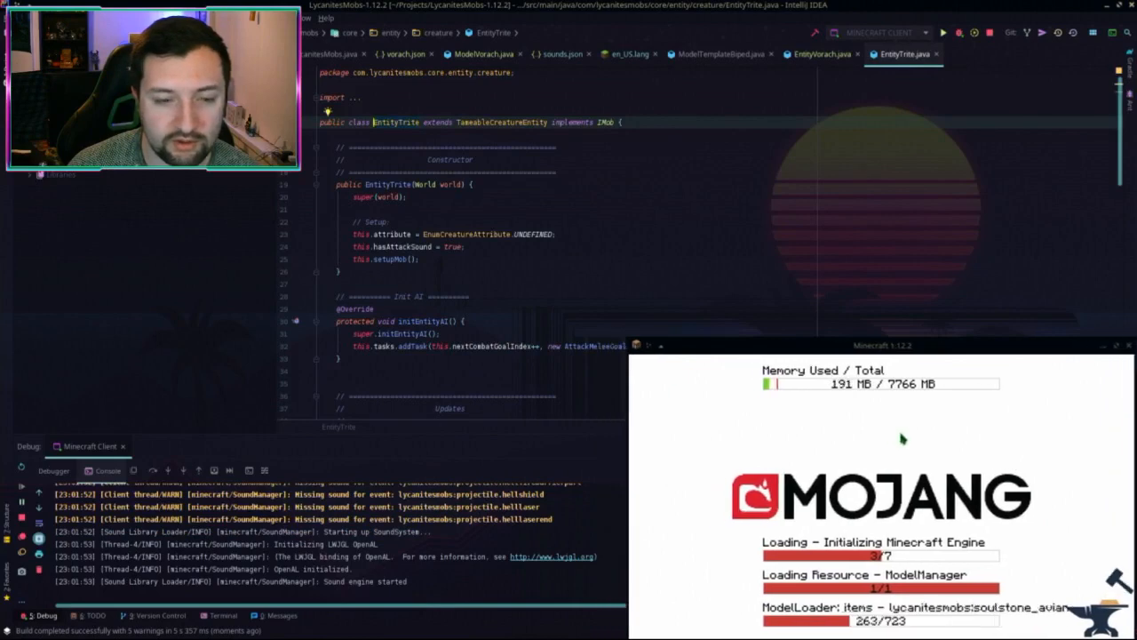
scroll(558, 247, down, 12)
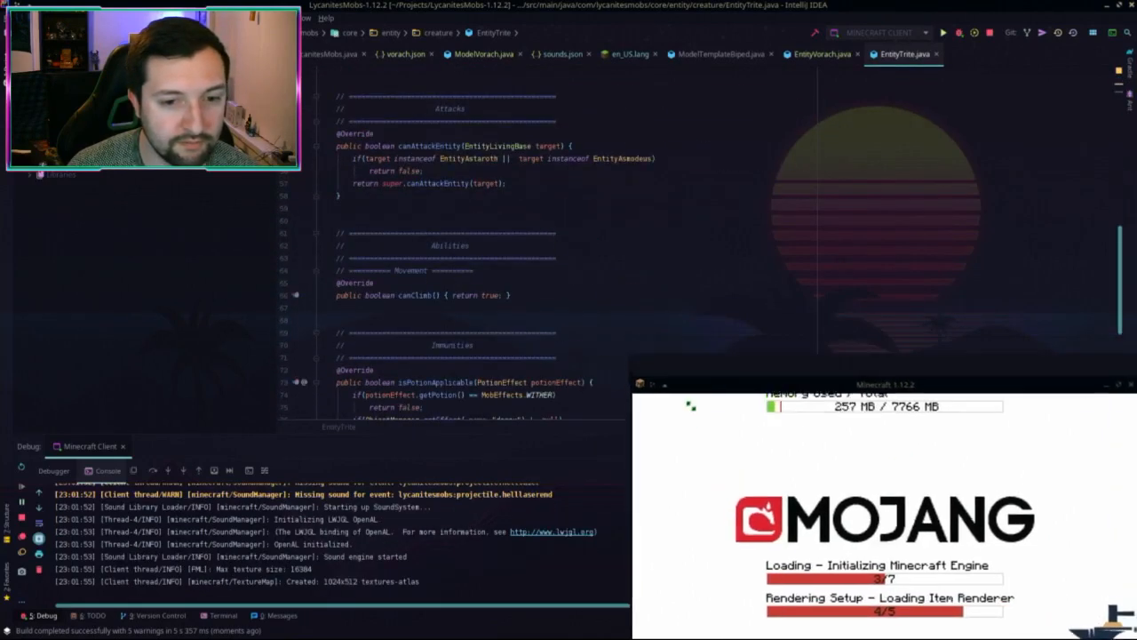
click(539, 300)
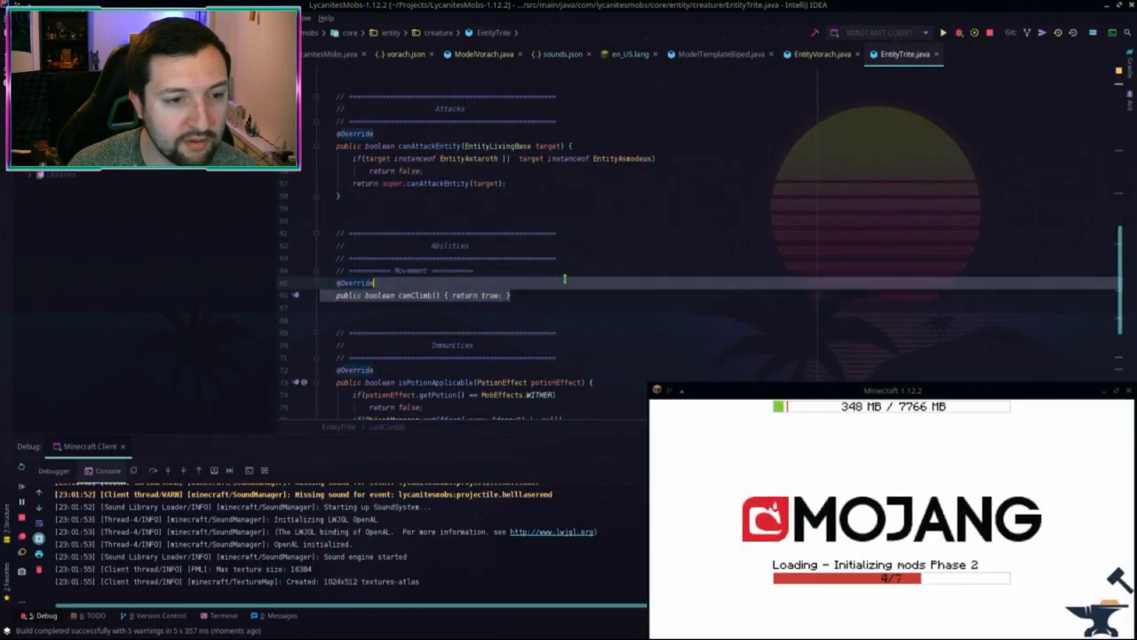
key(shift+Up)
scroll(569, 222, up, 2)
key(shift+Up)
key(ctrl+c)
Step: Paste the canClimb() override into the 1.12.2 EntityVorach after attackRanged
click(821, 56)
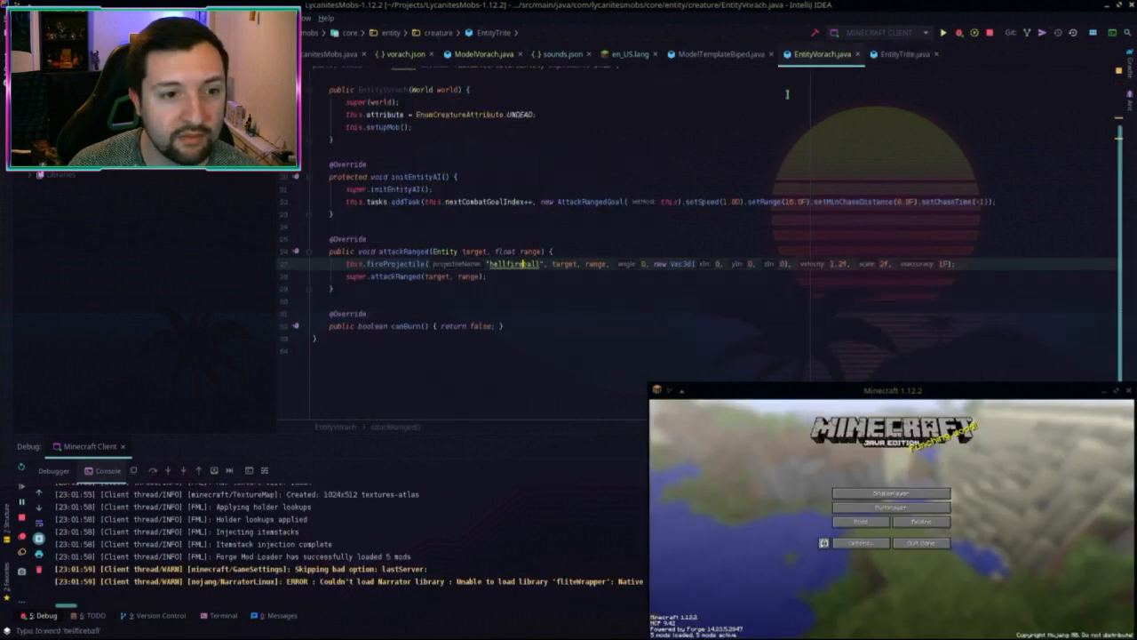
click(520, 331)
key(Up)
key(Up)
key(Up)
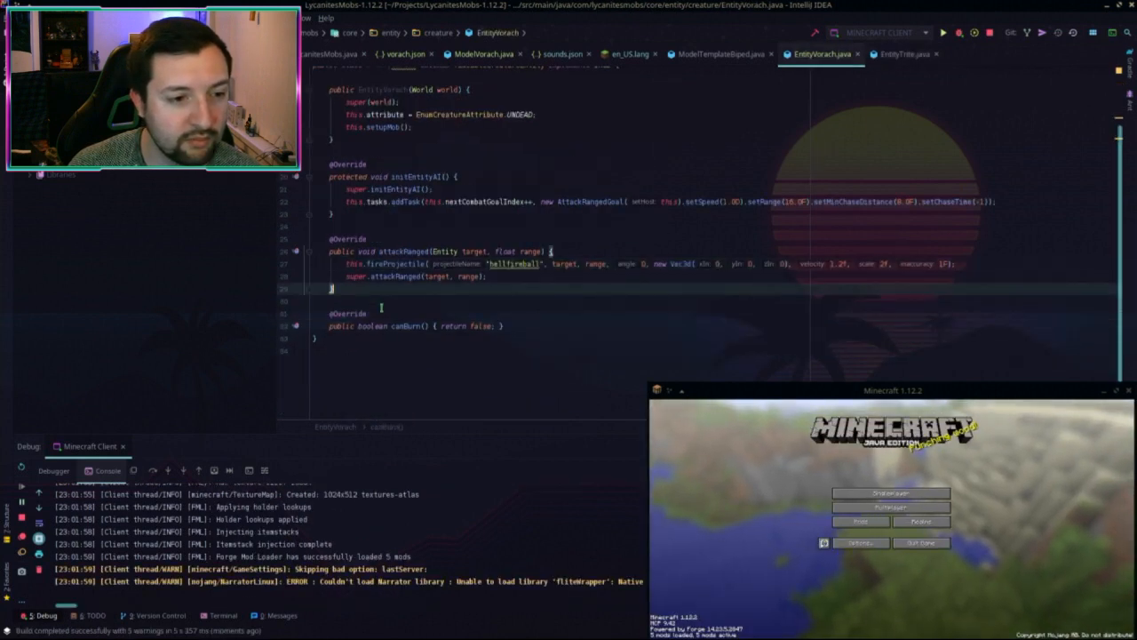
key(Down)
key(ctrl+v)
click(519, 325)
key(shift+Up)
key(shift+Up)
key(shift+Up)
key(ctrl+c)
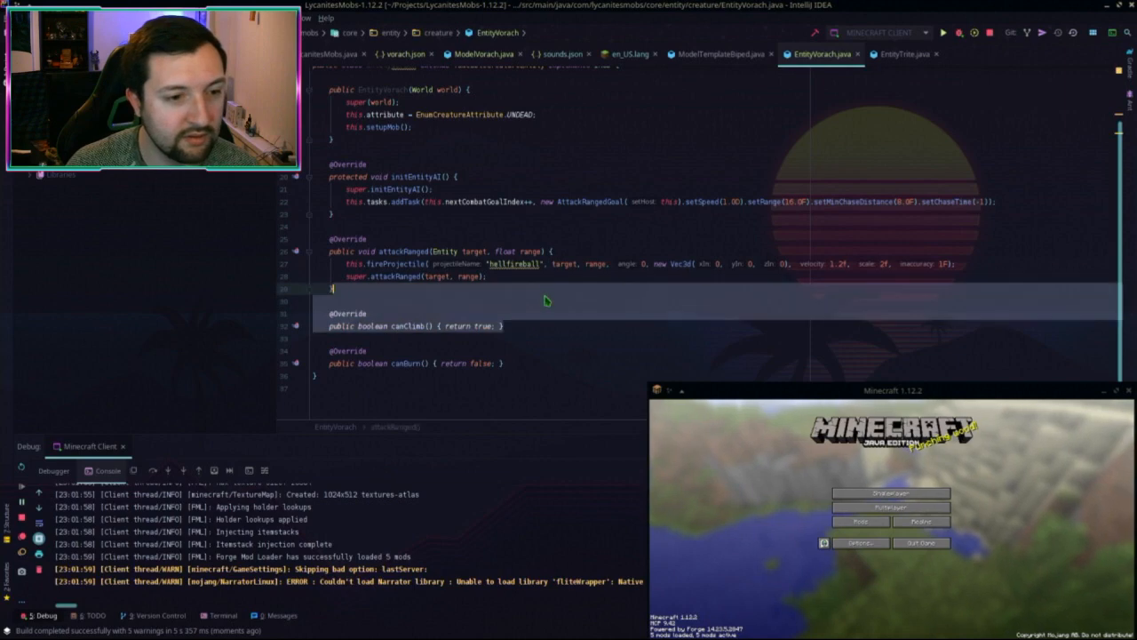
Step: Paste the same canClimb() override into the 1.15.2 EntityVorach after attackRanged
key(alt+Tab)
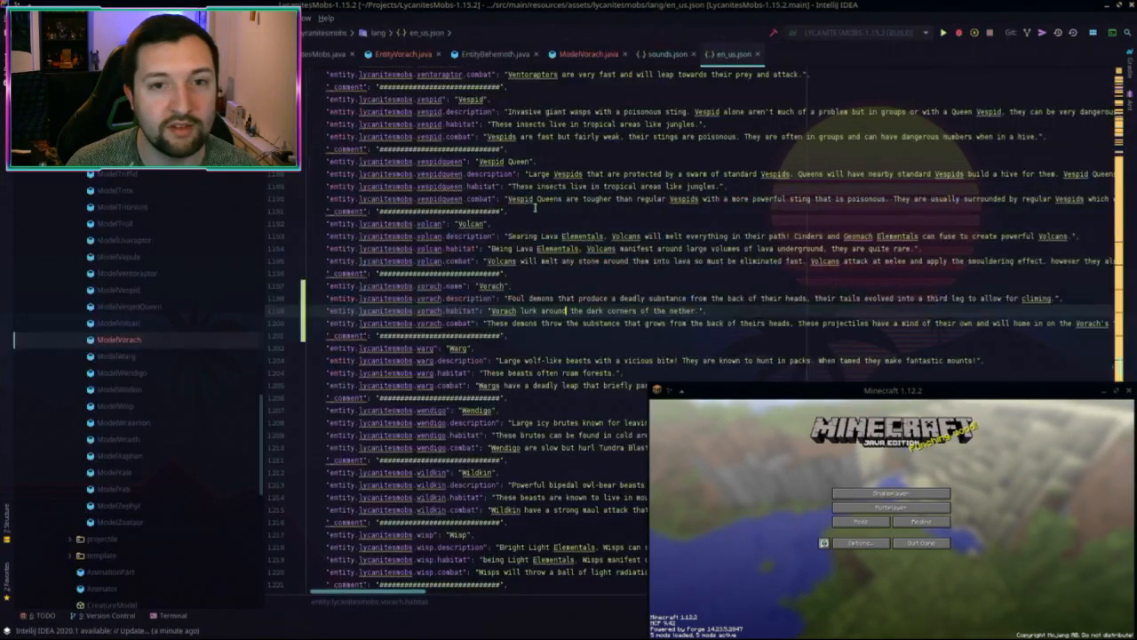
click(411, 54)
click(343, 355)
key(ctrl+v)
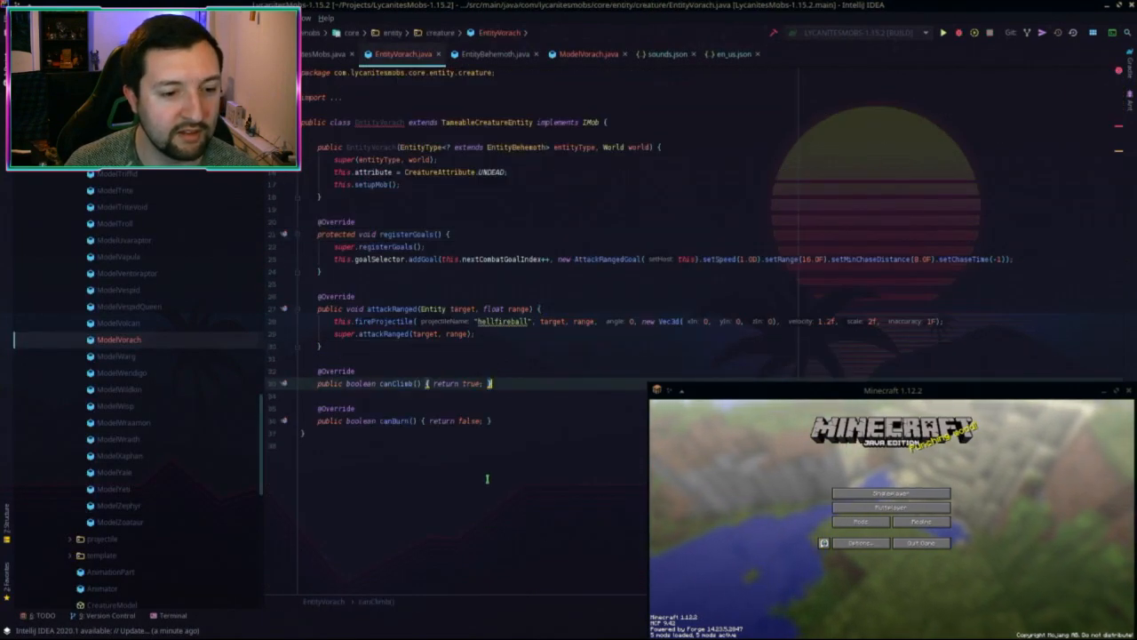
key(alt+Tab)
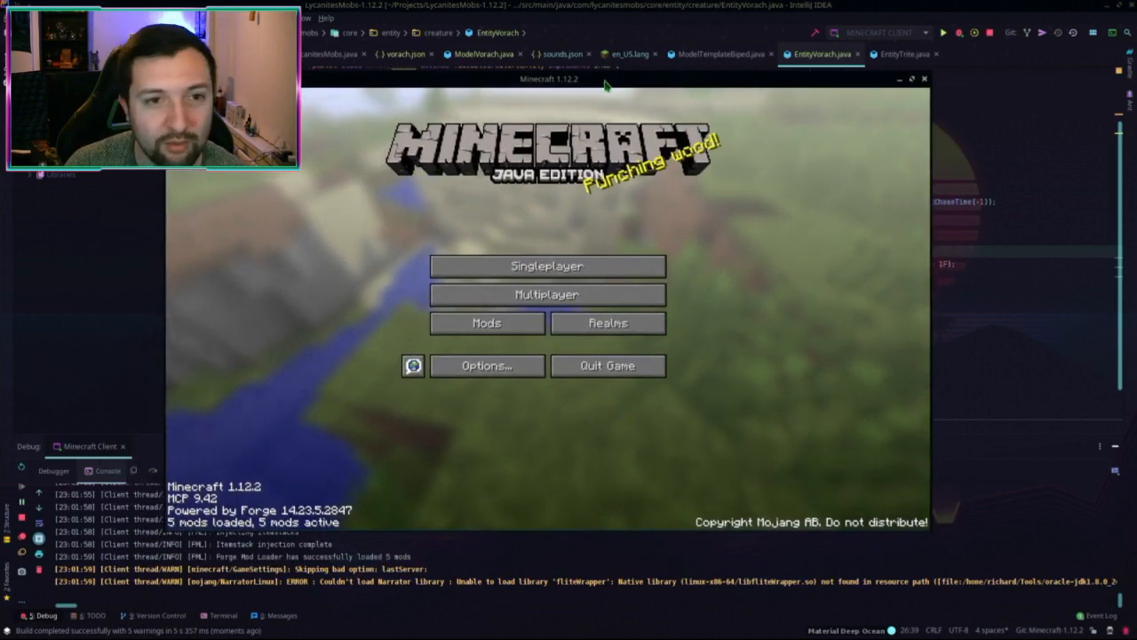
Step: Open Configure Special Application Settings for Minecraft, moving the game window lower-left and the dialog right
right_click(605, 83)
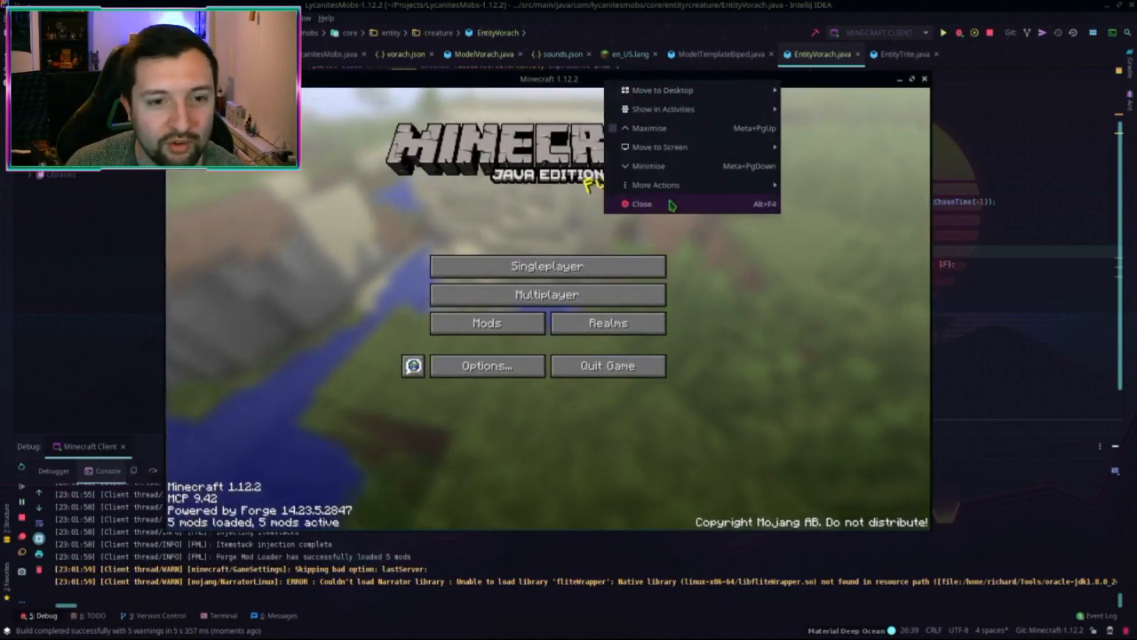
mouse_move(673, 184)
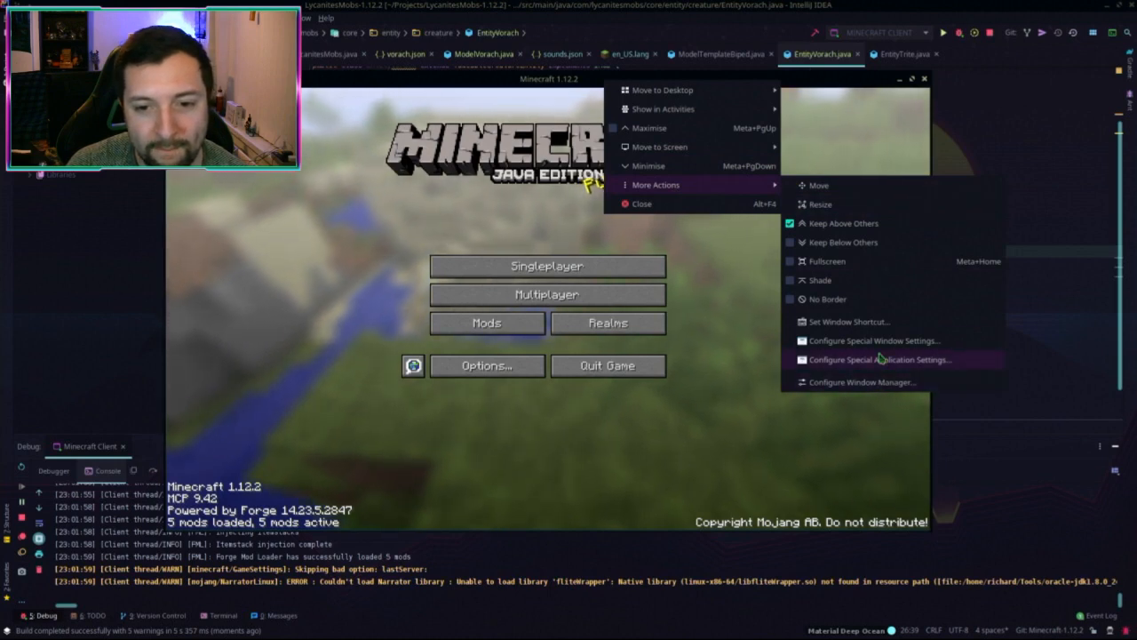
click(878, 357)
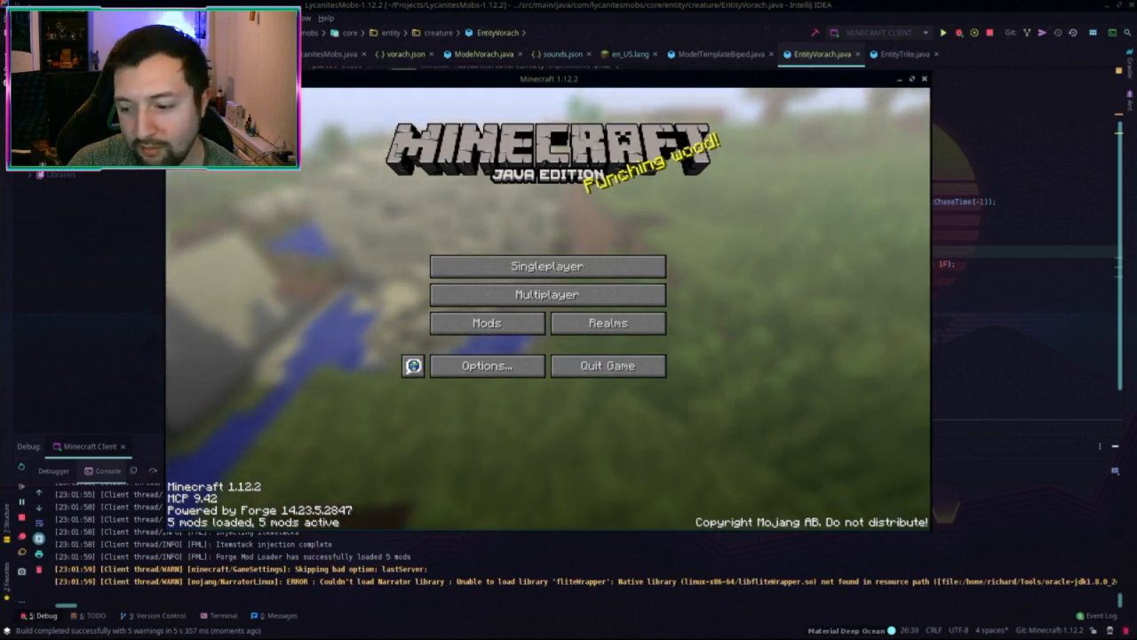
drag(660, 81, 556, 135)
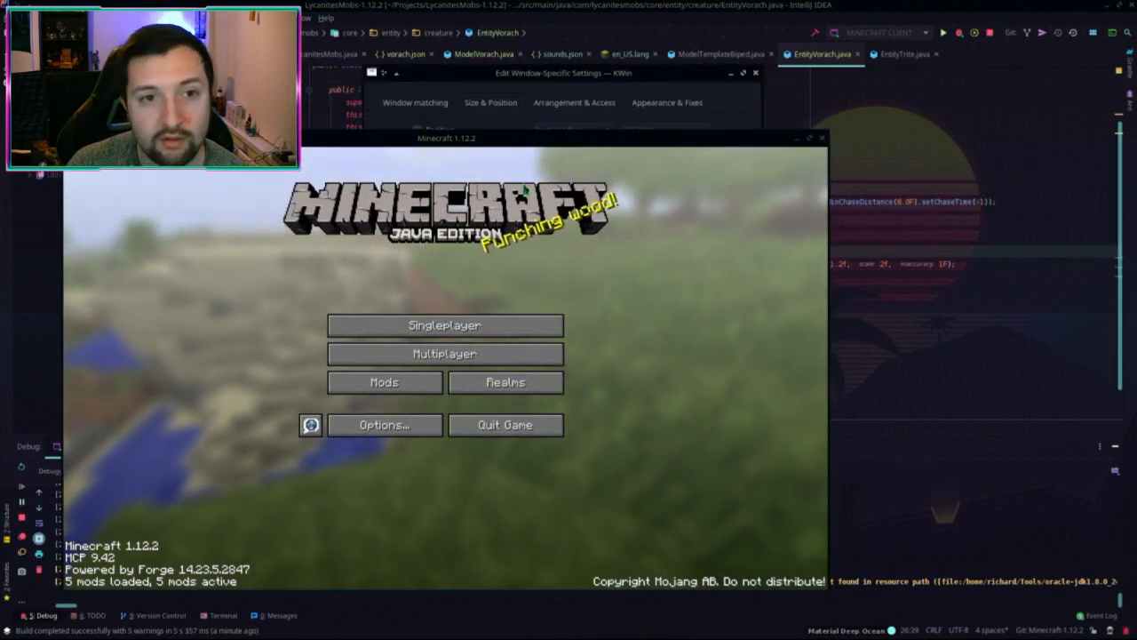
drag(646, 72, 1136, 89)
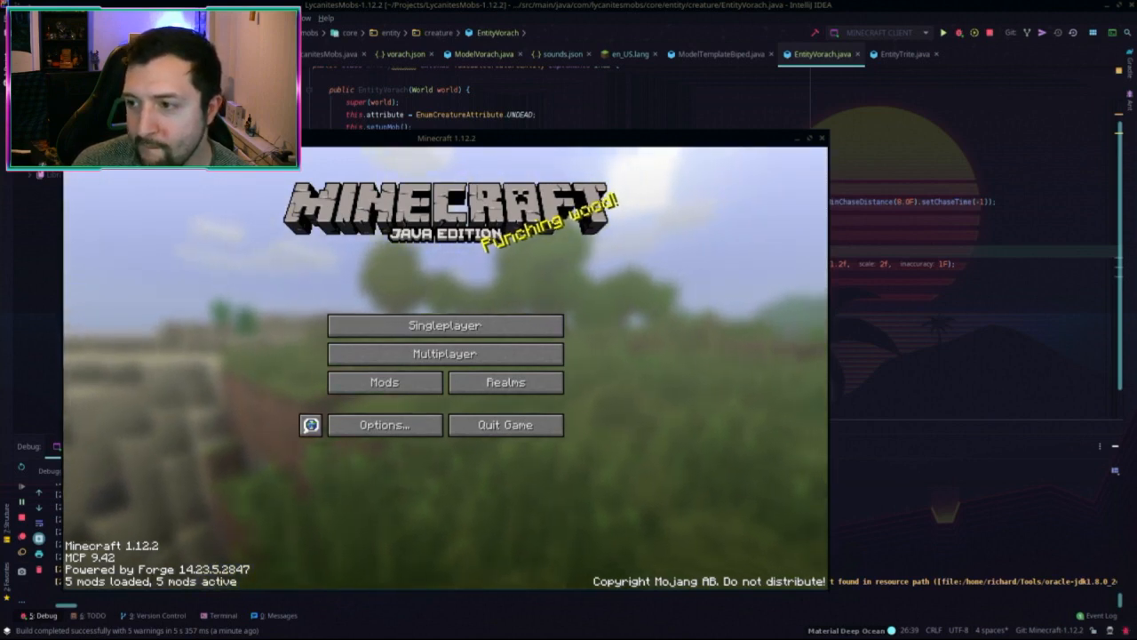
Step: Open the Minecraft window's title-bar options menu and choose an entry from it
right_click(710, 141)
right_click(688, 140)
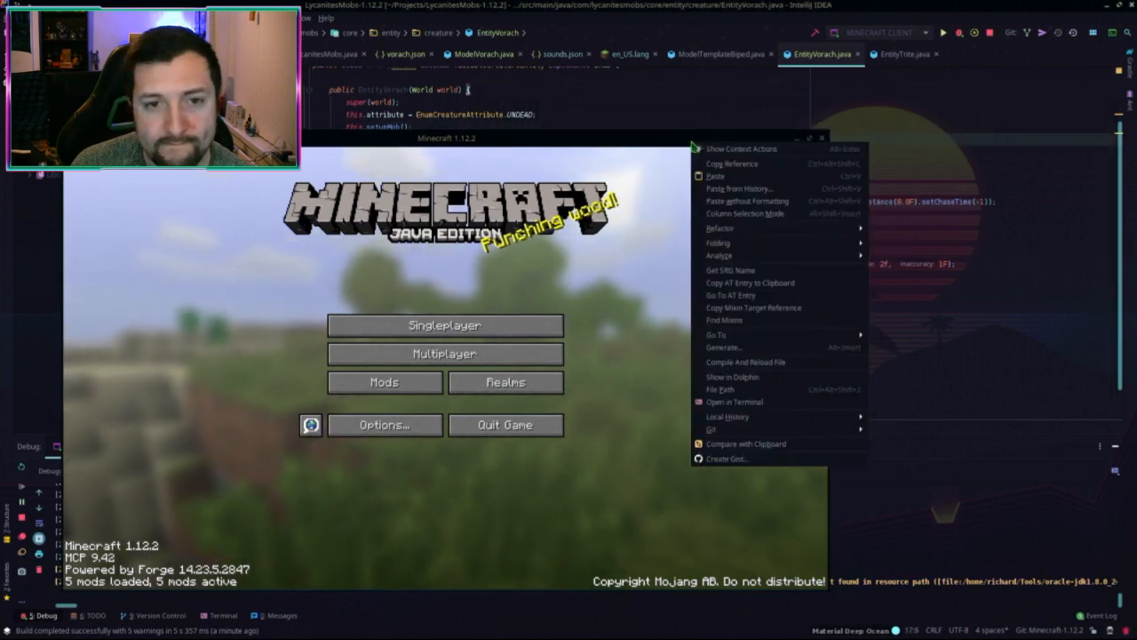
click(647, 133)
right_click(647, 133)
right_click(621, 137)
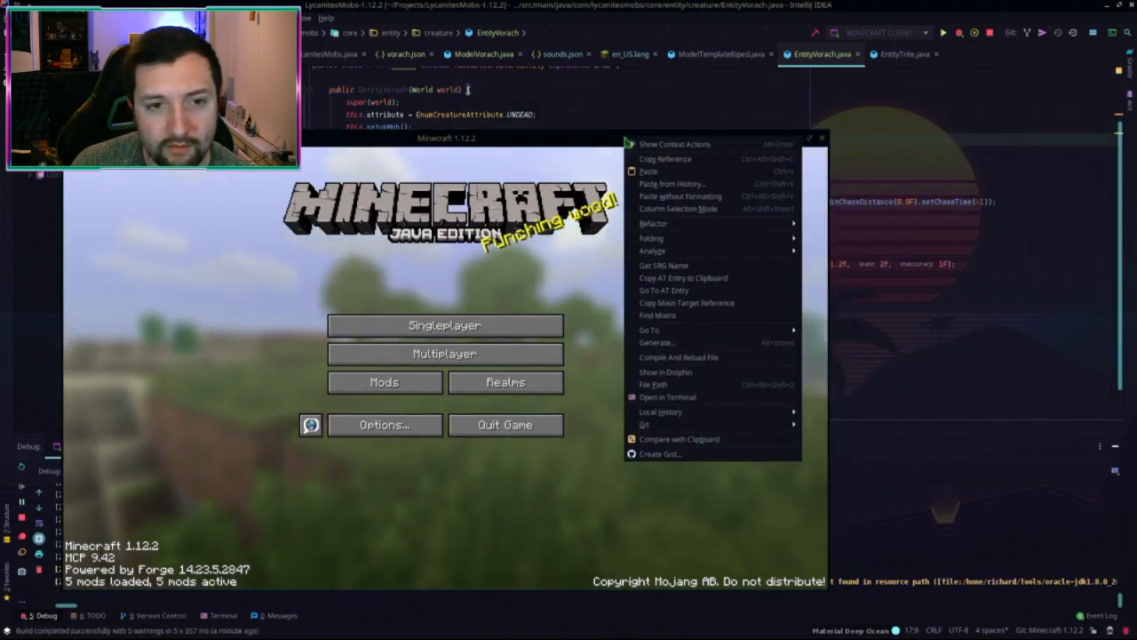
click(484, 148)
drag(484, 148, 496, 146)
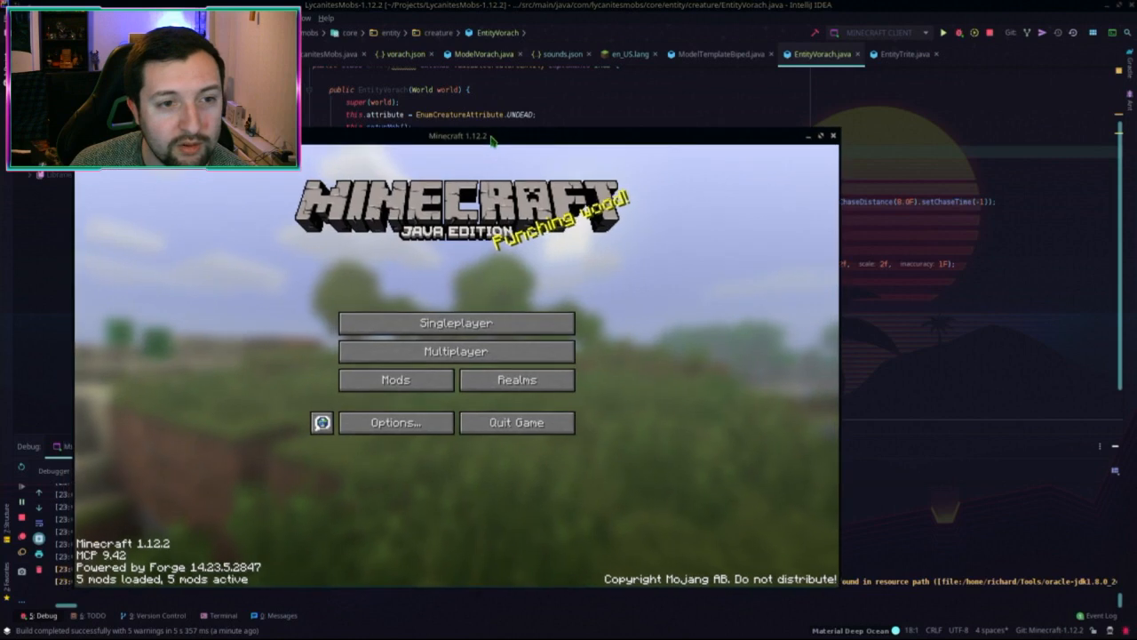
right_click(492, 137)
mouse_move(569, 239)
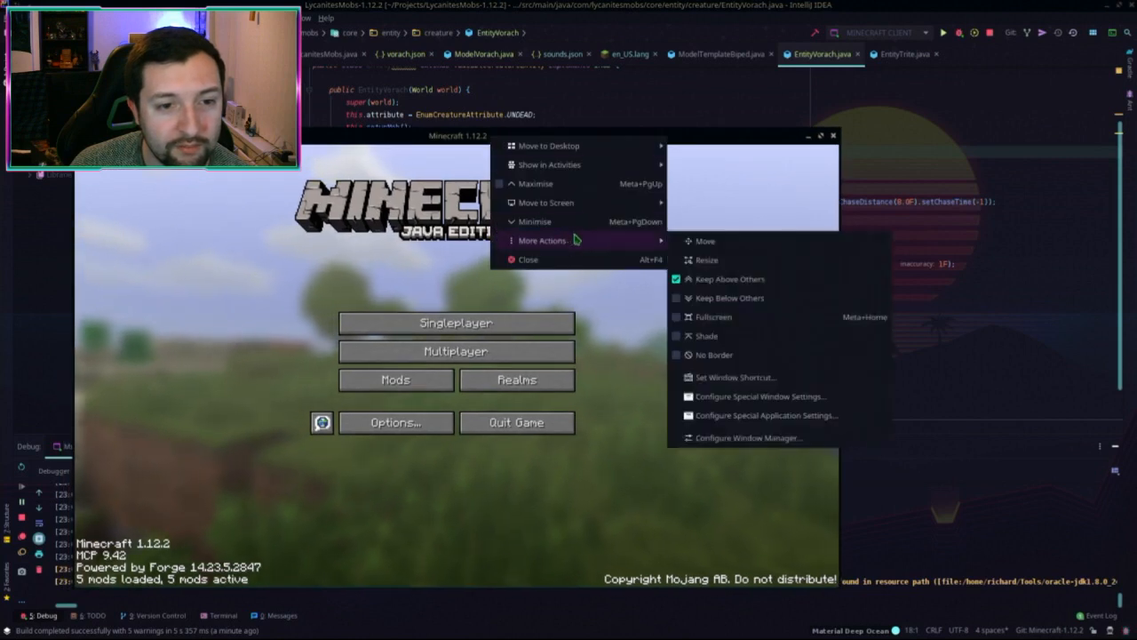
click(769, 425)
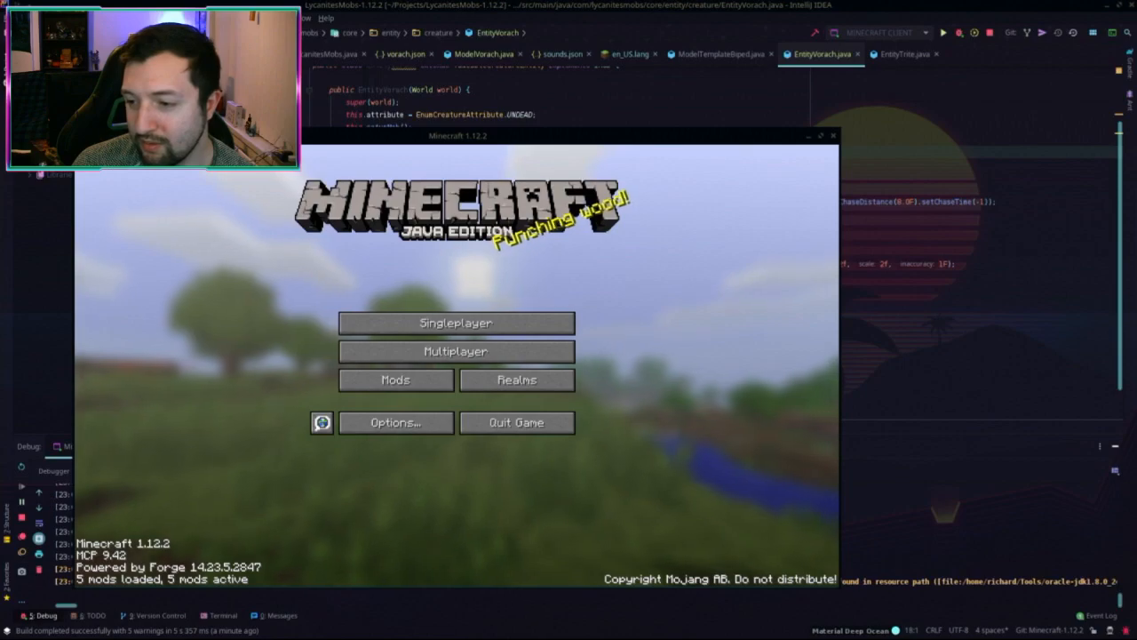
Step: Drag the Minecraft window around until it settles in position
drag(598, 212, 791, 98)
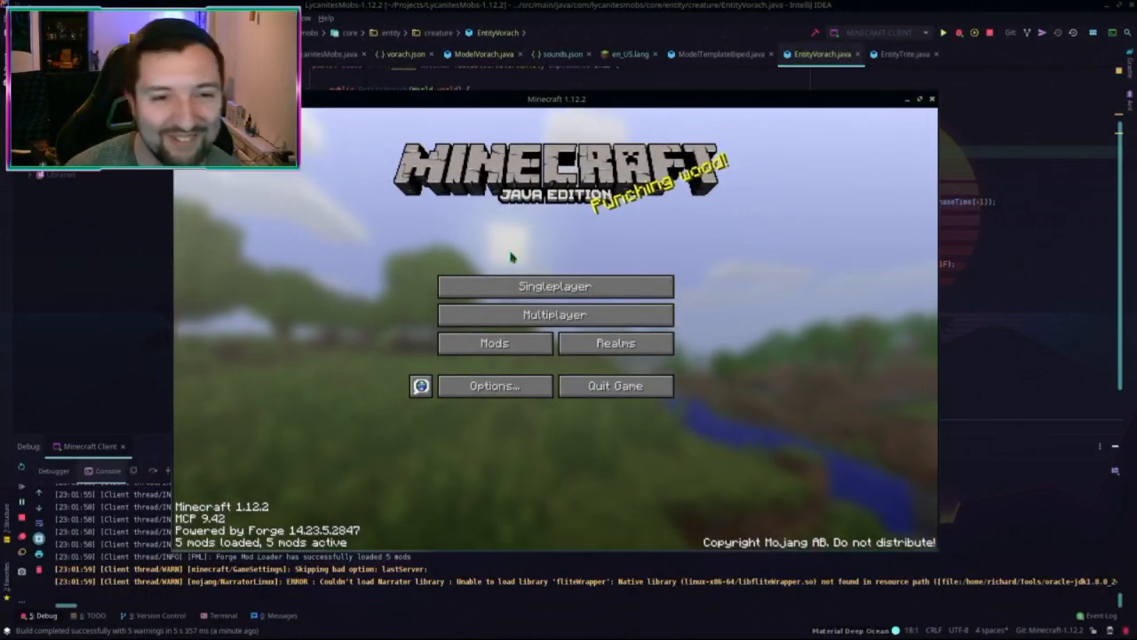
drag(459, 108, 547, 128)
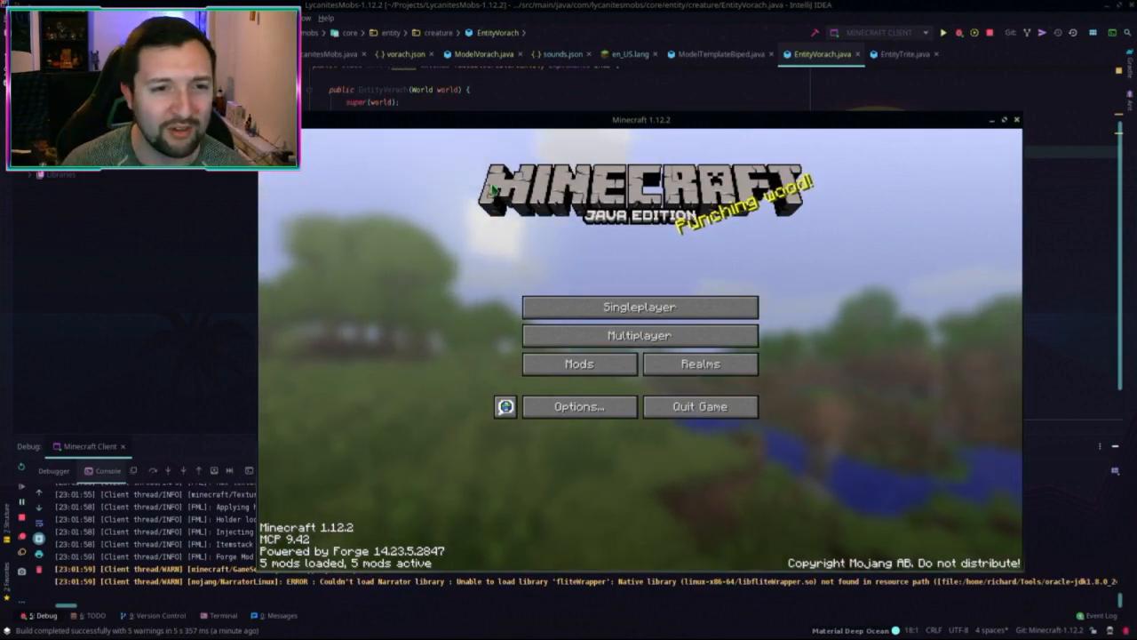
drag(459, 124, 416, 78)
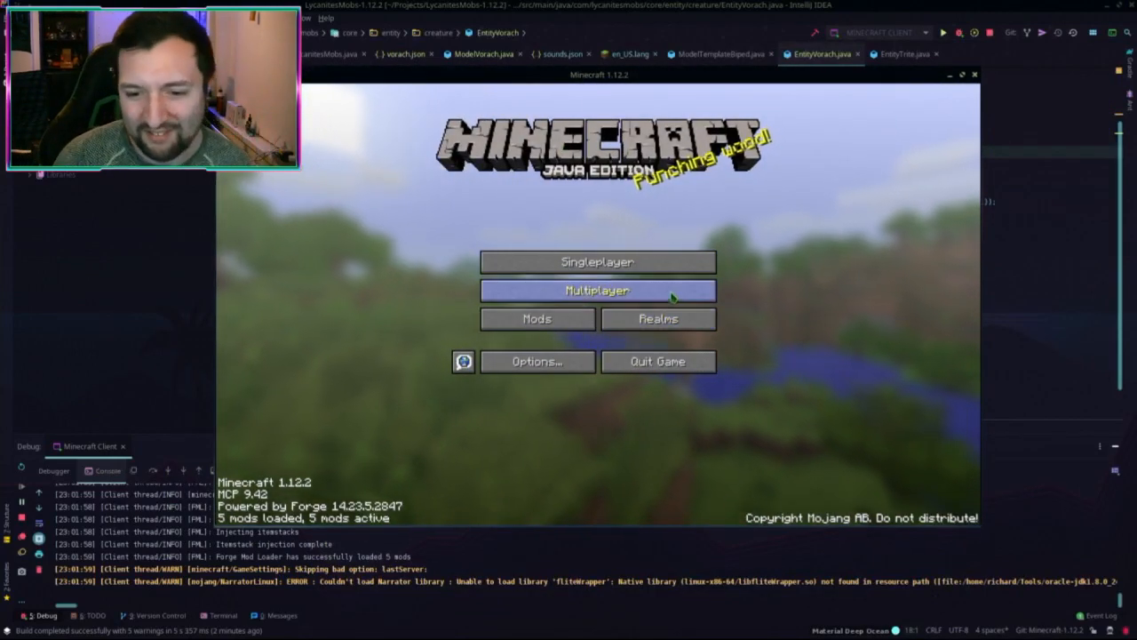
drag(782, 74, 790, 95)
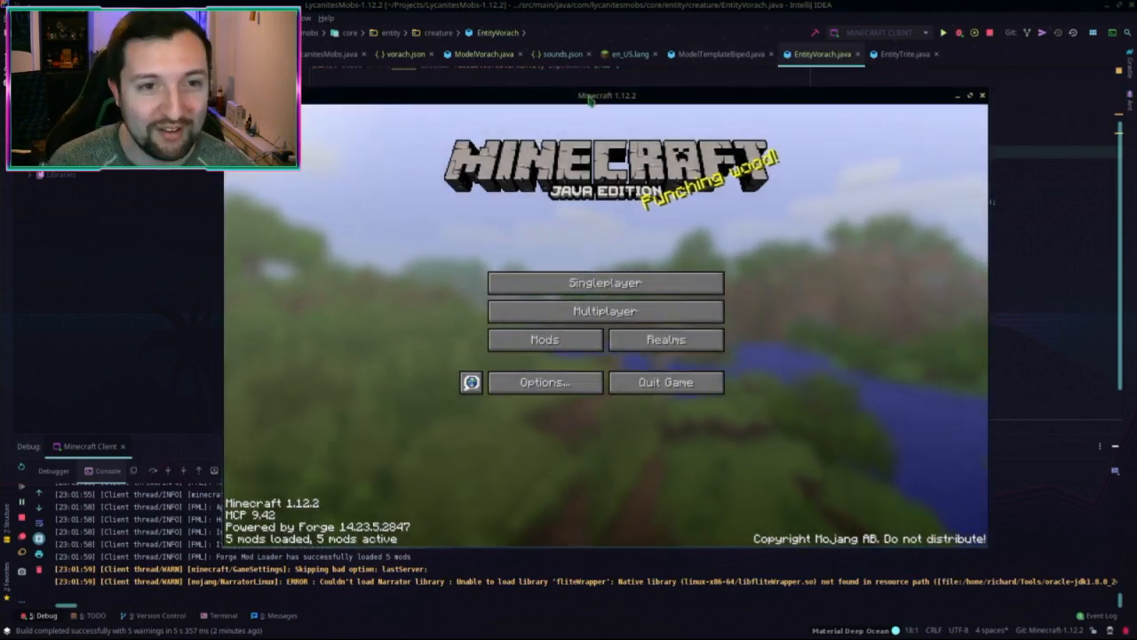
drag(590, 101, 567, 69)
Step: Open Singleplayer, load the 2020 world, then pause to the Game Menu
click(582, 251)
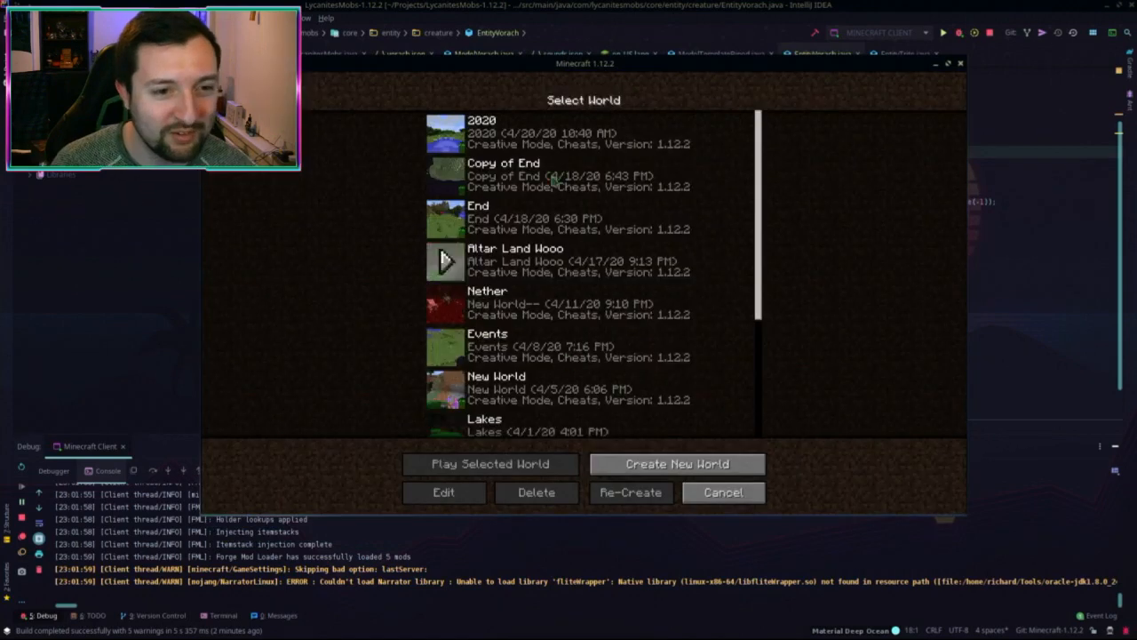
double_click(569, 138)
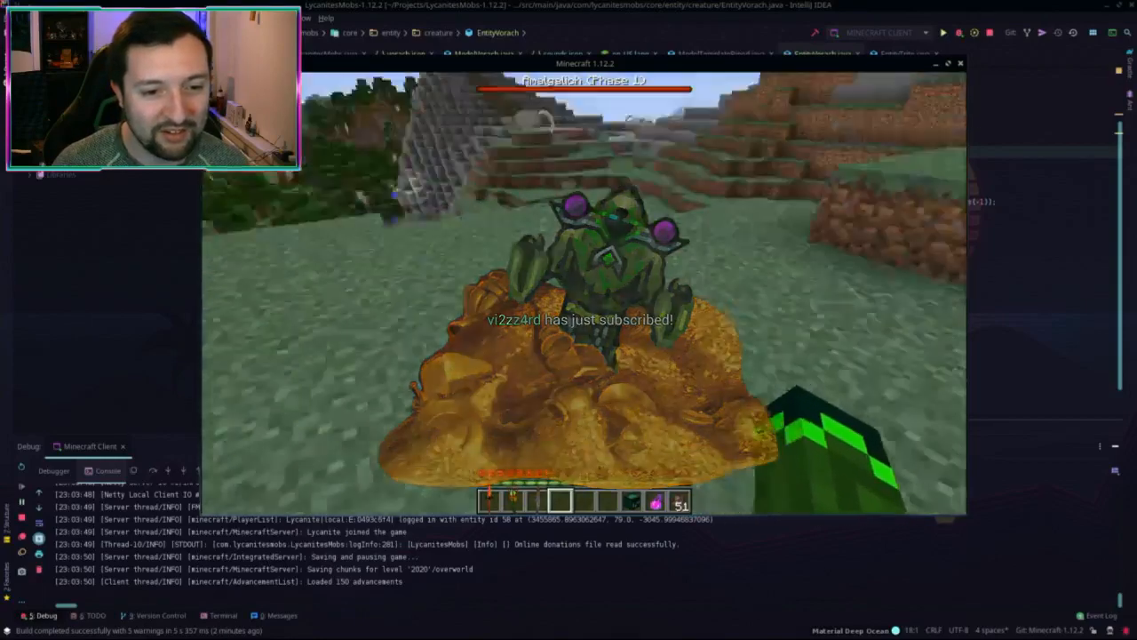
key(Escape)
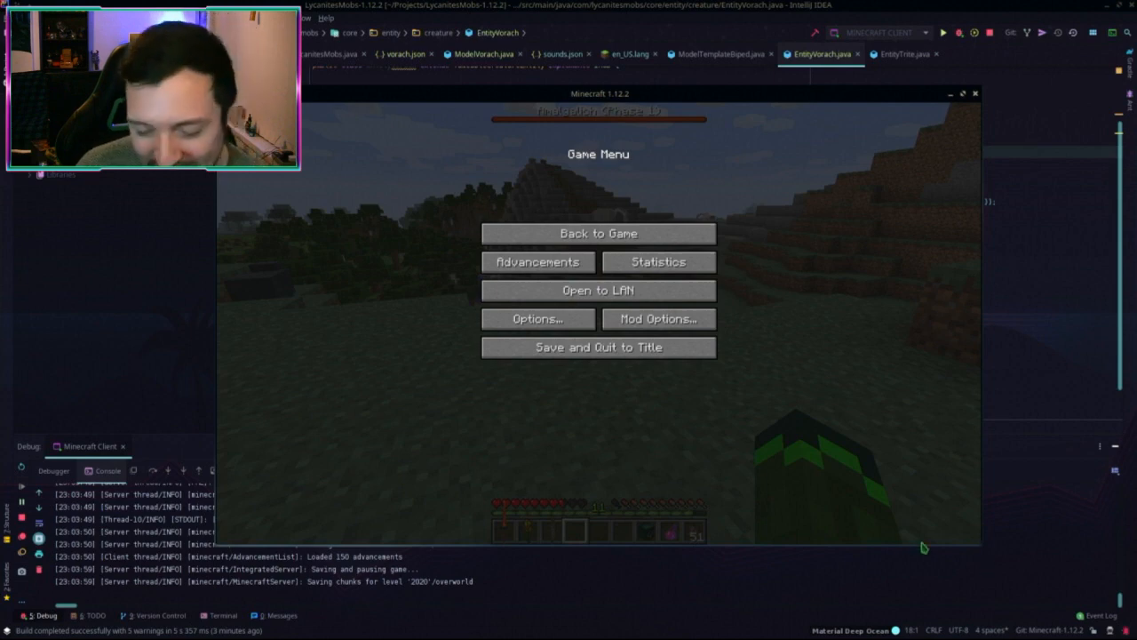
Step: Load the TAC-Minecraft.joystick.amgp controller profile in antimicroX
click(599, 233)
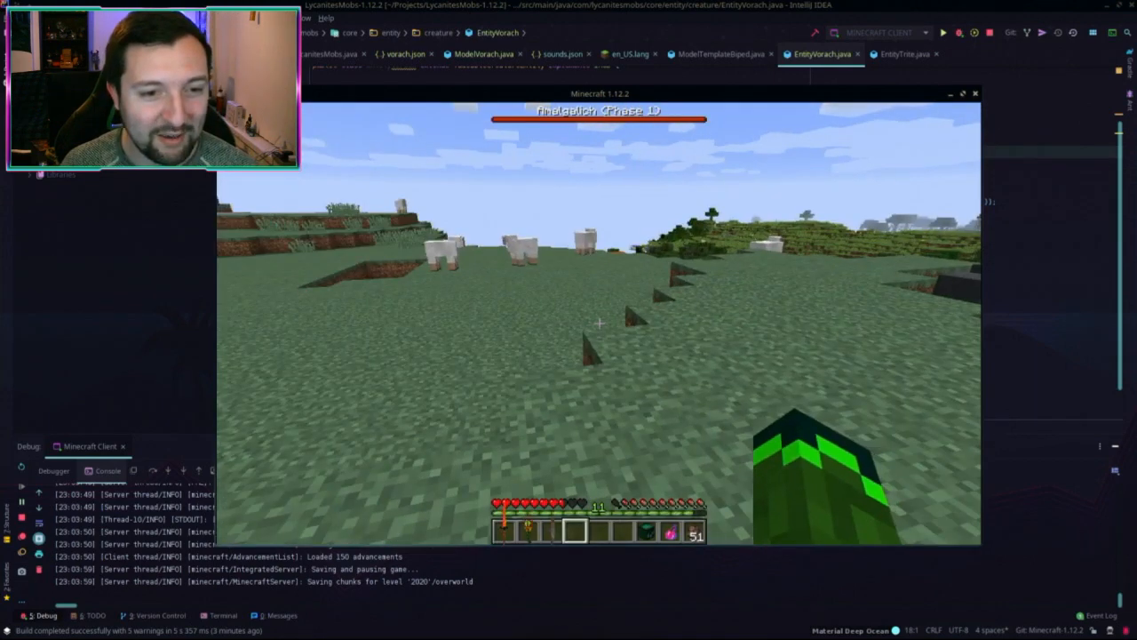
key(Escape)
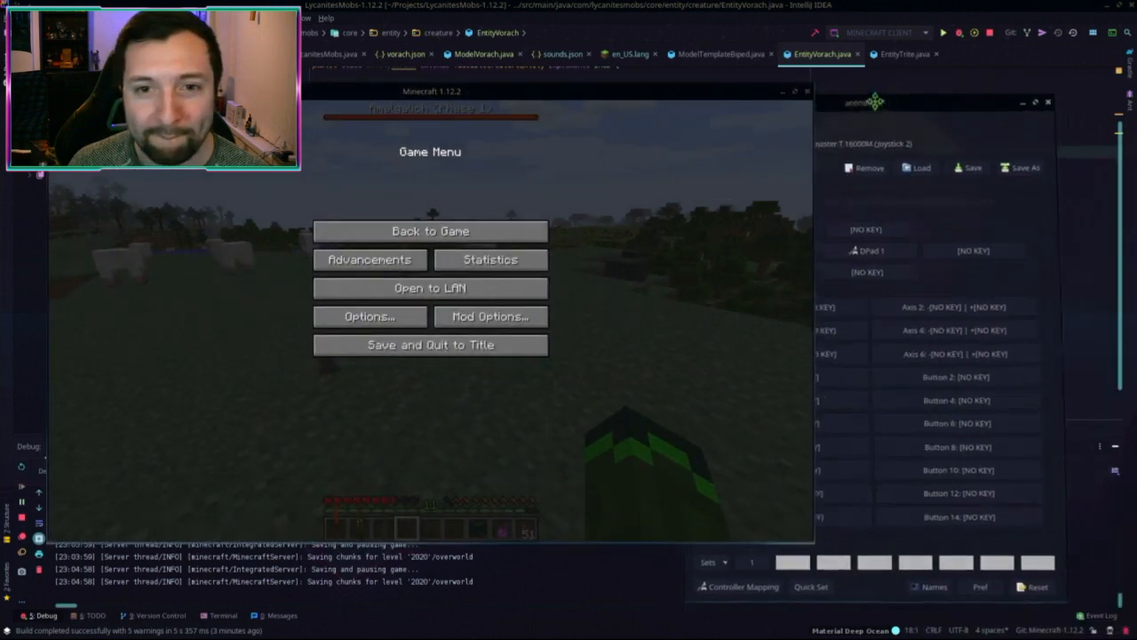
drag(876, 102, 919, 76)
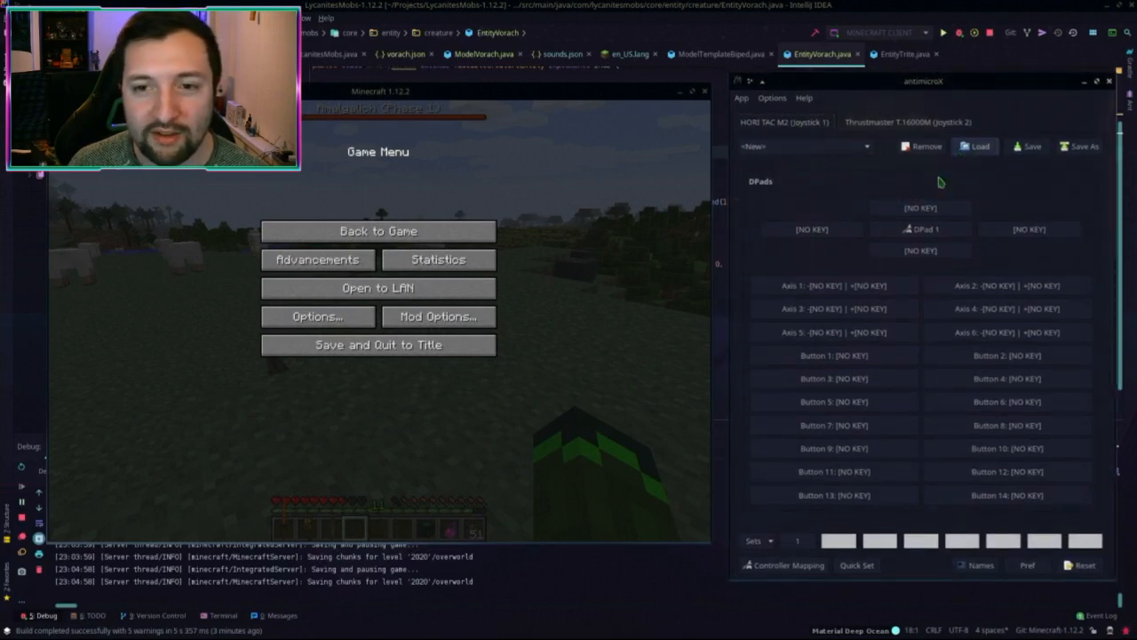
click(975, 146)
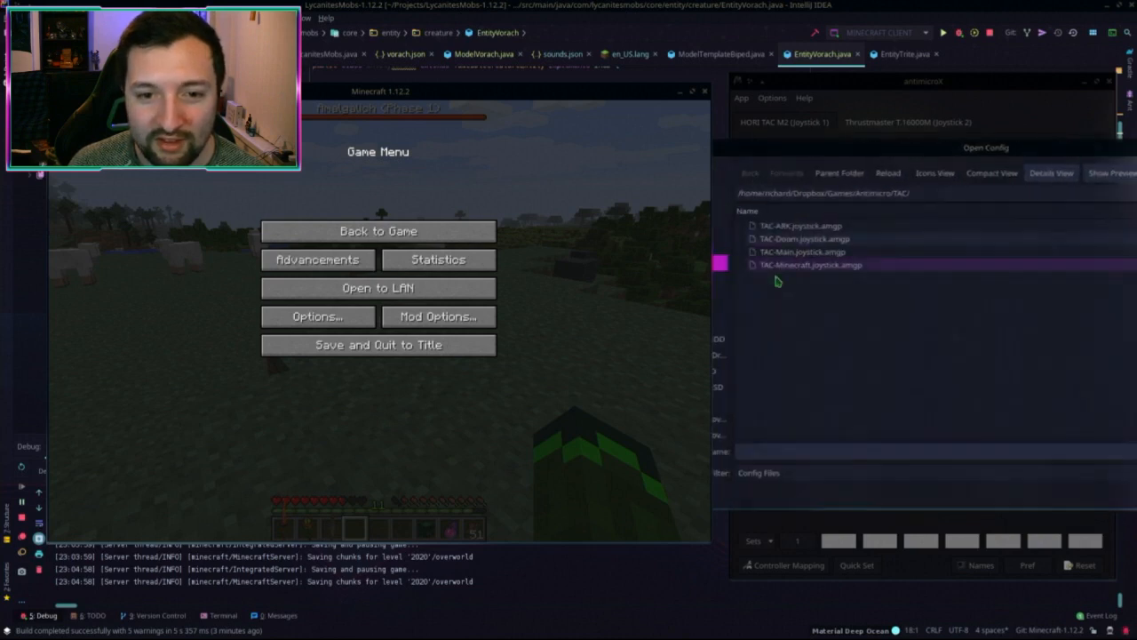
double_click(780, 267)
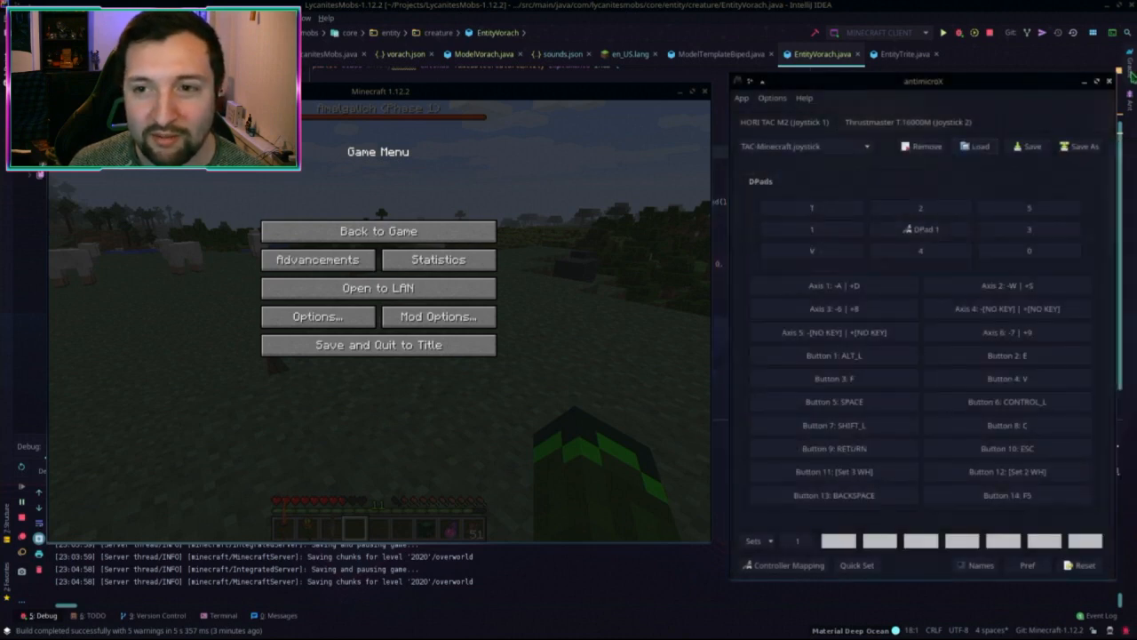
Step: Move the Minecraft window right and resume the game with Back to Game
click(1109, 82)
drag(378, 91, 646, 80)
click(646, 220)
mouse_move(647, 309)
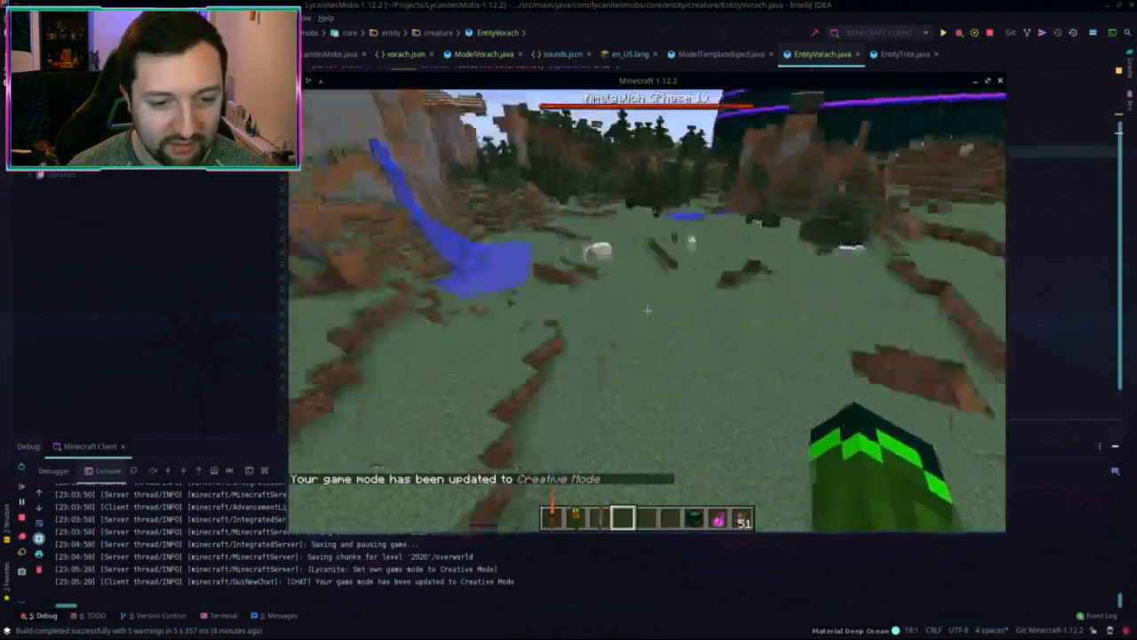
Step: Walk up to the Mook familiar near the sheep
scroll(647, 309, up, 1)
key(w)
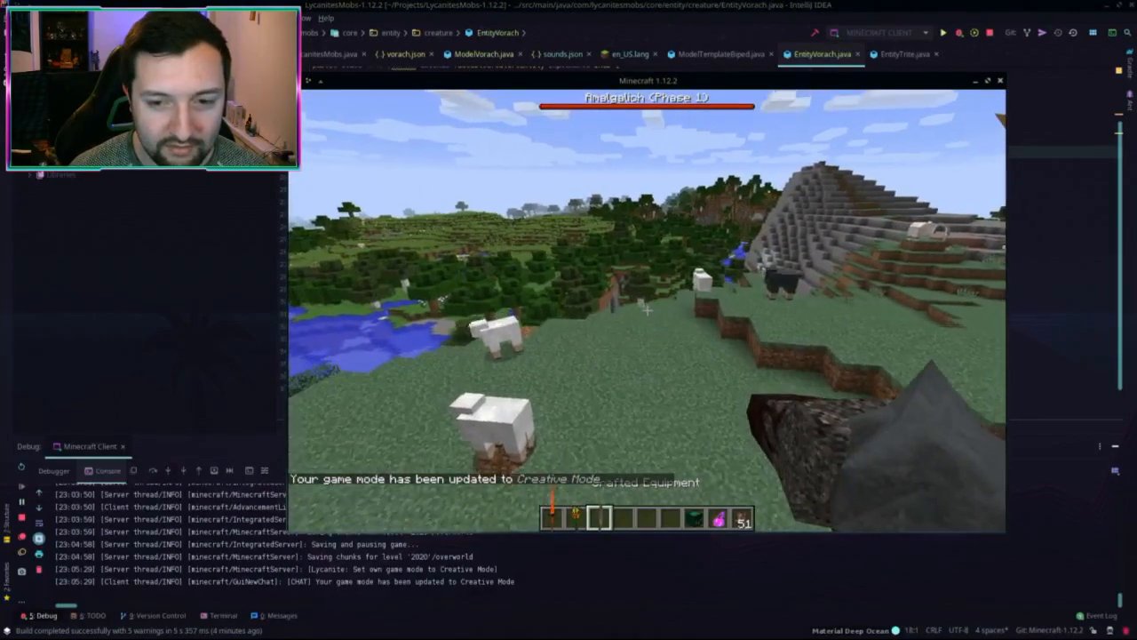
scroll(647, 309, down, 1)
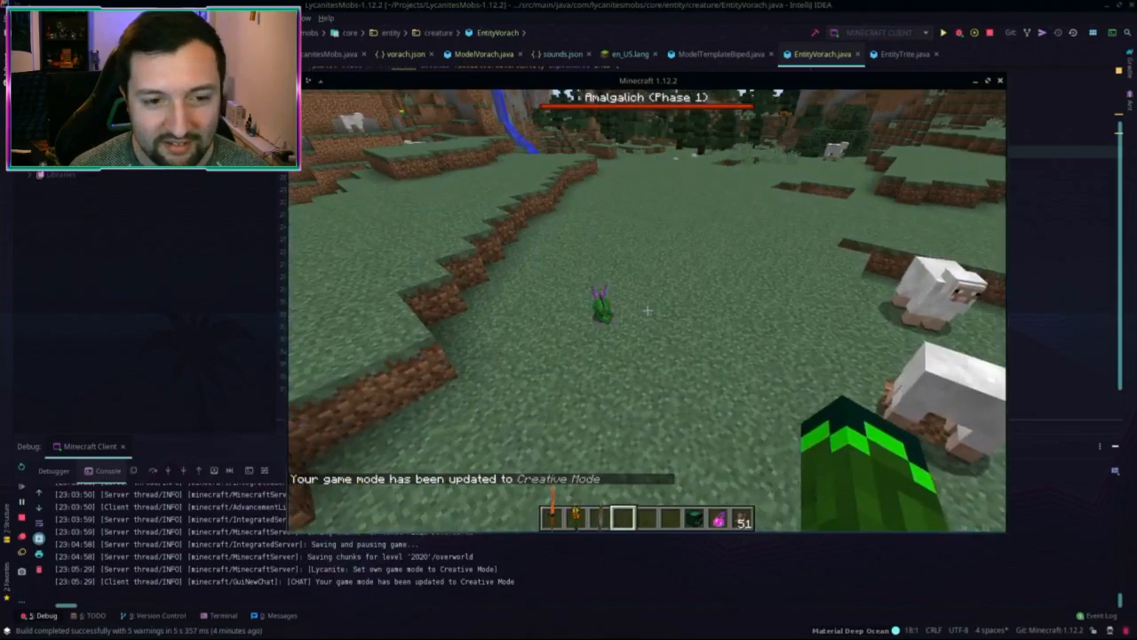
key(w)
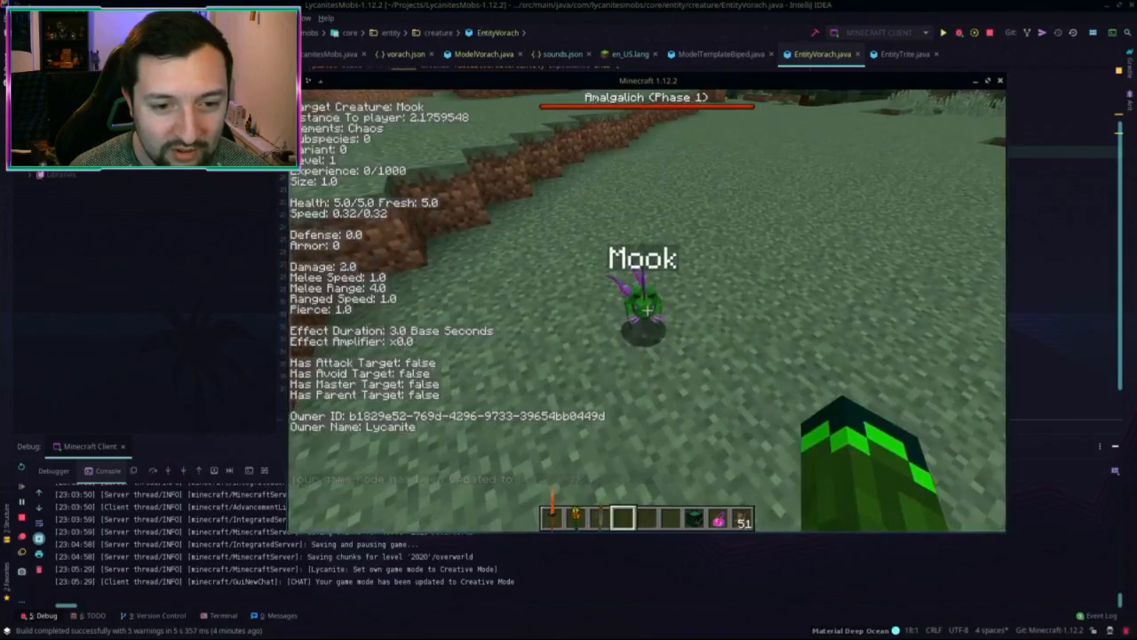
Step: Check the Mook's page under Pets > Familiars in the Lycanites beastiary, then close it
key(g)
click(643, 145)
scroll(372, 246, down, 1)
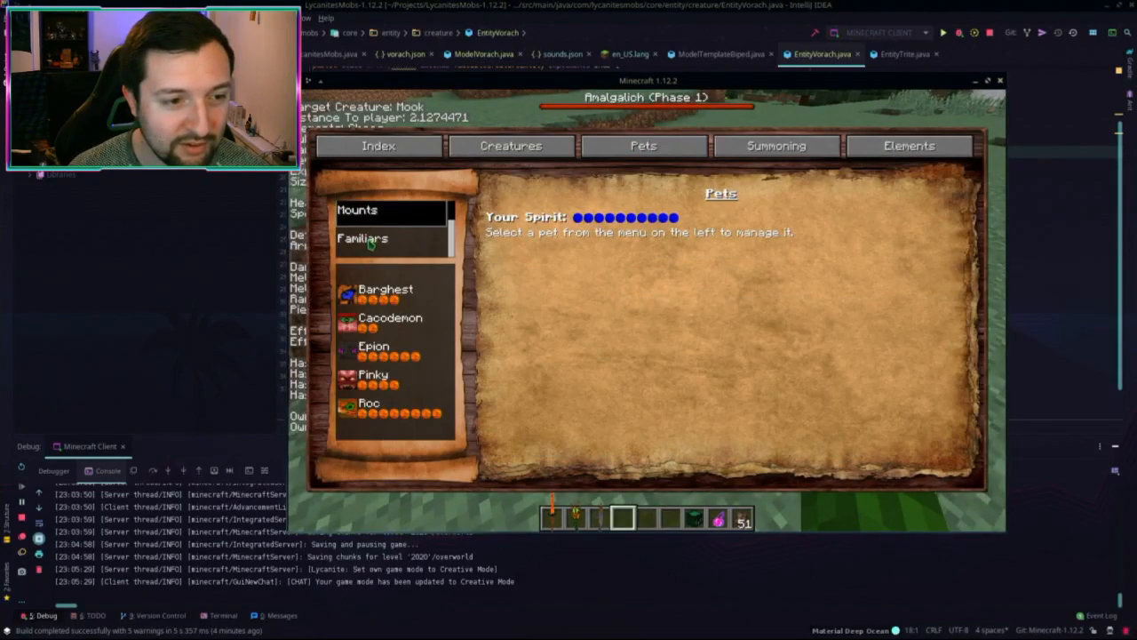
click(372, 240)
click(393, 348)
key(Escape)
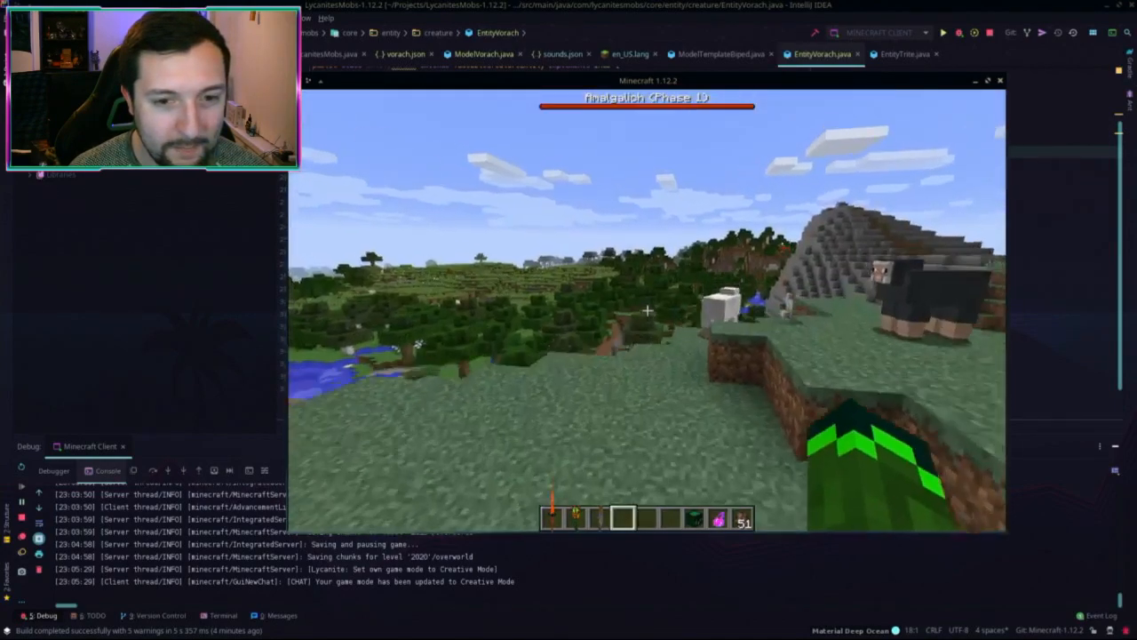
Step: Fly over the river valley and forest onto the grassland by the pond
key(space)
key(space)
key(w)
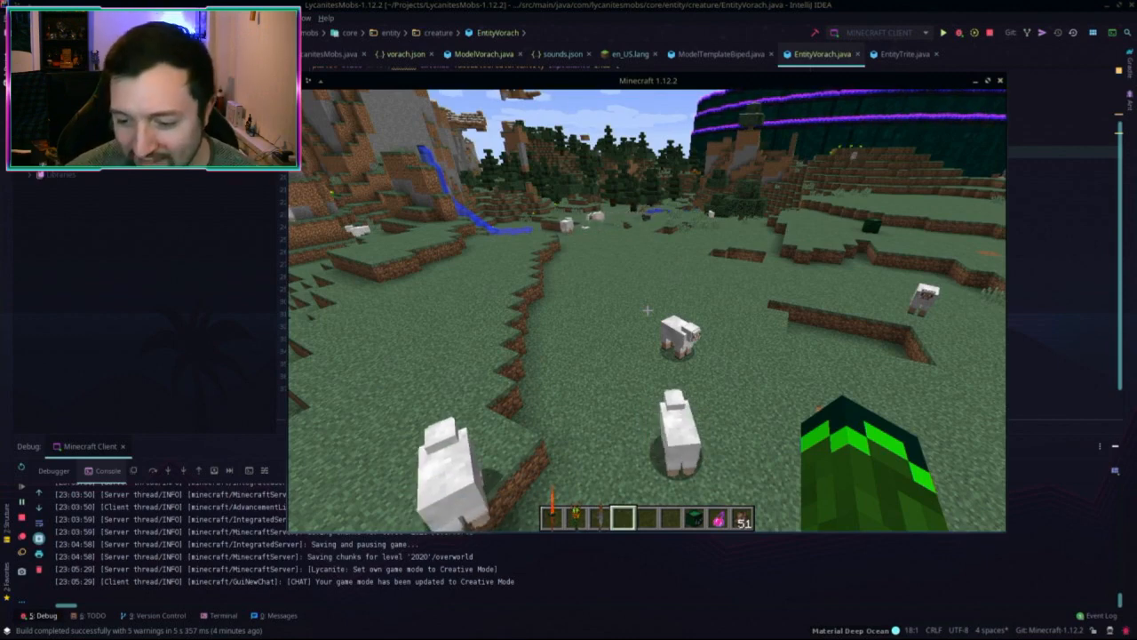
key(w)
key(w)
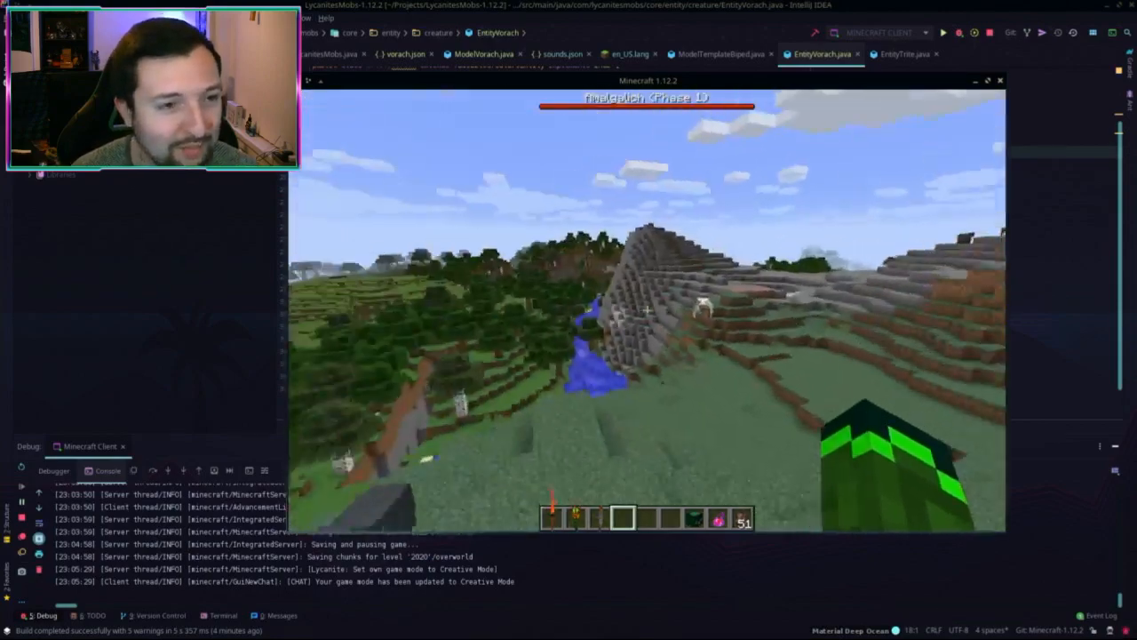
key(w)
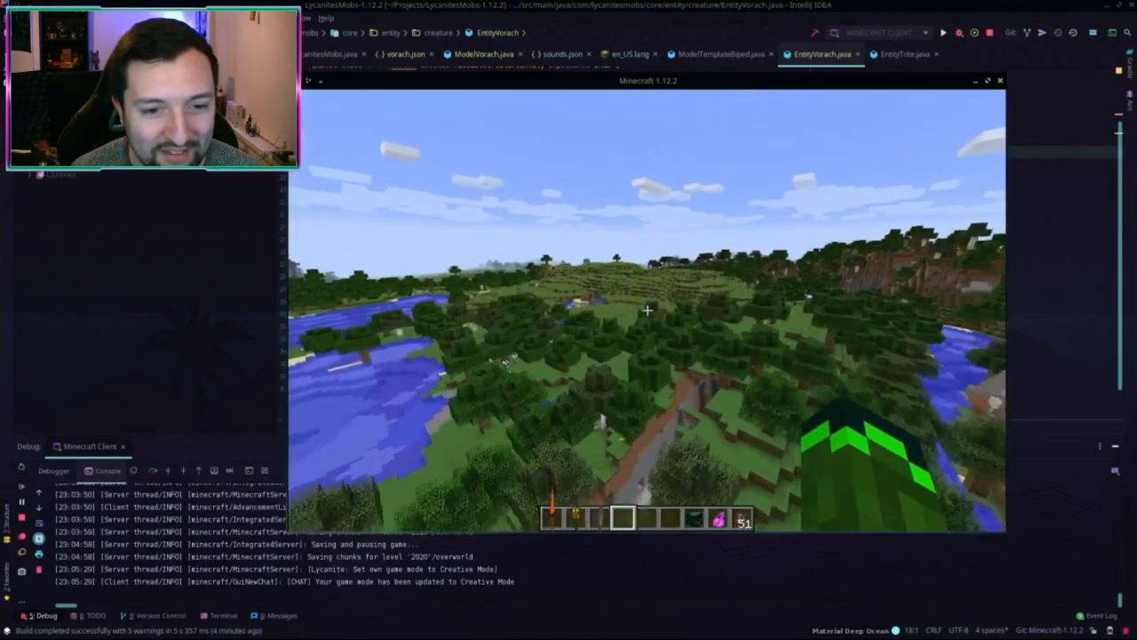
key(w)
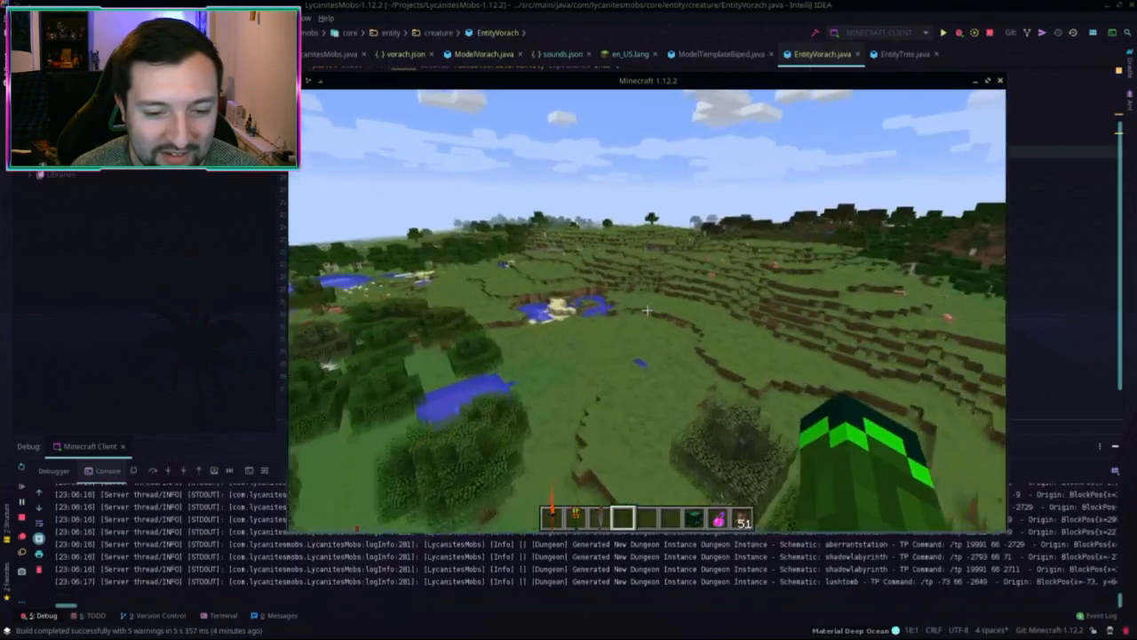
key(w)
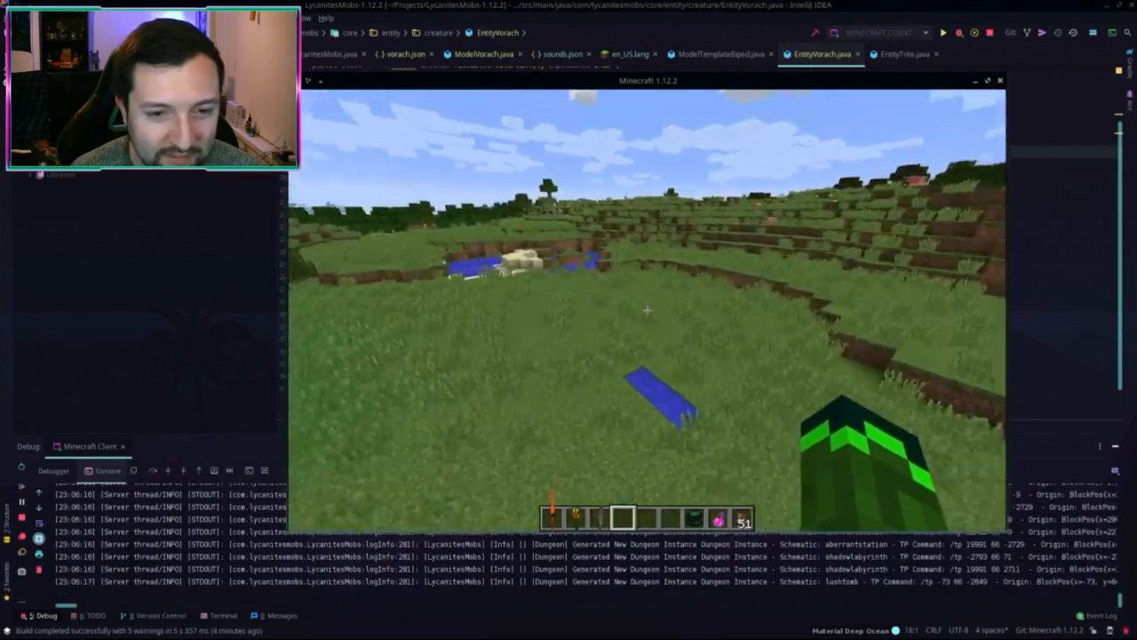
Step: Find the Vorach spawn item by searching 'vorac' and spawn a Vorach on the grass
key(e)
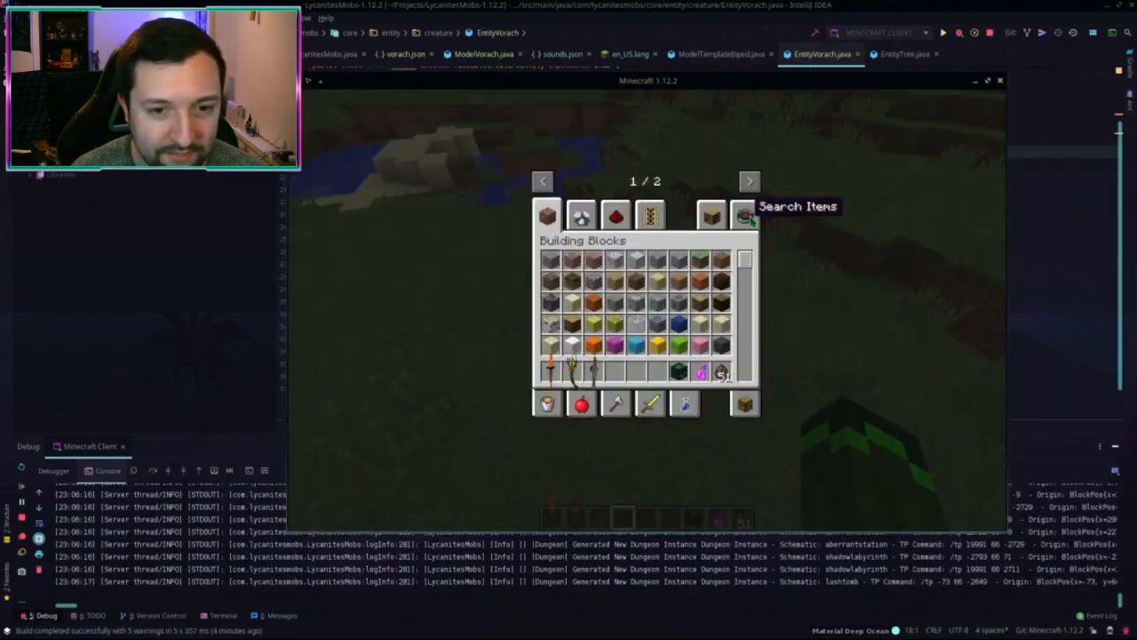
click(746, 216)
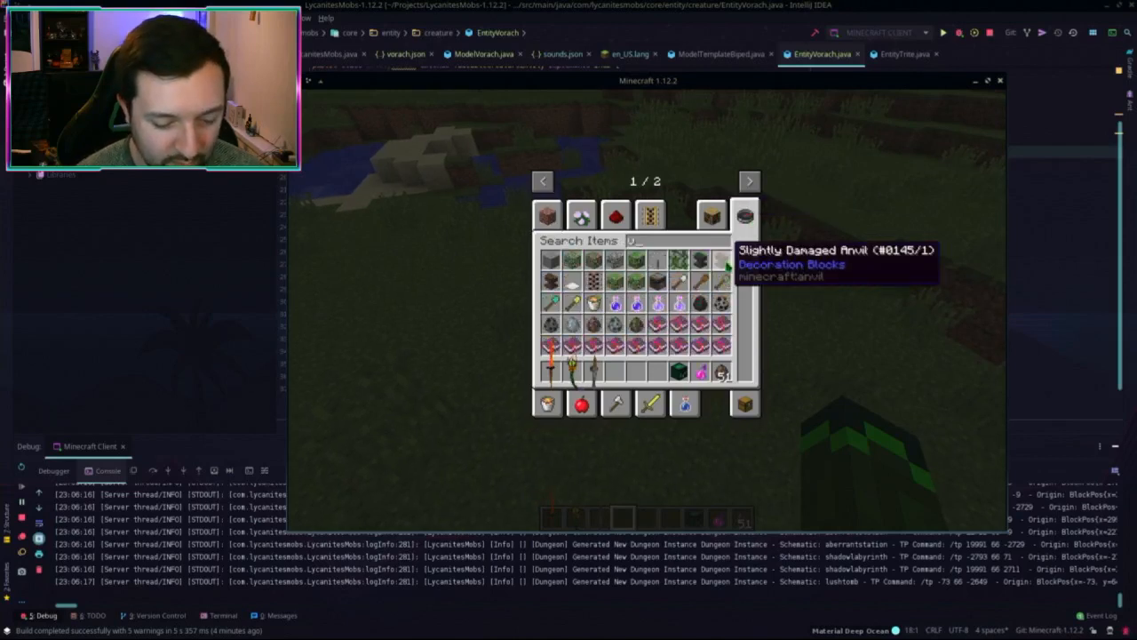
text(vorach)
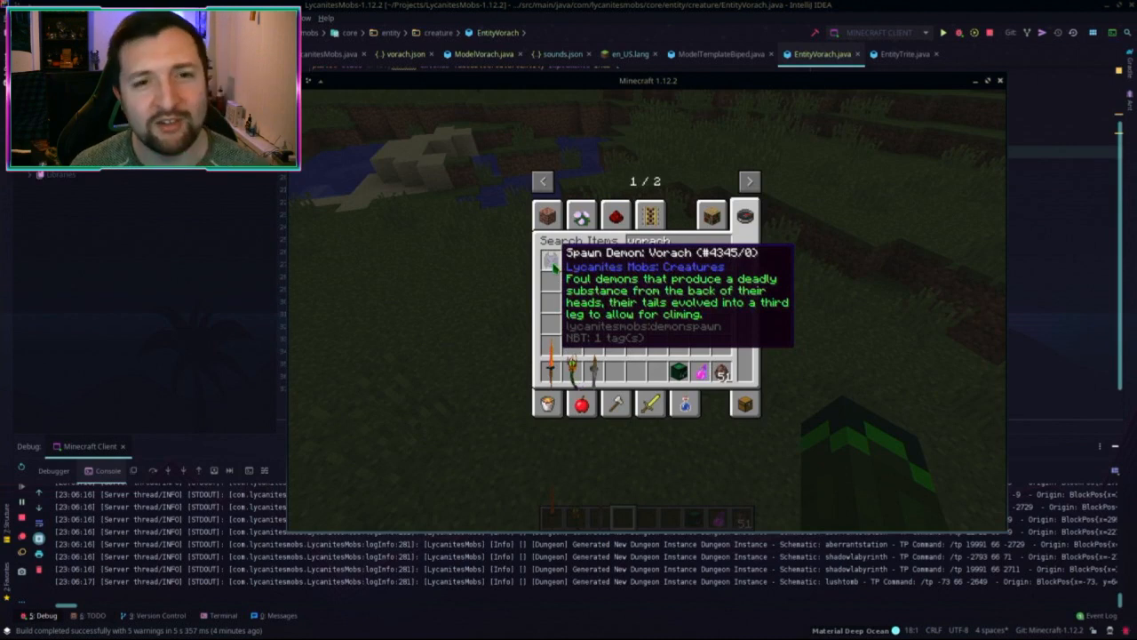
click(617, 367)
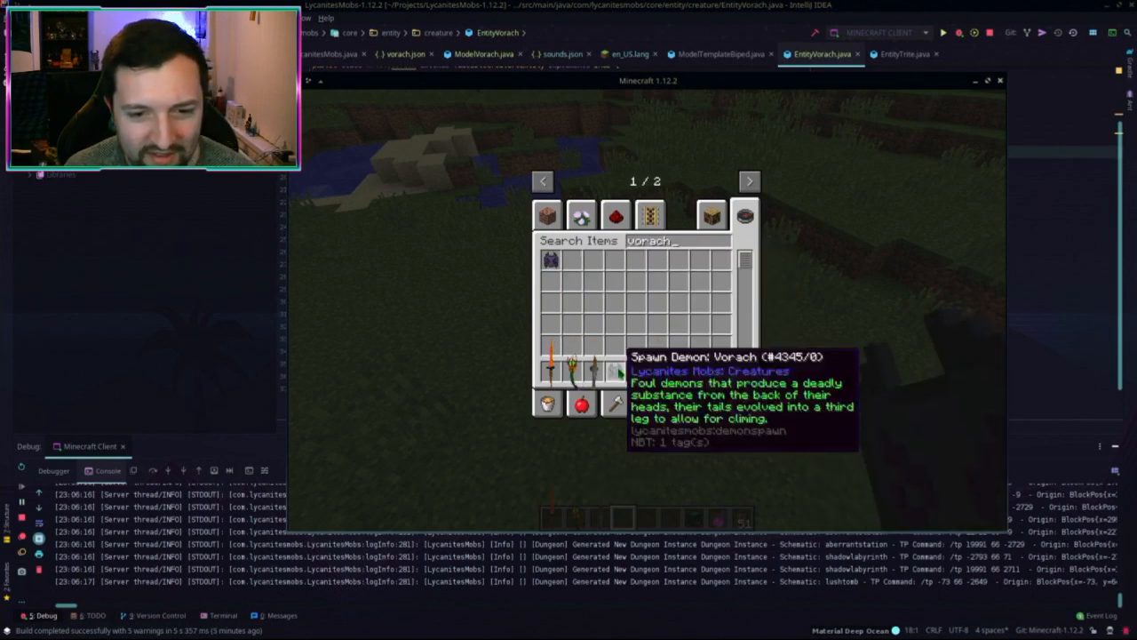
key(Escape)
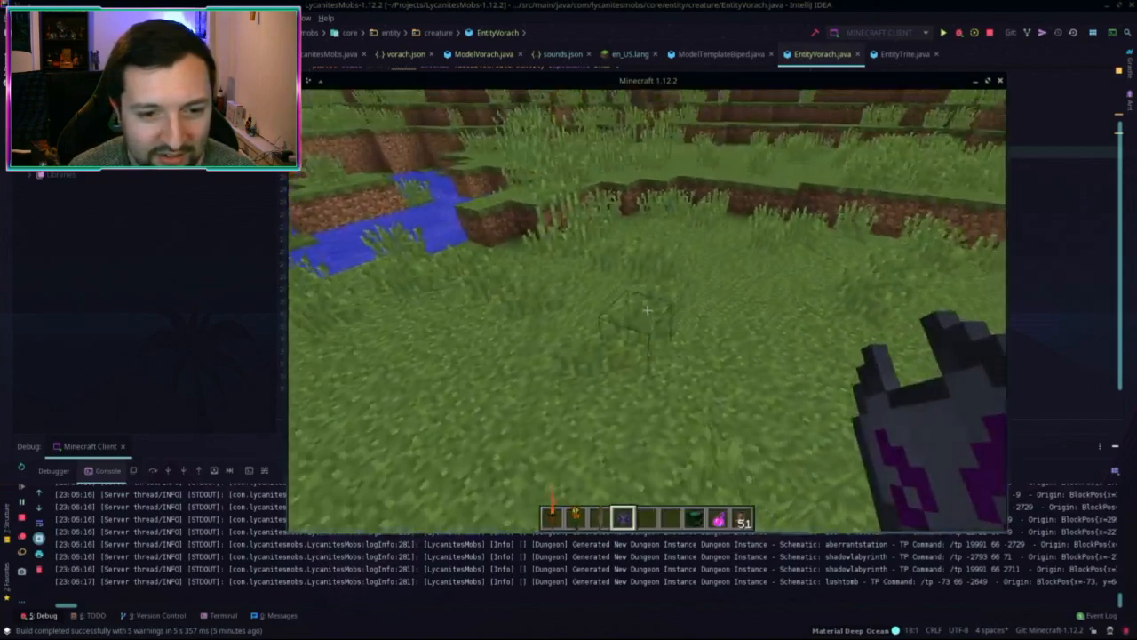
right_click(647, 309)
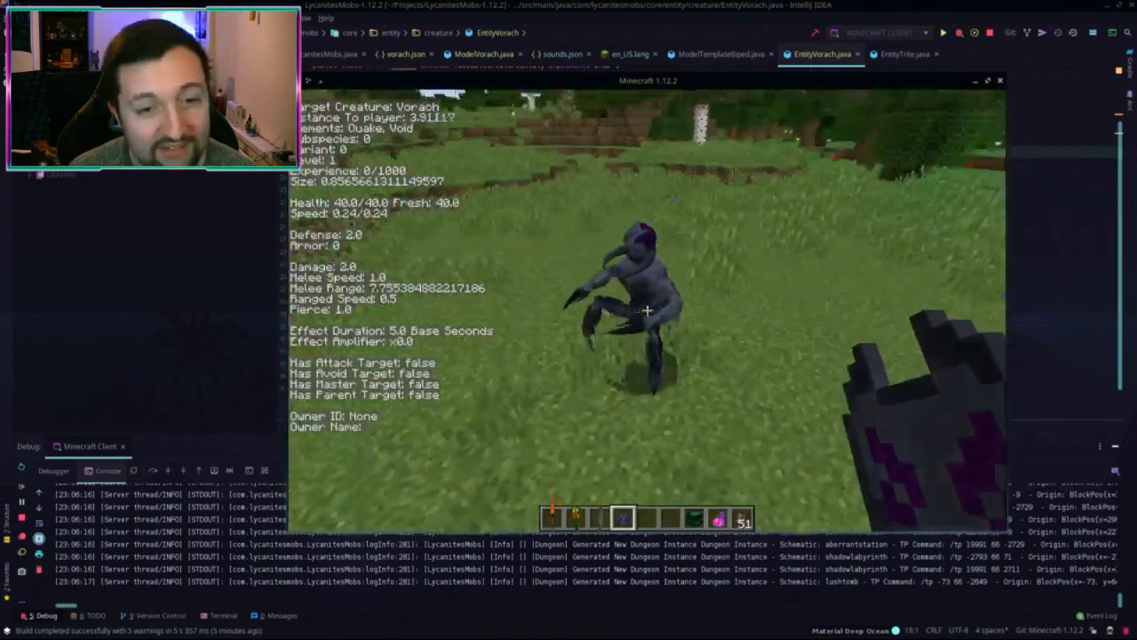
Step: Look at the Music & Sound settings, then return to the game
key(Escape)
click(582, 309)
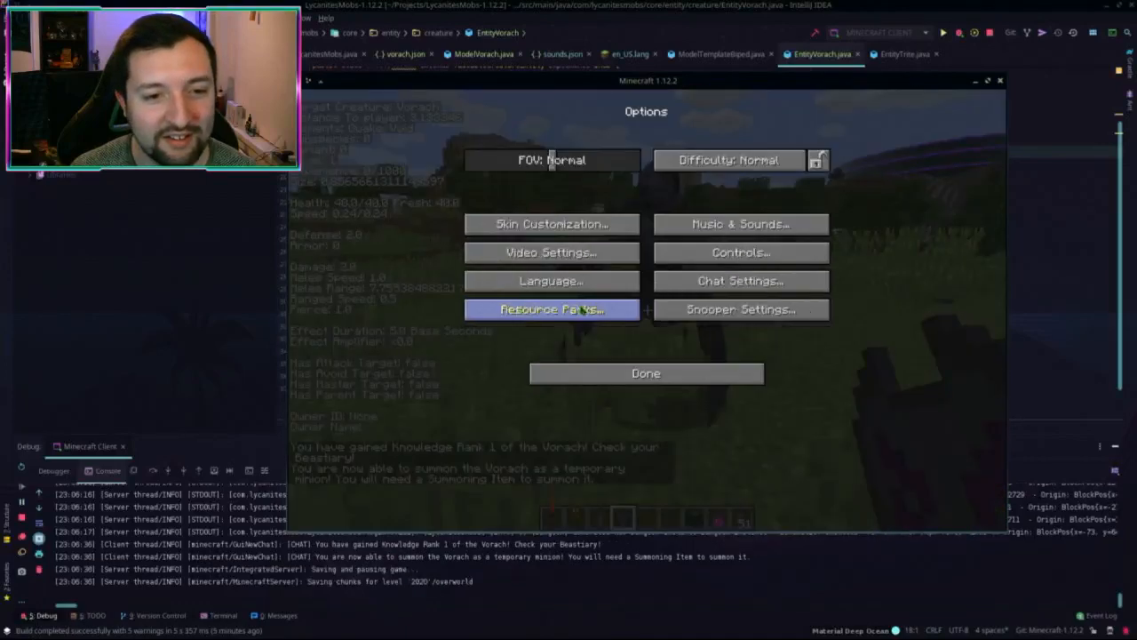
click(666, 225)
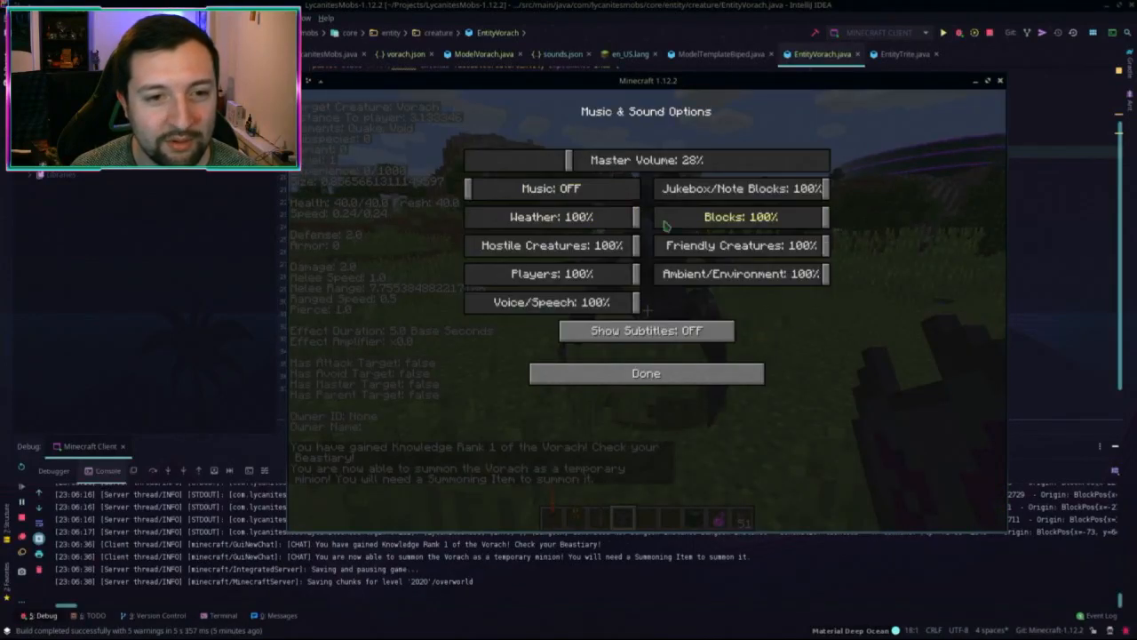
key(Escape)
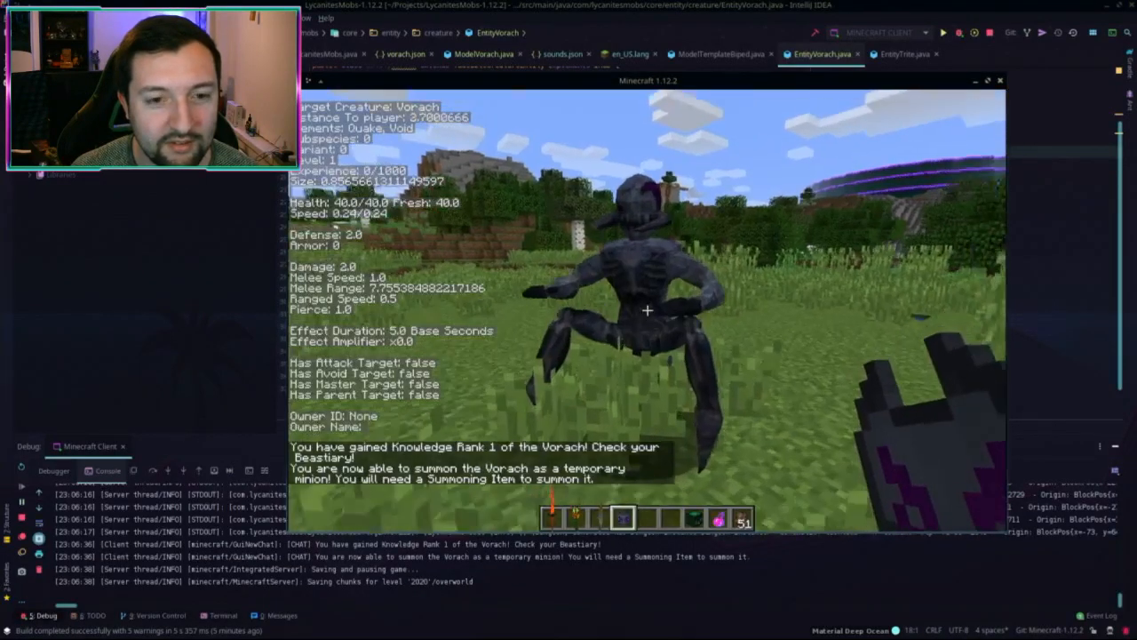
click(647, 309)
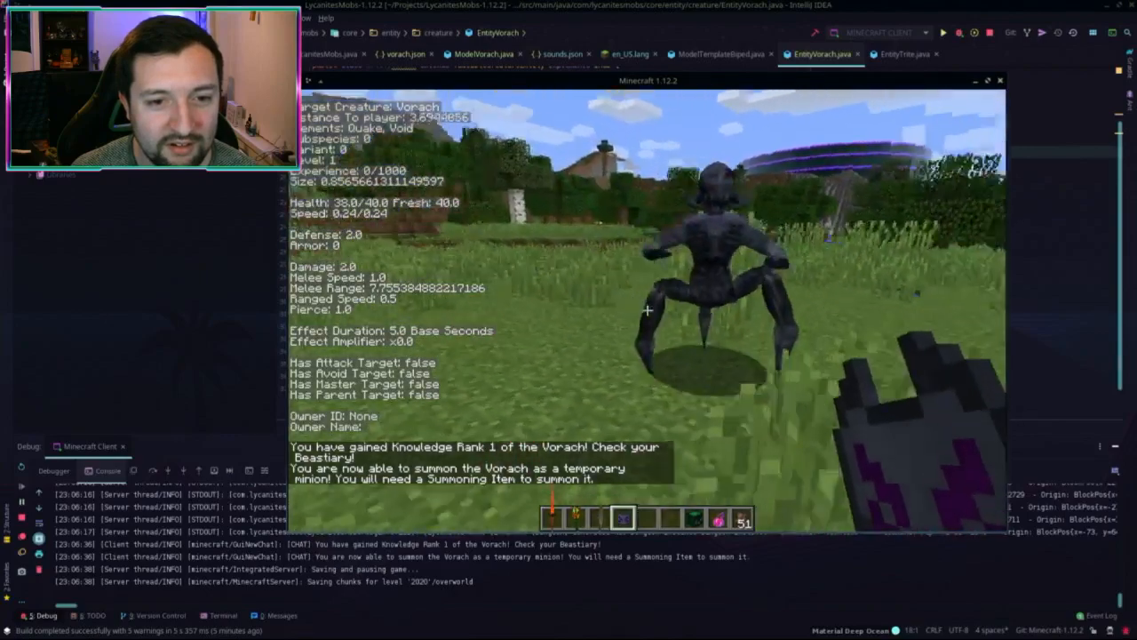
click(647, 309)
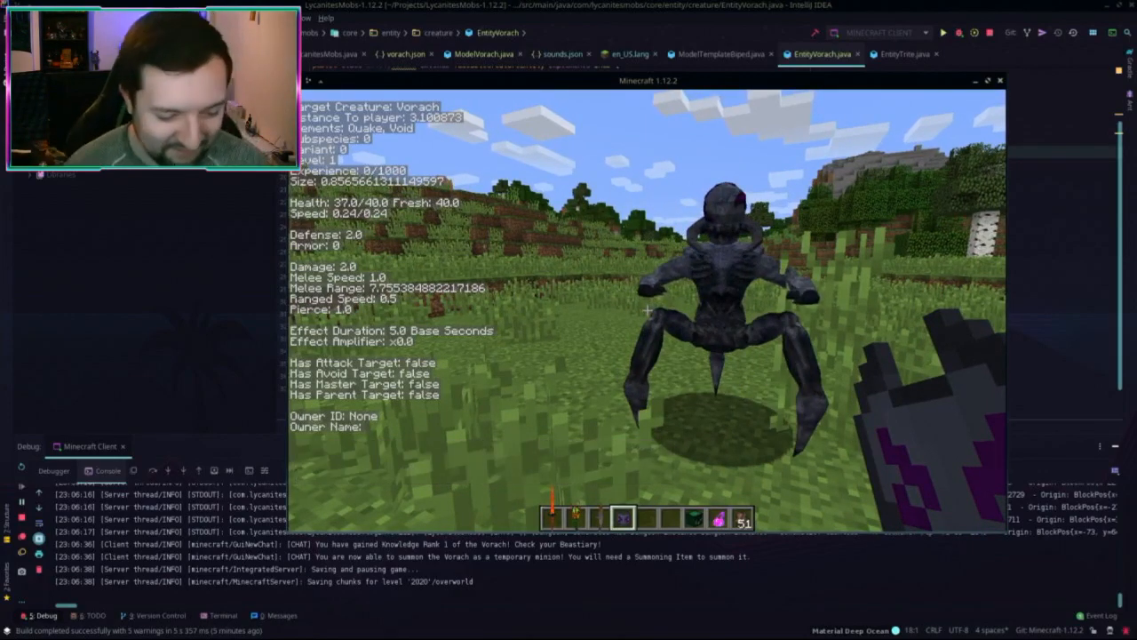
key(F3+b)
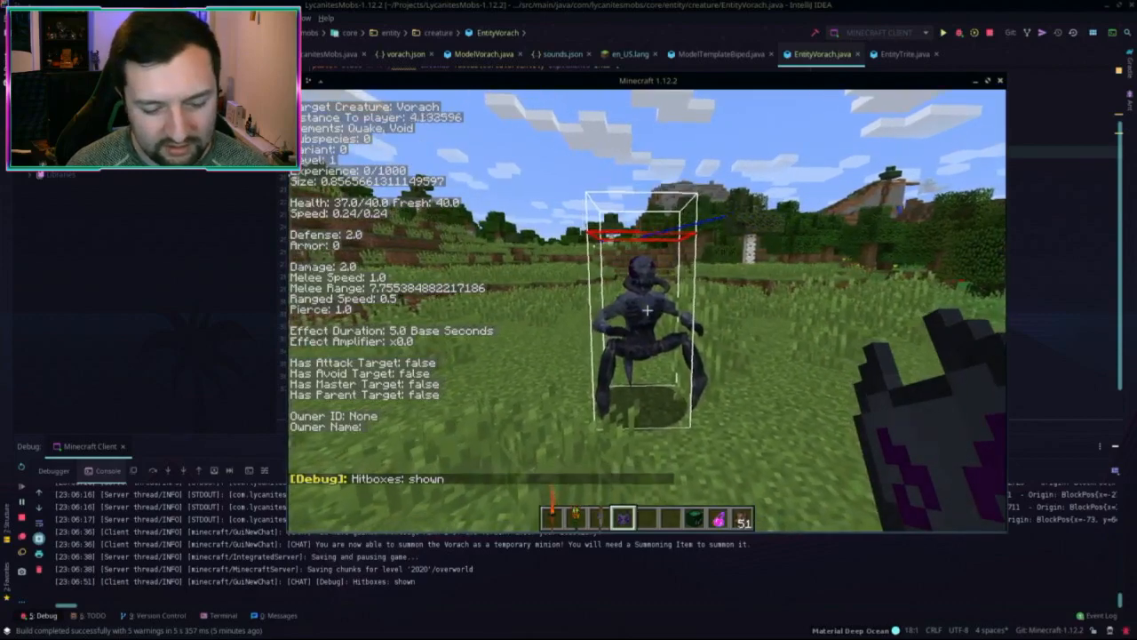
key(F3+b)
key(t)
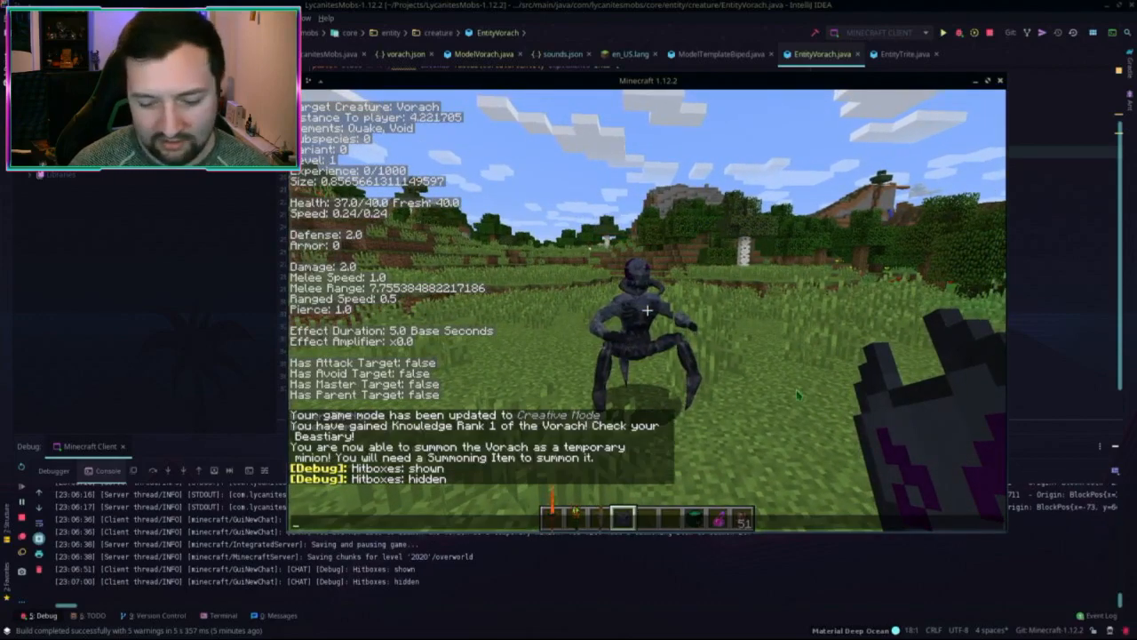
key(ctrl+alt+Up)
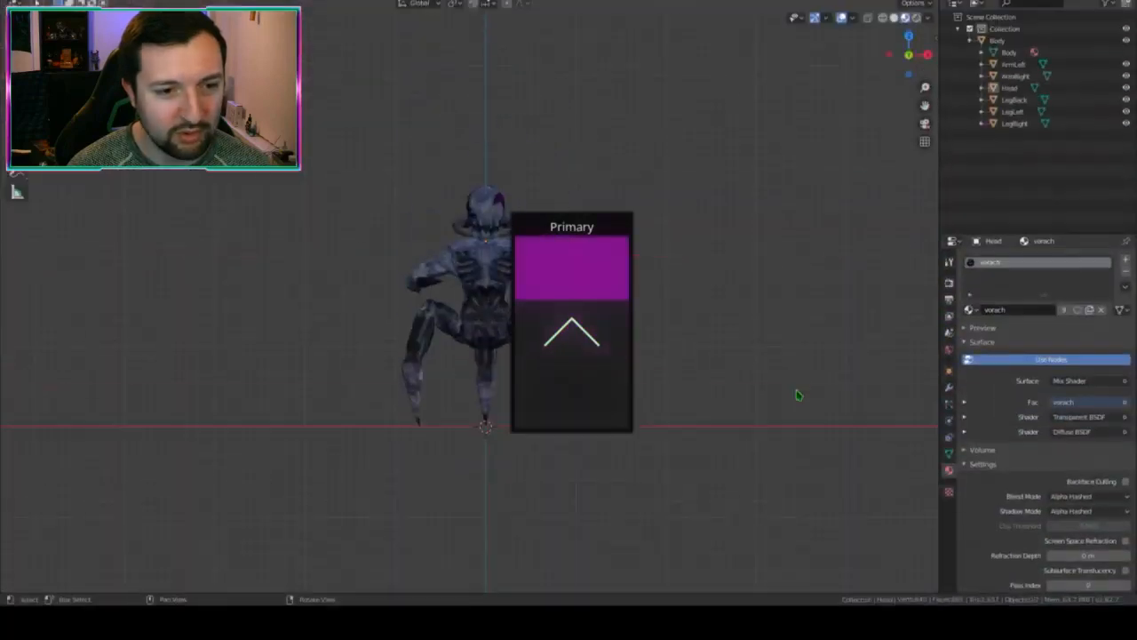
Step: Inspect the Vorach's Body object transform properties in Blender, then Alt+Tab back to Minecraft
click(485, 330)
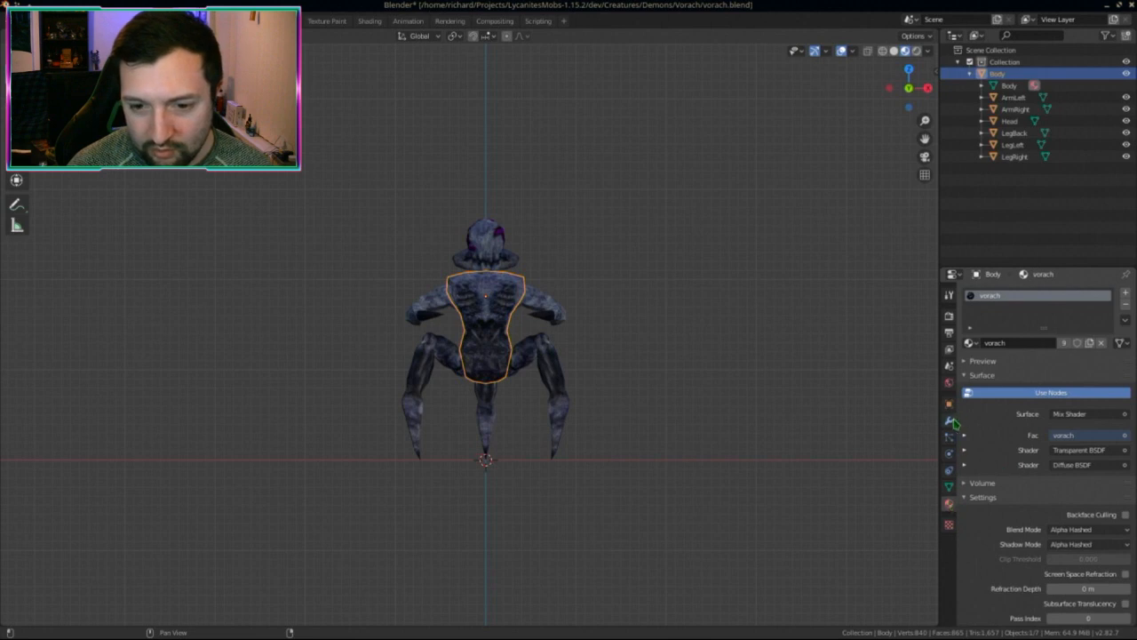
click(949, 403)
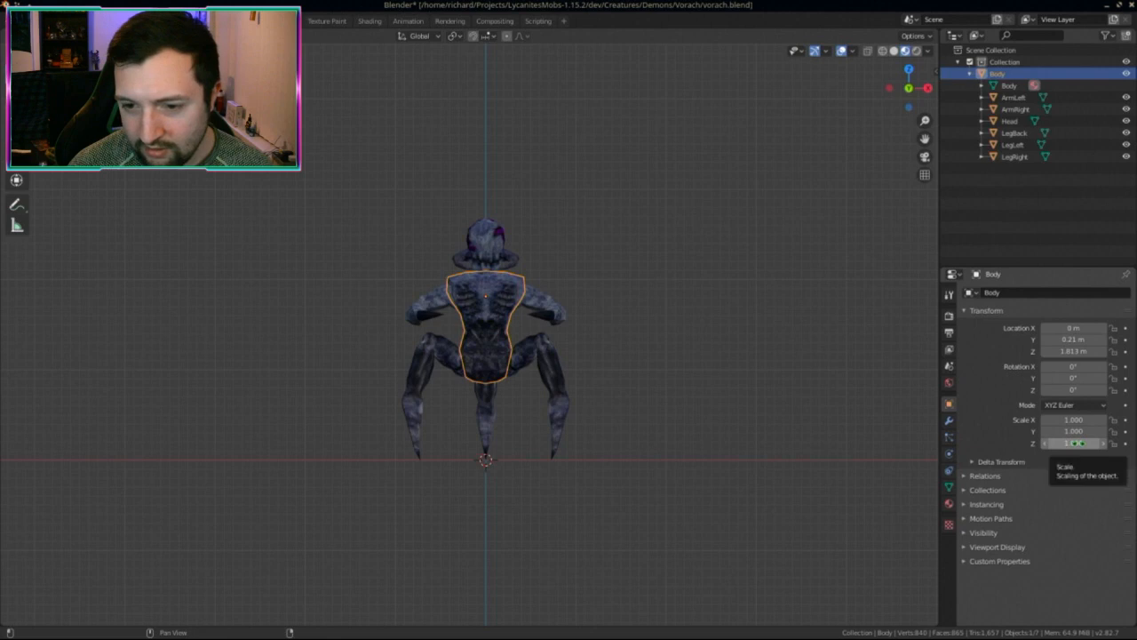
scroll(673, 338, up, 2)
scroll(778, 422, down, 2)
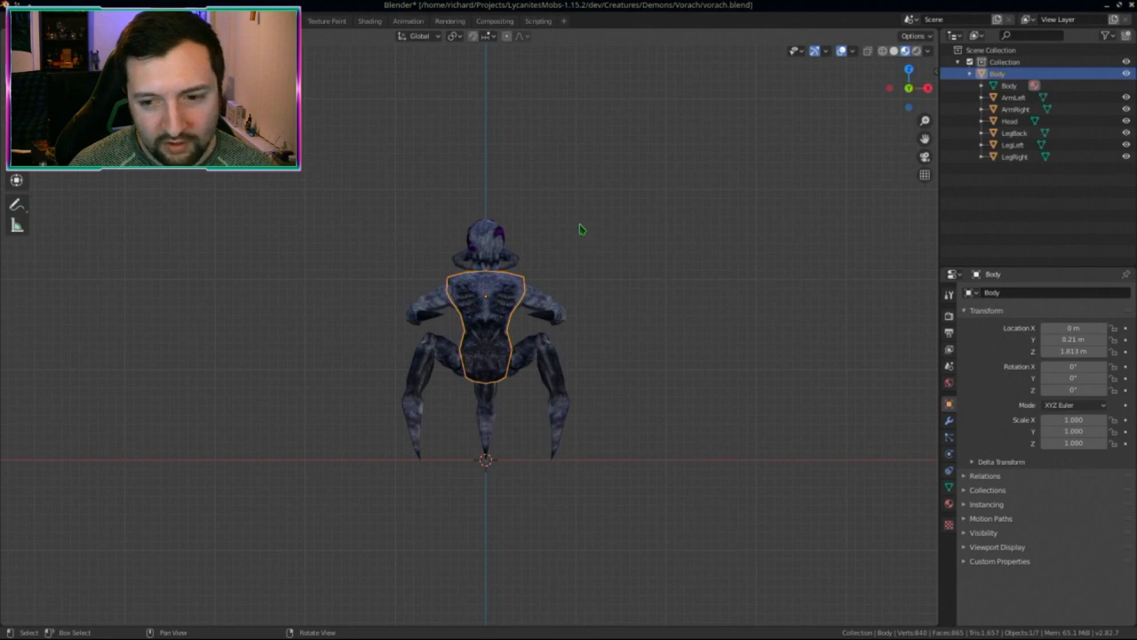
key(alt+Tab)
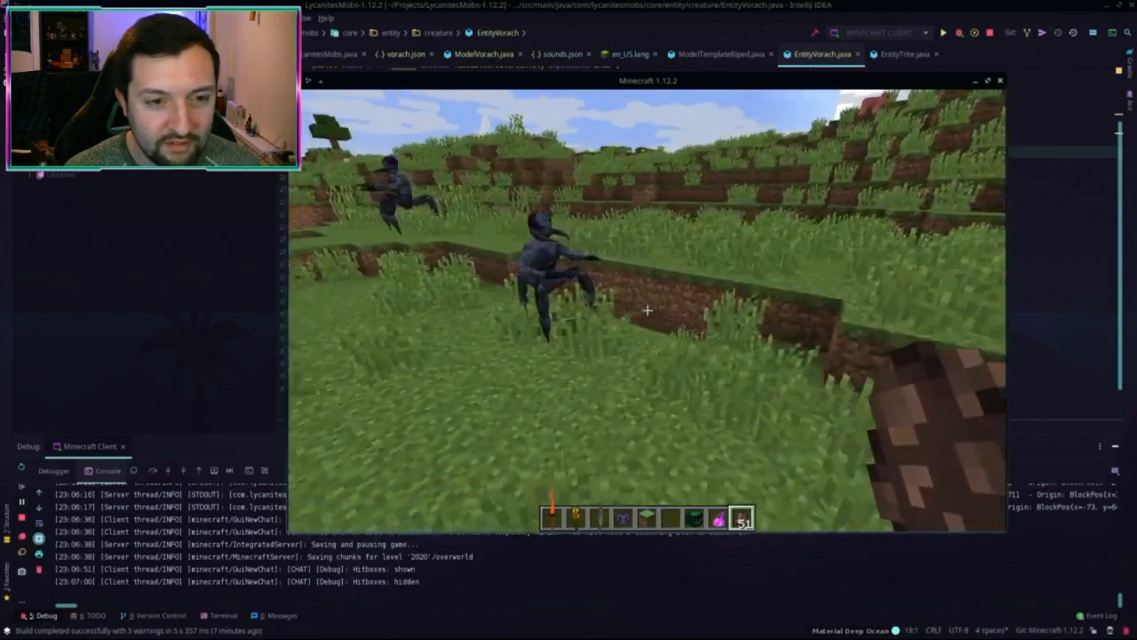
Step: Approach the two Vorachs and run /summon lycanitesmobs:vorach ~ ~ ~ {Variant:1}
key(a)
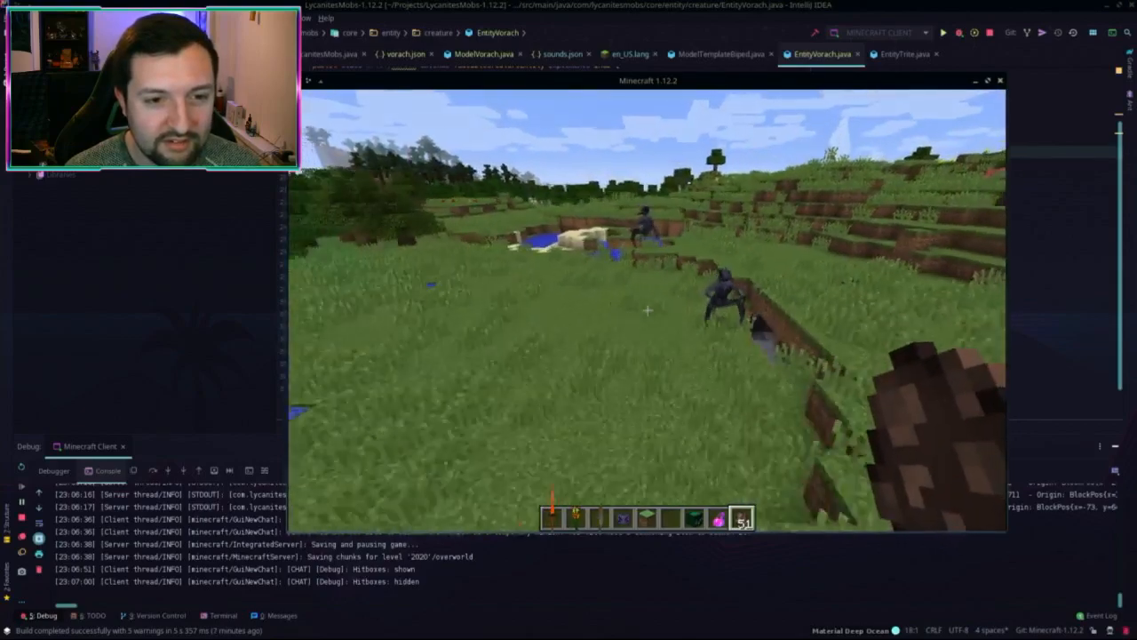
key(w)
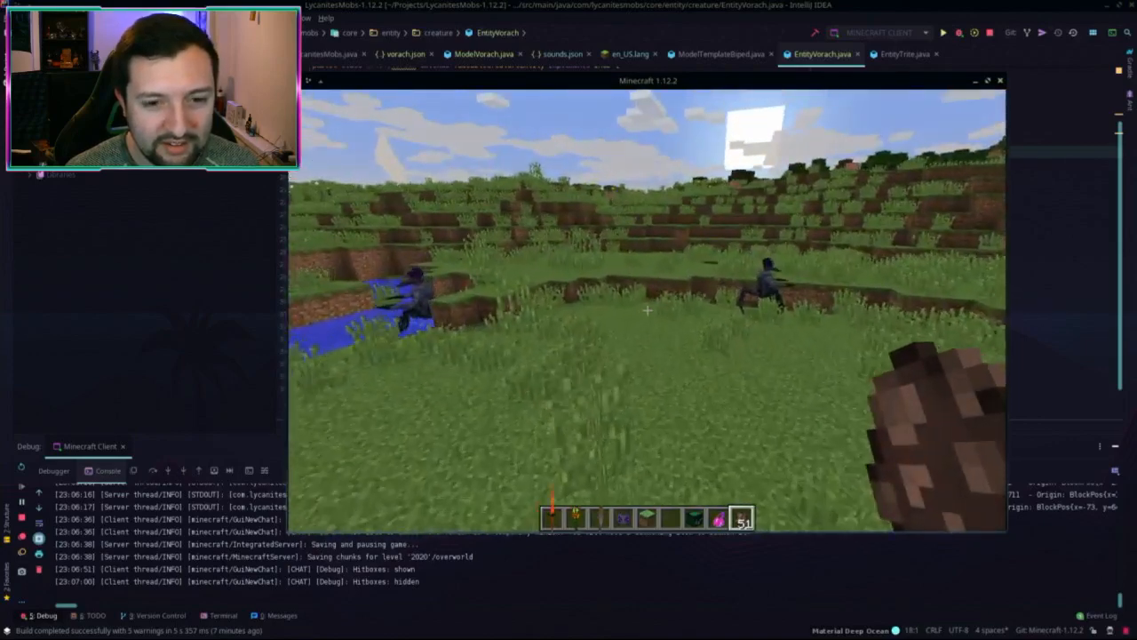
key(slash)
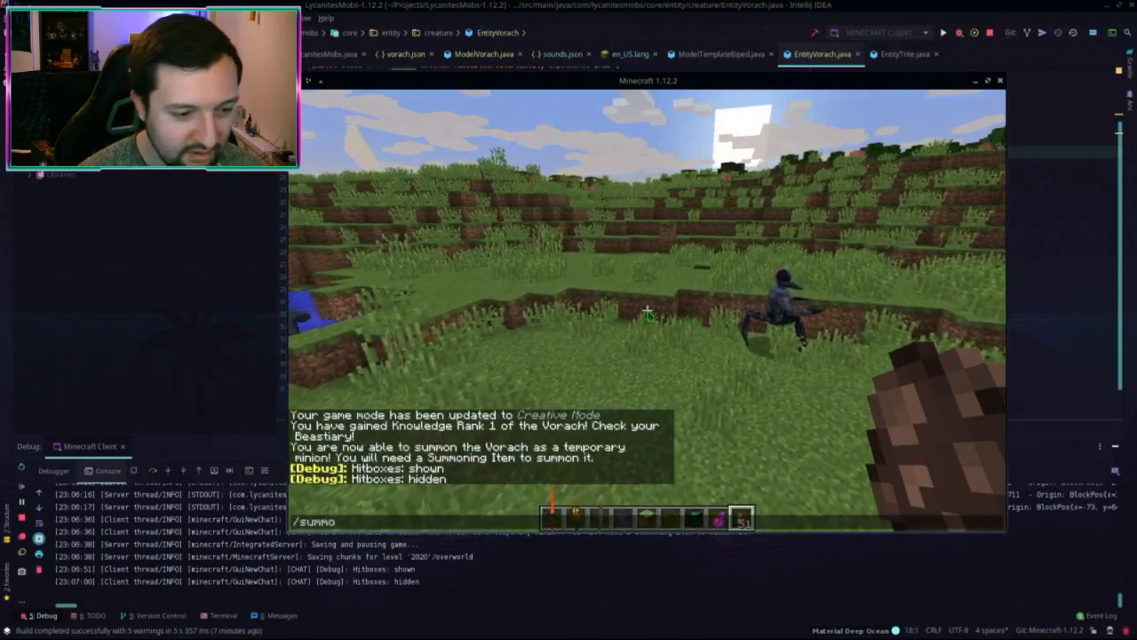
text(summon lycanitesmobs:vo)
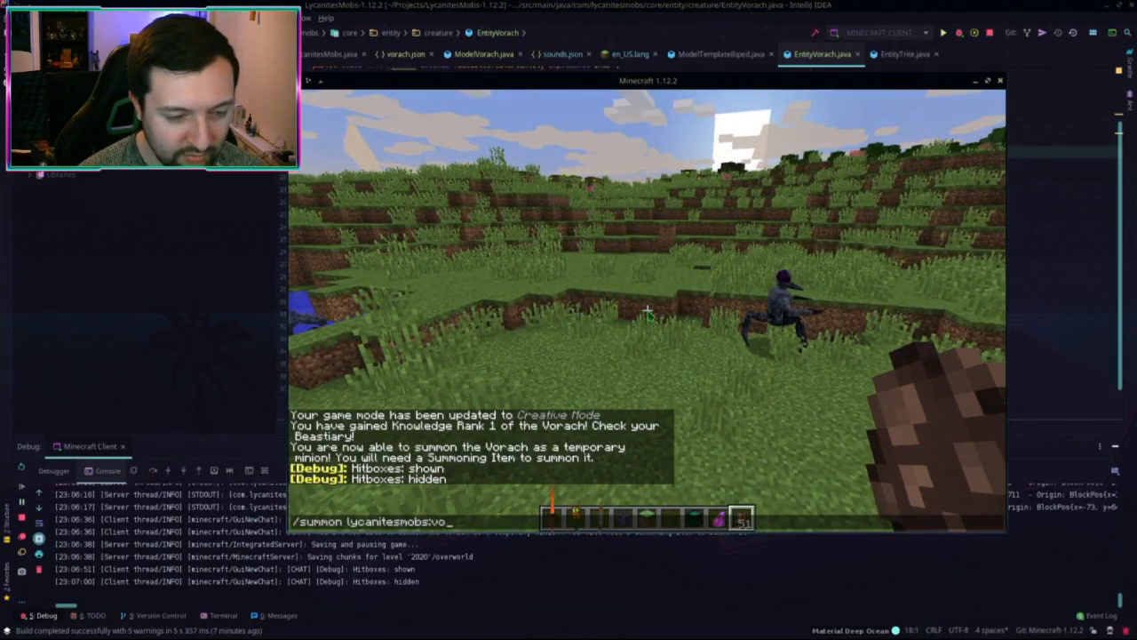
text(rach ~)
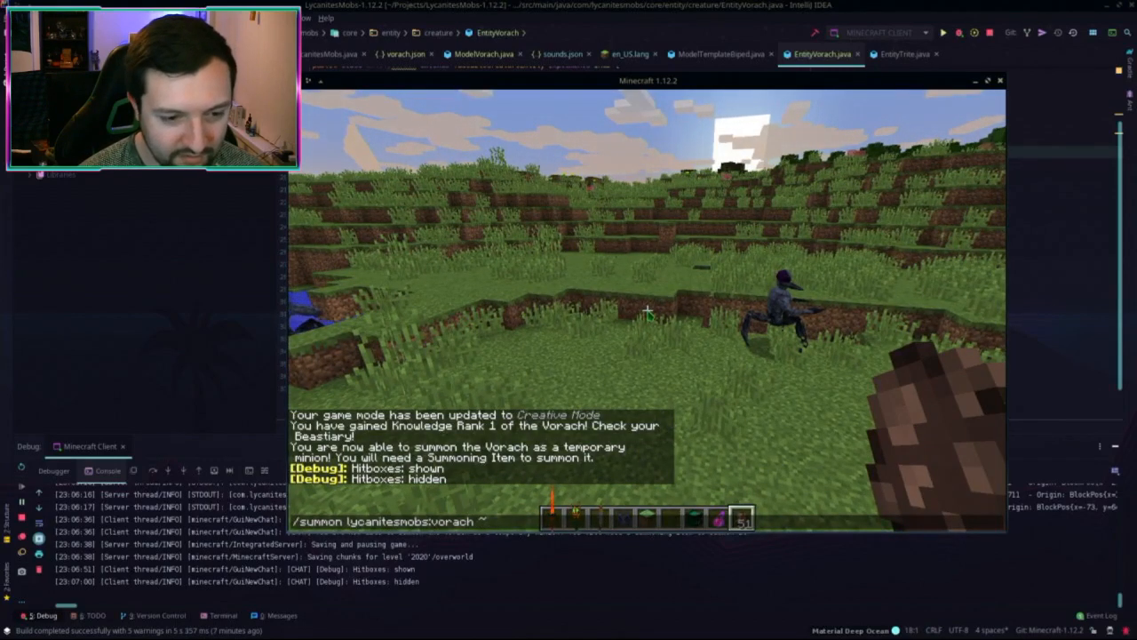
text( ~ ~ {Va)
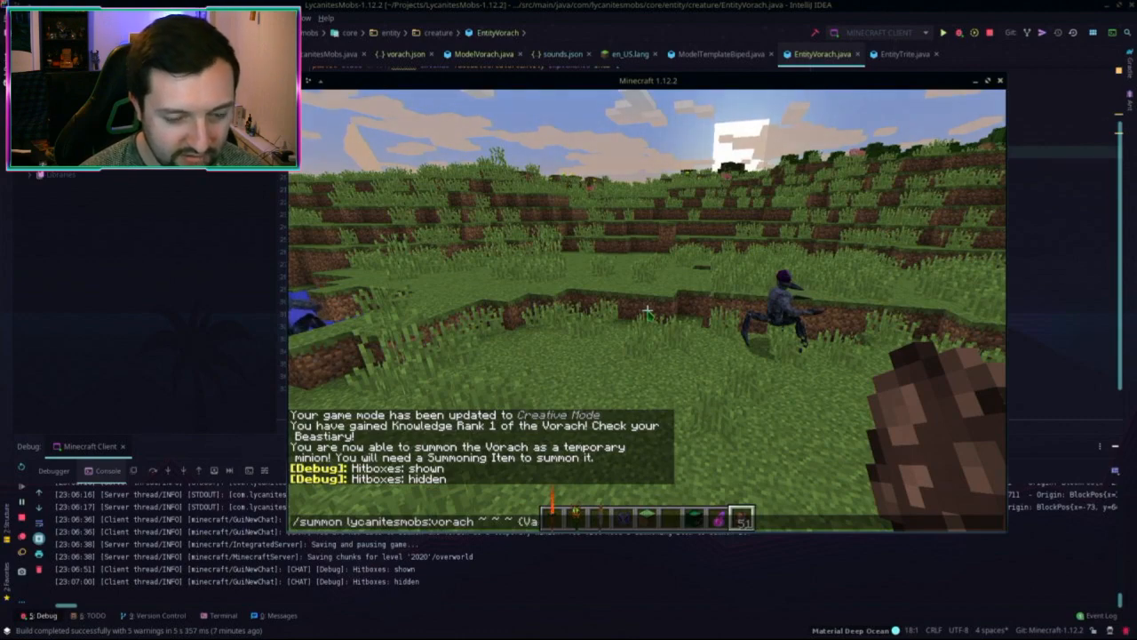
text(riant:1})
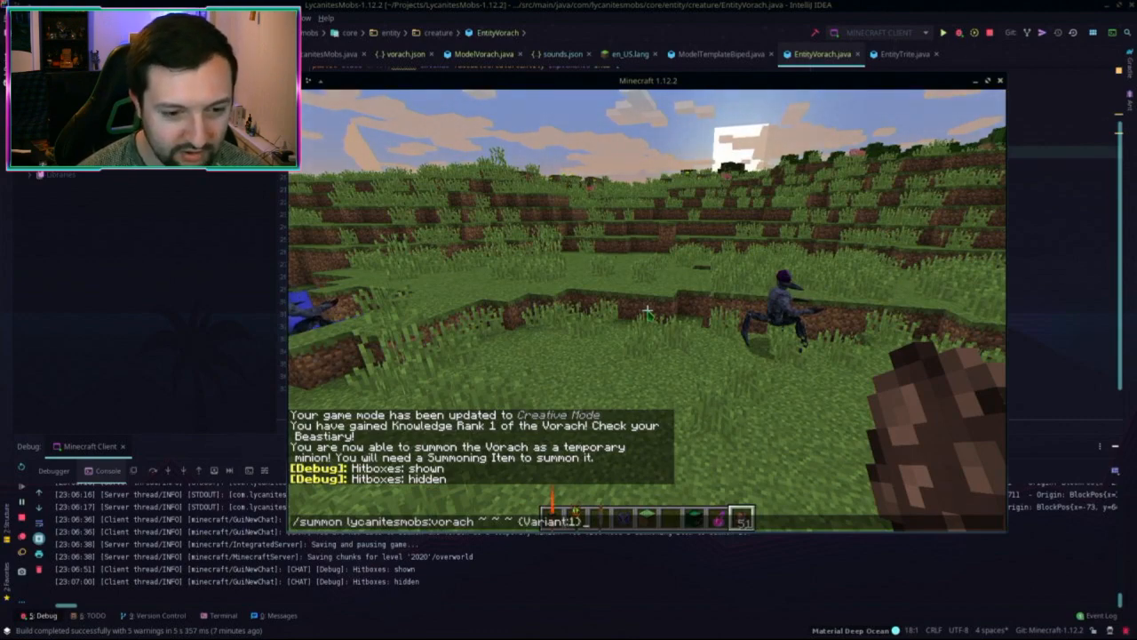
key(Return)
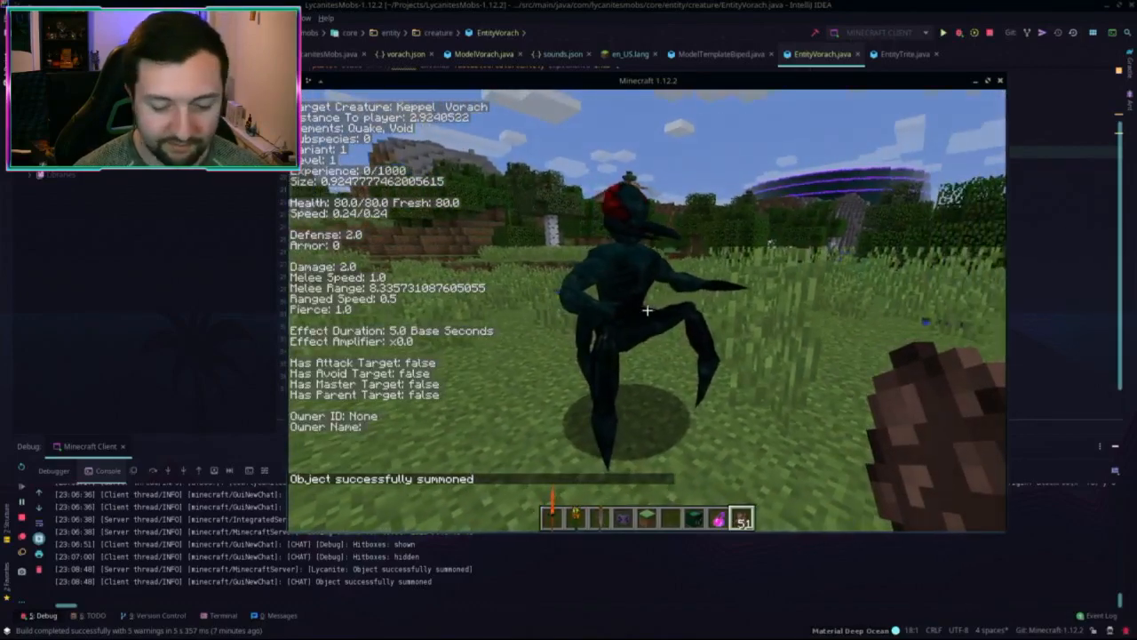
Step: Make the game window fullscreen with F11 and rerun the Variant:1 summon from chat history
key(t)
key(F11)
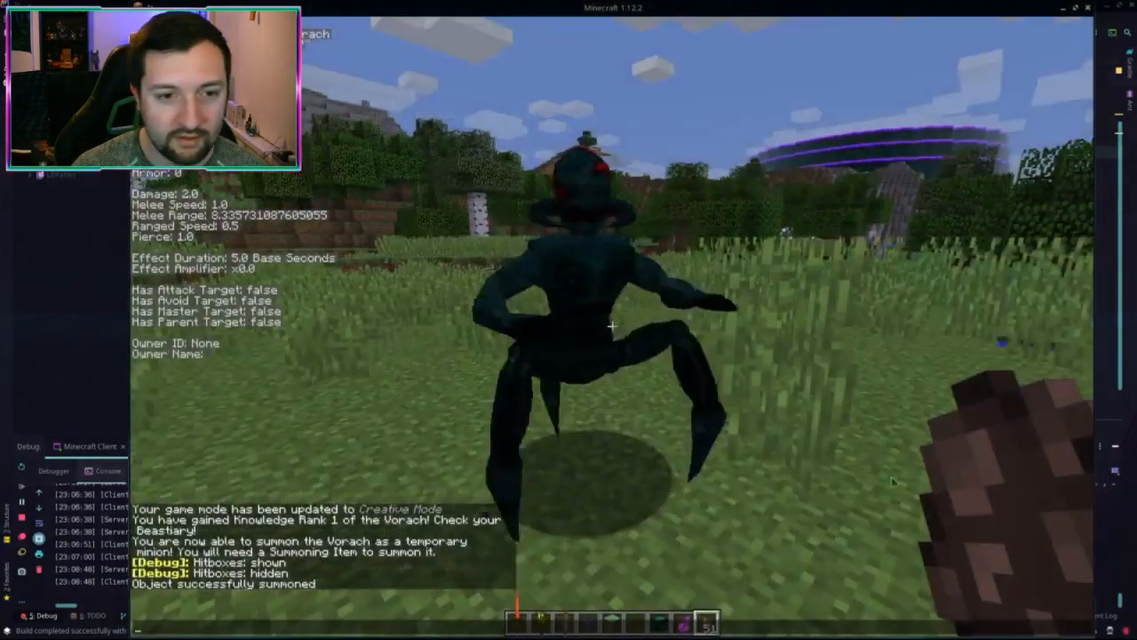
key(Escape)
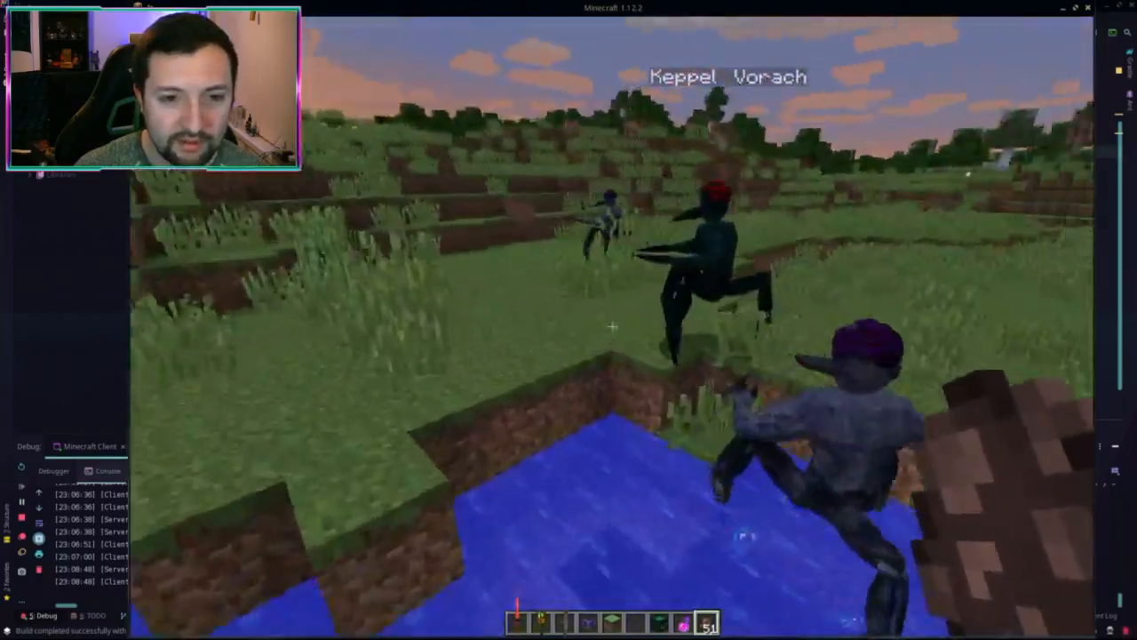
key(slash)
key(Up)
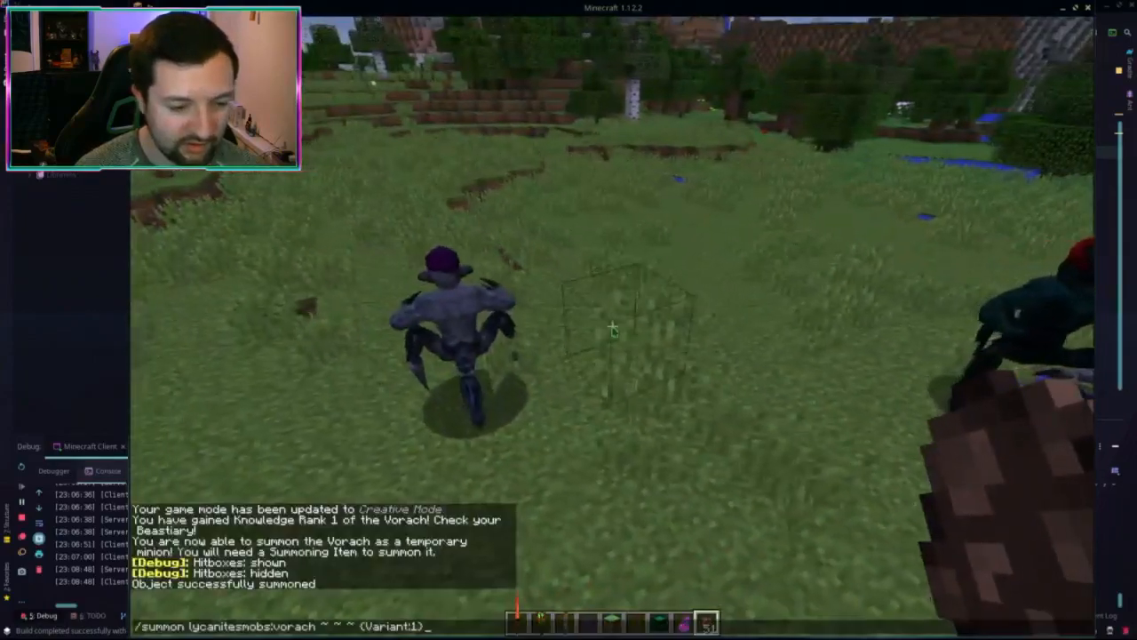
key(Return)
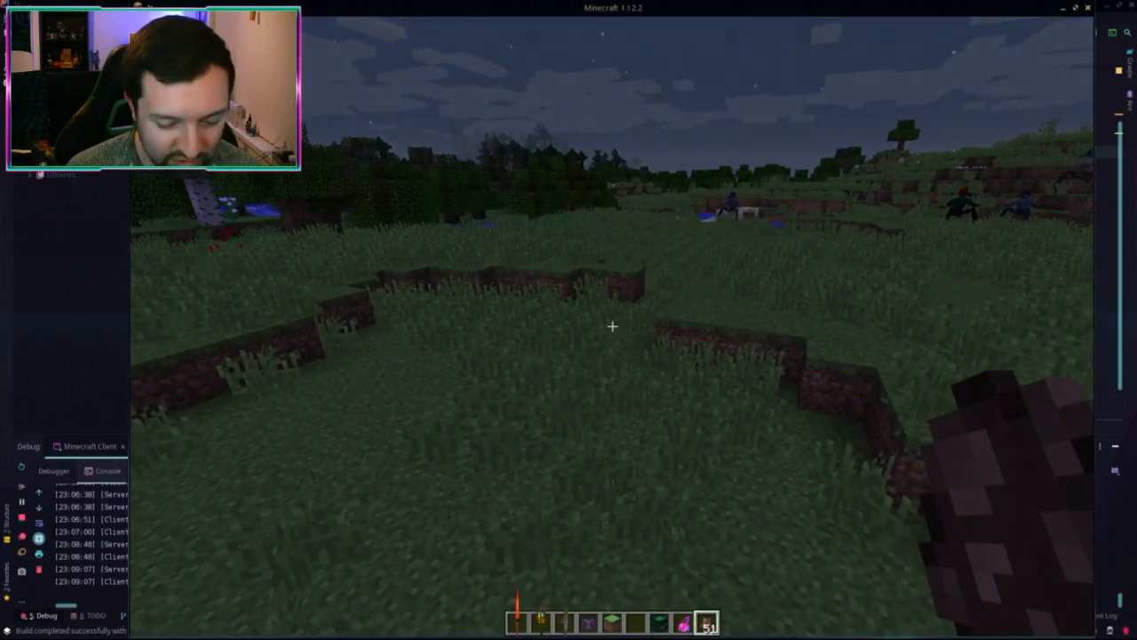
Step: Summon a Chupacabra with /summon lycanitesmobs:chupacabra ~ ~ ~ {Variant:3}
text(t)
text(/summon)
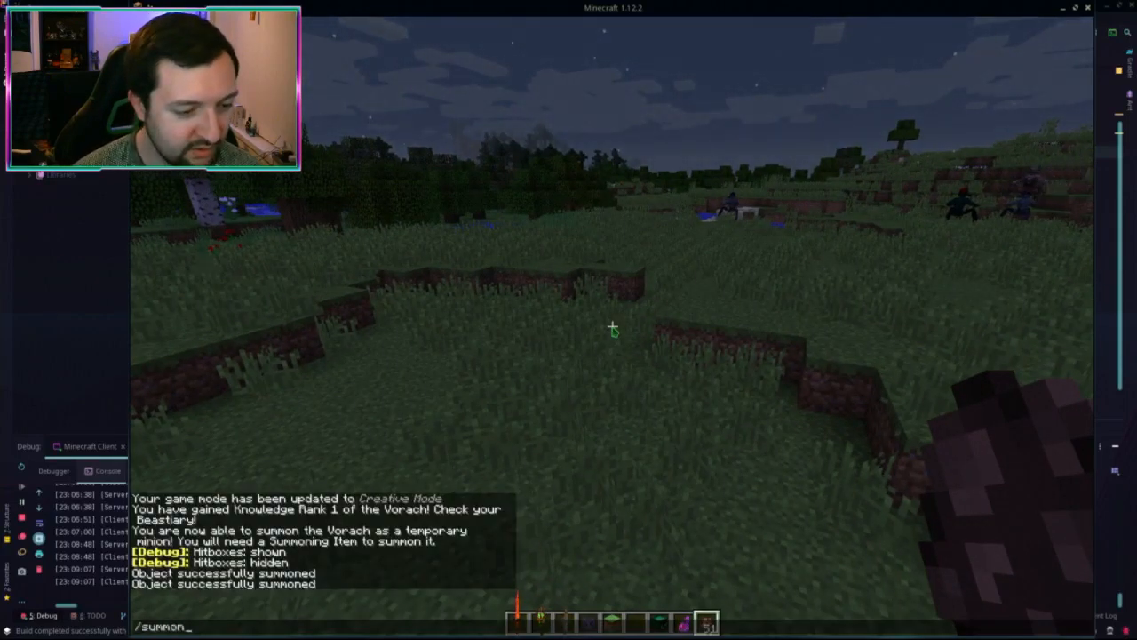
text( lycanitesmobs:)
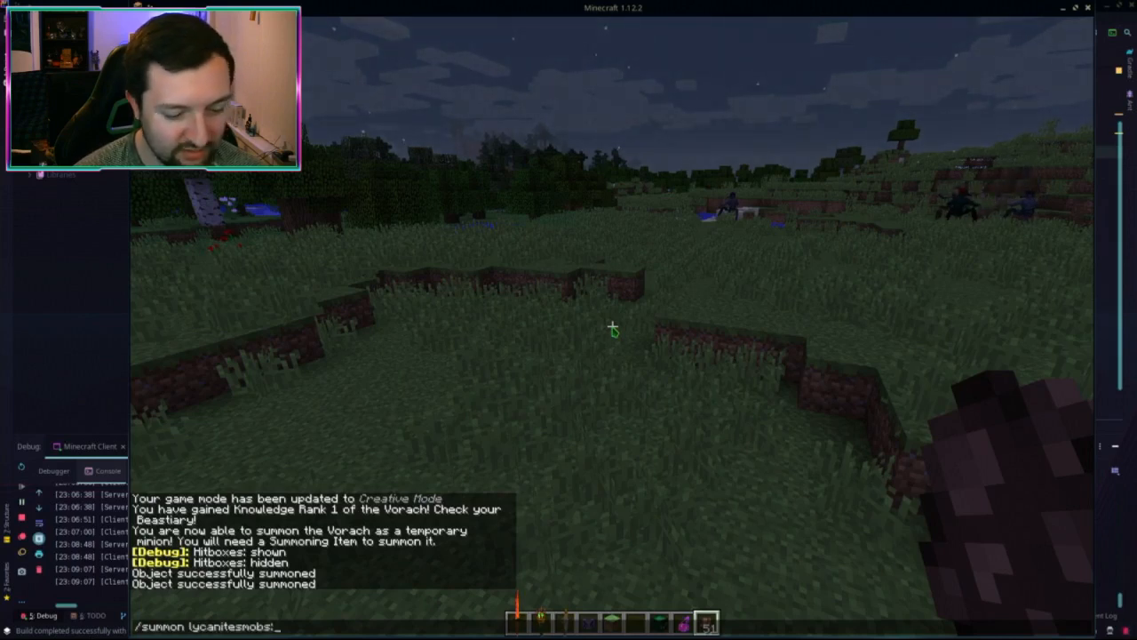
text(ch)
key(Tab)
key(Tab)
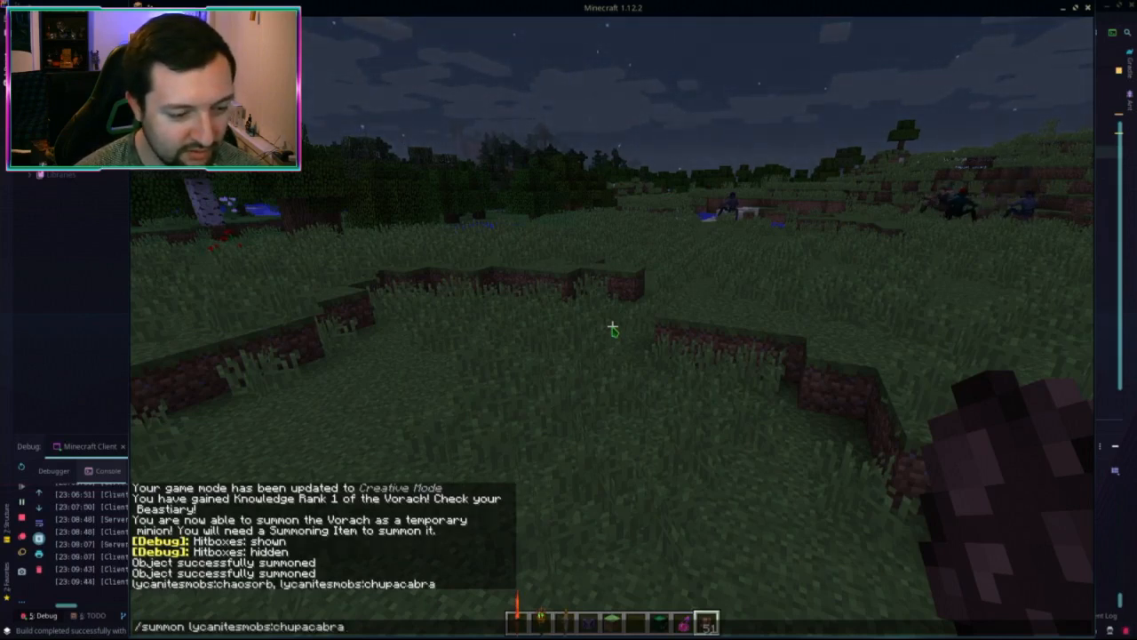
text(~ ~ ~)
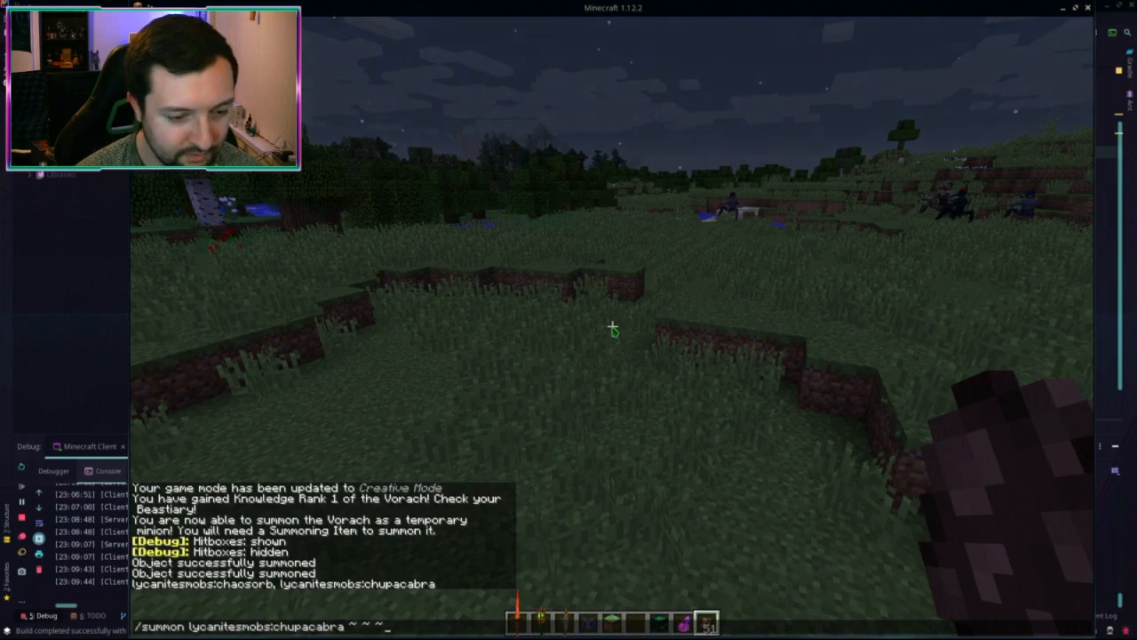
text( {Vari)
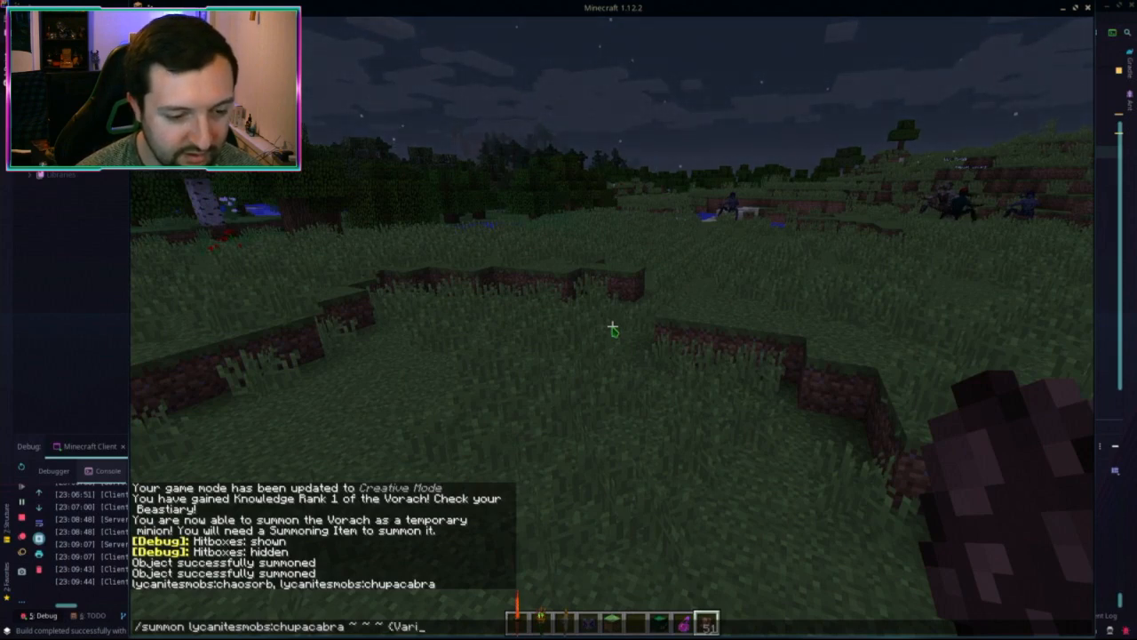
text(ant:3})
key(Return)
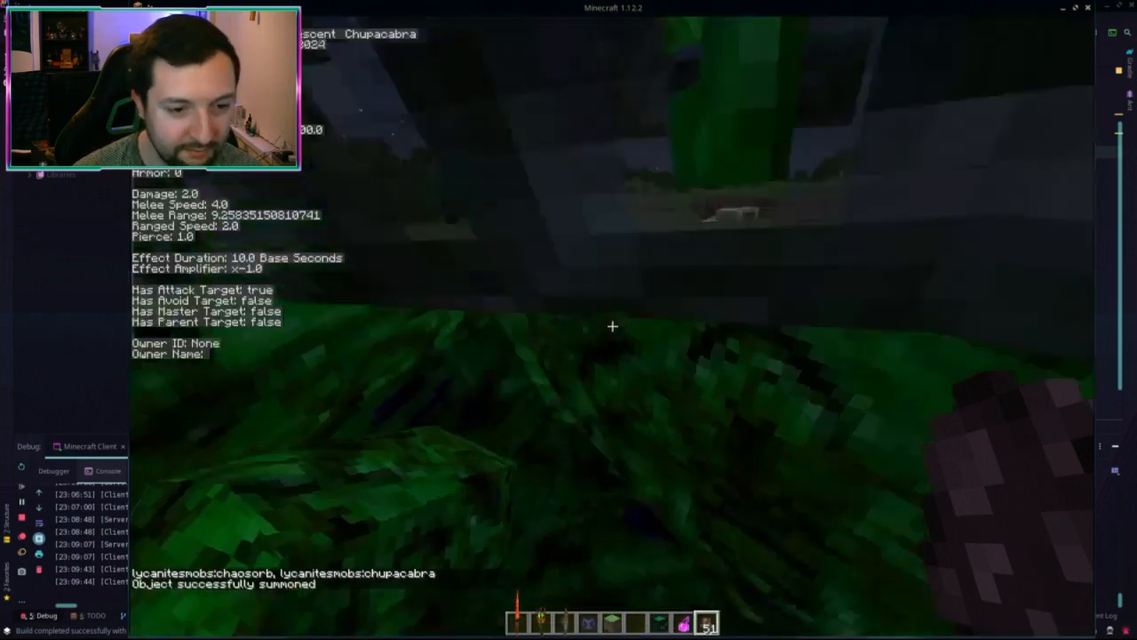
Step: Follow the glowing Phosphorescent Chupacabra across the grass as it hunts the pig
key(w)
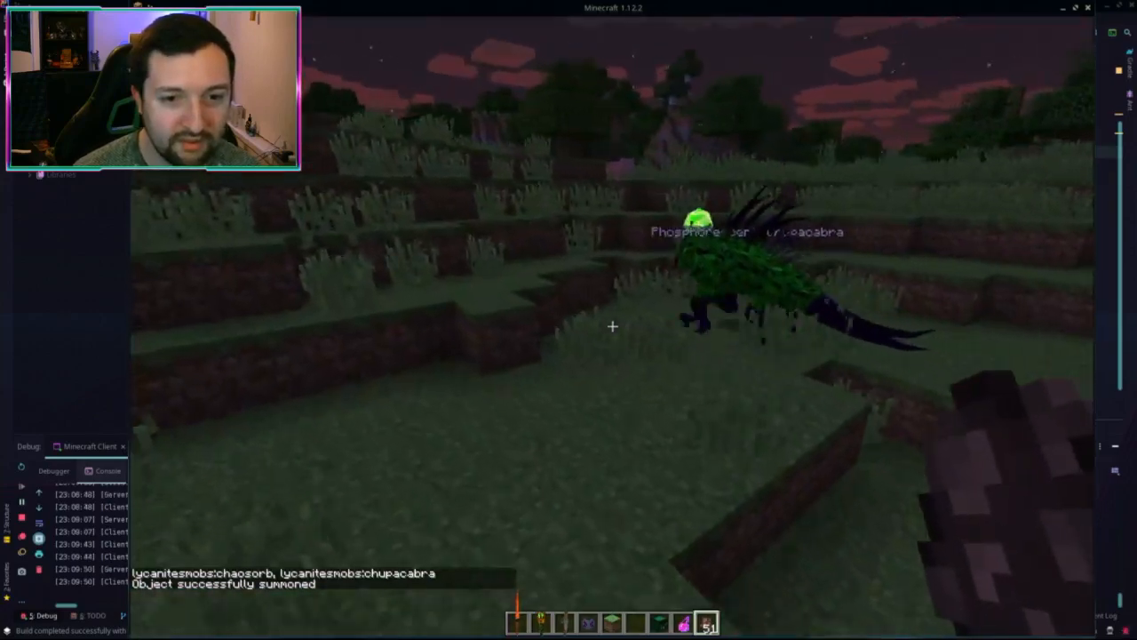
key(w)
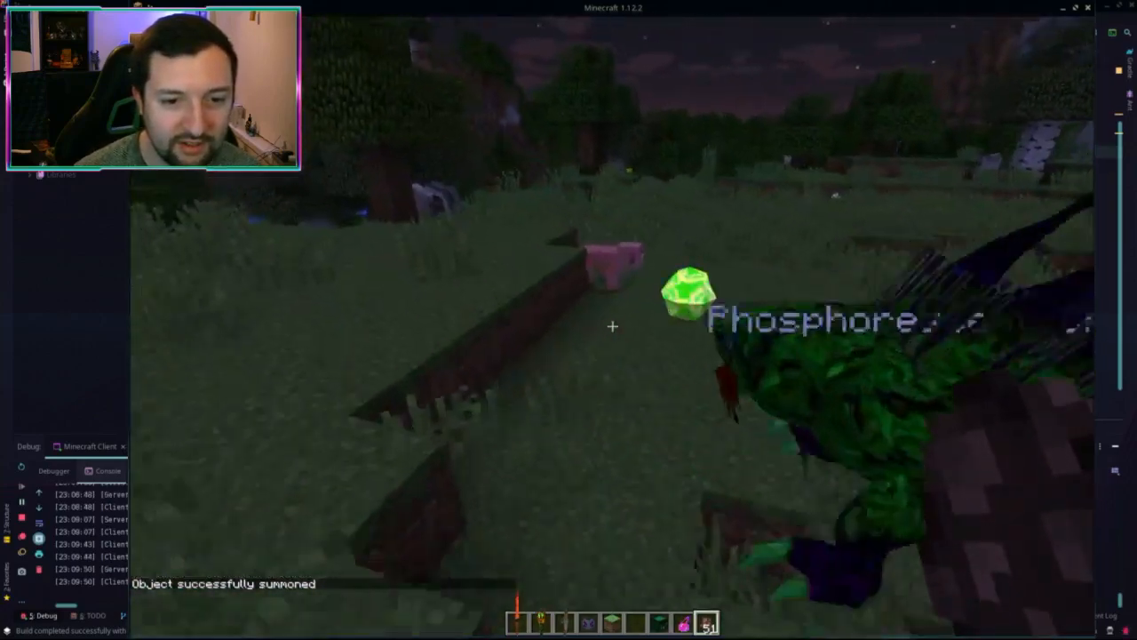
key(w)
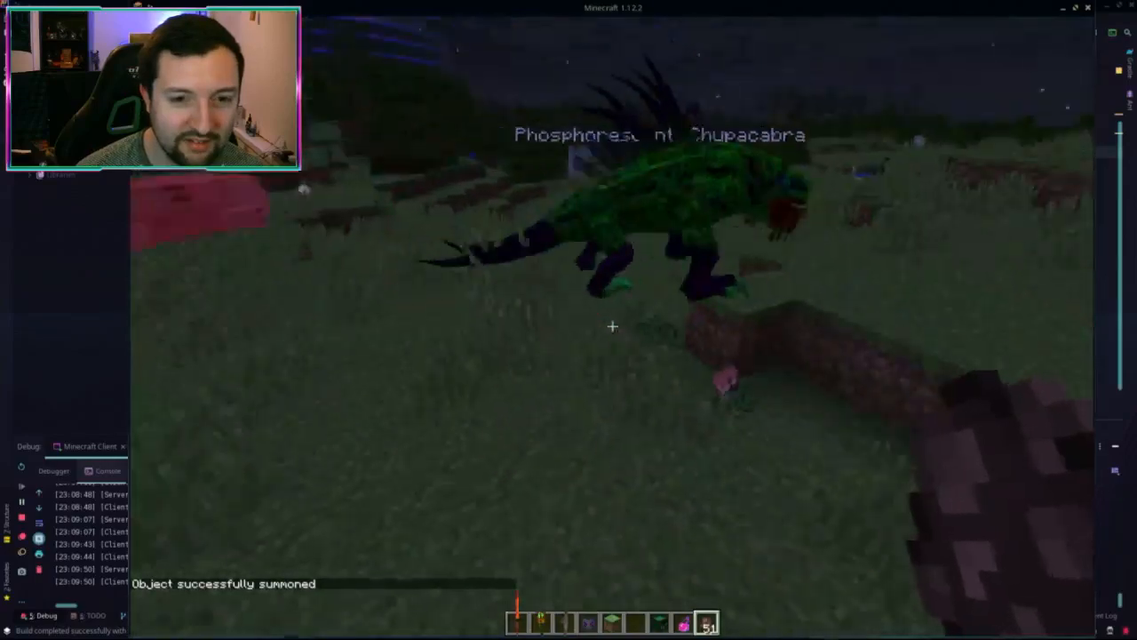
key(w)
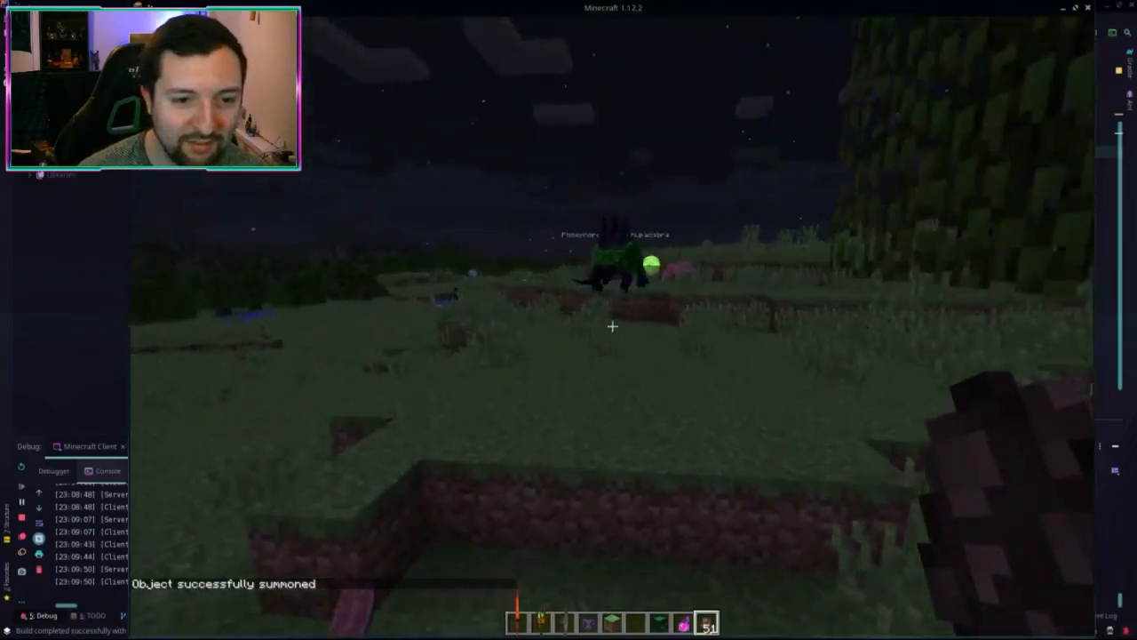
key(w)
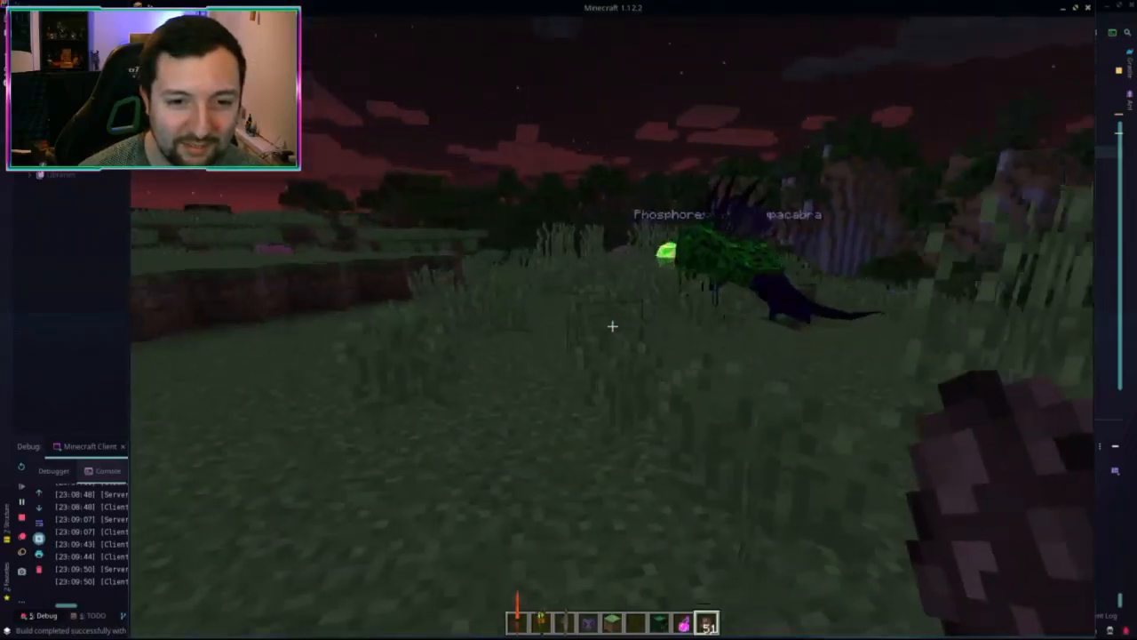
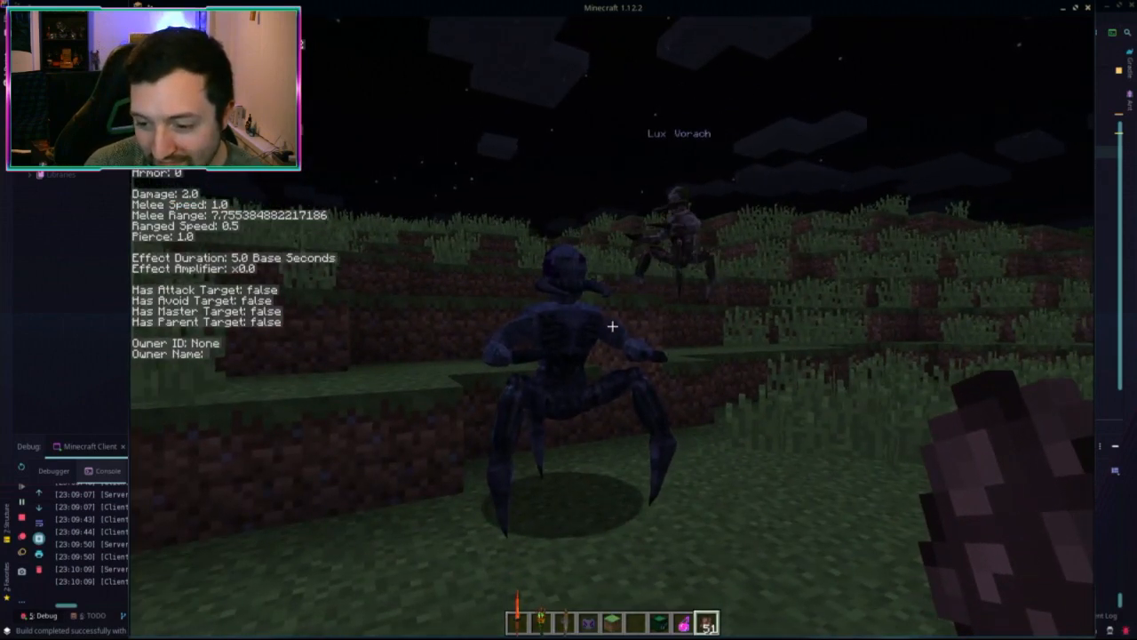
Step: Circle the Lux Vorach and the glowing Chupacabra up close, then open the creative inventory
key(s)
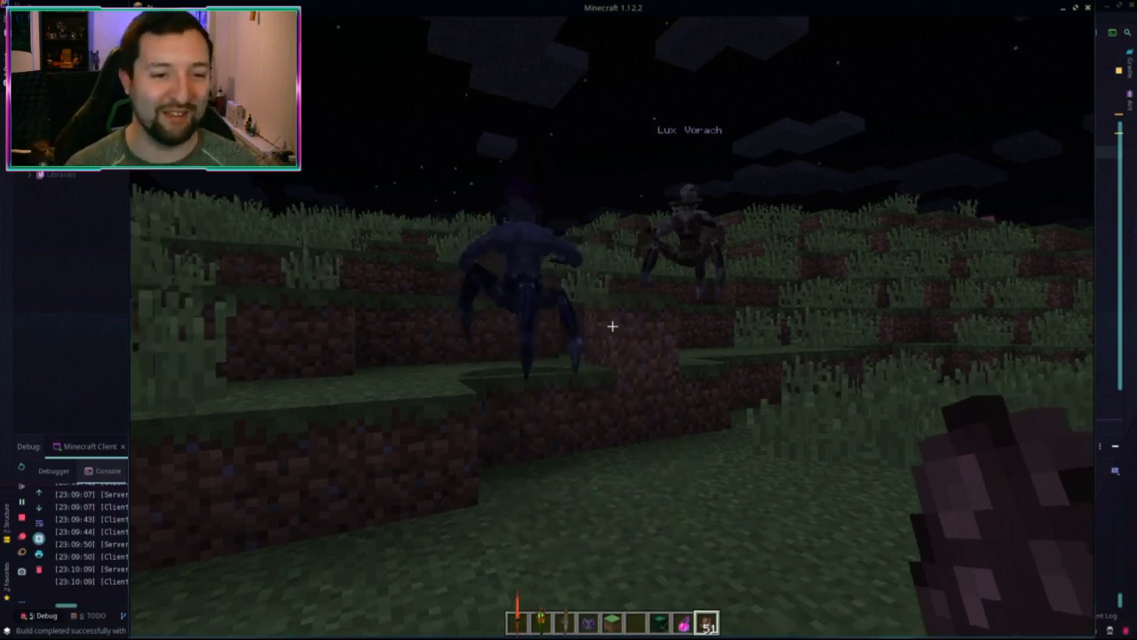
key(w)
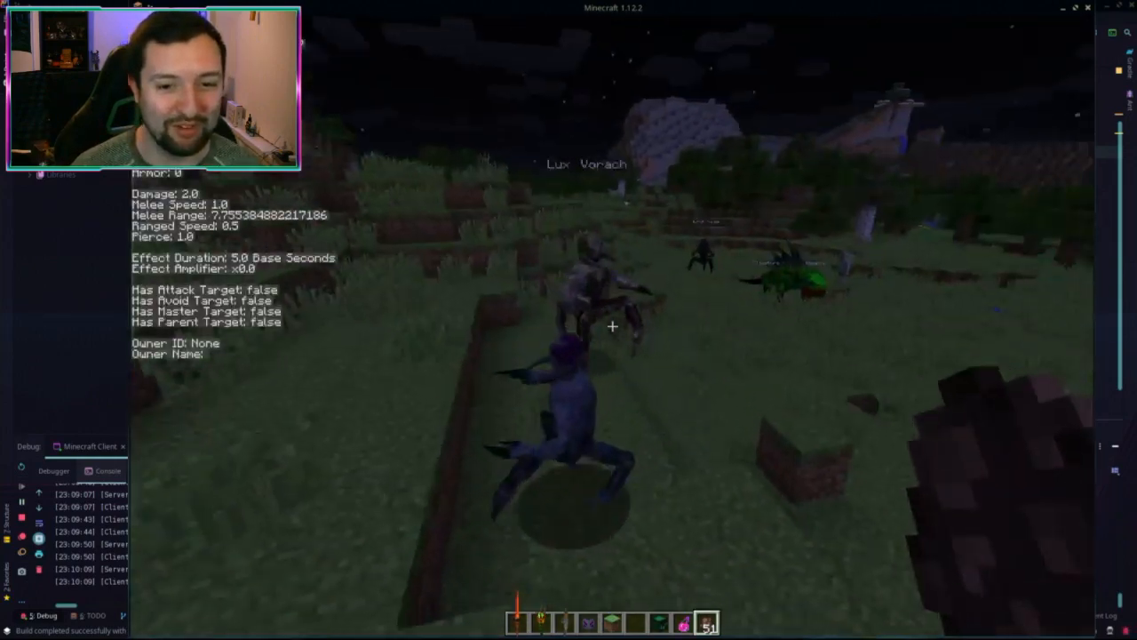
key(w)
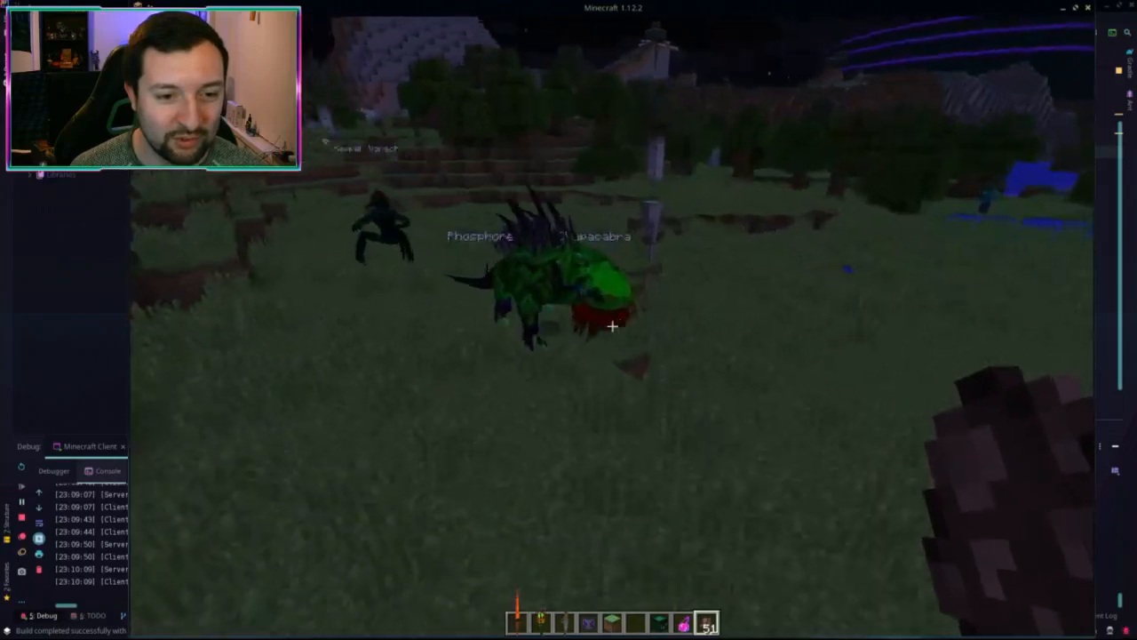
key(w)
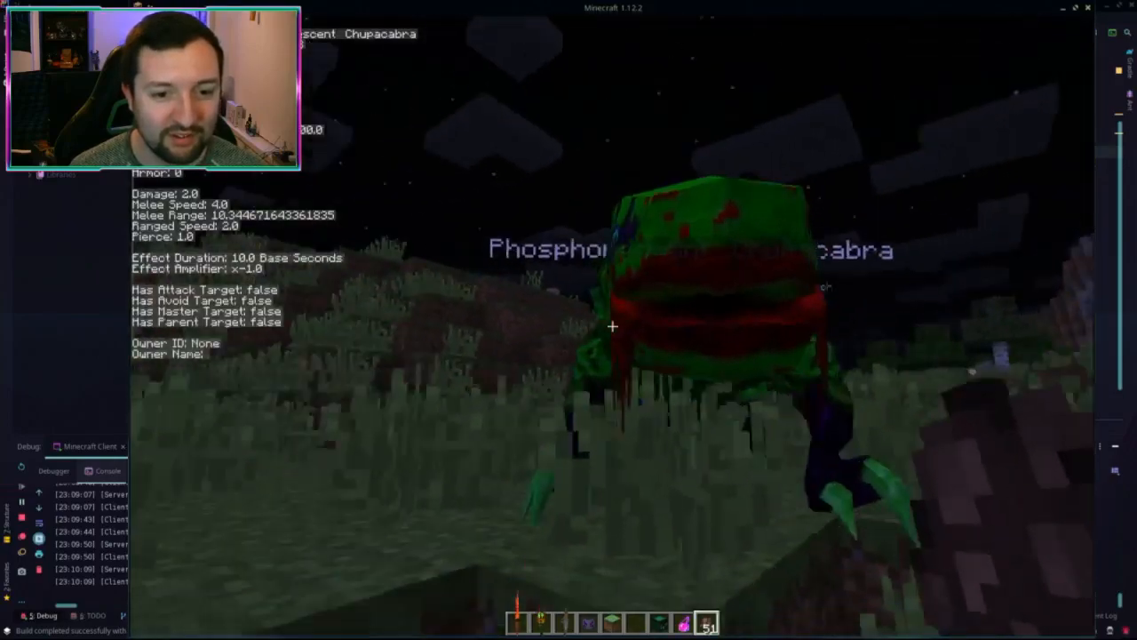
key(w)
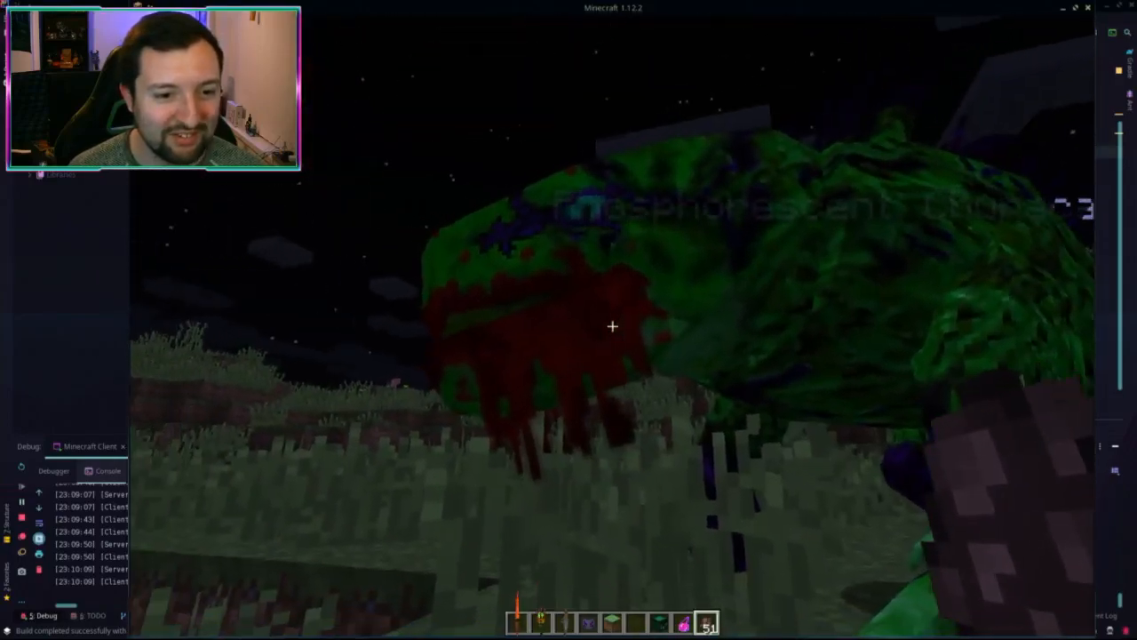
key(w)
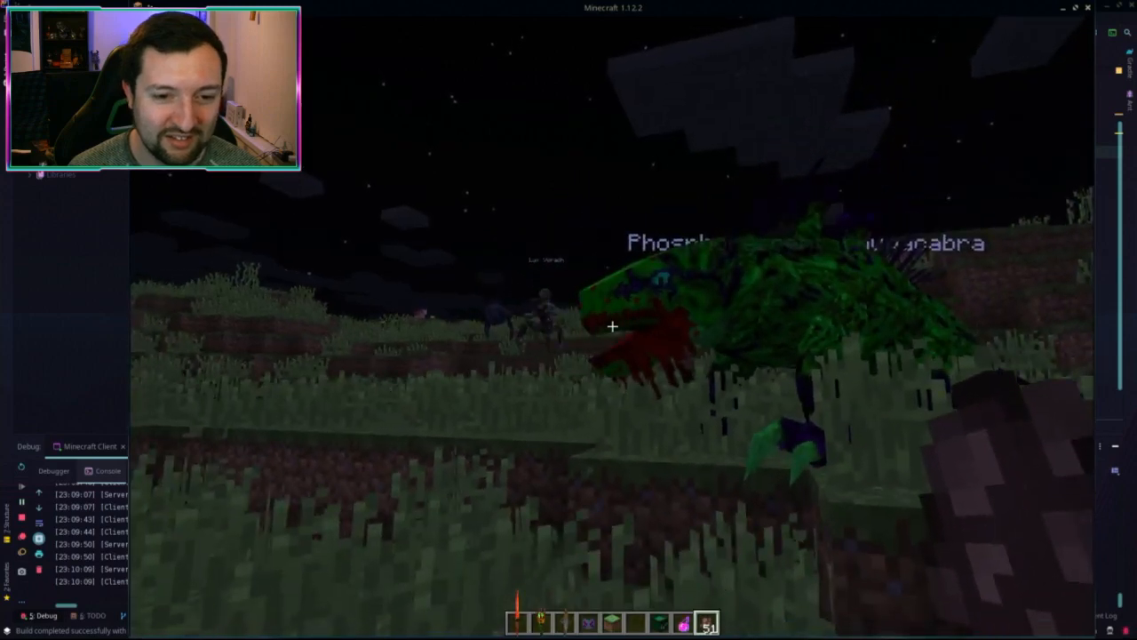
key(e)
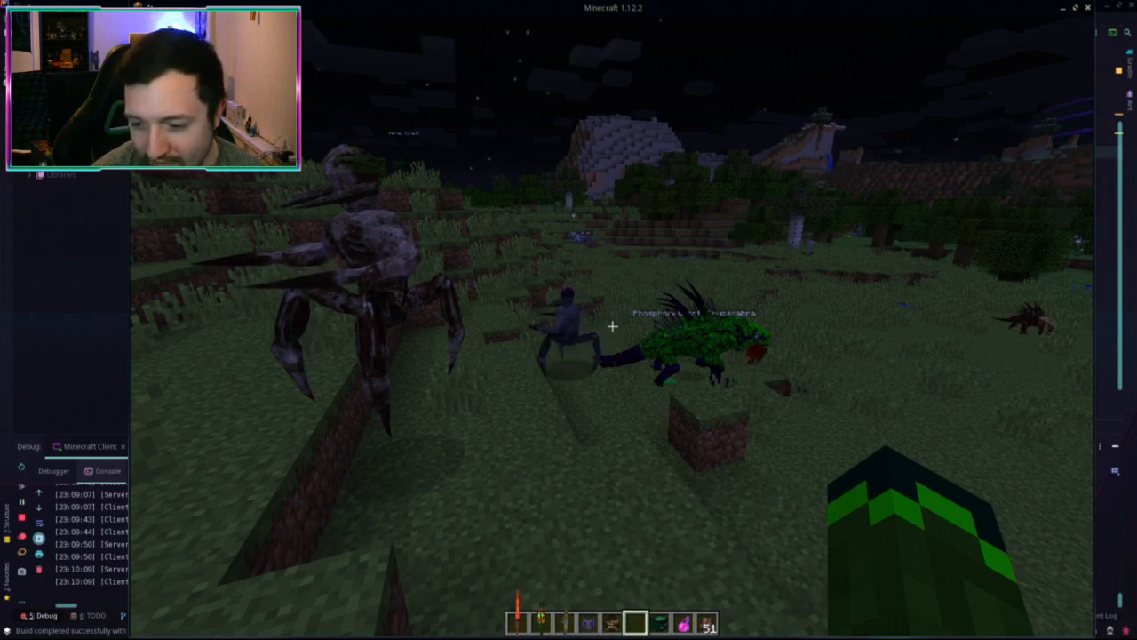
Step: Walk up close to the mobs to view their debug stats
key(w)
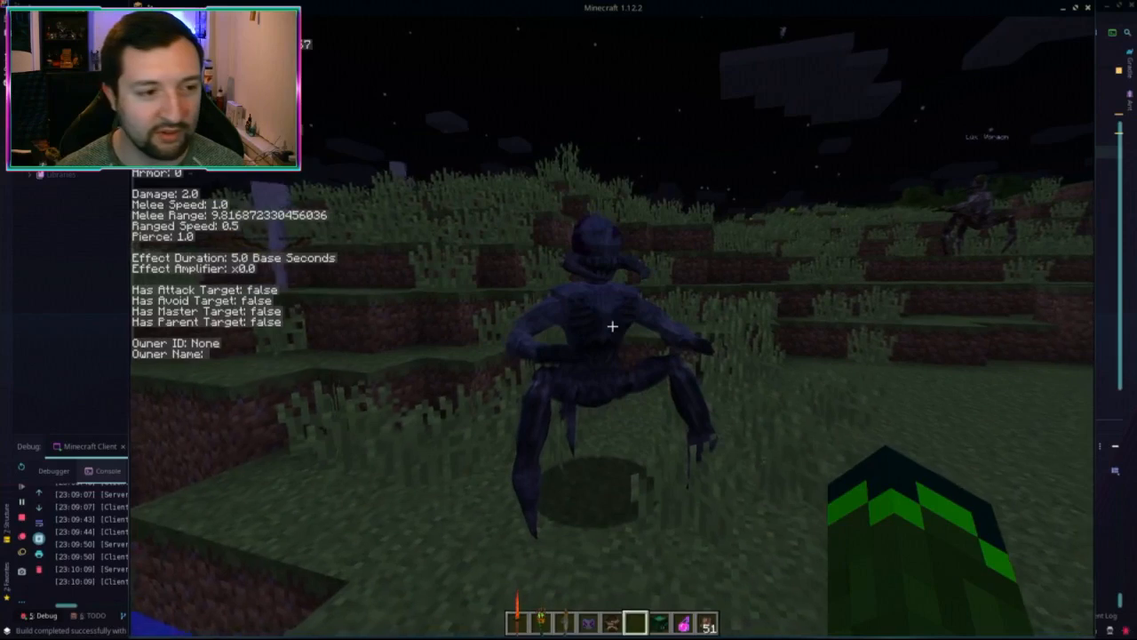
Step: Check the Beastiary's Summoning page, then spawn an Archvile from its egg beside the Vorach
key(g)
click(746, 101)
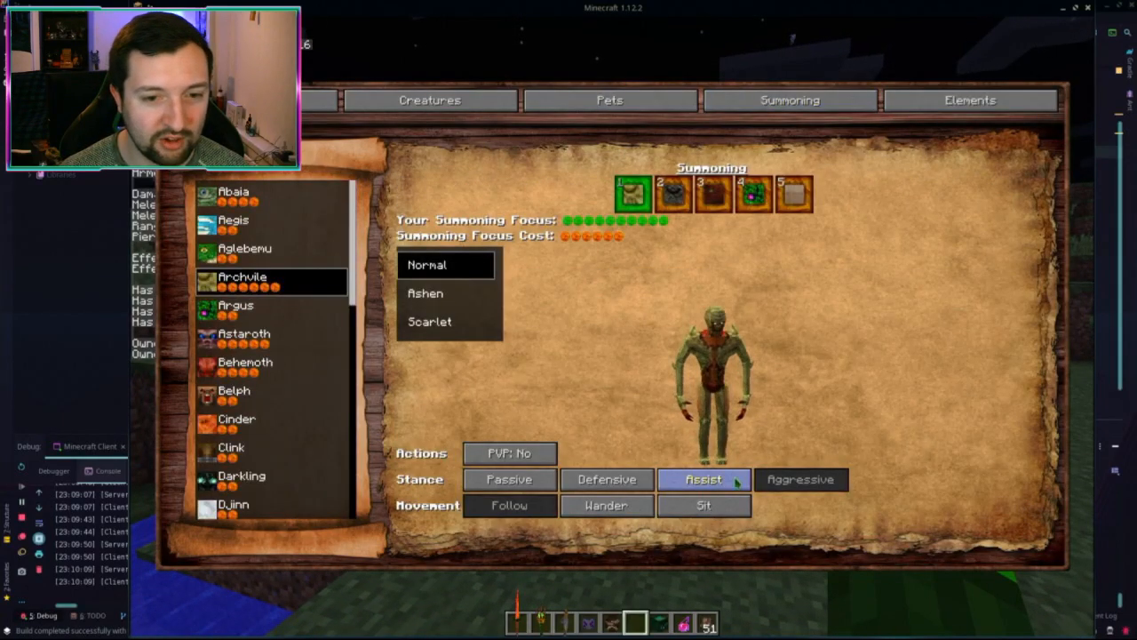
key(Escape)
key(e)
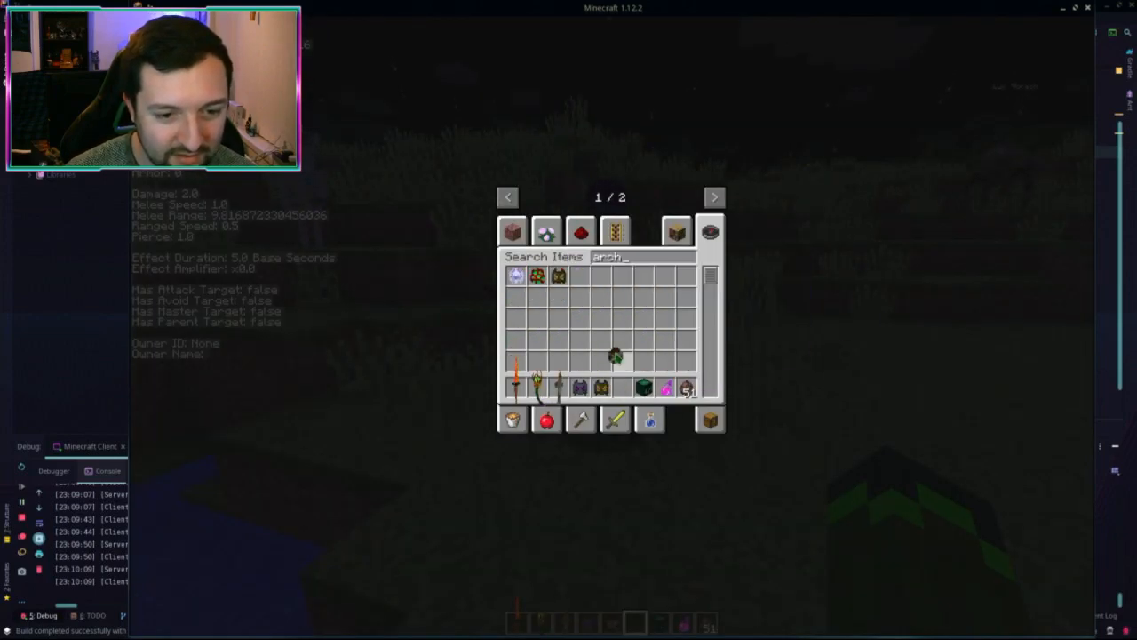
key(Escape)
key(5)
right_click(613, 326)
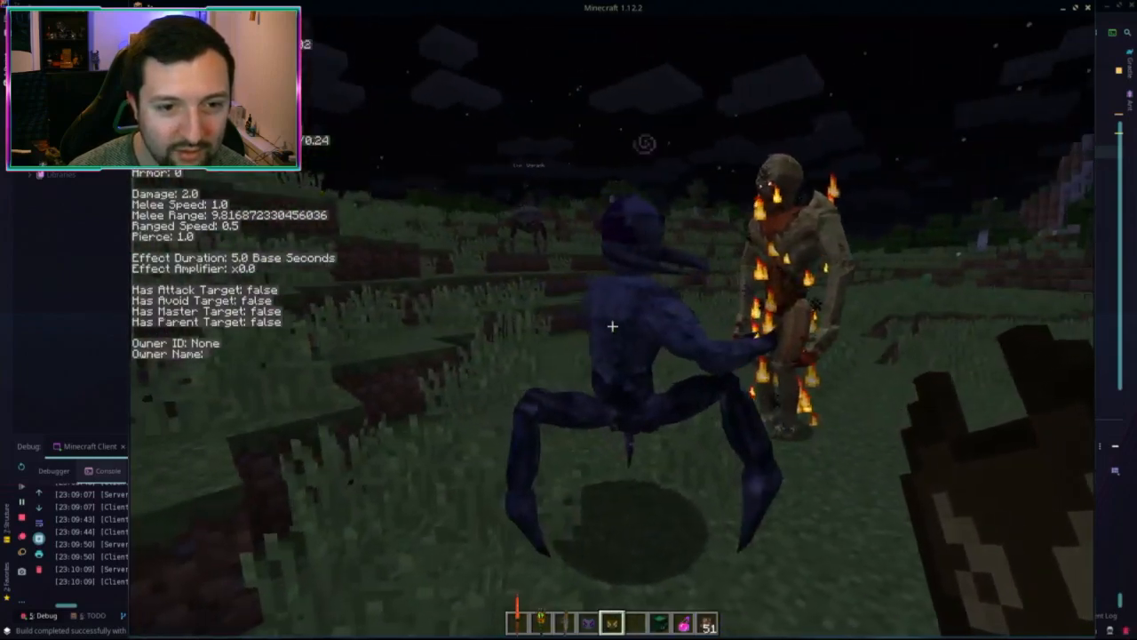
scroll(612, 327, down, 4)
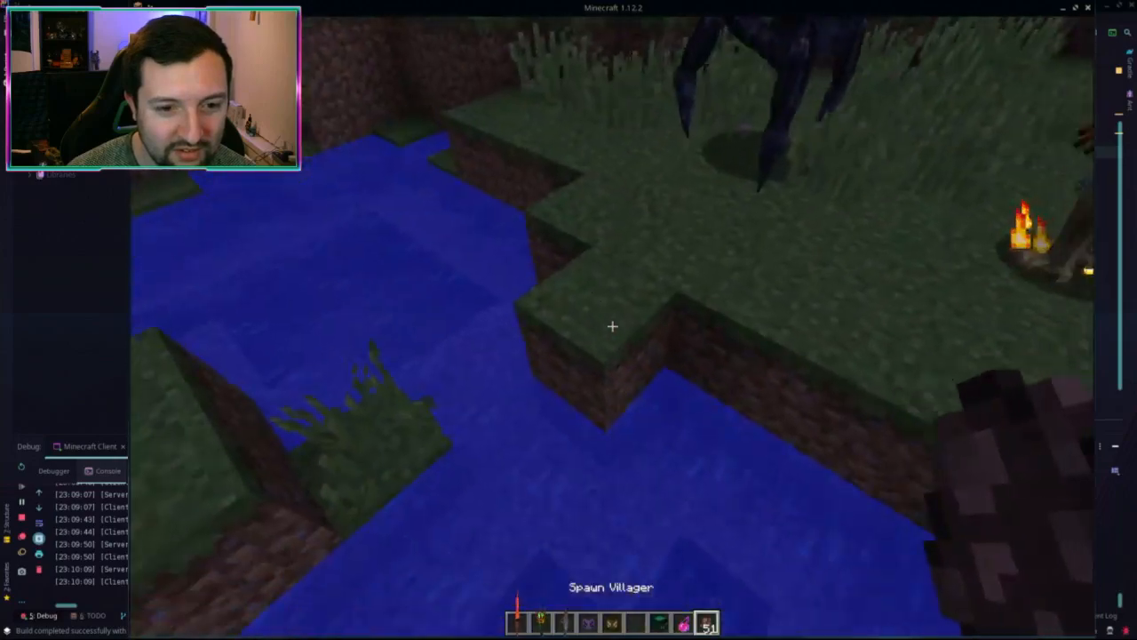
Step: Spawn a villager by the water and circle the pools to watch the Archvile and Vorachs
right_click(612, 326)
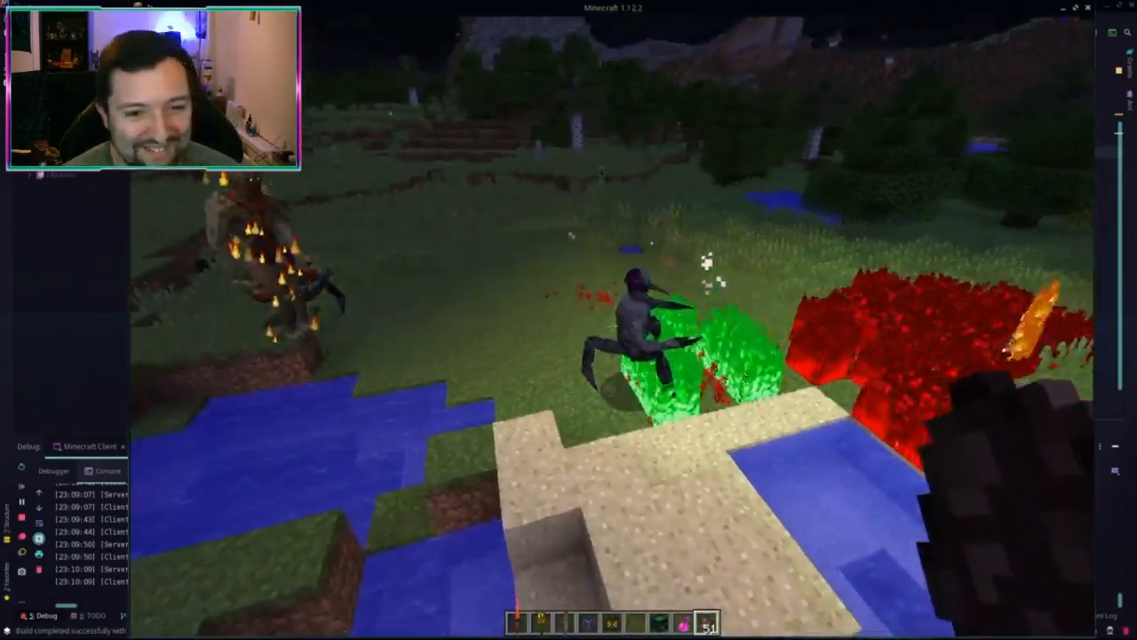
key(d)
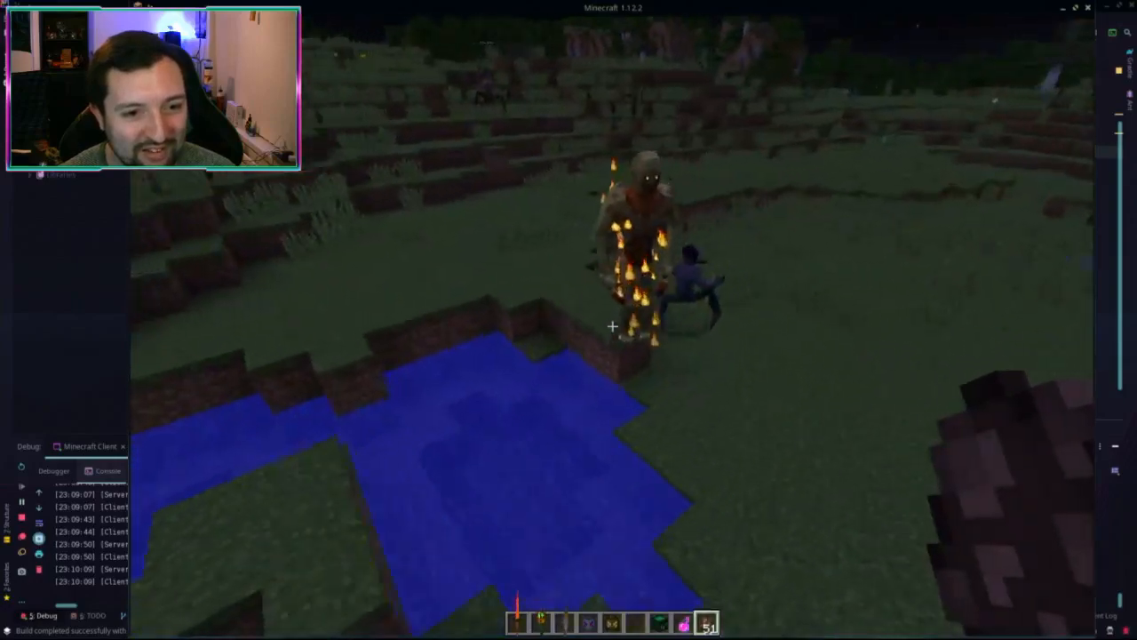
key(s)
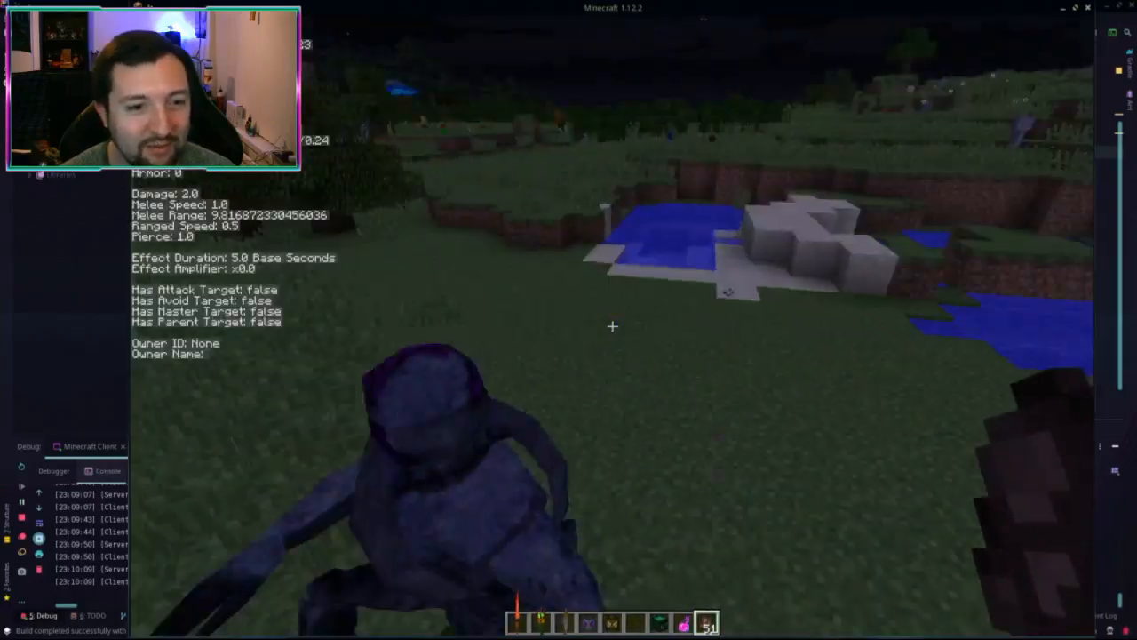
key(s)
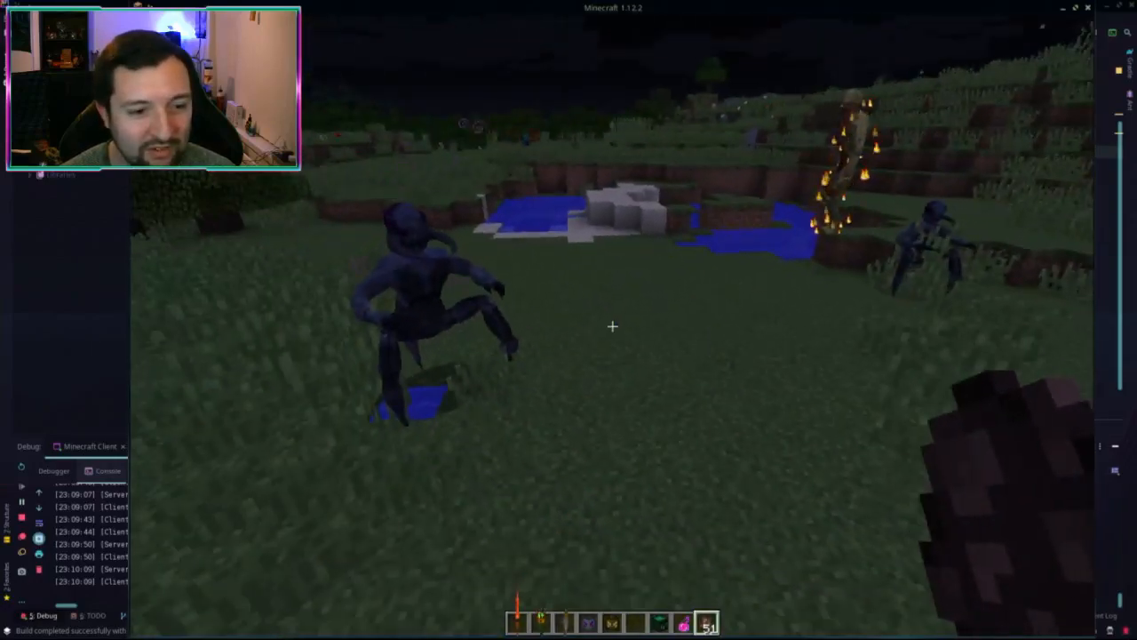
key(w)
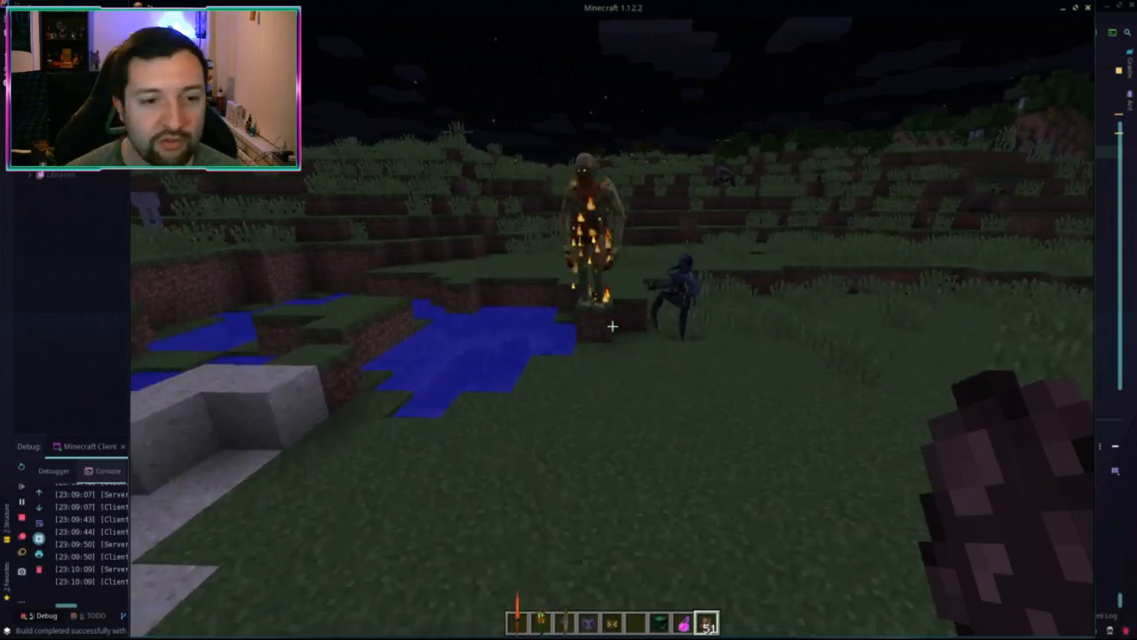
Step: Follow the burning Archvile and Vorachs near the creeper, then read the chat log and switch to Blender
key(a)
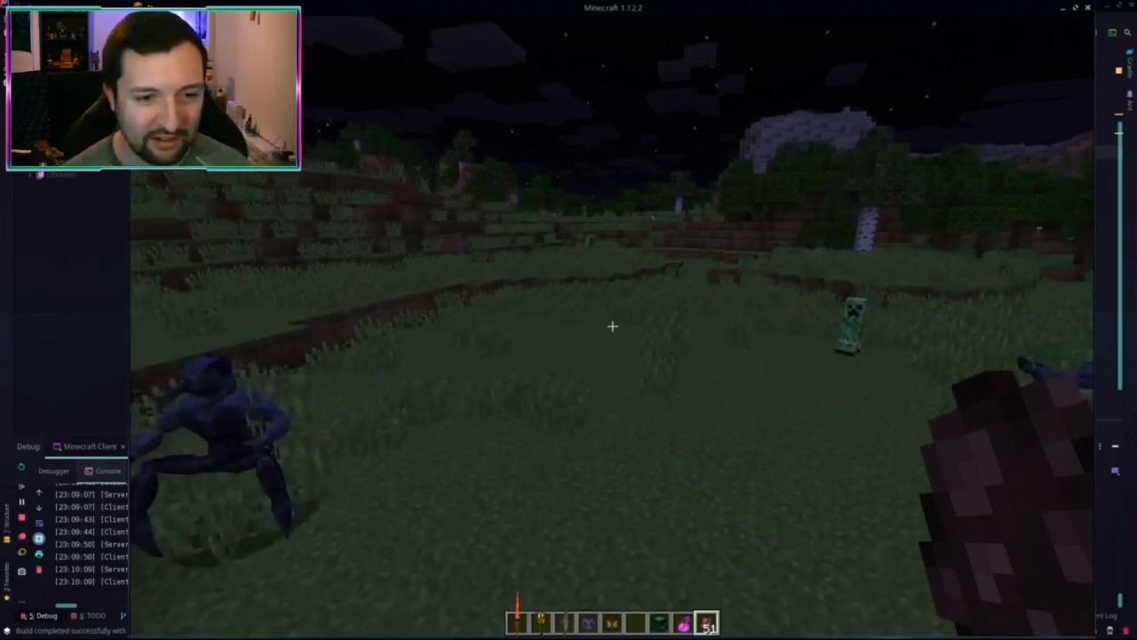
key(w)
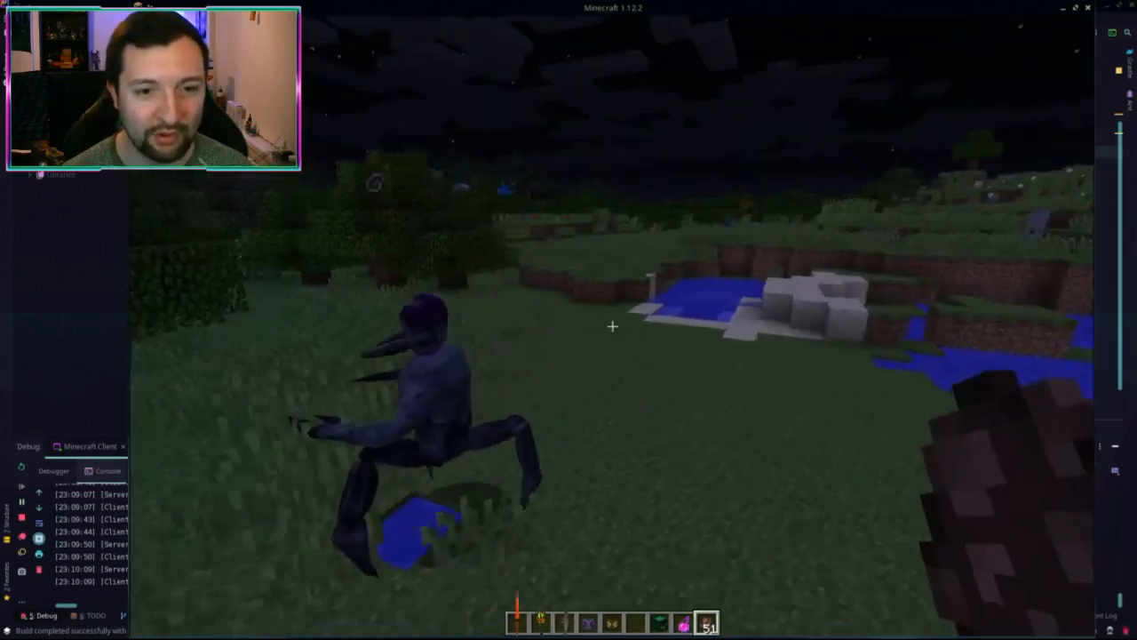
key(w)
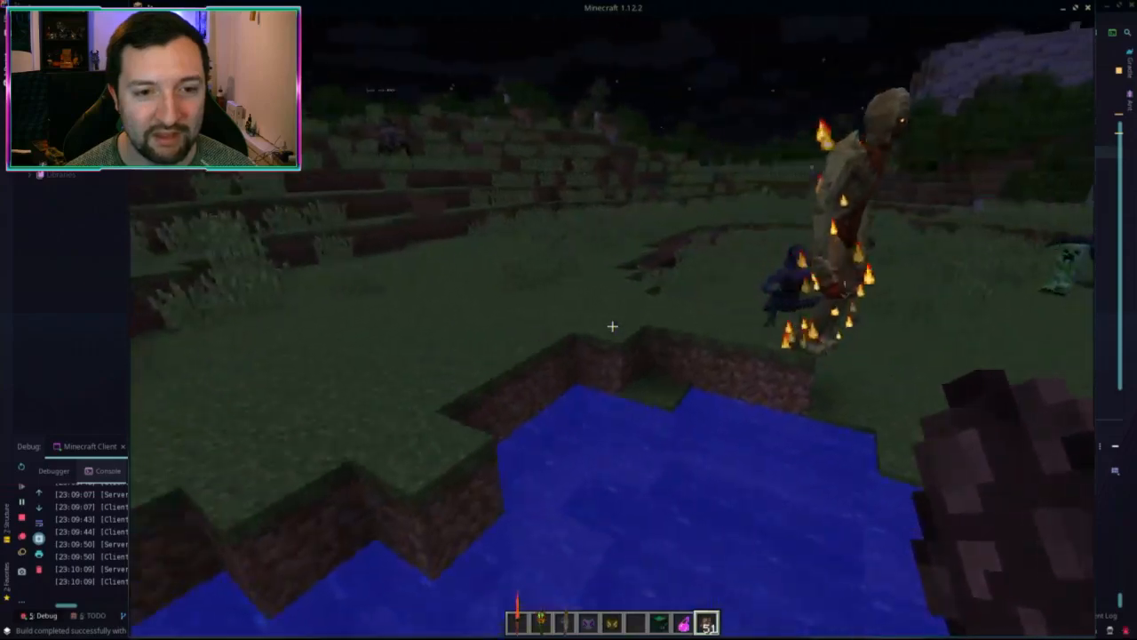
key(w)
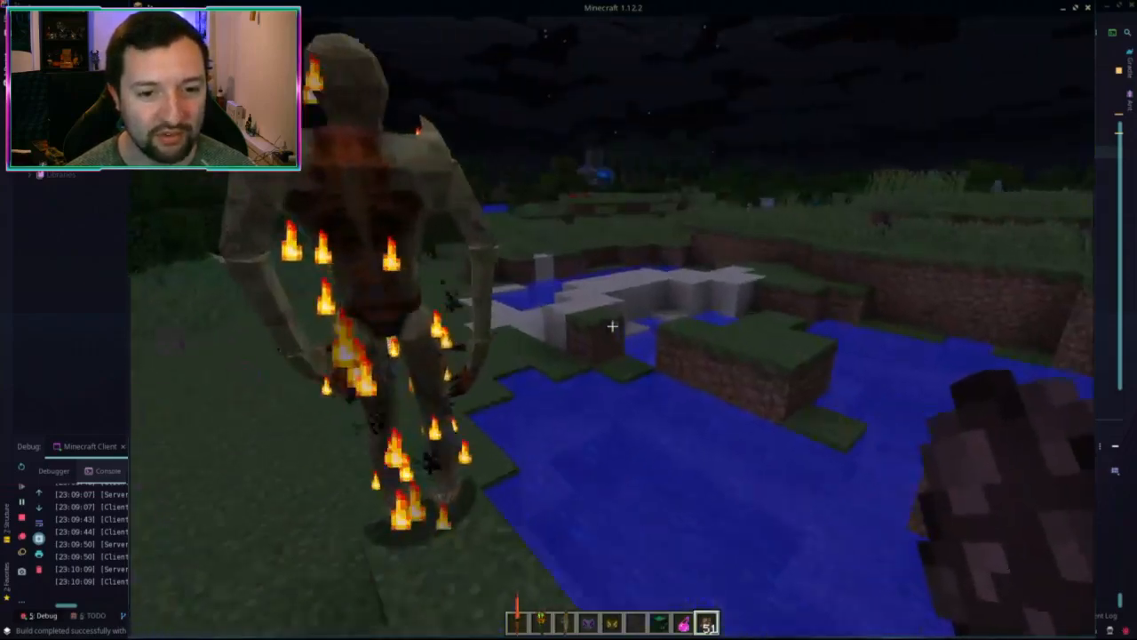
key(s)
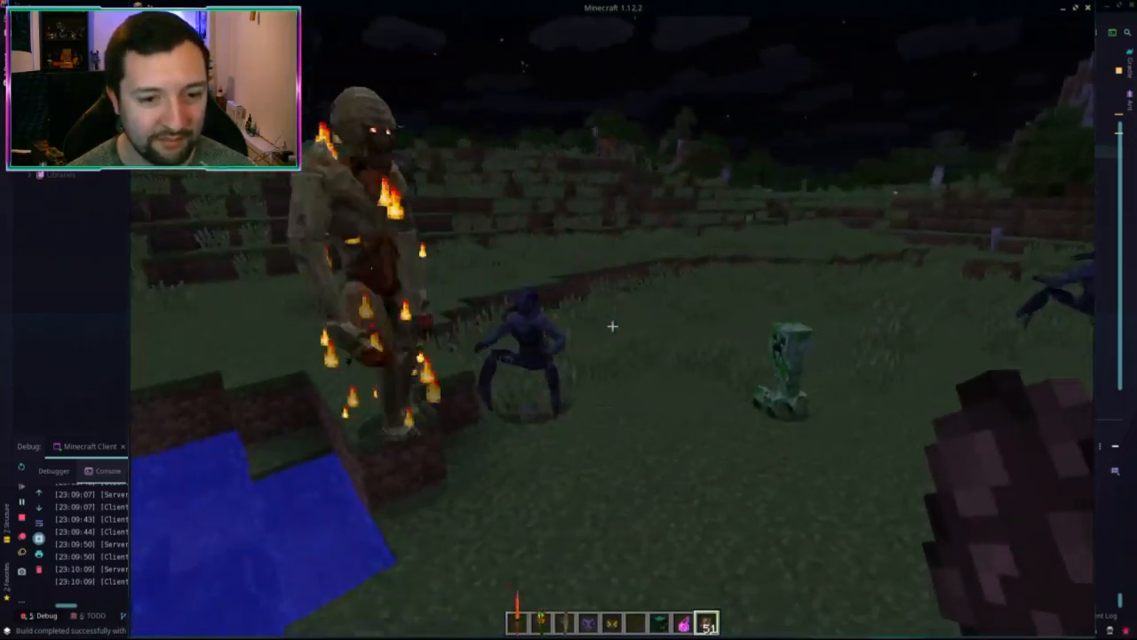
key(w)
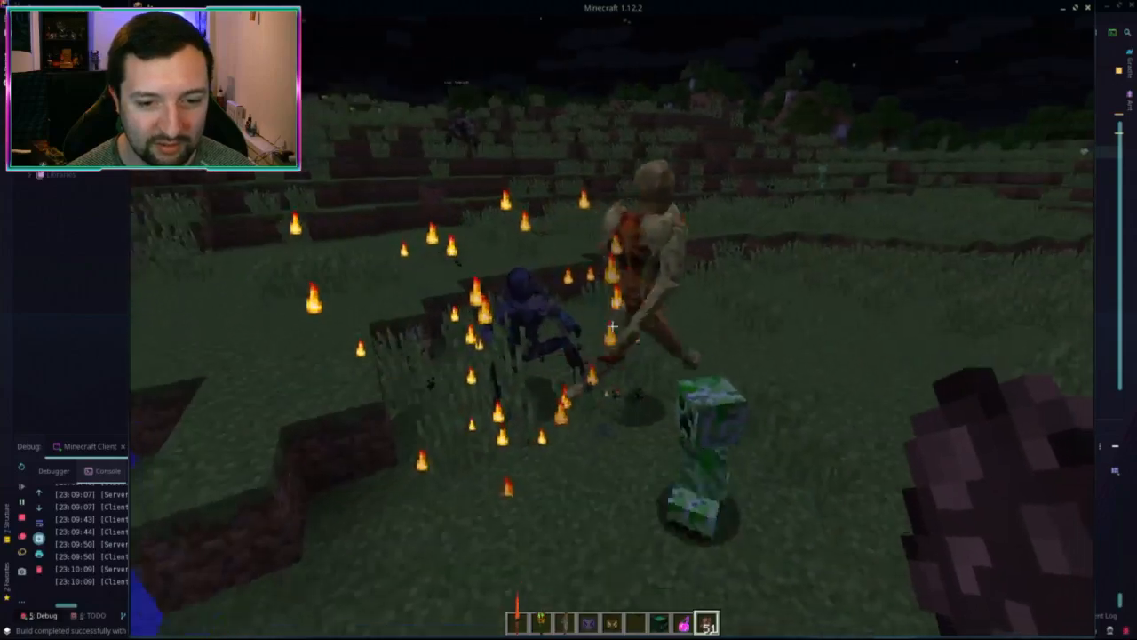
key(w)
key(s)
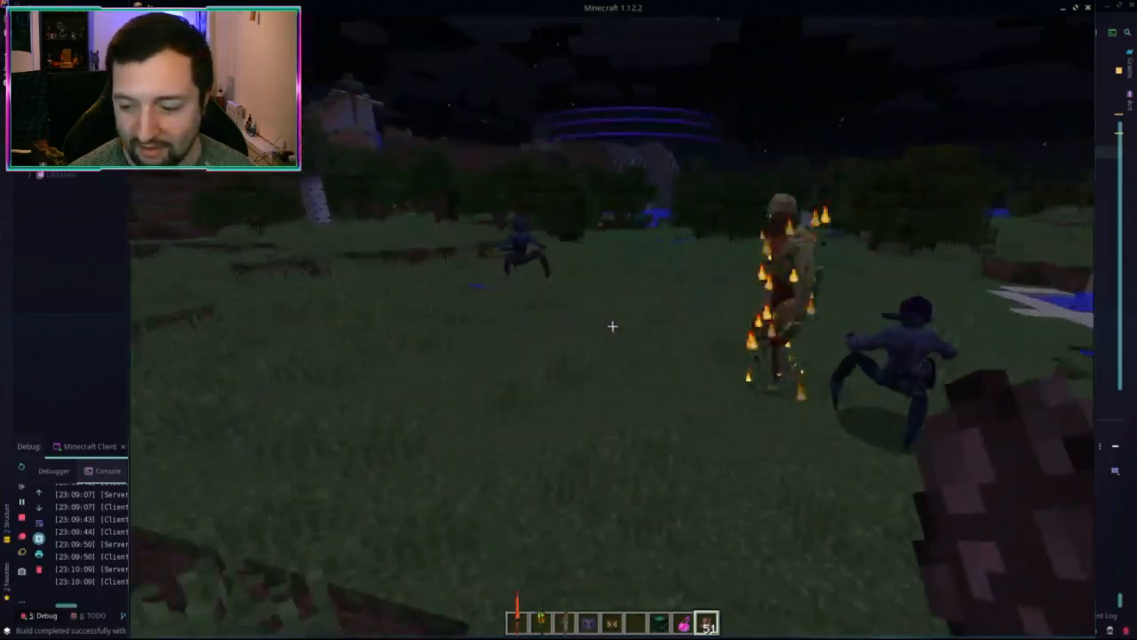
key(s)
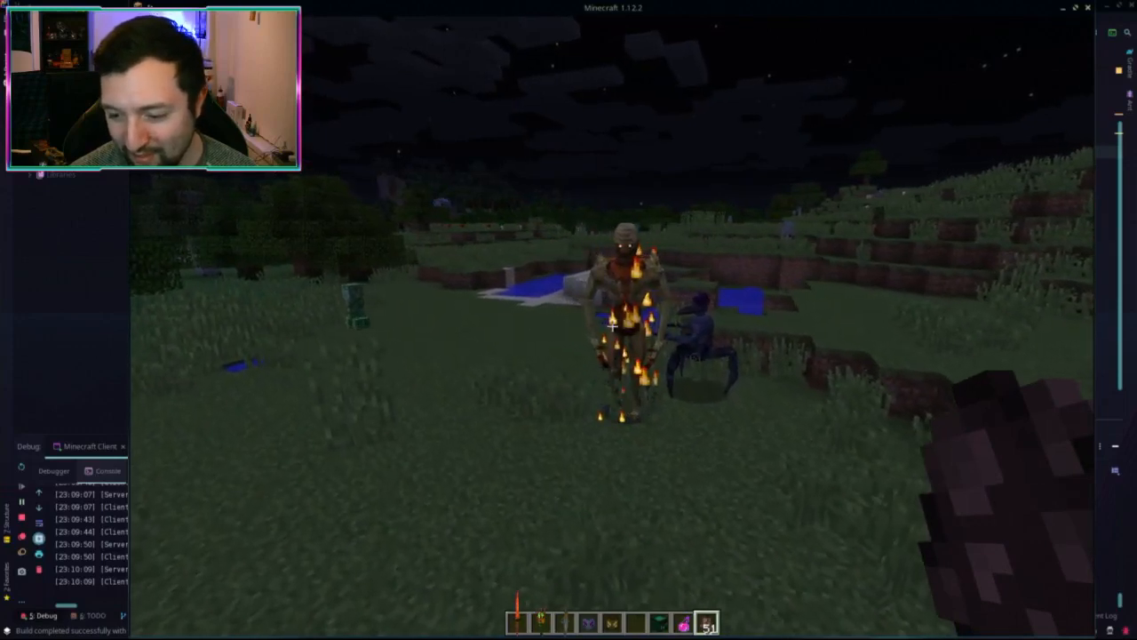
key(w)
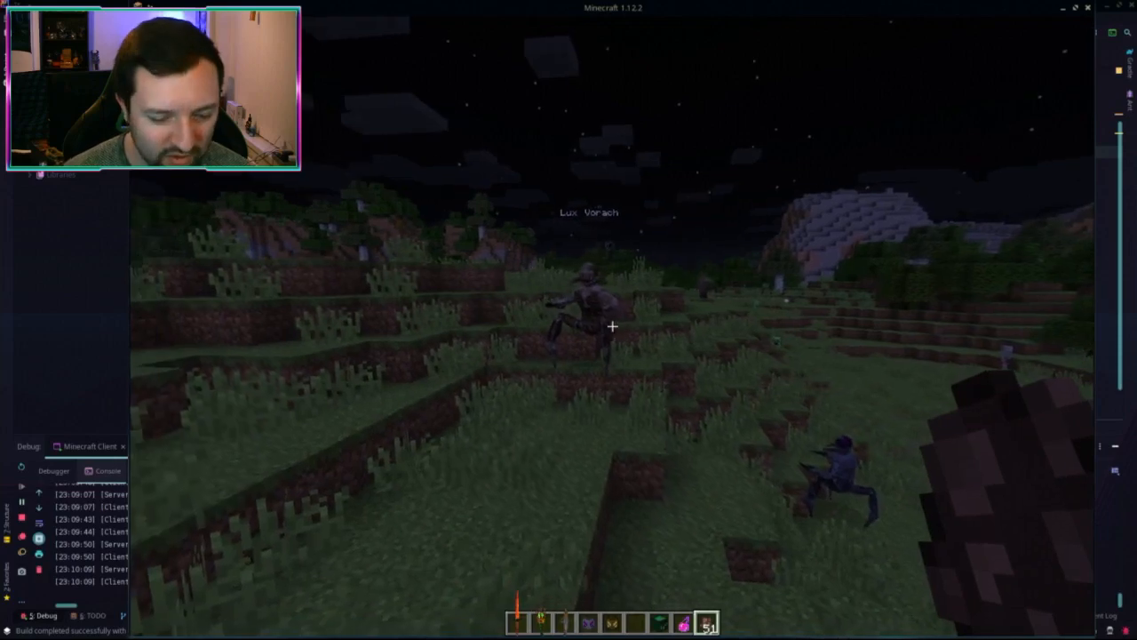
key(t)
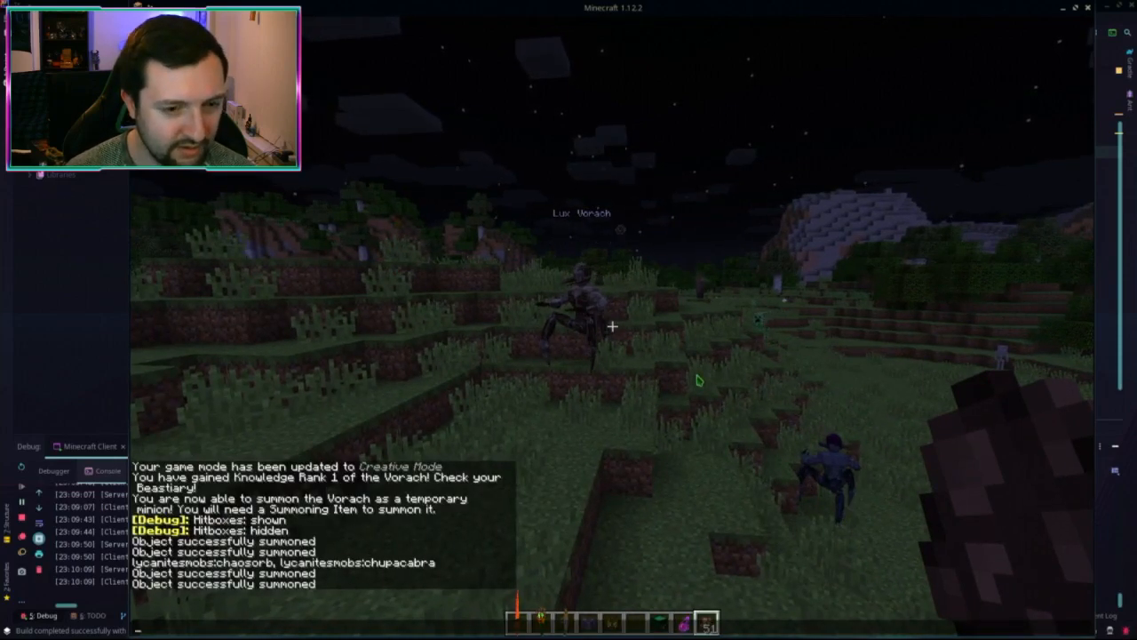
key(ctrl+alt+Up)
key(ctrl+alt+Up)
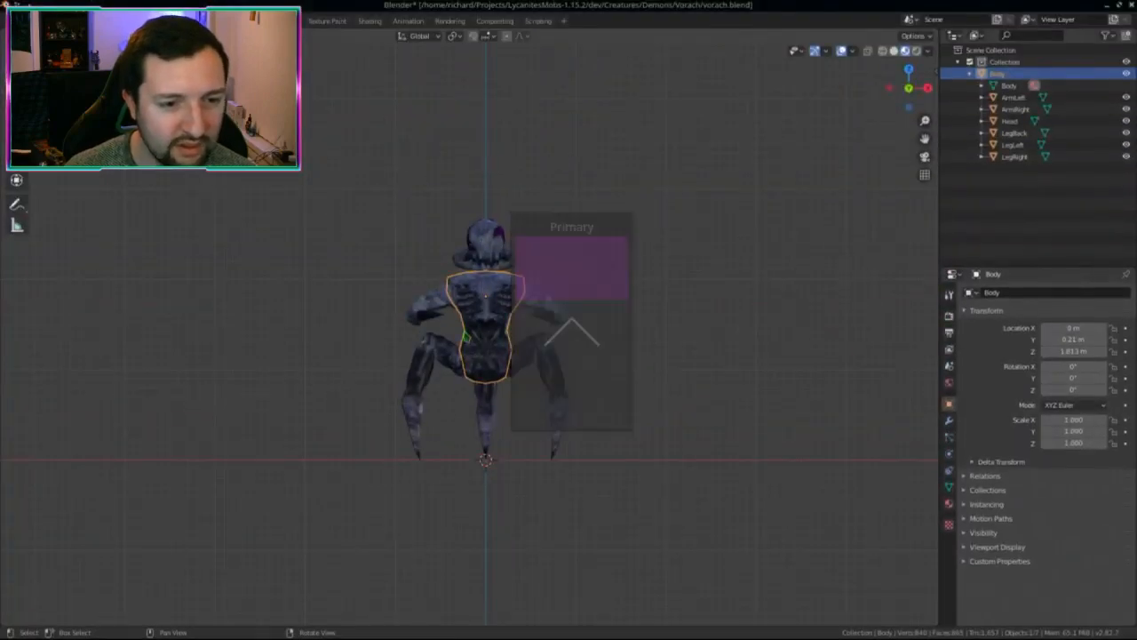
Step: Apply rotation and scale to all Vorach model parts and save vorach.blend
middle_drag(547, 360, 586, 357)
key(KP_1)
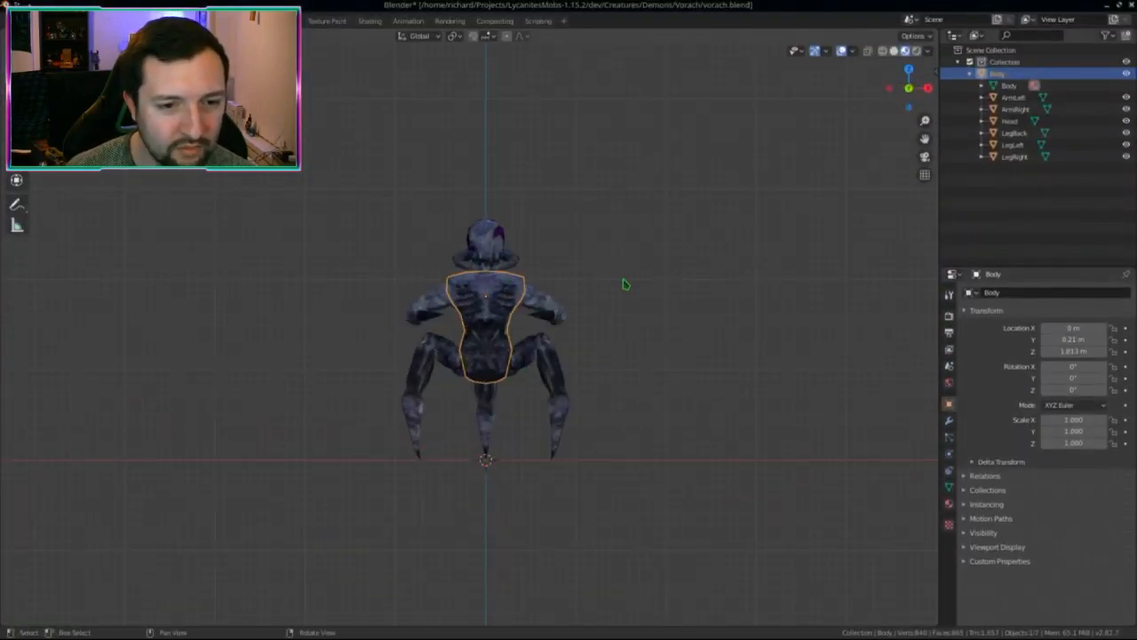
key(a)
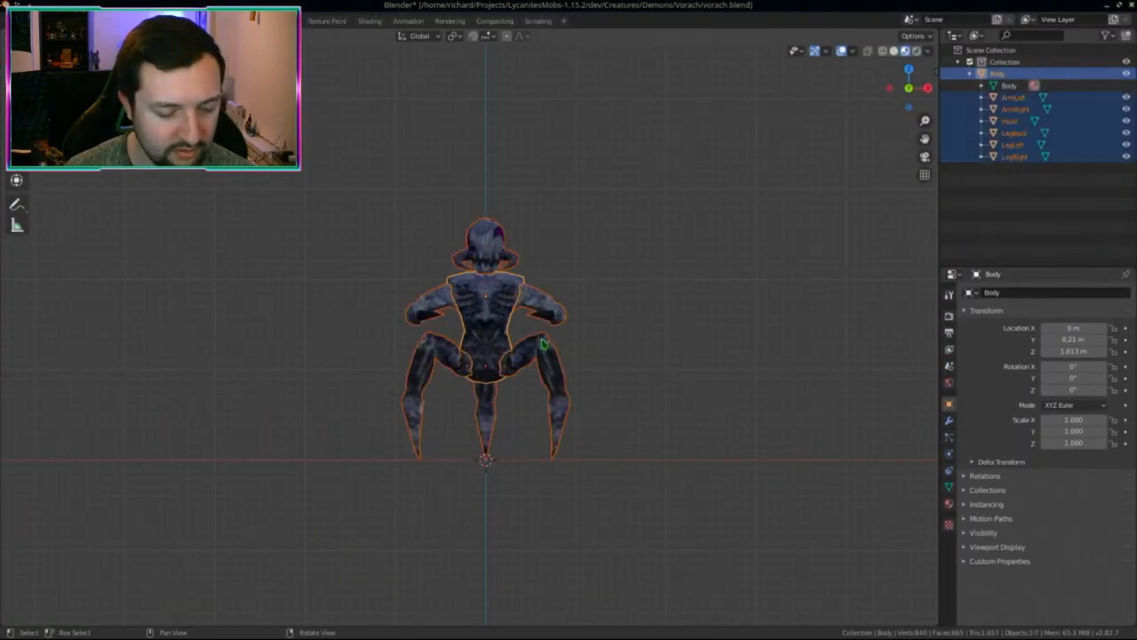
key(ctrl+a)
click(544, 339)
key(alt+a)
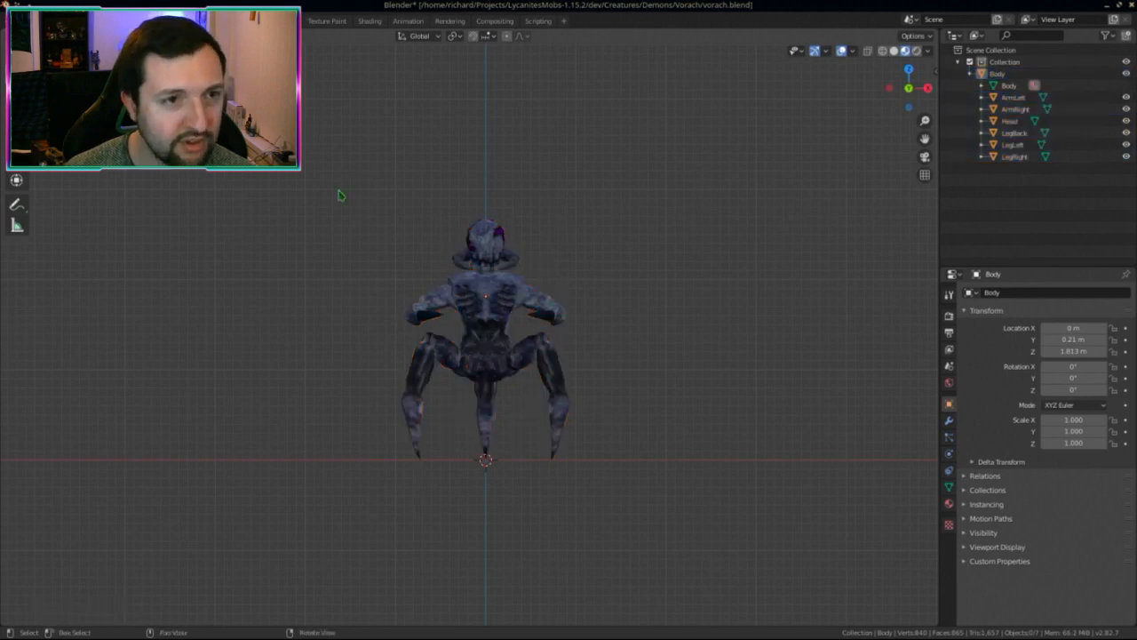
key(ctrl+s)
Step: Export the model as Wavefront OBJ, overwriting the existing vorach.obj
click(26, 20)
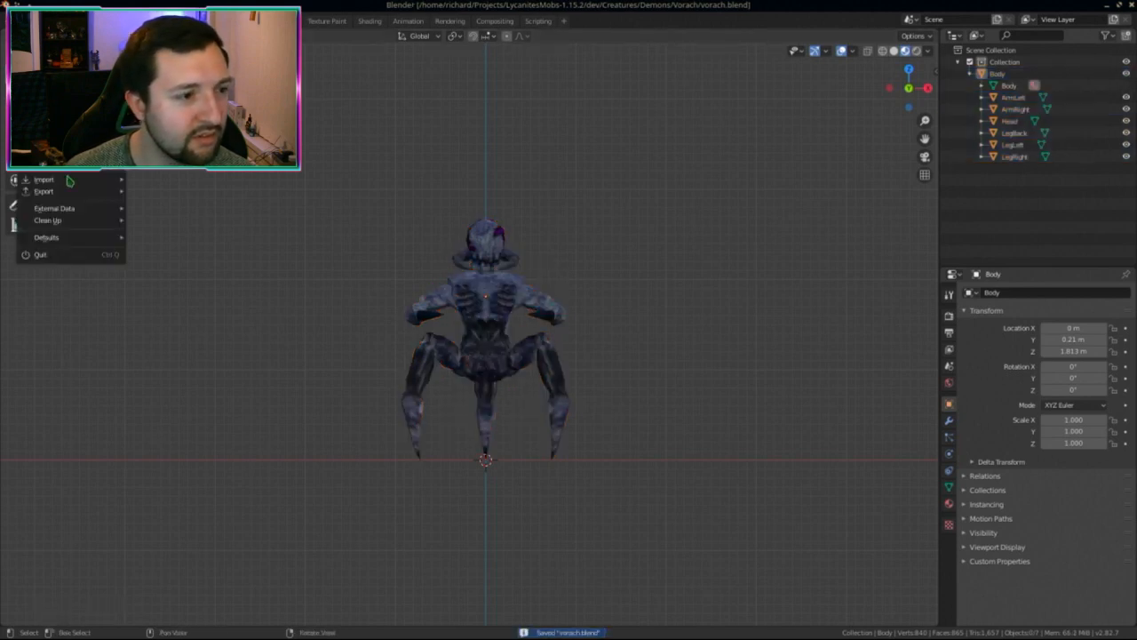
mouse_move(64, 194)
click(186, 275)
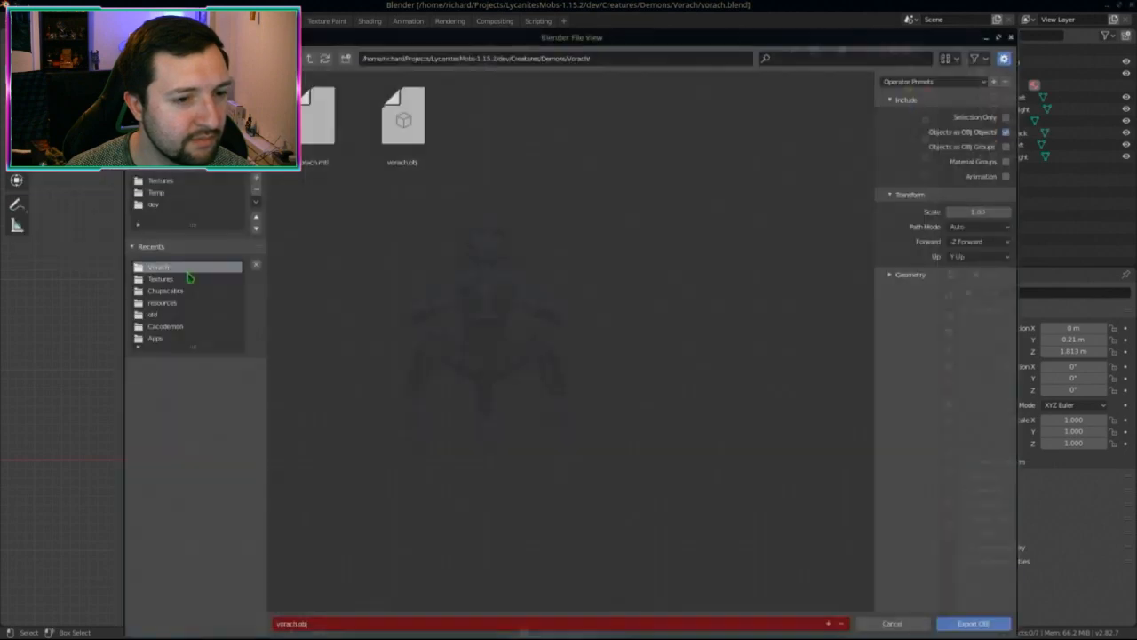
double_click(402, 131)
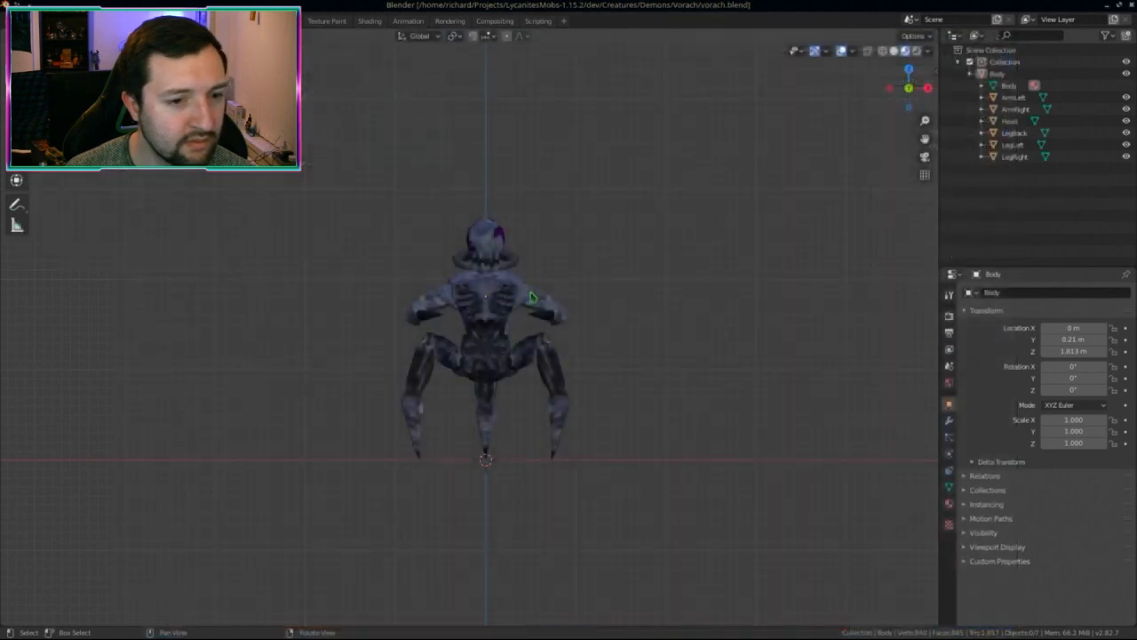
key(ctrl+super+Down)
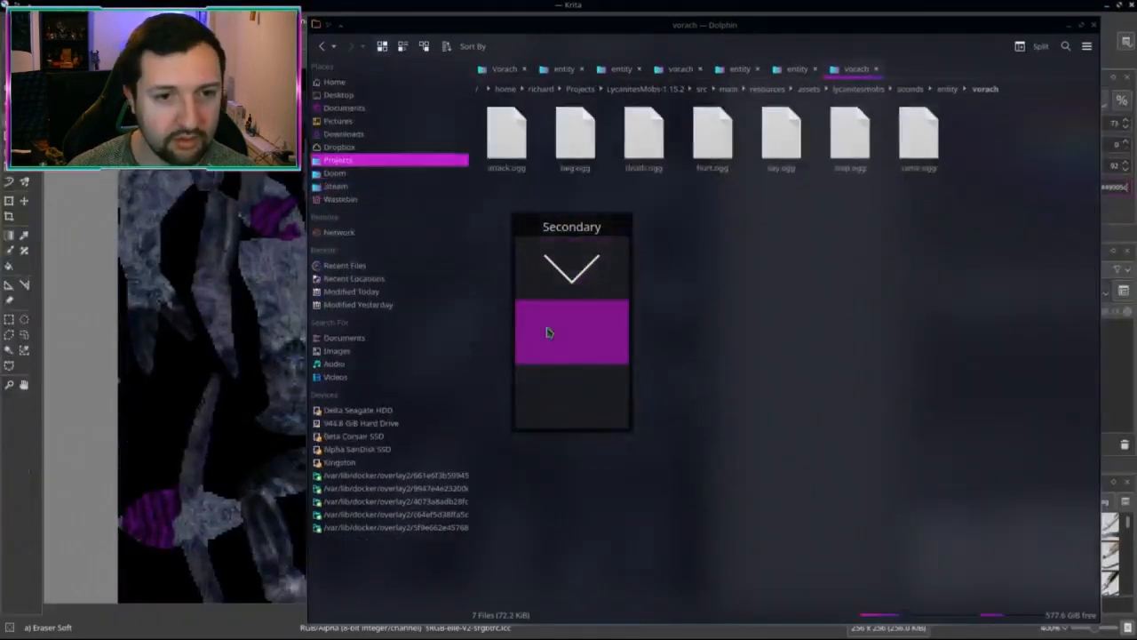
Step: Close the leftover Dolphin folder tabs and select vorach_parts.json in the Vorach dev folder
middle_click(851, 71)
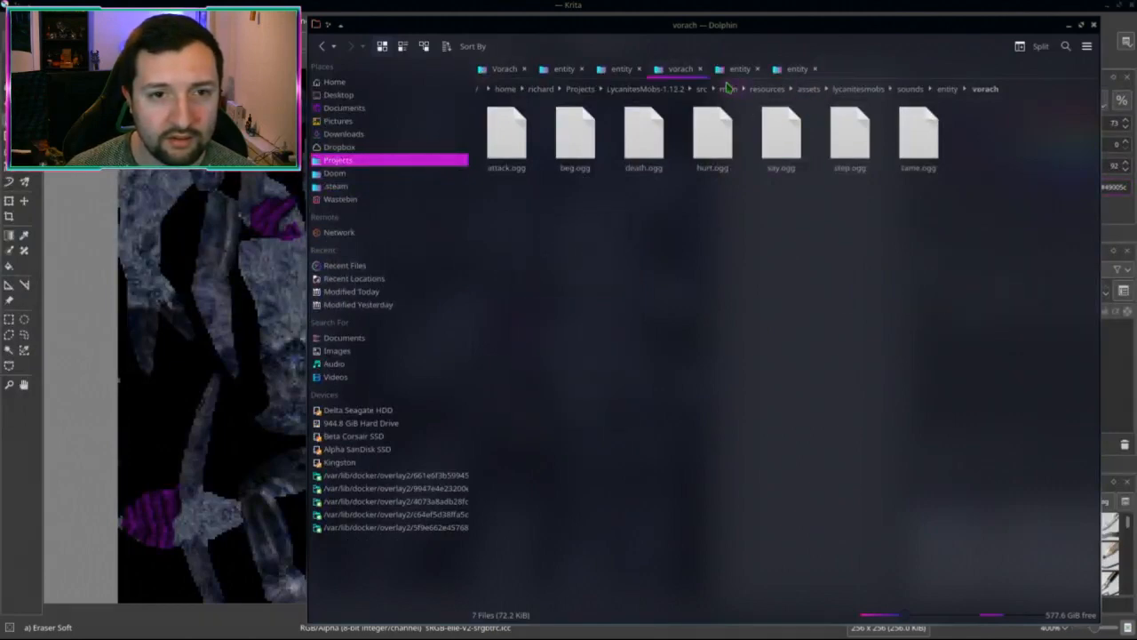
middle_click(687, 71)
middle_click(687, 71)
scroll(618, 76, up, 2)
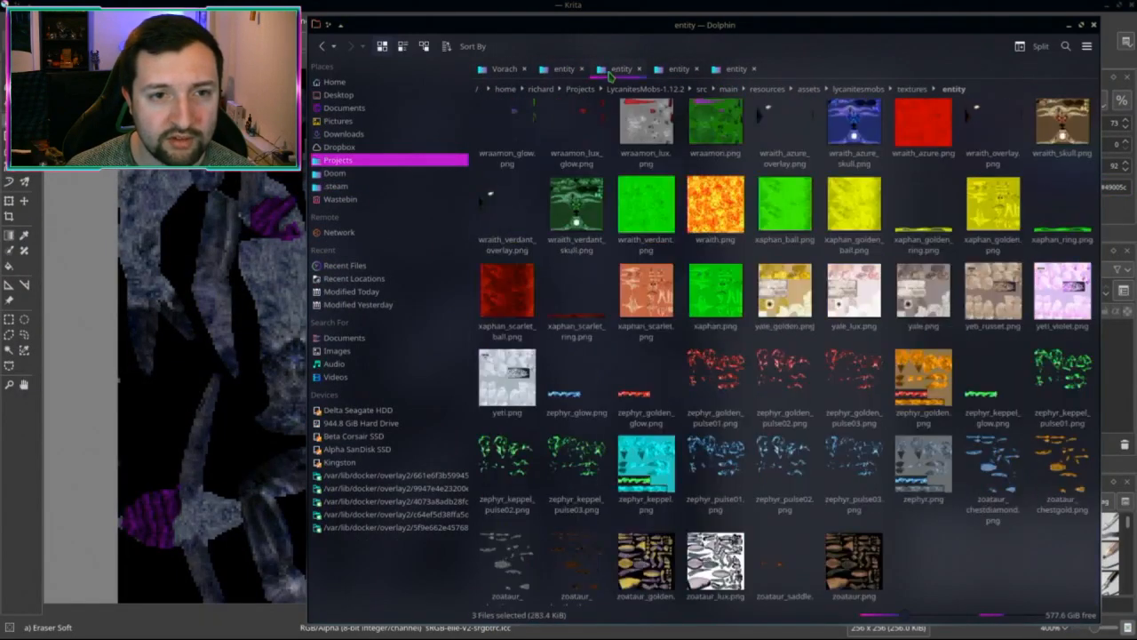
click(675, 70)
middle_click(671, 72)
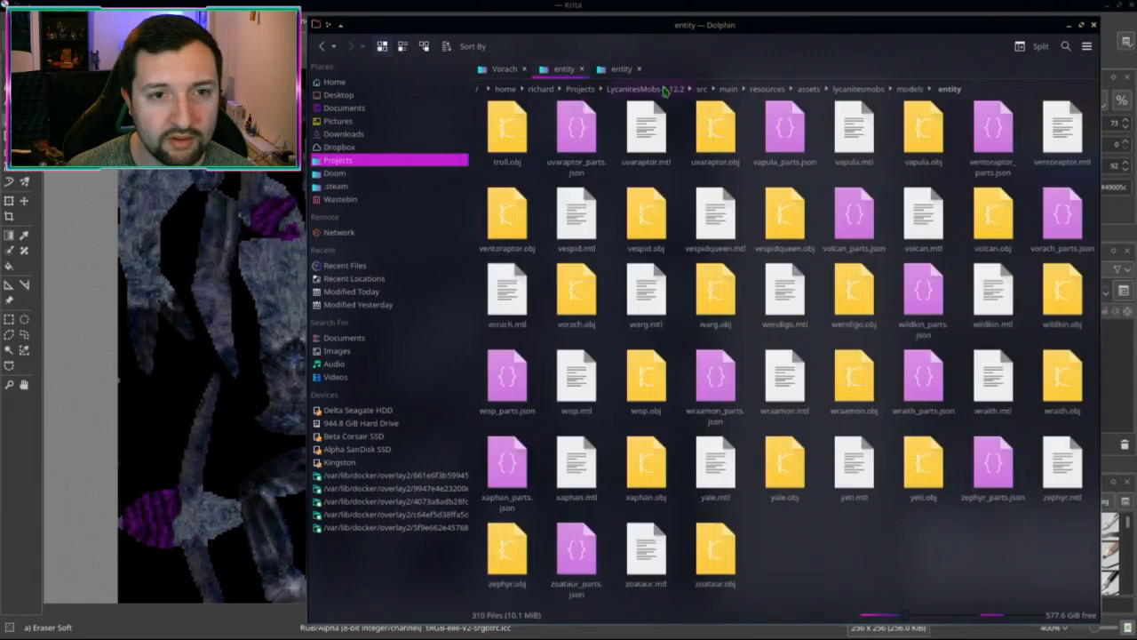
click(511, 71)
drag(838, 183, 929, 151)
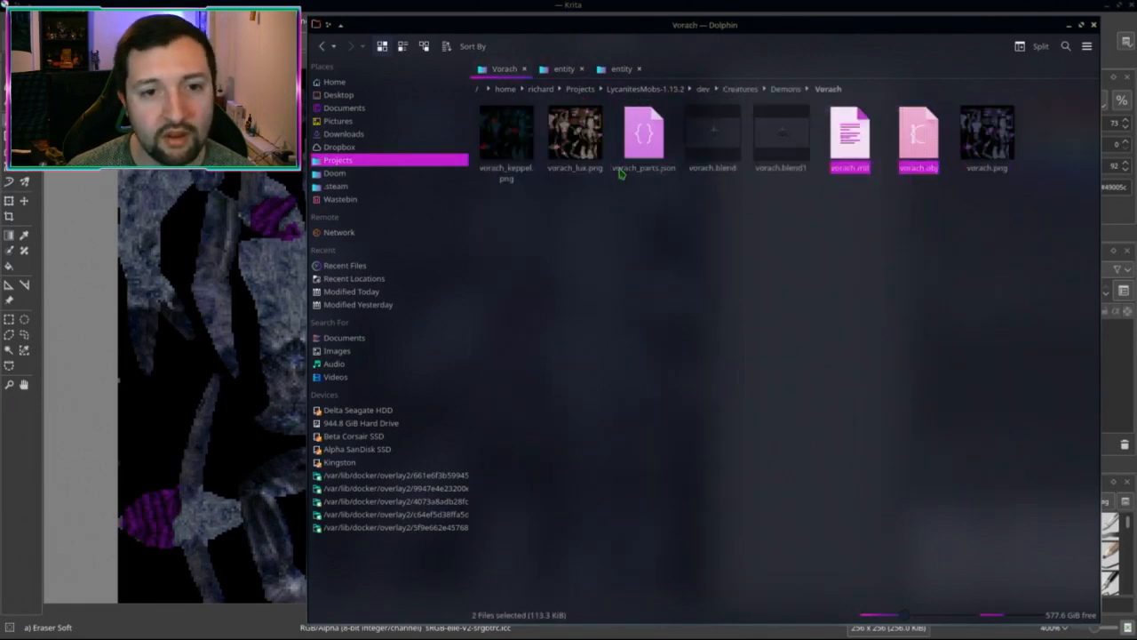
click(622, 168)
Step: Bring up Blender's File > Export > Lycanites Mobs file browser
key(alt+Tab)
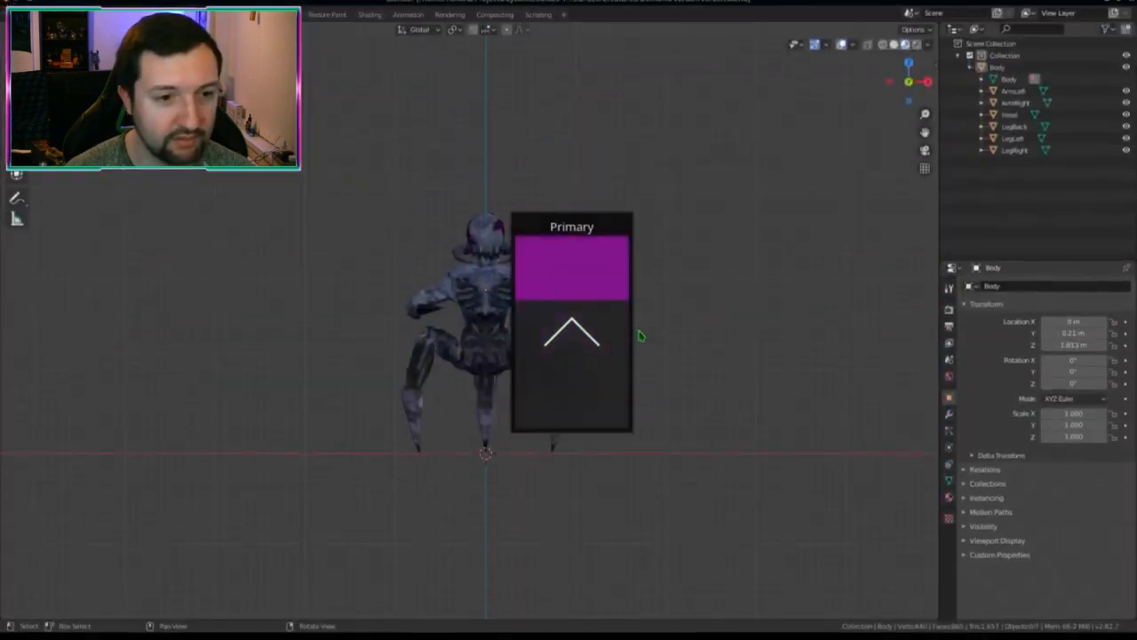
click(29, 9)
mouse_move(53, 179)
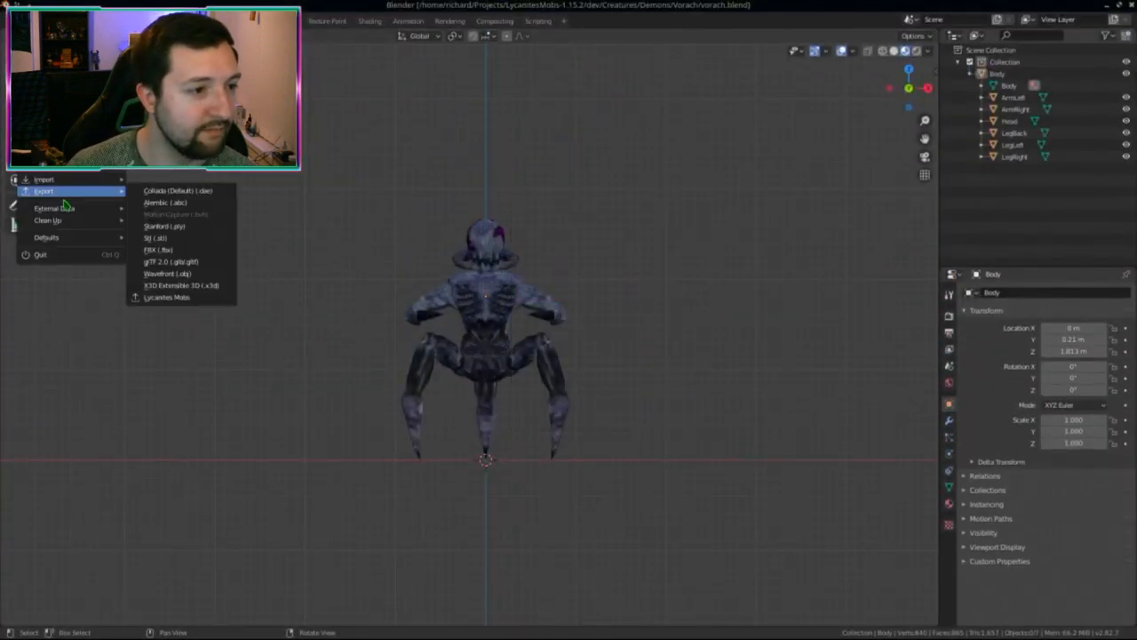
click(163, 302)
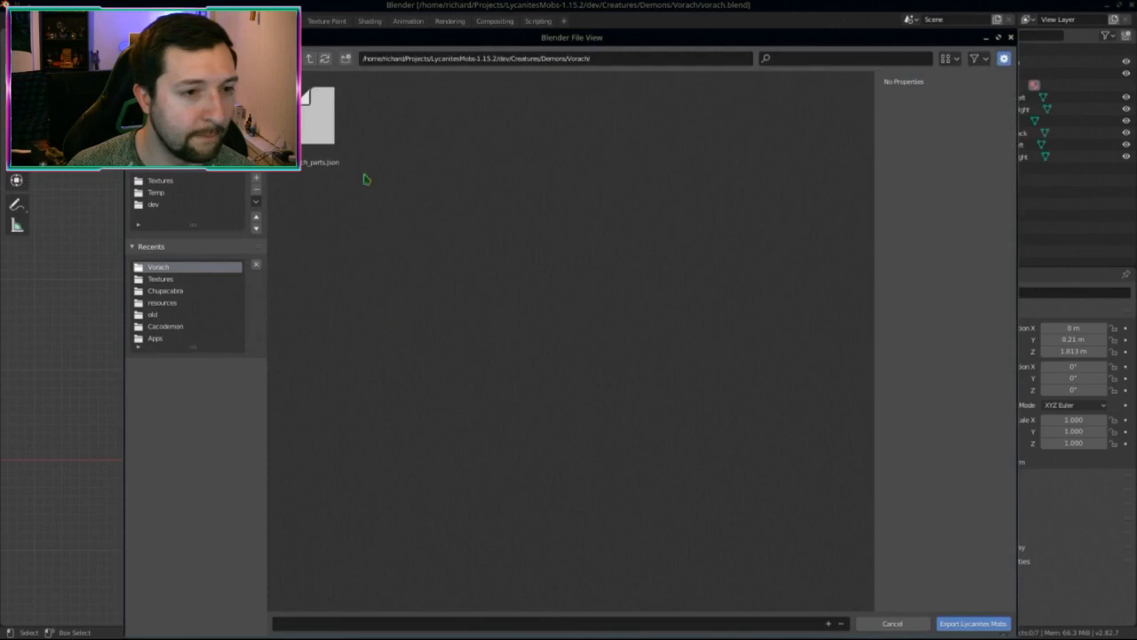
Step: Export over vorach_parts.json, then drag it with vorach.mtl and vorach.obj into the entity folder, overwriting all
double_click(329, 120)
key(ctrl+F2)
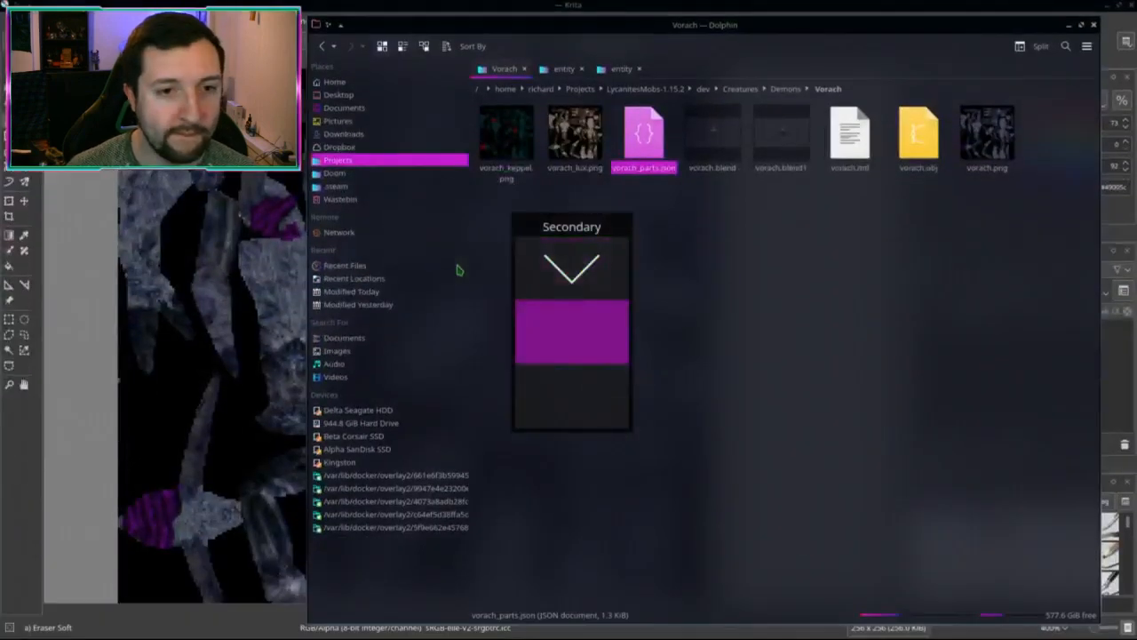
ctrl+click(849, 133)
ctrl+click(918, 134)
drag(647, 142, 564, 69)
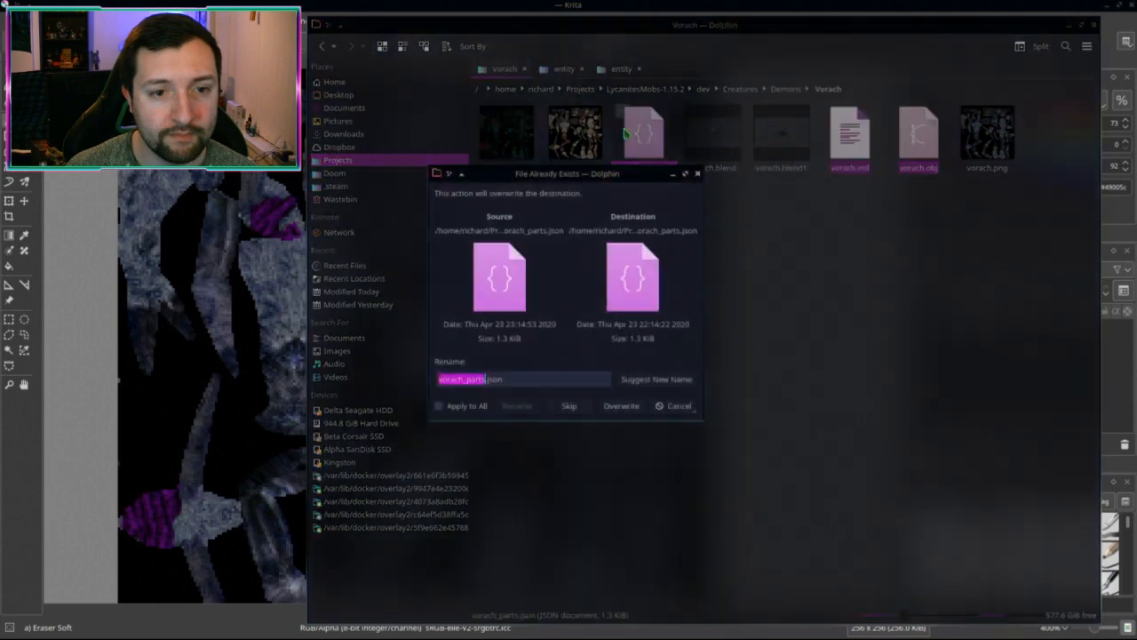
click(612, 408)
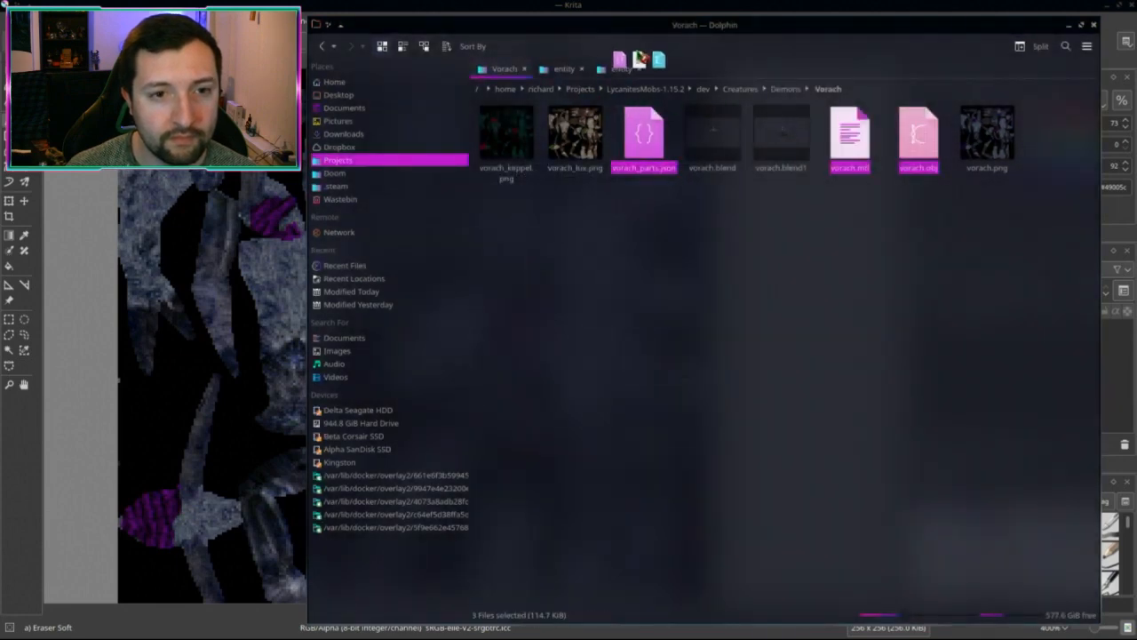
drag(622, 73, 622, 71)
click(439, 405)
click(622, 411)
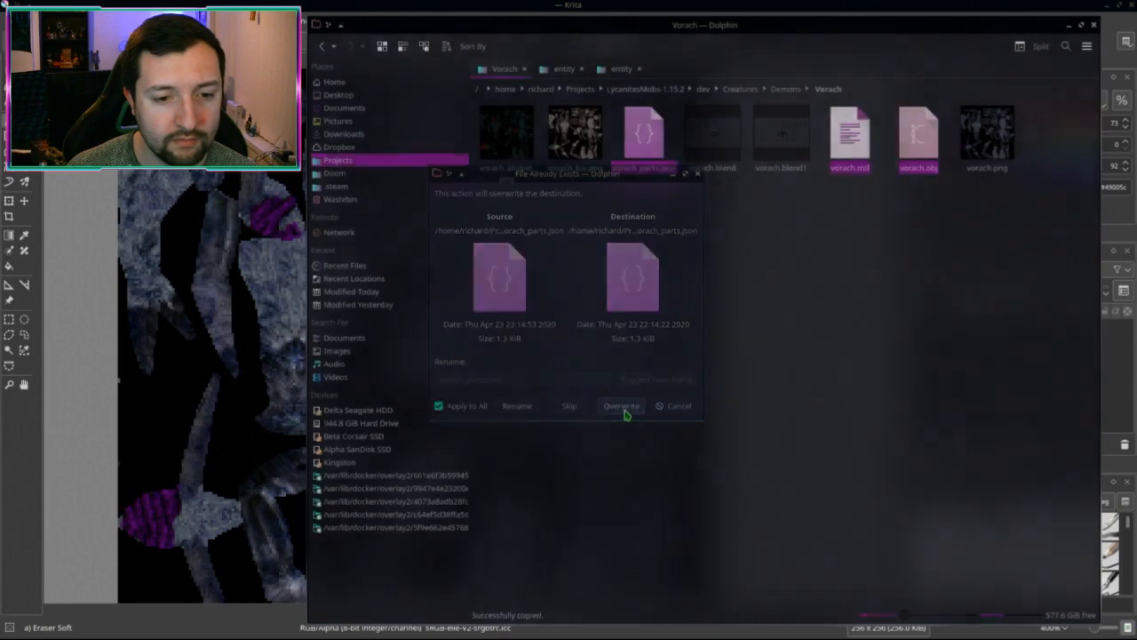
click(745, 330)
Step: Close the running Minecraft client, relaunch it from IntelliJ's Debug run, and enlarge the new window
key(alt+Tab)
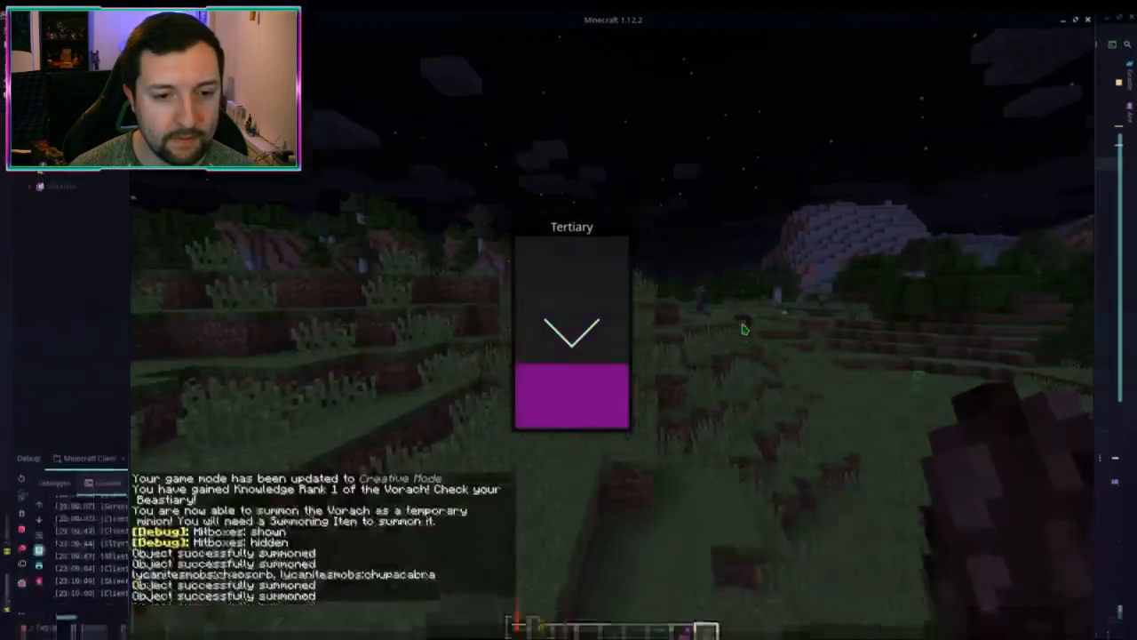
click(1089, 8)
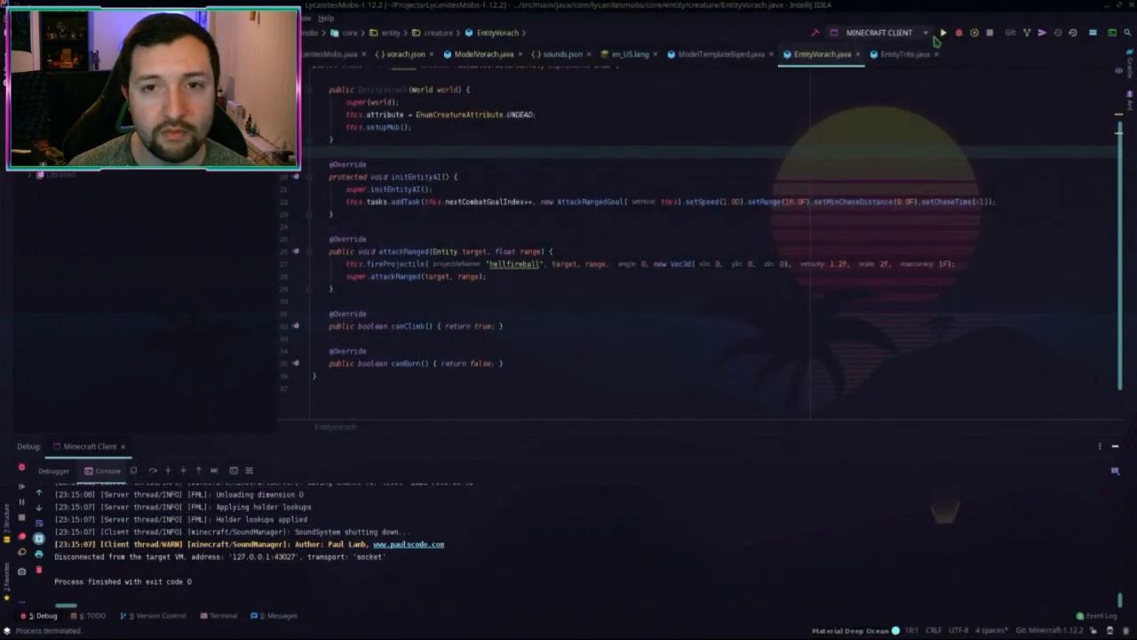
click(959, 33)
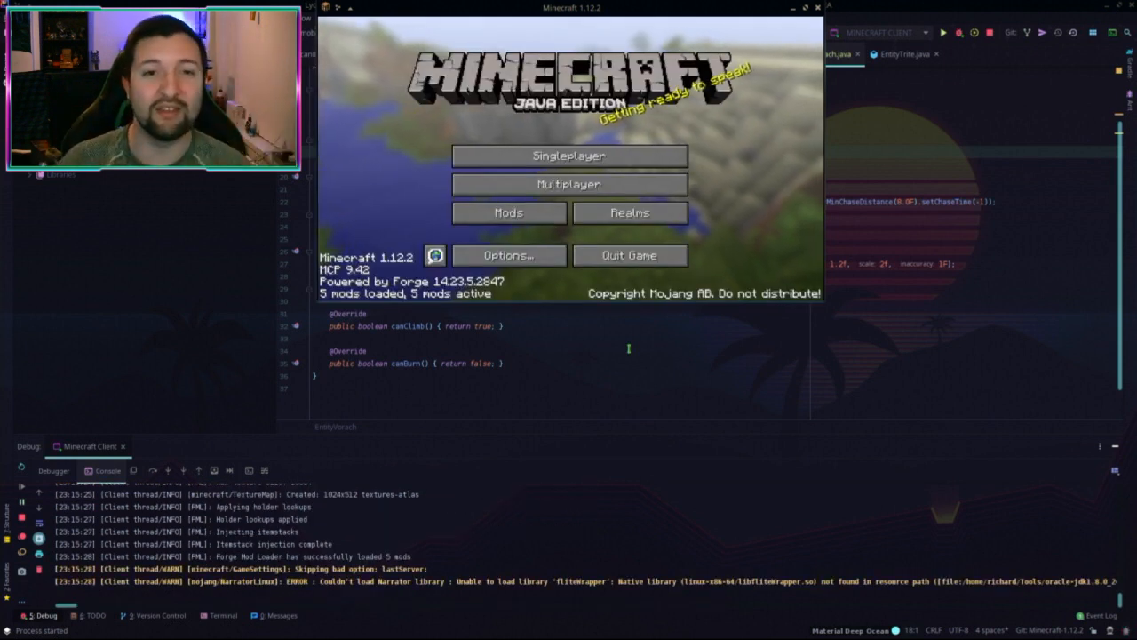
super+drag(639, 206, 547, 223)
super+right_drag(639, 248, 886, 409)
super+drag(886, 409, 851, 432)
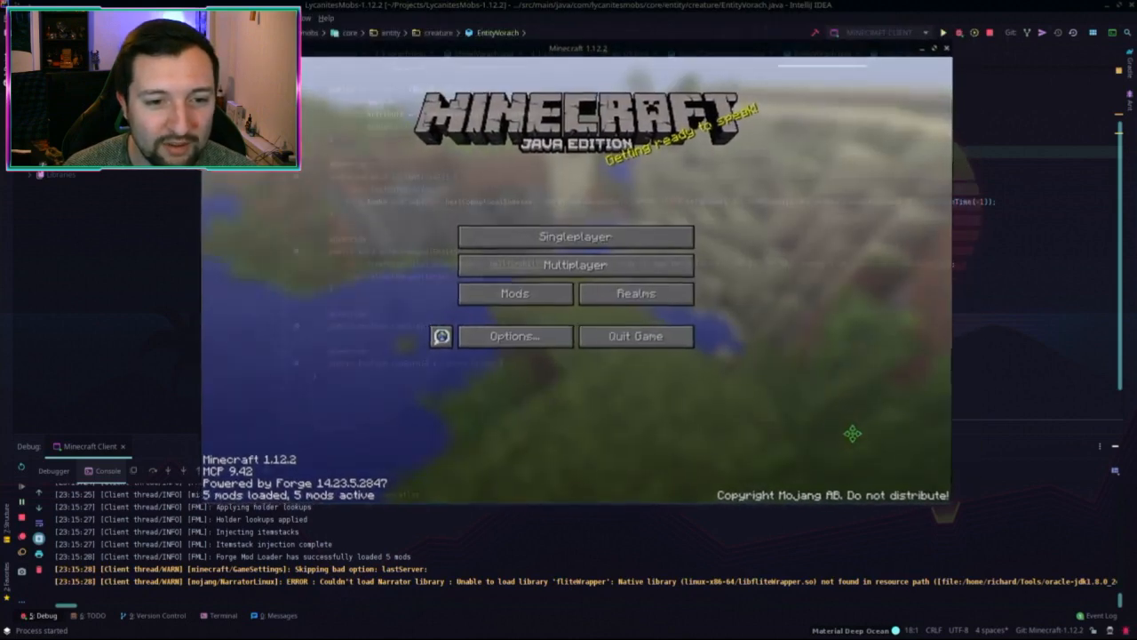
Step: Load the singleplayer world 2020
click(586, 237)
click(579, 130)
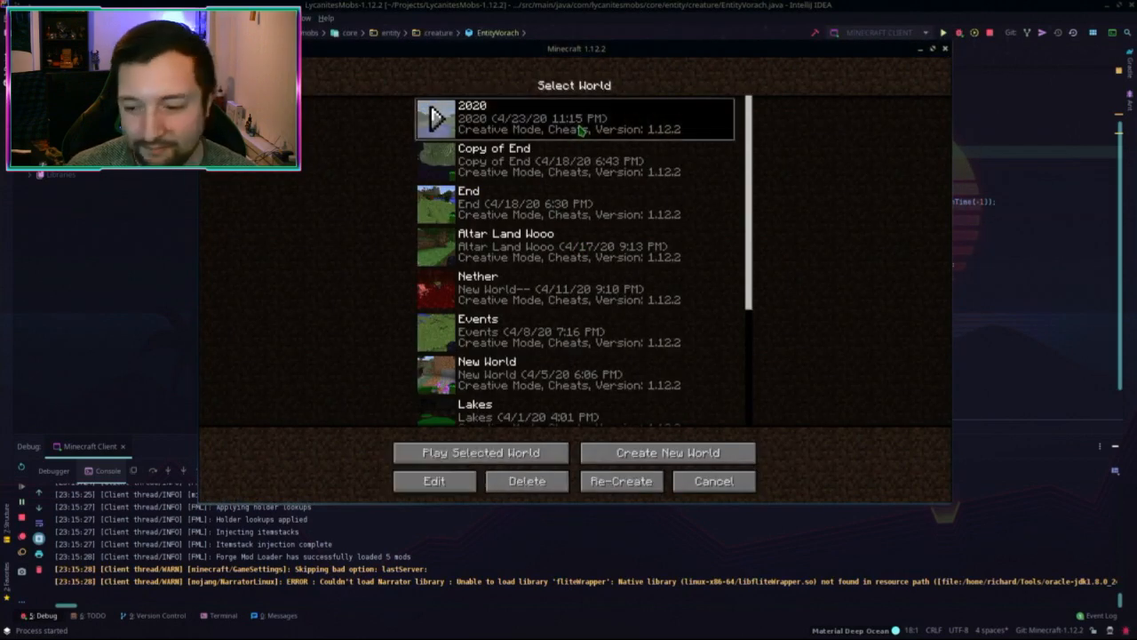
click(579, 130)
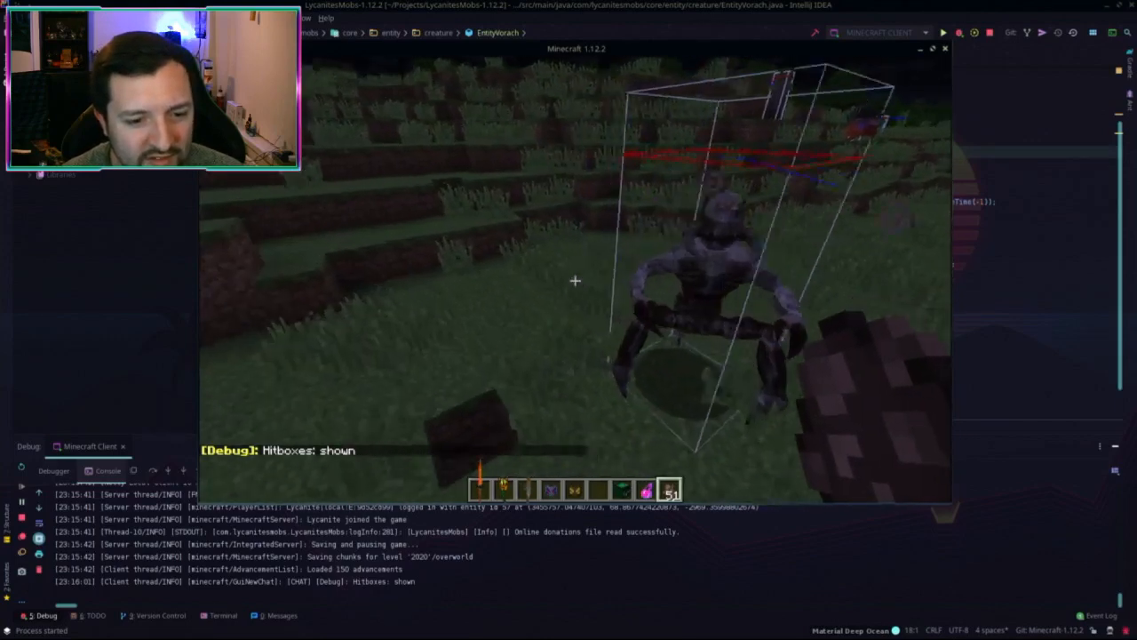
Step: Build a grass pillar, inspect the reloaded Lux Vorach's hitbox, then pause and return to Blender
middle_click(575, 281)
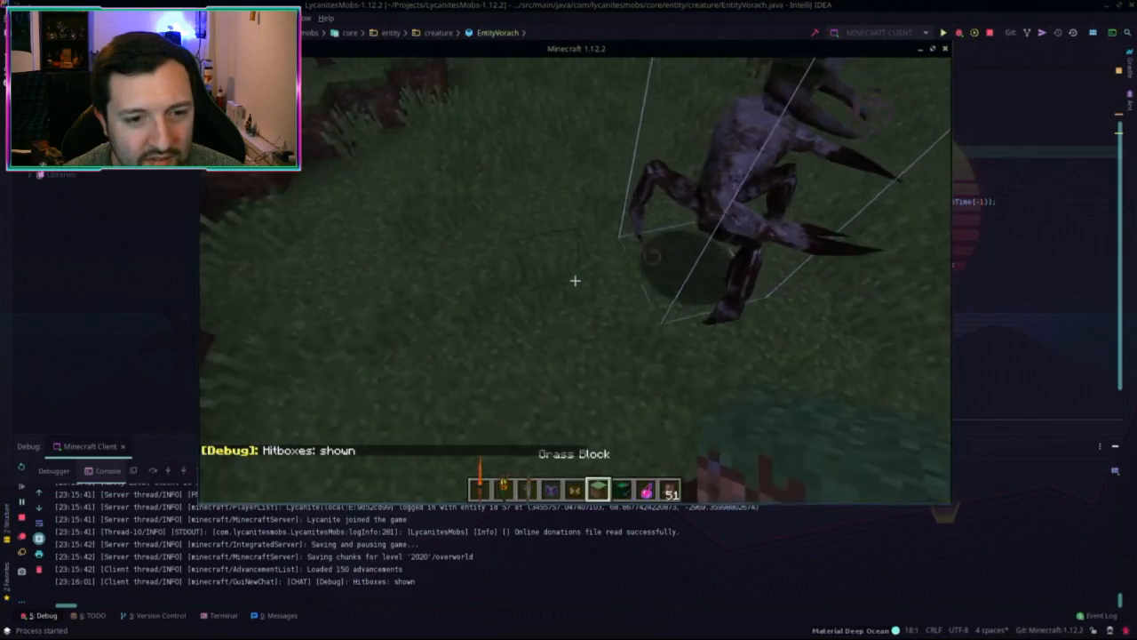
right_click(575, 281)
right_click(575, 281)
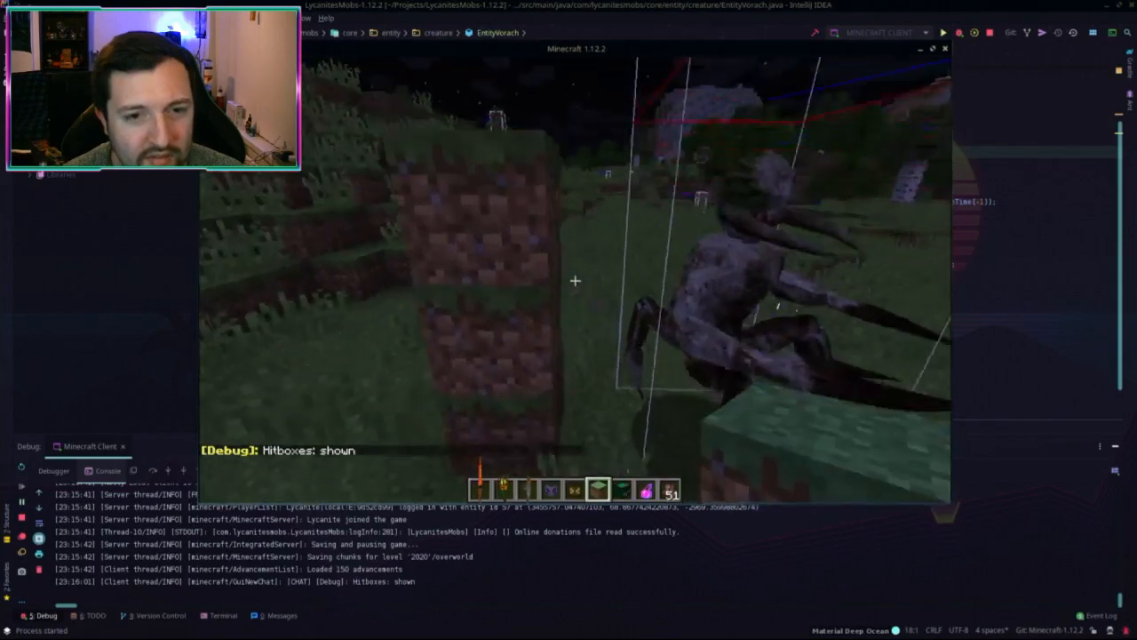
key(s)
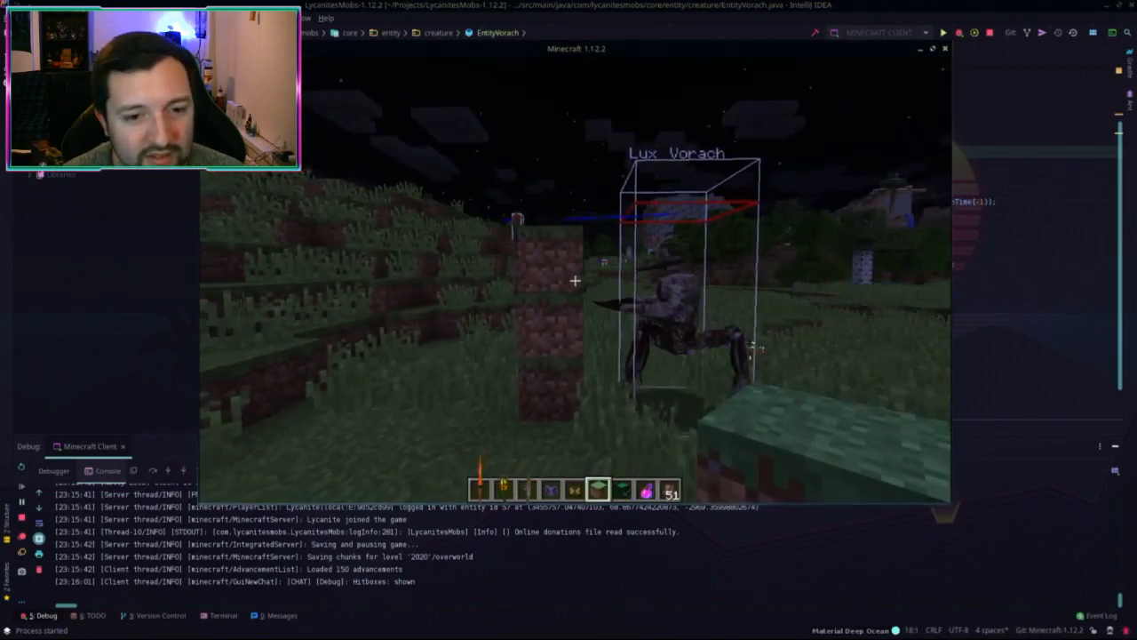
key(w)
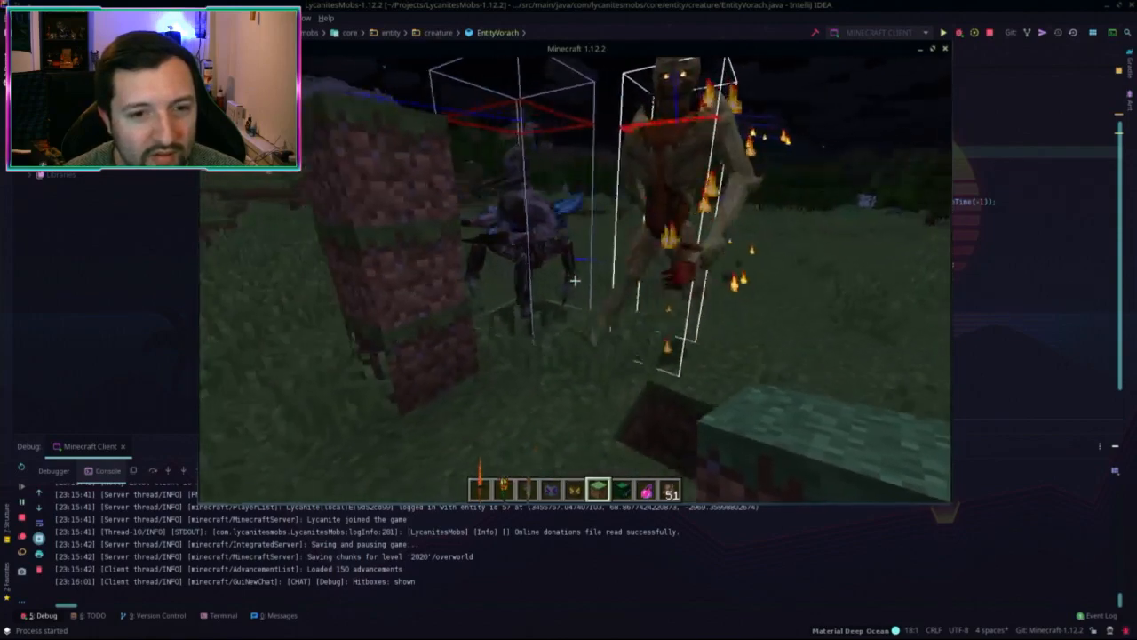
key(Escape)
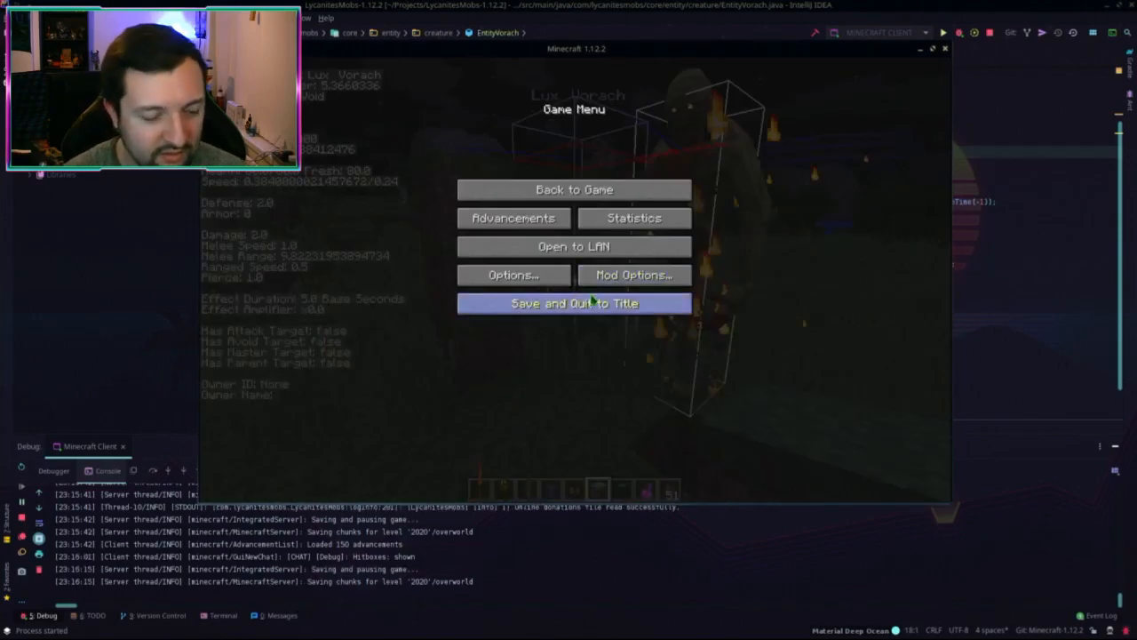
key(ctrl+alt+Up)
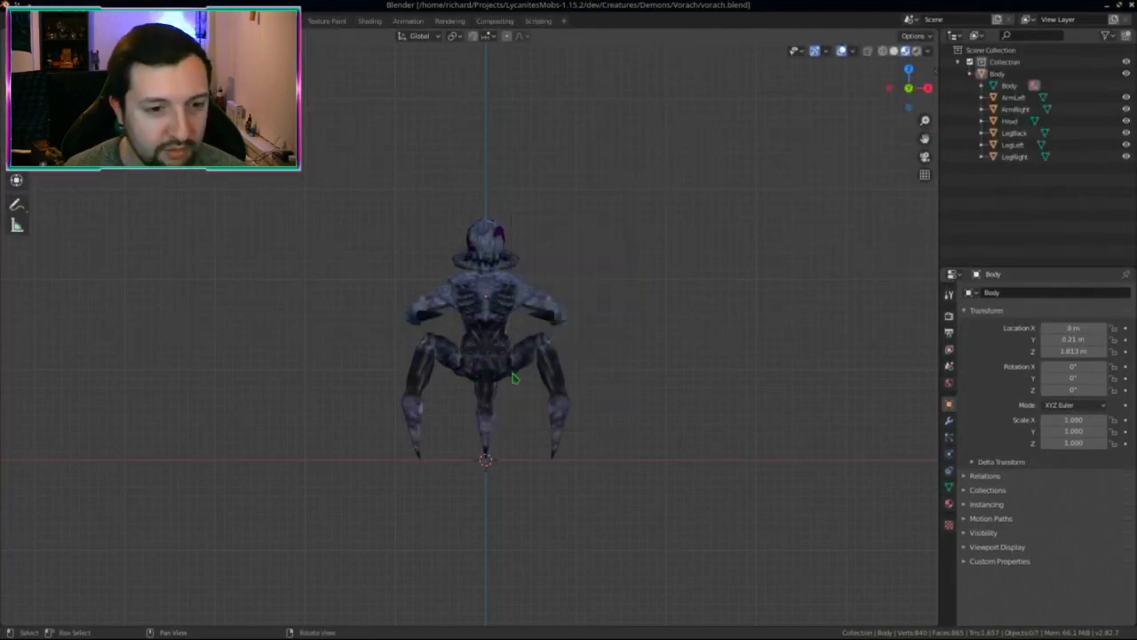
Step: Open archvile.blend from Projects > LycanitesMobs-1.15.2 > dev > Creatures > Demons > Archvile
key(super+e)
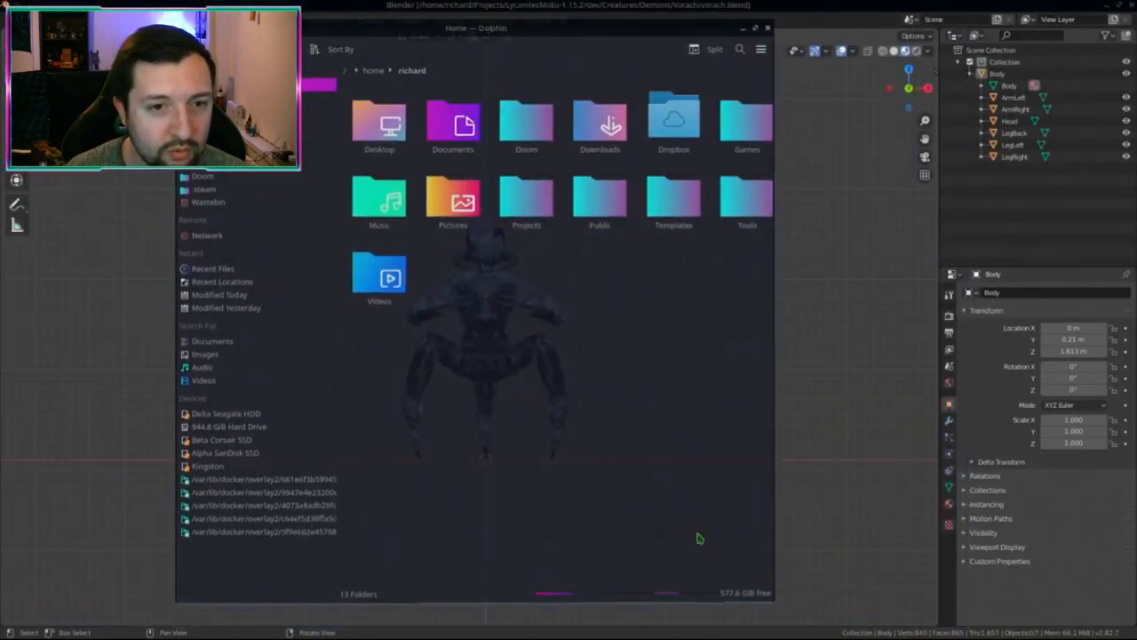
click(317, 157)
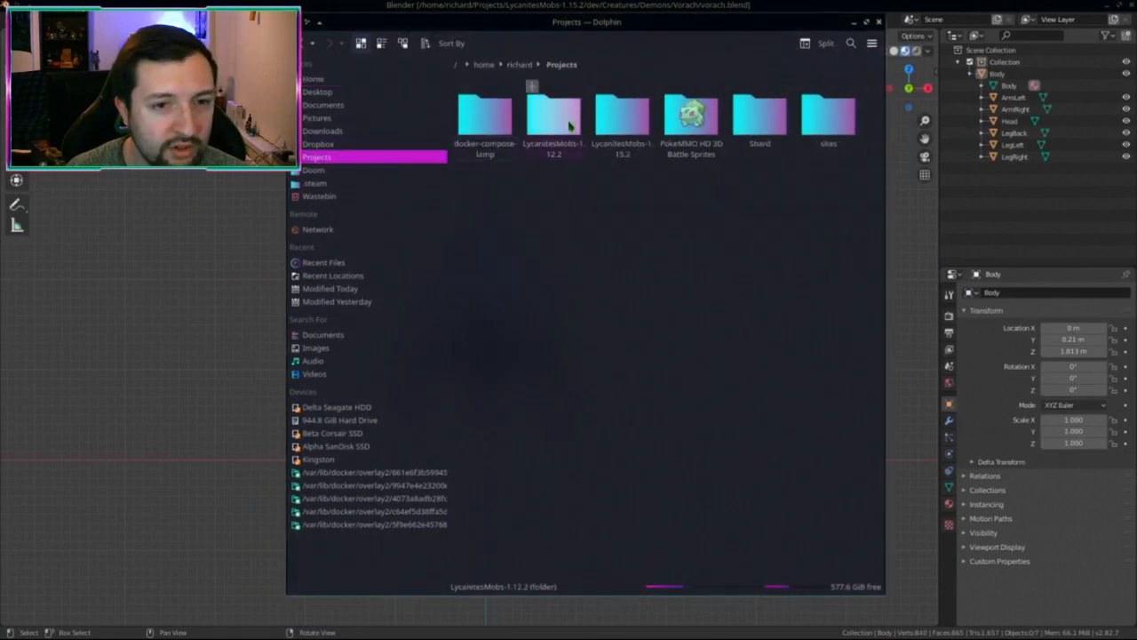
click(604, 119)
click(544, 124)
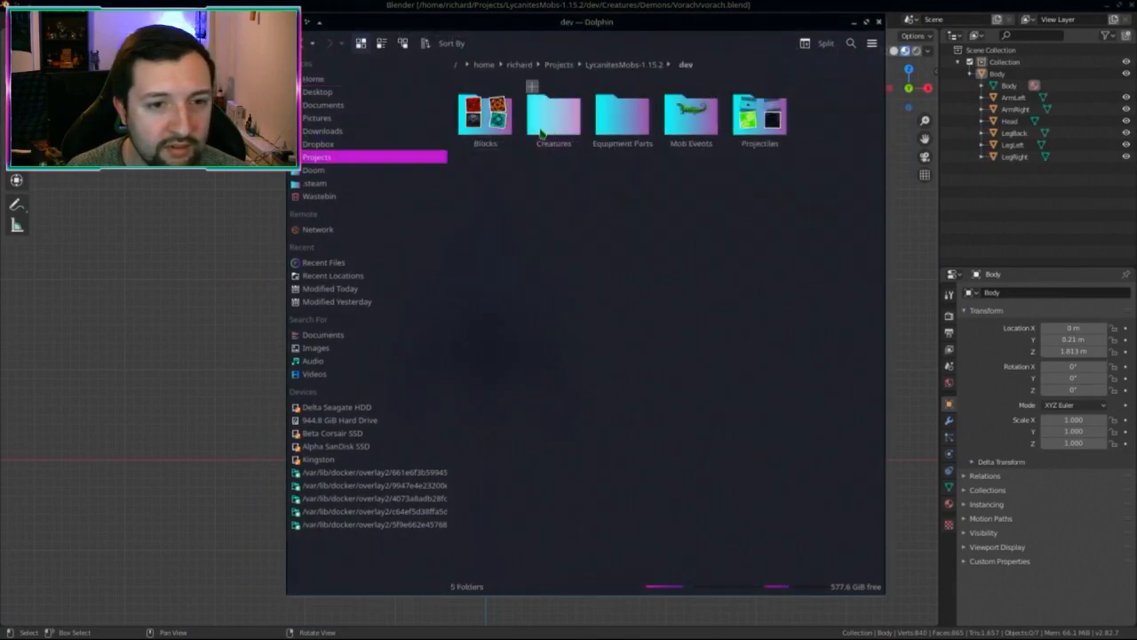
click(551, 113)
click(494, 204)
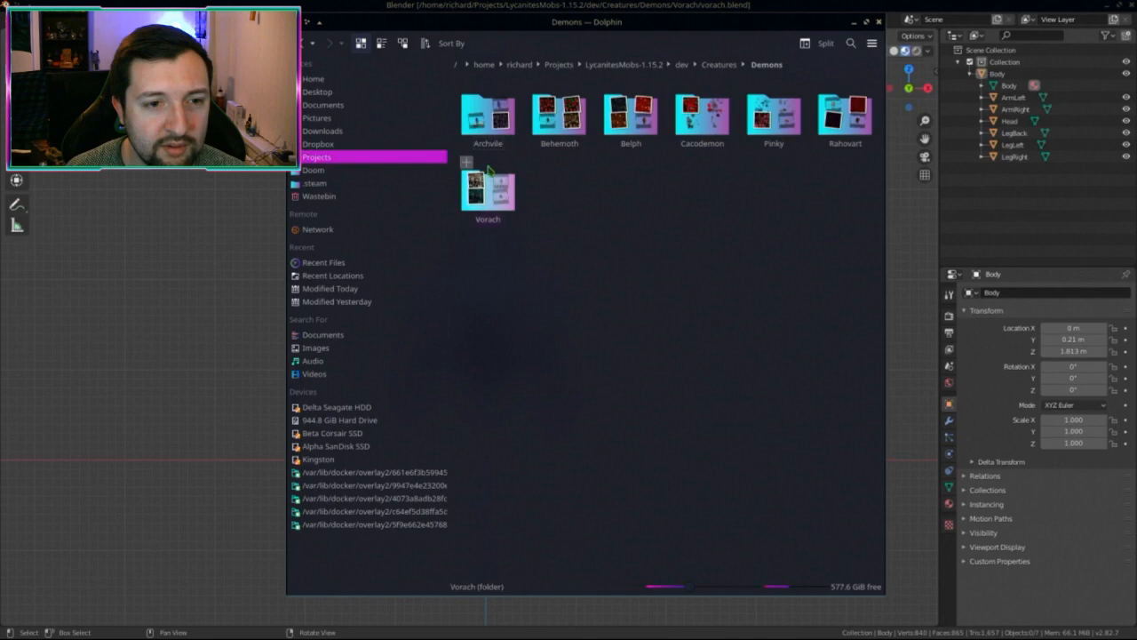
click(488, 115)
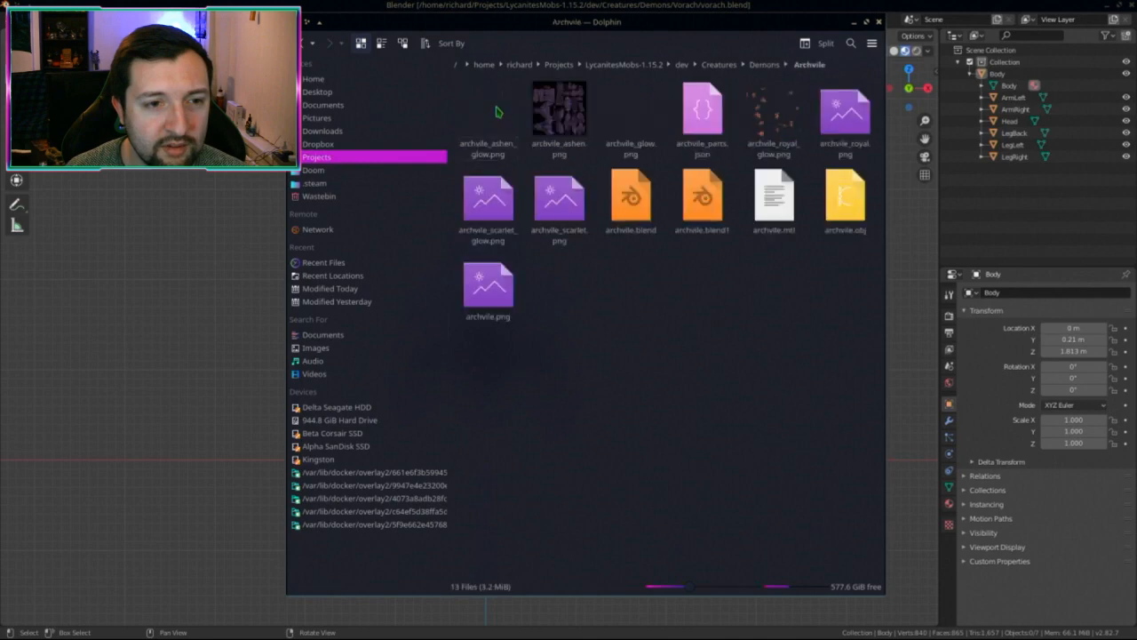
click(646, 205)
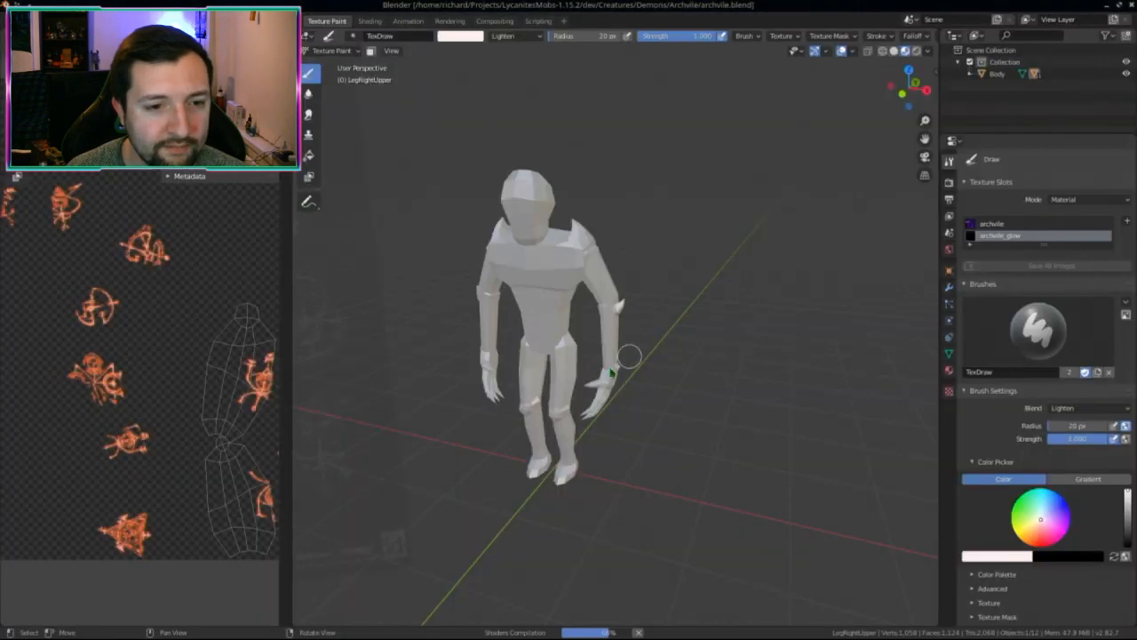
Step: Switch the Archvile model's texture from the blue-purple to the yellow-red archvile image
mouse_move(402, 175)
middle_down()
mouse_move(429, 172)
mouse_move(407, 170)
middle_up()
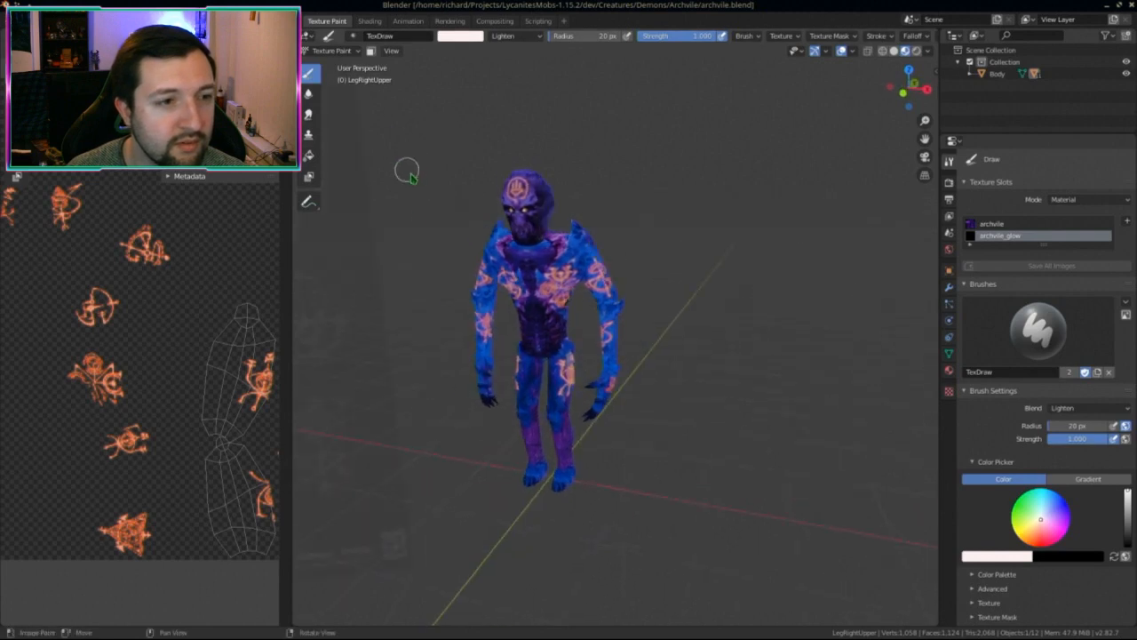
middle_drag(426, 219, 451, 202)
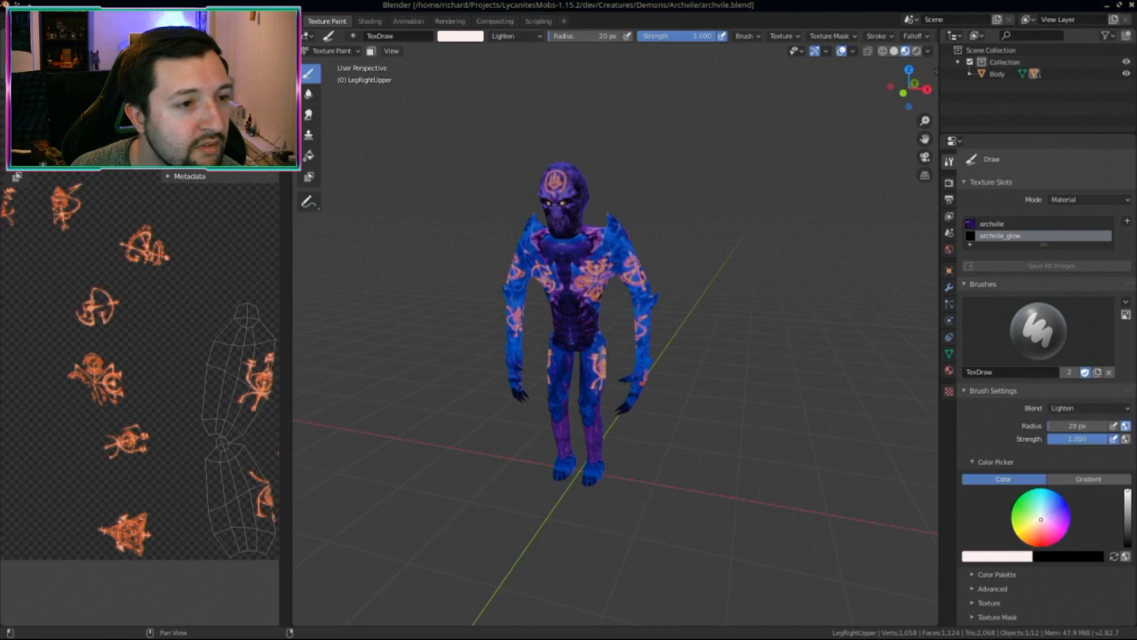
key(alt+r)
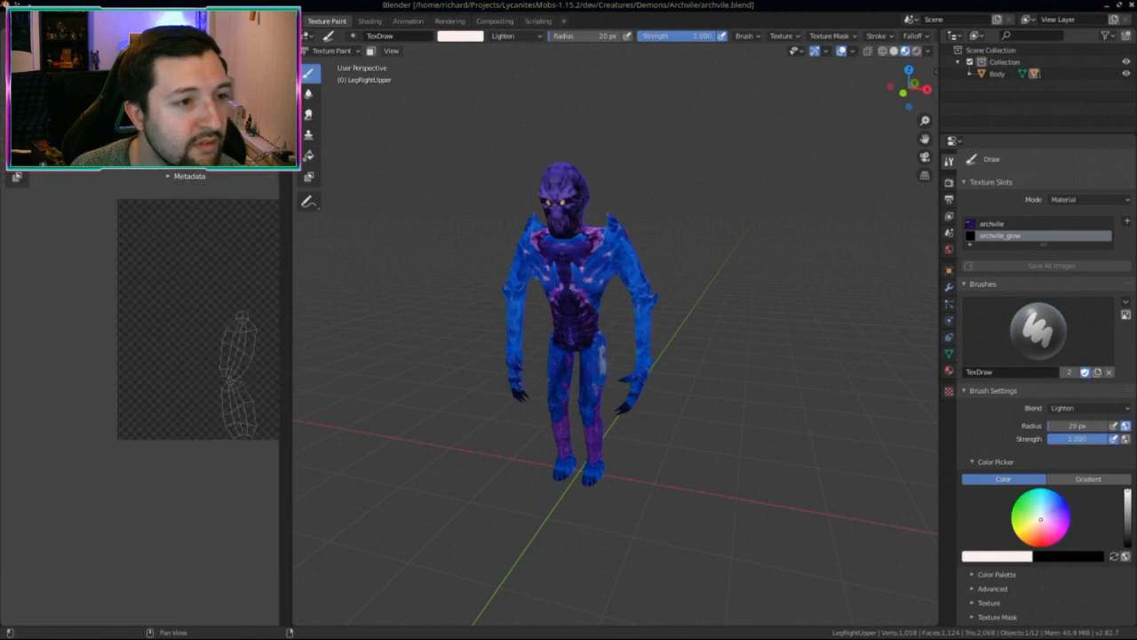
click(182, 71)
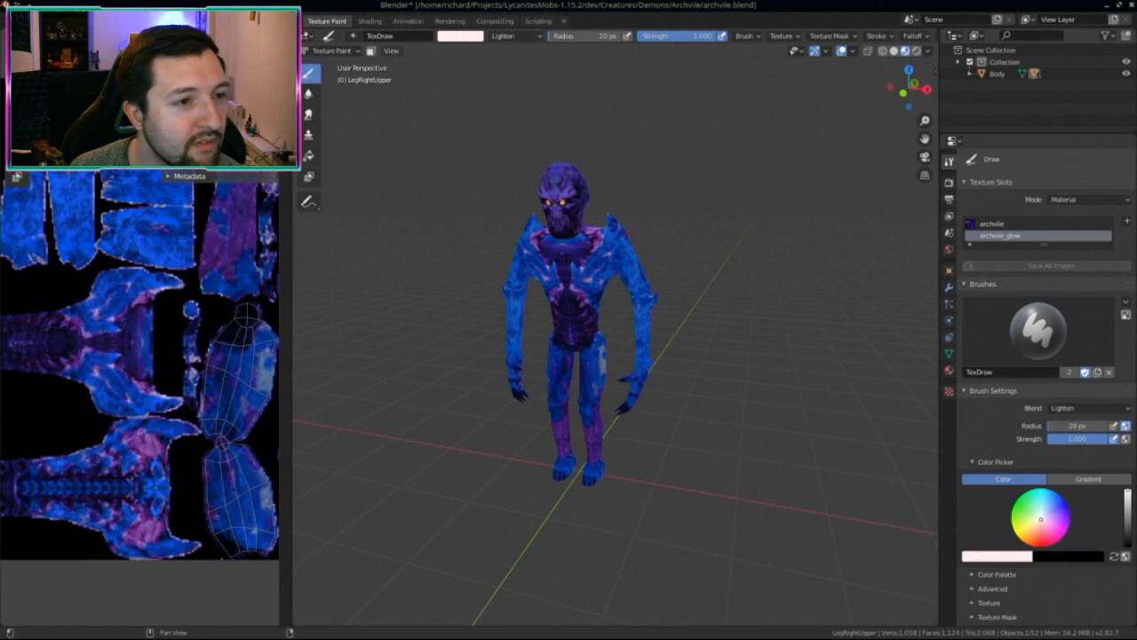
key(alt+r)
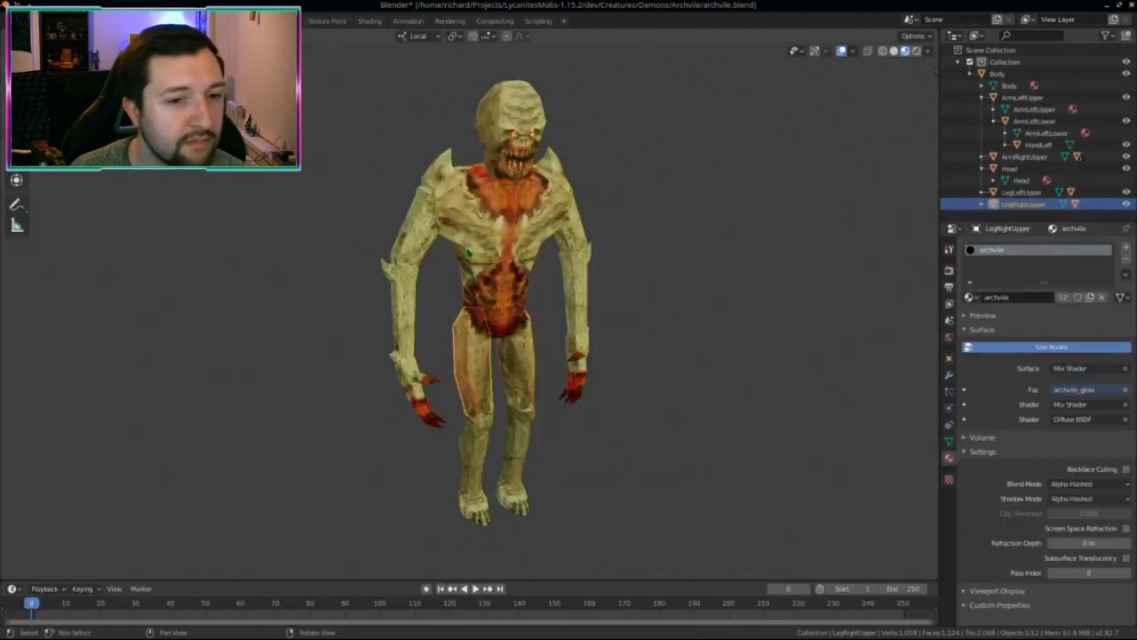
Step: Deselect the leg piece and save archvile.blend
key(alt+a)
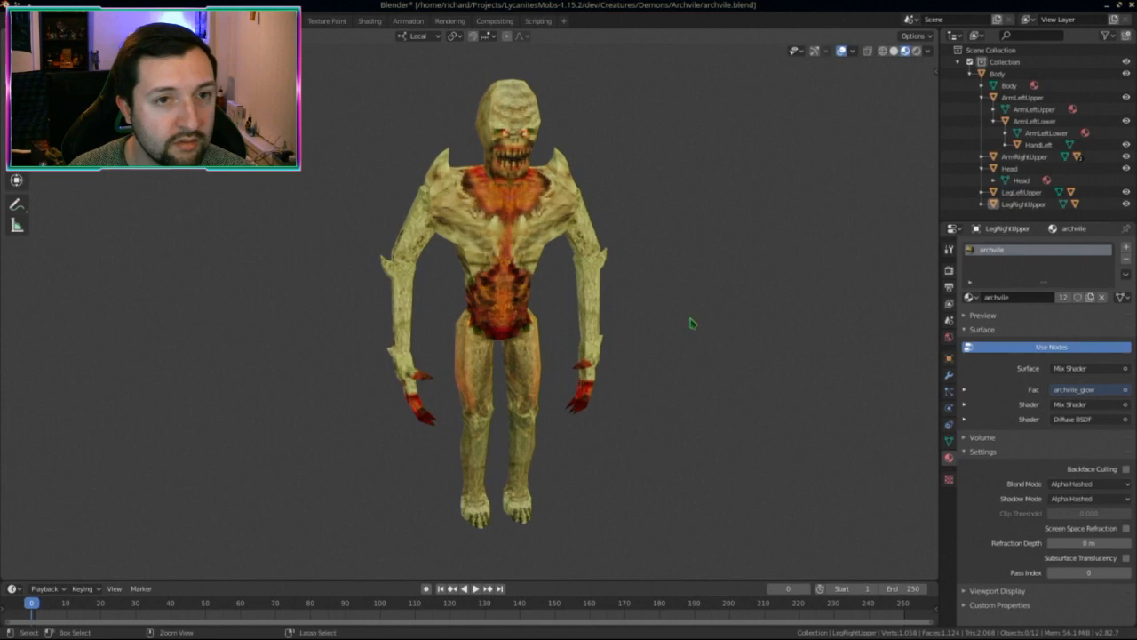
key(ctrl+s)
middle_drag(678, 310, 632, 305)
scroll(633, 305, down, 3)
scroll(564, 282, up, 2)
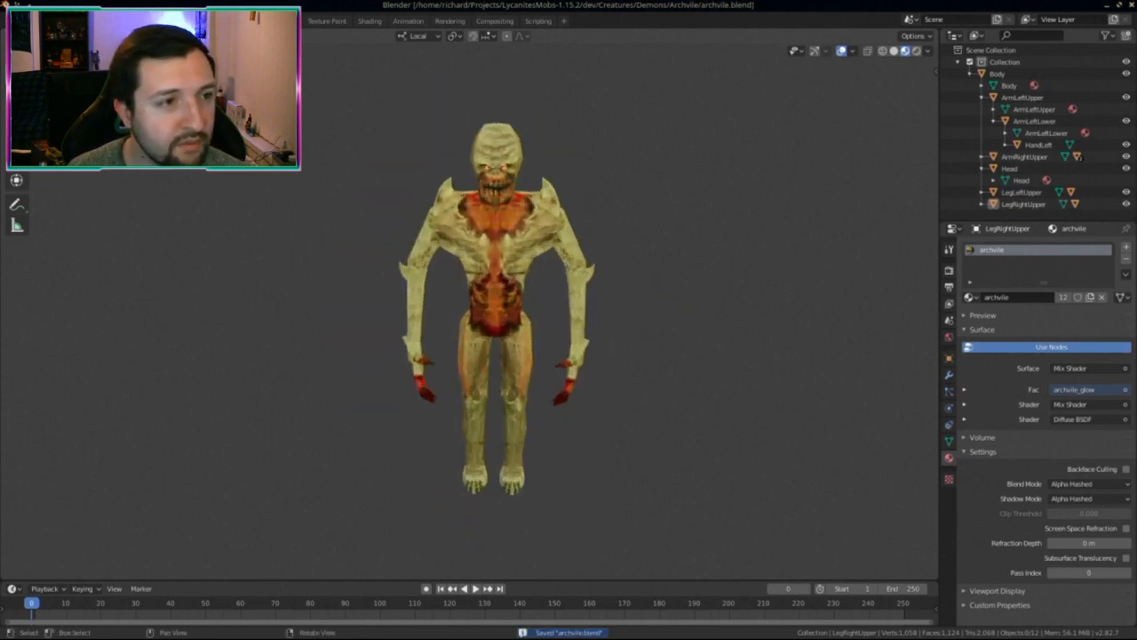
Step: Switch to the Layout workspace and close the Archvile file, saving changes
click(185, 20)
scroll(641, 329, down, 3)
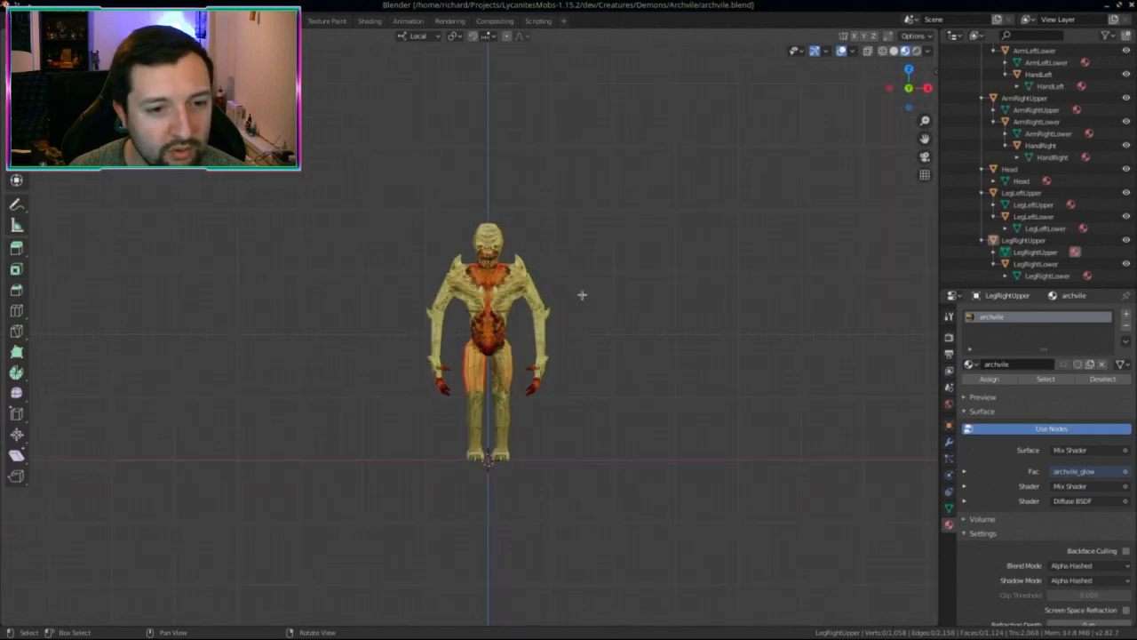
scroll(571, 222, up, 2)
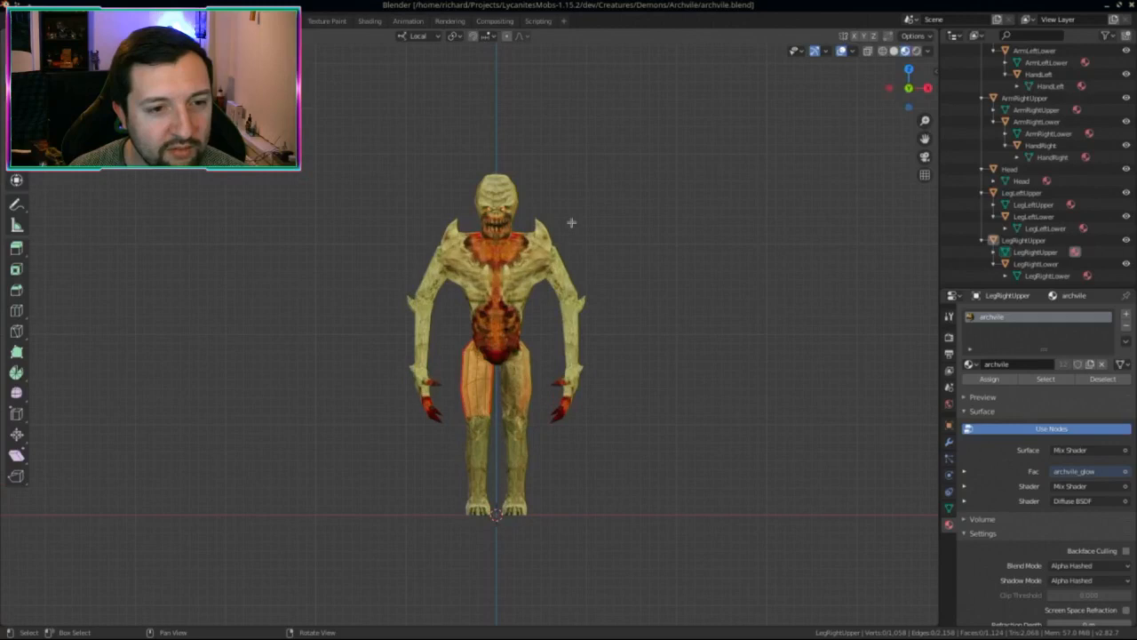
scroll(572, 222, down, 1)
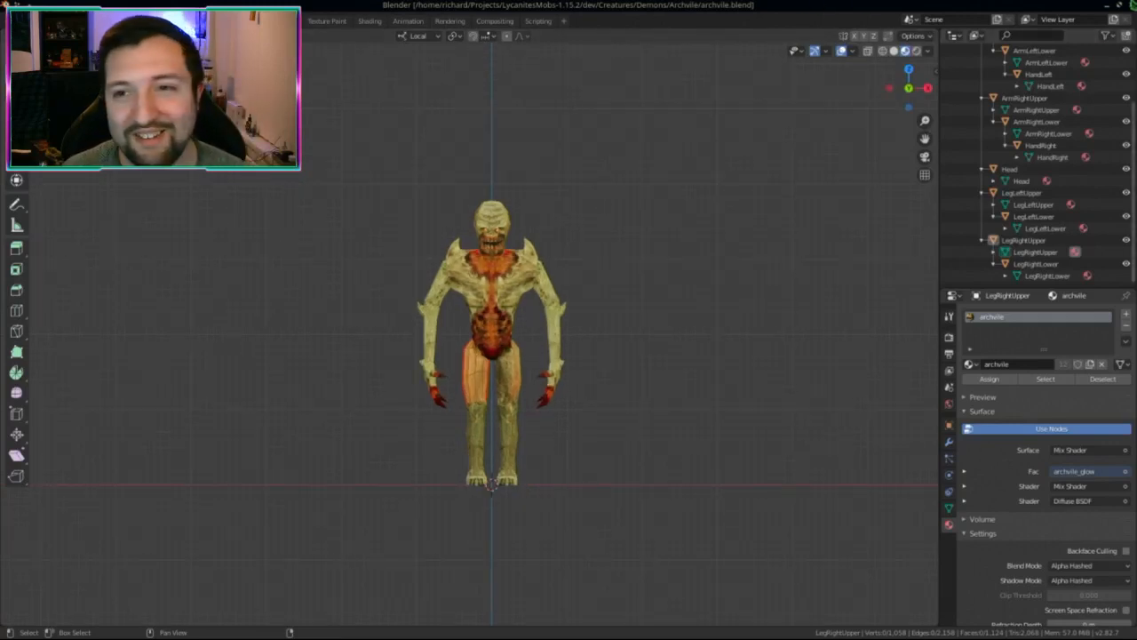
click(1131, 4)
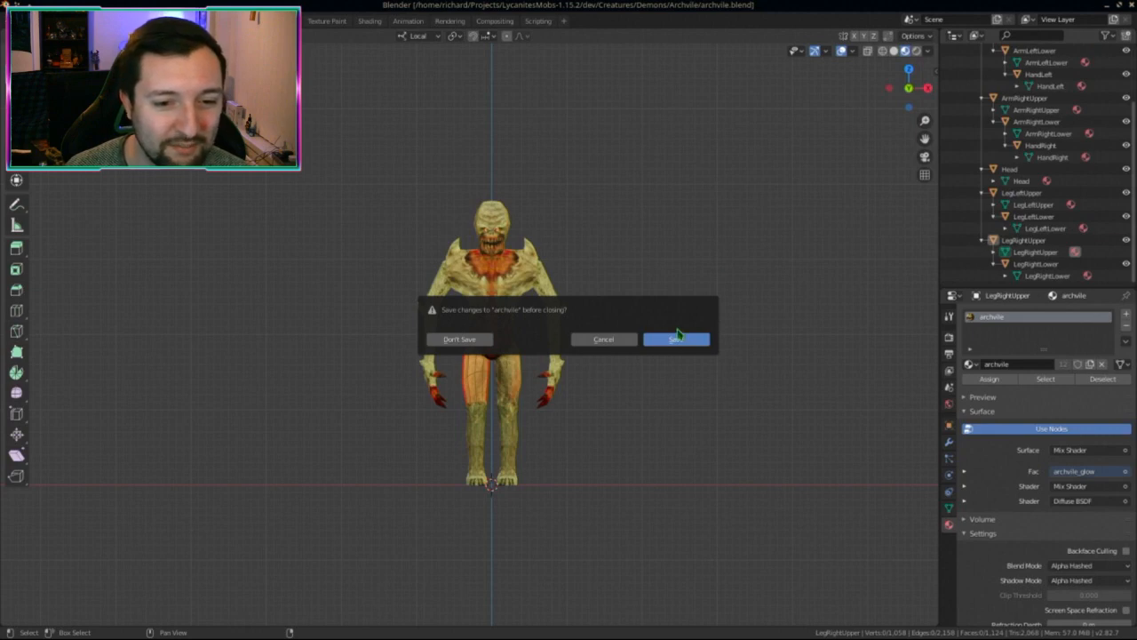
click(676, 341)
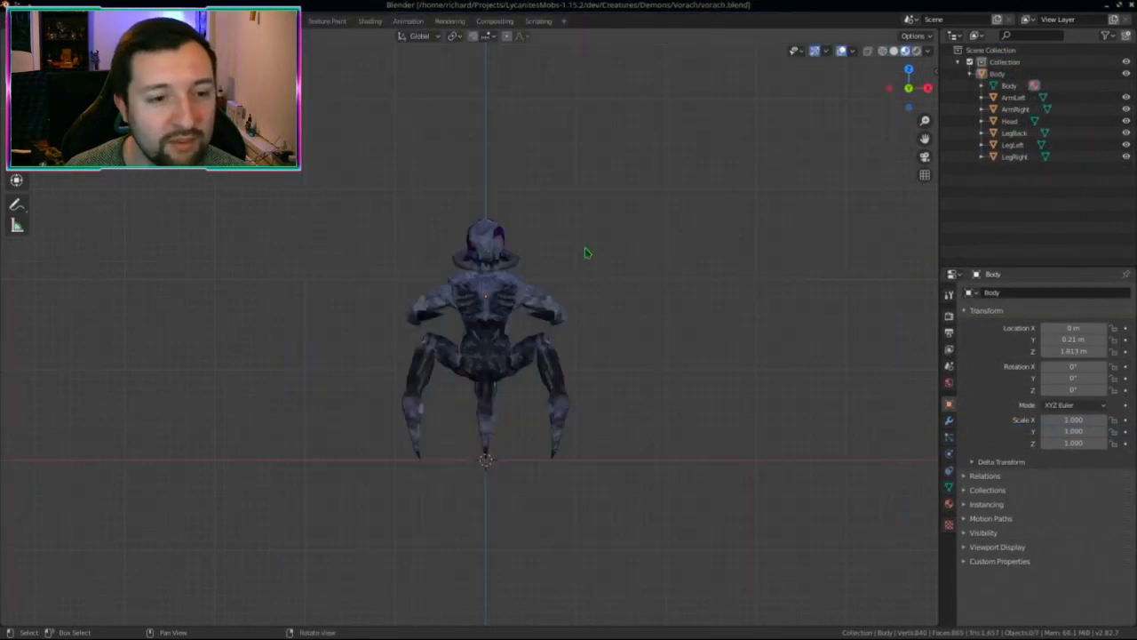
Step: Scale the whole Vorach model to 1.4 around the 3D cursor and apply the scale
key(a)
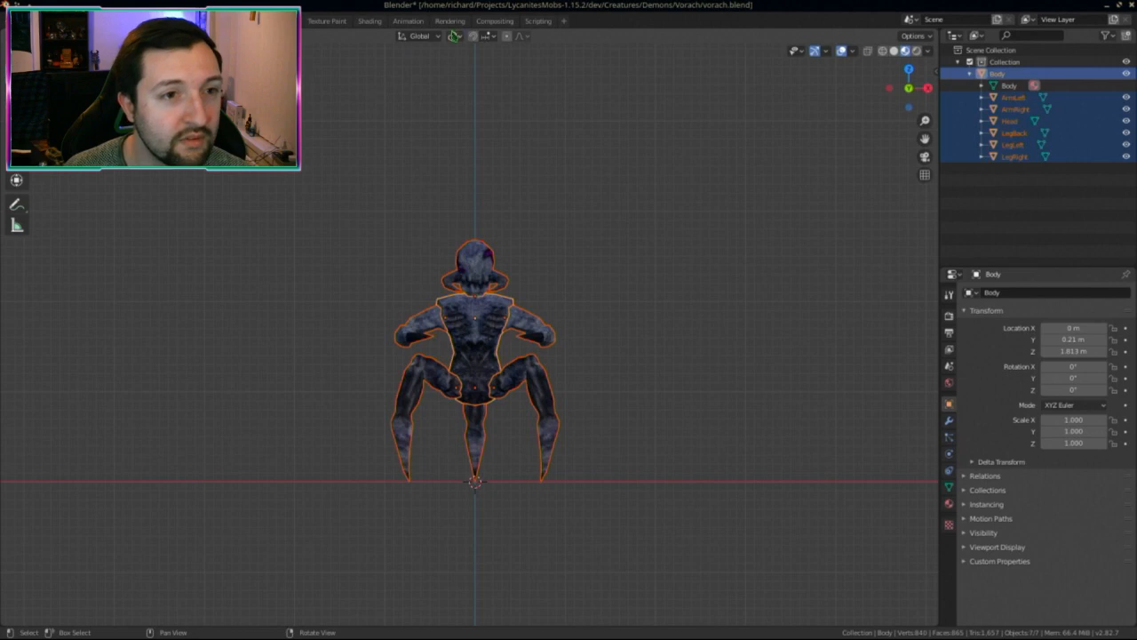
click(448, 35)
click(484, 60)
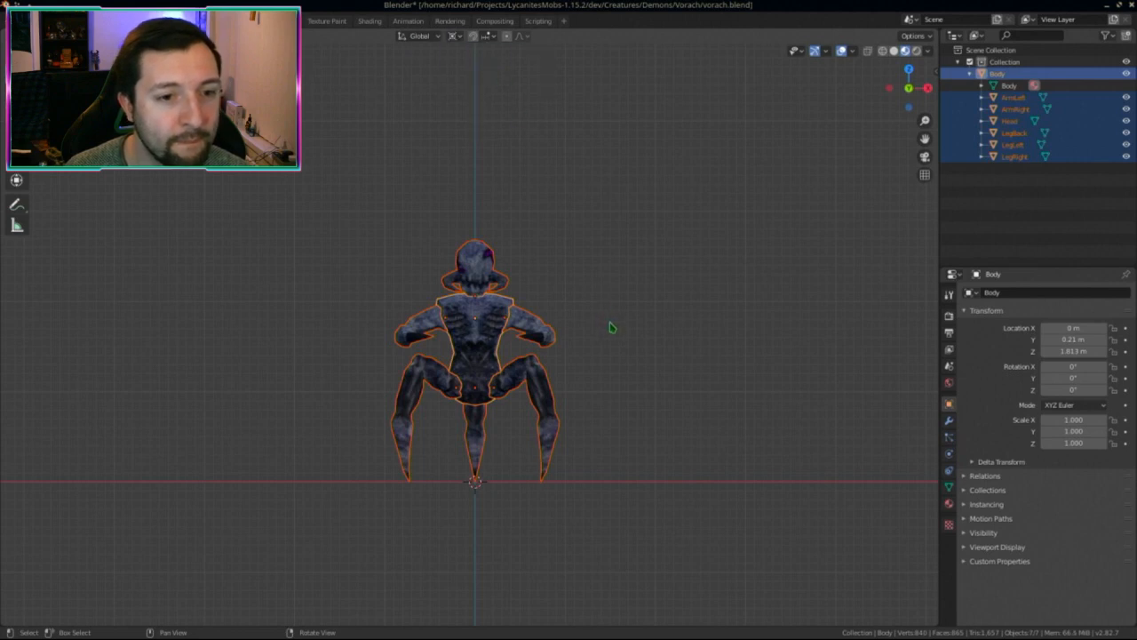
scroll(612, 327, down, 1)
key(s)
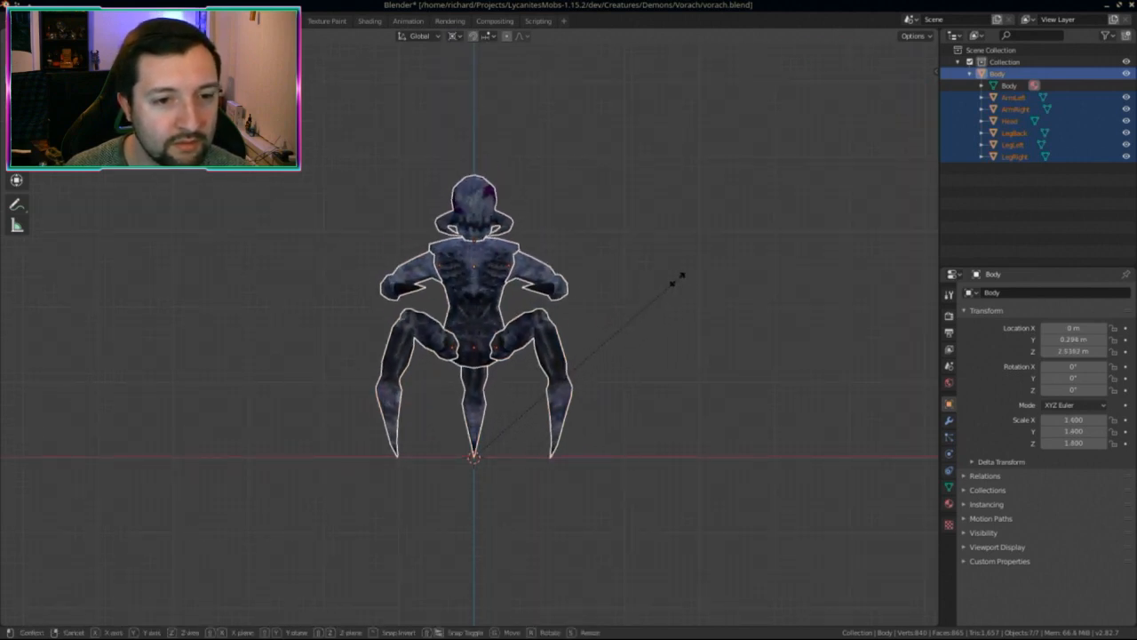
click(681, 278)
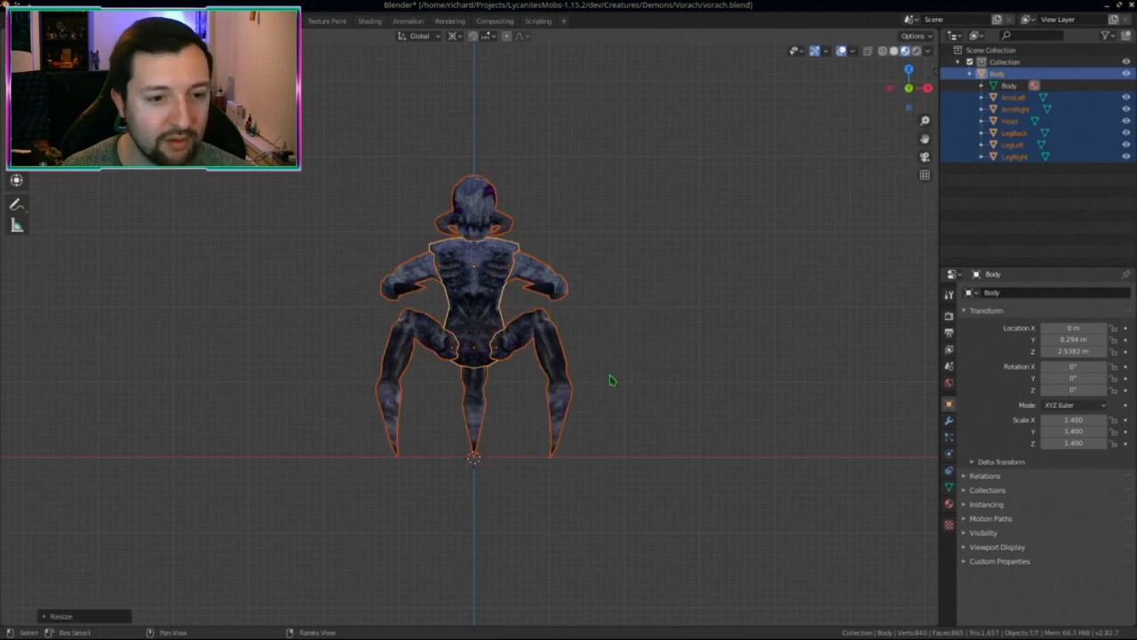
key(ctrl+a)
click(612, 374)
click(243, 204)
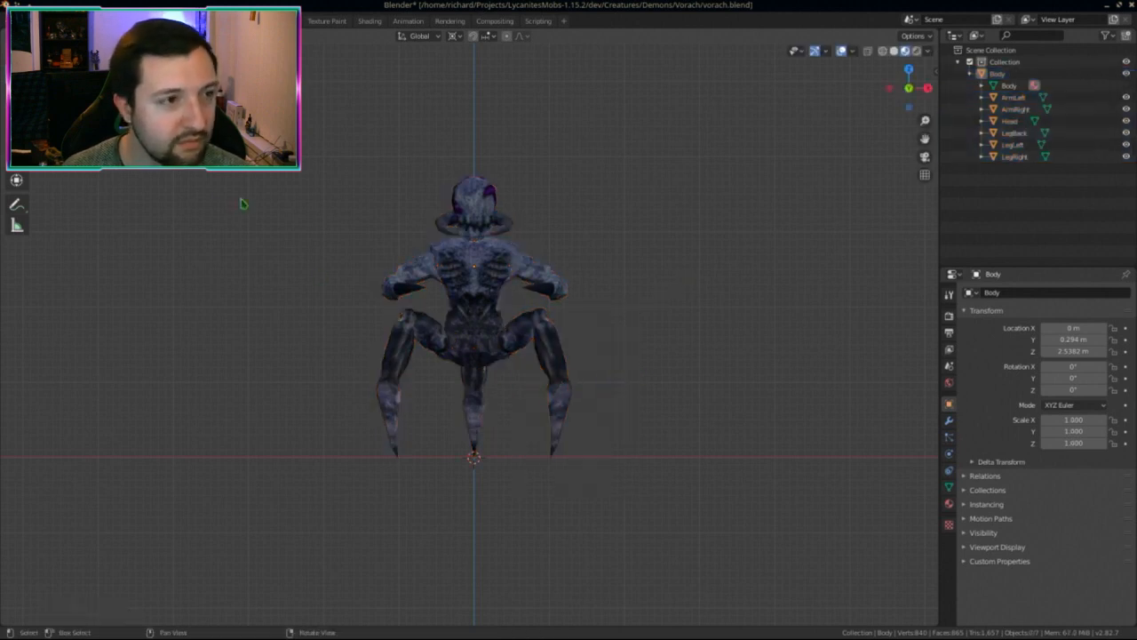
Step: Export the Vorach model as a Wavefront OBJ over the existing vorach.obj
key(ctrl+super+Down)
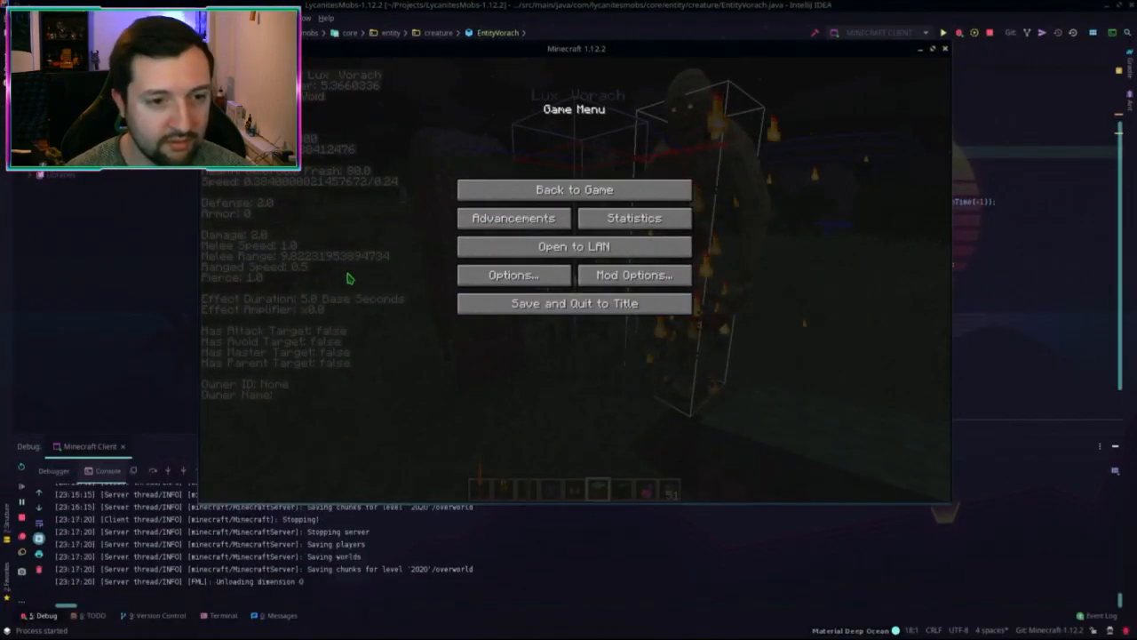
key(ctrl+super+Up)
key(ctrl+super+Up)
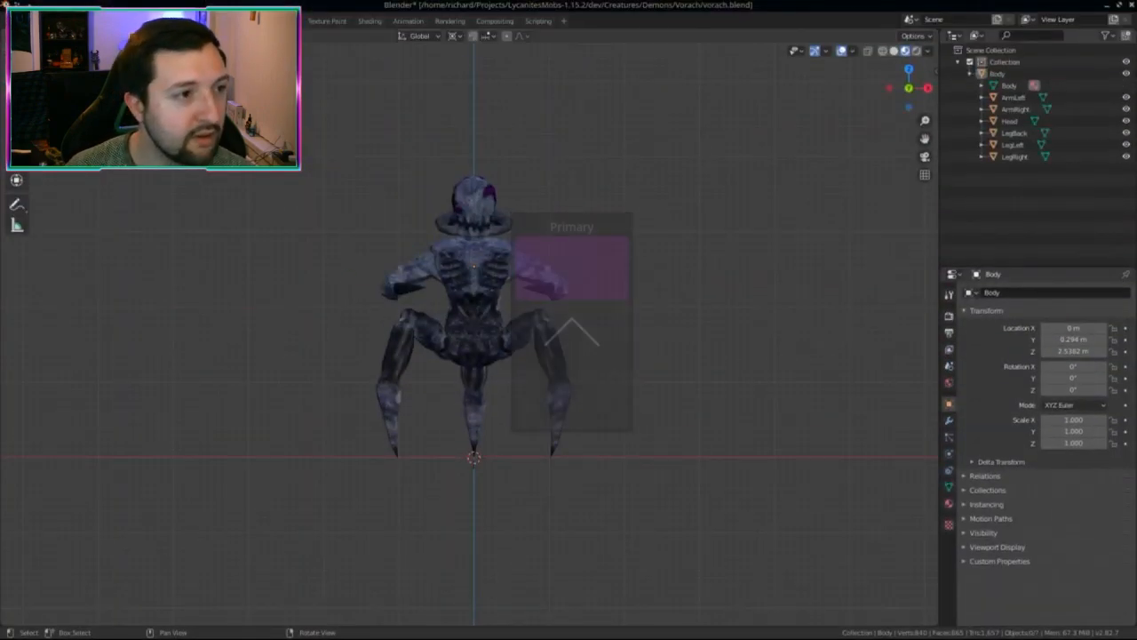
click(34, 20)
mouse_move(56, 195)
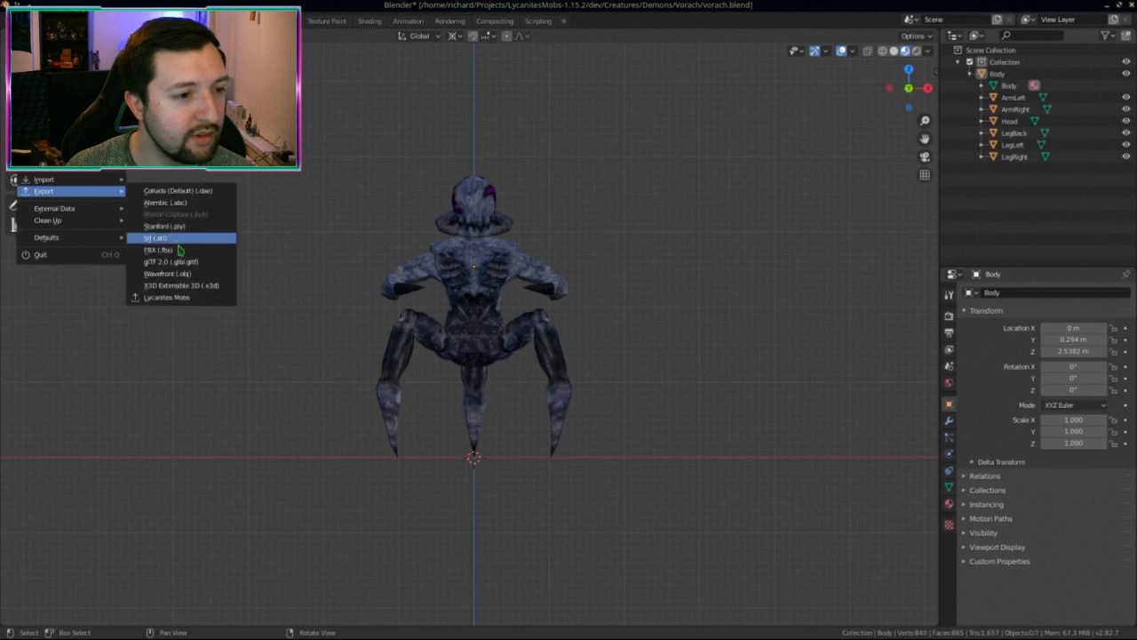
click(197, 274)
double_click(412, 144)
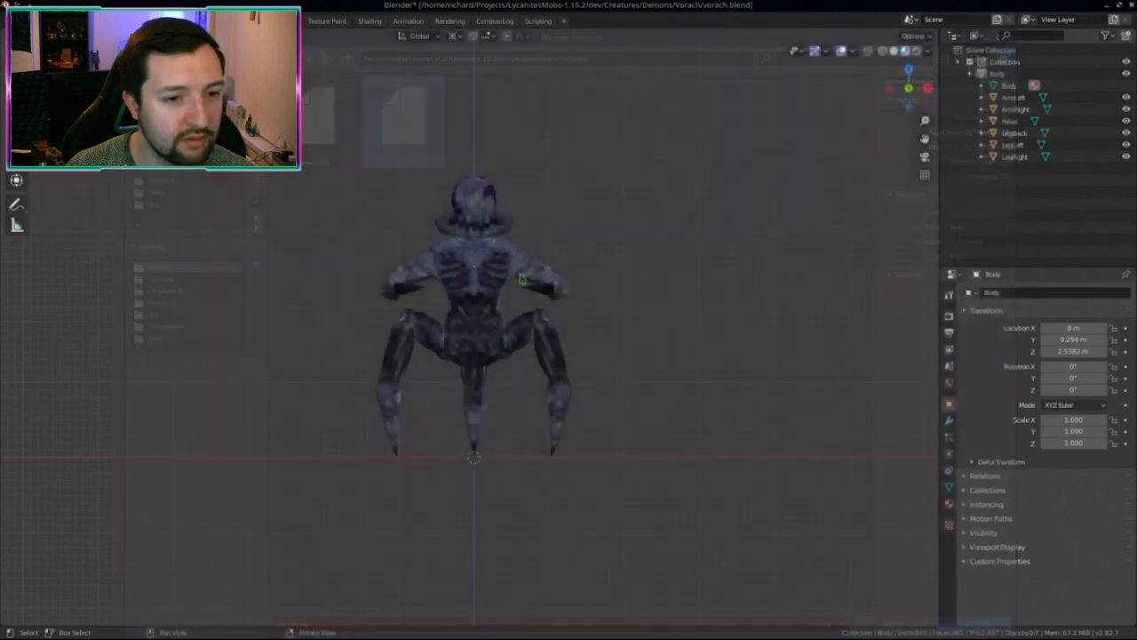
Step: Apply the transforms to all Vorach parts and save vorach.blend
key(ctrl+a)
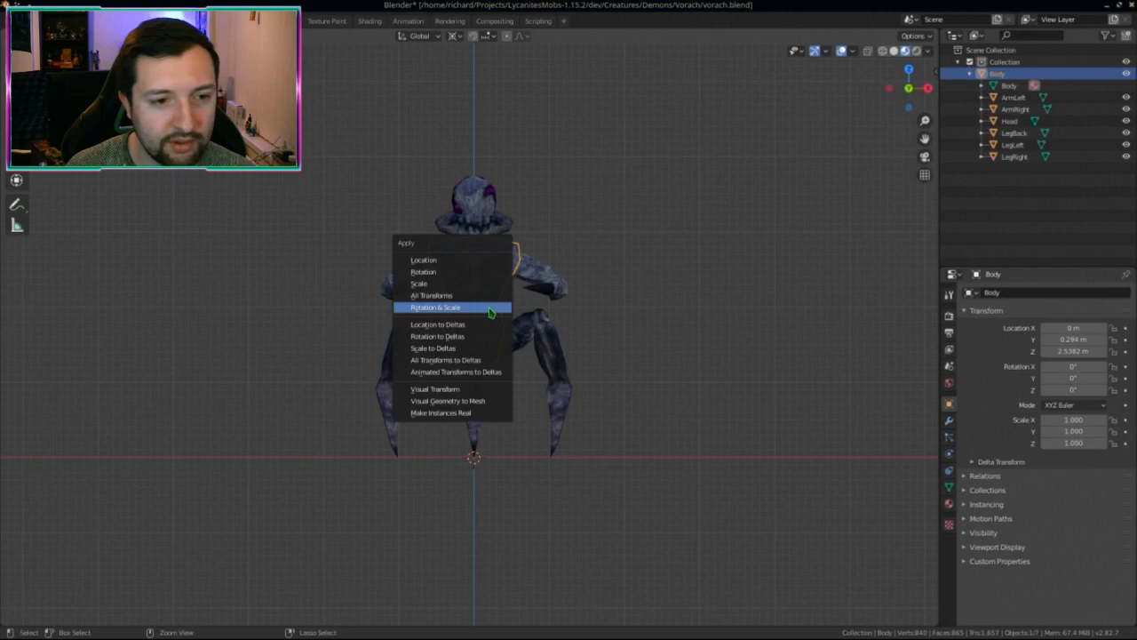
key(Escape)
click(489, 312)
key(a)
key(ctrl+a)
click(491, 367)
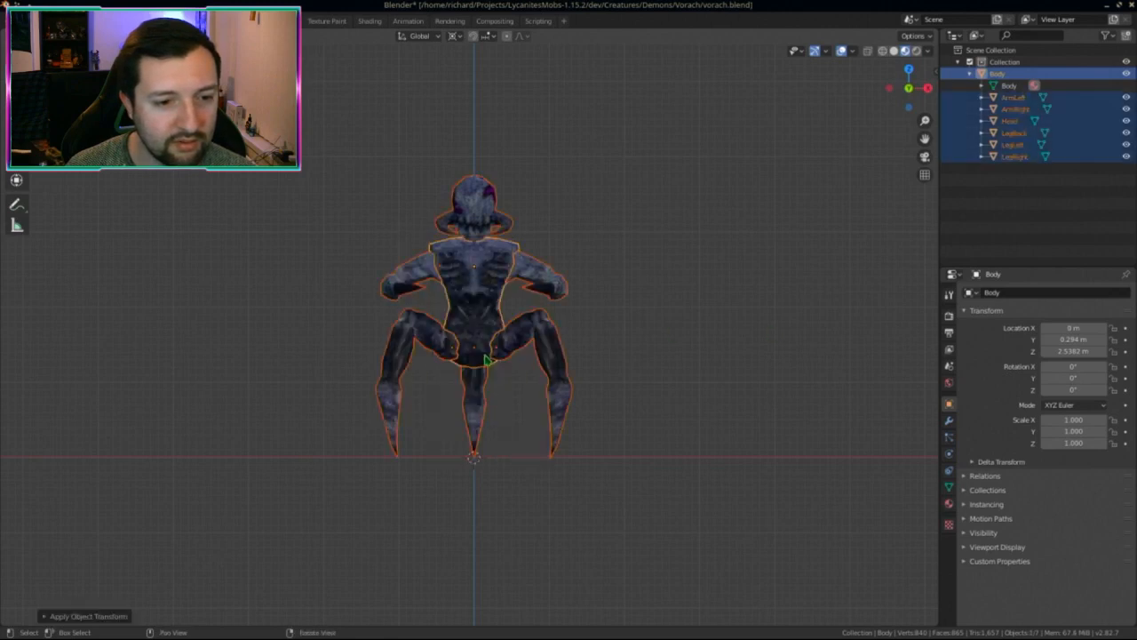
key(alt+a)
key(ctrl+s)
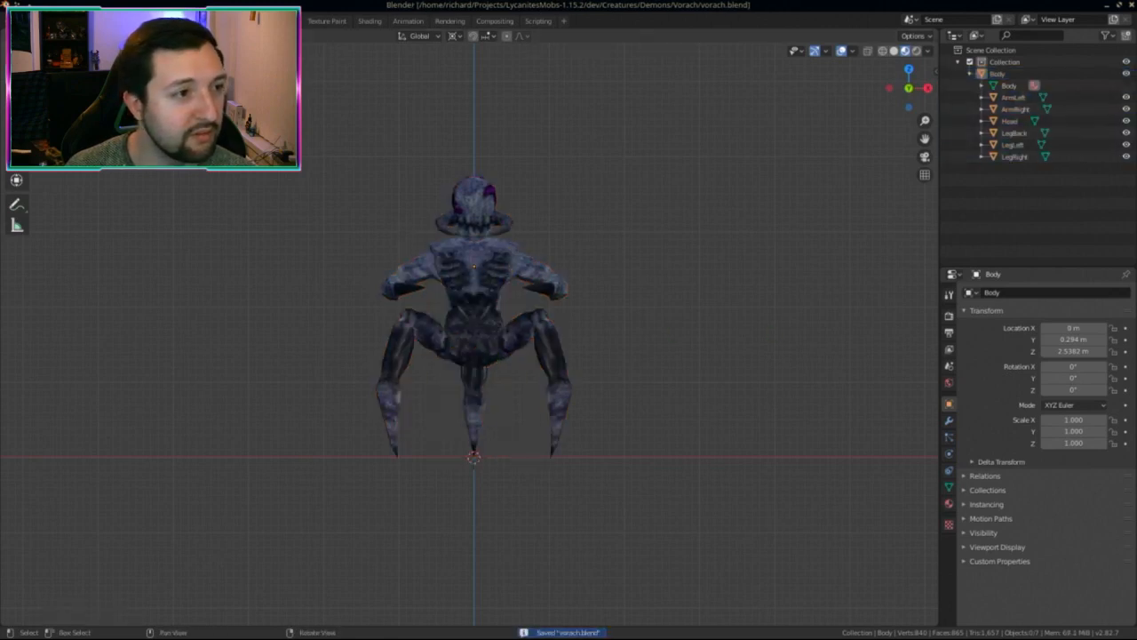
Step: Re-export the model as a Wavefront OBJ to vorach.obj
key(F4)
mouse_move(85, 196)
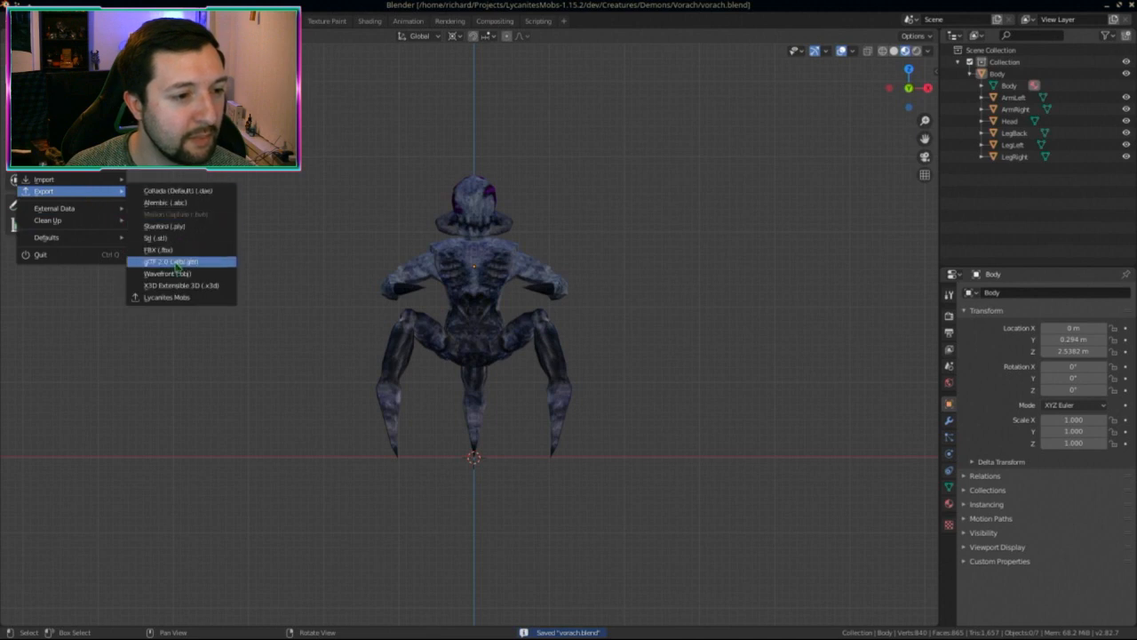
click(173, 282)
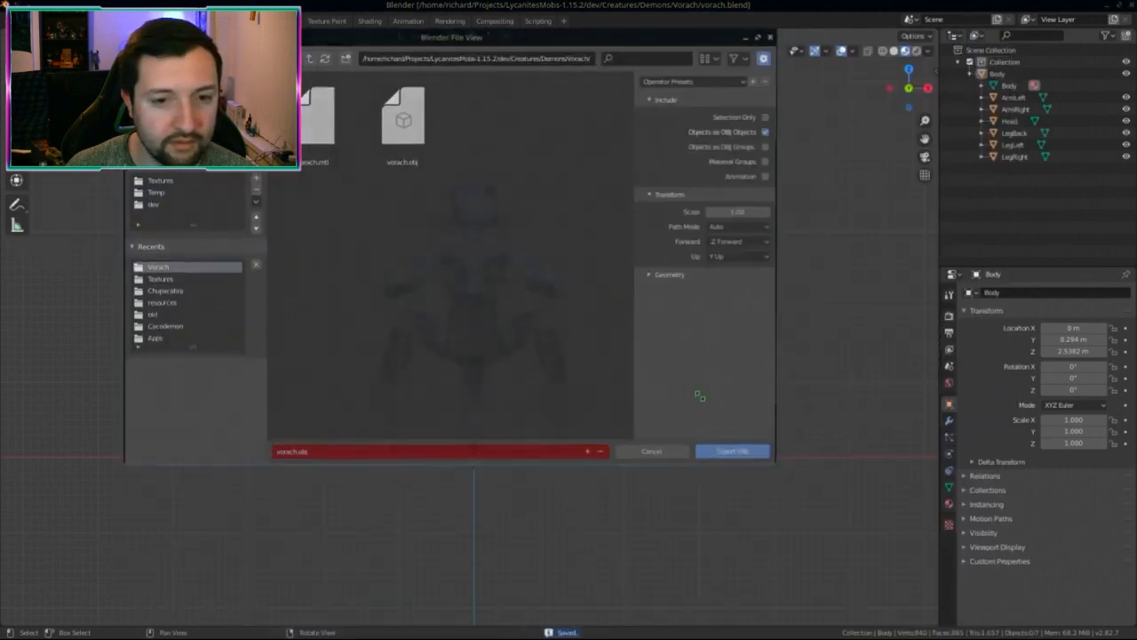
click(725, 454)
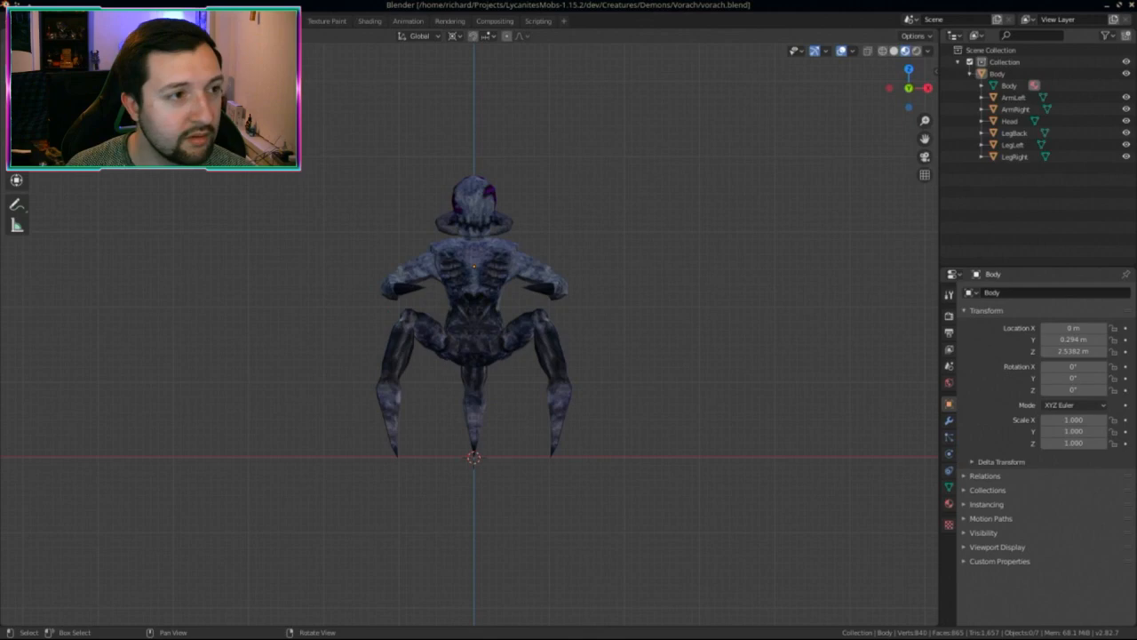
Step: Run the Lycanites Mobs export, overwriting vorach_parts.json
key(F4)
mouse_move(80, 190)
click(169, 297)
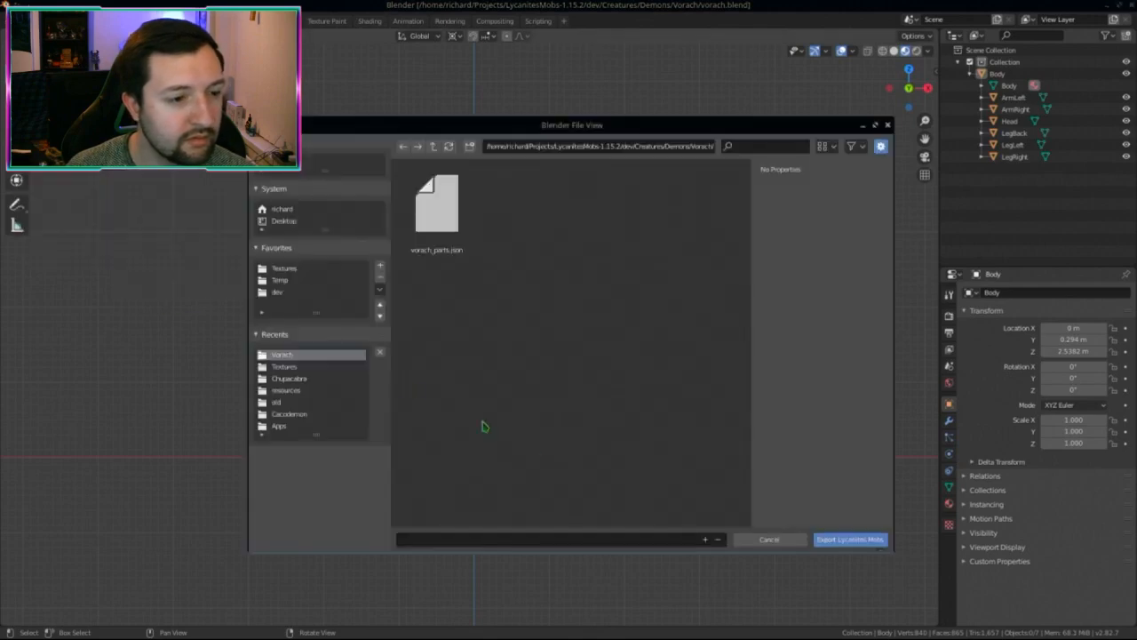
double_click(440, 213)
key(ctrl+alt+Down)
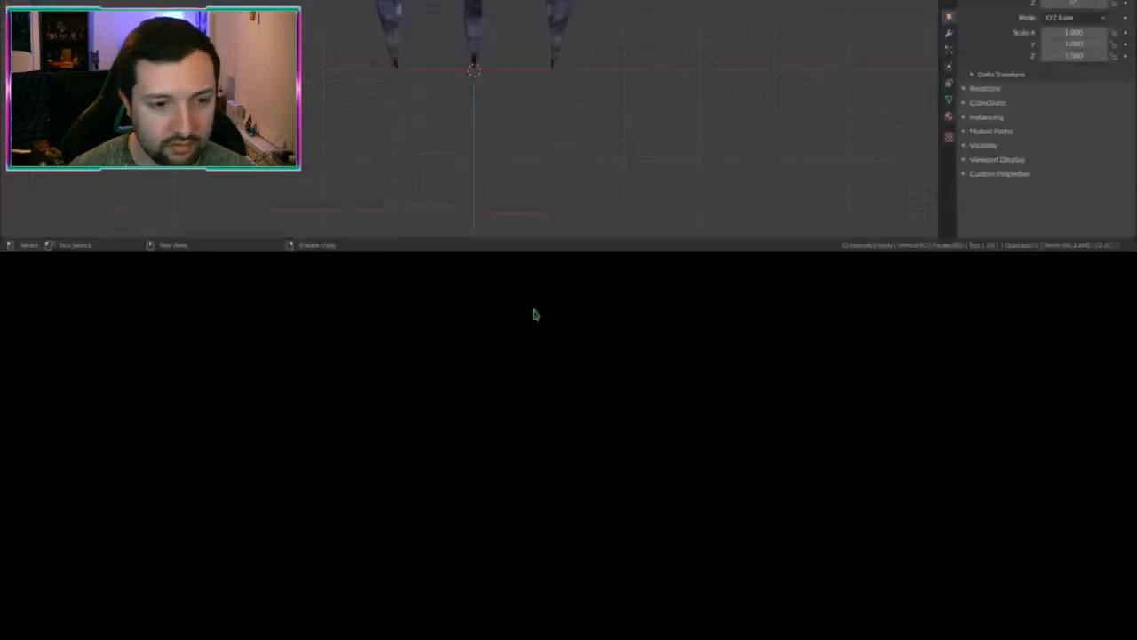
Step: Copy vorach.mtl, vorach.obj and vorach_parts.json into the entity folder, overwriting all existing files
key(ctrl+alt+Up)
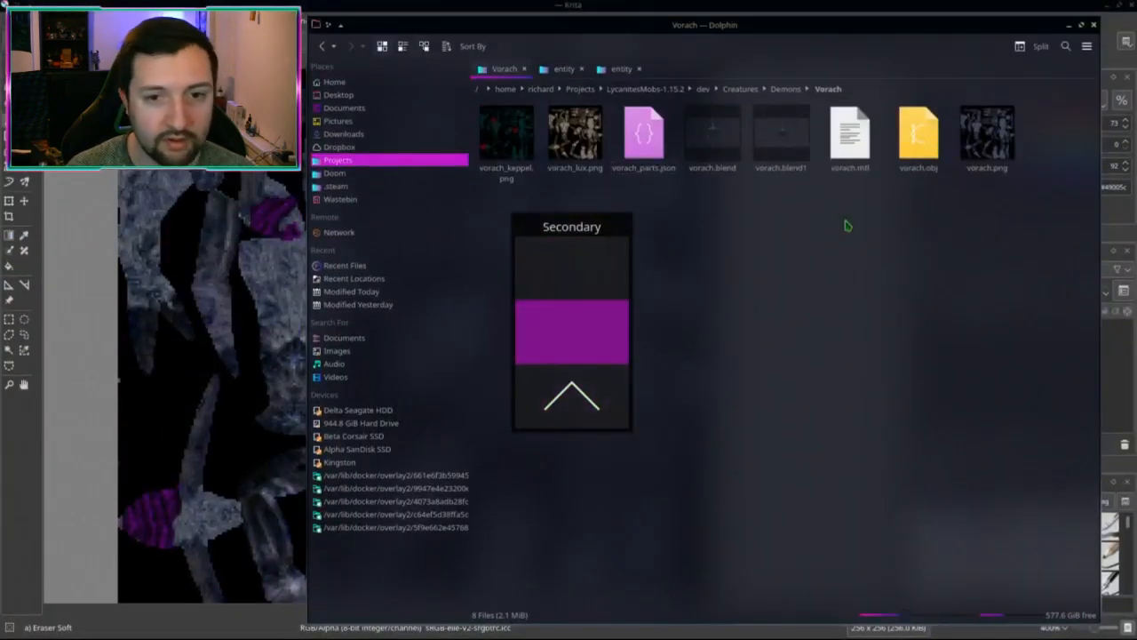
drag(918, 224, 851, 165)
ctrl+click(644, 133)
drag(645, 133, 616, 111)
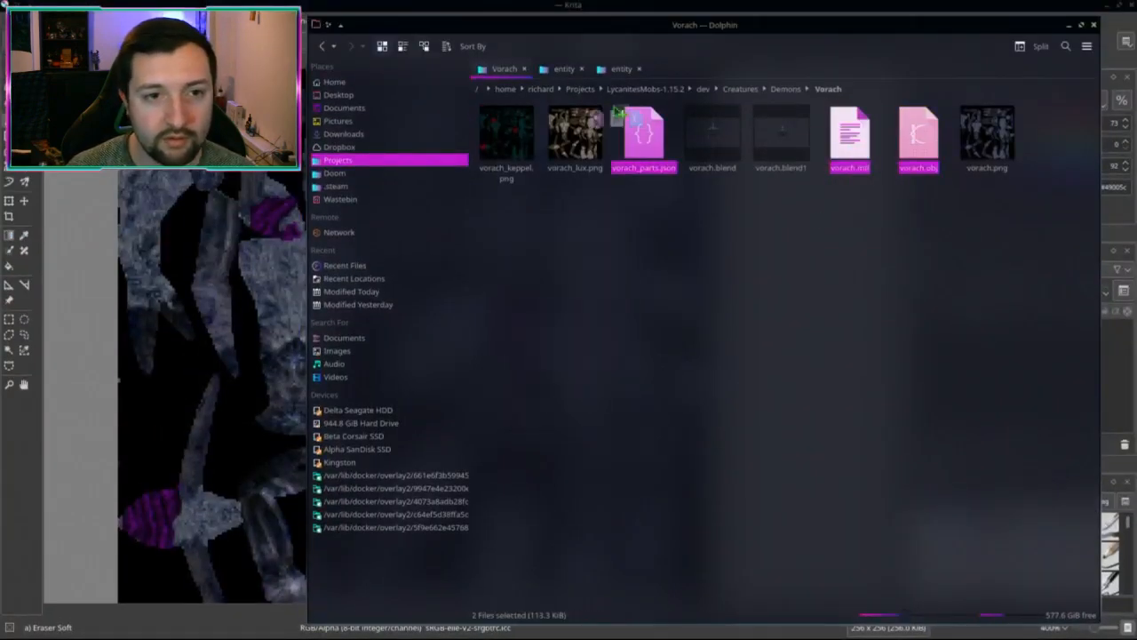
drag(573, 78, 566, 71)
click(461, 405)
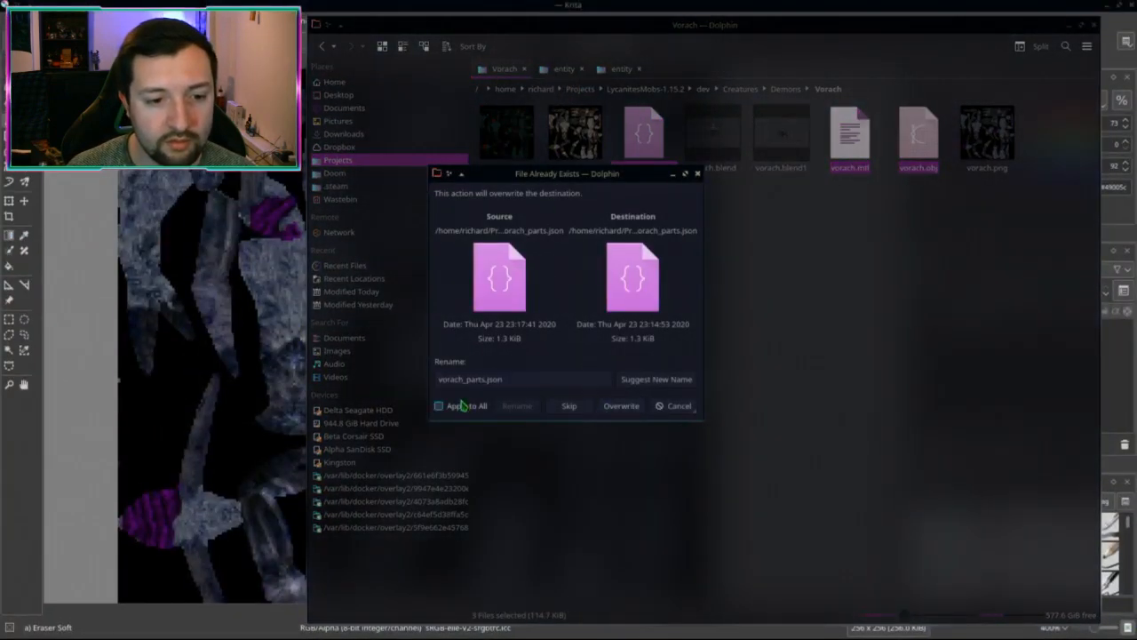
click(621, 405)
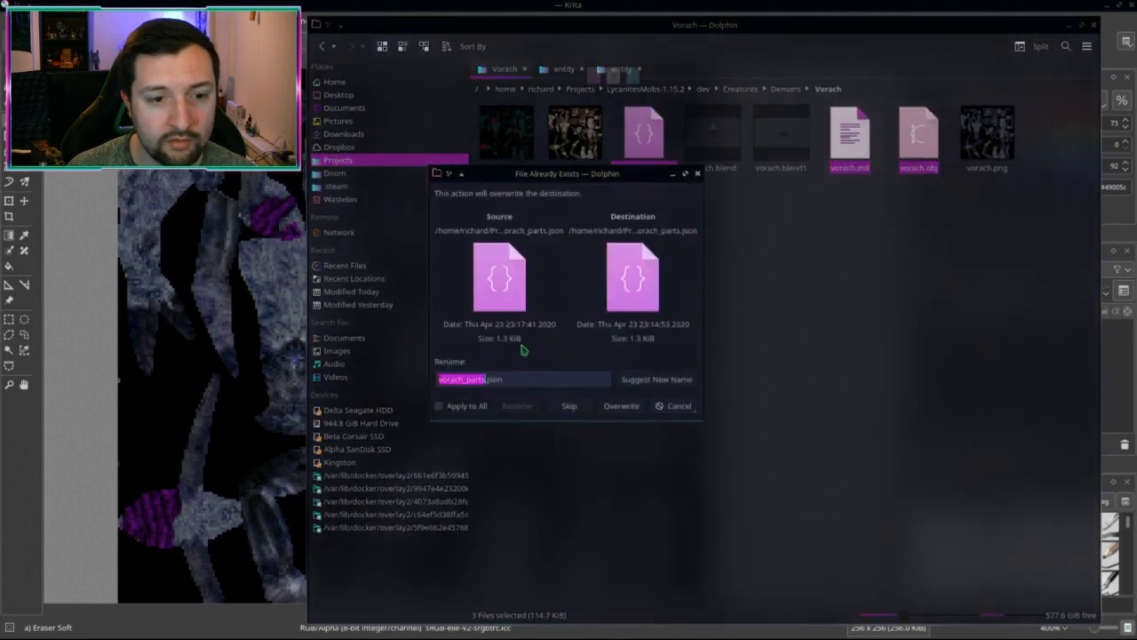
click(471, 400)
click(619, 405)
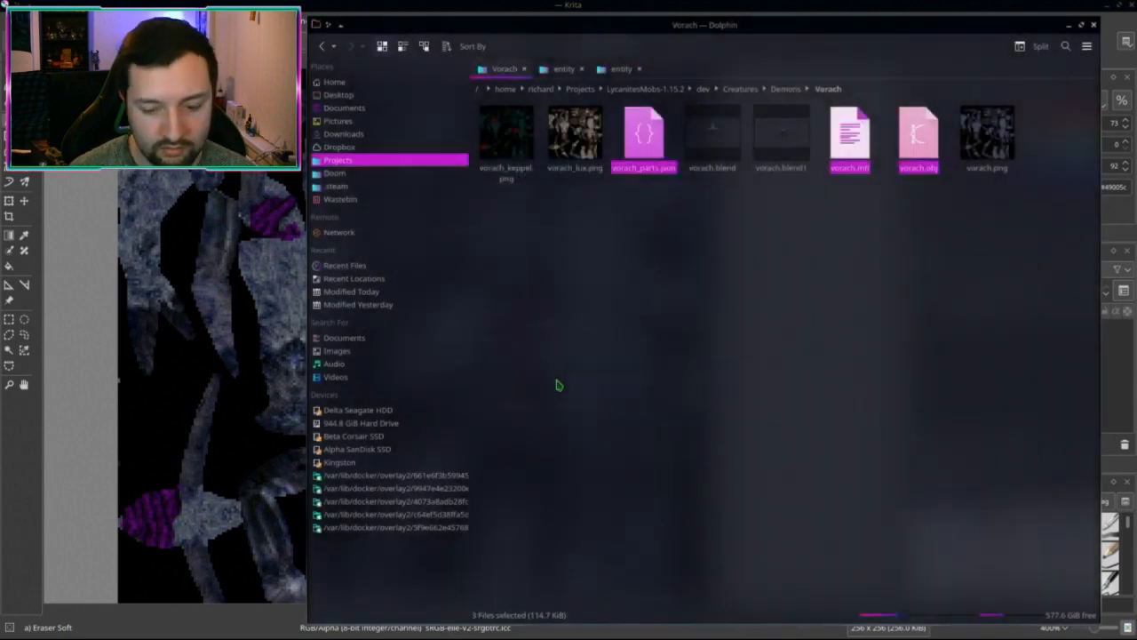
middle_click(557, 383)
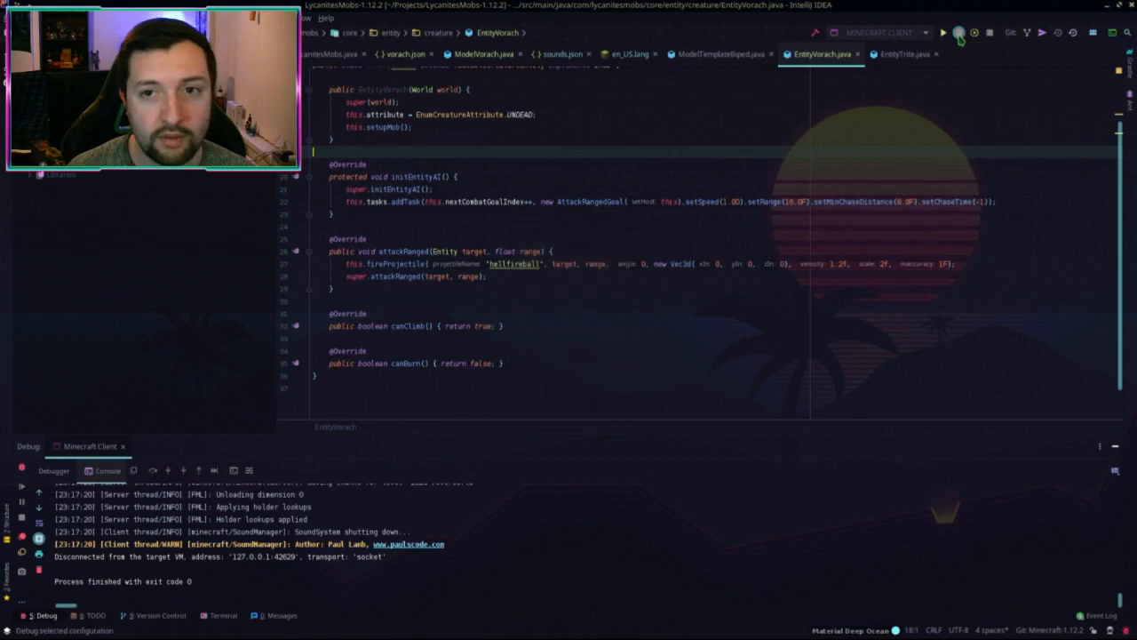
Step: Start the Minecraft client in debug, enlarge its window, and open the Singleplayer world list
key(shift+F9)
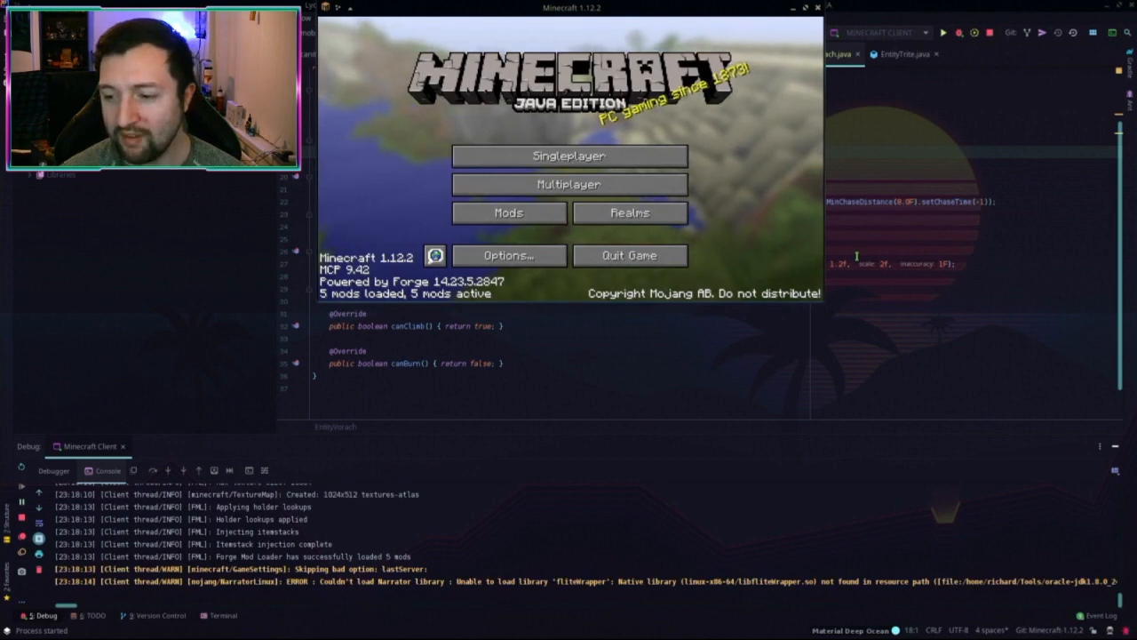
drag(569, 7, 495, 45)
drag(749, 341, 958, 454)
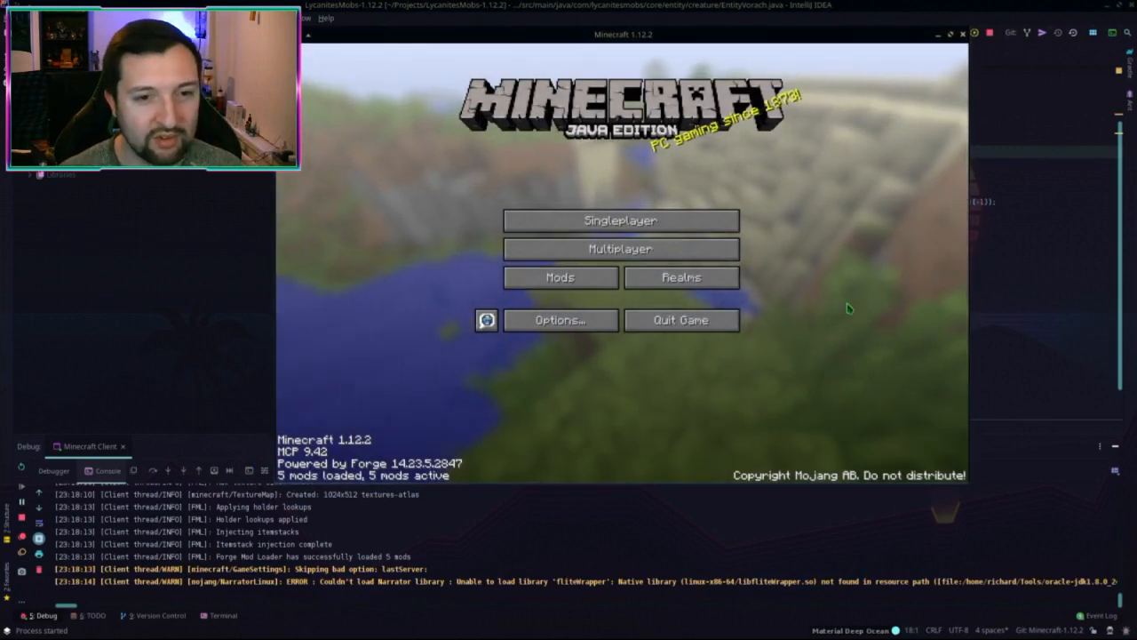
alt+drag(845, 308, 823, 309)
click(591, 222)
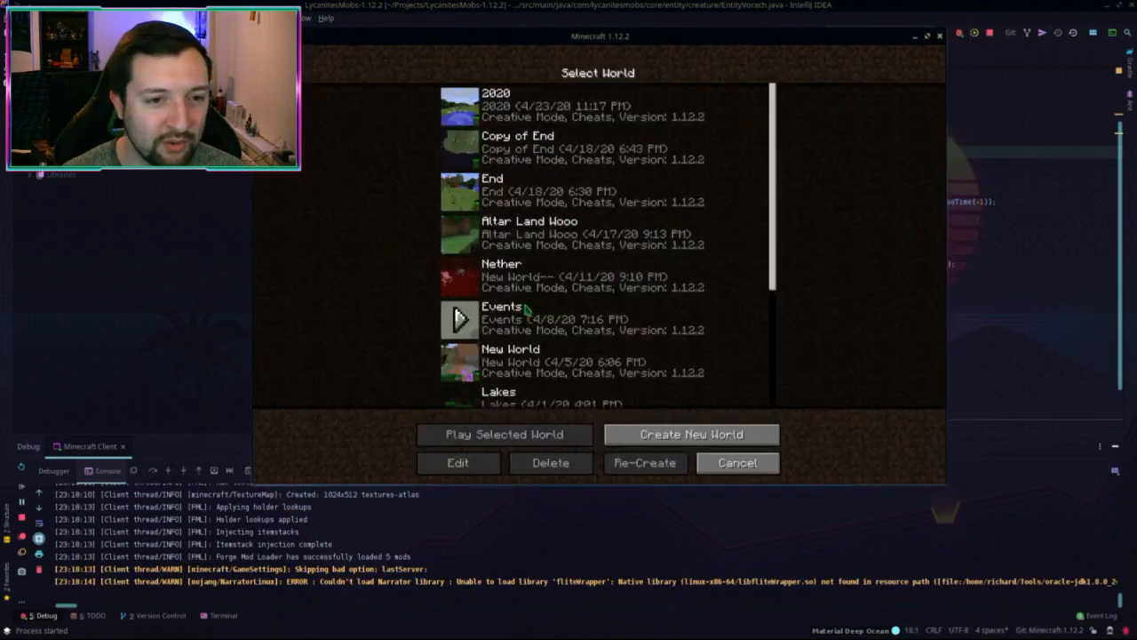
Step: Load the 2020 world, check the Beastiary, and shrink the game window to the bottom-right
double_click(534, 113)
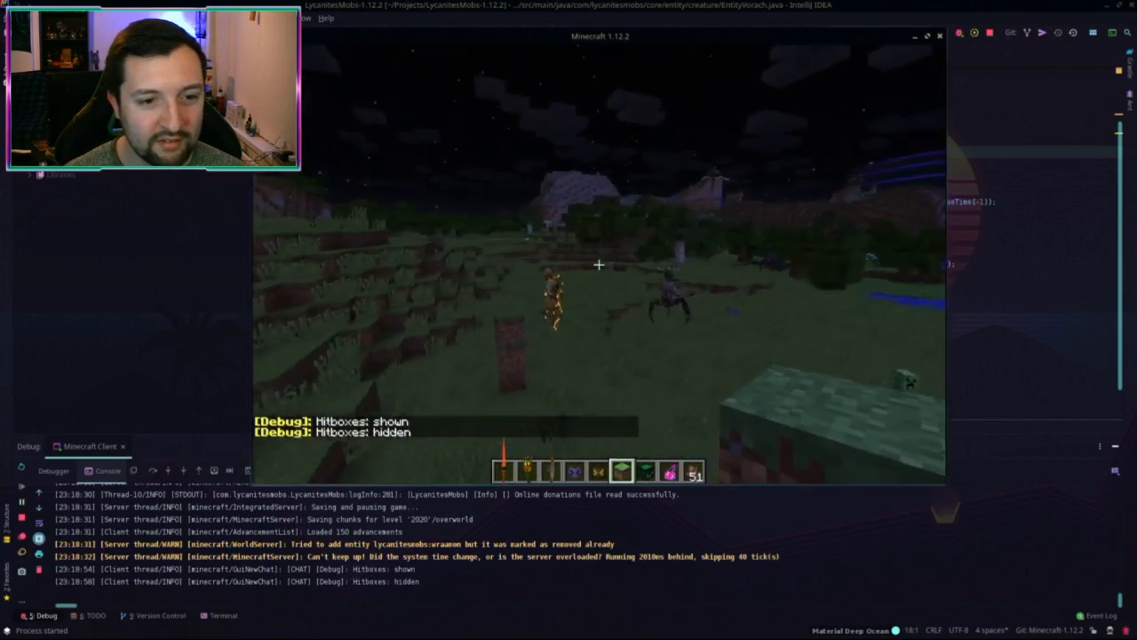
key(g)
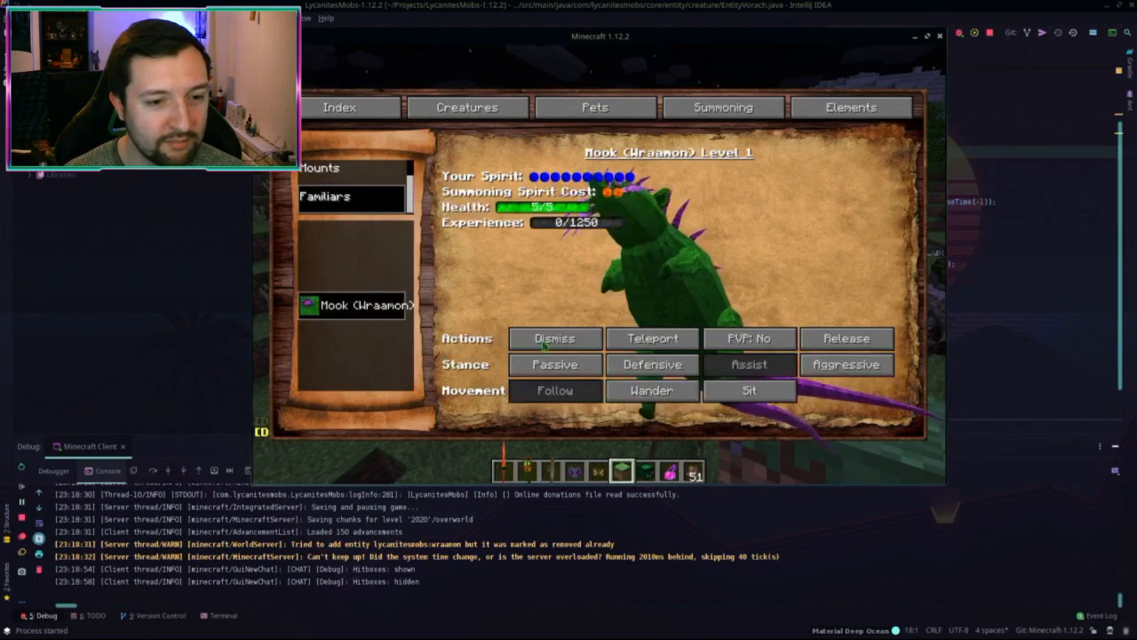
key(Escape)
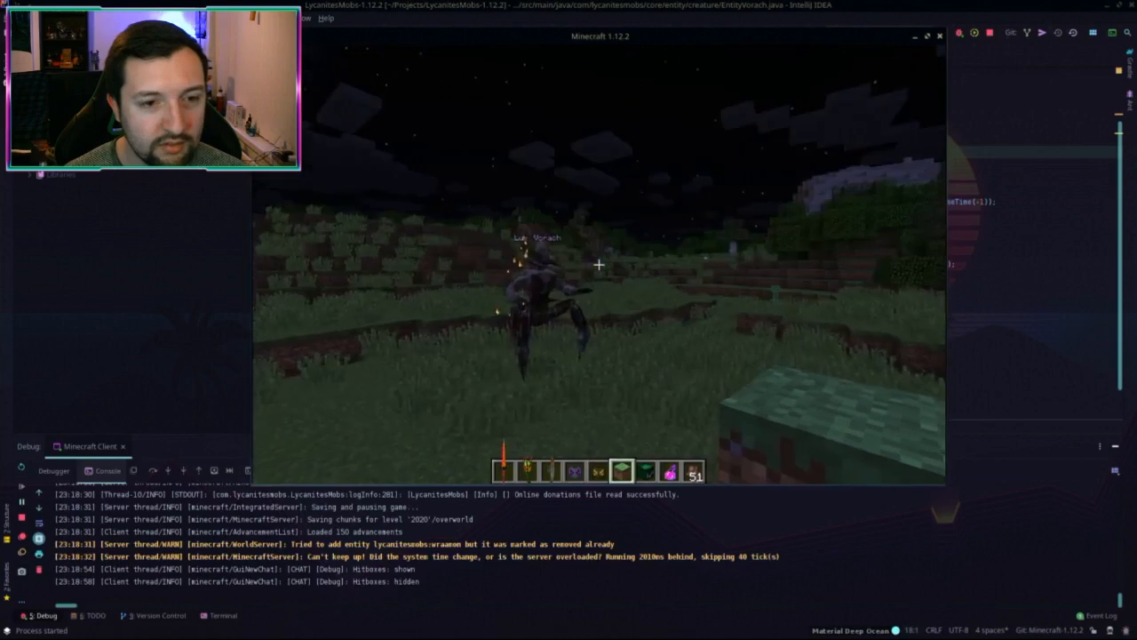
key(t)
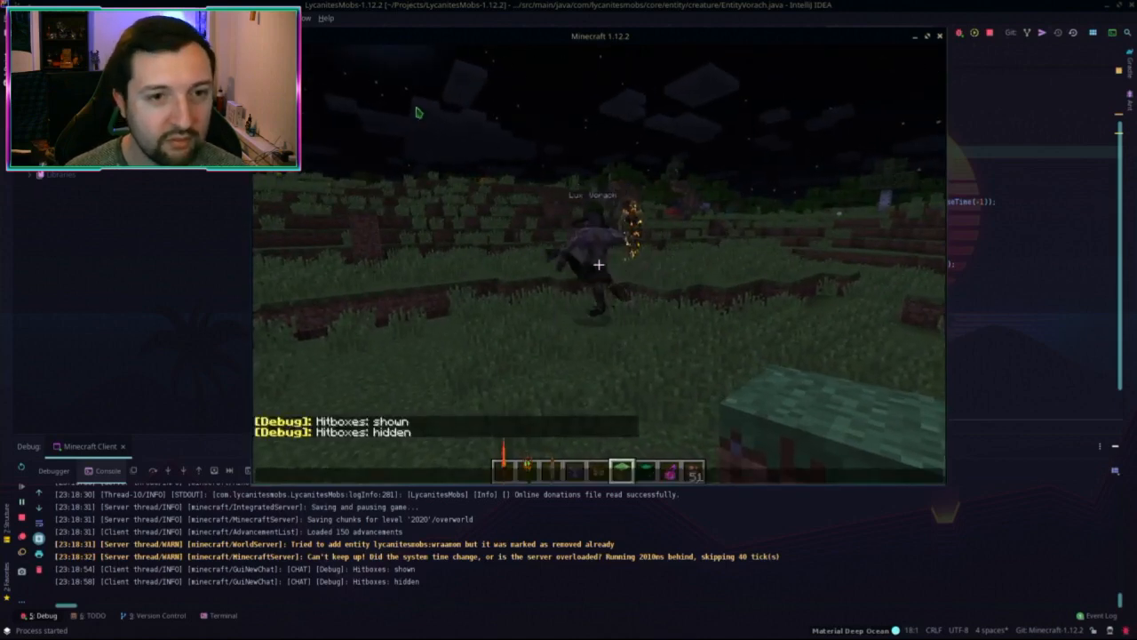
alt+drag(418, 113, 778, 378)
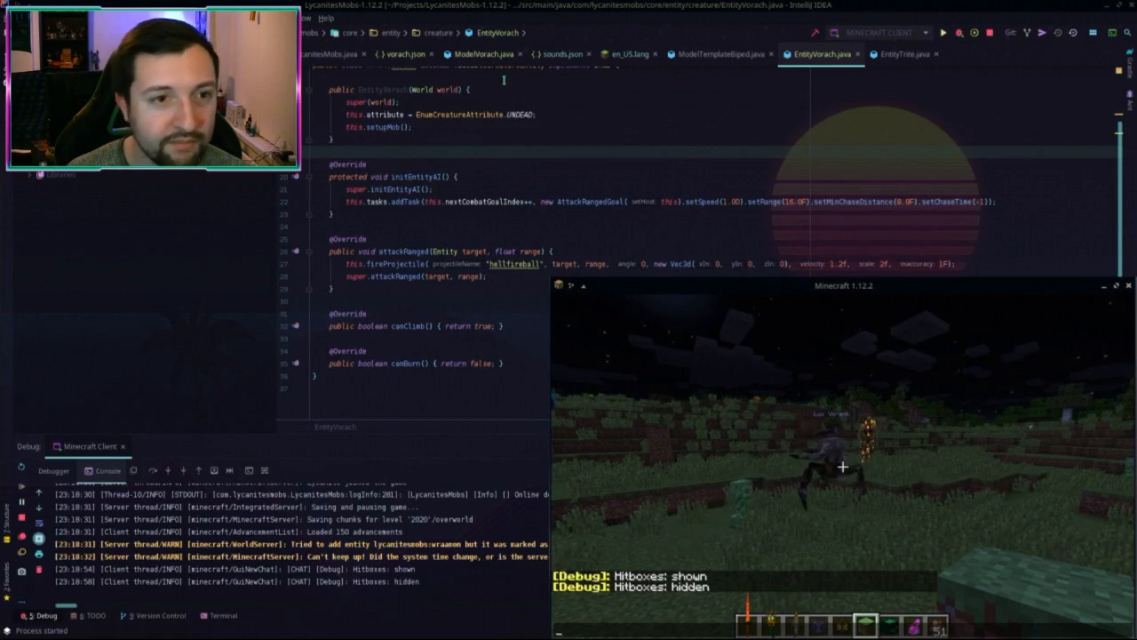
Step: Close the extra editor tabs and open BaseCreatureEntity.java via Search Everywhere
middle_click(422, 56)
middle_click(422, 57)
middle_click(422, 57)
middle_click(422, 57)
middle_click(422, 57)
middle_click(422, 57)
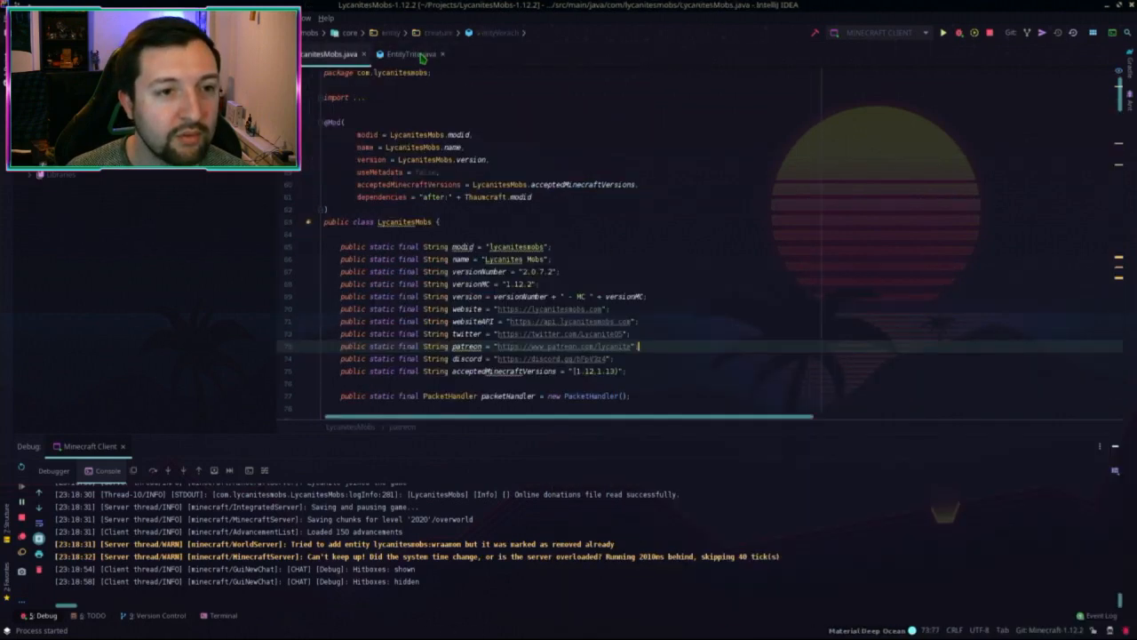
middle_click(422, 56)
key(alt+Tab)
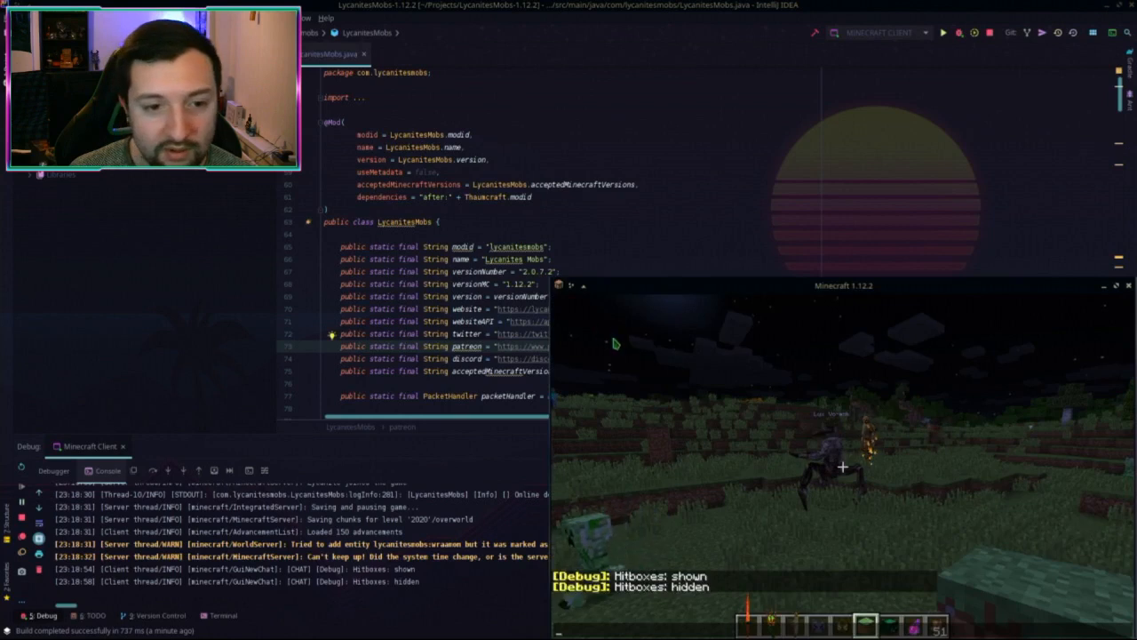
click(491, 183)
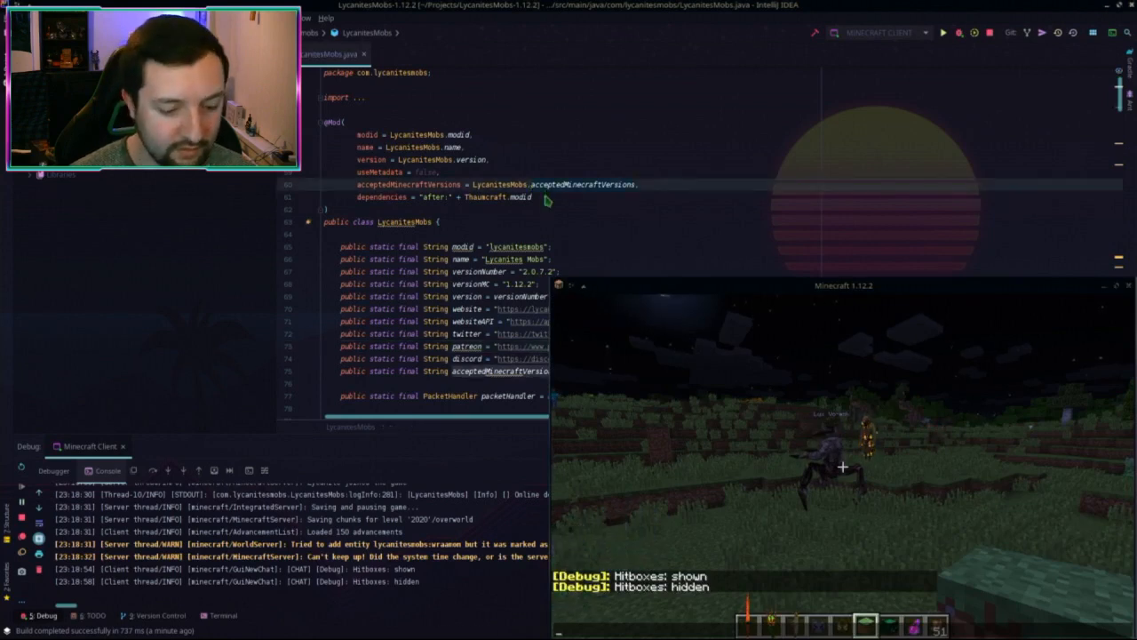
key(shift)
key(shift)
text(Trite)
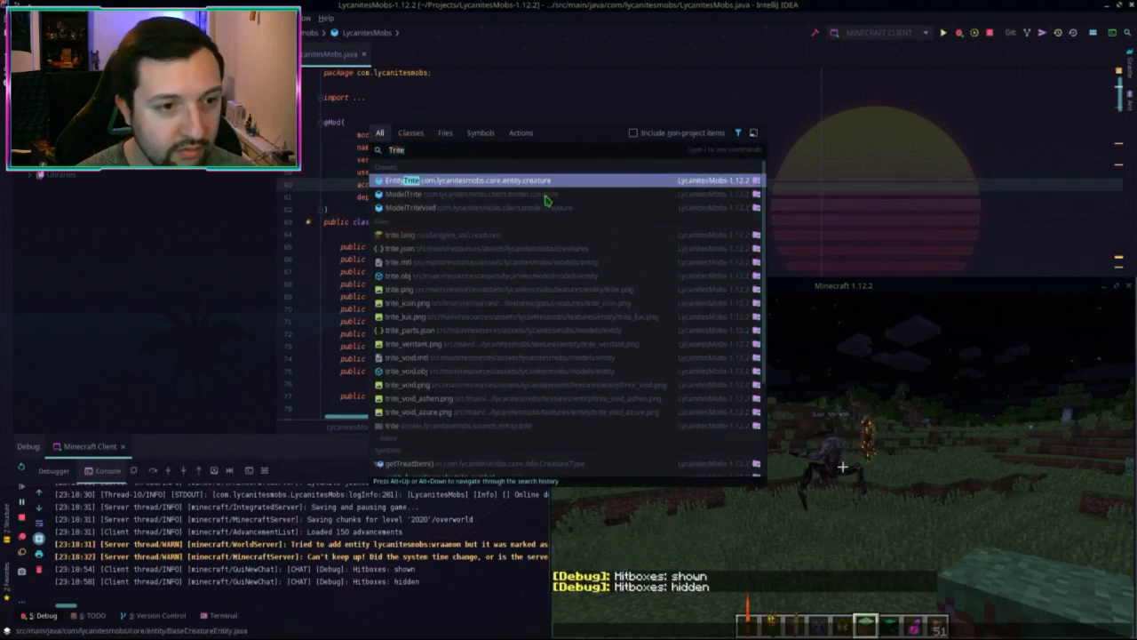
key(Return)
Step: Find rollWanderChance and select its 0.008 wander-chance value for editing
key(ctrl+f)
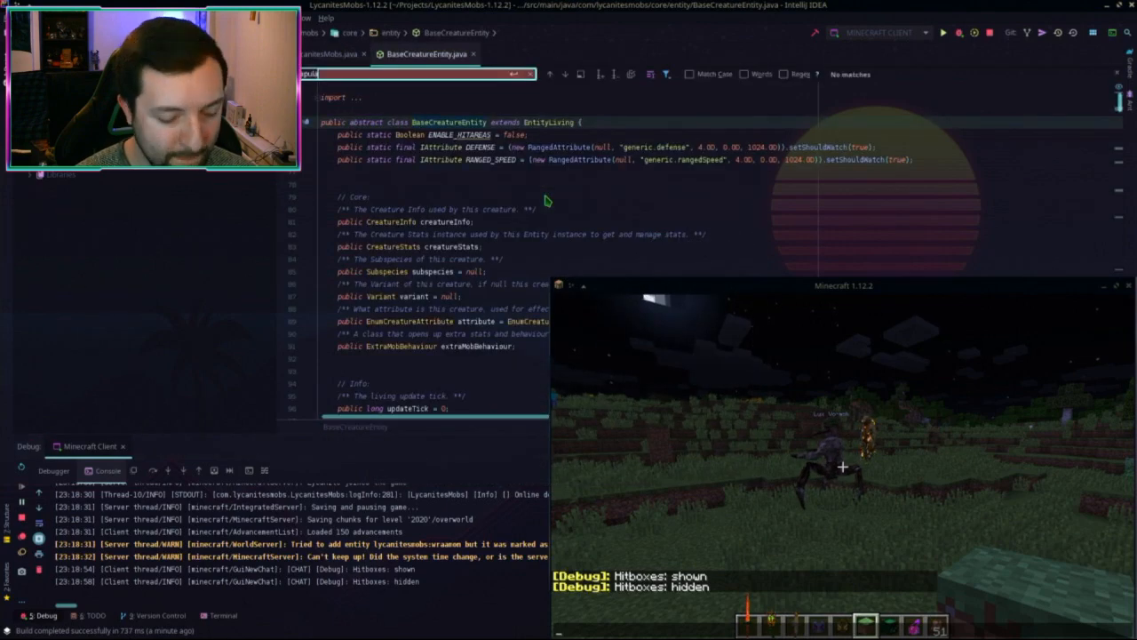
text(rollWander)
key(Escape)
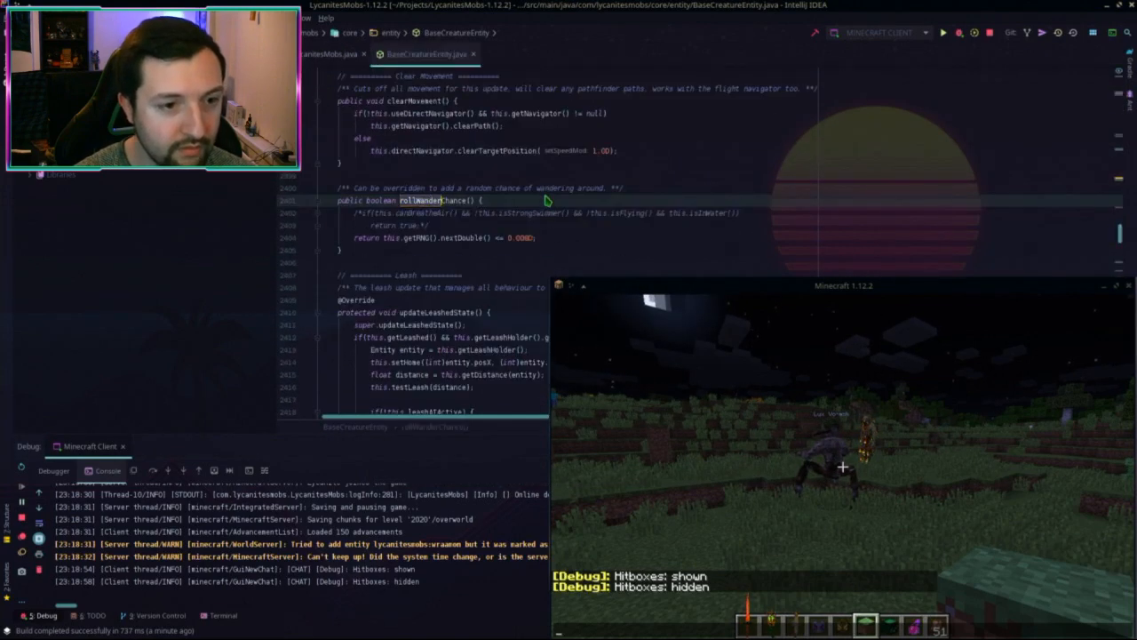
click(496, 225)
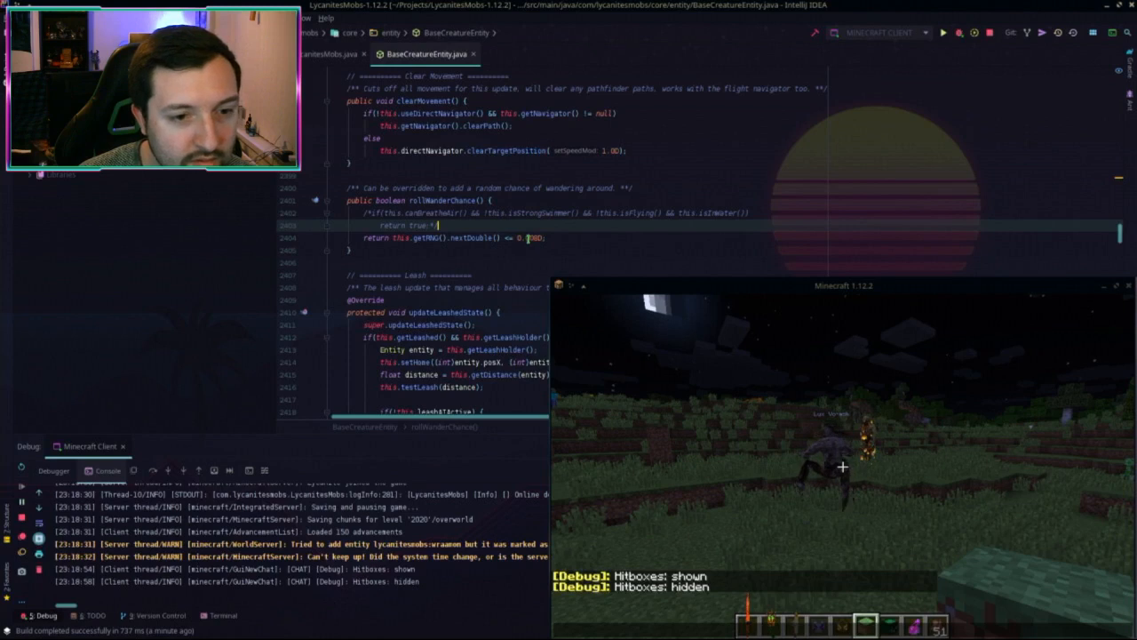
click(531, 238)
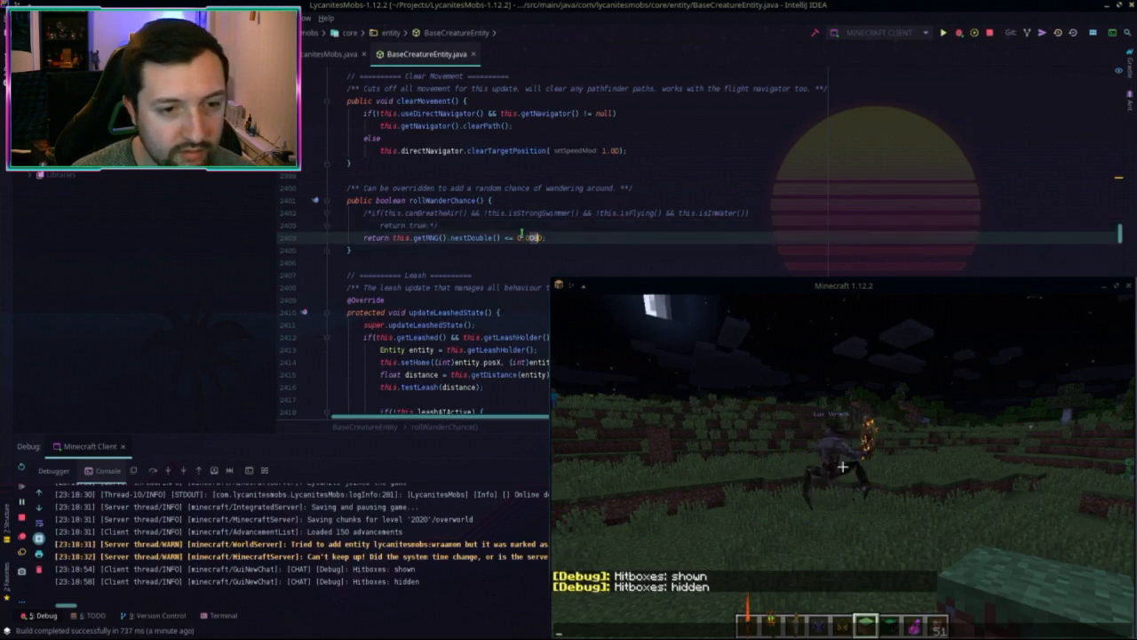
drag(520, 238, 525, 238)
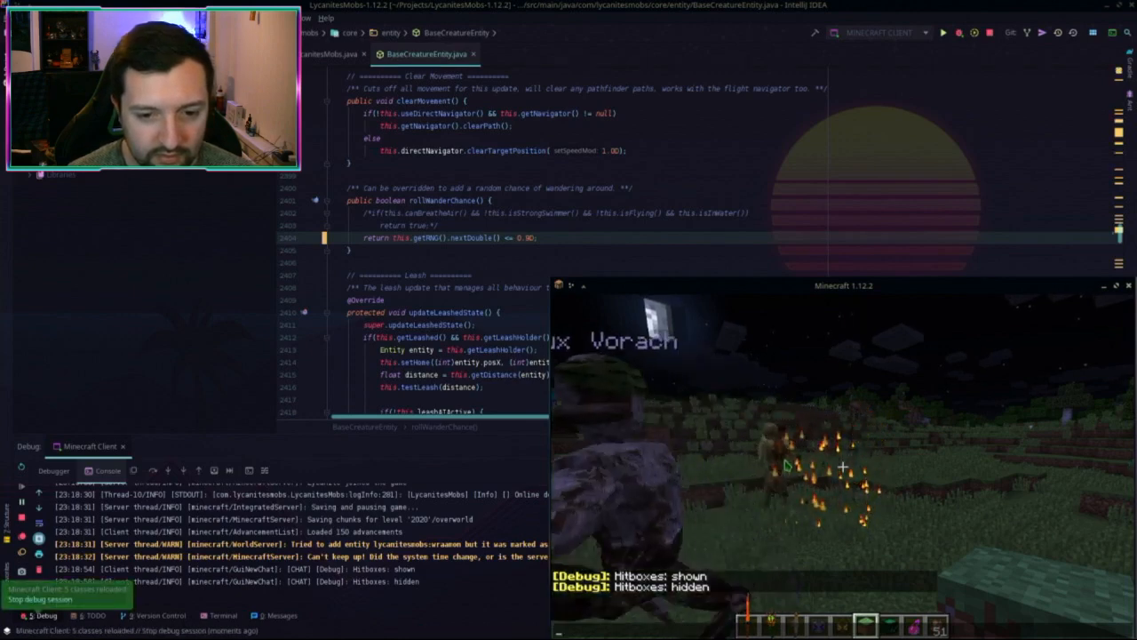
Step: Watch the Vorach wander in game with the 0.9 wander chance
click(780, 465)
key(space)
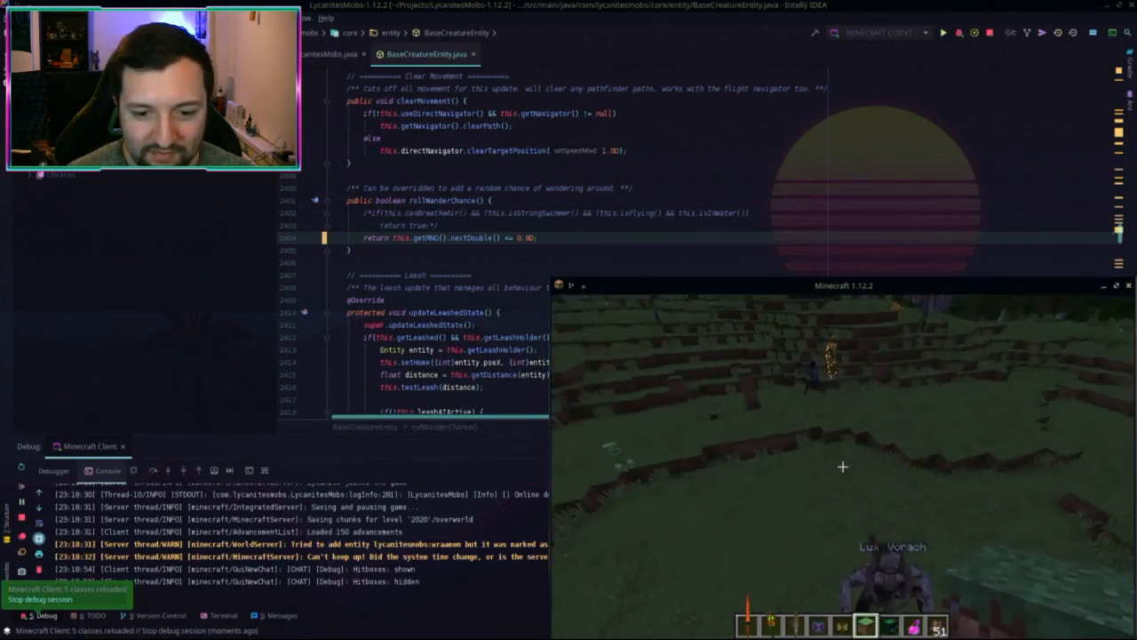
key(s)
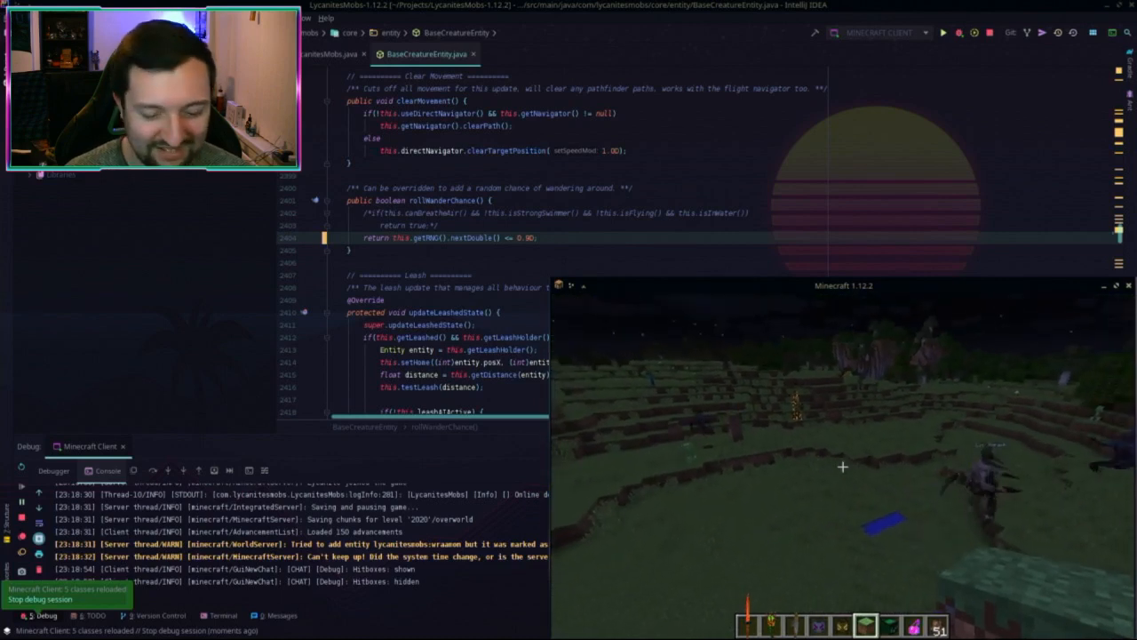
key(t)
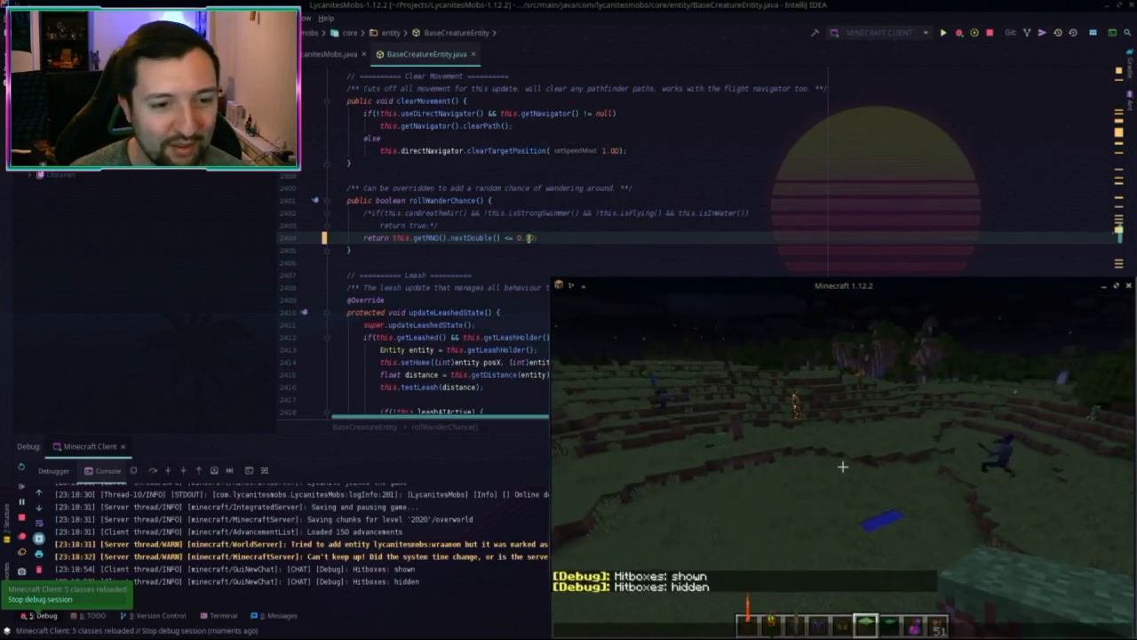
Step: Lower the wander chance from 0.9 to 0.1 and hot-reload the classes
key(BackSpace)
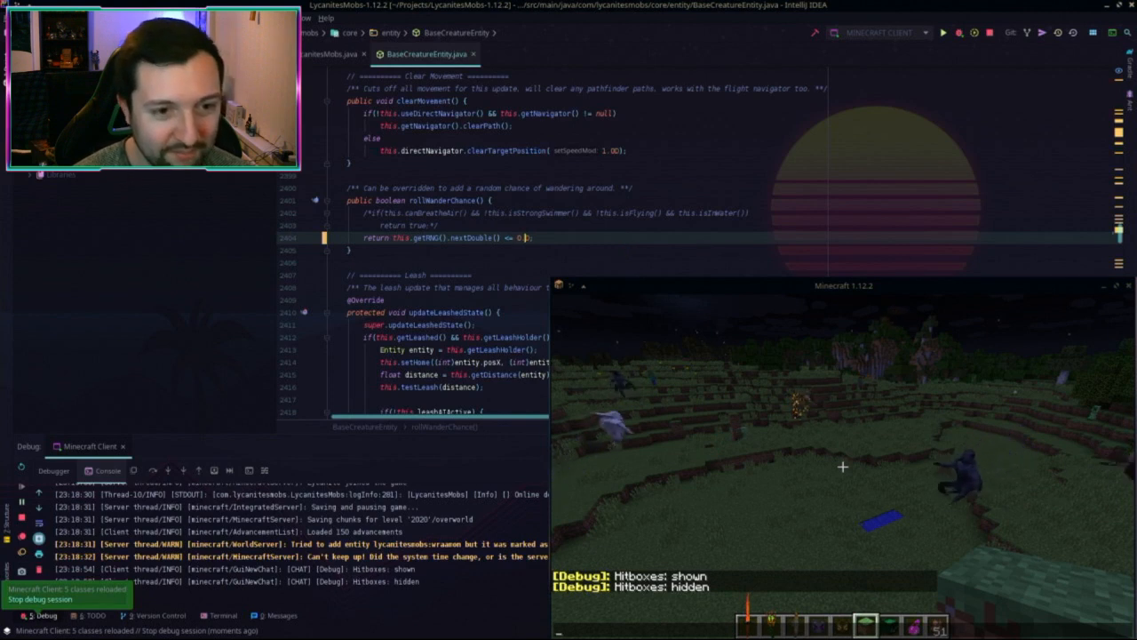
text(1)
key(ctrl+F9)
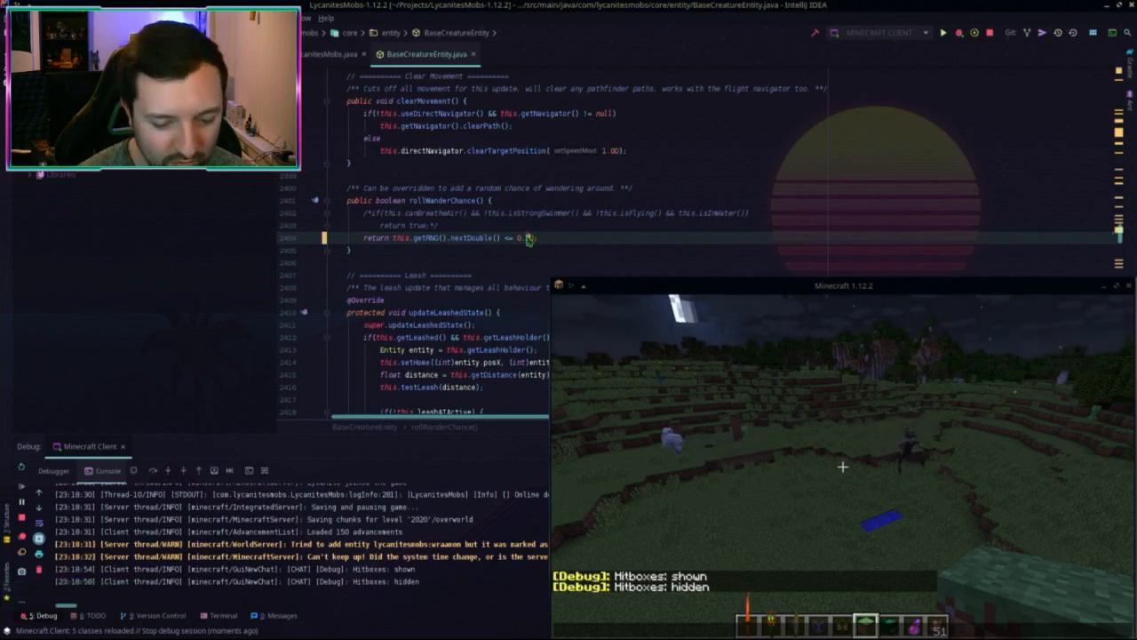
Step: Set the wander chance to 0.05 and test it in the game
text(05D;)
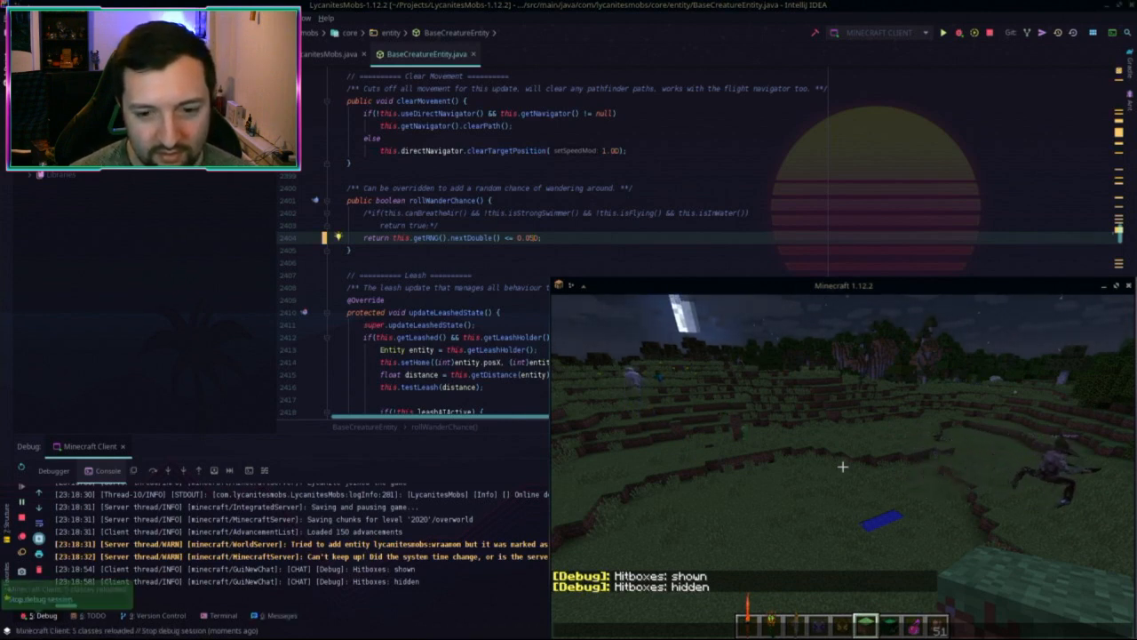
click(924, 492)
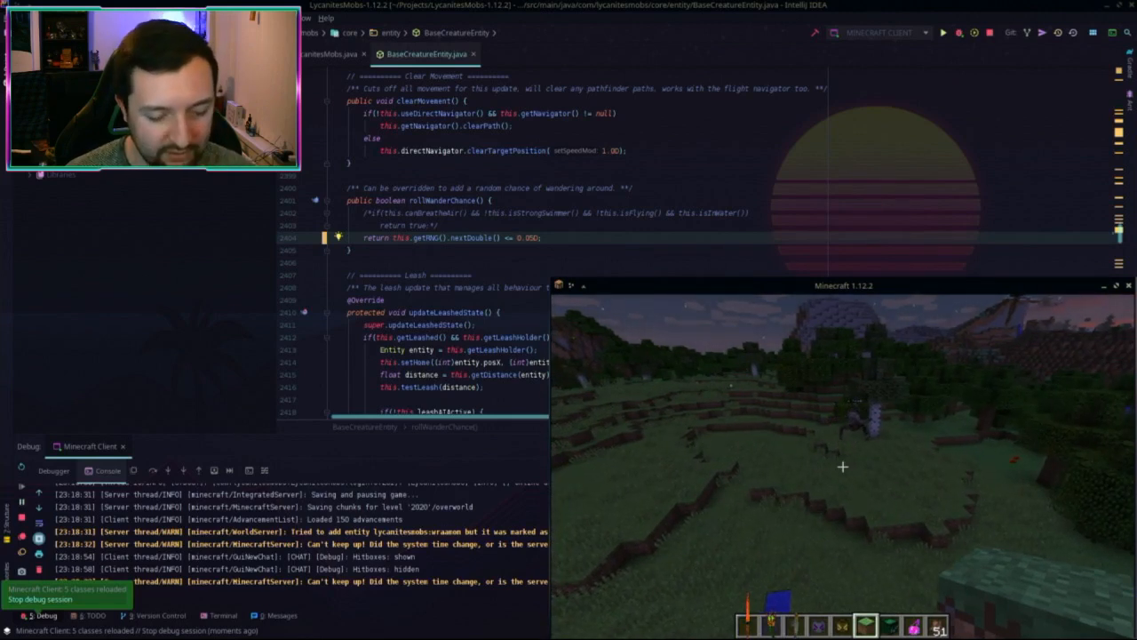
key(t)
Step: Switch to the LycanitesMobs 1.15.2 project window and open Search Everywhere
click(563, 5)
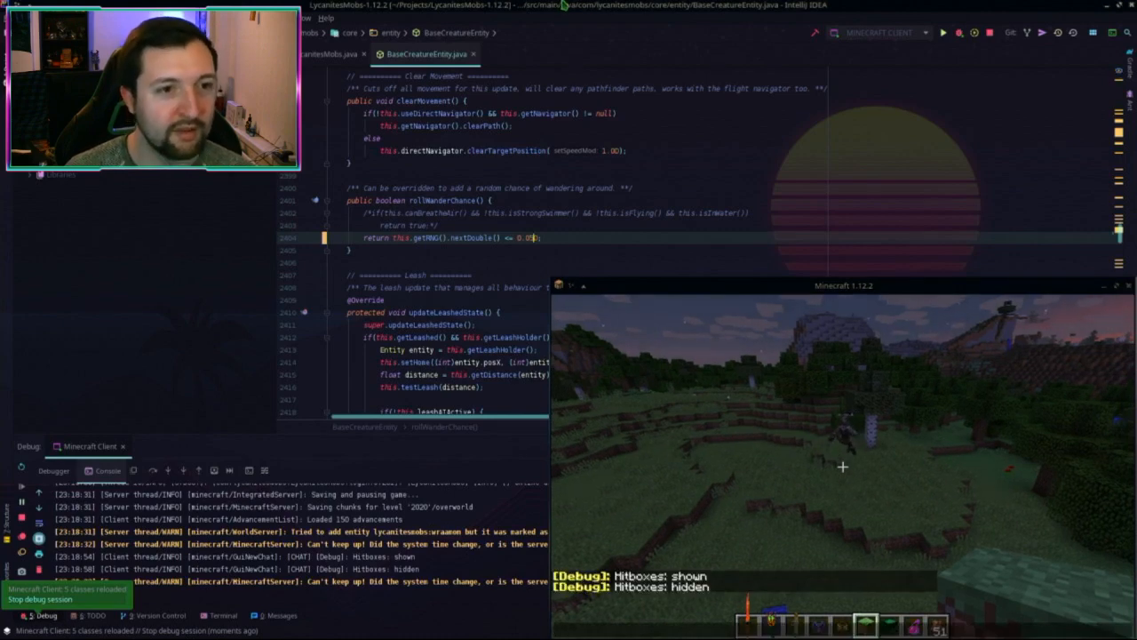
key(alt+Tab)
key(shift)
key(shift)
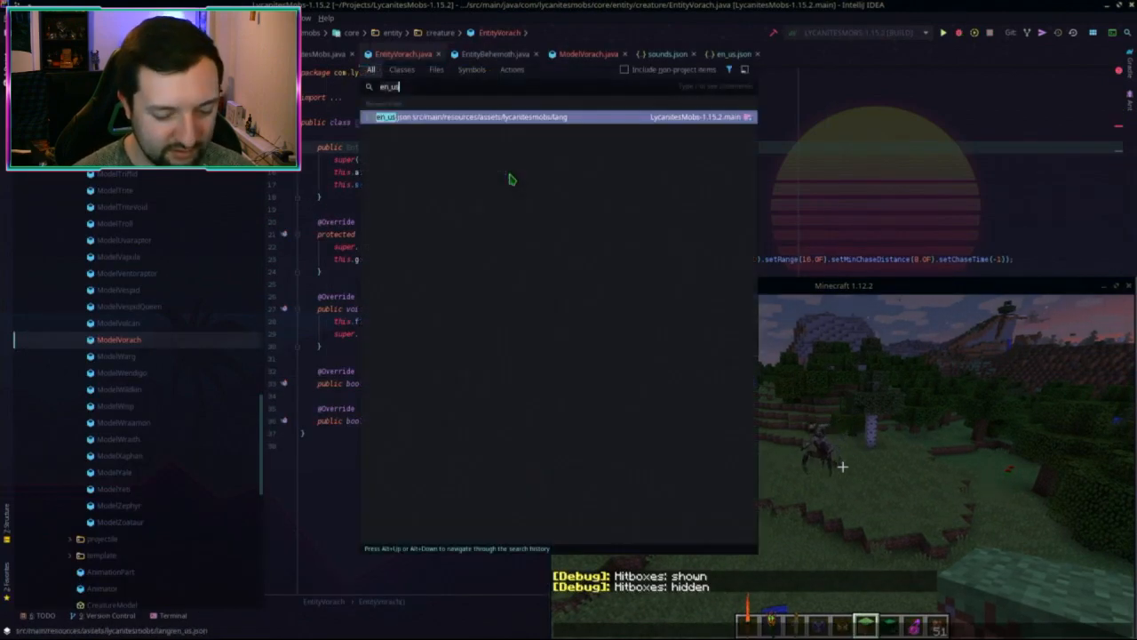
Step: Open the 1.15.2 BaseCreatureEntity.java, inspect rollWanderChance, then return to the 1.12.2 project
text(basecreature)
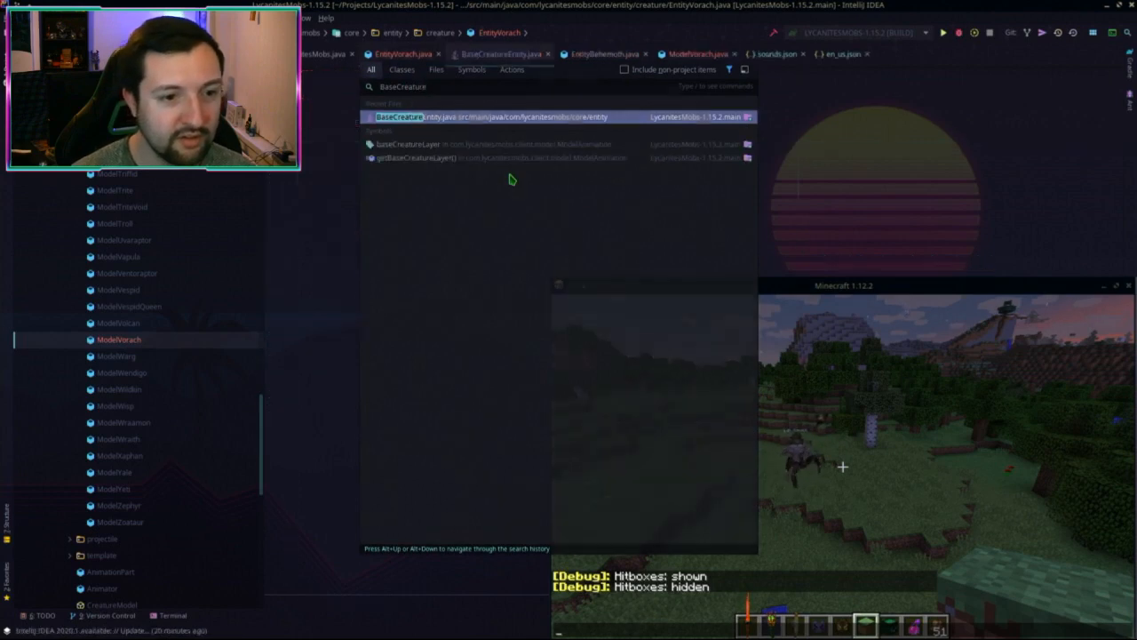
key(Return)
key(ctrl+f)
text(rollwander)
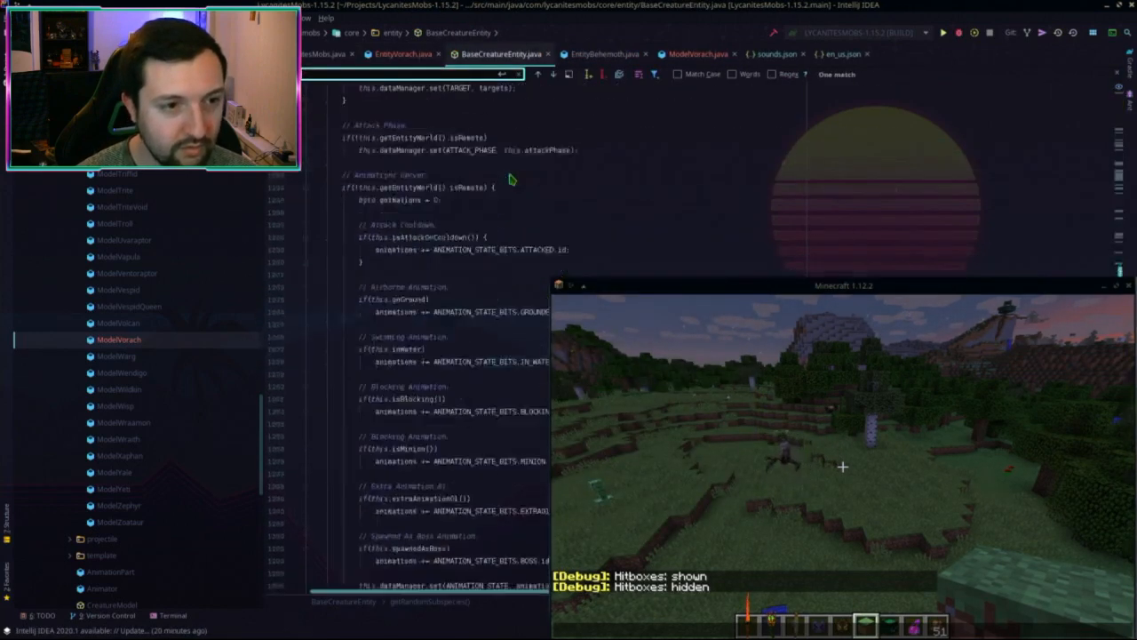
key(Escape)
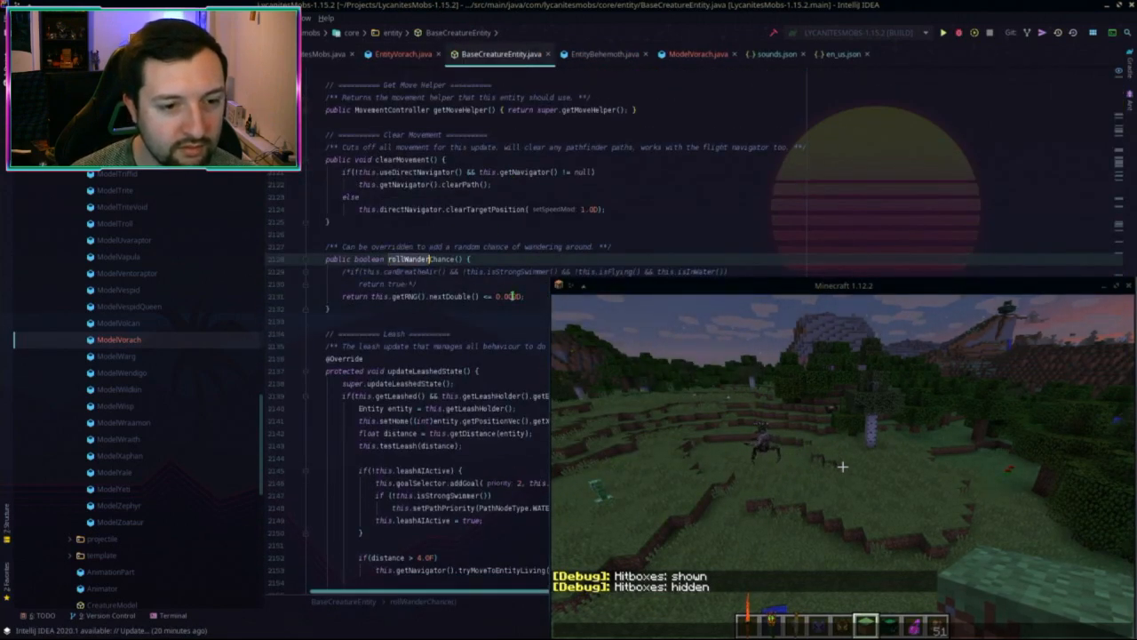
click(512, 296)
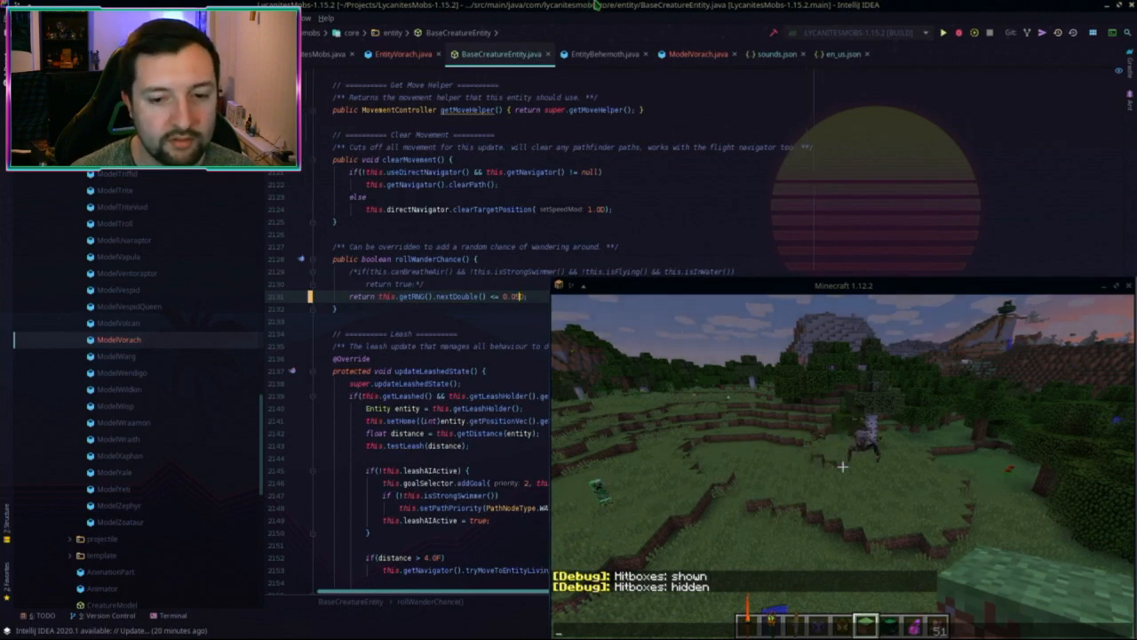
key(alt+Tab)
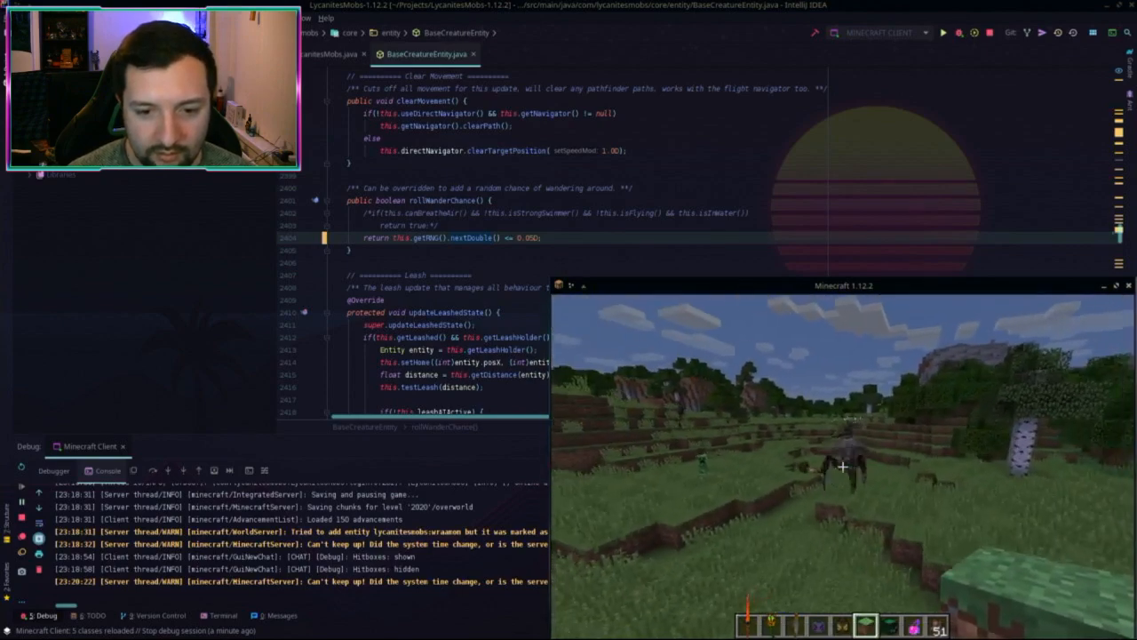
Step: Move the Minecraft window up, enlarge and centre it over the IDE, then resume play
key(t)
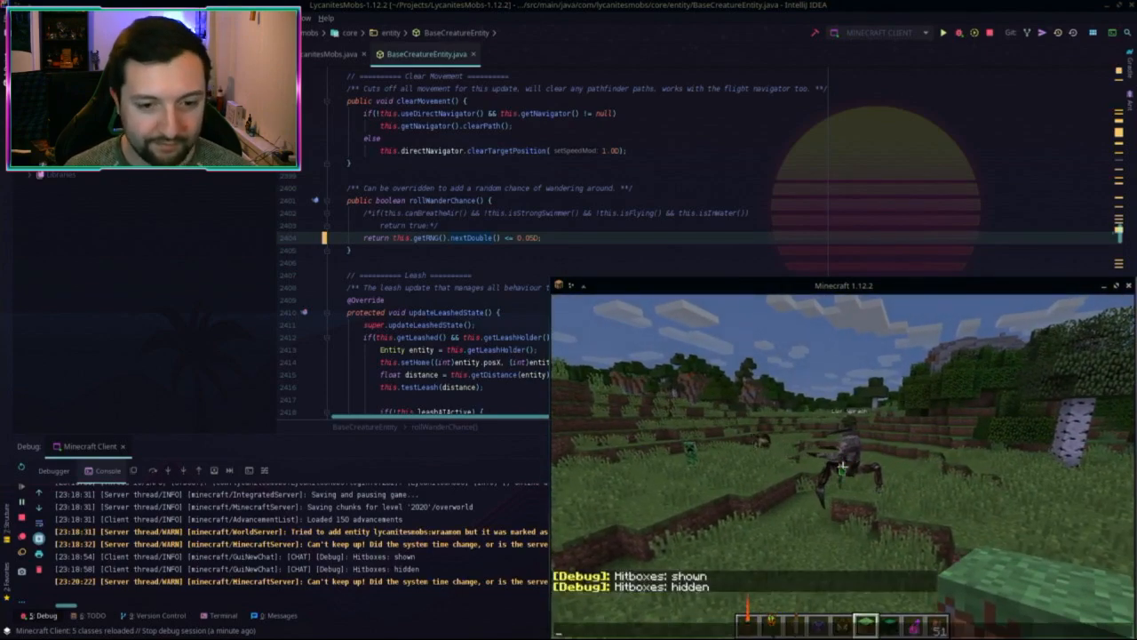
drag(844, 285, 407, 18)
drag(697, 372, 990, 507)
drag(551, 18, 590, 37)
key(Escape)
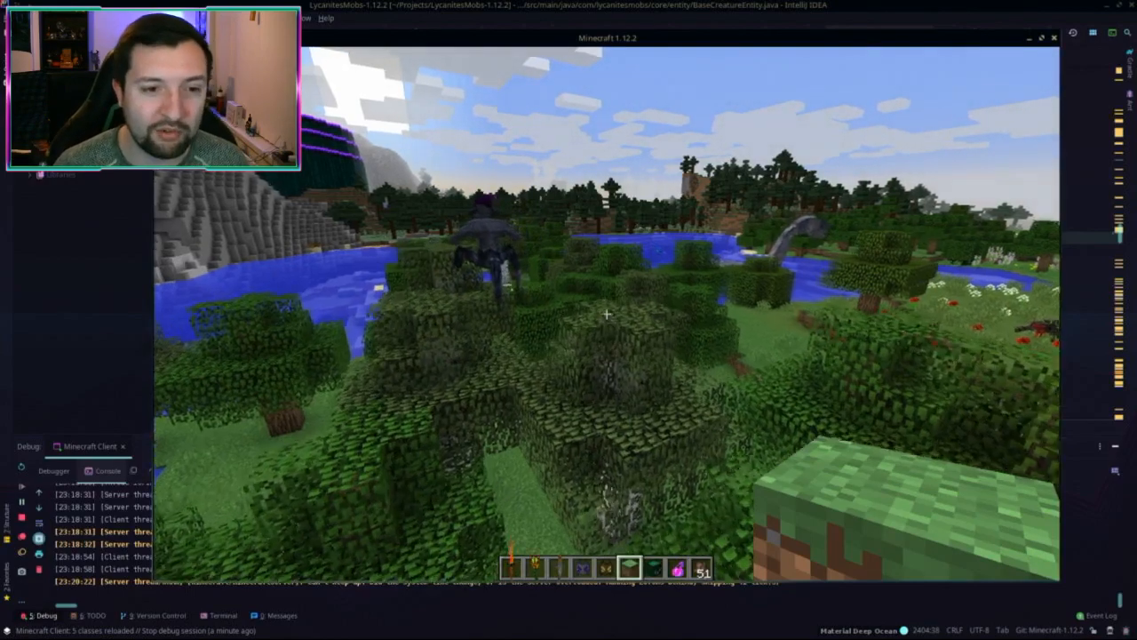
Step: Fly past the lake and across the grassland to the Lux Vorach among the birch trees
key(w)
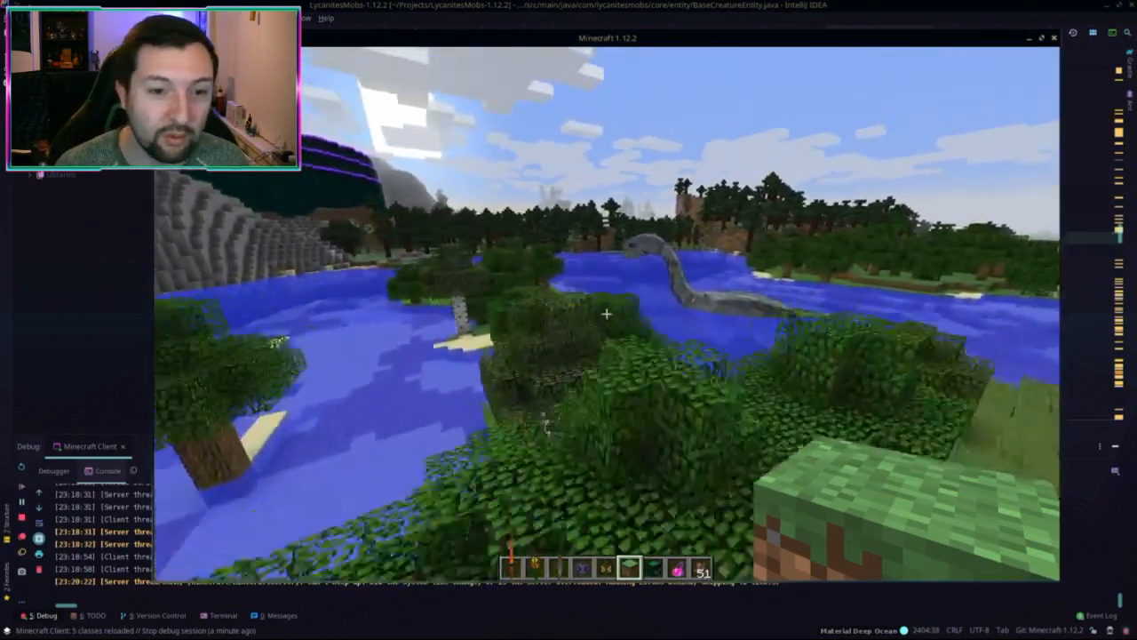
key(w)
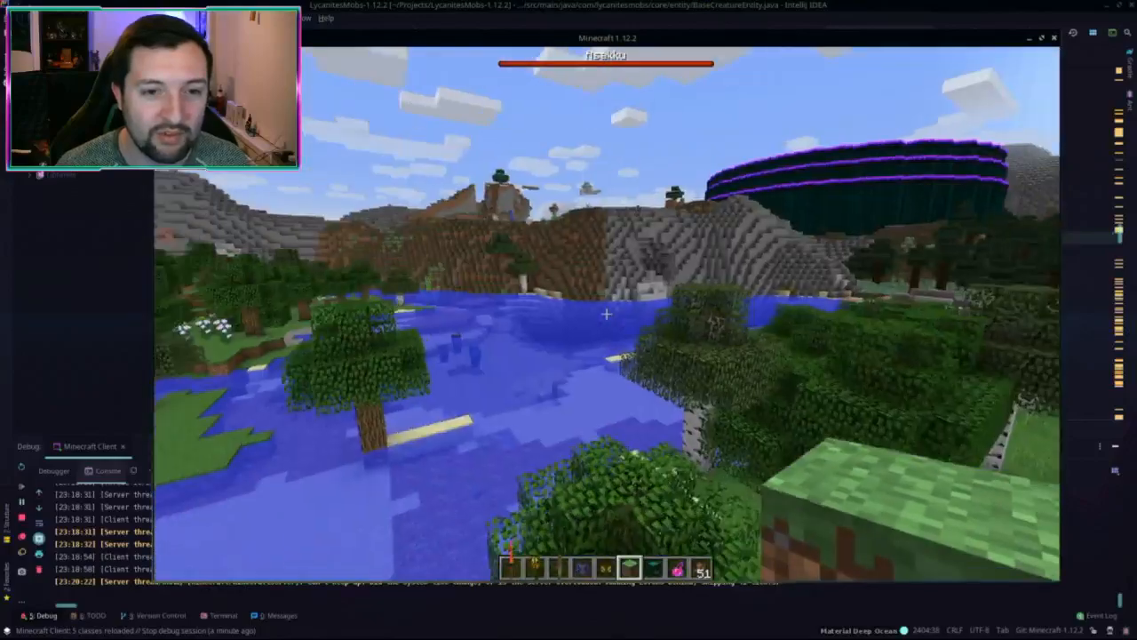
key(w)
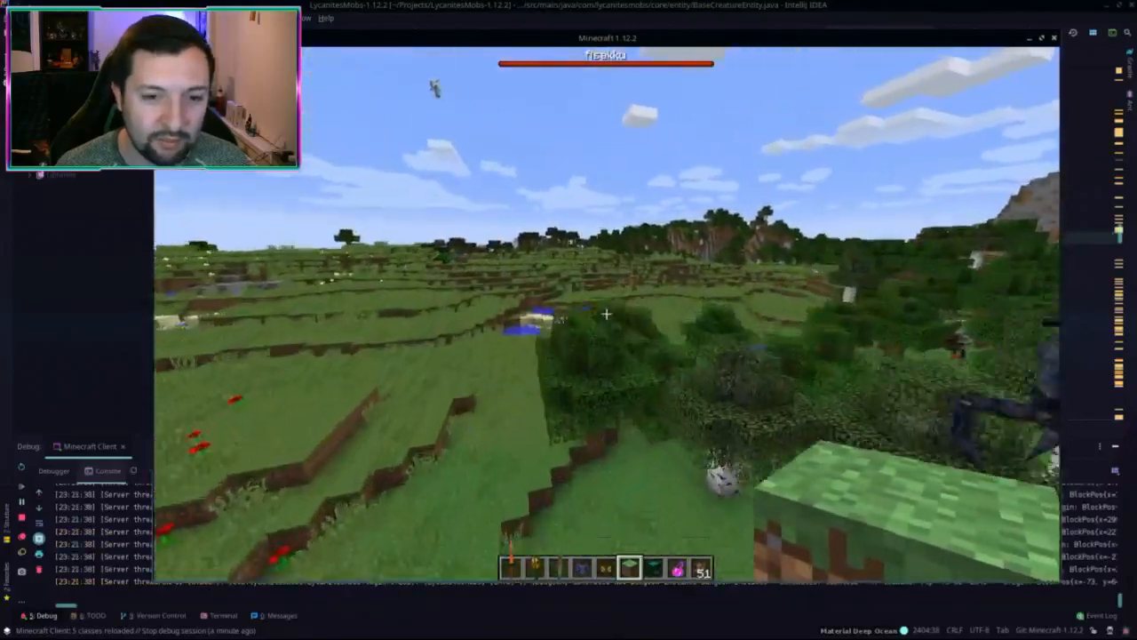
key(w)
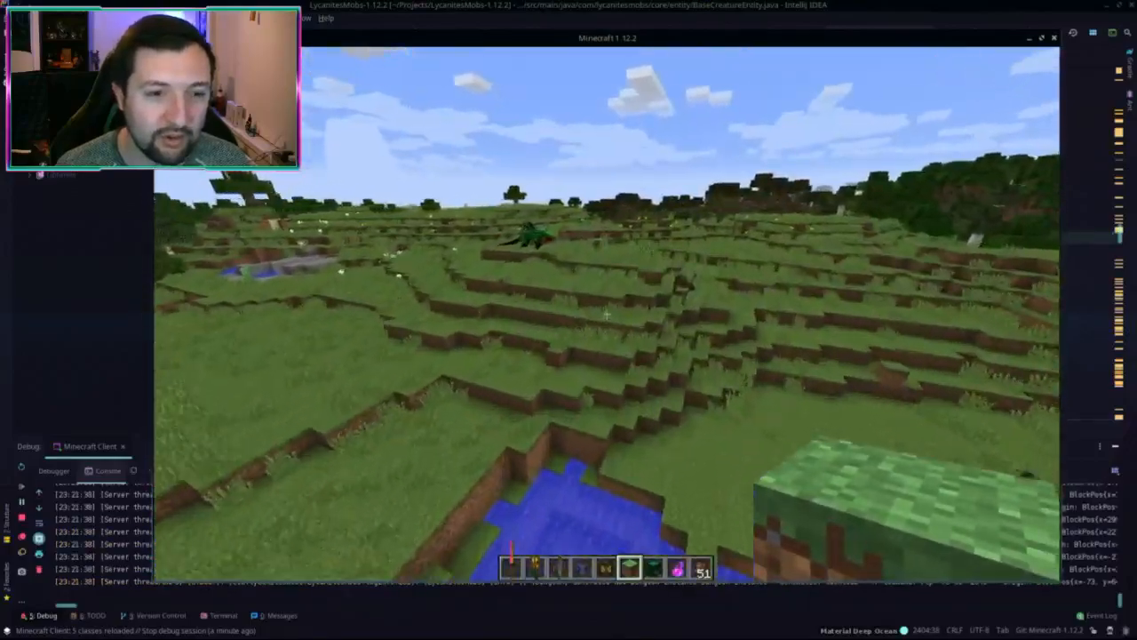
key(w)
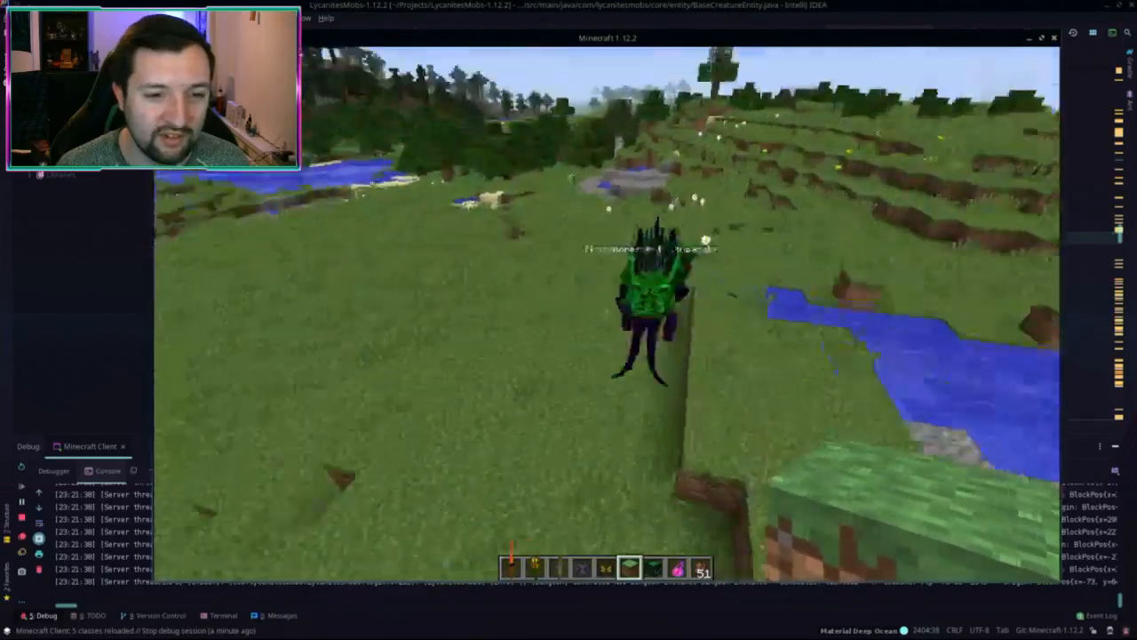
key(w)
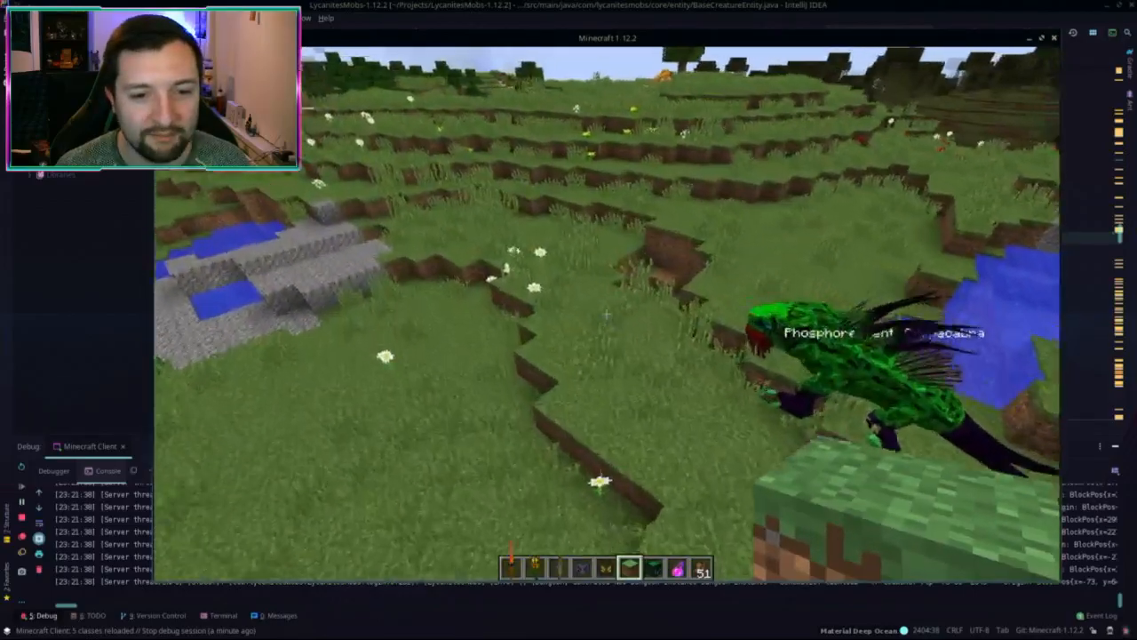
key(w)
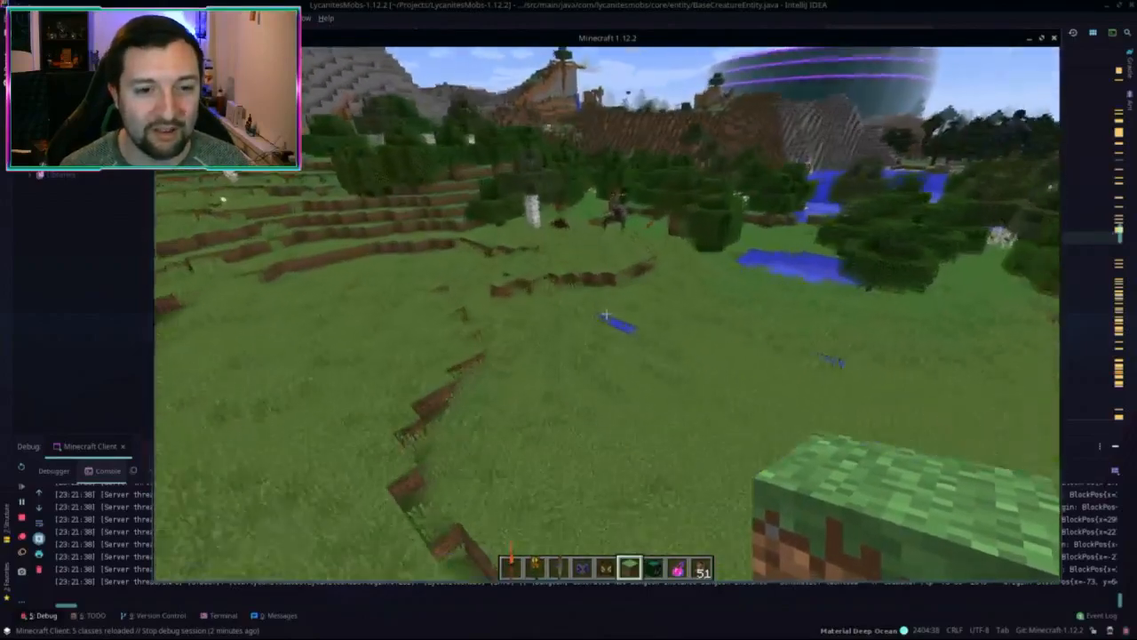
key(w)
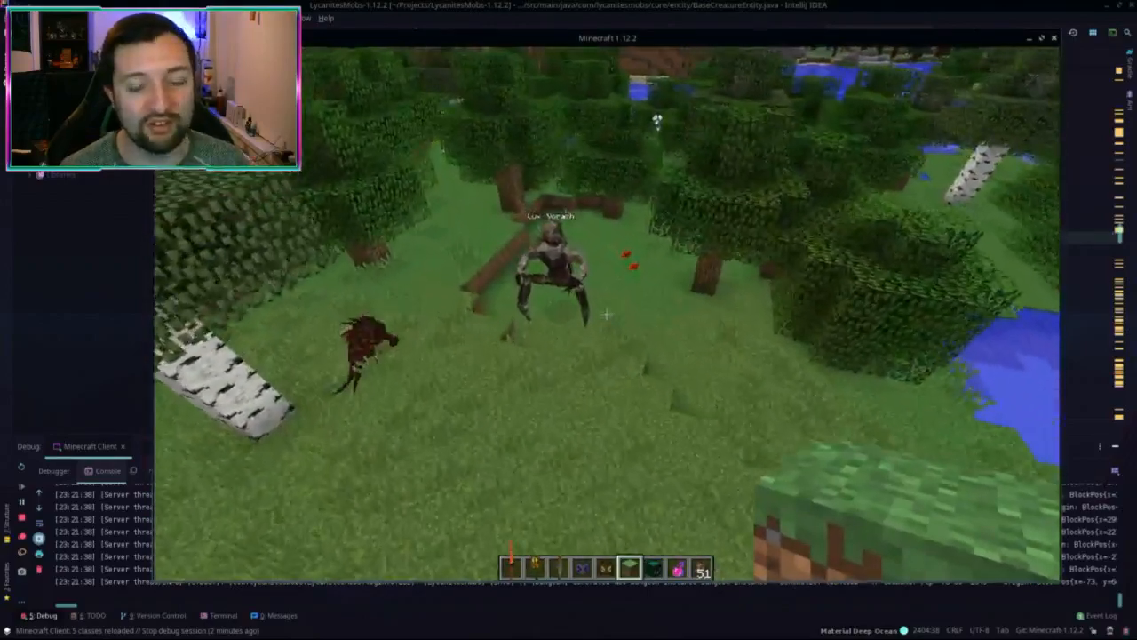
mouse_move(605, 313)
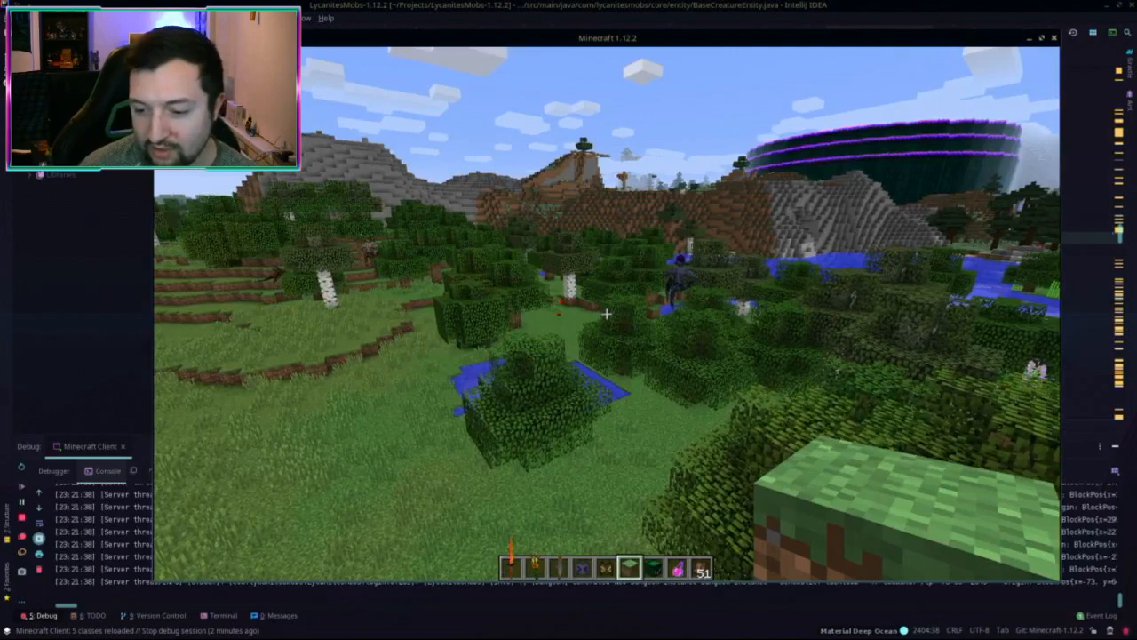
Step: Pick a spawn item from the creative inventory and spawn the creature on the ground
key(e)
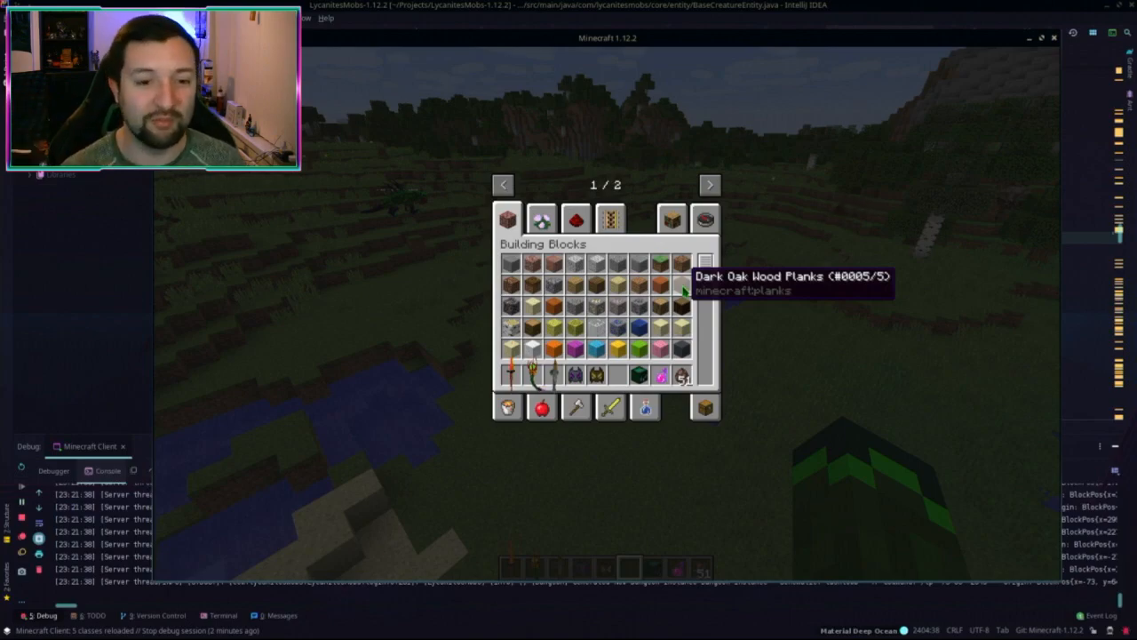
key(e)
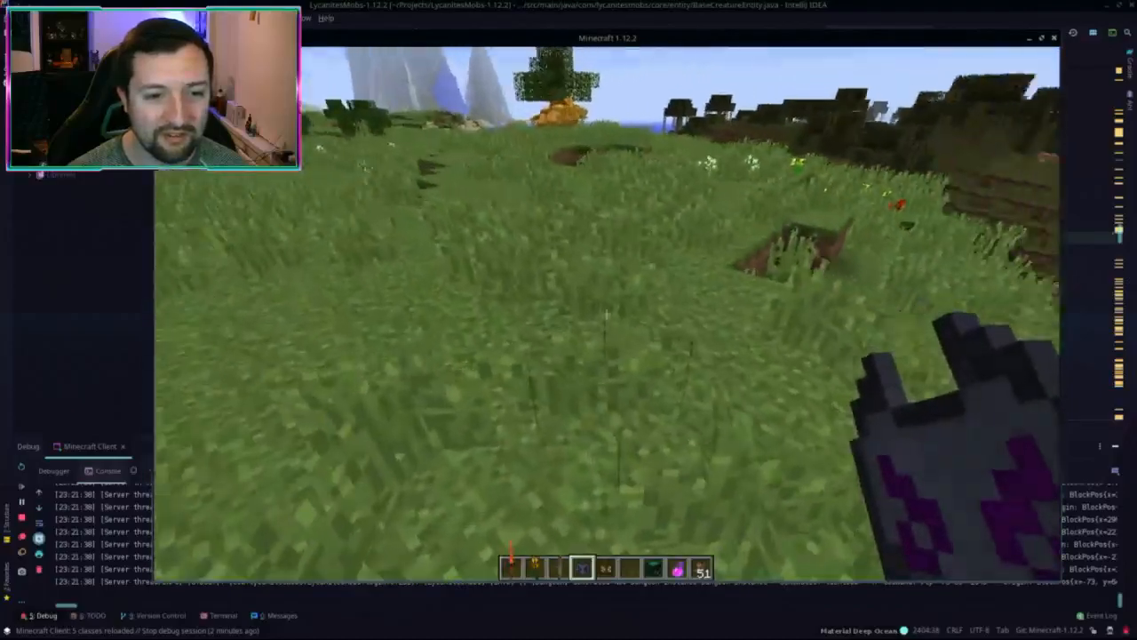
right_click(605, 315)
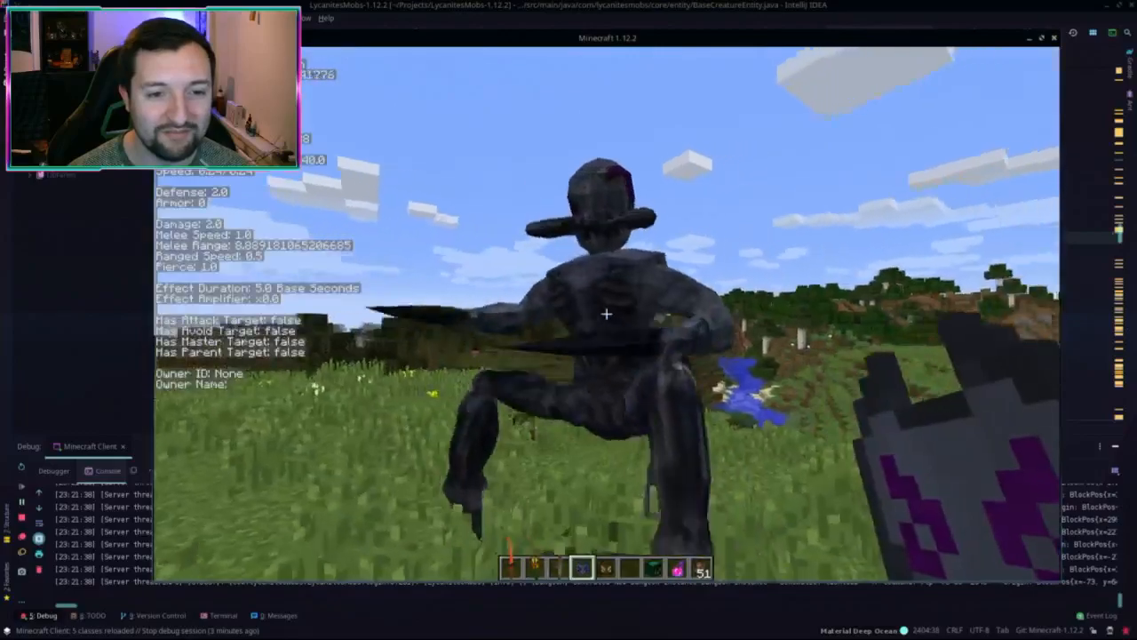
scroll(605, 315, down, 1)
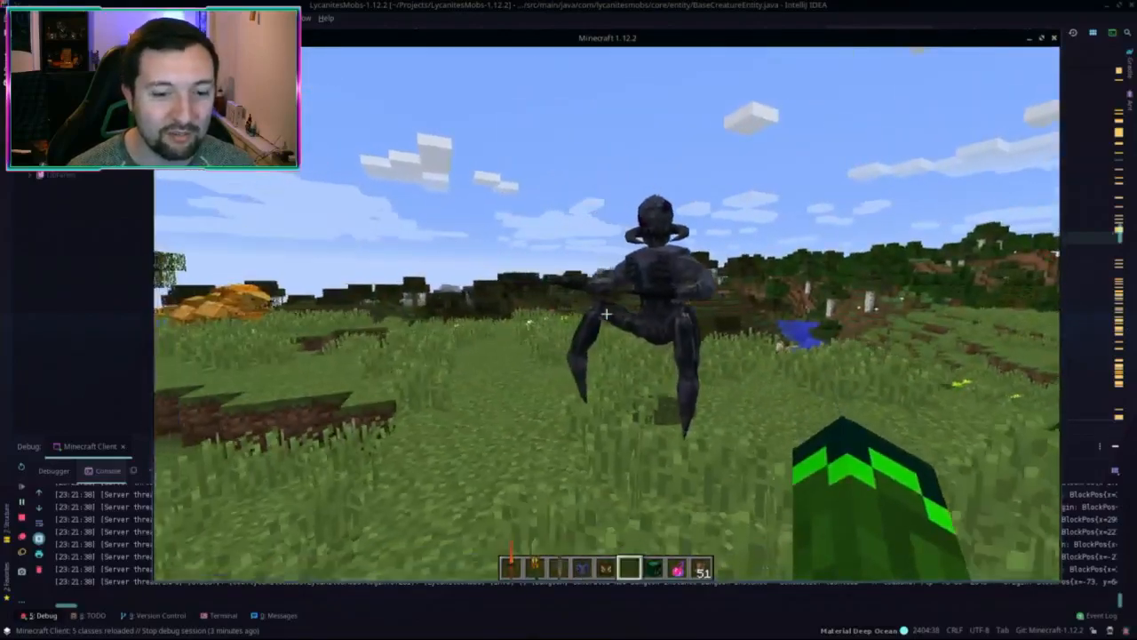
scroll(606, 314, down, 3)
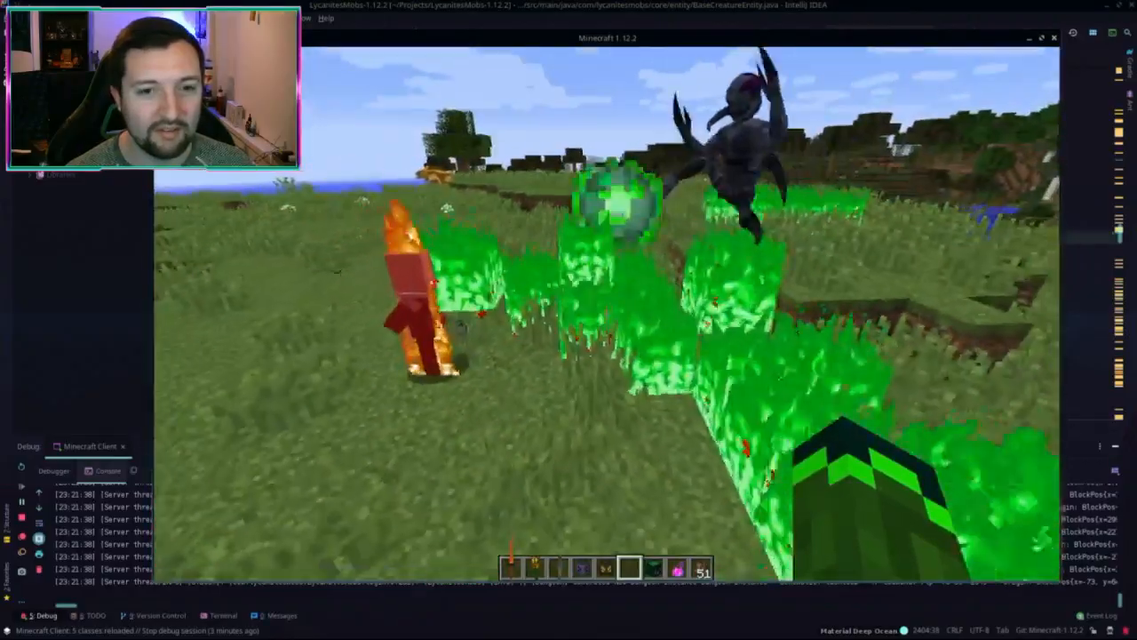
Step: Circle the creature to read its debug stats, then follow the dark Vorach across the meadow
key(s)
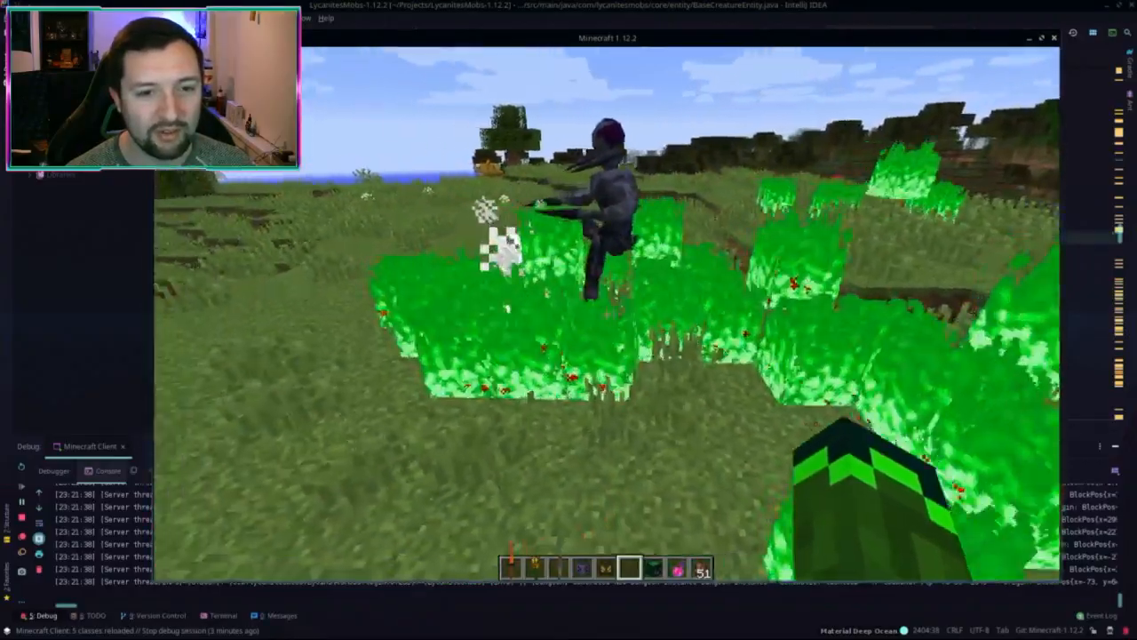
key(a)
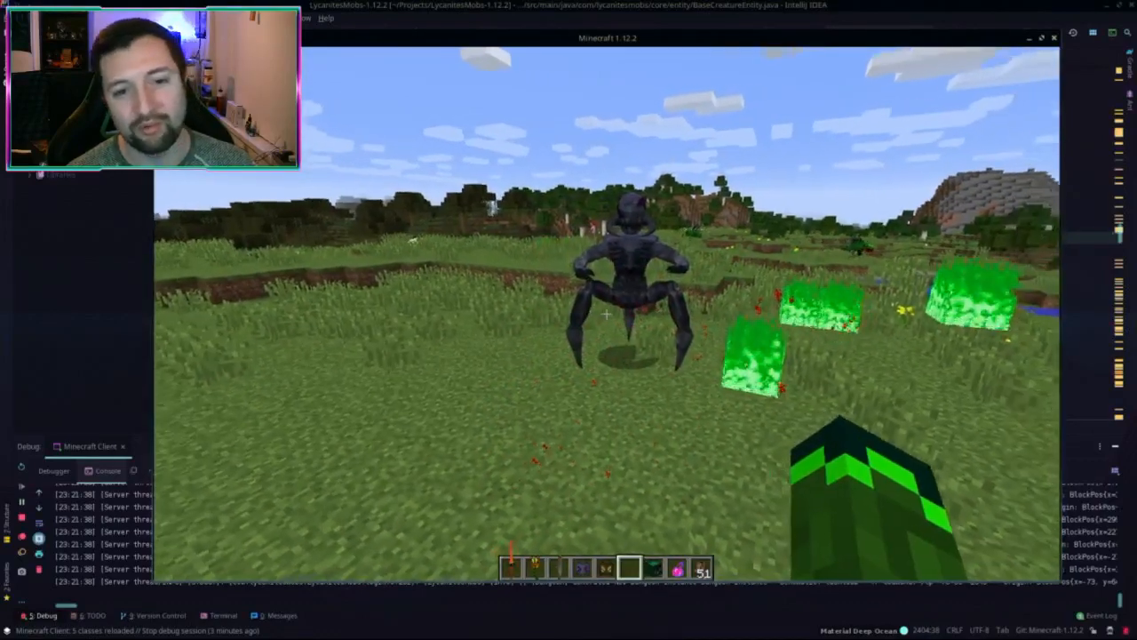
key(w)
key(a)
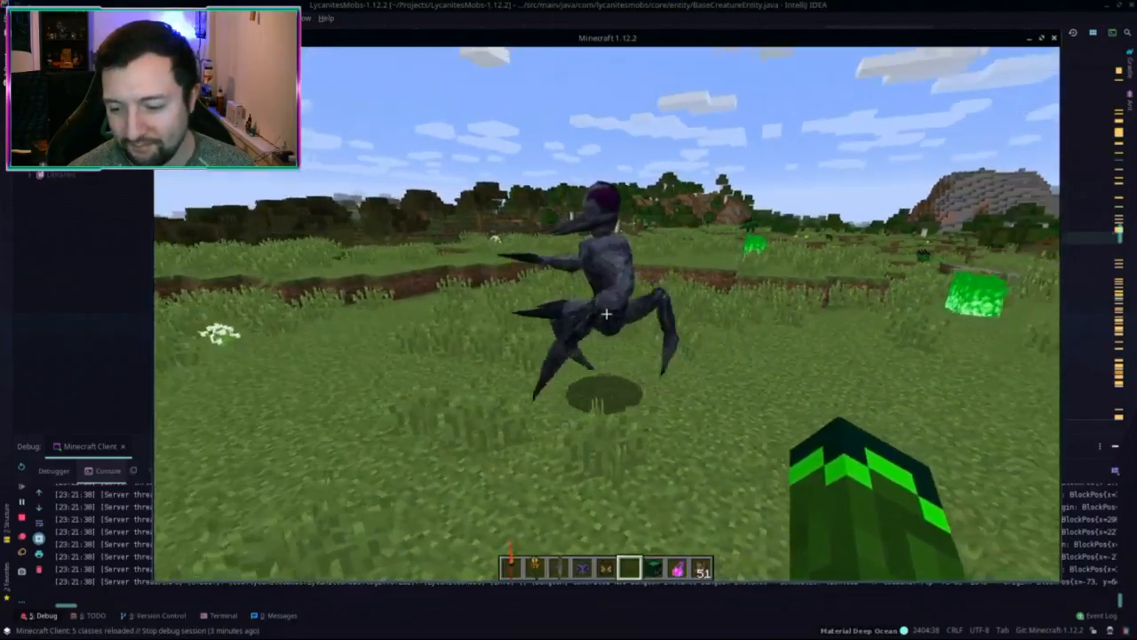
key(w)
key(w)
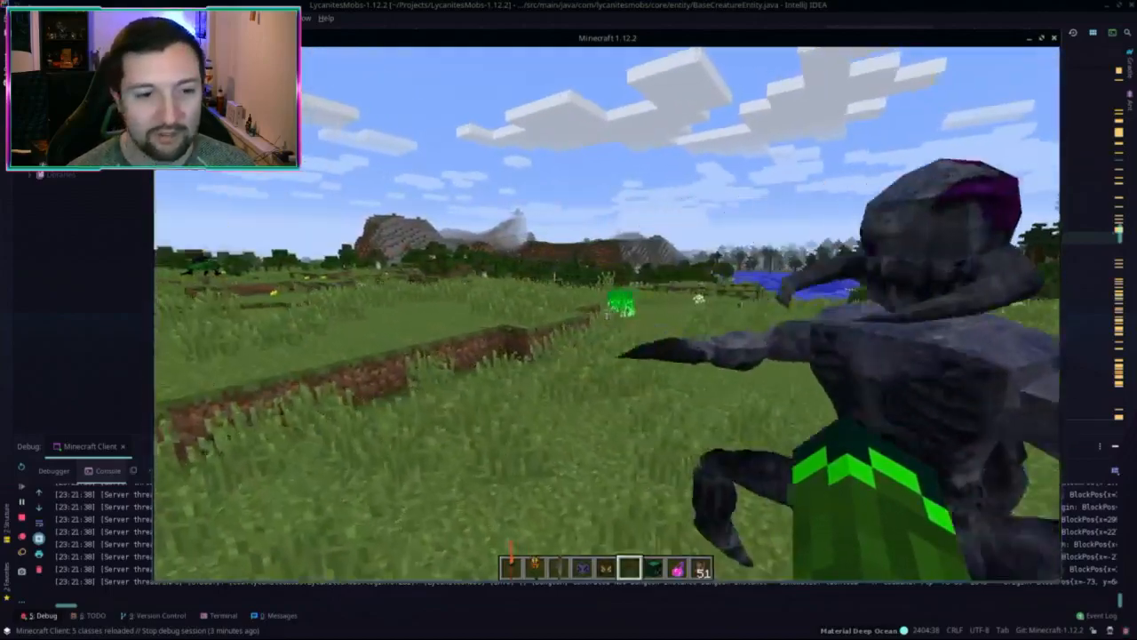
key(w)
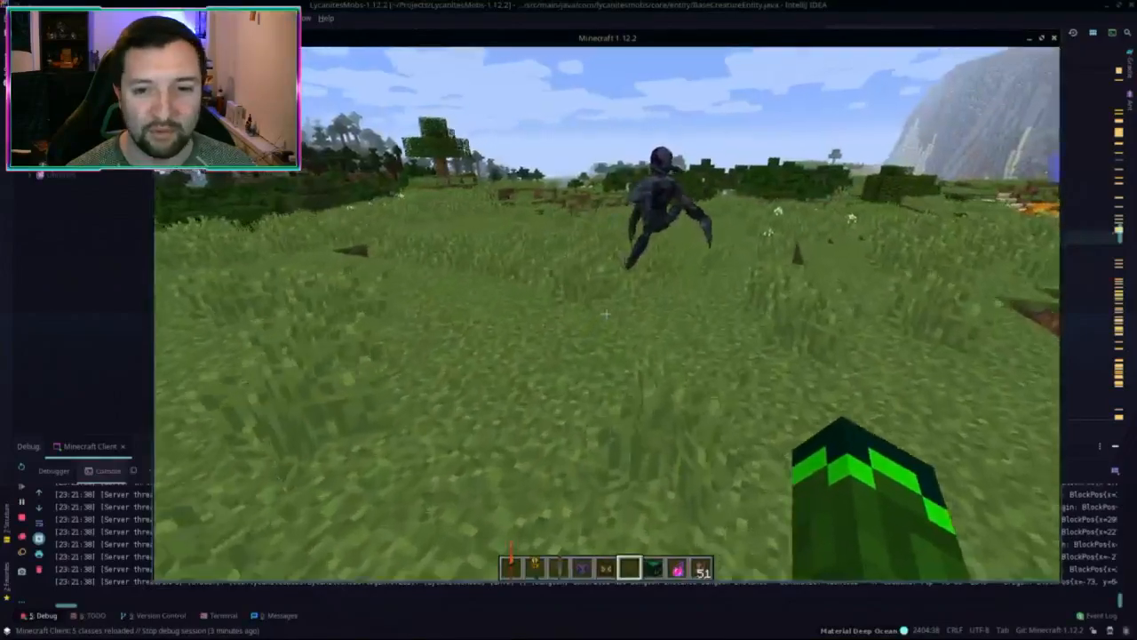
key(s)
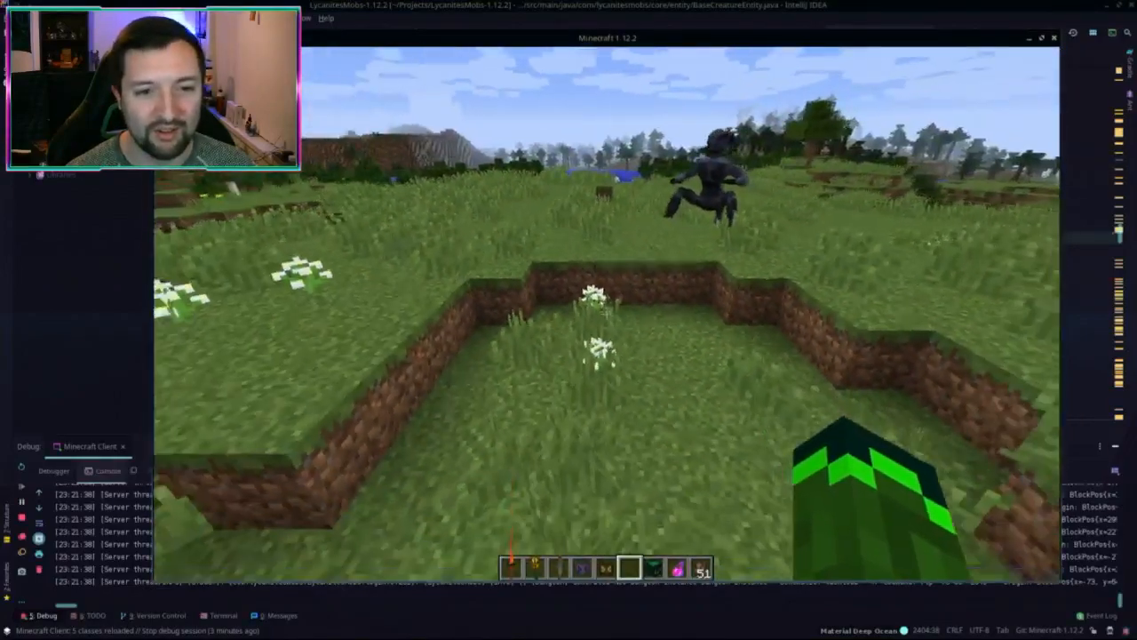
key(w)
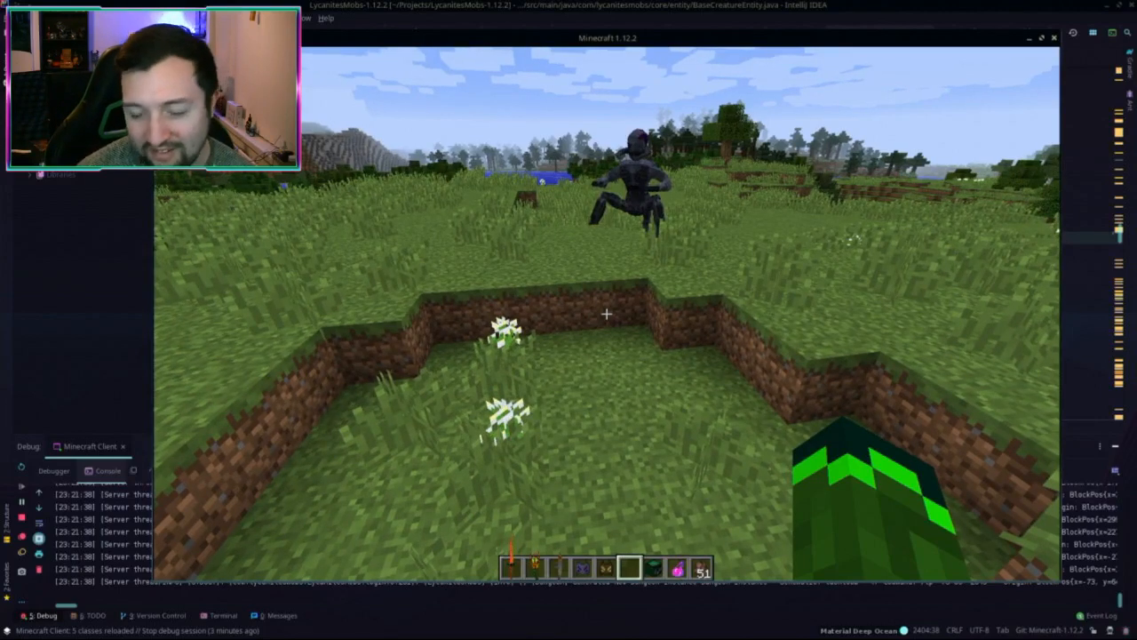
key(w)
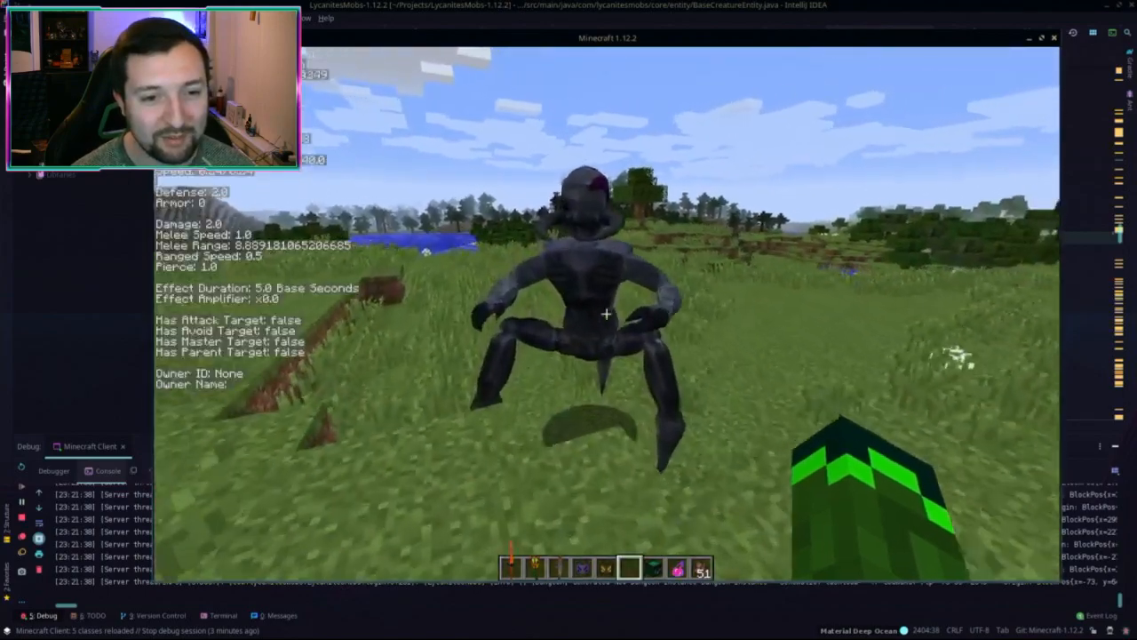
key(d)
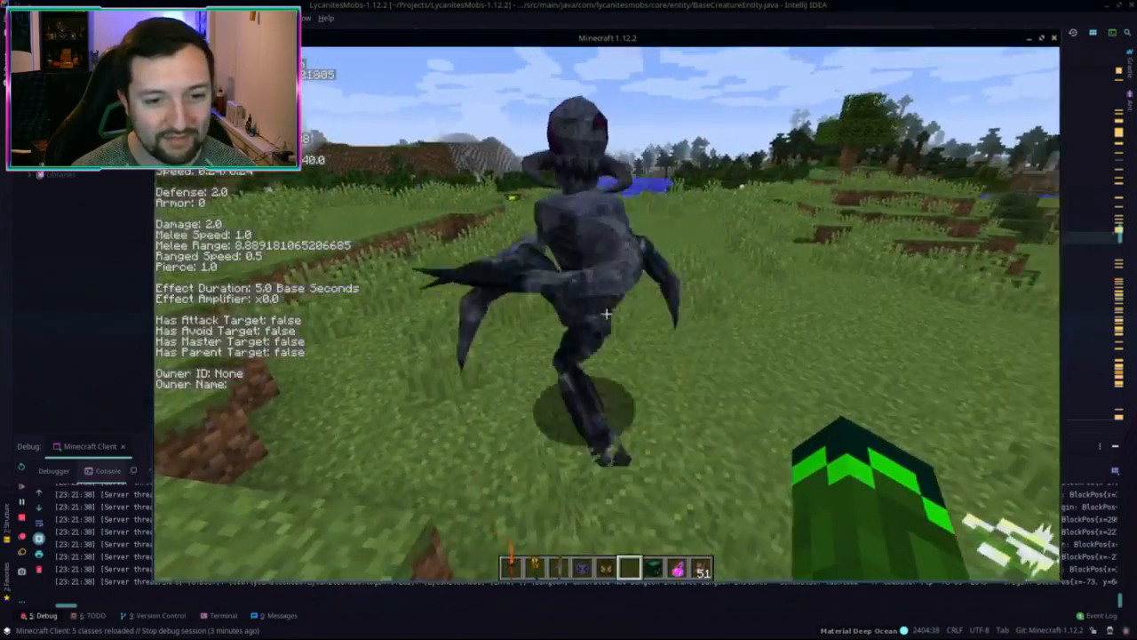
key(w)
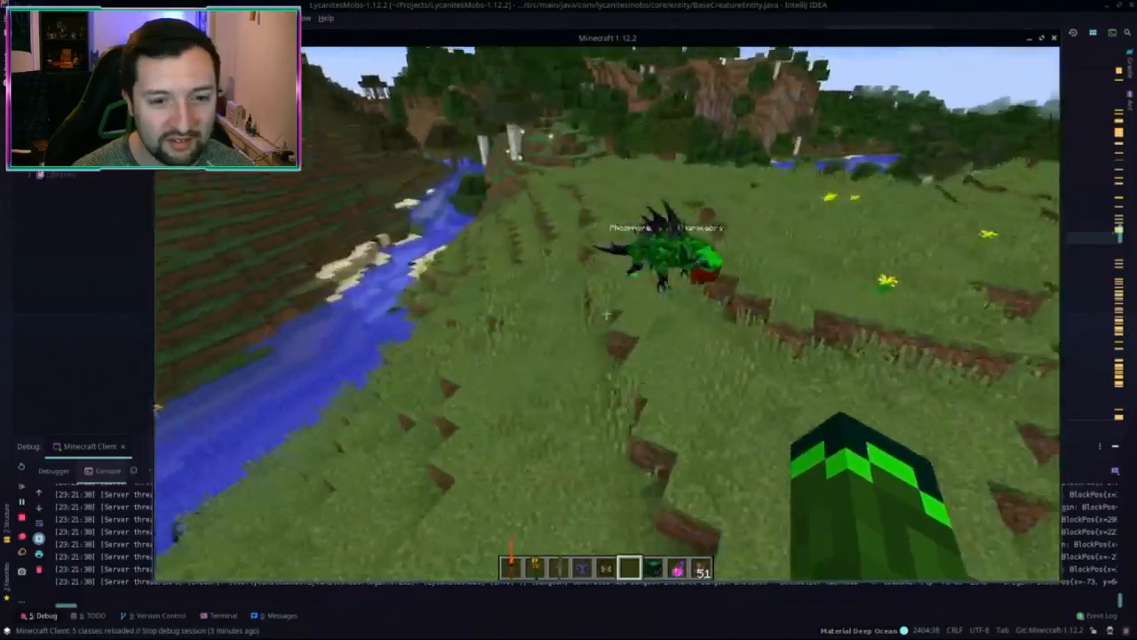
Step: Walk up to the green Chupacabra by the river, back off, then approach it again
key(w)
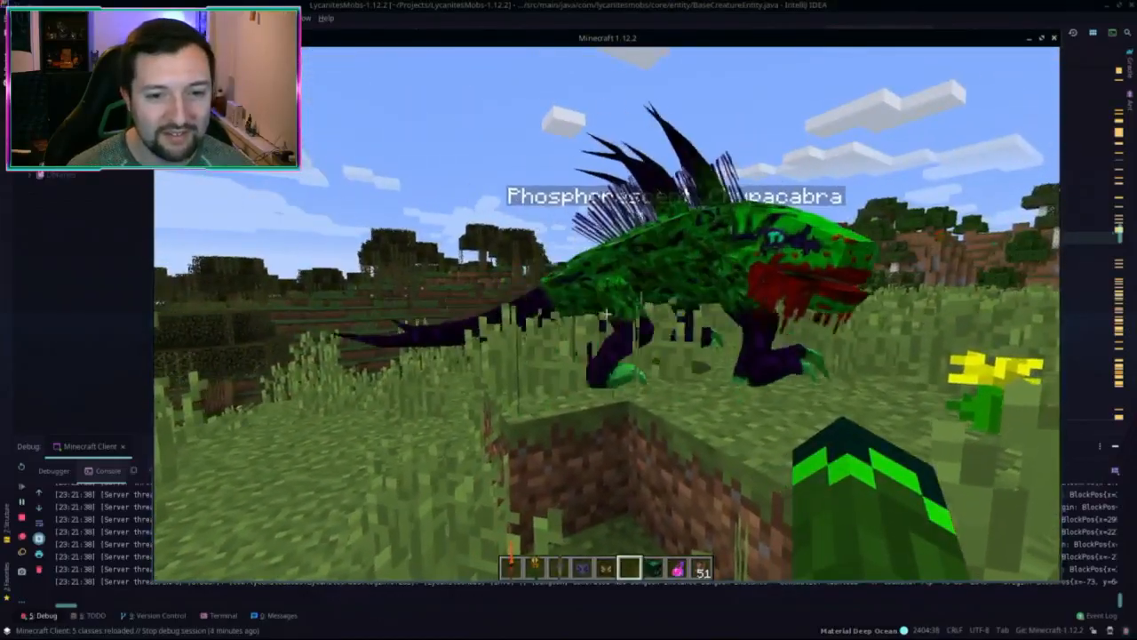
key(s)
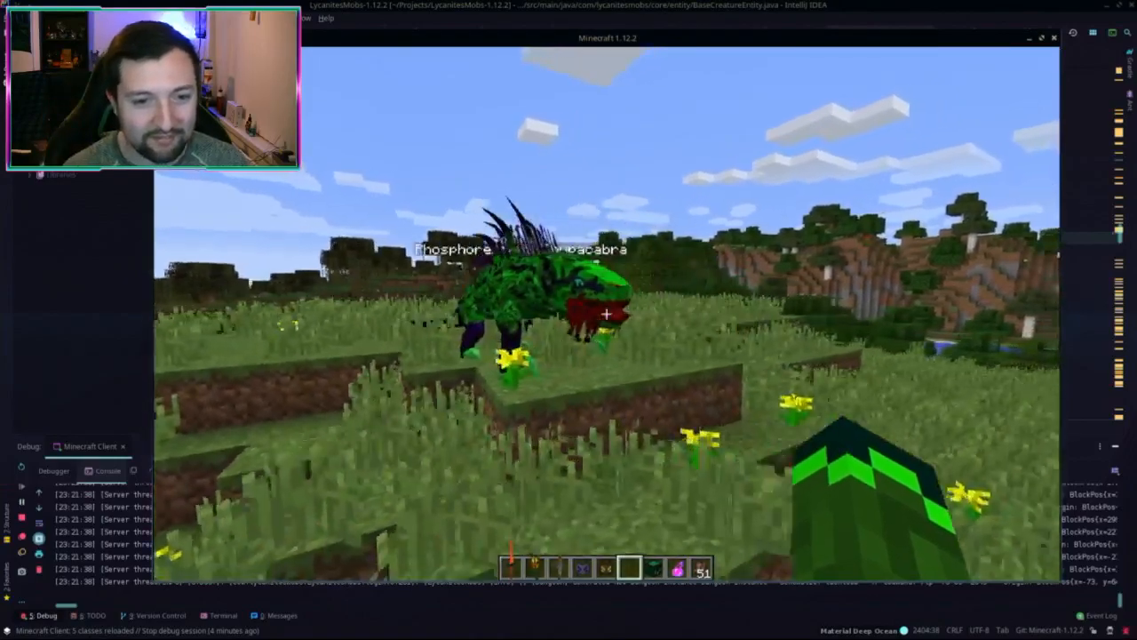
key(w)
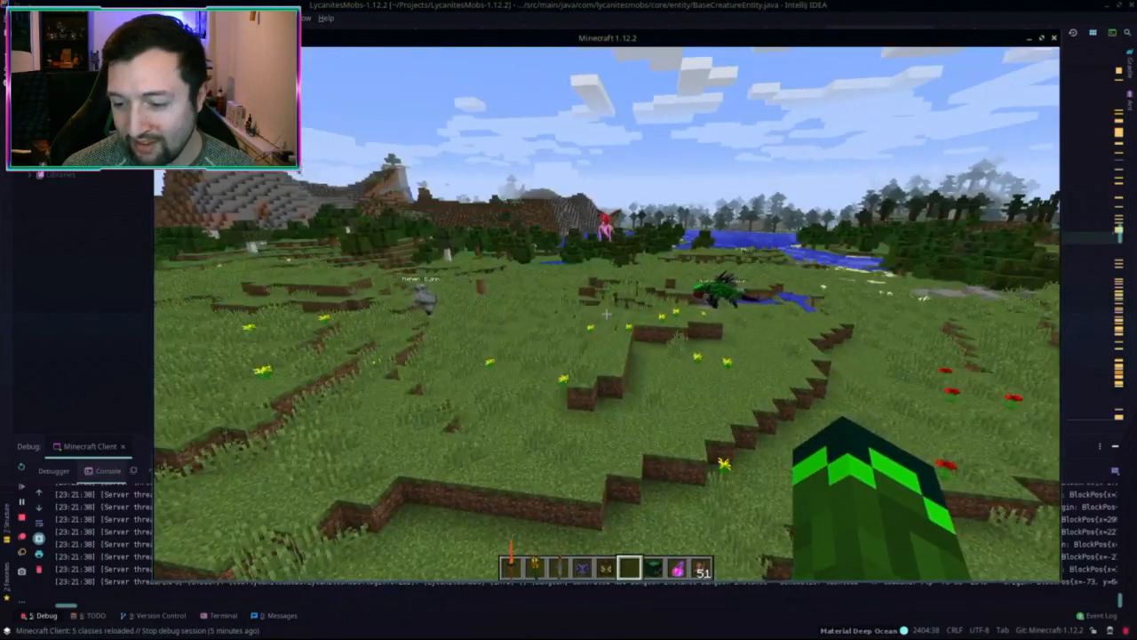
Step: Follow the Phosphorescent Chupacabra over the terraced hills past the Ashen Djinn toward the river valley
key(w)
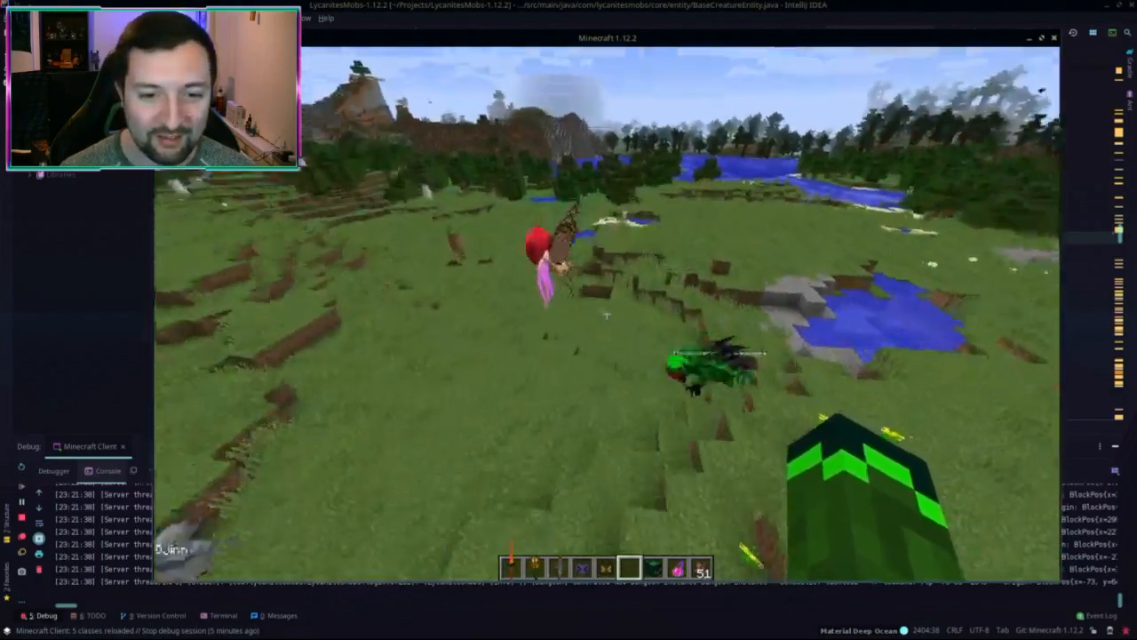
key(w)
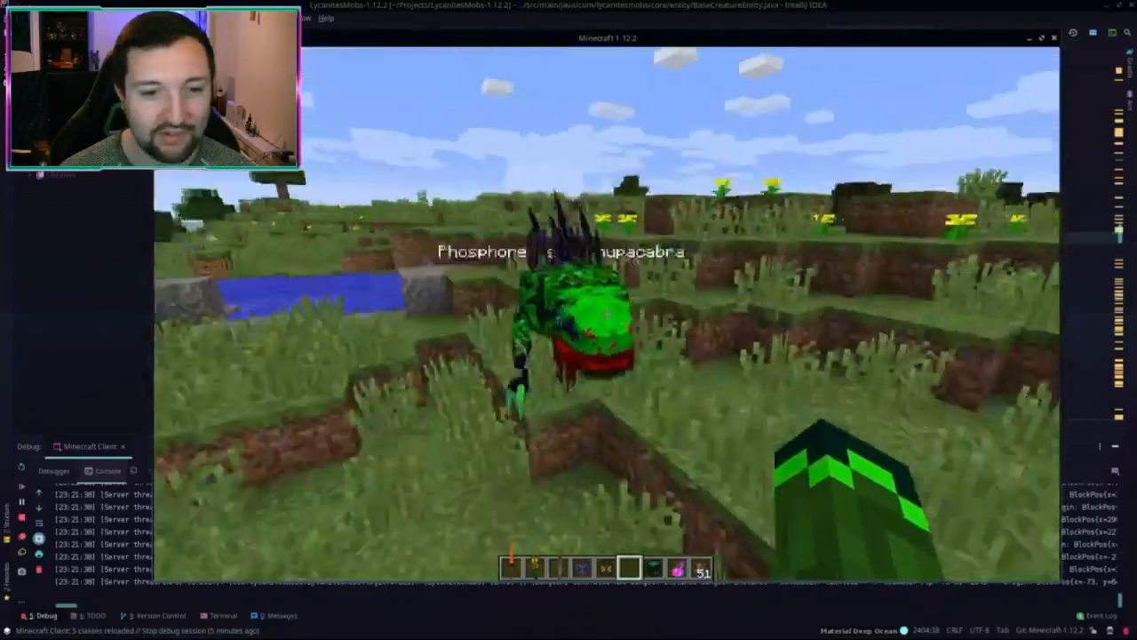
key(w)
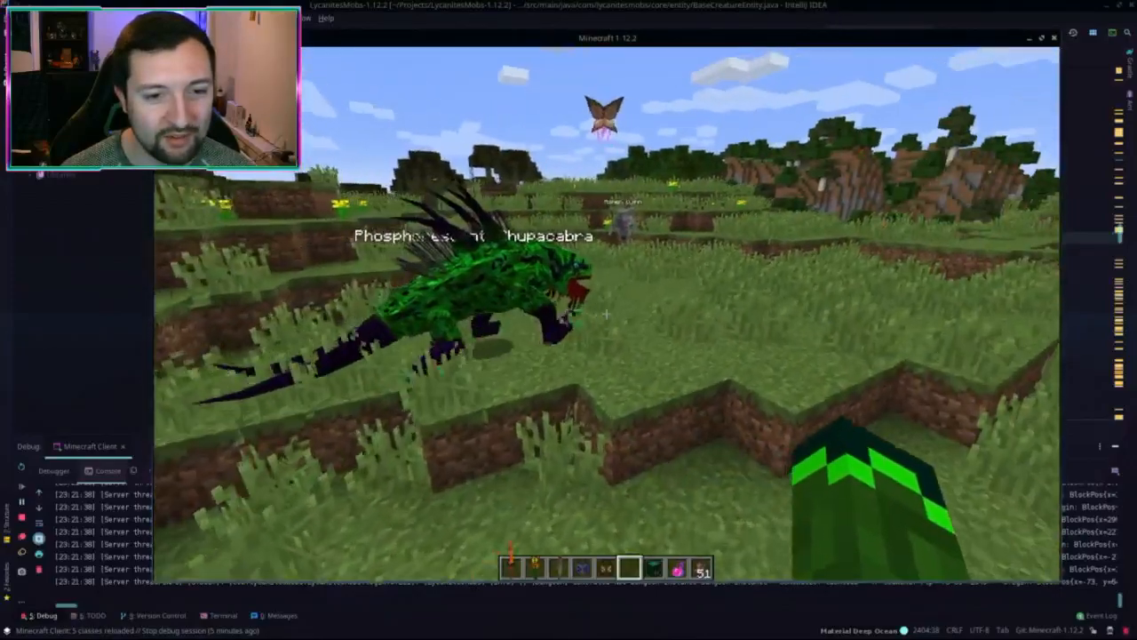
key(w)
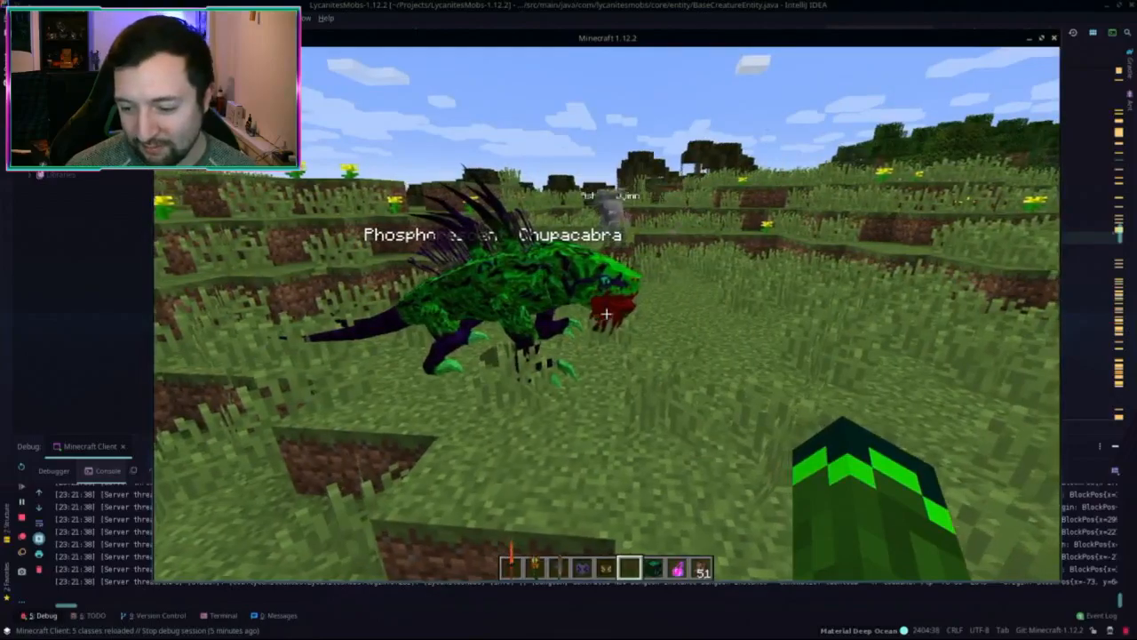
key(w)
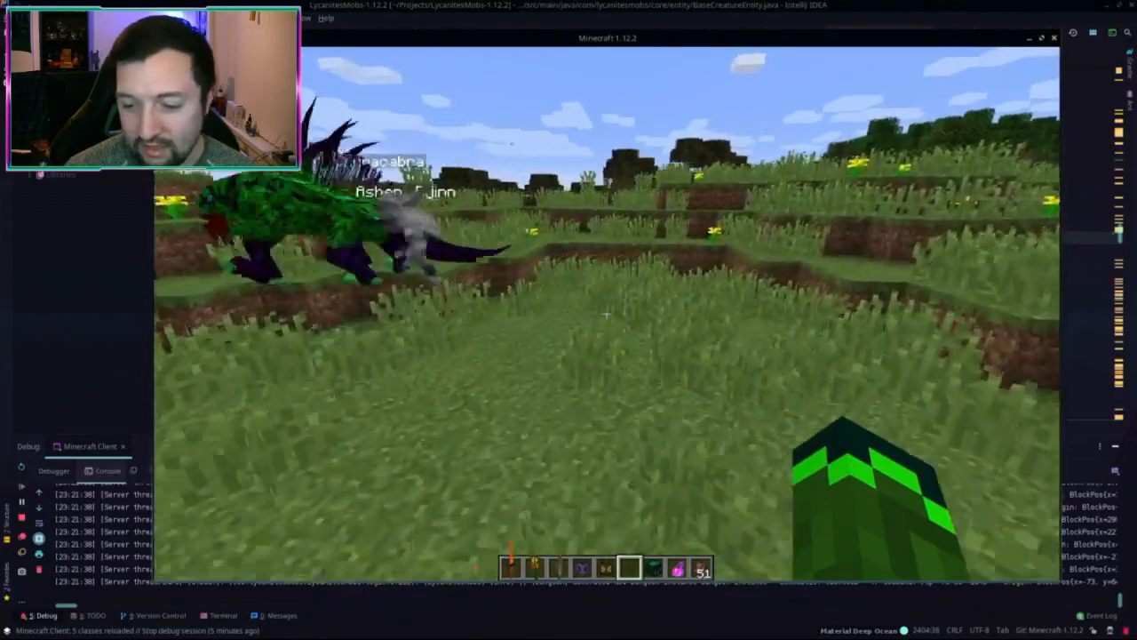
key(w)
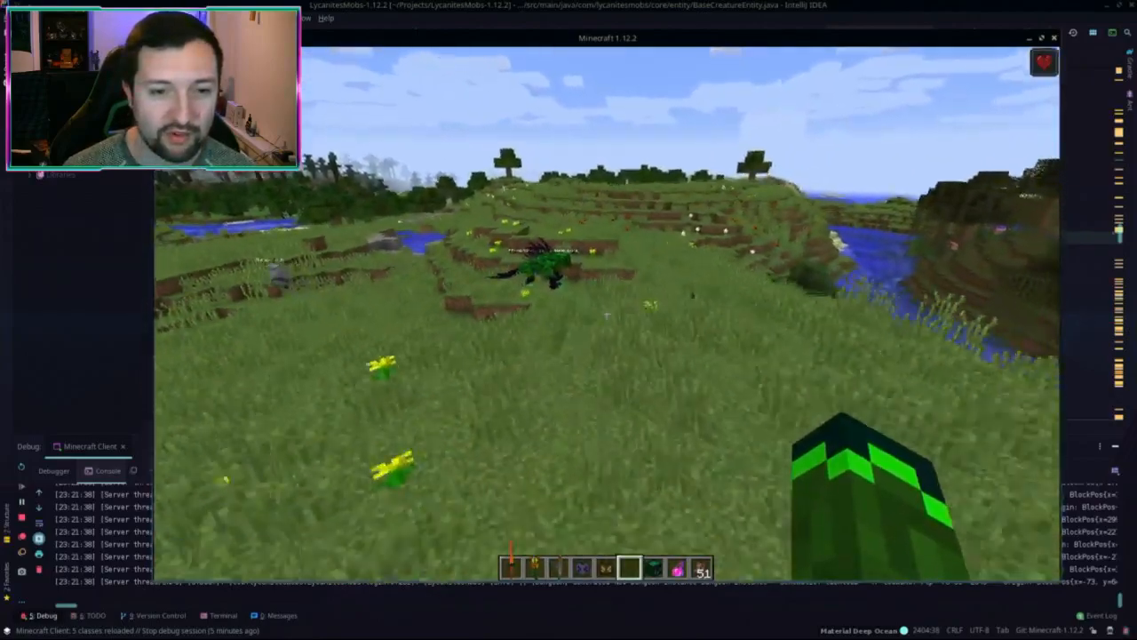
key(w)
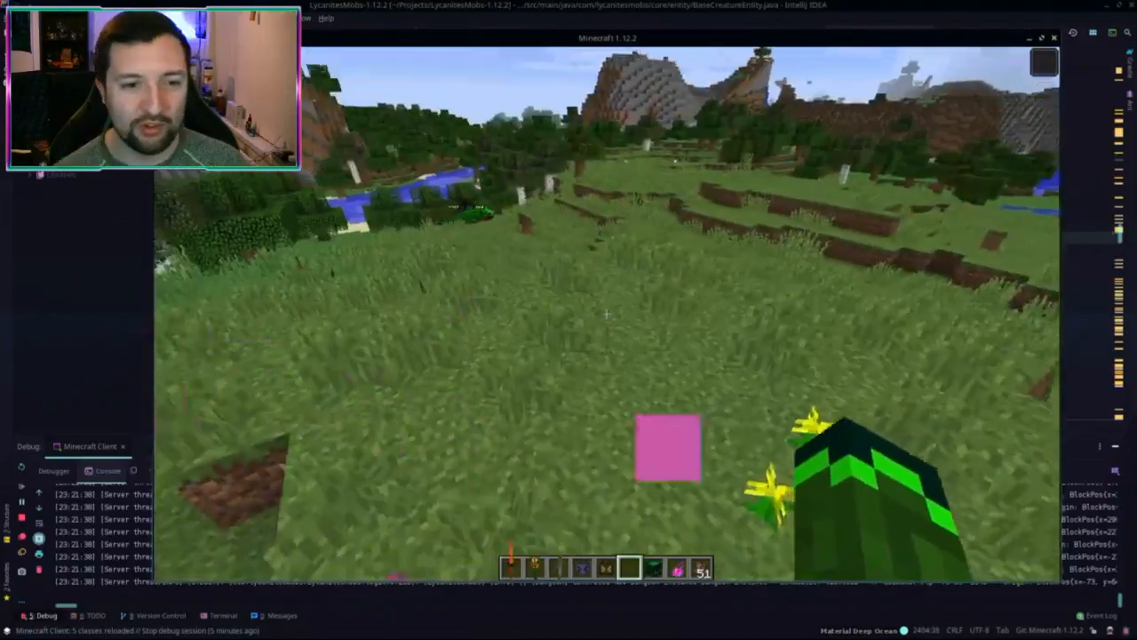
key(w)
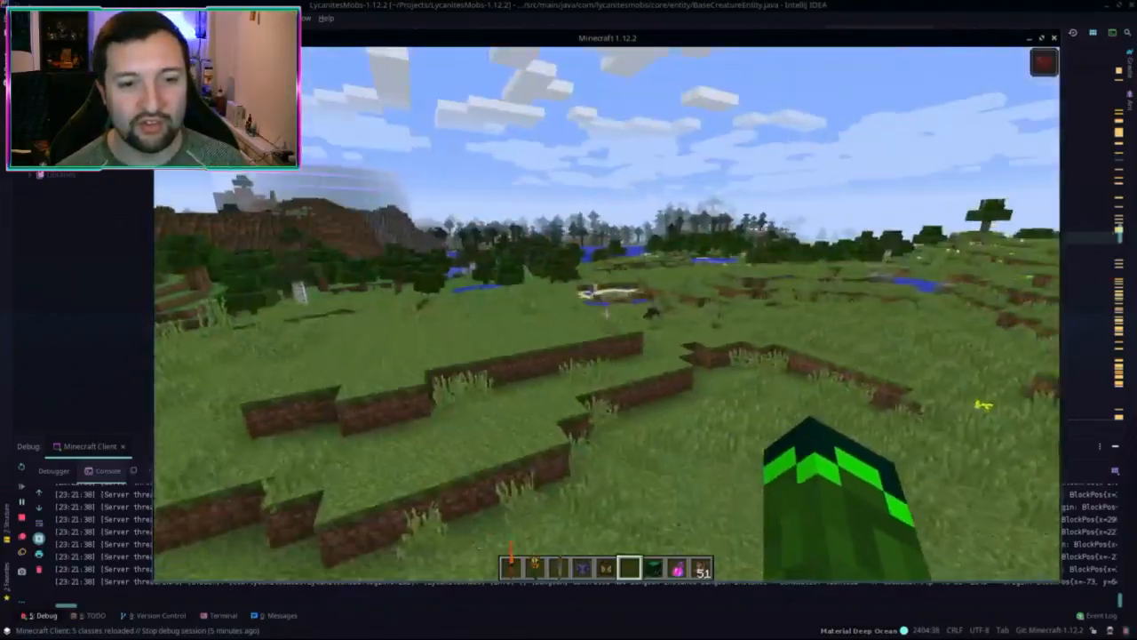
key(w)
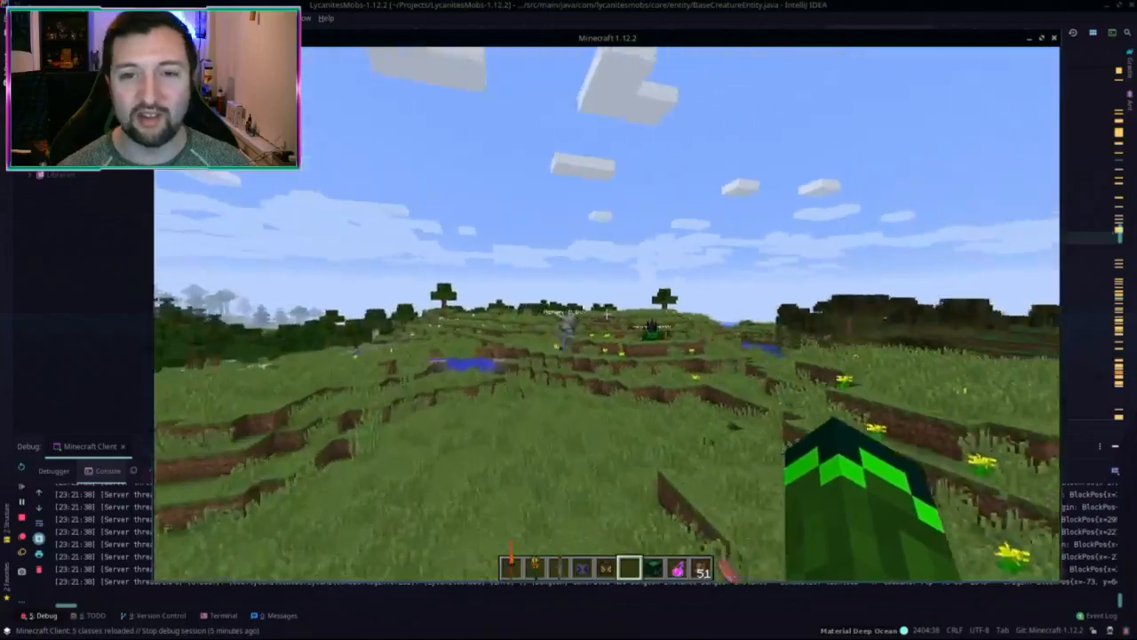
key(w)
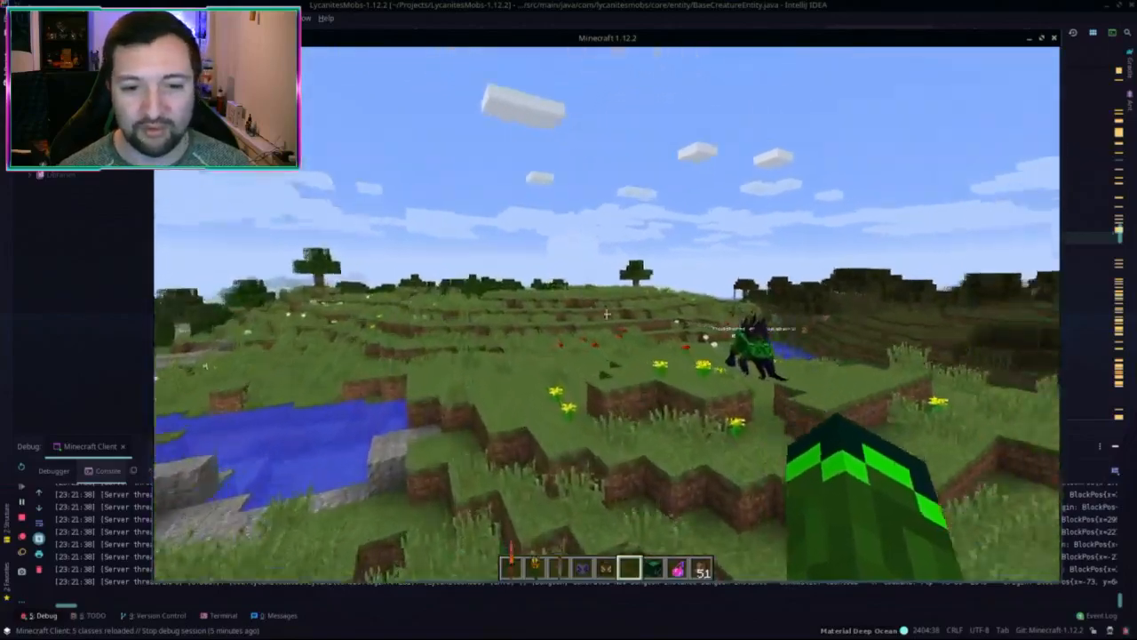
key(w)
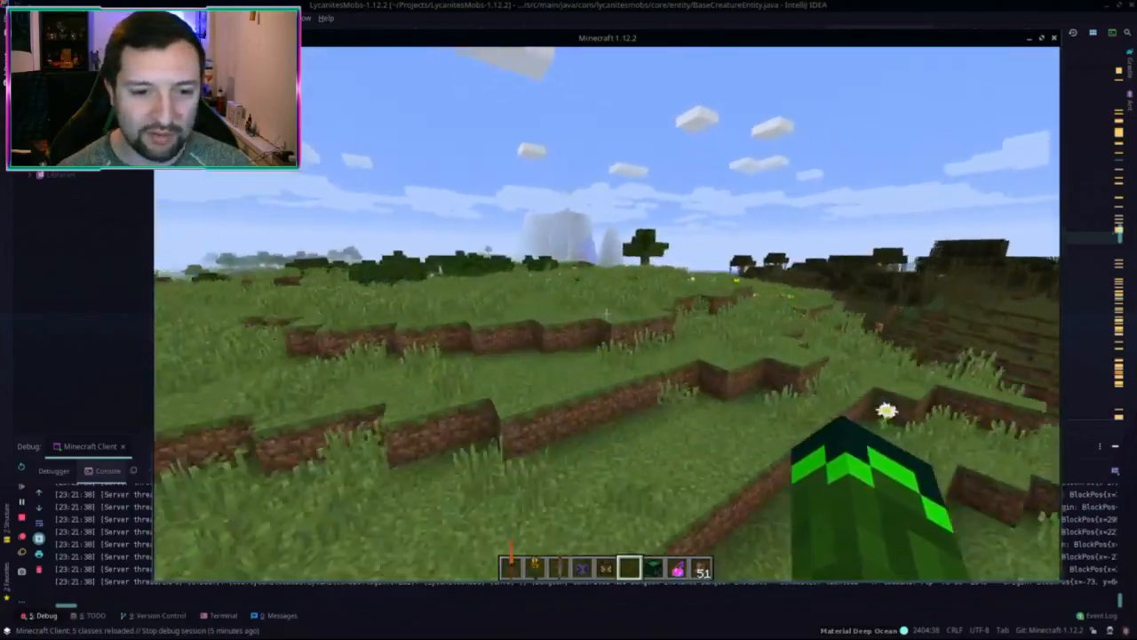
key(w)
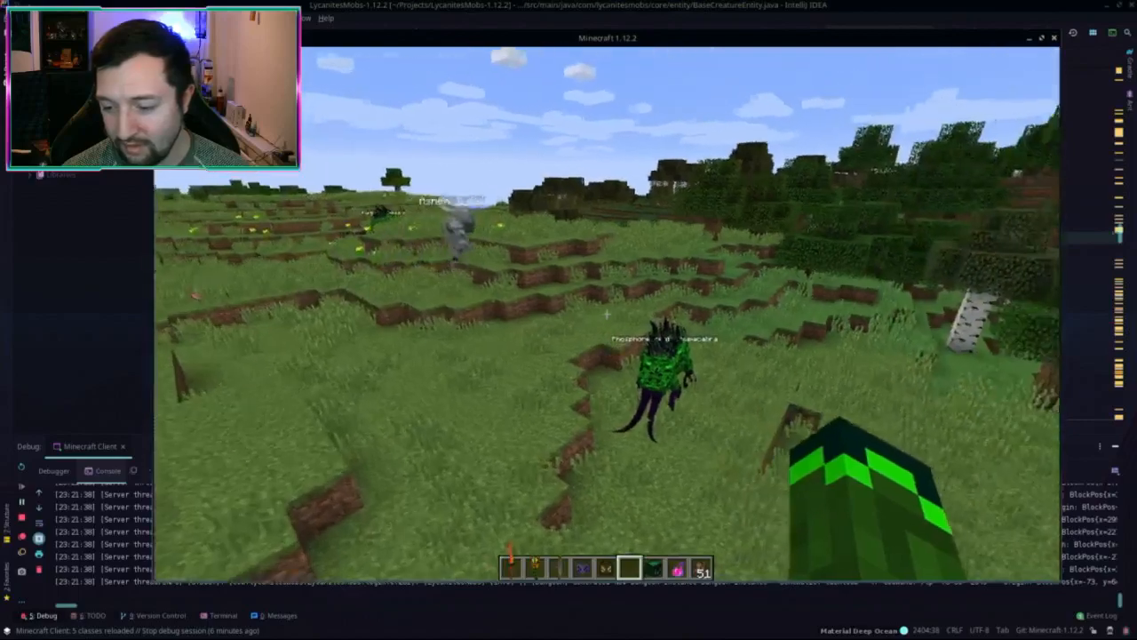
Step: Spawn a Scarlet Archvile and then a Vorach demon on the meadow with spawn eggs
scroll(606, 313, up, 1)
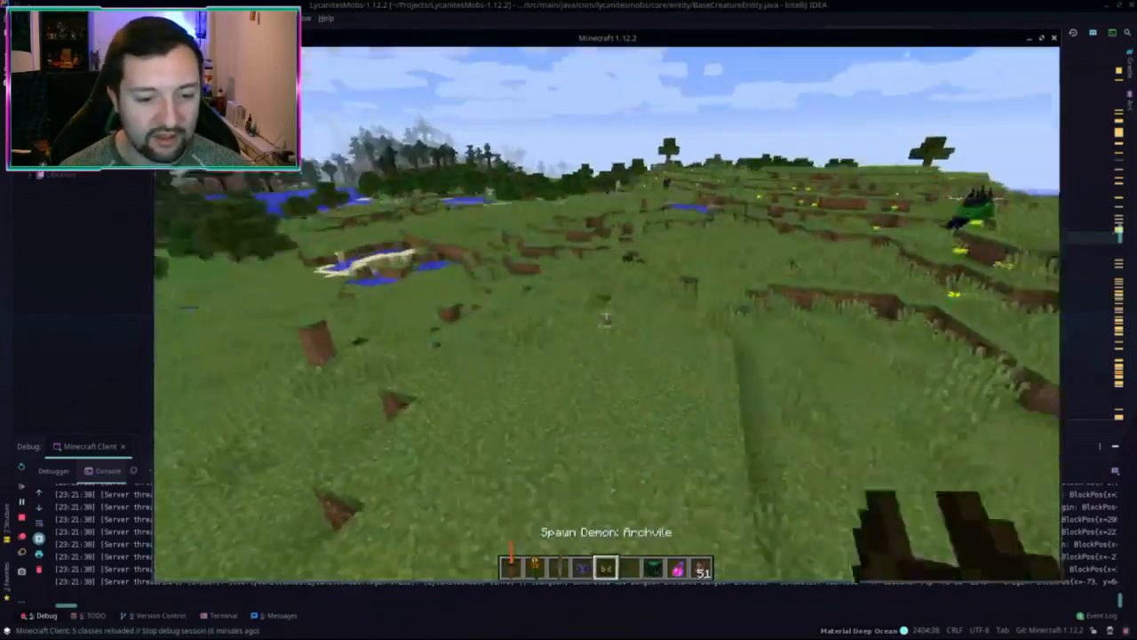
right_click(606, 313)
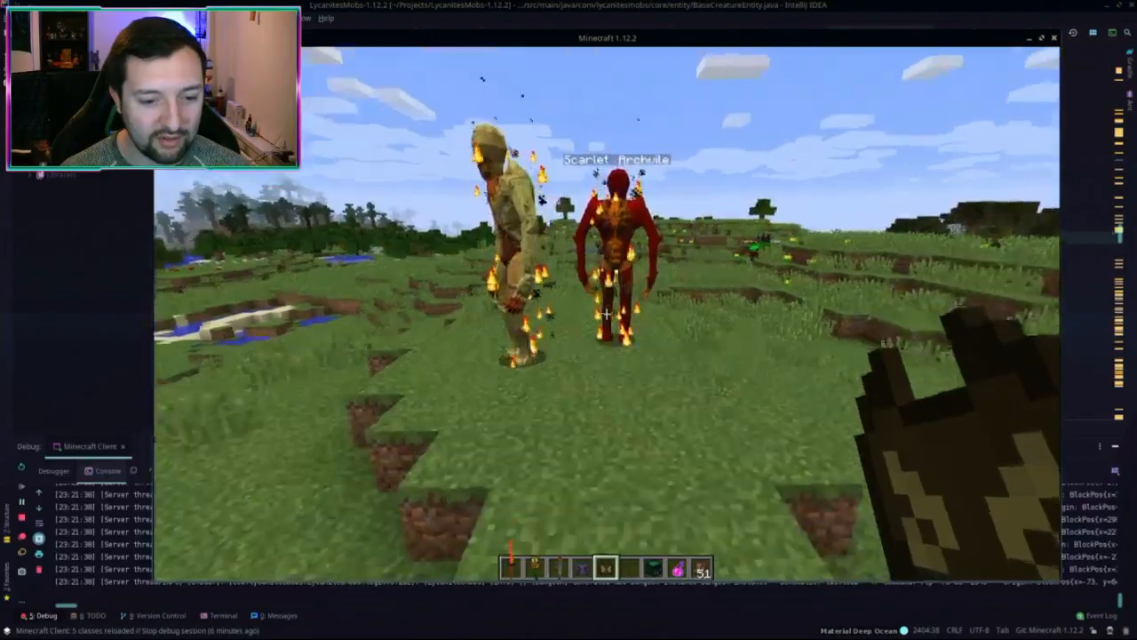
scroll(606, 313, up, 1)
right_click(606, 313)
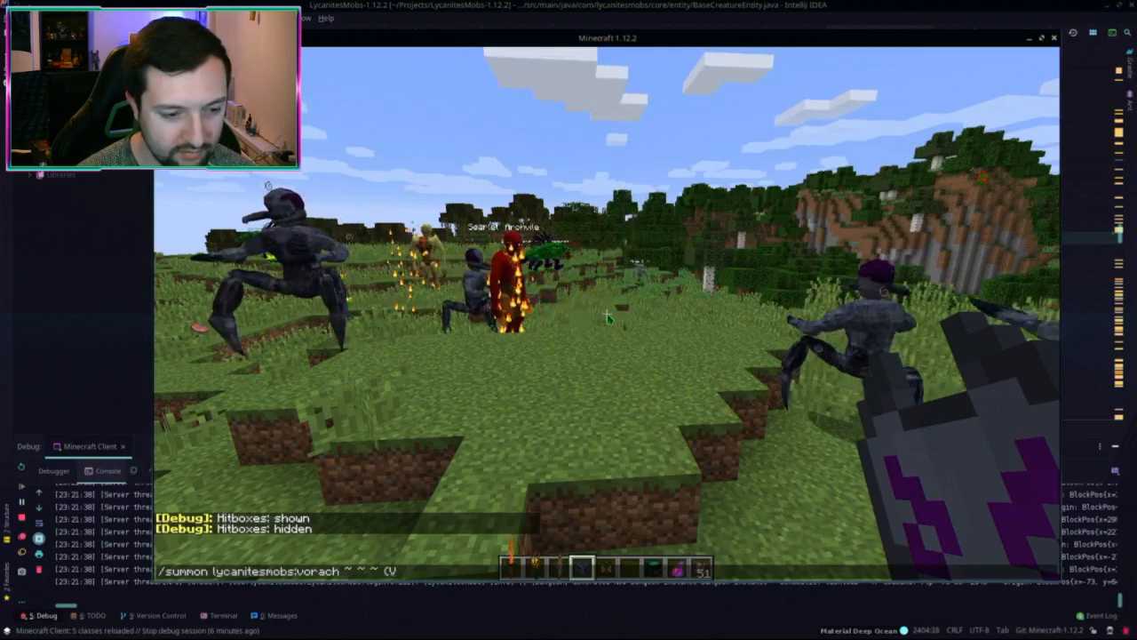
Step: Run /summon lycanitesmobs:vorach, rerun it with {Variant:1} for a Lux Vorach, and spawn villagers
text(})
key(Return)
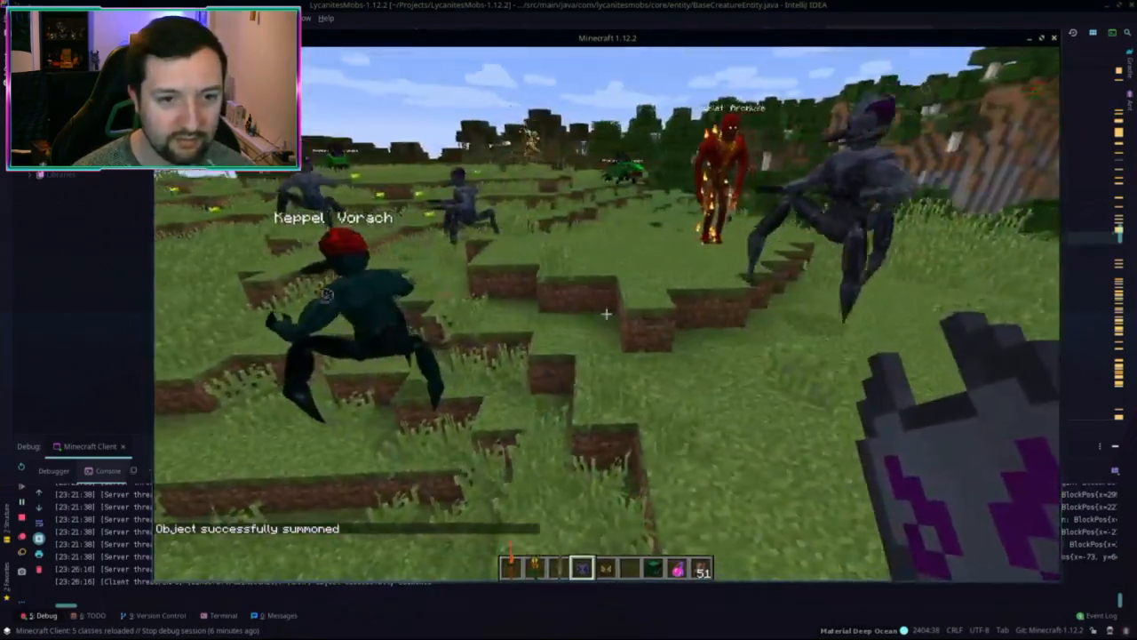
key(F3+b)
key(F3+b)
key(t)
key(Up)
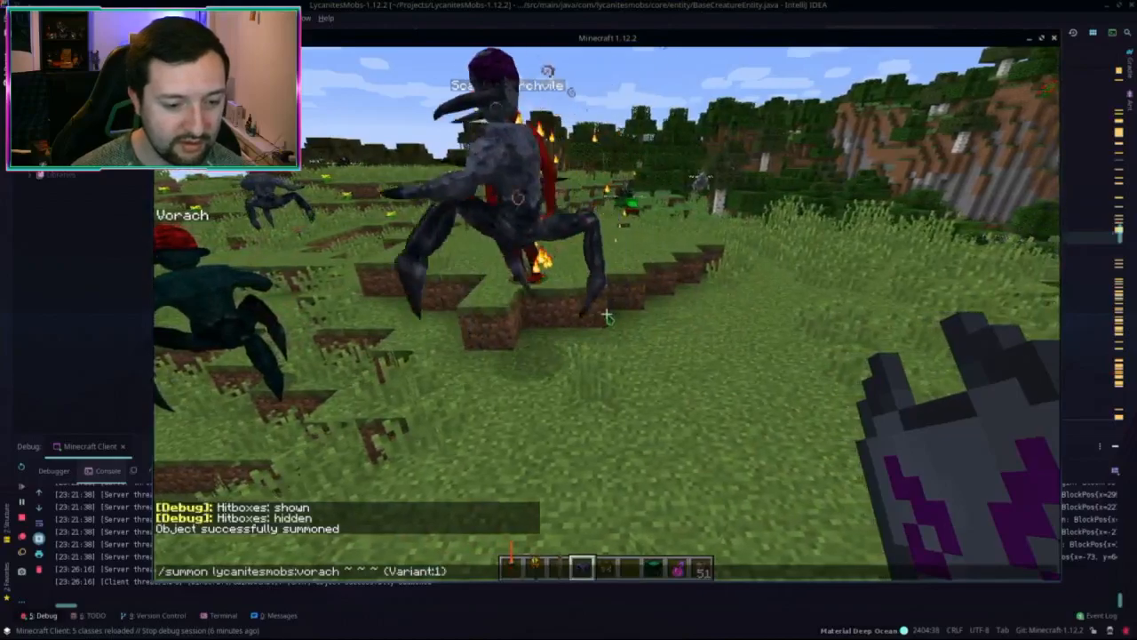
key(Return)
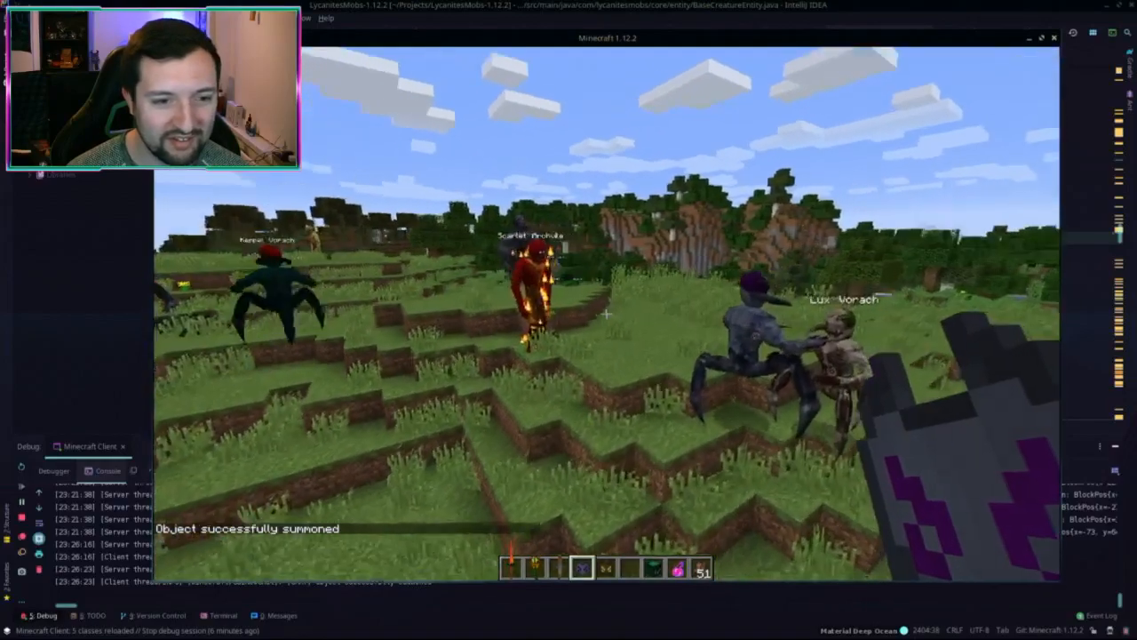
scroll(606, 314, down, 5)
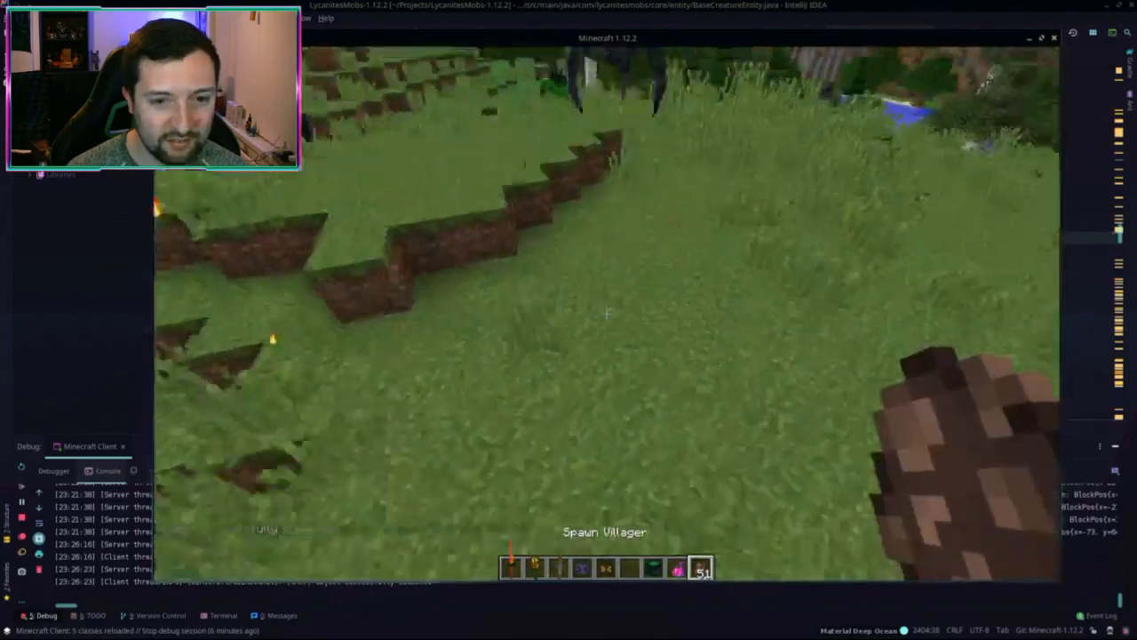
right_click(606, 314)
right_click(606, 314)
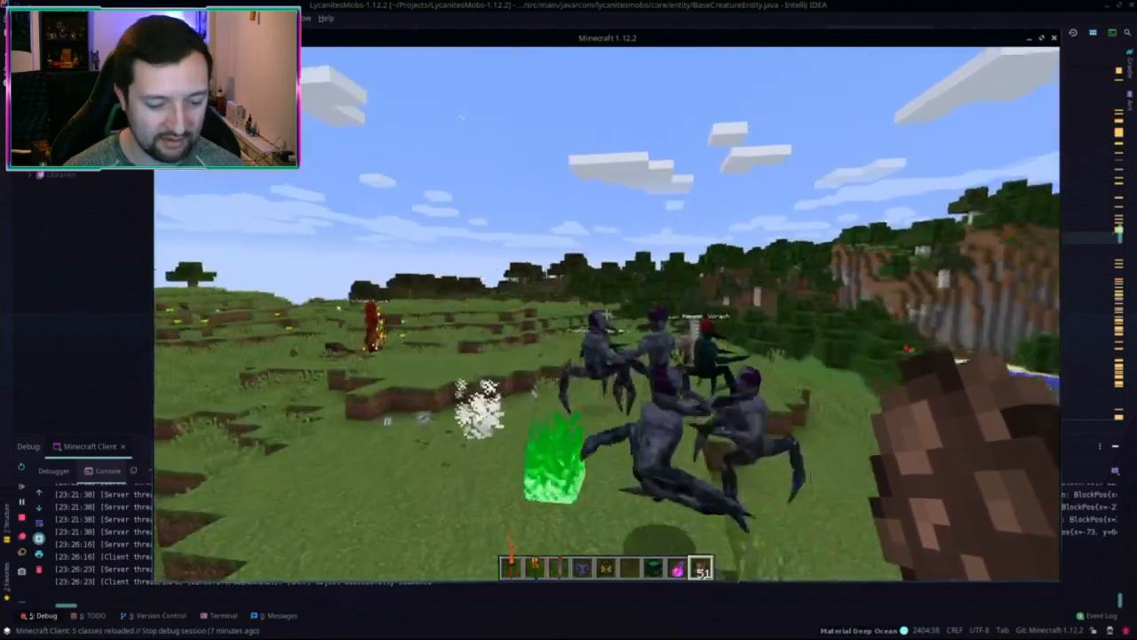
Step: Shrink the Minecraft window into the lower-right corner to reveal the editor
key(t)
super+right_drag(461, 216, 610, 297)
super+drag(609, 297, 683, 353)
super+right_drag(604, 302, 852, 446)
Step: Open EntityTrite.java via search 'trite' and select its canBurn and getFallResistance methods
key(shift)
key(shift)
text(trite)
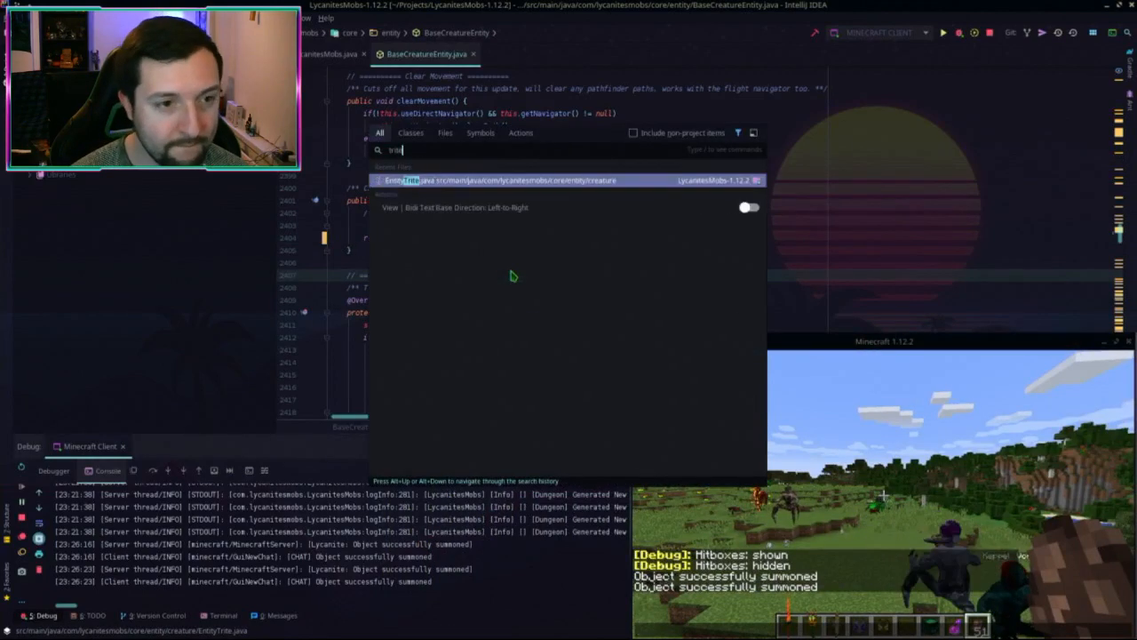
key(Return)
scroll(524, 258, down, 7)
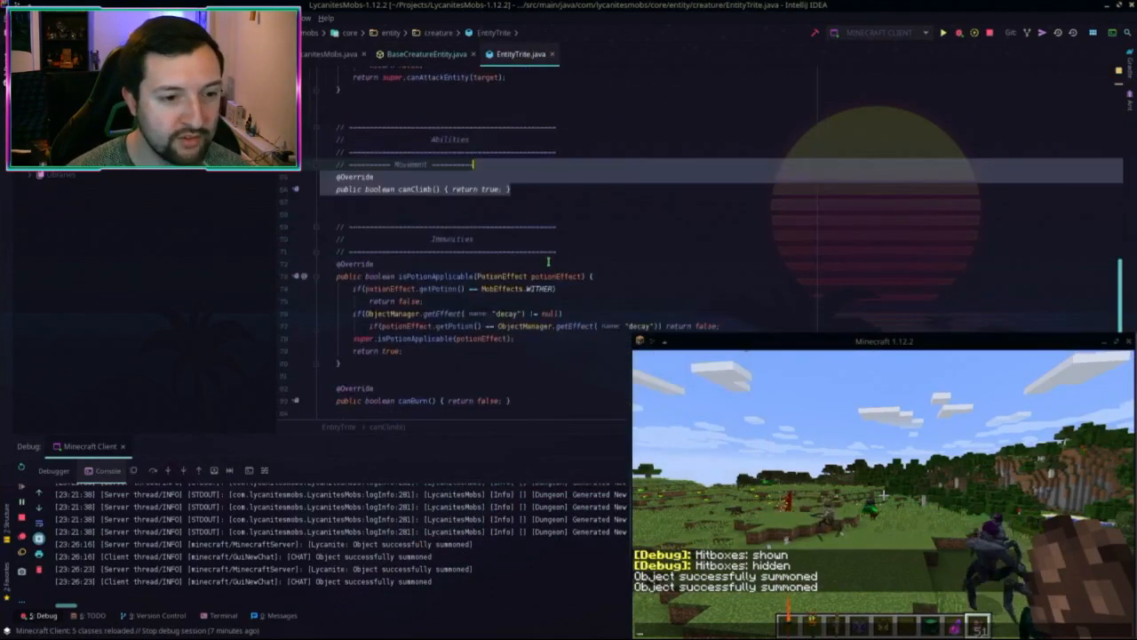
drag(540, 328, 573, 297)
key(ctrl+c)
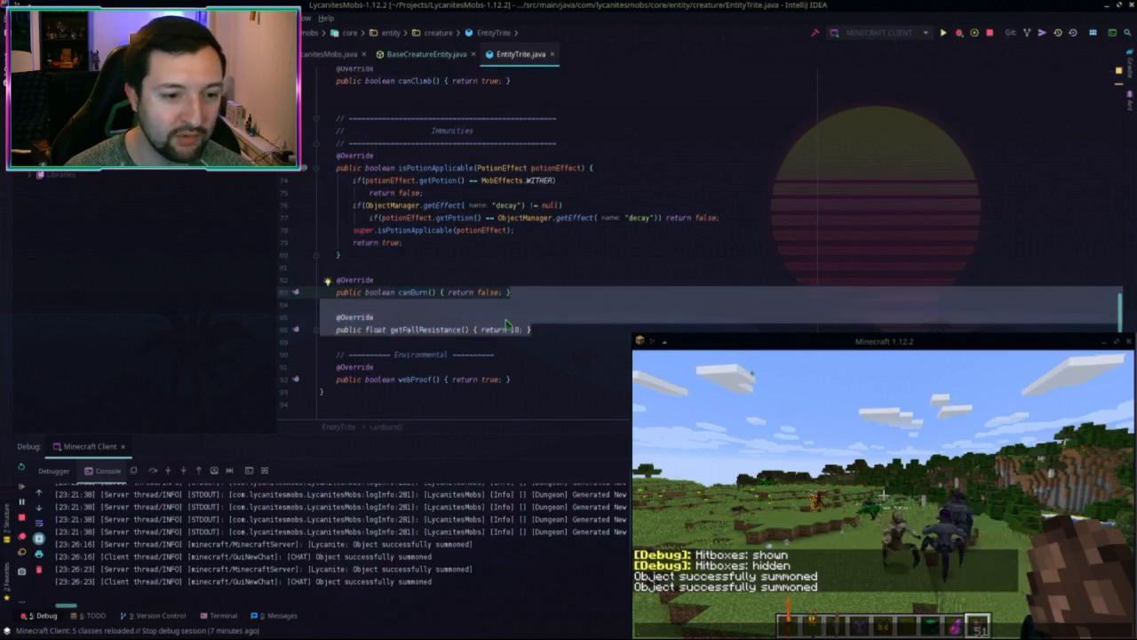
click(426, 54)
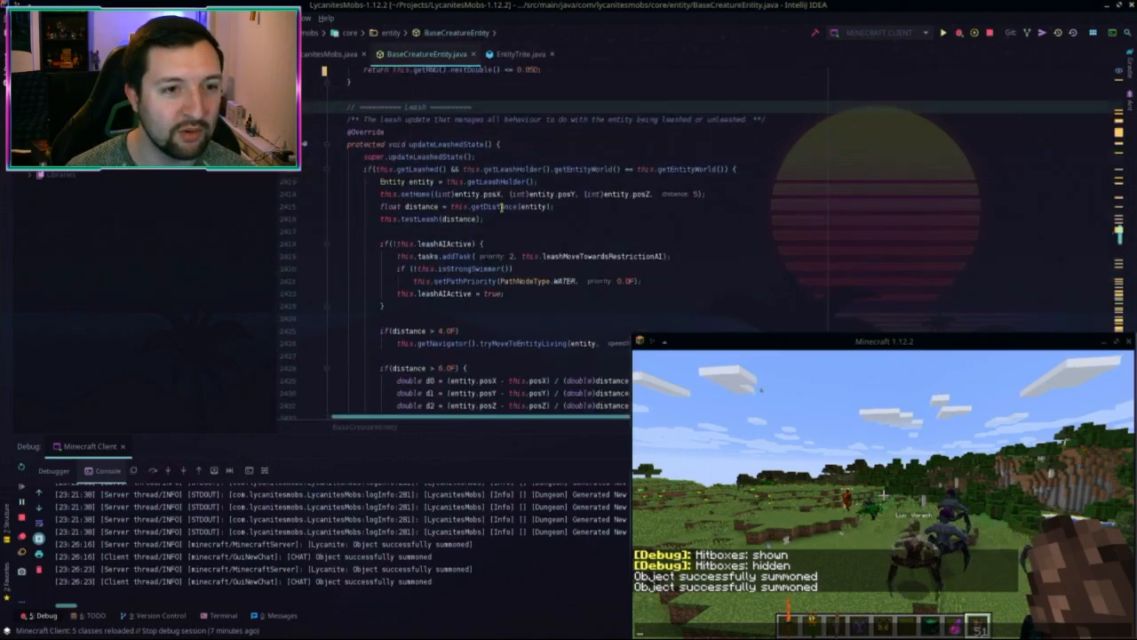
click(524, 54)
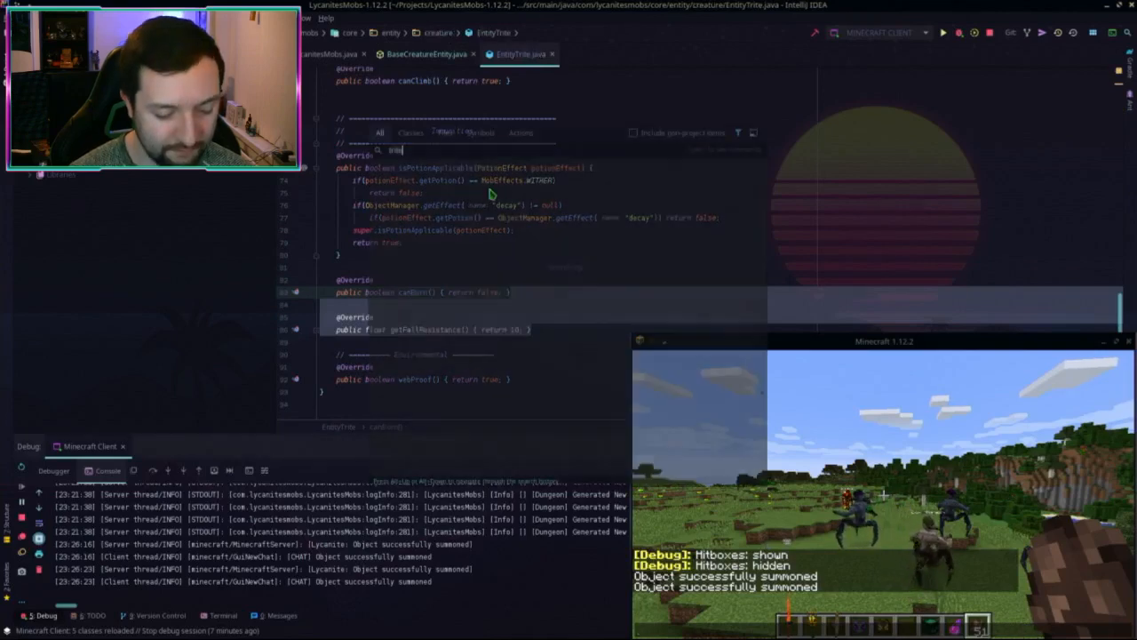
Step: Paste a getFallResistance() override returning 10 into the 1.12.2 EntityVorach class, moved to the end
key(shift)
key(shift)
text(Vorach)
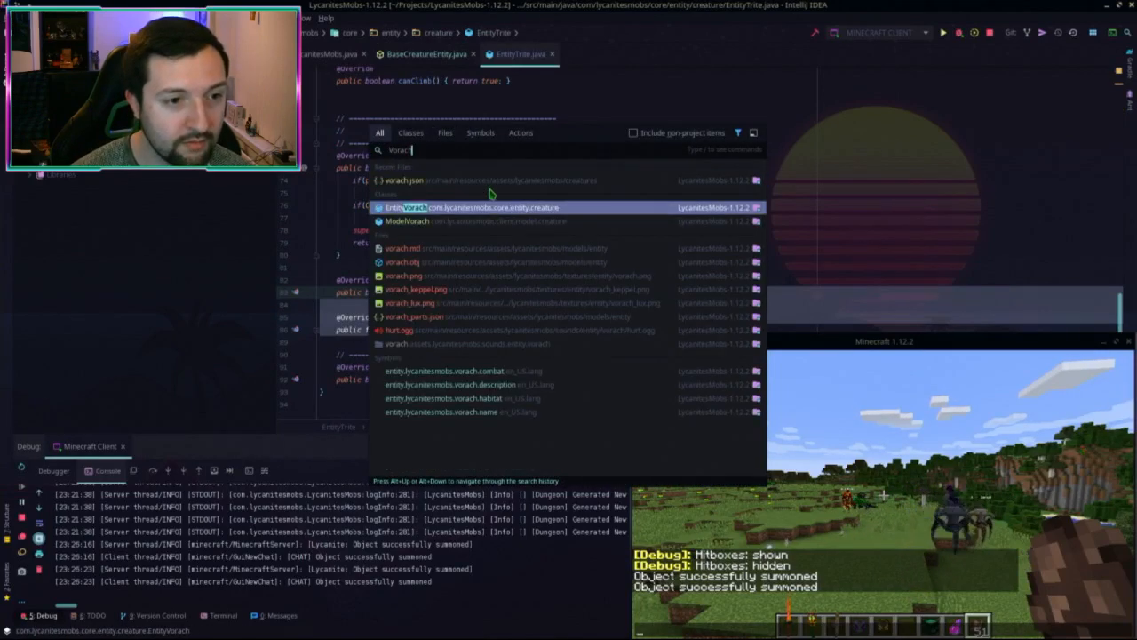
click(490, 204)
click(502, 287)
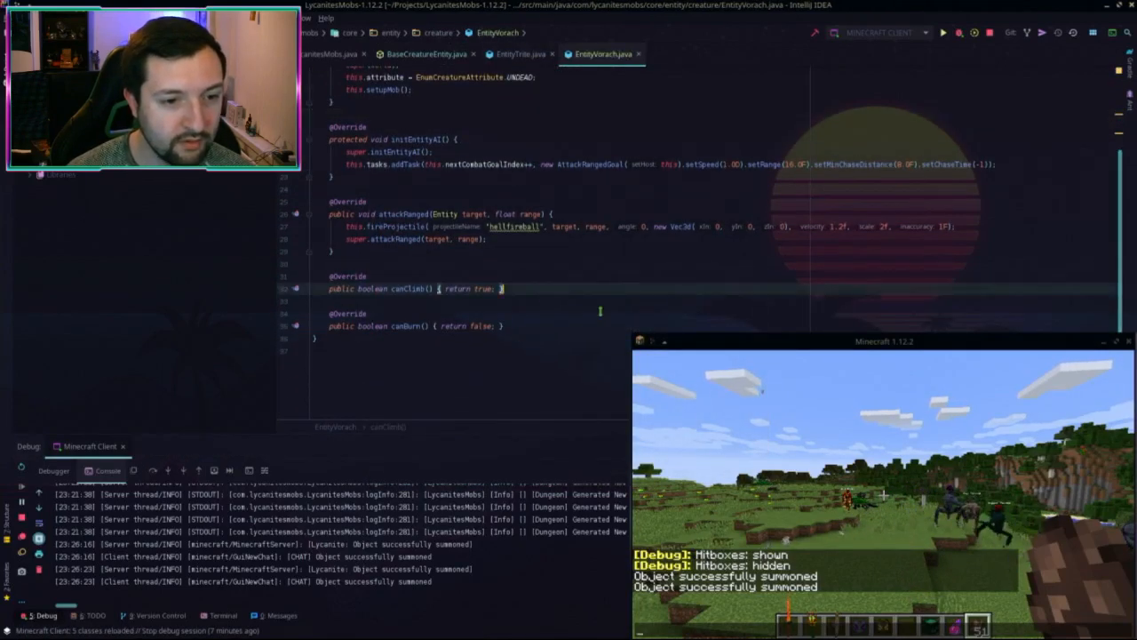
click(397, 254)
key(ctrl+v)
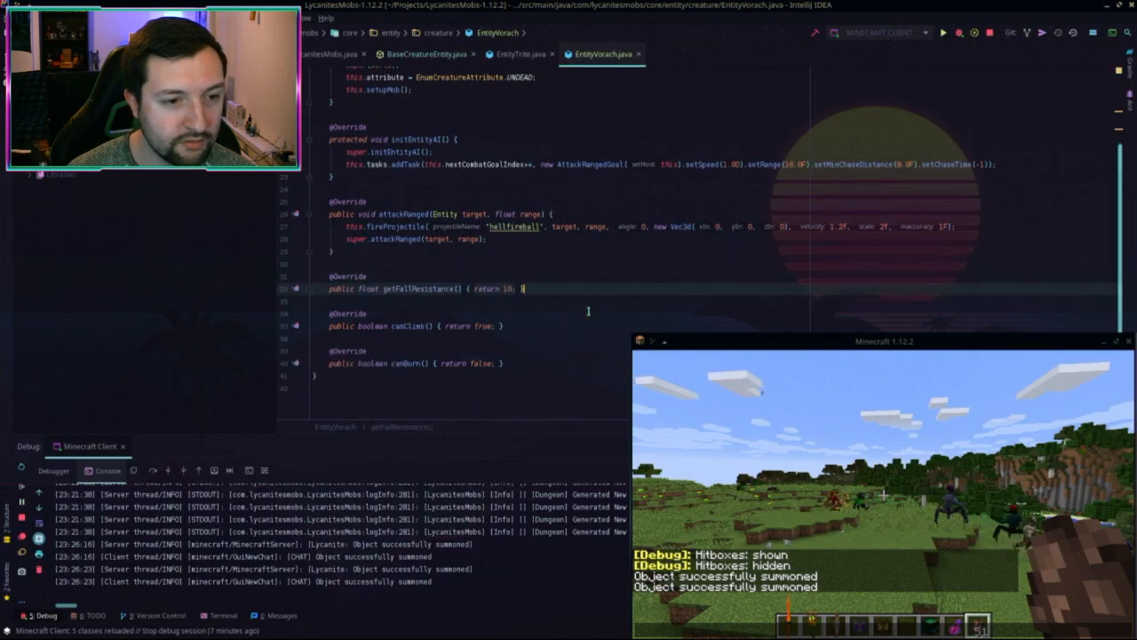
key(ctrl+shift+Down)
key(ctrl+shift+Down)
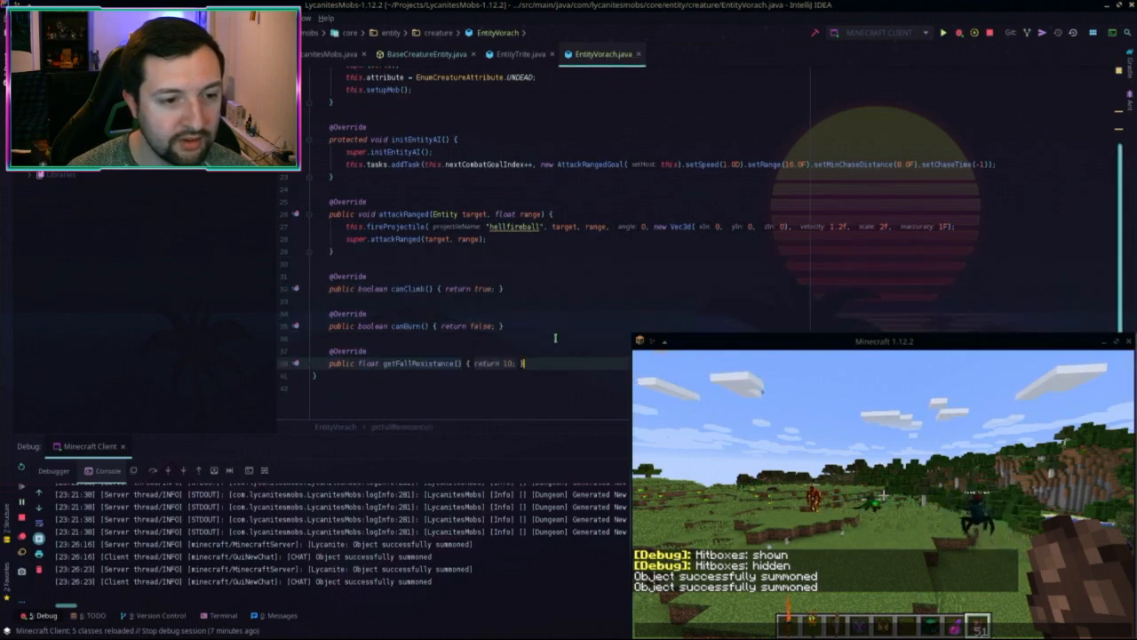
Step: Paste the same getFallResistance() method below canBurn() in the 1.15.2 project's EntityVorach.java
key(alt+Tab)
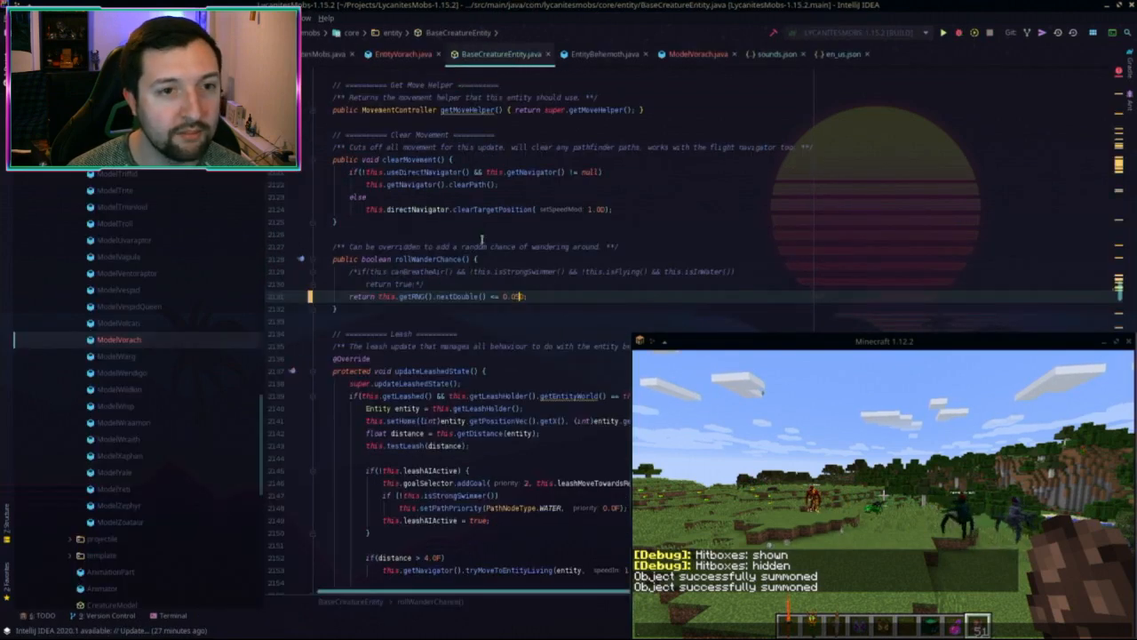
click(412, 55)
click(513, 415)
key(ctrl+v)
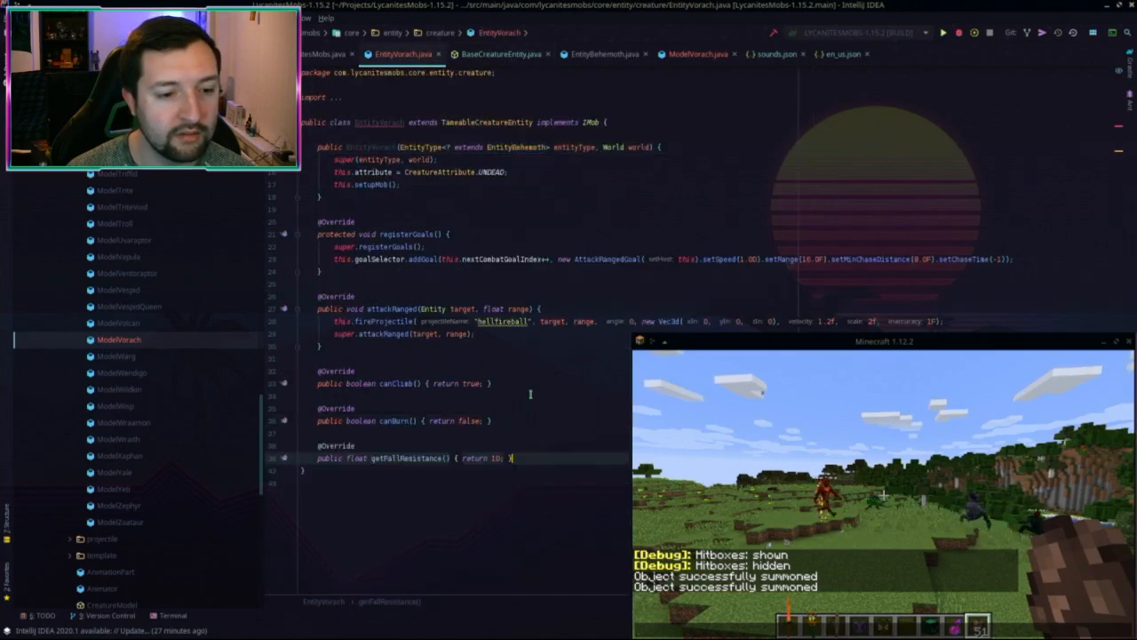
Step: Recentre and enlarge the Minecraft window in the 1.12.2 project, then switch to Vivaldi
key(alt+Tab)
drag(816, 379, 413, 141)
drag(771, 402, 805, 477)
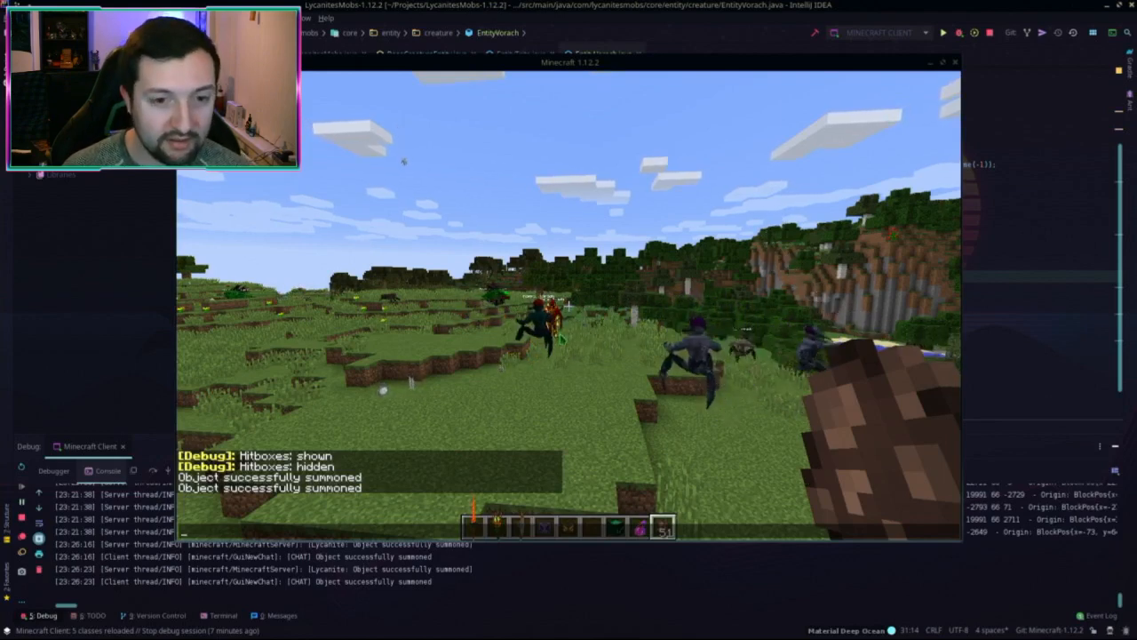
key(alt+Tab)
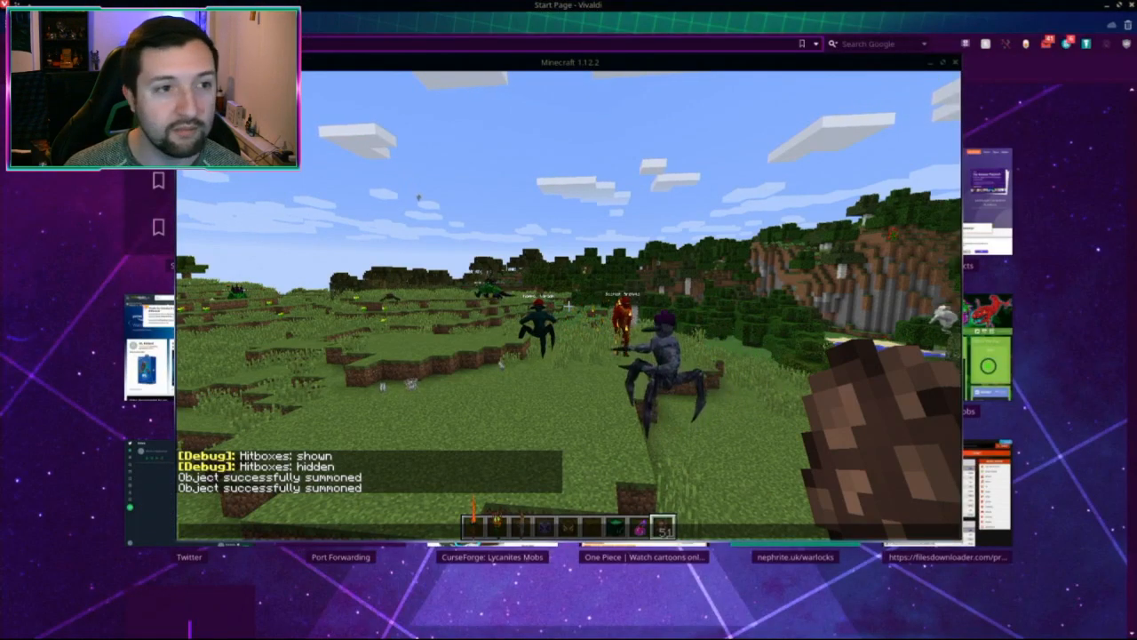
Step: Search Google for 'mimic NOX rpg' from the Vivaldi start page
click(459, 24)
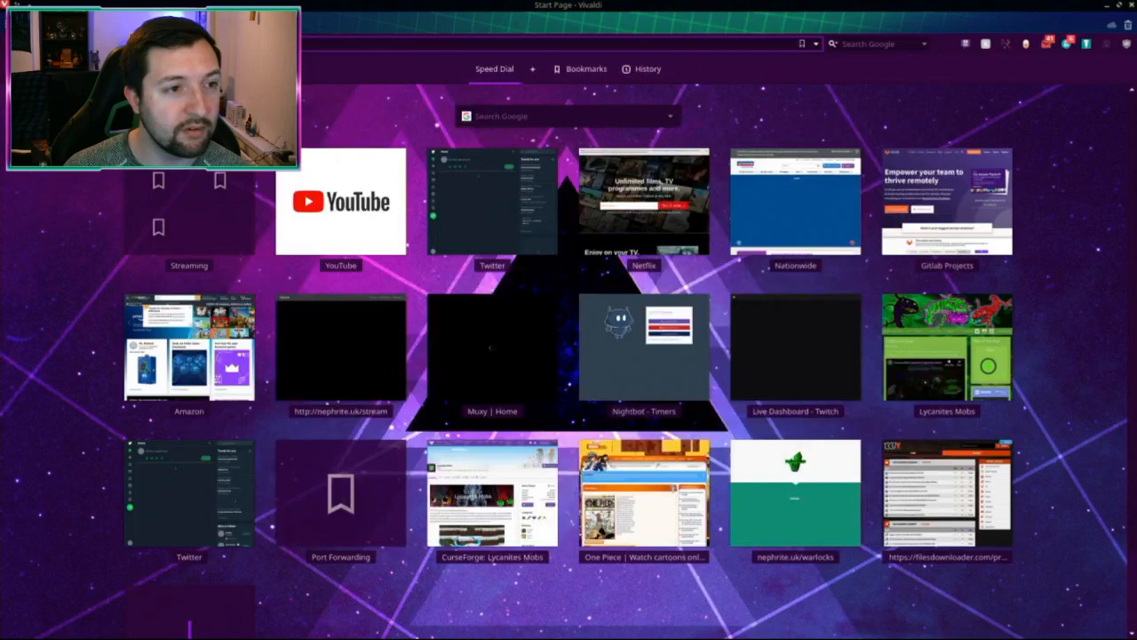
key(ctrl+l)
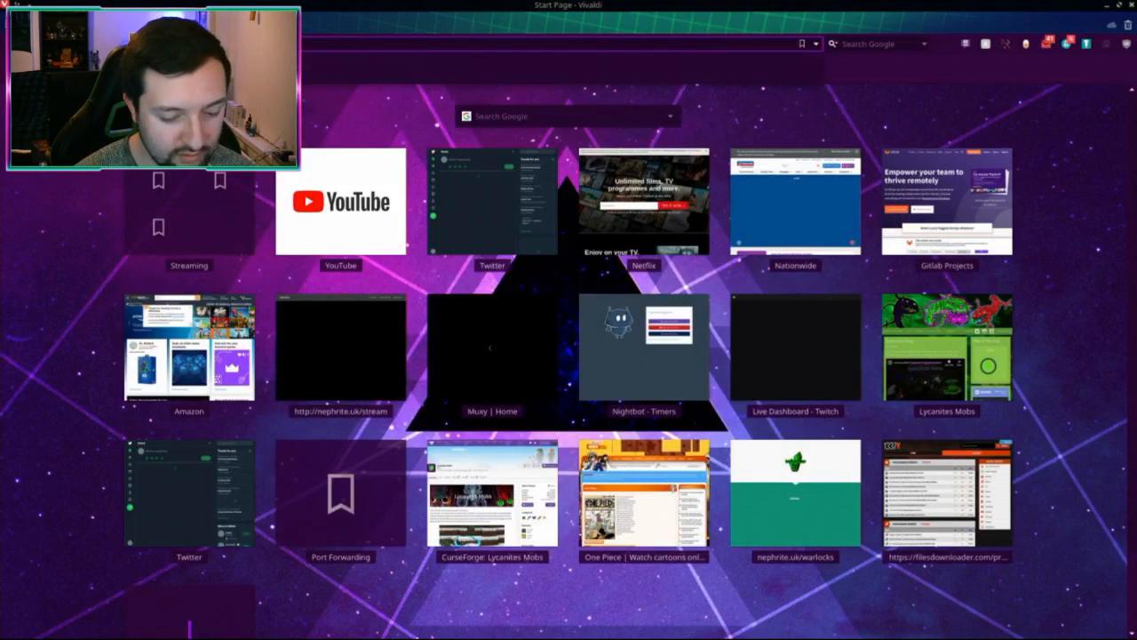
key(Return)
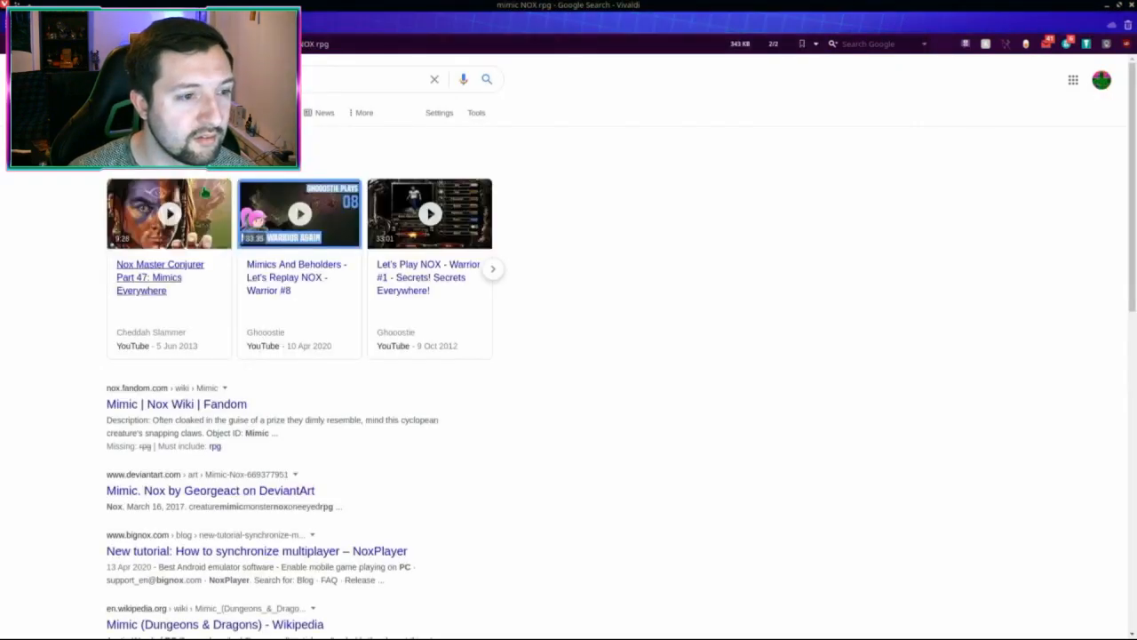
Step: Open the Nox Wiki Mimic article and view the creature's image enlarged
click(151, 405)
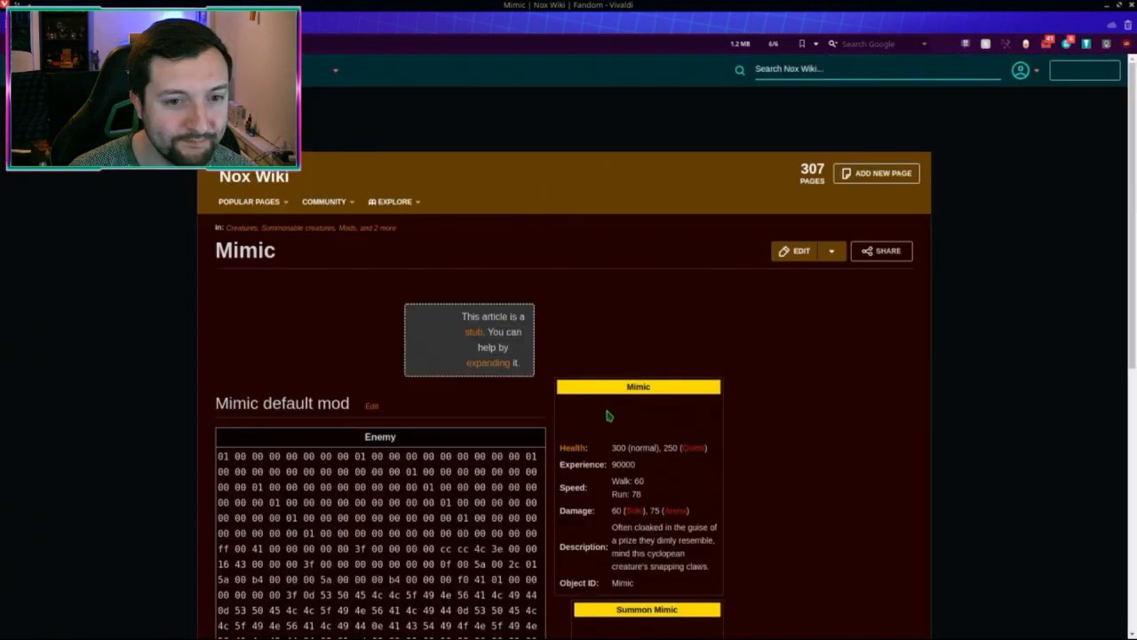
scroll(604, 382, down, 1)
scroll(597, 361, down, 2)
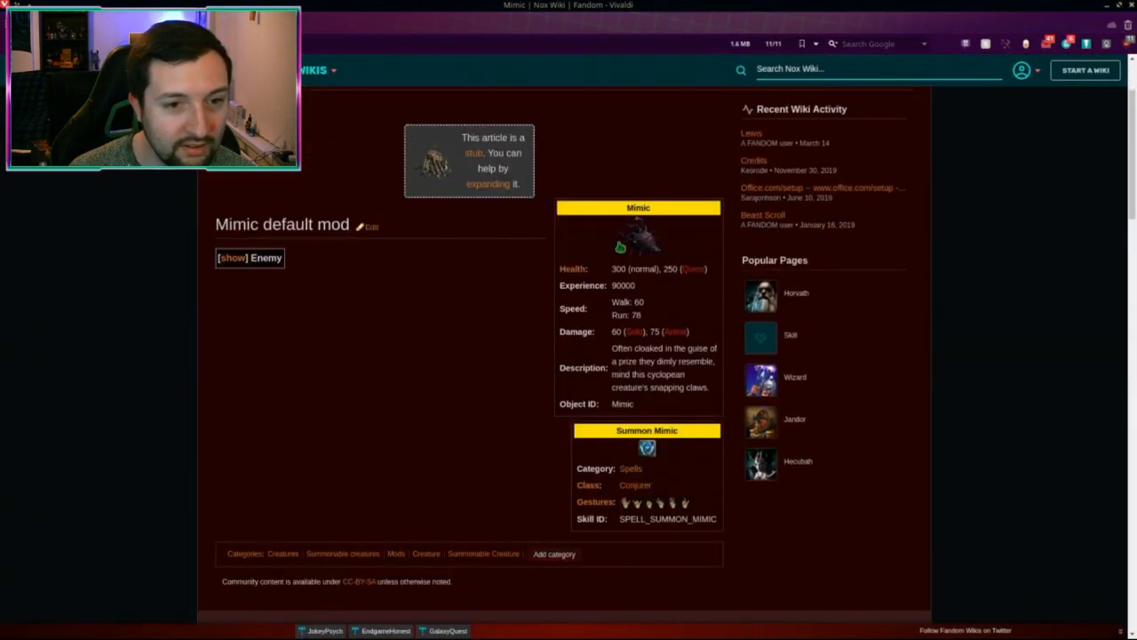
click(638, 251)
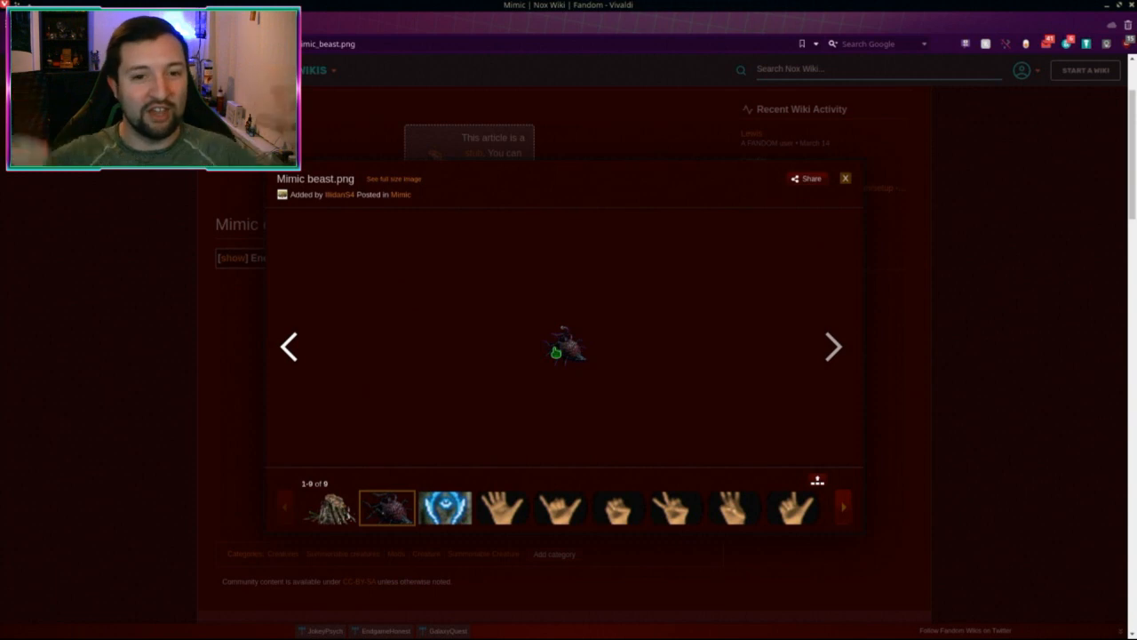
click(932, 380)
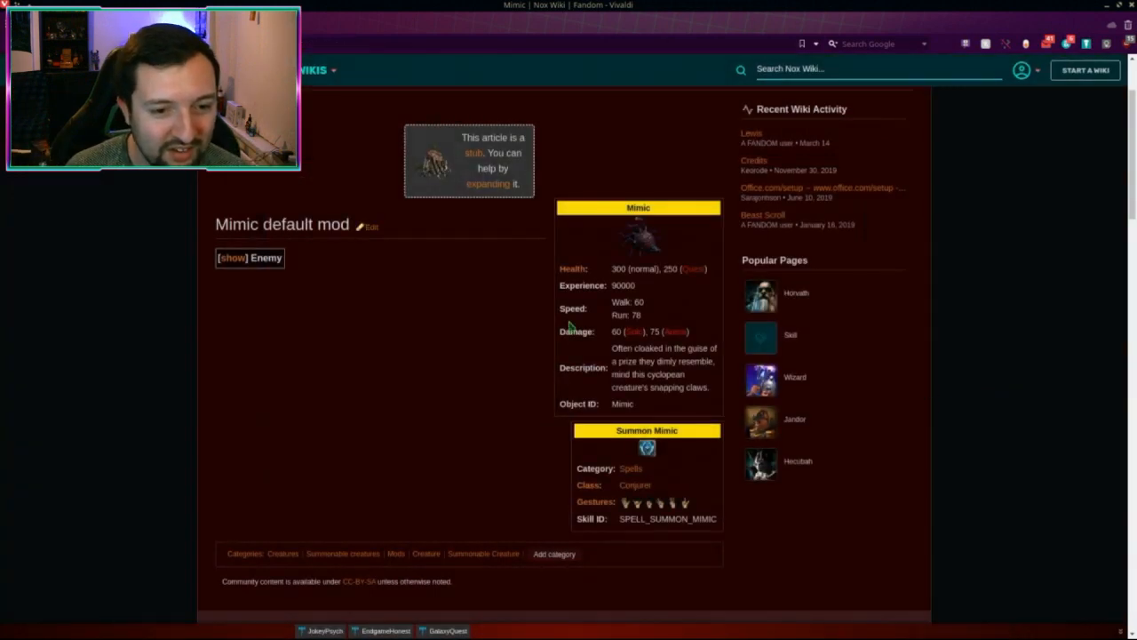
scroll(629, 409, down, 2)
scroll(374, 355, up, 2)
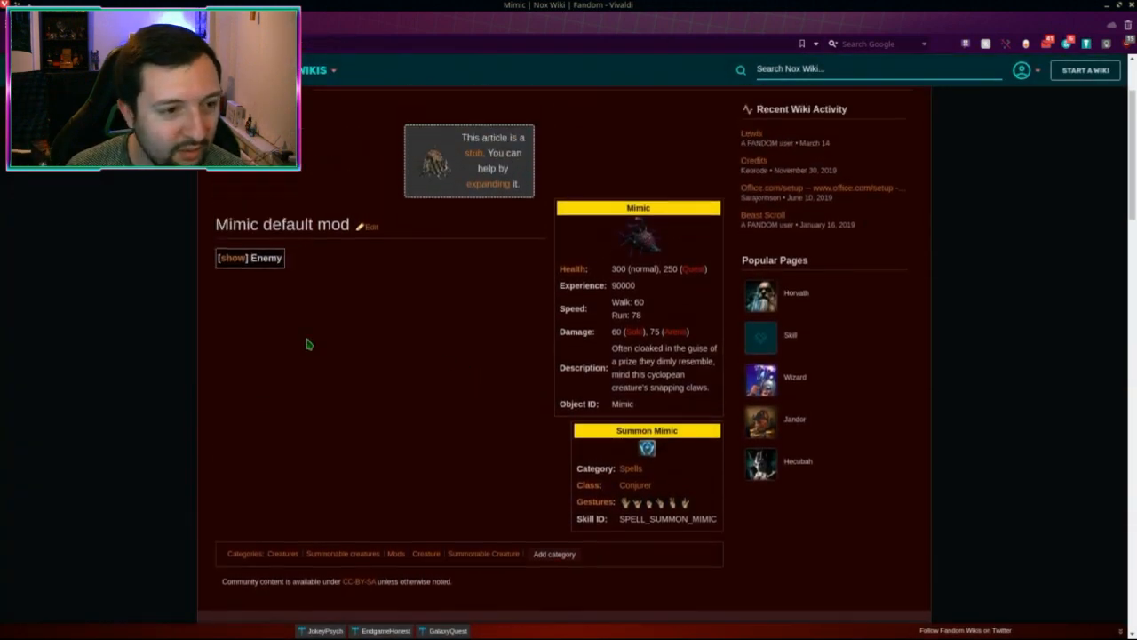
Step: Expand and collapse the Mimic's Enemy data box, then show Google image results for the search
click(231, 258)
scroll(453, 323, down, 3)
scroll(365, 255, up, 3)
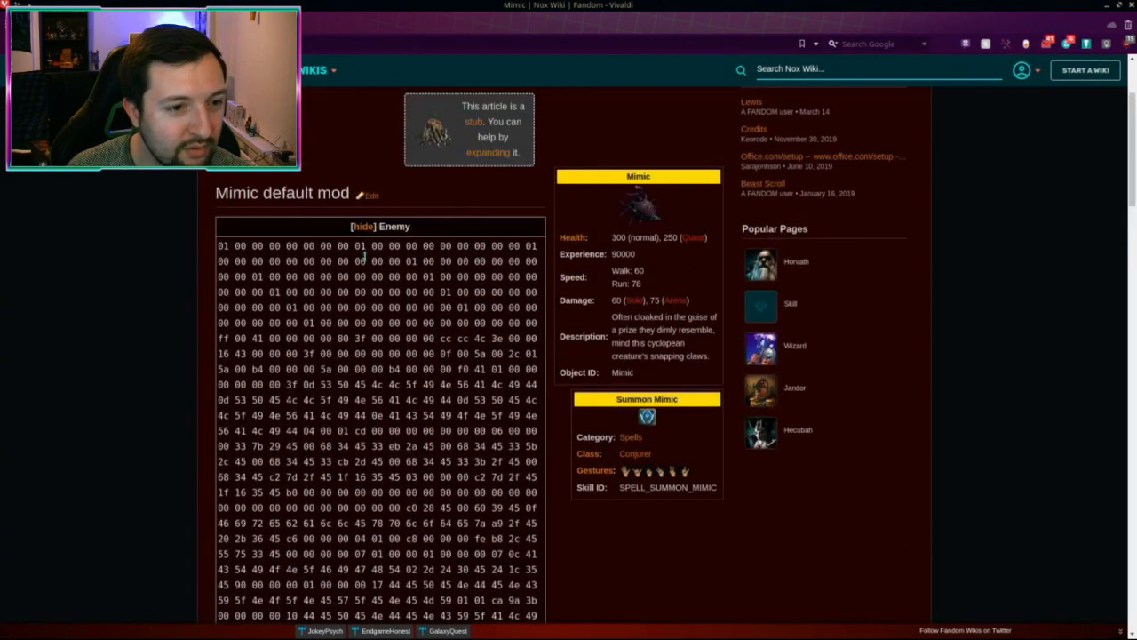
click(361, 227)
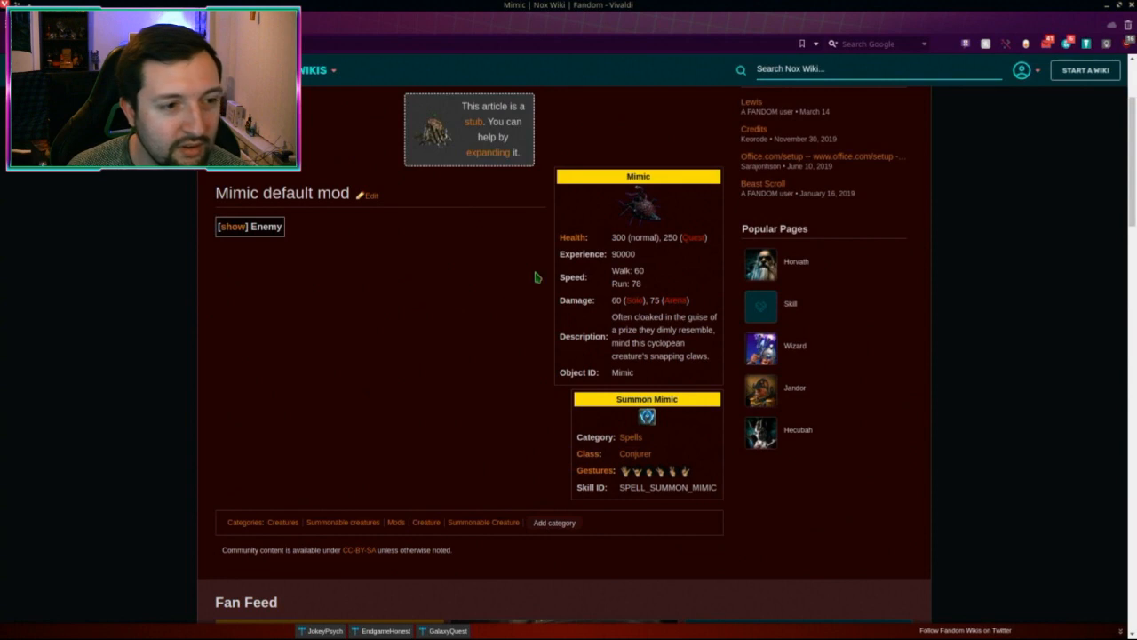
scroll(663, 315, down, 1)
scroll(663, 315, up, 2)
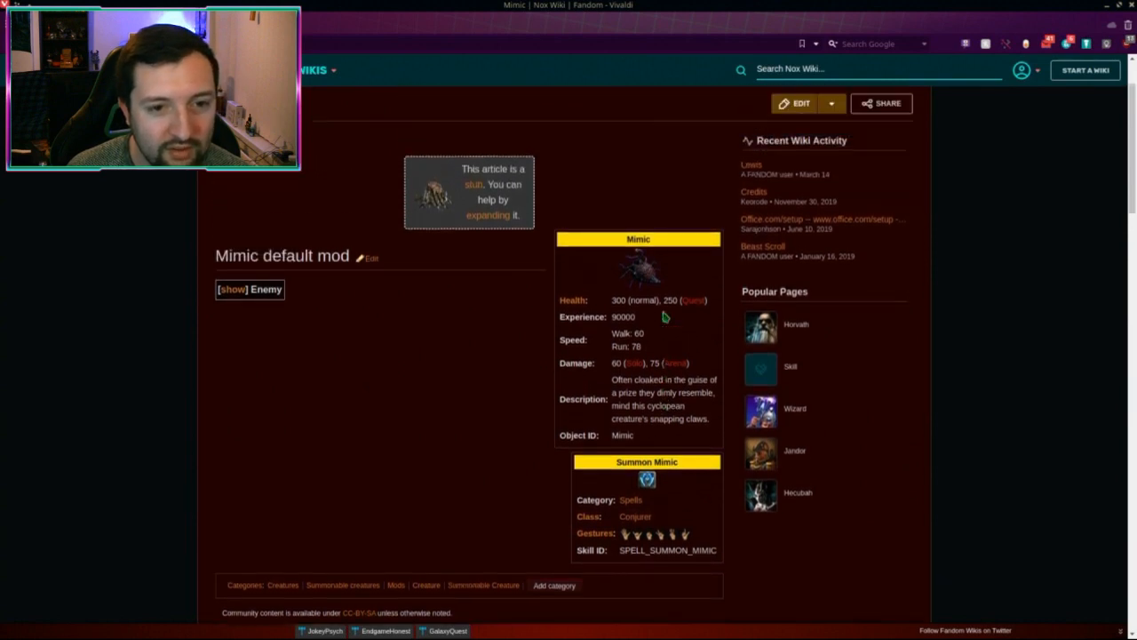
key(alt+Left)
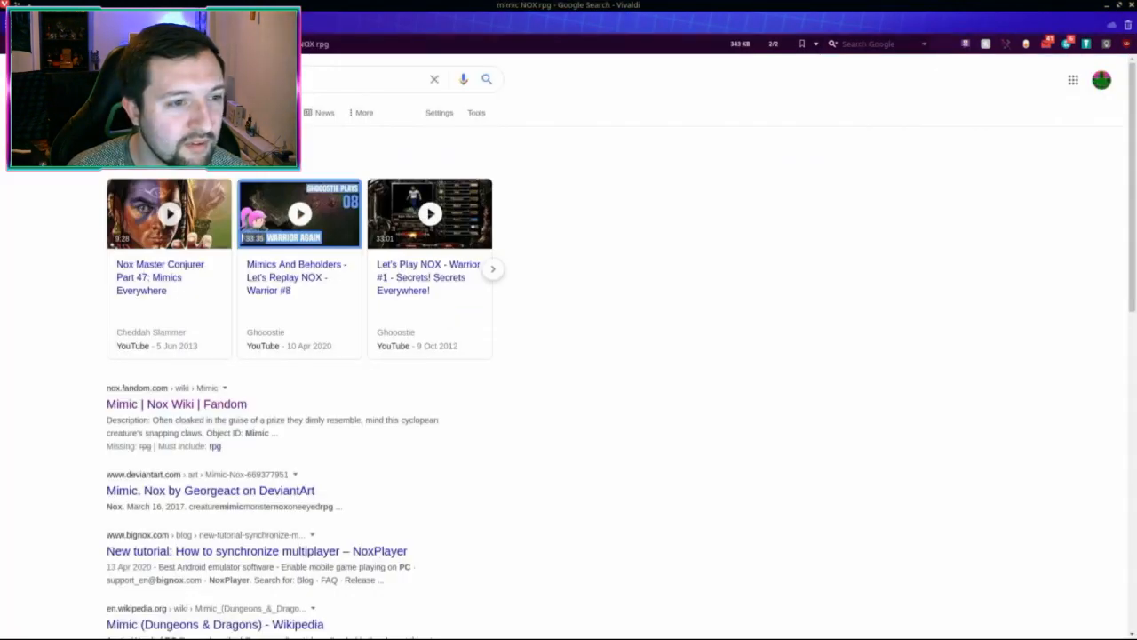
click(267, 112)
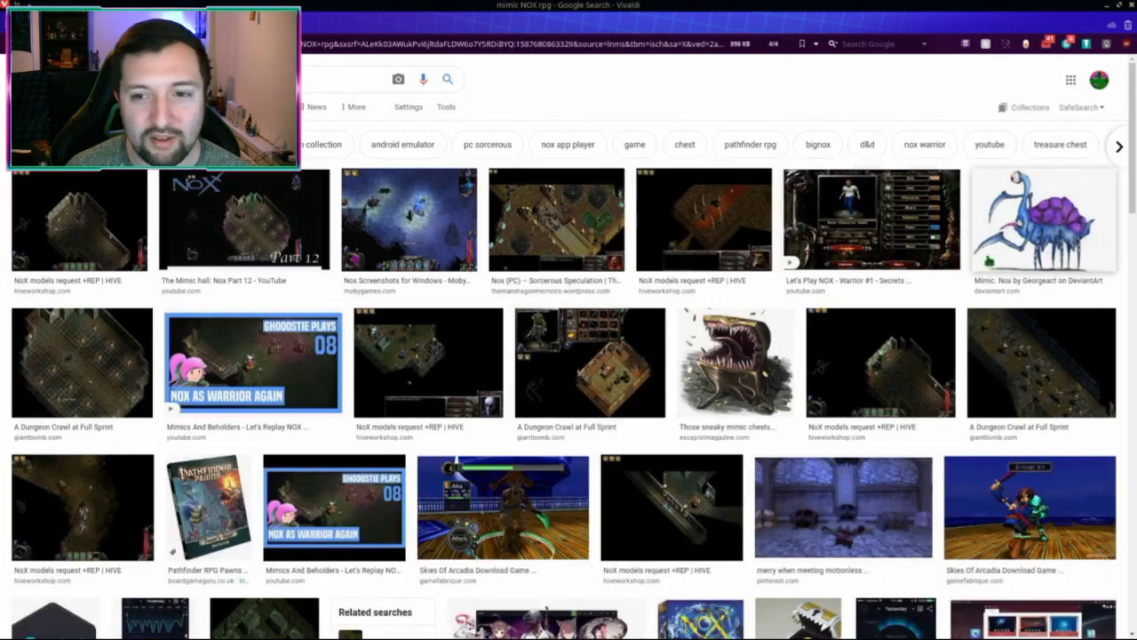
Step: Preview the blue-and-purple Mimic drawing, then the Nox (PC) game screenshot, in the mimic NOX rpg results
click(1023, 241)
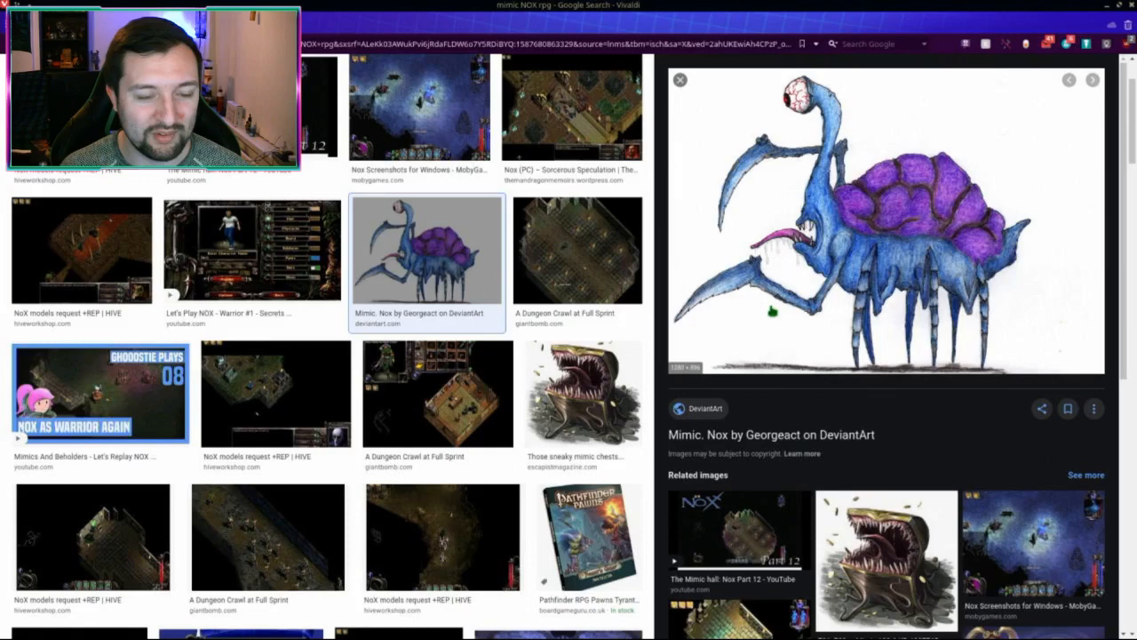
scroll(477, 307, down, 2)
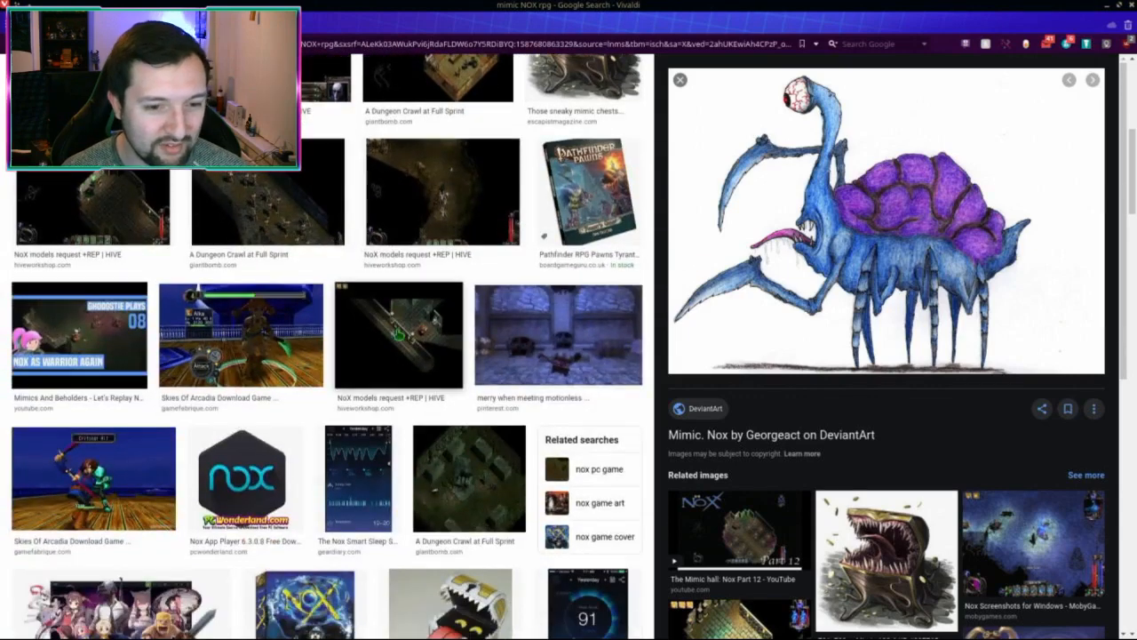
scroll(401, 332, down, 2)
scroll(418, 332, up, 5)
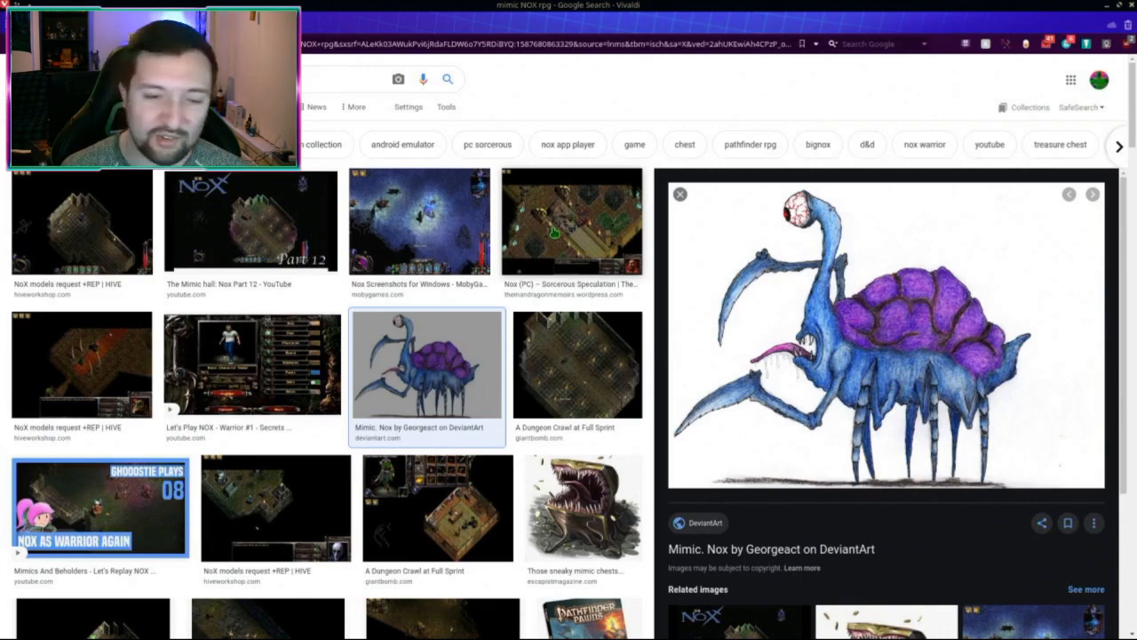
click(553, 233)
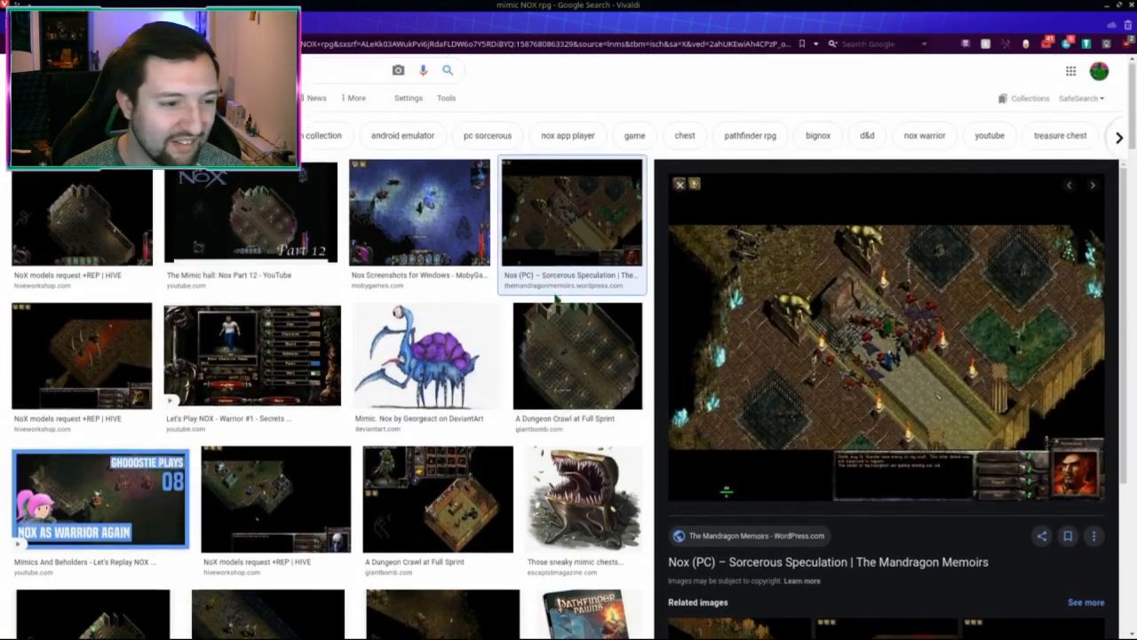
scroll(395, 382, down, 3)
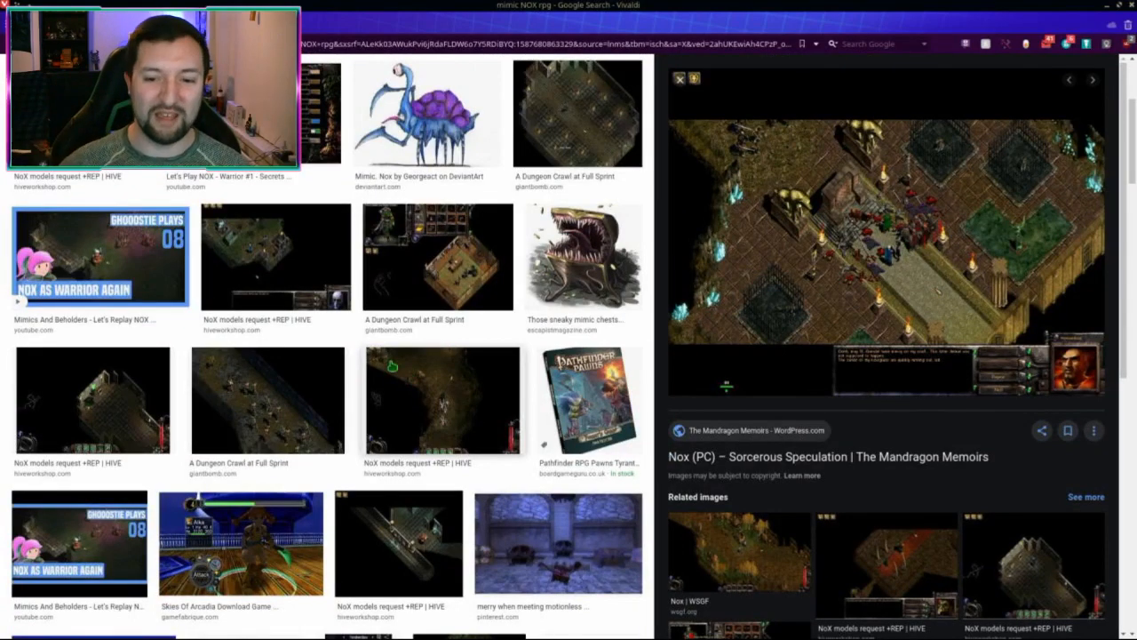
scroll(392, 365, down, 4)
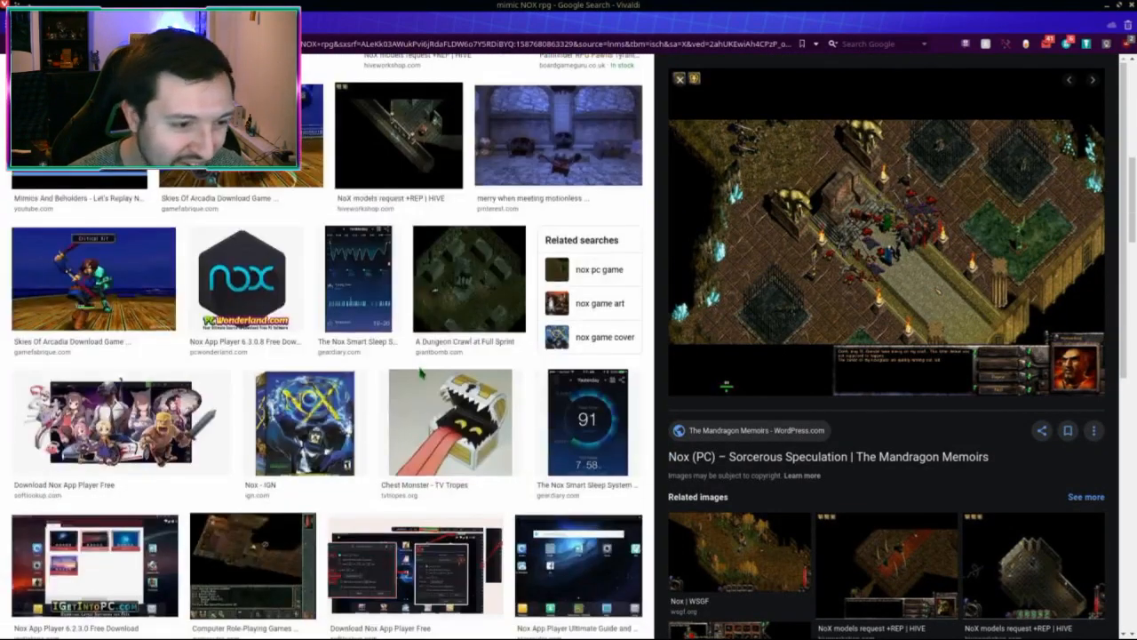
scroll(431, 364, up, 3)
scroll(330, 346, up, 5)
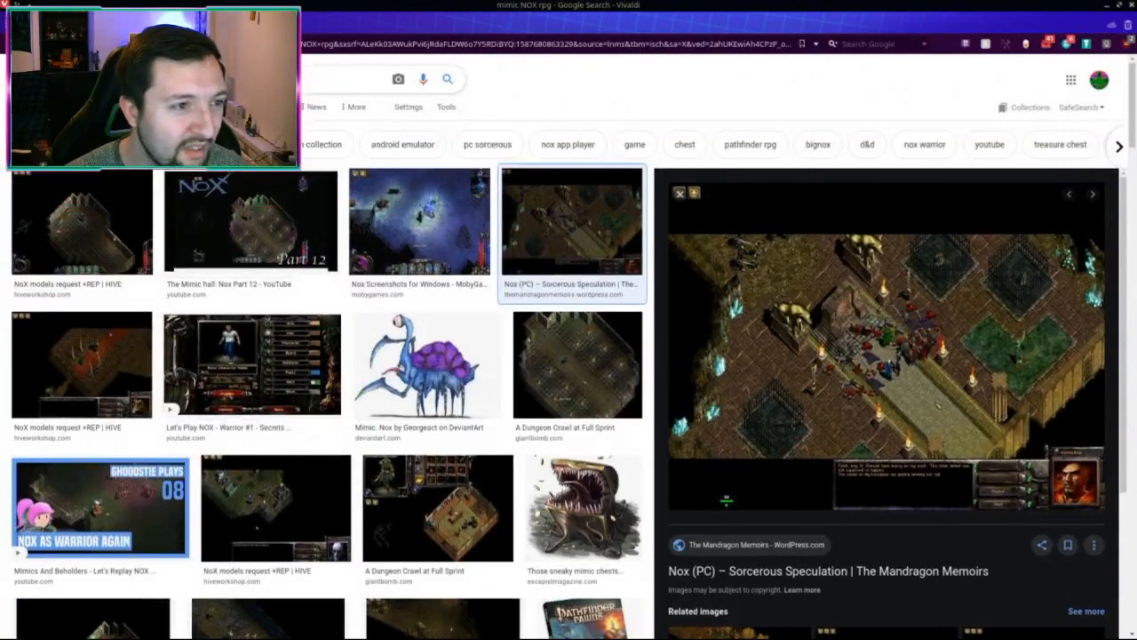
Step: Search images for 'dark souls mimic', view the Dark Souls 3 Wiki Mimic, then go back
text(dark souls m)
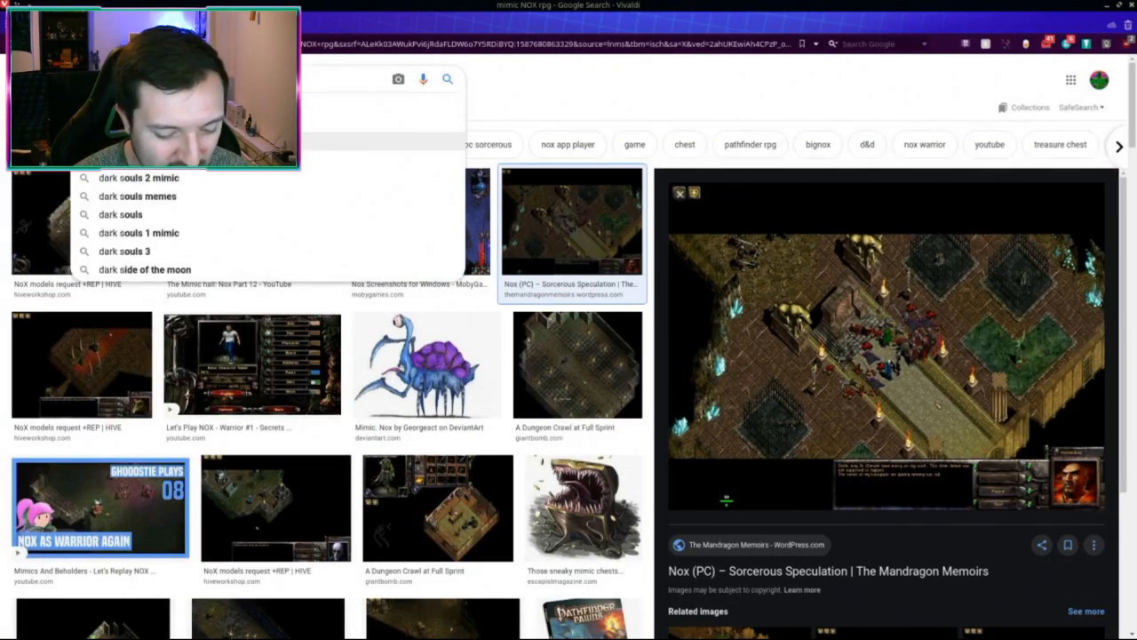
text(imic)
key(Return)
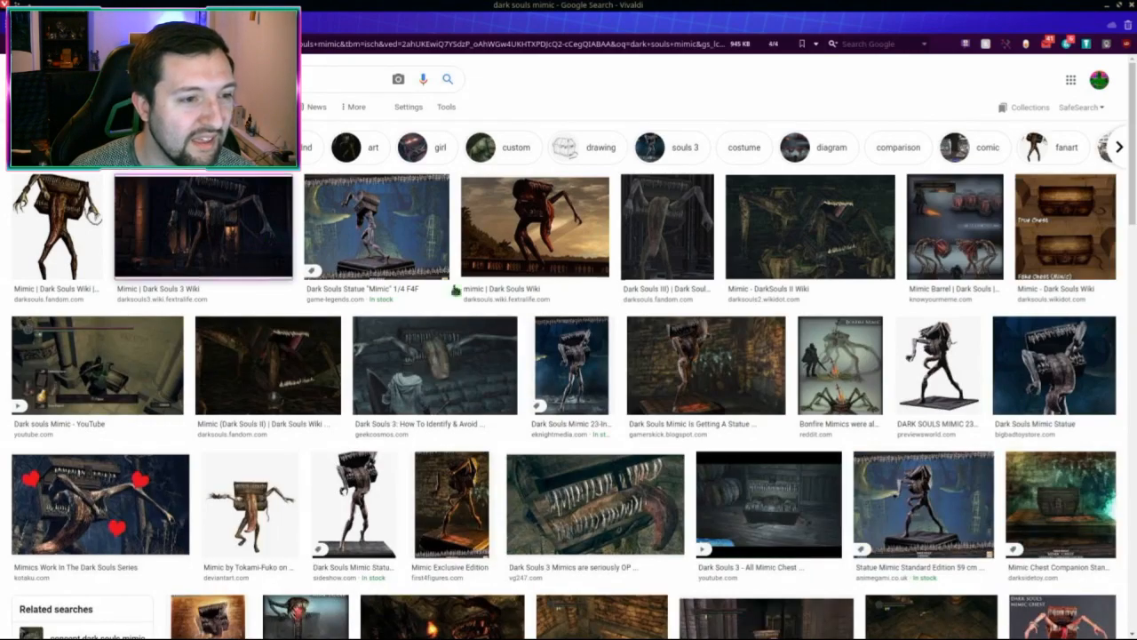
click(212, 222)
scroll(910, 244, up, 2)
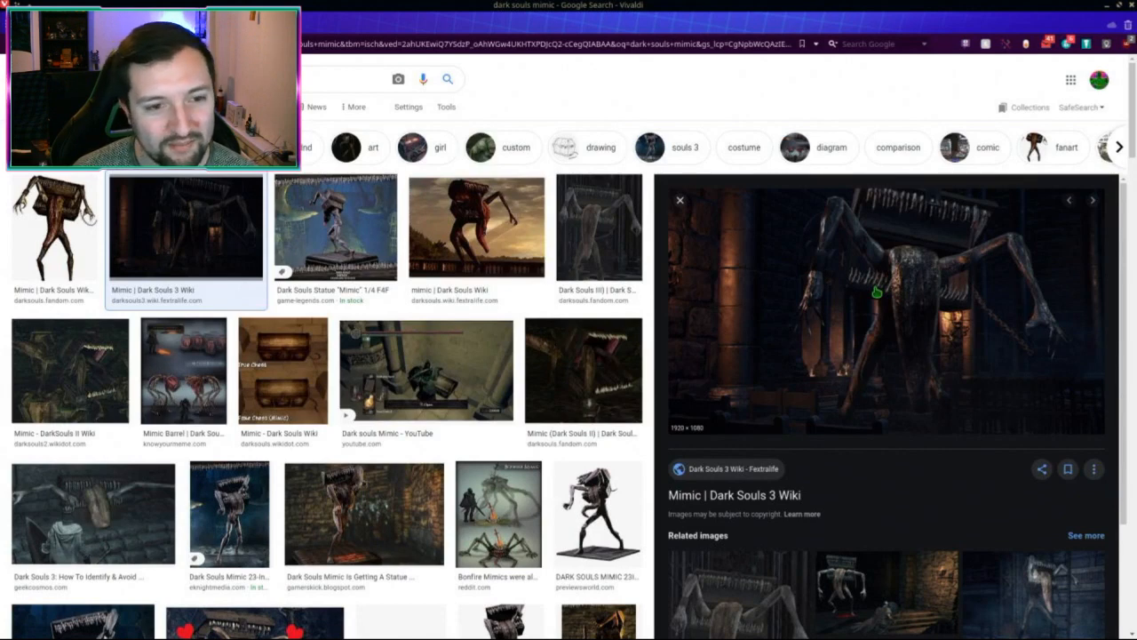
scroll(875, 292, down, 3)
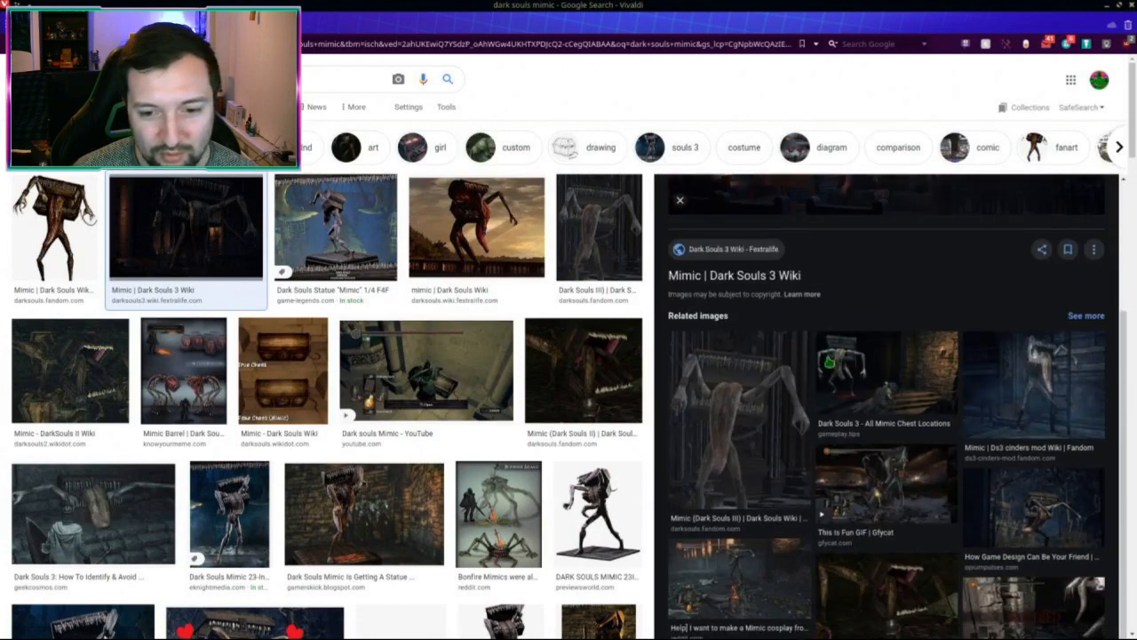
scroll(828, 362, up, 2)
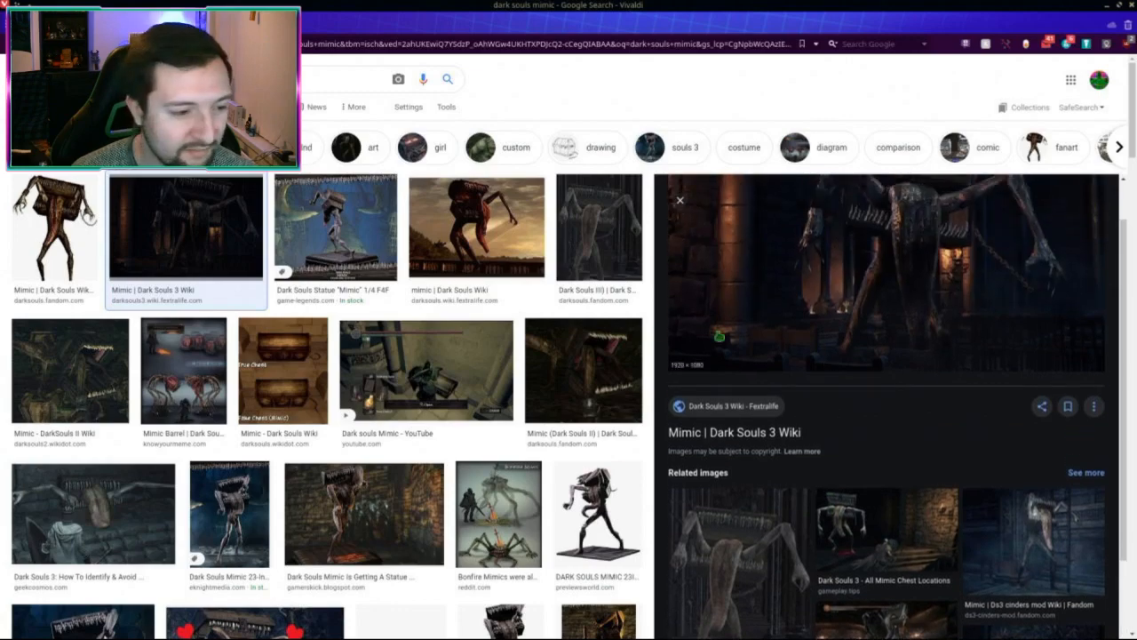
key(Escape)
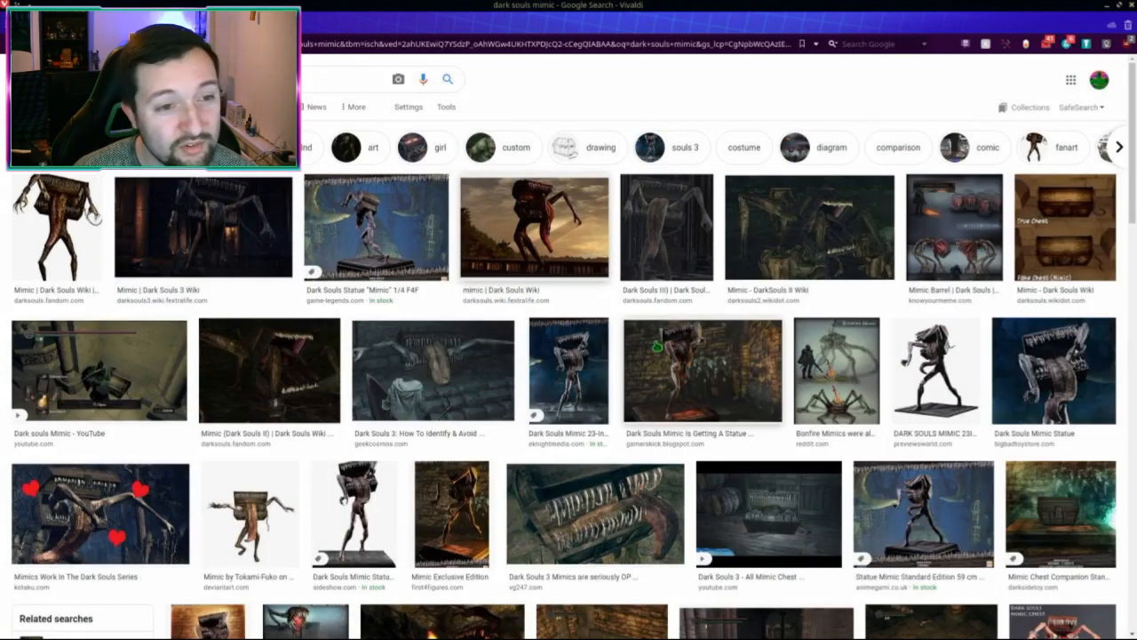
key(alt+Left)
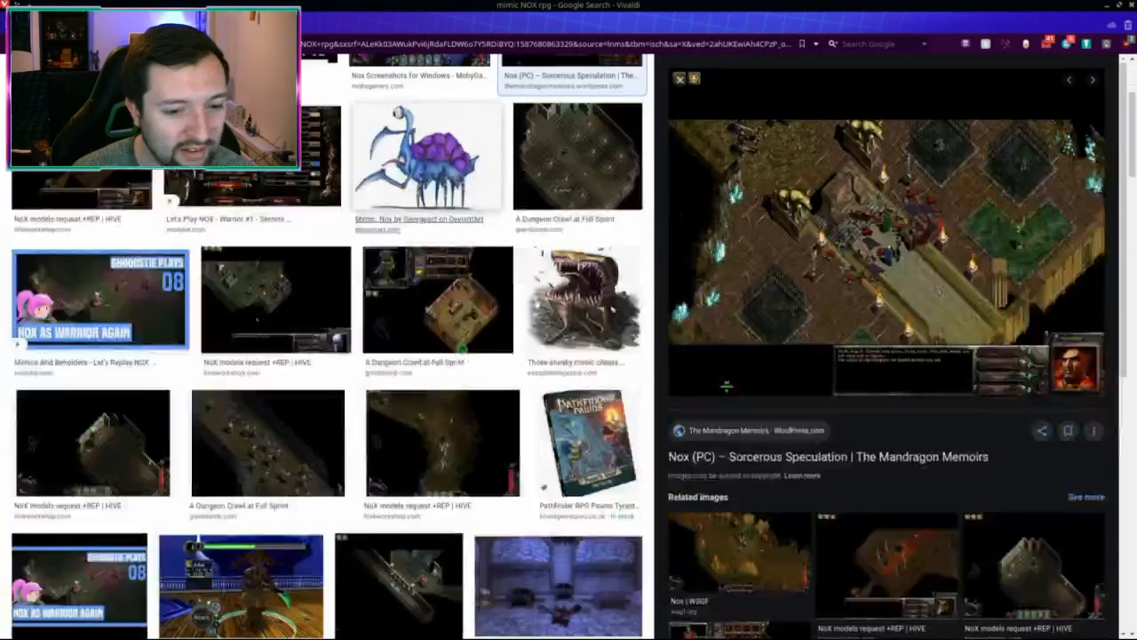
Step: Preview the MobyGames 'Nox Screenshots for Windows' icy blue dungeon image
scroll(329, 355, down, 12)
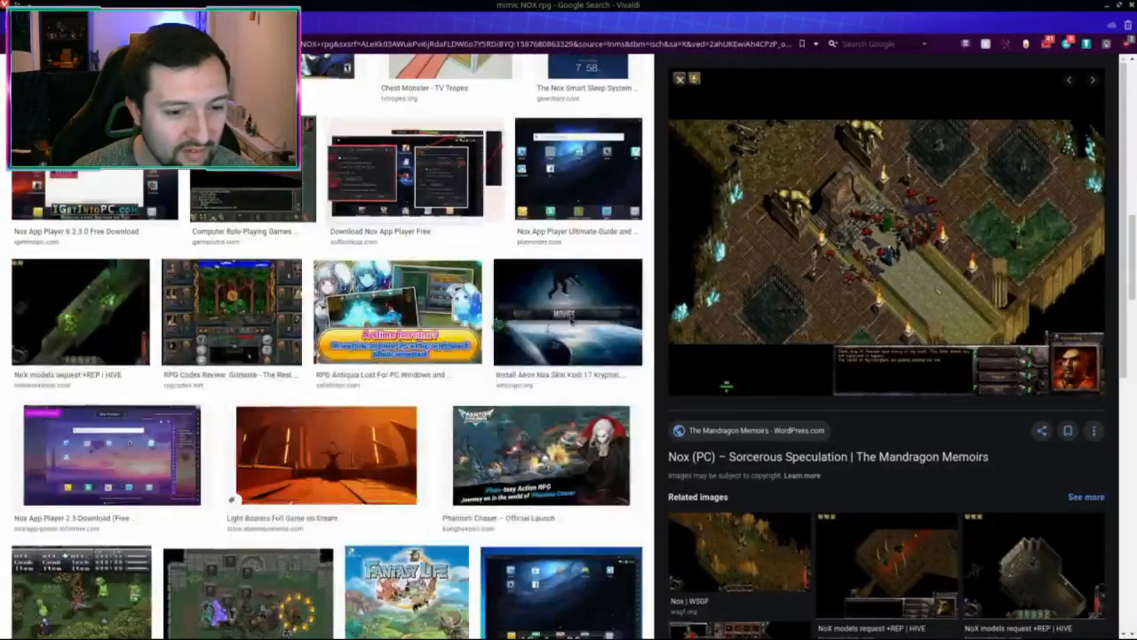
scroll(500, 322, down, 3)
scroll(500, 322, up, 15)
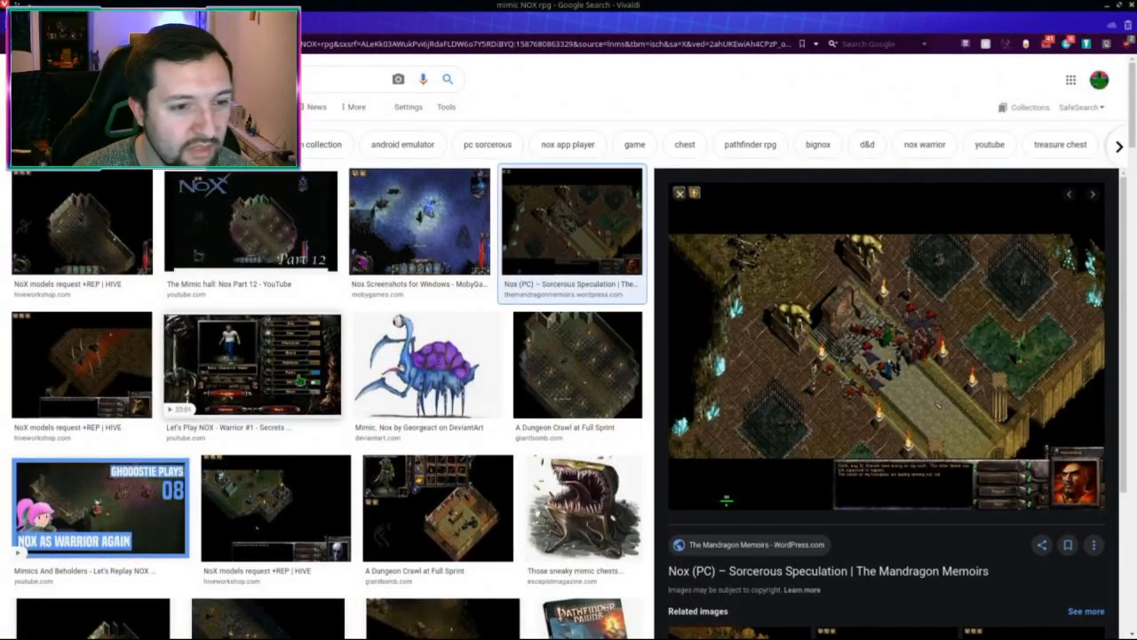
click(406, 245)
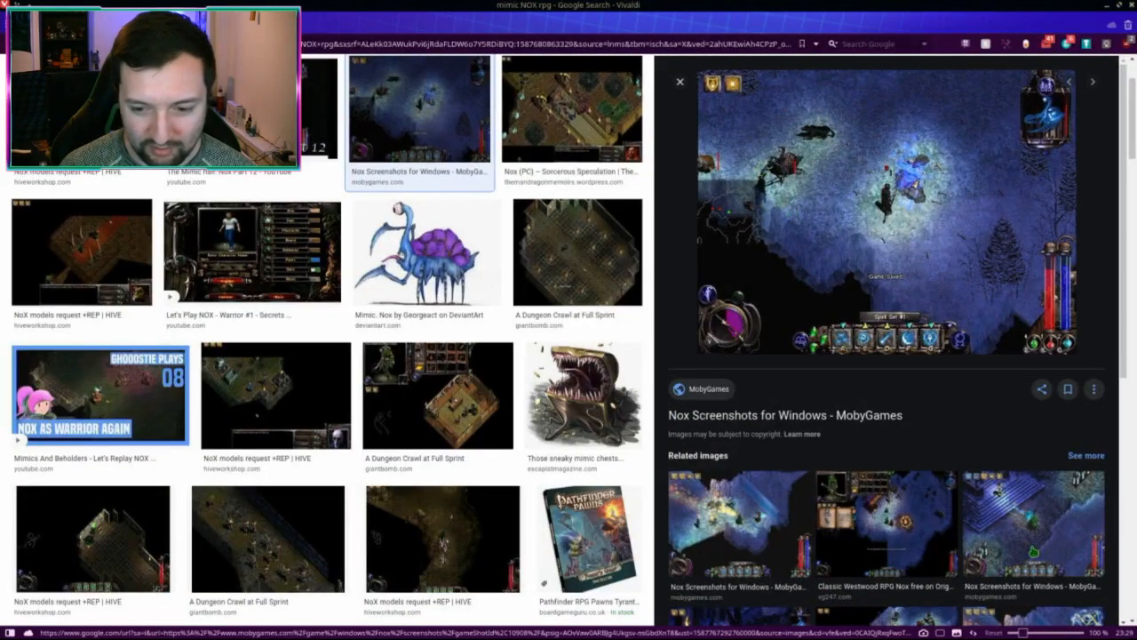
right_click(809, 162)
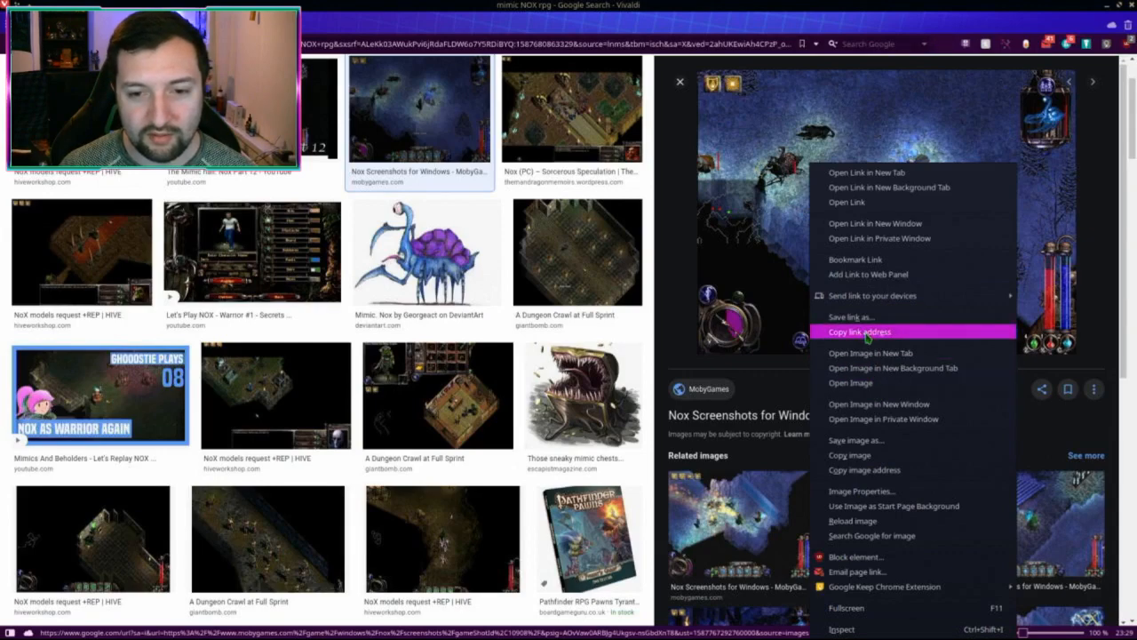
click(864, 469)
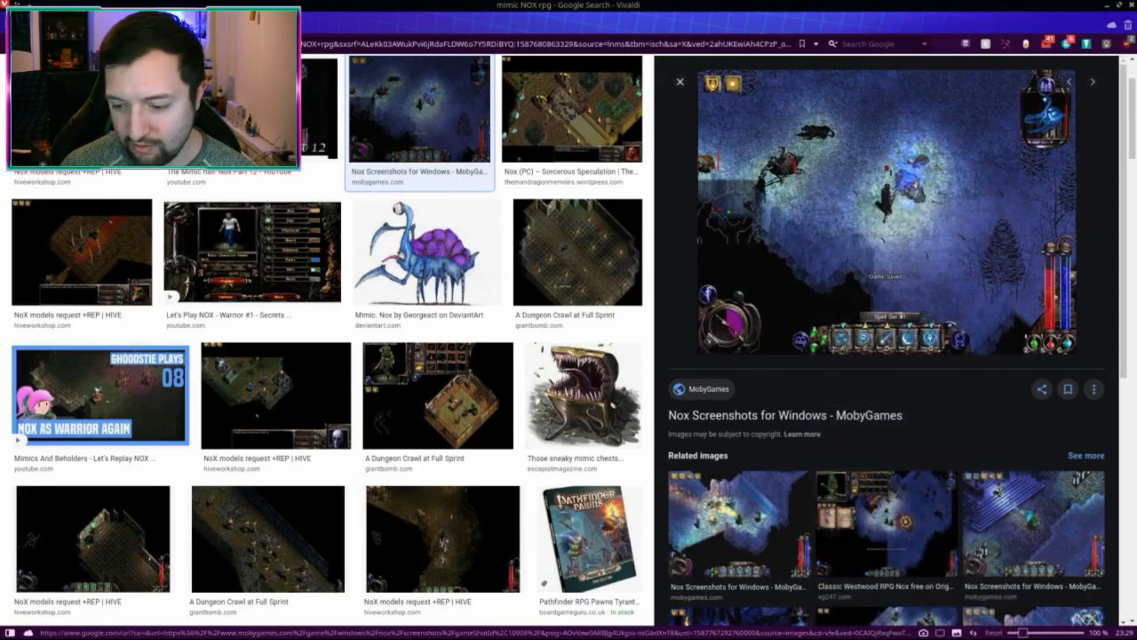
key(alt+Tab)
scroll(447, 252, down, 2)
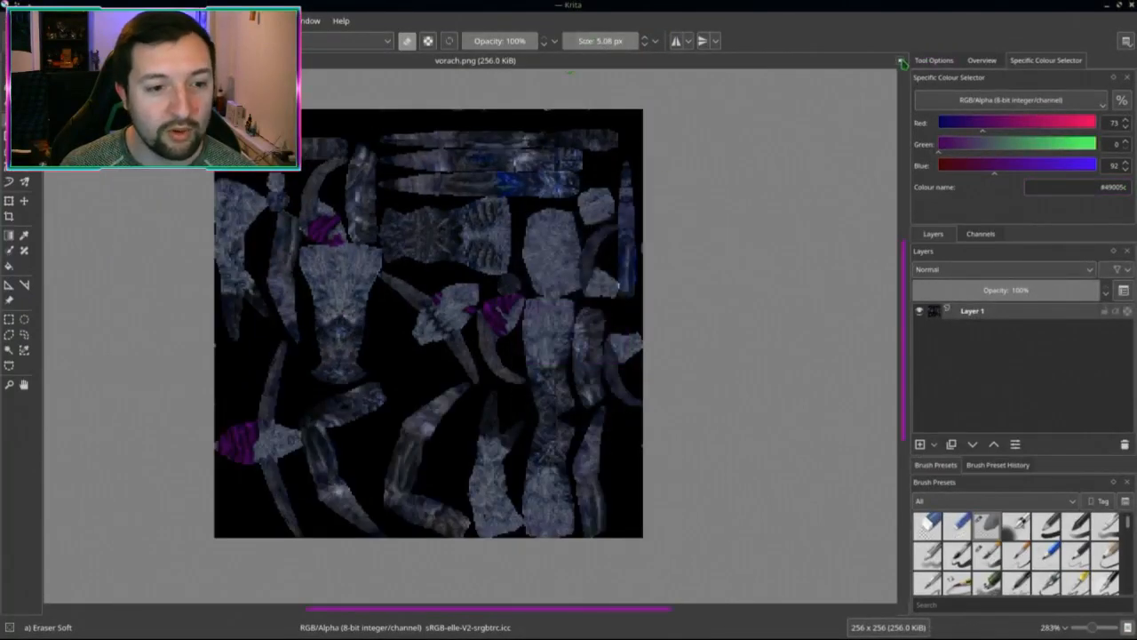
key(ctrl+n)
click(678, 475)
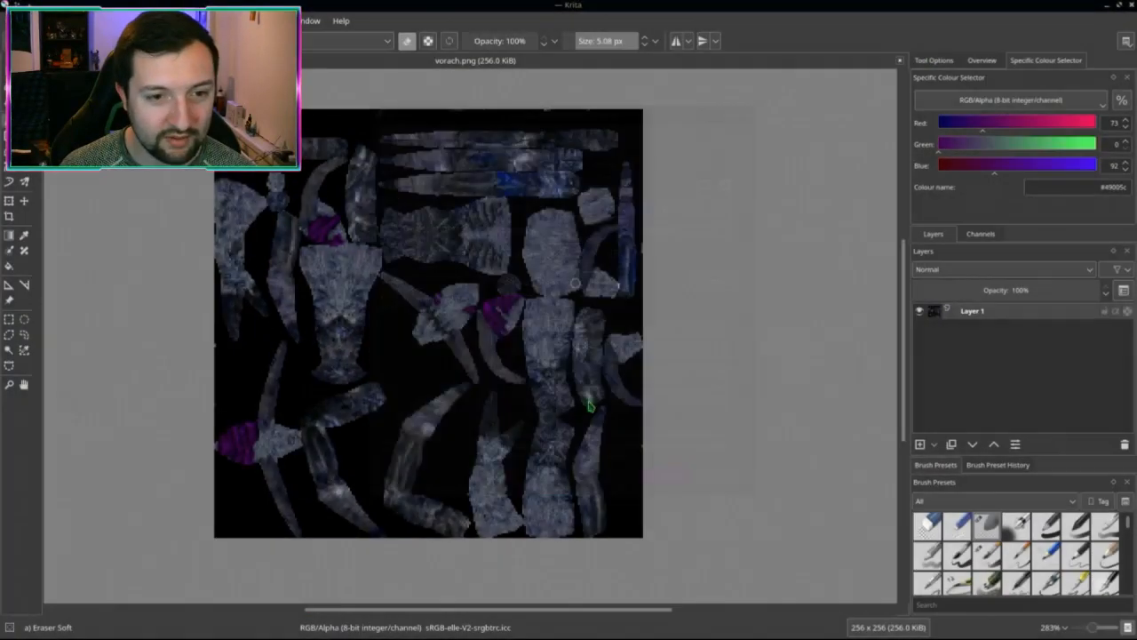
click(900, 61)
key(ctrl+n)
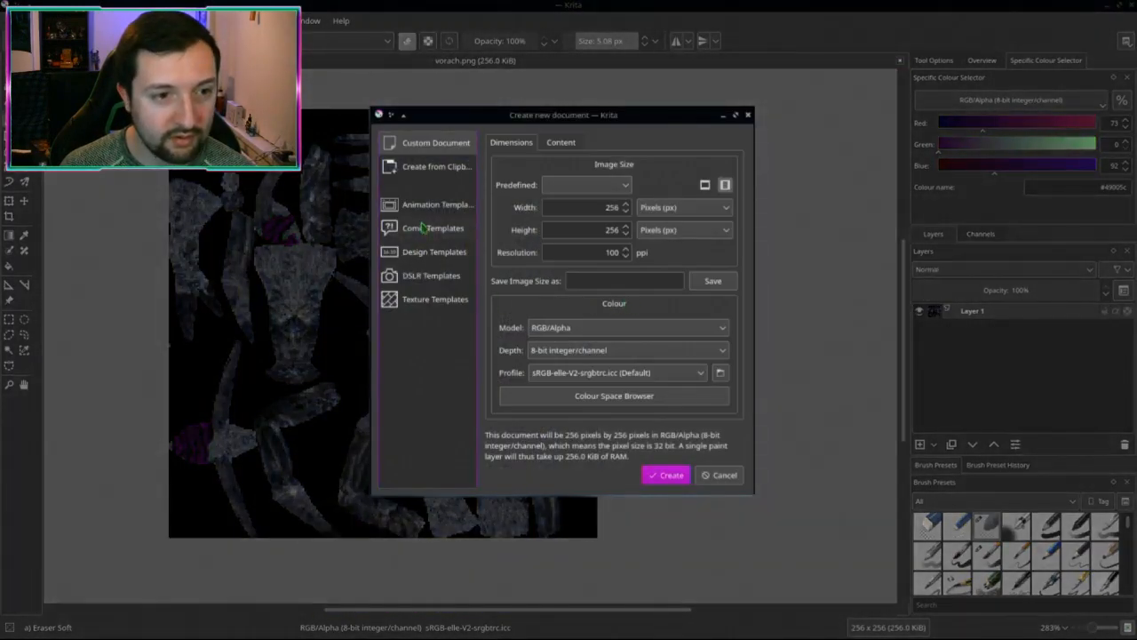
click(436, 167)
key(ctrl+super+Down)
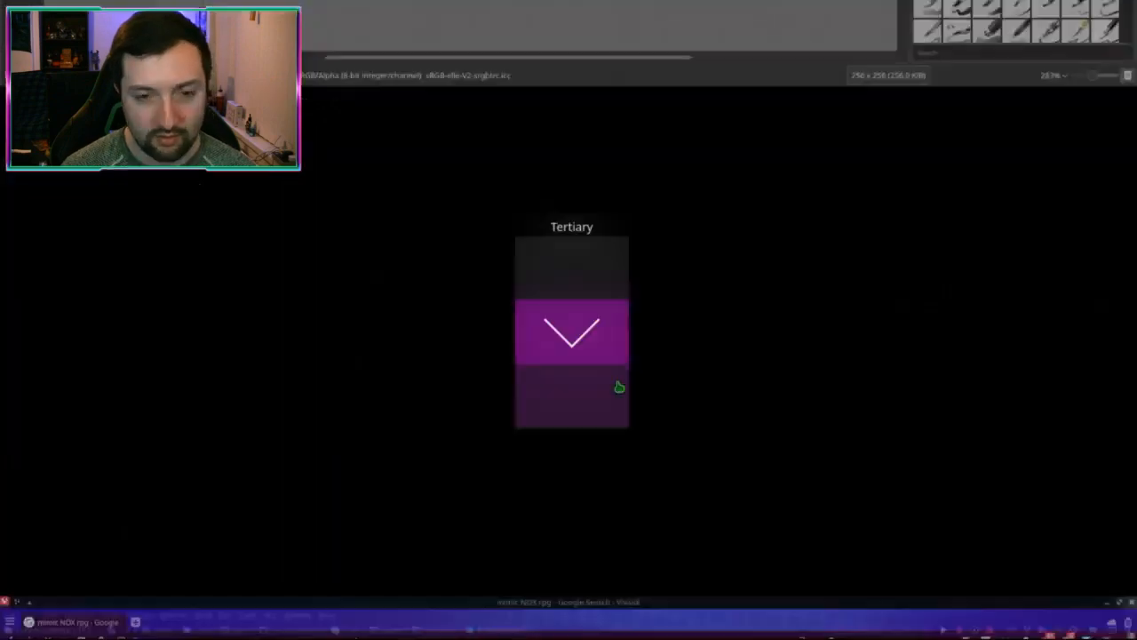
right_click(844, 301)
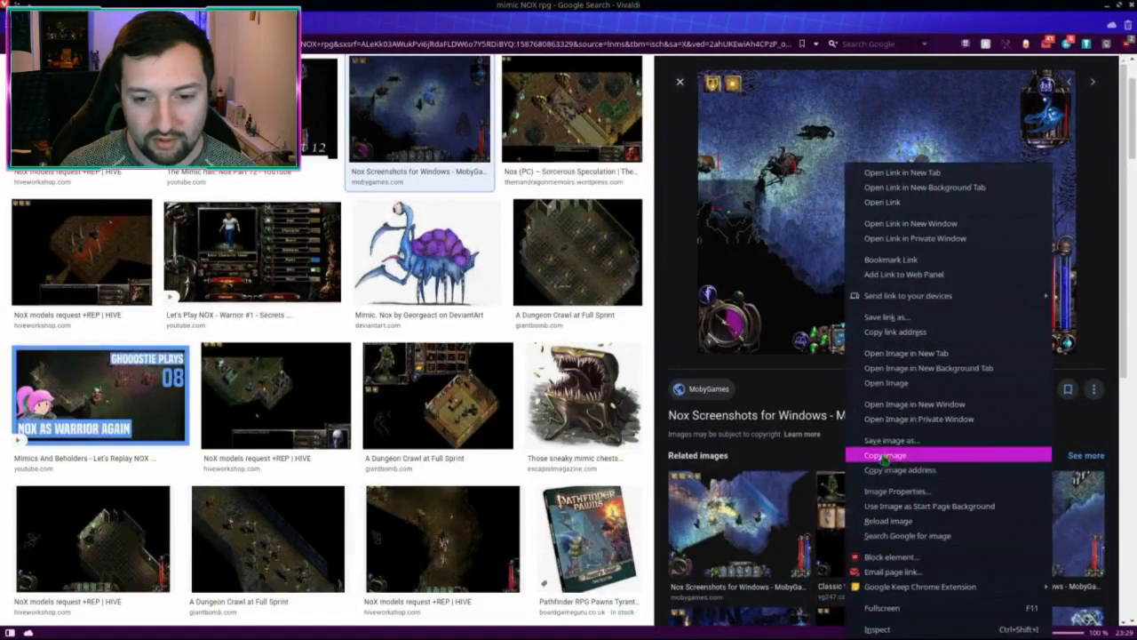
click(886, 455)
key(ctrl+super+Up)
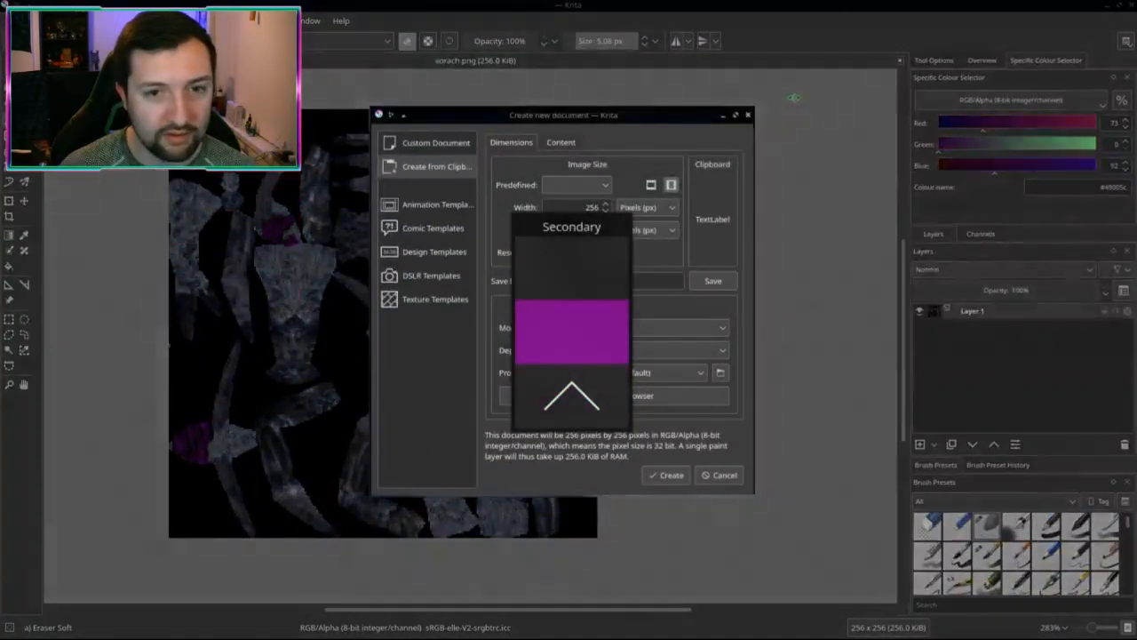
click(749, 115)
key(ctrl+n)
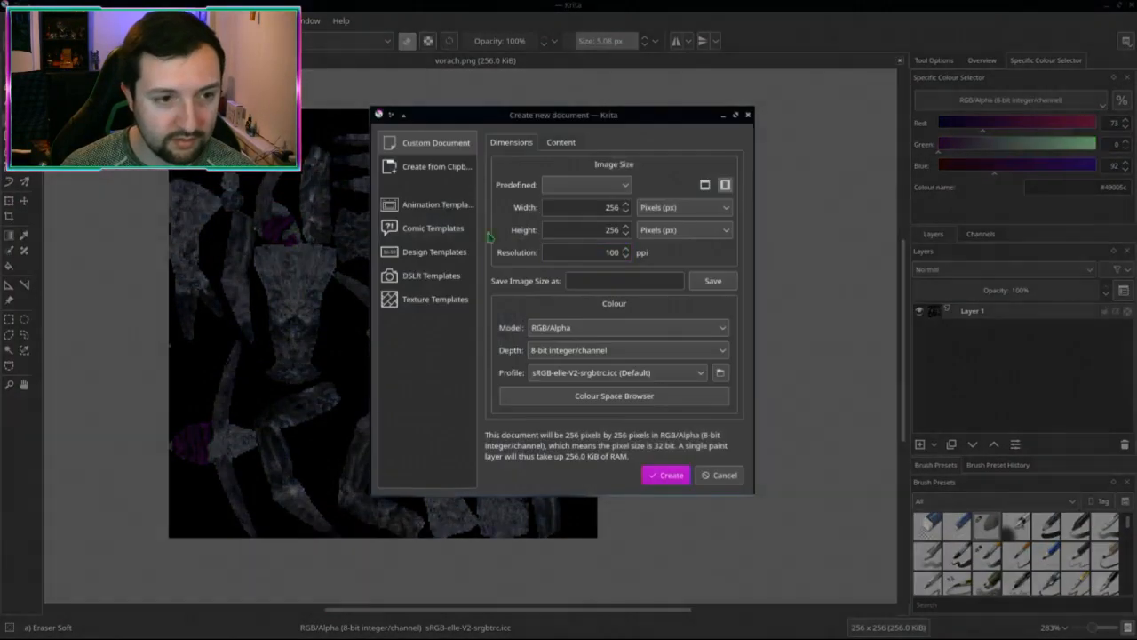
click(436, 166)
click(671, 478)
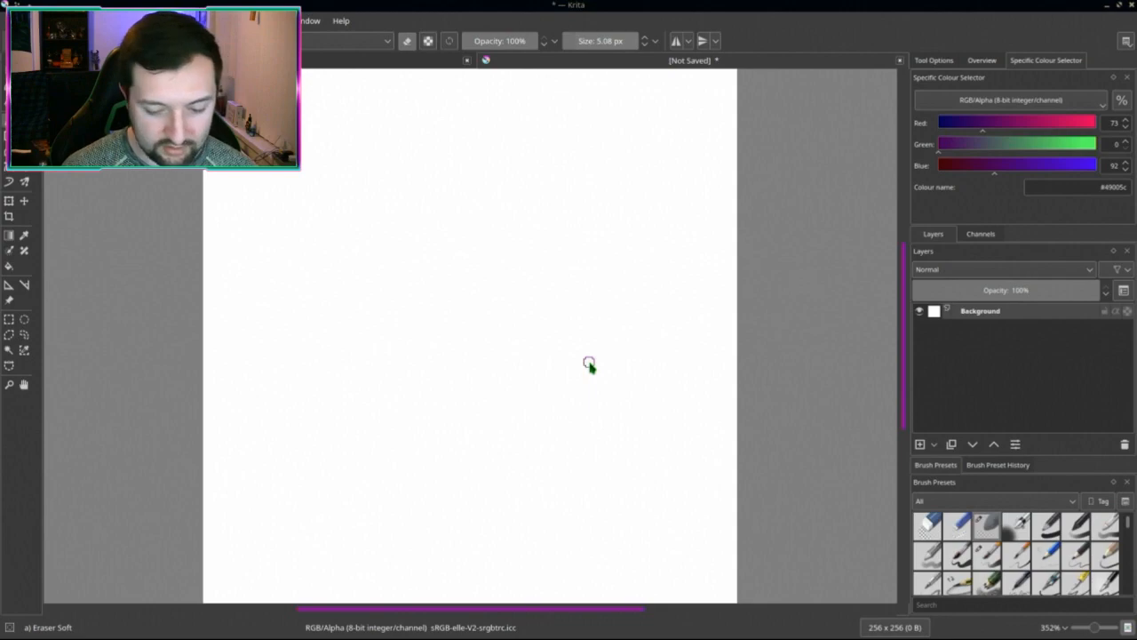
key(ctrl+super+Down)
right_click(762, 164)
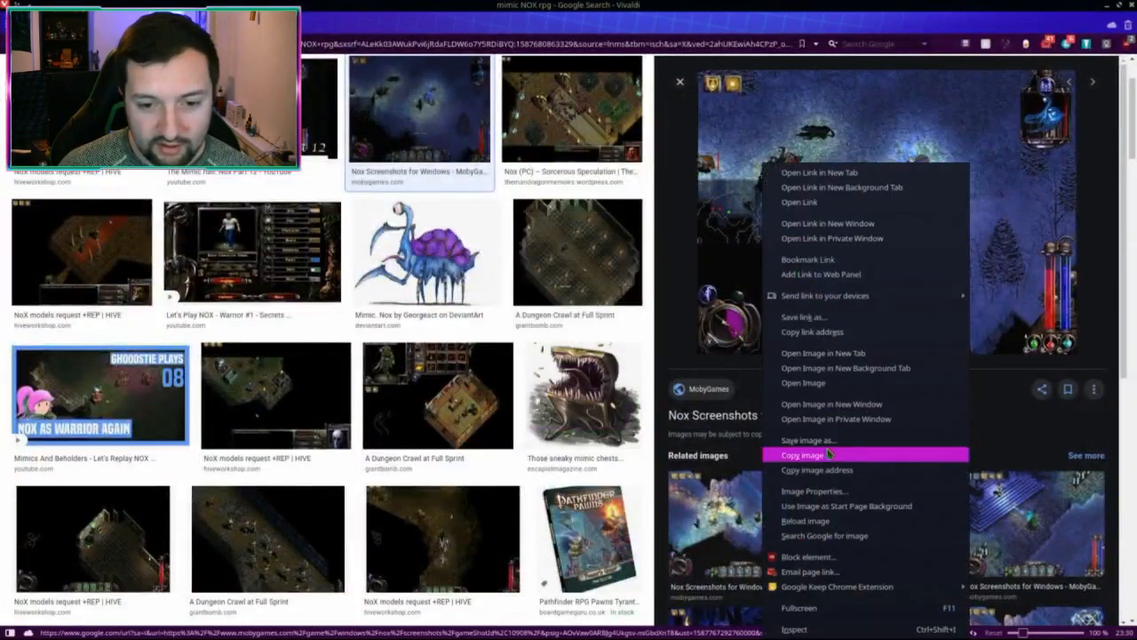
click(828, 454)
key(ctrl+super+Up)
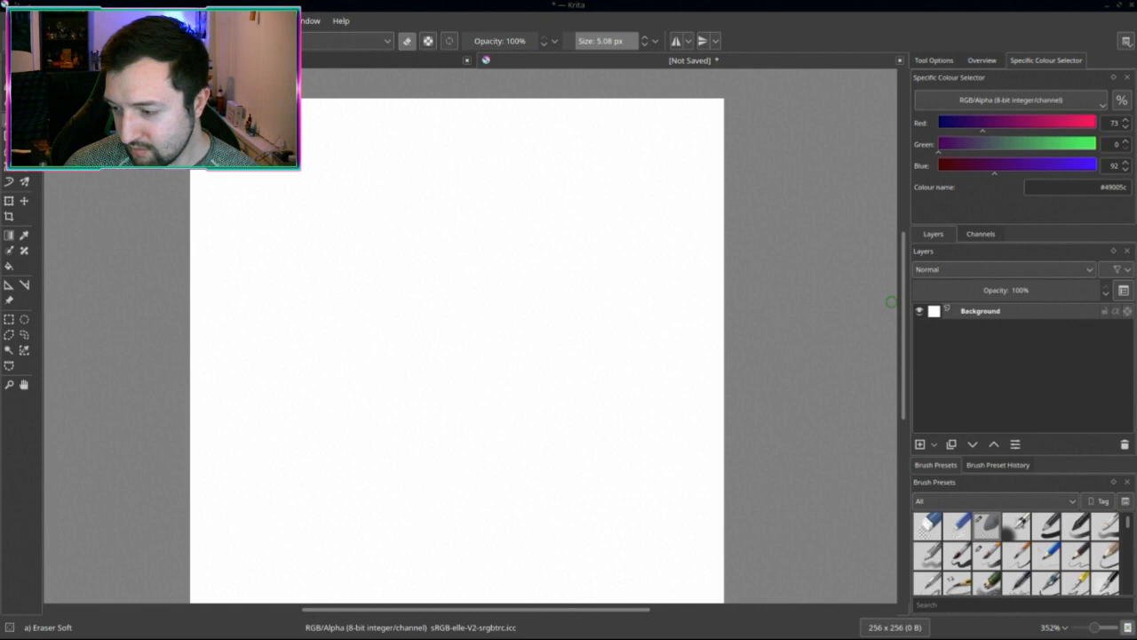
middle_drag(584, 332, 621, 308)
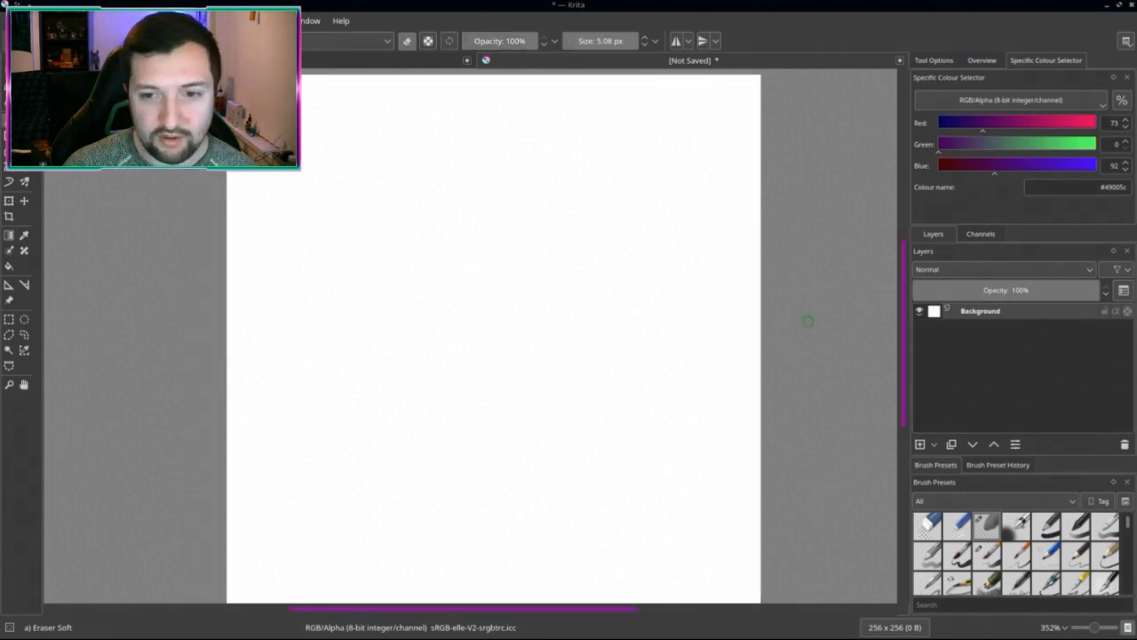
middle_click(658, 59)
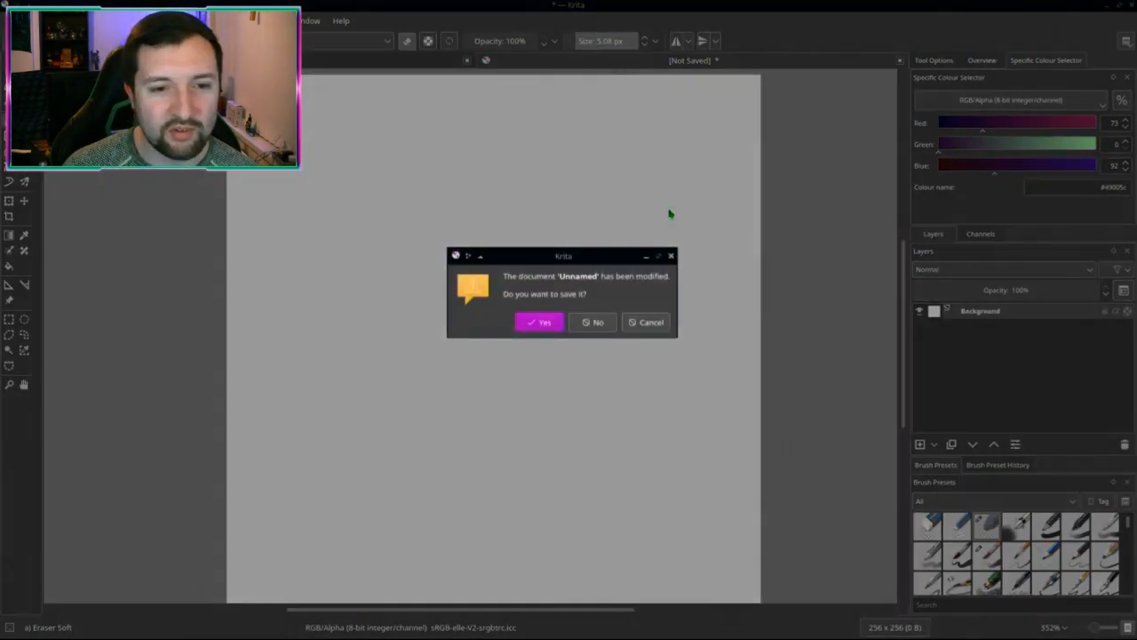
click(594, 323)
key(ctrl+shift+n)
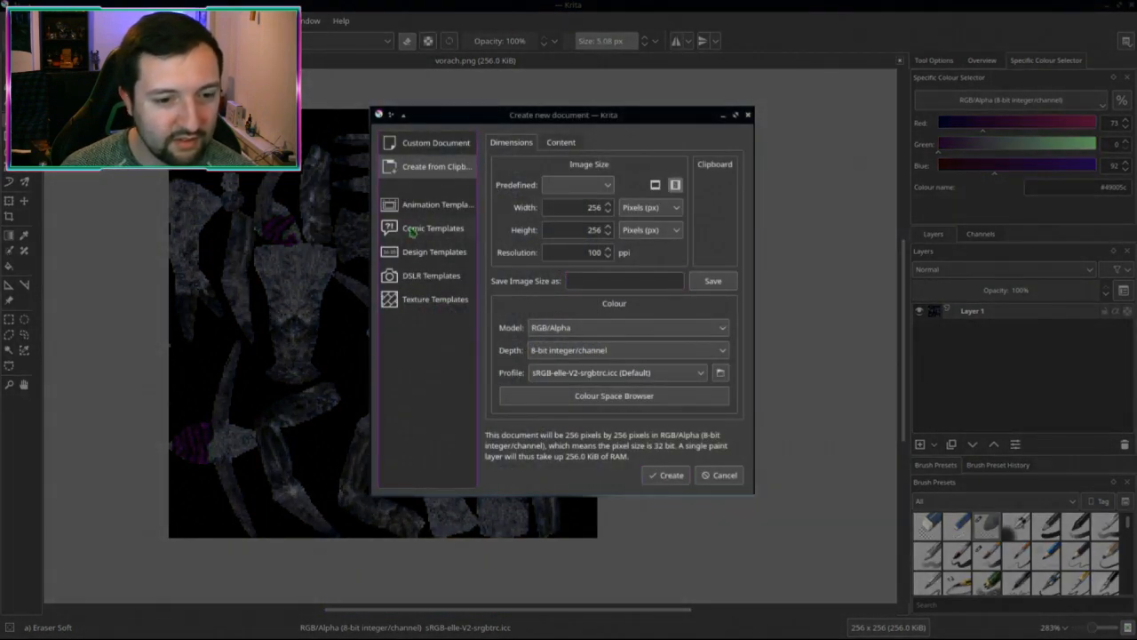
click(669, 477)
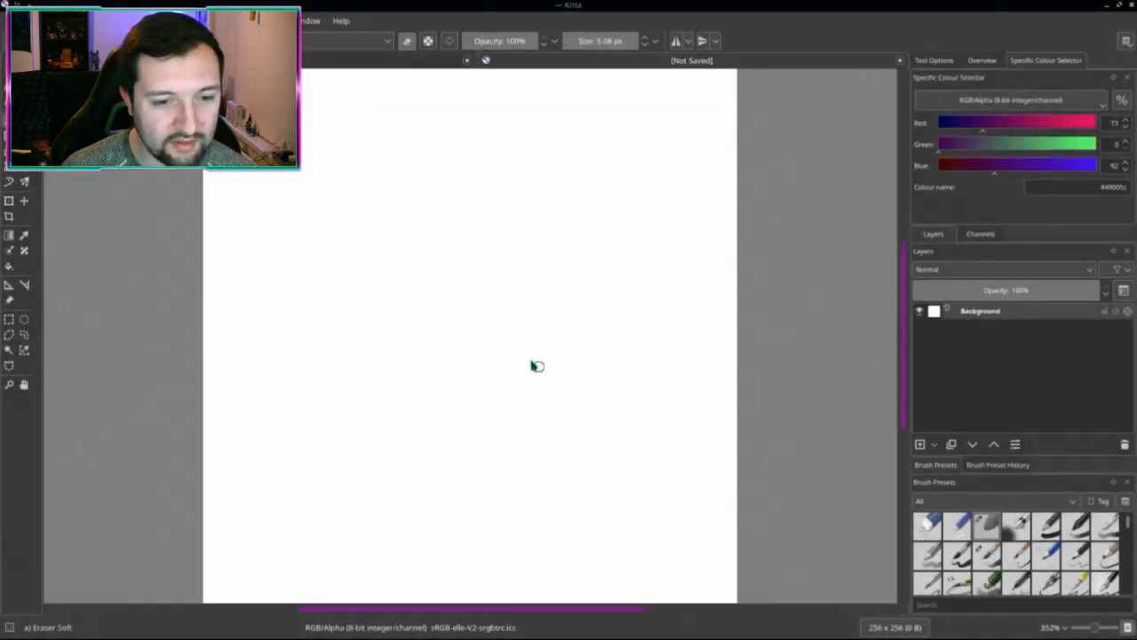
right_click(988, 318)
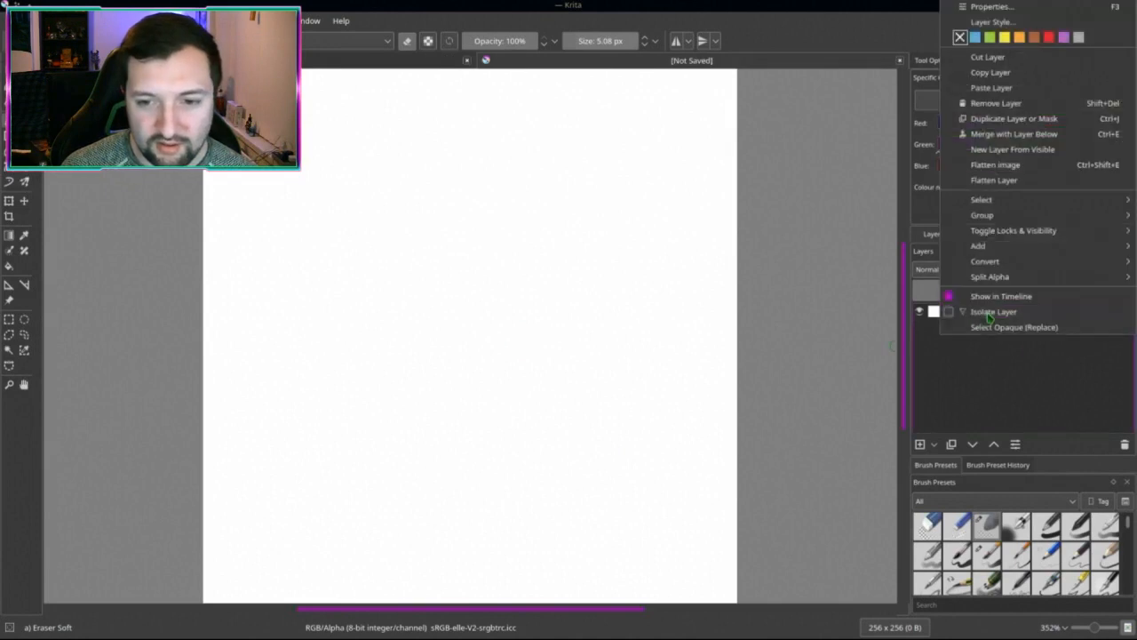
click(1007, 98)
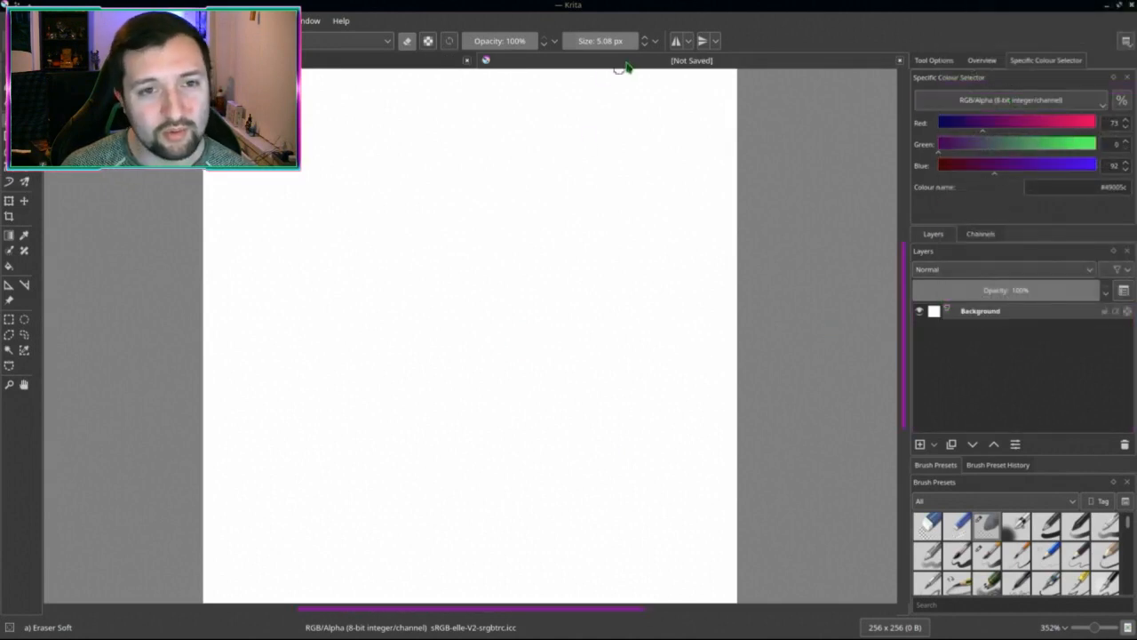
key(ctrl+w)
key(alt+Tab)
scroll(320, 355, down, 2)
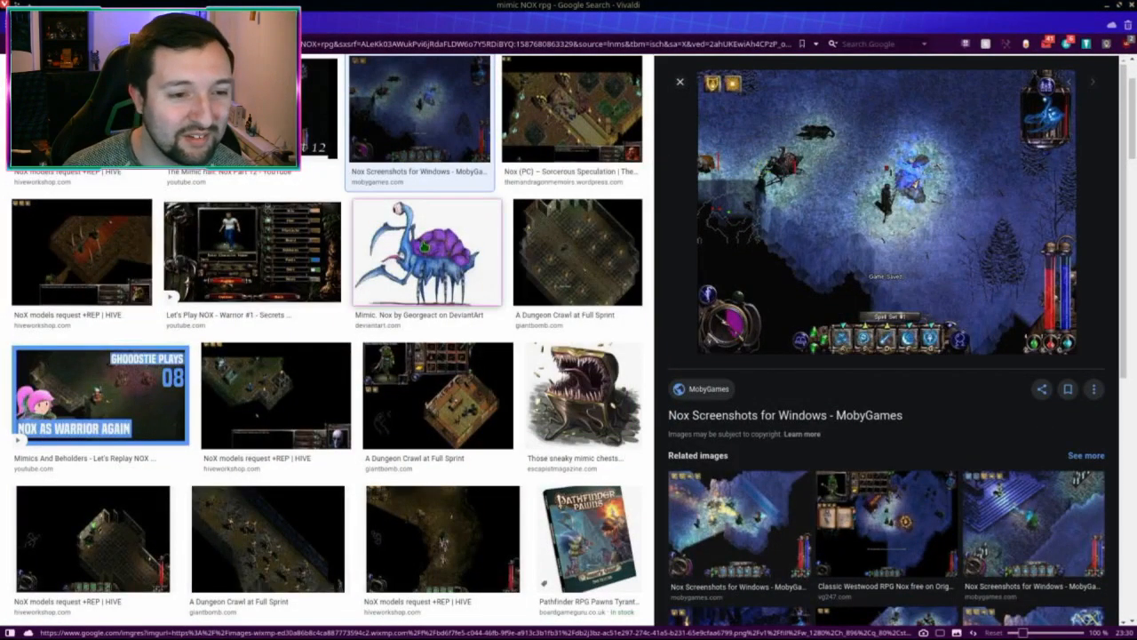
click(426, 254)
scroll(533, 223, up, 1)
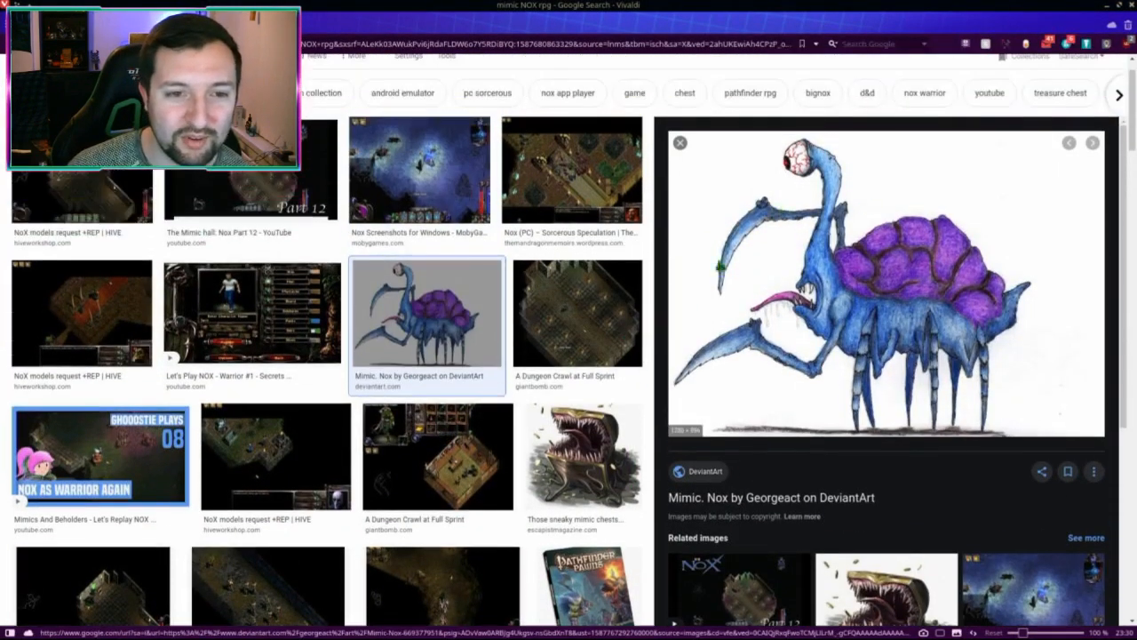
click(511, 224)
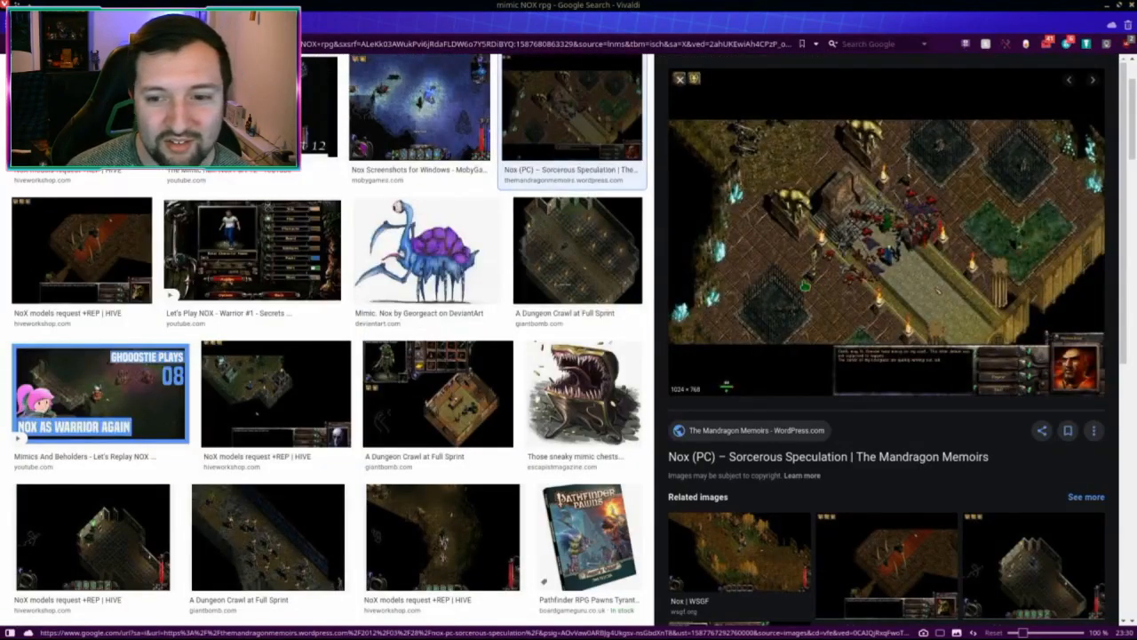
click(375, 144)
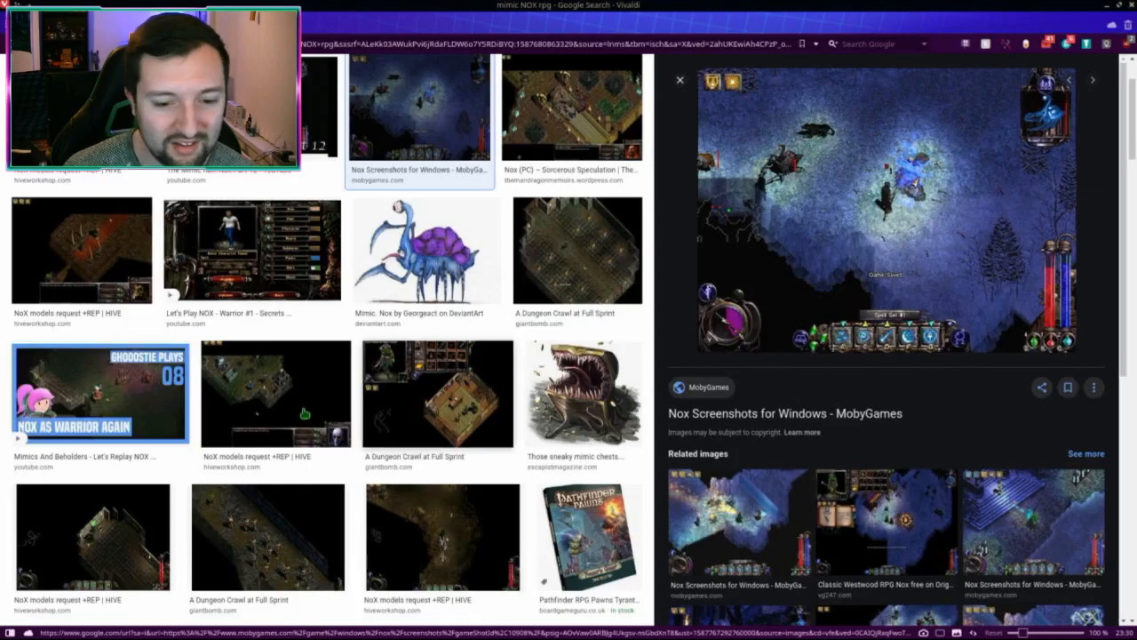
scroll(267, 390, down, 1)
scroll(266, 391, up, 2)
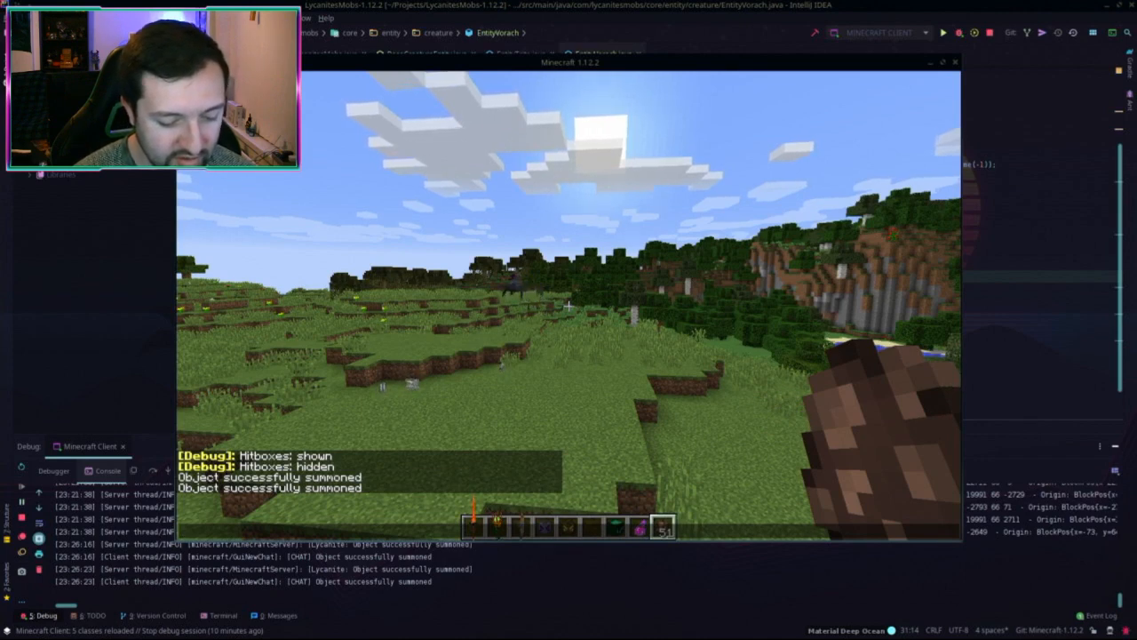
key(t)
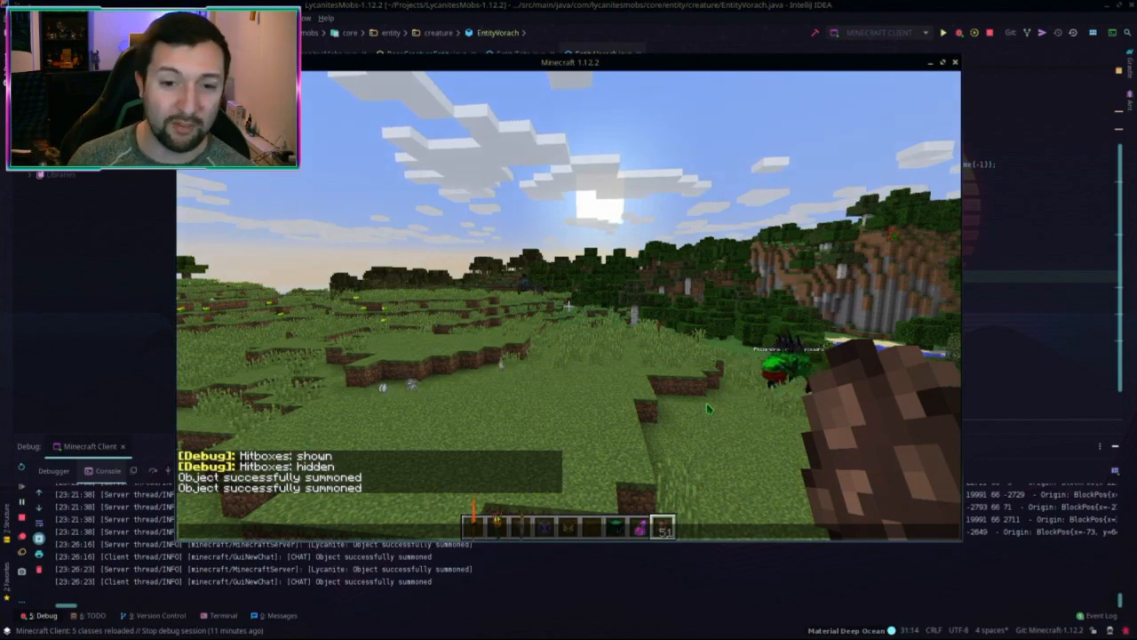
key(Escape)
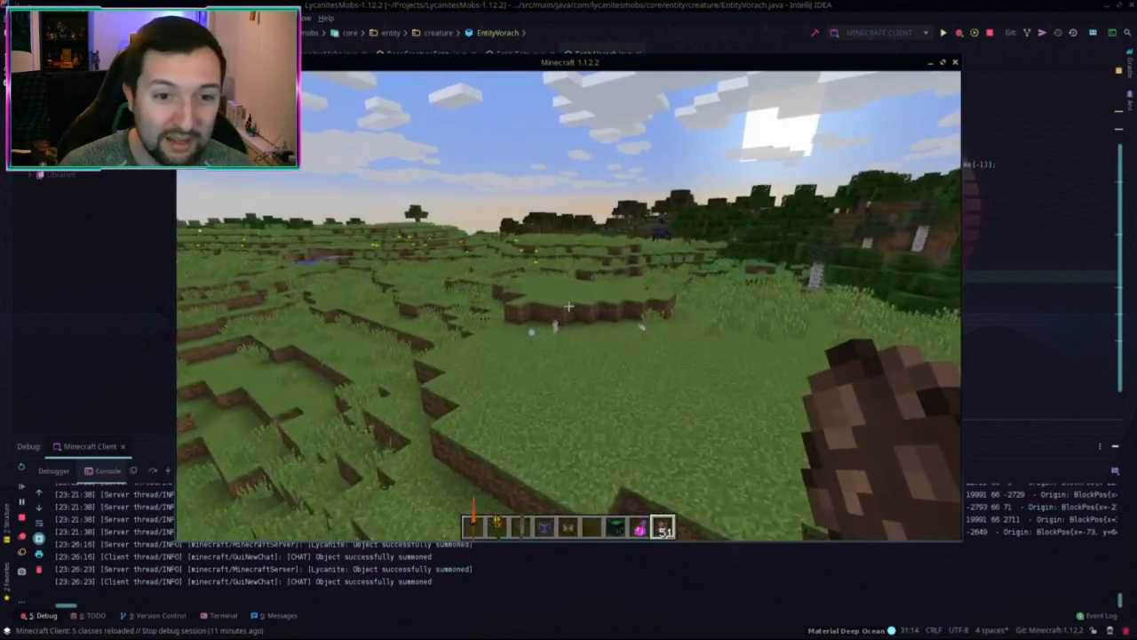
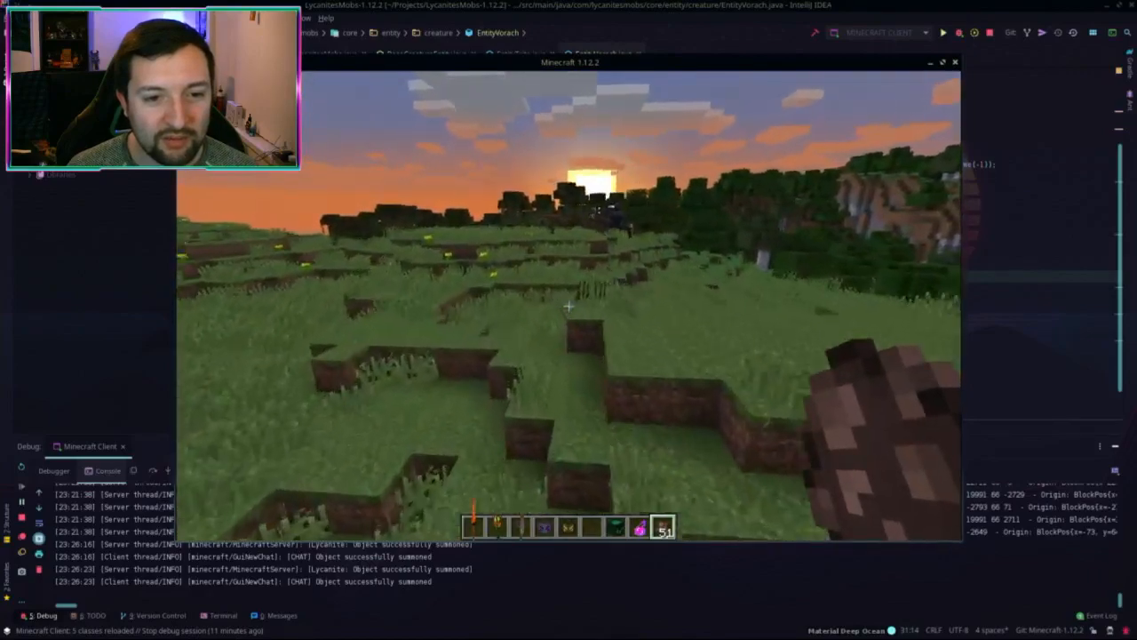
Step: Walk forward past the Chupacabra and toggle the hitbox display with F3+B
key(w)
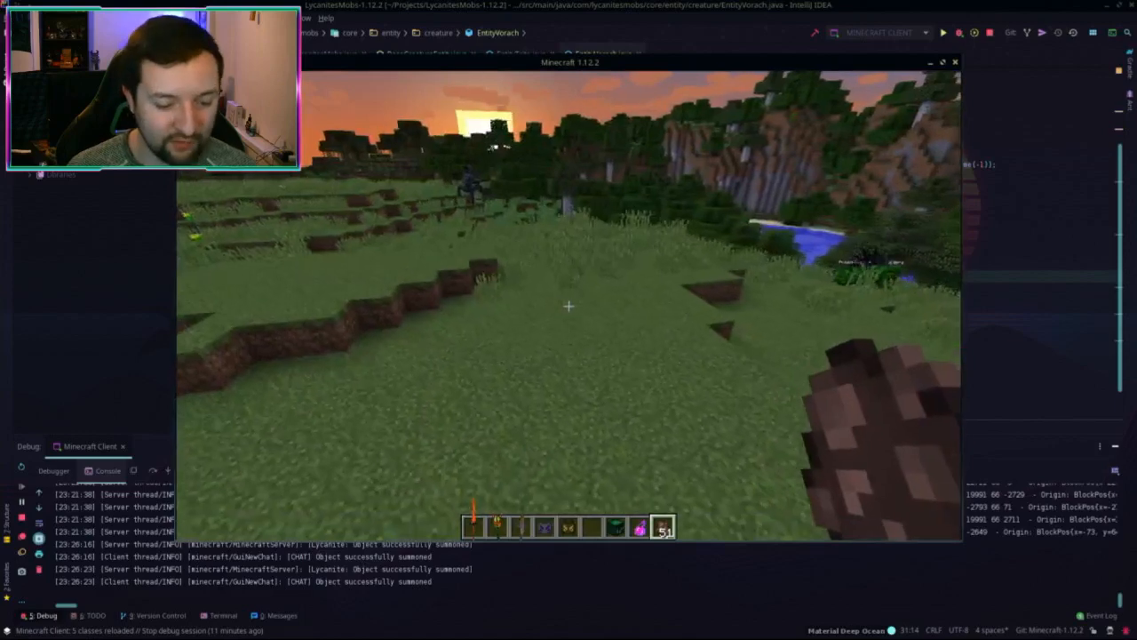
key(F3+b)
key(F3+b)
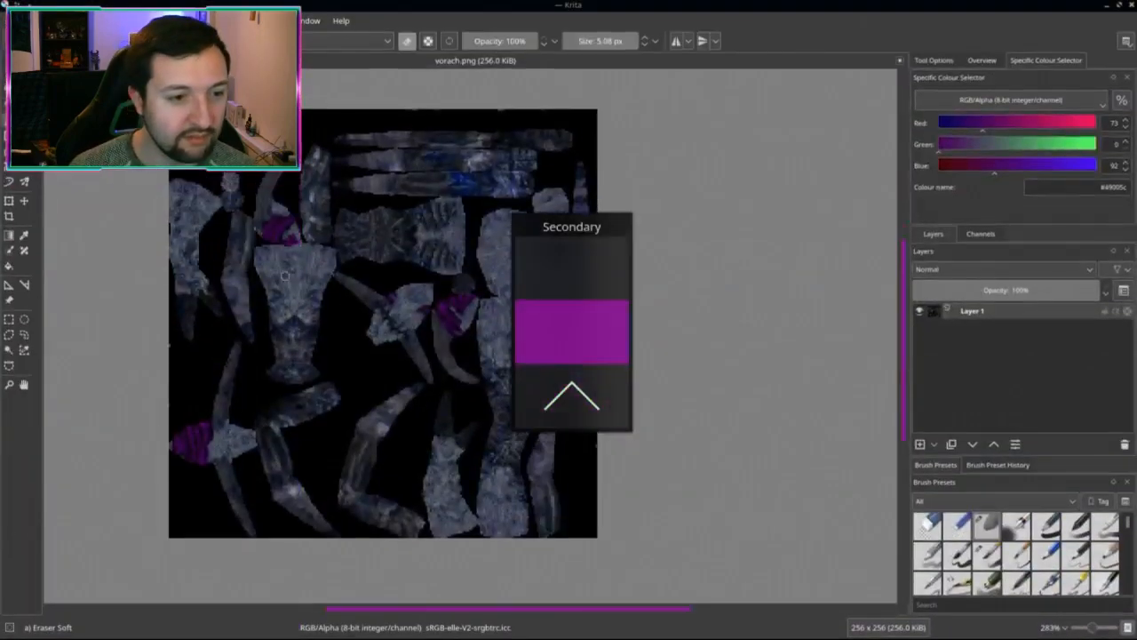
Step: Copy a square patch of the vorach texture into a new 22×22 image from the clipboard
scroll(431, 327, up, 5)
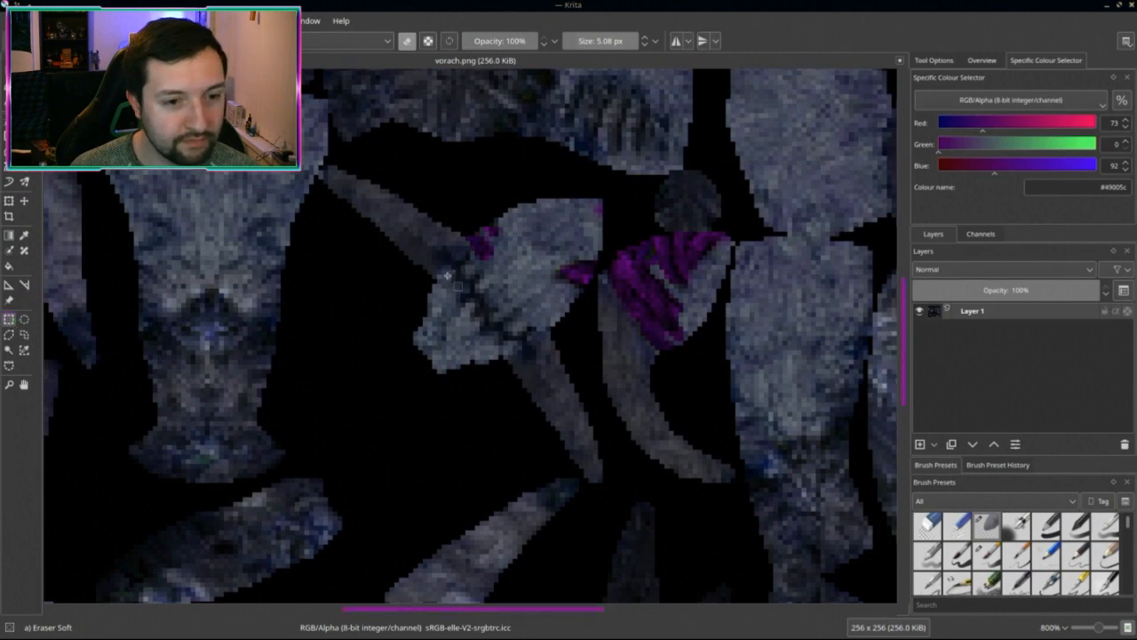
drag(501, 318, 551, 240)
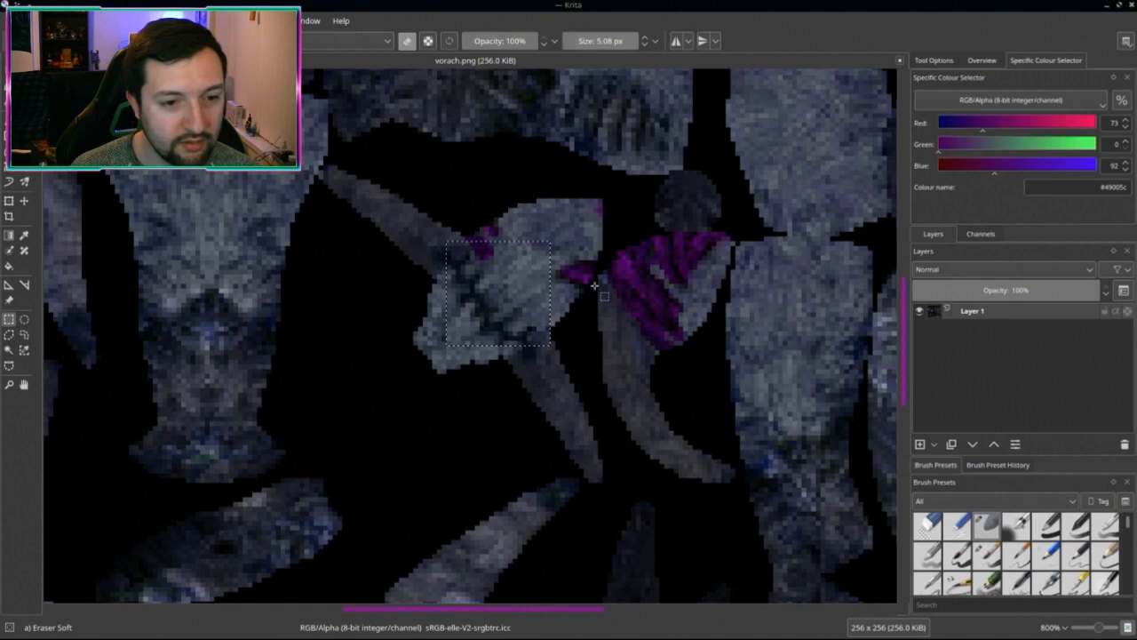
key(ctrl+n)
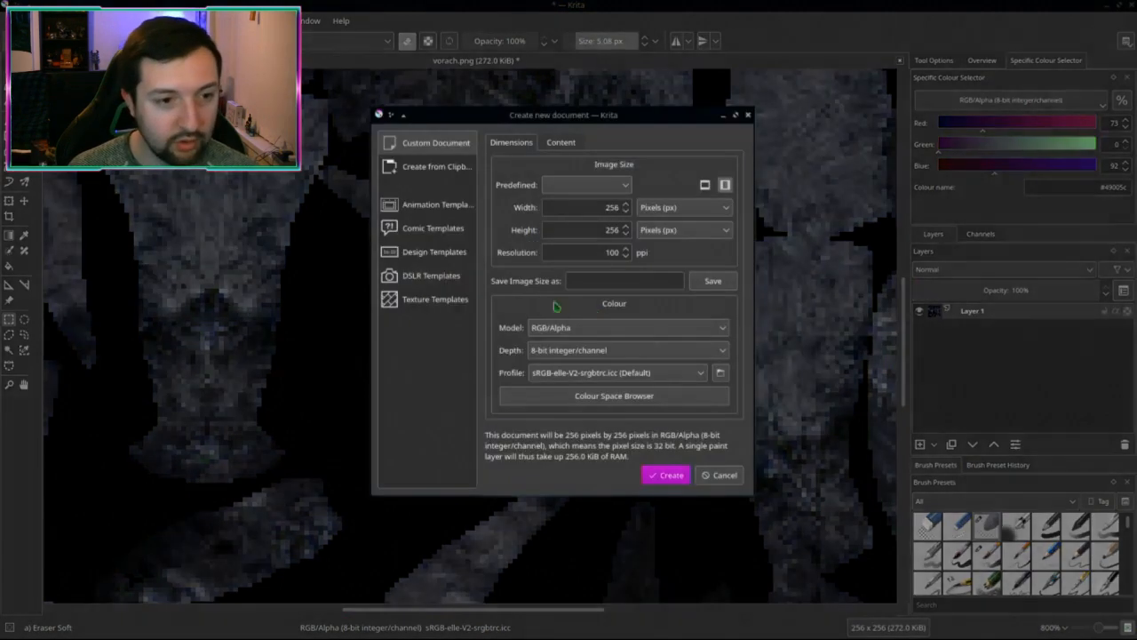
click(436, 166)
click(671, 476)
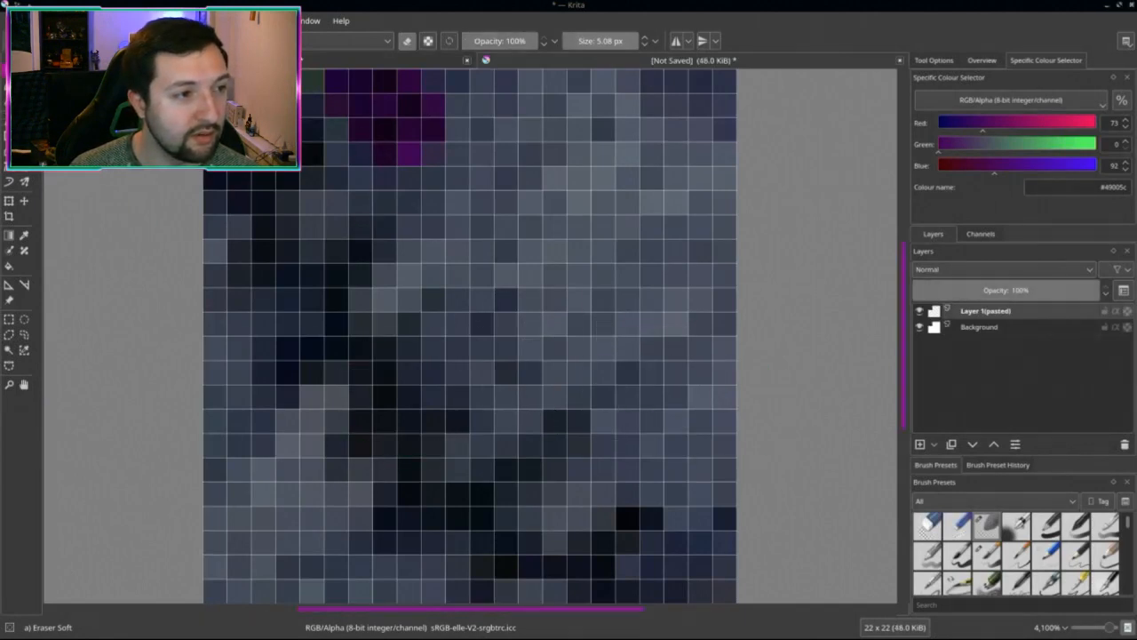
Step: Scale the new image down to 16×16 pixels
click(9, 82)
scroll(459, 365, down, 7)
middle_drag(506, 394, 557, 383)
scroll(556, 383, up, 2)
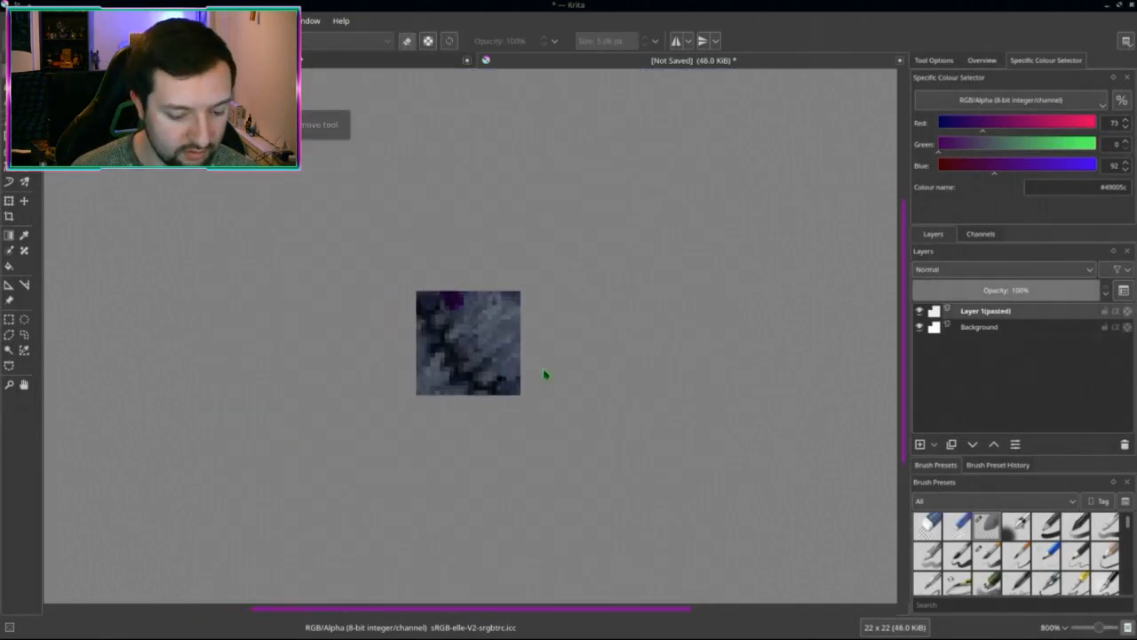
key(ctrl+alt+i)
click(536, 199)
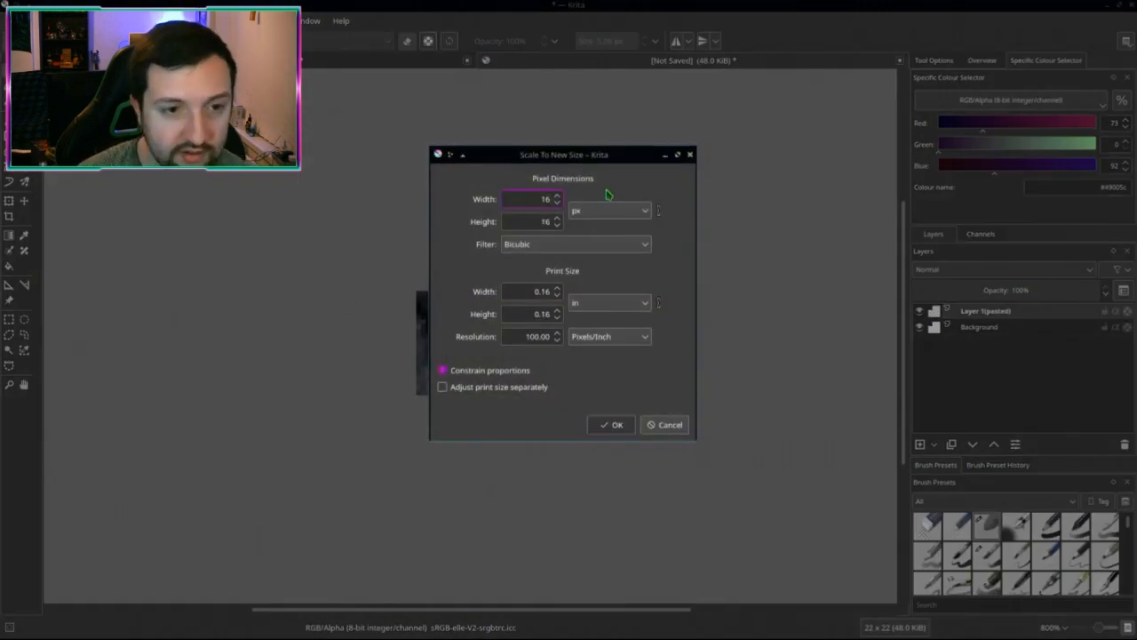
key(Return)
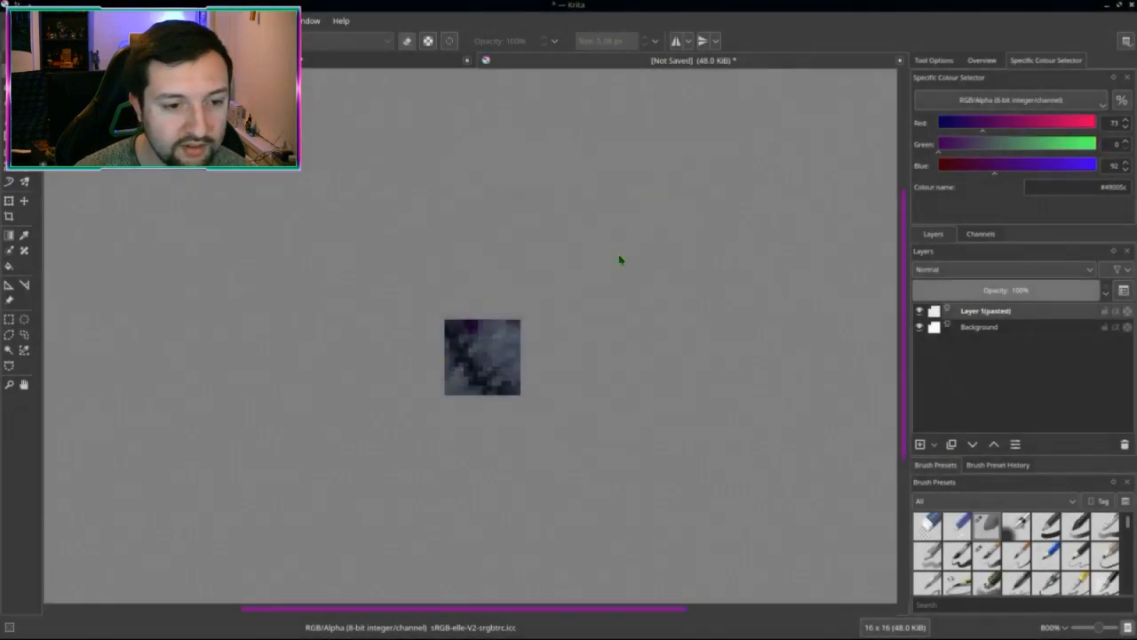
scroll(589, 356, down, 3)
scroll(533, 338, up, 3)
scroll(541, 341, down, 3)
scroll(541, 342, up, 2)
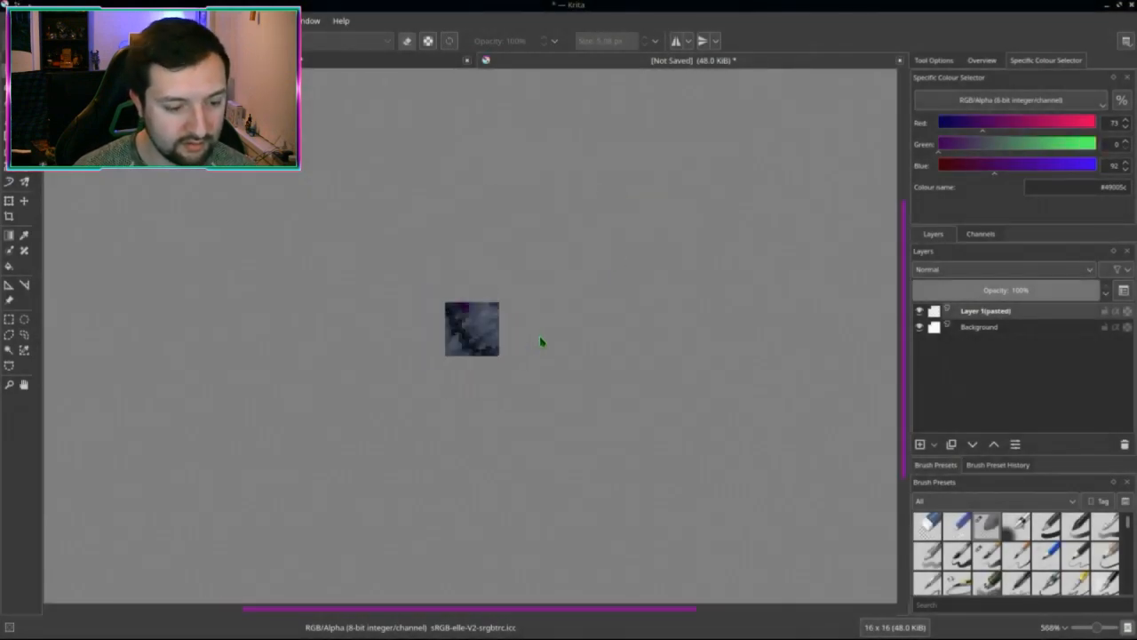
key(ctrl+shift+s)
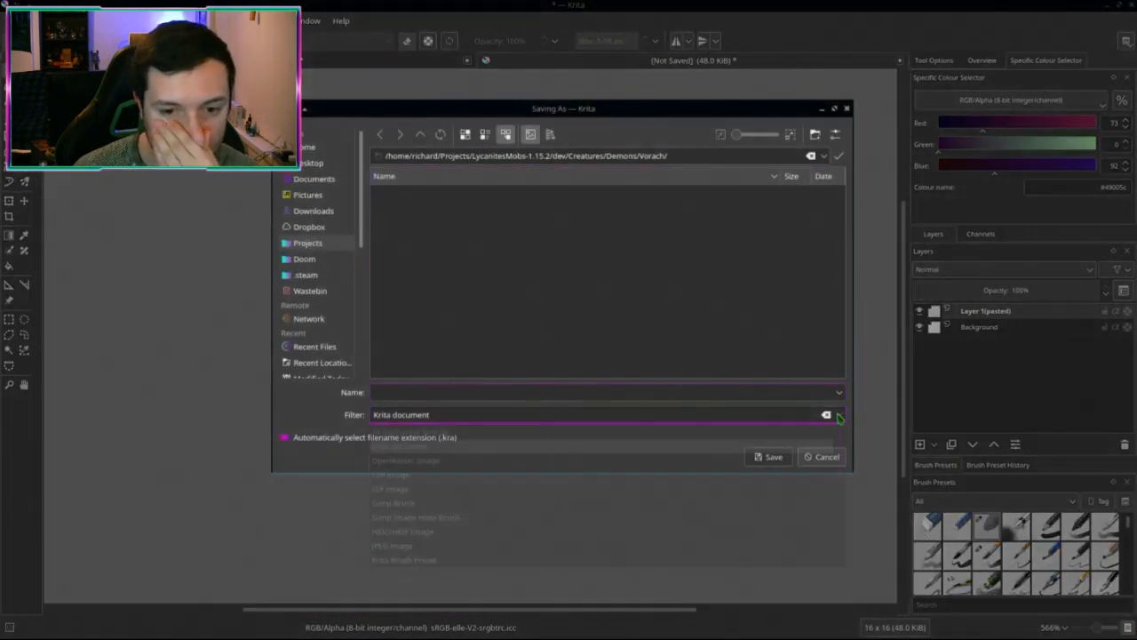
Step: Set the Save As file format to PNG image
click(454, 414)
text(png)
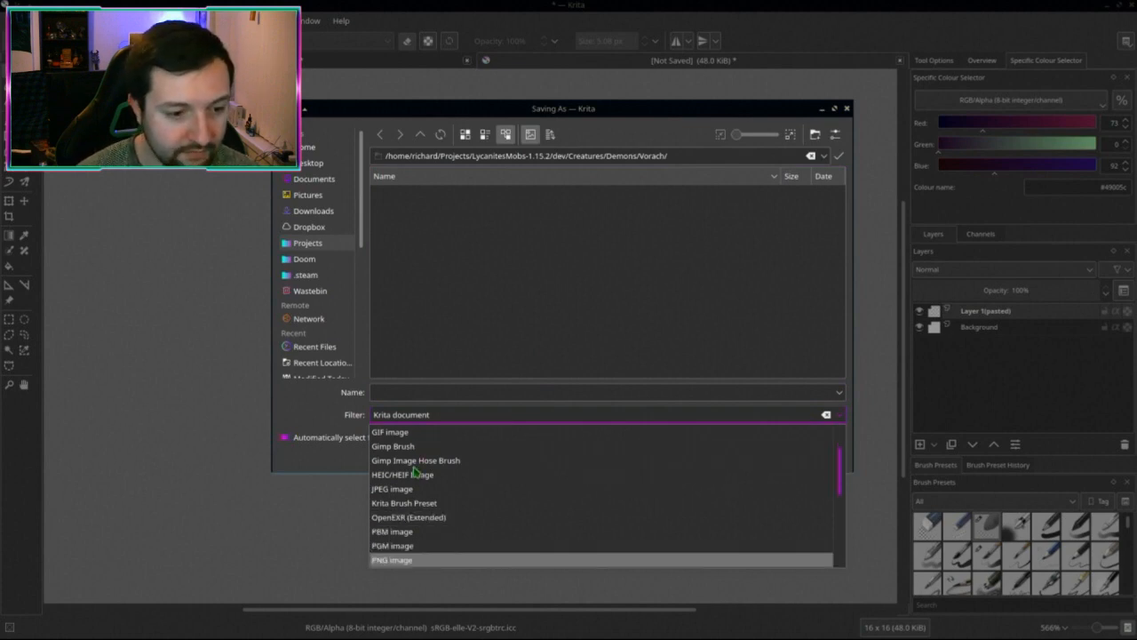
click(419, 559)
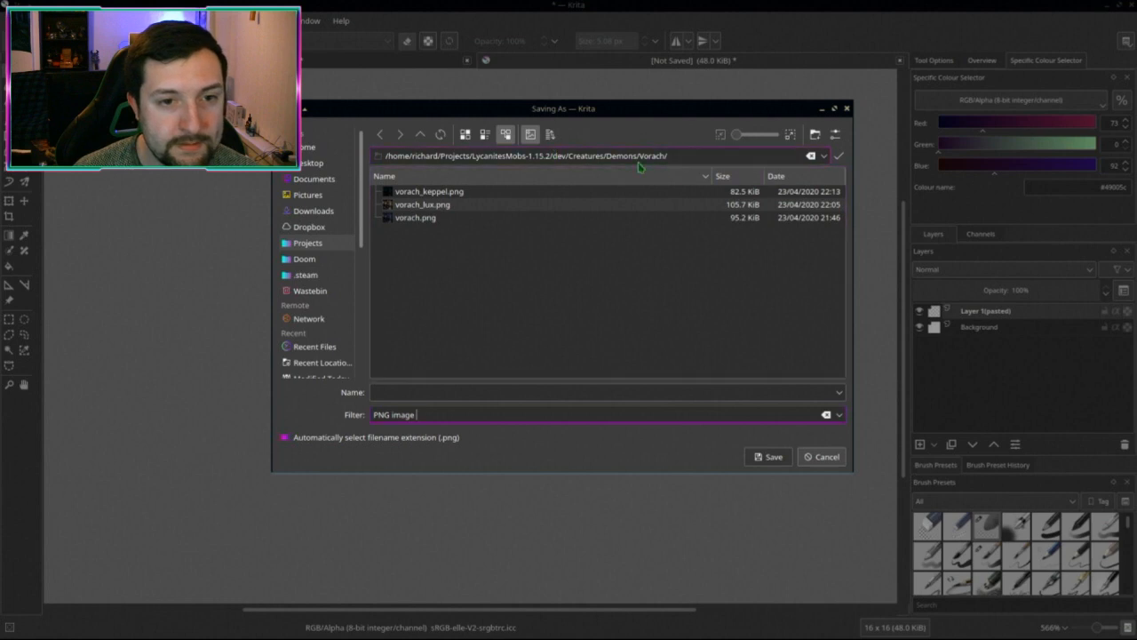
Step: Browse to src/main/resources/assets/lycanitesmobs/textures/guis/creatures in the project folder
double_click(422, 136)
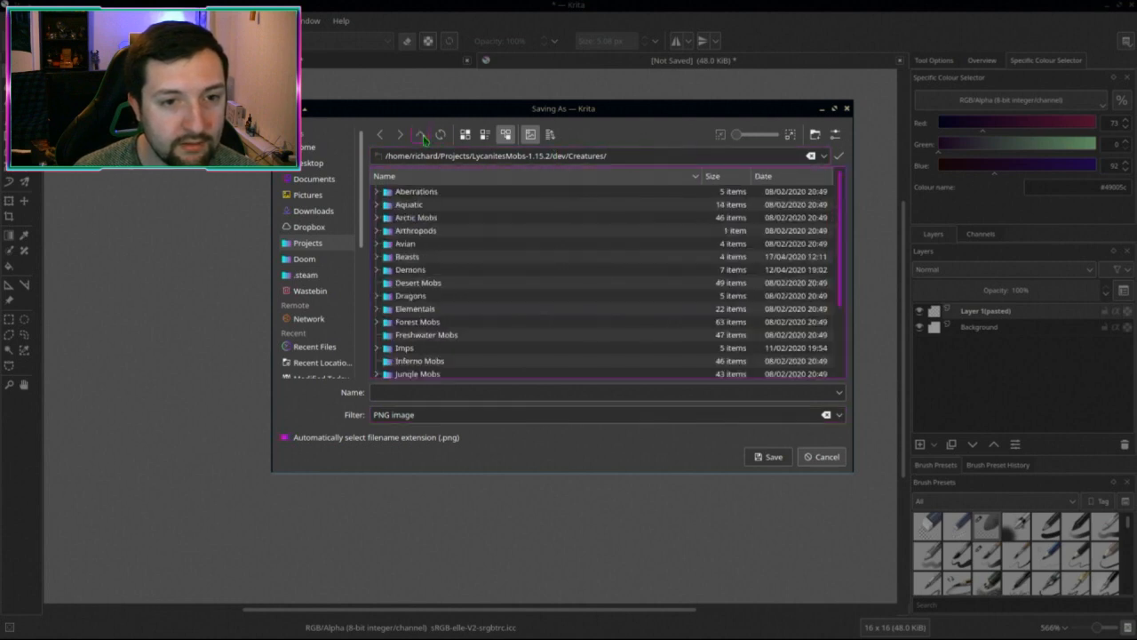
click(423, 136)
click(423, 136)
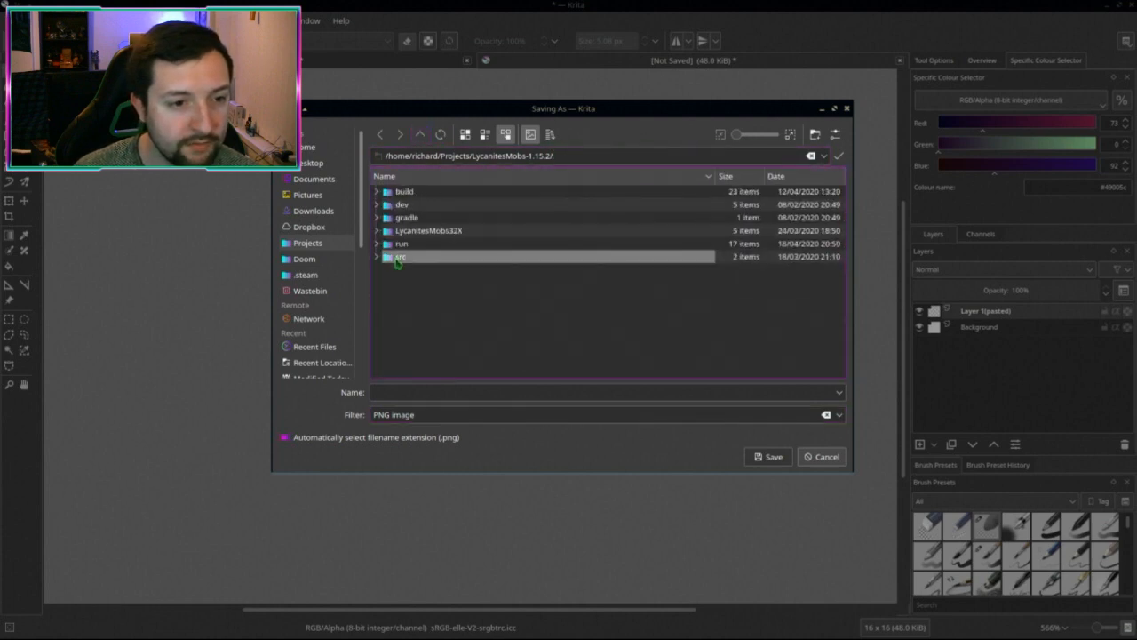
double_click(399, 257)
double_click(403, 192)
double_click(409, 205)
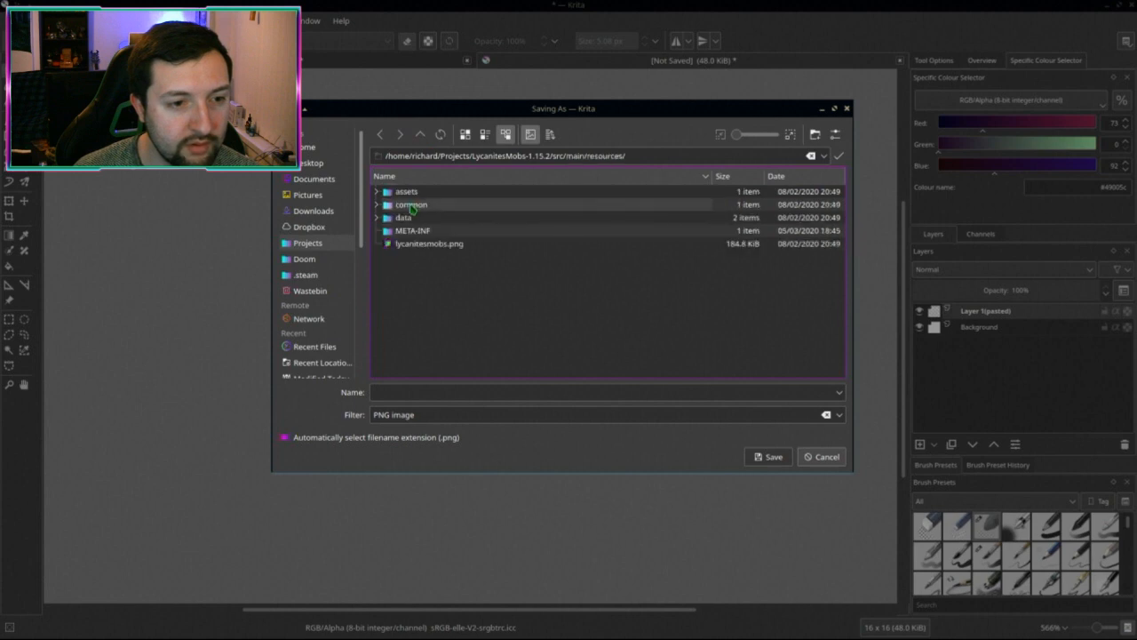
double_click(406, 192)
double_click(407, 192)
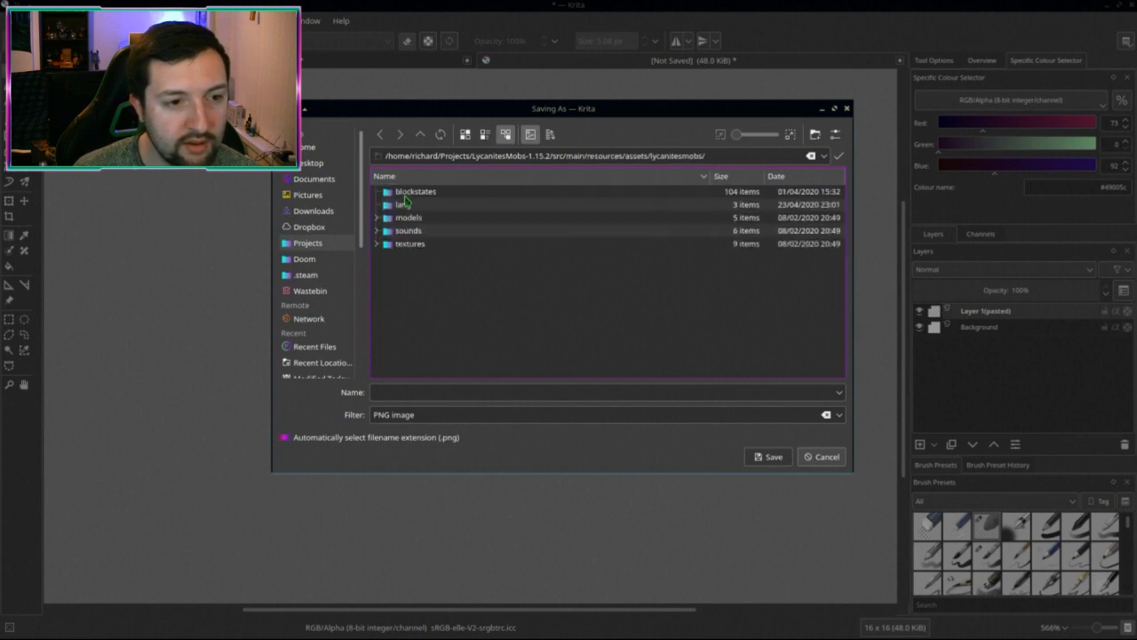
double_click(405, 243)
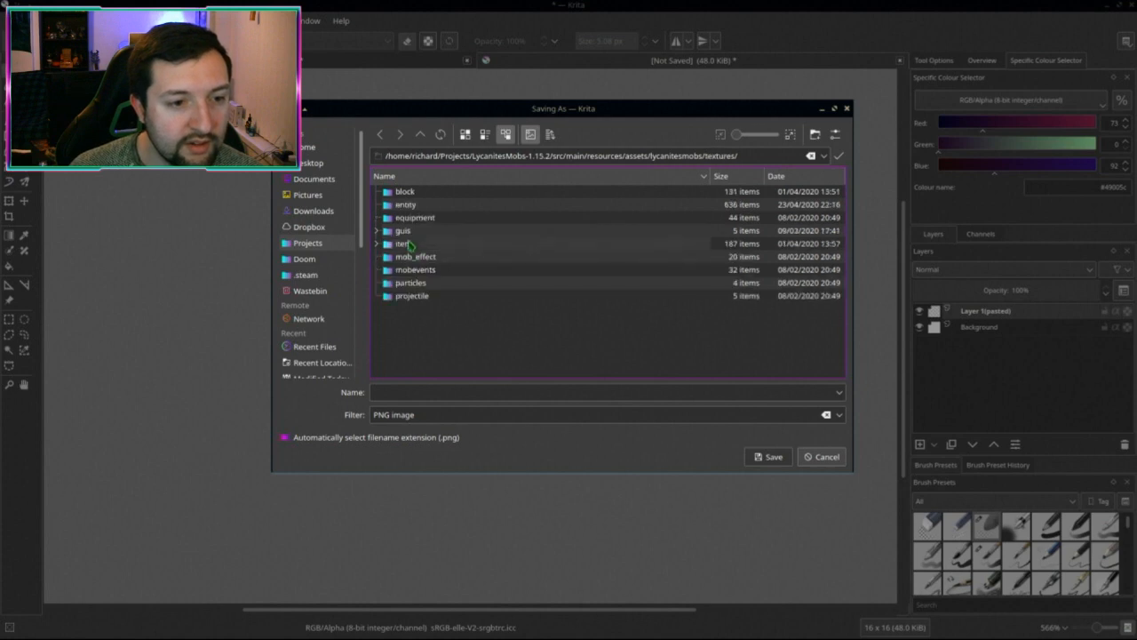
double_click(402, 236)
double_click(406, 204)
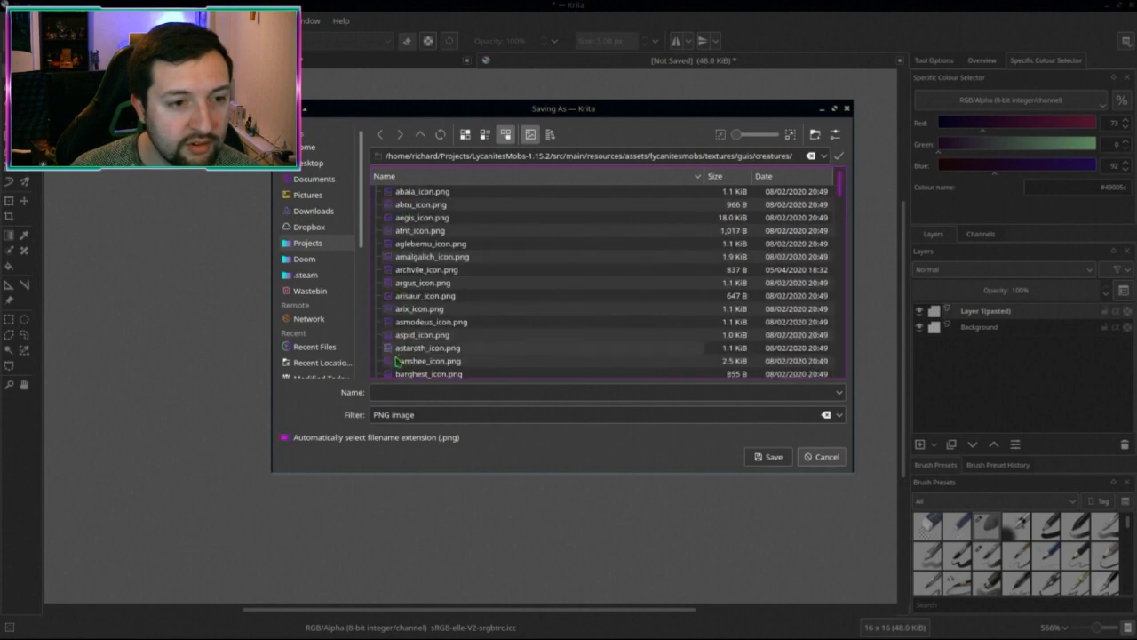
Step: Save the icon as vorach_icon.png
click(401, 393)
text(vorach_icon.png)
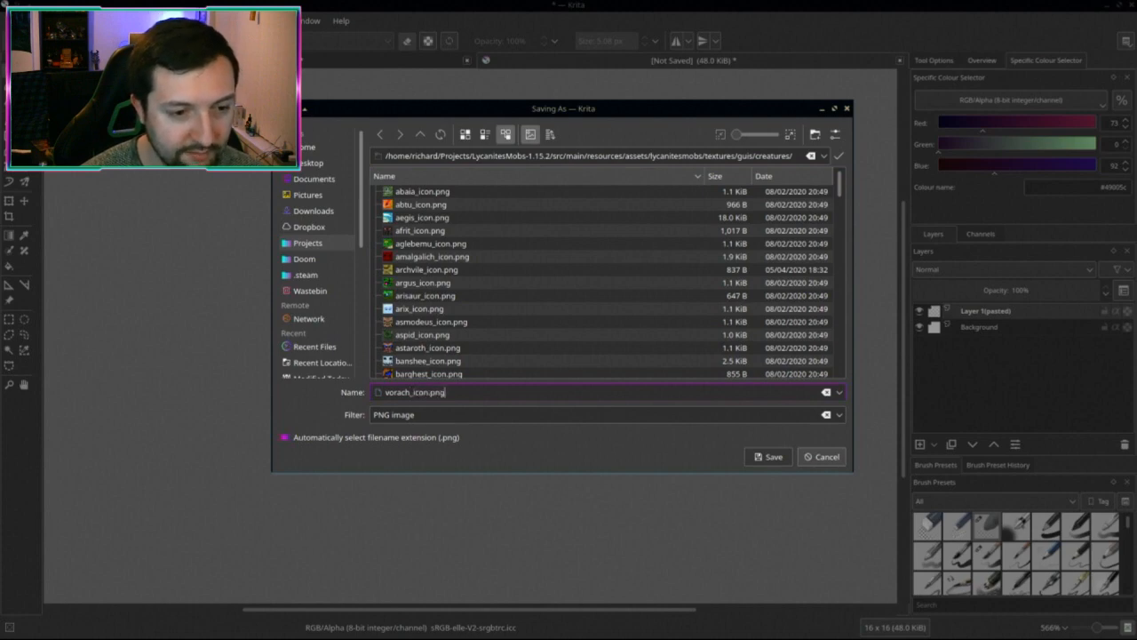
key(Return)
key(Return)
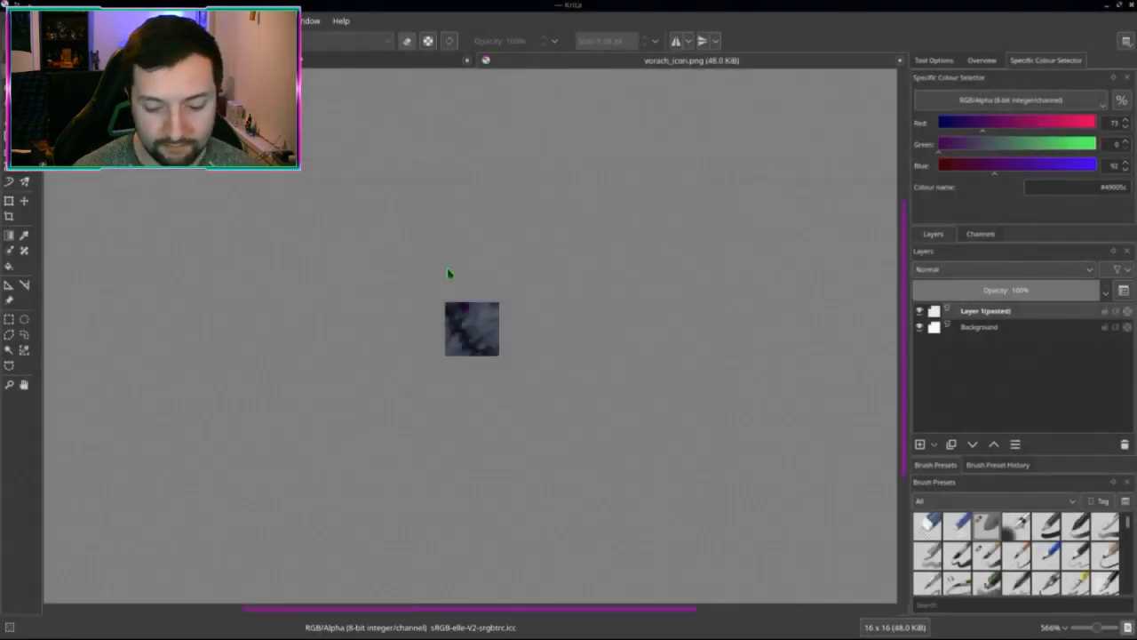
Step: In Dolphin, open lycanitesmobs/textures/guis/creatures and jump to the volcan icon
key(alt+Tab)
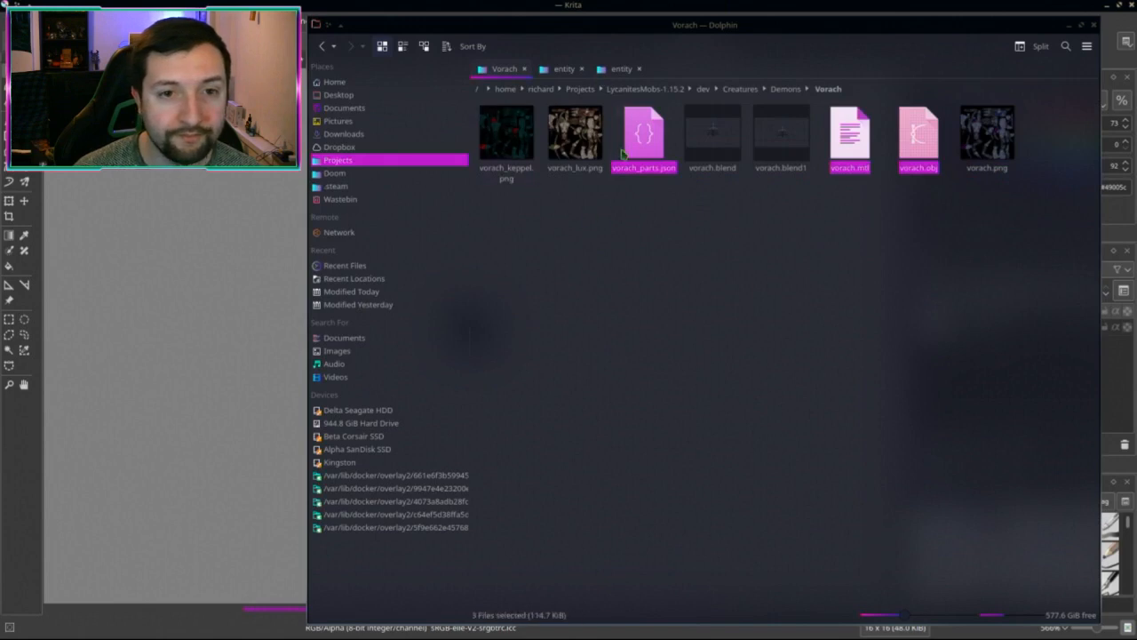
click(683, 308)
click(561, 68)
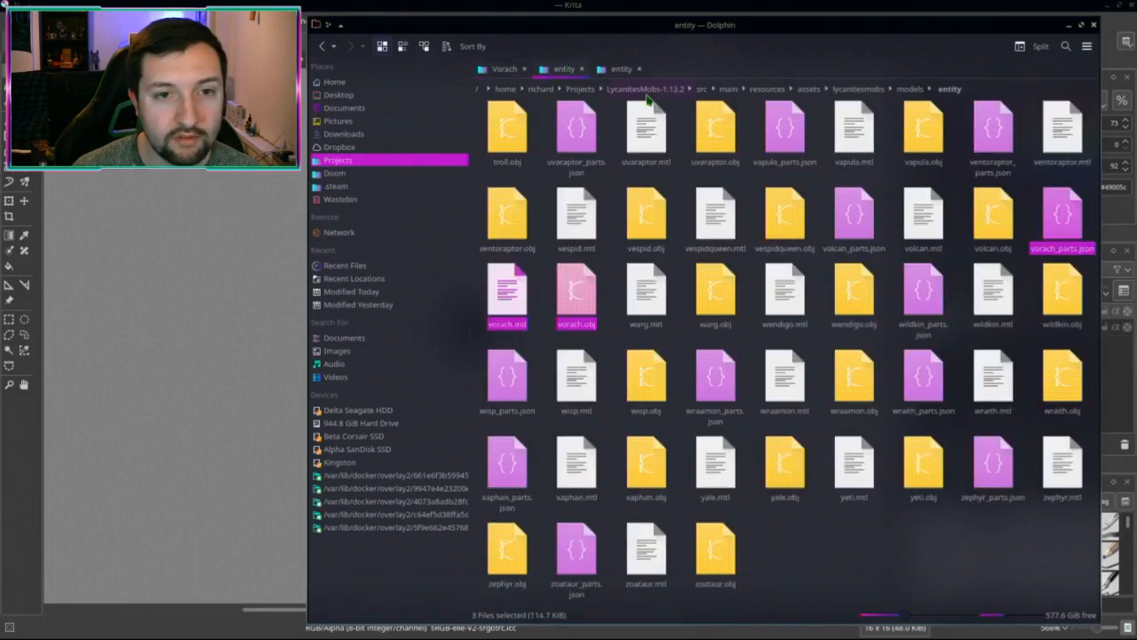
click(837, 93)
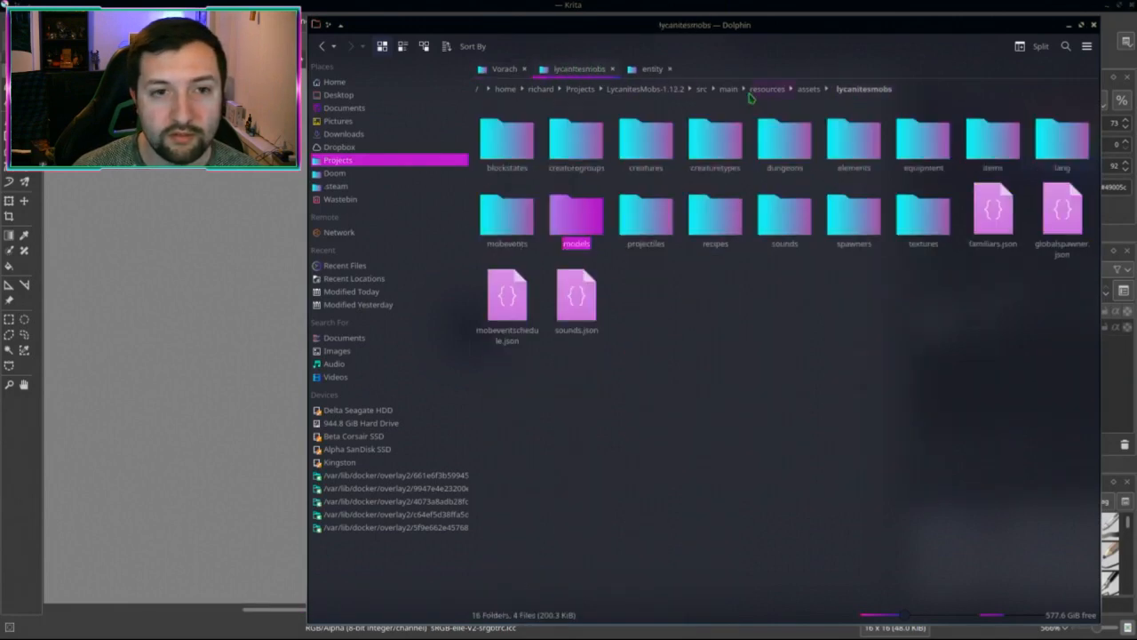
click(807, 89)
click(497, 135)
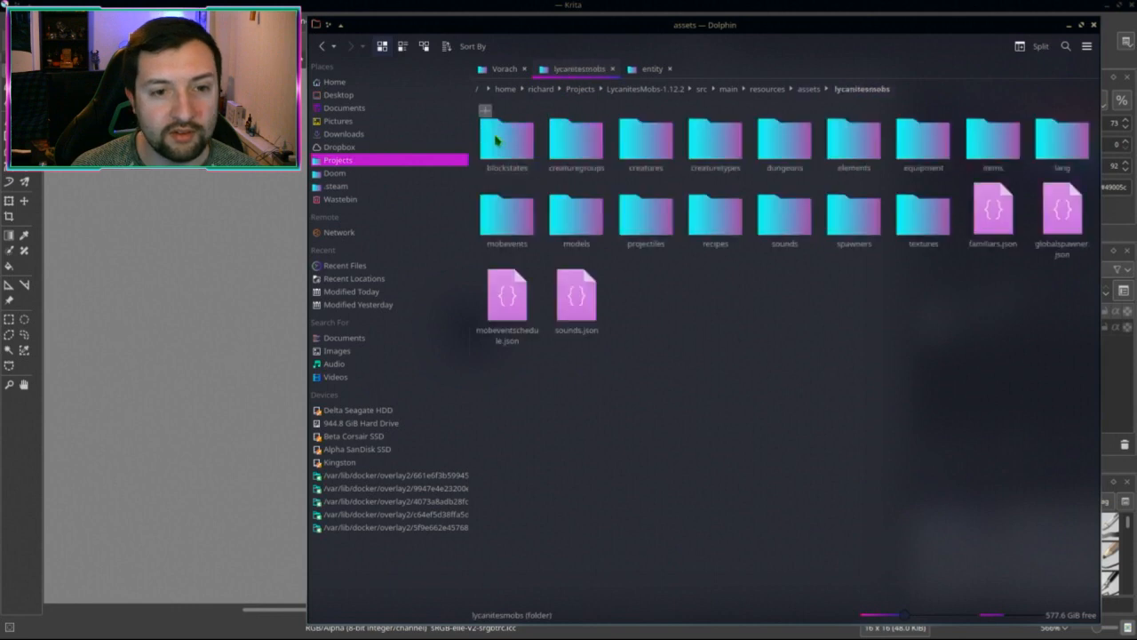
click(906, 226)
click(782, 141)
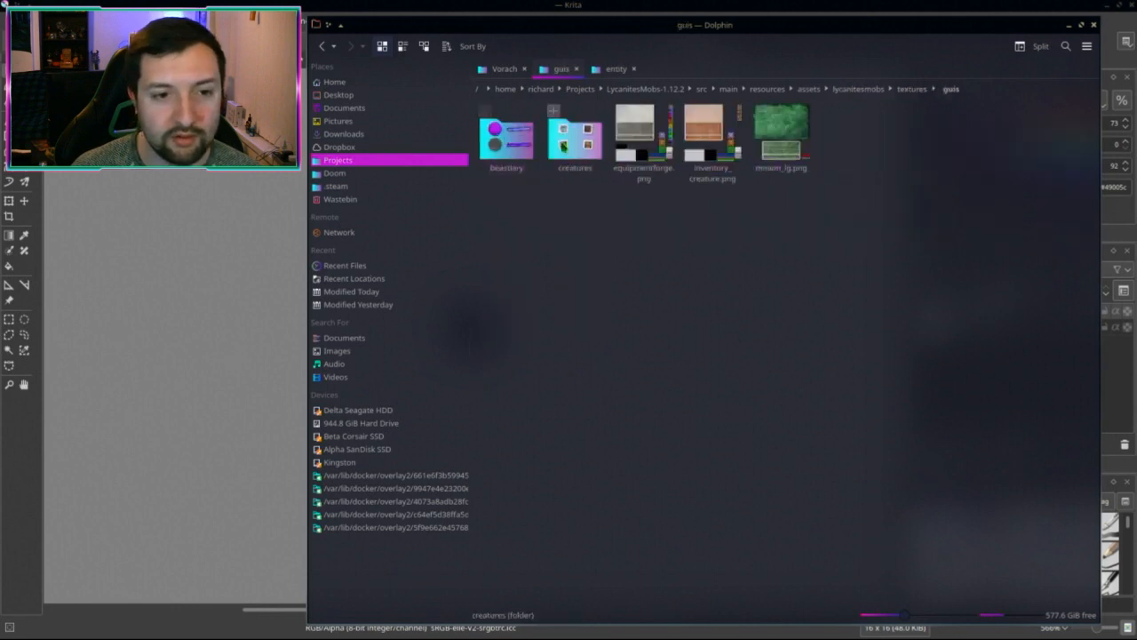
click(563, 147)
text(volcan)
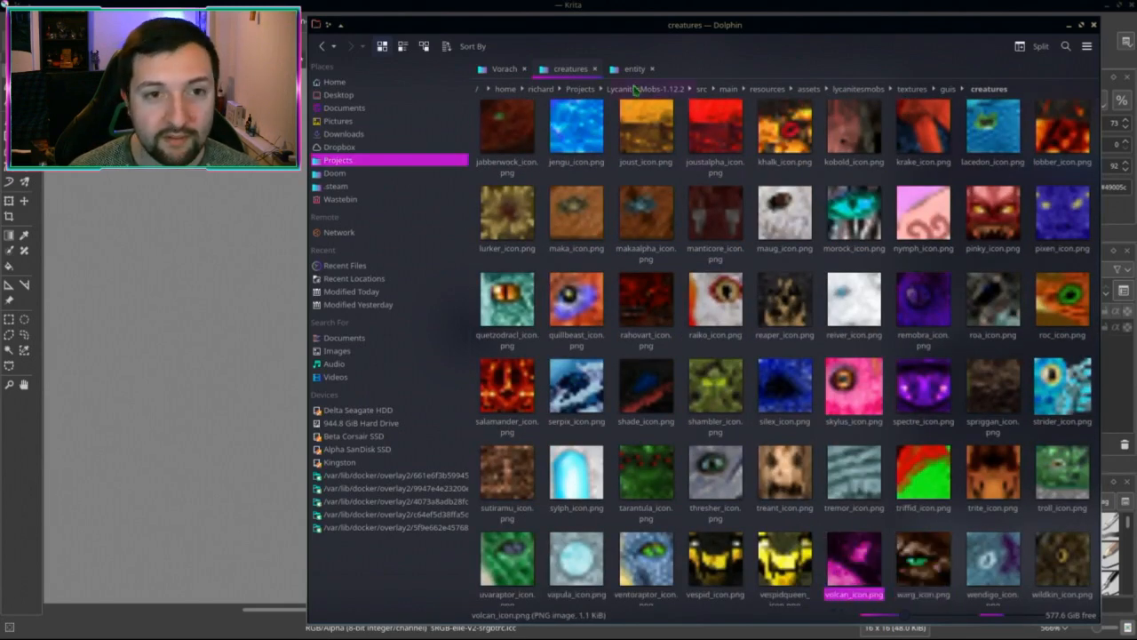
Step: Open guis/creatures in the other tab and paste the icon, cancelling the volcan overwrite
click(634, 68)
click(862, 89)
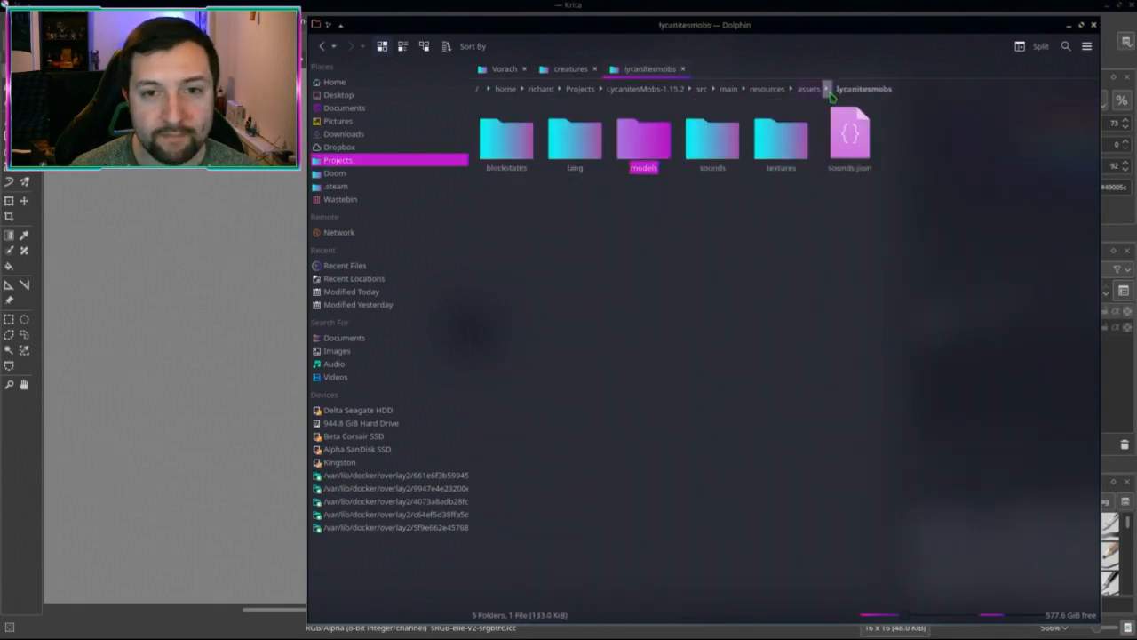
click(810, 89)
click(515, 142)
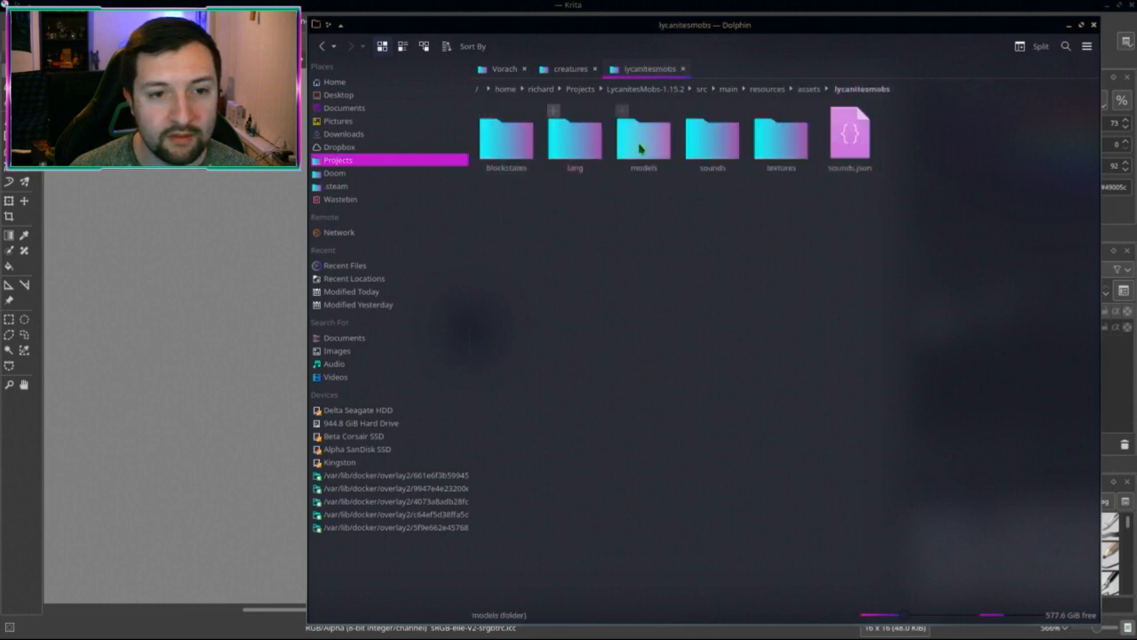
click(780, 139)
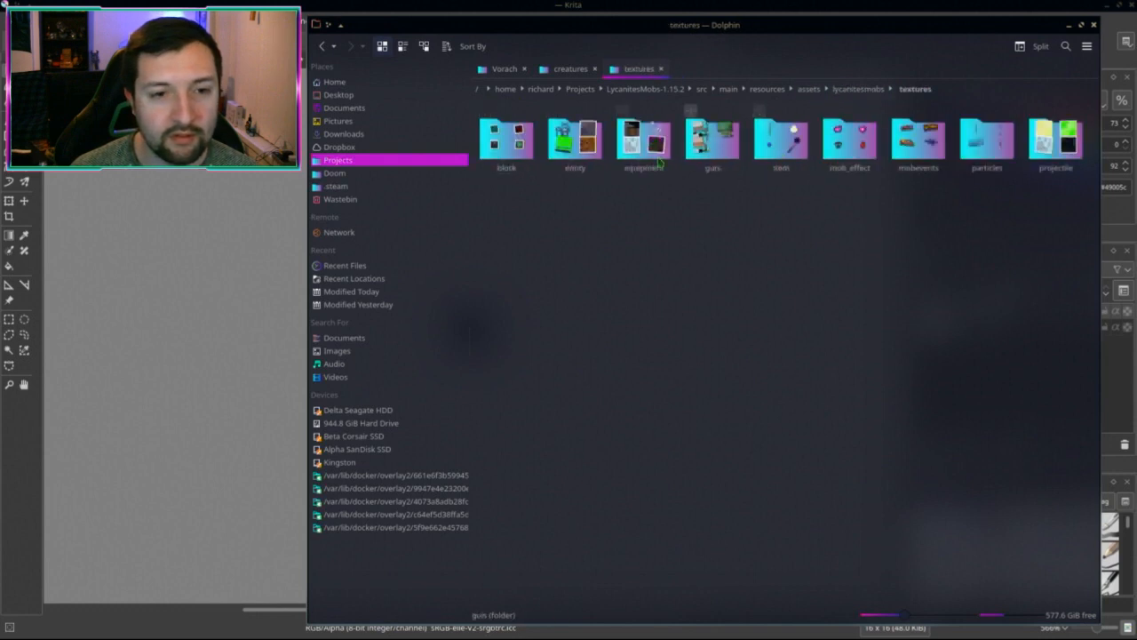
click(714, 142)
click(569, 156)
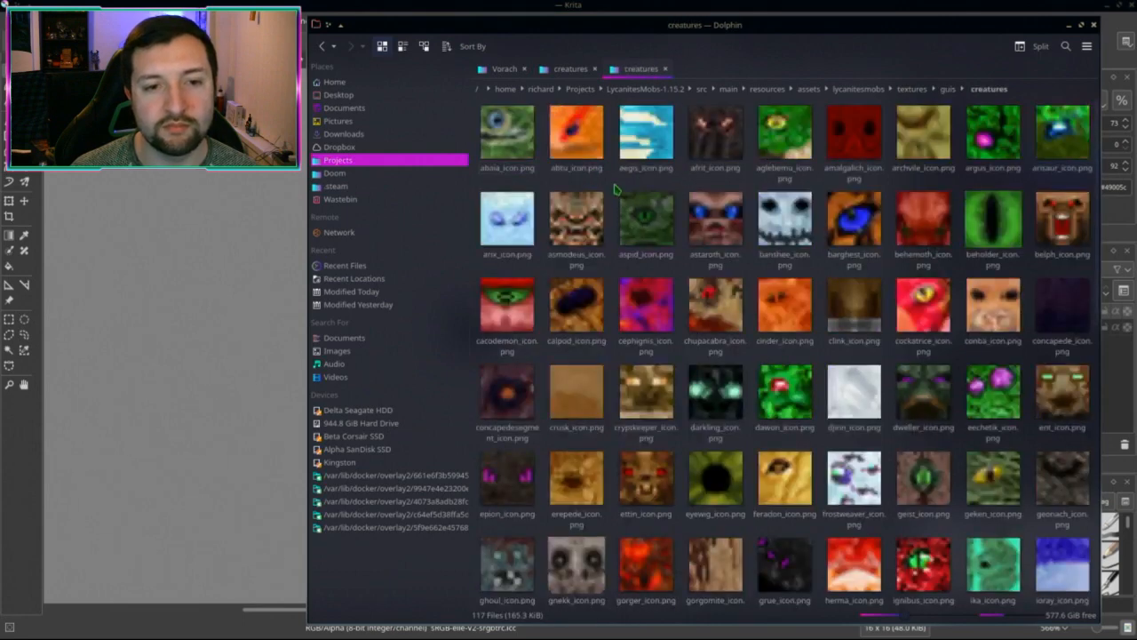
key(ctrl+v)
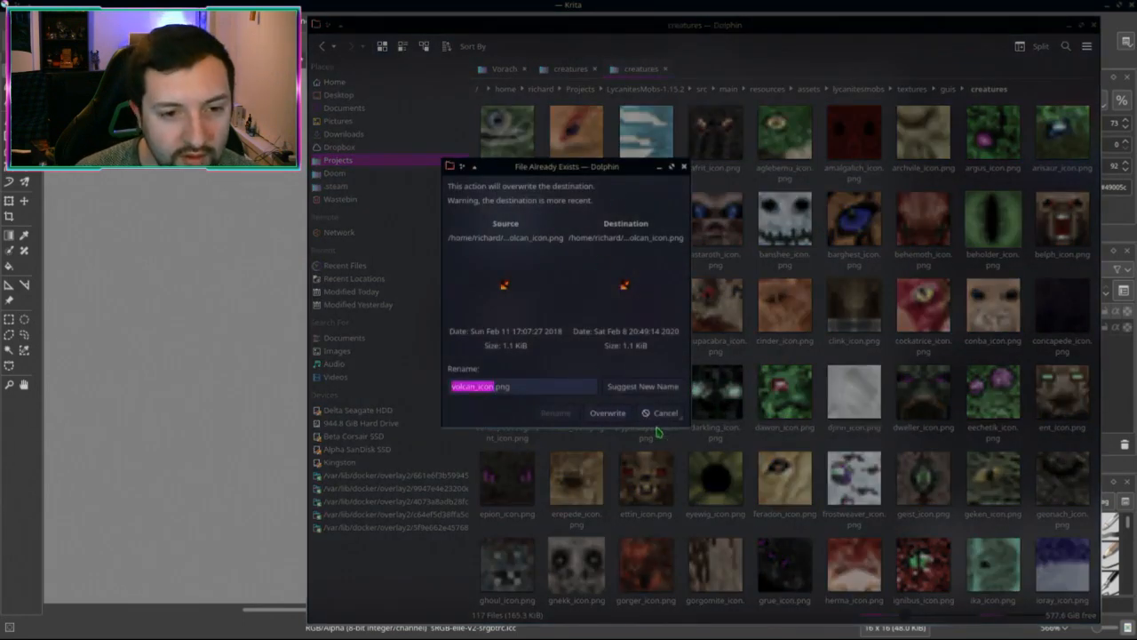
click(663, 412)
Step: Compare the 1.12.2 and 1.15.2 creature icons, locating vorach_icon.png and ventoraptor
click(570, 70)
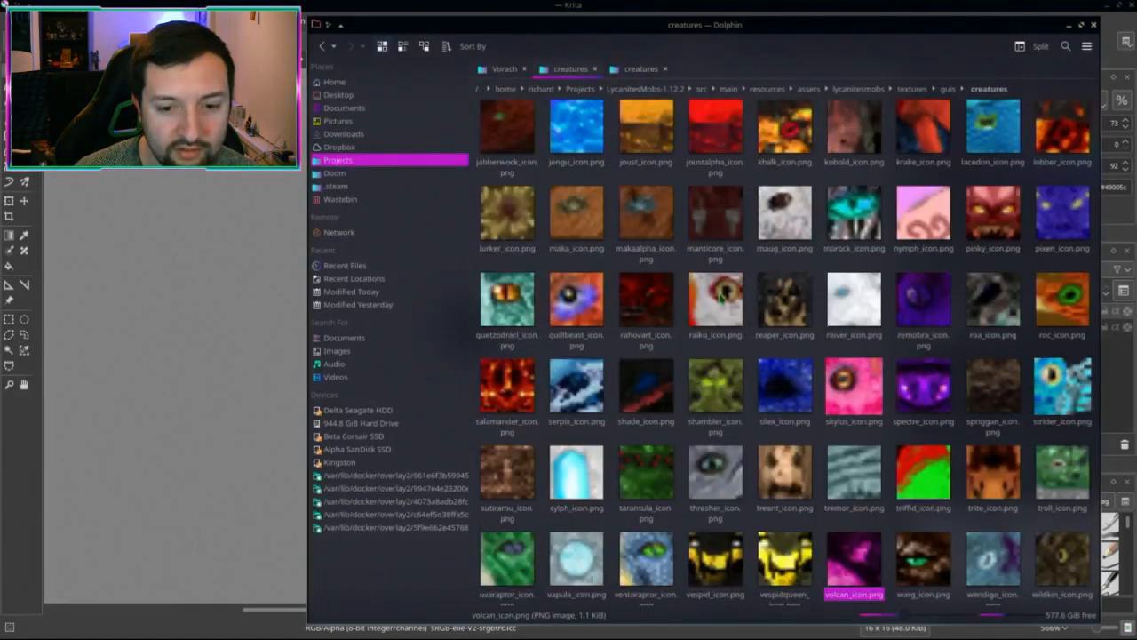
click(925, 560)
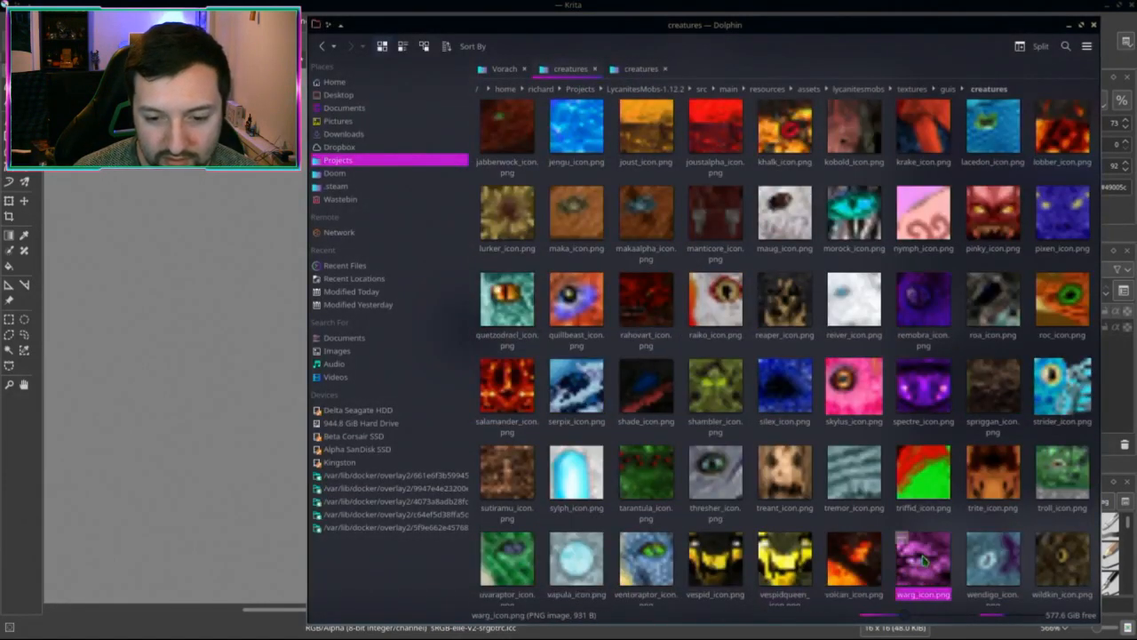
scroll(959, 556, down, 1)
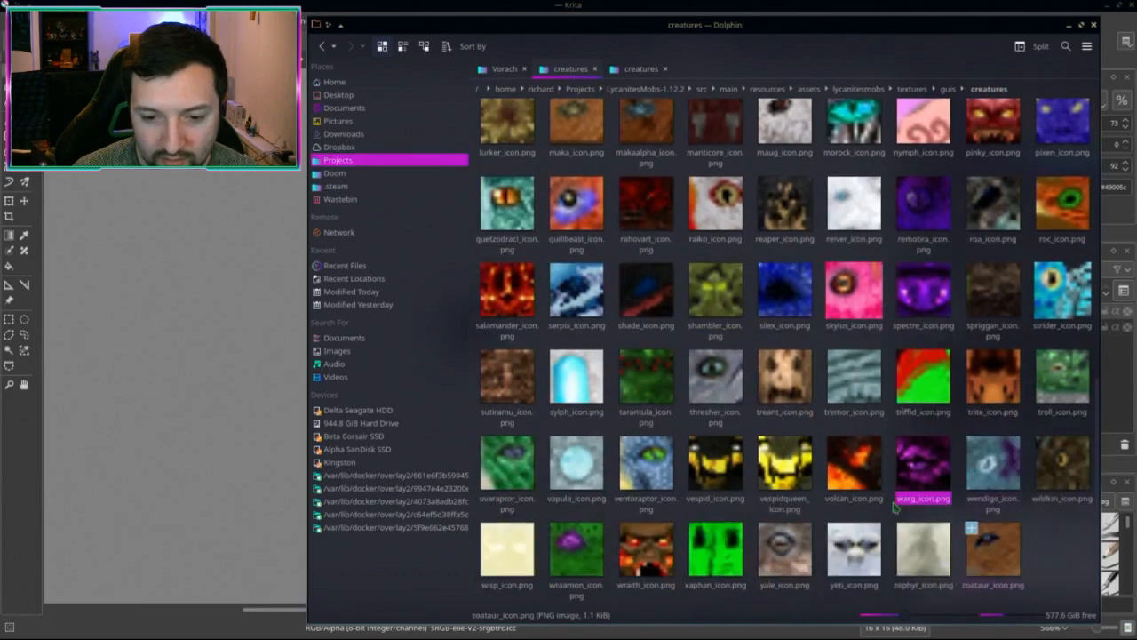
click(641, 70)
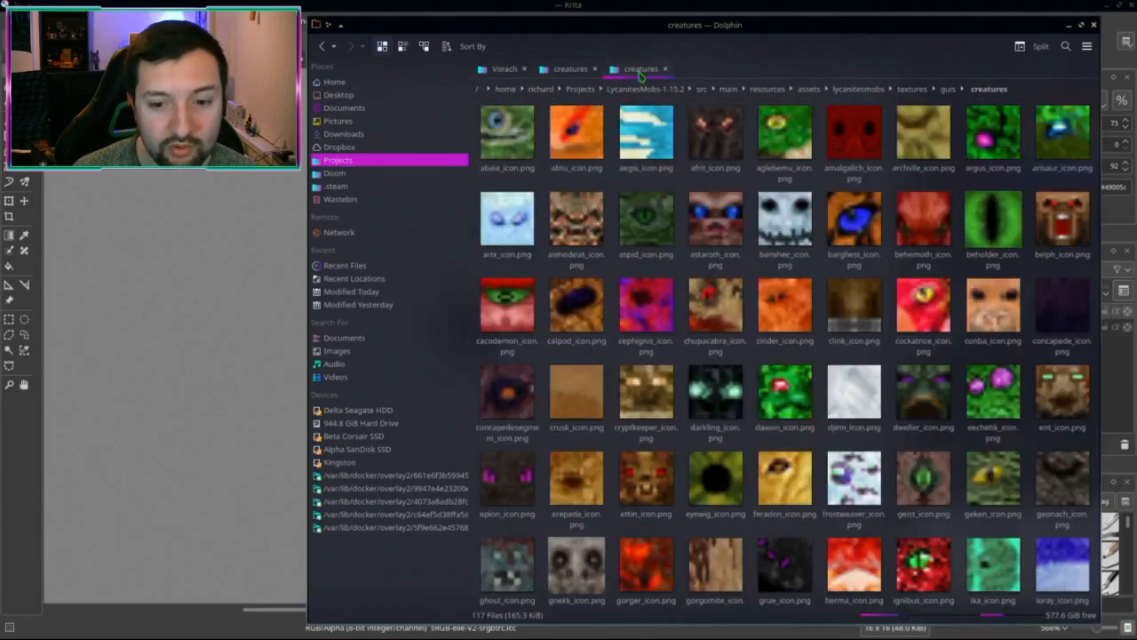
scroll(929, 483, down, 2)
click(924, 466)
key(v)
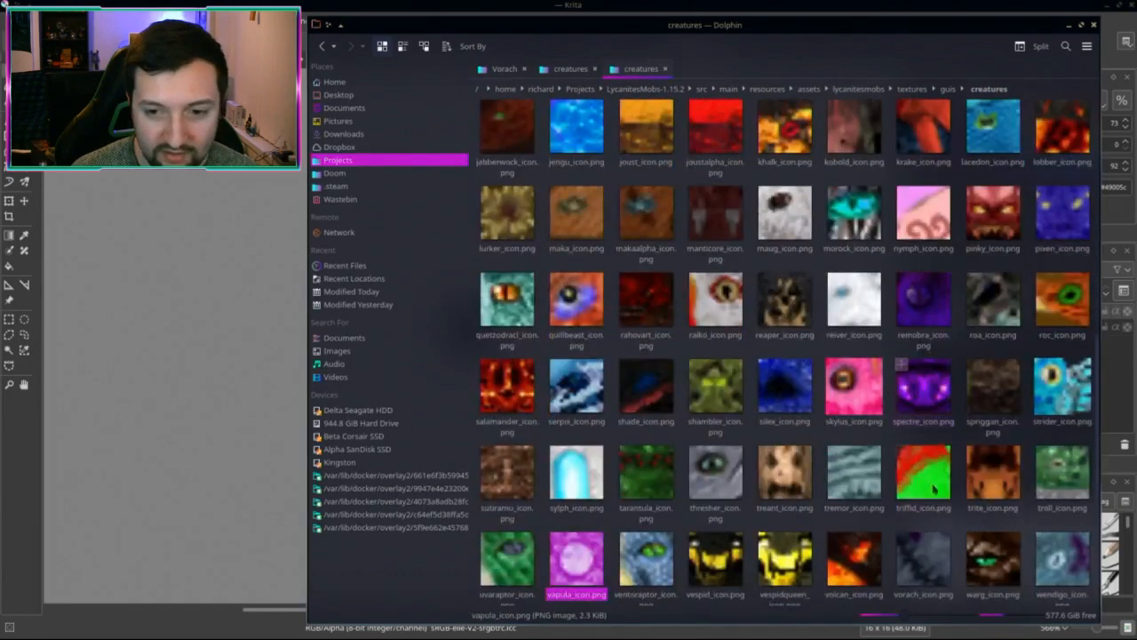
key(v)
key(v)
key(v)
key(v)
key(v)
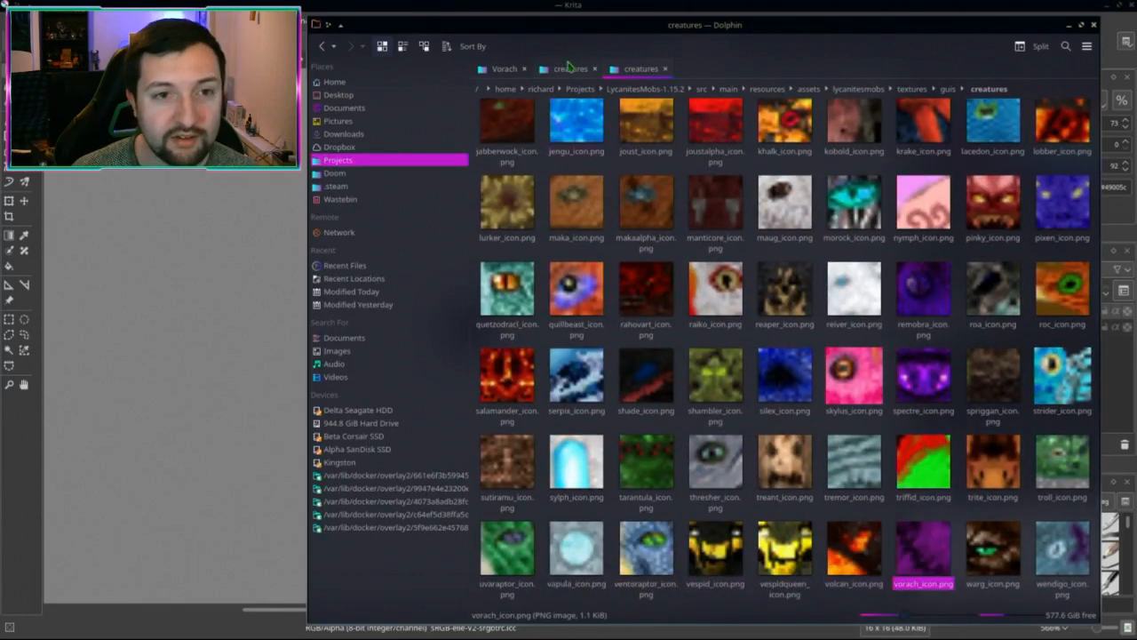
key(ctrl+Page_Up)
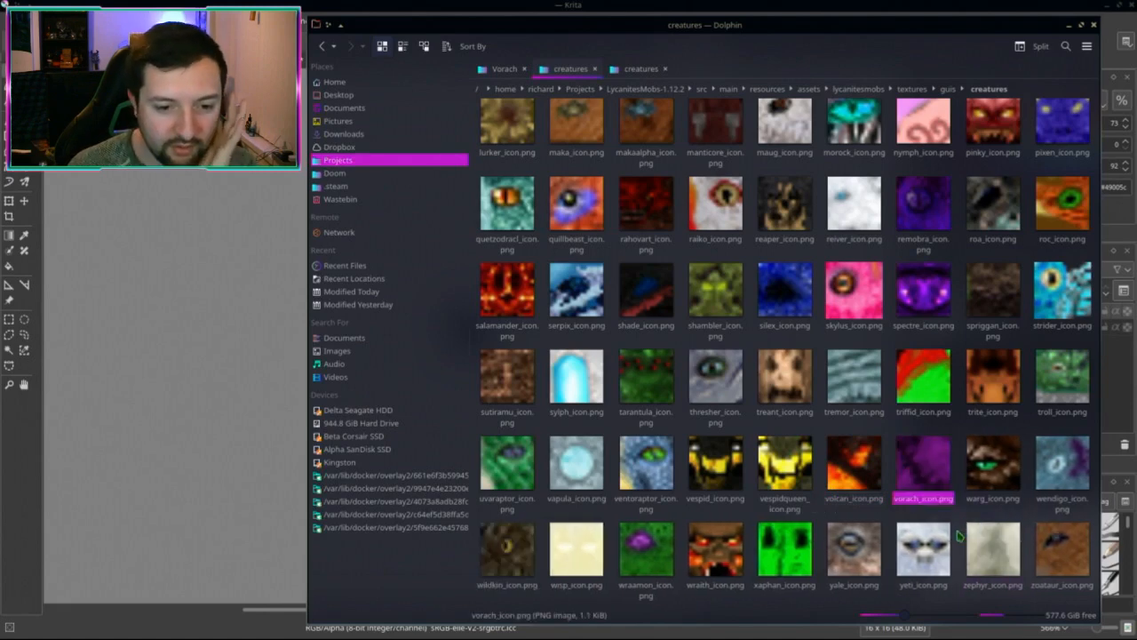
click(655, 491)
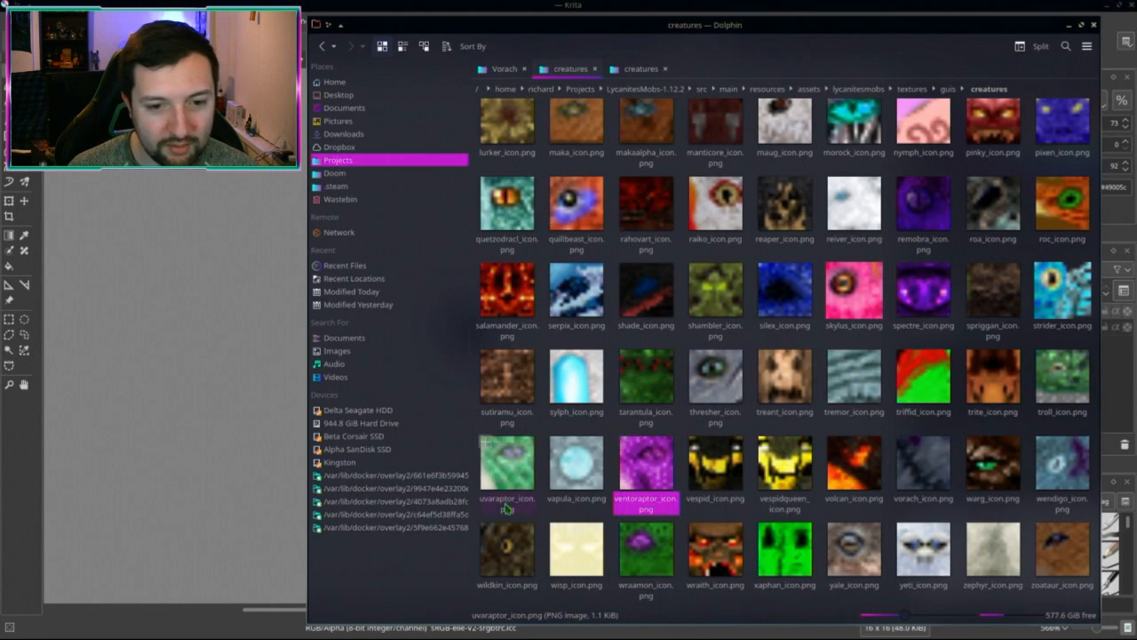
click(310, 5)
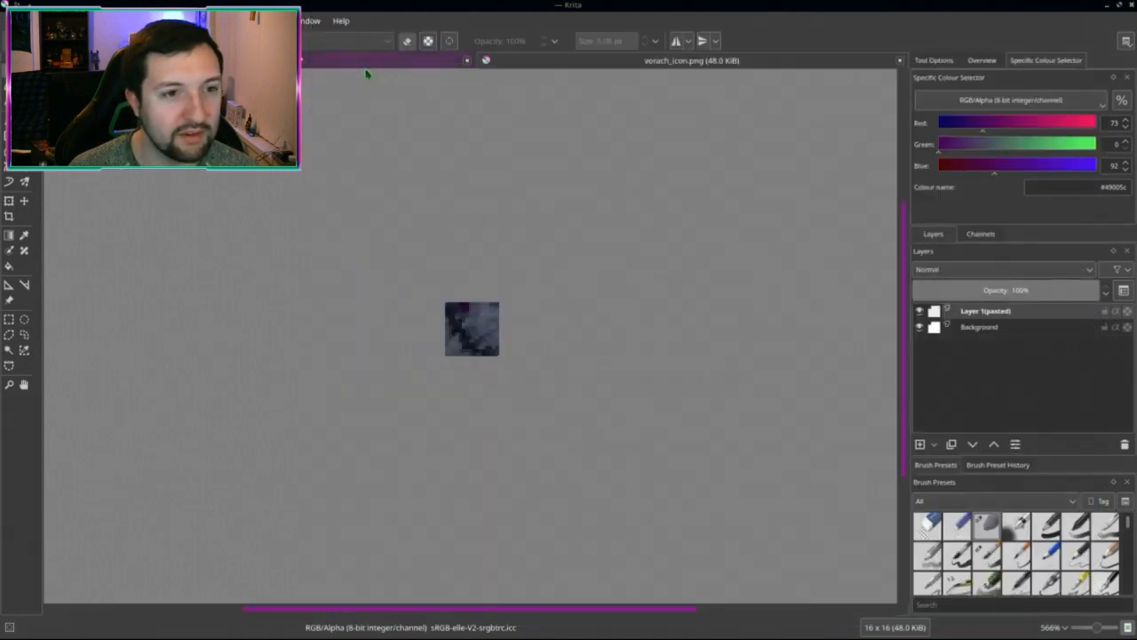
Step: Close the vorach.png texture without saving changes
click(467, 60)
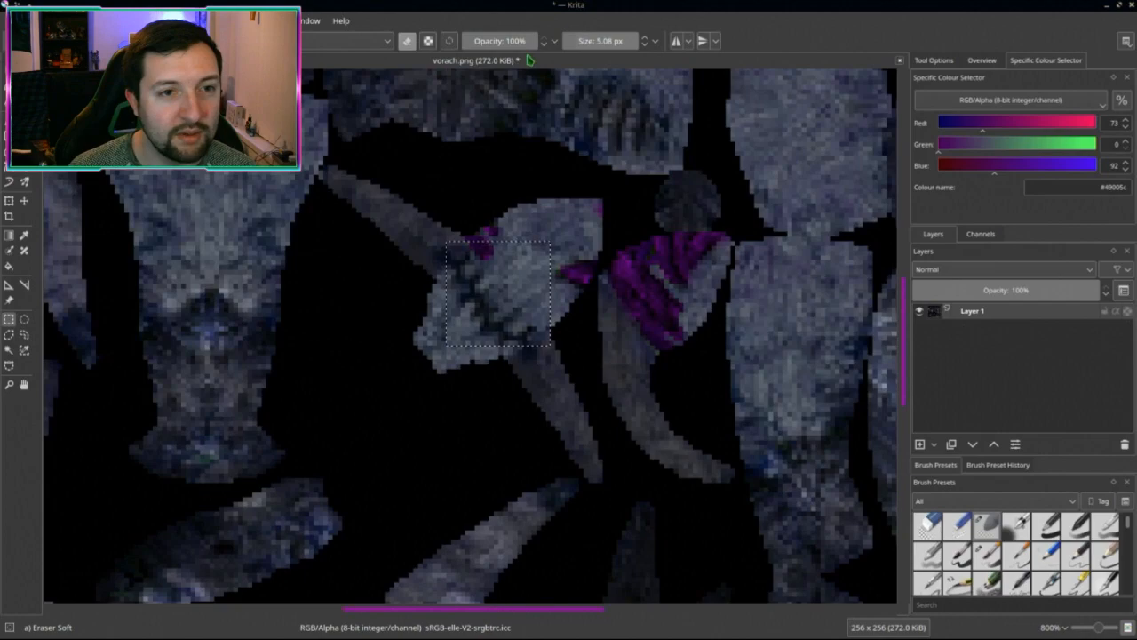
click(528, 60)
click(592, 321)
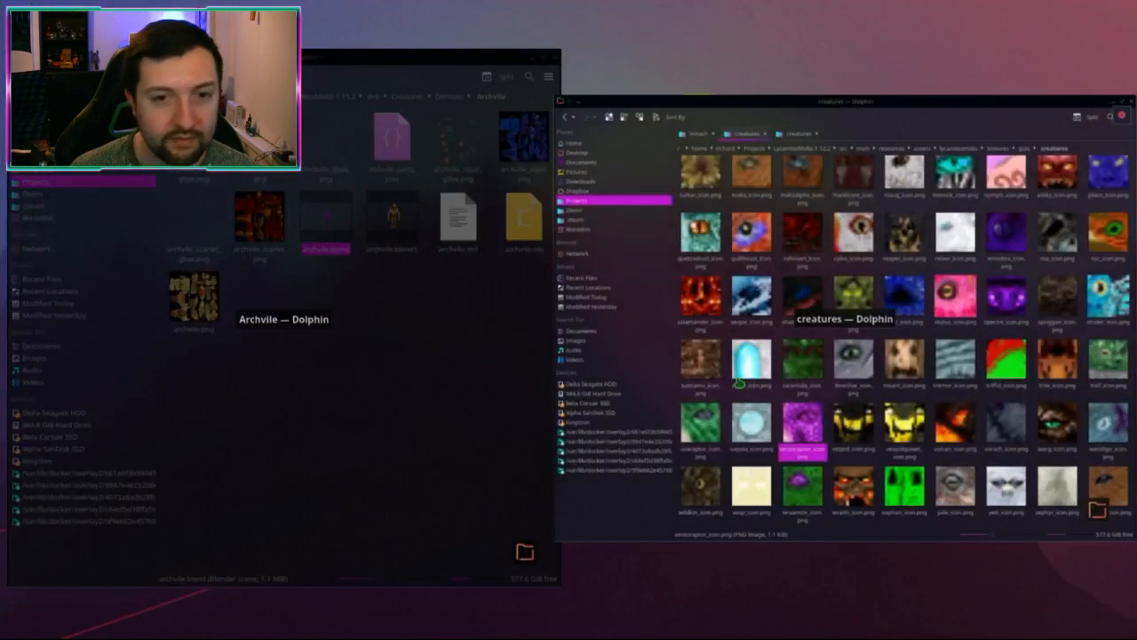
Step: Open Ventoraptor.png from Dropbox/Projects/Lycanites Mobs/Screenshots/Alpha in Krita
click(738, 384)
click(504, 71)
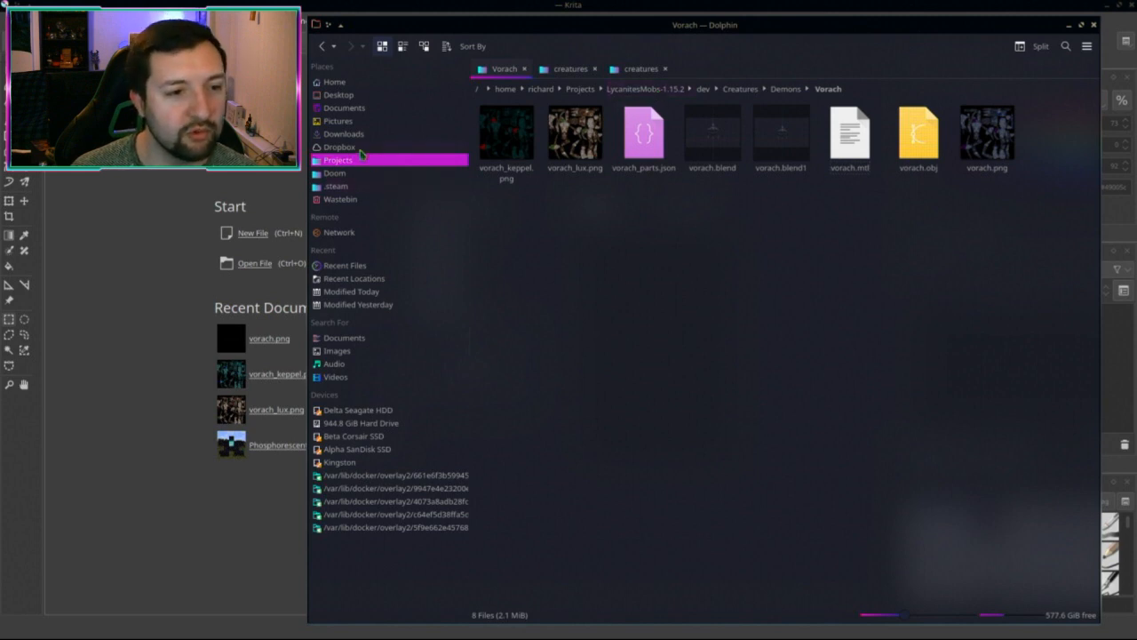
click(357, 147)
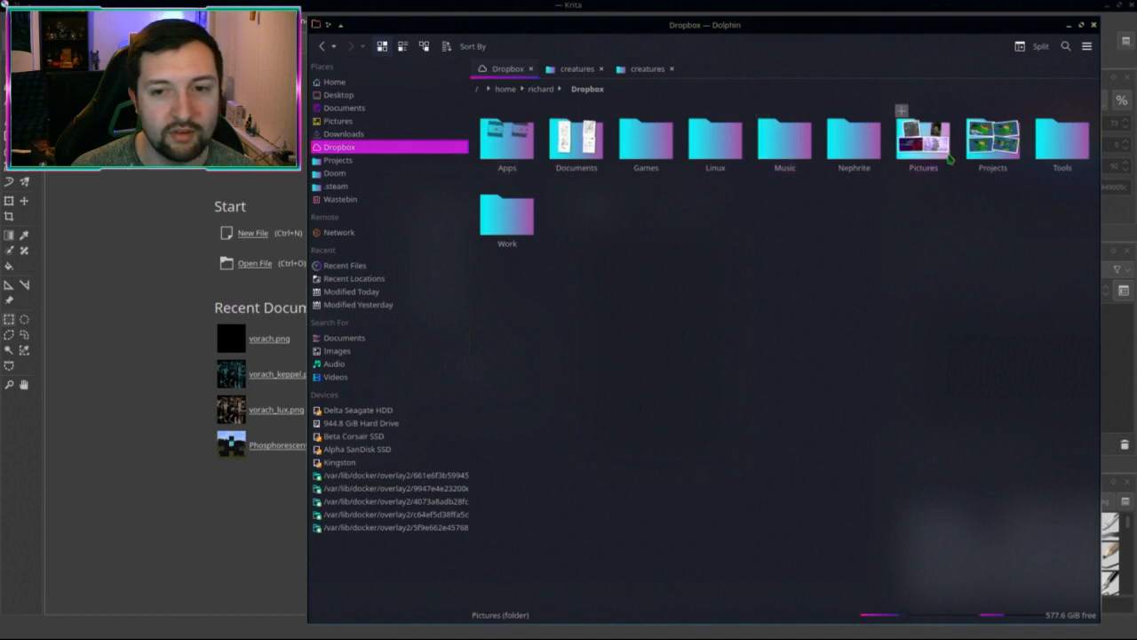
click(993, 137)
click(646, 138)
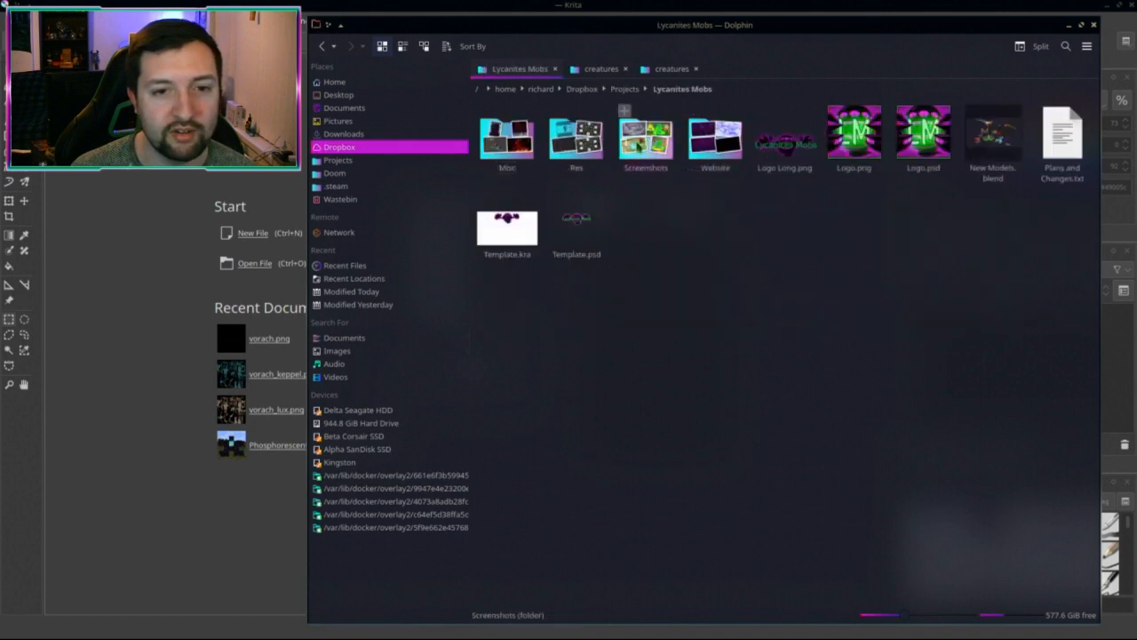
click(622, 149)
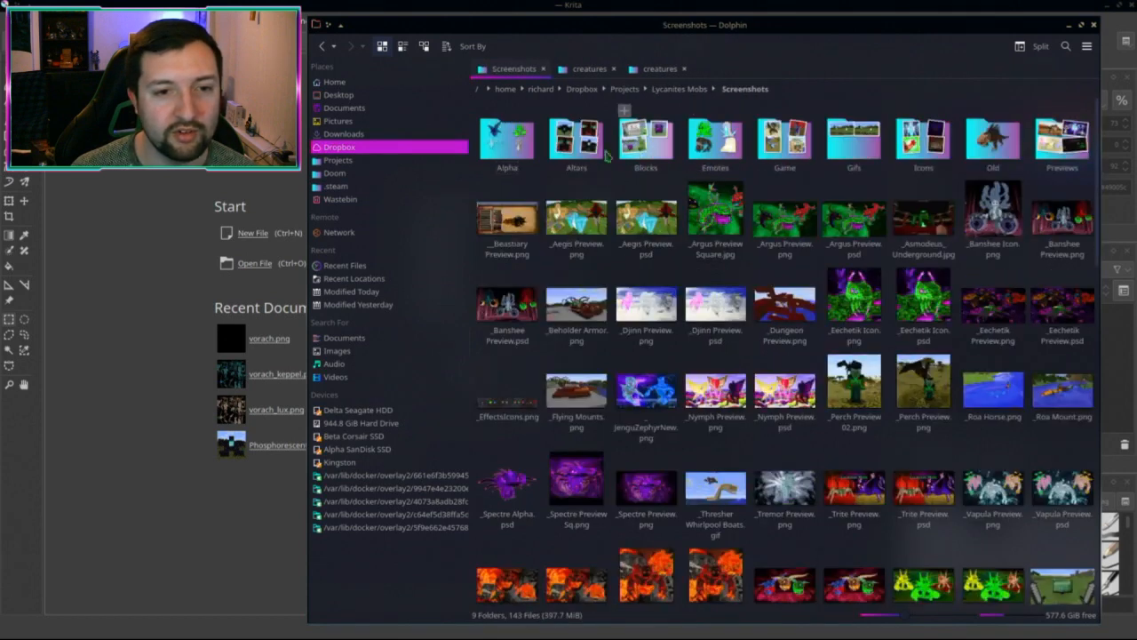
click(506, 142)
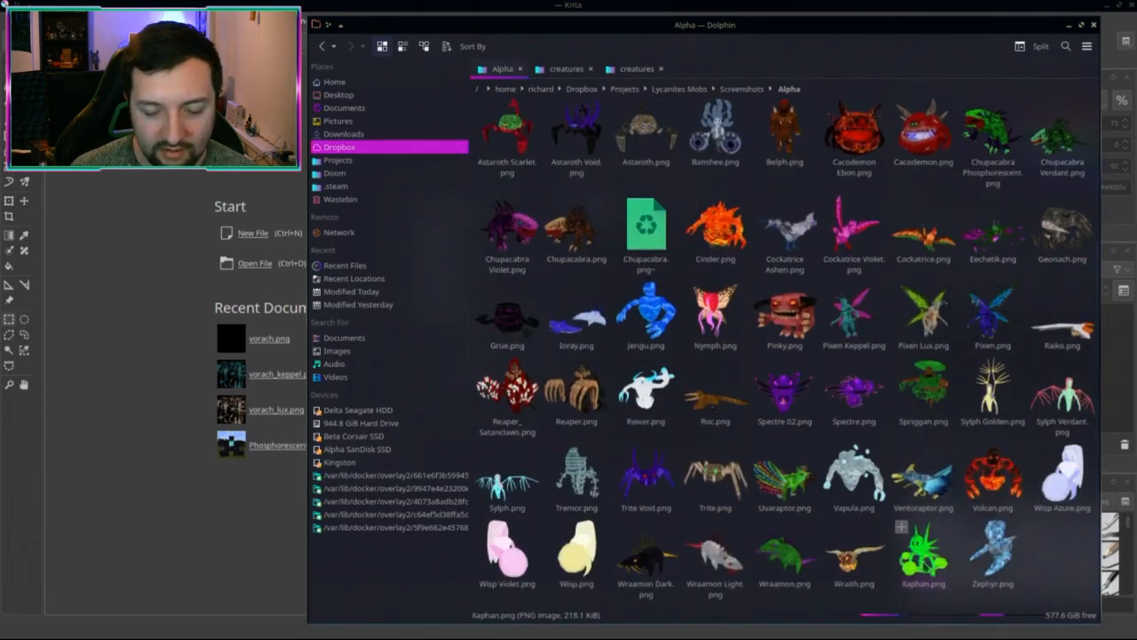
drag(923, 480, 133, 360)
scroll(428, 330, up, 2)
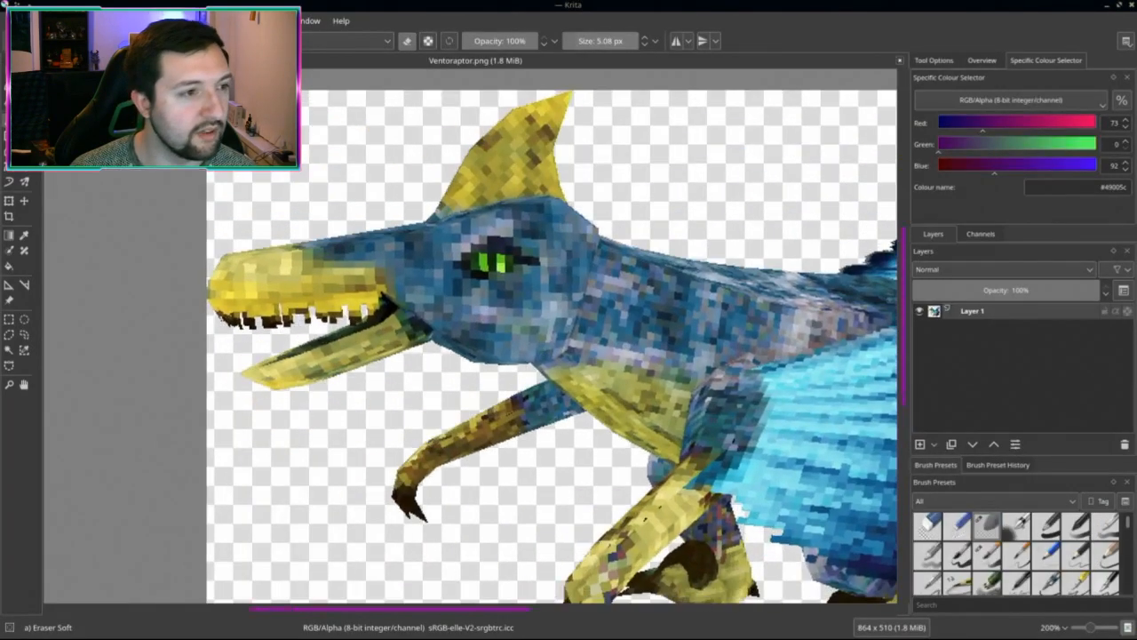
Step: Rectangle-select and copy a 101×101 square around the Ventoraptor's eye for a new document
click(9, 320)
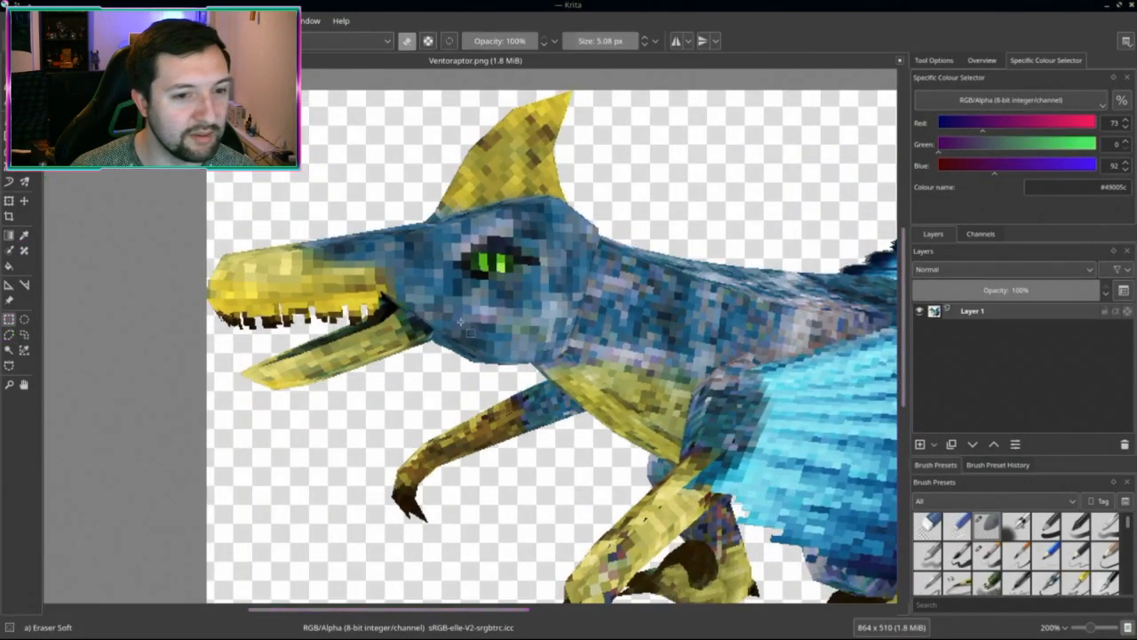
scroll(513, 255, down, 2)
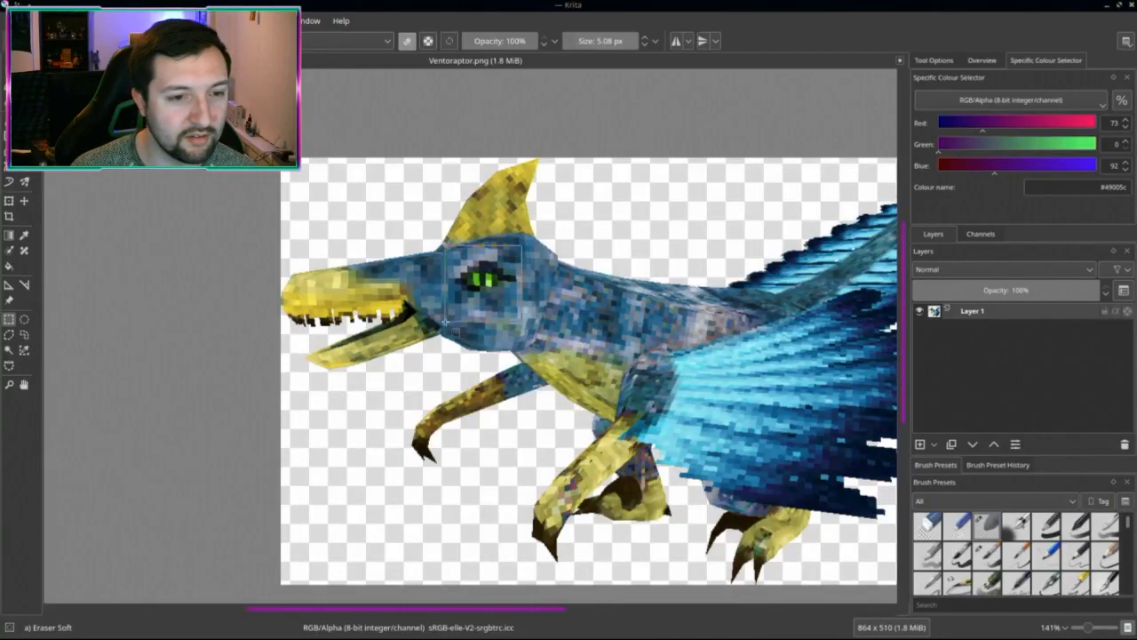
drag(446, 320, 443, 326)
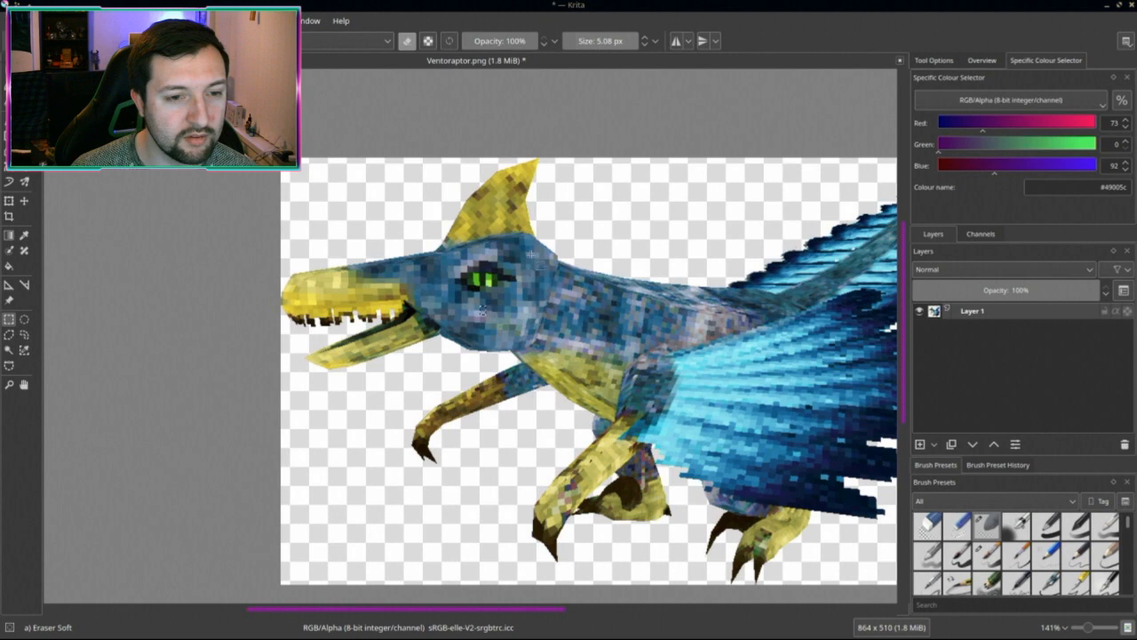
drag(522, 255, 432, 344)
click(485, 333)
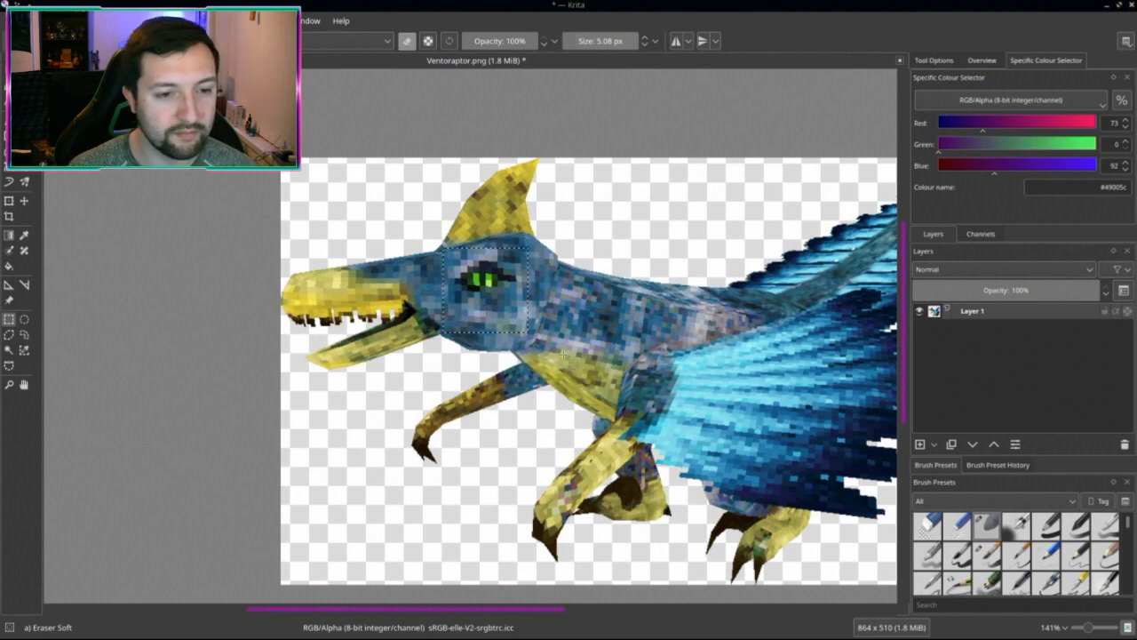
key(ctrl+shift+n)
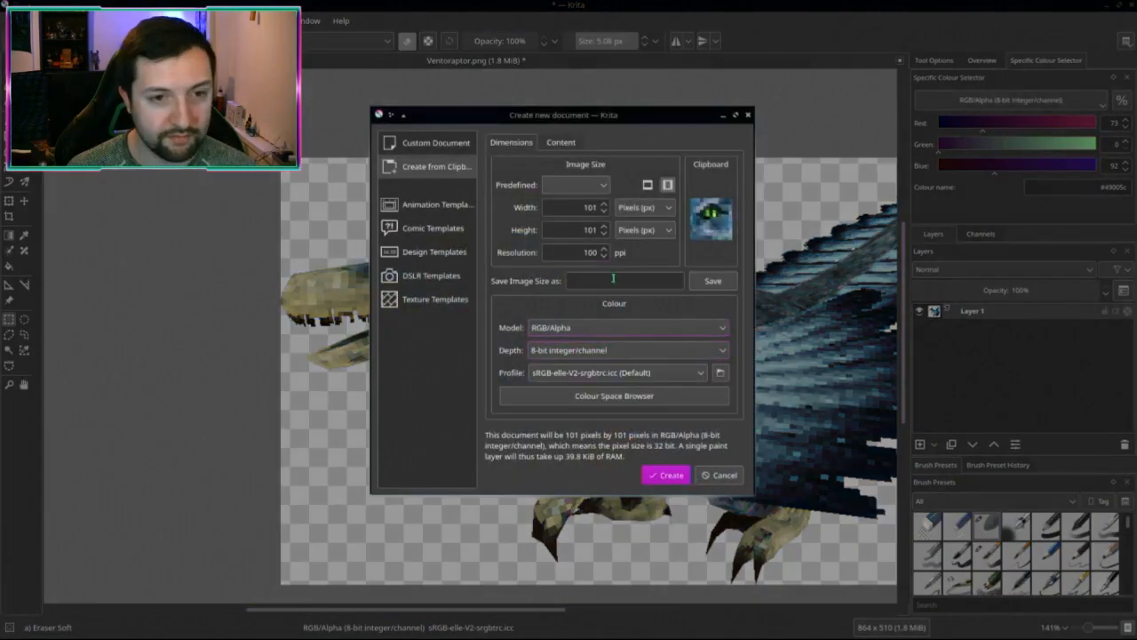
Step: Create the 101×101 eye image from the clipboard and scale it to 16×16 pixels
click(673, 475)
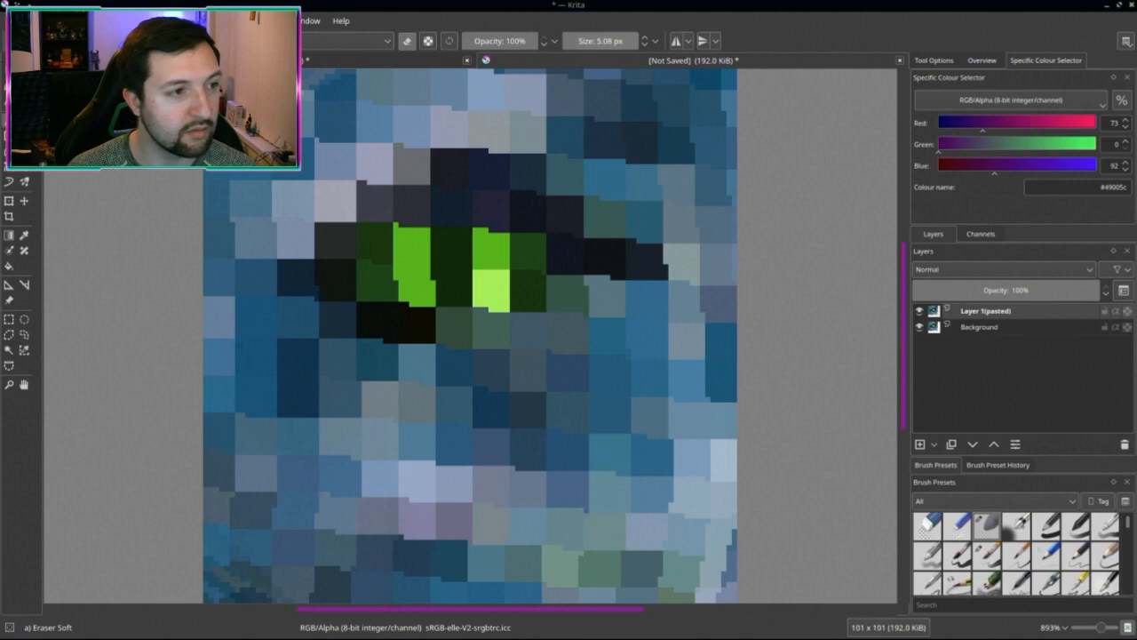
scroll(449, 413, down, 8)
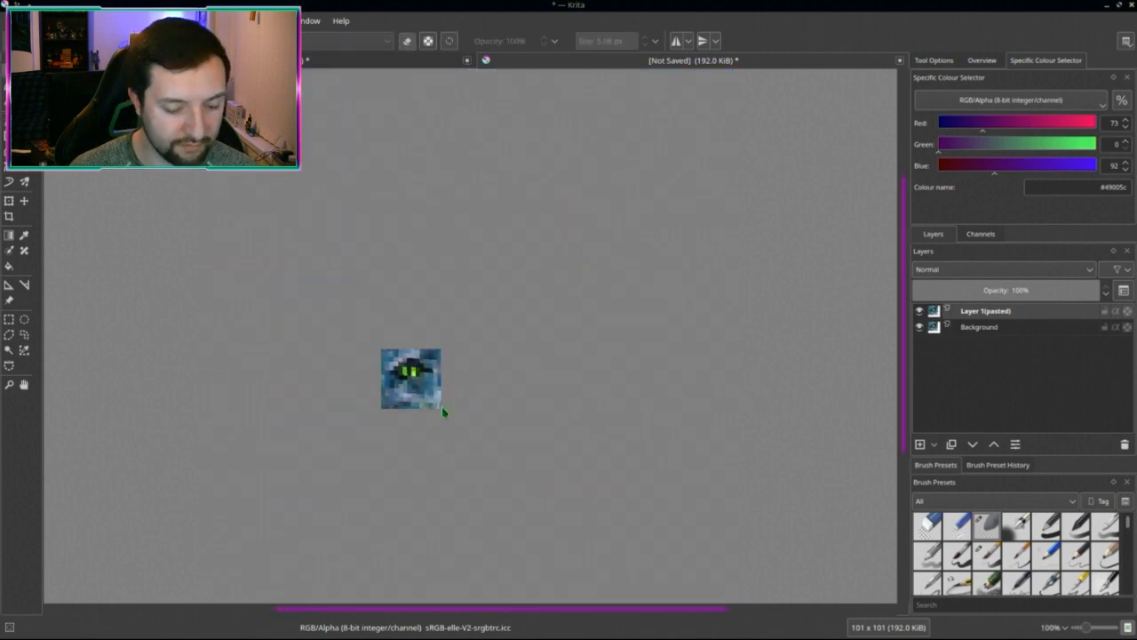
key(ctrl+alt+i)
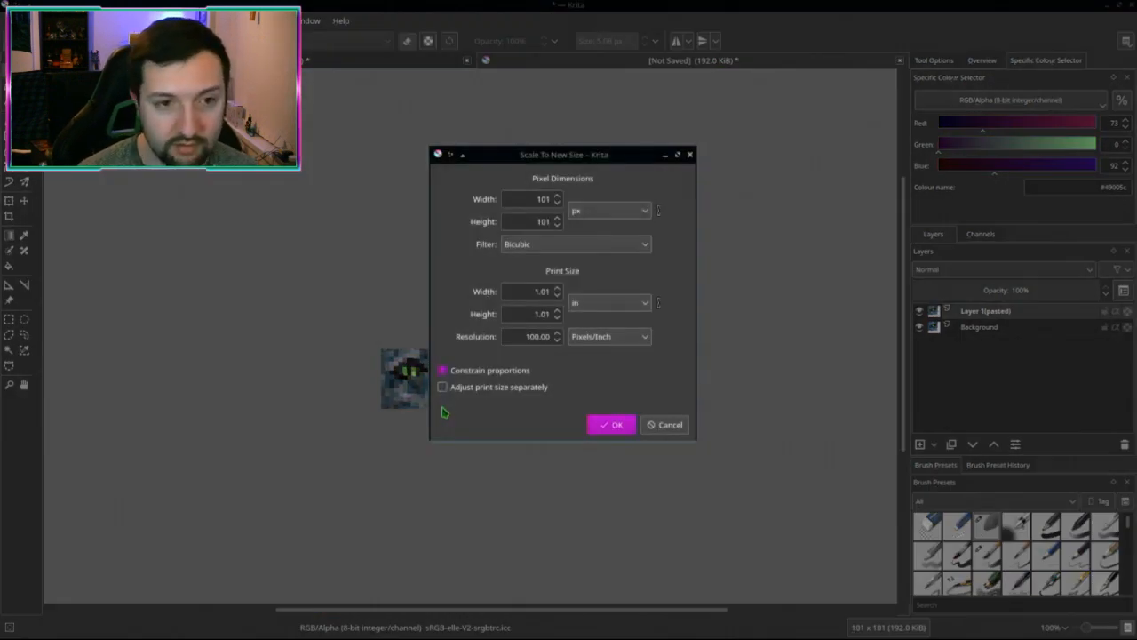
click(539, 196)
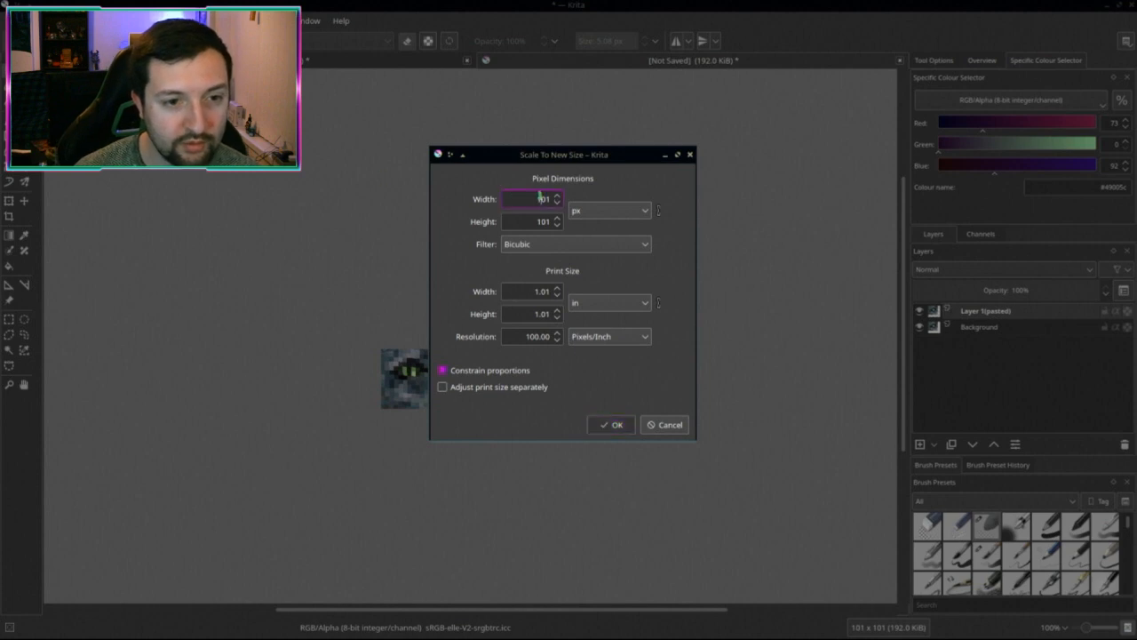
text(16)
key(Return)
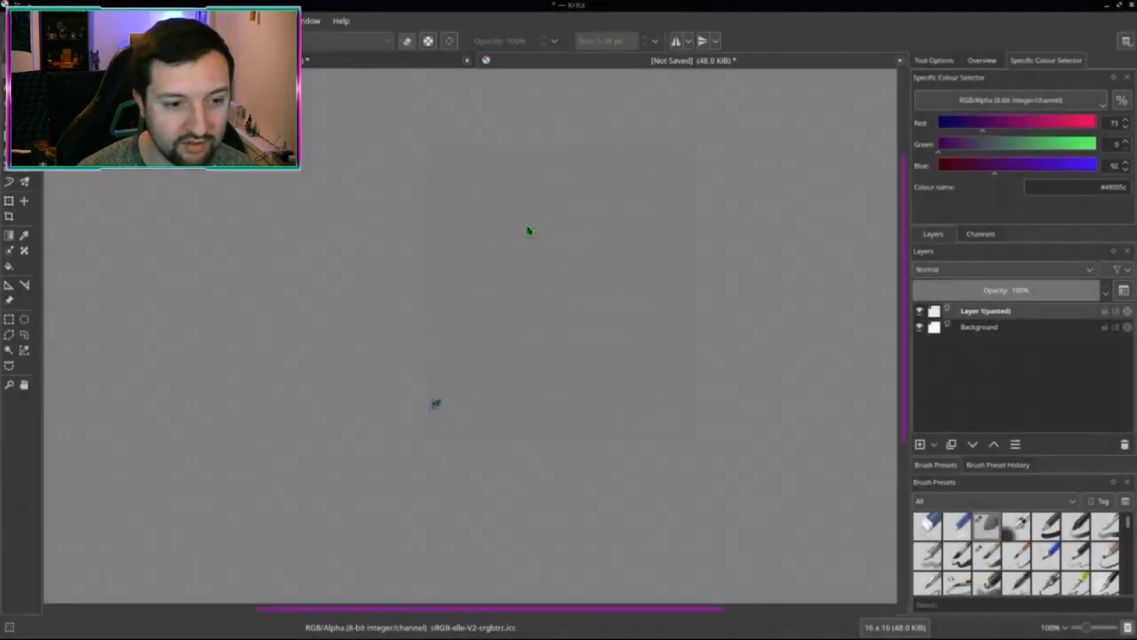
scroll(581, 491, up, 4)
scroll(447, 424, up, 1)
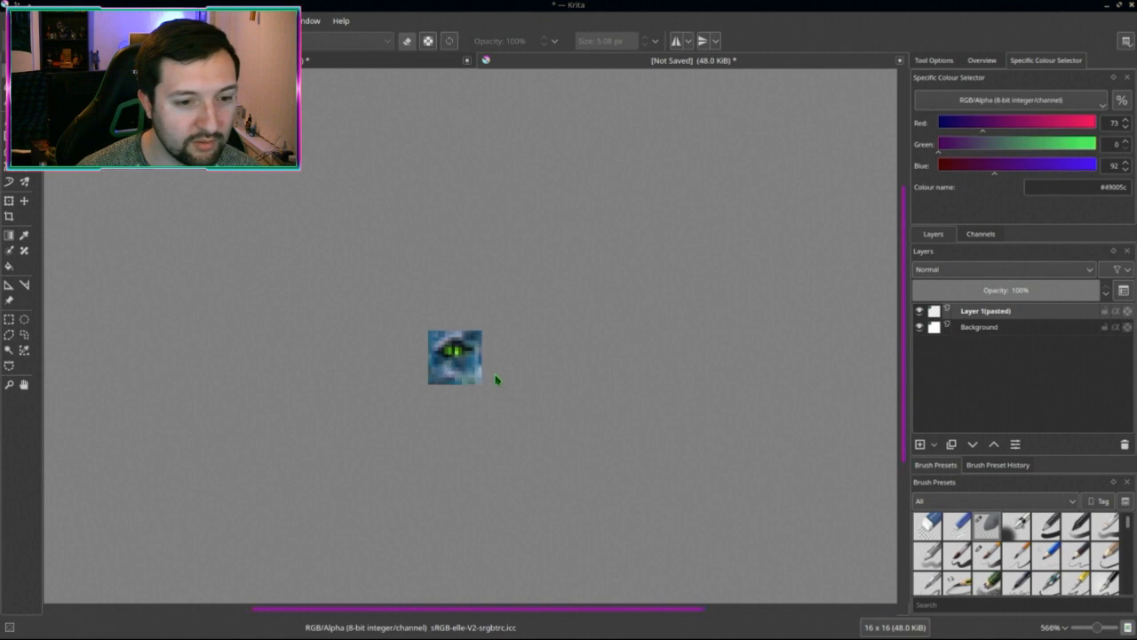
Step: Set the save file format to PNG image
key(ctrl+s)
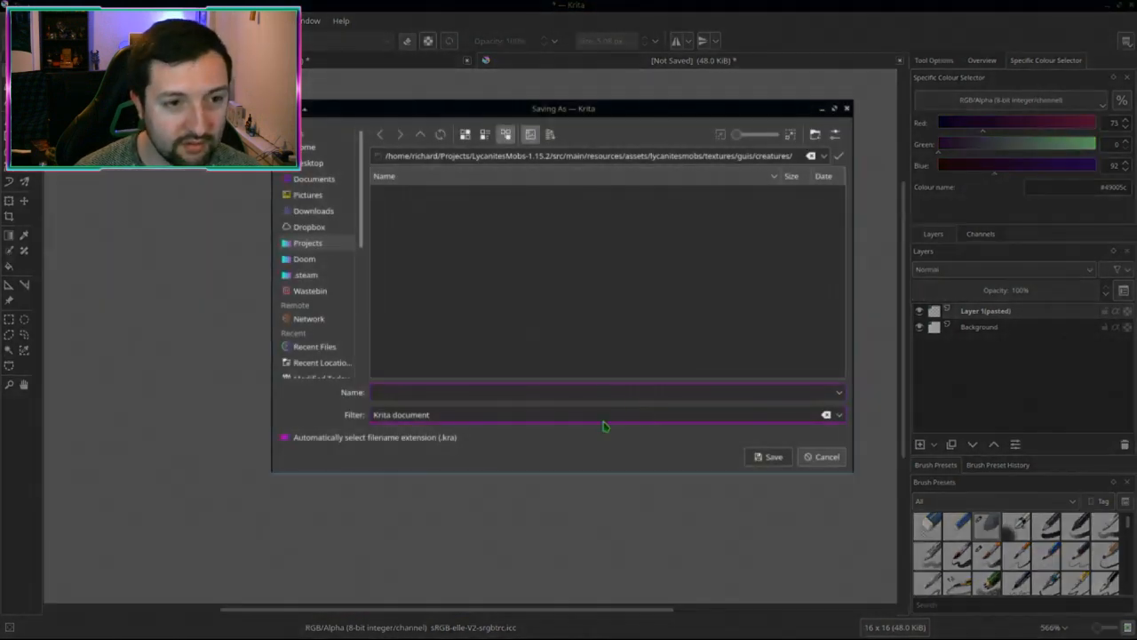
click(826, 416)
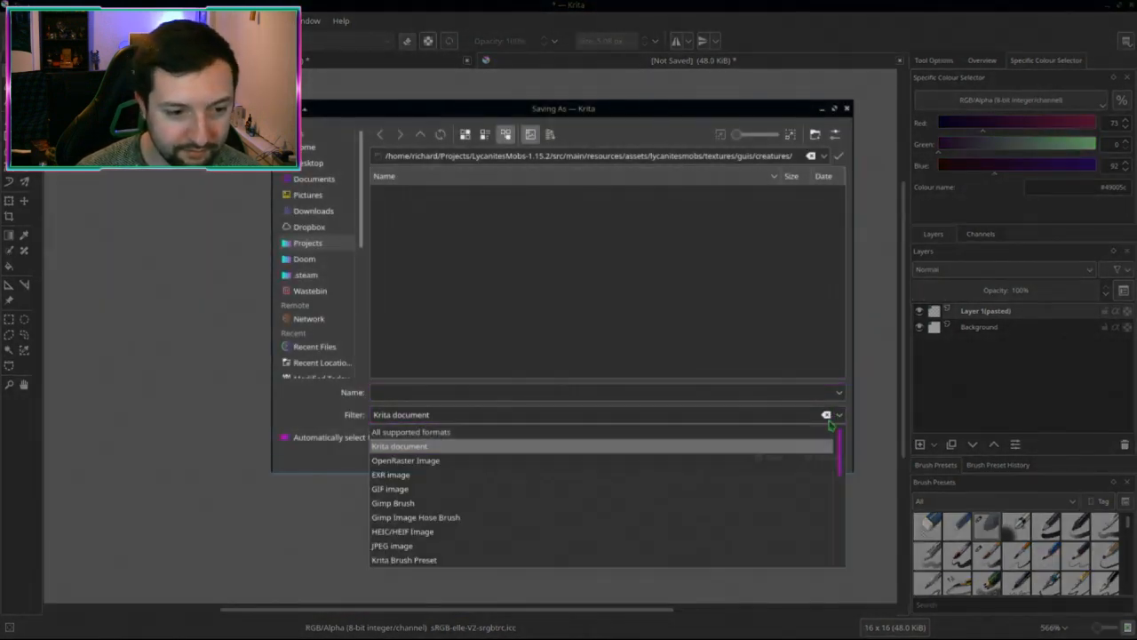
scroll(735, 449, down, 2)
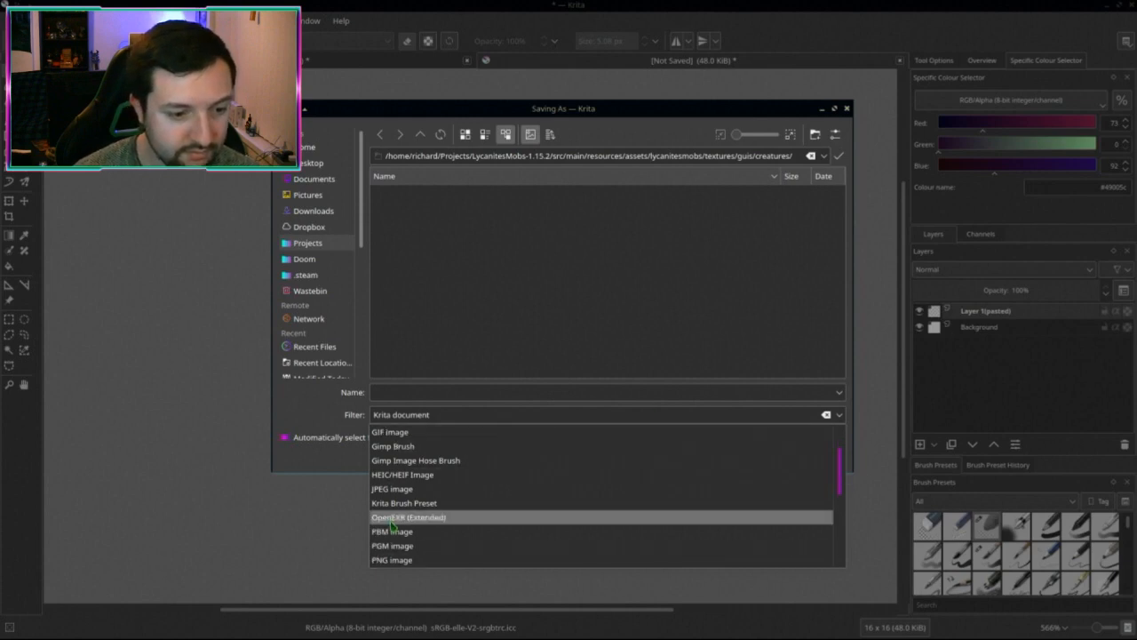
click(398, 561)
scroll(442, 285, down, 2)
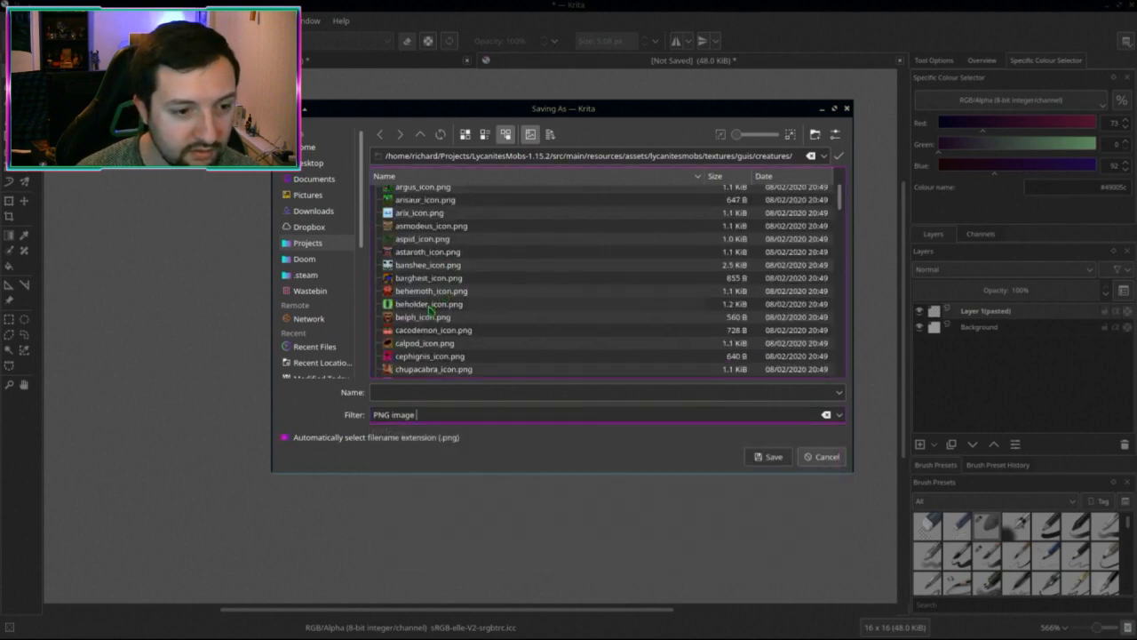
Step: Overwrite ventoraptor_icon.png in guis/creatures, accepting the PNG export options
click(430, 305)
text(ve)
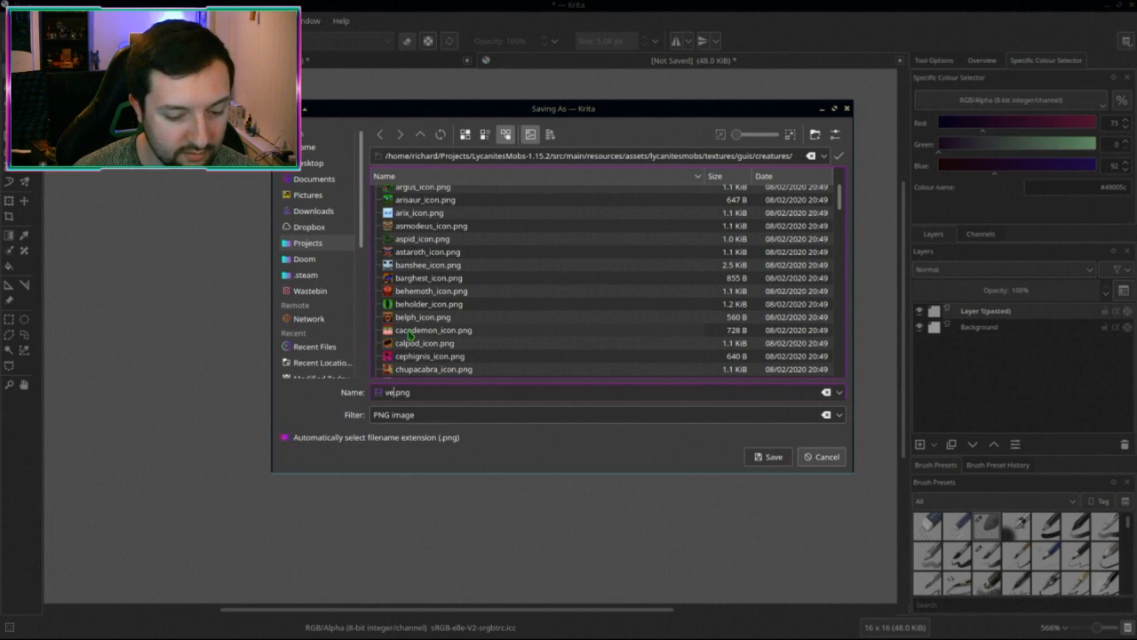
key(BackSpace)
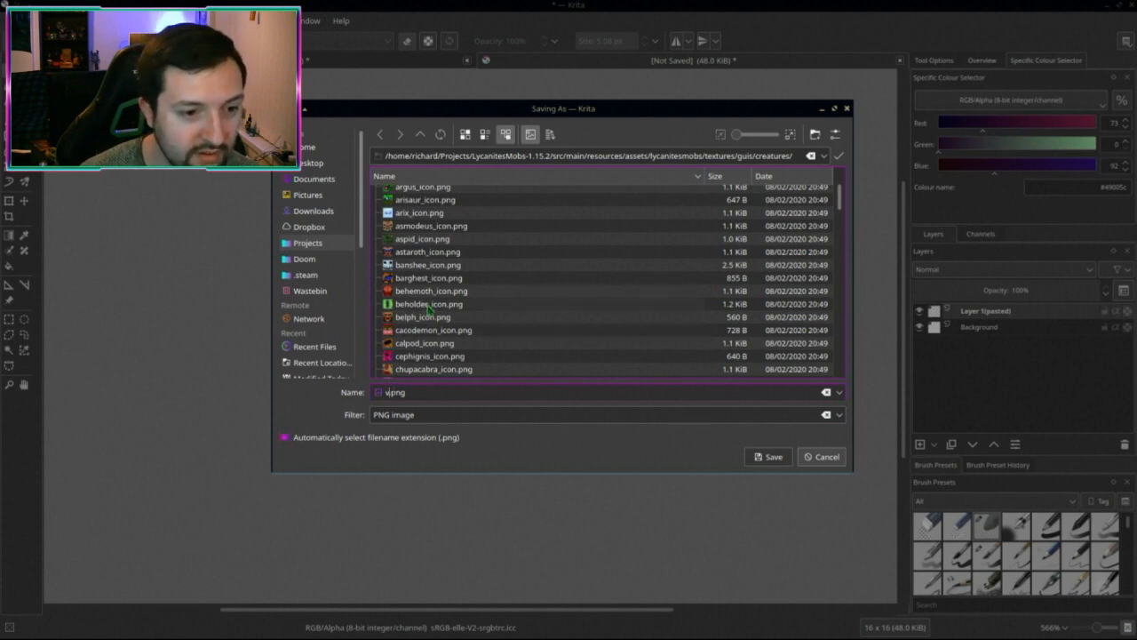
scroll(432, 328, down, 10)
scroll(427, 311, down, 8)
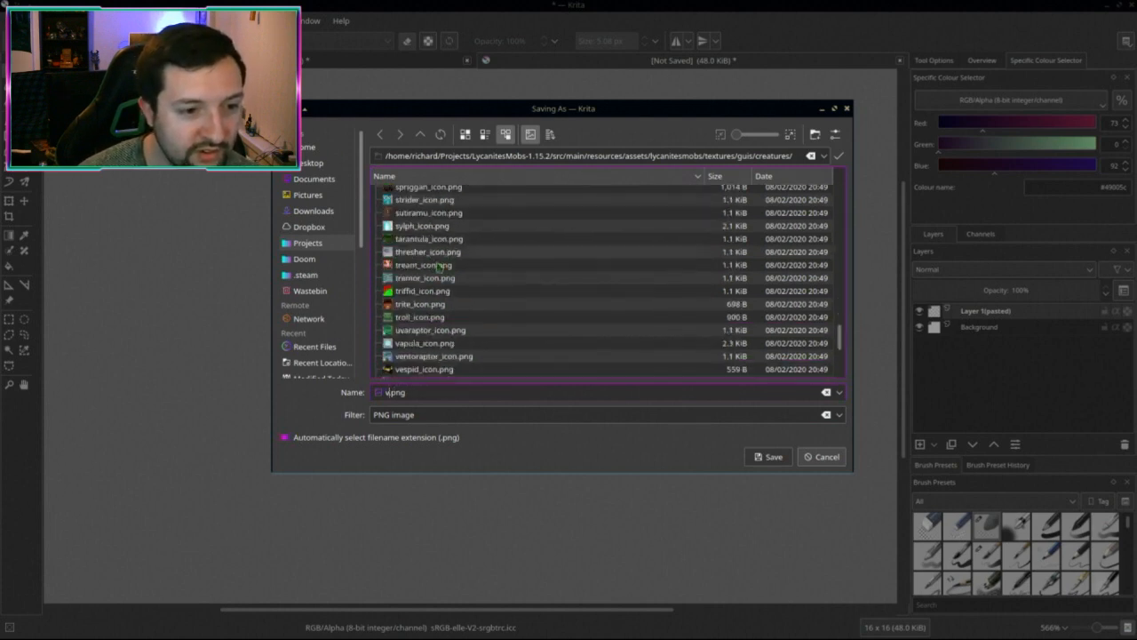
scroll(444, 311, up, 5)
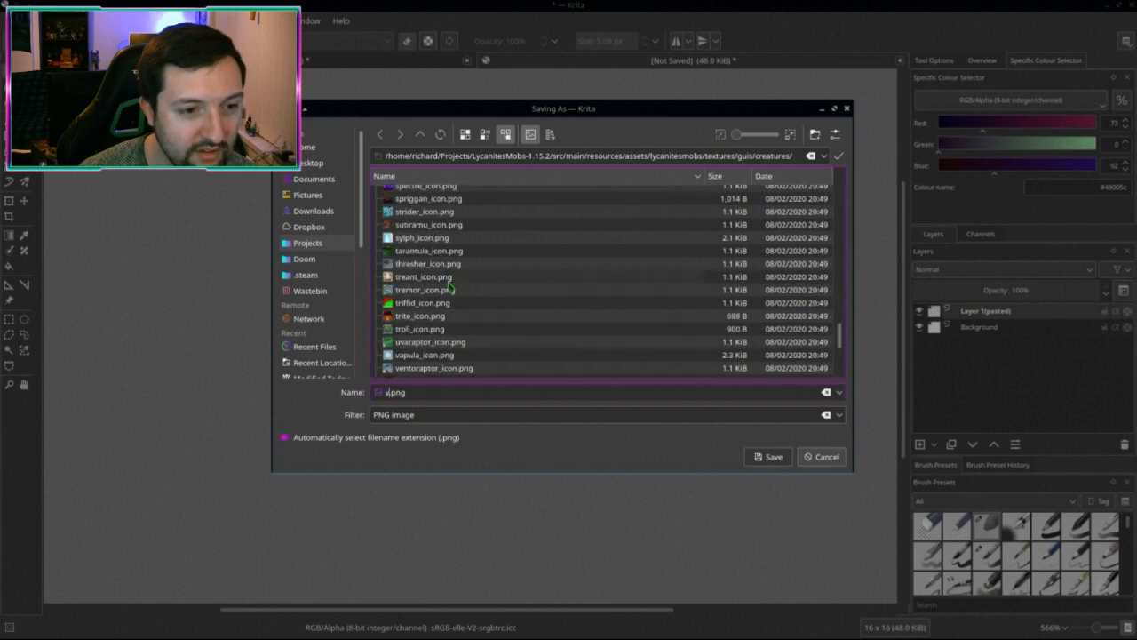
double_click(433, 368)
click(636, 294)
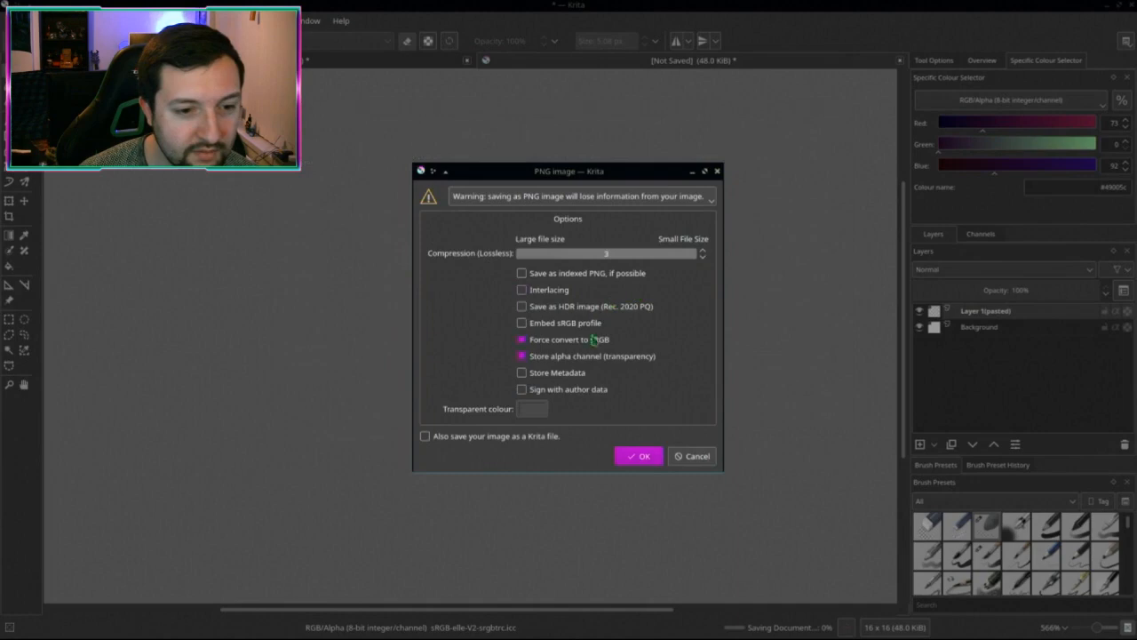
click(639, 456)
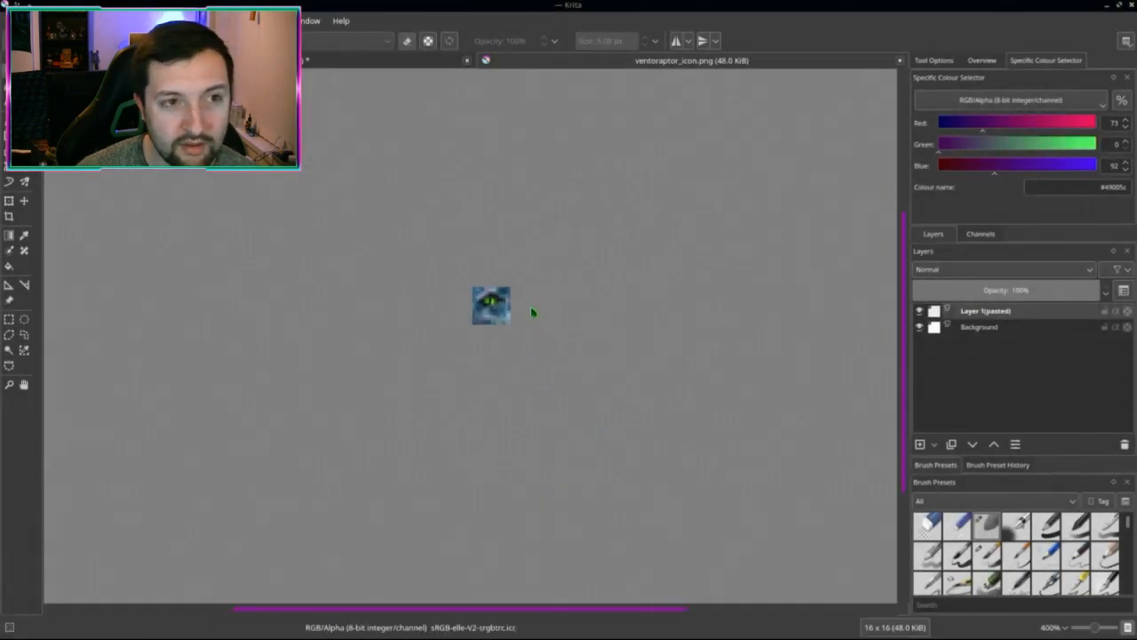
Step: Close the full Ventoraptor screenshot without saving changes
key(ctrl+z)
ctrl+scroll(549, 354, down, 2)
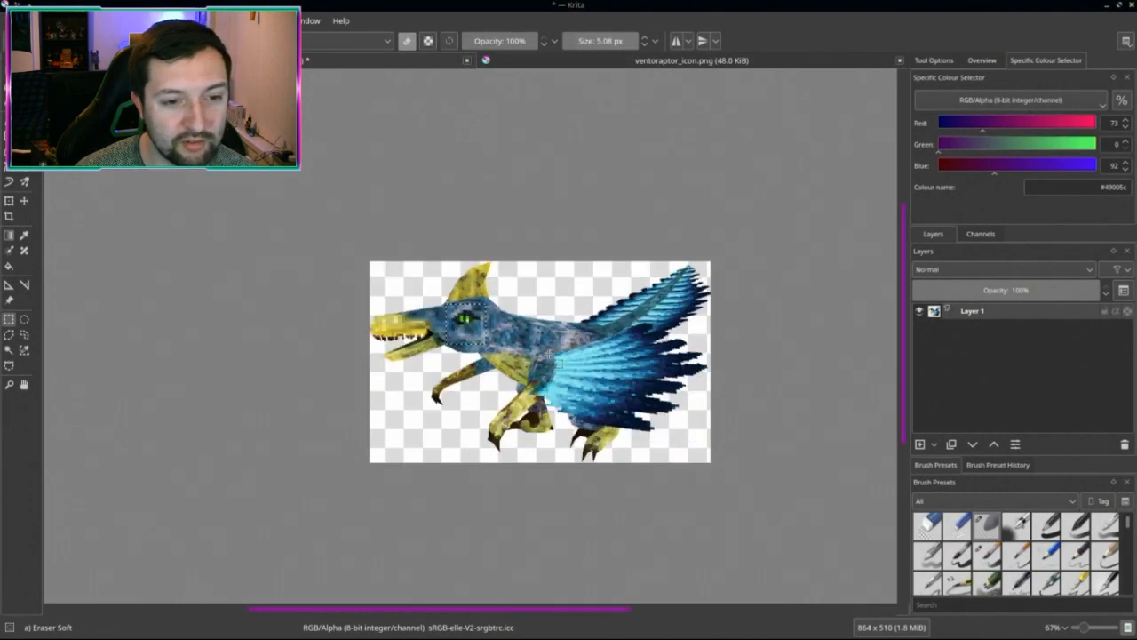
key(ctrl+w)
click(609, 323)
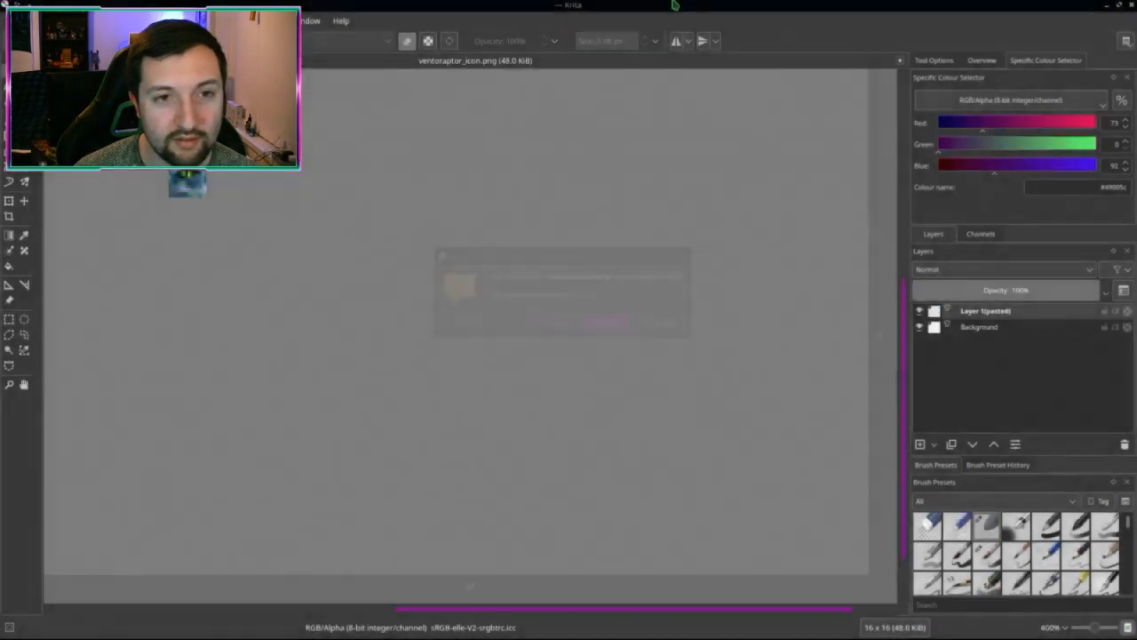
Step: Drag Uvaraptor.png from Dolphin's Alpha screenshots folder onto Krita
key(alt+Tab)
click(771, 337)
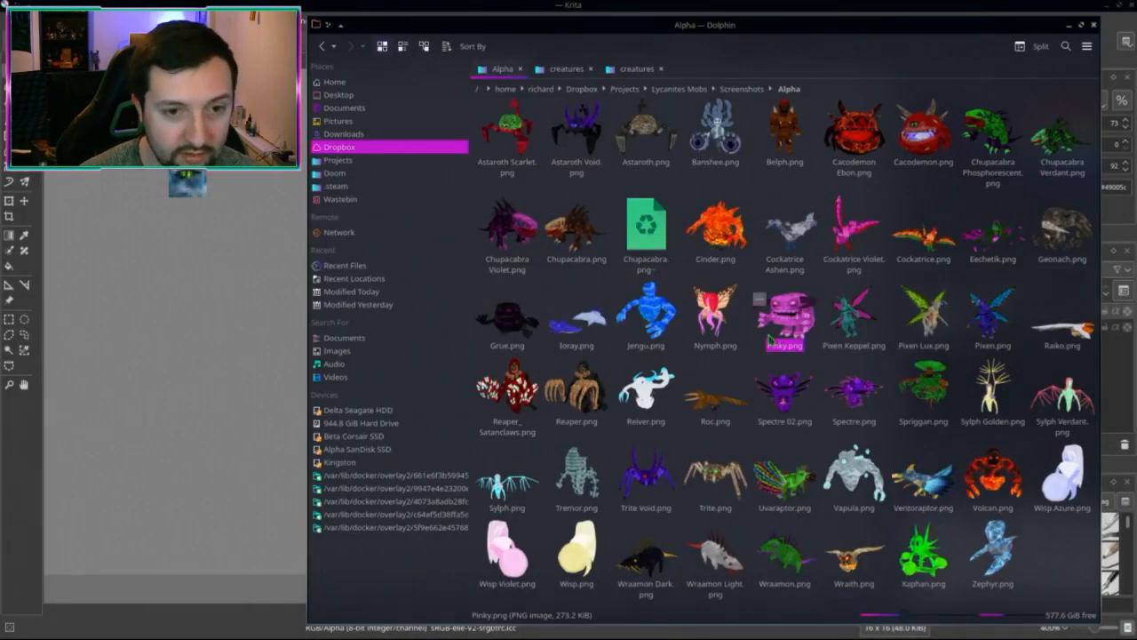
click(649, 234)
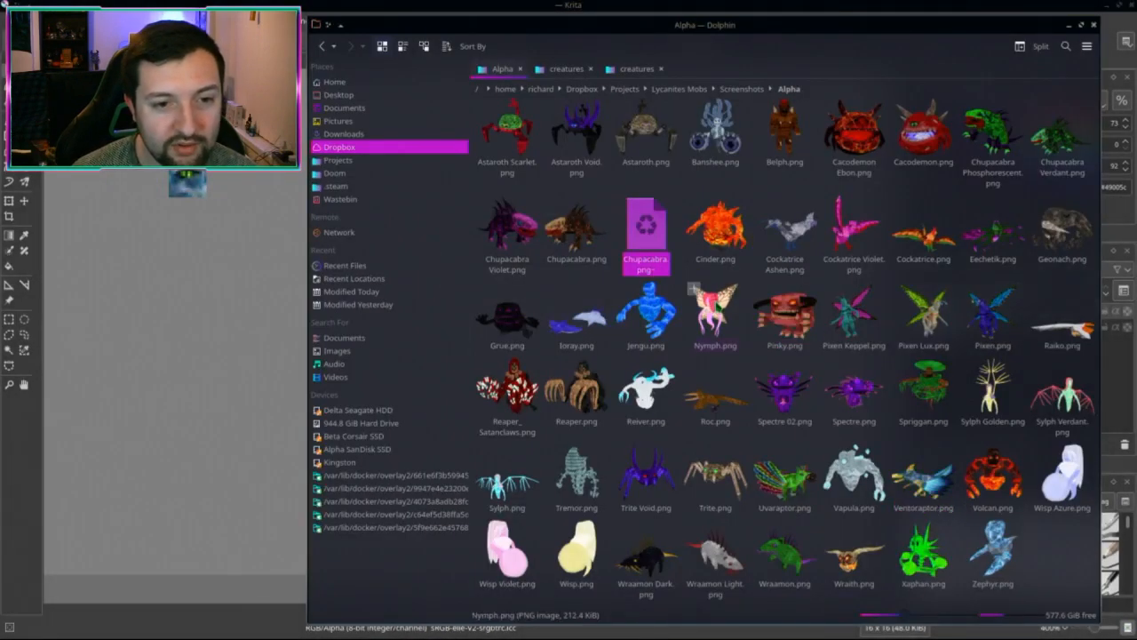
click(725, 233)
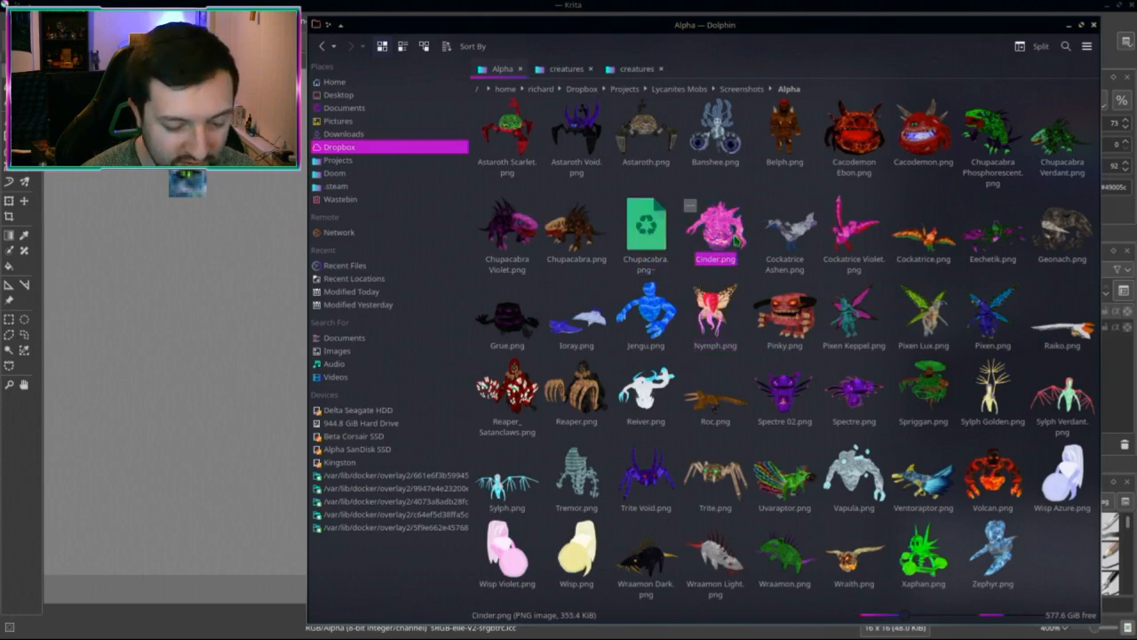
click(738, 504)
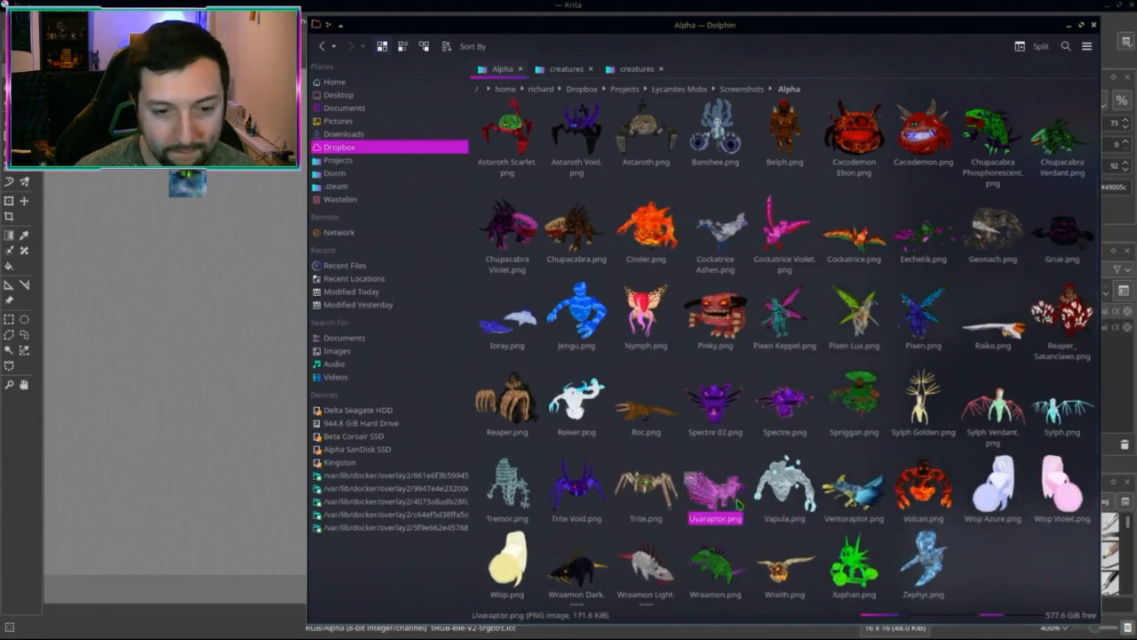
drag(737, 504, 173, 373)
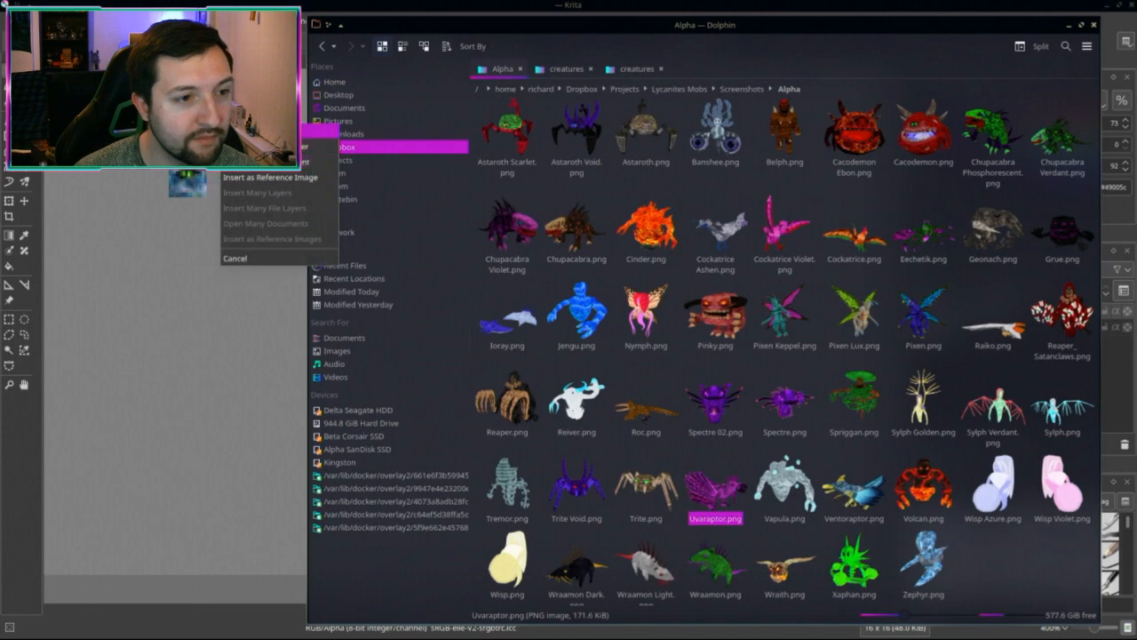
Step: Open Uvaraptor.png as a document and close the previous one
click(267, 162)
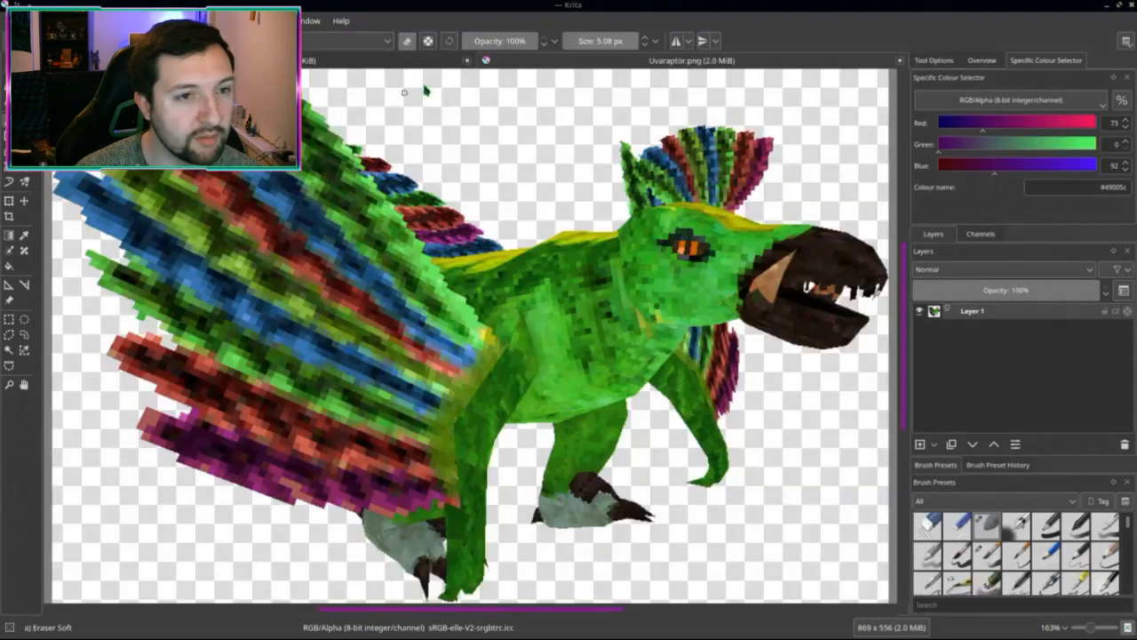
middle_drag(594, 328, 522, 336)
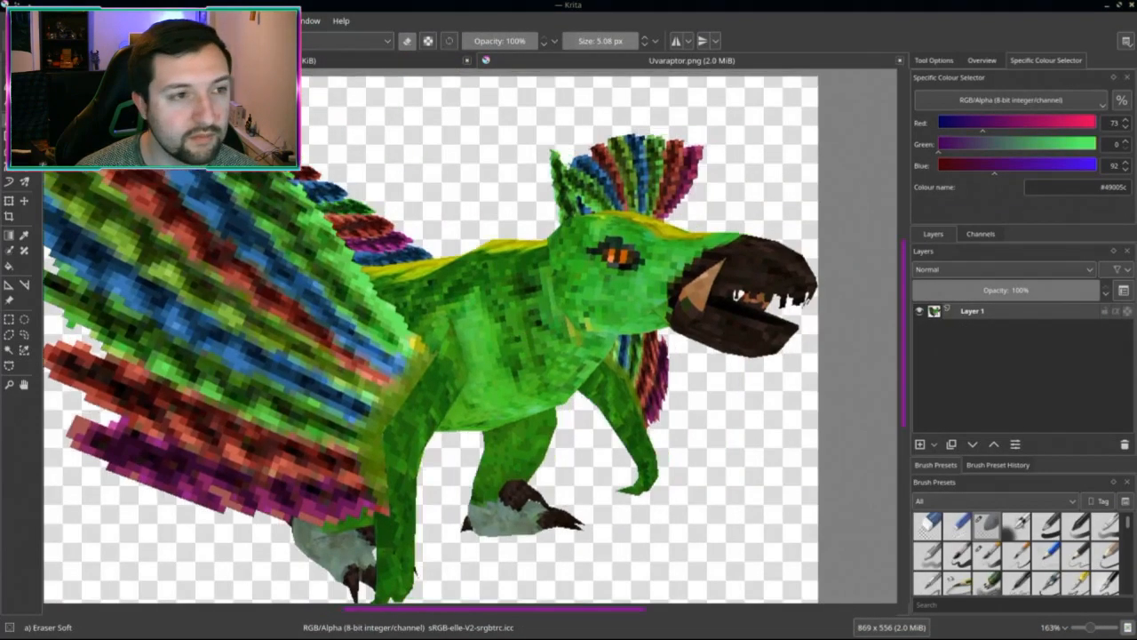
click(466, 61)
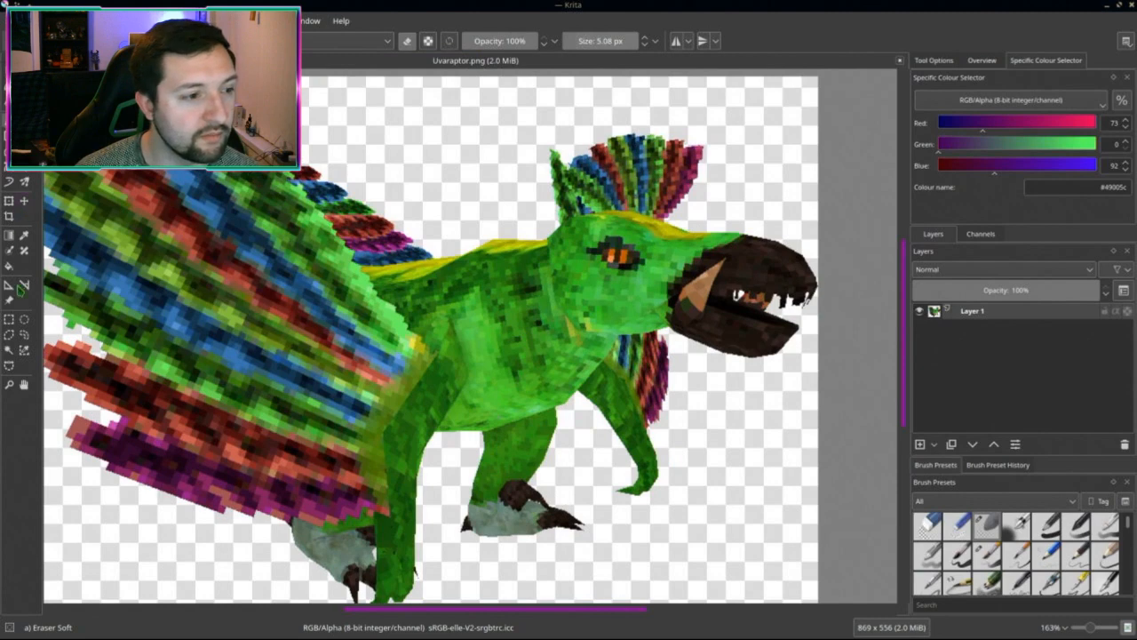
Step: Copy a rectangle around the Uvaraptor's eye into a new 84×85 document
click(9, 320)
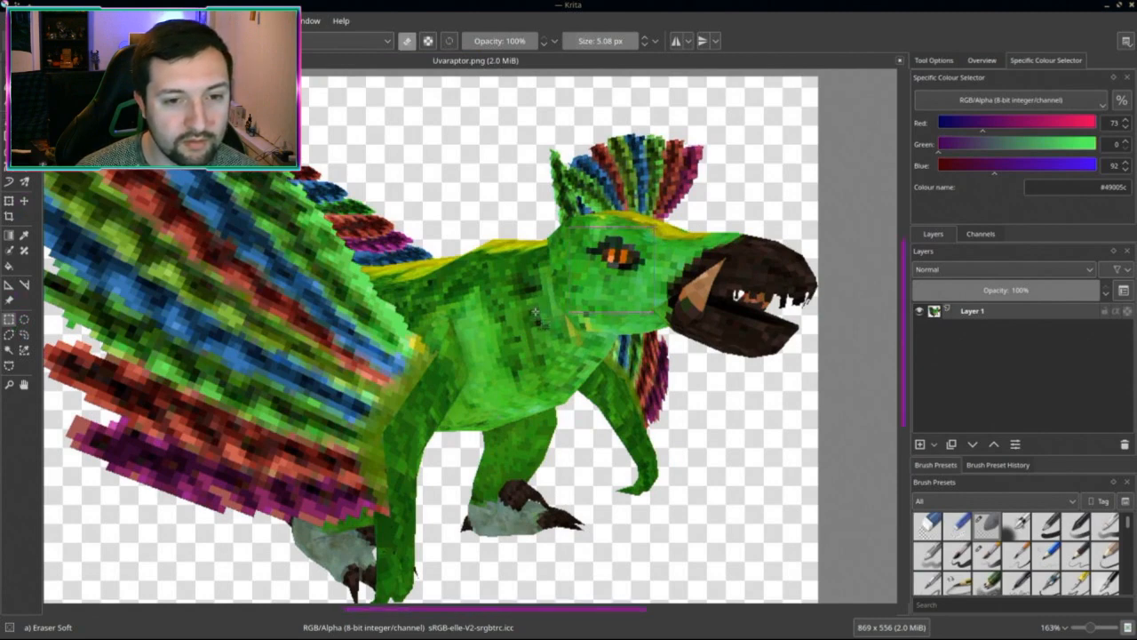
key(ctrl+c)
key(ctrl+n)
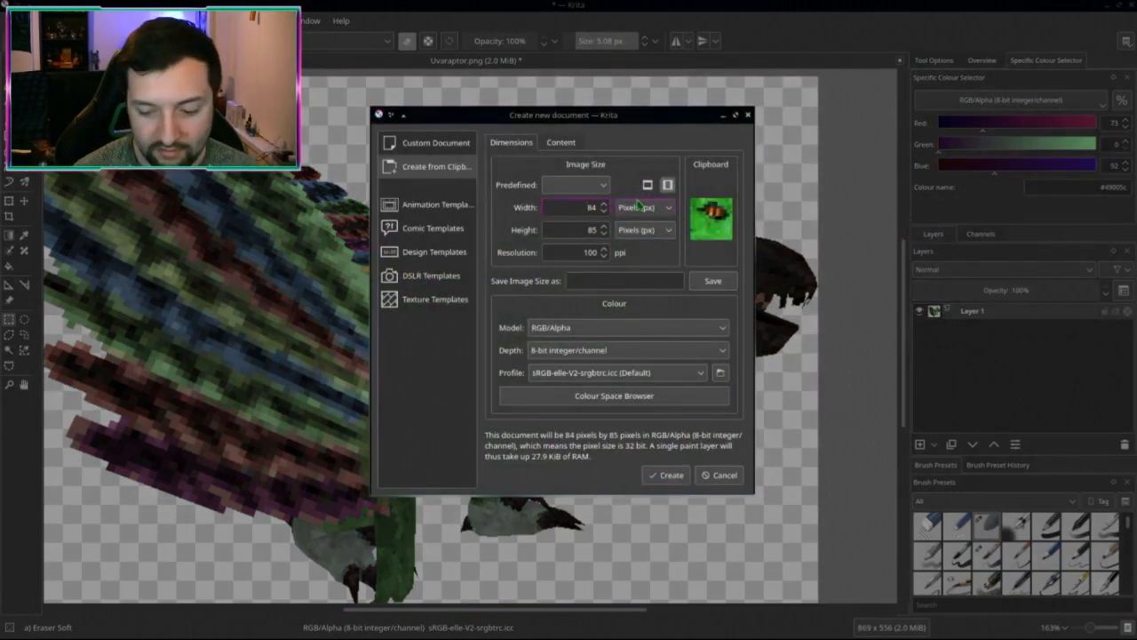
text(16)
key(Tab)
text(16)
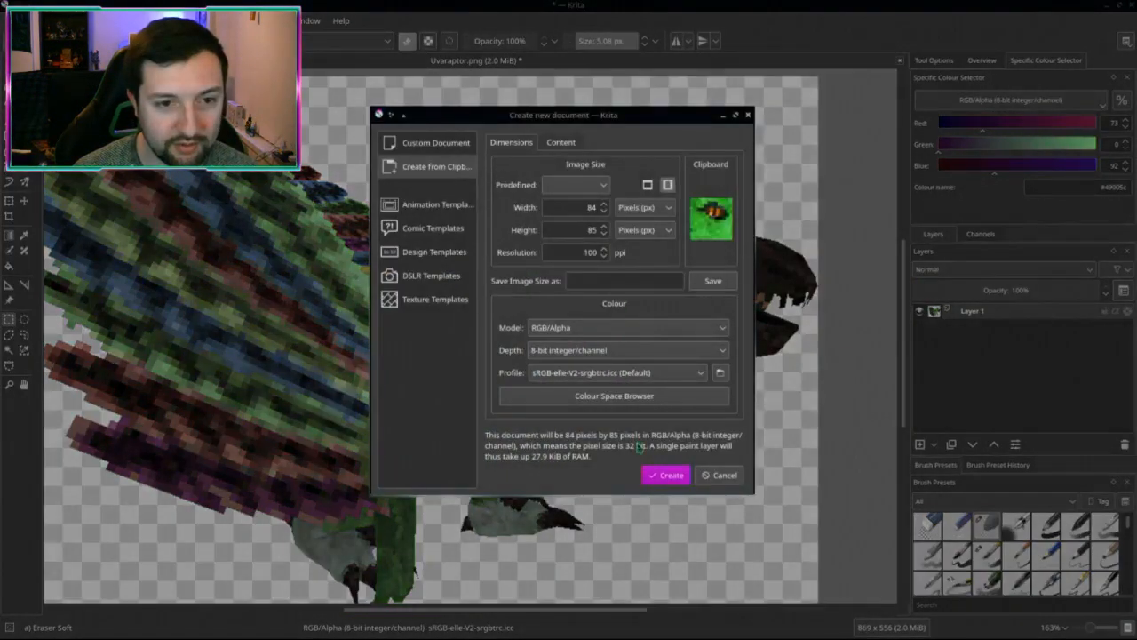
click(664, 477)
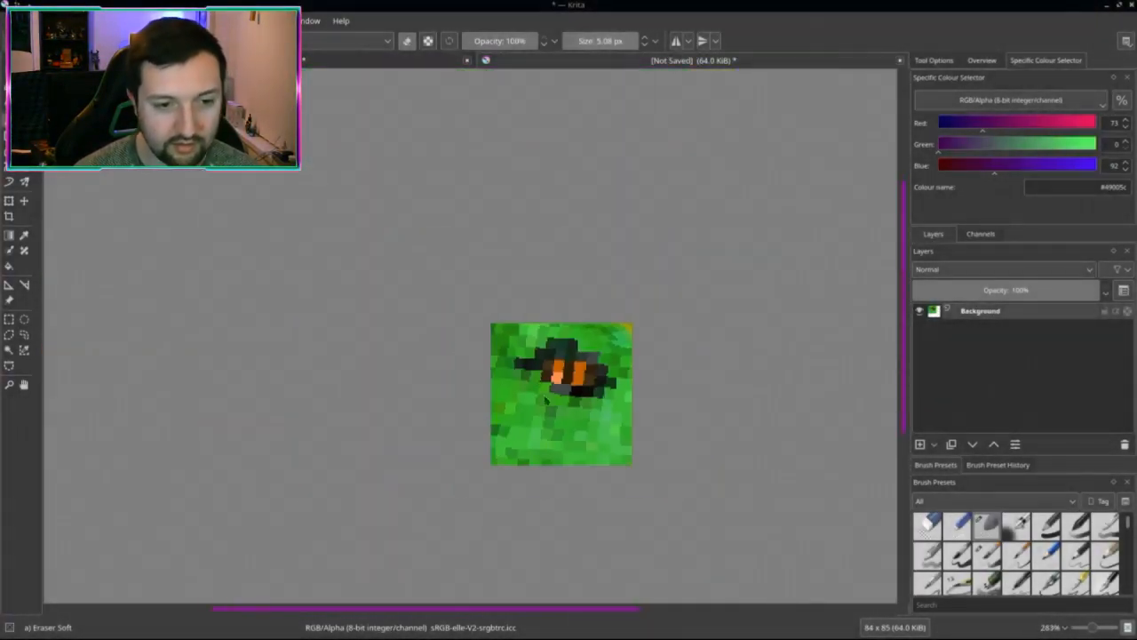
Step: Scale the cropped Uvaraptor eye image to 16×16 pixels
key(t)
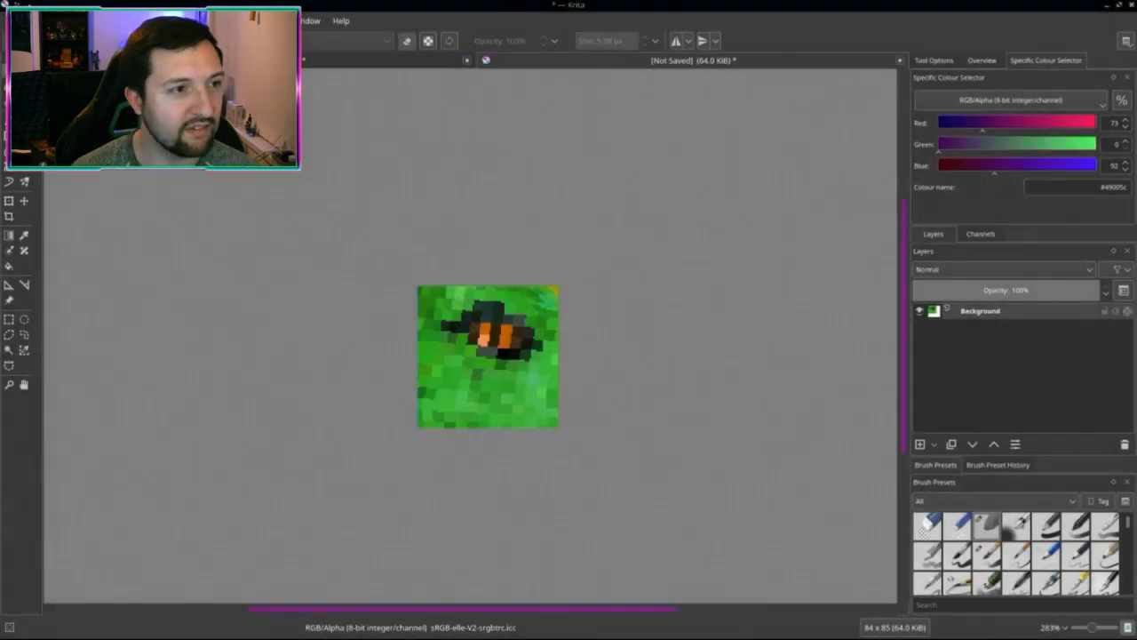
click(98, 21)
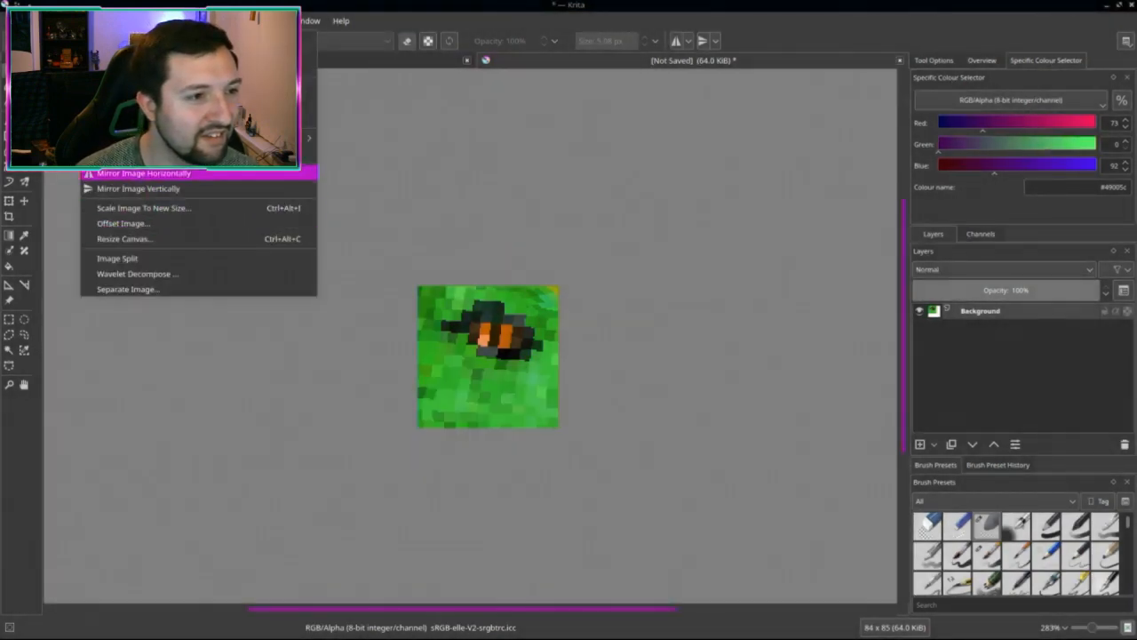
click(593, 315)
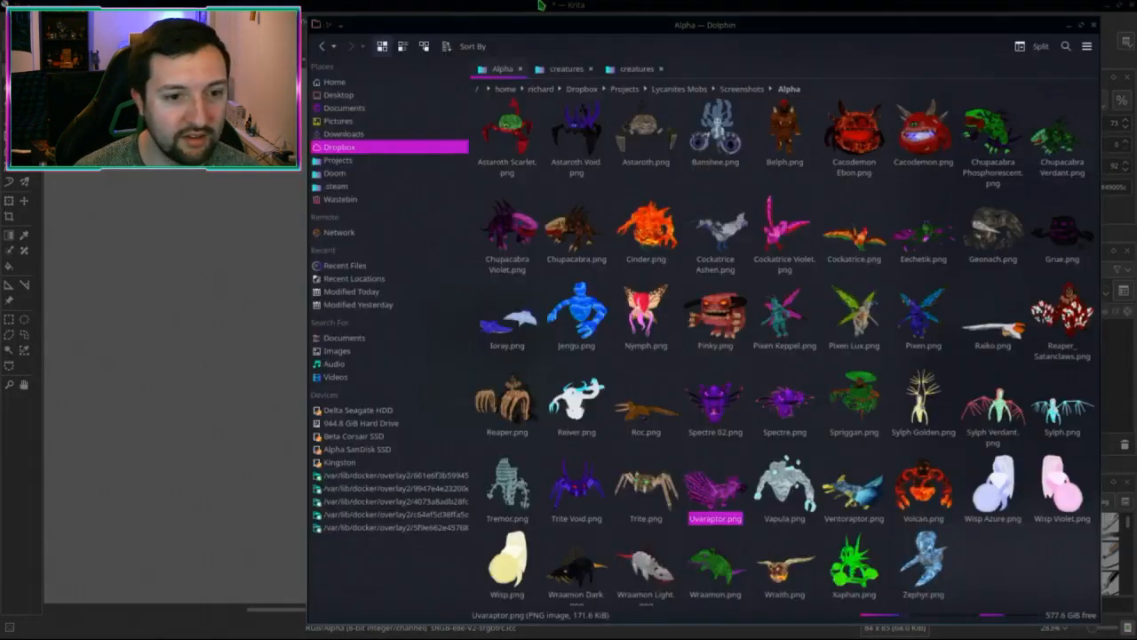
drag(531, 42, 579, 3)
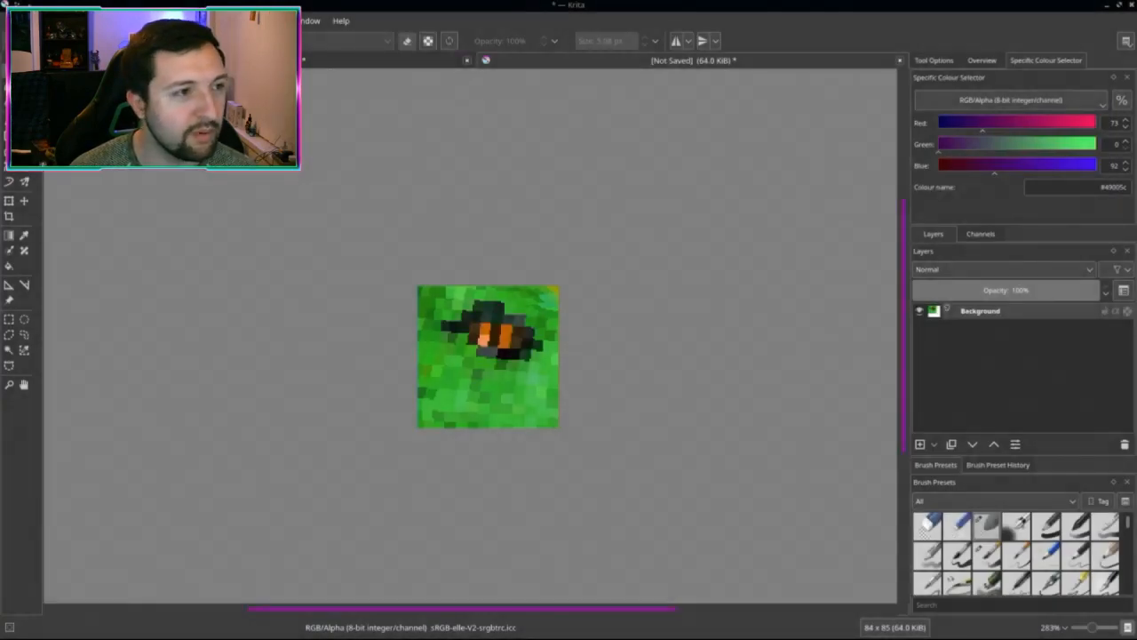
click(96, 21)
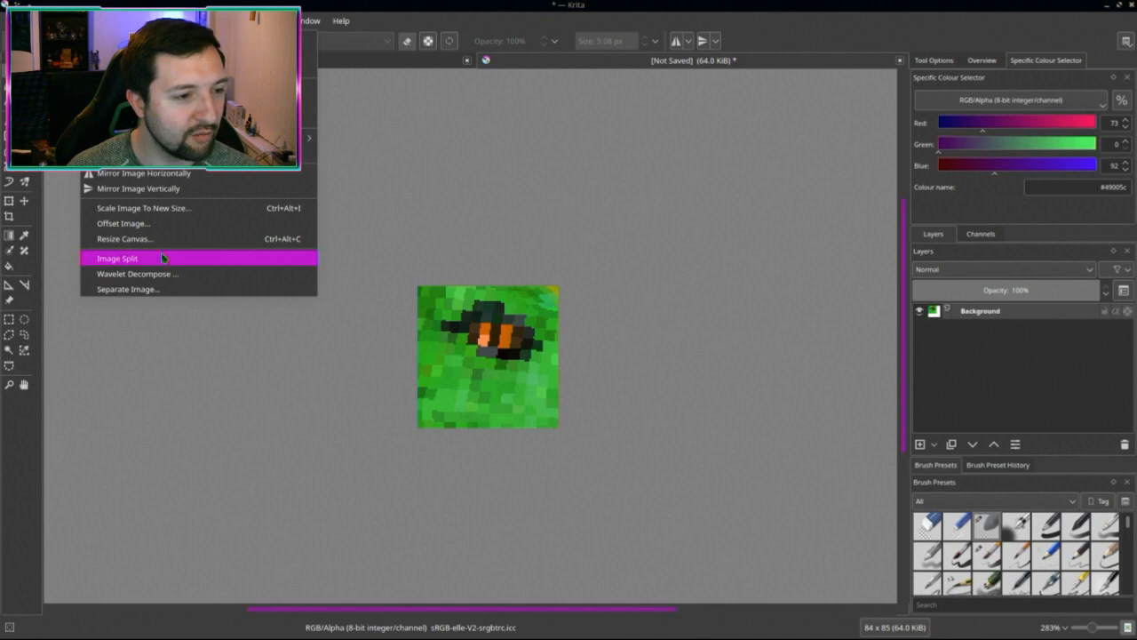
mouse_move(51, 21)
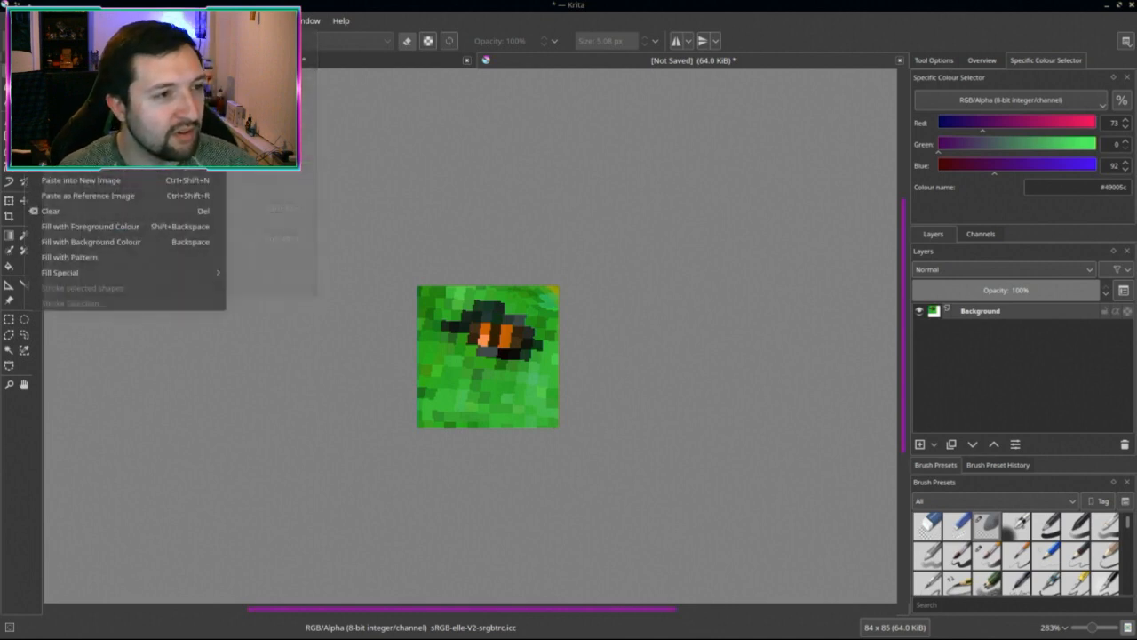
mouse_move(96, 21)
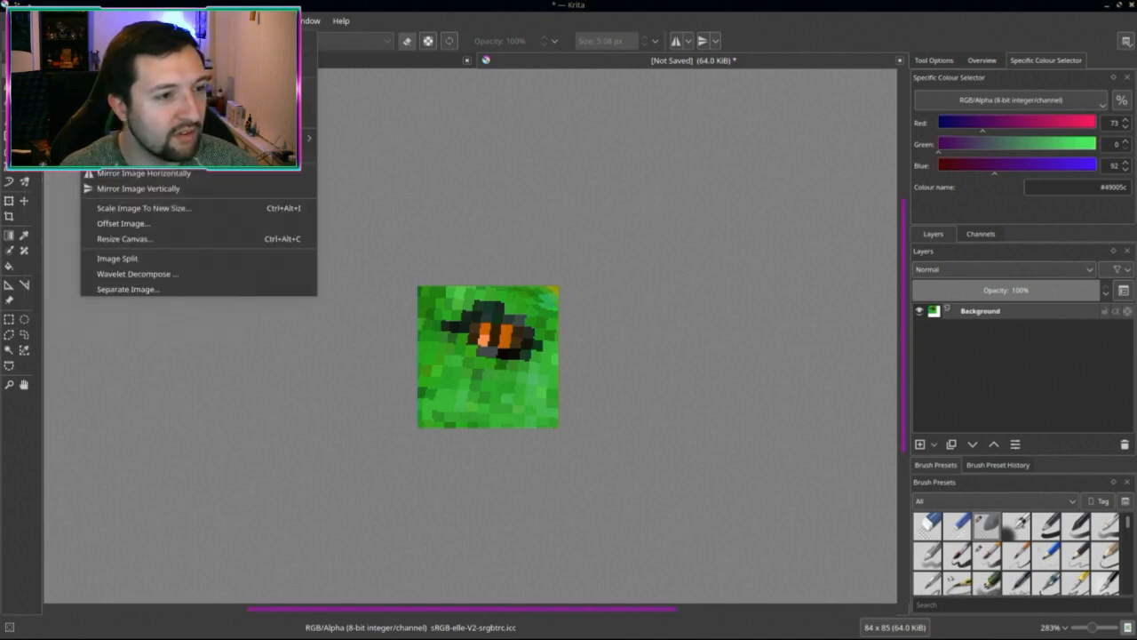
mouse_move(134, 21)
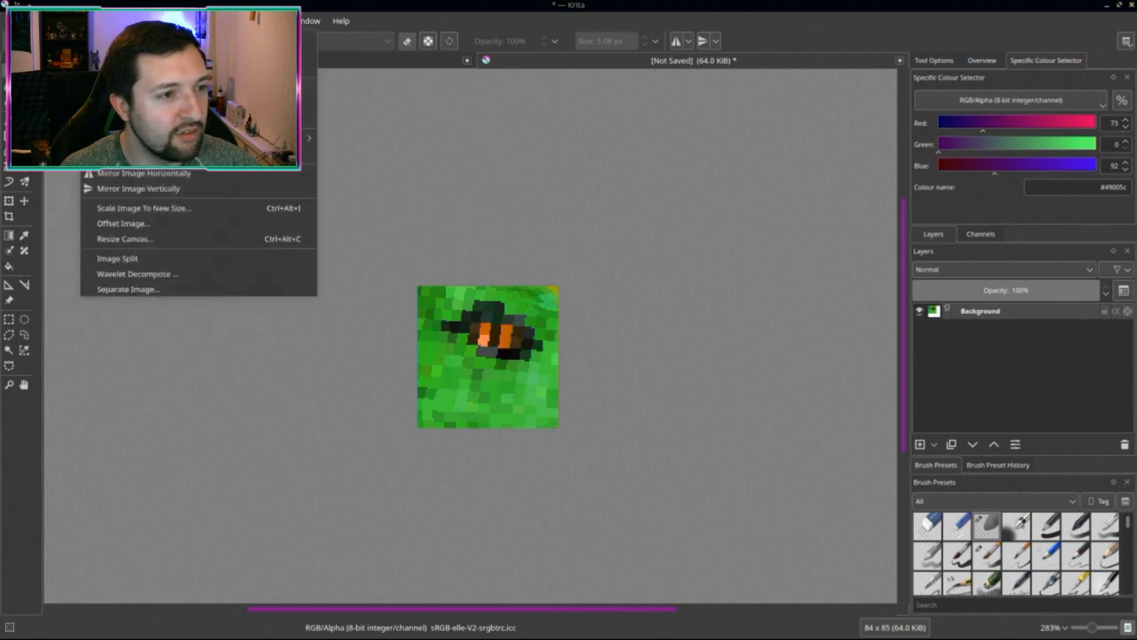
click(142, 208)
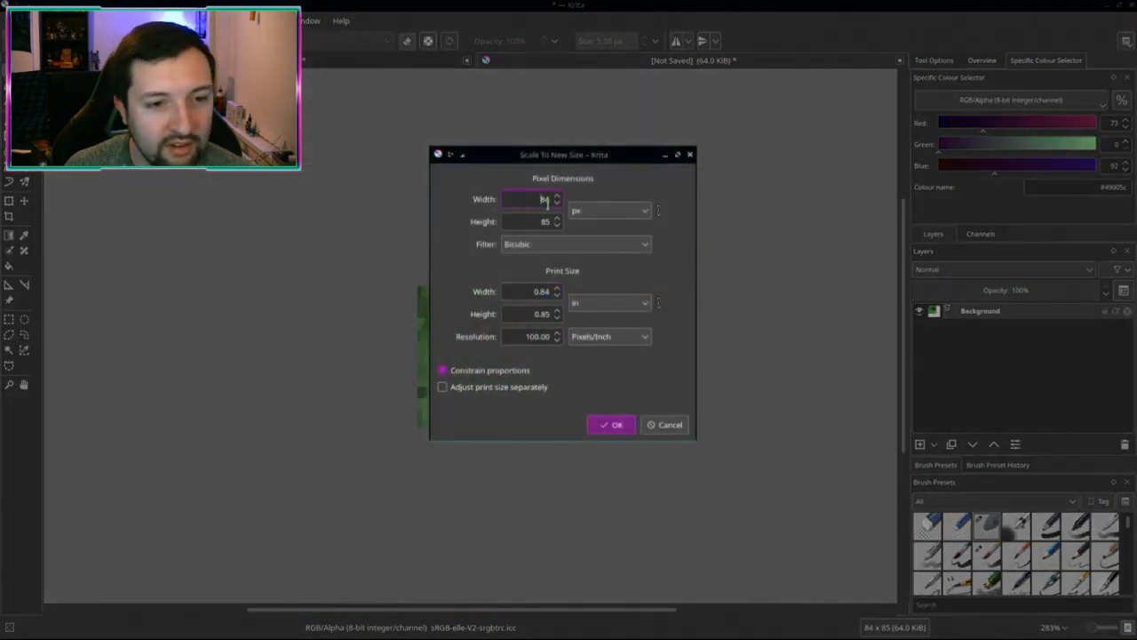
text(16)
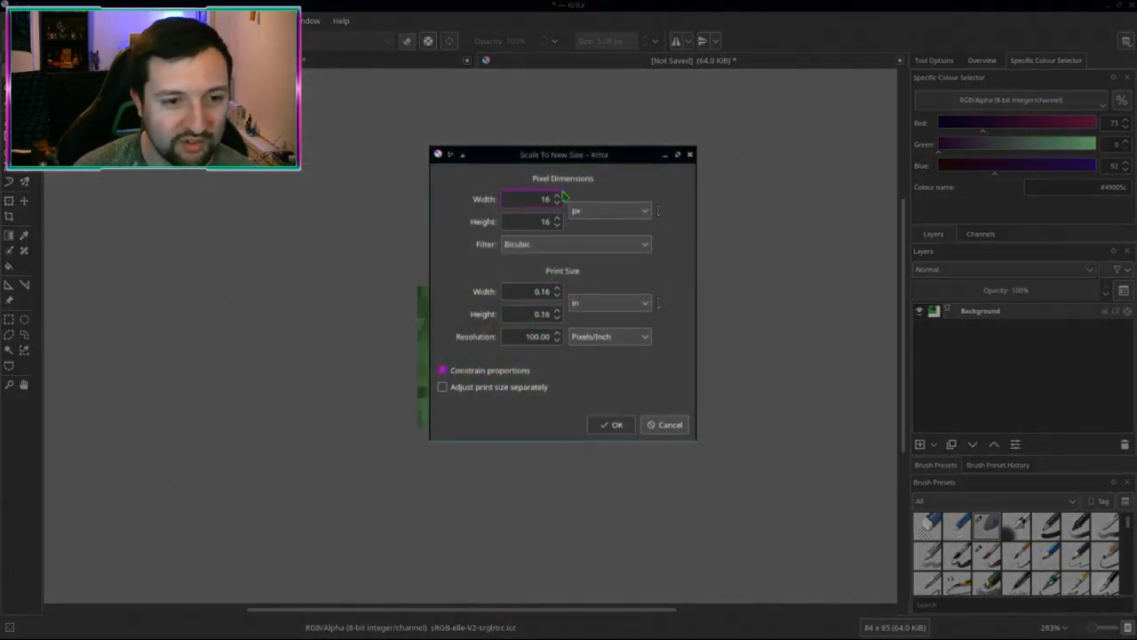
key(Return)
scroll(533, 338, up, 5)
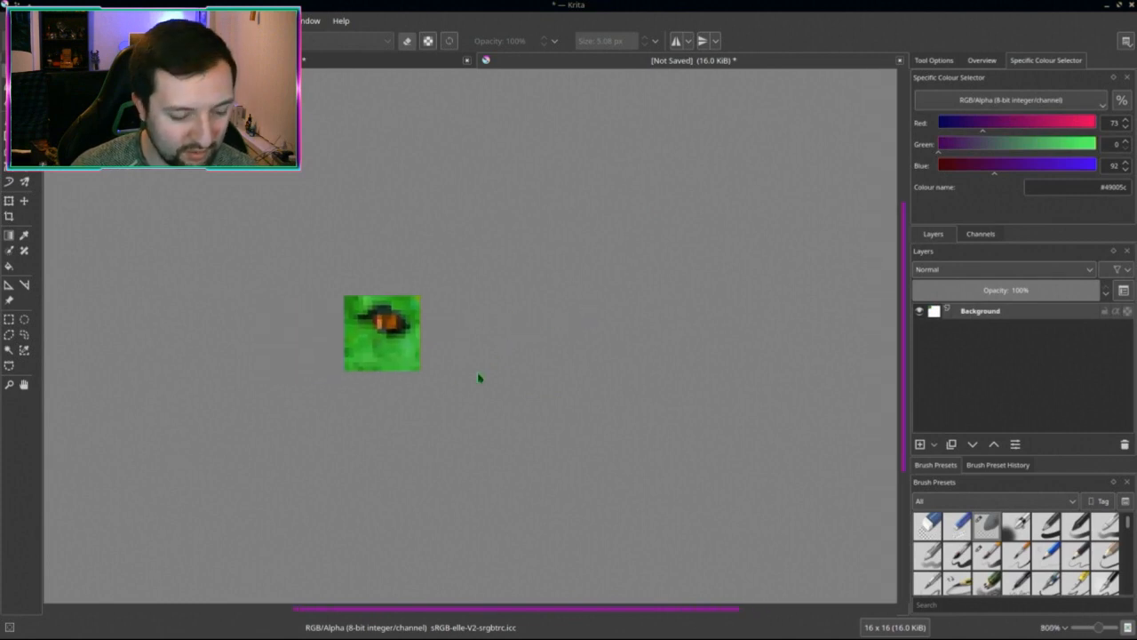
Step: Export the 16×16 crop as a PNG over uvaraptor_icon.png in the creatures folder
key(ctrl+shift+s)
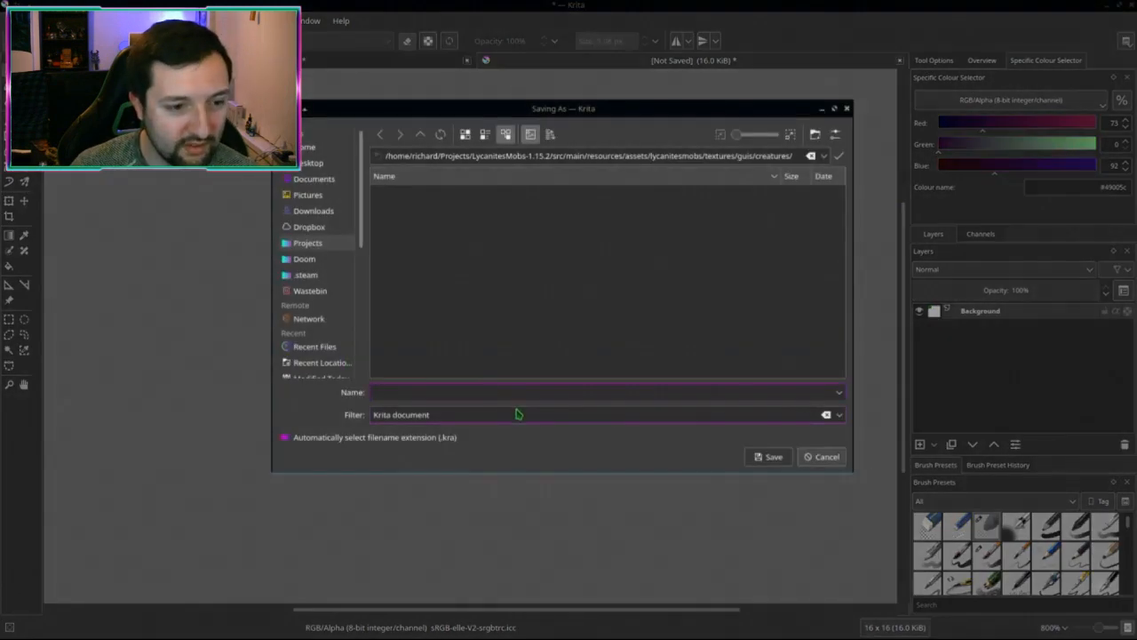
click(836, 418)
scroll(414, 516, down, 2)
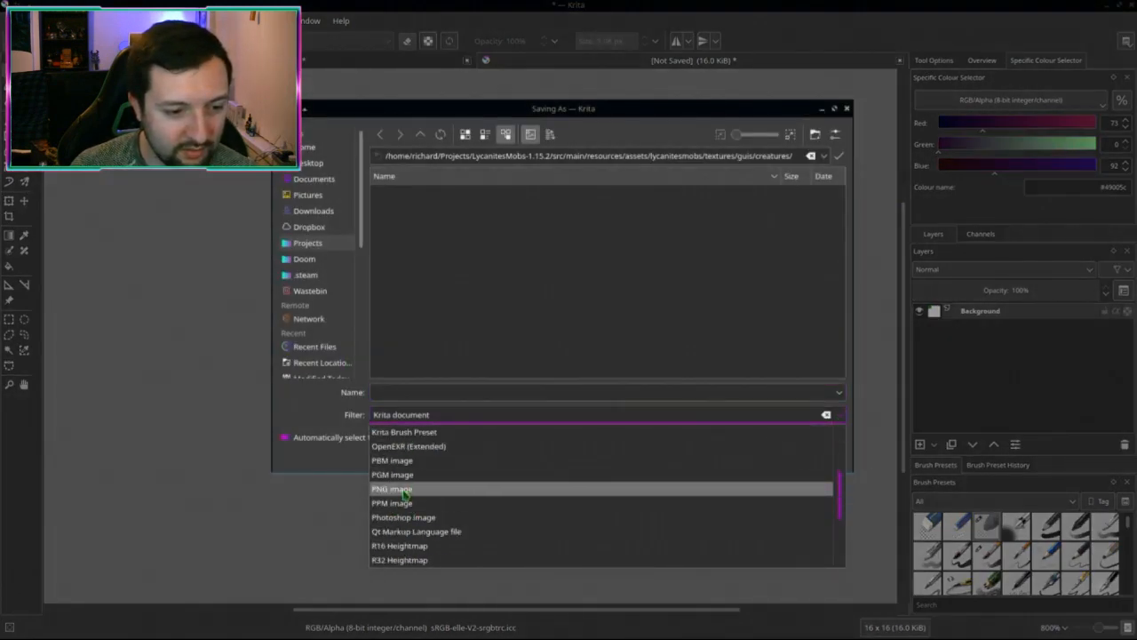
click(404, 489)
click(482, 294)
scroll(471, 320, down, 15)
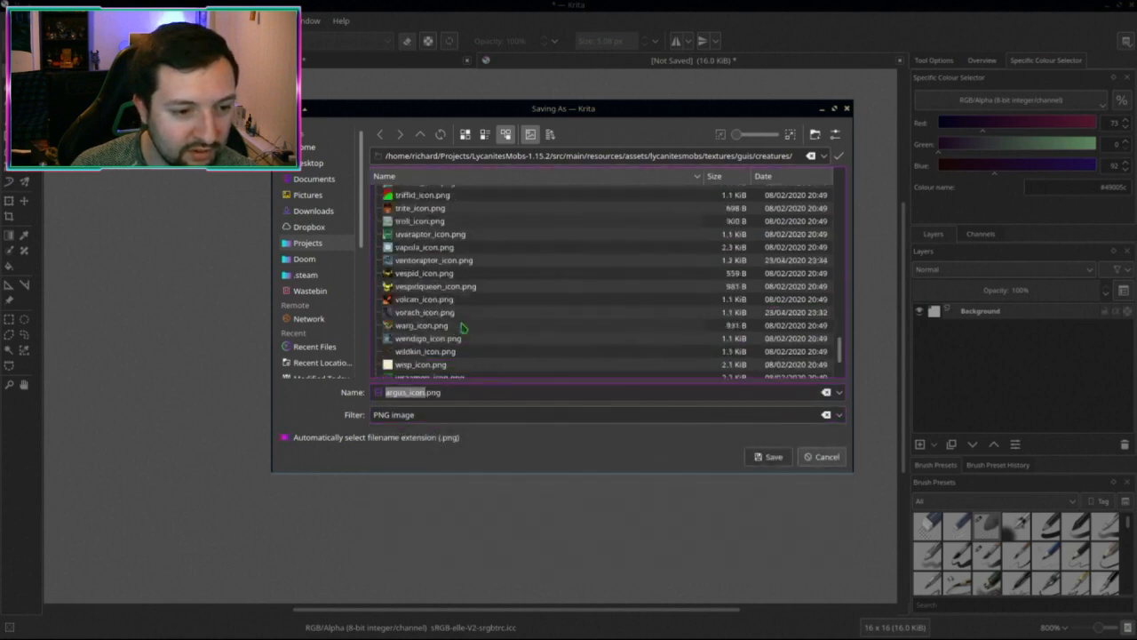
scroll(462, 328, up, 3)
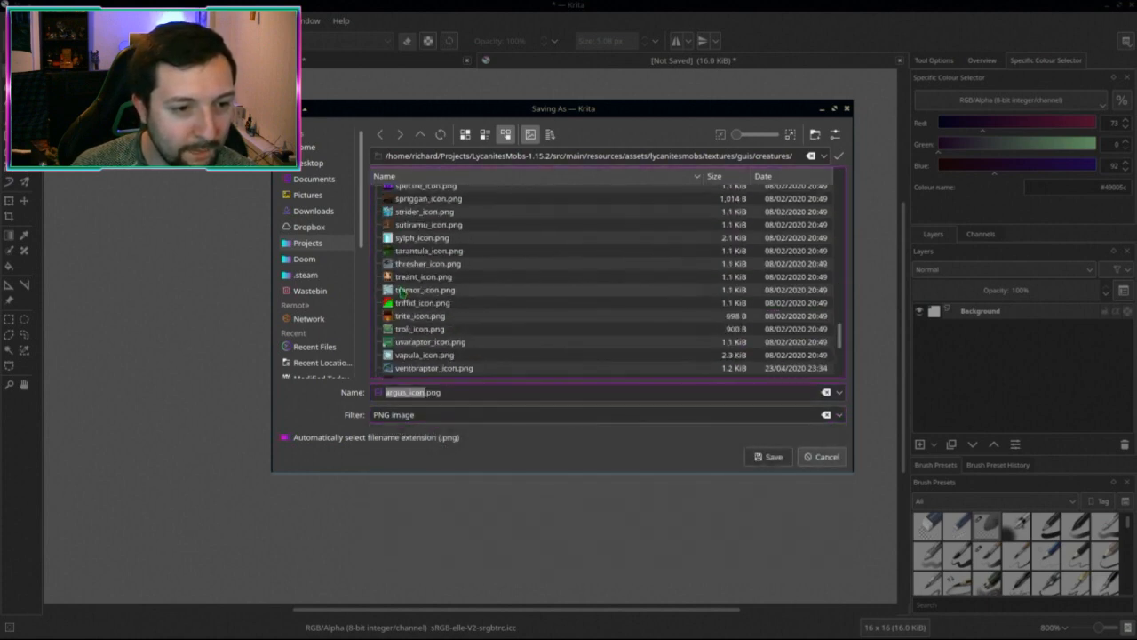
click(406, 342)
double_click(407, 342)
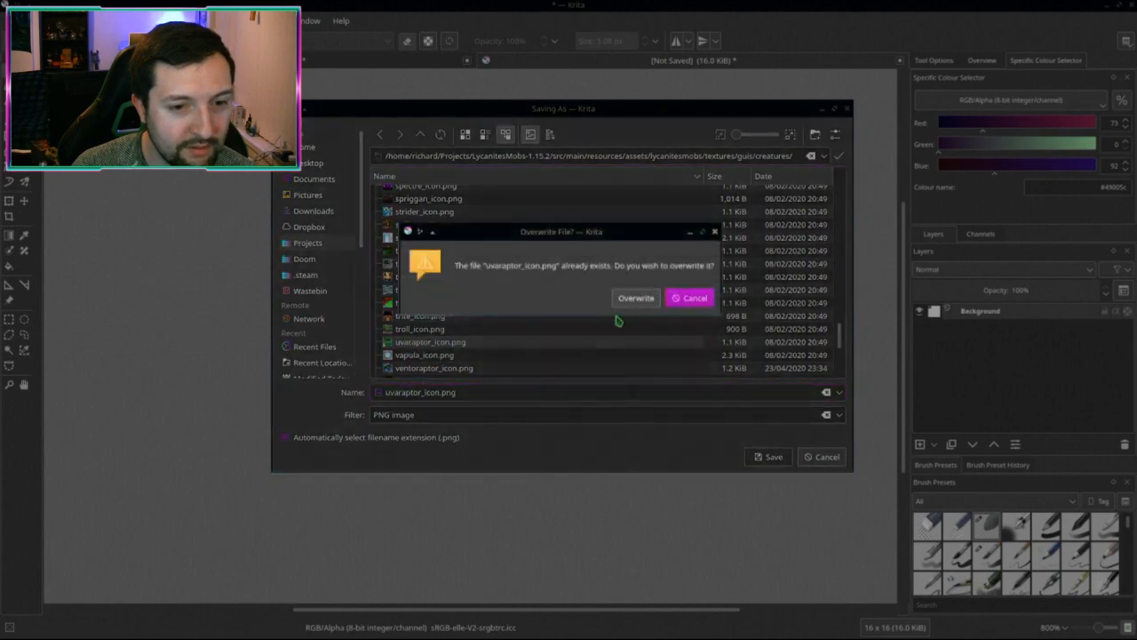
click(634, 294)
click(637, 437)
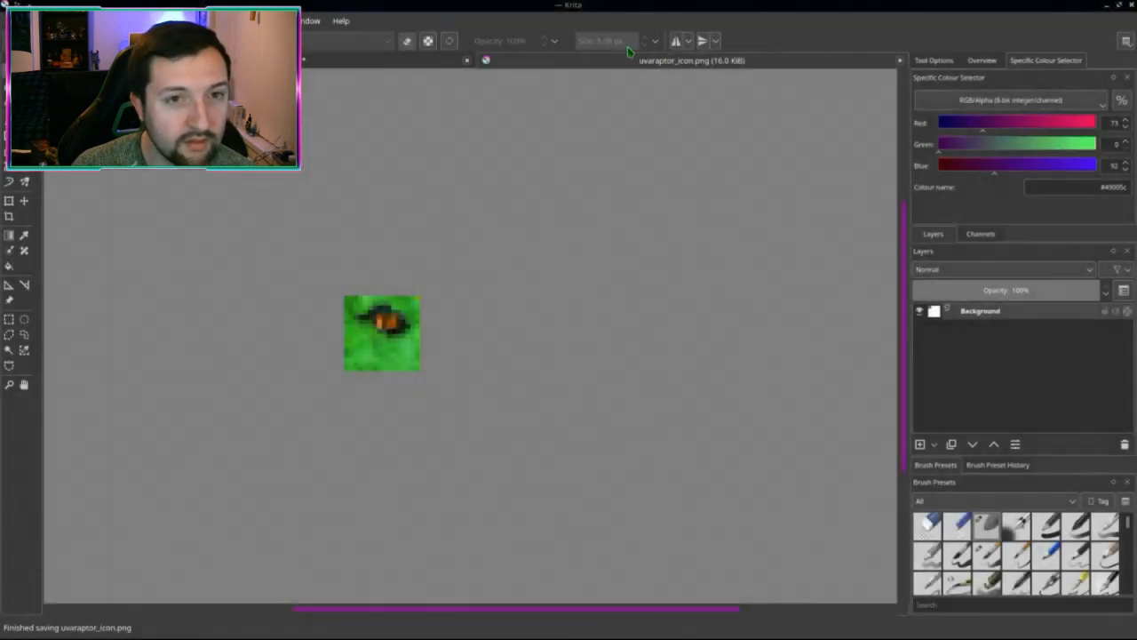
Step: Close both images, discarding changes to Uvaraptor.png
middle_click(628, 59)
middle_click(474, 64)
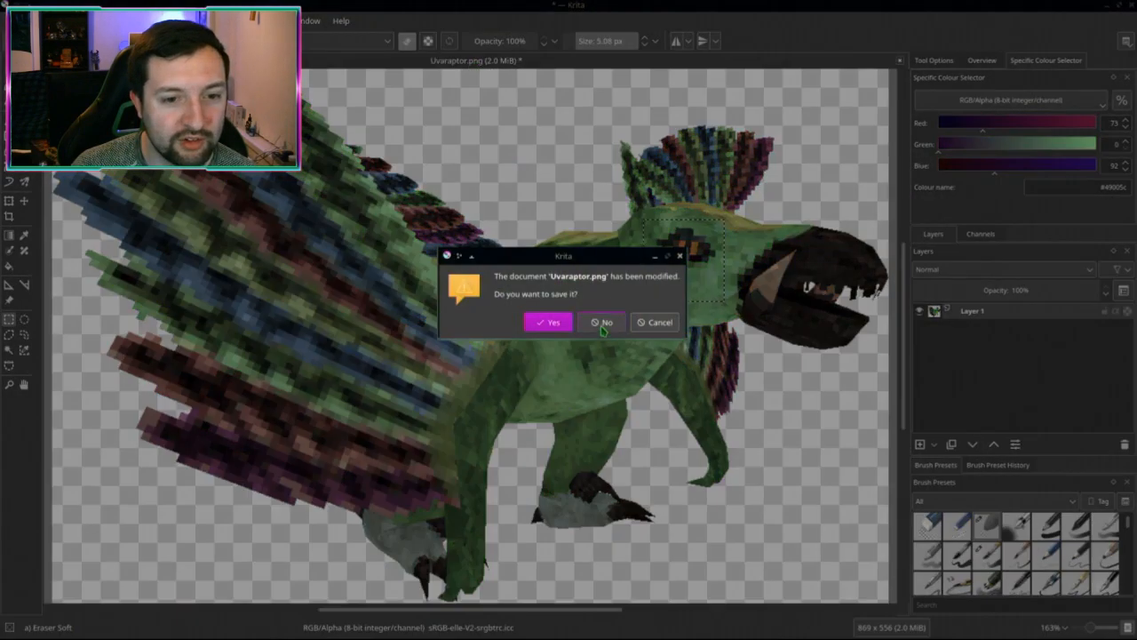
click(602, 322)
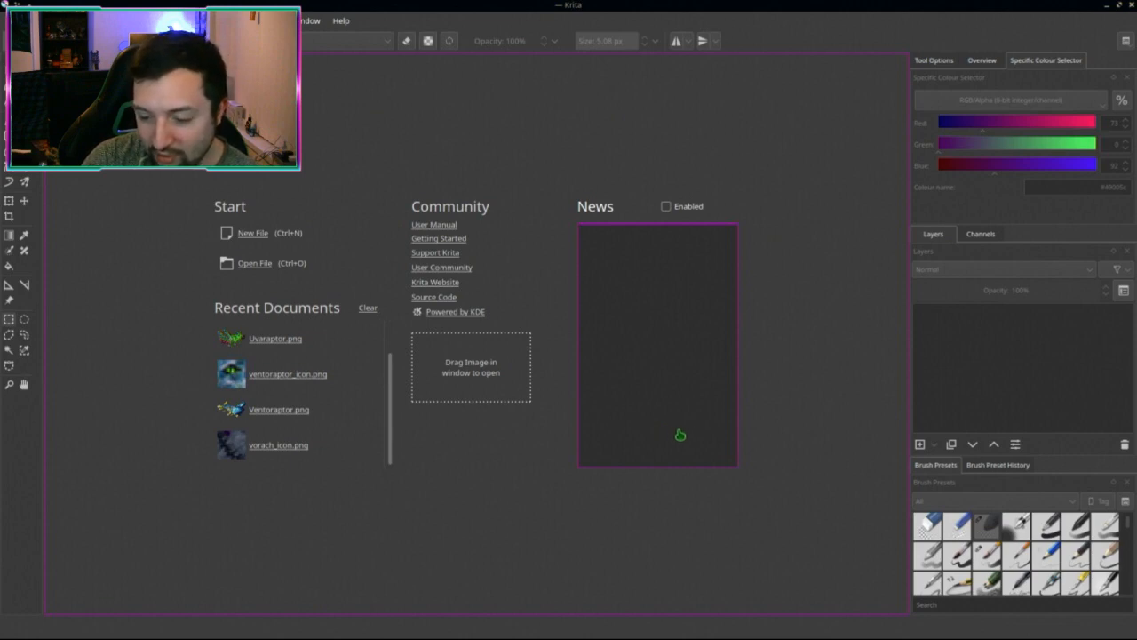
Step: In the 1.15.2 creatures icon folder, select the ventoraptor and uvaraptor .png~ backup files
key(ctrl+F9)
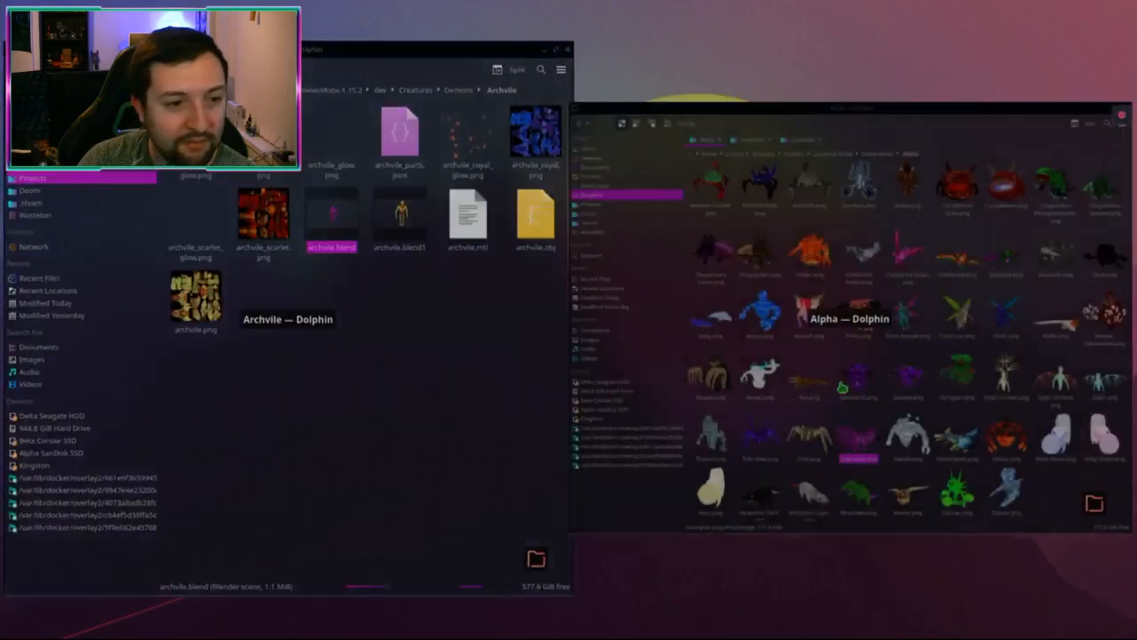
click(842, 388)
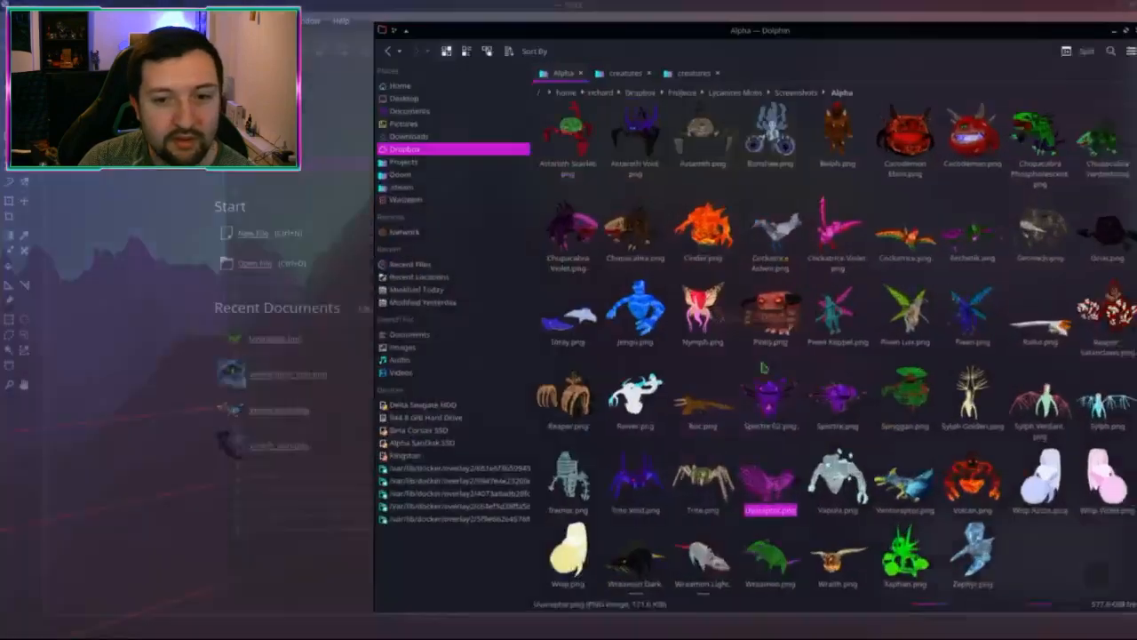
click(573, 53)
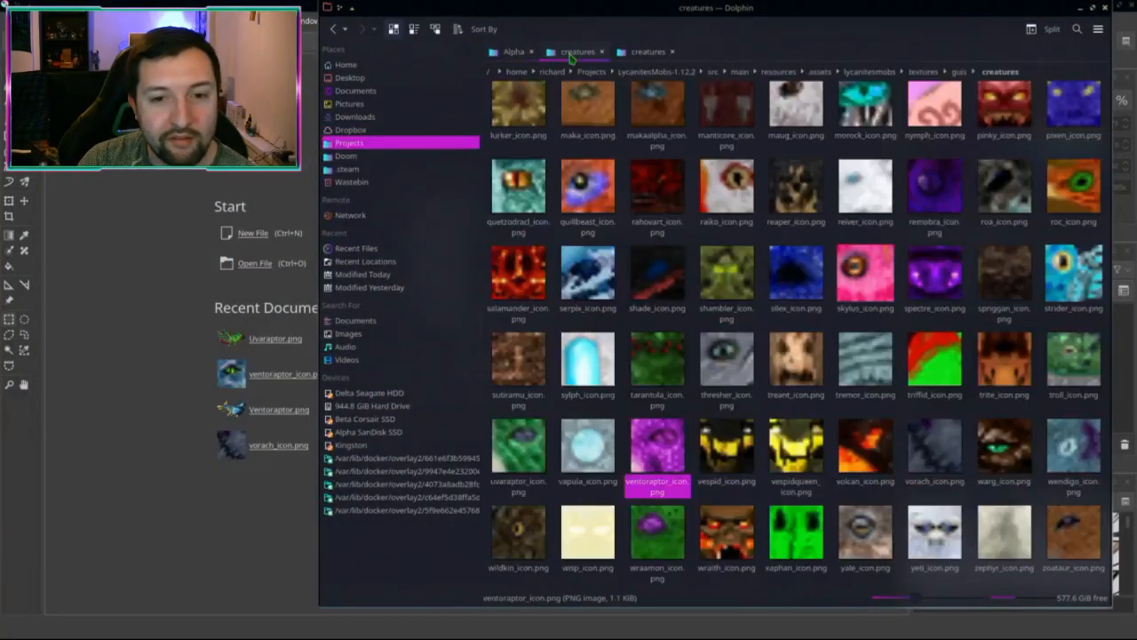
click(640, 54)
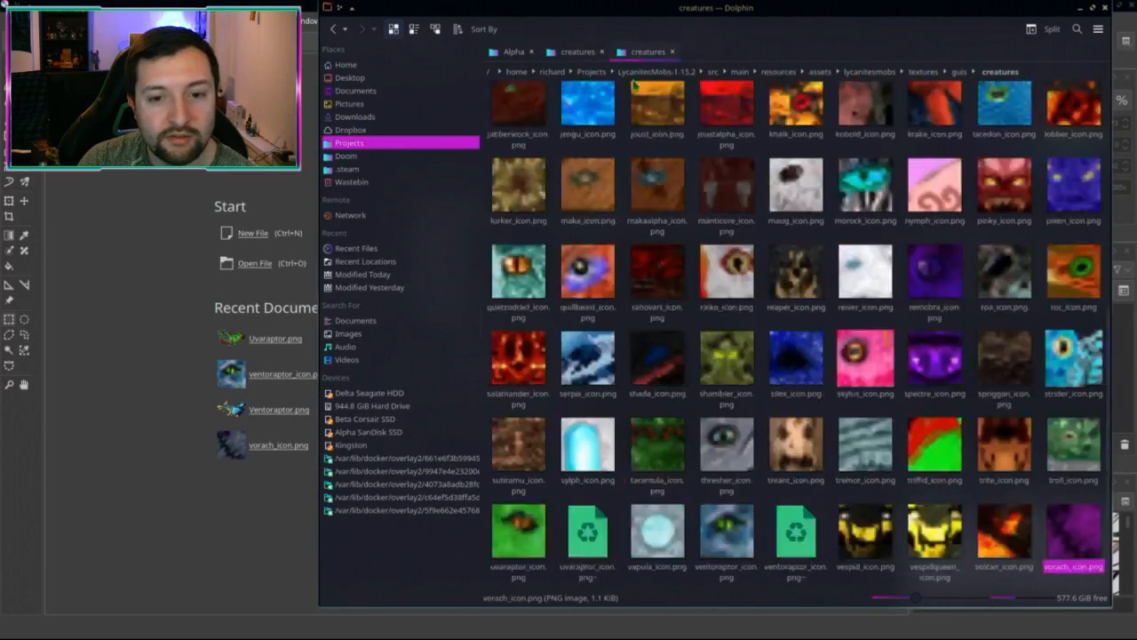
click(797, 444)
click(796, 537)
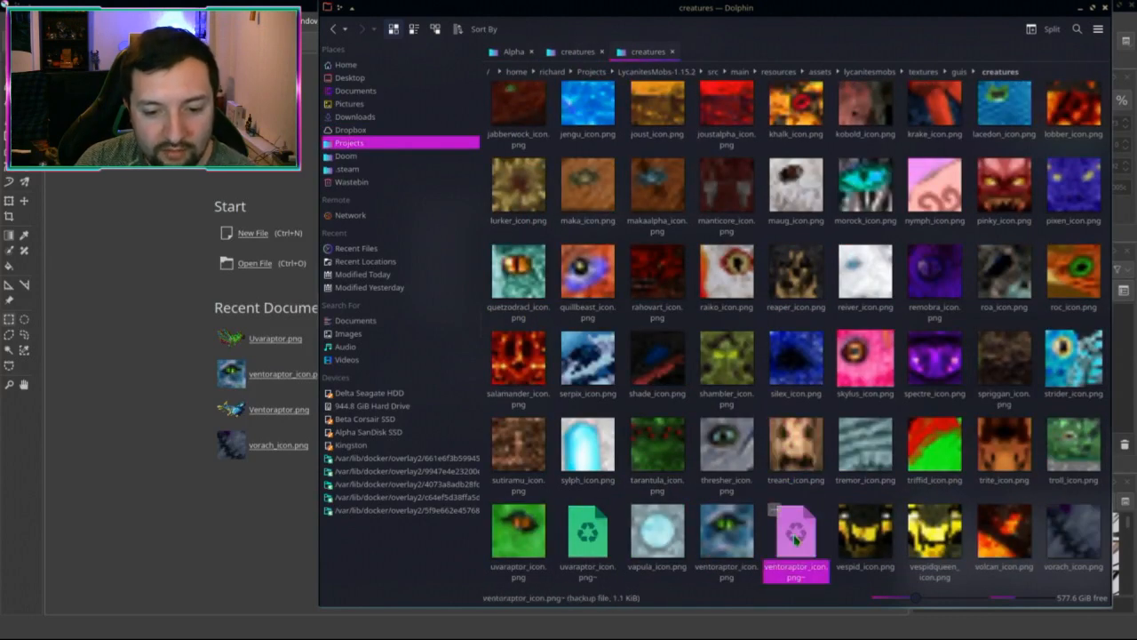
click(586, 537)
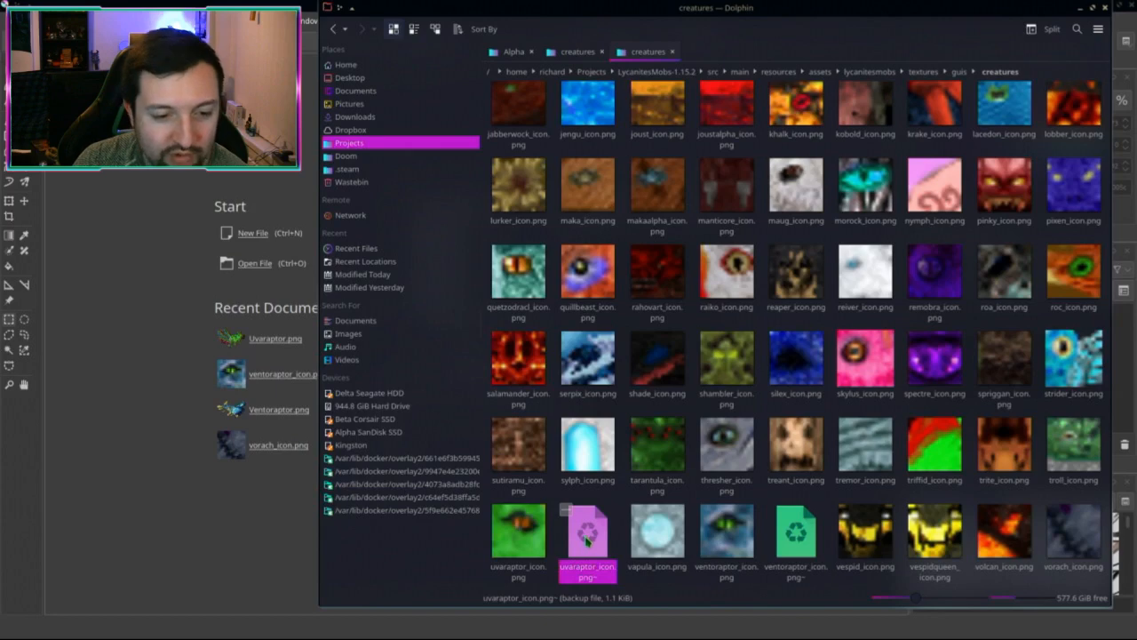
Step: Return to Krita and get its window filling the screen again
click(14, 20)
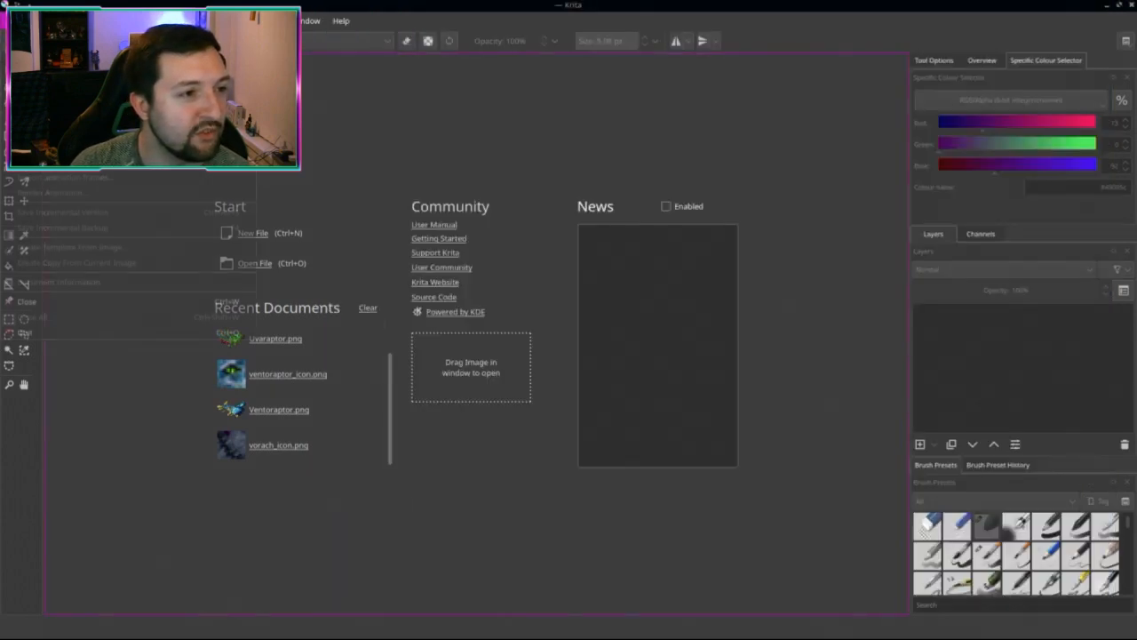
mouse_move(35, 67)
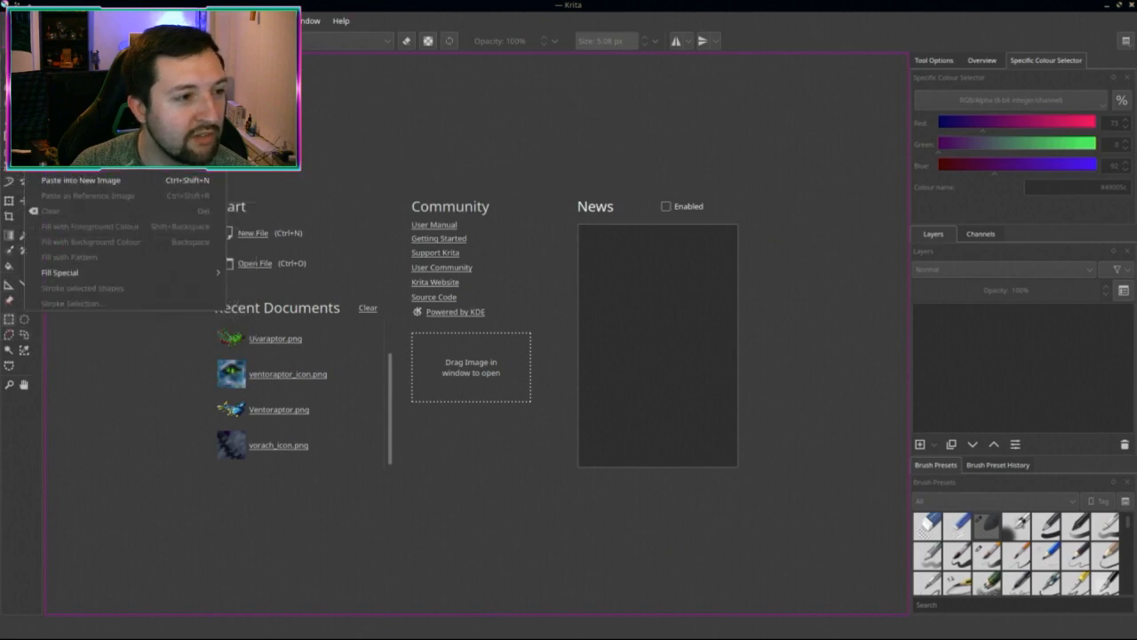
mouse_move(96, 21)
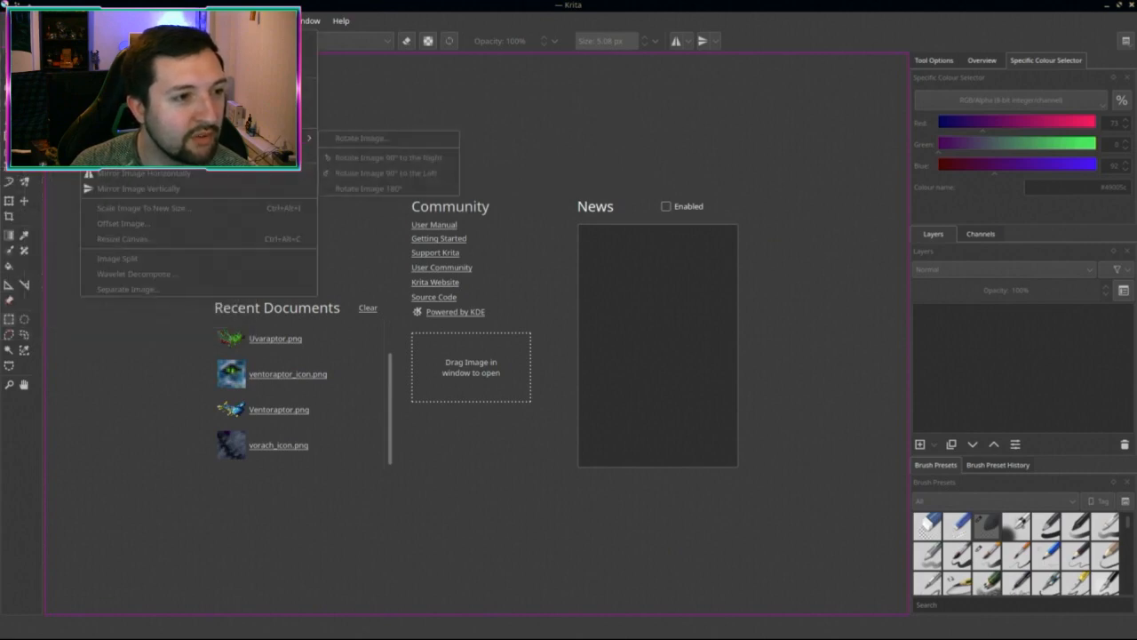
key(Escape)
mouse_move(556, 5)
mouse_down()
mouse_move(492, 2)
mouse_move(561, 1)
mouse_up()
Step: Turn off Create a Backup File on Saving in Krita's File Handling settings and confirm
click(266, 21)
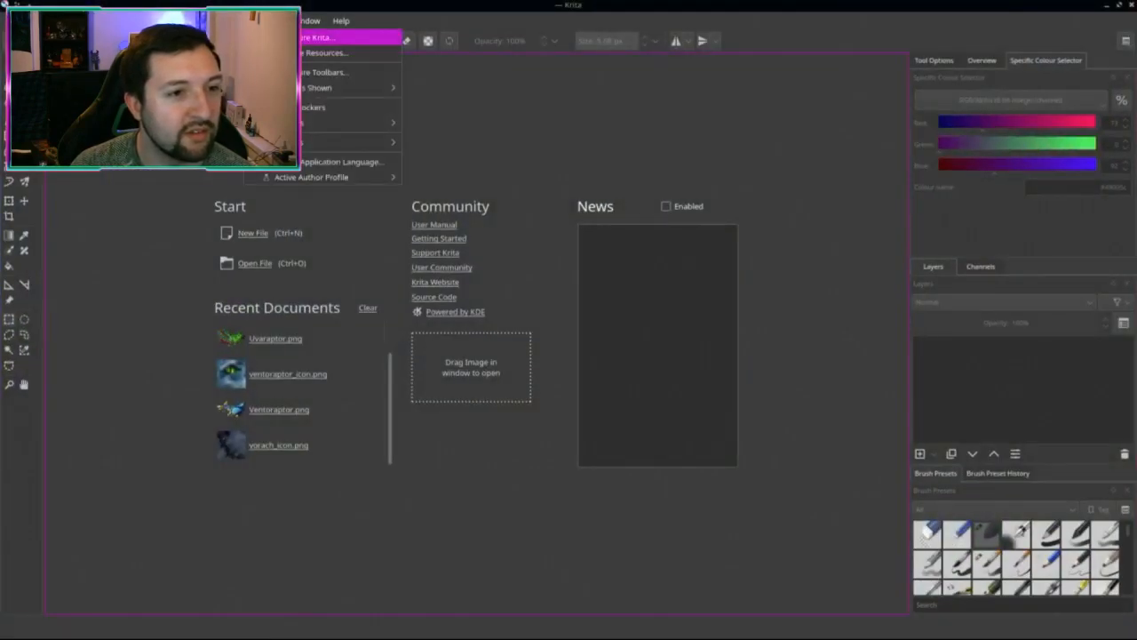
click(347, 37)
scroll(348, 371, down, 2)
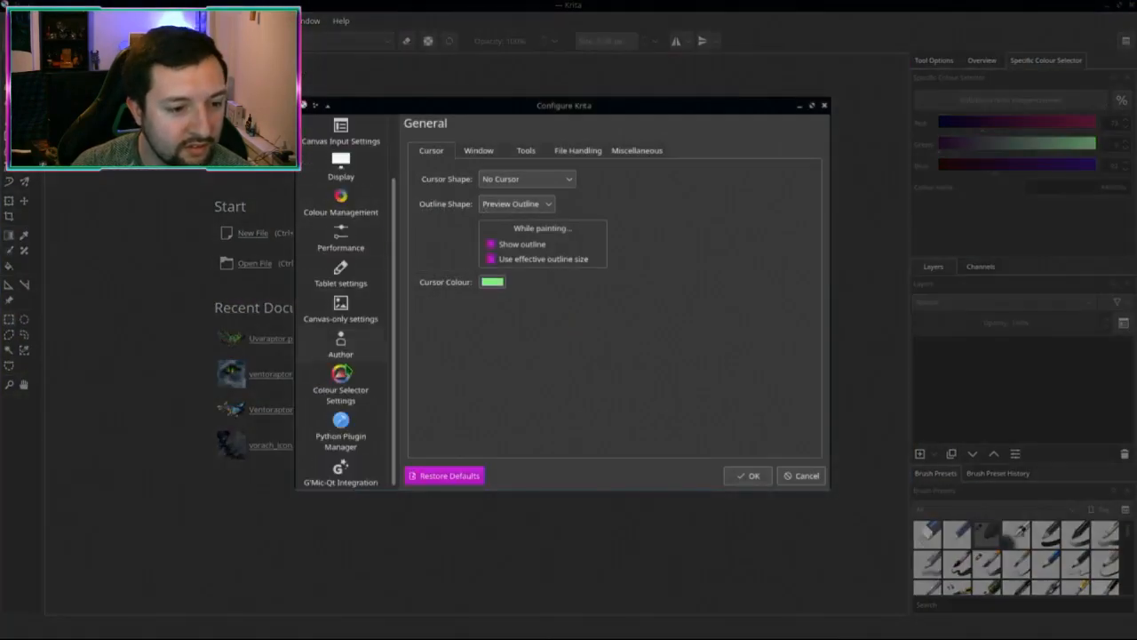
scroll(359, 359, up, 2)
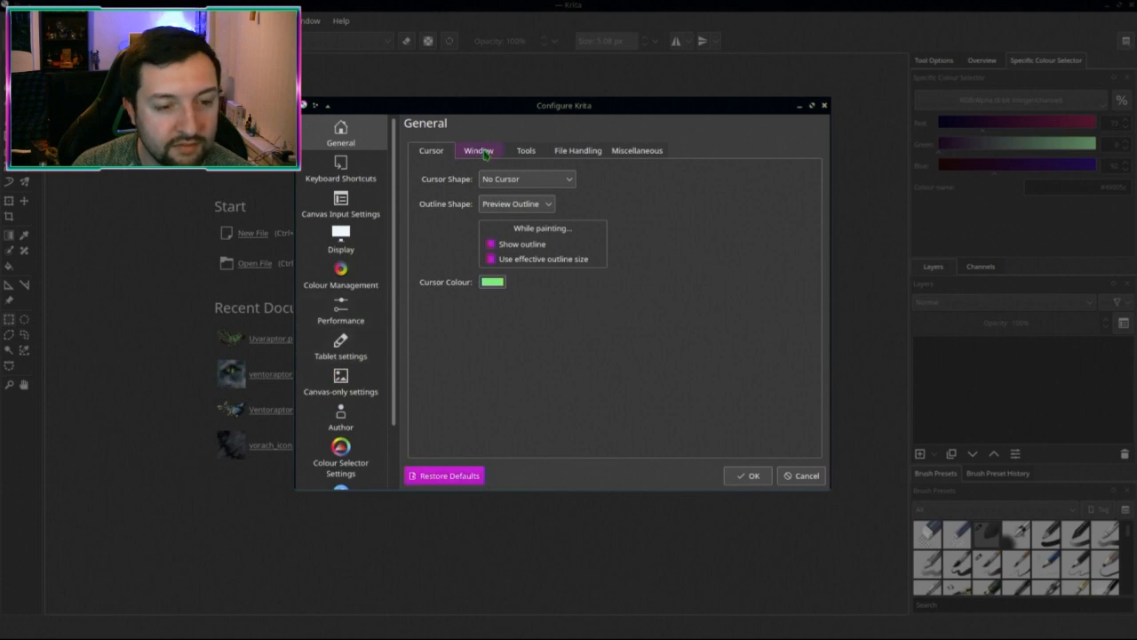
click(528, 153)
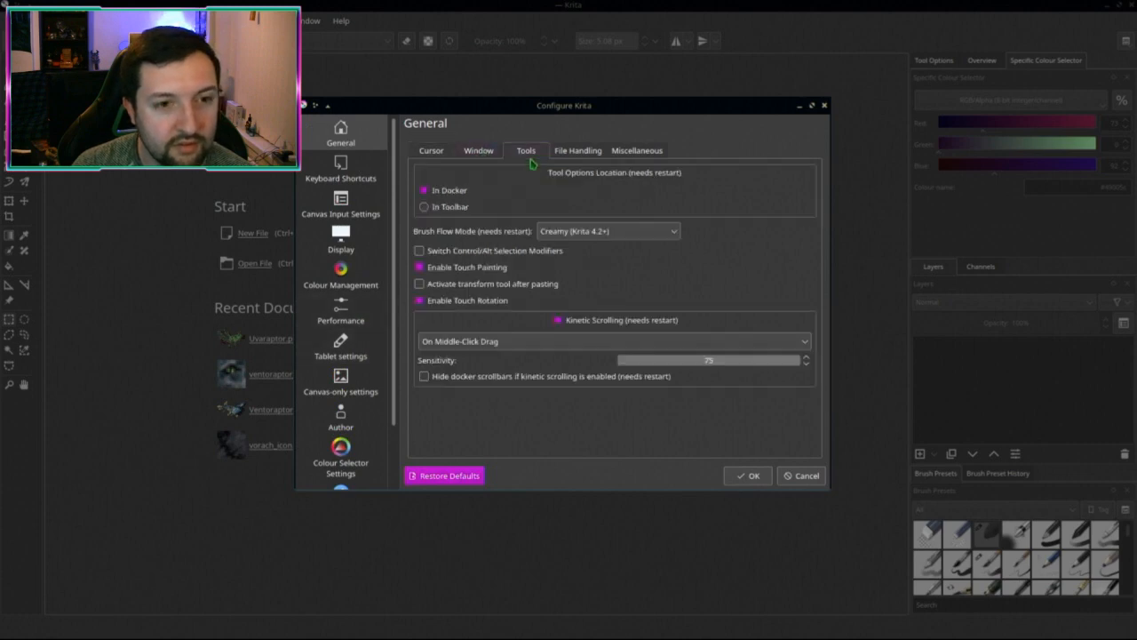
click(601, 152)
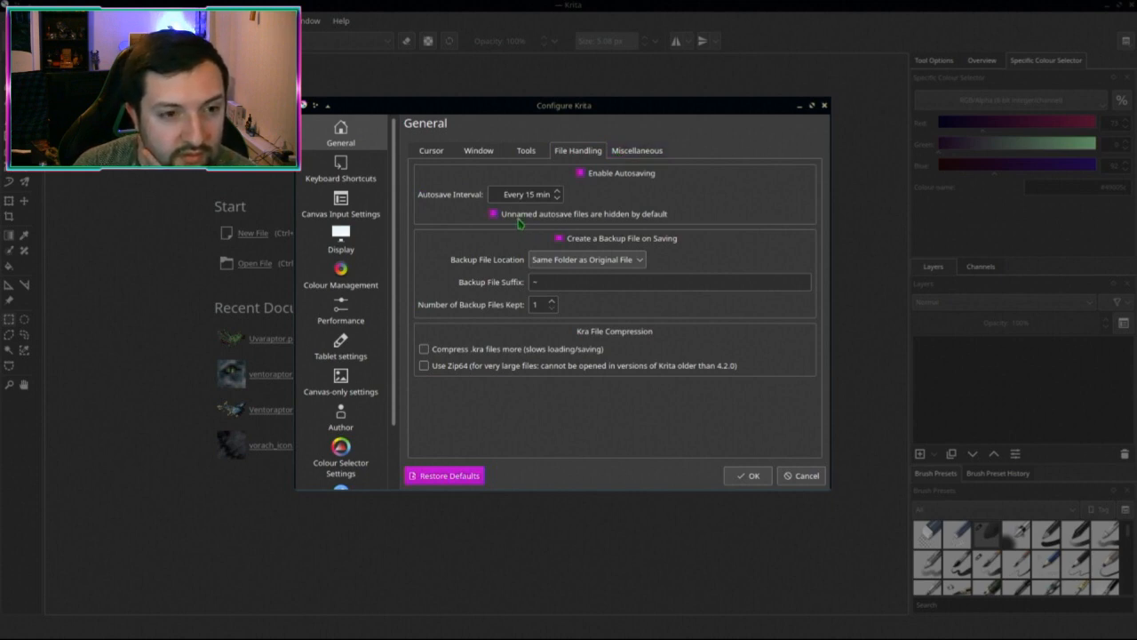
click(579, 239)
click(745, 475)
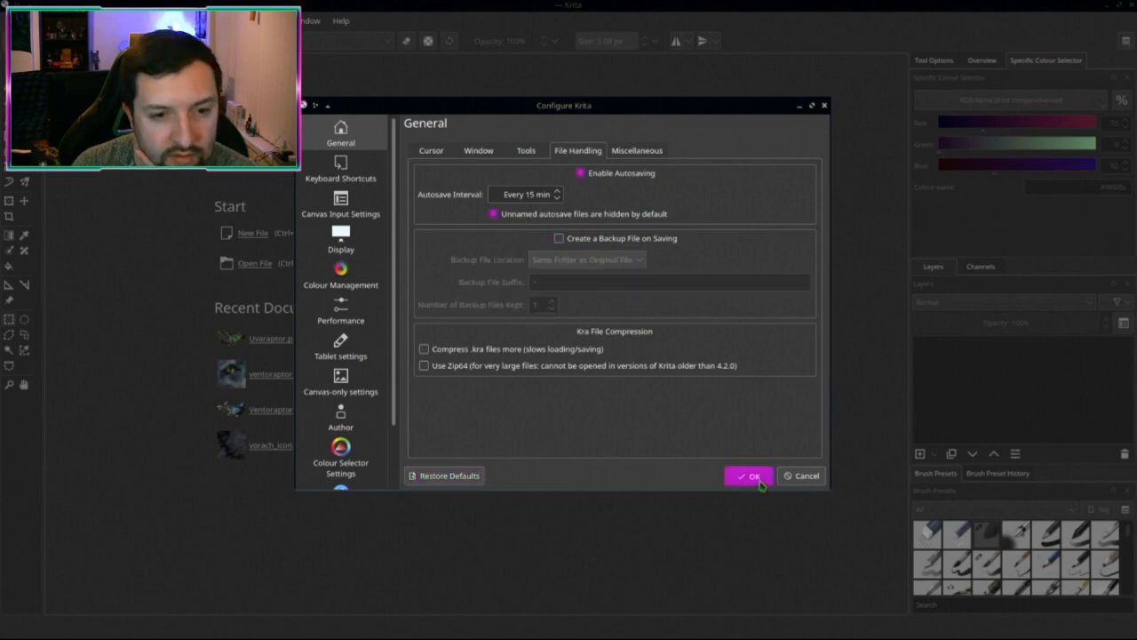
key(ctrl+o)
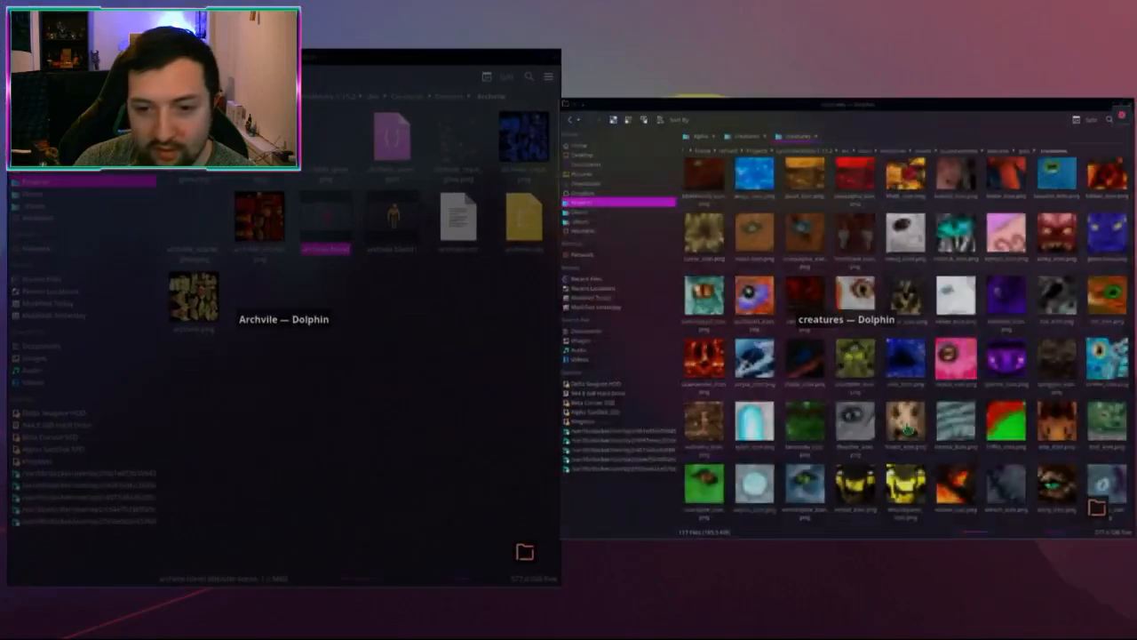
Step: Scroll through the existing creature icons, then switch to the Alpha screenshots folder
click(628, 381)
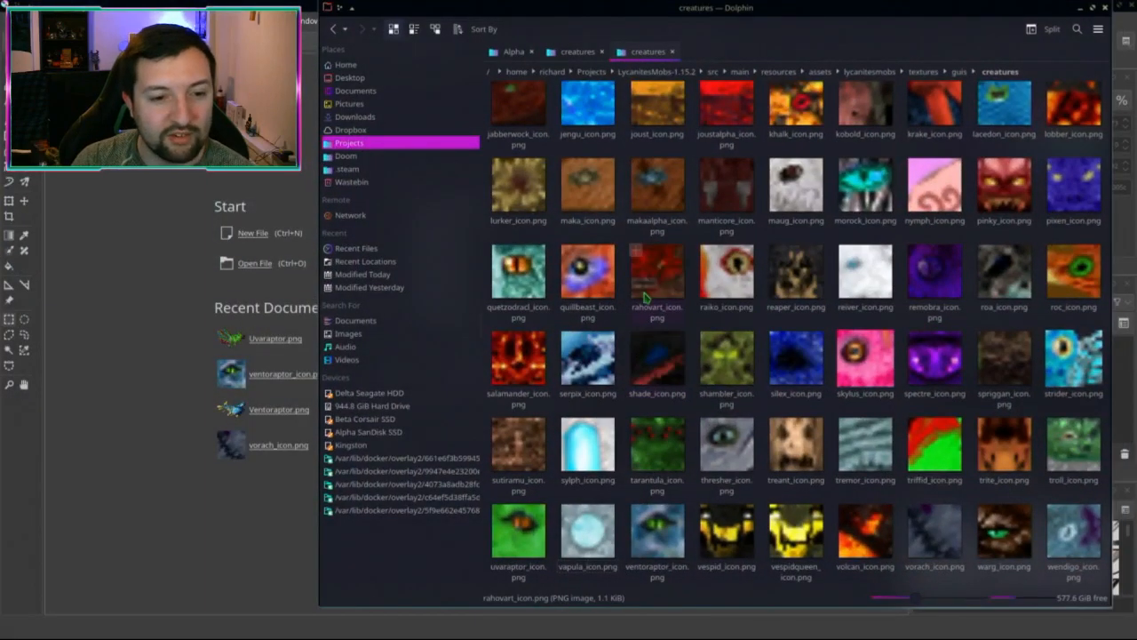
scroll(784, 398, down, 1)
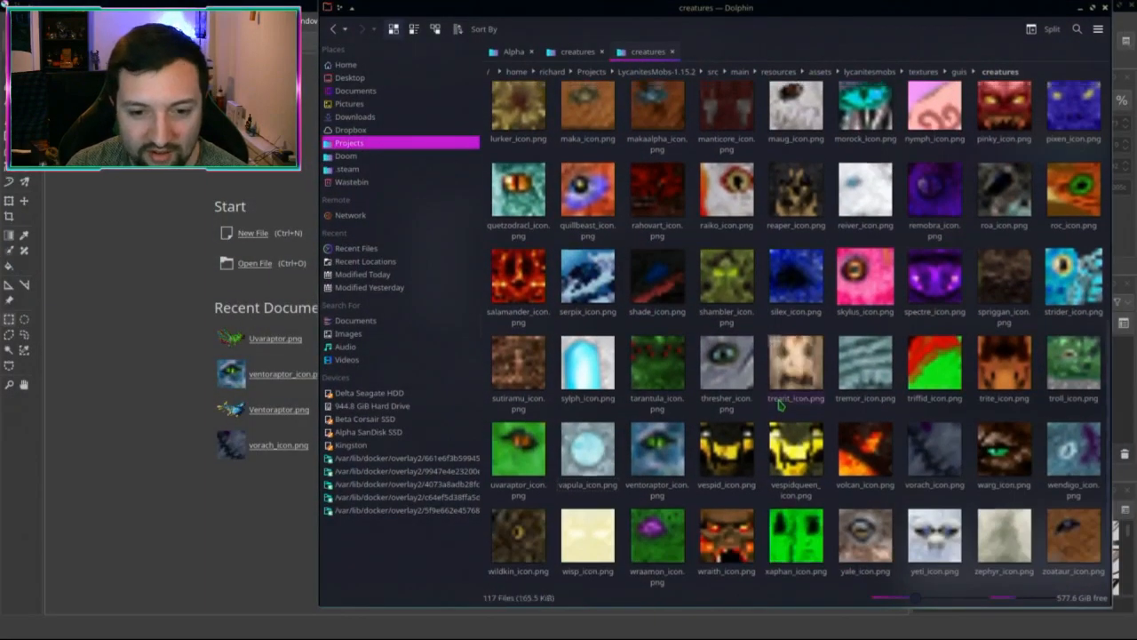
scroll(785, 397, up, 2)
scroll(740, 189, up, 1)
scroll(739, 189, down, 3)
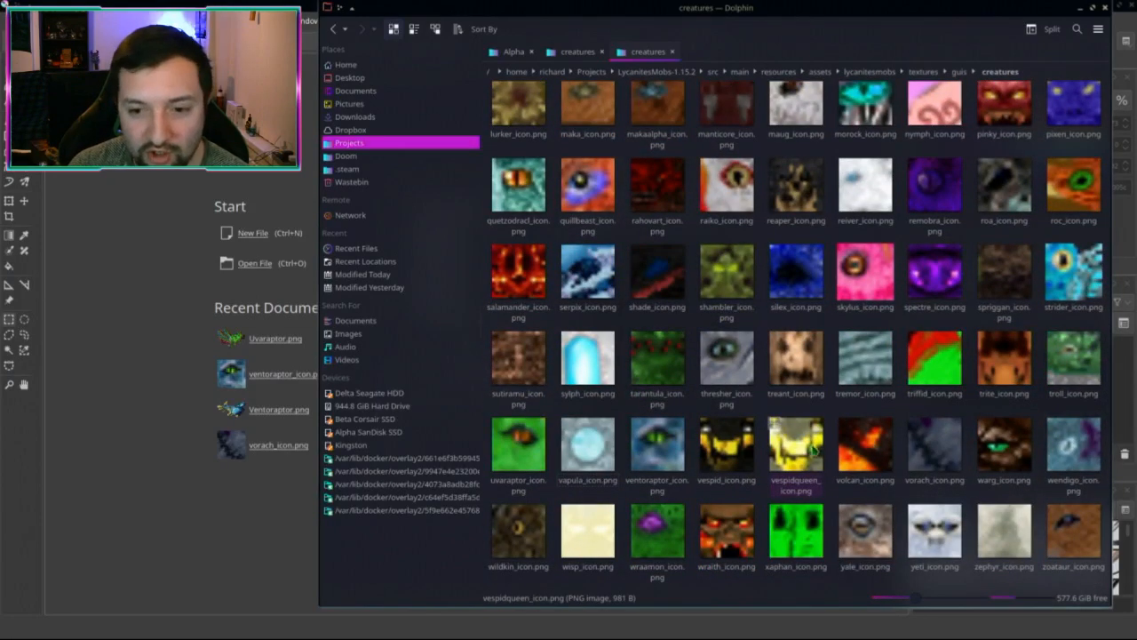
scroll(814, 448, up, 7)
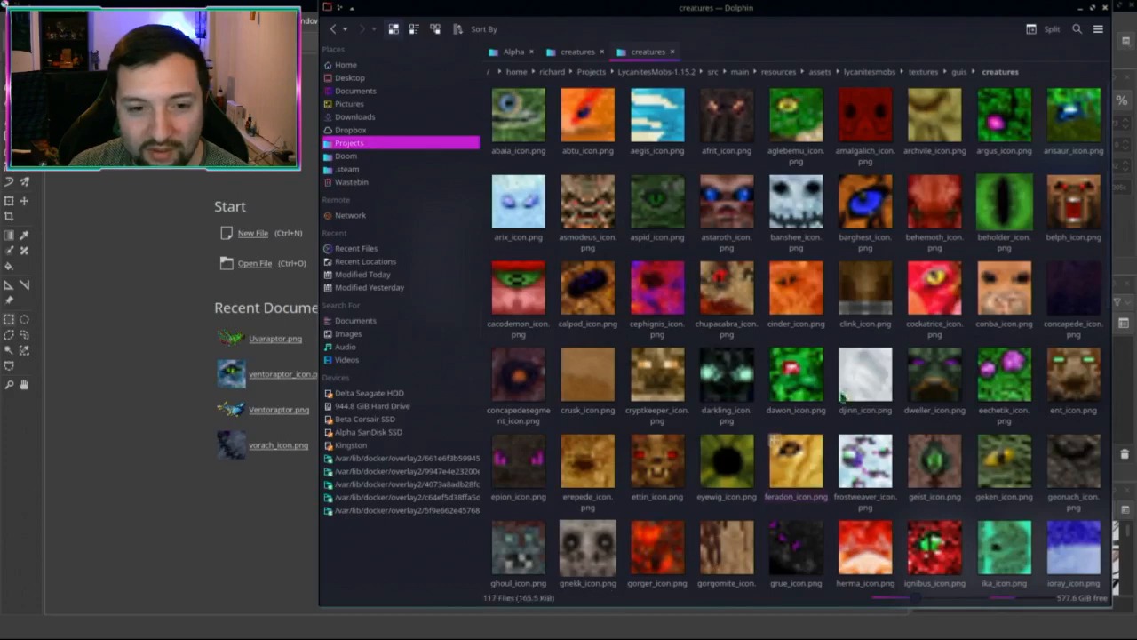
scroll(816, 342, down, 7)
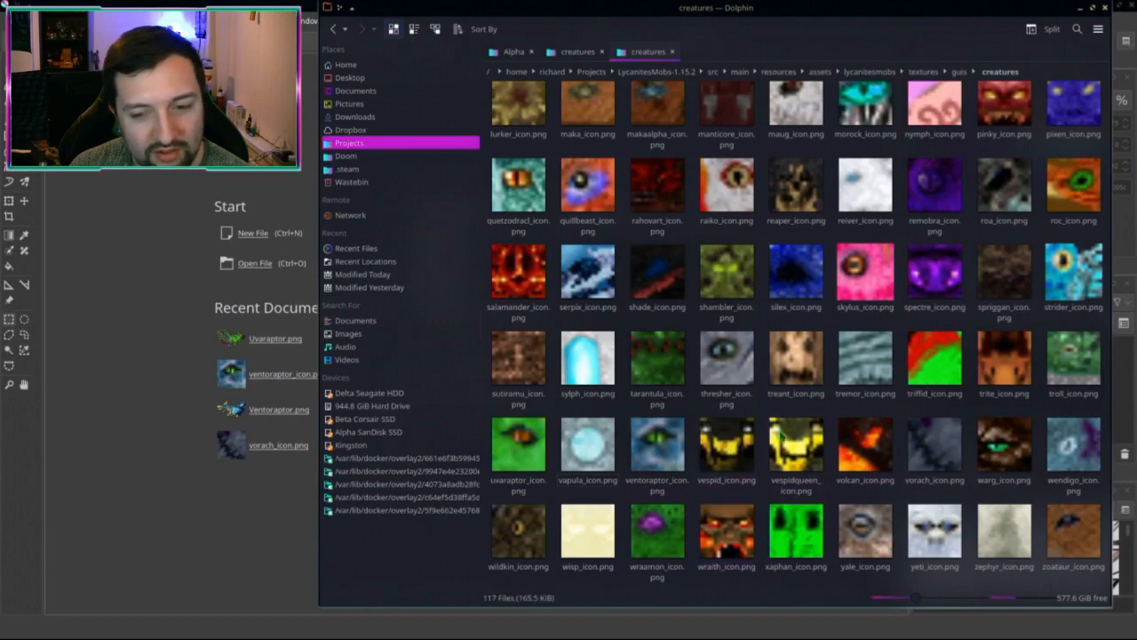
scroll(935, 420, up, 10)
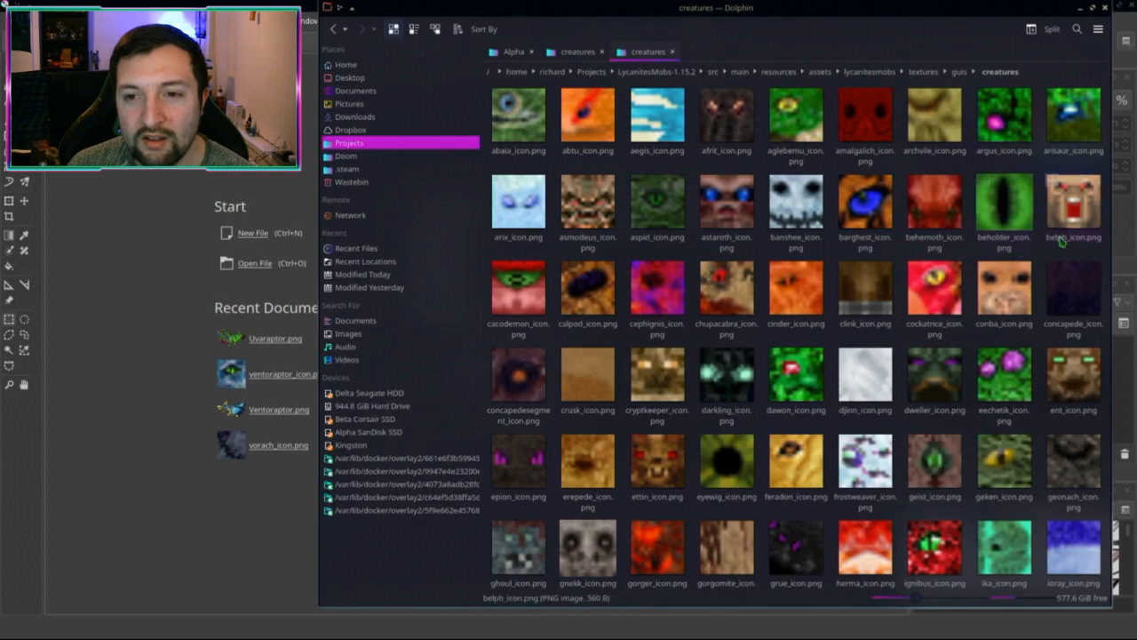
scroll(1066, 231, down, 3)
scroll(1071, 218, up, 3)
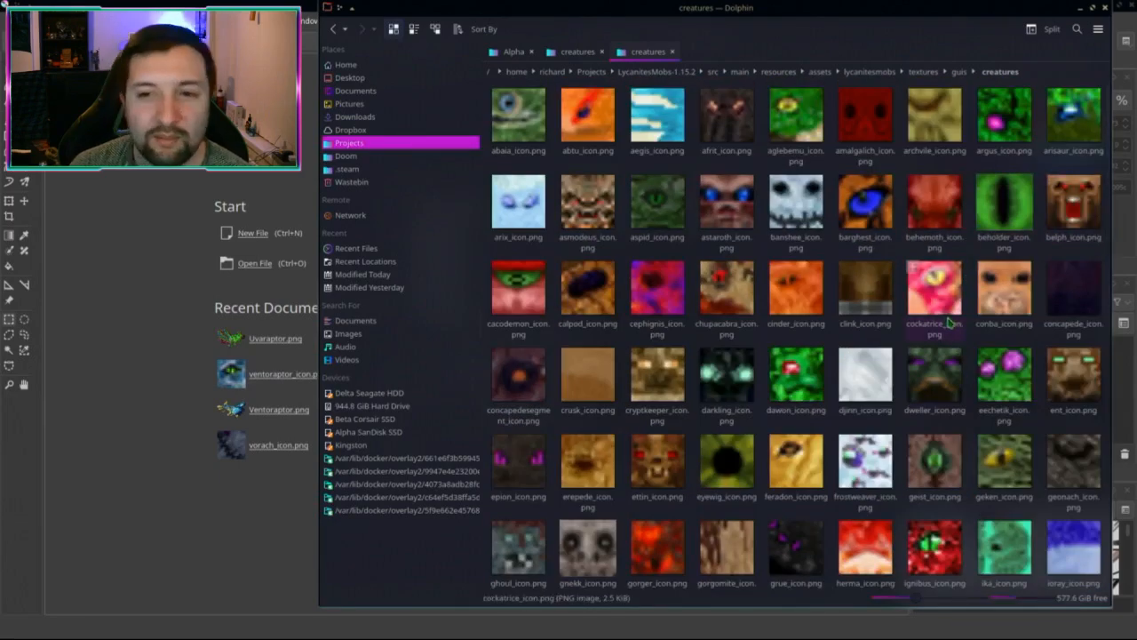
scroll(938, 326, down, 1)
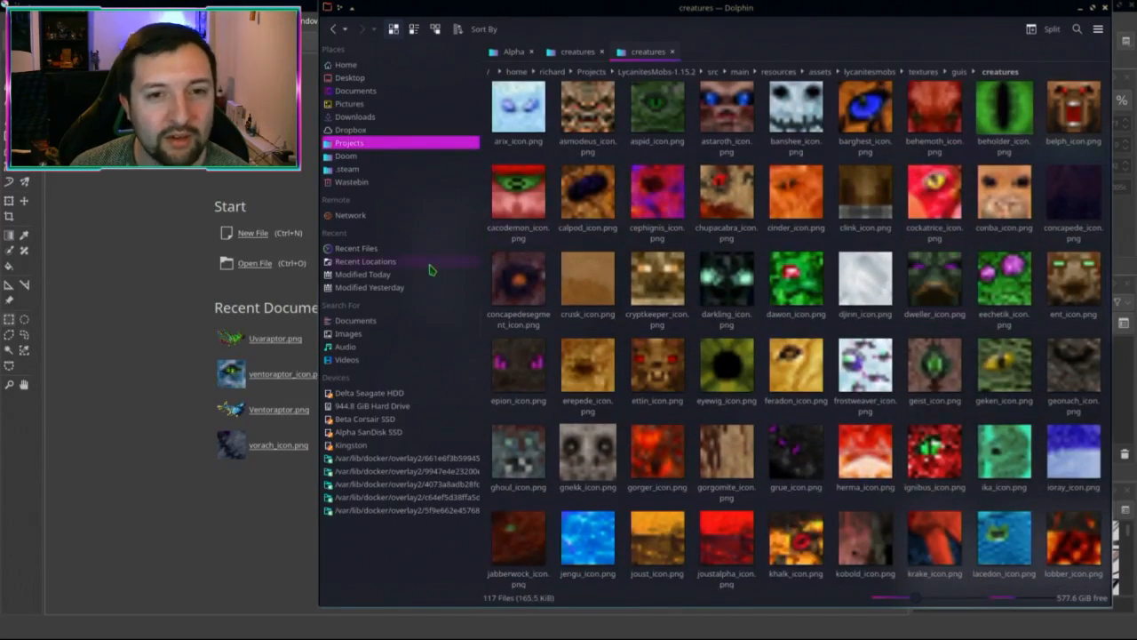
click(512, 55)
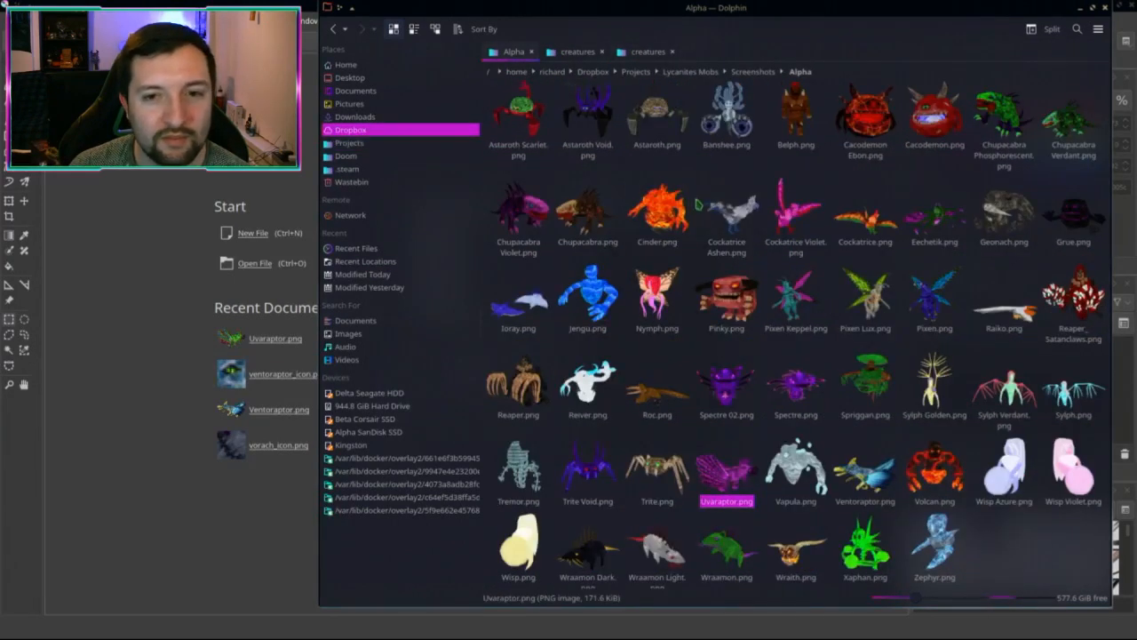
Step: Open Cacodemon.png and make a new 95×92 image from a box around its green eye
drag(935, 110, 187, 311)
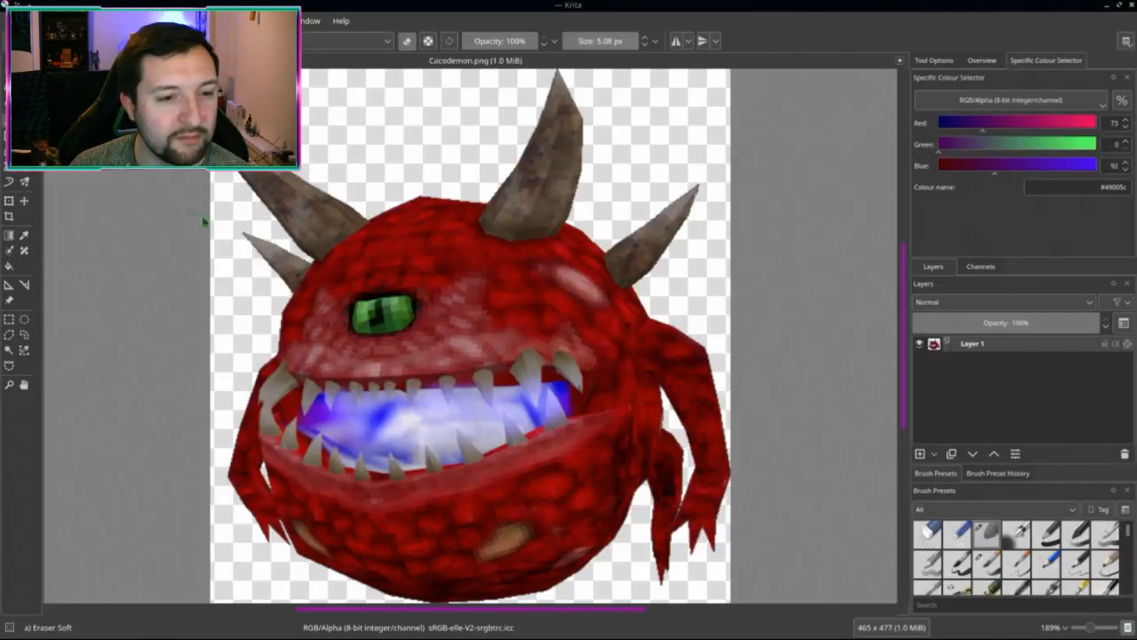
scroll(423, 281, up, 3)
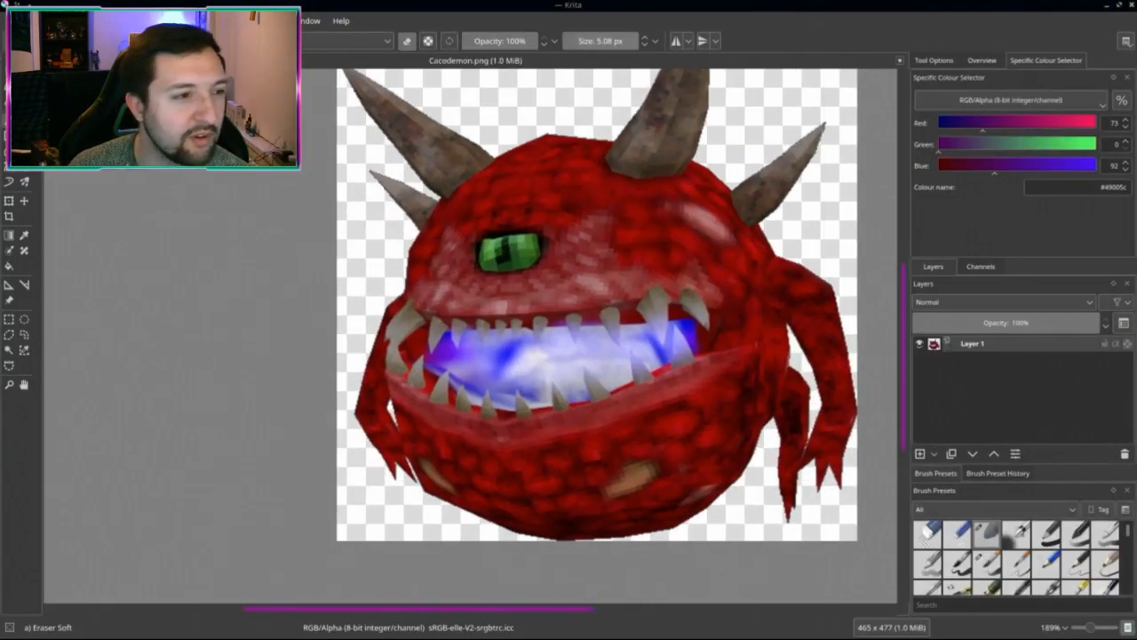
click(8, 319)
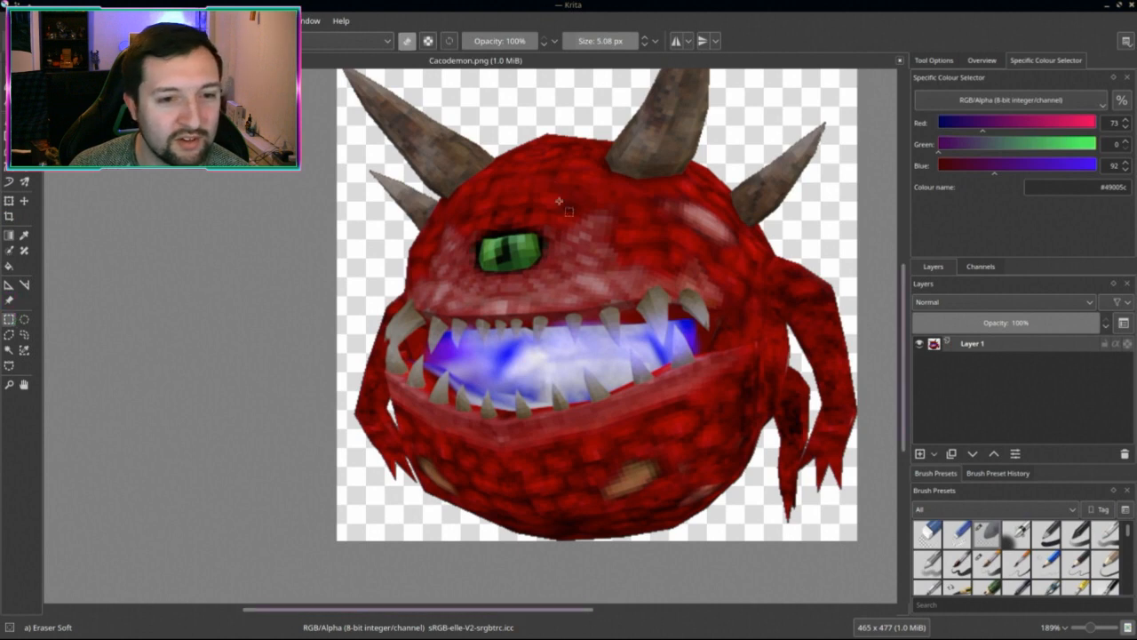
drag(567, 203, 460, 306)
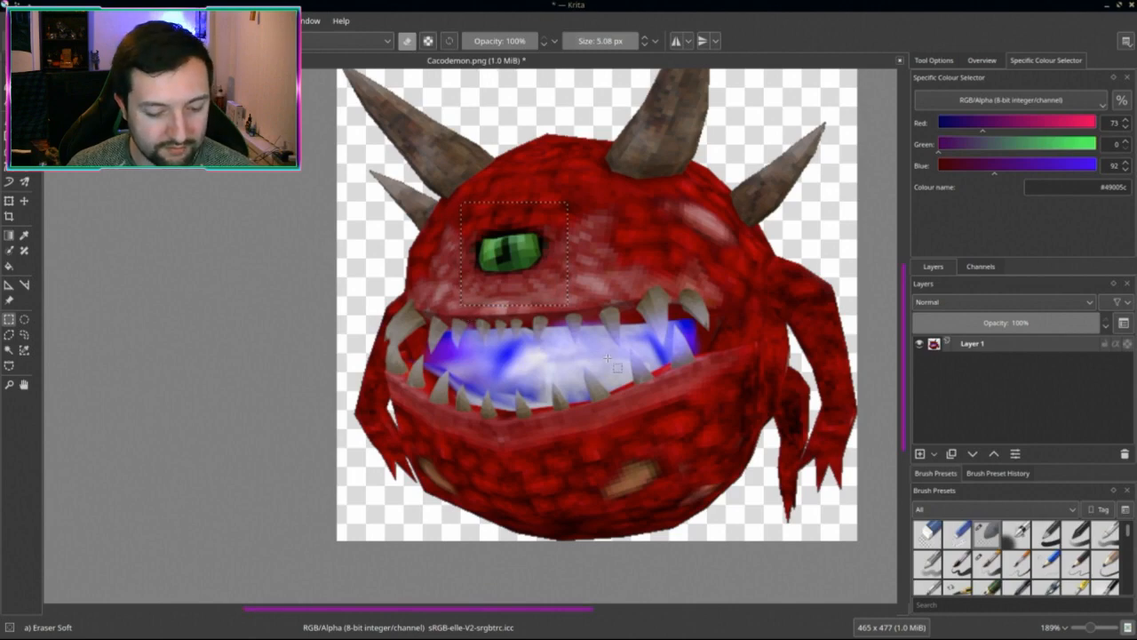
key(ctrl+n)
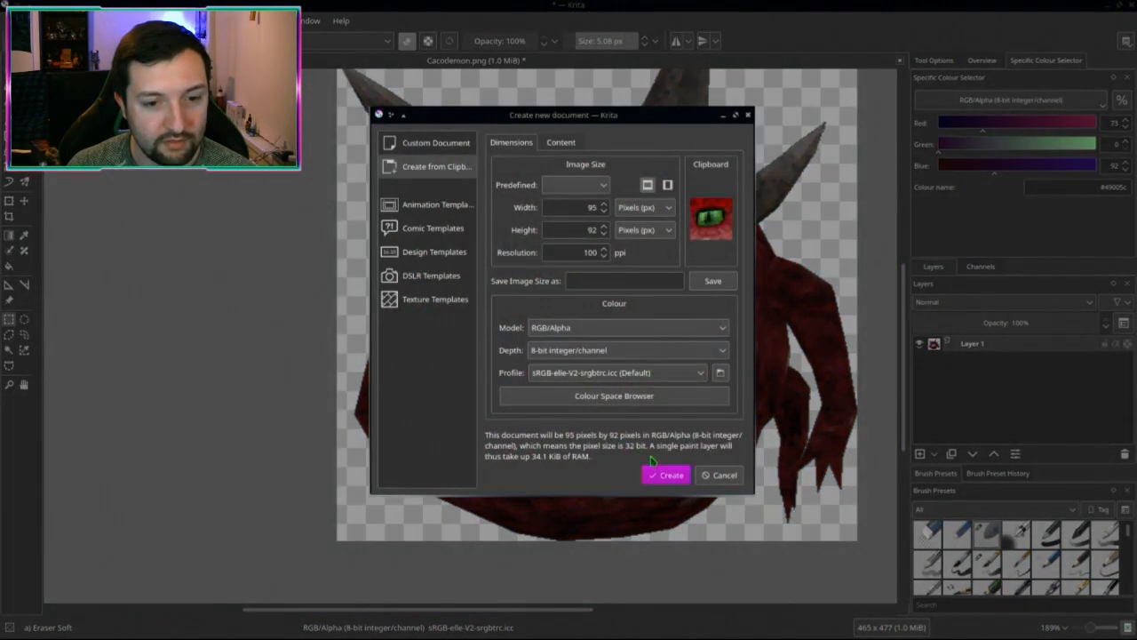
click(666, 476)
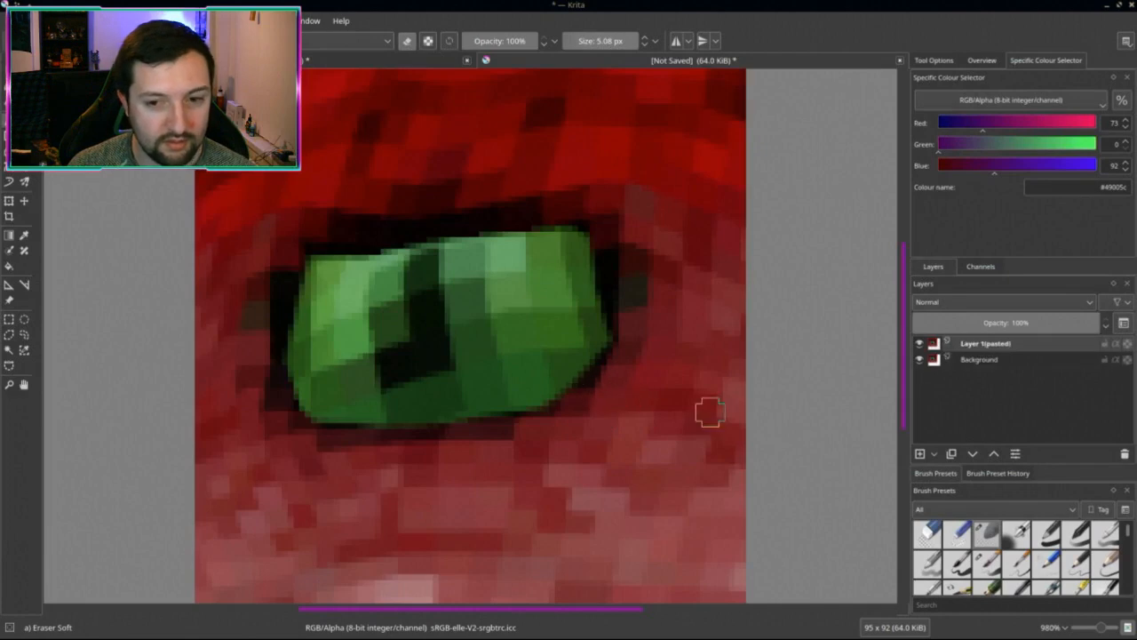
Step: Scale the Cacodemon eye image to 16×16 pixels
scroll(466, 391, down, 4)
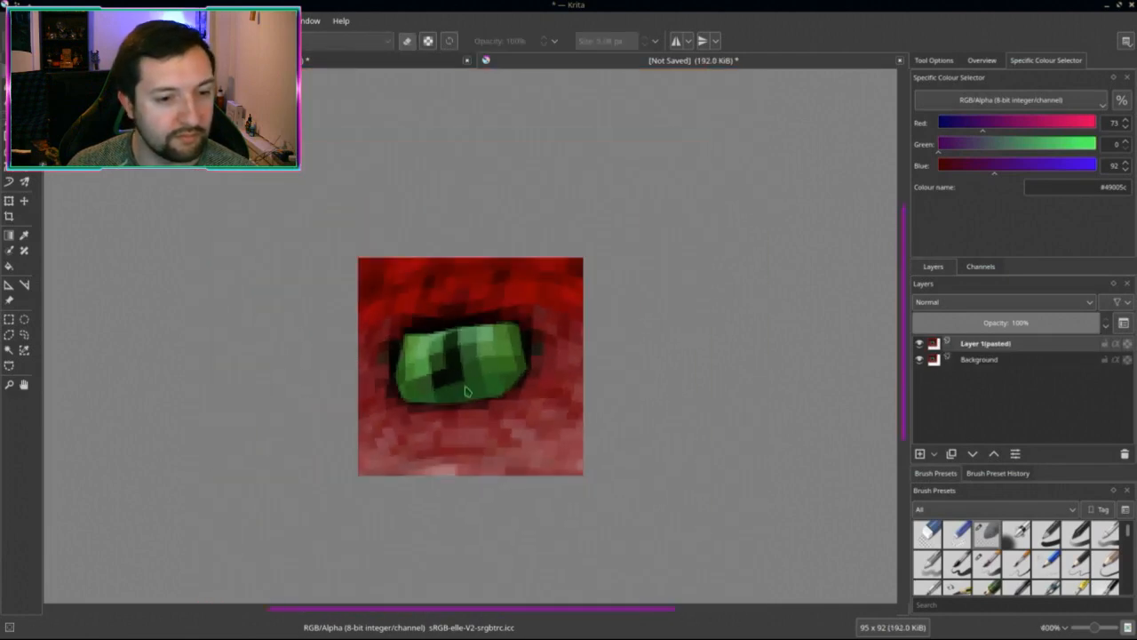
key(ctrl+alt+i)
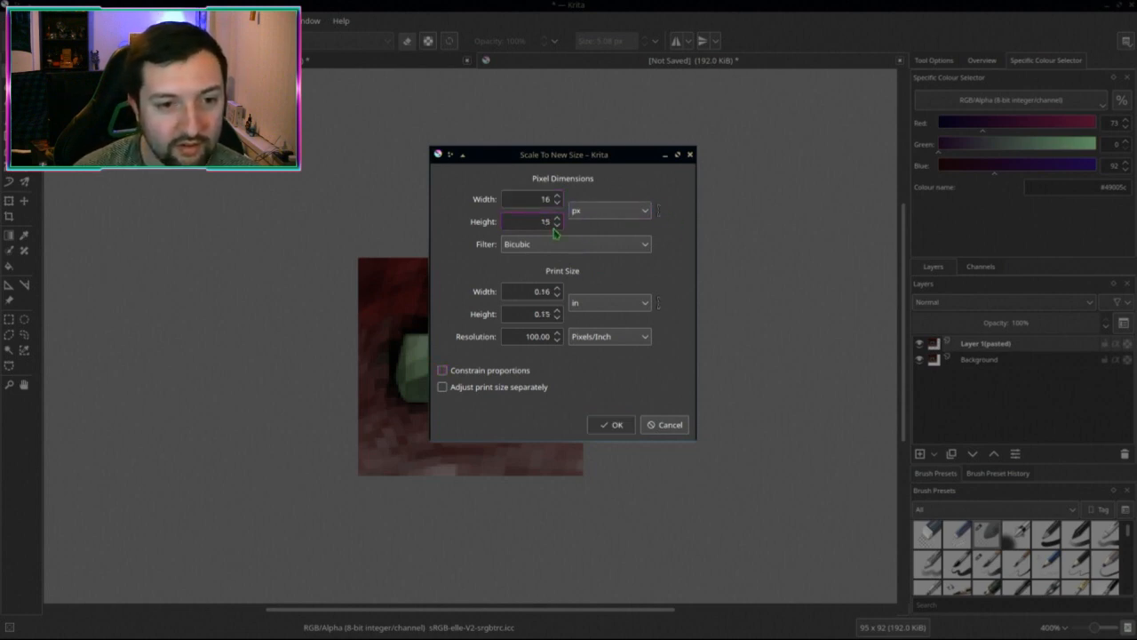
text(16)
key(Return)
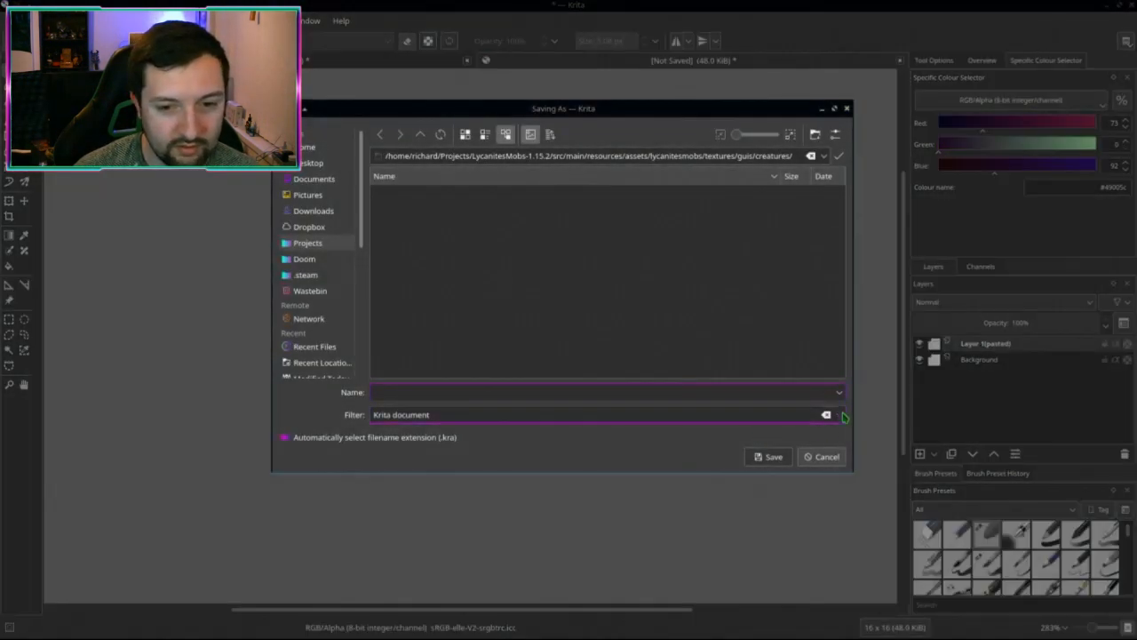
Step: Save the icon as a PNG, overwriting cacodemon_icon.png
click(758, 415)
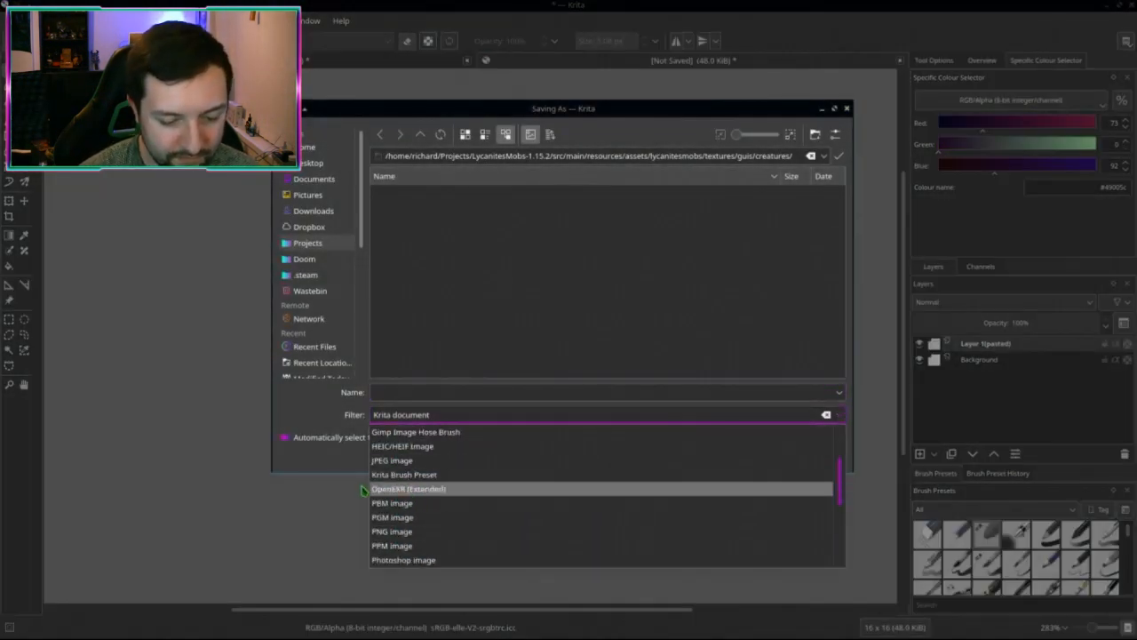
click(404, 531)
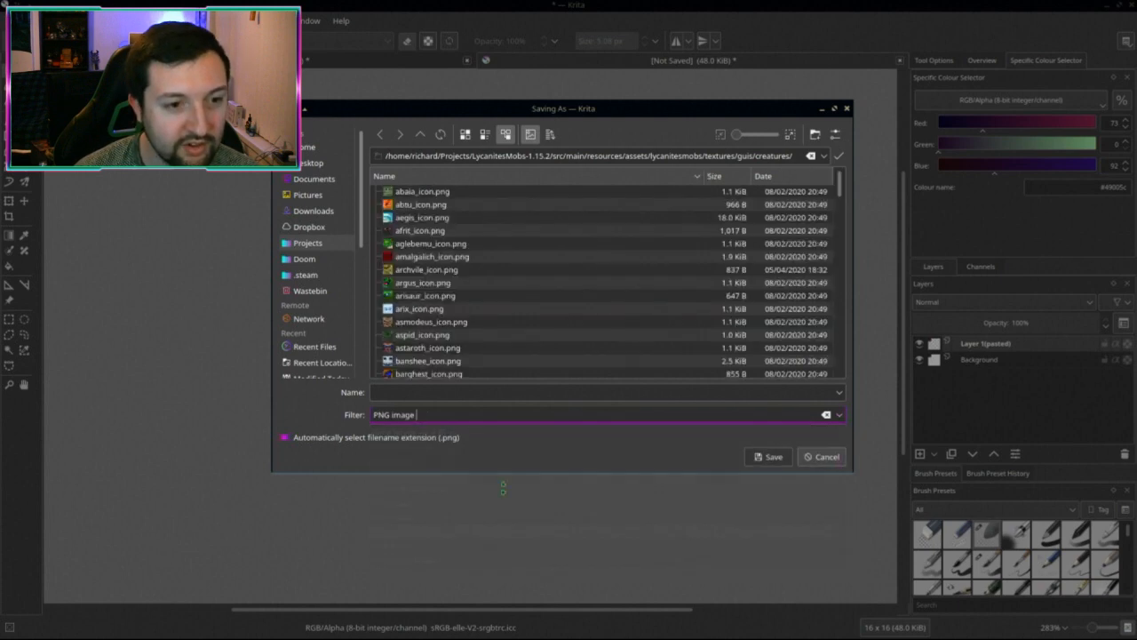
scroll(462, 282, down, 2)
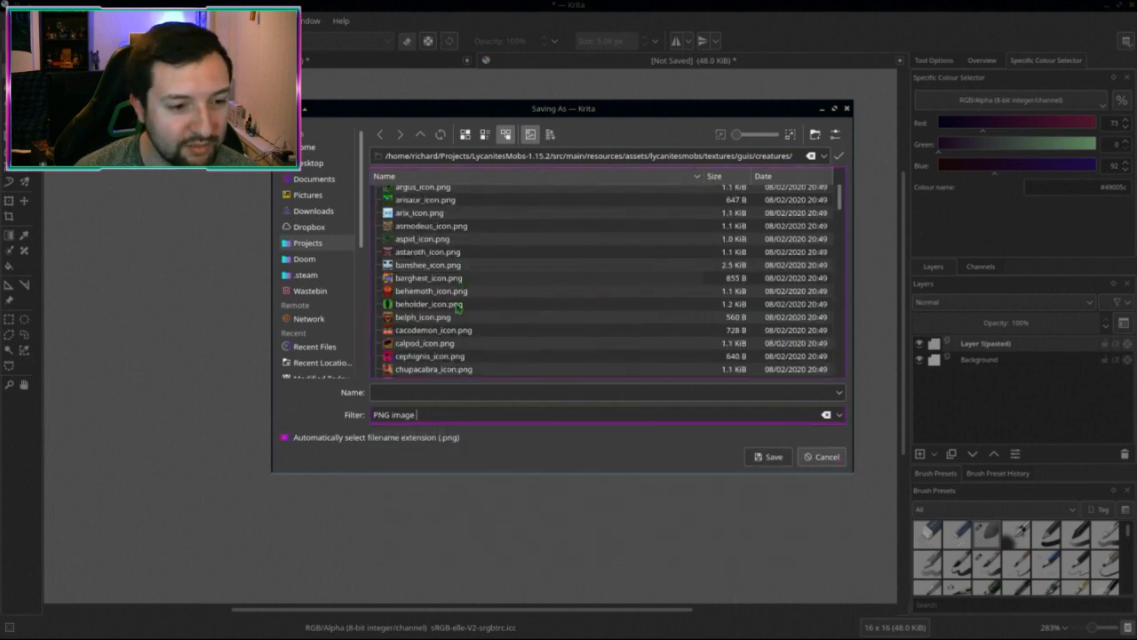
double_click(435, 329)
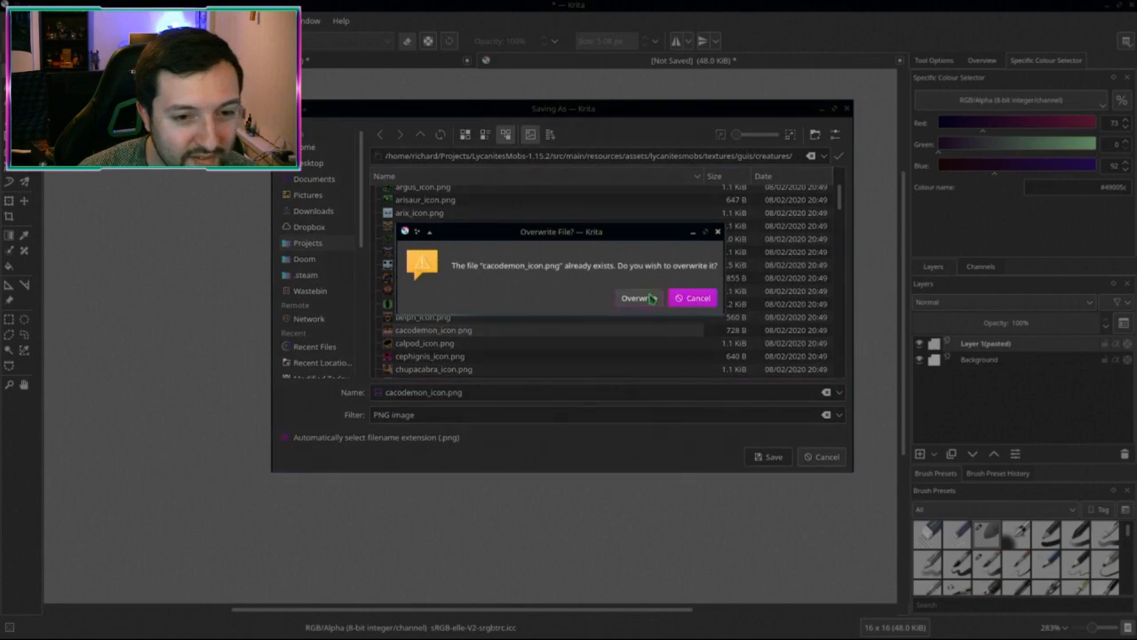
click(650, 299)
click(647, 458)
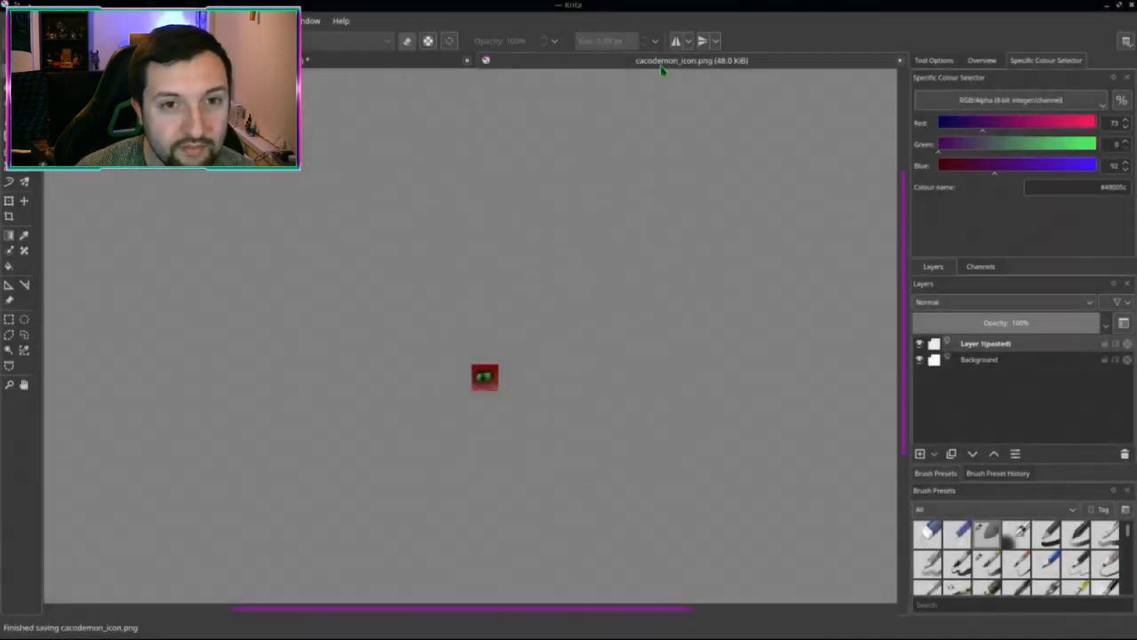
Step: Close both images, discarding changes to the Cacodemon screenshot
middle_click(672, 65)
scroll(770, 261, down, 2)
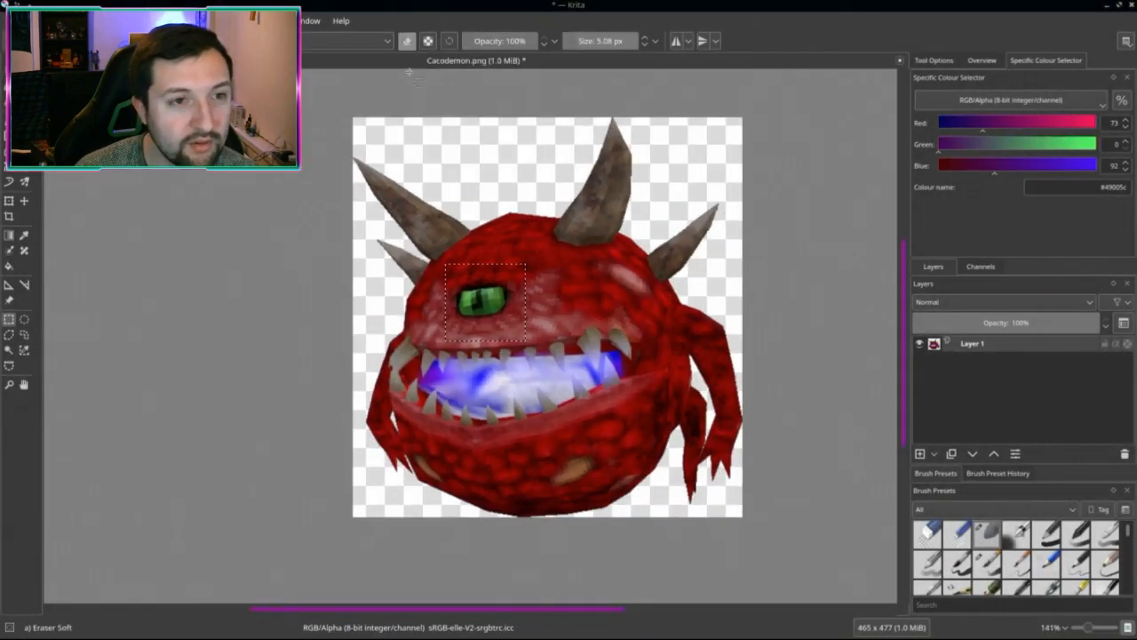
middle_click(411, 64)
click(602, 322)
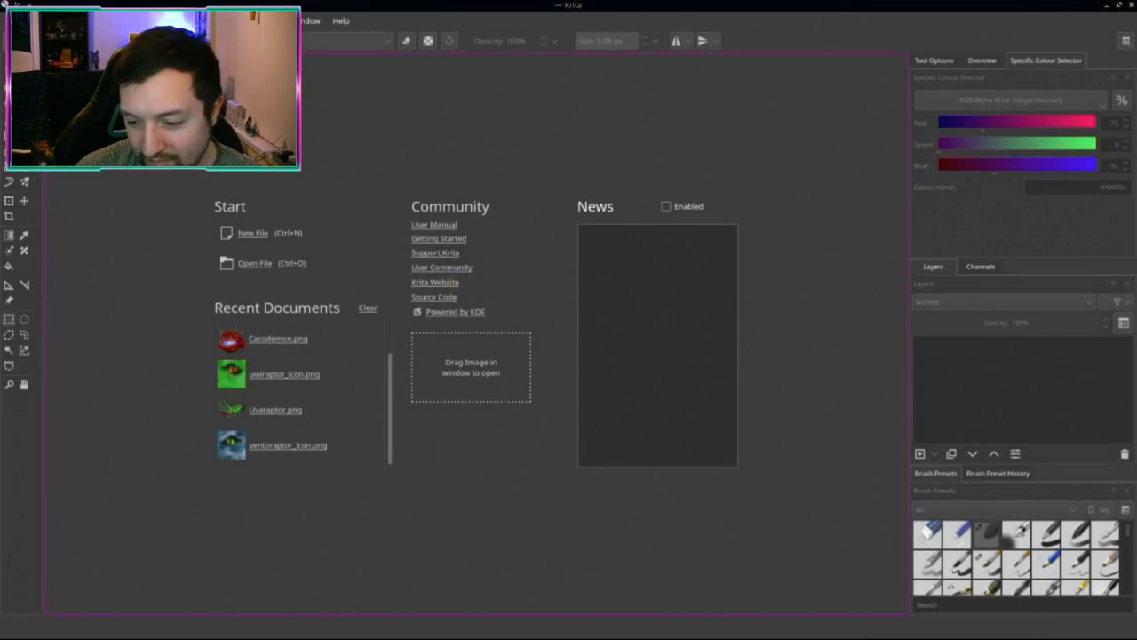
Step: Bring the Alpha screenshots window forward, go up to Screenshots, and open the Game folder
mouse_move(3, 2)
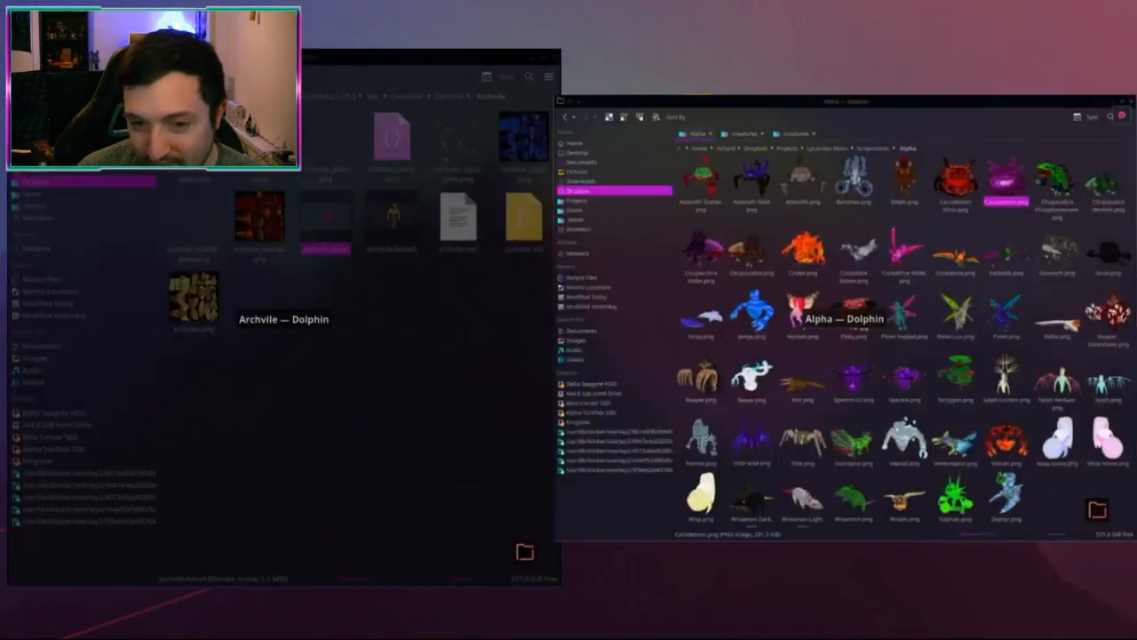
click(880, 391)
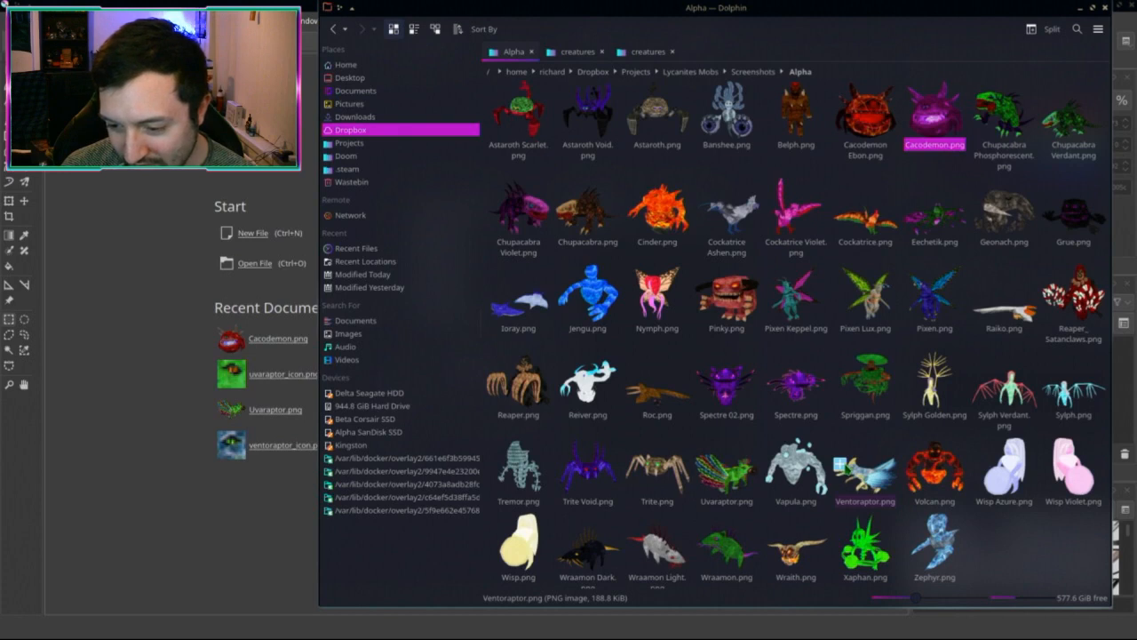
click(727, 391)
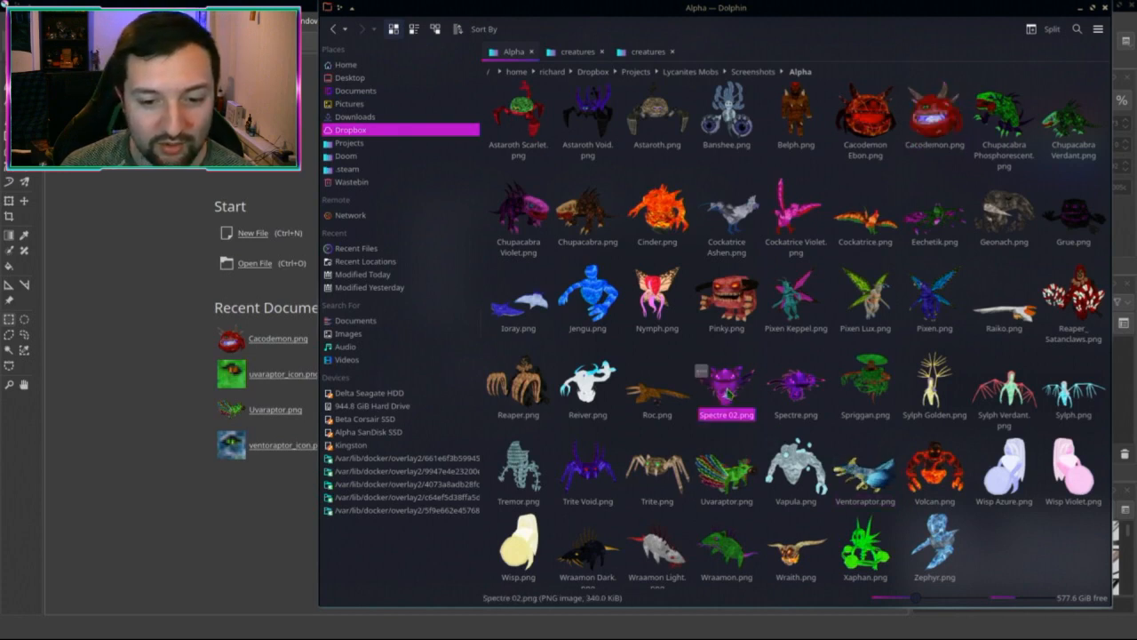
key(End)
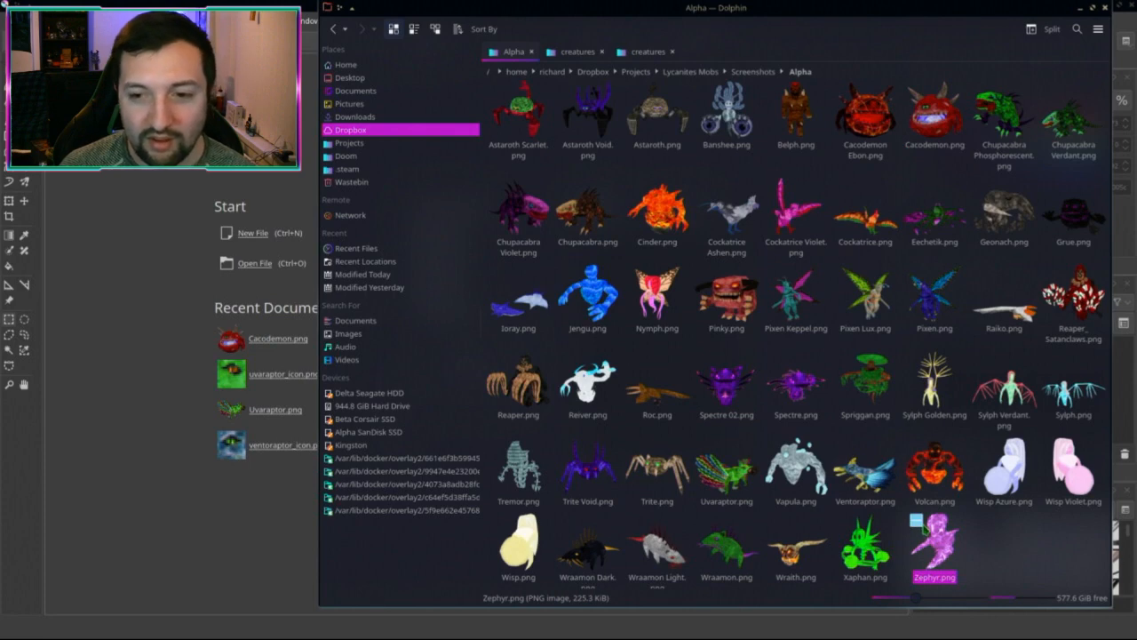
scroll(933, 462, up, 1)
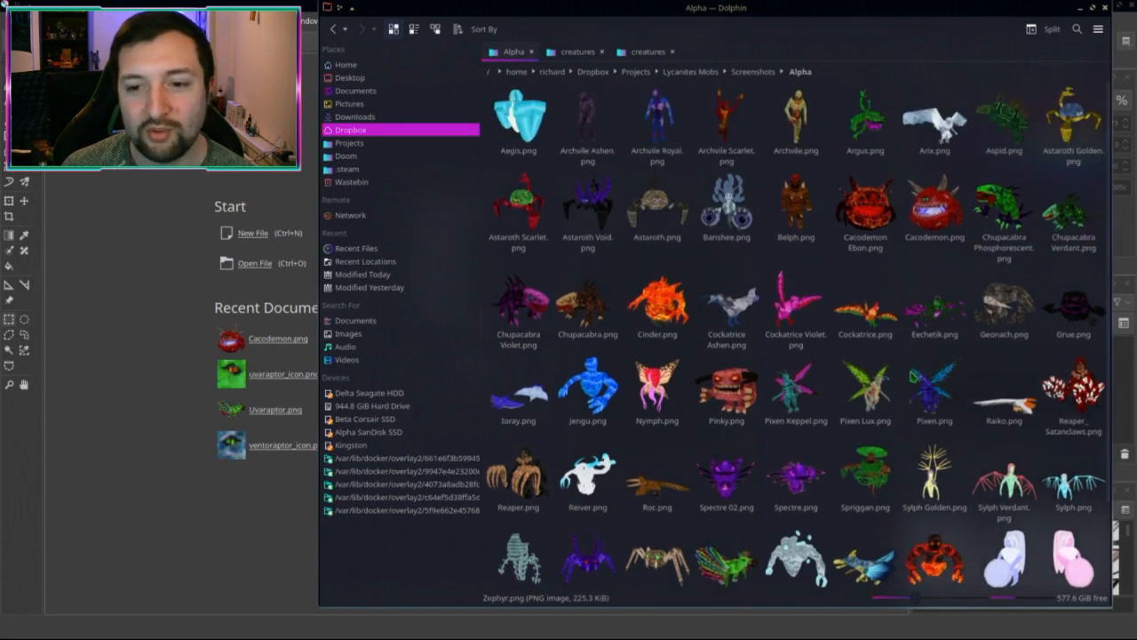
key(alt+Left)
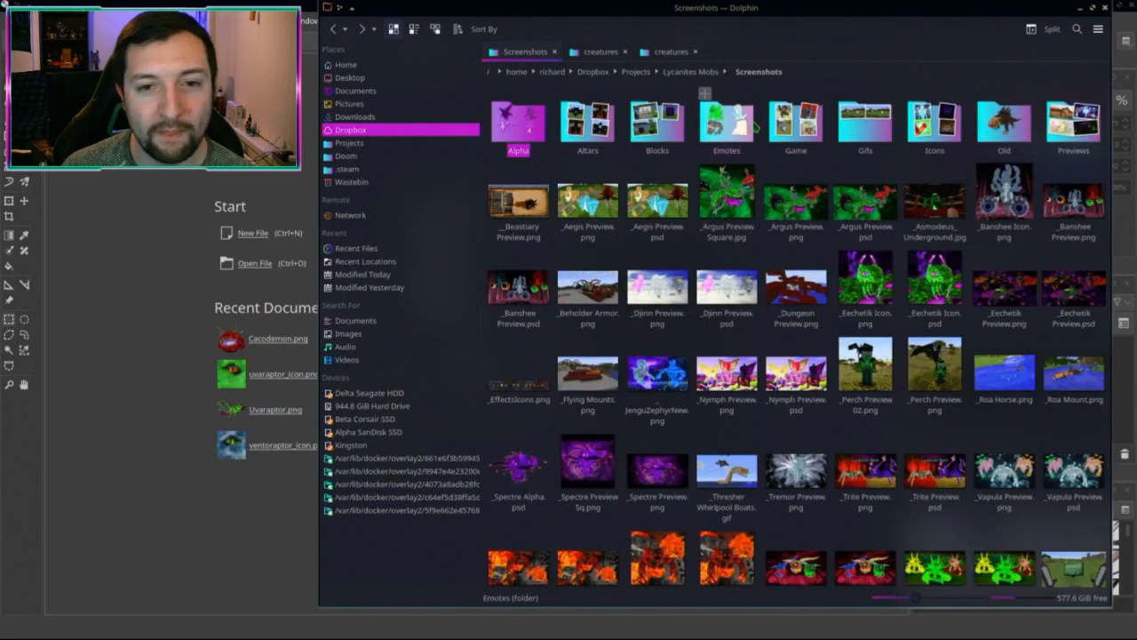
click(796, 123)
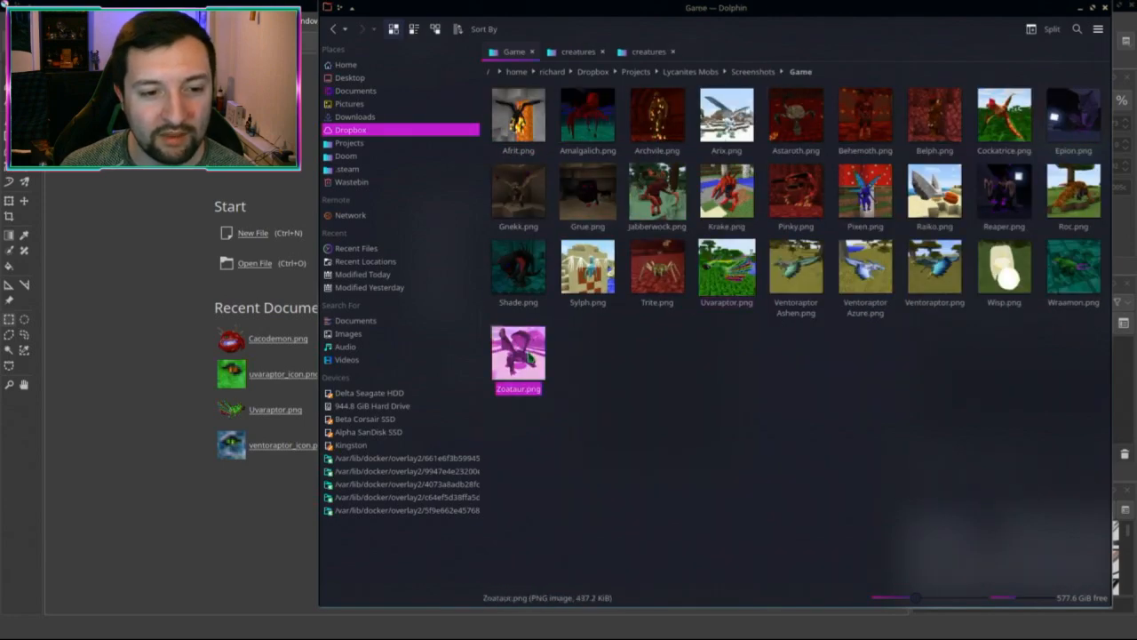
Step: Open Zoataur.png and make a new 36×36 image from a square around its eye
drag(519, 353, 204, 289)
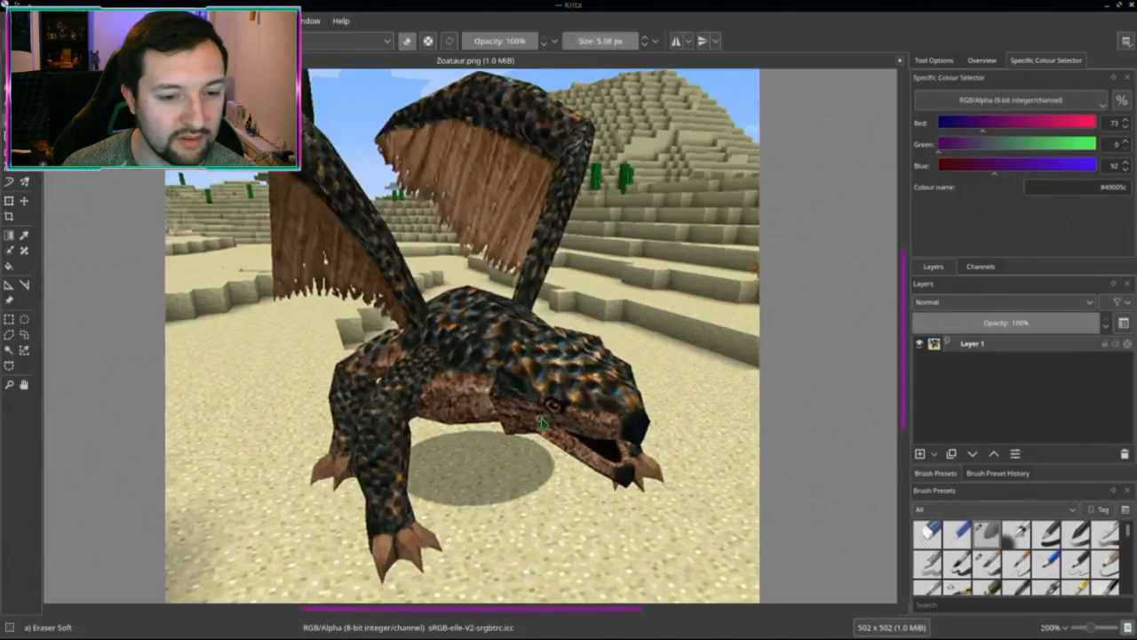
scroll(542, 422, up, 3)
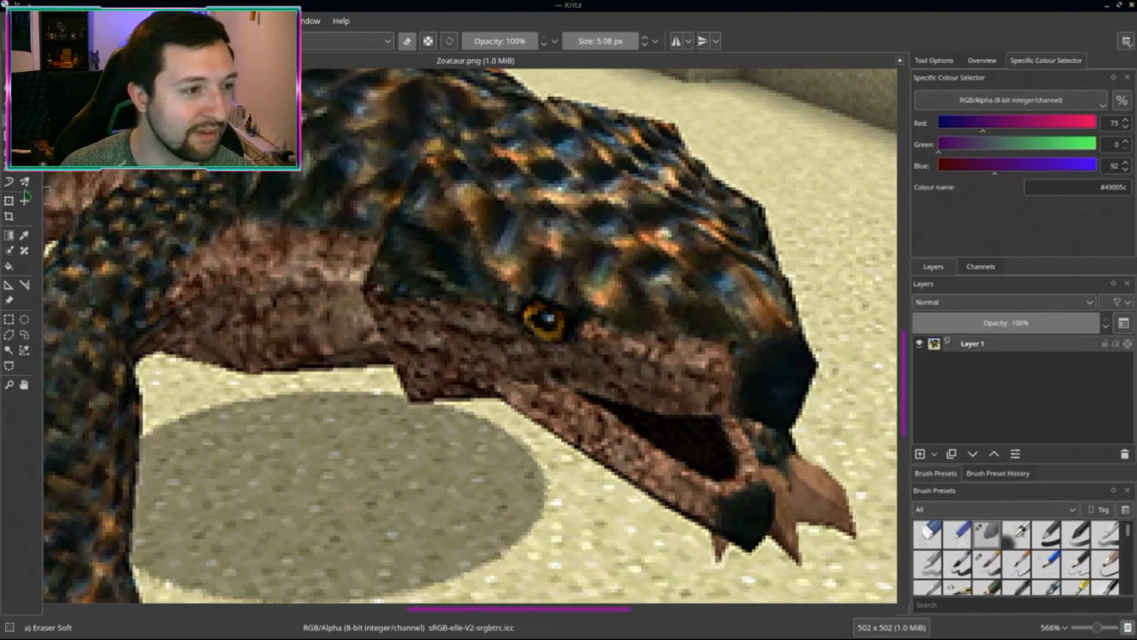
click(11, 320)
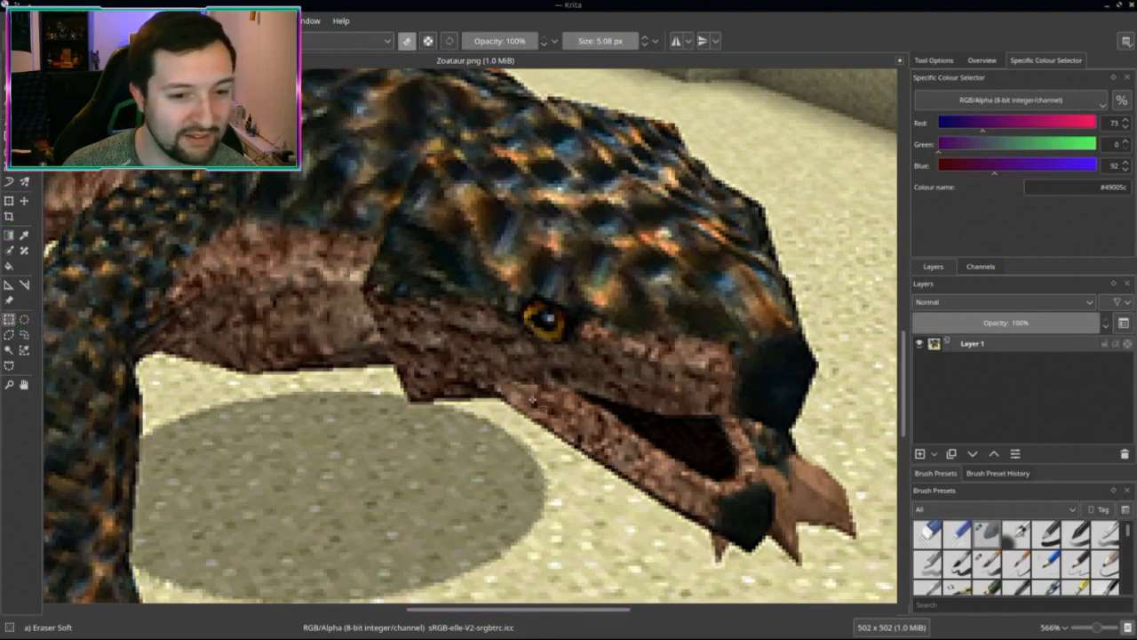
drag(493, 375, 611, 254)
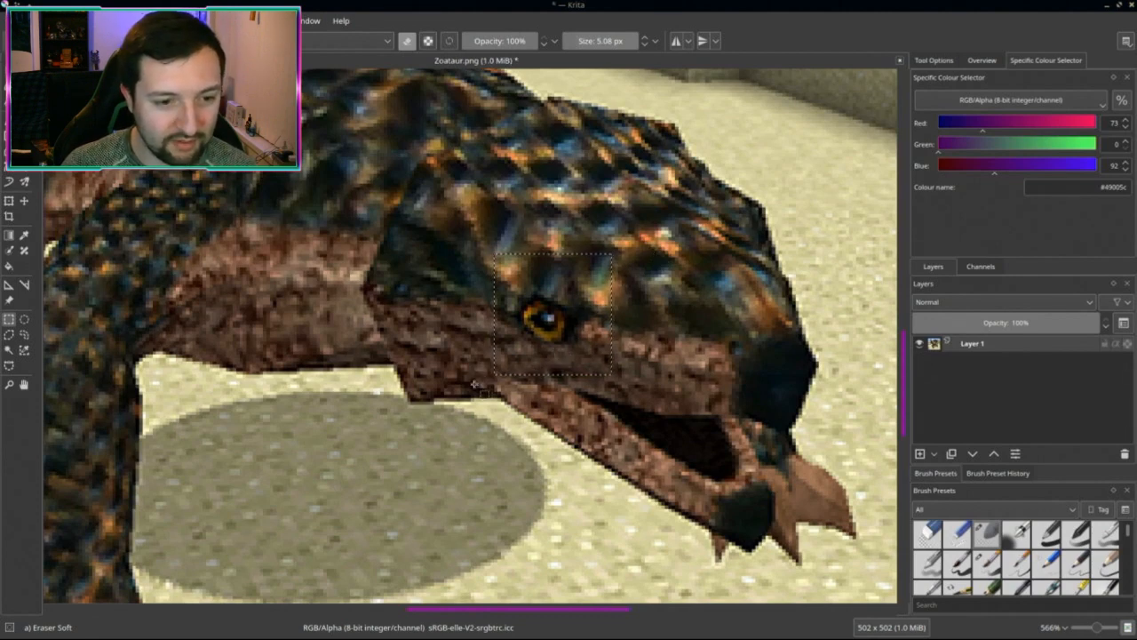
drag(502, 352, 594, 264)
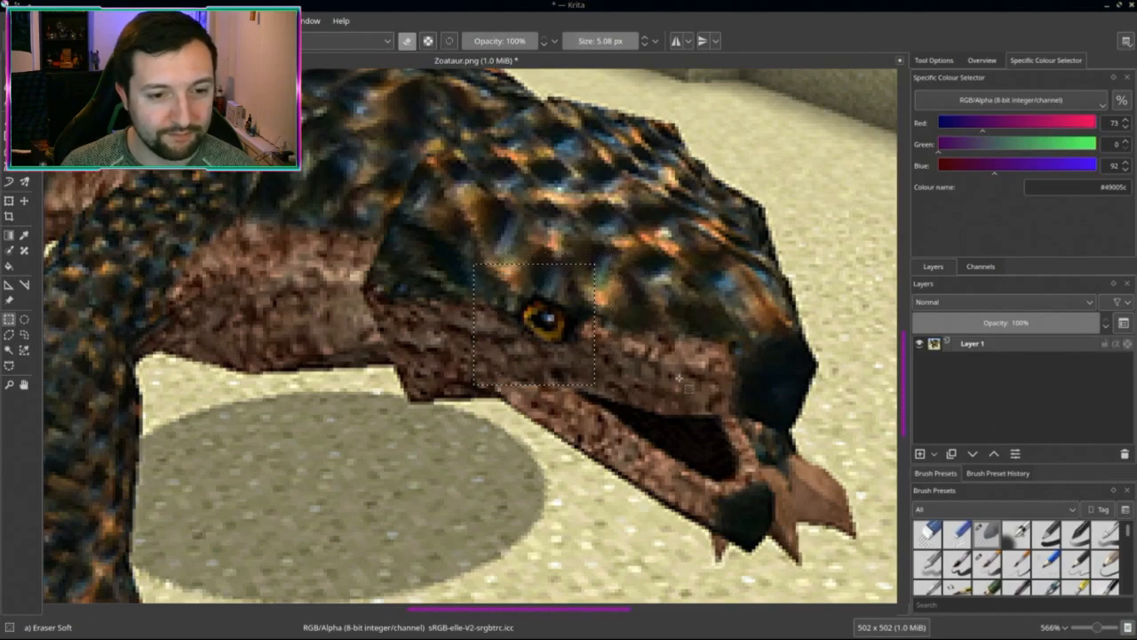
key(ctrl+n)
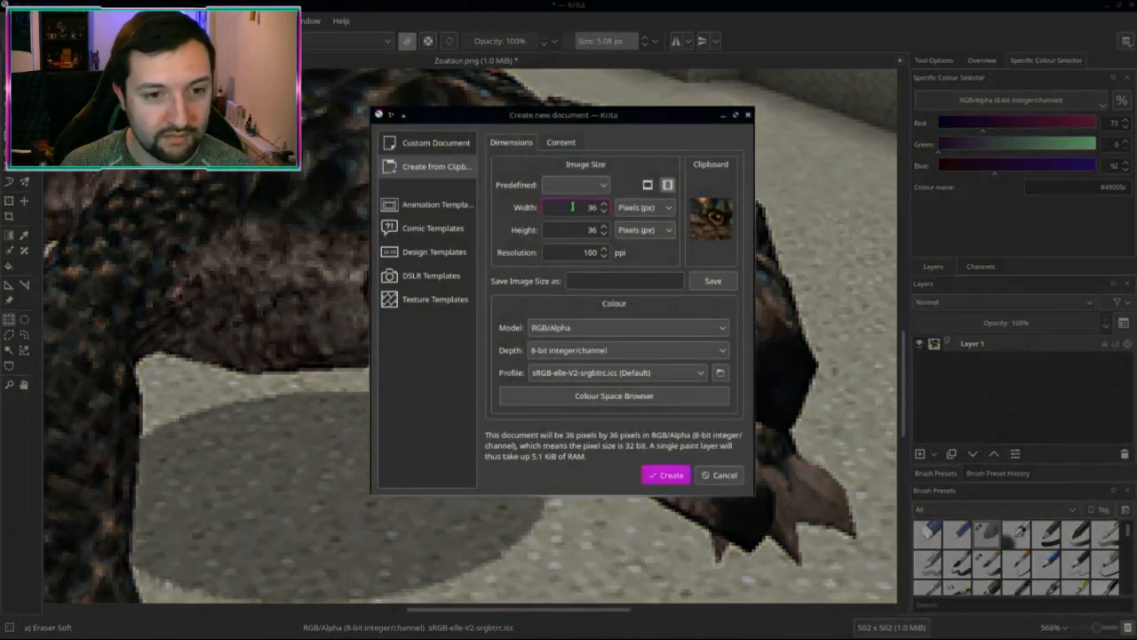
click(667, 474)
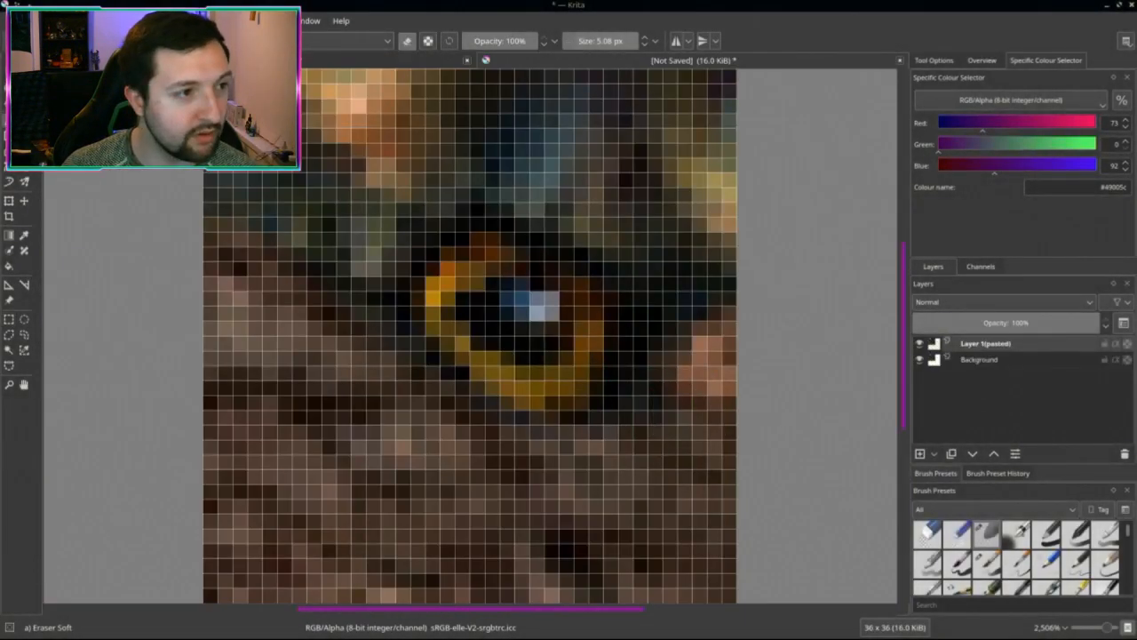
Step: Resize the Zoataur eye crop to 16×16 pixels
scroll(508, 363, down, 8)
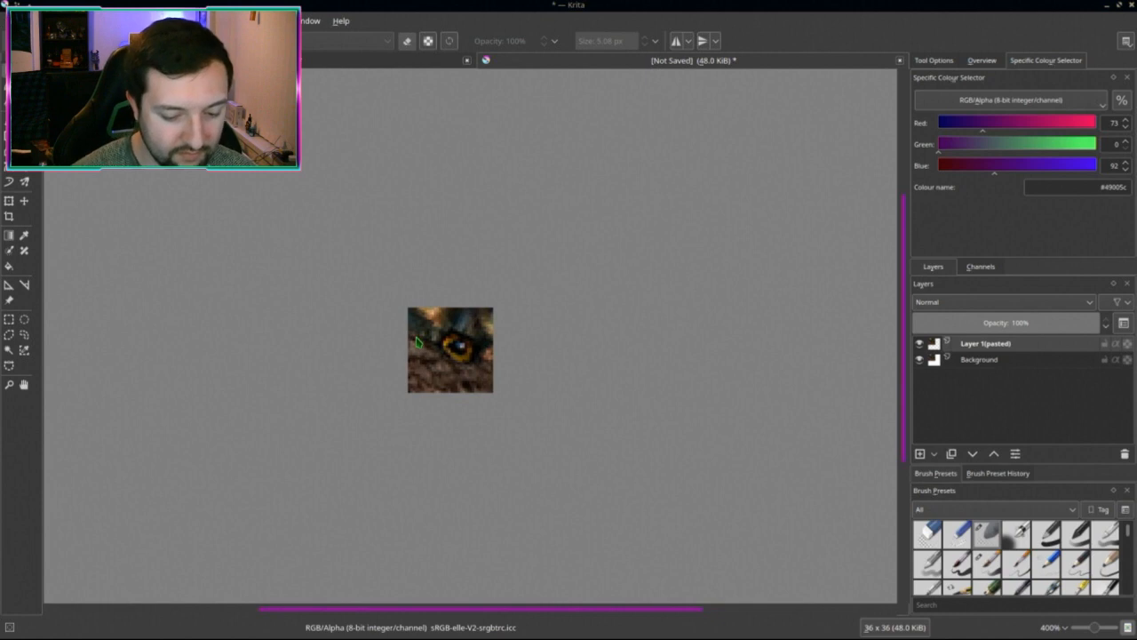
key(ctrl+alt+i)
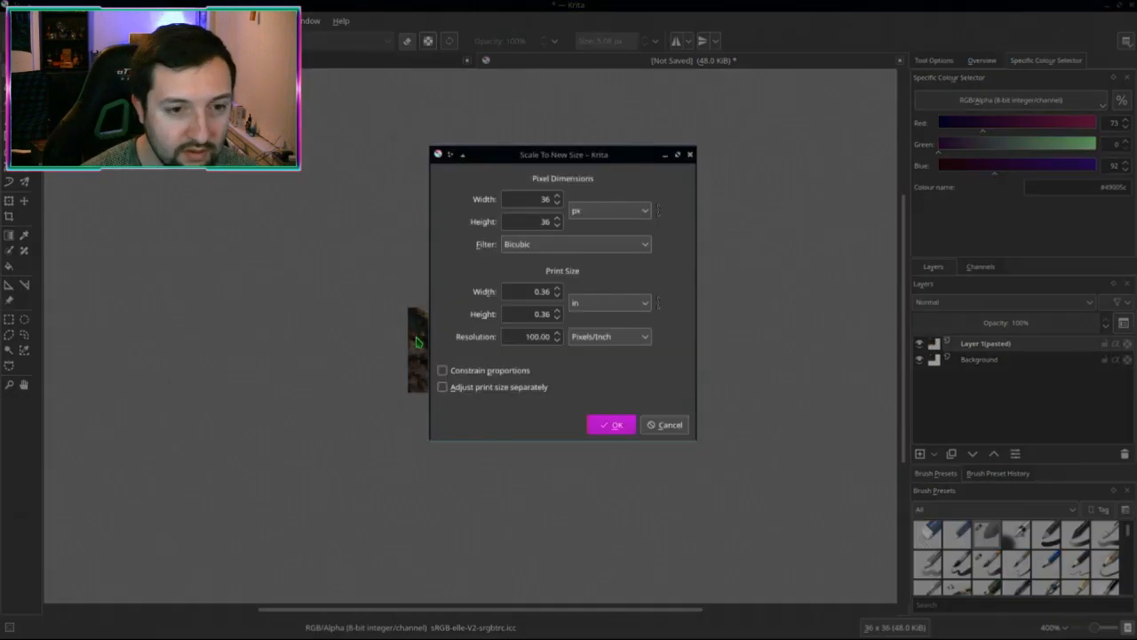
double_click(544, 200)
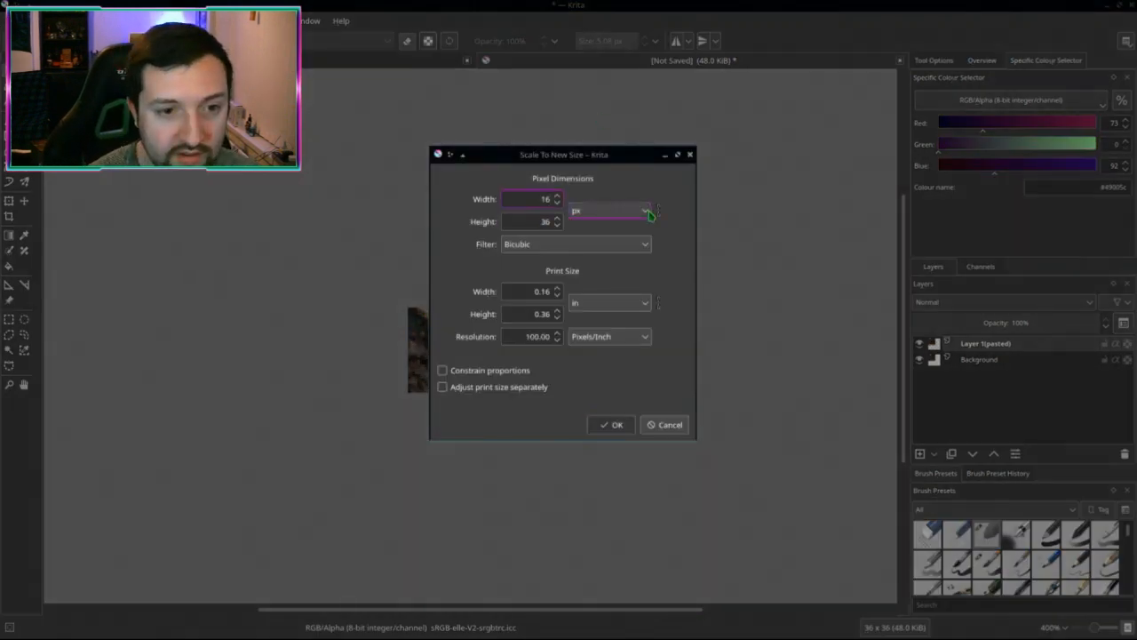
click(649, 215)
key(Tab)
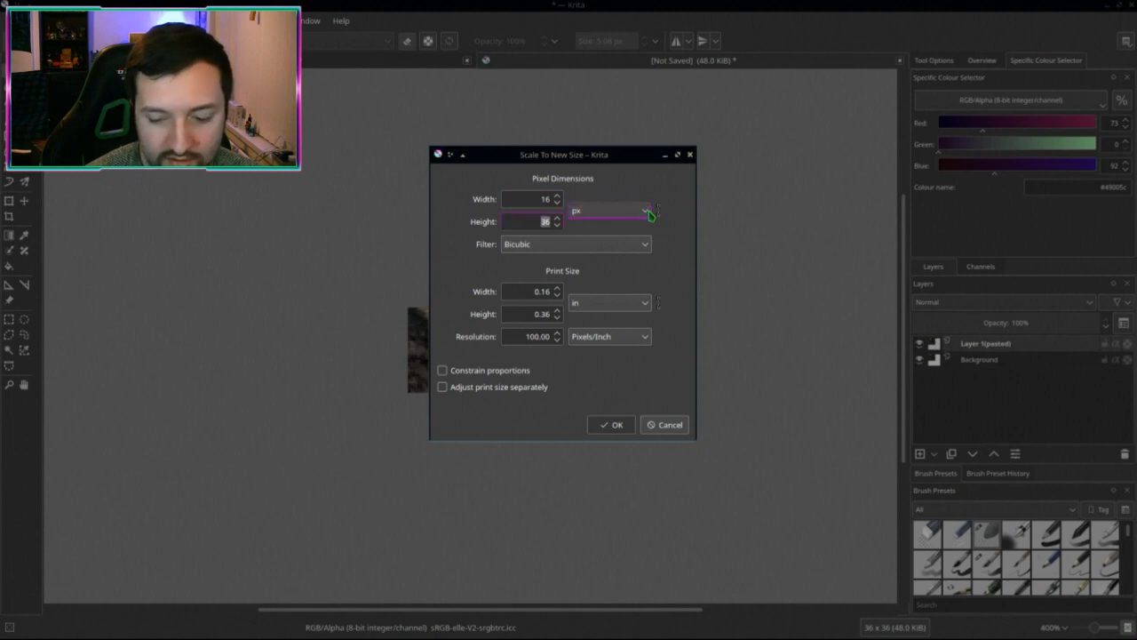
key(Return)
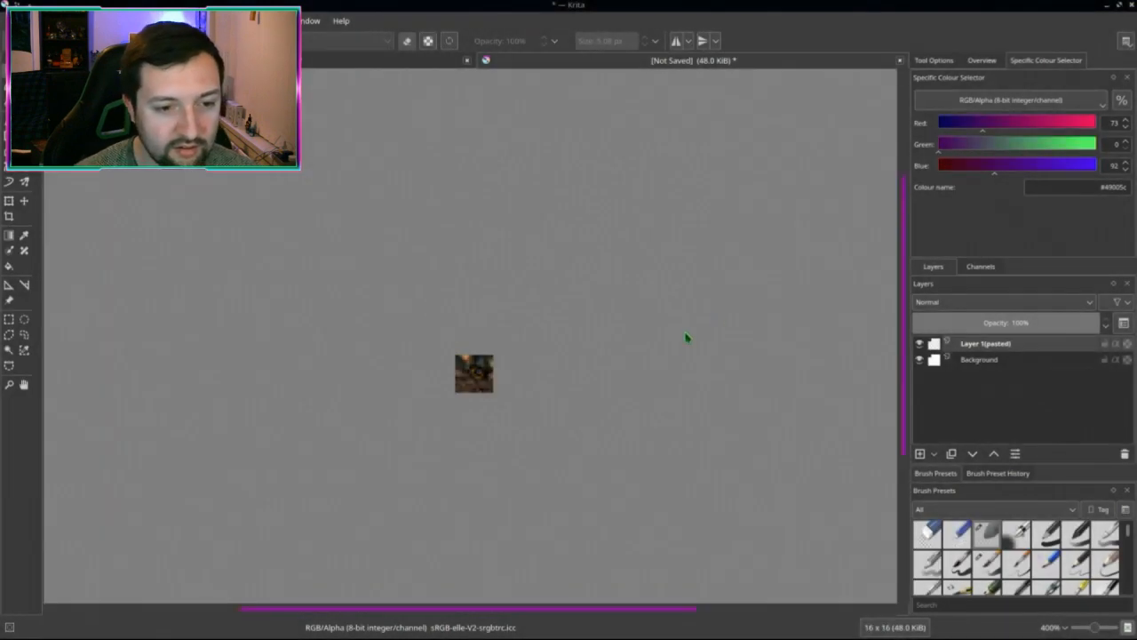
Step: Save the icon as a PNG over the existing zoataur_icon.png
key(ctrl+shift+s)
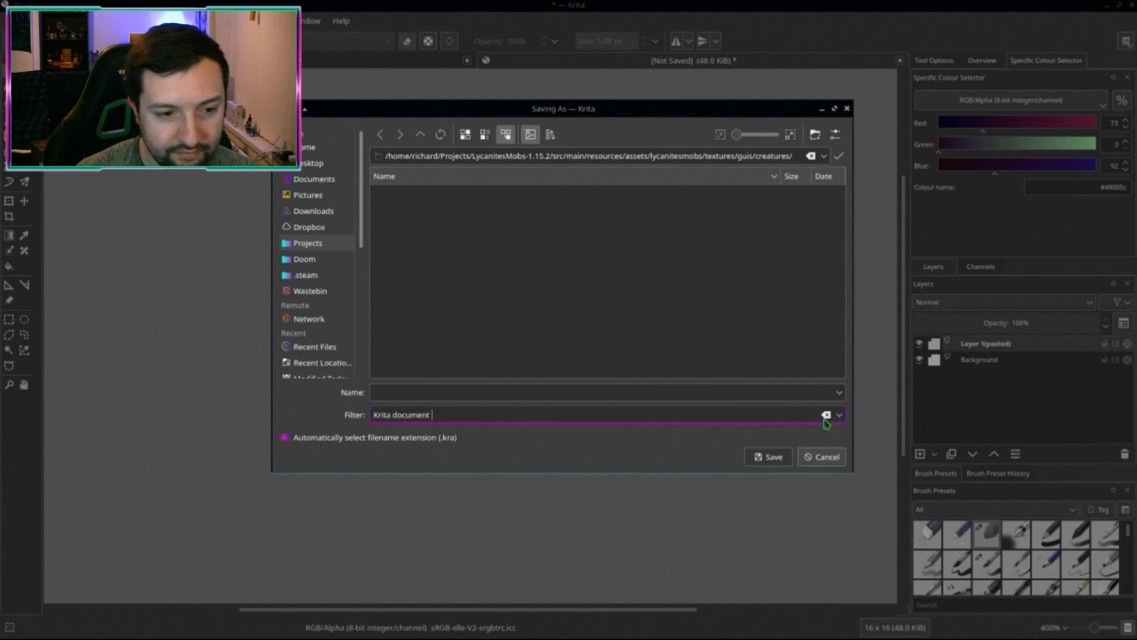
click(826, 415)
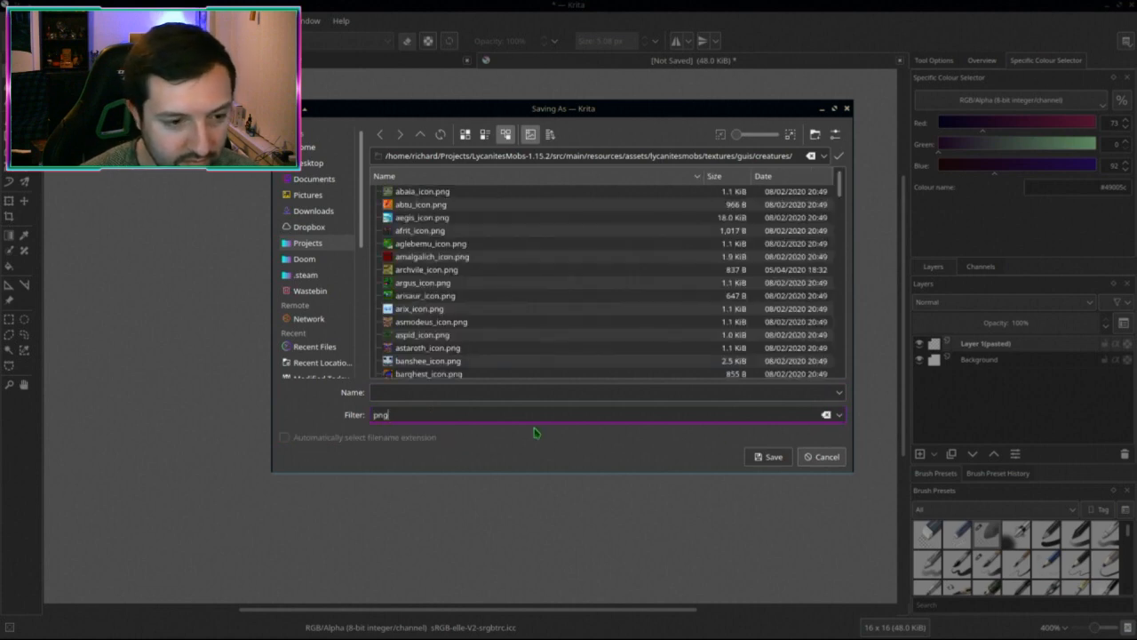
text(png)
click(835, 415)
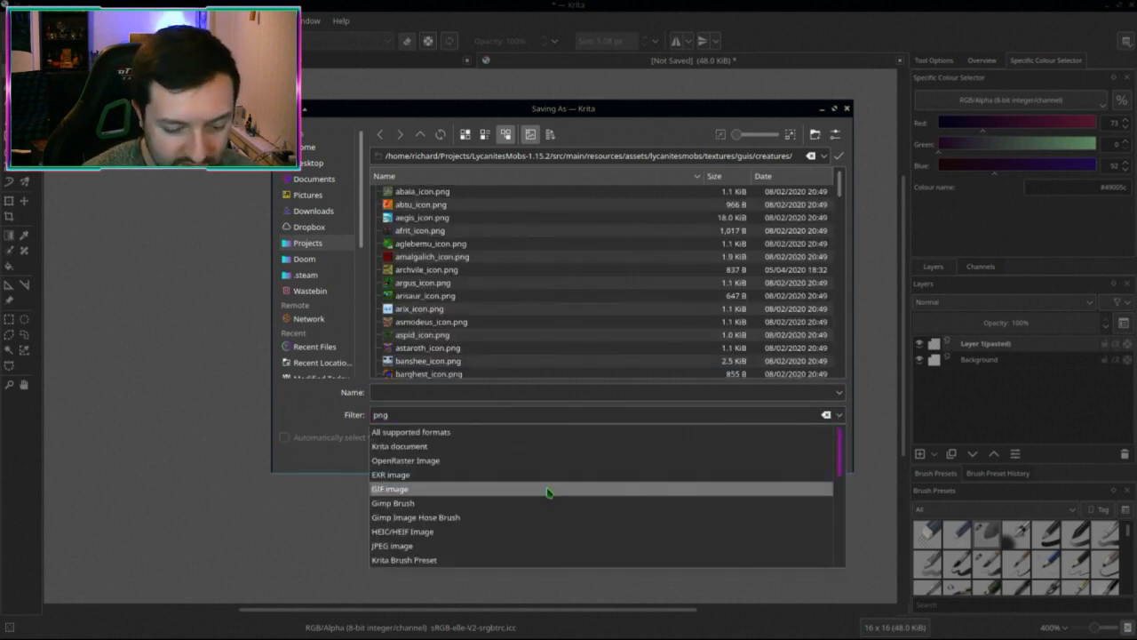
scroll(548, 490, down, 5)
click(417, 559)
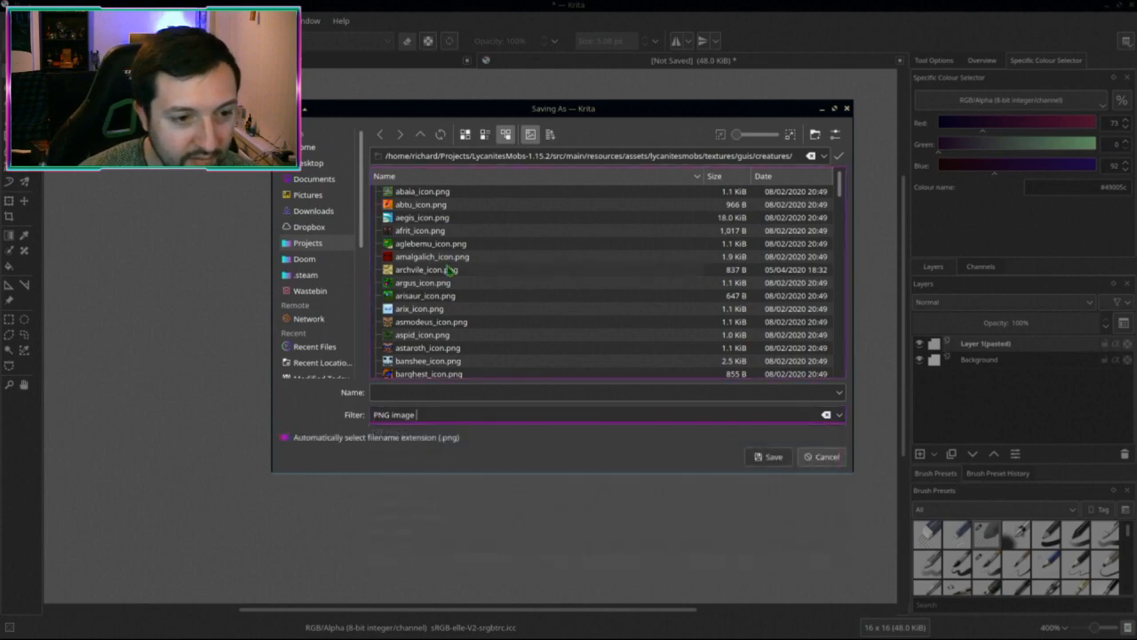
click(428, 309)
scroll(431, 313, down, 10)
scroll(431, 312, down, 15)
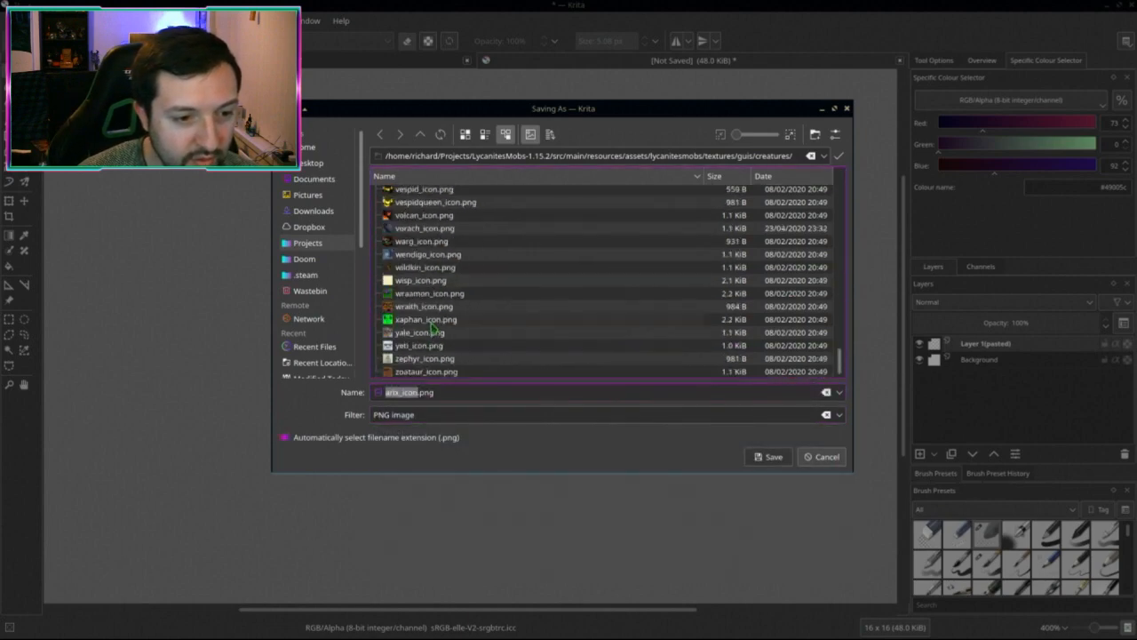
double_click(430, 372)
click(629, 299)
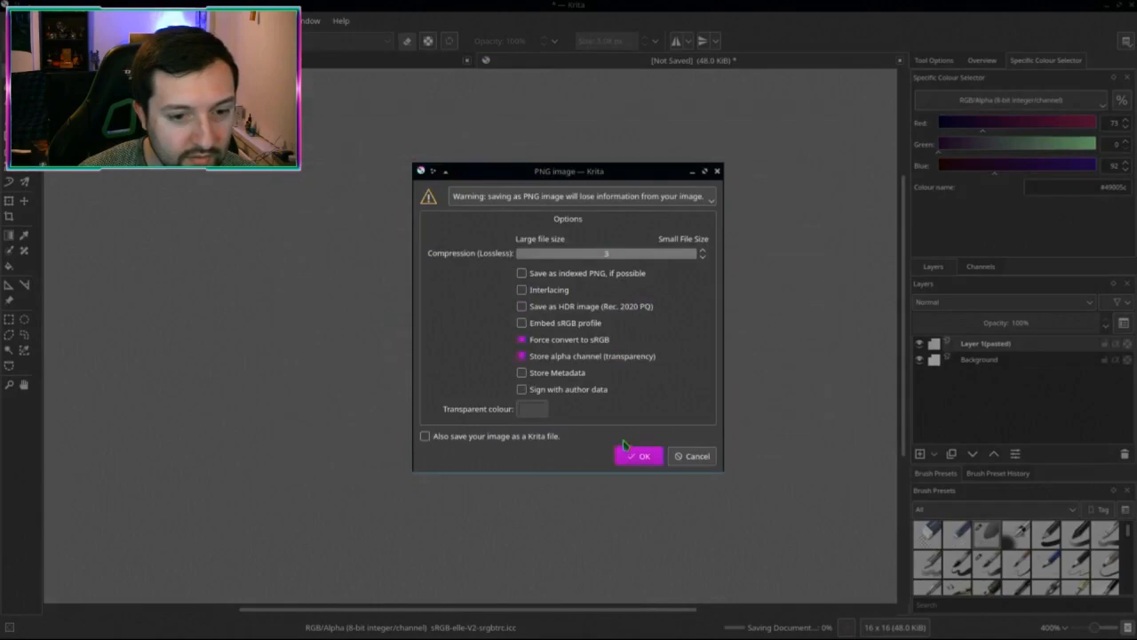
click(634, 457)
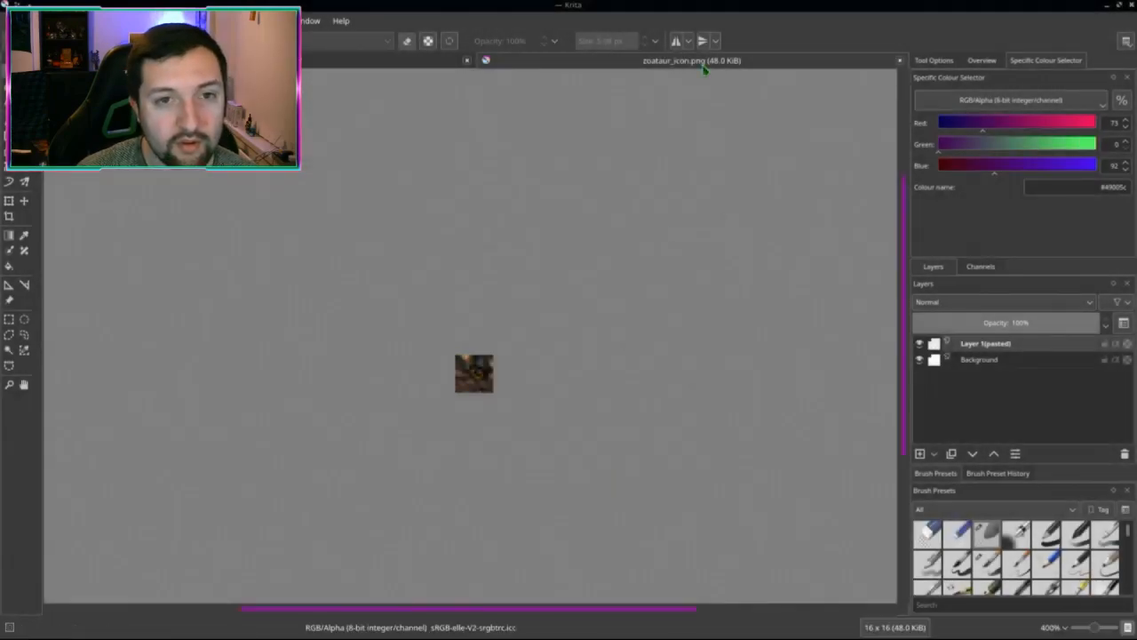
Step: Close both images, discarding changes to the Zoataur screenshot
middle_click(703, 66)
middle_click(444, 65)
click(598, 321)
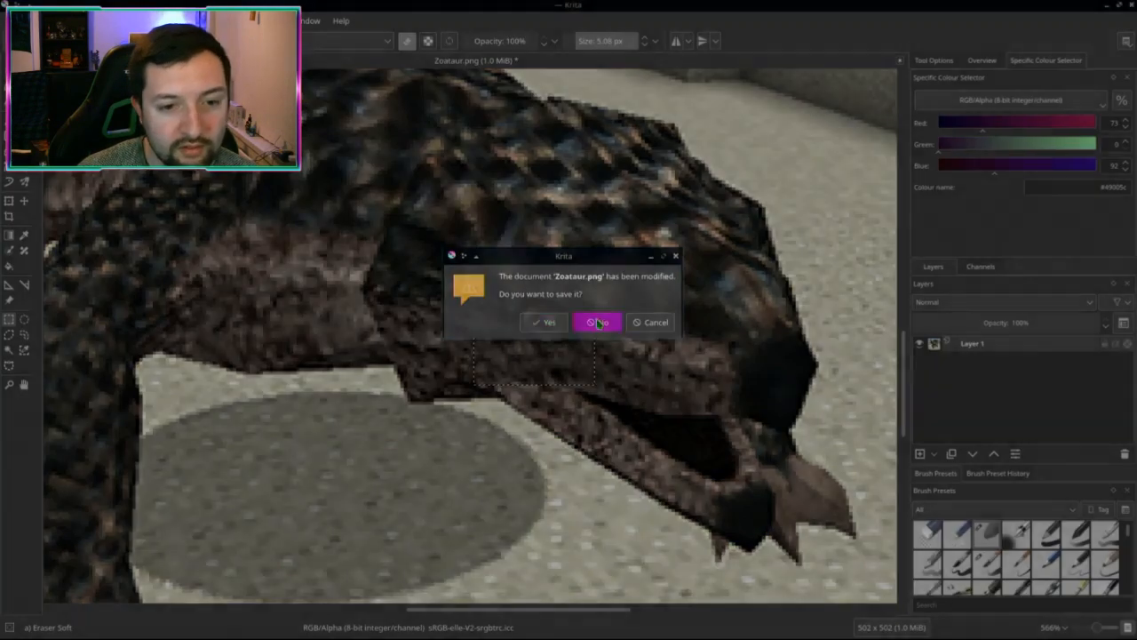
key(alt+Tab)
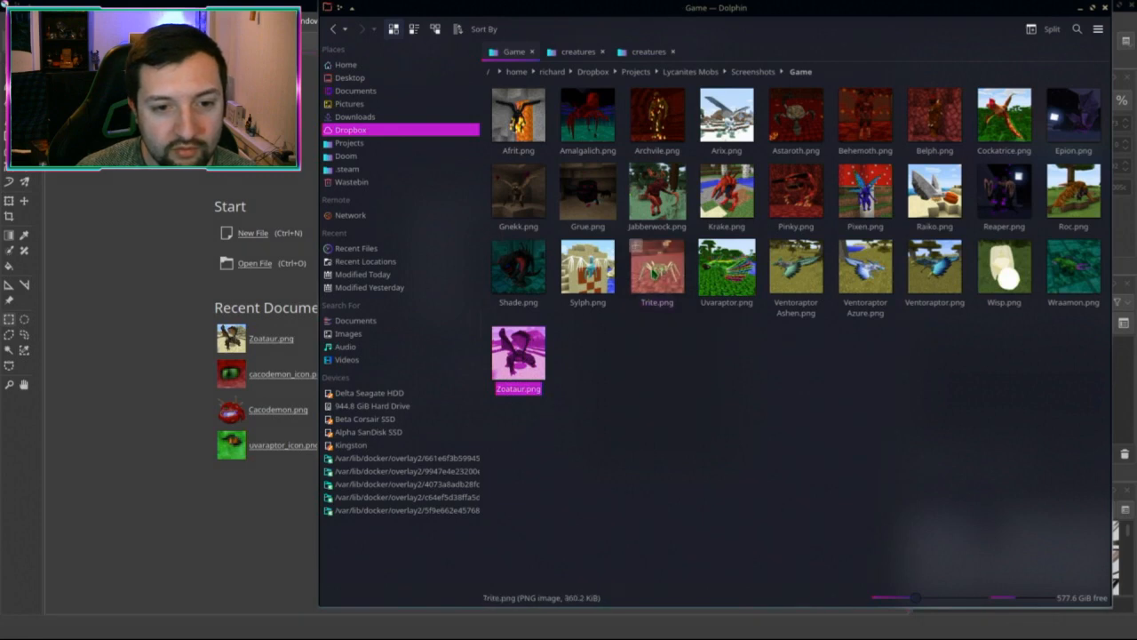
Step: Go back to the Alpha folder, find Trite.png by typing 'tri', and drag it into Krita
mouse_move(654, 265)
mouse_down()
mouse_move(294, 305)
mouse_move(659, 277)
mouse_move(656, 263)
mouse_up()
click(744, 388)
key(alt+Left)
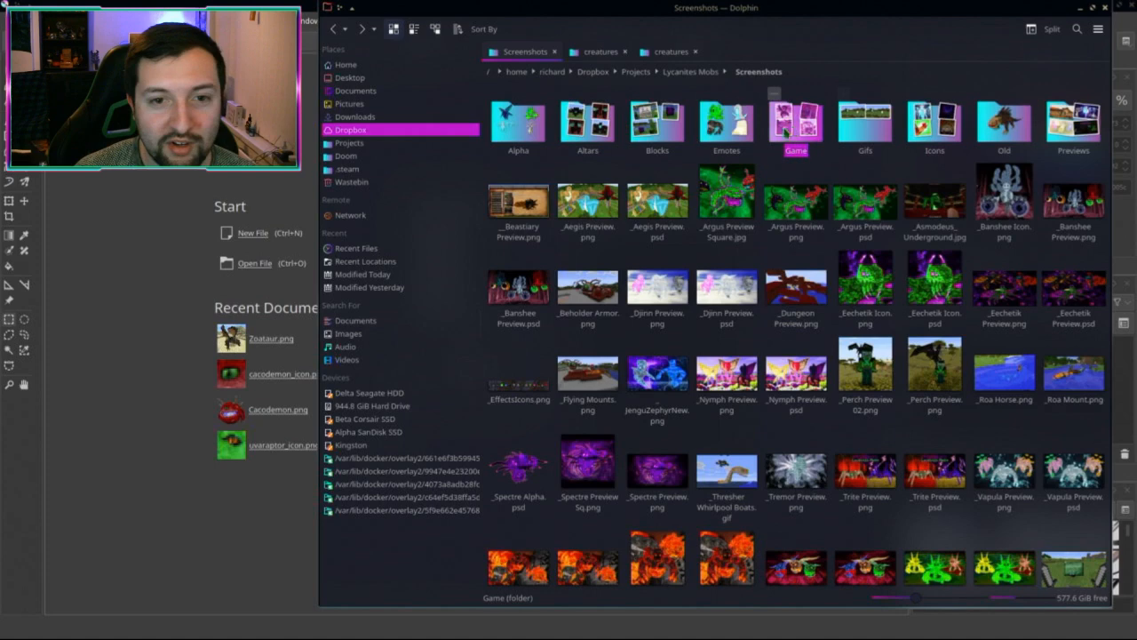
click(519, 122)
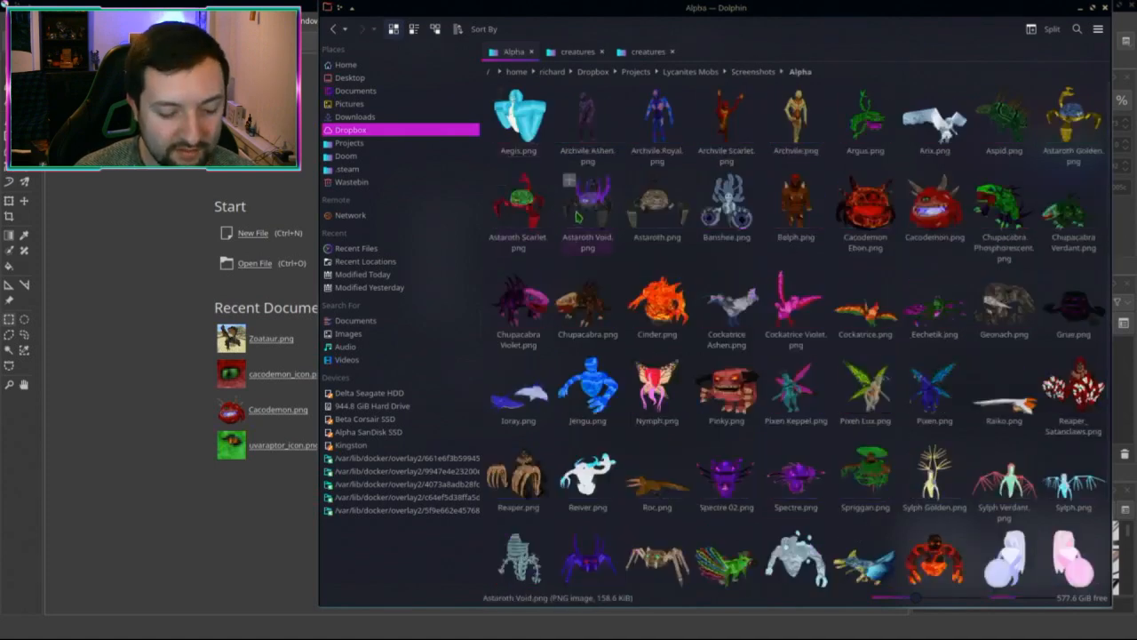
click(578, 216)
text(tri)
scroll(685, 310, down, 2)
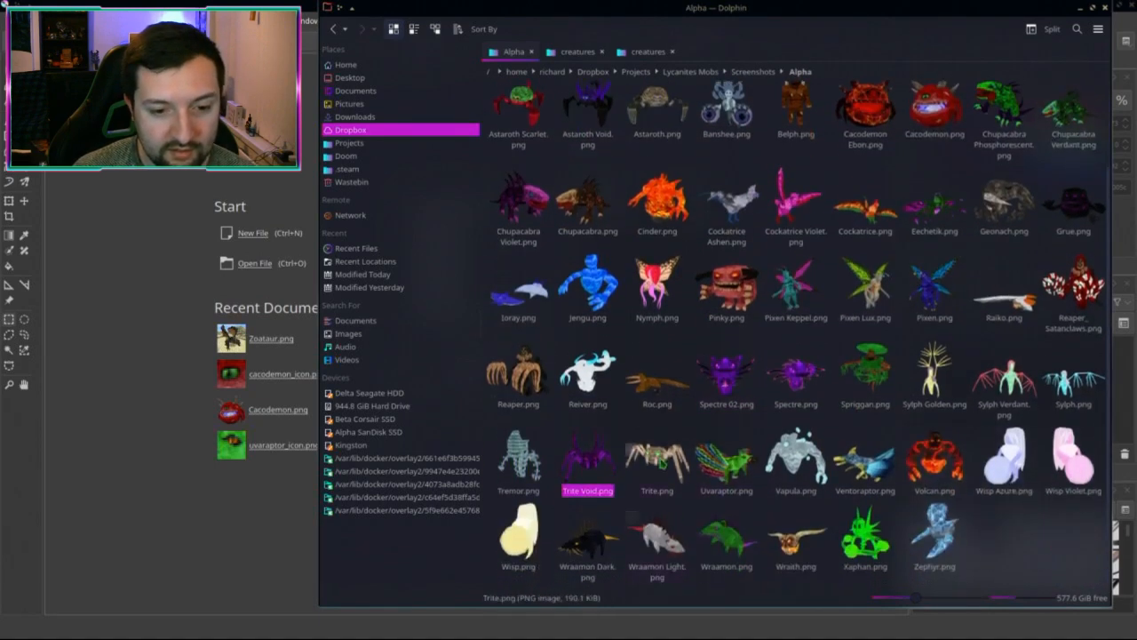
drag(657, 457, 142, 416)
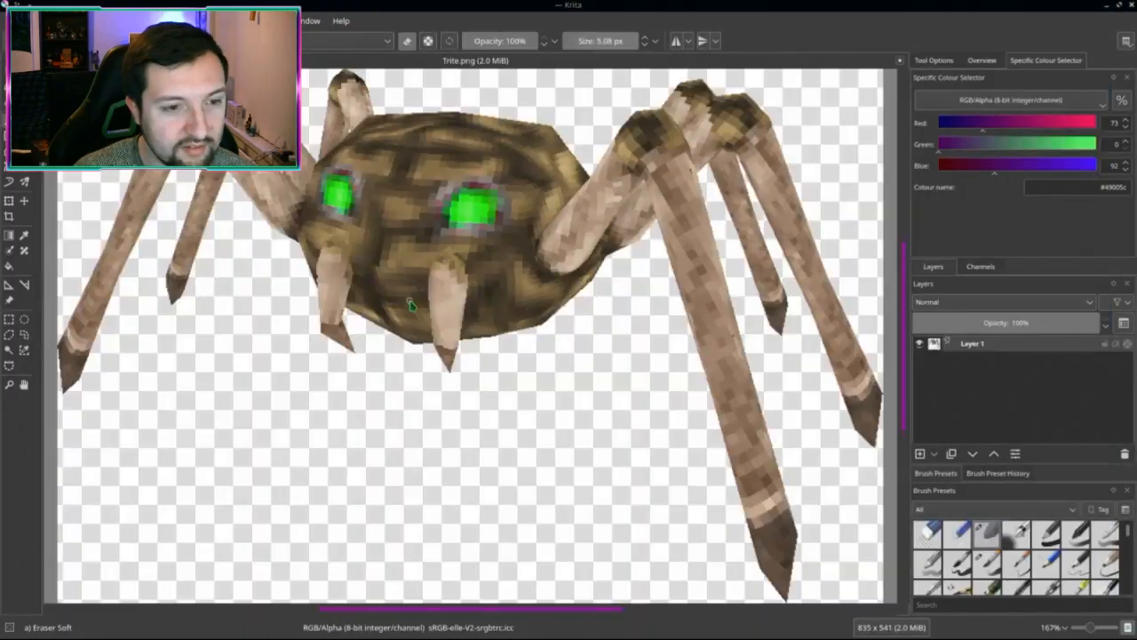
Step: Copy a rectangle around the spider's head and green eyes into a new document
scroll(409, 271, down, 1)
middle_drag(409, 271, 516, 347)
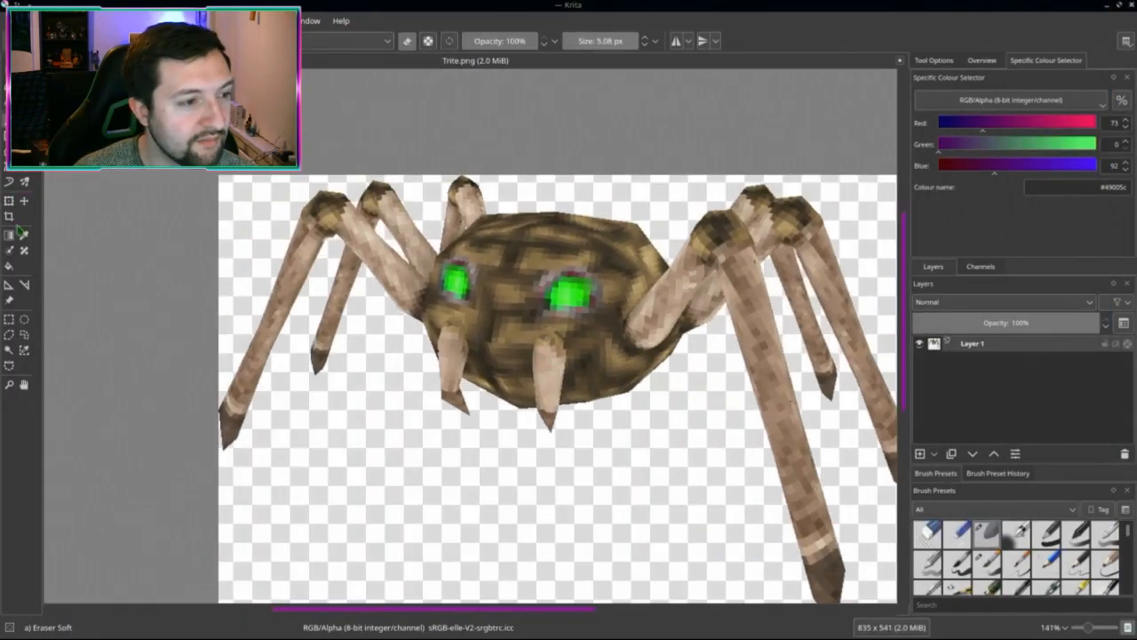
click(8, 318)
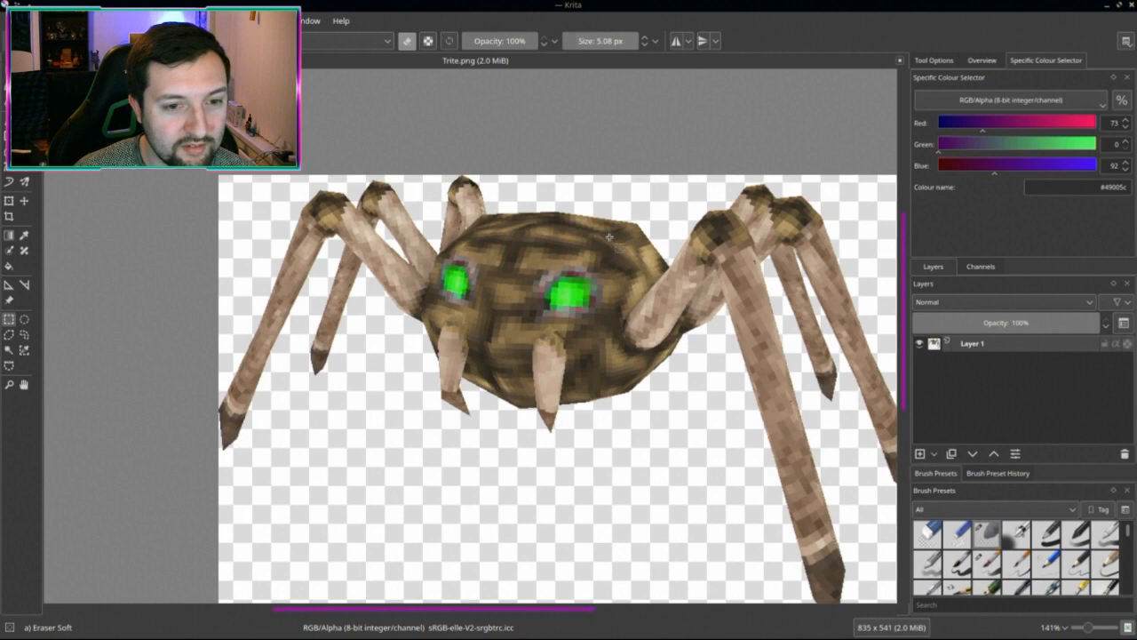
drag(610, 236, 480, 366)
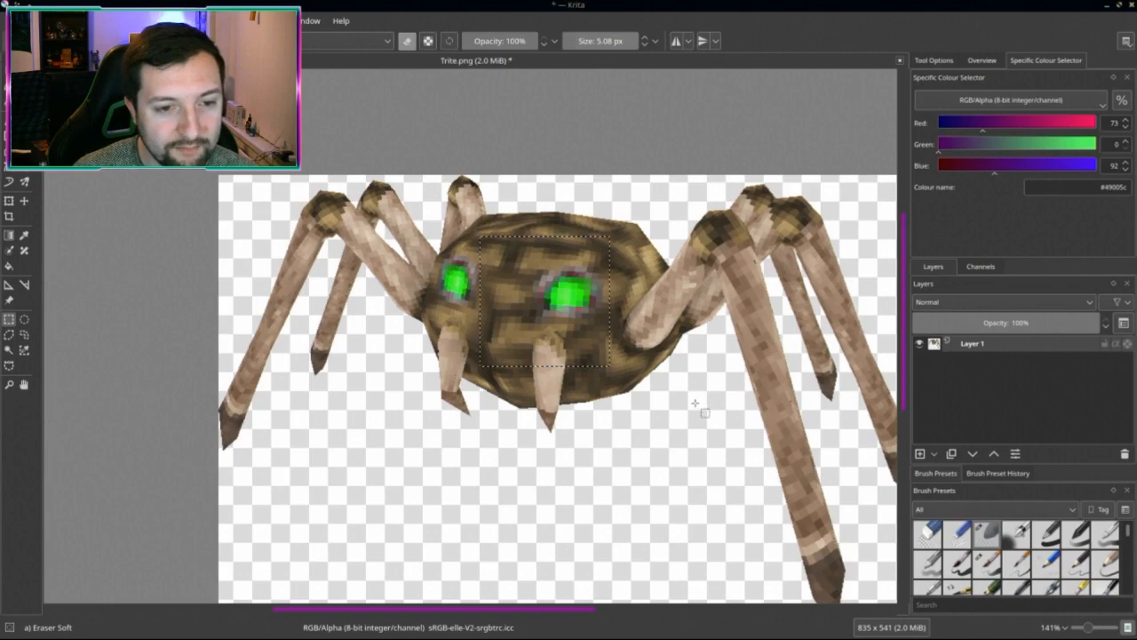
key(ctrl+c)
key(ctrl+n)
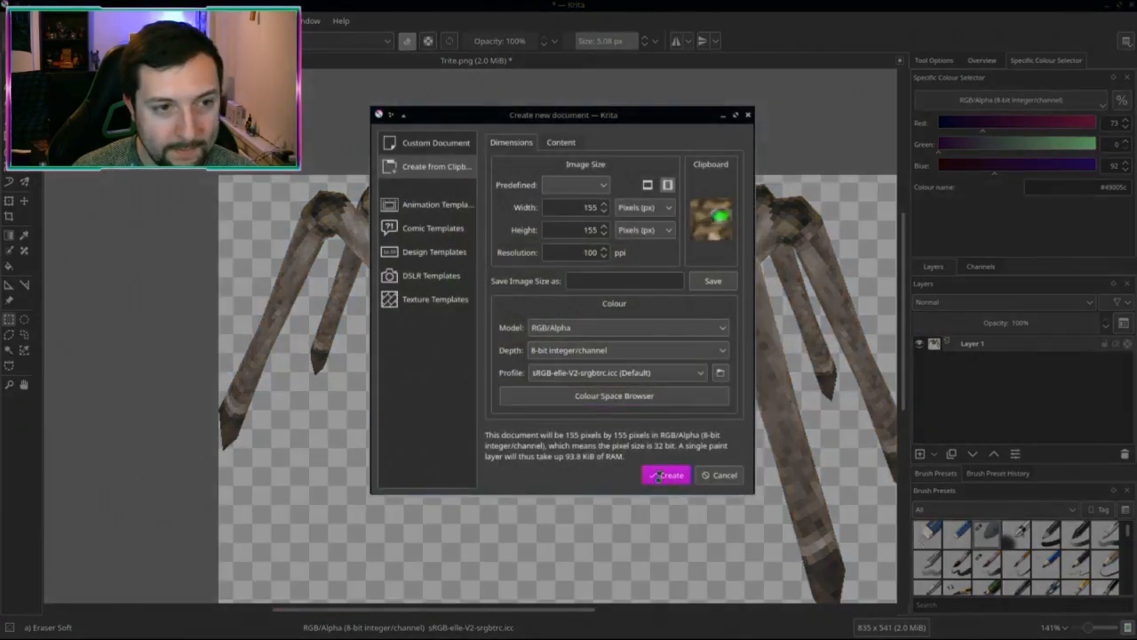
click(664, 476)
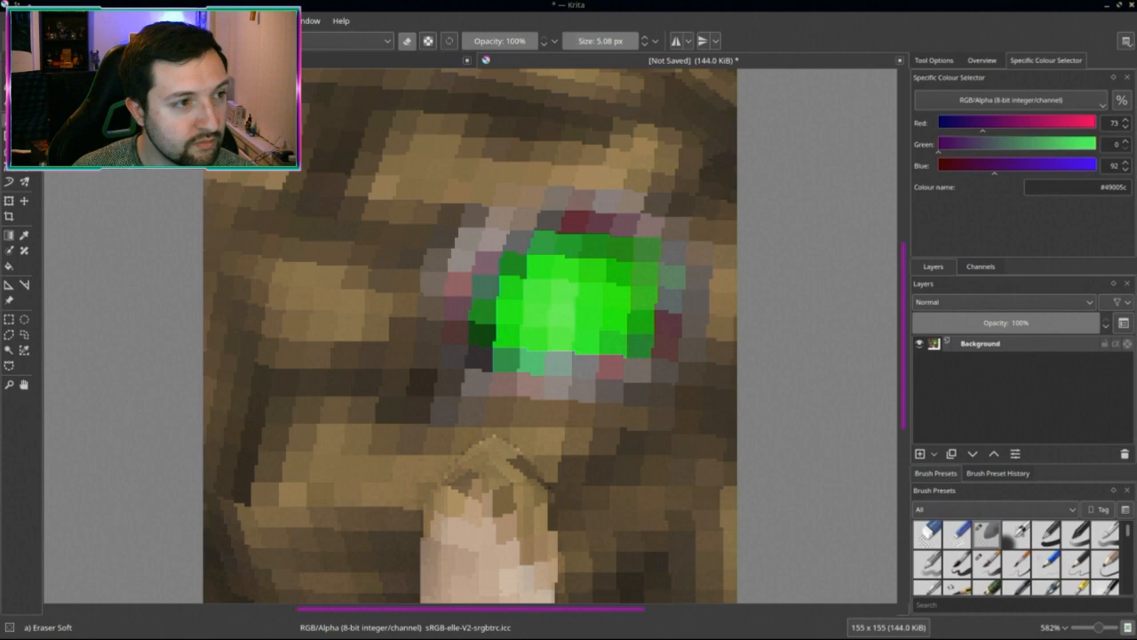
Step: Scale the new image to 16×16 pixels
scroll(495, 373, down, 5)
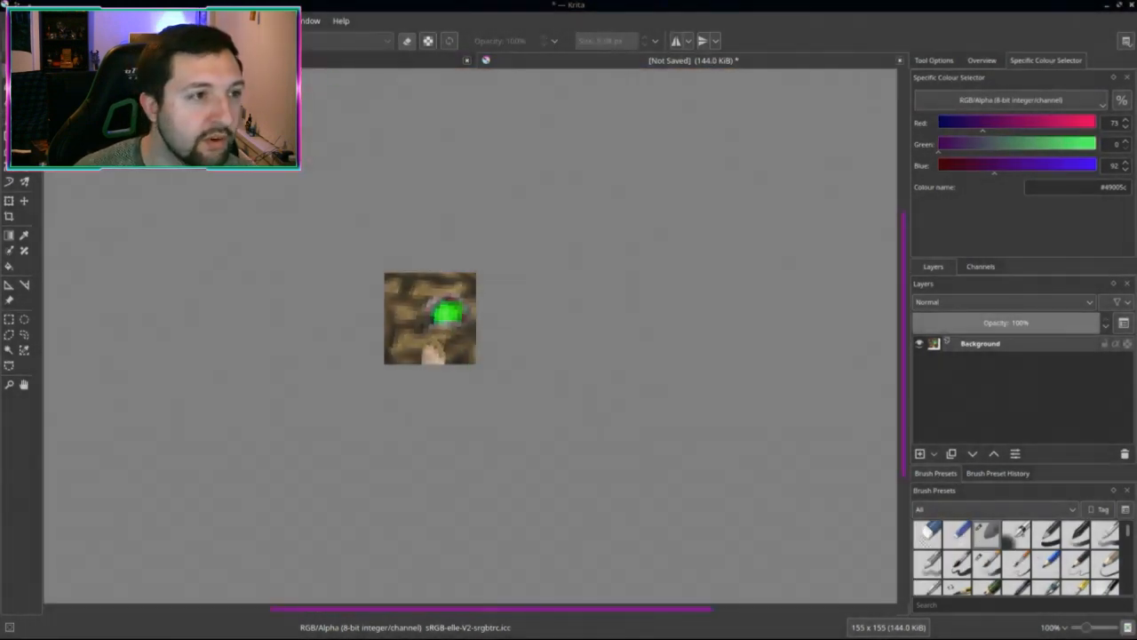
click(100, 21)
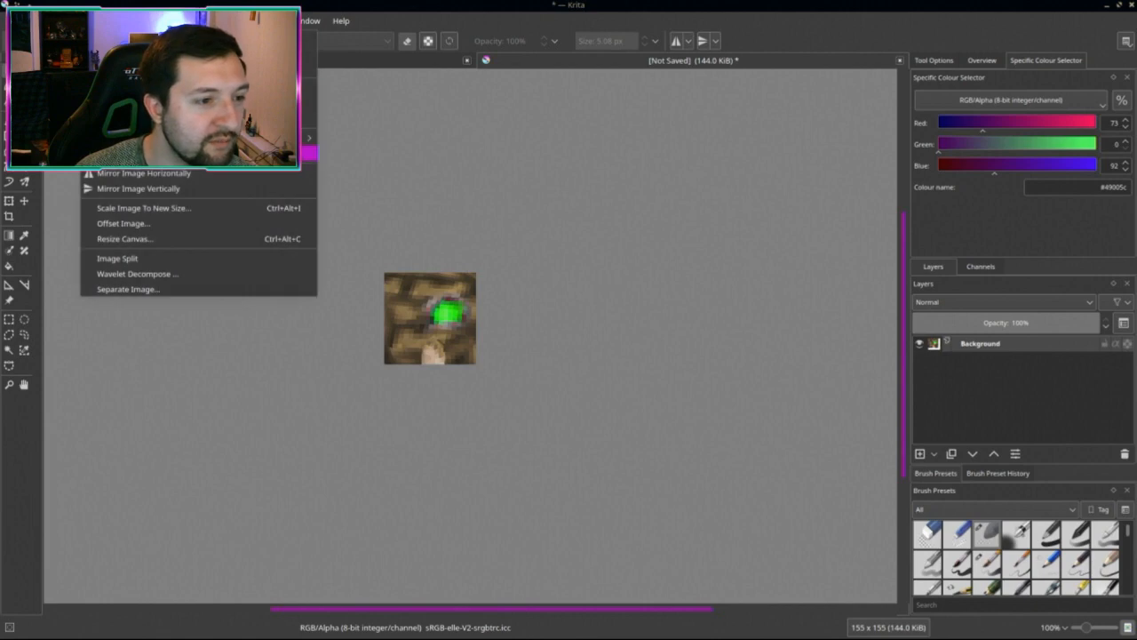
click(142, 207)
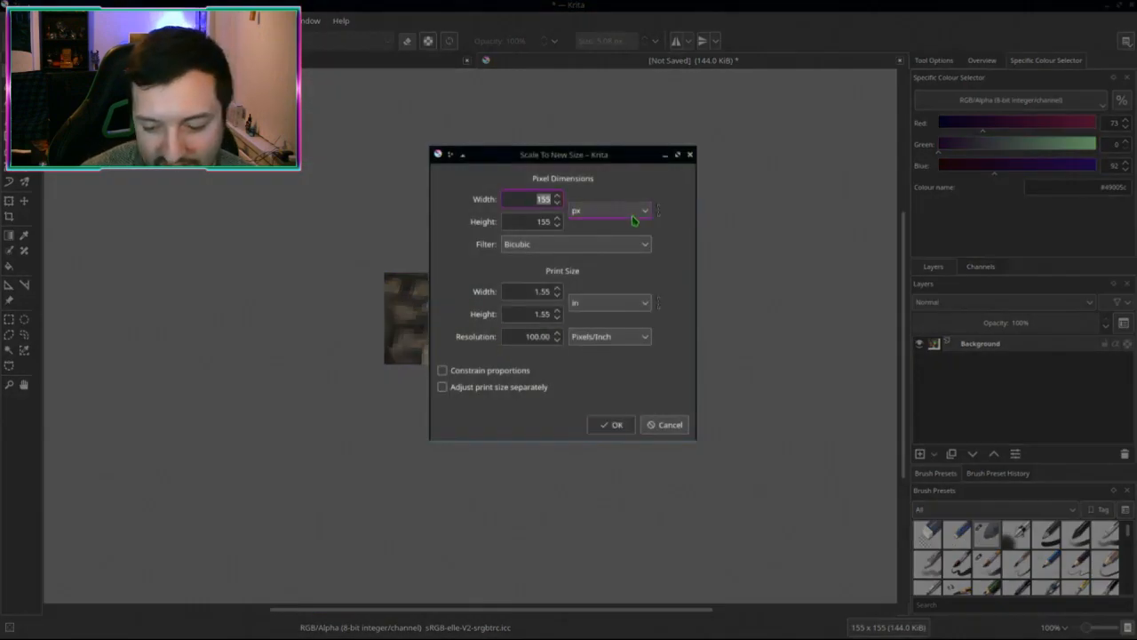
key(Tab)
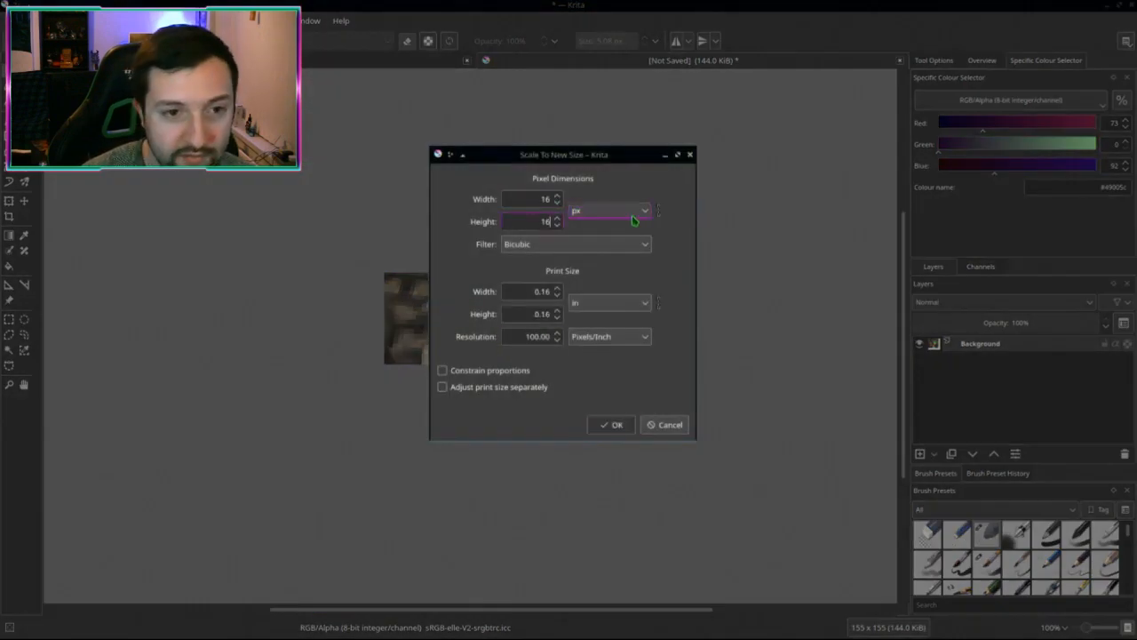
key(Return)
key(ctrl+plus)
key(ctrl+plus)
scroll(492, 267, up, 3)
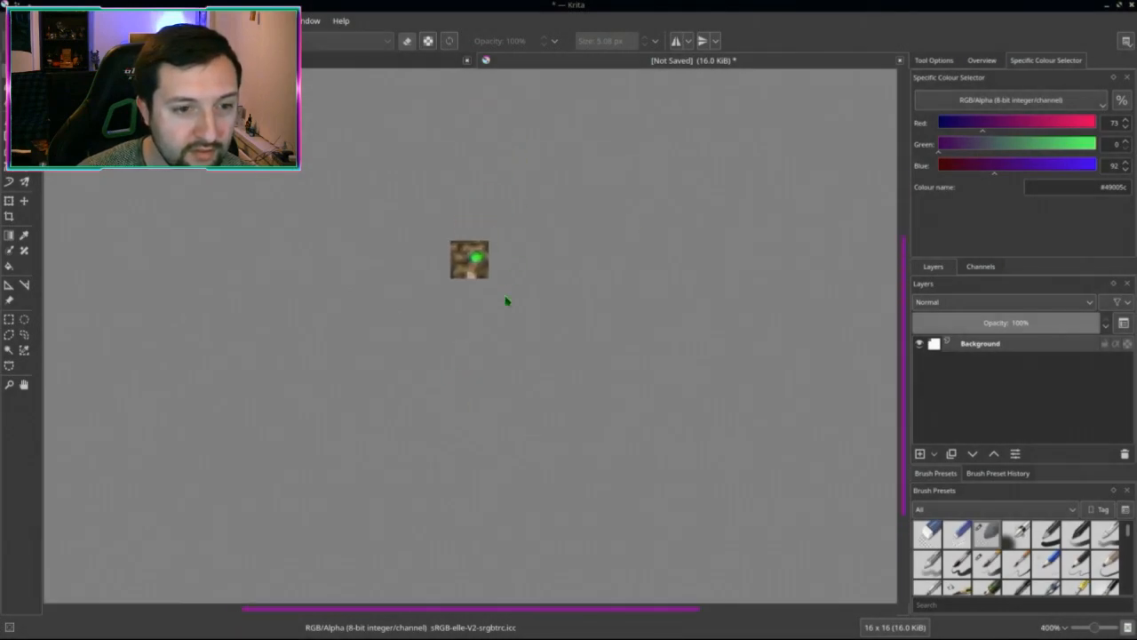
scroll(510, 311, up, 1)
Step: Save it as PNG over trite_icon.png, then close both documents
key(ctrl+s)
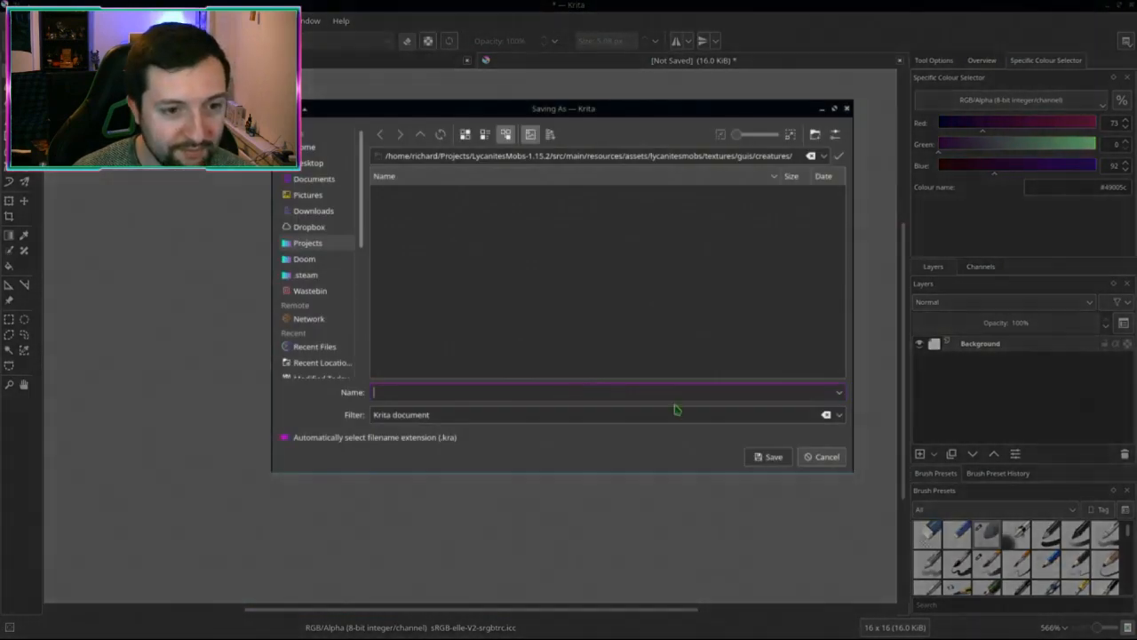
click(835, 416)
scroll(566, 502, down, 3)
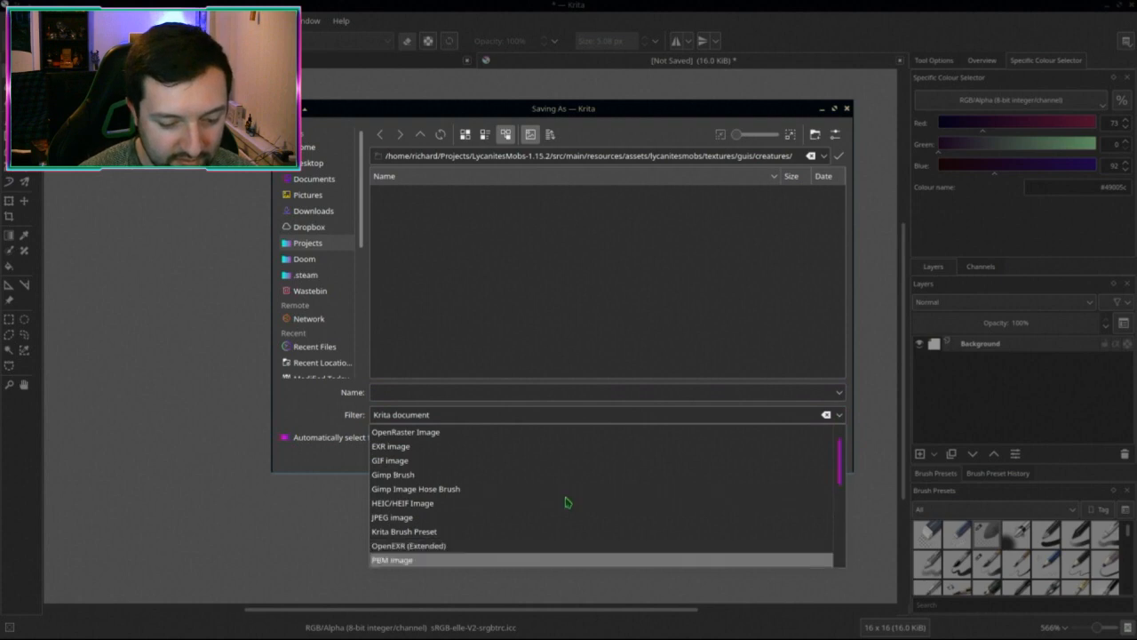
click(391, 560)
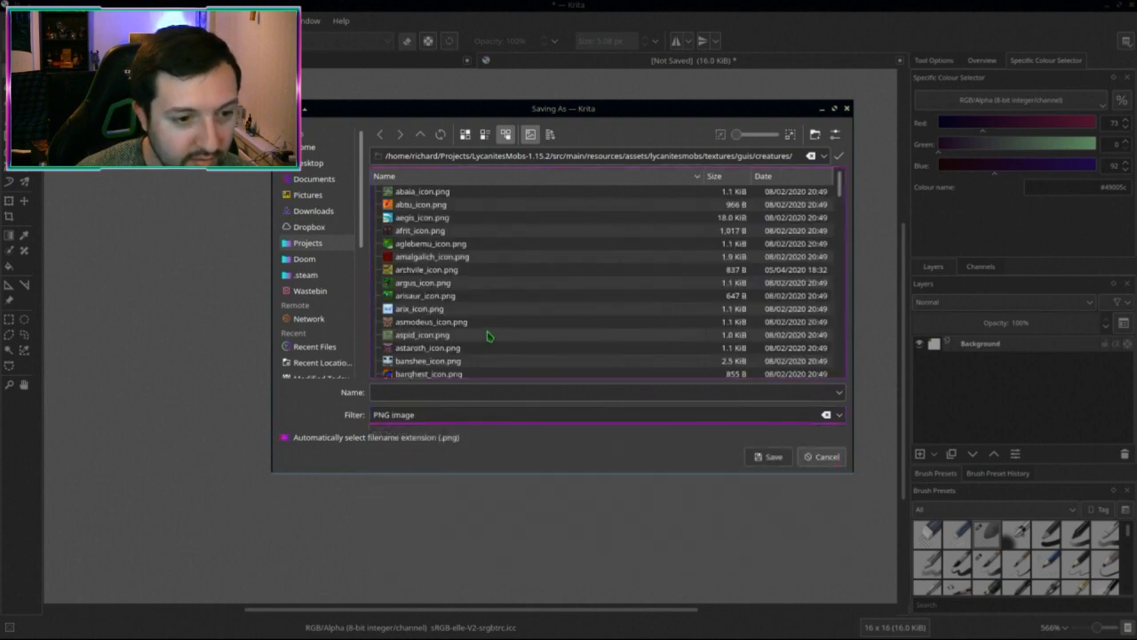
scroll(478, 331, down, 2)
scroll(475, 330, down, 15)
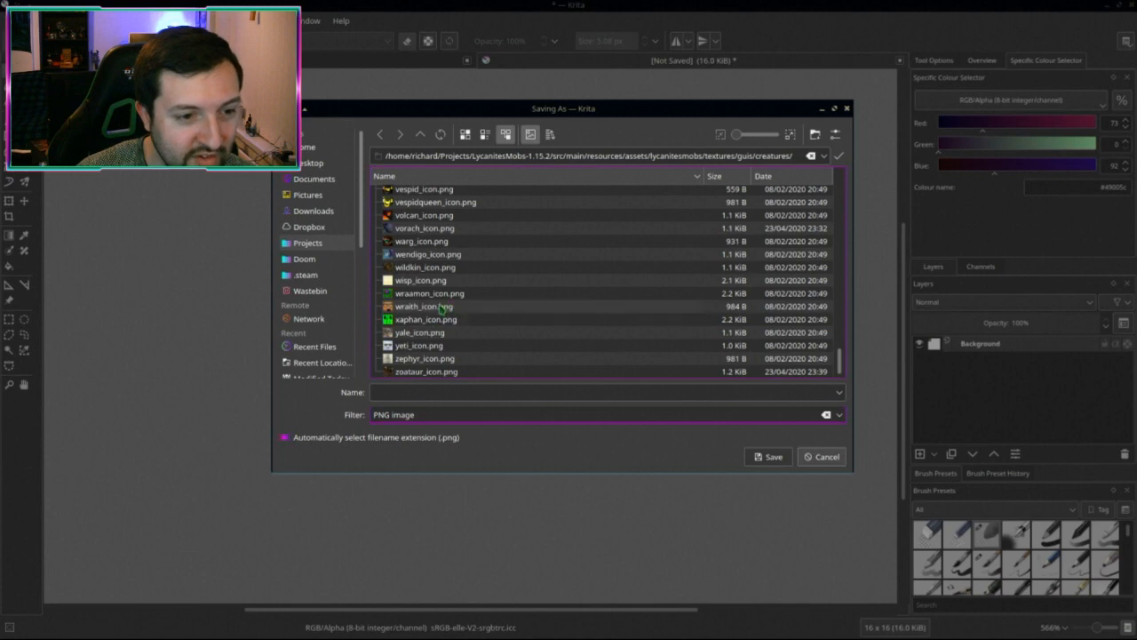
scroll(439, 280, up, 5)
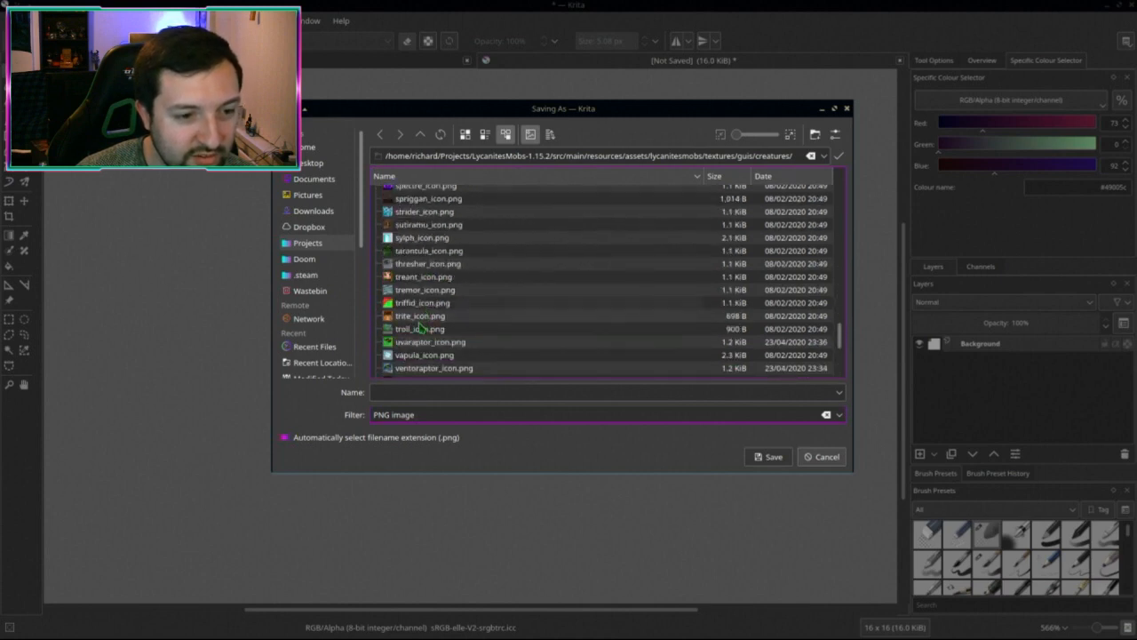
double_click(419, 317)
click(637, 302)
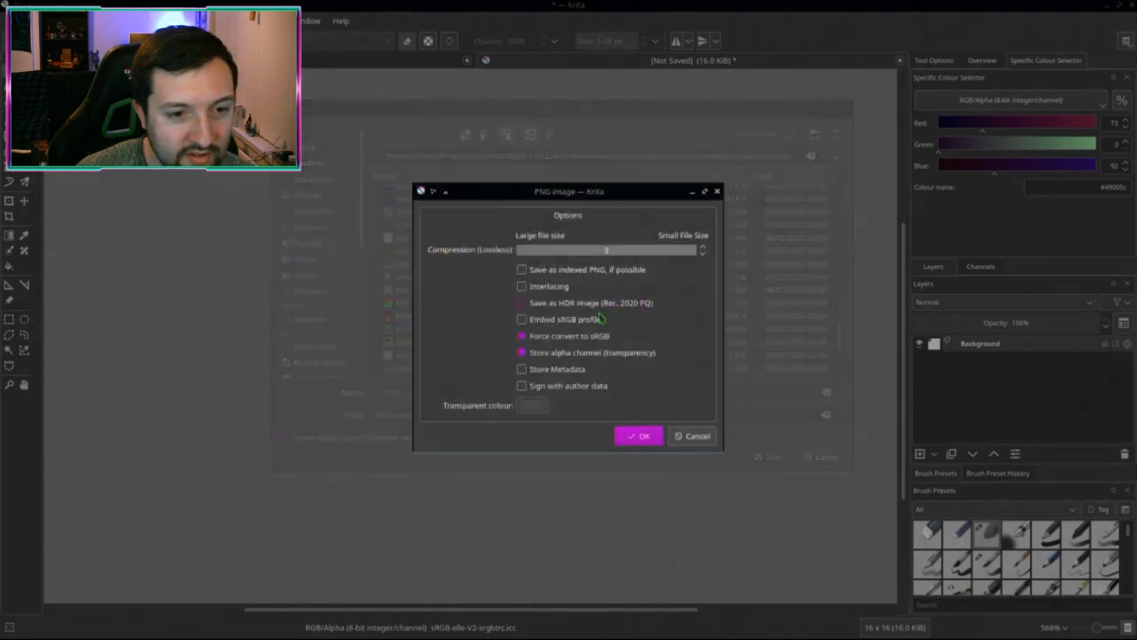
click(640, 436)
key(ctrl+w)
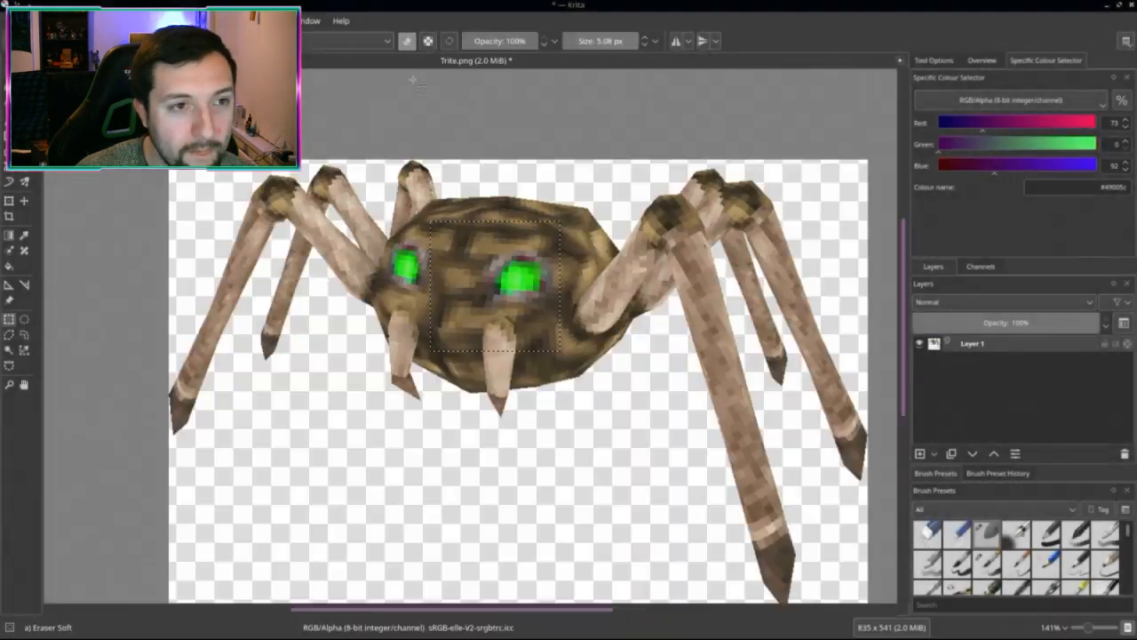
key(ctrl+w)
Step: Answer Trite.png's unsaved-changes prompt and switch to Dolphin's LycanitesMobs-1.15.2 creatures icon folder
click(544, 320)
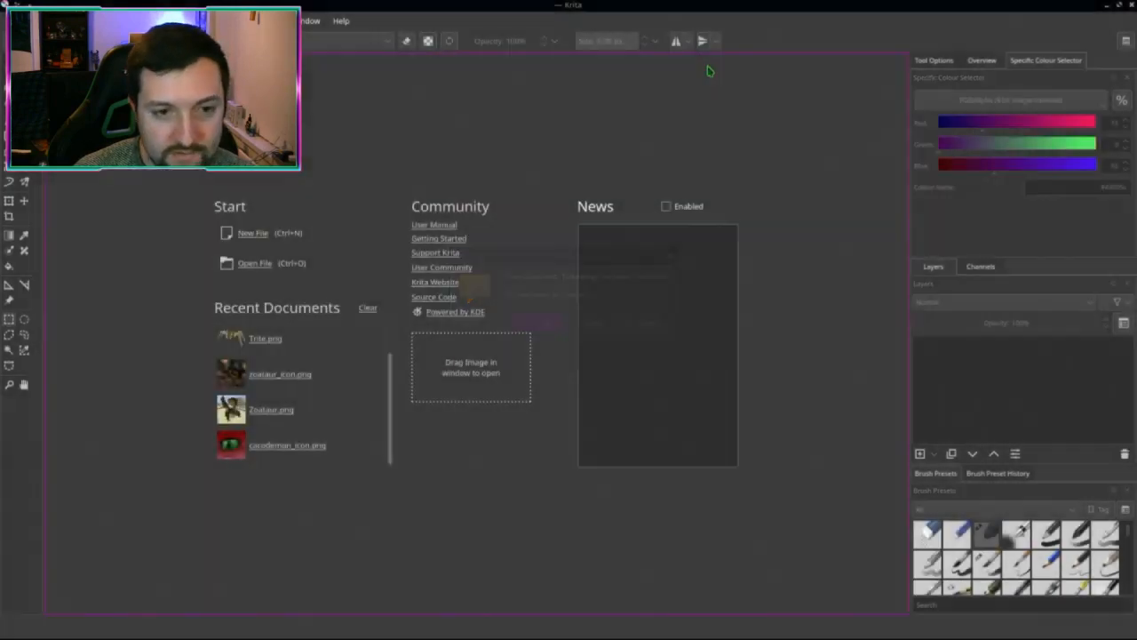
key(alt+Tab)
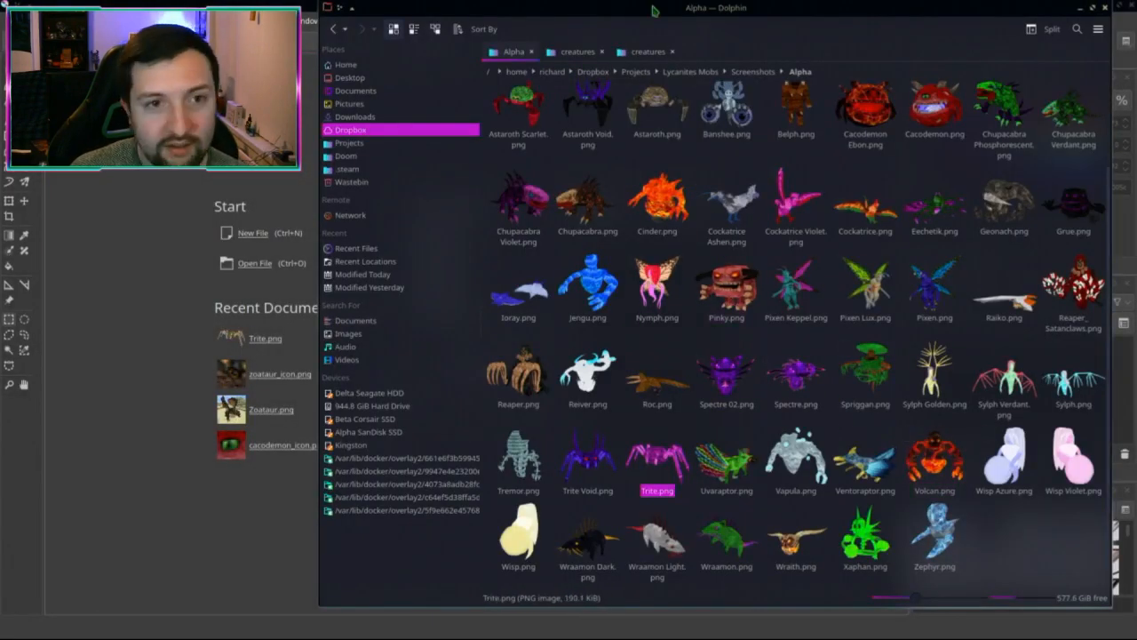
click(577, 51)
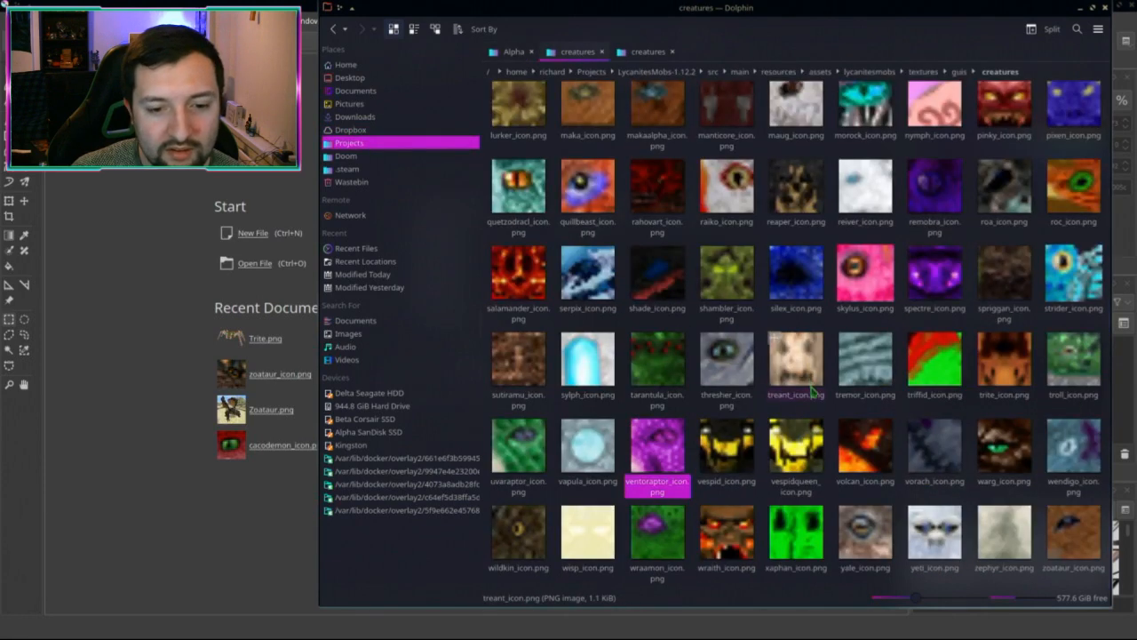
click(649, 53)
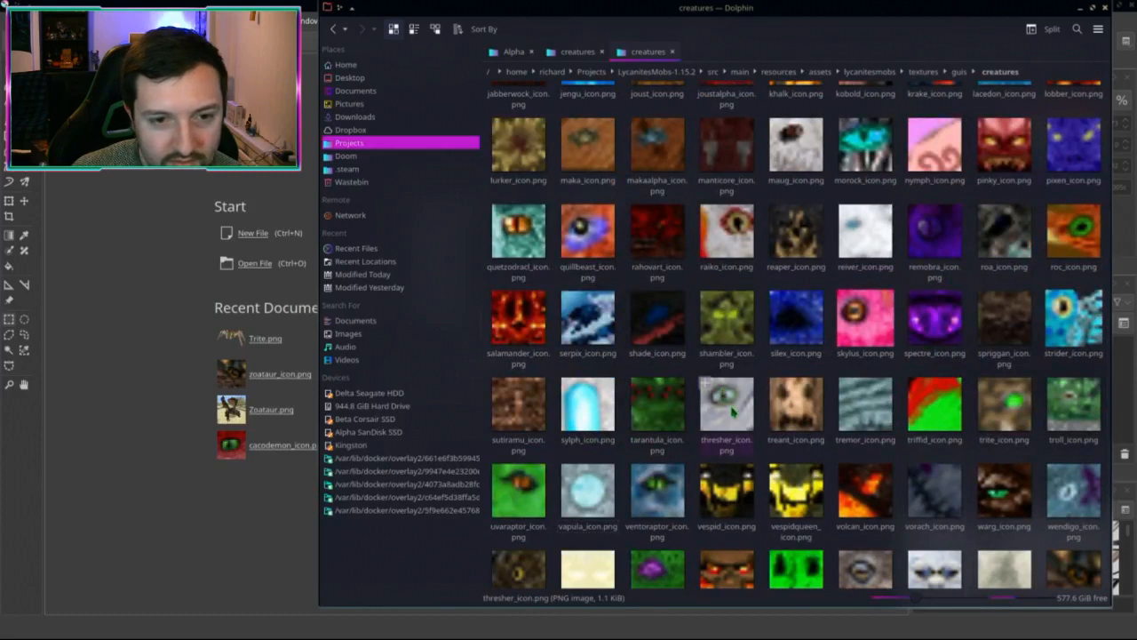
Step: Look over the creature icon files, selecting silex_icon.png and scrolling through the list
key(p)
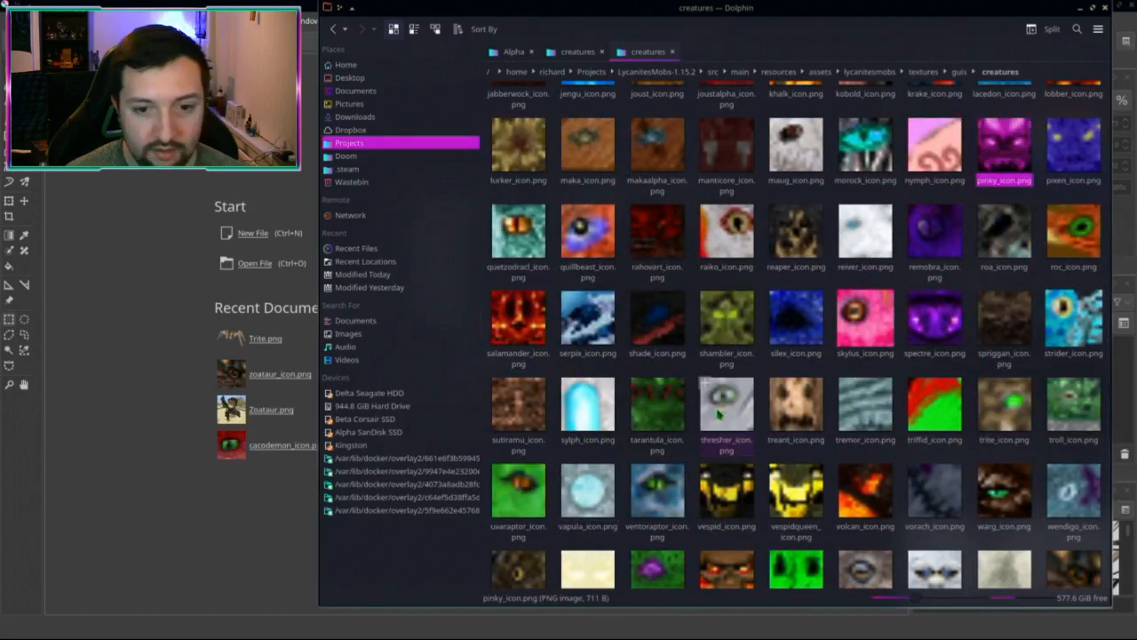
click(802, 351)
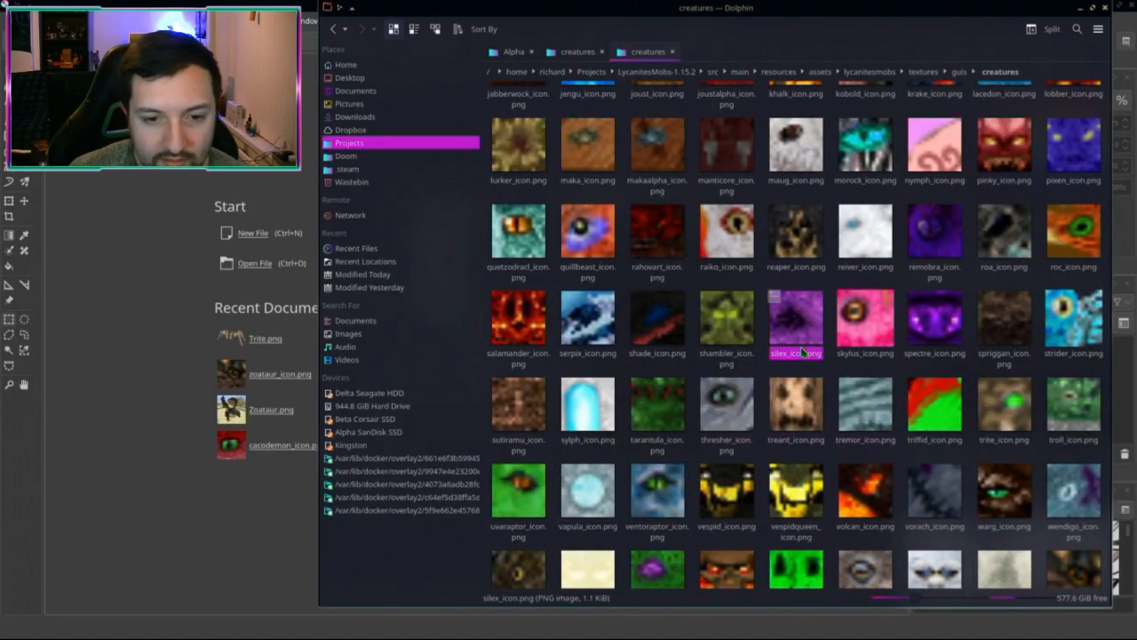
key(p)
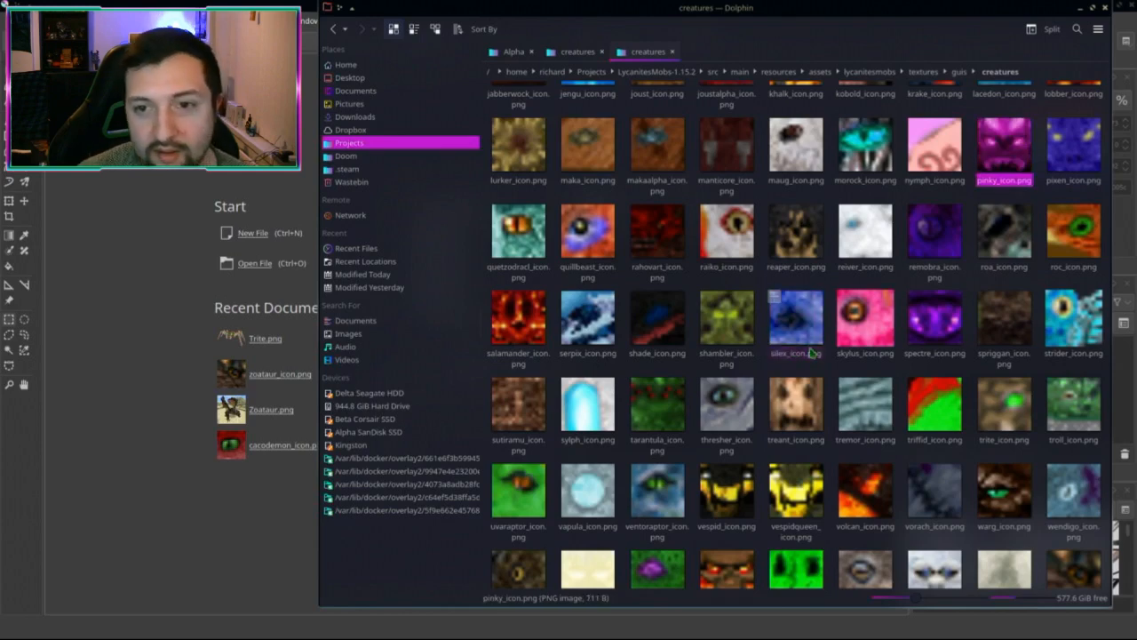
key(r)
key(o)
key(c)
scroll(679, 373, up, 3)
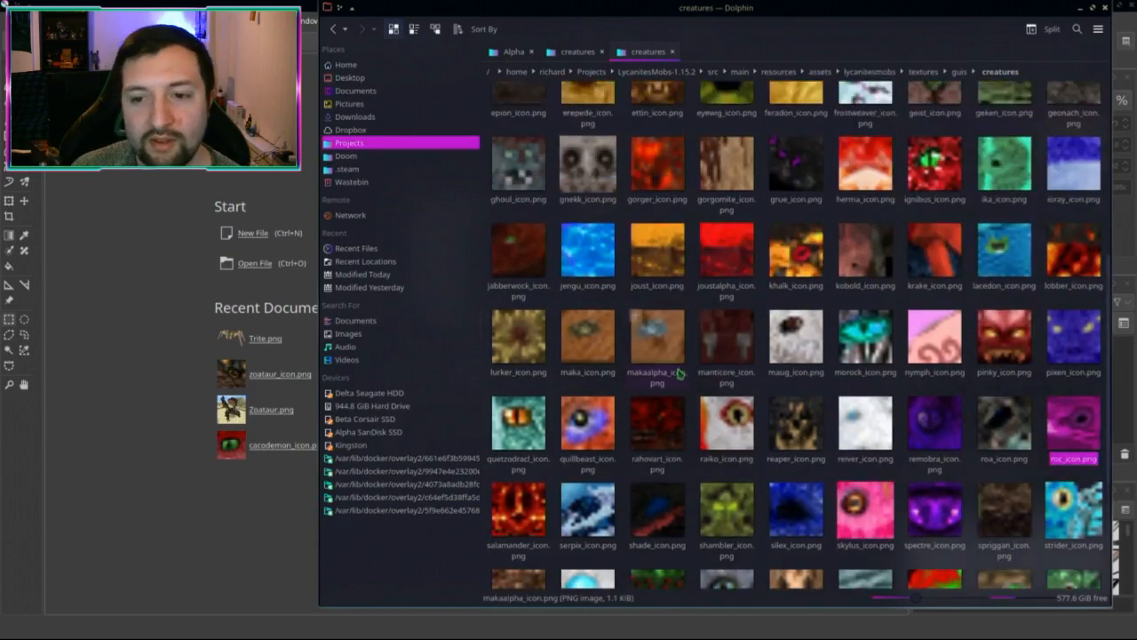
scroll(680, 373, up, 5)
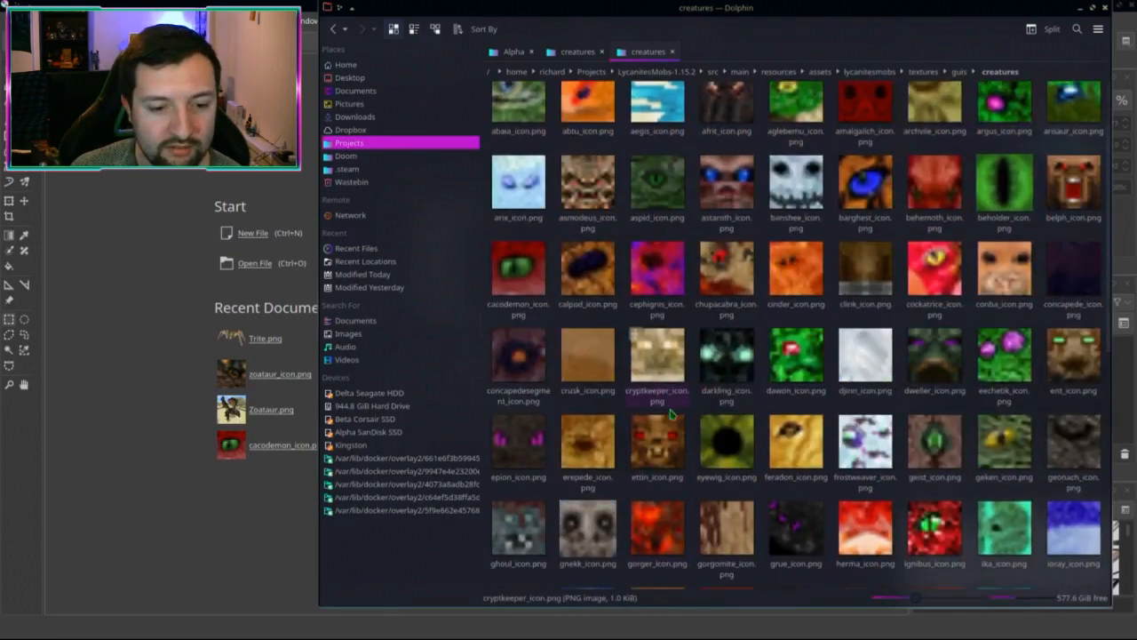
scroll(675, 413, down, 1)
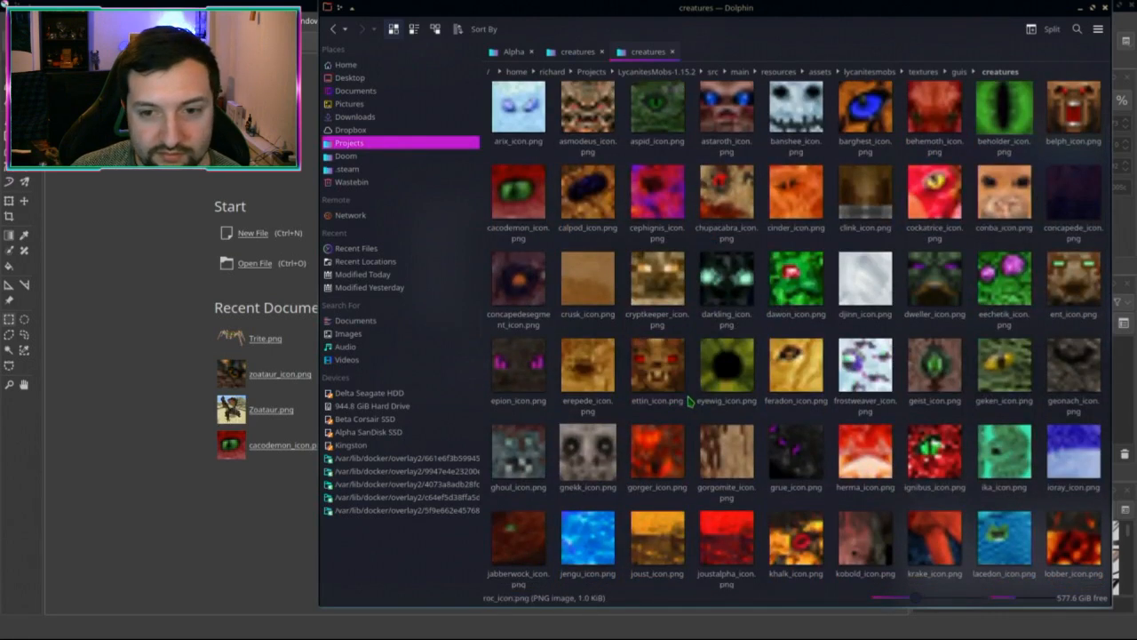
scroll(689, 402, up, 1)
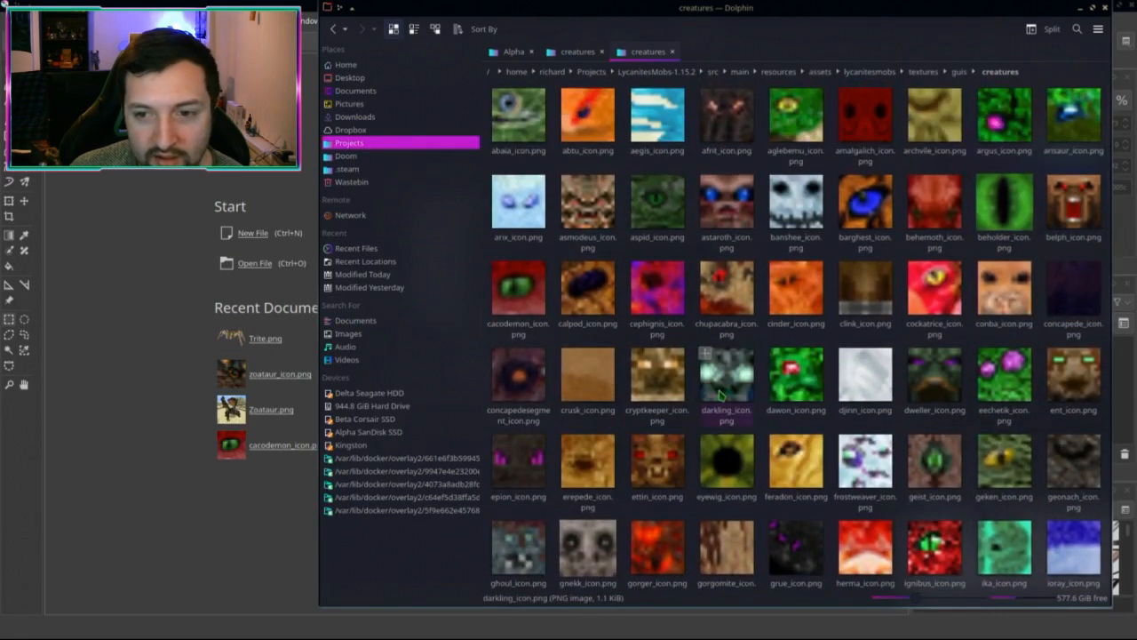
scroll(724, 391, down, 5)
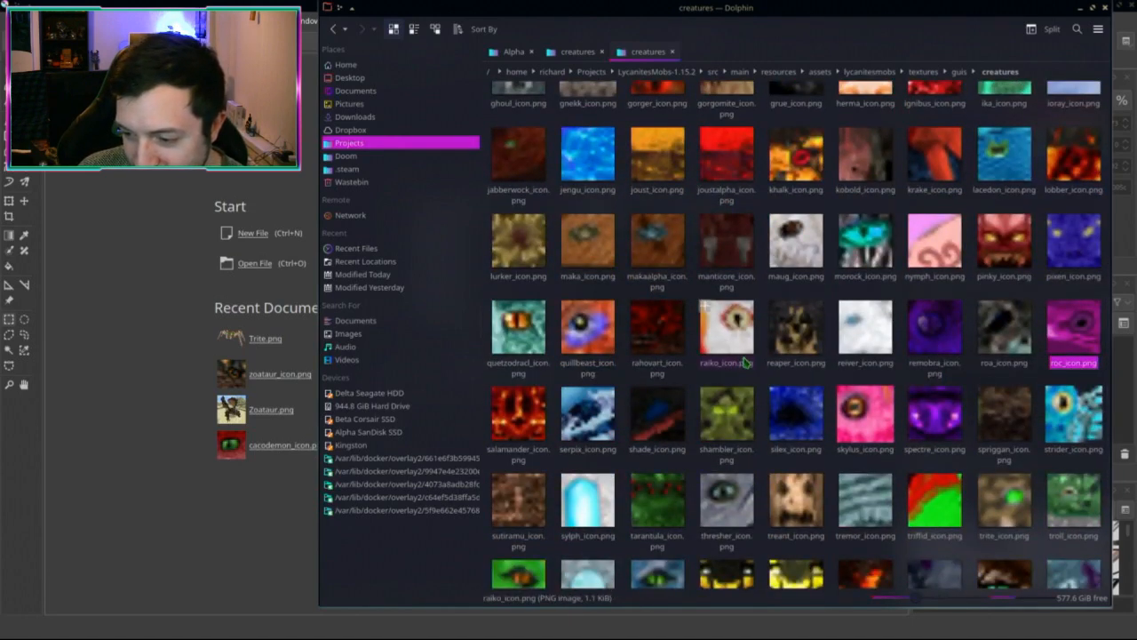
scroll(782, 371, down, 2)
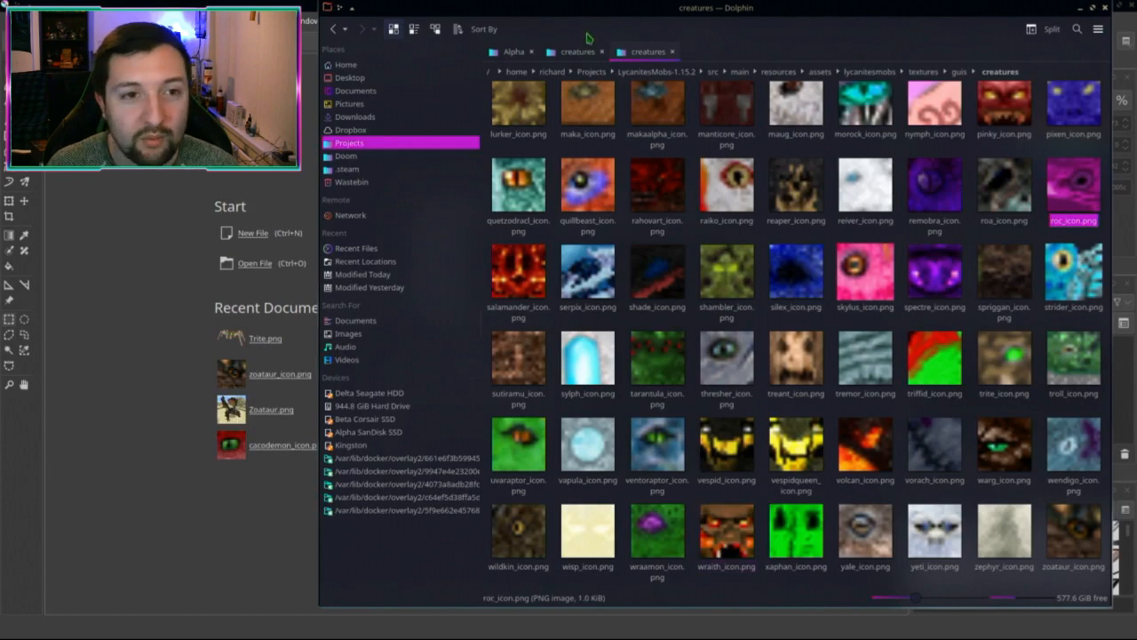
Step: Return to the Alpha screenshots and drag Wraith.png into Krita
click(517, 53)
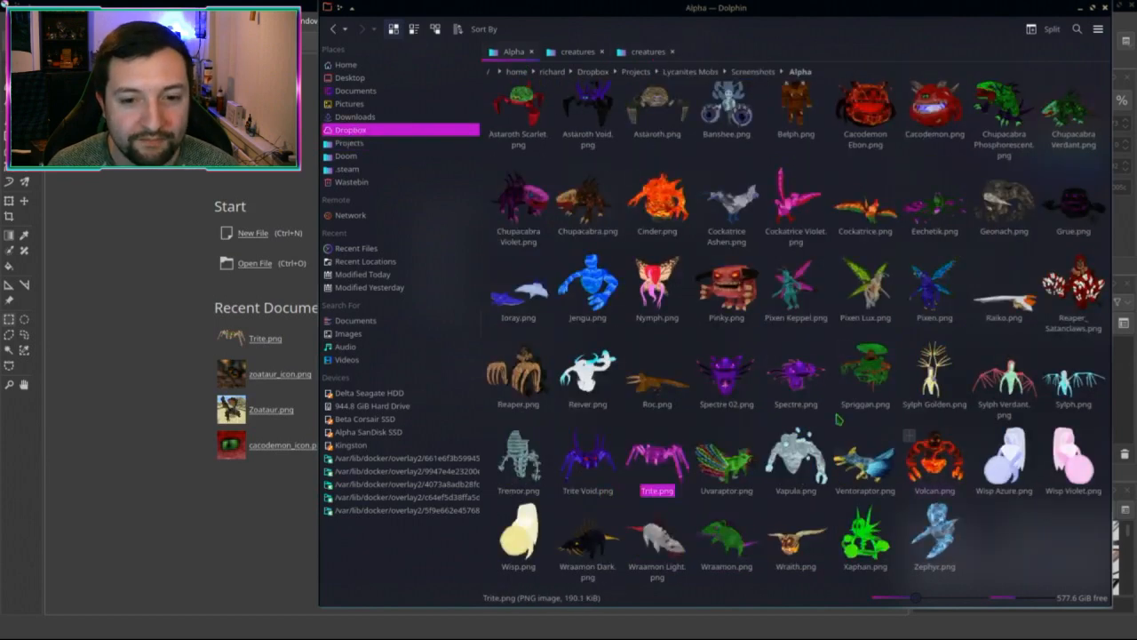
key(w)
key(w)
key(w)
key(w)
key(w)
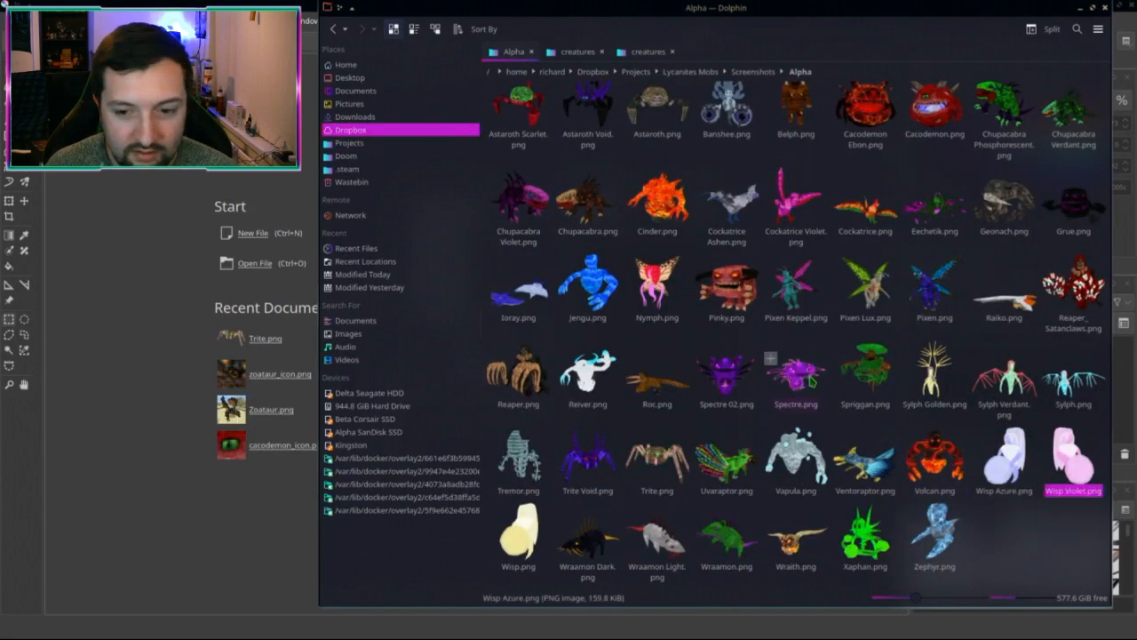
key(w)
key(w)
drag(794, 535, 156, 293)
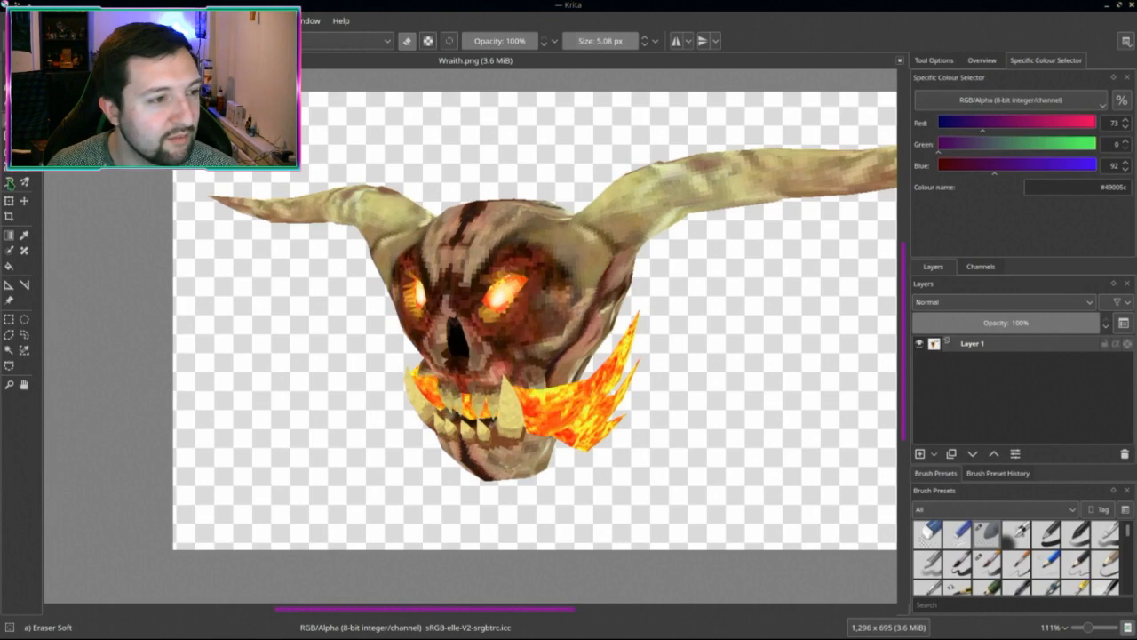
Step: Select a square around the wraith skull's face and make a new 179×179 image from it
click(10, 321)
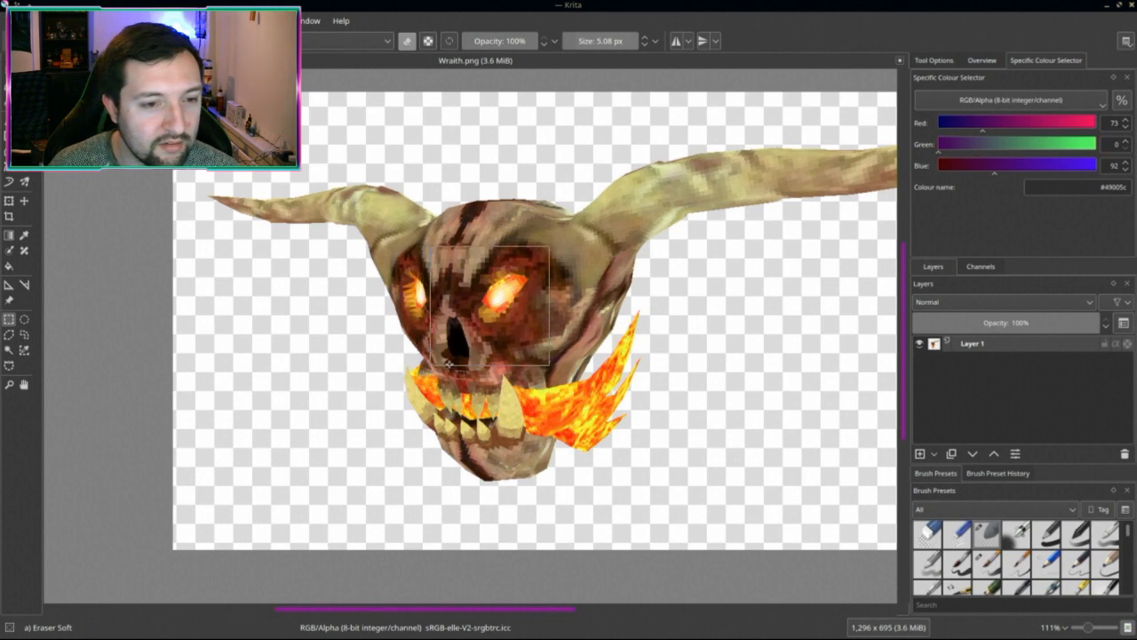
drag(452, 364, 433, 364)
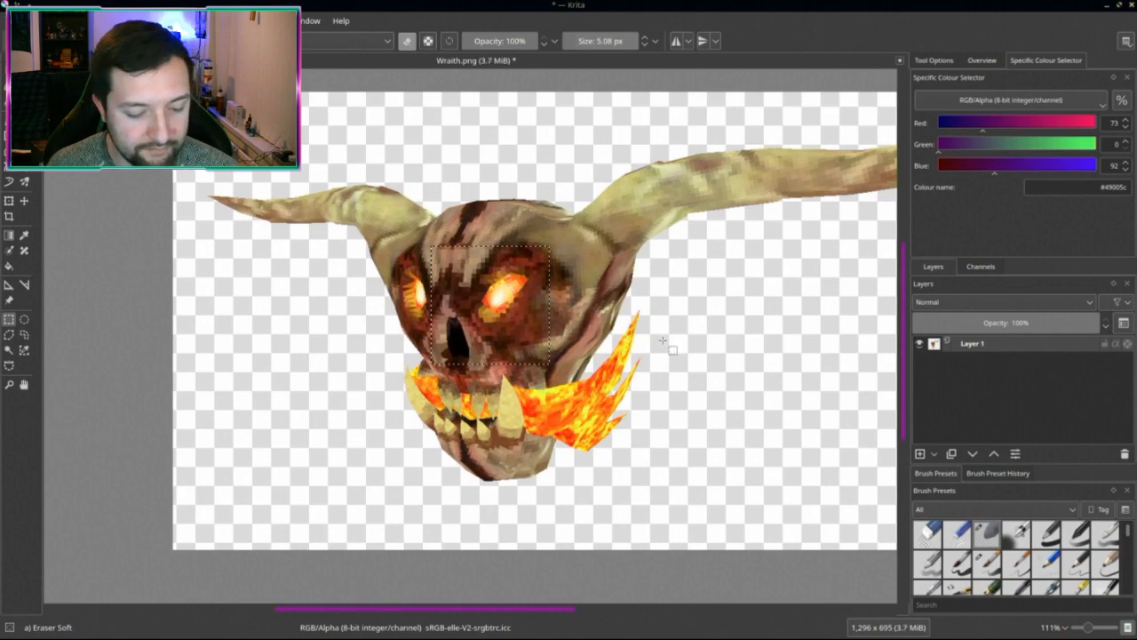
key(ctrl+n)
click(668, 477)
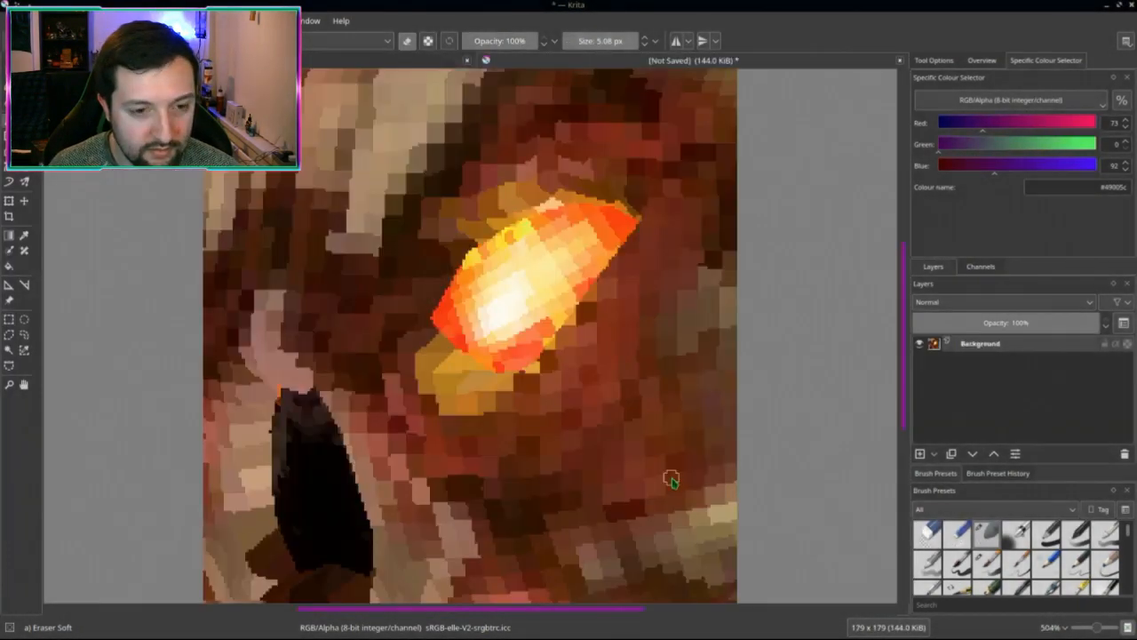
Step: Scale the new image down to 16×16 pixels
scroll(569, 424, down, 6)
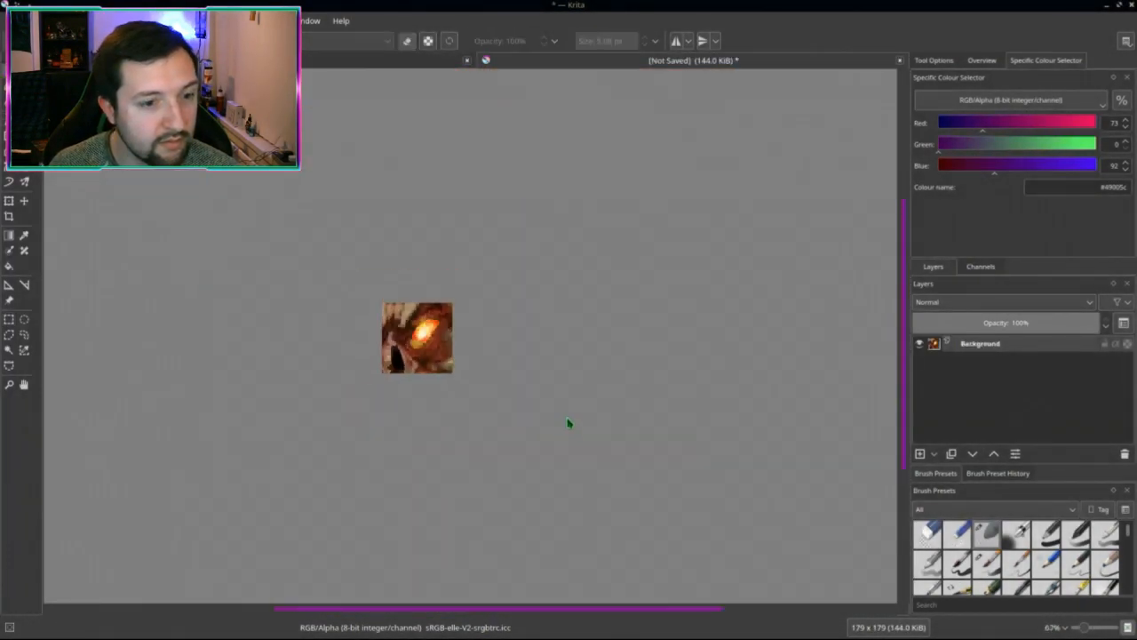
scroll(620, 388, up, 1)
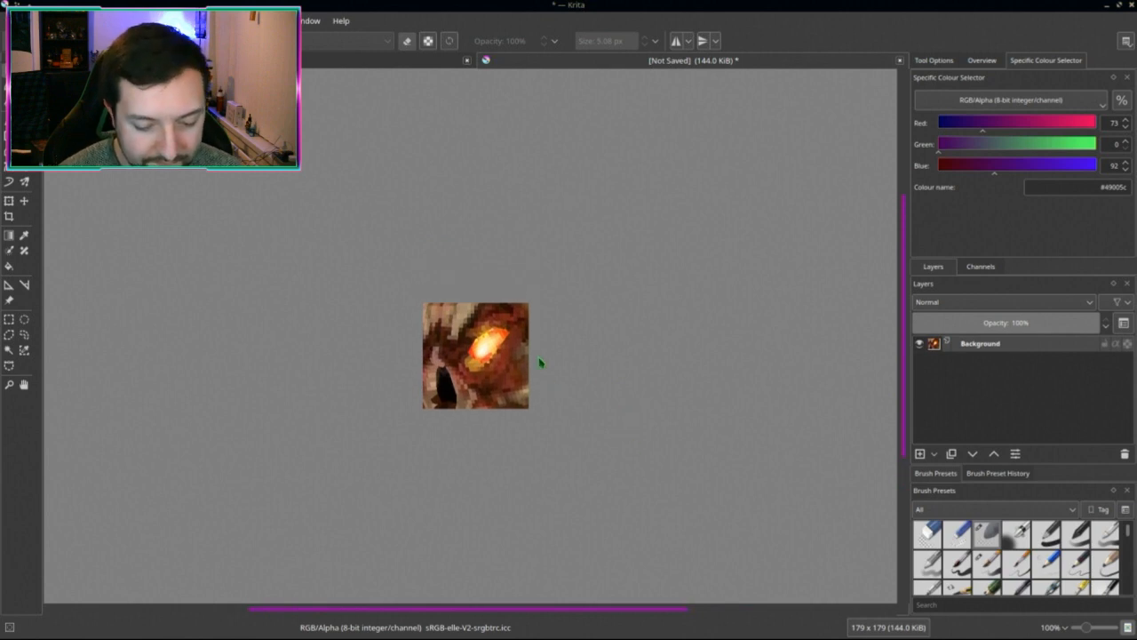
key(ctrl+alt+i)
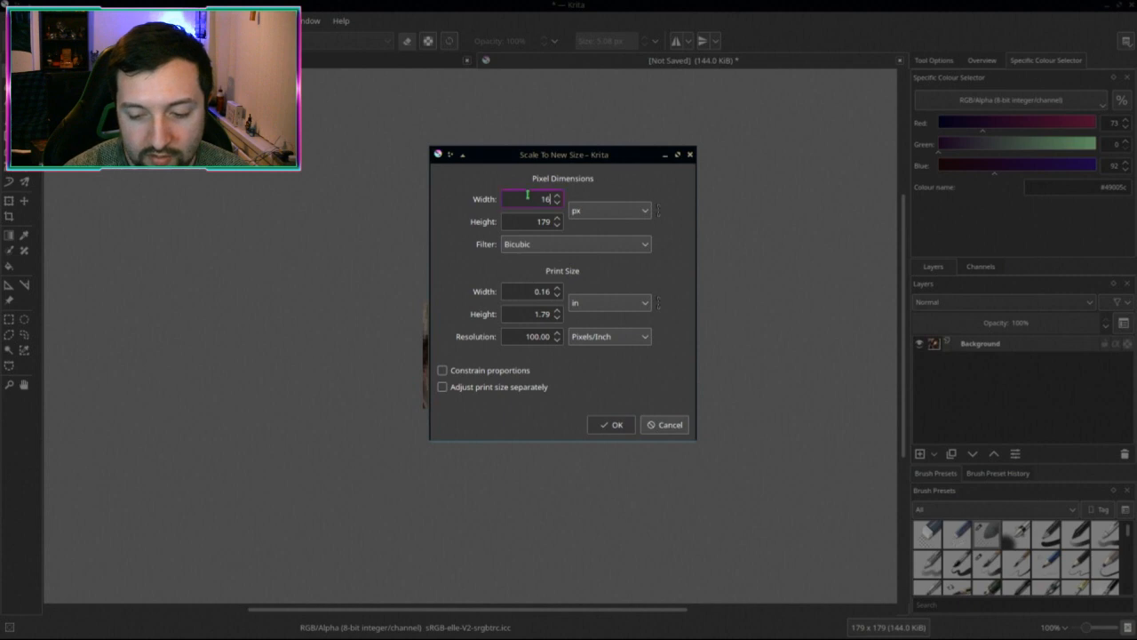
key(Return)
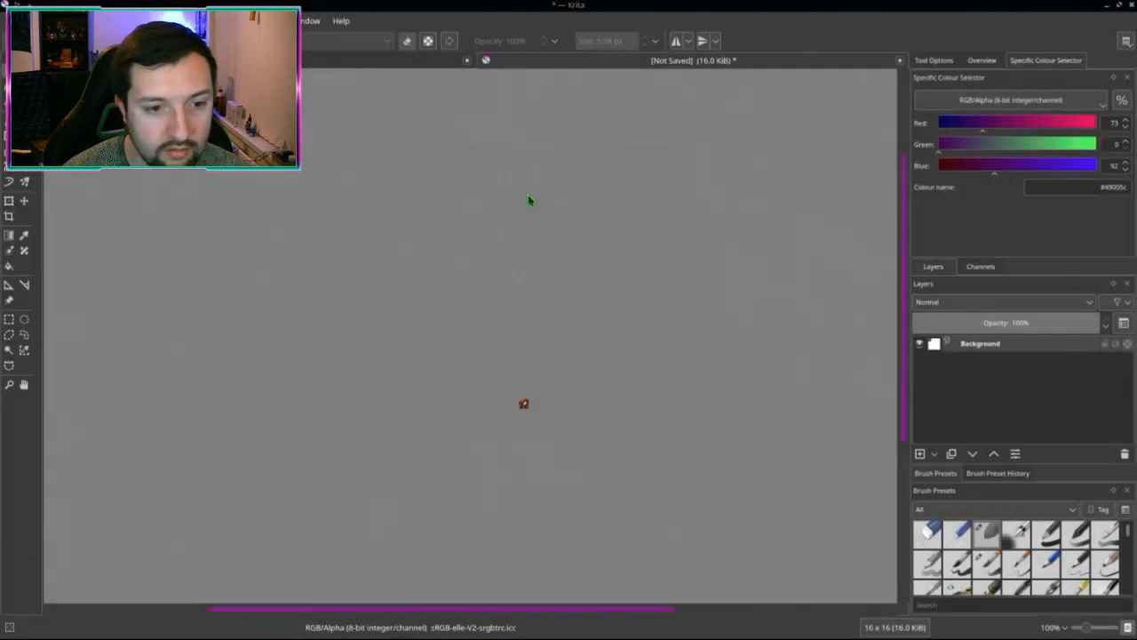
scroll(557, 355, up, 2)
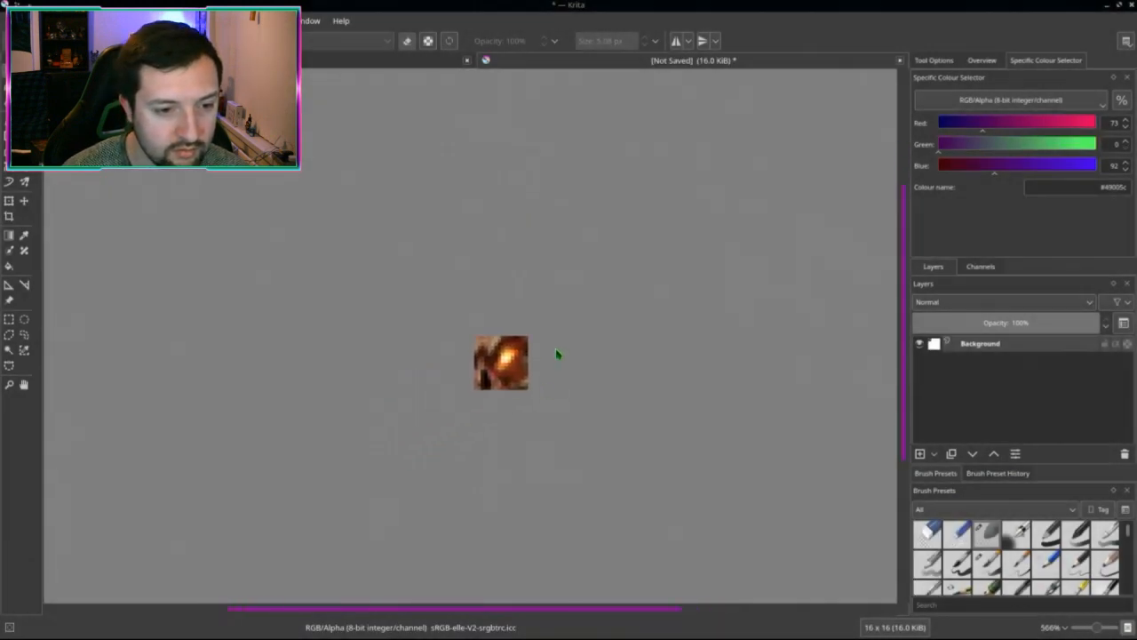
Step: Save it as PNG over wraith_icon.png, then close it and Wraith.png without saving
key(ctrl+s)
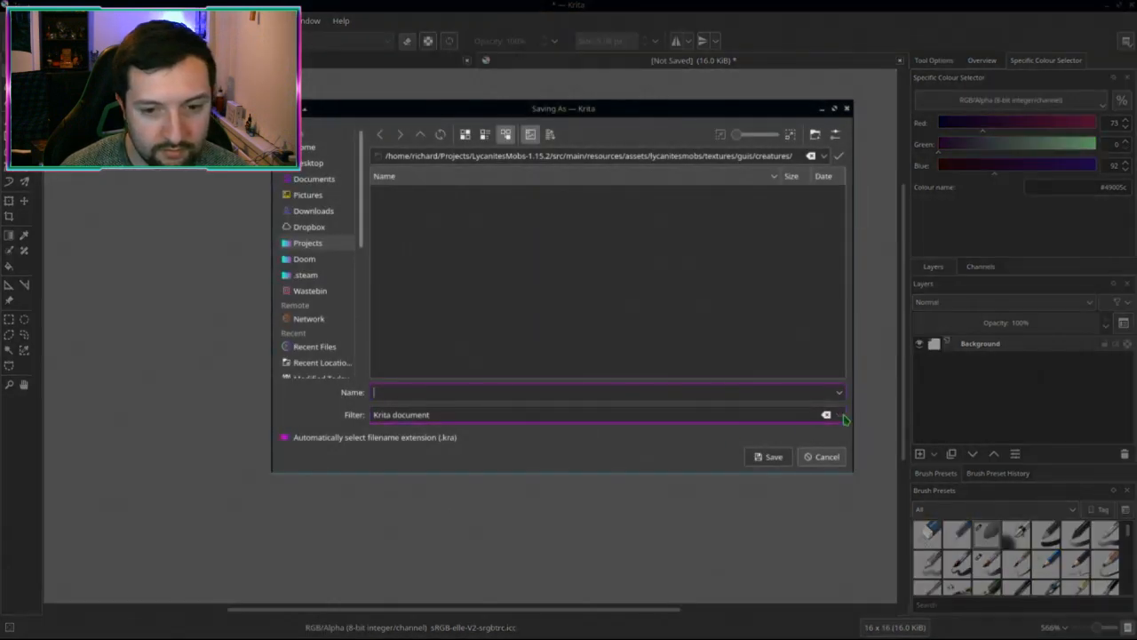
click(844, 416)
scroll(586, 457, down, 3)
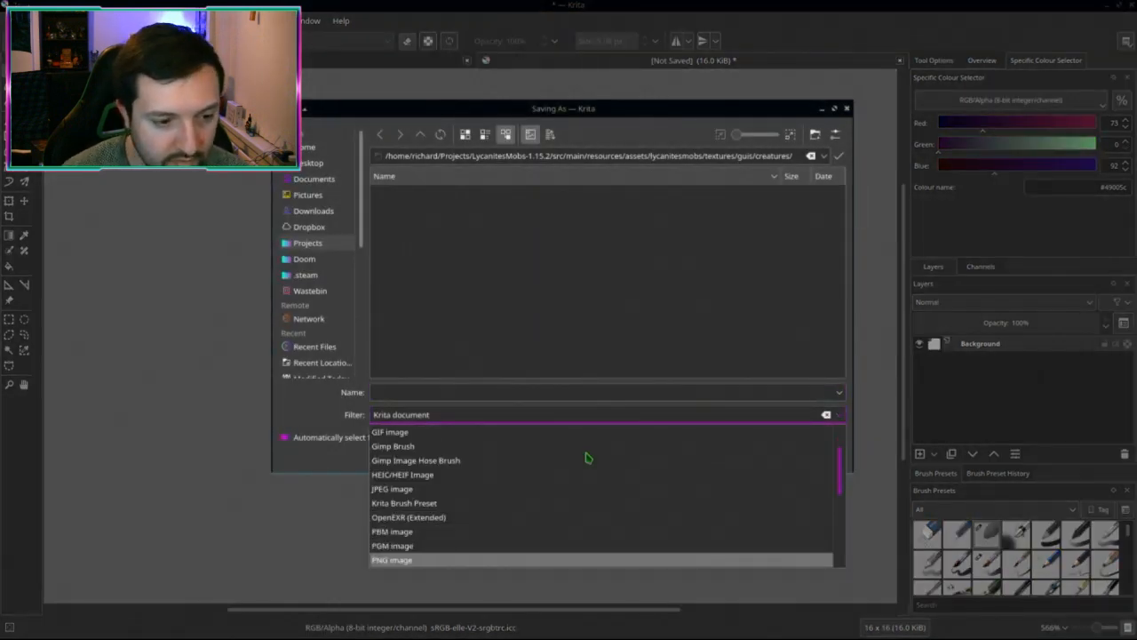
click(400, 553)
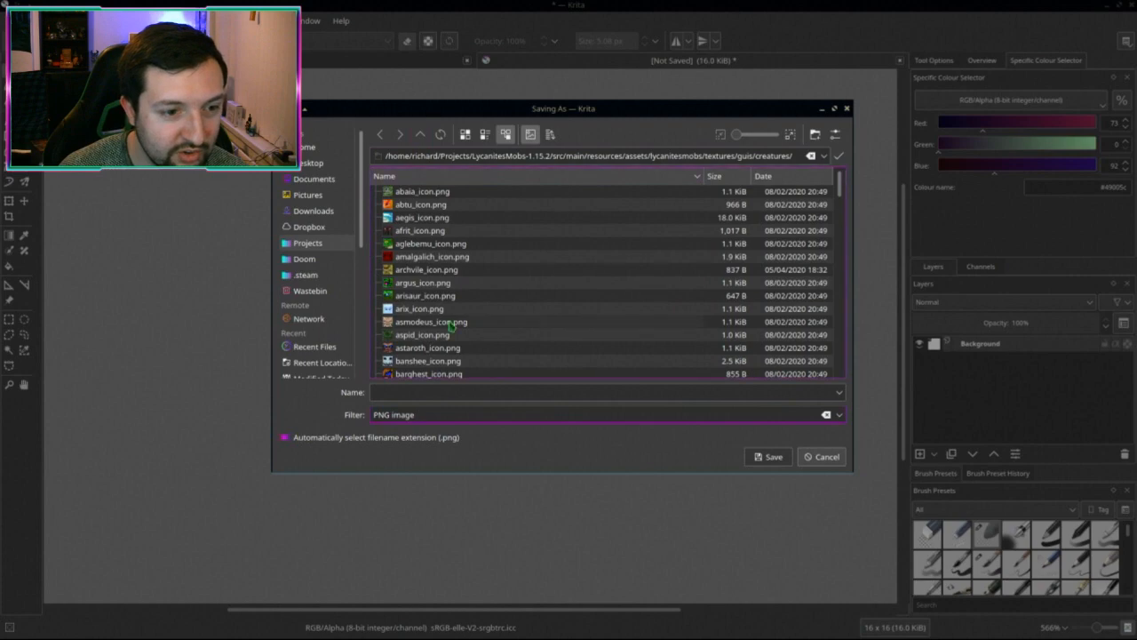
scroll(452, 326, down, 20)
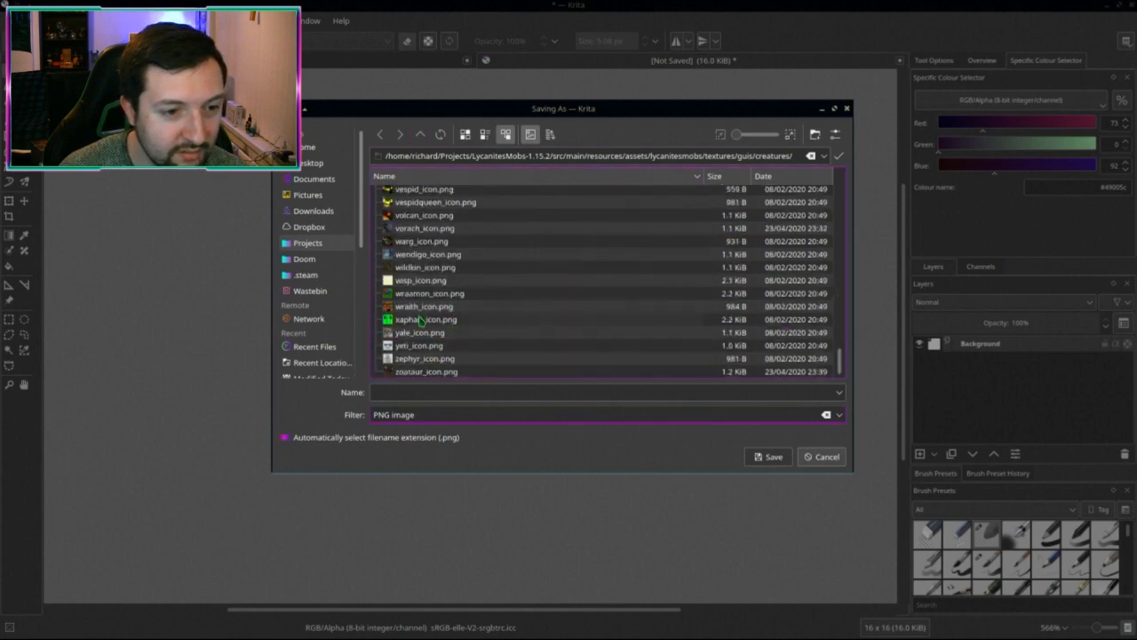
double_click(417, 307)
click(645, 295)
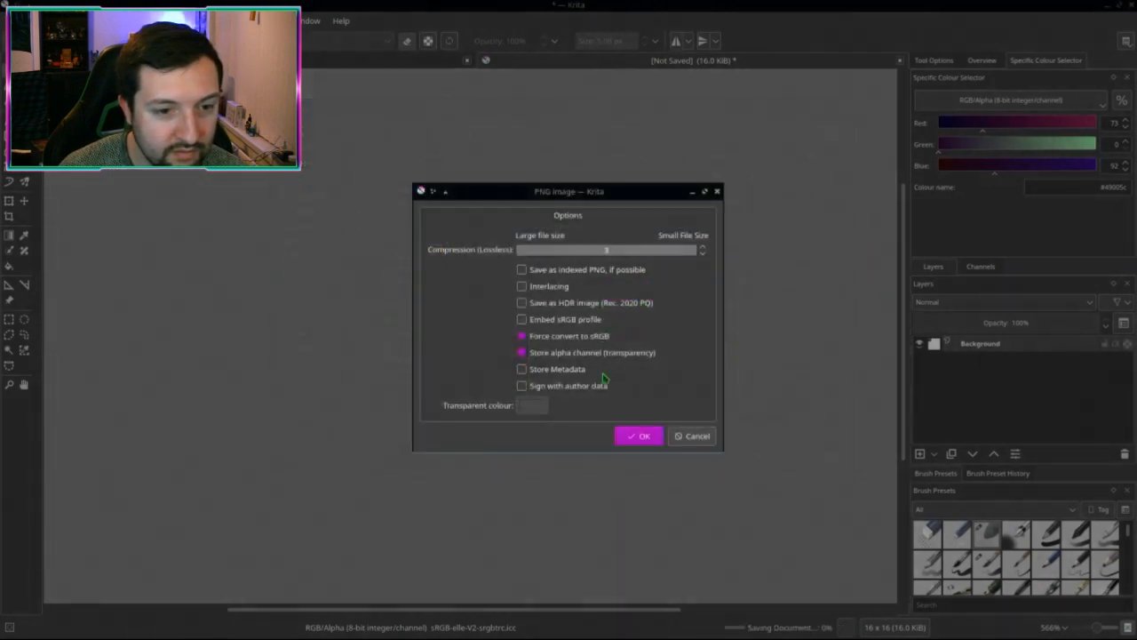
click(637, 434)
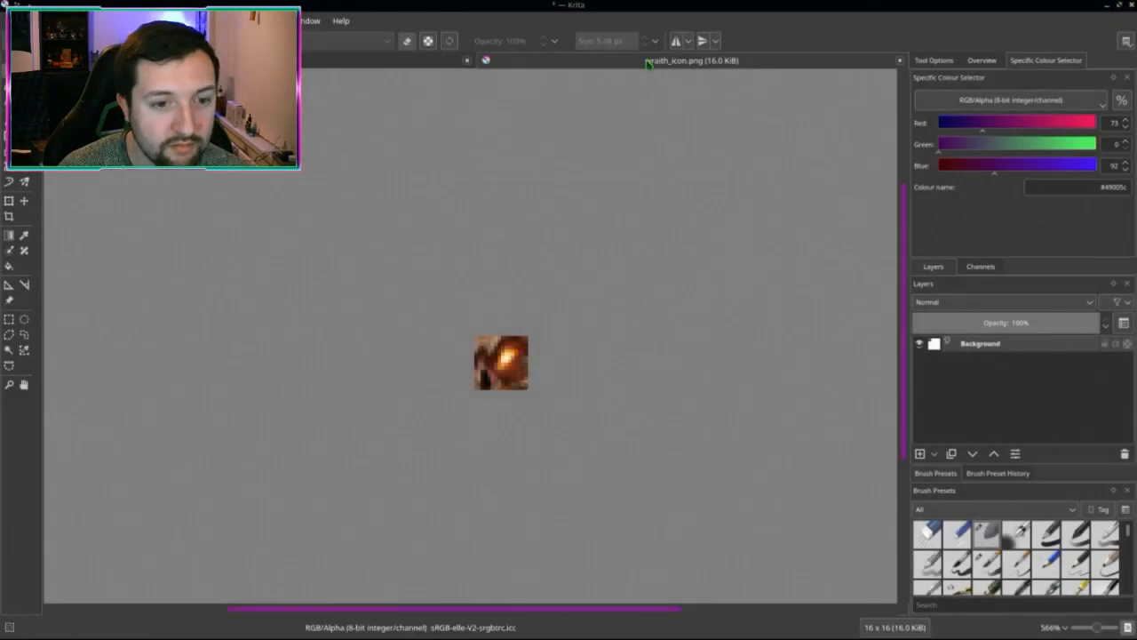
key(ctrl+w)
key(ctrl+w)
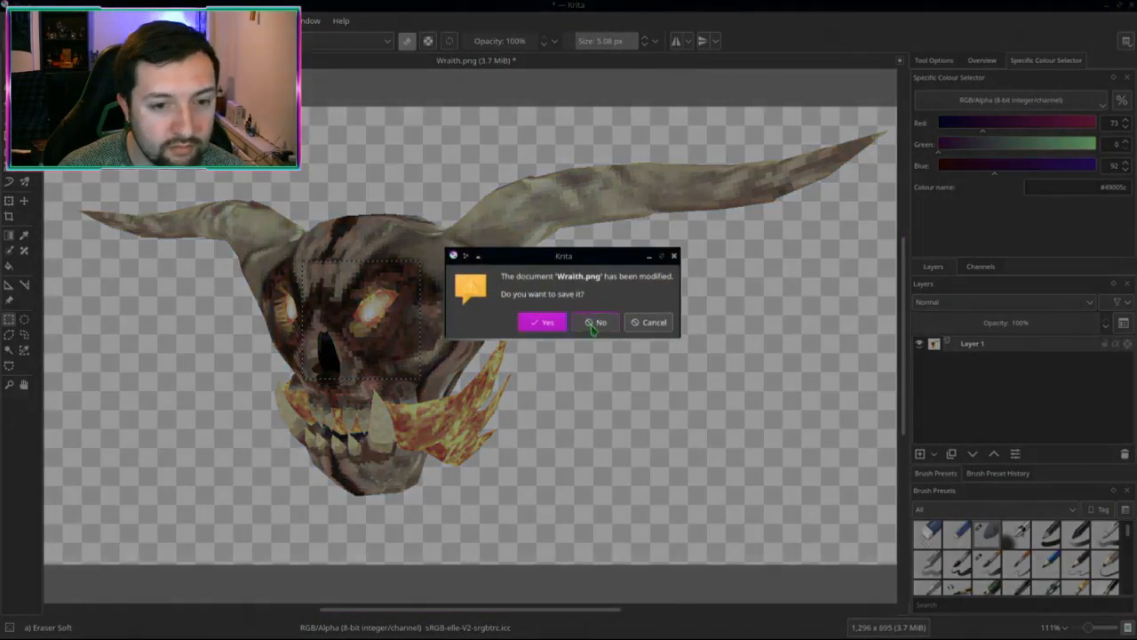
click(591, 323)
Step: In Dolphin, clear the previous selection and show the mod's creatures icon folder
key(alt+Tab)
key(alt+Tab)
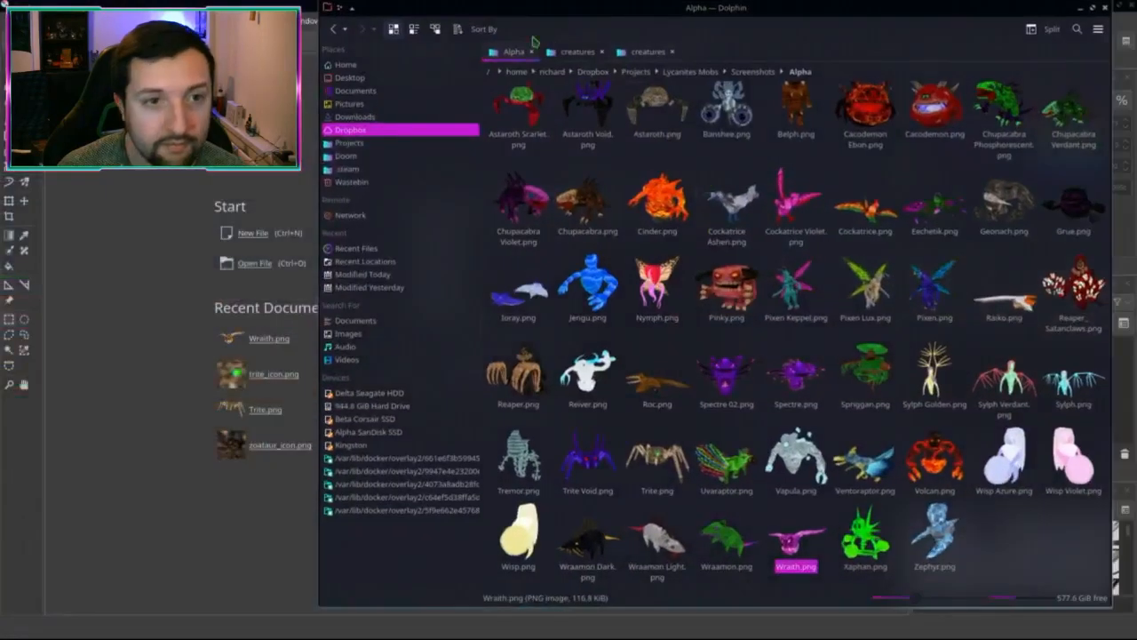
click(578, 52)
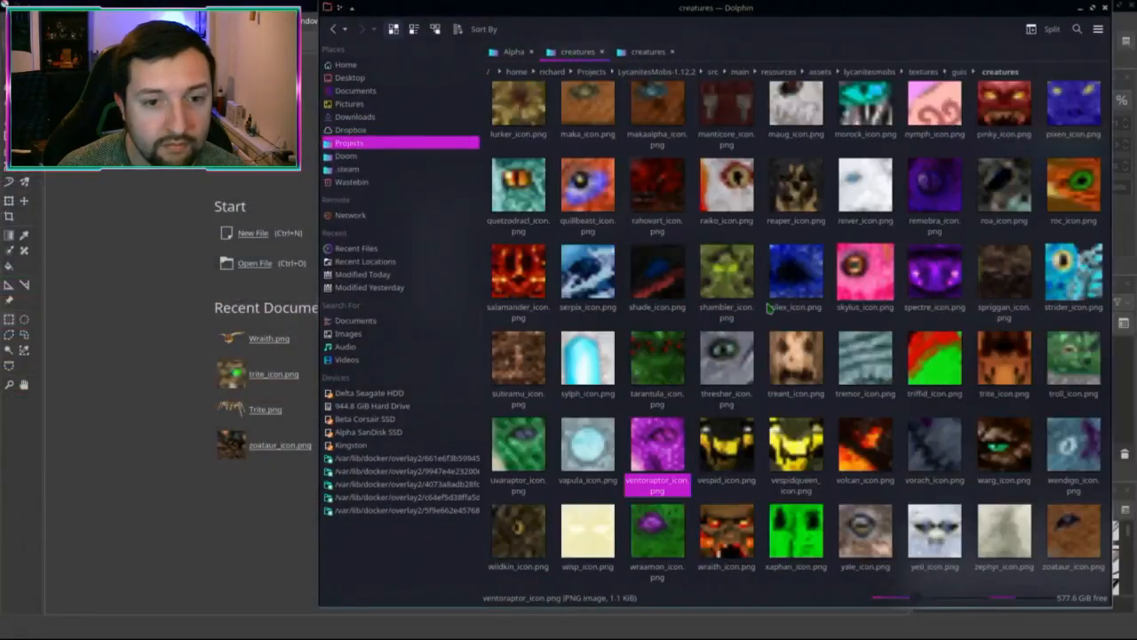
click(833, 585)
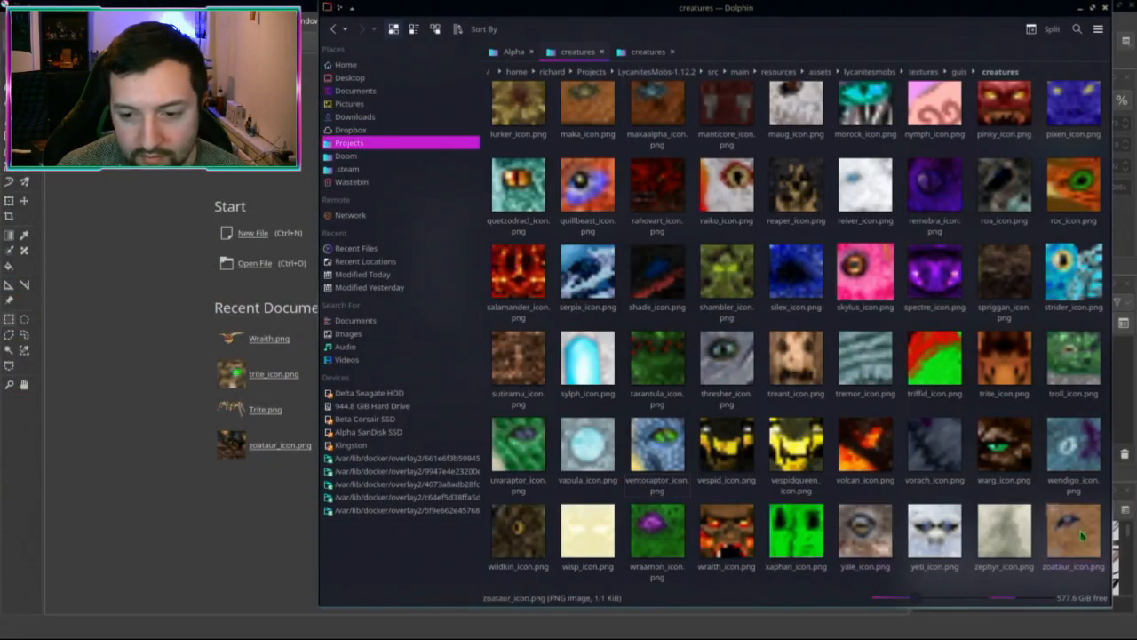
click(641, 53)
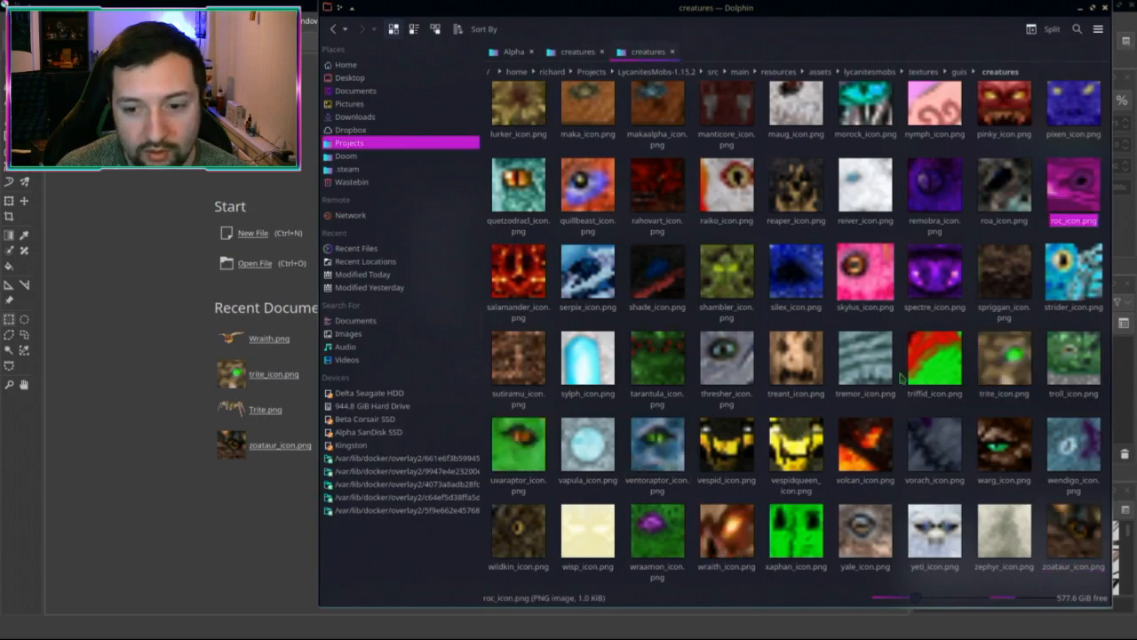
Step: Select the zoataur, wraith, ventoraptor, uvaraptor and trite icon files together
click(1078, 555)
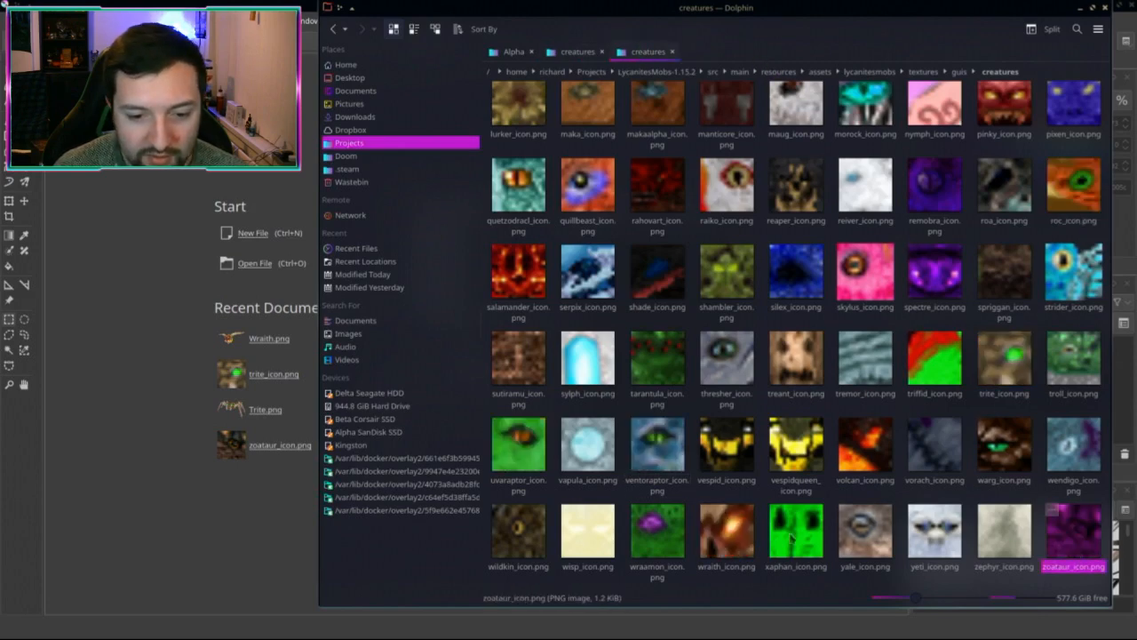
ctrl+click(727, 543)
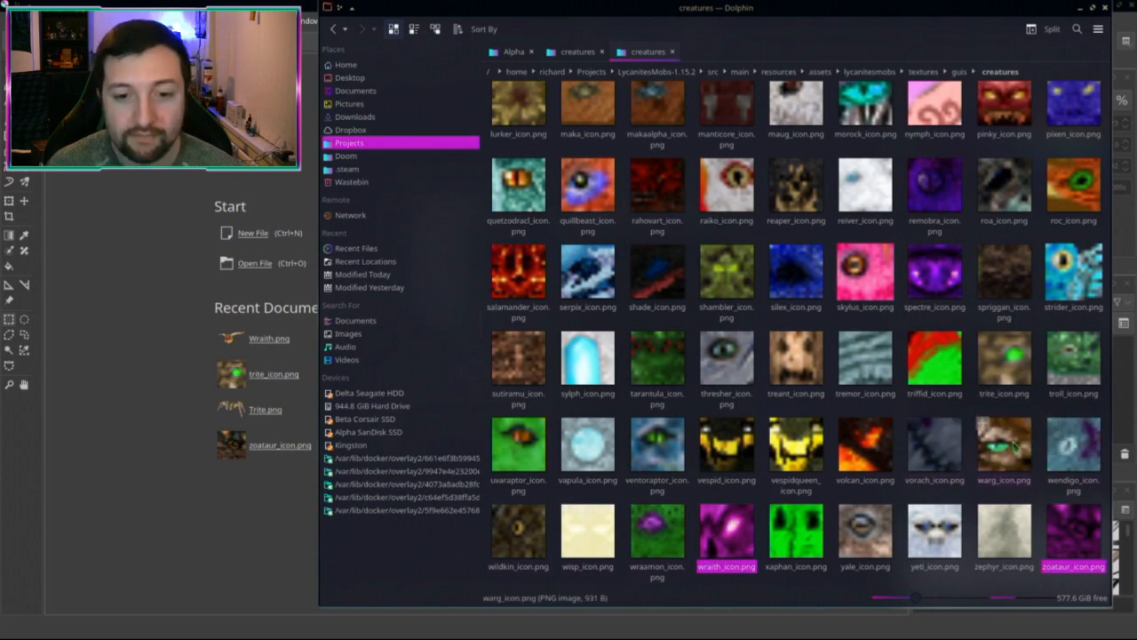
ctrl+click(677, 458)
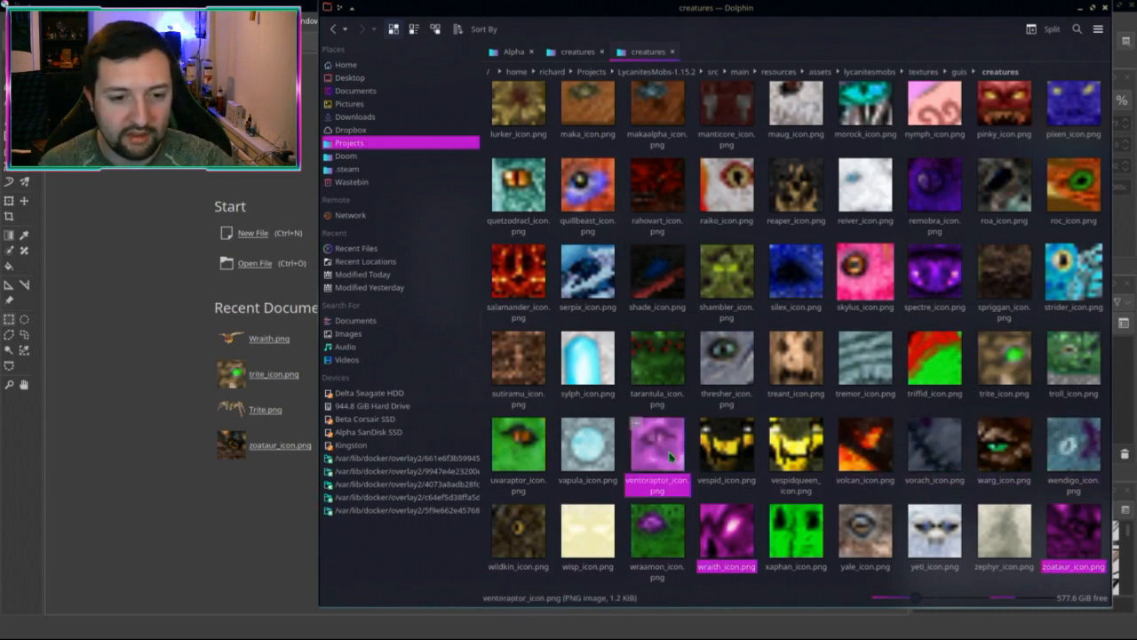
ctrl+click(511, 451)
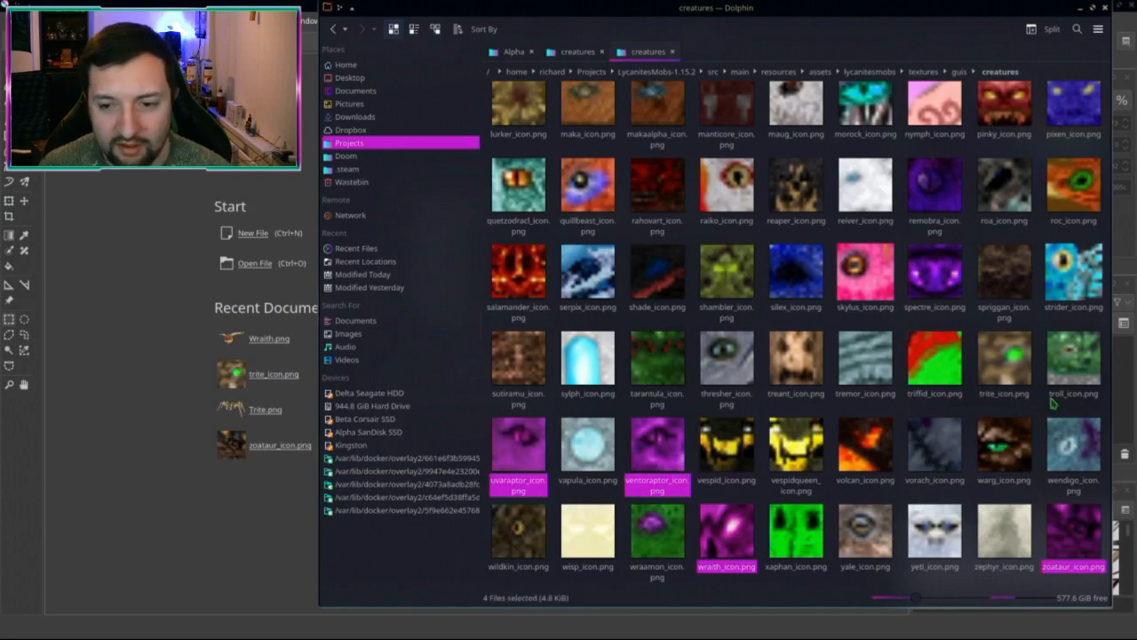
ctrl+click(1004, 358)
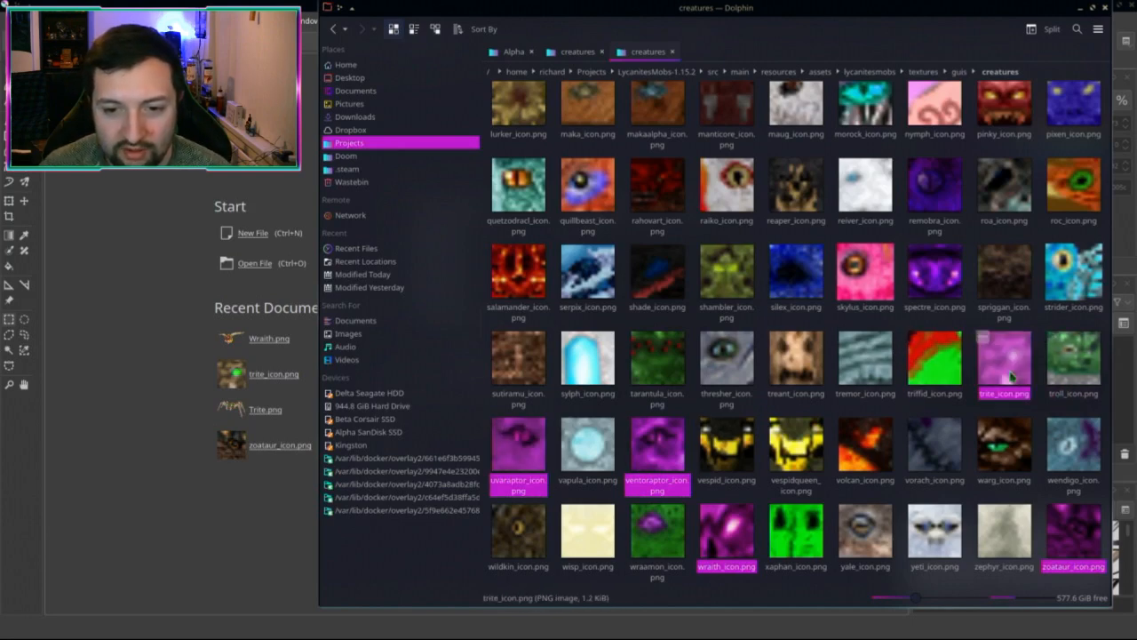
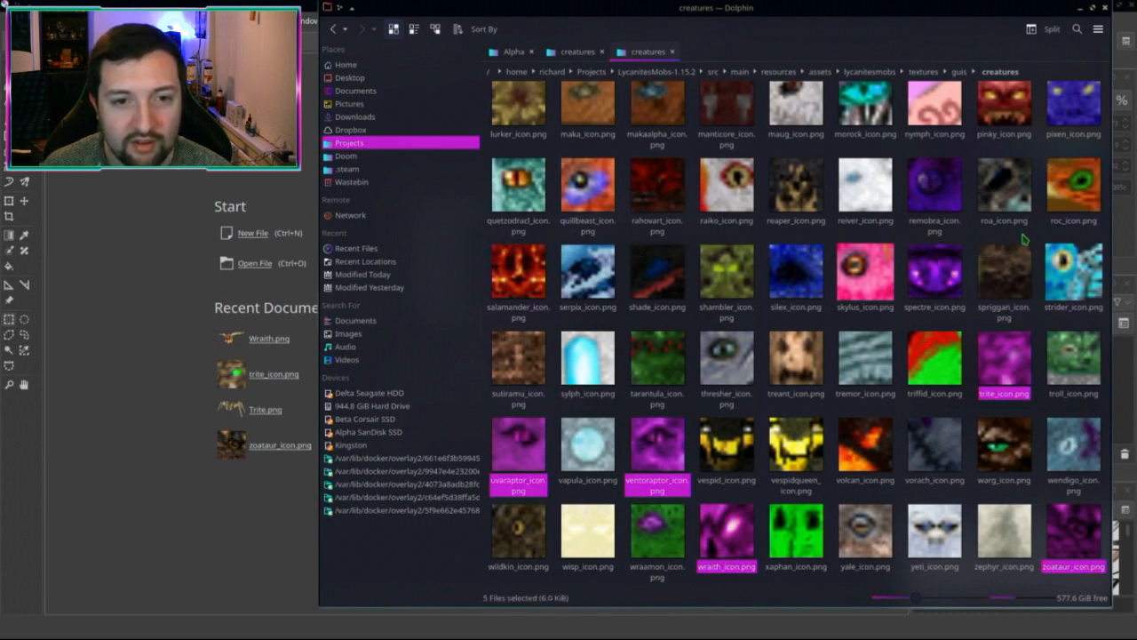
Step: Paste the trite, uvaraptor, ventoraptor, wraith and zoataur icons into the 1.12.2 creatures icon folder
scroll(960, 267, up, 10)
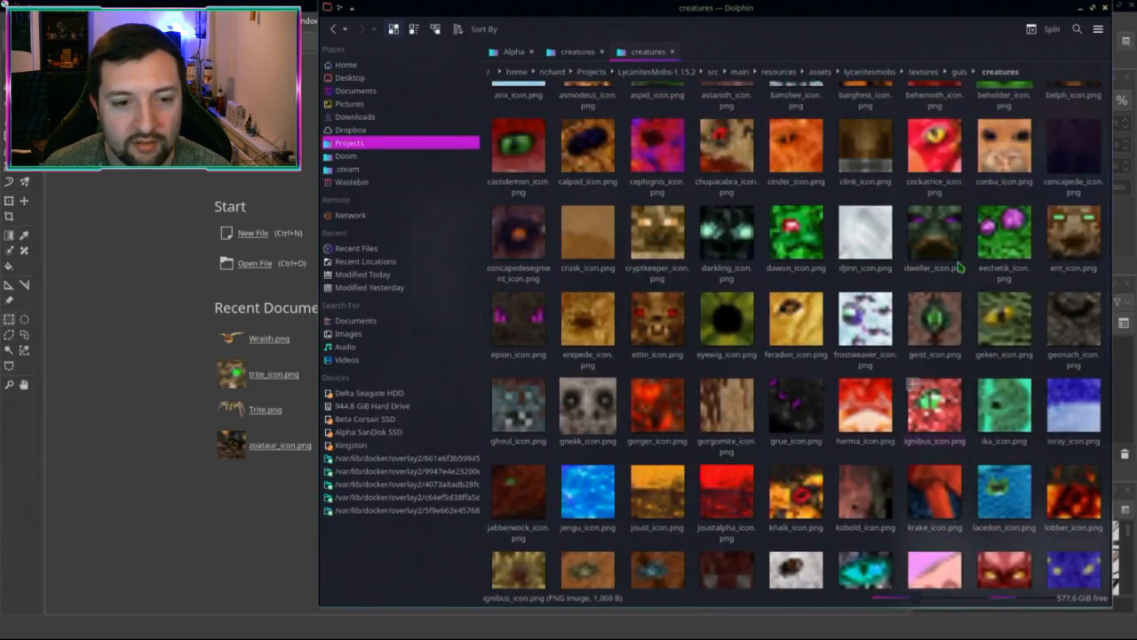
scroll(960, 266, up, 3)
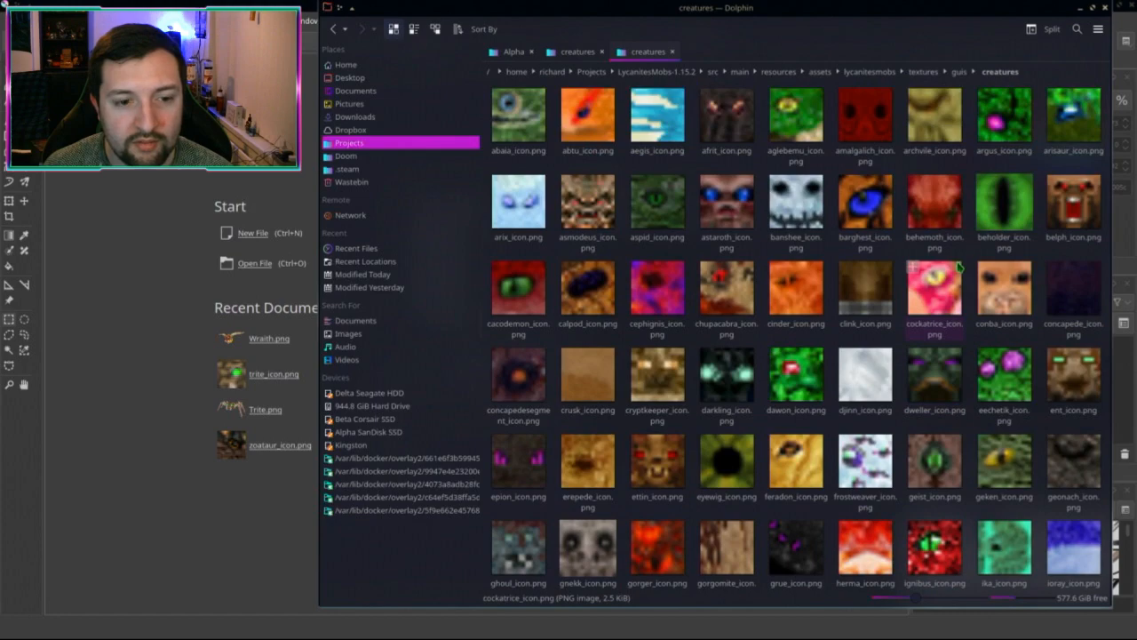
scroll(959, 266, down, 13)
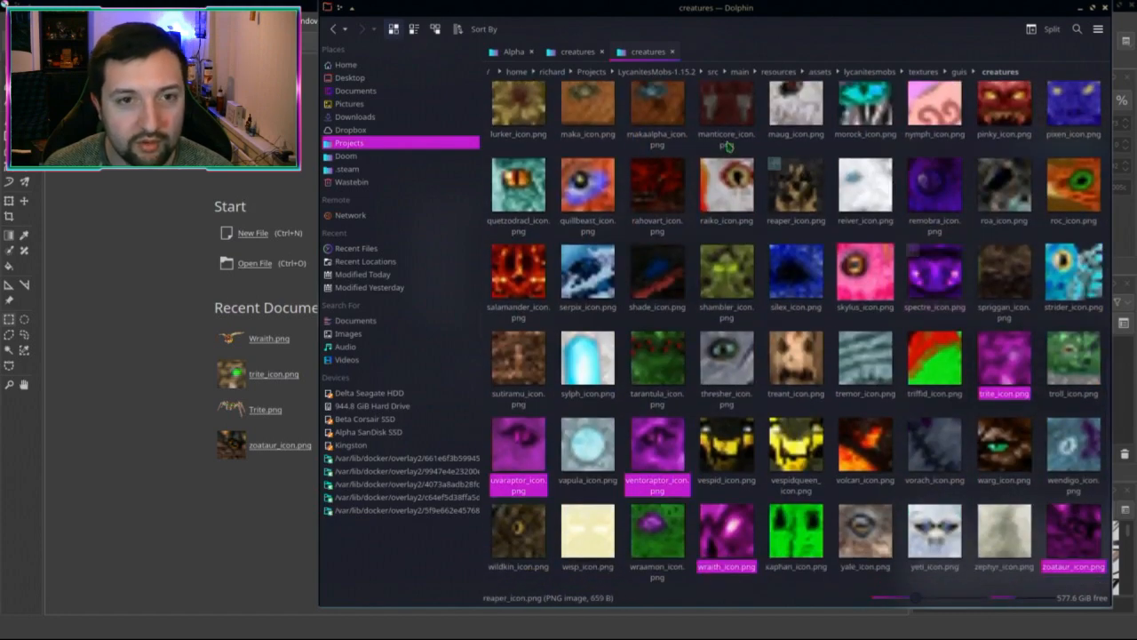
click(573, 52)
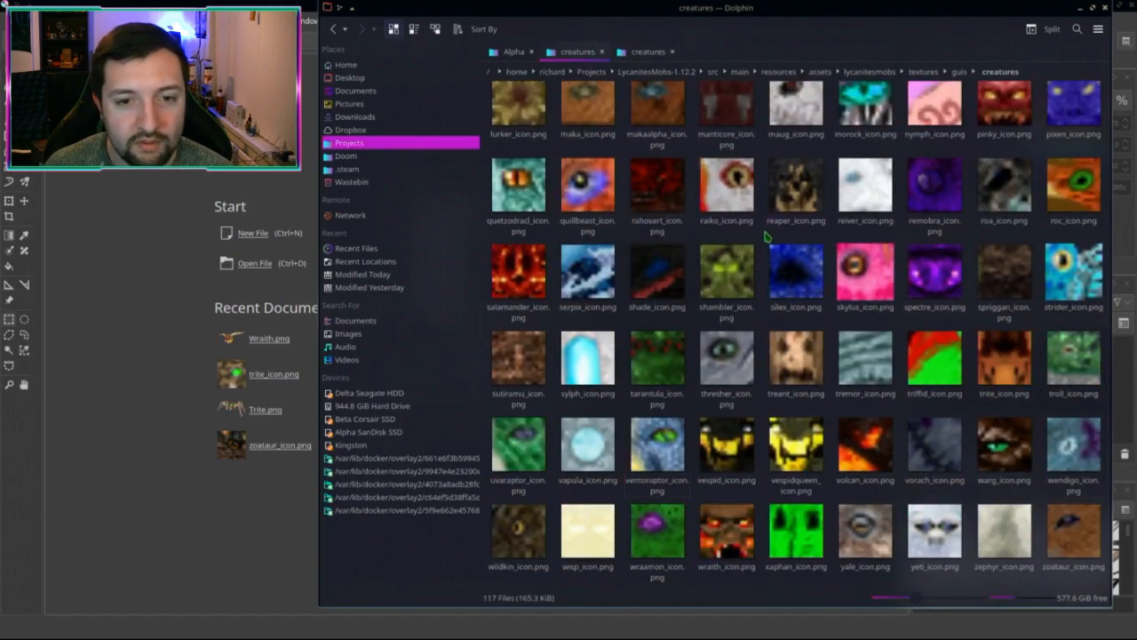
key(ctrl+v)
Step: Overwrite all five conflicting icons, then copy cacodemon_icon.png from 1.15.2 over the 1.12.2 one
click(466, 405)
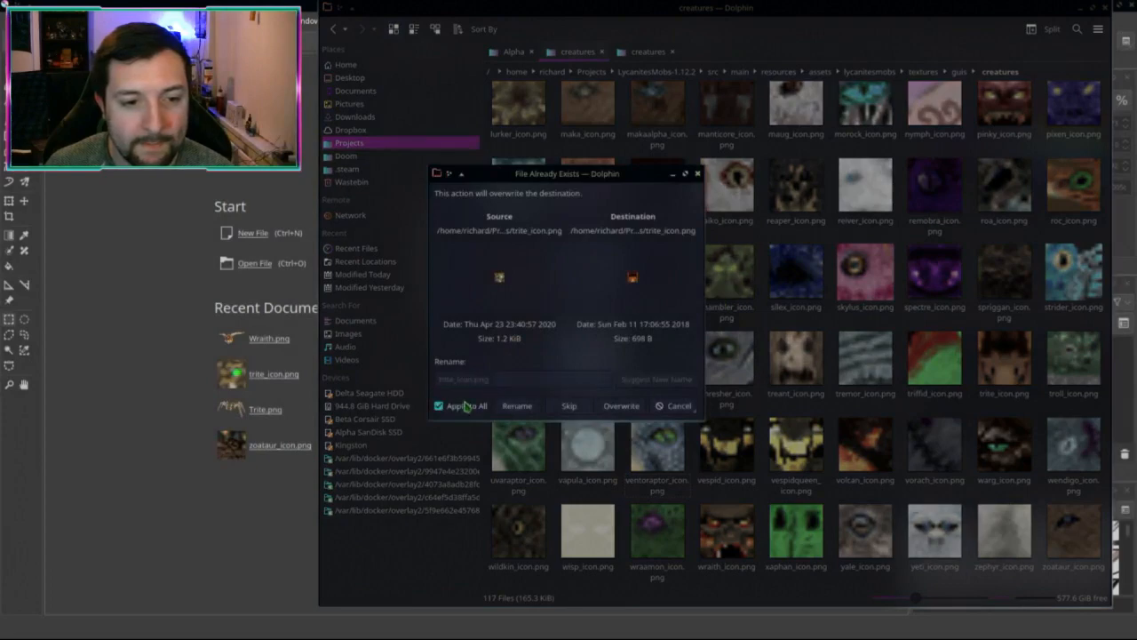
click(620, 406)
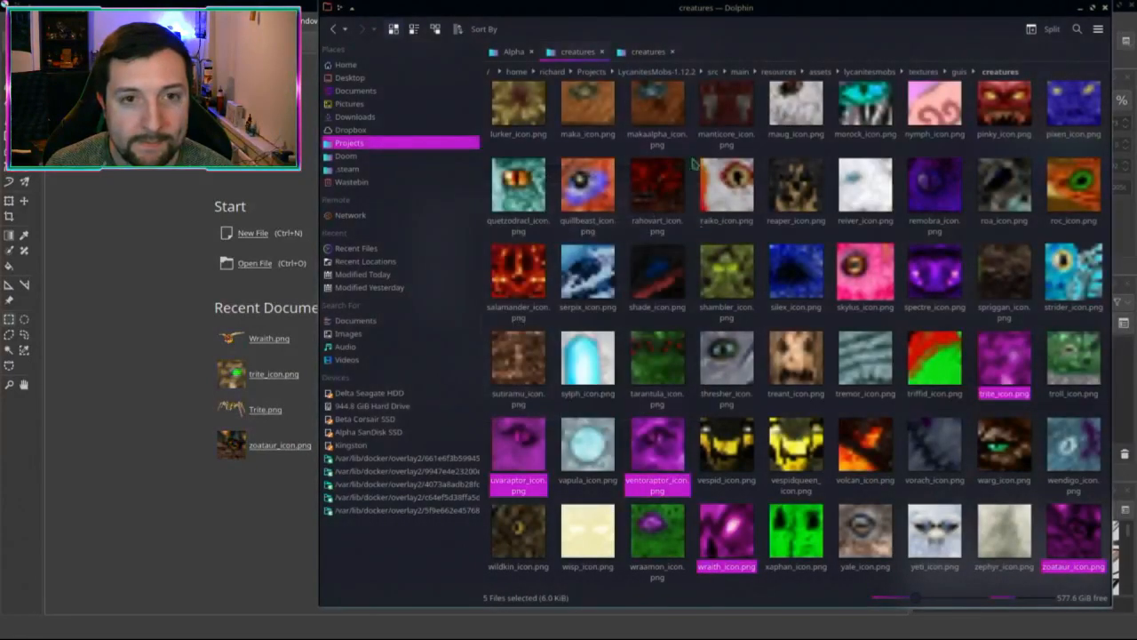
click(636, 54)
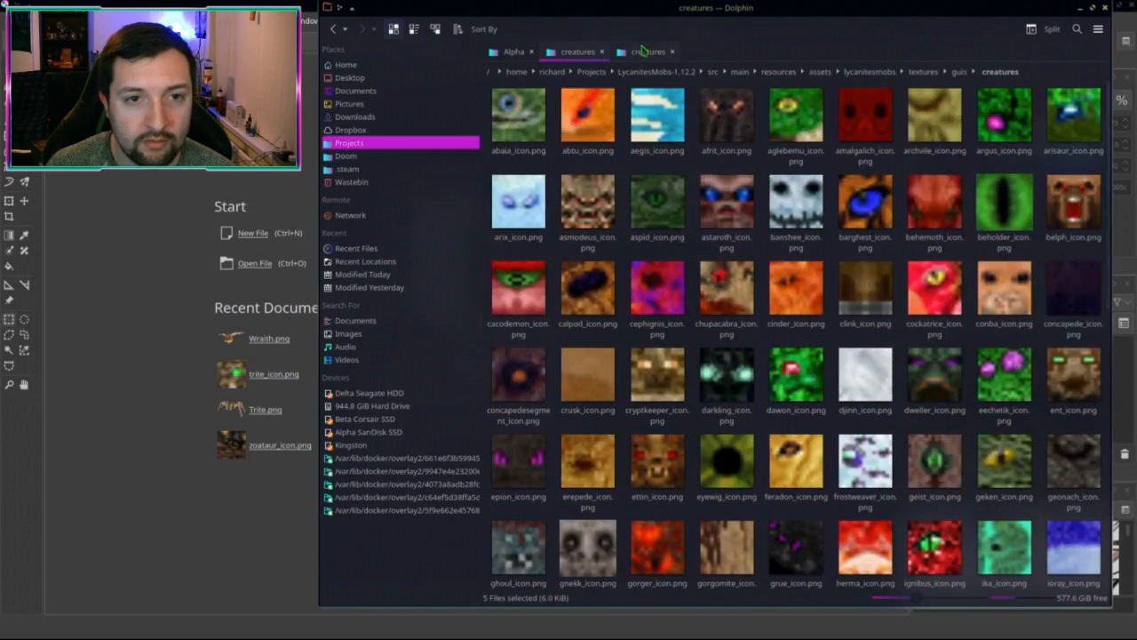
scroll(700, 228, up, 5)
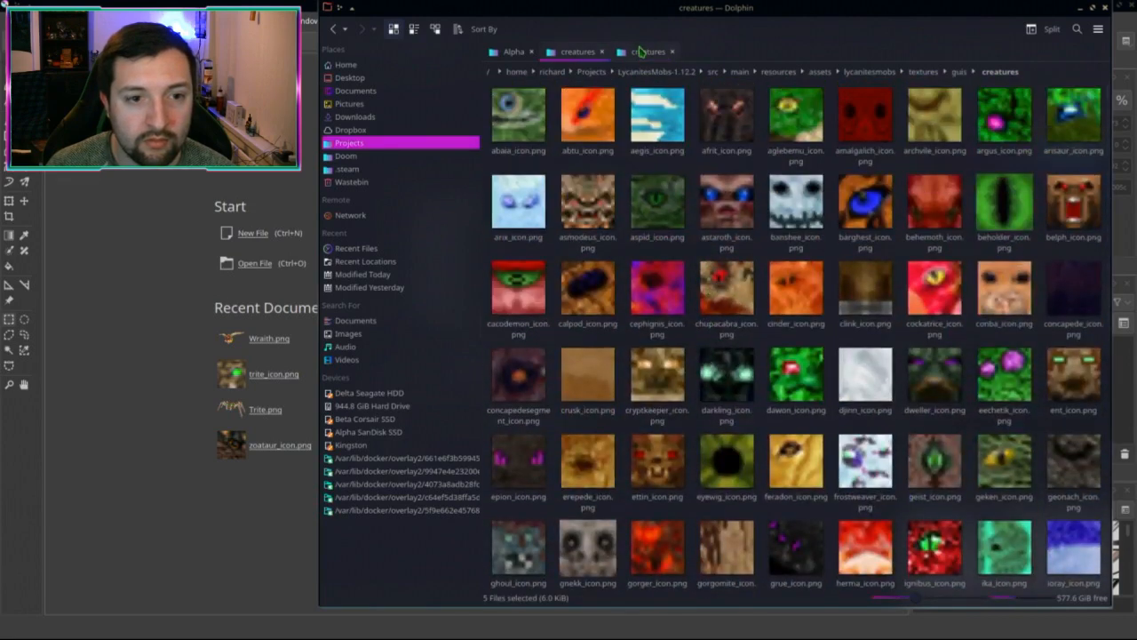
click(509, 272)
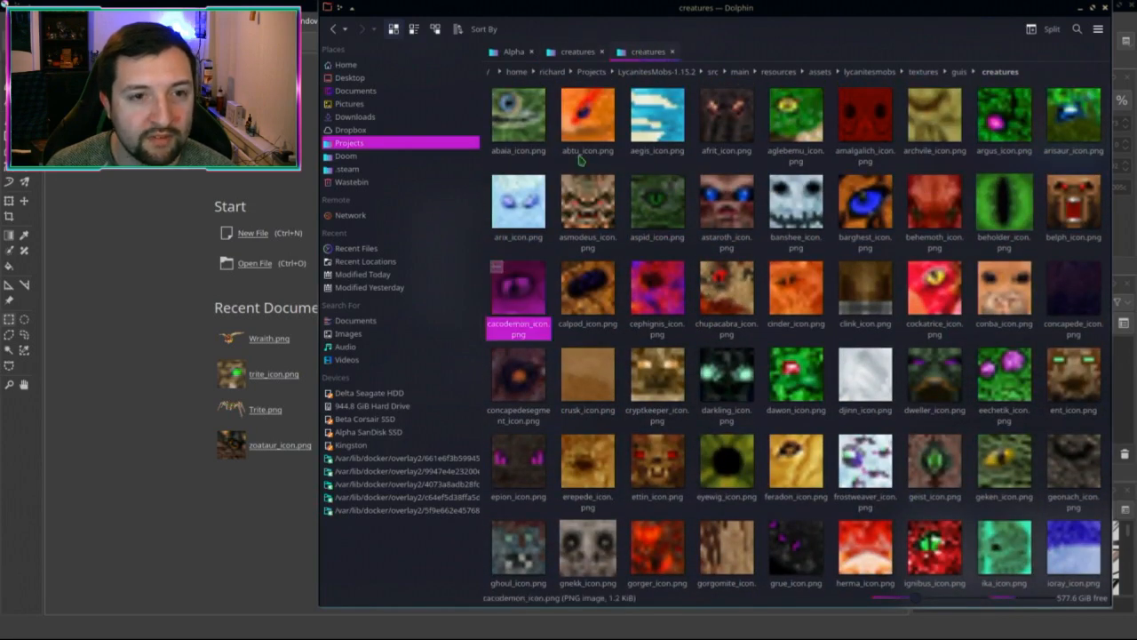
click(582, 56)
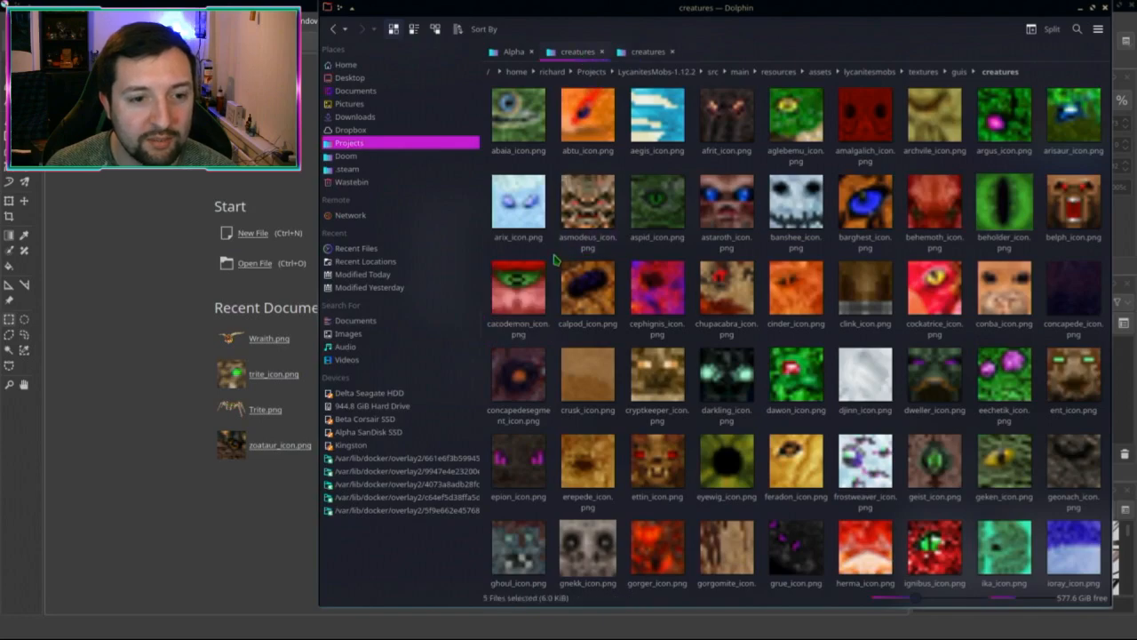
key(ctrl+v)
click(608, 405)
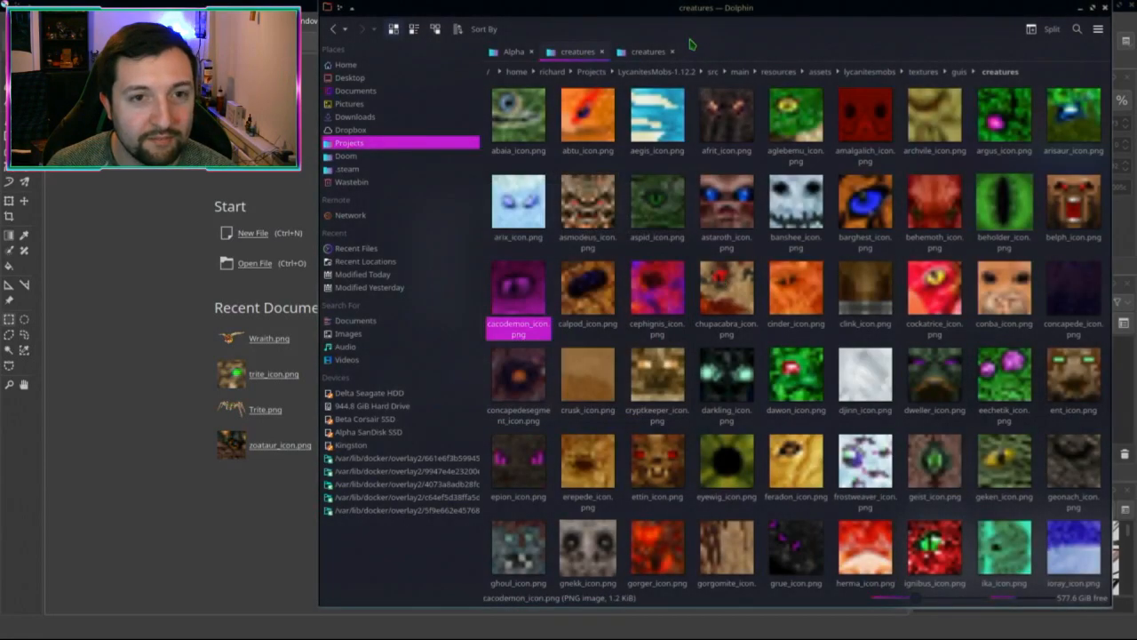
Step: Compare the 1.12.2 and 1.15.2 creatures icon folders, then move to the Alpha screenshots folder
scroll(669, 233, down, 5)
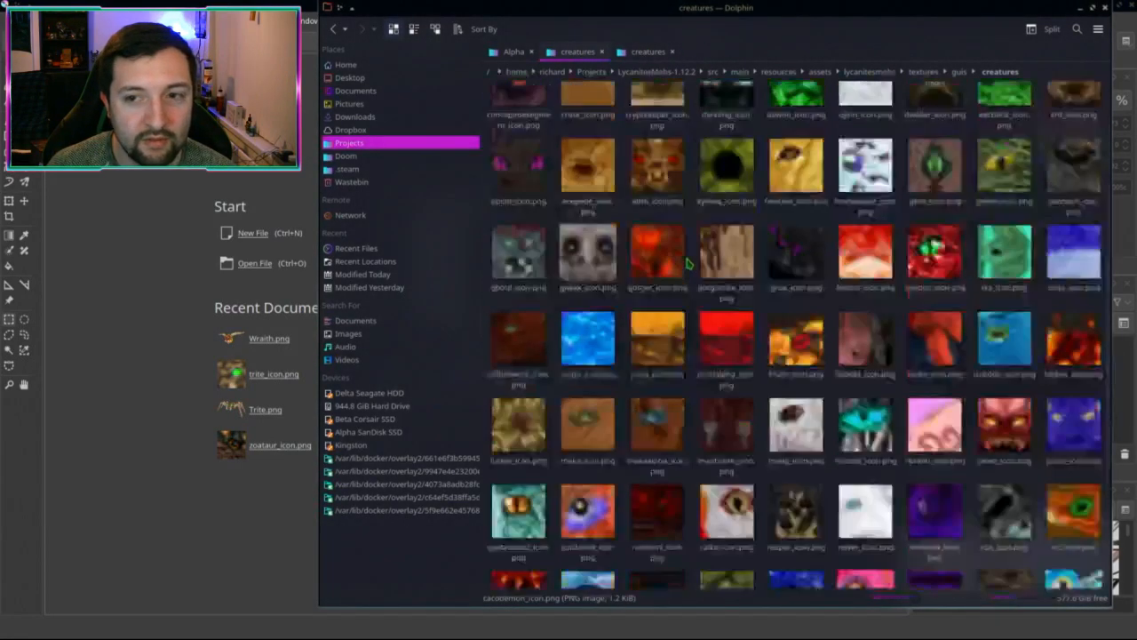
click(659, 53)
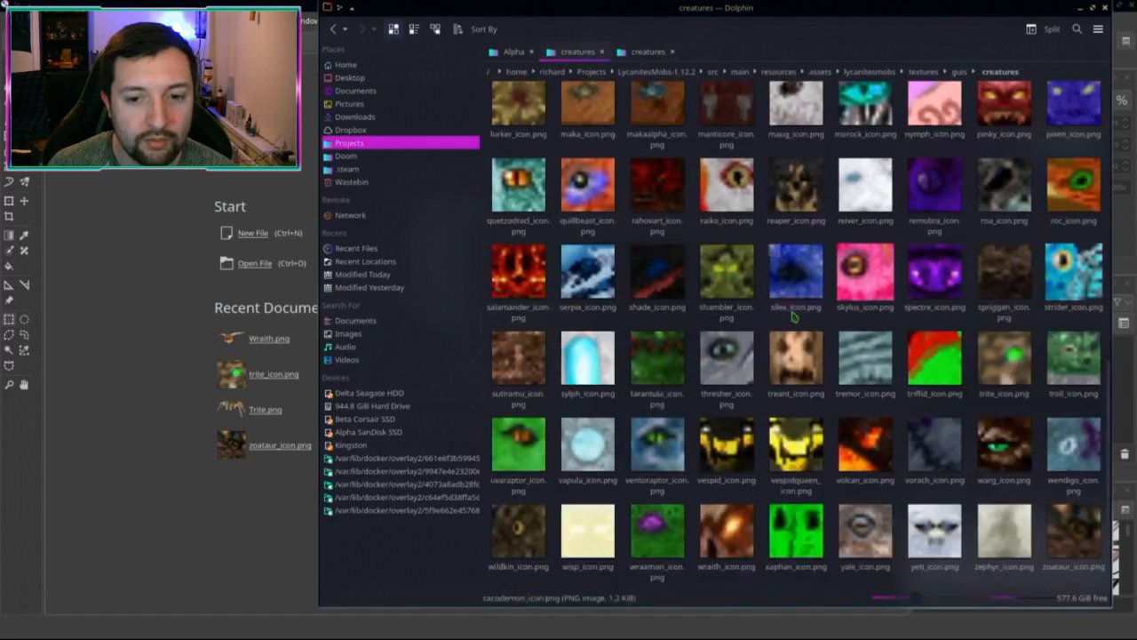
click(648, 51)
scroll(762, 267, down, 2)
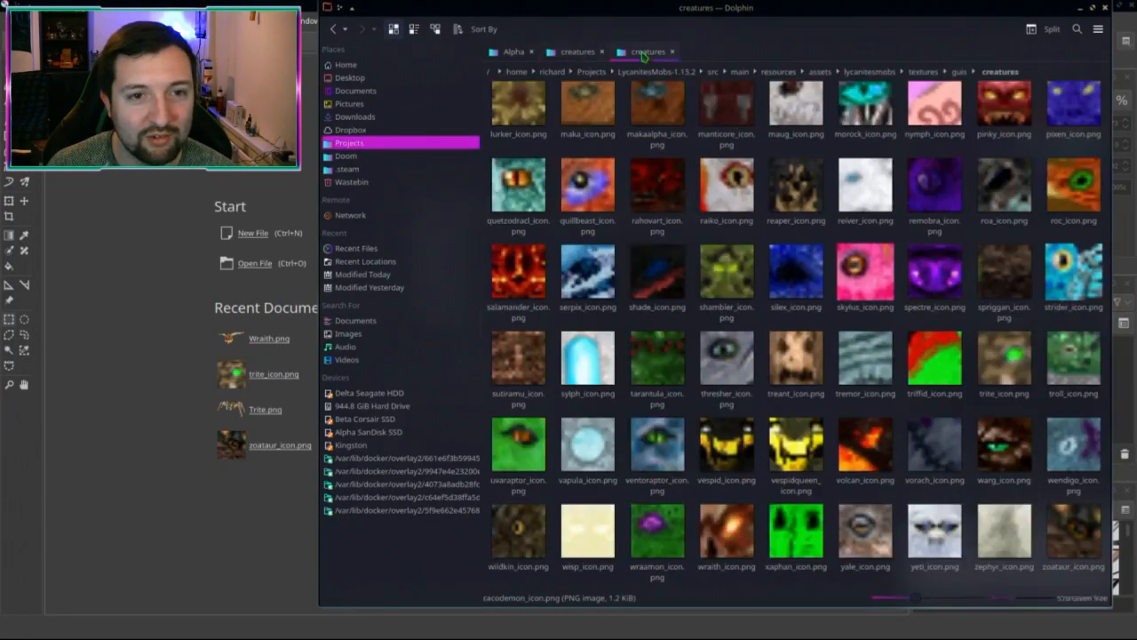
key(ctrl+Page_Up)
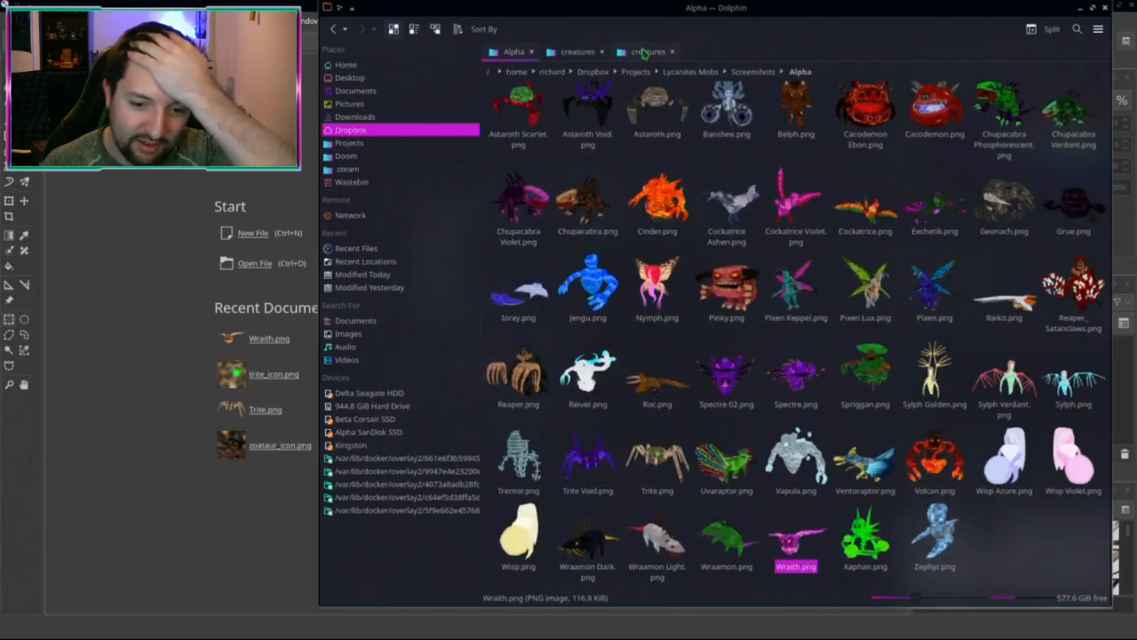
Step: Minimise Krita, glance at the running Minecraft game, and return to Dolphin's Alpha screenshots
click(1045, 524)
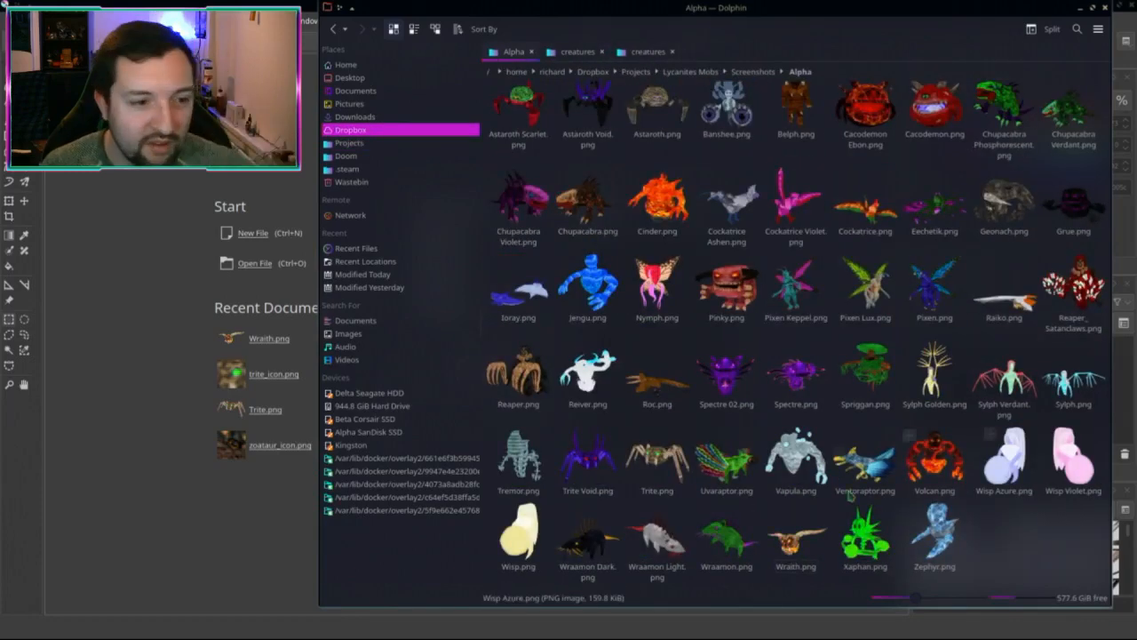
click(224, 220)
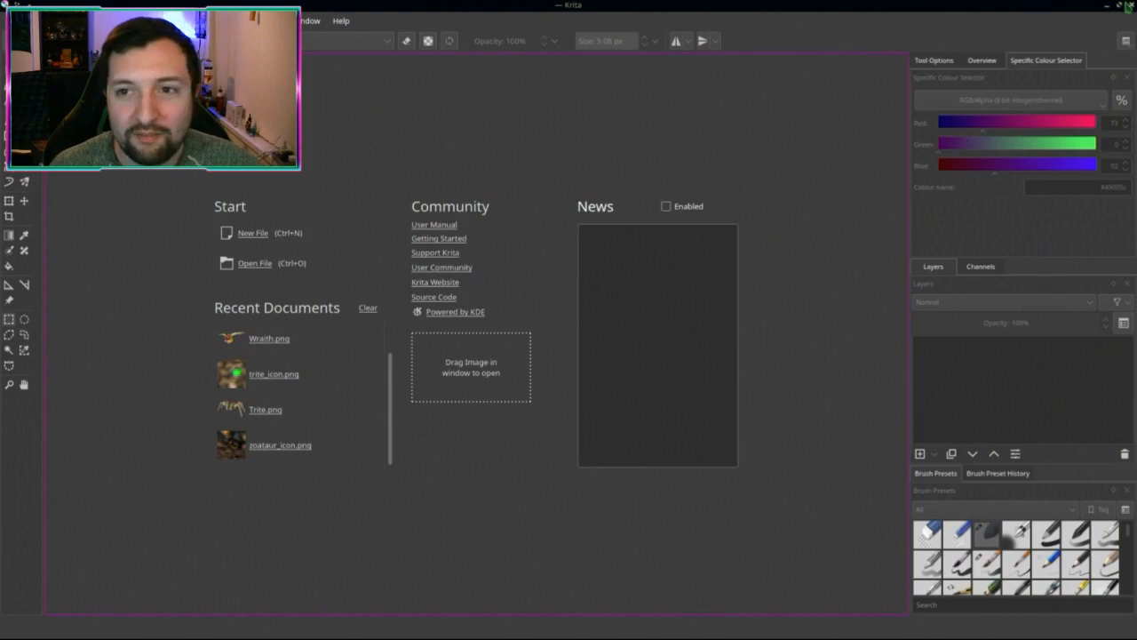
click(1128, 6)
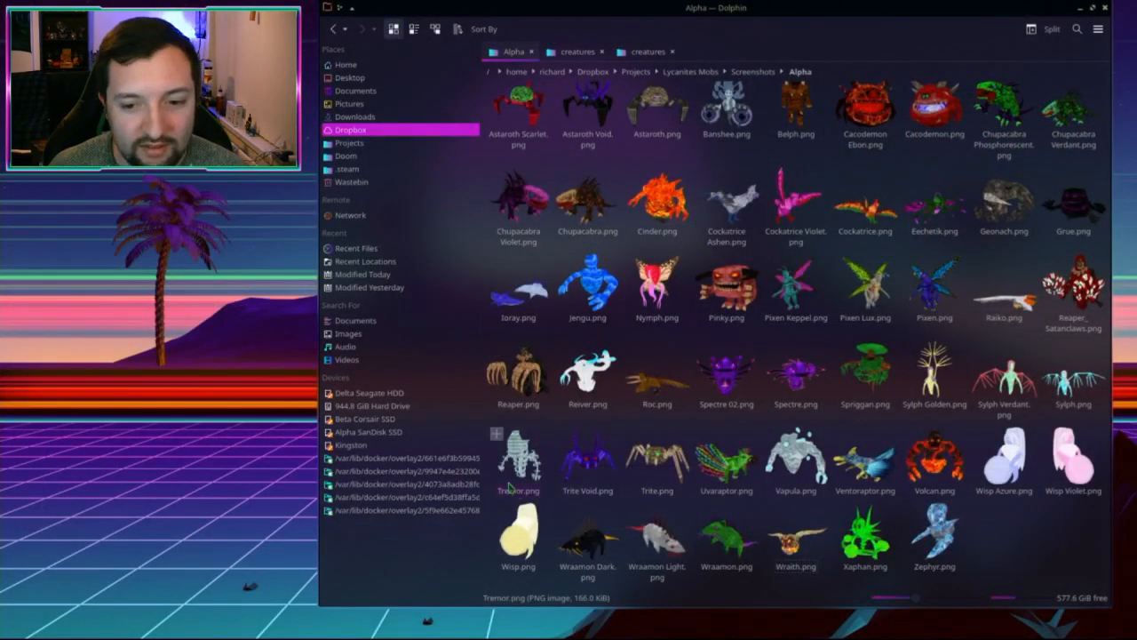
key(alt+Tab)
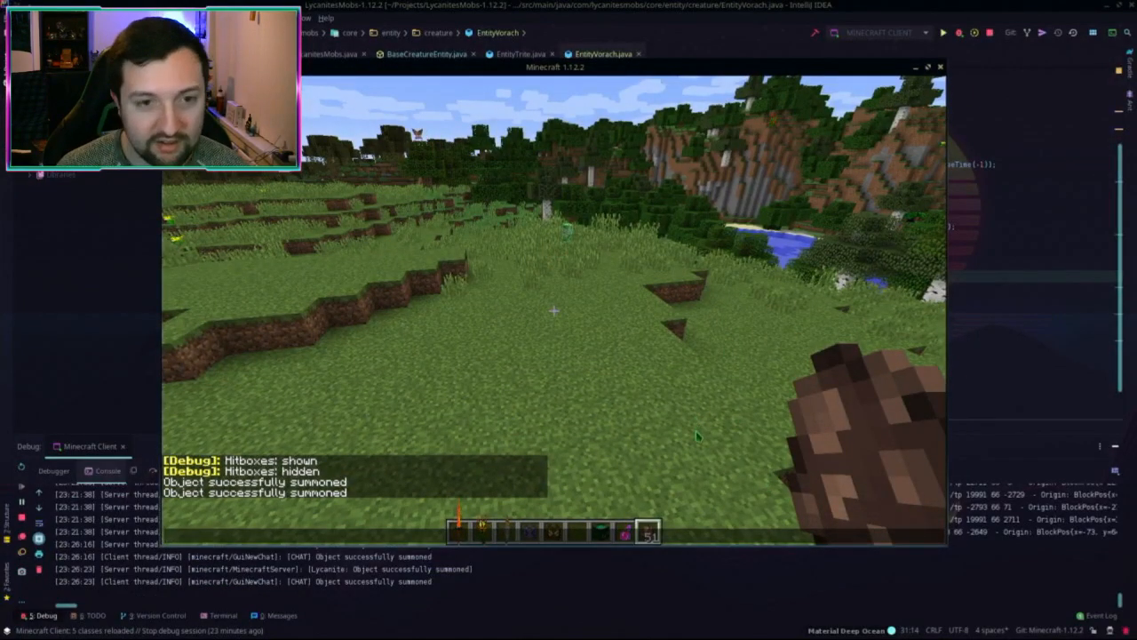
key(alt+Tab)
click(587, 53)
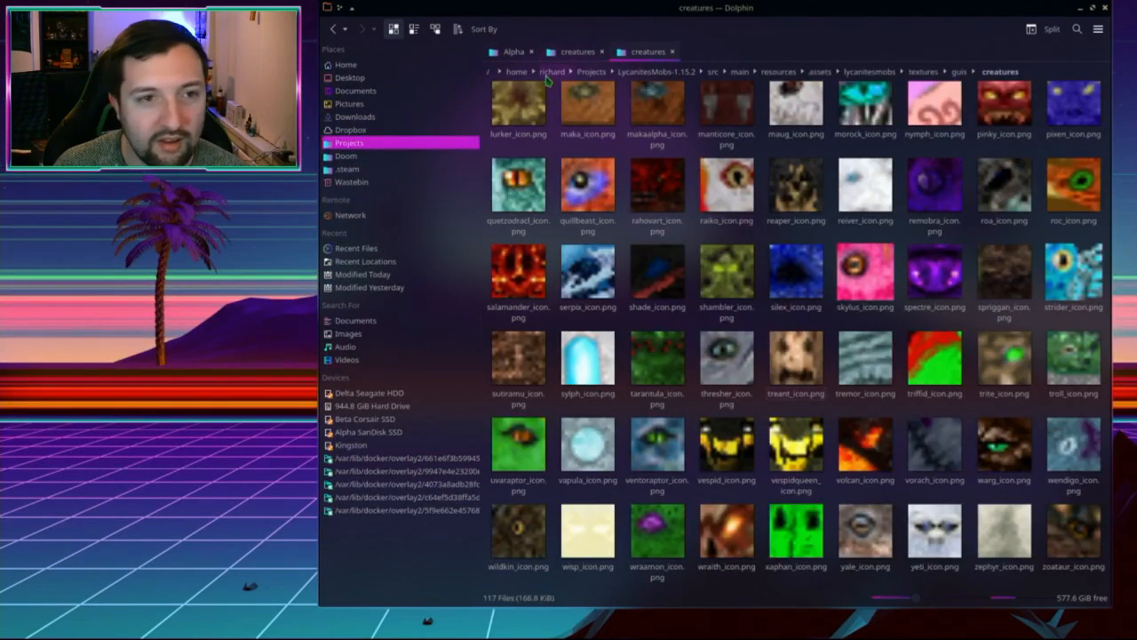
click(514, 51)
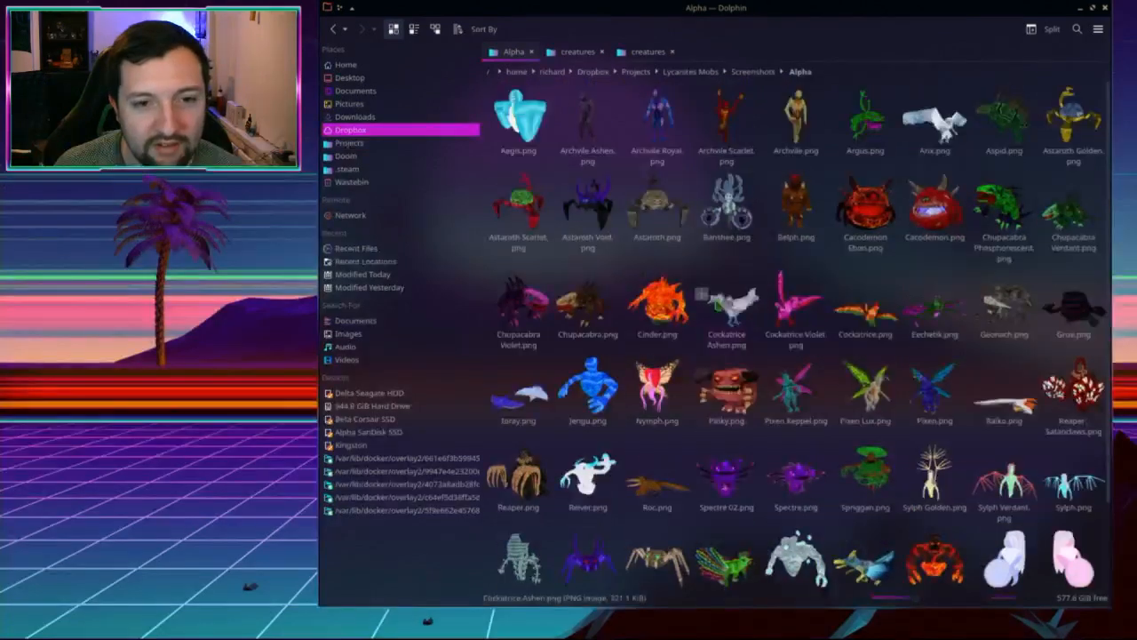
Step: Look inside the Game screenshots folder, then return to the Screenshots folder
key(BackSpace)
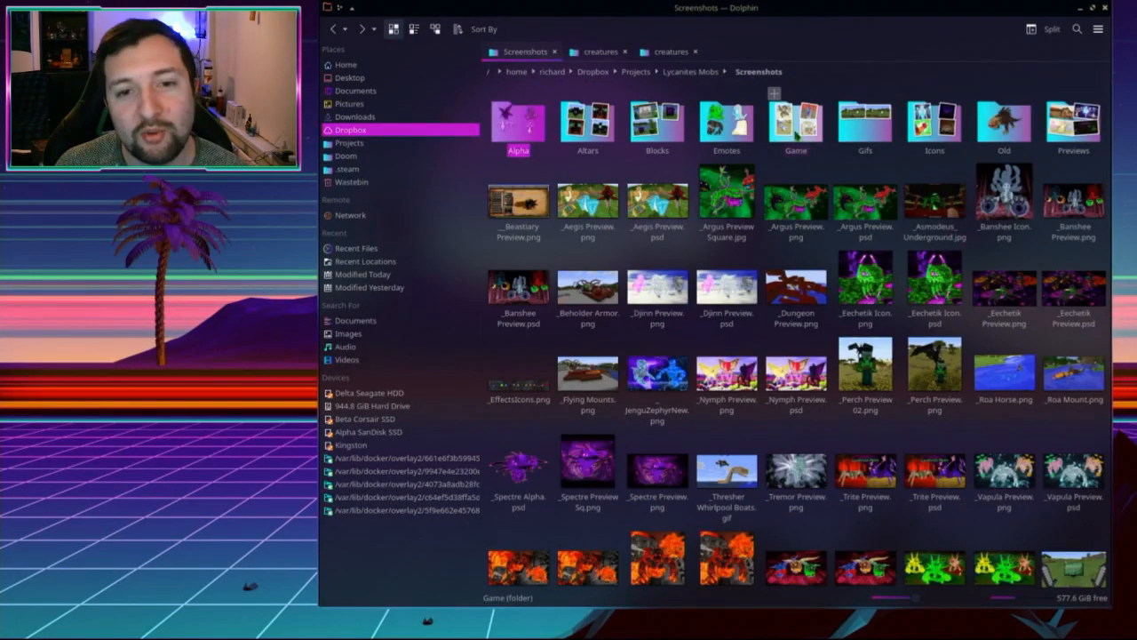
click(799, 135)
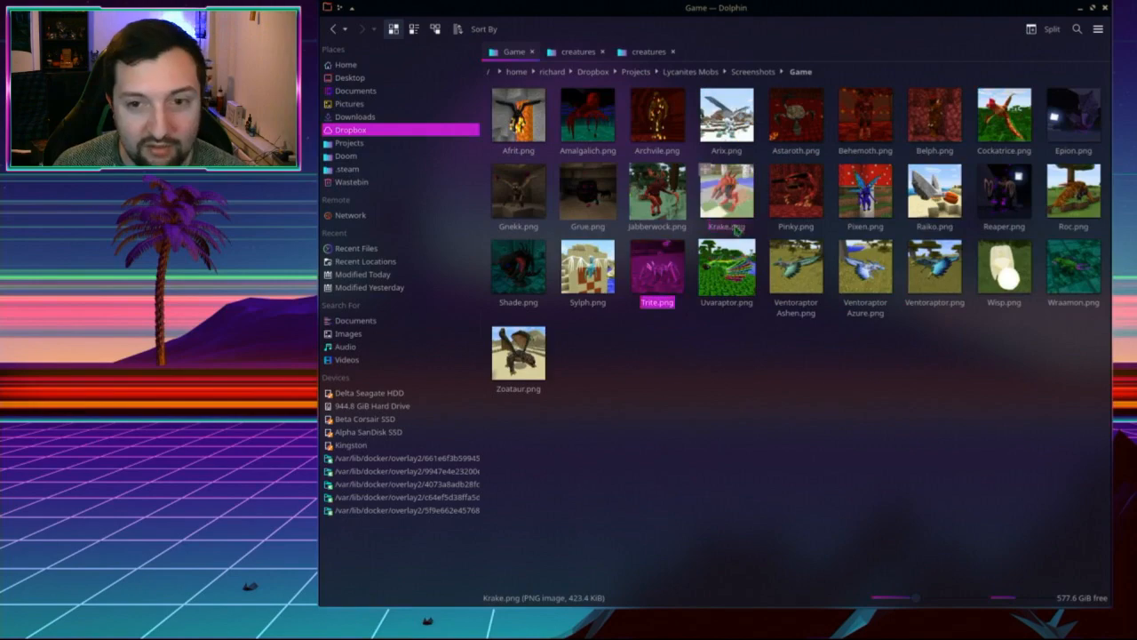
key(BackSpace)
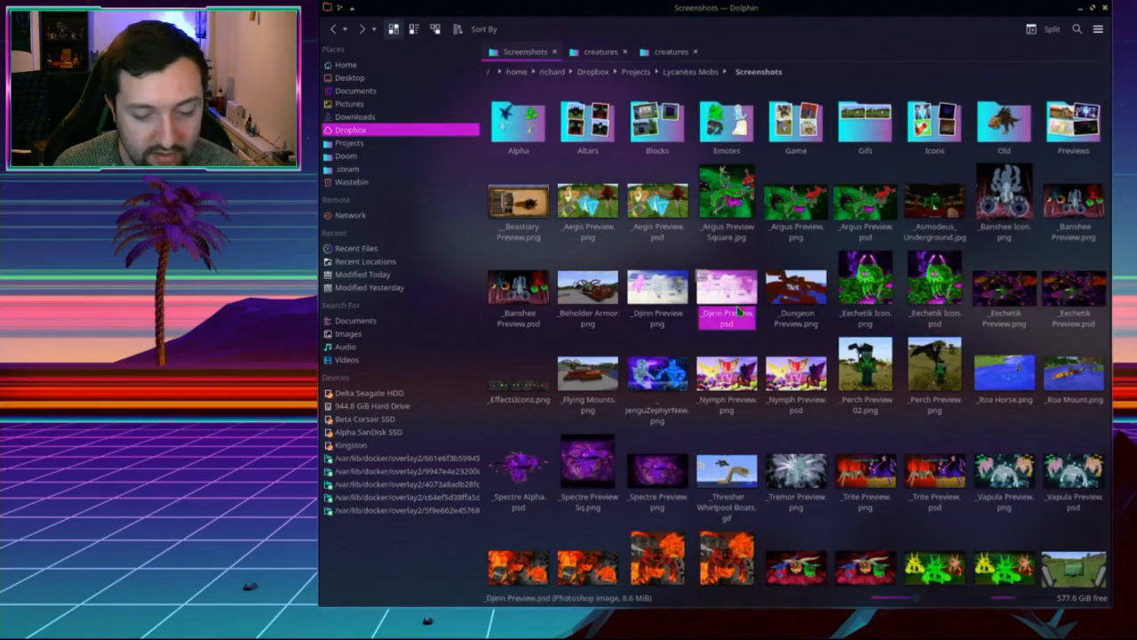
Step: Select the Zephyr, Xaphan, Wraith, Tremor, Volcan, Spectre, Nymph and Morock screenshots
text(tremor)
scroll(799, 347, down, 1)
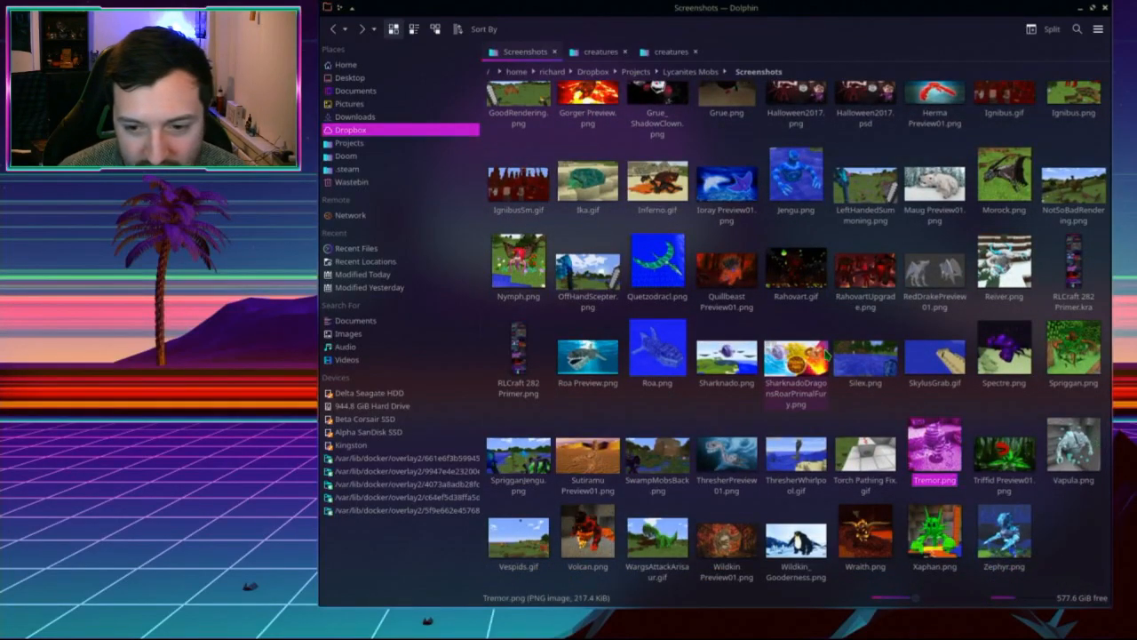
click(1013, 544)
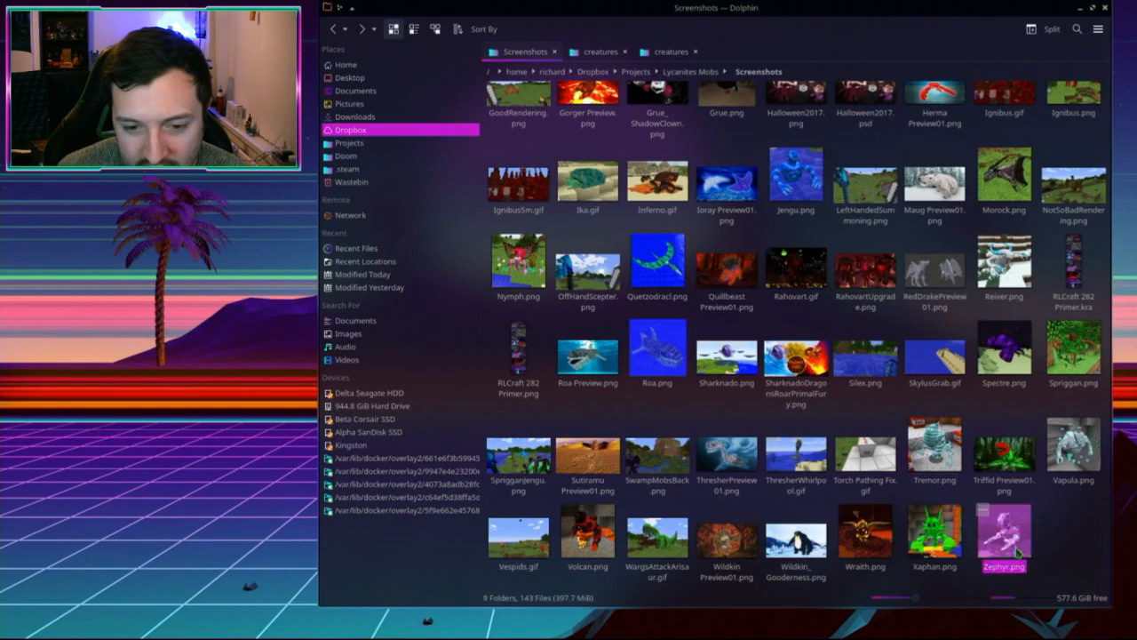
ctrl+click(935, 533)
ctrl+click(866, 533)
ctrl+click(935, 444)
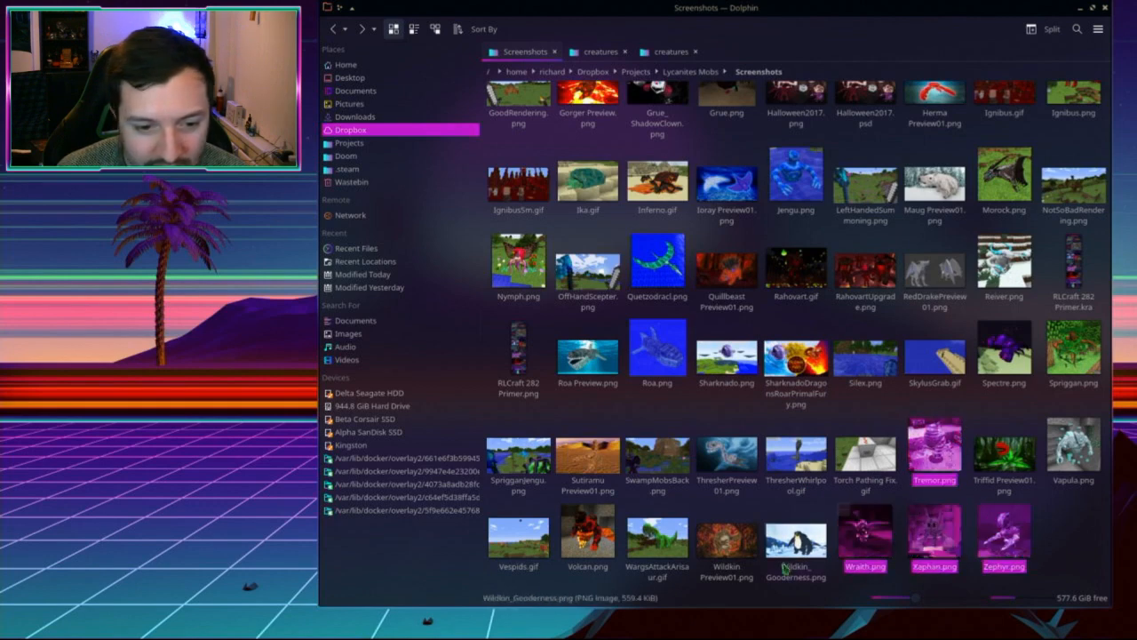
ctrl+click(588, 533)
ctrl+click(992, 347)
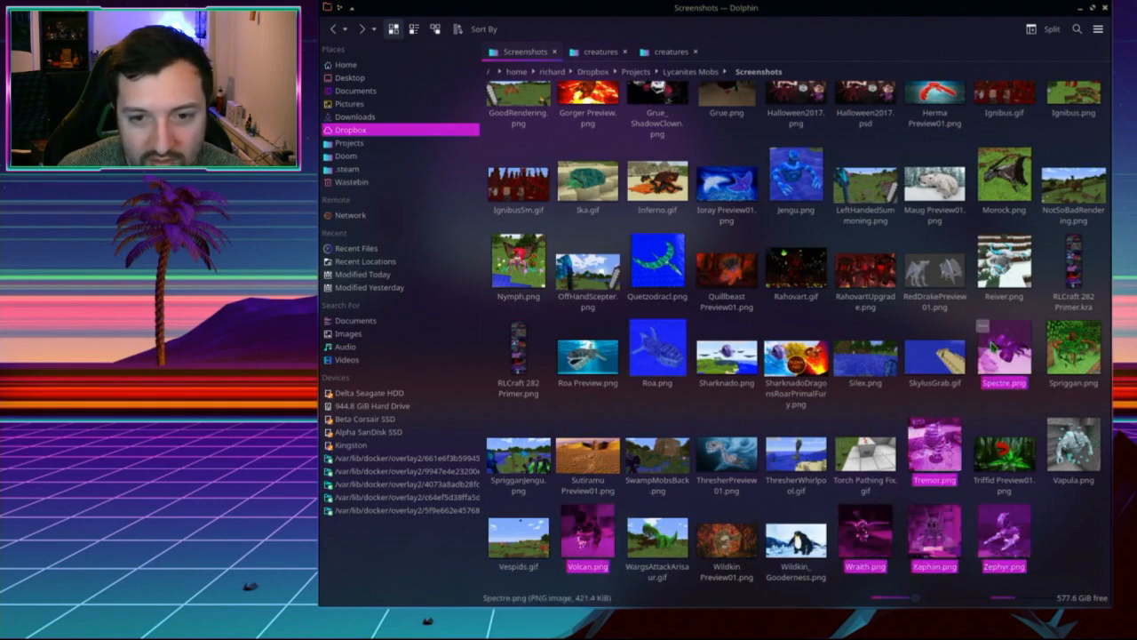
ctrl+click(521, 260)
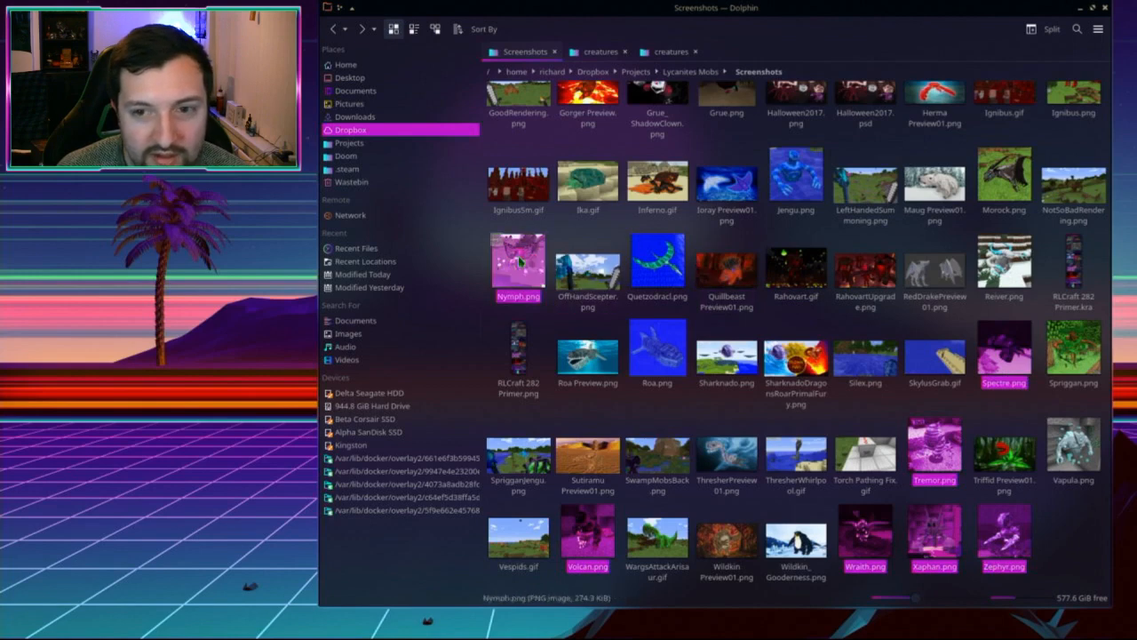
ctrl+click(1004, 176)
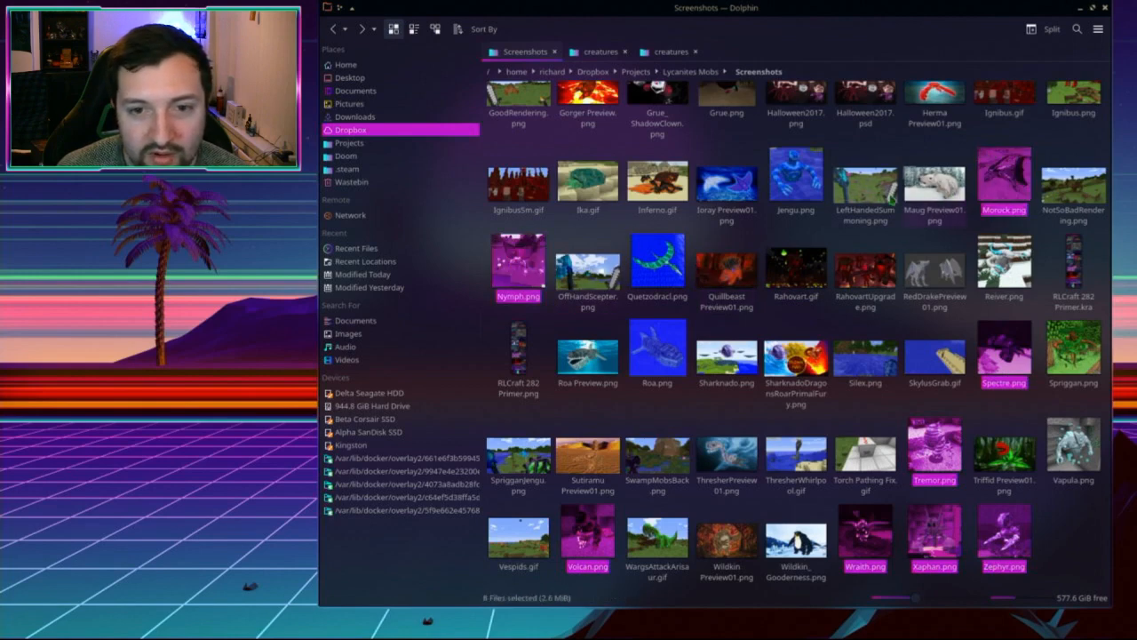
Step: Add Jengu, Ignibus, Geonach and Banshee to the screenshot selection
scroll(755, 307, up, 3)
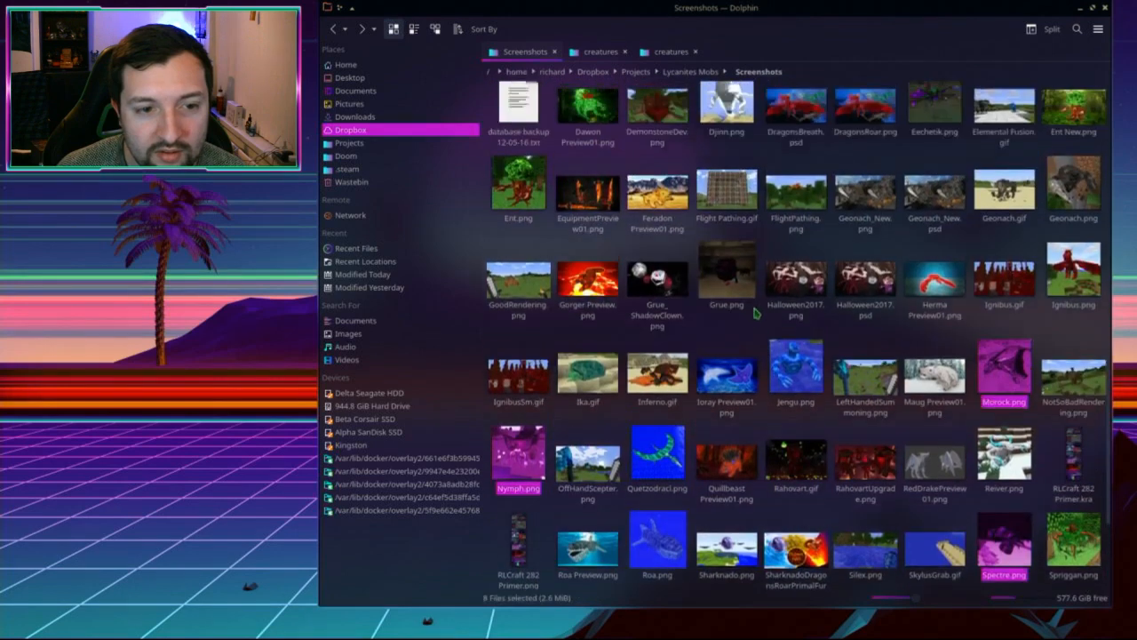
scroll(756, 313, up, 2)
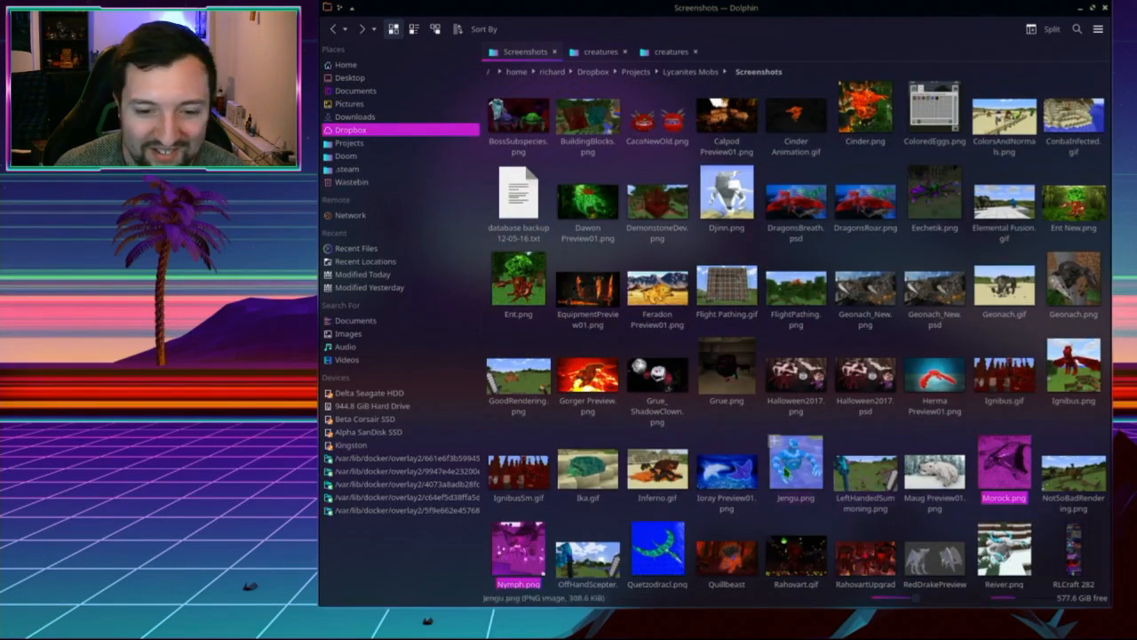
ctrl+click(797, 464)
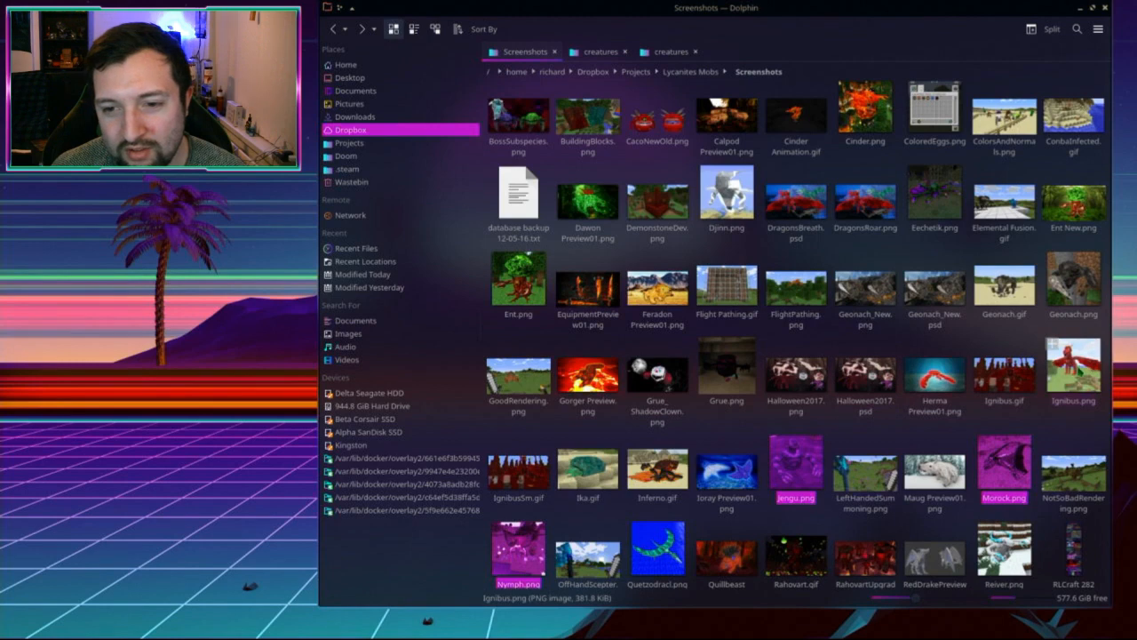
ctrl+click(1077, 369)
ctrl+click(1073, 283)
scroll(995, 335, up, 1)
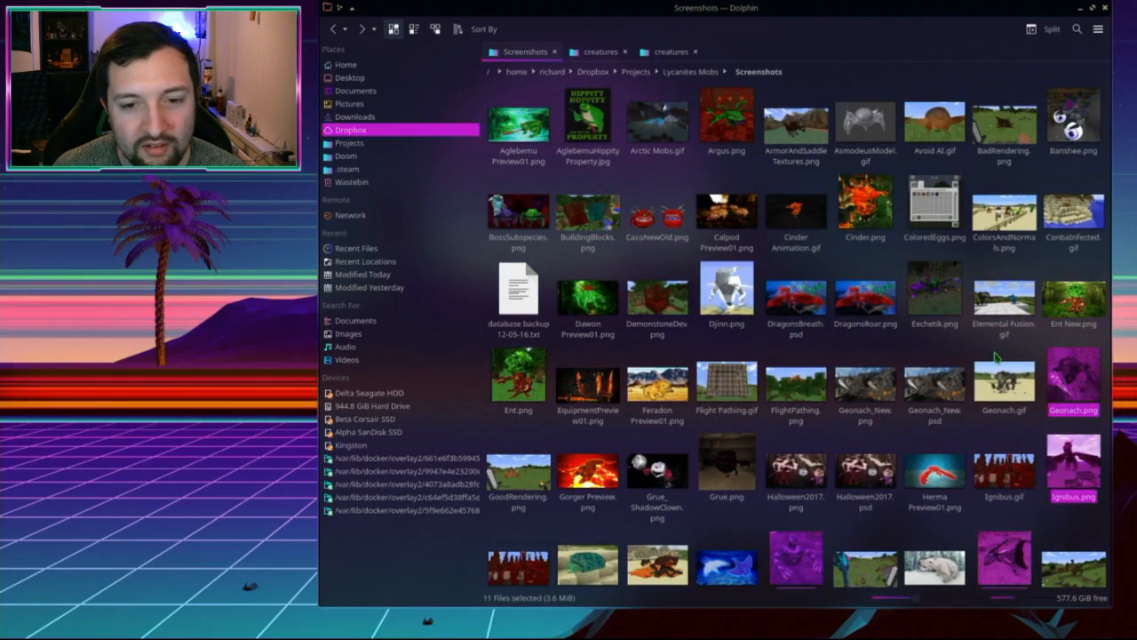
scroll(997, 357, up, 1)
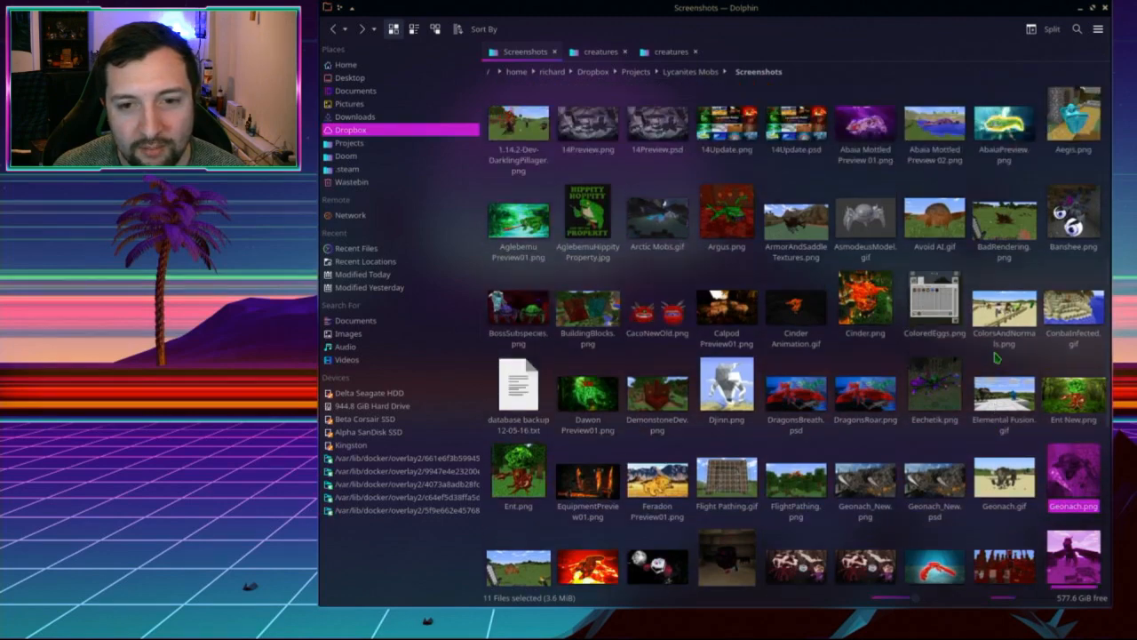
scroll(997, 358, up, 1)
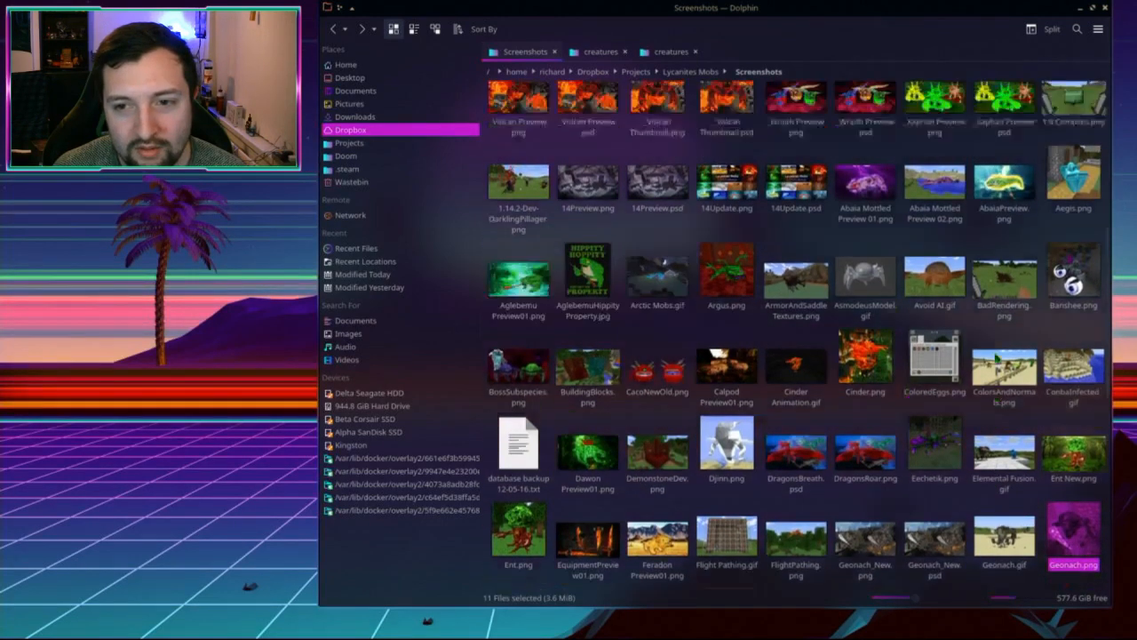
ctrl+click(1074, 311)
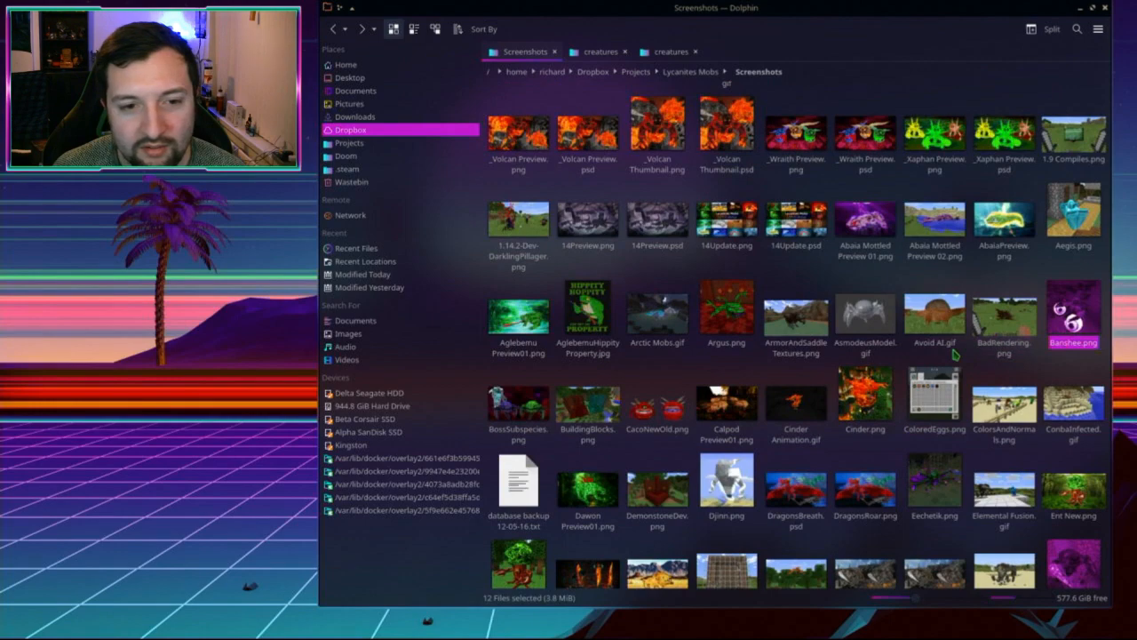
scroll(956, 355, up, 2)
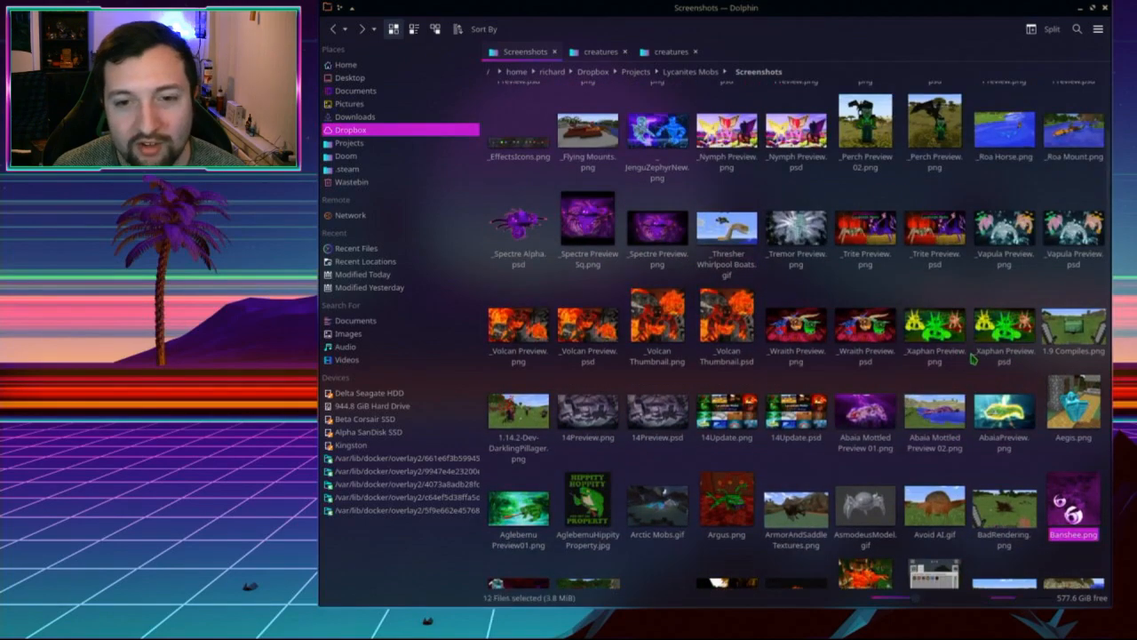
scroll(955, 356, up, 3)
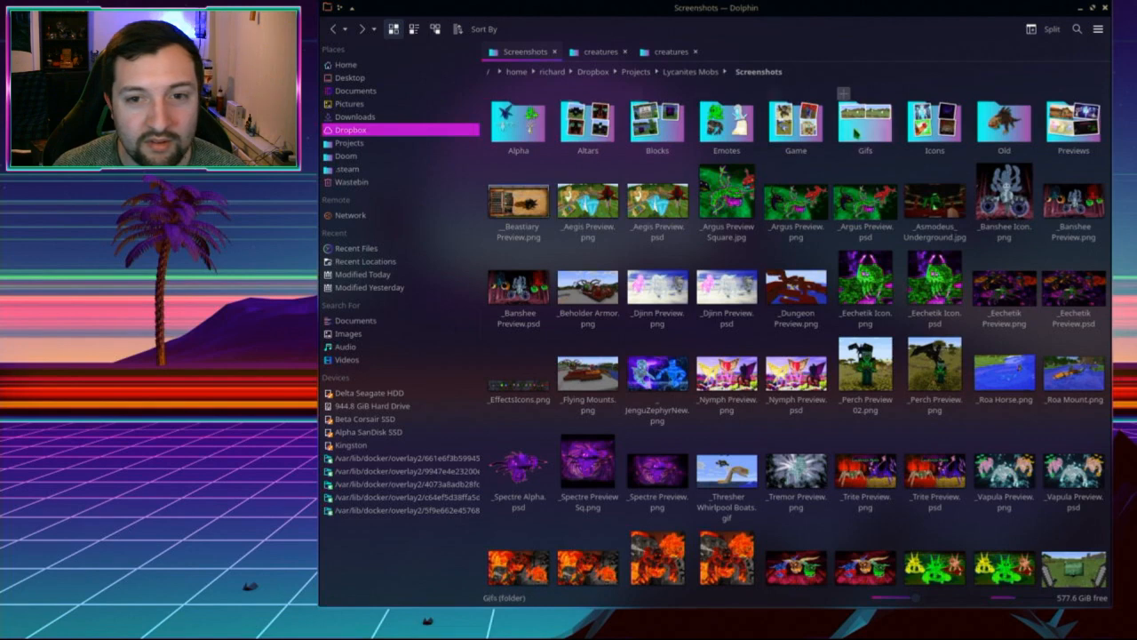
Step: Paste the twelve selected screenshots into the Game folder and clear the selection
click(796, 123)
key(ctrl+v)
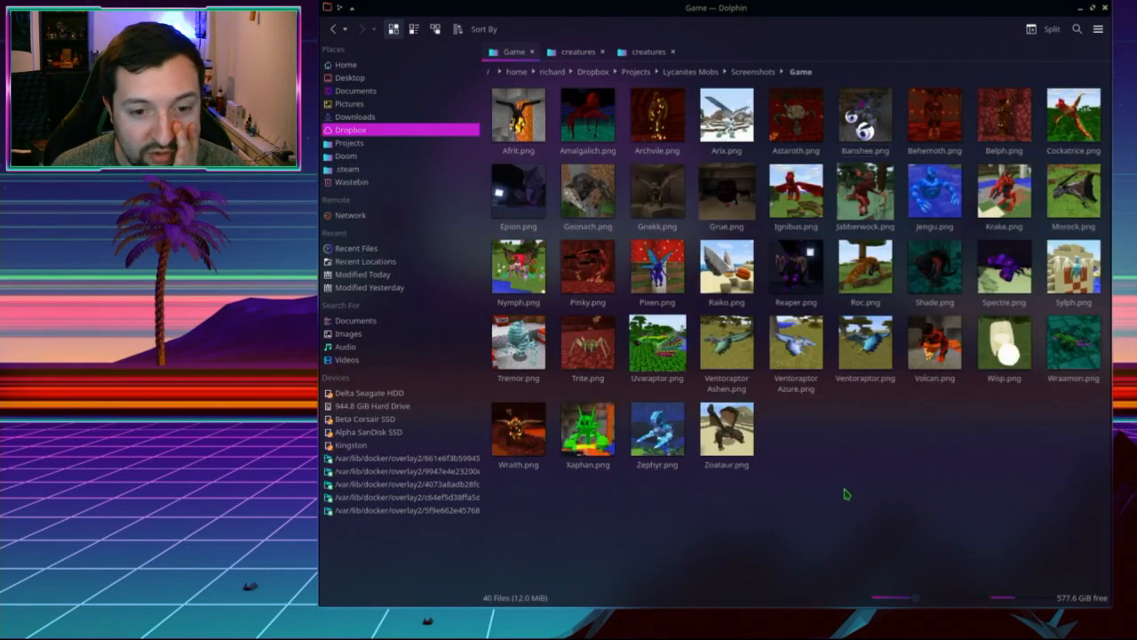
key(BackSpace)
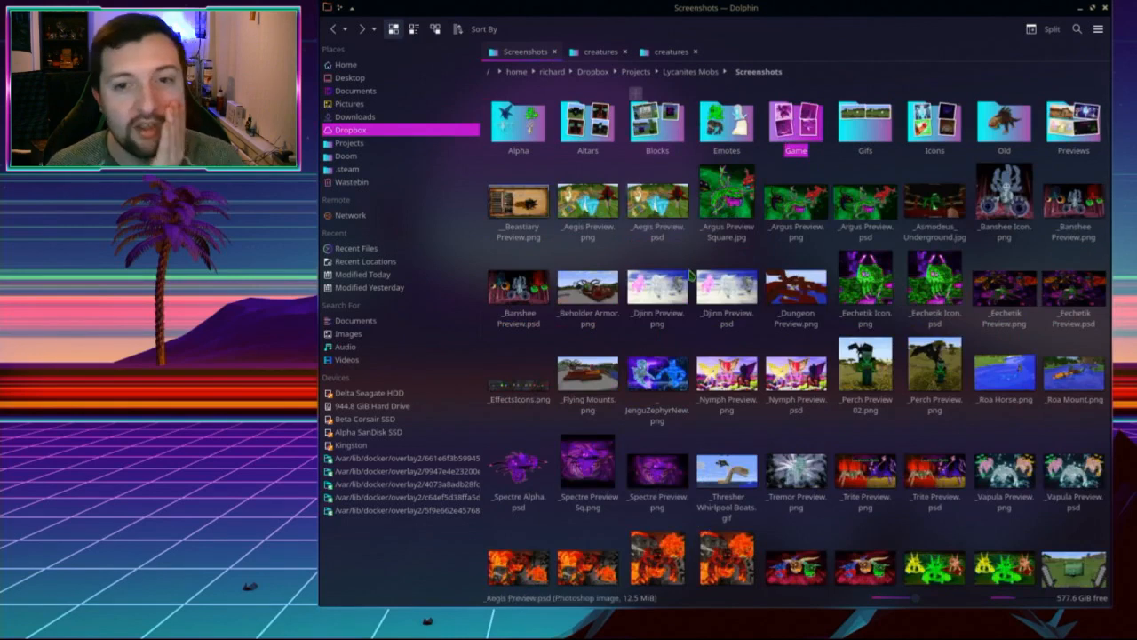
click(833, 247)
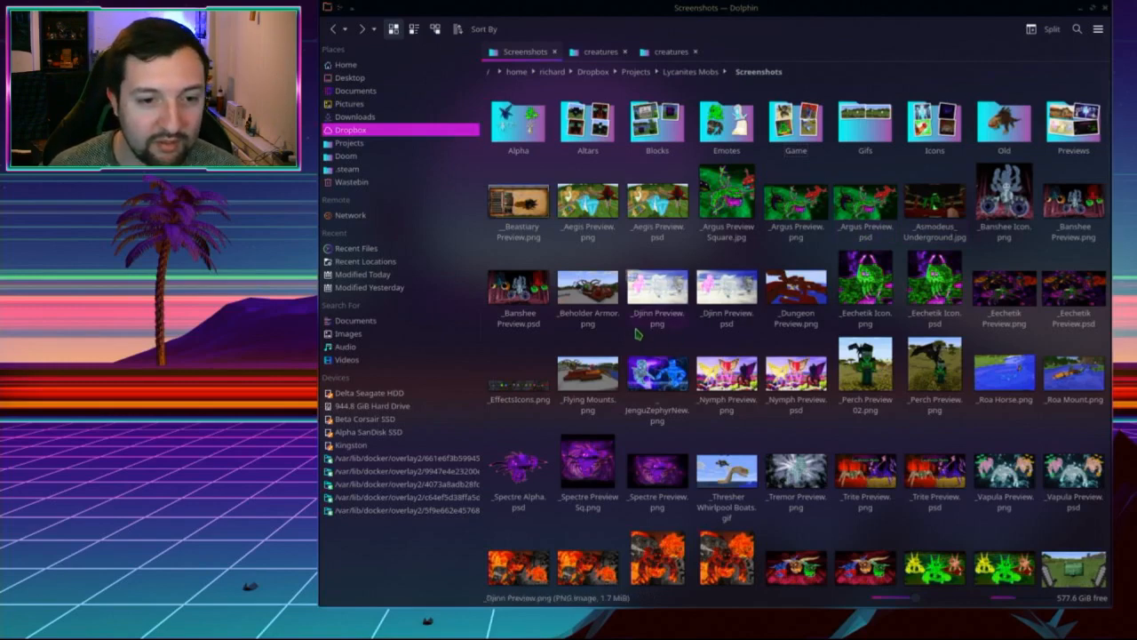
key(alt+Tab)
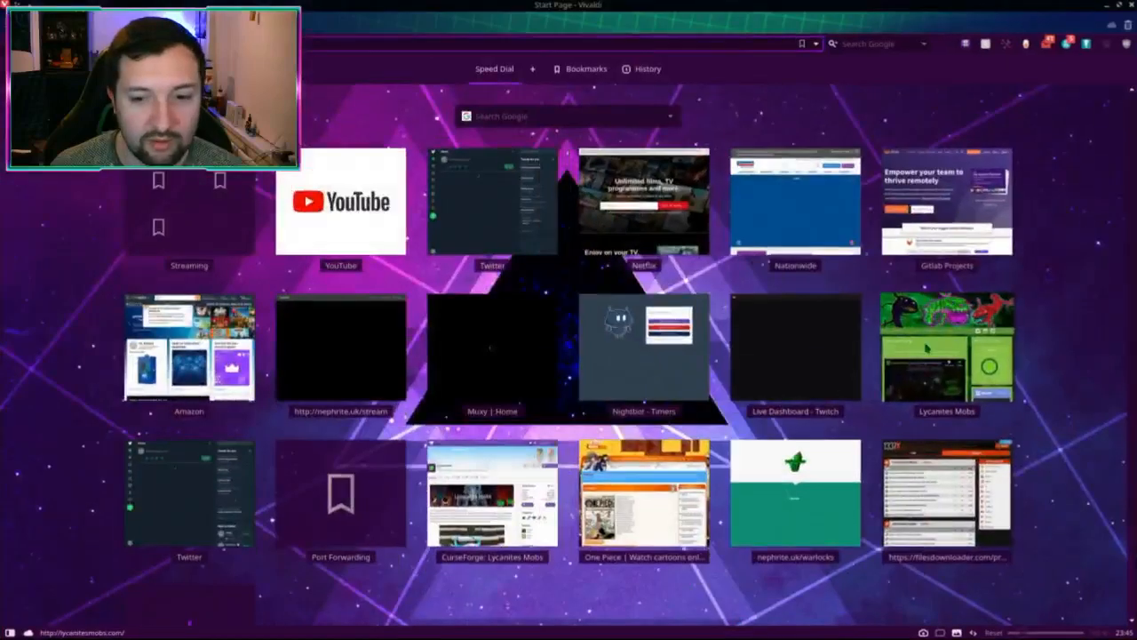
Step: Find 'Treant' on lycanitesmobs.com's Creatures page and open its wiki entry
click(945, 343)
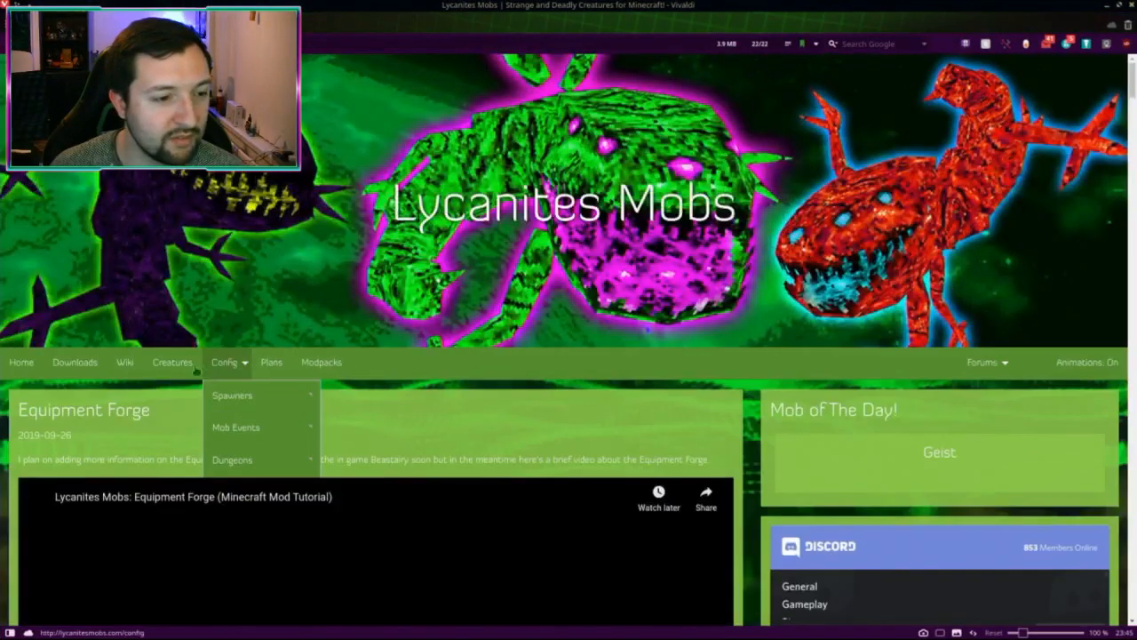
click(172, 372)
key(ctrl+f)
text(trent)
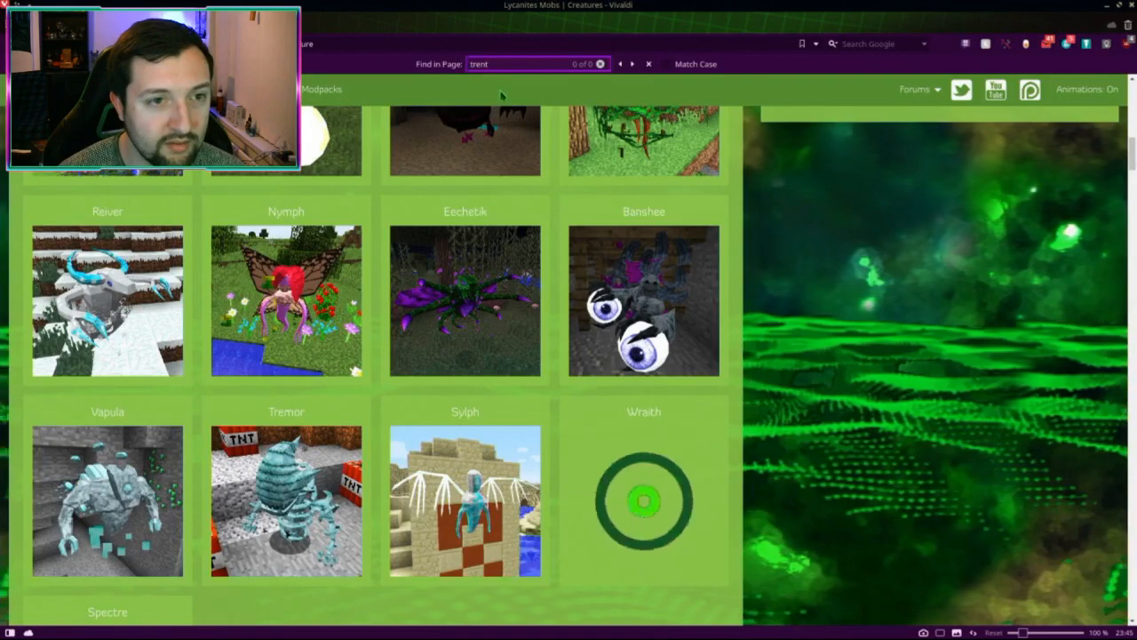
key(BackSpace)
key(BackSpace)
key(BackSpace)
key(BackSpace)
text(re)
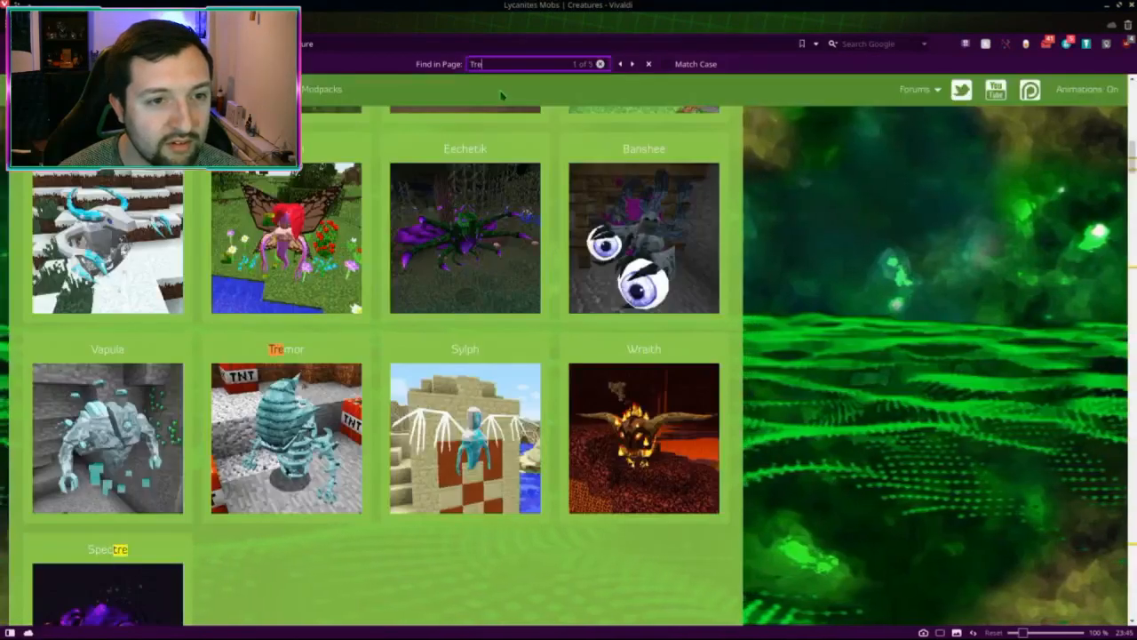
text(an)
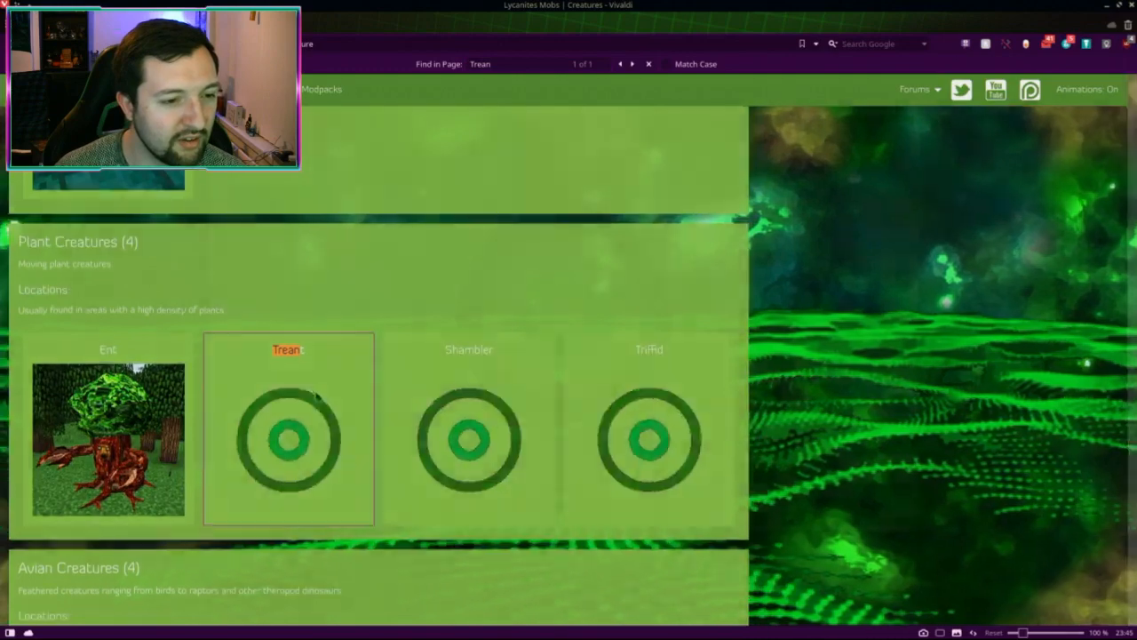
click(316, 391)
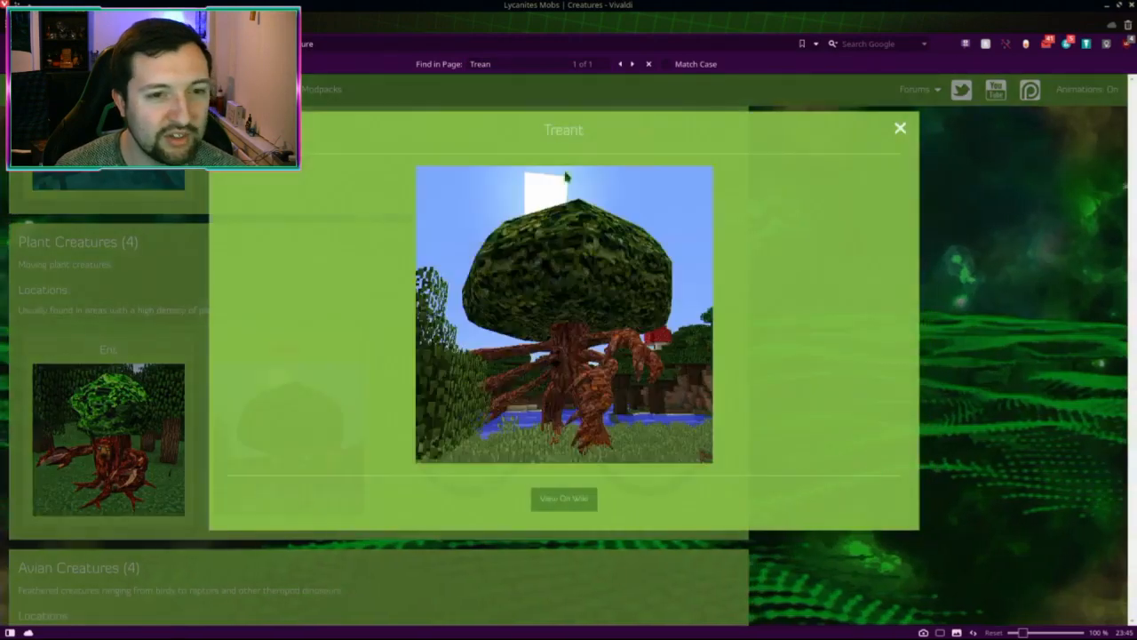
click(566, 499)
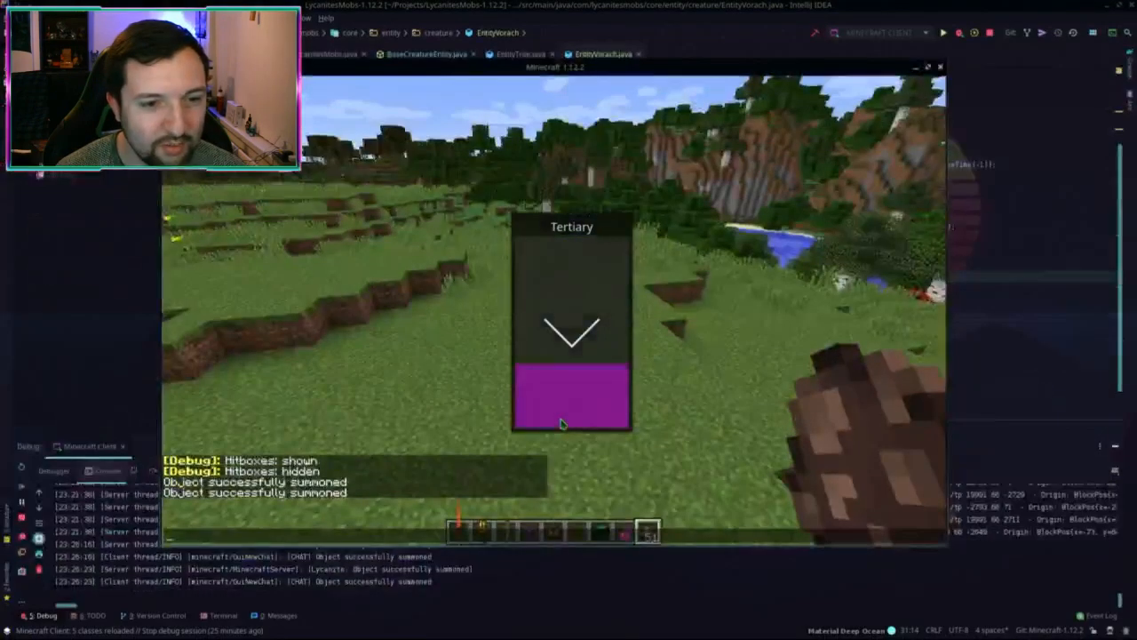
click(705, 5)
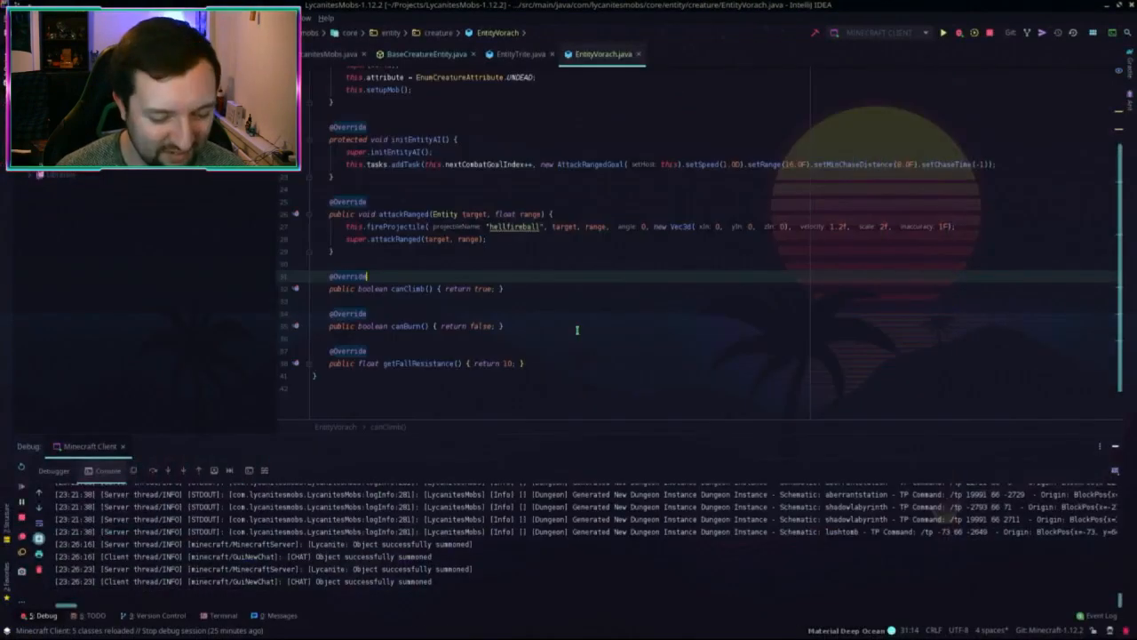
Step: Open the EntityVorach class with Search Everywhere
key(shift)
key(shift)
text(Vorach)
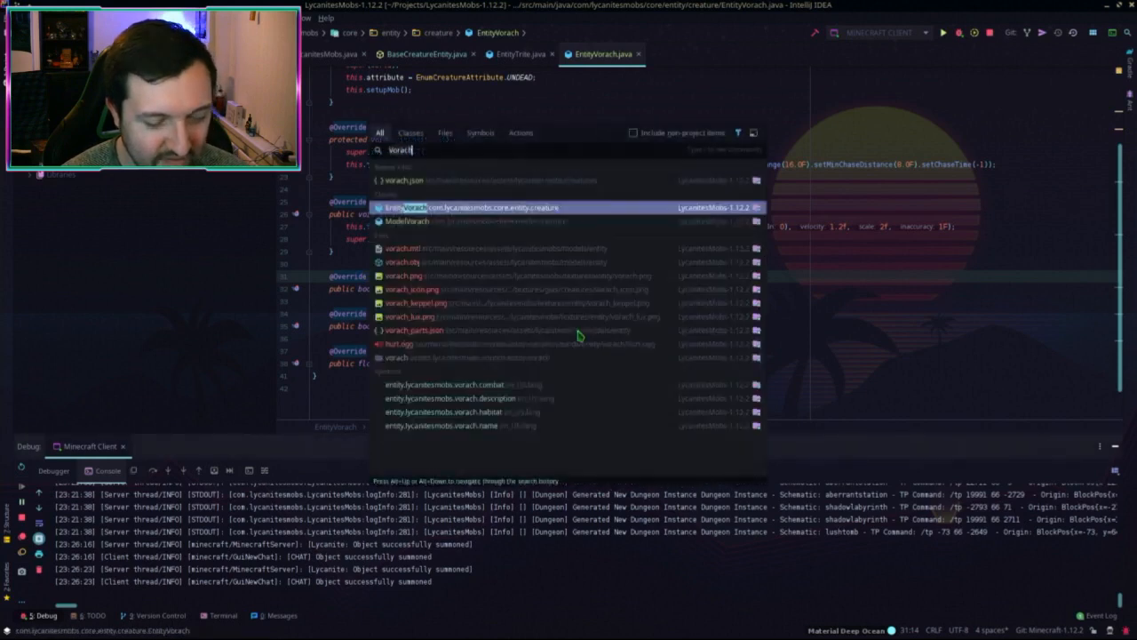
key(Return)
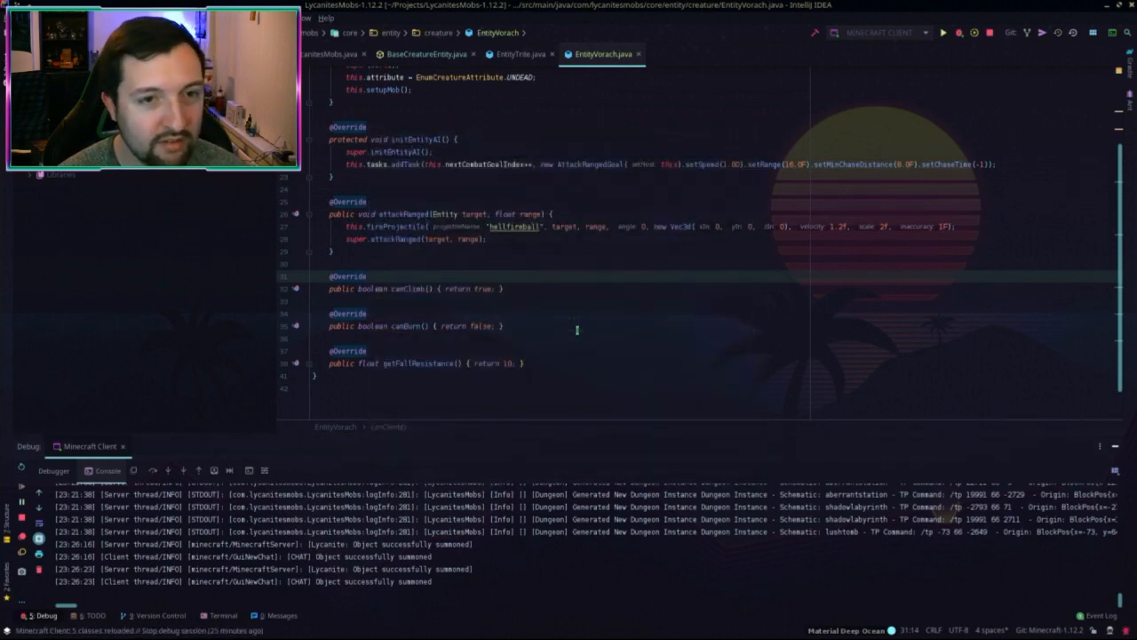
Step: Search for 'trea' and open the EntityTreant class
key(shift)
key(shift)
text(trent)
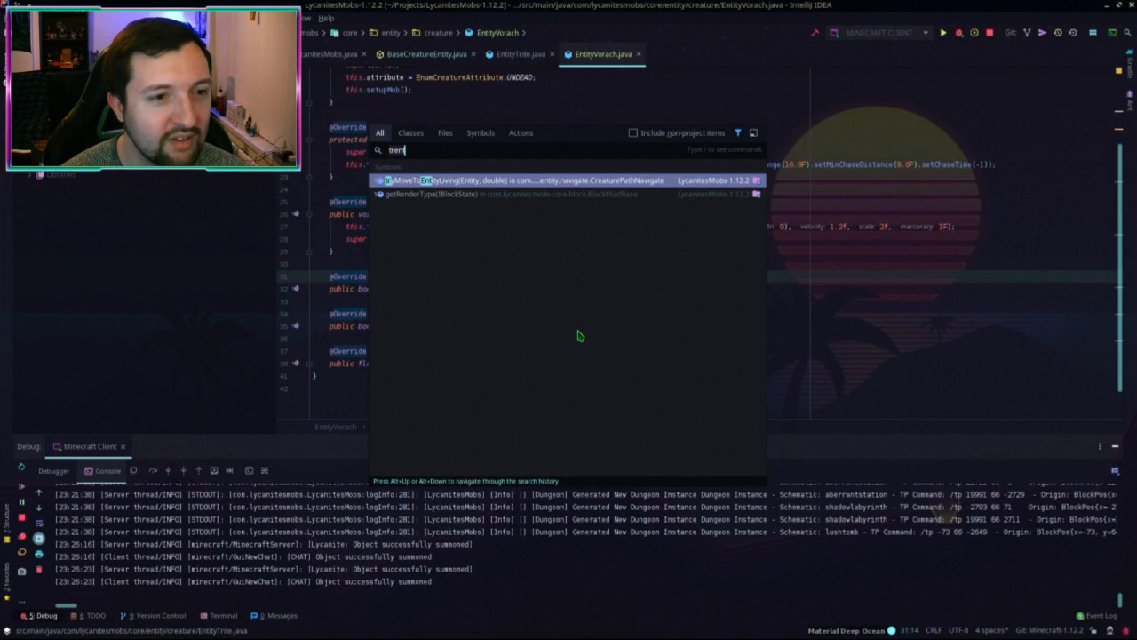
key(BackSpace)
key(BackSpace)
key(Escape)
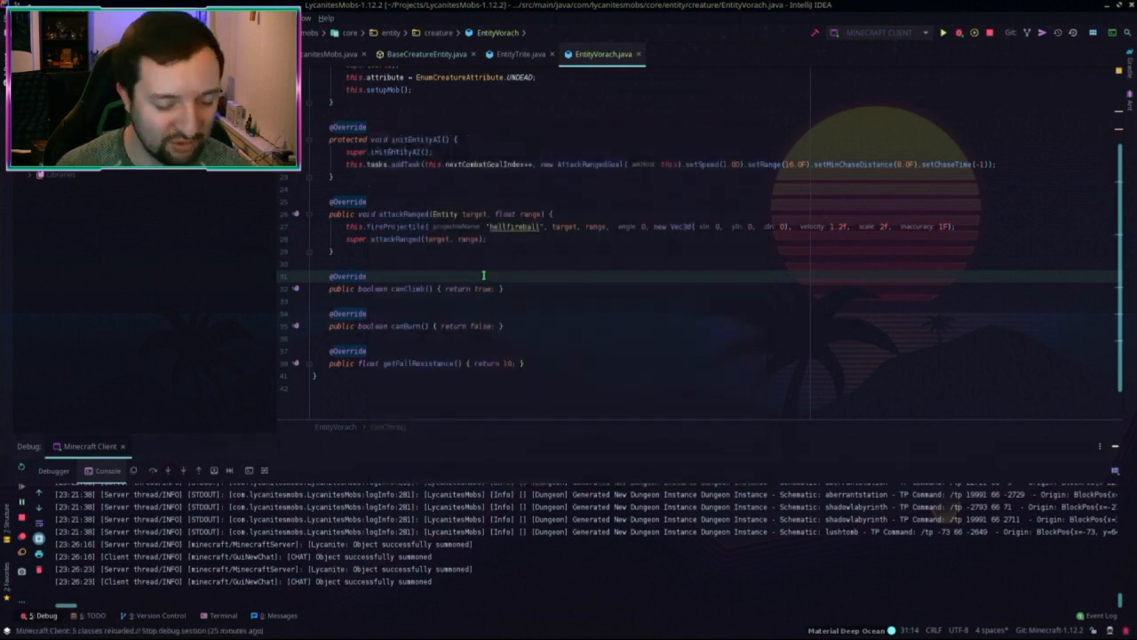
key(shift)
key(shift)
text(trea)
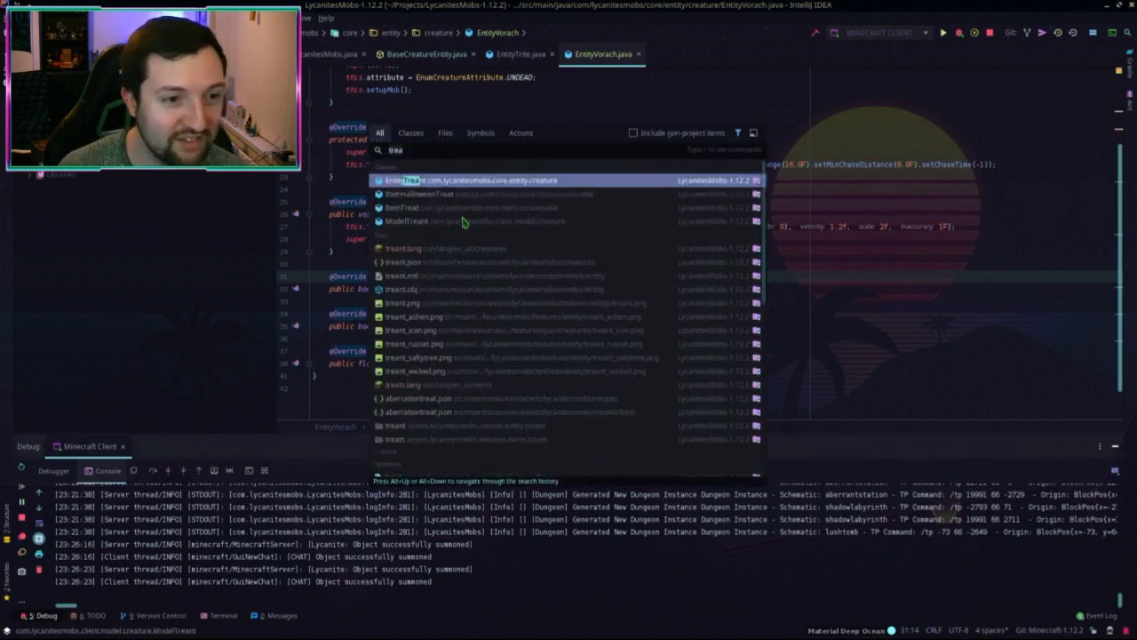
key(Return)
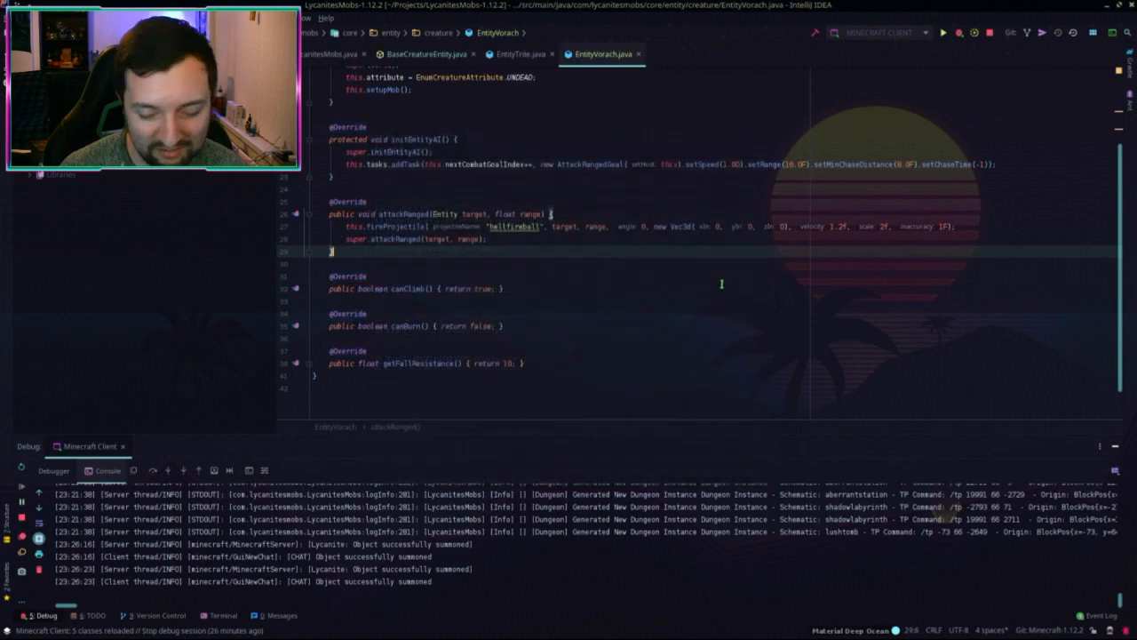
key(alt+Tab)
Step: Open the wiki's full-size treant.png image page and copy the image
scroll(721, 329, down, 1)
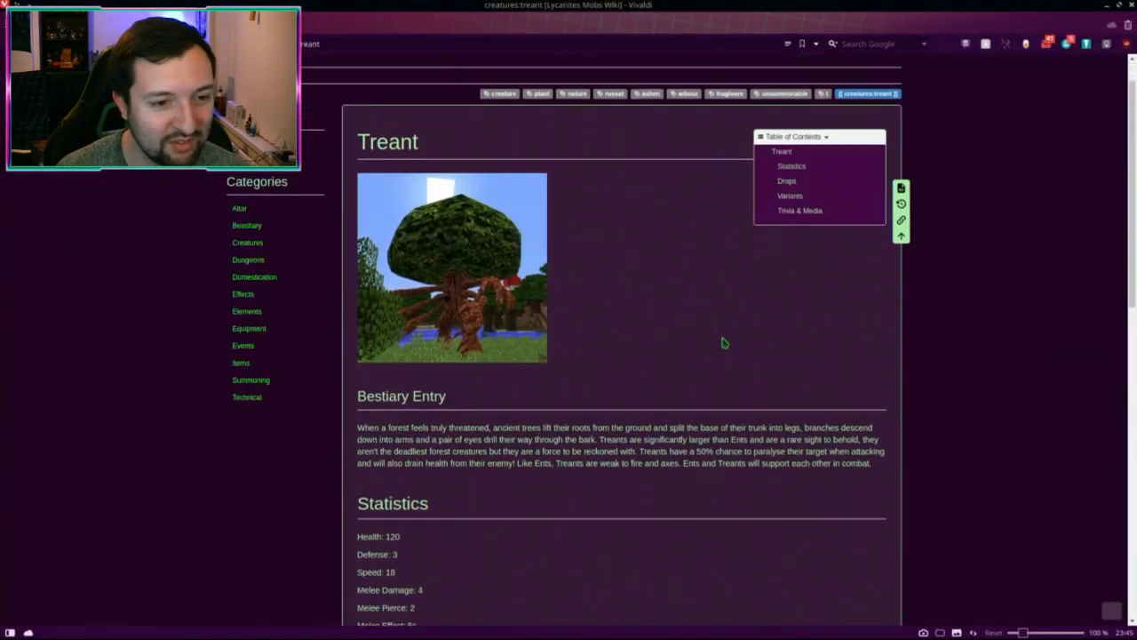
click(454, 277)
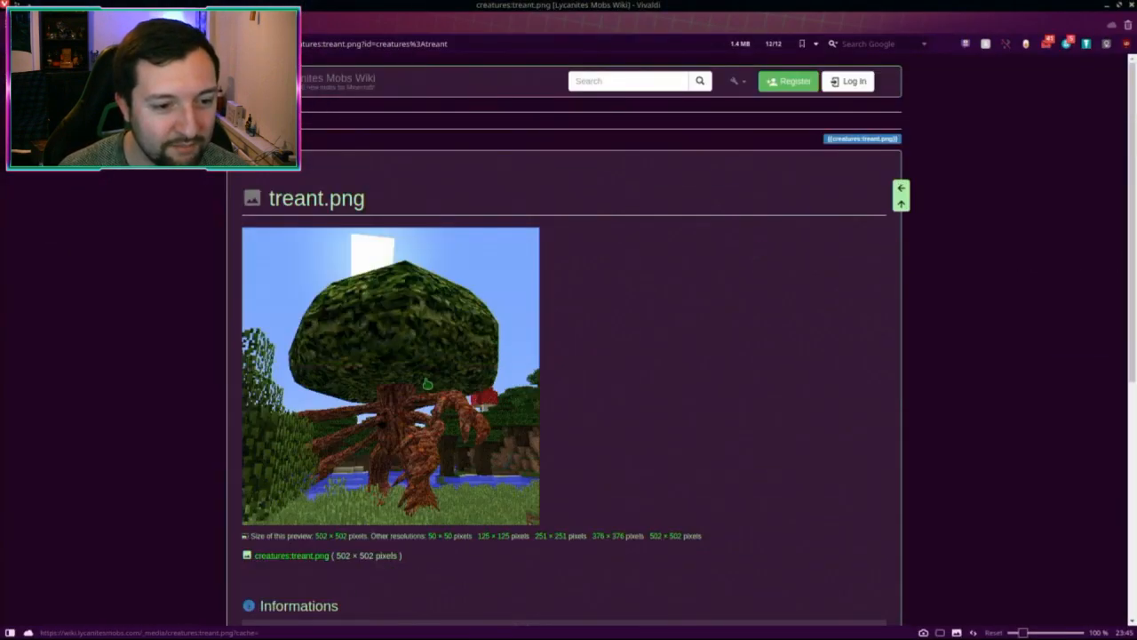
right_click(426, 382)
click(491, 456)
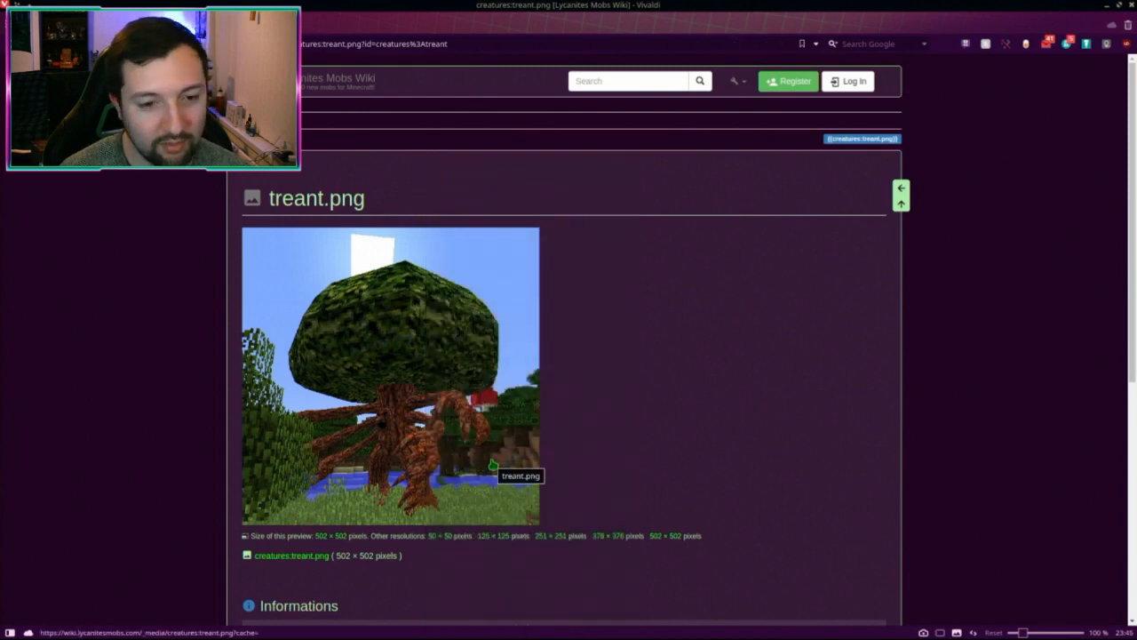
Step: Launch Krita, create a blank 179×179 canvas, and move the window aside
key(alt+space)
text(krita)
key(Return)
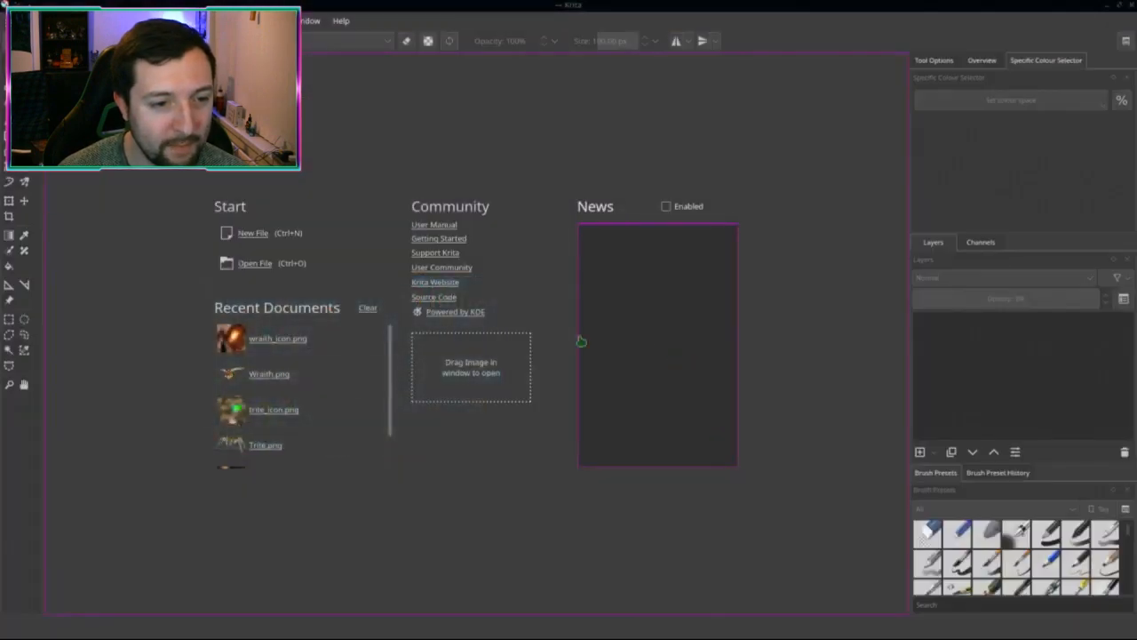
key(ctrl+n)
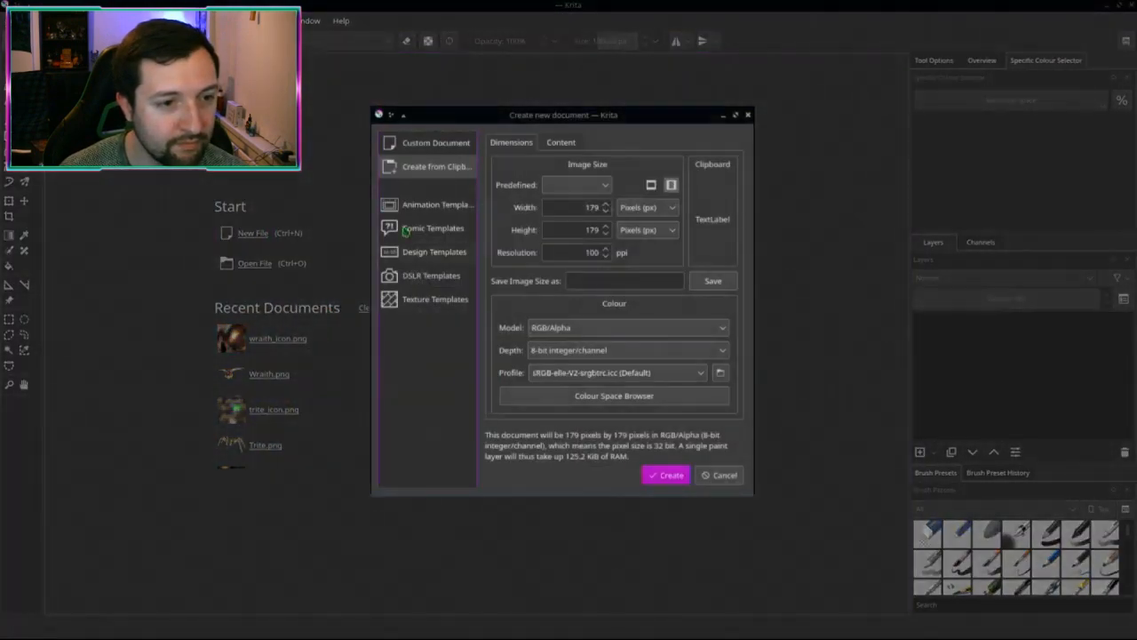
click(669, 486)
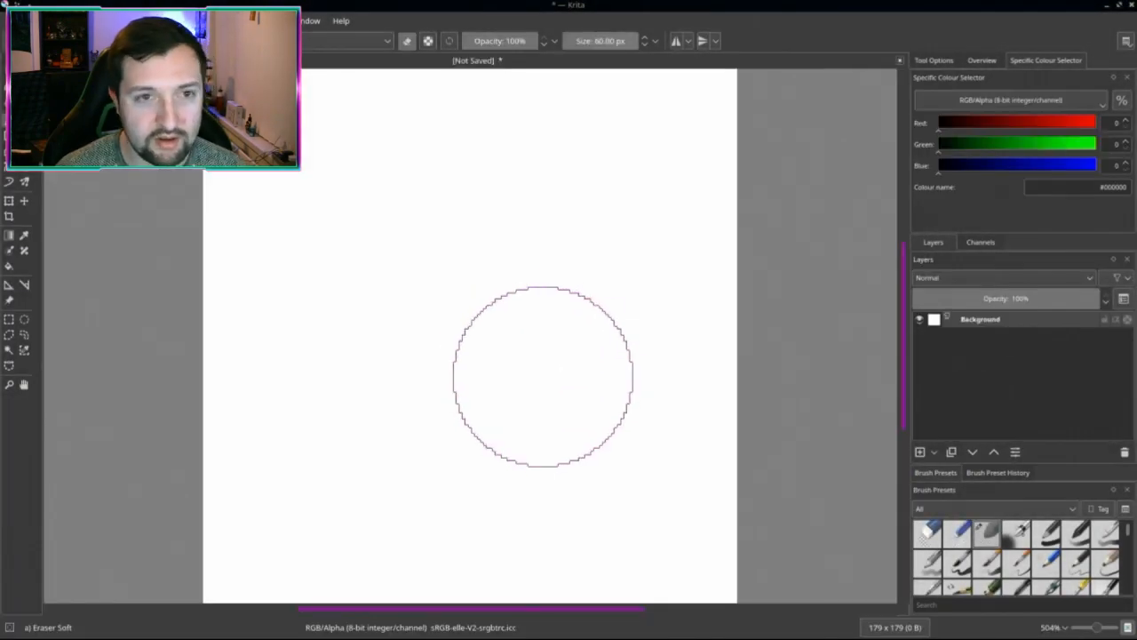
drag(533, 5, 822, 130)
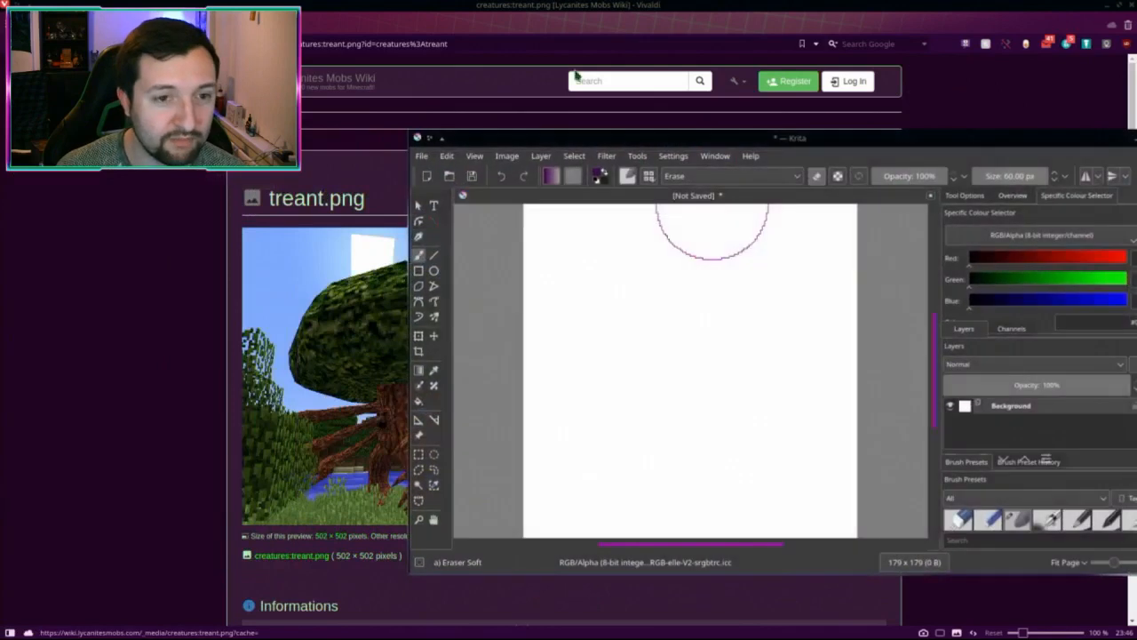
Step: Capture a 45×45 region of the treant's trunk to the clipboard
key(alt+Tab)
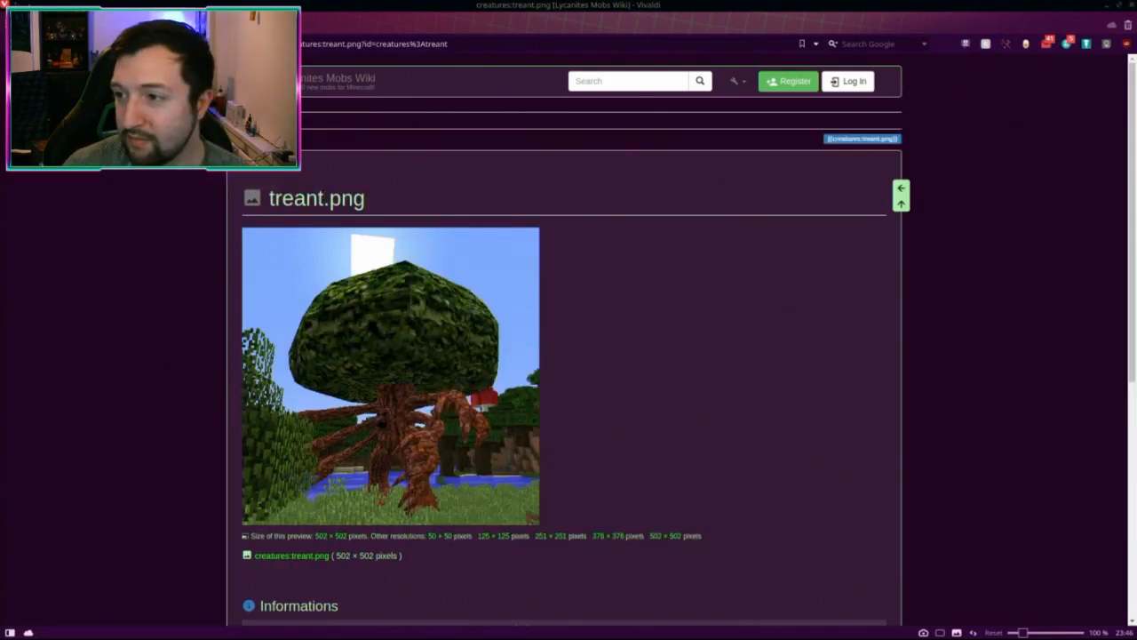
key(super+shift+Print)
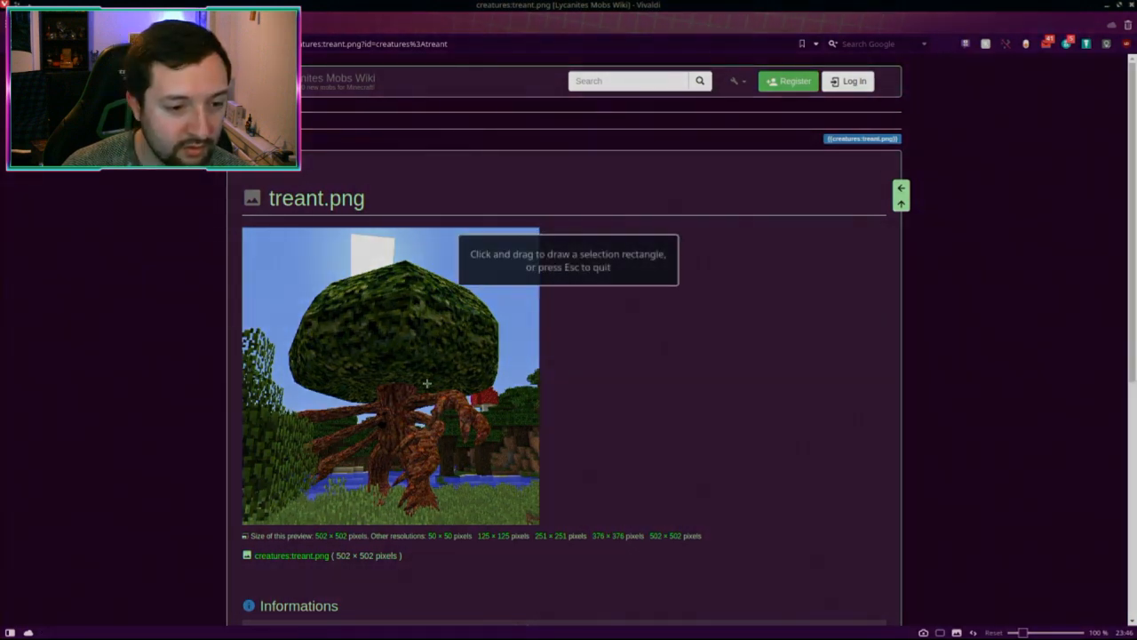
drag(399, 405, 381, 427)
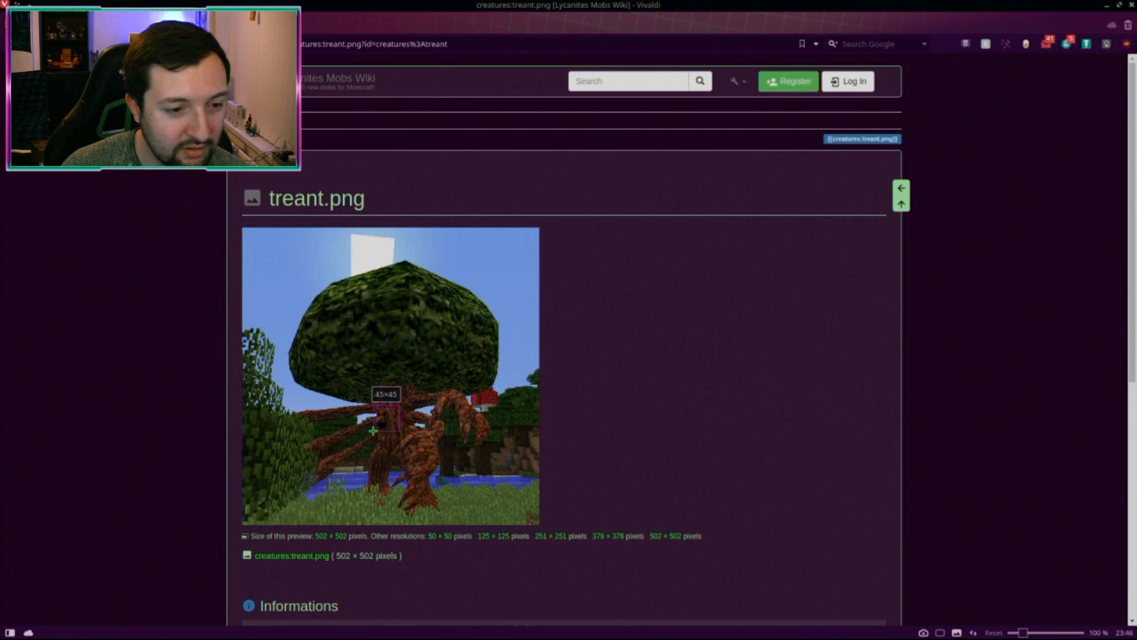
drag(373, 430, 373, 430)
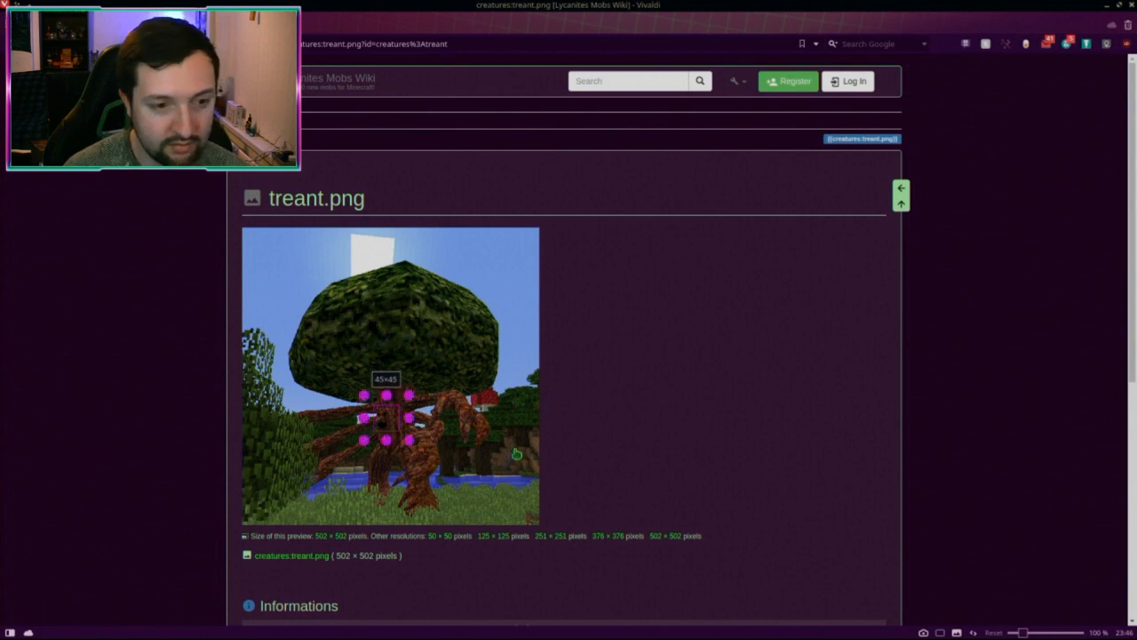
key(Return)
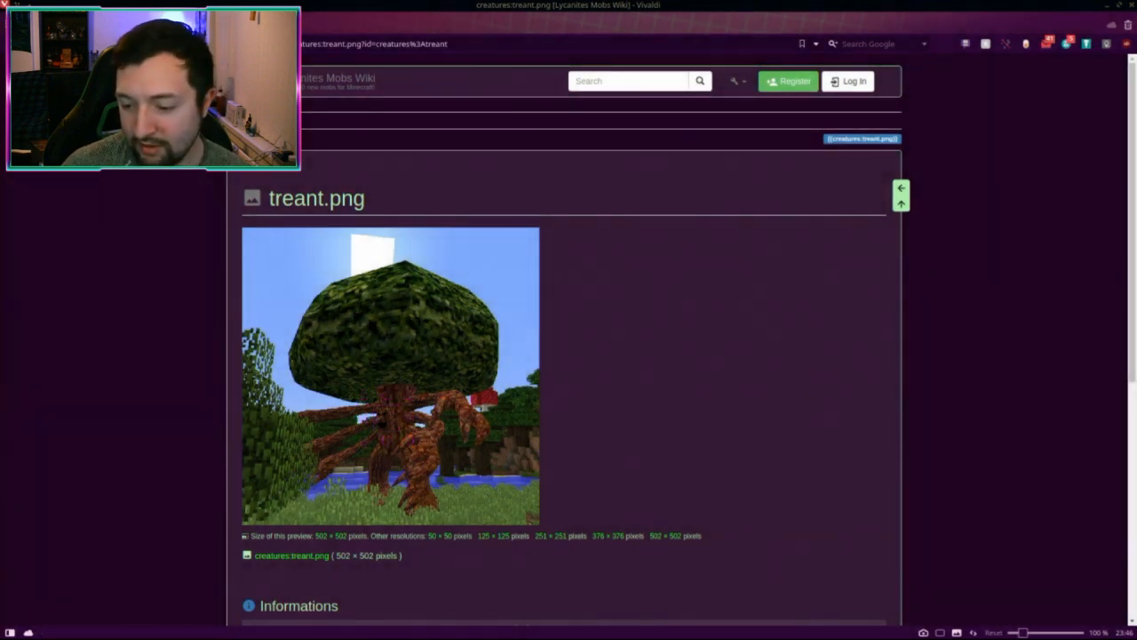
Step: Maximise Krita and start a new document from the clipboard
key(alt+Tab)
key(super+Up)
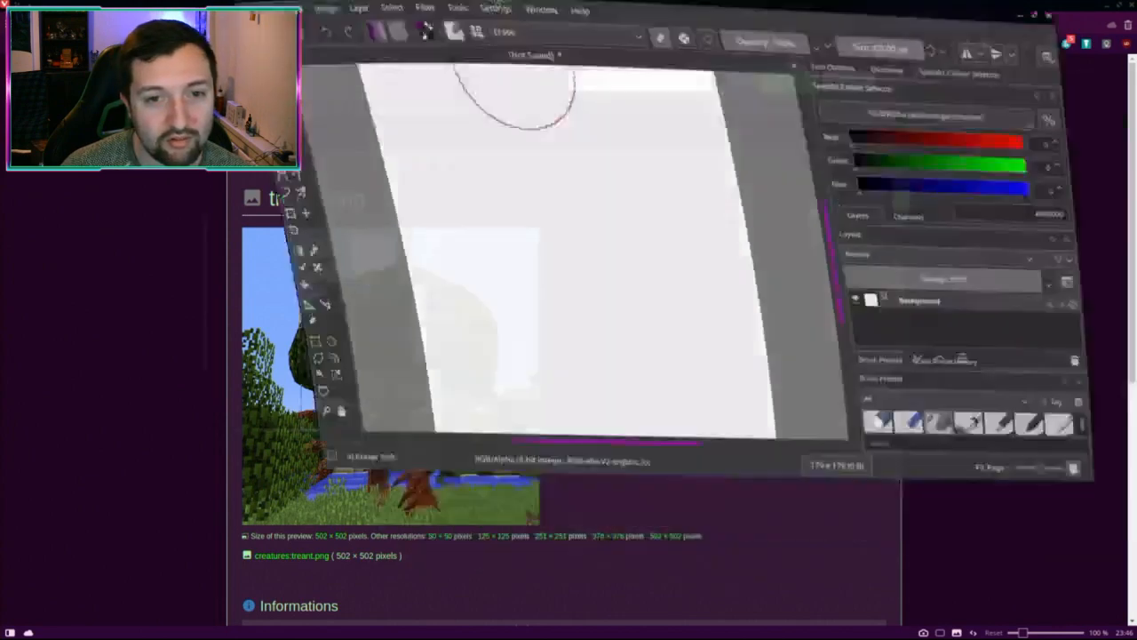
key(ctrl+n)
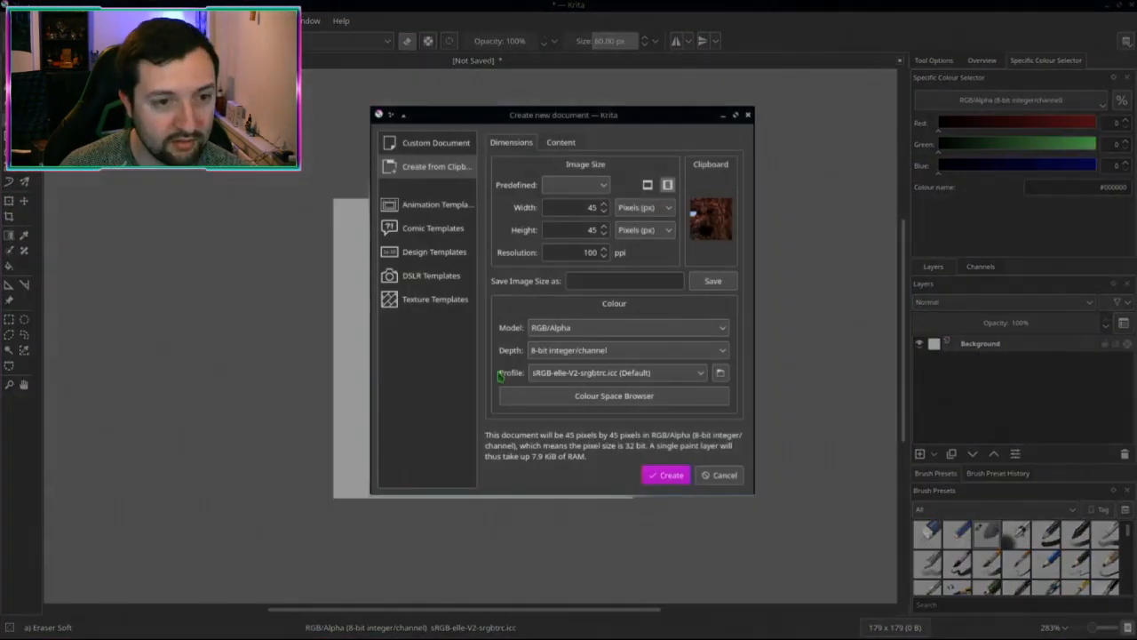
Step: Create the 45×45 document from the clipboard and close the blank canvas without saving
click(665, 476)
key(ctrl+w)
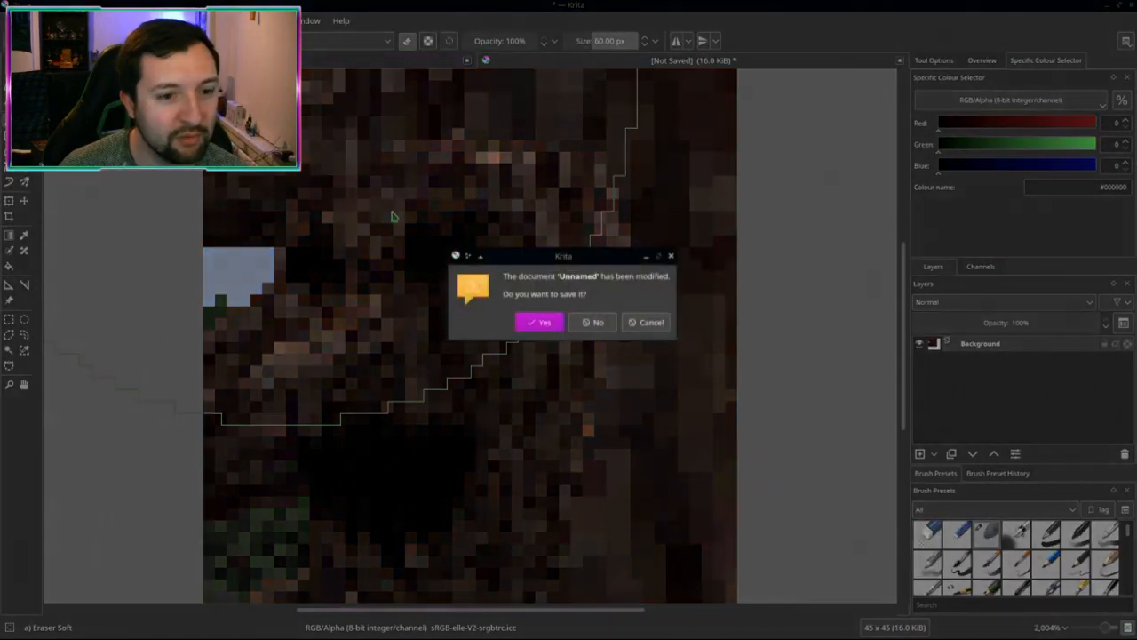
click(594, 323)
scroll(480, 355, down, 5)
scroll(498, 356, up, 5)
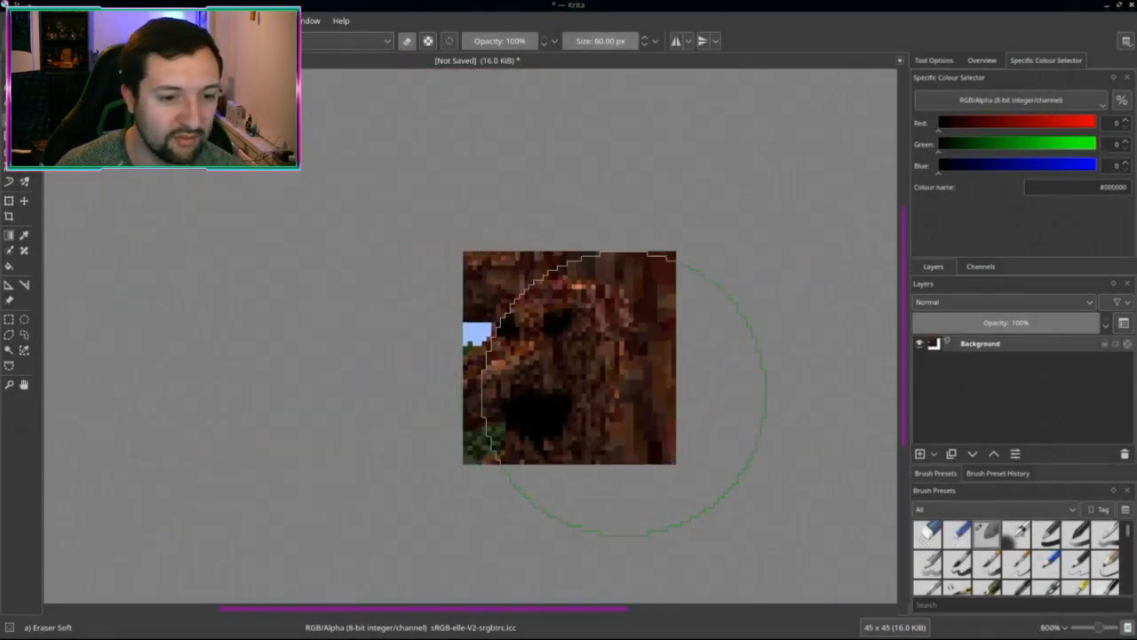
scroll(477, 356, down, 2)
scroll(484, 354, up, 2)
scroll(493, 352, down, 3)
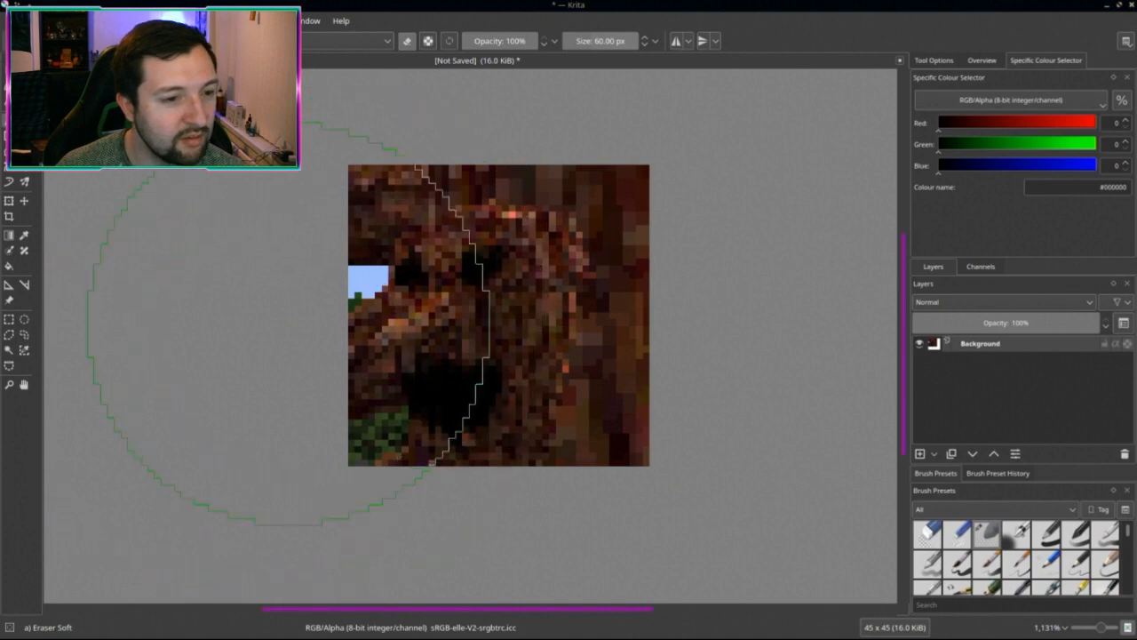
Step: Crop the top and right edges so the image becomes 39×40 pixels
click(10, 216)
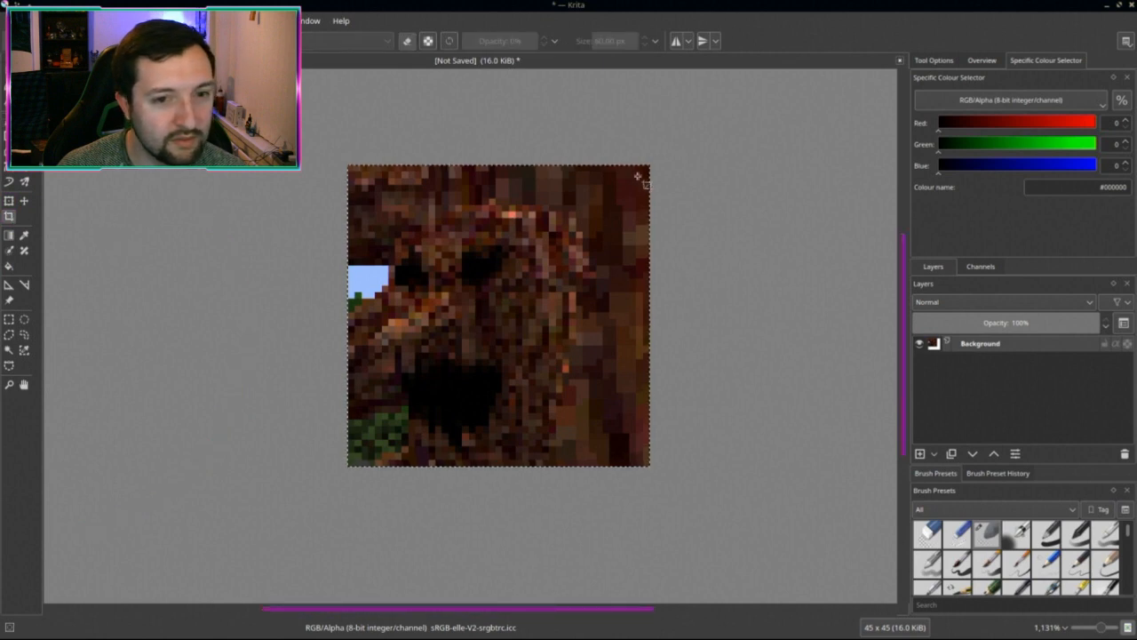
click(9, 200)
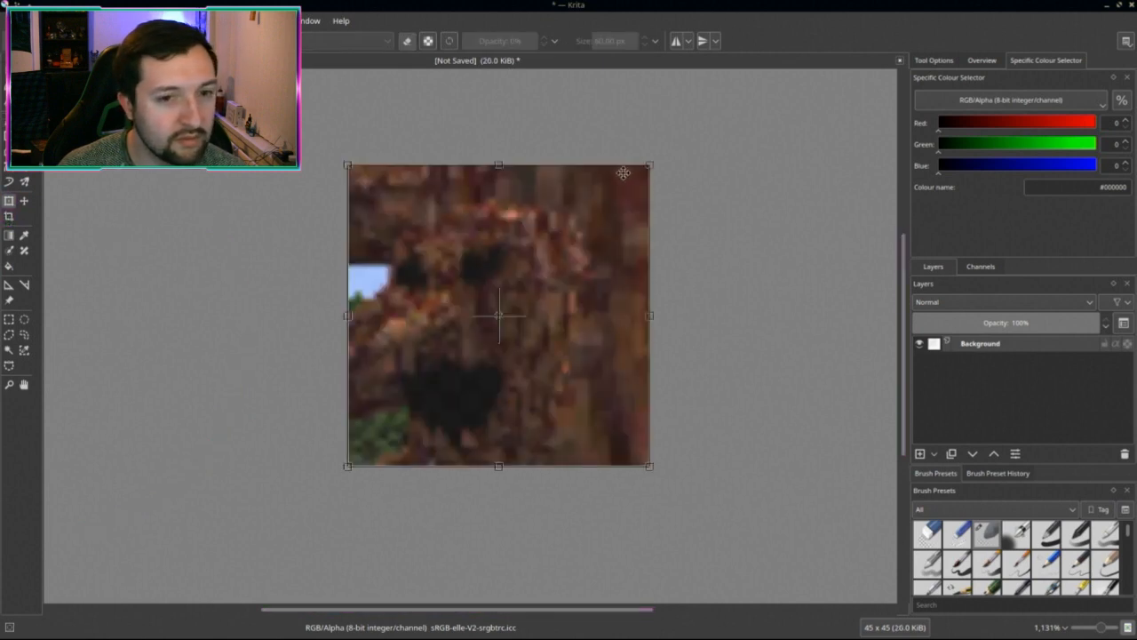
drag(649, 167, 633, 188)
key(Escape)
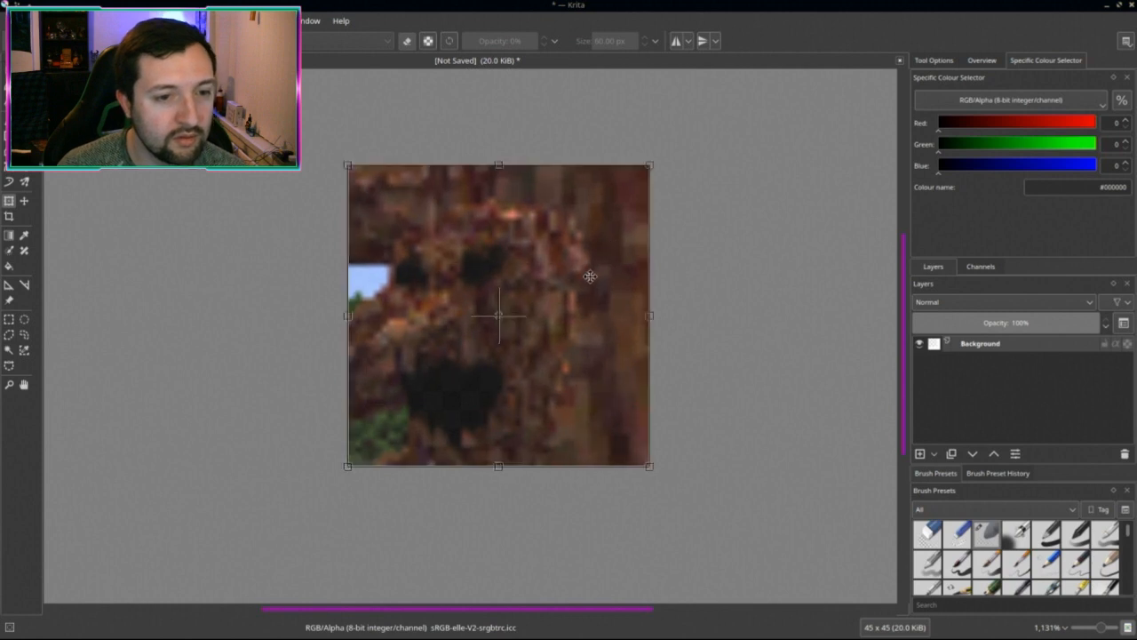
click(9, 216)
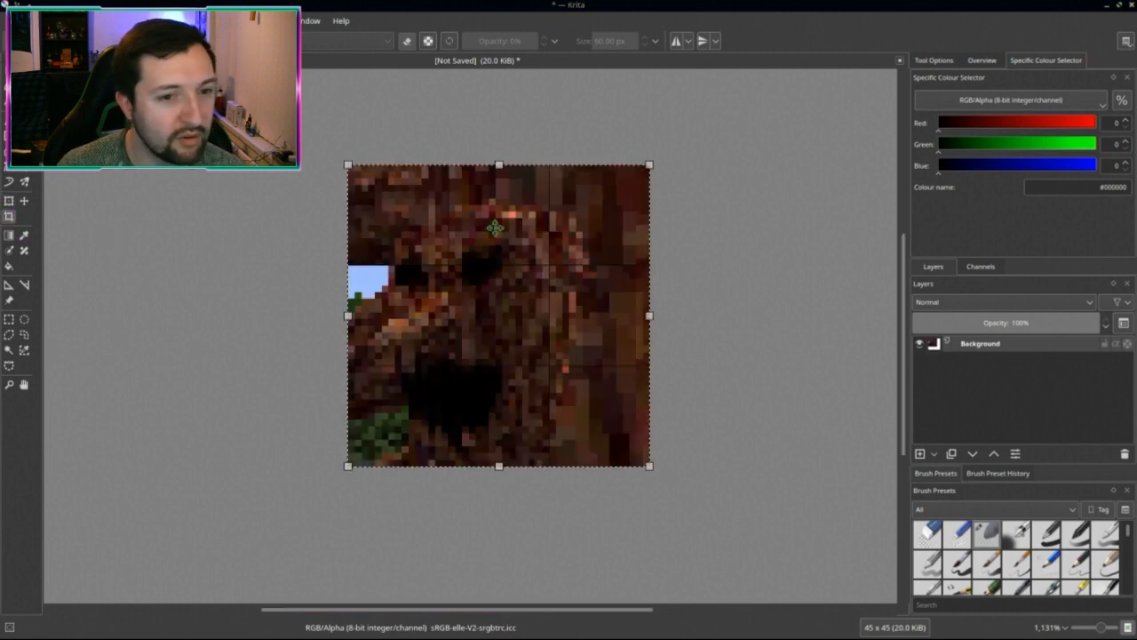
drag(648, 165, 608, 198)
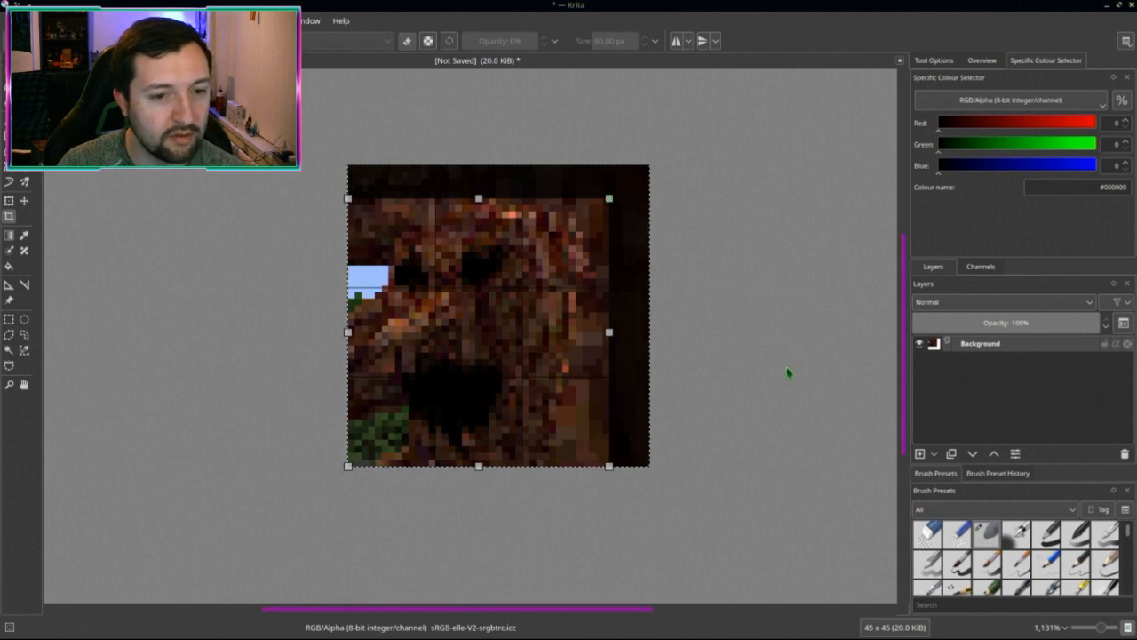
key(Return)
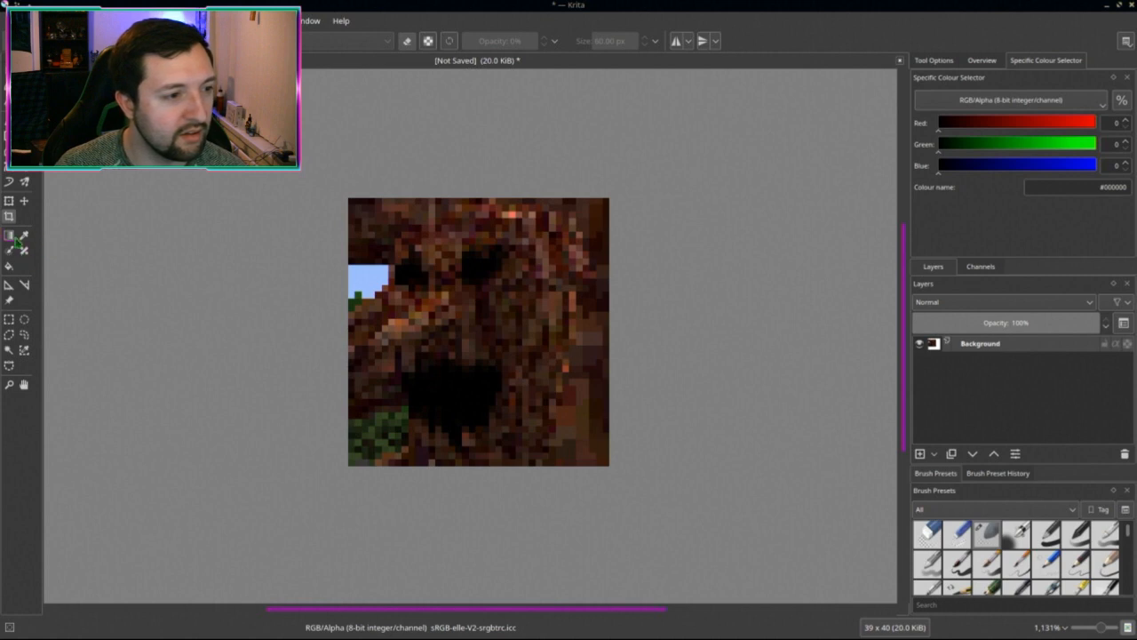
key(b)
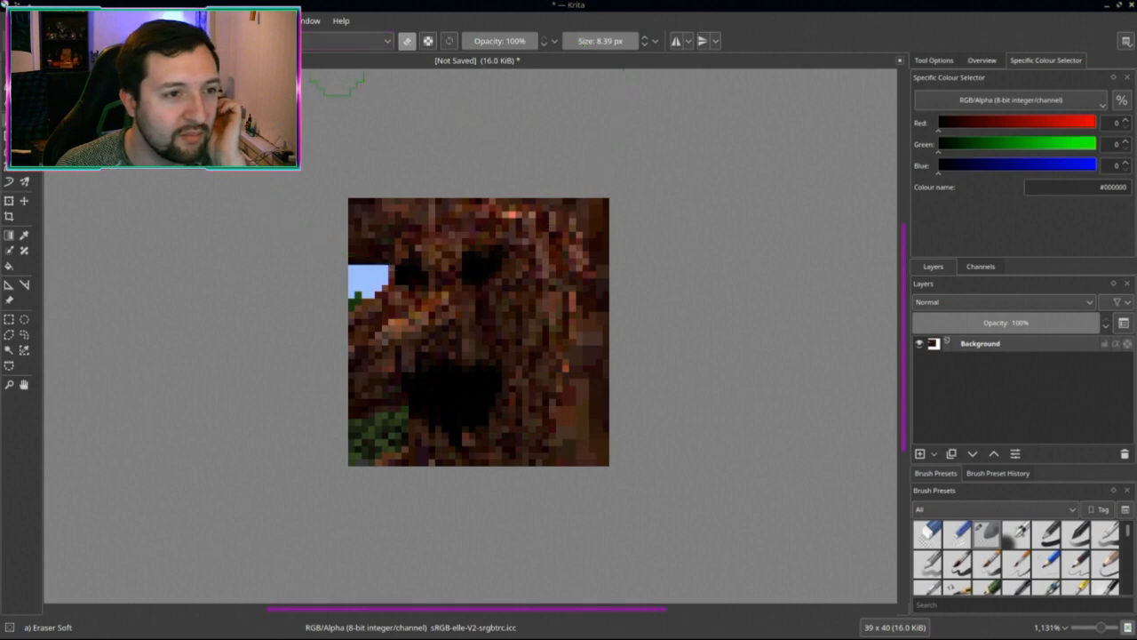
Step: Choose the Clone_Tool brush preset
key(F5)
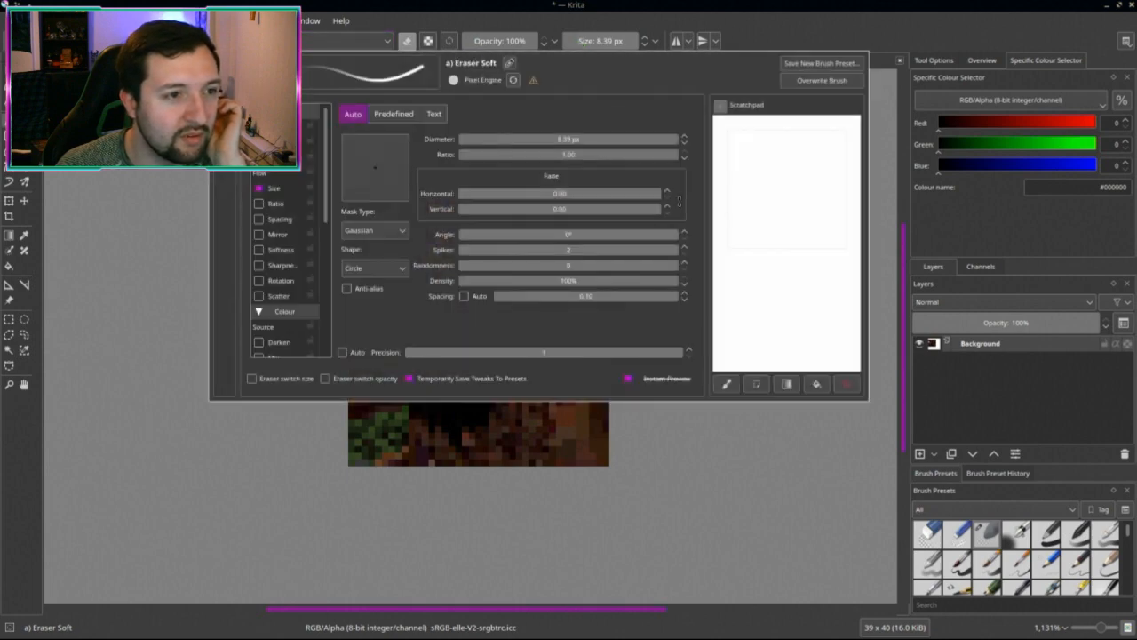
key(F5)
key(F6)
scroll(355, 197, down, 5)
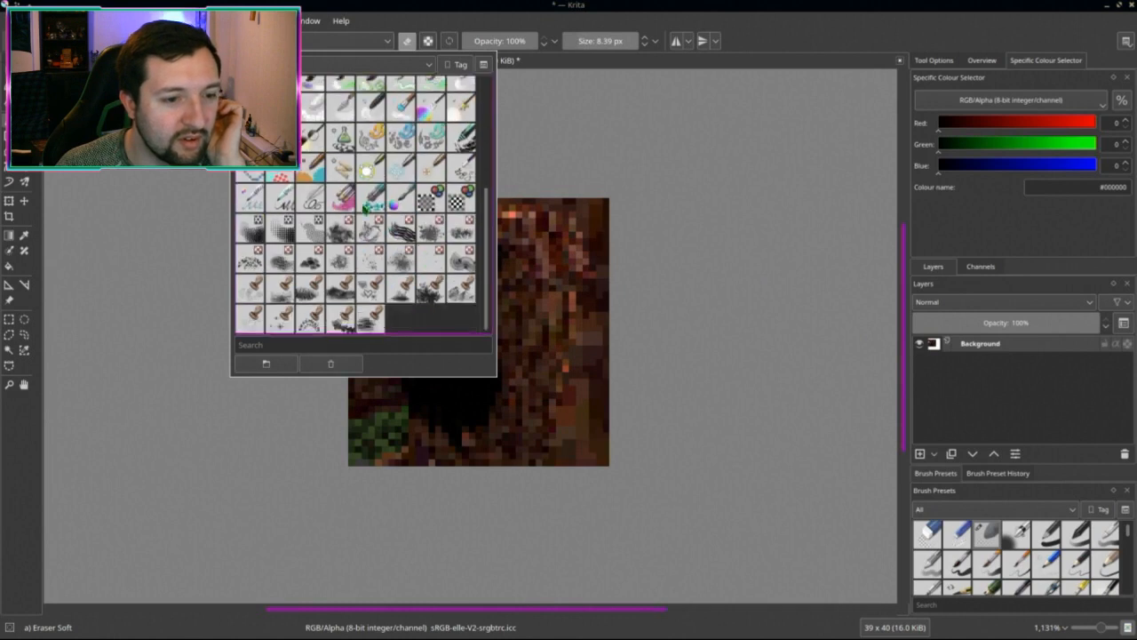
mouse_move(380, 200)
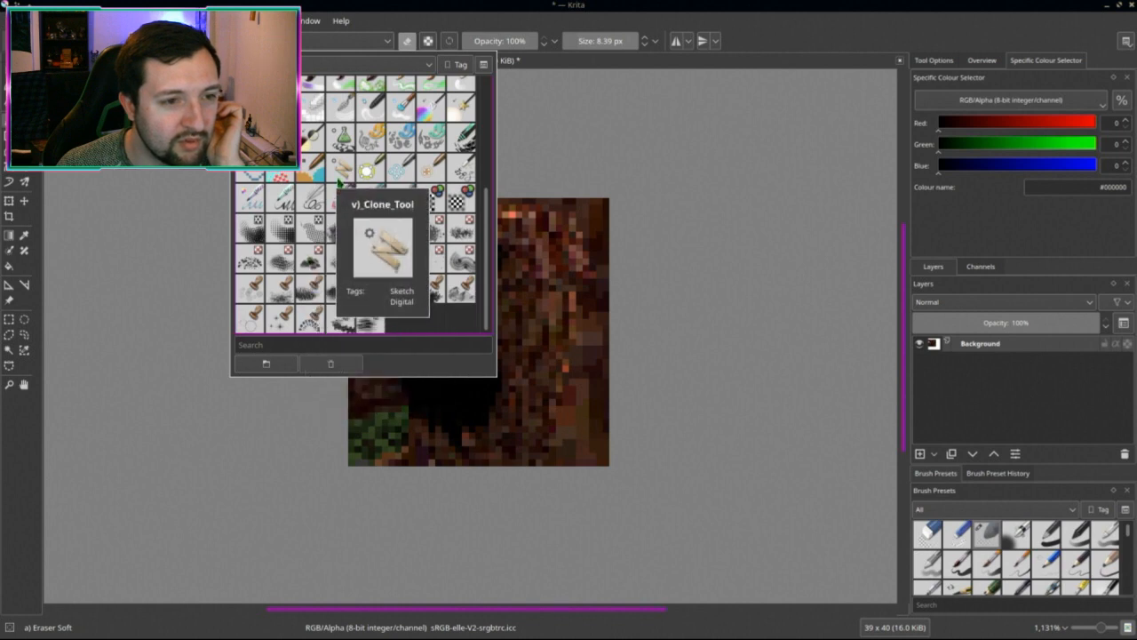
click(342, 169)
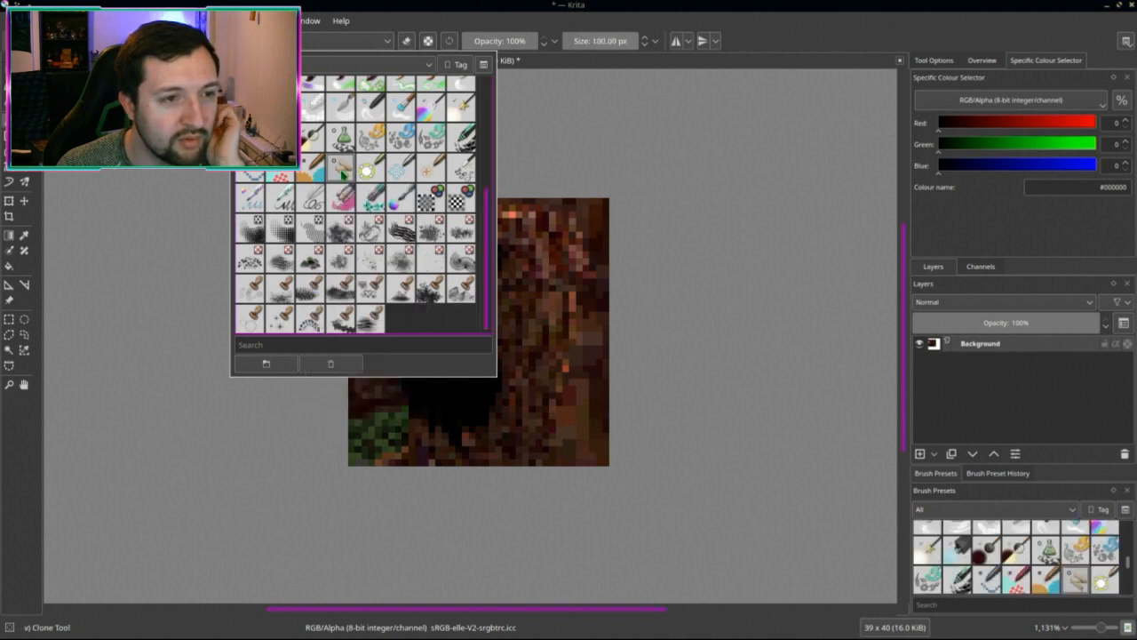
click(987, 419)
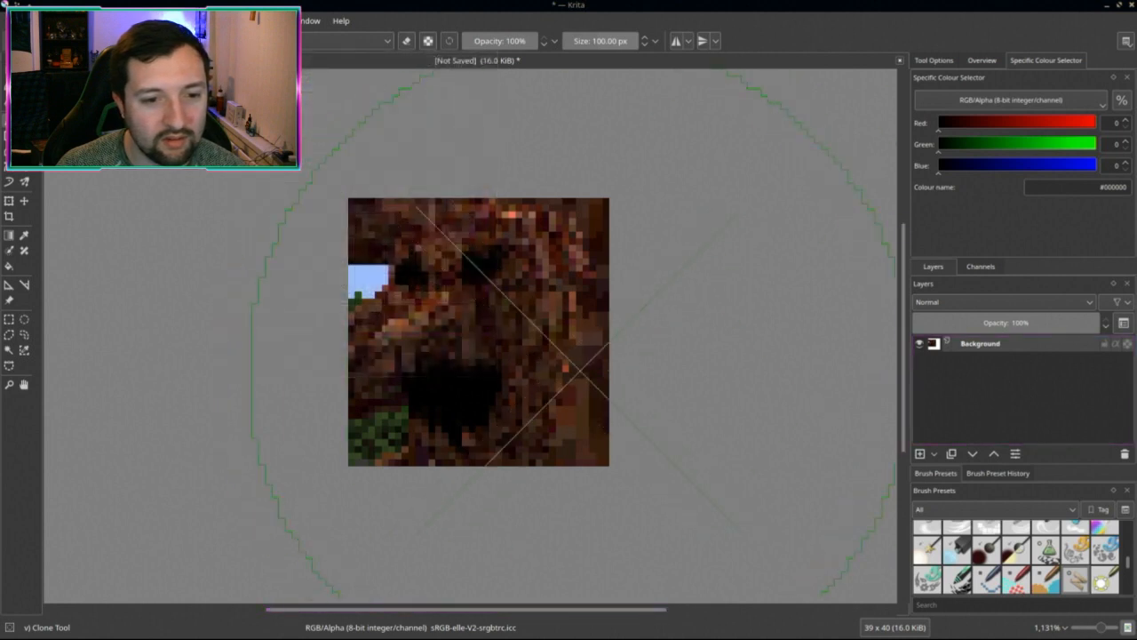
Step: Undo the stray purple patch and clone bark texture over the blue patch at upper left
key(ctrl+z)
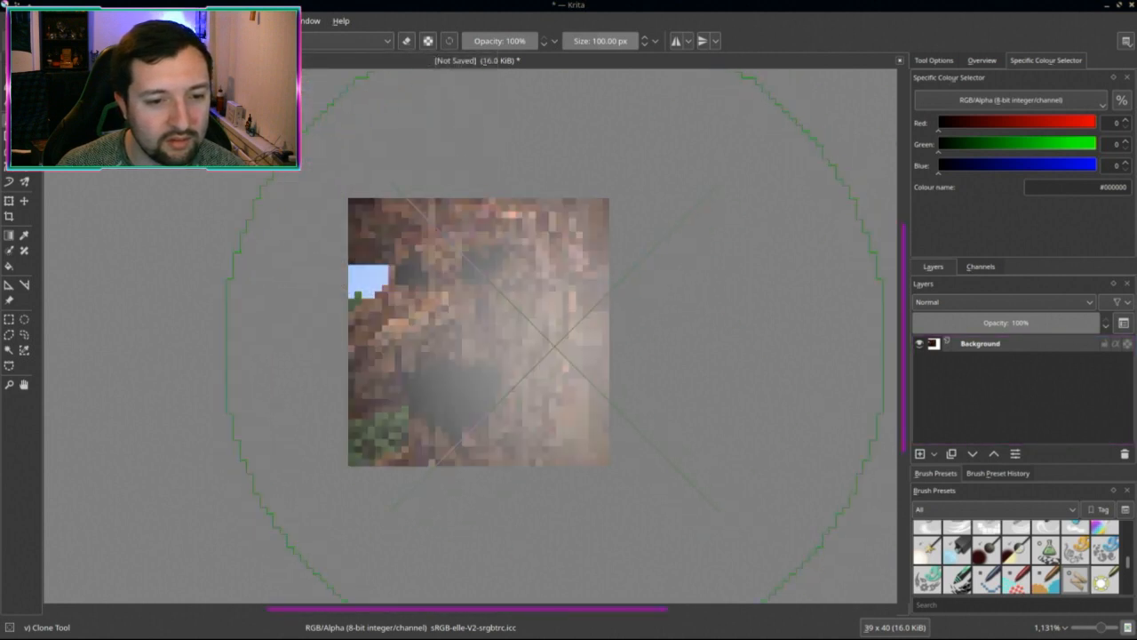
ctrl+click(470, 386)
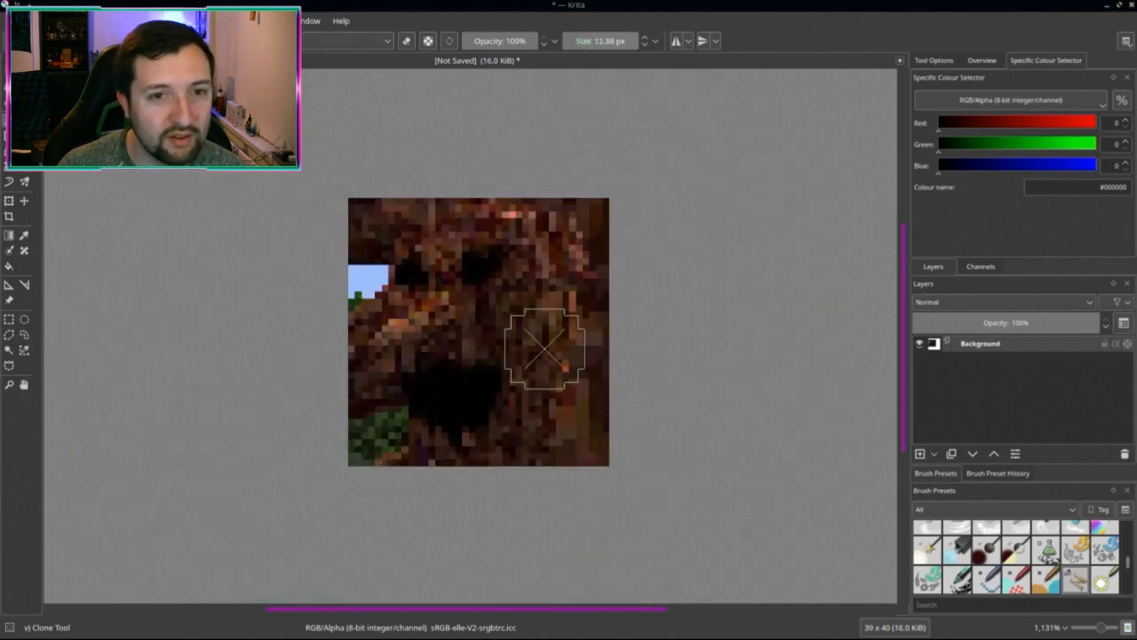
mouse_move(540, 329)
mouse_down()
mouse_move(506, 309)
mouse_move(483, 325)
mouse_move(394, 305)
mouse_move(381, 284)
mouse_up()
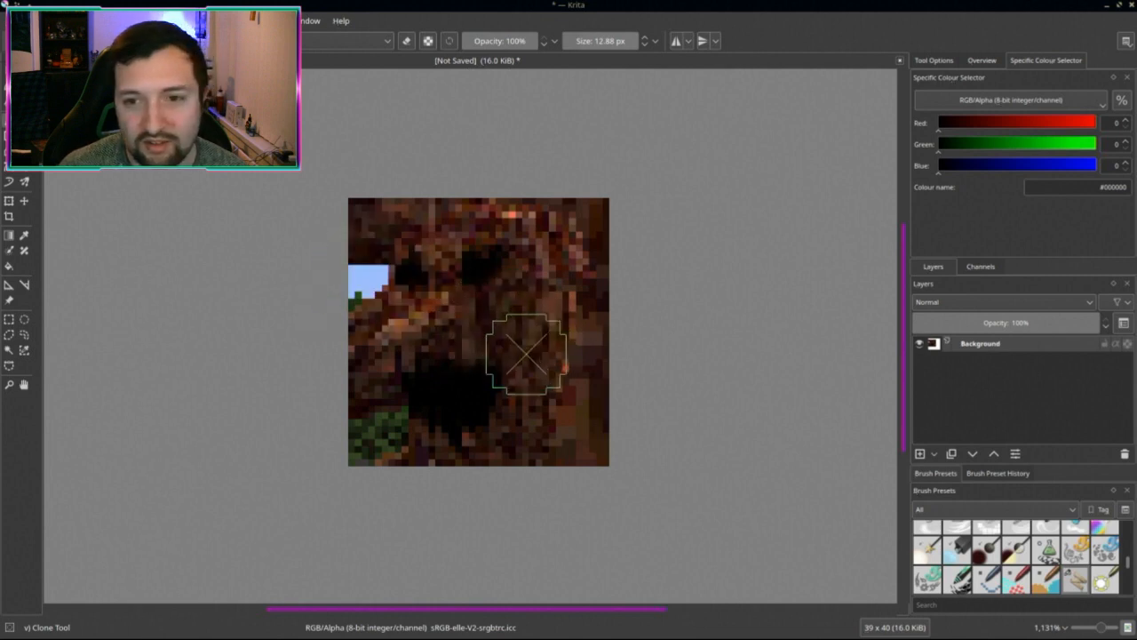
click(934, 61)
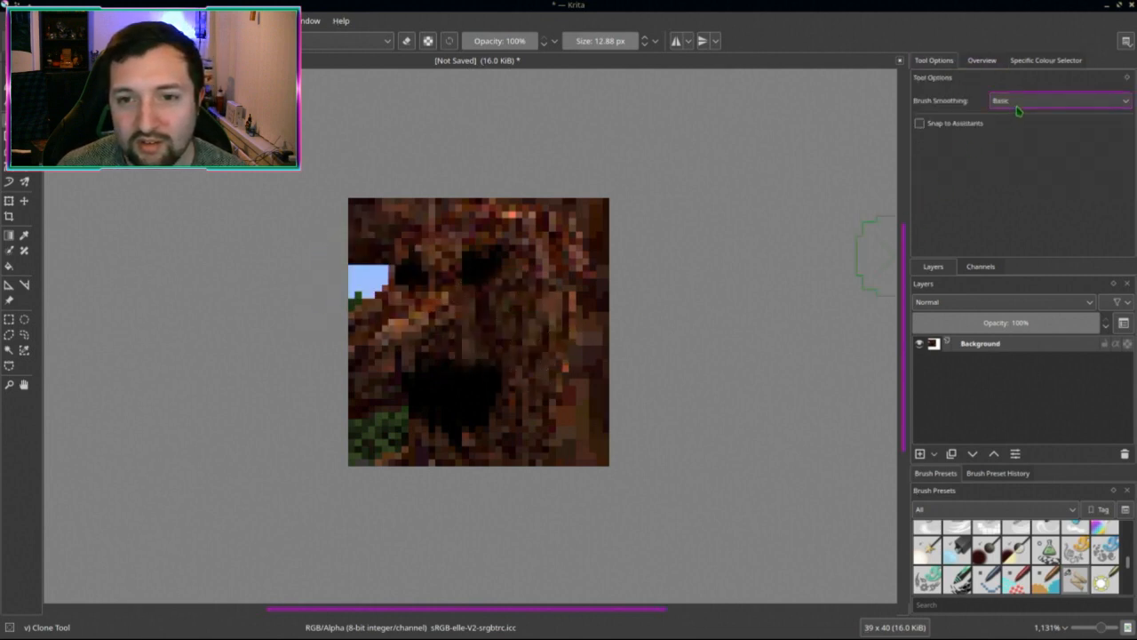
ctrl+click(540, 378)
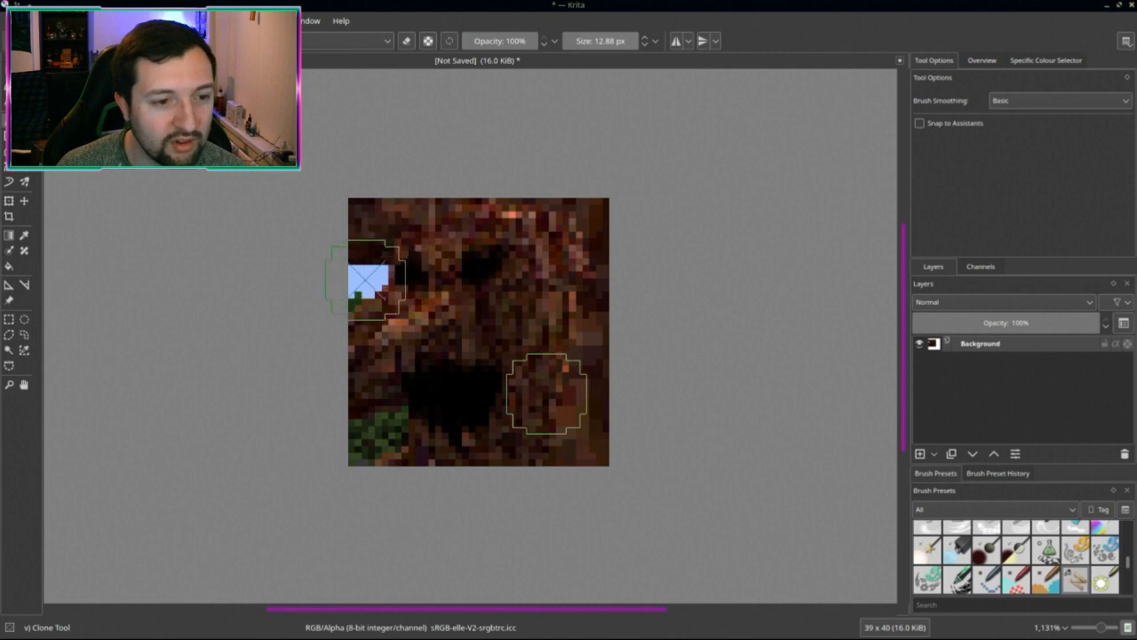
mouse_move(369, 280)
mouse_down()
mouse_move(378, 254)
mouse_move(359, 293)
mouse_move(378, 229)
mouse_up()
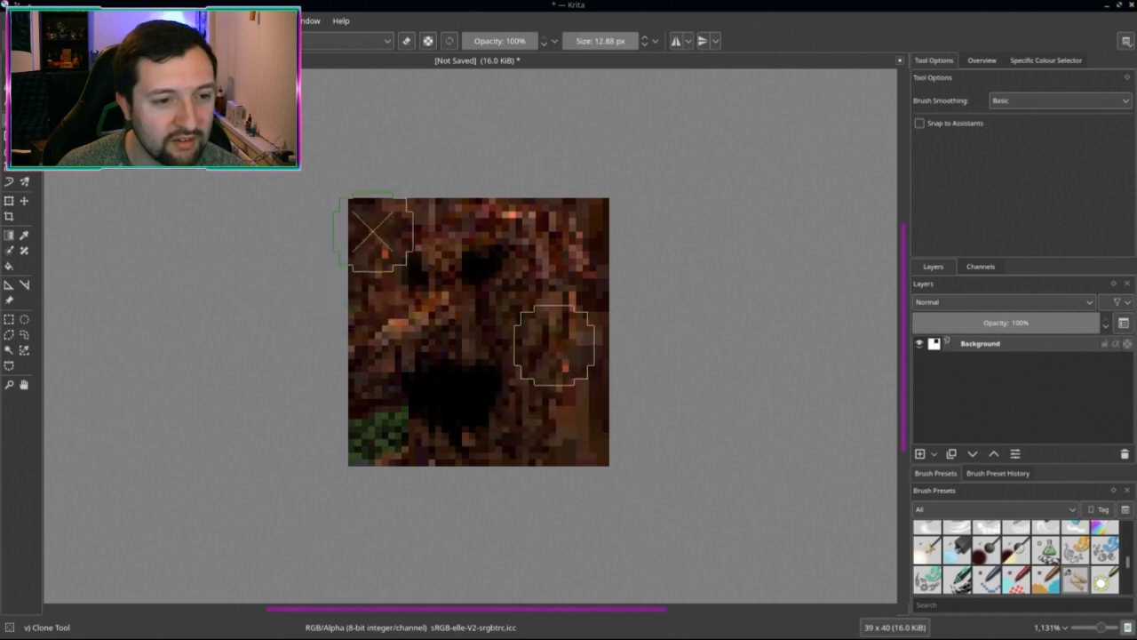
right_click(343, 347)
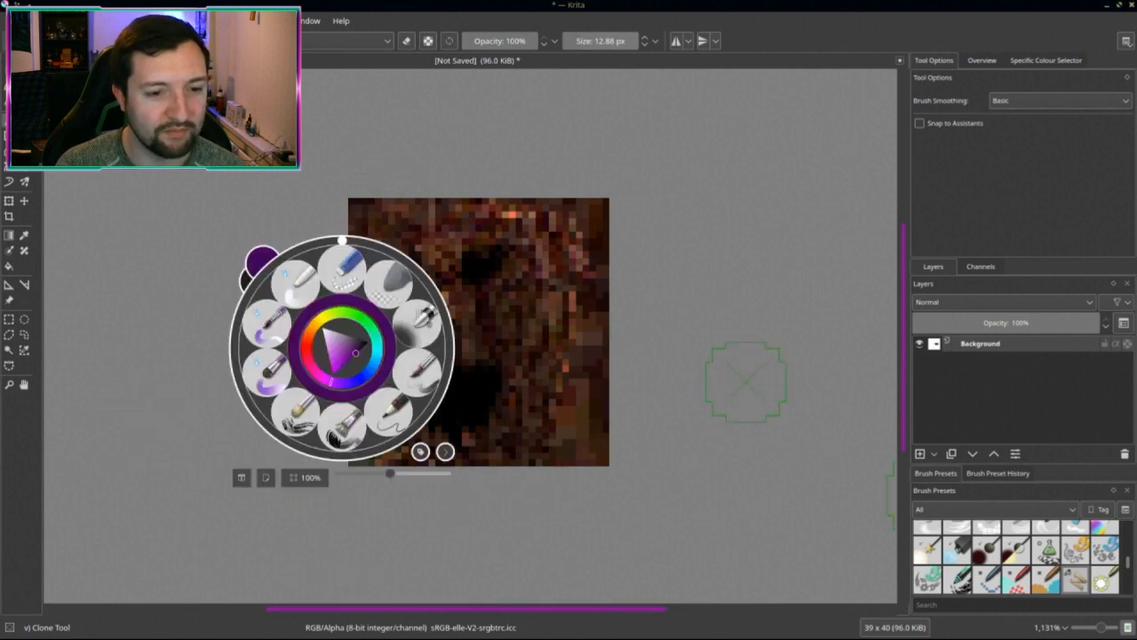
click(551, 409)
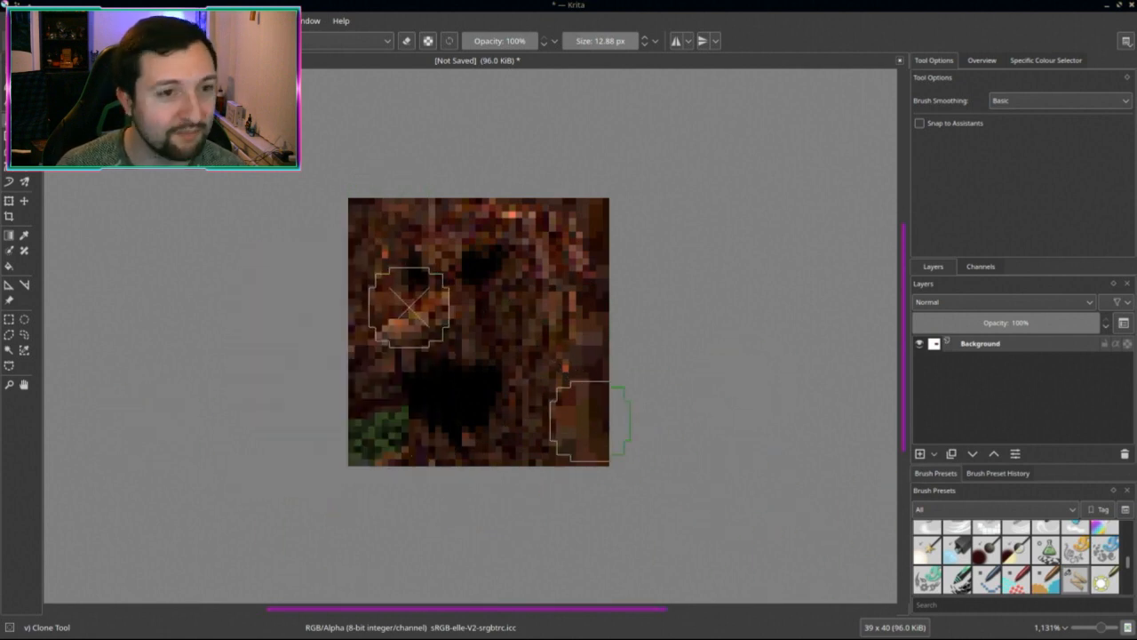
Step: Switch to a basic round painting brush
right_click(480, 315)
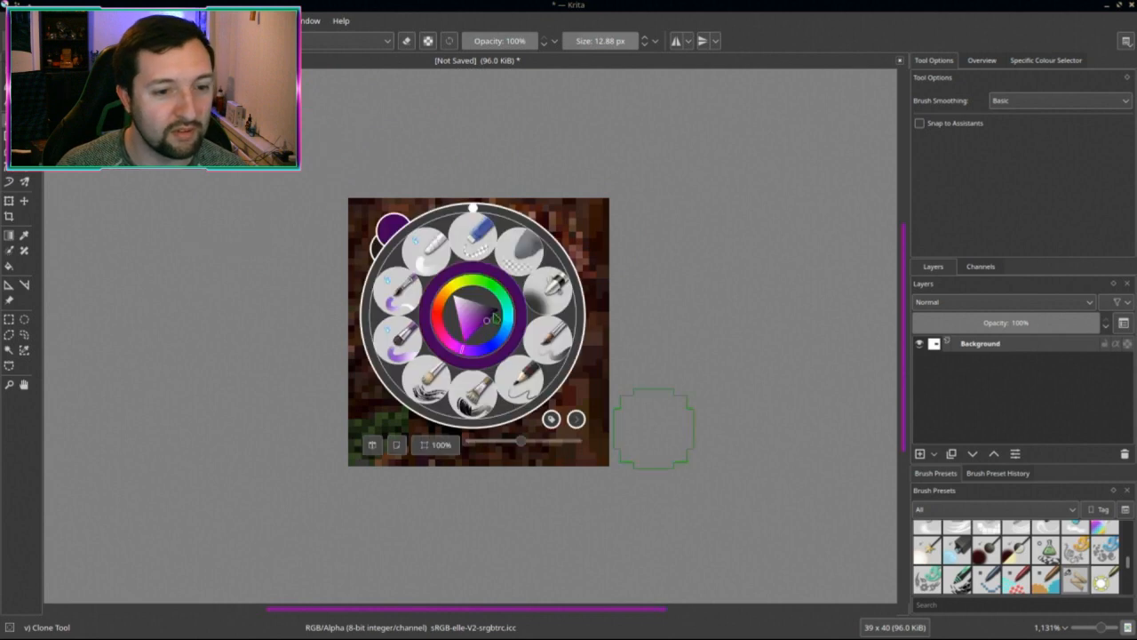
click(551, 351)
scroll(642, 343, down, 4)
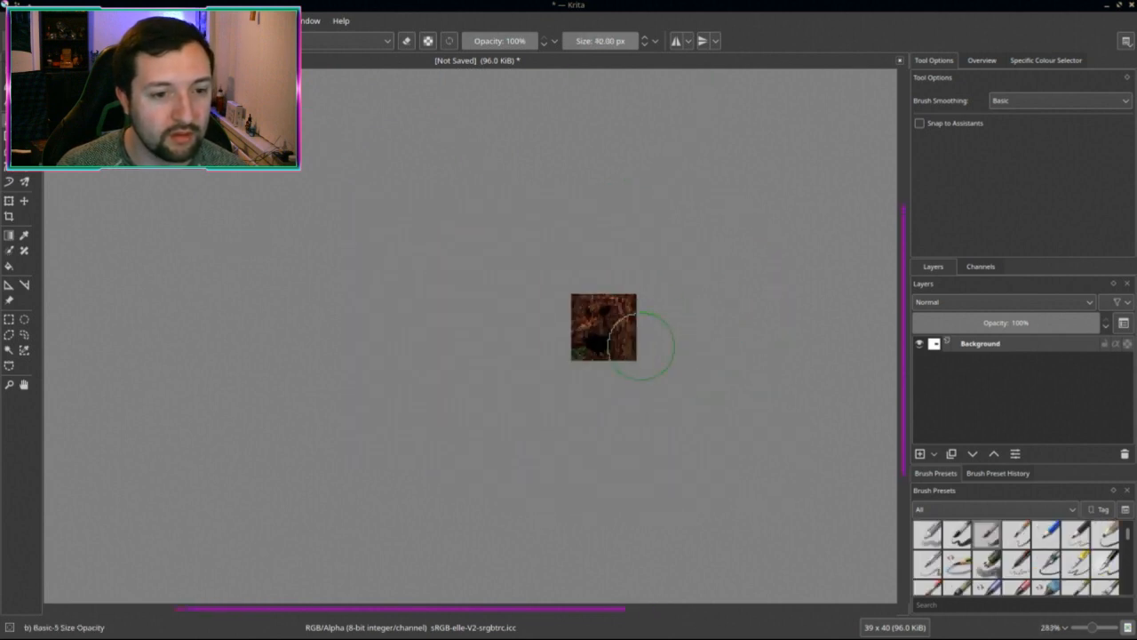
middle_drag(643, 343, 544, 375)
scroll(629, 379, up, 2)
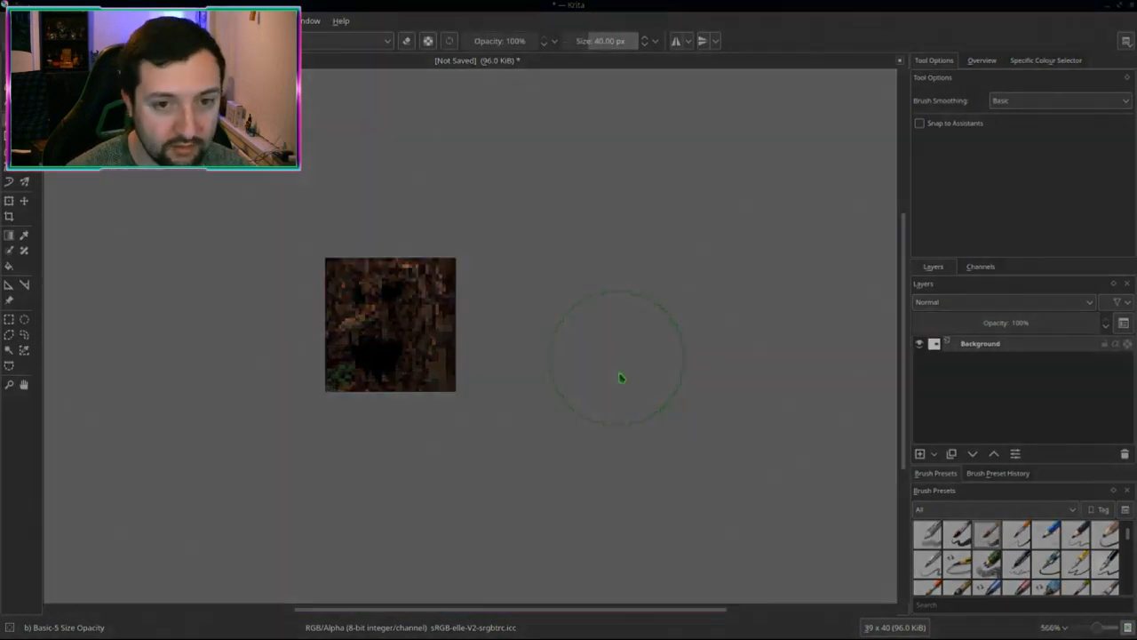
Step: Trial-scale the image to 16×16, then undo back to 39×40
key(alt+i)
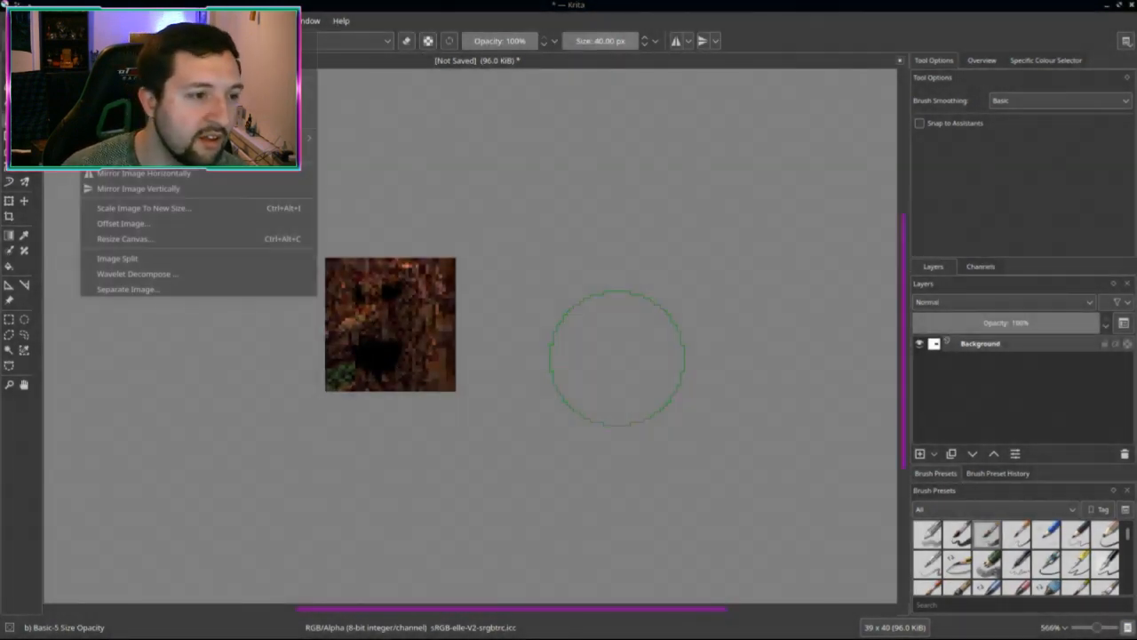
click(151, 207)
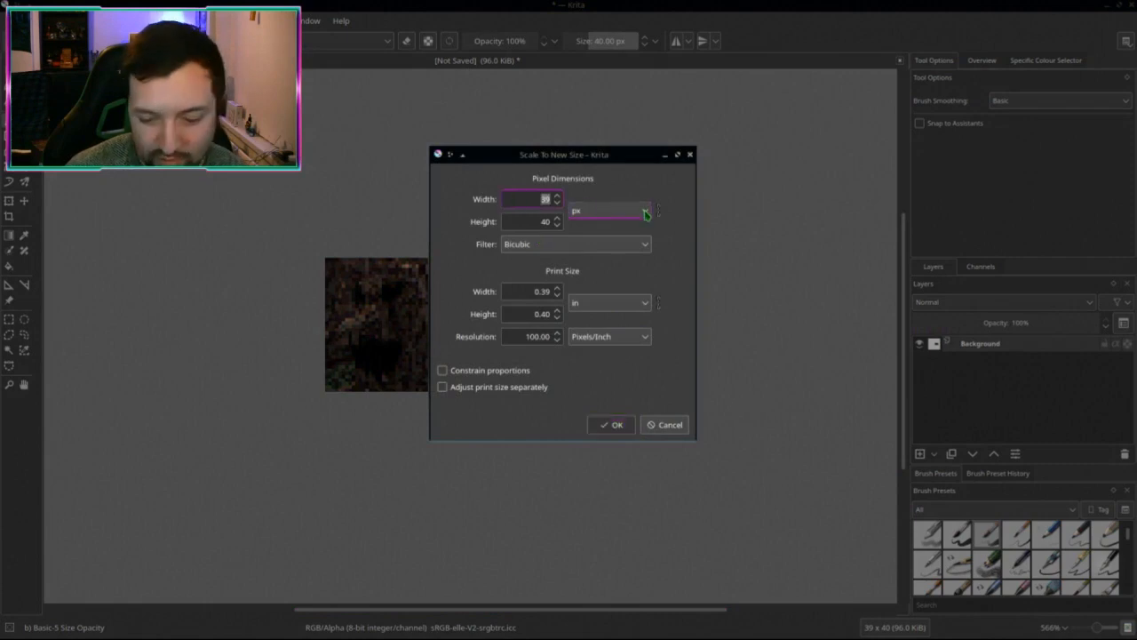
key(Return)
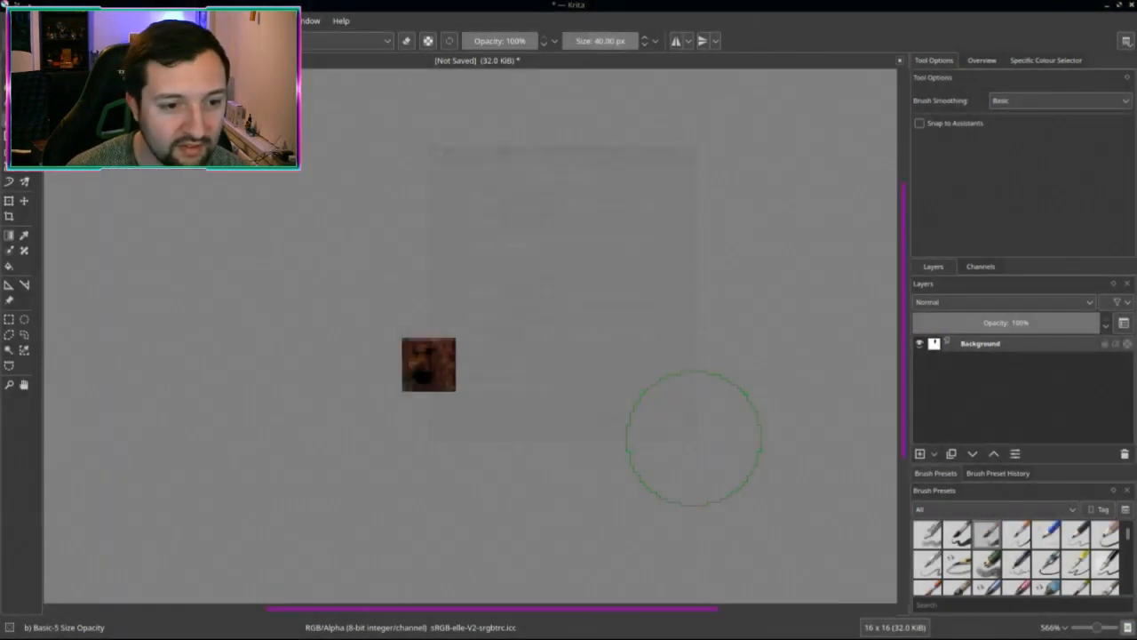
middle_drag(589, 353, 693, 334)
scroll(648, 350, down, 1)
scroll(648, 351, up, 2)
scroll(693, 334, up, 1)
scroll(694, 335, down, 3)
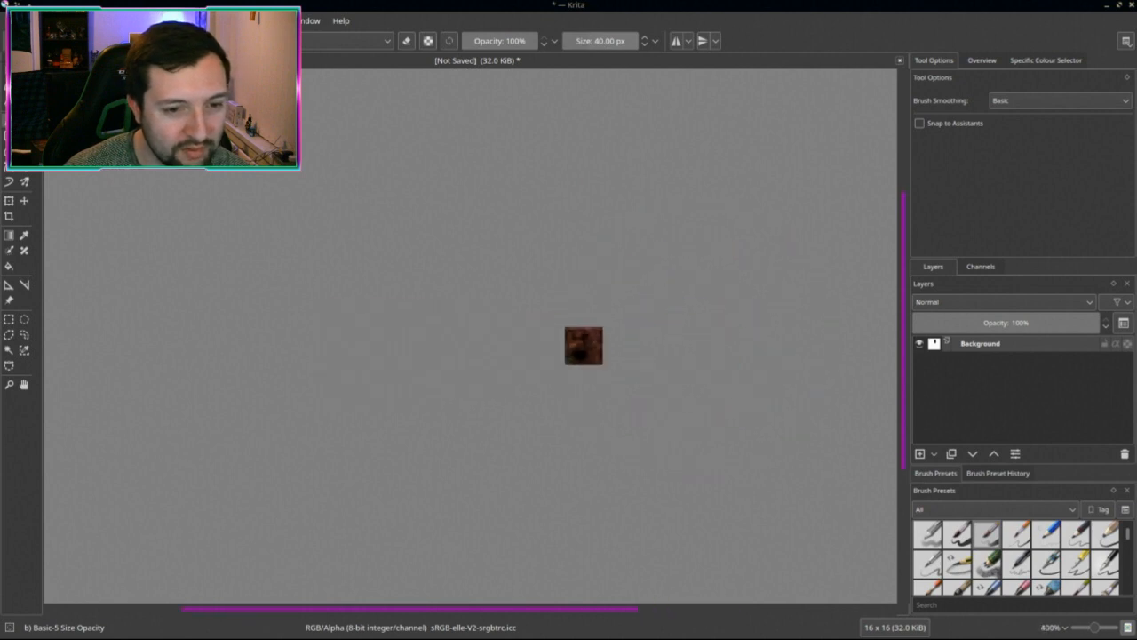
key(ctrl+z)
scroll(668, 348, up, 2)
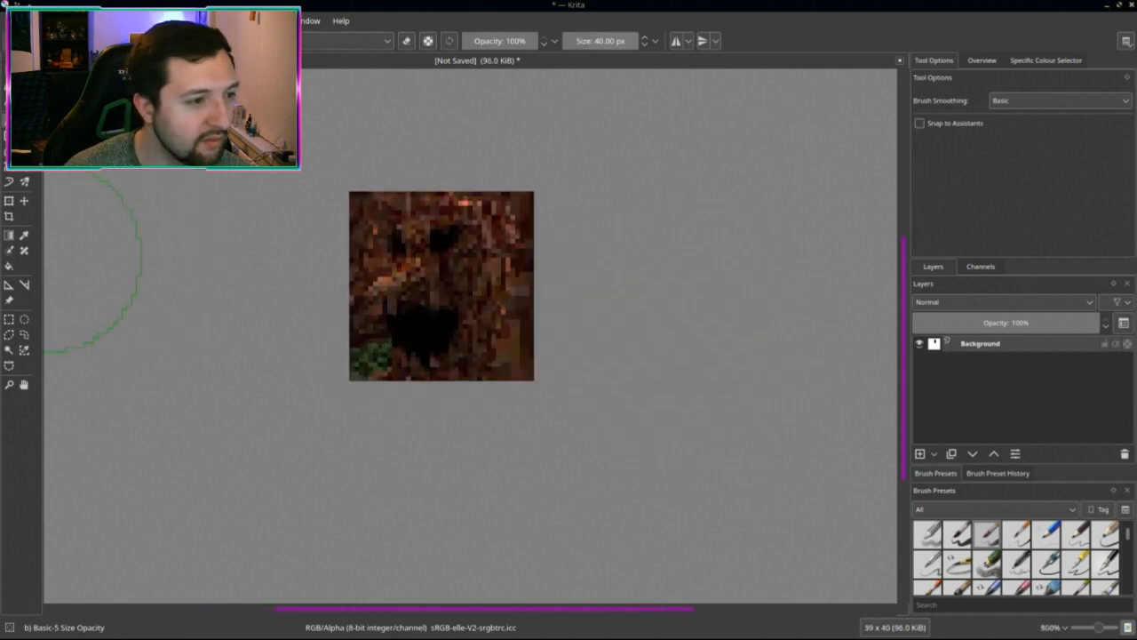
Step: Crop the top and right edges off the bark image, leaving 37×38 pixels
click(10, 218)
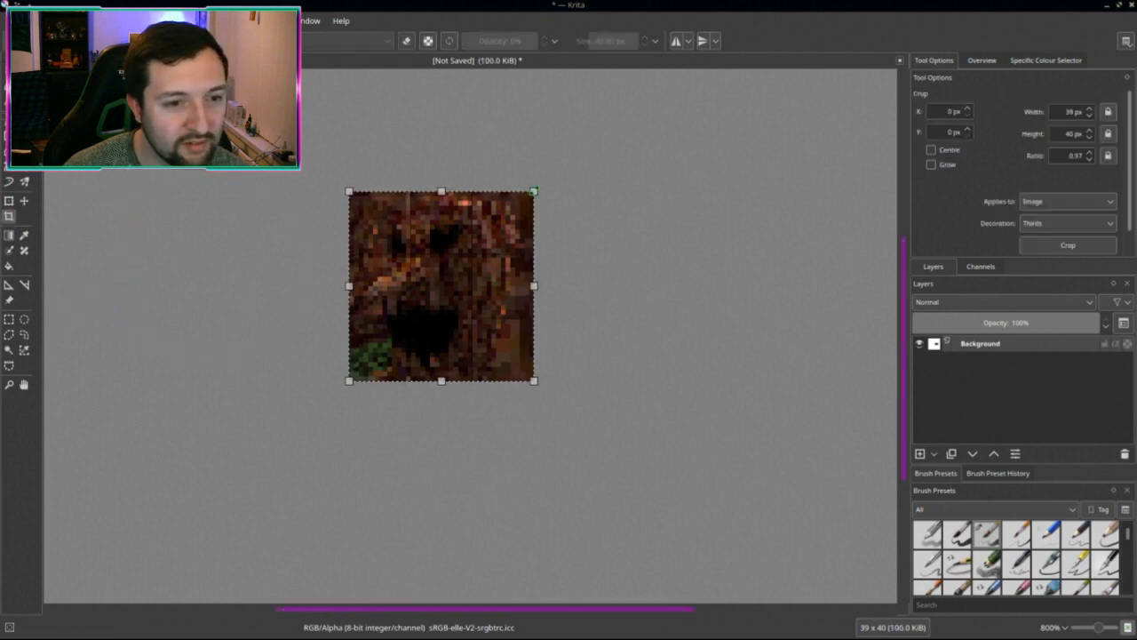
drag(533, 191, 526, 202)
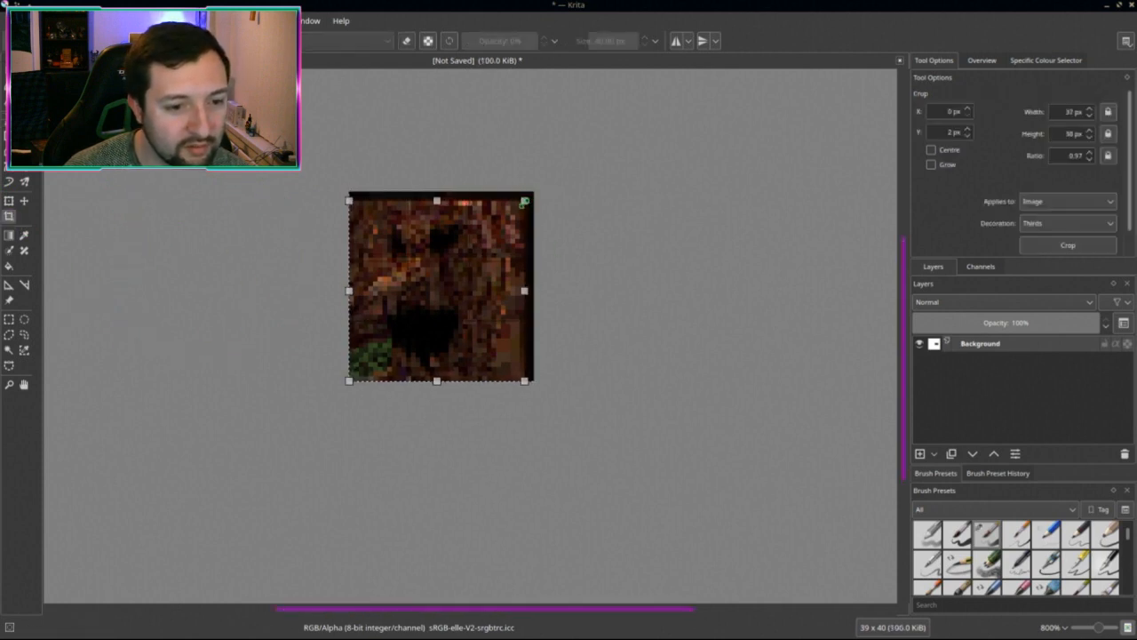
key(Return)
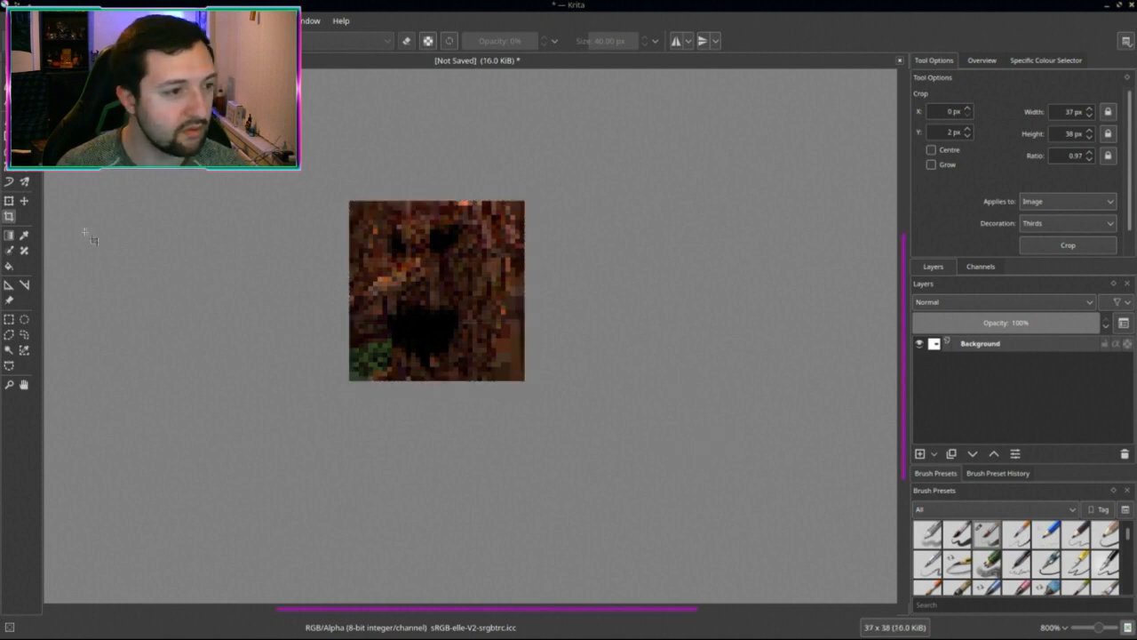
click(9, 200)
click(8, 216)
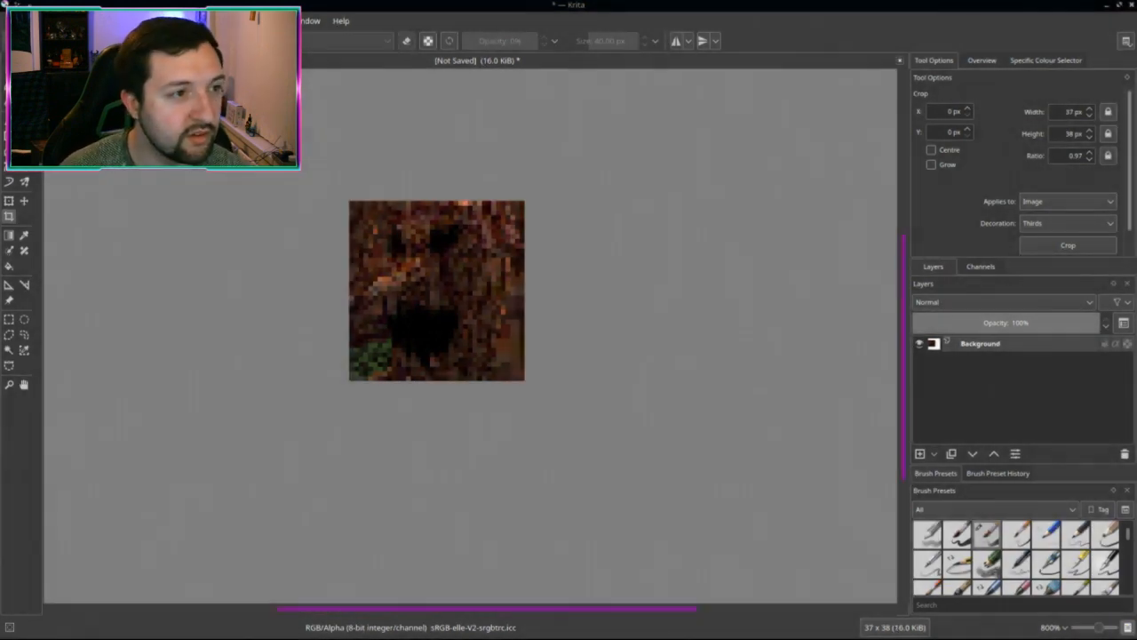
Step: Scale the cropped bark image down to 16×16 pixels
click(98, 20)
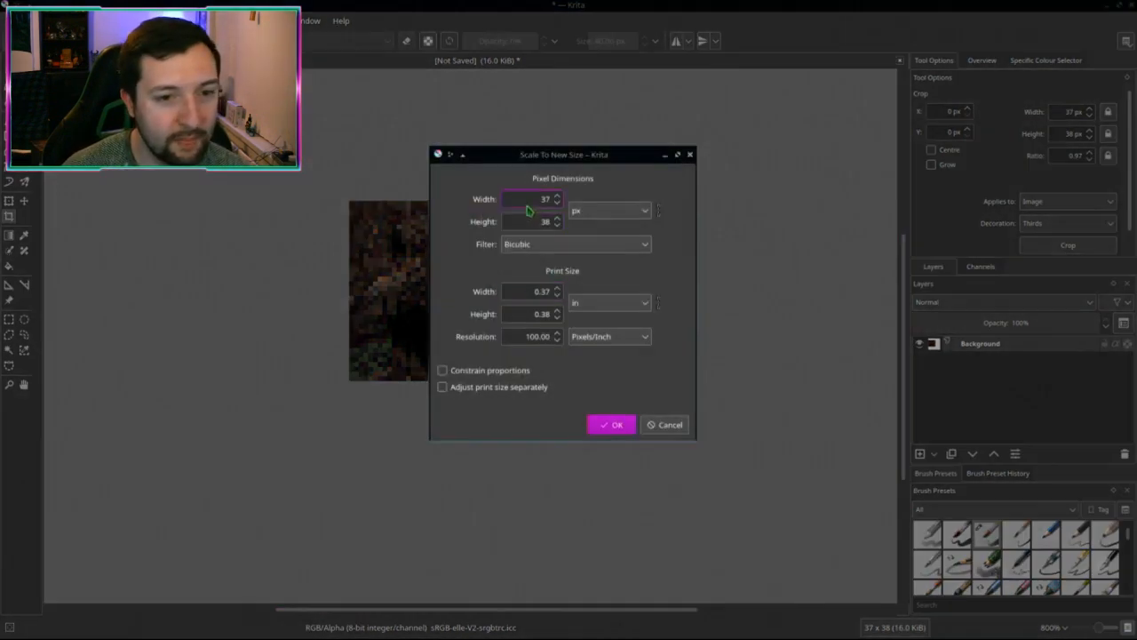
drag(530, 203, 616, 202)
text(16)
key(Tab)
text(16)
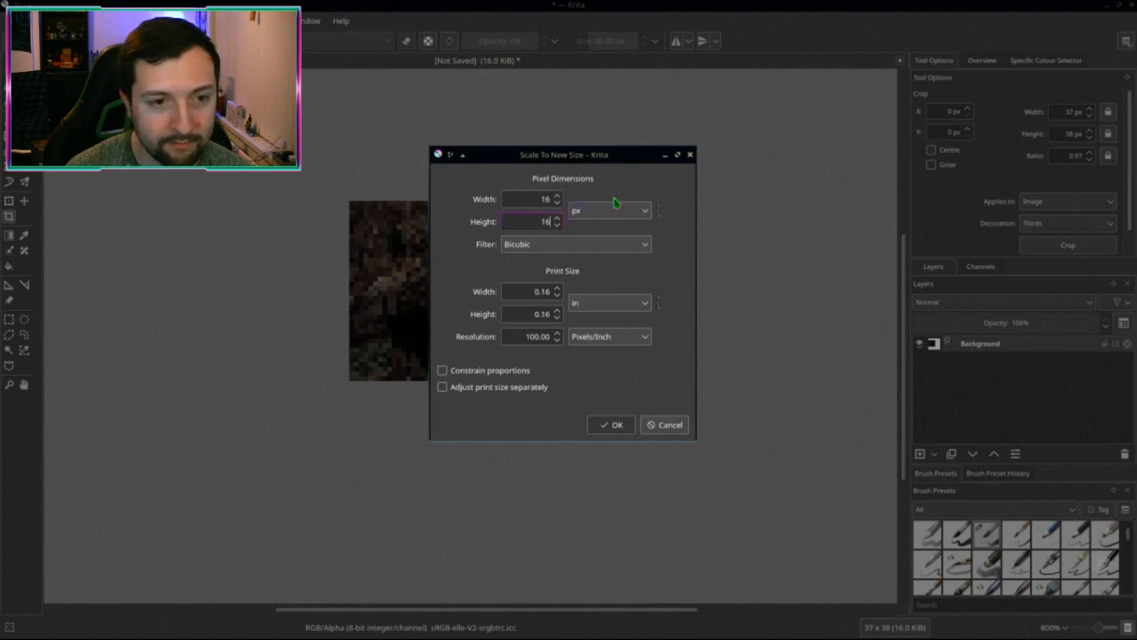
key(Return)
scroll(612, 322, down, 5)
scroll(639, 346, up, 3)
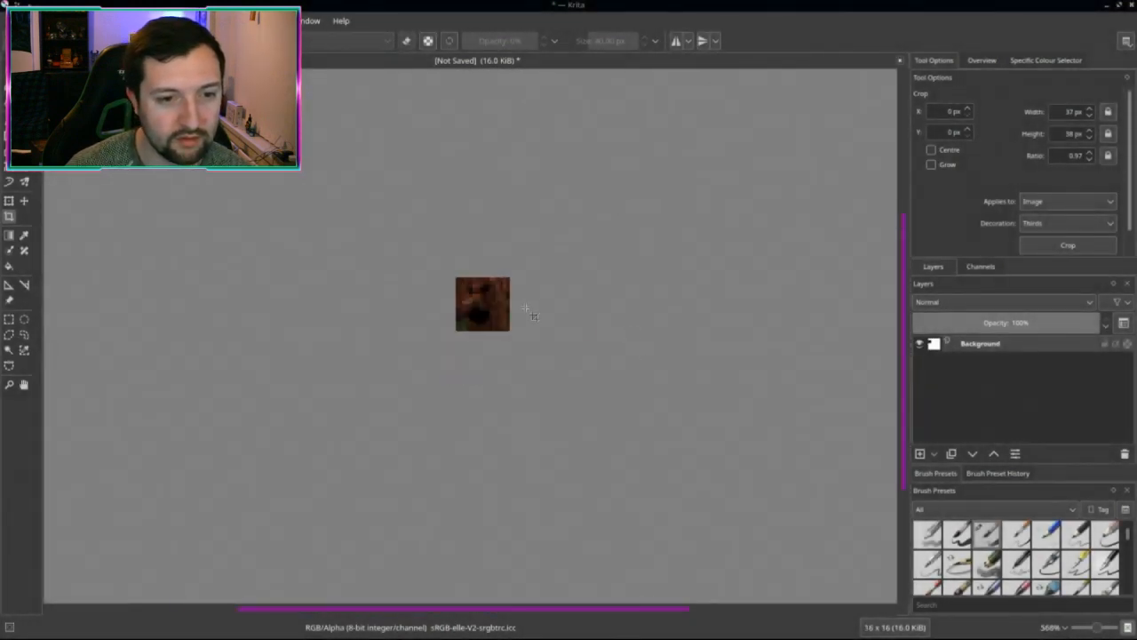
Step: Save the 16×16 image as a PNG, overwriting treant_icon.png in the creatures icon folder
key(ctrl+shift+s)
click(831, 415)
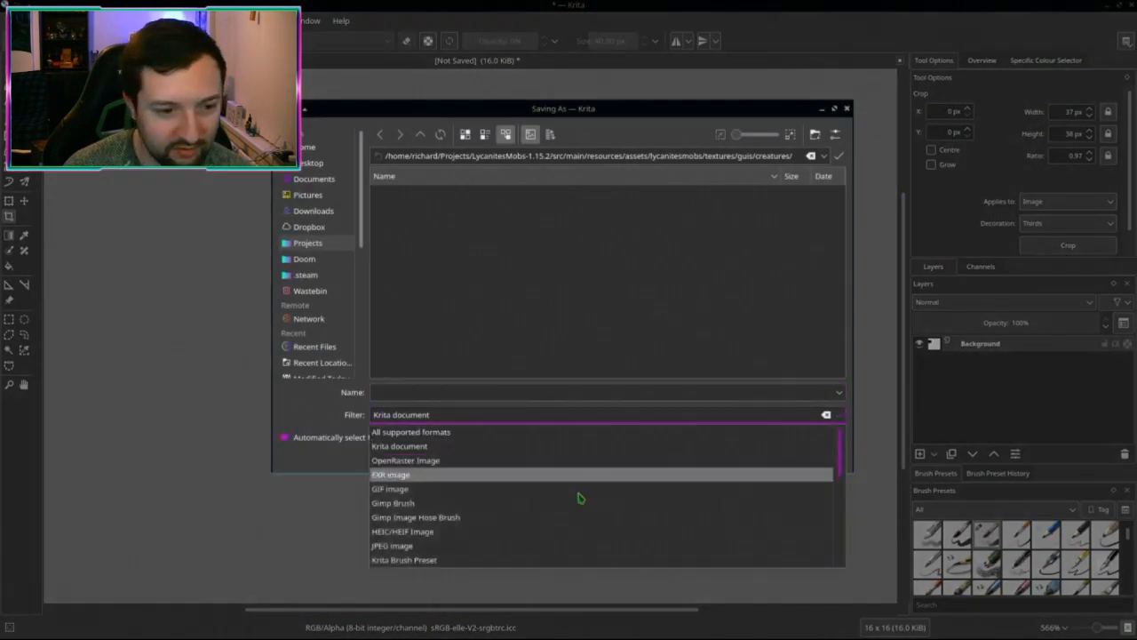
scroll(507, 508, down, 2)
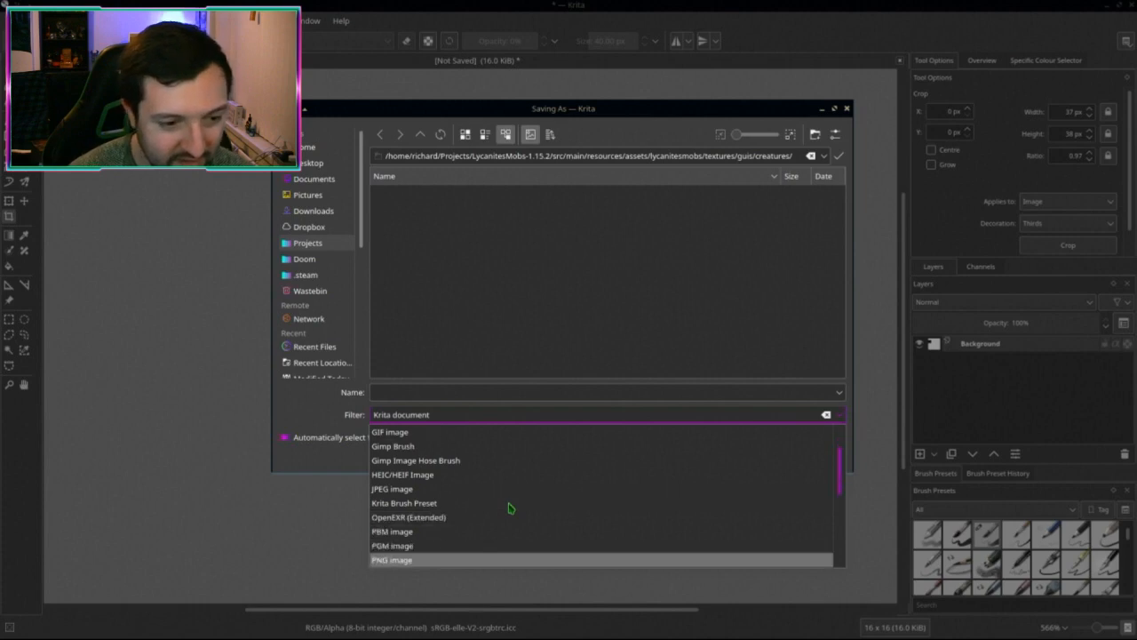
click(392, 559)
scroll(437, 300, down, 5)
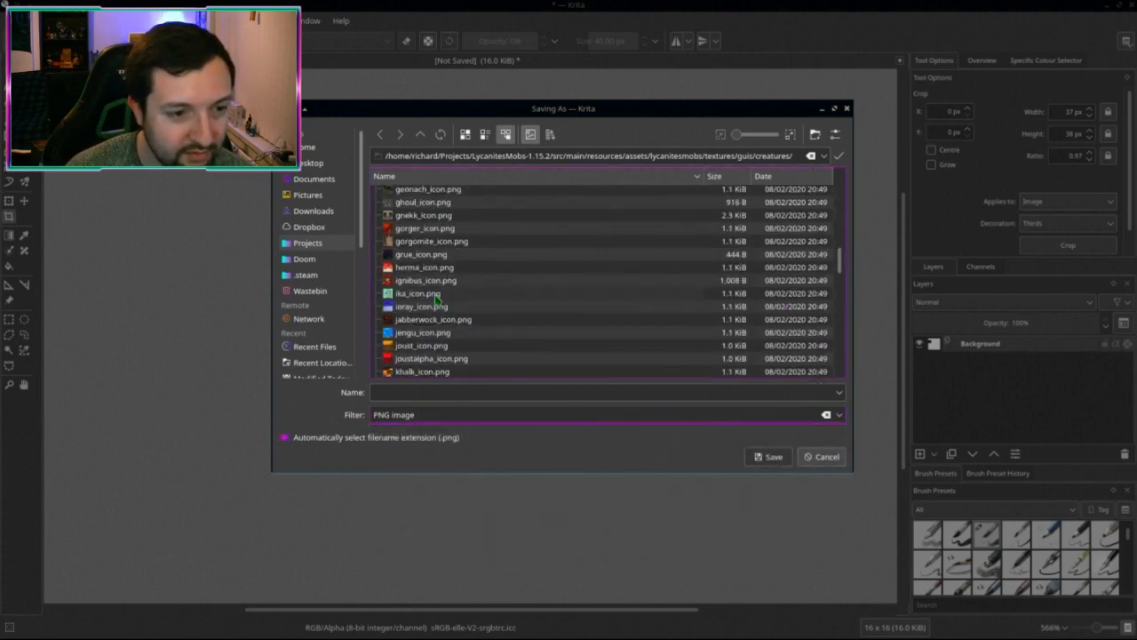
scroll(436, 301, down, 15)
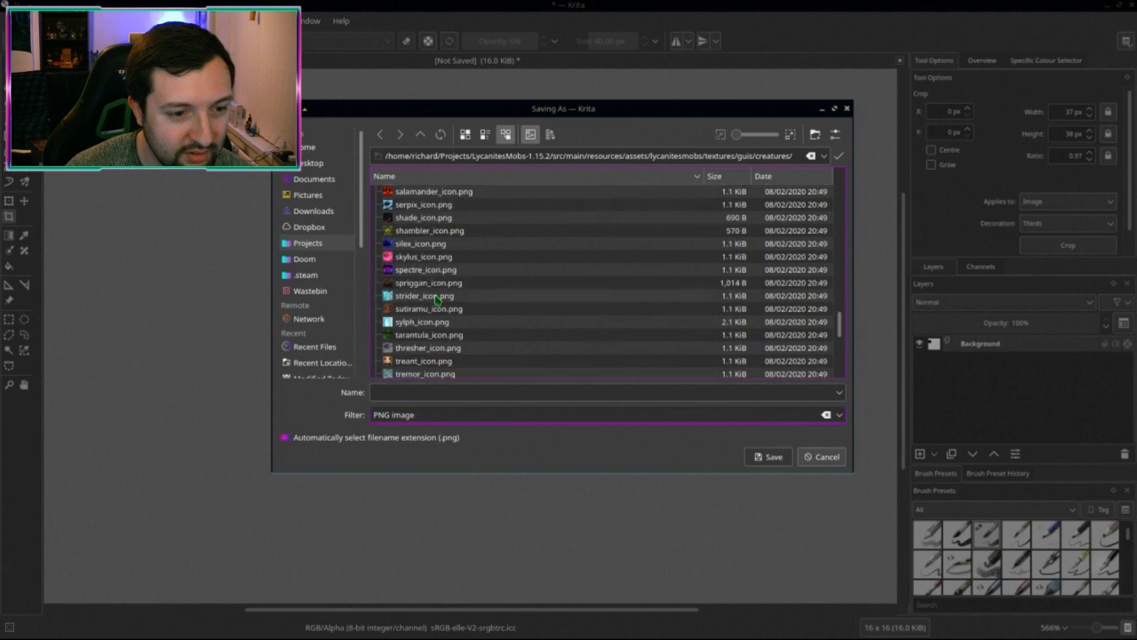
scroll(438, 320, down, 3)
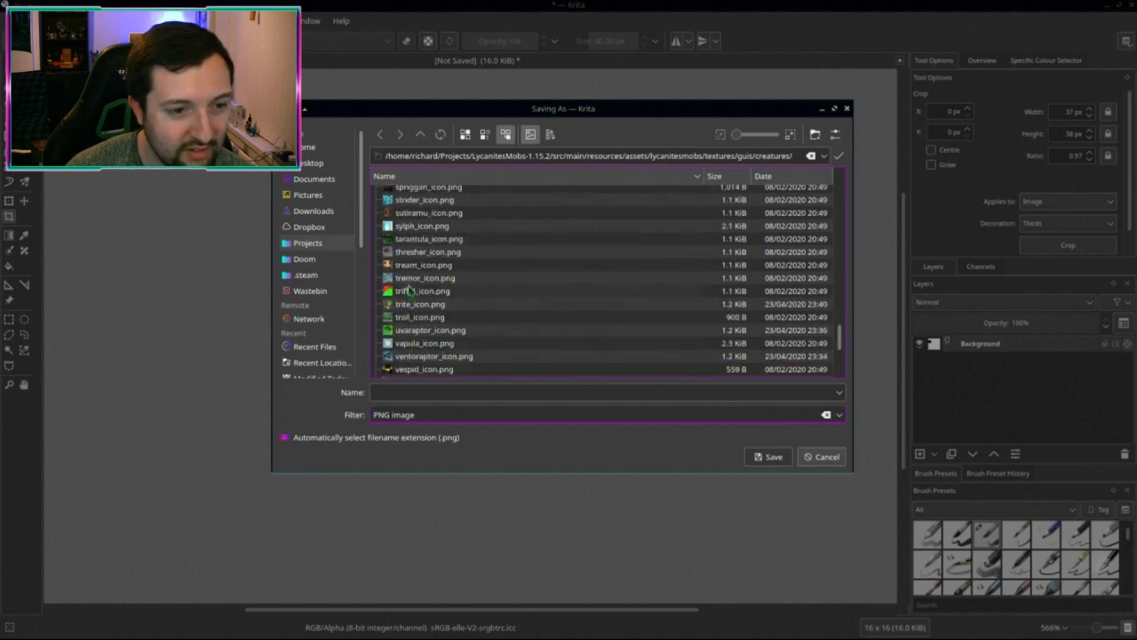
double_click(411, 267)
click(629, 298)
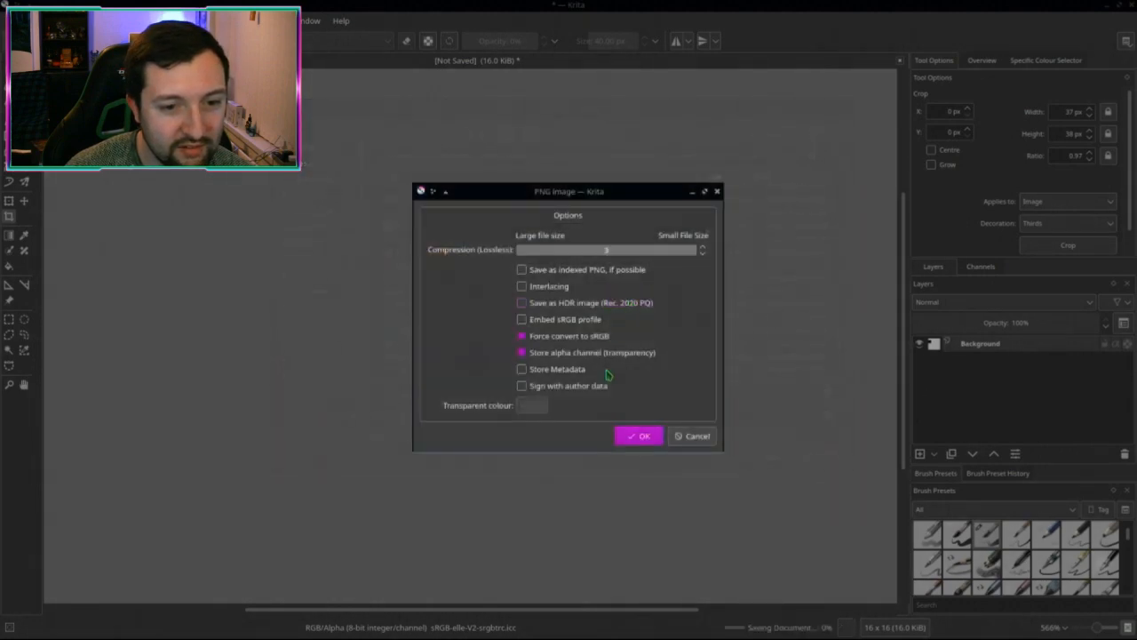
click(634, 434)
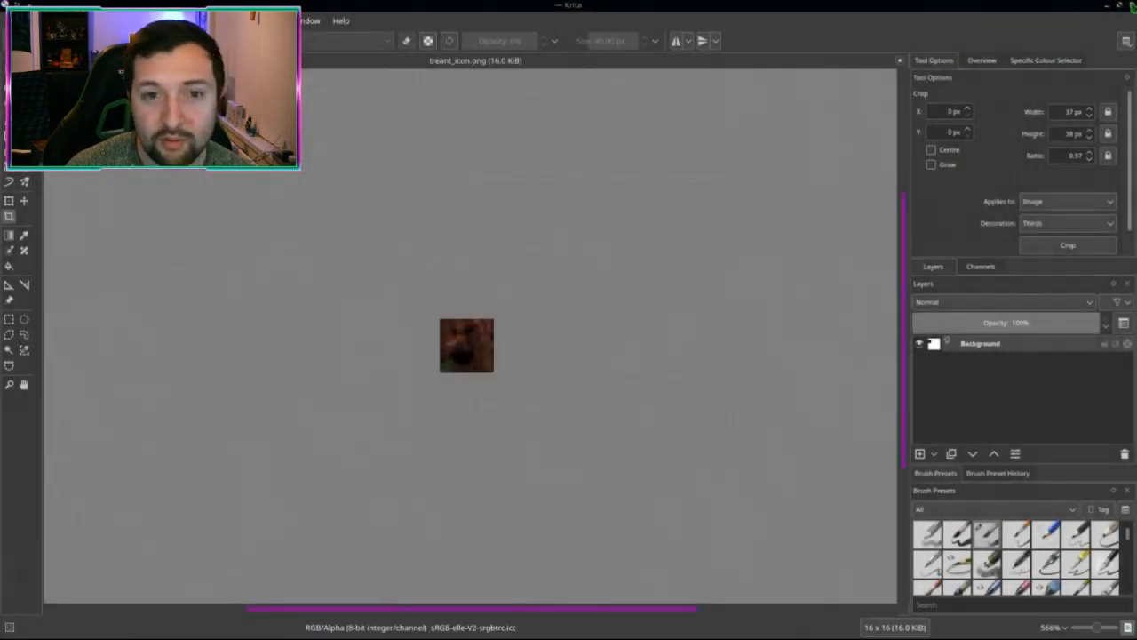
key(alt+Tab)
key(alt+Tab)
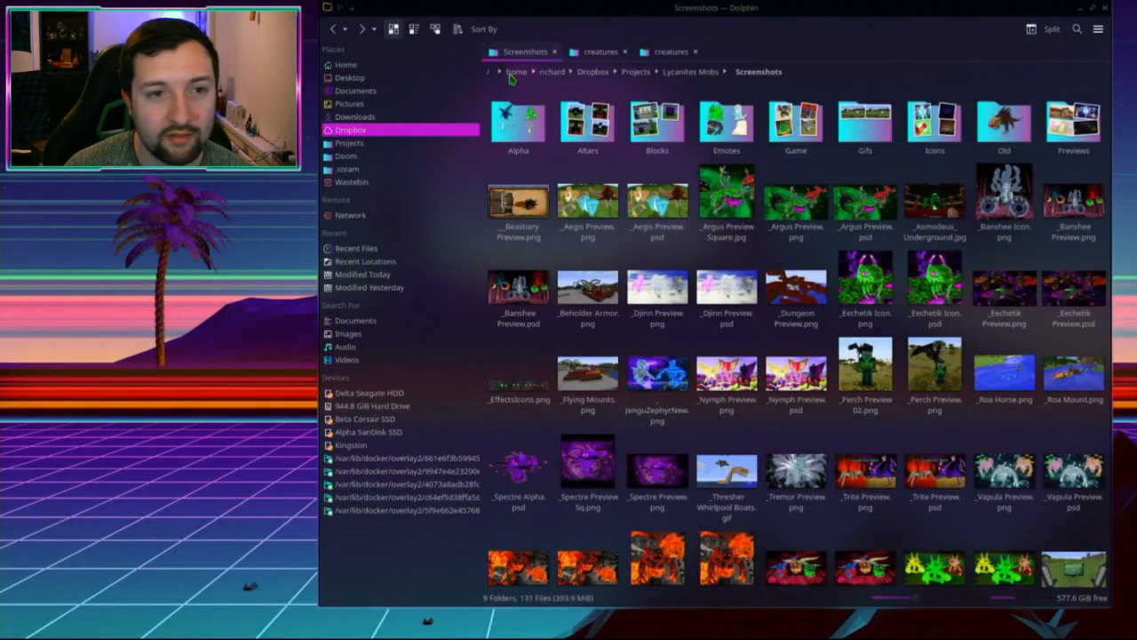
Step: Paste the new treant_icon.png into the LycanitesMobs-1.12.2 creatures folder, overwriting the old icons
click(554, 52)
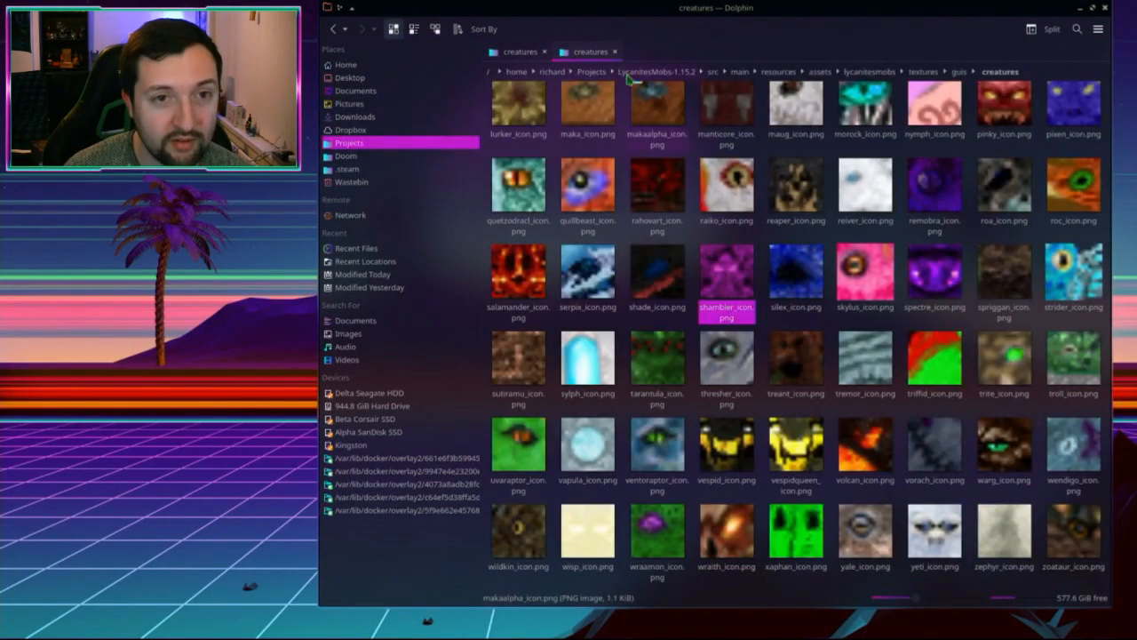
click(793, 360)
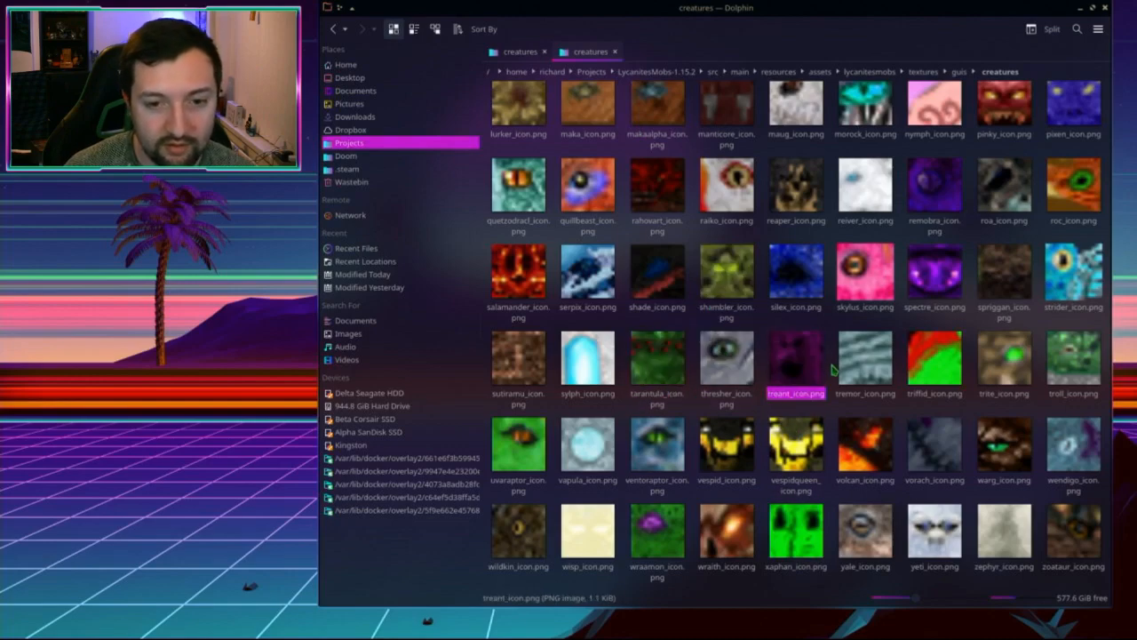
click(520, 51)
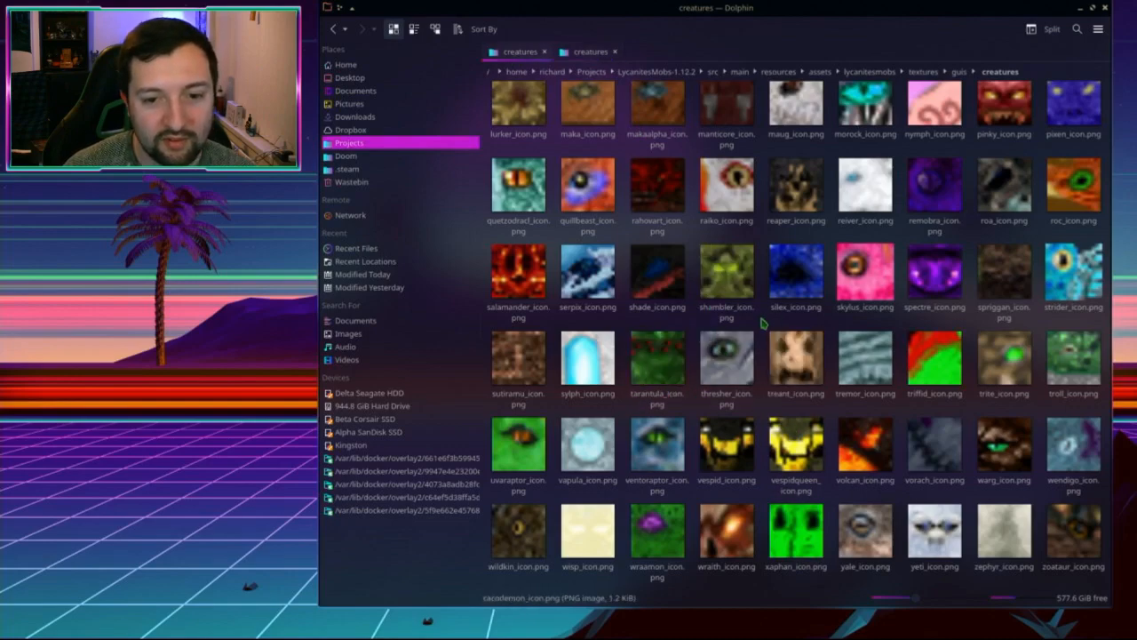
key(ctrl+v)
click(607, 405)
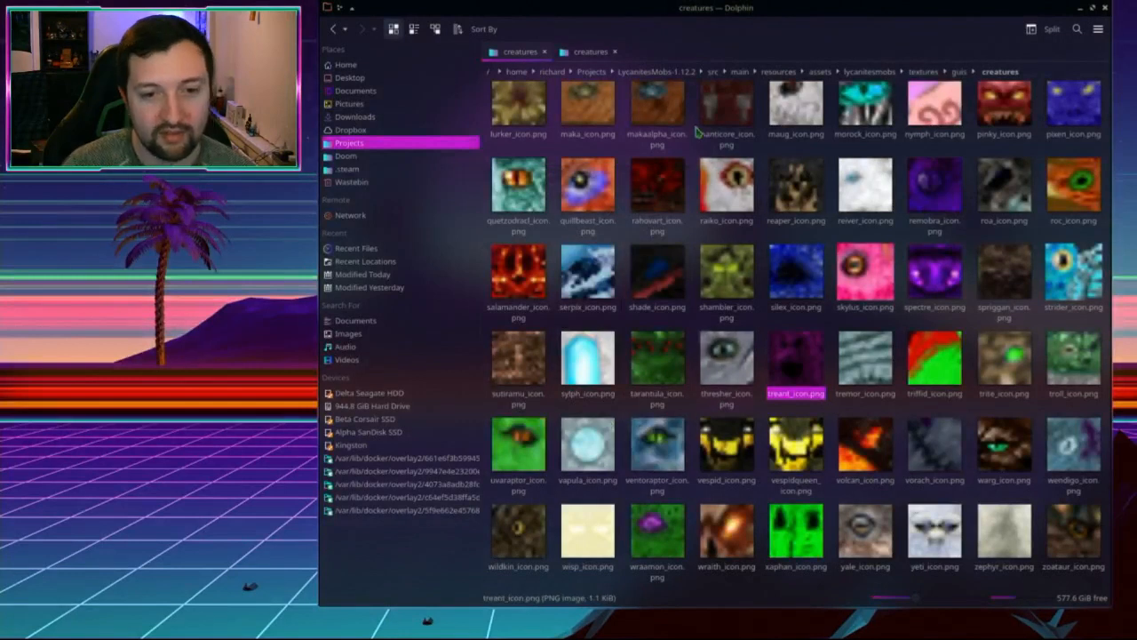
Step: Inspect the 1.15.2 creature icons, ending with the strider icon selected
click(594, 54)
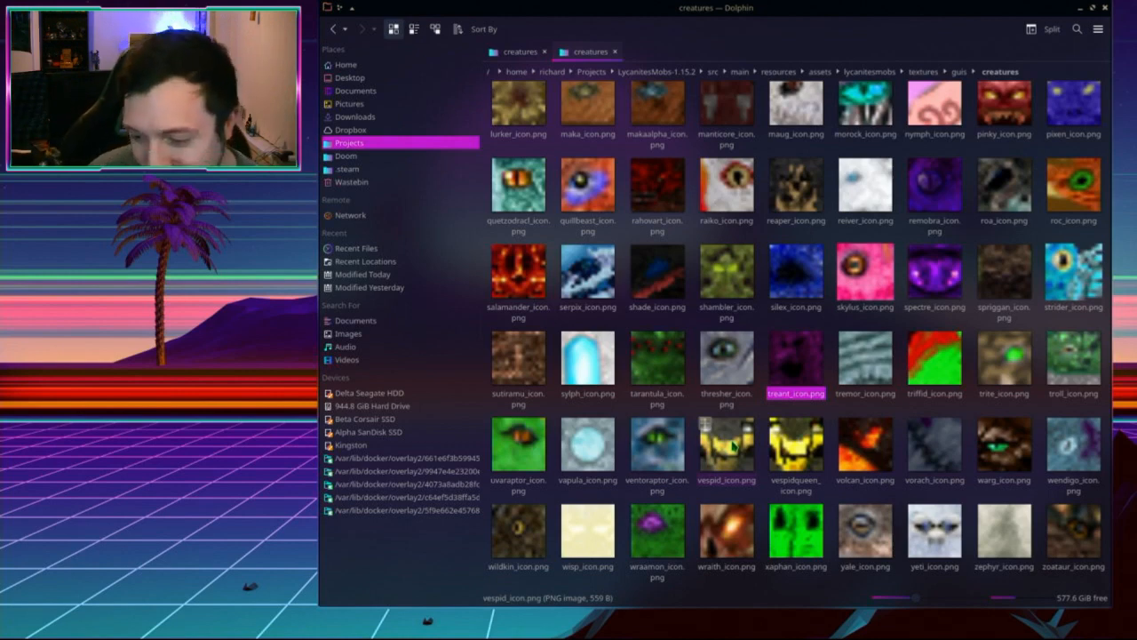
click(813, 295)
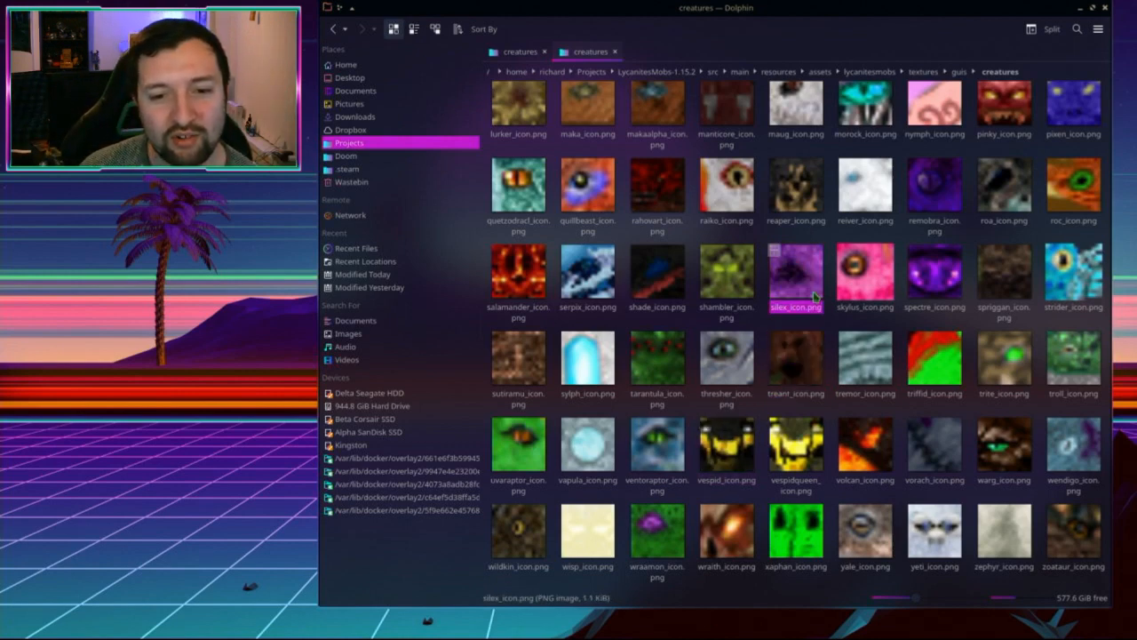
text(st)
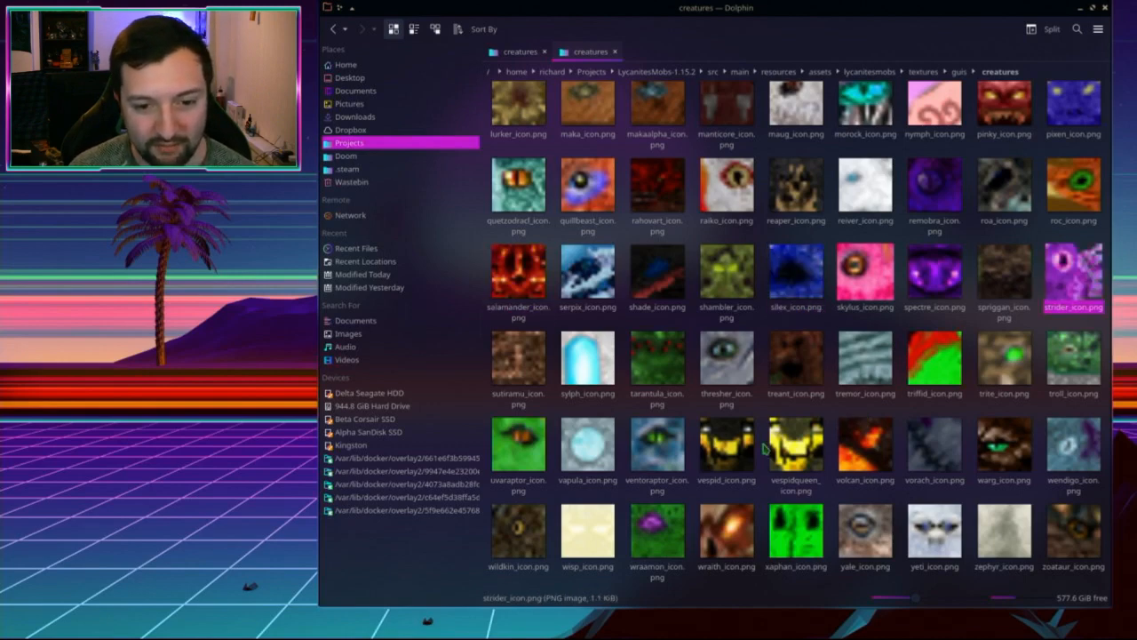
click(1048, 336)
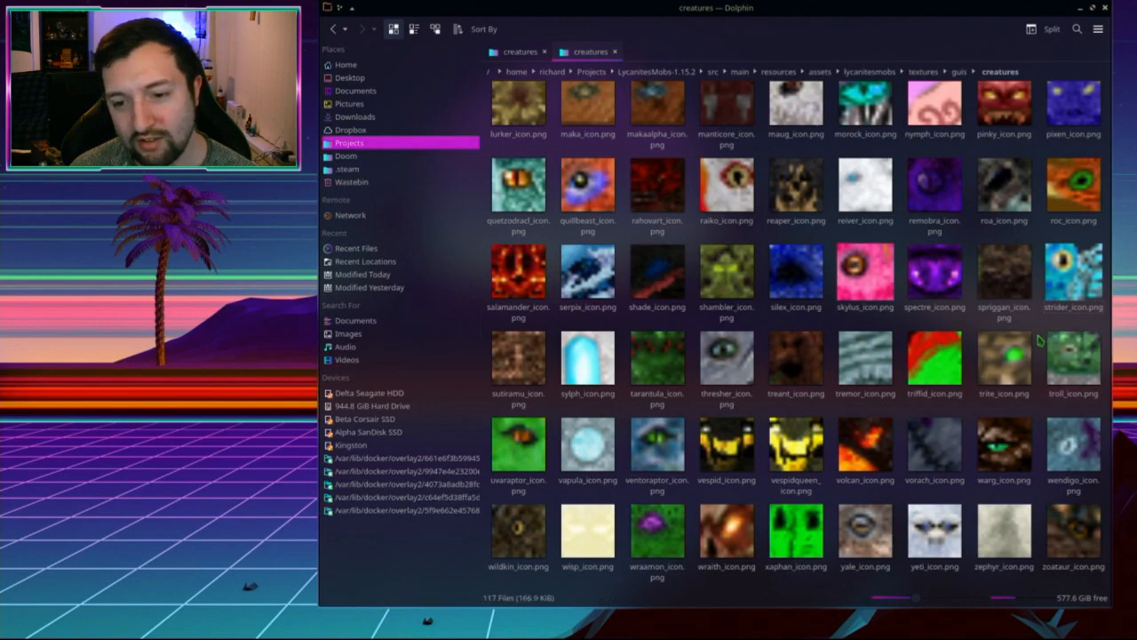
click(1052, 313)
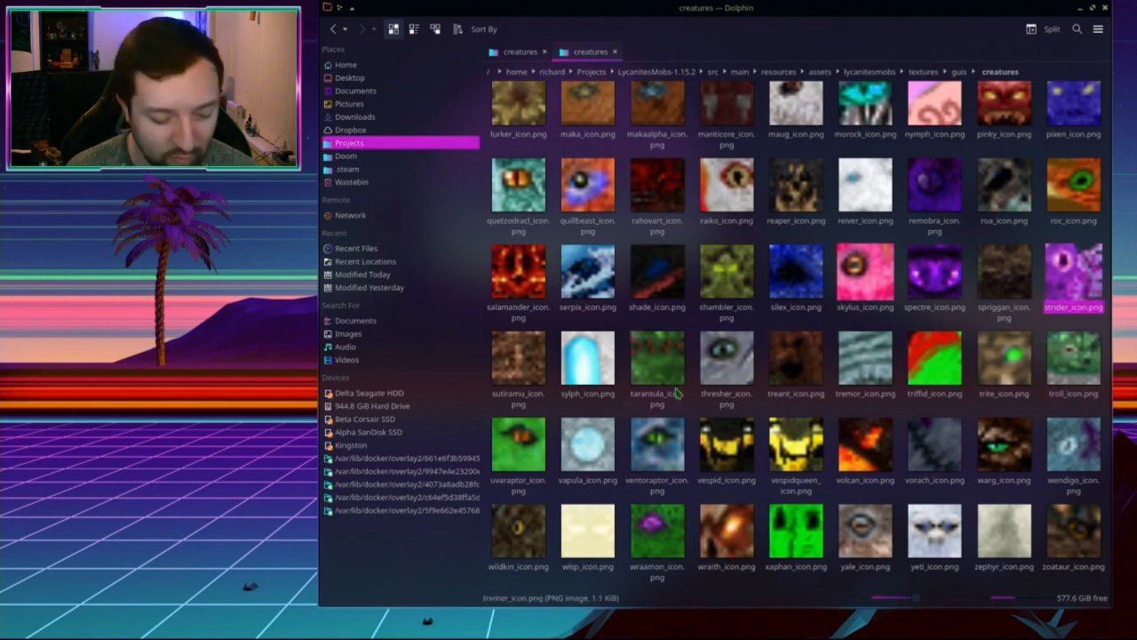
Step: Launch Krita from KRunner with 'kr'
key(alt+space)
text(krita)
key(Return)
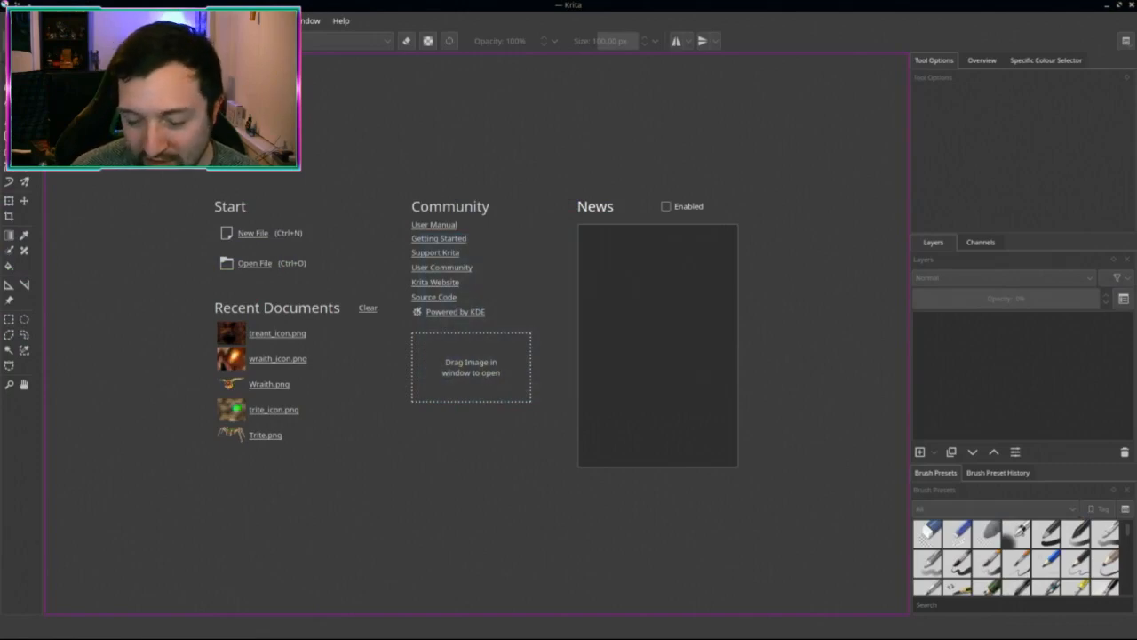
Step: Compare the 1.12.2 and 1.15.2 creature icon folders in Dolphin
mouse_move(2, 2)
click(593, 108)
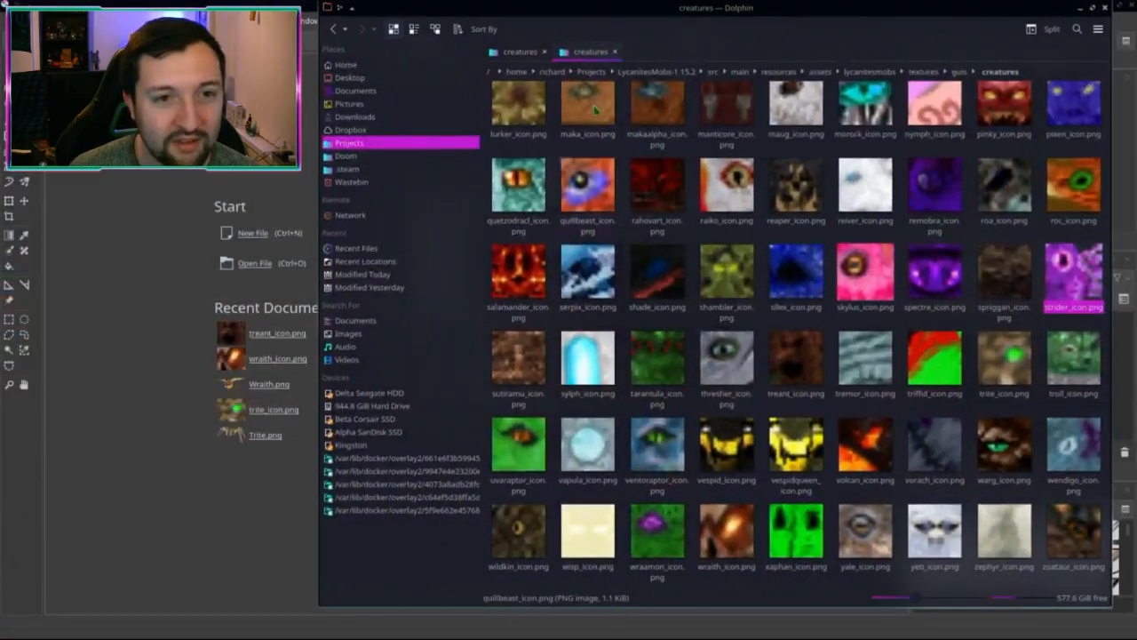
click(520, 53)
click(563, 53)
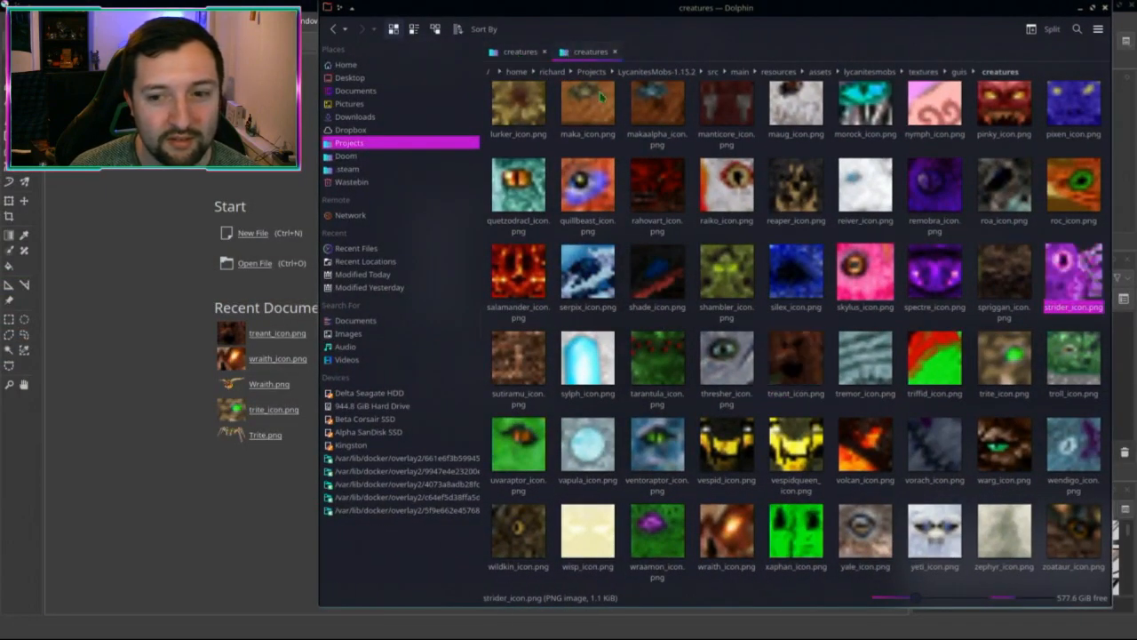
click(845, 328)
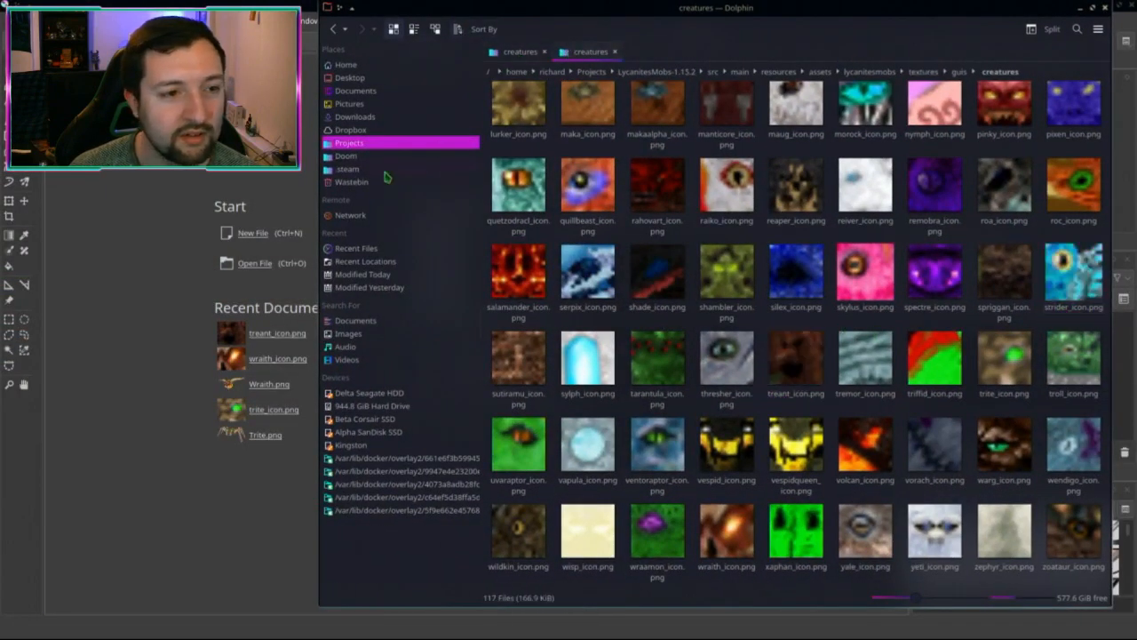
Step: Open Dropbox > Projects > Lycanites Mobs > Screenshots in a new Dolphin tab
middle_click(349, 143)
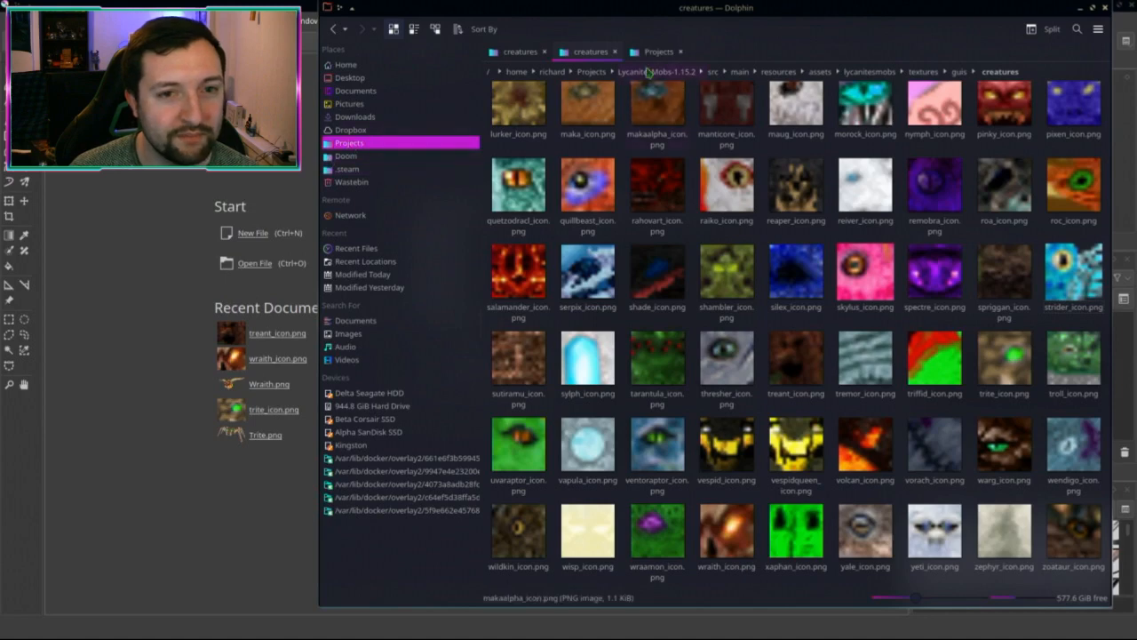
click(658, 52)
click(350, 130)
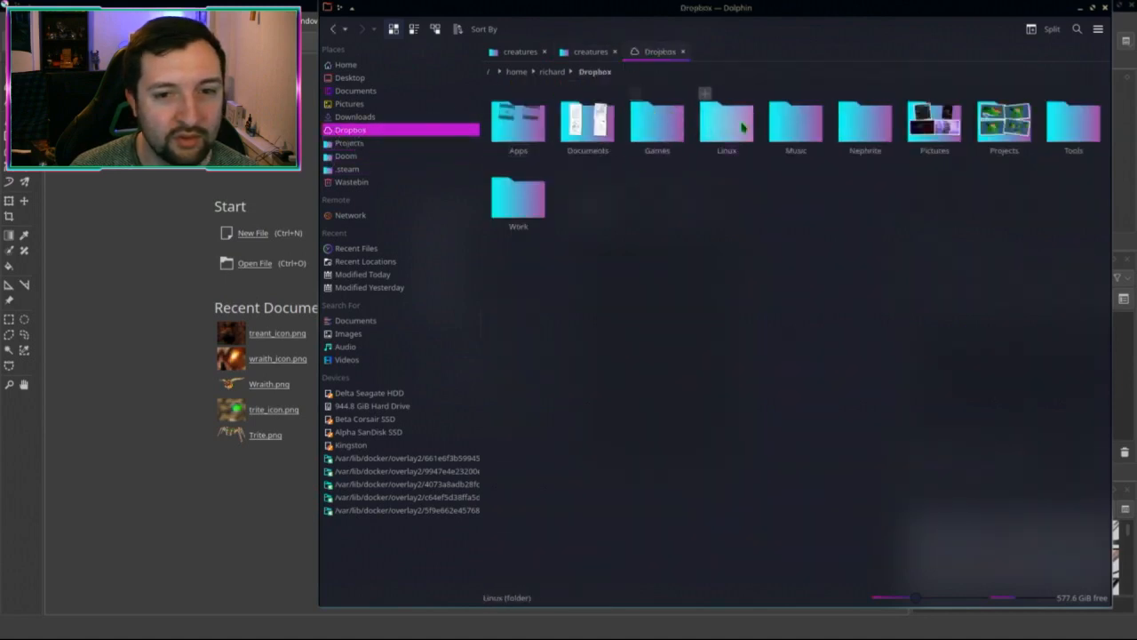
click(1004, 122)
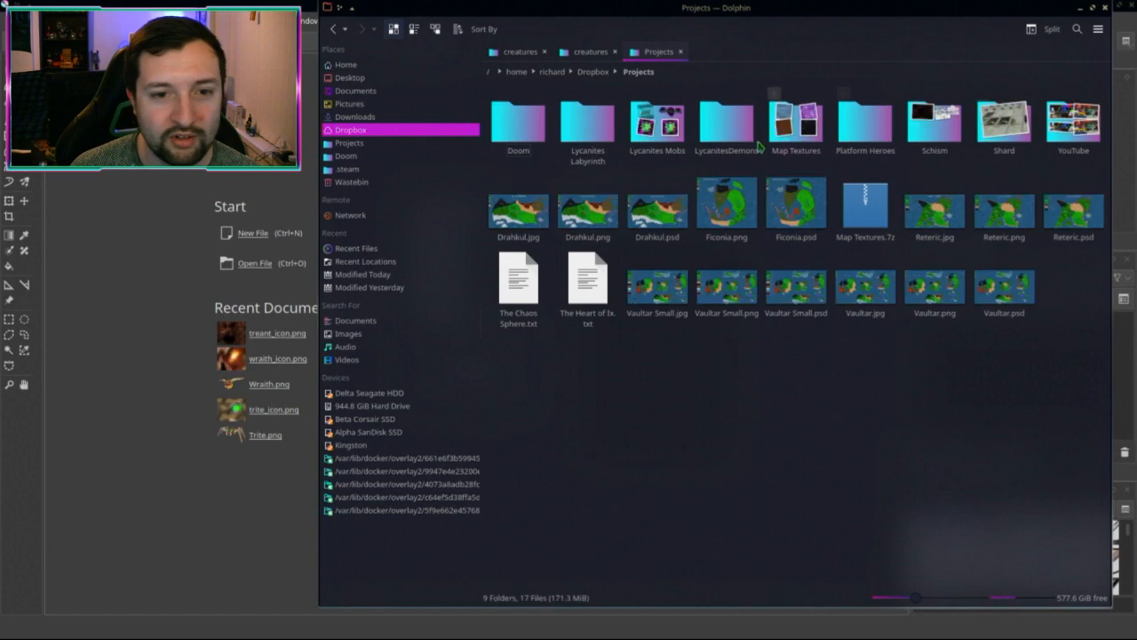
click(665, 129)
double_click(668, 135)
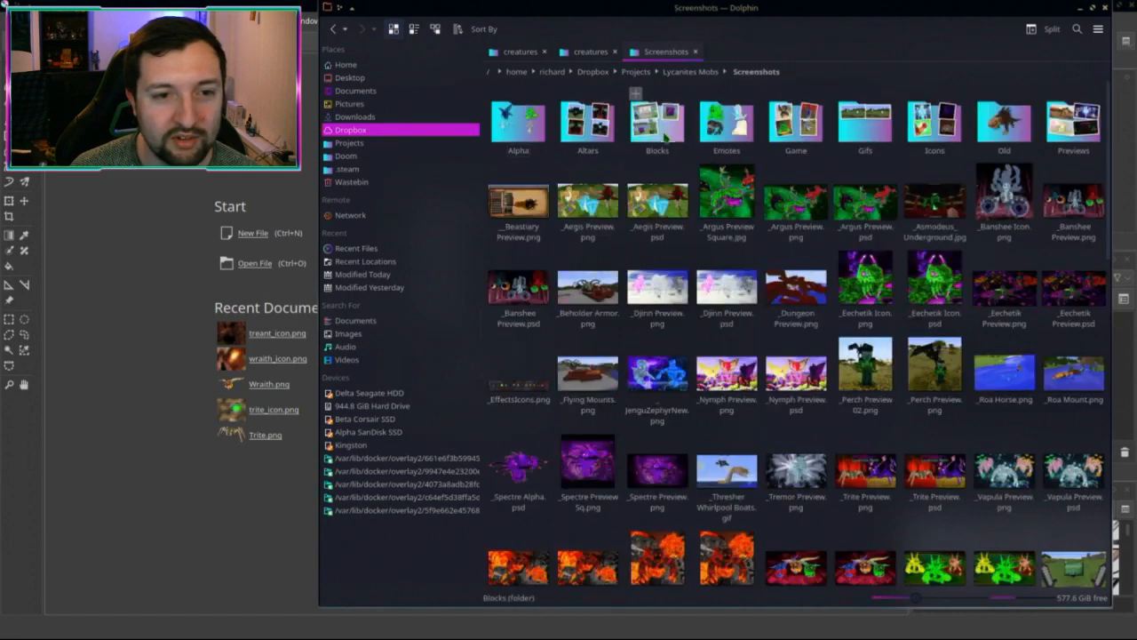
Step: Browse the screenshots, picking out the Sharknado and Roa images
click(601, 215)
key(s)
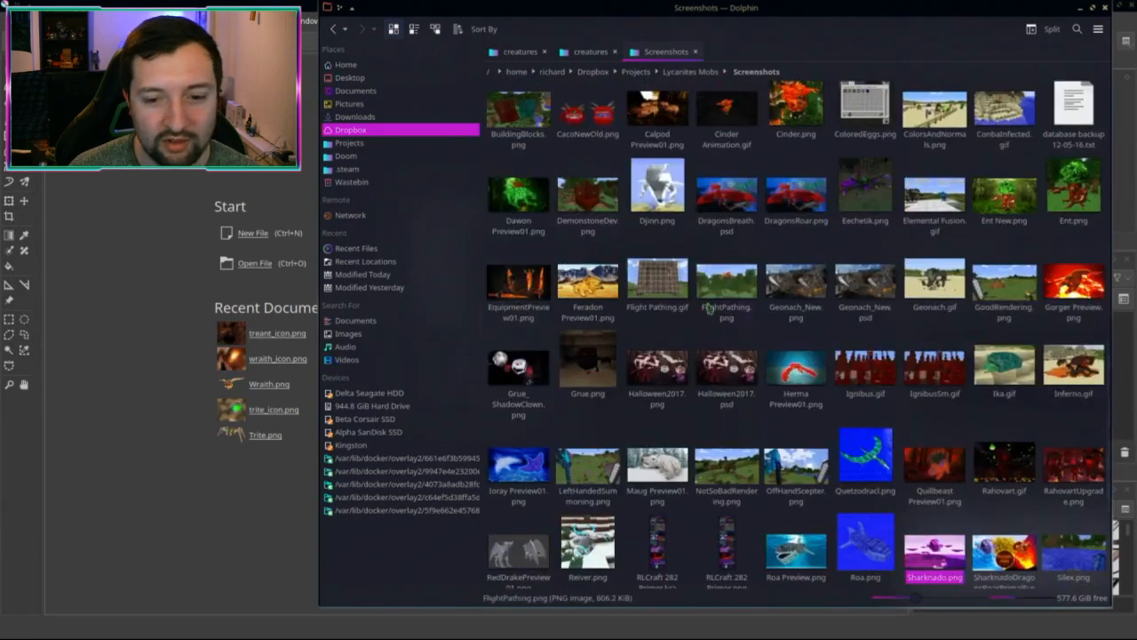
click(862, 558)
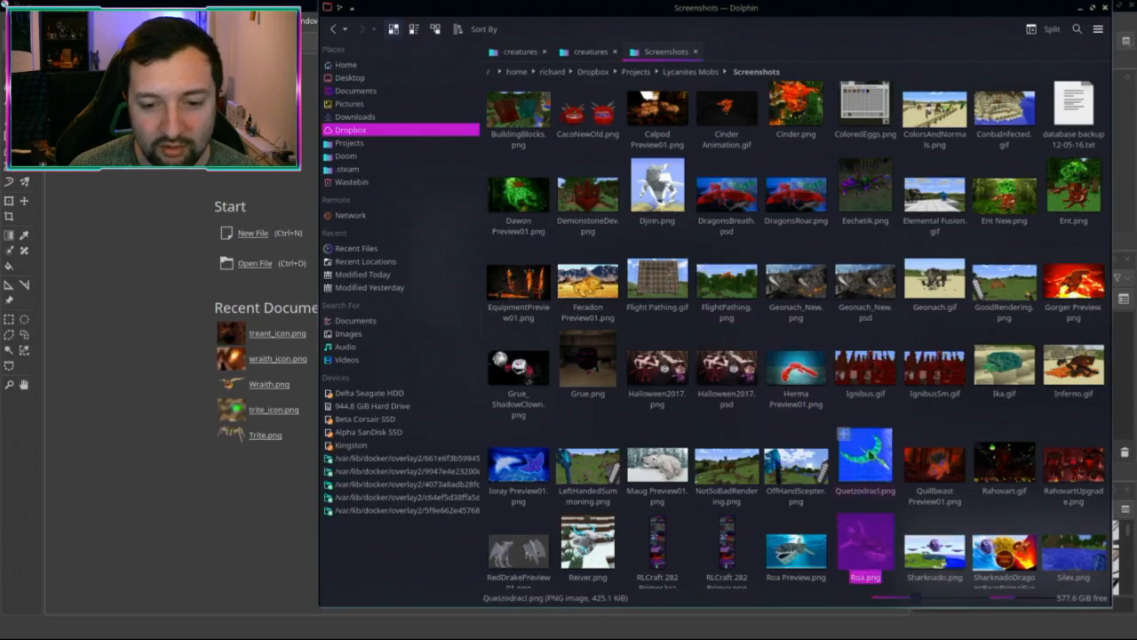
scroll(686, 238, up, 10)
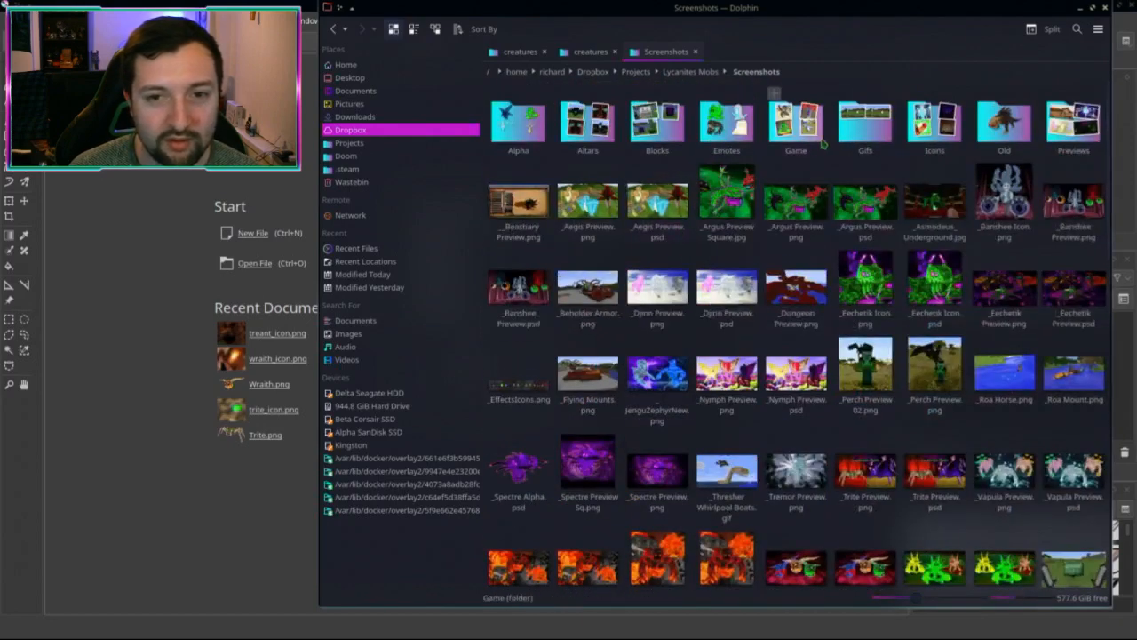
Step: Look through the Game, Old, Previews and Blocks subfolders, then bring up the Lycanites Mobs website
double_click(797, 122)
key(alt+Left)
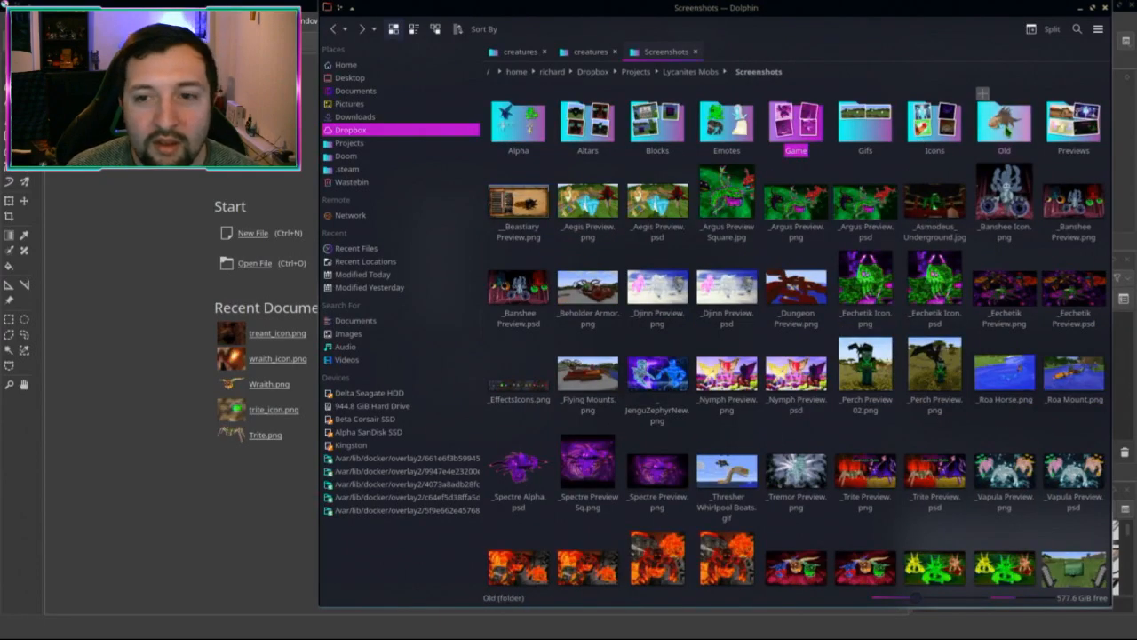
double_click(1007, 126)
key(alt+Left)
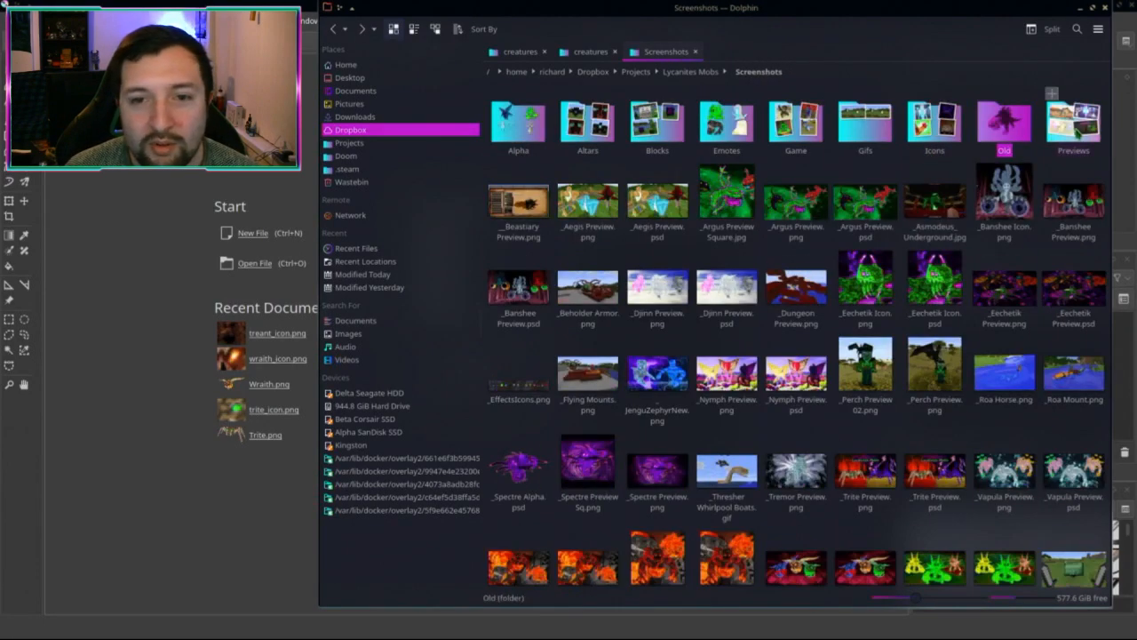
double_click(1075, 125)
key(alt+Left)
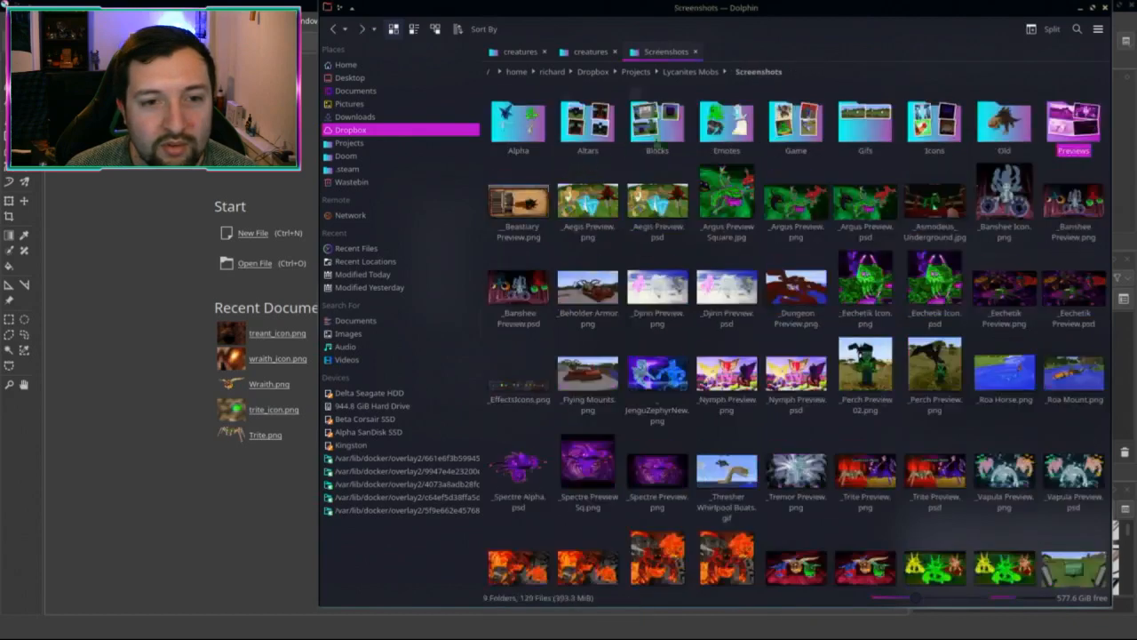
double_click(662, 129)
key(alt+Left)
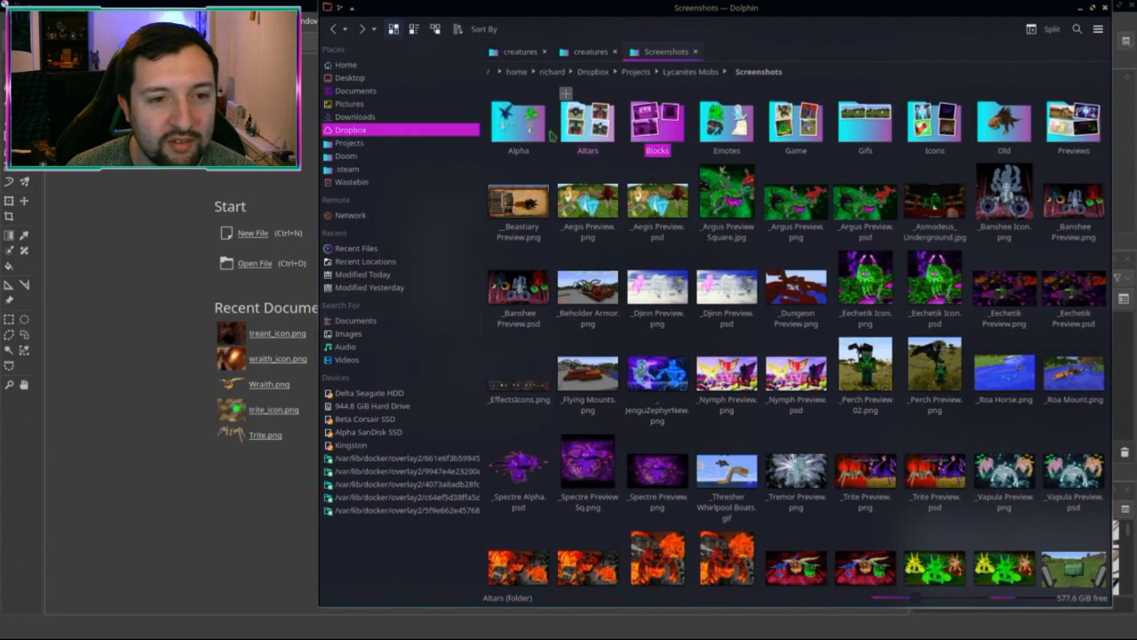
scroll(756, 315, down, 5)
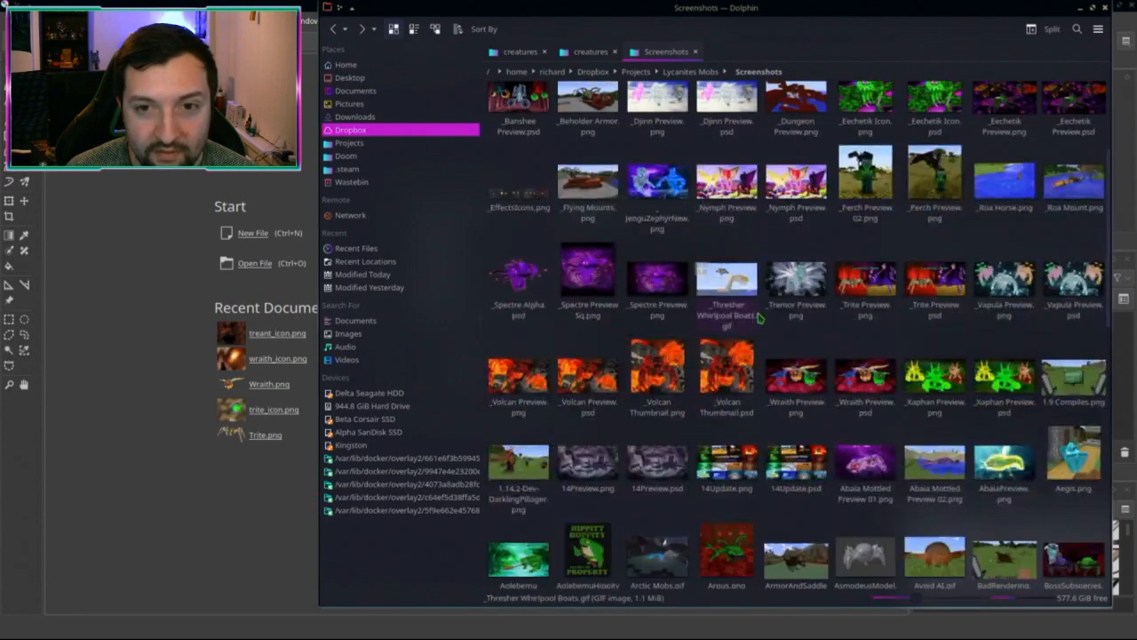
scroll(758, 317, down, 15)
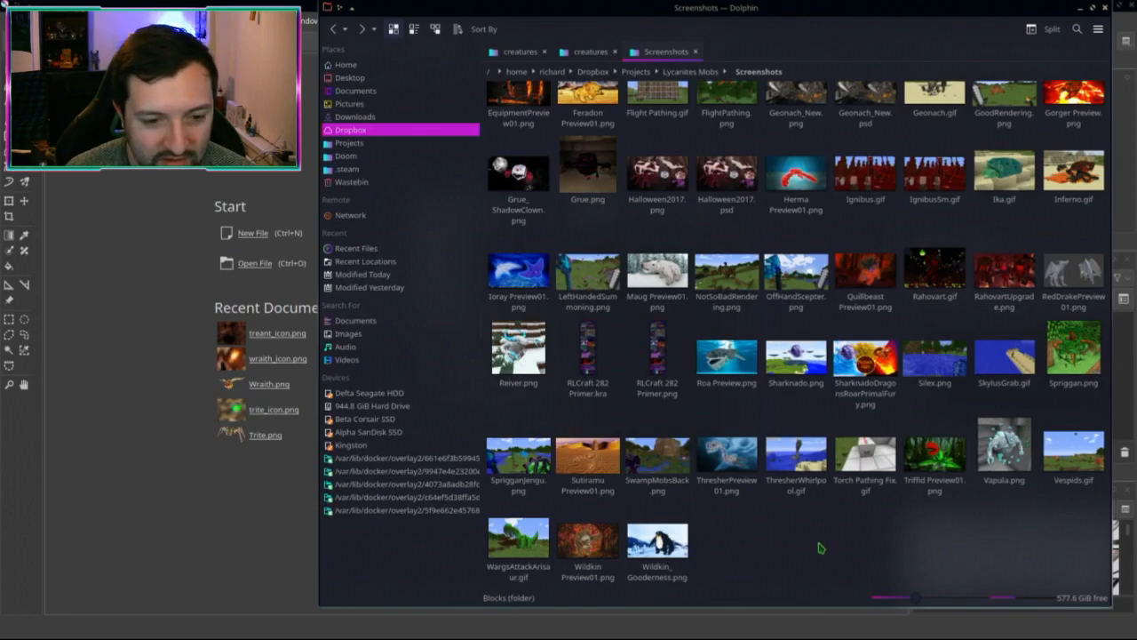
scroll(819, 545, up, 20)
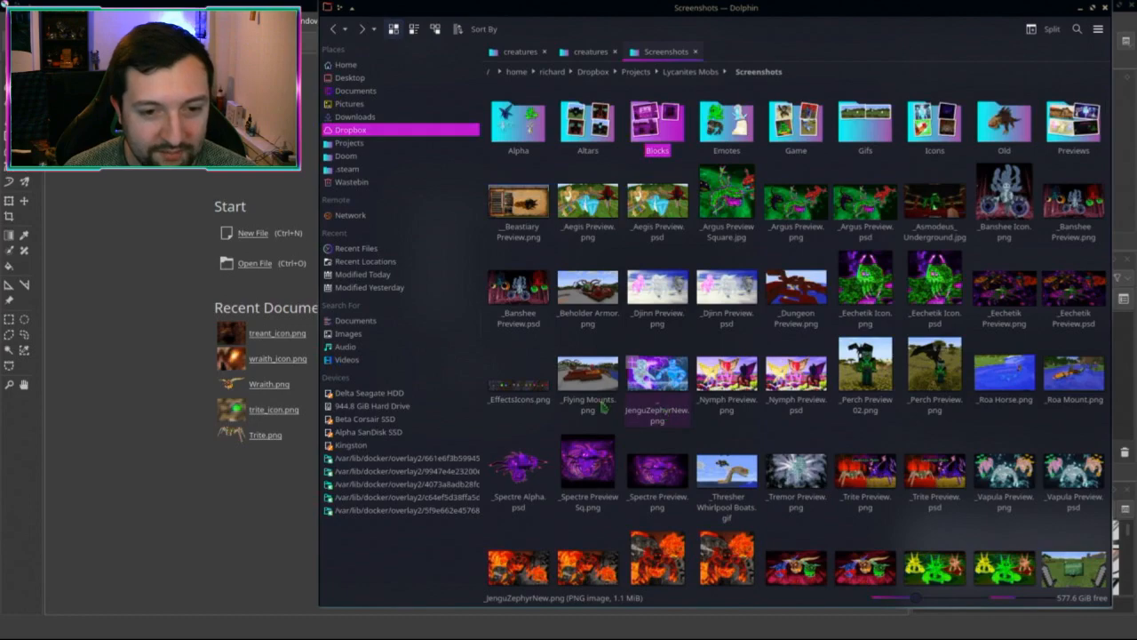
click(542, 402)
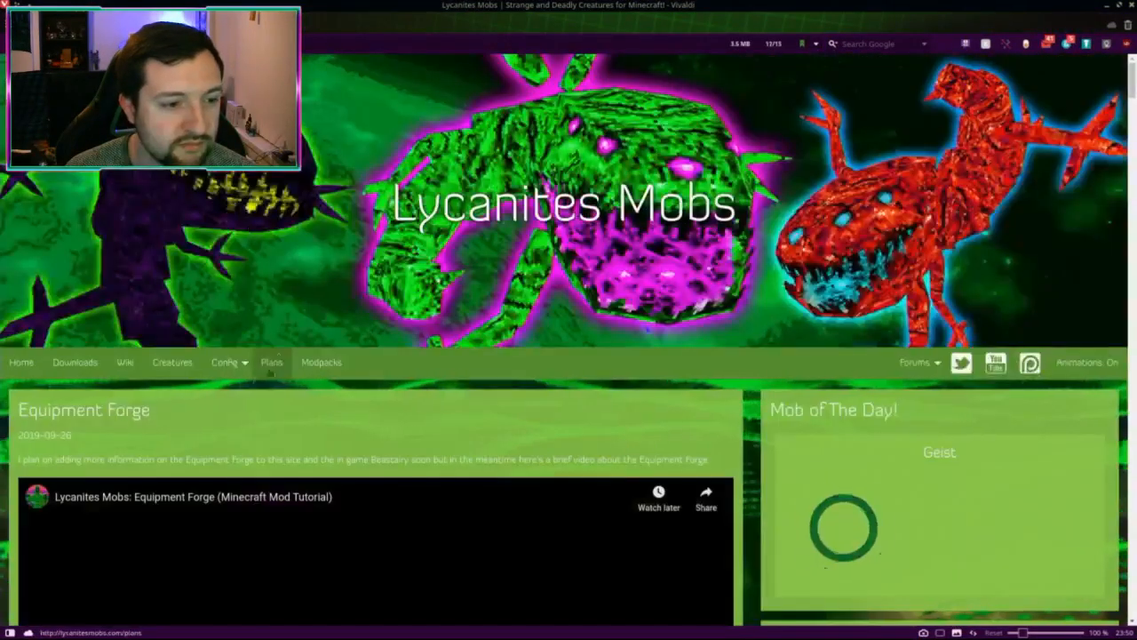
Step: Find 'strider' on the page and open the Strider creature's enlarged picture
mouse_move(231, 364)
key(ctrl+f)
text(strider)
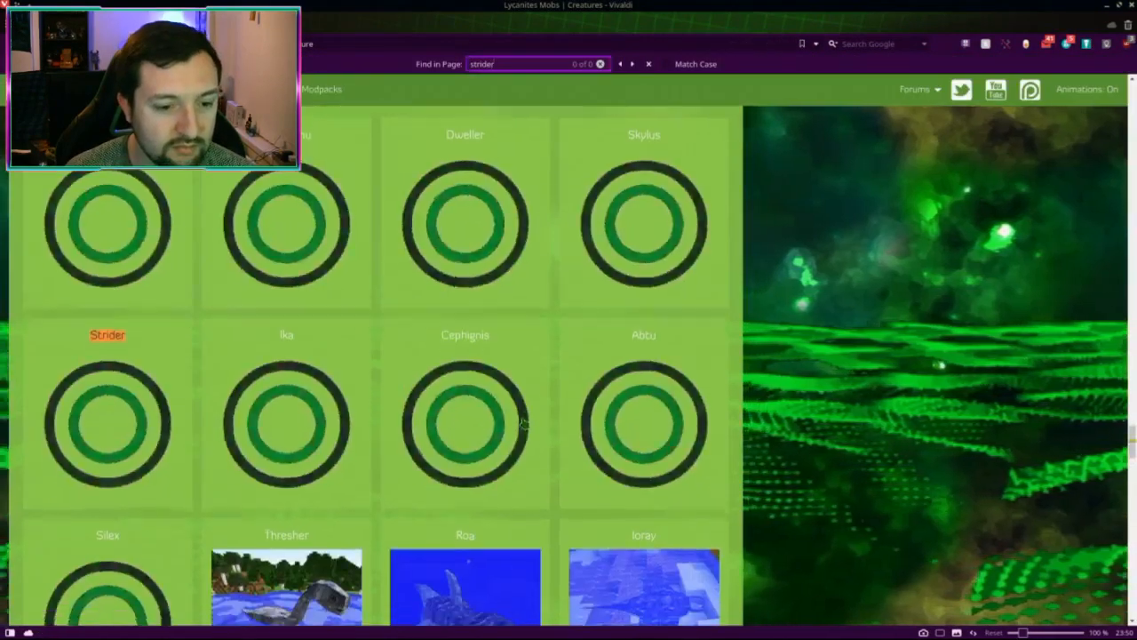
scroll(521, 424, down, 1)
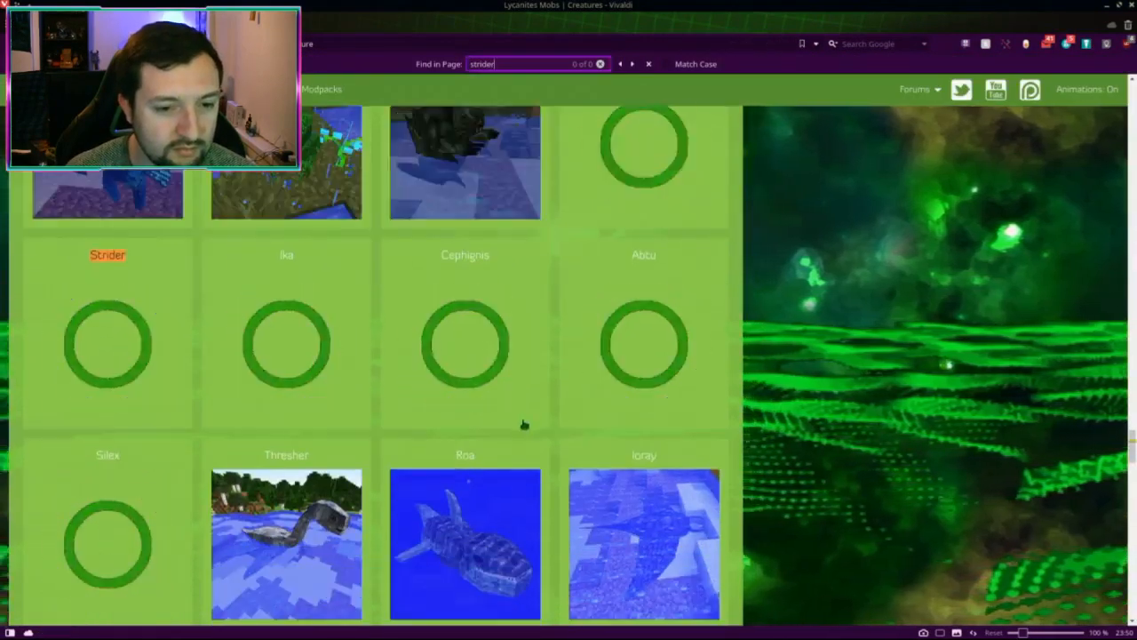
key(Return)
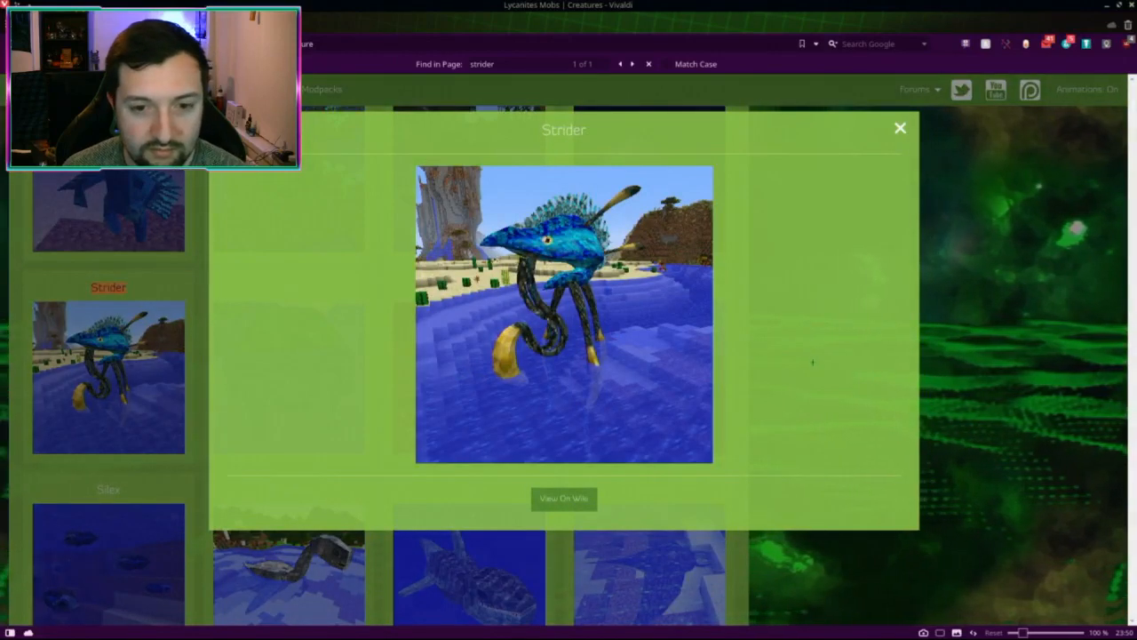
Step: Take a region screenshot of the Strider picture
key(Print)
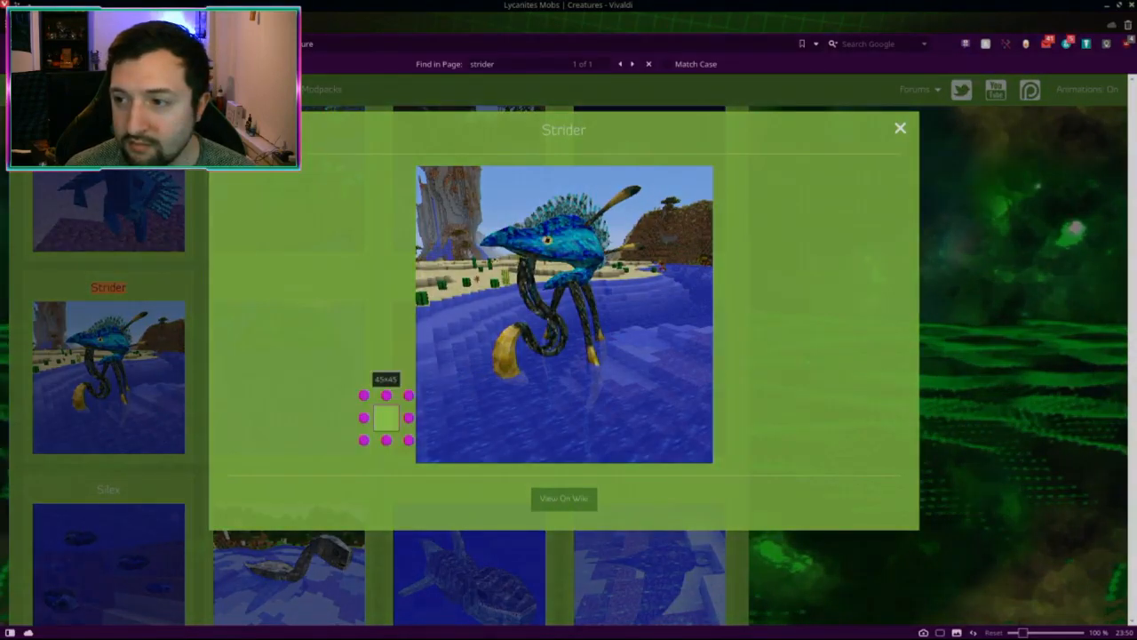
drag(469, 183, 649, 340)
key(Return)
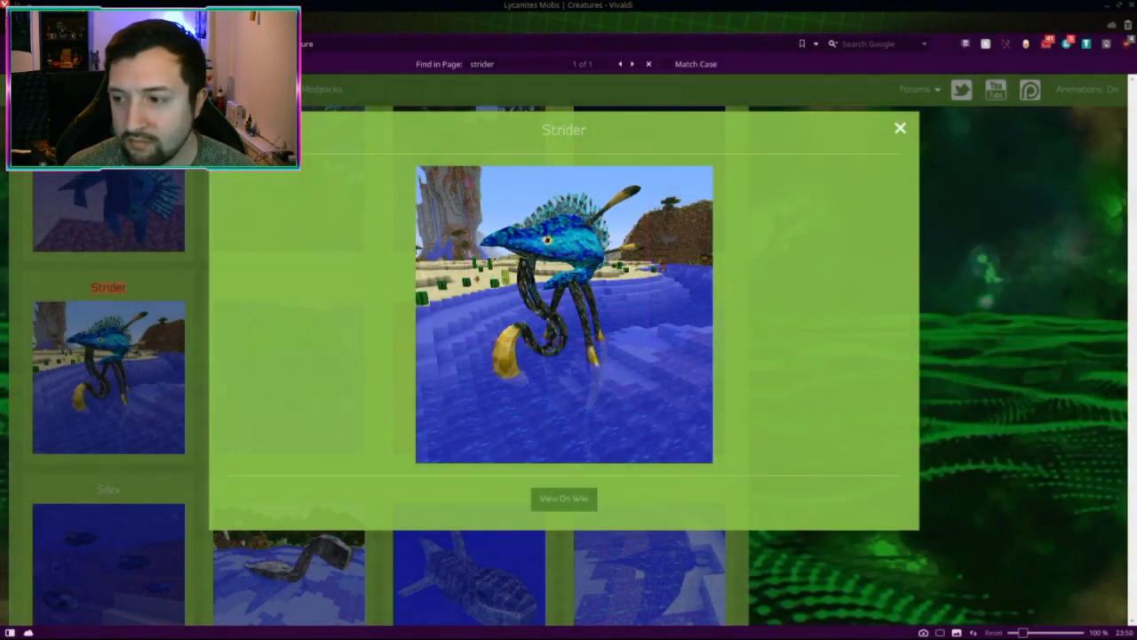
Step: Create a new 305×269 Krita image from the clipboard screenshot
key(alt+Tab)
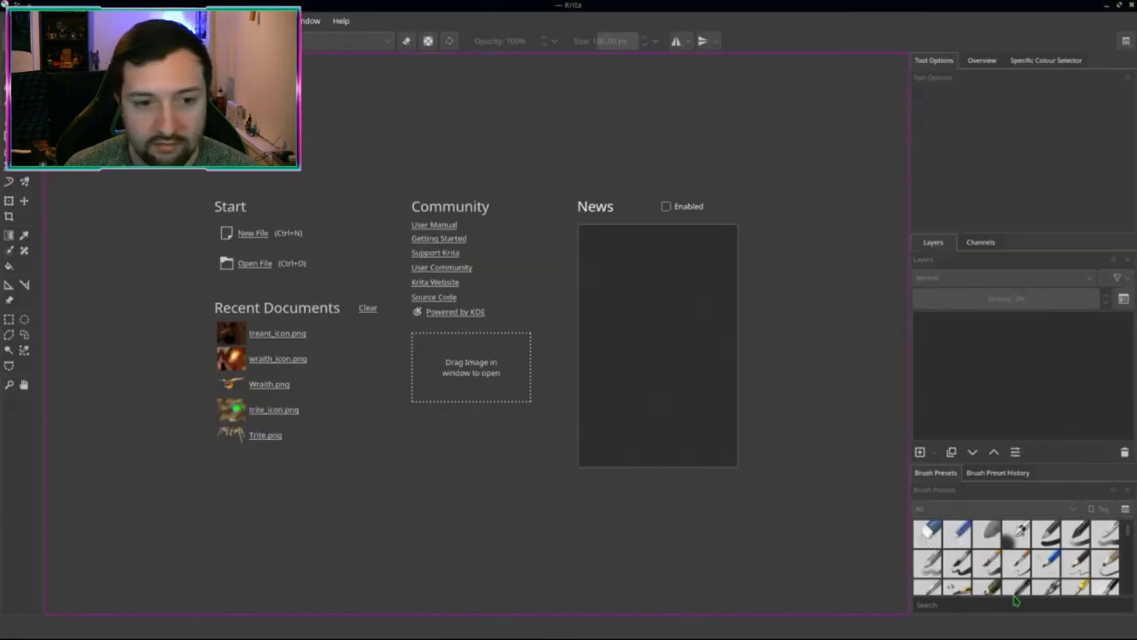
key(ctrl+n)
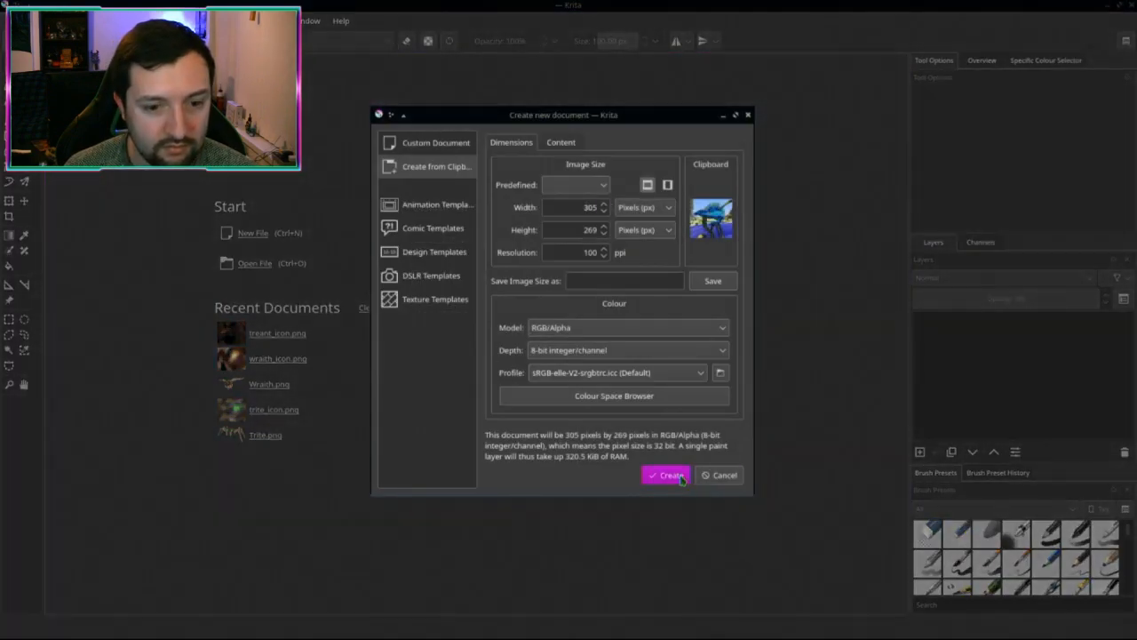
click(656, 474)
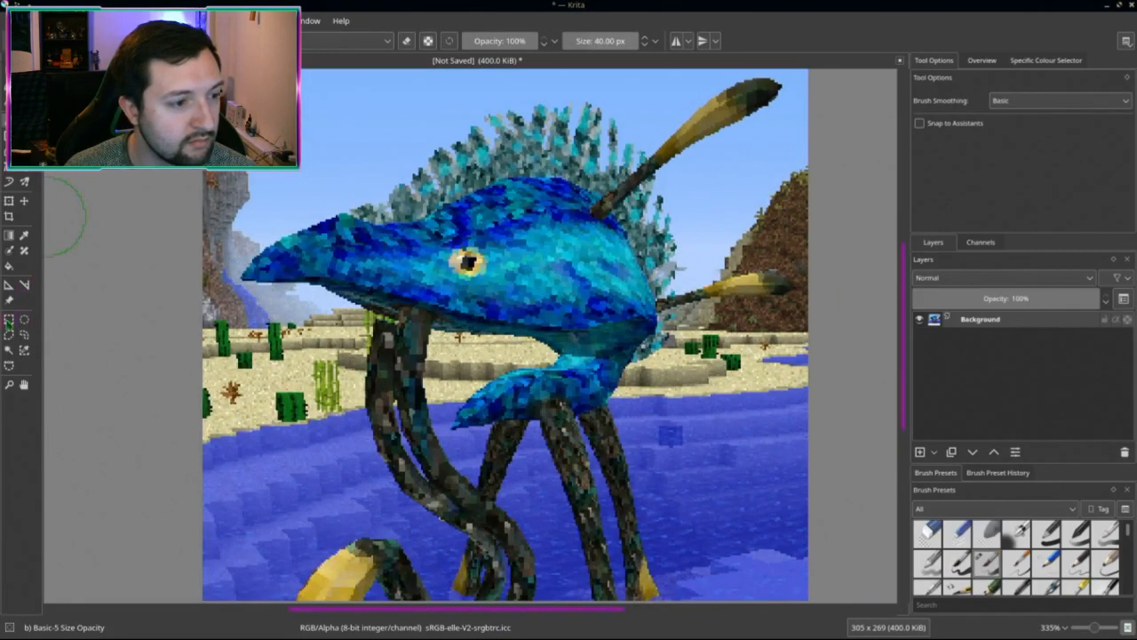
Step: Select the creature's eye and crop the image to a 40×41 patch around it
click(9, 319)
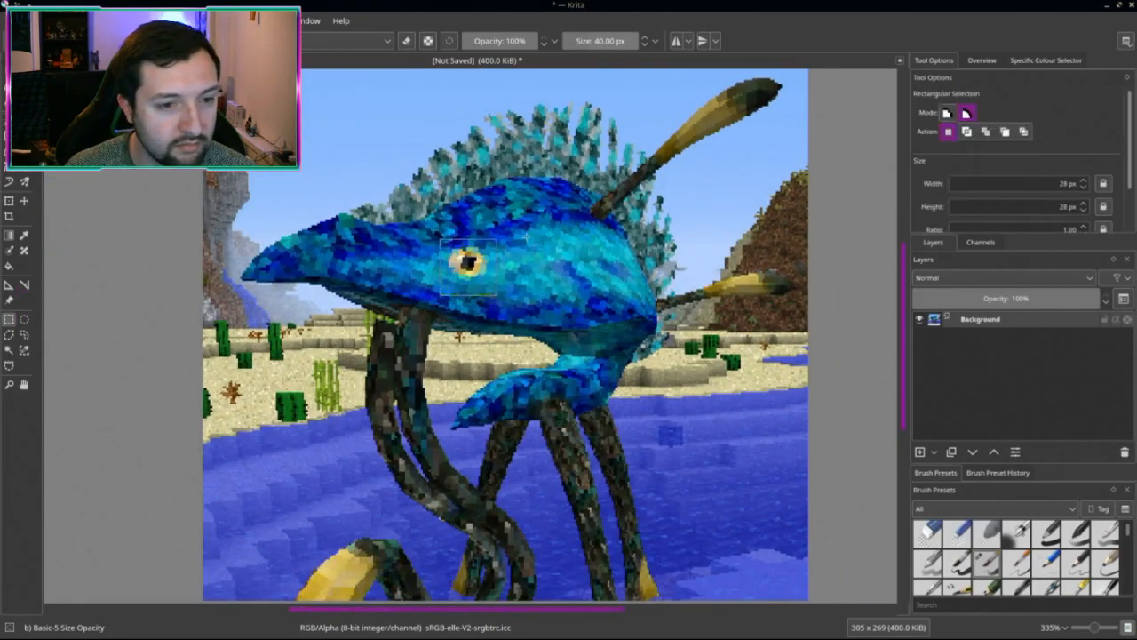
drag(523, 238, 559, 213)
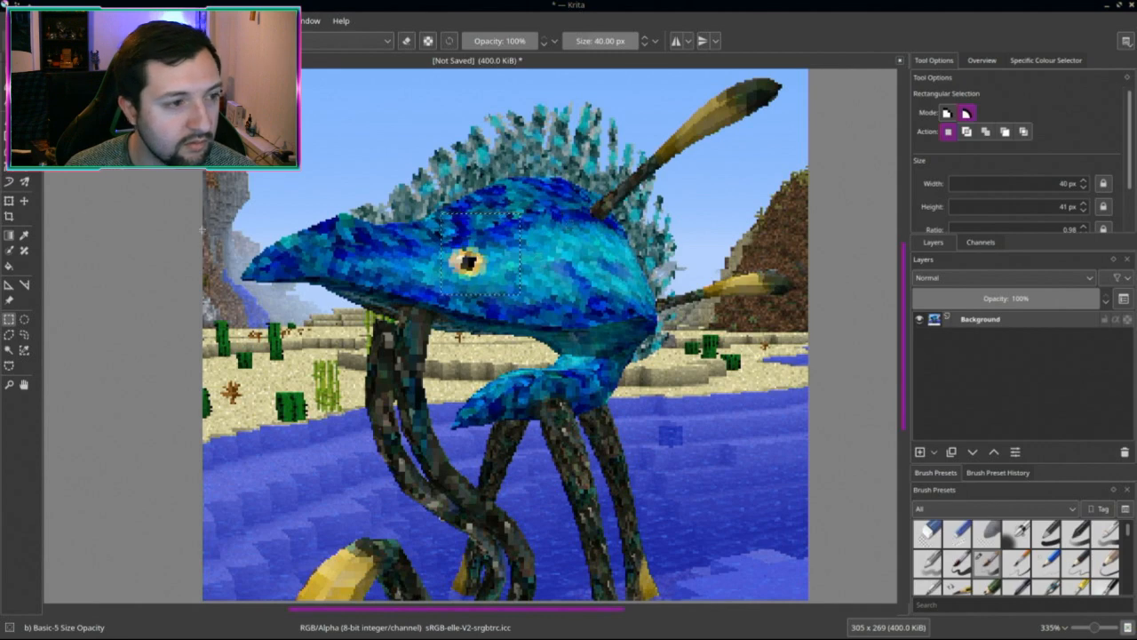
click(9, 216)
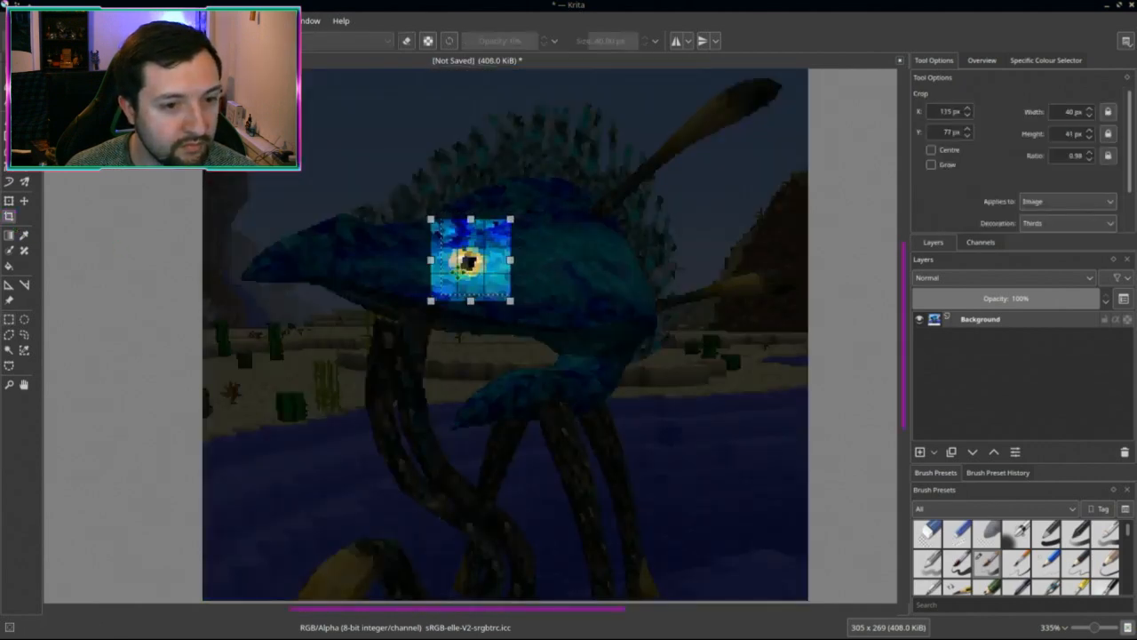
key(Right)
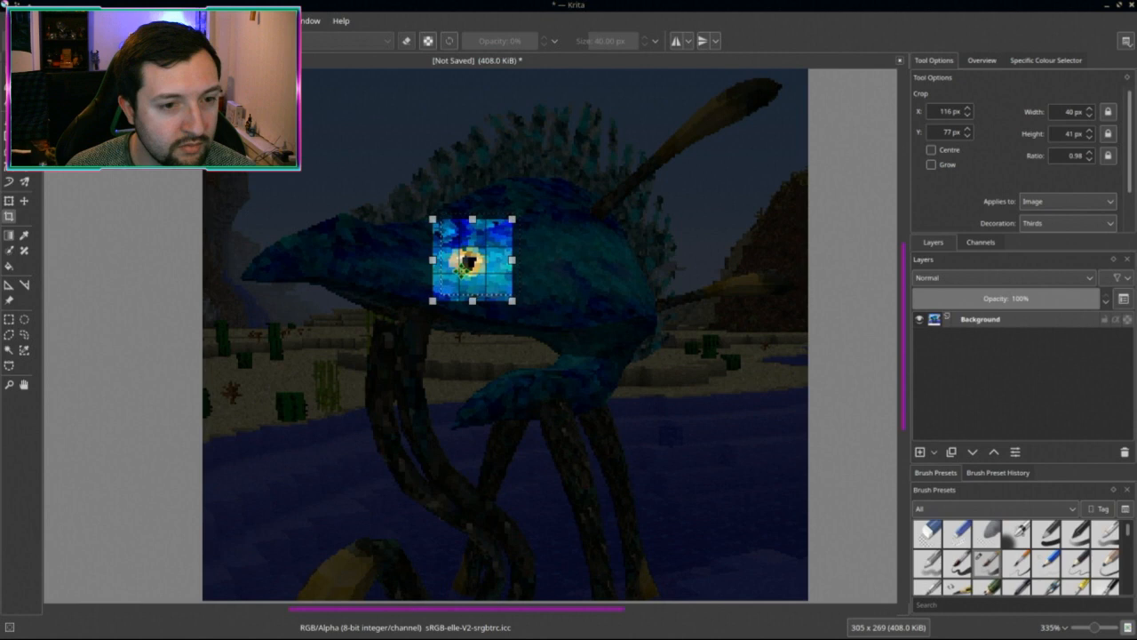
key(Left)
key(Left)
key(Left)
key(Left)
key(Down)
key(Down)
key(Down)
key(Down)
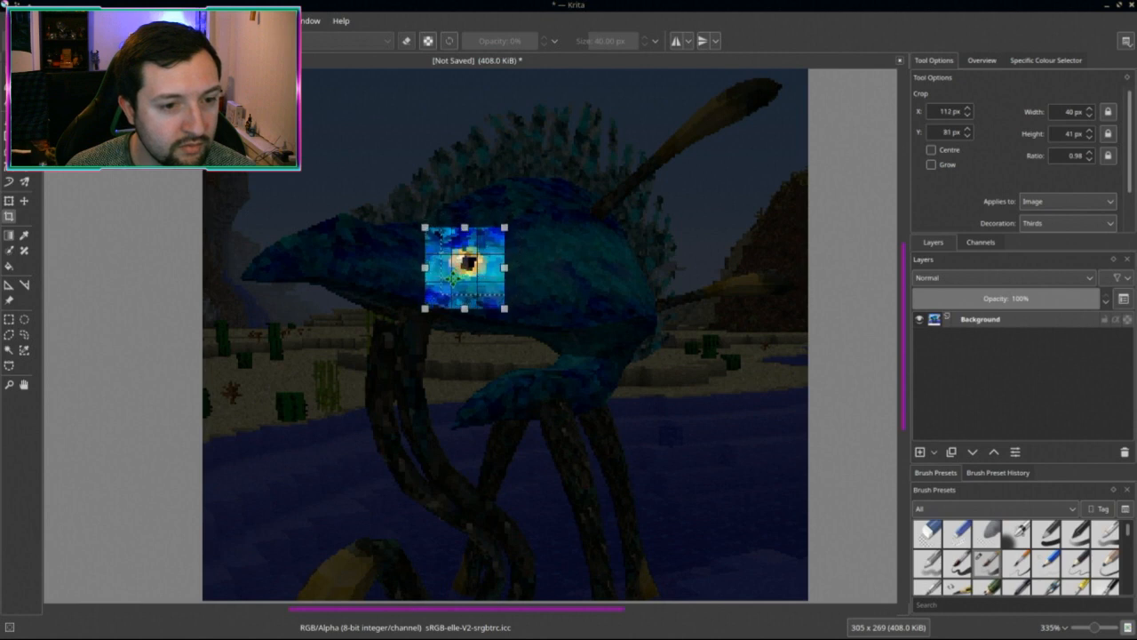
key(Left)
key(Left)
key(Left)
key(Left)
key(Left)
key(Down)
key(Down)
key(Down)
key(Down)
key(Down)
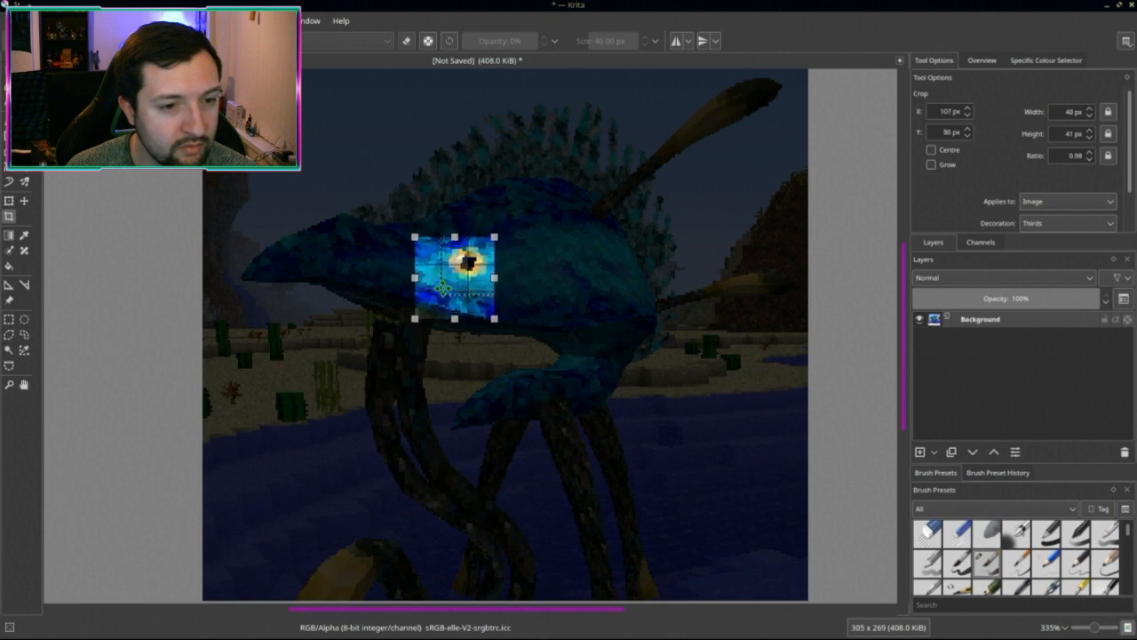
key(Right)
key(Right)
key(Up)
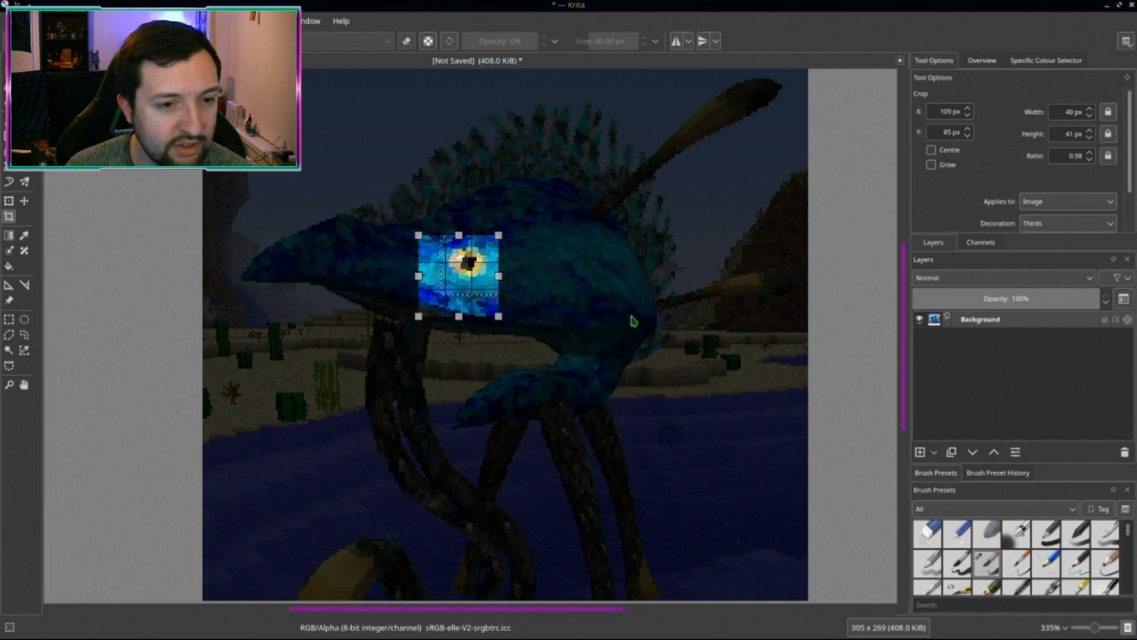
key(Return)
scroll(589, 330, down, 2)
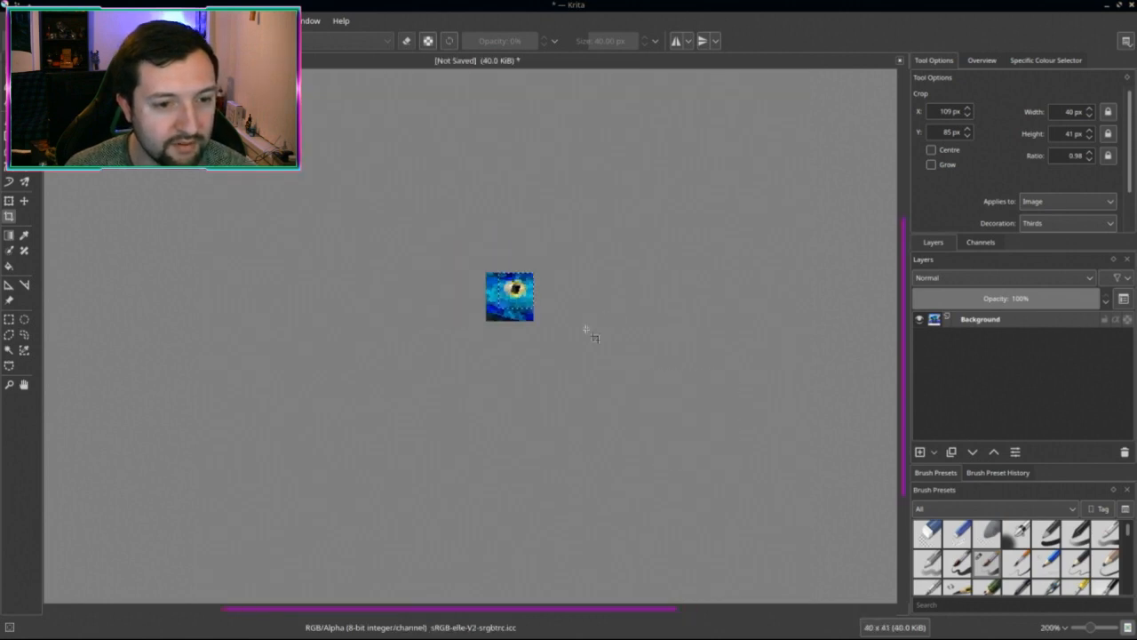
scroll(592, 335, up, 3)
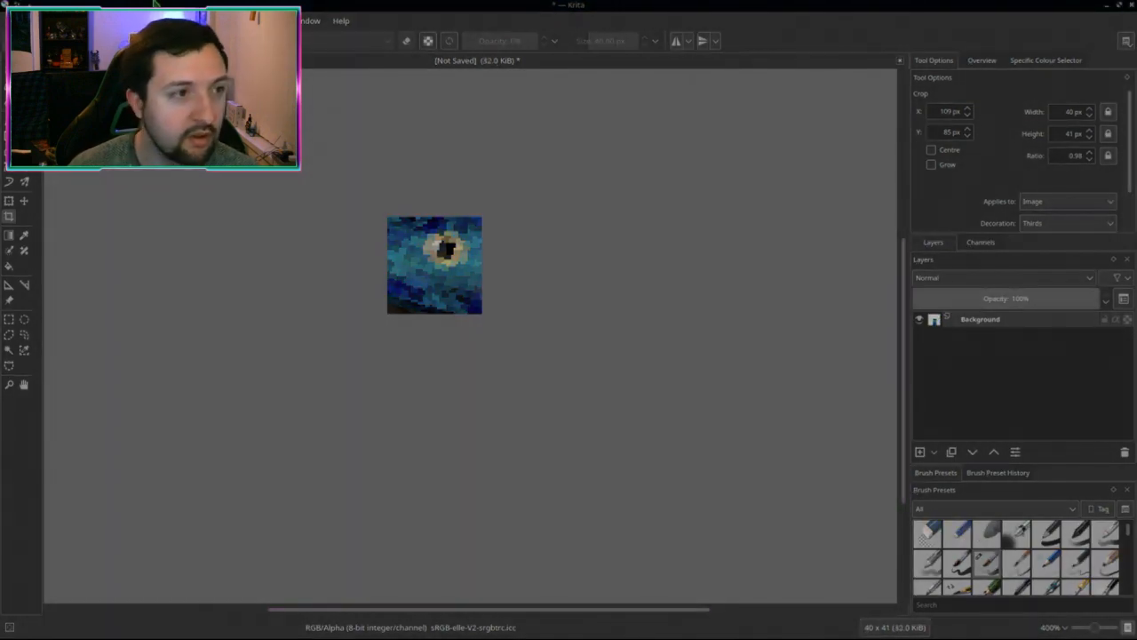
Step: Scale the eye crop down to 16×16 pixels
click(98, 20)
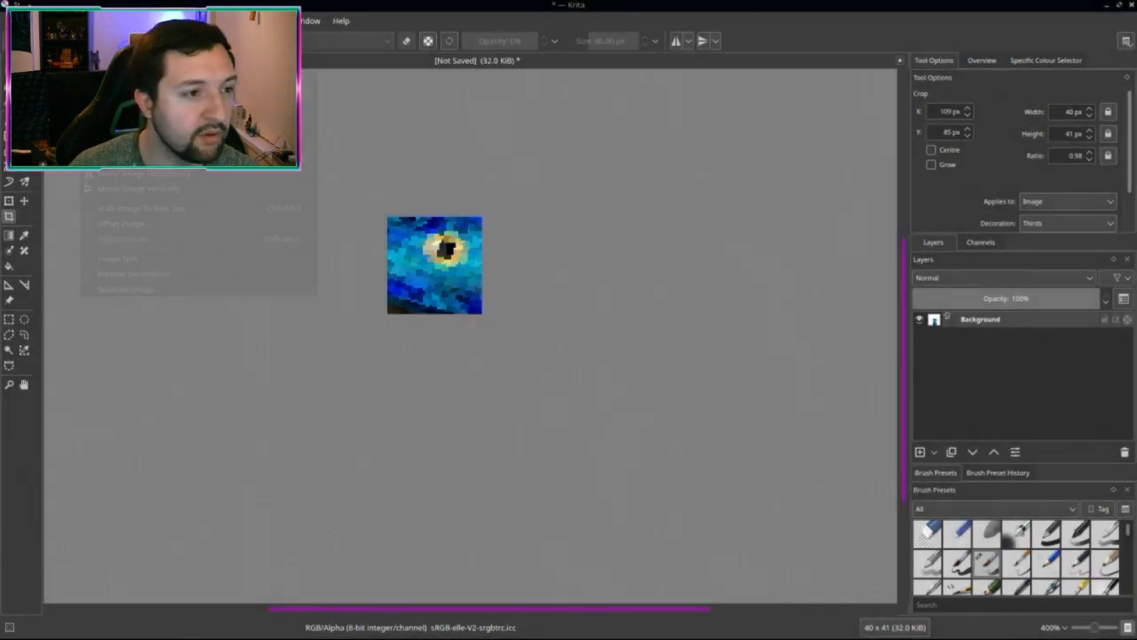
click(167, 207)
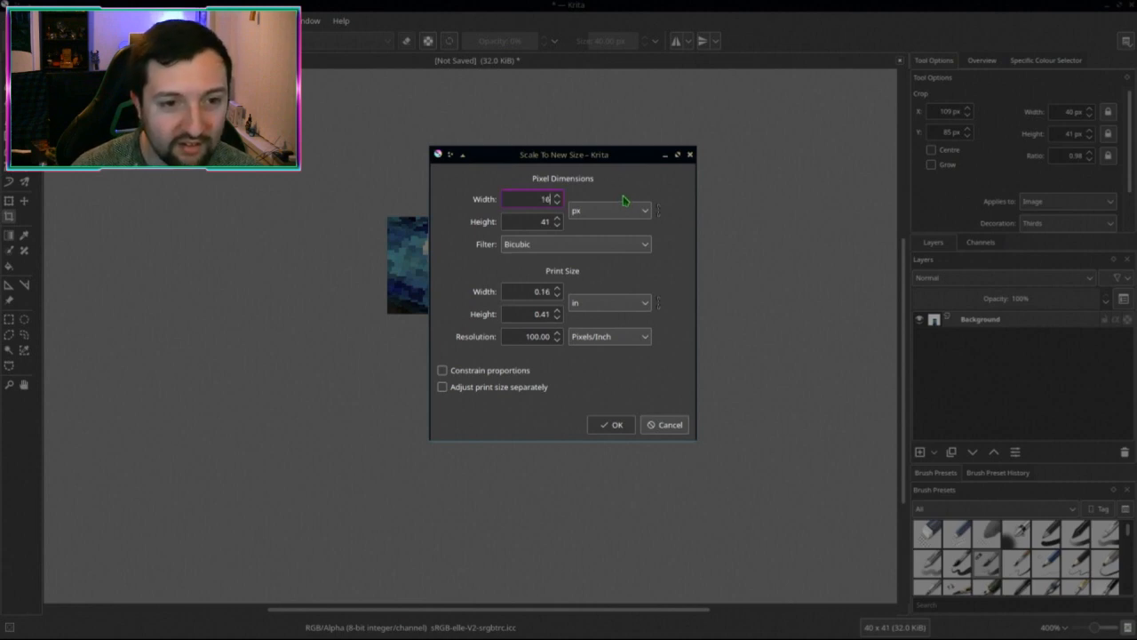
key(Tab)
text(16)
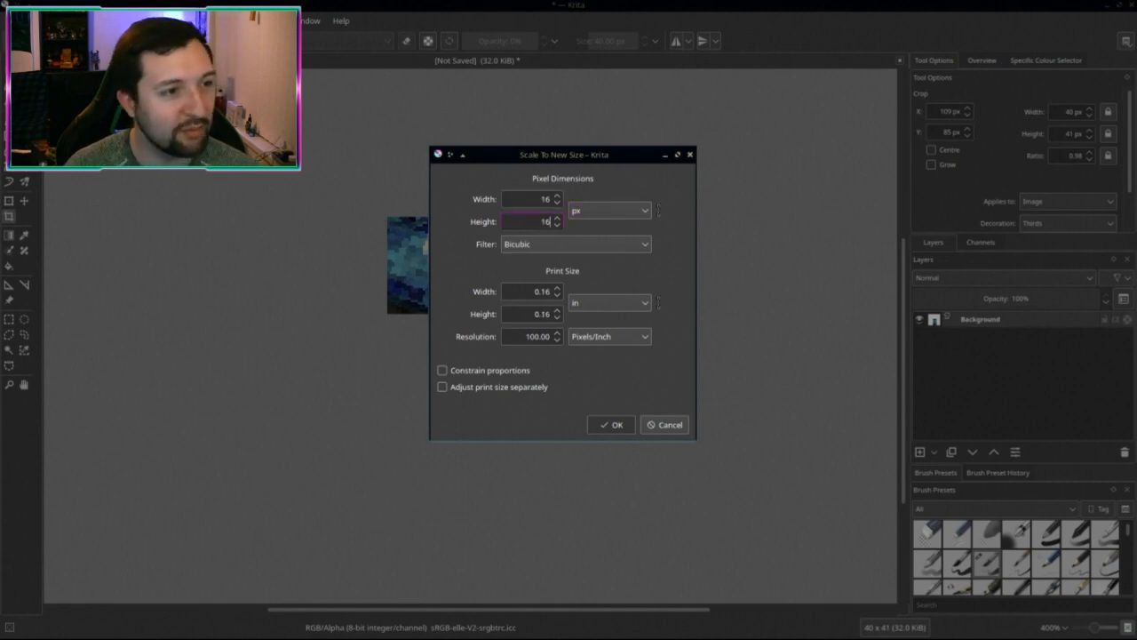
click(614, 425)
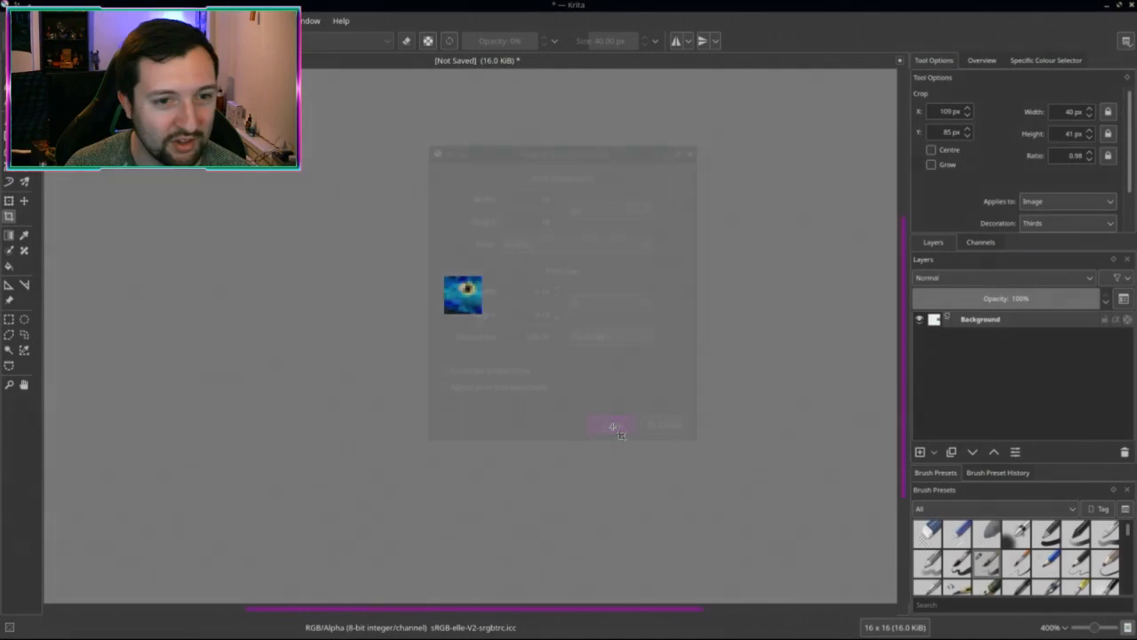
scroll(568, 377, up, 2)
middle_drag(561, 380, 582, 394)
Step: Save it as a PNG, overwriting strider_icon.png in the creatures folder
key(ctrl+shift+s)
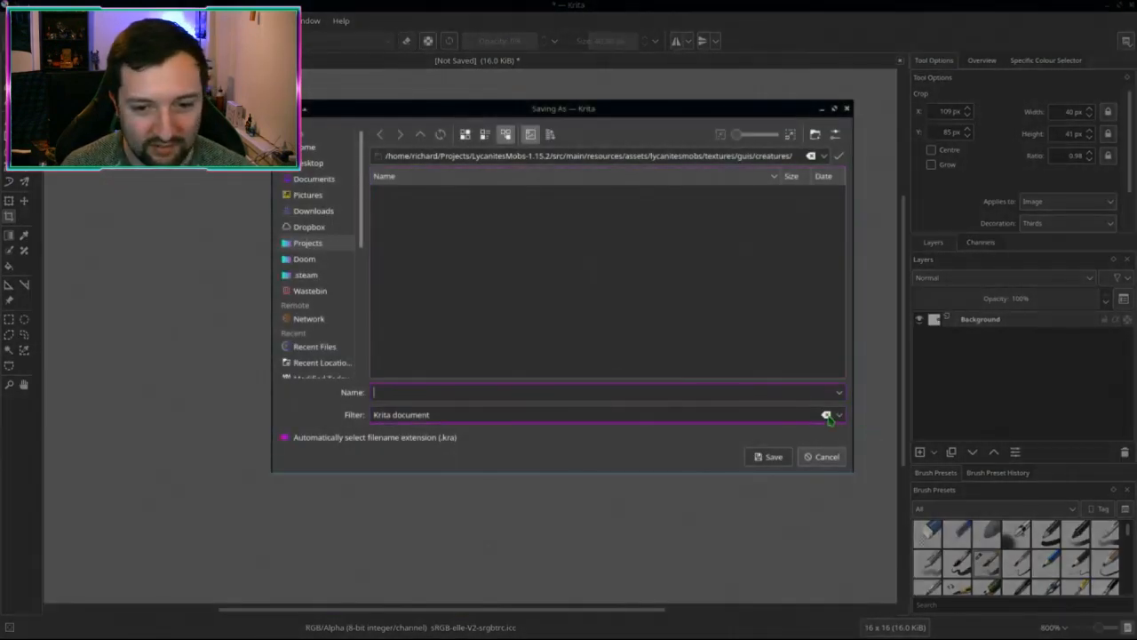
click(828, 418)
text(png)
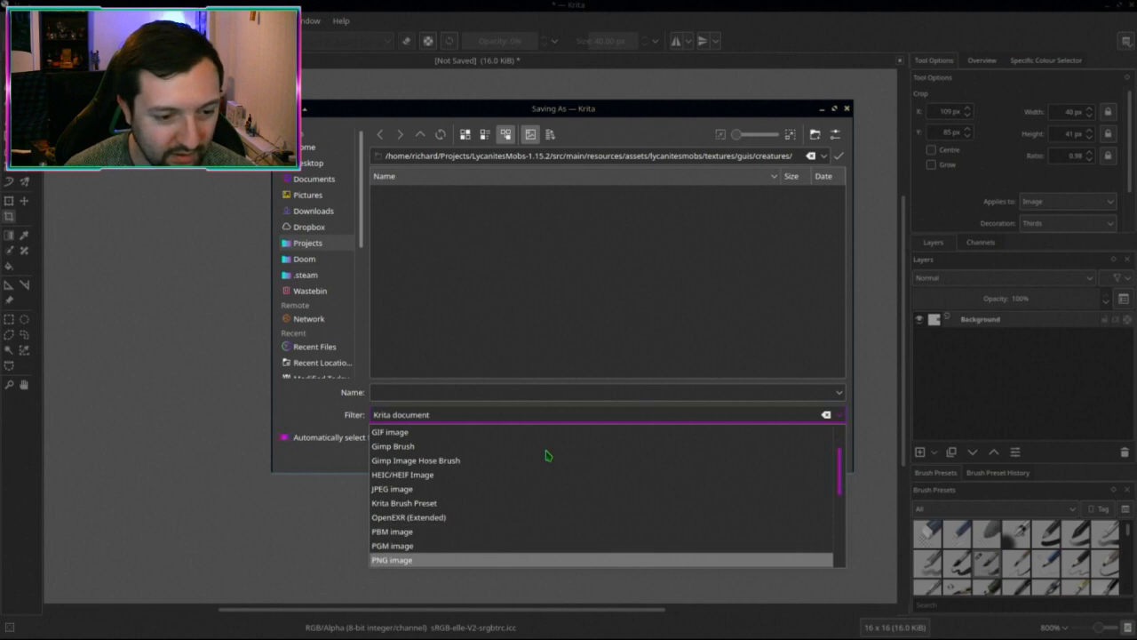
click(391, 561)
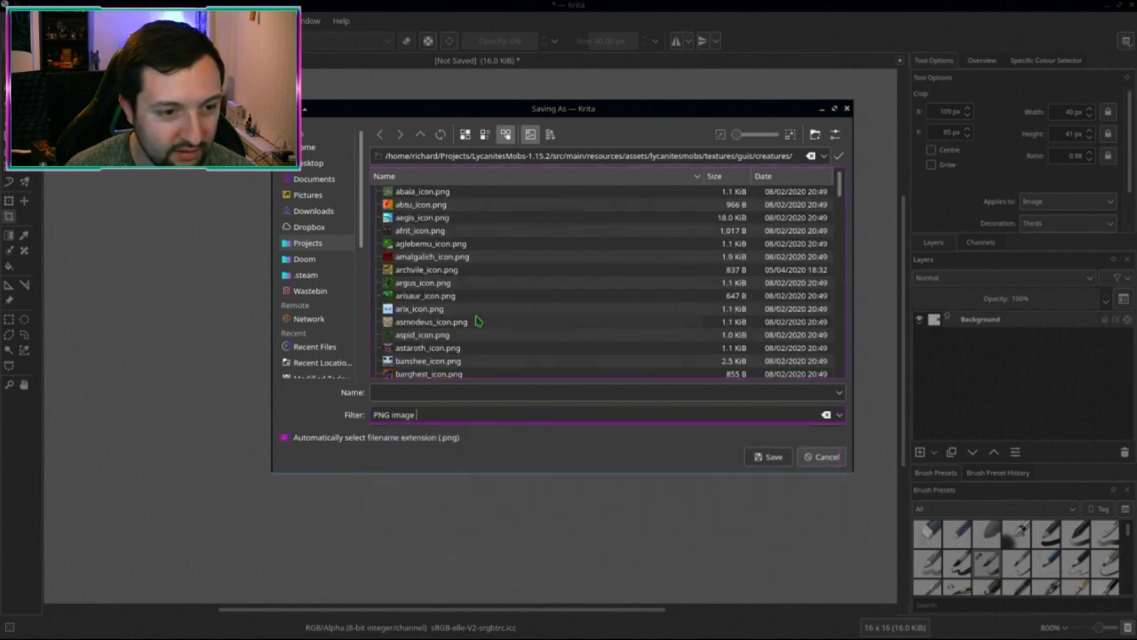
scroll(479, 318, down, 20)
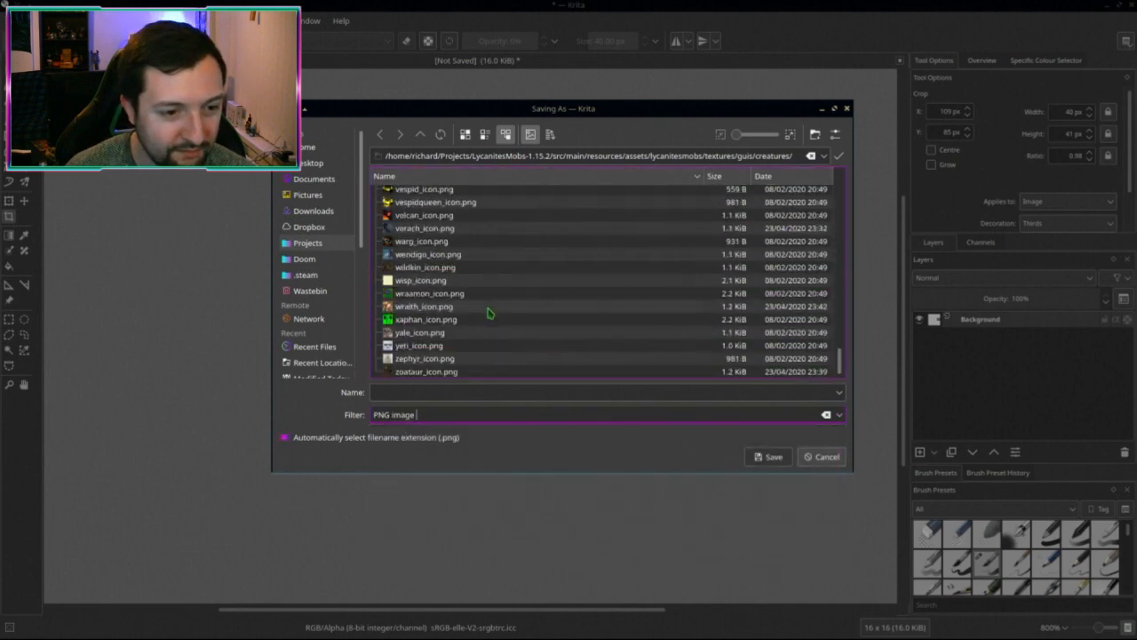
scroll(488, 313, up, 10)
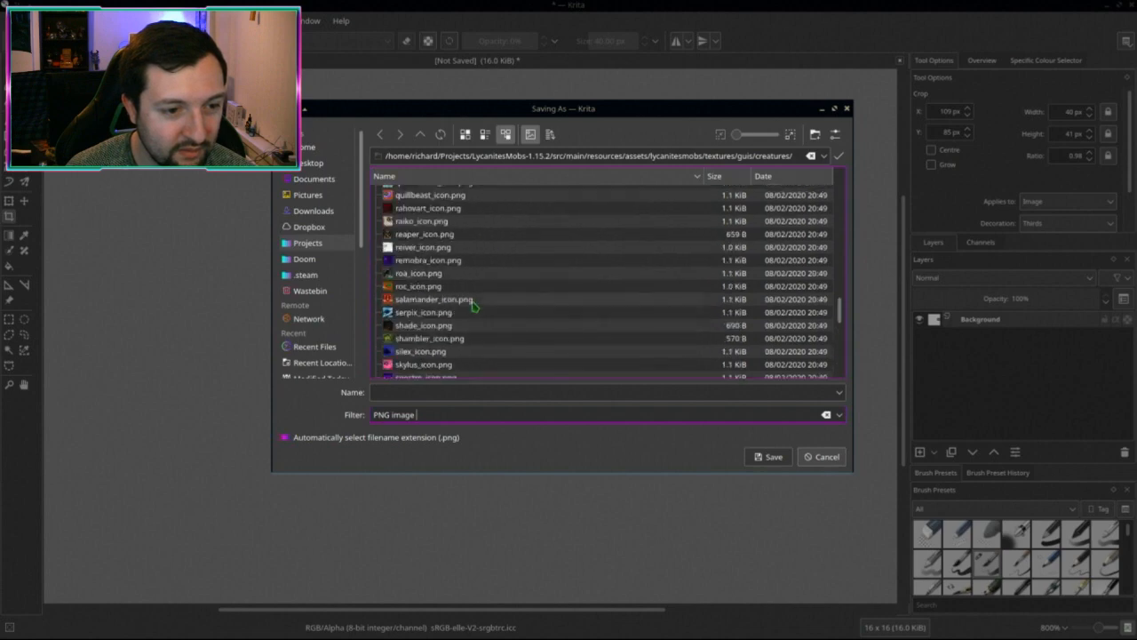
scroll(454, 331, down, 3)
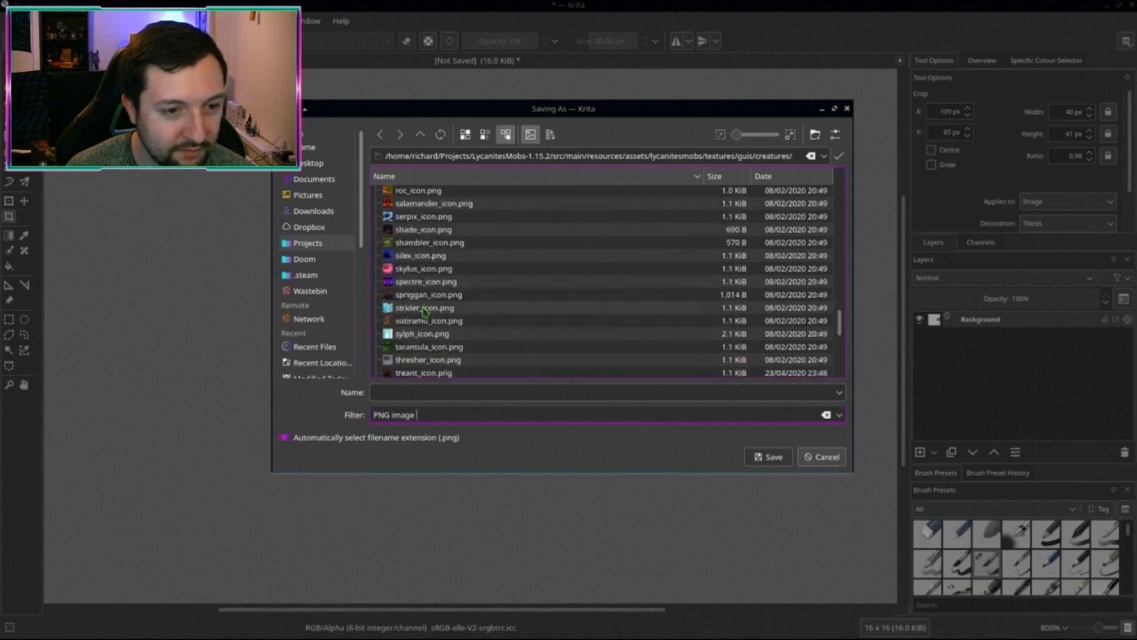
double_click(425, 308)
click(631, 297)
Step: Accept the PNG export settings, close the Strider popup and return to Dolphin
click(645, 436)
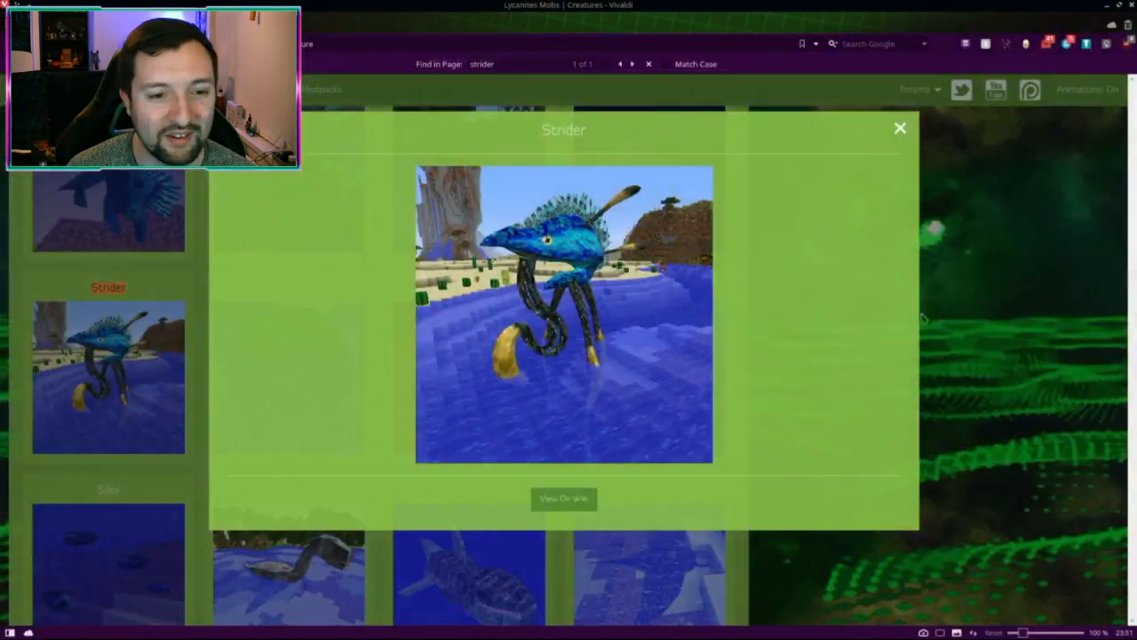
click(946, 190)
key(alt+Tab)
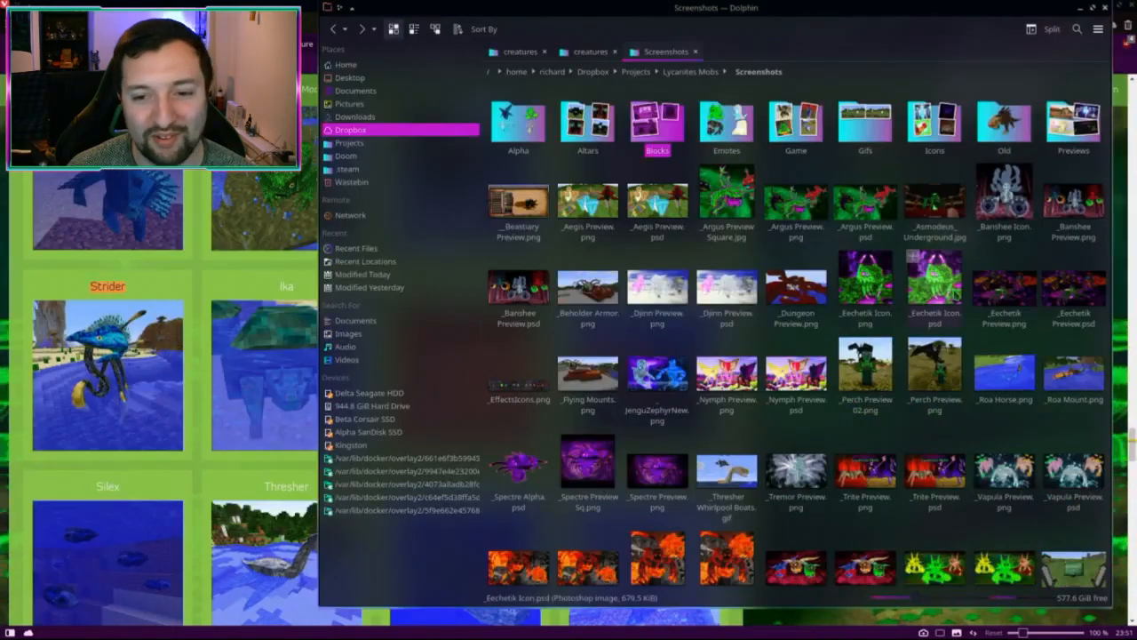
click(955, 293)
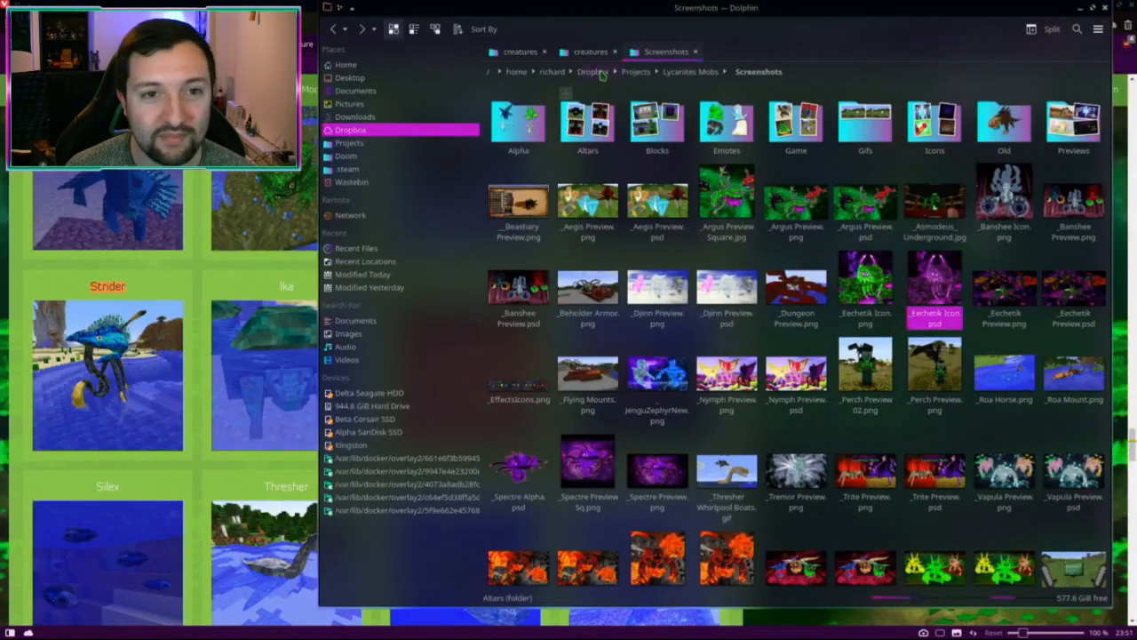
Step: Paste strider_icon.png into the 1.12.2 creatures folder, overwriting the old file
key(ctrl+w)
text(st)
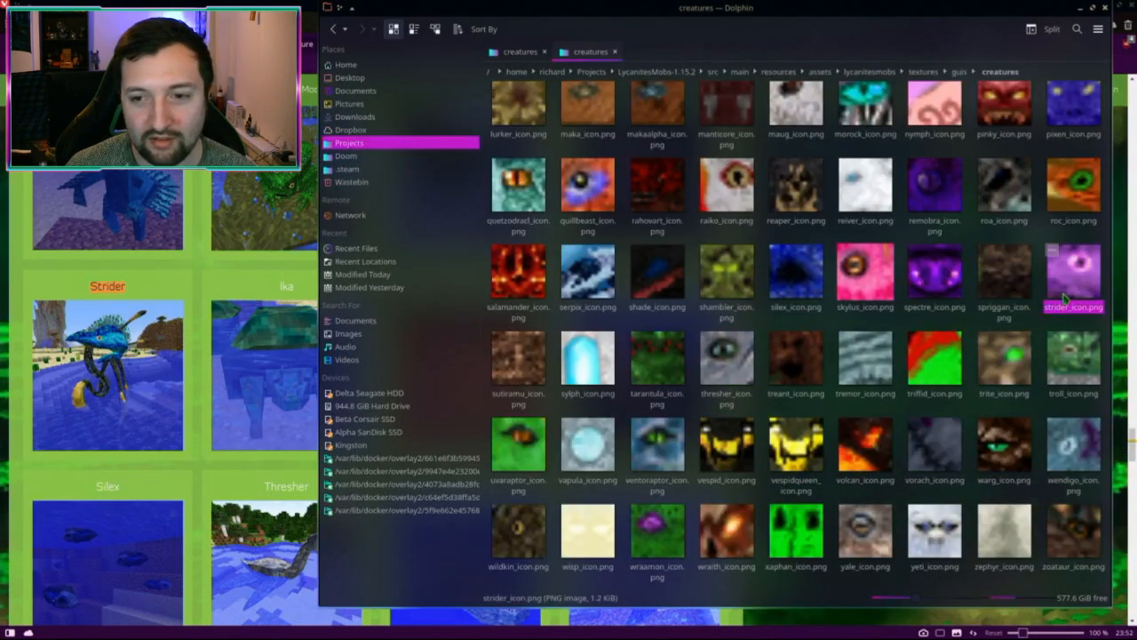
key(ctrl+Tab)
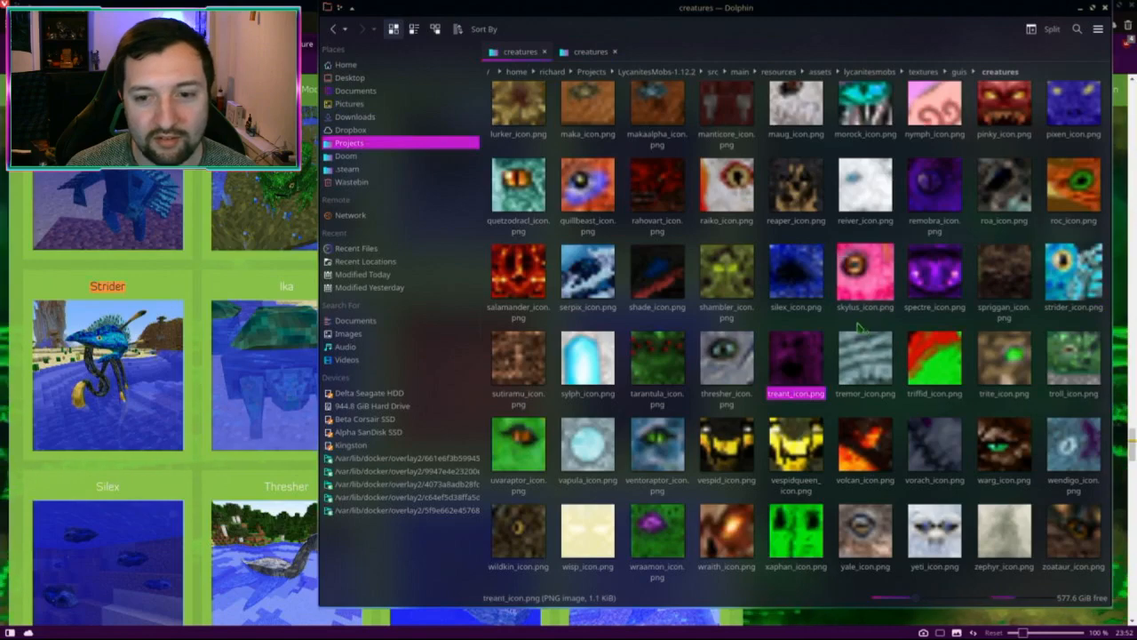
key(ctrl+v)
click(607, 411)
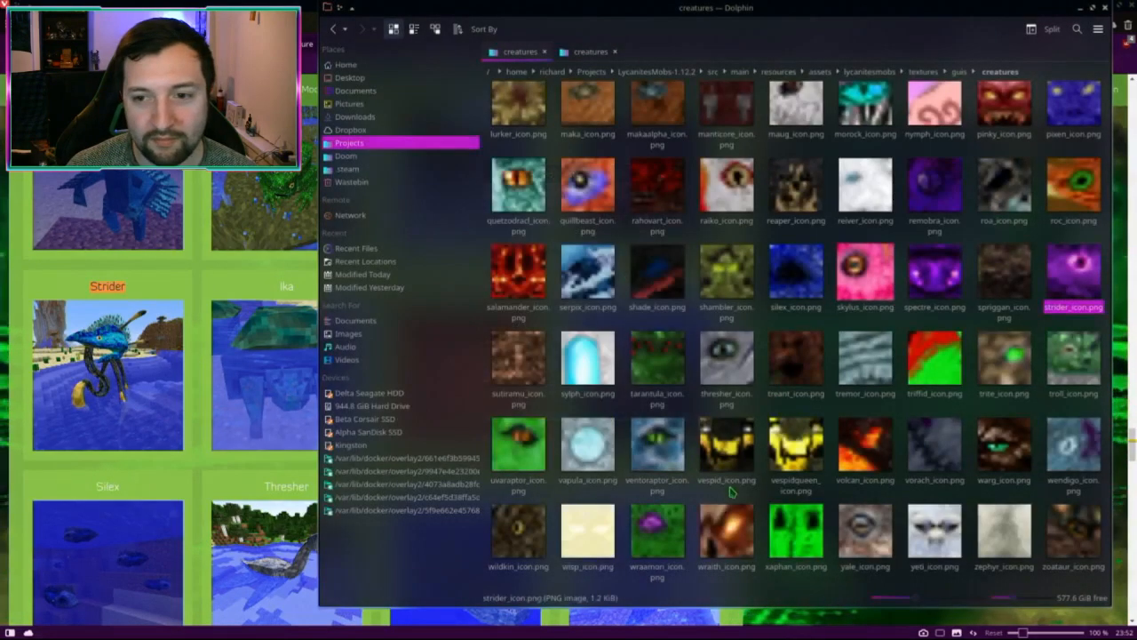
Step: Search Google Images for 'lycanites mobs strider 1.7.10' in a new browser tab
key(alt+Tab)
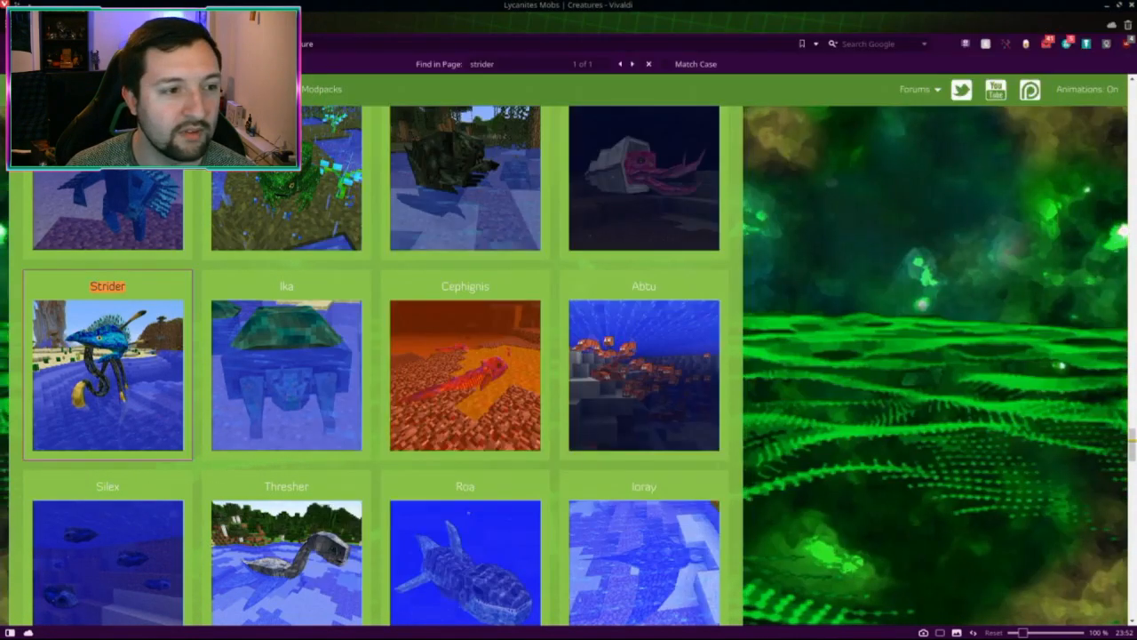
key(ctrl+t)
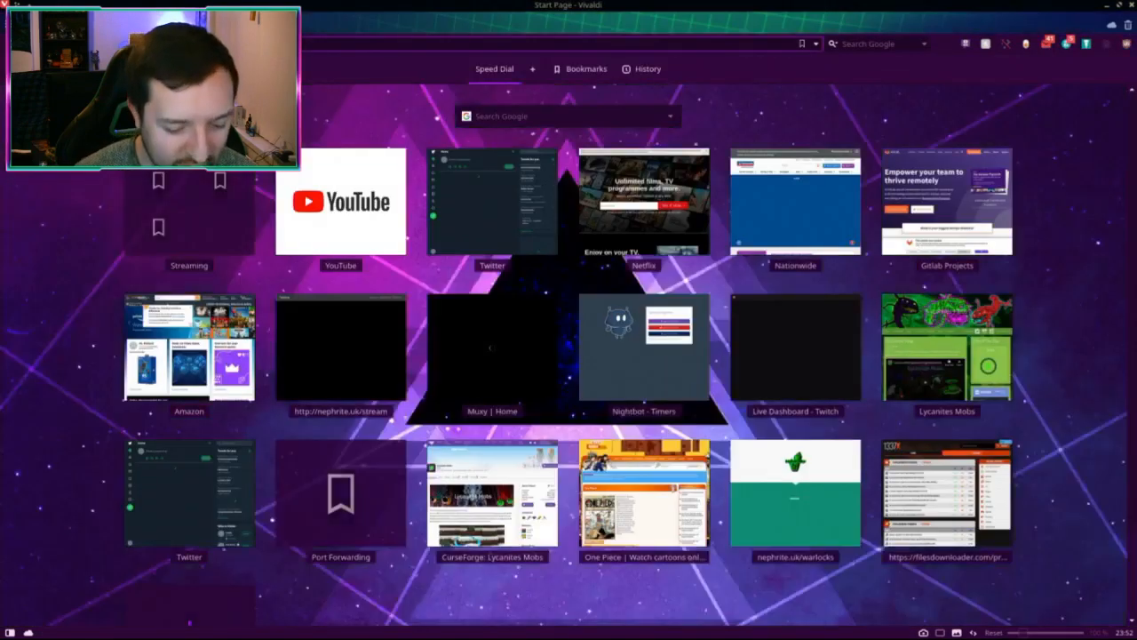
text(lycanites mobs)
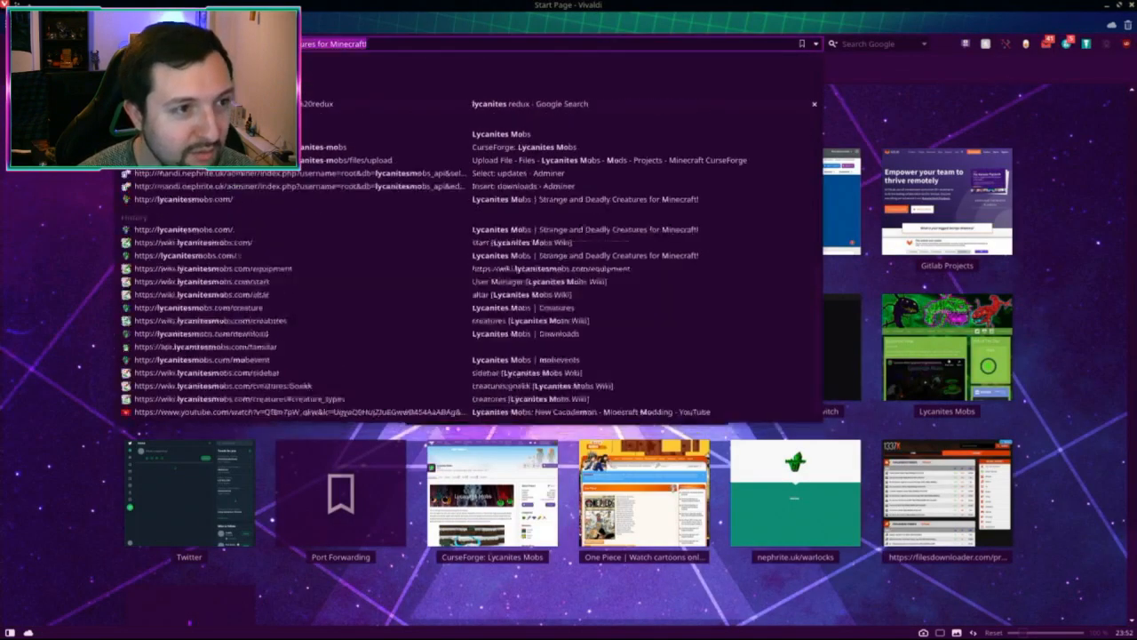
key(Return)
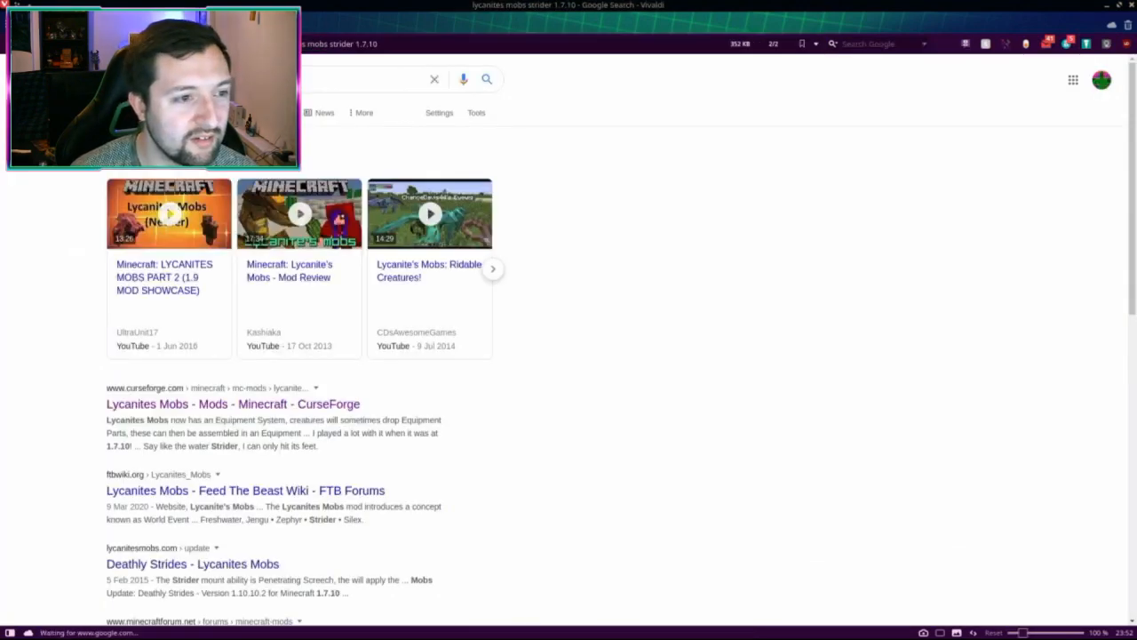
click(267, 112)
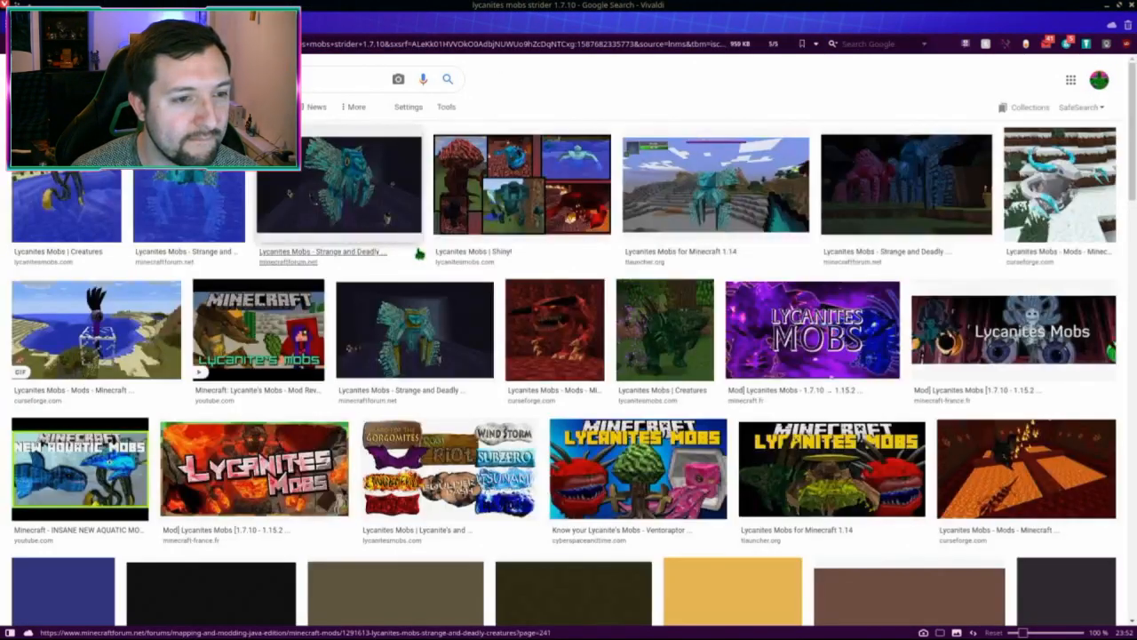
Step: Preview the Strange and Deadly Creatures, dark-background Strider, creature forest and purple banner images
click(174, 219)
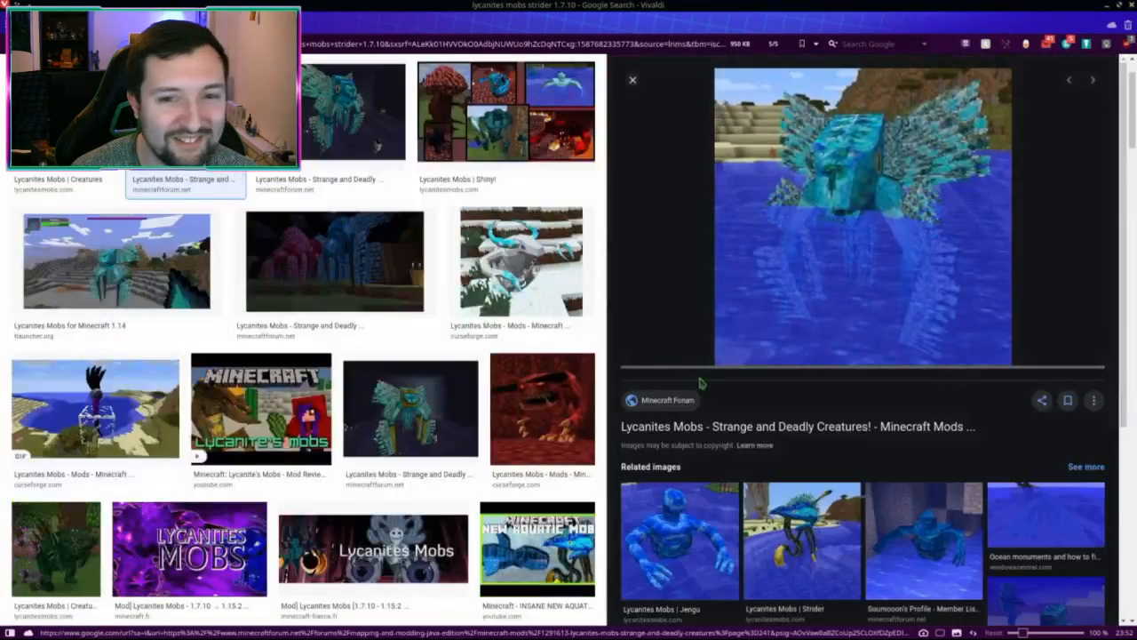
key(Right)
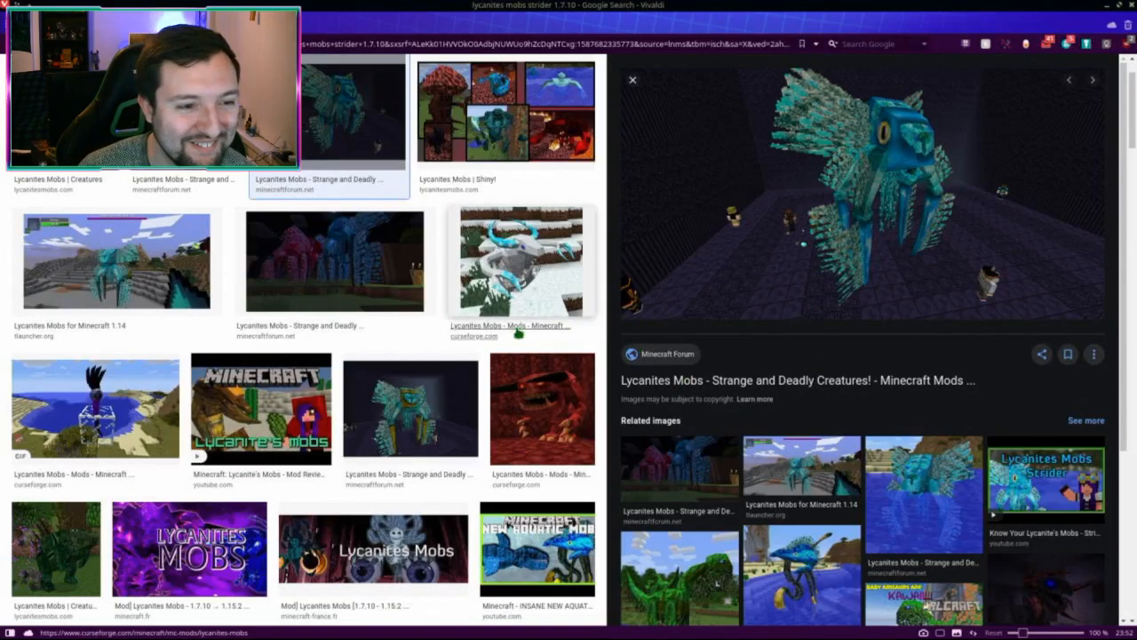
click(347, 270)
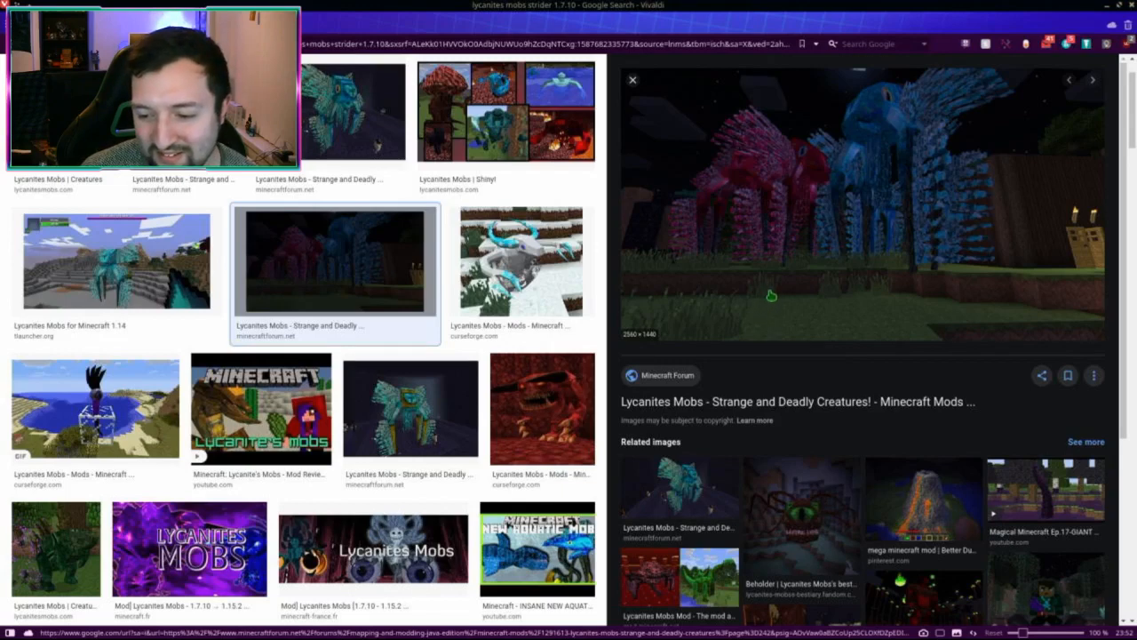
click(413, 409)
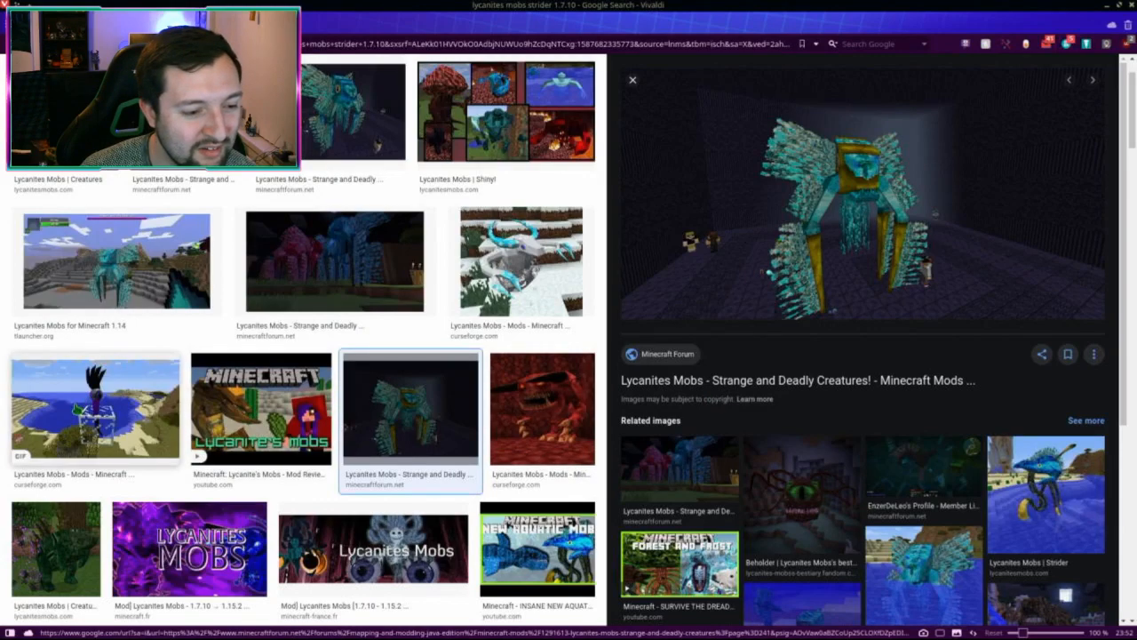
scroll(122, 468, up, 1)
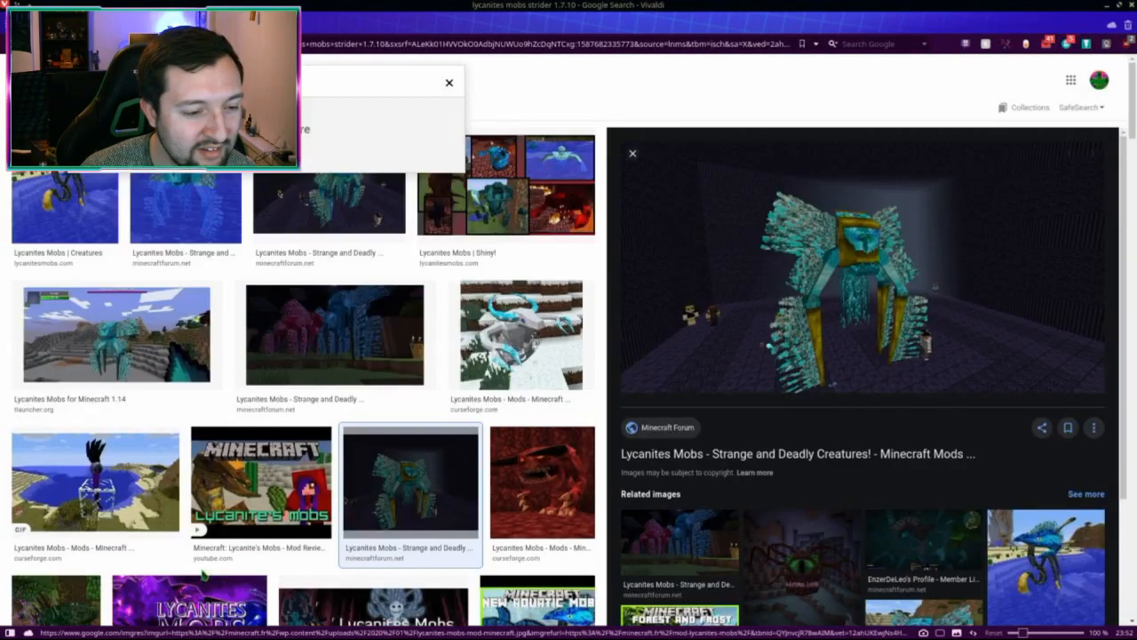
scroll(160, 533, down, 1)
click(224, 565)
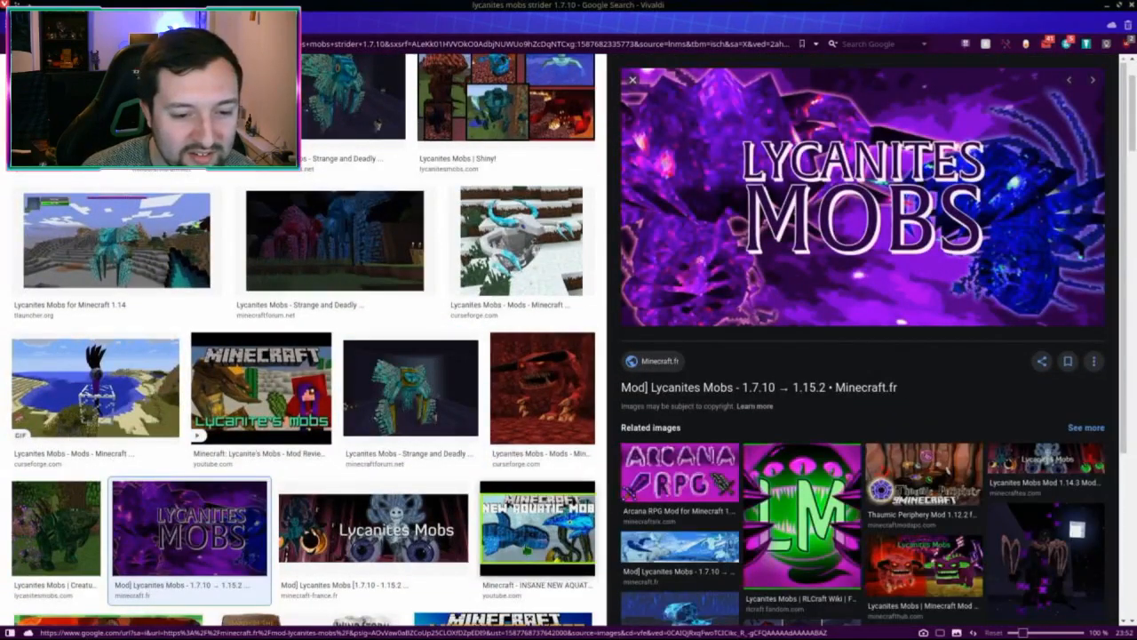
scroll(515, 533, down, 2)
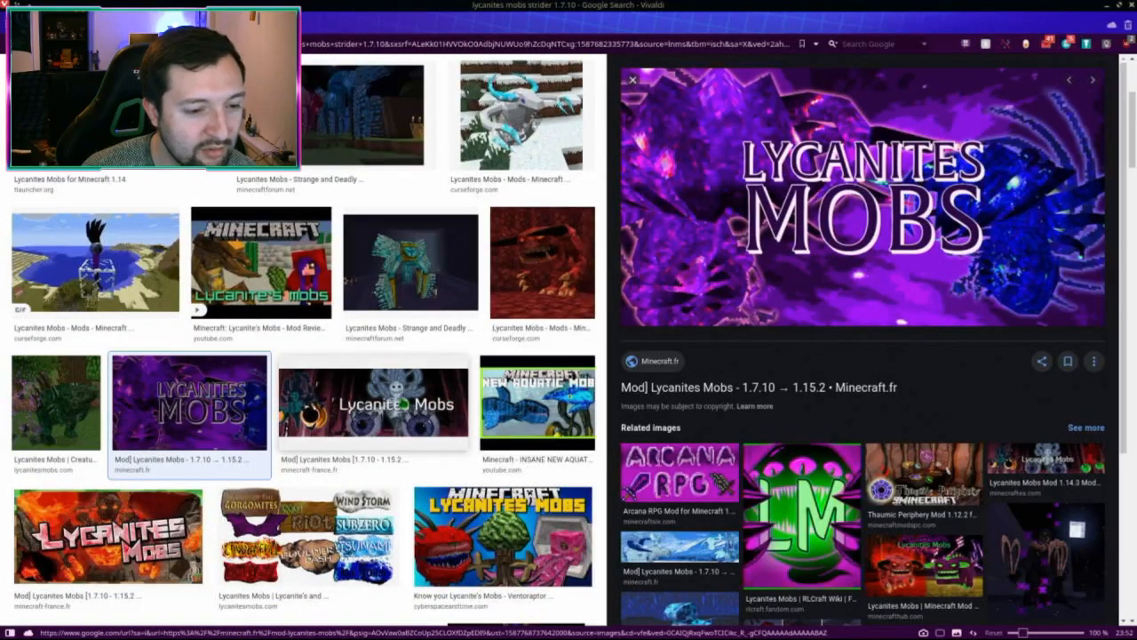
scroll(399, 395, up, 3)
scroll(396, 382, up, 1)
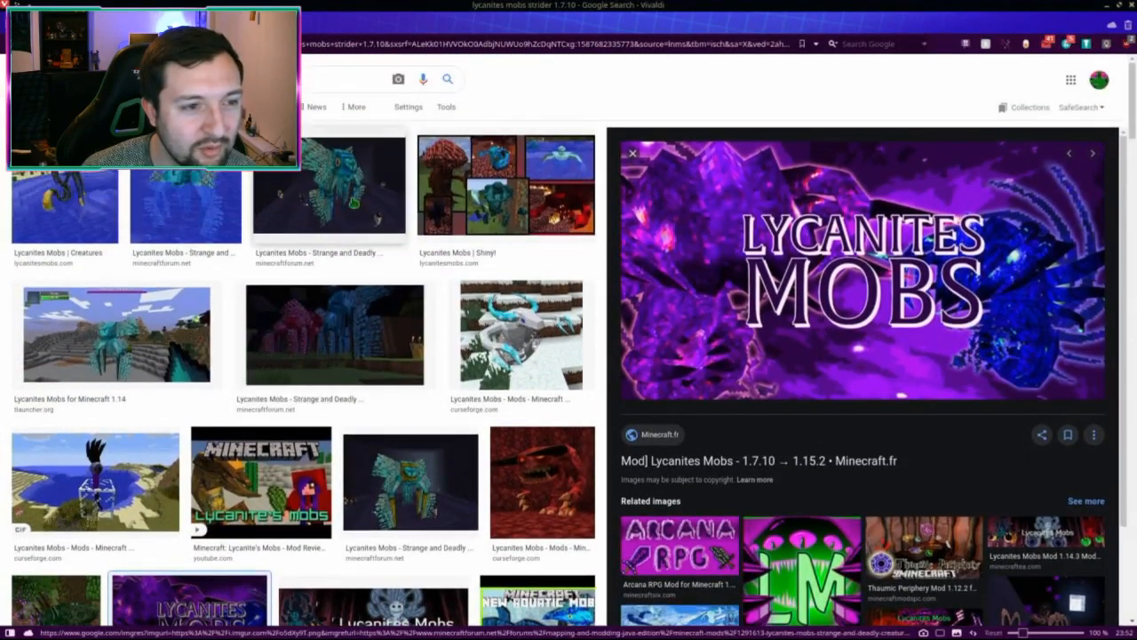
scroll(148, 329, down, 1)
Step: Preview the 1.14 image, the Strider in water, aquatic mobs video and Know your Lycanite's Mobs
click(147, 327)
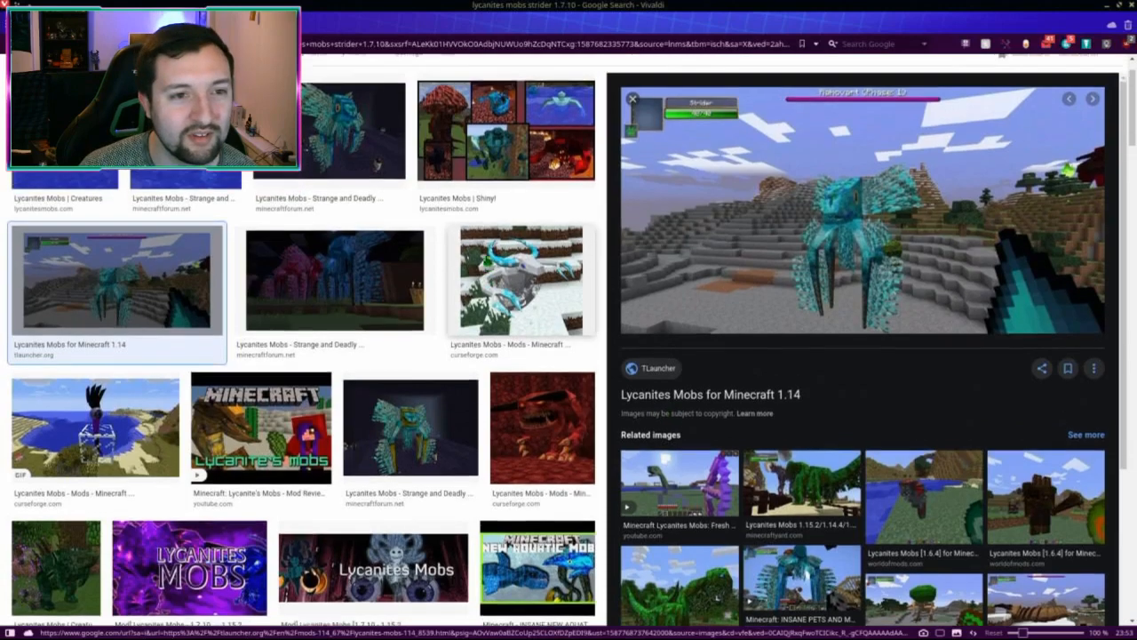
scroll(488, 262, up, 1)
click(78, 187)
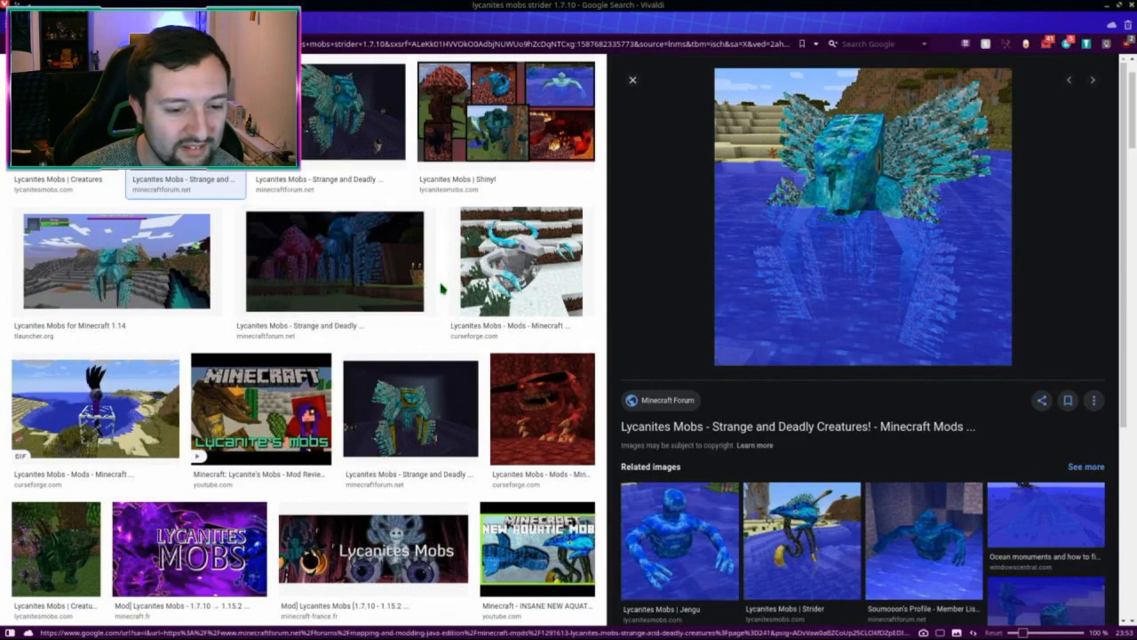
scroll(475, 291, down, 3)
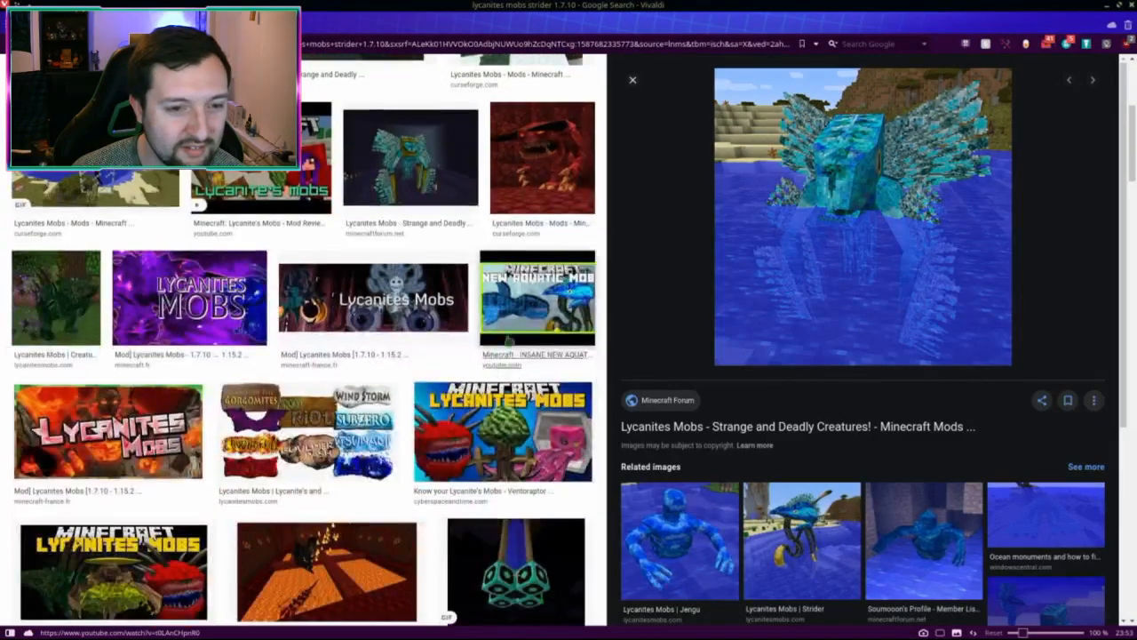
click(509, 341)
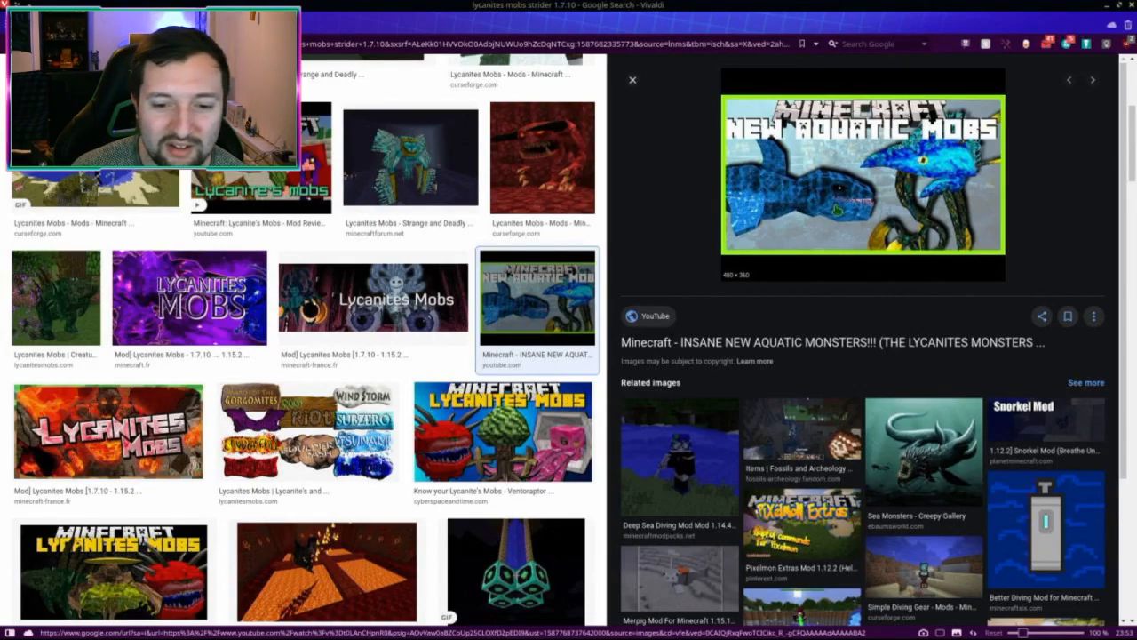
scroll(595, 355, down, 1)
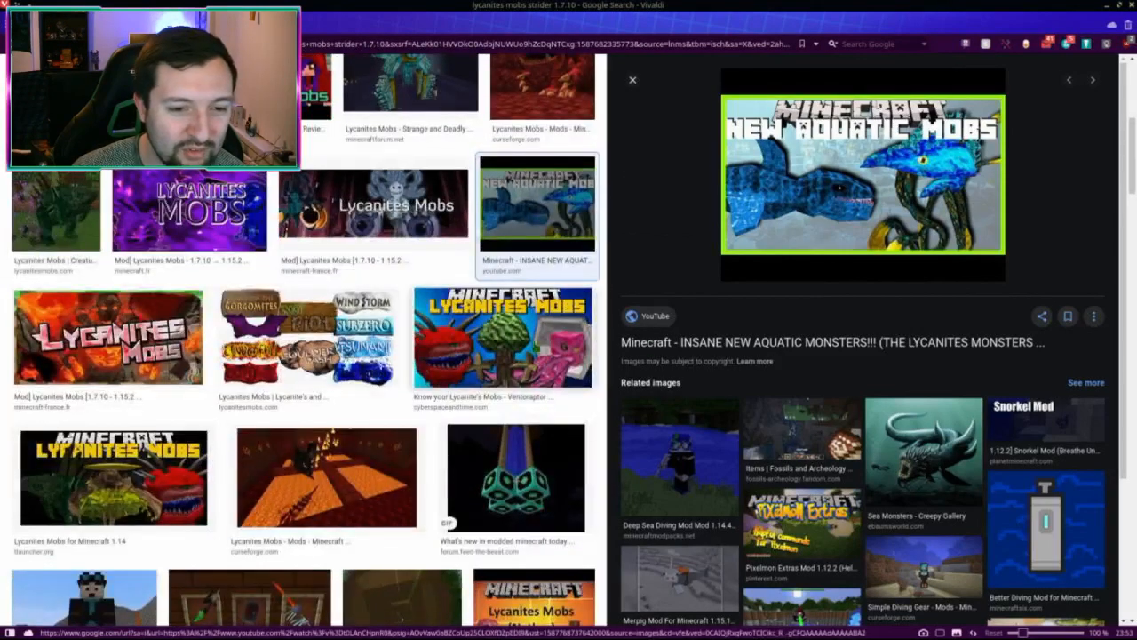
click(597, 341)
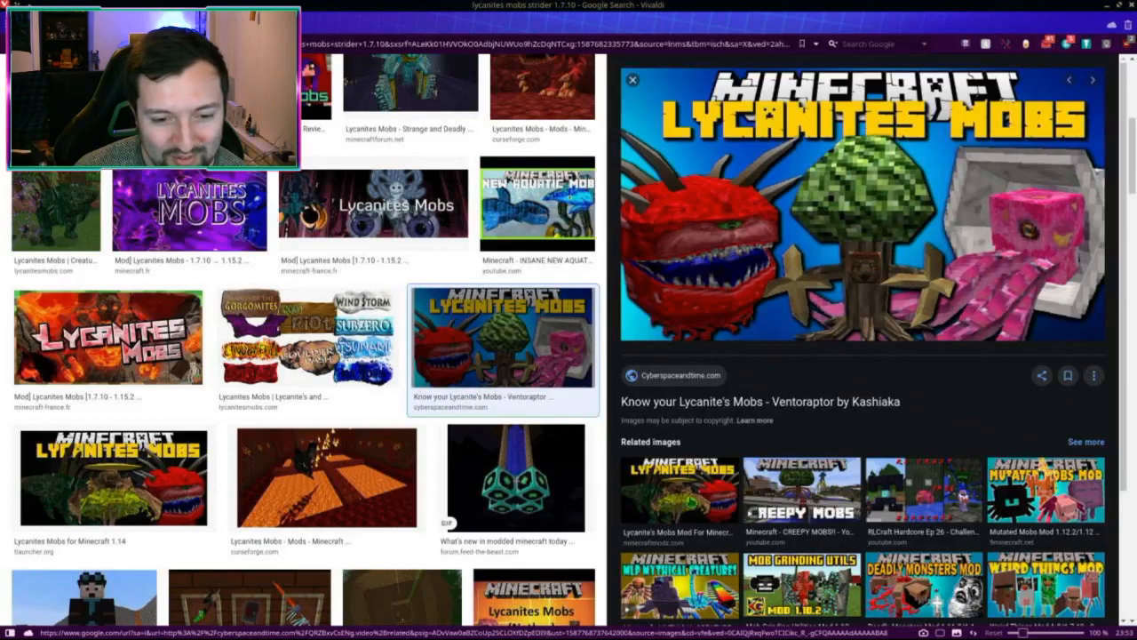
click(692, 502)
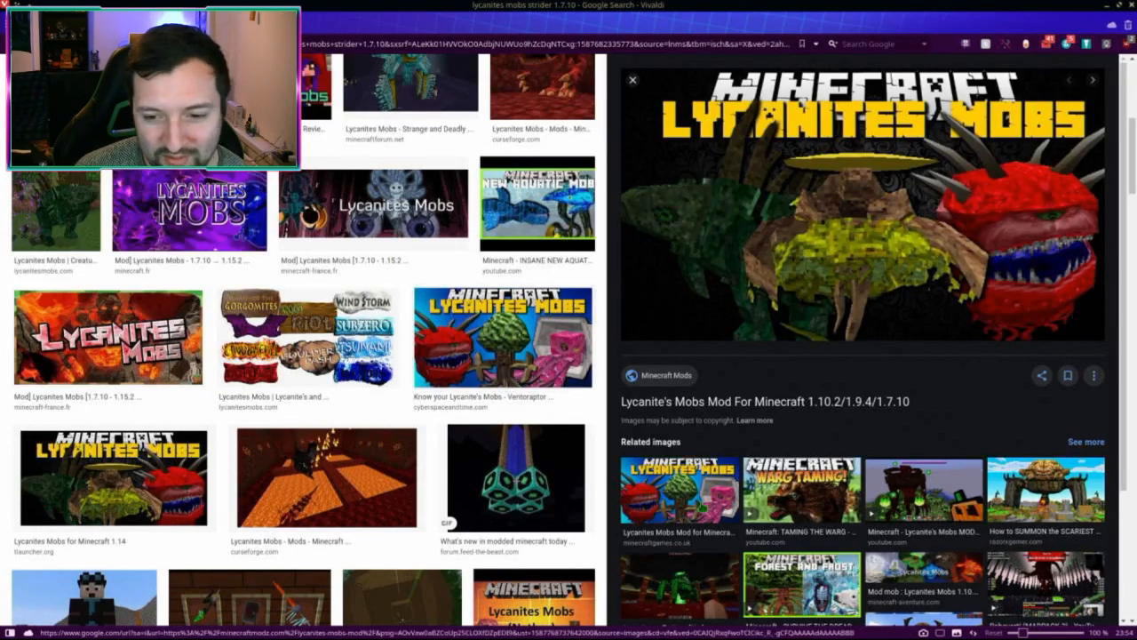
scroll(708, 510, down, 1)
scroll(708, 560, down, 2)
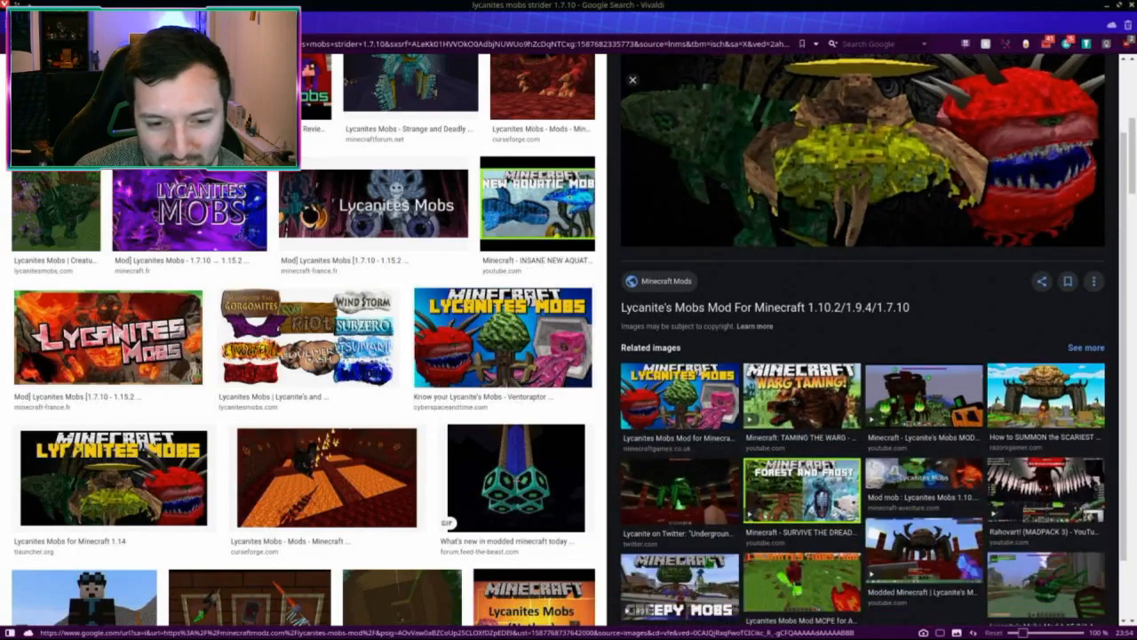
scroll(786, 506, down, 2)
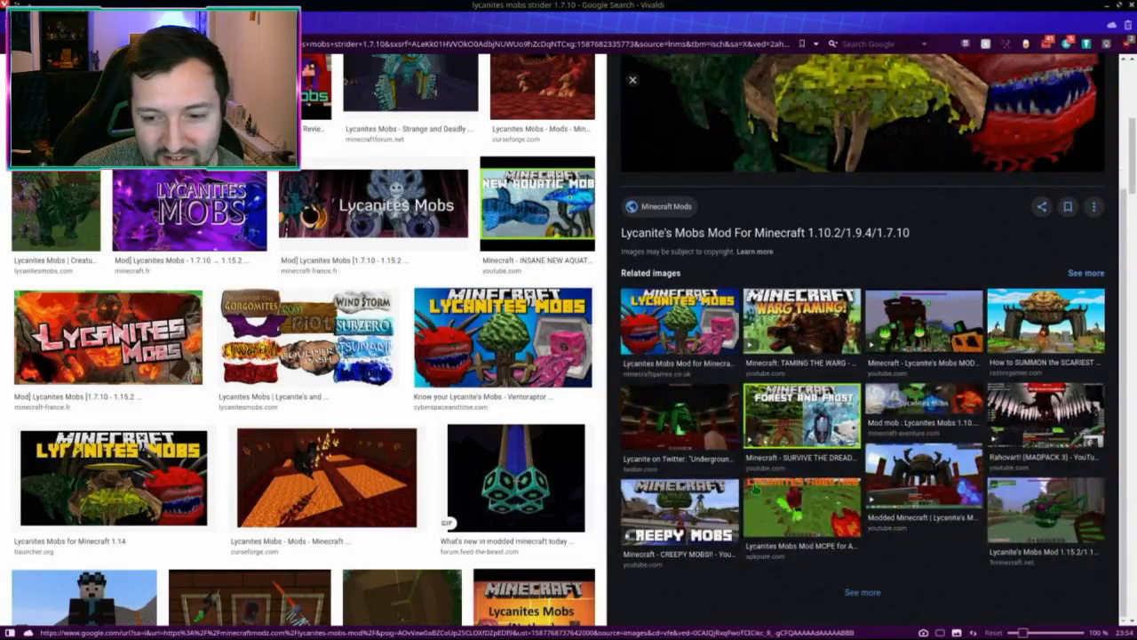
scroll(321, 316, up, 5)
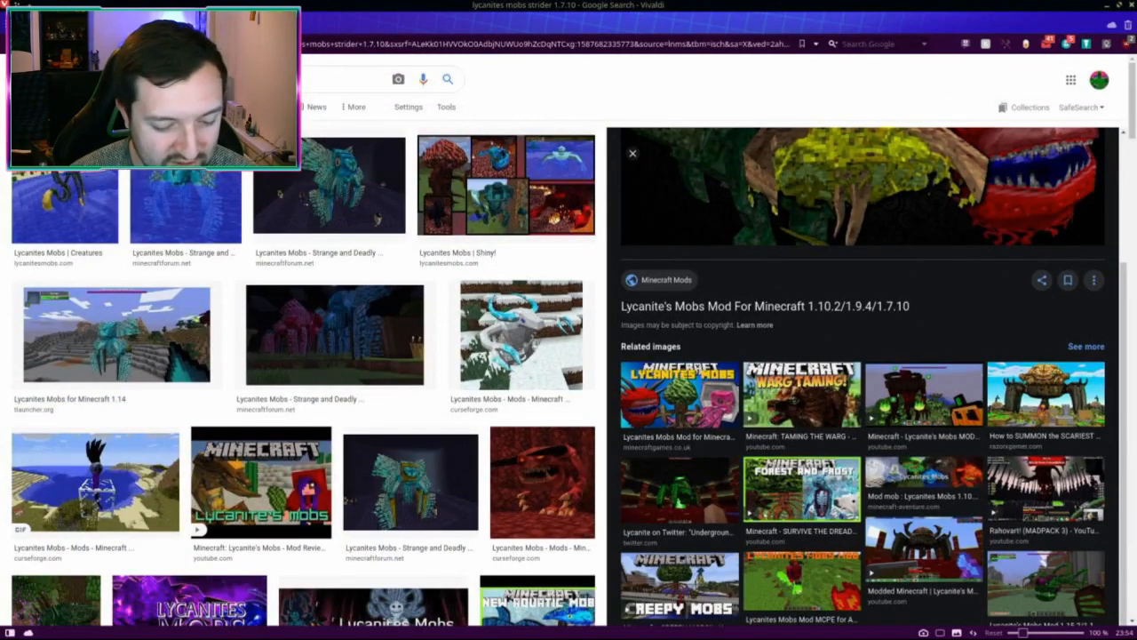
Step: Browse 'lycanites mobs trent 1.7.10' images: tree creatures, Verdant Beholder and a dark reptile
key(alt+Left)
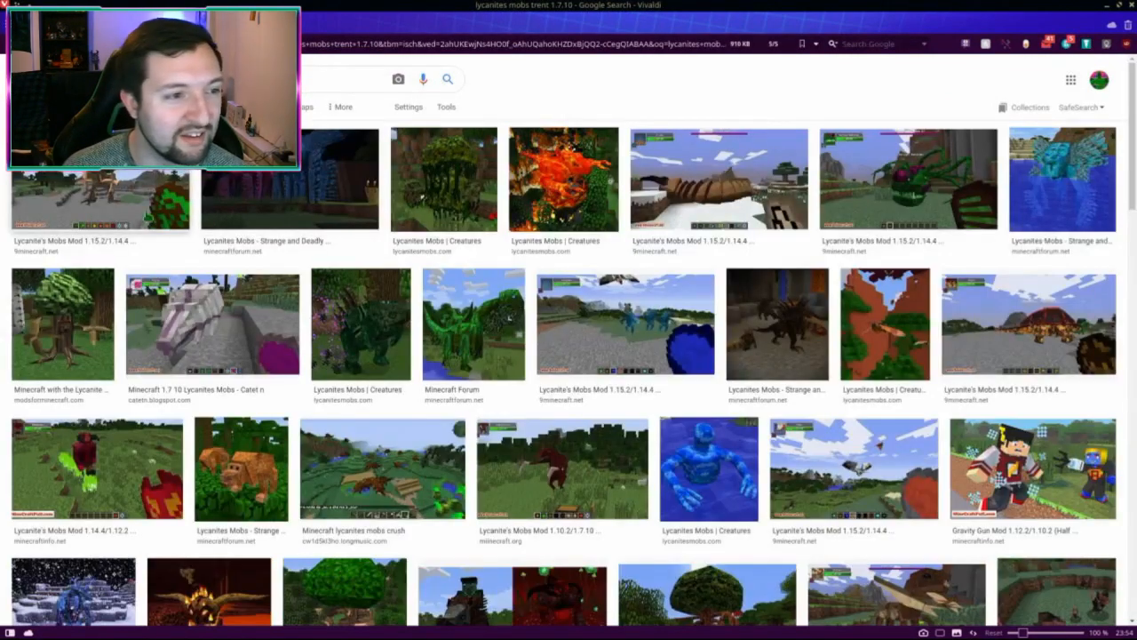
click(100, 200)
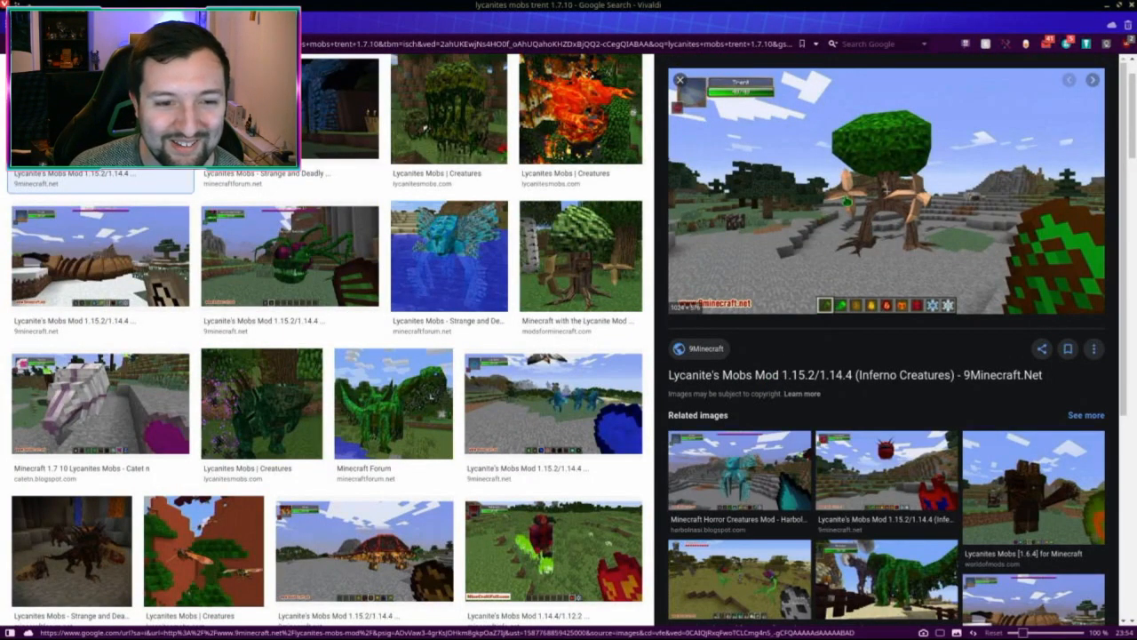
click(585, 267)
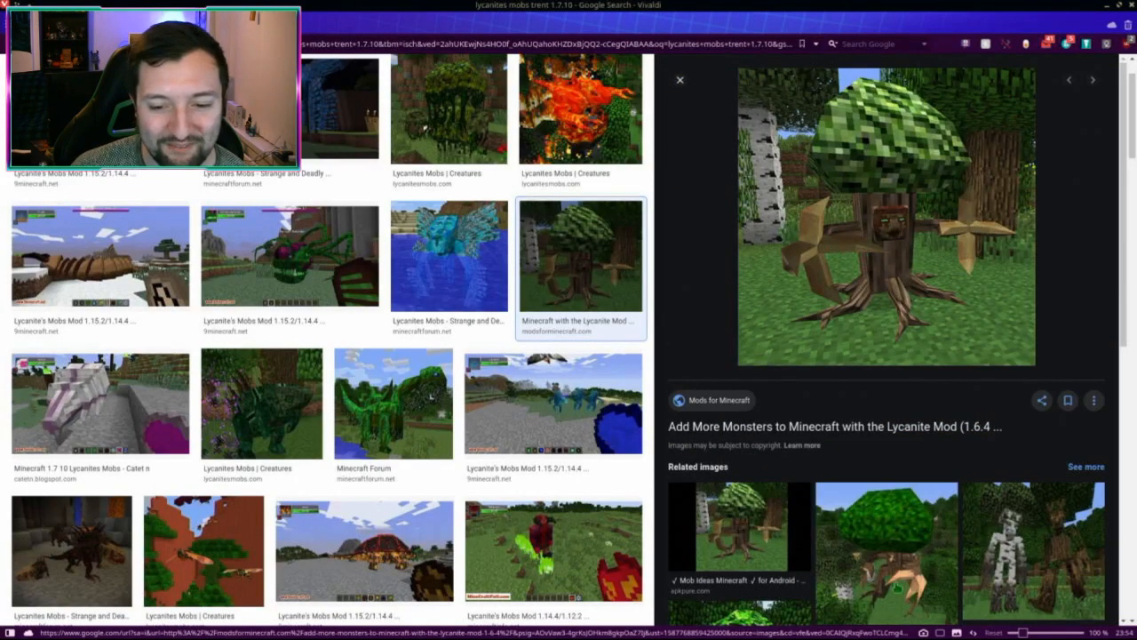
click(886, 542)
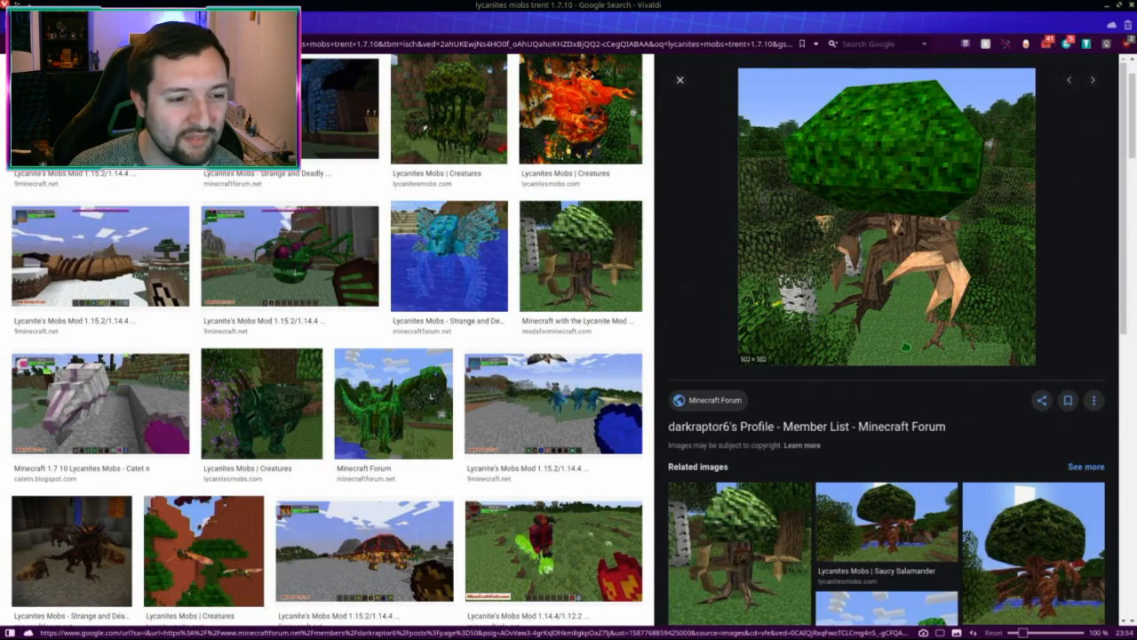
click(311, 266)
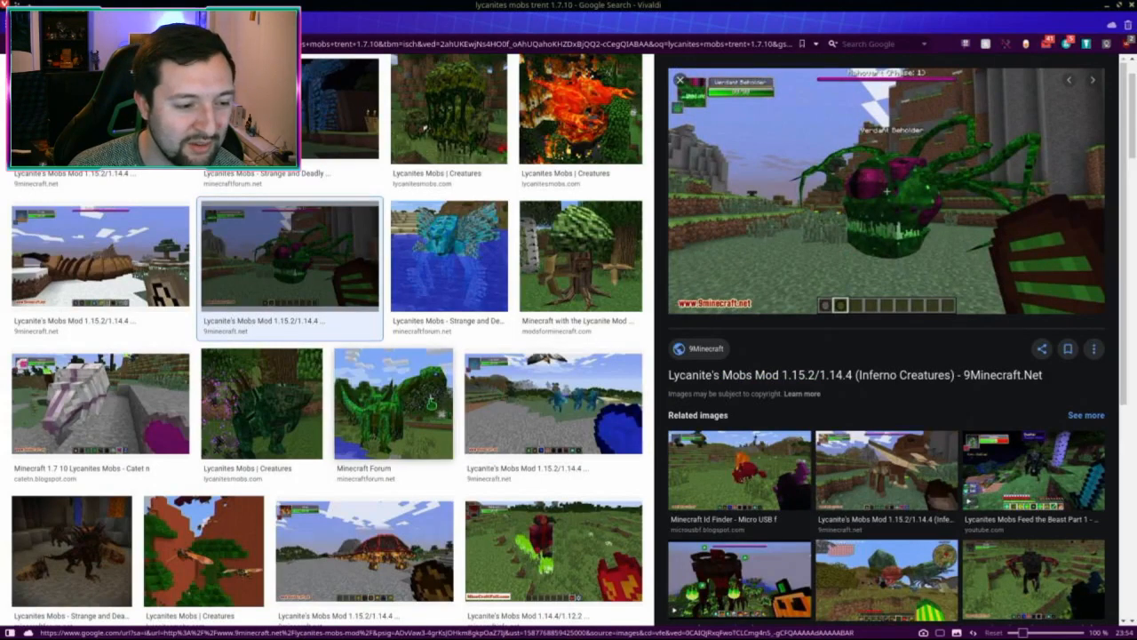
click(97, 526)
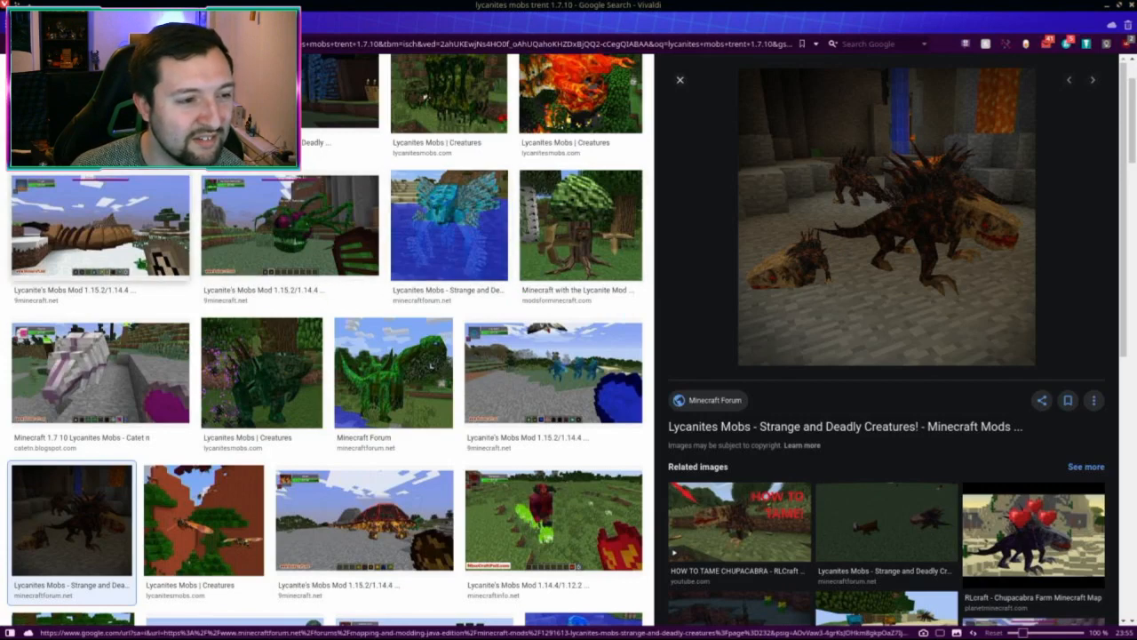
Step: Preview the snowy Lycanite's Mobs 1.15.2 screenshot and the Minecraft 1.7.10 Lycanites Mobs image
click(134, 258)
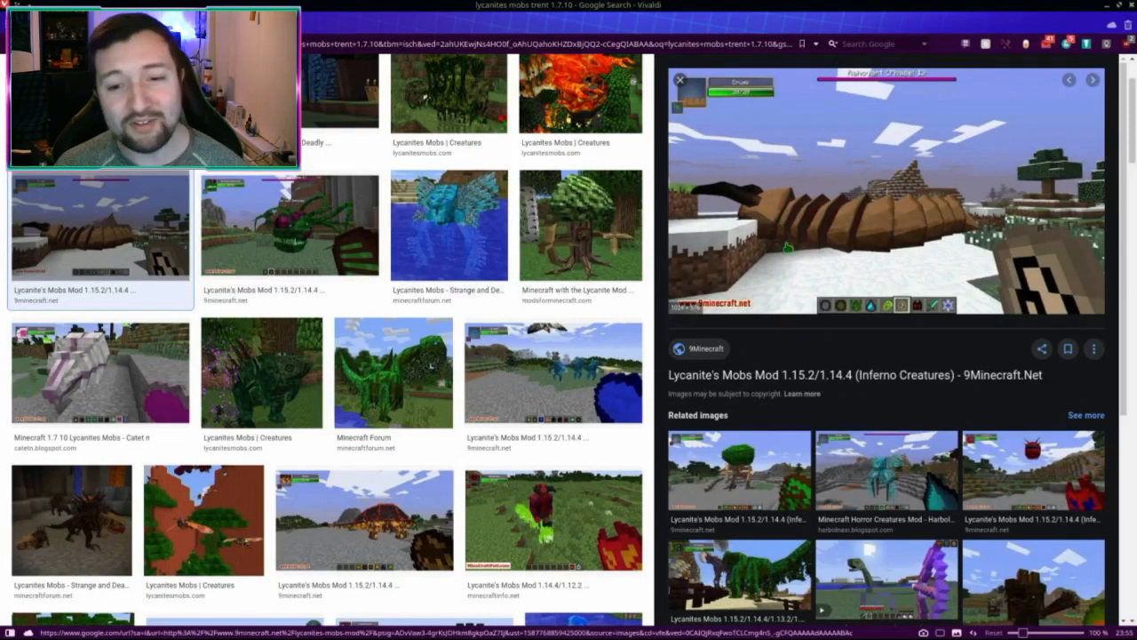
scroll(533, 373, down, 3)
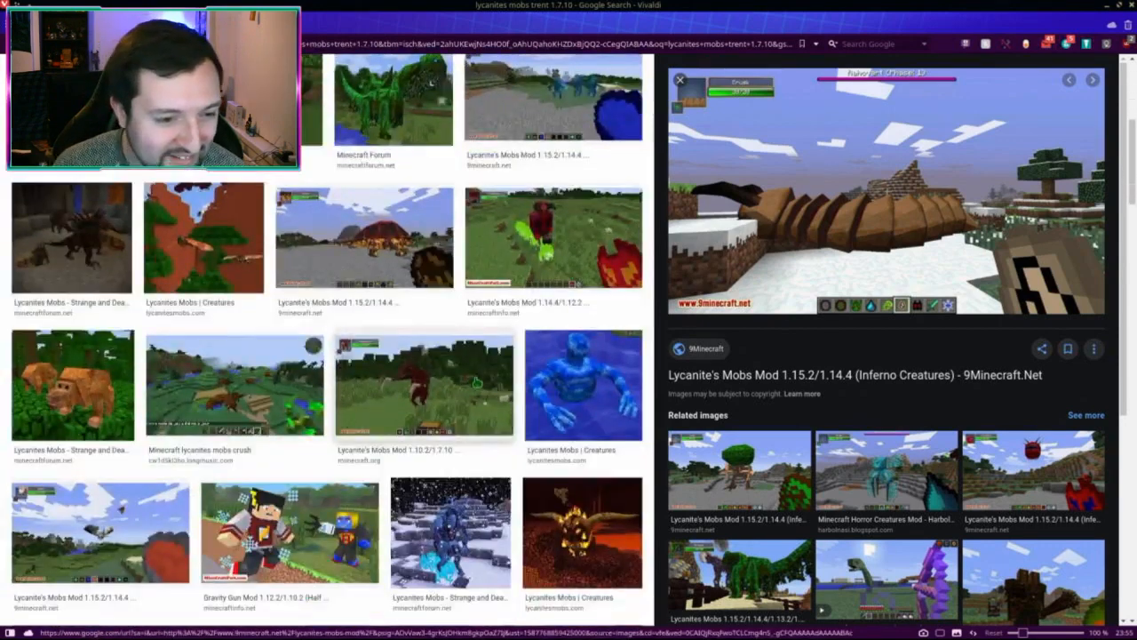
scroll(476, 382, down, 2)
scroll(479, 389, down, 2)
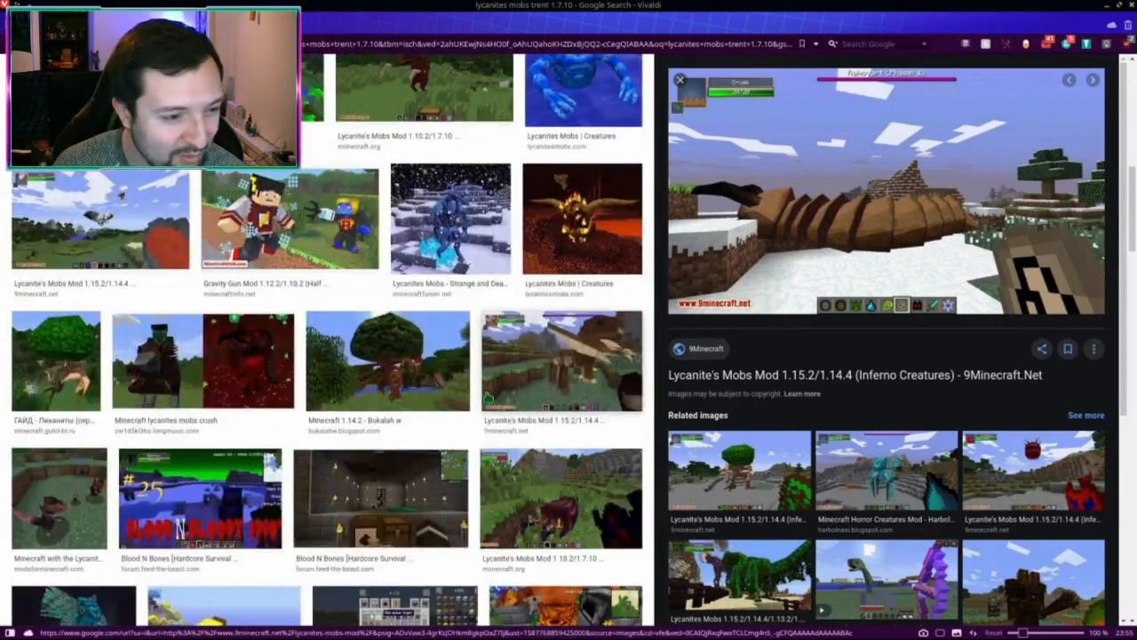
scroll(487, 396, down, 2)
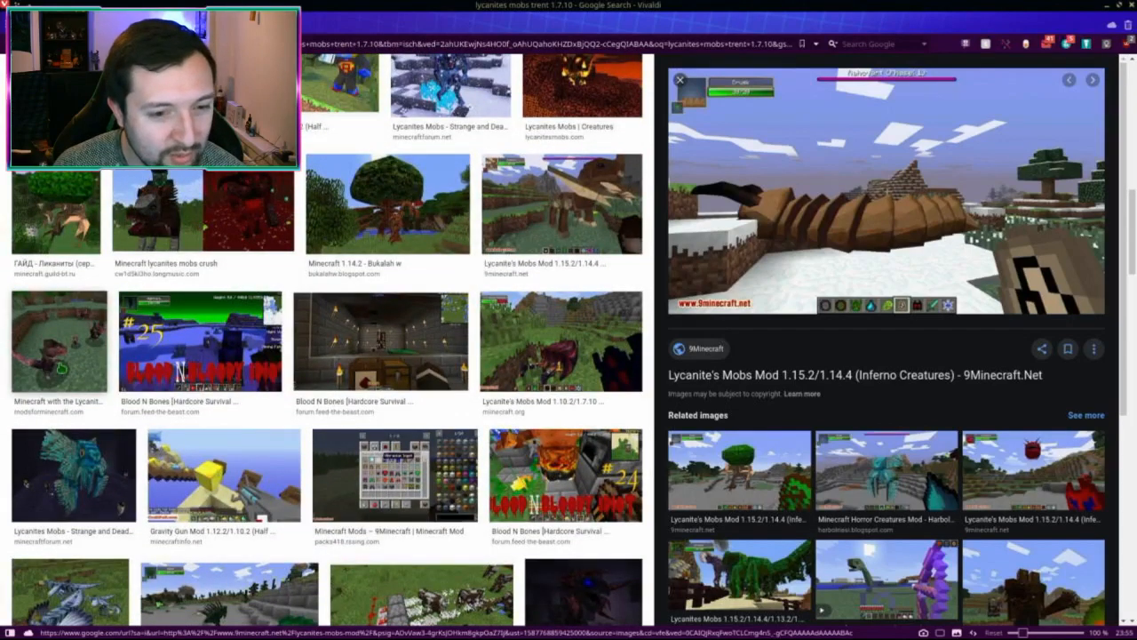
scroll(497, 432, down, 3)
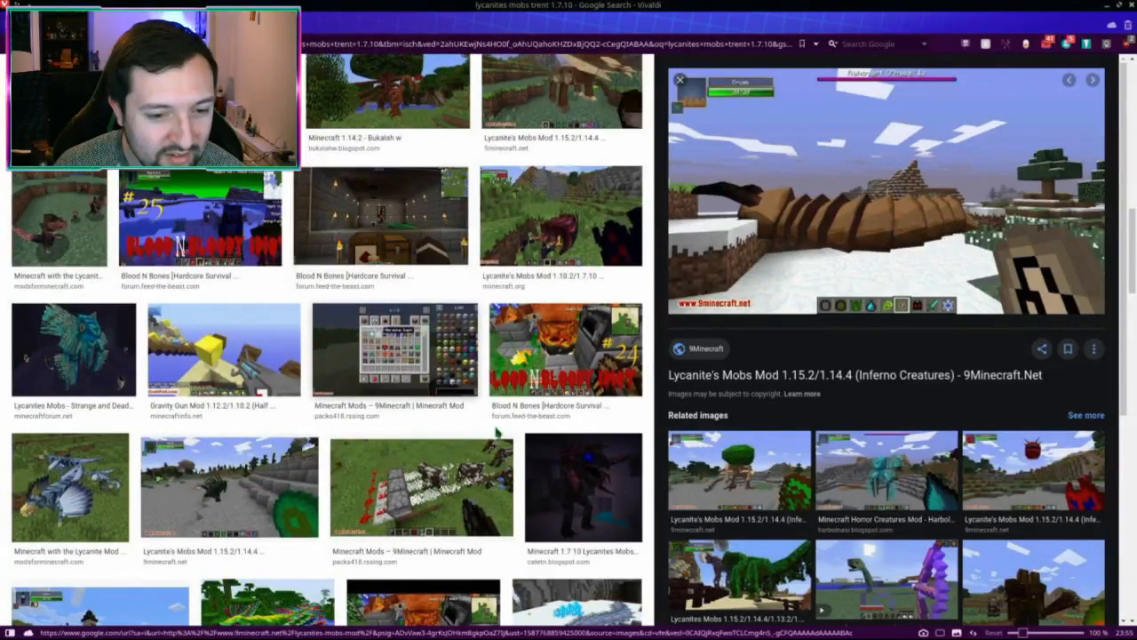
click(577, 475)
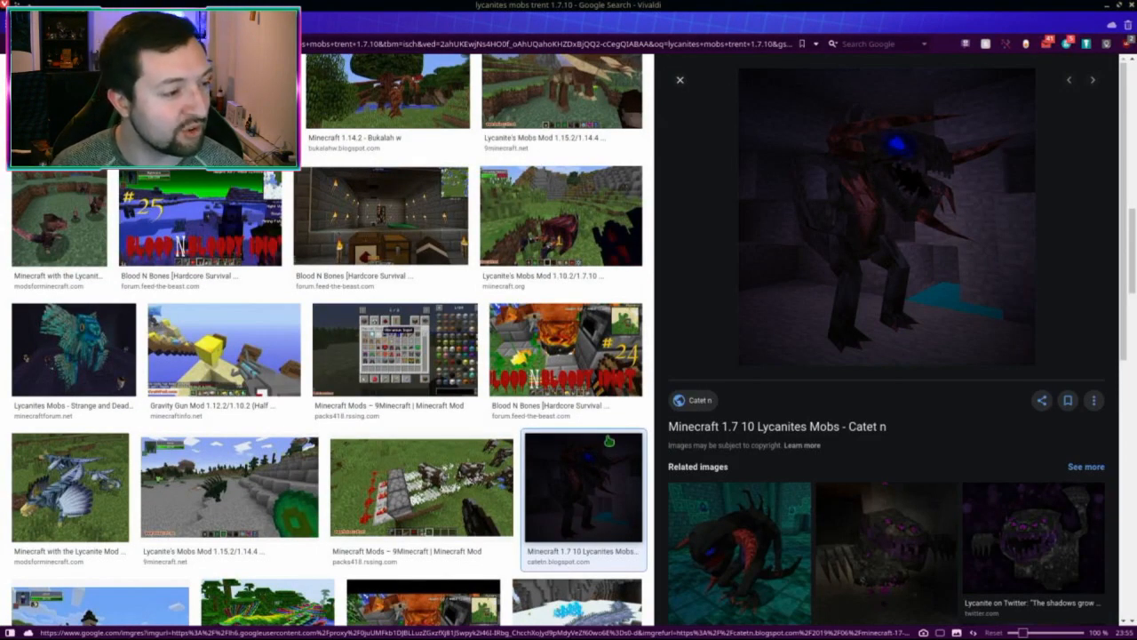
Step: Compare the Shade and dark creature images, then view the purple, spiky and Lycanite's Profile images
click(743, 558)
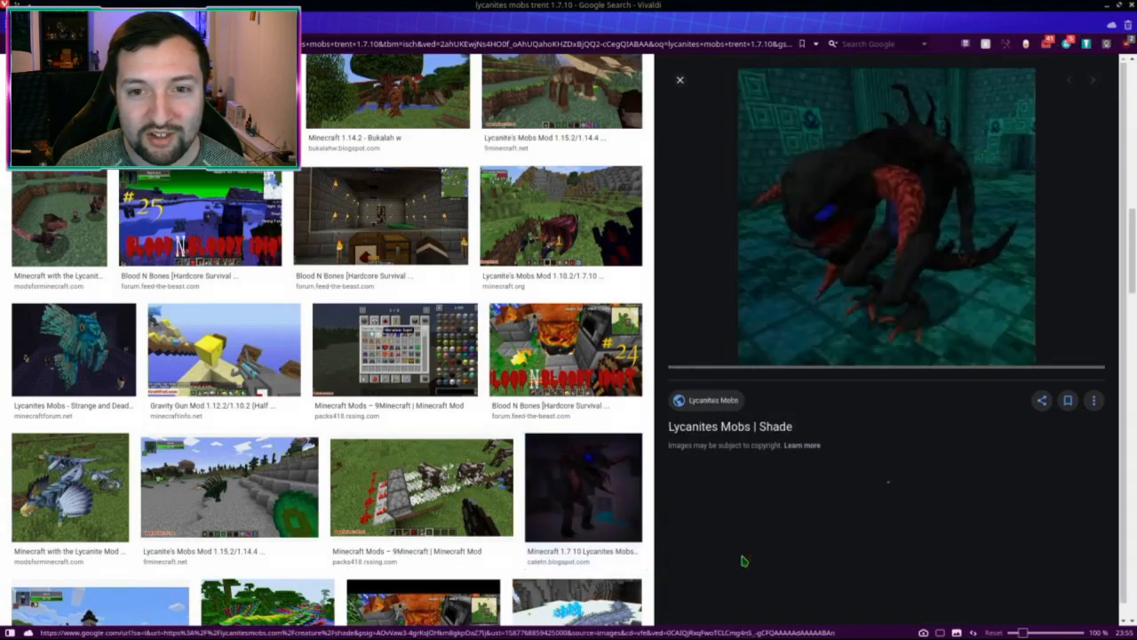
click(743, 560)
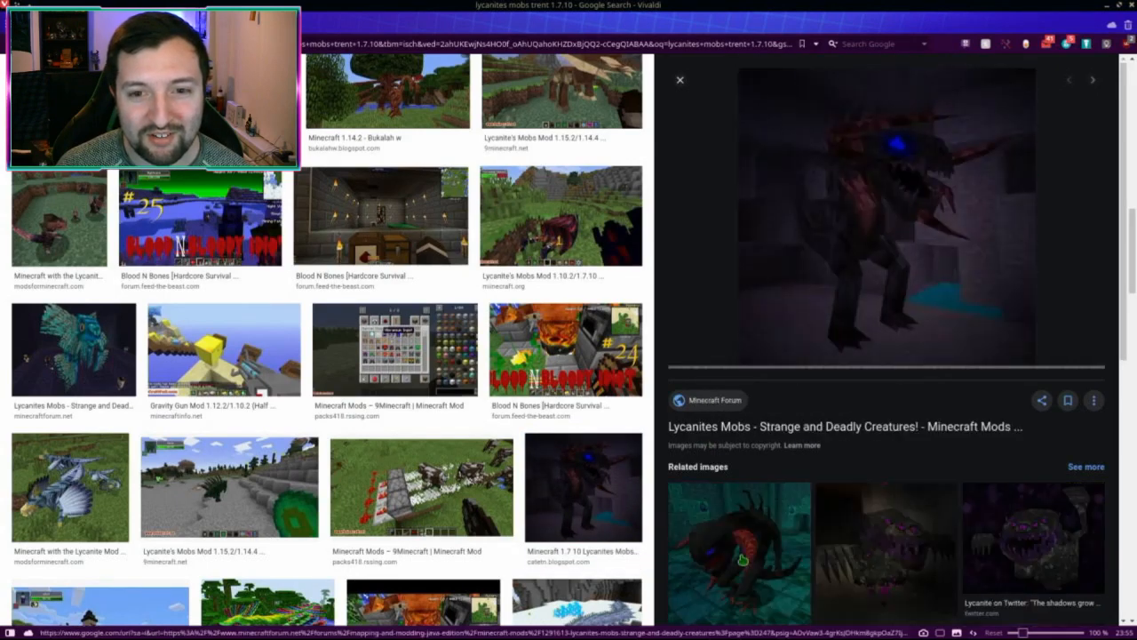
click(743, 559)
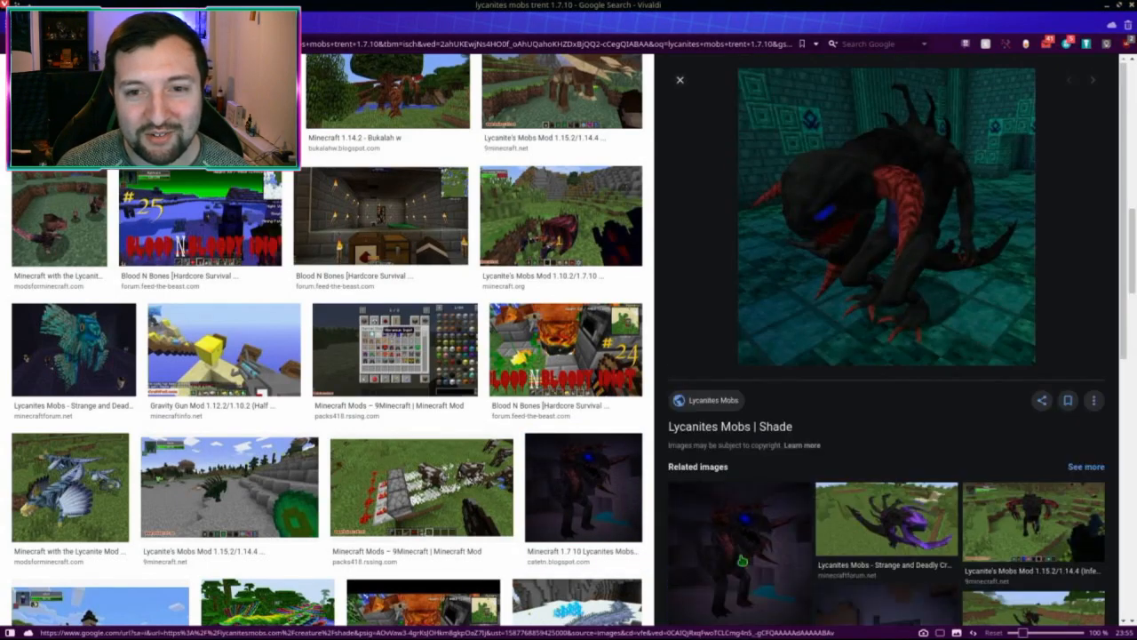
click(743, 560)
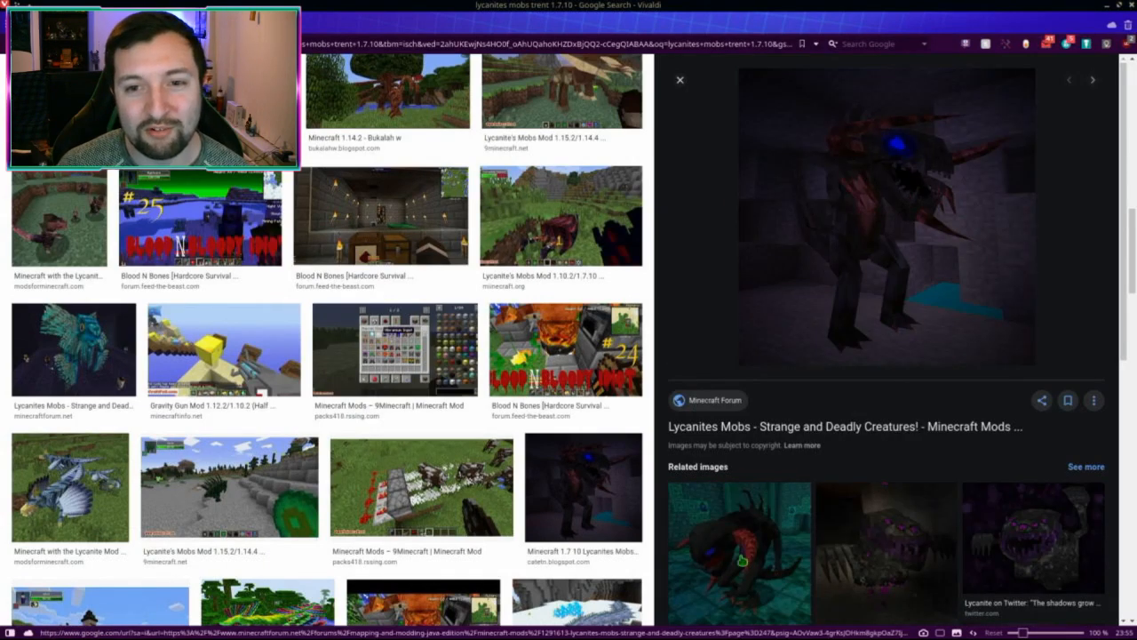
click(742, 560)
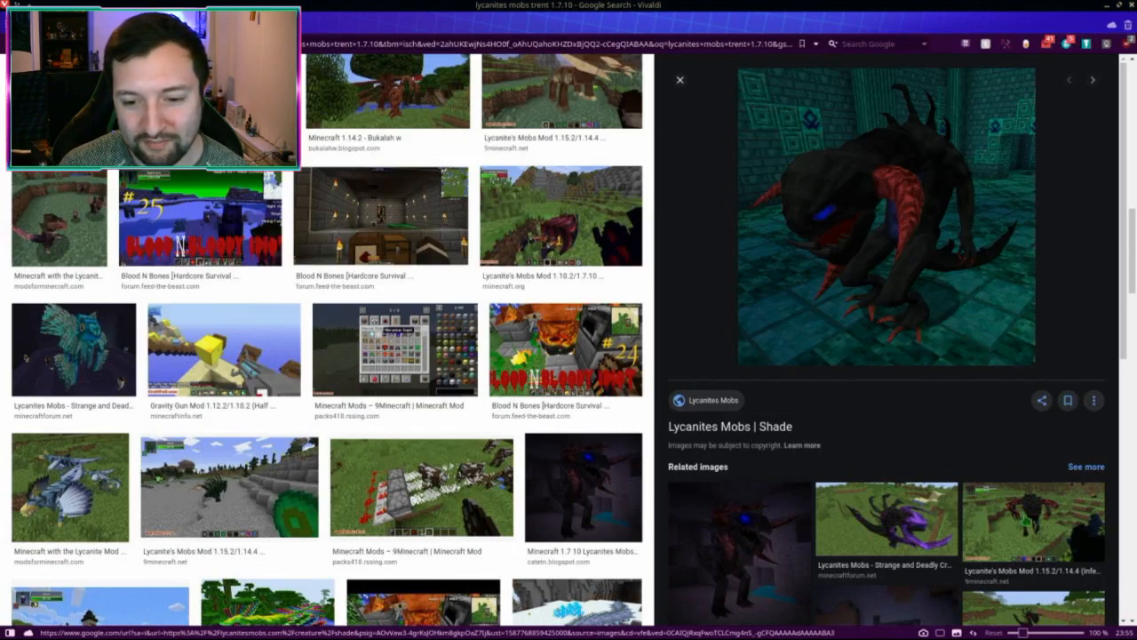
click(889, 536)
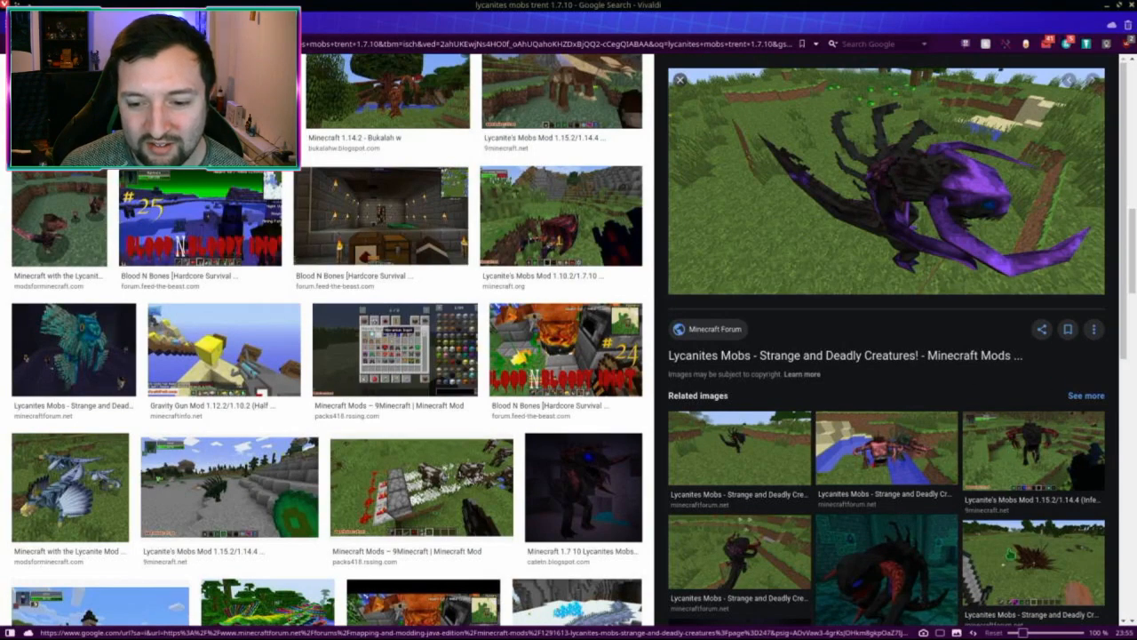
click(1034, 564)
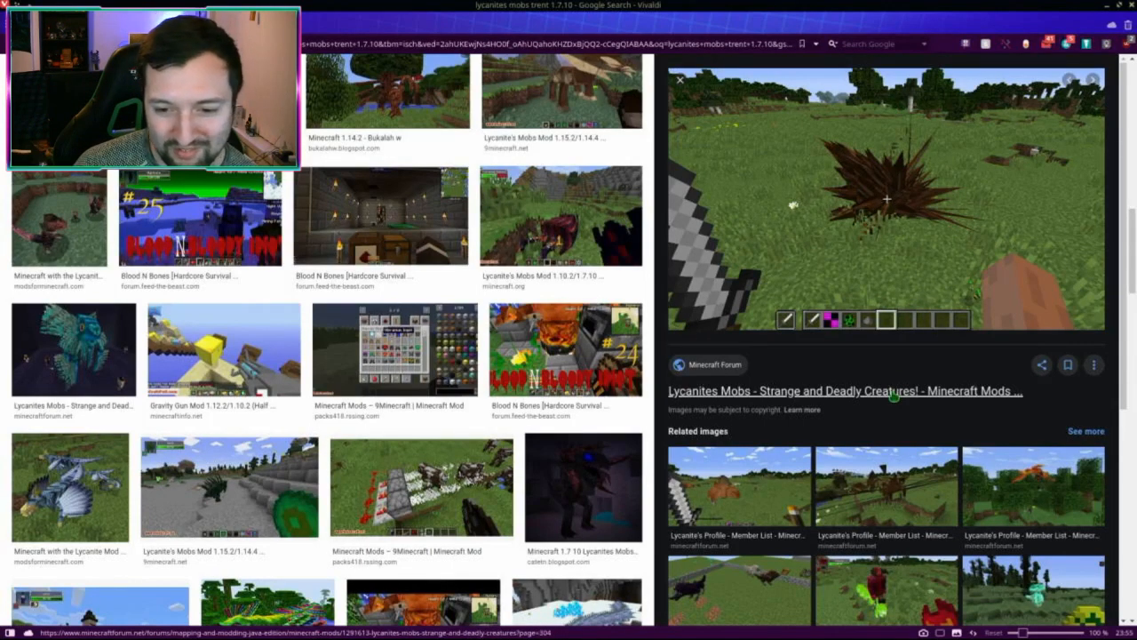
click(889, 475)
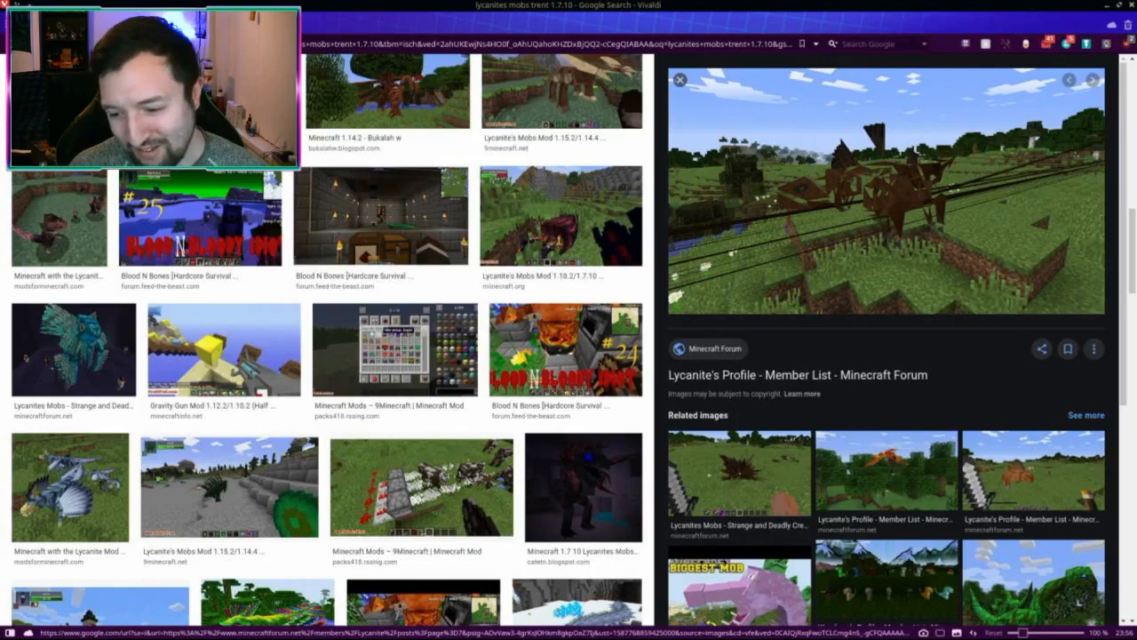
Step: Quit the Dolphin creature icon file manager along with all its tabs
key(alt+Tab)
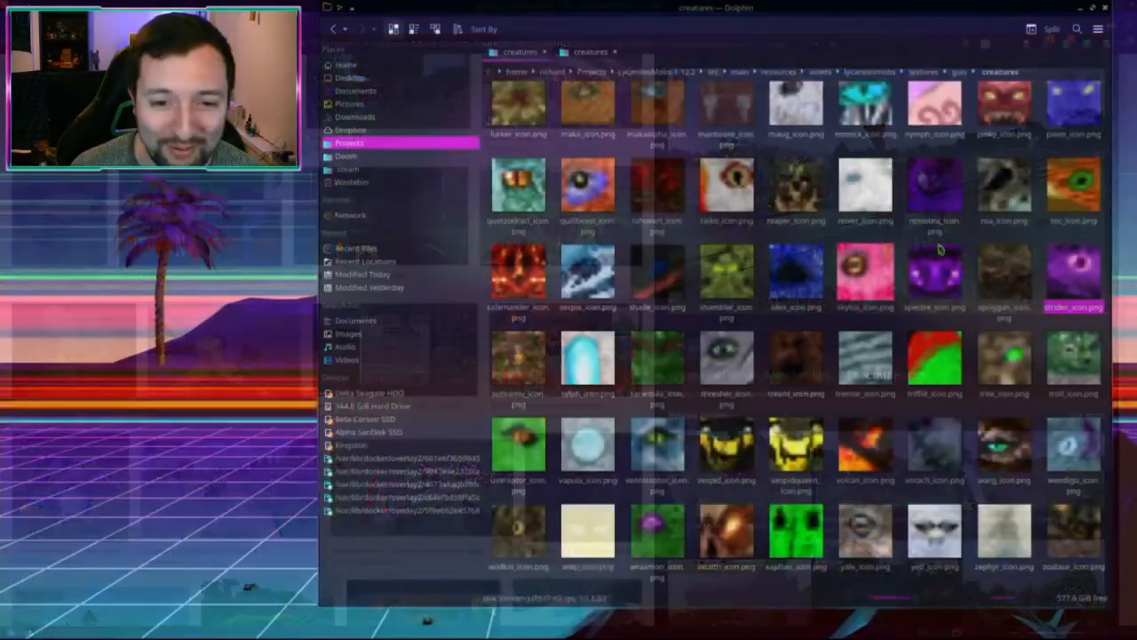
click(1105, 7)
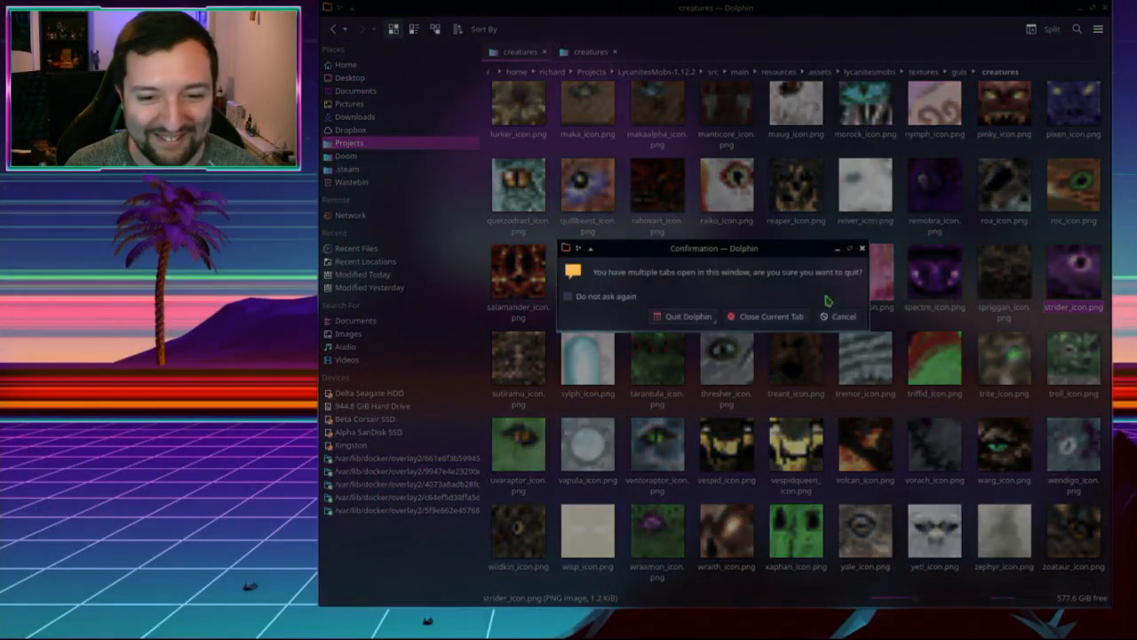
click(684, 316)
scroll(626, 298, down, 1)
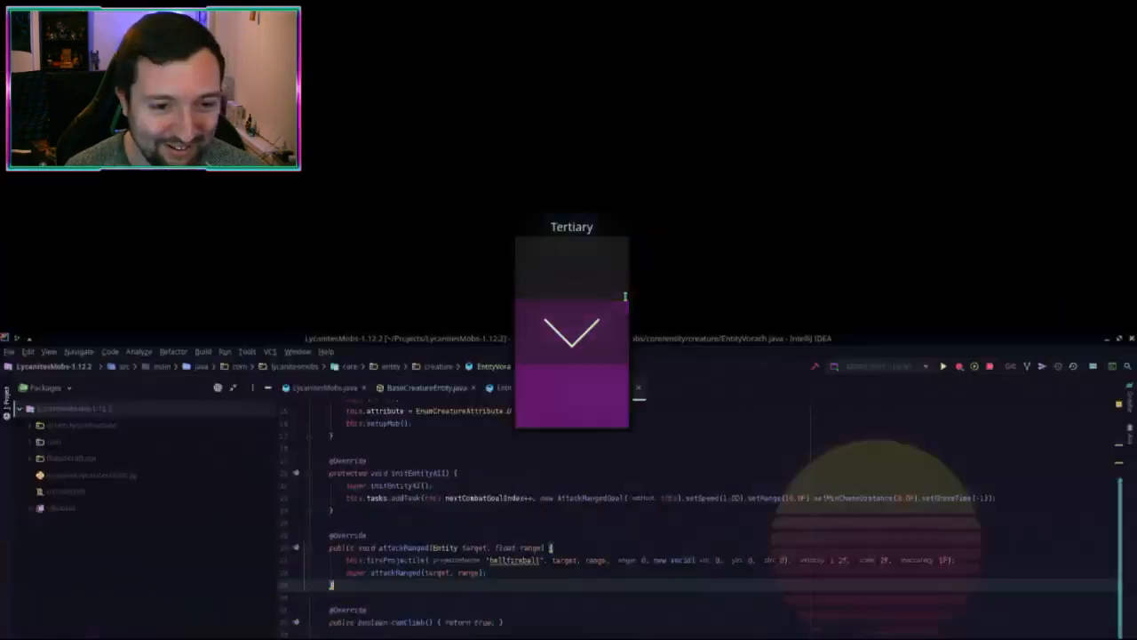
Step: Orbit the Vorach model in vorach.blend to its rear and front, then show all open windows
scroll(626, 299, down, 1)
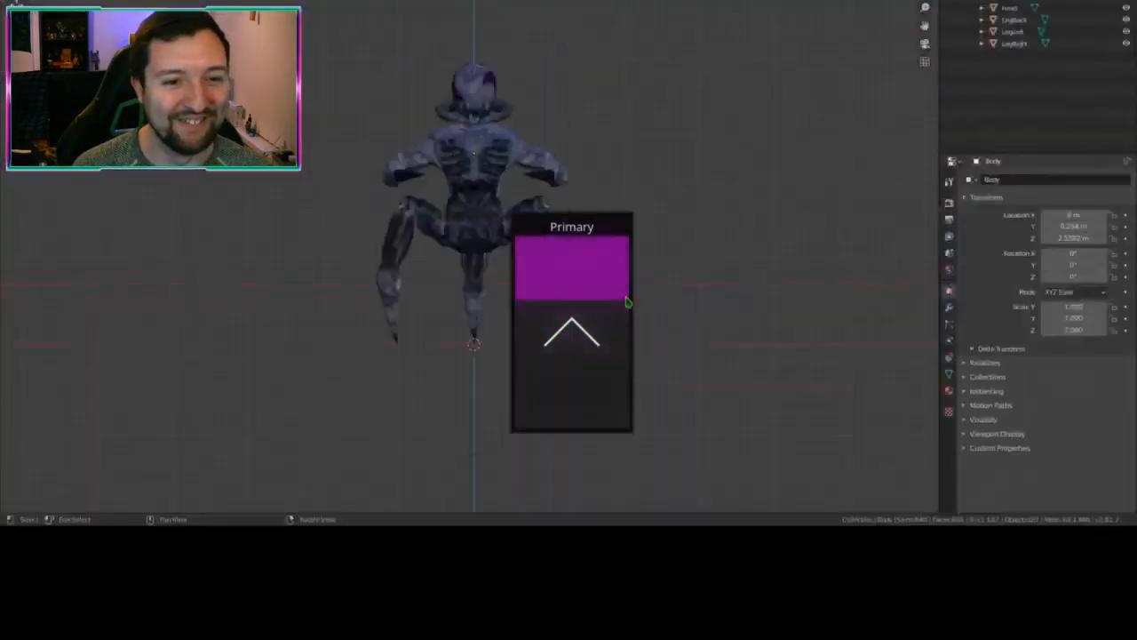
right_drag(498, 215, 445, 358)
scroll(450, 391, up, 2)
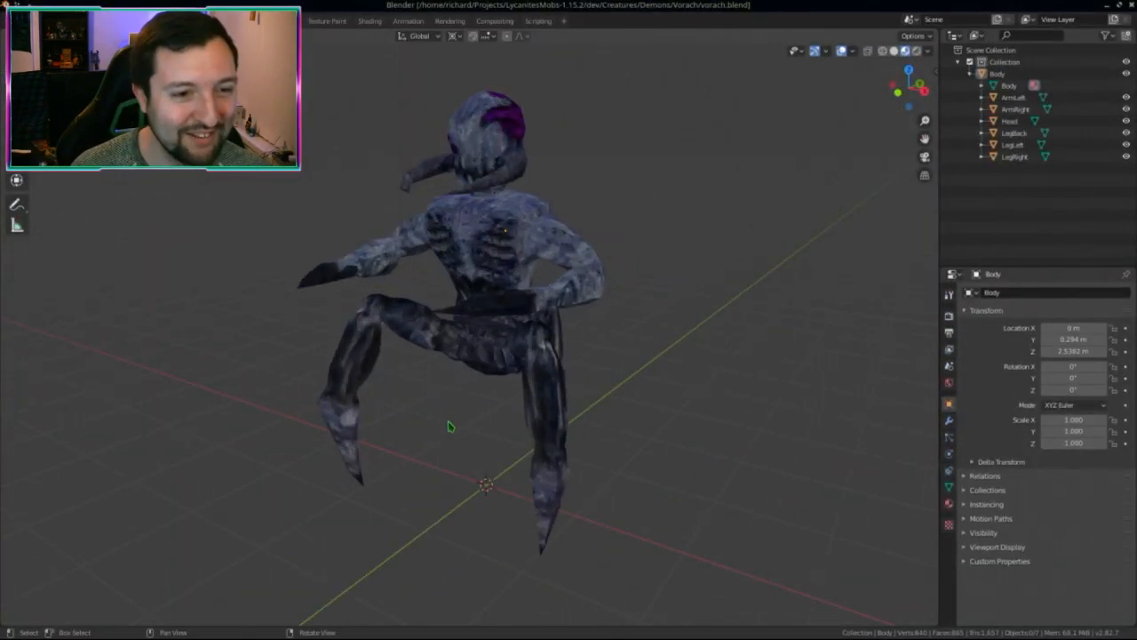
middle_drag(450, 427, 554, 436)
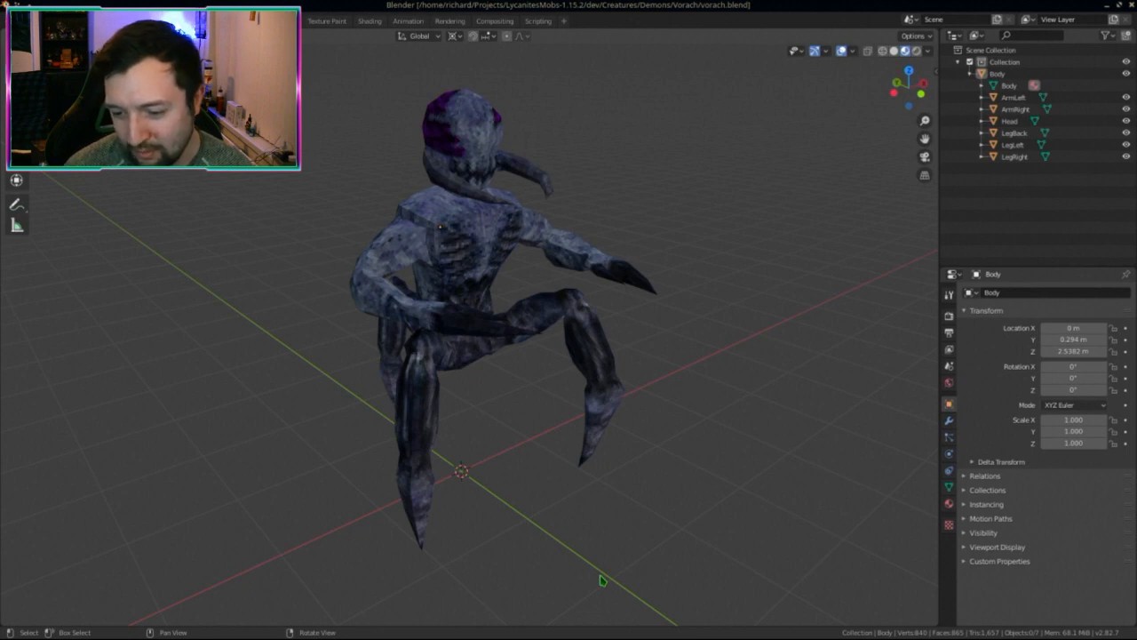
key(ctrl+F7)
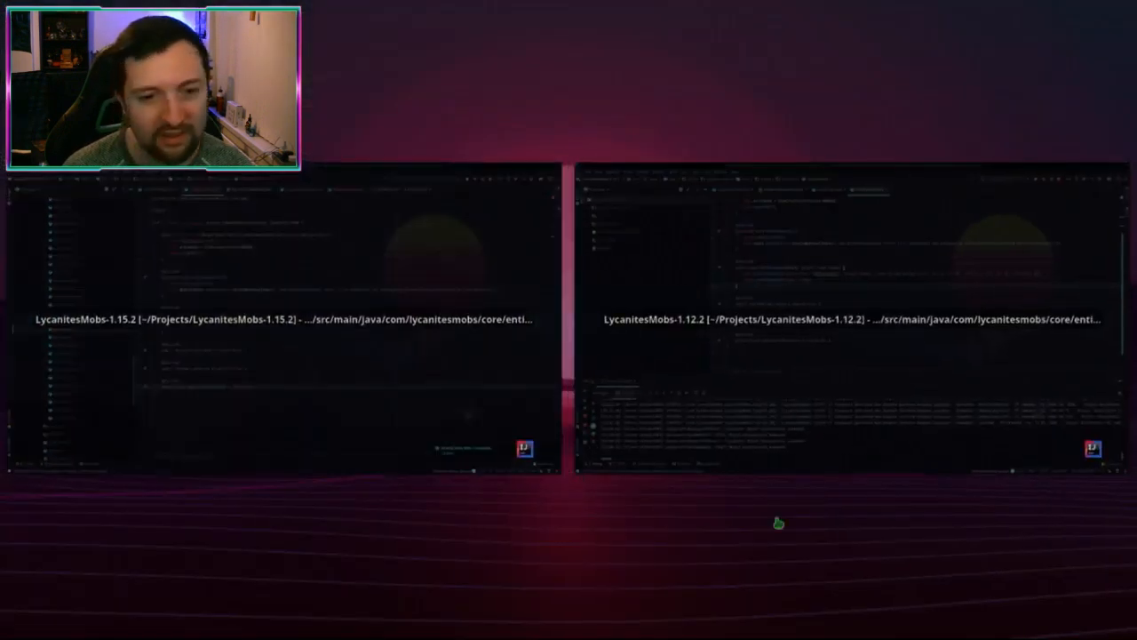
Step: In the LycanitesMobs-1.15.2 project, close EntityVorach.java and the other extra editor tabs
click(376, 399)
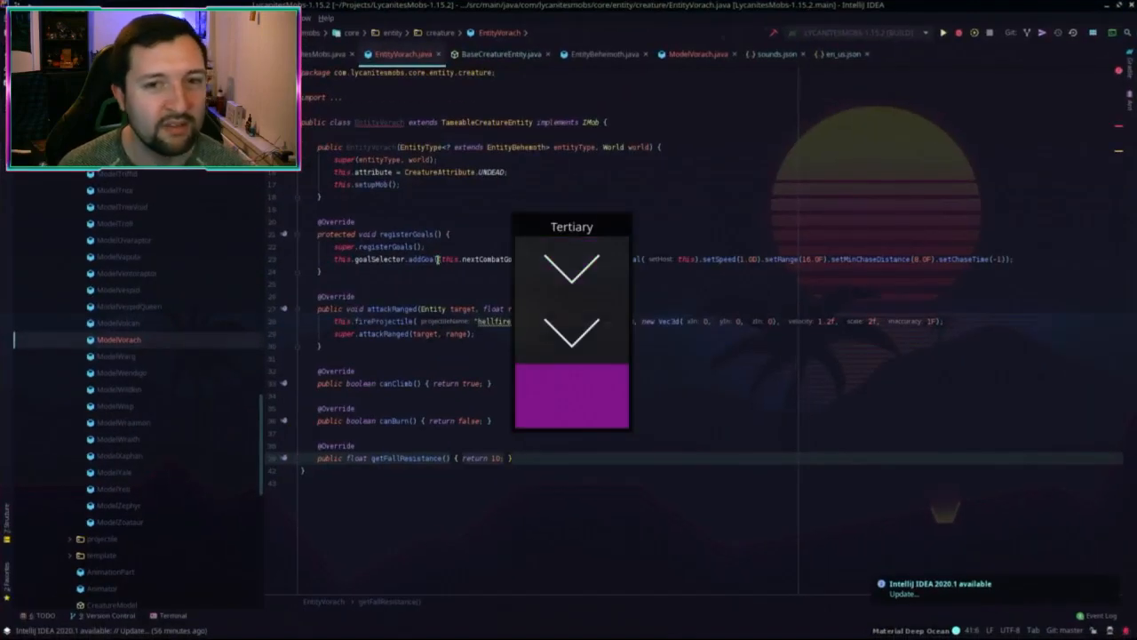
middle_click(415, 56)
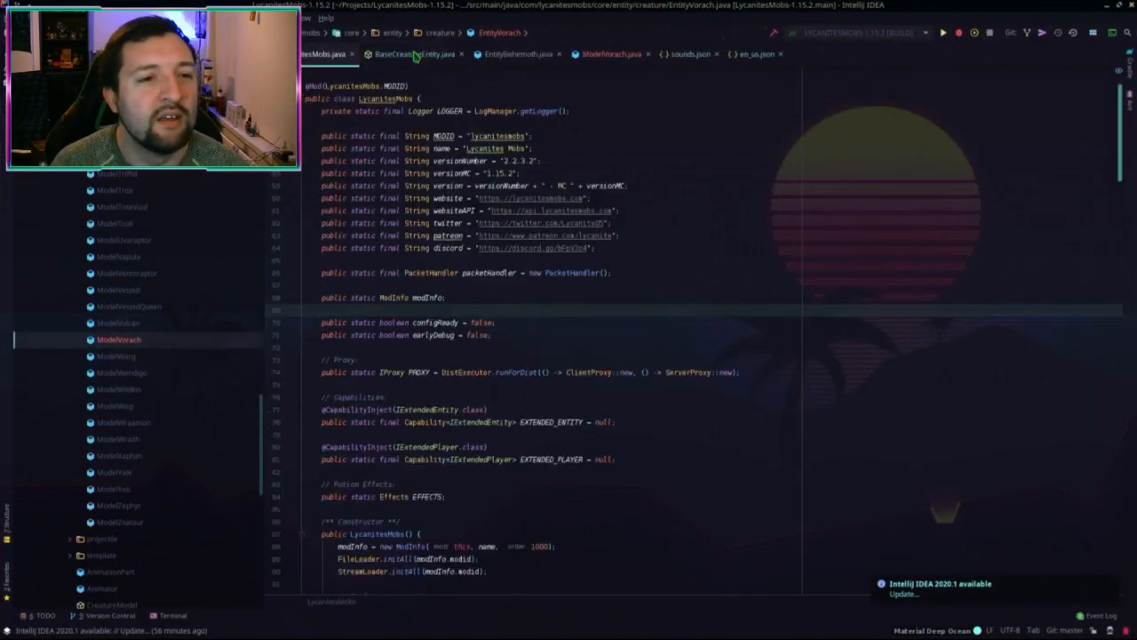
middle_click(415, 56)
middle_click(415, 56)
middle_click(415, 56)
middle_click(415, 56)
middle_click(415, 56)
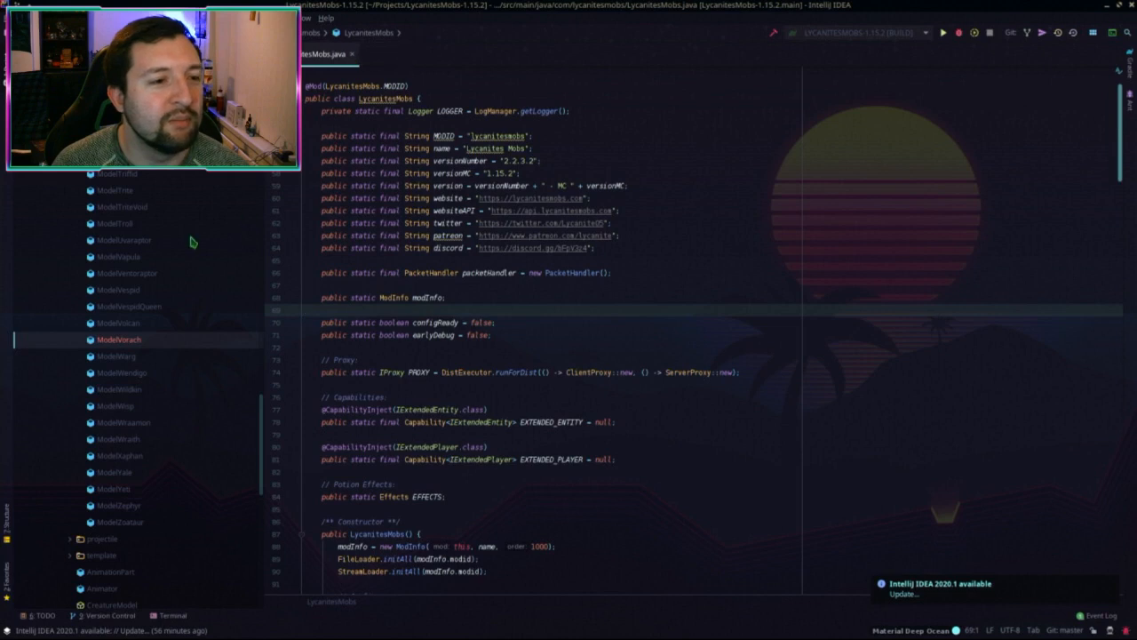
Step: Select the runClient configuration and launch it in debug mode
click(853, 32)
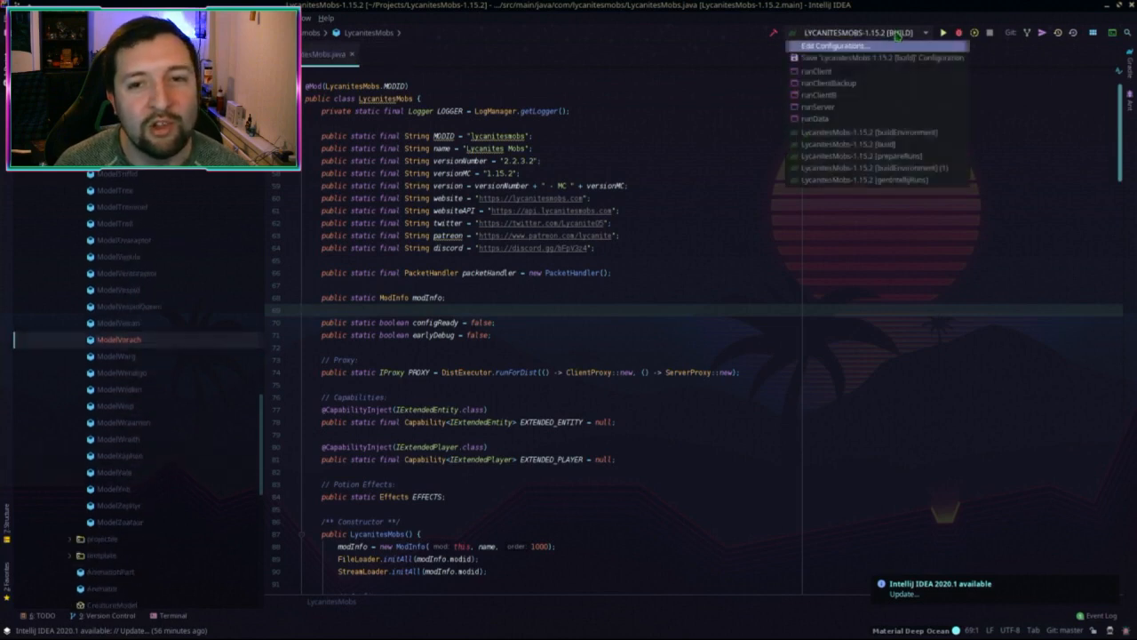
click(861, 72)
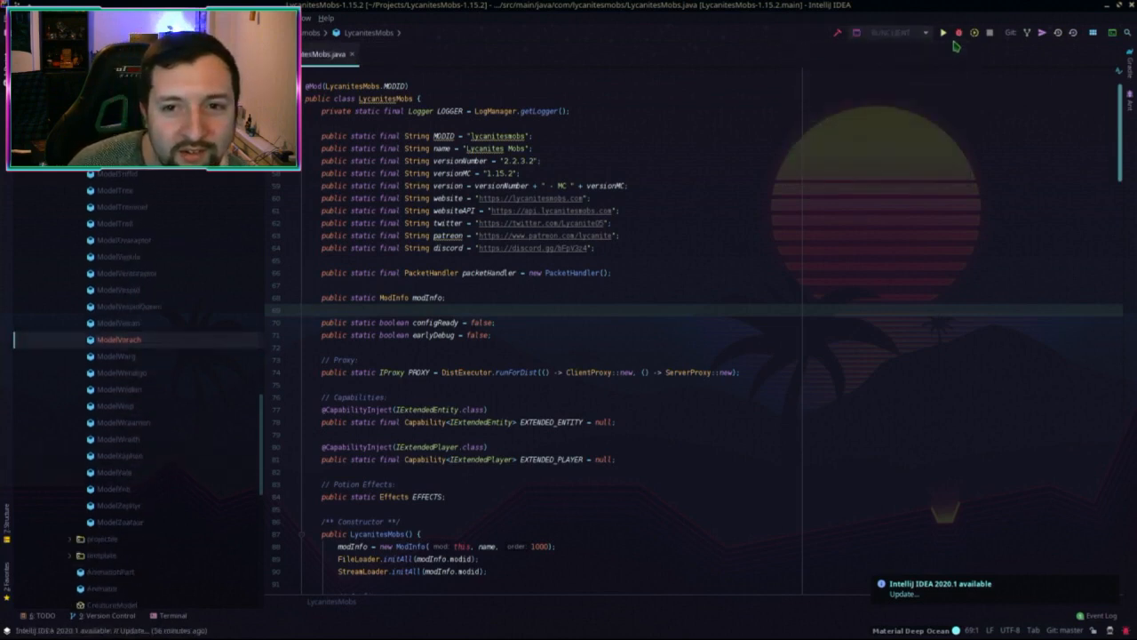
click(959, 33)
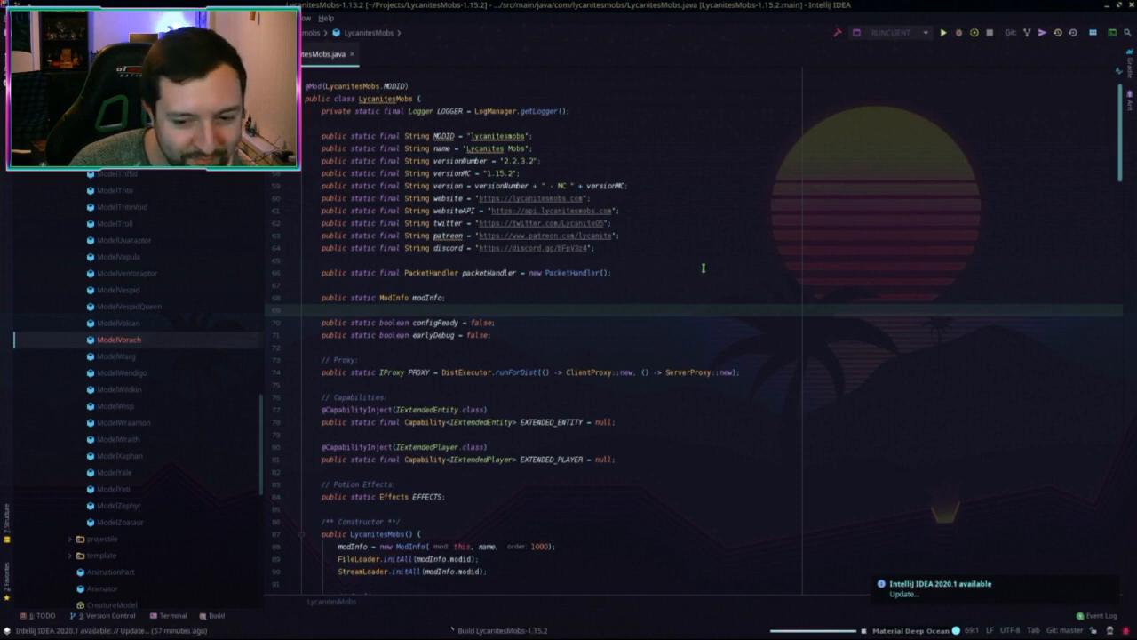
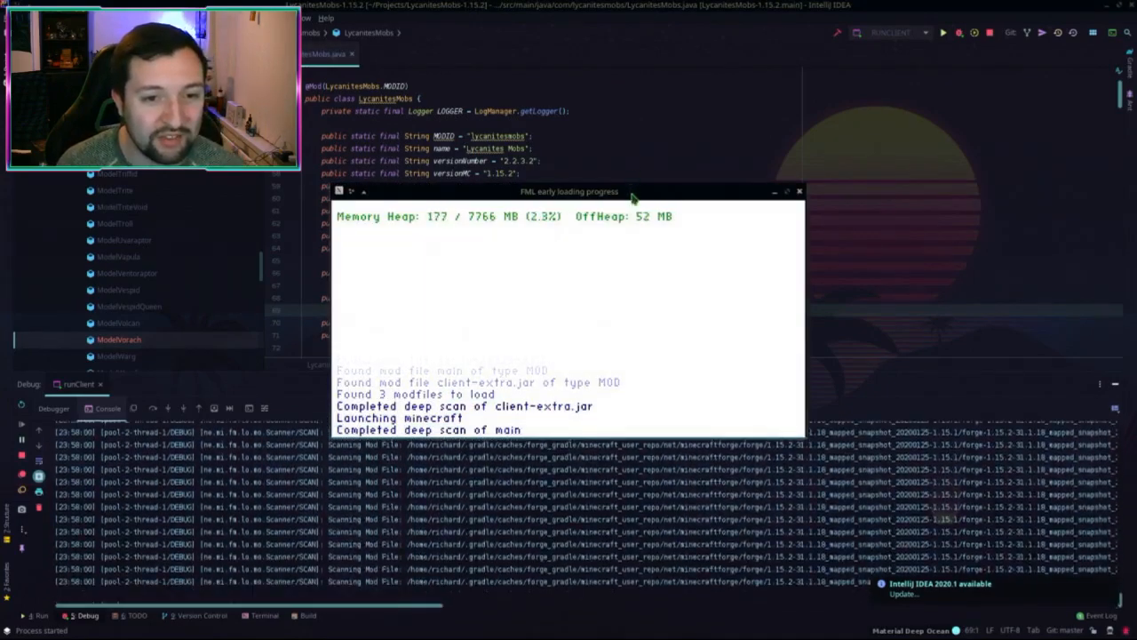
Step: Drag Forge's early loading window aside while the 1.15.2 client loads to its title screen
drag(589, 190, 653, 184)
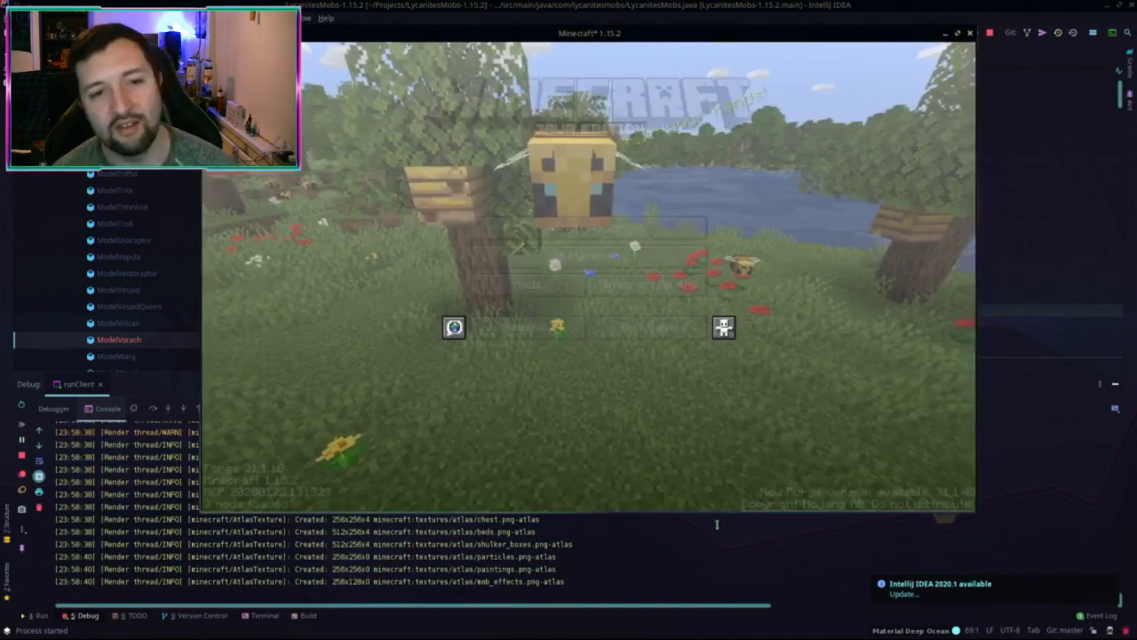
Step: Go to Singleplayer and load the first 'New World' save
click(576, 229)
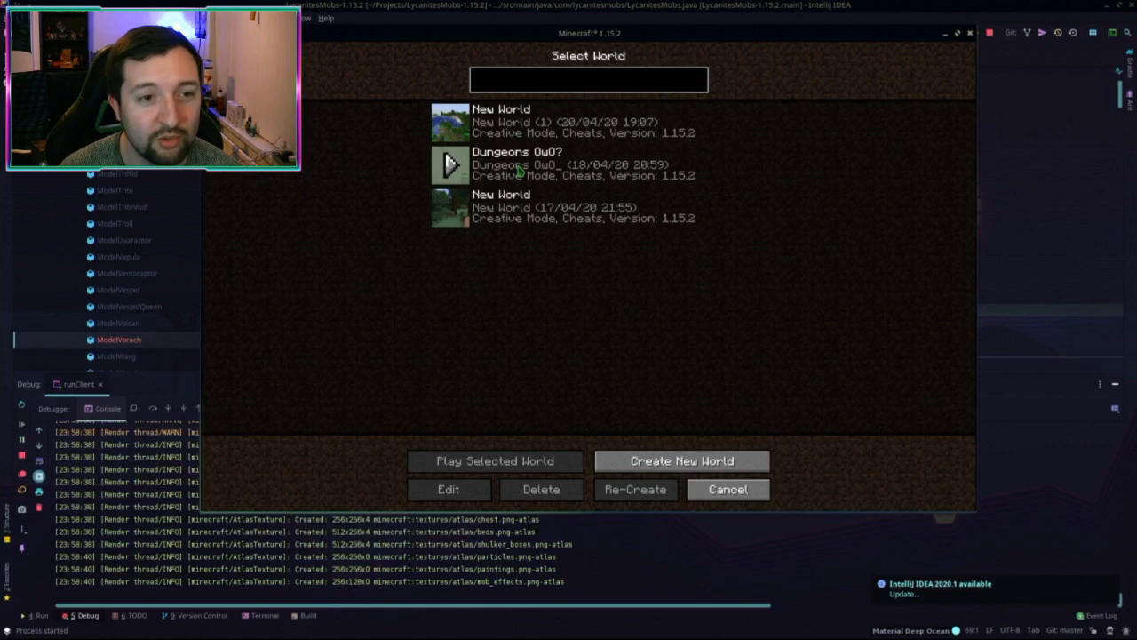
double_click(526, 130)
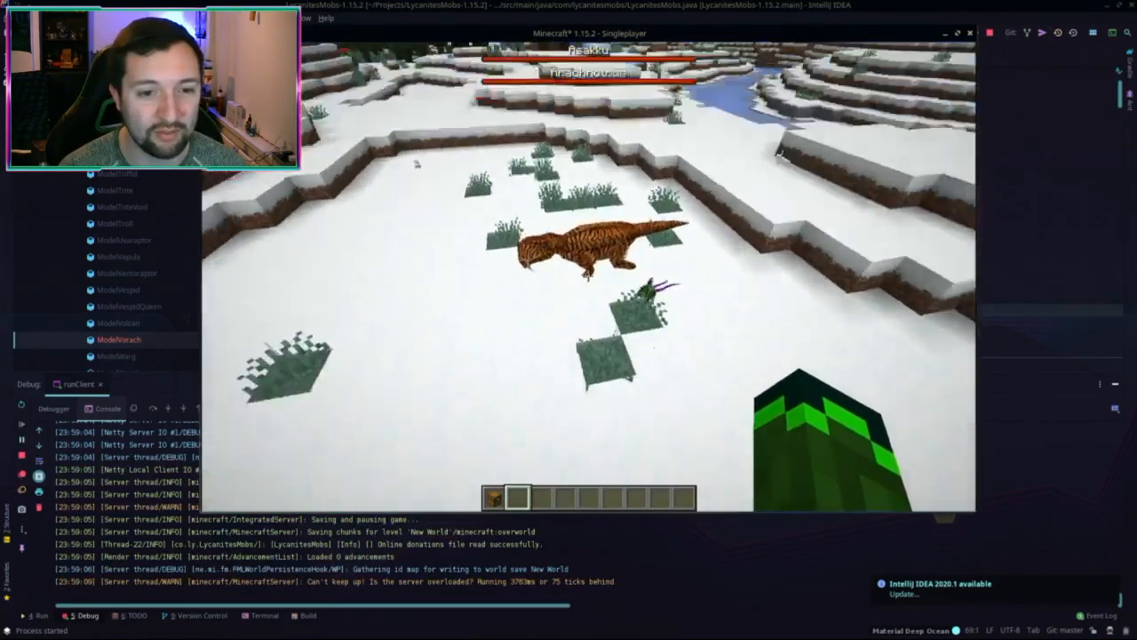
Step: Summon Mook (Wraamon) from the Familiars list in the pets manager
key(g)
click(298, 204)
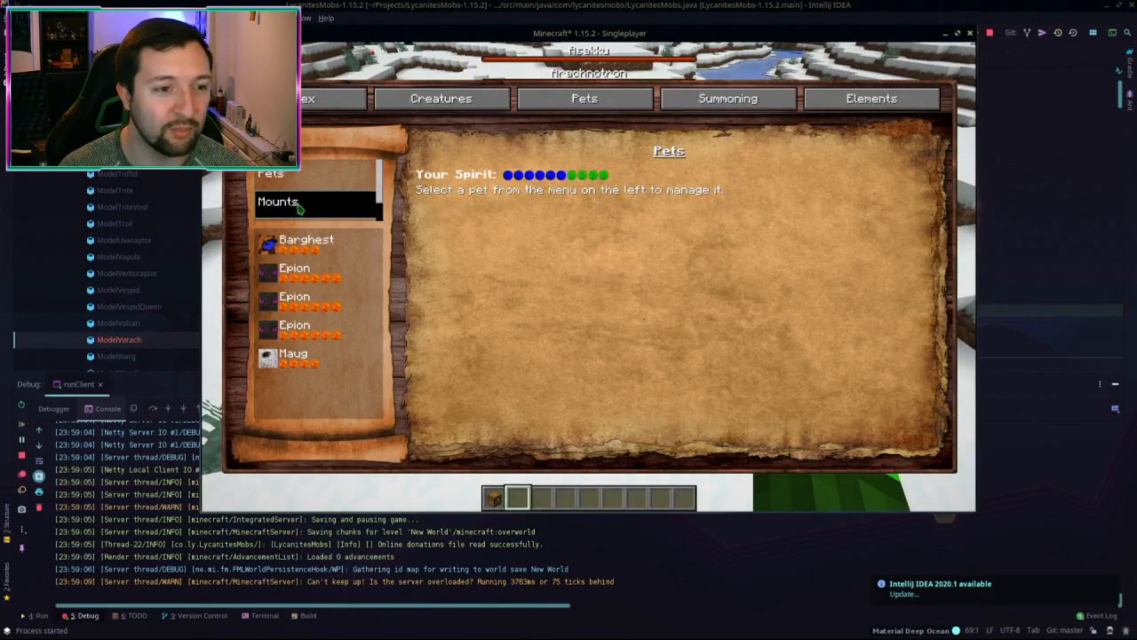
scroll(300, 206, down, 1)
click(300, 203)
click(302, 250)
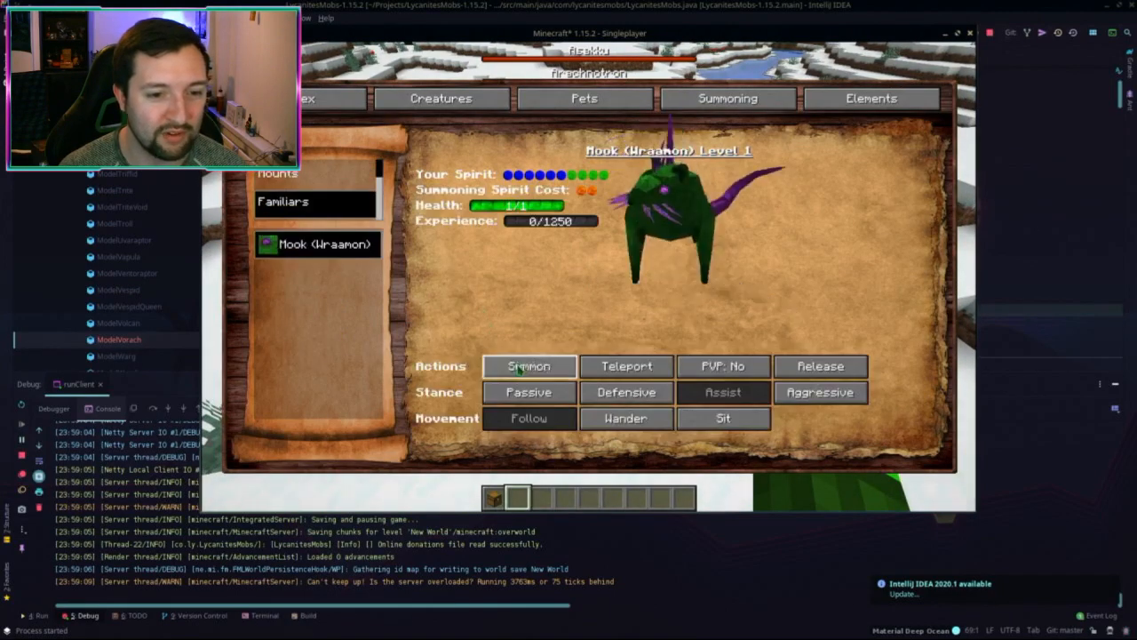
click(519, 369)
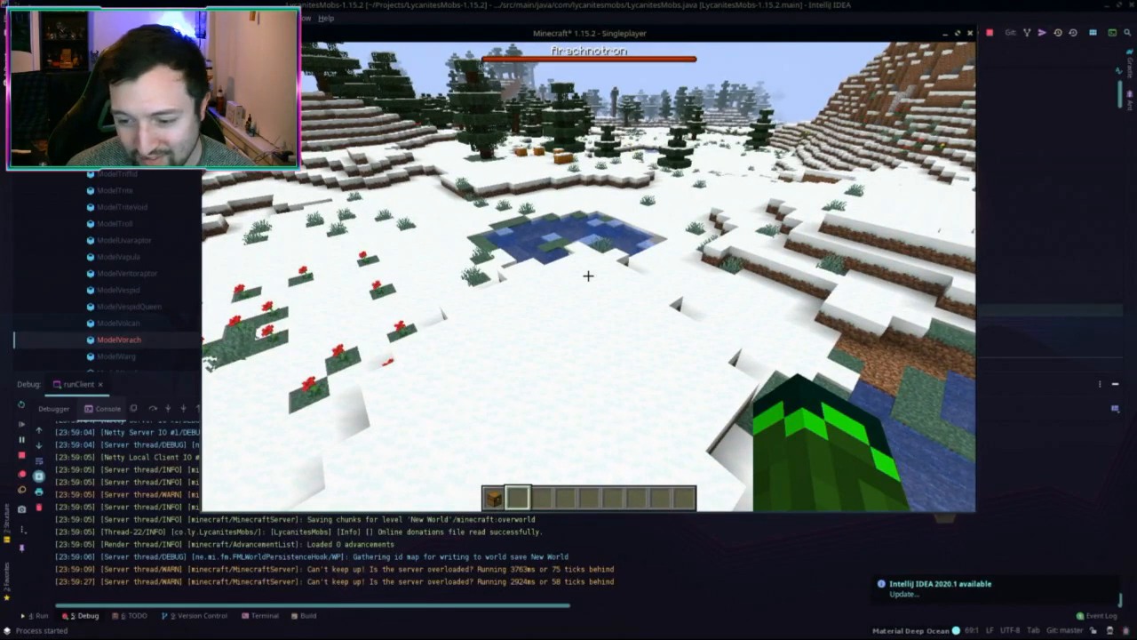
Step: Walk forward across the snow past the icy pond toward the trees
key(w)
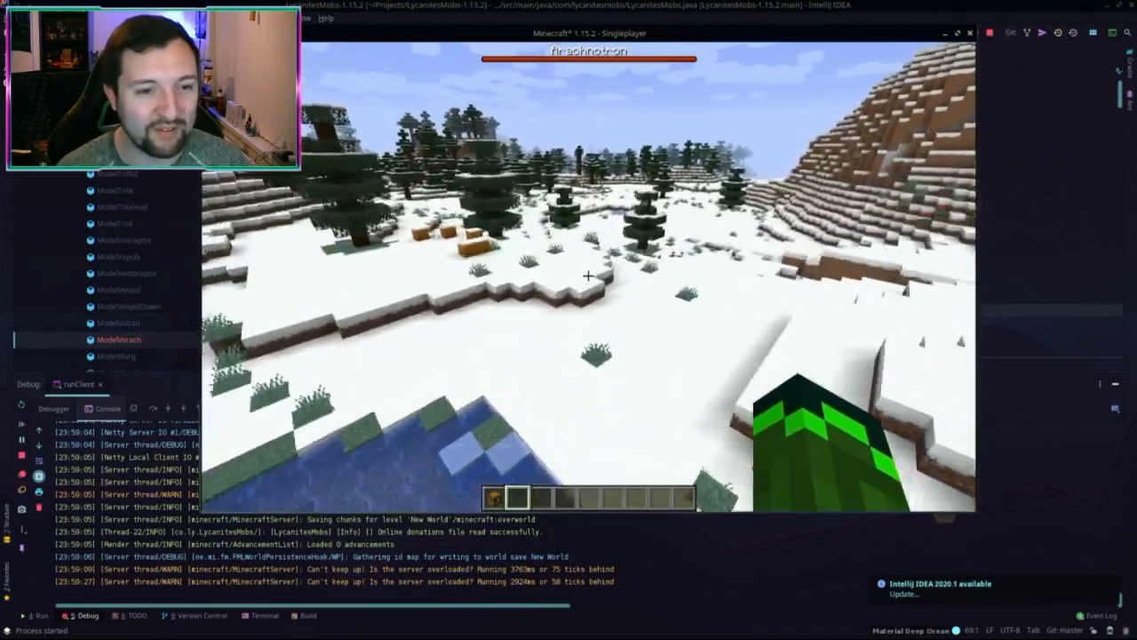
key(w)
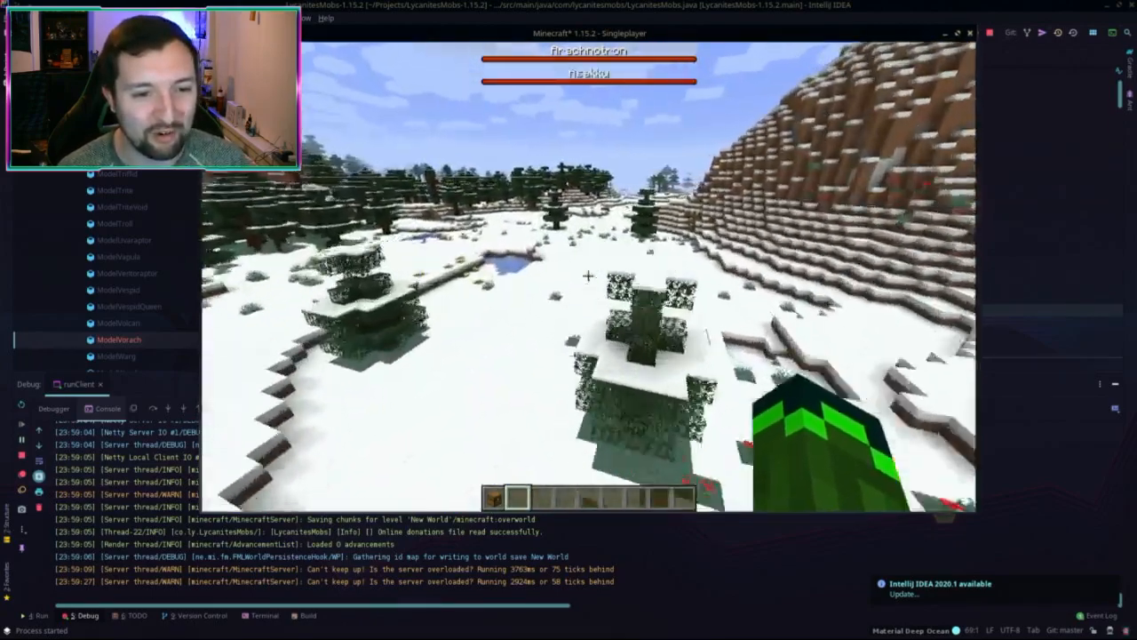
key(w)
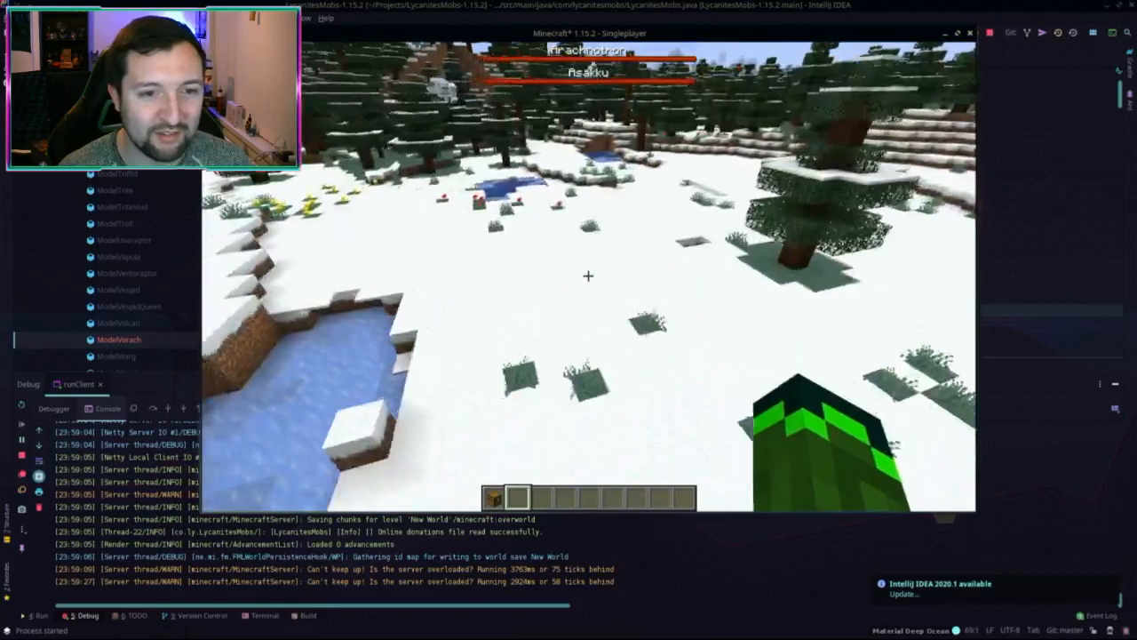
key(w)
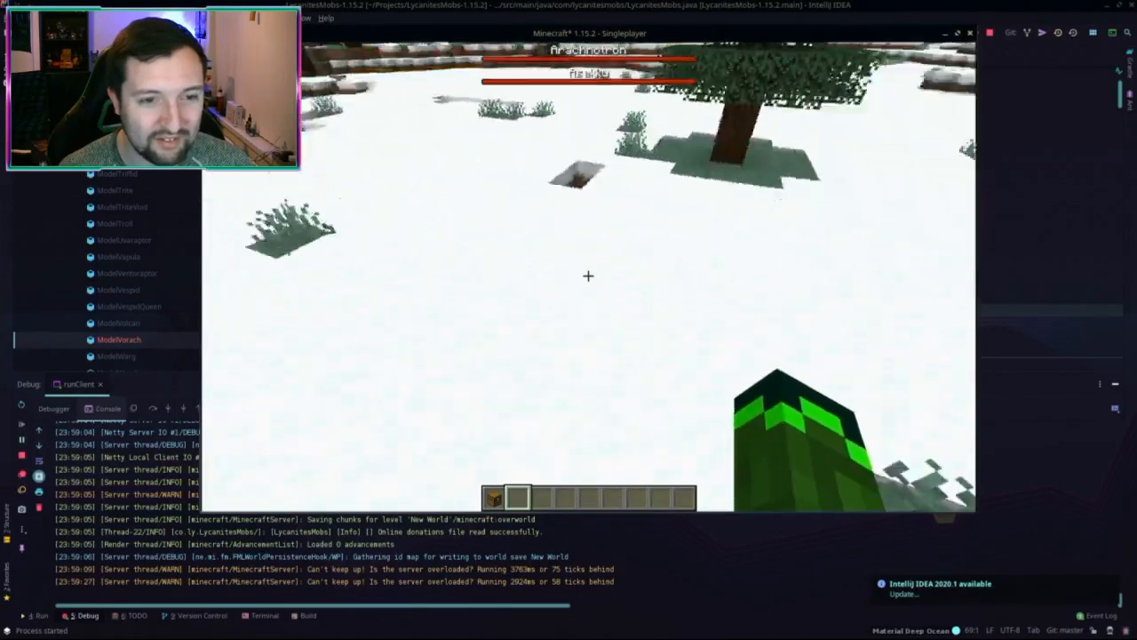
Step: Summon Mook (Wraamon) again, then check it in the pets manager and close it
key(g)
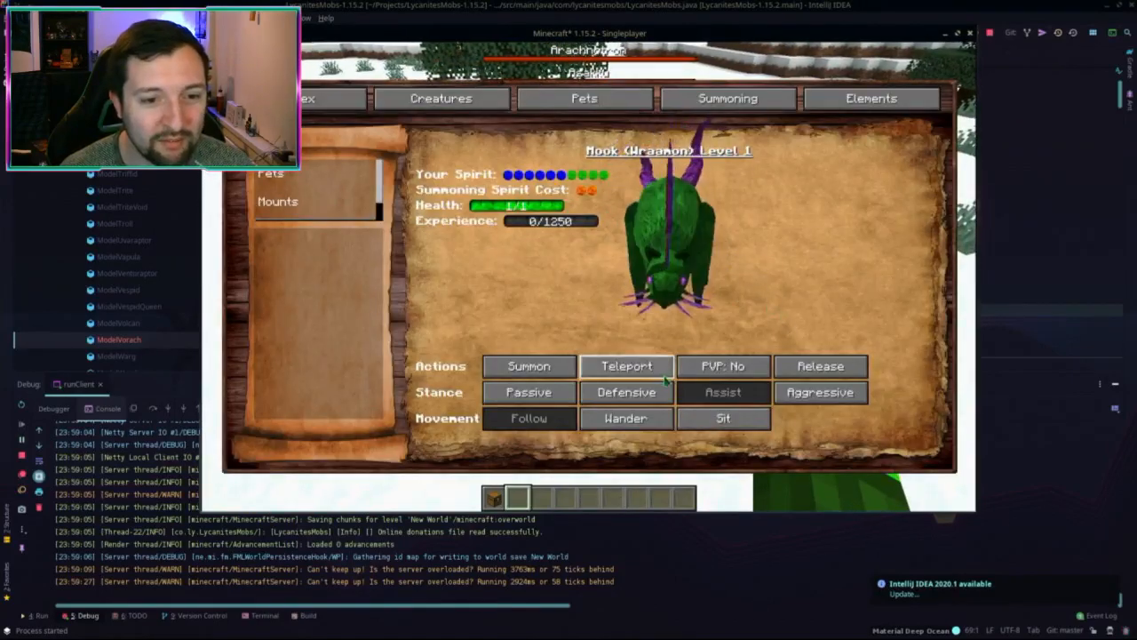
click(529, 366)
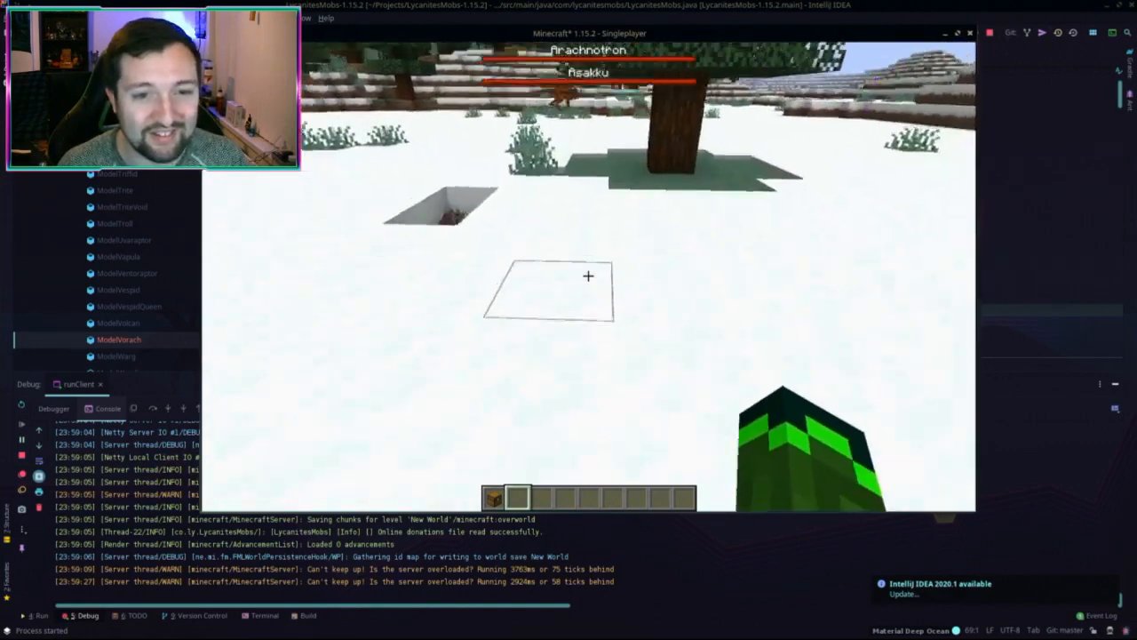
key(g)
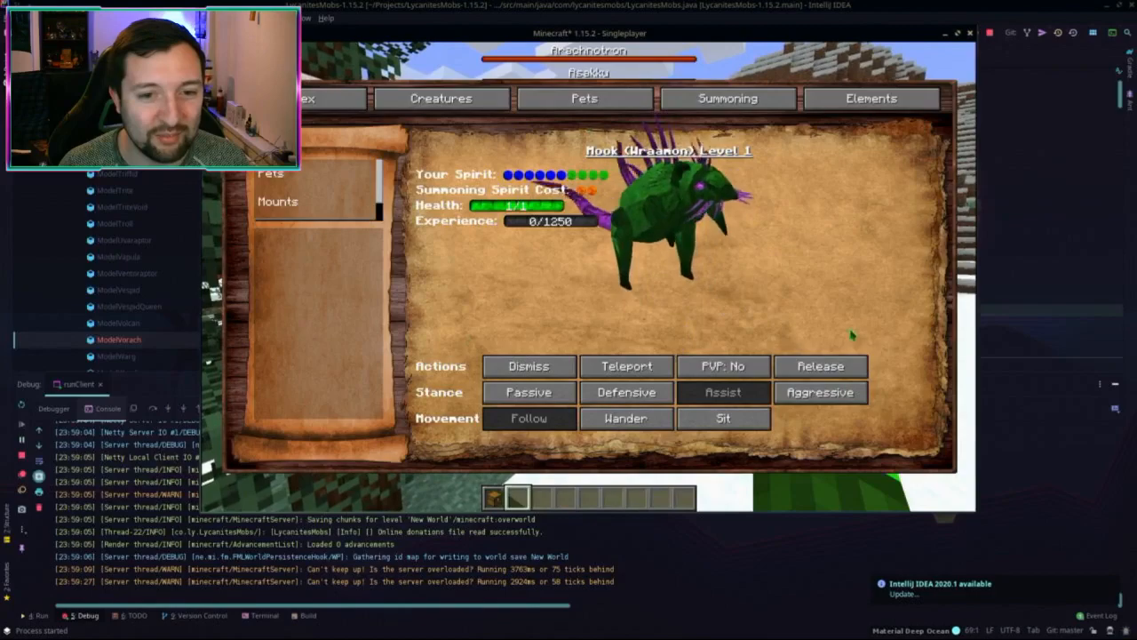
key(Escape)
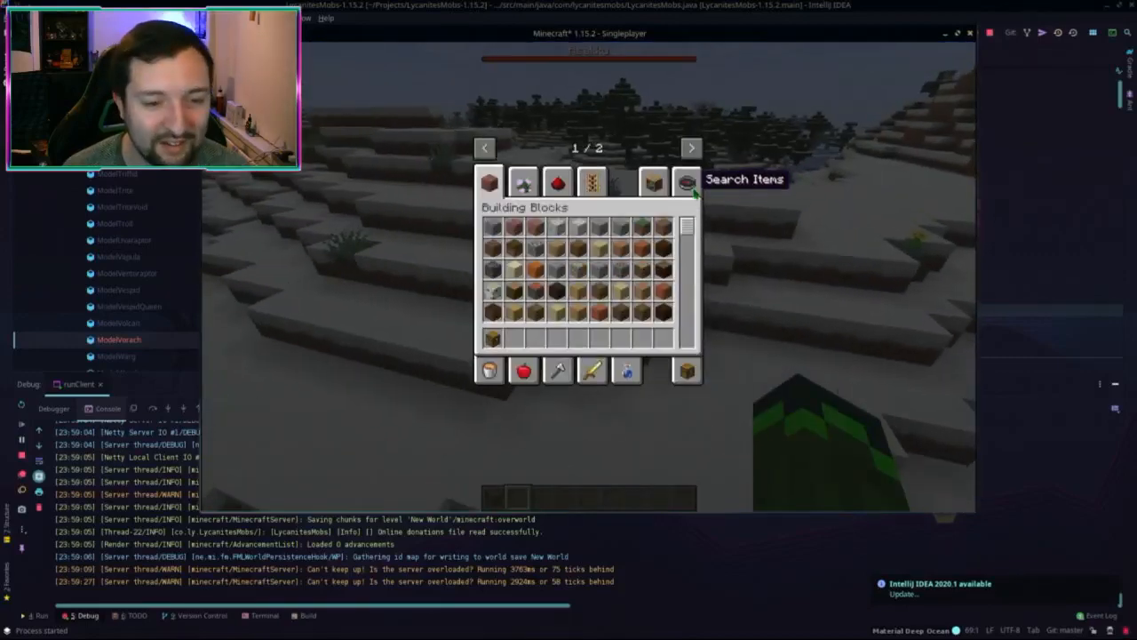
Step: Spawn two cows with a Cow Spawn Egg from Search Items, then reopen the inventory
click(688, 183)
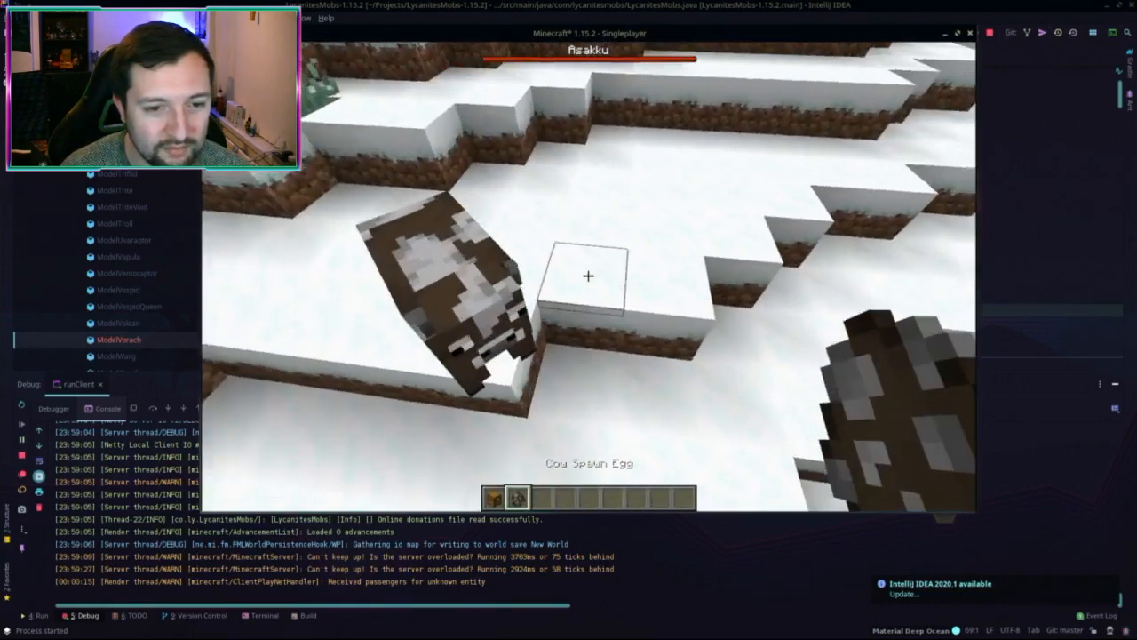
right_click(588, 275)
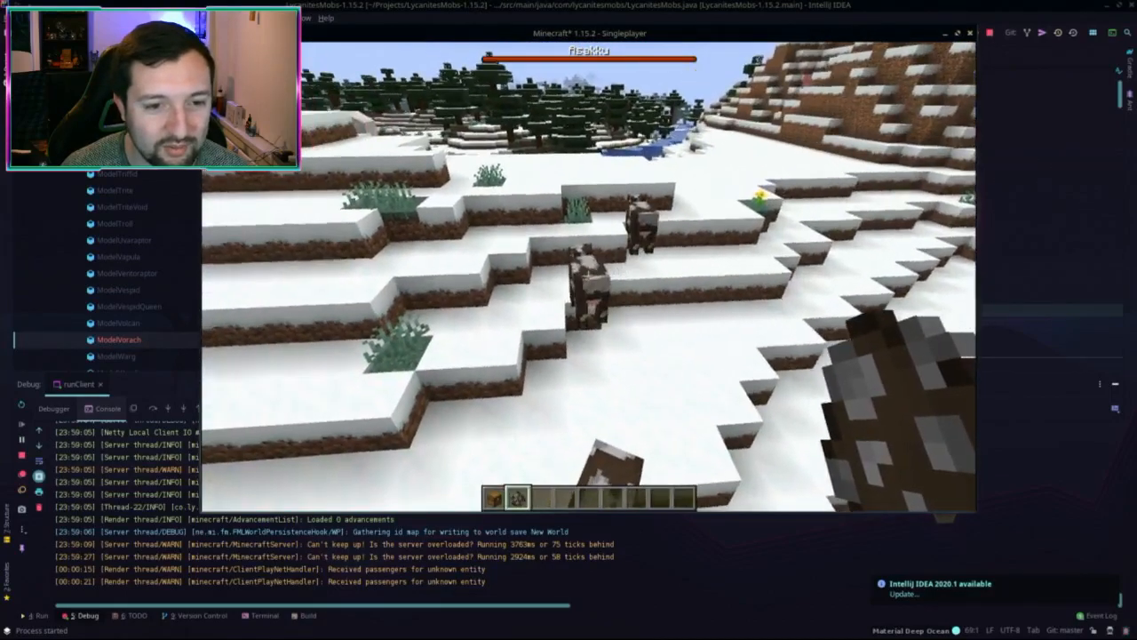
right_click(588, 275)
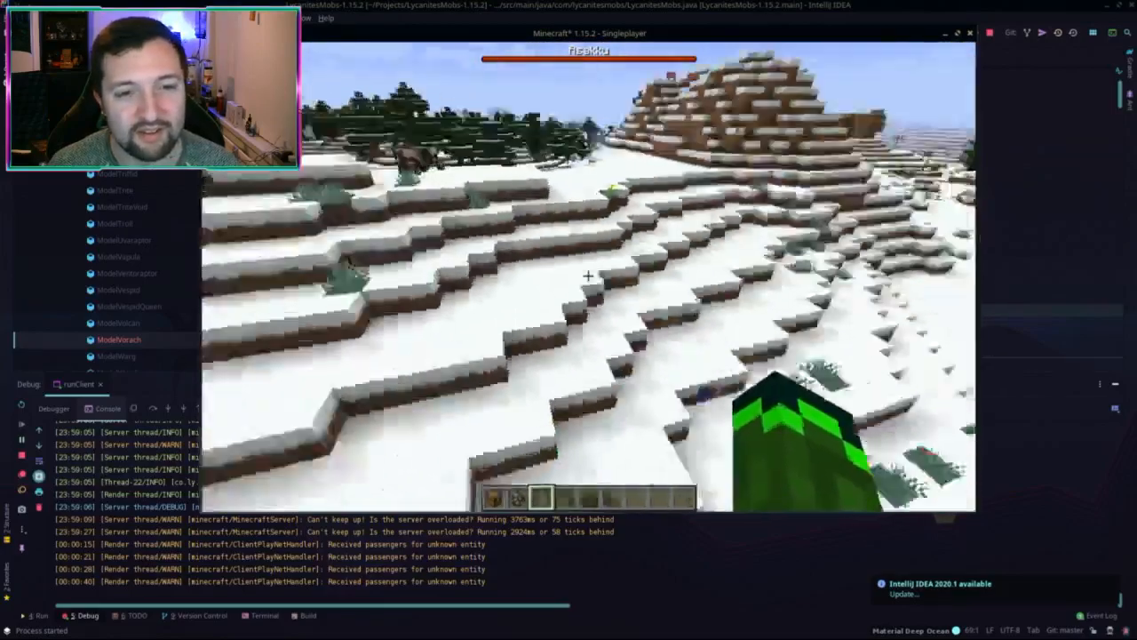
key(e)
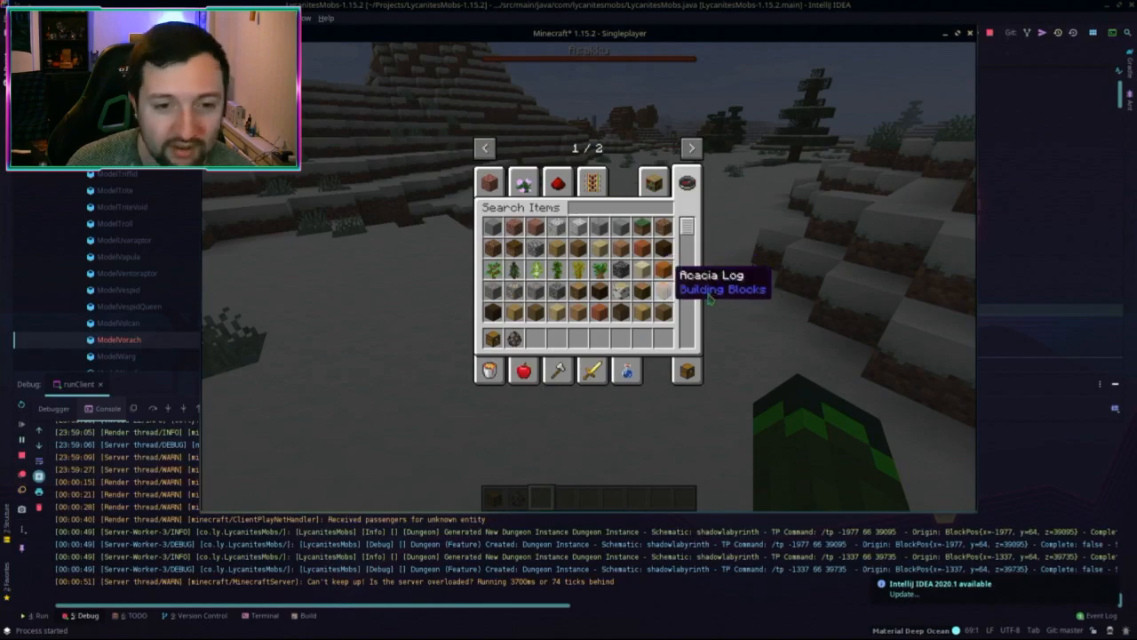
Step: Close the inventory and cross the frozen river onto the snowy plain
key(e)
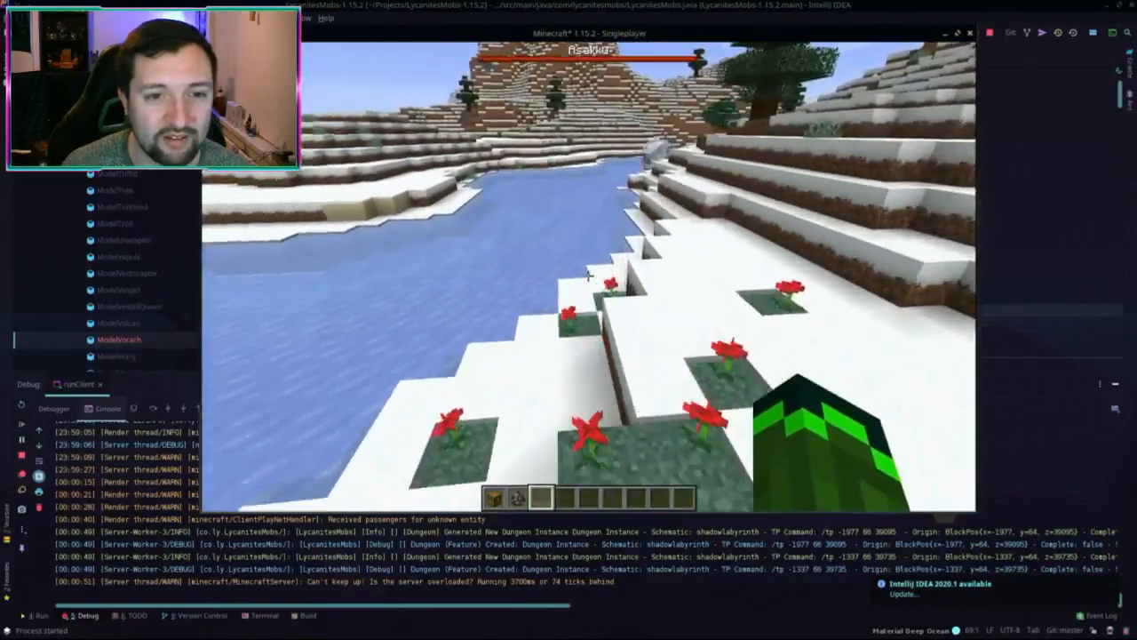
key(w)
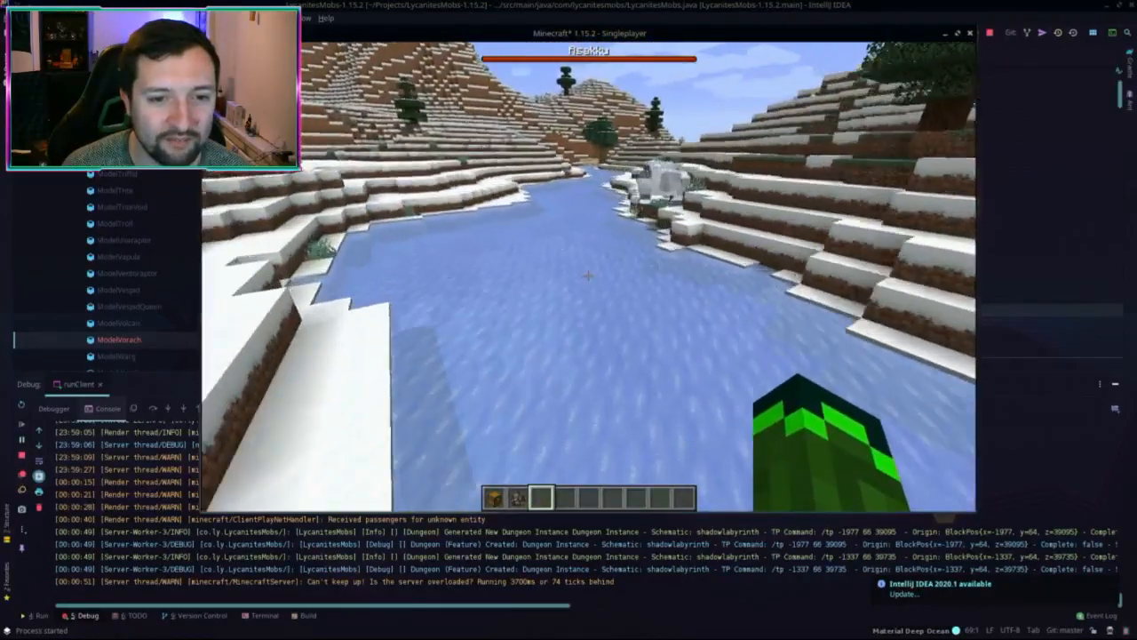
key(w)
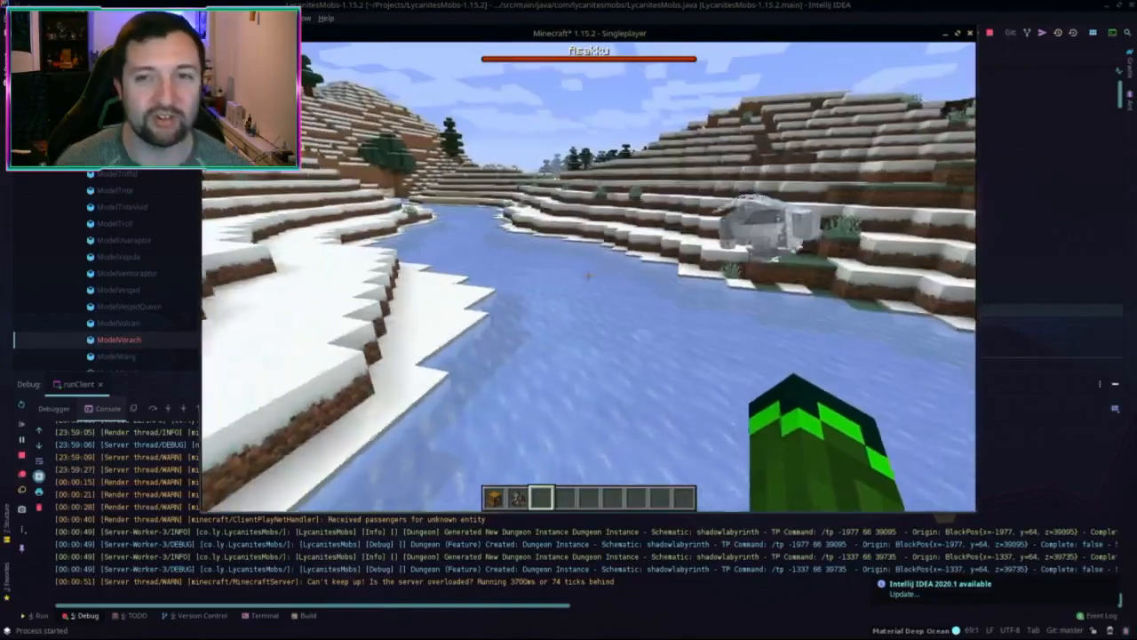
key(a)
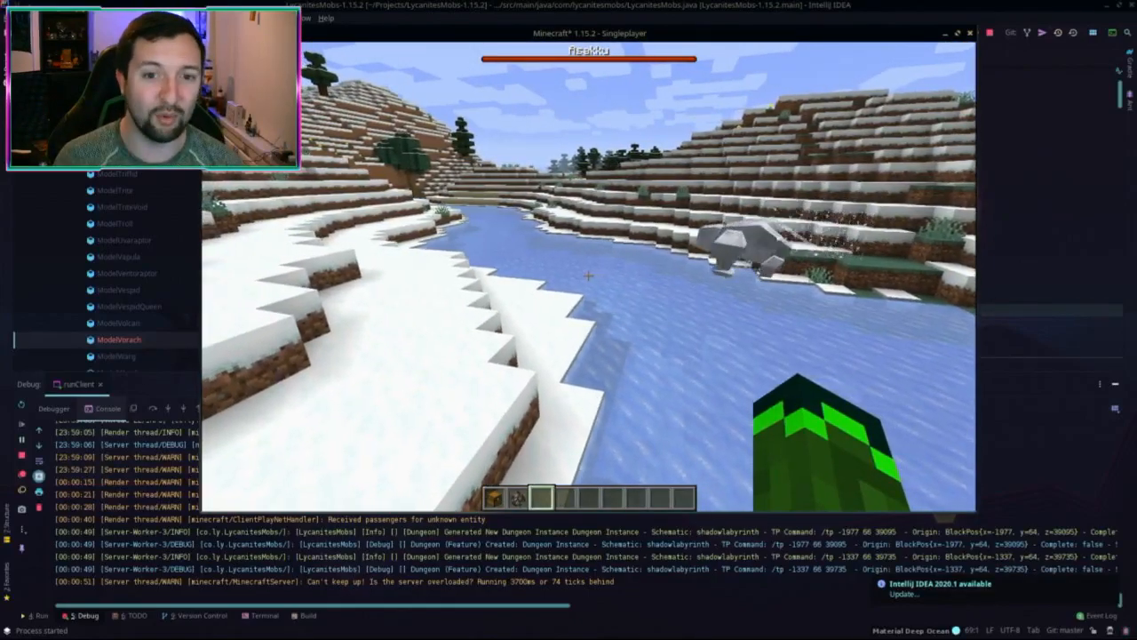
key(w)
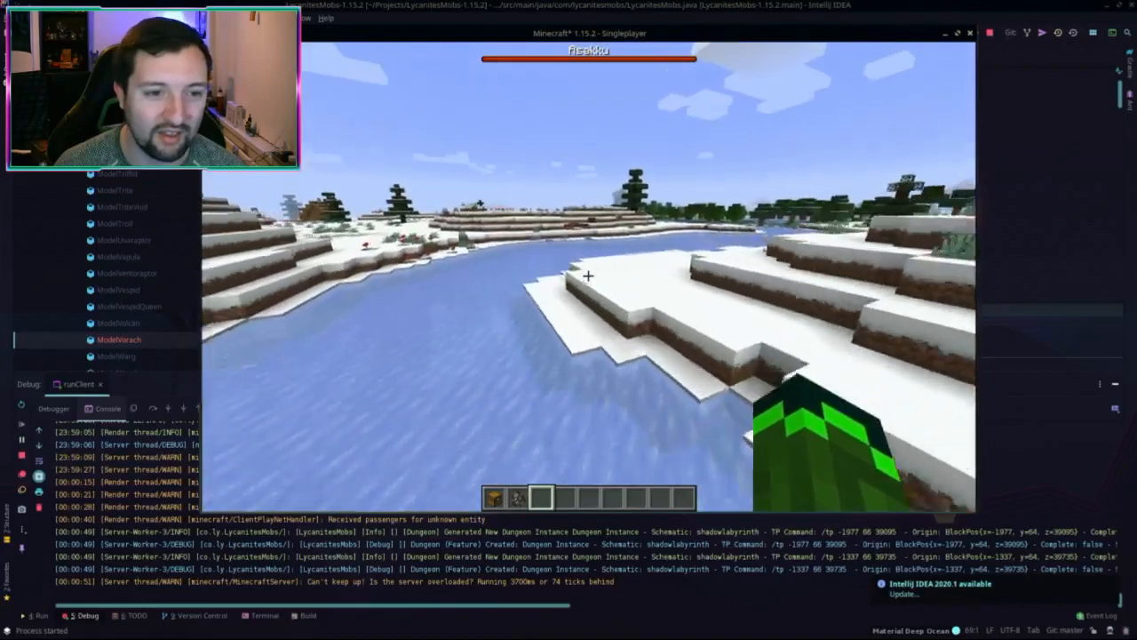
key(w)
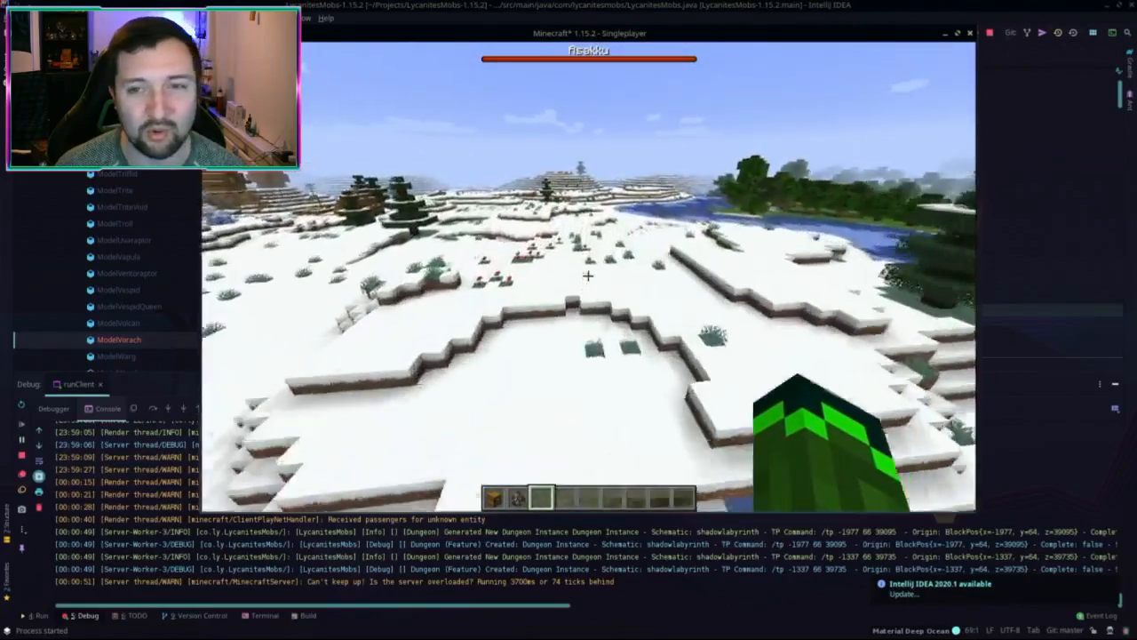
key(w)
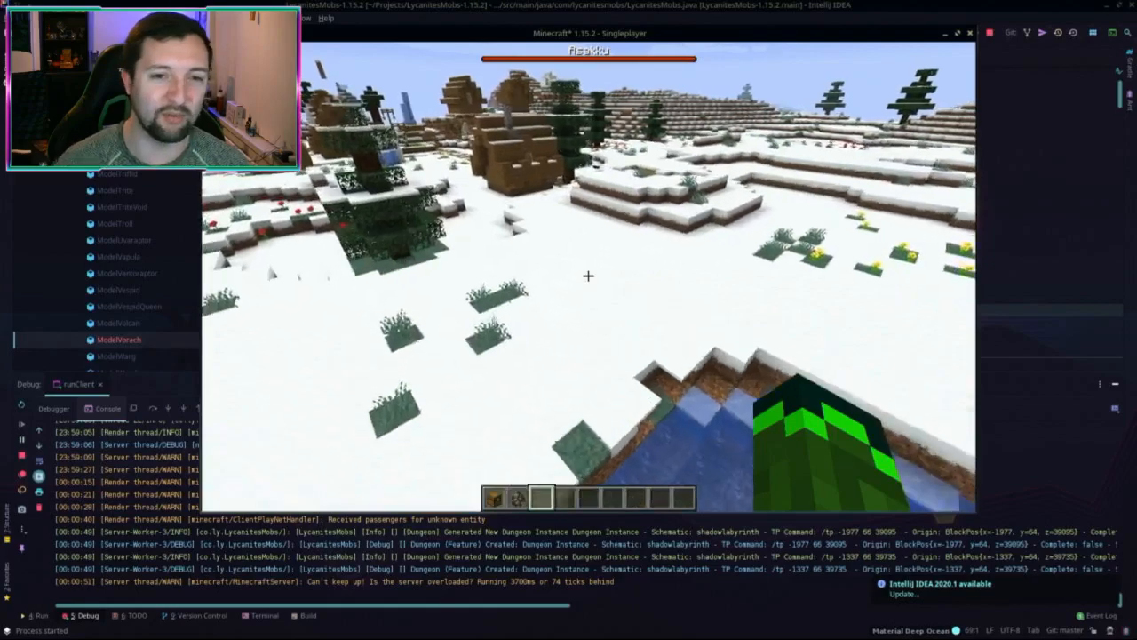
Step: Keep walking past the ponds toward the spruce trees and snowy hills
key(w)
key(w)
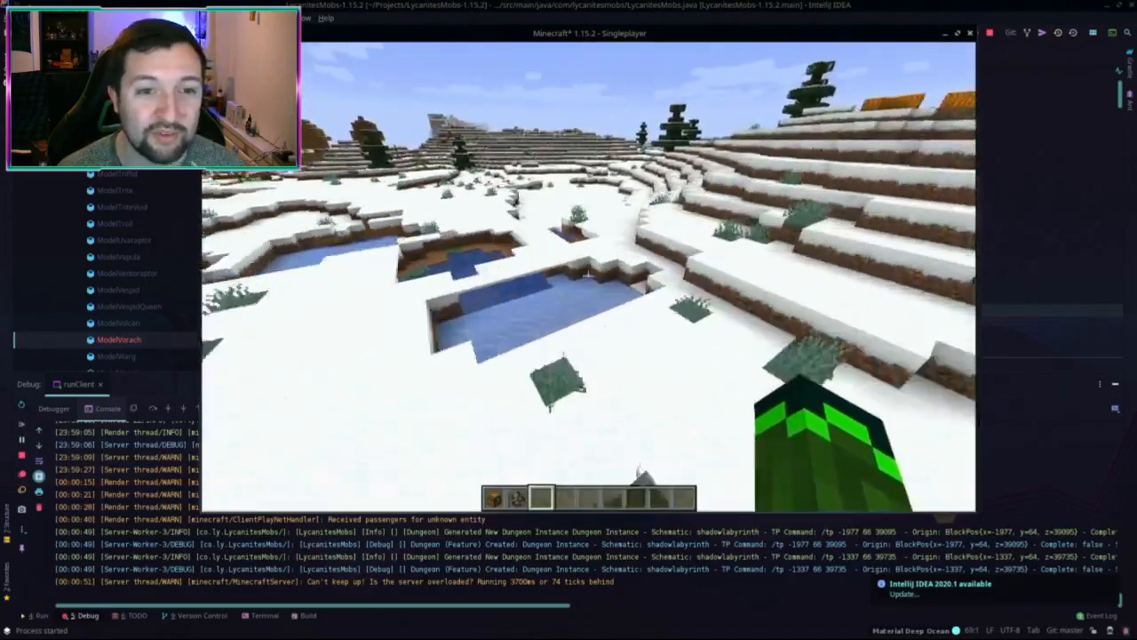
key(w)
key(w)
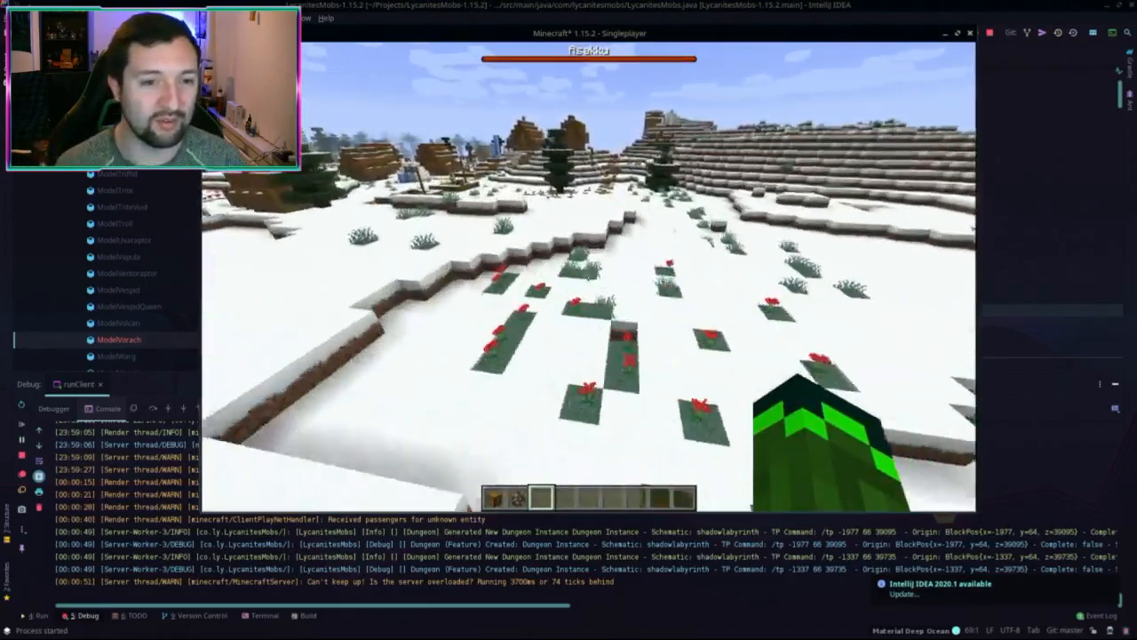
key(w)
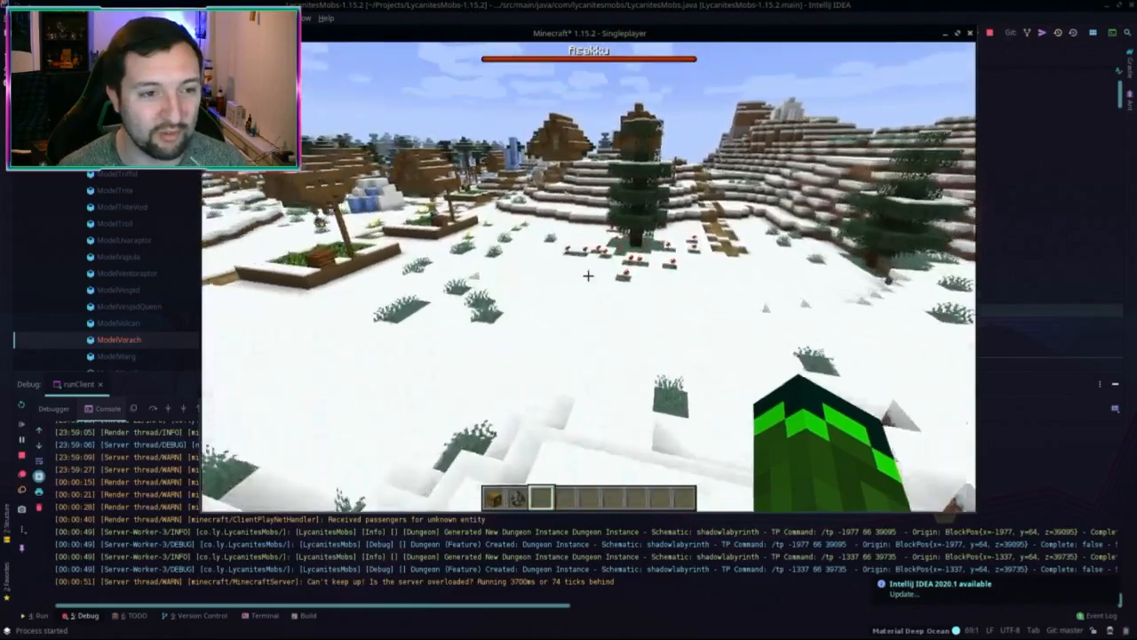
key(w)
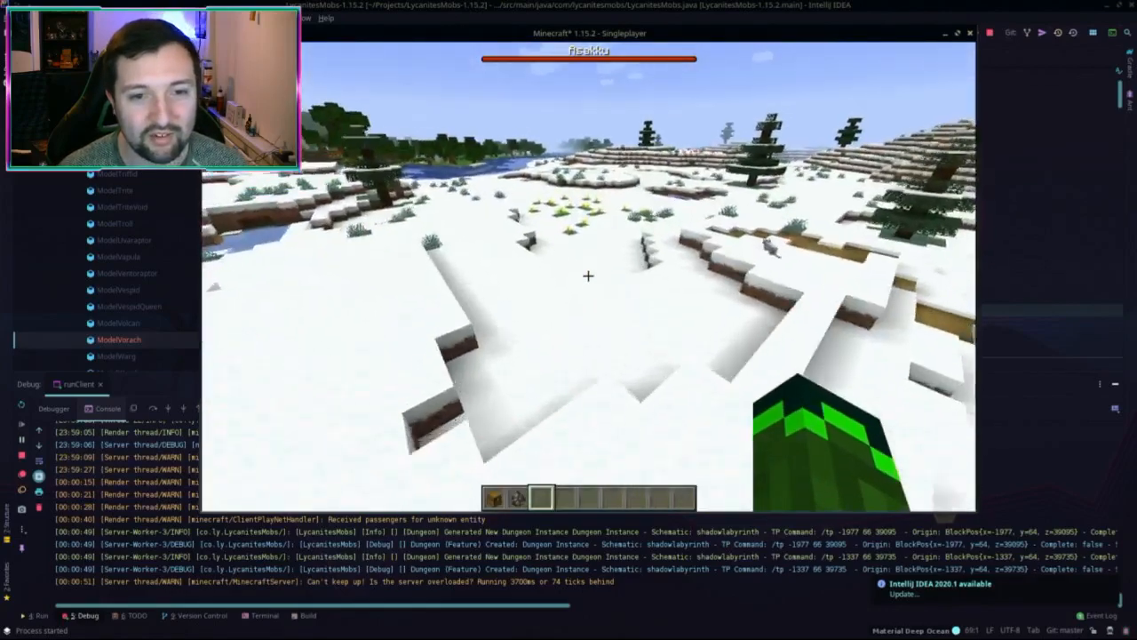
key(w)
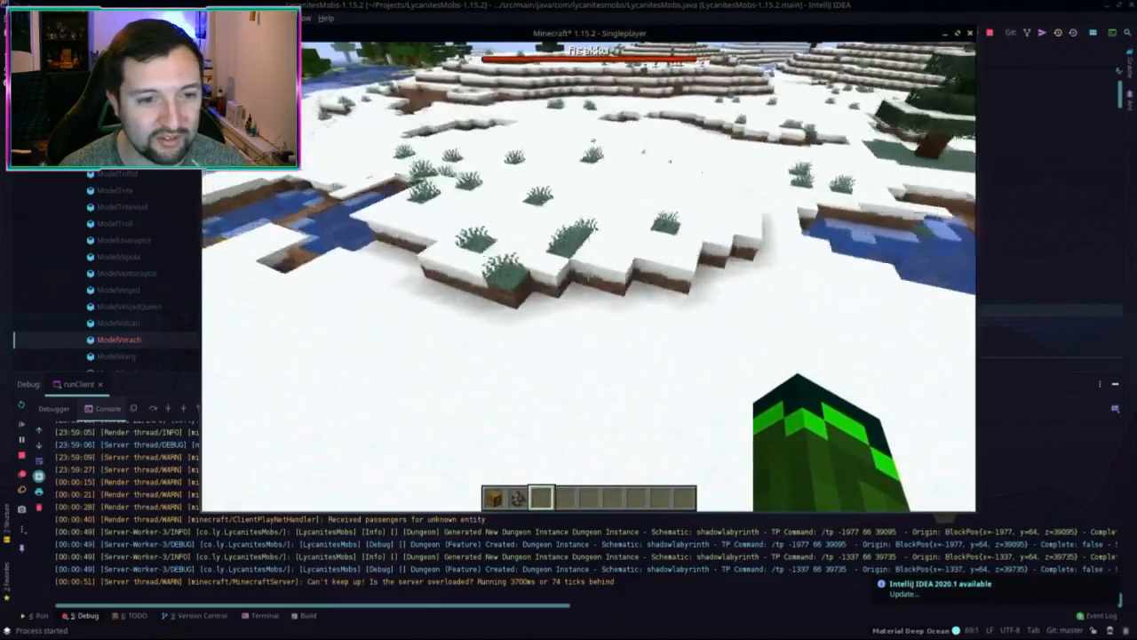
key(w)
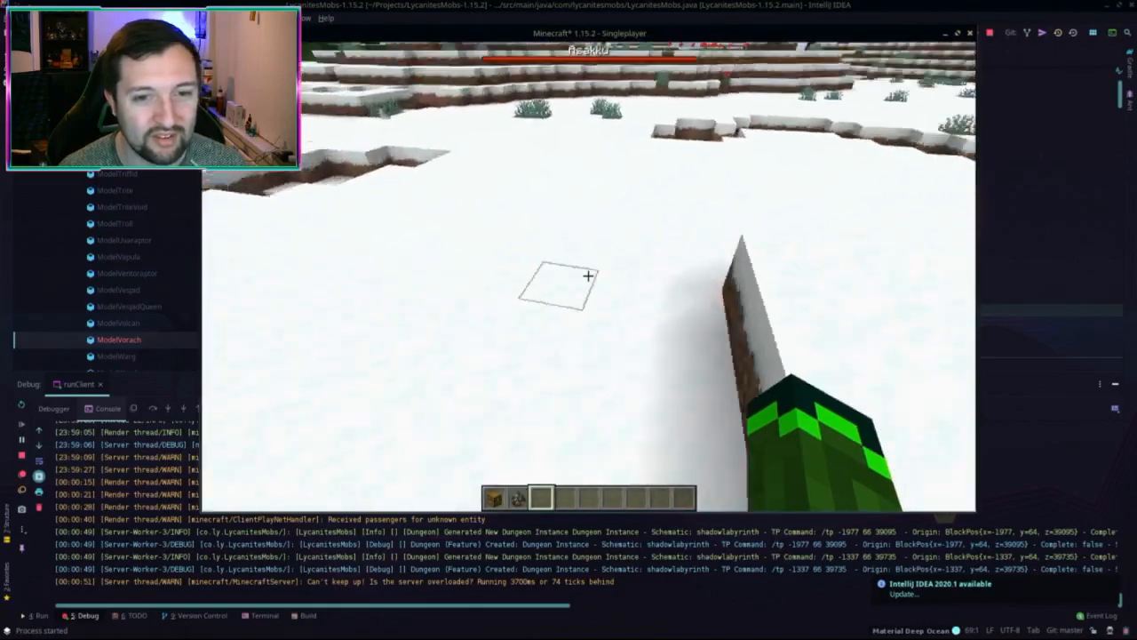
key(w)
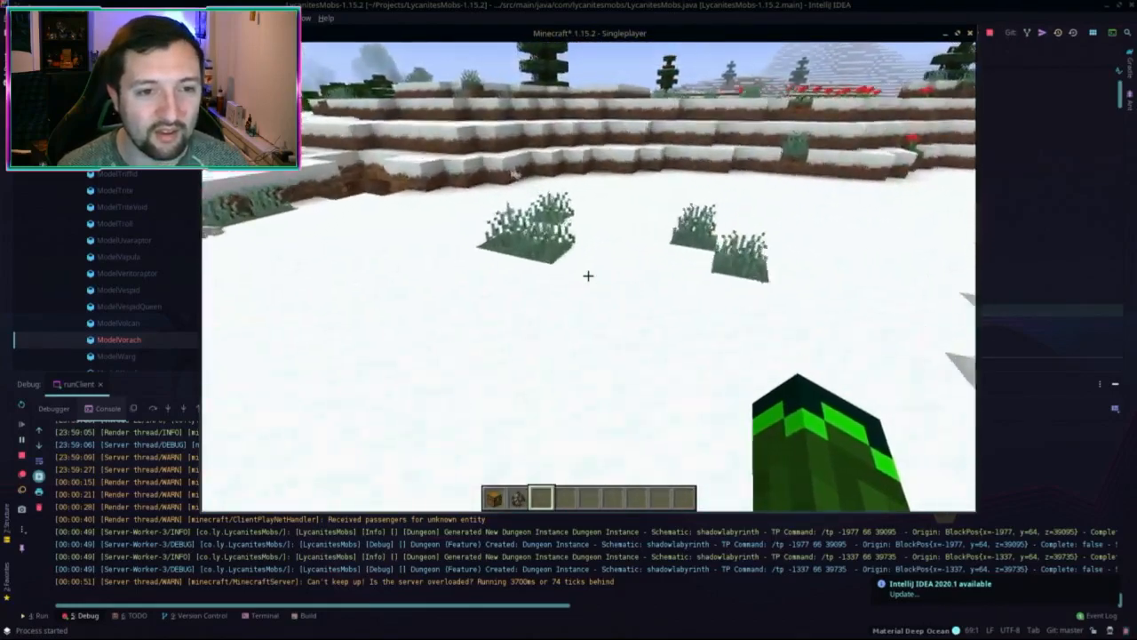
key(w)
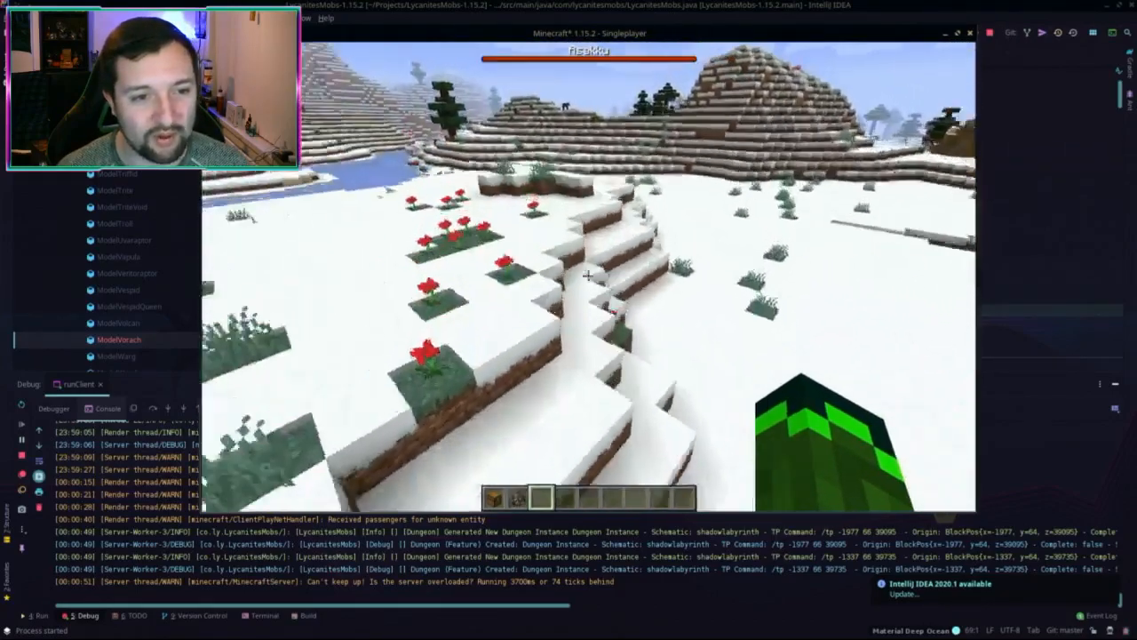
key(w)
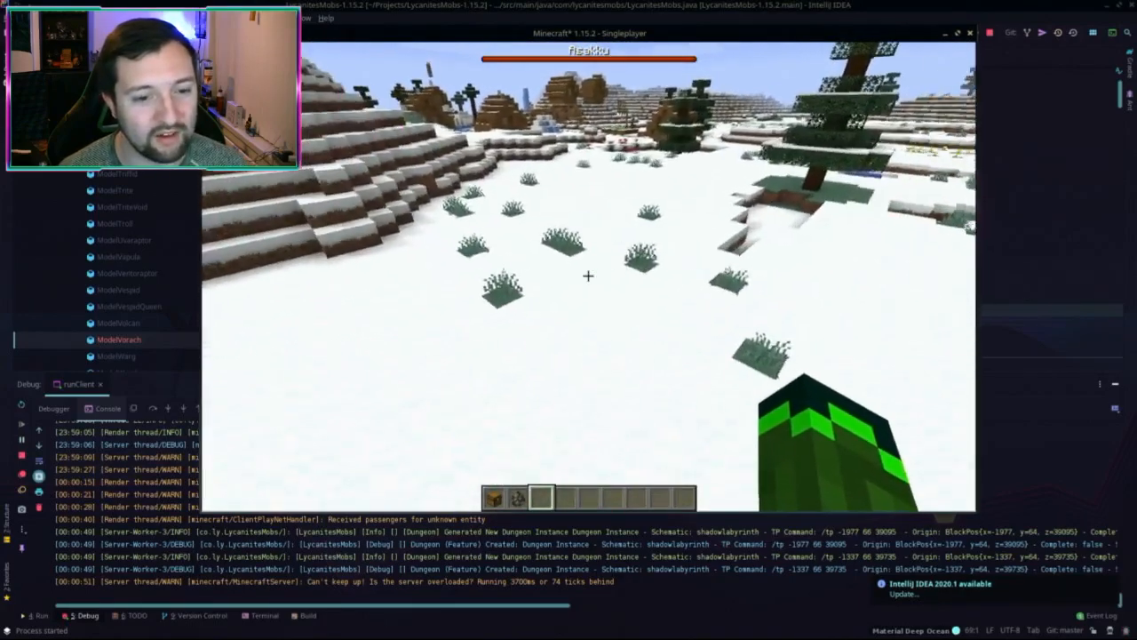
Step: Show the Lycanites Mobs: Creatures spawn eggs on page 2 of the creative tabs
key(e)
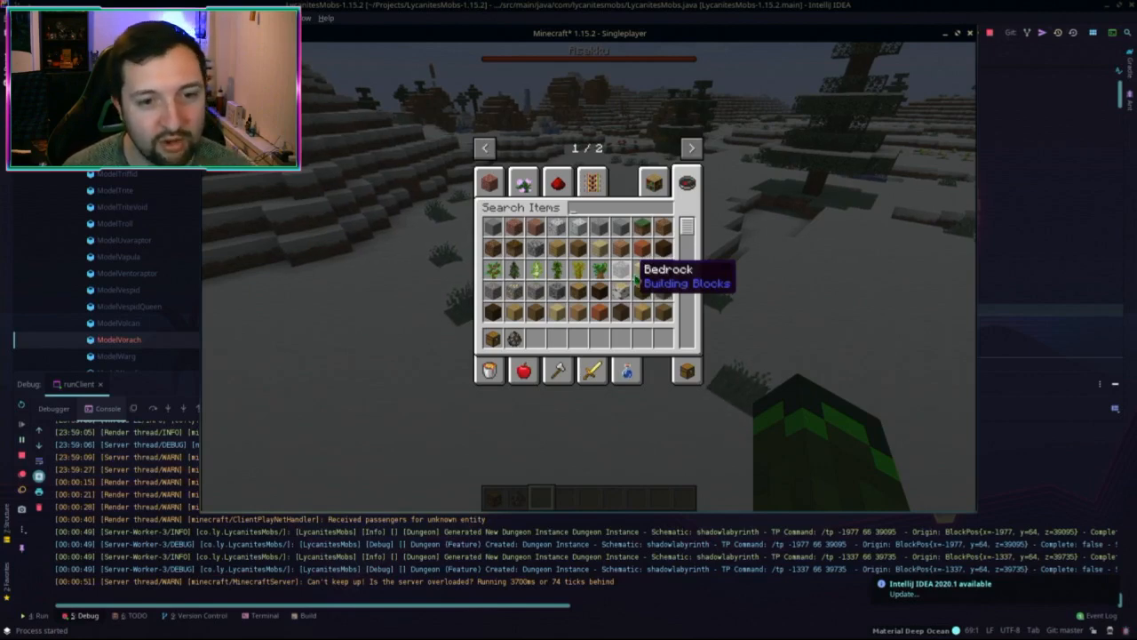
click(692, 148)
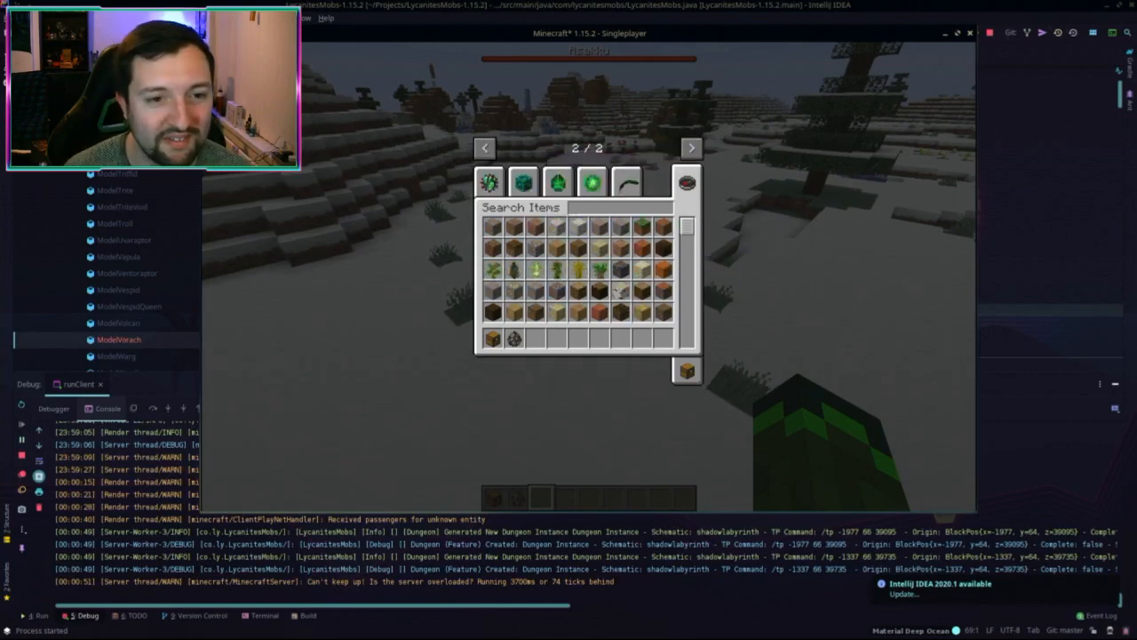
click(593, 182)
click(562, 181)
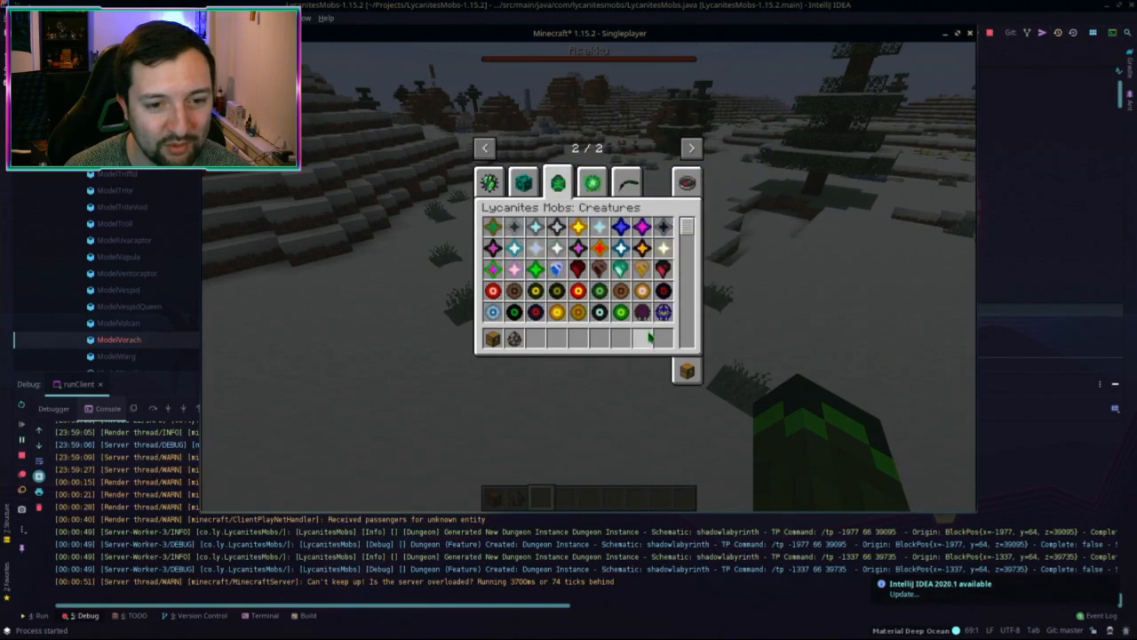
scroll(670, 279, down, 5)
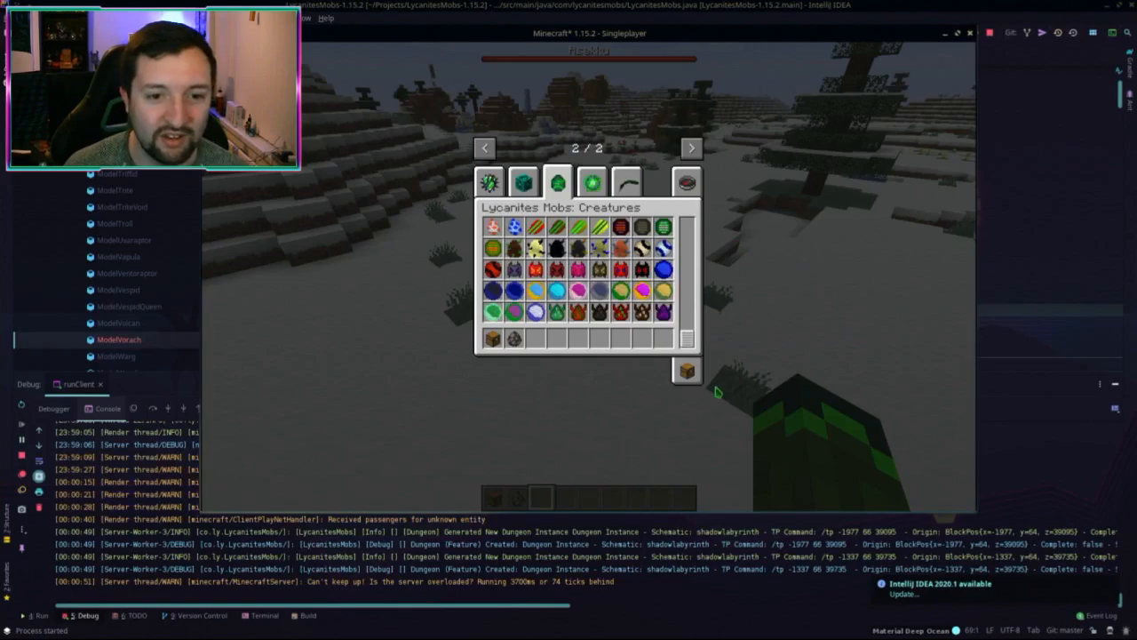
Step: Reopen the inventory and delete the dark hotbar item by dropping it into the grid
key(e)
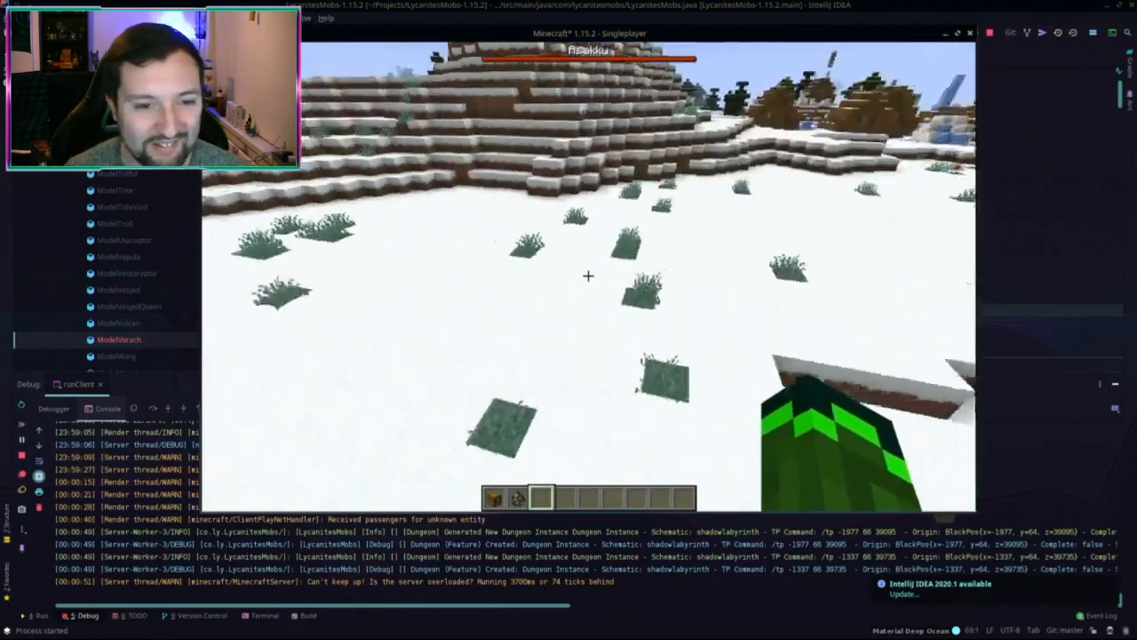
key(e)
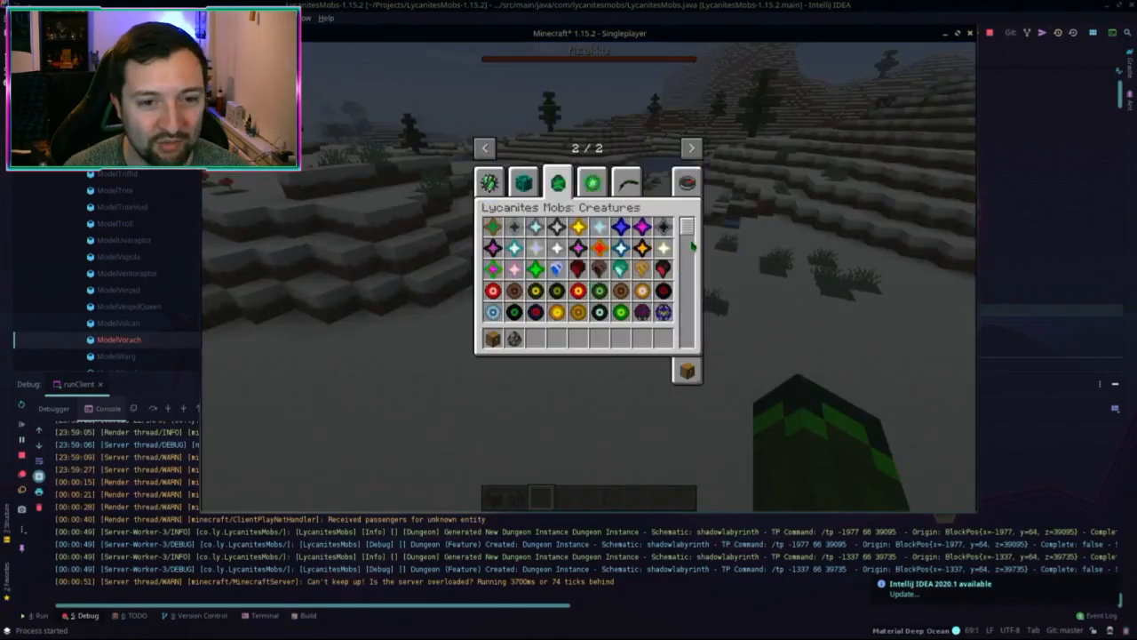
scroll(657, 267, down, 10)
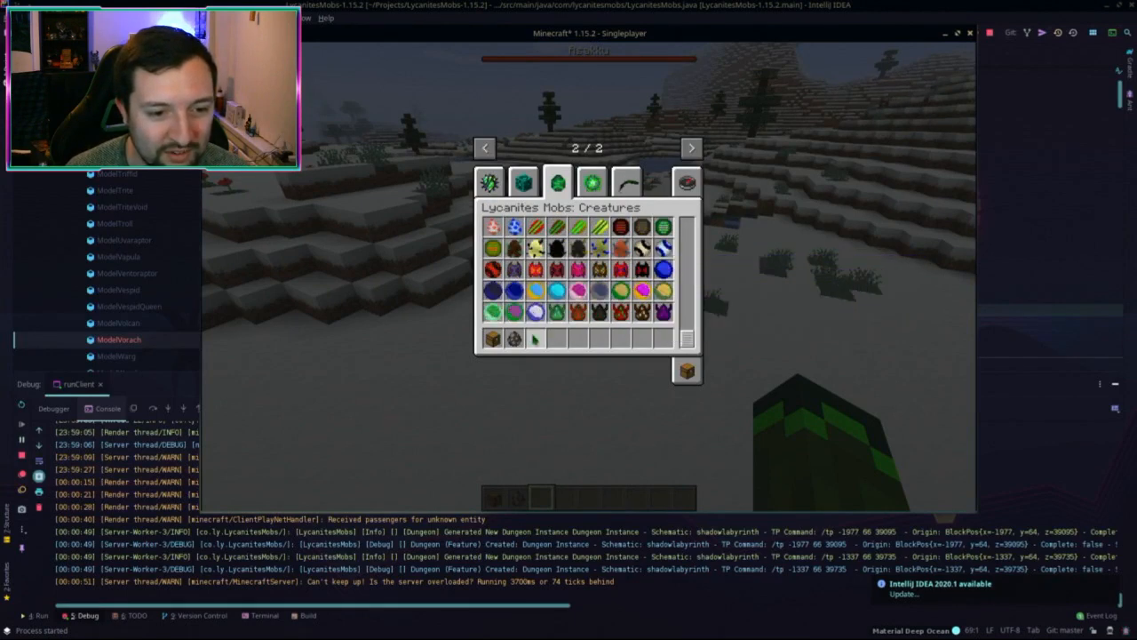
click(514, 338)
click(608, 296)
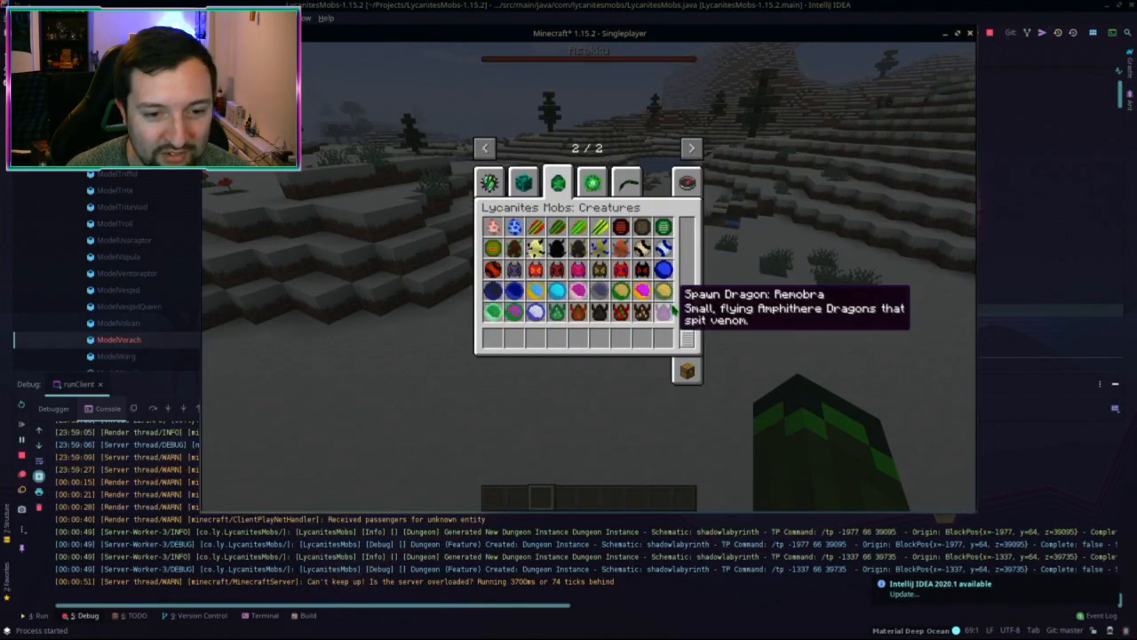
scroll(680, 282, up, 10)
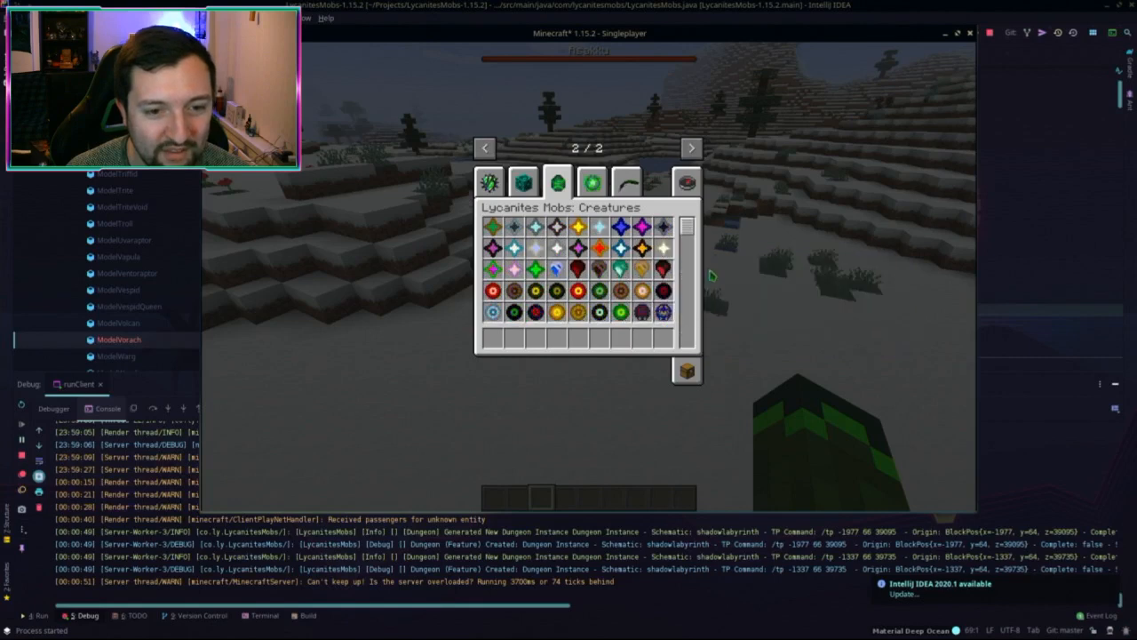
Step: Search 'vor', take the Vorach spawn egg and spawn a Vorach on the snow
click(686, 188)
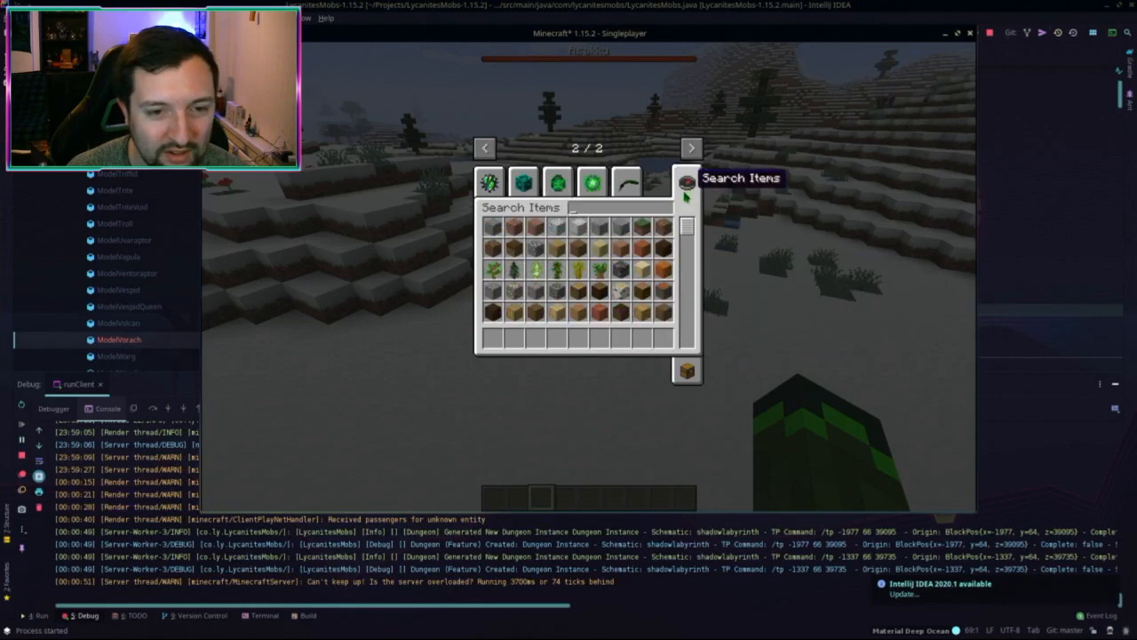
text(vorach)
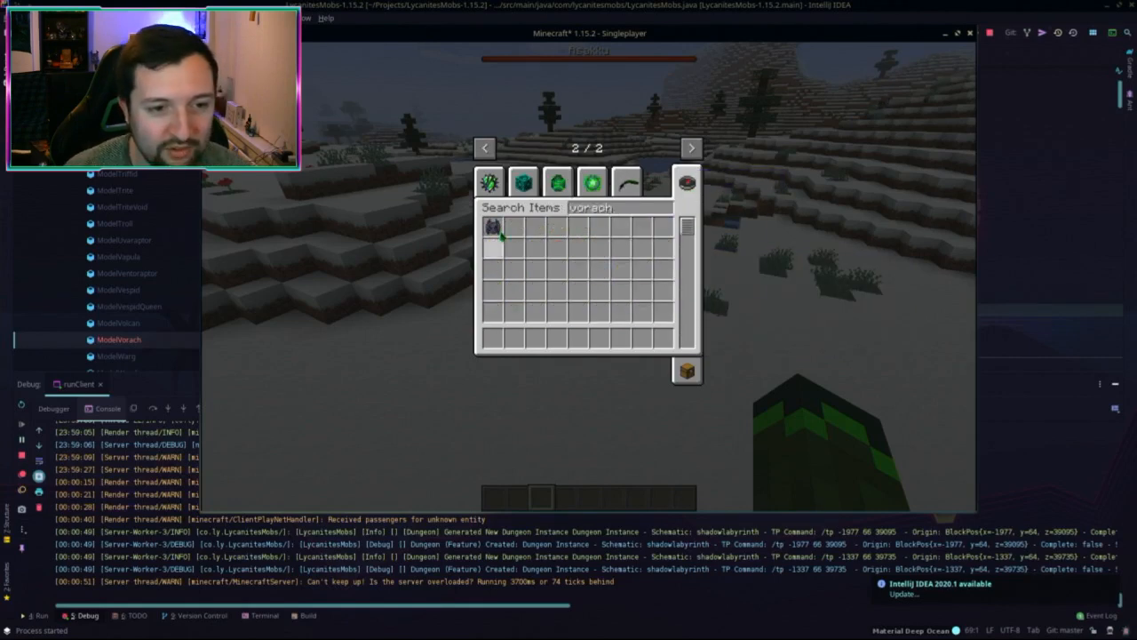
key(ctrl+a)
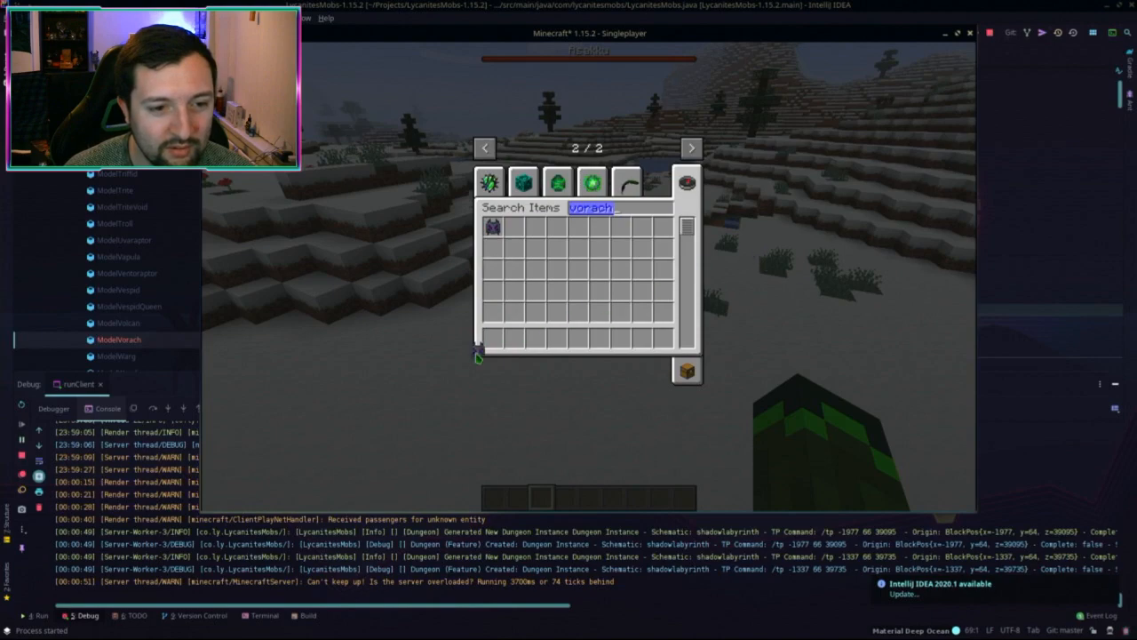
key(Escape)
right_click(589, 274)
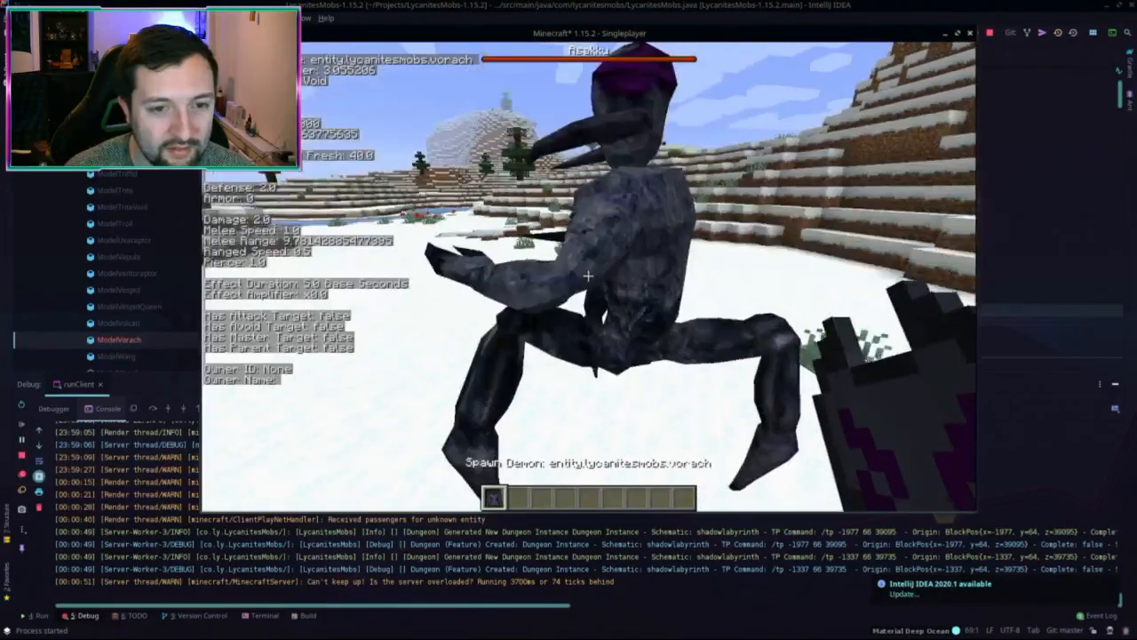
Step: Switch to hotbar slot 2 and reopen the creative inventory
key(2)
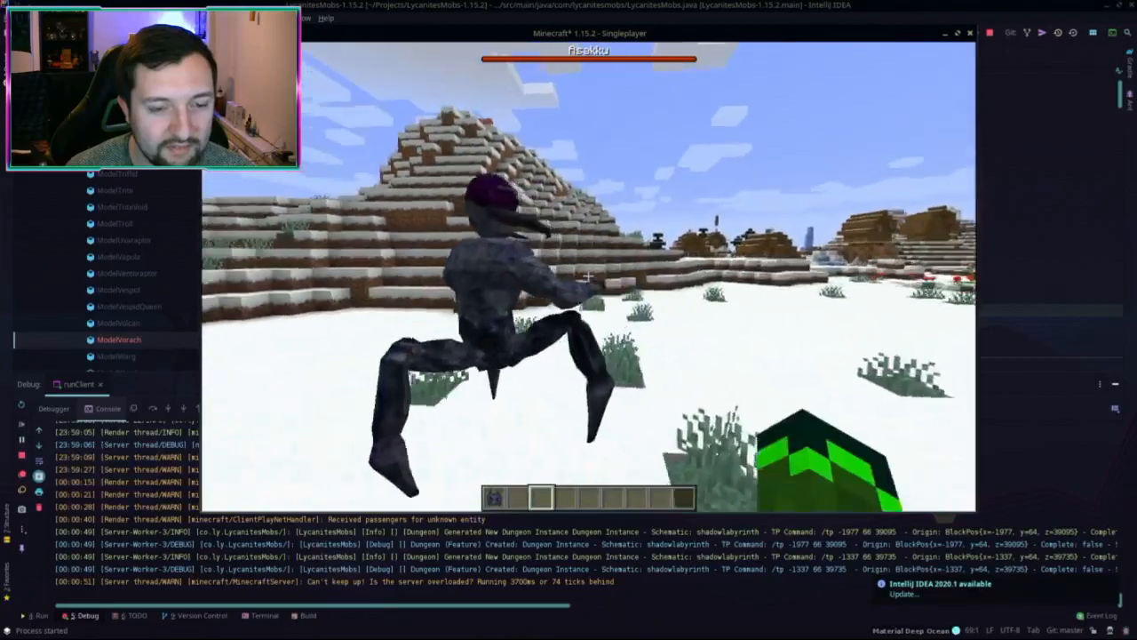
key(2)
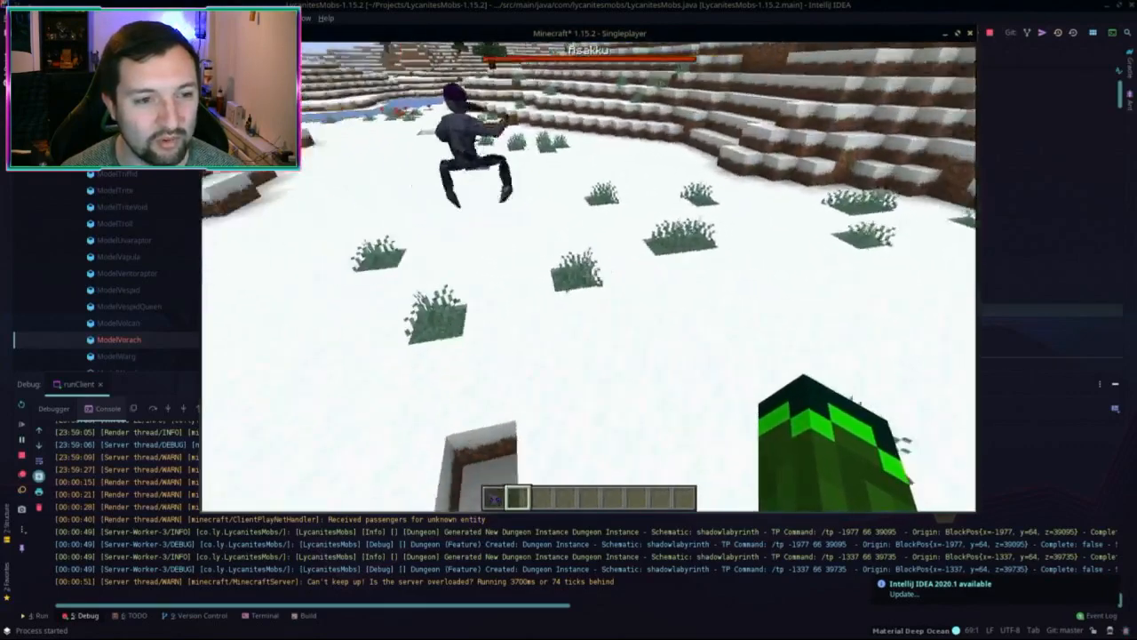
key(e)
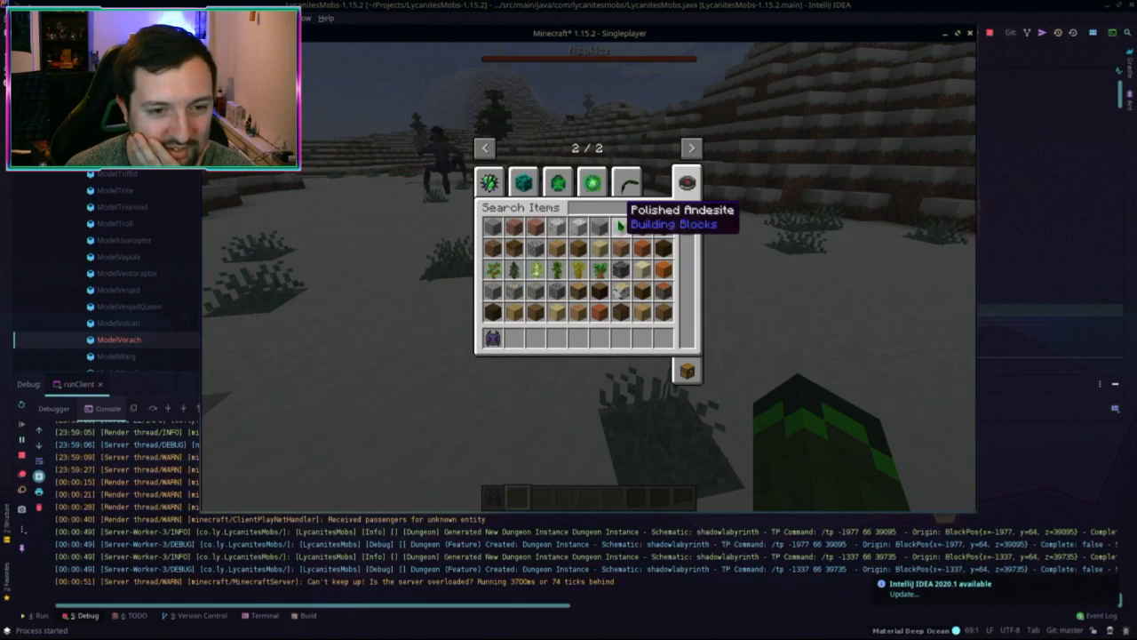
Step: Search 'fur', place a furnace on the snow and inspect its smelting interface
text(fur)
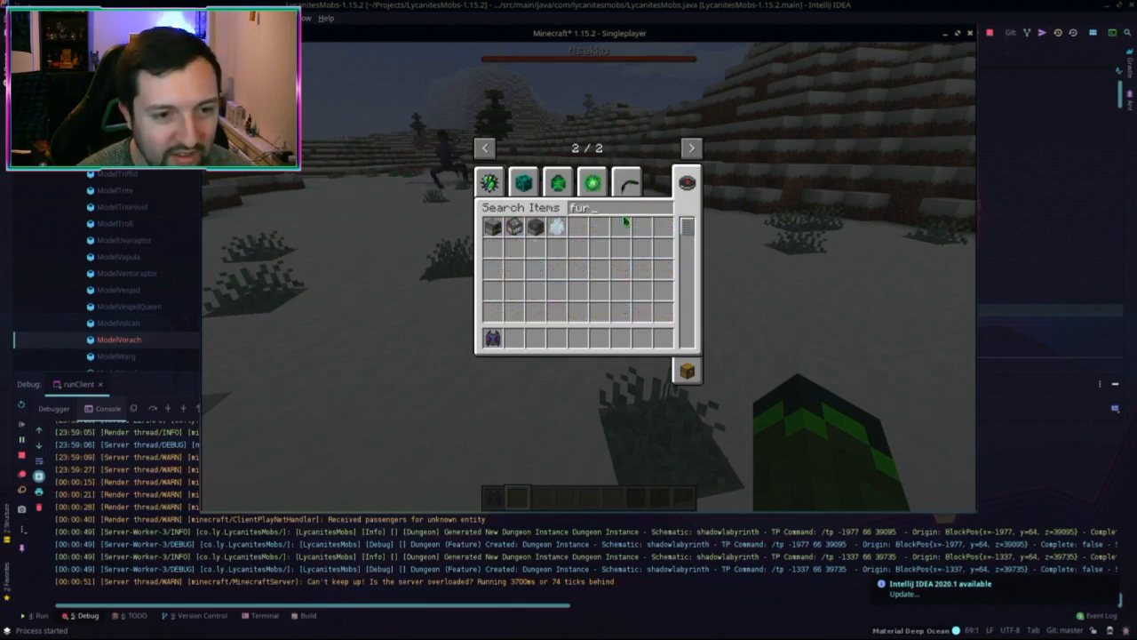
key(ctrl+a)
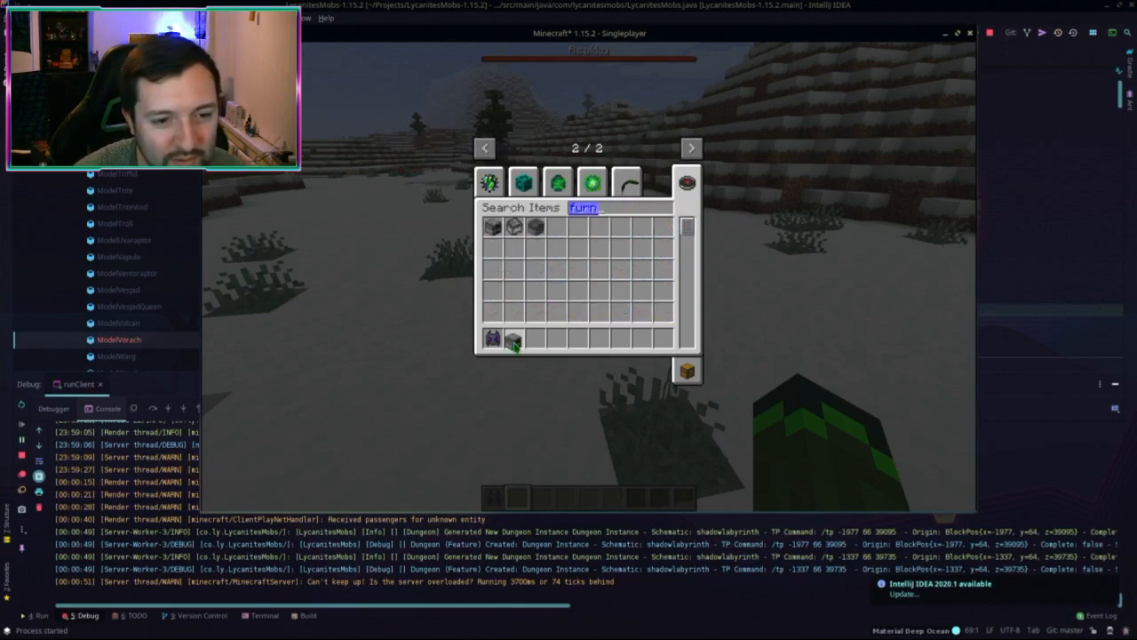
key(Escape)
right_click(588, 275)
right_click(588, 275)
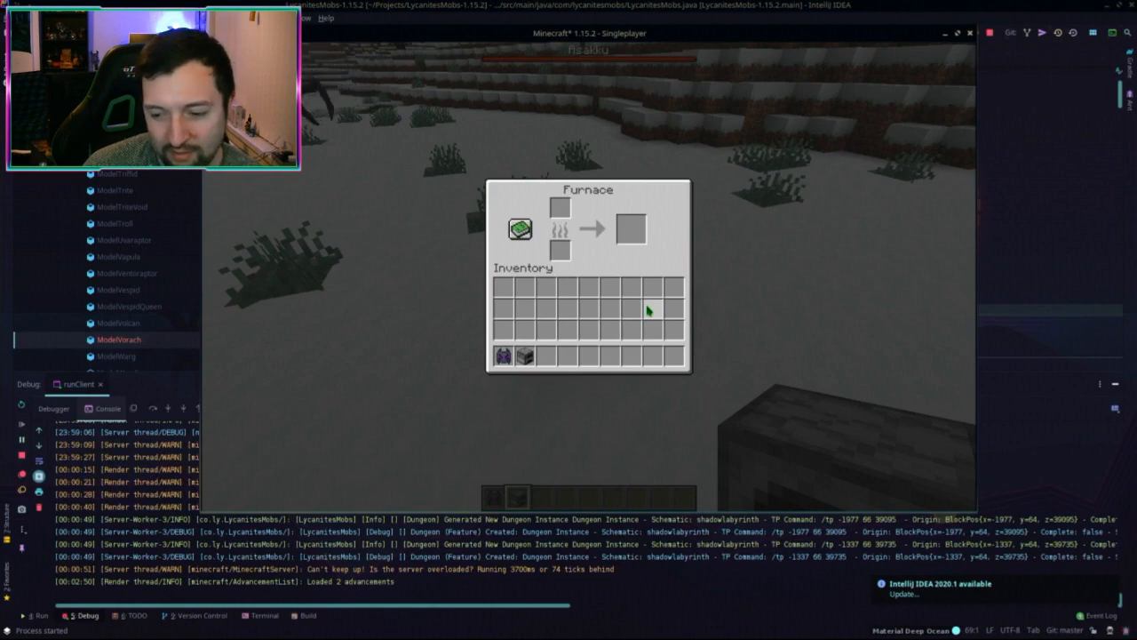
key(Escape)
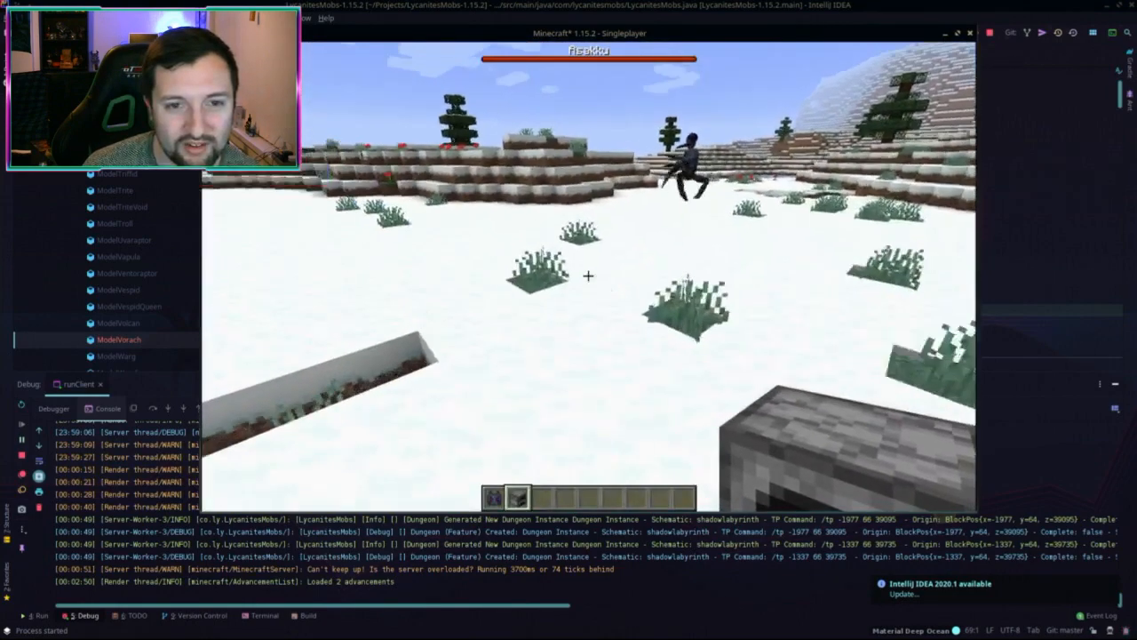
key(3)
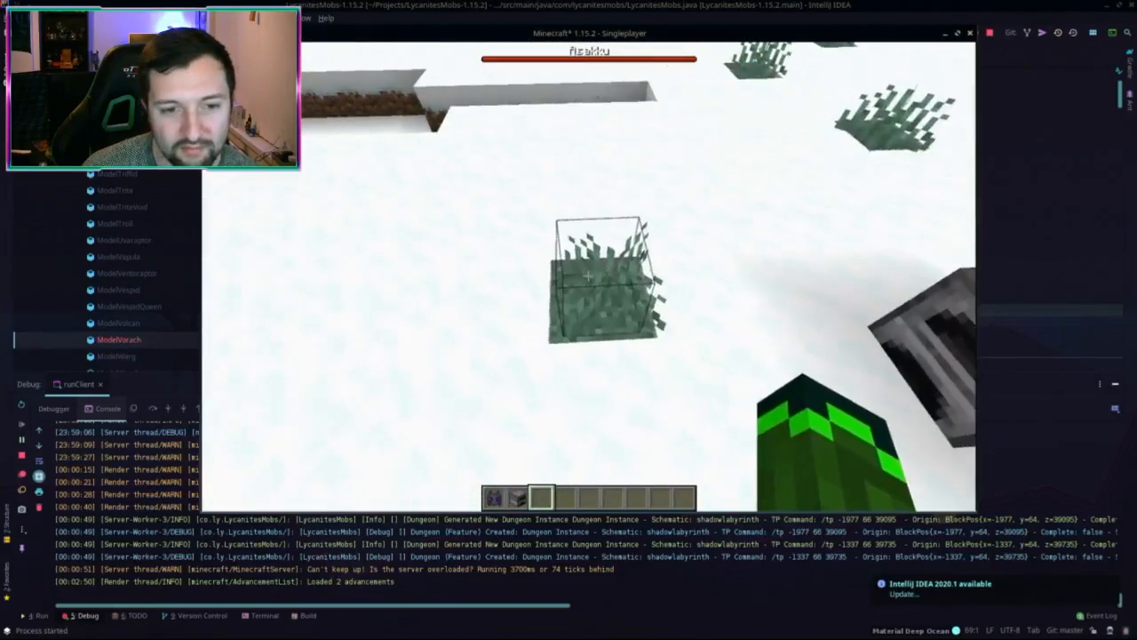
Step: Break the grass tufts in front of the furnace
key(w)
click(588, 275)
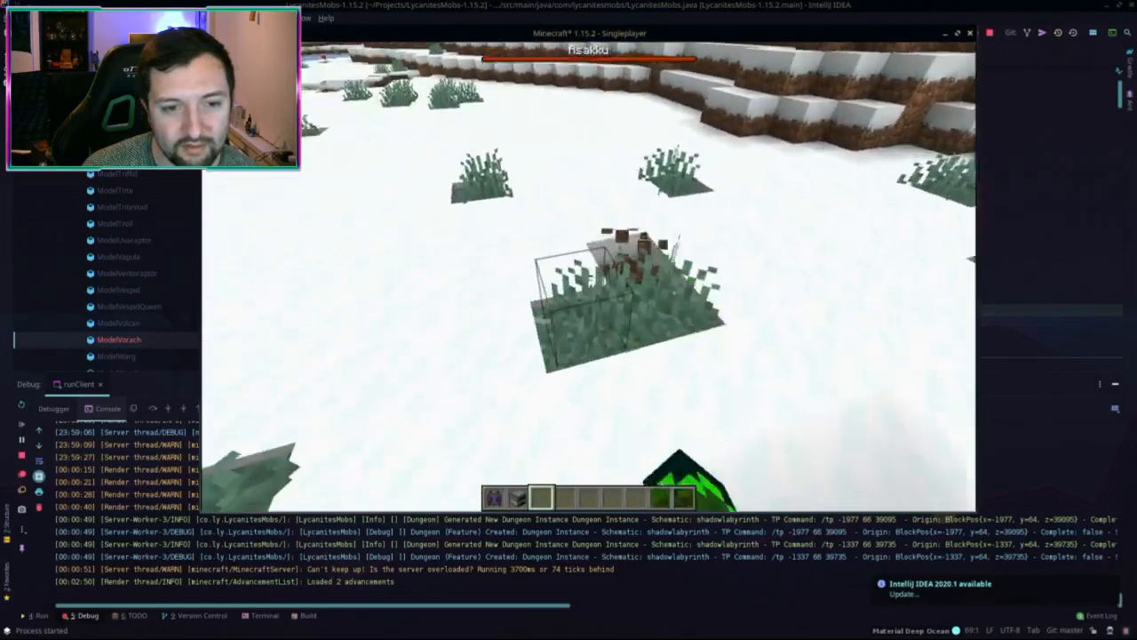
click(589, 276)
click(588, 276)
key(d)
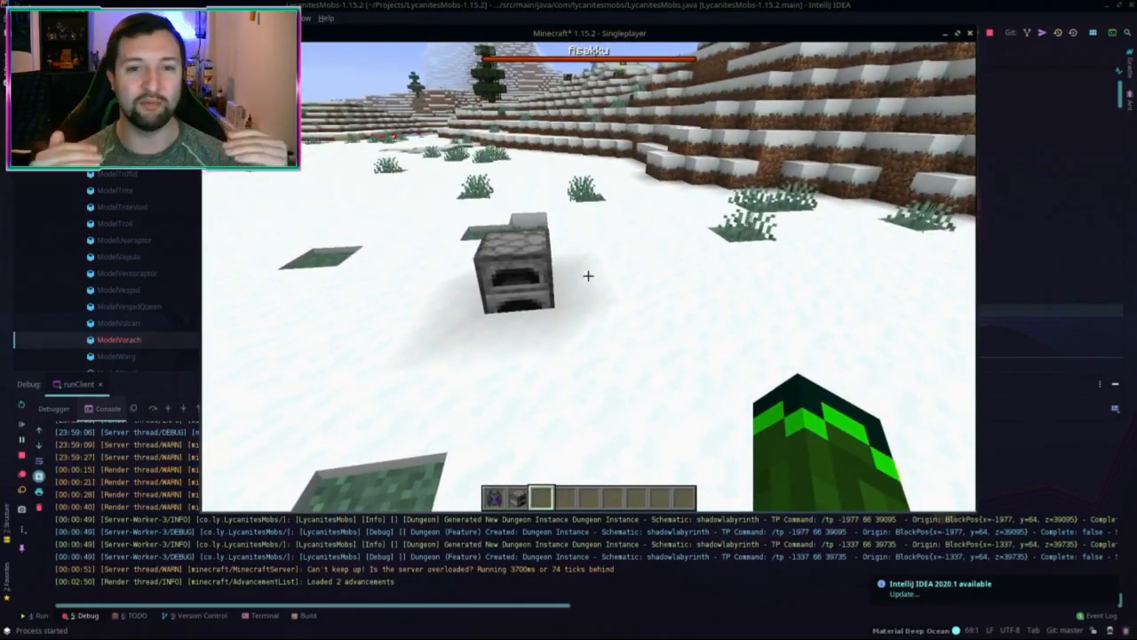
Step: Clear the snow blocks beside the furnace
key(w)
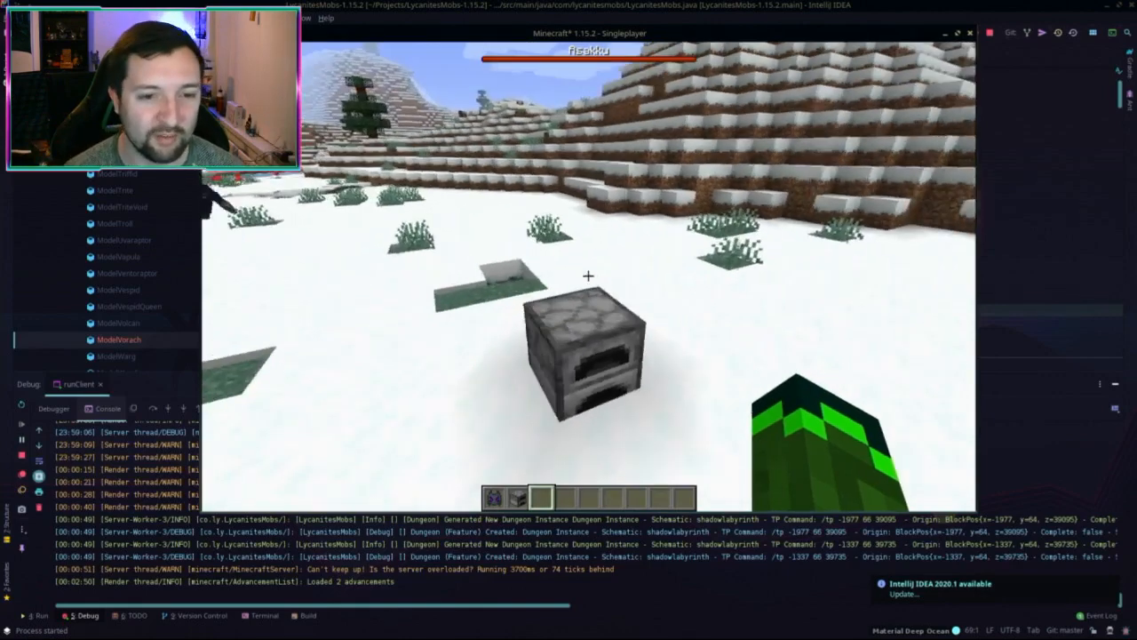
click(588, 276)
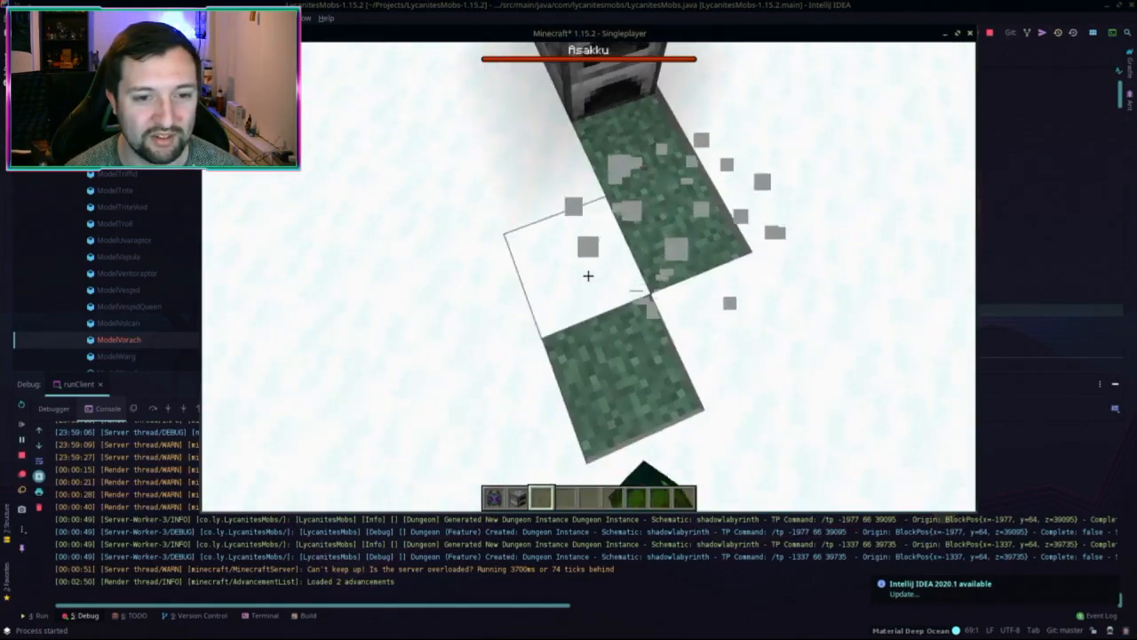
click(588, 275)
click(588, 275)
click(589, 276)
click(588, 276)
click(588, 276)
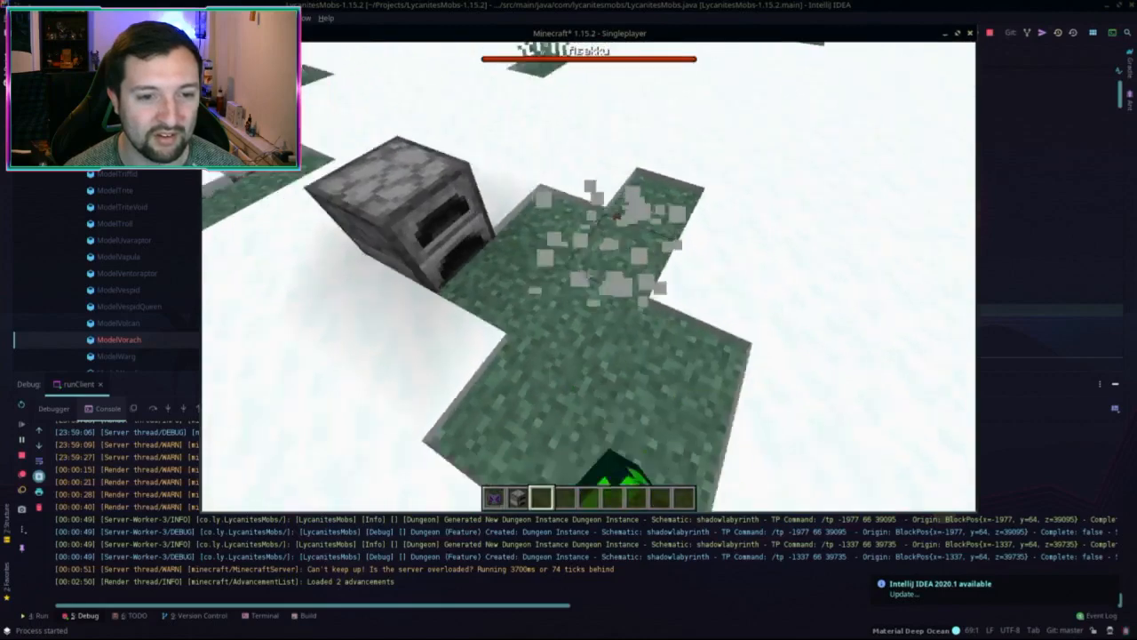
click(588, 275)
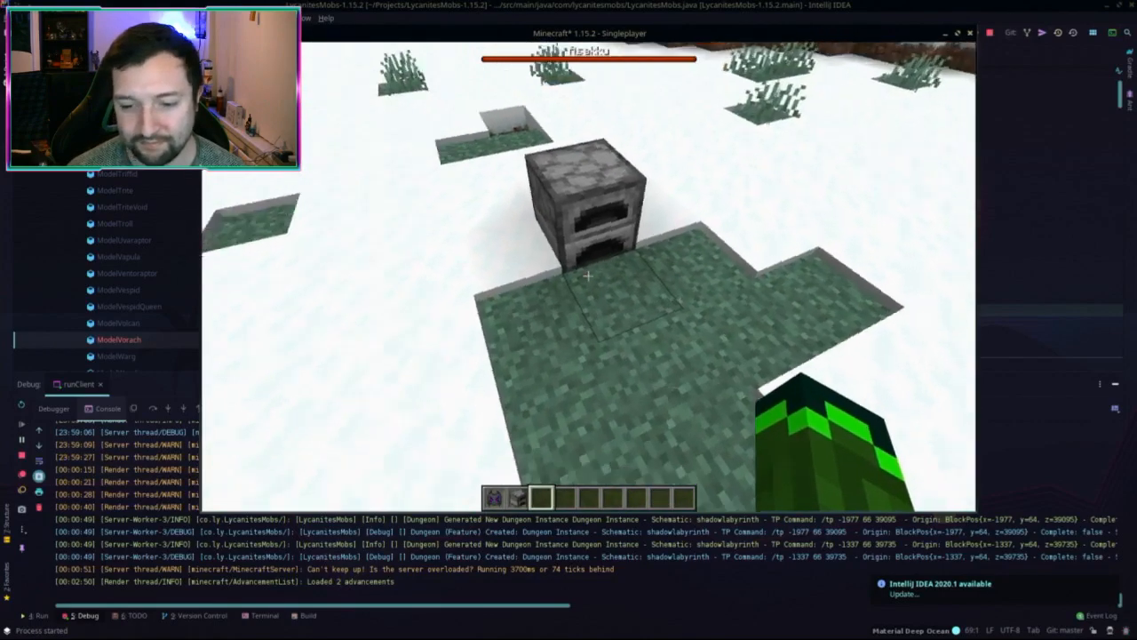
click(589, 276)
Step: Step back and forth to view the cleared area around the furnace
key(s)
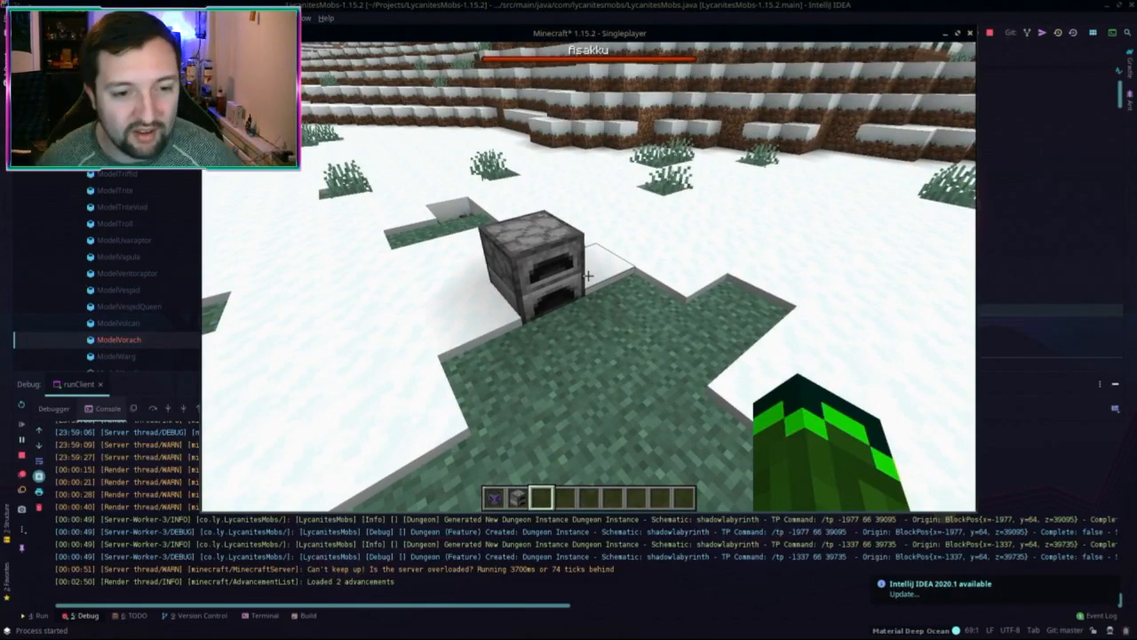
key(s)
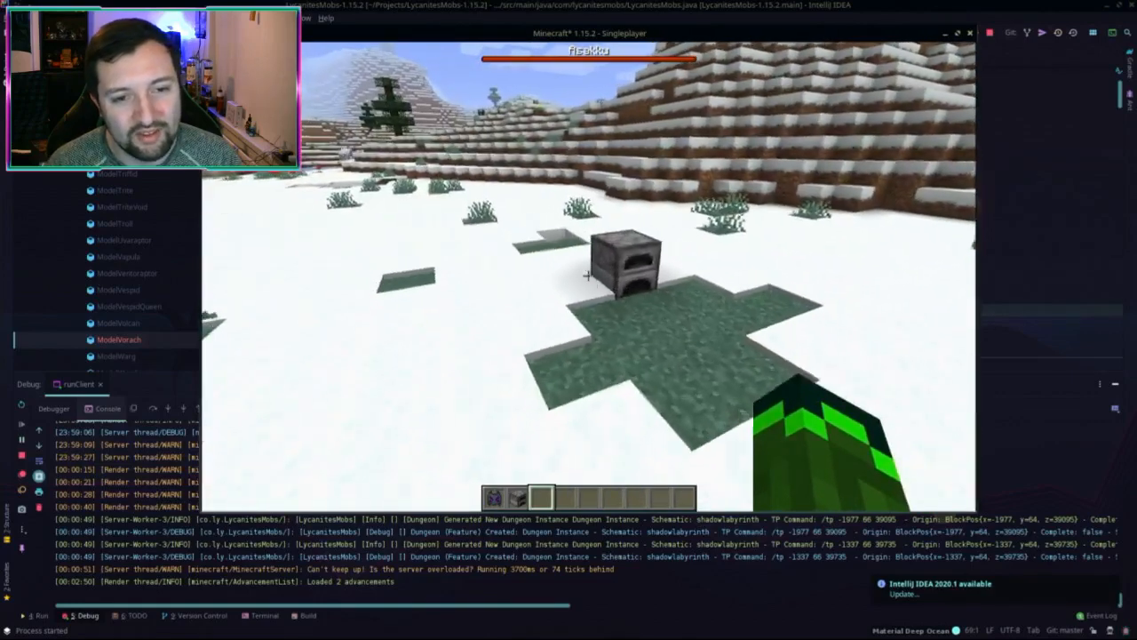
key(w)
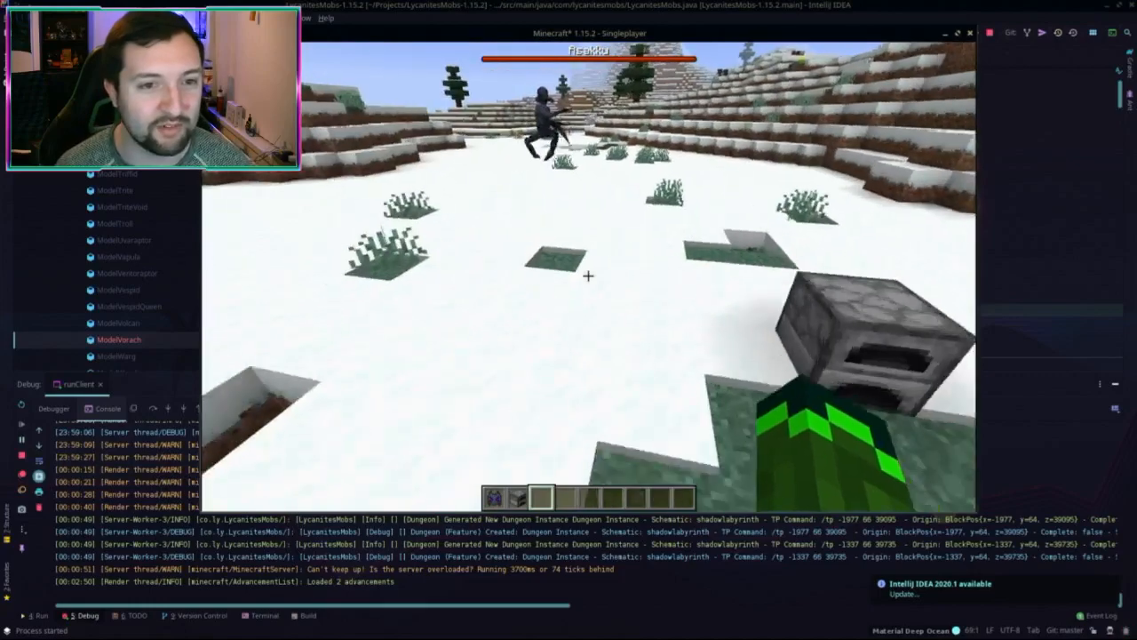
key(s)
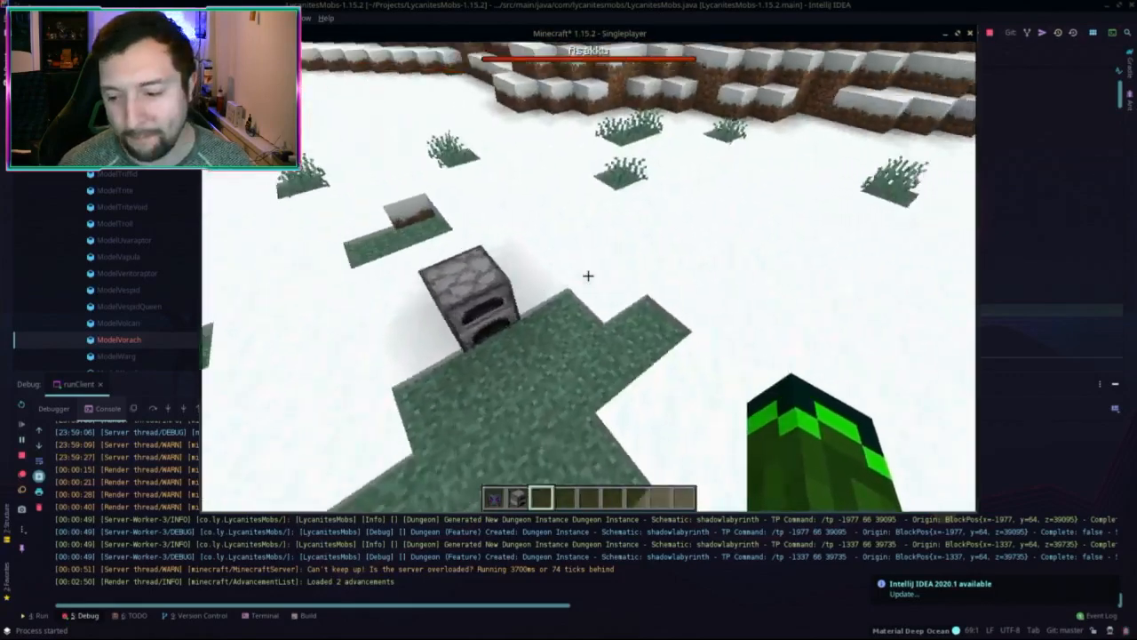
key(w)
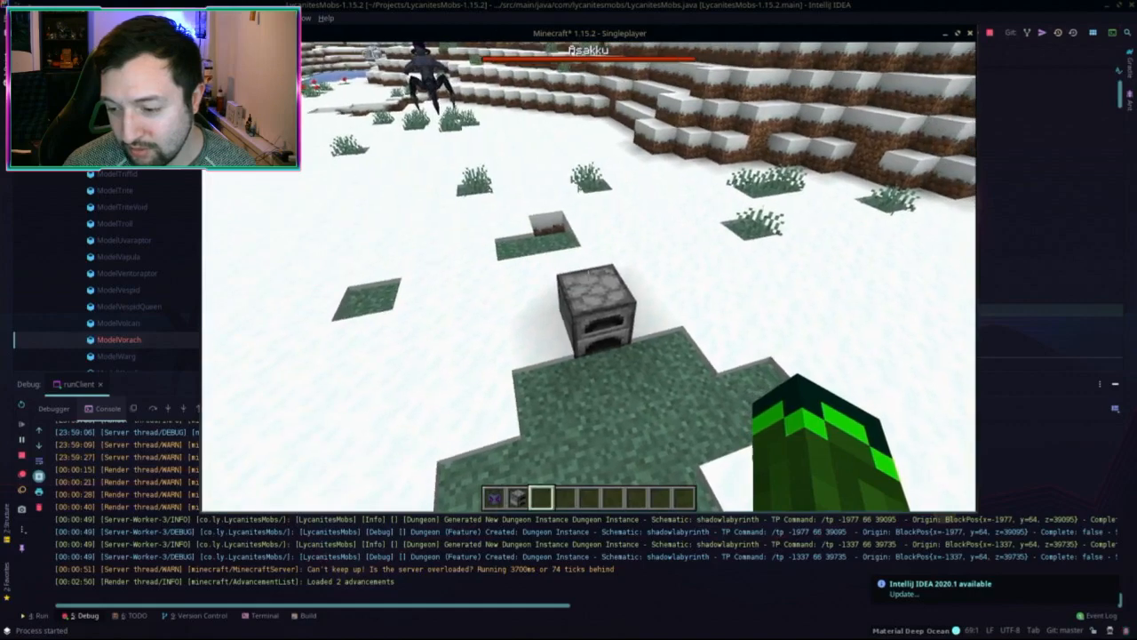
key(w)
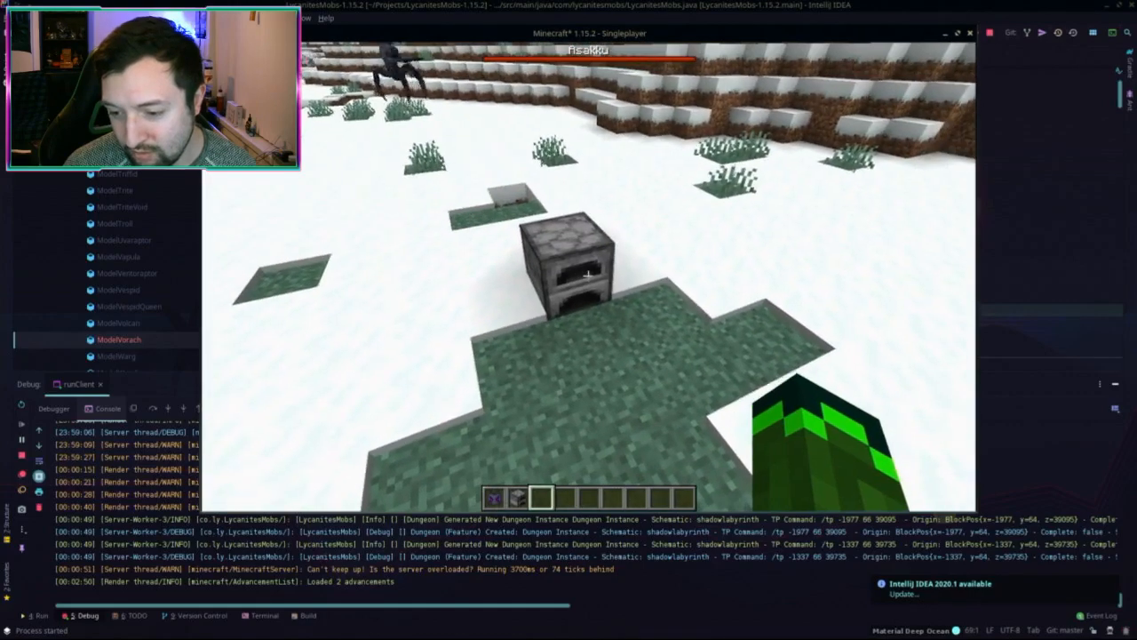
key(s)
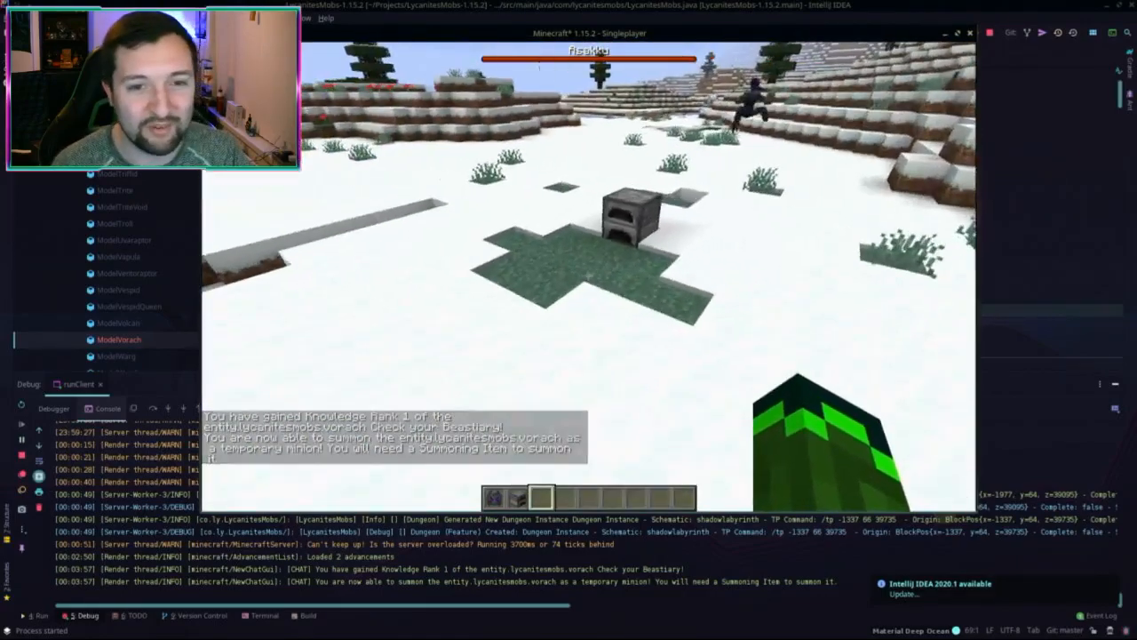
Step: Remove the Vorach egg from the hotbar, reopen the furnace, then close the 1.15.2 client
key(e)
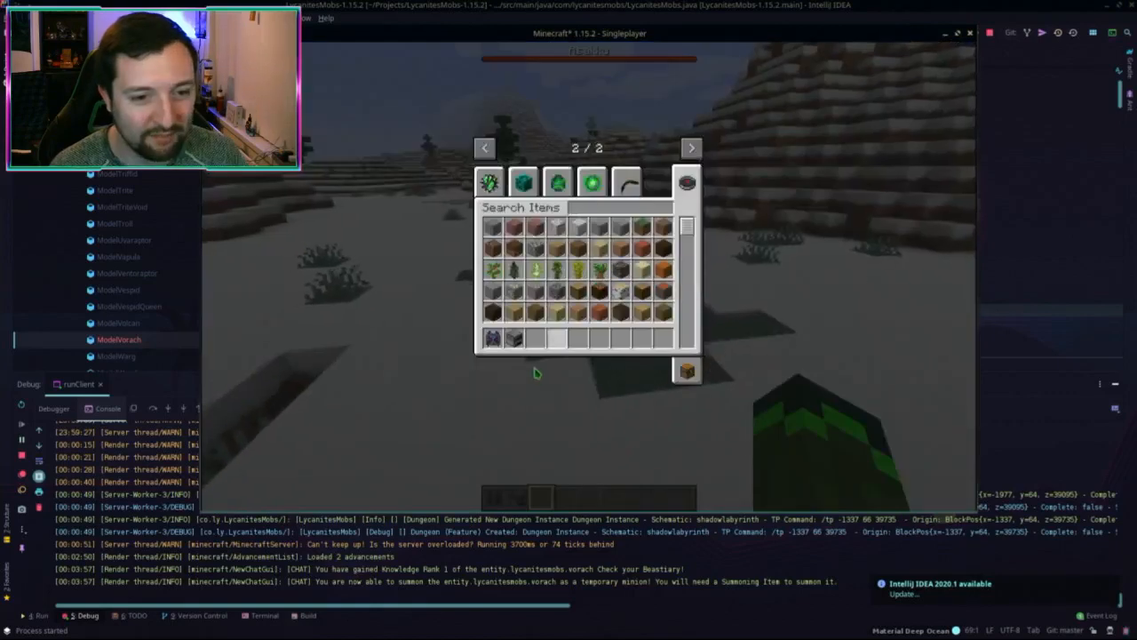
click(494, 334)
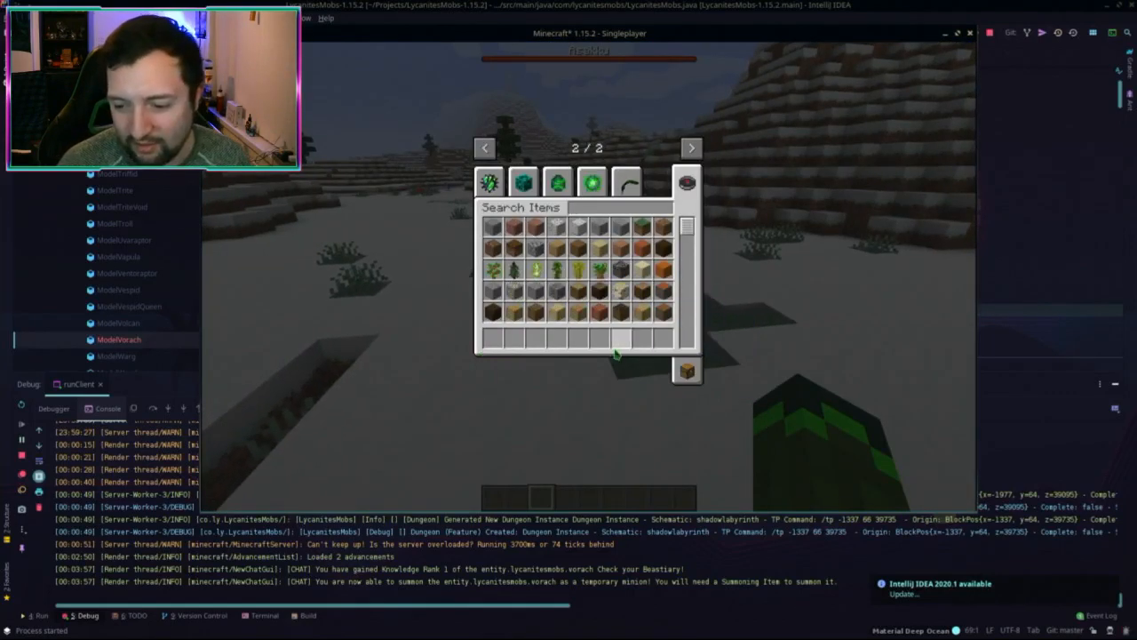
key(e)
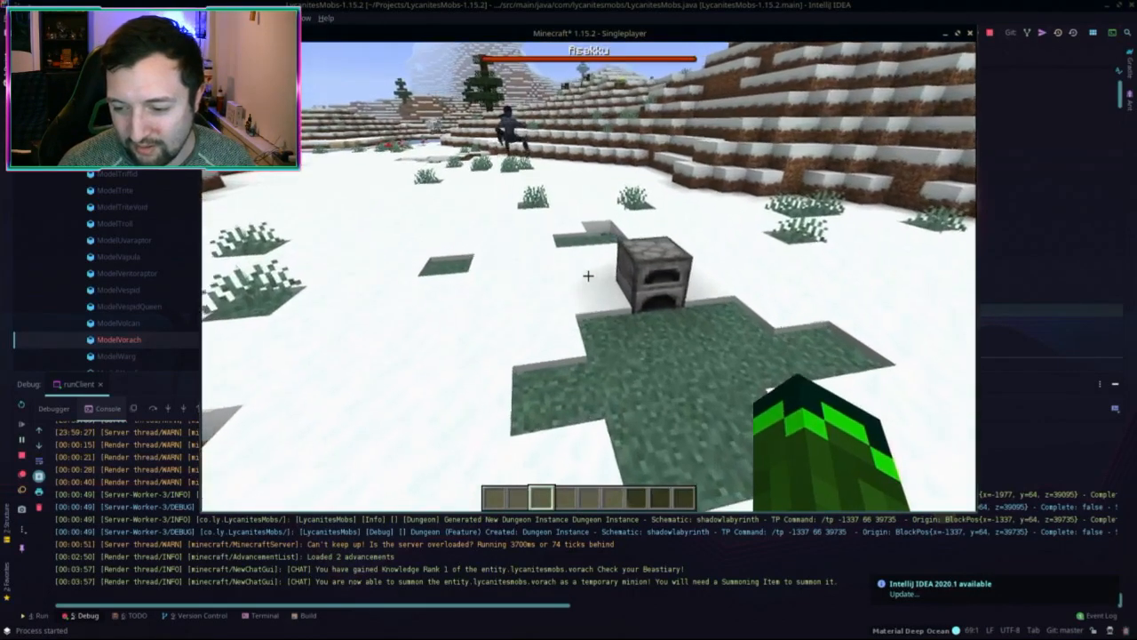
key(w)
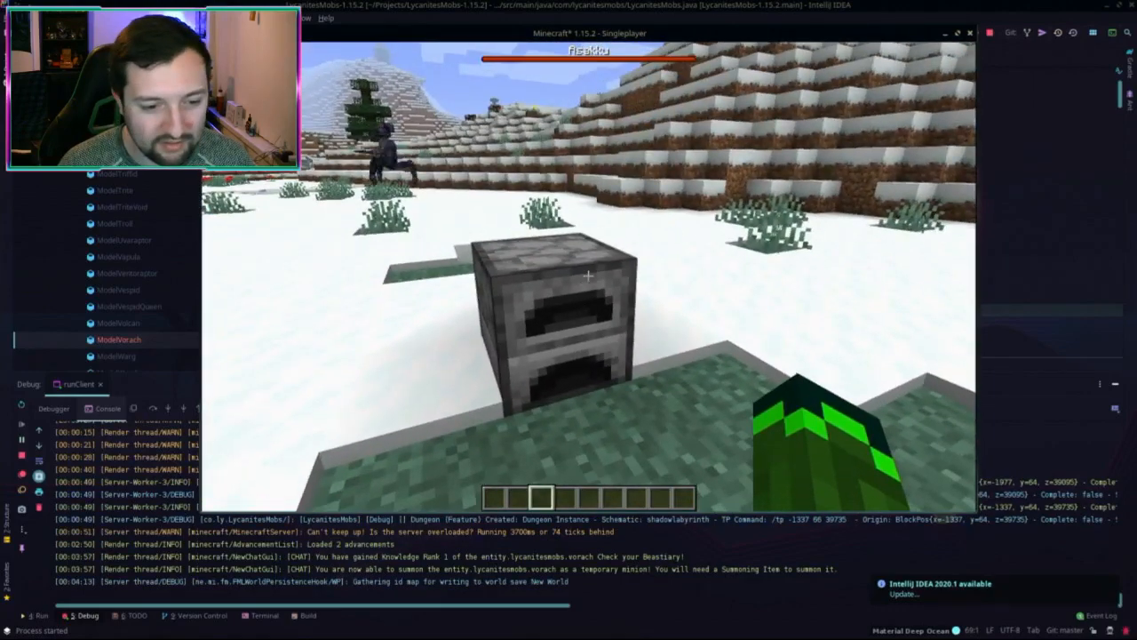
right_click(589, 276)
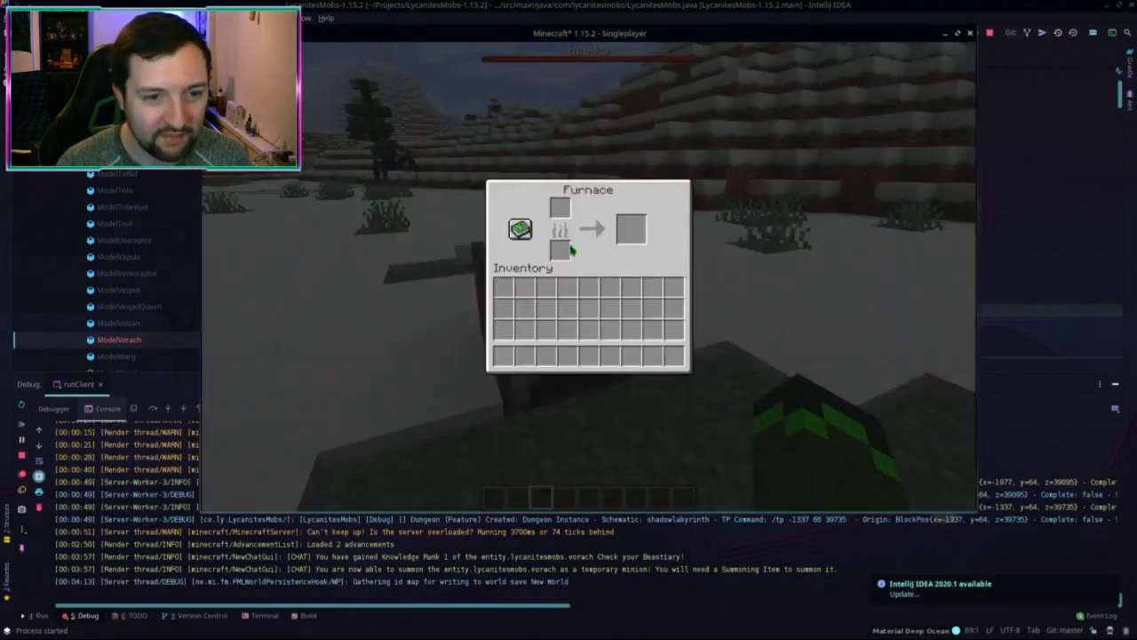
click(988, 33)
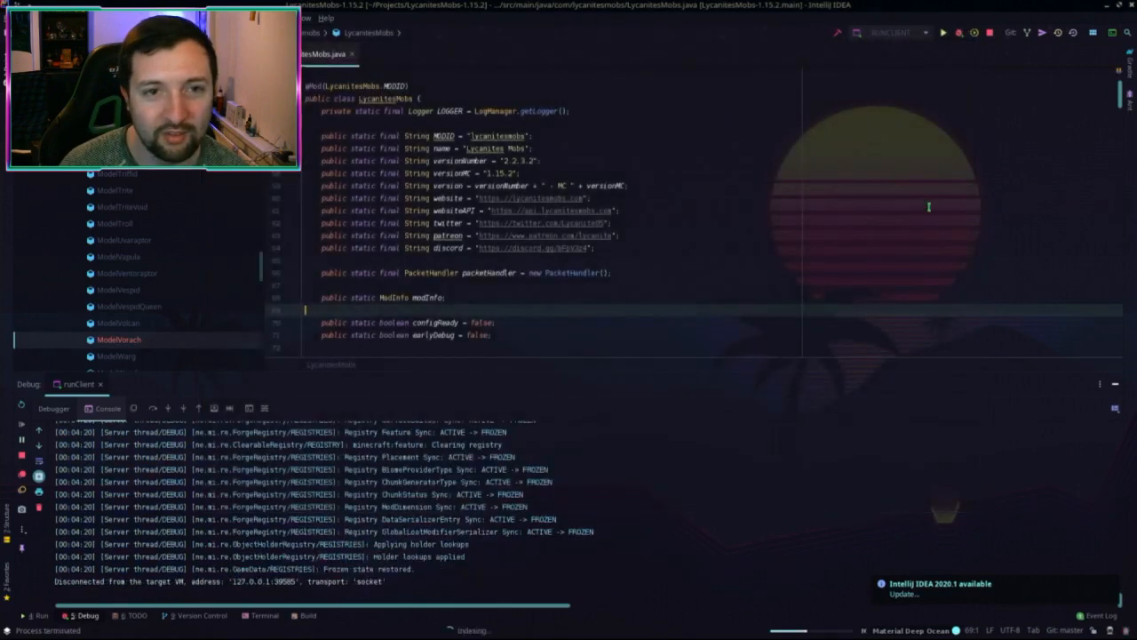
Step: Stop and rerun the 1.12.2 debug client, move its loading window aside, and open Singleplayer
click(959, 34)
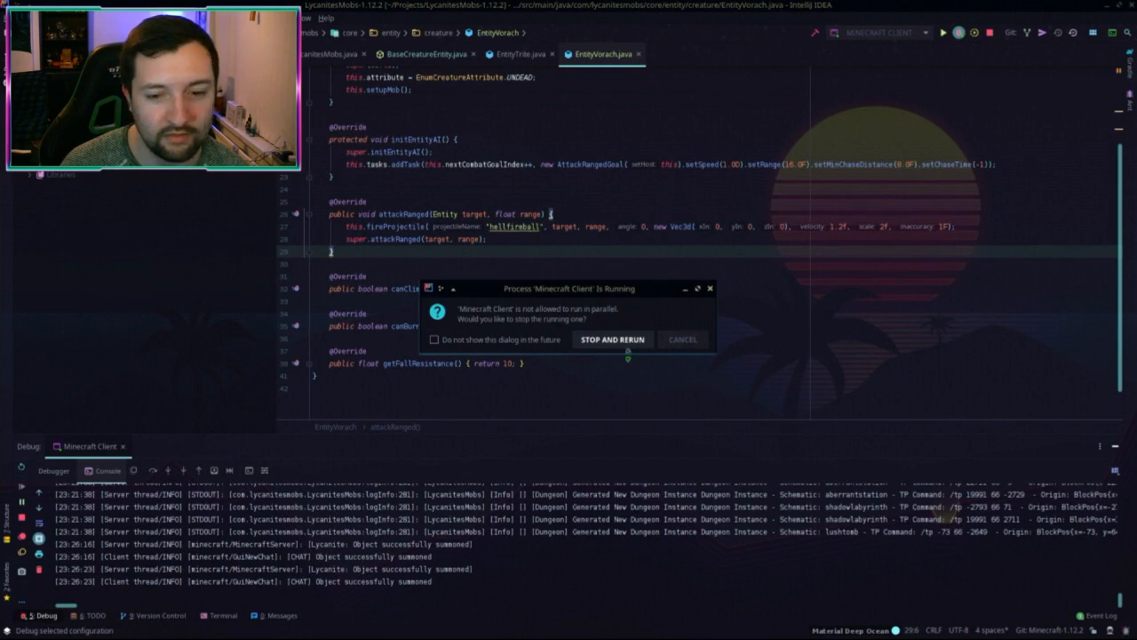
click(629, 340)
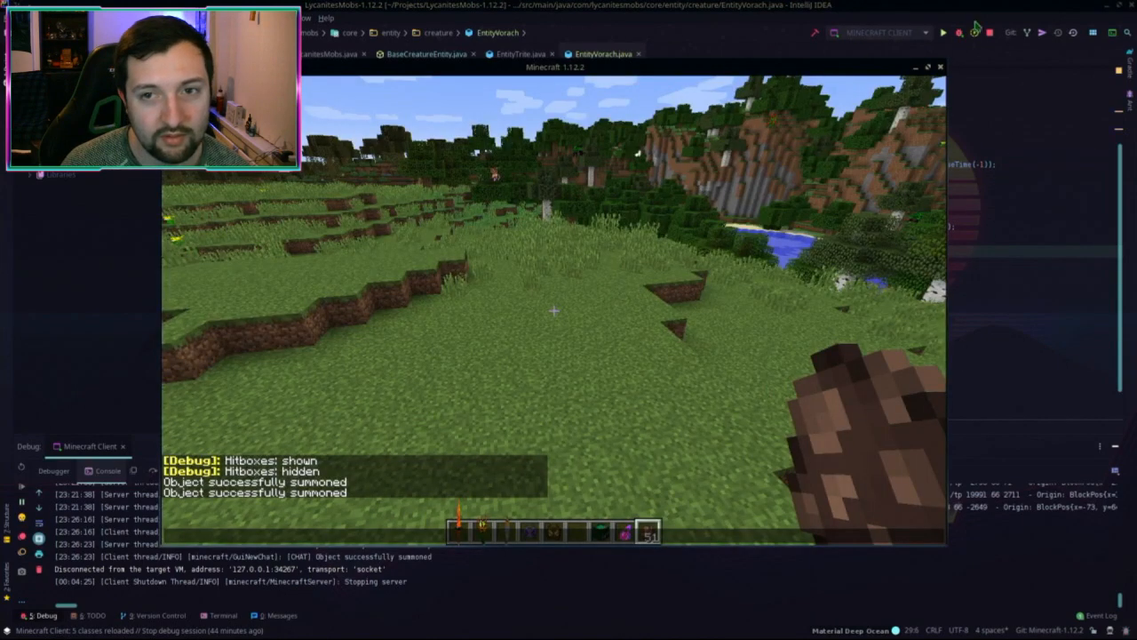
click(990, 33)
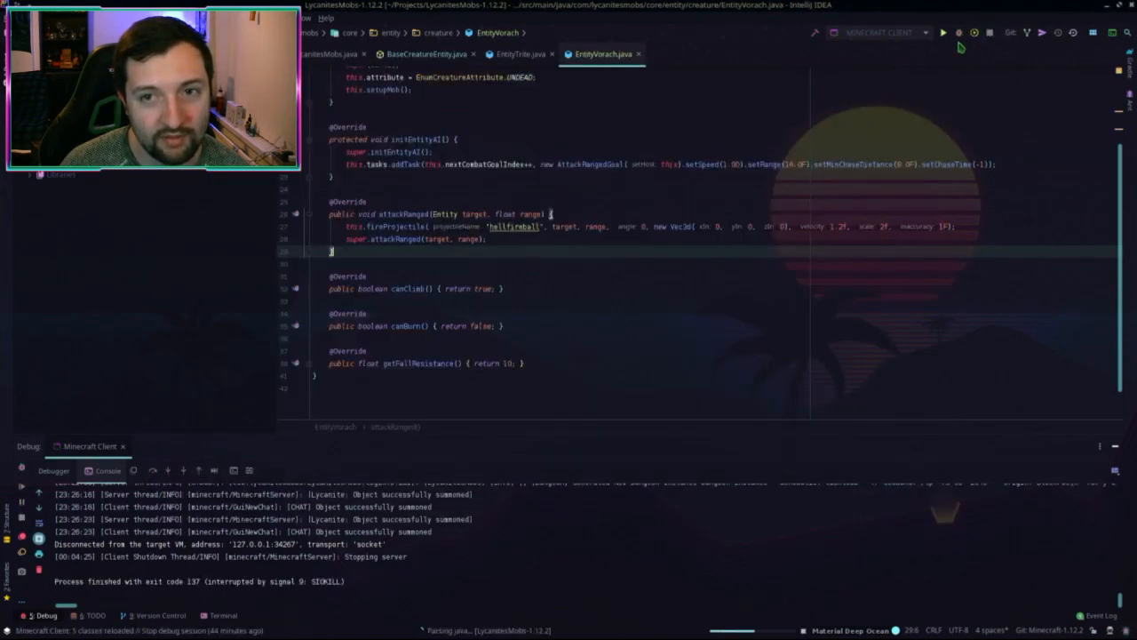
click(958, 40)
click(961, 38)
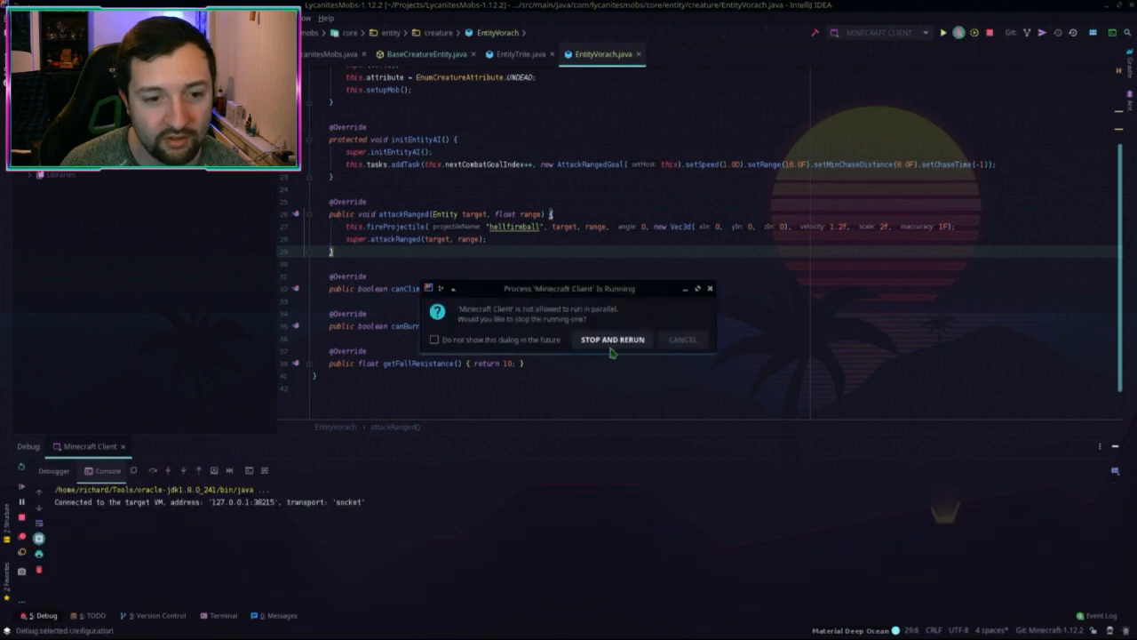
click(692, 342)
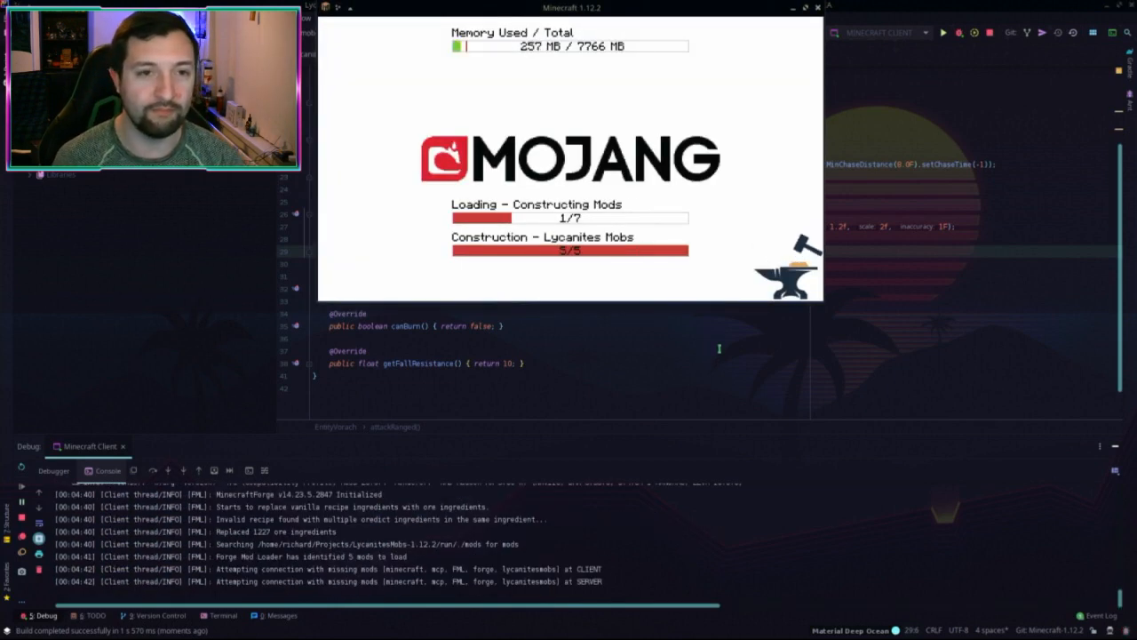
drag(568, 7, 485, 34)
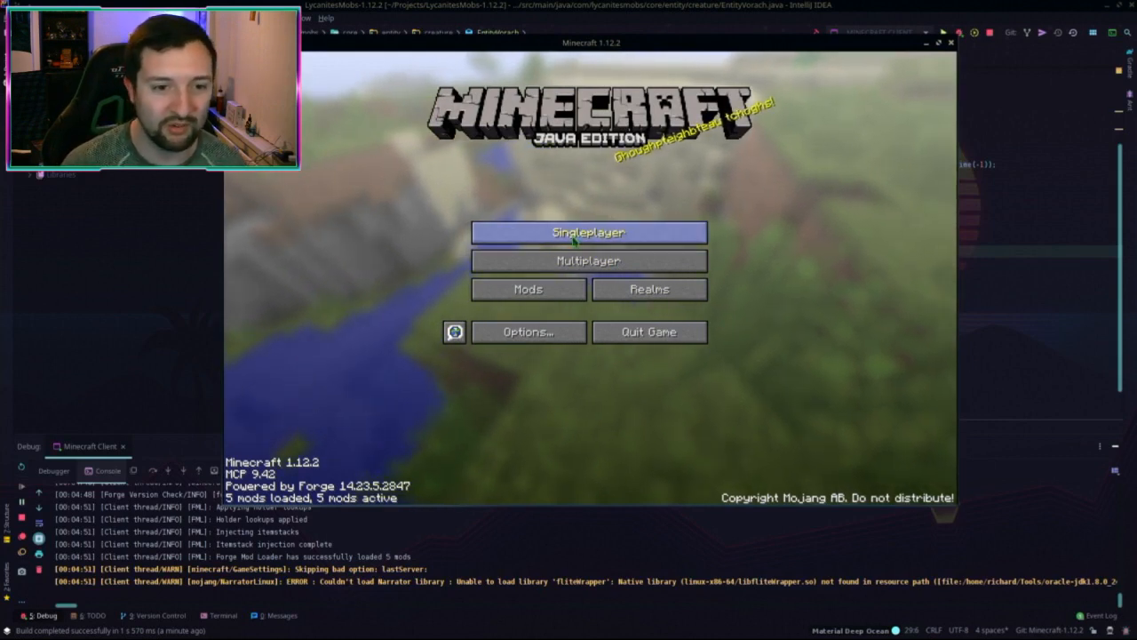
click(545, 235)
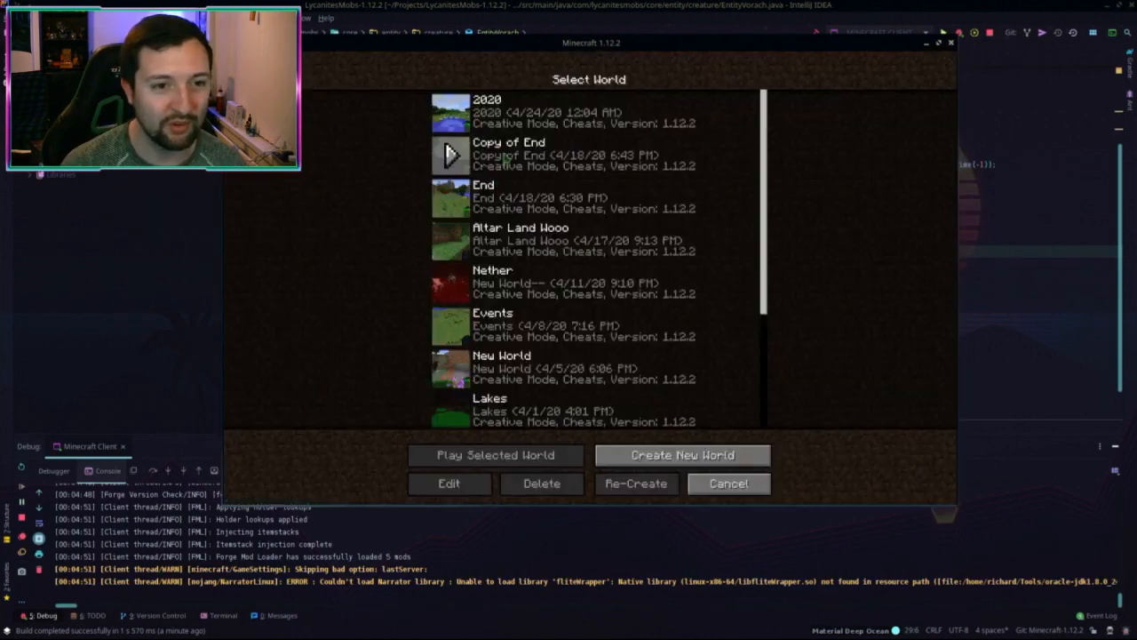
Step: Load world '2020', fly over the terrain, and check the Mook (Wraamon) familiar's creature page
double_click(572, 115)
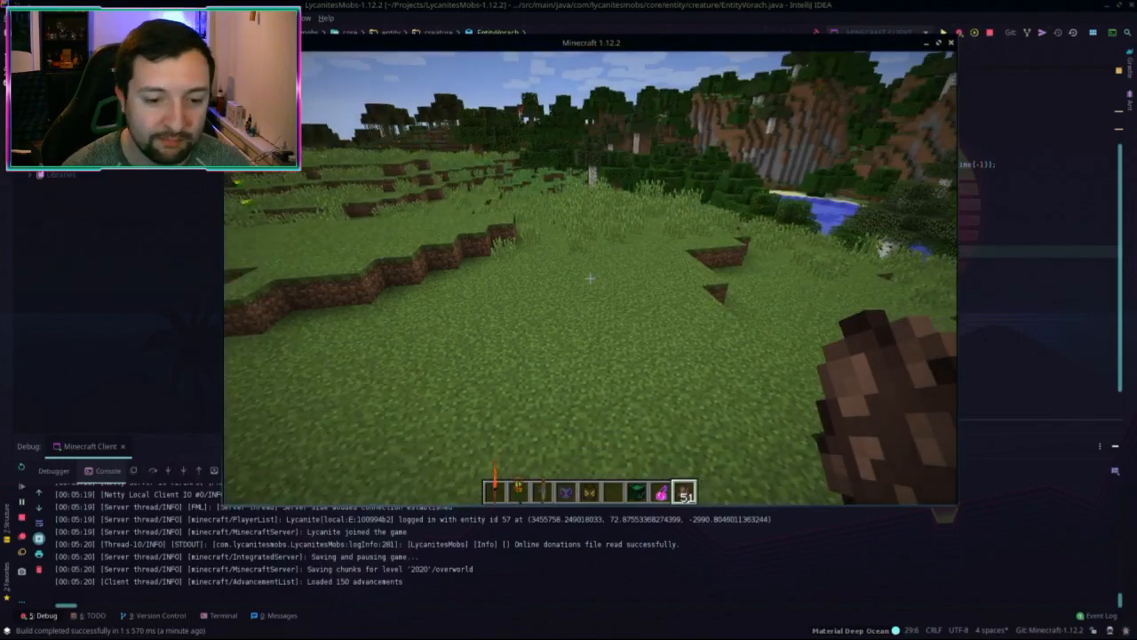
key(space)
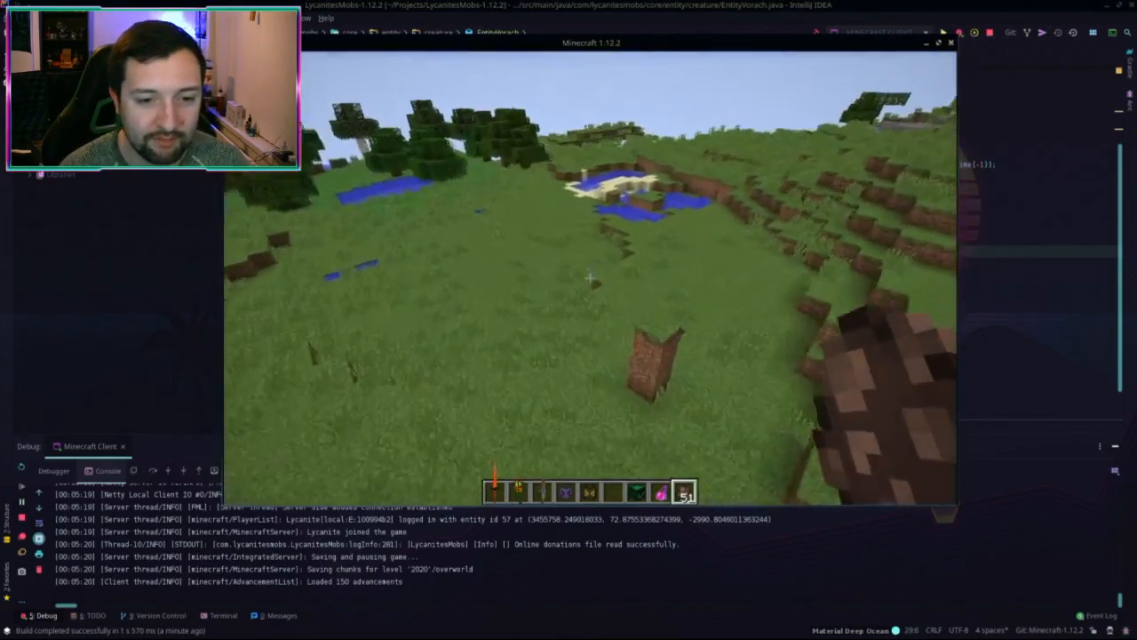
key(shift)
click(590, 278)
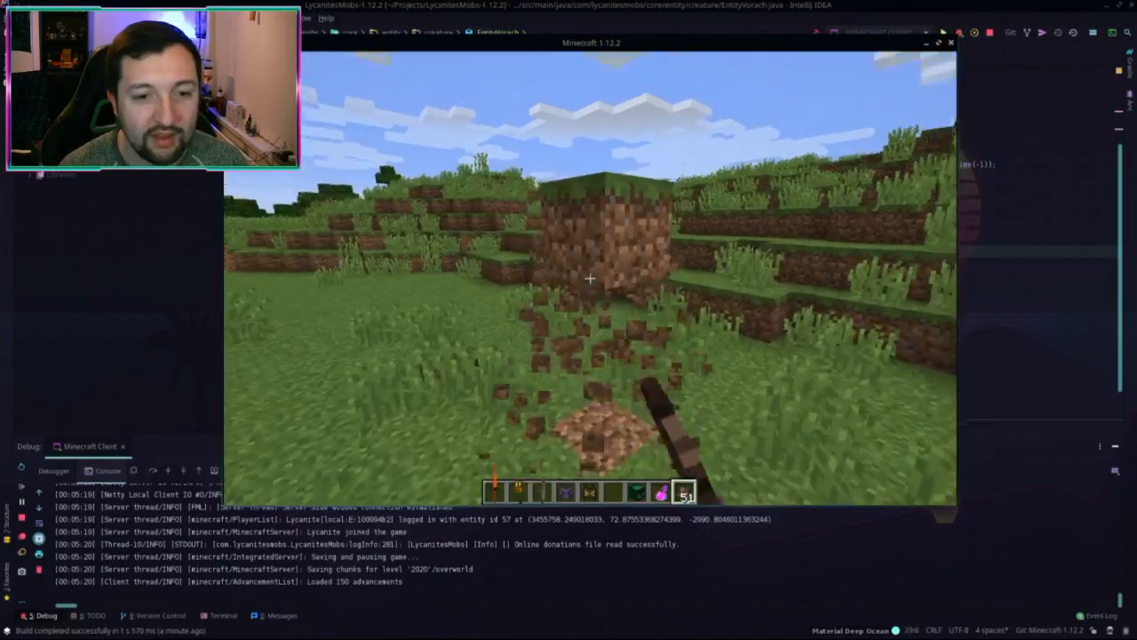
key(w)
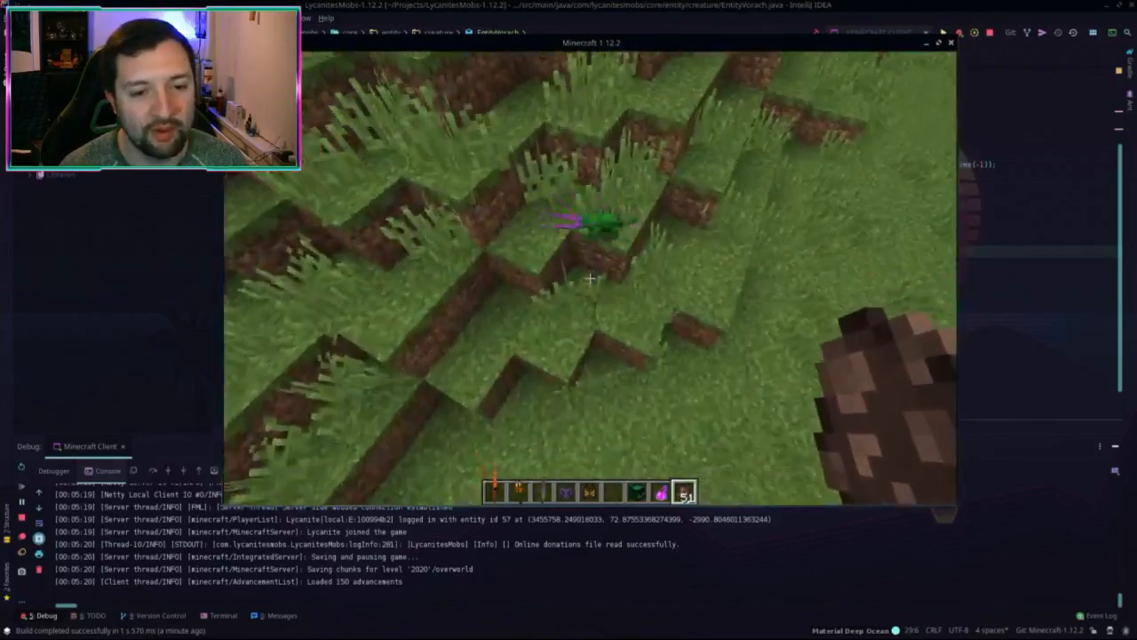
key(w)
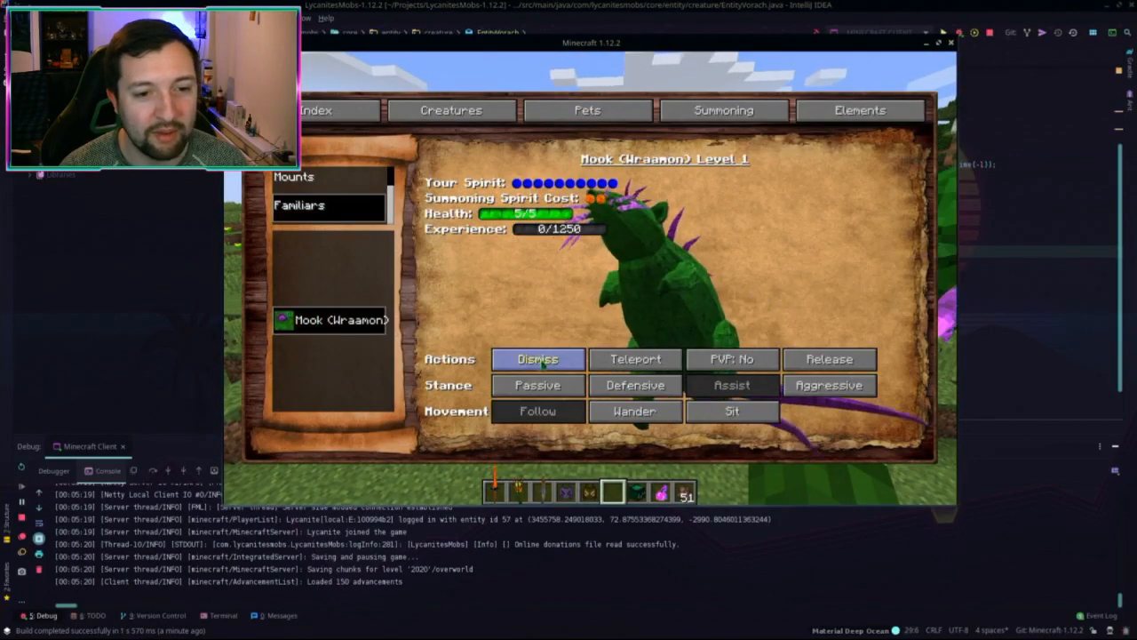
key(Escape)
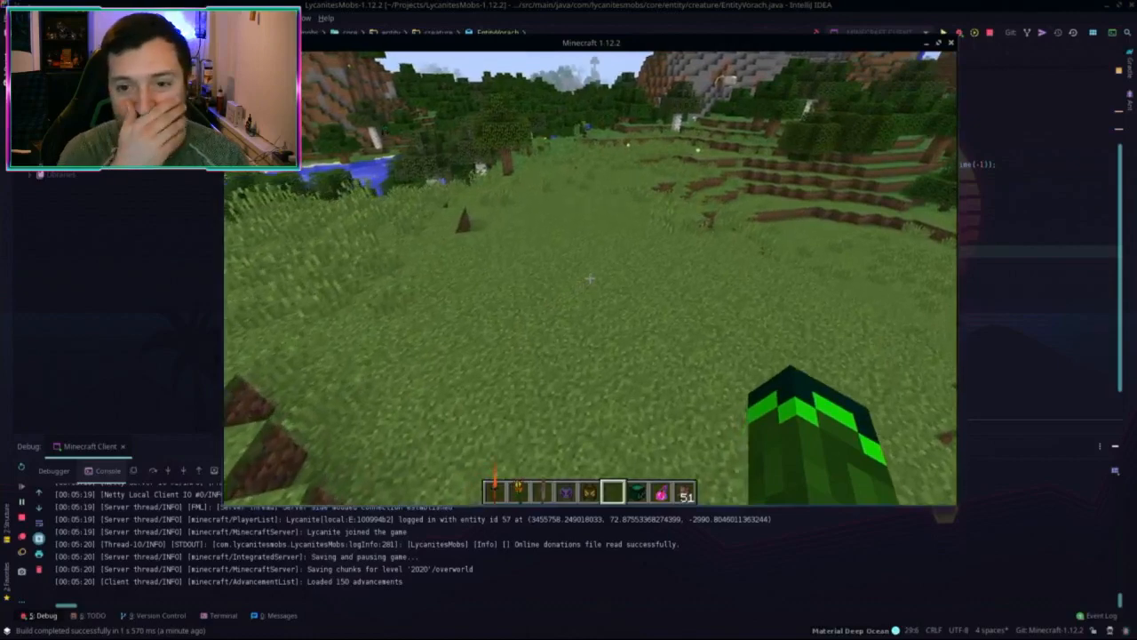
Step: Walk across the terraced grassland past the river toward the treeline and mountain
key(w)
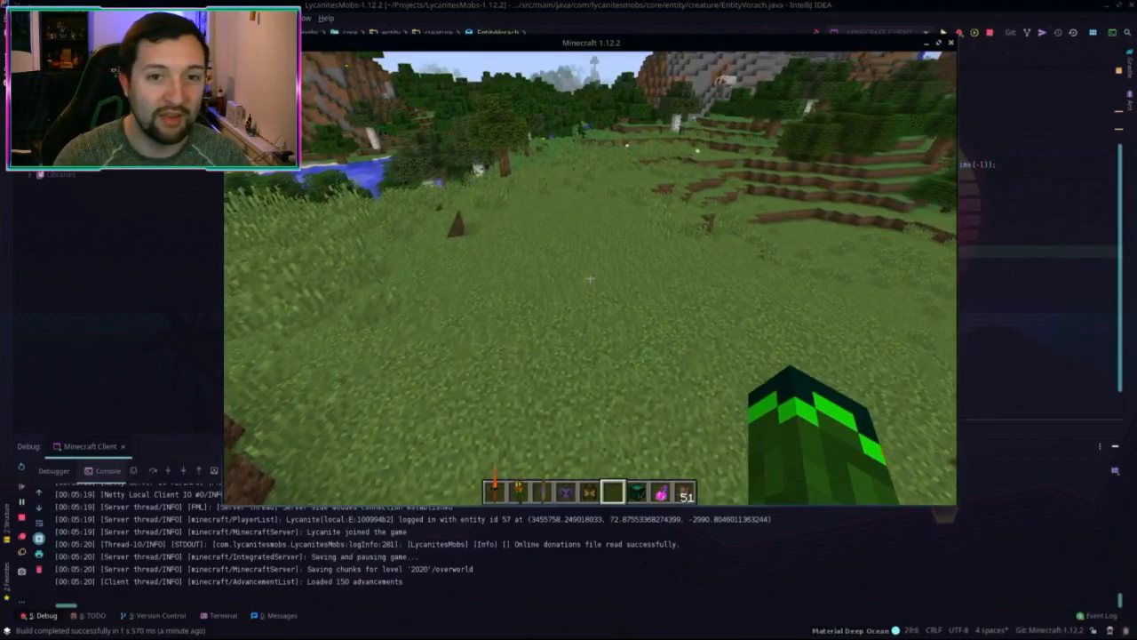
key(w)
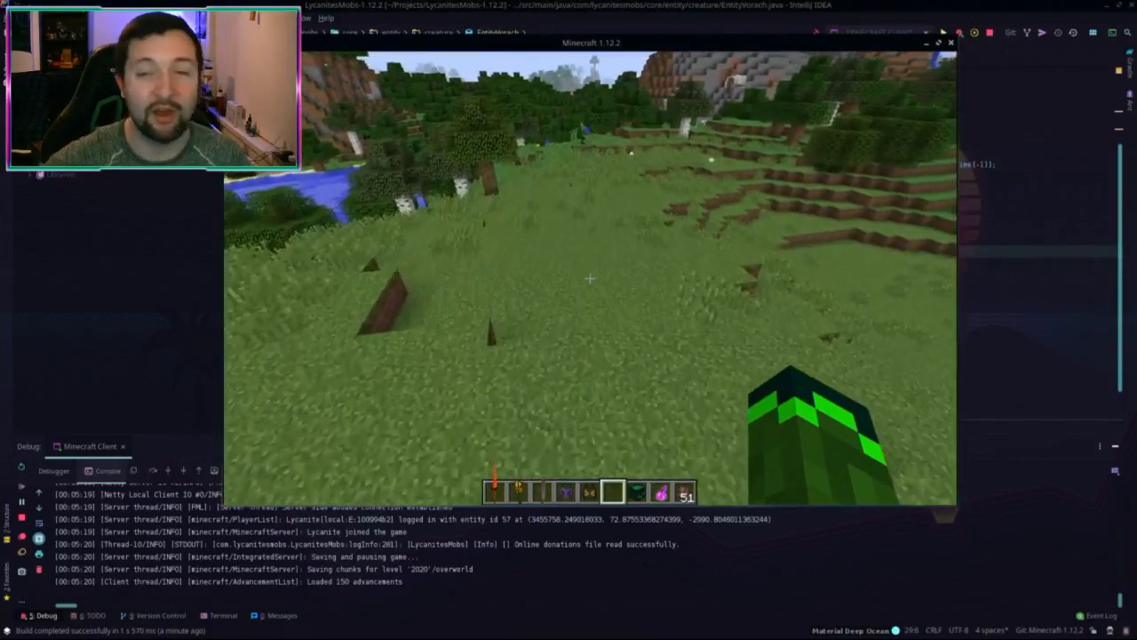
key(w)
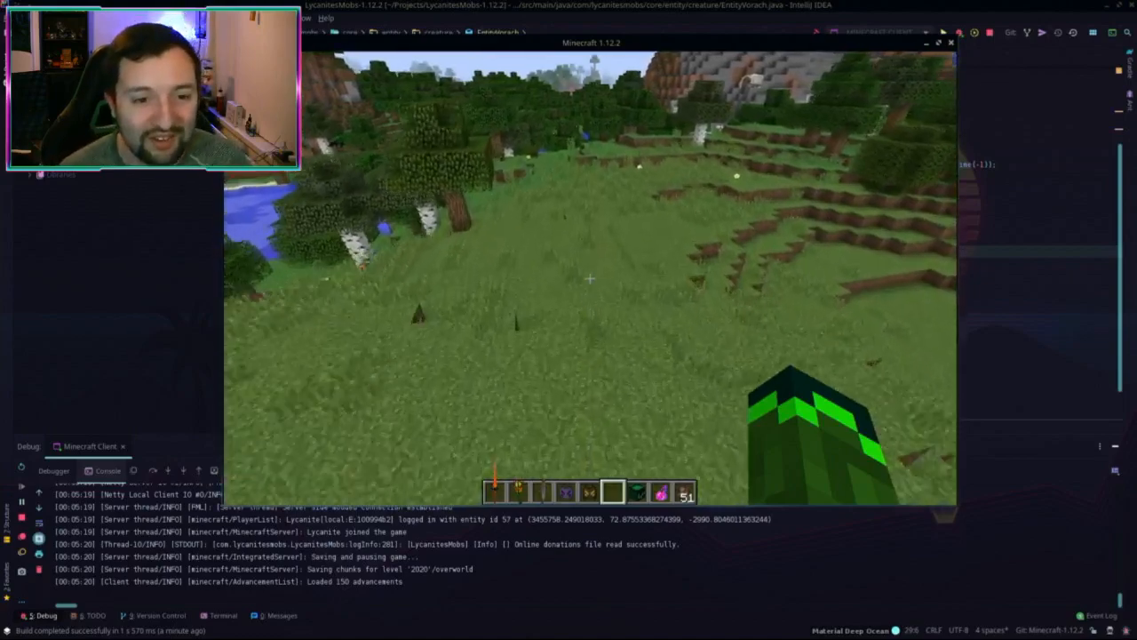
key(w)
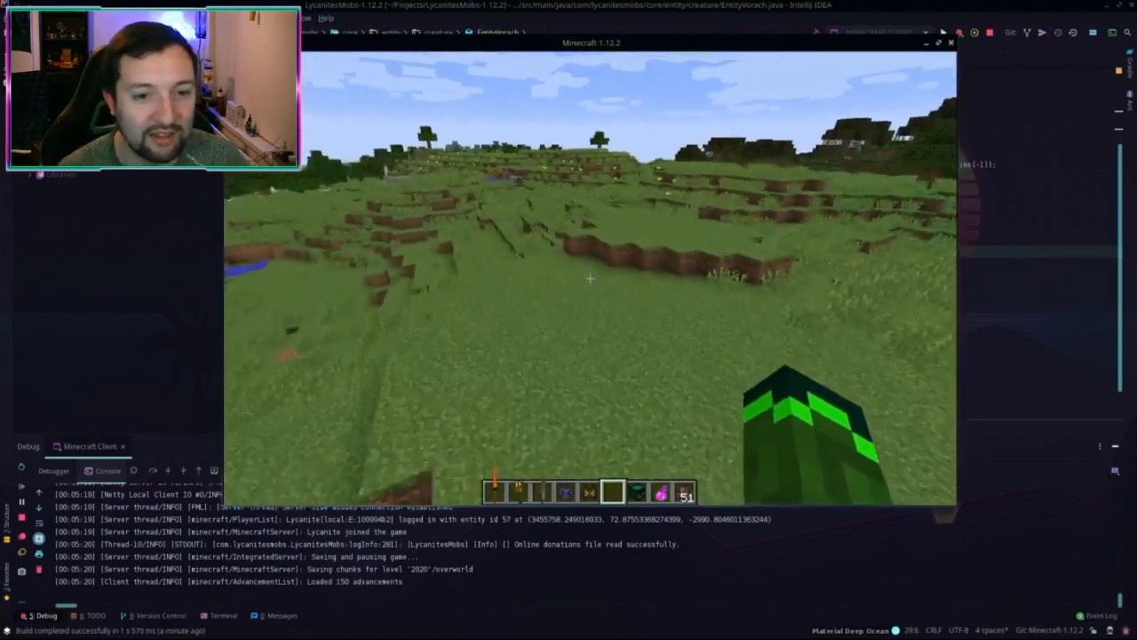
key(w)
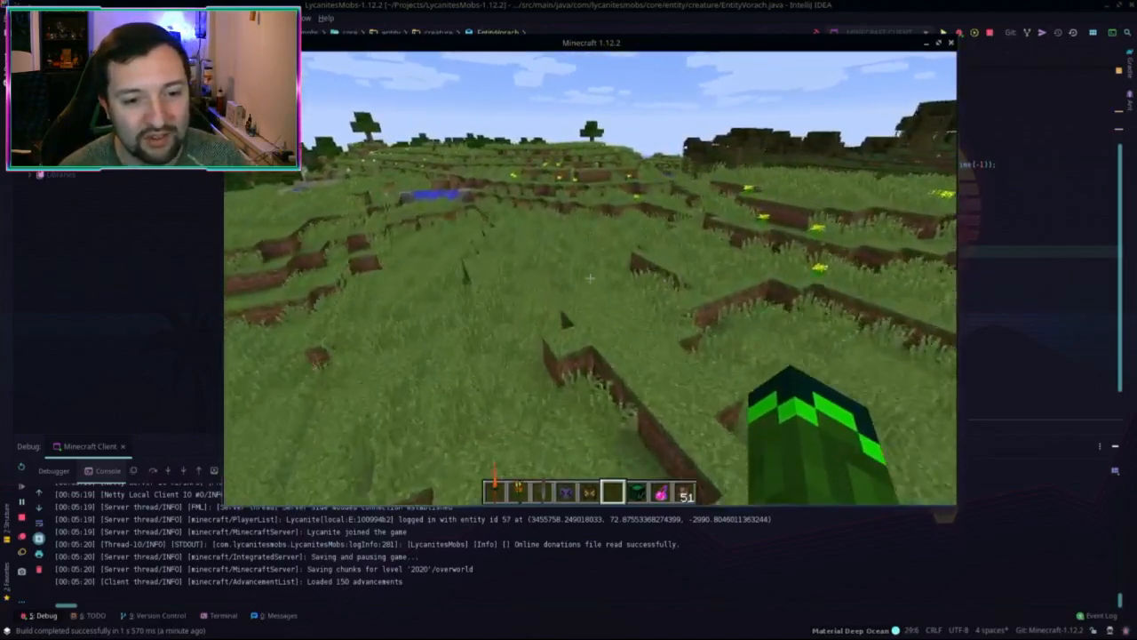
key(w)
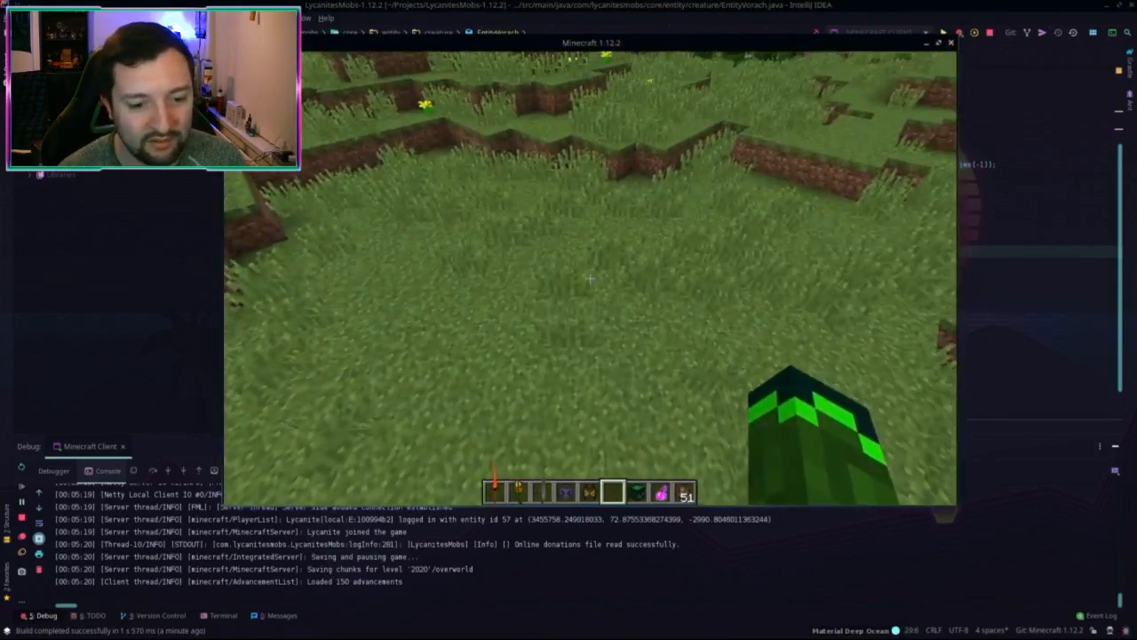
scroll(590, 278, up, 1)
Step: Drop the Archvile item, take the Vorach spawn egg from creative inventory, and spawn a Vorach
key(e)
key(q)
key(q)
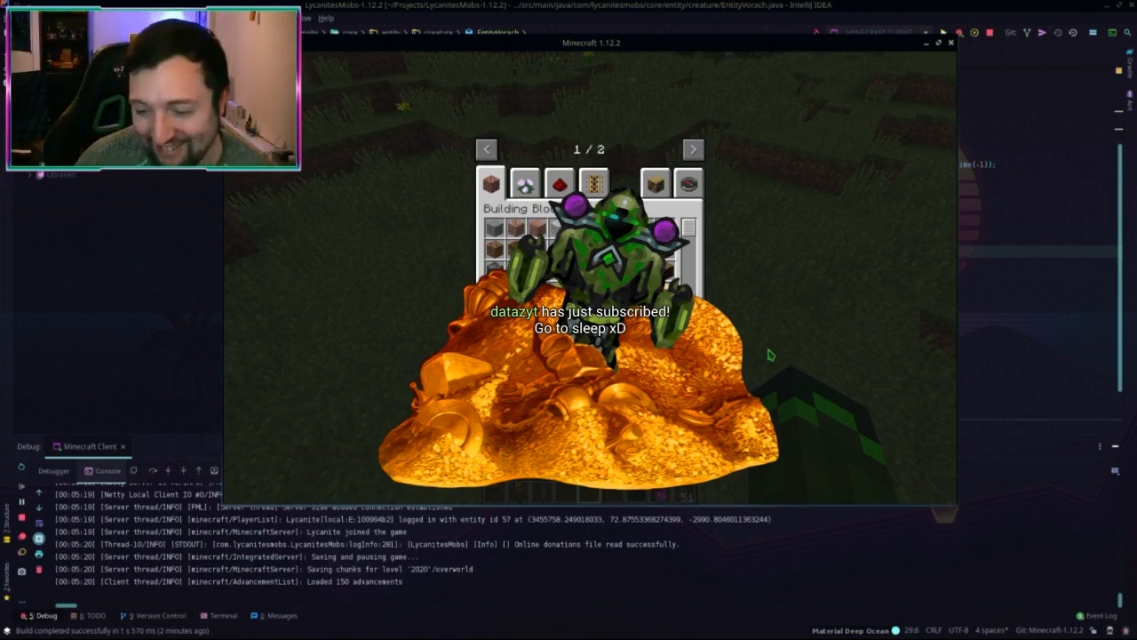
key(e)
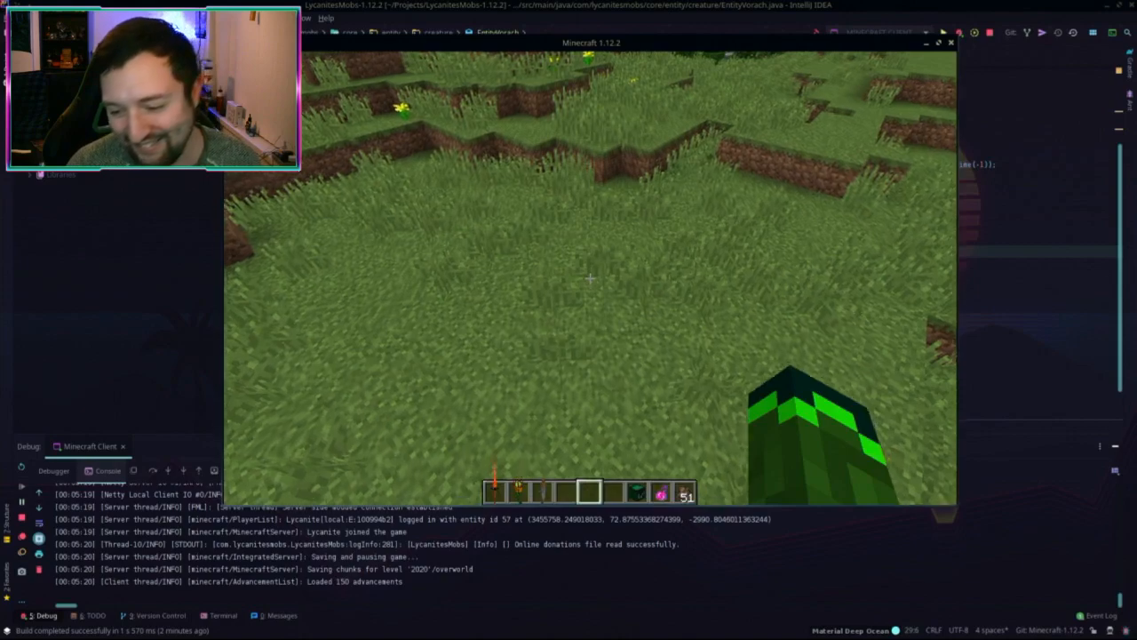
key(e)
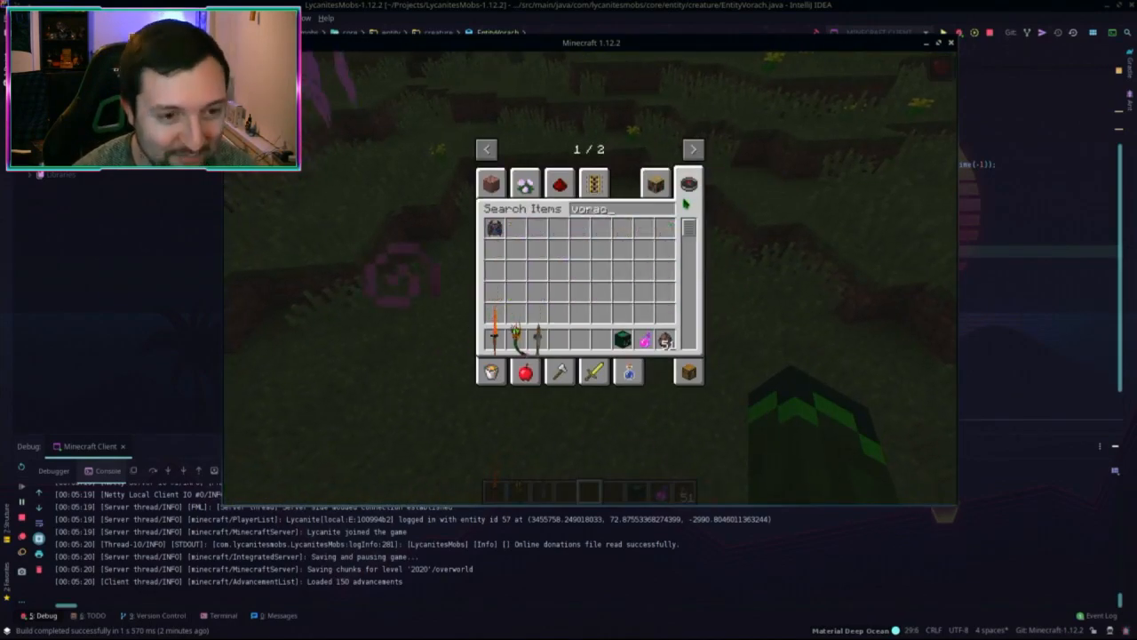
click(560, 336)
key(e)
key(4)
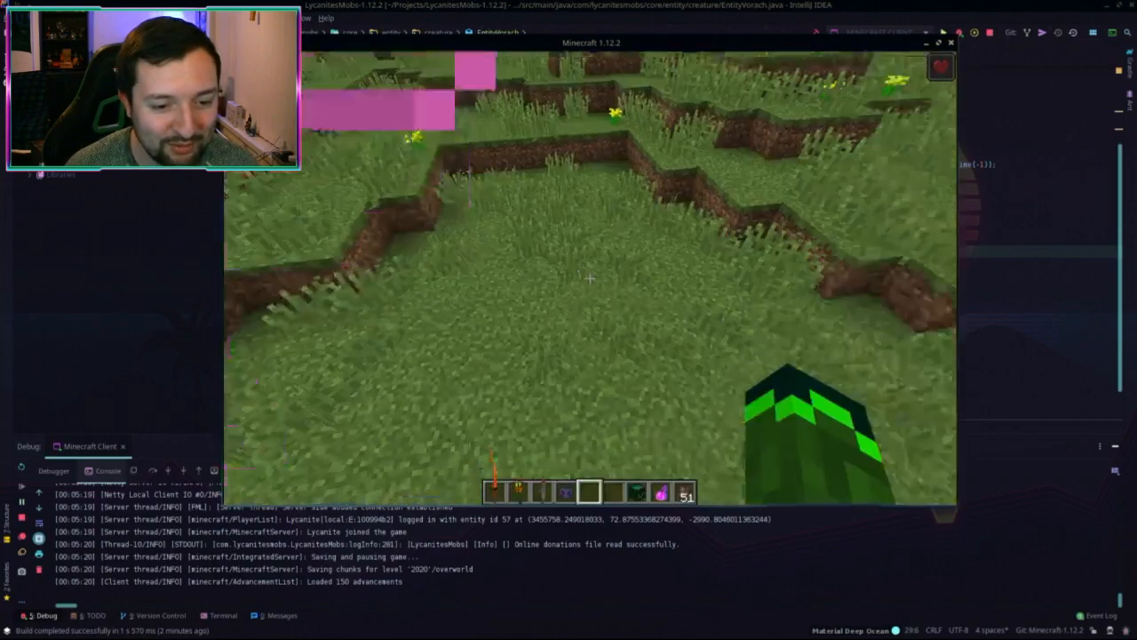
right_click(589, 278)
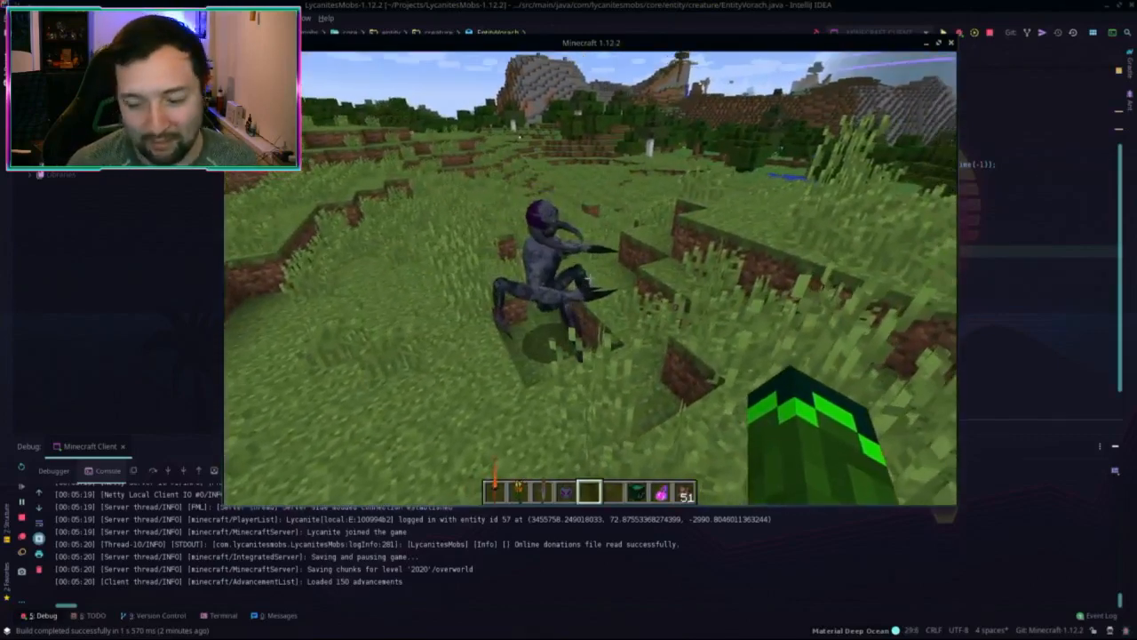
Step: Save and quit world '2020' to the title screen, then quit Minecraft
key(Escape)
click(588, 298)
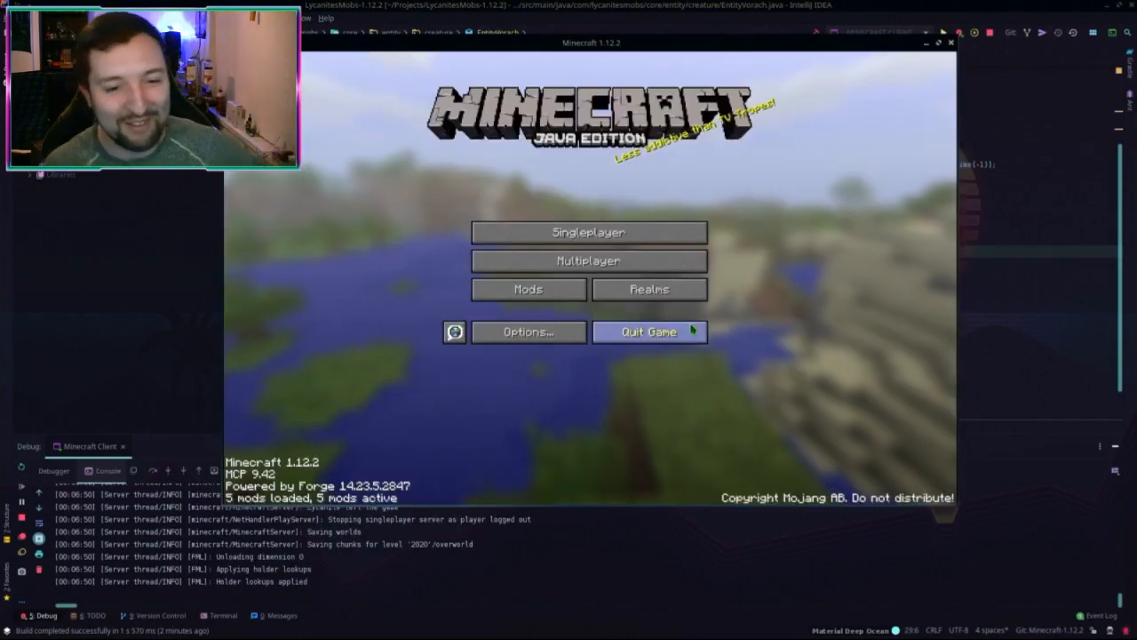
click(693, 330)
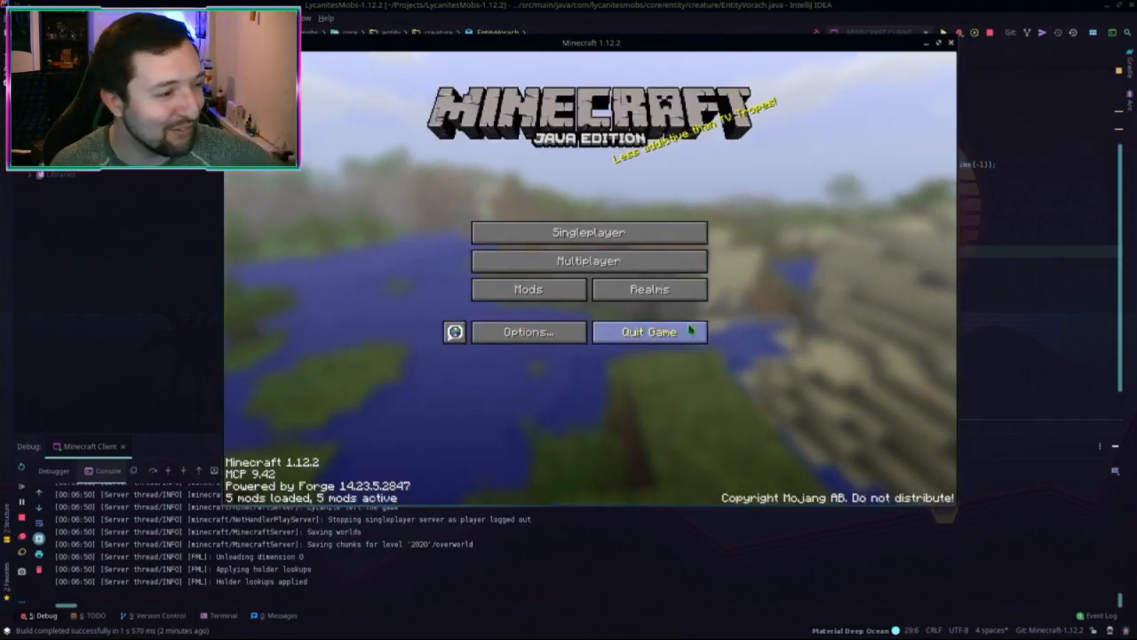